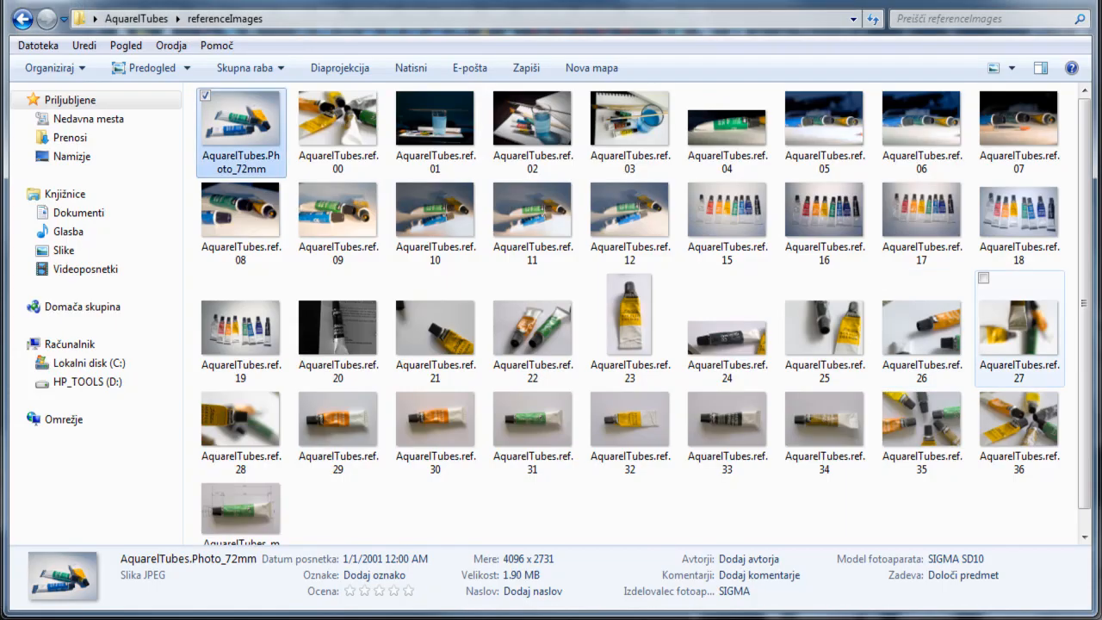
Step: Browse the paint tube reference photos in the referenceImages folder, starting from AquarelTubes.ref.00
{"action": "left_click", "coordinate": [338, 120]}
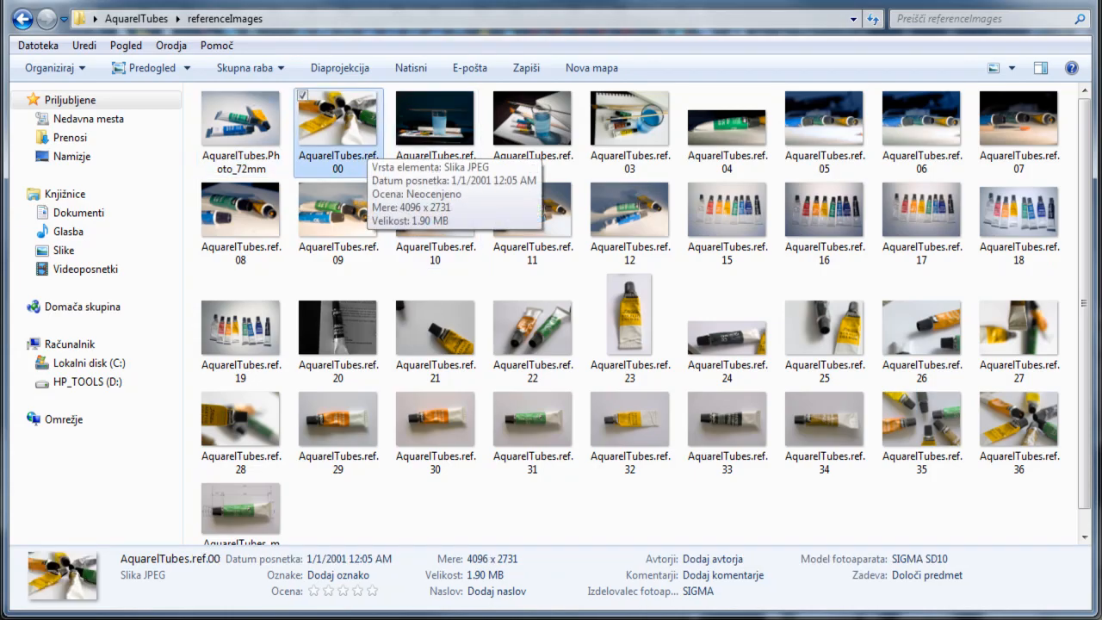
{"action": "double_click", "coordinate": [365, 137]}
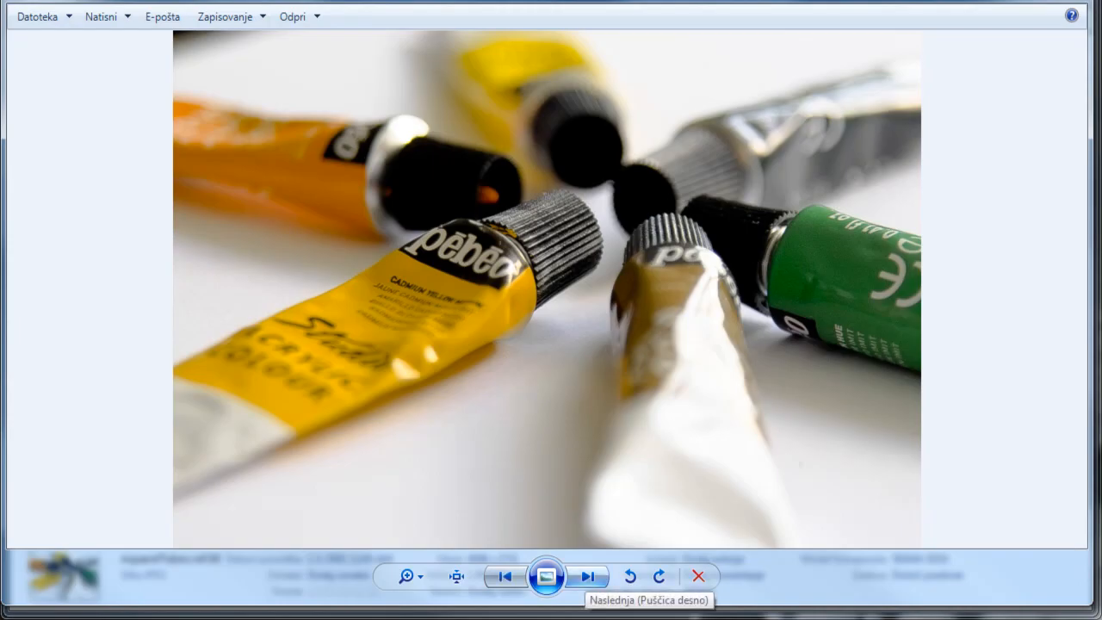
{"action": "left_click", "coordinate": [589, 576]}
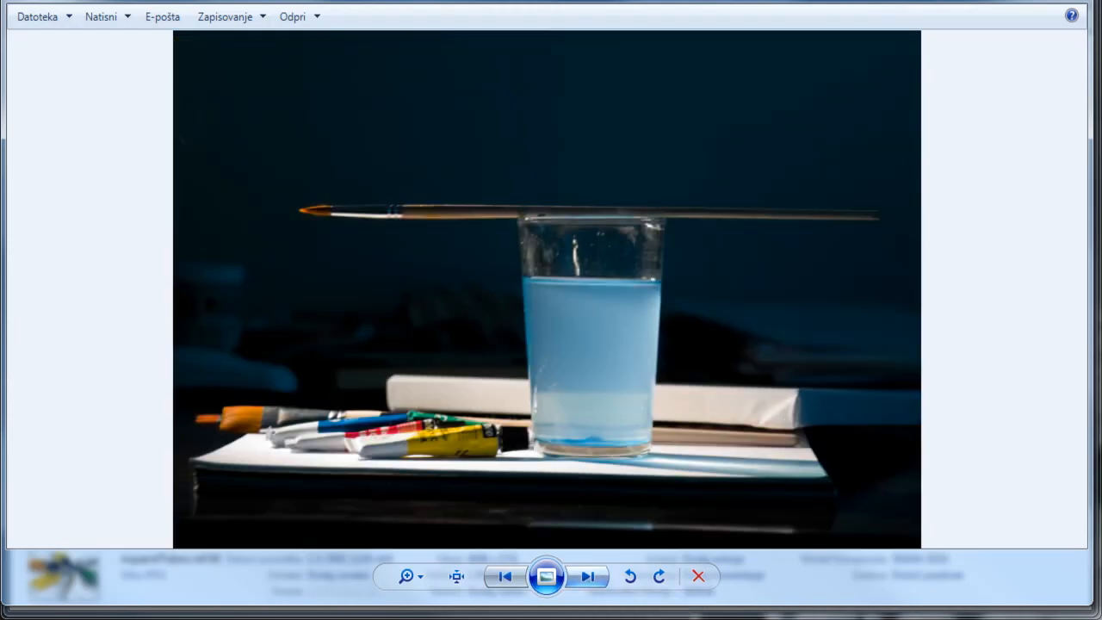
{"action": "left_click", "coordinate": [588, 576]}
{"action": "left_click", "coordinate": [588, 576]}
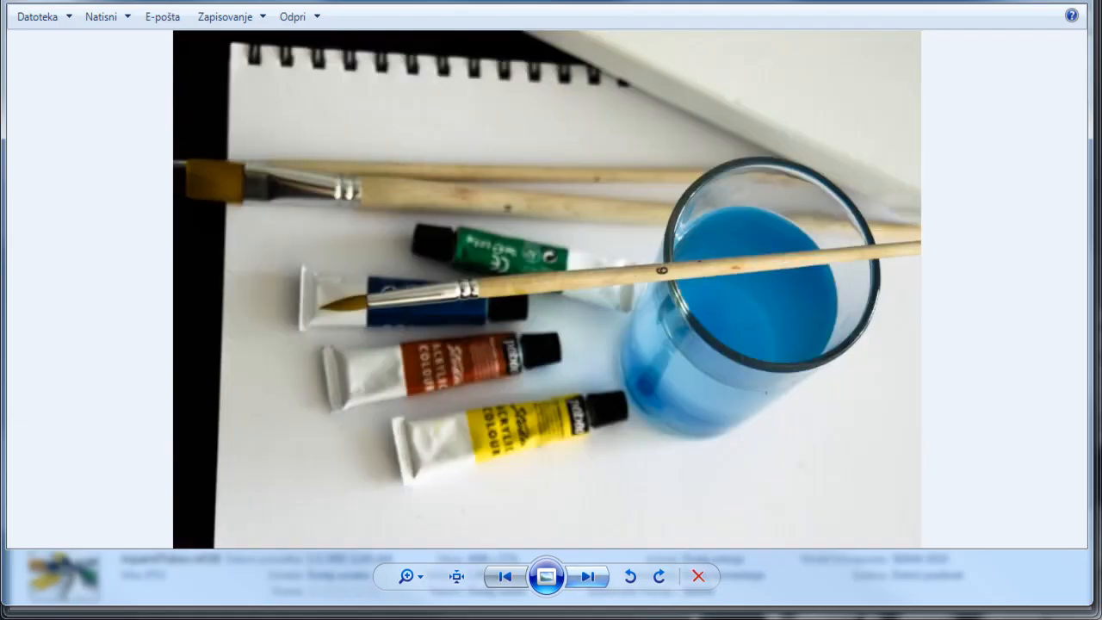
{"action": "left_click", "coordinate": [588, 576]}
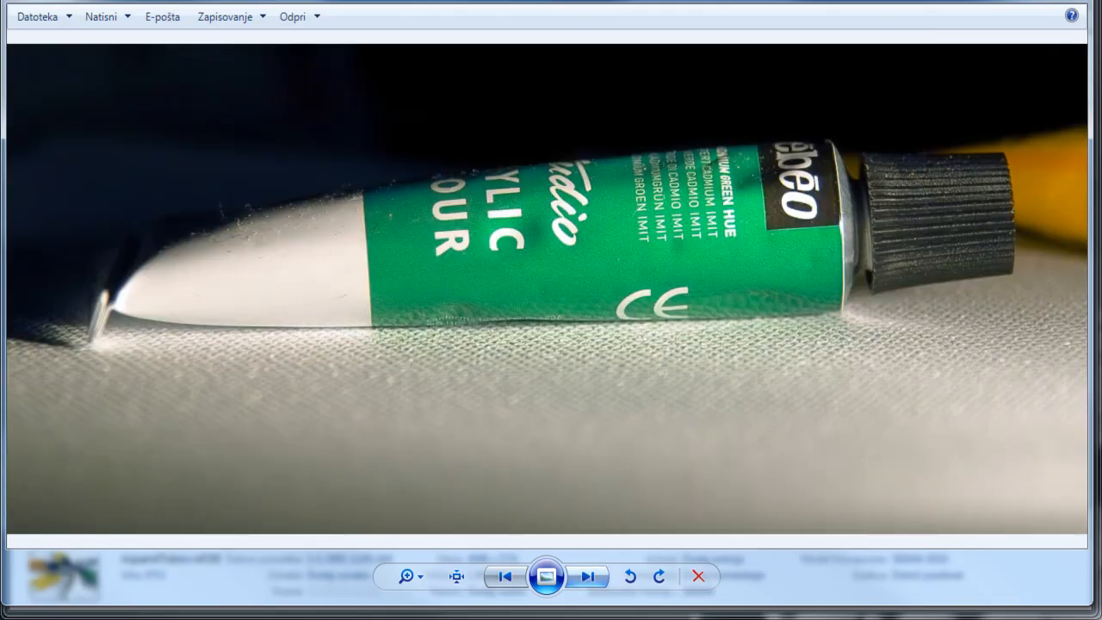
{"action": "left_click", "coordinate": [588, 576]}
{"action": "left_click", "coordinate": [588, 576]}
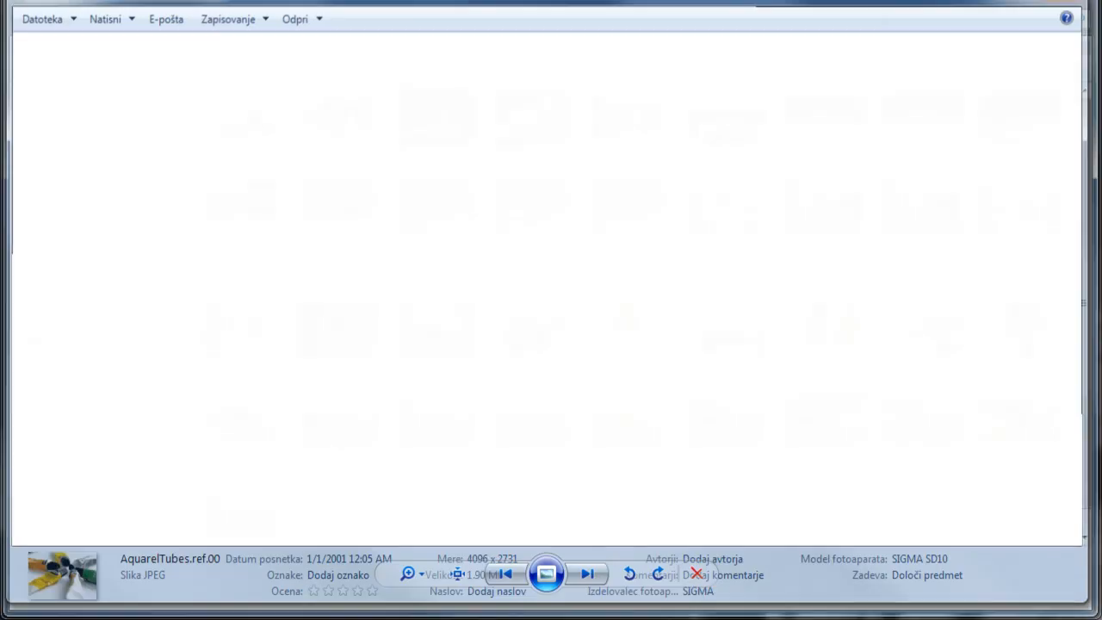
Step: Open the last image in the folder, the dimensioned tube drawing, and examine the tube's measurements
{"action": "key", "text": "End"}
{"action": "key", "text": "Return"}
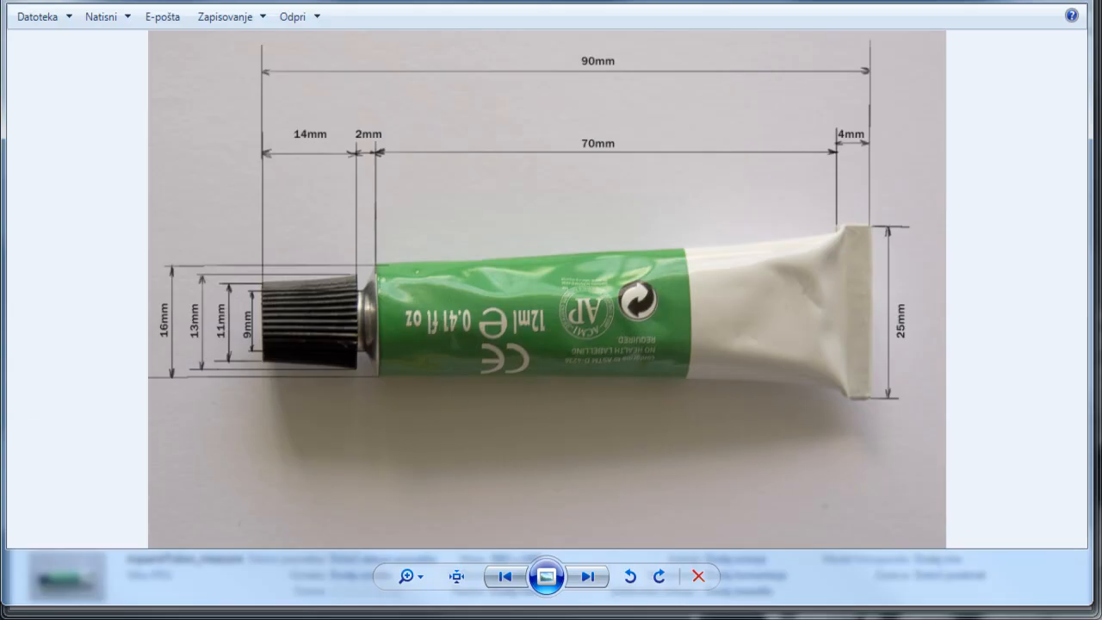
{"action": "scroll", "coordinate": [547, 334], "scroll_direction": "up", "scroll_amount": 2}
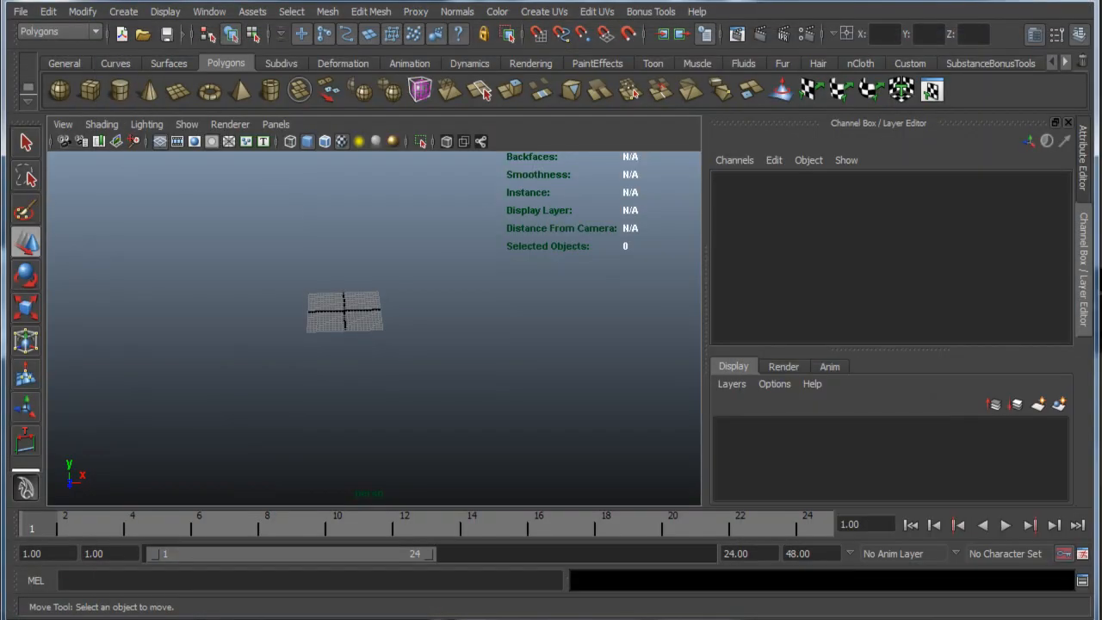
Step: In Maya, create a polygon plane at the origin and scale it uniformly to about 67.3
{"action": "left_click_drag", "start_coordinate": [344, 310], "coordinate": [366, 362], "text": "alt"}
{"action": "middle_click_drag", "start_coordinate": [365, 362], "coordinate": [465, 386], "text": "alt"}
{"action": "left_click_drag", "start_coordinate": [466, 385], "coordinate": [426, 409], "text": "alt"}
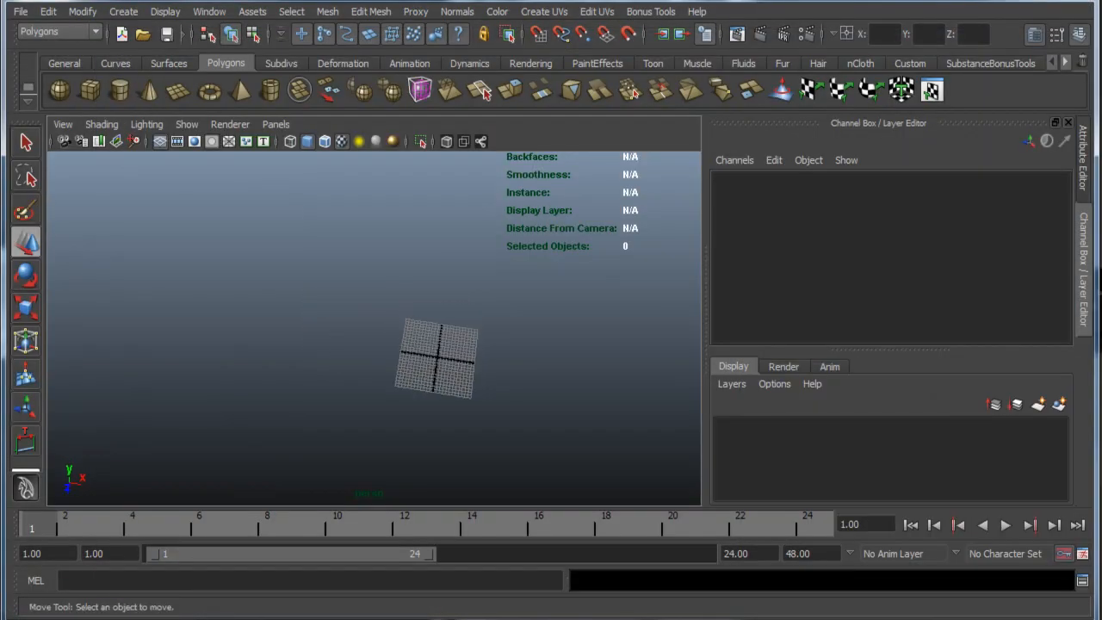
{"action": "left_click", "coordinate": [178, 90]}
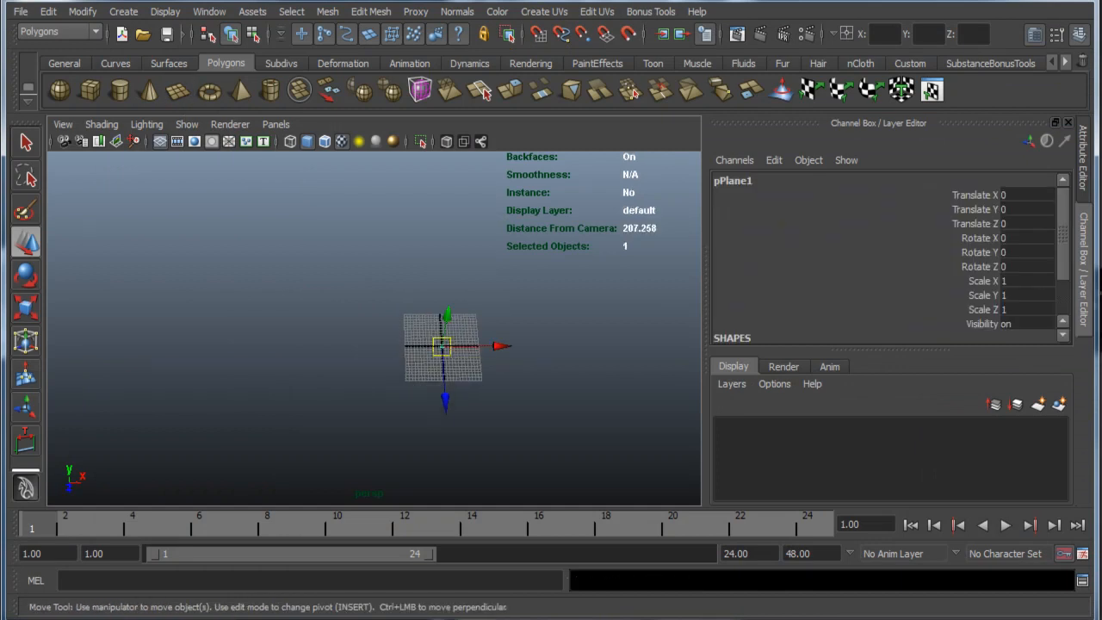
{"action": "key", "text": "r"}
{"action": "left_click_drag", "start_coordinate": [442, 345], "coordinate": [509, 344]}
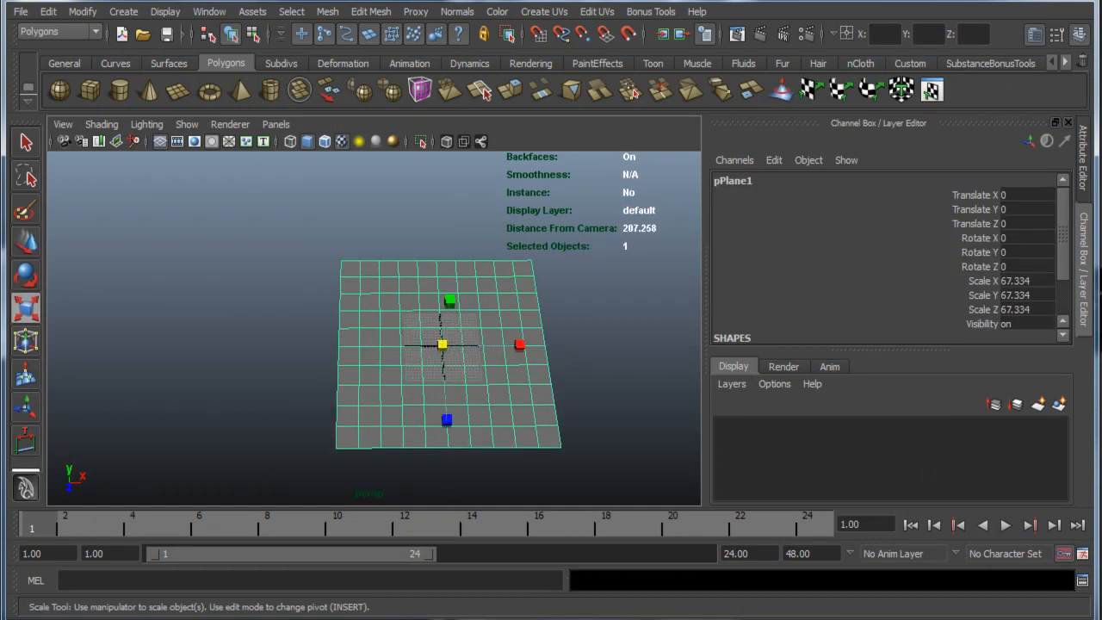
Step: Set the plane's width and height subdivisions to 1 each
{"action": "scroll", "coordinate": [887, 258], "scroll_direction": "down", "scroll_amount": 2}
{"action": "left_click", "coordinate": [749, 322]}
{"action": "scroll", "coordinate": [883, 258], "scroll_direction": "down", "scroll_amount": 2}
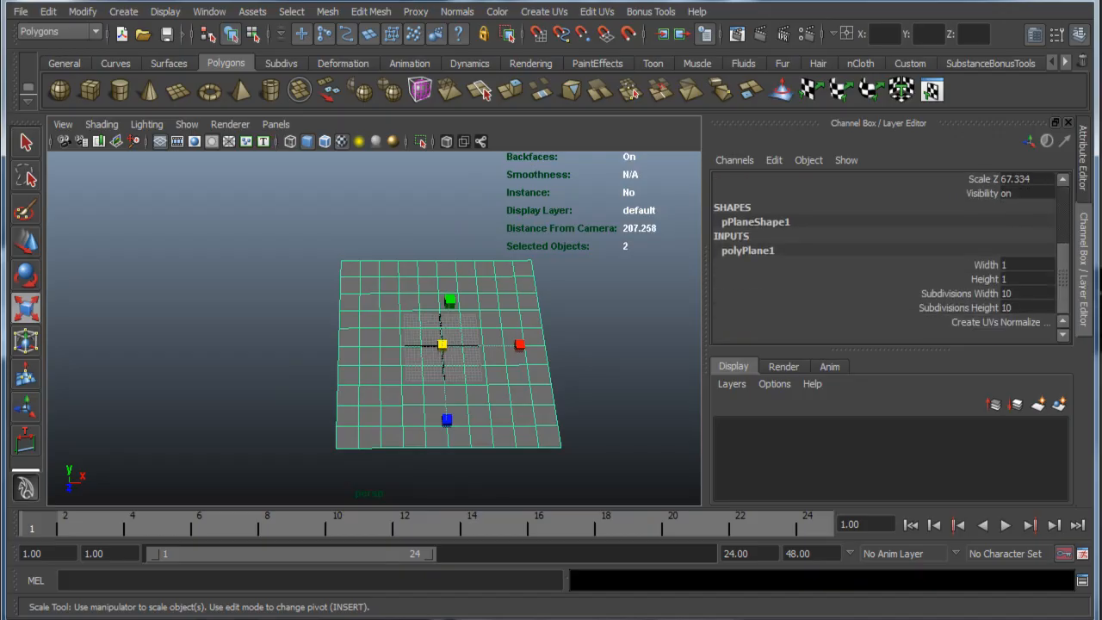
{"action": "left_click", "coordinate": [1025, 293]}
{"action": "type", "text": "1"}
{"action": "key", "text": "Tab"}
{"action": "type", "text": "1"}
{"action": "key", "text": "Tab"}
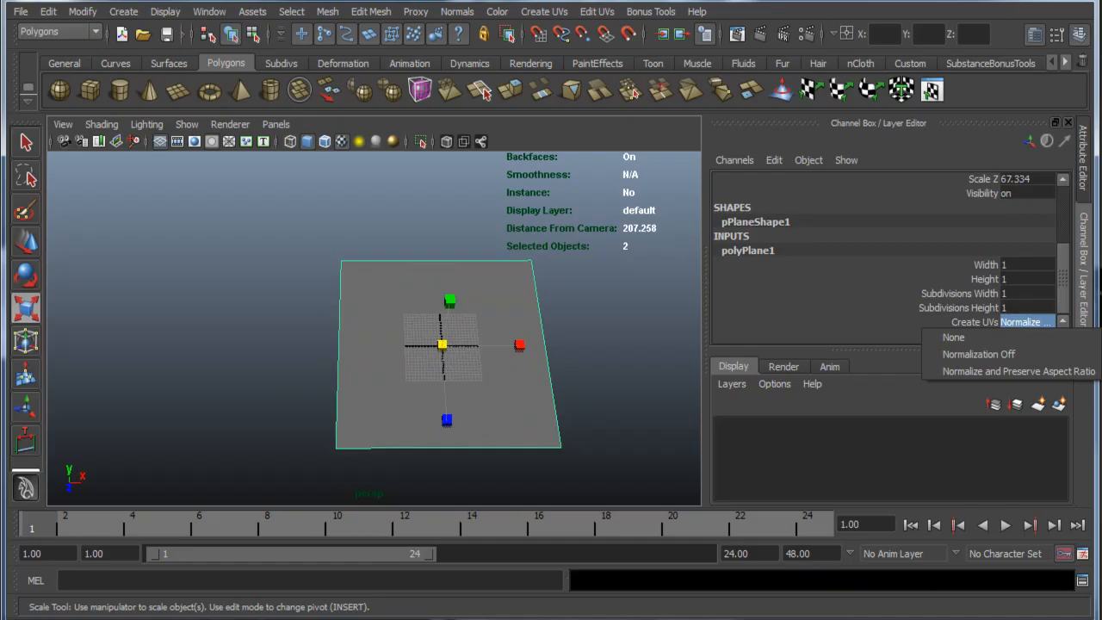
Step: Open the Hypershade, filter the node list for "lamb" and create a new Lambert material
{"action": "left_click_drag", "start_coordinate": [448, 387], "coordinate": [414, 343], "text": "alt"}
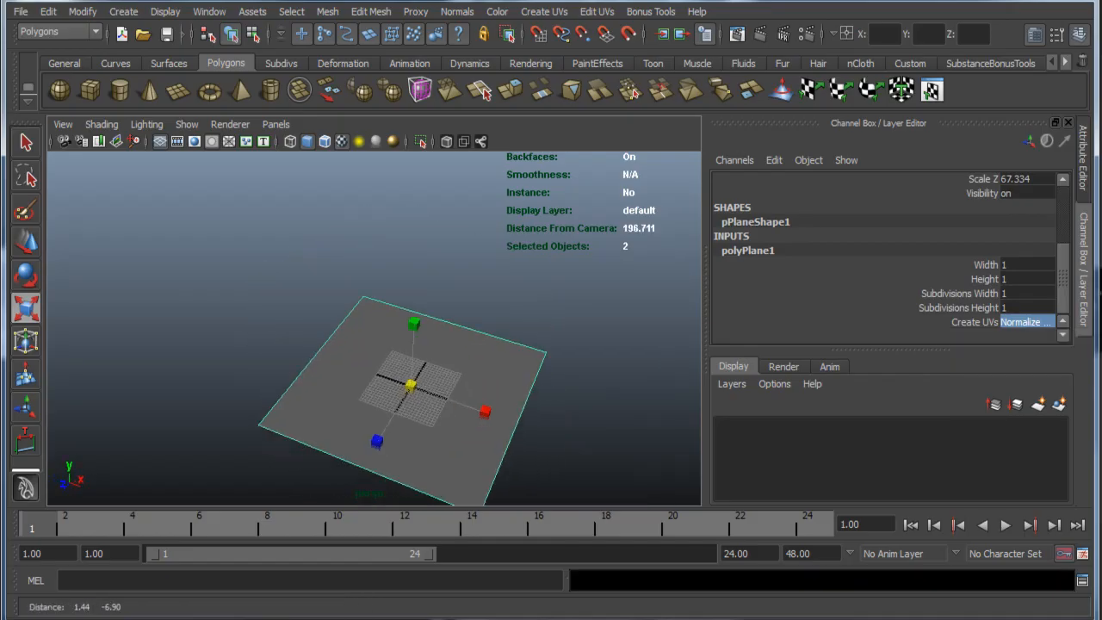
{"action": "right_click_drag", "start_coordinate": [413, 343], "coordinate": [405, 336], "text": "alt"}
{"action": "left_click_drag", "start_coordinate": [405, 336], "coordinate": [448, 328], "text": "alt"}
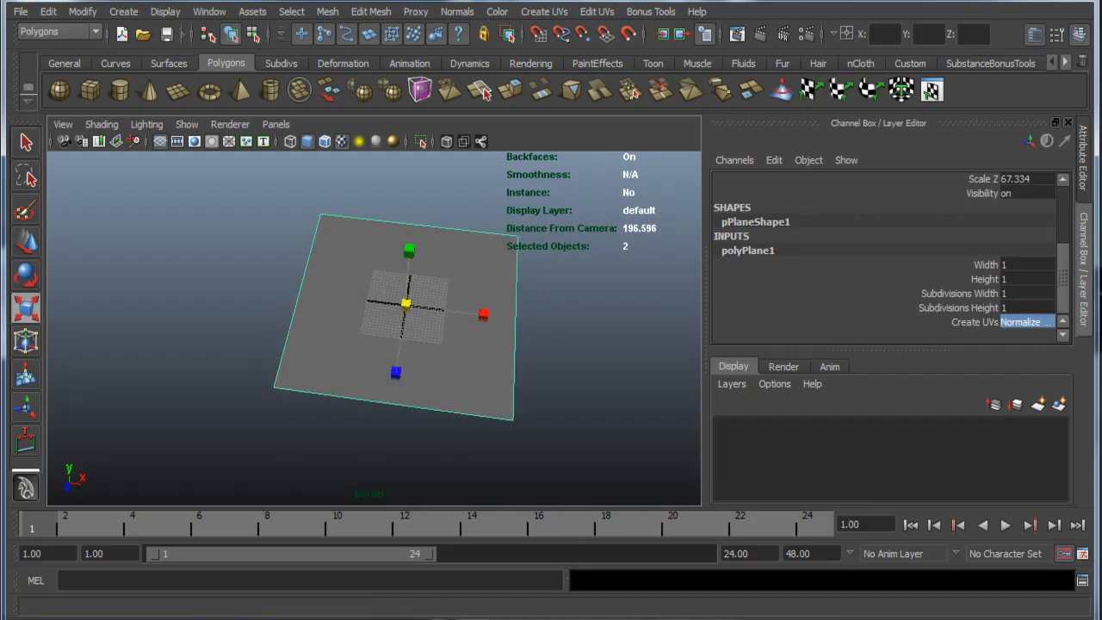
{"action": "left_click", "coordinate": [209, 11]}
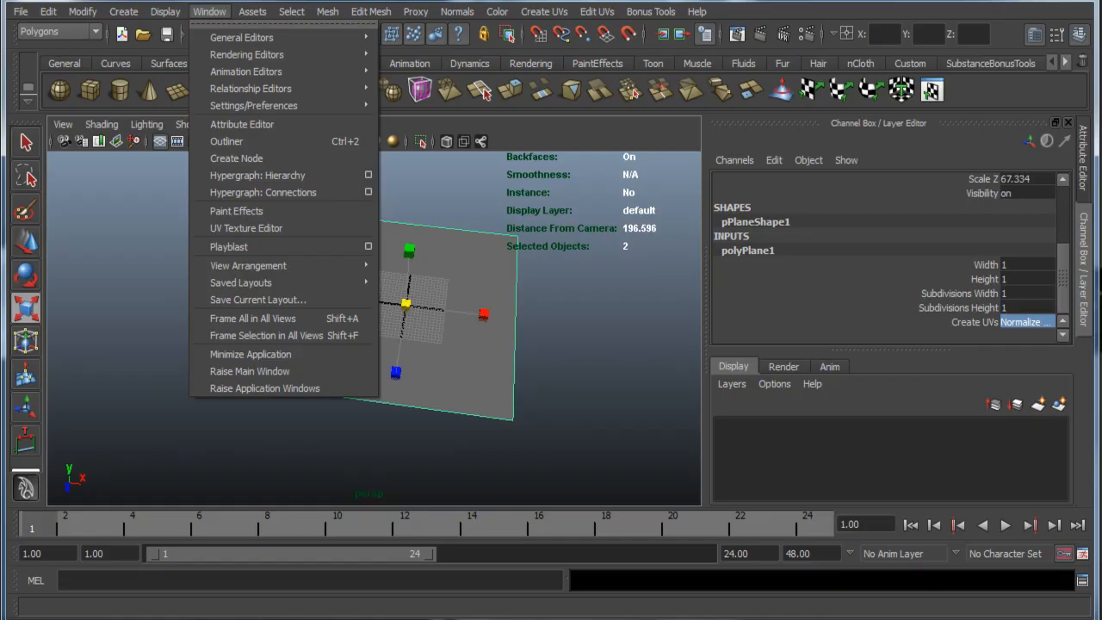
{"action": "mouse_move", "coordinate": [247, 55]}
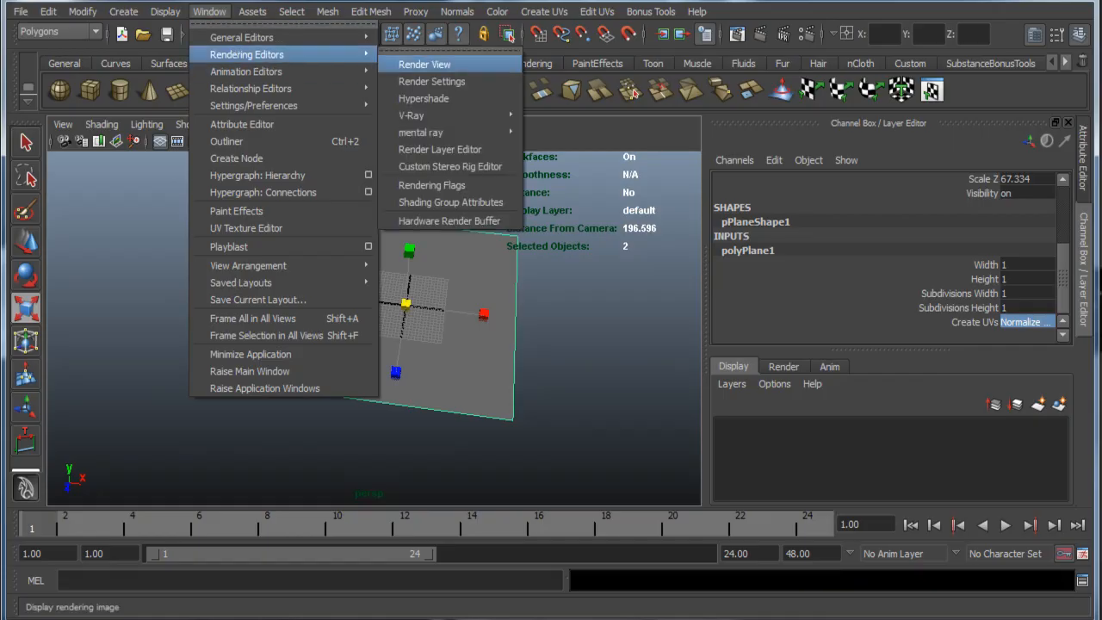
{"action": "left_click", "coordinate": [424, 98]}
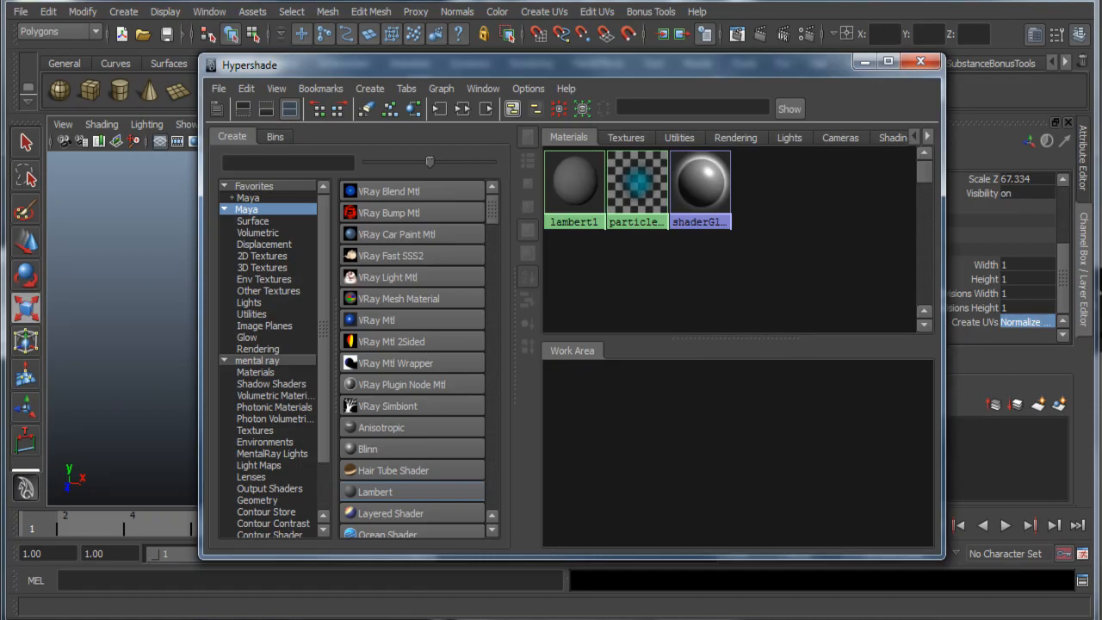
{"action": "left_click", "coordinate": [288, 163]}
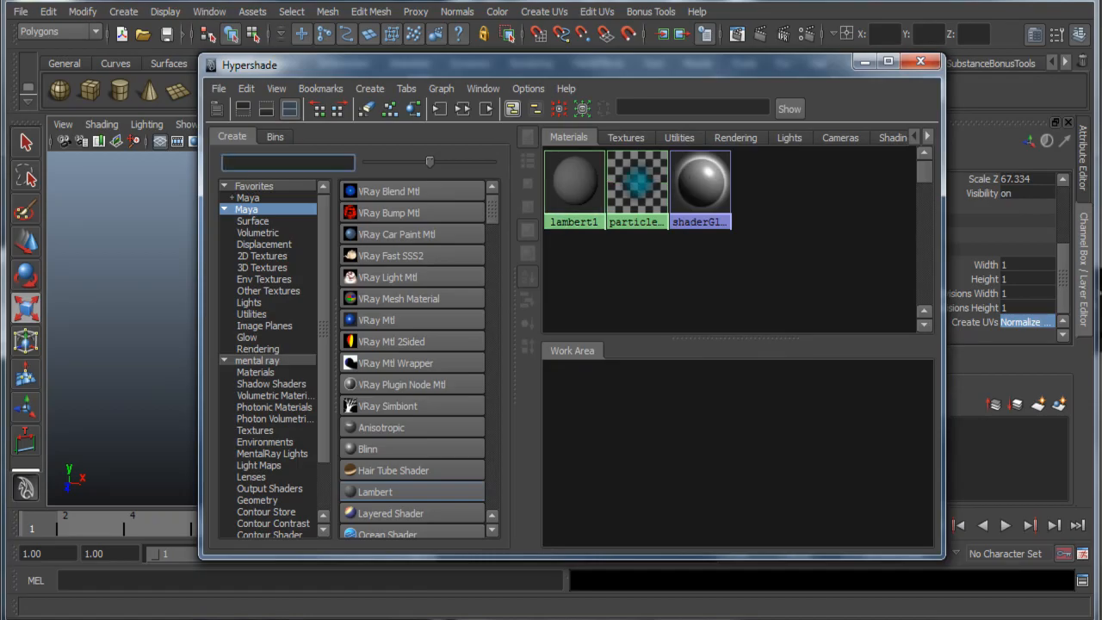
{"action": "type", "text": "la"}
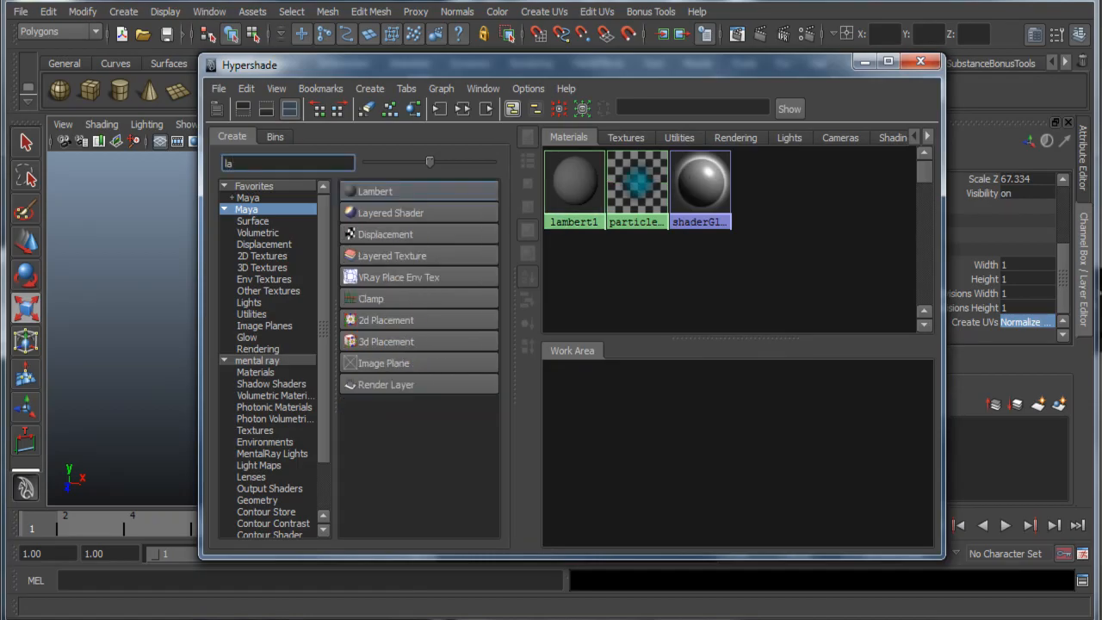
{"action": "type", "text": "mb"}
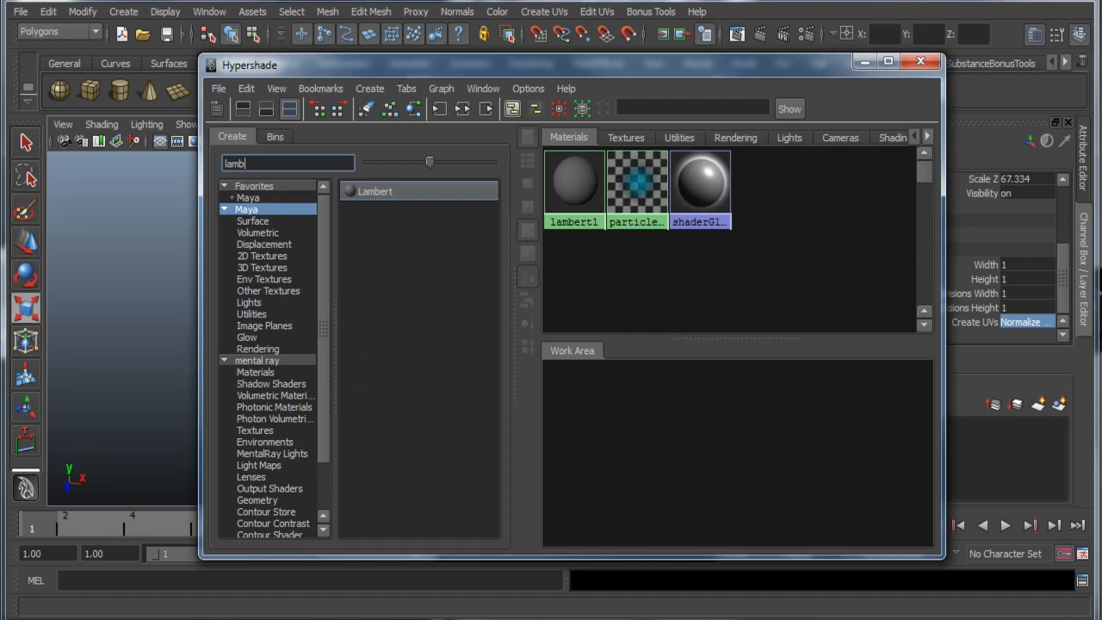
{"action": "left_click", "coordinate": [375, 192]}
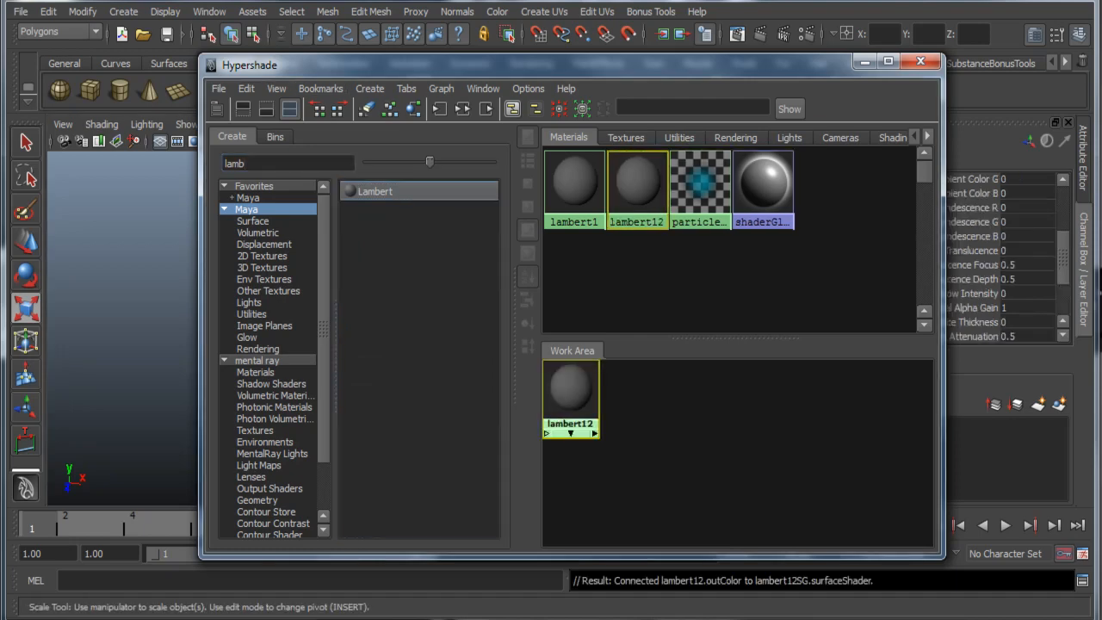
Step: Move the Hypershade clear of the material attributes and connect a File texture to the new Lambert's Color
{"action": "left_click_drag", "start_coordinate": [517, 64], "coordinate": [379, 64]}
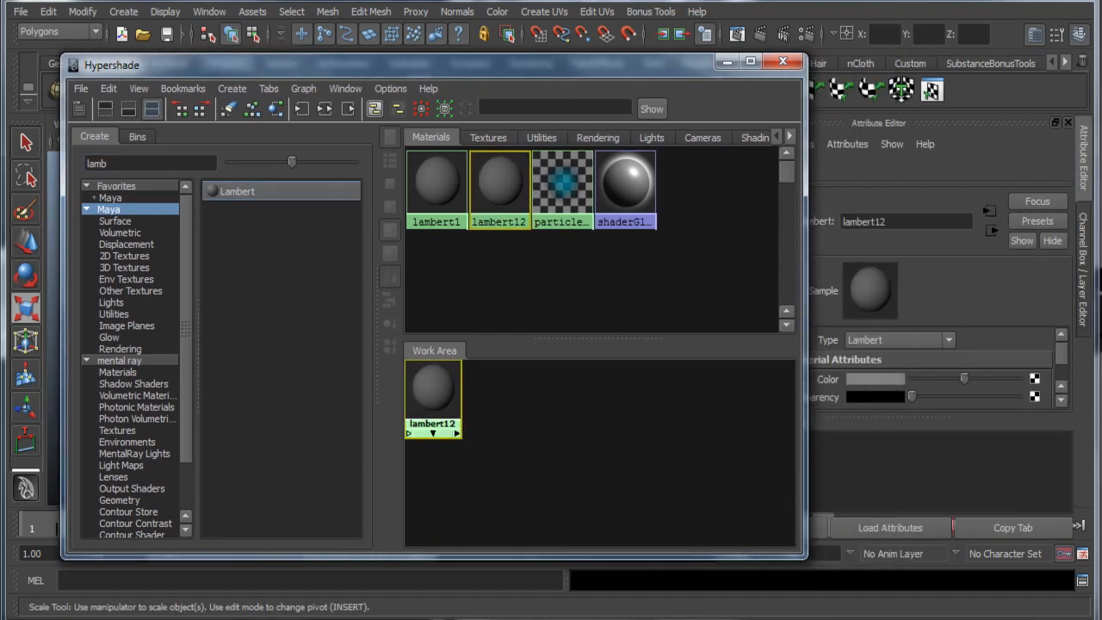
{"action": "left_click_drag", "start_coordinate": [741, 65], "coordinate": [806, 523]}
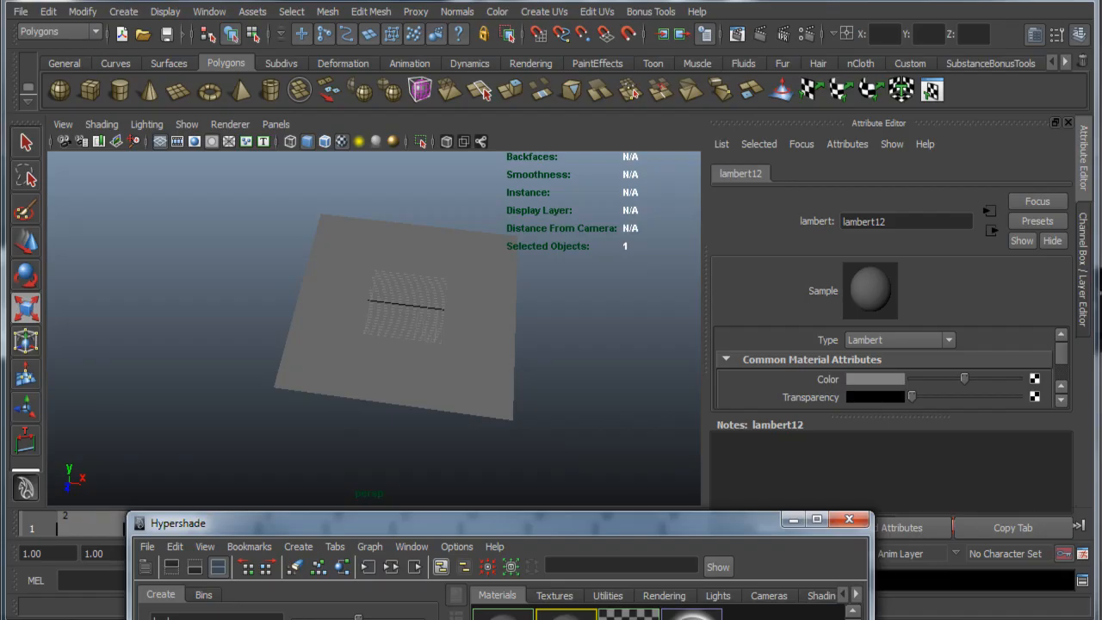
{"action": "left_click", "coordinate": [1036, 379]}
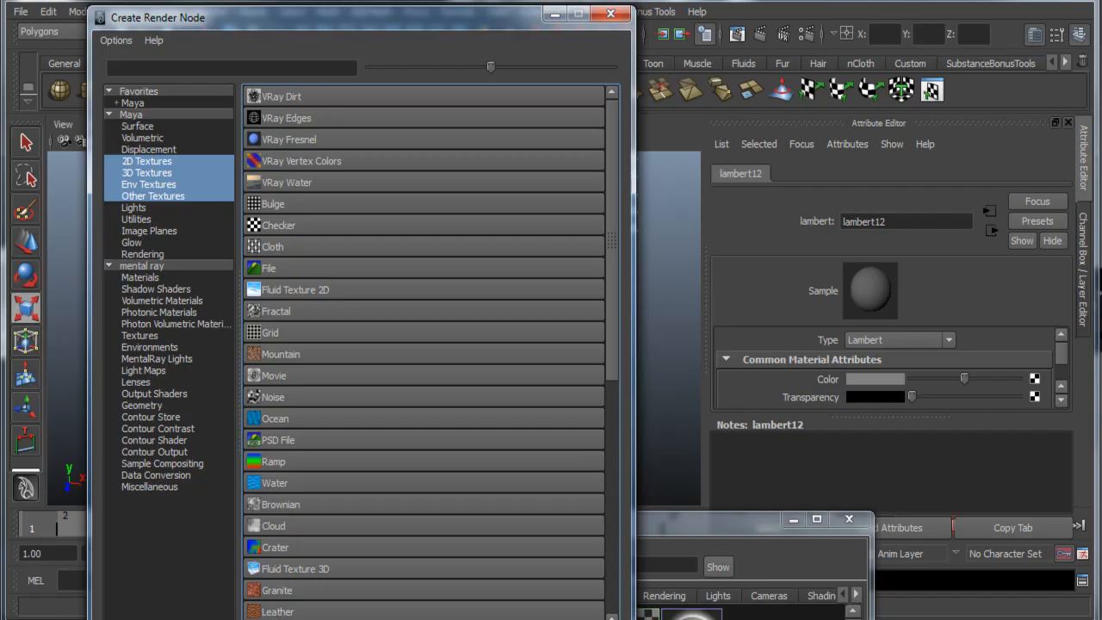
{"action": "left_click", "coordinate": [270, 268]}
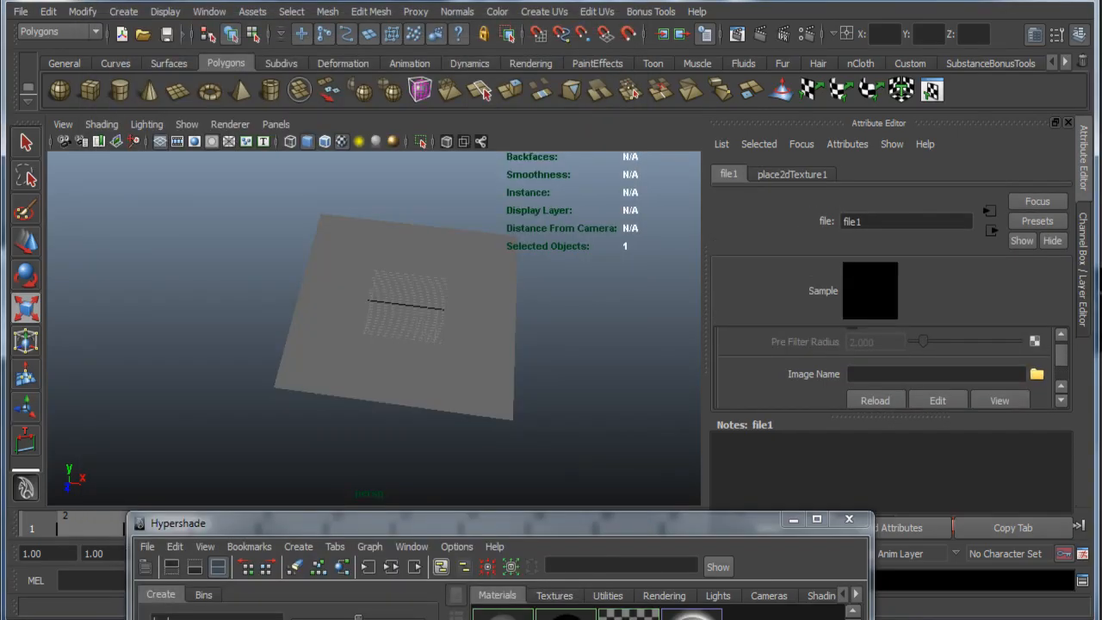
Step: Load AquarelTubes_measure.jpg from source_images\sketches into the file texture and bring the Hypershade back into view
{"action": "left_click", "coordinate": [1037, 374]}
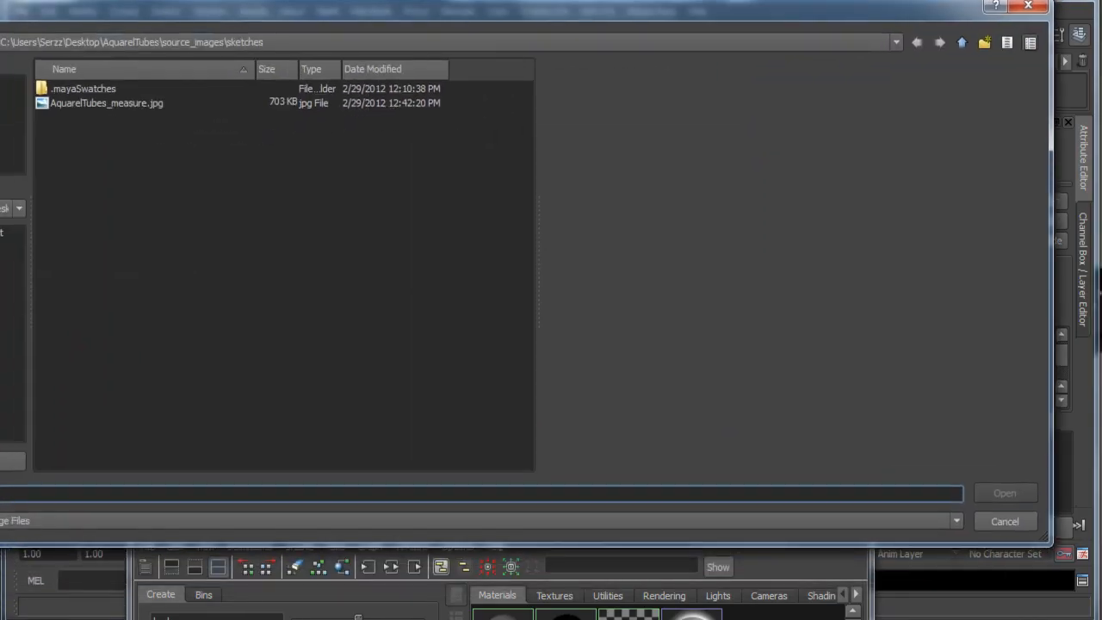
{"action": "left_click_drag", "start_coordinate": [1053, 544], "coordinate": [796, 581]}
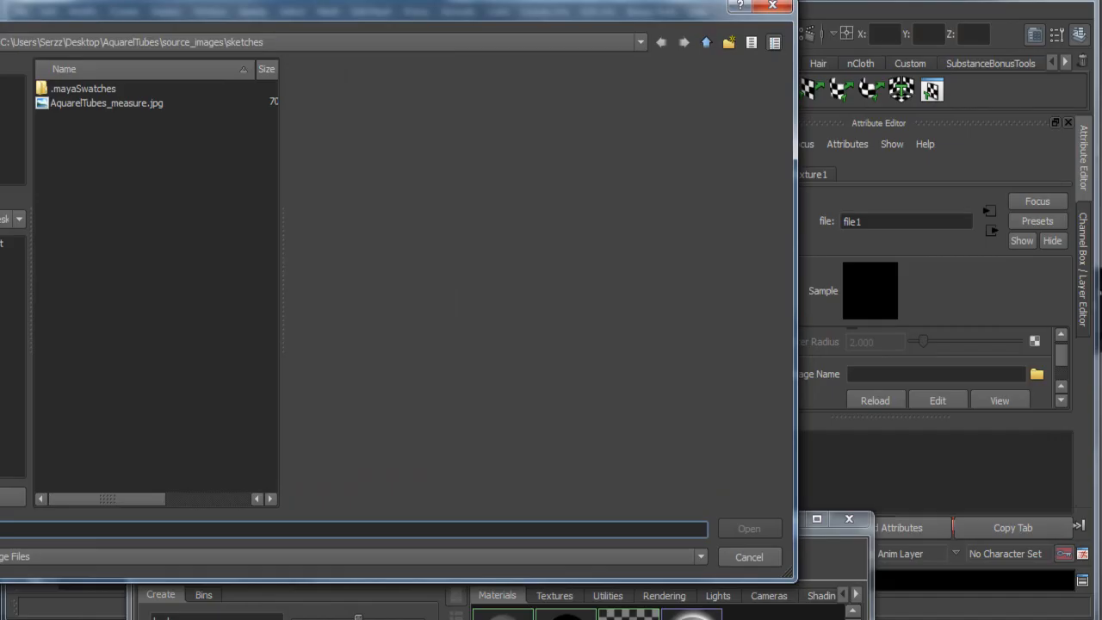
{"action": "left_click_drag", "start_coordinate": [387, 9], "coordinate": [665, 9]}
{"action": "left_click_drag", "start_coordinate": [561, 281], "coordinate": [748, 281]}
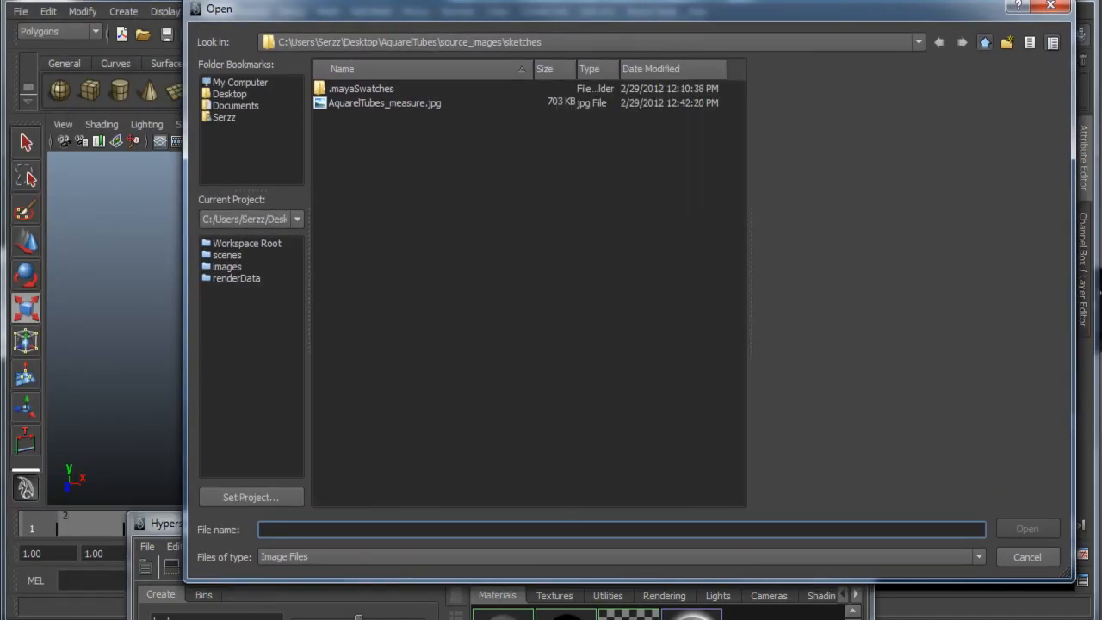
{"action": "left_click", "coordinate": [985, 42]}
{"action": "left_click", "coordinate": [985, 42]}
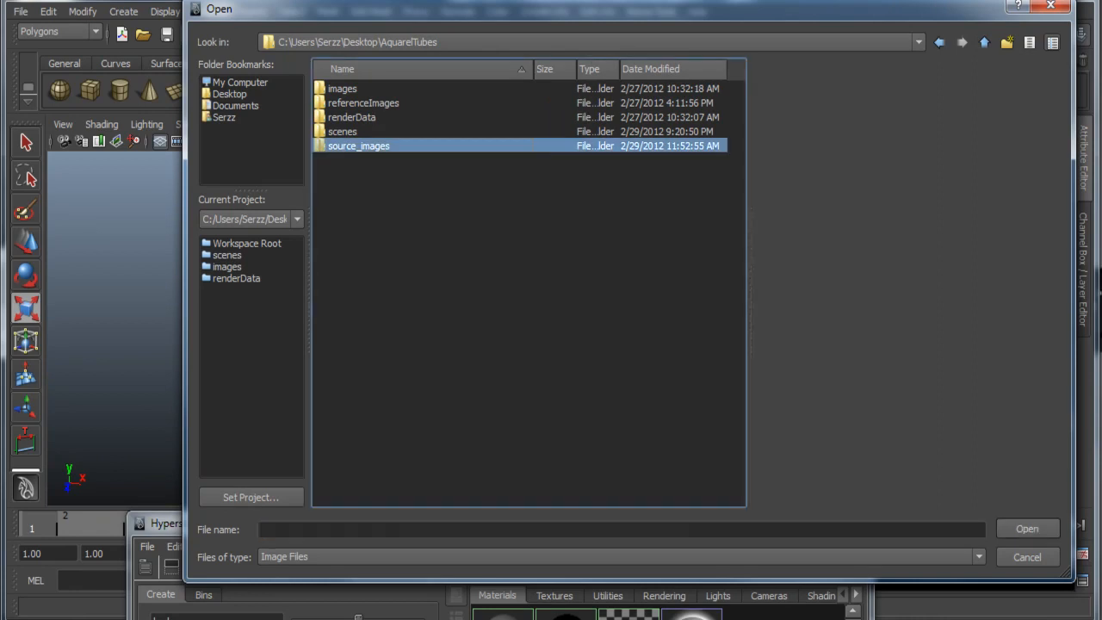
{"action": "double_click", "coordinate": [358, 146]}
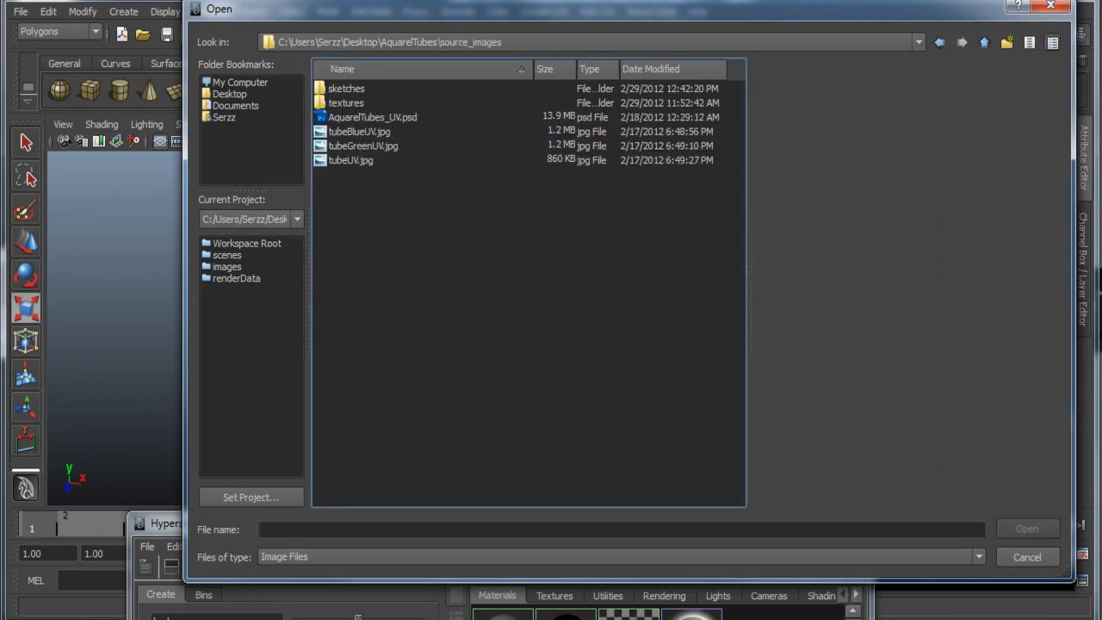
{"action": "double_click", "coordinate": [347, 89]}
{"action": "left_click", "coordinate": [384, 104]}
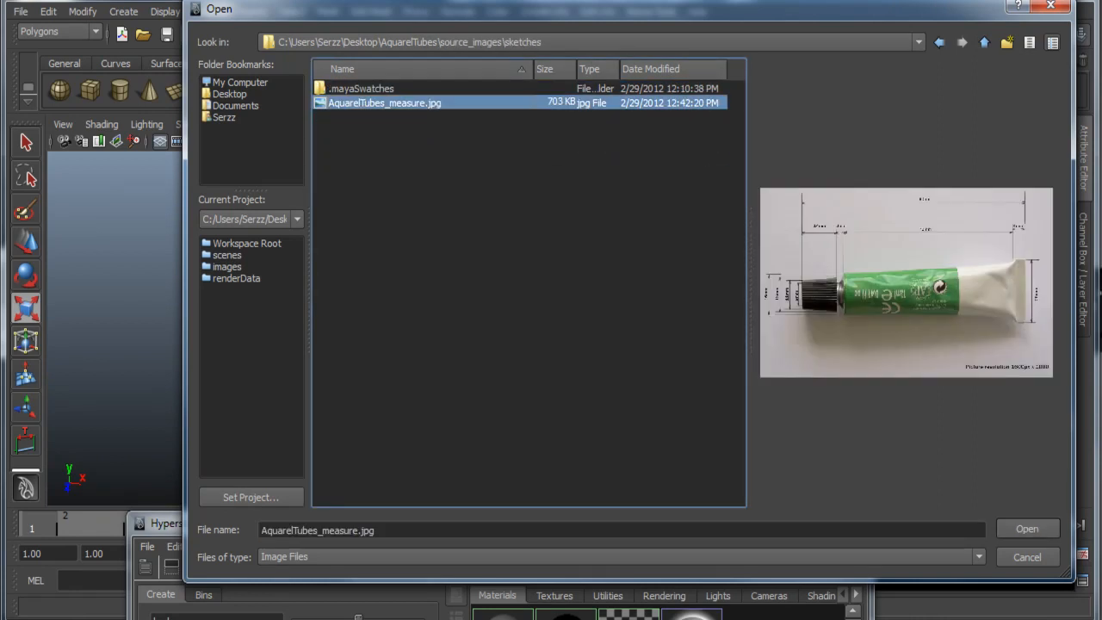
{"action": "left_click_drag", "start_coordinate": [628, 1], "coordinate": [629, 0]}
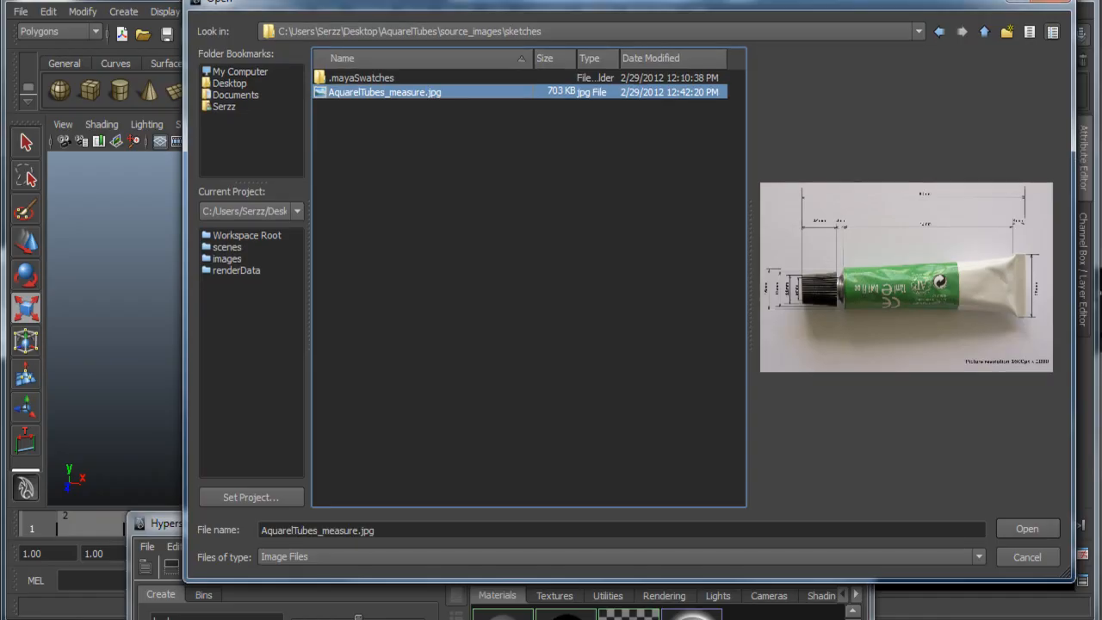
{"action": "left_click", "coordinate": [1027, 529]}
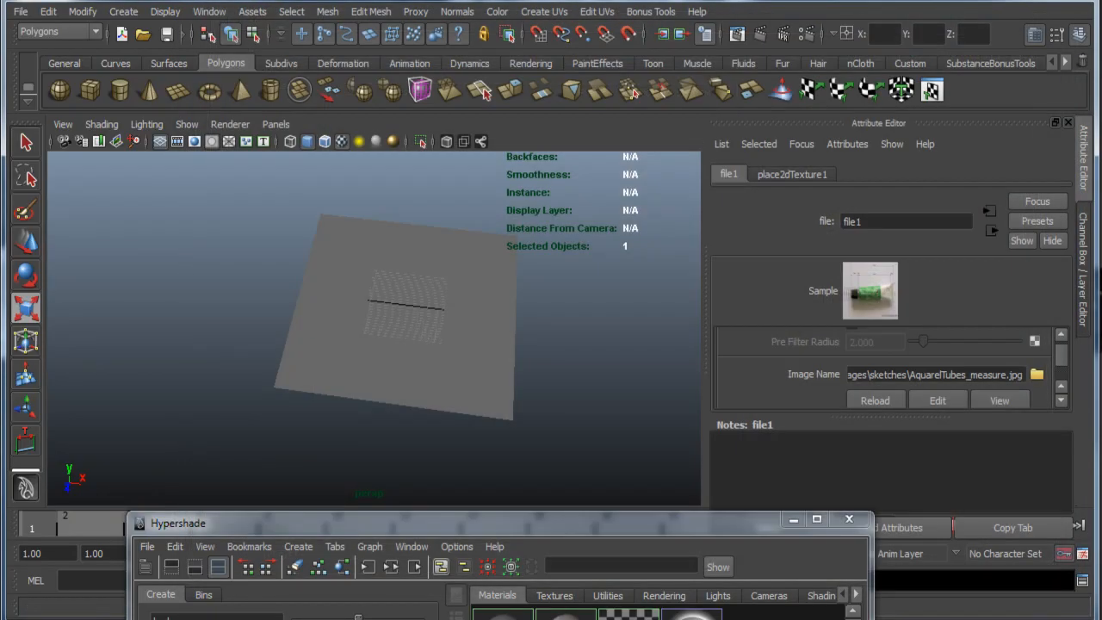
{"action": "left_click_drag", "start_coordinate": [732, 523], "coordinate": [842, 189]}
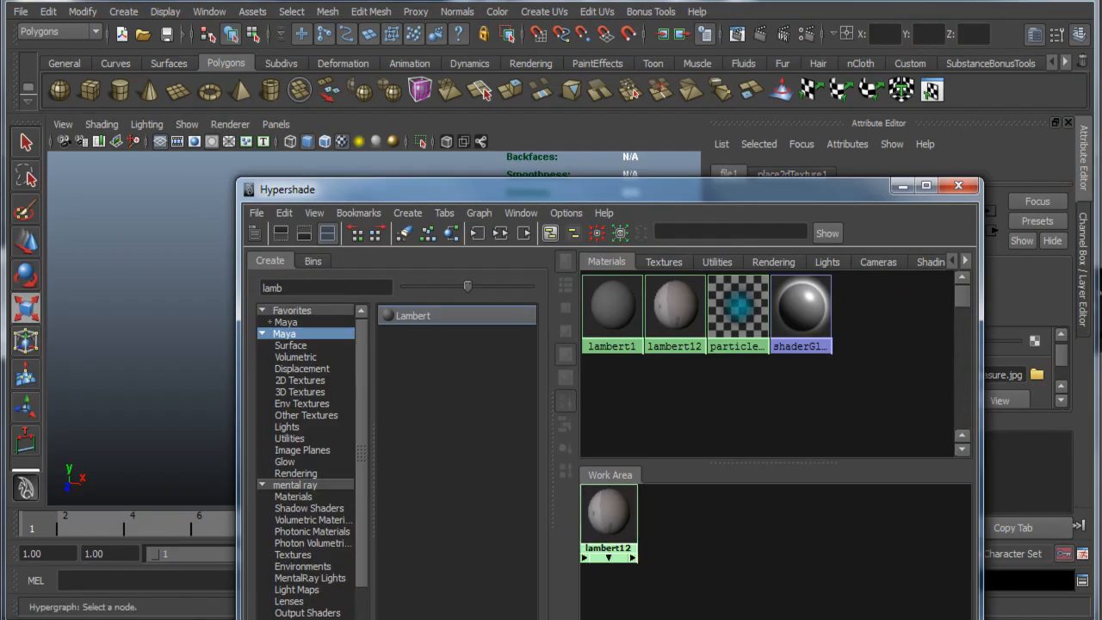
Step: Graph the textured Lambert's network in the Work Area and spread out its place2dTexture, file and material nodes side by side
{"action": "left_click_drag", "start_coordinate": [610, 514], "coordinate": [768, 547]}
{"action": "middle_click_drag", "start_coordinate": [768, 546], "coordinate": [844, 552], "text": "alt"}
{"action": "scroll", "coordinate": [810, 551], "scroll_direction": "down", "scroll_amount": 1}
{"action": "left_click_drag", "start_coordinate": [627, 531], "coordinate": [759, 555]}
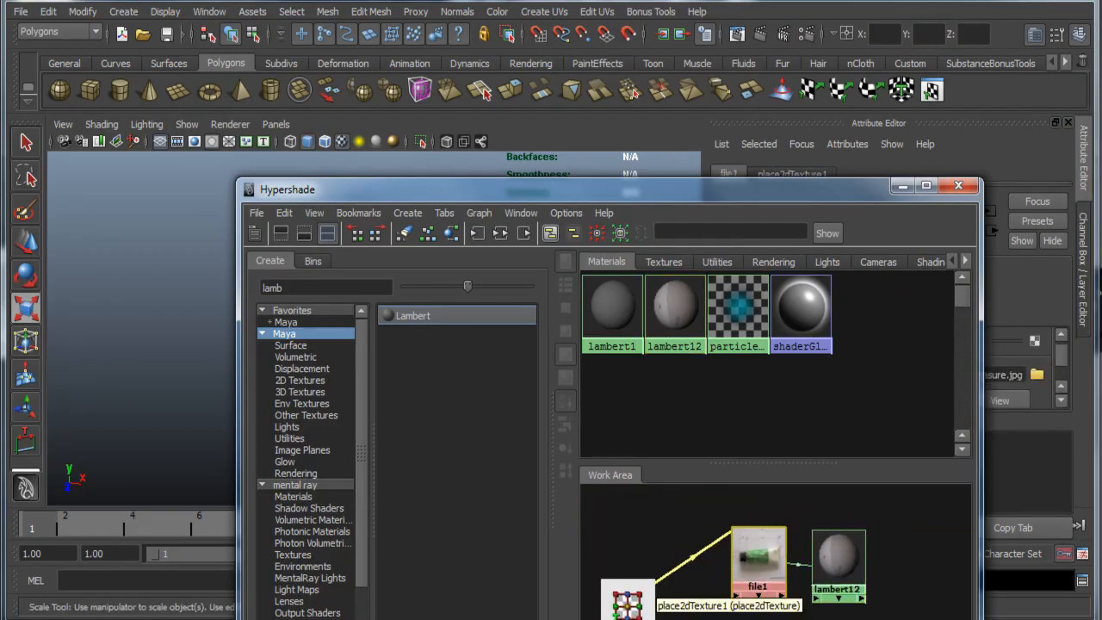
{"action": "left_click_drag", "start_coordinate": [629, 604], "coordinate": [640, 556]}
{"action": "left_click", "coordinate": [839, 557]}
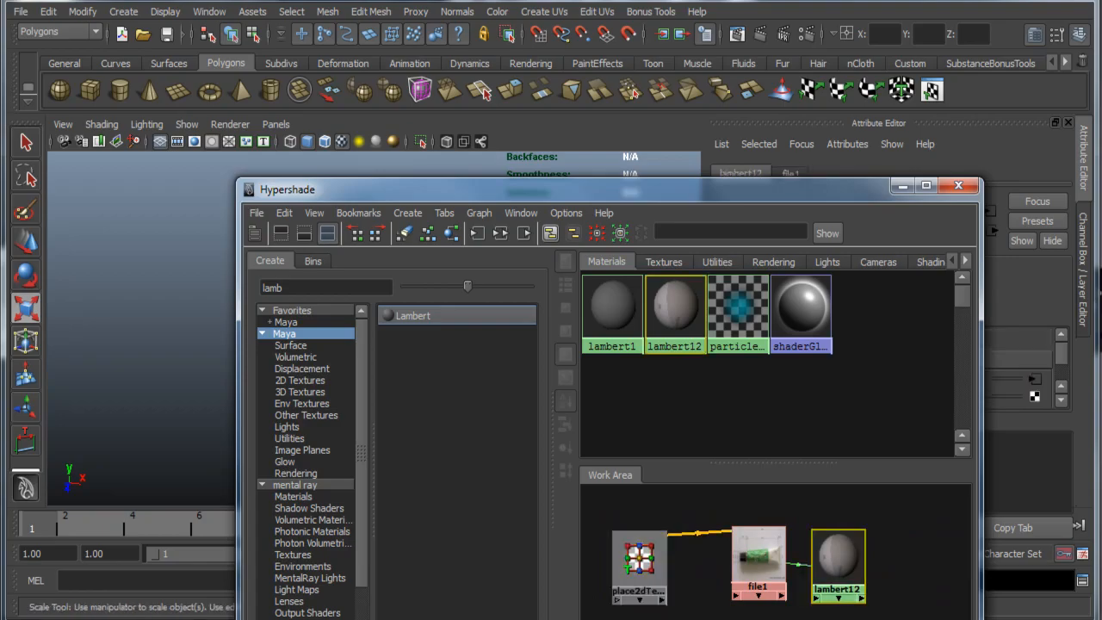
Step: Move the Hypershade fully into view and rename the lambert12 material as SketchShdr
{"action": "right_click", "coordinate": [842, 553]}
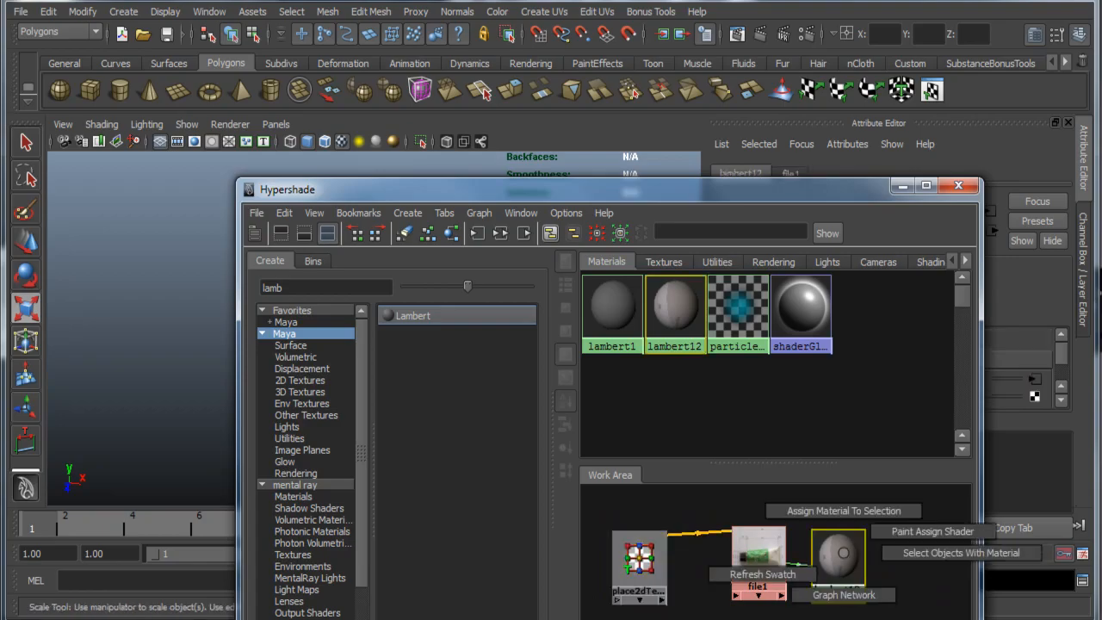
{"action": "mouse_move", "coordinate": [844, 553]}
{"action": "right_mouse_down"}
{"action": "mouse_move", "coordinate": [834, 582]}
{"action": "mouse_move", "coordinate": [844, 553]}
{"action": "right_mouse_up"}
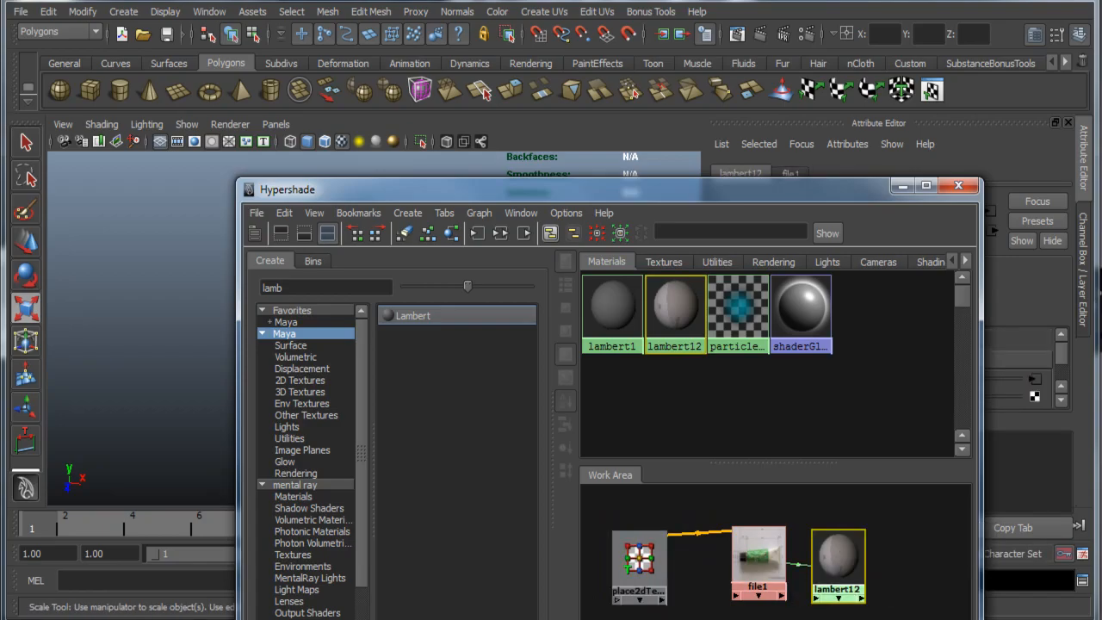
{"action": "left_click_drag", "start_coordinate": [821, 189], "coordinate": [779, 61]}
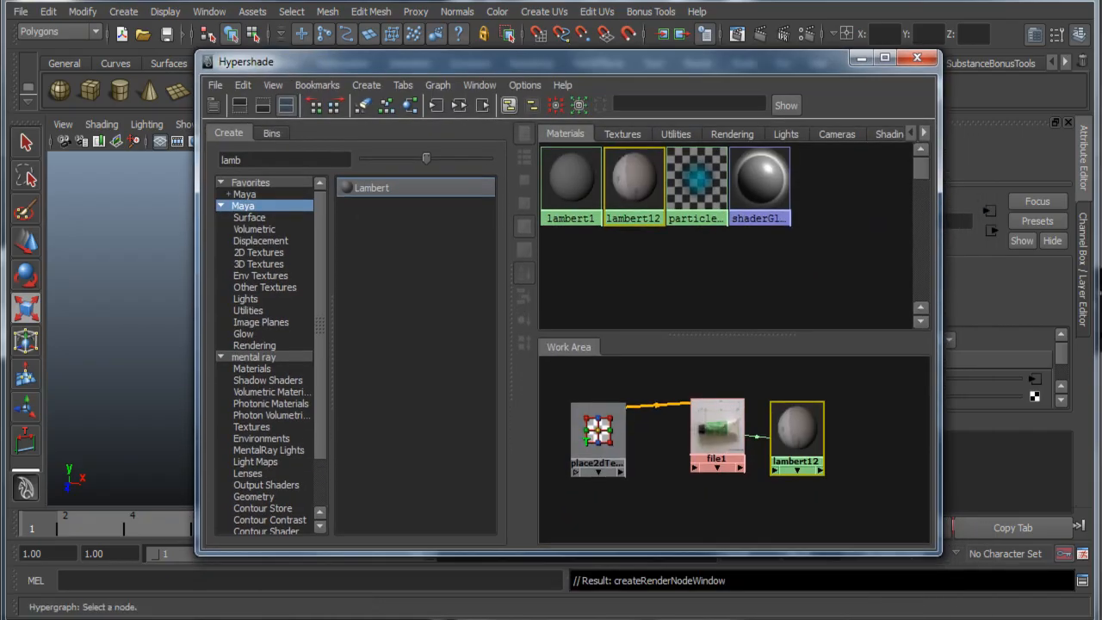
{"action": "middle_click_drag", "start_coordinate": [746, 494], "coordinate": [738, 462], "text": "alt"}
{"action": "right_click_drag", "start_coordinate": [792, 393], "coordinate": [739, 556]}
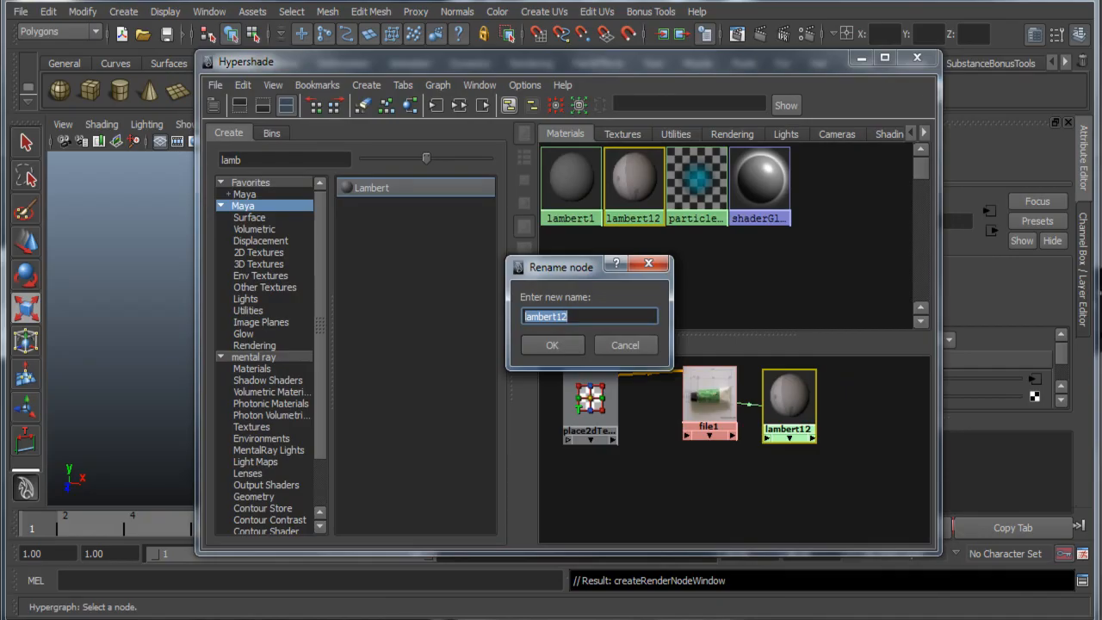
{"action": "type", "text": "Sketr"}
{"action": "key", "text": "BackSpace"}
{"action": "type", "text": "chShdr"}
{"action": "key", "text": "Return"}
Step: Rename the file1 texture node as SketchImg
{"action": "left_click", "coordinate": [708, 401]}
{"action": "right_click", "coordinate": [724, 407]}
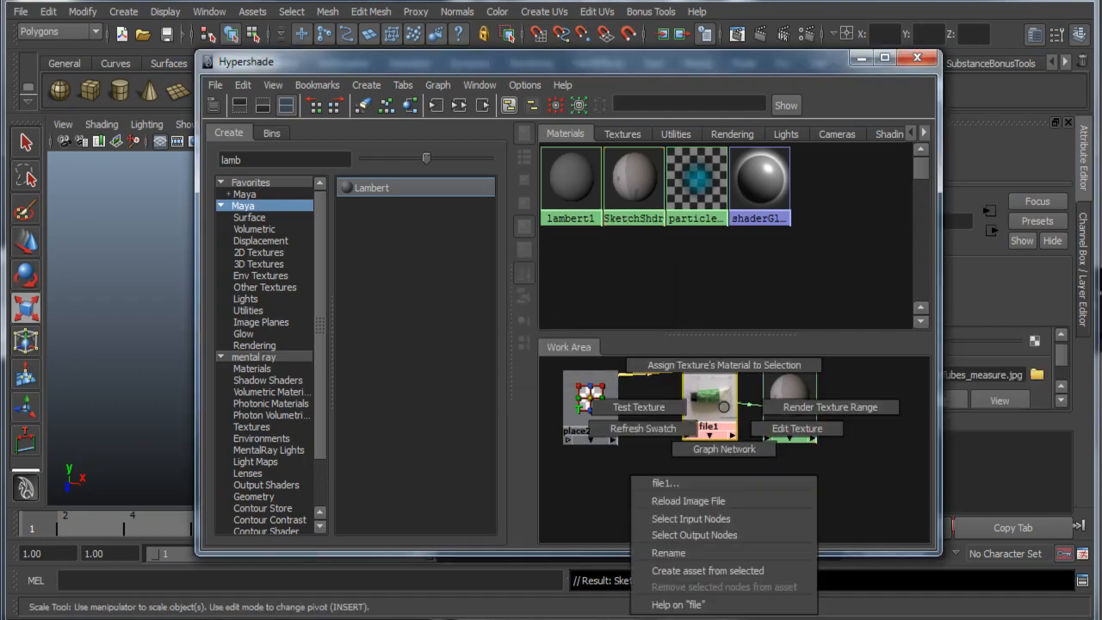
{"action": "left_click", "coordinate": [670, 553]}
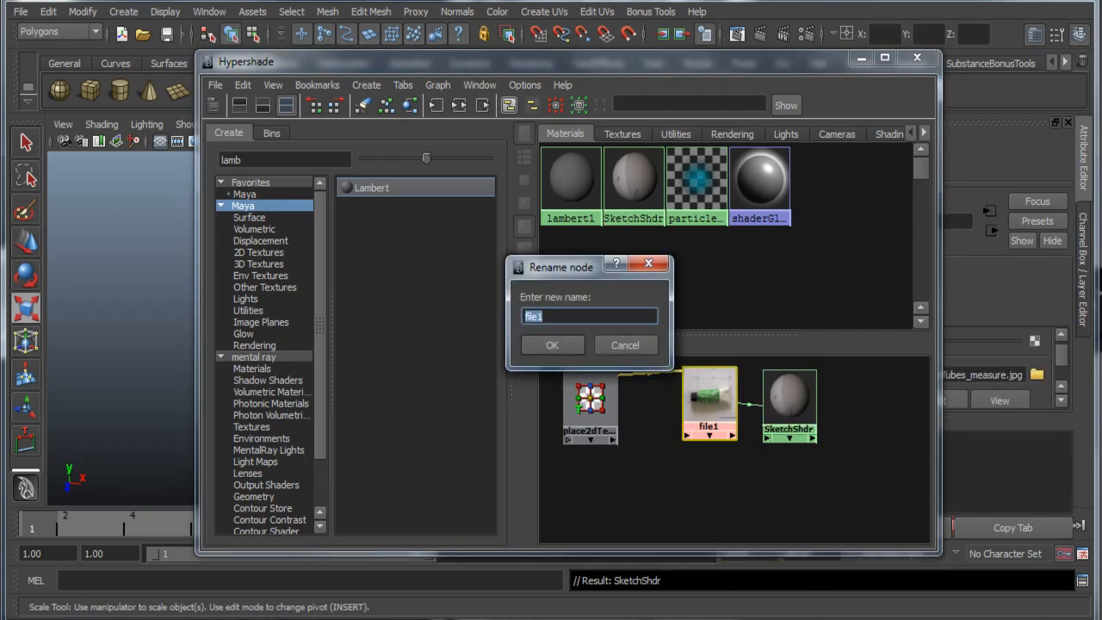
{"action": "type", "text": "SketchImg"}
{"action": "key", "text": "Return"}
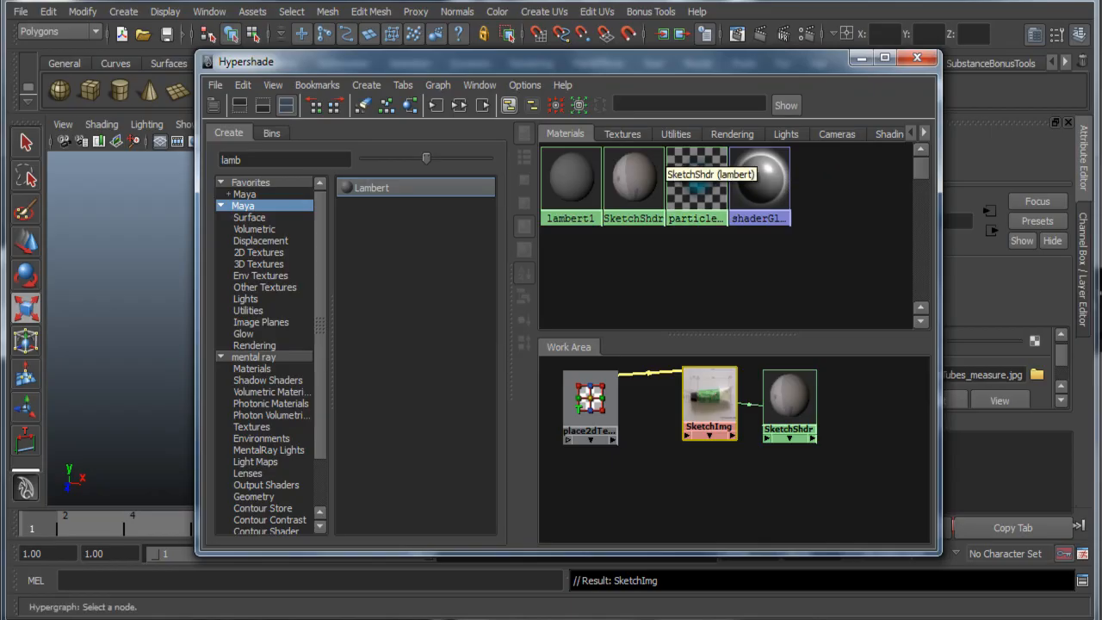
Step: Shrink the Hypershade and move it clear of the plane, and assign the SketchShdr material to the plane
{"action": "left_click_drag", "start_coordinate": [940, 554], "coordinate": [901, 517]}
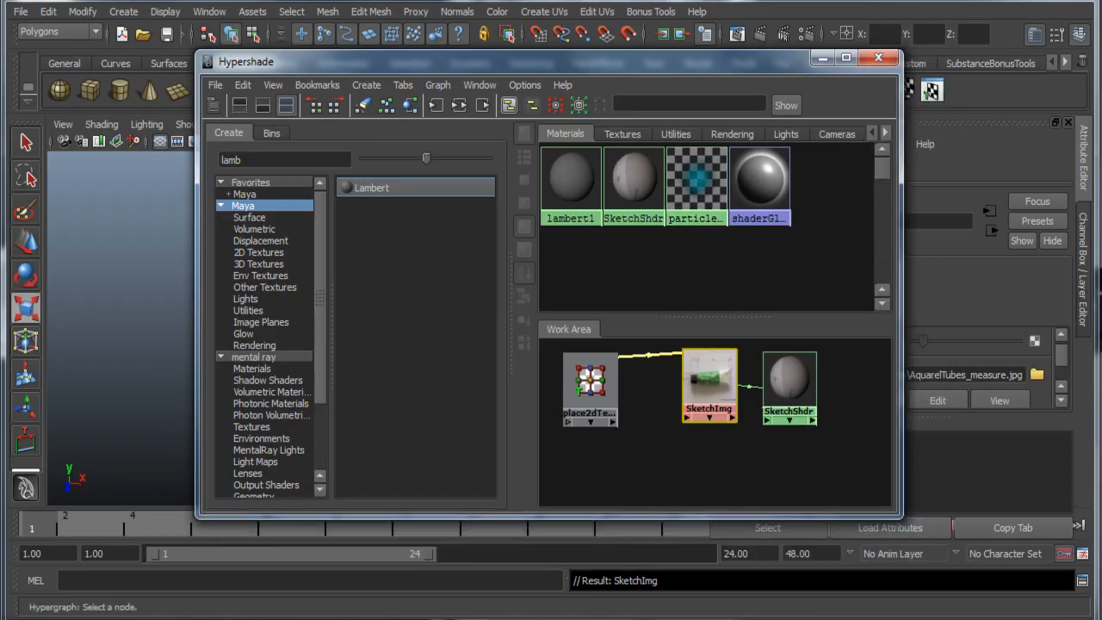
{"action": "left_click_drag", "start_coordinate": [689, 61], "coordinate": [202, 34]}
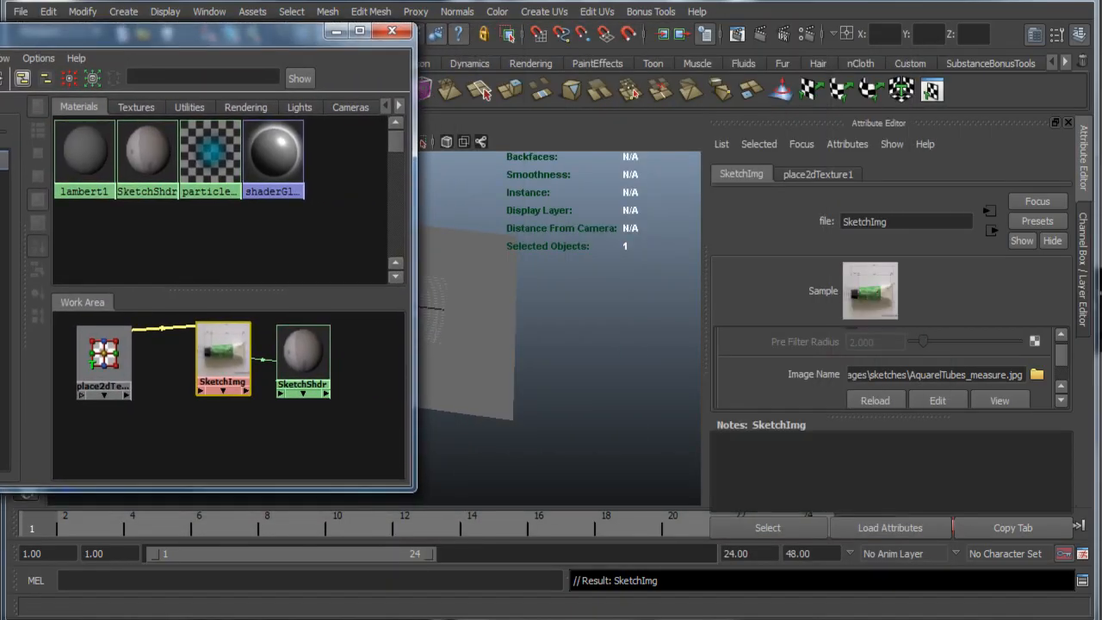
{"action": "left_click", "coordinate": [479, 345]}
{"action": "mouse_move", "coordinate": [478, 345]}
{"action": "middle_mouse_down", "text": "alt"}
{"action": "mouse_move", "coordinate": [623, 329]}
{"action": "mouse_move", "coordinate": [634, 377]}
{"action": "middle_mouse_up", "text": "alt"}
{"action": "right_click", "coordinate": [295, 359]}
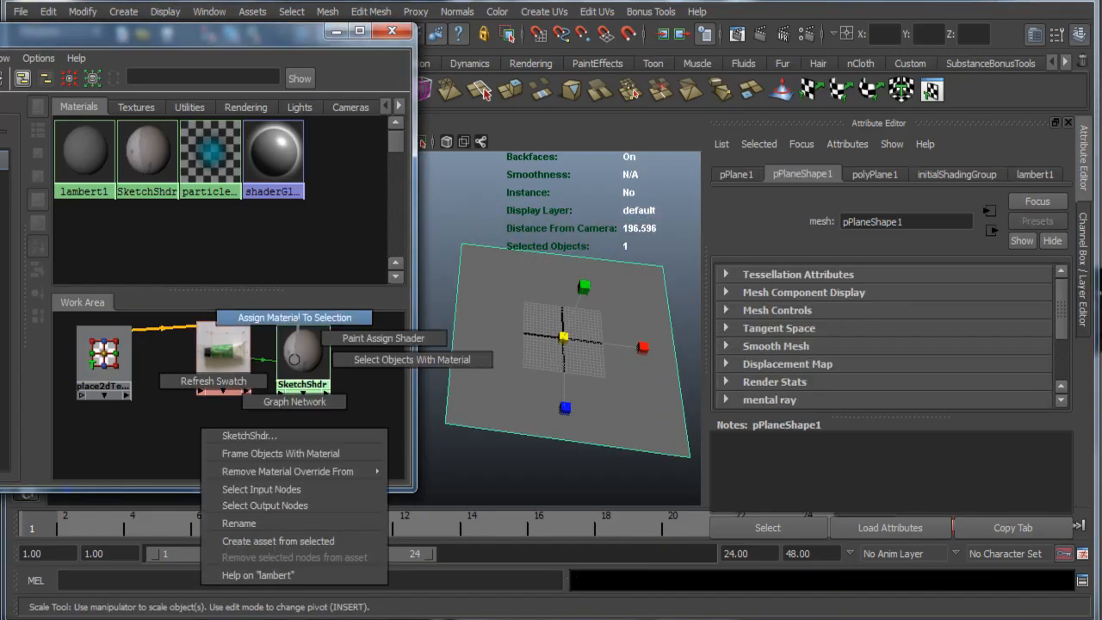
{"action": "left_click", "coordinate": [294, 318]}
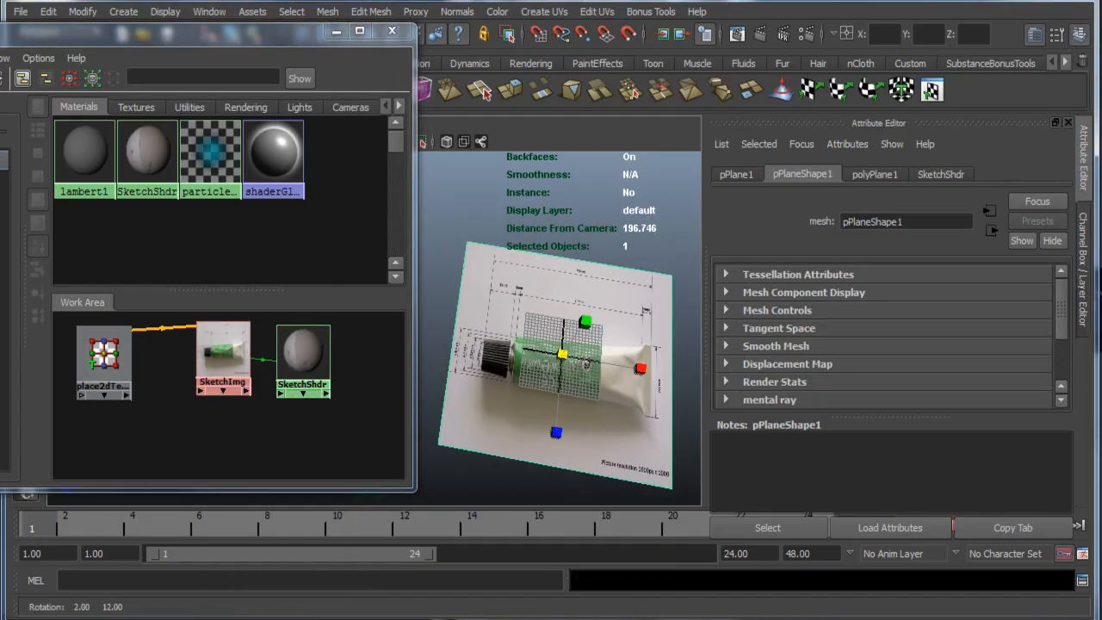
Step: Minimize the Hypershade and show the textured plane's transform values in the Channel Box
{"action": "left_click", "coordinate": [336, 31]}
{"action": "mouse_move", "coordinate": [517, 362]}
{"action": "left_mouse_down", "text": "alt"}
{"action": "mouse_move", "coordinate": [404, 371]}
{"action": "mouse_move", "coordinate": [496, 358]}
{"action": "left_mouse_up", "text": "alt"}
{"action": "mouse_move", "coordinate": [389, 328]}
{"action": "left_mouse_down", "text": "alt"}
{"action": "mouse_move", "coordinate": [401, 338]}
{"action": "mouse_move", "coordinate": [389, 336]}
{"action": "left_mouse_up", "text": "alt"}
{"action": "key", "text": "ctrl+a"}
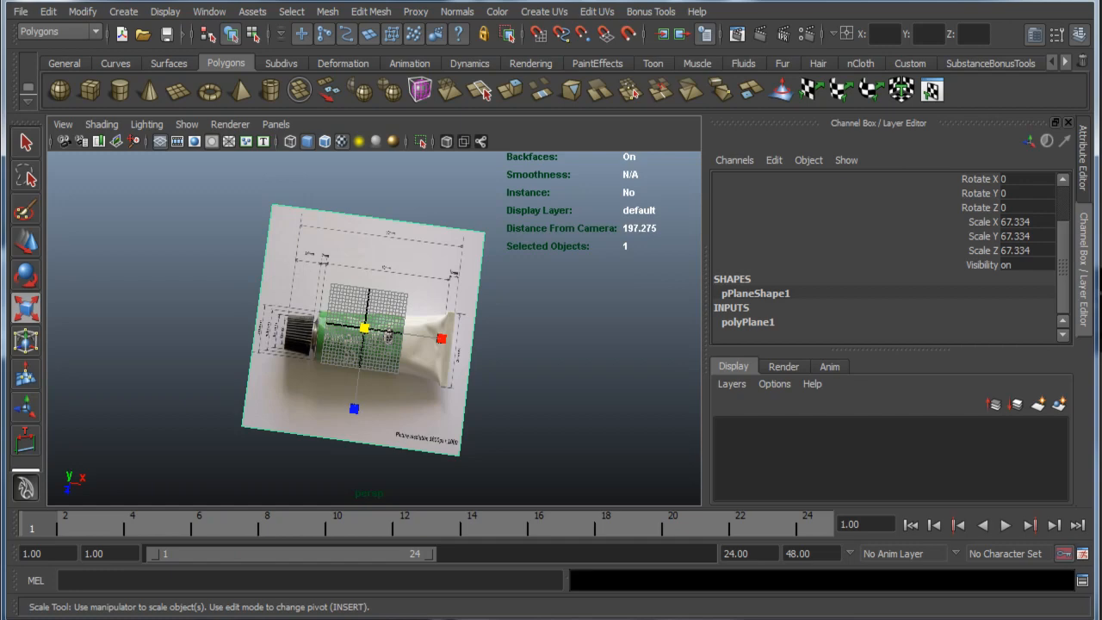
Step: Set the plane's Scale X to 16, Scale Y to 1 and Scale Z to 10 to match the photo's proportions
{"action": "scroll", "coordinate": [373, 328], "scroll_direction": "up", "scroll_amount": 5}
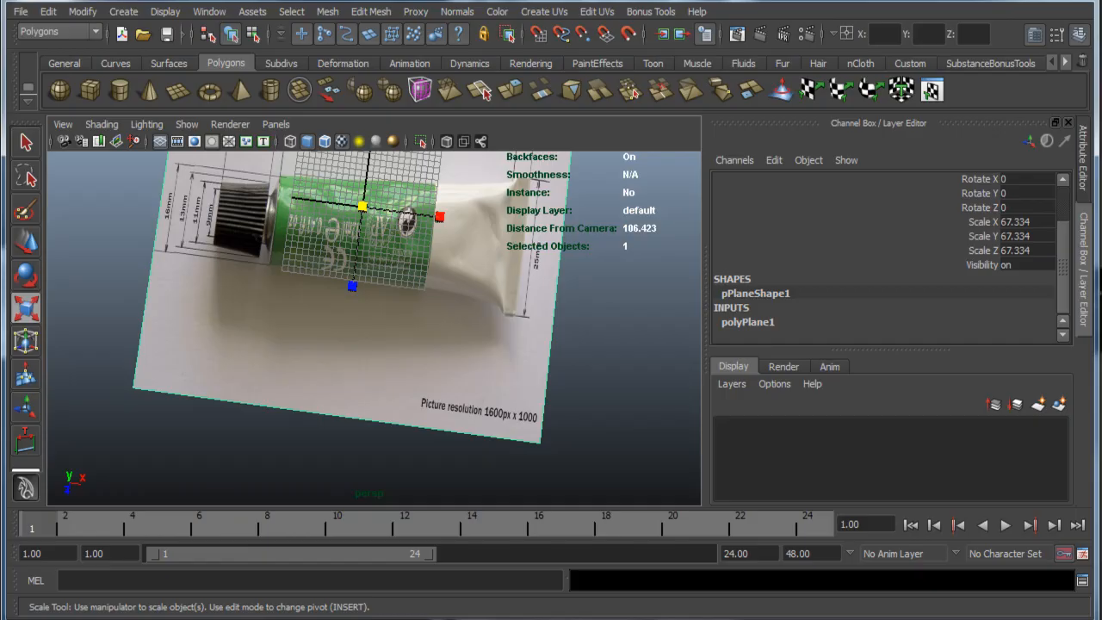
{"action": "middle_click_drag", "start_coordinate": [374, 284], "coordinate": [393, 341], "text": "alt"}
{"action": "right_click_drag", "start_coordinate": [394, 341], "coordinate": [362, 341], "text": "alt"}
{"action": "middle_click_drag", "start_coordinate": [362, 341], "coordinate": [338, 379], "text": "alt"}
{"action": "right_click_drag", "start_coordinate": [339, 379], "coordinate": [306, 379], "text": "alt"}
{"action": "left_click", "coordinate": [1029, 221]}
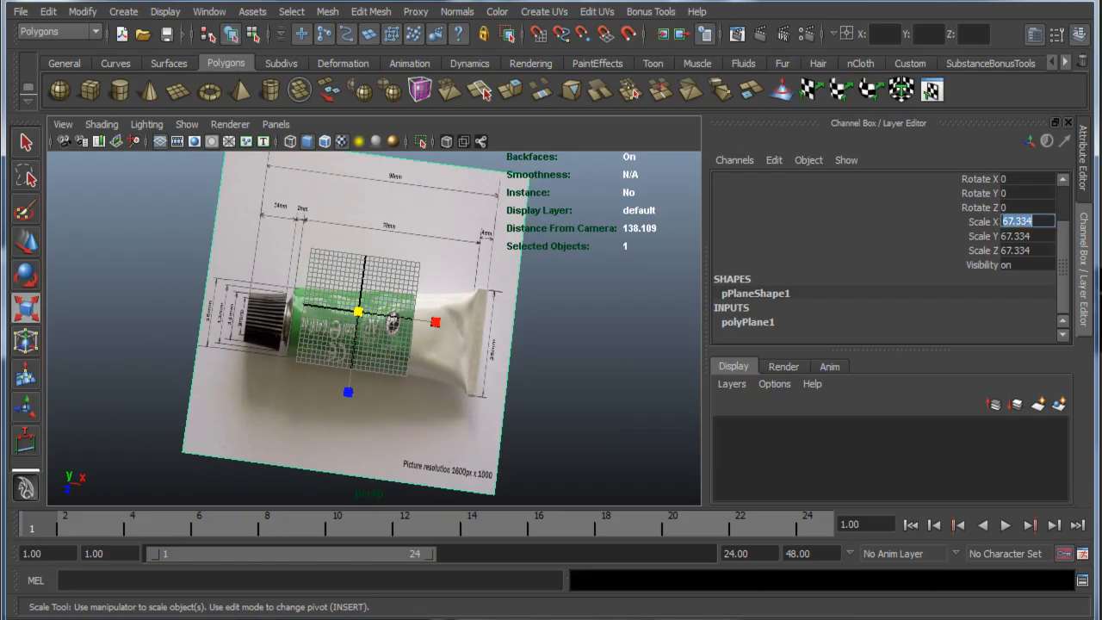
{"action": "type", "text": "16"}
{"action": "key", "text": "Tab"}
{"action": "type", "text": "1"}
{"action": "key", "text": "Tab"}
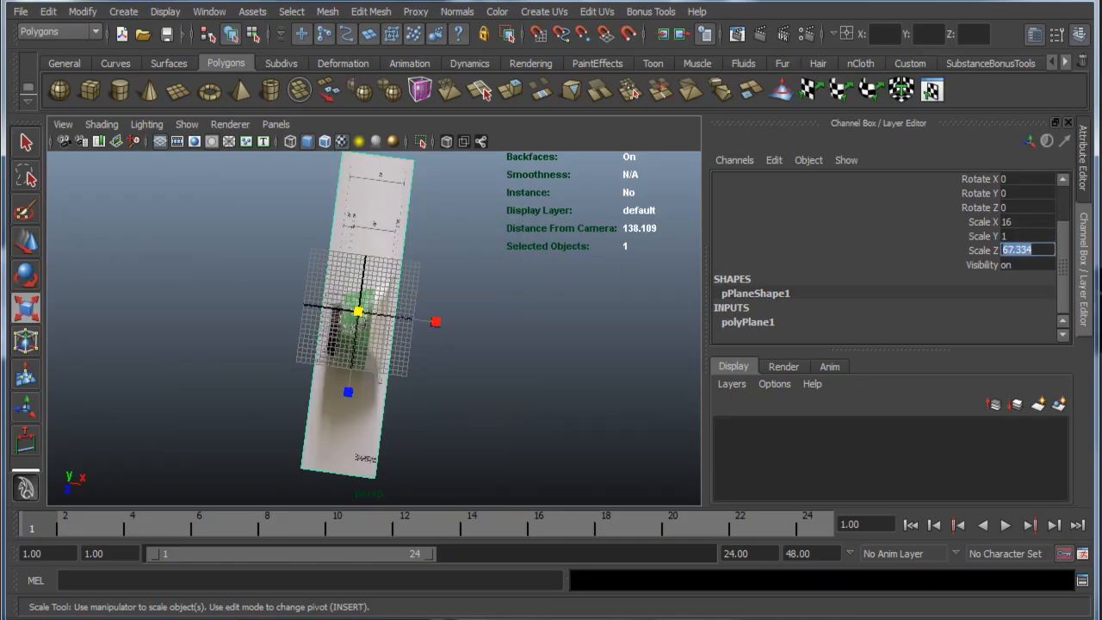
{"action": "type", "text": "10"}
{"action": "key", "text": "Tab"}
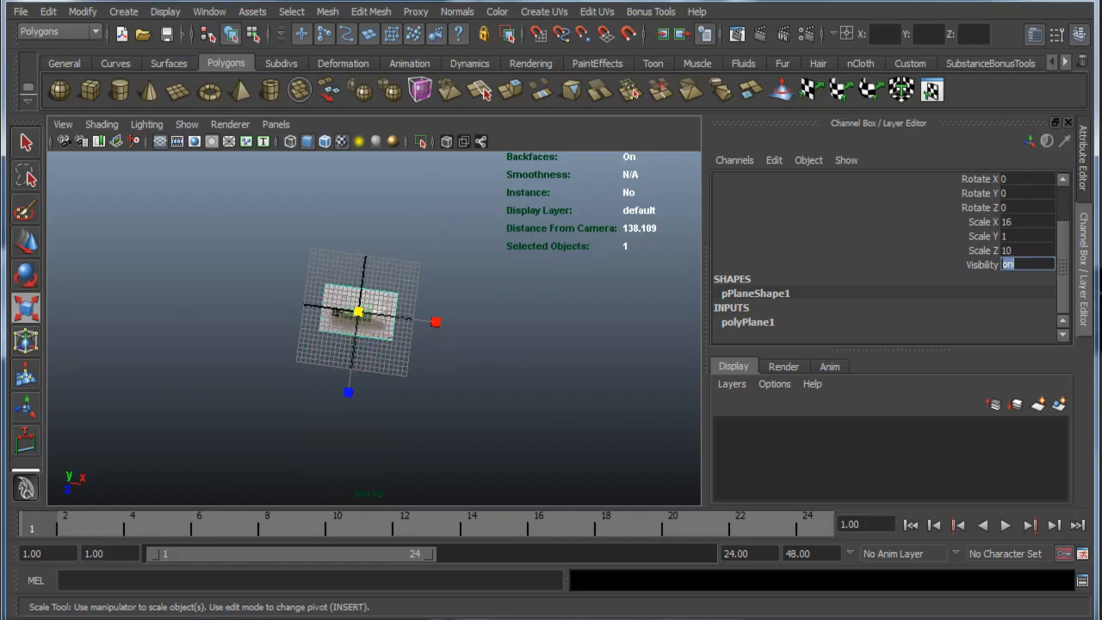
Step: Scale the plane up uniformly to about 108.37 in X, 6.77 in Y and 67.73 in Z
{"action": "left_click_drag", "start_coordinate": [370, 362], "coordinate": [593, 291], "text": "alt"}
{"action": "left_click_drag", "start_coordinate": [413, 302], "coordinate": [420, 374], "text": "alt"}
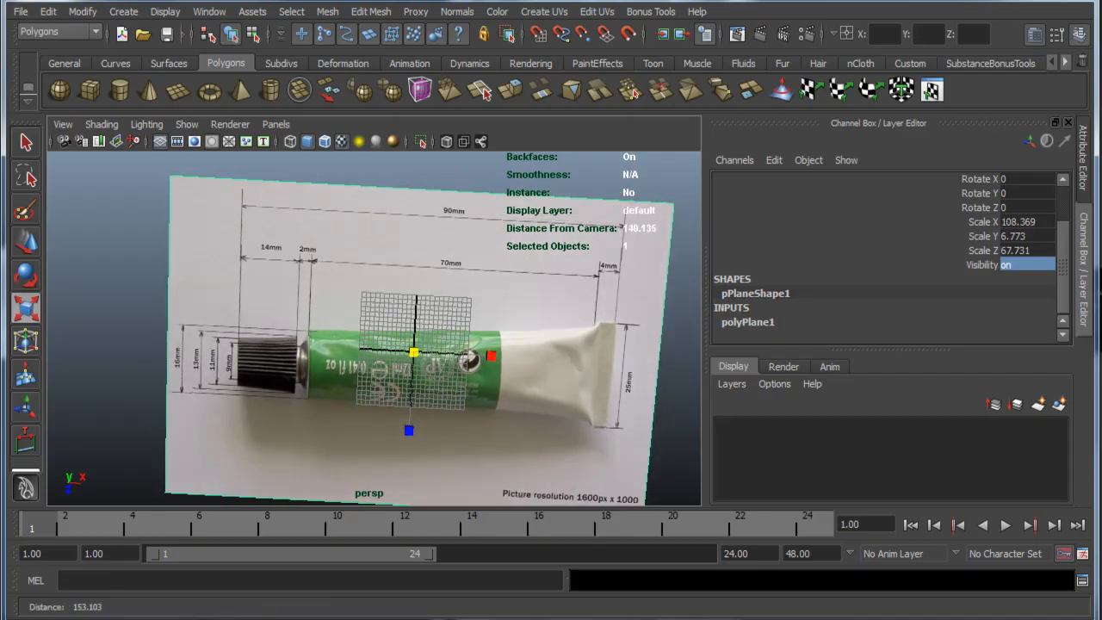
{"action": "right_click_drag", "start_coordinate": [420, 366], "coordinate": [370, 355], "text": "alt"}
{"action": "middle_click_drag", "start_coordinate": [379, 344], "coordinate": [383, 368], "text": "alt"}
{"action": "left_click_drag", "start_coordinate": [388, 371], "coordinate": [372, 314], "text": "alt"}
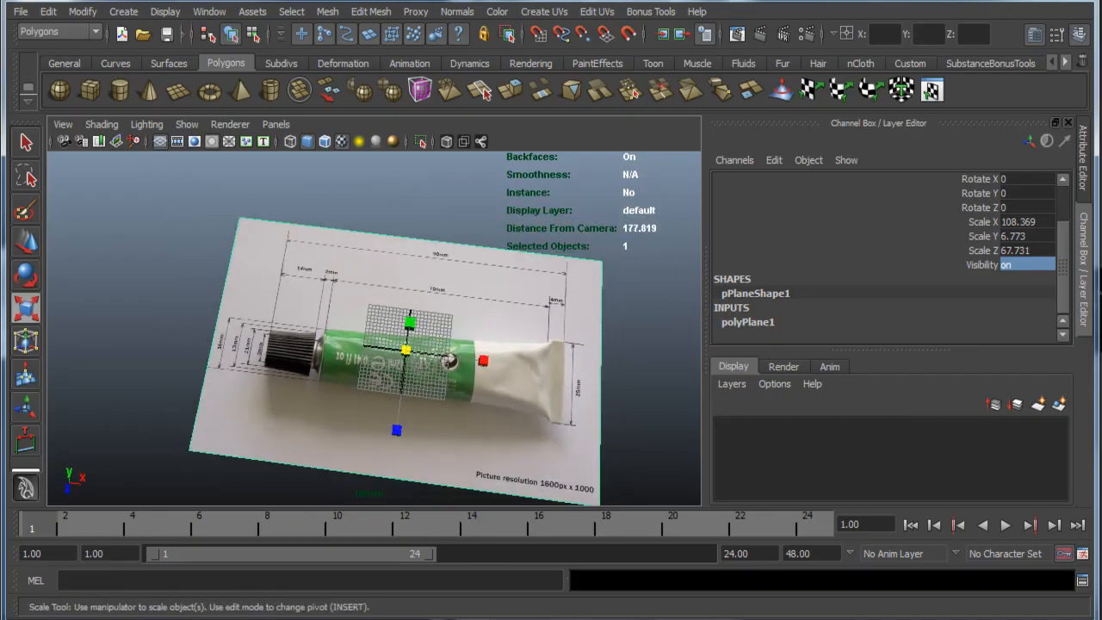
{"action": "middle_click_drag", "start_coordinate": [379, 366], "coordinate": [362, 314], "text": "alt"}
{"action": "left_click_drag", "start_coordinate": [364, 327], "coordinate": [390, 332], "text": "alt"}
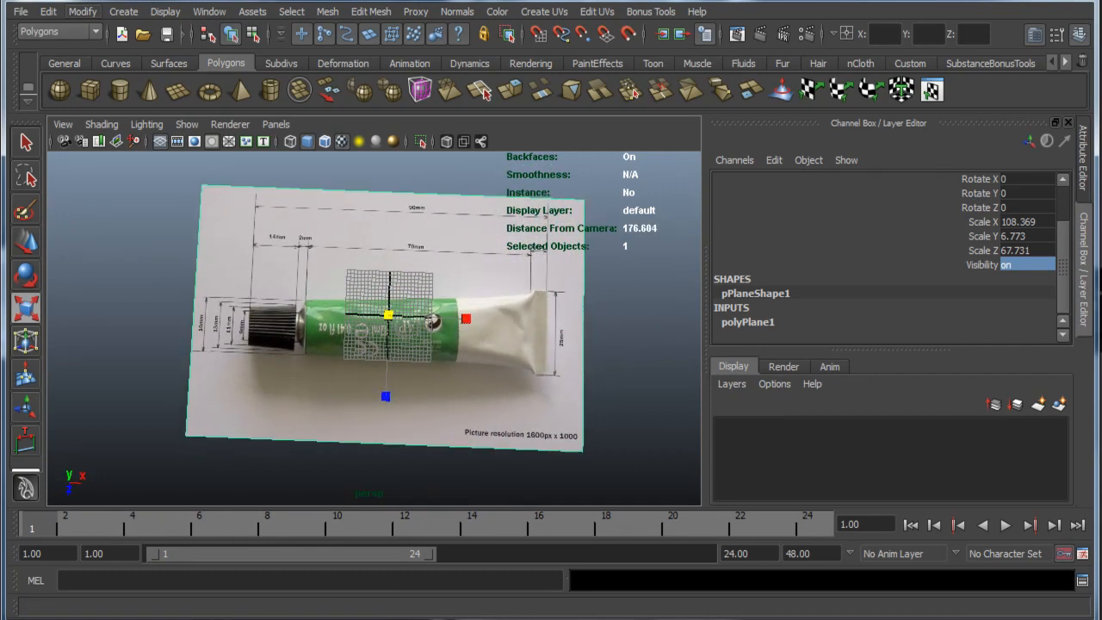
Step: In the top view, place a Distance Tool measurement from cap end to crimped end and level it by moving its end locator along Z
{"action": "left_click", "coordinate": [123, 12]}
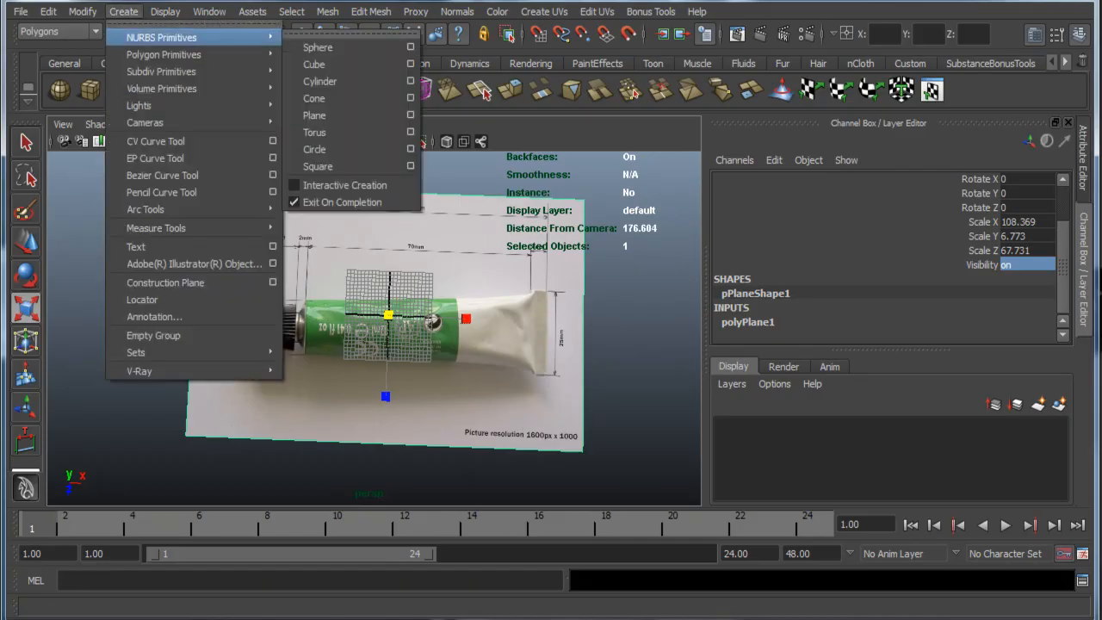
{"action": "mouse_move", "coordinate": [172, 122]}
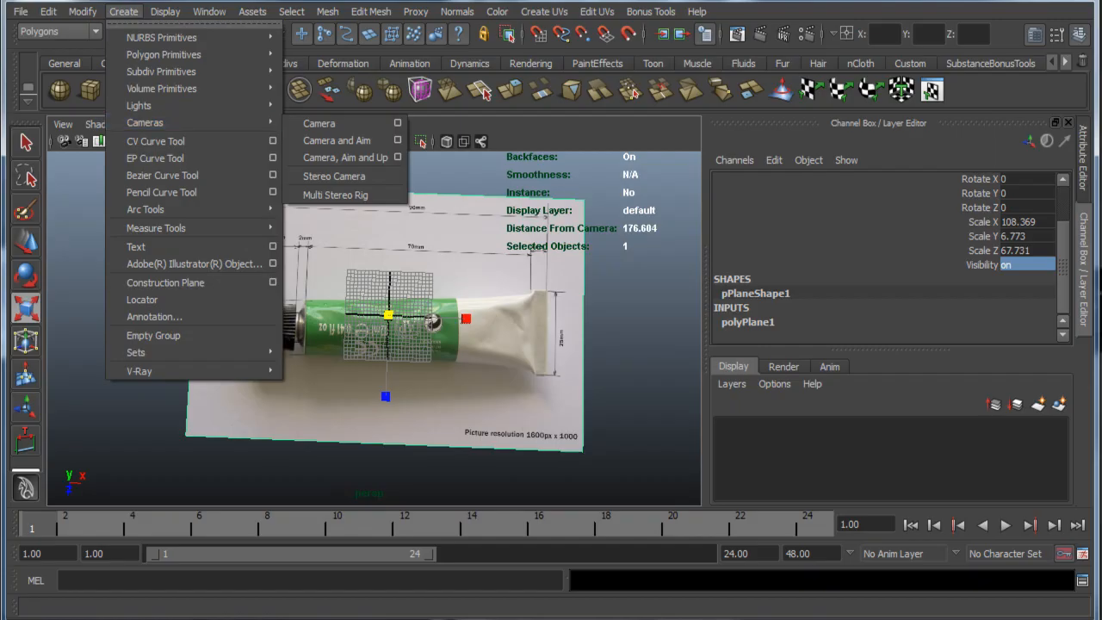
{"action": "mouse_move", "coordinate": [172, 228]}
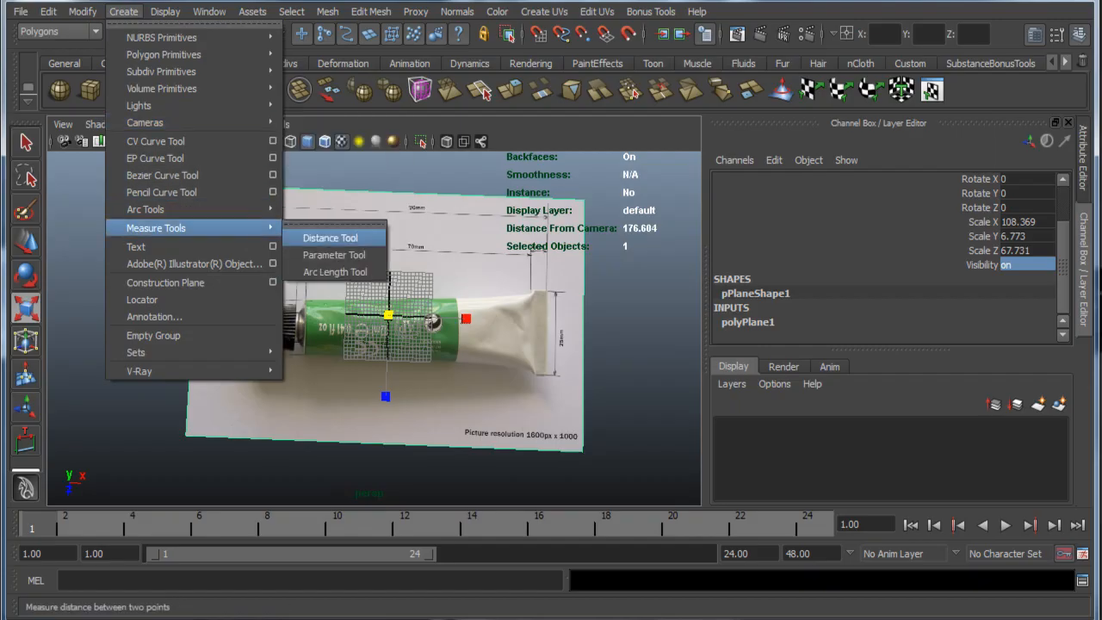
{"action": "left_click", "coordinate": [330, 238]}
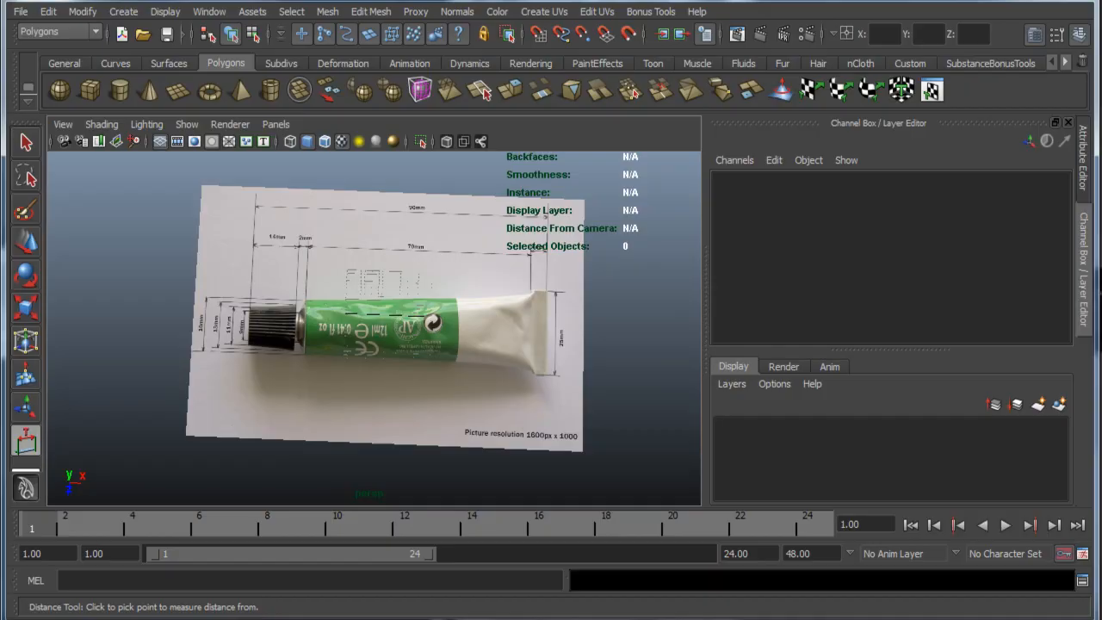
{"action": "key", "text": "space"}
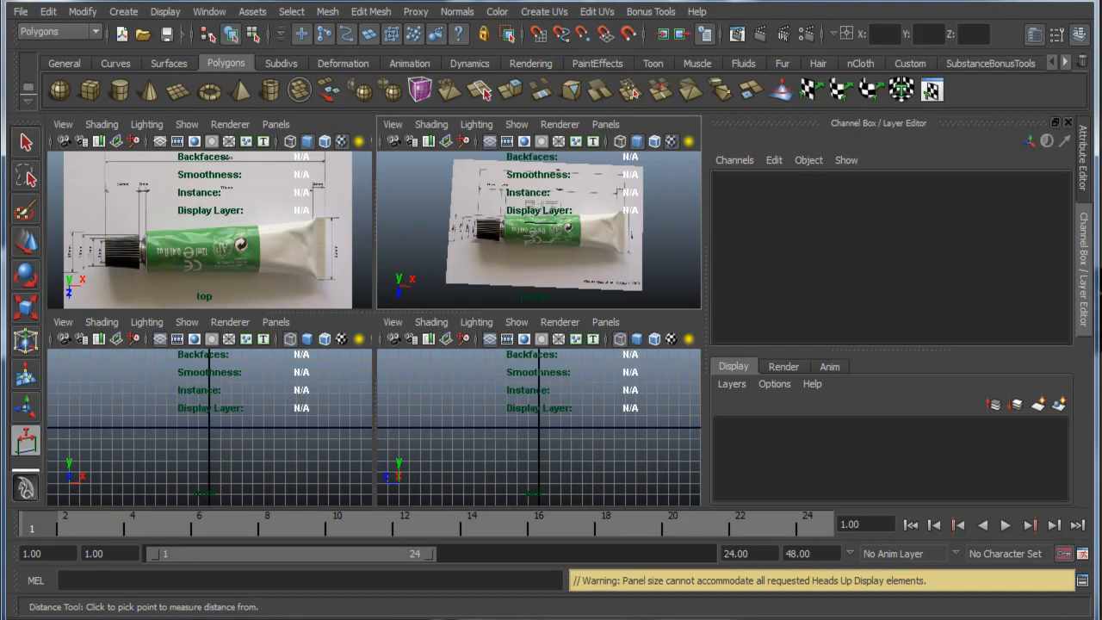
{"action": "key", "text": "space"}
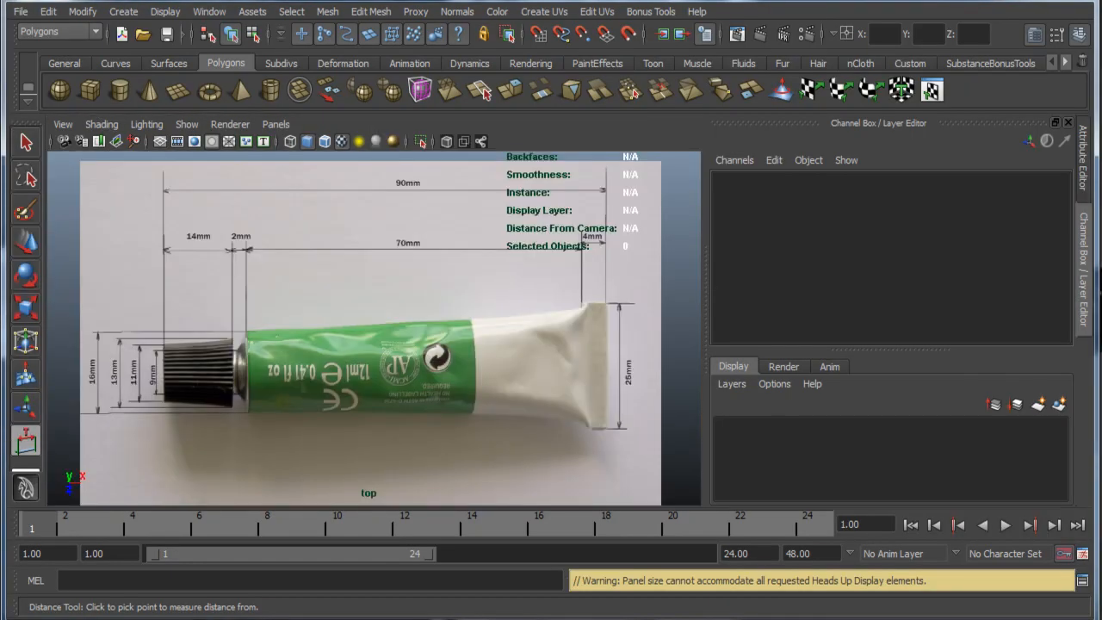
{"action": "key", "text": "x"}
{"action": "left_click", "coordinate": [165, 367]}
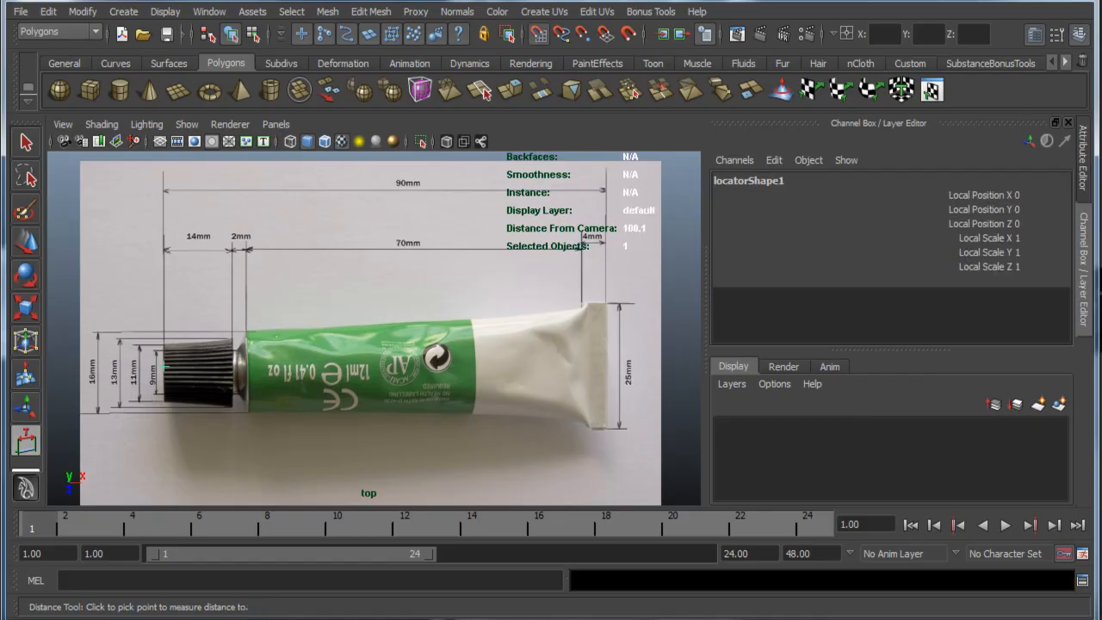
{"action": "left_click", "coordinate": [610, 352]}
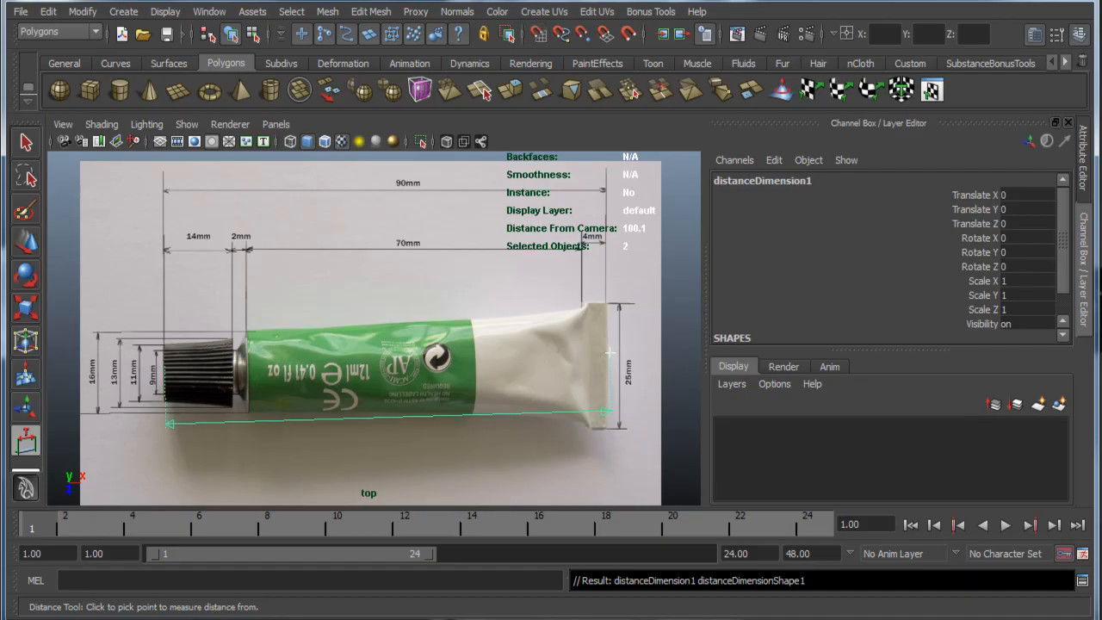
{"action": "key", "text": "w"}
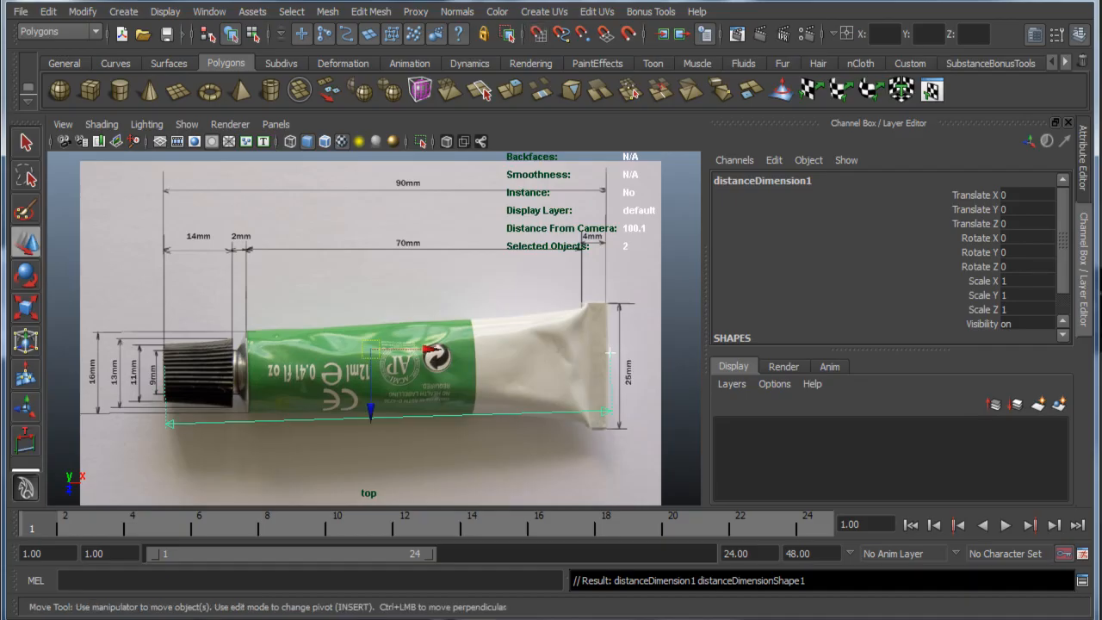
{"action": "left_click_drag", "start_coordinate": [371, 412], "coordinate": [370, 424]}
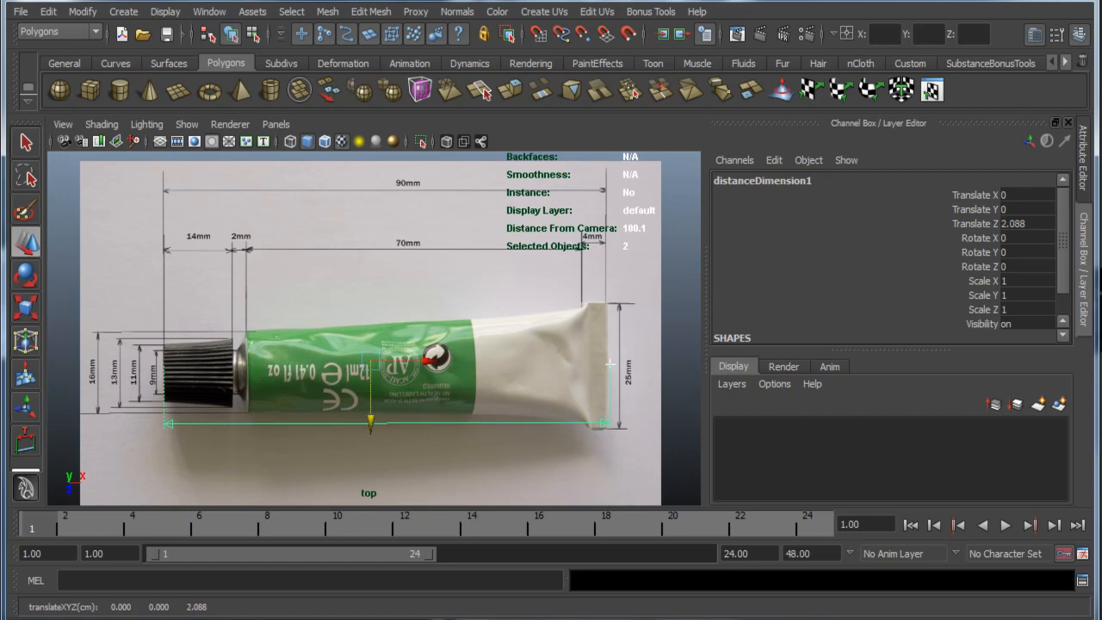
Step: In the perspective view, select both locators of the distance measurement and scale them up uniformly to about 21.9
{"action": "key", "text": "space"}
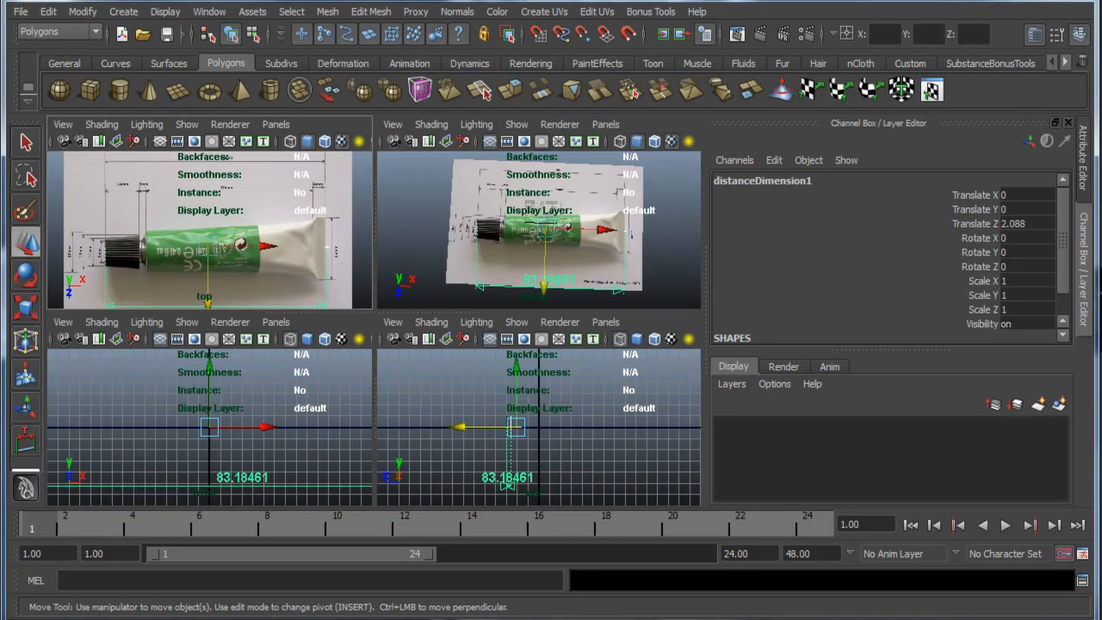
{"action": "key", "text": "space"}
{"action": "left_click_drag", "start_coordinate": [534, 250], "coordinate": [503, 181], "text": "alt"}
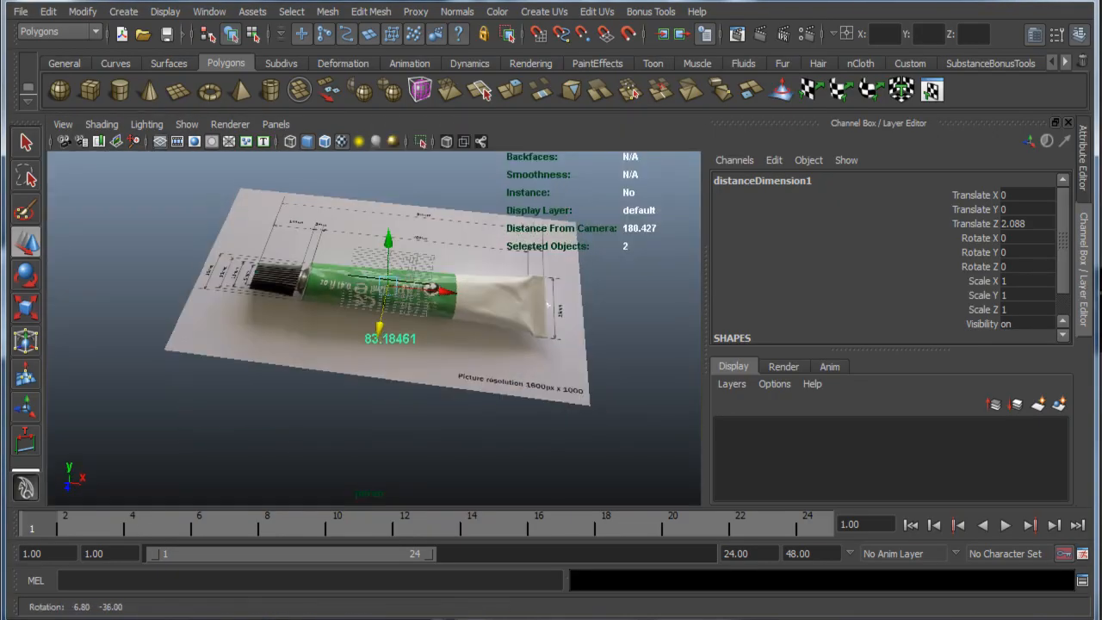
{"action": "middle_click_drag", "start_coordinate": [504, 181], "coordinate": [452, 247], "text": "alt"}
{"action": "left_click_drag", "start_coordinate": [452, 247], "coordinate": [480, 321], "text": "alt"}
{"action": "right_click_drag", "start_coordinate": [480, 320], "coordinate": [595, 332], "text": "alt"}
{"action": "middle_click_drag", "start_coordinate": [634, 440], "coordinate": [670, 299], "text": "alt"}
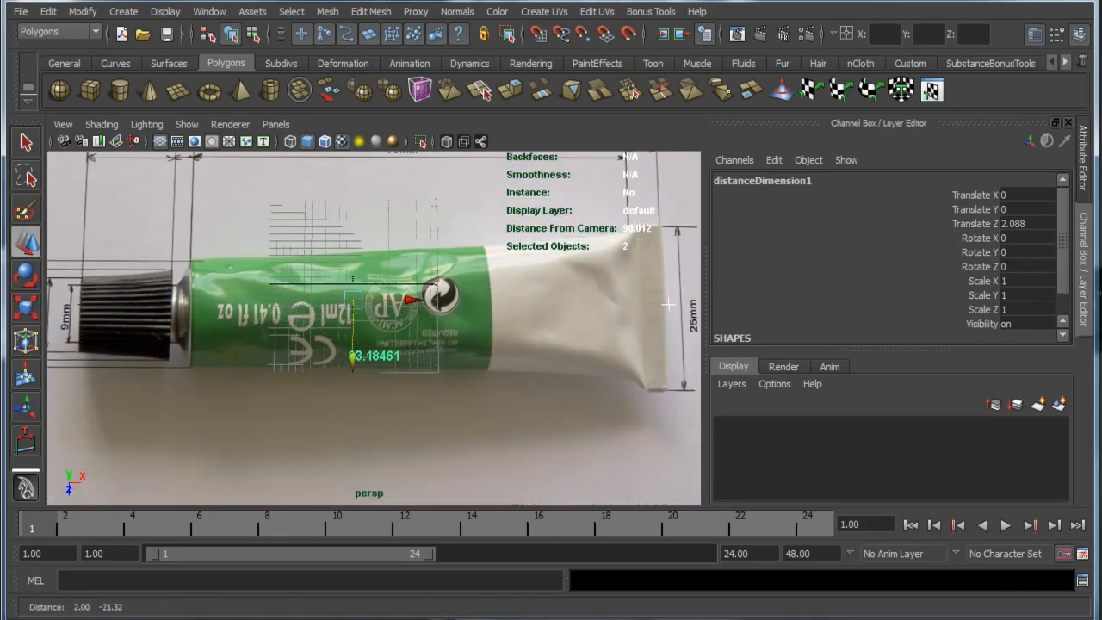
{"action": "right_click_drag", "start_coordinate": [670, 299], "coordinate": [580, 310], "text": "alt"}
{"action": "left_click", "coordinate": [579, 311]}
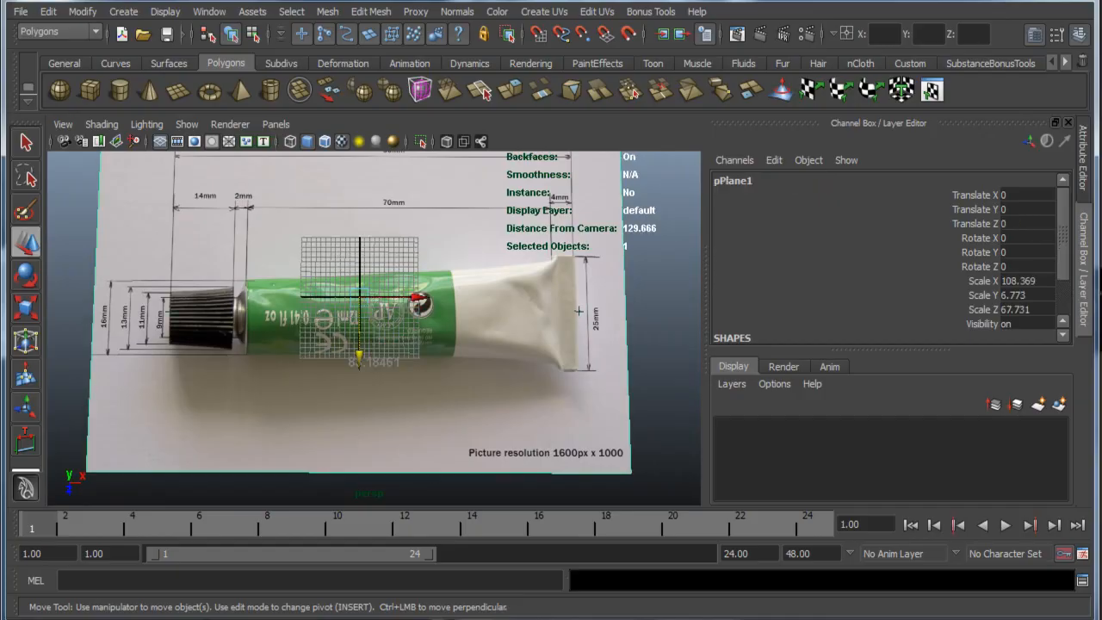
{"action": "key", "text": "ctrl+z"}
{"action": "left_click_drag", "start_coordinate": [579, 311], "coordinate": [579, 260], "text": "alt"}
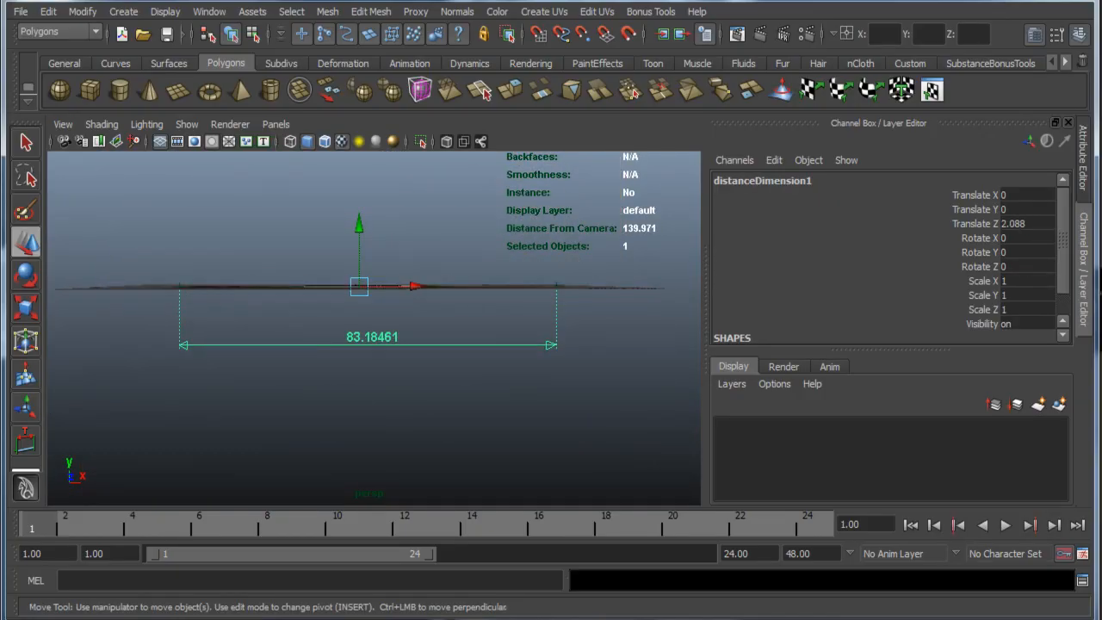
{"action": "right_click_drag", "start_coordinate": [580, 261], "coordinate": [663, 262], "text": "alt"}
{"action": "middle_click_drag", "start_coordinate": [663, 262], "coordinate": [661, 287], "text": "alt"}
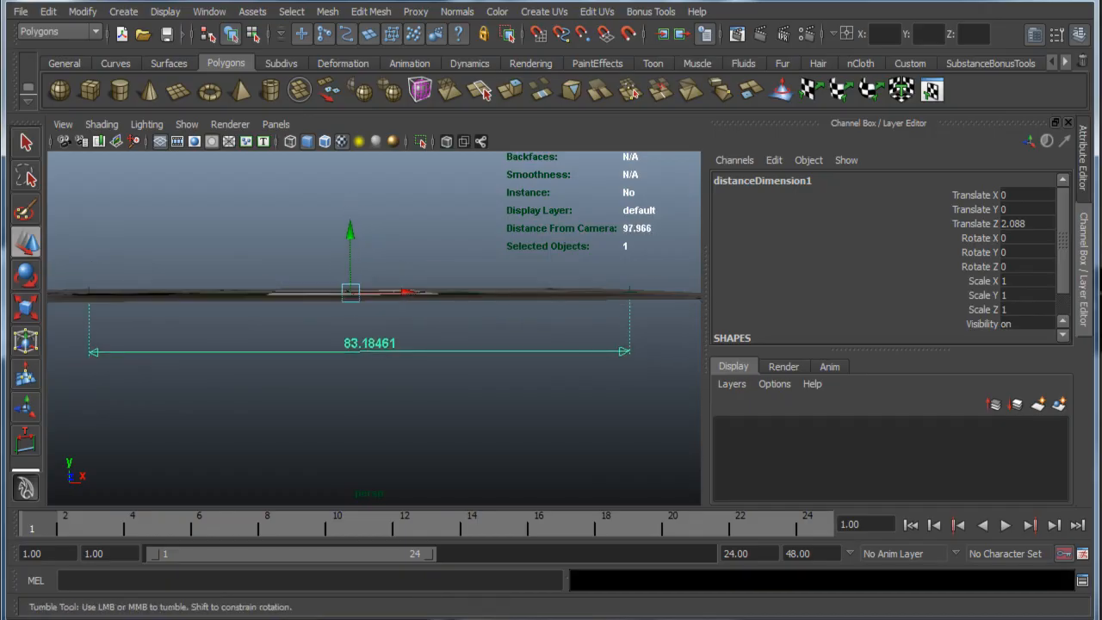
{"action": "left_click_drag", "start_coordinate": [660, 287], "coordinate": [658, 283], "text": "alt"}
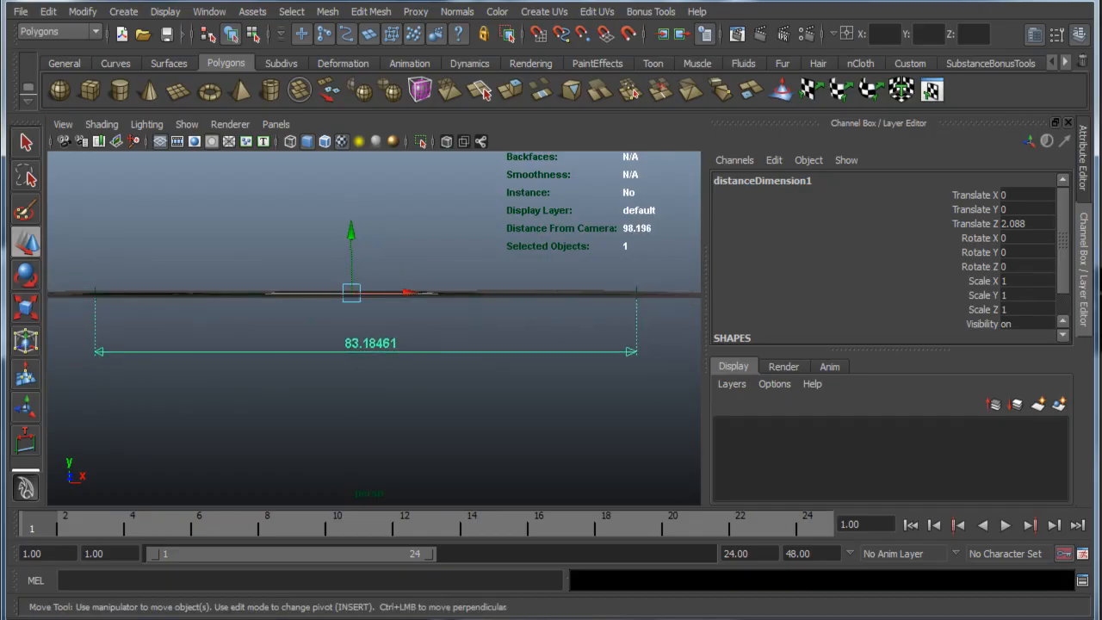
{"action": "left_click_drag", "start_coordinate": [407, 307], "coordinate": [659, 291]}
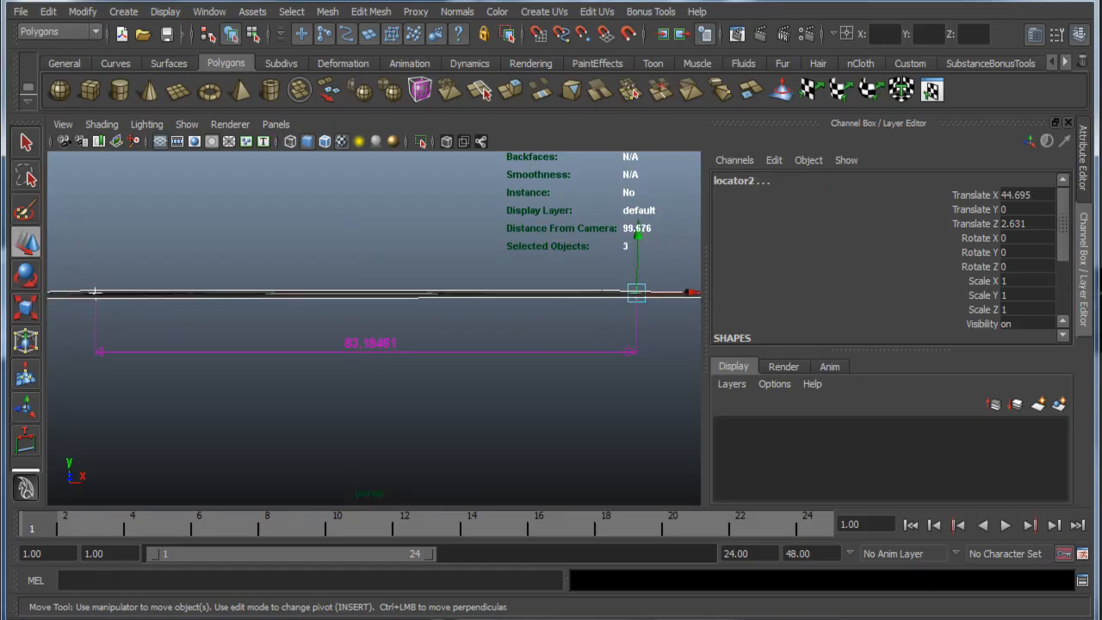
{"action": "left_click", "coordinate": [659, 292], "text": "ctrl"}
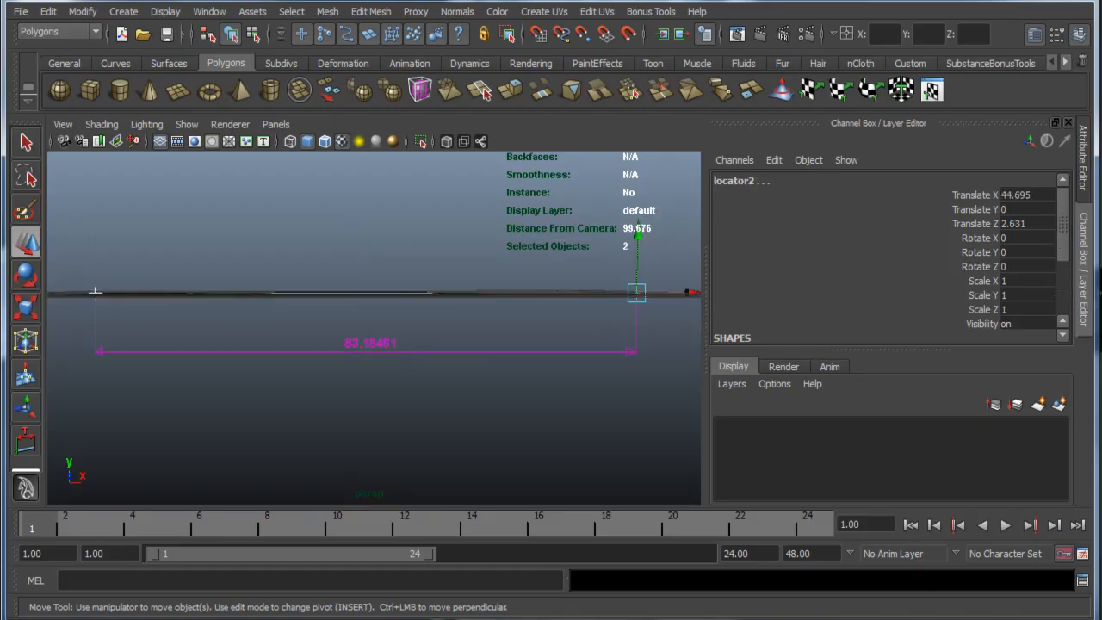
{"action": "key", "text": "r"}
{"action": "left_click_drag", "start_coordinate": [639, 293], "coordinate": [1060, 293]}
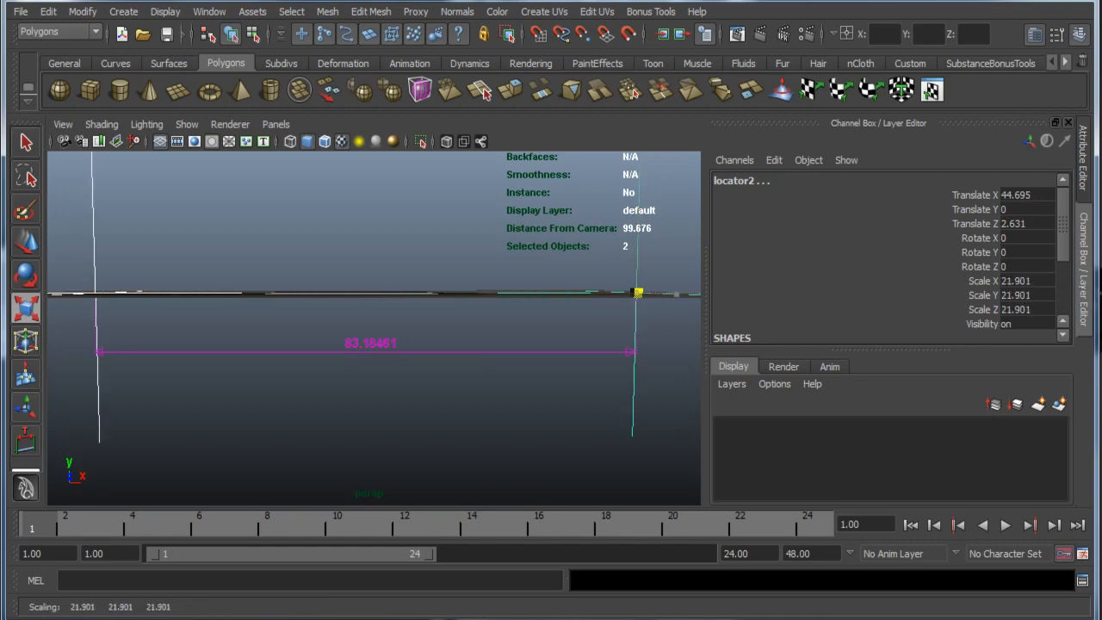
Step: Move the locator at the crimped end along X to about 51.64 so the measurement spans about 90 units
{"action": "left_click_drag", "start_coordinate": [431, 293], "coordinate": [465, 370], "text": "alt"}
{"action": "scroll", "coordinate": [372, 327], "scroll_direction": "down", "scroll_amount": 5}
{"action": "left_click_drag", "start_coordinate": [388, 302], "coordinate": [398, 344], "text": "alt"}
{"action": "key", "text": "w"}
{"action": "left_click", "coordinate": [504, 271]}
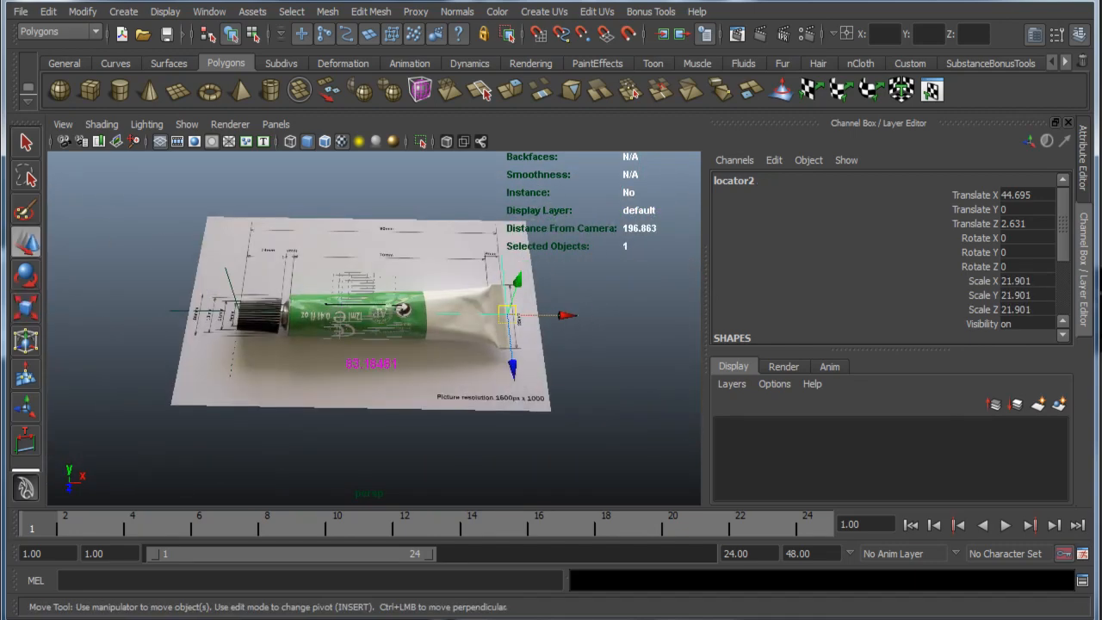
{"action": "left_click_drag", "start_coordinate": [566, 315], "coordinate": [591, 316]}
{"action": "scroll", "coordinate": [373, 327], "scroll_direction": "up", "scroll_amount": 5}
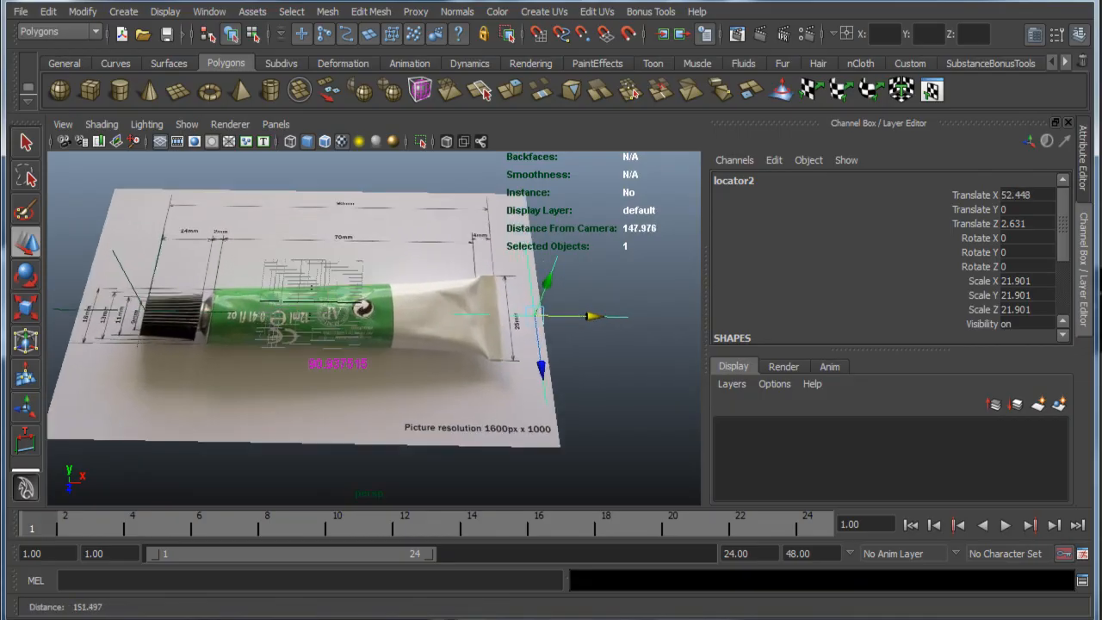
{"action": "left_click_drag", "start_coordinate": [627, 314], "coordinate": [621, 313]}
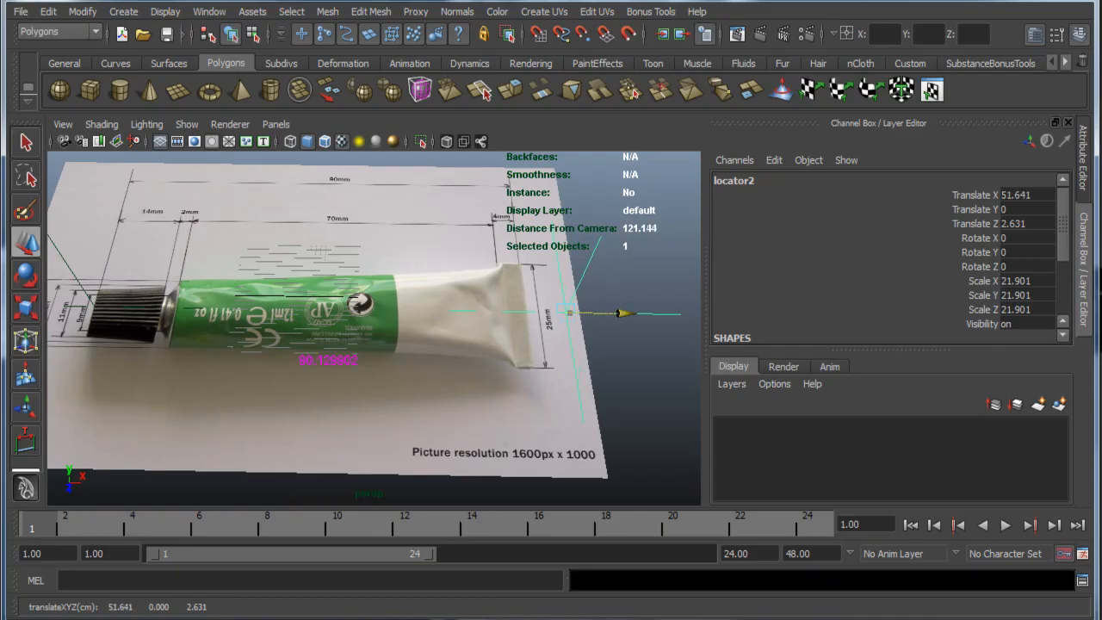
{"action": "left_click_drag", "start_coordinate": [621, 313], "coordinate": [551, 310]}
Step: Move the image plane to about 3.86 in X and scale it up uniformly to about 116.69 in X
{"action": "left_click", "coordinate": [465, 361]}
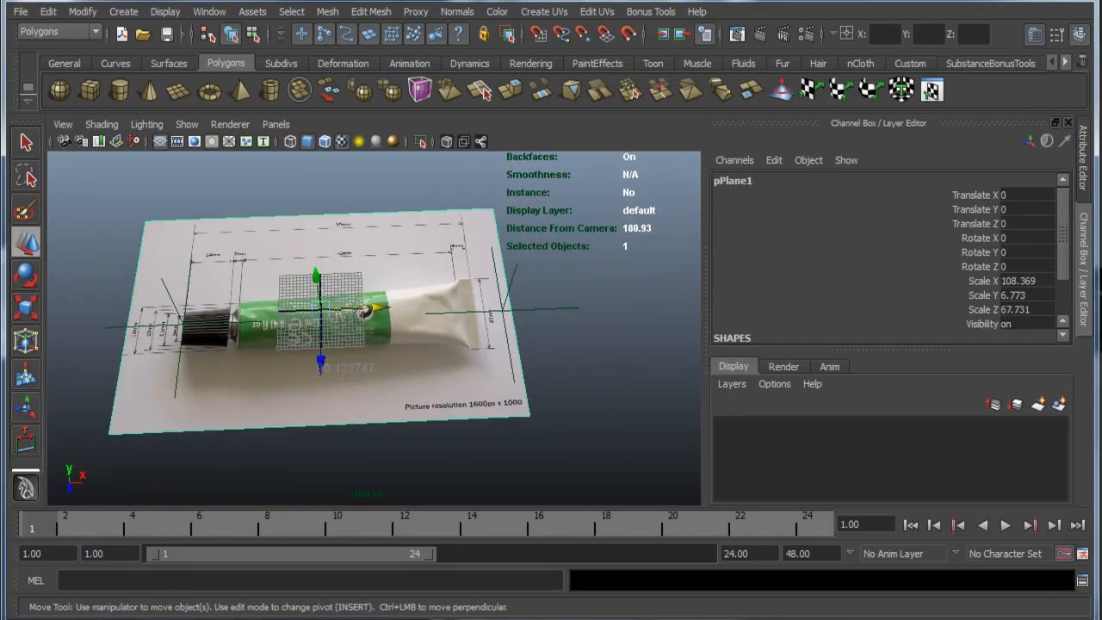
{"action": "left_click_drag", "start_coordinate": [368, 308], "coordinate": [338, 307]}
{"action": "key", "text": "r"}
{"action": "key", "text": "w"}
{"action": "key", "text": "r"}
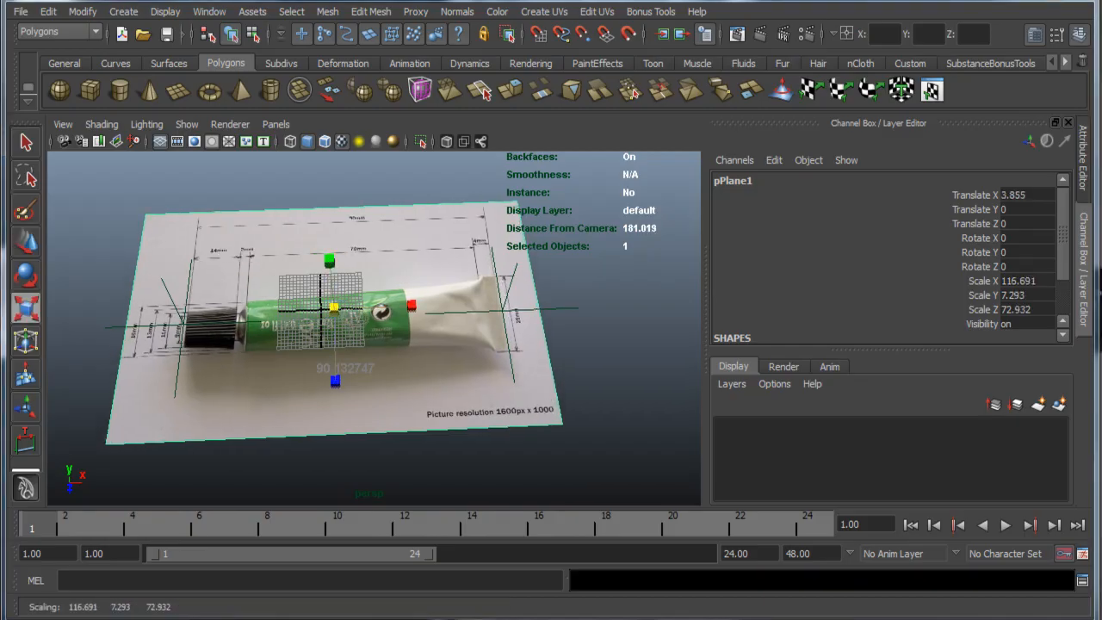
Step: In the top view, align the tube's ends with the locators by refining the plane's Scale X to about 118.05 and Translate X to about 3.37
{"action": "key", "text": "space"}
{"action": "key", "text": "space"}
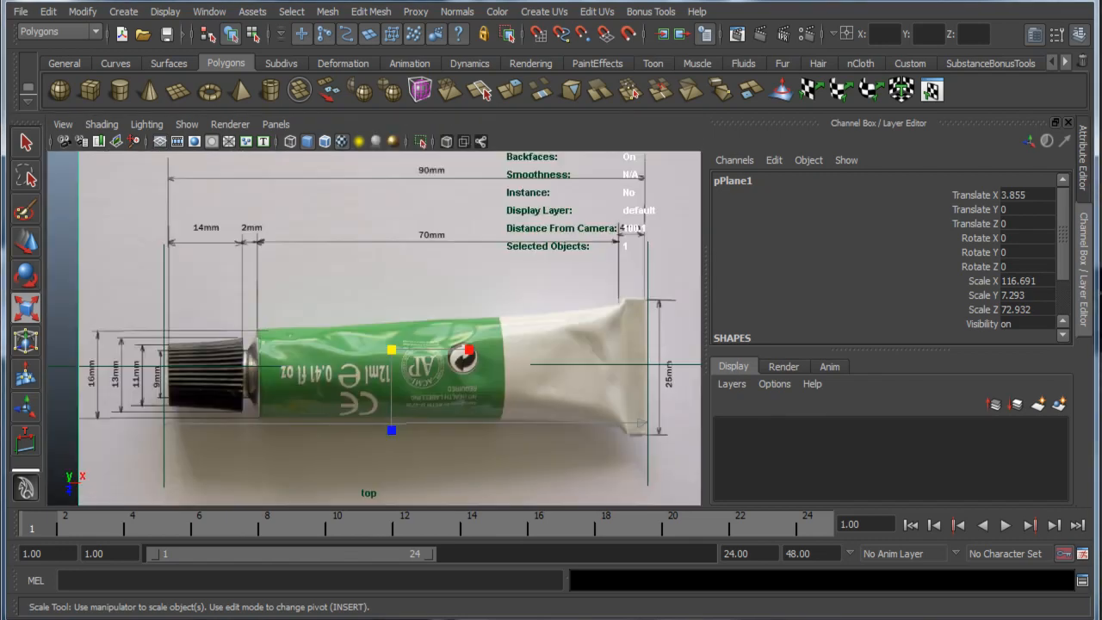
{"action": "middle_click_drag", "start_coordinate": [344, 327], "coordinate": [329, 302], "text": "alt"}
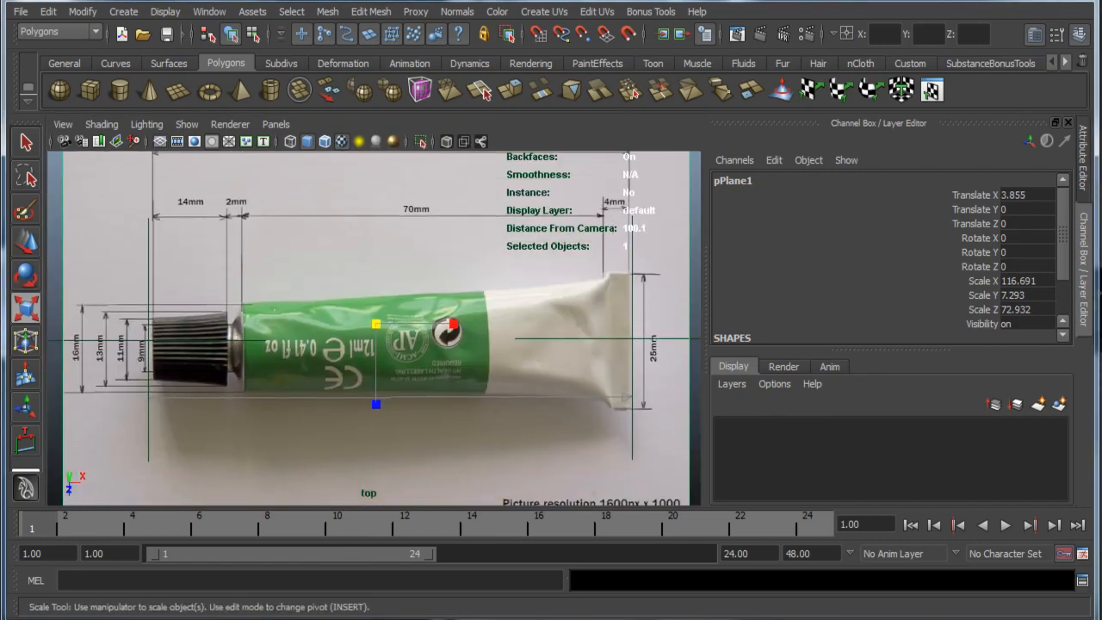
{"action": "left_click_drag", "start_coordinate": [377, 324], "coordinate": [434, 324]}
{"action": "key", "text": "w"}
{"action": "key", "text": "r"}
{"action": "key", "text": "w"}
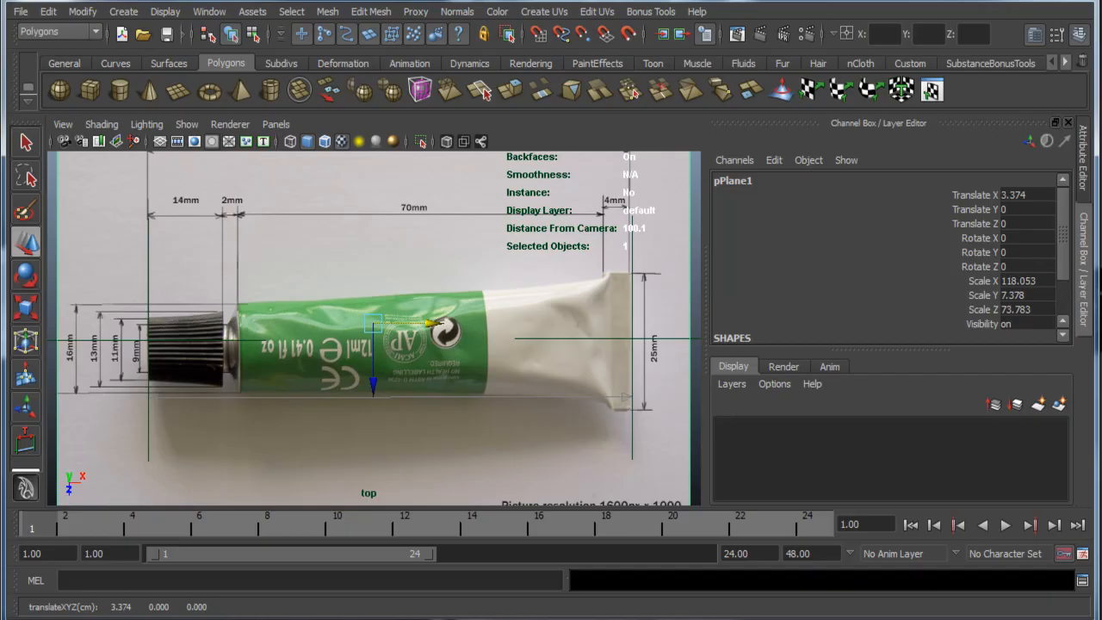
Step: In the perspective view, select both measurement locators without the image plane and delete them
{"action": "key", "text": "space"}
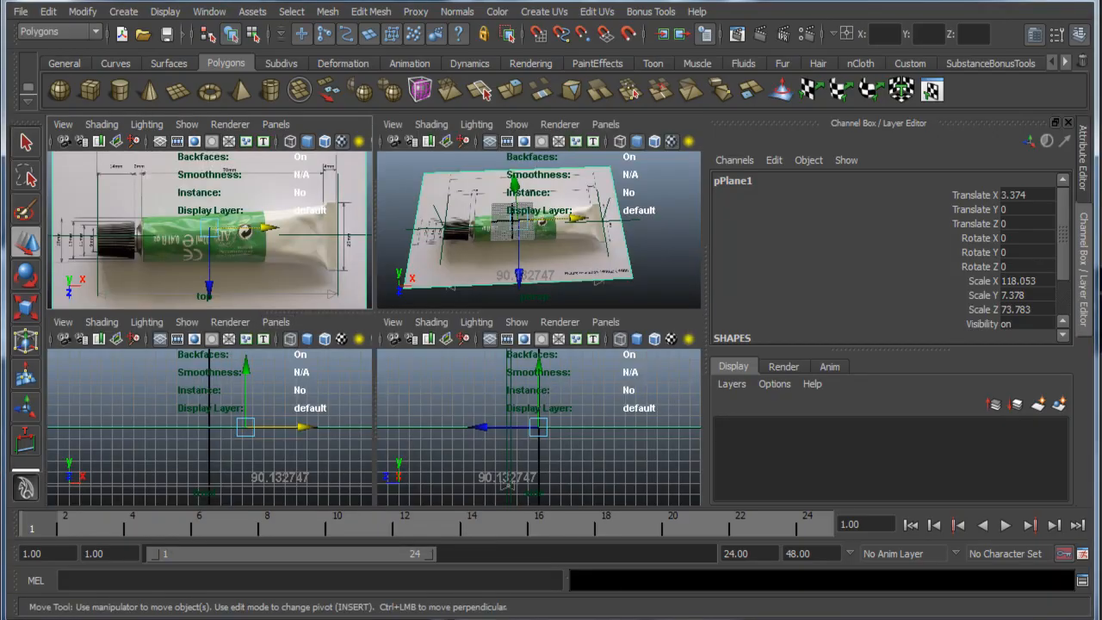
{"action": "key", "text": "space"}
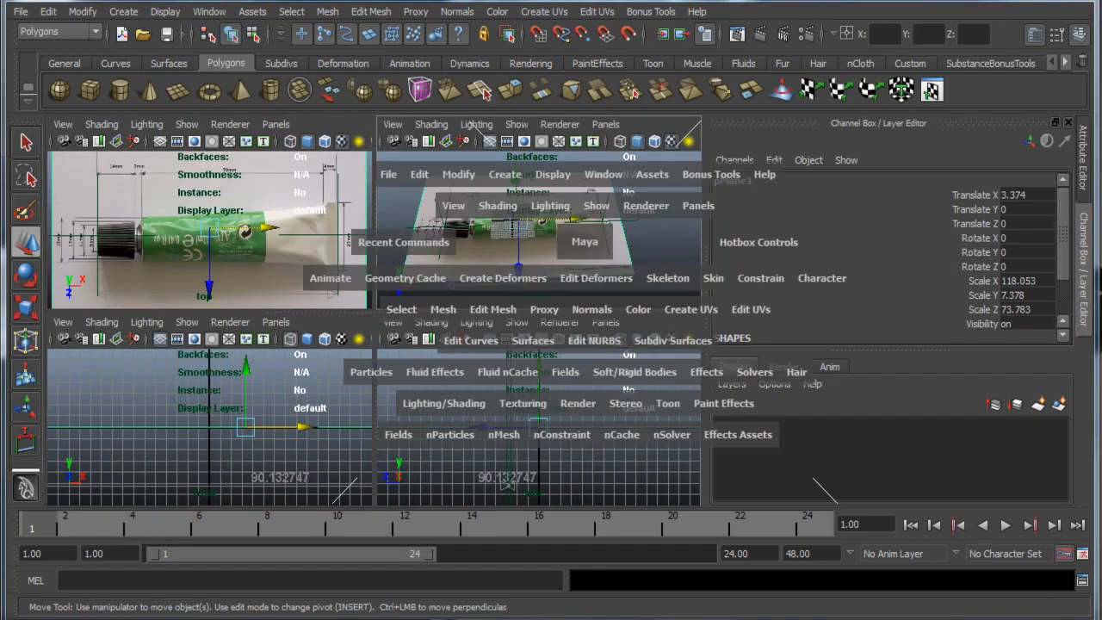
{"action": "left_click_drag", "start_coordinate": [470, 344], "coordinate": [469, 310], "text": "alt"}
{"action": "middle_click_drag", "start_coordinate": [469, 310], "coordinate": [368, 386], "text": "alt"}
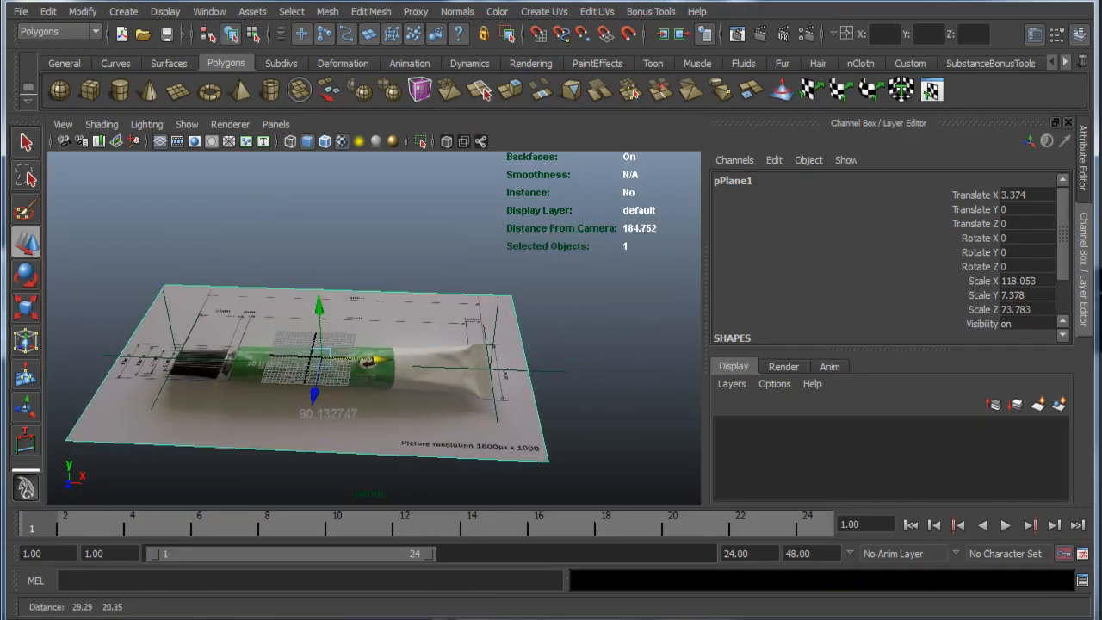
{"action": "left_click_drag", "start_coordinate": [368, 385], "coordinate": [372, 328], "text": "alt"}
{"action": "left_click_drag", "start_coordinate": [98, 250], "coordinate": [596, 301]}
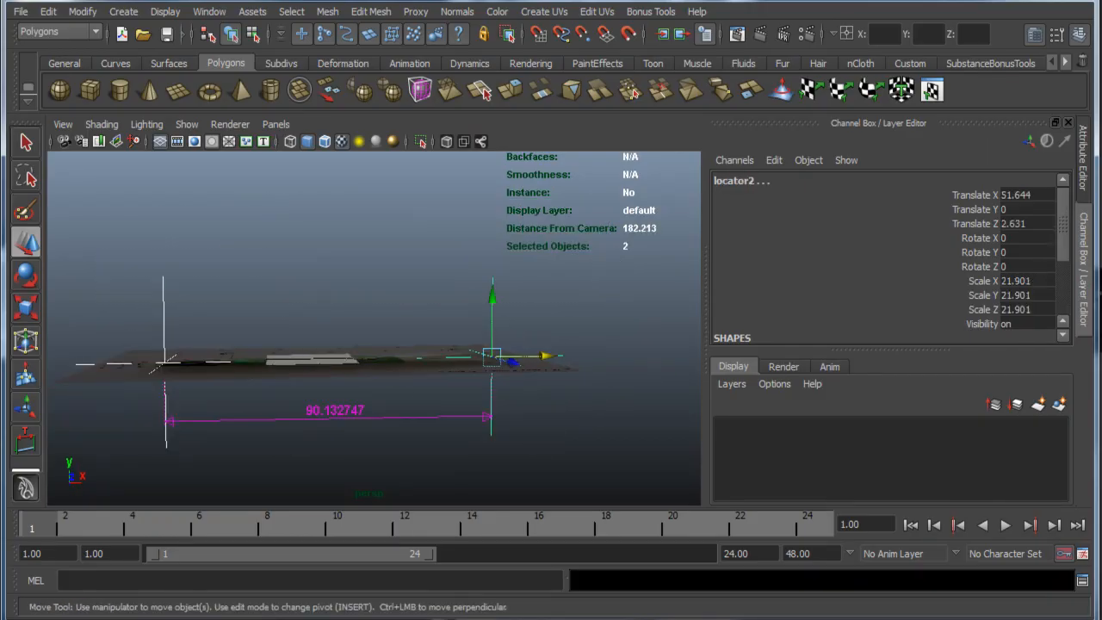
{"action": "key", "text": "Delete"}
{"action": "left_click_drag", "start_coordinate": [370, 345], "coordinate": [404, 429], "text": "alt"}
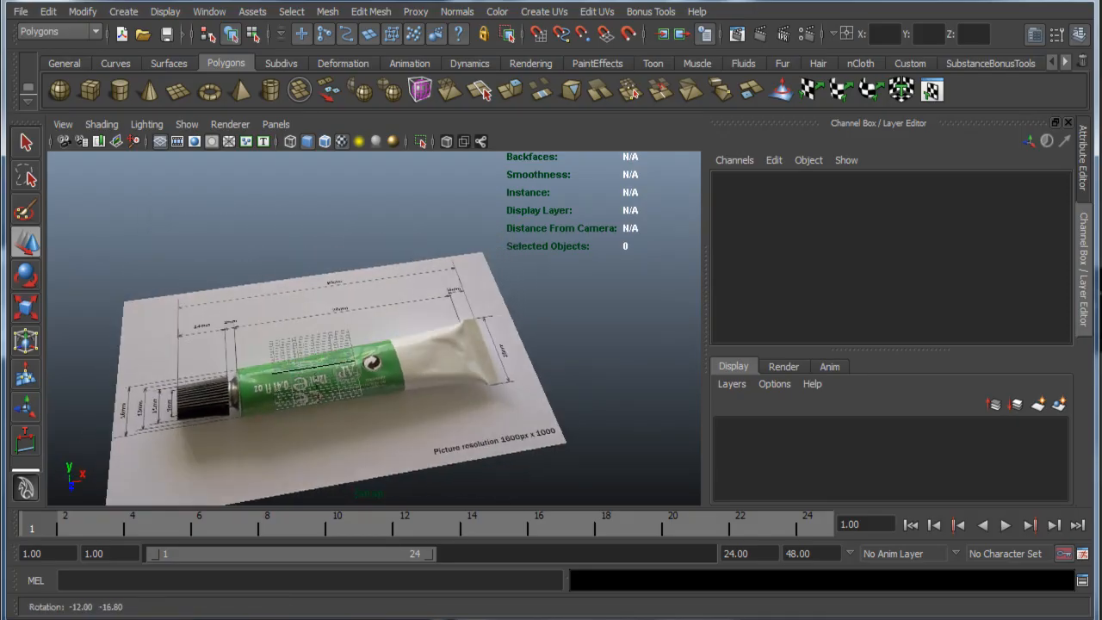
{"action": "left_click", "coordinate": [405, 429]}
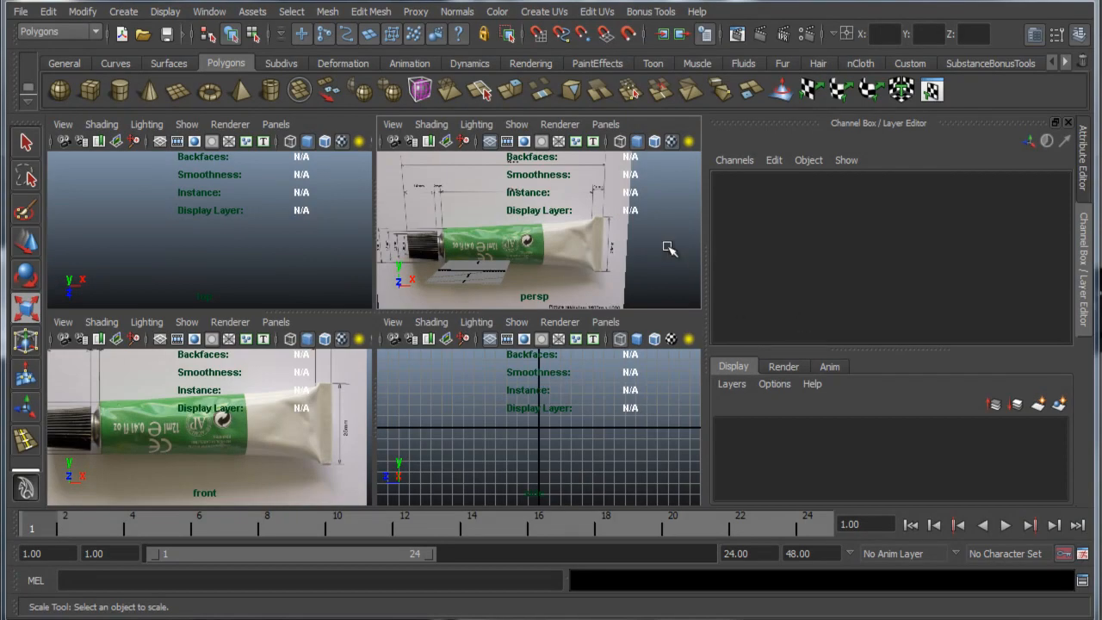
Step: Create a polygon cylinder at the origin in front of the reference image and scale it up uniformly to about 6.27
{"action": "key", "text": "space"}
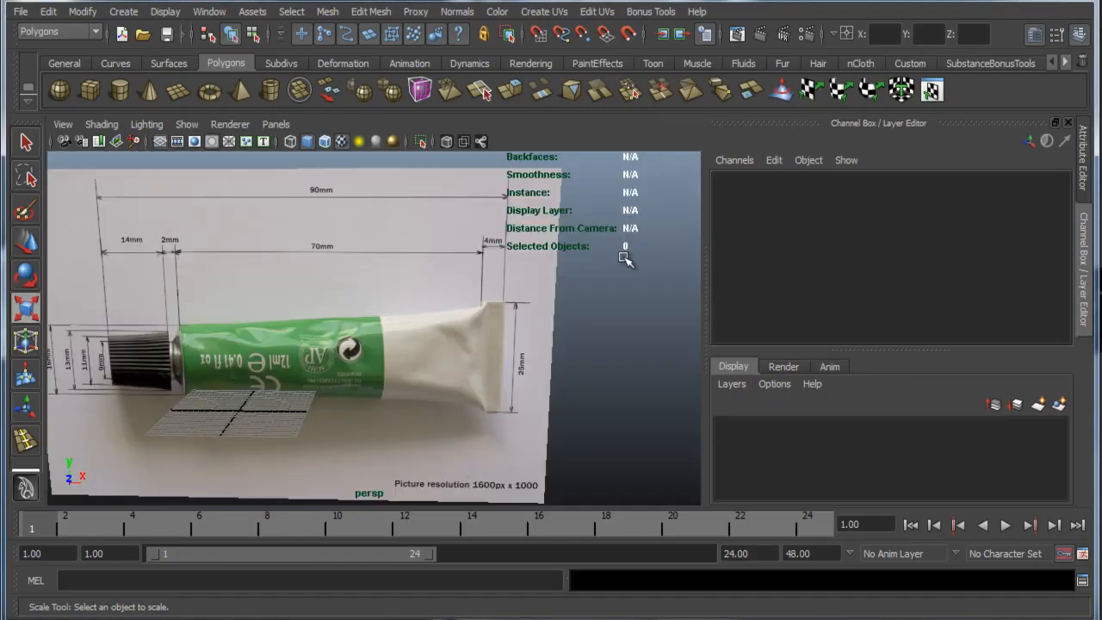
{"action": "right_click_drag", "start_coordinate": [382, 485], "coordinate": [602, 390], "text": "alt"}
{"action": "middle_click_drag", "start_coordinate": [602, 390], "coordinate": [670, 414], "text": "alt"}
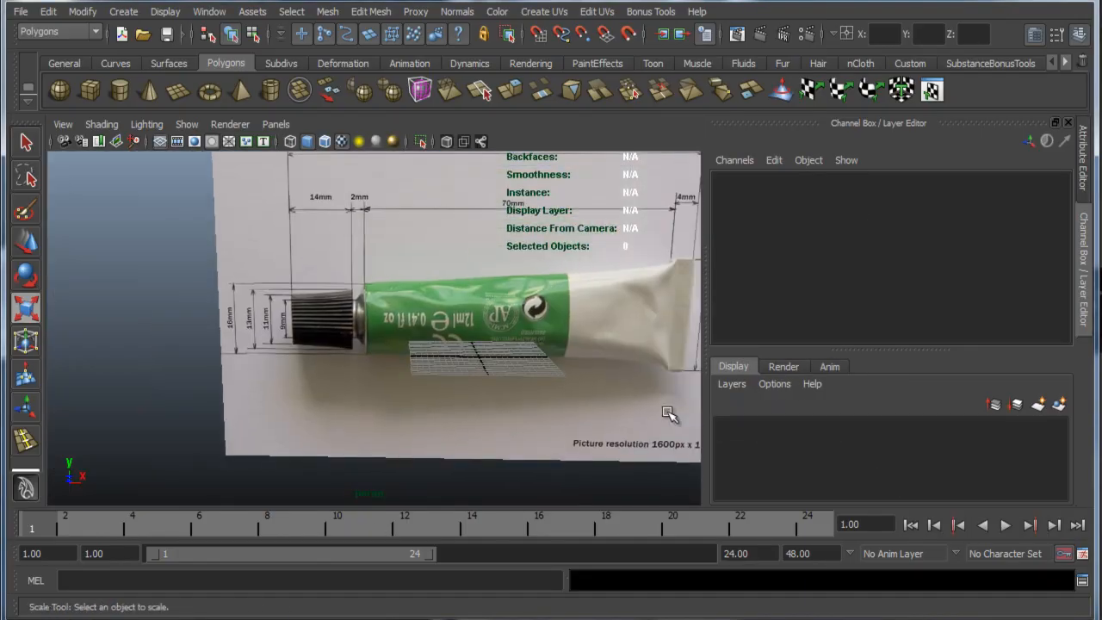
{"action": "right_click_drag", "start_coordinate": [609, 376], "coordinate": [576, 365], "text": "alt"}
{"action": "middle_click_drag", "start_coordinate": [576, 365], "coordinate": [494, 378], "text": "alt"}
{"action": "mouse_move", "coordinate": [495, 378]}
{"action": "left_mouse_down", "text": "alt"}
{"action": "mouse_move", "coordinate": [487, 381]}
{"action": "mouse_move", "coordinate": [484, 362]}
{"action": "mouse_move", "coordinate": [496, 385]}
{"action": "left_mouse_up", "text": "alt"}
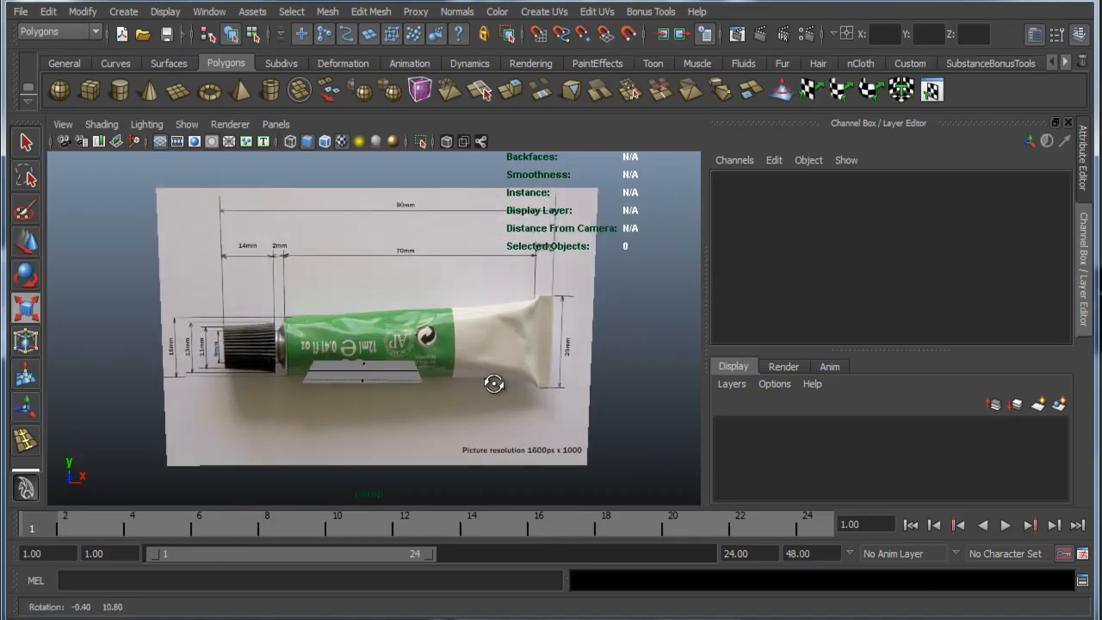
{"action": "left_click", "coordinate": [121, 92]}
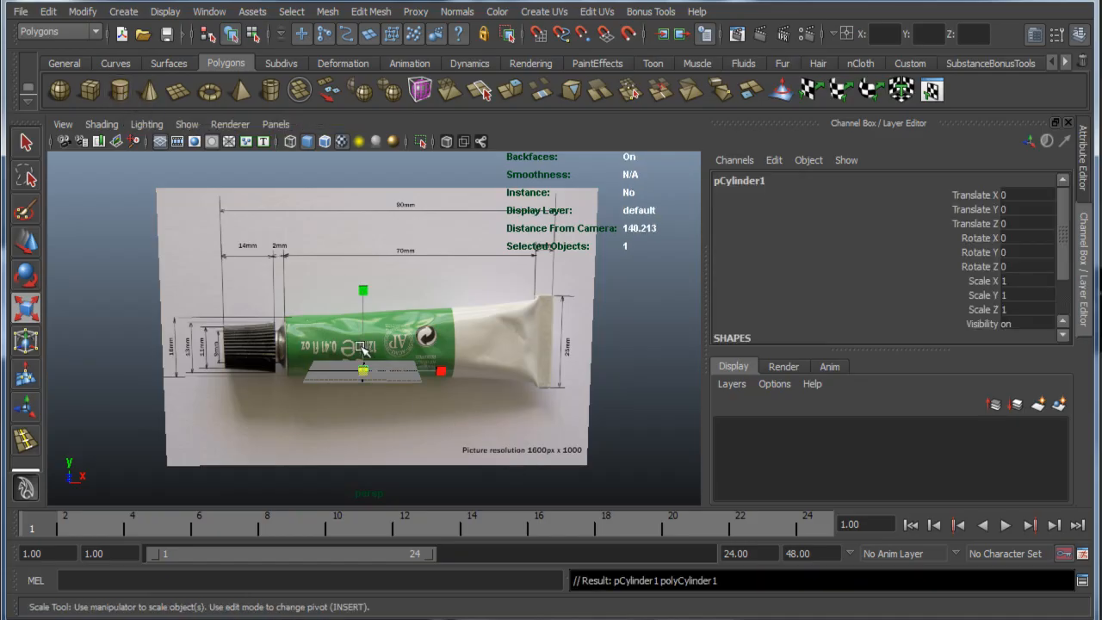
{"action": "left_click_drag", "start_coordinate": [364, 371], "coordinate": [405, 344]}
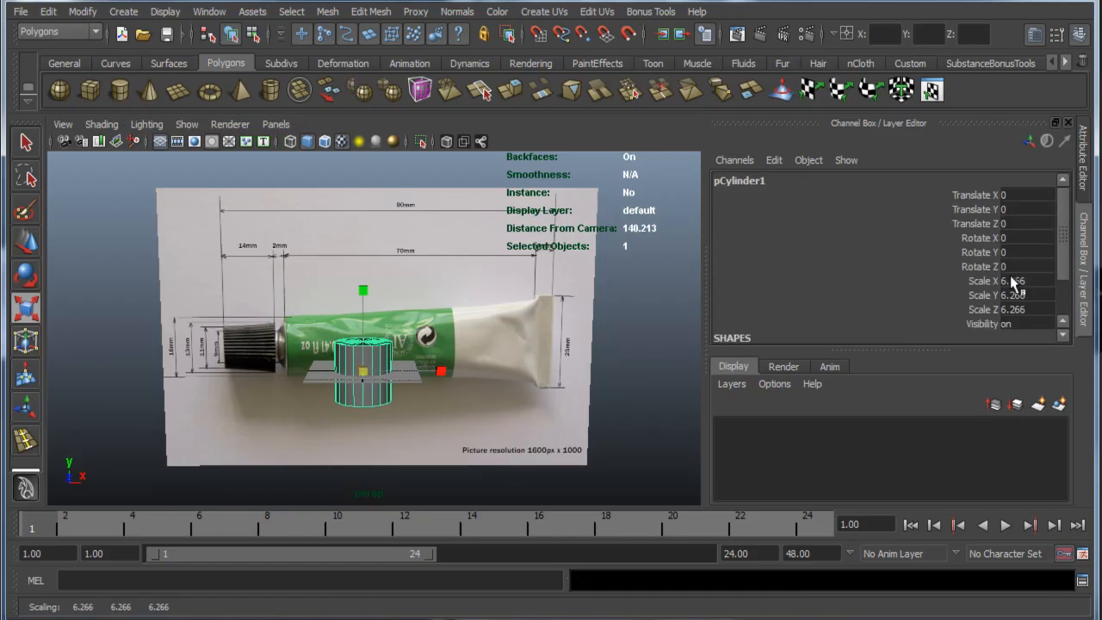
Step: Set the cylinder's Subdivisions Axis to 10 in its construction inputs and open the Subdivisions Caps value
{"action": "scroll", "coordinate": [940, 289], "scroll_direction": "down", "scroll_amount": 2}
{"action": "left_click", "coordinate": [754, 322]}
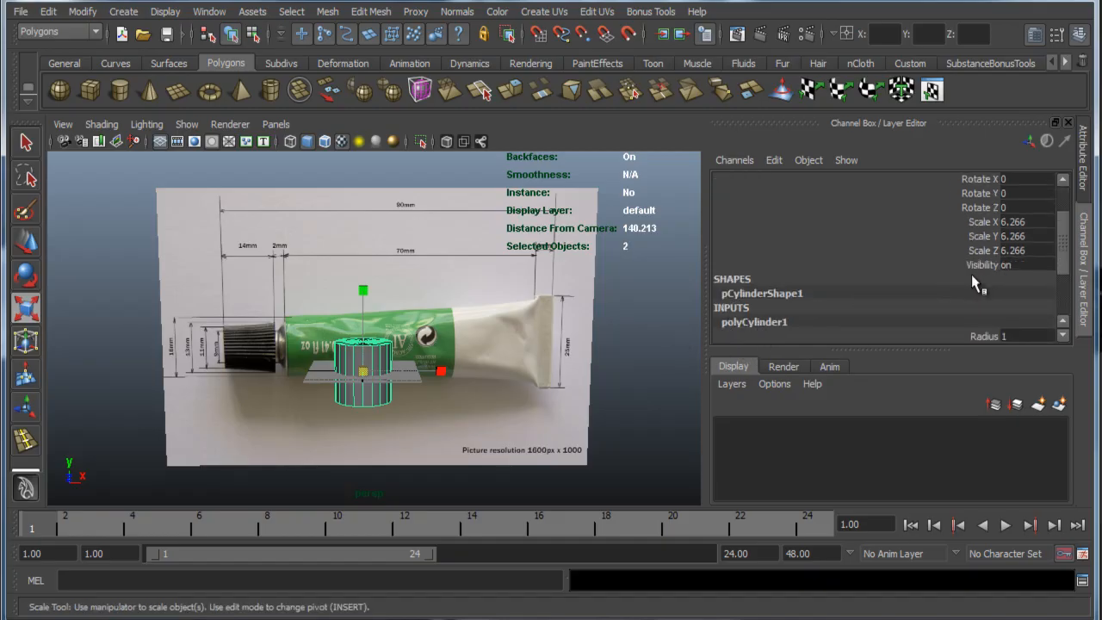
{"action": "scroll", "coordinate": [1064, 306], "scroll_direction": "down", "scroll_amount": 3}
{"action": "double_click", "coordinate": [1016, 265]}
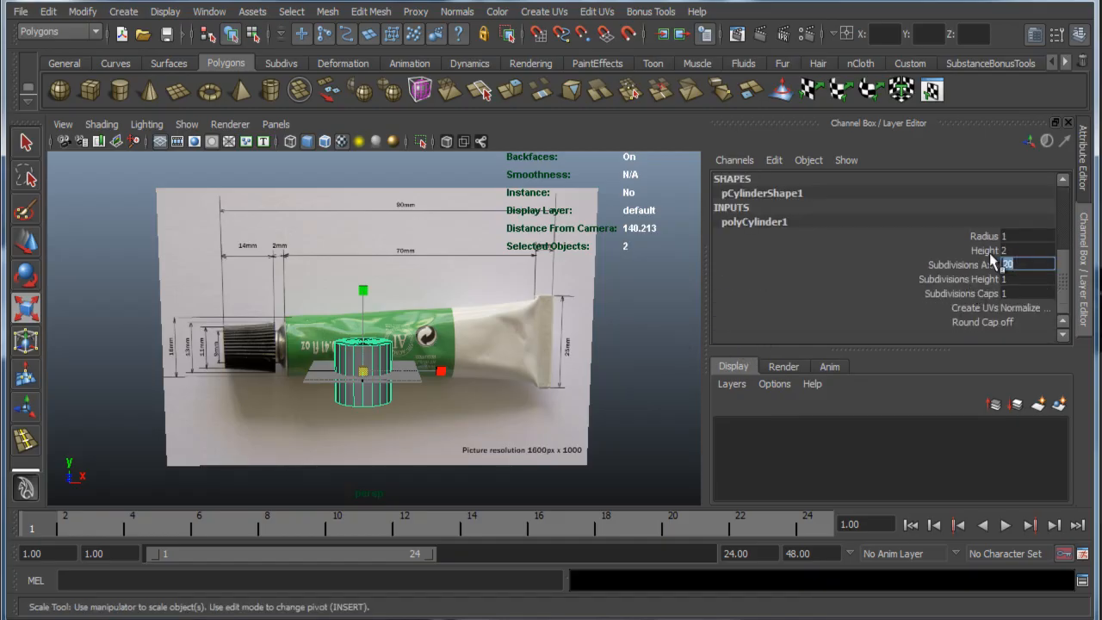
{"action": "type", "text": "10"}
{"action": "key", "text": "Tab"}
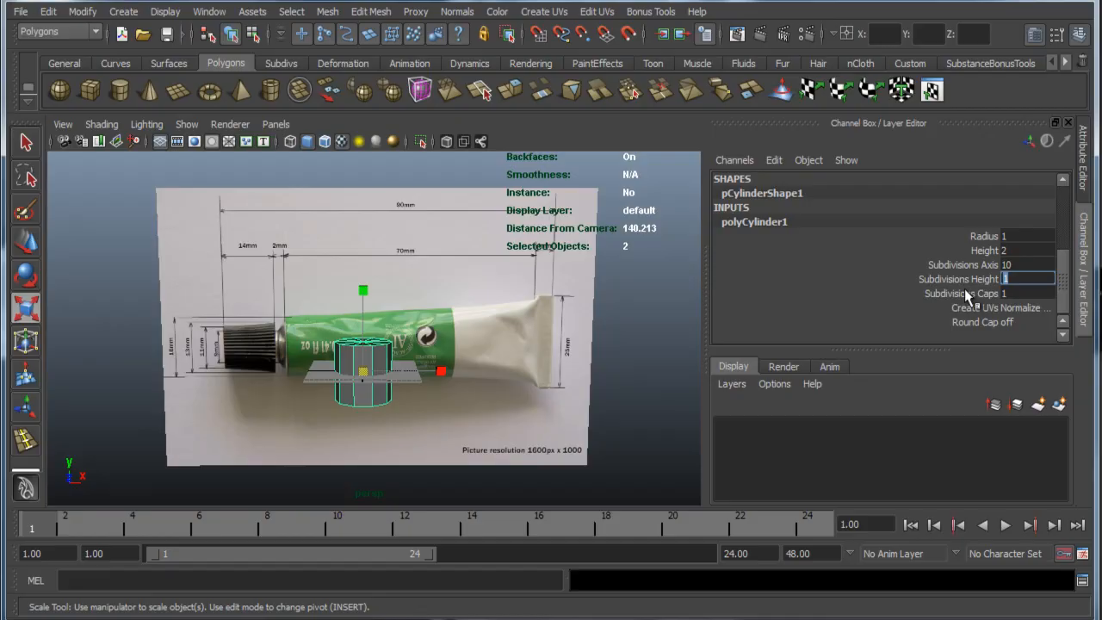
{"action": "left_click", "coordinate": [1014, 293]}
Step: Preview the cylinder with mesh smoothing from different angles, and return it to the unsmoothed display
{"action": "left_click_drag", "start_coordinate": [524, 394], "coordinate": [551, 389], "text": "alt"}
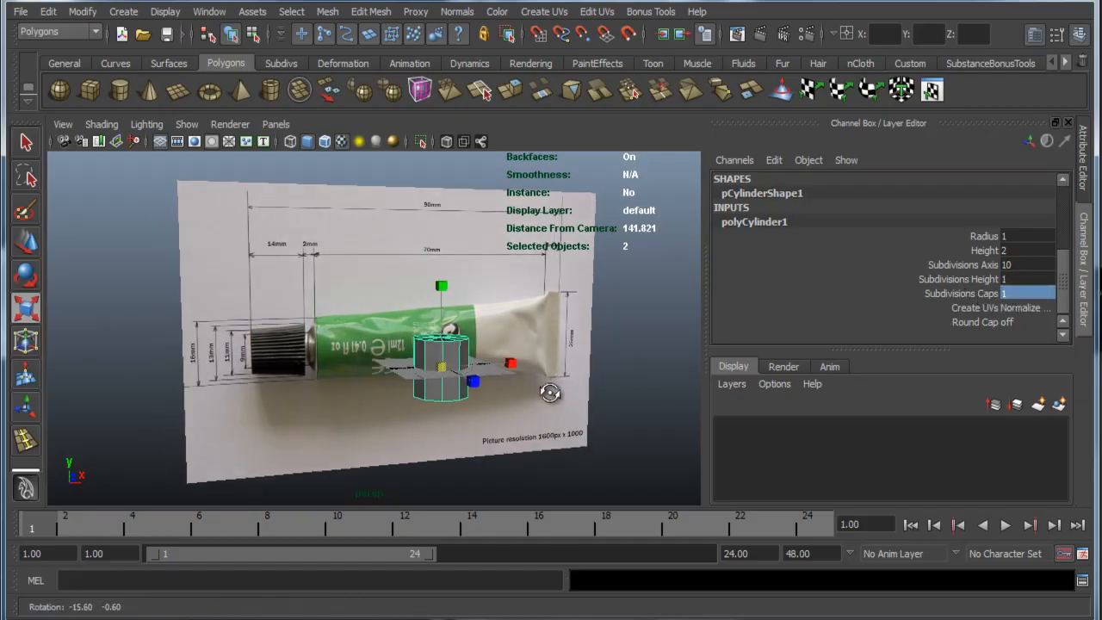
{"action": "key", "text": "3"}
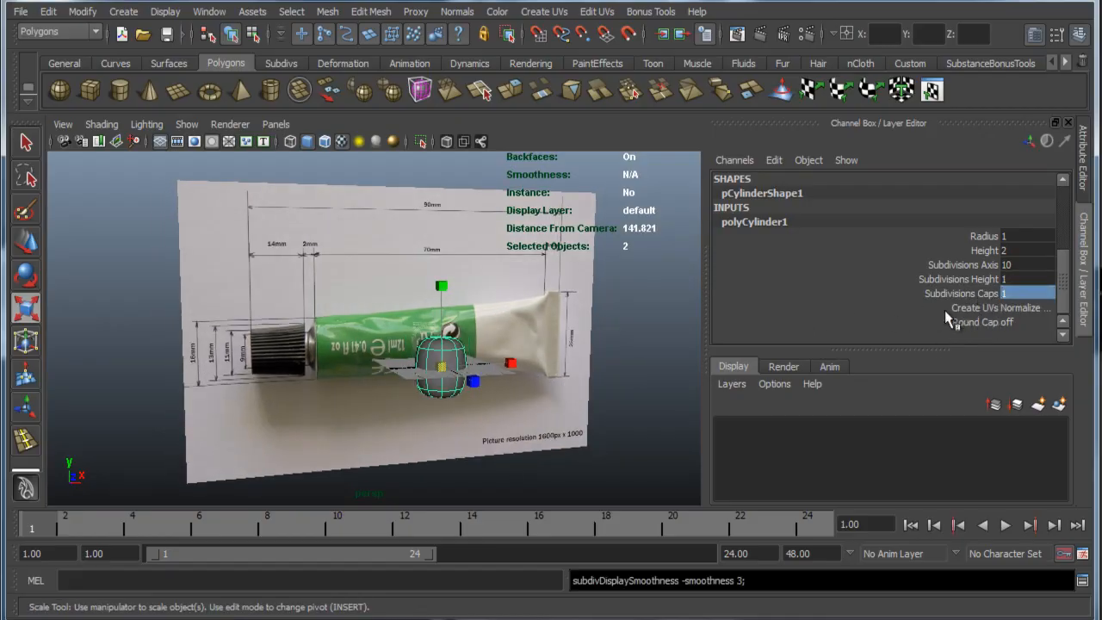
{"action": "left_click_drag", "start_coordinate": [536, 425], "coordinate": [512, 432], "text": "alt"}
{"action": "key", "text": "1"}
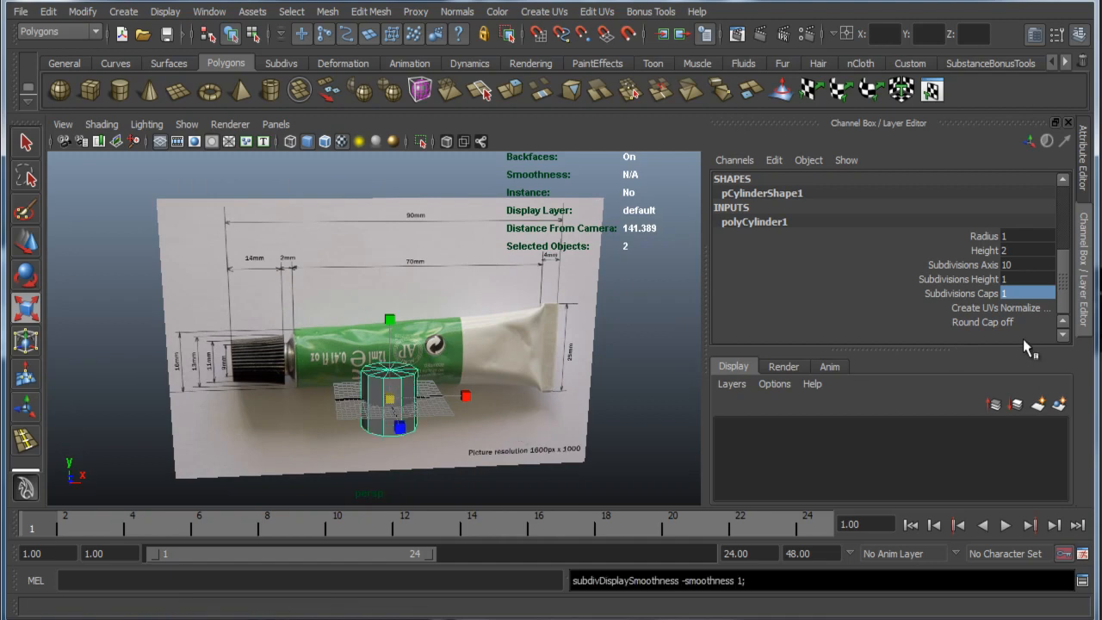
Step: Set the cylinder's Subdivisions Caps to 3 and rotate the cylinder onto its side, parallel to the pictured tube
{"action": "left_click", "coordinate": [1018, 295]}
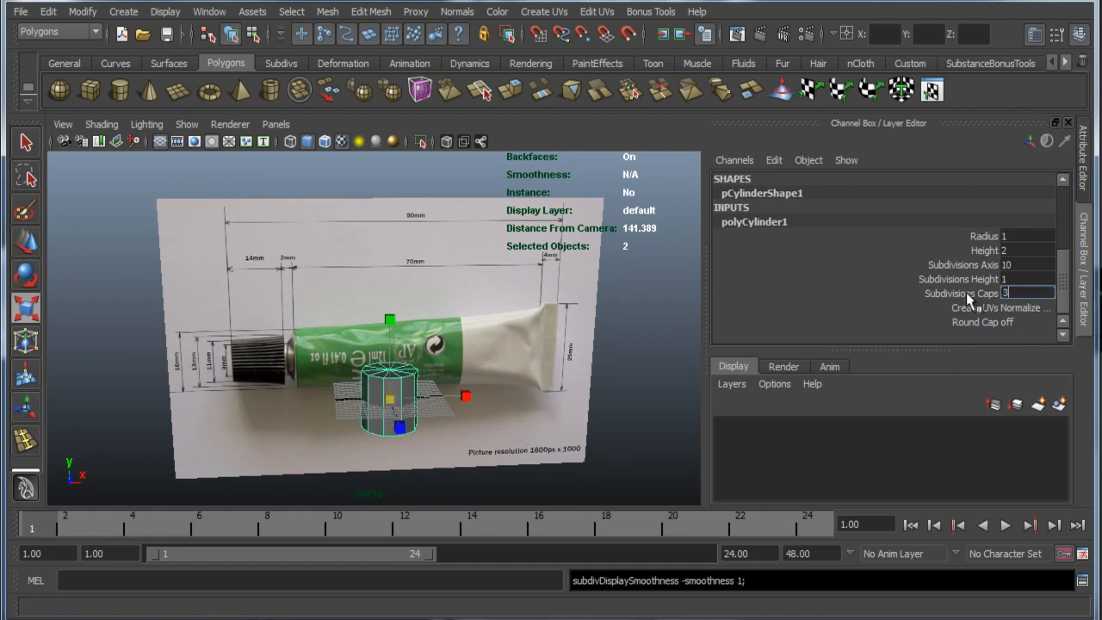
{"action": "key", "text": "Tab"}
{"action": "mouse_move", "coordinate": [428, 383]}
{"action": "left_mouse_down", "text": "alt"}
{"action": "mouse_move", "coordinate": [422, 402]}
{"action": "mouse_move", "coordinate": [428, 395]}
{"action": "left_mouse_up", "text": "alt"}
{"action": "key", "text": "e"}
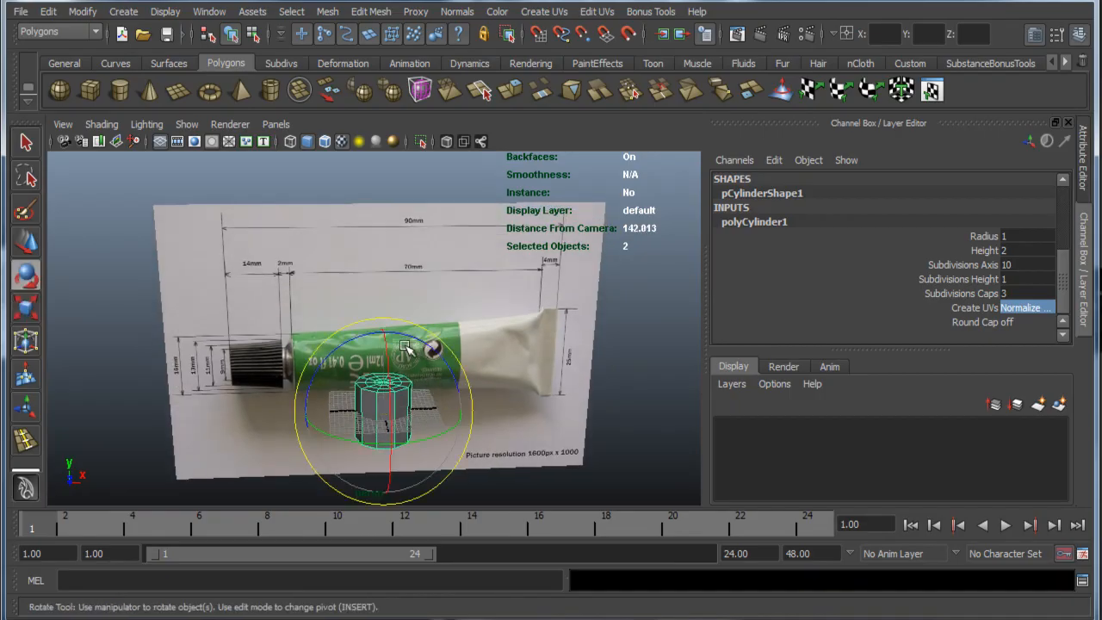
{"action": "left_click_drag", "start_coordinate": [419, 341], "coordinate": [305, 323]}
{"action": "left_click_drag", "start_coordinate": [413, 432], "coordinate": [389, 361], "text": "alt"}
Step: In the front view, stretch the cylinder lengthwise and move it so its cap-side end meets the start of the tube body
{"action": "key", "text": "space"}
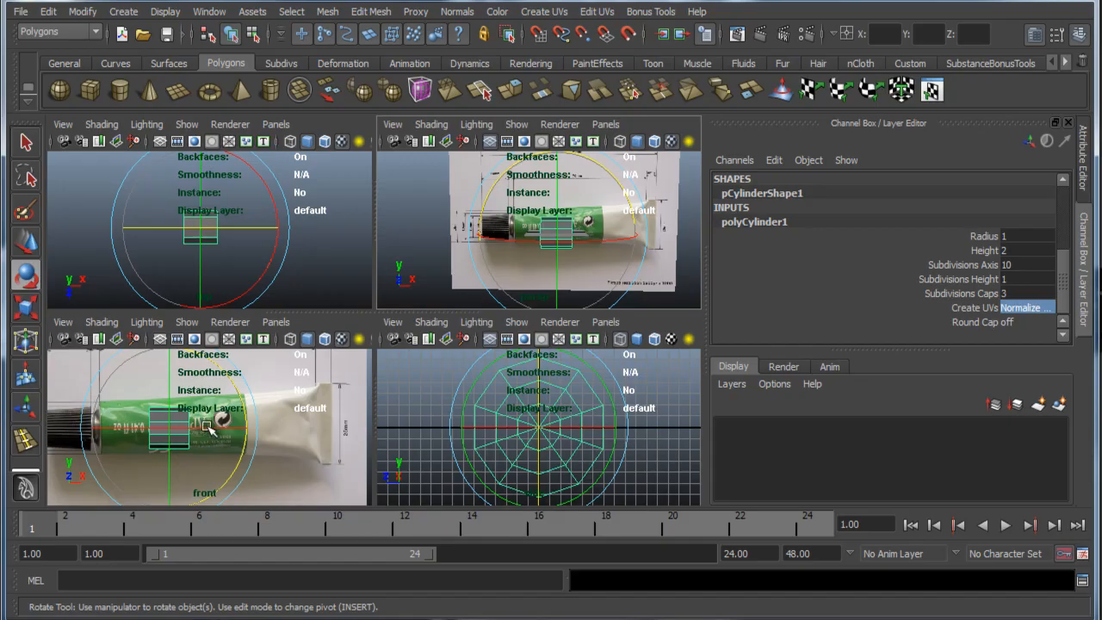
{"action": "key", "text": "space"}
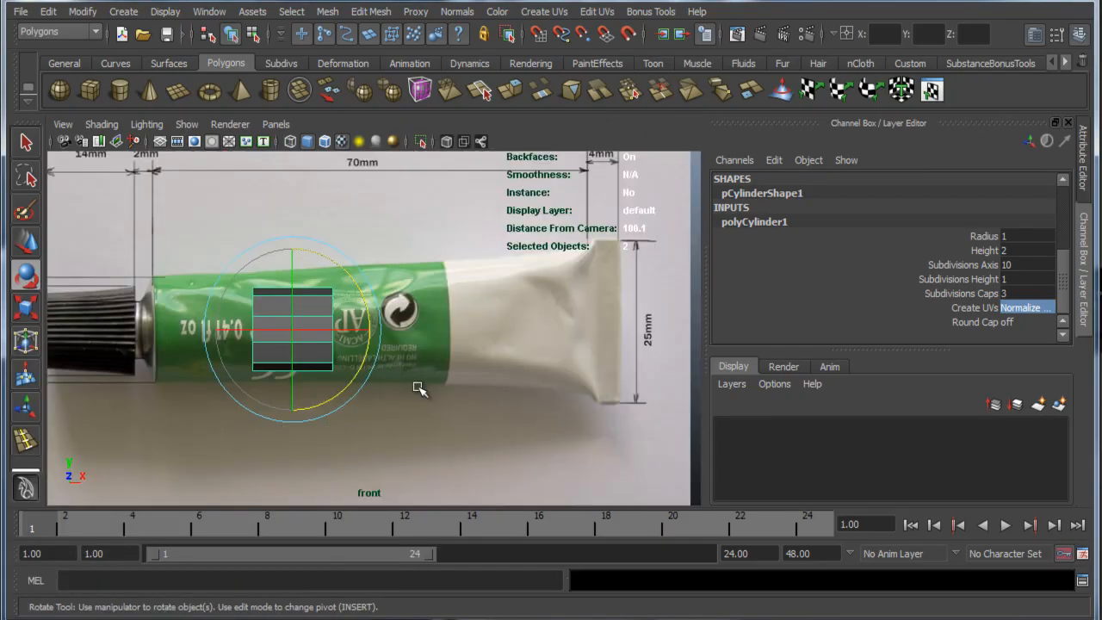
{"action": "middle_click_drag", "start_coordinate": [372, 334], "coordinate": [473, 330], "text": "alt"}
{"action": "right_click_drag", "start_coordinate": [536, 330], "coordinate": [451, 322], "text": "alt"}
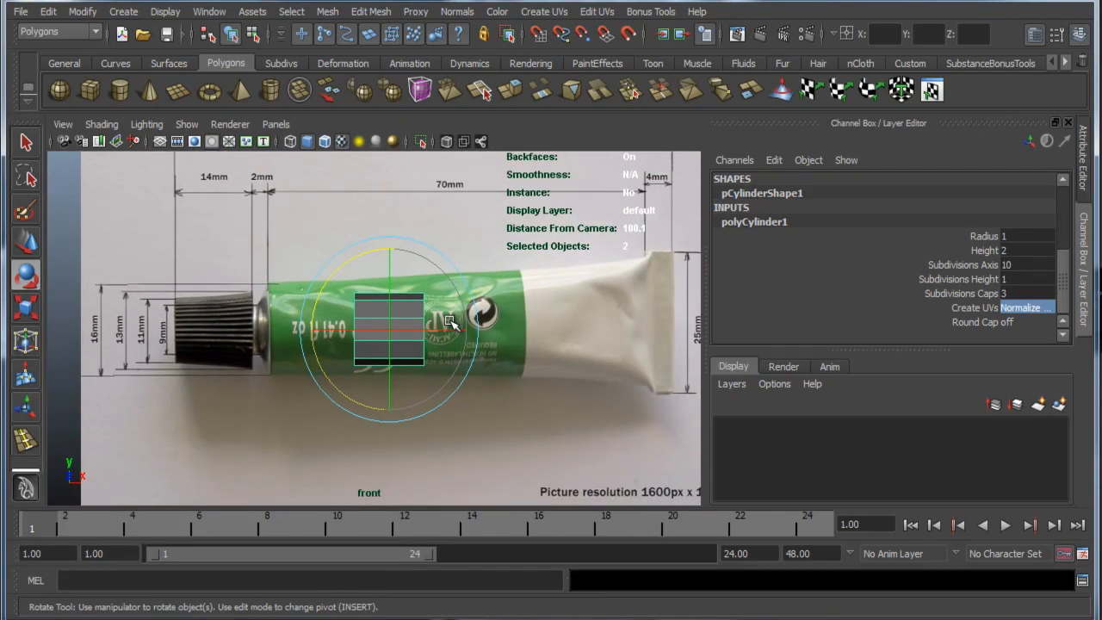
{"action": "key", "text": "r"}
{"action": "left_click_drag", "start_coordinate": [314, 330], "coordinate": [159, 329]}
{"action": "key", "text": "w"}
{"action": "left_click_drag", "start_coordinate": [323, 330], "coordinate": [309, 329]}
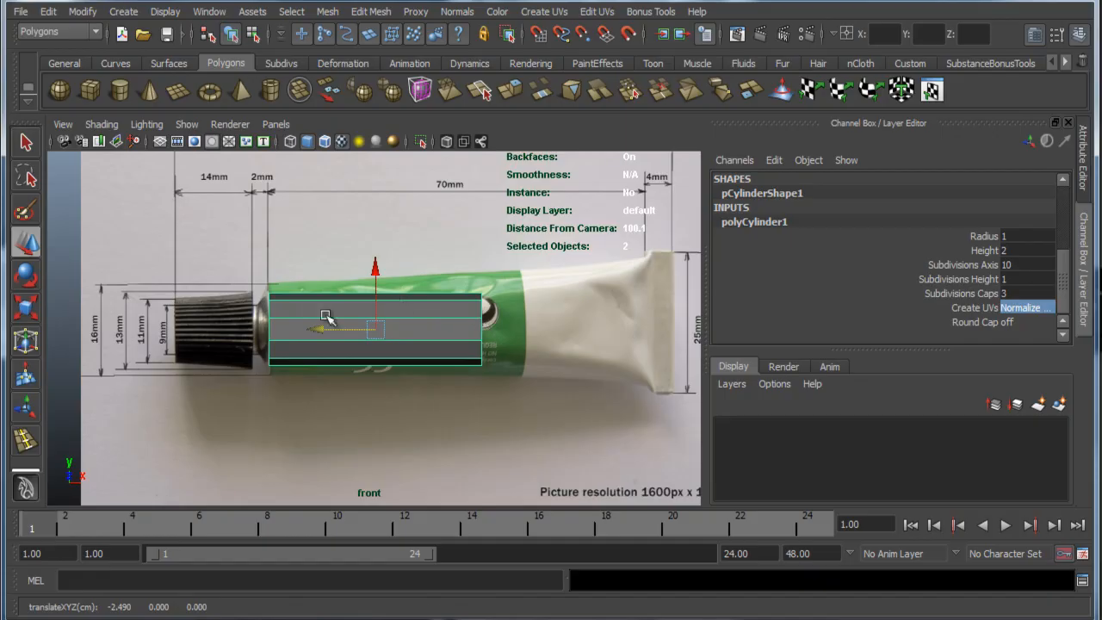
Step: Scale the cylinder up uniformly to the pictured tube's thickness and realign its cap-side end with the 70 mm dimension line
{"action": "key", "text": "r"}
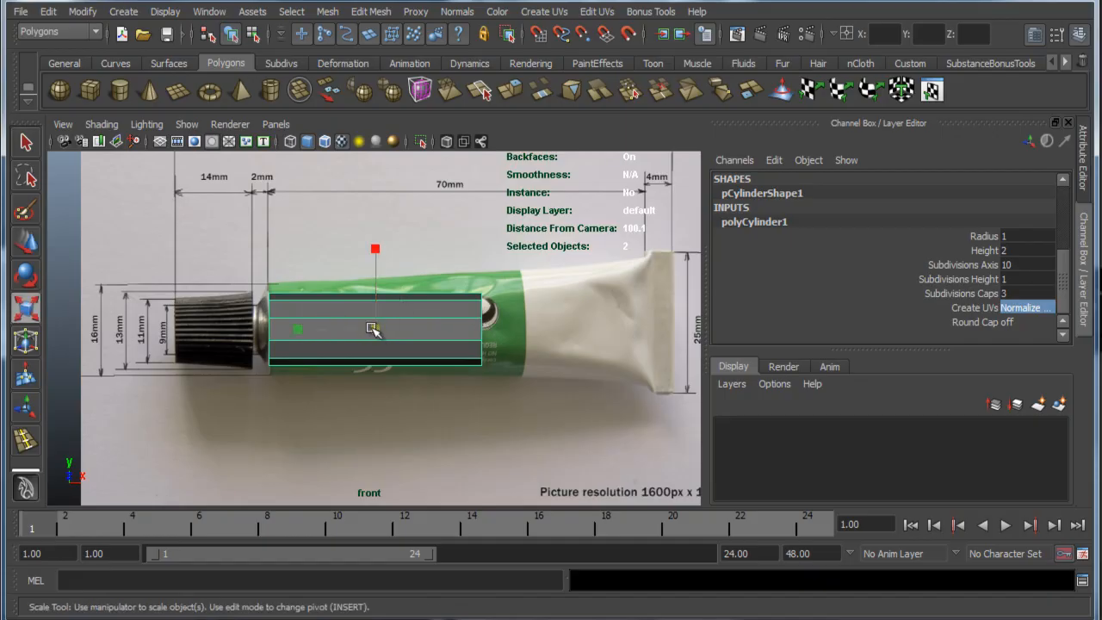
{"action": "left_click_drag", "start_coordinate": [376, 331], "coordinate": [395, 323]}
{"action": "key", "text": "w"}
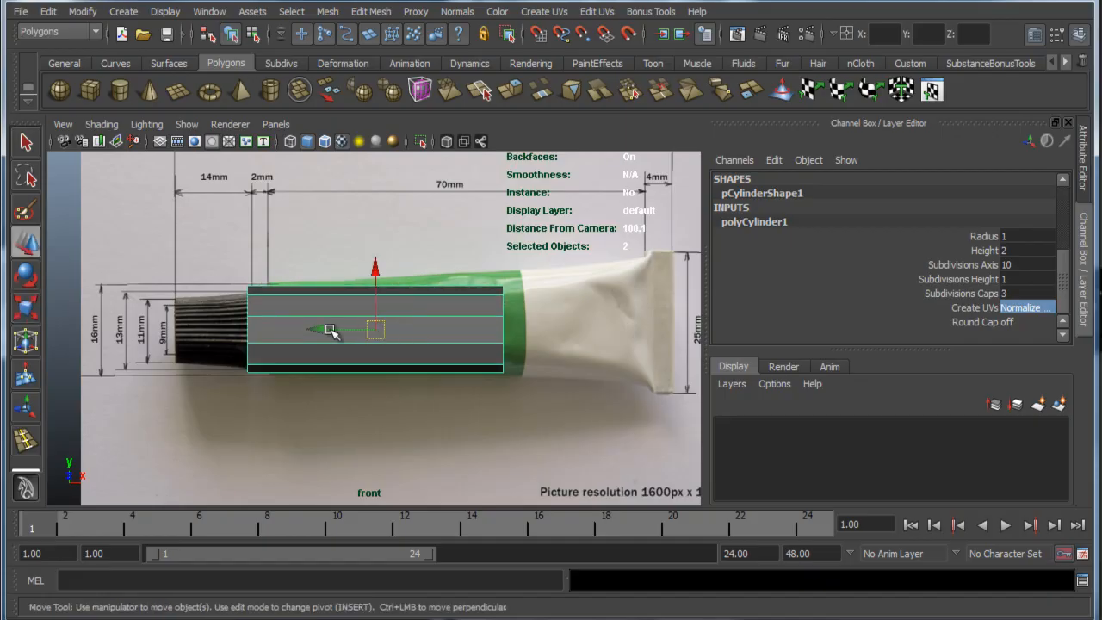
{"action": "left_click_drag", "start_coordinate": [319, 330], "coordinate": [342, 331]}
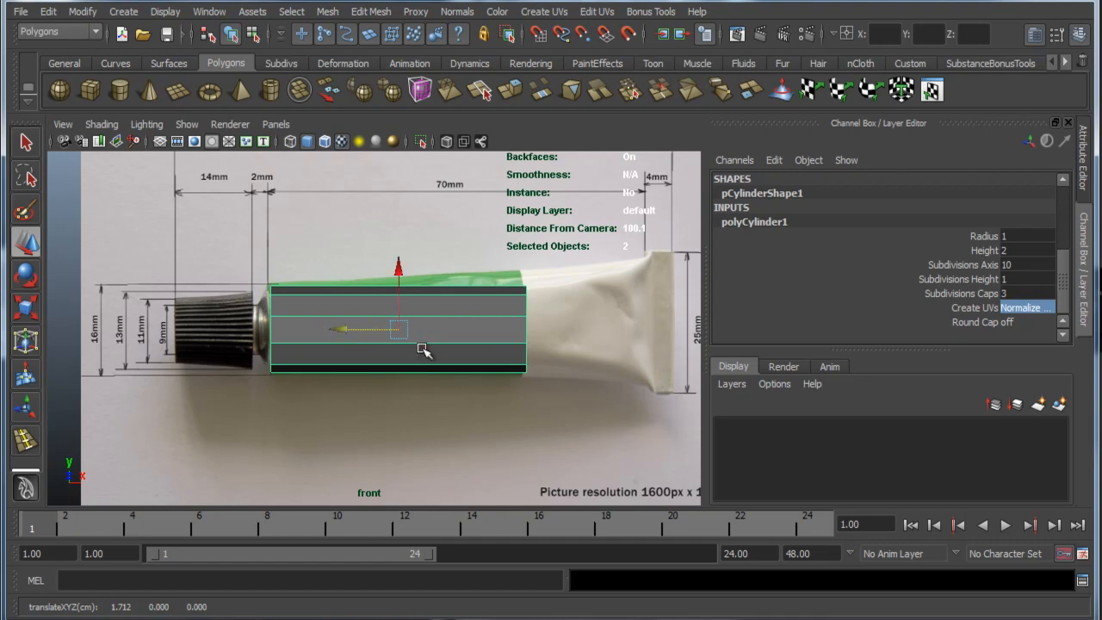
Step: Select the vertices at the cylinder's far end and move them along its length to the other end of the 70 mm dimension
{"action": "right_click_drag", "start_coordinate": [516, 284], "coordinate": [460, 281]}
{"action": "left_click_drag", "start_coordinate": [486, 272], "coordinate": [580, 450]}
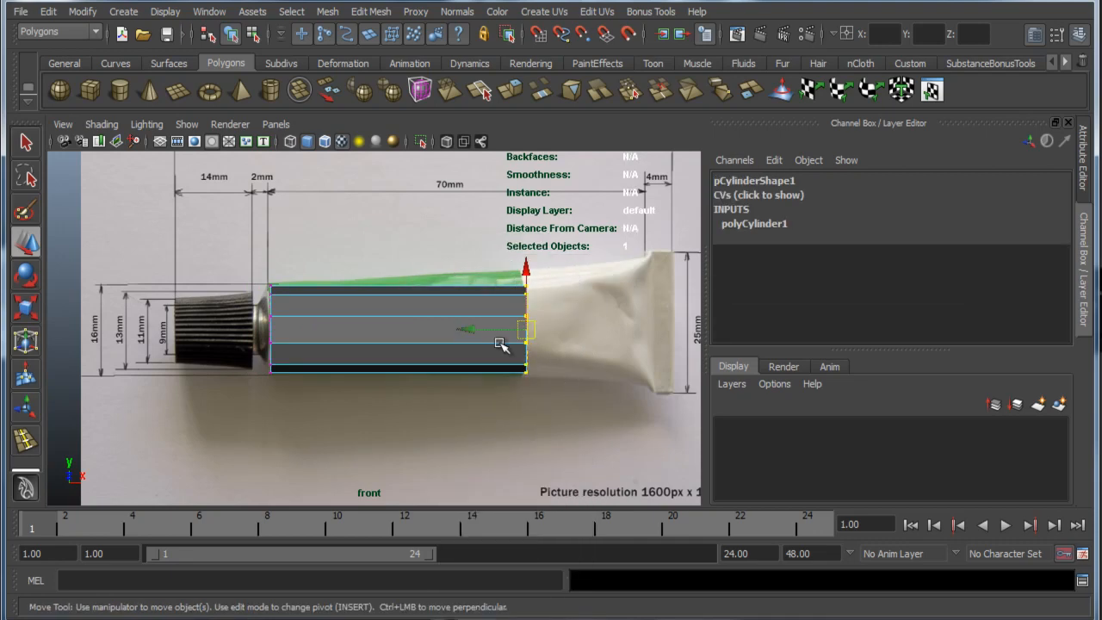
{"action": "left_click_drag", "start_coordinate": [481, 333], "coordinate": [607, 337]}
Step: Scale the far-end vertices up uniformly so the cylinder flares to the height of the tube's crimped end
{"action": "key", "text": "r"}
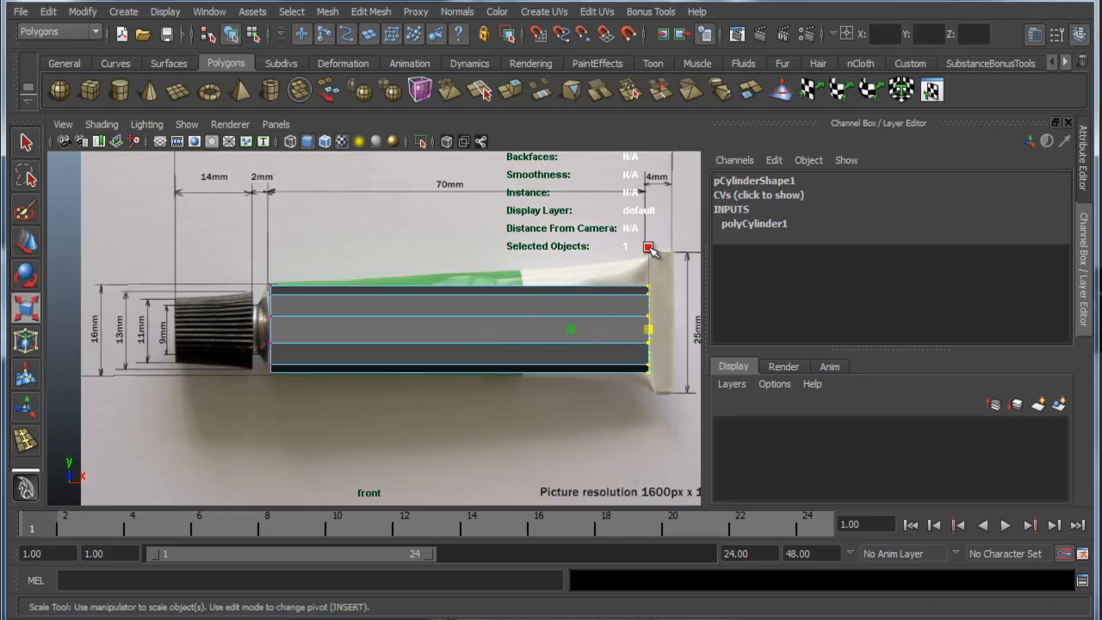
{"action": "left_click_drag", "start_coordinate": [650, 248], "coordinate": [644, 192]}
{"action": "key", "text": "ctrl+z"}
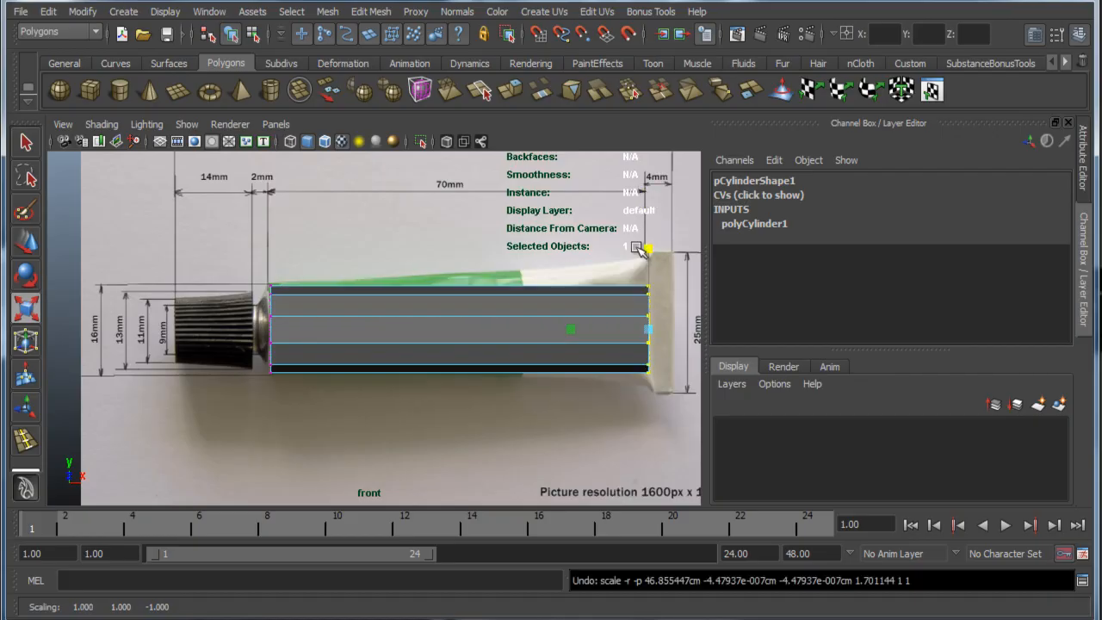
{"action": "left_click_drag", "start_coordinate": [652, 329], "coordinate": [686, 323]}
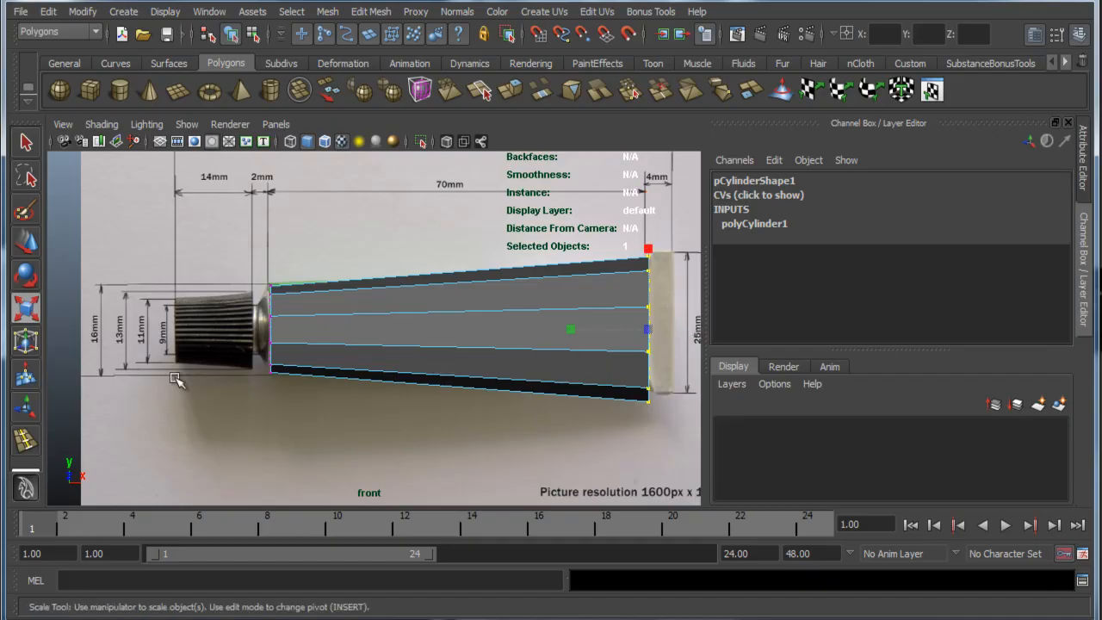
Step: Enable camera based selection and, in the perspective view, select the centre vertex and innermost ring of the cylinder's cap-side face
{"action": "key", "text": "space"}
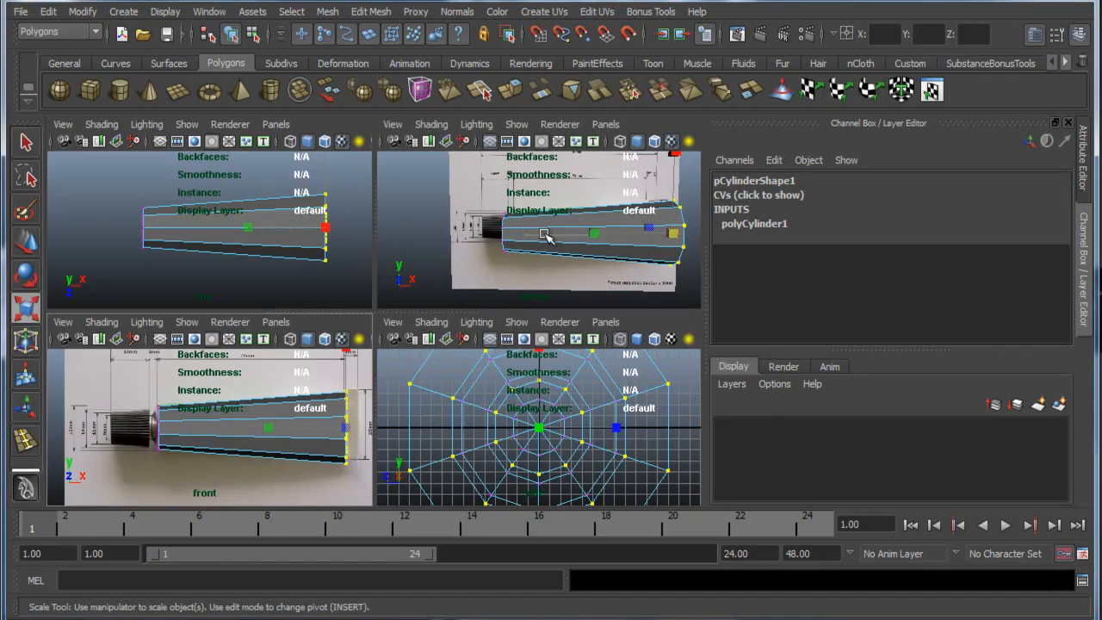
{"action": "key", "text": "space"}
{"action": "left_click_drag", "start_coordinate": [426, 302], "coordinate": [443, 337], "text": "alt"}
{"action": "right_click_drag", "start_coordinate": [443, 337], "coordinate": [560, 312], "text": "alt"}
{"action": "middle_click_drag", "start_coordinate": [580, 327], "coordinate": [392, 375], "text": "alt"}
{"action": "right_click_drag", "start_coordinate": [392, 375], "coordinate": [491, 379], "text": "alt"}
{"action": "middle_click_drag", "start_coordinate": [405, 423], "coordinate": [409, 335], "text": "alt"}
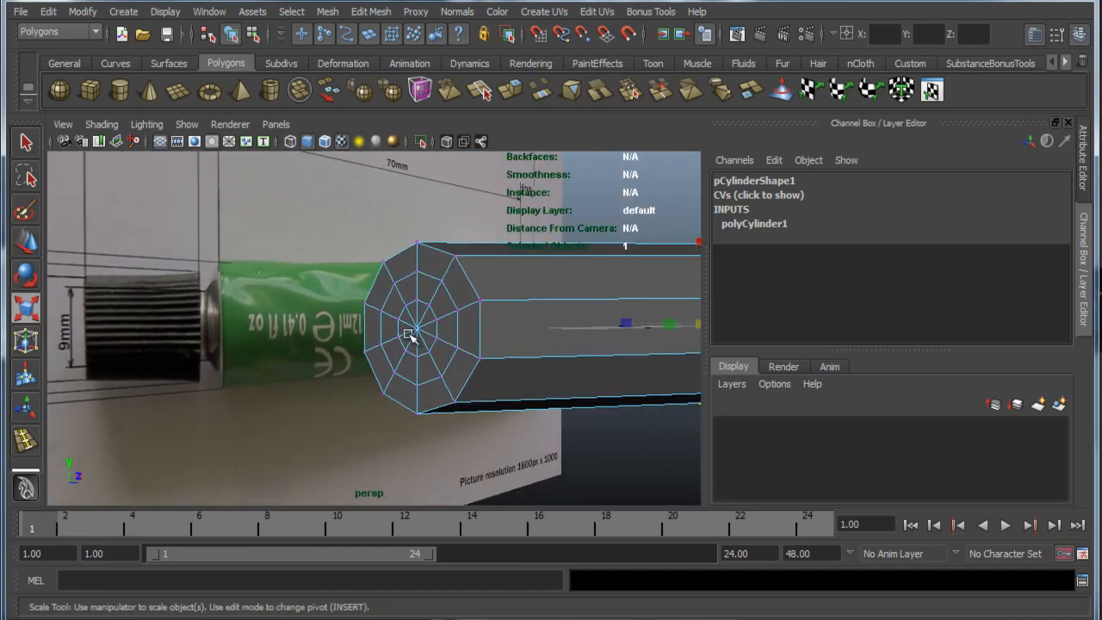
{"action": "left_click_drag", "start_coordinate": [409, 335], "coordinate": [551, 405], "text": "alt"}
{"action": "key", "text": "space"}
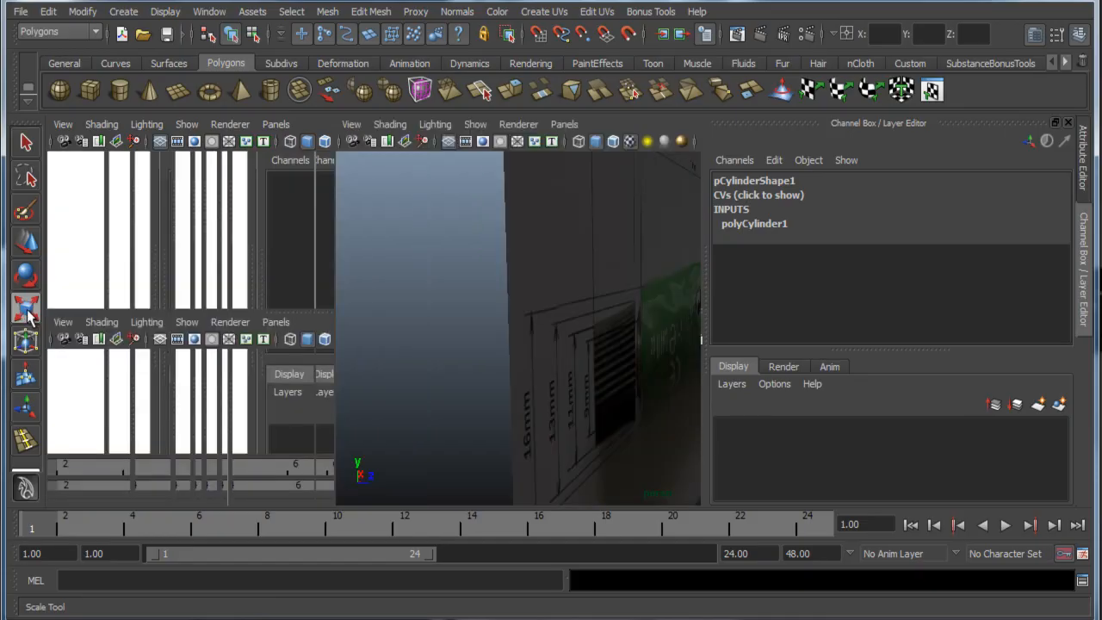
{"action": "double_click", "coordinate": [27, 312]}
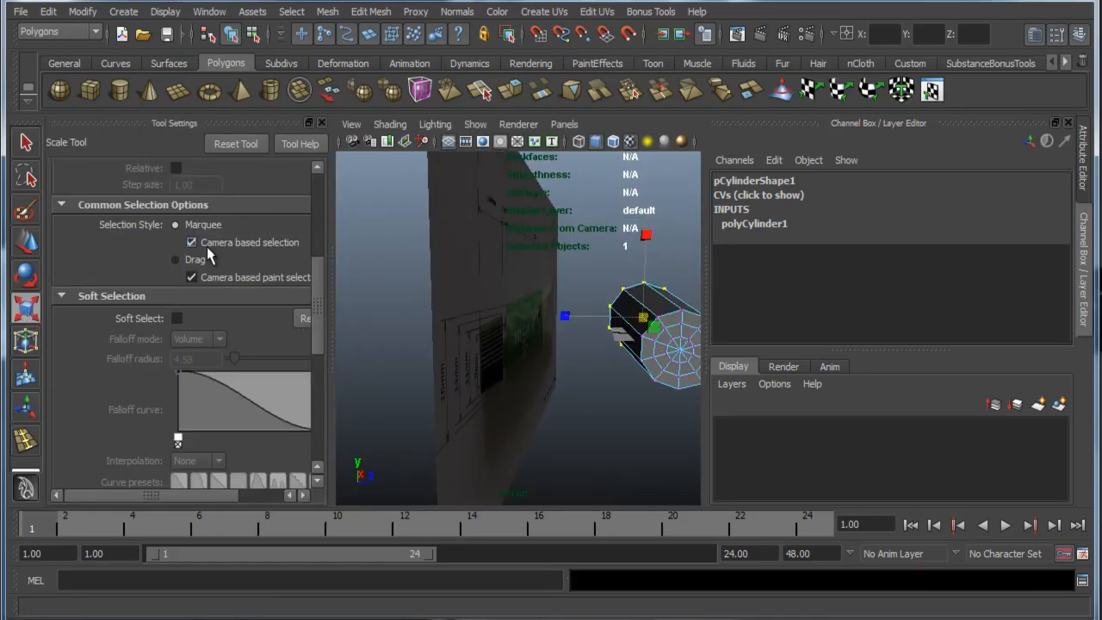
{"action": "key", "text": "f"}
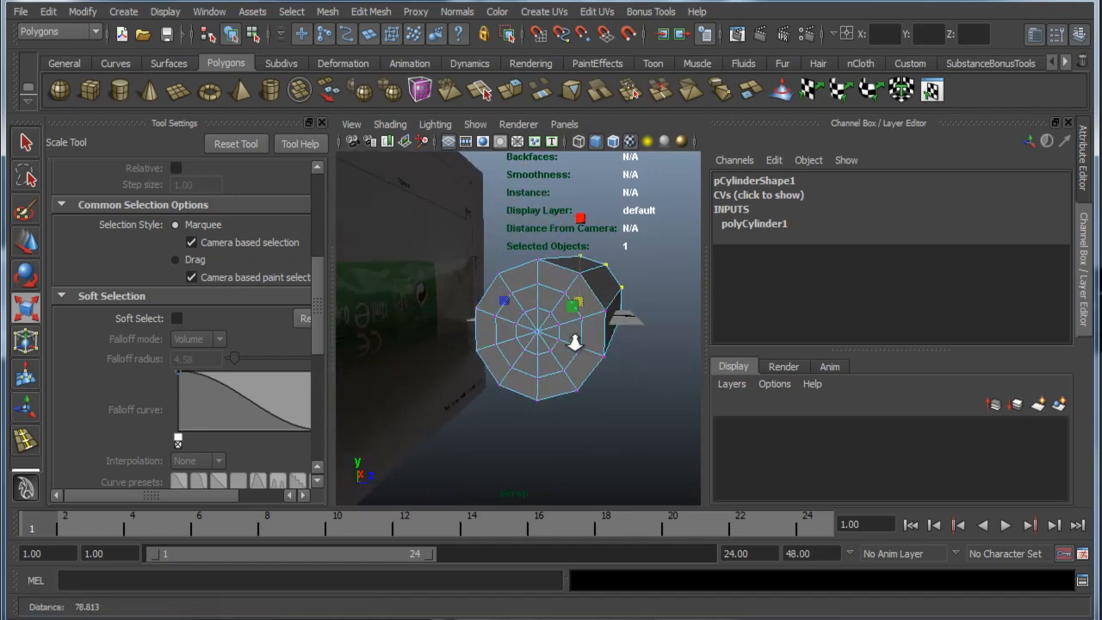
{"action": "left_click_drag", "start_coordinate": [508, 270], "coordinate": [626, 393]}
Step: Turn on Soft Select for the Move tool with the 4.58 Volume falloff
{"action": "key", "text": "w"}
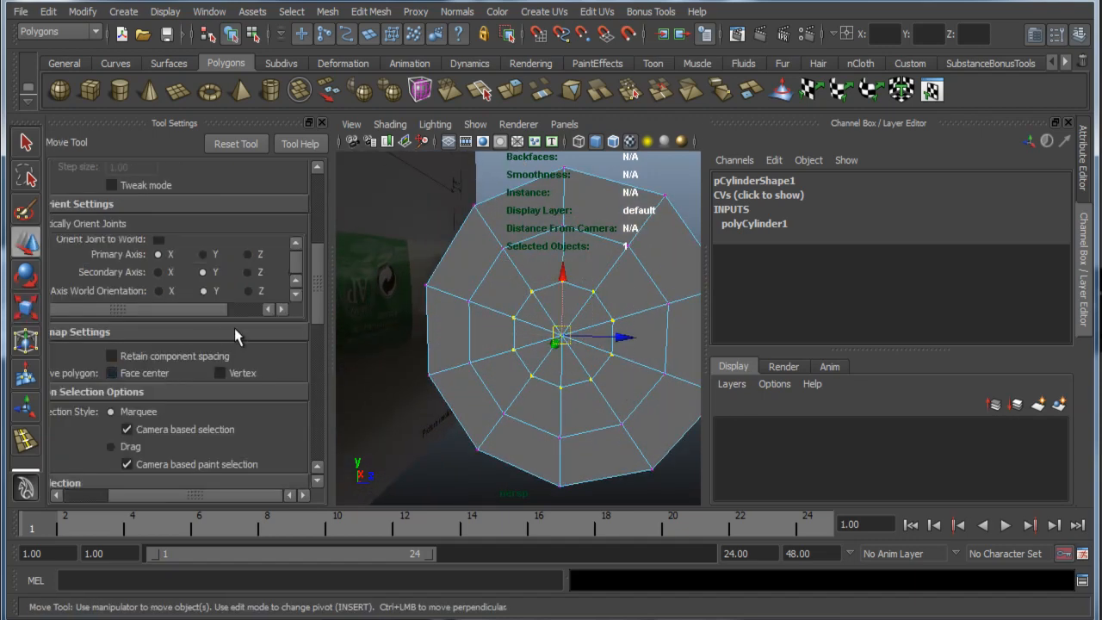
{"action": "scroll", "coordinate": [234, 327], "scroll_direction": "up", "scroll_amount": 5}
{"action": "scroll", "coordinate": [229, 324], "scroll_direction": "down", "scroll_amount": 8}
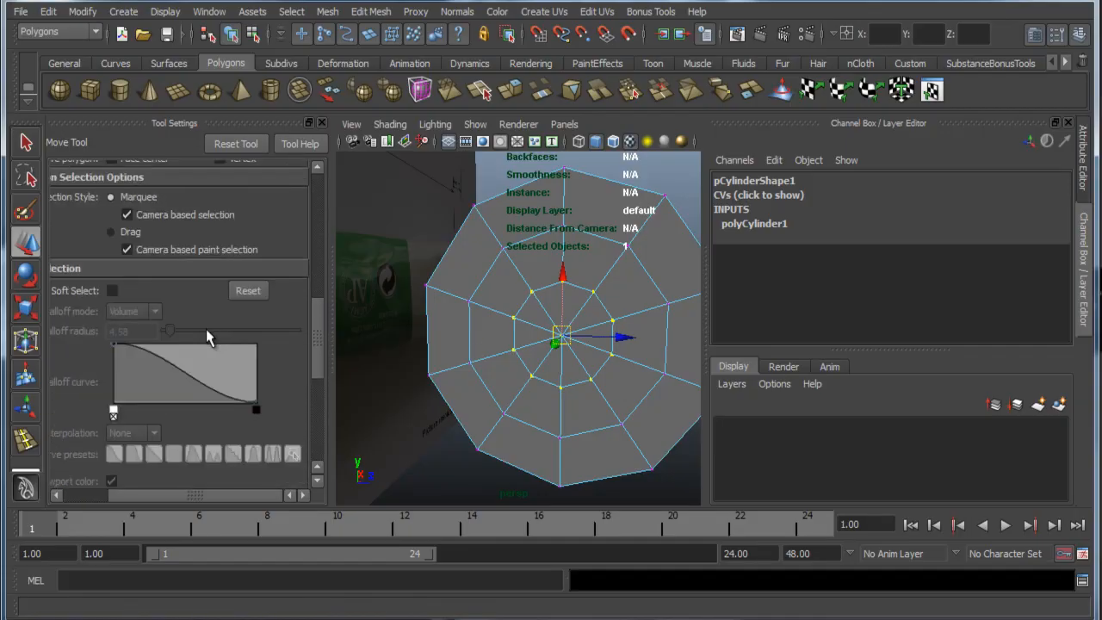
{"action": "scroll", "coordinate": [206, 329], "scroll_direction": "down", "scroll_amount": 3}
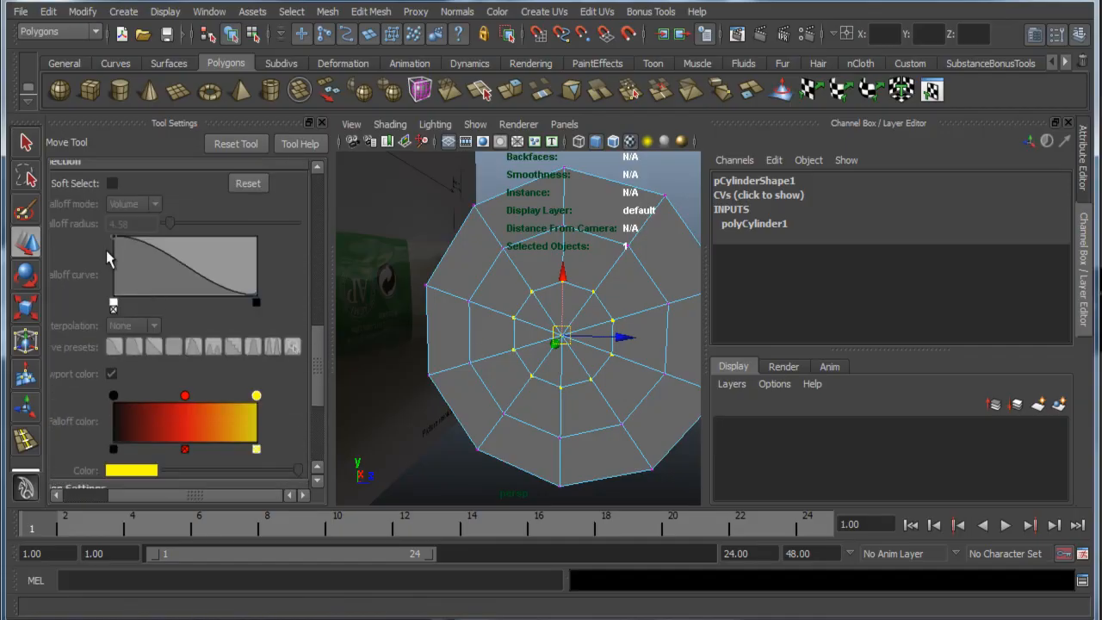
{"action": "left_click", "coordinate": [112, 184]}
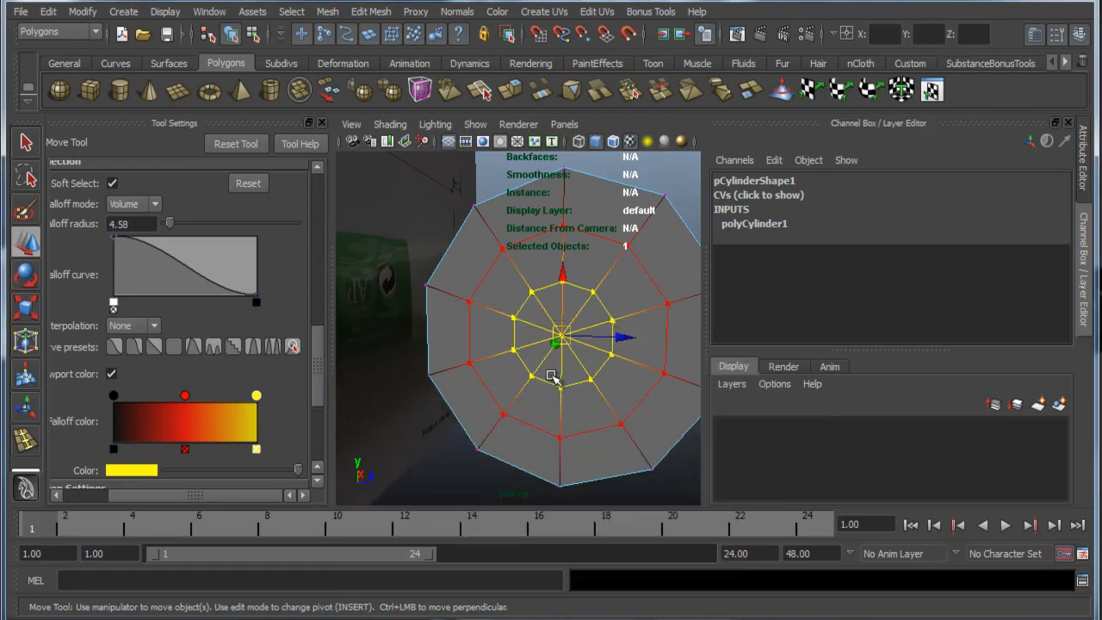
Step: In the front view, move the soft-selected vertices outward toward the pictured cap to form a tapered shoulder
{"action": "key", "text": "space"}
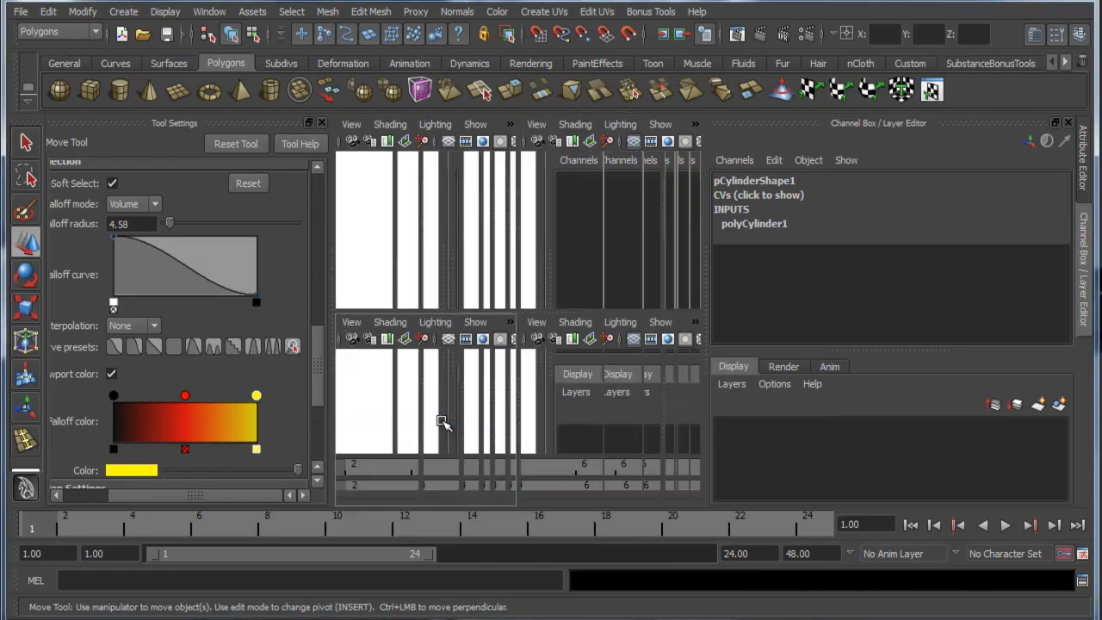
{"action": "key", "text": "space"}
{"action": "scroll", "coordinate": [474, 357], "scroll_direction": "up", "scroll_amount": 10}
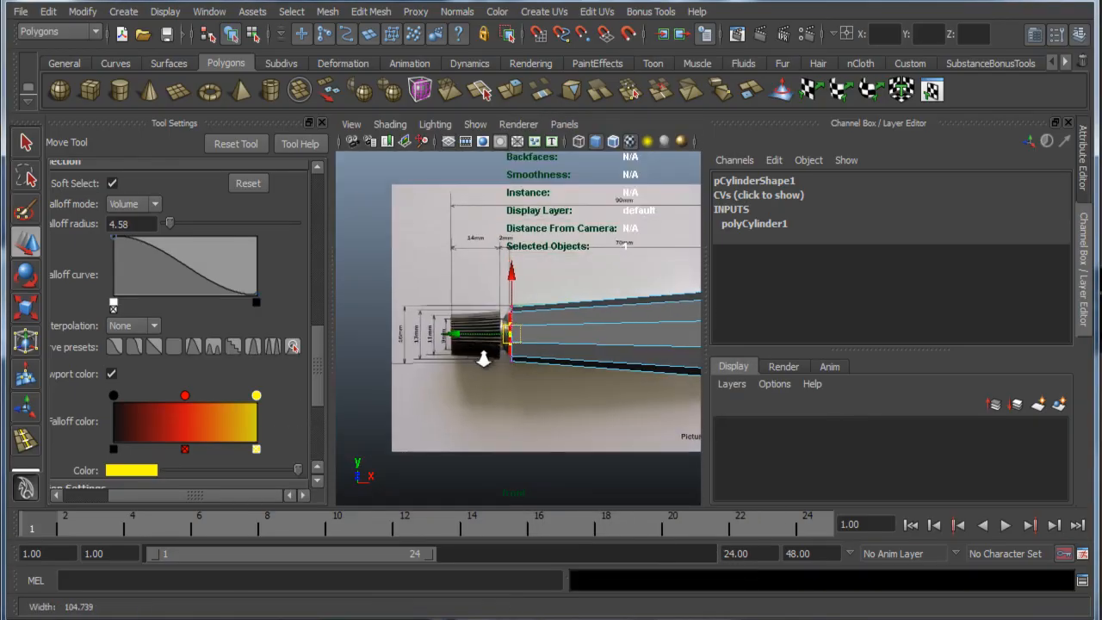
{"action": "middle_click_drag", "start_coordinate": [505, 382], "coordinate": [517, 374], "text": "alt"}
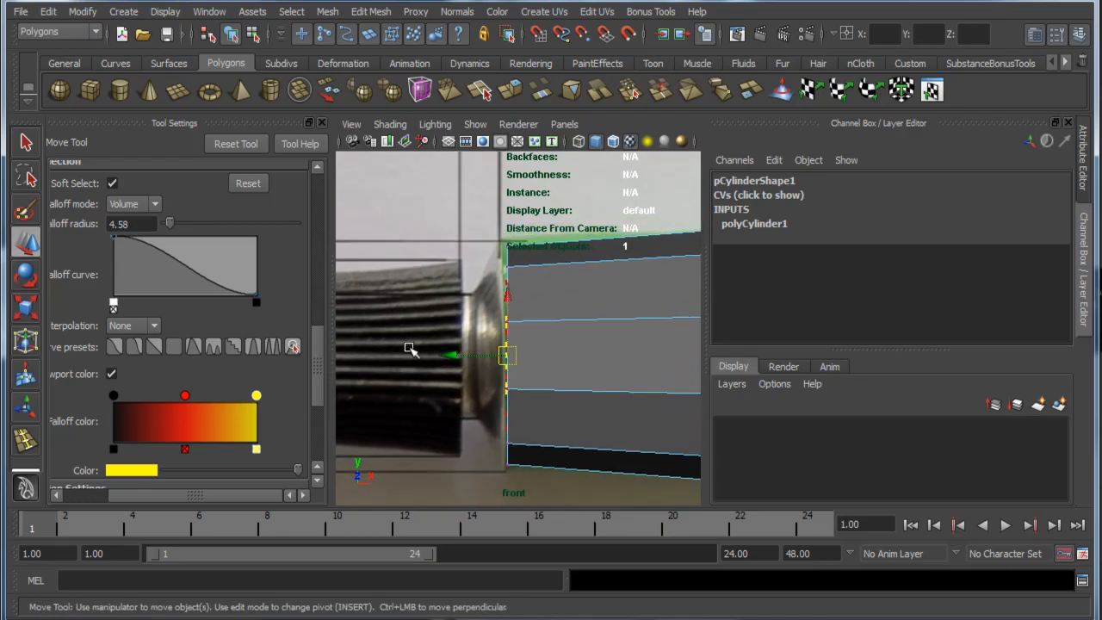
{"action": "middle_click_drag", "start_coordinate": [446, 356], "coordinate": [364, 362]}
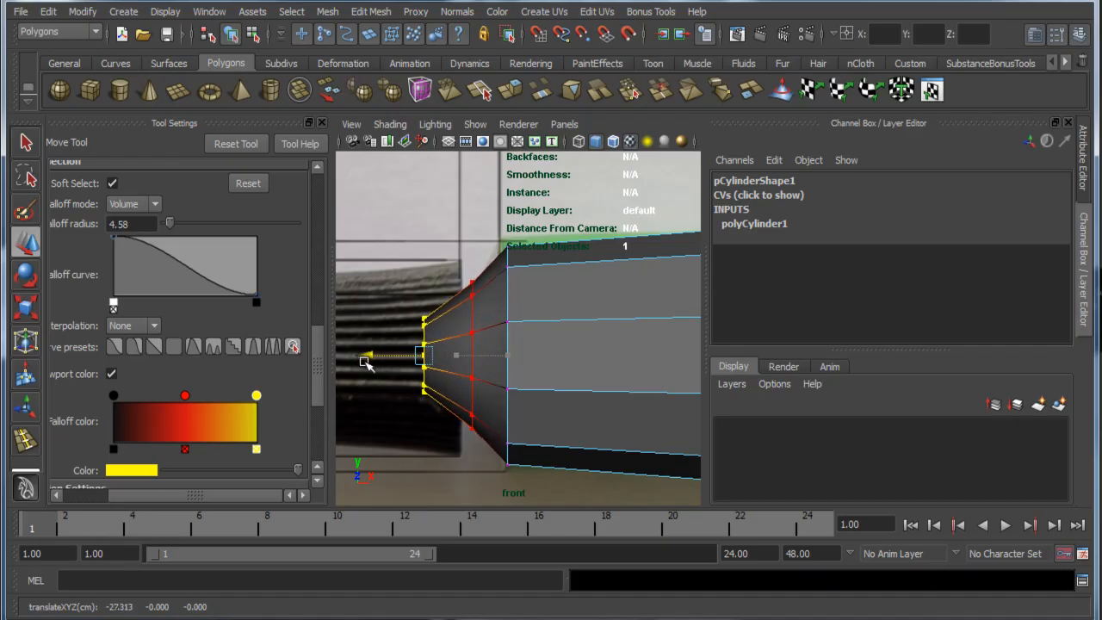
Step: Close the tool settings, turn on X-Ray shading and fine-tune the soft-selected vertices' position along the tube's length
{"action": "left_click", "coordinate": [322, 123]}
{"action": "left_click", "coordinate": [447, 141]}
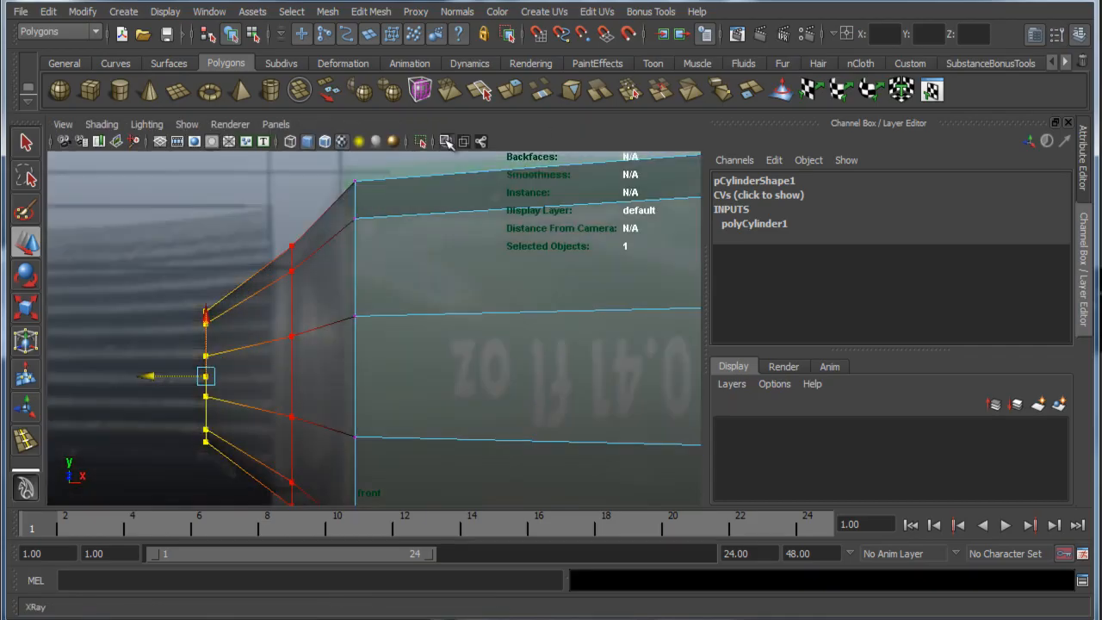
{"action": "middle_click_drag", "start_coordinate": [280, 376], "coordinate": [349, 371], "text": "alt"}
{"action": "right_click_drag", "start_coordinate": [554, 391], "coordinate": [354, 323], "text": "alt"}
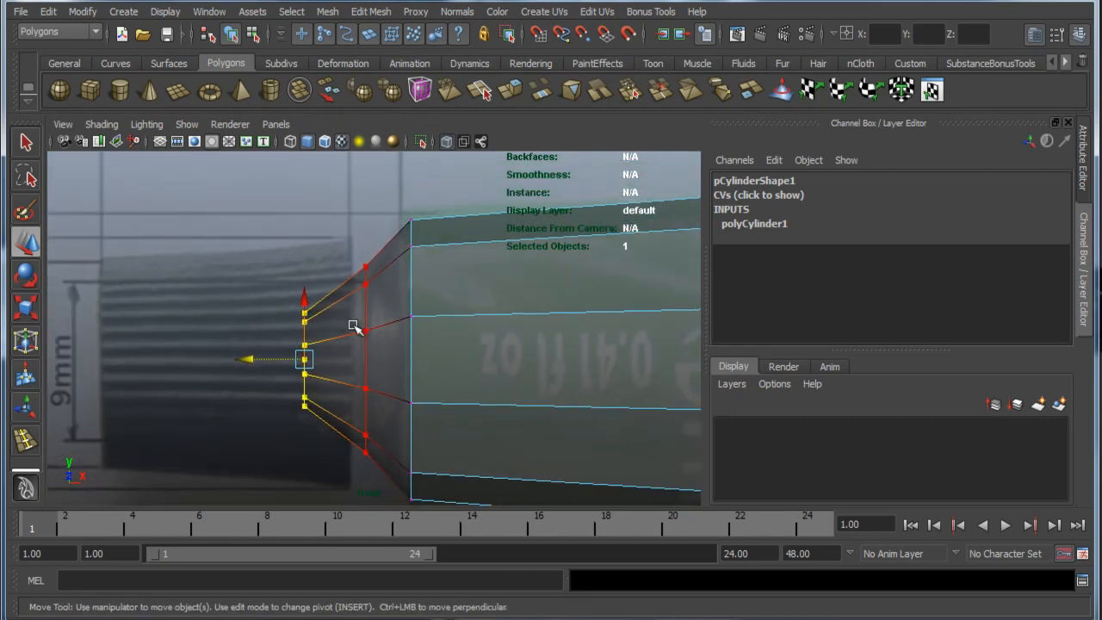
{"action": "middle_click_drag", "start_coordinate": [385, 316], "coordinate": [440, 308], "text": "alt"}
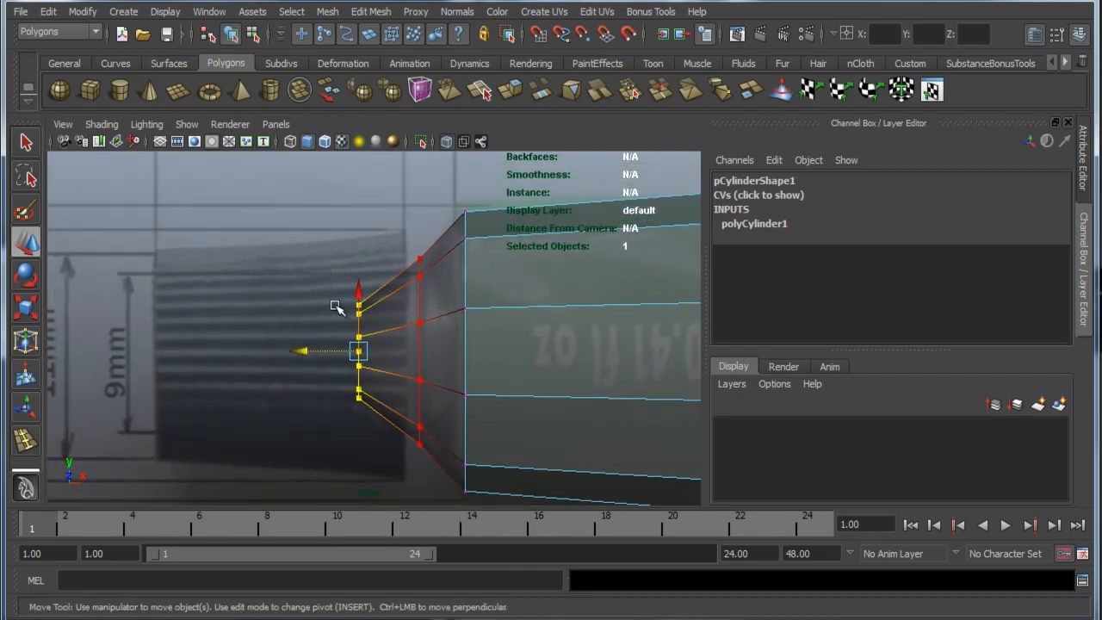
{"action": "mouse_move", "coordinate": [303, 358]}
{"action": "left_mouse_down"}
{"action": "mouse_move", "coordinate": [285, 353]}
{"action": "mouse_move", "coordinate": [298, 356]}
{"action": "left_mouse_up"}
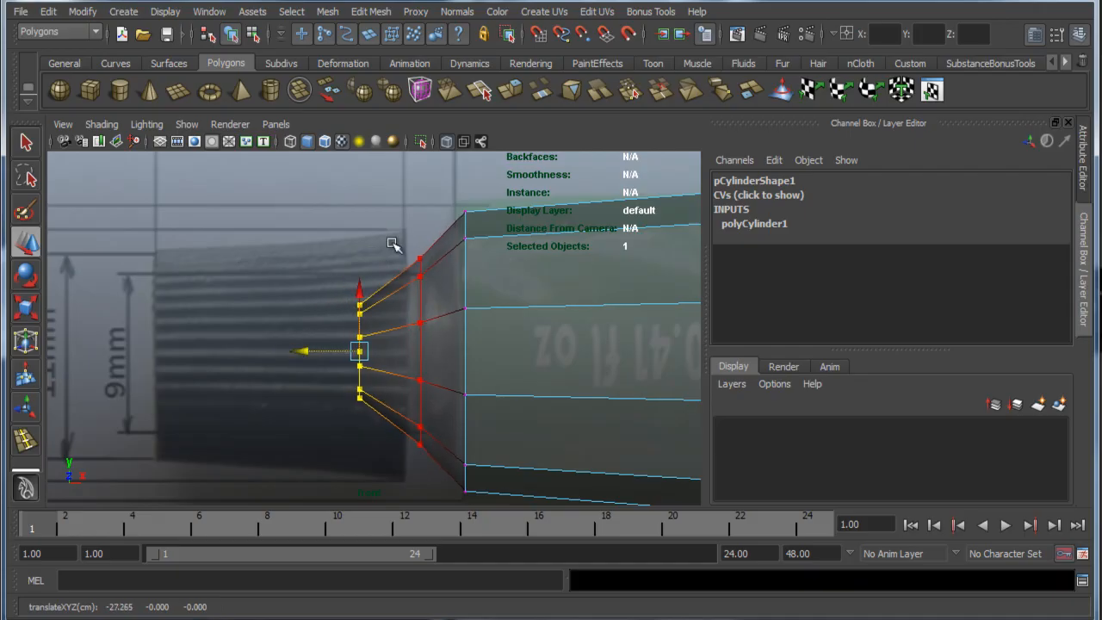
Step: Select the middle ring of vertices on the tapered shoulder and turn off Soft Select
{"action": "left_click_drag", "start_coordinate": [445, 466], "coordinate": [444, 466]}
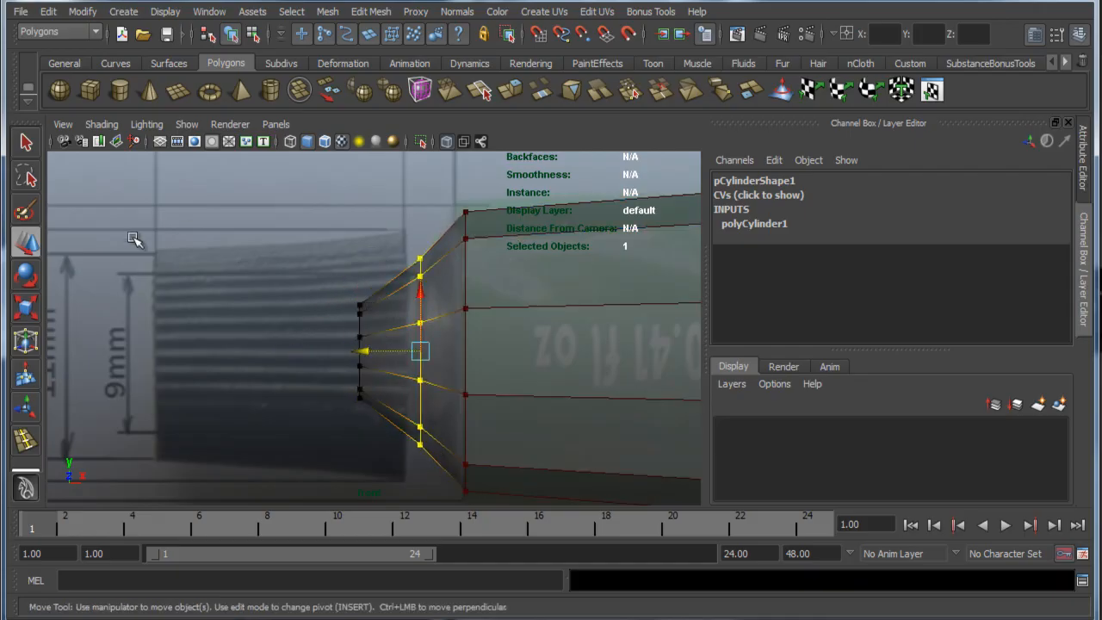
{"action": "double_click", "coordinate": [26, 243]}
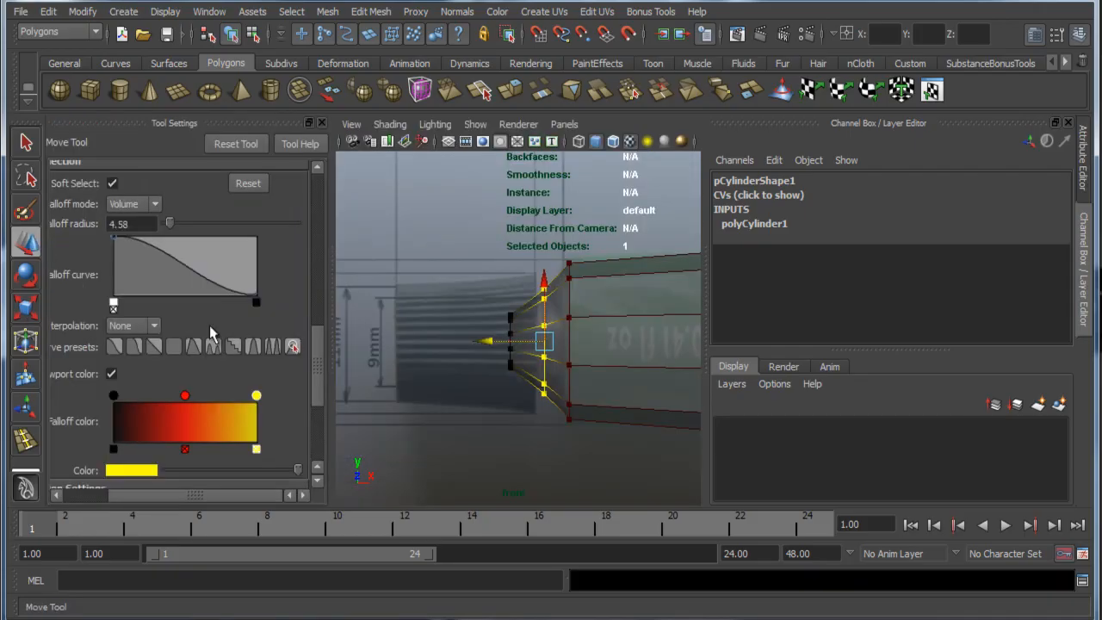
{"action": "left_click", "coordinate": [112, 184]}
{"action": "left_click", "coordinate": [321, 122]}
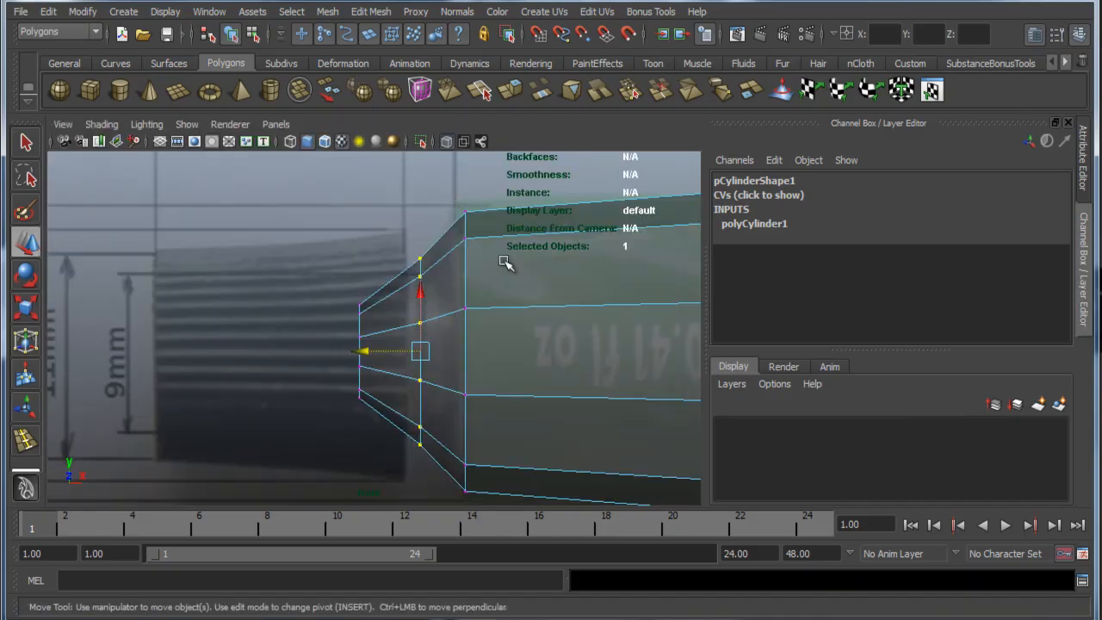
Step: Try scaling the selected middle ring of vertices uniformly by about 0.887, and undo the scaling
{"action": "key", "text": "r"}
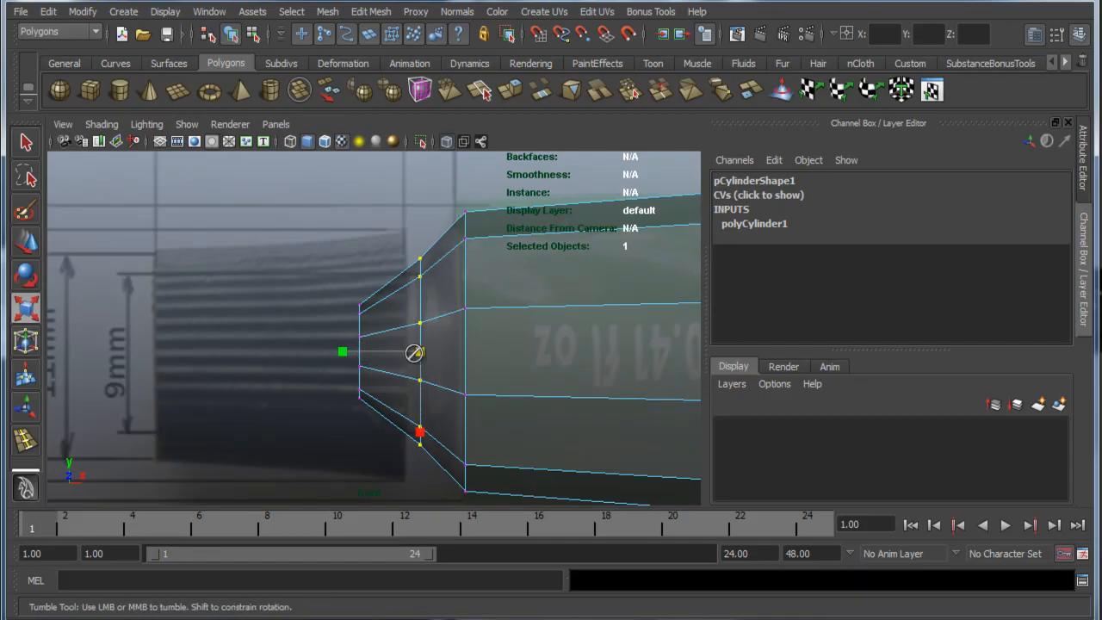
{"action": "left_click_drag", "start_coordinate": [421, 352], "coordinate": [419, 345]}
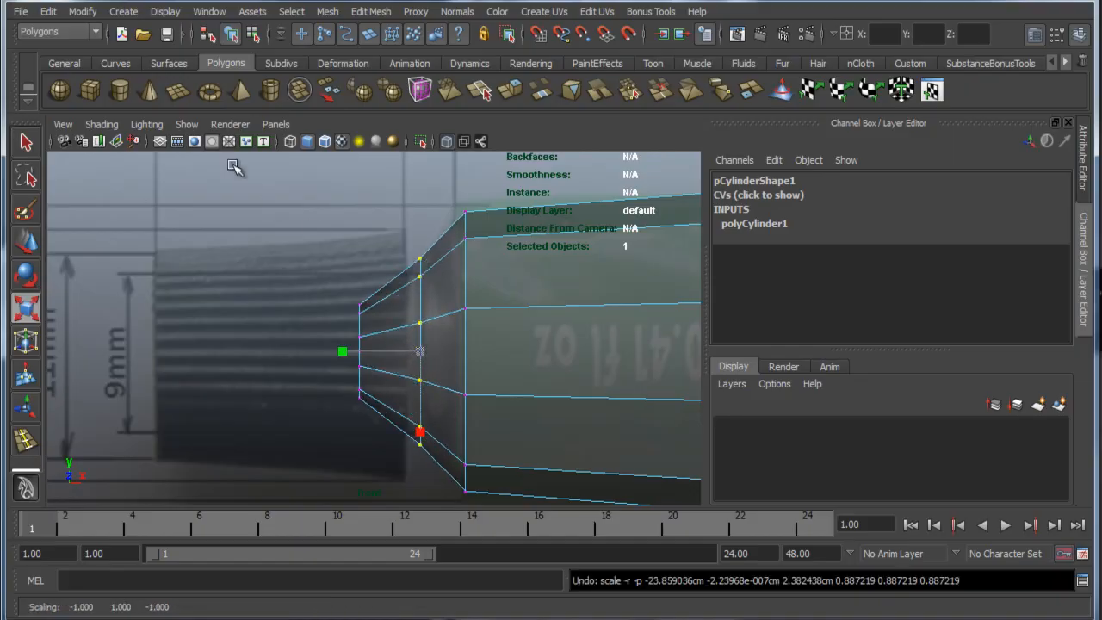
Step: Check the Scale Tool settings, select the tapered shoulder's middle ring of vertices and scale it to about 0.88 across the tube's cross-section
{"action": "double_click", "coordinate": [26, 308]}
{"action": "scroll", "coordinate": [130, 220], "scroll_direction": "up", "scroll_amount": 2}
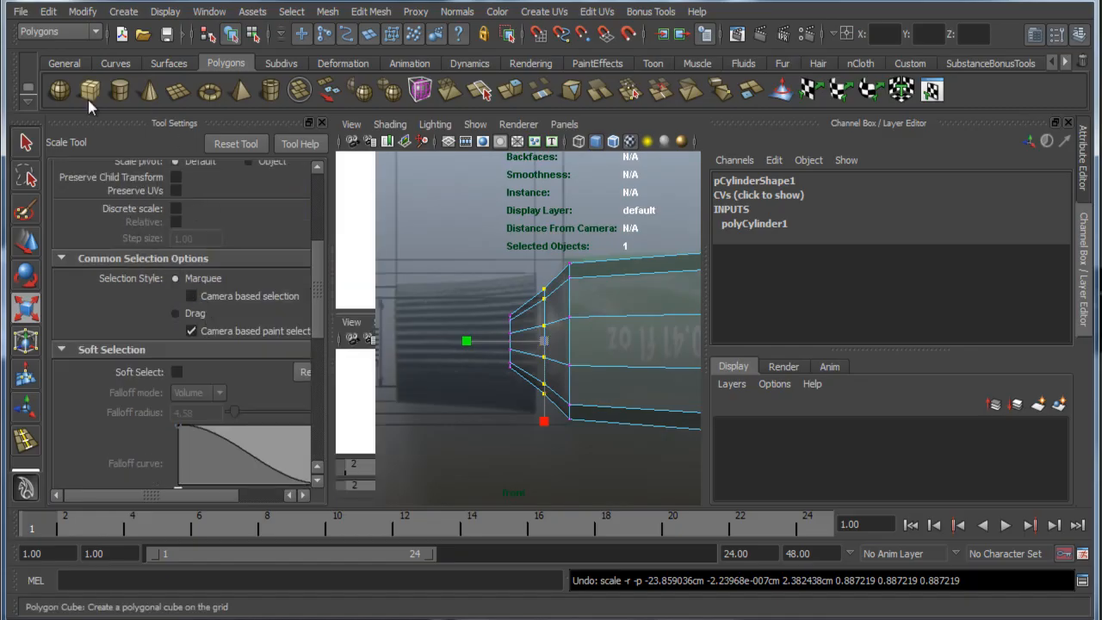
{"action": "left_click", "coordinate": [322, 122]}
{"action": "left_click_drag", "start_coordinate": [402, 231], "coordinate": [440, 485]}
{"action": "left_click_drag", "start_coordinate": [420, 355], "coordinate": [405, 380]}
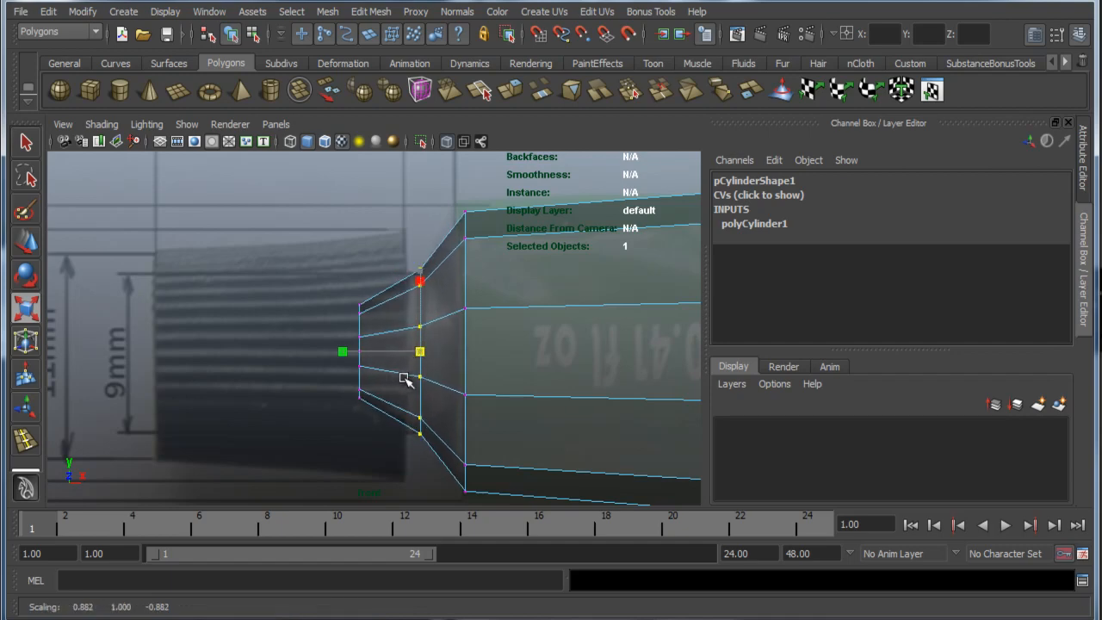
{"action": "left_click_drag", "start_coordinate": [405, 380], "coordinate": [404, 380]}
Step: Select all vertices at the tube's wide end and scale them nearly flat in depth along Z, keeping their height
{"action": "middle_click_drag", "start_coordinate": [551, 335], "coordinate": [237, 323], "text": "alt"}
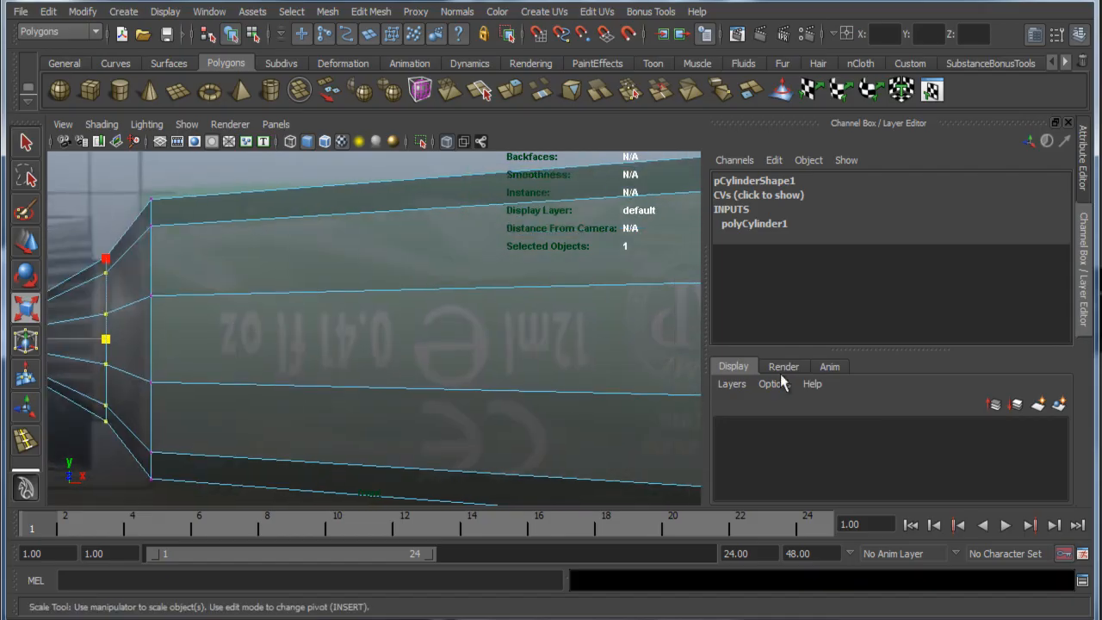
{"action": "right_click_drag", "start_coordinate": [602, 362], "coordinate": [250, 293], "text": "alt"}
{"action": "middle_click_drag", "start_coordinate": [557, 367], "coordinate": [313, 361], "text": "alt"}
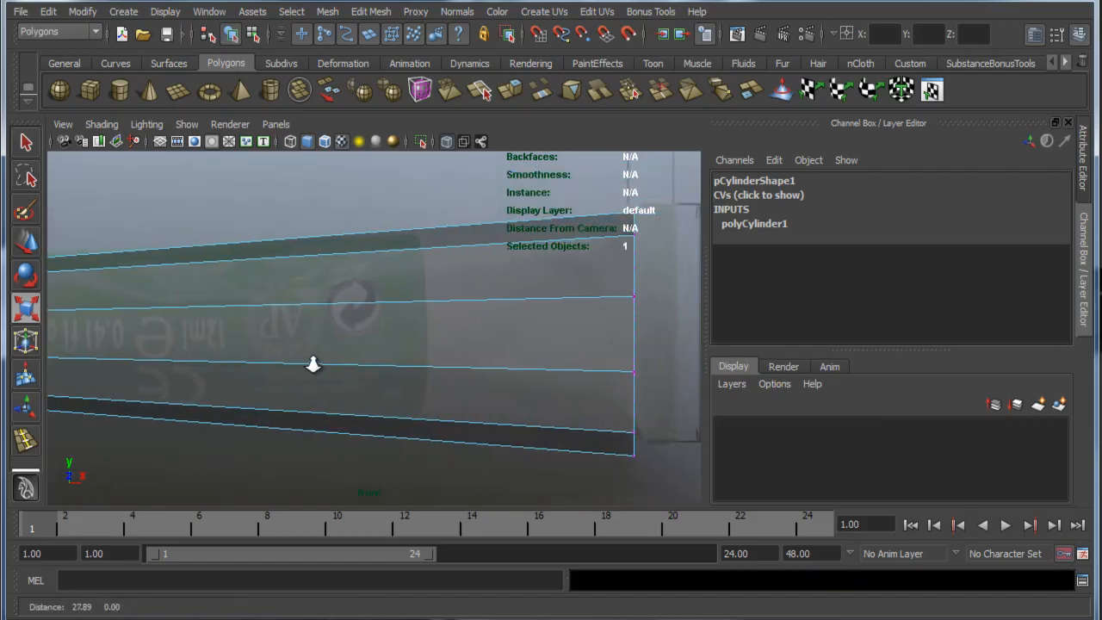
{"action": "right_click_drag", "start_coordinate": [313, 362], "coordinate": [237, 349], "text": "alt"}
{"action": "right_click_drag", "start_coordinate": [431, 356], "coordinate": [421, 354], "text": "alt"}
{"action": "middle_click_drag", "start_coordinate": [479, 343], "coordinate": [529, 413], "text": "alt"}
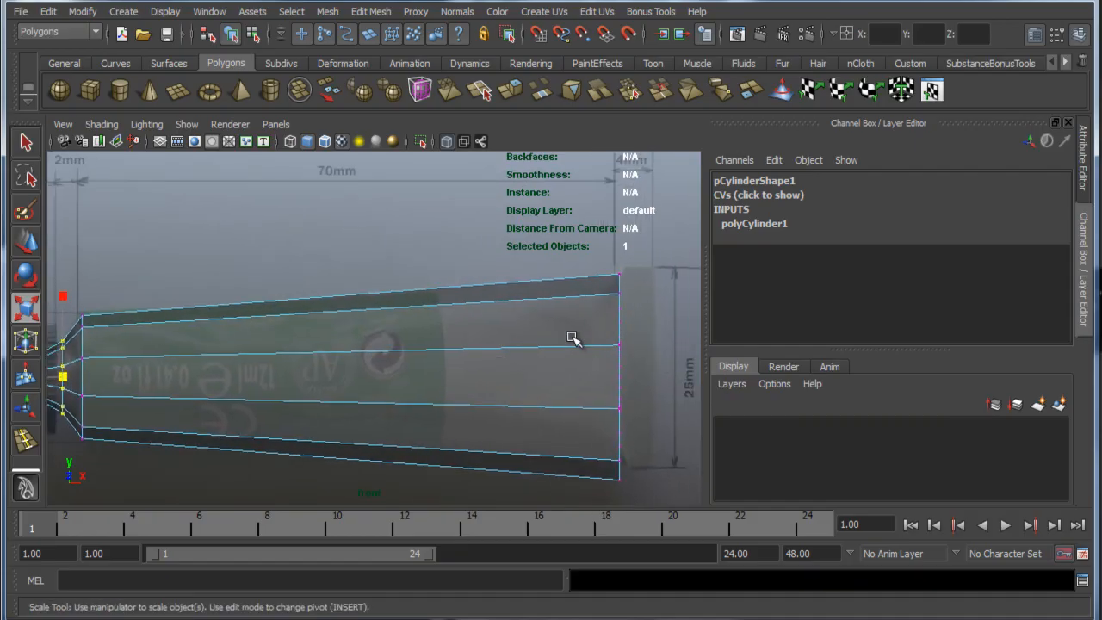
{"action": "key", "text": "space"}
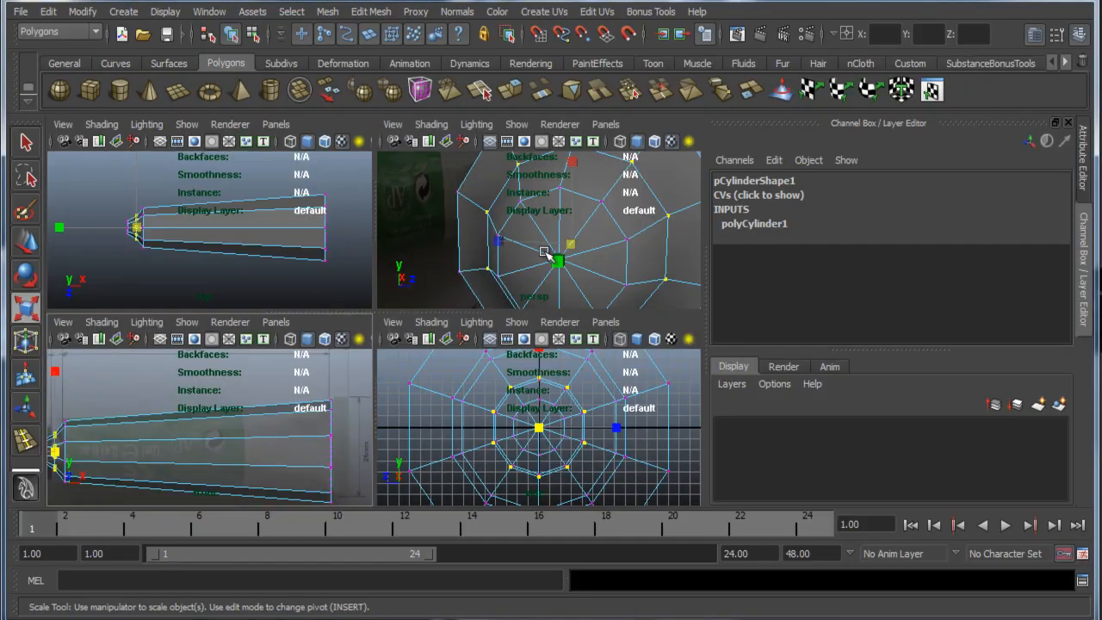
{"action": "left_click_drag", "start_coordinate": [593, 254], "coordinate": [415, 248], "text": "alt"}
{"action": "left_click_drag", "start_coordinate": [504, 207], "coordinate": [669, 179], "text": "alt"}
{"action": "left_click_drag", "start_coordinate": [663, 221], "coordinate": [611, 207], "text": "alt"}
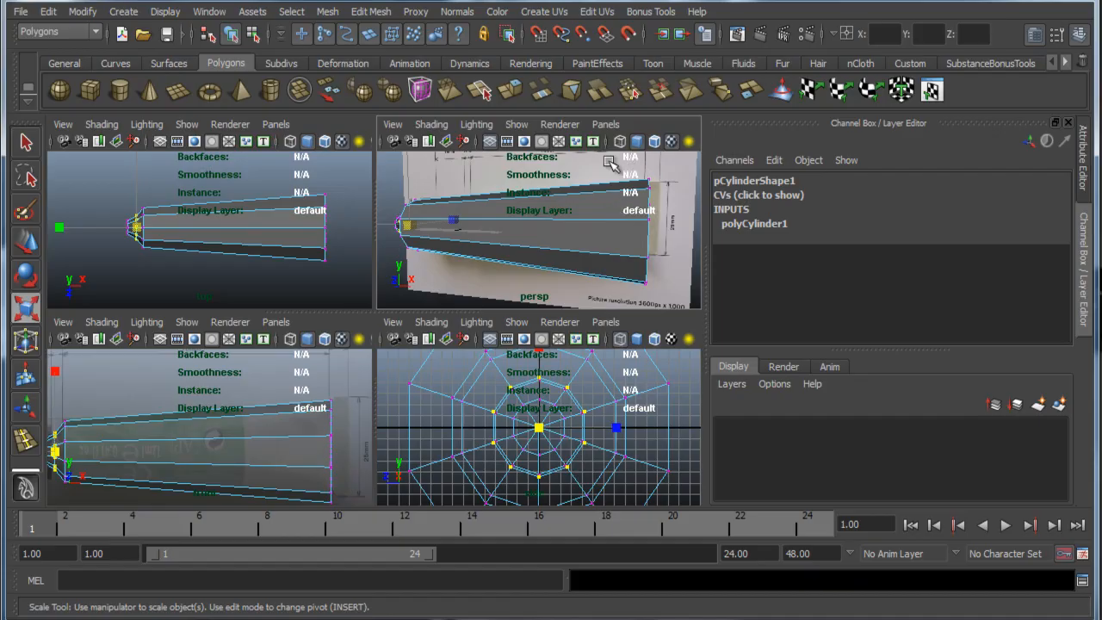
{"action": "left_click_drag", "start_coordinate": [674, 315], "coordinate": [674, 315]}
{"action": "left_click_drag", "start_coordinate": [656, 257], "coordinate": [564, 270], "text": "alt"}
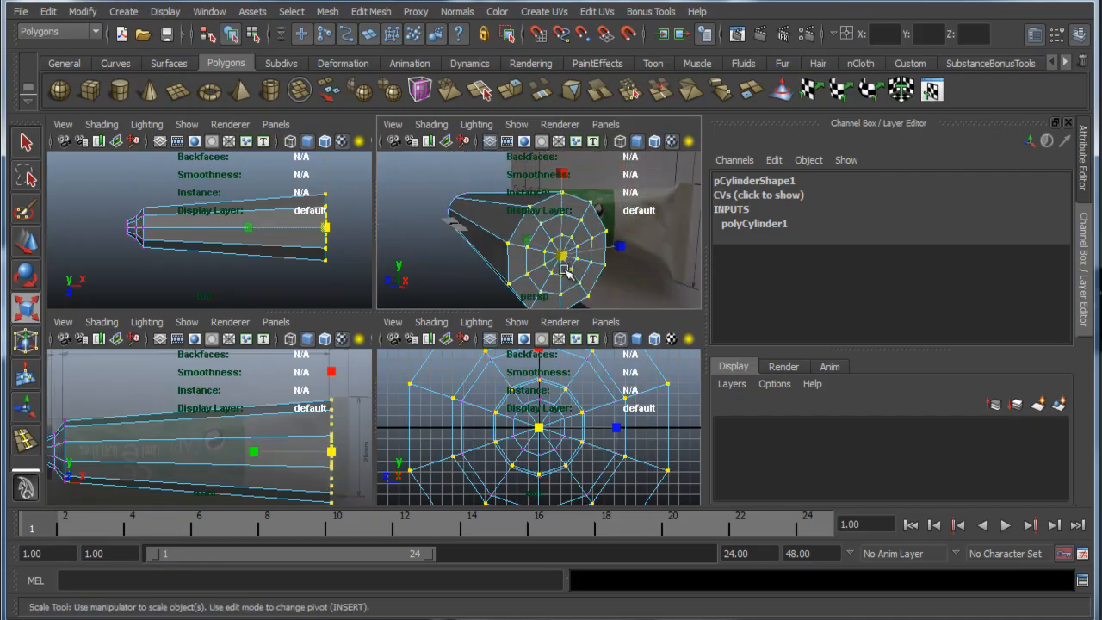
{"action": "left_click_drag", "start_coordinate": [619, 248], "coordinate": [574, 252]}
{"action": "left_click_drag", "start_coordinate": [478, 234], "coordinate": [507, 232], "text": "alt"}
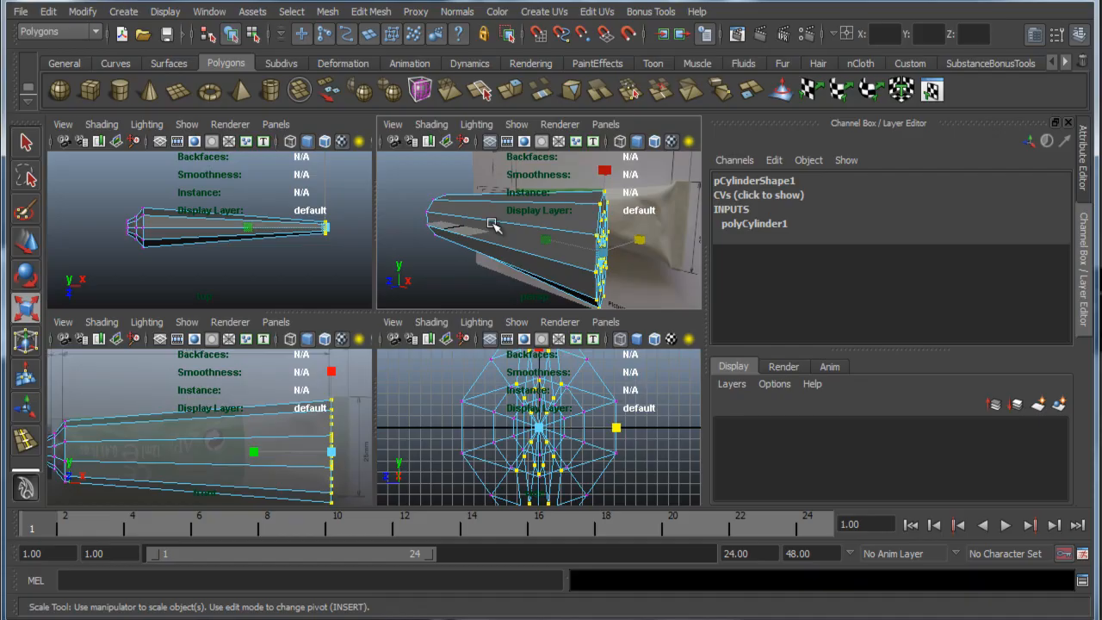
{"action": "left_click_drag", "start_coordinate": [589, 229], "coordinate": [558, 226], "text": "alt"}
{"action": "left_click_drag", "start_coordinate": [596, 238], "coordinate": [387, 210]}
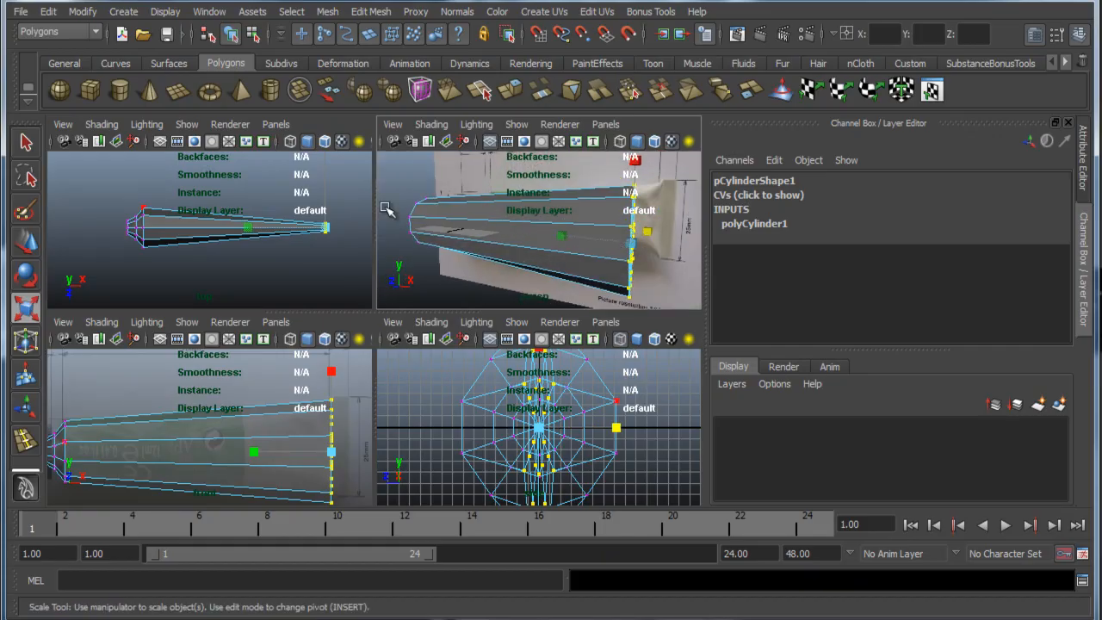
Step: Turn off X-Ray shading in the front view and frame the whole tube against the reference picture
{"action": "key", "text": "space"}
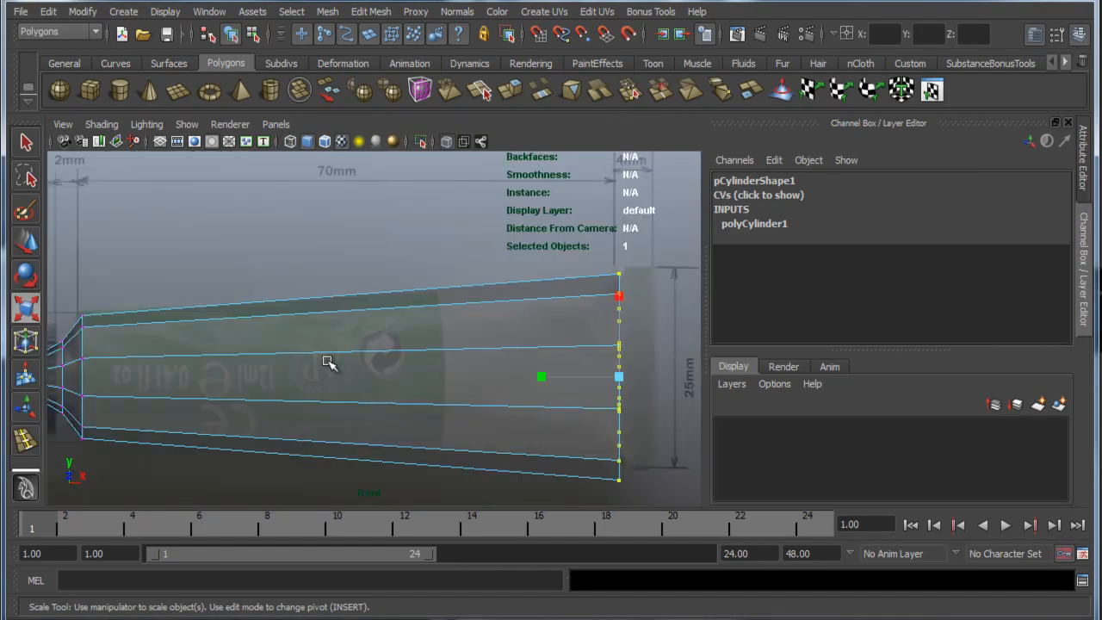
{"action": "middle_click_drag", "start_coordinate": [328, 365], "coordinate": [395, 350], "text": "alt"}
{"action": "right_click_drag", "start_coordinate": [395, 349], "coordinate": [263, 355], "text": "alt"}
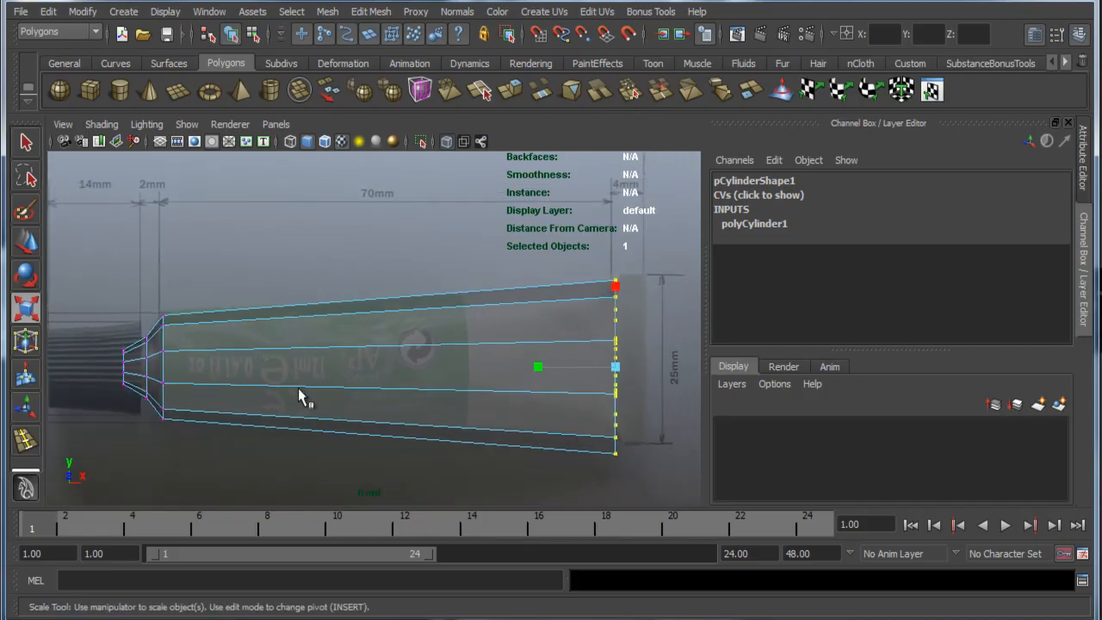
{"action": "left_click", "coordinate": [447, 143]}
{"action": "middle_click_drag", "start_coordinate": [425, 335], "coordinate": [485, 322], "text": "alt"}
{"action": "mouse_move", "coordinate": [485, 322]}
{"action": "right_mouse_down", "text": "alt"}
{"action": "mouse_move", "coordinate": [504, 339]}
{"action": "mouse_move", "coordinate": [475, 340]}
{"action": "right_mouse_up", "text": "alt"}
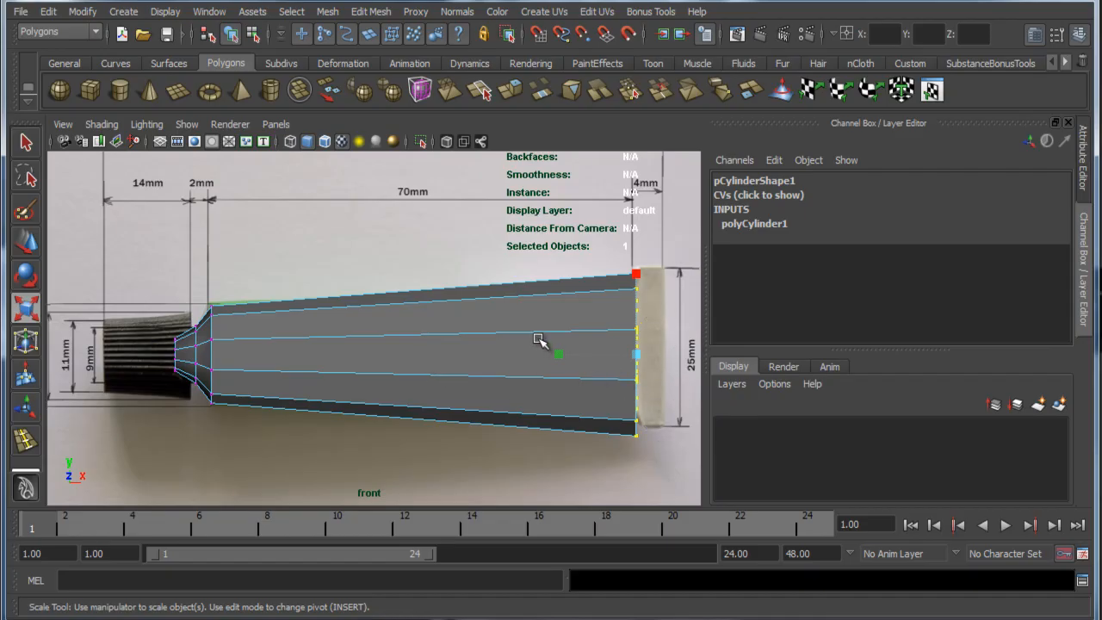
Step: Switch the tube to face selection in the perspective view and select the faces closing its flattened wide end
{"action": "key", "text": "space"}
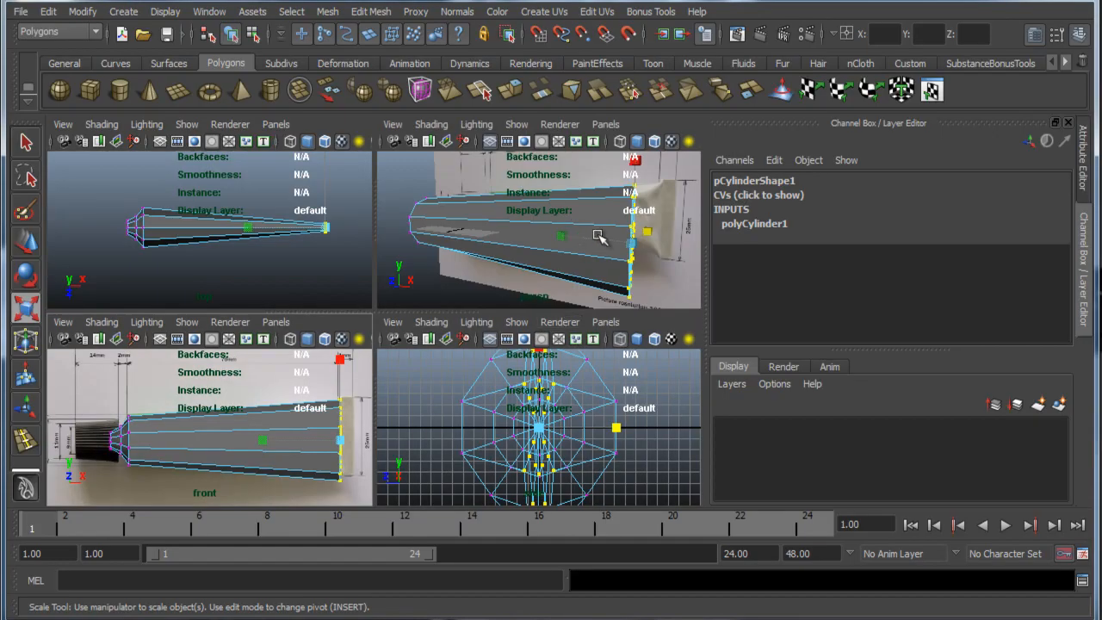
{"action": "key", "text": "space"}
{"action": "left_click_drag", "start_coordinate": [601, 258], "coordinate": [556, 363], "text": "alt"}
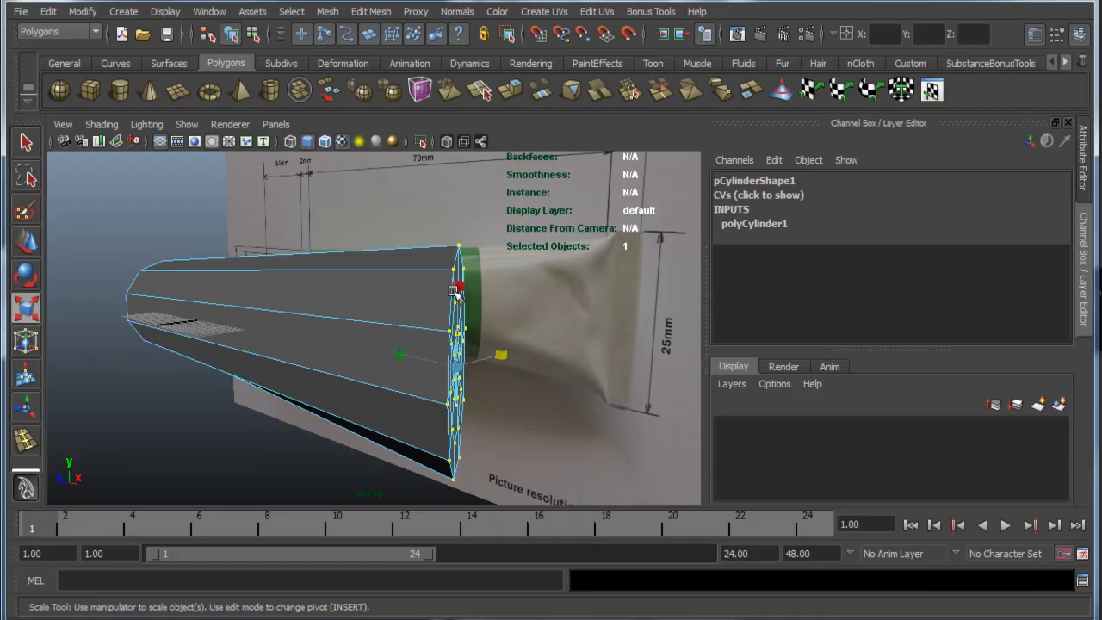
{"action": "right_click", "coordinate": [435, 364]}
{"action": "left_click", "coordinate": [431, 404]}
{"action": "left_click_drag", "start_coordinate": [497, 483], "coordinate": [413, 216], "text": "alt"}
{"action": "left_click_drag", "start_coordinate": [388, 174], "coordinate": [454, 450]}
{"action": "left_click_drag", "start_coordinate": [288, 393], "coordinate": [174, 387], "text": "alt"}
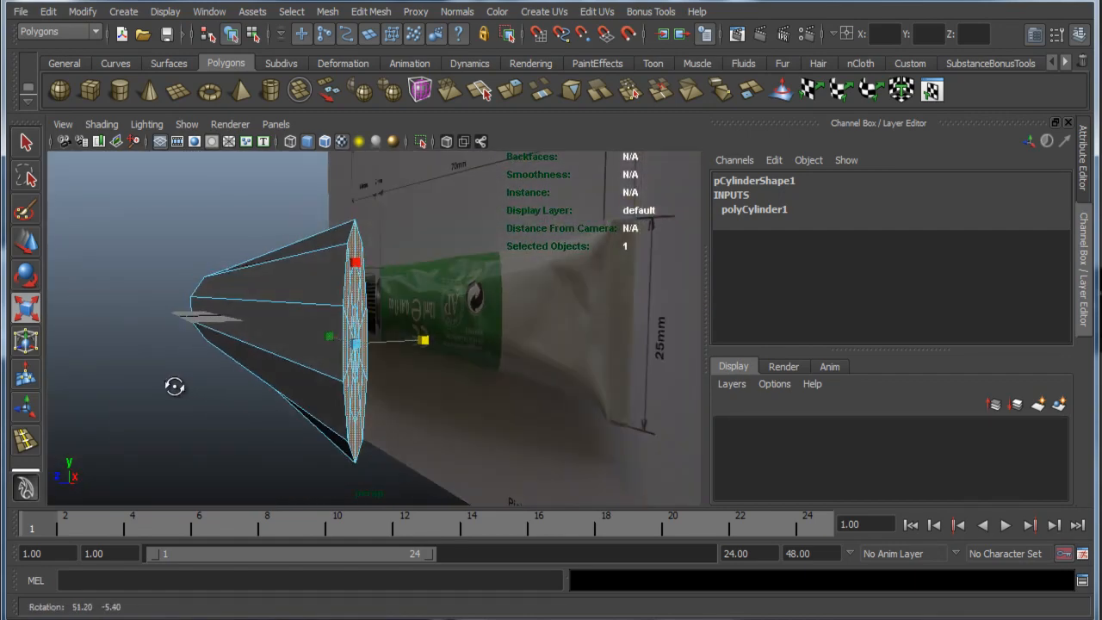
Step: Extrude the selected end faces with Keep Faces Together on, pulling them out to the outer edge of the pictured 4 mm crimp
{"action": "left_click", "coordinate": [380, 13]}
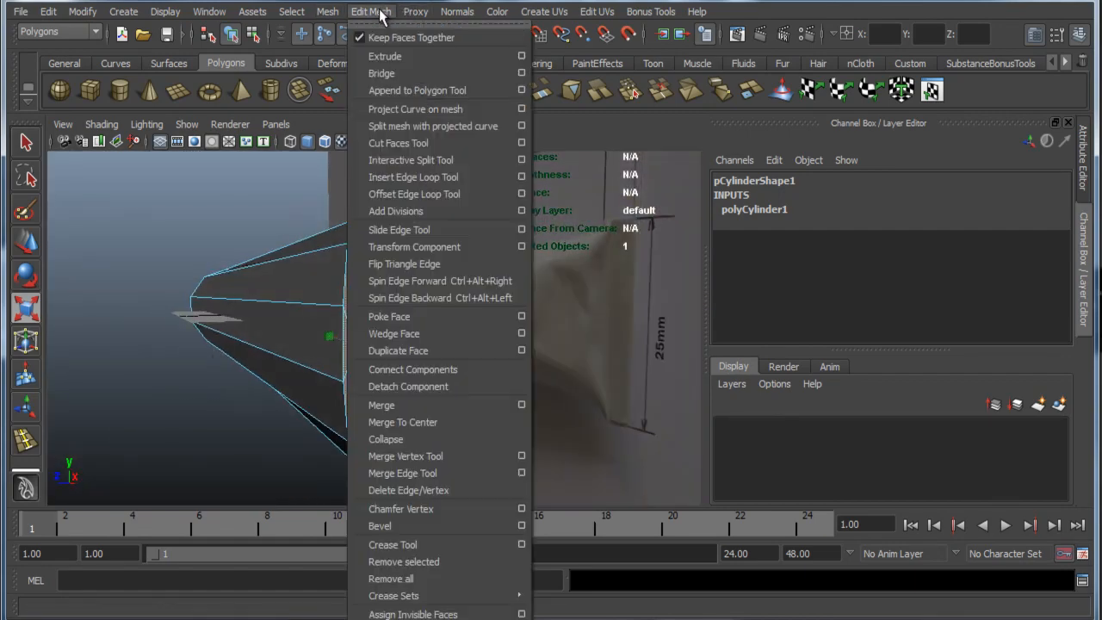
{"action": "left_click", "coordinate": [400, 55]}
{"action": "key", "text": "space"}
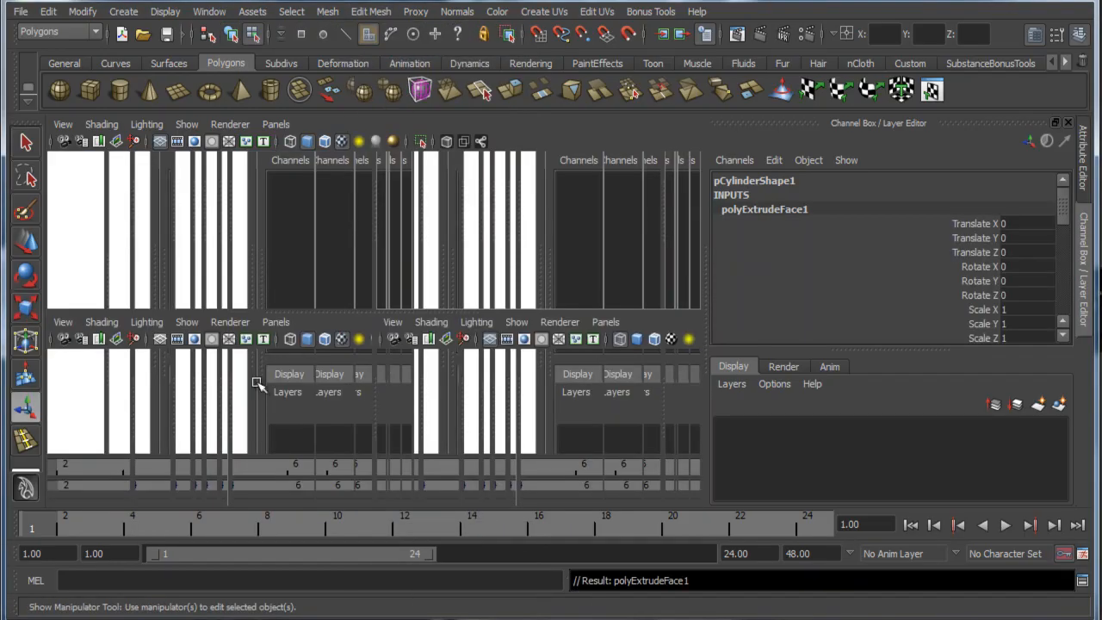
{"action": "key", "text": "space"}
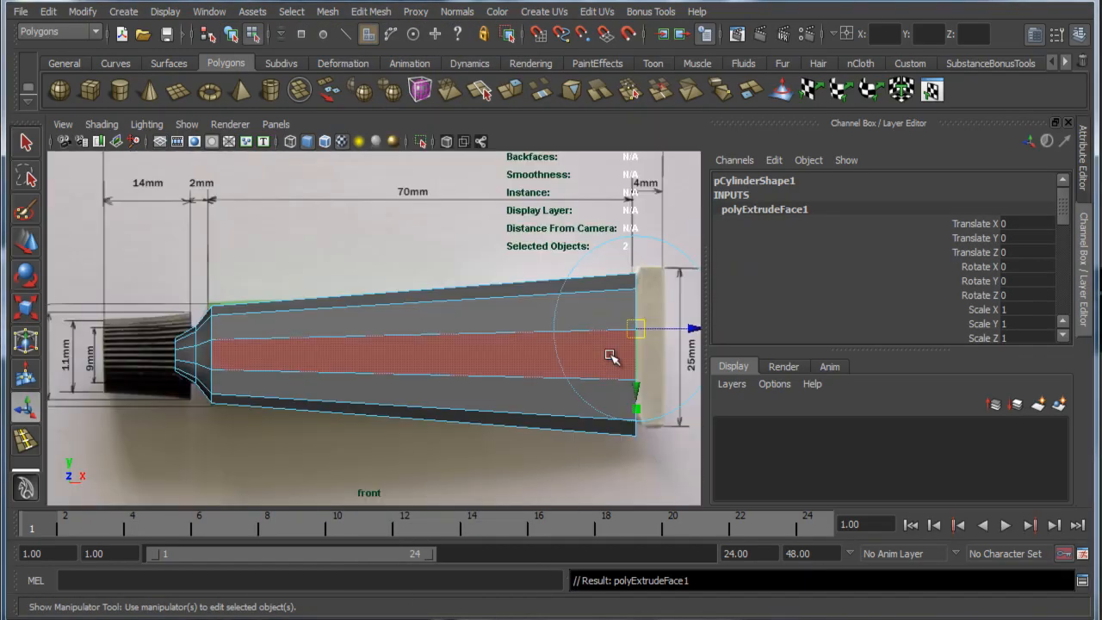
{"action": "scroll", "coordinate": [595, 353], "scroll_direction": "up", "scroll_amount": 3}
{"action": "middle_click_drag", "start_coordinate": [588, 360], "coordinate": [499, 347], "text": "alt"}
{"action": "scroll", "coordinate": [499, 347], "scroll_direction": "up", "scroll_amount": 2}
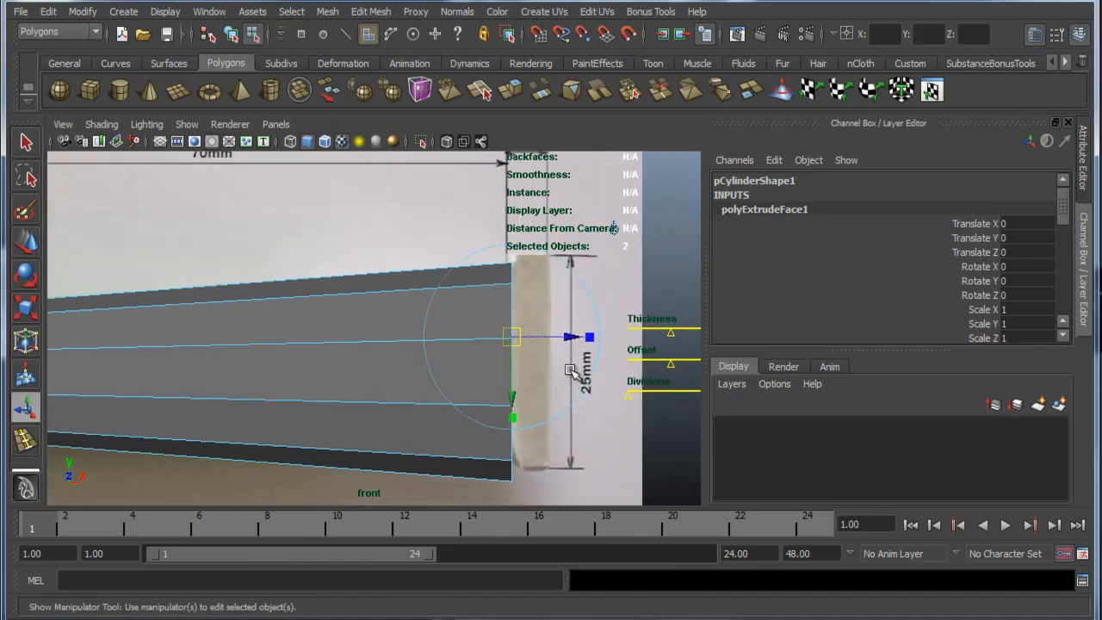
{"action": "left_click_drag", "start_coordinate": [509, 327], "coordinate": [542, 333]}
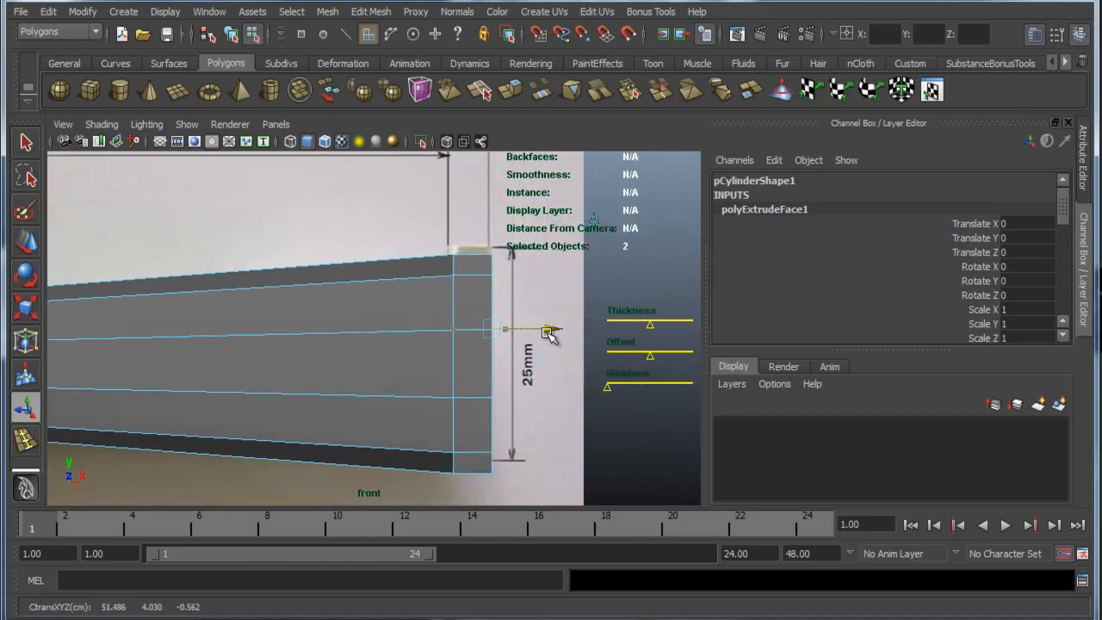
{"action": "middle_click_drag", "start_coordinate": [426, 373], "coordinate": [443, 352], "text": "alt"}
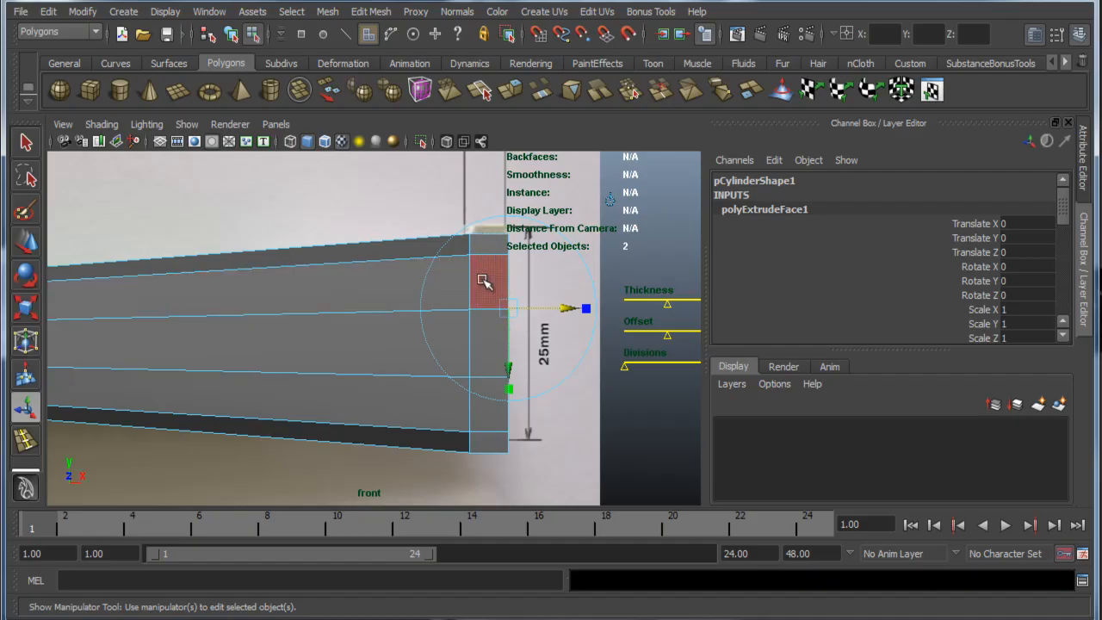
Step: Scale the extruded end faces thinner in depth in the perspective view
{"action": "key", "text": "space"}
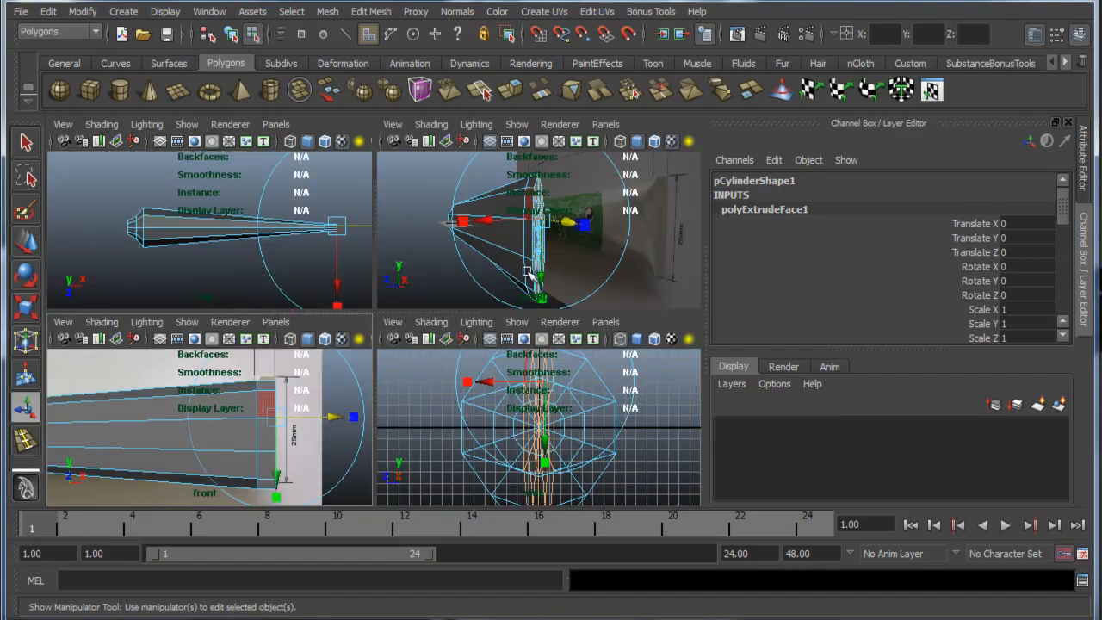
{"action": "left_click_drag", "start_coordinate": [528, 250], "coordinate": [498, 252], "text": "alt"}
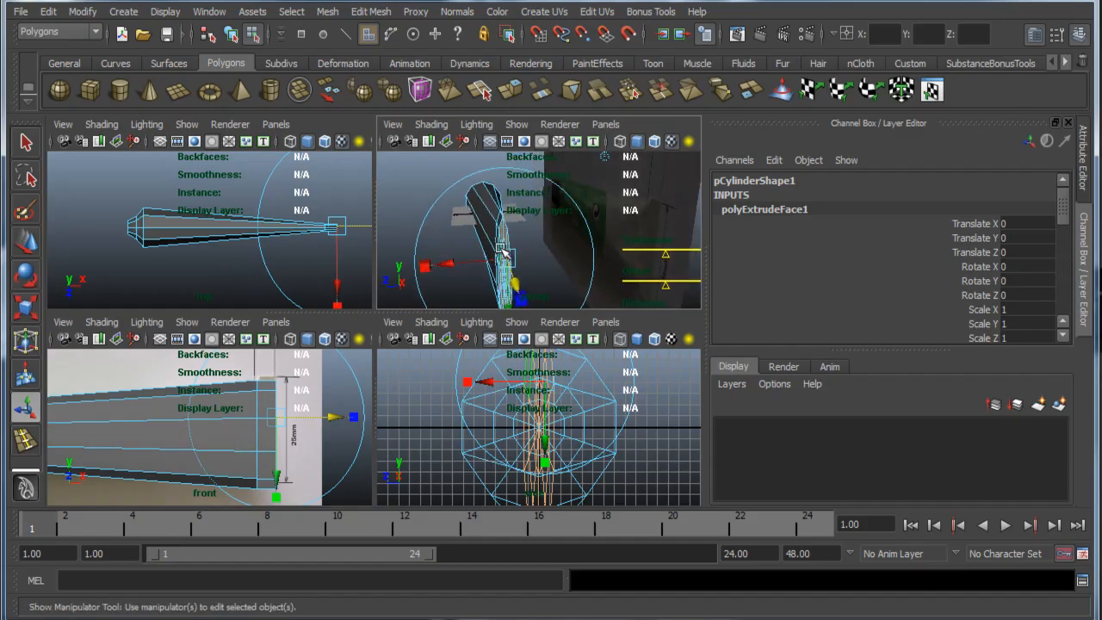
{"action": "key", "text": "r"}
{"action": "left_click_drag", "start_coordinate": [574, 273], "coordinate": [521, 280]}
Step: In the front view, move the extruded end faces back close to the tube body and scale them slightly taller
{"action": "key", "text": "space"}
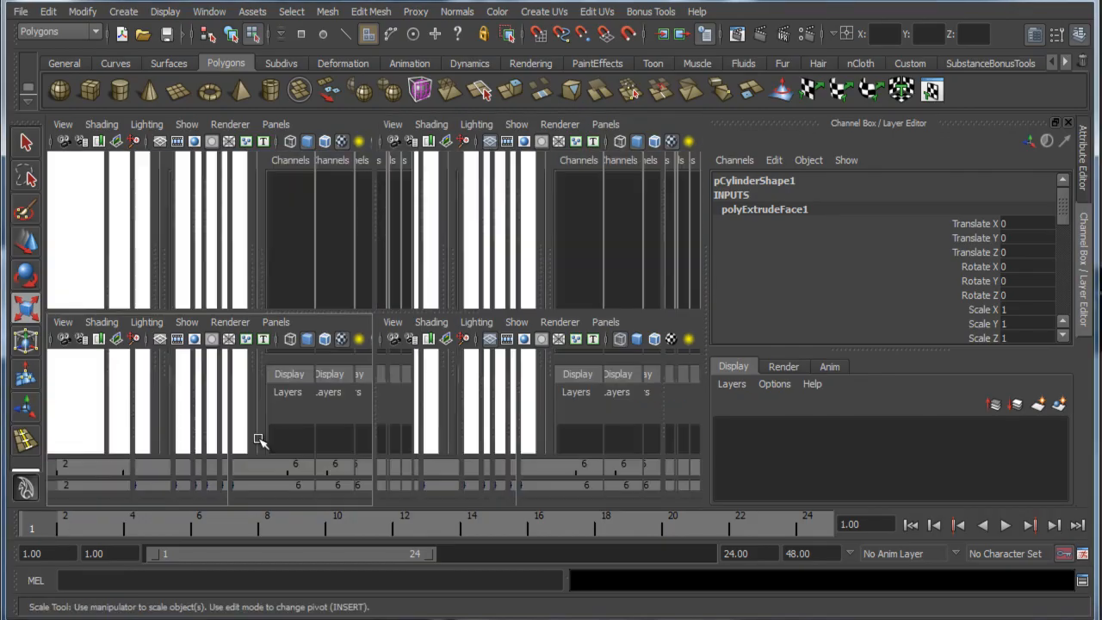
{"action": "key", "text": "w"}
{"action": "left_click", "coordinate": [459, 332]}
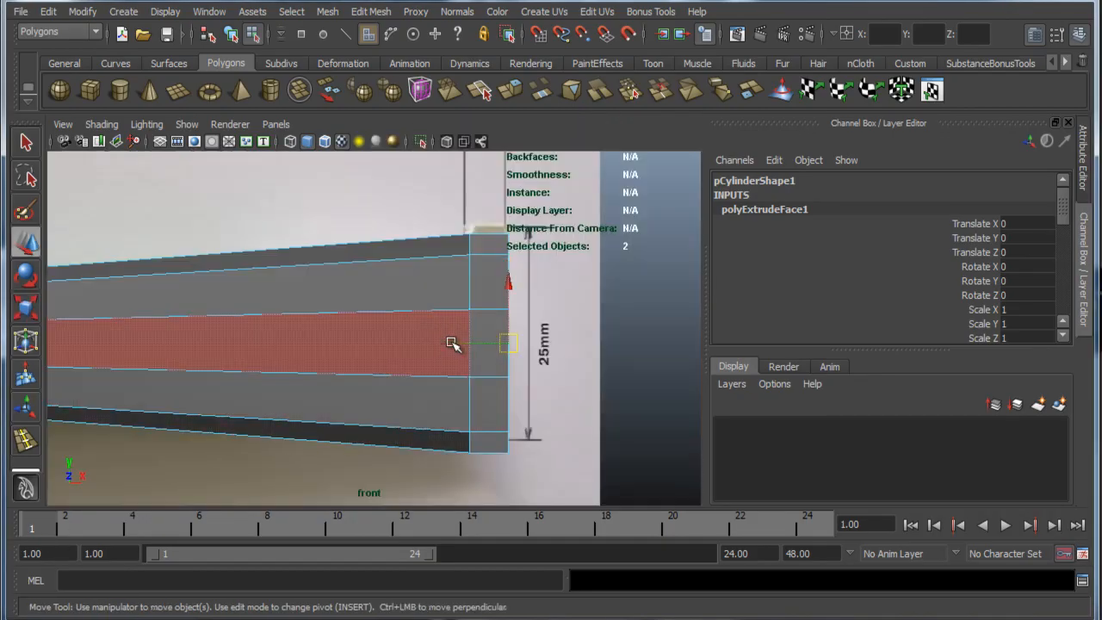
{"action": "middle_click_drag", "start_coordinate": [453, 344], "coordinate": [420, 352]}
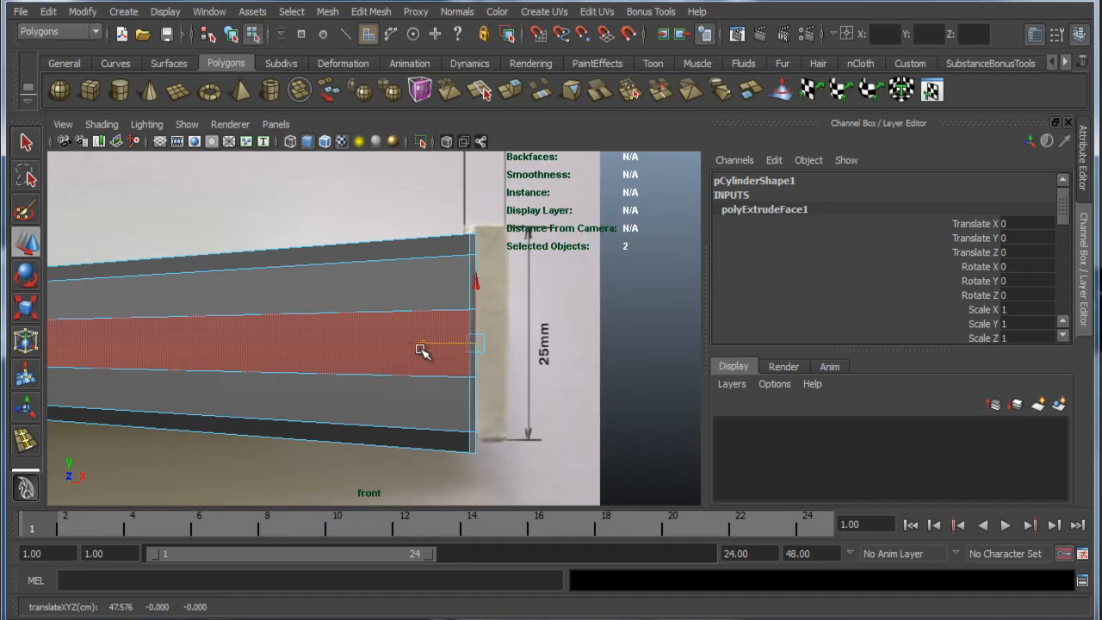
{"action": "key", "text": "r"}
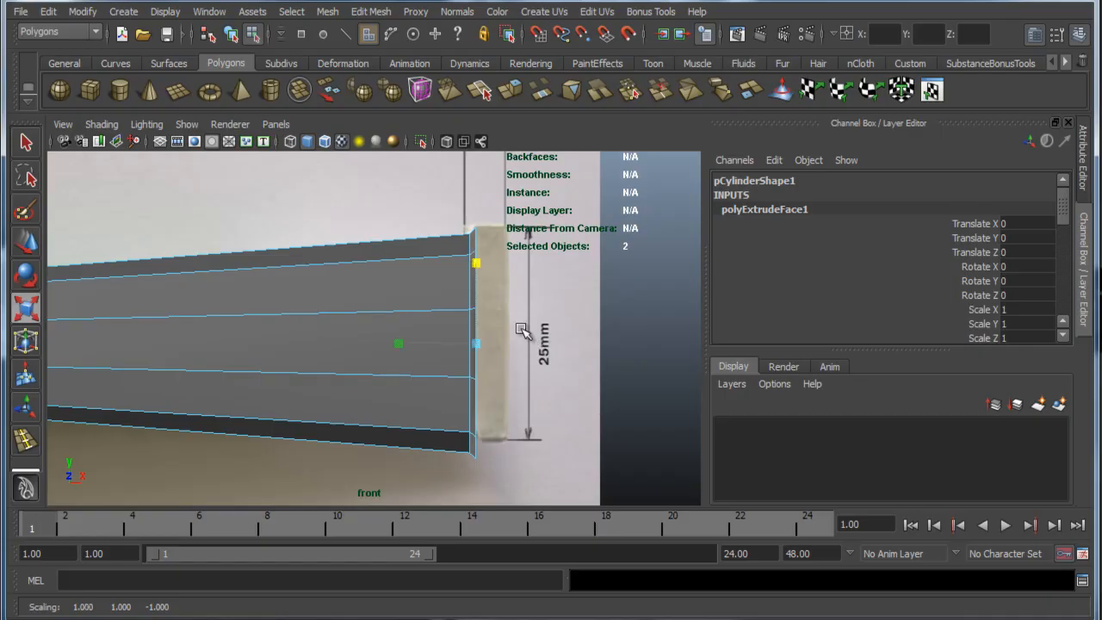
Step: Extrude the end faces again and move them out to span the width of the pictured crimp
{"action": "key", "text": "ctrl+e"}
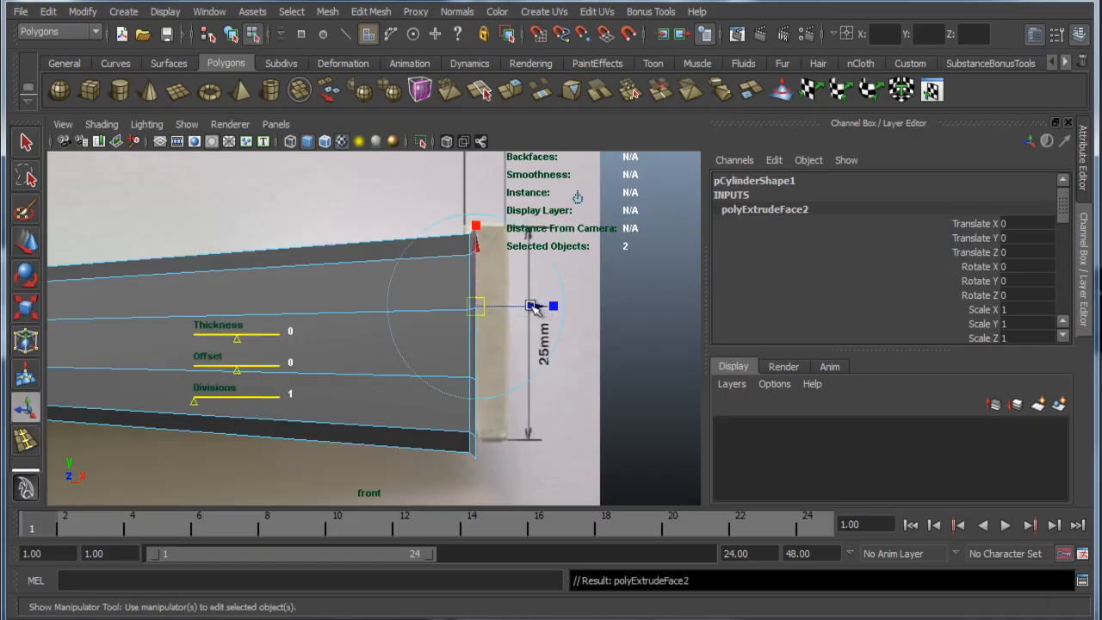
{"action": "key", "text": "w"}
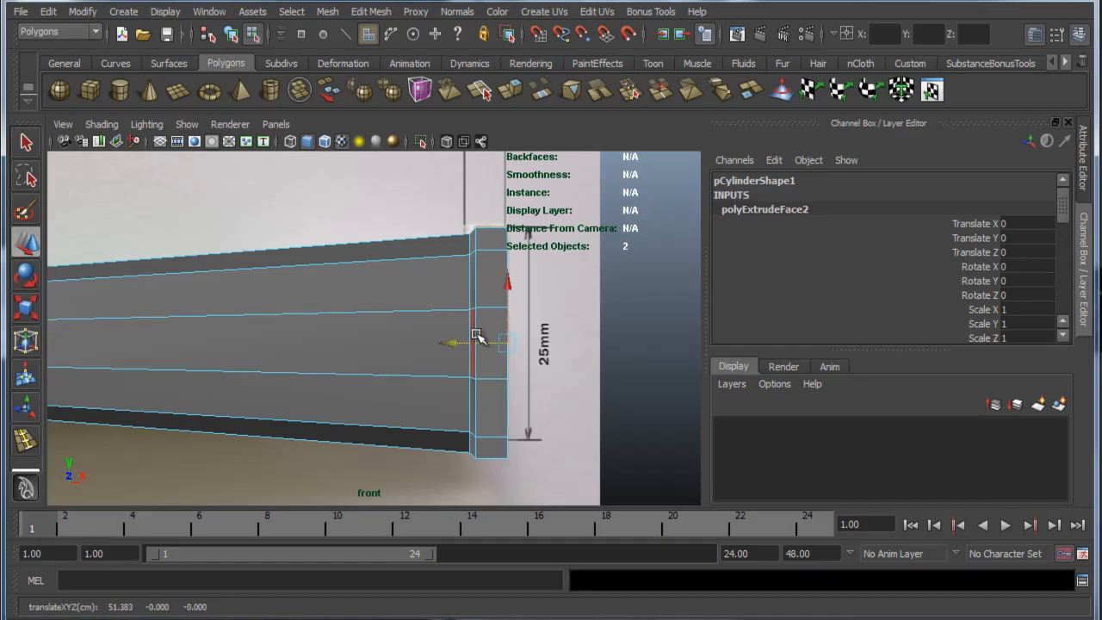
{"action": "key", "text": "space"}
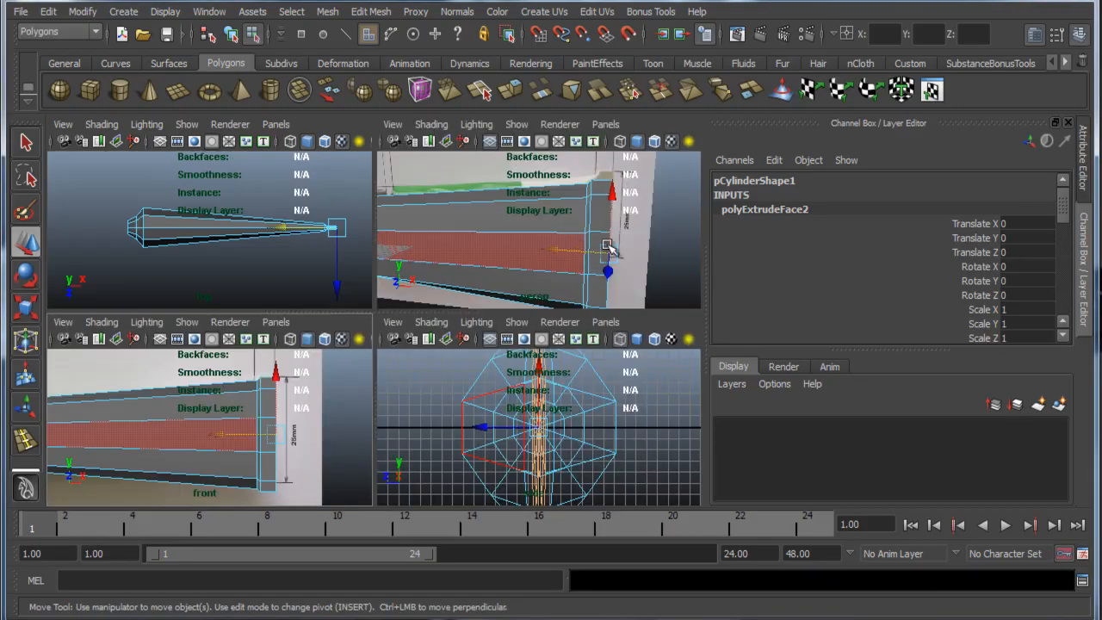
{"action": "left_click_drag", "start_coordinate": [607, 254], "coordinate": [506, 242], "text": "alt"}
{"action": "key", "text": "r"}
{"action": "key", "text": "w"}
Step: Preview the tube with smooth mesh display in the perspective view and return to the unsmoothed display
{"action": "key", "text": "space"}
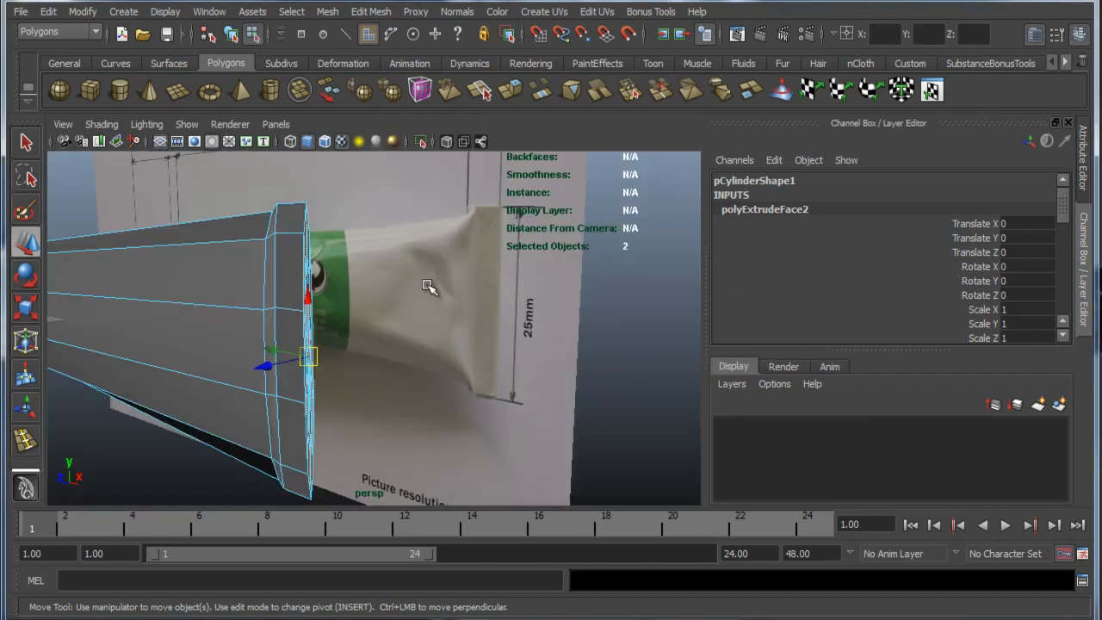
{"action": "key", "text": "3"}
{"action": "left_click_drag", "start_coordinate": [348, 317], "coordinate": [512, 342], "text": "alt"}
{"action": "key", "text": "1"}
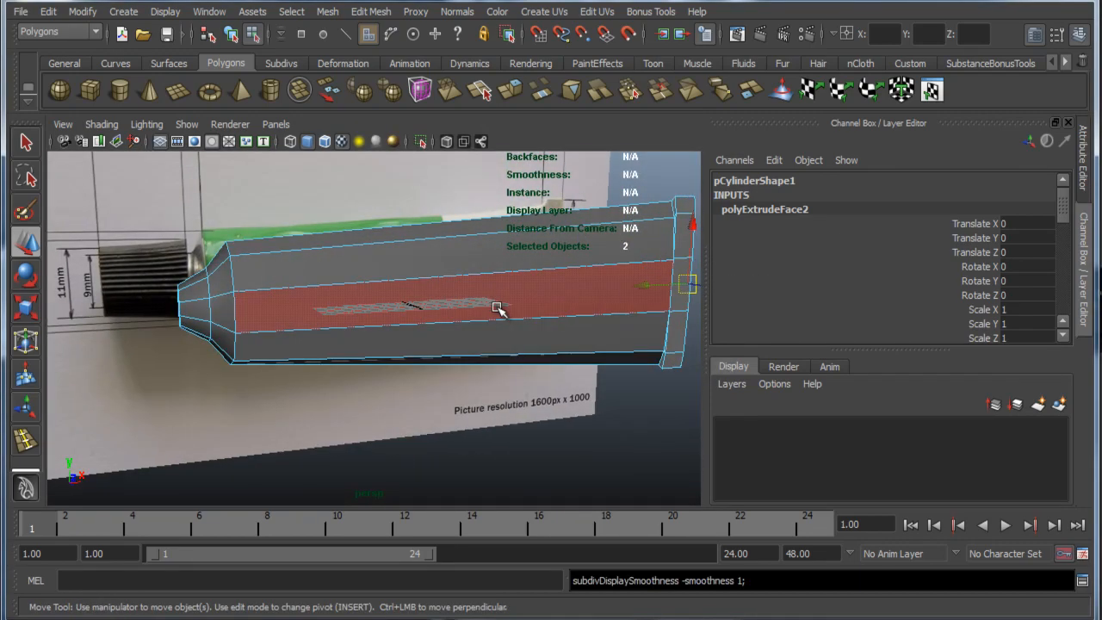
Step: Return the tube to object mode, clear the selection and select the whole tube, framing its crimped end
{"action": "right_click_drag", "start_coordinate": [500, 304], "coordinate": [568, 285]}
{"action": "left_click_drag", "start_coordinate": [569, 285], "coordinate": [401, 350], "text": "alt"}
{"action": "left_click", "coordinate": [483, 436]}
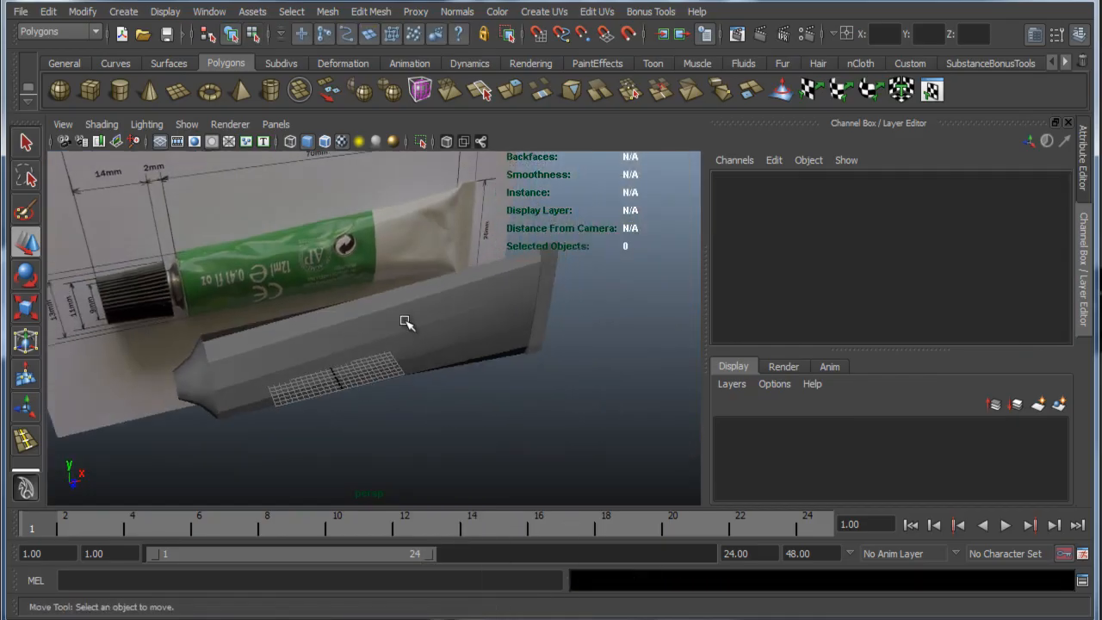
{"action": "left_click", "coordinate": [321, 336]}
{"action": "left_click_drag", "start_coordinate": [320, 336], "coordinate": [366, 350], "text": "alt"}
{"action": "right_click_drag", "start_coordinate": [367, 349], "coordinate": [401, 352], "text": "alt"}
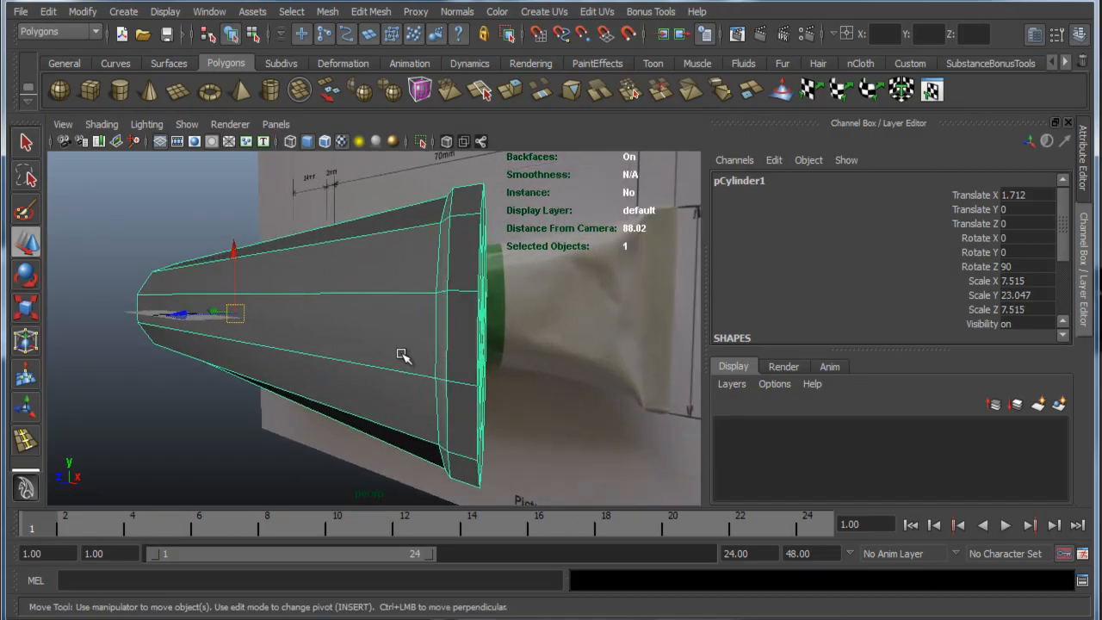
Step: Insert an edge loop around the tube body right beside the edge where the tapered shoulder begins
{"action": "left_click_drag", "start_coordinate": [402, 353], "coordinate": [443, 365], "text": "alt"}
{"action": "left_click", "coordinate": [378, 12]}
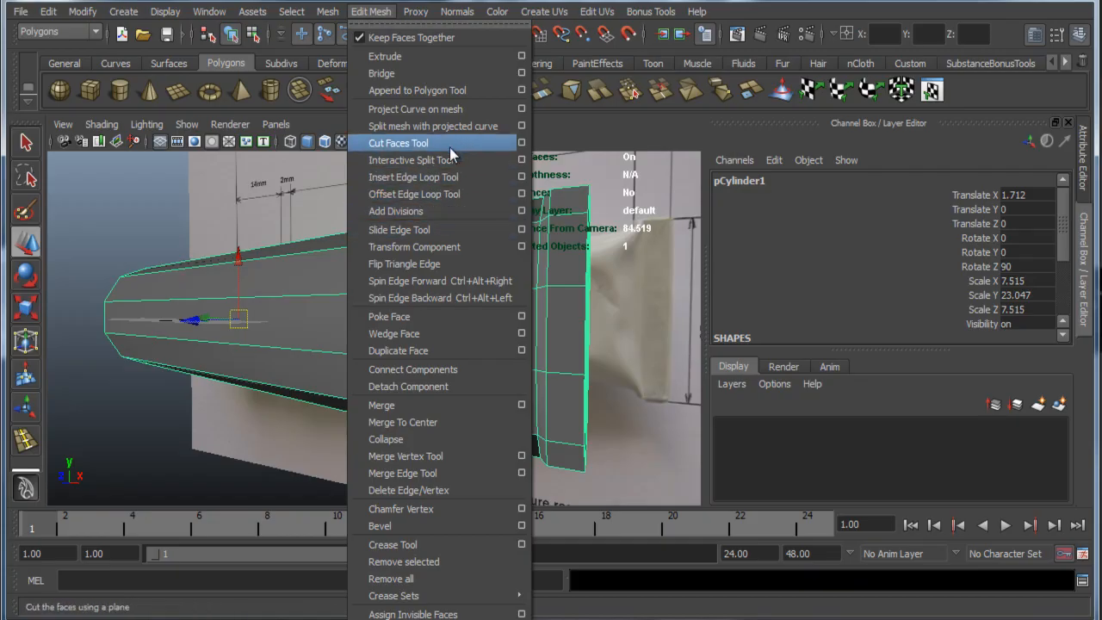
{"action": "left_click", "coordinate": [460, 176]}
{"action": "left_click", "coordinate": [461, 176]}
{"action": "scroll", "coordinate": [389, 284], "scroll_direction": "up", "scroll_amount": 8}
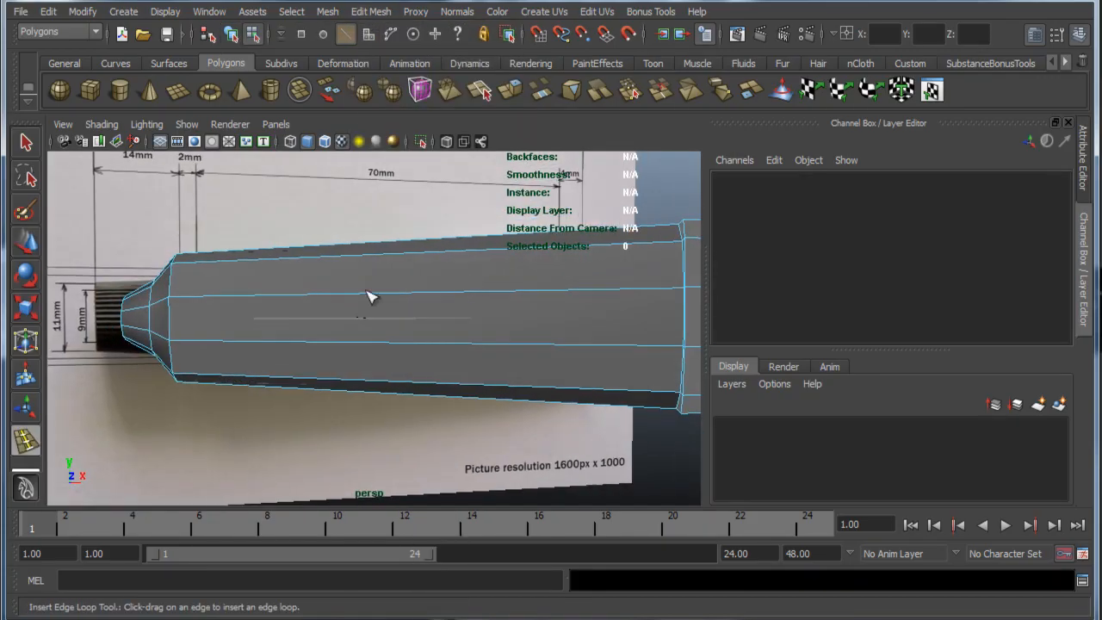
{"action": "scroll", "coordinate": [287, 305], "scroll_direction": "up", "scroll_amount": 3}
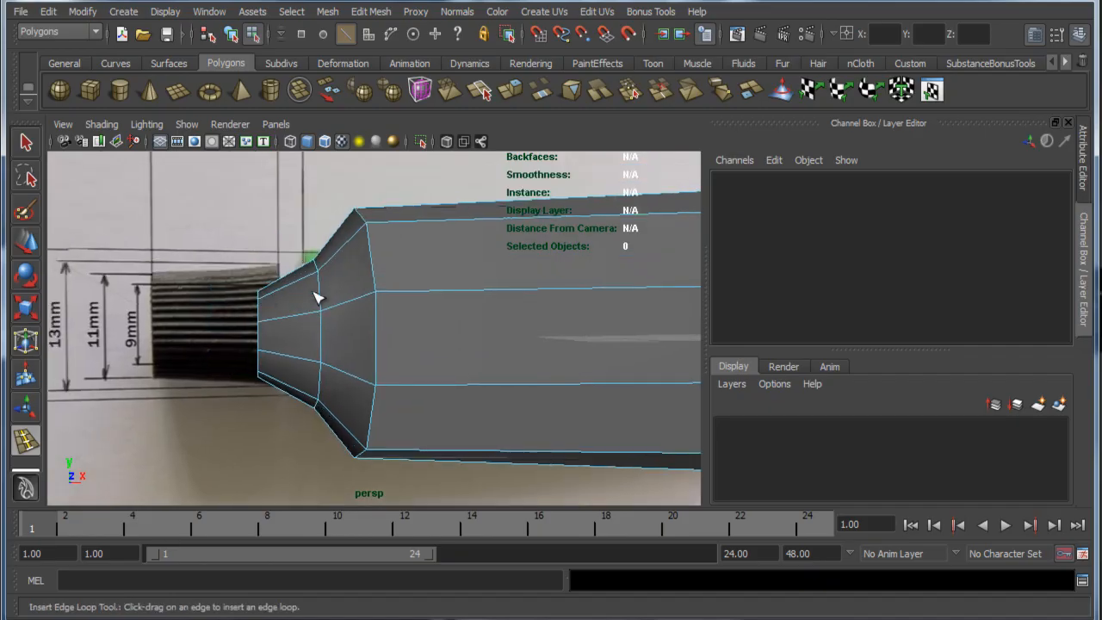
{"action": "scroll", "coordinate": [390, 298], "scroll_direction": "up", "scroll_amount": 6}
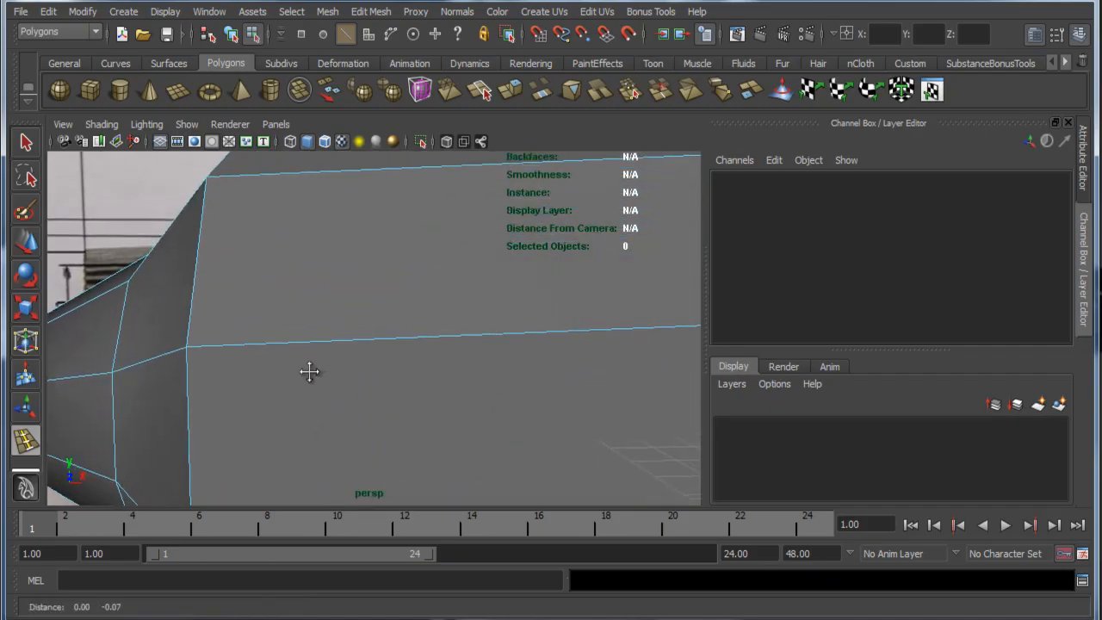
{"action": "left_click_drag", "start_coordinate": [360, 258], "coordinate": [352, 273]}
Step: Insert a second edge loop on the shoulder side of that same edge and briefly preview the mesh smoothed
{"action": "scroll", "coordinate": [352, 291], "scroll_direction": "up", "scroll_amount": 5}
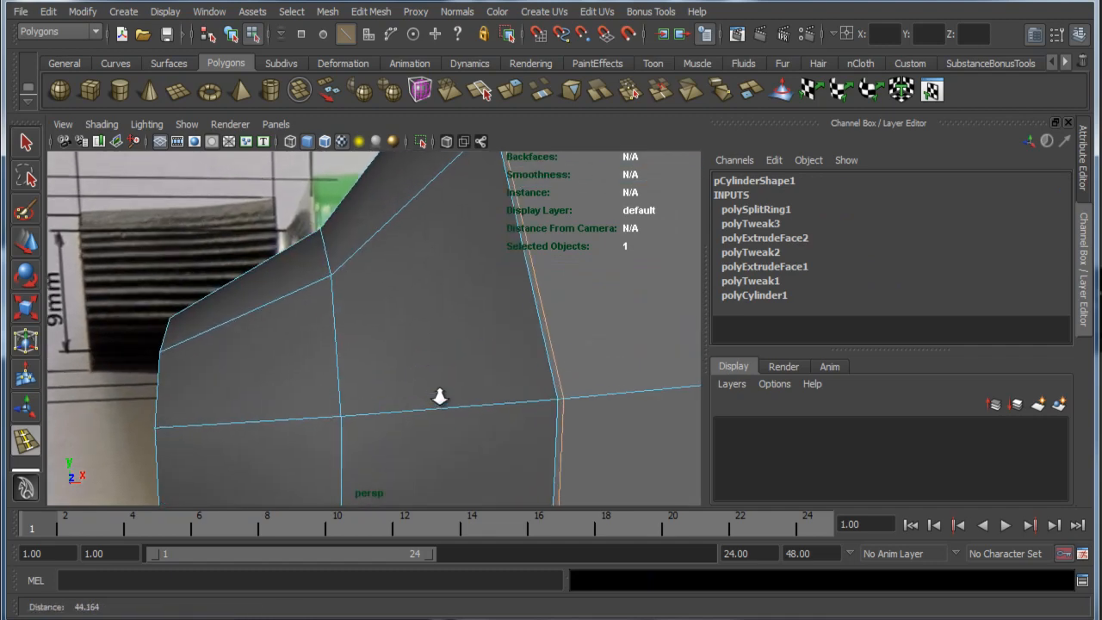
{"action": "scroll", "coordinate": [439, 397], "scroll_direction": "up", "scroll_amount": 4}
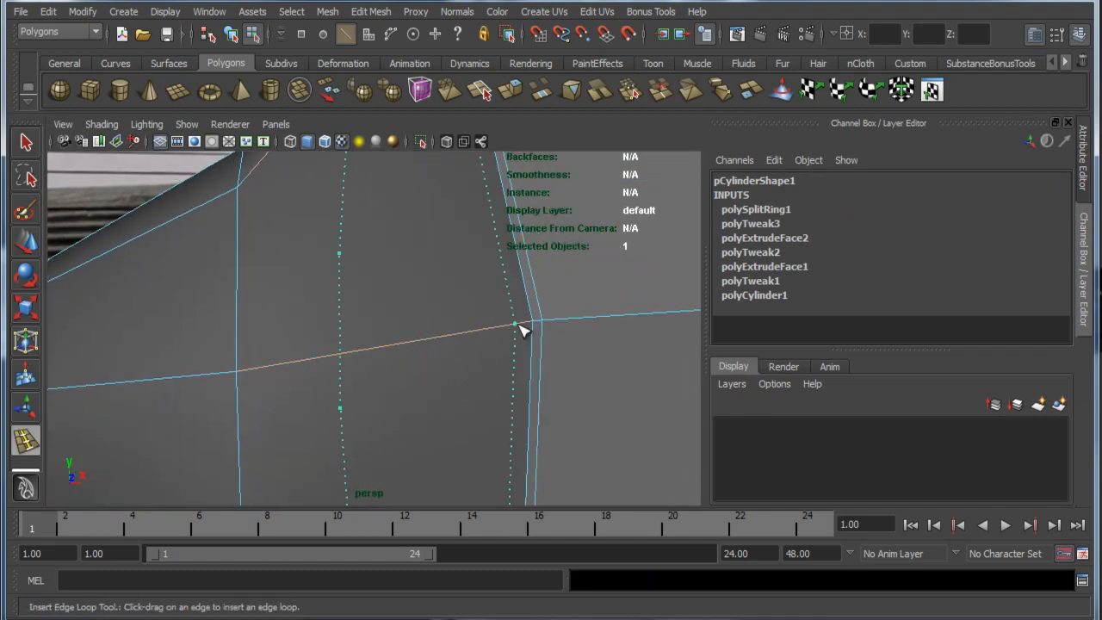
{"action": "left_click_drag", "start_coordinate": [521, 326], "coordinate": [523, 327]}
{"action": "key", "text": "3"}
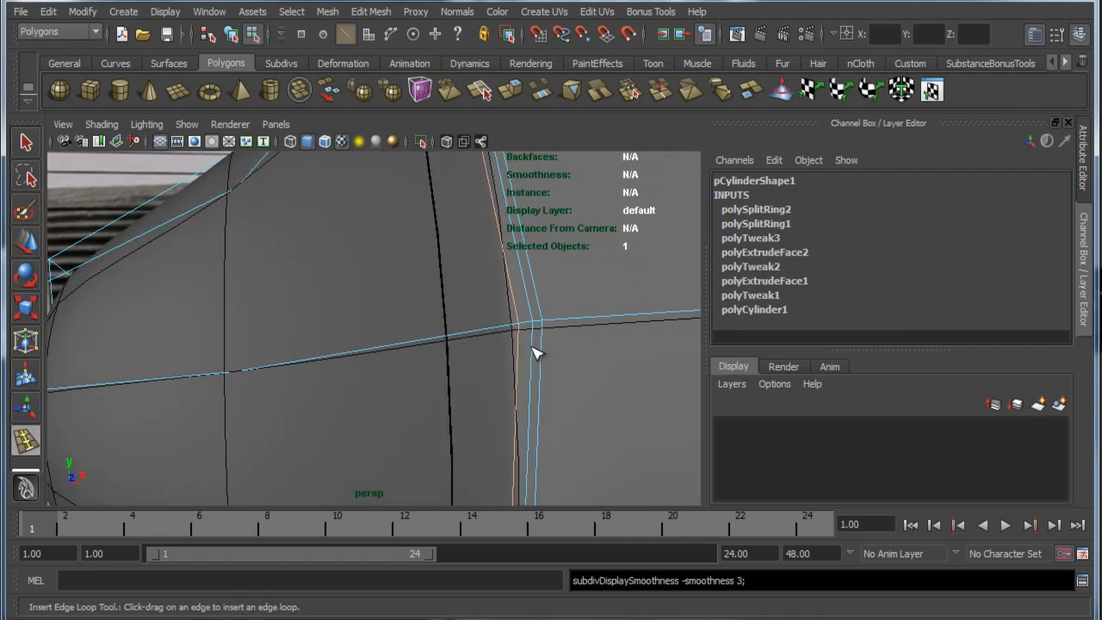
{"action": "key", "text": "1"}
Step: Insert an edge loop on the body just before the crimped end and preview the whole tube smoothed
{"action": "right_click_drag", "start_coordinate": [531, 347], "coordinate": [310, 339], "text": "alt"}
{"action": "middle_click_drag", "start_coordinate": [310, 339], "coordinate": [155, 344], "text": "alt"}
{"action": "left_click_drag", "start_coordinate": [603, 366], "coordinate": [551, 366], "text": "alt"}
{"action": "middle_click_drag", "start_coordinate": [517, 341], "coordinate": [286, 334], "text": "alt"}
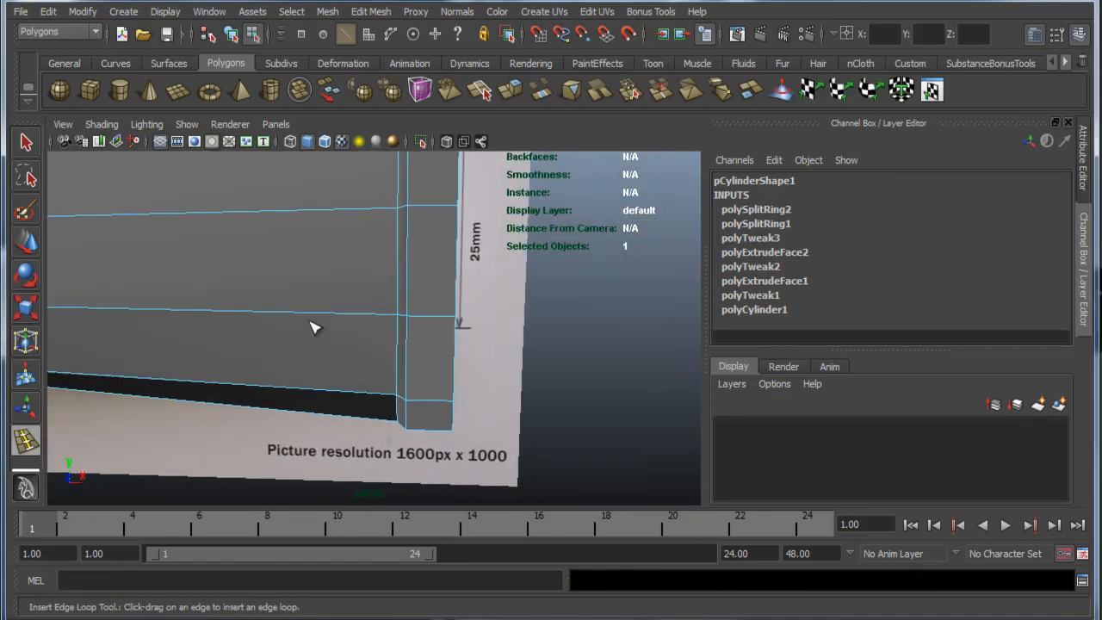
{"action": "right_click_drag", "start_coordinate": [315, 328], "coordinate": [416, 316], "text": "alt"}
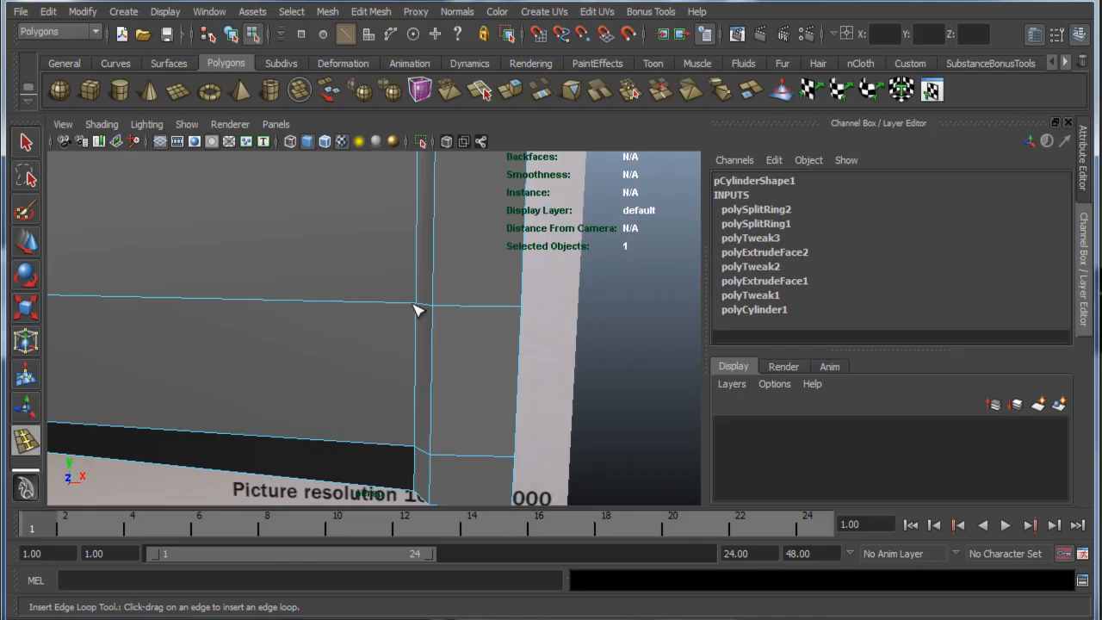
{"action": "left_click_drag", "start_coordinate": [414, 310], "coordinate": [416, 311]}
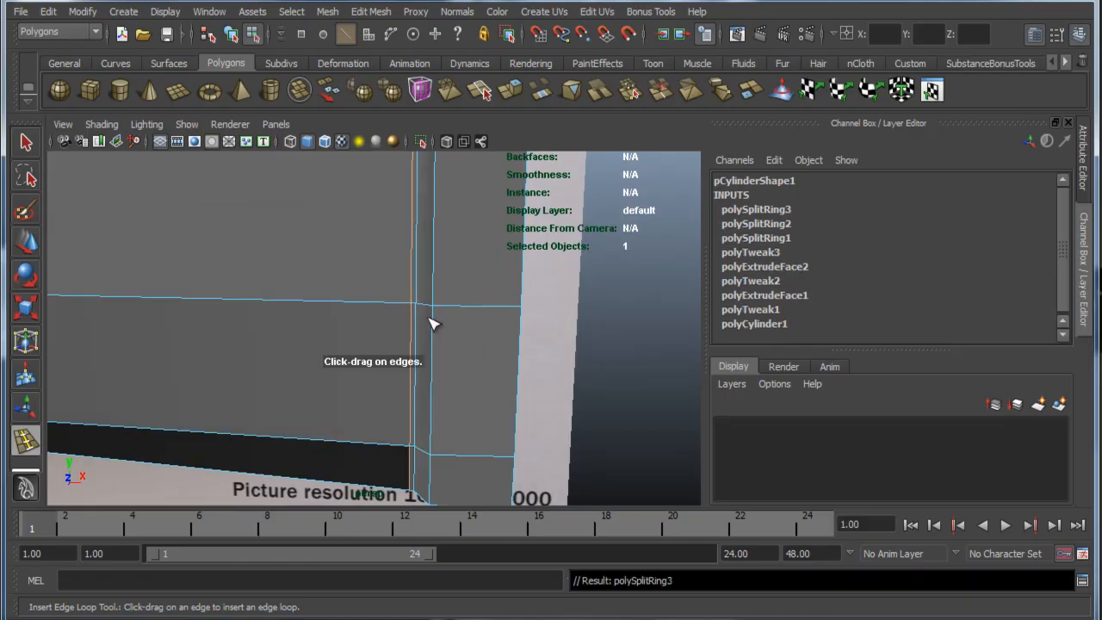
{"action": "key", "text": "3"}
{"action": "right_click_drag", "start_coordinate": [435, 326], "coordinate": [250, 366], "text": "alt"}
{"action": "middle_click_drag", "start_coordinate": [249, 366], "coordinate": [419, 371], "text": "alt"}
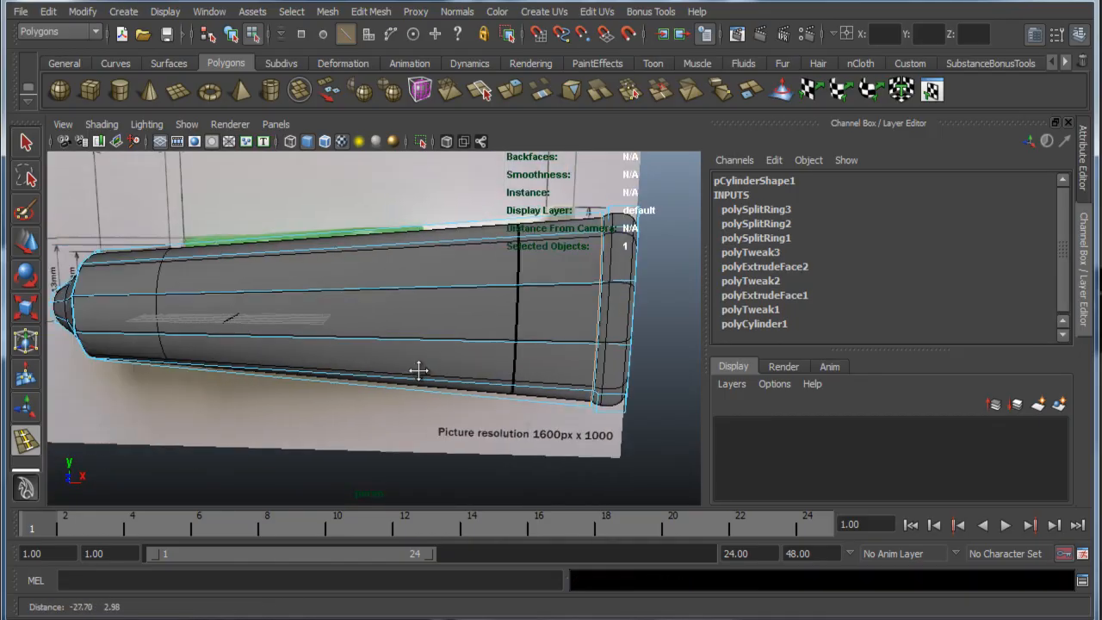
{"action": "mouse_move", "coordinate": [418, 371]}
{"action": "left_mouse_down", "text": "alt"}
{"action": "mouse_move", "coordinate": [543, 388]}
{"action": "mouse_move", "coordinate": [394, 364]}
{"action": "mouse_move", "coordinate": [441, 358]}
{"action": "mouse_move", "coordinate": [415, 361]}
{"action": "left_mouse_up", "text": "alt"}
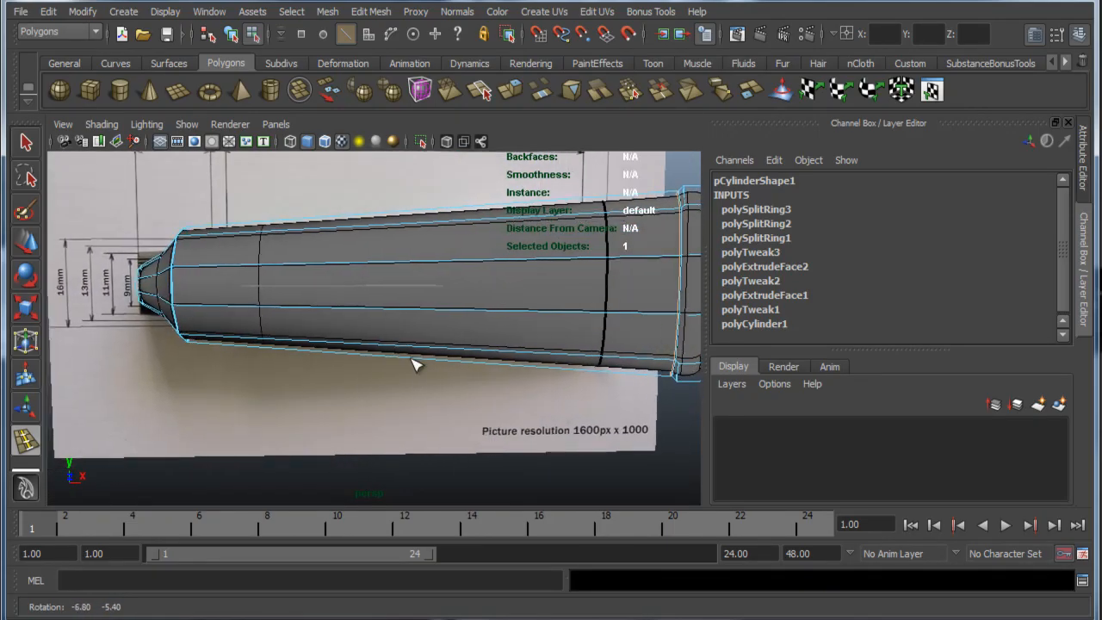
Step: With the mesh unsmoothed, insert an edge loop close to the outer edge of the crimp
{"action": "middle_click_drag", "start_coordinate": [416, 361], "coordinate": [315, 346], "text": "alt"}
{"action": "right_click_drag", "start_coordinate": [319, 348], "coordinate": [428, 328], "text": "alt"}
{"action": "middle_click_drag", "start_coordinate": [428, 327], "coordinate": [290, 337], "text": "alt"}
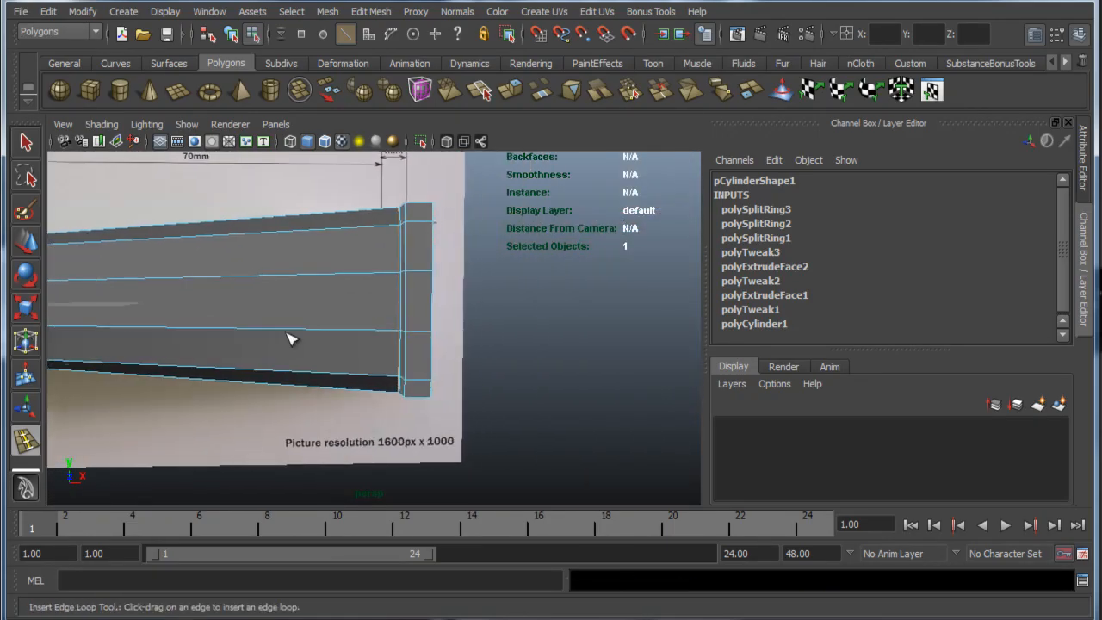
{"action": "right_click_drag", "start_coordinate": [290, 337], "coordinate": [447, 330], "text": "alt"}
{"action": "middle_click_drag", "start_coordinate": [444, 324], "coordinate": [347, 292], "text": "alt"}
{"action": "right_click_drag", "start_coordinate": [346, 292], "coordinate": [452, 317], "text": "alt"}
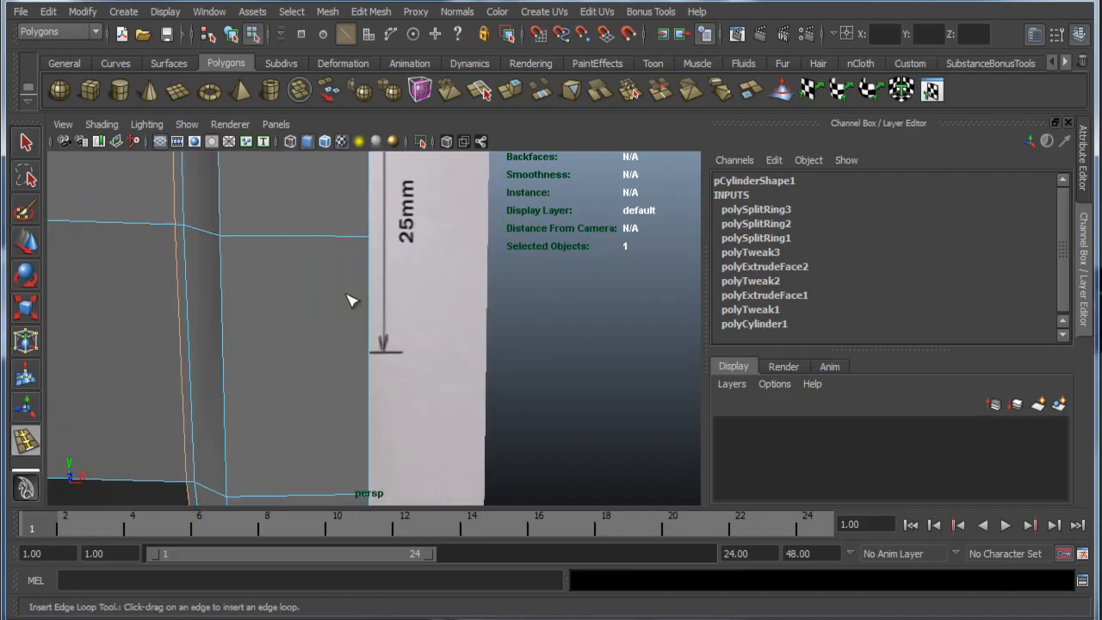
{"action": "left_click_drag", "start_coordinate": [364, 239], "coordinate": [364, 241]}
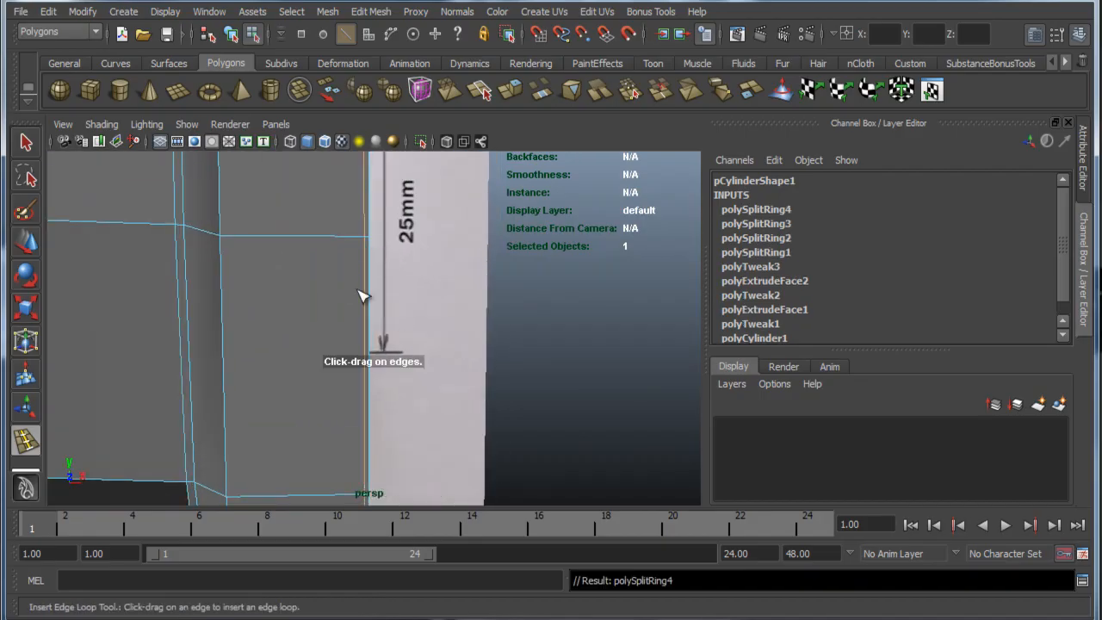
Step: Turn on smooth mesh preview for the tube, return it to object mode and select the whole tube
{"action": "middle_click_drag", "start_coordinate": [262, 277], "coordinate": [418, 312], "text": "alt"}
{"action": "right_click_drag", "start_coordinate": [418, 312], "coordinate": [209, 276], "text": "alt"}
{"action": "left_click_drag", "start_coordinate": [212, 282], "coordinate": [356, 343], "text": "alt"}
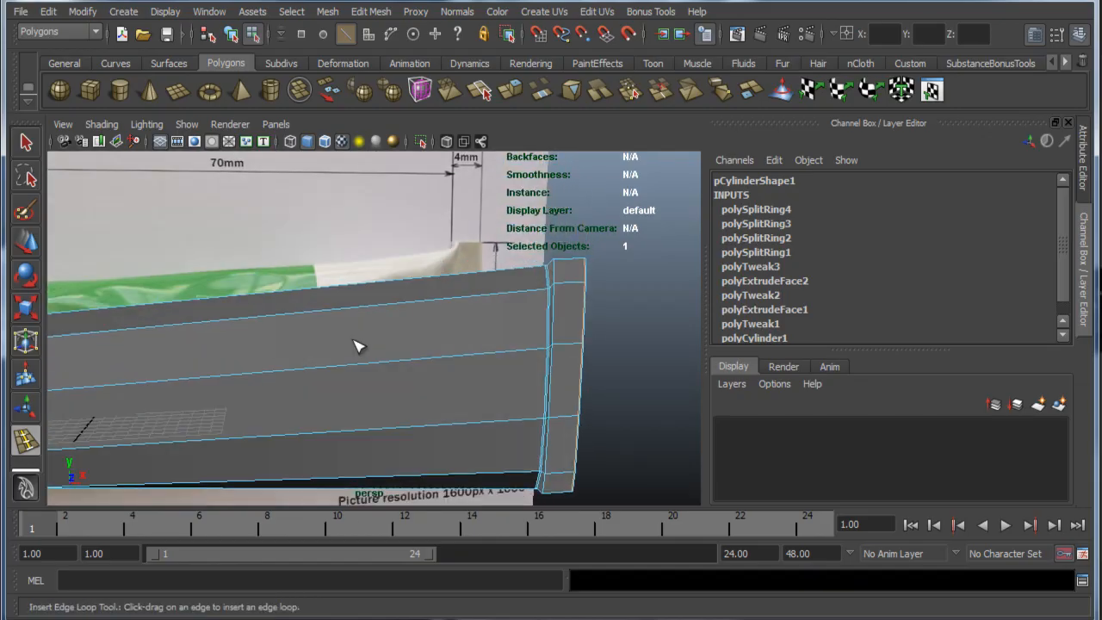
{"action": "key", "text": "3"}
{"action": "middle_click_drag", "start_coordinate": [338, 363], "coordinate": [405, 359], "text": "alt"}
{"action": "left_click_drag", "start_coordinate": [405, 359], "coordinate": [401, 334], "text": "alt"}
{"action": "right_click_drag", "start_coordinate": [380, 279], "coordinate": [424, 252]}
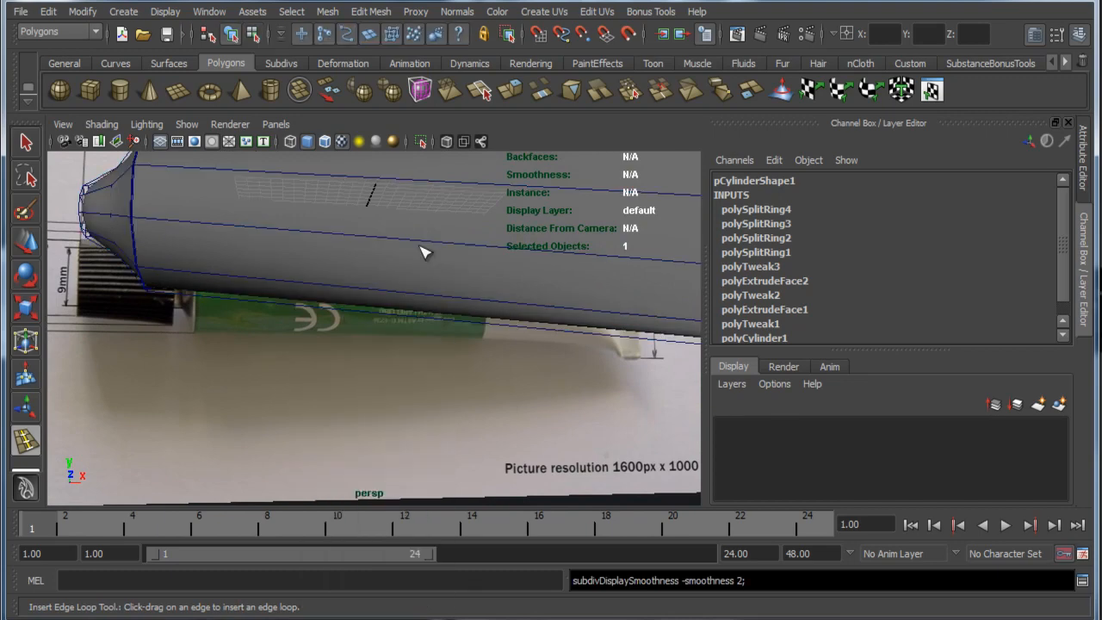
{"action": "left_click_drag", "start_coordinate": [341, 353], "coordinate": [335, 395], "text": "alt"}
{"action": "right_click_drag", "start_coordinate": [335, 395], "coordinate": [315, 379], "text": "alt"}
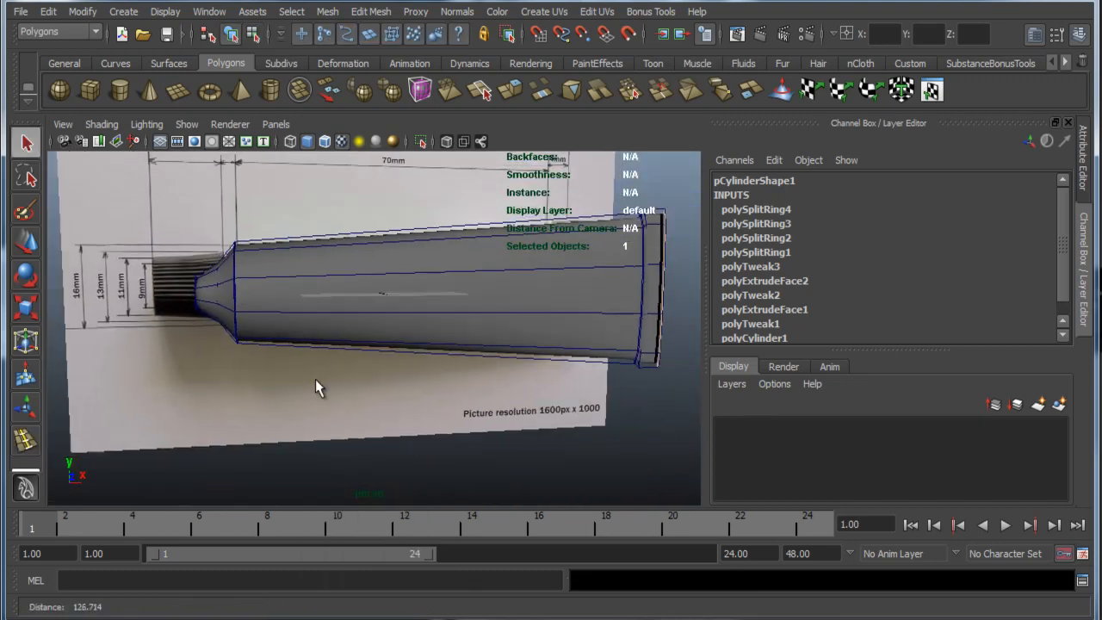
{"action": "left_click", "coordinate": [428, 456]}
{"action": "right_click_drag", "start_coordinate": [422, 302], "coordinate": [490, 276]}
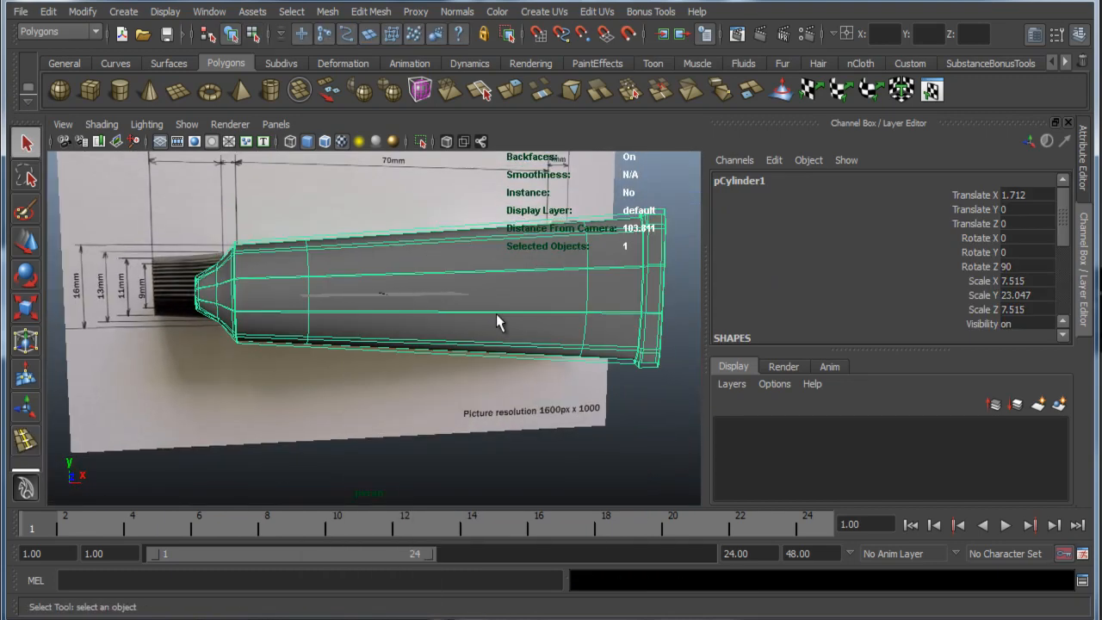
Step: Compare the tube's unsmoothed and smoothed display, leave it smoothed and clear the selection
{"action": "left_click", "coordinate": [509, 426]}
{"action": "left_click_drag", "start_coordinate": [317, 376], "coordinate": [335, 378], "text": "alt"}
{"action": "key", "text": "1"}
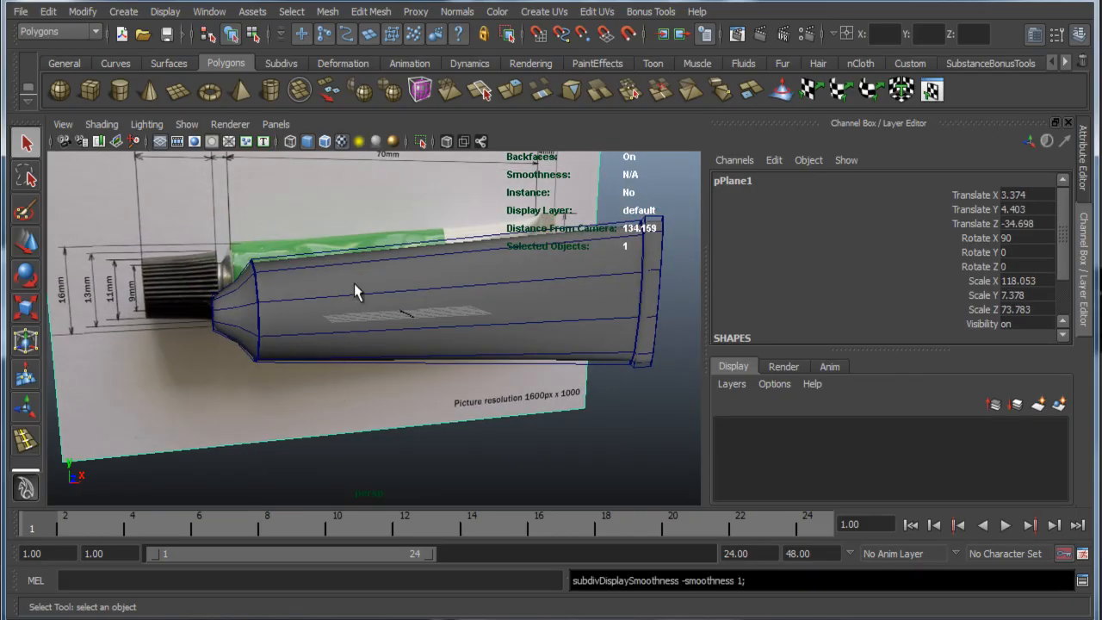
{"action": "left_click", "coordinate": [354, 283]}
{"action": "key", "text": "1"}
{"action": "key", "text": "3"}
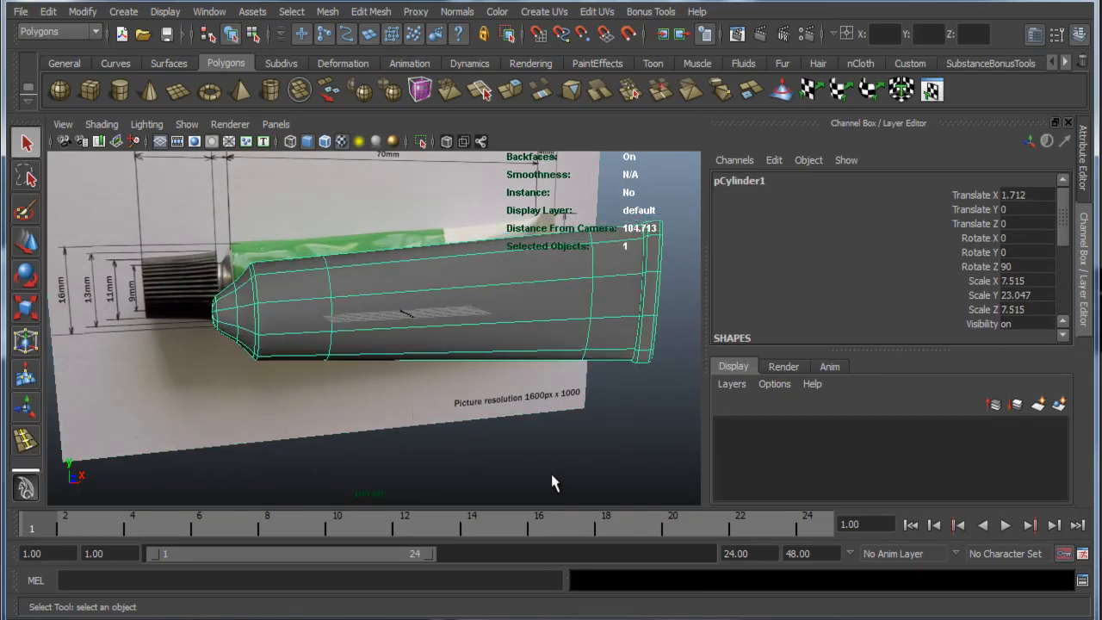
{"action": "left_click", "coordinate": [553, 483]}
{"action": "left_click_drag", "start_coordinate": [538, 430], "coordinate": [414, 415], "text": "alt"}
{"action": "middle_click_drag", "start_coordinate": [262, 327], "coordinate": [291, 328], "text": "alt"}
{"action": "middle_click_drag", "start_coordinate": [181, 344], "coordinate": [215, 368], "text": "alt"}
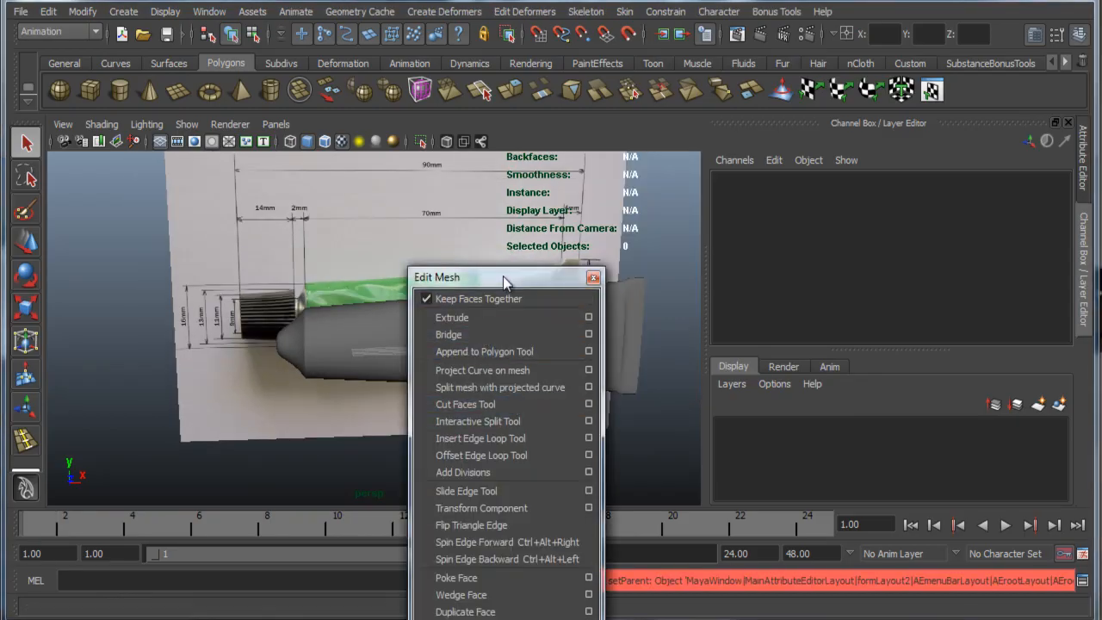
Step: Create a polygon cylinder for the cap and move it along X to about -31.5, over the tube's nozzle end
{"action": "left_click_drag", "start_coordinate": [507, 283], "coordinate": [820, 192]}
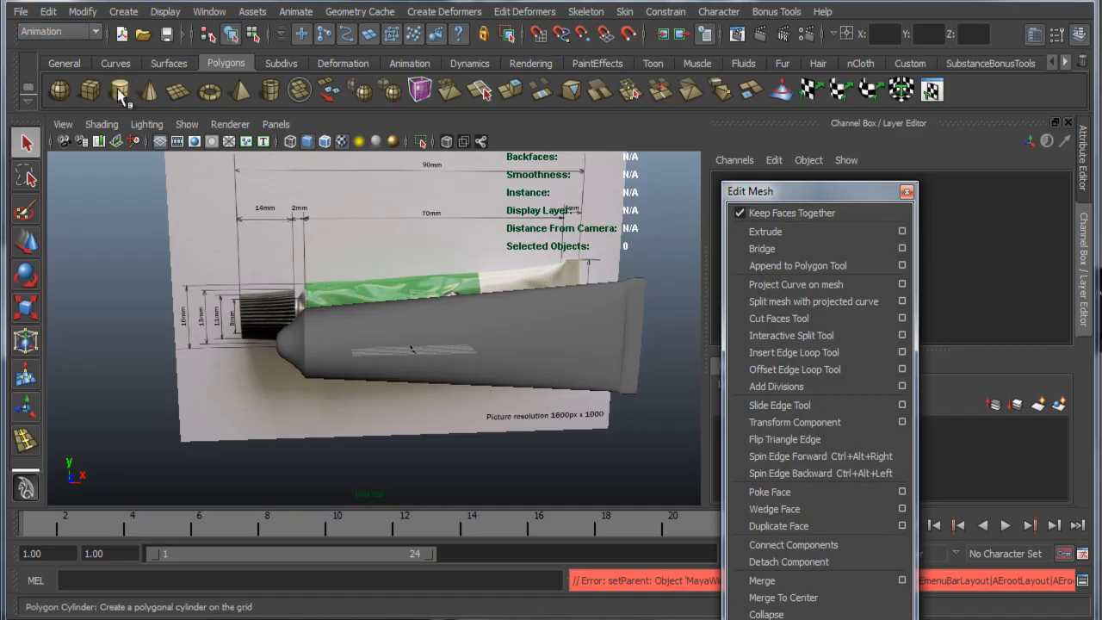
{"action": "left_click", "coordinate": [120, 91]}
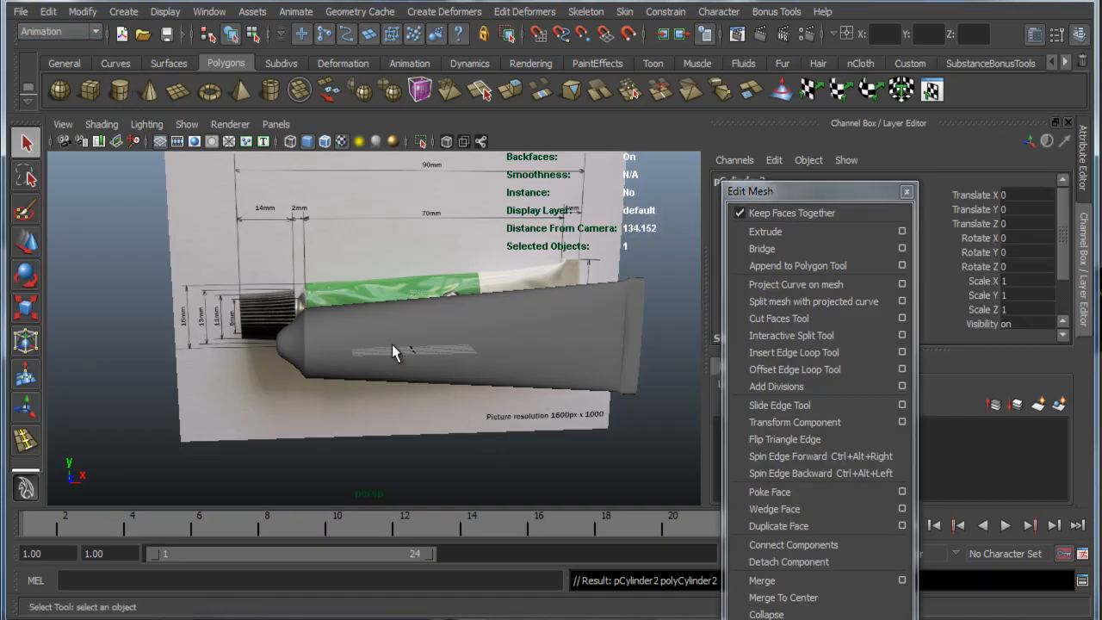
{"action": "key", "text": "w"}
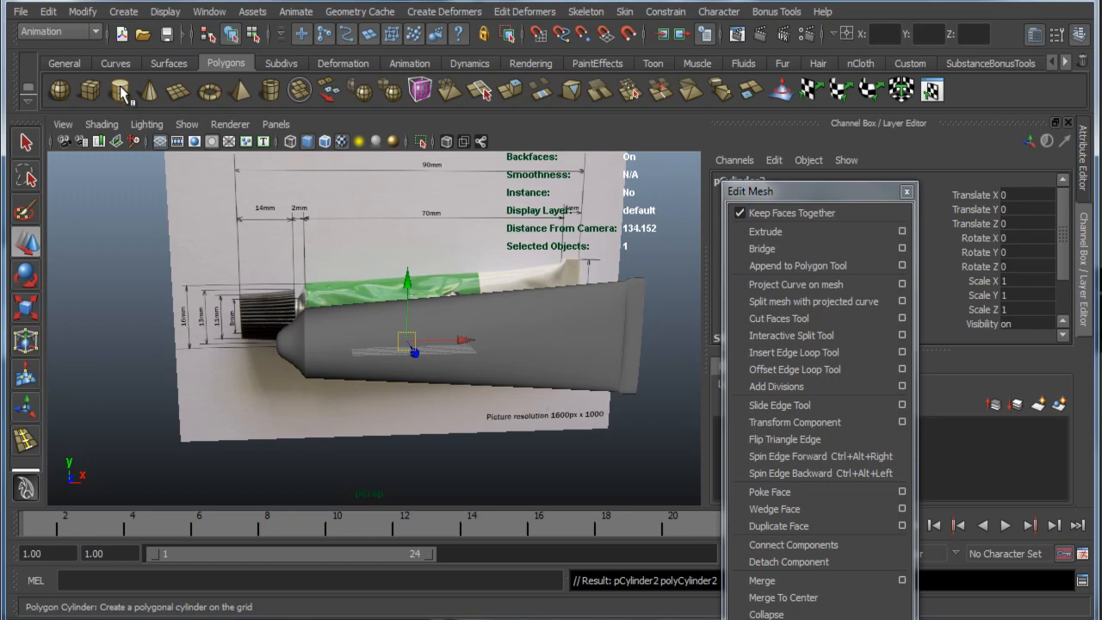
{"action": "left_click_drag", "start_coordinate": [471, 345], "coordinate": [420, 336]}
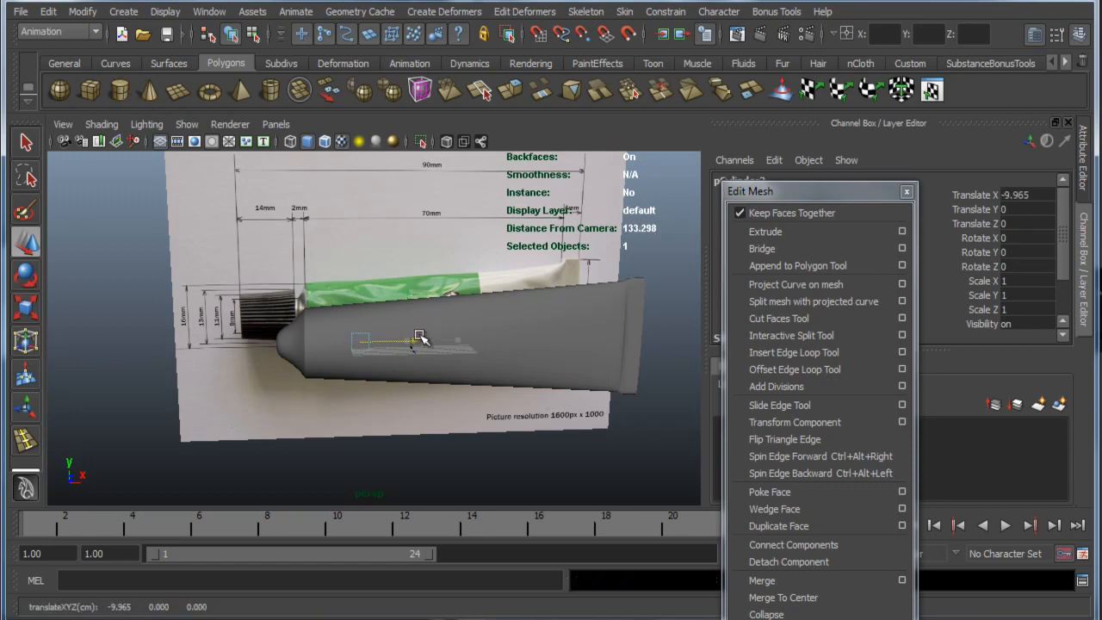
Step: Scale the new cylinder uniformly to about 6.35 and rotate it 90 degrees about Z
{"action": "key", "text": "r"}
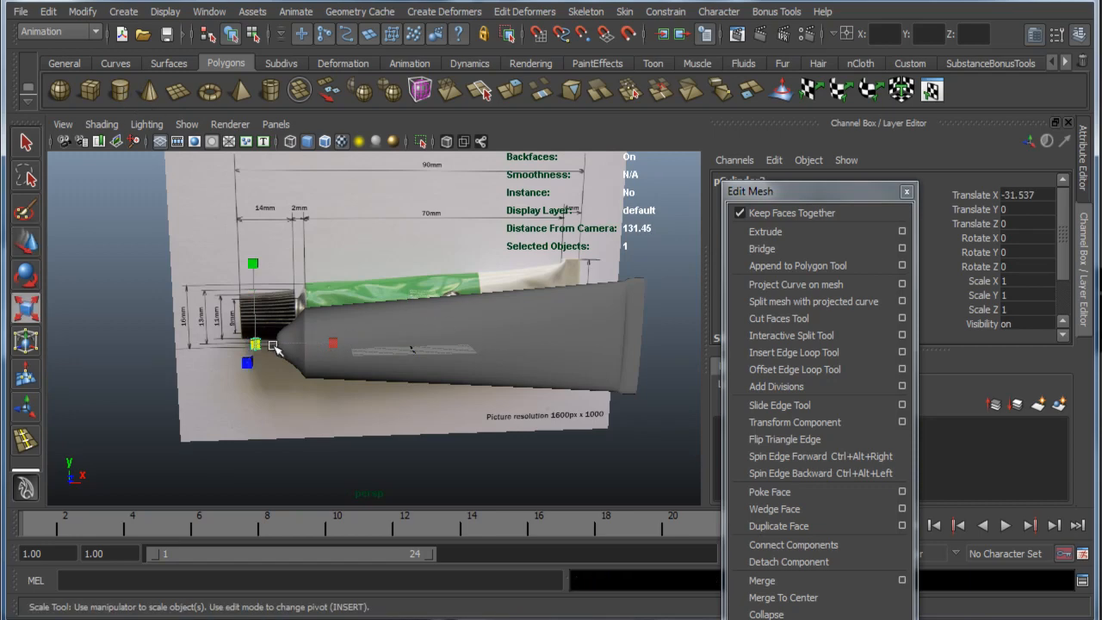
{"action": "left_click_drag", "start_coordinate": [246, 342], "coordinate": [191, 213]}
{"action": "key", "text": "e"}
{"action": "middle_click_drag", "start_coordinate": [196, 219], "coordinate": [215, 227]}
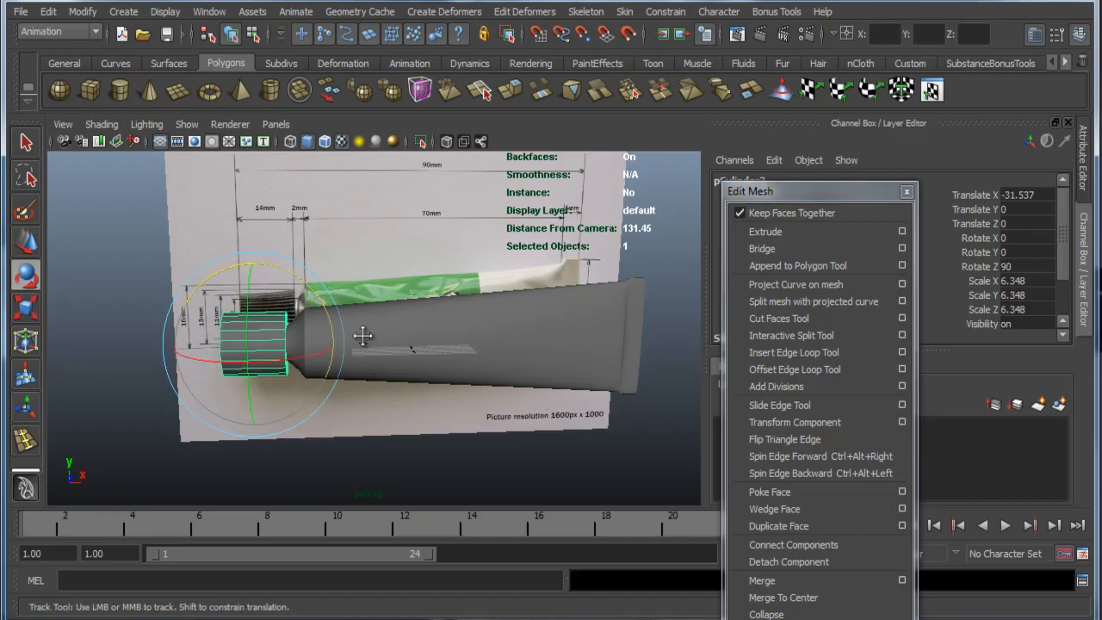
Step: Switch to the four-view layout and set the cap cylinder's axis subdivisions to 40 and cap subdivisions to 5
{"action": "middle_click_drag", "start_coordinate": [364, 335], "coordinate": [305, 316], "text": "alt"}
{"action": "key", "text": "space"}
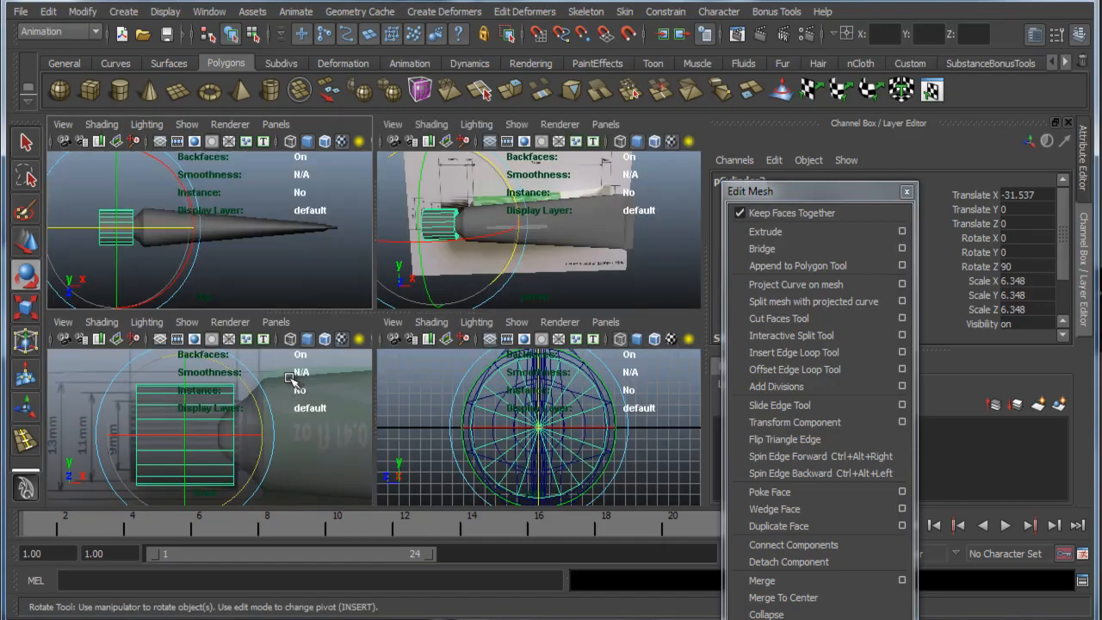
{"action": "left_click_drag", "start_coordinate": [822, 192], "coordinate": [655, 460]}
{"action": "scroll", "coordinate": [894, 288], "scroll_direction": "down", "scroll_amount": 2}
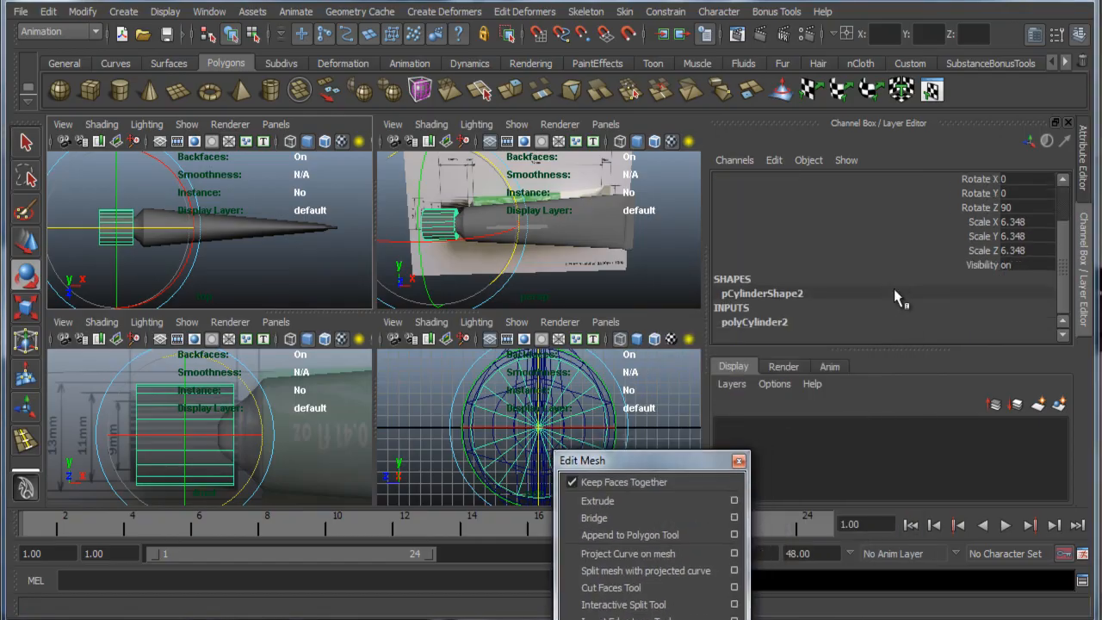
{"action": "scroll", "coordinate": [971, 279], "scroll_direction": "down", "scroll_amount": 2}
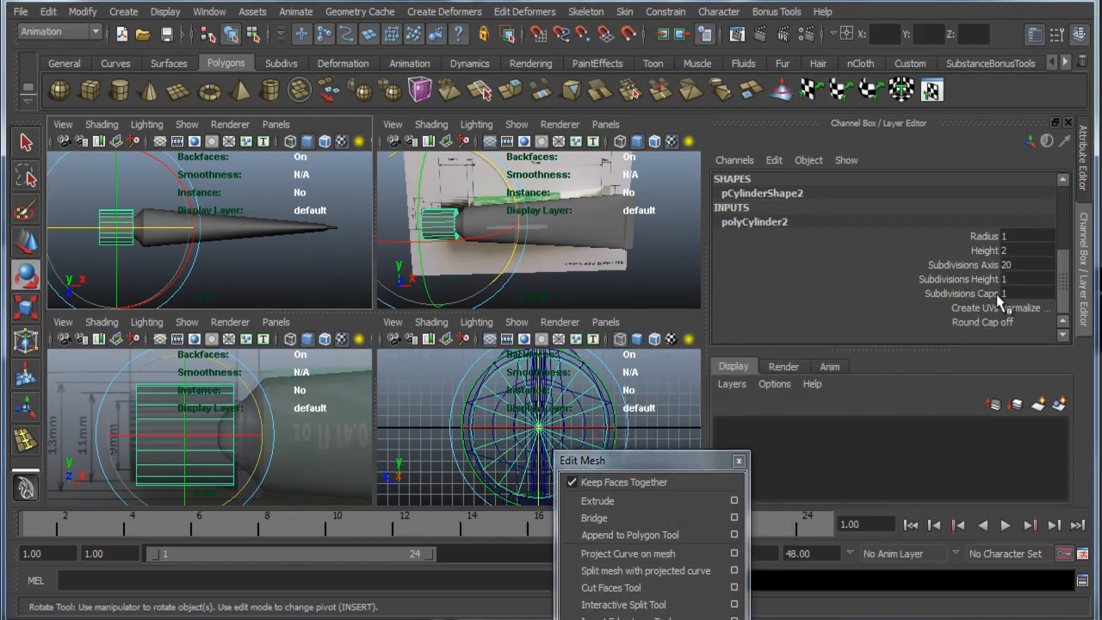
{"action": "double_click", "coordinate": [1034, 265]}
{"action": "type", "text": "40"}
{"action": "key", "text": "Tab"}
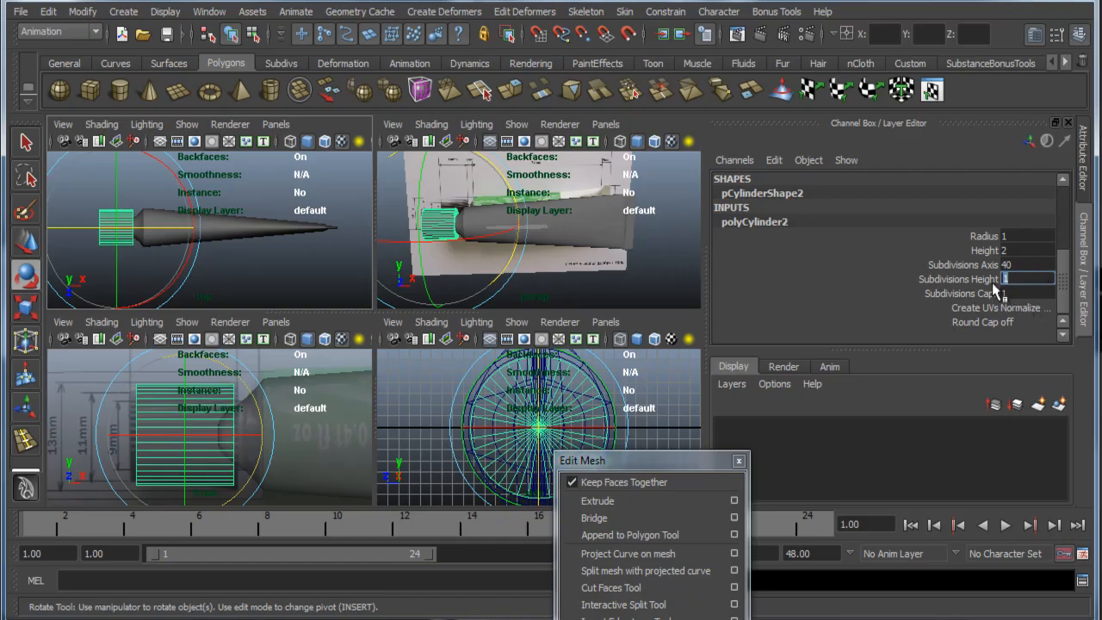
{"action": "double_click", "coordinate": [1021, 293]}
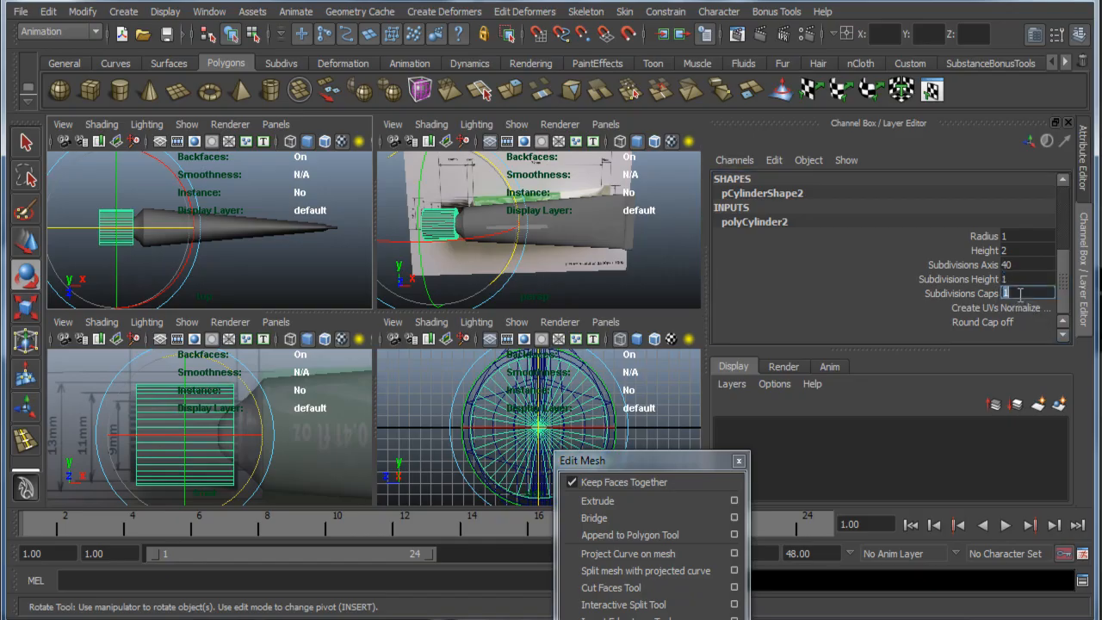
{"action": "type", "text": "5"}
{"action": "key", "text": "Tab"}
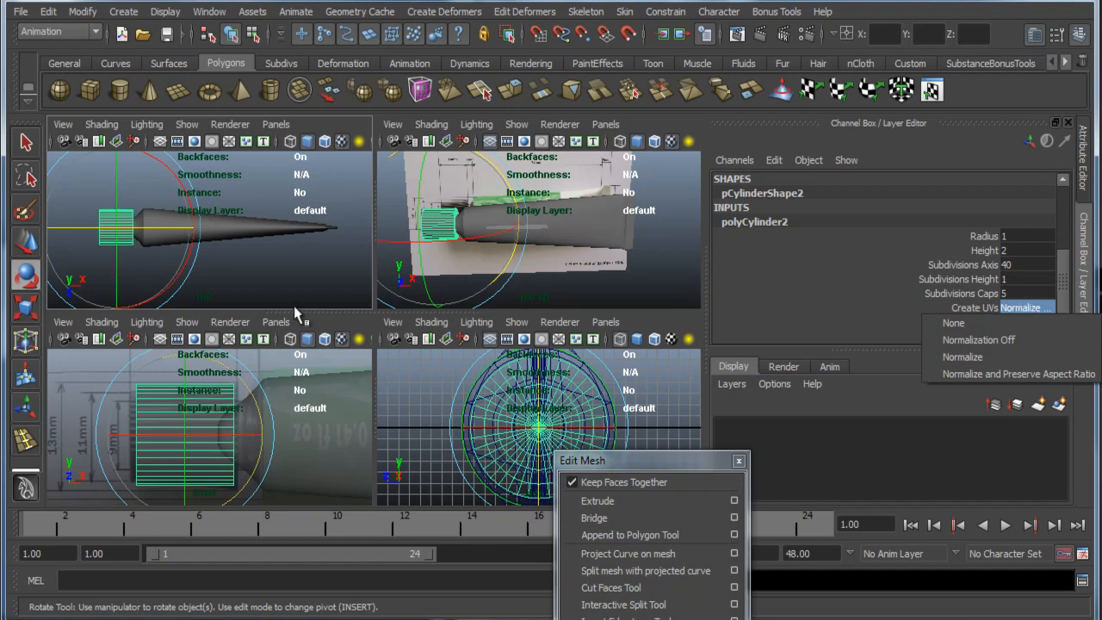
{"action": "left_click", "coordinate": [321, 293]}
Step: Select the vertices at the cap's outer end, move them out to the reference outline and scale them down to taper the cap
{"action": "mouse_move", "coordinate": [529, 253]}
{"action": "left_mouse_down", "text": "alt"}
{"action": "mouse_move", "coordinate": [502, 230]}
{"action": "mouse_move", "coordinate": [512, 243]}
{"action": "left_mouse_up", "text": "alt"}
{"action": "right_click_drag", "start_coordinate": [129, 416], "coordinate": [97, 415]}
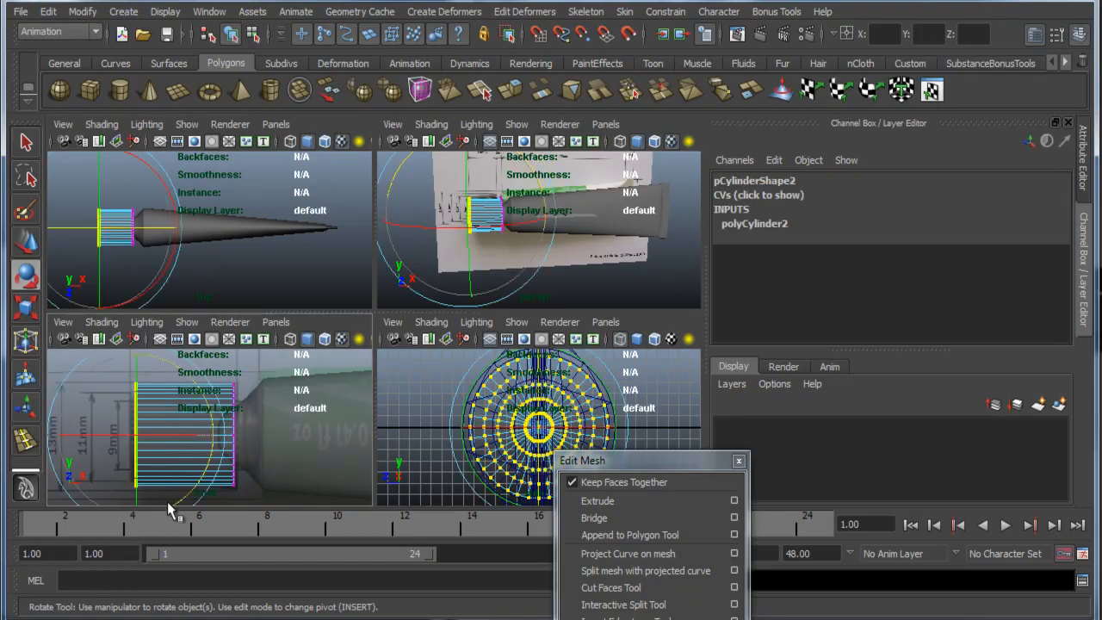
{"action": "key", "text": "space"}
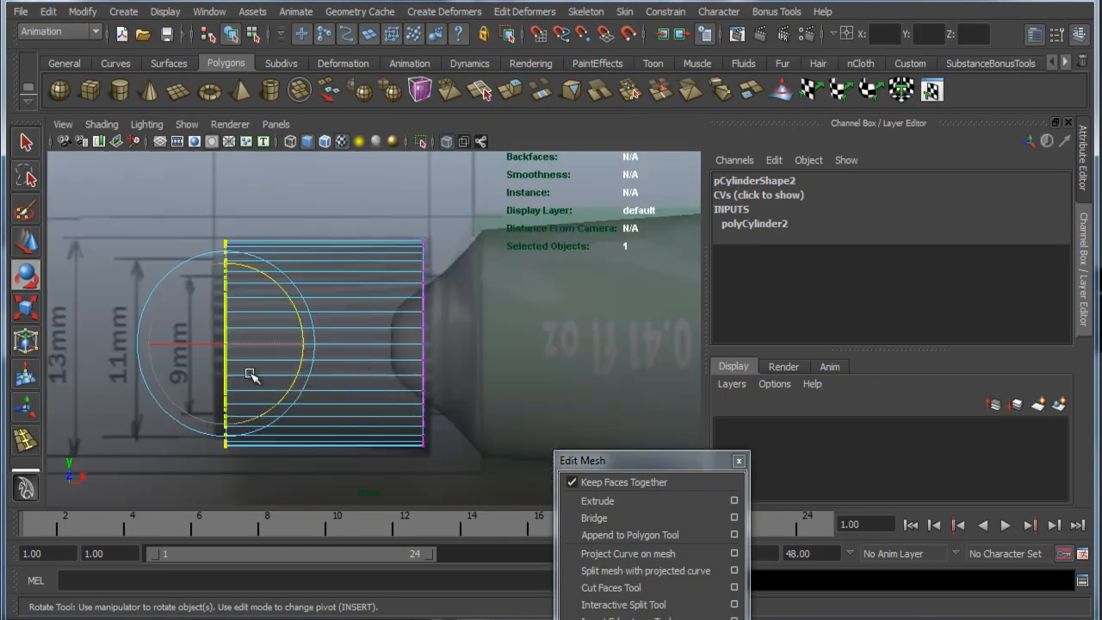
{"action": "middle_click_drag", "start_coordinate": [250, 375], "coordinate": [319, 353], "text": "alt"}
{"action": "key", "text": "w"}
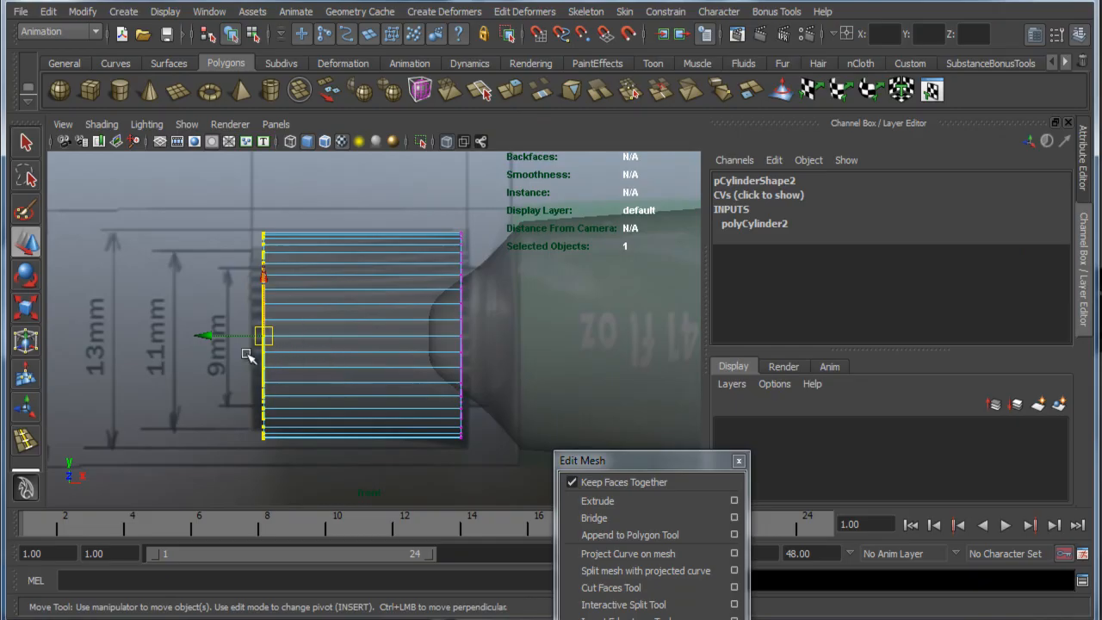
{"action": "left_click_drag", "start_coordinate": [208, 335], "coordinate": [177, 337]}
{"action": "key", "text": "r"}
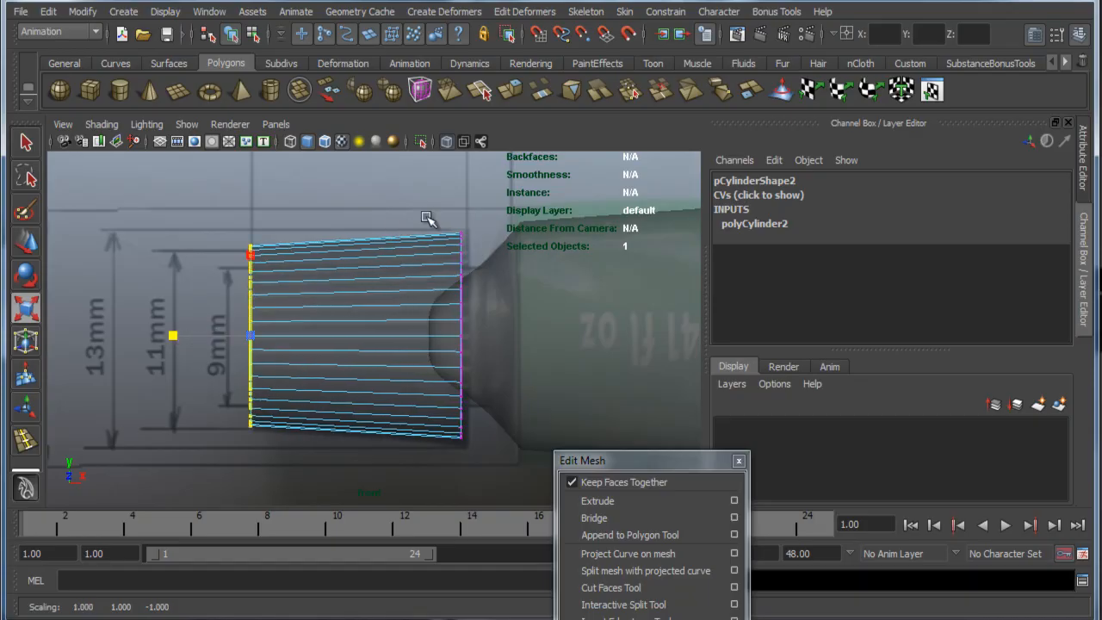
Step: Select the vertices at the cap's tube-side end, move them slightly toward the tube and scale them up to match the reference
{"action": "left_click_drag", "start_coordinate": [428, 218], "coordinate": [498, 476]}
{"action": "key", "text": "w"}
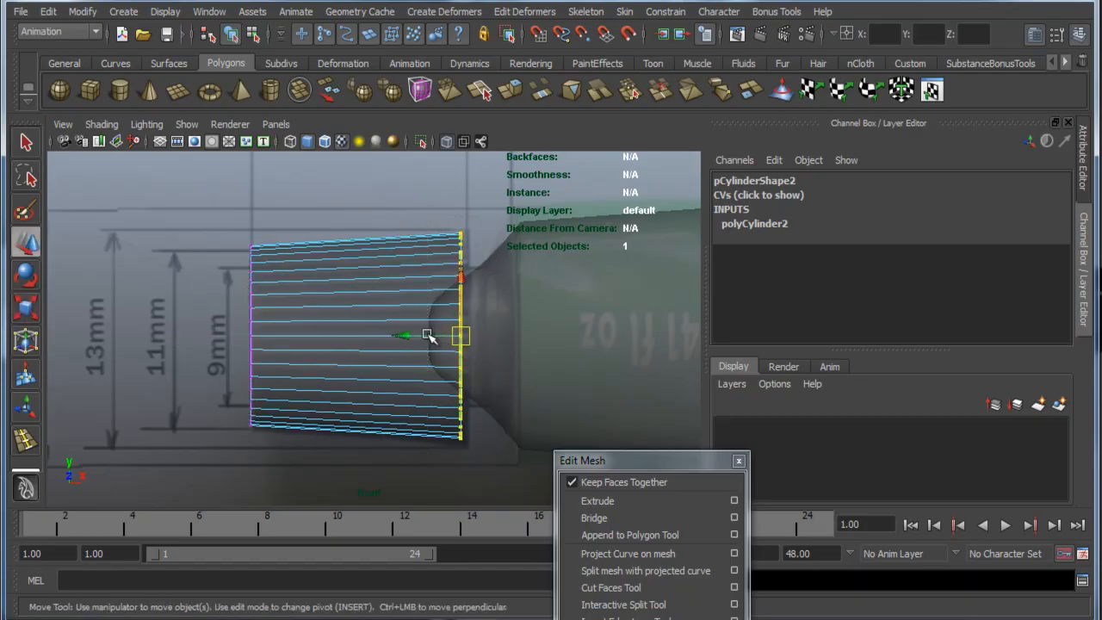
{"action": "left_click_drag", "start_coordinate": [411, 340], "coordinate": [418, 336]}
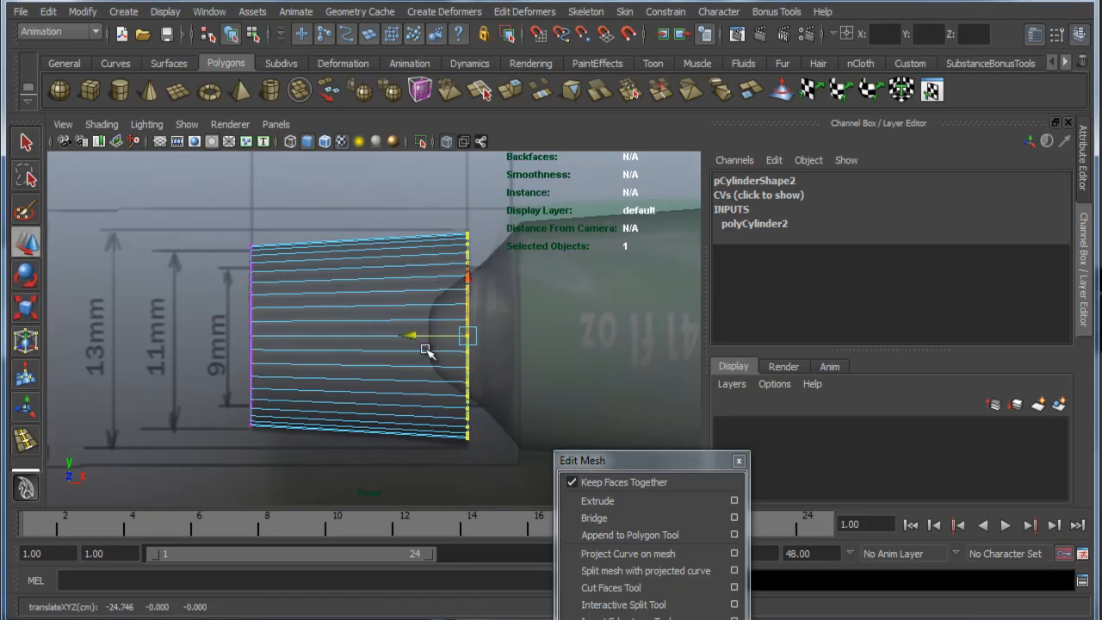
{"action": "key", "text": "r"}
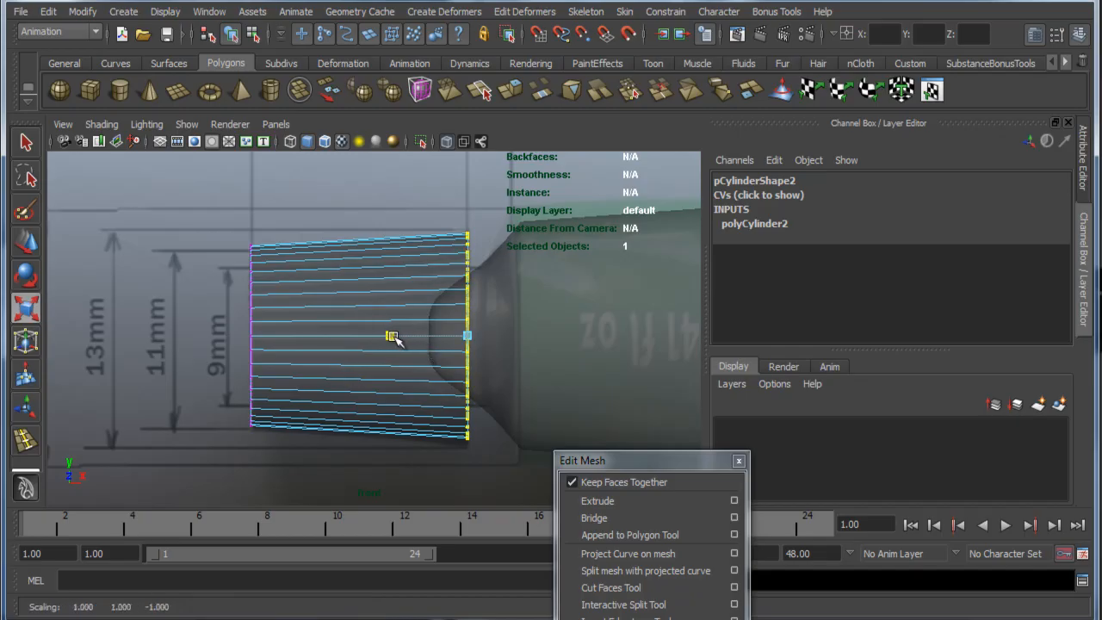
{"action": "left_click_drag", "start_coordinate": [389, 338], "coordinate": [382, 330]}
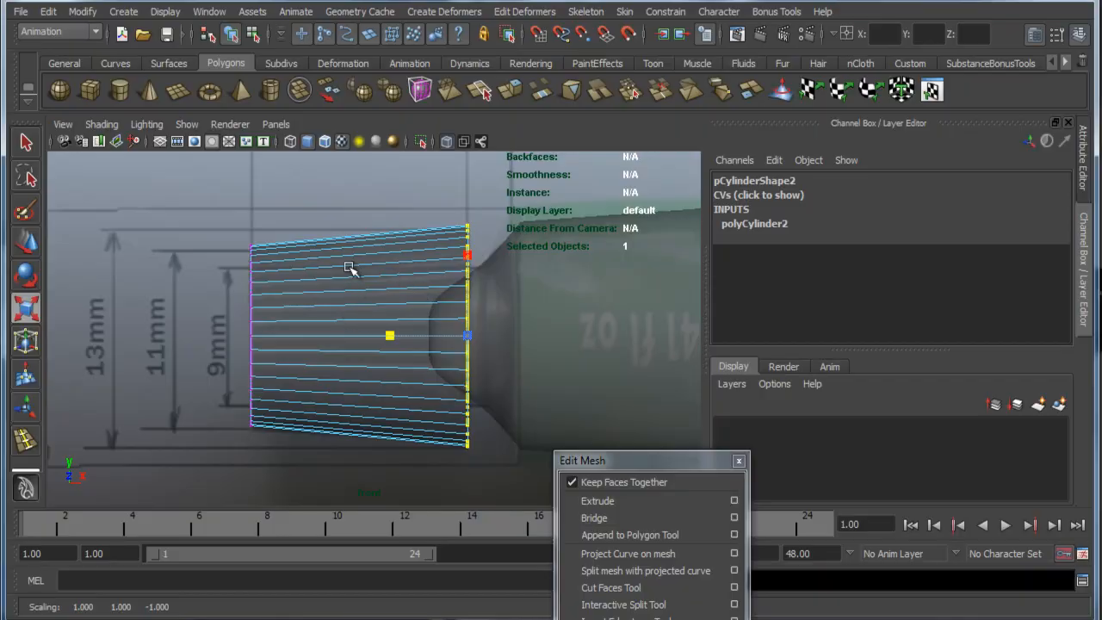
Step: Leave vertex editing, clear the selection and examine the tapered cap against the tube in the perspective view
{"action": "key", "text": "space"}
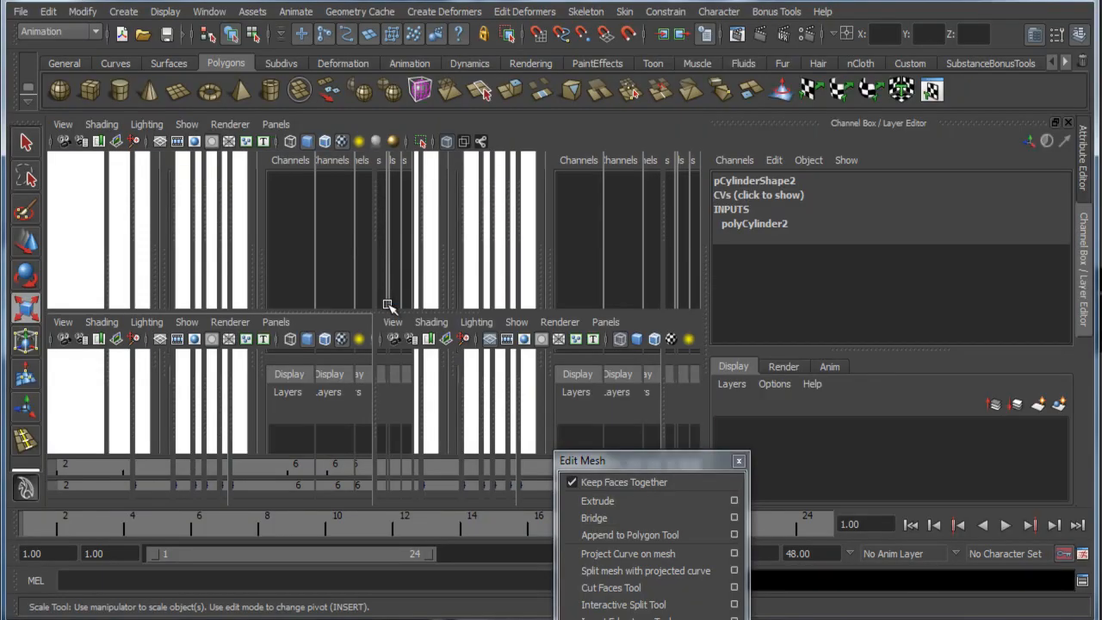
{"action": "left_click_drag", "start_coordinate": [531, 283], "coordinate": [517, 235], "text": "alt"}
{"action": "right_click_drag", "start_coordinate": [503, 230], "coordinate": [546, 213]}
{"action": "left_click", "coordinate": [569, 277]}
{"action": "left_click_drag", "start_coordinate": [517, 248], "coordinate": [470, 231], "text": "alt"}
{"action": "right_click_drag", "start_coordinate": [470, 231], "coordinate": [606, 251], "text": "alt"}
{"action": "middle_click_drag", "start_coordinate": [576, 241], "coordinate": [528, 239], "text": "alt"}
{"action": "left_click_drag", "start_coordinate": [528, 238], "coordinate": [582, 266], "text": "alt"}
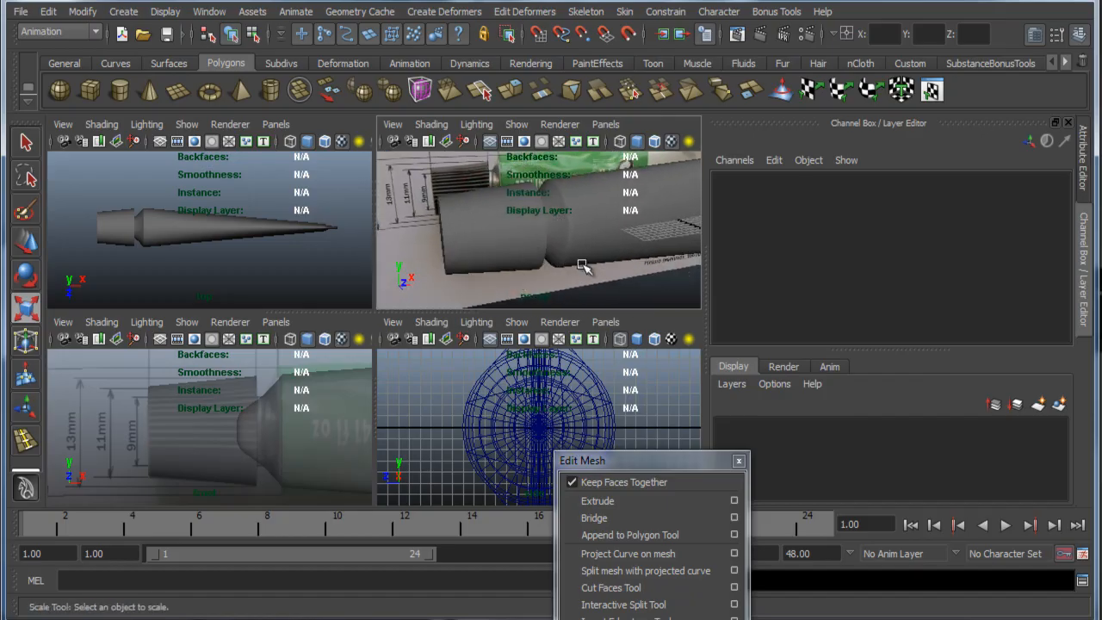
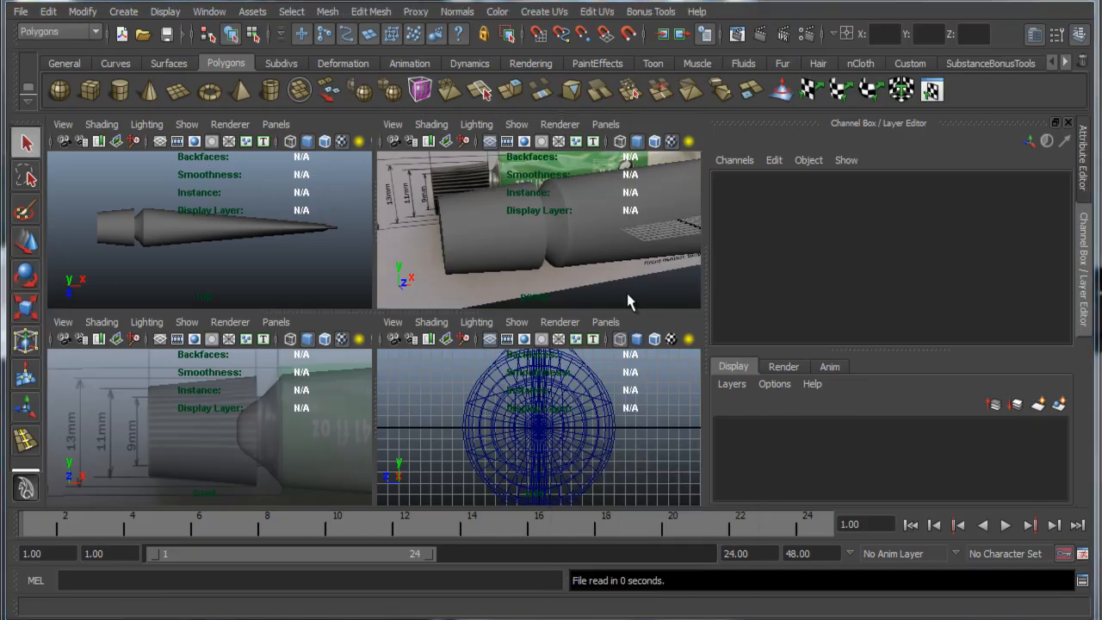
Step: Select the full ring of side faces around the cap and turn off Keep Faces Together
{"action": "left_click", "coordinate": [483, 241]}
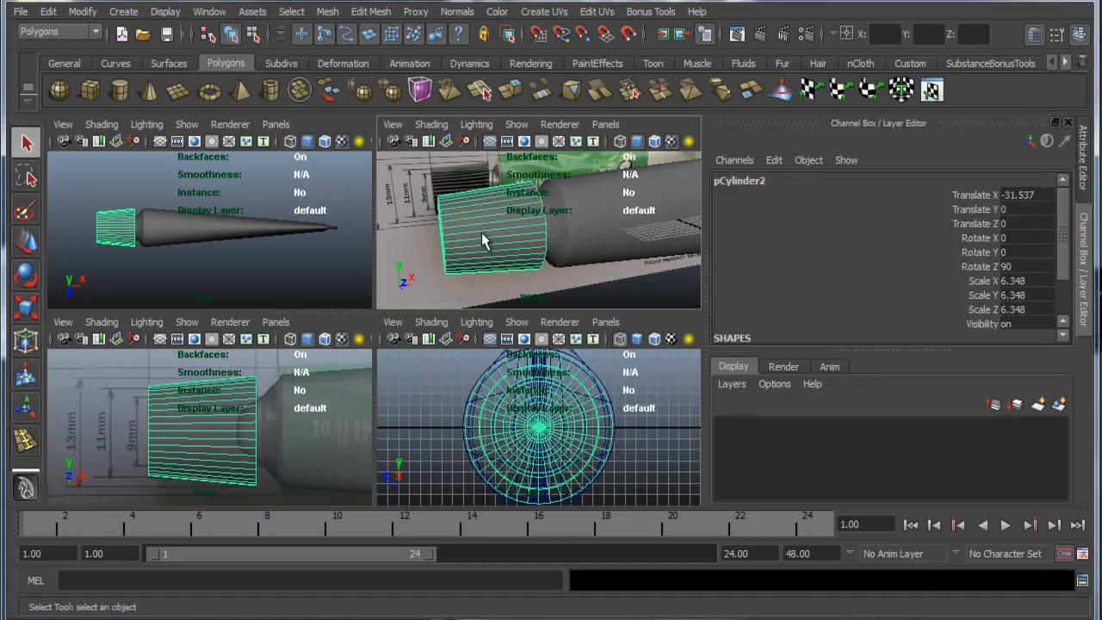
{"action": "key", "text": "space"}
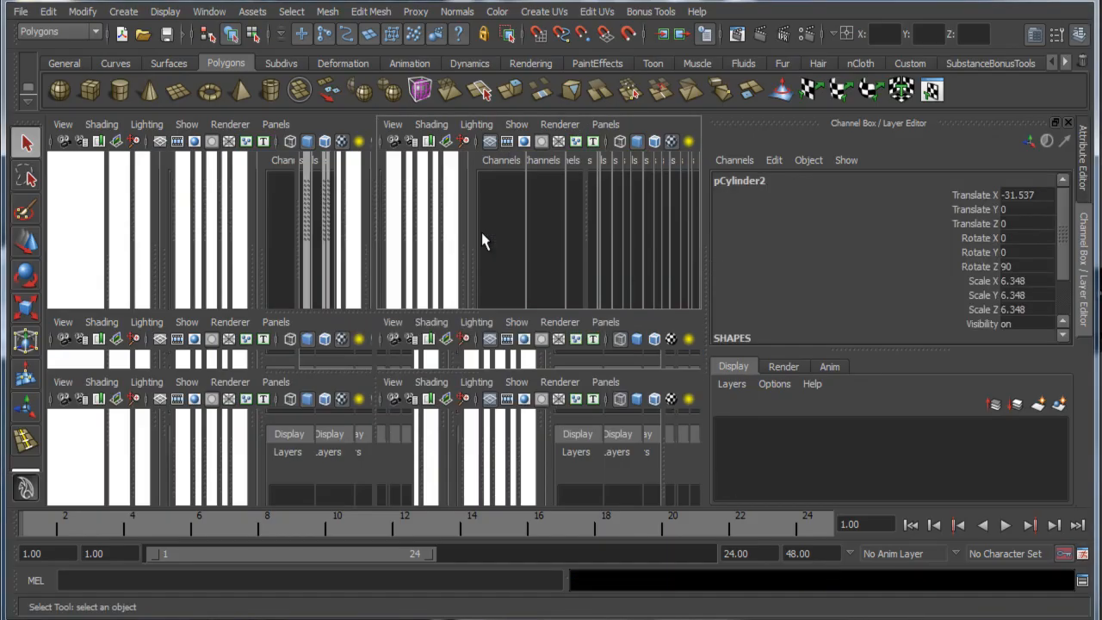
{"action": "left_click_drag", "start_coordinate": [351, 372], "coordinate": [285, 337], "text": "alt"}
{"action": "right_click_drag", "start_coordinate": [392, 307], "coordinate": [386, 351]}
{"action": "double_click", "coordinate": [358, 334]}
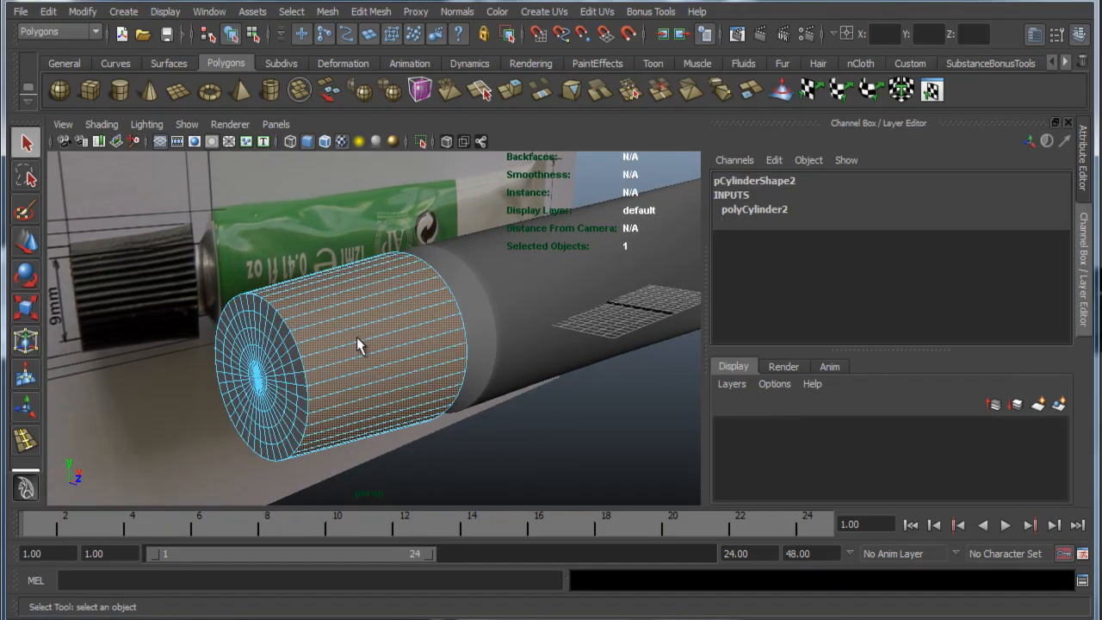
{"action": "left_click_drag", "start_coordinate": [358, 336], "coordinate": [428, 385], "text": "alt"}
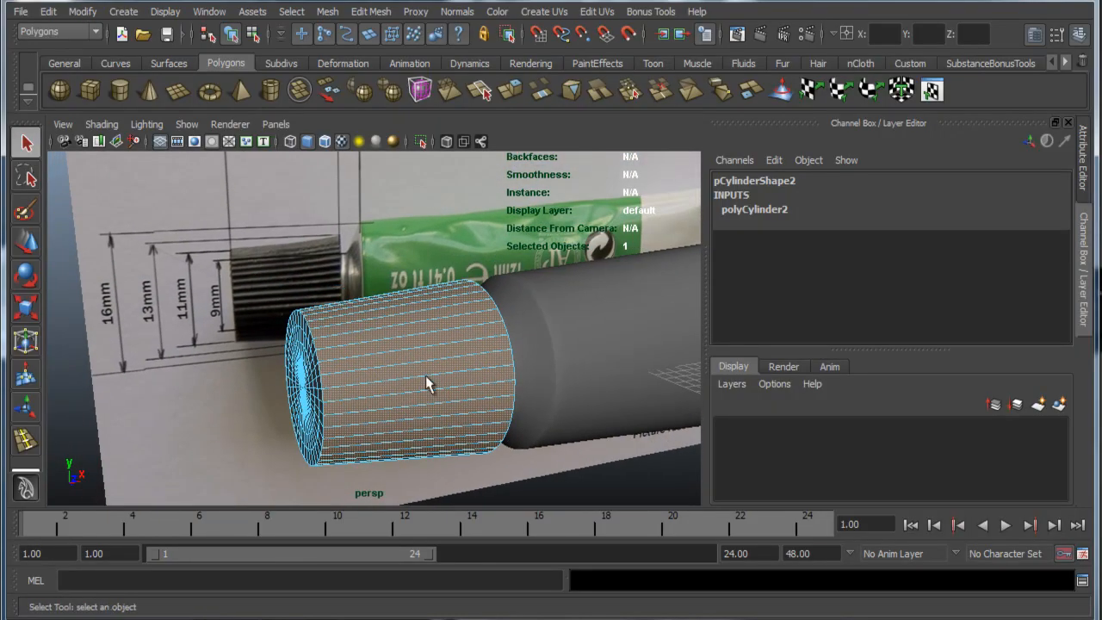
{"action": "left_click", "coordinate": [363, 14]}
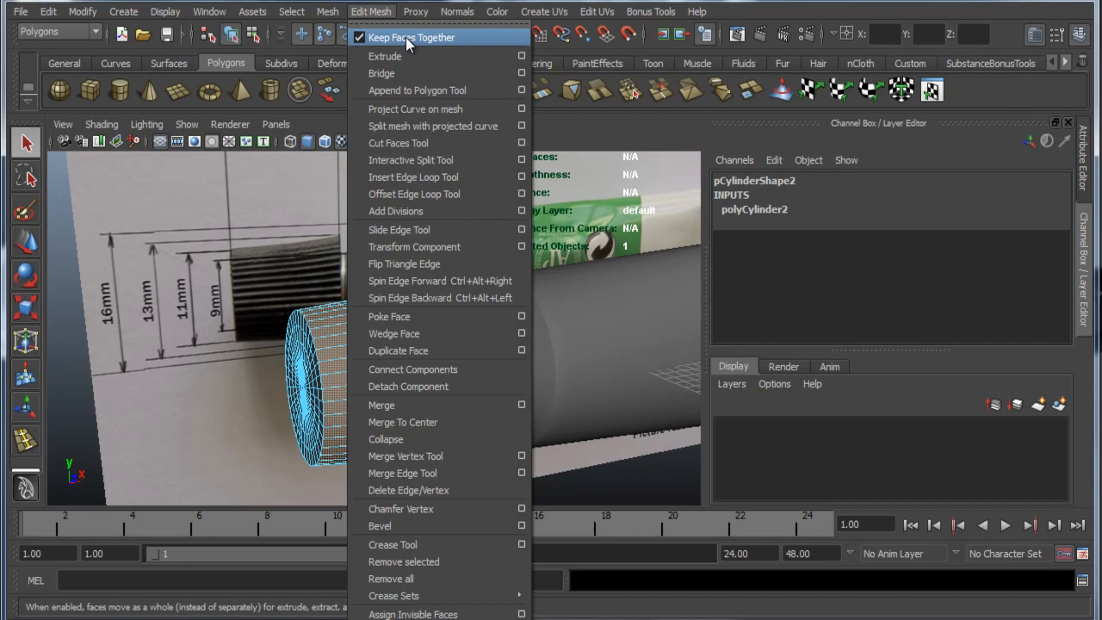
{"action": "left_click", "coordinate": [448, 38]}
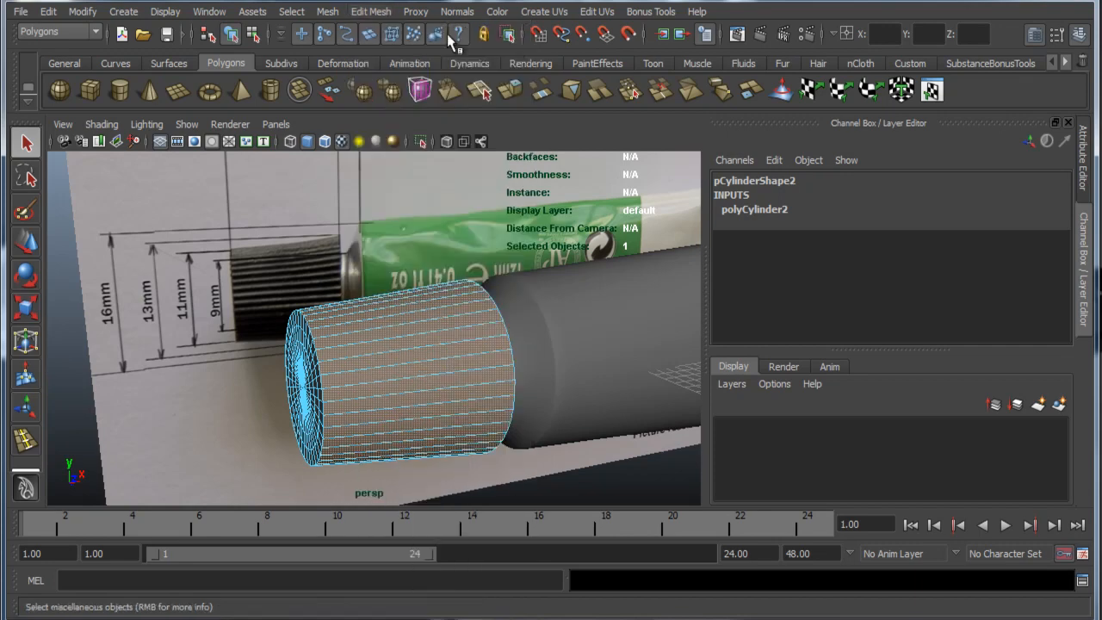
Step: Extrude the cap's side faces individually outward and narrow each one to form ribs around the cap
{"action": "left_click", "coordinate": [368, 12]}
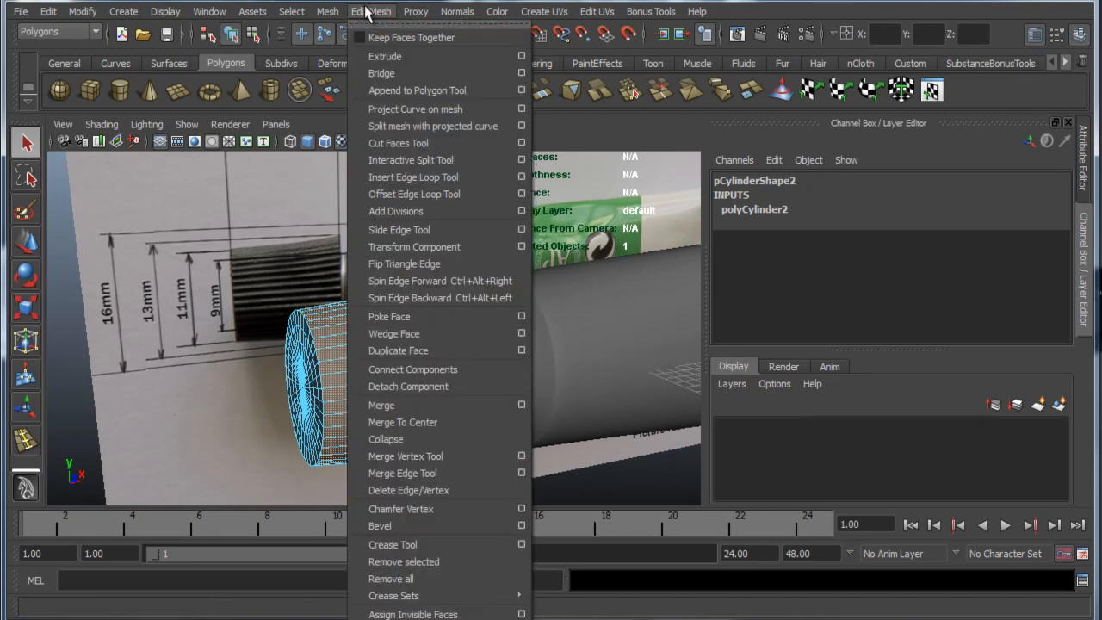
{"action": "left_click", "coordinate": [438, 58]}
{"action": "mouse_move", "coordinate": [404, 345]}
{"action": "left_mouse_down", "text": "alt"}
{"action": "mouse_move", "coordinate": [360, 347]}
{"action": "mouse_move", "coordinate": [389, 347]}
{"action": "left_mouse_up", "text": "alt"}
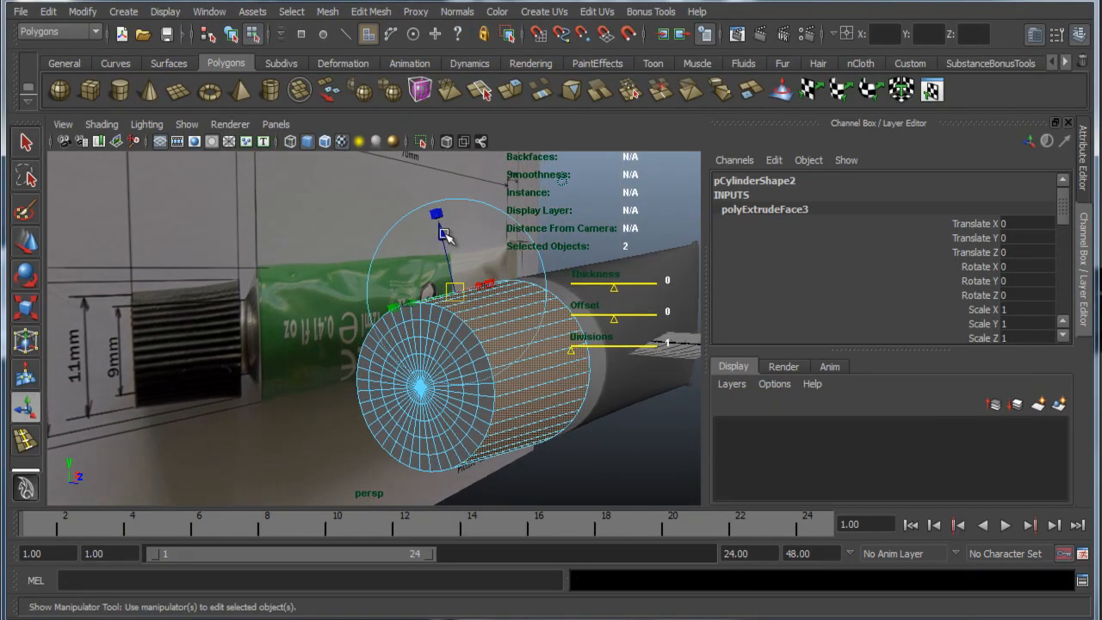
{"action": "left_click_drag", "start_coordinate": [437, 220], "coordinate": [443, 228]}
{"action": "left_click_drag", "start_coordinate": [418, 331], "coordinate": [490, 329], "text": "alt"}
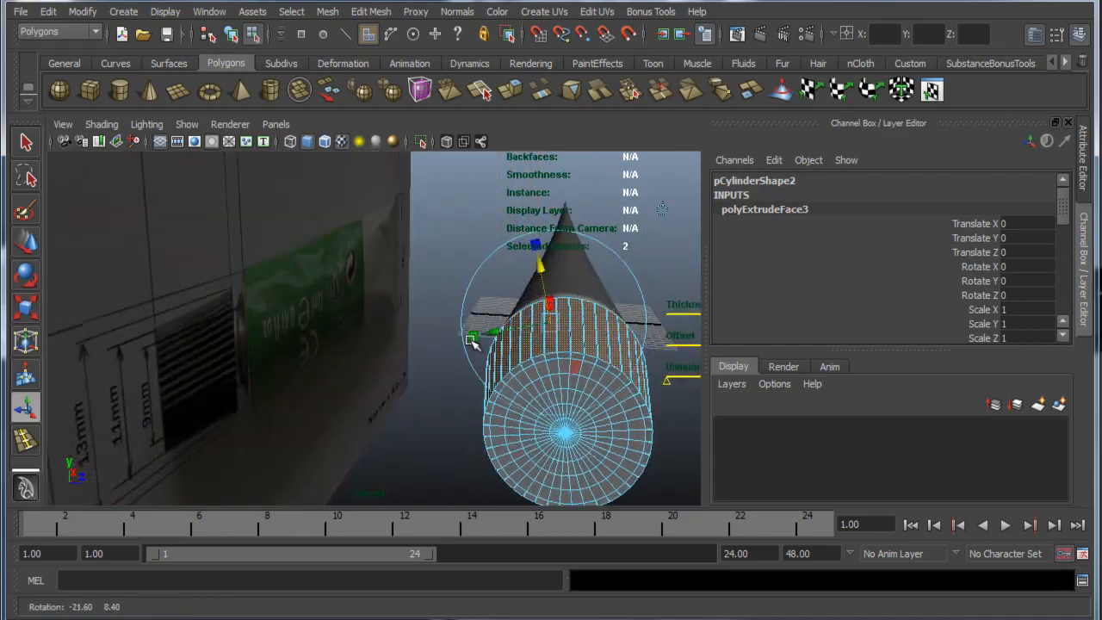
{"action": "middle_click_drag", "start_coordinate": [489, 326], "coordinate": [393, 270], "text": "alt"}
{"action": "right_click_drag", "start_coordinate": [393, 271], "coordinate": [472, 310], "text": "alt"}
{"action": "left_click_drag", "start_coordinate": [417, 272], "coordinate": [450, 345]}
{"action": "scroll", "coordinate": [382, 344], "scroll_direction": "up", "scroll_amount": 3}
{"action": "left_click_drag", "start_coordinate": [382, 345], "coordinate": [438, 399], "text": "alt"}
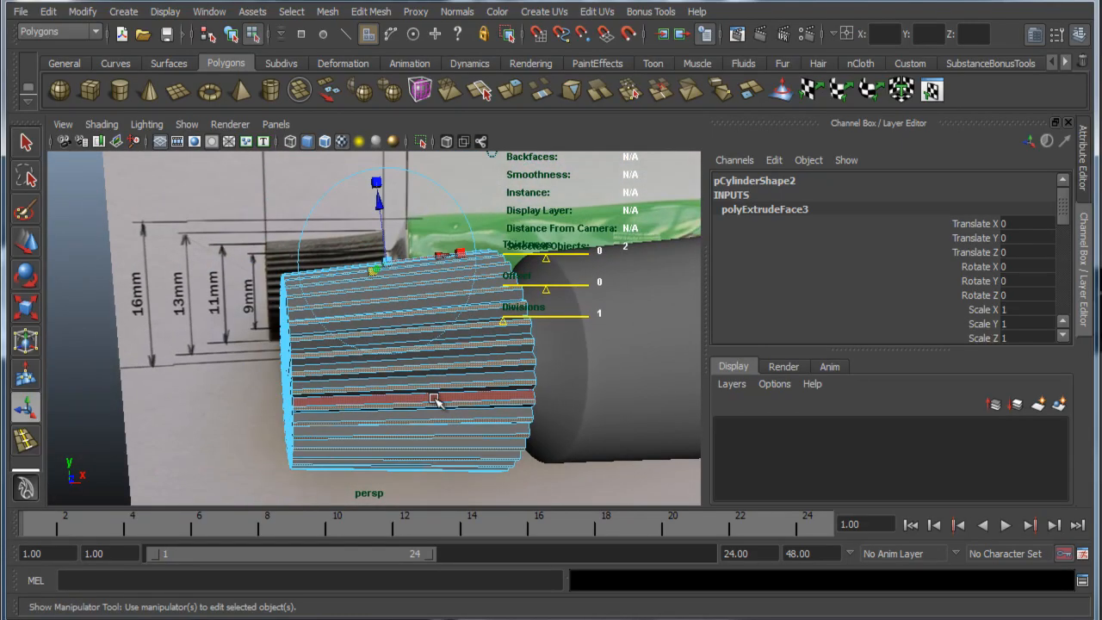
Step: Return the cap to object mode, clear the selection and examine its ribs against the reference image
{"action": "right_click_drag", "start_coordinate": [438, 399], "coordinate": [508, 376]}
{"action": "middle_click_drag", "start_coordinate": [662, 426], "coordinate": [685, 366], "text": "alt"}
{"action": "right_click_drag", "start_coordinate": [685, 366], "coordinate": [529, 391], "text": "alt"}
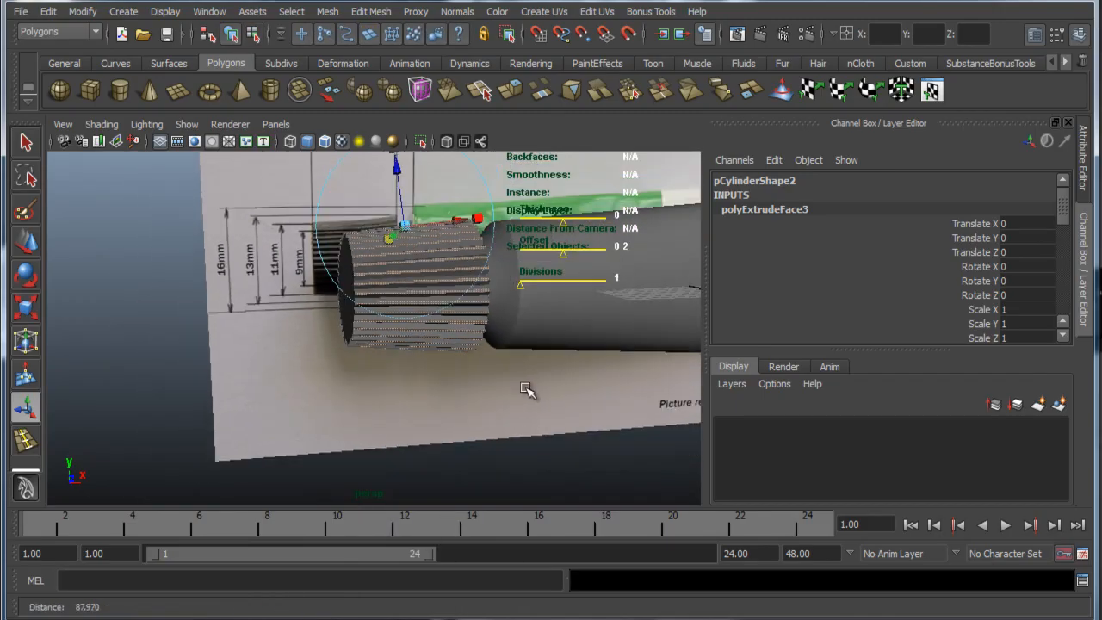
{"action": "left_click_drag", "start_coordinate": [529, 391], "coordinate": [473, 396], "text": "alt"}
{"action": "left_click", "coordinate": [534, 363]}
{"action": "left_click_drag", "start_coordinate": [393, 347], "coordinate": [418, 348], "text": "alt"}
{"action": "right_click_drag", "start_coordinate": [368, 352], "coordinate": [431, 364], "text": "alt"}
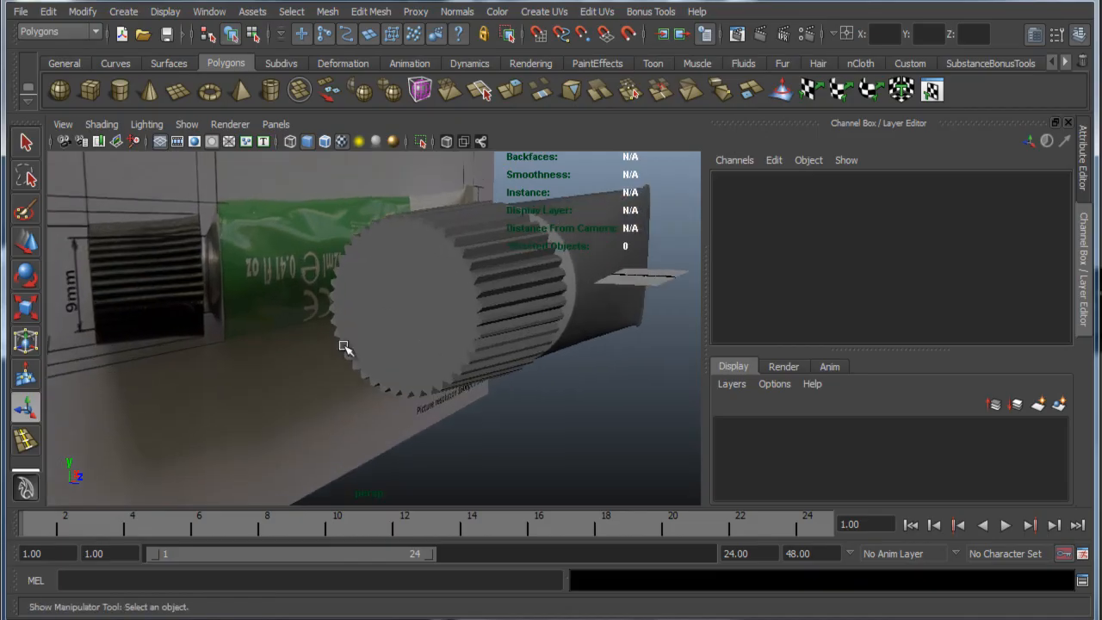
{"action": "left_click_drag", "start_coordinate": [345, 347], "coordinate": [369, 346], "text": "alt"}
{"action": "right_click_drag", "start_coordinate": [369, 346], "coordinate": [444, 366], "text": "alt"}
Step: On the cap's end face, scale the outer edge loop outward by about 1.19 toward the rim and shrink an inner loop toward the center
{"action": "left_click", "coordinate": [463, 322]}
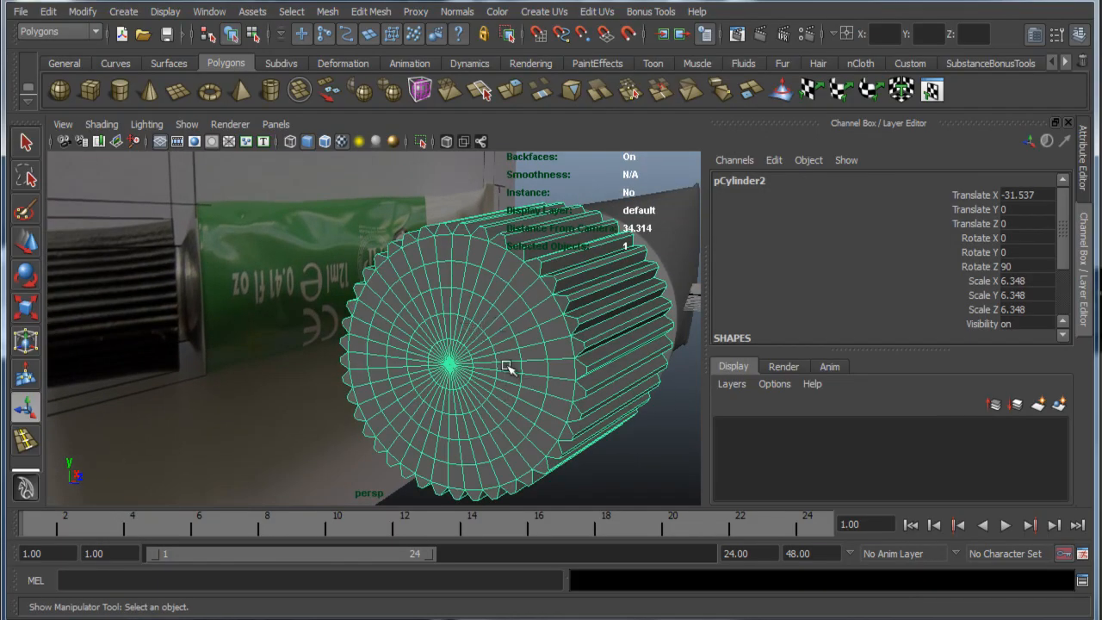
{"action": "right_click_drag", "start_coordinate": [509, 395], "coordinate": [527, 442]}
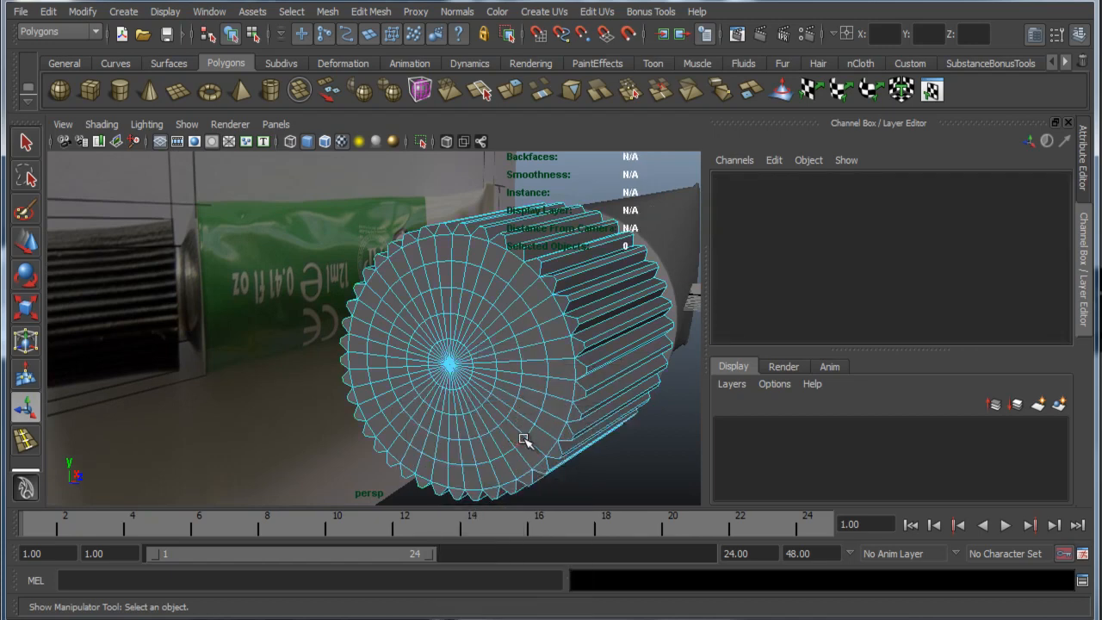
{"action": "left_click", "coordinate": [525, 440]}
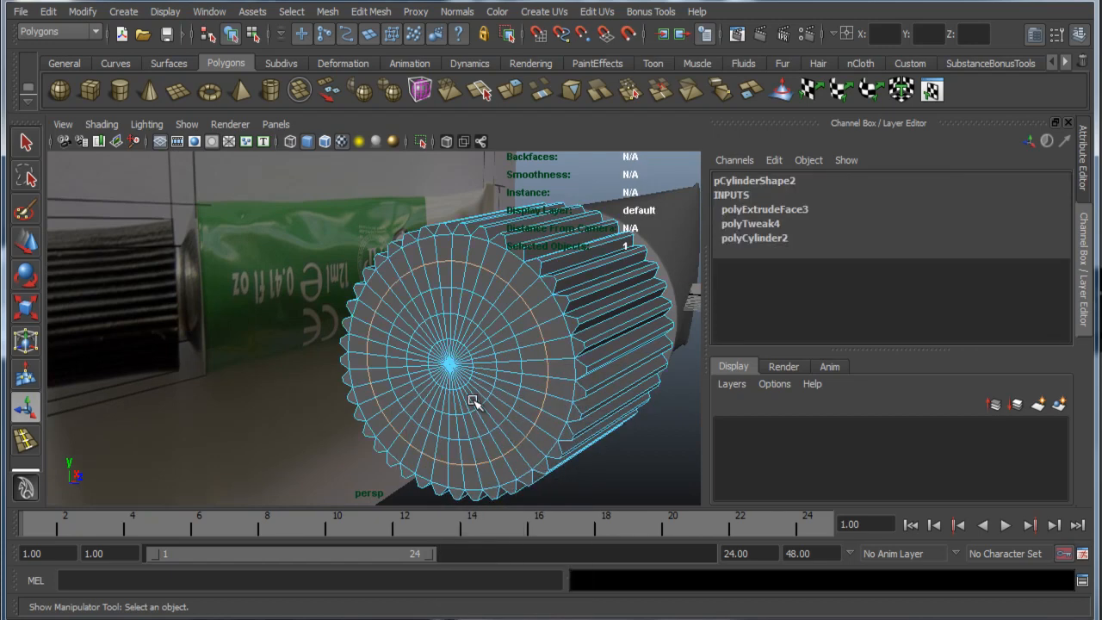
{"action": "key", "text": "r"}
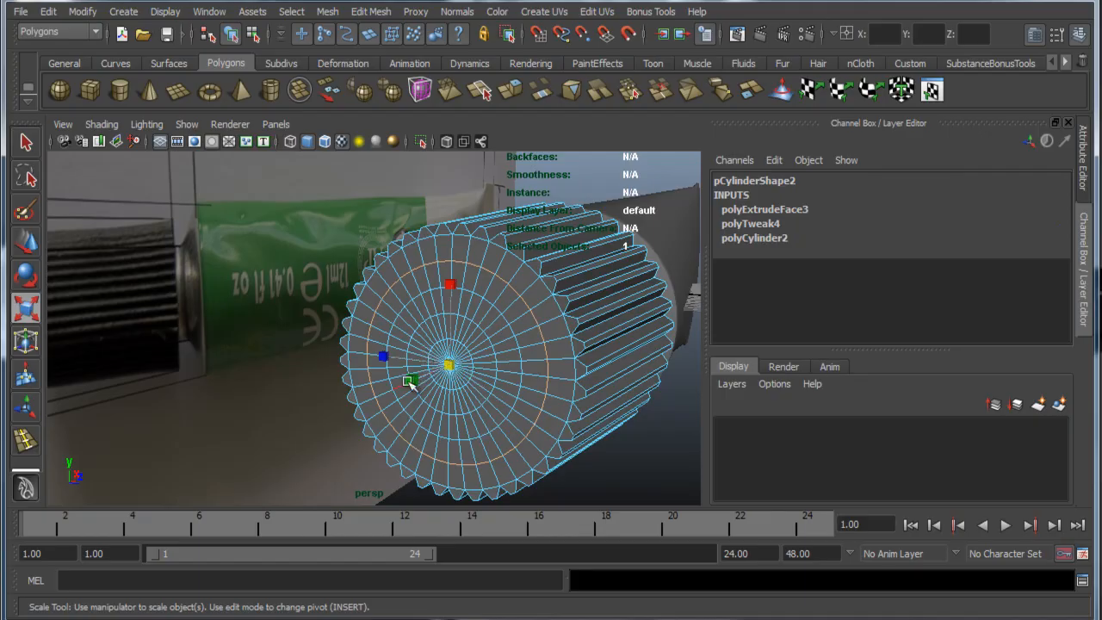
{"action": "left_click_drag", "start_coordinate": [410, 384], "coordinate": [390, 377], "text": "ctrl"}
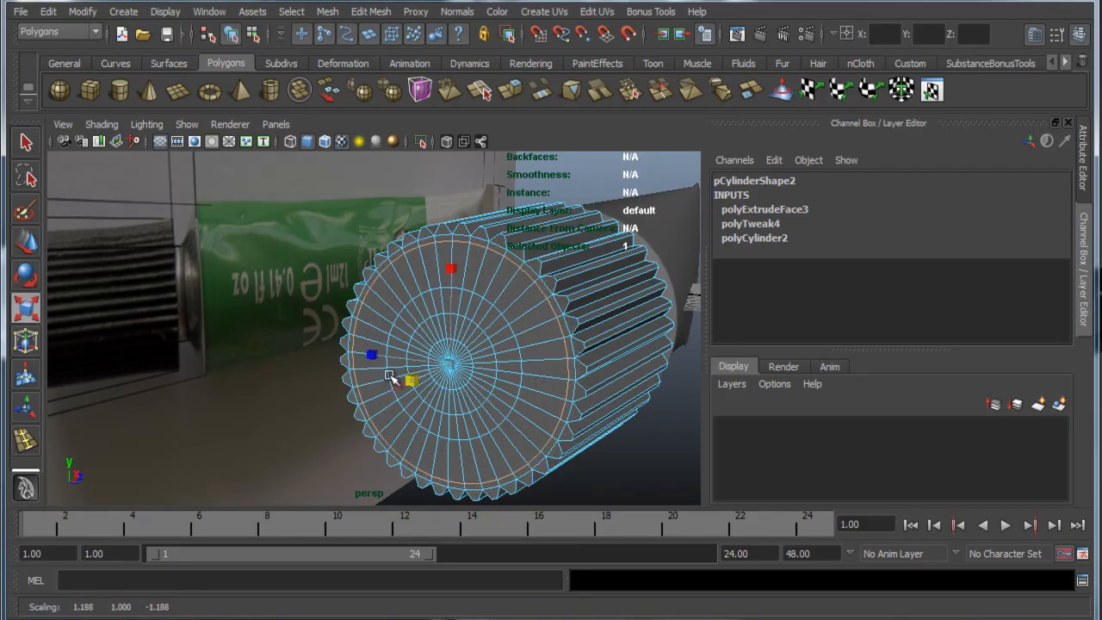
{"action": "key", "text": "ctrl+z"}
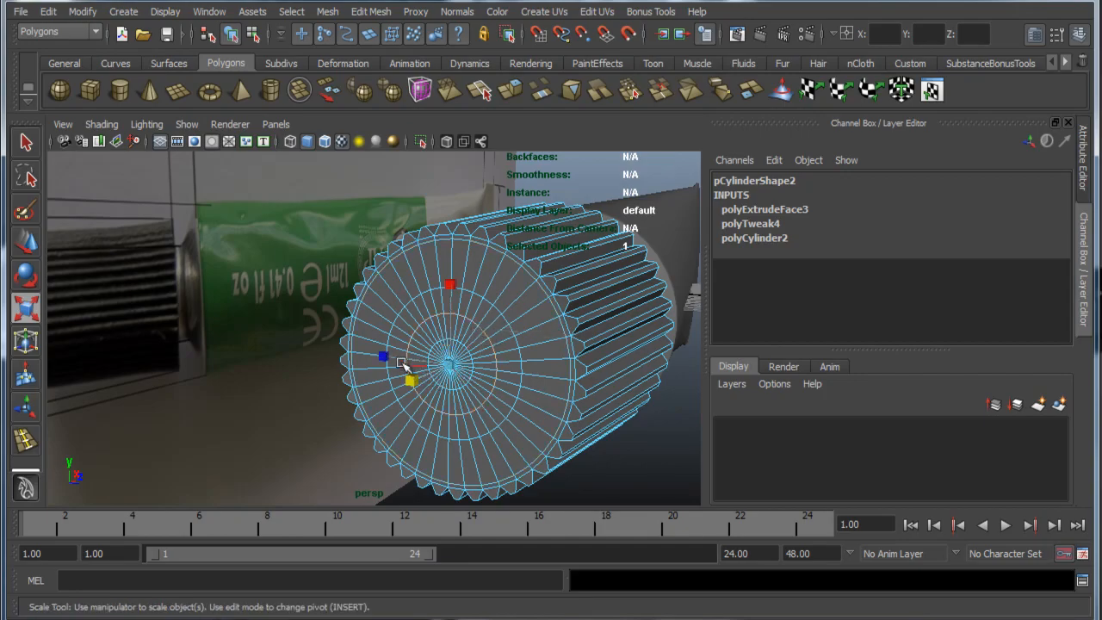
{"action": "left_click_drag", "start_coordinate": [412, 379], "coordinate": [434, 360], "text": "ctrl"}
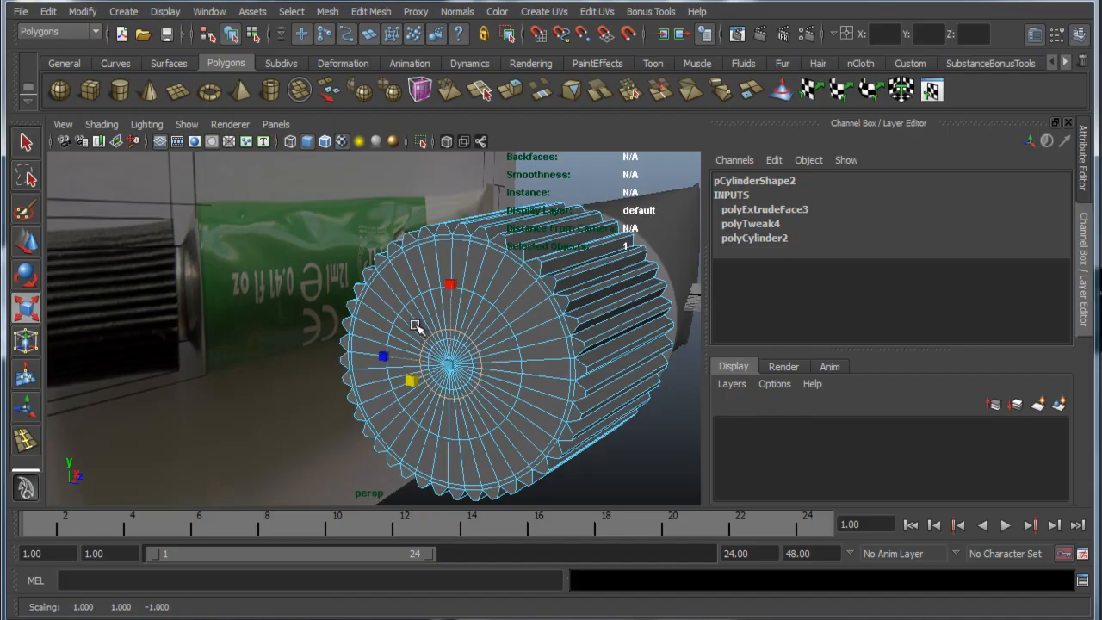
Step: Select the middle ring of faces on the cap's end and push it inward along the cap's axis to form a recess
{"action": "right_click_drag", "start_coordinate": [415, 326], "coordinate": [410, 369]}
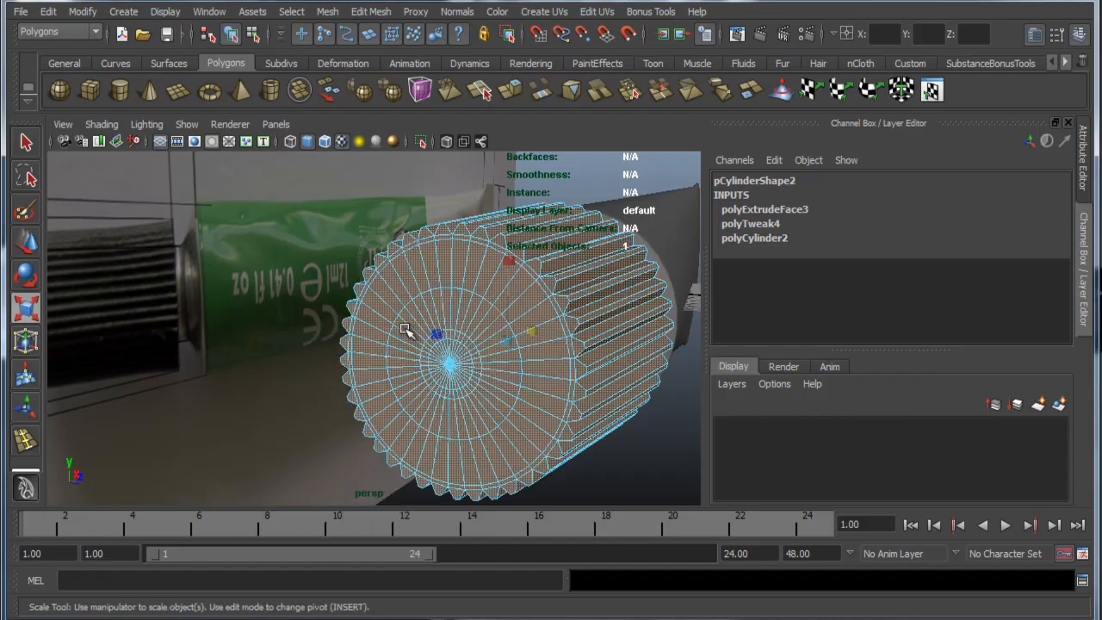
{"action": "left_click", "coordinate": [409, 325]}
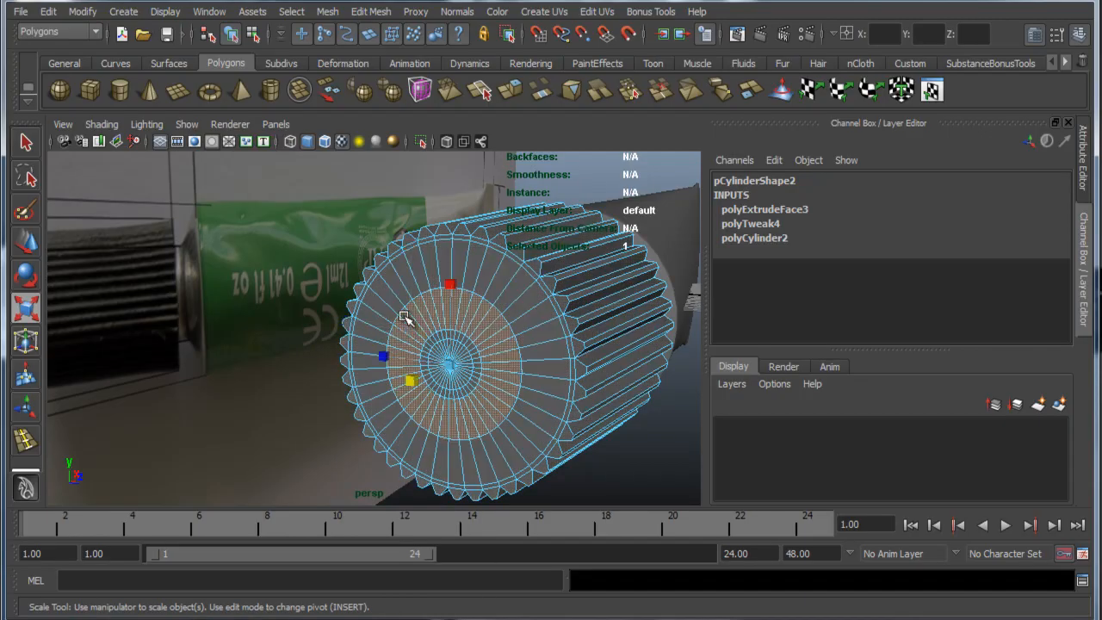
{"action": "left_click_drag", "start_coordinate": [411, 316], "coordinate": [434, 330], "text": "alt"}
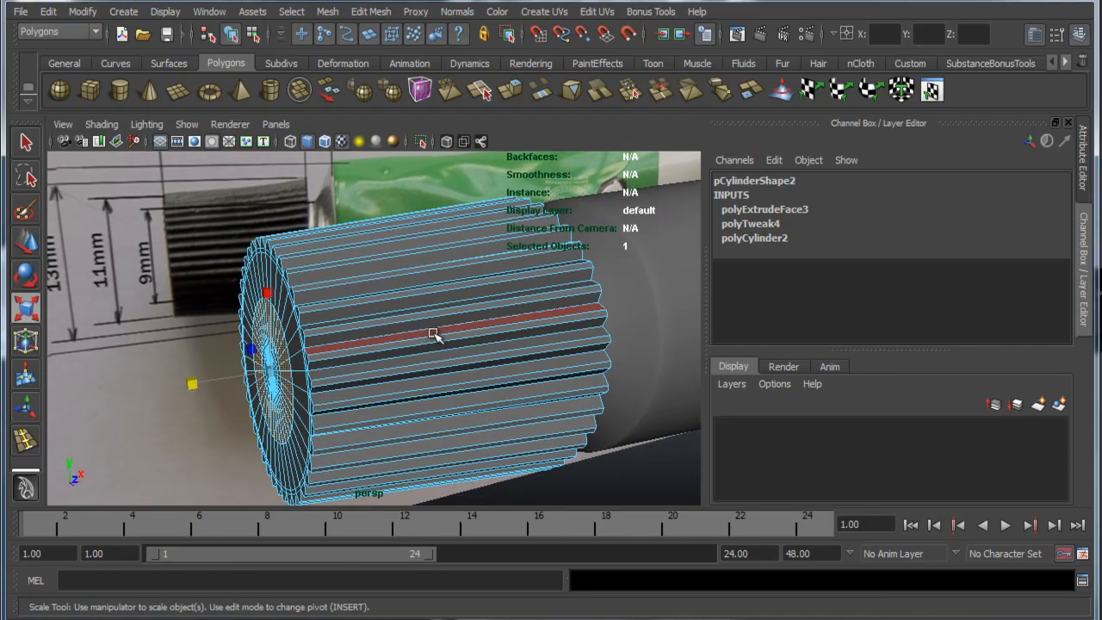
{"action": "key", "text": "w"}
{"action": "left_click", "coordinate": [215, 380]}
{"action": "left_click_drag", "start_coordinate": [214, 380], "coordinate": [402, 365]}
Step: Scale the recessed face ring outward by about 1.655 across the cap's axis to widen the recess
{"action": "left_click_drag", "start_coordinate": [483, 328], "coordinate": [445, 363], "text": "alt"}
{"action": "key", "text": "r"}
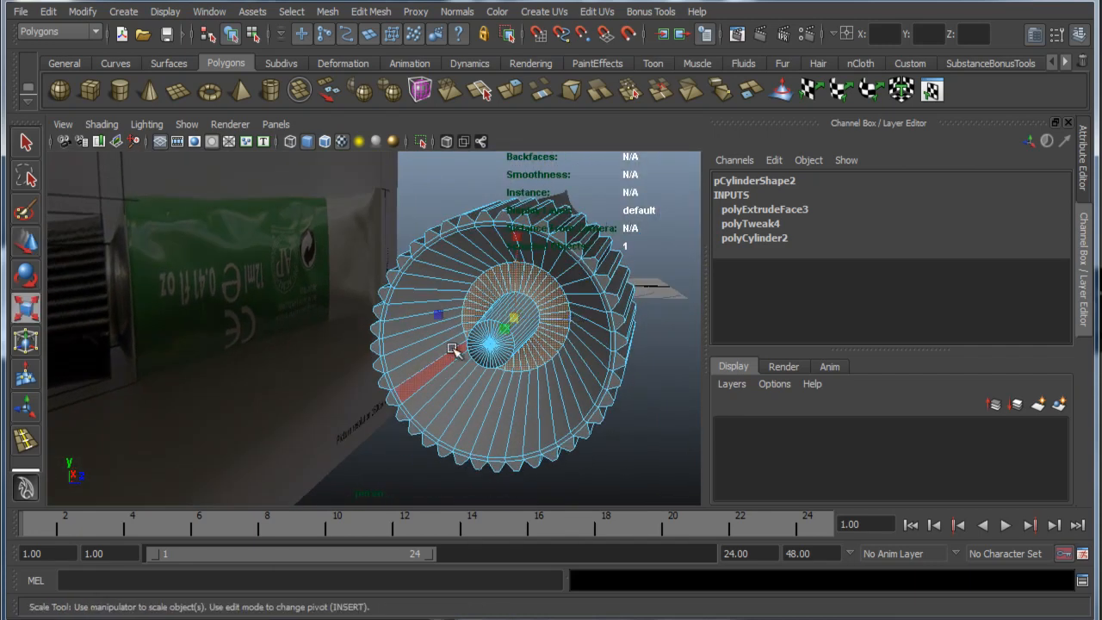
{"action": "left_click_drag", "start_coordinate": [501, 339], "coordinate": [444, 341]}
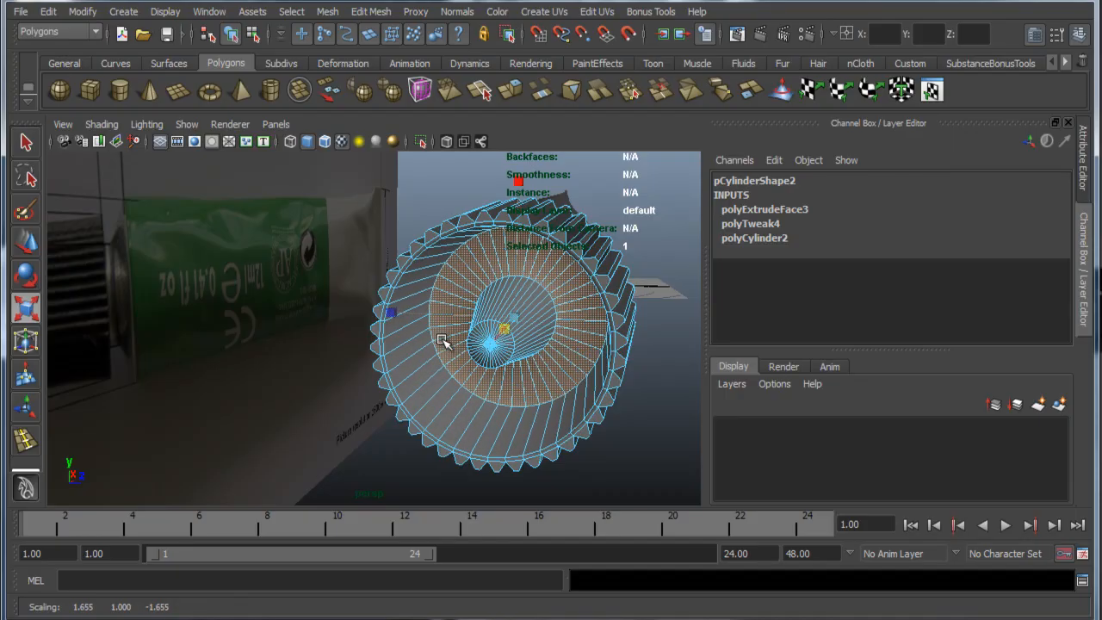
Step: Select the edge loop at the tip of the central post inside the cap and move it inward along the cap's axis
{"action": "left_click_drag", "start_coordinate": [586, 340], "coordinate": [408, 359], "text": "alt"}
{"action": "right_click_drag", "start_coordinate": [407, 357], "coordinate": [414, 405], "text": "alt"}
{"action": "left_click_drag", "start_coordinate": [414, 405], "coordinate": [428, 304], "text": "alt"}
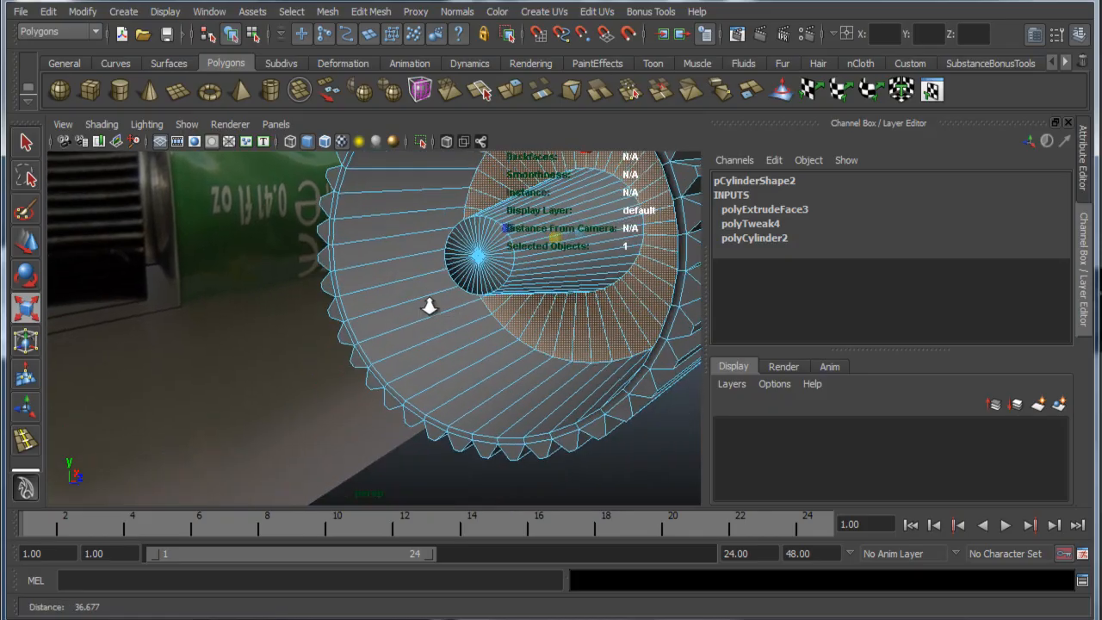
{"action": "right_click_drag", "start_coordinate": [428, 305], "coordinate": [421, 270], "text": "alt"}
{"action": "middle_click_drag", "start_coordinate": [421, 271], "coordinate": [379, 308], "text": "alt"}
{"action": "right_click", "coordinate": [375, 312]}
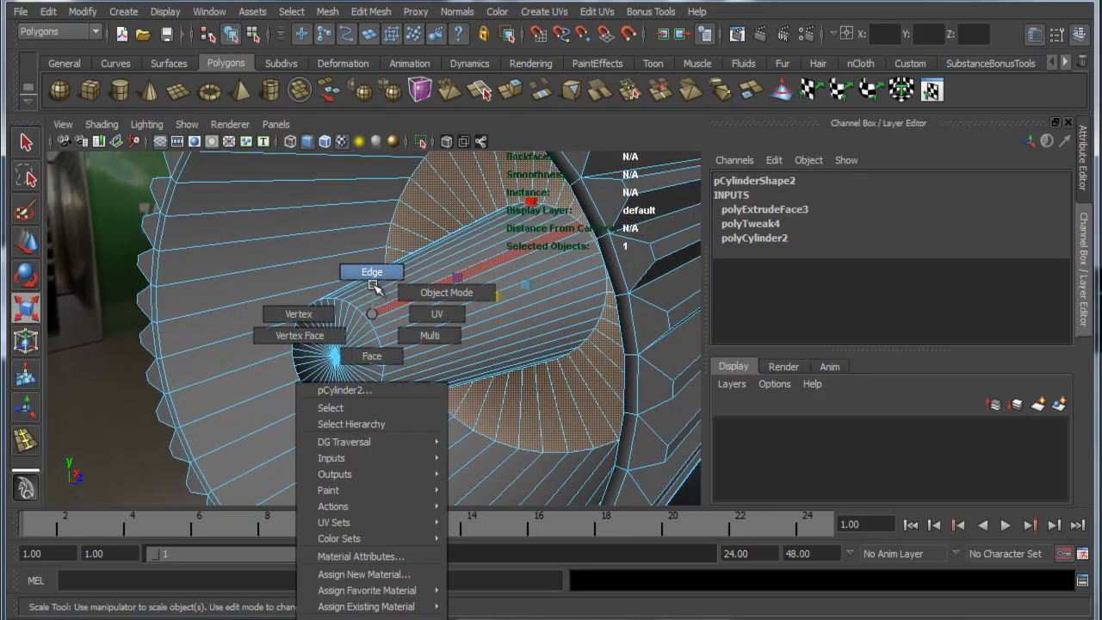
{"action": "left_click", "coordinate": [373, 282]}
{"action": "double_click", "coordinate": [358, 307]}
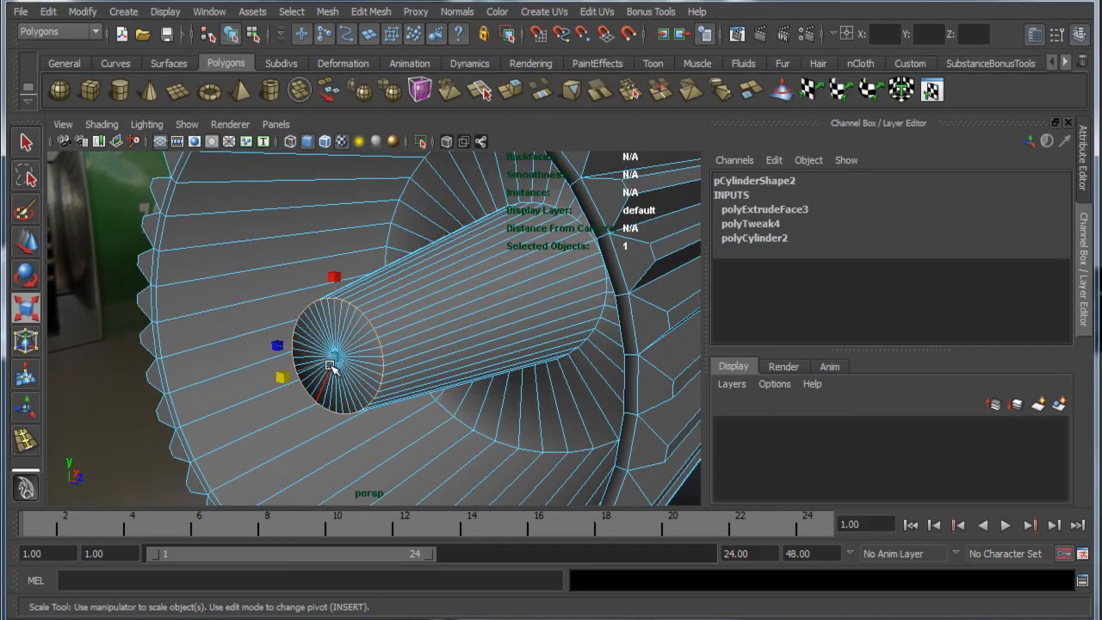
{"action": "key", "text": "w"}
{"action": "left_click_drag", "start_coordinate": [297, 375], "coordinate": [366, 308]}
Step: Return the cap to object mode, clear the selection and compare its side profile with the reference image
{"action": "right_click_drag", "start_coordinate": [421, 317], "coordinate": [498, 303]}
{"action": "left_click_drag", "start_coordinate": [507, 364], "coordinate": [327, 387], "text": "alt"}
{"action": "left_click", "coordinate": [468, 439]}
{"action": "middle_click_drag", "start_coordinate": [389, 367], "coordinate": [390, 396], "text": "alt"}
{"action": "scroll", "coordinate": [454, 402], "scroll_direction": "down", "scroll_amount": 2}
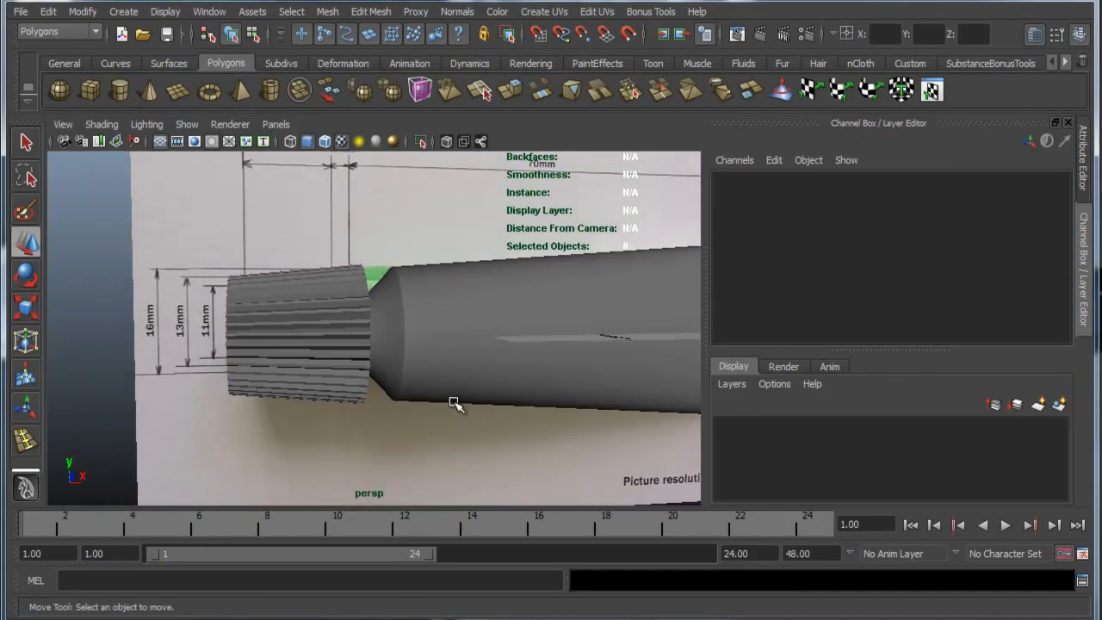
{"action": "key", "text": "q"}
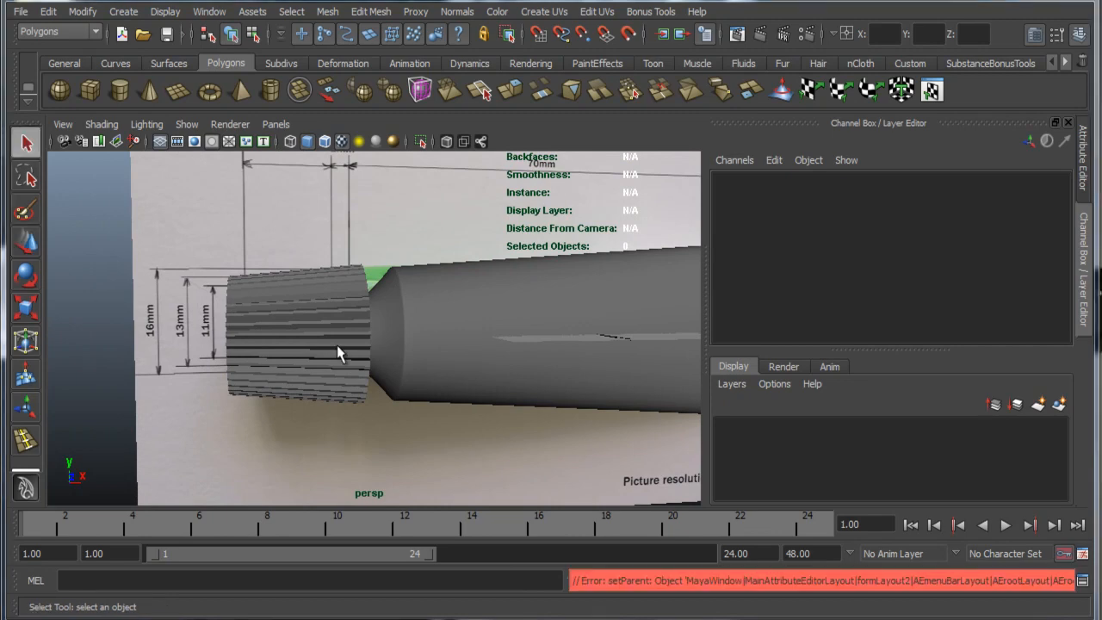
Step: Select the cap, detach the Edit Mesh commands into a floating window and activate the Insert Edge Loop Tool
{"action": "left_click", "coordinate": [301, 316]}
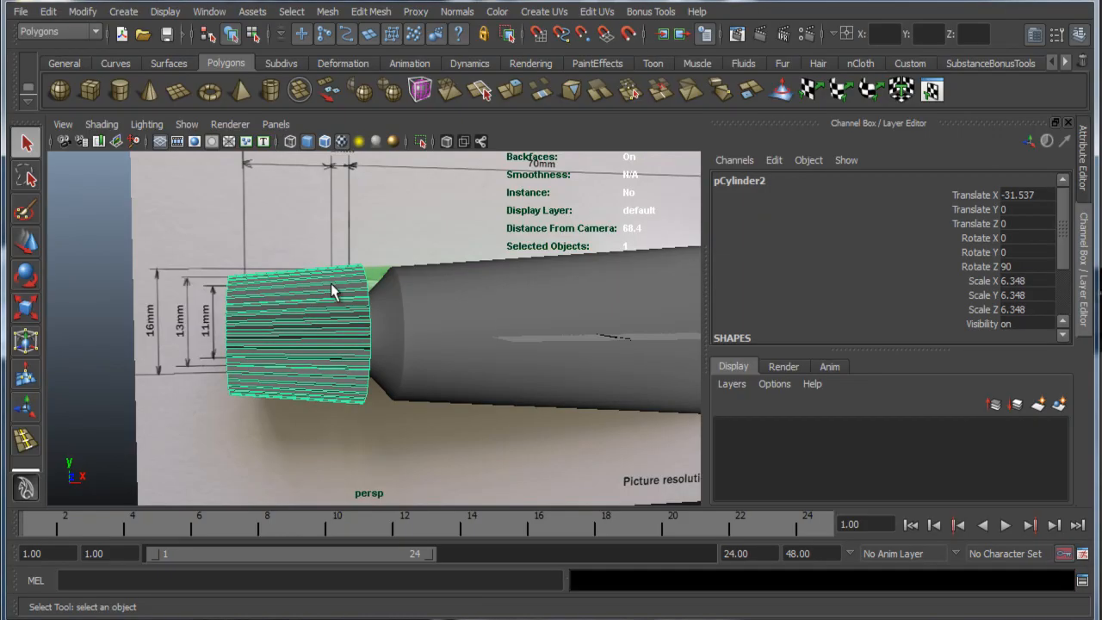
{"action": "key", "text": "space"}
{"action": "key", "text": "space"}
{"action": "left_click_drag", "start_coordinate": [276, 360], "coordinate": [428, 379], "text": "alt"}
{"action": "right_click_drag", "start_coordinate": [343, 332], "coordinate": [427, 381], "text": "alt"}
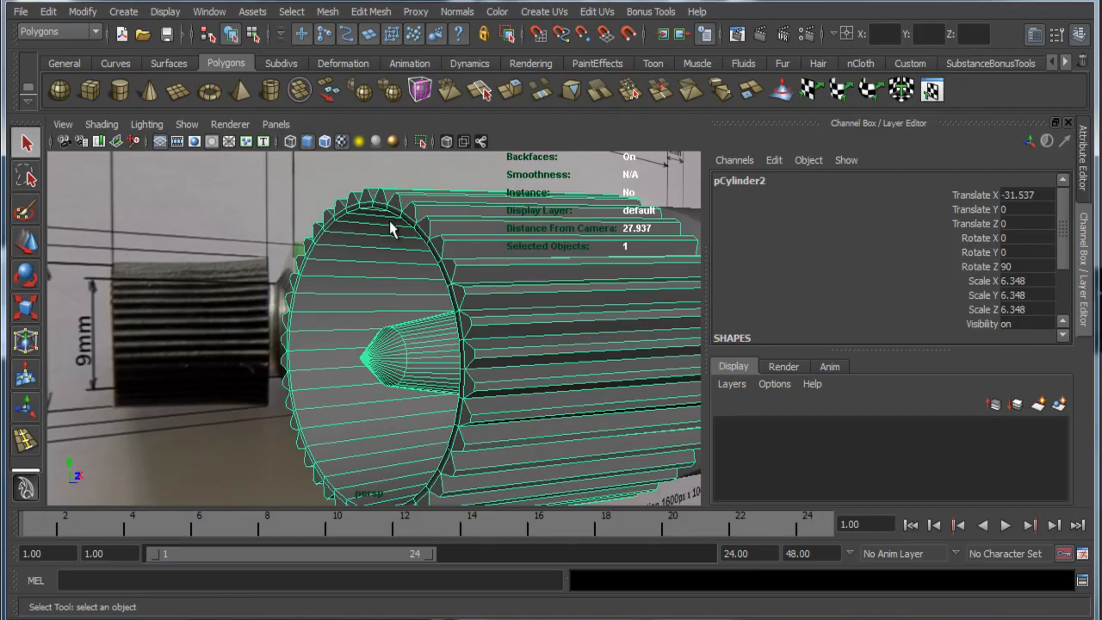
{"action": "left_click", "coordinate": [385, 12]}
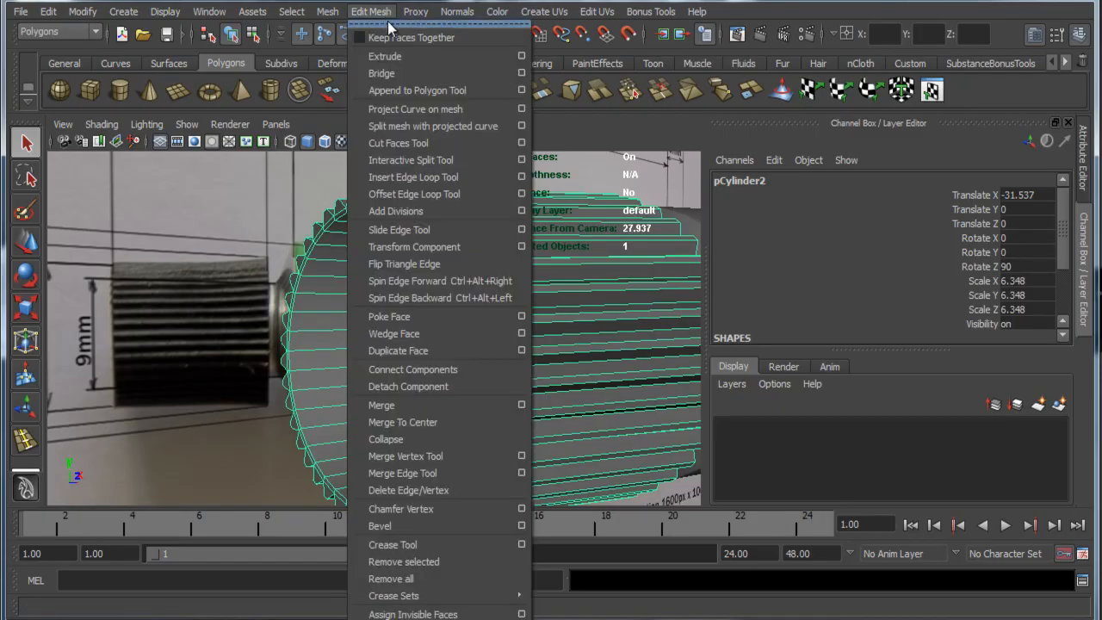
{"action": "left_click", "coordinate": [390, 25]}
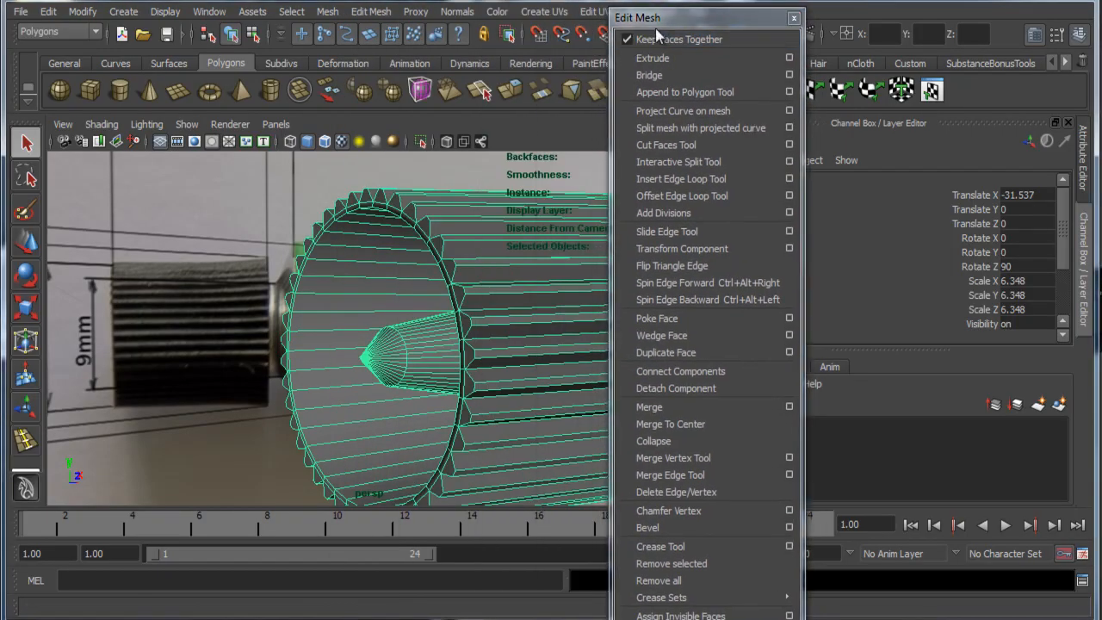
{"action": "left_click_drag", "start_coordinate": [658, 18], "coordinate": [790, 34]}
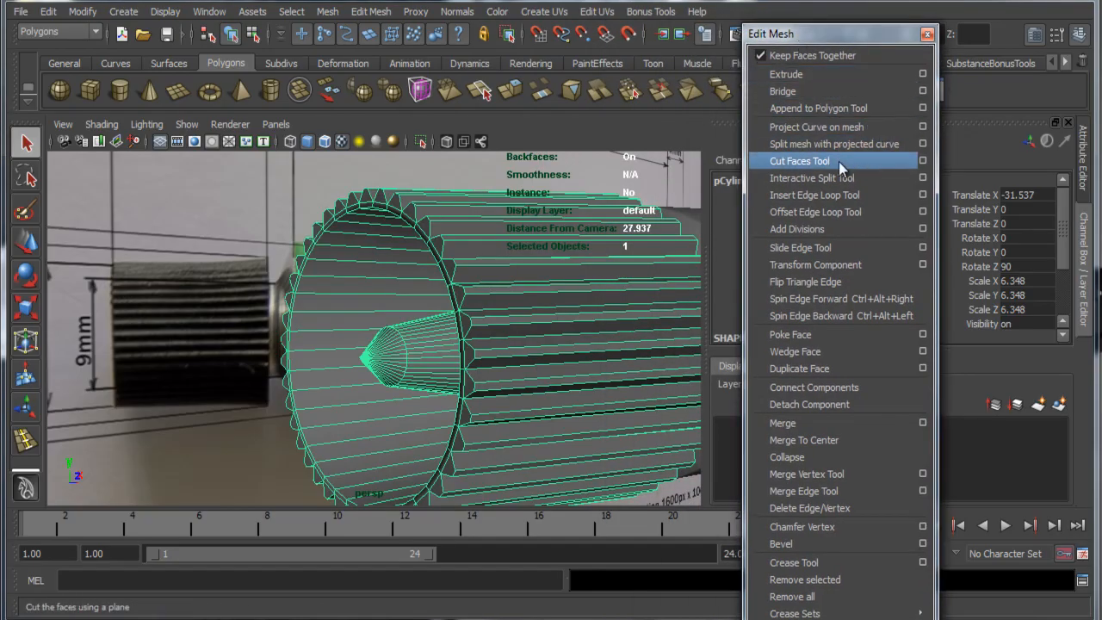
{"action": "left_click", "coordinate": [845, 196]}
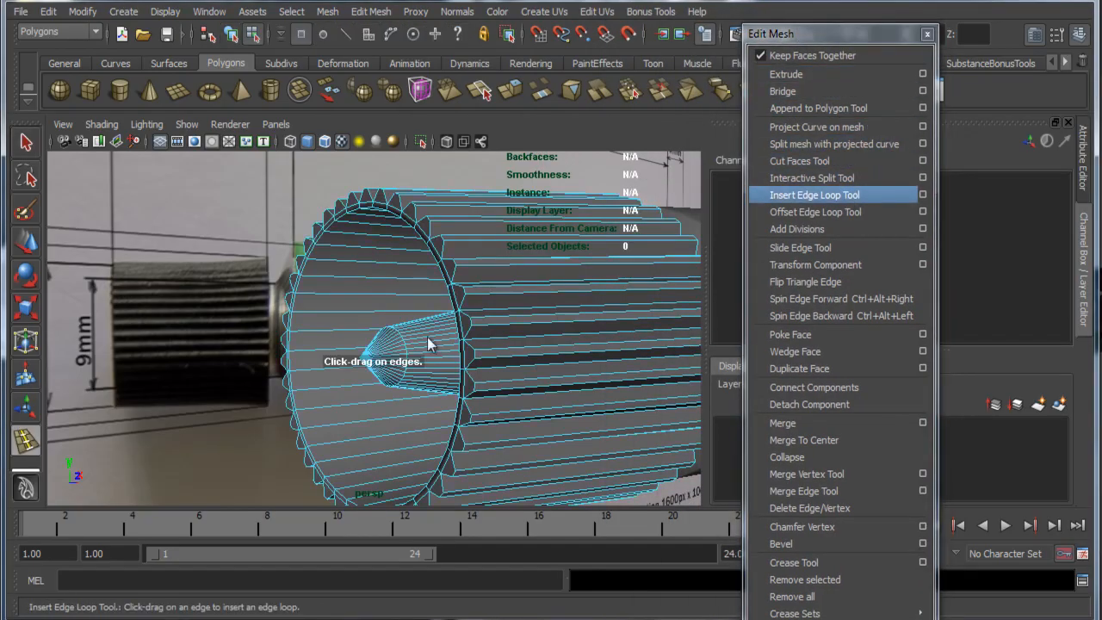
Step: Try to insert an edge loop around the cap's ribs close to the open rim, and undo it
{"action": "left_click_drag", "start_coordinate": [427, 337], "coordinate": [246, 302], "text": "alt"}
{"action": "middle_click_drag", "start_coordinate": [189, 288], "coordinate": [263, 274], "text": "alt"}
{"action": "right_click_drag", "start_coordinate": [262, 274], "coordinate": [358, 316], "text": "alt"}
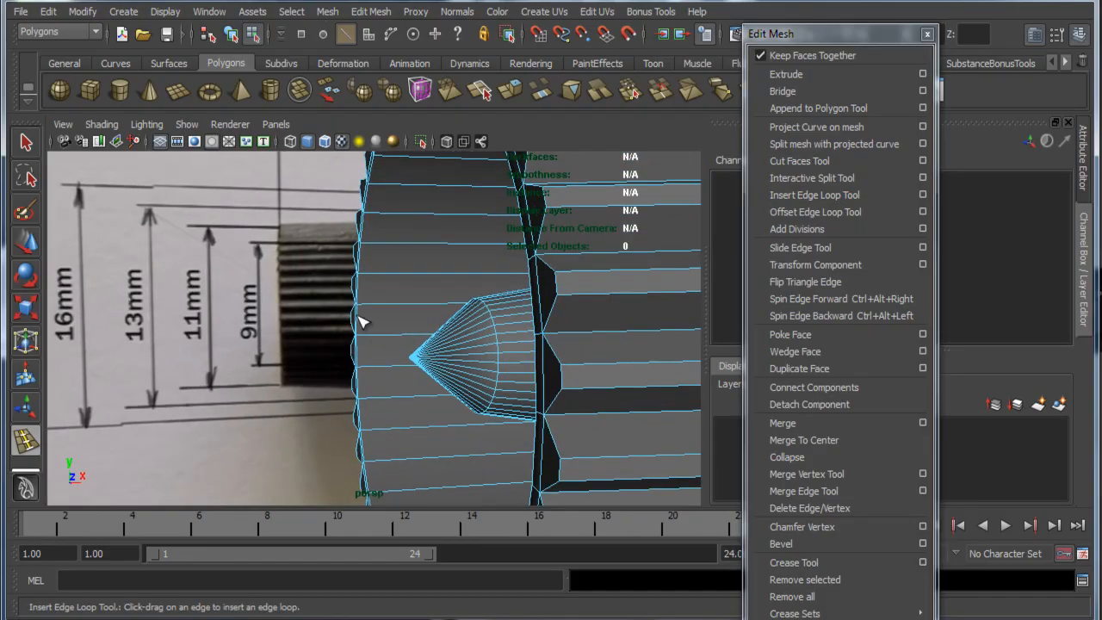
{"action": "left_click_drag", "start_coordinate": [362, 322], "coordinate": [375, 347], "text": "alt"}
{"action": "left_click", "coordinate": [392, 286]}
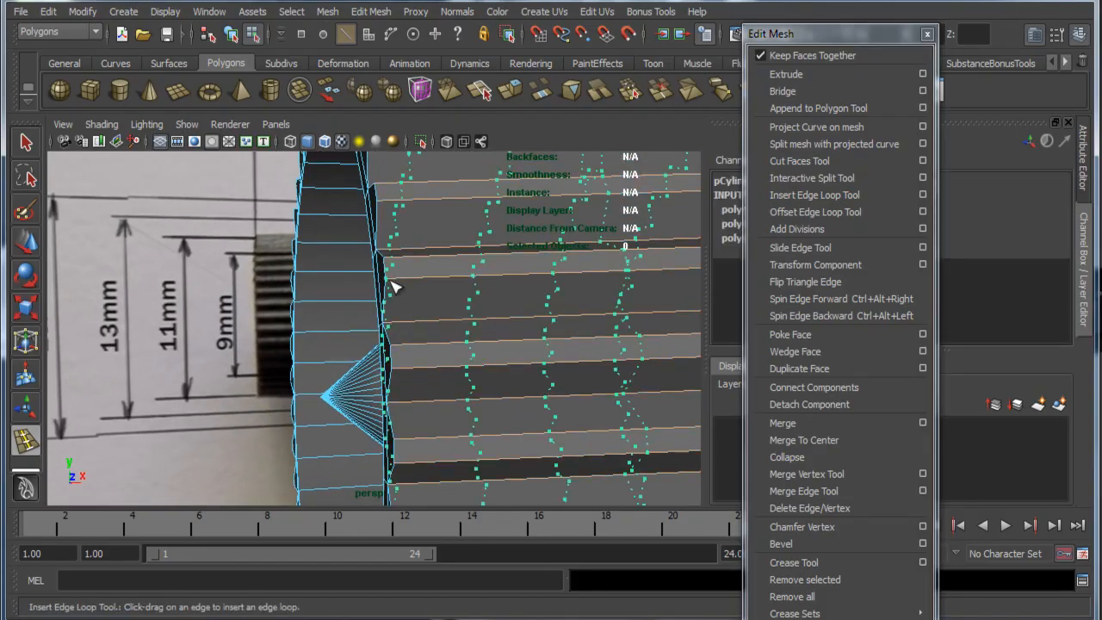
{"action": "left_click_drag", "start_coordinate": [396, 286], "coordinate": [397, 288]}
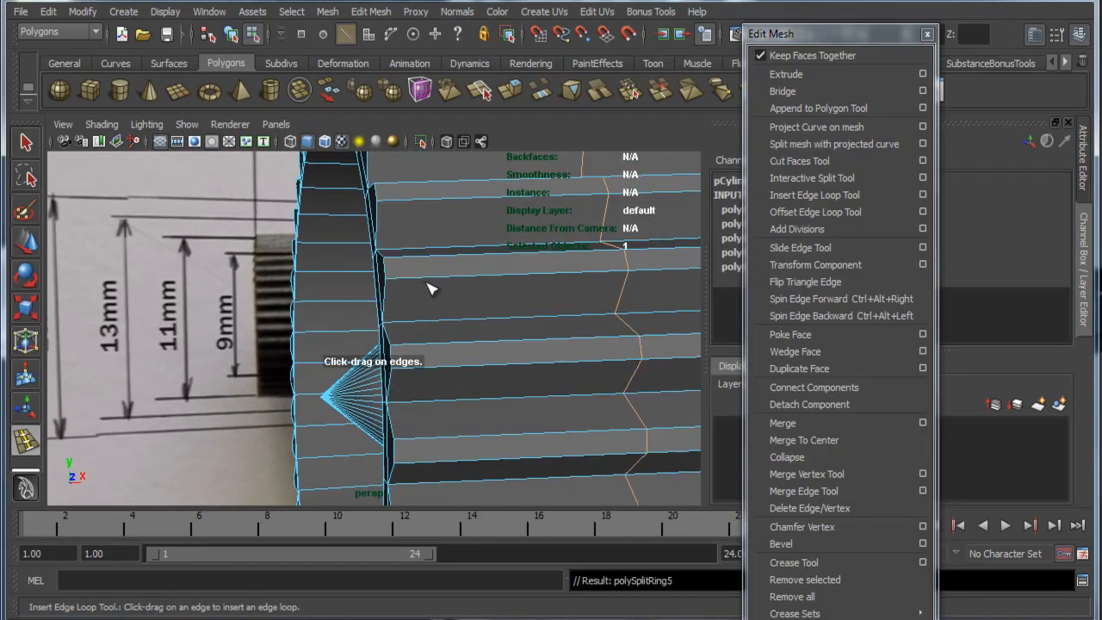
{"action": "key", "text": "ctrl+z"}
{"action": "key", "text": "ctrl+z"}
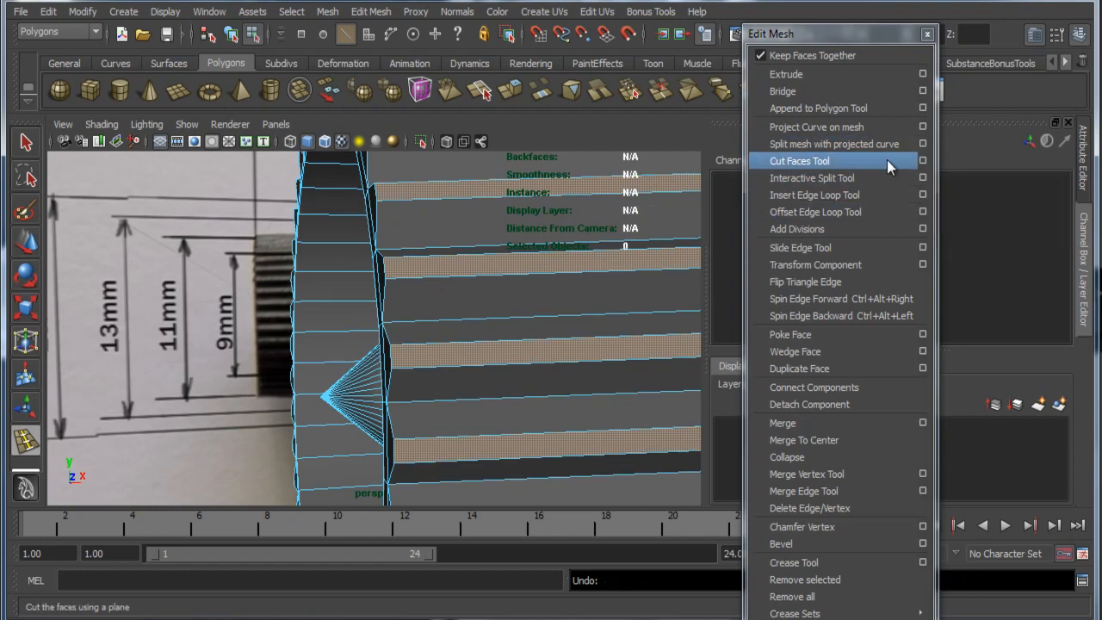
Step: With the Insert Edge Loop Tool at relative distance from edge, insert a loop around the ribs right beside the cap's open rim
{"action": "left_click", "coordinate": [923, 195]}
{"action": "left_click", "coordinate": [185, 240]}
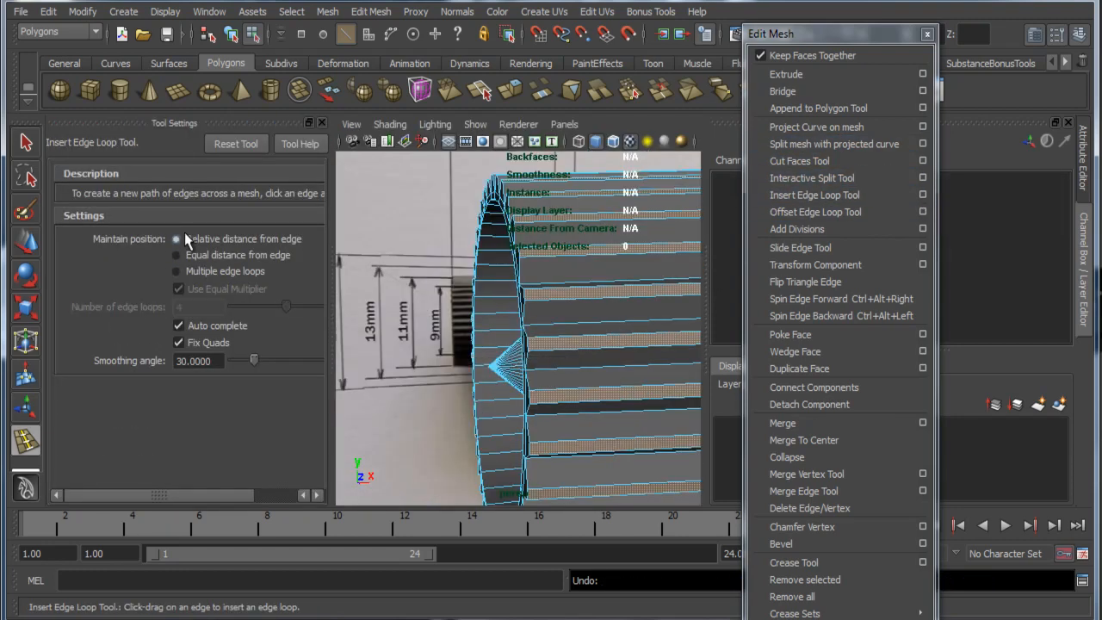
{"action": "left_click", "coordinate": [321, 122]}
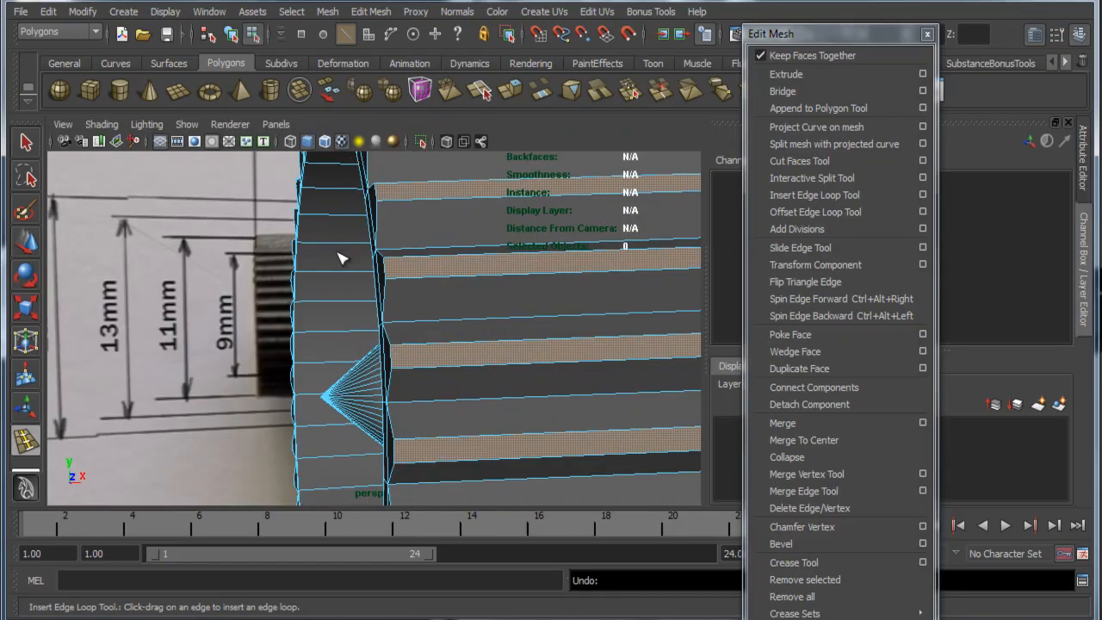
{"action": "left_click", "coordinate": [397, 277]}
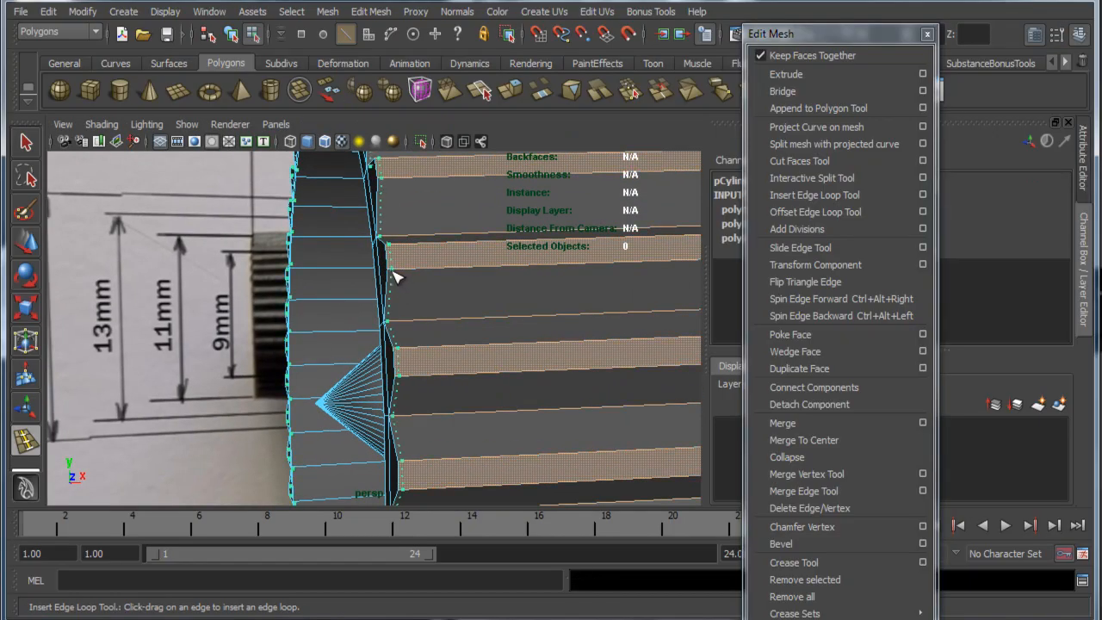
{"action": "left_click_drag", "start_coordinate": [393, 272], "coordinate": [378, 319]}
Step: Insert another edge loop around the ribs right beside the cap end that faces the tube's shoulder
{"action": "middle_click_drag", "start_coordinate": [378, 320], "coordinate": [175, 337], "text": "alt"}
{"action": "right_click_drag", "start_coordinate": [363, 329], "coordinate": [224, 303], "text": "alt"}
{"action": "middle_click_drag", "start_coordinate": [353, 301], "coordinate": [335, 302], "text": "alt"}
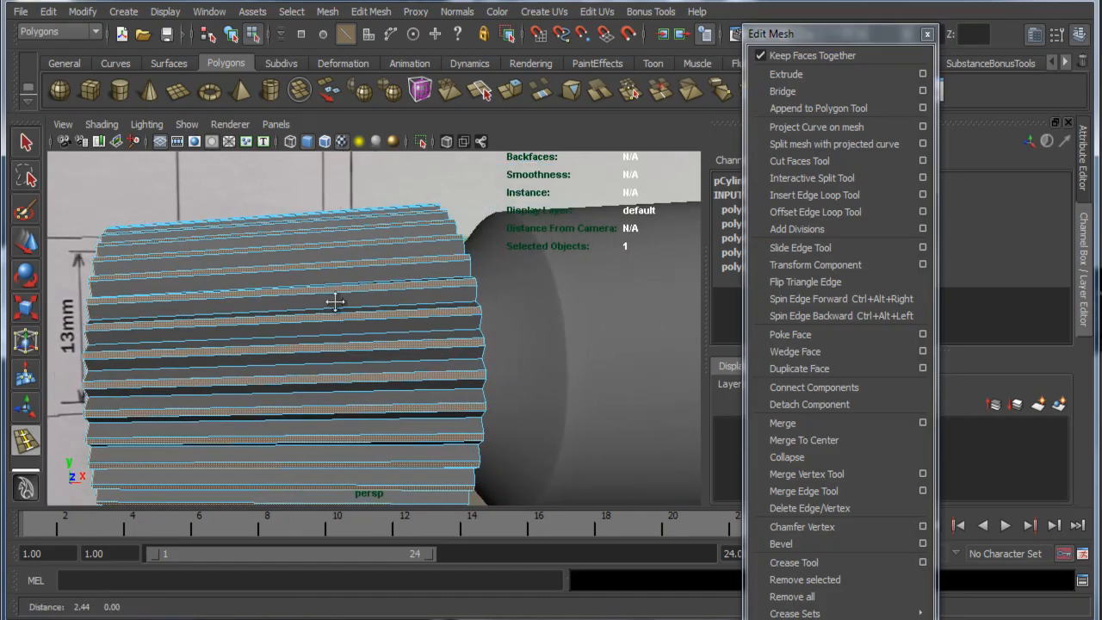
{"action": "right_click_drag", "start_coordinate": [335, 301], "coordinate": [414, 348], "text": "alt"}
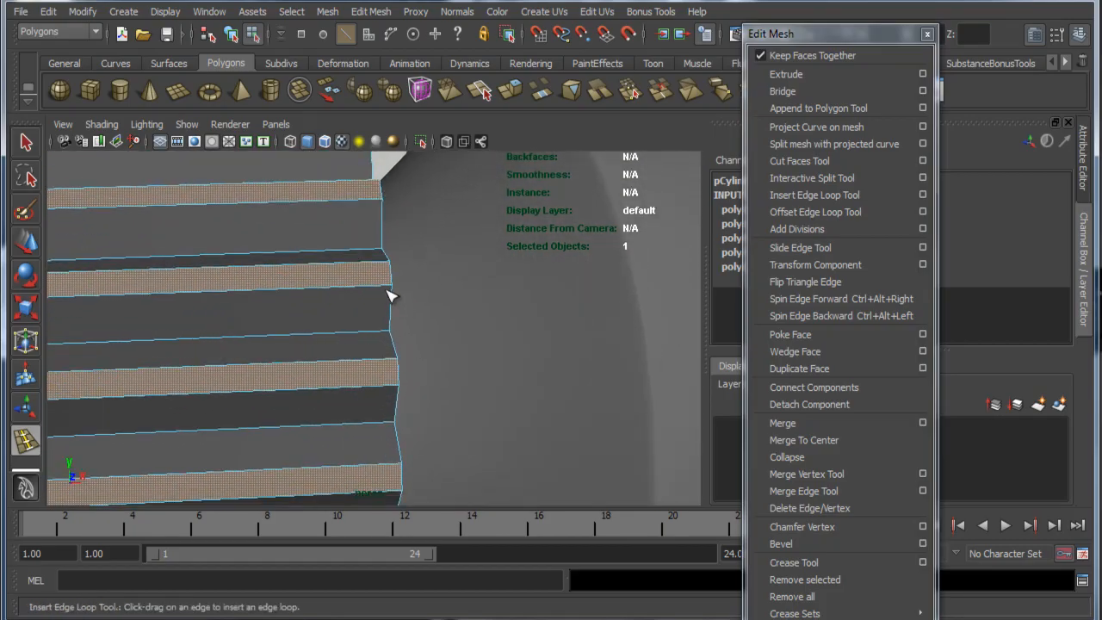
{"action": "right_click_drag", "start_coordinate": [320, 357], "coordinate": [221, 353], "text": "alt"}
{"action": "left_click_drag", "start_coordinate": [222, 352], "coordinate": [323, 356], "text": "alt"}
{"action": "right_click_drag", "start_coordinate": [323, 355], "coordinate": [456, 345], "text": "alt"}
Step: Insert supporting edge loops inside the cap, close to the open rim and close to the bottom of the recess
{"action": "left_click_drag", "start_coordinate": [455, 345], "coordinate": [258, 301], "text": "alt"}
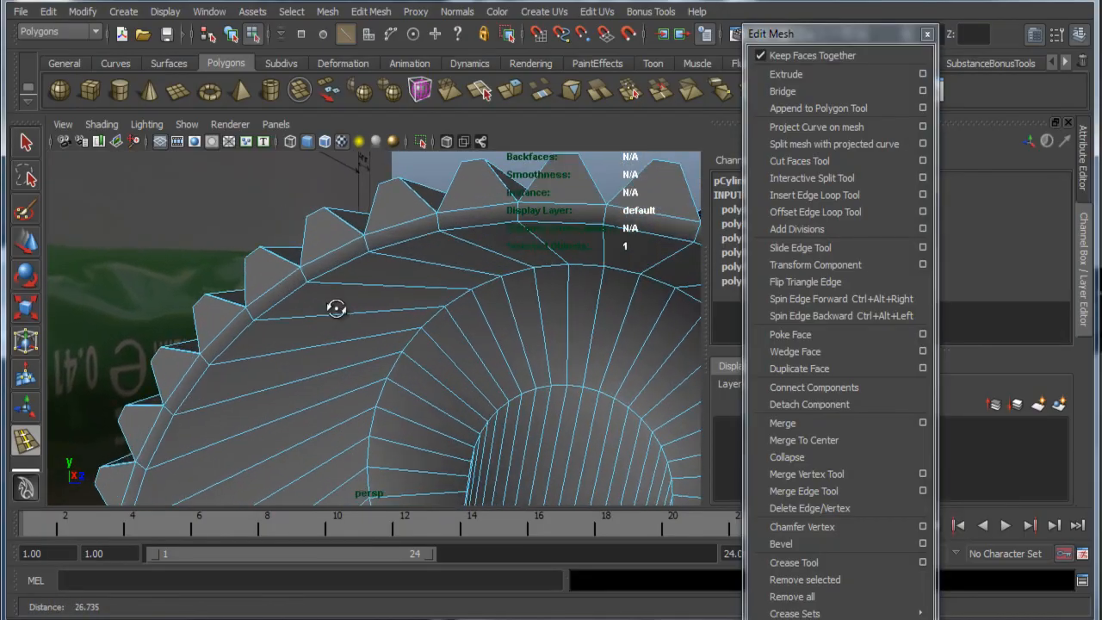
{"action": "right_click_drag", "start_coordinate": [259, 302], "coordinate": [343, 291], "text": "alt"}
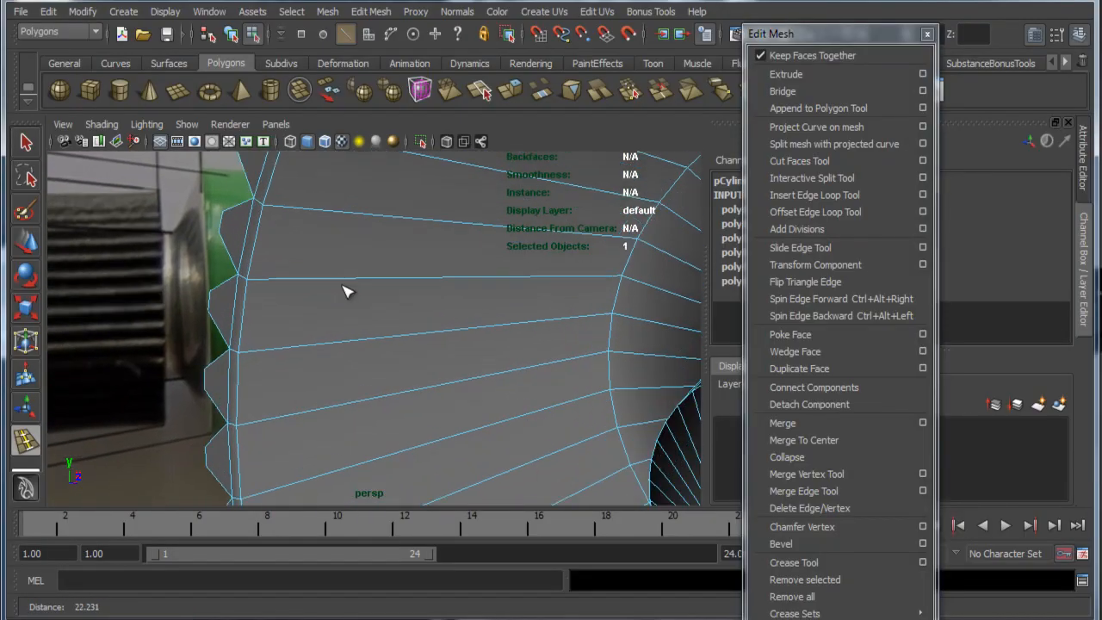
{"action": "left_click", "coordinate": [257, 285]}
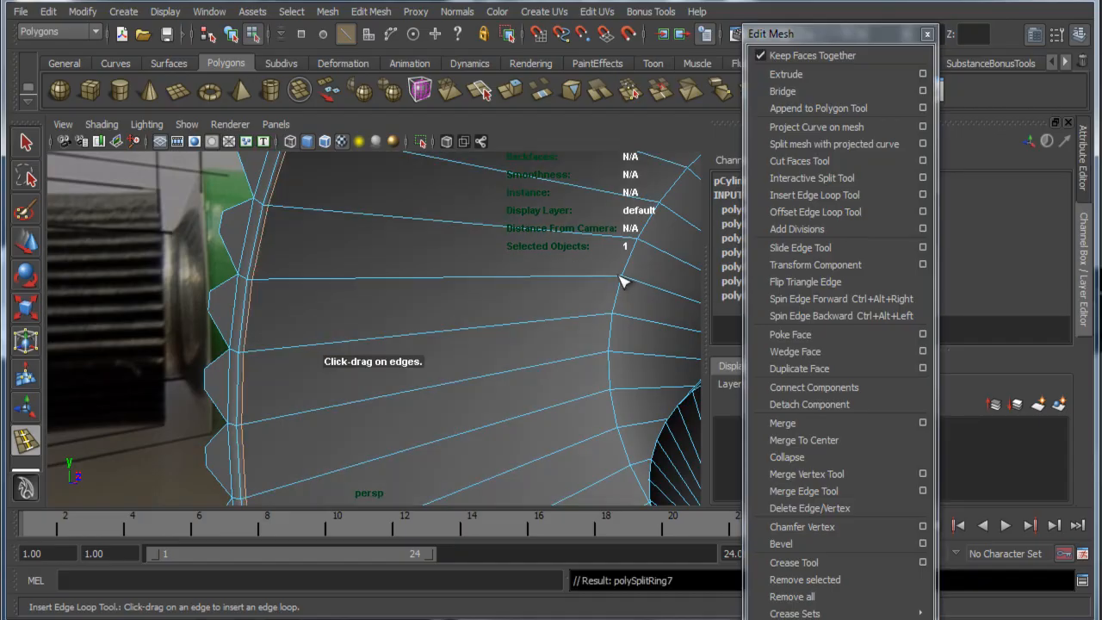
{"action": "left_click", "coordinate": [622, 283]}
{"action": "left_click_drag", "start_coordinate": [618, 279], "coordinate": [566, 258], "text": "alt"}
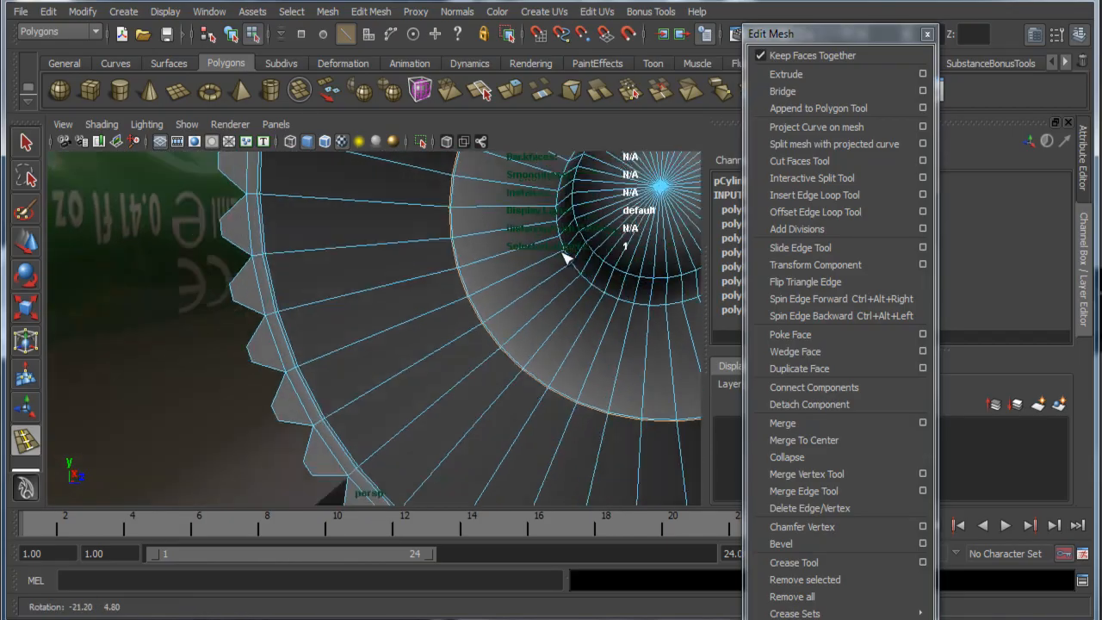
{"action": "middle_click_drag", "start_coordinate": [566, 258], "coordinate": [520, 221], "text": "alt"}
{"action": "left_click_drag", "start_coordinate": [515, 281], "coordinate": [376, 288], "text": "alt"}
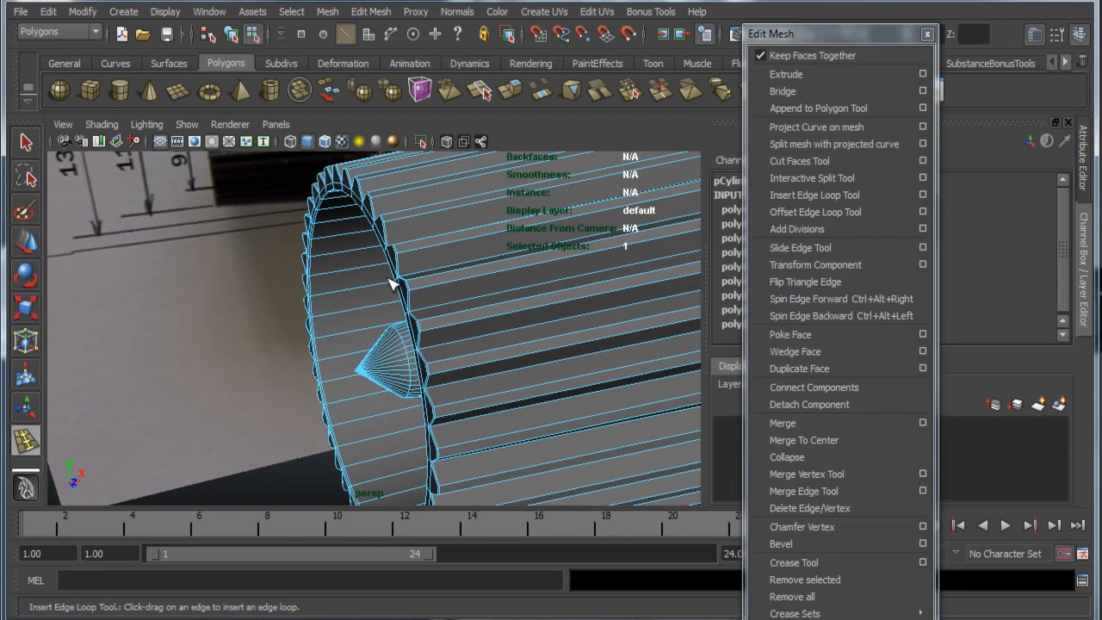
Step: Display the cap in smooth preview, return it to object mode and examine its ribs and recess
{"action": "key", "text": "3"}
{"action": "right_click_drag", "start_coordinate": [471, 345], "coordinate": [385, 324], "text": "alt"}
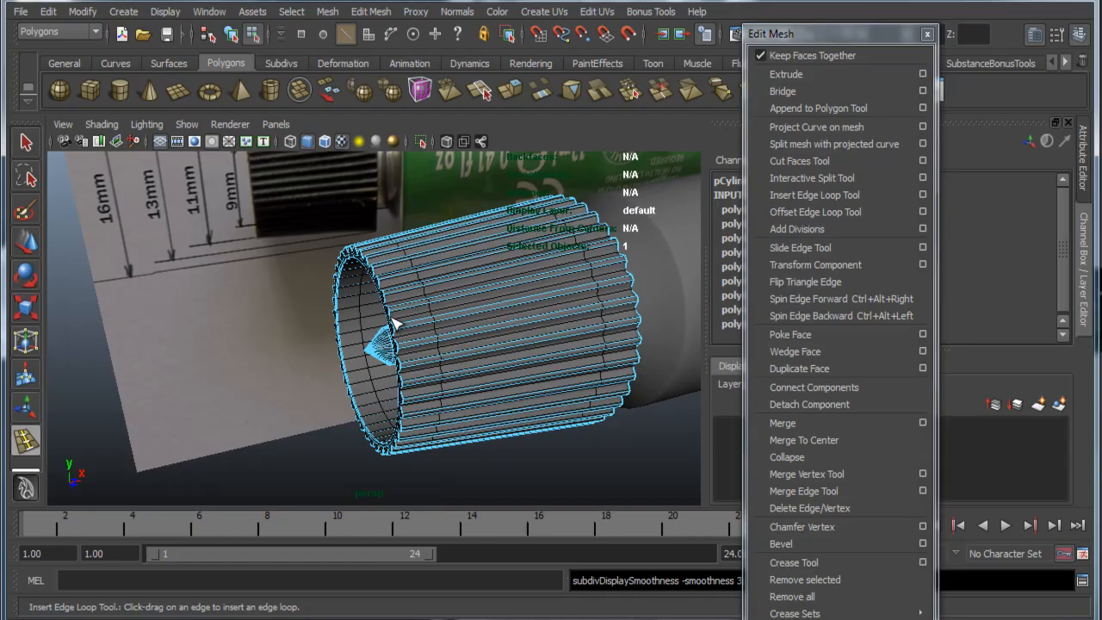
{"action": "key", "text": "w"}
{"action": "right_click", "coordinate": [411, 312]}
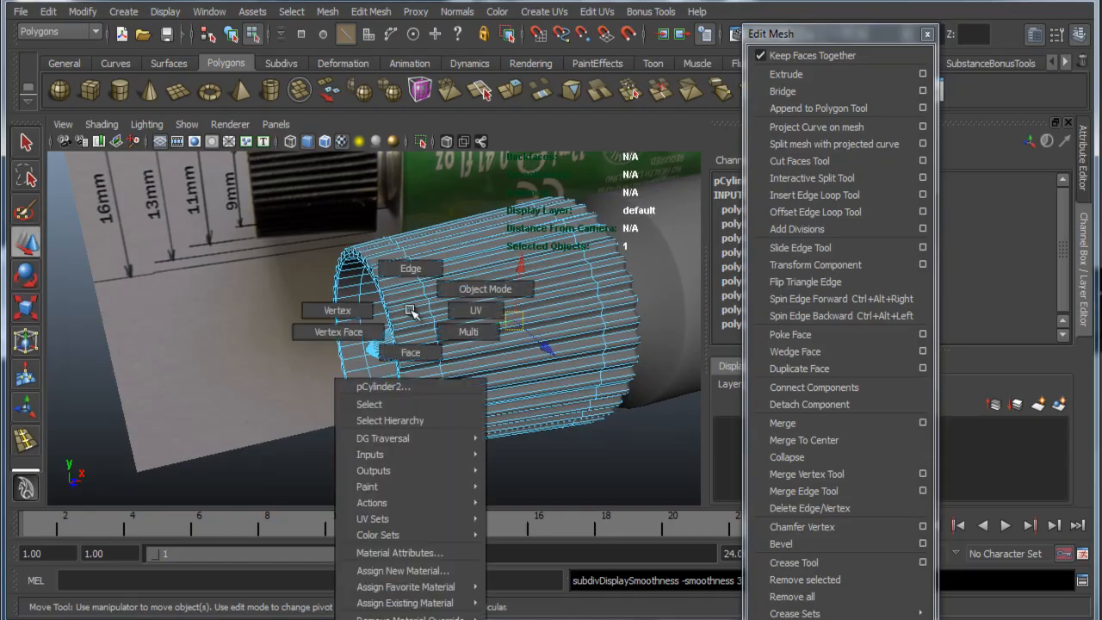
{"action": "left_click", "coordinate": [466, 282]}
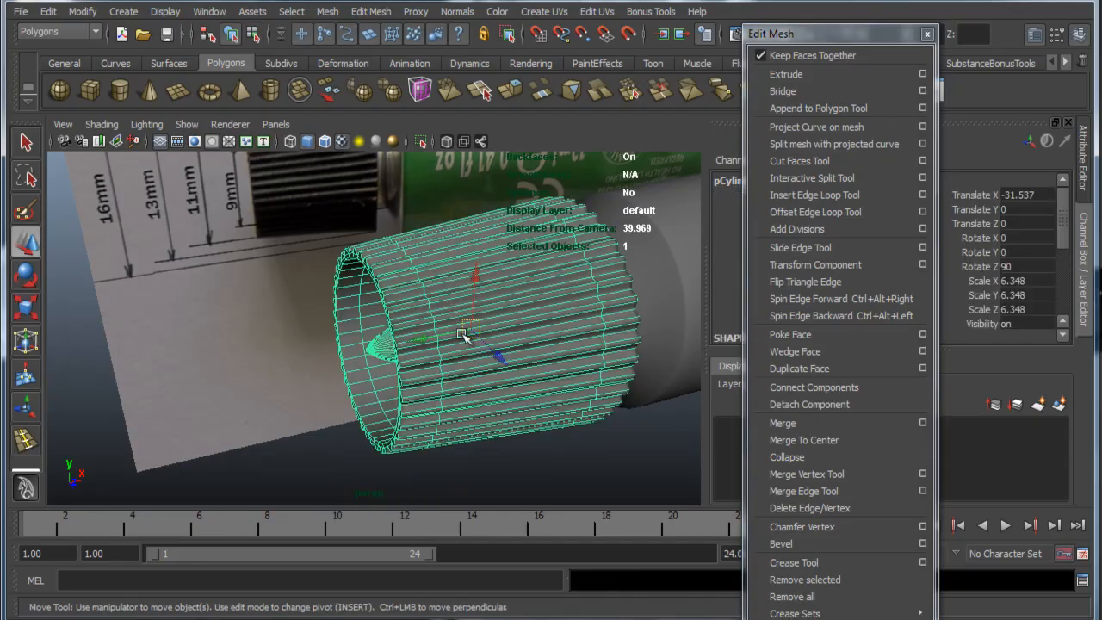
{"action": "left_click", "coordinate": [510, 468]}
{"action": "left_click_drag", "start_coordinate": [510, 469], "coordinate": [419, 423], "text": "alt"}
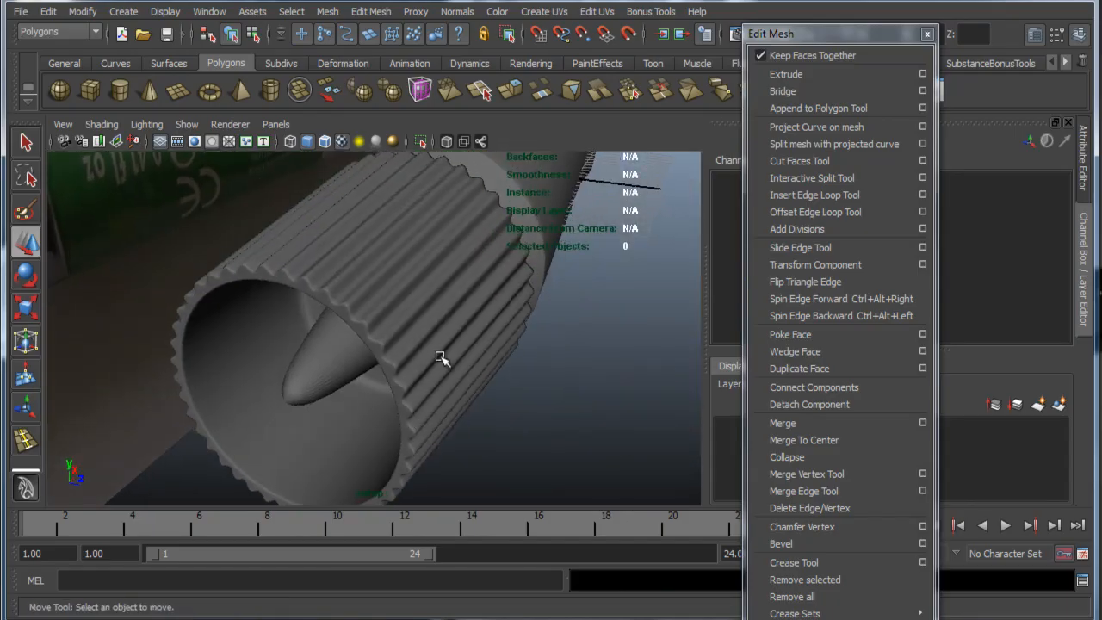
Step: Reselect the cap, reapply smooth preview and examine how the ribs look with the selection cleared
{"action": "left_click", "coordinate": [441, 358]}
{"action": "left_click", "coordinate": [528, 457]}
{"action": "left_click_drag", "start_coordinate": [528, 457], "coordinate": [408, 384], "text": "alt"}
{"action": "left_click", "coordinate": [372, 365]}
{"action": "key", "text": "3"}
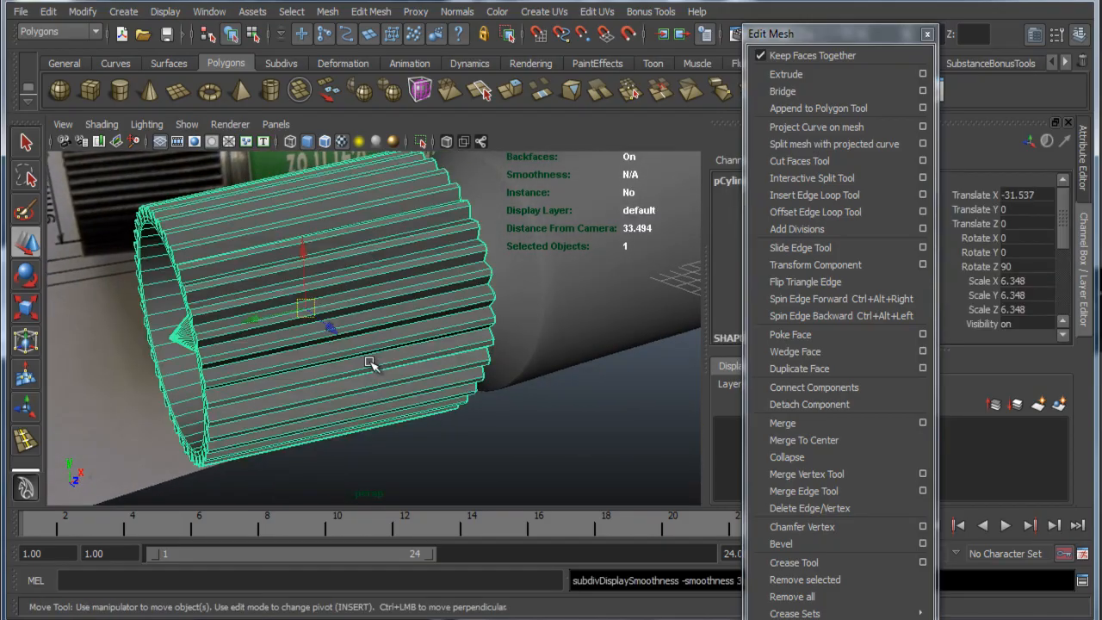
{"action": "left_click", "coordinate": [473, 475]}
{"action": "mouse_move", "coordinate": [458, 450]}
{"action": "left_mouse_down", "text": "alt"}
{"action": "mouse_move", "coordinate": [532, 467]}
{"action": "mouse_move", "coordinate": [578, 419]}
{"action": "mouse_move", "coordinate": [450, 446]}
{"action": "left_mouse_up", "text": "alt"}
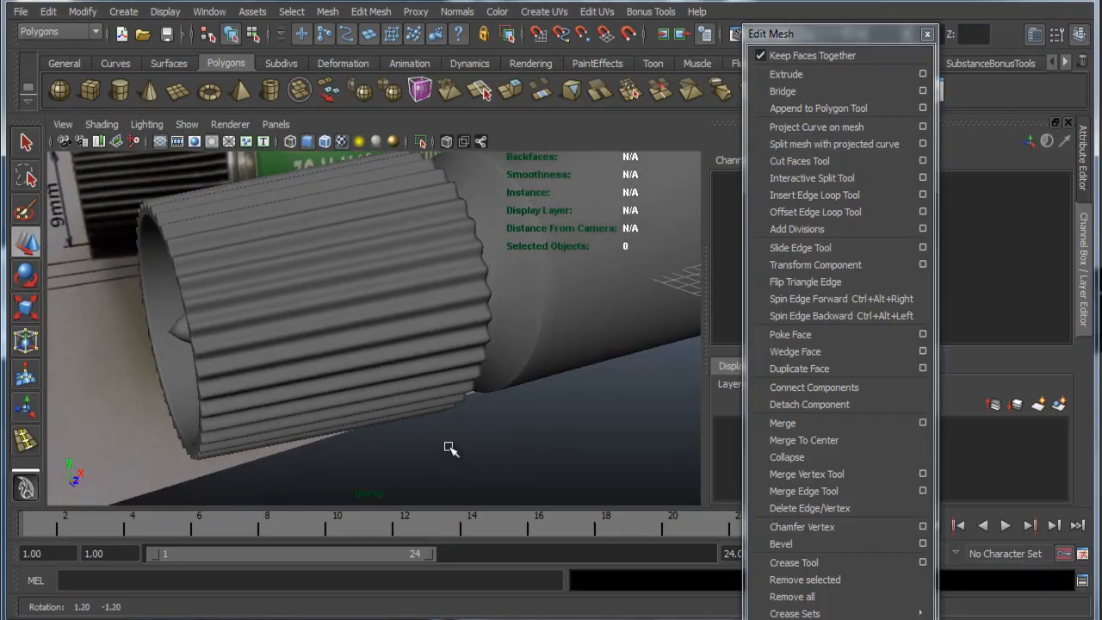
Step: Turn off the cap's smooth preview and examine the rib mesh at its open end
{"action": "left_click", "coordinate": [371, 333]}
{"action": "key", "text": "w"}
{"action": "key", "text": "1"}
{"action": "middle_click_drag", "start_coordinate": [314, 339], "coordinate": [408, 393], "text": "alt"}
{"action": "right_click_drag", "start_coordinate": [336, 341], "coordinate": [401, 357], "text": "alt"}
{"action": "left_click_drag", "start_coordinate": [340, 371], "coordinate": [391, 370], "text": "alt"}
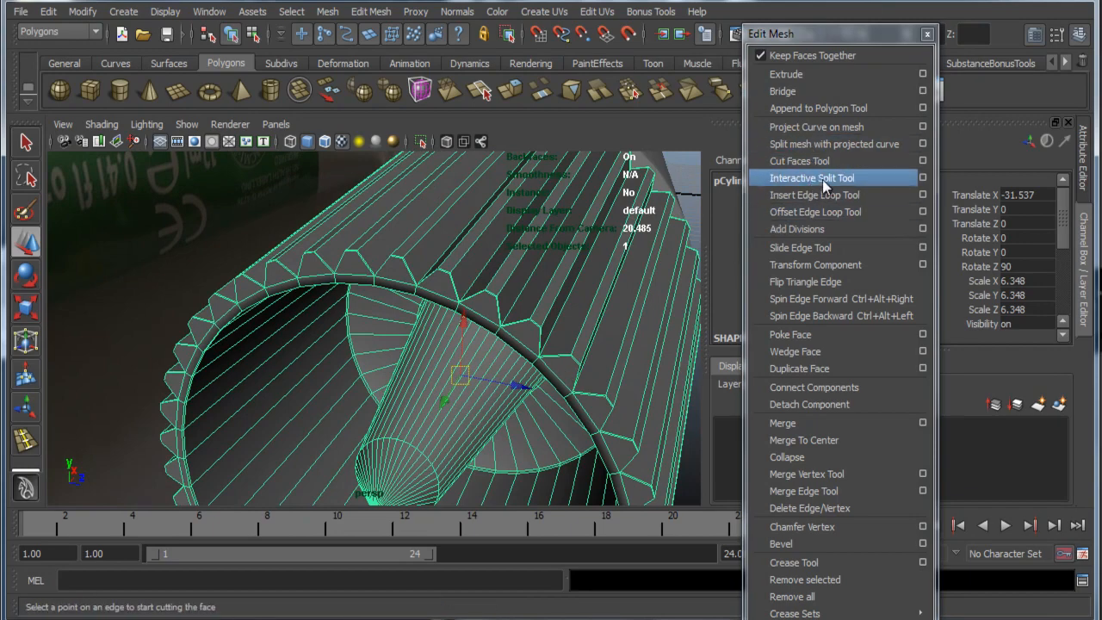
Step: Insert 3 evenly spaced edge loops across the cap's ribbed side with the multiple edge loops option, and return to object mode
{"action": "left_click", "coordinate": [801, 247]}
{"action": "left_click_drag", "start_coordinate": [530, 394], "coordinate": [389, 347], "text": "alt"}
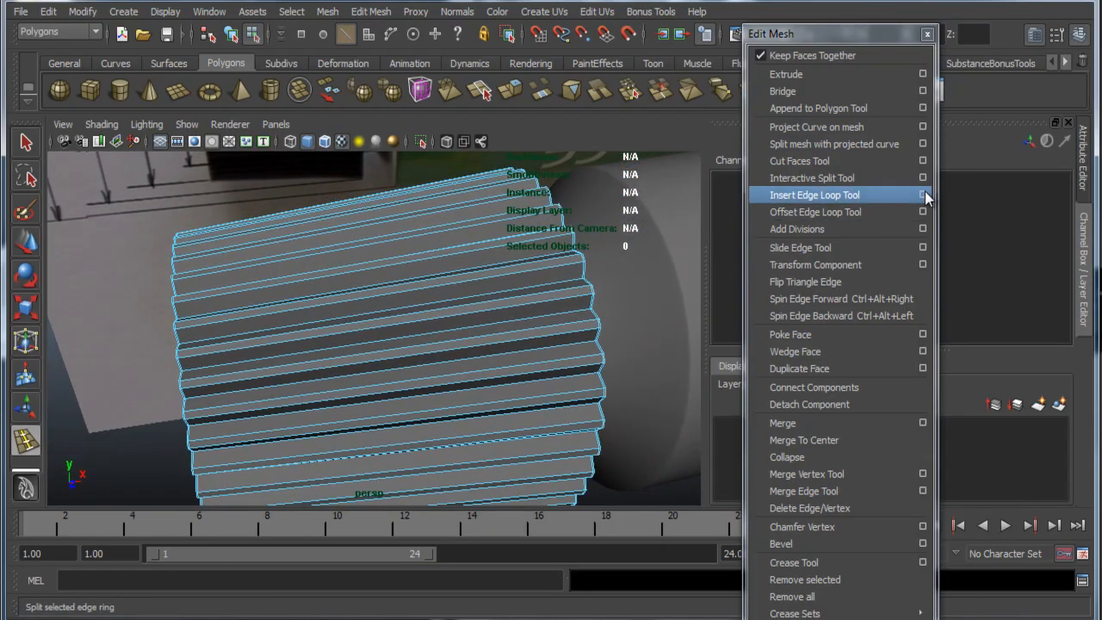
{"action": "left_click", "coordinate": [923, 194]}
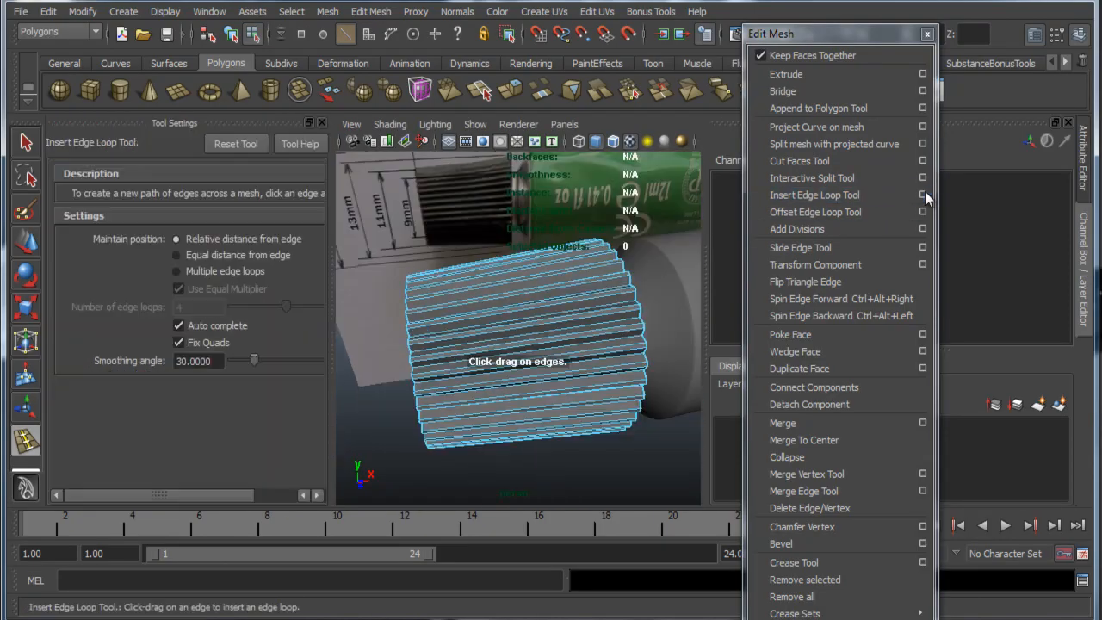
{"action": "left_click", "coordinate": [178, 270]}
{"action": "double_click", "coordinate": [199, 310]}
{"action": "type", "text": "3"}
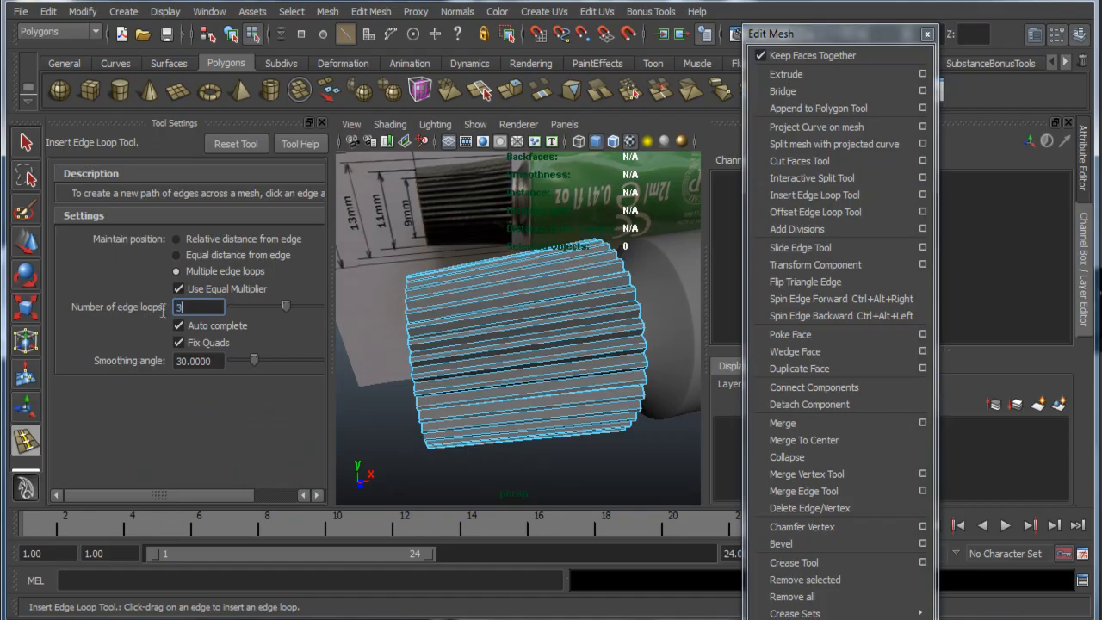
{"action": "left_click", "coordinate": [506, 319]}
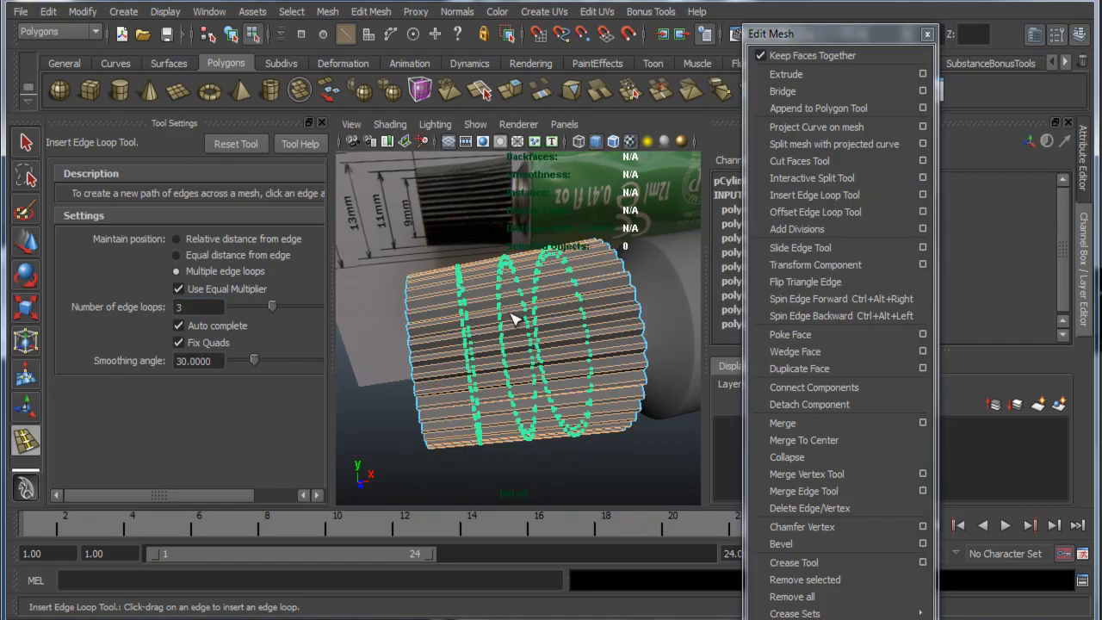
{"action": "left_click_drag", "start_coordinate": [571, 382], "coordinate": [566, 371], "text": "alt"}
{"action": "key", "text": "w"}
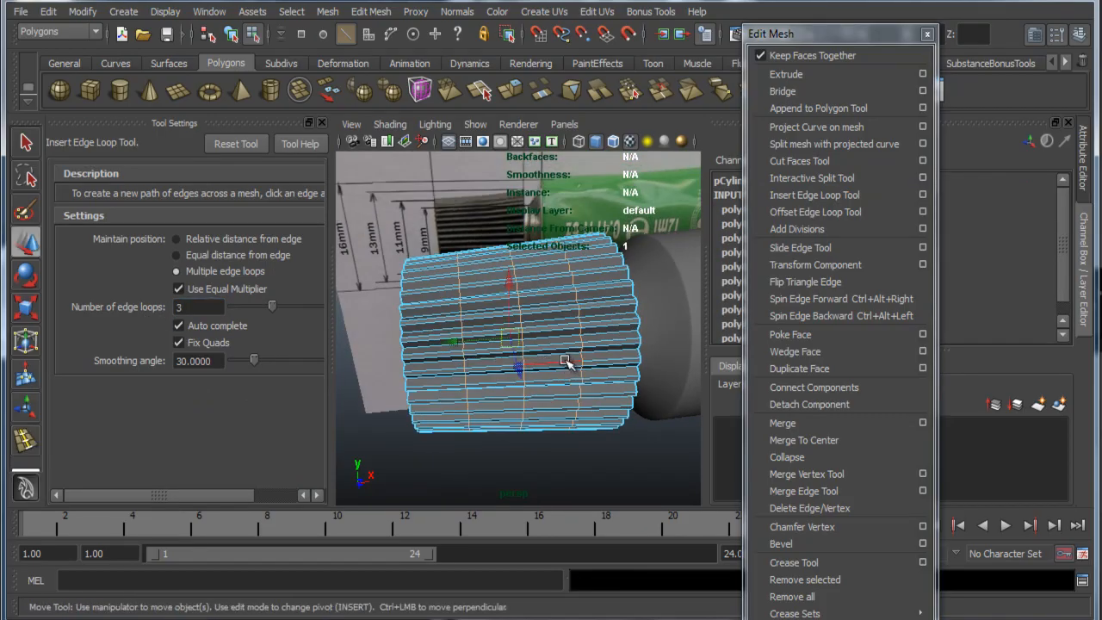
{"action": "right_click_drag", "start_coordinate": [565, 359], "coordinate": [615, 334]}
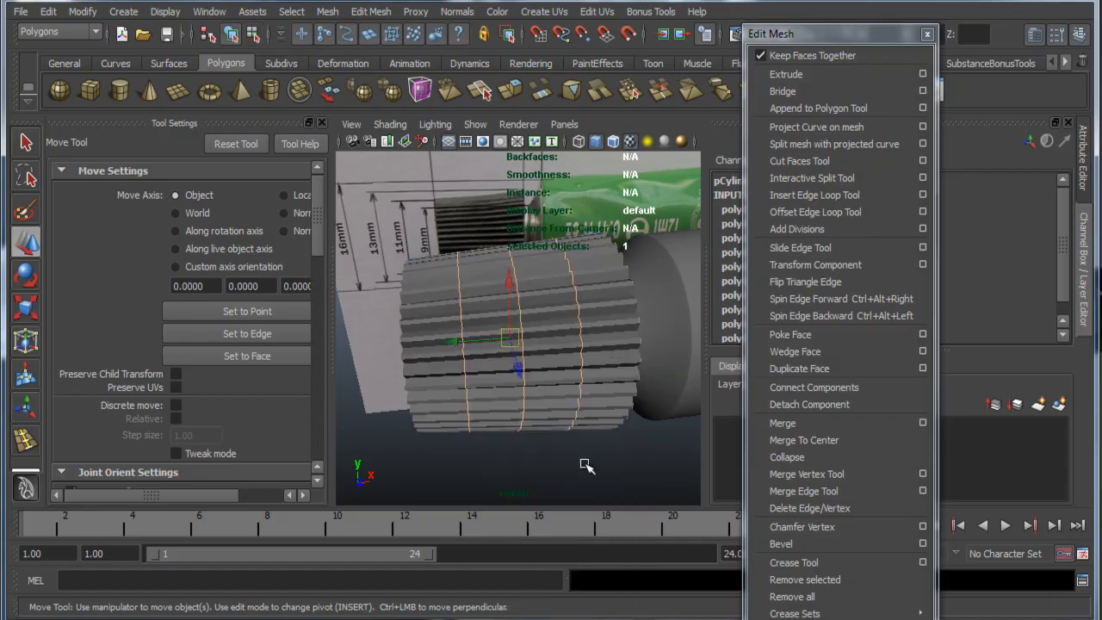
Step: Display the cap in smooth preview and examine its ribs and open end in object mode
{"action": "left_click", "coordinate": [583, 462]}
{"action": "left_click_drag", "start_coordinate": [544, 357], "coordinate": [606, 337], "text": "alt"}
{"action": "left_click", "coordinate": [565, 321]}
{"action": "scroll", "coordinate": [498, 345], "scroll_direction": "up", "scroll_amount": 5}
{"action": "key", "text": "3"}
{"action": "right_click", "coordinate": [624, 346]}
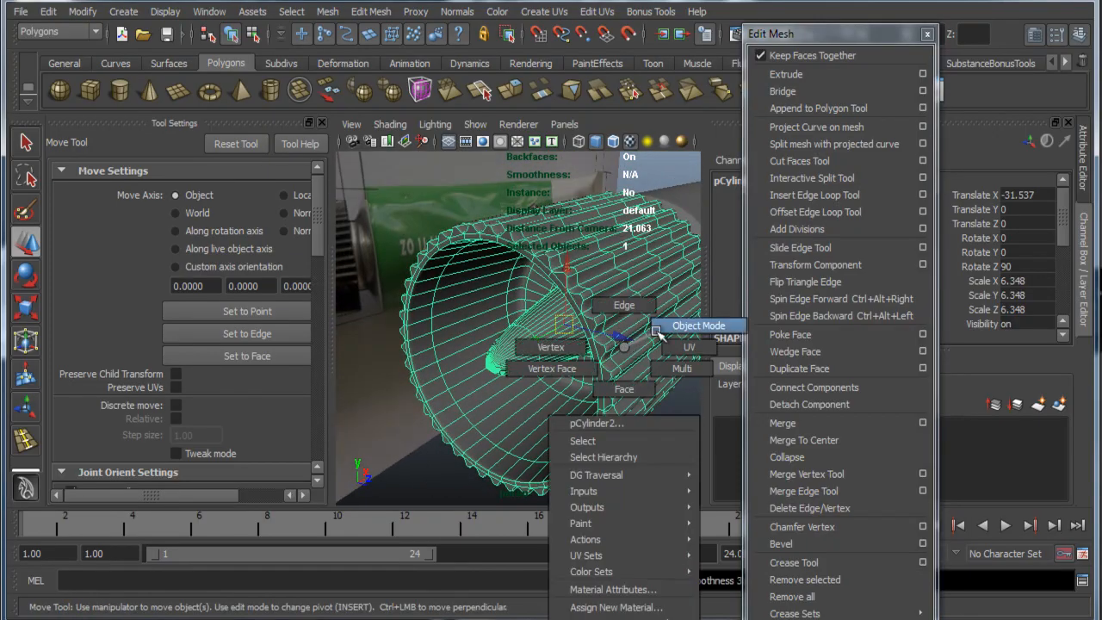
{"action": "mouse_move", "coordinate": [624, 379]}
{"action": "left_mouse_down", "text": "alt"}
{"action": "mouse_move", "coordinate": [583, 401]}
{"action": "mouse_move", "coordinate": [483, 399]}
{"action": "mouse_move", "coordinate": [517, 340]}
{"action": "mouse_move", "coordinate": [674, 398]}
{"action": "mouse_move", "coordinate": [639, 387]}
{"action": "mouse_move", "coordinate": [615, 394]}
{"action": "mouse_move", "coordinate": [708, 390]}
{"action": "mouse_move", "coordinate": [623, 382]}
{"action": "mouse_move", "coordinate": [629, 388]}
{"action": "mouse_move", "coordinate": [564, 395]}
{"action": "mouse_move", "coordinate": [603, 399]}
{"action": "left_mouse_up", "text": "alt"}
Step: Select the tube body and show its shoulder in the front view without smooth preview, with the tool settings closed
{"action": "left_click", "coordinate": [540, 294]}
{"action": "left_click_drag", "start_coordinate": [551, 332], "coordinate": [628, 337], "text": "alt"}
{"action": "middle_click_drag", "start_coordinate": [628, 336], "coordinate": [566, 380], "text": "alt"}
{"action": "left_click_drag", "start_coordinate": [569, 382], "coordinate": [413, 344], "text": "alt"}
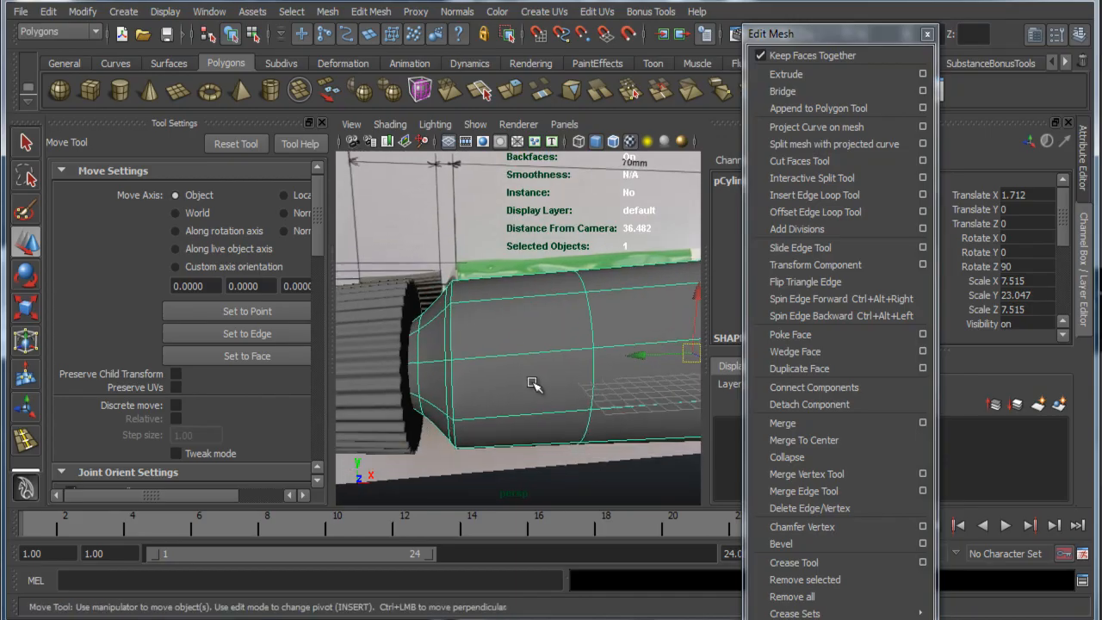
{"action": "left_click", "coordinate": [322, 124]}
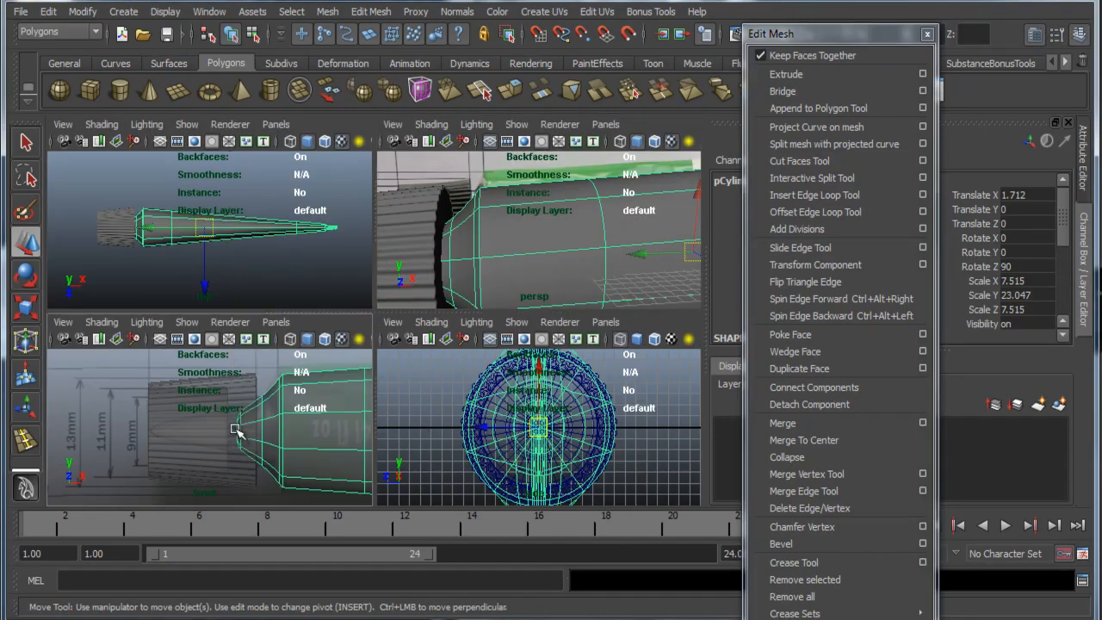
{"action": "key", "text": "space"}
{"action": "middle_click_drag", "start_coordinate": [515, 280], "coordinate": [327, 335], "text": "alt"}
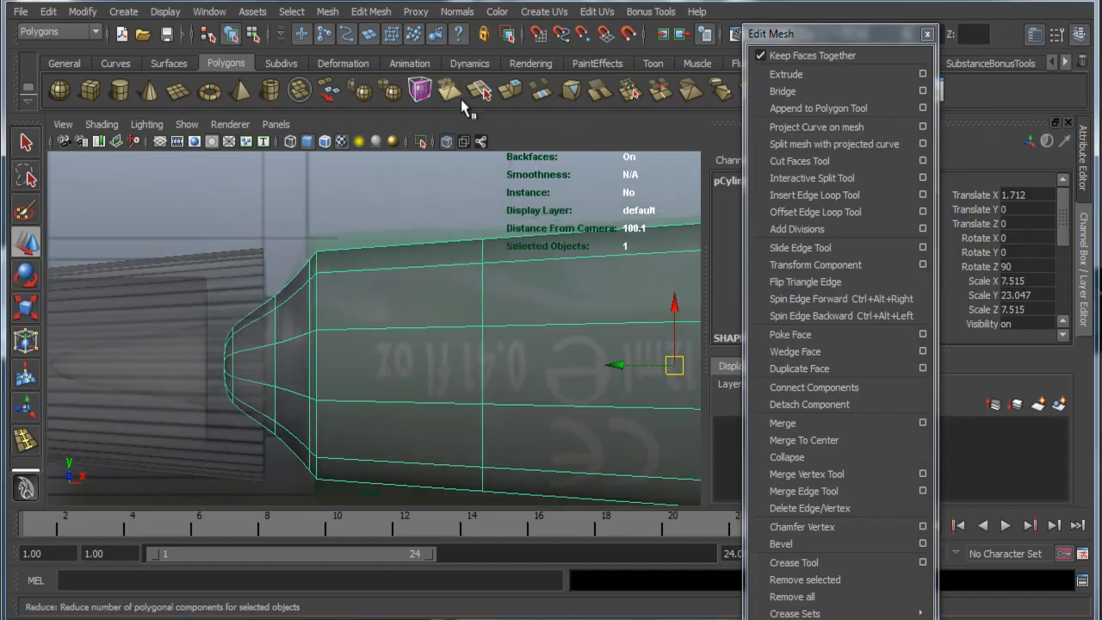
{"action": "middle_click_drag", "start_coordinate": [448, 317], "coordinate": [305, 240], "text": "alt"}
{"action": "right_click_drag", "start_coordinate": [308, 288], "coordinate": [289, 305], "text": "alt"}
{"action": "key", "text": "1"}
{"action": "middle_click_drag", "start_coordinate": [304, 312], "coordinate": [423, 393], "text": "alt"}
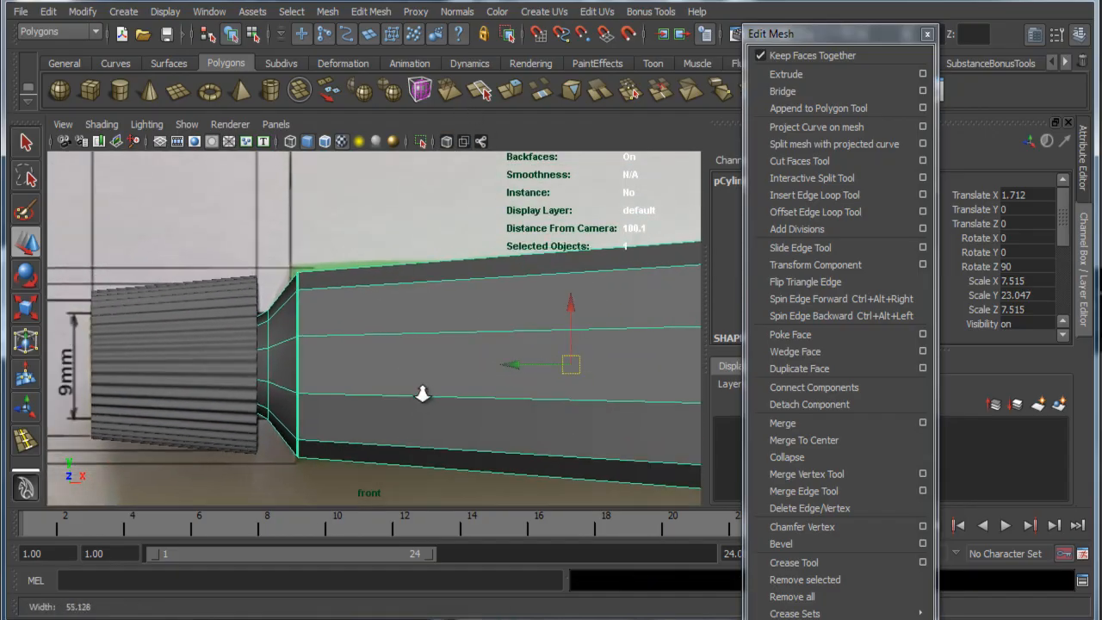
{"action": "right_click_drag", "start_coordinate": [423, 393], "coordinate": [263, 371], "text": "alt"}
Step: Scale the vertex ring at the tube body's shoulder up slightly to meet the reference outline
{"action": "left_click_drag", "start_coordinate": [326, 414], "coordinate": [331, 476]}
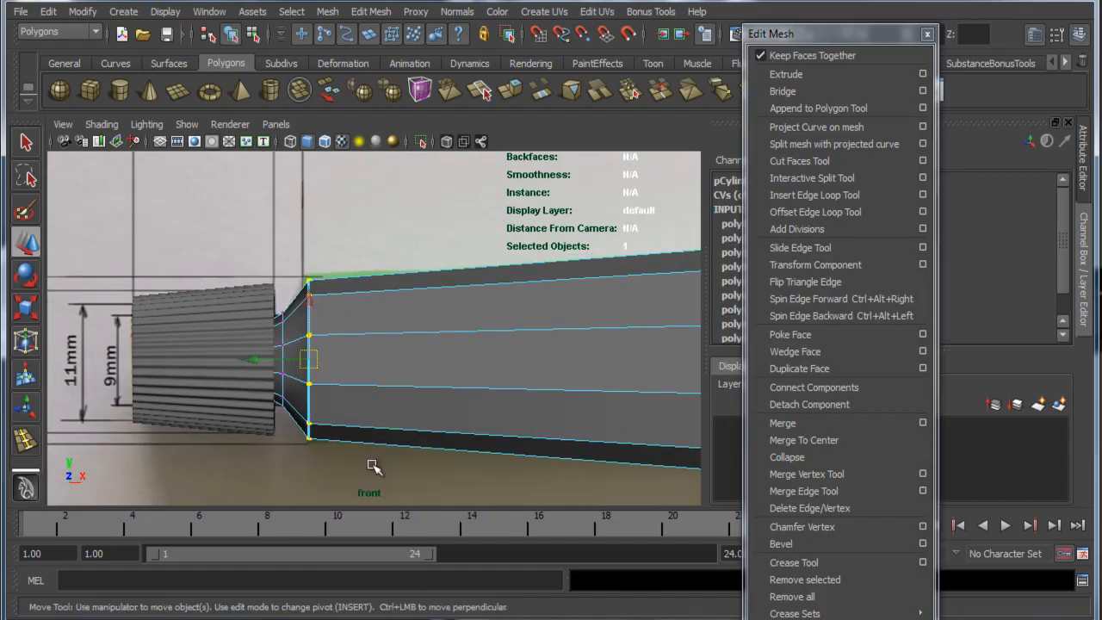
{"action": "key", "text": "r"}
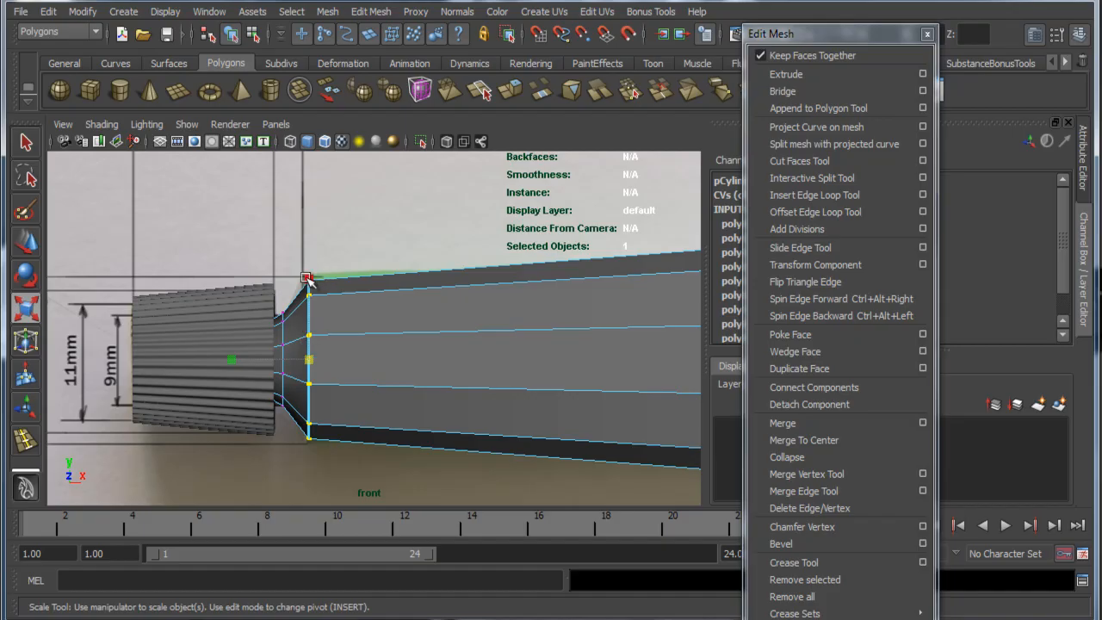
{"action": "left_click_drag", "start_coordinate": [307, 280], "coordinate": [312, 277]}
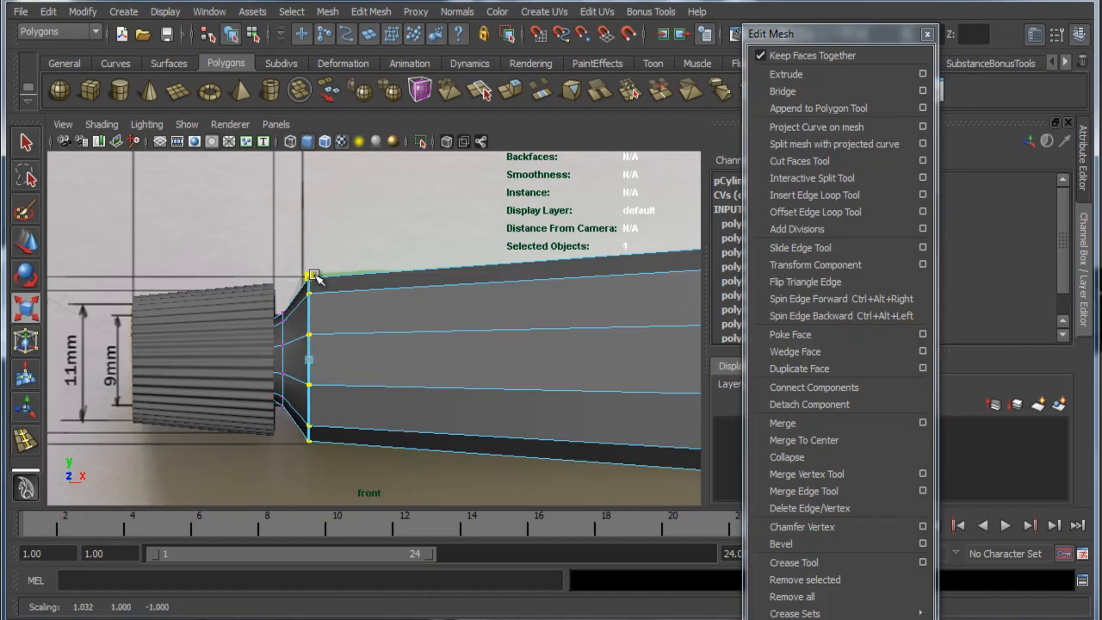
{"action": "key", "text": "ctrl+z"}
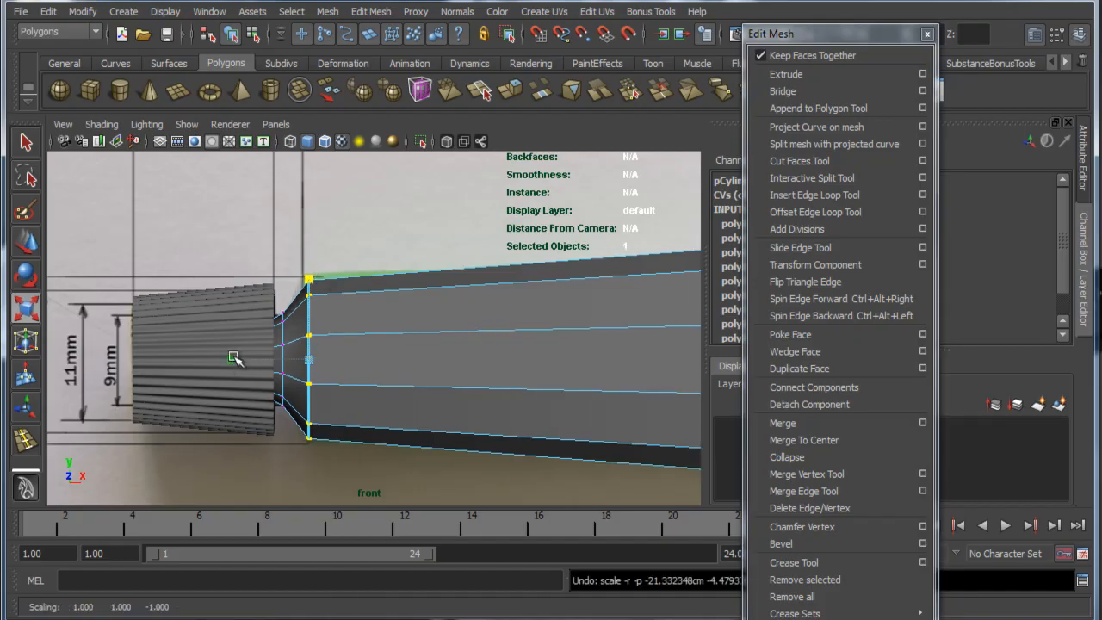
{"action": "middle_click_drag", "start_coordinate": [232, 357], "coordinate": [229, 355]}
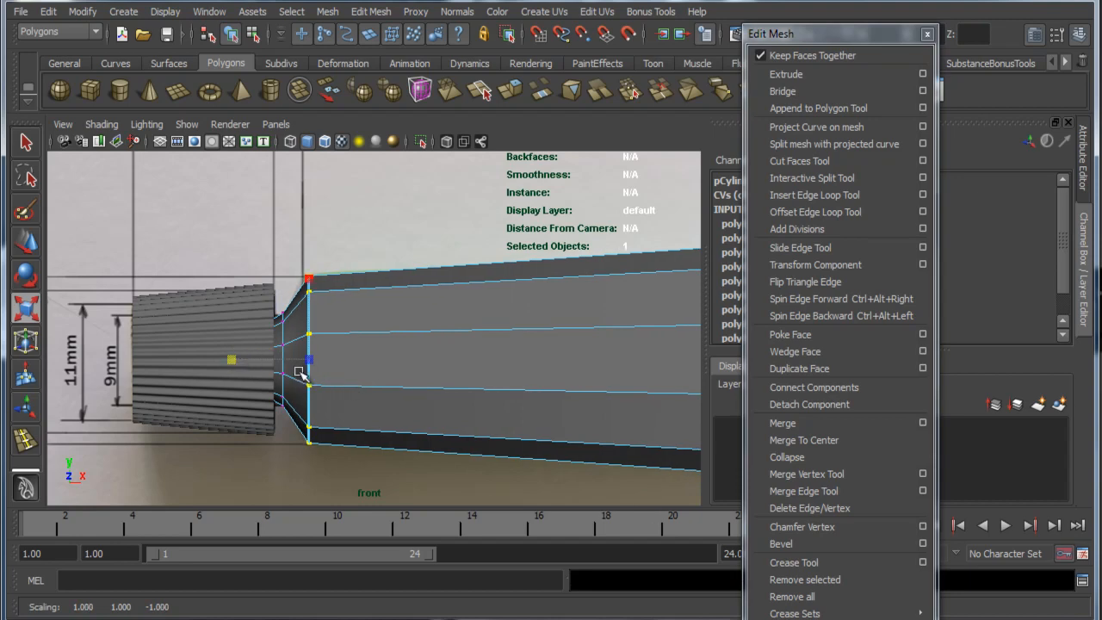
Step: Scale the vertex ring at the tube's neck slightly inward to fit the reference outline
{"action": "right_click_drag", "start_coordinate": [285, 350], "coordinate": [396, 423], "text": "alt"}
{"action": "middle_click_drag", "start_coordinate": [261, 396], "coordinate": [375, 431], "text": "alt"}
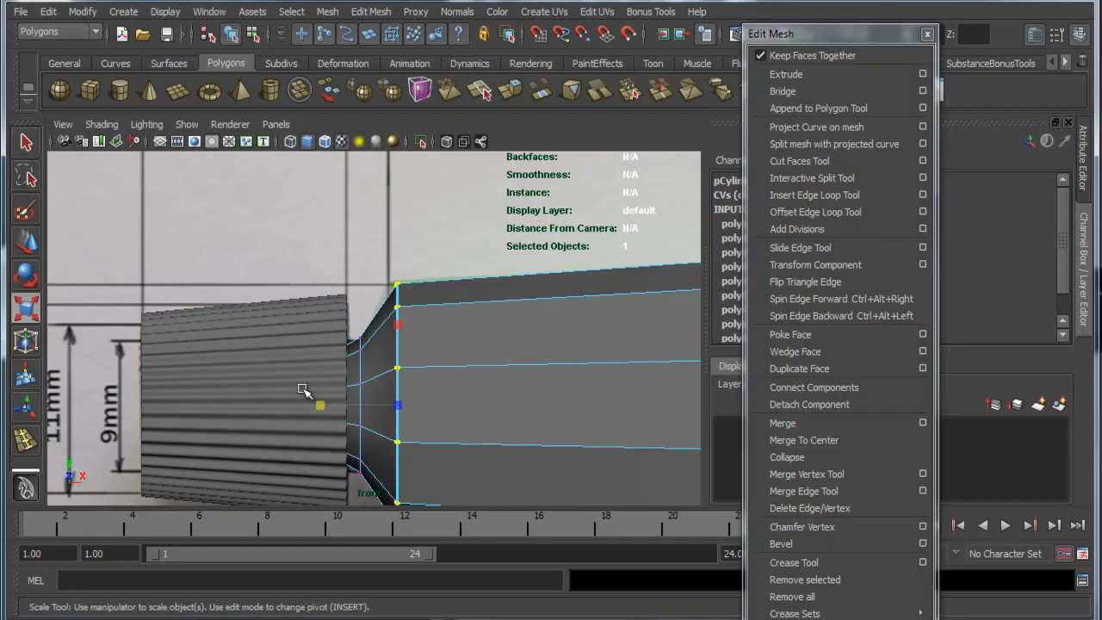
{"action": "middle_click_drag", "start_coordinate": [302, 390], "coordinate": [304, 359], "text": "alt"}
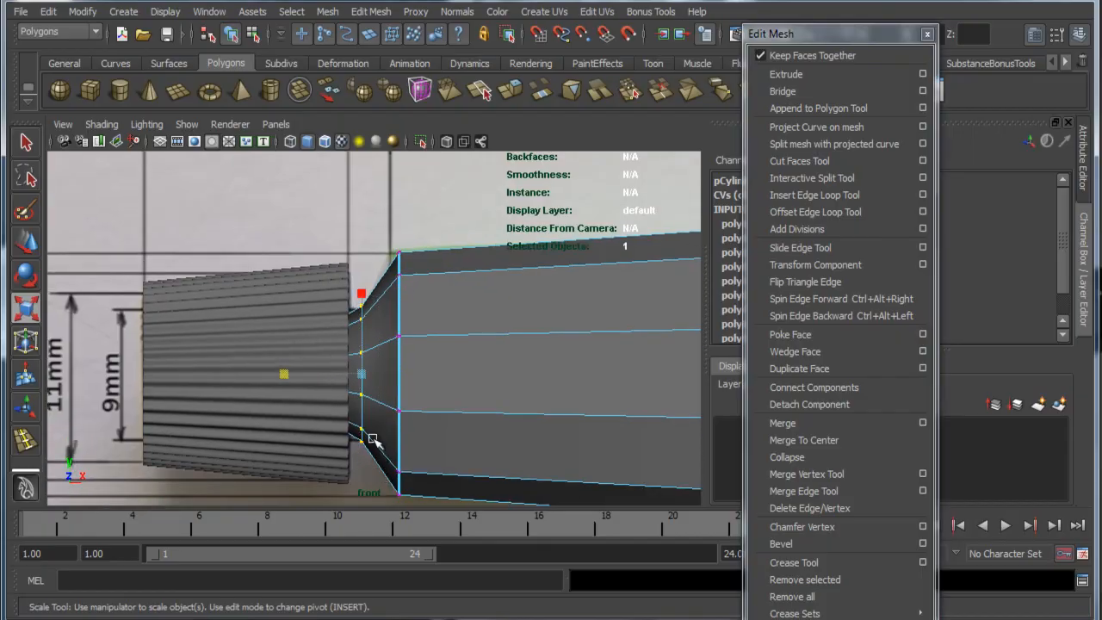
{"action": "left_click_drag", "start_coordinate": [292, 377], "coordinate": [311, 380]}
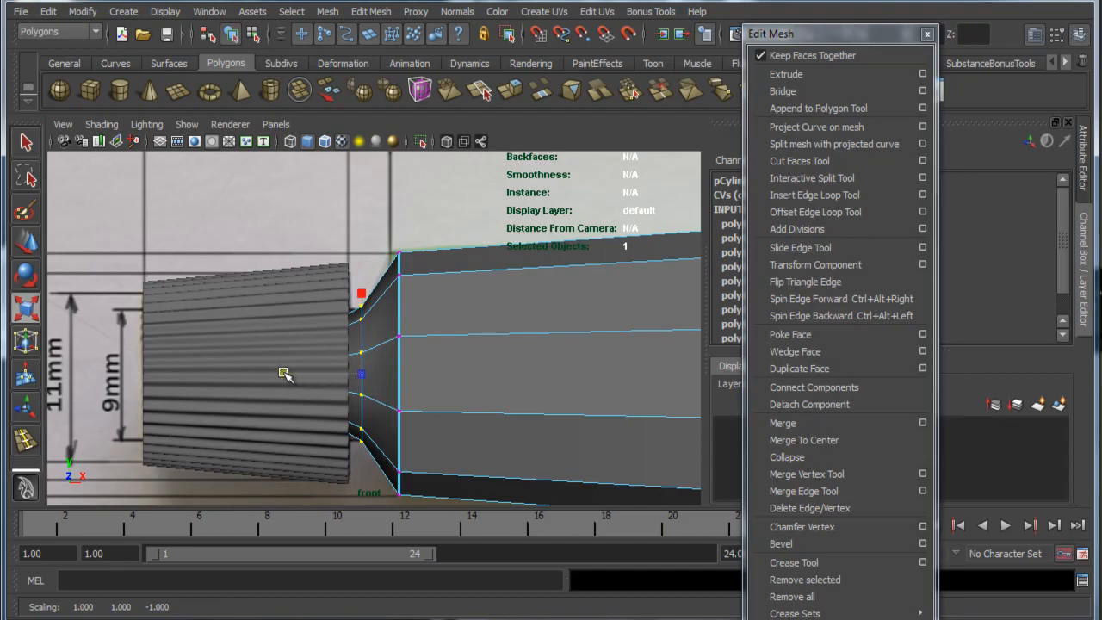
{"action": "left_click_drag", "start_coordinate": [284, 373], "coordinate": [289, 396]}
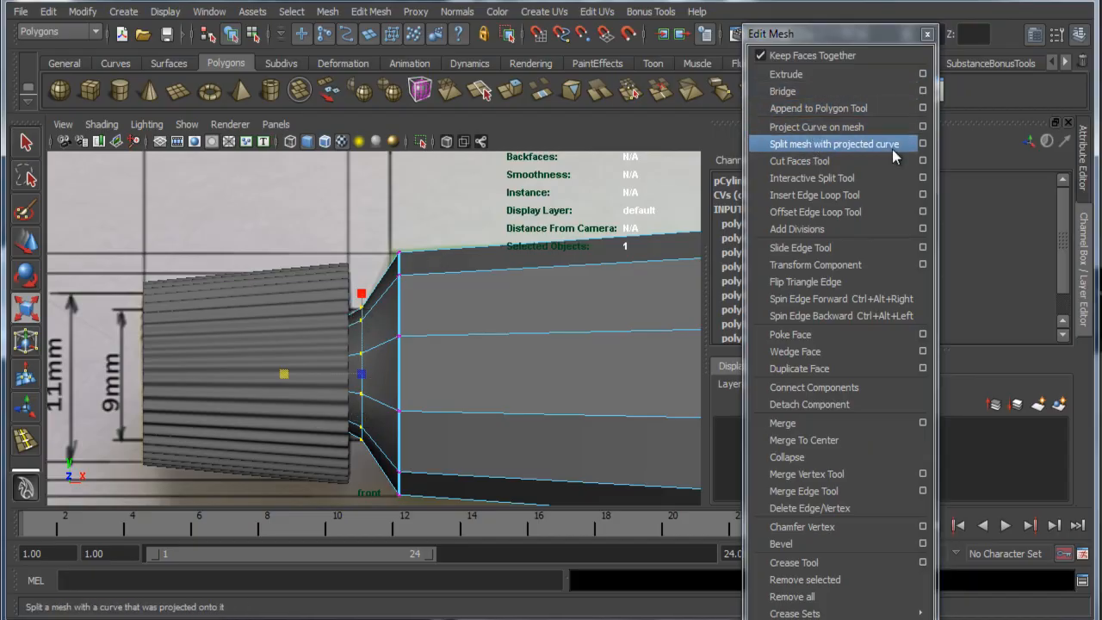
Step: Insert a supporting edge loop close to each side of the neck ring, using relative distance from edge
{"action": "left_click", "coordinate": [923, 196]}
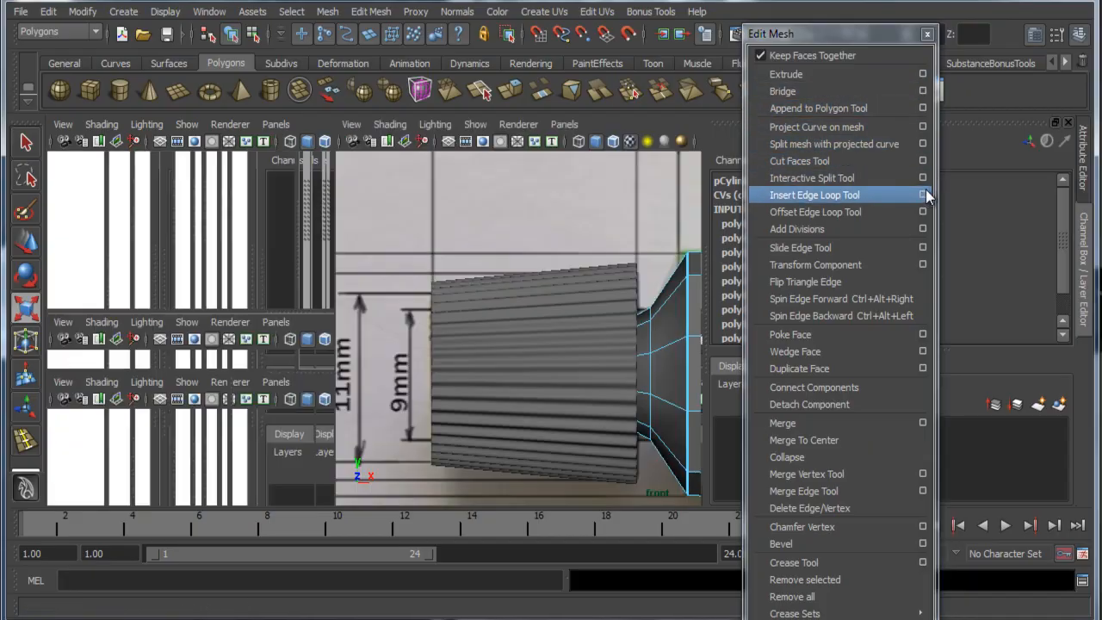
{"action": "left_click", "coordinate": [181, 241]}
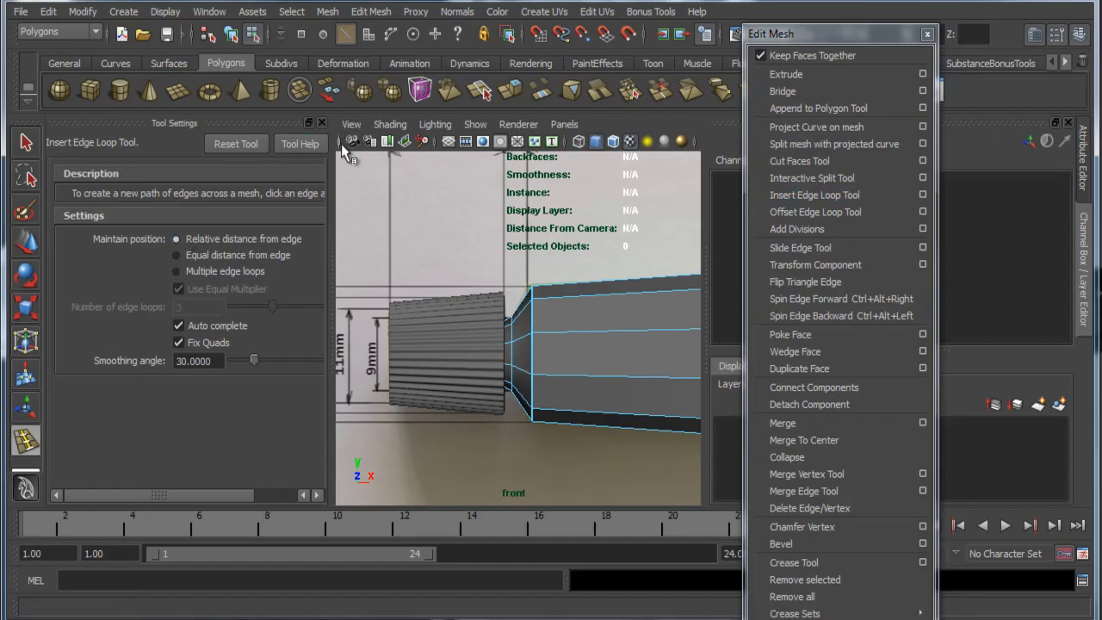
{"action": "left_click", "coordinate": [322, 123]}
{"action": "scroll", "coordinate": [406, 295], "scroll_direction": "up", "scroll_amount": 4}
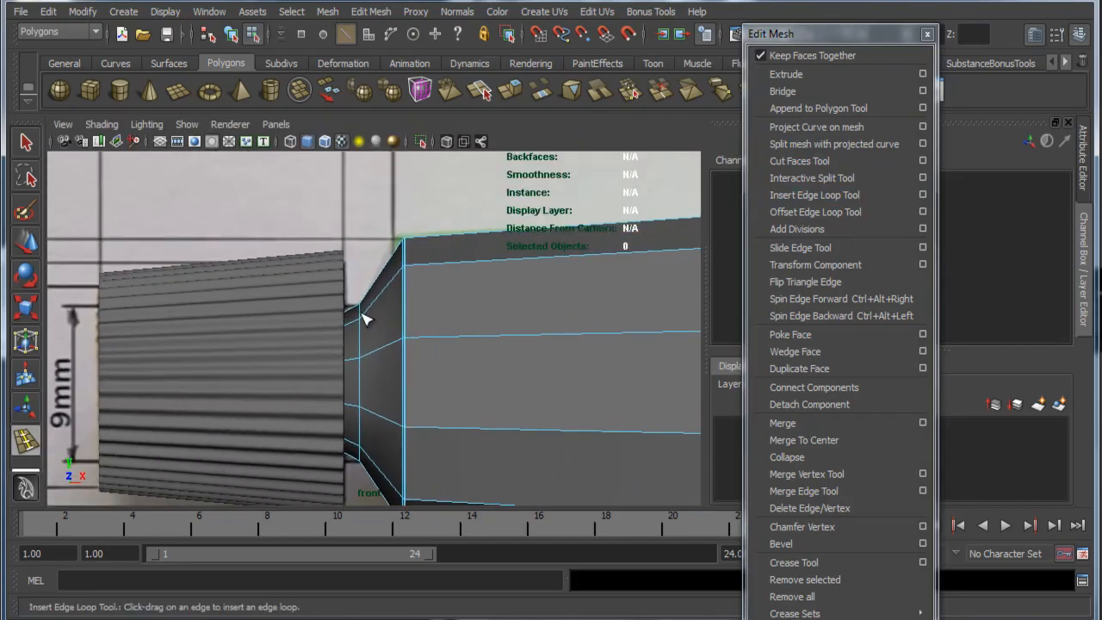
{"action": "scroll", "coordinate": [399, 359], "scroll_direction": "up", "scroll_amount": 3}
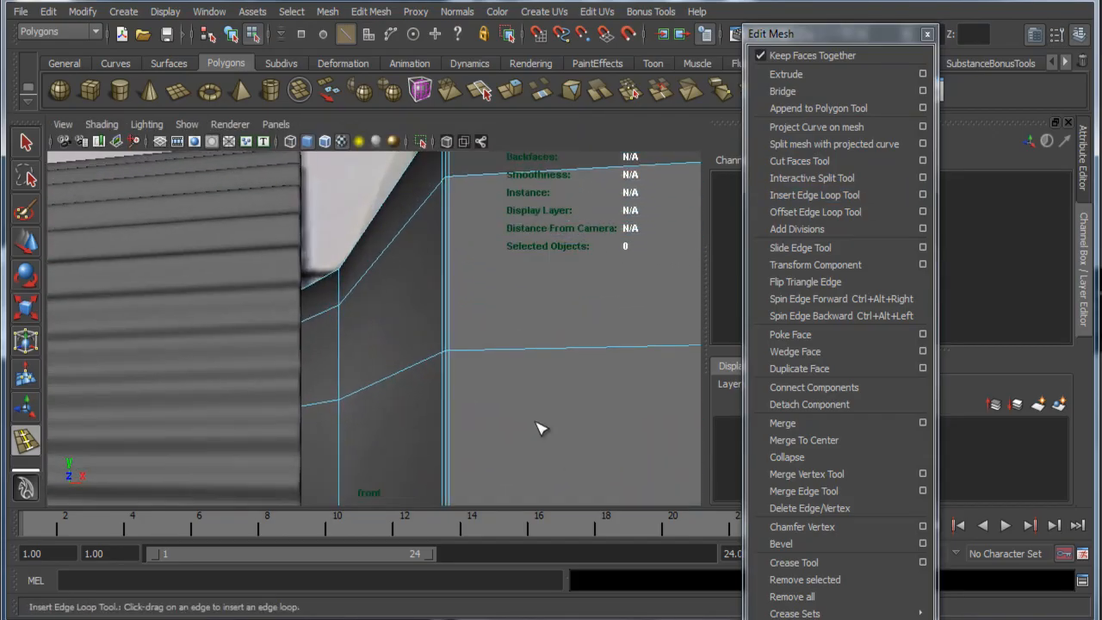
{"action": "left_click", "coordinate": [337, 312]}
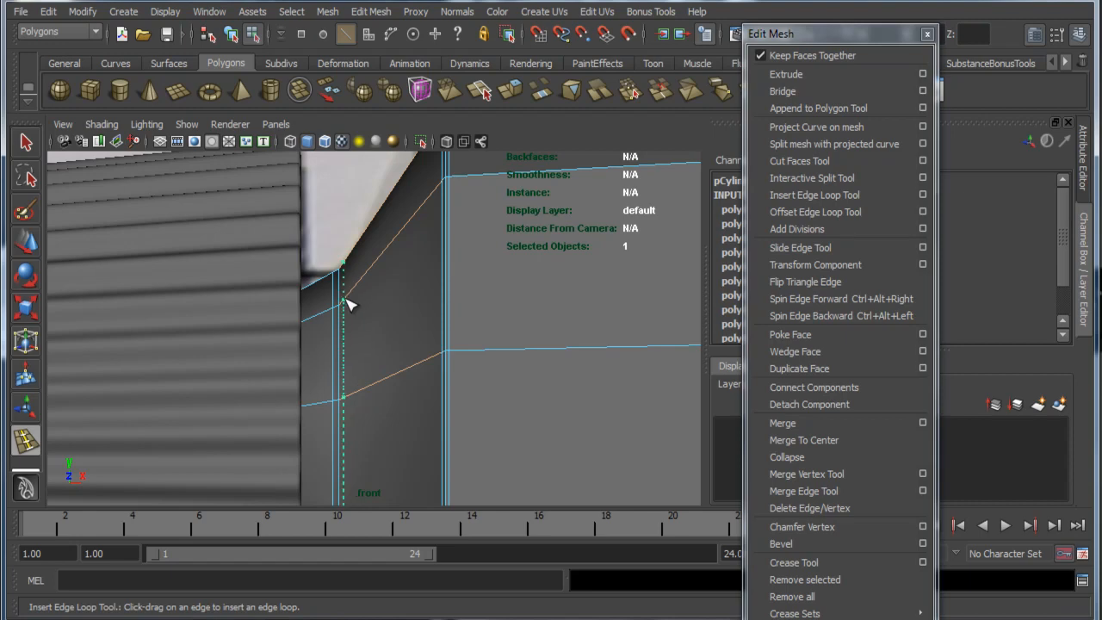
{"action": "left_click", "coordinate": [346, 299]}
Step: Display the tube body in smooth preview, return it to object mode and compare its full length with the reference
{"action": "key", "text": "3"}
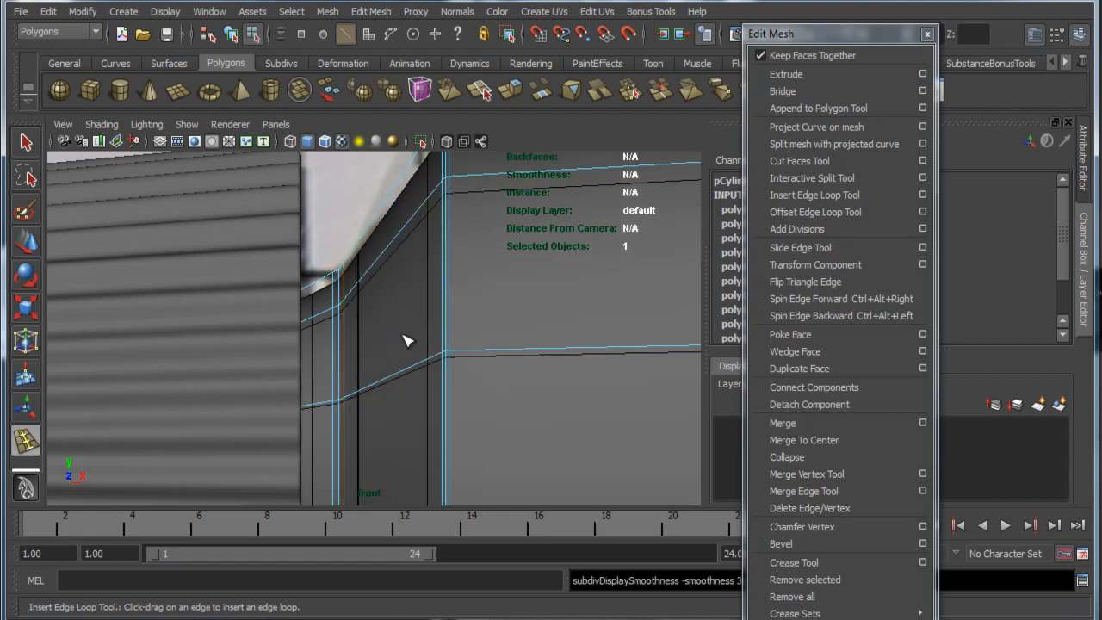
{"action": "key", "text": "w"}
{"action": "right_click_drag", "start_coordinate": [412, 336], "coordinate": [476, 310]}
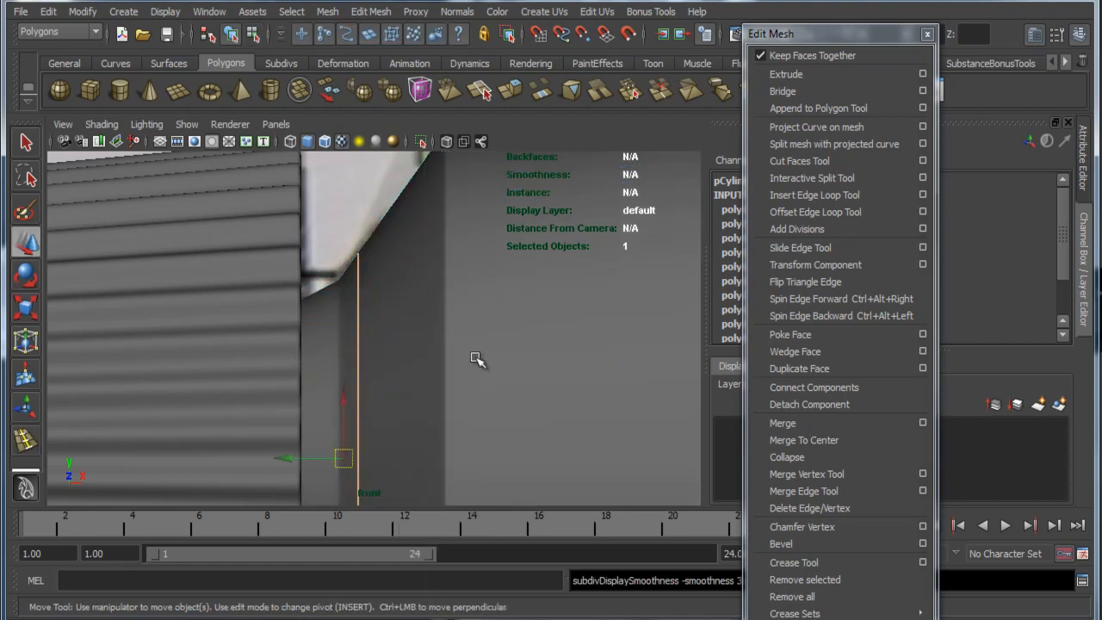
{"action": "scroll", "coordinate": [416, 348], "scroll_direction": "down", "scroll_amount": 2}
{"action": "middle_click_drag", "start_coordinate": [522, 382], "coordinate": [258, 276], "text": "alt"}
{"action": "scroll", "coordinate": [465, 335], "scroll_direction": "down", "scroll_amount": 2}
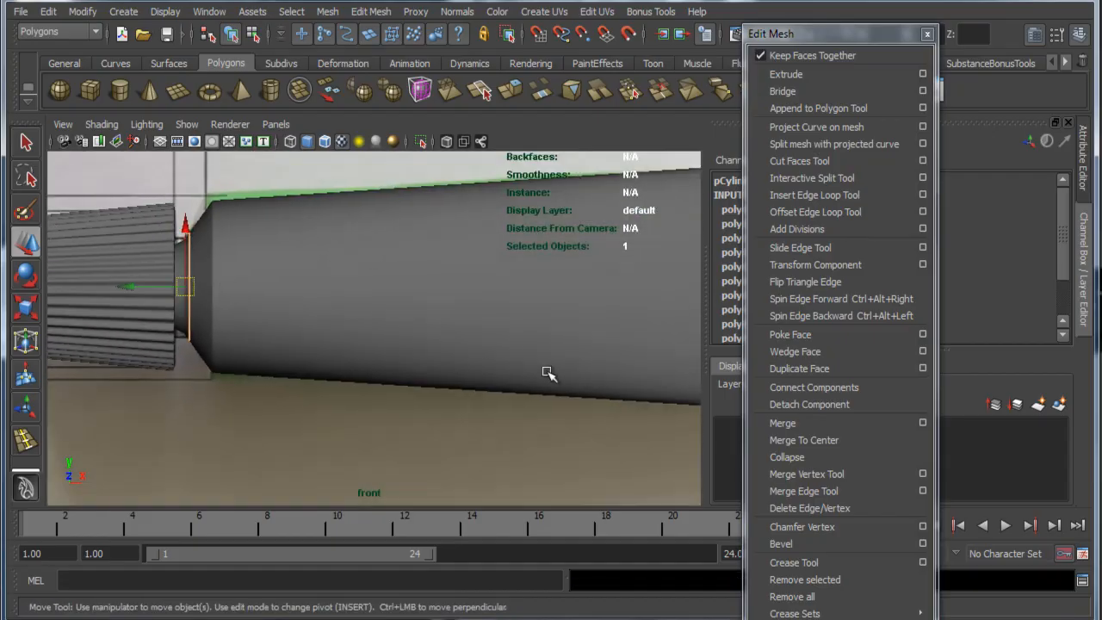
{"action": "middle_click_drag", "start_coordinate": [546, 373], "coordinate": [352, 333], "text": "alt"}
{"action": "scroll", "coordinate": [328, 323], "scroll_direction": "down", "scroll_amount": 6}
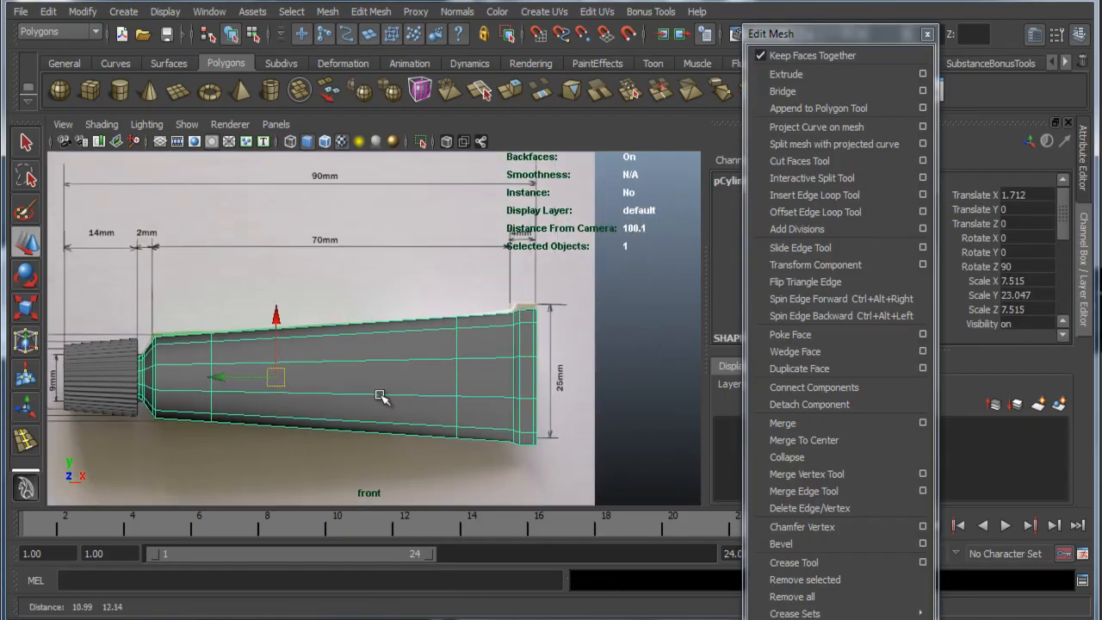
{"action": "middle_click_drag", "start_coordinate": [388, 400], "coordinate": [418, 369], "text": "alt"}
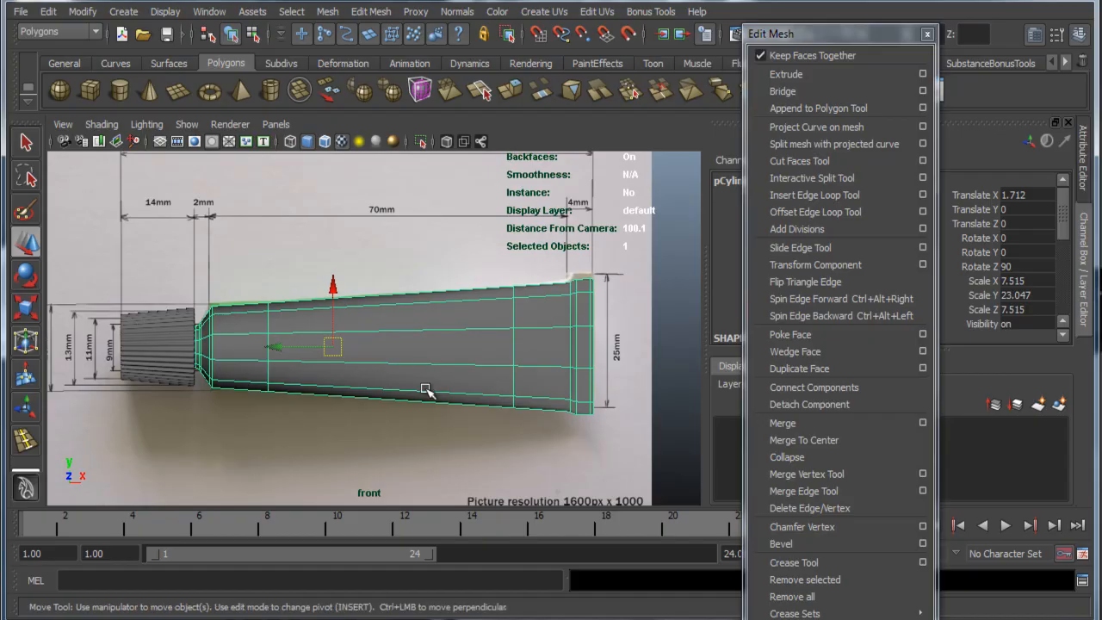
Step: Examine the whole tube from several angles in the perspective view, with the selection cleared
{"action": "key", "text": "space"}
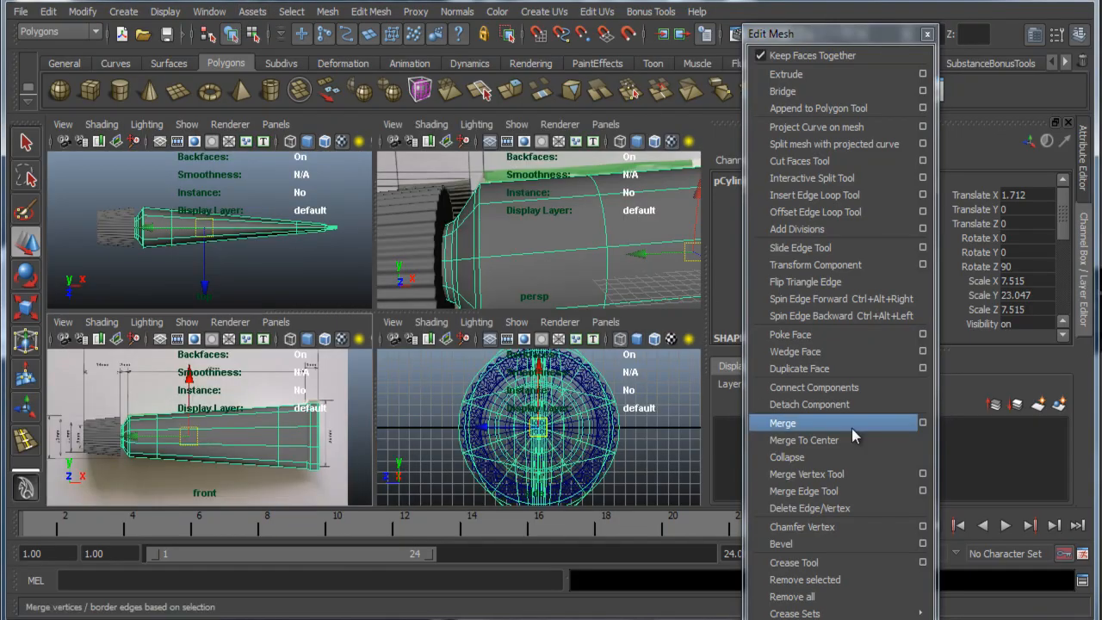
{"action": "left_click_drag", "start_coordinate": [482, 234], "coordinate": [443, 241], "text": "alt"}
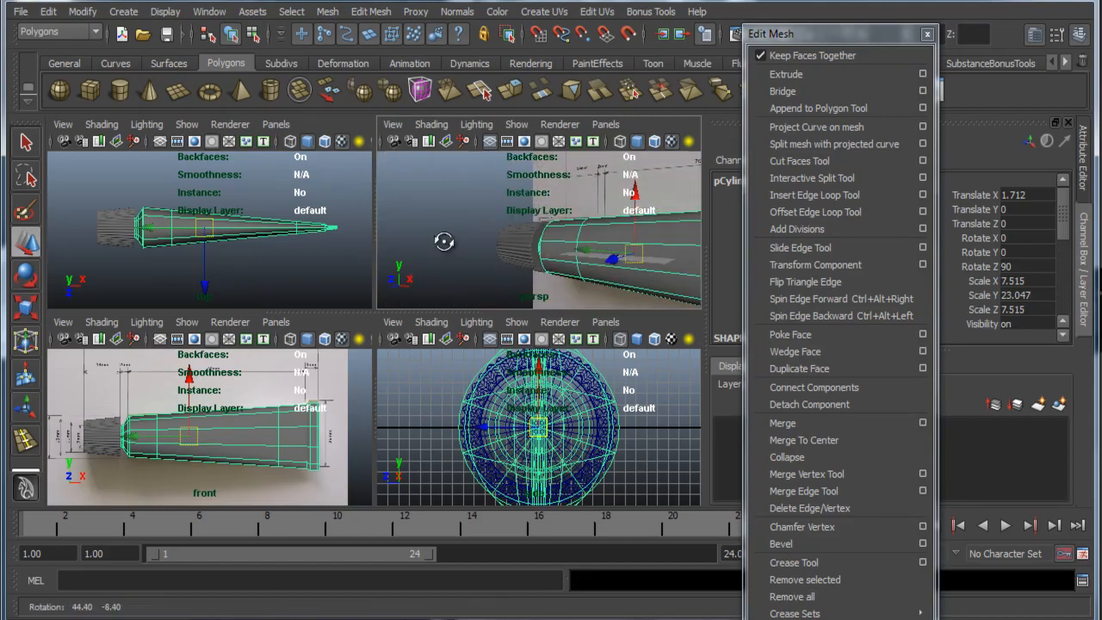
{"action": "right_click", "coordinate": [640, 267]}
{"action": "right_click_drag", "start_coordinate": [686, 246], "coordinate": [687, 247]}
{"action": "middle_click_drag", "start_coordinate": [633, 244], "coordinate": [520, 236], "text": "alt"}
{"action": "right_click_drag", "start_coordinate": [519, 236], "coordinate": [460, 222], "text": "alt"}
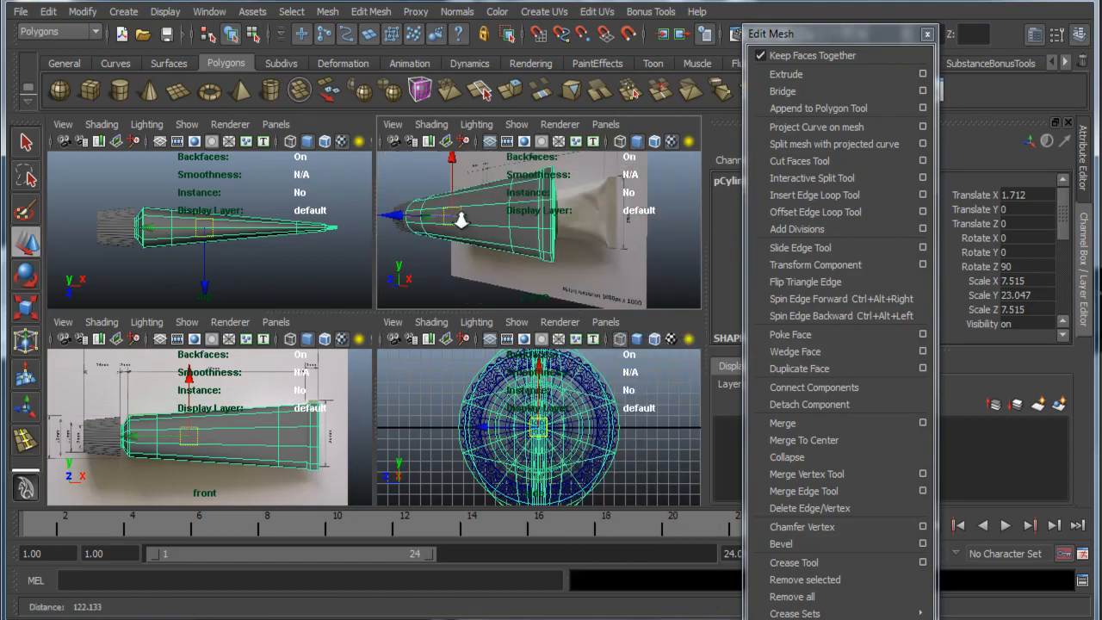
{"action": "left_click_drag", "start_coordinate": [460, 222], "coordinate": [526, 233], "text": "alt"}
{"action": "left_click", "coordinate": [674, 249]}
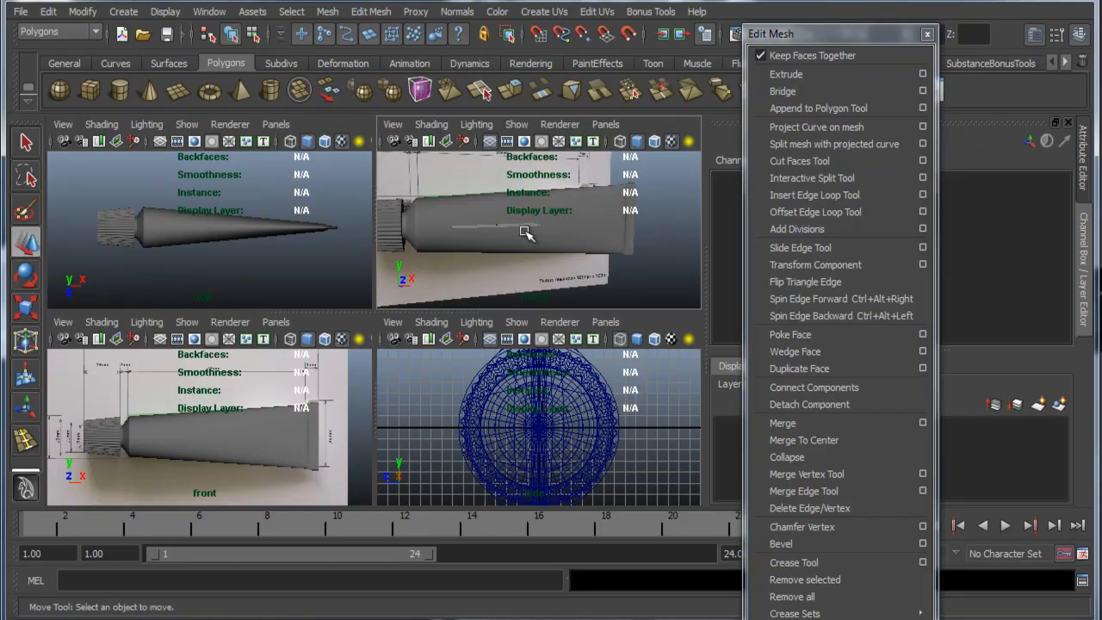
Step: Select the tube body and the cap together
{"action": "left_click", "coordinate": [463, 217]}
{"action": "middle_click_drag", "start_coordinate": [465, 219], "coordinate": [566, 238], "text": "alt"}
{"action": "left_click_drag", "start_coordinate": [566, 238], "coordinate": [527, 249], "text": "alt"}
{"action": "left_click", "coordinate": [505, 240], "text": "shift"}
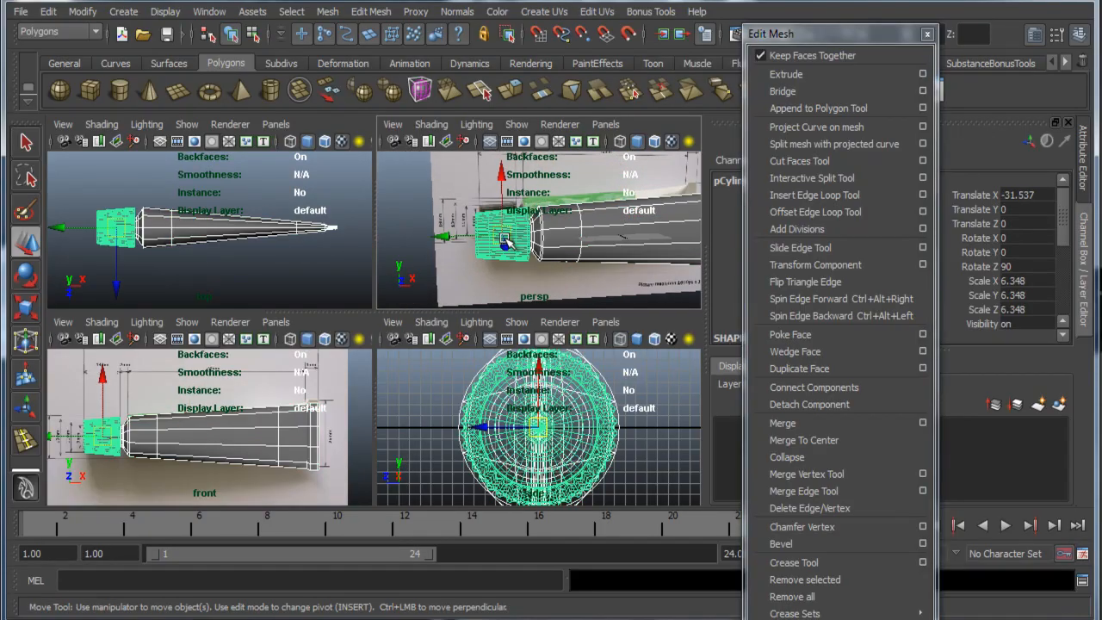
Step: Maximize the perspective view and clear the selection
{"action": "middle_click_drag", "start_coordinate": [601, 291], "coordinate": [524, 225], "text": "alt"}
{"action": "key", "text": "space"}
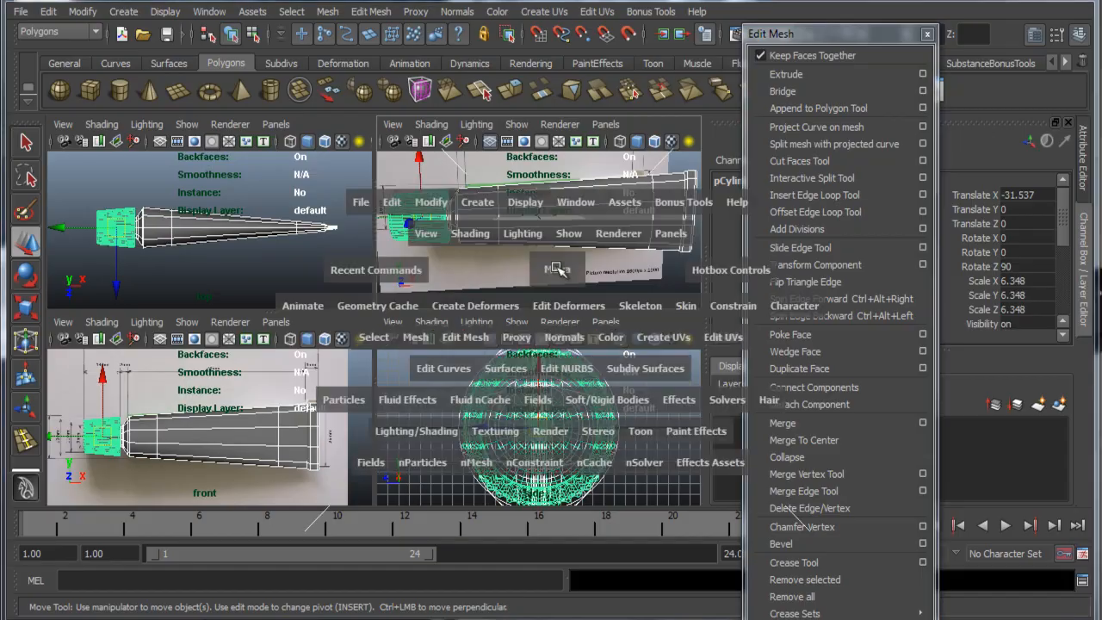
{"action": "right_click_drag", "start_coordinate": [603, 327], "coordinate": [457, 407], "text": "alt"}
{"action": "left_click", "coordinate": [457, 407]}
{"action": "left_click_drag", "start_coordinate": [457, 406], "coordinate": [425, 413], "text": "alt"}
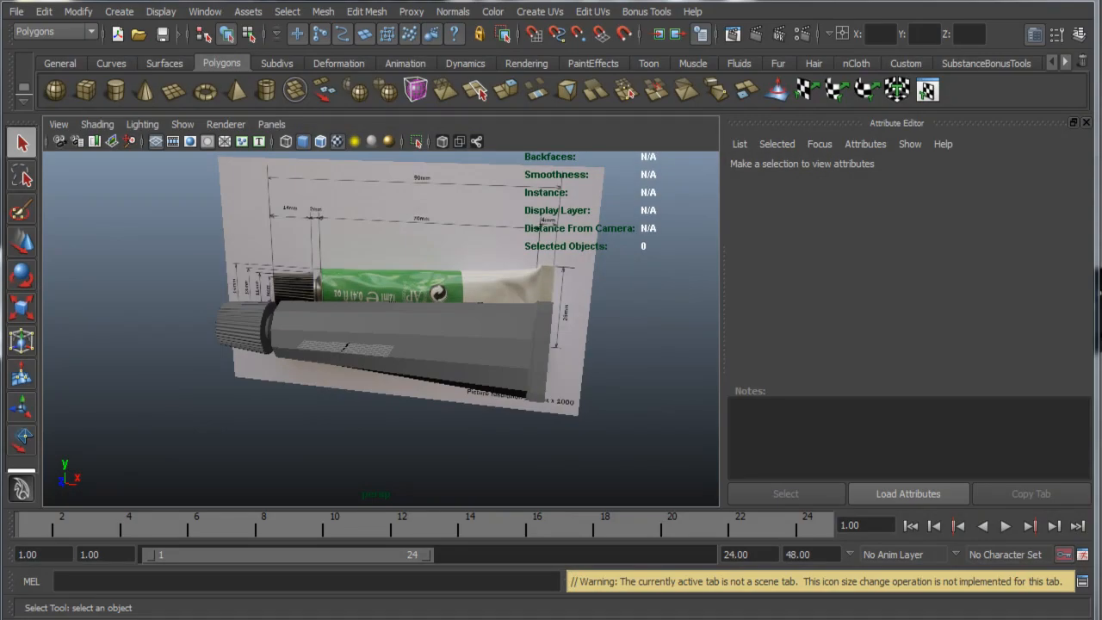
Step: Select the tube body and open the UV Texture Editor to show its UV layout
{"action": "left_click", "coordinate": [363, 327]}
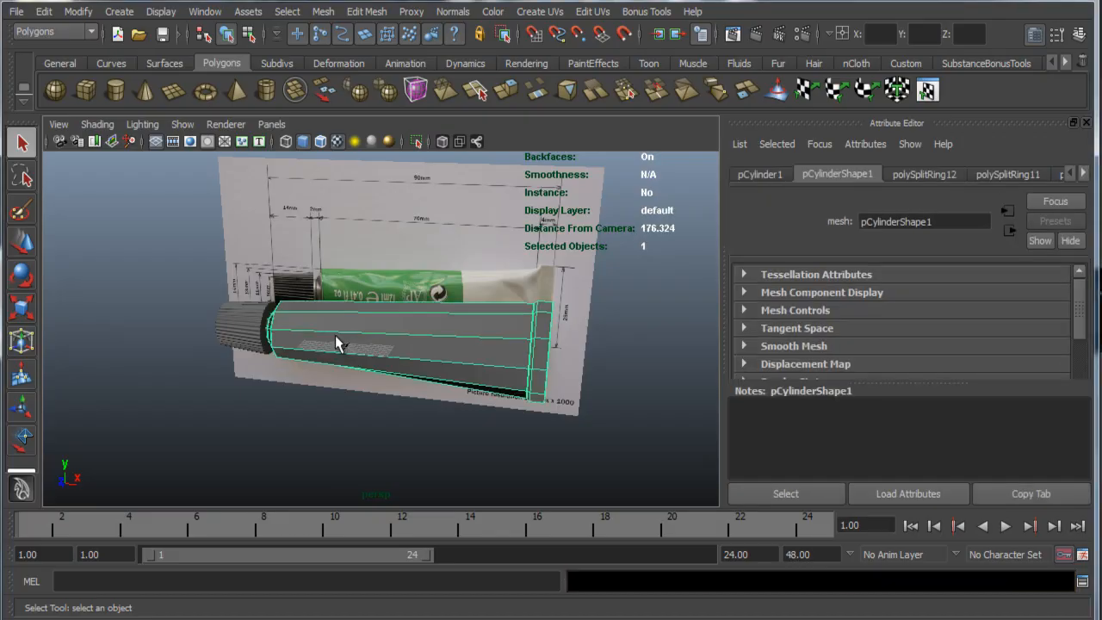
{"action": "mouse_move", "coordinate": [335, 335]}
{"action": "left_mouse_down", "text": "alt"}
{"action": "mouse_move", "coordinate": [363, 343]}
{"action": "mouse_move", "coordinate": [316, 328]}
{"action": "left_mouse_up", "text": "alt"}
{"action": "scroll", "coordinate": [393, 356], "scroll_direction": "up", "scroll_amount": 5}
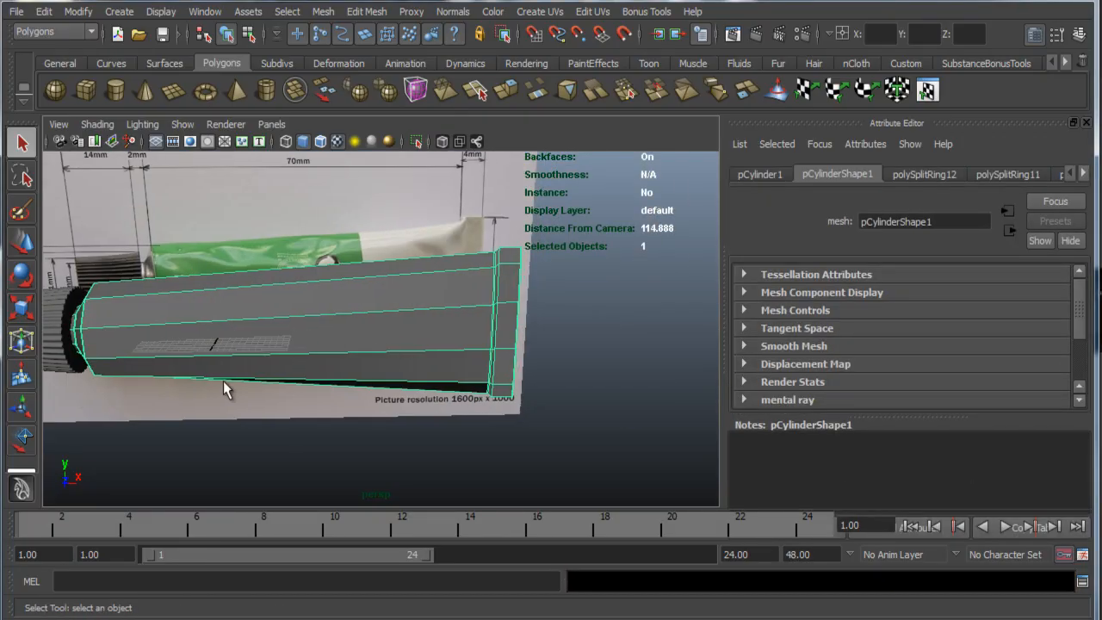
{"action": "left_click_drag", "start_coordinate": [224, 390], "coordinate": [211, 366], "text": "alt"}
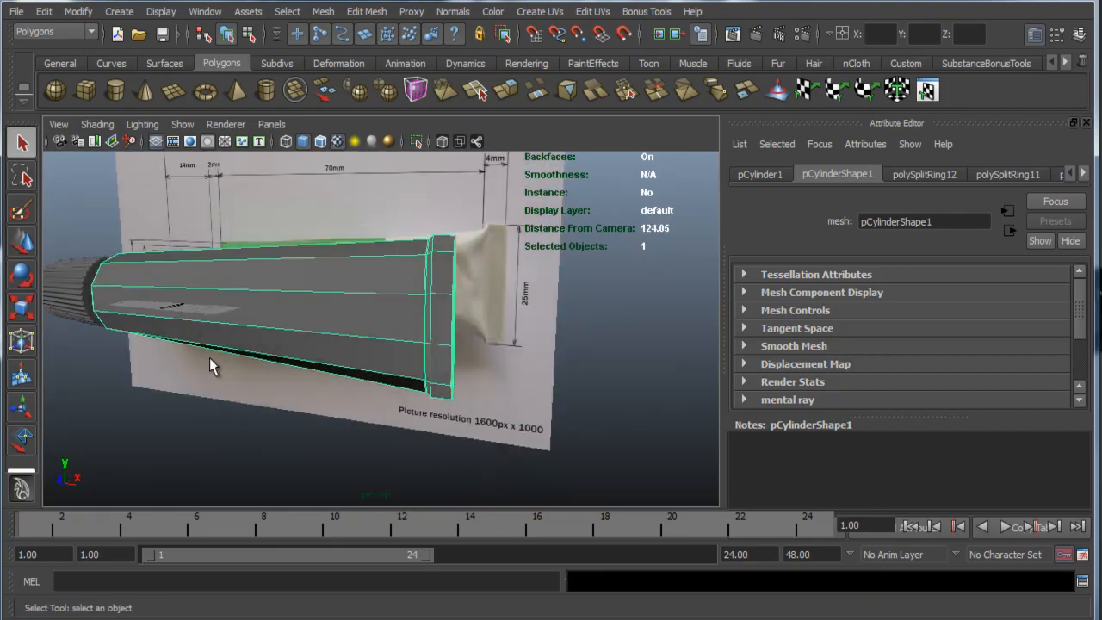
{"action": "middle_click_drag", "start_coordinate": [259, 333], "coordinate": [321, 318], "text": "alt"}
{"action": "left_click_drag", "start_coordinate": [291, 334], "coordinate": [315, 348], "text": "alt"}
{"action": "scroll", "coordinate": [317, 327], "scroll_direction": "down", "scroll_amount": 4}
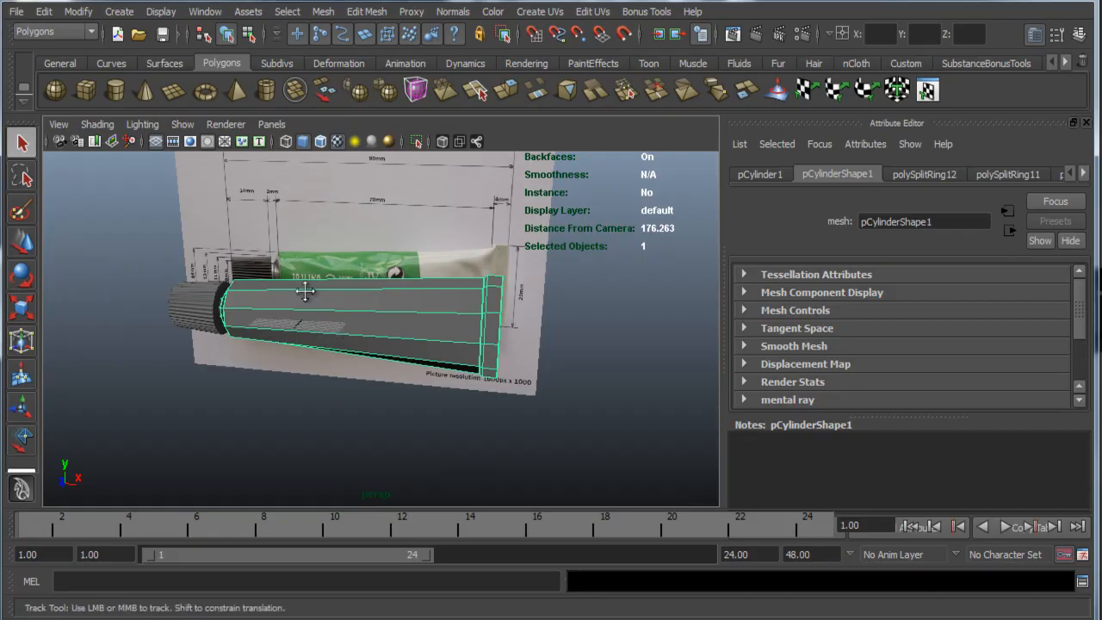
{"action": "left_click", "coordinate": [206, 12]}
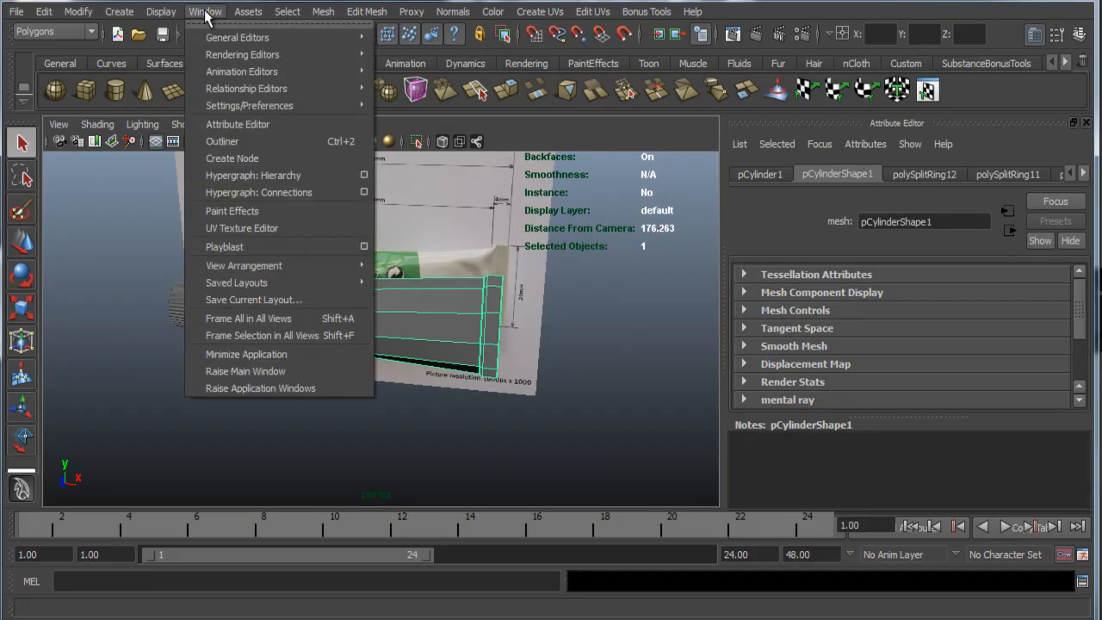
{"action": "left_click", "coordinate": [276, 229]}
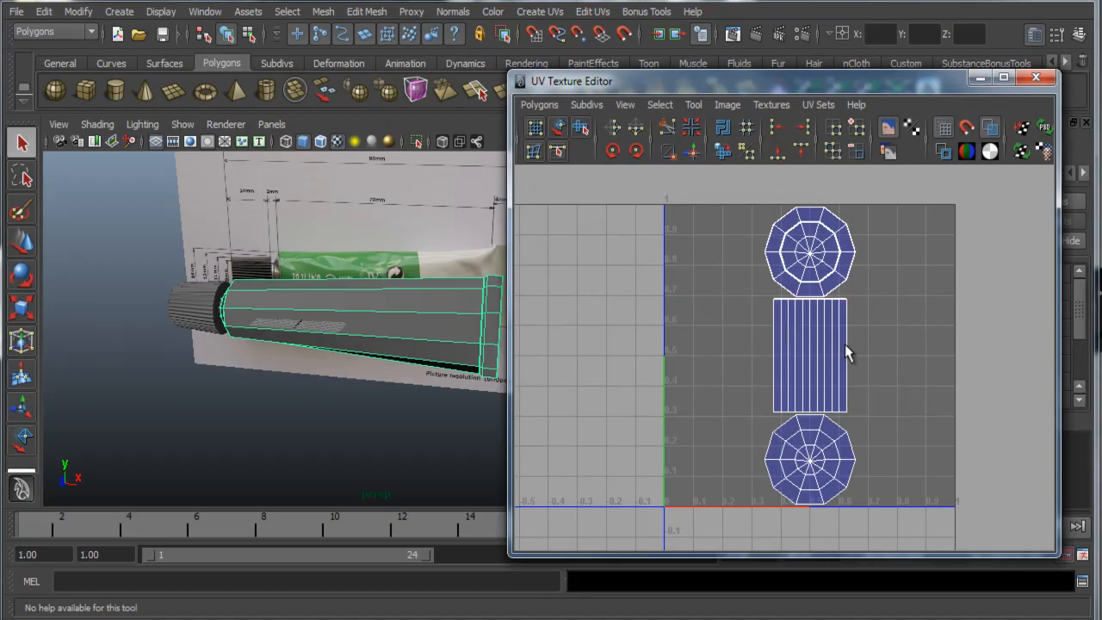
Step: Activate the Move UV Shell tool and select the rectangular shell to check which part of the tube body it covers
{"action": "right_click_drag", "start_coordinate": [845, 344], "coordinate": [861, 345]}
{"action": "left_click", "coordinate": [559, 128]}
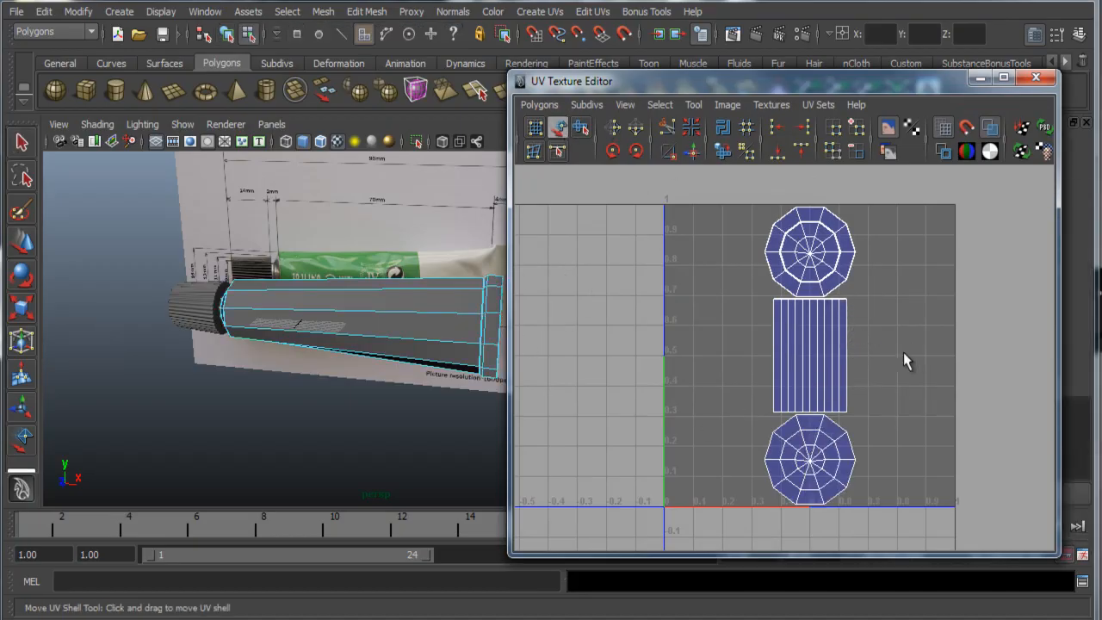
{"action": "left_click", "coordinate": [831, 368]}
{"action": "left_click_drag", "start_coordinate": [299, 384], "coordinate": [250, 288], "text": "alt"}
{"action": "right_click_drag", "start_coordinate": [249, 289], "coordinate": [302, 320], "text": "alt"}
{"action": "middle_click_drag", "start_coordinate": [242, 318], "coordinate": [307, 346], "text": "alt"}
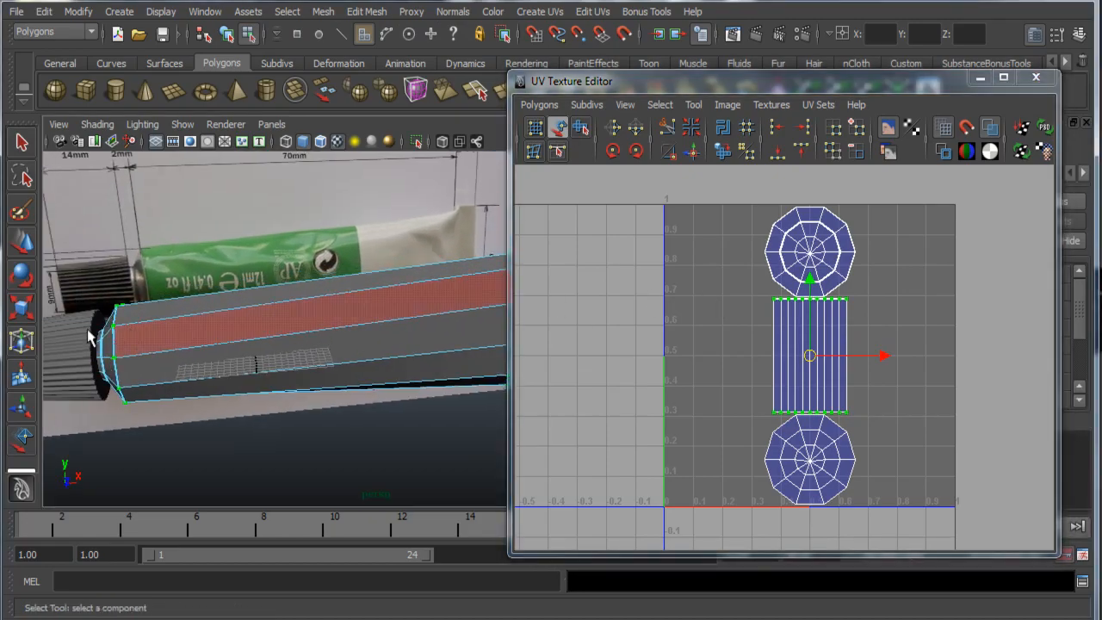
{"action": "left_click_drag", "start_coordinate": [334, 367], "coordinate": [313, 369], "text": "alt"}
{"action": "right_click_drag", "start_coordinate": [314, 371], "coordinate": [279, 360], "text": "alt"}
Step: Select the two circular UV shells in turn and check on the model which end of the tube each one covers
{"action": "left_click", "coordinate": [814, 235]}
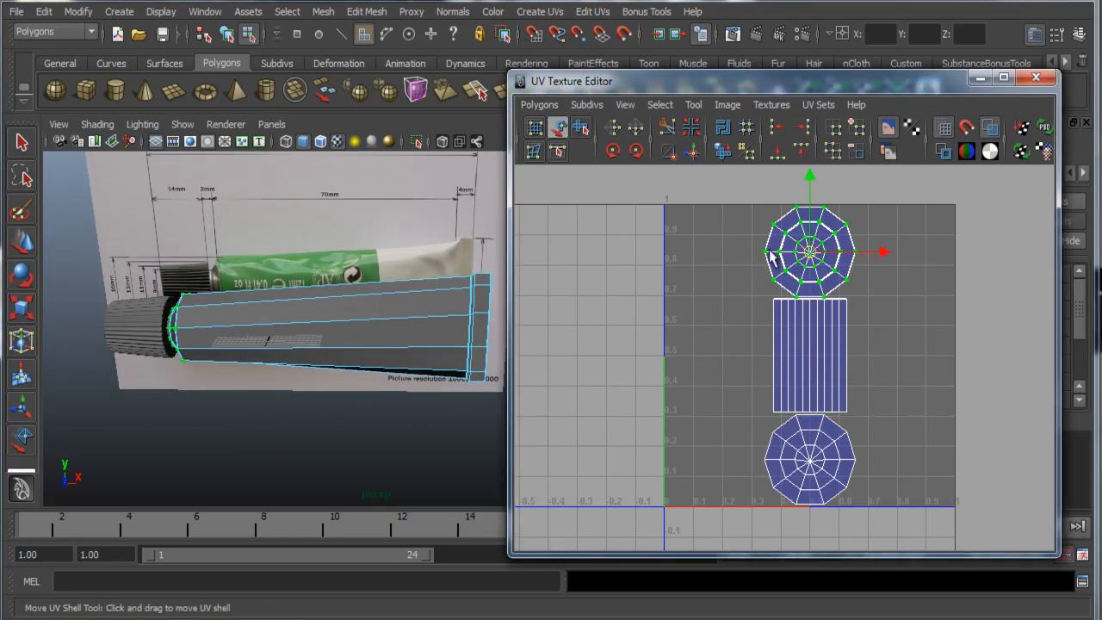
{"action": "left_click_drag", "start_coordinate": [354, 322], "coordinate": [479, 325], "text": "alt"}
{"action": "right_click_drag", "start_coordinate": [357, 352], "coordinate": [398, 381], "text": "alt"}
{"action": "middle_click_drag", "start_coordinate": [308, 460], "coordinate": [349, 364], "text": "alt"}
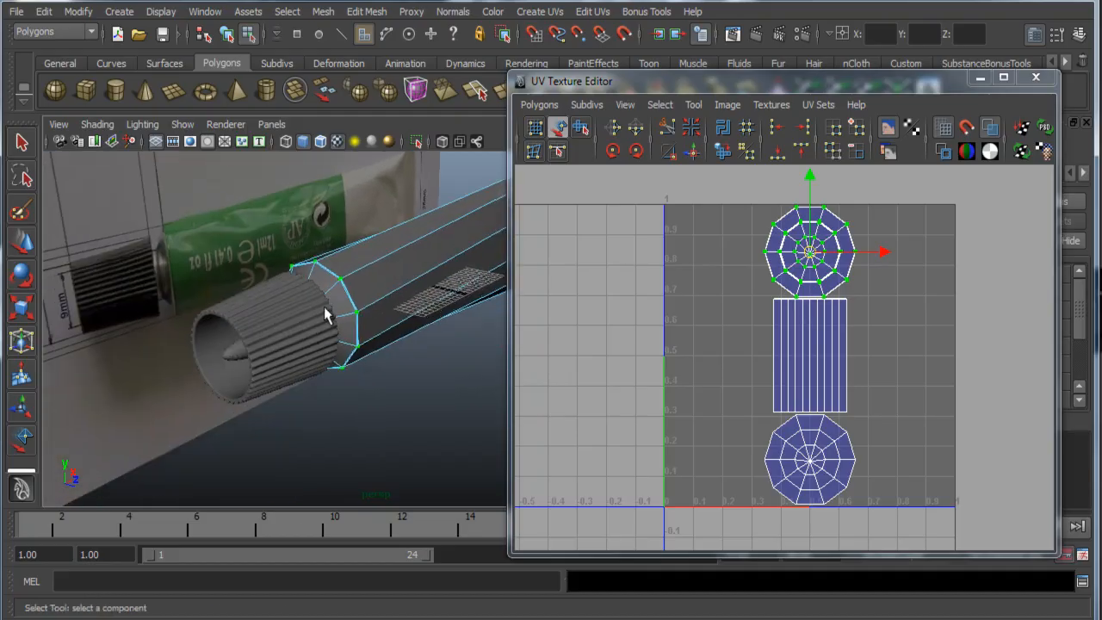
{"action": "left_click_drag", "start_coordinate": [344, 340], "coordinate": [310, 370], "text": "alt"}
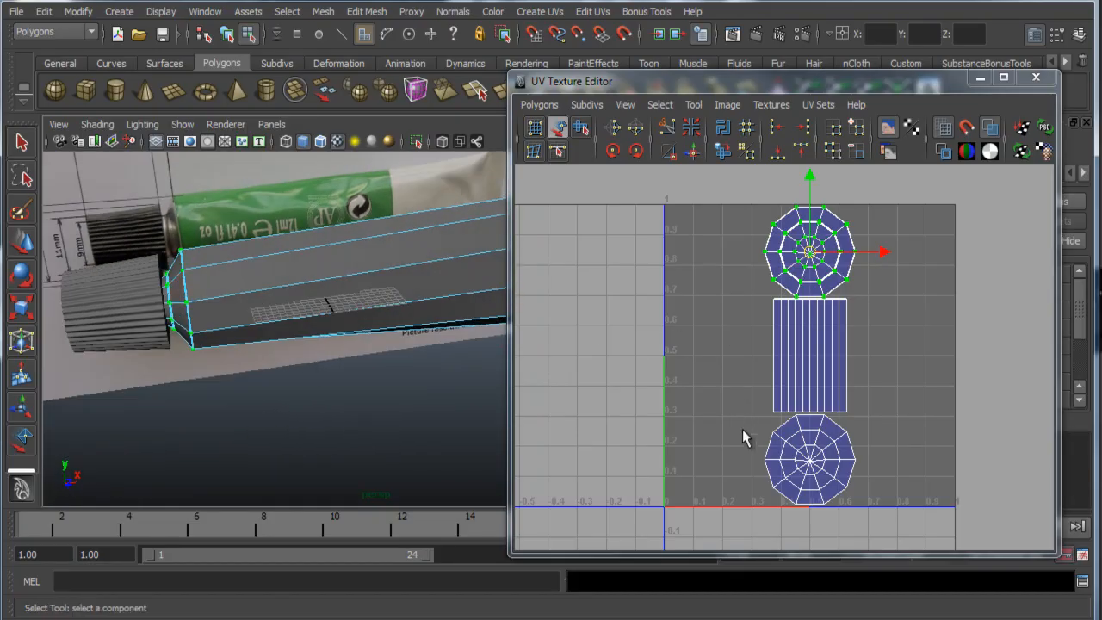
{"action": "left_click", "coordinate": [839, 467]}
{"action": "left_click_drag", "start_coordinate": [457, 295], "coordinate": [342, 290], "text": "alt"}
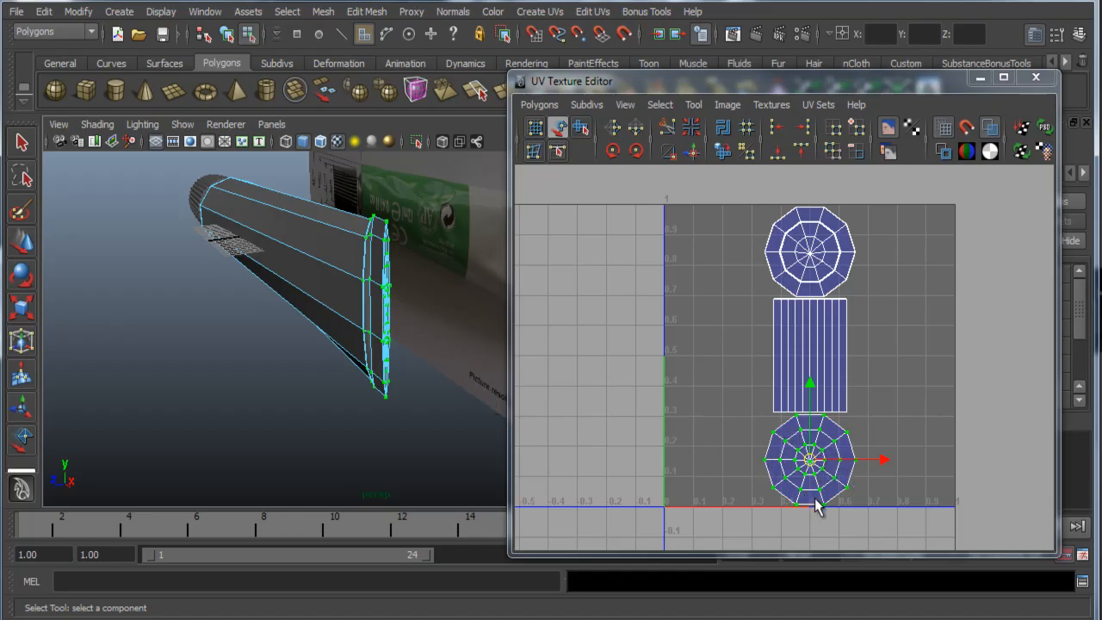
{"action": "left_click", "coordinate": [794, 242]}
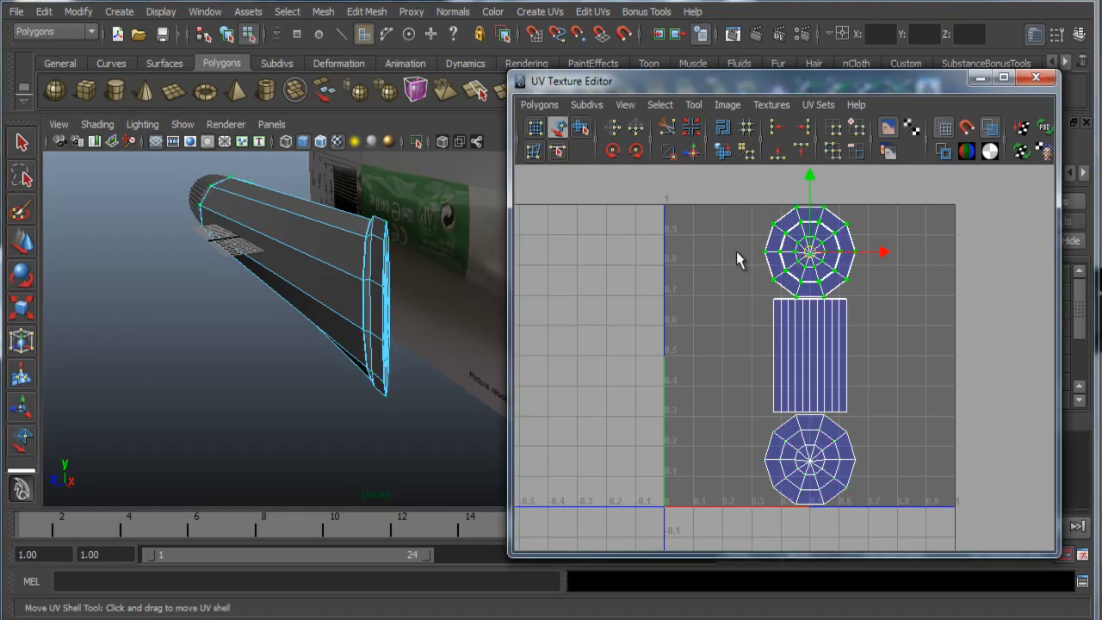
{"action": "left_click_drag", "start_coordinate": [262, 237], "coordinate": [379, 247], "text": "alt"}
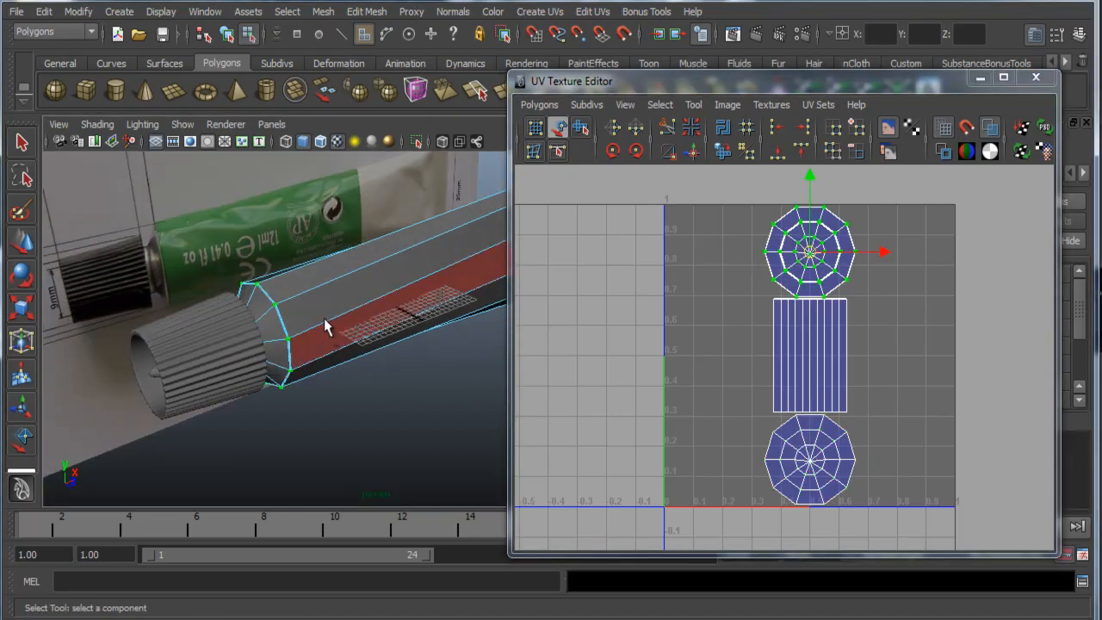
Step: Move the rectangular body shell horizontally to the U = 0 edge of the UV square
{"action": "left_click", "coordinate": [776, 322]}
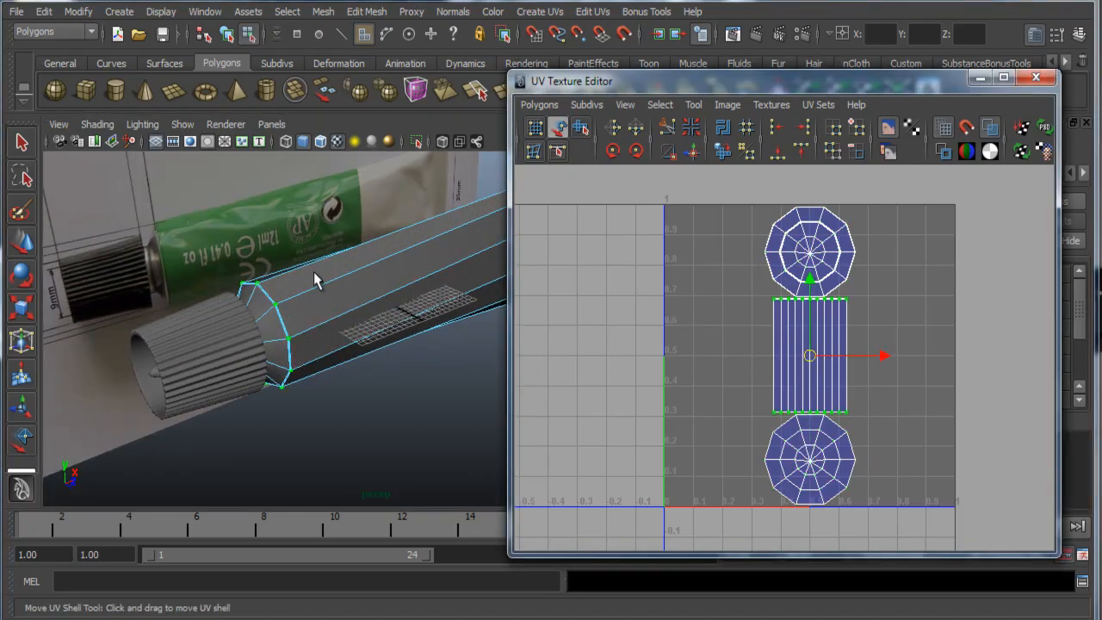
{"action": "middle_click_drag", "start_coordinate": [412, 312], "coordinate": [380, 321], "text": "alt"}
{"action": "left_click_drag", "start_coordinate": [437, 276], "coordinate": [441, 310], "text": "alt"}
{"action": "right_click_drag", "start_coordinate": [441, 310], "coordinate": [350, 298], "text": "alt"}
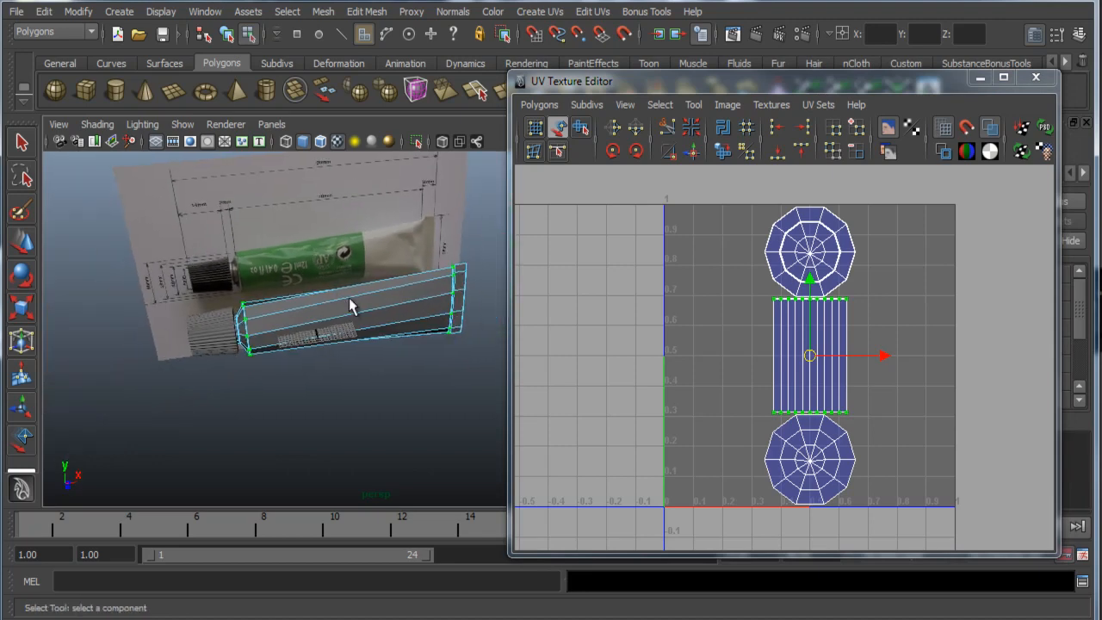
{"action": "left_click_drag", "start_coordinate": [349, 306], "coordinate": [434, 377], "text": "alt"}
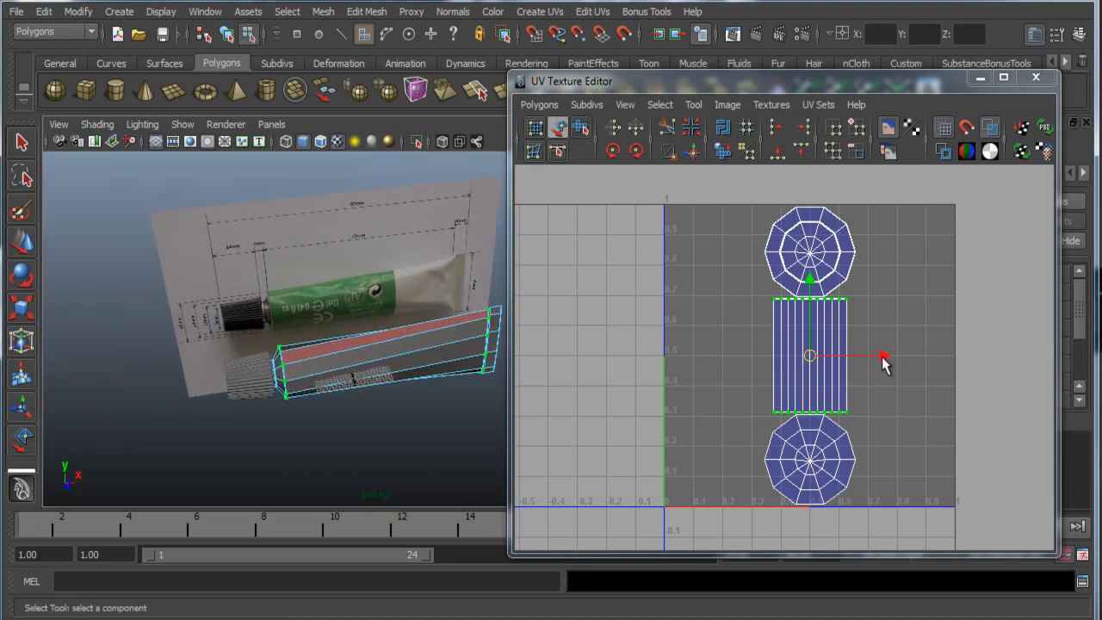
{"action": "left_click_drag", "start_coordinate": [885, 361], "coordinate": [777, 375]}
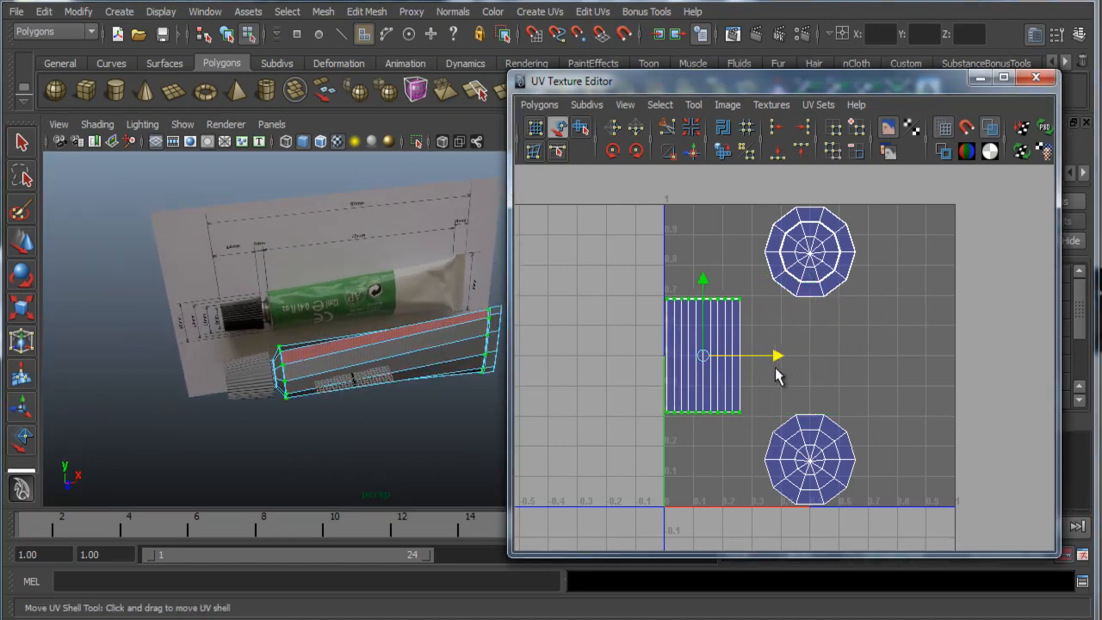
Step: Move both circular end shells horizontally to the U = 1 side of the UV square
{"action": "left_click", "coordinate": [814, 262]}
{"action": "left_click_drag", "start_coordinate": [882, 251], "coordinate": [971, 257]}
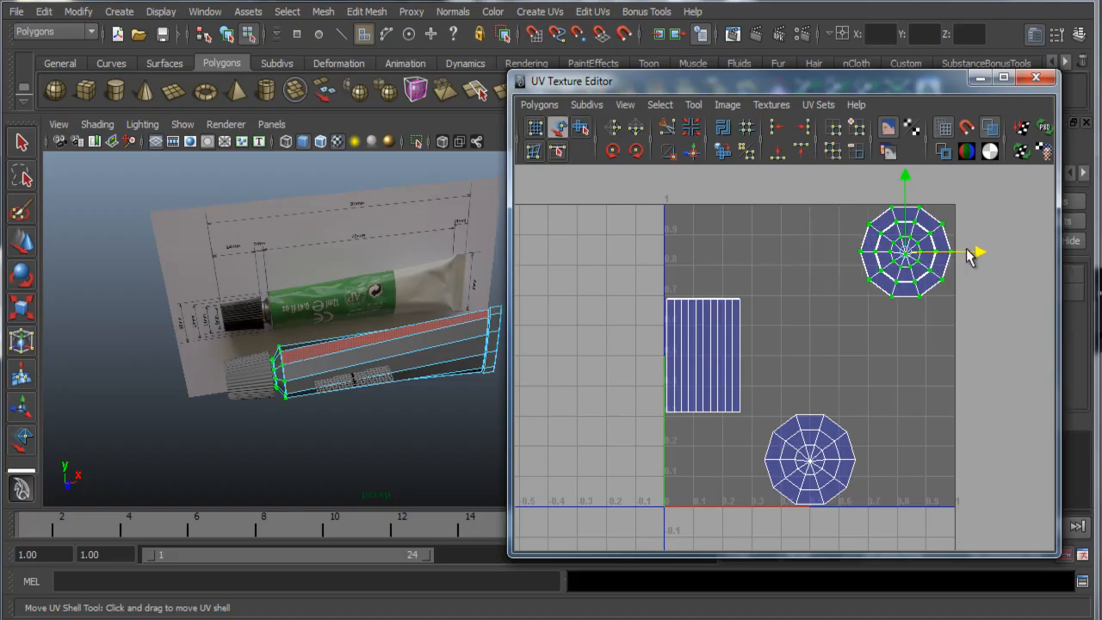
{"action": "left_click", "coordinate": [806, 482]}
{"action": "left_click_drag", "start_coordinate": [891, 460], "coordinate": [992, 478]}
Step: Scale the rectangular body shell up uniformly to nearly the full UV height and position it inside the square beside the circular shells
{"action": "left_click", "coordinate": [688, 334]}
{"action": "key", "text": "r"}
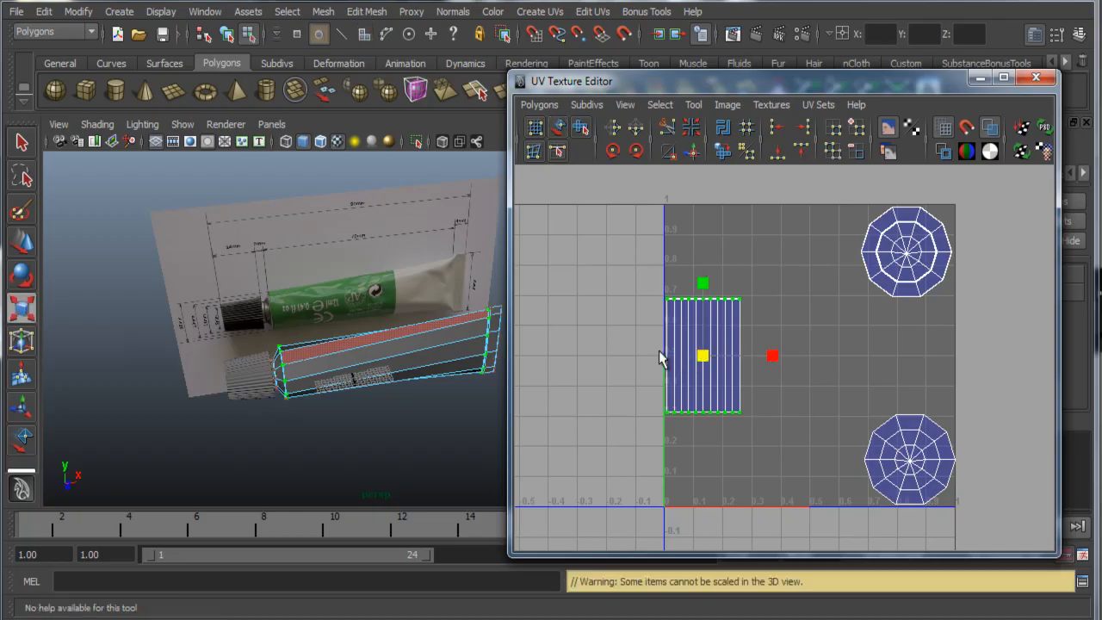
{"action": "left_click_drag", "start_coordinate": [711, 355], "coordinate": [764, 314]}
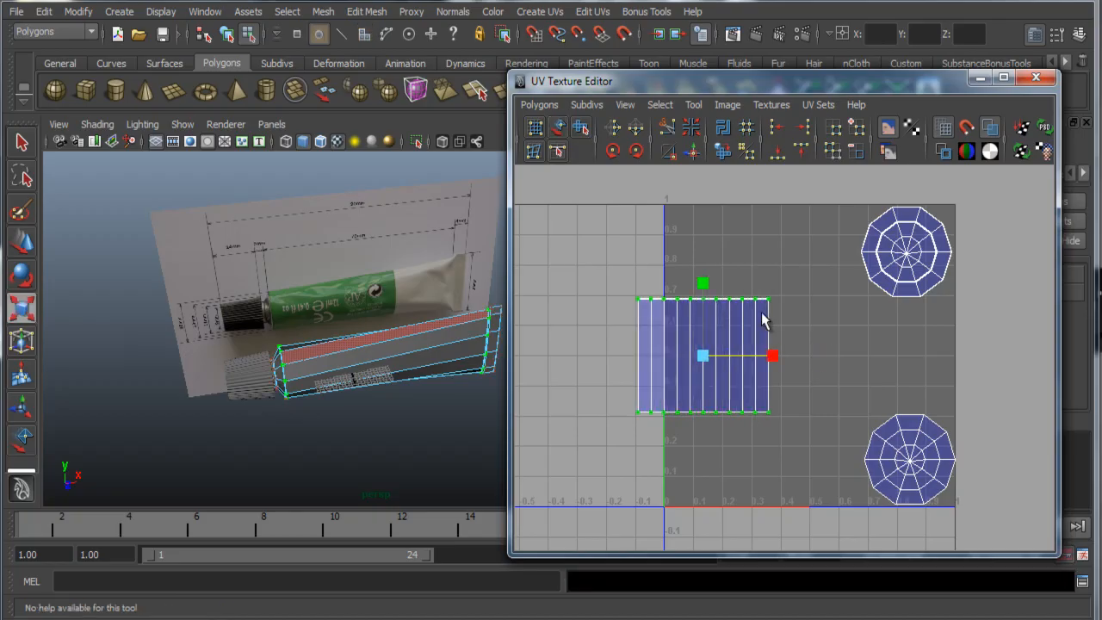
{"action": "key", "text": "ctrl+z"}
{"action": "left_click_drag", "start_coordinate": [703, 360], "coordinate": [781, 251]}
{"action": "key", "text": "w"}
{"action": "left_click_drag", "start_coordinate": [773, 356], "coordinate": [843, 364]}
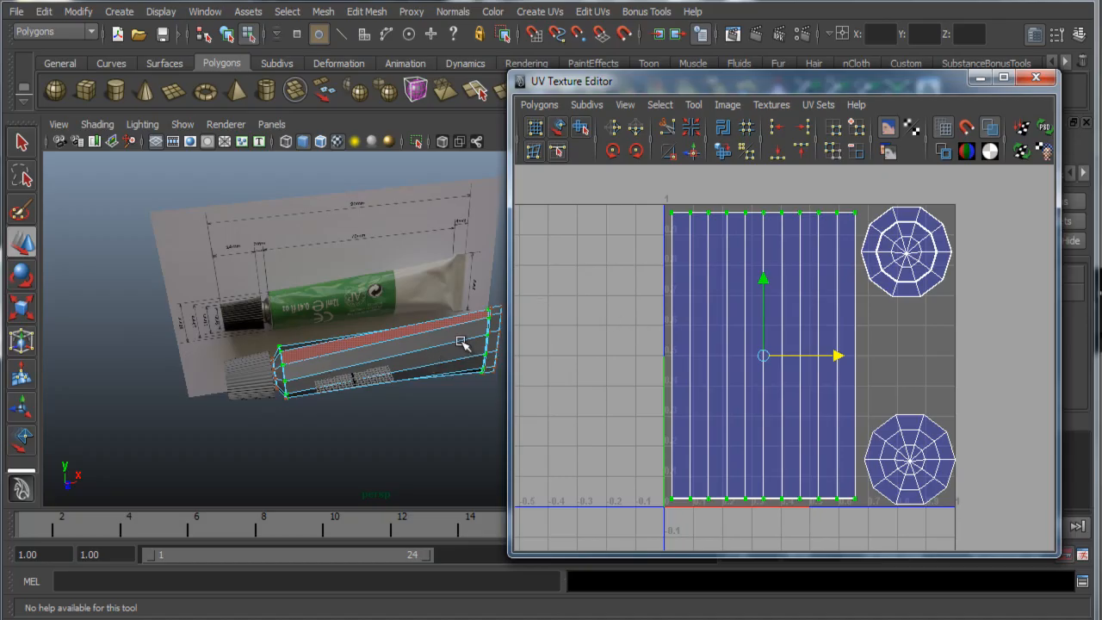
Step: Open the Hypershade and create a new Lambert material
{"action": "left_click", "coordinate": [207, 11]}
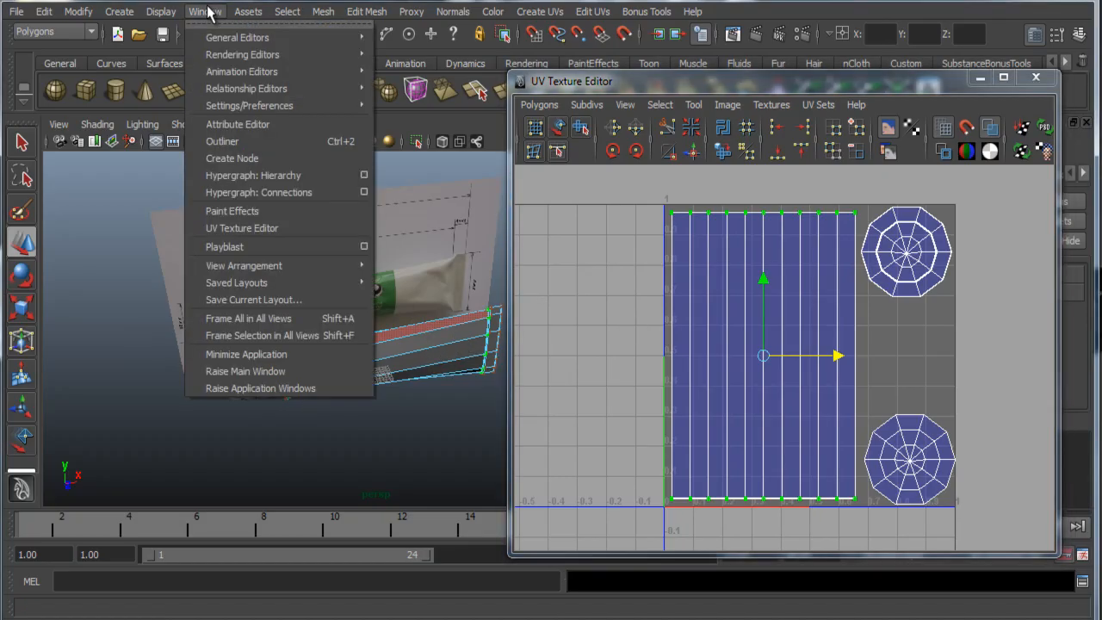
{"action": "mouse_move", "coordinate": [218, 56]}
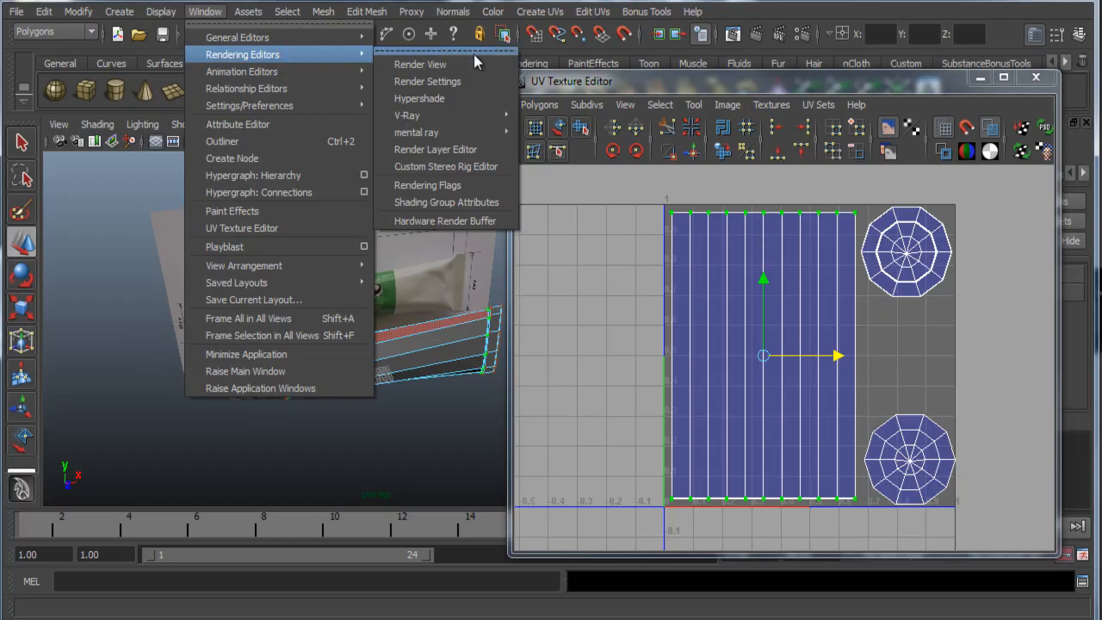
{"action": "left_click", "coordinate": [458, 96]}
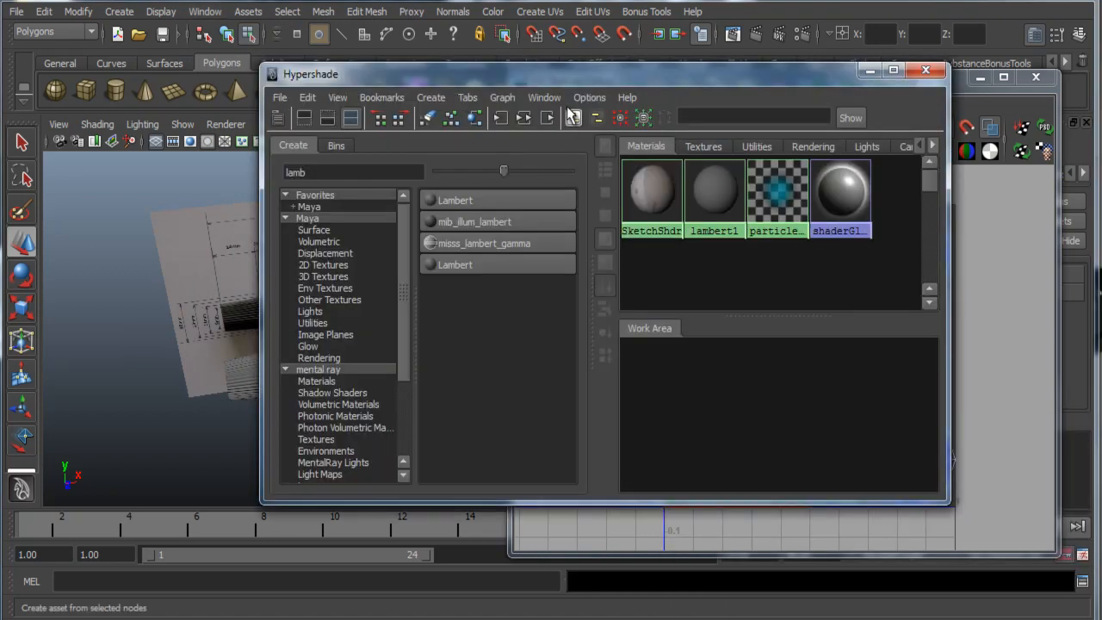
{"action": "left_click_drag", "start_coordinate": [601, 76], "coordinate": [558, 77]}
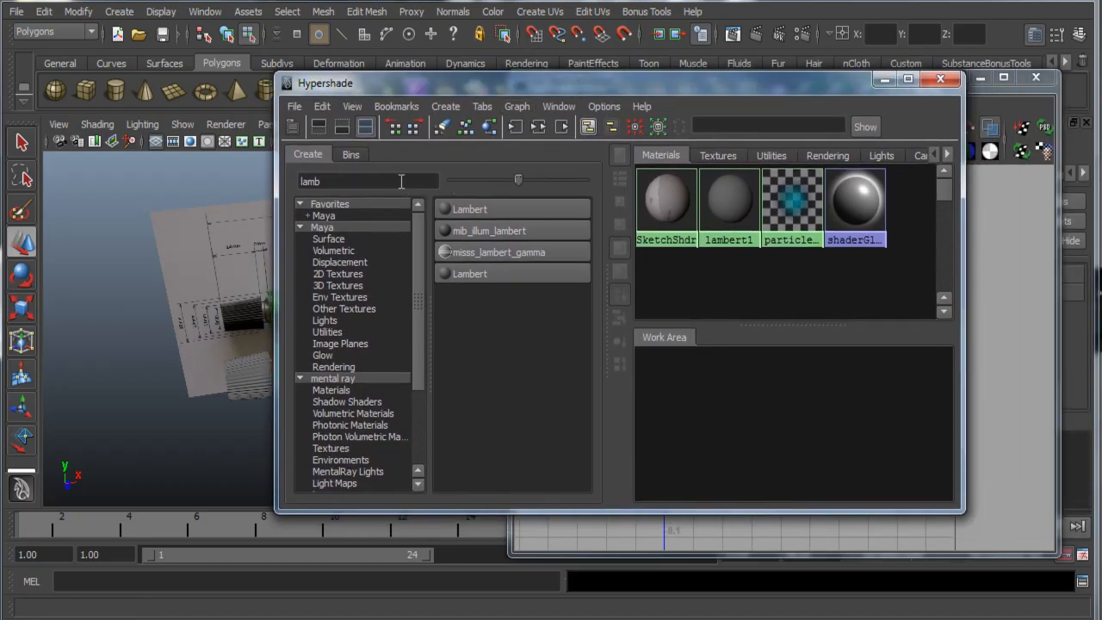
{"action": "left_click", "coordinate": [376, 180]}
{"action": "left_click", "coordinate": [484, 210]}
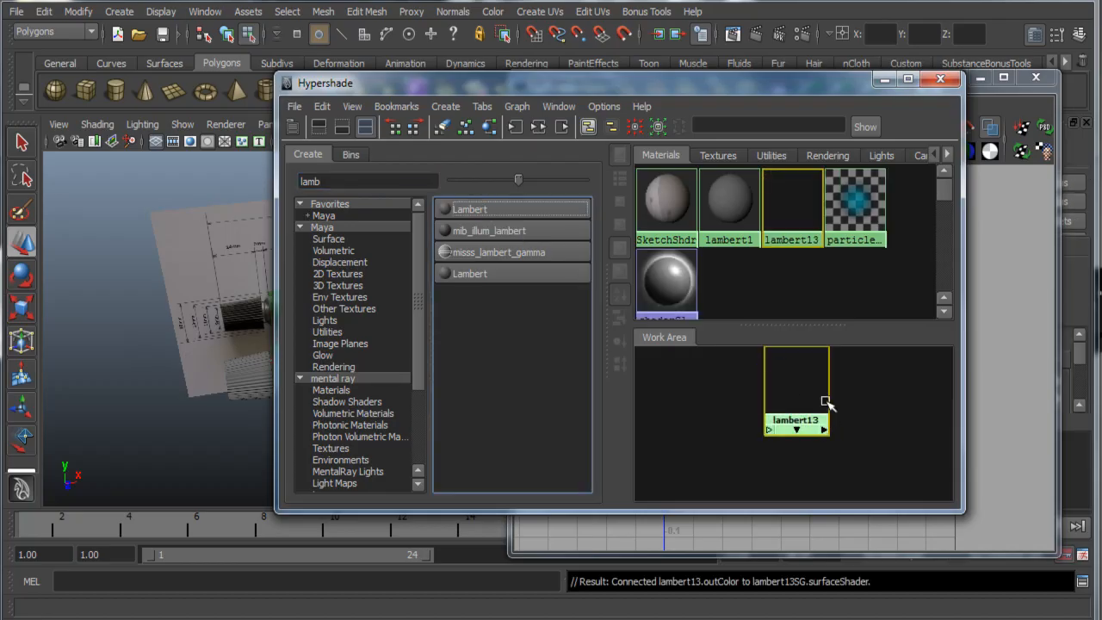
Step: Rearrange the windows to expose the new Lambert's attributes, connect a File texture to its color and browse for the texture image
{"action": "left_click_drag", "start_coordinate": [819, 87], "coordinate": [510, 81]}
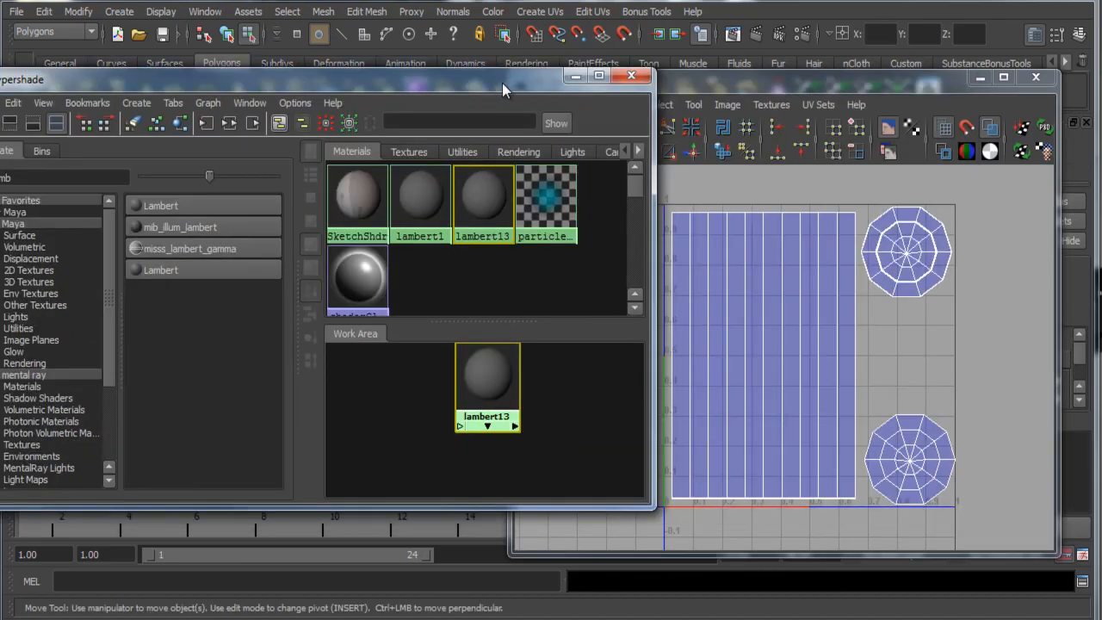
{"action": "left_click", "coordinate": [926, 95]}
{"action": "left_click_drag", "start_coordinate": [927, 97], "coordinate": [806, 503]}
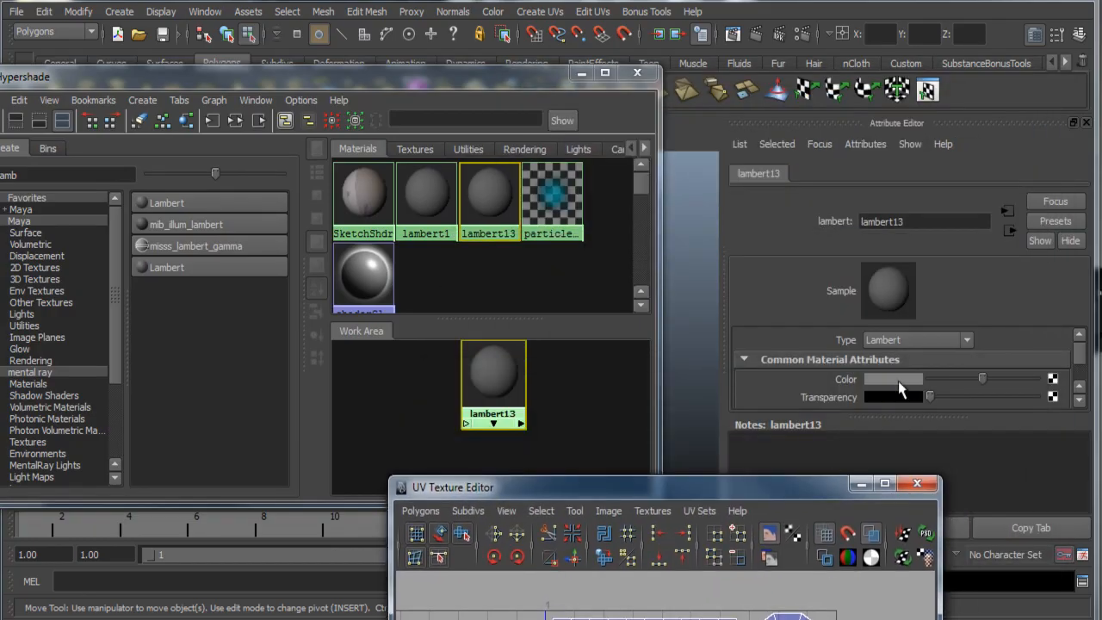
{"action": "left_click_drag", "start_coordinate": [900, 418], "coordinate": [939, 489]}
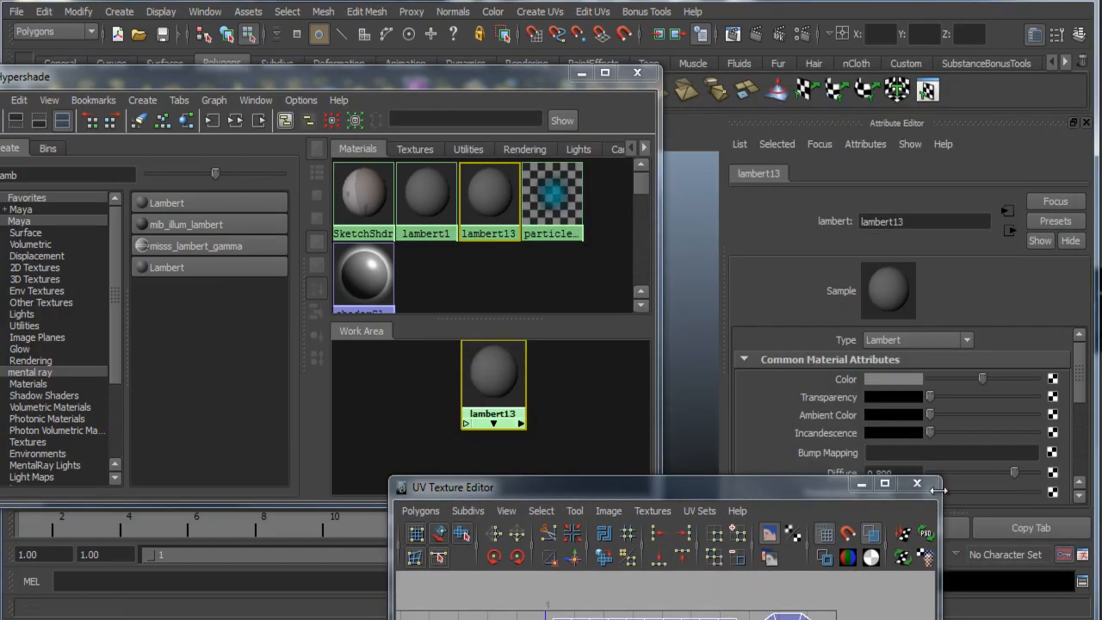
{"action": "left_click", "coordinate": [1055, 380]}
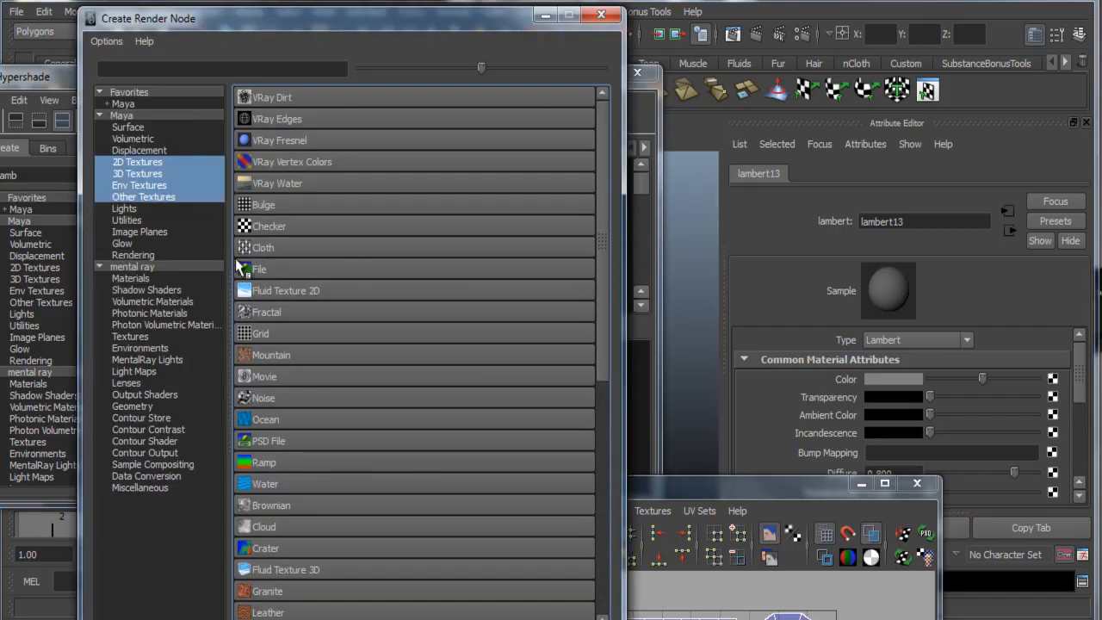
{"action": "left_click", "coordinate": [259, 267]}
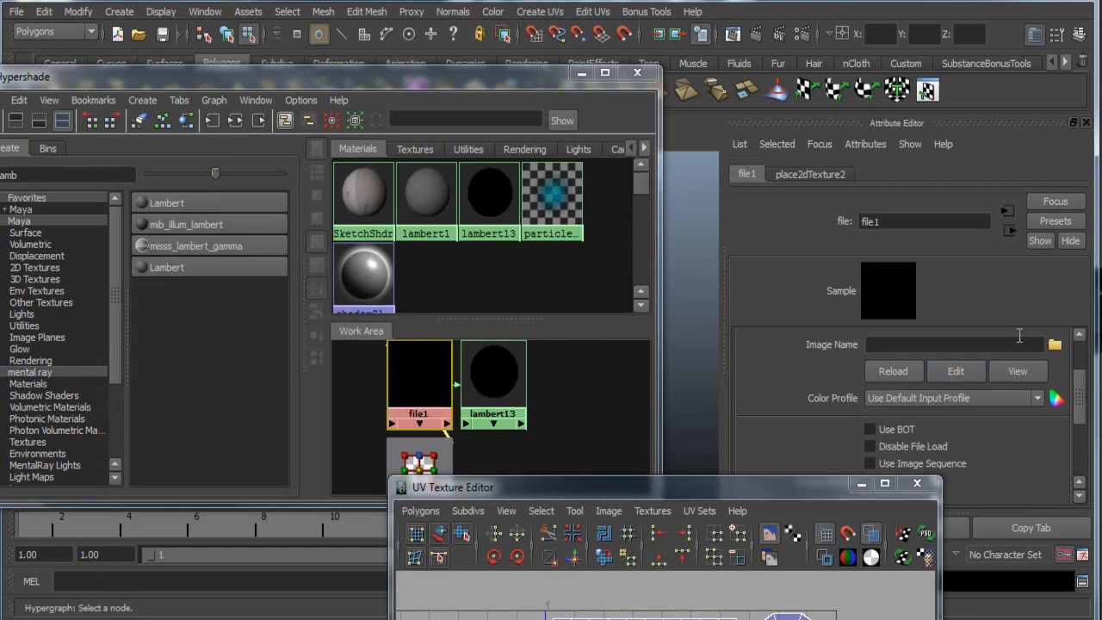
{"action": "left_click", "coordinate": [1056, 346]}
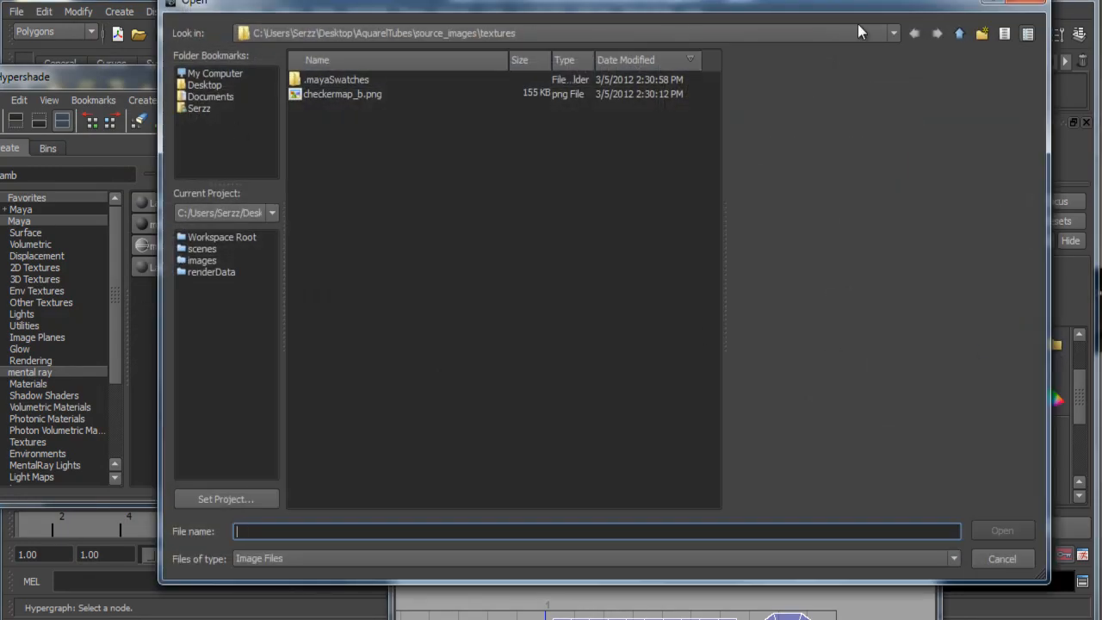
Step: Browse the project's referenceImages and source_images/sketches folders, and return to the source_images/textures folder
{"action": "left_click", "coordinate": [955, 35]}
{"action": "left_click", "coordinate": [955, 35]}
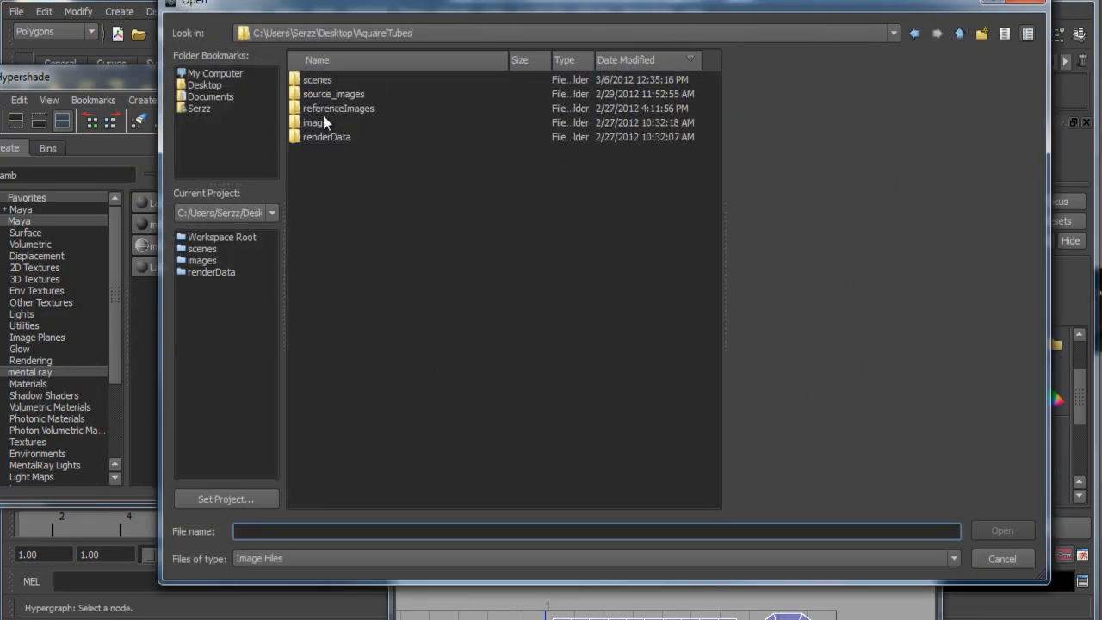
{"action": "double_click", "coordinate": [348, 109]}
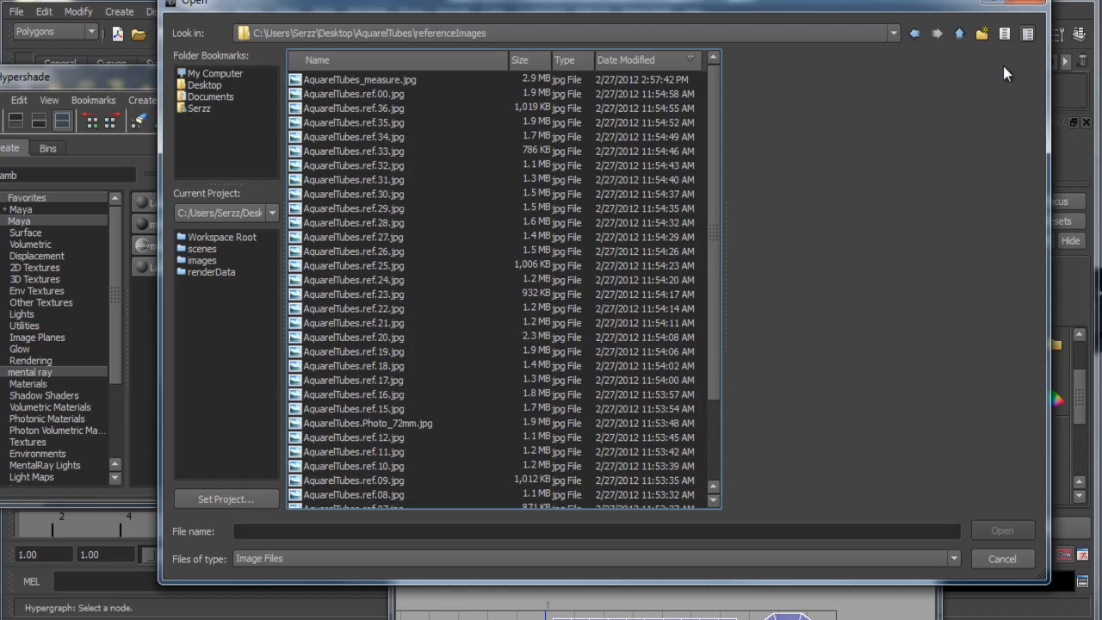
{"action": "left_click", "coordinate": [961, 34]}
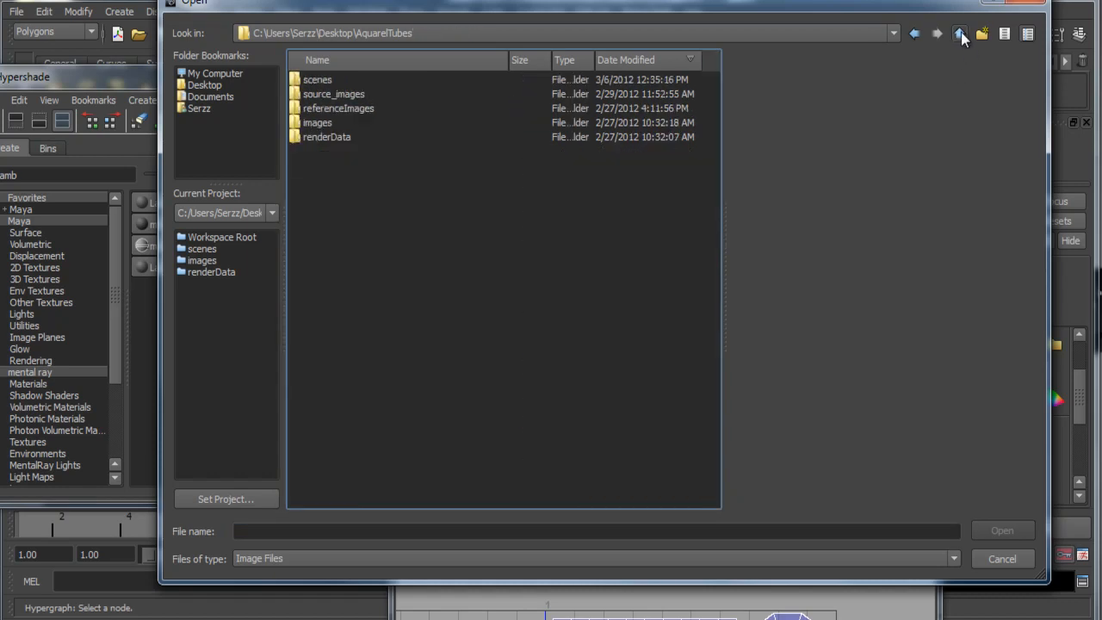
{"action": "double_click", "coordinate": [322, 94]}
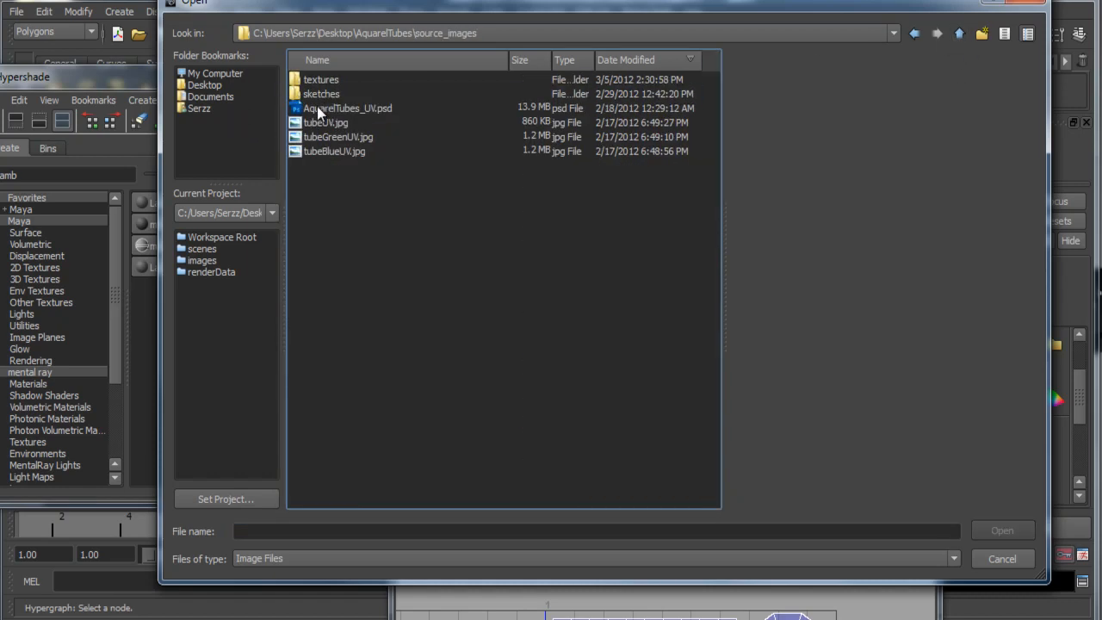
{"action": "double_click", "coordinate": [327, 93]}
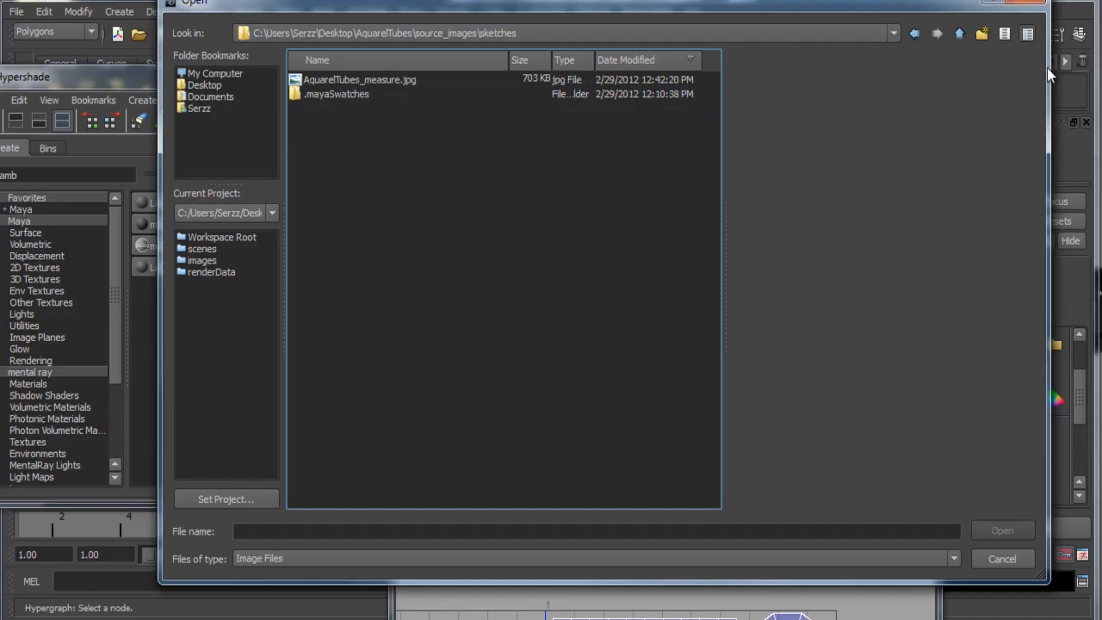
{"action": "left_click", "coordinate": [962, 34]}
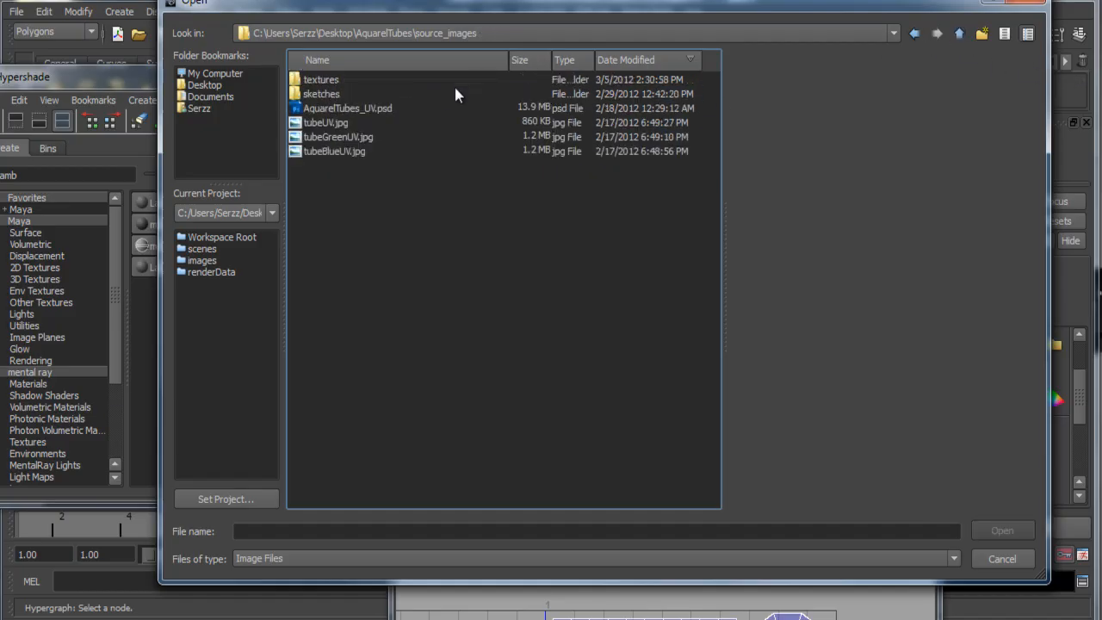
{"action": "double_click", "coordinate": [329, 80]}
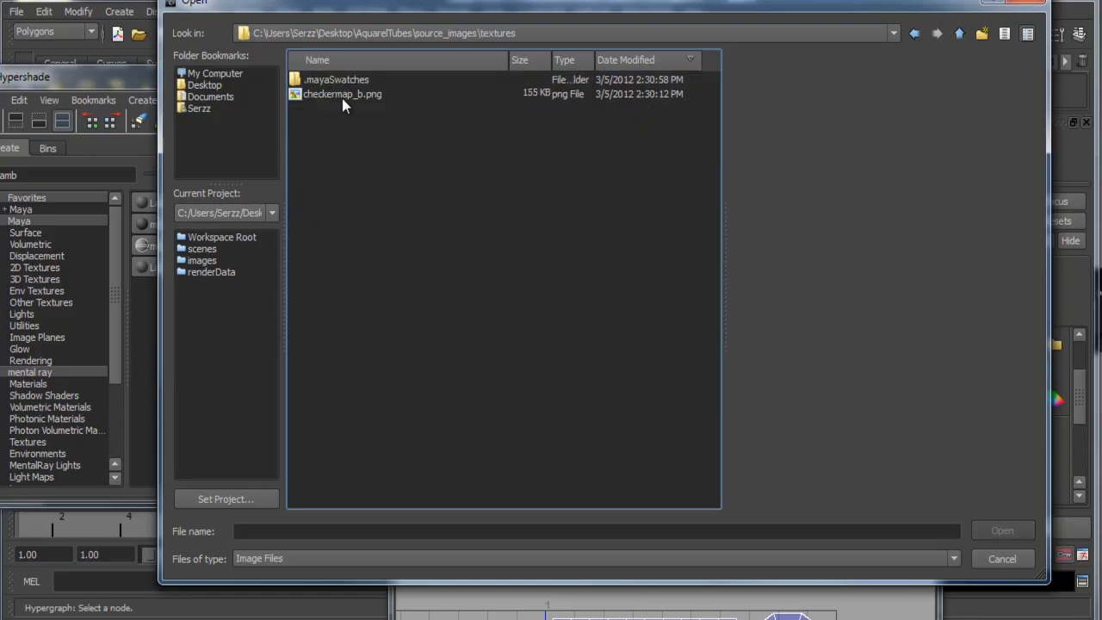
Step: Load checkermap_b.png as the image of the file1 texture and move the lambert13 node away from it in the work area
{"action": "left_click", "coordinate": [349, 96]}
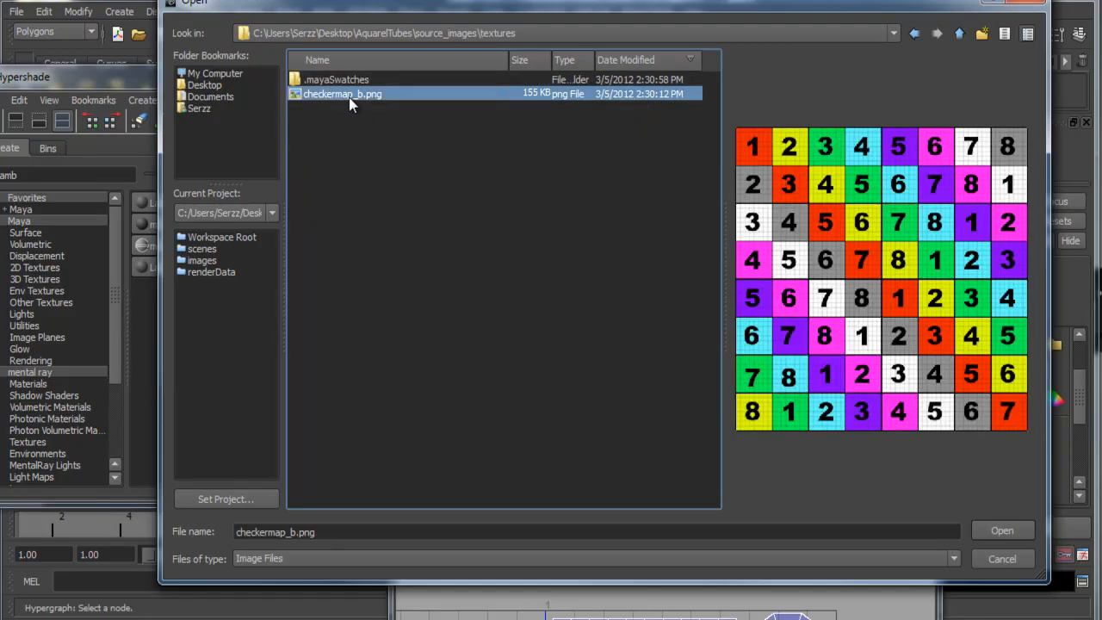
{"action": "left_click", "coordinate": [990, 533]}
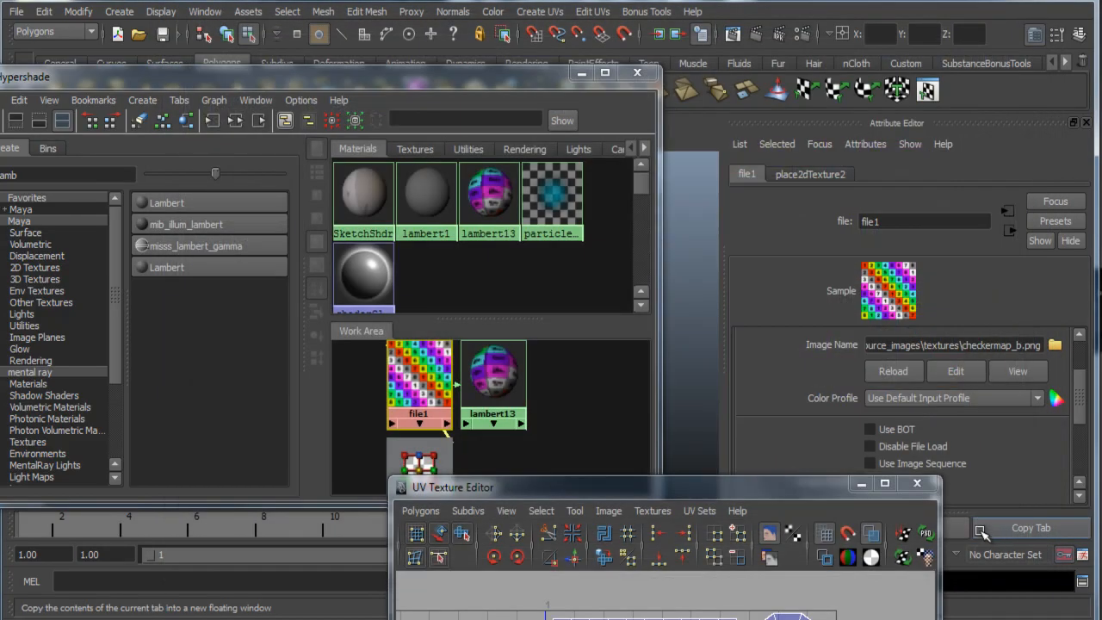
{"action": "left_click_drag", "start_coordinate": [506, 400], "coordinate": [589, 418]}
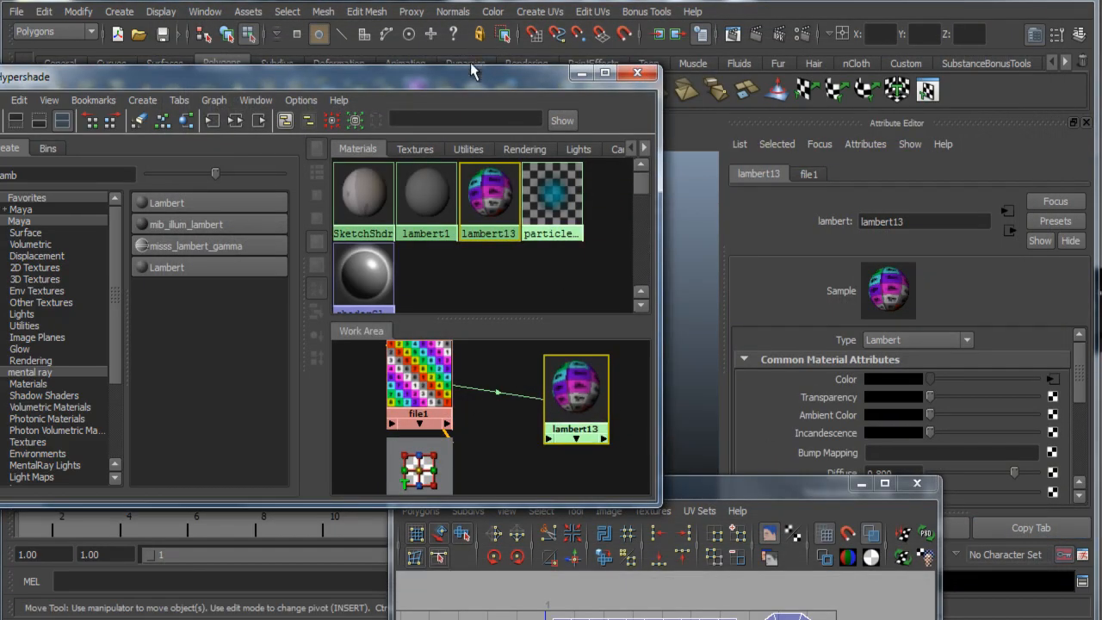
Step: Assign the lambert13 checker material to the tube body
{"action": "left_click_drag", "start_coordinate": [478, 82], "coordinate": [692, 422]}
{"action": "right_click_drag", "start_coordinate": [426, 349], "coordinate": [439, 346]}
{"action": "left_click", "coordinate": [437, 353]}
{"action": "left_click_drag", "start_coordinate": [541, 417], "coordinate": [547, 174]}
{"action": "right_click_drag", "start_coordinate": [792, 479], "coordinate": [689, 370]}
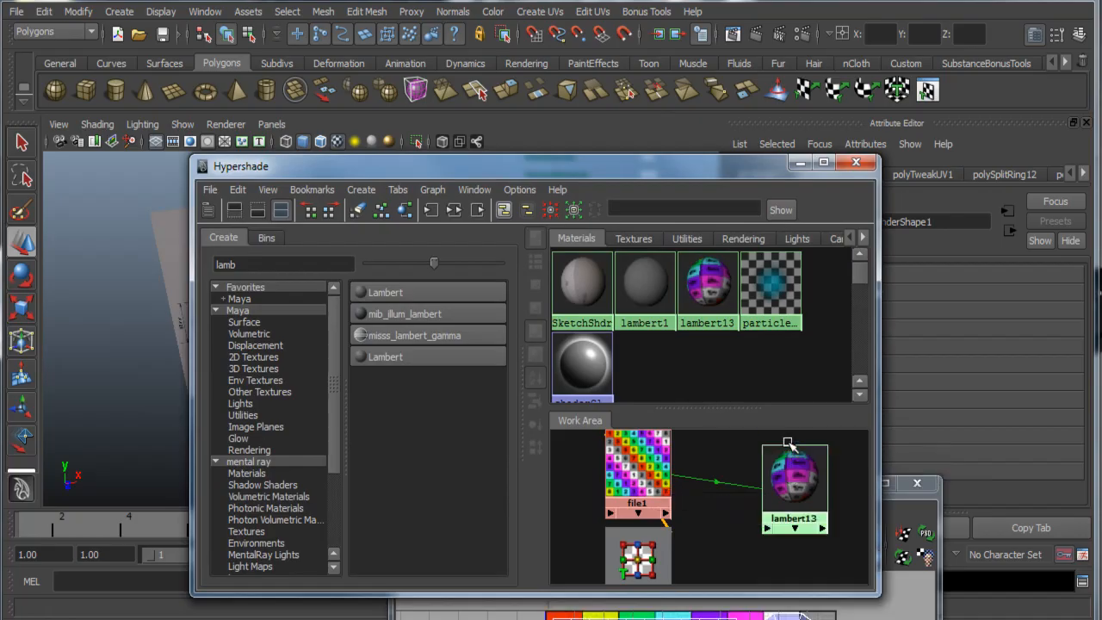
Step: Assign the lambert13 checker material to the tube's cap, minimize Hypershade and clear the selection
{"action": "left_click_drag", "start_coordinate": [703, 171], "coordinate": [770, 494]}
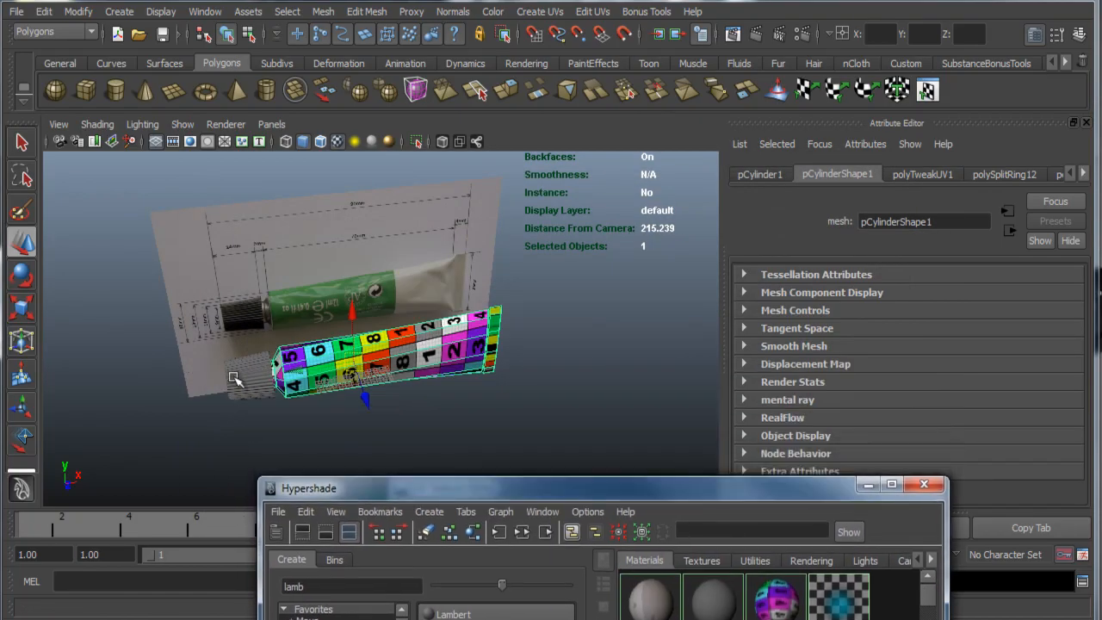
{"action": "key", "text": "w"}
{"action": "left_click_drag", "start_coordinate": [606, 494], "coordinate": [561, 197]}
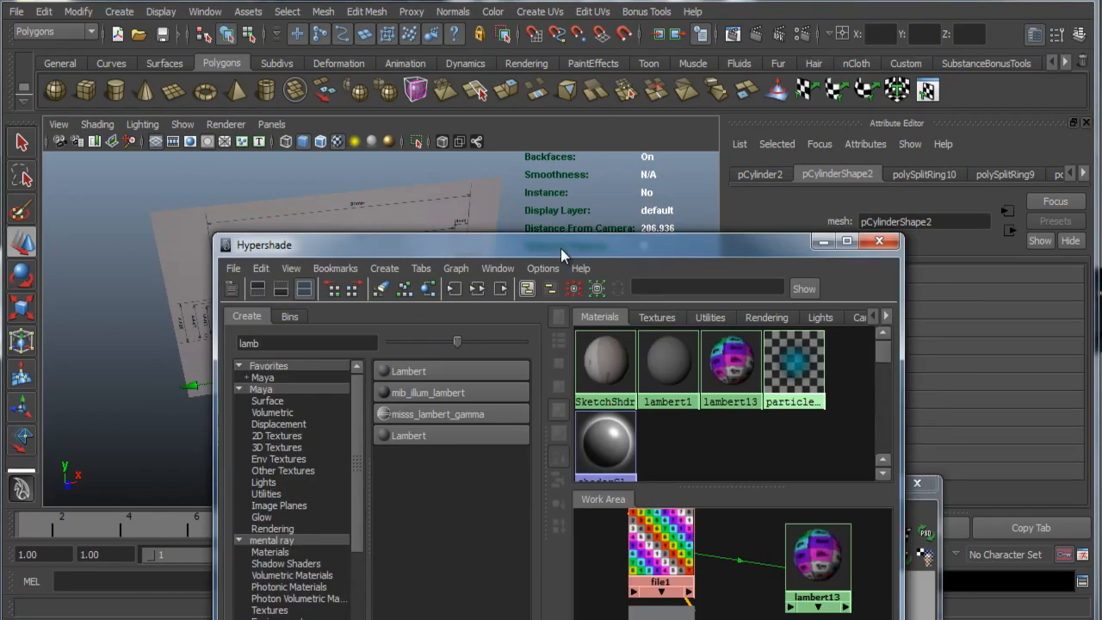
{"action": "right_click_drag", "start_coordinate": [816, 511], "coordinate": [818, 468]}
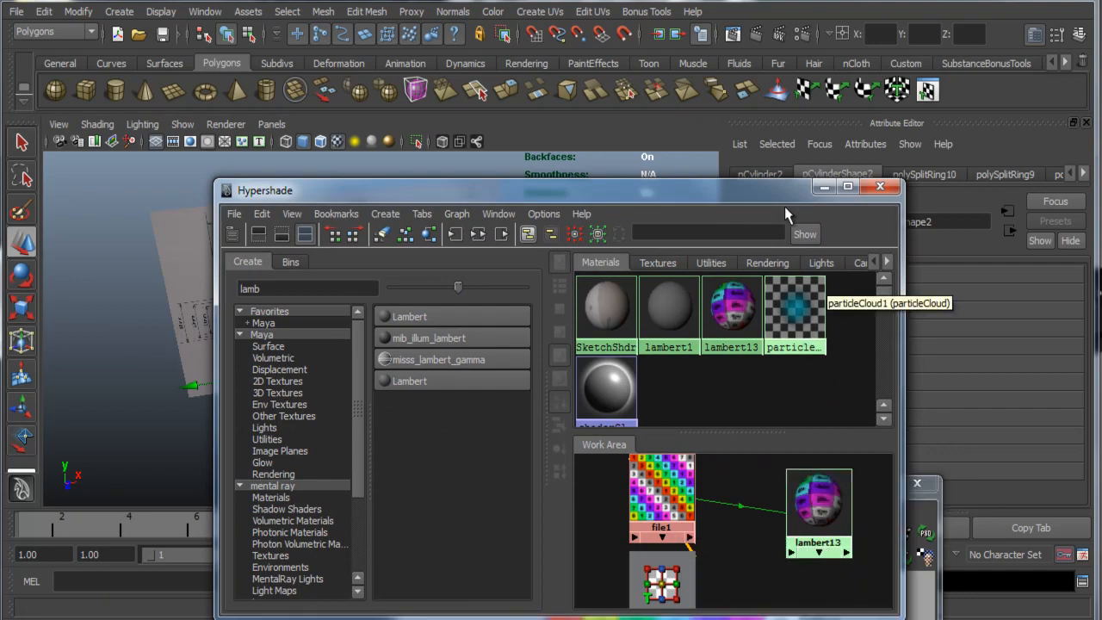
{"action": "left_click", "coordinate": [826, 192]}
{"action": "left_click", "coordinate": [465, 408]}
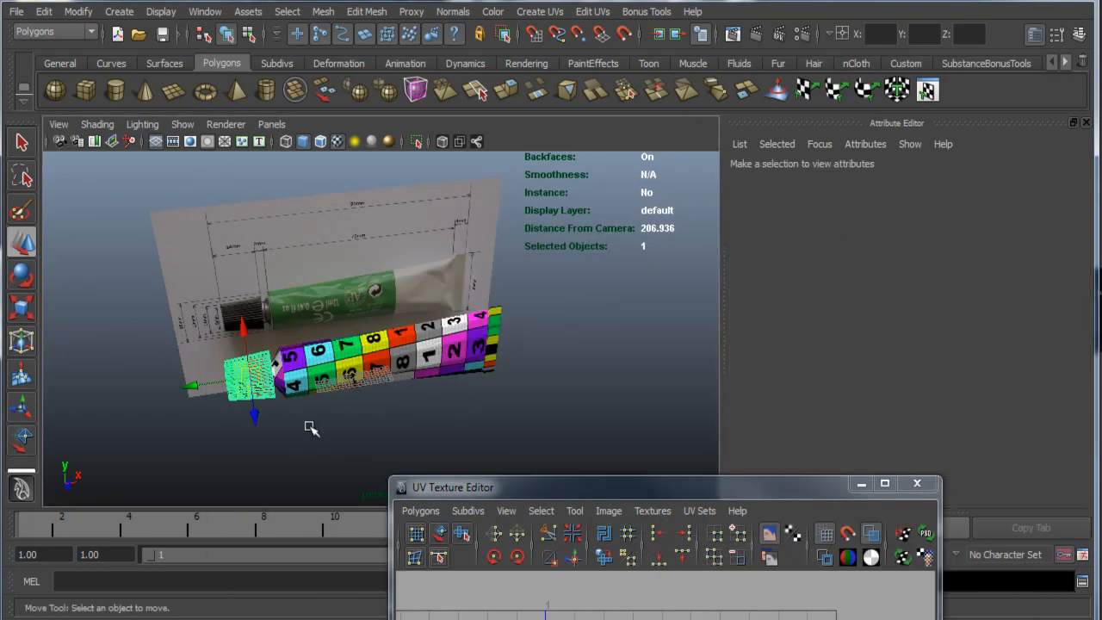
Step: Examine the checker pattern on the cap, tube body and crimped end, with the UV Texture Editor placed beside the model
{"action": "right_click_drag", "start_coordinate": [278, 392], "coordinate": [346, 417], "text": "alt"}
{"action": "left_click_drag", "start_coordinate": [344, 417], "coordinate": [390, 326], "text": "alt"}
{"action": "left_click", "coordinate": [396, 328]}
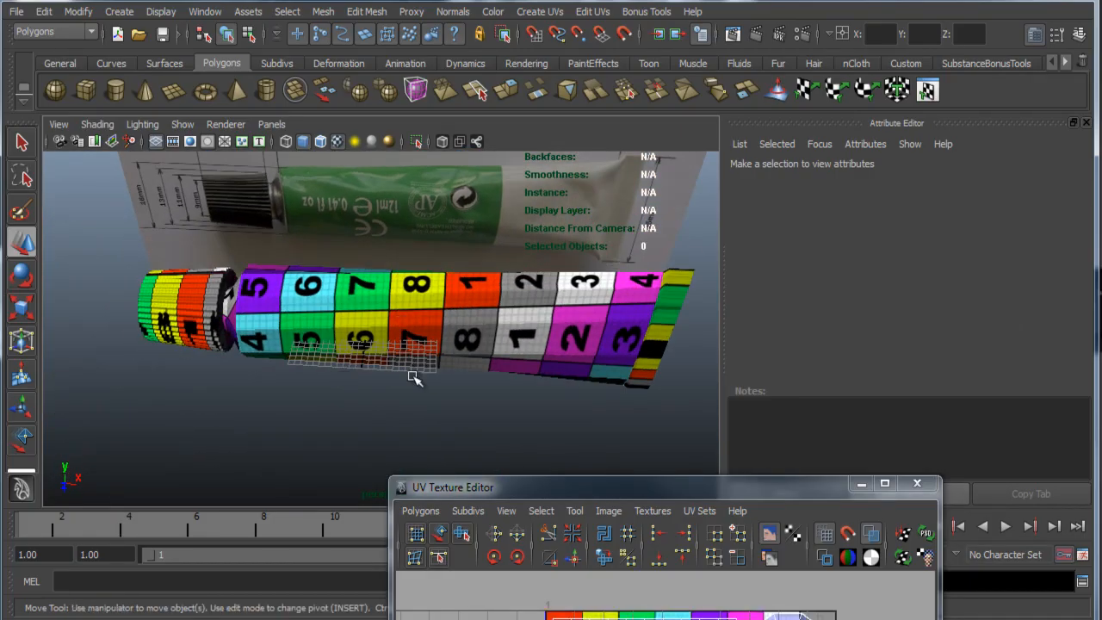
{"action": "left_click_drag", "start_coordinate": [400, 368], "coordinate": [430, 362], "text": "alt"}
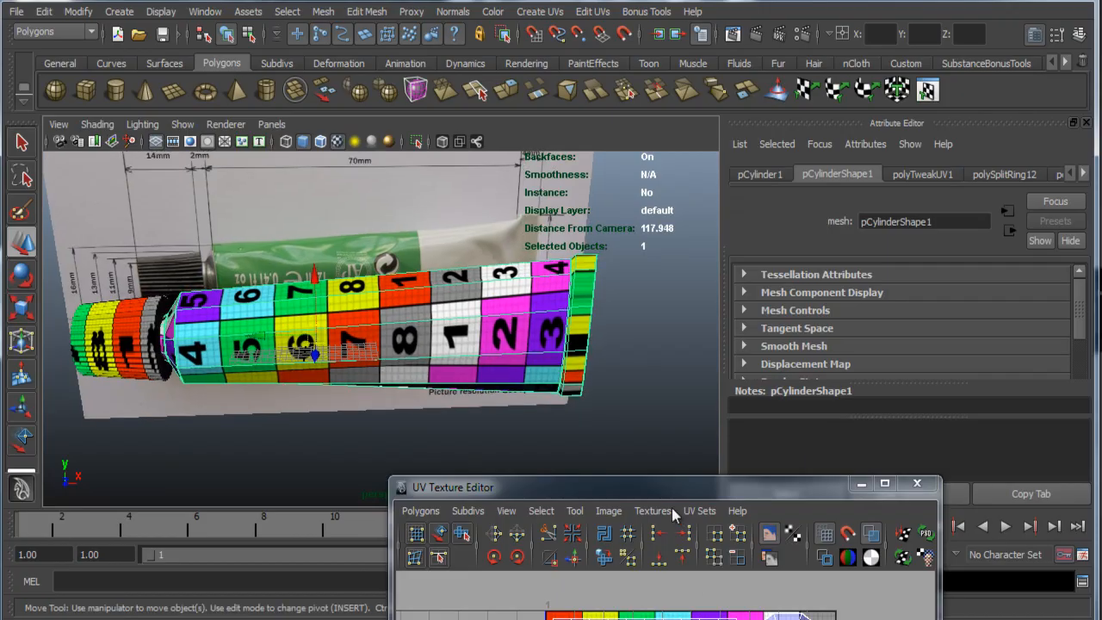
{"action": "left_click_drag", "start_coordinate": [686, 488], "coordinate": [913, 257]}
{"action": "left_click_drag", "start_coordinate": [427, 431], "coordinate": [458, 386], "text": "alt"}
{"action": "middle_click_drag", "start_coordinate": [458, 387], "coordinate": [370, 386], "text": "alt"}
{"action": "right_click_drag", "start_coordinate": [405, 362], "coordinate": [471, 349], "text": "alt"}
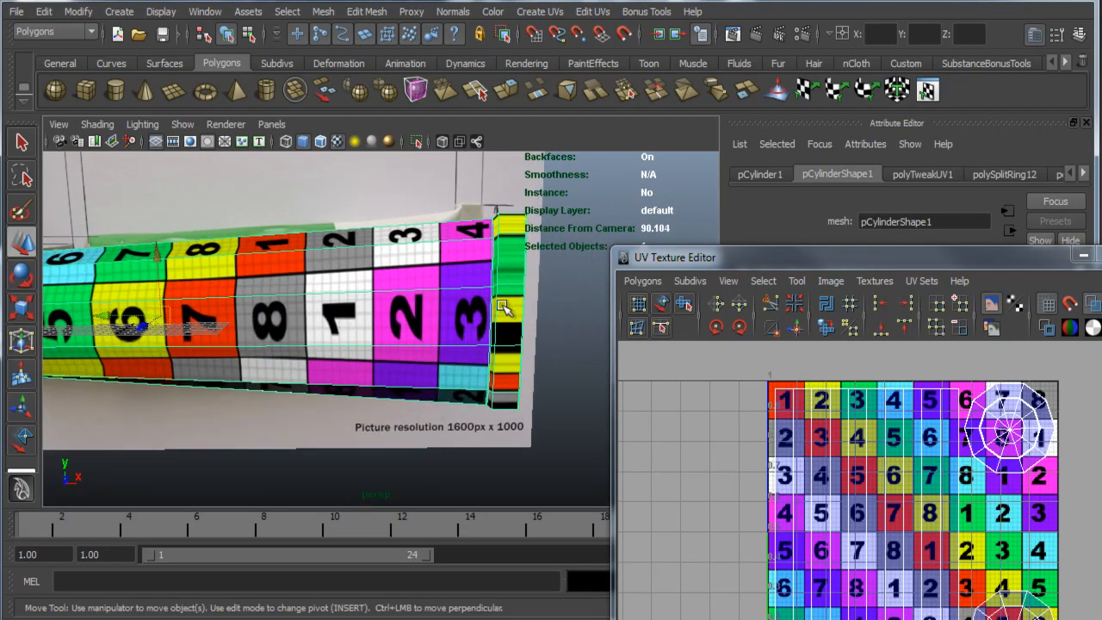
{"action": "left_click_drag", "start_coordinate": [504, 312], "coordinate": [461, 323], "text": "alt"}
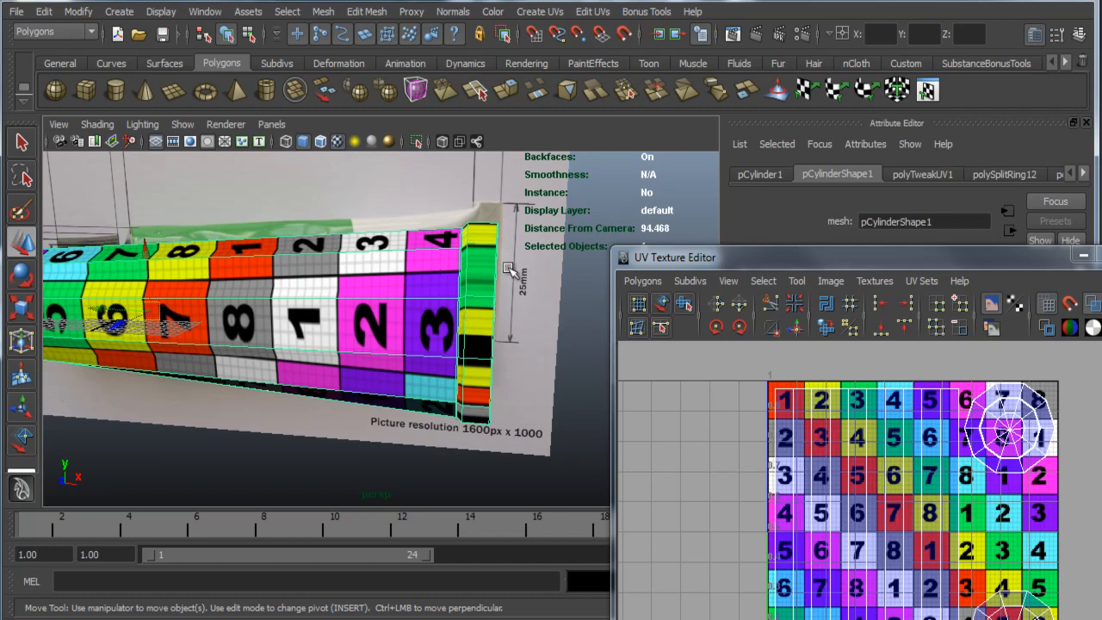
Step: Select the faces around the tube's crimped end and apply Automatic Mapping to them
{"action": "right_click_drag", "start_coordinate": [491, 278], "coordinate": [393, 296]}
{"action": "right_click_drag", "start_coordinate": [306, 306], "coordinate": [349, 290], "text": "alt"}
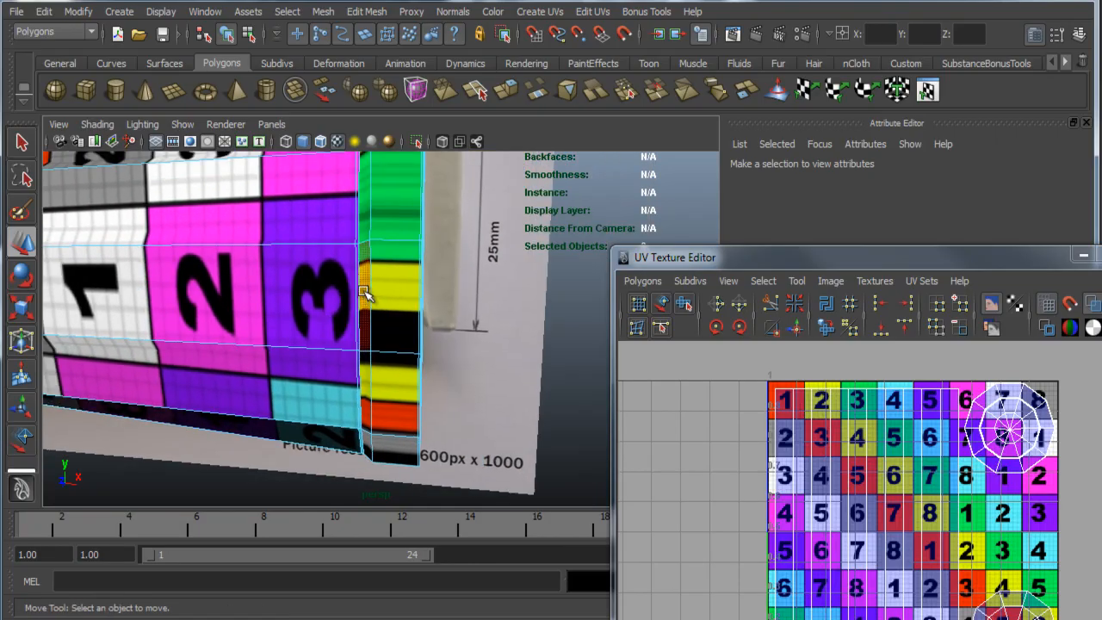
{"action": "left_click", "coordinate": [366, 295]}
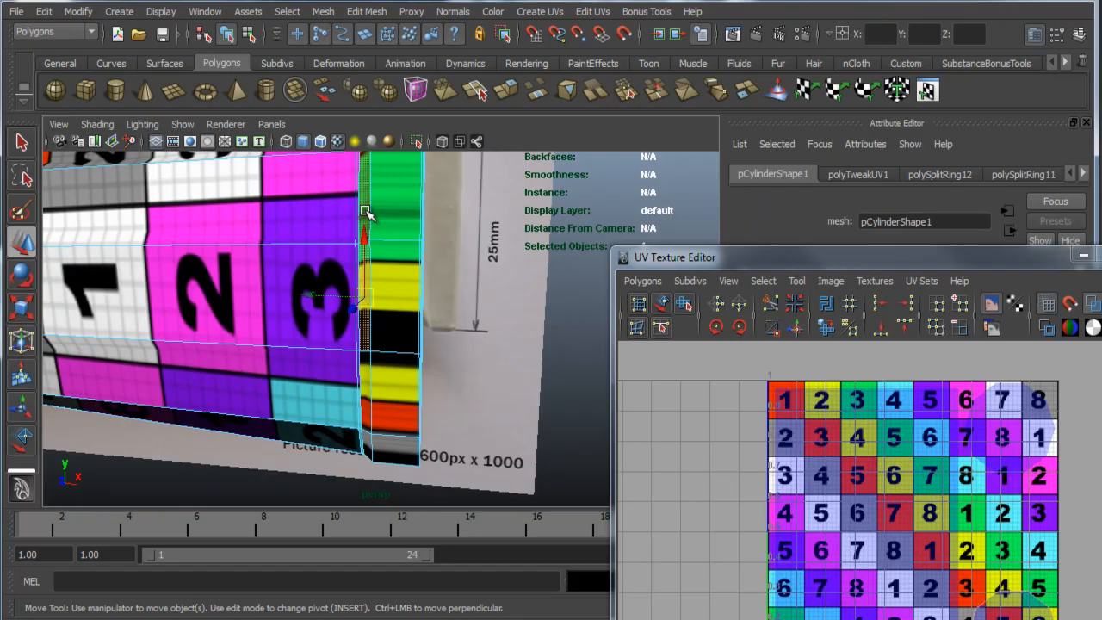
{"action": "double_click", "coordinate": [365, 211], "text": "shift"}
{"action": "left_click_drag", "start_coordinate": [430, 311], "coordinate": [441, 275], "text": "alt"}
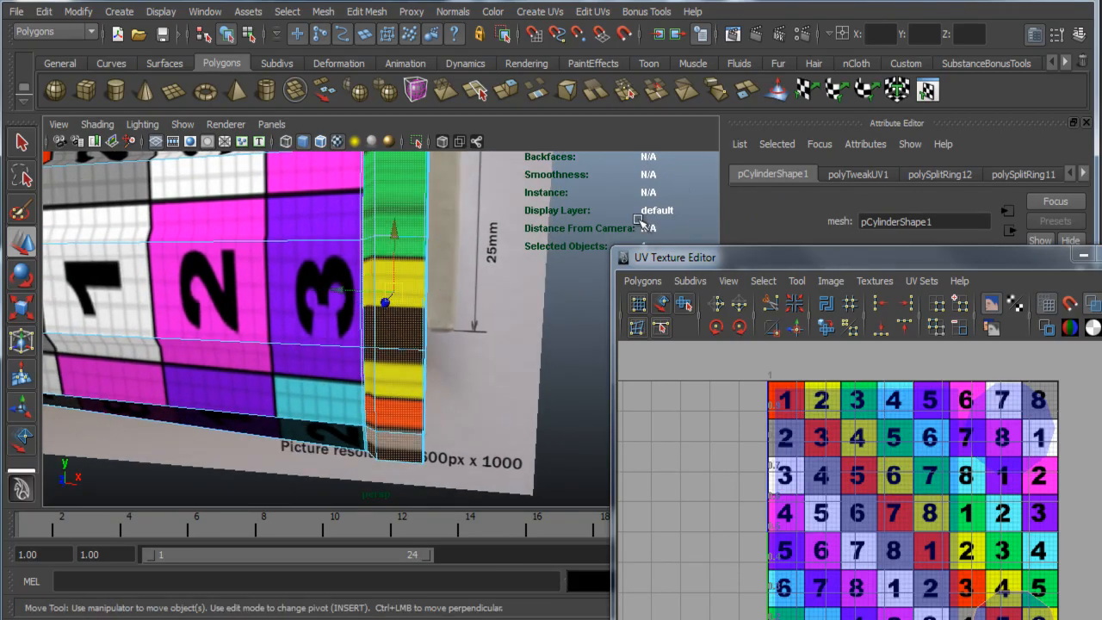
{"action": "left_click", "coordinate": [540, 13]}
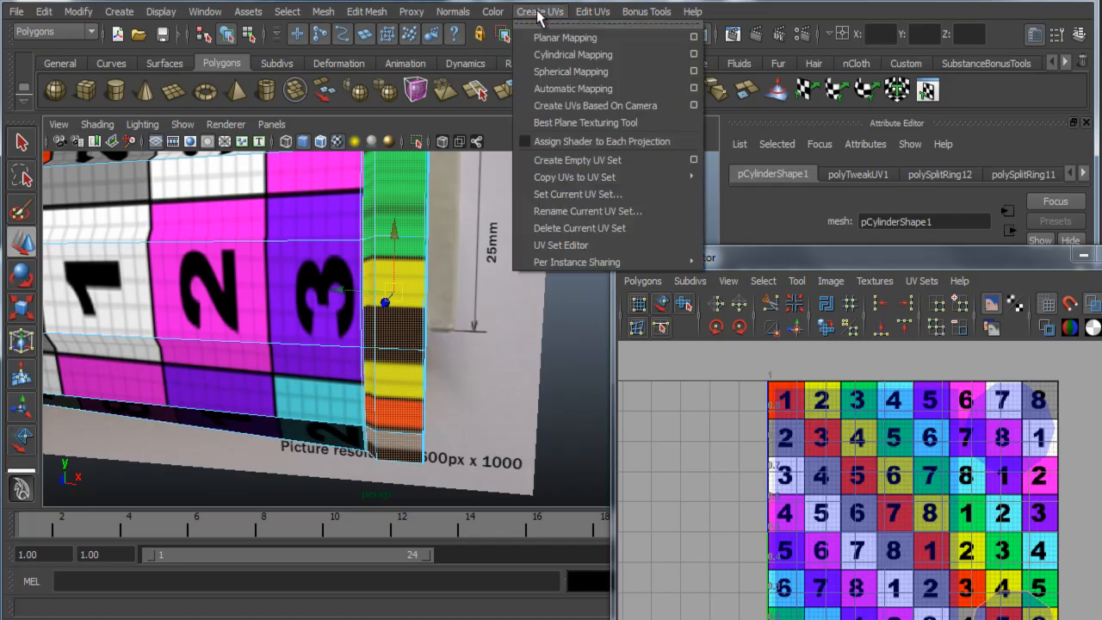
{"action": "left_click", "coordinate": [579, 88]}
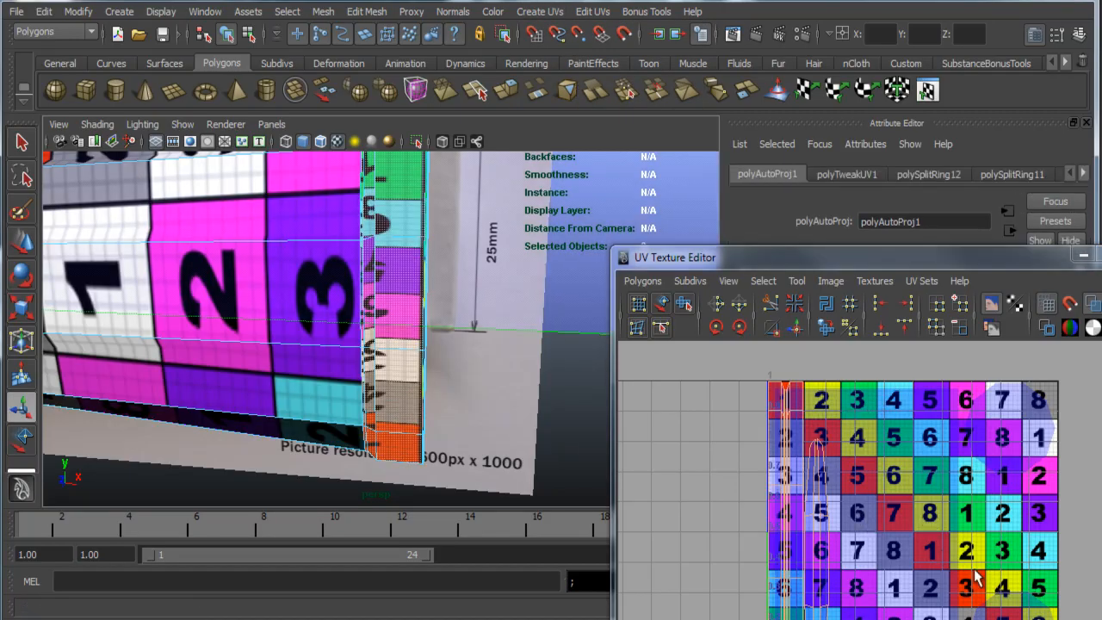
Step: Move the first UV strip of the crimped end horizontally out of the texture square into empty UV space
{"action": "scroll", "coordinate": [971, 566], "scroll_direction": "down", "scroll_amount": 2}
{"action": "middle_click_drag", "start_coordinate": [971, 566], "coordinate": [937, 561], "text": "alt"}
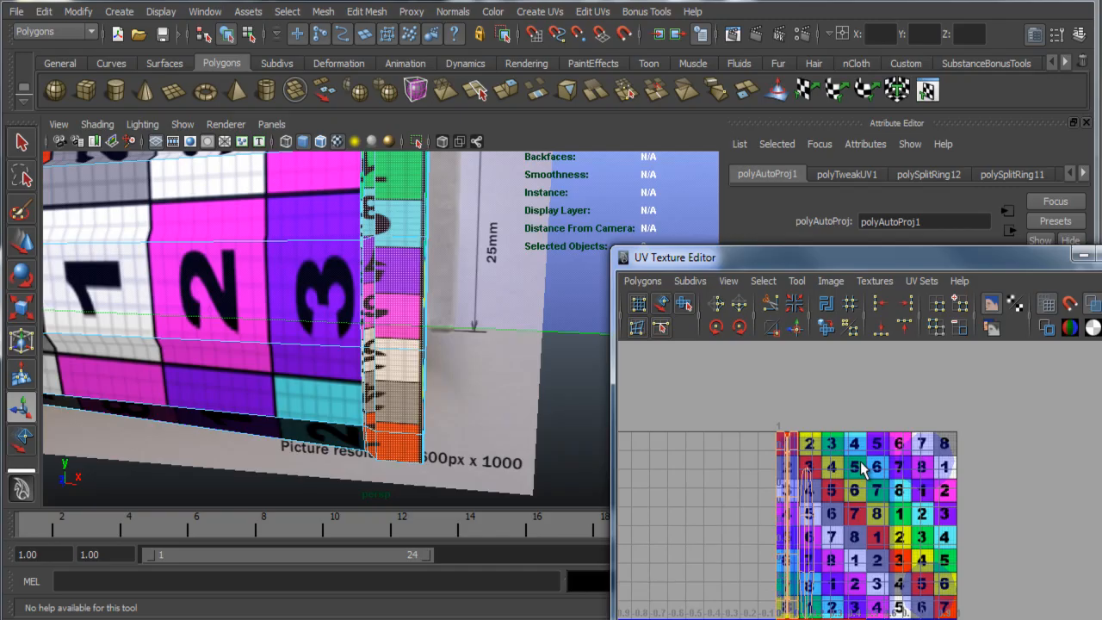
{"action": "left_click", "coordinate": [662, 304]}
{"action": "scroll", "coordinate": [853, 586], "scroll_direction": "up", "scroll_amount": 2}
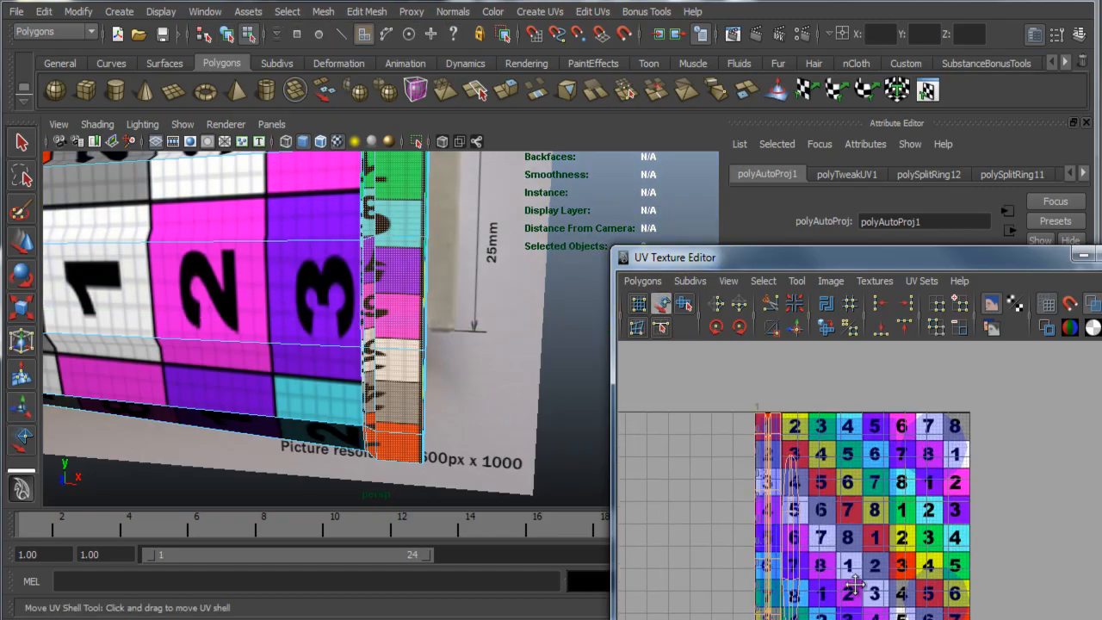
{"action": "middle_click_drag", "start_coordinate": [853, 586], "coordinate": [887, 549], "text": "alt"}
{"action": "left_click", "coordinate": [800, 469]}
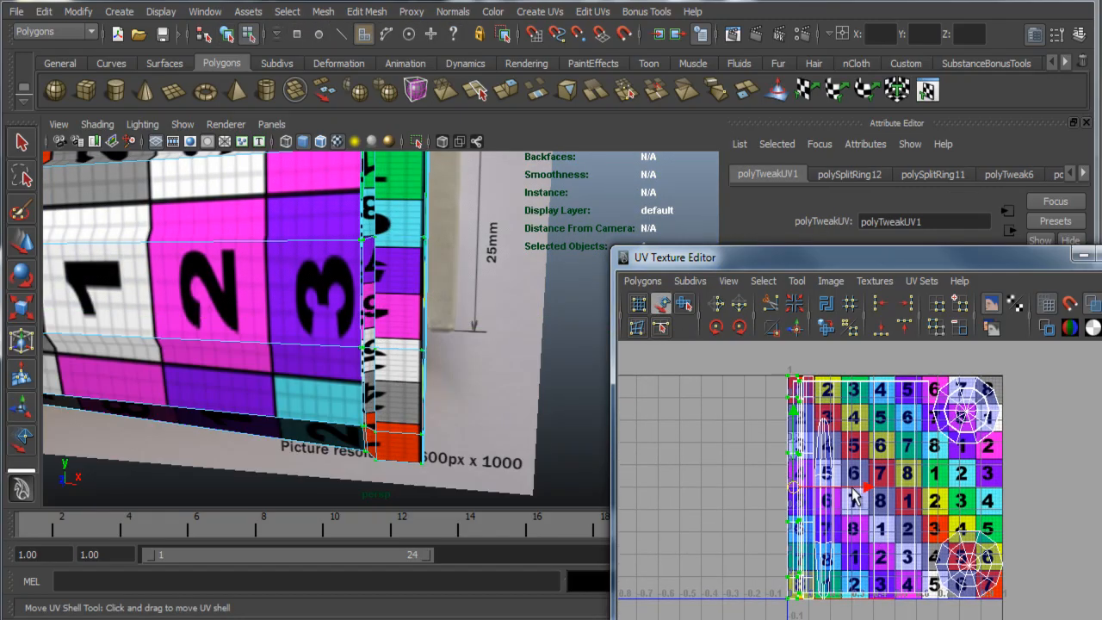
{"action": "left_click_drag", "start_coordinate": [853, 495], "coordinate": [782, 480]}
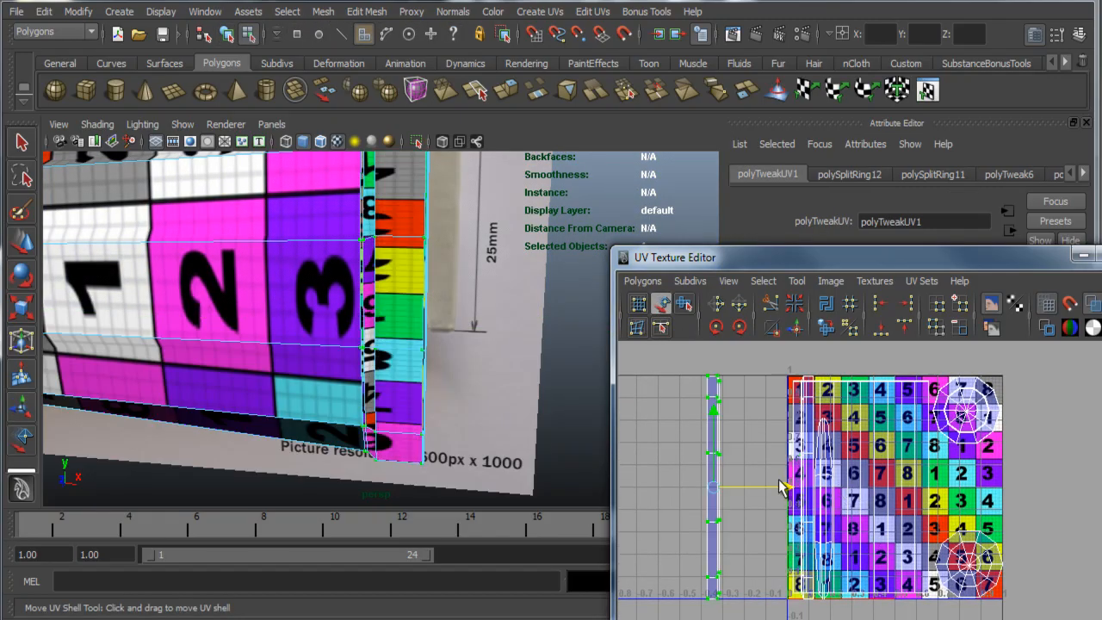
Step: Move the other three UV shells of the crimped end out of the texture square, beside the first strip
{"action": "left_click", "coordinate": [819, 455]}
{"action": "left_click_drag", "start_coordinate": [890, 503], "coordinate": [807, 508]}
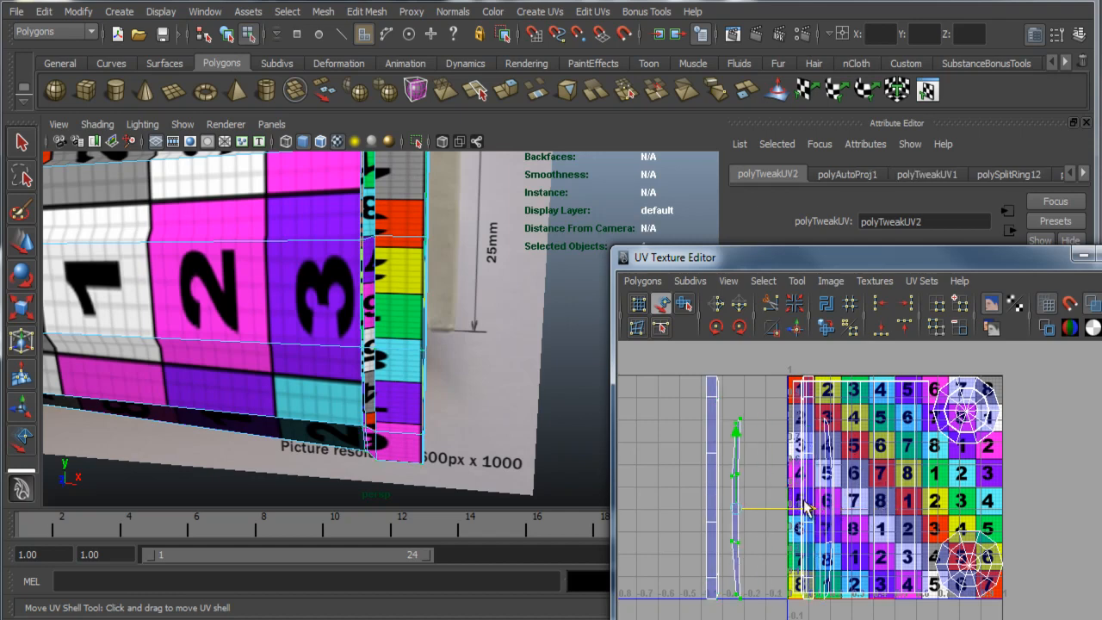
{"action": "left_click", "coordinate": [833, 469]}
{"action": "left_click_drag", "start_coordinate": [906, 512], "coordinate": [835, 510]}
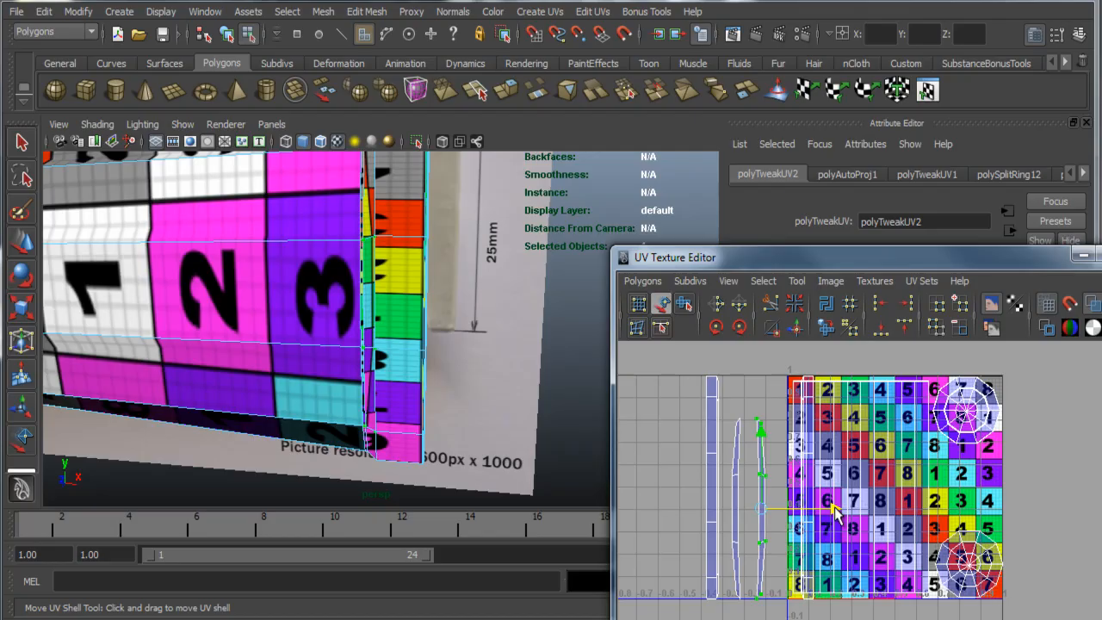
{"action": "left_click", "coordinate": [815, 385]}
{"action": "left_click_drag", "start_coordinate": [879, 499], "coordinate": [754, 497]}
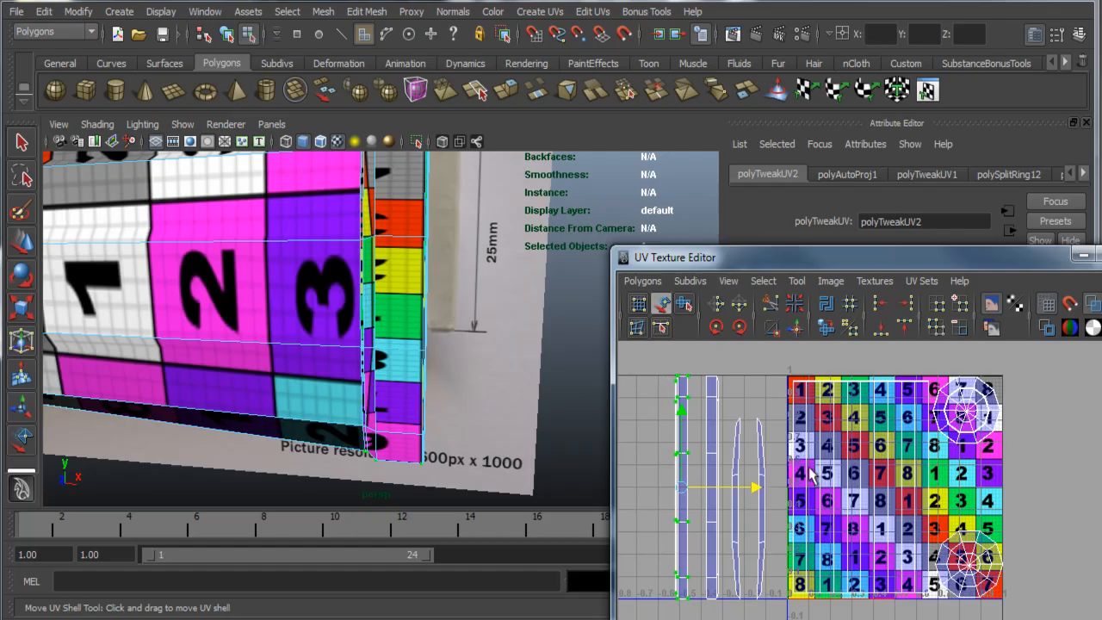
Step: Scale the crimped end's four UV shells together to about half size and rotate them about 90 degrees to lie horizontally
{"action": "left_click_drag", "start_coordinate": [649, 360], "coordinate": [770, 607]}
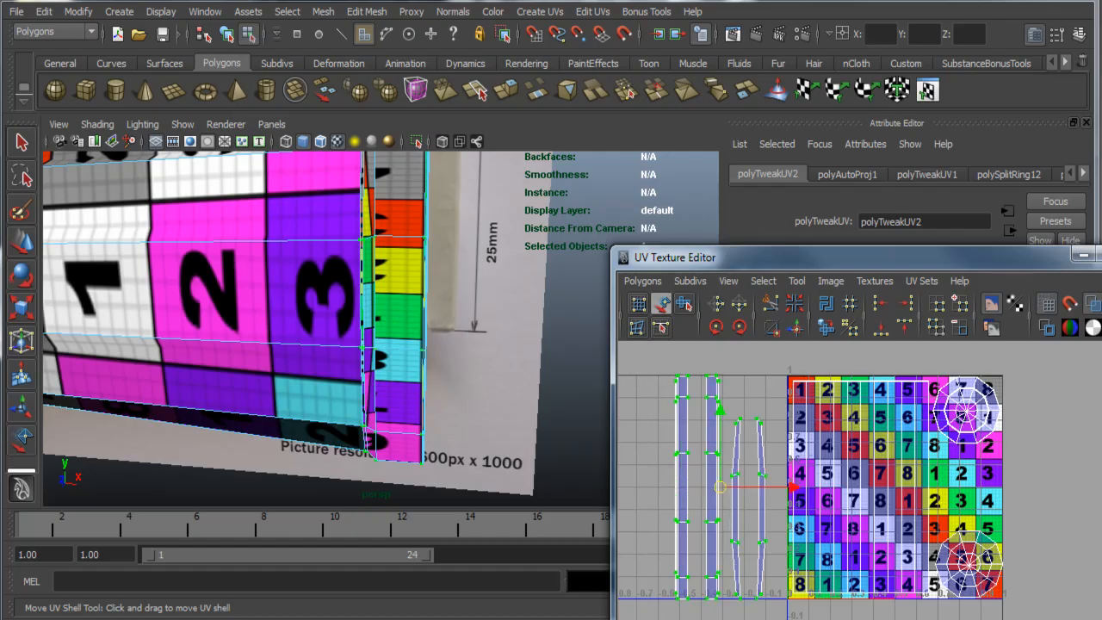
{"action": "key", "text": "r"}
{"action": "left_click_drag", "start_coordinate": [714, 488], "coordinate": [678, 507]}
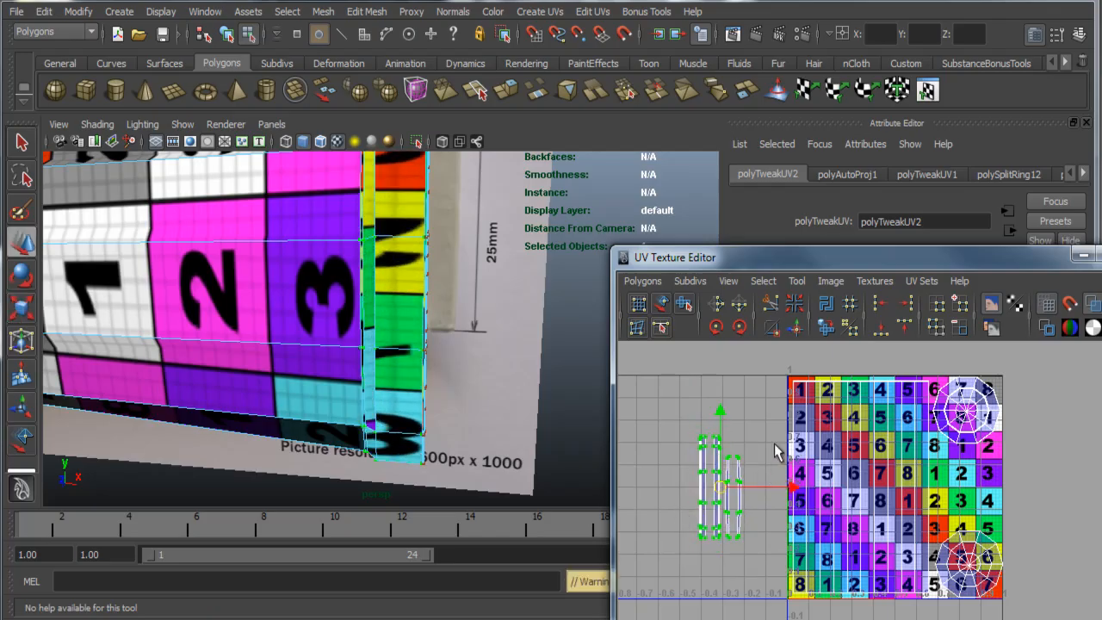
{"action": "key", "text": "e"}
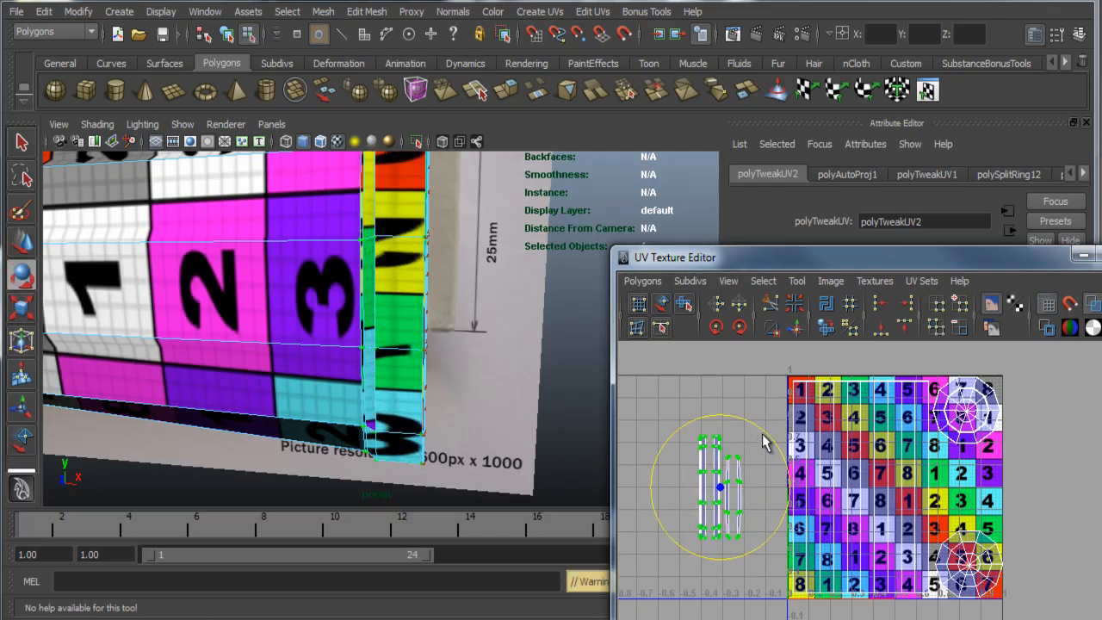
{"action": "left_click_drag", "start_coordinate": [763, 441], "coordinate": [799, 545]}
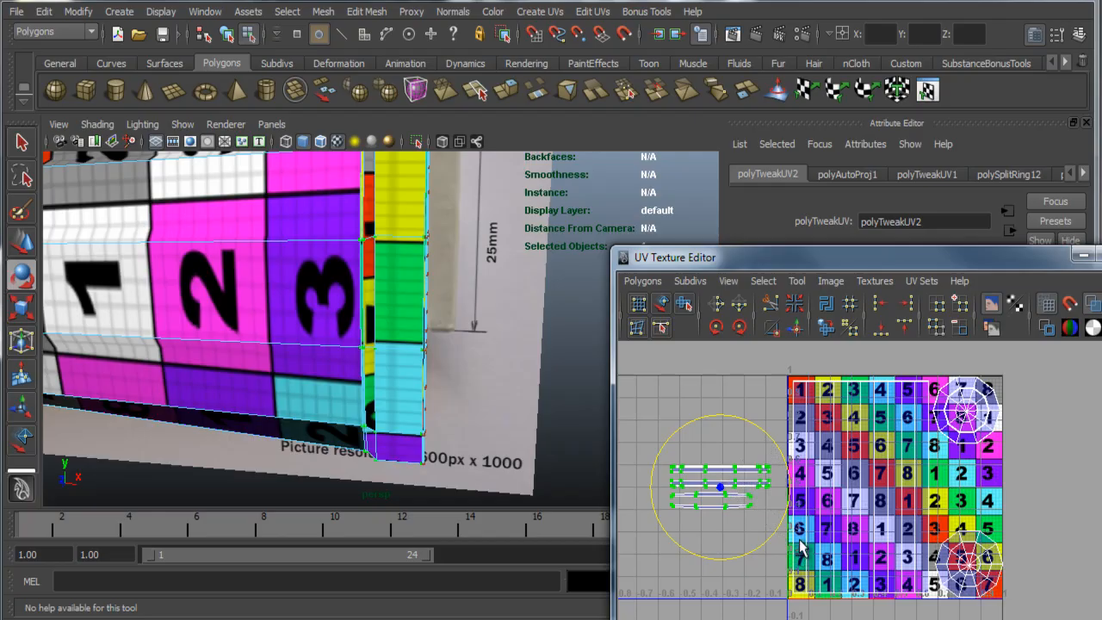
Step: Move the crimped end's four UV shells directly below the texture square and scale them up to about the body shell's width
{"action": "key", "text": "w"}
{"action": "left_click_drag", "start_coordinate": [733, 414], "coordinate": [728, 544]}
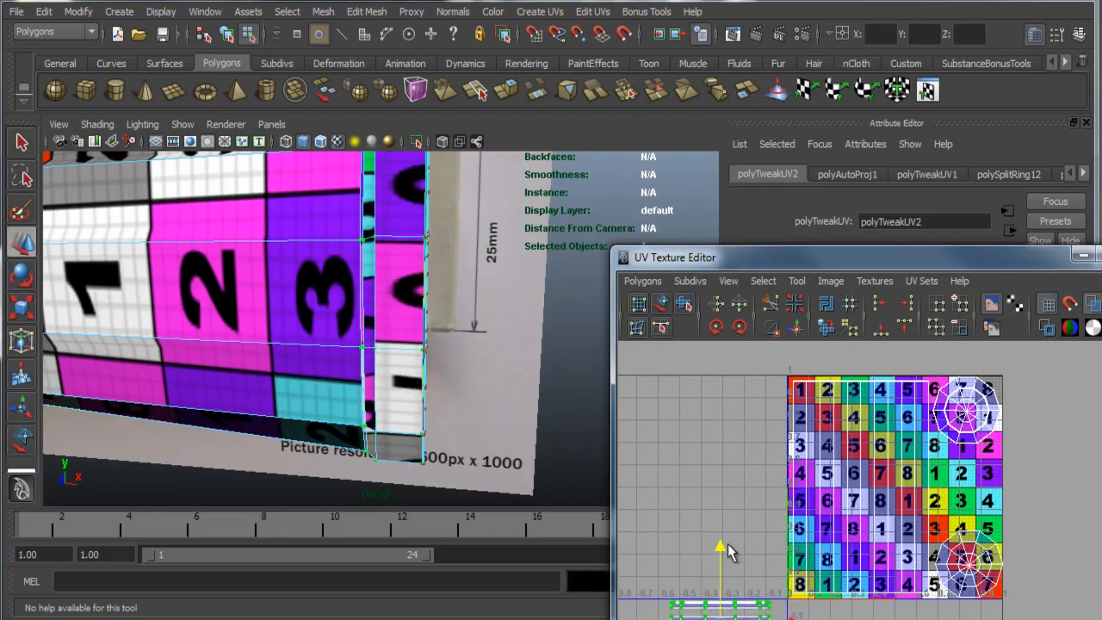
{"action": "left_click_drag", "start_coordinate": [793, 617], "coordinate": [932, 617]}
{"action": "key", "text": "r"}
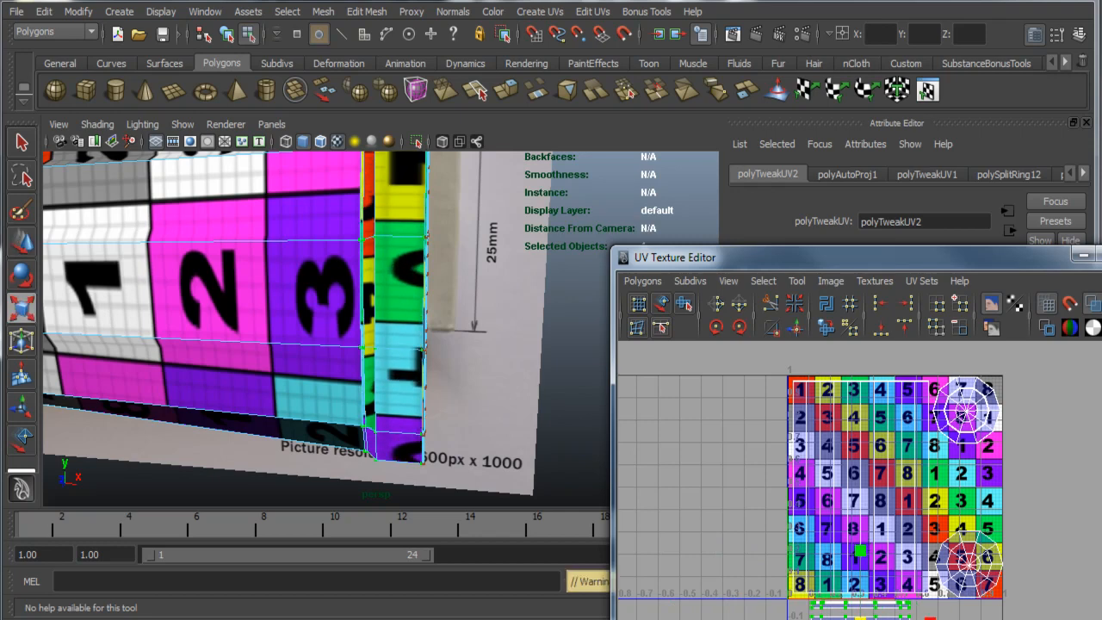
{"action": "left_click_drag", "start_coordinate": [860, 617], "coordinate": [882, 618]}
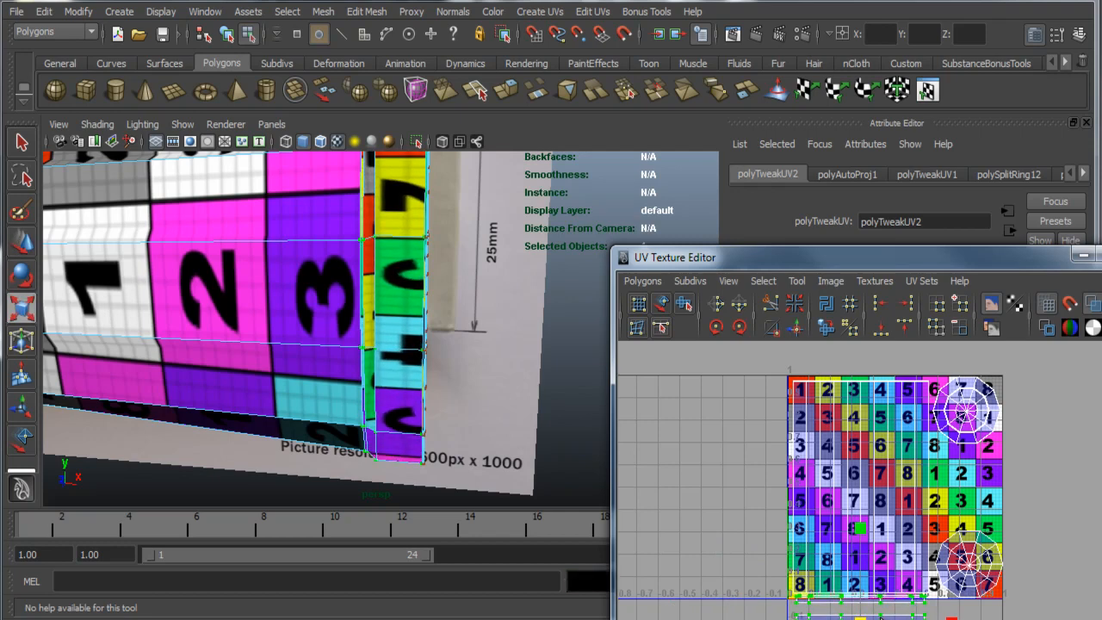
{"action": "key", "text": "w"}
{"action": "left_click_drag", "start_coordinate": [863, 548], "coordinate": [862, 557]}
{"action": "scroll", "coordinate": [858, 603], "scroll_direction": "up", "scroll_amount": 3}
{"action": "middle_click_drag", "start_coordinate": [835, 618], "coordinate": [899, 564], "text": "alt"}
{"action": "scroll", "coordinate": [802, 525], "scroll_direction": "up", "scroll_amount": 3}
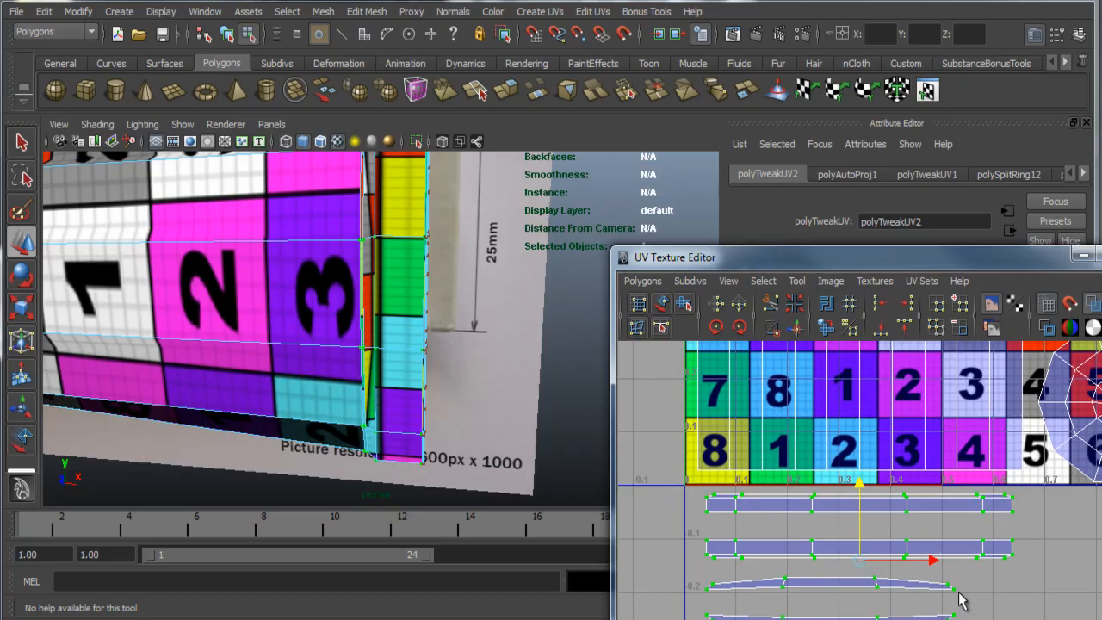
Step: Select each of the crimped end's four UV shells in turn and cut its UVs apart along its edges
{"action": "left_click", "coordinate": [963, 601]}
{"action": "left_click", "coordinate": [661, 307]}
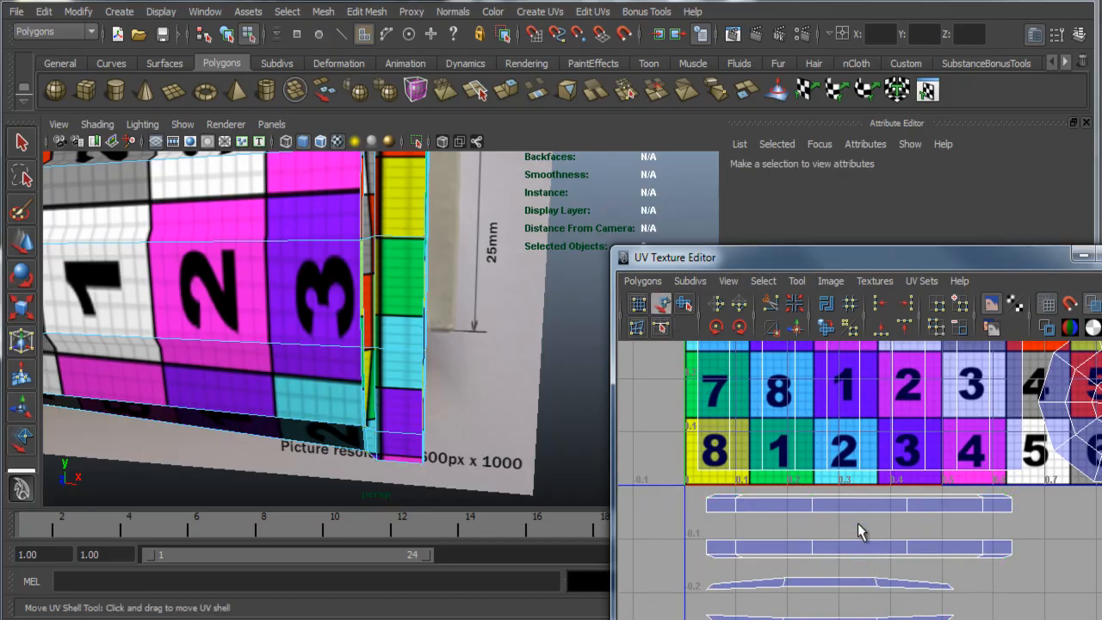
{"action": "left_click", "coordinate": [859, 507]}
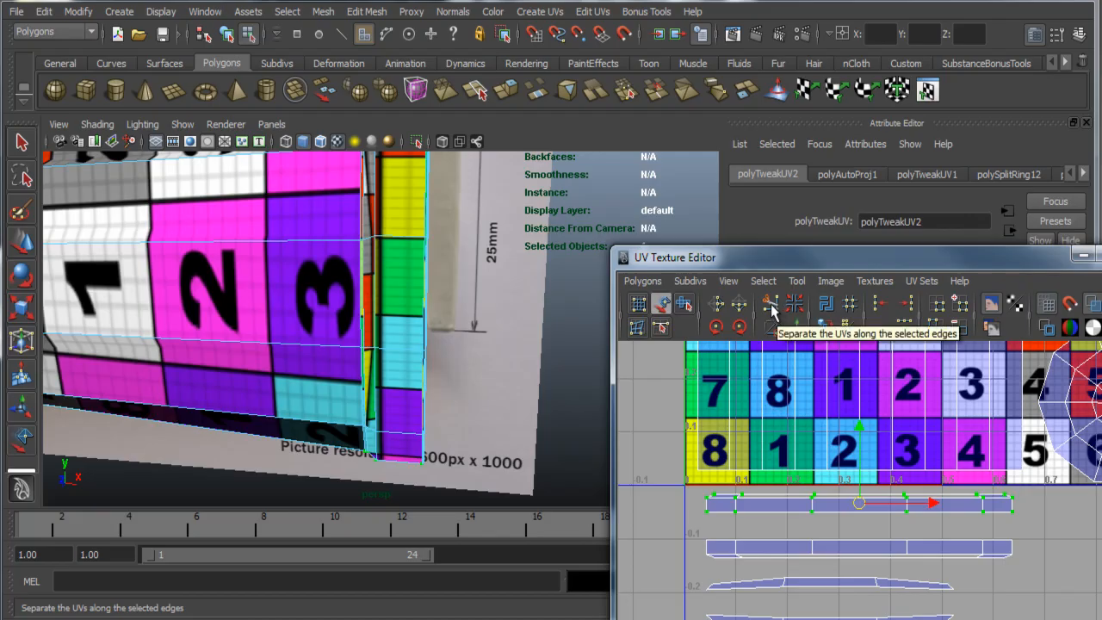
{"action": "left_click", "coordinate": [818, 550]}
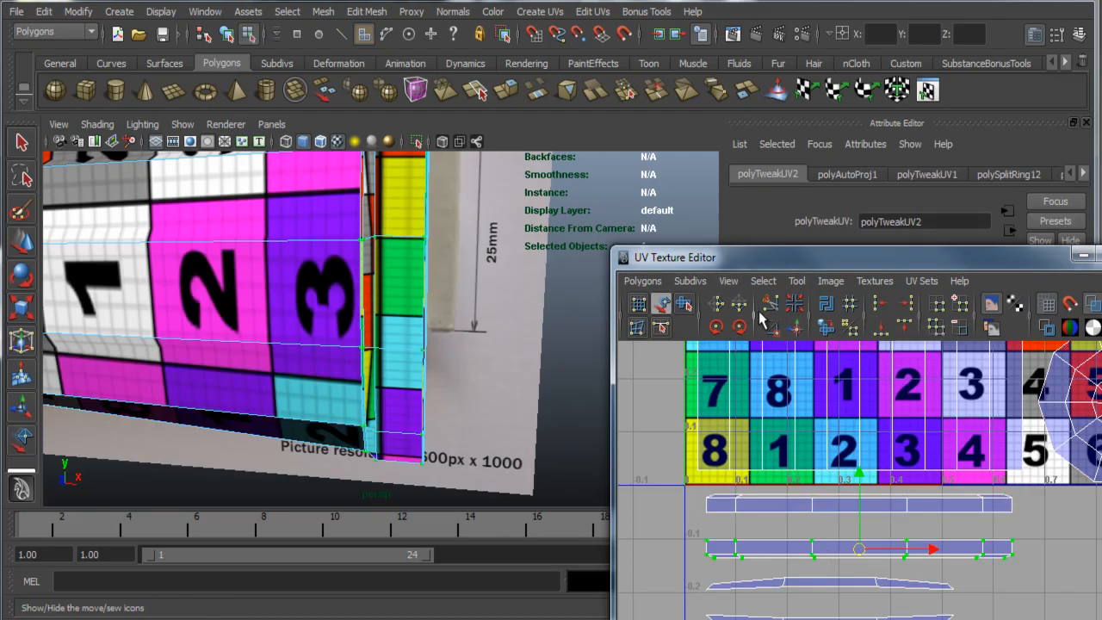
{"action": "left_click", "coordinate": [768, 304]}
{"action": "left_click", "coordinate": [764, 584]}
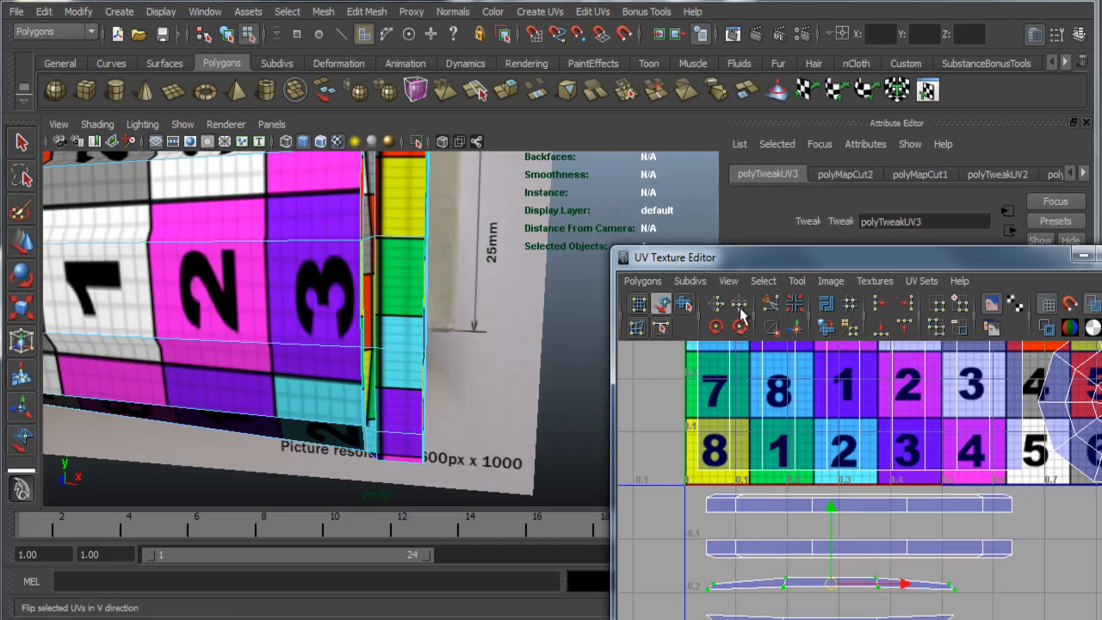
{"action": "left_click", "coordinate": [771, 304]}
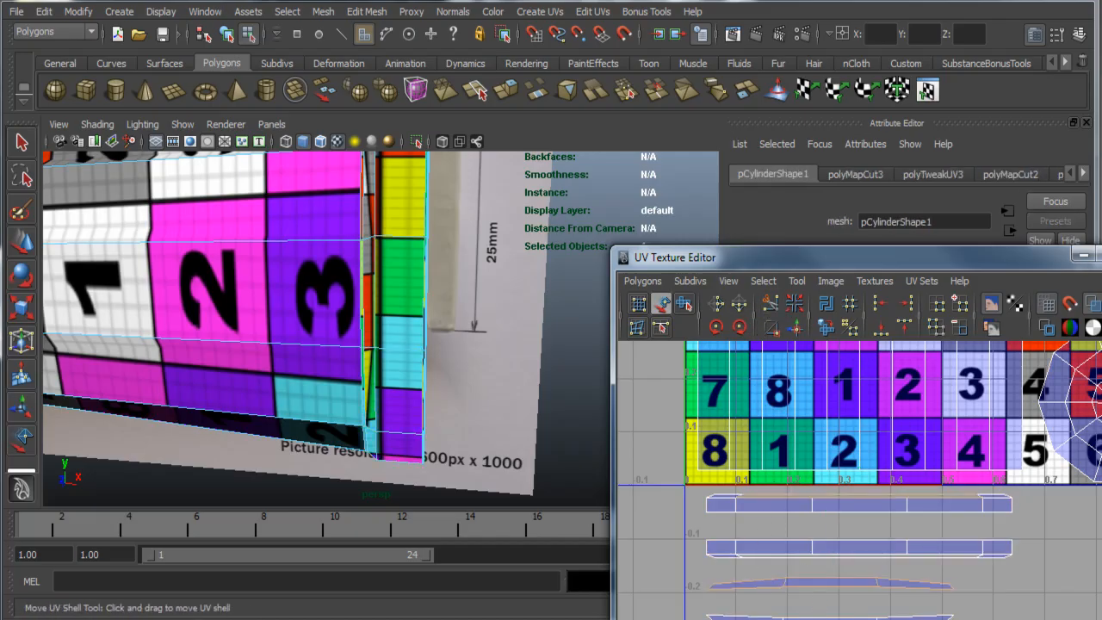
{"action": "left_click", "coordinate": [829, 615]}
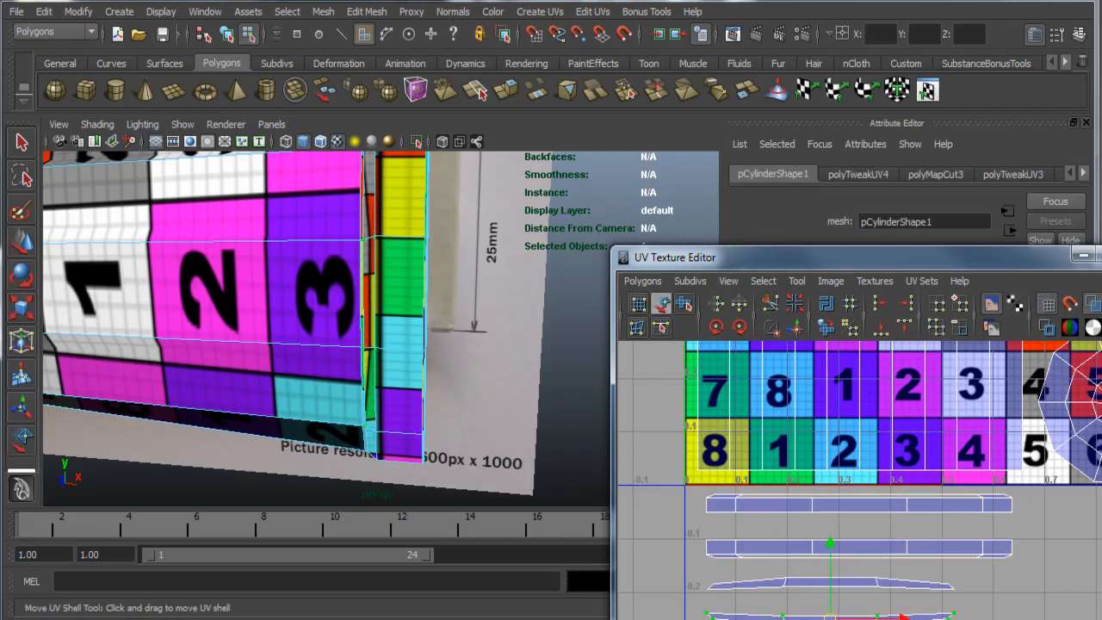
{"action": "left_click", "coordinate": [774, 304]}
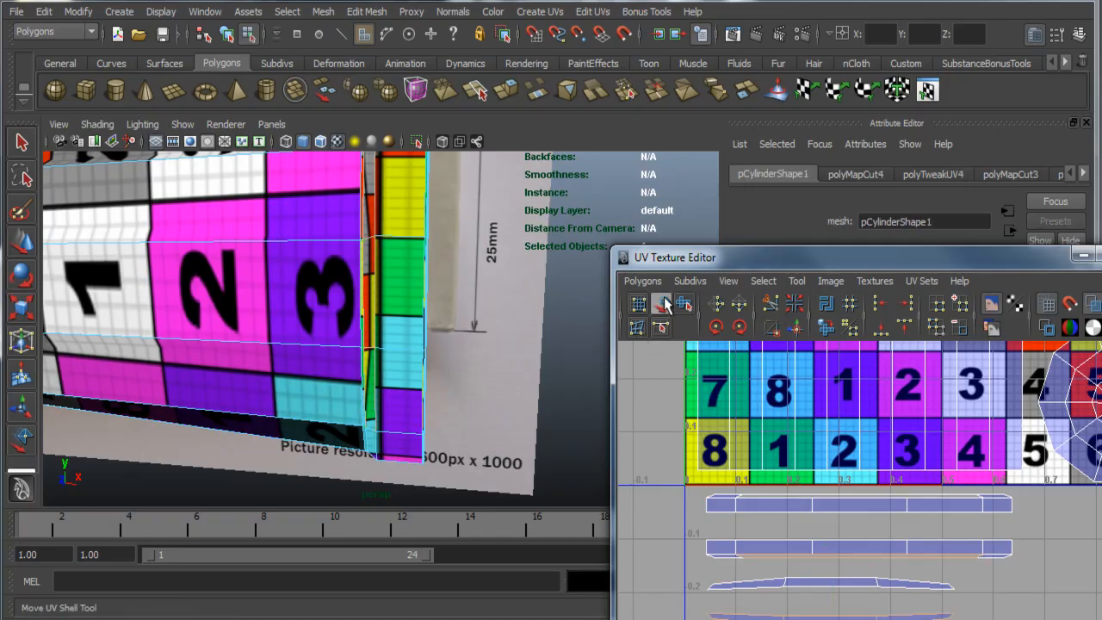
{"action": "left_click", "coordinate": [663, 304]}
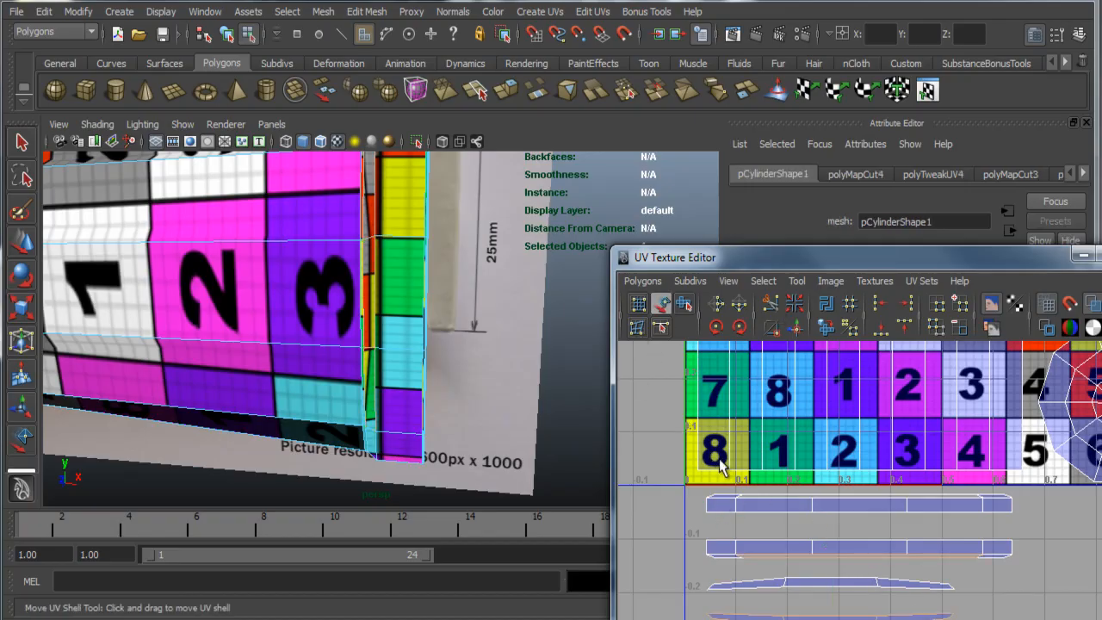
{"action": "right_click_drag", "start_coordinate": [723, 456], "coordinate": [724, 417]}
{"action": "left_click", "coordinate": [704, 473]}
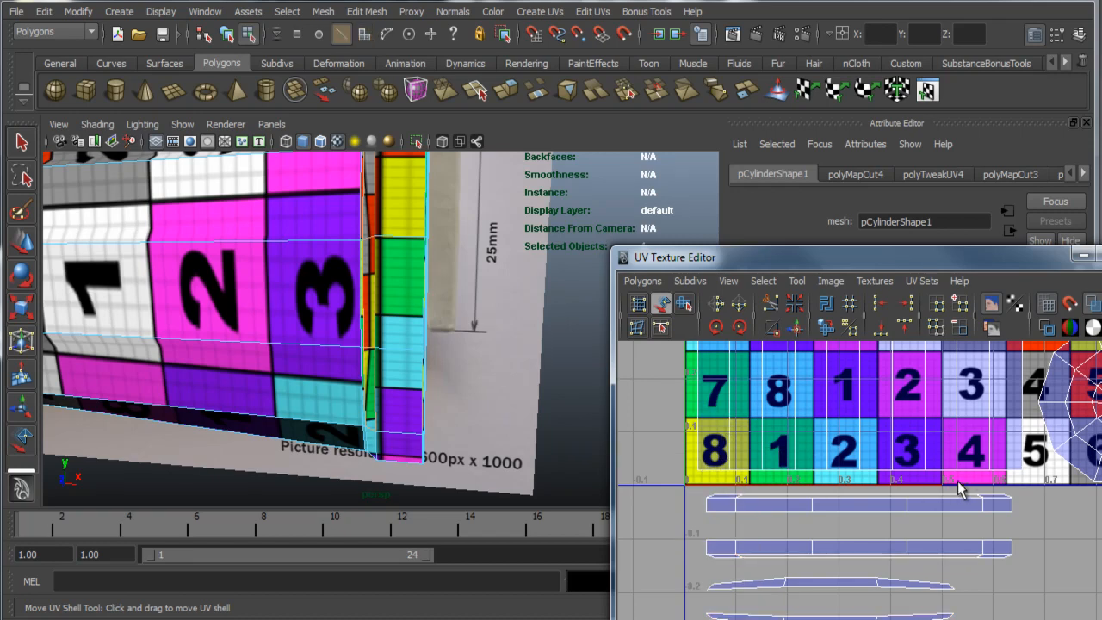
{"action": "left_click", "coordinate": [968, 456]}
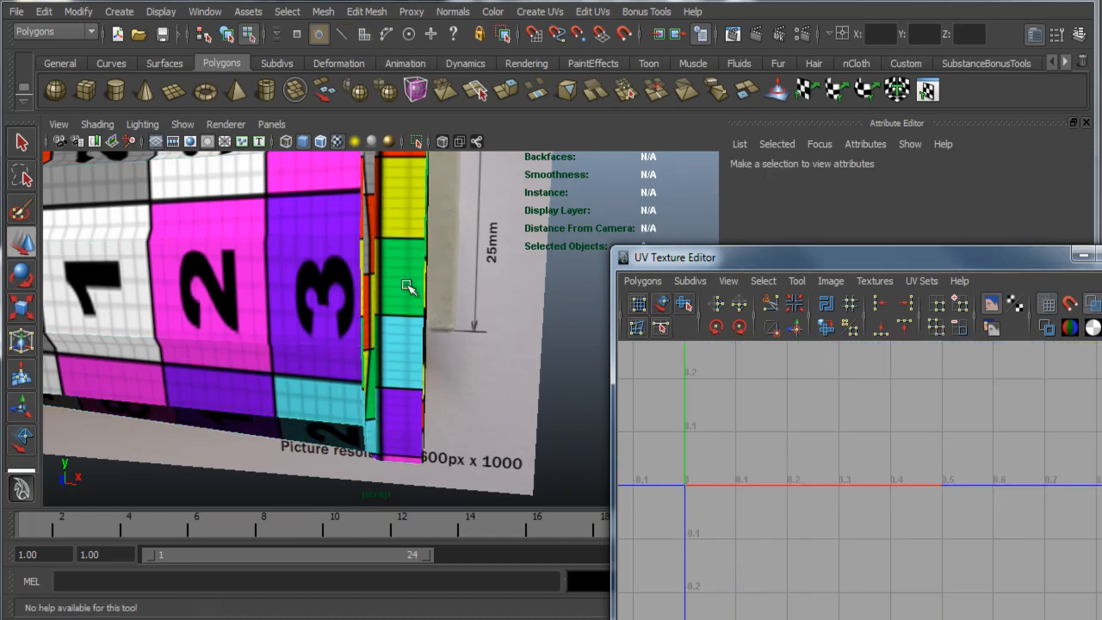
{"action": "left_click", "coordinate": [335, 270]}
{"action": "right_click_drag", "start_coordinate": [335, 270], "coordinate": [393, 243]}
{"action": "left_click", "coordinate": [287, 307]}
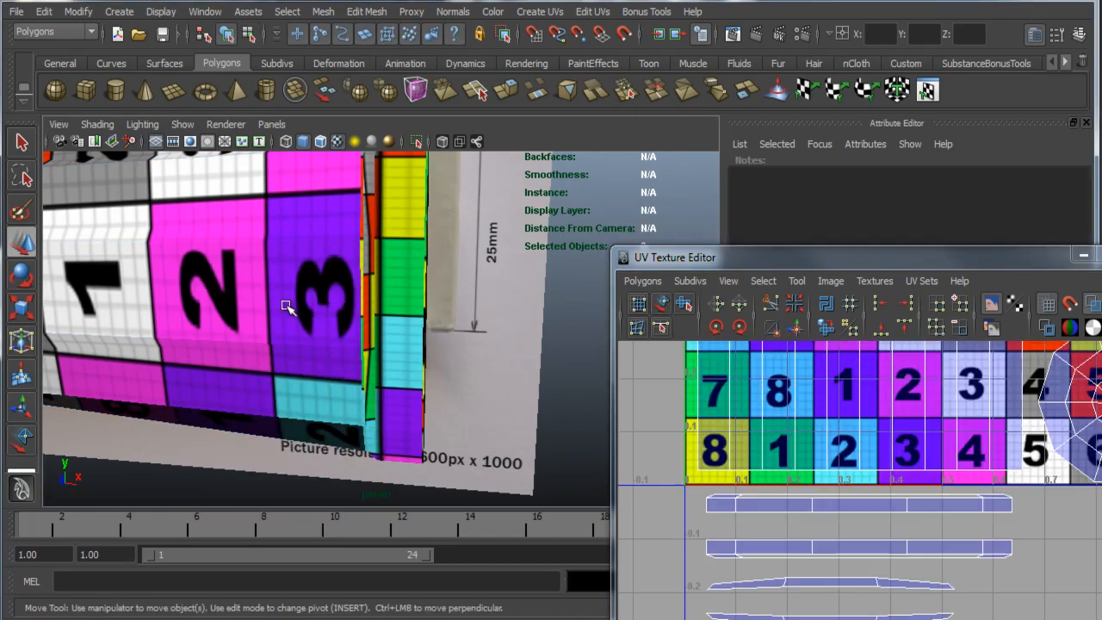
Step: Select the edges along the body shell's lower border and apply Move and Sew twice to attach the narrow crimp pieces
{"action": "right_click_drag", "start_coordinate": [820, 452], "coordinate": [715, 472]}
{"action": "left_click_drag", "start_coordinate": [711, 466], "coordinate": [996, 476]}
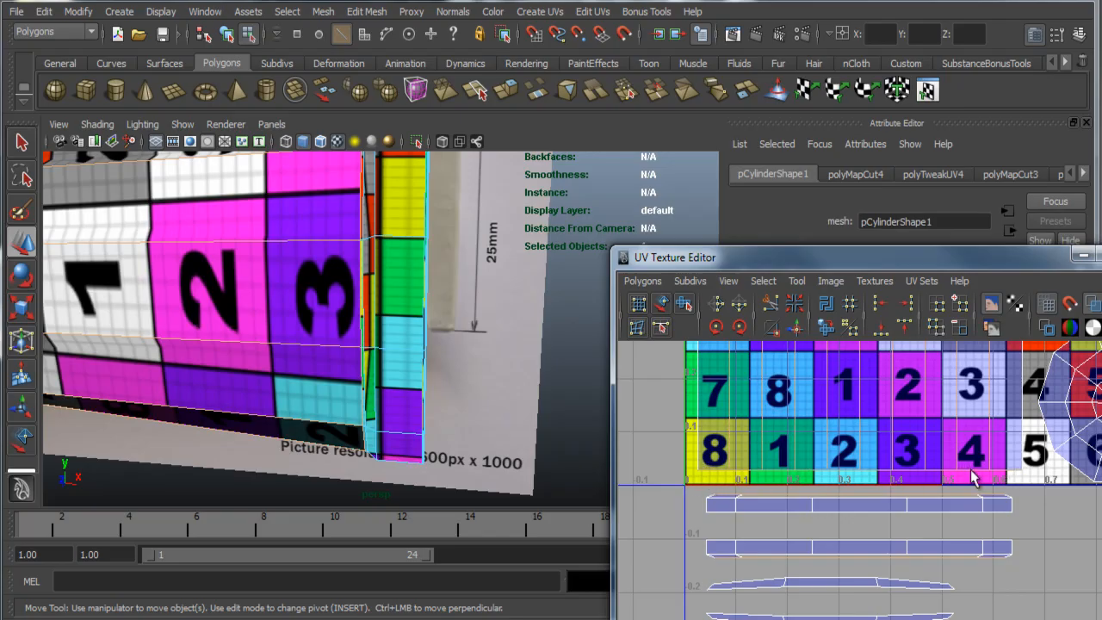
{"action": "left_click", "coordinate": [799, 329]}
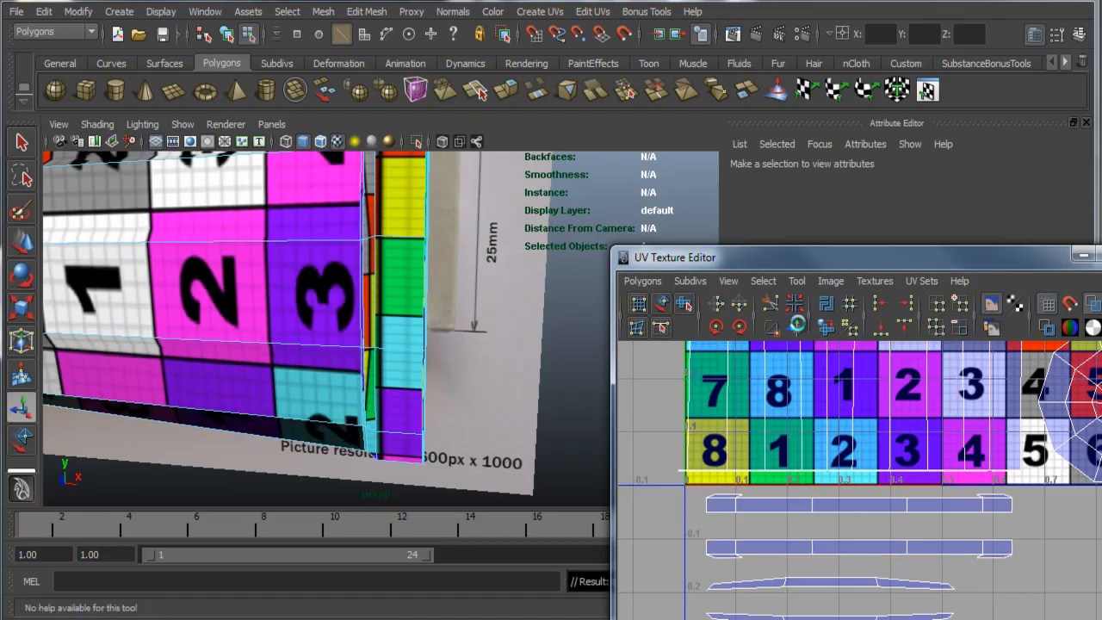
{"action": "left_click_drag", "start_coordinate": [703, 463], "coordinate": [1000, 479]}
{"action": "left_click", "coordinate": [800, 329]}
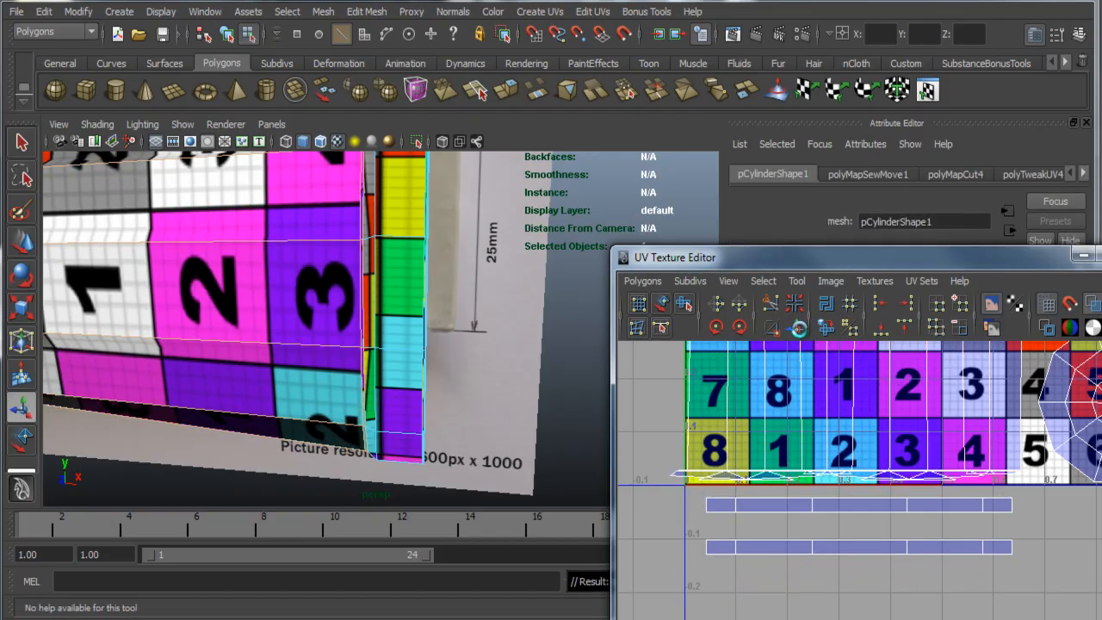
Step: Select the newly attached pieces' outer edges and apply Move and Sew twice to join more of the crimp strips to the body
{"action": "middle_click_drag", "start_coordinate": [807, 507], "coordinate": [770, 467], "text": "alt"}
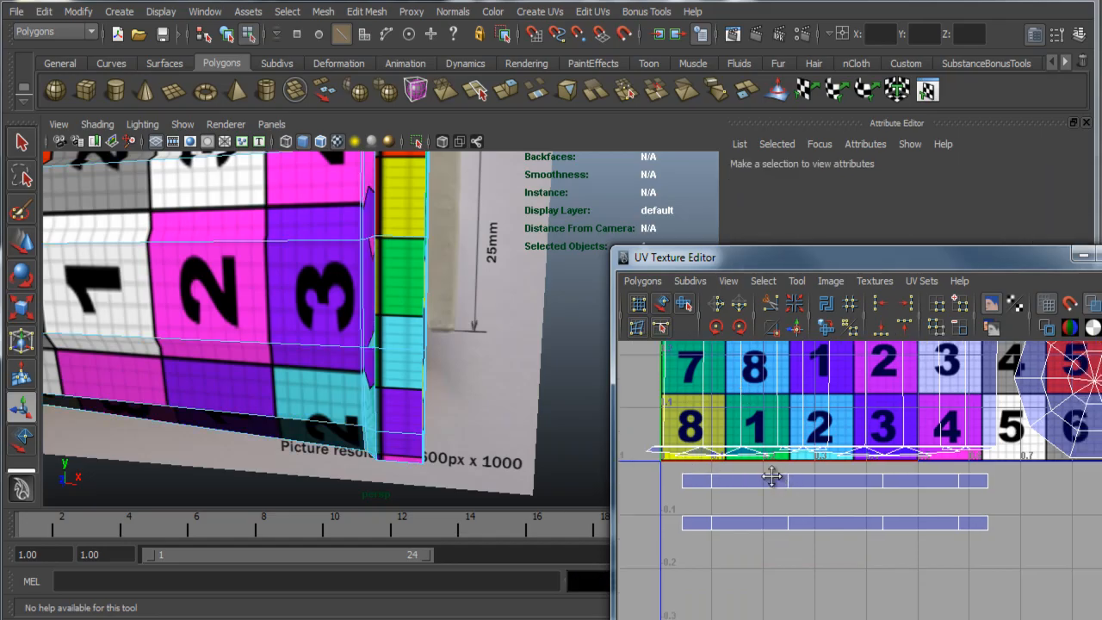
{"action": "right_click_drag", "start_coordinate": [770, 467], "coordinate": [835, 520], "text": "alt"}
{"action": "left_click_drag", "start_coordinate": [643, 428], "coordinate": [1030, 445]}
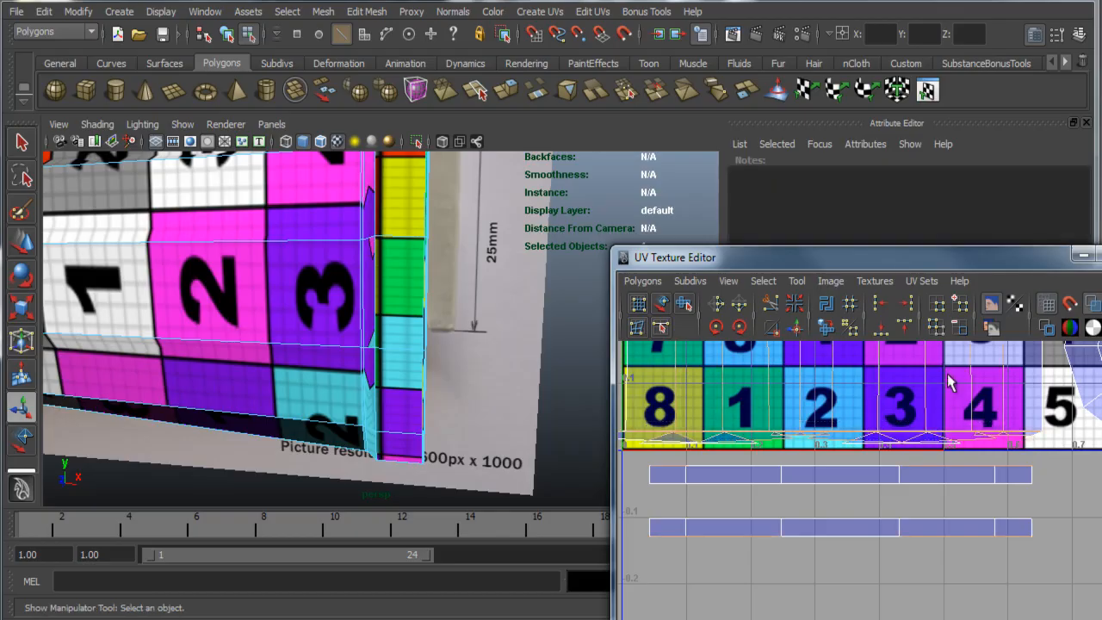
{"action": "left_click", "coordinate": [796, 335]}
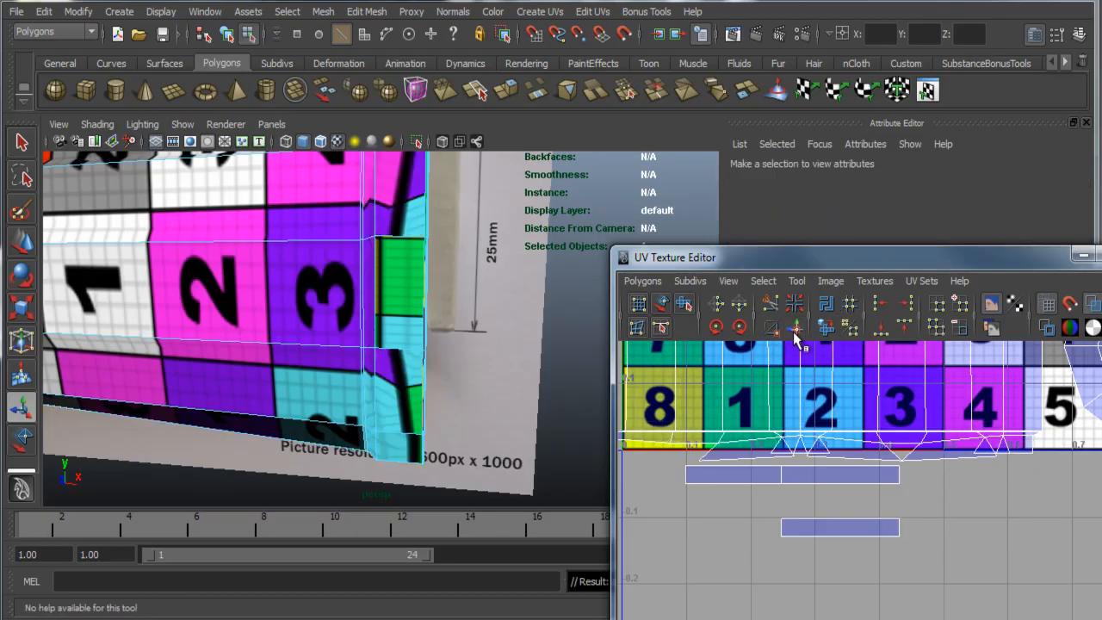
{"action": "left_click_drag", "start_coordinate": [749, 443], "coordinate": [1030, 454]}
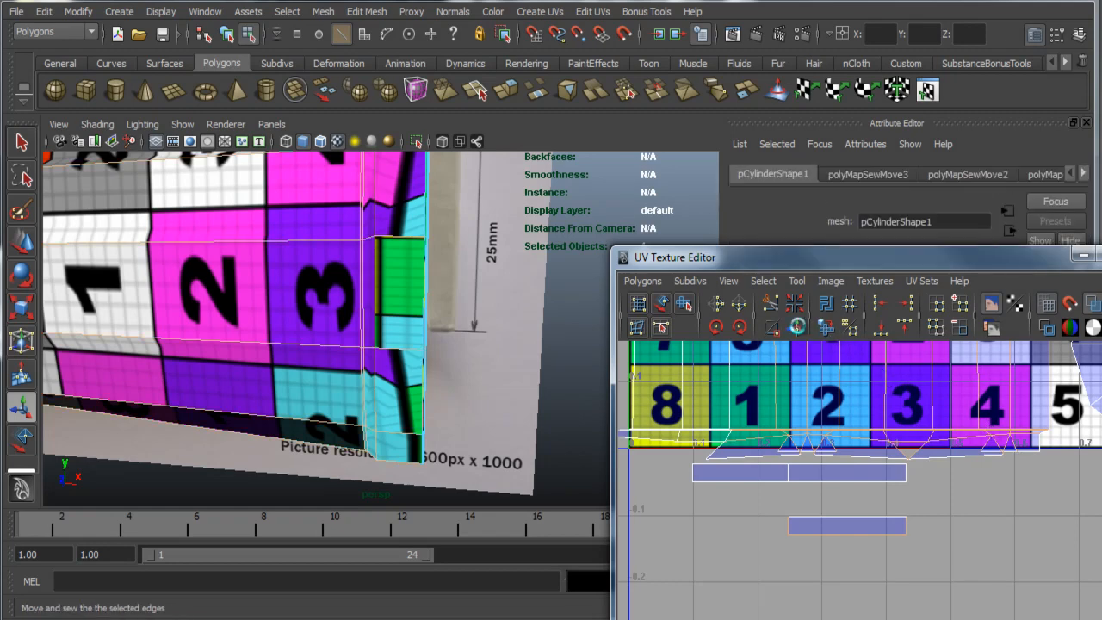
{"action": "left_click", "coordinate": [808, 334]}
Step: Move and sew the last crimp strip onto the body shell's lower-left edge, then sew the remaining open edges at that corner
{"action": "middle_click_drag", "start_coordinate": [677, 485], "coordinate": [789, 491], "text": "alt"}
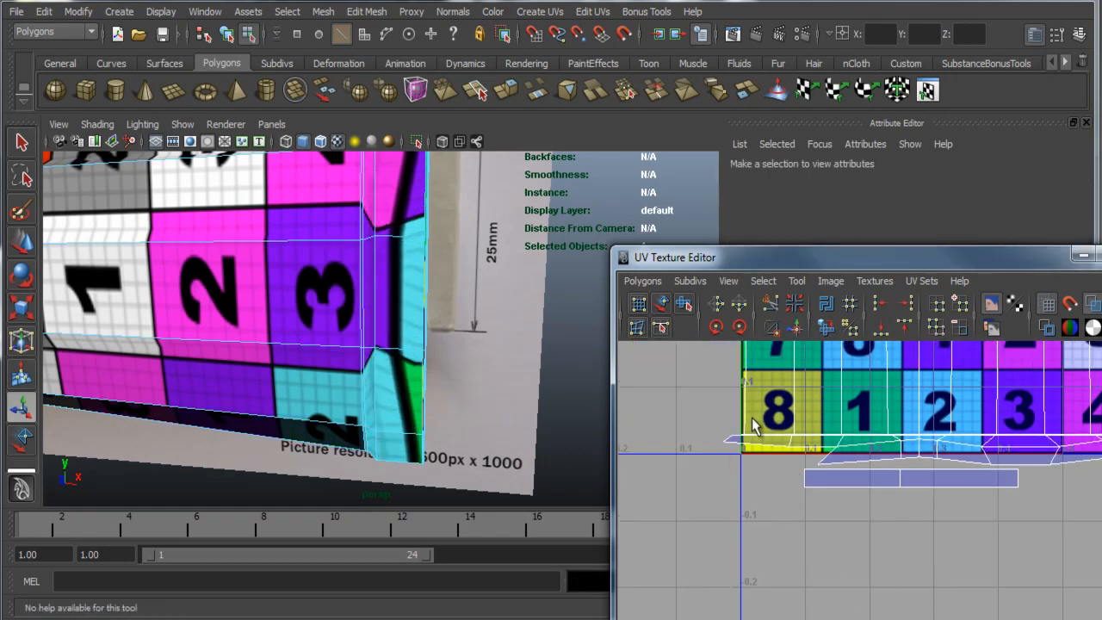
{"action": "left_click_drag", "start_coordinate": [855, 461], "coordinate": [855, 456]}
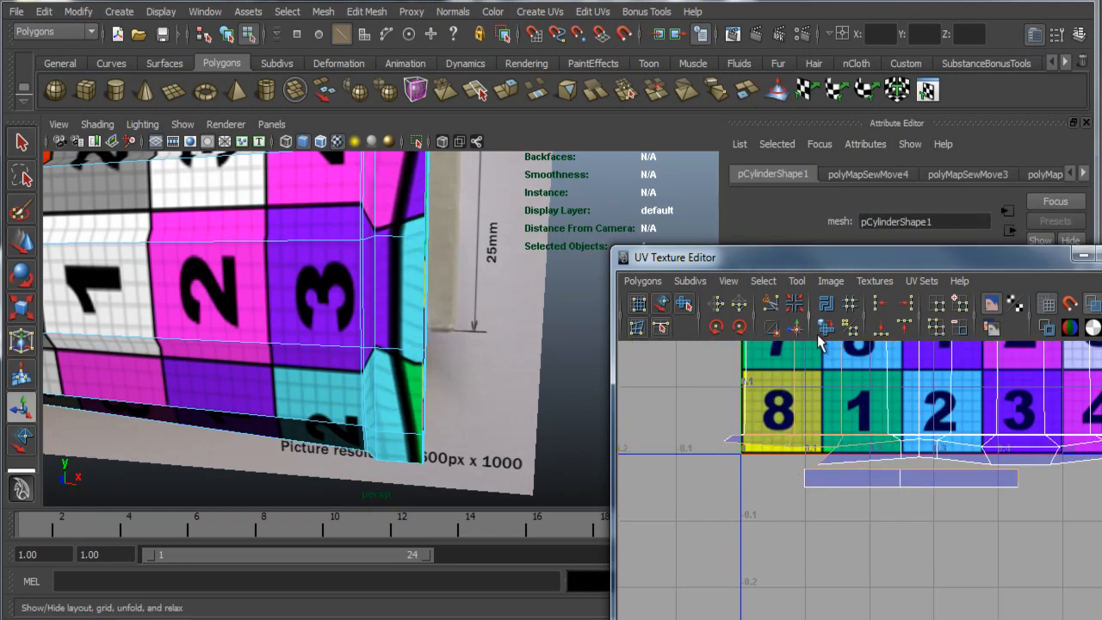
{"action": "left_click", "coordinate": [795, 328]}
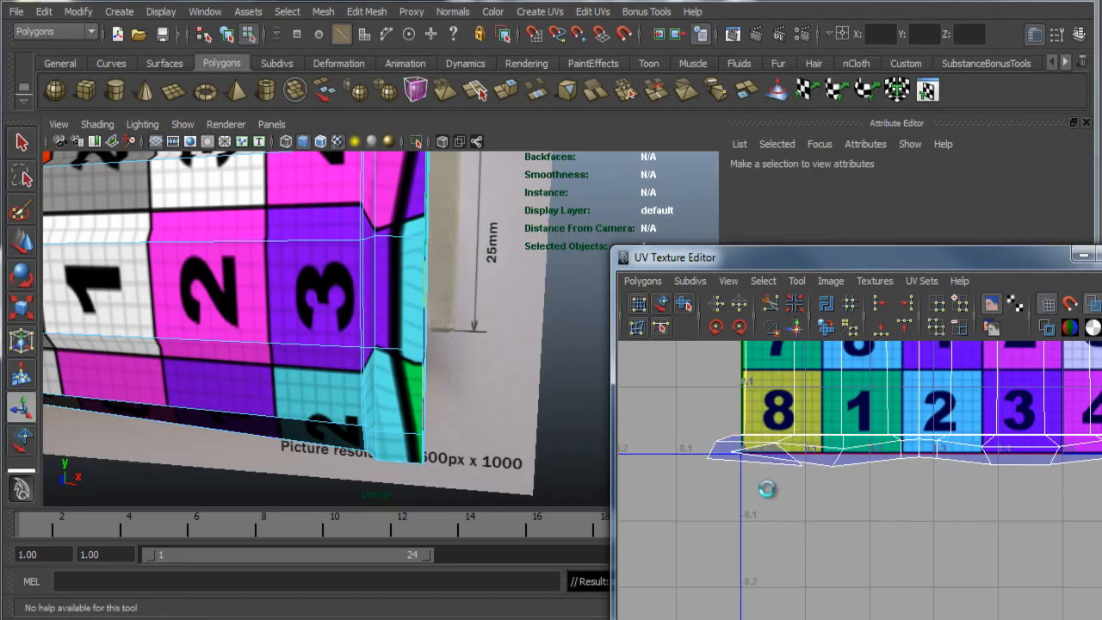
{"action": "left_click_drag", "start_coordinate": [751, 452], "coordinate": [801, 457]}
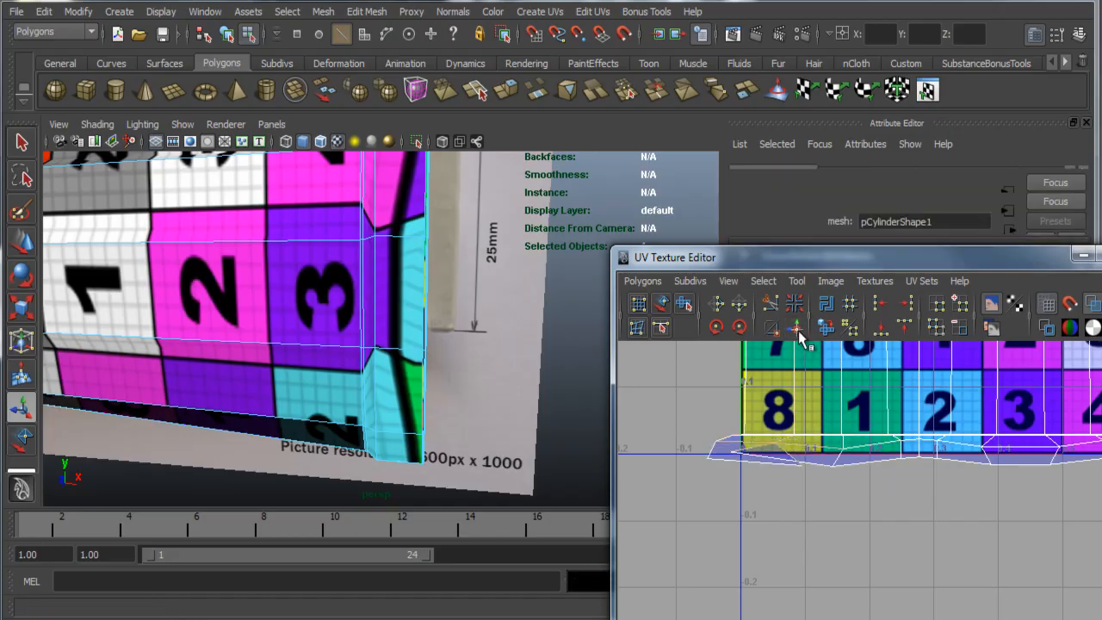
{"action": "left_click", "coordinate": [798, 331]}
{"action": "middle_click_drag", "start_coordinate": [925, 514], "coordinate": [836, 509], "text": "alt"}
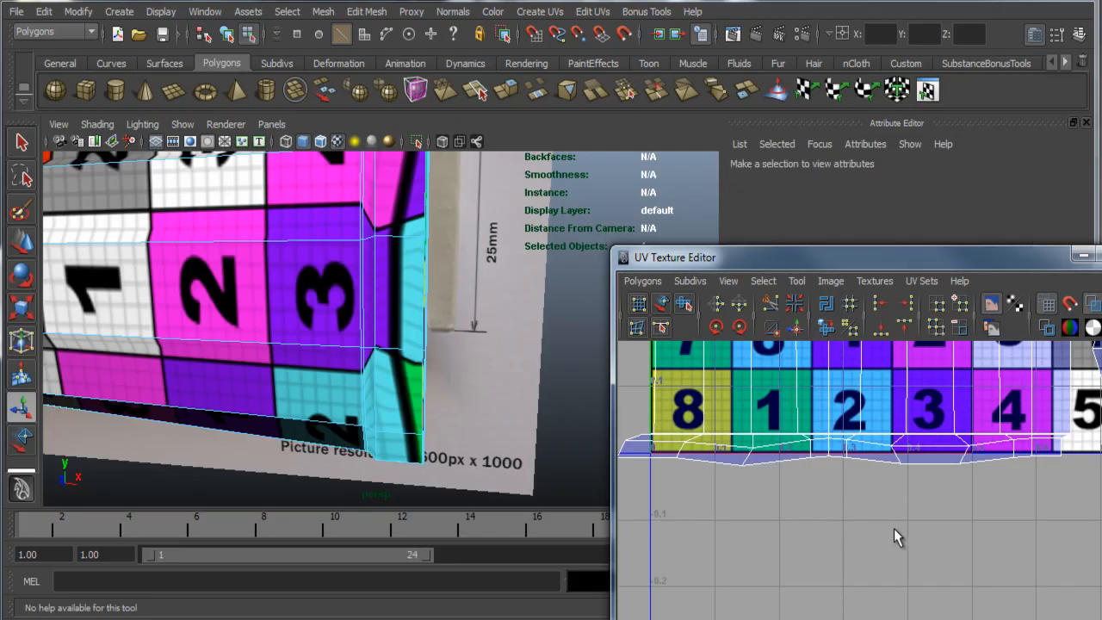
{"action": "middle_click_drag", "start_coordinate": [689, 444], "coordinate": [730, 446], "text": "alt"}
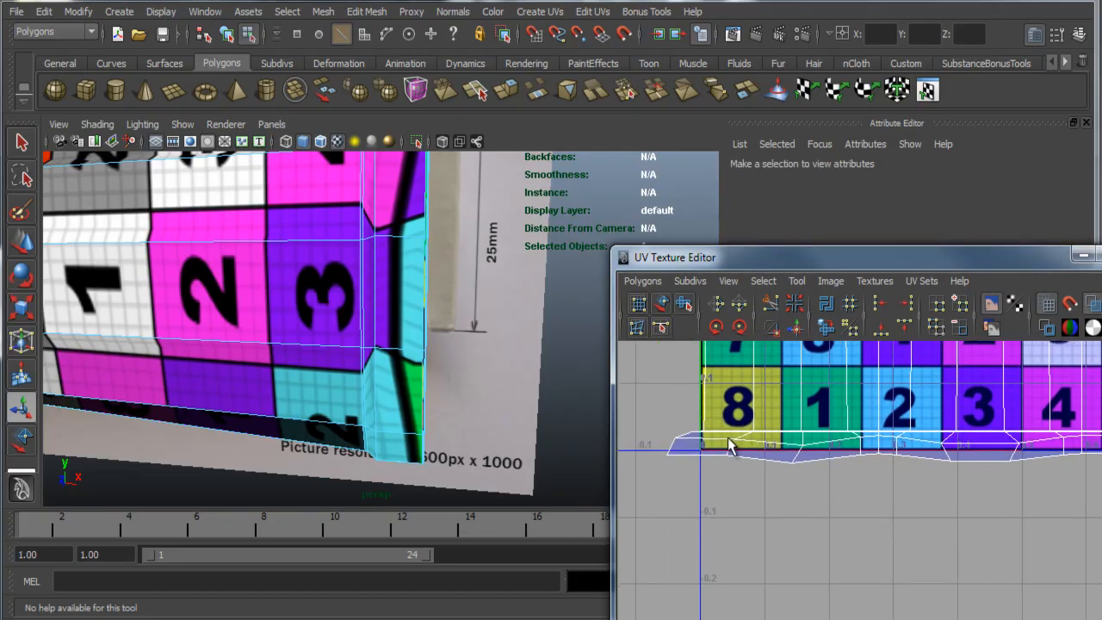
{"action": "left_click", "coordinate": [637, 327]}
{"action": "left_click_drag", "start_coordinate": [688, 473], "coordinate": [695, 495]}
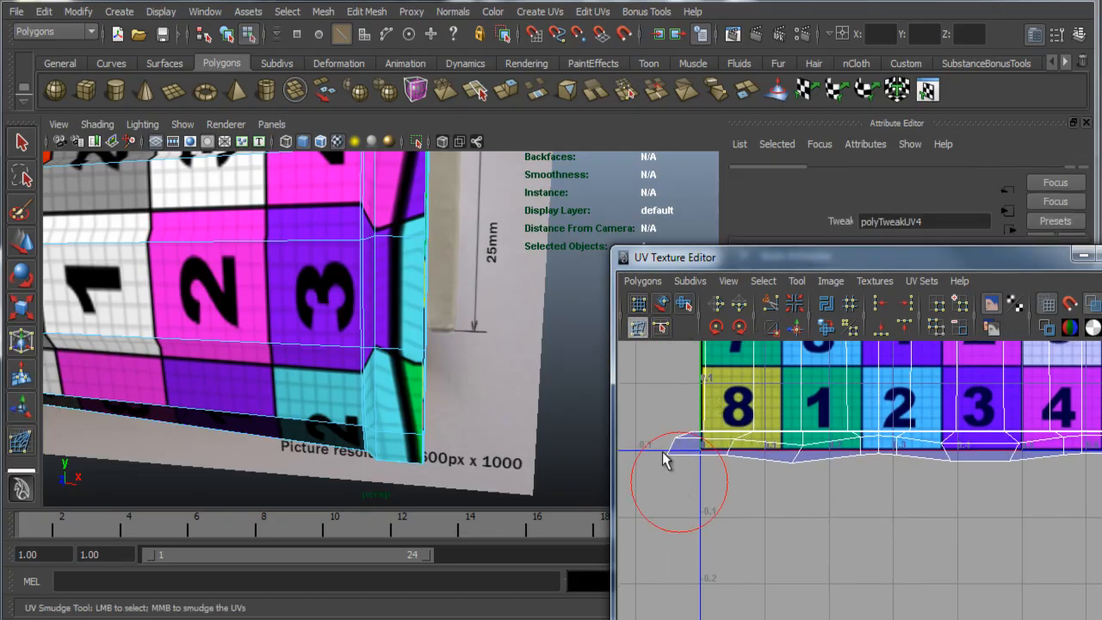
{"action": "left_click", "coordinate": [639, 306]}
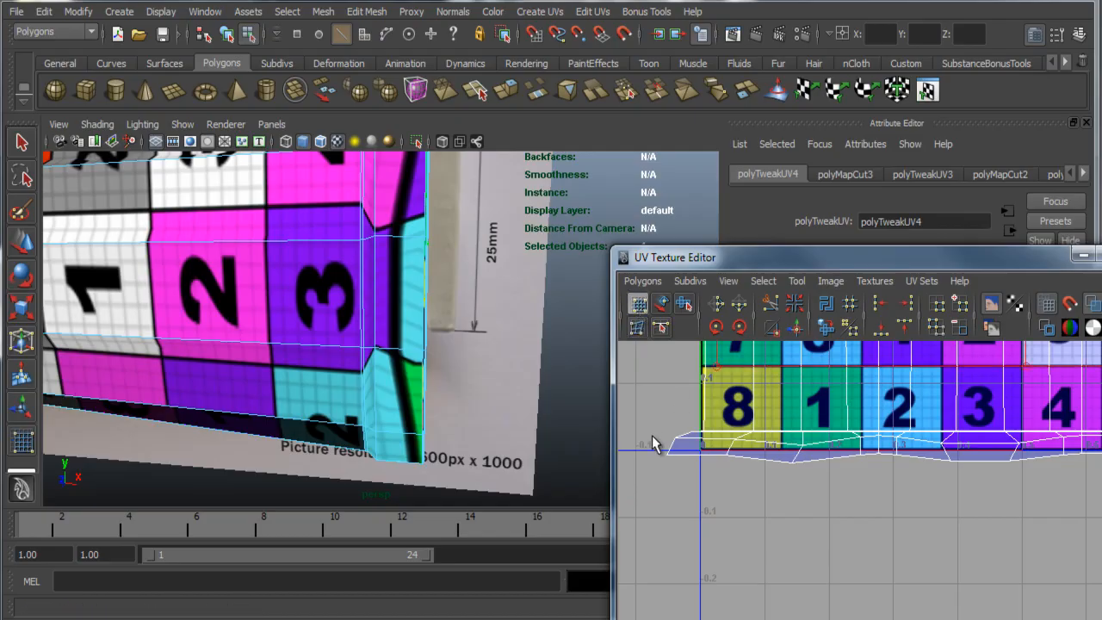
{"action": "left_click", "coordinate": [690, 486]}
{"action": "left_click", "coordinate": [635, 312]}
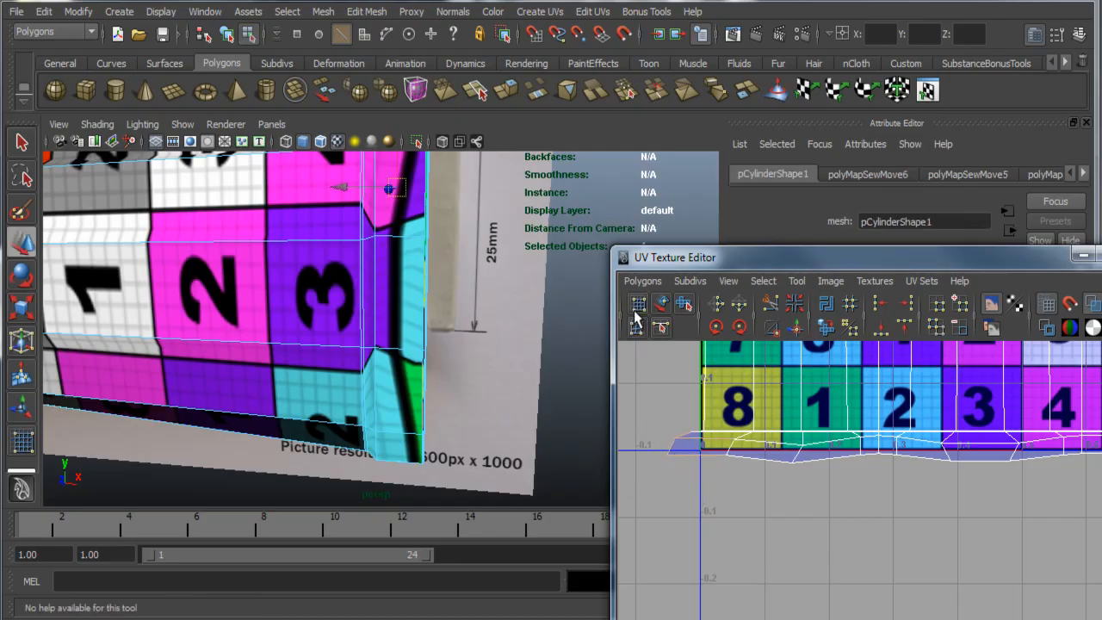
Step: Select the UVs overhanging the body shell's lower-left corner and move them horizontally inward to the texture square's left edge
{"action": "right_click_drag", "start_coordinate": [682, 443], "coordinate": [631, 439]}
{"action": "left_click_drag", "start_coordinate": [660, 420], "coordinate": [685, 469]}
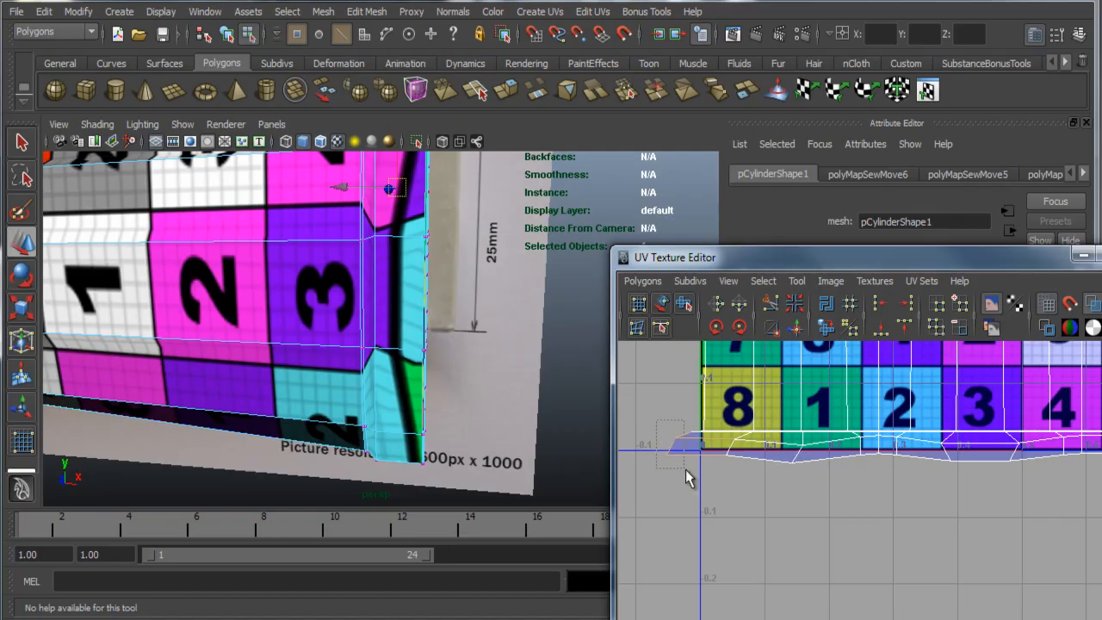
{"action": "left_click", "coordinate": [639, 305]}
{"action": "left_click_drag", "start_coordinate": [700, 527], "coordinate": [698, 524]}
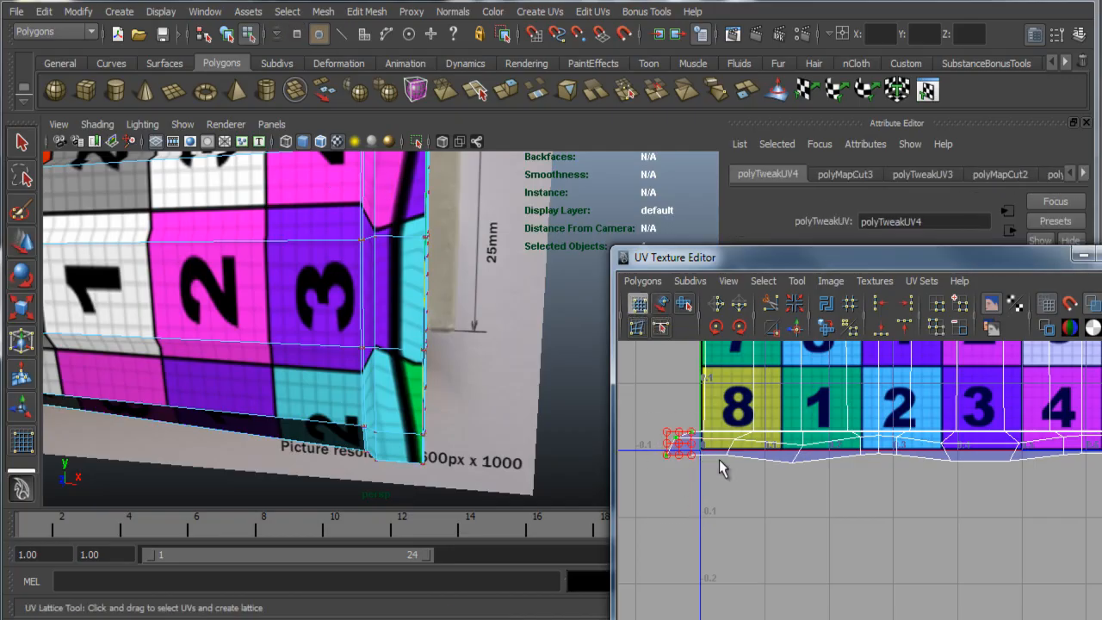
{"action": "key", "text": "w"}
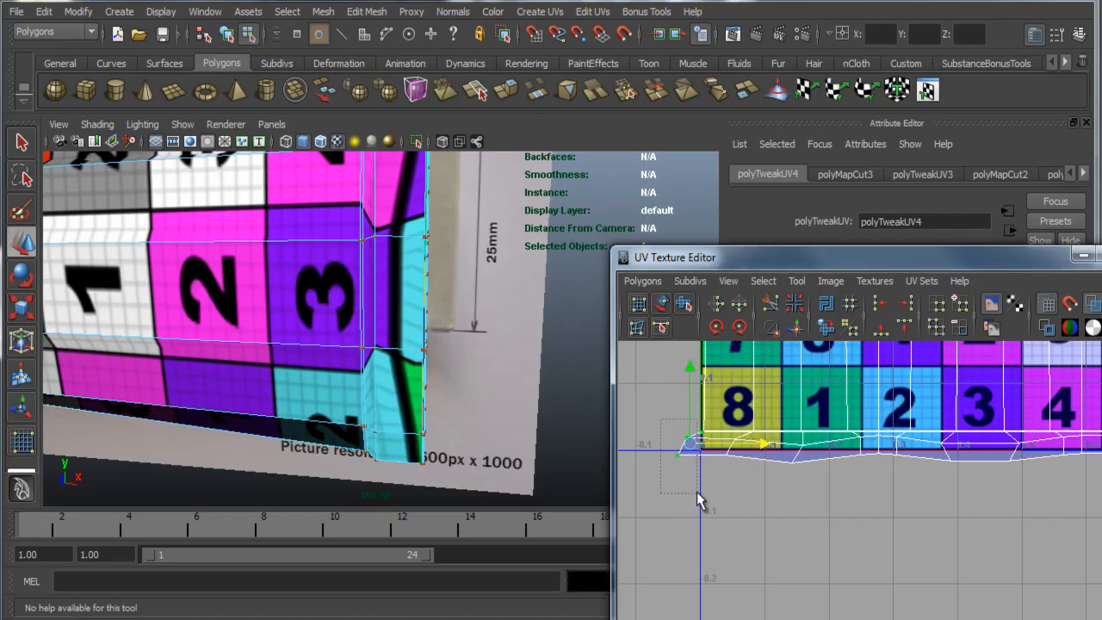
{"action": "left_click_drag", "start_coordinate": [699, 503], "coordinate": [702, 497]}
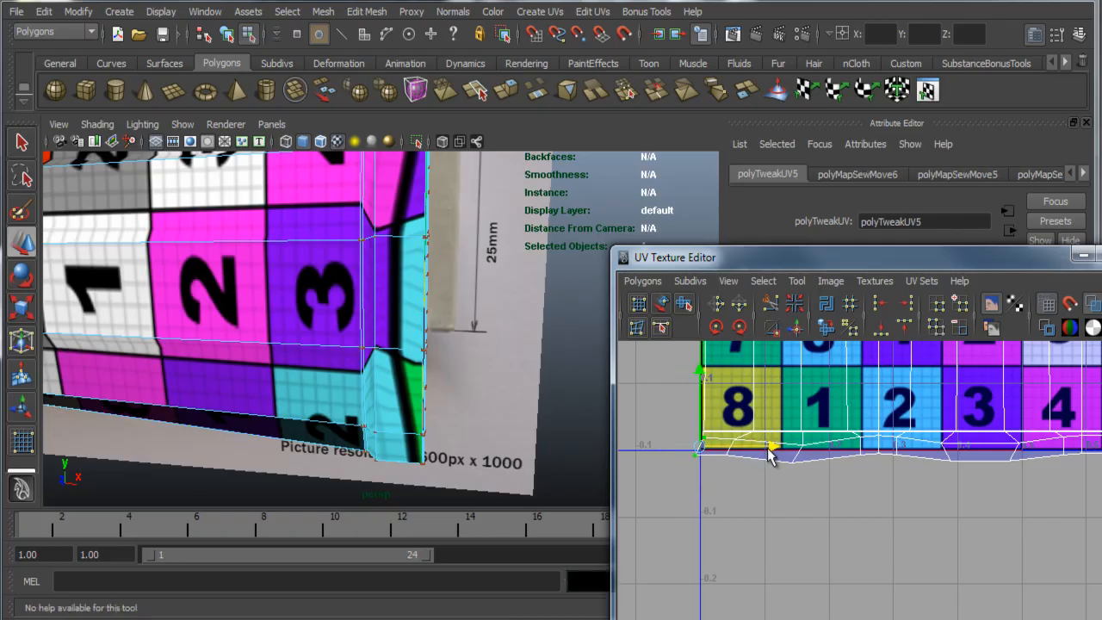
Step: Move the lower-border UVs at and beside the body shell's lower-left corner to line up with the edge columns above
{"action": "left_click_drag", "start_coordinate": [678, 442], "coordinate": [751, 457]}
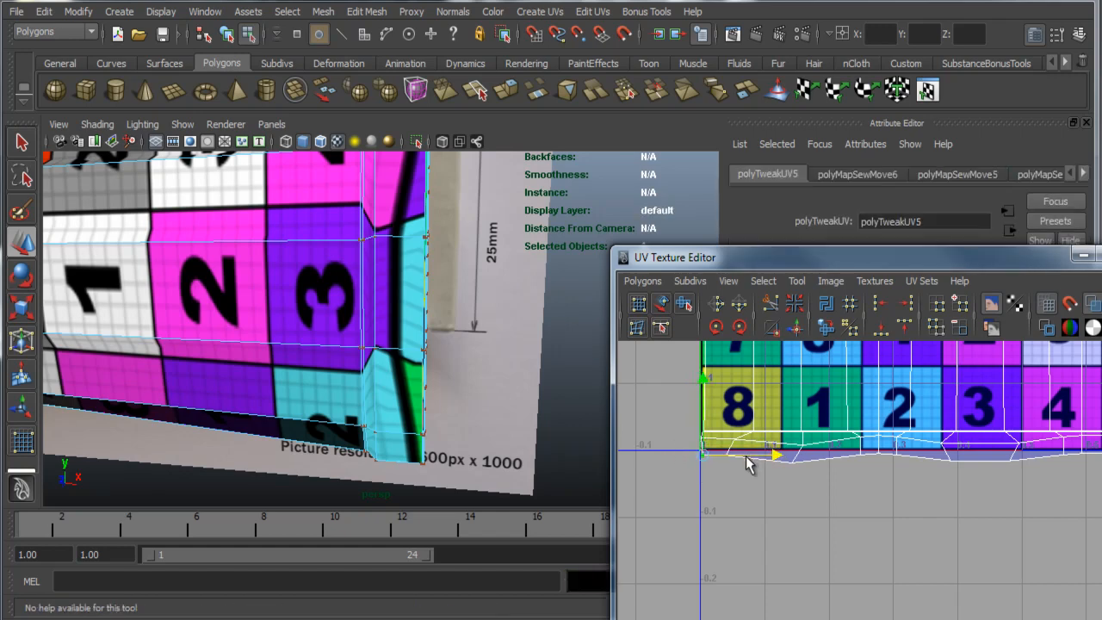
{"action": "left_click_drag", "start_coordinate": [747, 496], "coordinate": [788, 458]}
{"action": "left_click_drag", "start_coordinate": [866, 466], "coordinate": [872, 466]}
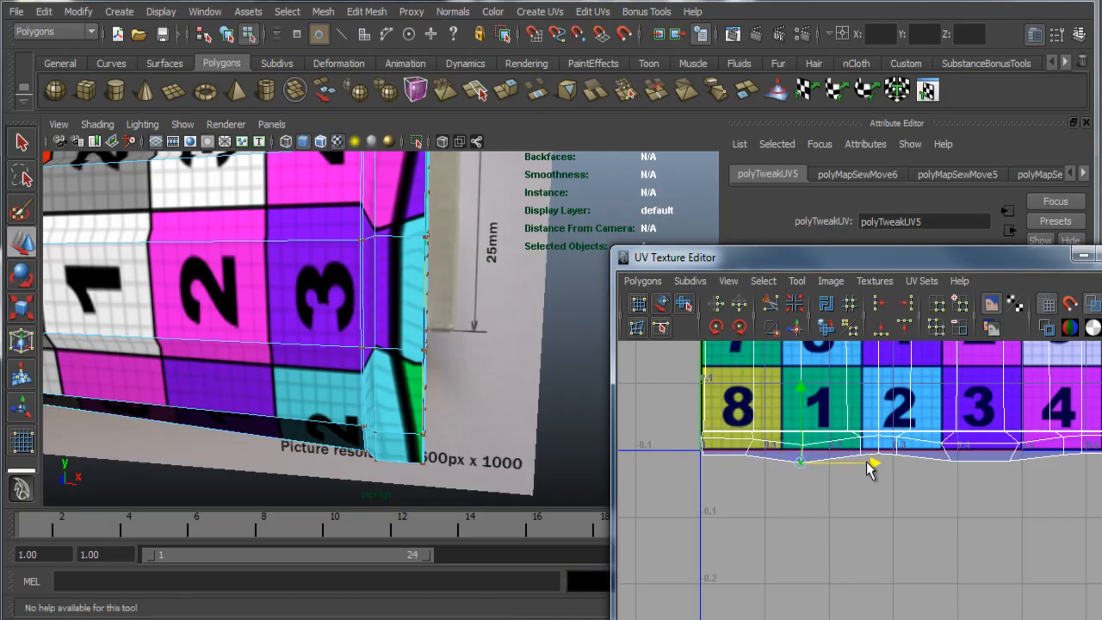
{"action": "left_click", "coordinate": [806, 393]}
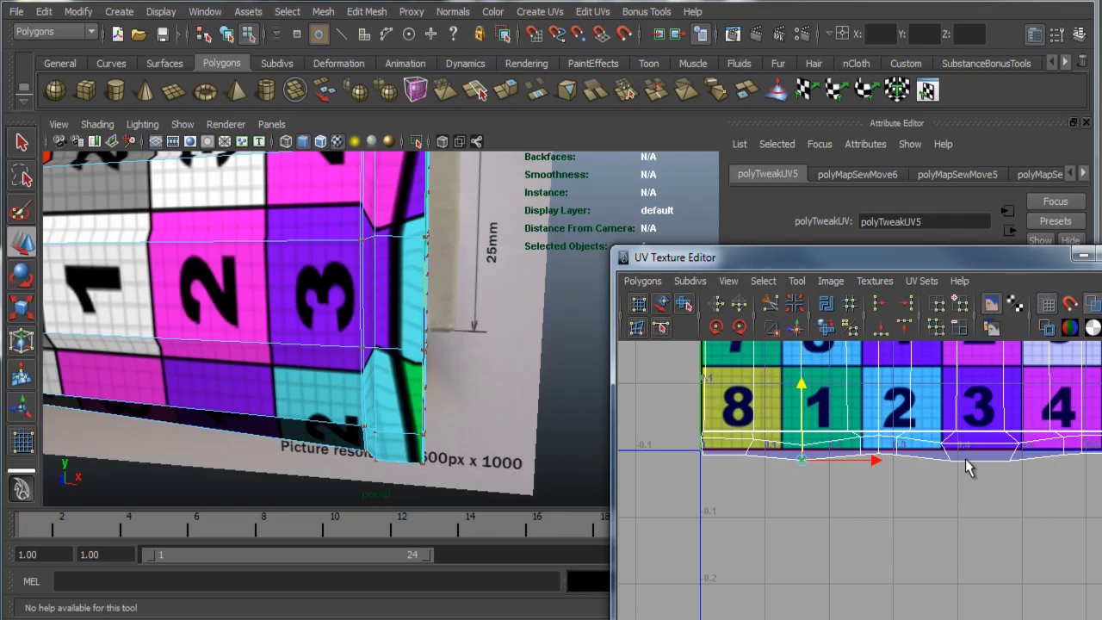
Step: Adjust the slanted crimp UVs farther along the body shell's lower border sideways to straighten their columns
{"action": "middle_click_drag", "start_coordinate": [966, 459], "coordinate": [941, 467], "text": "alt"}
{"action": "left_click_drag", "start_coordinate": [933, 485], "coordinate": [910, 442]}
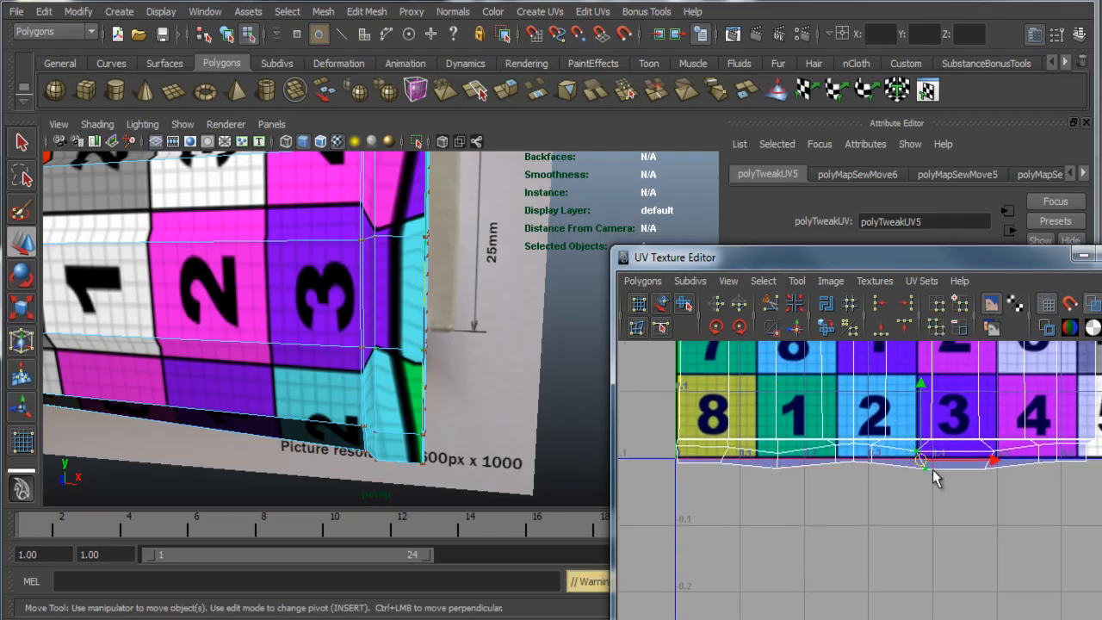
{"action": "left_click_drag", "start_coordinate": [984, 464], "coordinate": [1003, 461]}
{"action": "left_click_drag", "start_coordinate": [926, 462], "coordinate": [925, 462]}
{"action": "left_click_drag", "start_coordinate": [1009, 470], "coordinate": [1001, 468]}
{"action": "left_click_drag", "start_coordinate": [826, 448], "coordinate": [826, 448]}
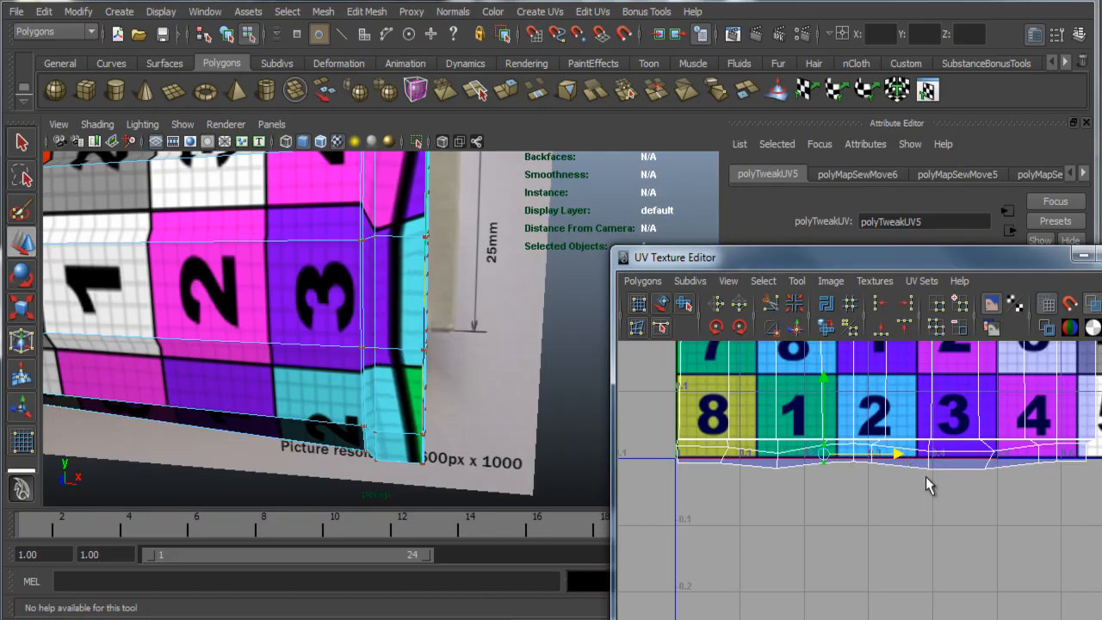
Step: Select all of the tube's UV shells and lay them out automatically within the texture square
{"action": "mouse_move", "coordinate": [901, 483]}
{"action": "middle_mouse_down", "text": "alt"}
{"action": "mouse_move", "coordinate": [793, 484]}
{"action": "mouse_move", "coordinate": [903, 492]}
{"action": "middle_mouse_up", "text": "alt"}
{"action": "right_click_drag", "start_coordinate": [902, 493], "coordinate": [742, 457], "text": "alt"}
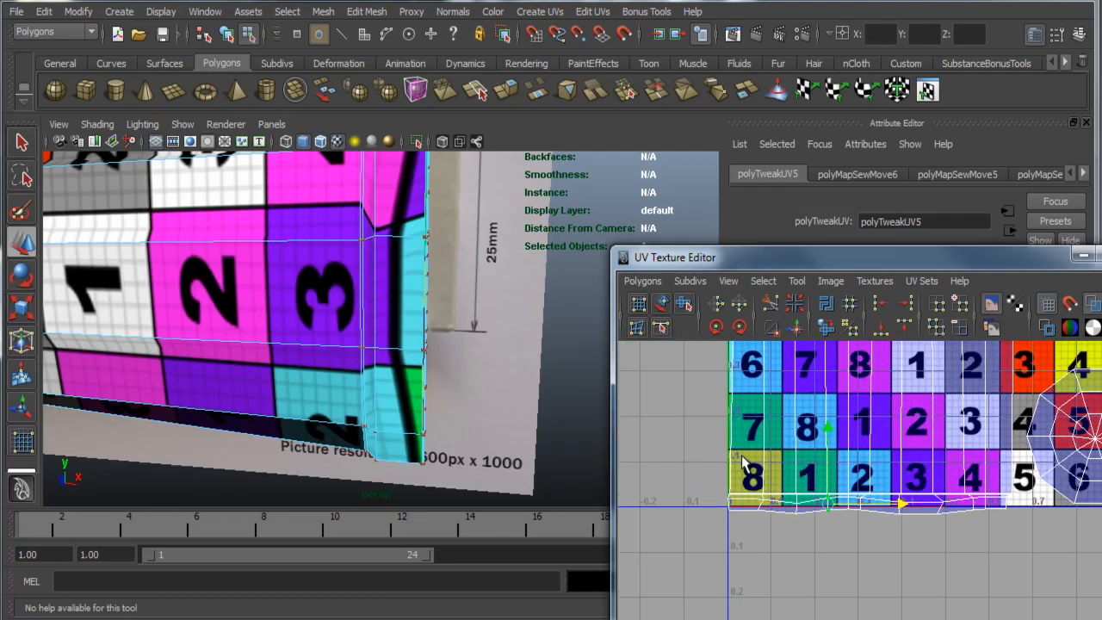
{"action": "middle_click_drag", "start_coordinate": [1021, 405], "coordinate": [938, 522], "text": "alt"}
{"action": "right_click_drag", "start_coordinate": [938, 521], "coordinate": [801, 469], "text": "alt"}
{"action": "left_click", "coordinate": [683, 303]}
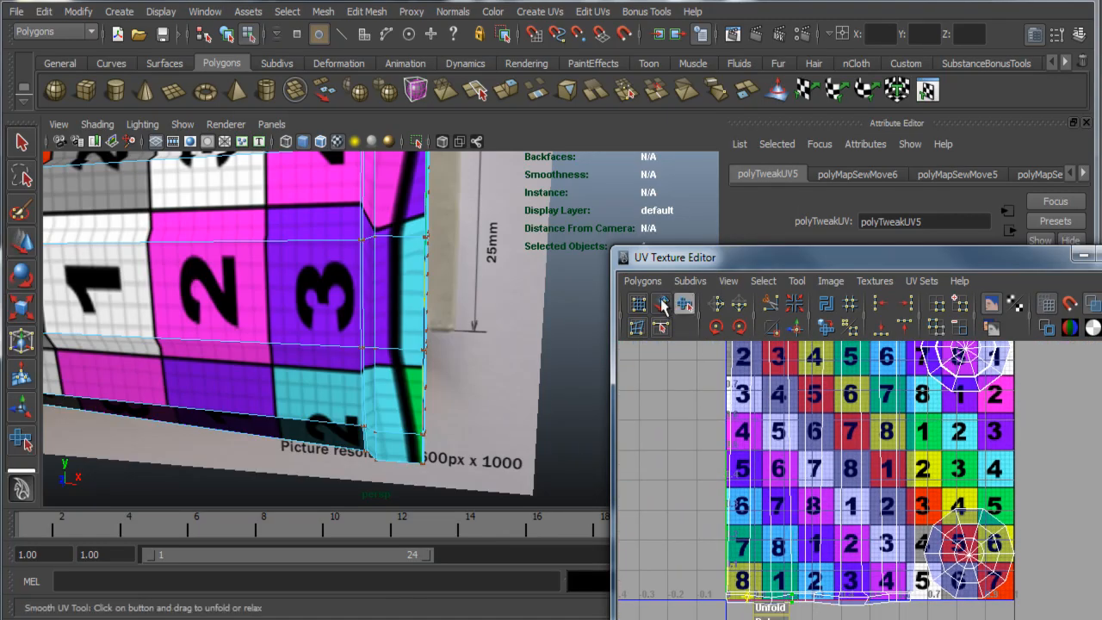
{"action": "left_click", "coordinate": [661, 303]}
{"action": "middle_click_drag", "start_coordinate": [765, 448], "coordinate": [785, 512], "text": "alt"}
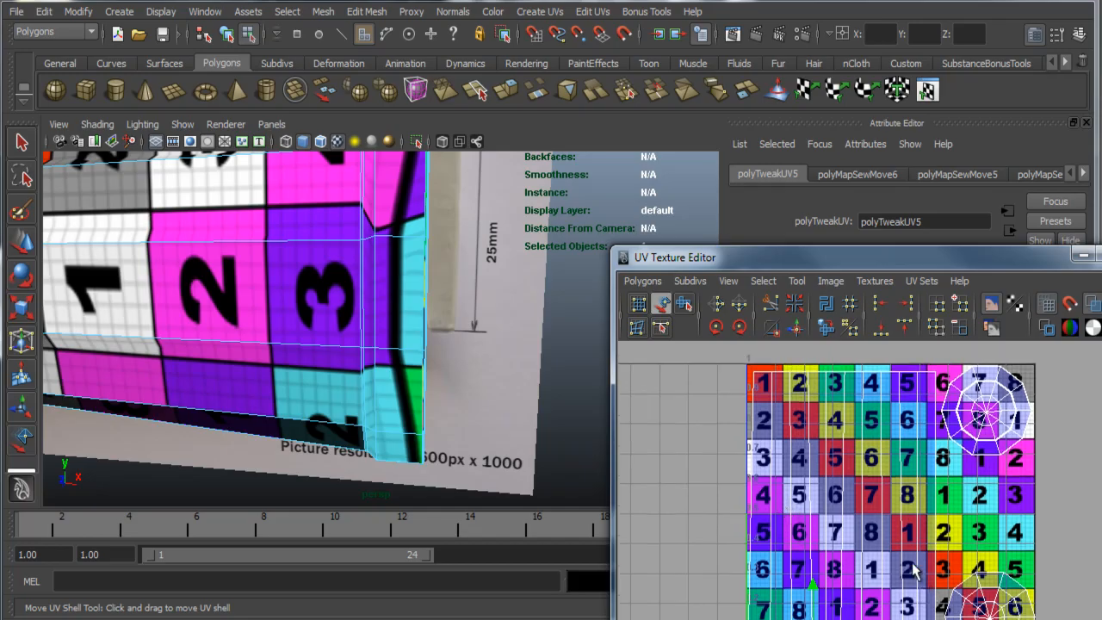
{"action": "right_click_drag", "start_coordinate": [915, 571], "coordinate": [844, 521], "text": "alt"}
{"action": "left_click_drag", "start_coordinate": [728, 375], "coordinate": [1038, 618]}
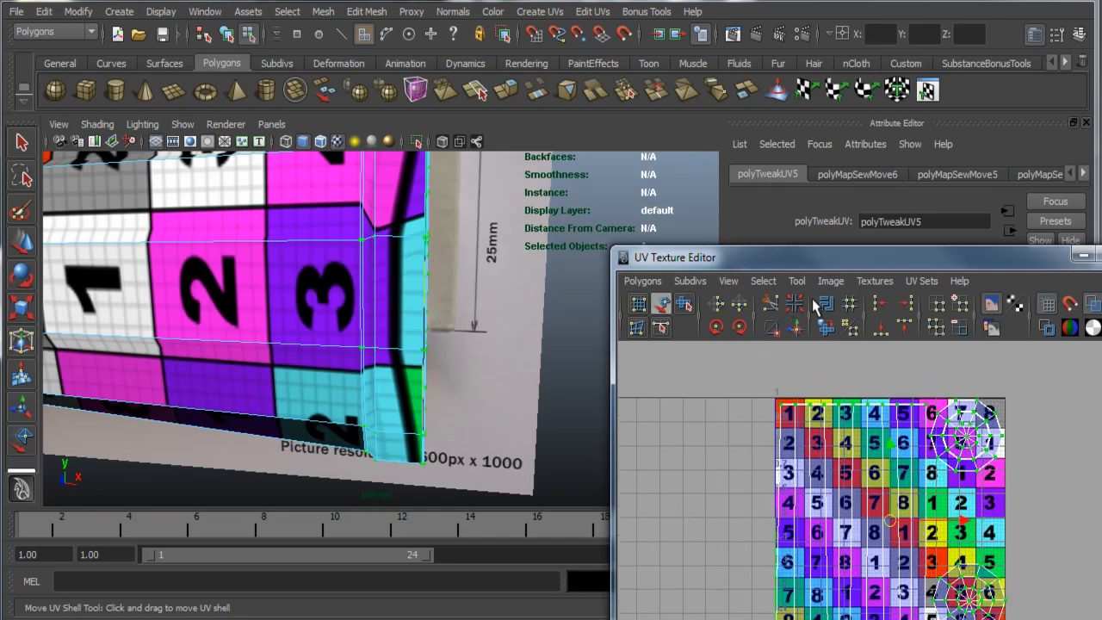
{"action": "left_click", "coordinate": [833, 307]}
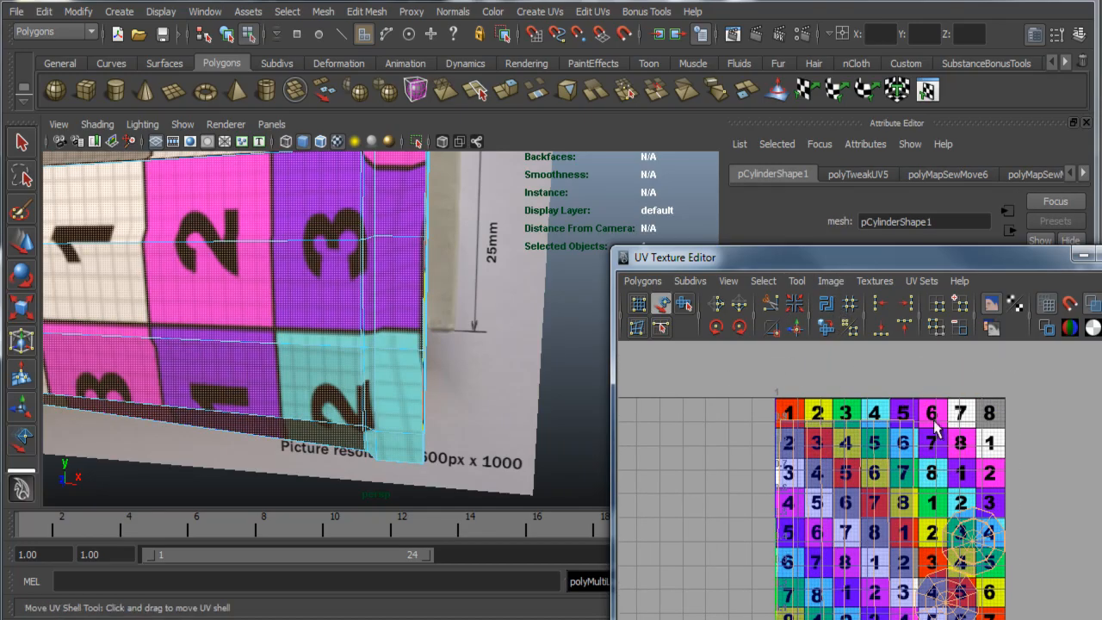
Step: Separate the two overlapping circular end shells beside the body shell by moving the upper one upward with the Move UV Shell tool
{"action": "key", "text": "w"}
{"action": "right_click_drag", "start_coordinate": [844, 507], "coordinate": [968, 472]}
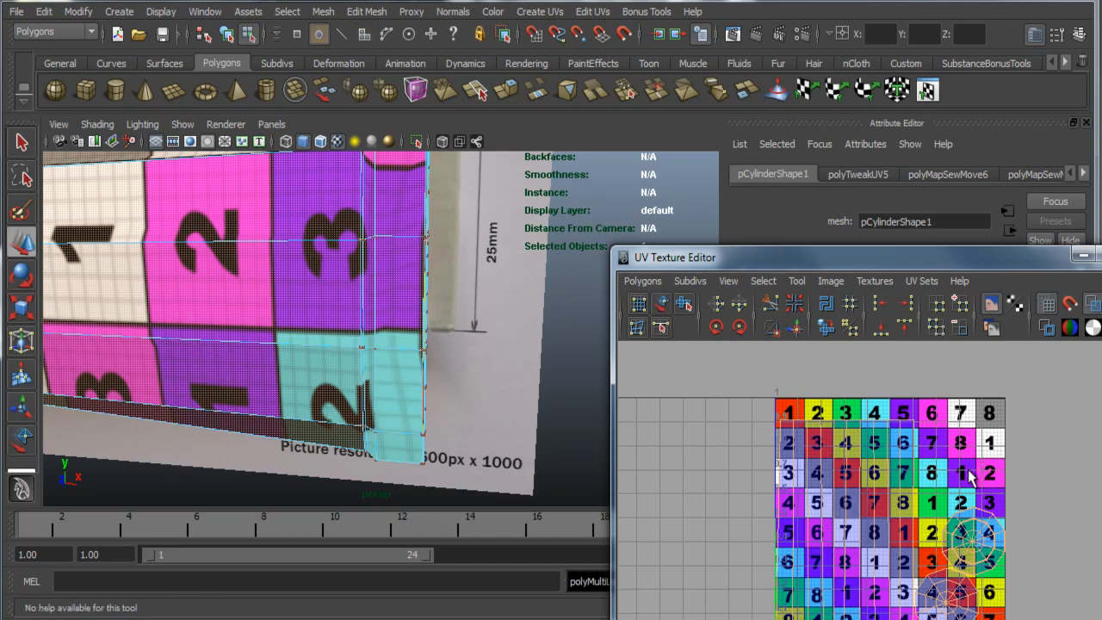
{"action": "middle_click_drag", "start_coordinate": [966, 503], "coordinate": [917, 460], "text": "alt"}
{"action": "right_click_drag", "start_coordinate": [916, 460], "coordinate": [929, 519], "text": "alt"}
{"action": "middle_click_drag", "start_coordinate": [851, 469], "coordinate": [892, 532], "text": "alt"}
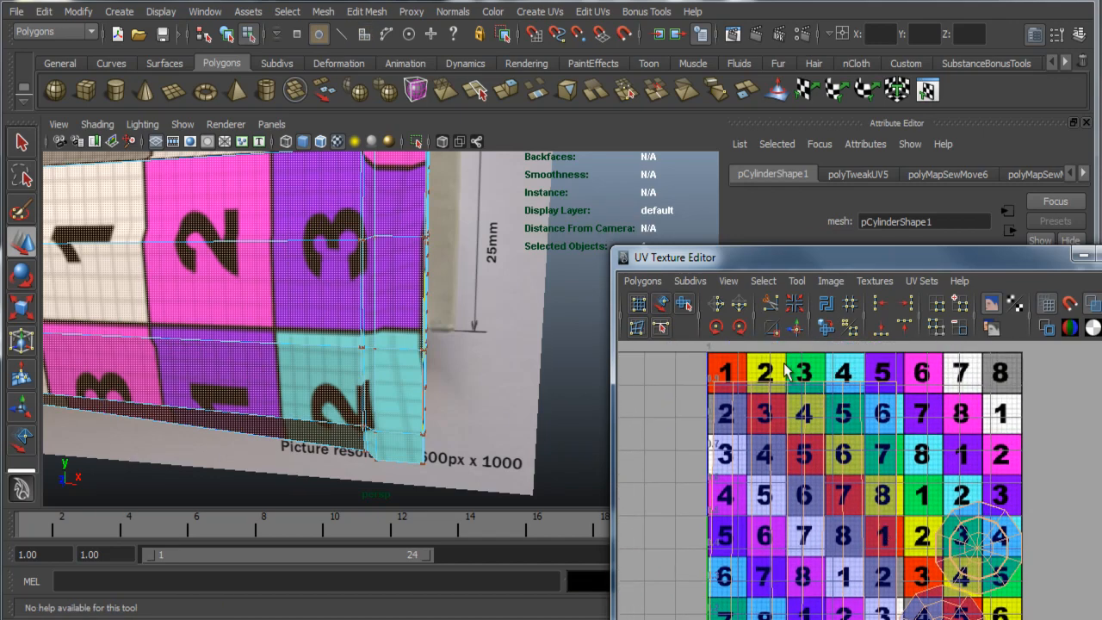
{"action": "left_click", "coordinate": [662, 304]}
{"action": "left_click", "coordinate": [899, 470]}
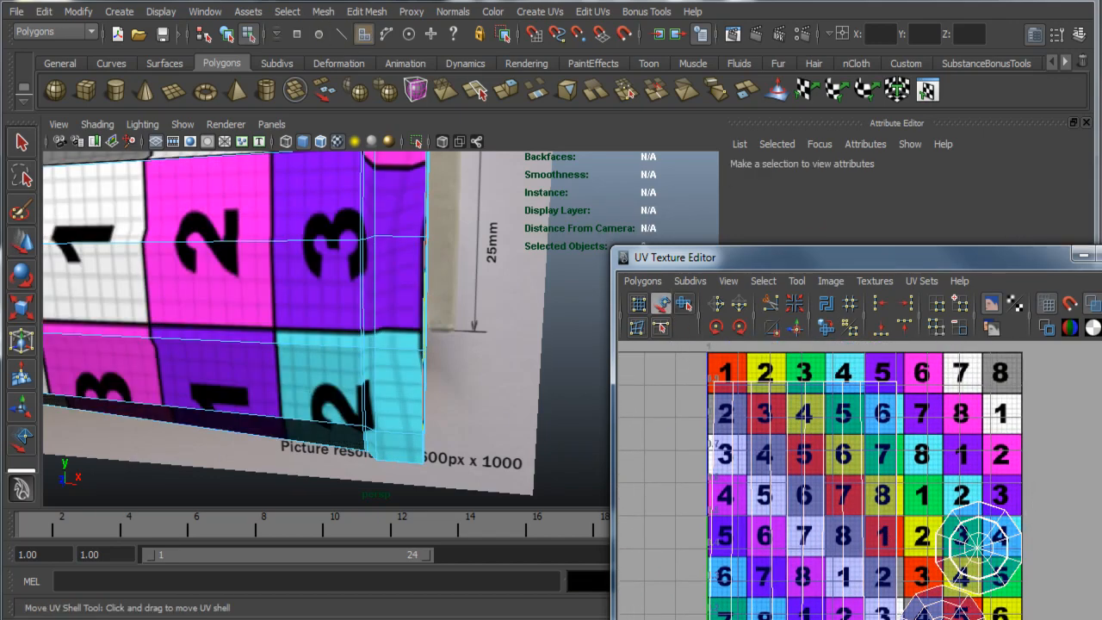
{"action": "left_click_drag", "start_coordinate": [982, 619], "coordinate": [1003, 619]}
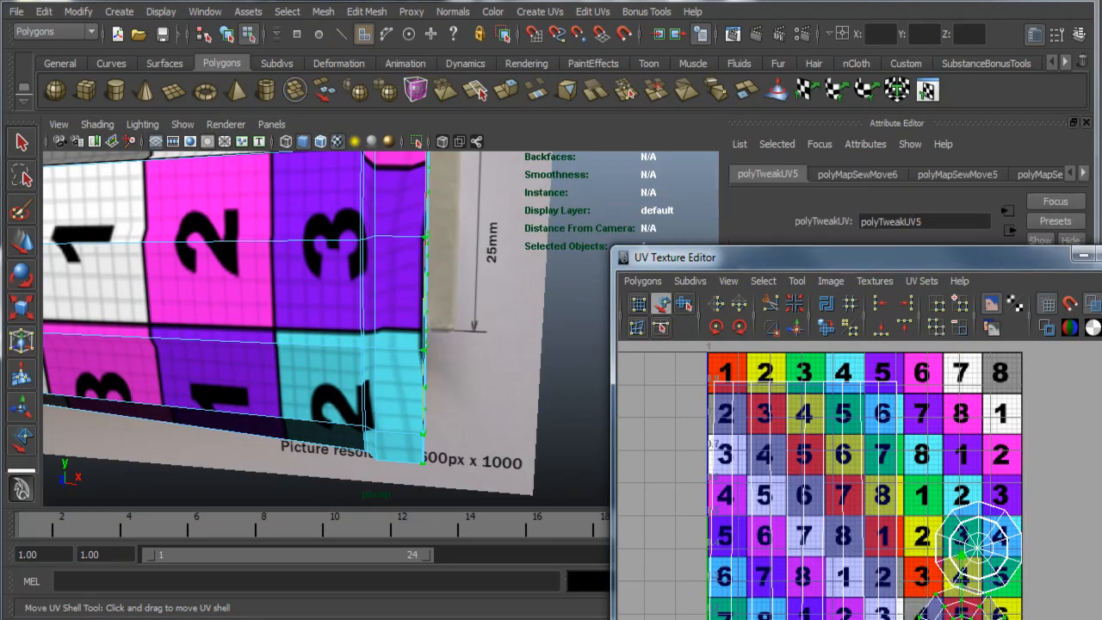
{"action": "key", "text": "ctrl+z"}
{"action": "left_click", "coordinate": [992, 540]}
{"action": "left_click_drag", "start_coordinate": [976, 472], "coordinate": [980, 392]}
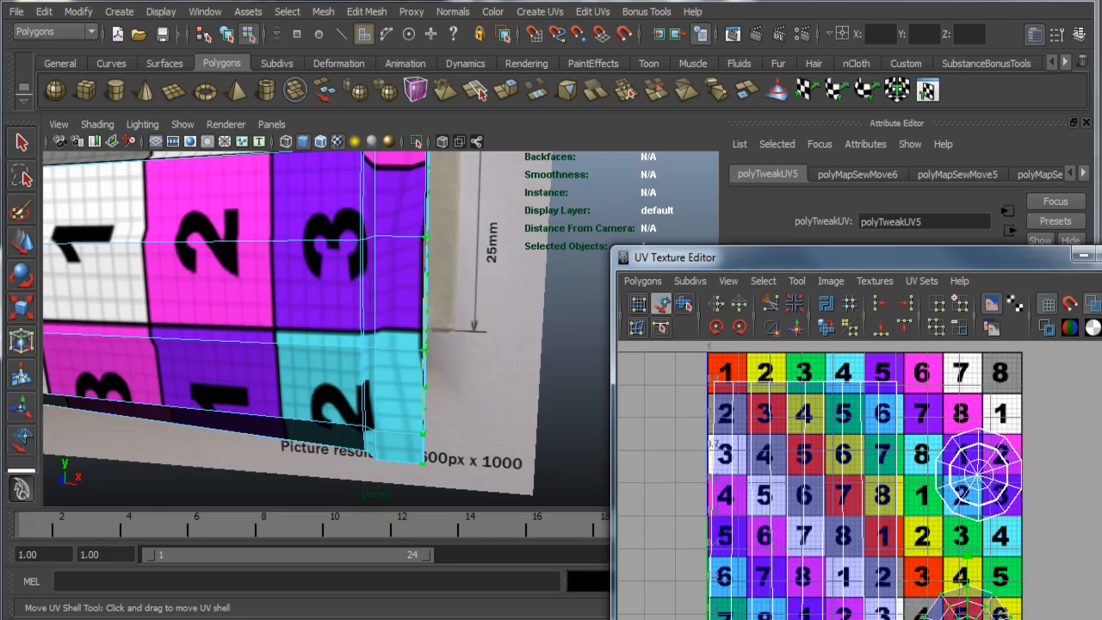
Step: Scale the body shell up to the texture square's top edge and shift it slightly inward from the left edge
{"action": "left_click", "coordinate": [792, 442]}
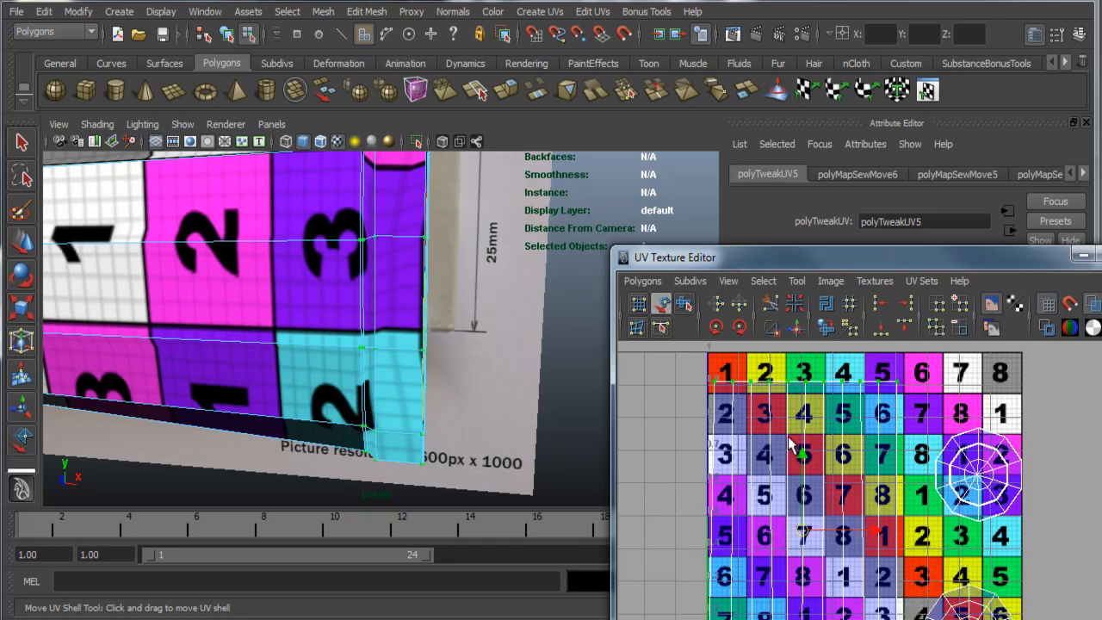
{"action": "key", "text": "r"}
{"action": "left_click_drag", "start_coordinate": [804, 534], "coordinate": [815, 536]}
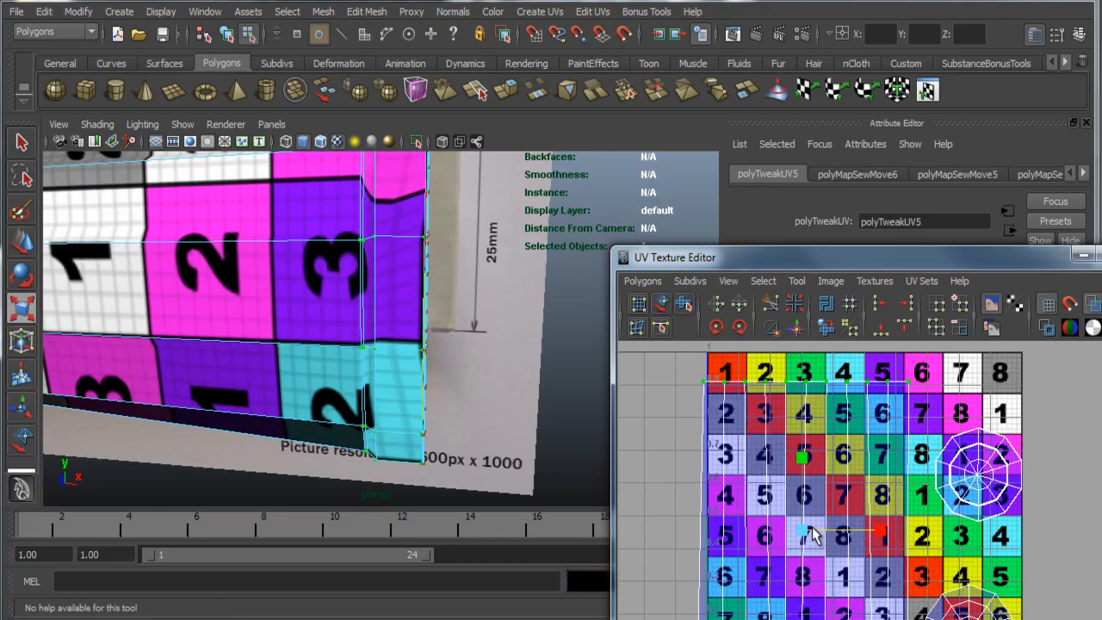
{"action": "key", "text": "ctrl+z"}
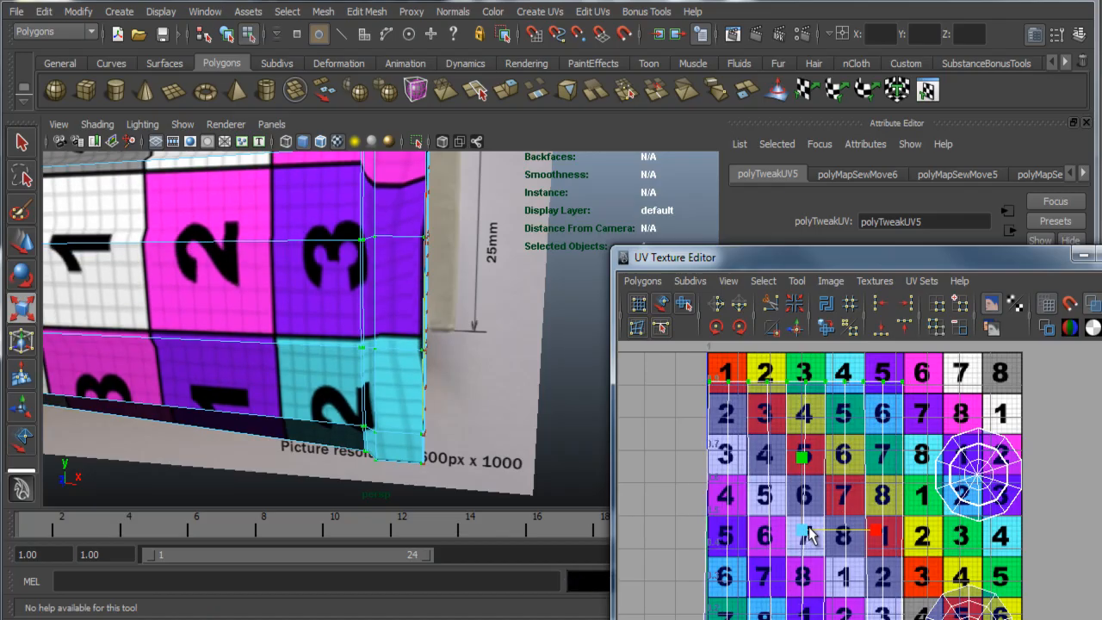
{"action": "left_click_drag", "start_coordinate": [801, 538], "coordinate": [816, 437]}
{"action": "key", "text": "w"}
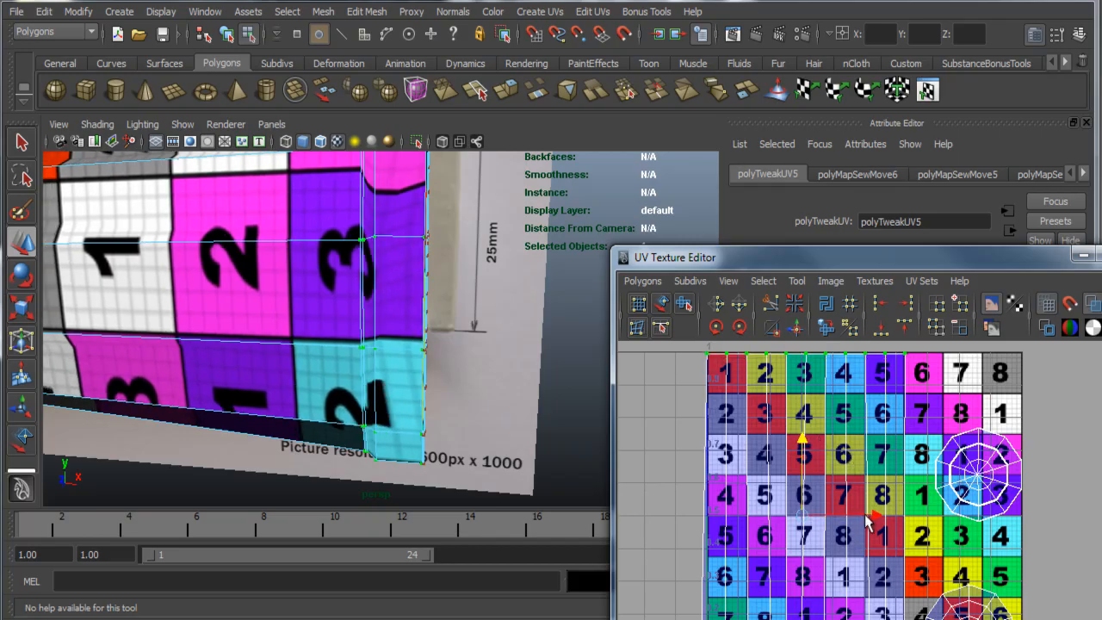
{"action": "left_click_drag", "start_coordinate": [868, 521], "coordinate": [880, 517]}
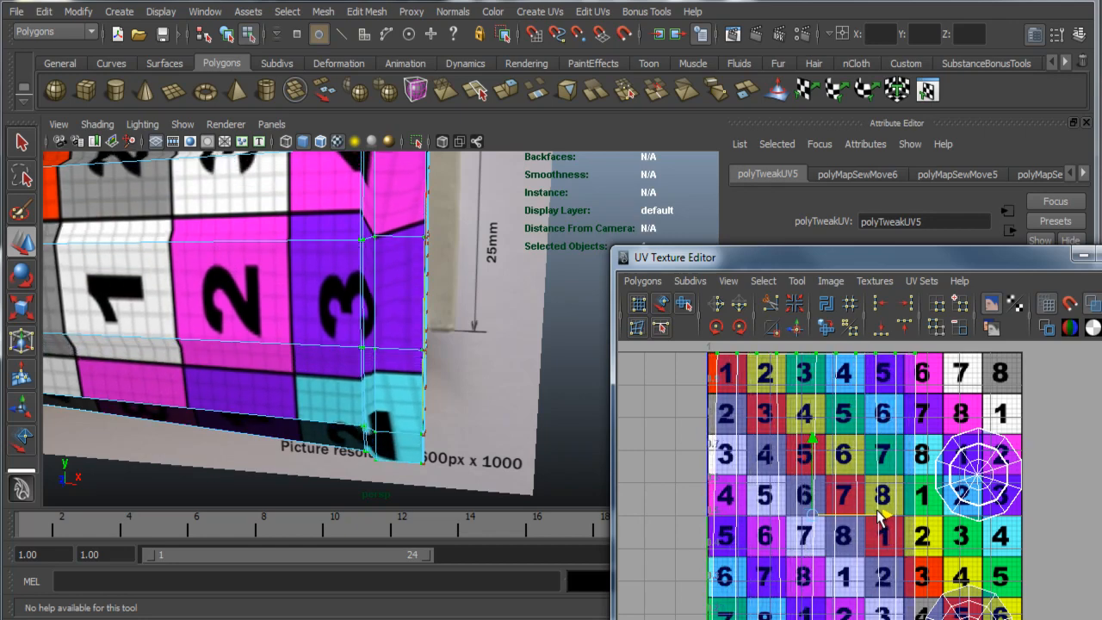
Step: Return the tube body to object mode, deselect it, and check the checker pattern along the whole model
{"action": "scroll", "coordinate": [920, 535], "scroll_direction": "down", "scroll_amount": 3}
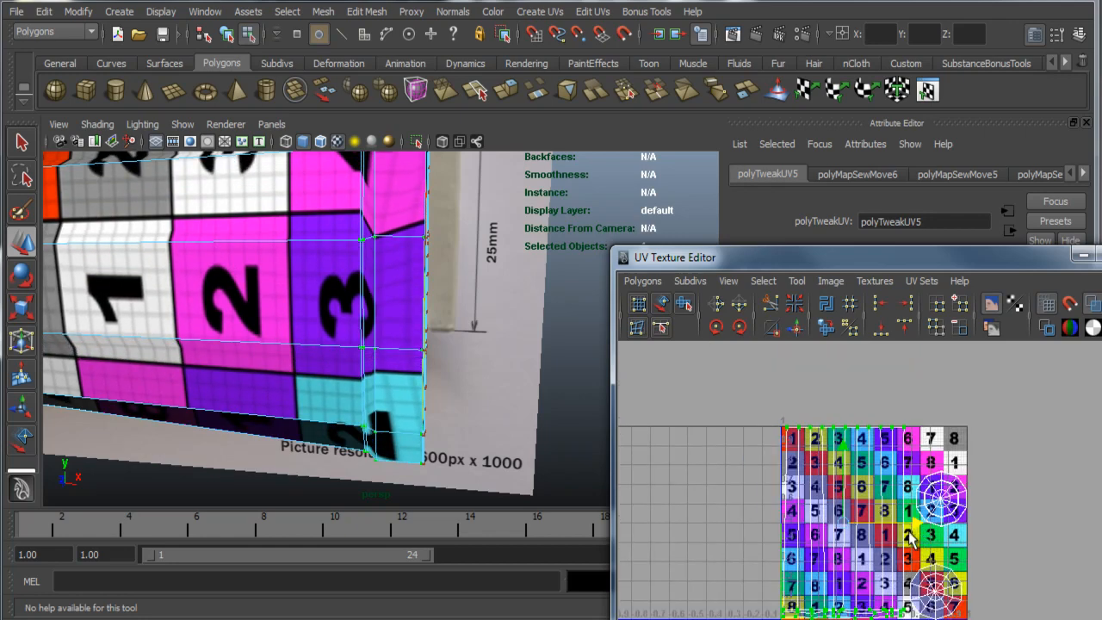
{"action": "right_click_drag", "start_coordinate": [880, 498], "coordinate": [939, 510]}
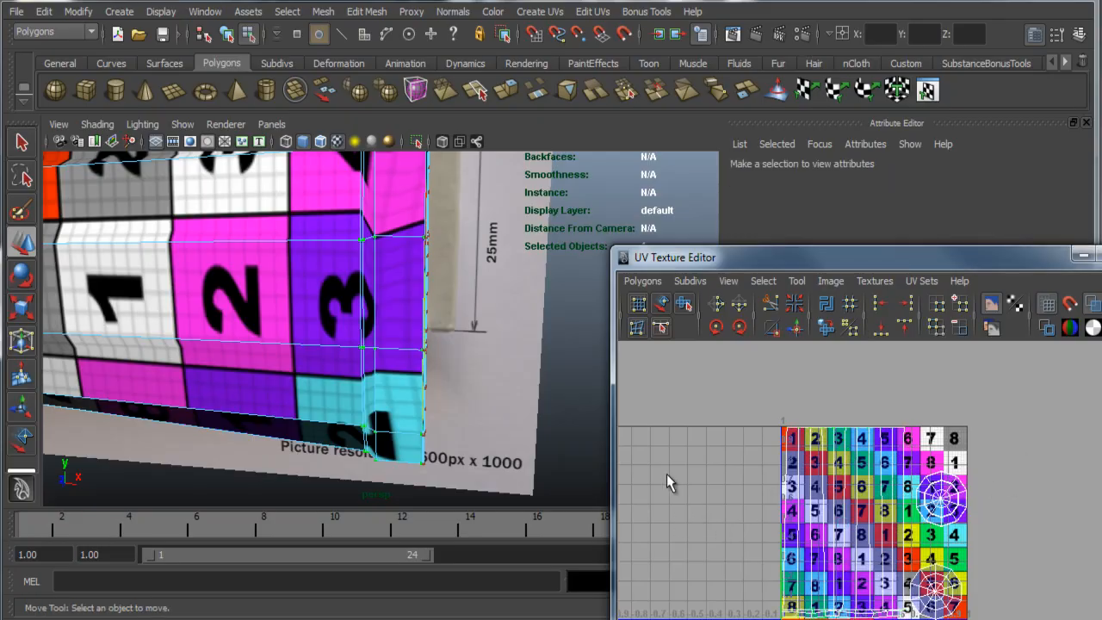
{"action": "left_click_drag", "start_coordinate": [352, 373], "coordinate": [261, 416], "text": "alt"}
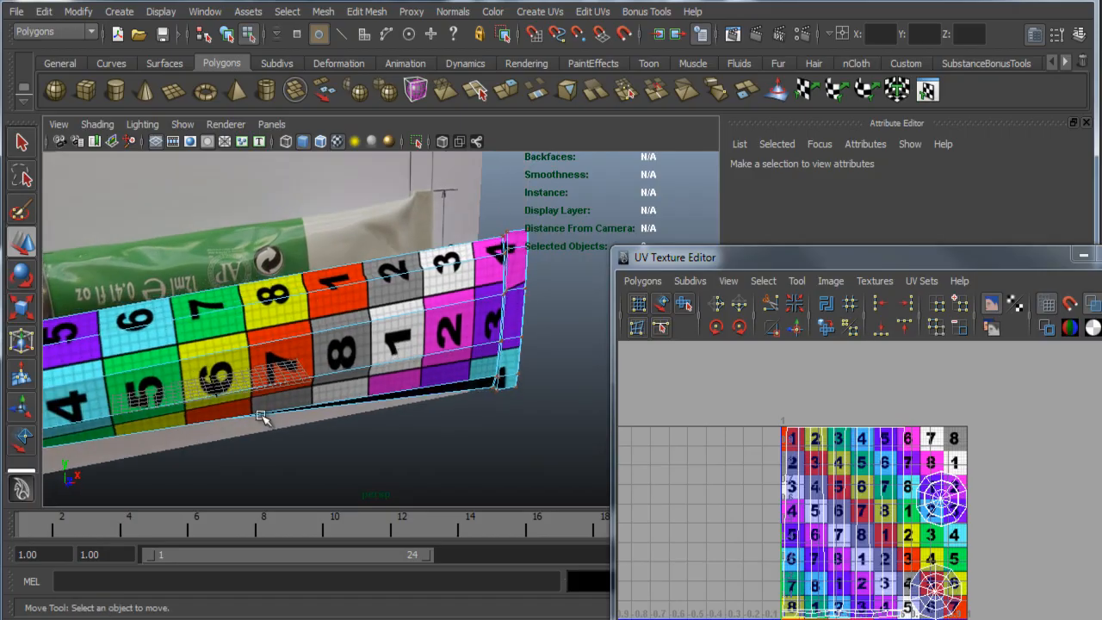
{"action": "middle_click_drag", "start_coordinate": [261, 416], "coordinate": [453, 364], "text": "alt"}
{"action": "right_click_drag", "start_coordinate": [453, 363], "coordinate": [338, 357], "text": "alt"}
{"action": "right_click", "coordinate": [394, 330]}
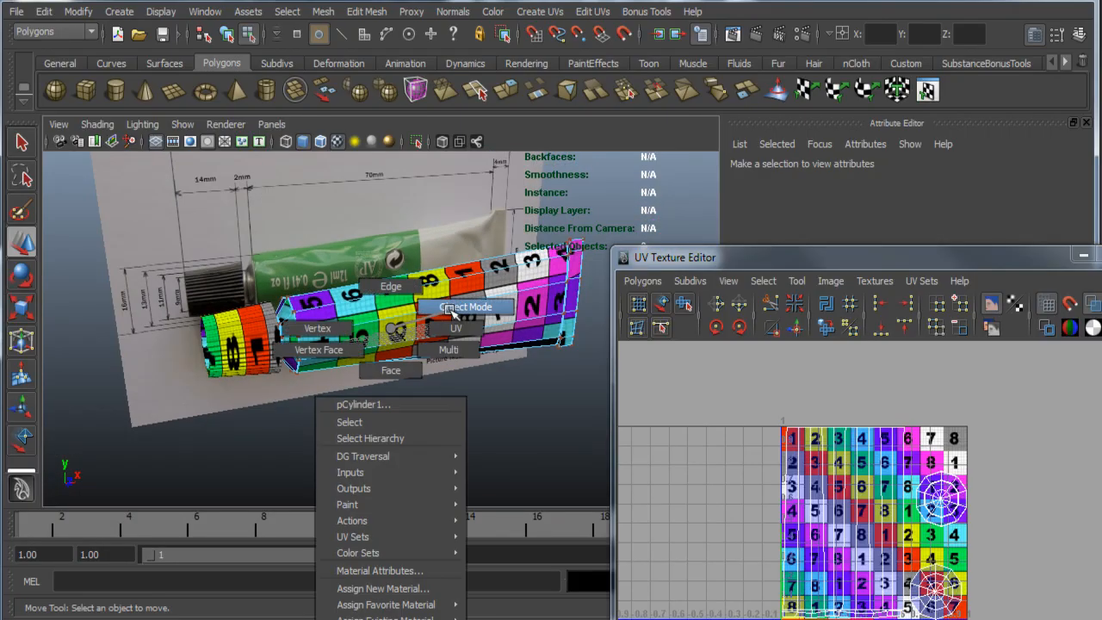
{"action": "left_click", "coordinate": [445, 426]}
{"action": "left_click_drag", "start_coordinate": [446, 400], "coordinate": [399, 384], "text": "alt"}
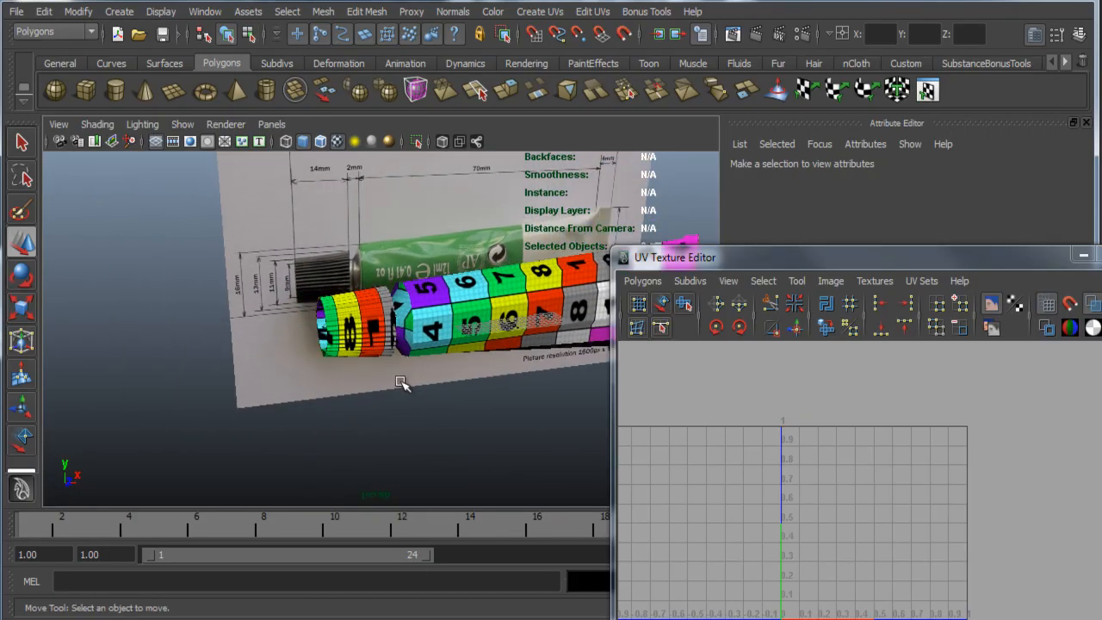
{"action": "scroll", "coordinate": [310, 314], "scroll_direction": "up", "scroll_amount": 3}
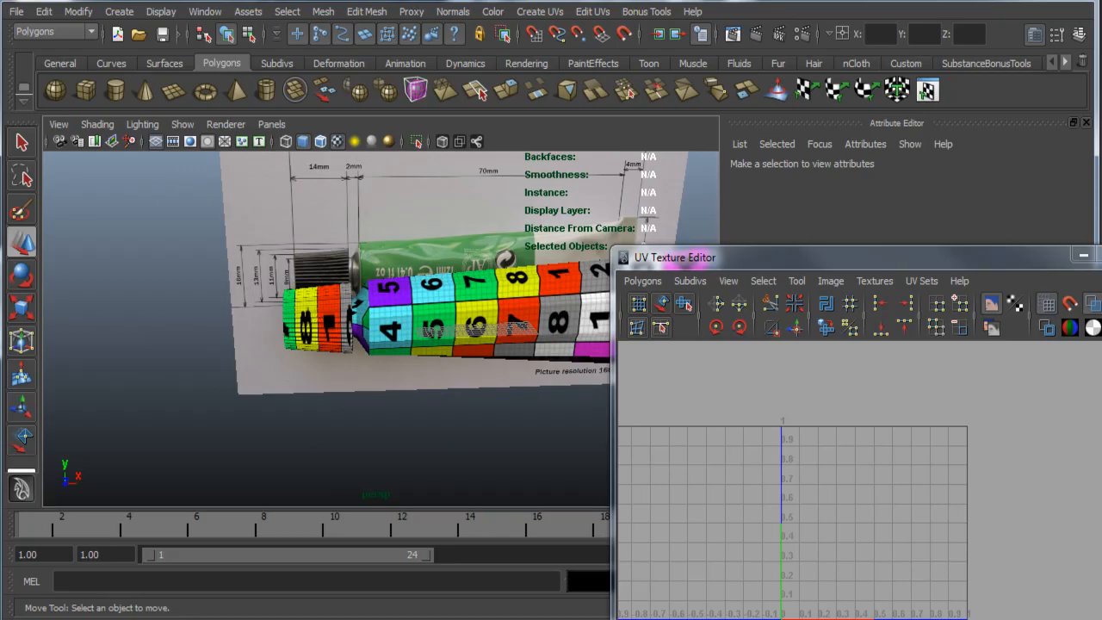
Step: Select the tube's cap and display its full UV layout beside the model in the UV Texture Editor
{"action": "key", "text": "q"}
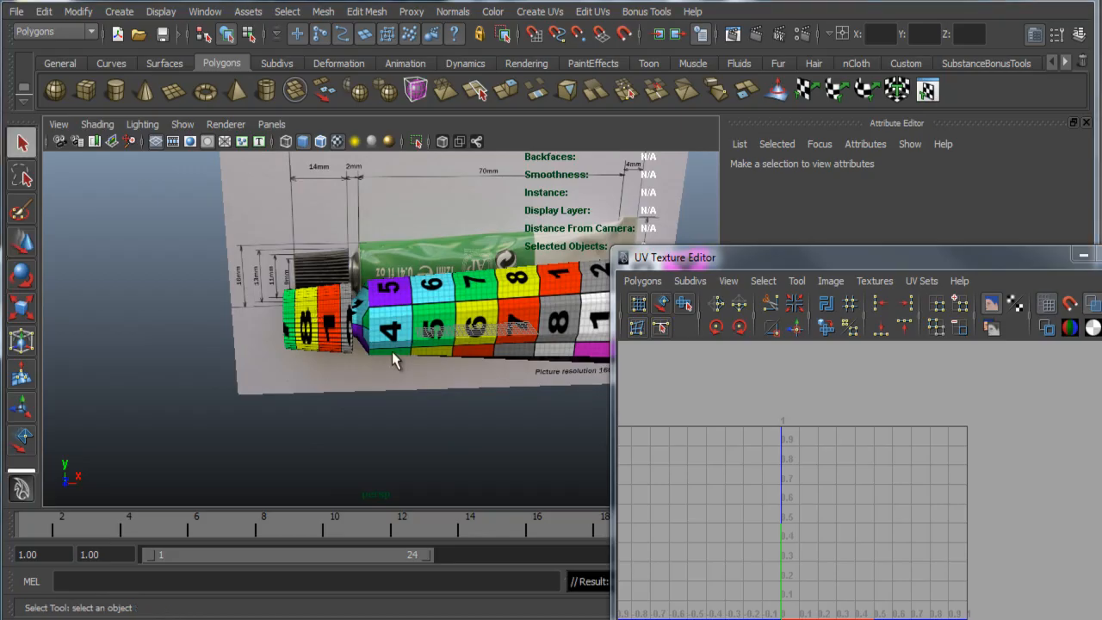
{"action": "left_click", "coordinate": [318, 310]}
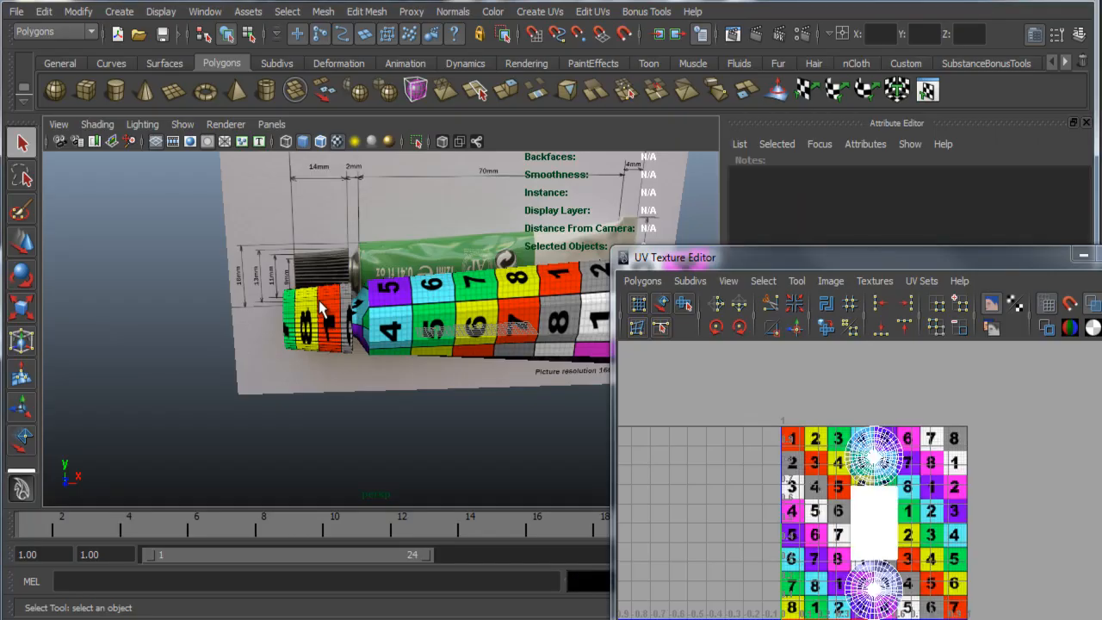
{"action": "left_click_drag", "start_coordinate": [751, 258], "coordinate": [505, 103]}
{"action": "scroll", "coordinate": [639, 338], "scroll_direction": "up", "scroll_amount": 5}
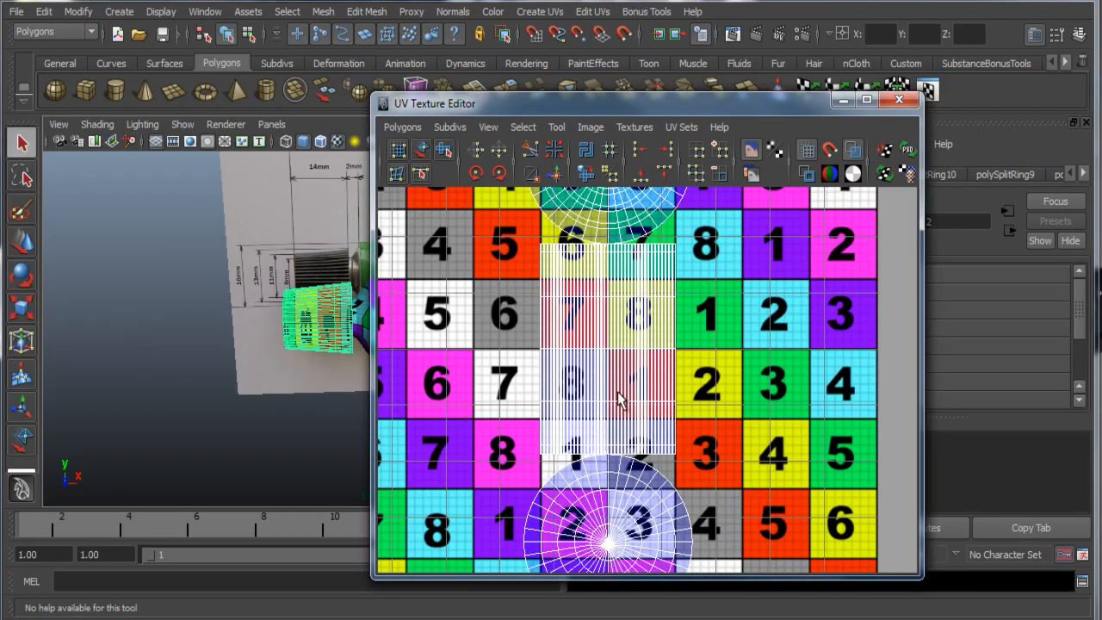
{"action": "middle_click_drag", "start_coordinate": [620, 400], "coordinate": [683, 461], "text": "alt"}
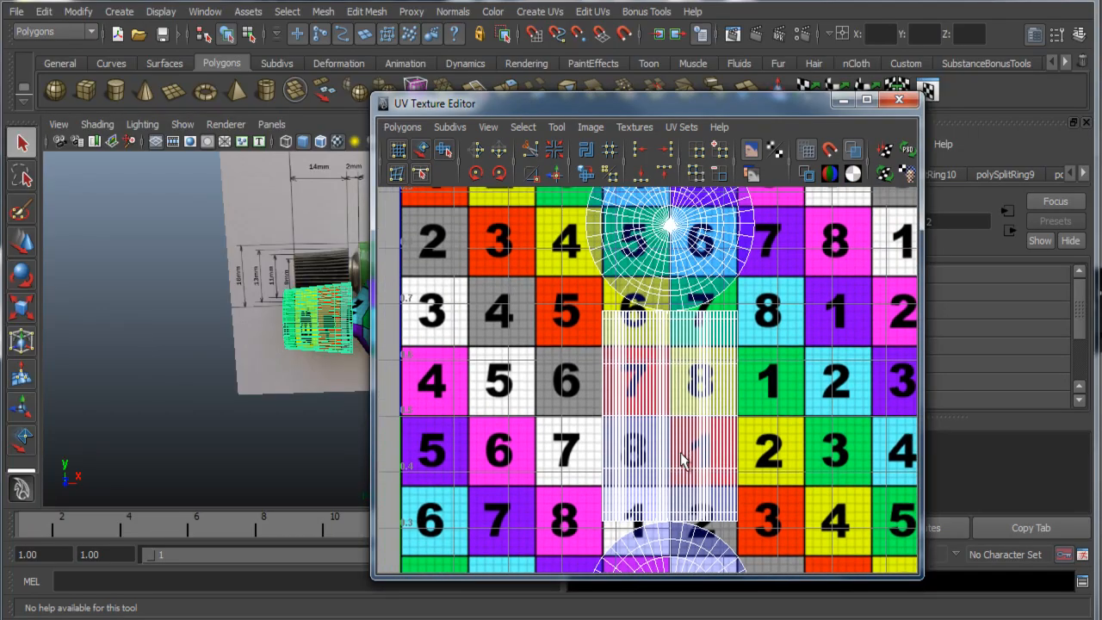
{"action": "scroll", "coordinate": [676, 452], "scroll_direction": "down", "scroll_amount": 1}
{"action": "scroll", "coordinate": [662, 439], "scroll_direction": "down", "scroll_amount": 3}
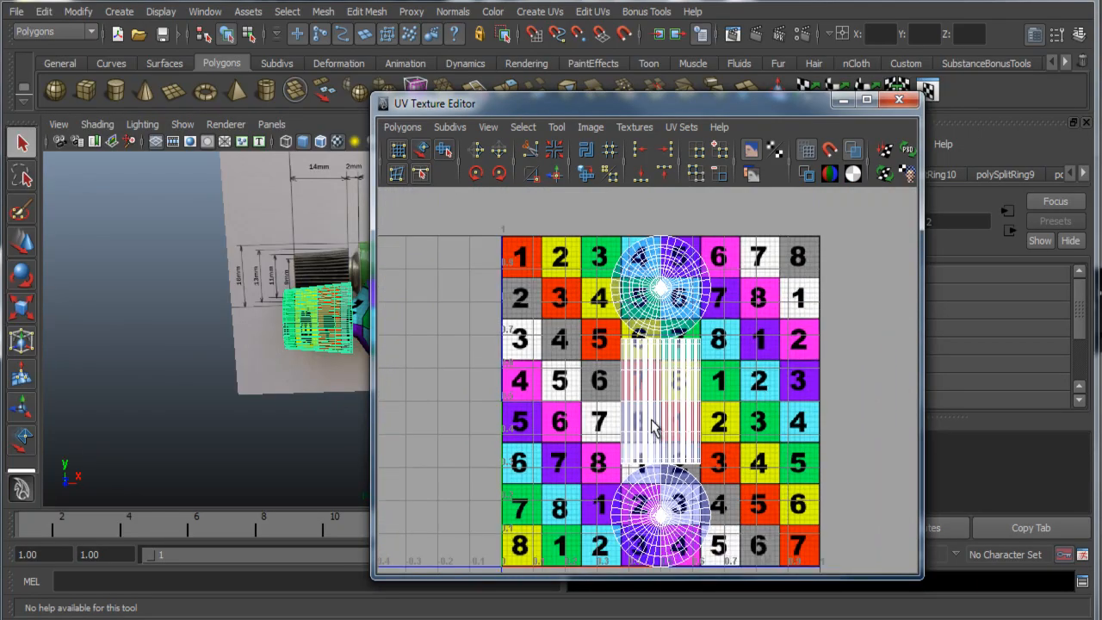
{"action": "middle_click_drag", "start_coordinate": [639, 459], "coordinate": [631, 424], "text": "alt"}
{"action": "left_click_drag", "start_coordinate": [500, 103], "coordinate": [598, 105]}
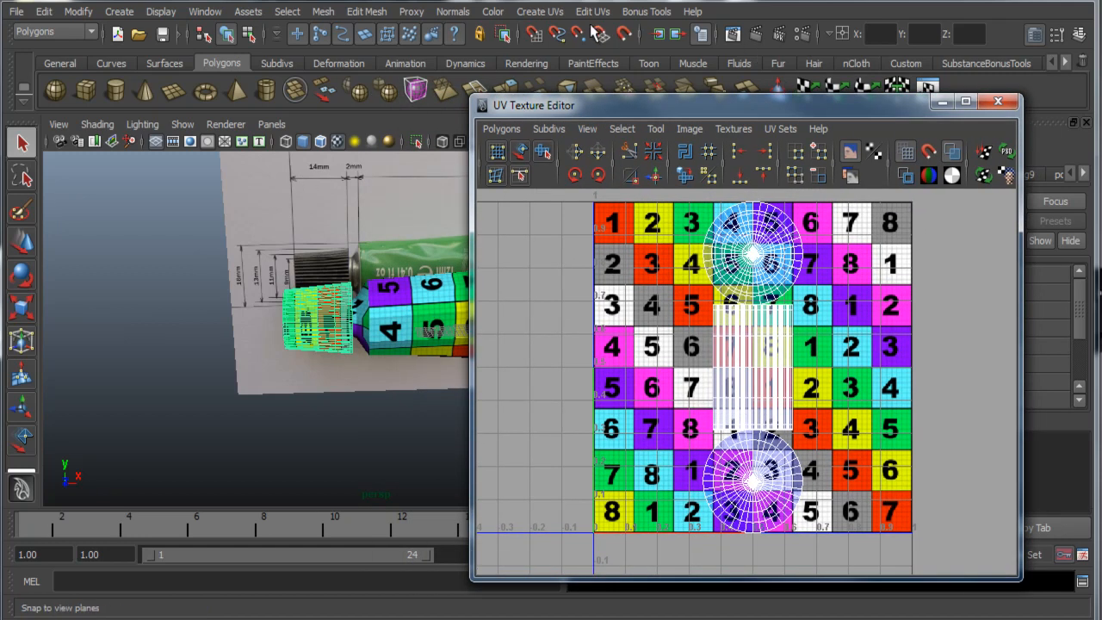
Step: Apply Automatic Mapping to the cap and switch its UV layout to edge selection
{"action": "left_click", "coordinate": [541, 12]}
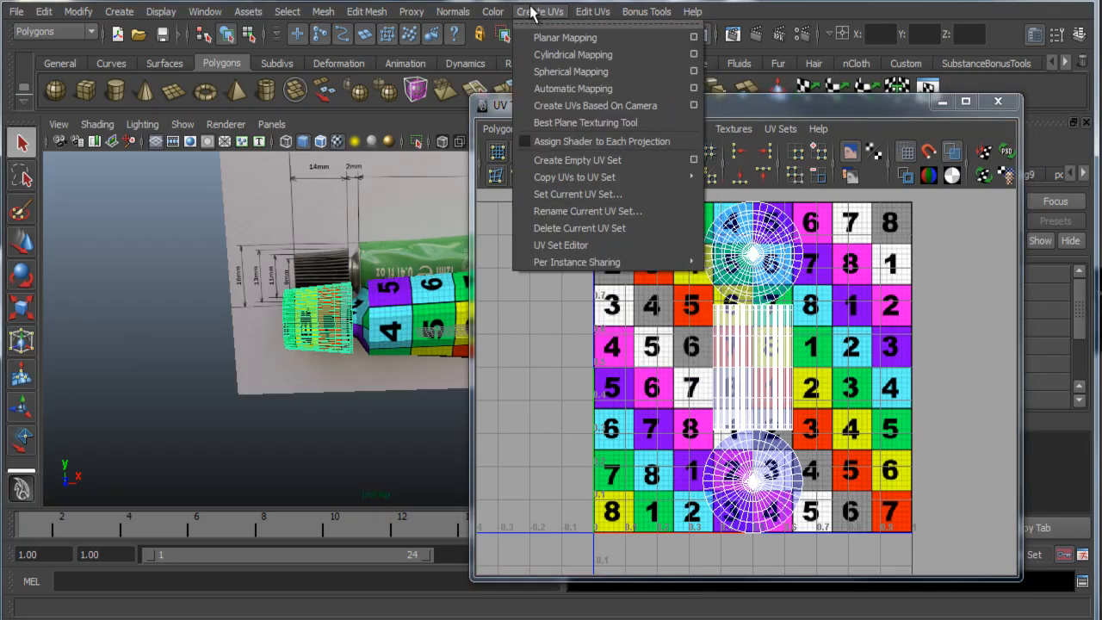
{"action": "left_click", "coordinate": [594, 91]}
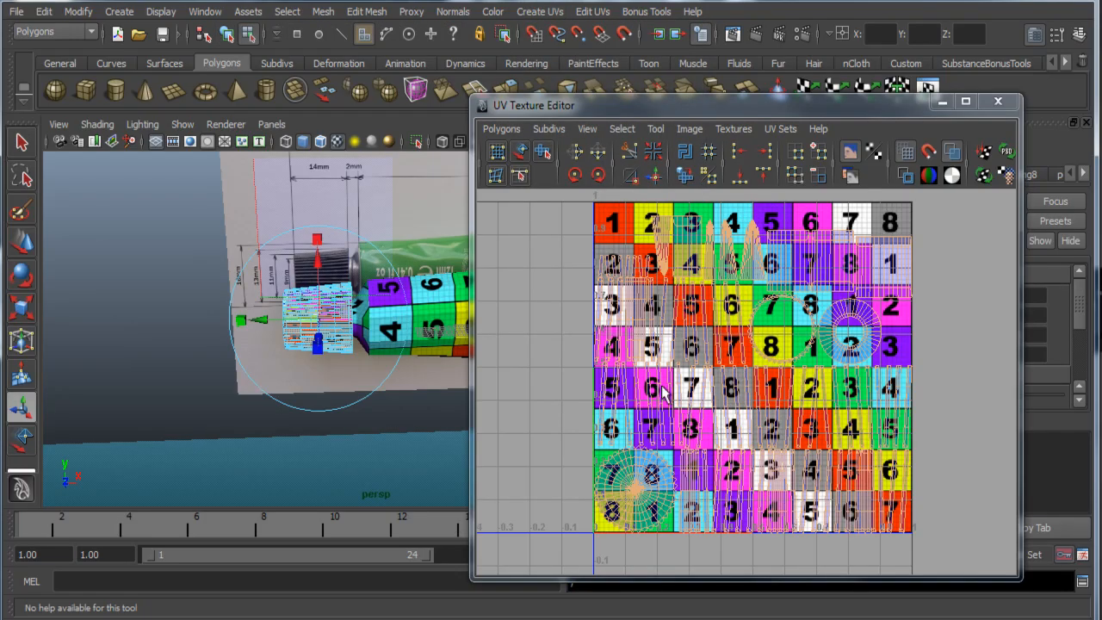
{"action": "right_click_drag", "start_coordinate": [667, 405], "coordinate": [653, 366]}
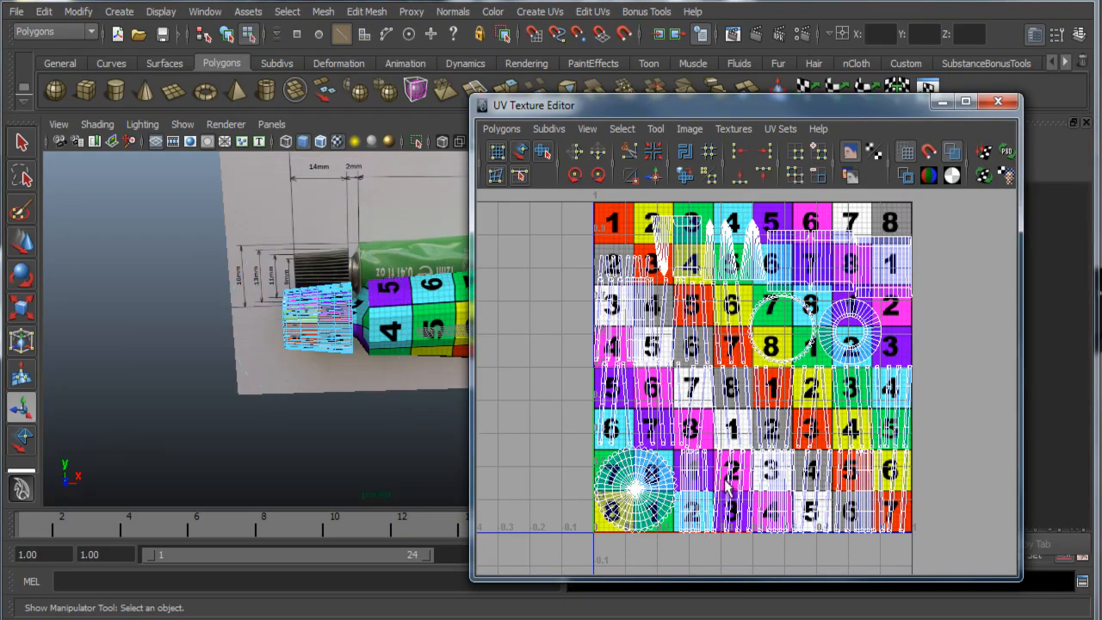
Step: Select the edges of the slim outer-wall strips in the lower half of the cap's UV layout and move and sew them together
{"action": "scroll", "coordinate": [626, 429], "scroll_direction": "up", "scroll_amount": 2}
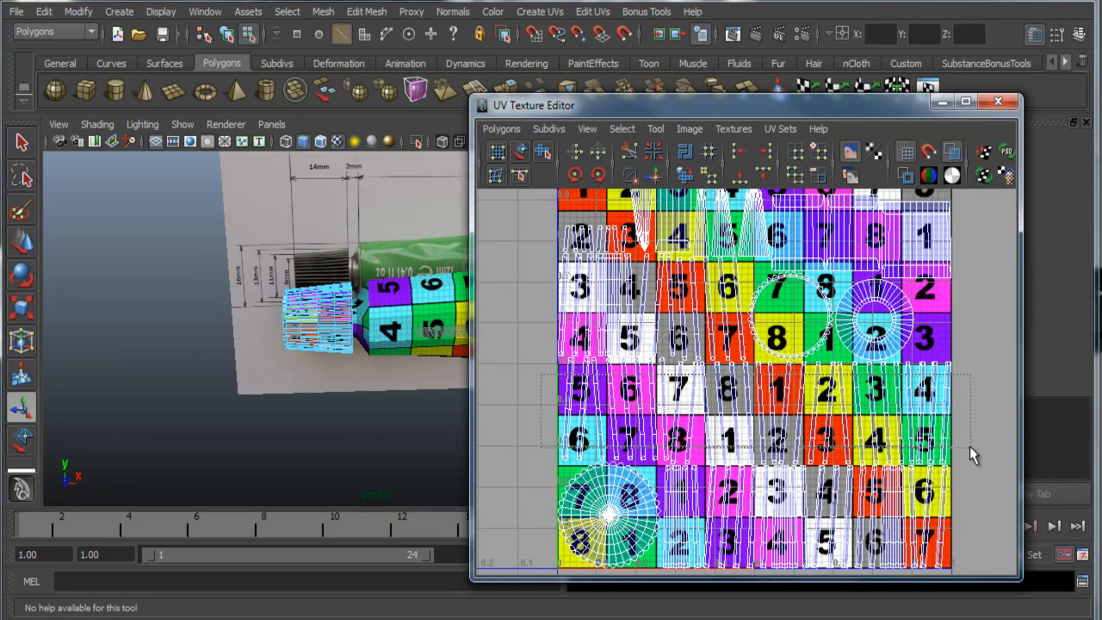
{"action": "left_click_drag", "start_coordinate": [970, 446], "coordinate": [970, 446]}
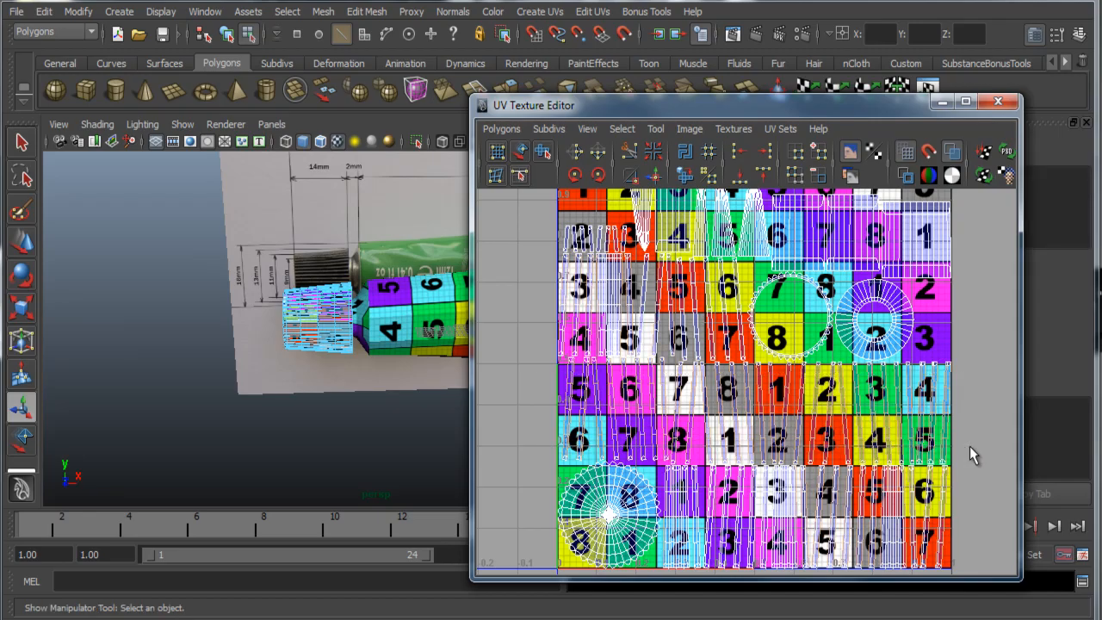
{"action": "left_click", "coordinate": [655, 177]}
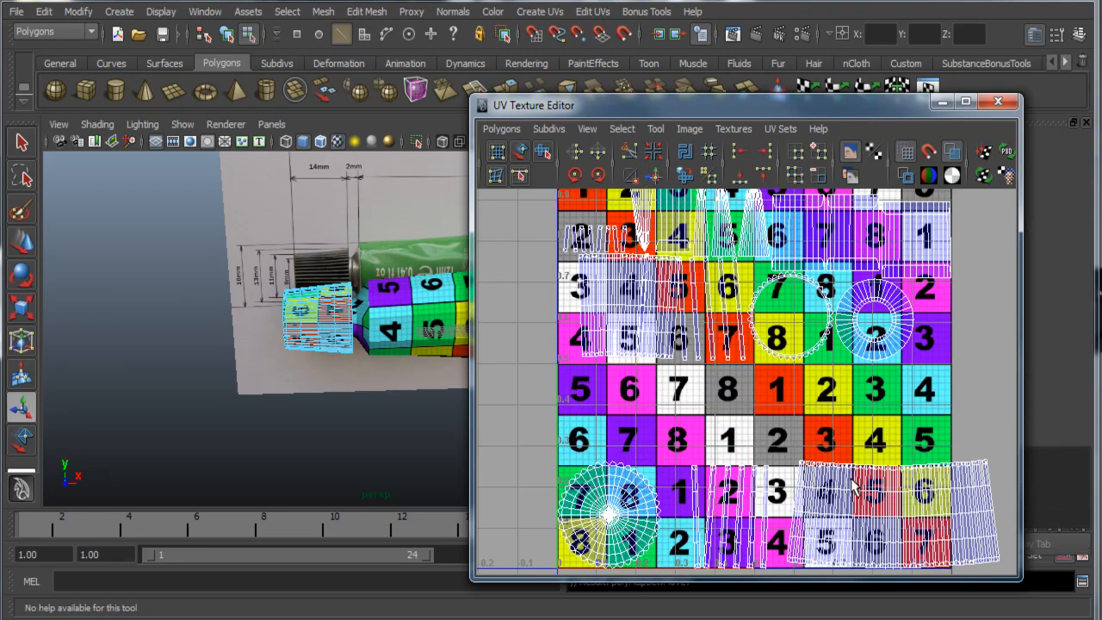
{"action": "middle_click_drag", "start_coordinate": [982, 478], "coordinate": [851, 412], "text": "alt"}
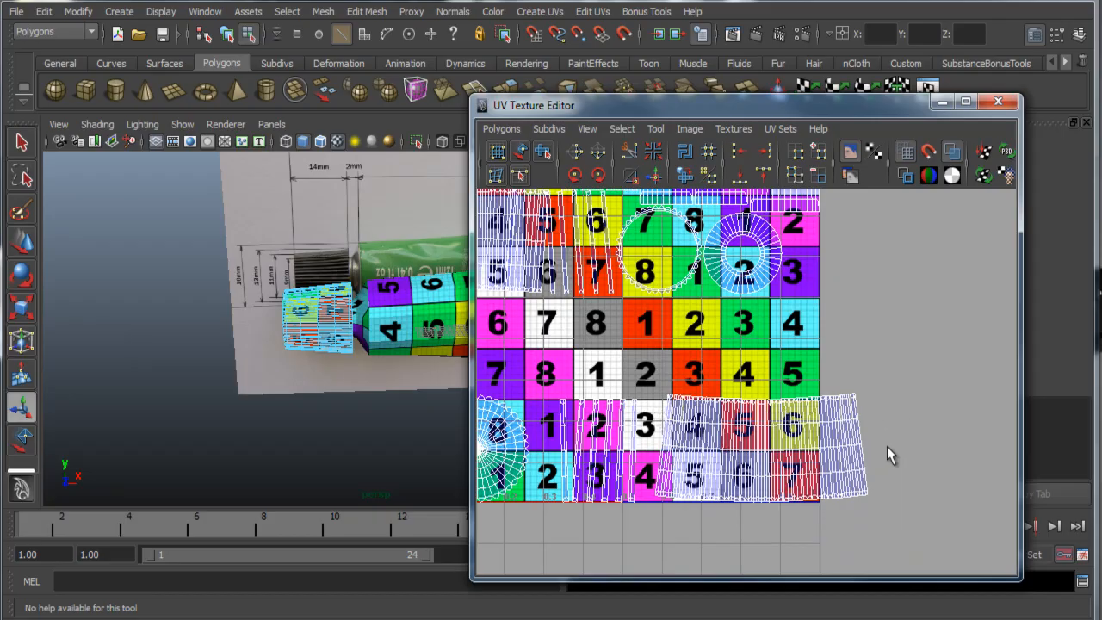
{"action": "middle_click_drag", "start_coordinate": [887, 450], "coordinate": [1023, 549], "text": "alt"}
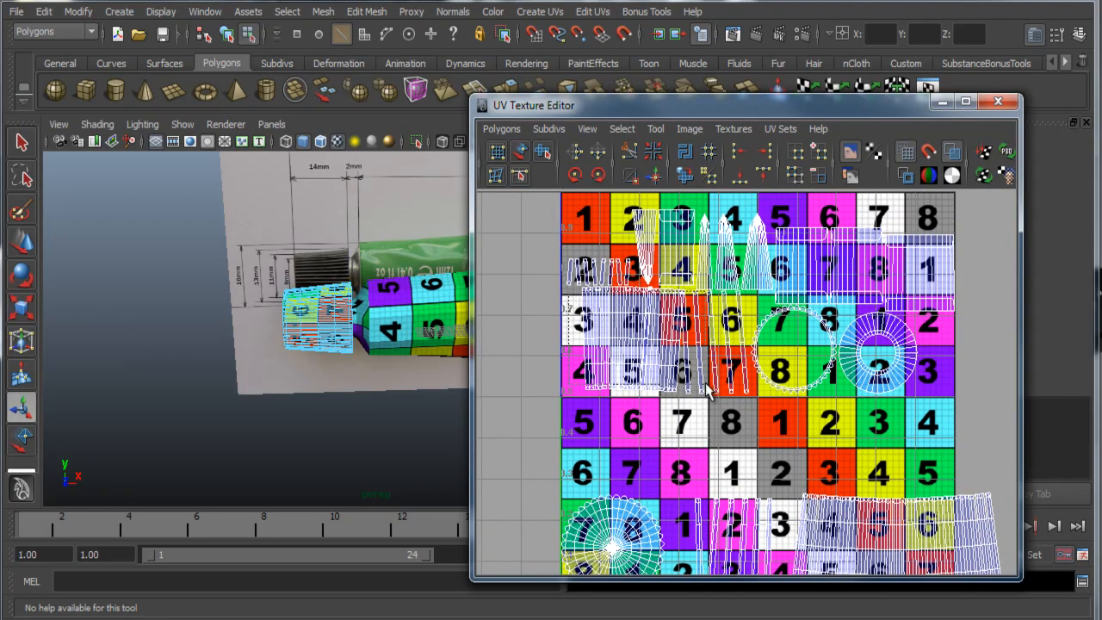
Step: Move and sew the outer-wall block in the 3 and 4 checker rows onto the long strip at the layout's lower edge
{"action": "left_click_drag", "start_coordinate": [745, 385], "coordinate": [747, 387]}
{"action": "left_click_drag", "start_coordinate": [577, 299], "coordinate": [748, 387]}
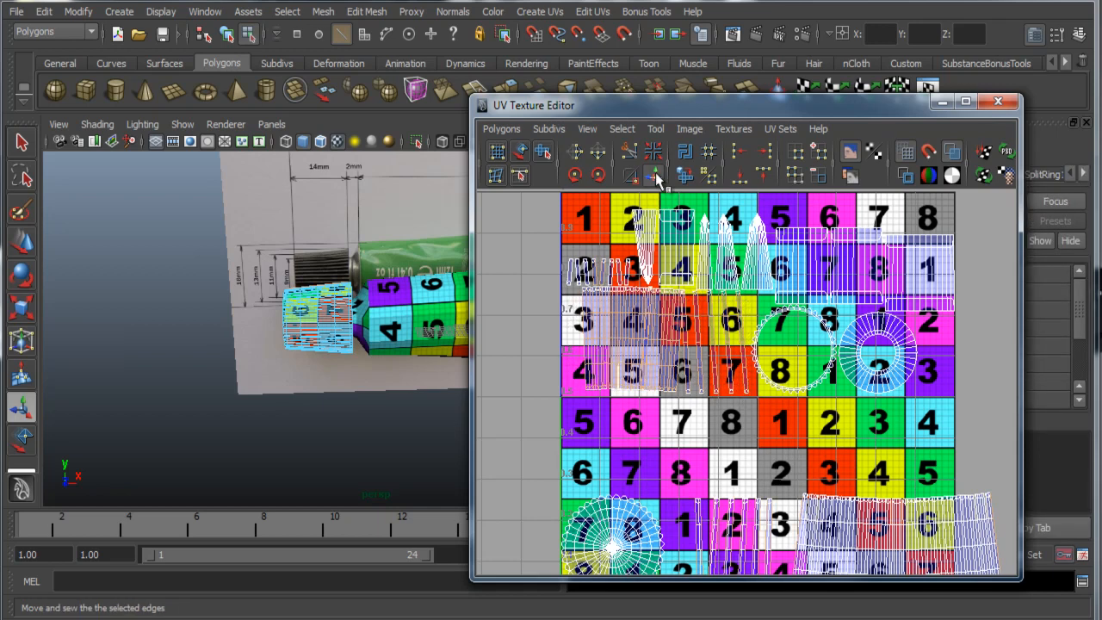
{"action": "left_click", "coordinate": [664, 177]}
{"action": "middle_click_drag", "start_coordinate": [820, 452], "coordinate": [820, 419], "text": "alt"}
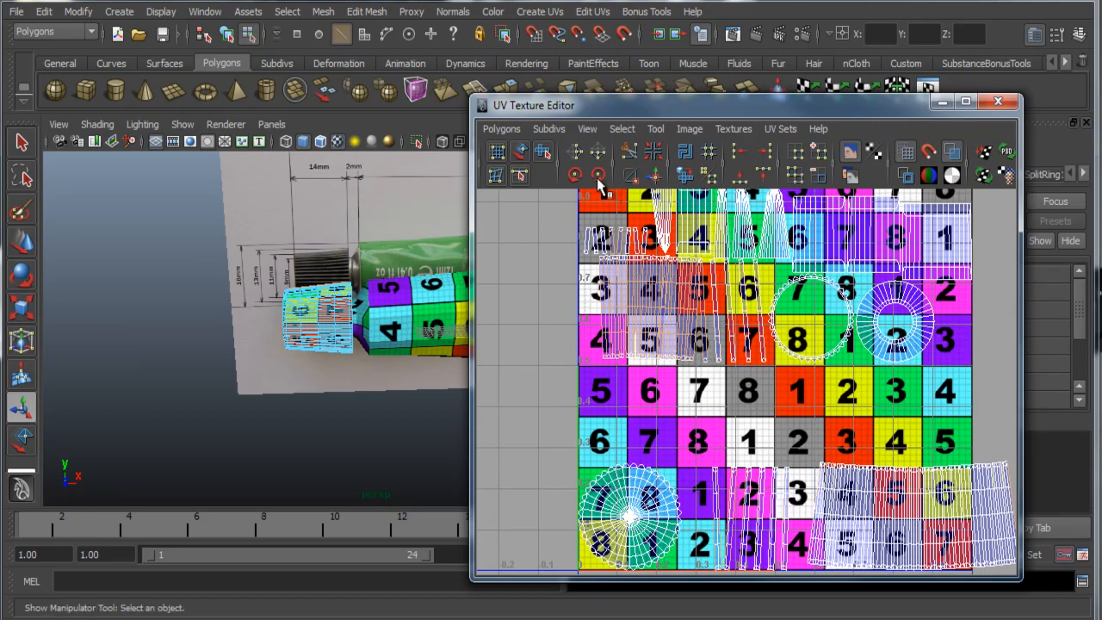
{"action": "middle_click_drag", "start_coordinate": [798, 441], "coordinate": [742, 461], "text": "alt"}
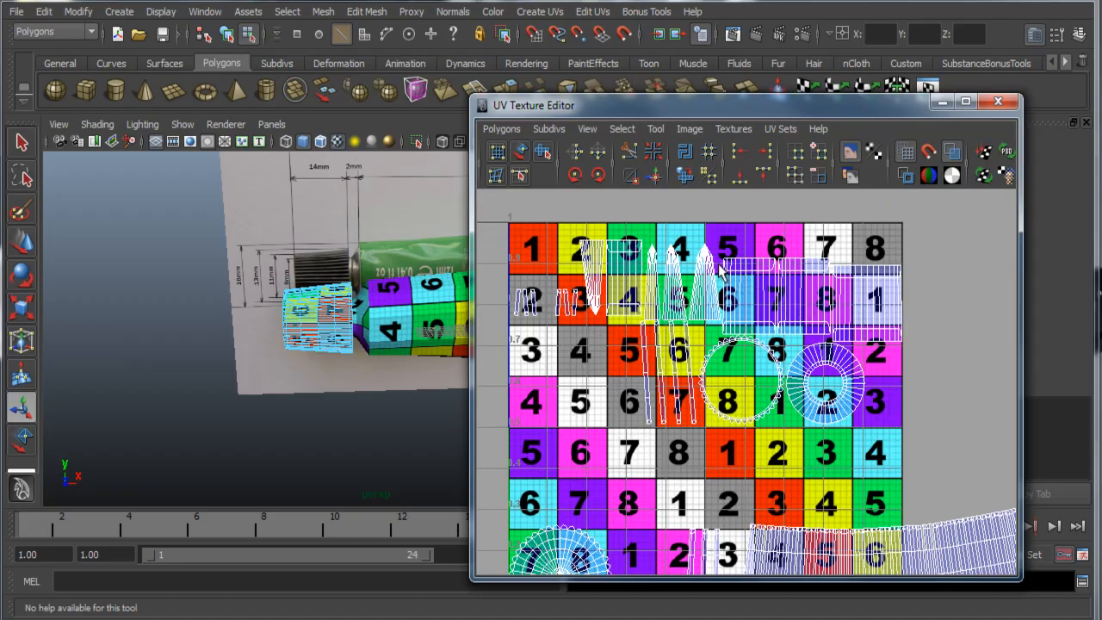
Step: Move and sew the rectangular pieces near the layout's upper right corner into one continuous strip, undoing the stray sew of the pointed wedges
{"action": "left_click", "coordinate": [660, 175]}
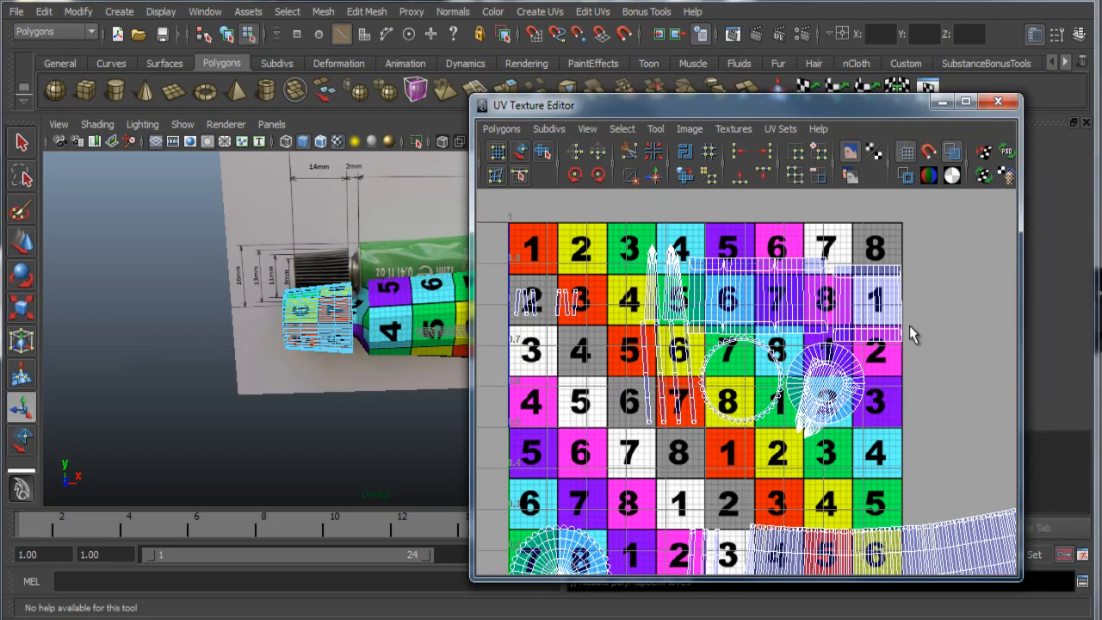
{"action": "key", "text": "ctrl+z"}
{"action": "left_click_drag", "start_coordinate": [913, 270], "coordinate": [832, 354]}
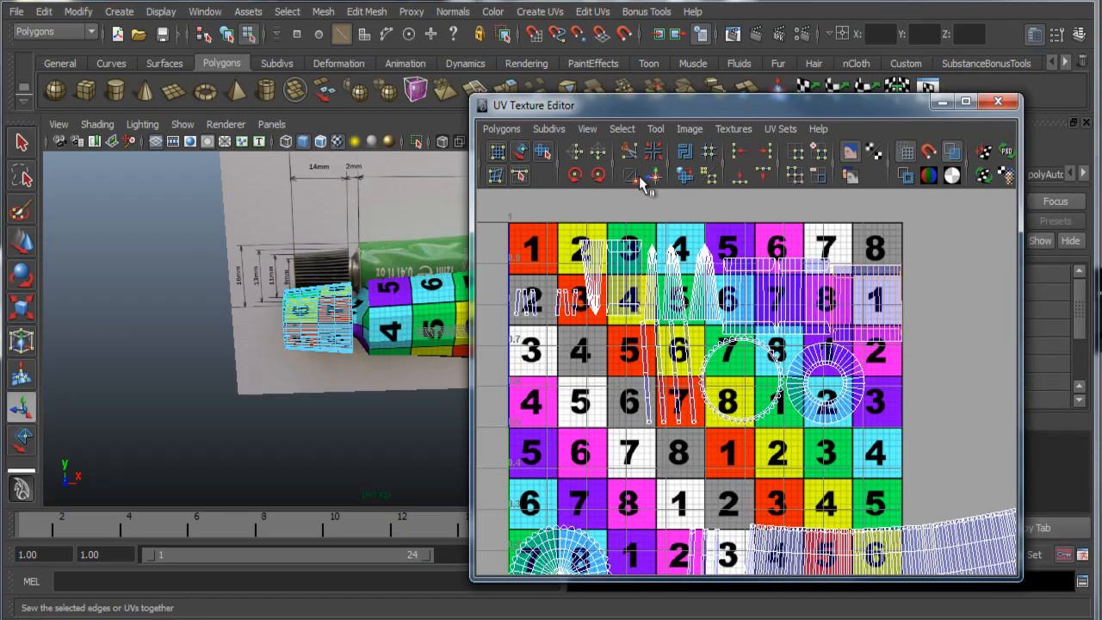
{"action": "left_click", "coordinate": [653, 174]}
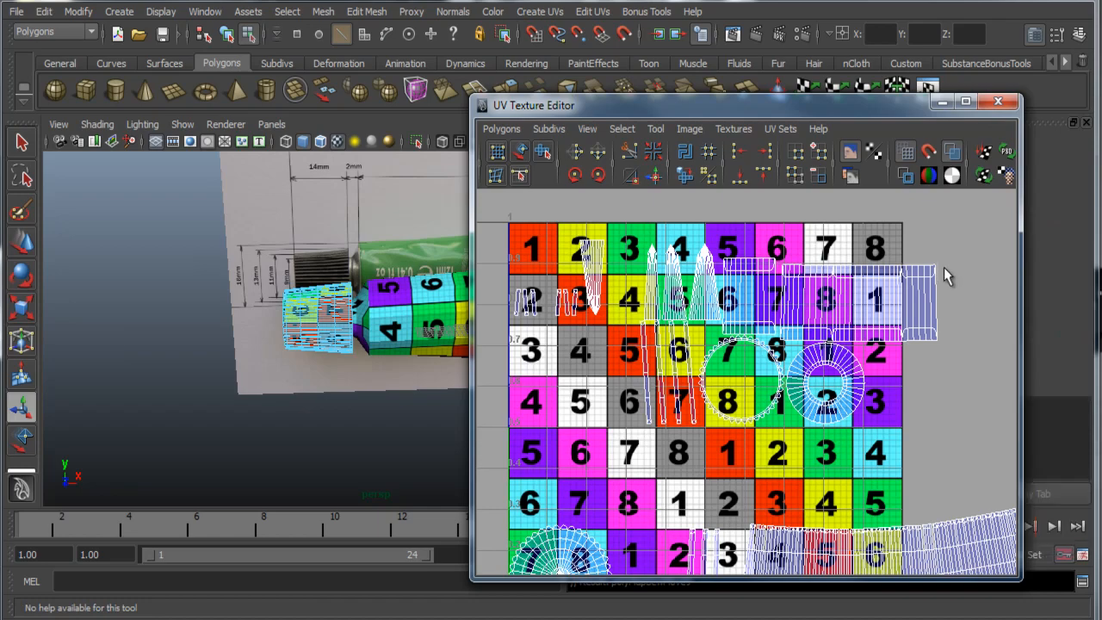
{"action": "left_click_drag", "start_coordinate": [946, 276], "coordinate": [896, 341]}
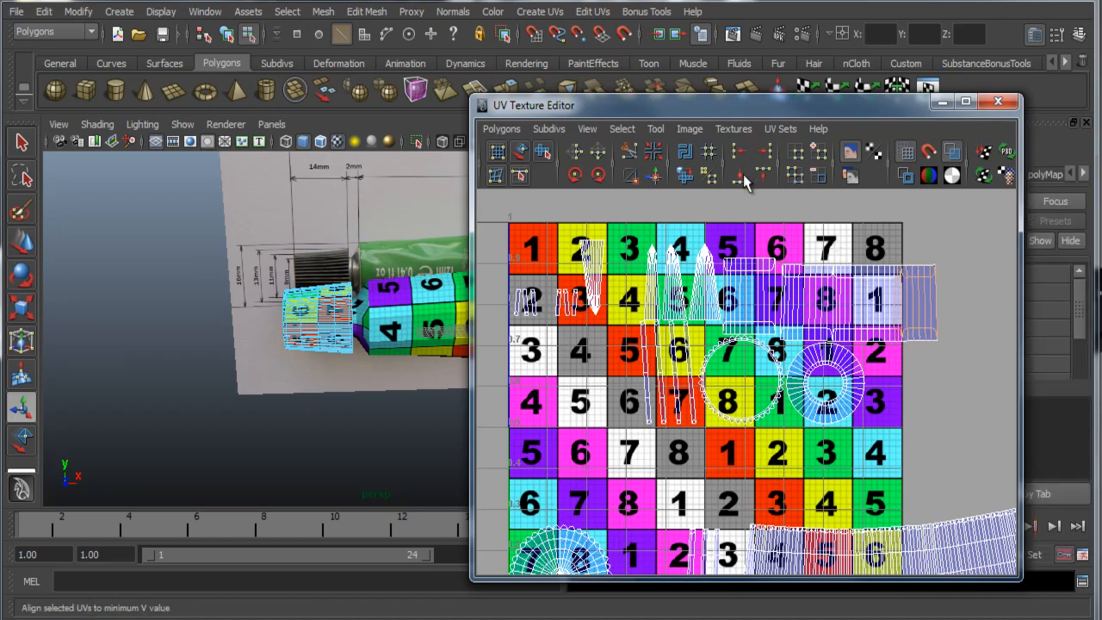
{"action": "left_click", "coordinate": [657, 176]}
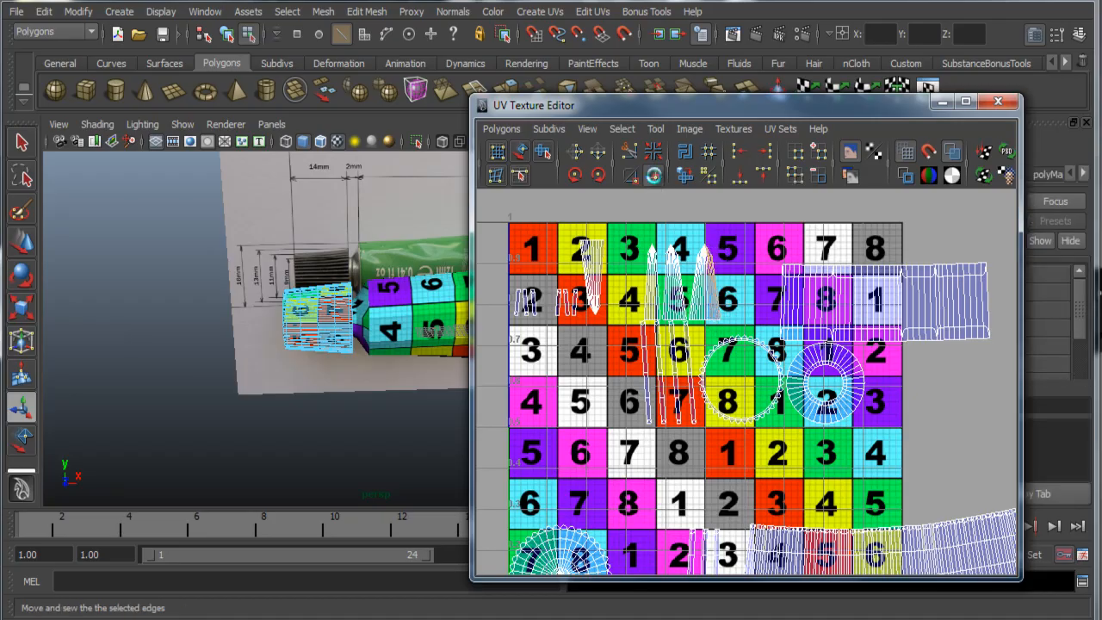
Step: Move and sew the pointed wedge pieces near the layout's upper edge into a single fan-shaped shell
{"action": "left_click", "coordinate": [656, 175]}
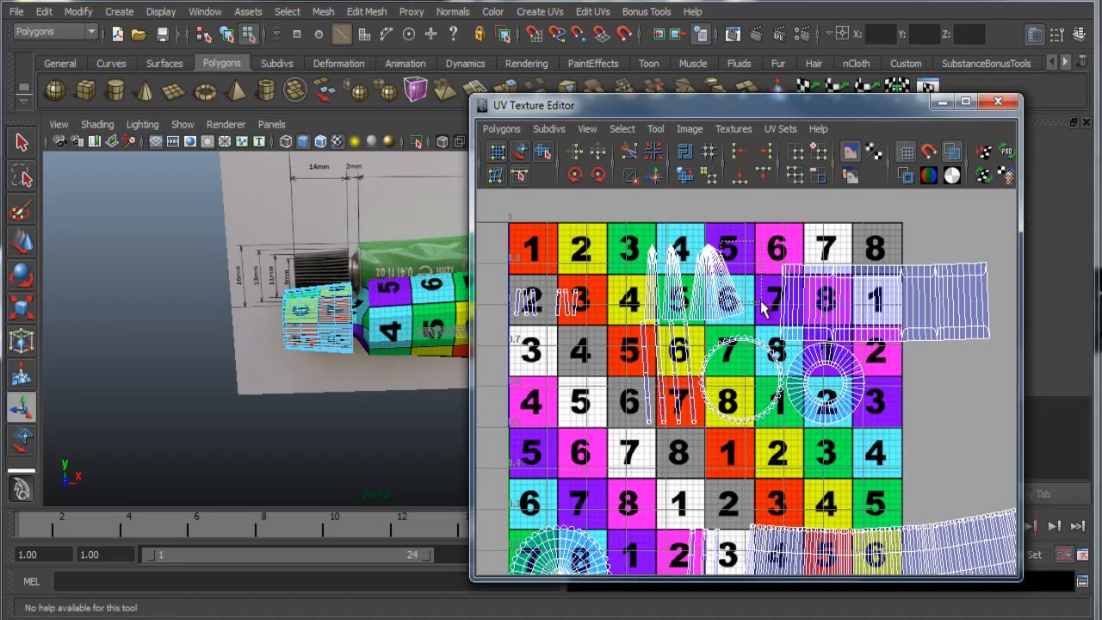
{"action": "left_click", "coordinate": [651, 172]}
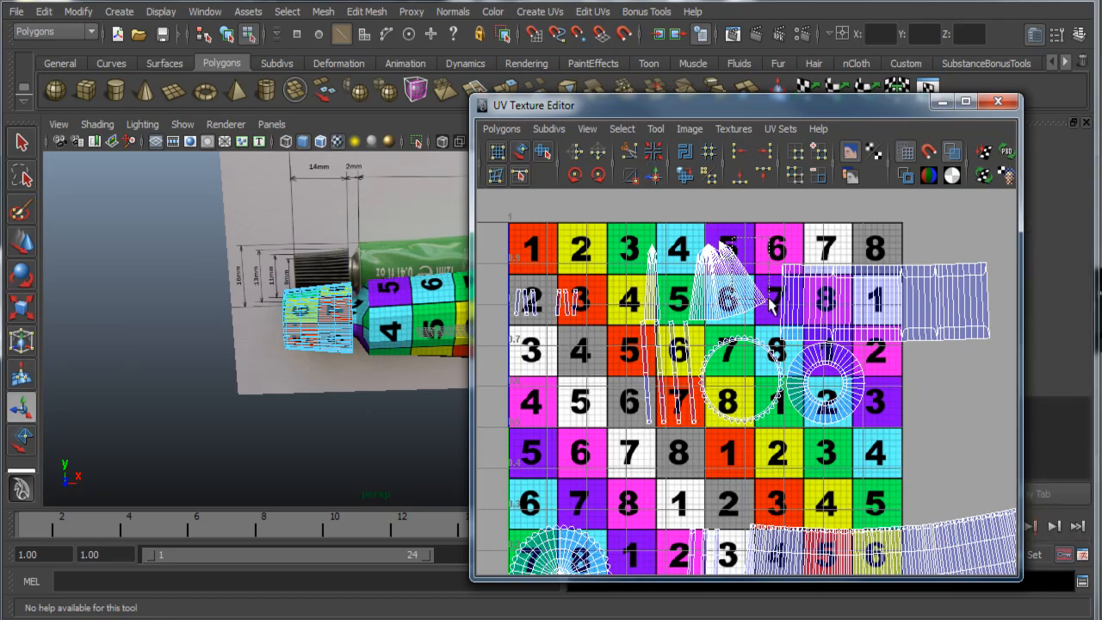
{"action": "left_click", "coordinate": [651, 173]}
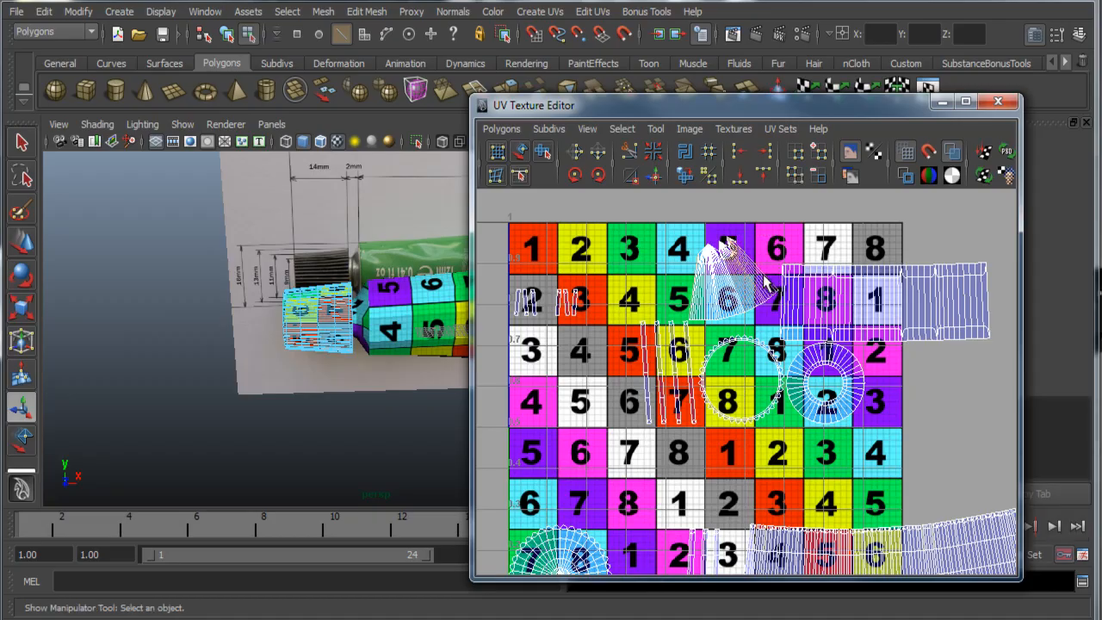
{"action": "left_click", "coordinate": [659, 173]}
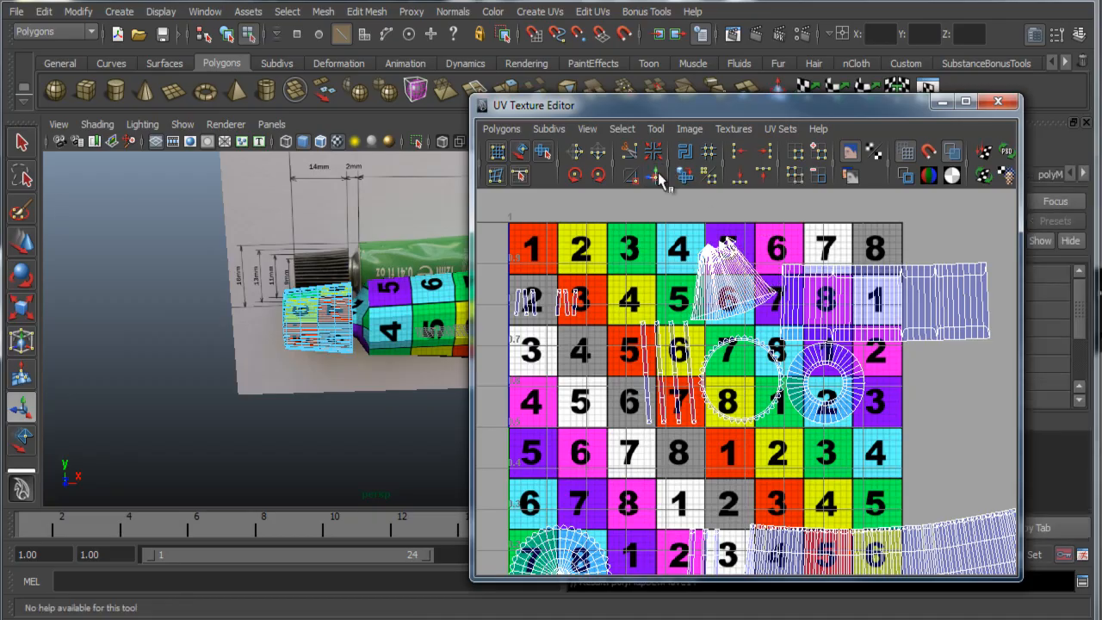
{"action": "left_click", "coordinate": [663, 175]}
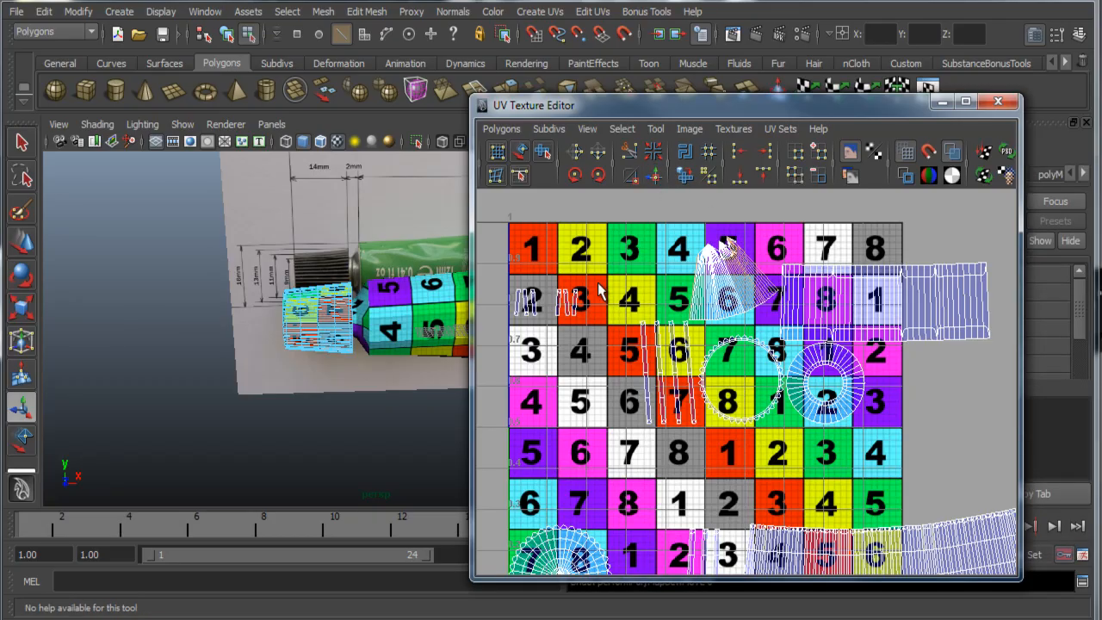
Step: Move and sew the remaining loose narrow strips of the cap onto their adjoining shells
{"action": "middle_click_drag", "start_coordinate": [601, 291], "coordinate": [687, 277], "text": "alt"}
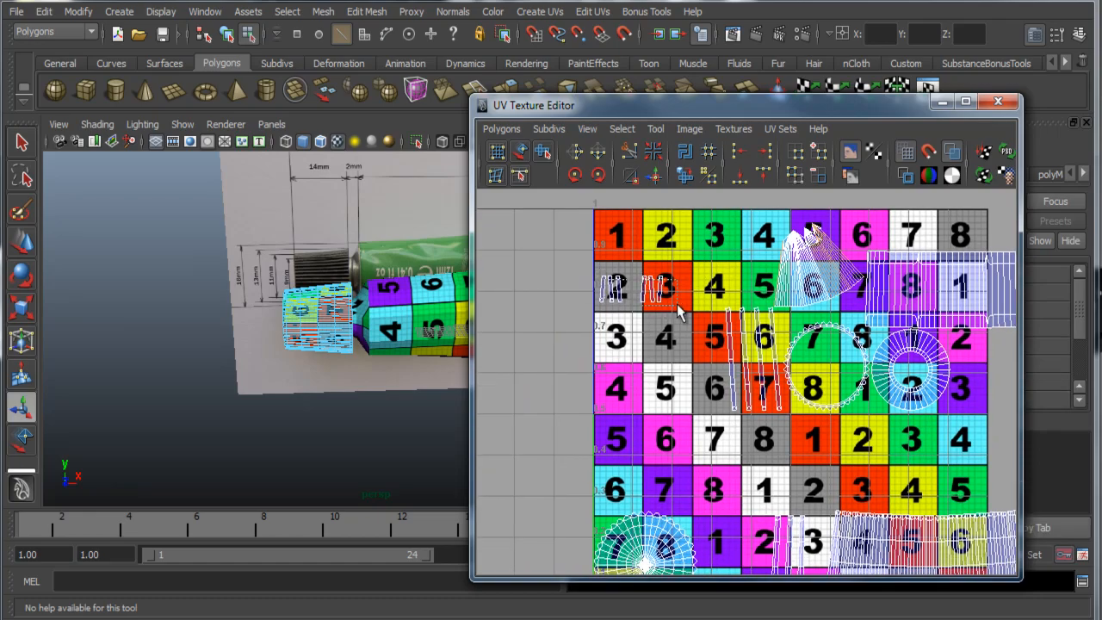
{"action": "left_click", "coordinate": [654, 178]}
{"action": "middle_click_drag", "start_coordinate": [771, 400], "coordinate": [706, 342], "text": "alt"}
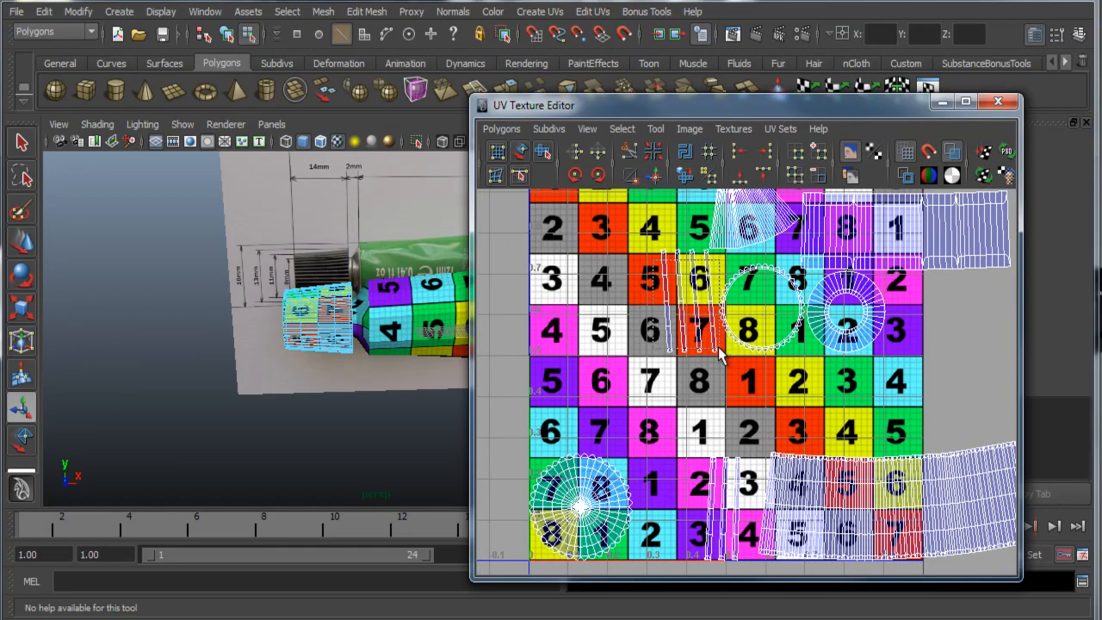
{"action": "left_click", "coordinate": [653, 177]}
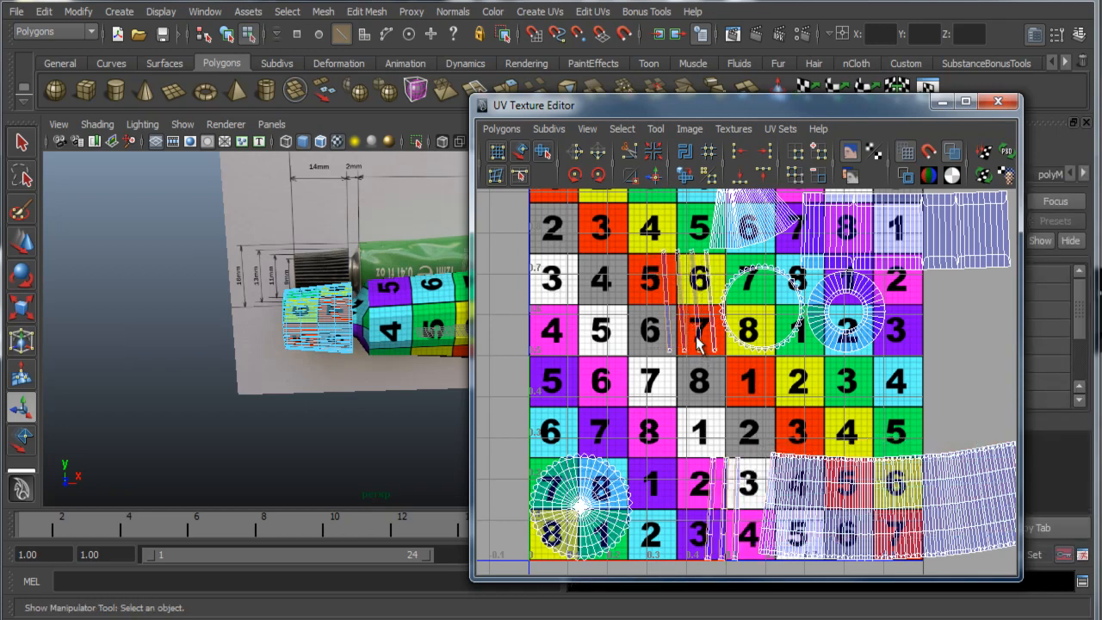
{"action": "left_click", "coordinate": [654, 176]}
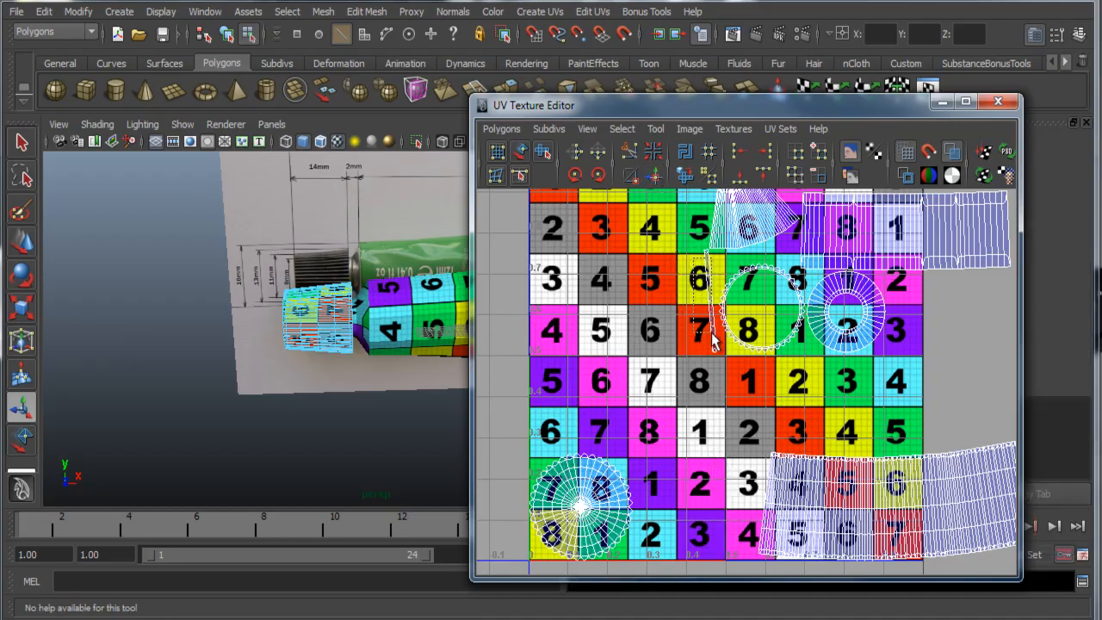
{"action": "left_click_drag", "start_coordinate": [714, 351], "coordinate": [705, 344]}
{"action": "middle_click_drag", "start_coordinate": [750, 455], "coordinate": [659, 395], "text": "alt"}
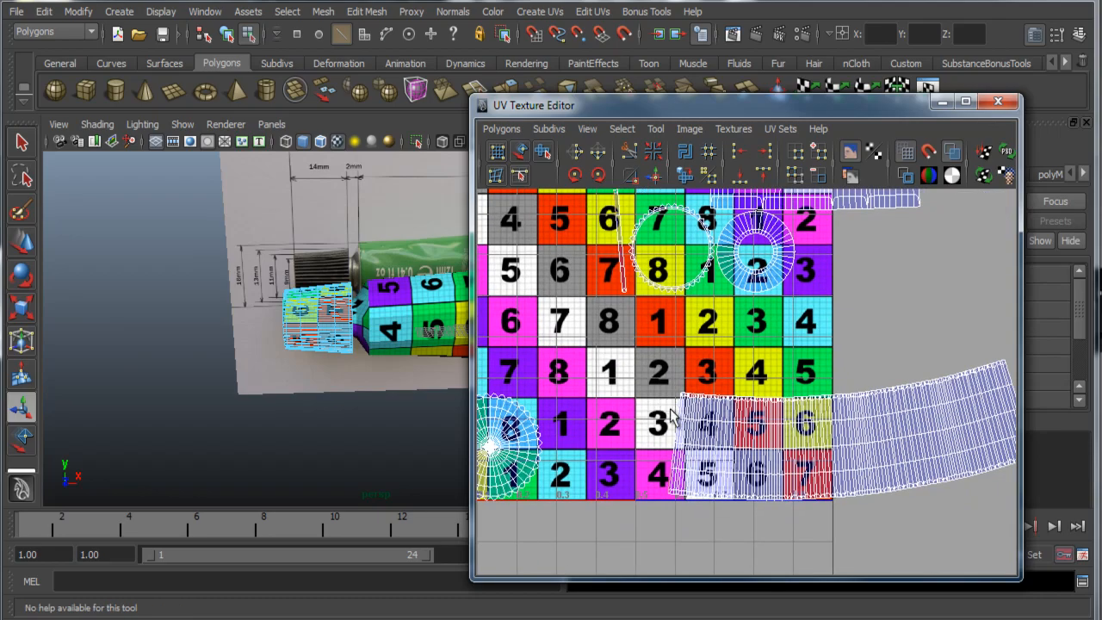
{"action": "left_click_drag", "start_coordinate": [666, 404], "coordinate": [710, 498]}
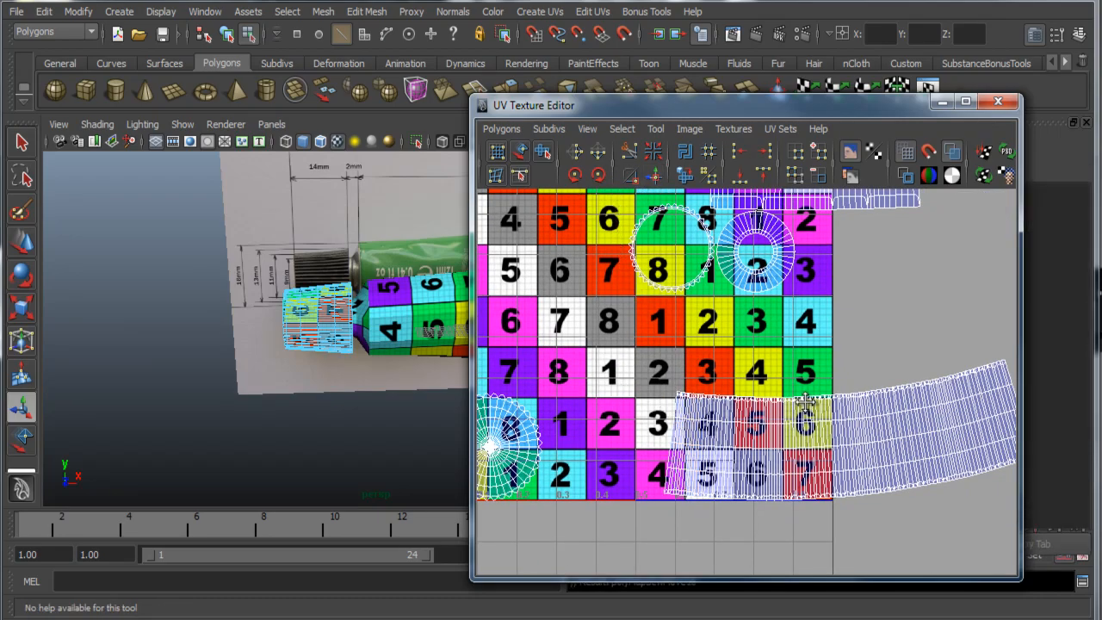
Step: Run Layout UVs on the cap so that its shells are arranged inside the texture square
{"action": "middle_click_drag", "start_coordinate": [628, 382], "coordinate": [714, 416], "text": "alt"}
{"action": "scroll", "coordinate": [713, 416], "scroll_direction": "down", "scroll_amount": 2}
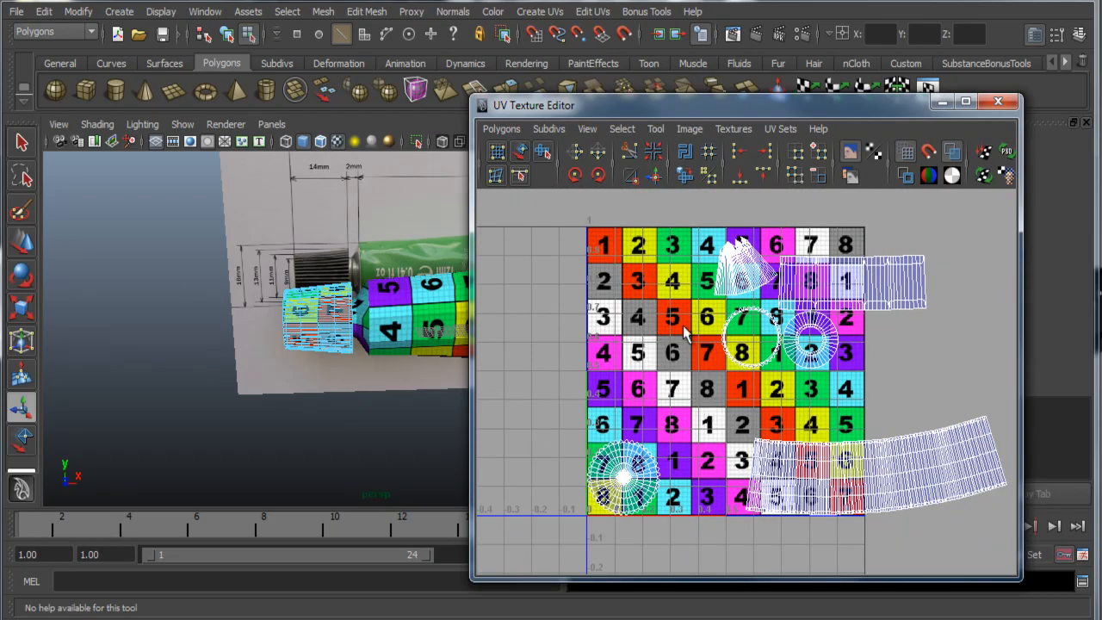
{"action": "left_click", "coordinate": [688, 154]}
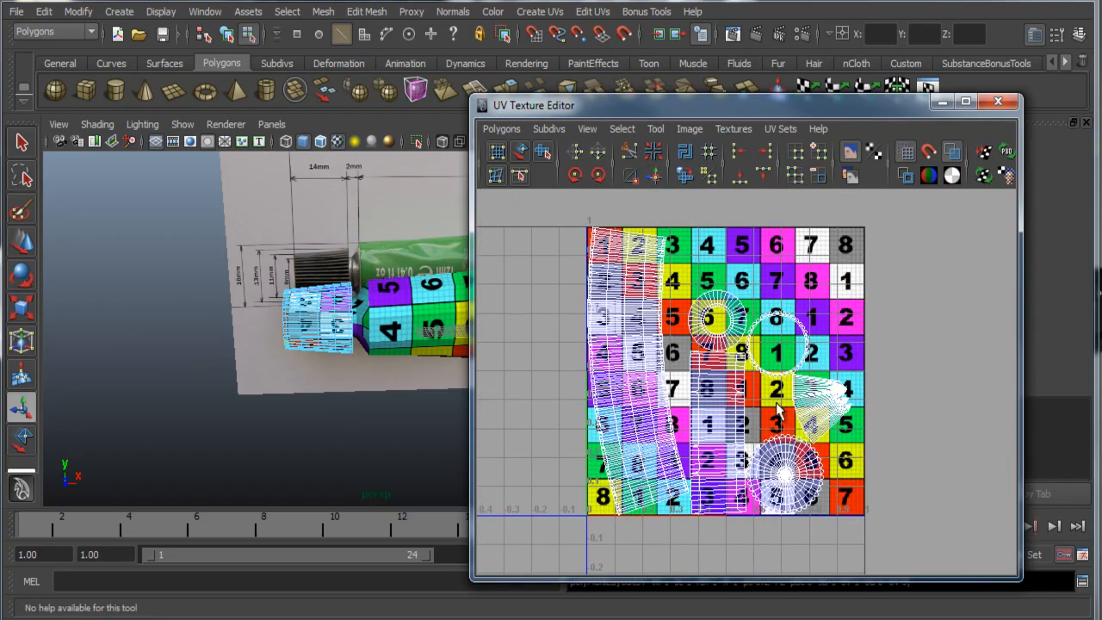
{"action": "middle_click_drag", "start_coordinate": [777, 406], "coordinate": [730, 349], "text": "alt"}
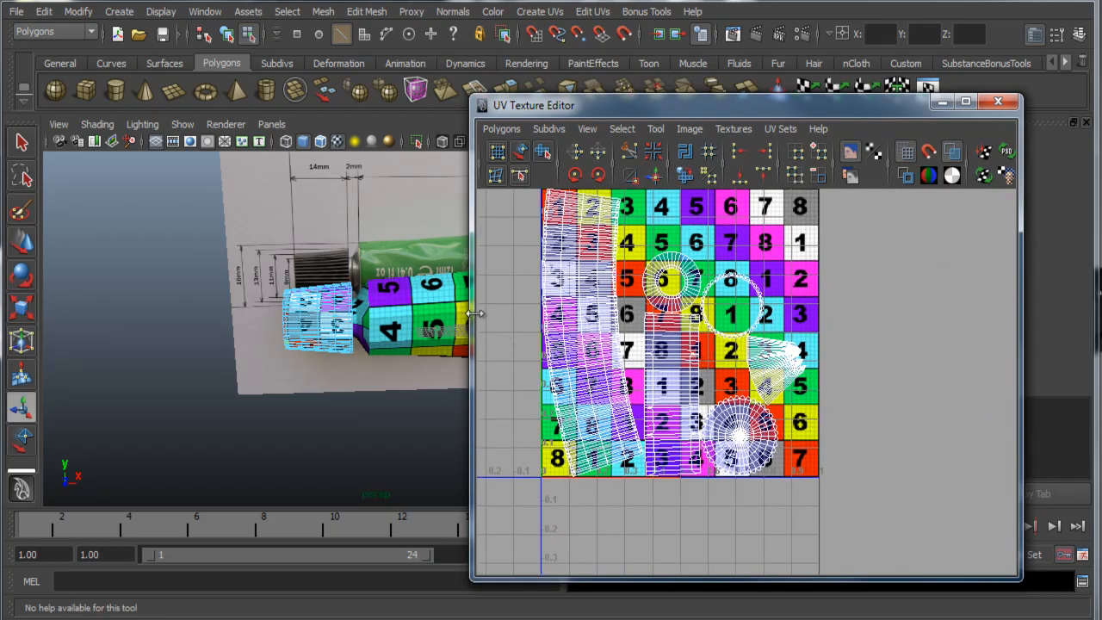
{"action": "middle_click_drag", "start_coordinate": [649, 324], "coordinate": [655, 361], "text": "alt"}
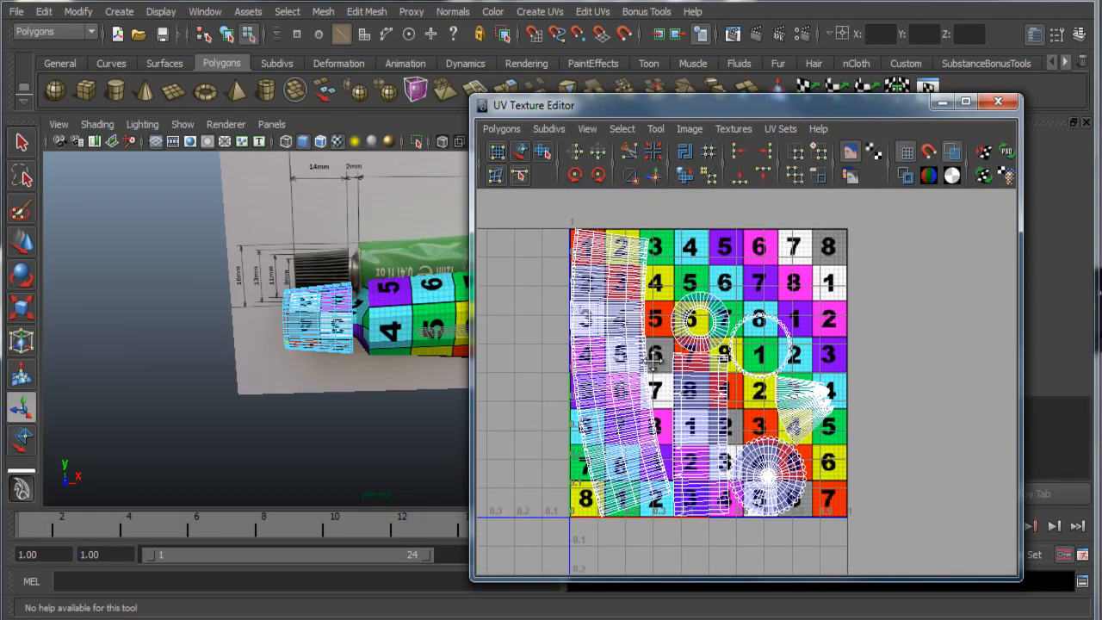
Step: Try to relax and unfold the cap's long curved wall shell with the Smooth UV tool
{"action": "left_click", "coordinate": [520, 152]}
{"action": "left_click", "coordinate": [616, 389]}
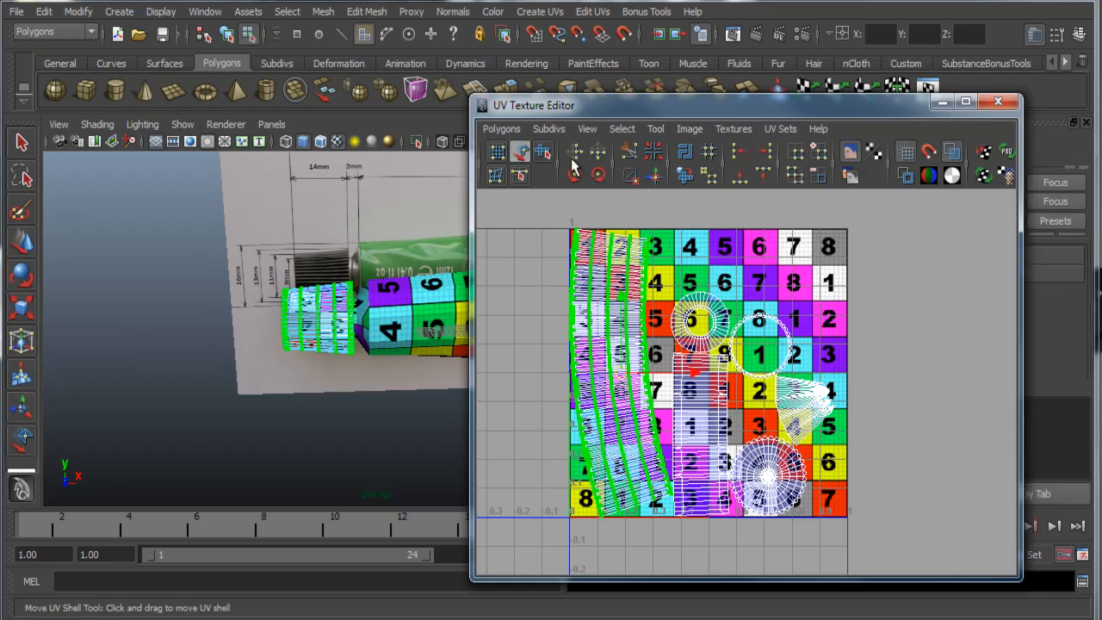
{"action": "left_click", "coordinate": [545, 159]}
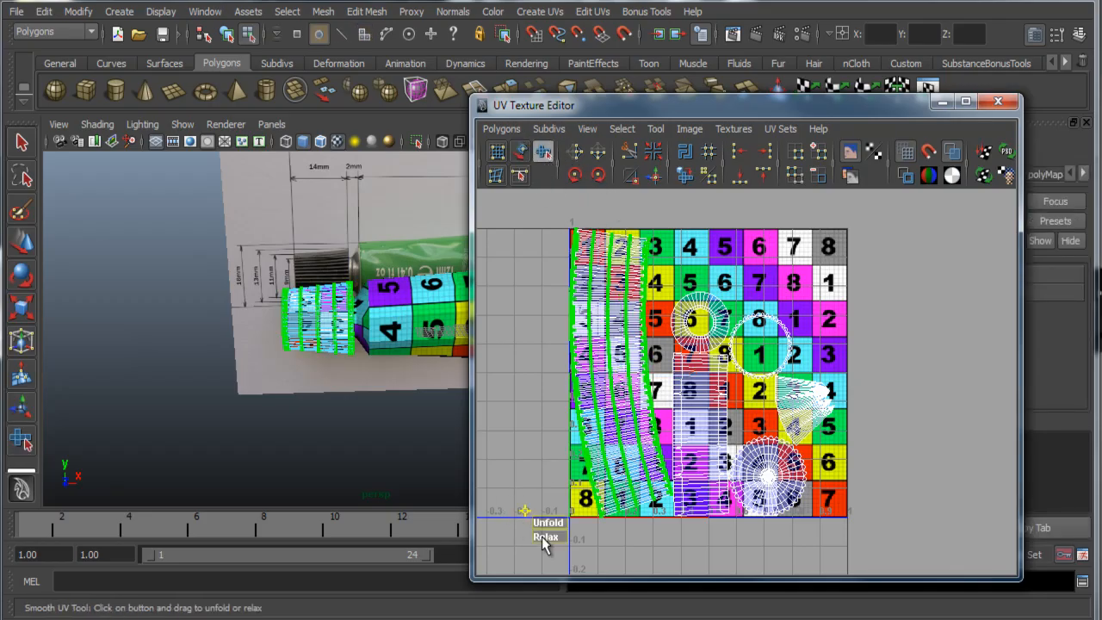
{"action": "left_click_drag", "start_coordinate": [542, 538], "coordinate": [457, 520]}
{"action": "left_click_drag", "start_coordinate": [594, 523], "coordinate": [960, 500]}
{"action": "left_click_drag", "start_coordinate": [695, 469], "coordinate": [529, 481]}
Step: Return the cap to object mode and deselect it
{"action": "right_click_drag", "start_coordinate": [314, 314], "coordinate": [362, 291]}
{"action": "left_click", "coordinate": [303, 462]}
{"action": "left_click", "coordinate": [324, 352]}
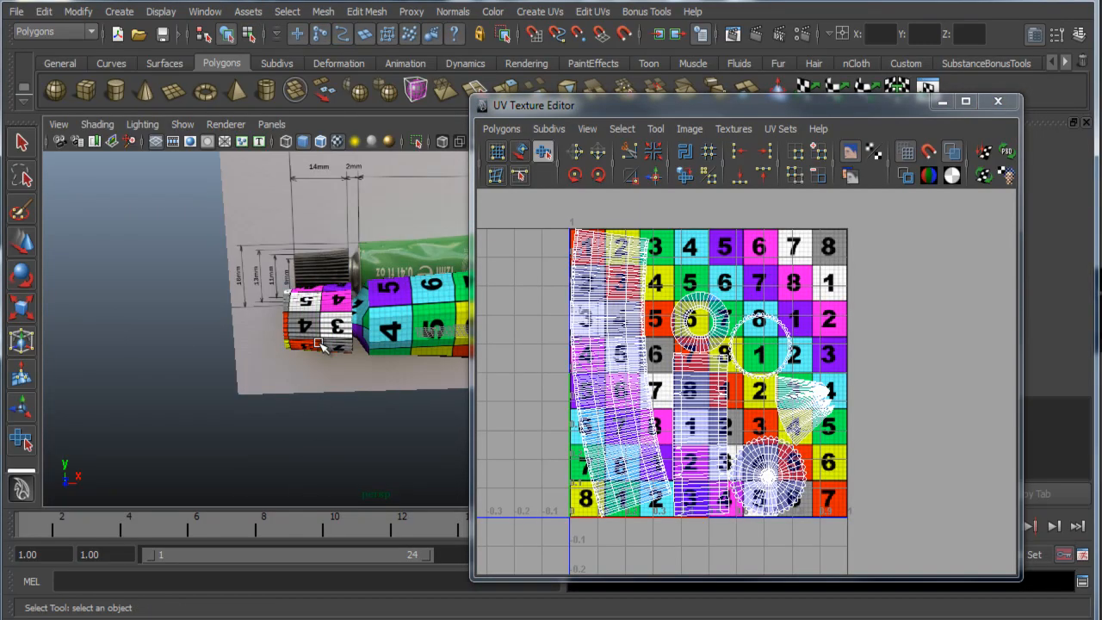
{"action": "left_click", "coordinate": [284, 441]}
Step: Examine the checker pattern on the cap from several angles and compare it with the cap's UV layout
{"action": "left_click_drag", "start_coordinate": [214, 370], "coordinate": [288, 340], "text": "alt"}
{"action": "left_click_drag", "start_coordinate": [384, 403], "coordinate": [240, 371], "text": "alt"}
{"action": "left_click_drag", "start_coordinate": [160, 403], "coordinate": [347, 389], "text": "alt"}
{"action": "right_click_drag", "start_coordinate": [347, 389], "coordinate": [214, 414], "text": "alt"}
{"action": "left_click_drag", "start_coordinate": [212, 405], "coordinate": [361, 397], "text": "alt"}
{"action": "middle_click_drag", "start_coordinate": [270, 381], "coordinate": [156, 379], "text": "alt"}
{"action": "right_click_drag", "start_coordinate": [156, 379], "coordinate": [214, 404], "text": "alt"}
{"action": "left_click_drag", "start_coordinate": [213, 404], "coordinate": [236, 411], "text": "alt"}
{"action": "right_click_drag", "start_coordinate": [236, 411], "coordinate": [285, 354], "text": "alt"}
{"action": "left_click_drag", "start_coordinate": [285, 354], "coordinate": [152, 418], "text": "alt"}
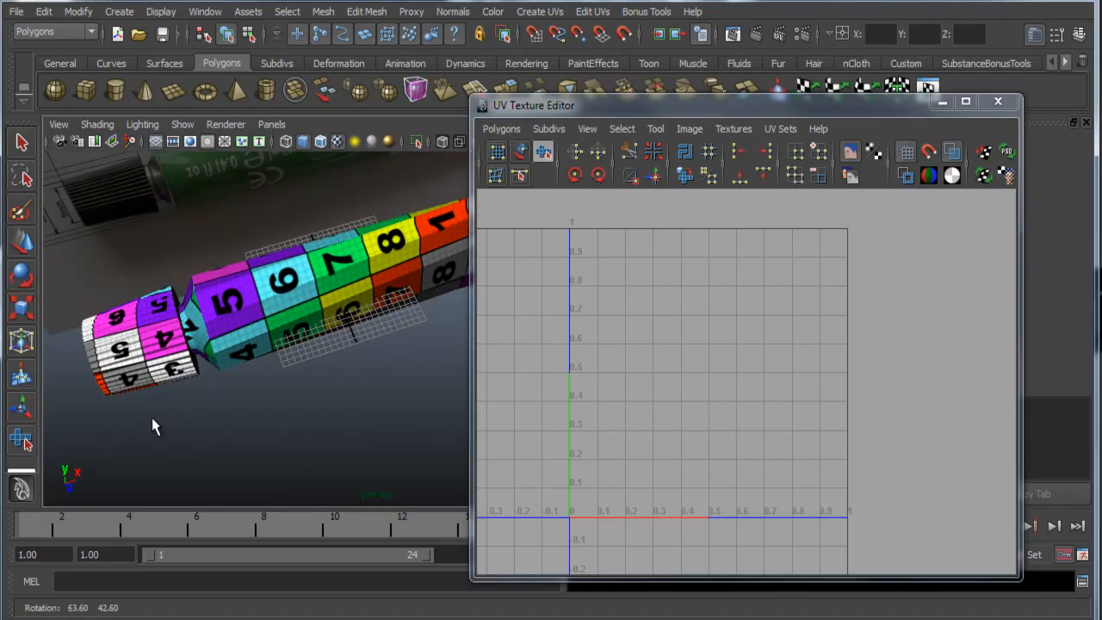
{"action": "middle_click_drag", "start_coordinate": [155, 417], "coordinate": [285, 396], "text": "alt"}
{"action": "left_click", "coordinate": [244, 360]}
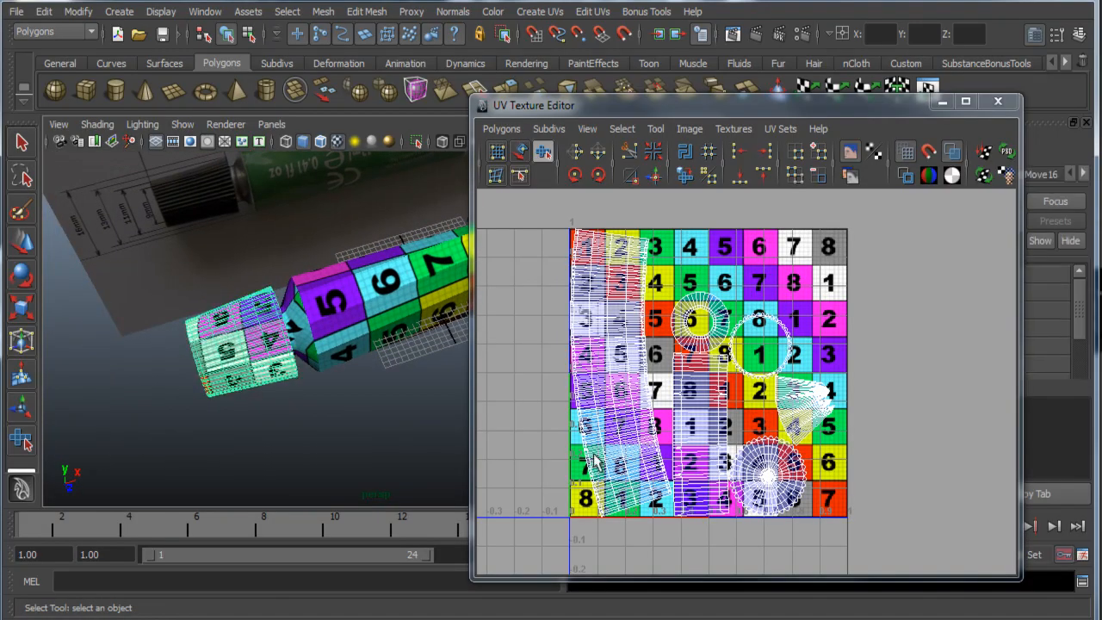
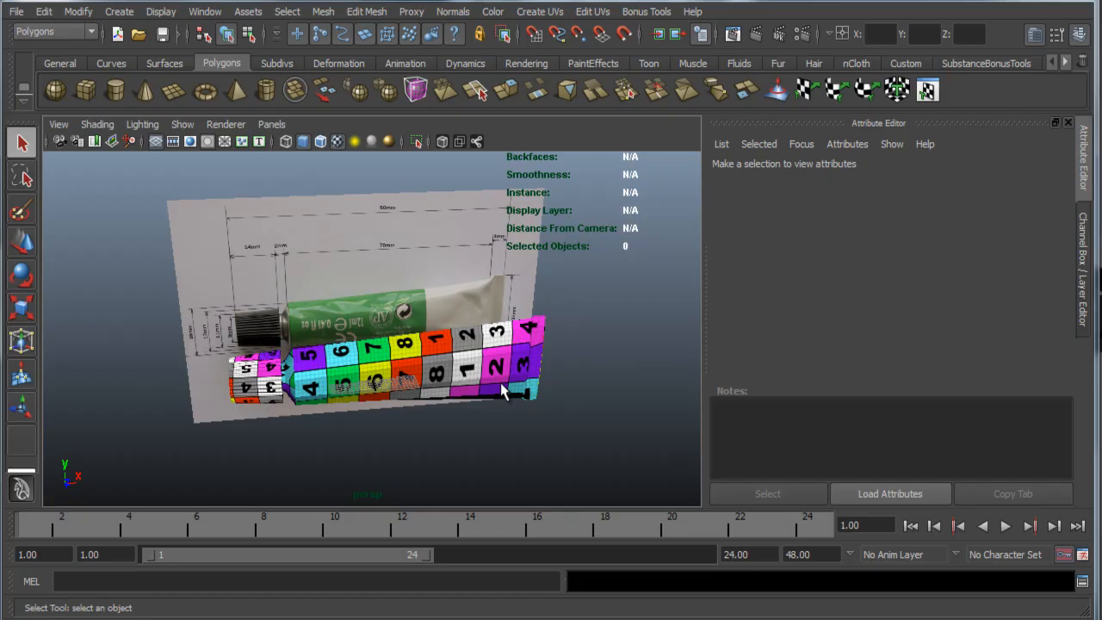
Step: Delete the reference image plane standing behind the paint tube model
{"action": "left_click_drag", "start_coordinate": [419, 357], "coordinate": [418, 354], "text": "alt"}
{"action": "left_click", "coordinate": [345, 275]}
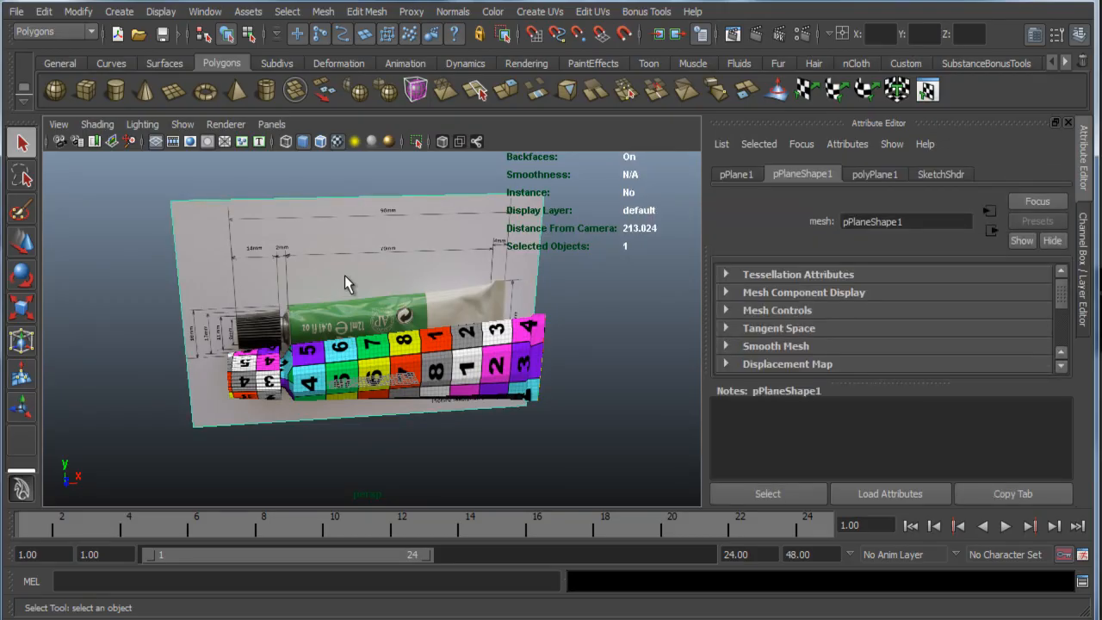
{"action": "key", "text": "Delete"}
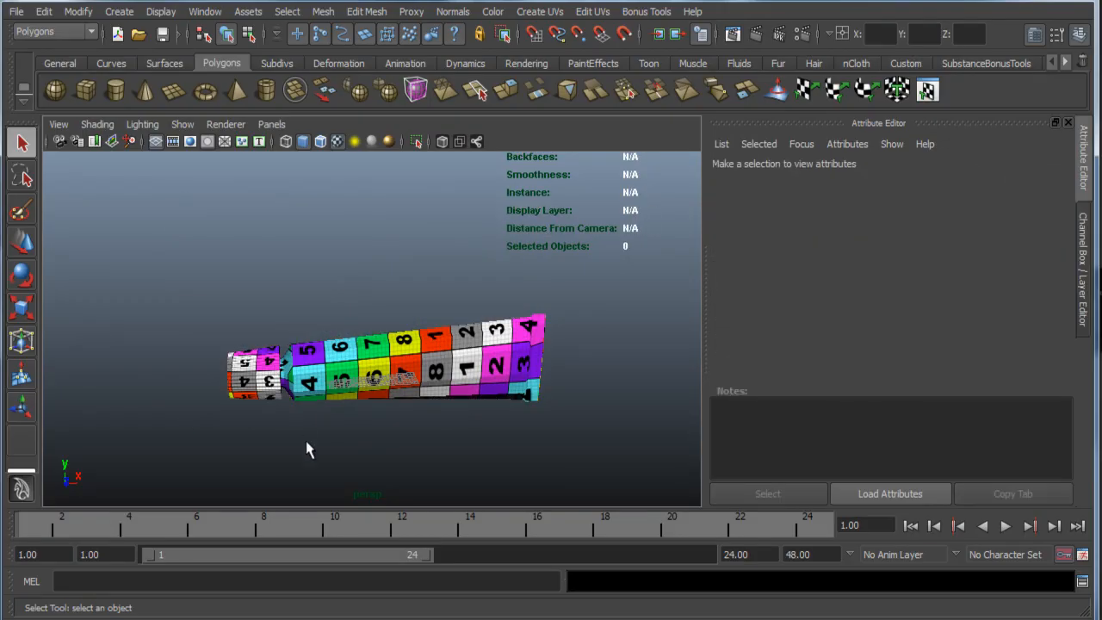
{"action": "left_click_drag", "start_coordinate": [428, 412], "coordinate": [364, 419], "text": "alt"}
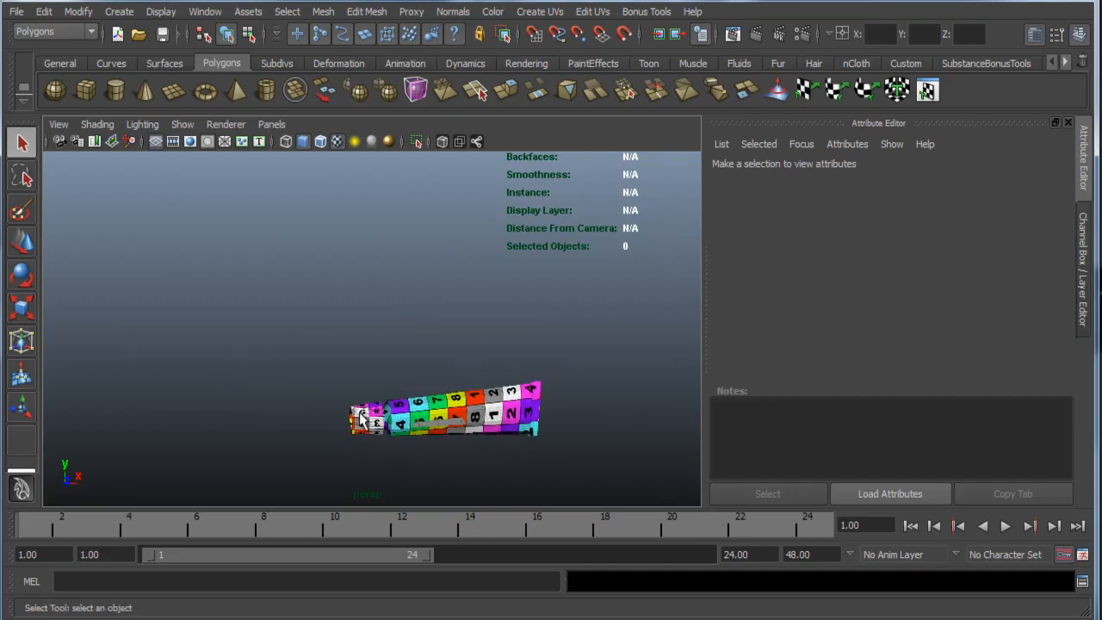
Step: Show the Outliner and rename the tube's cap object as cover
{"action": "left_click", "coordinate": [362, 420]}
{"action": "left_click_drag", "start_coordinate": [438, 423], "coordinate": [393, 414], "text": "alt"}
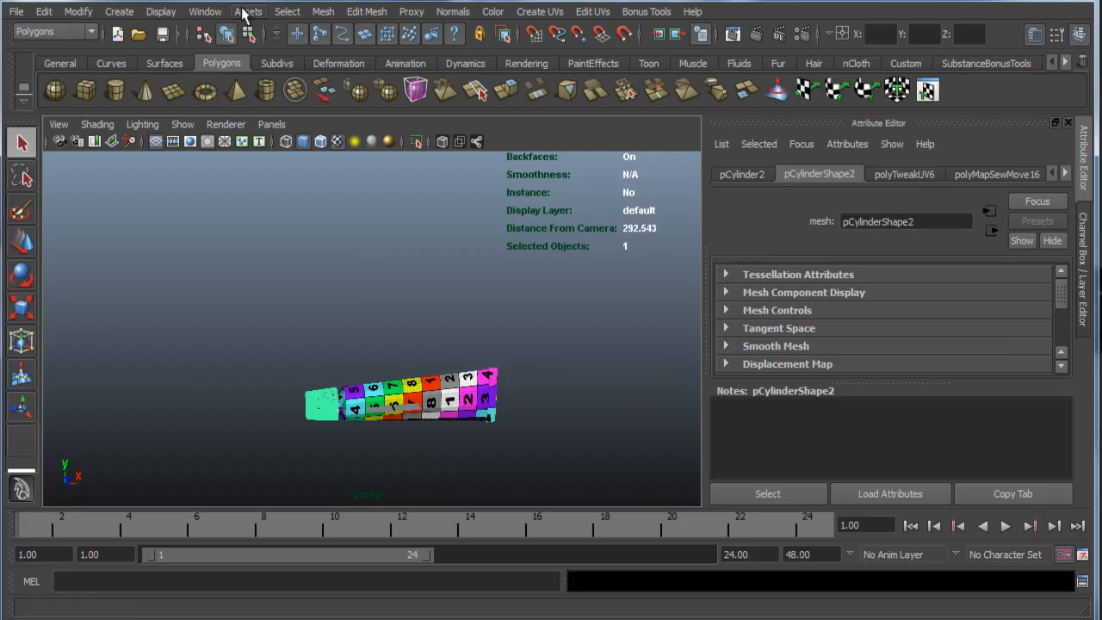
{"action": "left_click", "coordinate": [215, 13]}
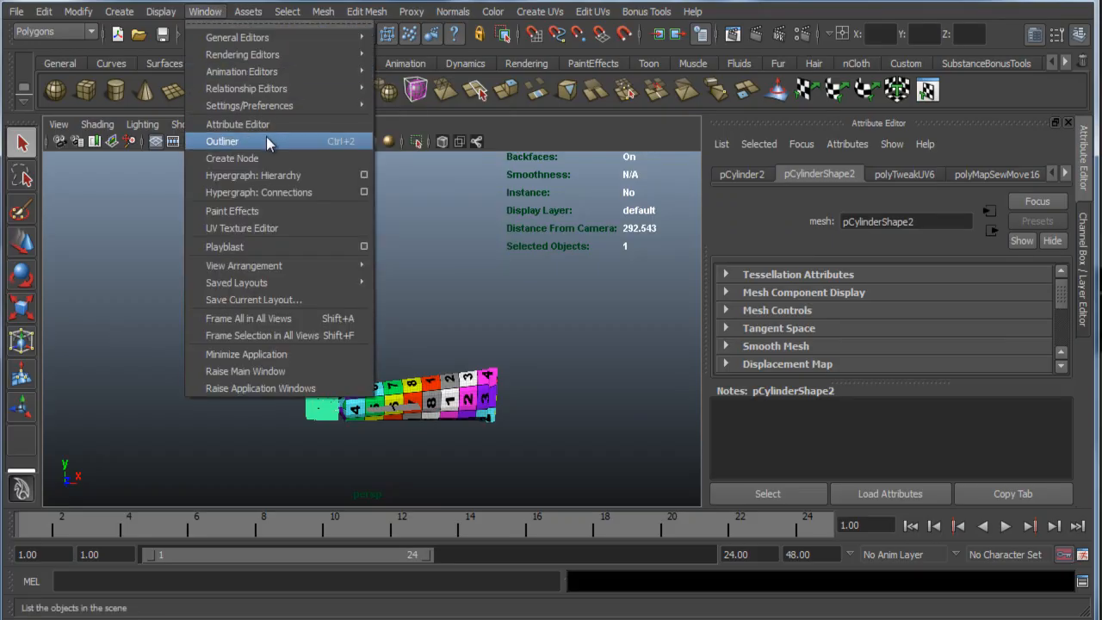
{"action": "left_click", "coordinate": [226, 141]}
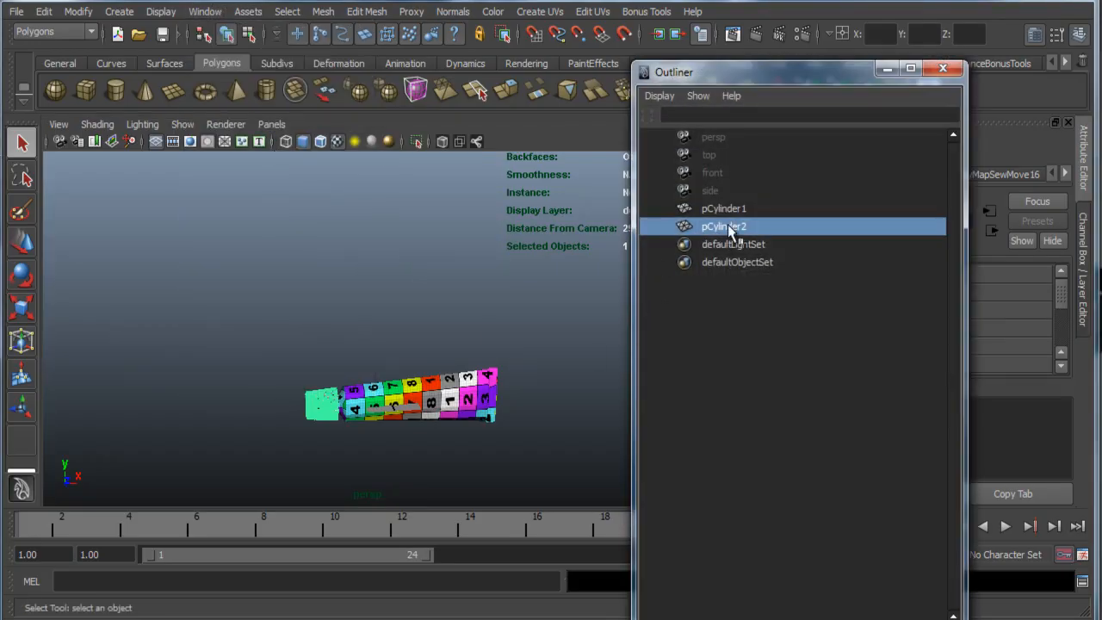
{"action": "double_click", "coordinate": [729, 227]}
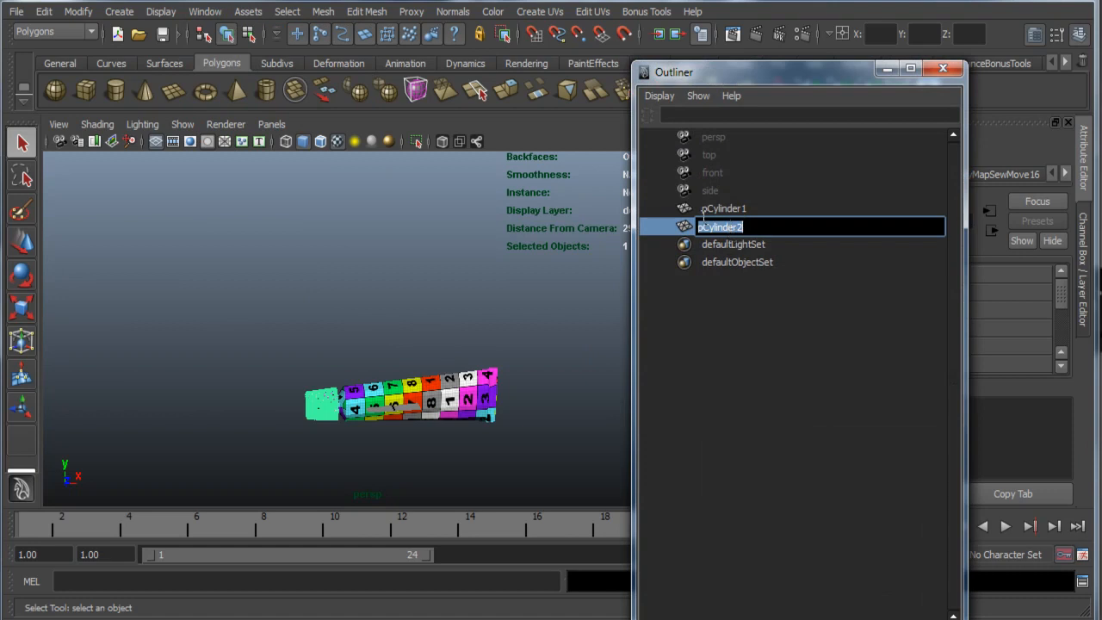
{"action": "type", "text": "cover"}
{"action": "key", "text": "Return"}
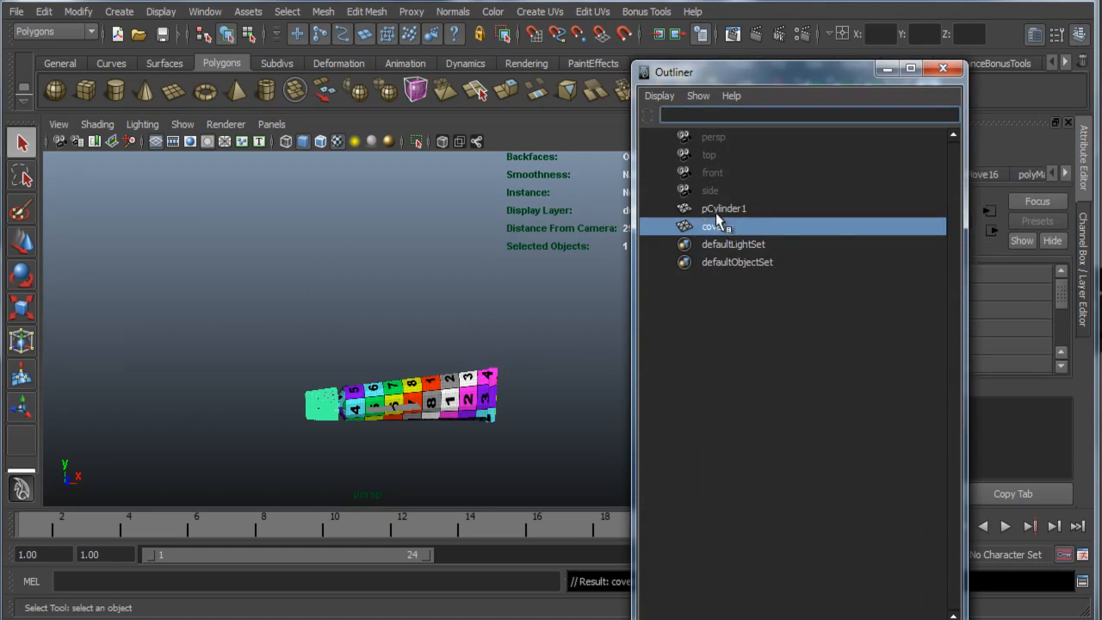
Step: Rename the tube body object pCylinder1 as tube
{"action": "double_click", "coordinate": [723, 209]}
{"action": "type", "text": "tube"}
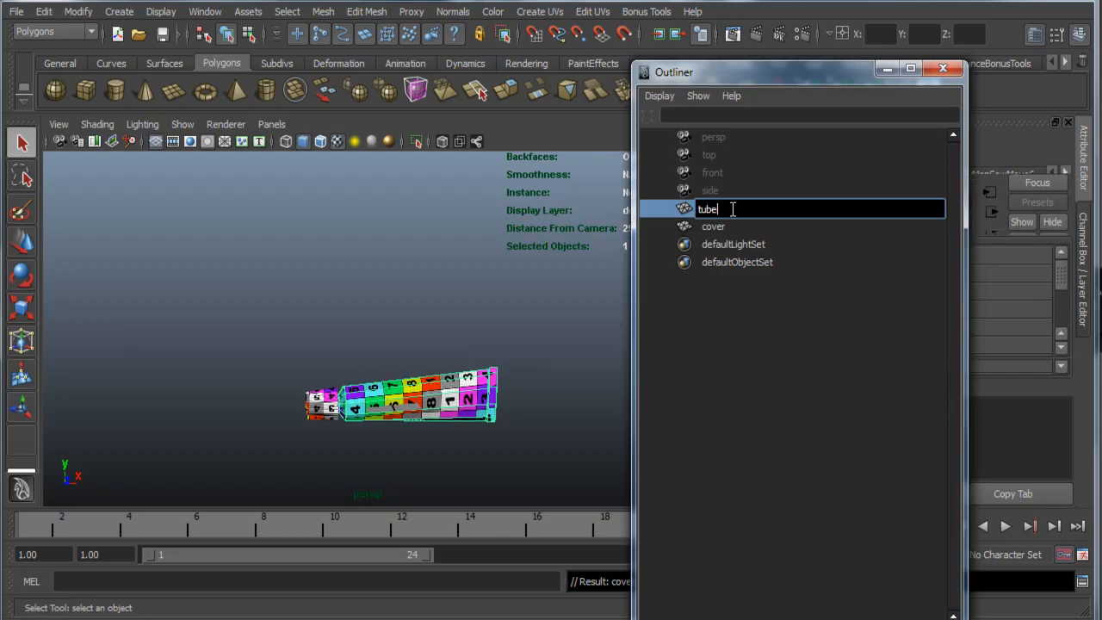
{"action": "key", "text": "Return"}
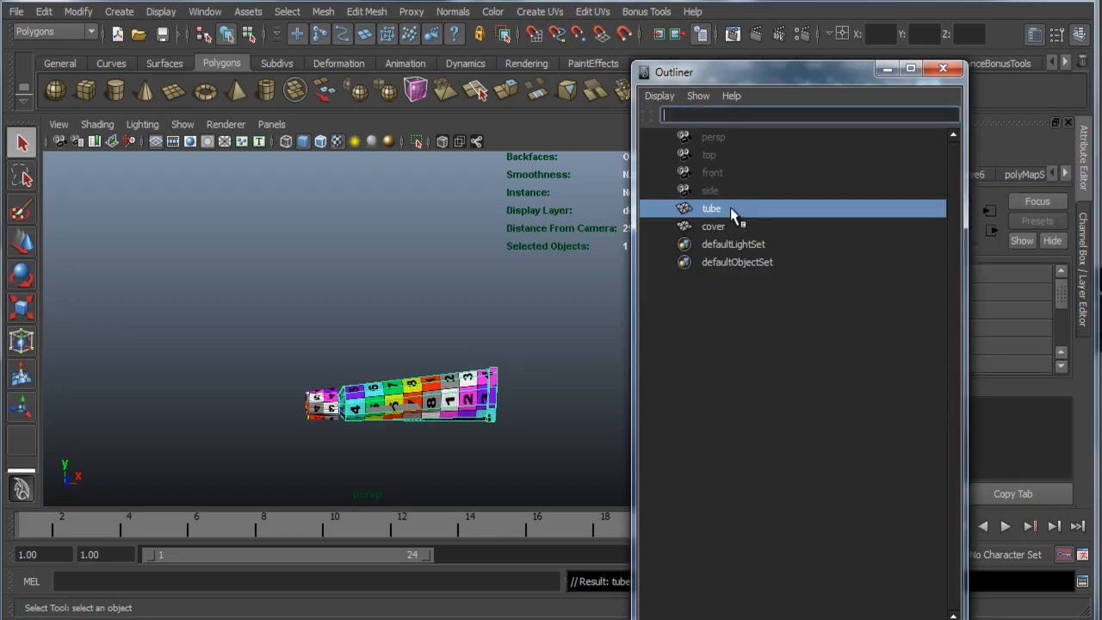
Step: Add the suffix 01 to both object names, making them tube01 and cover01
{"action": "double_click", "coordinate": [731, 209]}
{"action": "left_click", "coordinate": [732, 209]}
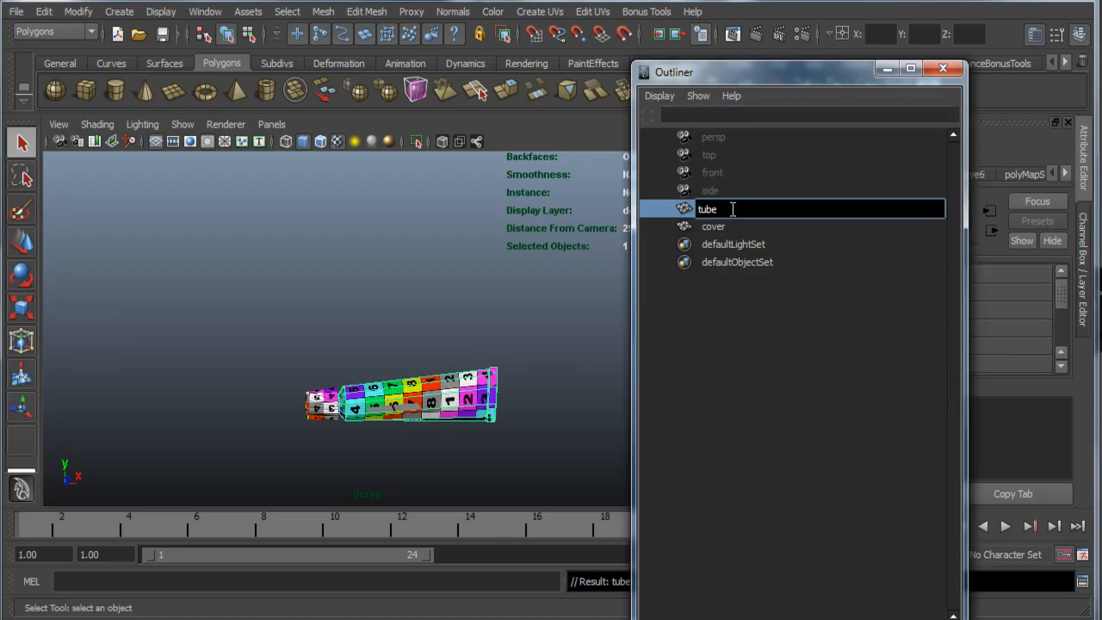
{"action": "type", "text": "01"}
{"action": "key", "text": "Return"}
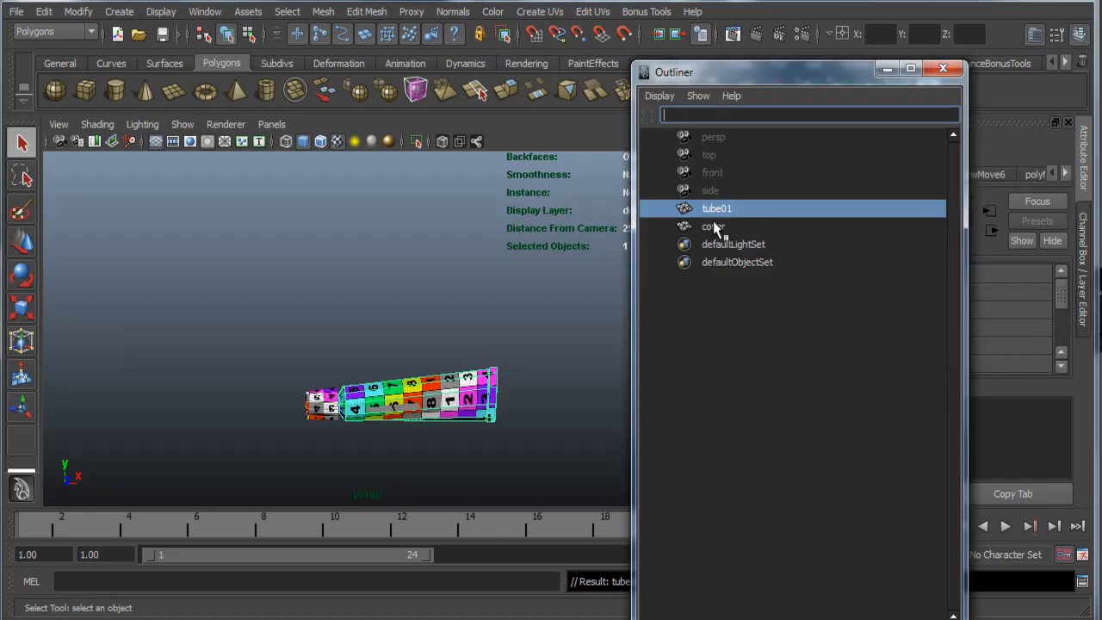
{"action": "double_click", "coordinate": [741, 227]}
{"action": "left_click", "coordinate": [741, 227]}
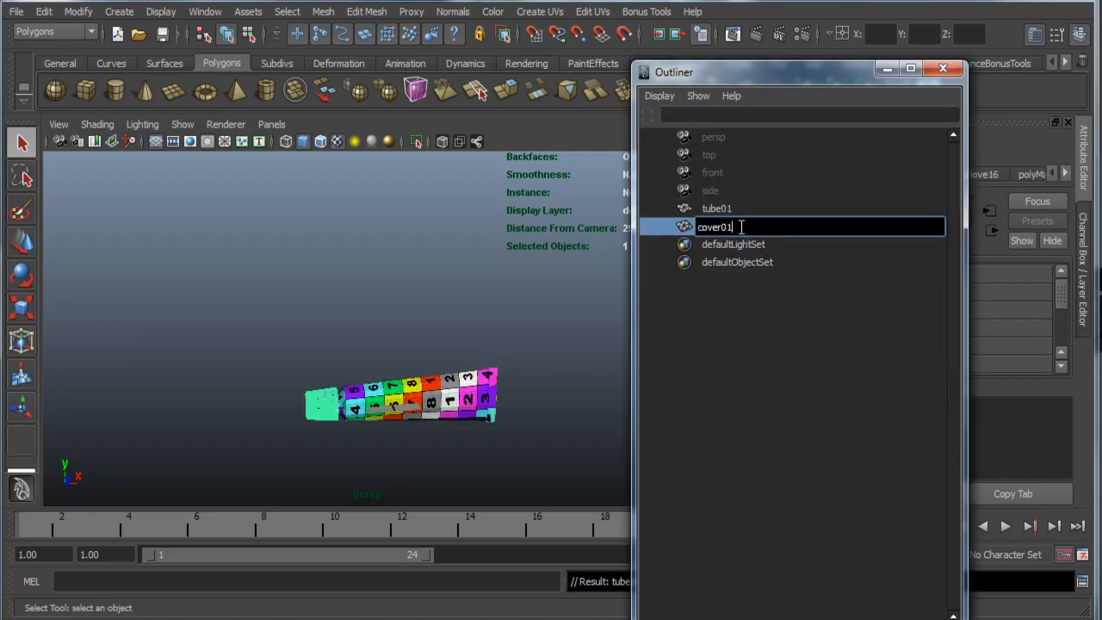
{"action": "type", "text": "01"}
{"action": "key", "text": "Return"}
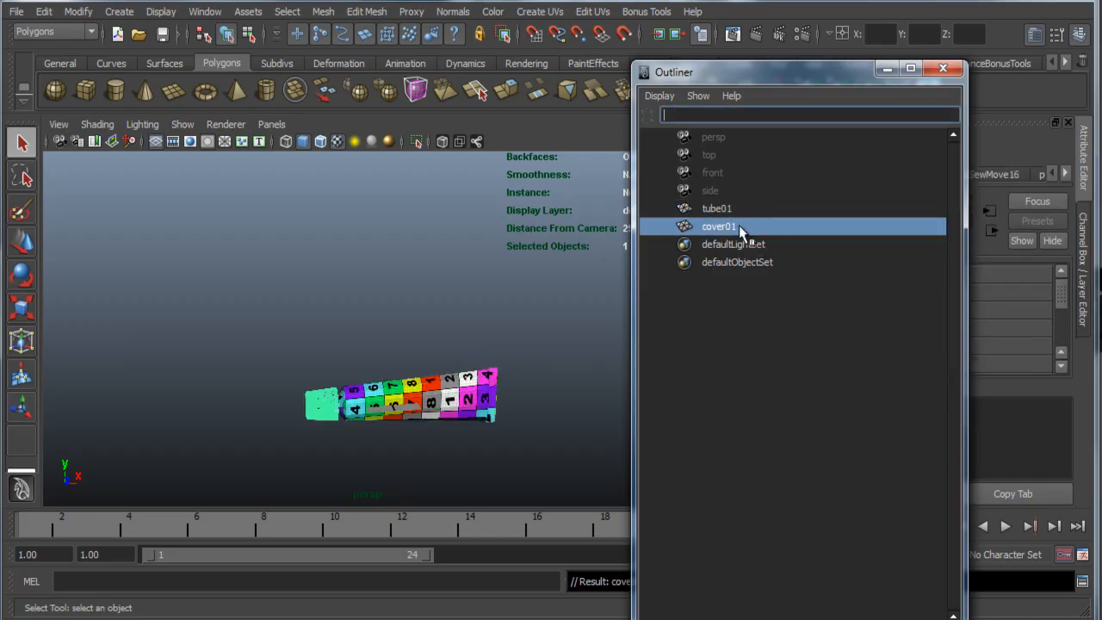
Step: Group tube01 and cover01 and name the group tubeGreenGrp
{"action": "left_click", "coordinate": [716, 210], "text": "ctrl"}
{"action": "key", "text": "ctrl+g"}
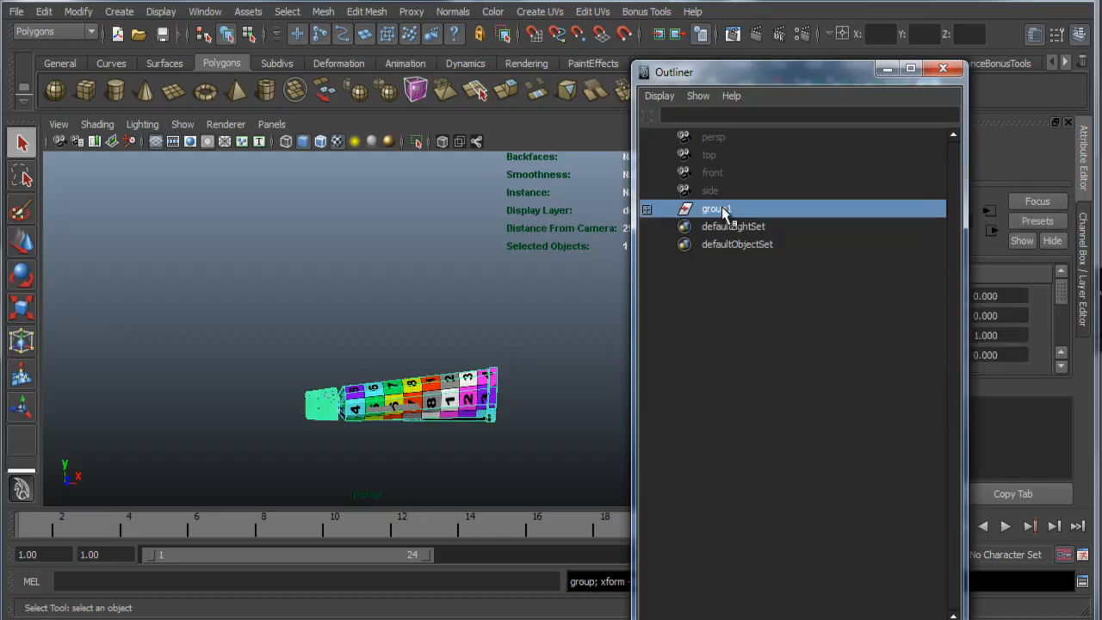
{"action": "double_click", "coordinate": [723, 211]}
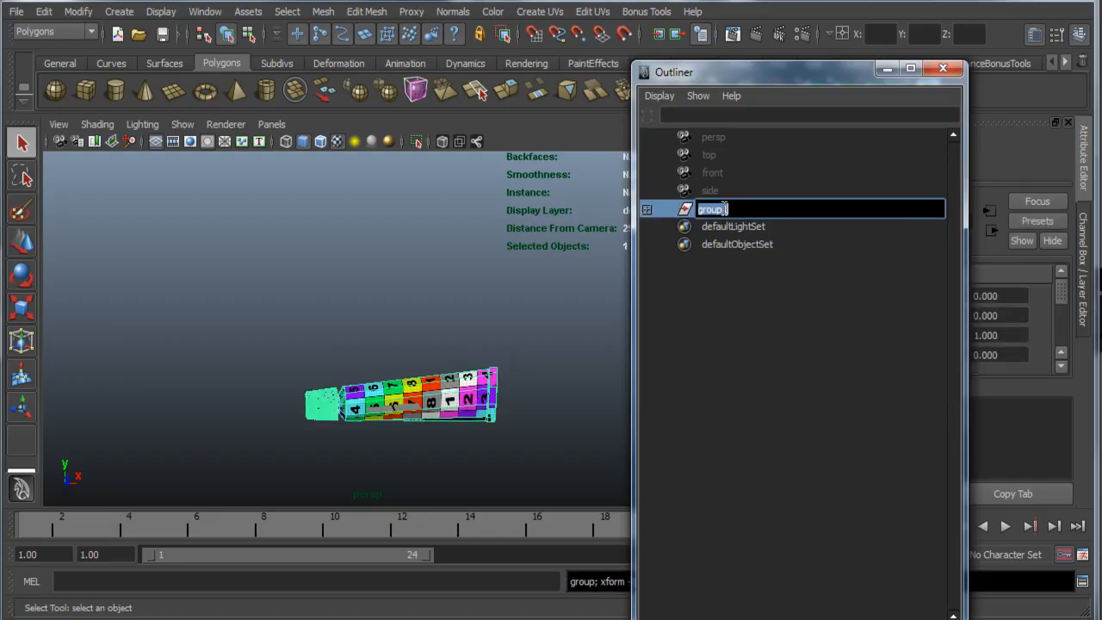
{"action": "type", "text": "tu"}
{"action": "type", "text": "beGreenGrp"}
{"action": "key", "text": "Return"}
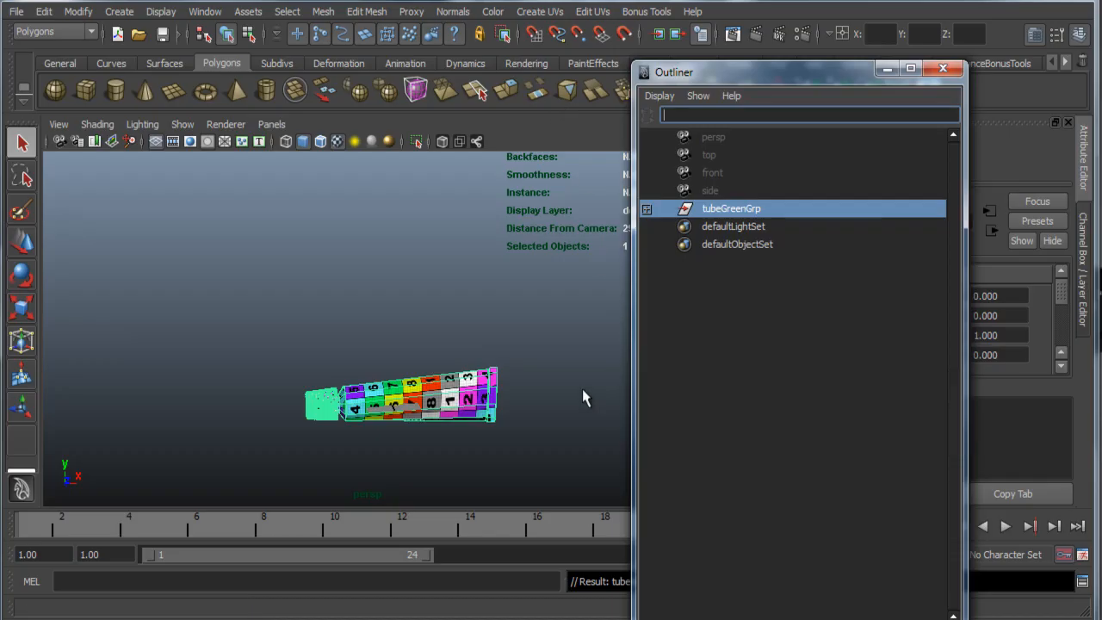
Step: Switch to the referenceImages folder and view AquarelTubes.Photo_72mm to study how the paint tubes are arranged
{"action": "left_click_drag", "start_coordinate": [462, 400], "coordinate": [483, 420], "text": "alt"}
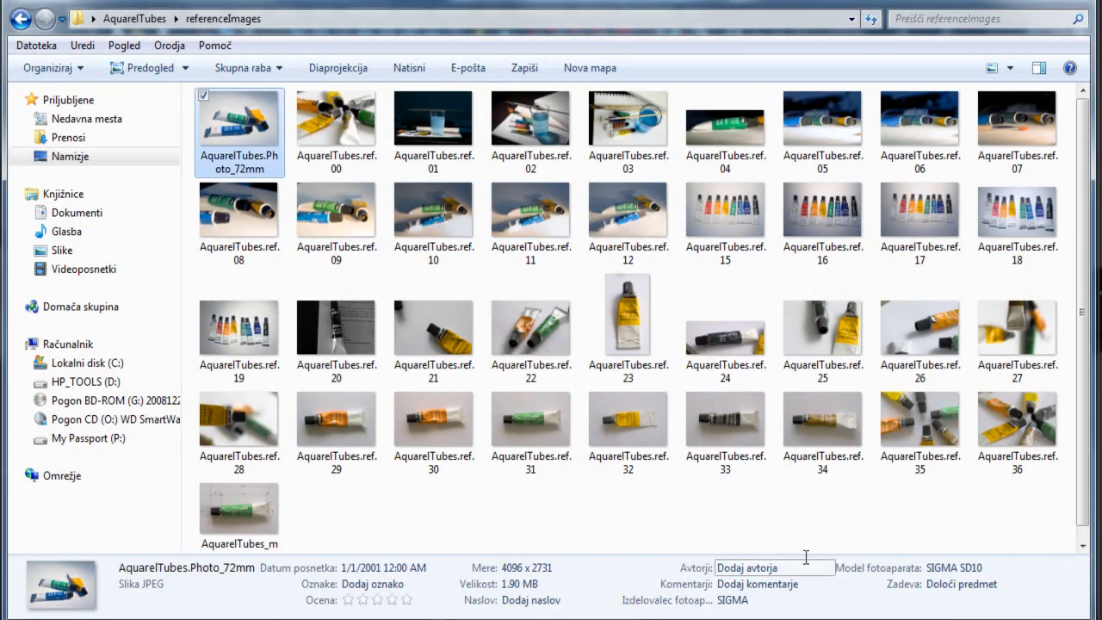
{"action": "double_click", "coordinate": [255, 130]}
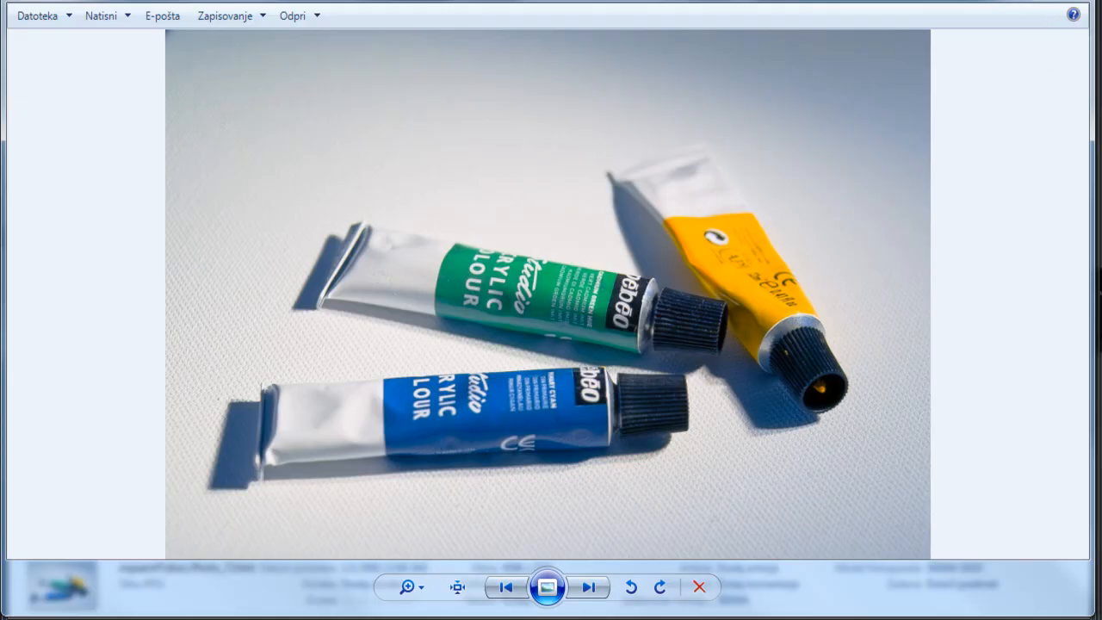
{"action": "left_click", "coordinate": [1018, 0]}
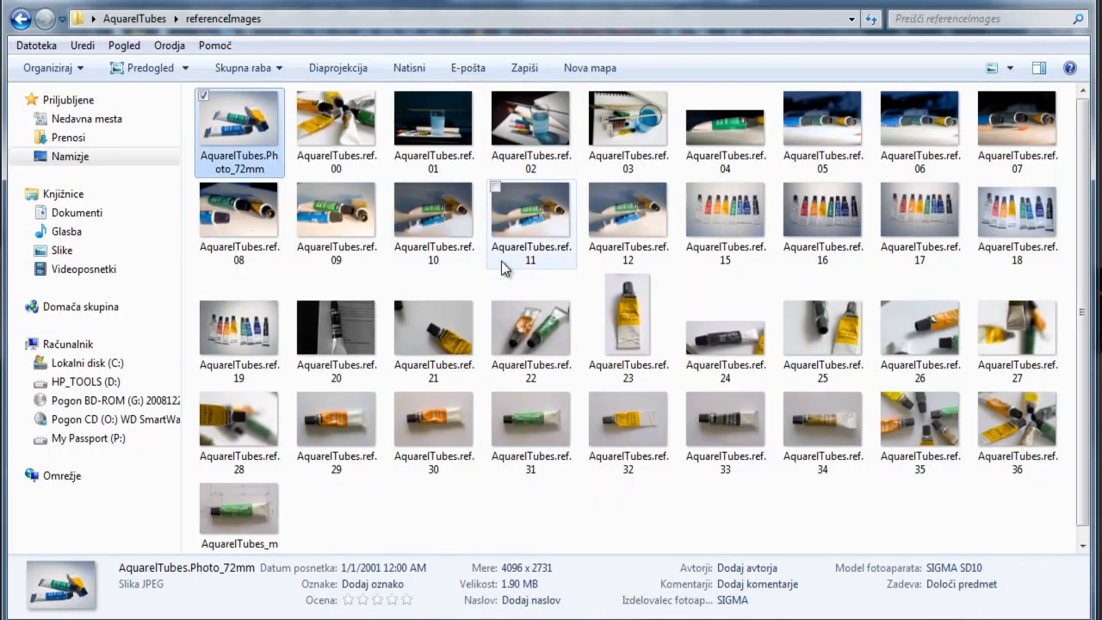
{"action": "left_click", "coordinate": [1011, 0]}
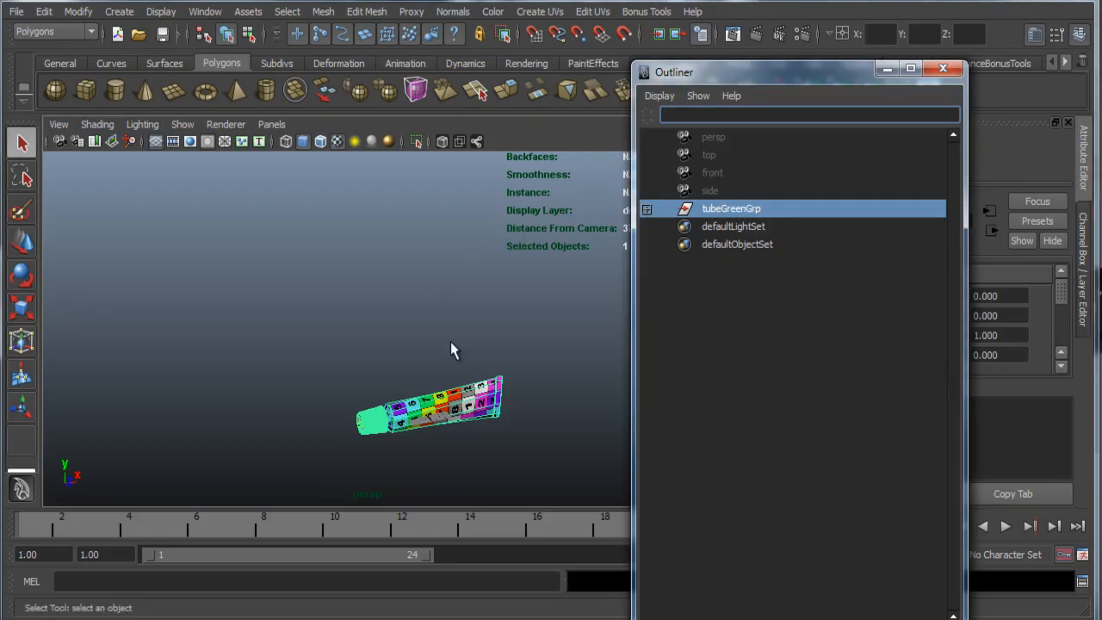
Step: Create a polygon plane and scale it up uniformly to about 389 as a large ground surface beneath the tube
{"action": "left_click_drag", "start_coordinate": [552, 402], "coordinate": [405, 388], "text": "alt"}
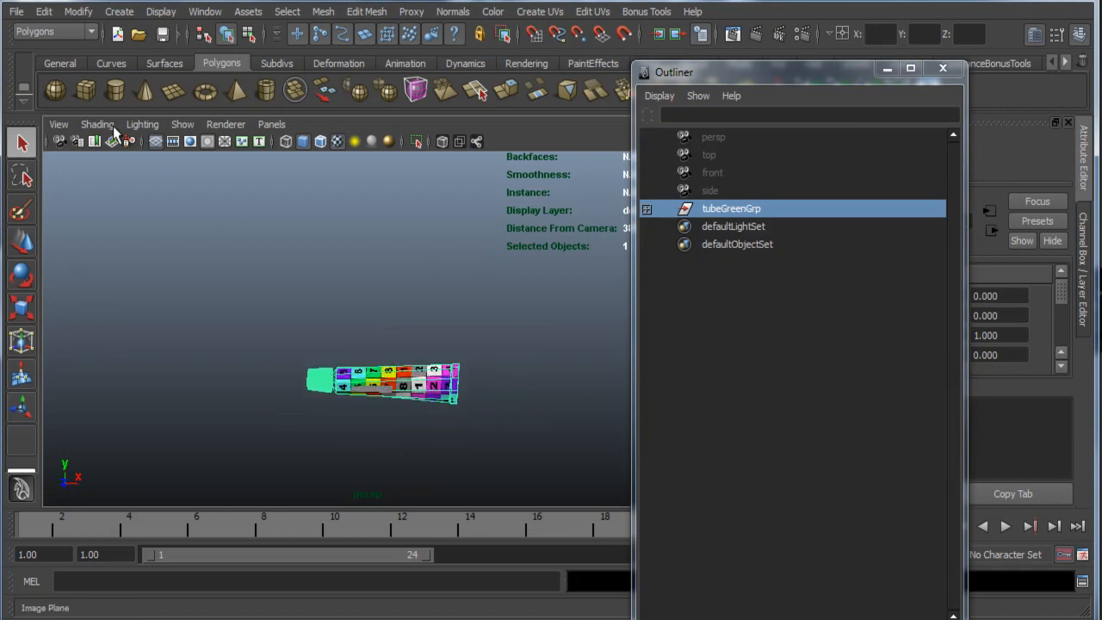
{"action": "left_click", "coordinate": [175, 94]}
{"action": "key", "text": "r"}
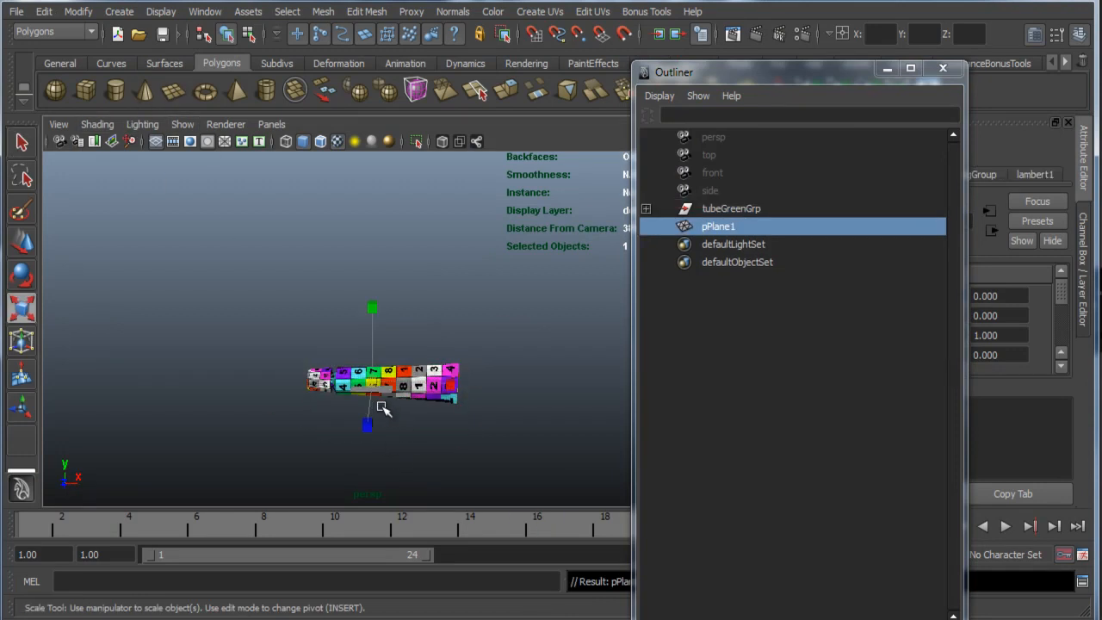
{"action": "left_click_drag", "start_coordinate": [373, 389], "coordinate": [824, 345]}
{"action": "left_click_drag", "start_coordinate": [448, 379], "coordinate": [445, 347], "text": "alt"}
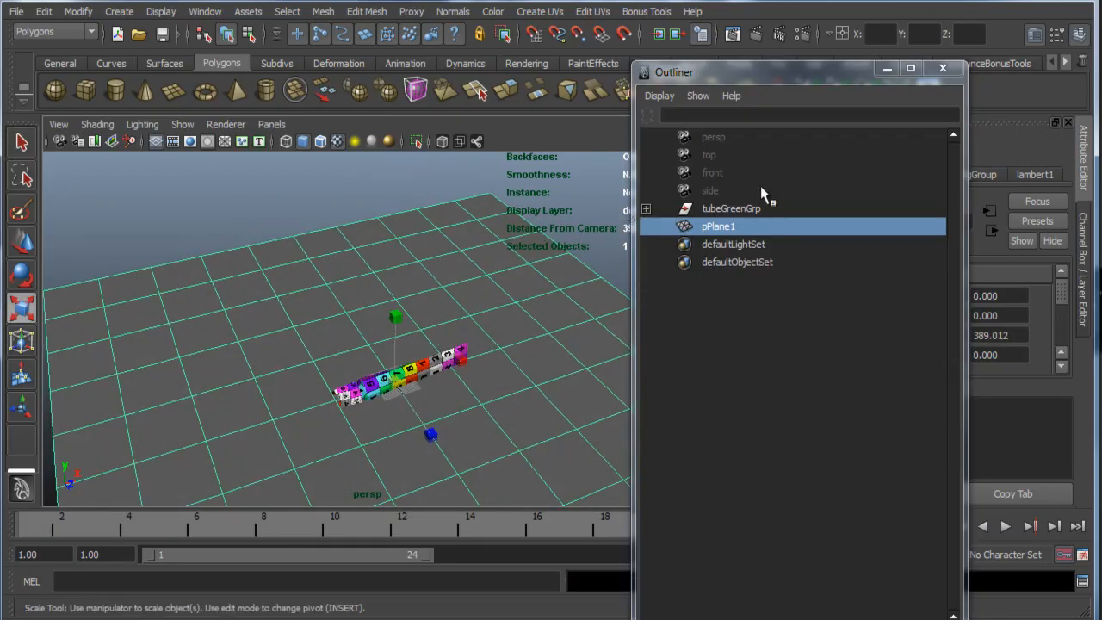
Step: Raise tubeGreenGrp above the ground plane and rotate it to -90 degrees around X so that the tube lies flat
{"action": "left_click", "coordinate": [742, 210]}
{"action": "left_click_drag", "start_coordinate": [371, 406], "coordinate": [327, 412], "text": "alt"}
{"action": "key", "text": "w"}
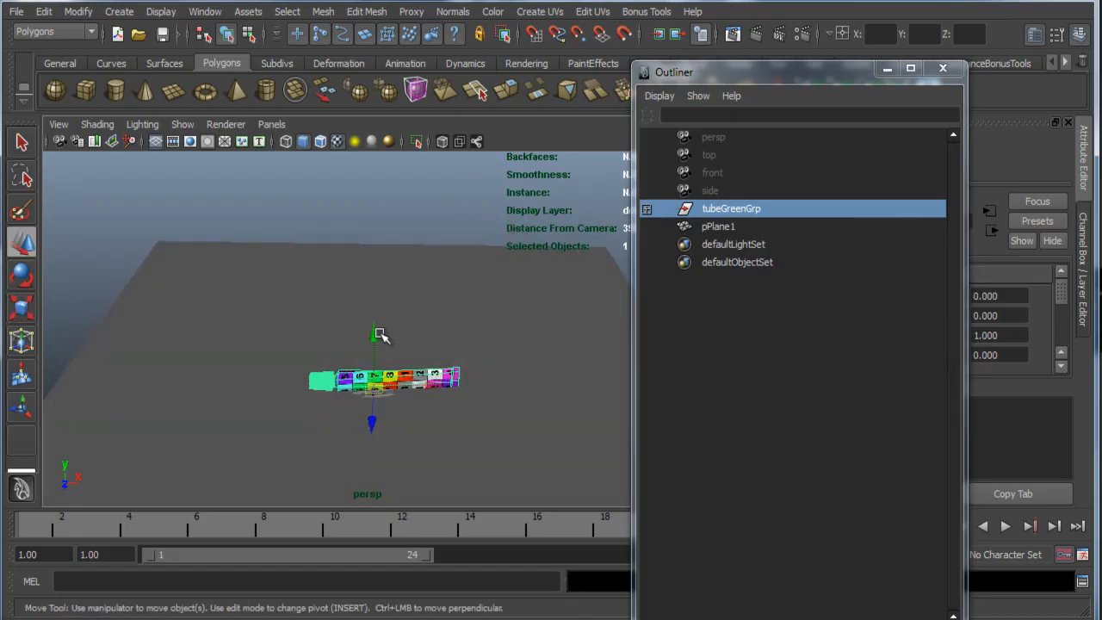
{"action": "left_click_drag", "start_coordinate": [371, 334], "coordinate": [374, 317]}
{"action": "key", "text": "e"}
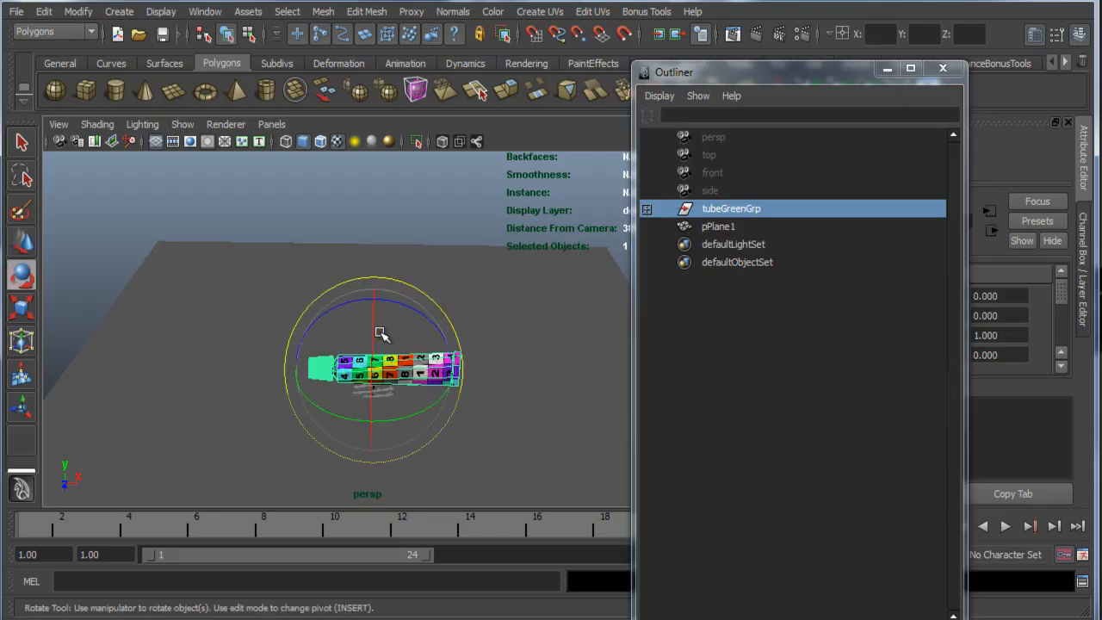
{"action": "left_click_drag", "start_coordinate": [367, 346], "coordinate": [393, 206]}
Step: Adjust the height of tubeGreenGrp to about 7.4 cm so that the tube rests on the ground plane
{"action": "left_click_drag", "start_coordinate": [347, 397], "coordinate": [467, 391], "text": "alt"}
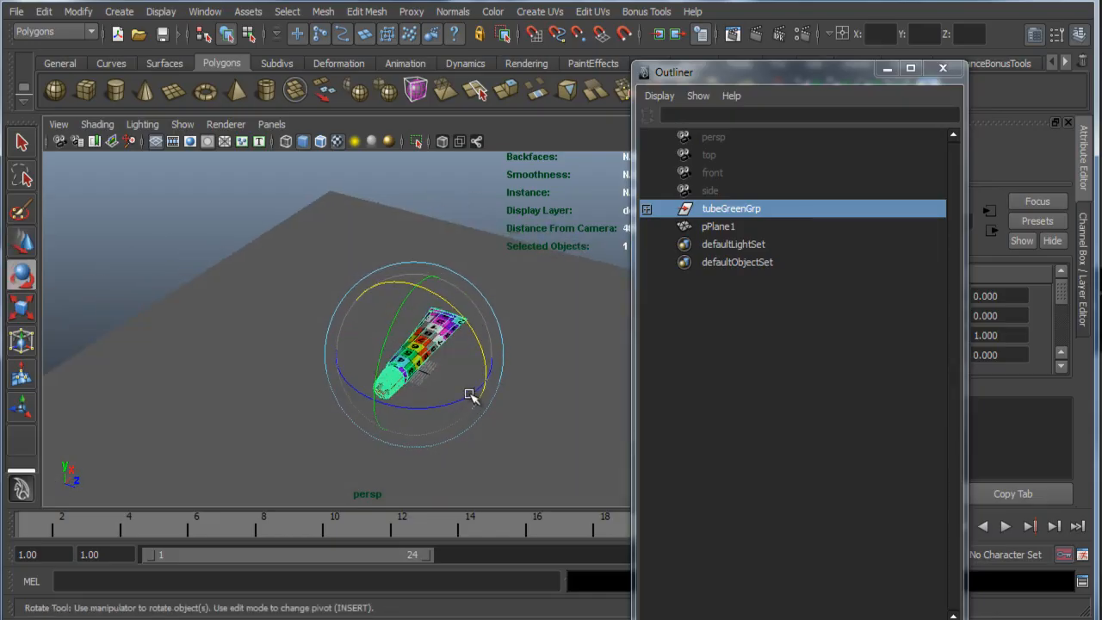
{"action": "middle_click_drag", "start_coordinate": [468, 391], "coordinate": [413, 331], "text": "alt"}
{"action": "right_click_drag", "start_coordinate": [316, 309], "coordinate": [448, 359], "text": "alt"}
{"action": "left_click_drag", "start_coordinate": [448, 360], "coordinate": [376, 345], "text": "alt"}
{"action": "key", "text": "w"}
{"action": "left_click_drag", "start_coordinate": [356, 248], "coordinate": [491, 412]}
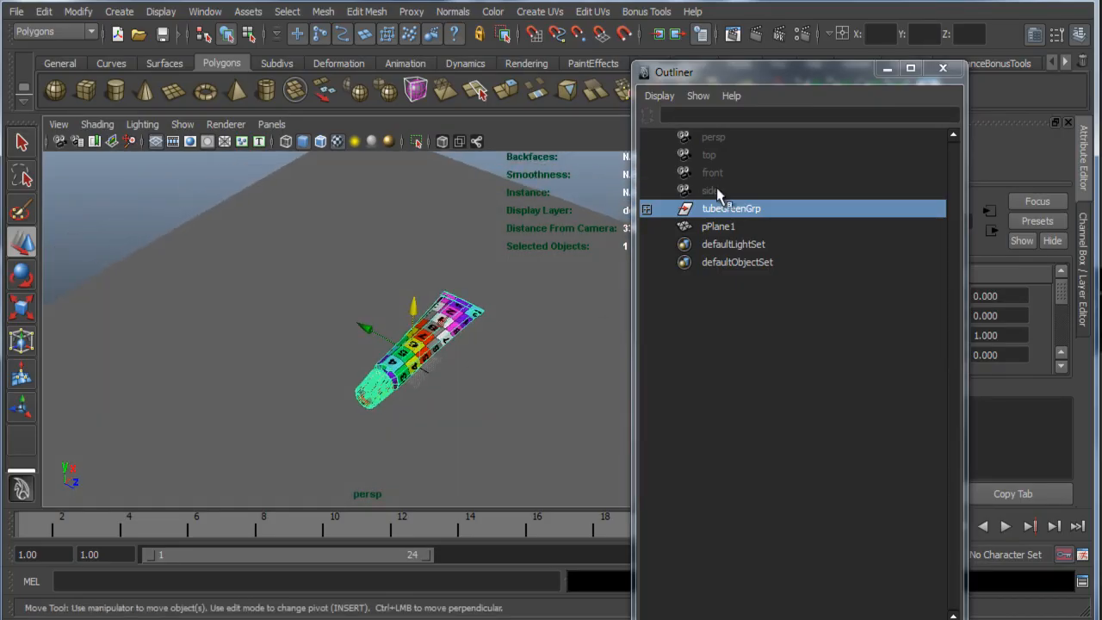
Step: Duplicate tubeGreenGrp and move the copy sideways to about -39.6 cm in Z, beside the original tube
{"action": "left_click", "coordinate": [689, 212]}
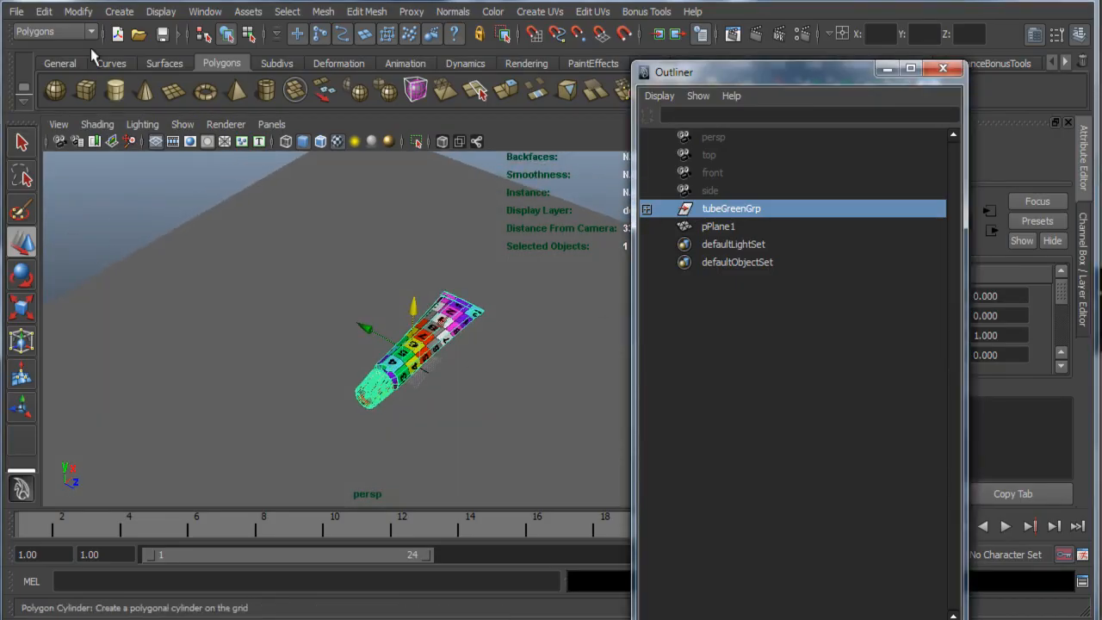
{"action": "left_click", "coordinate": [43, 12]}
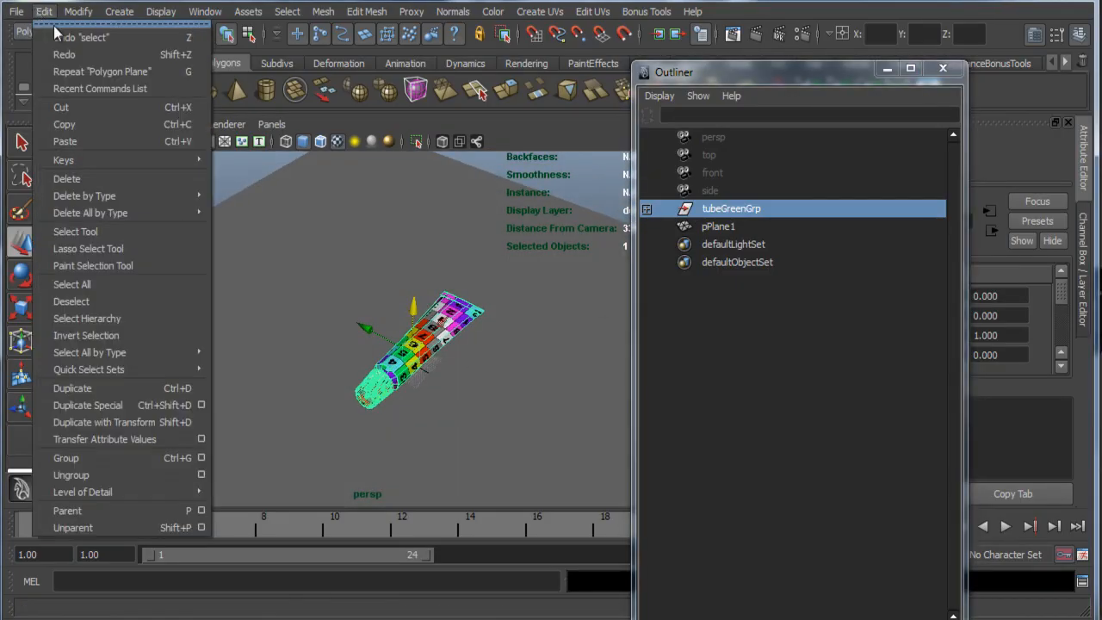
{"action": "left_click", "coordinate": [139, 388]}
{"action": "left_click_drag", "start_coordinate": [363, 328], "coordinate": [313, 302]}
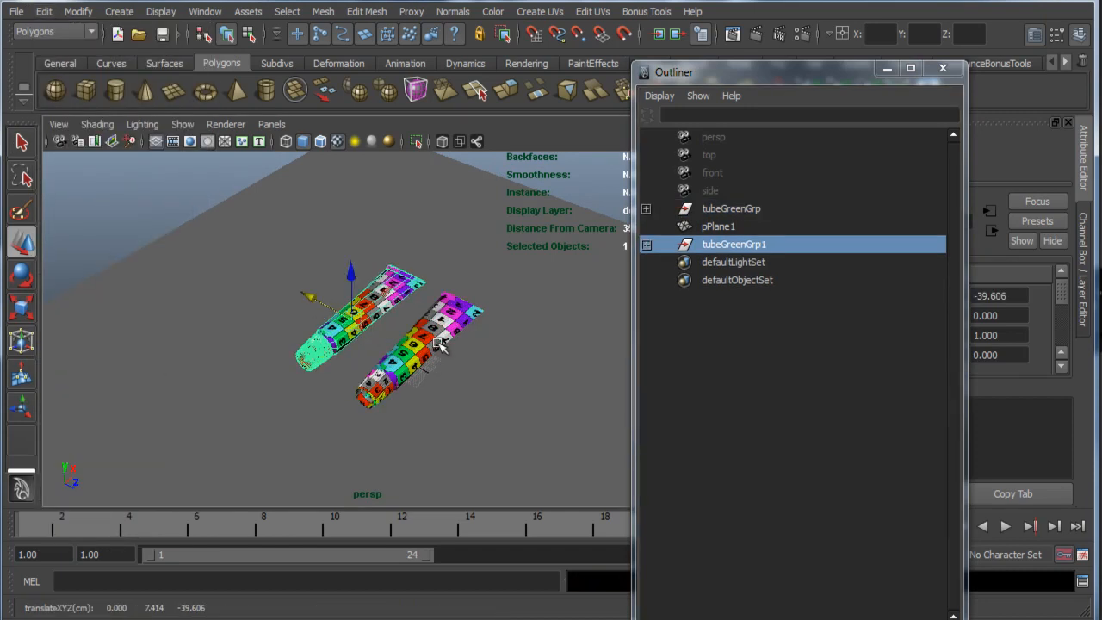
Step: Rotate the duplicated tube group on the ground plane to about -105 degrees around Y
{"action": "left_click_drag", "start_coordinate": [444, 349], "coordinate": [370, 375], "text": "alt"}
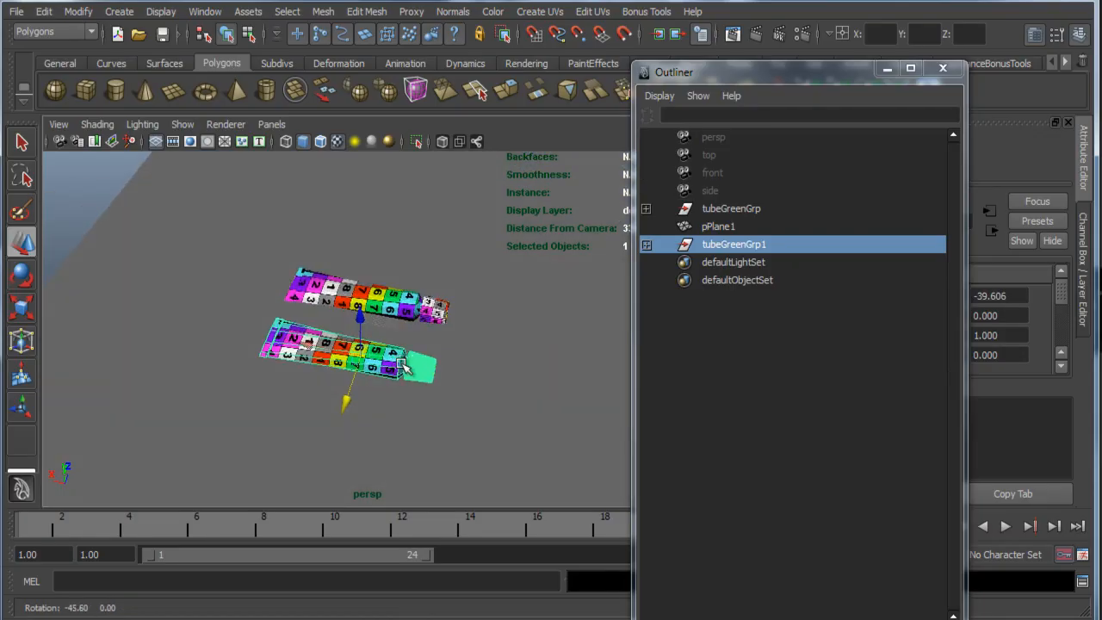
{"action": "key", "text": "e"}
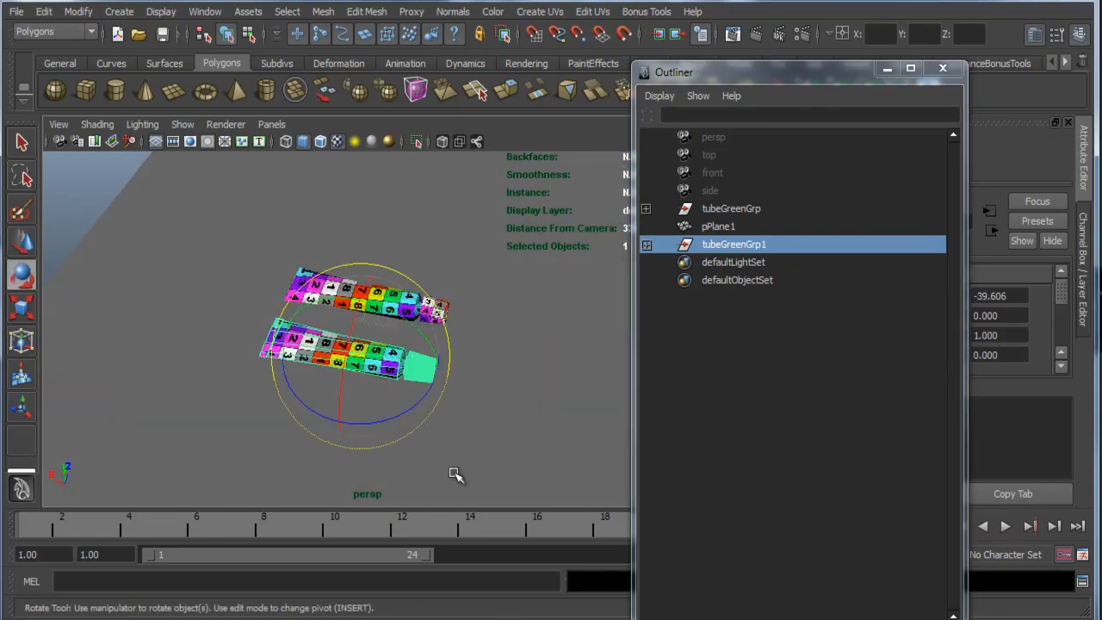
{"action": "left_click", "coordinate": [401, 414]}
{"action": "left_click_drag", "start_coordinate": [400, 413], "coordinate": [280, 418]}
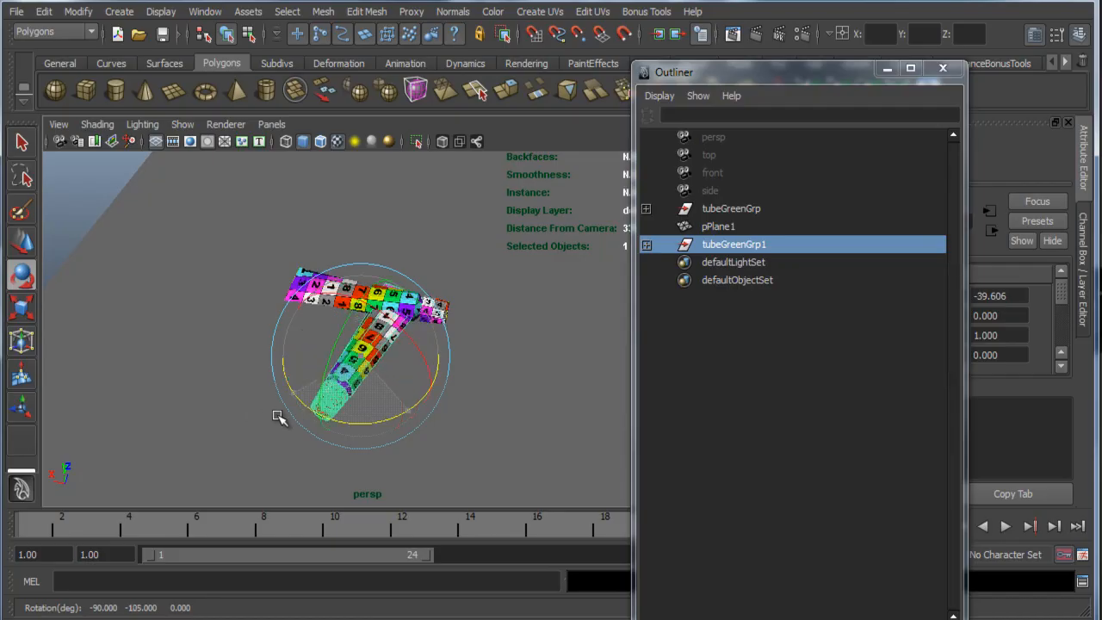
{"action": "key", "text": "w"}
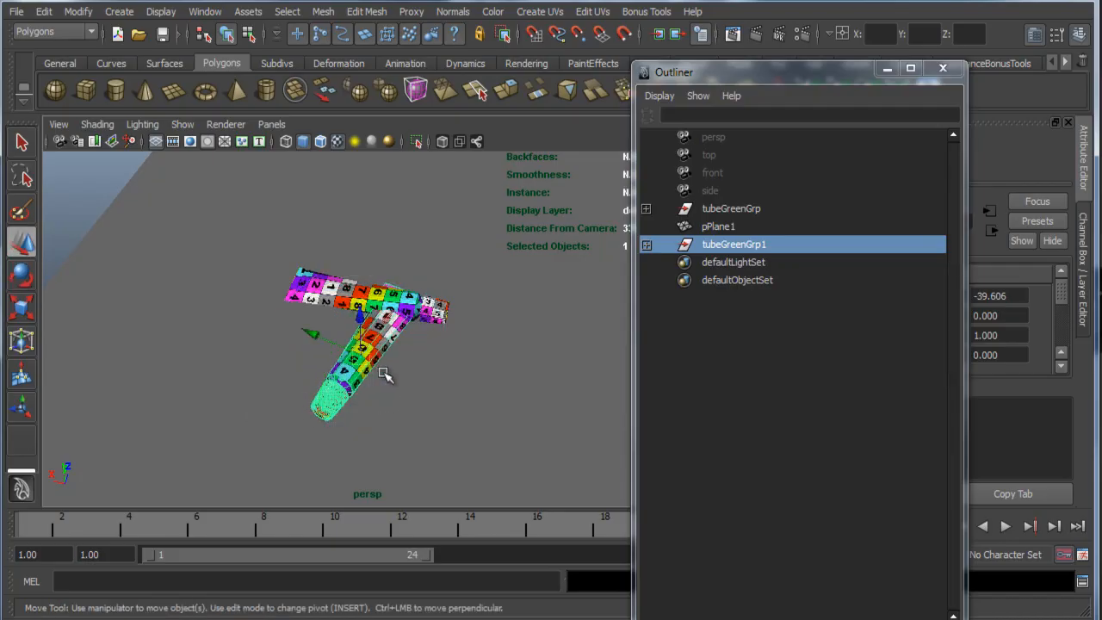
Step: Move the rotated copy tubeGreenGrp1 to the far side of the original tube, to about 57.2 cm in Z
{"action": "left_click_drag", "start_coordinate": [388, 376], "coordinate": [292, 373], "text": "alt"}
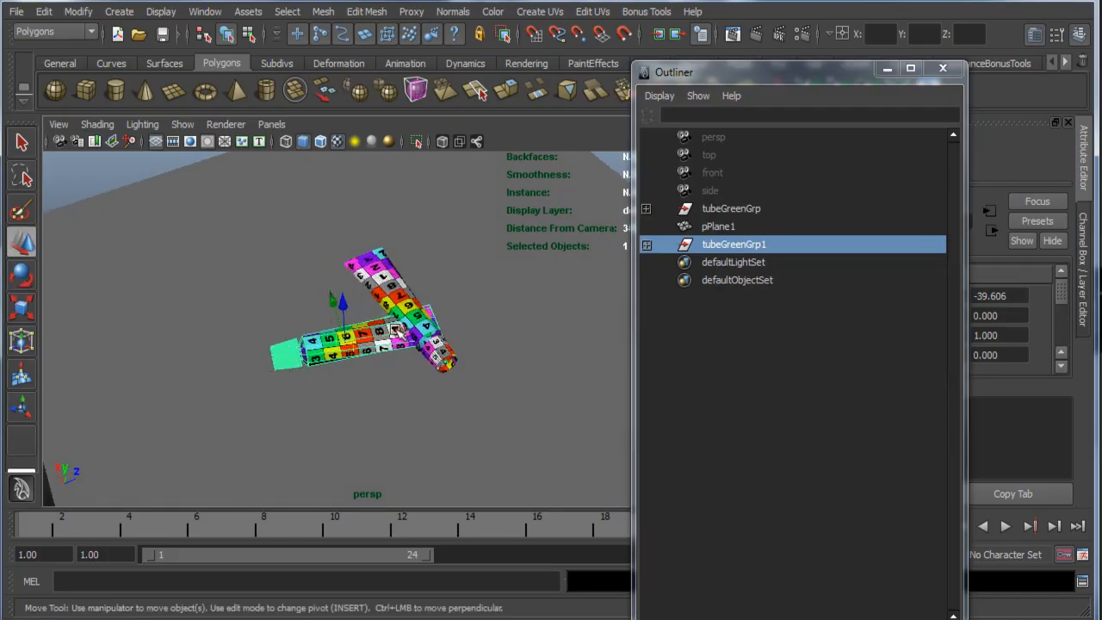
{"action": "left_click_drag", "start_coordinate": [392, 336], "coordinate": [569, 323]}
{"action": "left_click_drag", "start_coordinate": [514, 265], "coordinate": [531, 303]}
{"action": "middle_click_drag", "start_coordinate": [519, 325], "coordinate": [440, 370], "text": "alt"}
{"action": "mouse_move", "coordinate": [439, 371]}
{"action": "left_mouse_down", "text": "alt"}
{"action": "mouse_move", "coordinate": [381, 376]}
{"action": "mouse_move", "coordinate": [444, 384]}
{"action": "left_mouse_up", "text": "alt"}
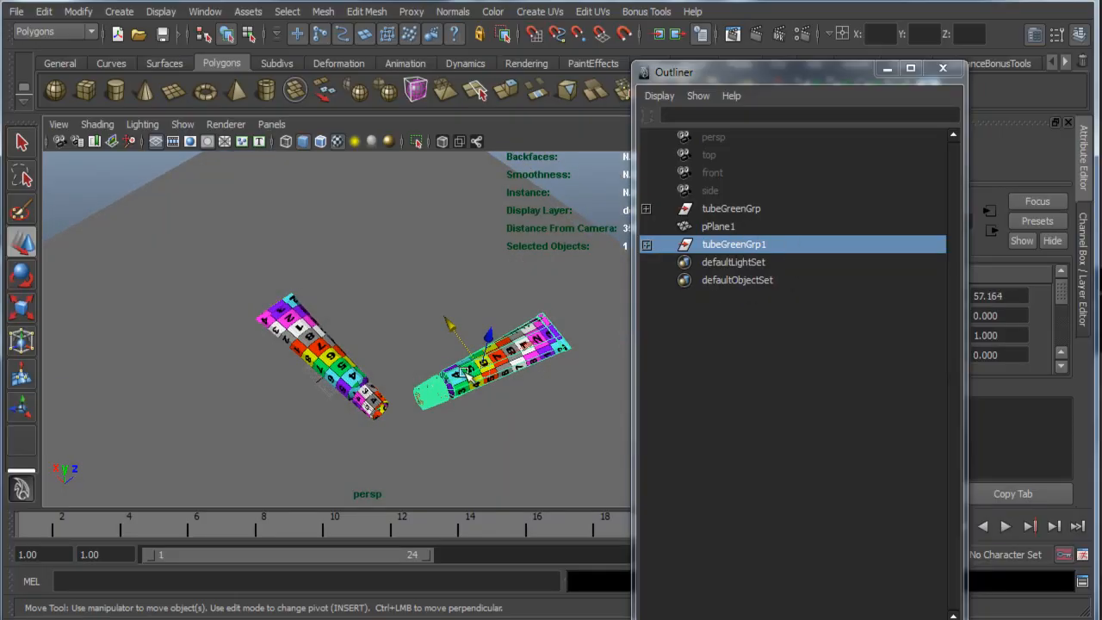
Step: Duplicate tubeGreenGrp1 and move the copy beside it, to about 65.7 cm in Z
{"action": "left_click_drag", "start_coordinate": [470, 396], "coordinate": [468, 393], "text": "alt"}
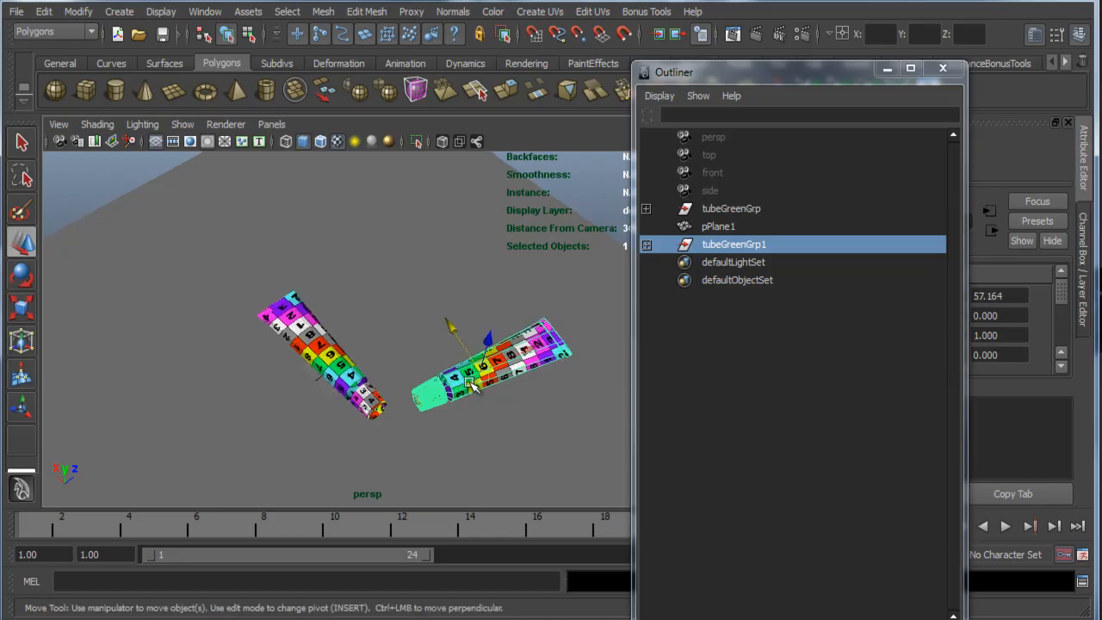
{"action": "key", "text": "ctrl+d"}
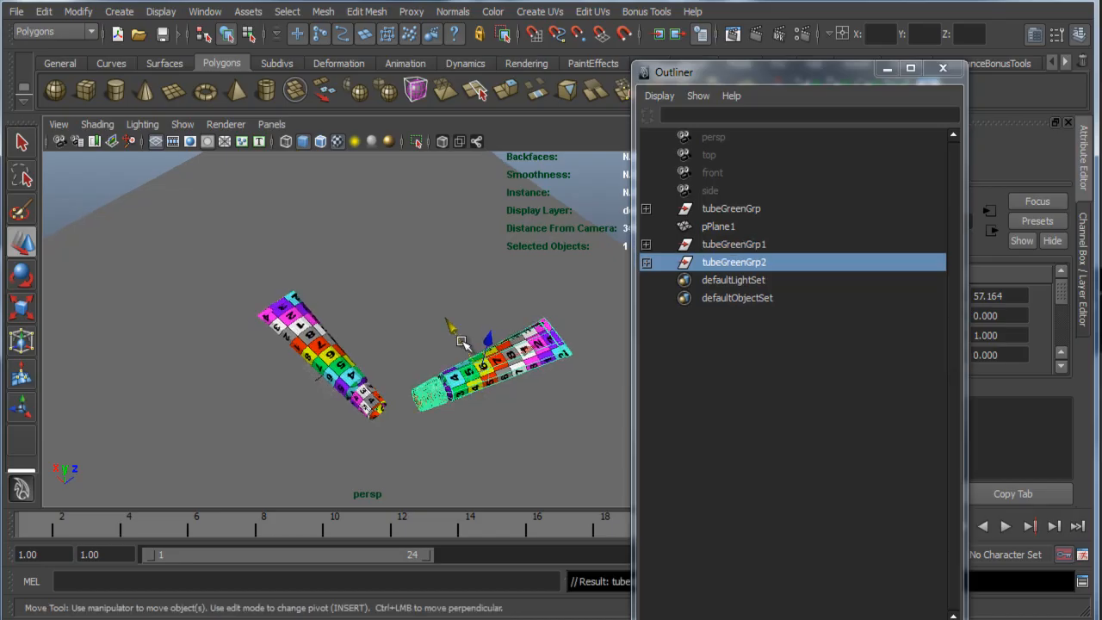
{"action": "left_click_drag", "start_coordinate": [454, 332], "coordinate": [424, 286]}
Step: Rotate tubeGreenGrp2 to about -71.7 degrees around Y and shift it to about 63 cm in Z
{"action": "key", "text": "e"}
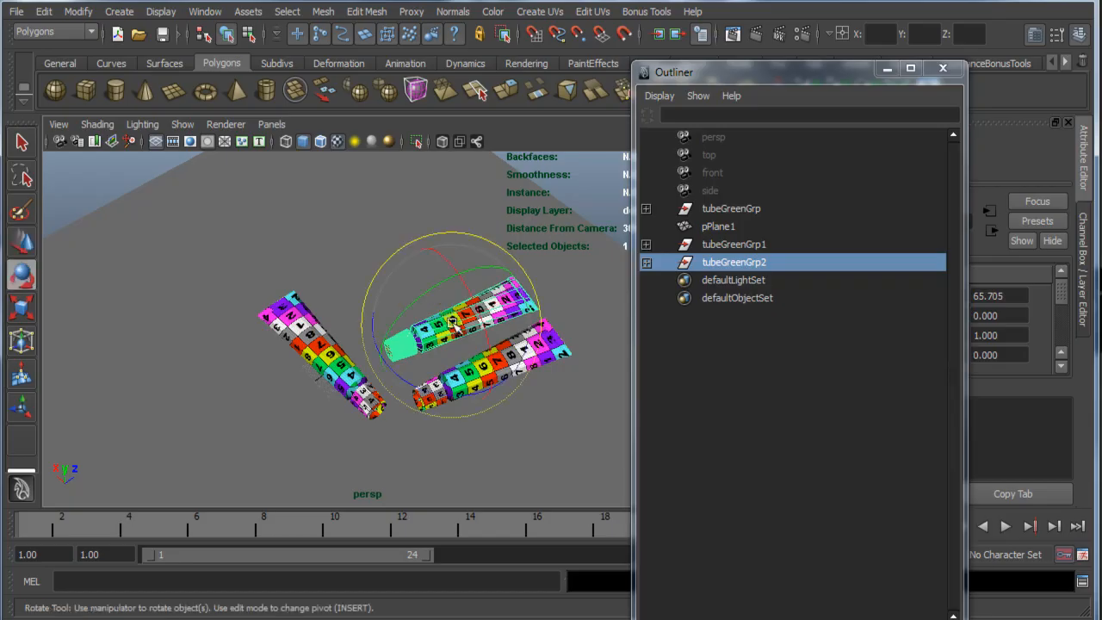
{"action": "left_click_drag", "start_coordinate": [428, 389], "coordinate": [476, 391]}
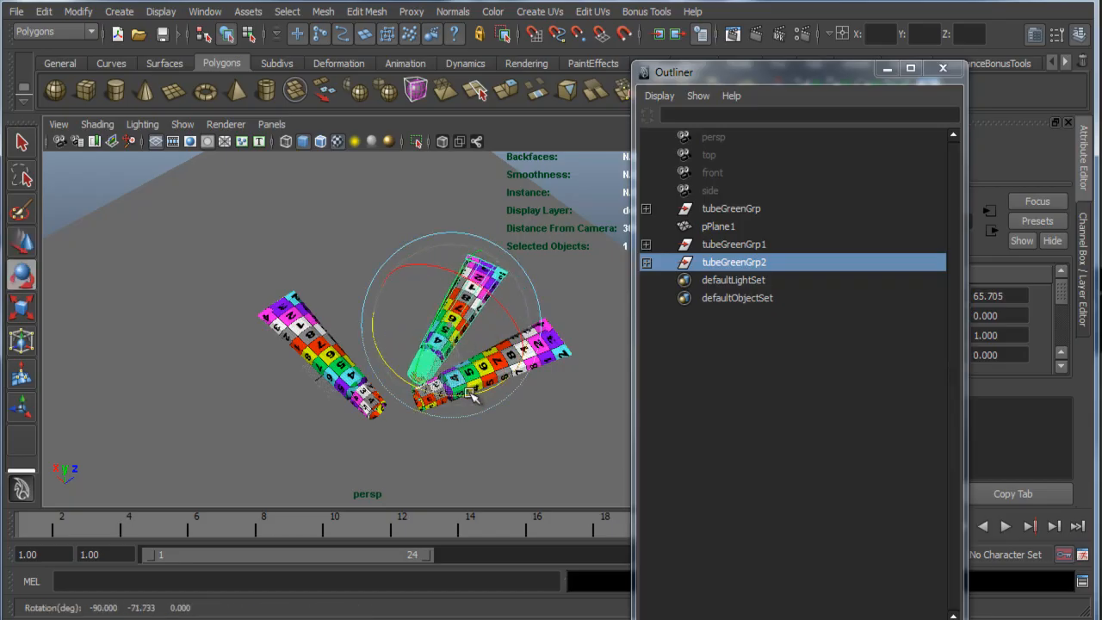
{"action": "key", "text": "w"}
{"action": "left_click_drag", "start_coordinate": [402, 302], "coordinate": [386, 297]}
Step: Rename tubeGreenGrp1 as tubeYellowGrp
{"action": "left_click_drag", "start_coordinate": [385, 377], "coordinate": [320, 408], "text": "alt"}
{"action": "middle_click_drag", "start_coordinate": [367, 438], "coordinate": [343, 377], "text": "alt"}
{"action": "left_click_drag", "start_coordinate": [367, 378], "coordinate": [405, 398], "text": "alt"}
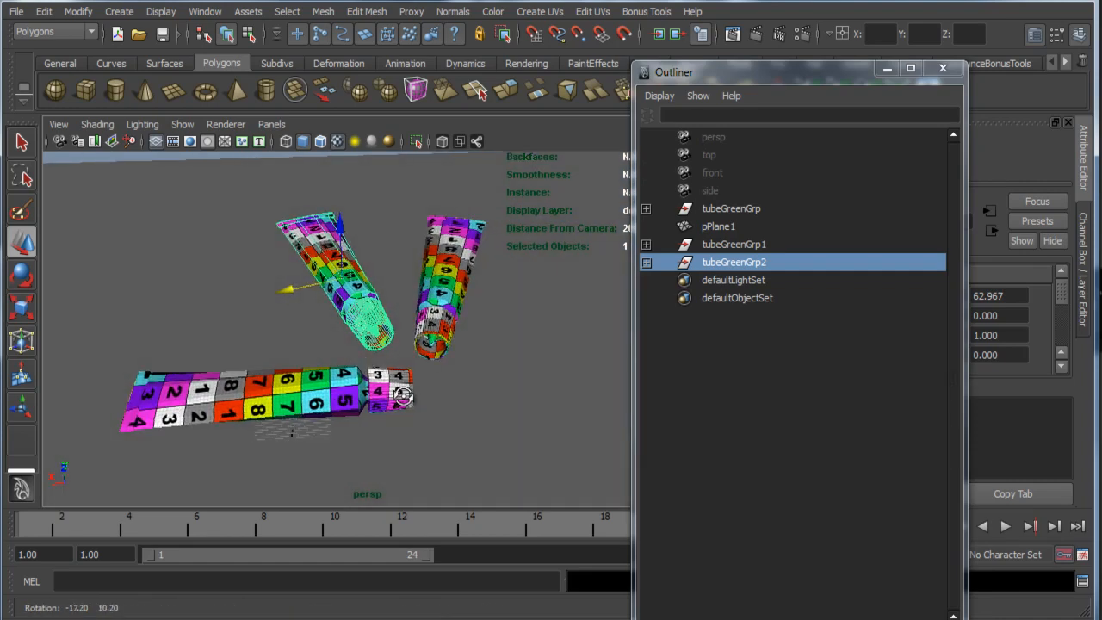
{"action": "left_click", "coordinate": [469, 287]}
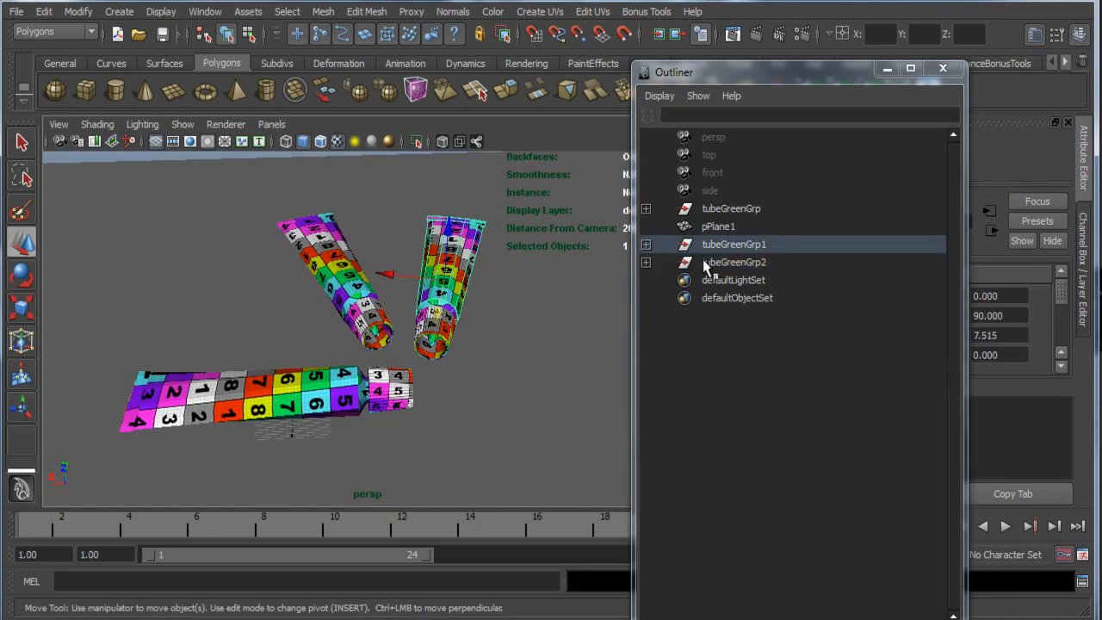
{"action": "double_click", "coordinate": [731, 245]}
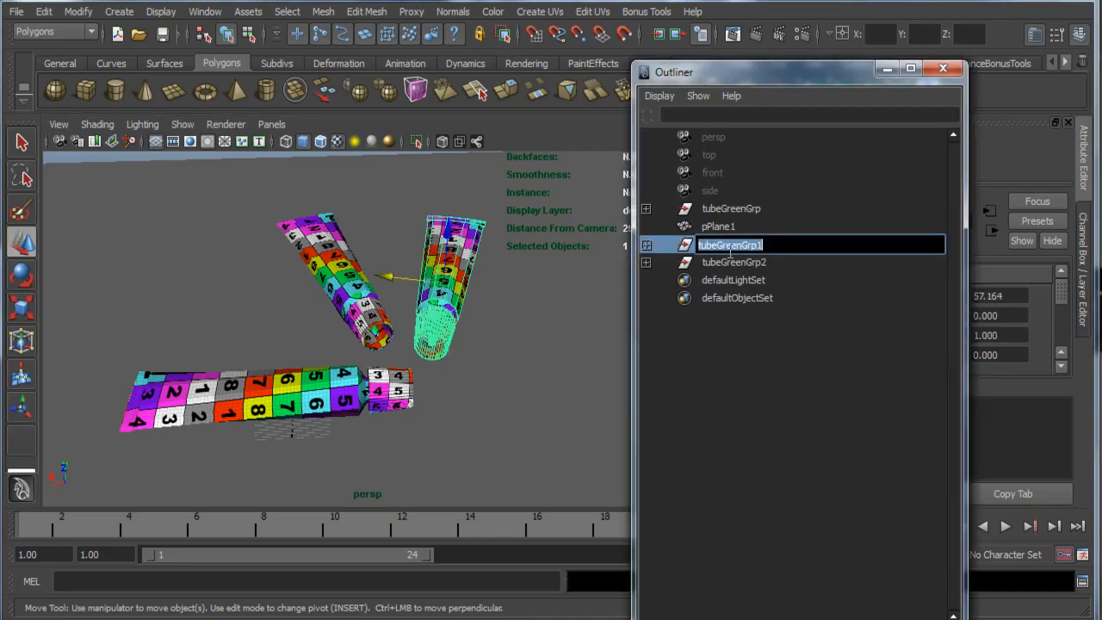
{"action": "left_click_drag", "start_coordinate": [722, 248], "coordinate": [742, 245]}
{"action": "type", "text": "Yellow"}
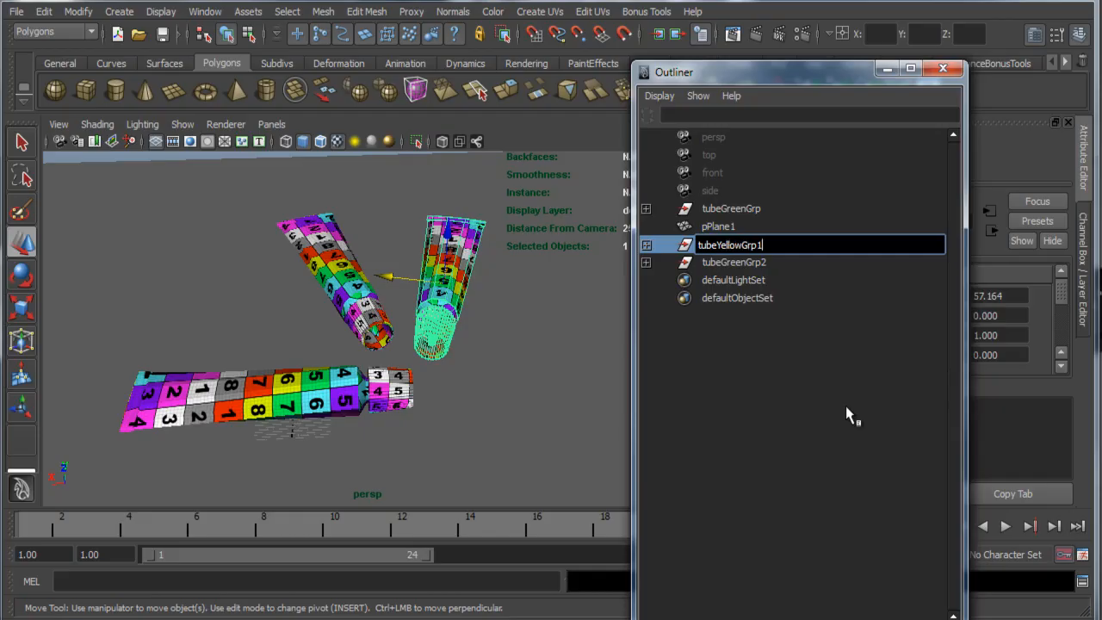
{"action": "key", "text": "Return"}
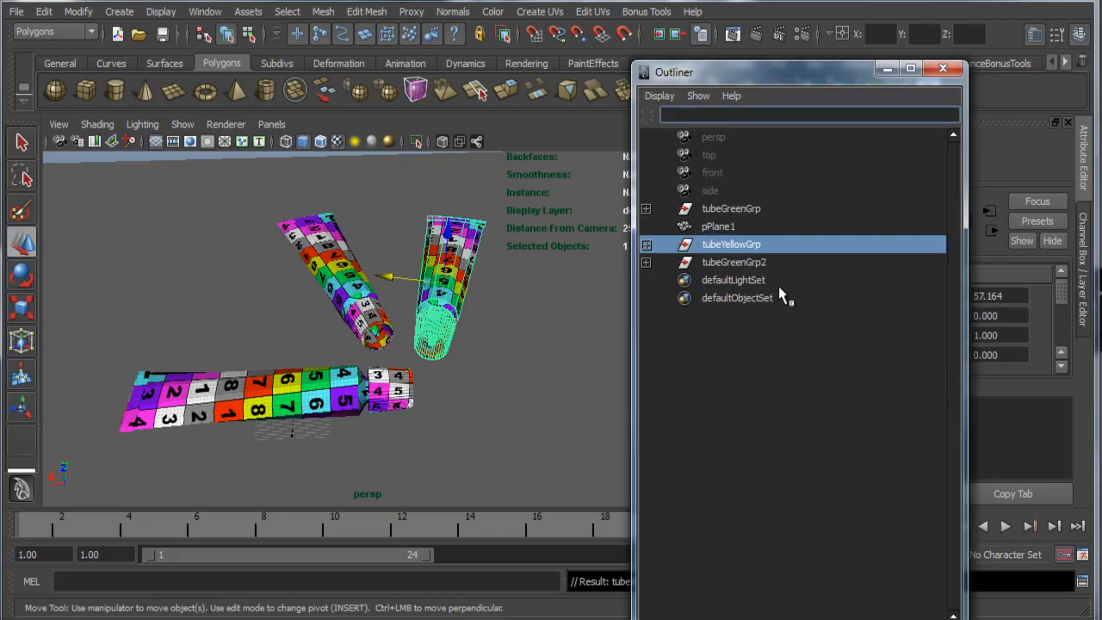
Step: Rename the original tube group tubeGreenGrp as tubeBlueGrp
{"action": "left_click", "coordinate": [755, 262]}
{"action": "double_click", "coordinate": [766, 263]}
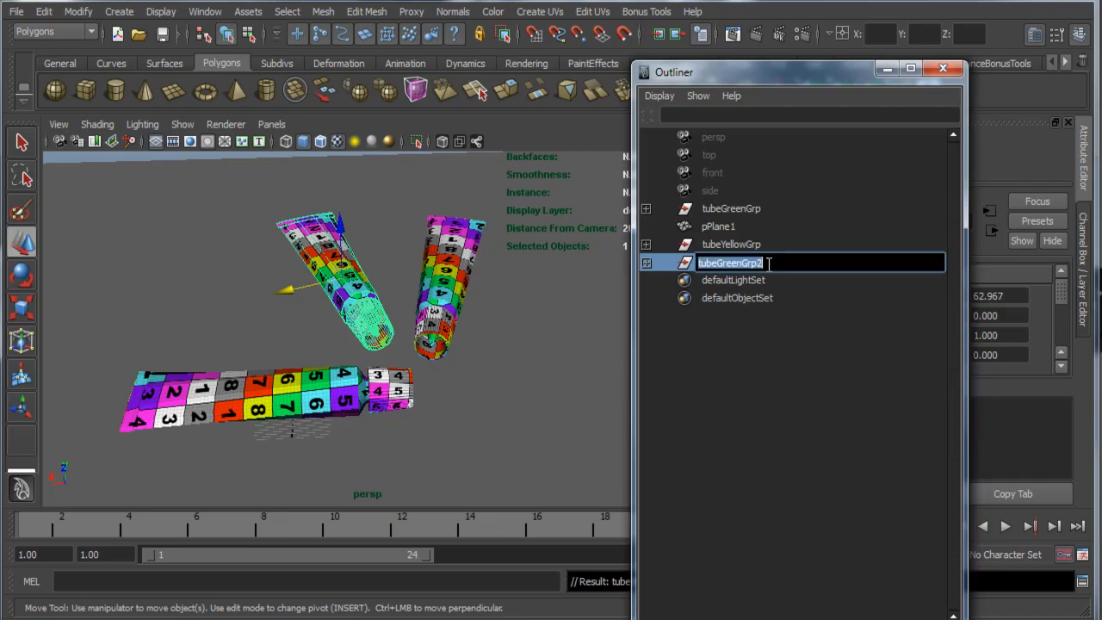
{"action": "left_click", "coordinate": [747, 211]}
{"action": "double_click", "coordinate": [755, 211]}
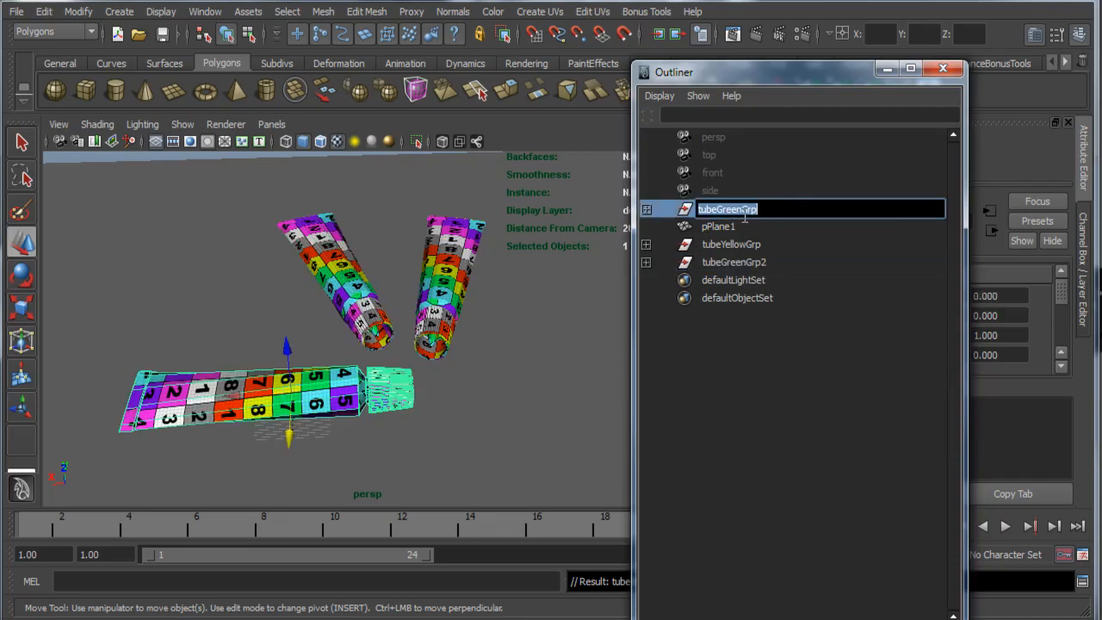
{"action": "left_click", "coordinate": [741, 212]}
{"action": "type", "text": "Blue"}
{"action": "key", "text": "Return"}
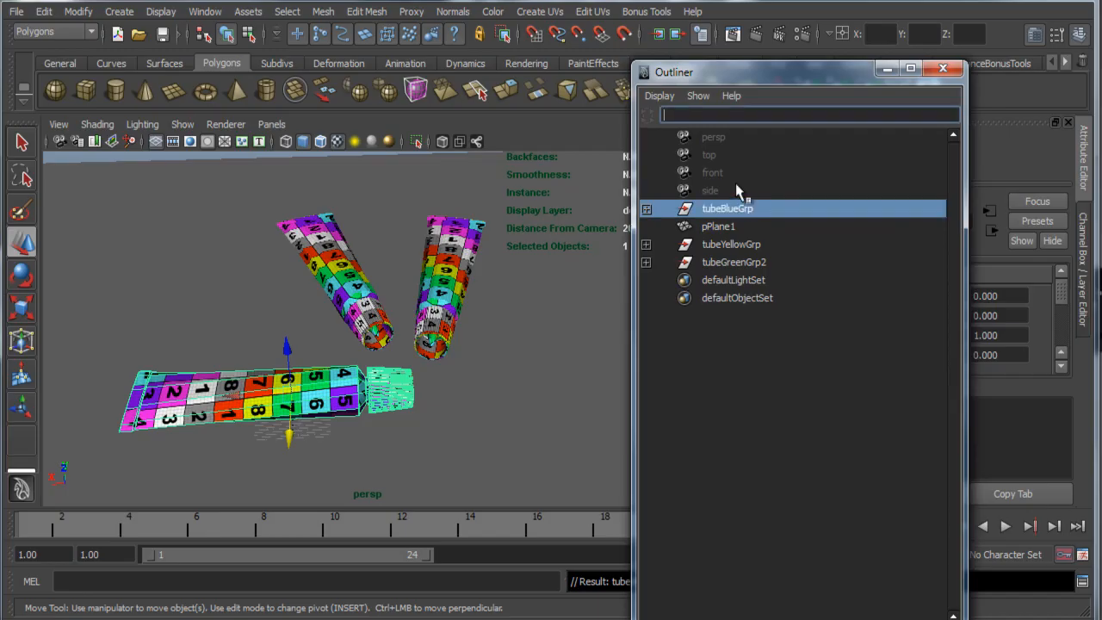
Step: Rename tubeGreenGrp2 as tubeGreenGrp
{"action": "left_click", "coordinate": [765, 264]}
{"action": "double_click", "coordinate": [771, 262]}
{"action": "left_click", "coordinate": [777, 262]}
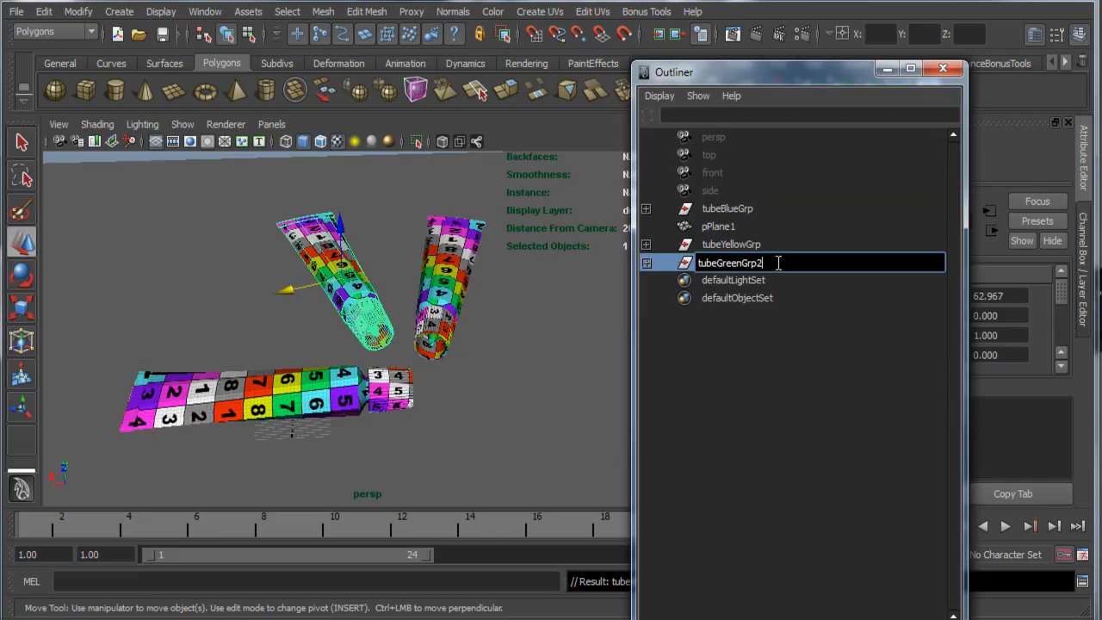
{"action": "key", "text": "Return"}
Step: Rename the ground plane pPlane1 as bg
{"action": "double_click", "coordinate": [726, 226]}
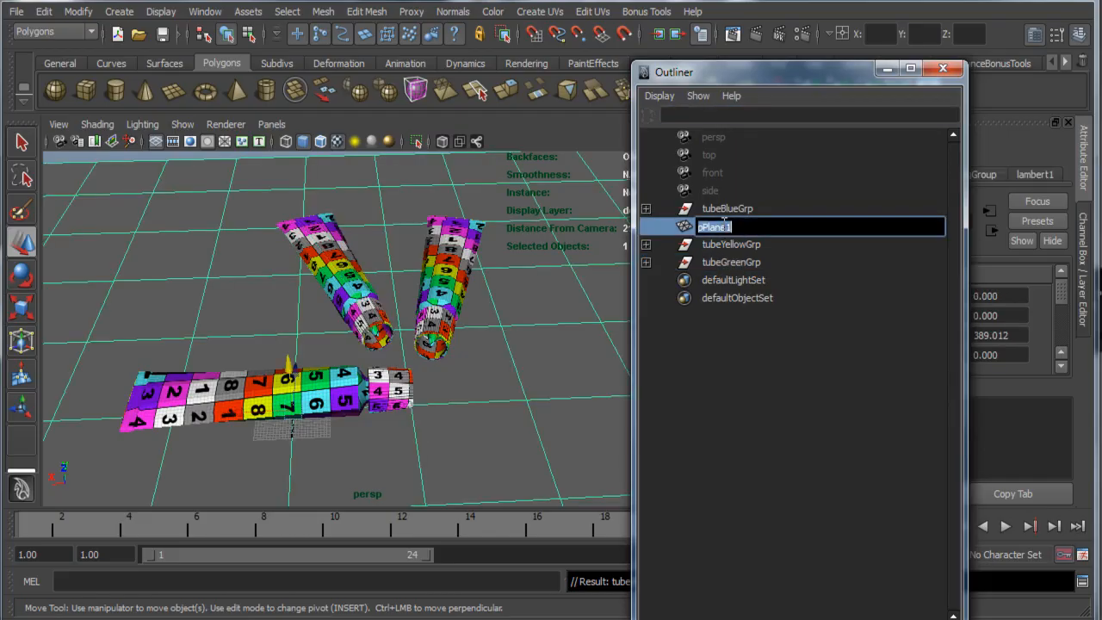
{"action": "type", "text": "bg"}
{"action": "key", "text": "Return"}
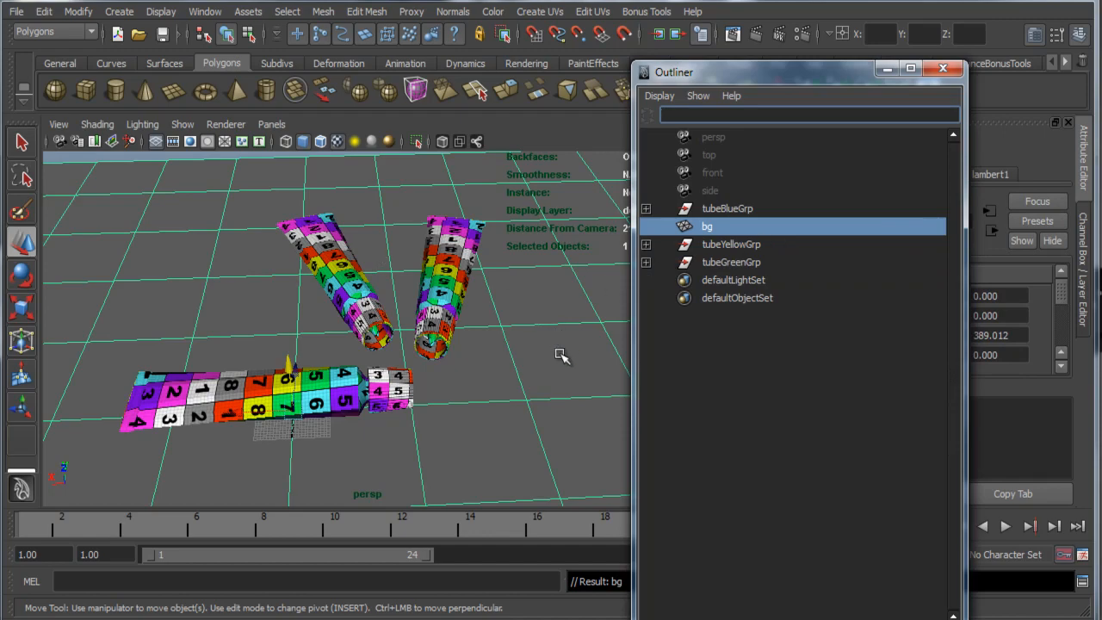
Step: Compare the arrangement of the three tubes with the reference photo in the image viewer
{"action": "left_click_drag", "start_coordinate": [555, 381], "coordinate": [509, 369], "text": "alt"}
{"action": "right_click_drag", "start_coordinate": [509, 370], "coordinate": [423, 392], "text": "alt"}
{"action": "left_click_drag", "start_coordinate": [423, 392], "coordinate": [422, 396], "text": "alt"}
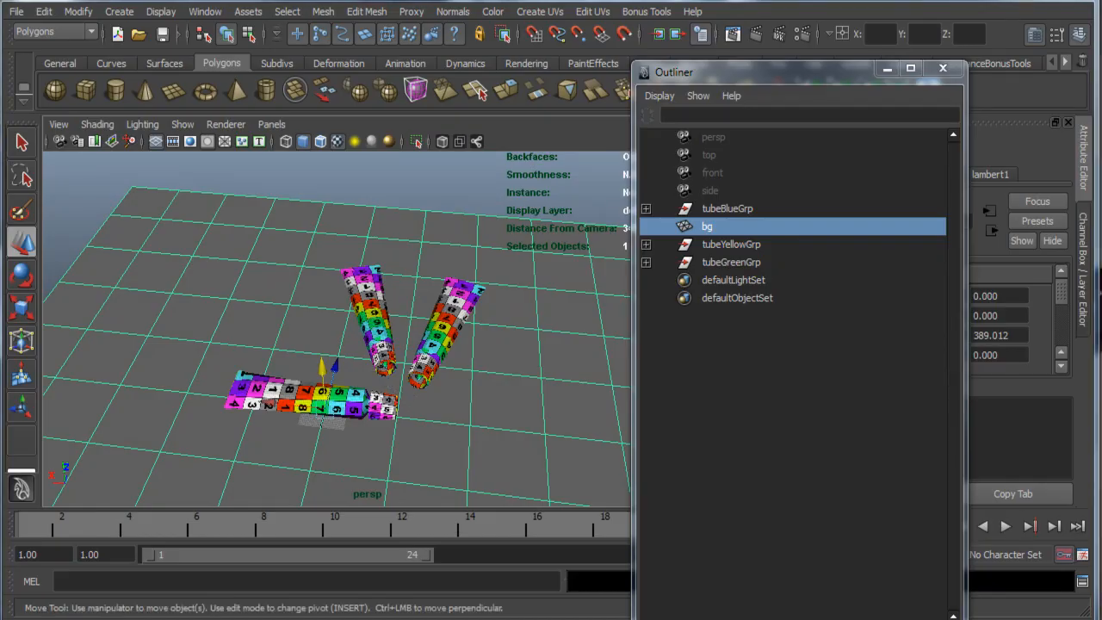
{"action": "key", "text": "alt+Tab"}
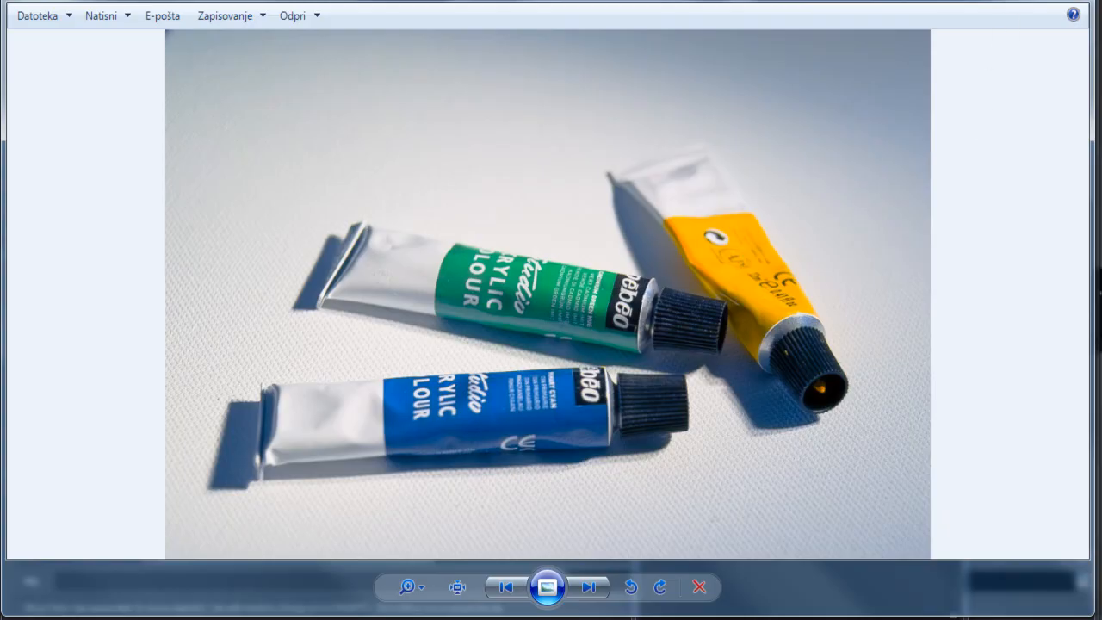
{"action": "key", "text": "alt+Tab"}
Step: Create a camera and move it to about 27.6 cm in Y and -72.8 cm in Z, in front of the tubes
{"action": "left_click_drag", "start_coordinate": [403, 398], "coordinate": [362, 349], "text": "alt"}
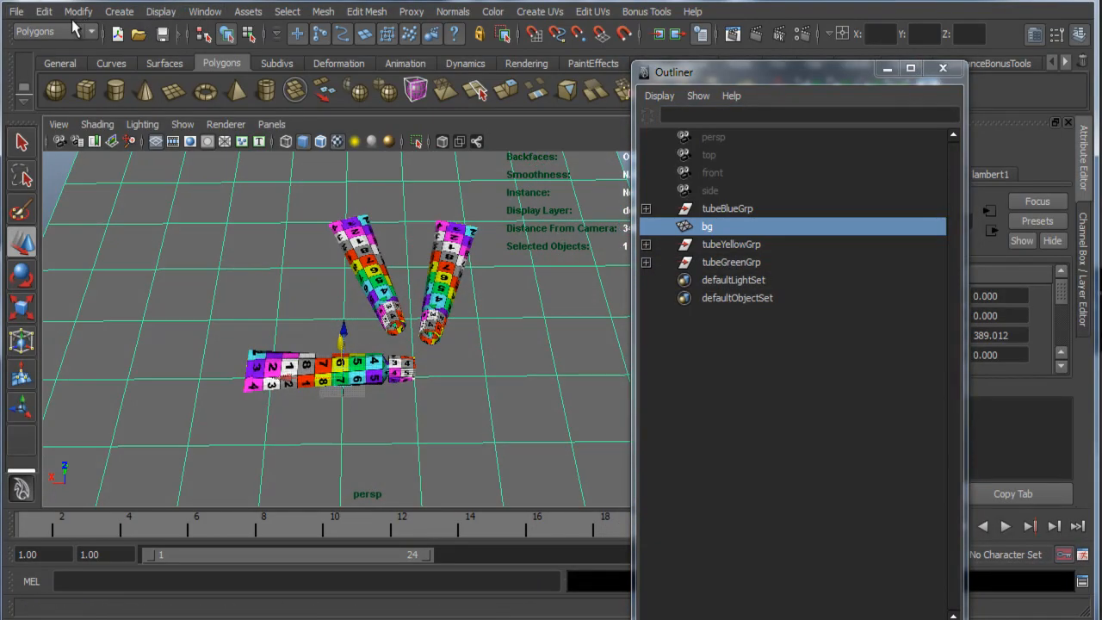
{"action": "left_click", "coordinate": [121, 12]}
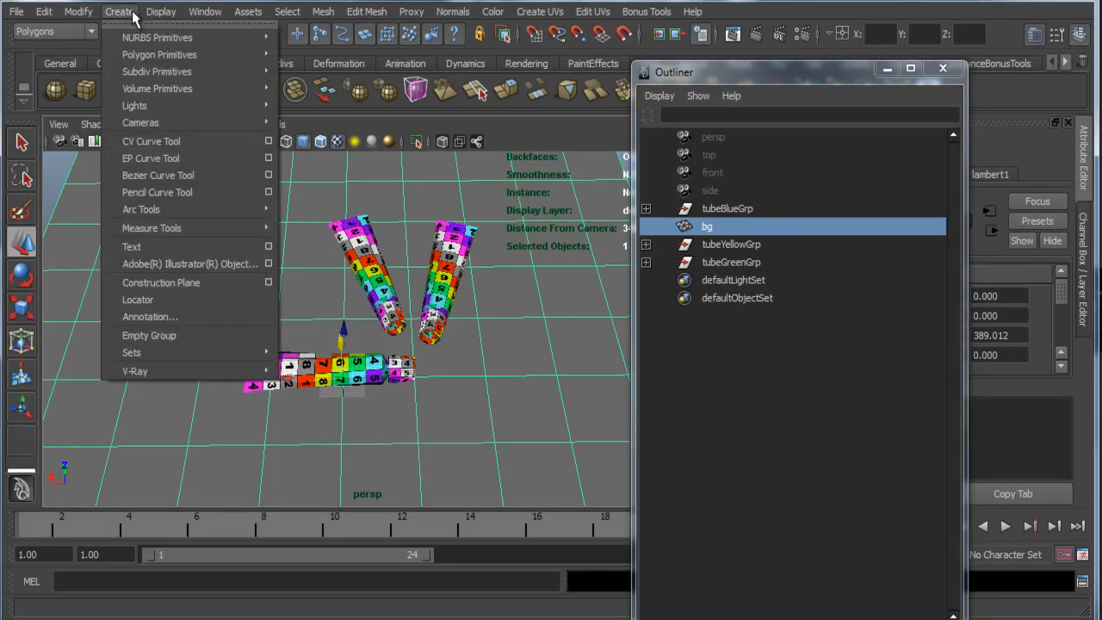
{"action": "mouse_move", "coordinate": [174, 122]}
{"action": "left_click", "coordinate": [315, 122]}
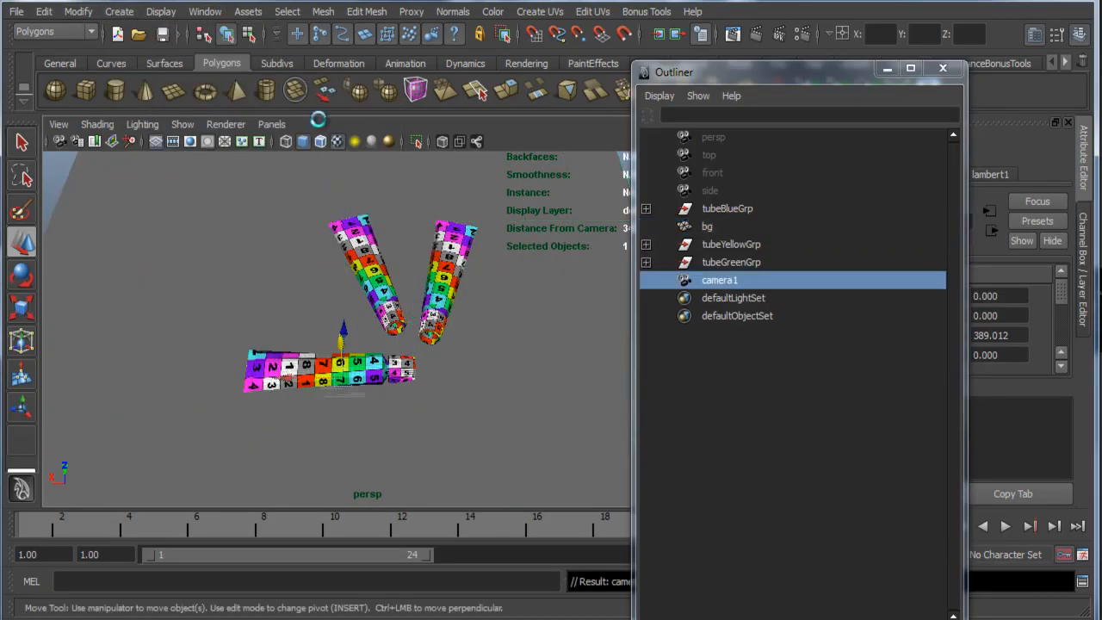
{"action": "left_click_drag", "start_coordinate": [328, 258], "coordinate": [258, 352], "text": "alt"}
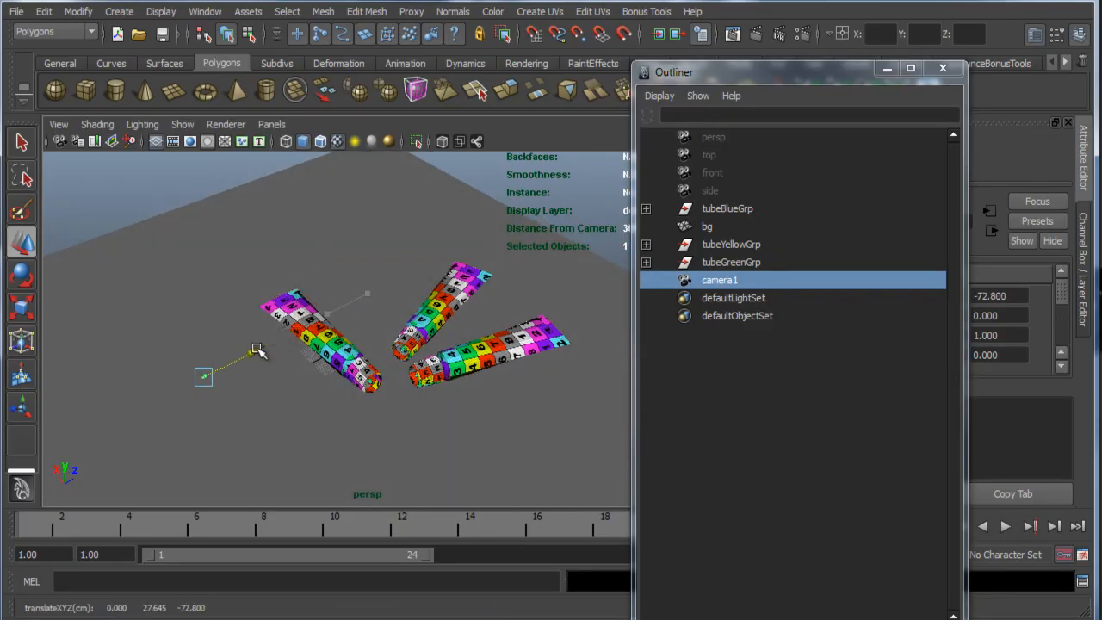
Step: Scale camera1 uniformly to about 14.6 and rotate it 180 degrees around Y so that it faces the tubes
{"action": "key", "text": "r"}
{"action": "left_click_drag", "start_coordinate": [204, 379], "coordinate": [388, 369]}
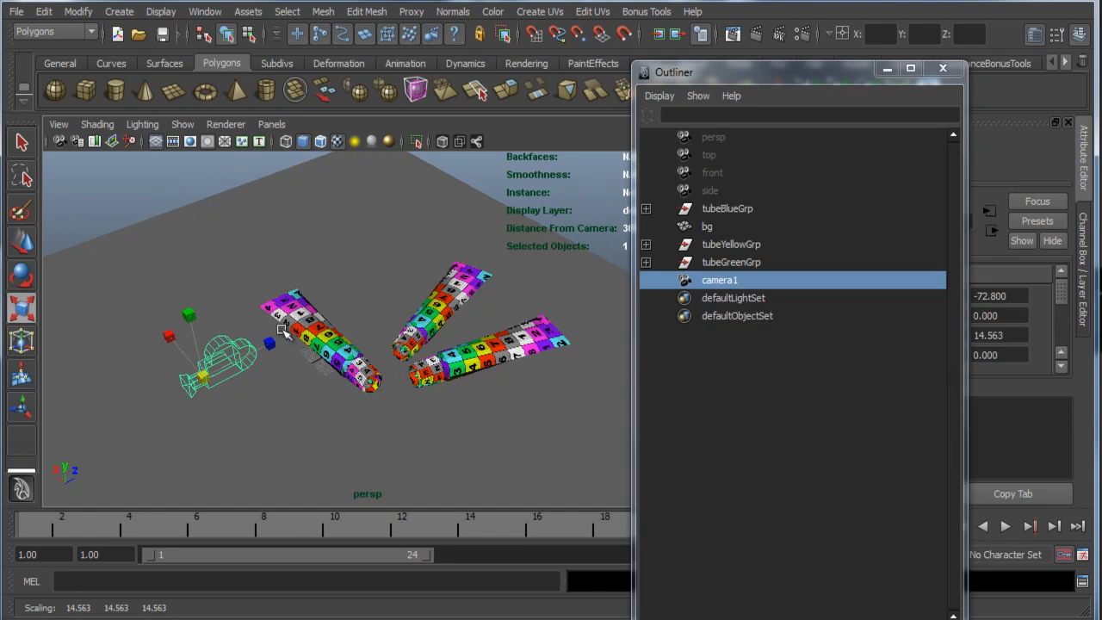
{"action": "key", "text": "e"}
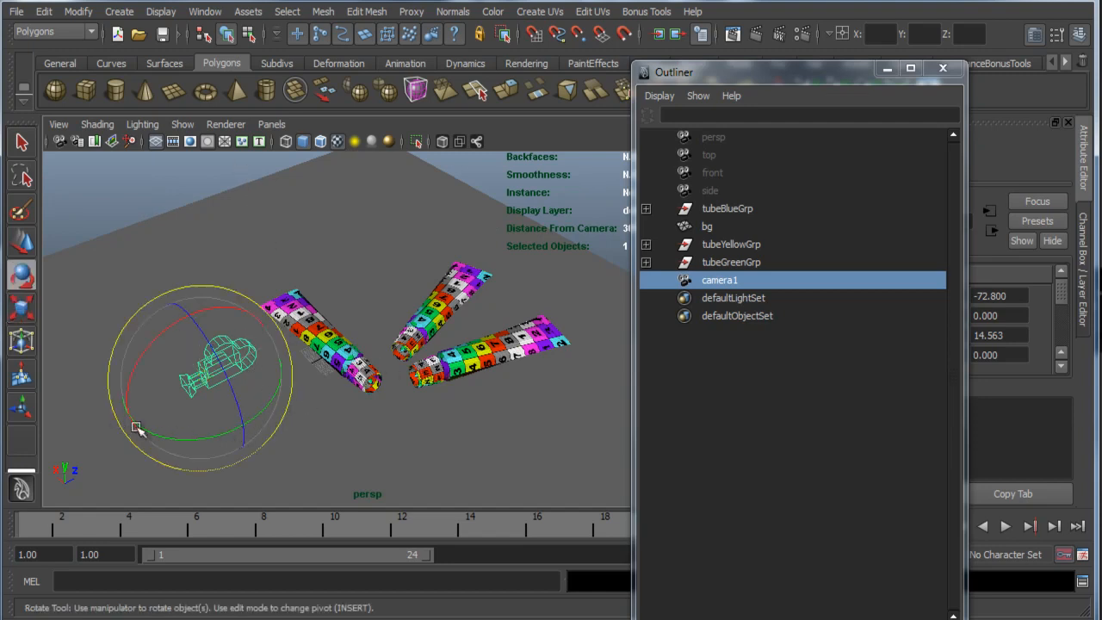
{"action": "left_click_drag", "start_coordinate": [159, 436], "coordinate": [349, 332]}
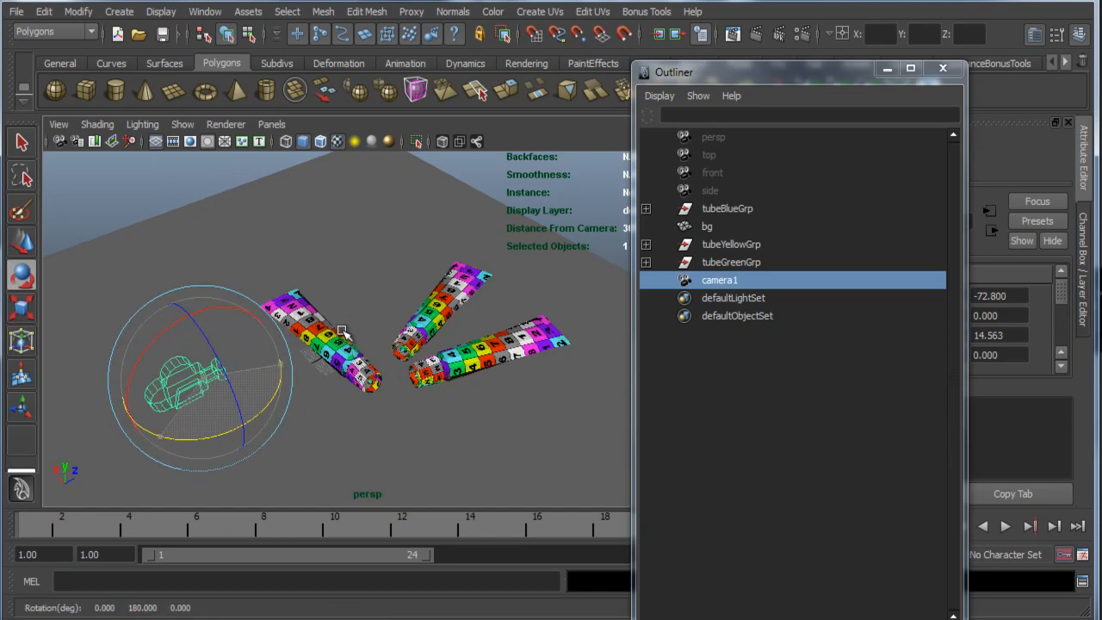
Step: Look through camera1 and aim it at the three tubes from above, as in the reference photo
{"action": "left_click", "coordinate": [272, 124]}
{"action": "mouse_move", "coordinate": [379, 141]}
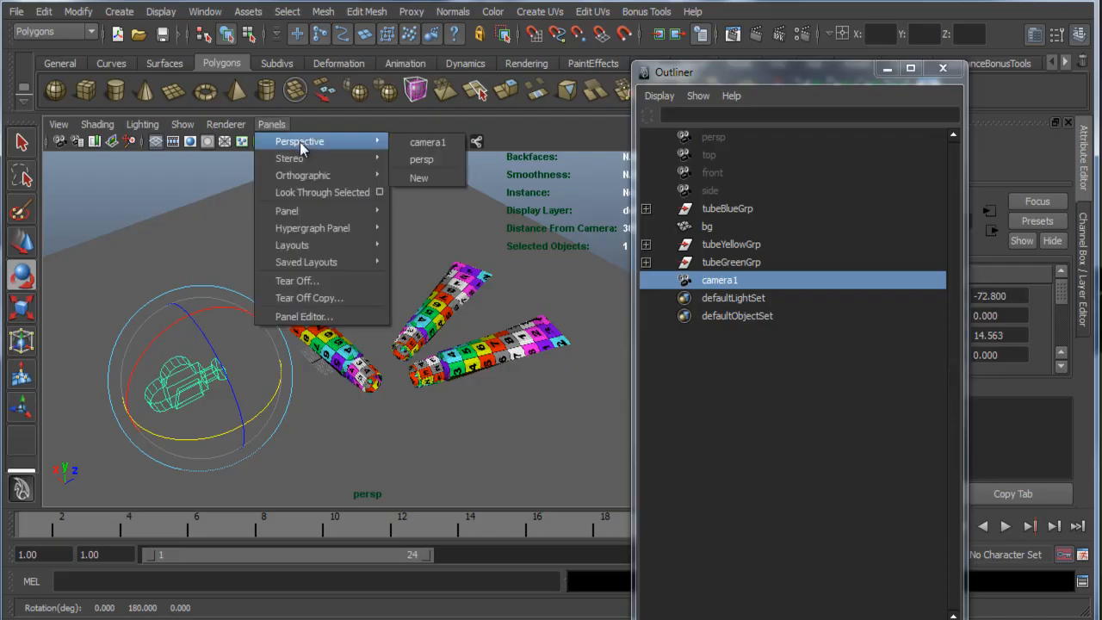
{"action": "left_click", "coordinate": [429, 148]}
{"action": "left_click_drag", "start_coordinate": [410, 302], "coordinate": [458, 354], "text": "alt"}
{"action": "right_click_drag", "start_coordinate": [463, 352], "coordinate": [206, 265], "text": "alt"}
{"action": "left_click_drag", "start_coordinate": [254, 323], "coordinate": [368, 342], "text": "alt"}
{"action": "middle_click_drag", "start_coordinate": [369, 342], "coordinate": [307, 355], "text": "alt"}
{"action": "right_click_drag", "start_coordinate": [396, 370], "coordinate": [571, 430], "text": "alt"}
{"action": "middle_click_drag", "start_coordinate": [439, 400], "coordinate": [380, 423], "text": "alt"}
{"action": "left_click_drag", "start_coordinate": [380, 423], "coordinate": [401, 404], "text": "alt"}
Step: Display the film gate and refine camera1's framing so that the three tubes fill it, at about -88.4 cm in Z
{"action": "left_click", "coordinate": [173, 141]}
{"action": "middle_click_drag", "start_coordinate": [382, 391], "coordinate": [368, 442], "text": "alt"}
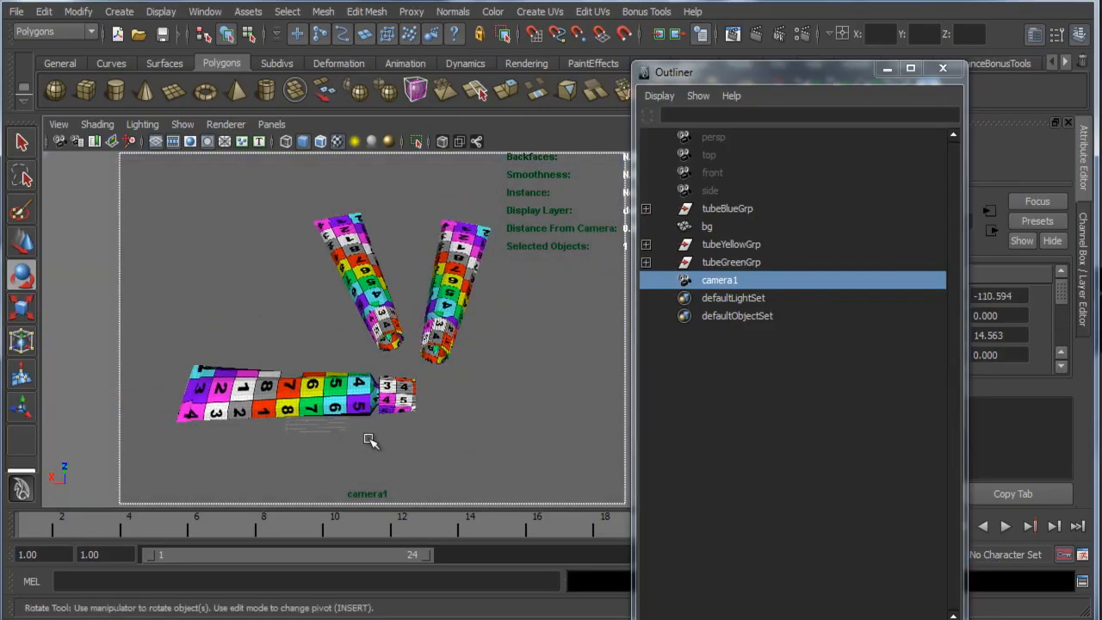
{"action": "right_click_drag", "start_coordinate": [368, 440], "coordinate": [388, 448], "text": "alt"}
{"action": "middle_click_drag", "start_coordinate": [386, 439], "coordinate": [401, 450], "text": "alt"}
{"action": "mouse_move", "coordinate": [406, 437]}
{"action": "left_mouse_down", "text": "alt"}
{"action": "mouse_move", "coordinate": [413, 429]}
{"action": "mouse_move", "coordinate": [413, 441]}
{"action": "left_mouse_up", "text": "alt"}
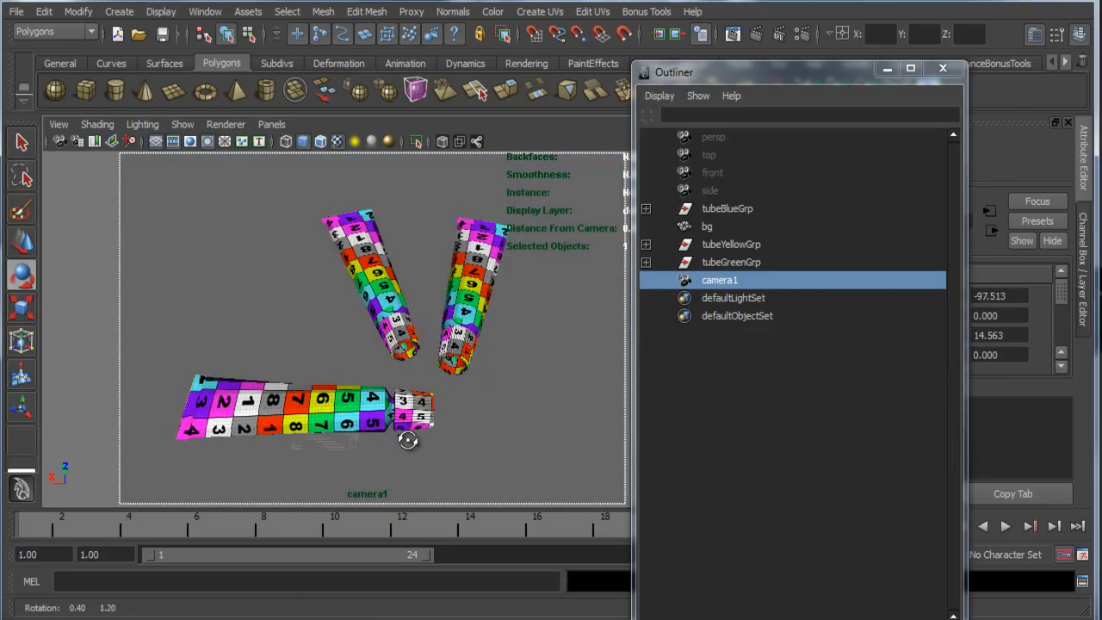
{"action": "middle_click_drag", "start_coordinate": [392, 420], "coordinate": [388, 414], "text": "alt"}
{"action": "right_click_drag", "start_coordinate": [332, 373], "coordinate": [377, 389], "text": "alt"}
{"action": "middle_click_drag", "start_coordinate": [375, 393], "coordinate": [400, 391], "text": "alt"}
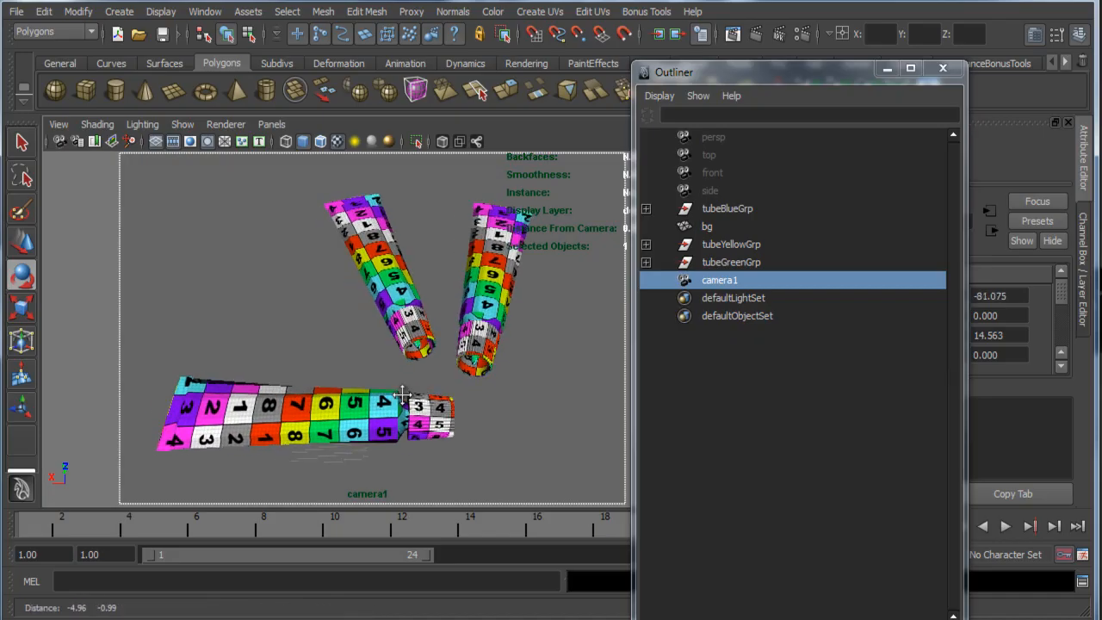
{"action": "left_click_drag", "start_coordinate": [401, 416], "coordinate": [435, 420], "text": "alt"}
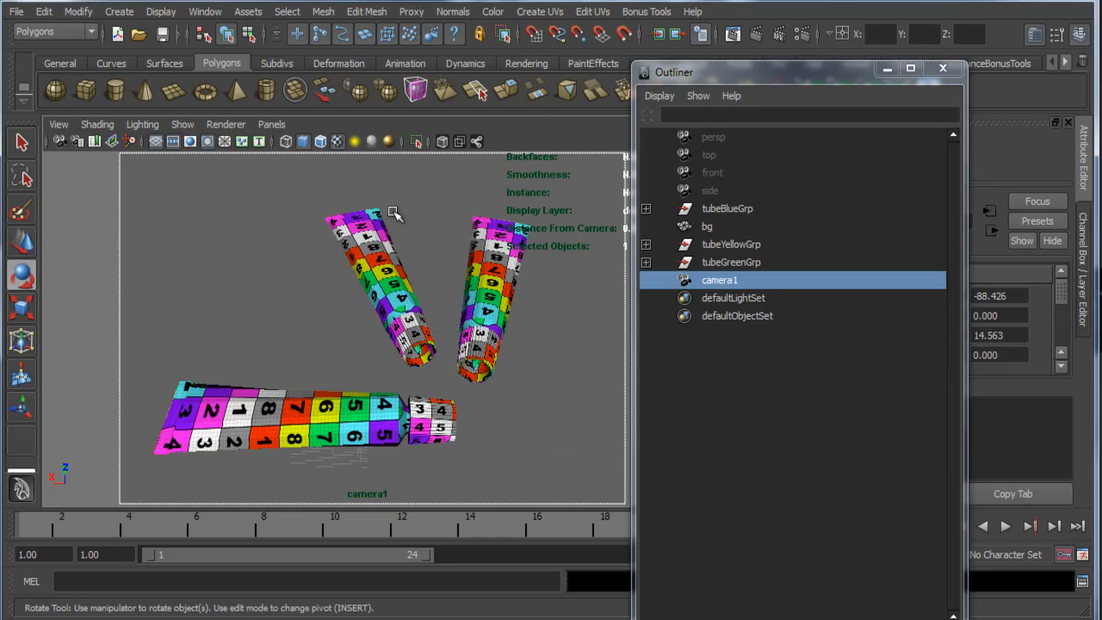
Step: Open the render settings and set the renderer to mental ray
{"action": "left_click_drag", "start_coordinate": [770, 80], "coordinate": [863, 111]}
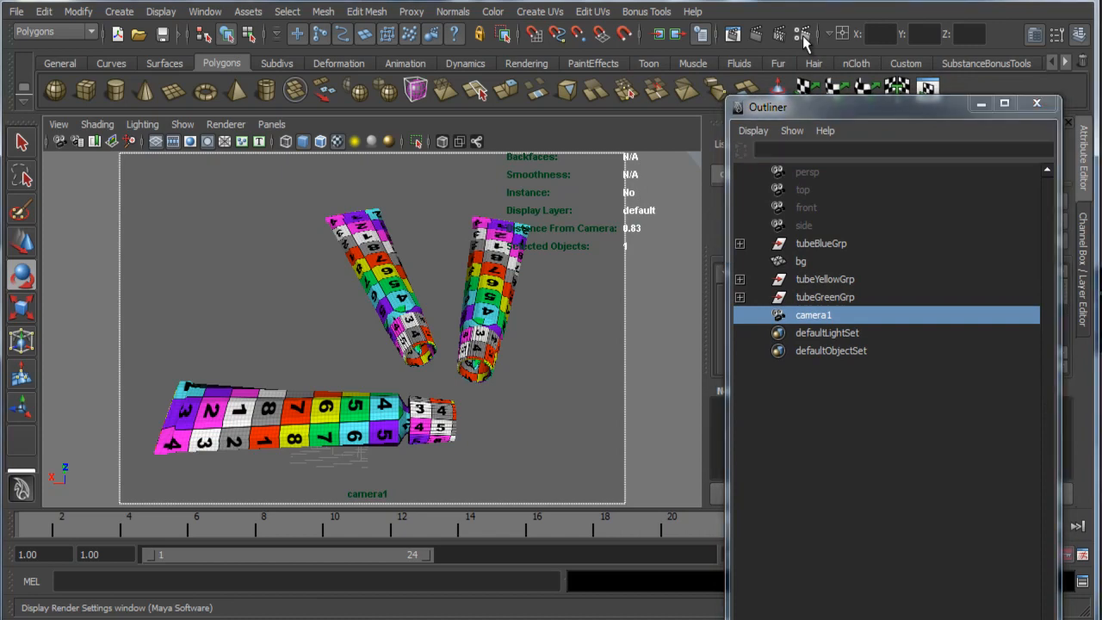
{"action": "left_click", "coordinate": [802, 36]}
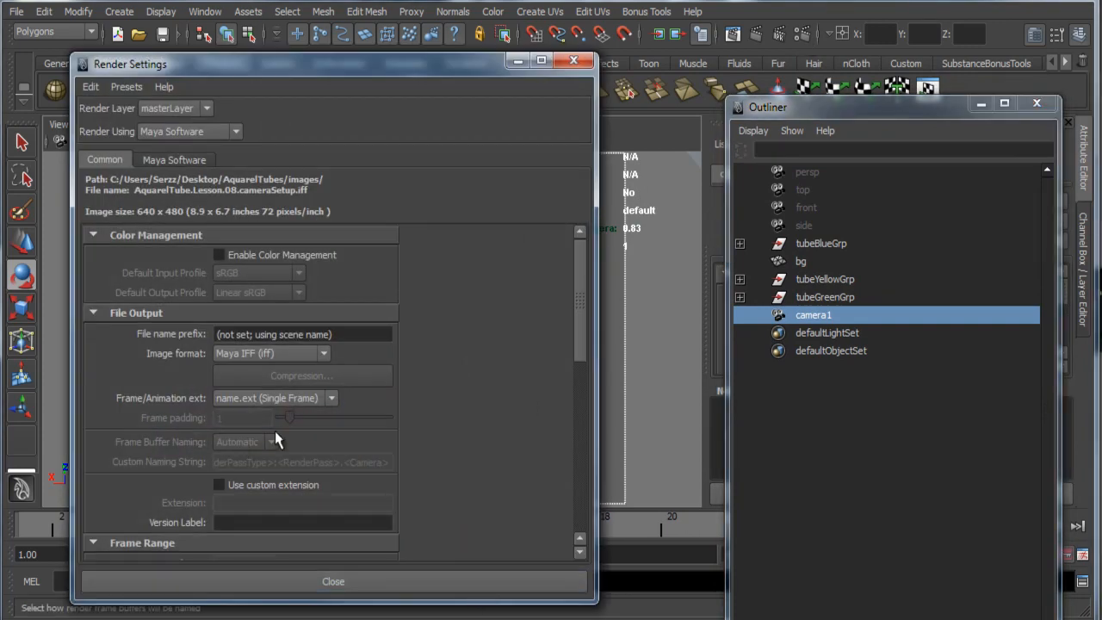
{"action": "left_click", "coordinate": [177, 136]}
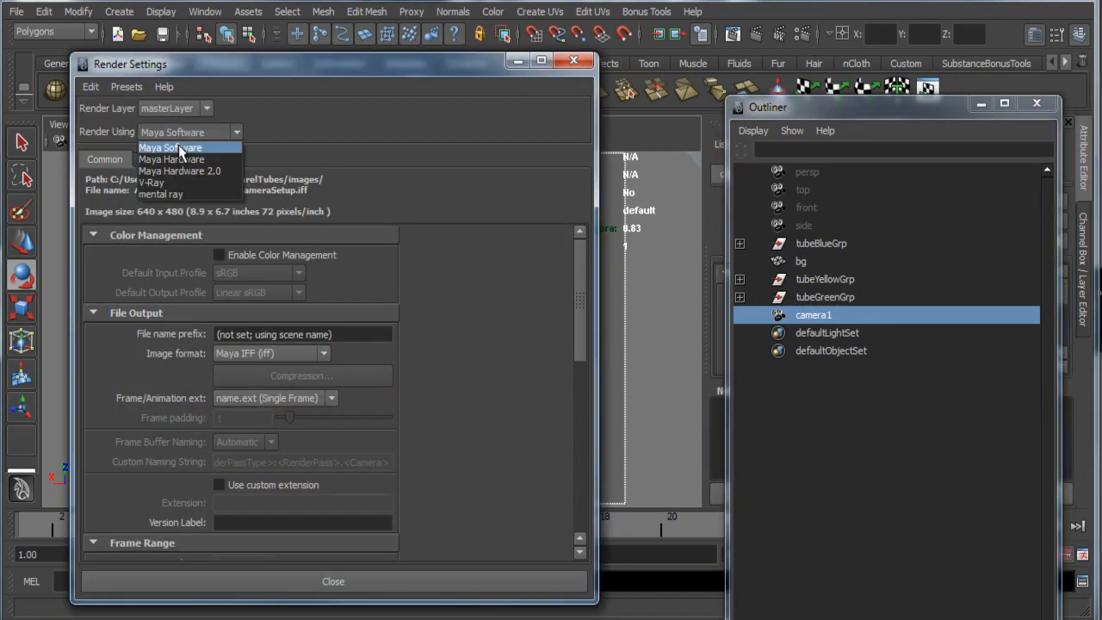
{"action": "left_click", "coordinate": [166, 195]}
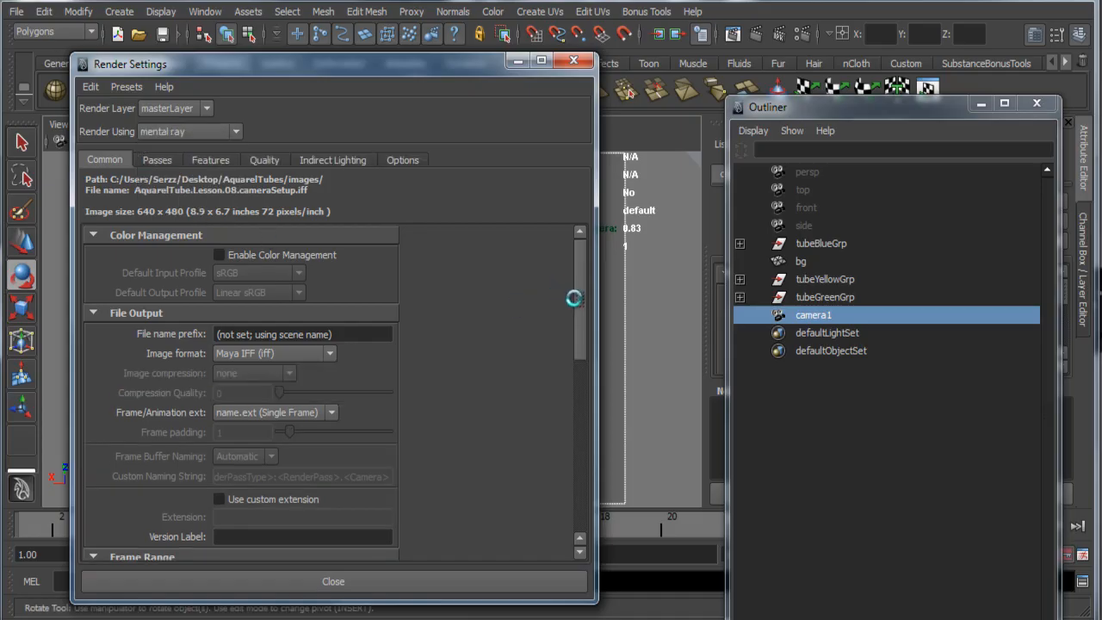
Step: Make camera1 the renderable camera in the render settings
{"action": "left_click_drag", "start_coordinate": [579, 293], "coordinate": [566, 469]}
{"action": "left_click", "coordinate": [267, 254]}
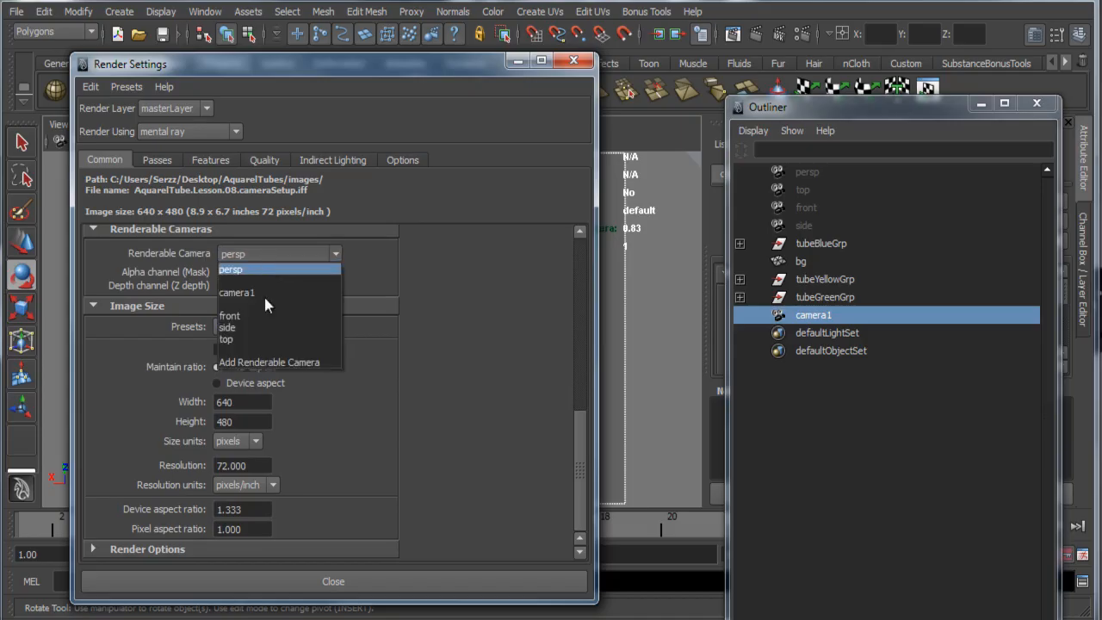
{"action": "left_click", "coordinate": [249, 290]}
Step: Set the render image size to 1280 x 720 pixels and display the resolution gate in the camera1 view
{"action": "left_click_drag", "start_coordinate": [266, 422], "coordinate": [49, 375]}
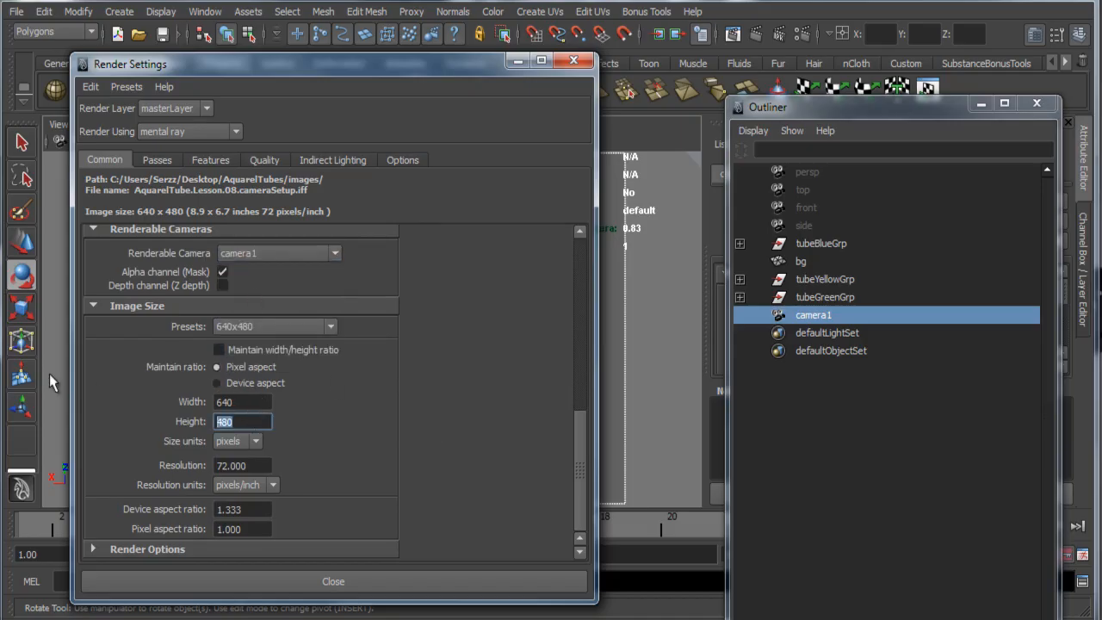
{"action": "left_click_drag", "start_coordinate": [241, 403], "coordinate": [196, 392]}
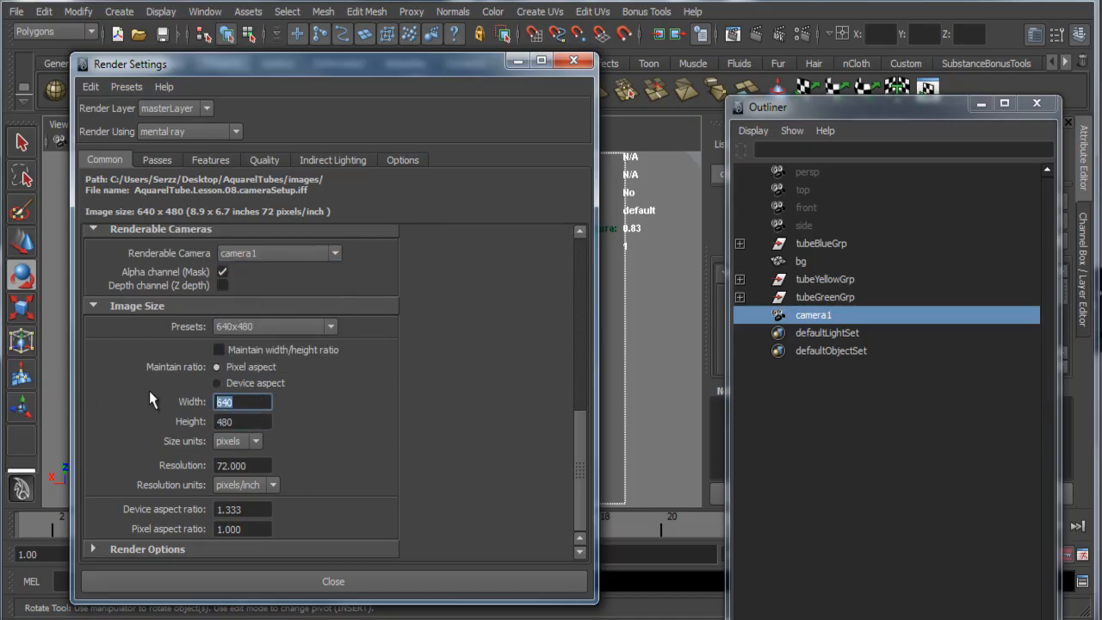
{"action": "key", "text": "Tab"}
{"action": "type", "text": "72"}
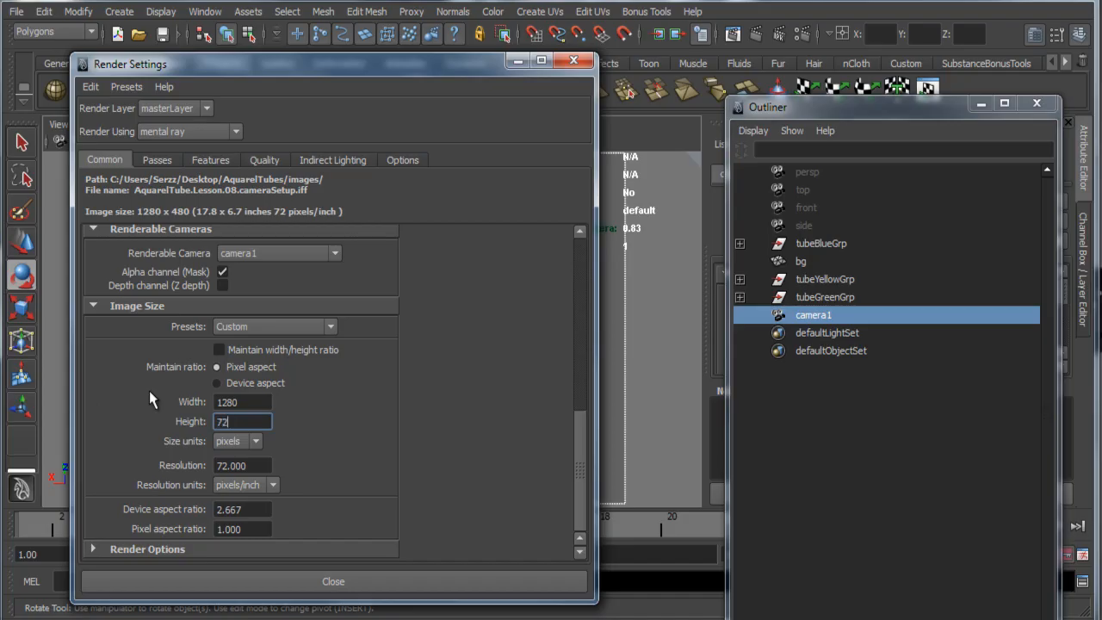
{"action": "type", "text": "0"}
{"action": "key", "text": "Tab"}
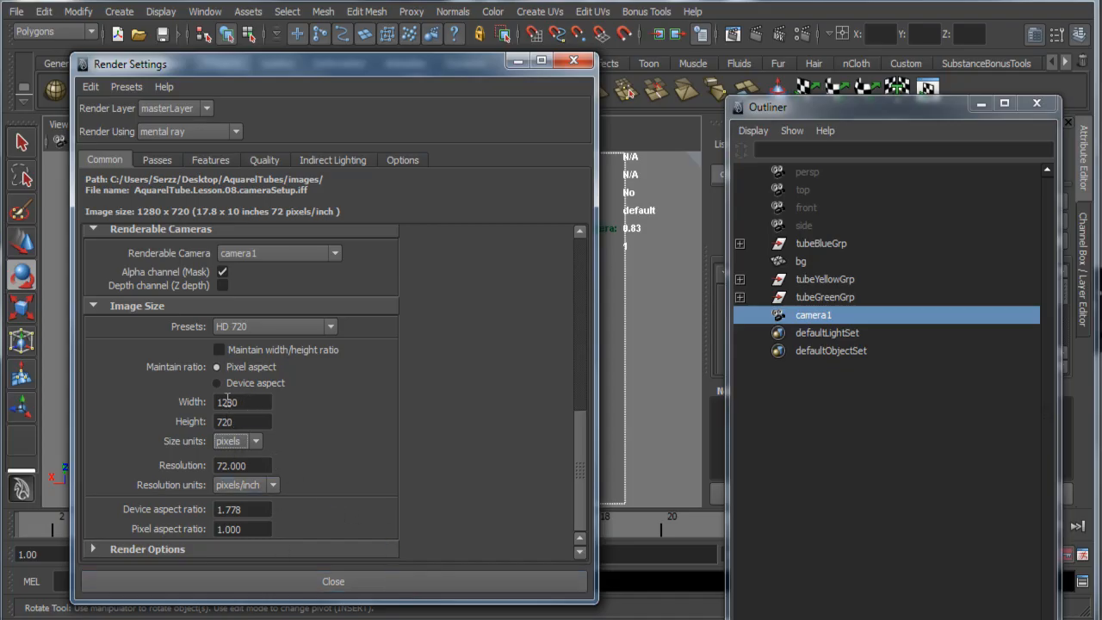
{"action": "left_click", "coordinate": [328, 575]}
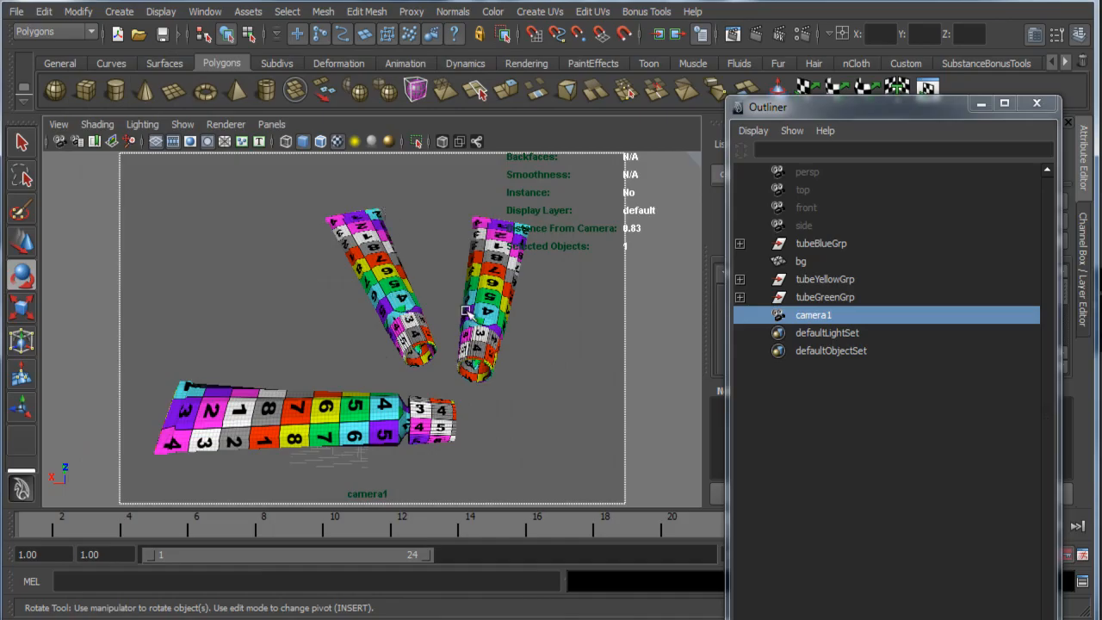
{"action": "left_click", "coordinate": [190, 141]}
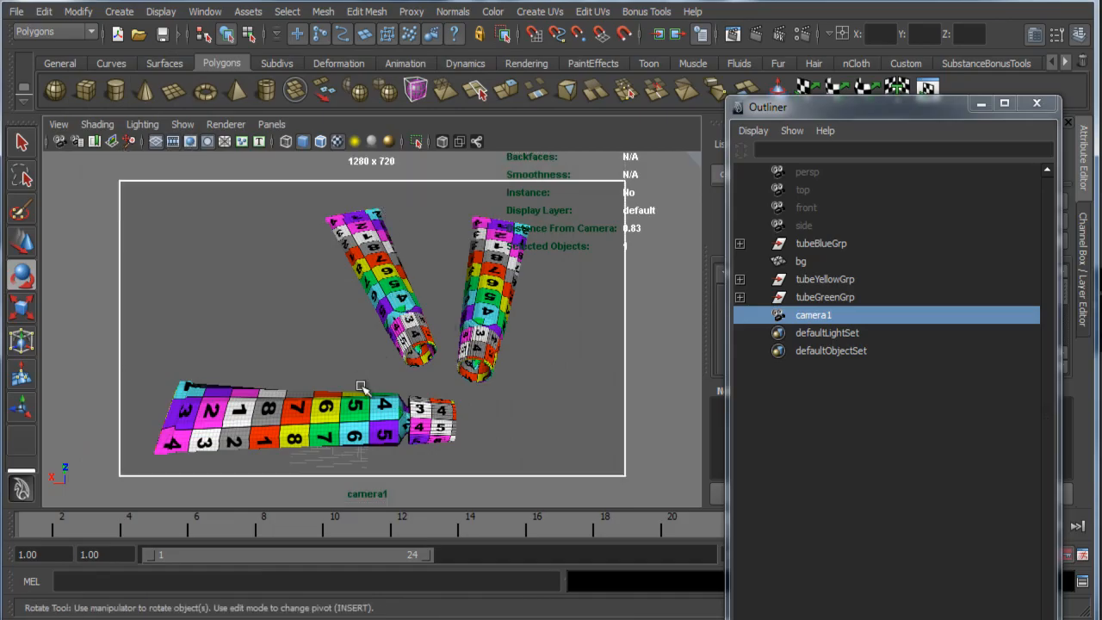
{"action": "left_click_drag", "start_coordinate": [362, 387], "coordinate": [425, 380], "text": "alt"}
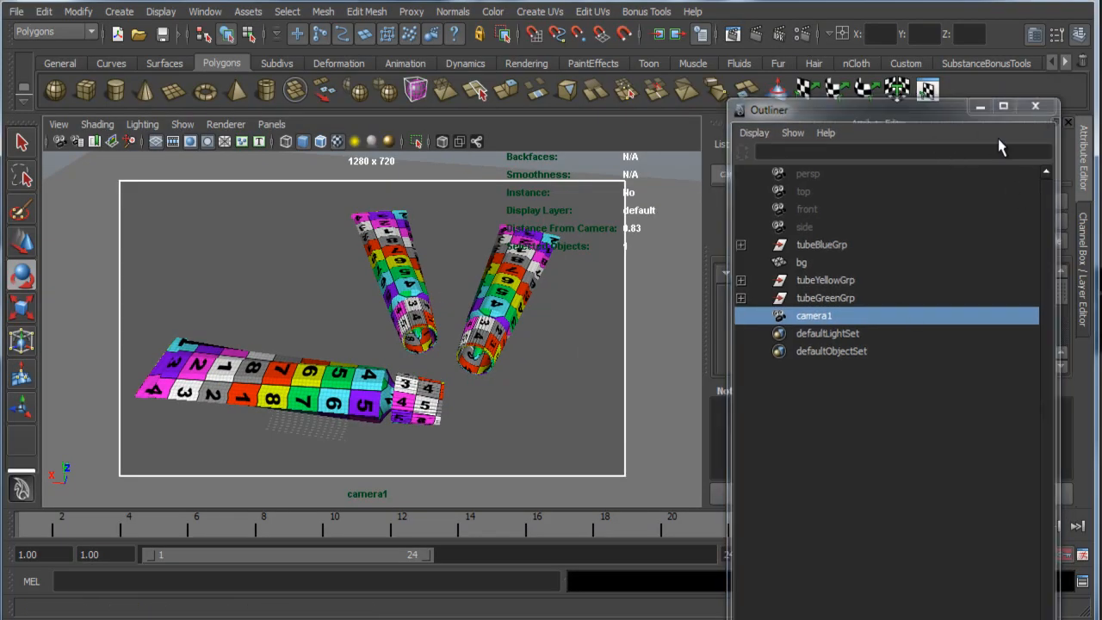
Step: Close the Outliner and set camera1's focal length to 72 in its camera shape attributes
{"action": "left_click", "coordinate": [1037, 103]}
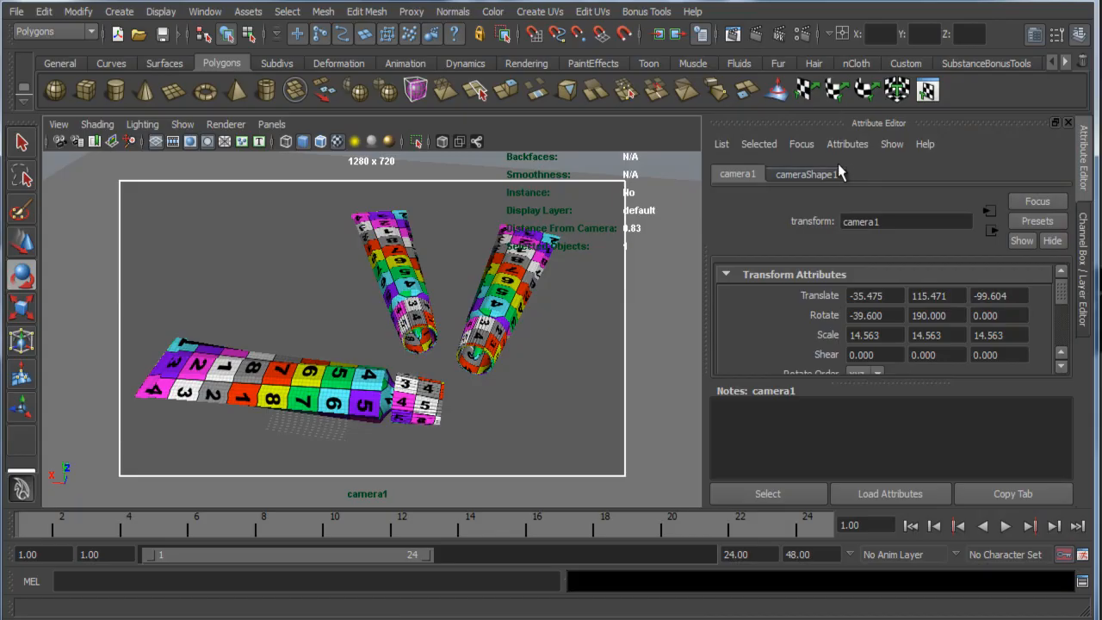
{"action": "key", "text": "ctrl+a"}
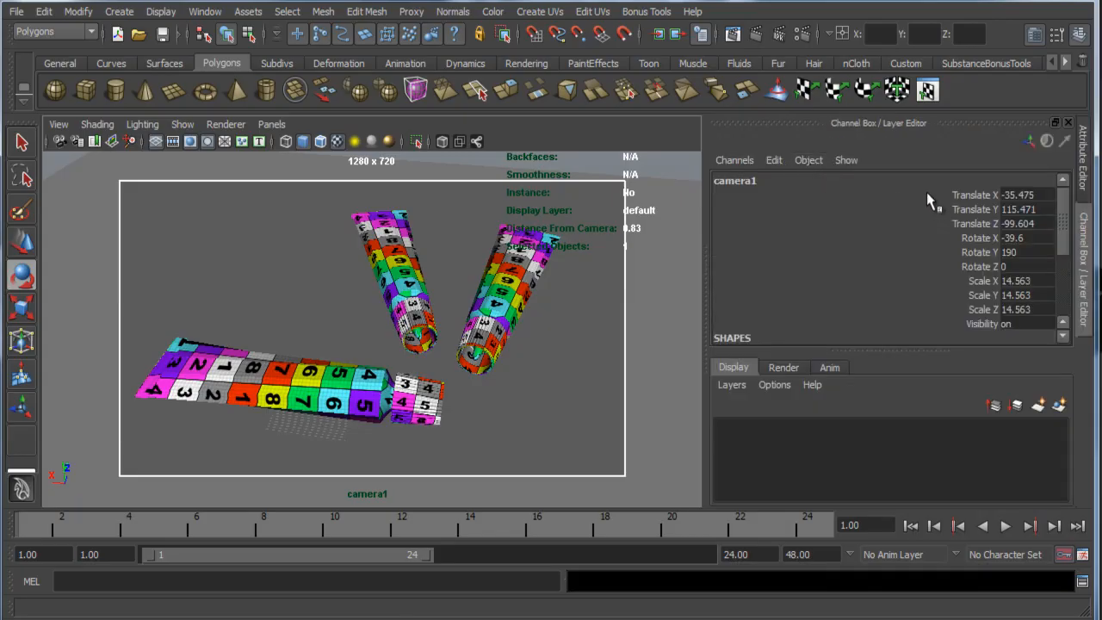
{"action": "key", "text": "ctrl+a"}
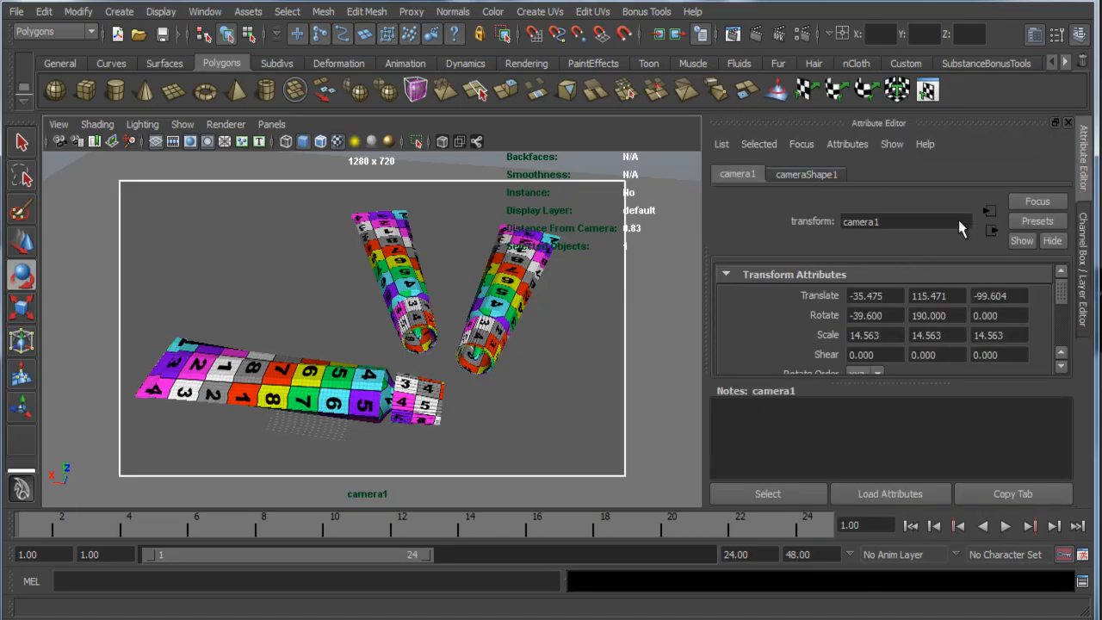
{"action": "left_click", "coordinate": [806, 174]}
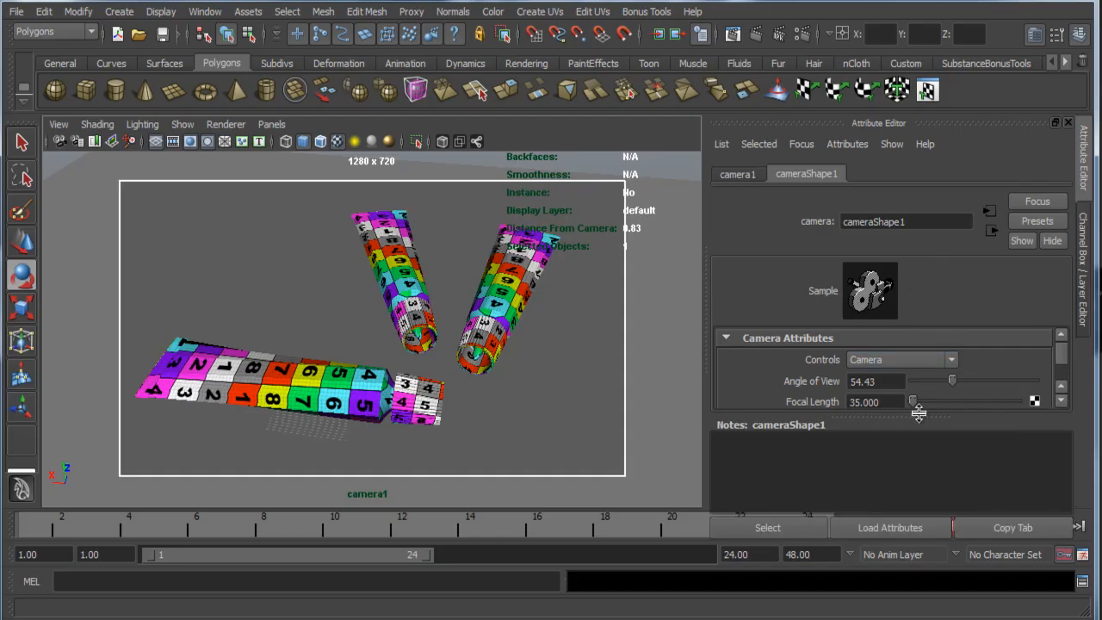
{"action": "left_click_drag", "start_coordinate": [919, 414], "coordinate": [919, 514]}
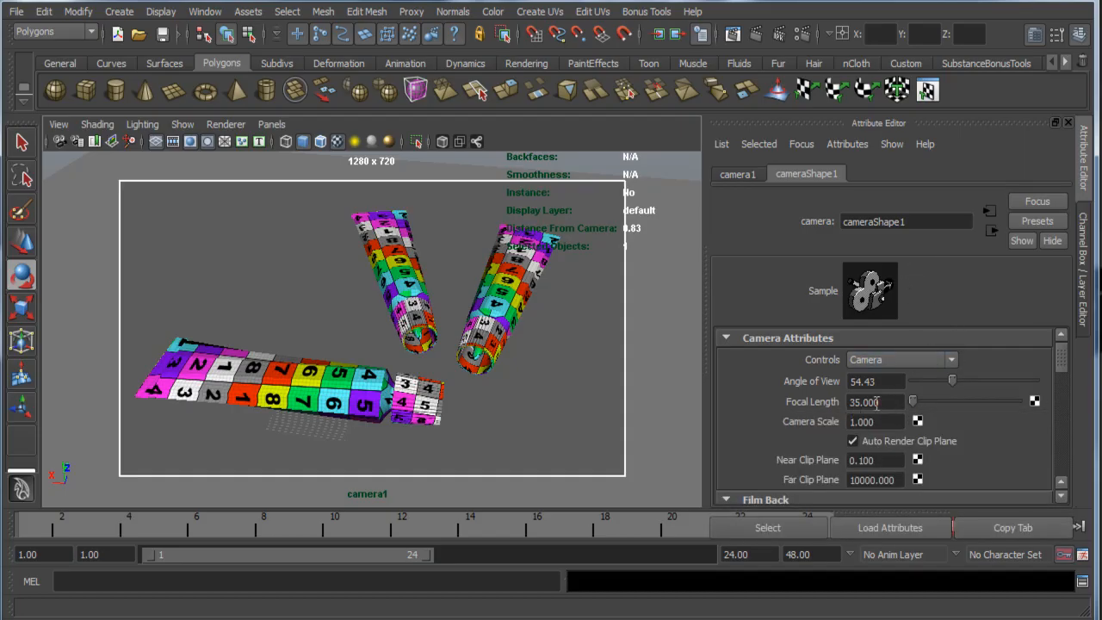
{"action": "left_click", "coordinate": [888, 403]}
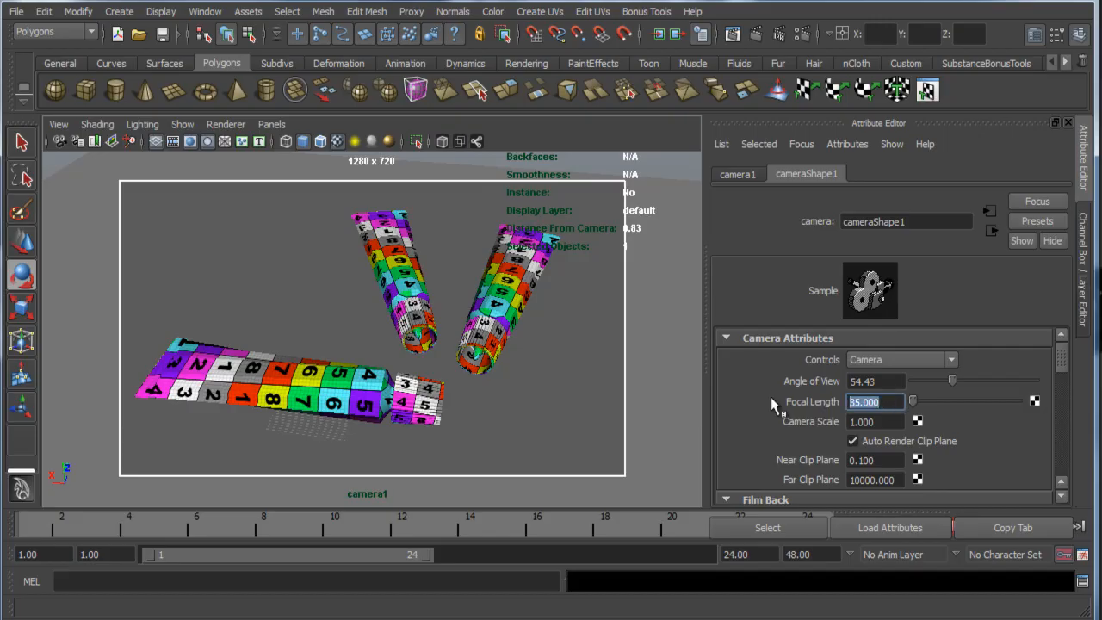
{"action": "type", "text": "72"}
{"action": "key", "text": "Tab"}
Step: Reframe camera1 so that the three tubes fill the resolution gate, seen obliquely from above
{"action": "right_click_drag", "start_coordinate": [609, 343], "coordinate": [389, 336], "text": "alt"}
{"action": "left_click_drag", "start_coordinate": [389, 335], "coordinate": [475, 394], "text": "alt"}
{"action": "middle_click_drag", "start_coordinate": [386, 397], "coordinate": [466, 428], "text": "alt"}
{"action": "left_click_drag", "start_coordinate": [466, 428], "coordinate": [450, 433], "text": "alt"}
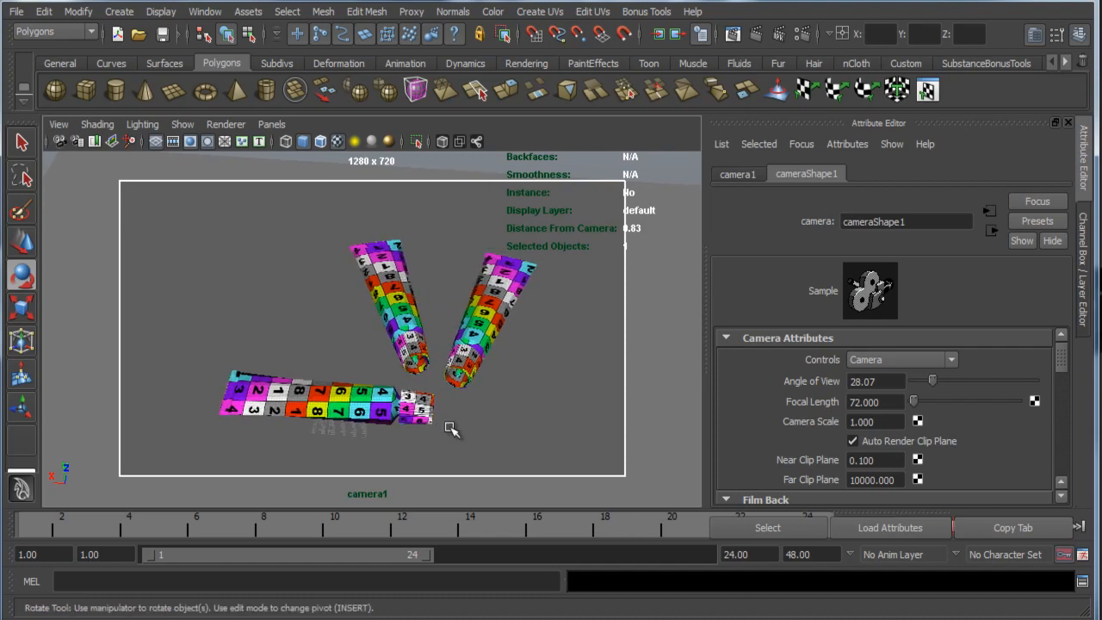
{"action": "middle_click_drag", "start_coordinate": [451, 433], "coordinate": [485, 439], "text": "alt"}
{"action": "left_click_drag", "start_coordinate": [484, 439], "coordinate": [497, 448], "text": "alt"}
{"action": "middle_click_drag", "start_coordinate": [497, 448], "coordinate": [511, 420], "text": "alt"}
{"action": "left_click_drag", "start_coordinate": [511, 419], "coordinate": [516, 405], "text": "alt"}
{"action": "middle_click_drag", "start_coordinate": [516, 405], "coordinate": [502, 394], "text": "alt"}
{"action": "right_click_drag", "start_coordinate": [502, 394], "coordinate": [511, 415], "text": "alt"}
{"action": "middle_click_drag", "start_coordinate": [510, 414], "coordinate": [503, 421], "text": "alt"}
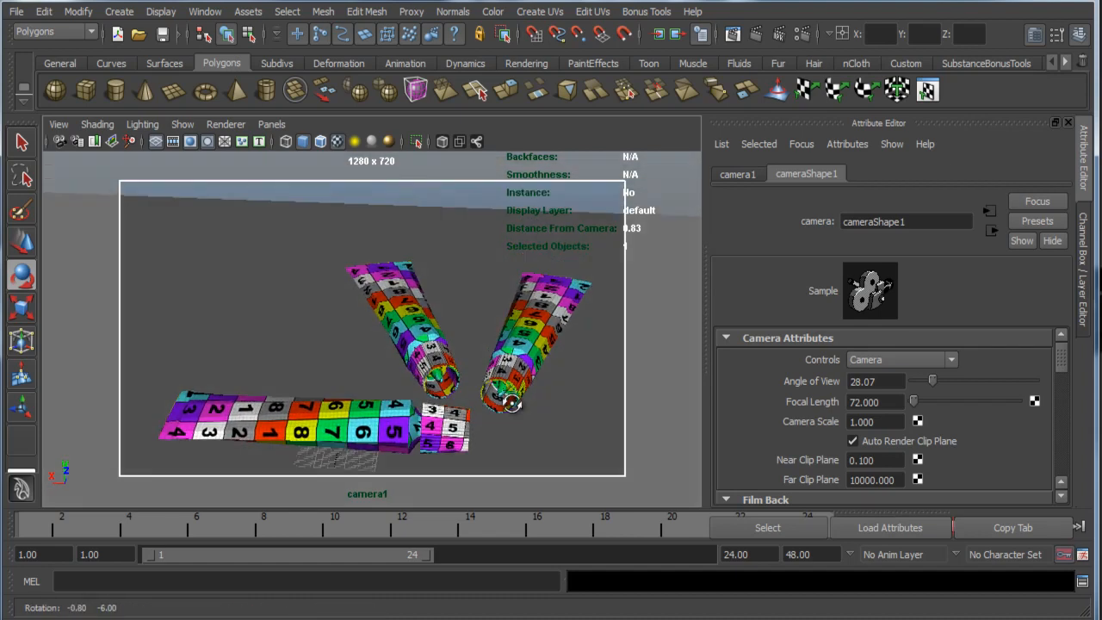
{"action": "left_click_drag", "start_coordinate": [500, 421], "coordinate": [508, 398], "text": "alt"}
{"action": "middle_click_drag", "start_coordinate": [498, 391], "coordinate": [508, 407], "text": "alt"}
{"action": "right_click_drag", "start_coordinate": [509, 411], "coordinate": [514, 414], "text": "alt"}
{"action": "mouse_move", "coordinate": [514, 413]}
{"action": "left_mouse_down", "text": "alt"}
{"action": "mouse_move", "coordinate": [514, 404]}
{"action": "mouse_move", "coordinate": [505, 423]}
{"action": "mouse_move", "coordinate": [497, 414]}
{"action": "left_mouse_up", "text": "alt"}
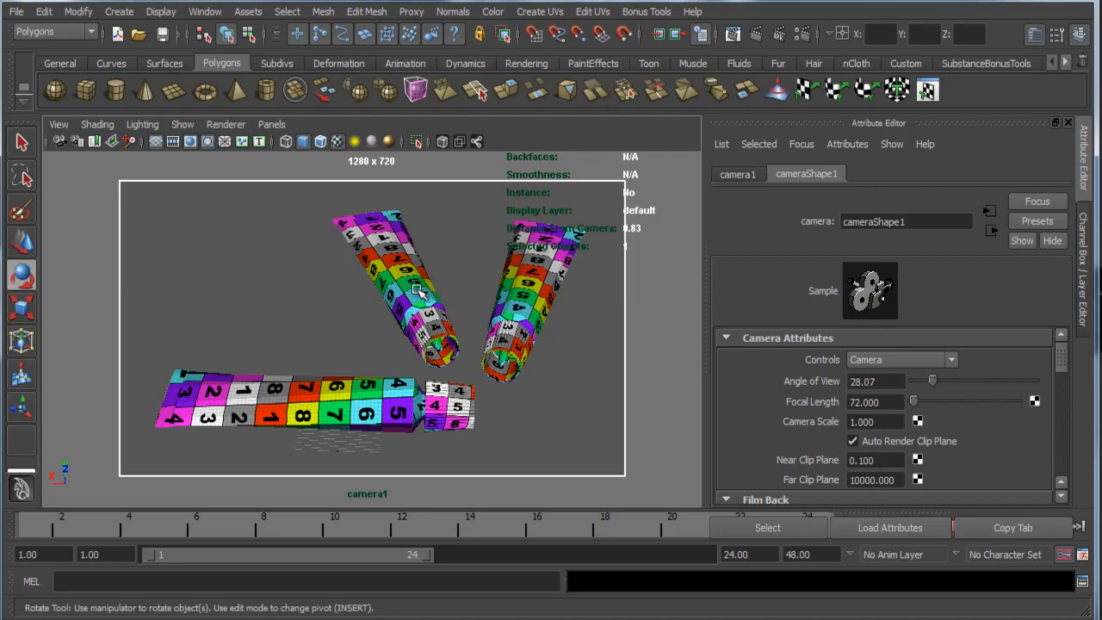
Step: Move tubeGreenGrp closer to the yellow tube, to about X -24.4 and Z 61.05, and adjust camera1's angle
{"action": "left_click", "coordinate": [420, 291]}
{"action": "key", "text": "Up"}
{"action": "key", "text": "w"}
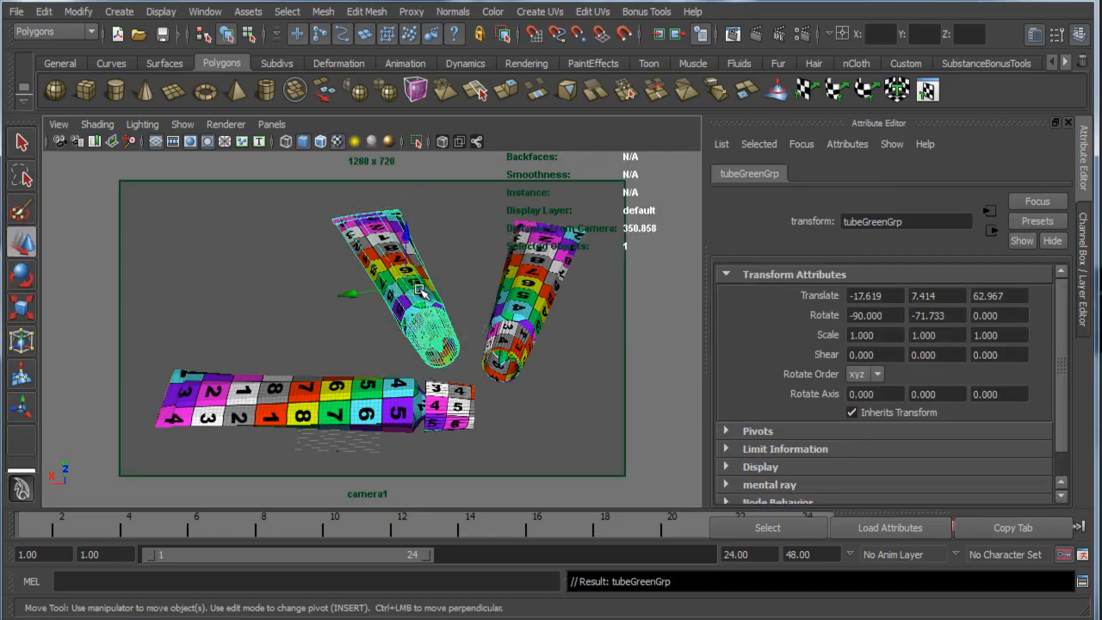
{"action": "left_click_drag", "start_coordinate": [359, 298], "coordinate": [367, 296]}
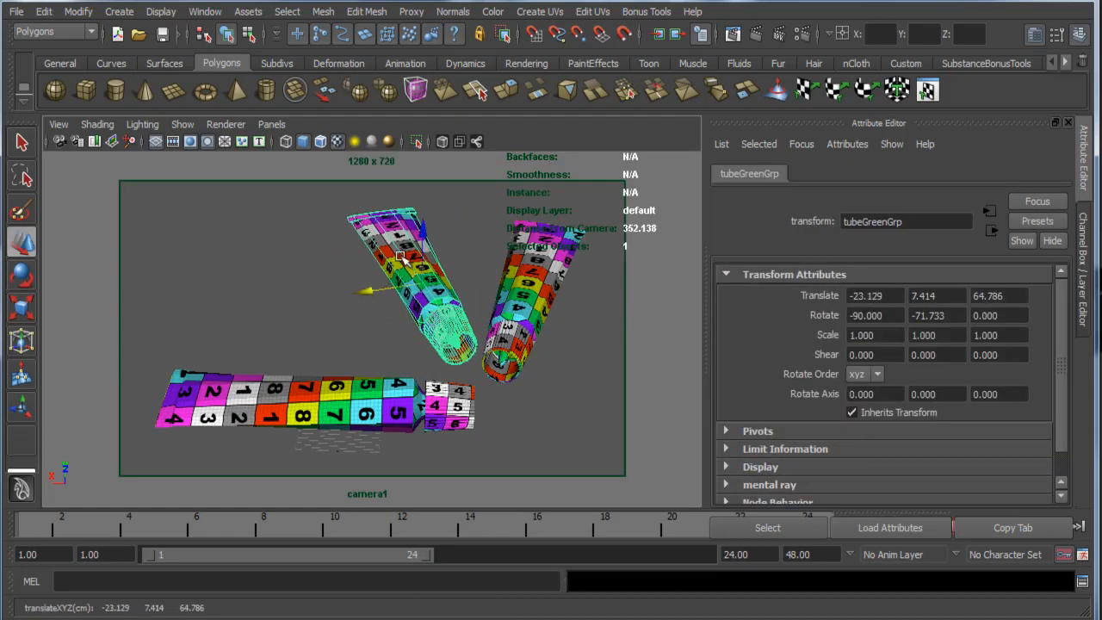
{"action": "mouse_move", "coordinate": [413, 258]}
{"action": "left_mouse_down"}
{"action": "mouse_move", "coordinate": [402, 275]}
{"action": "mouse_move", "coordinate": [415, 256]}
{"action": "mouse_move", "coordinate": [407, 267]}
{"action": "left_mouse_up"}
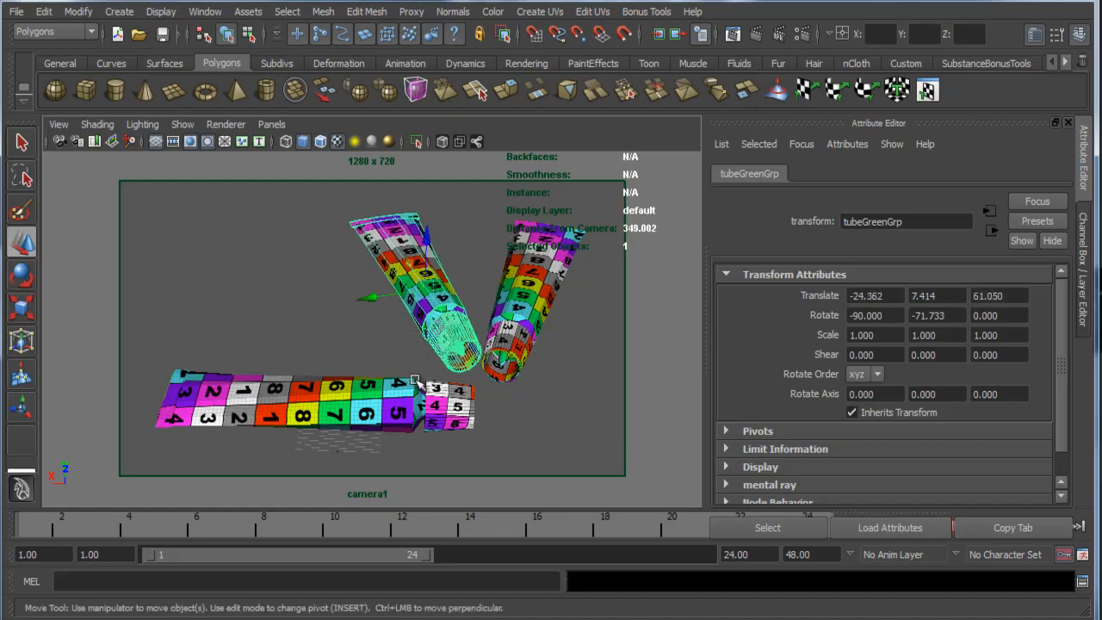
{"action": "left_click_drag", "start_coordinate": [418, 379], "coordinate": [454, 387], "text": "alt"}
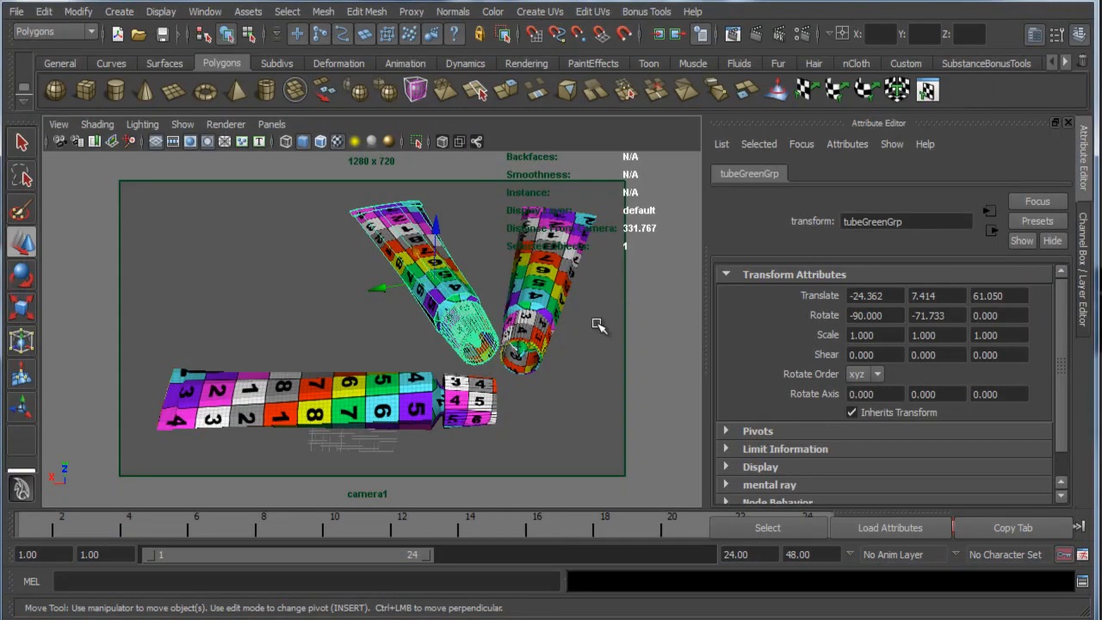
Step: Rotate tubeYellowGrp to about -71.2 degrees in Y and move it close beside the green tube
{"action": "left_click", "coordinate": [551, 299]}
{"action": "key", "text": "Up"}
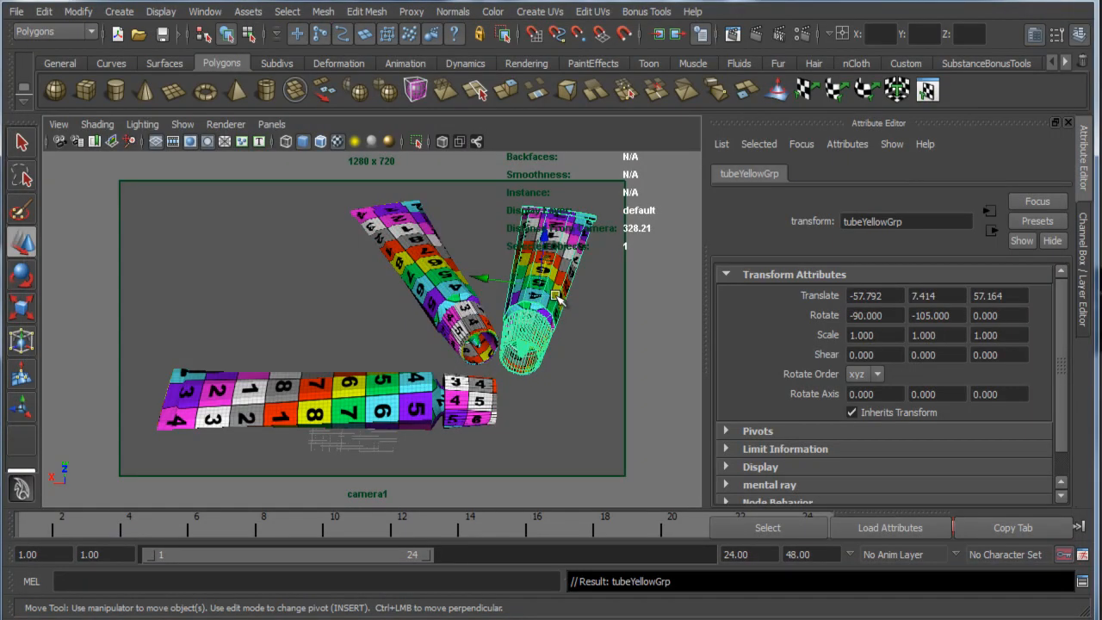
{"action": "key", "text": "e"}
{"action": "left_click_drag", "start_coordinate": [575, 330], "coordinate": [607, 329]}
{"action": "key", "text": "w"}
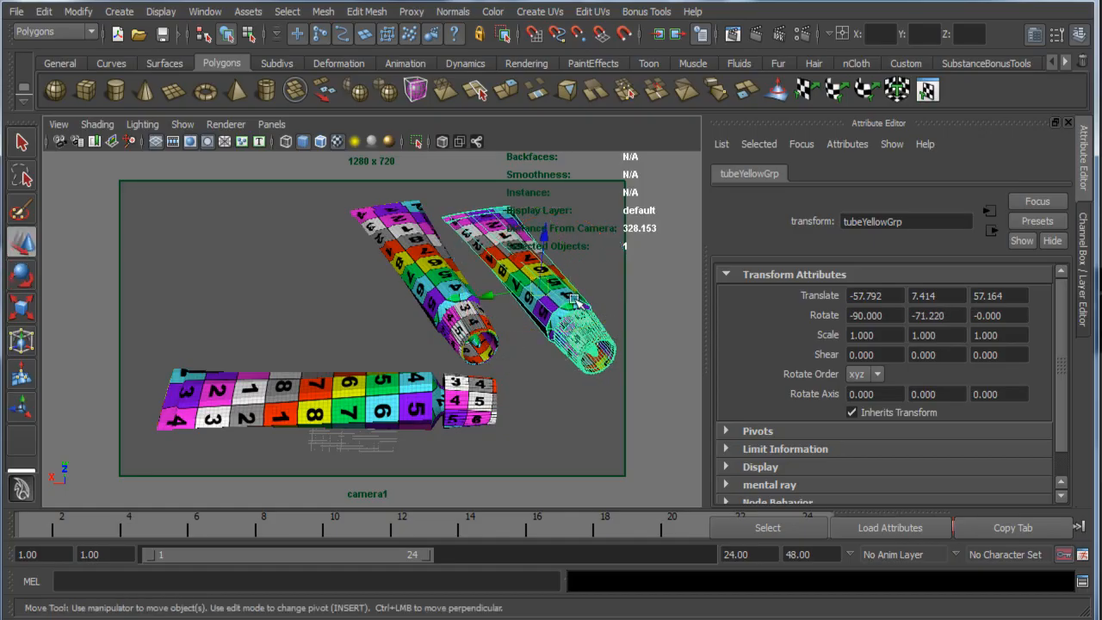
{"action": "left_click_drag", "start_coordinate": [506, 303], "coordinate": [453, 285]}
Step: Rotate tubeGreenGrp to about -42.5 degrees in Y and move it between the other tubes, to about X -5.5 and Z 46.6
{"action": "left_click", "coordinate": [440, 262]}
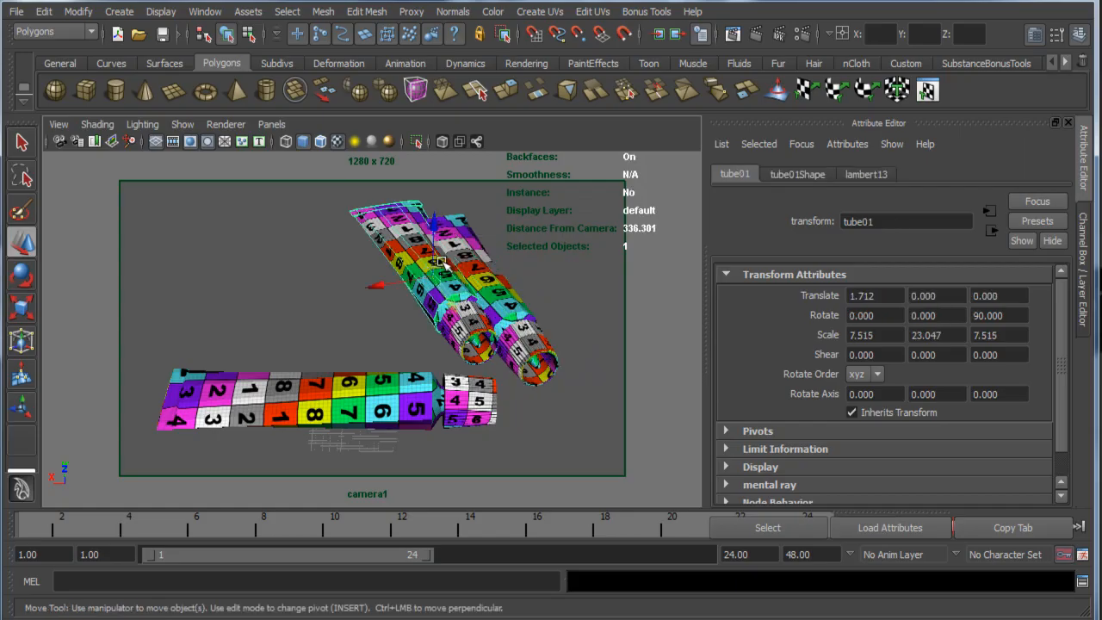
{"action": "key", "text": "Up"}
{"action": "key", "text": "e"}
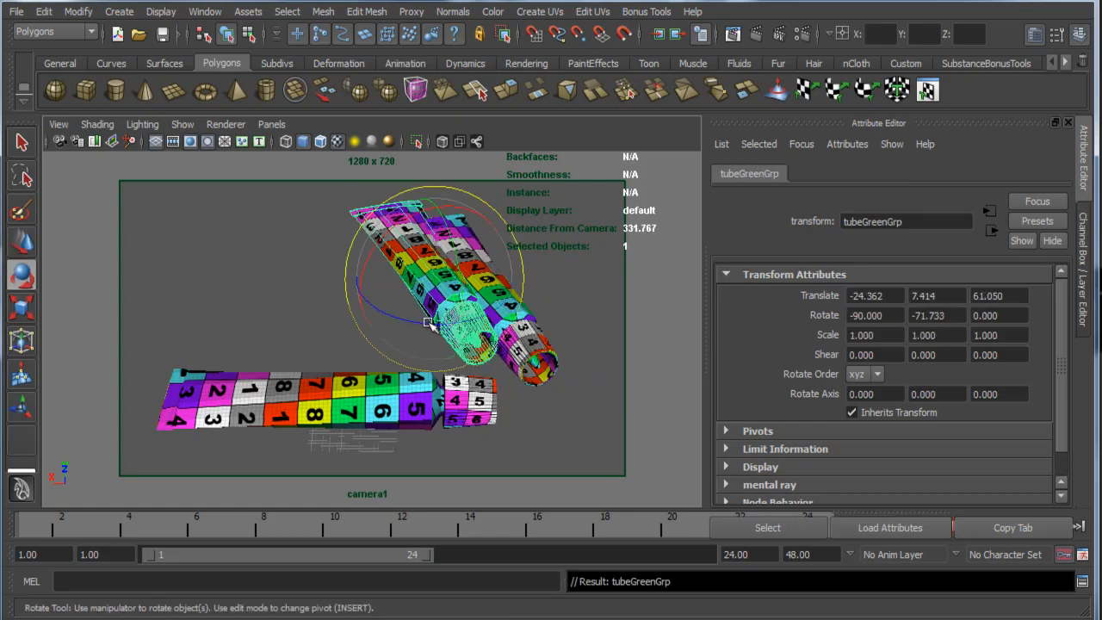
{"action": "left_click_drag", "start_coordinate": [431, 323], "coordinate": [502, 288]}
{"action": "key", "text": "w"}
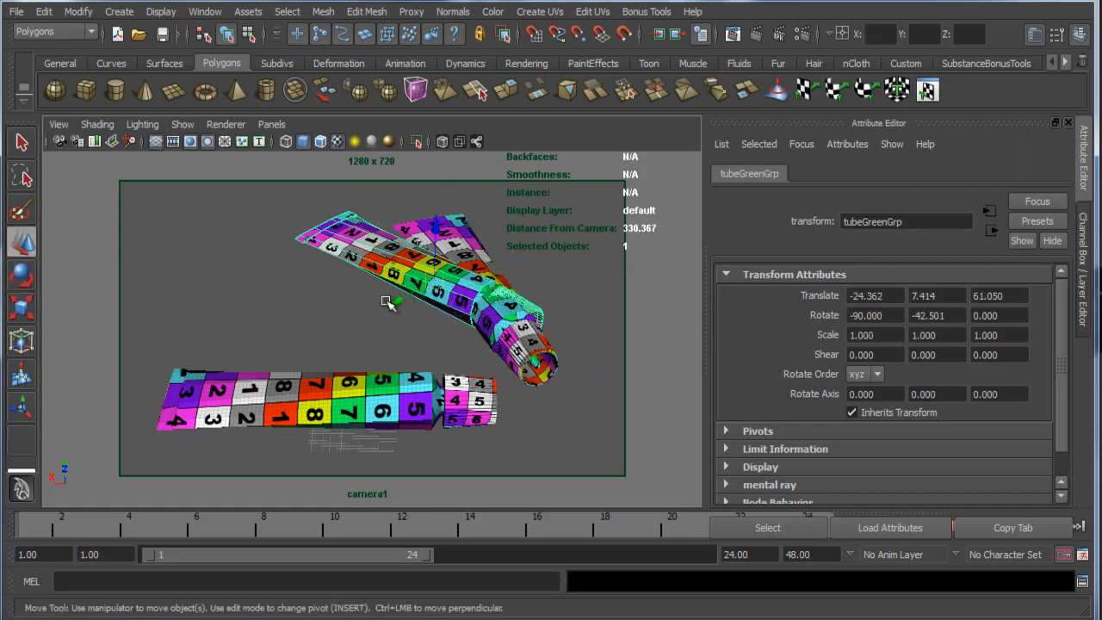
{"action": "left_click_drag", "start_coordinate": [389, 307], "coordinate": [345, 336]}
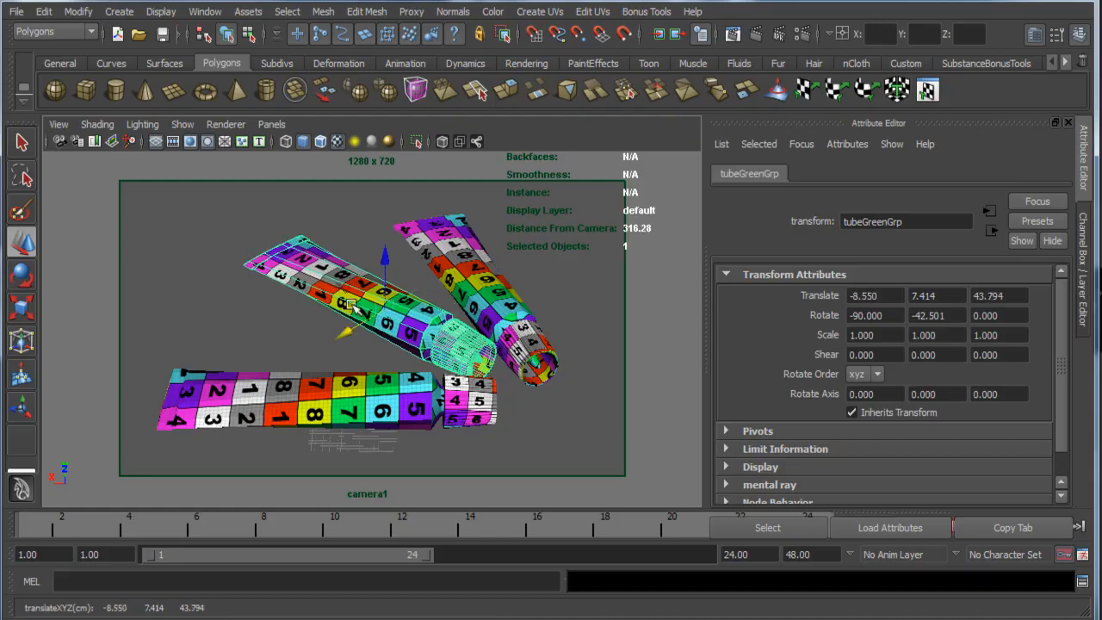
{"action": "left_click", "coordinate": [407, 353]}
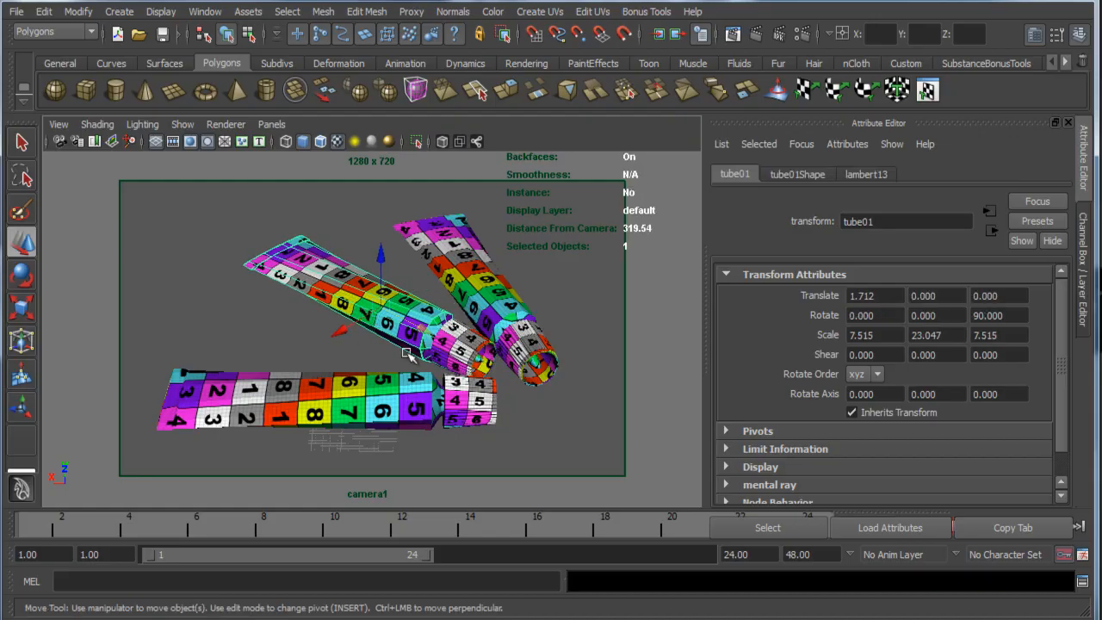
{"action": "key", "text": "Up"}
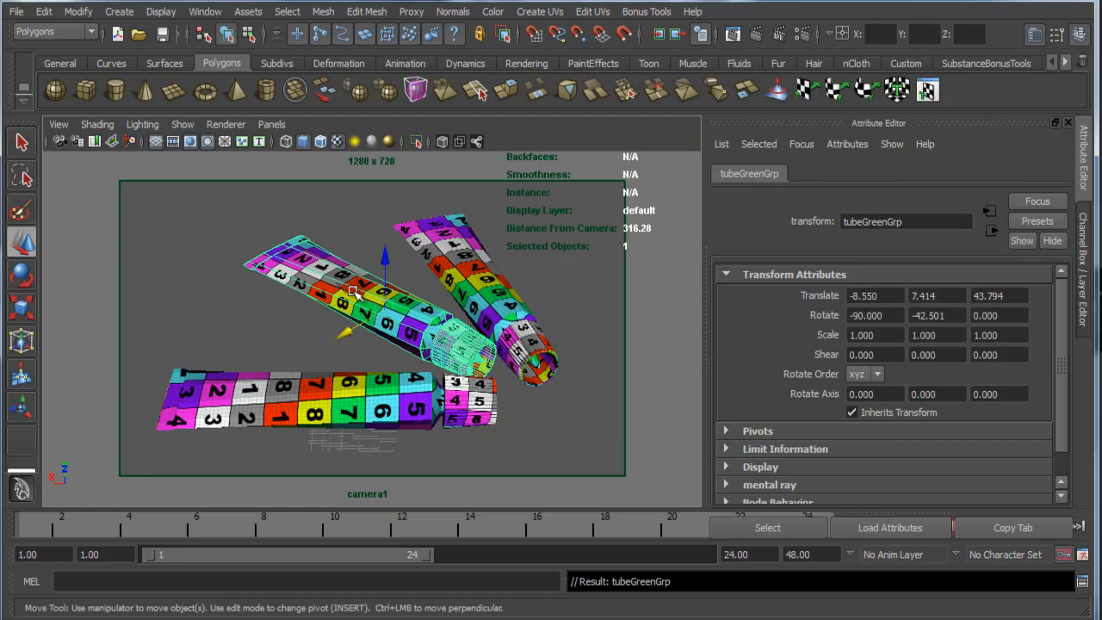
{"action": "left_click_drag", "start_coordinate": [353, 293], "coordinate": [345, 291]}
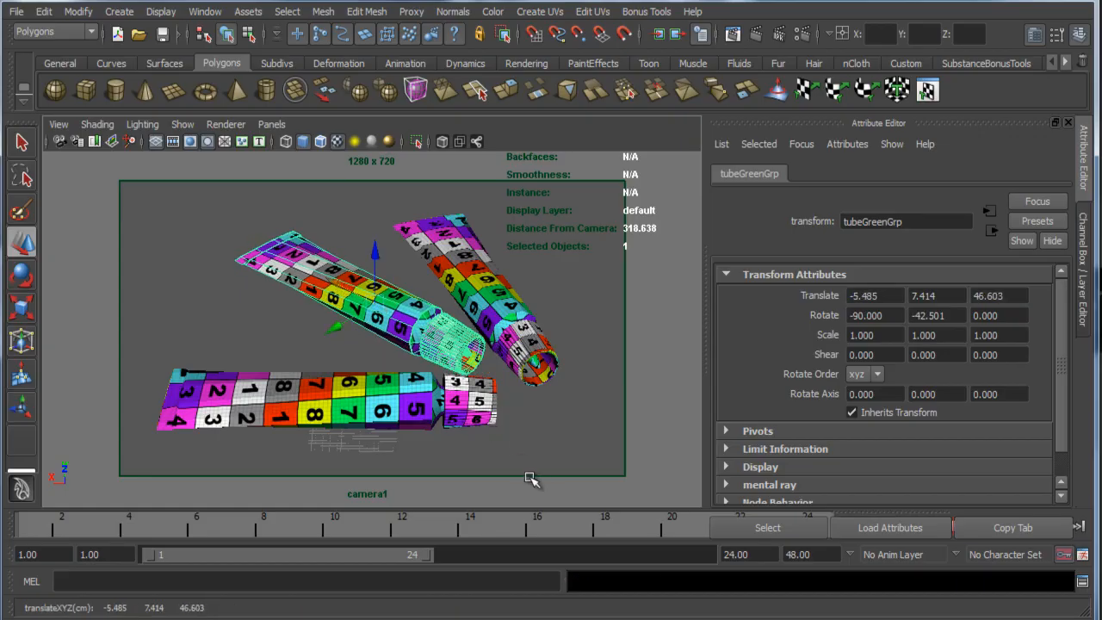
Step: Fine-tune camera1's framing, render the current frame with mental ray, and shrink and reposition the Render View window
{"action": "middle_click_drag", "start_coordinate": [464, 383], "coordinate": [472, 380], "text": "alt"}
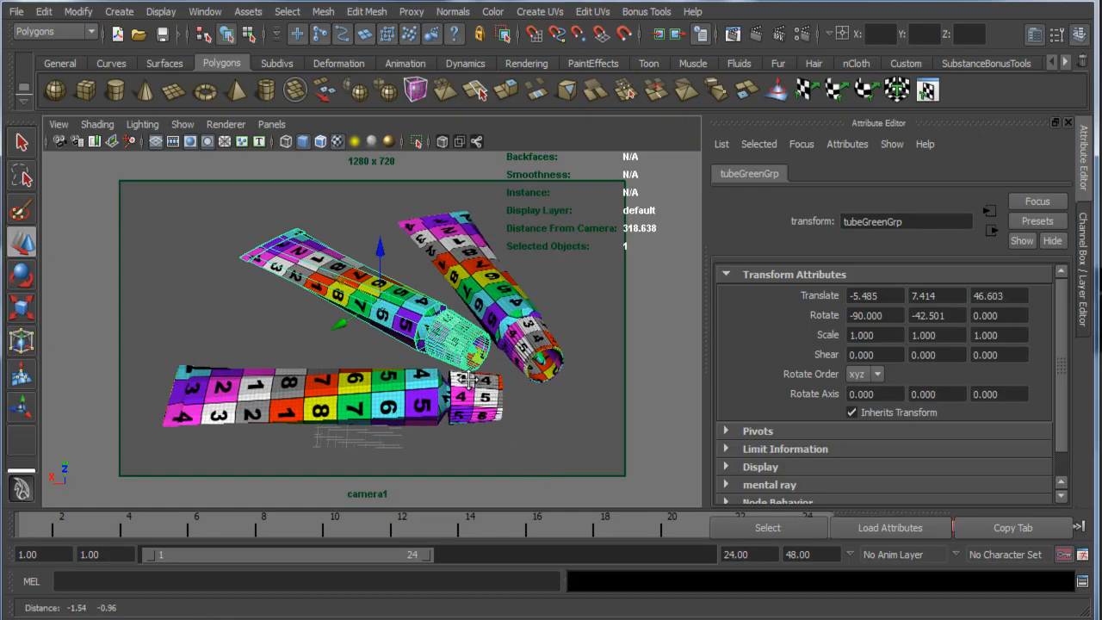
{"action": "left_click_drag", "start_coordinate": [457, 376], "coordinate": [470, 385], "text": "alt"}
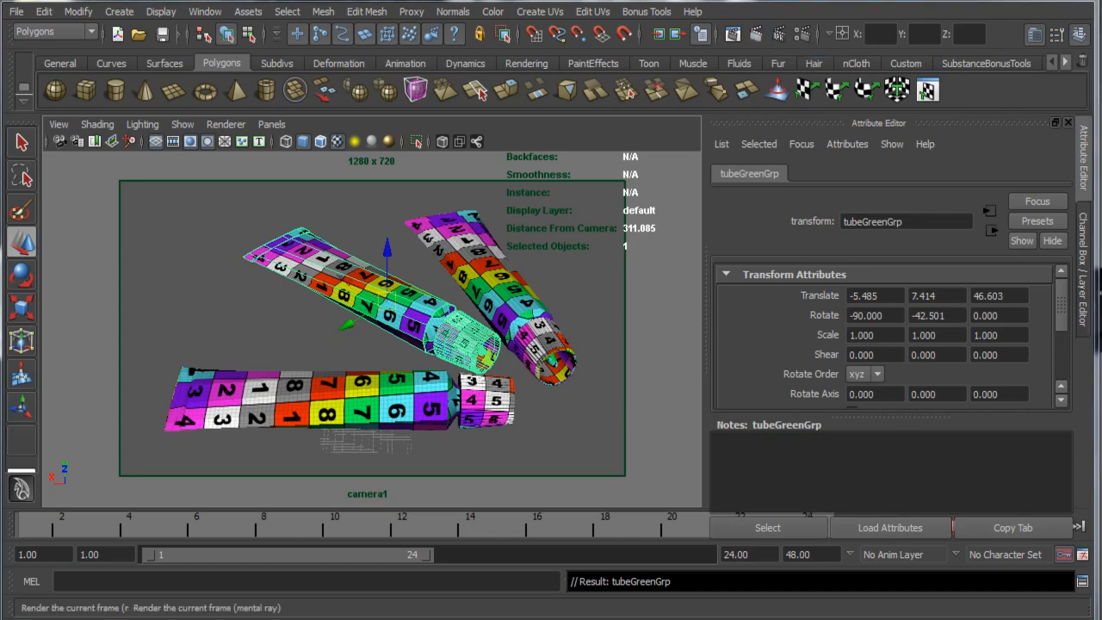
{"action": "left_click_drag", "start_coordinate": [1101, 112], "coordinate": [637, 15]}
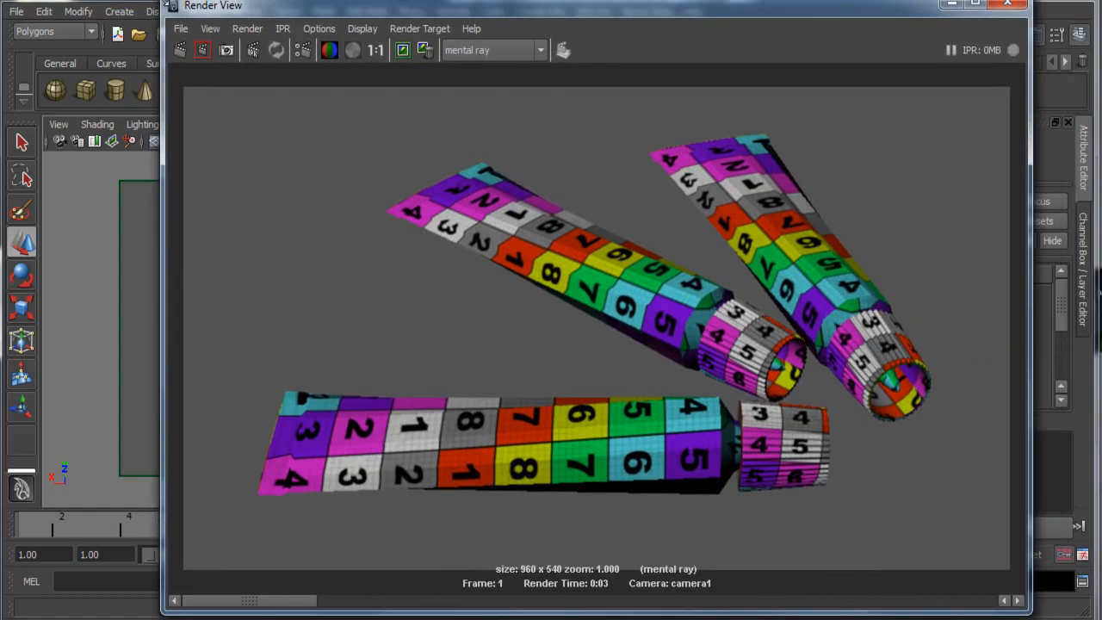
{"action": "left_click_drag", "start_coordinate": [163, 2], "coordinate": [435, 158]}
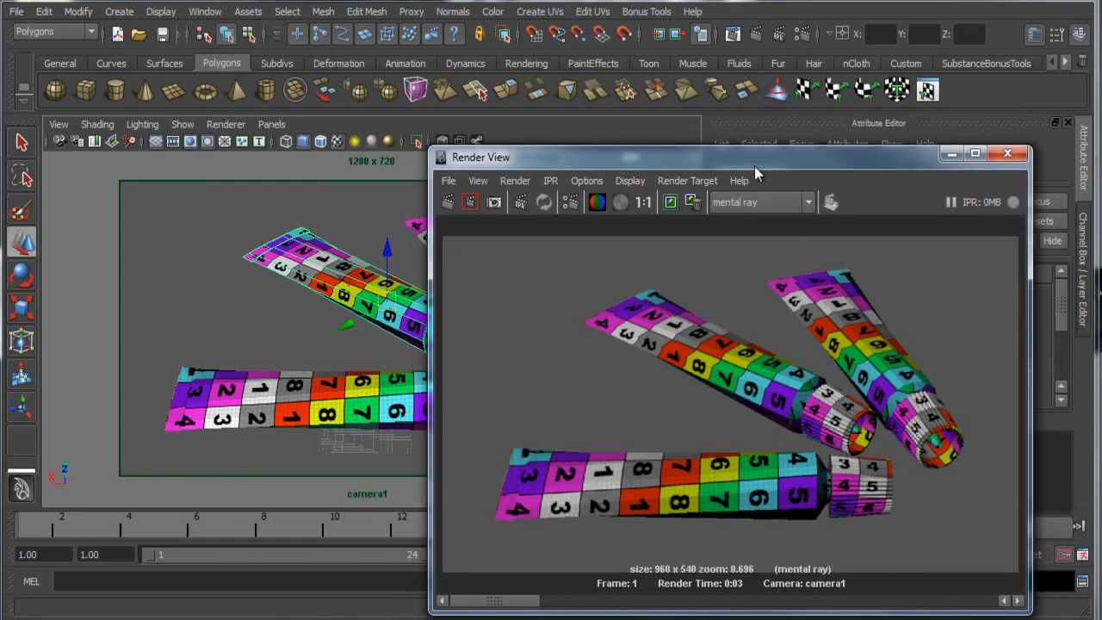
{"action": "left_click_drag", "start_coordinate": [754, 167], "coordinate": [617, 50]}
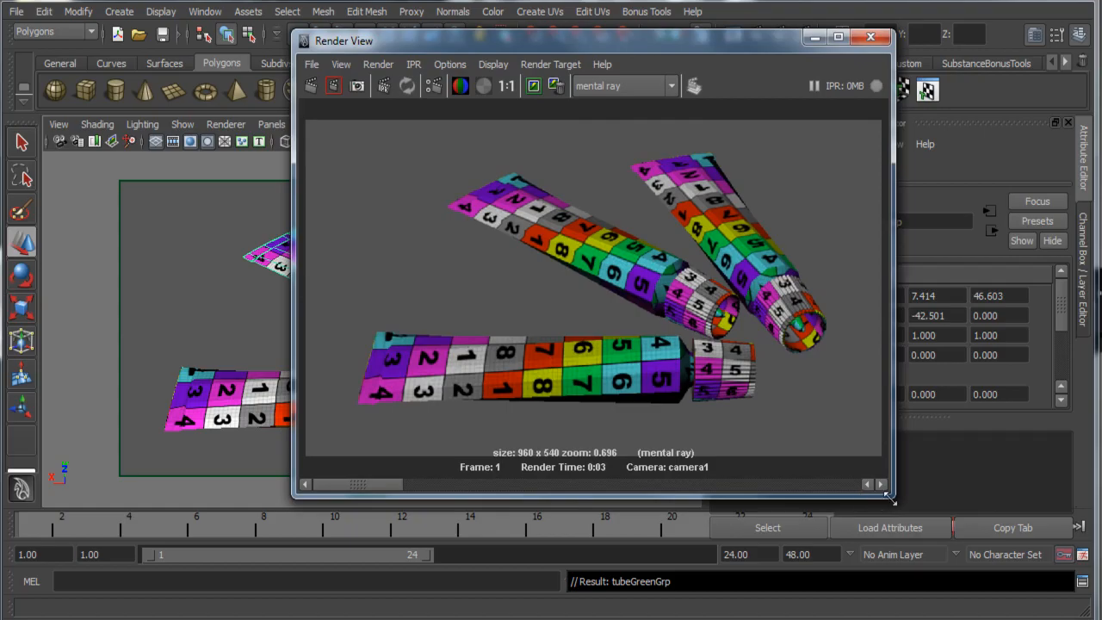
Step: Shrink the Render View window, switch the viewport to the persp camera, and move the render window clear of it
{"action": "left_click_drag", "start_coordinate": [891, 499], "coordinate": [794, 442]}
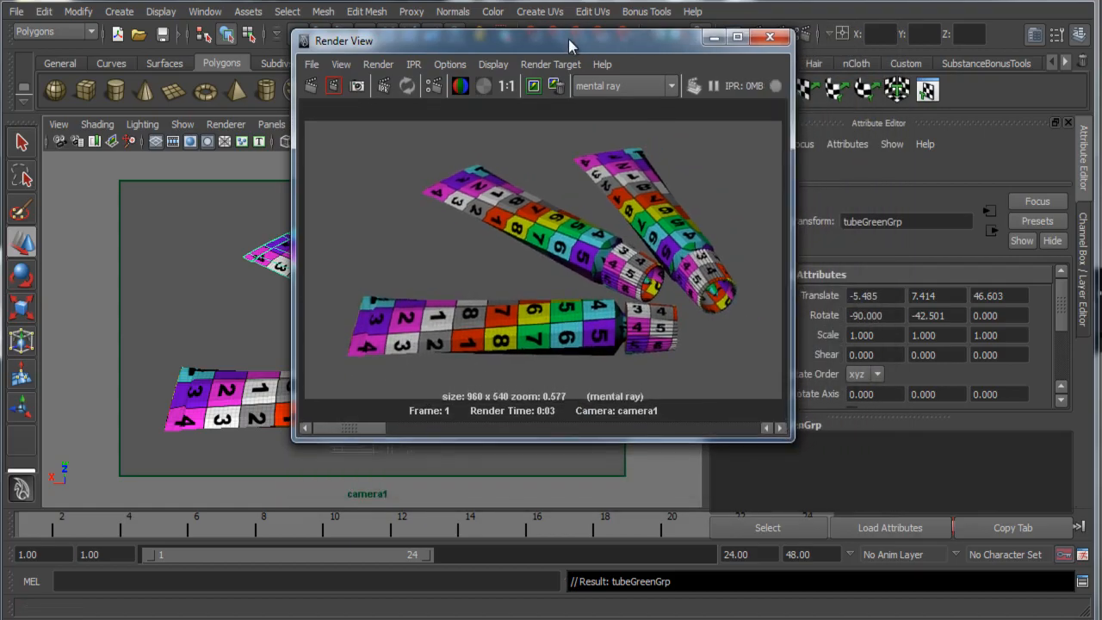
{"action": "left_click_drag", "start_coordinate": [570, 45], "coordinate": [670, 94]}
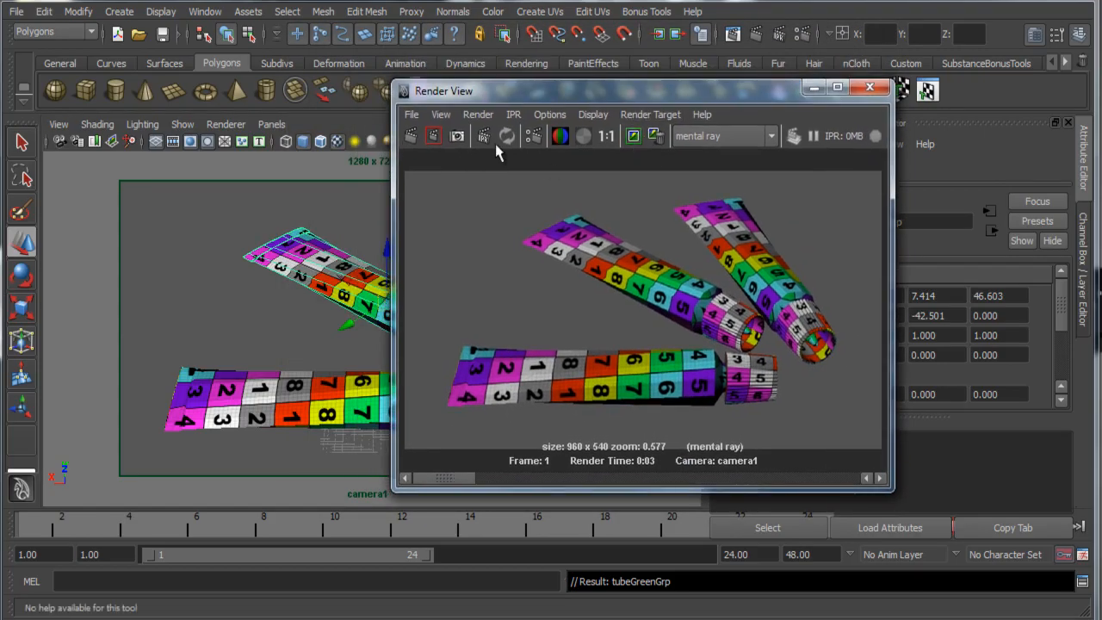
{"action": "left_click_drag", "start_coordinate": [505, 92], "coordinate": [562, 113]}
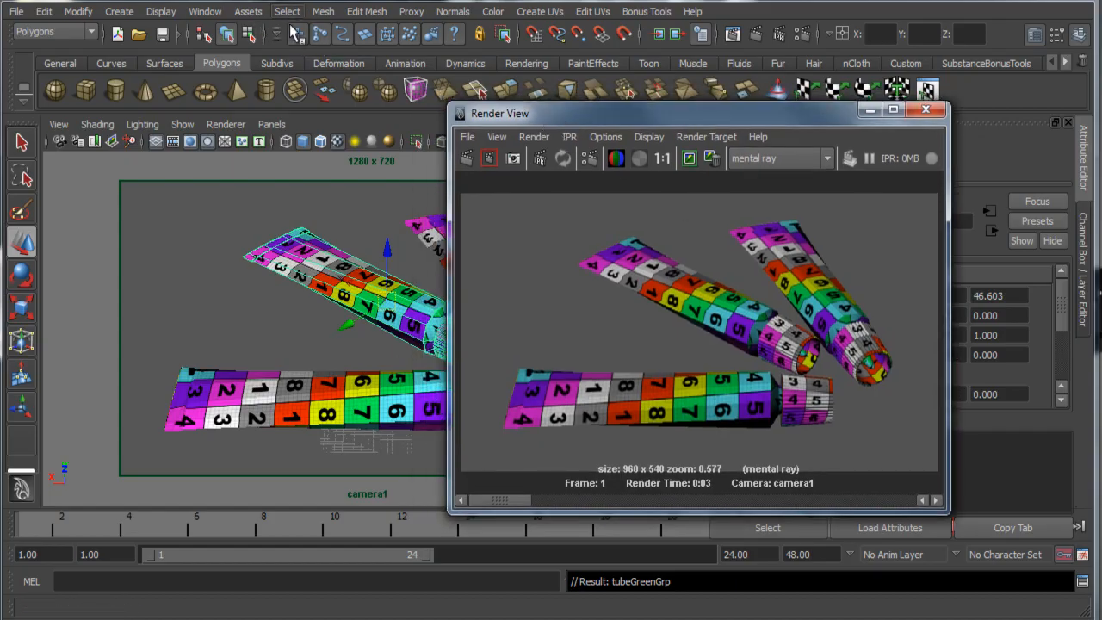
{"action": "left_click", "coordinate": [271, 125]}
{"action": "mouse_move", "coordinate": [308, 140]}
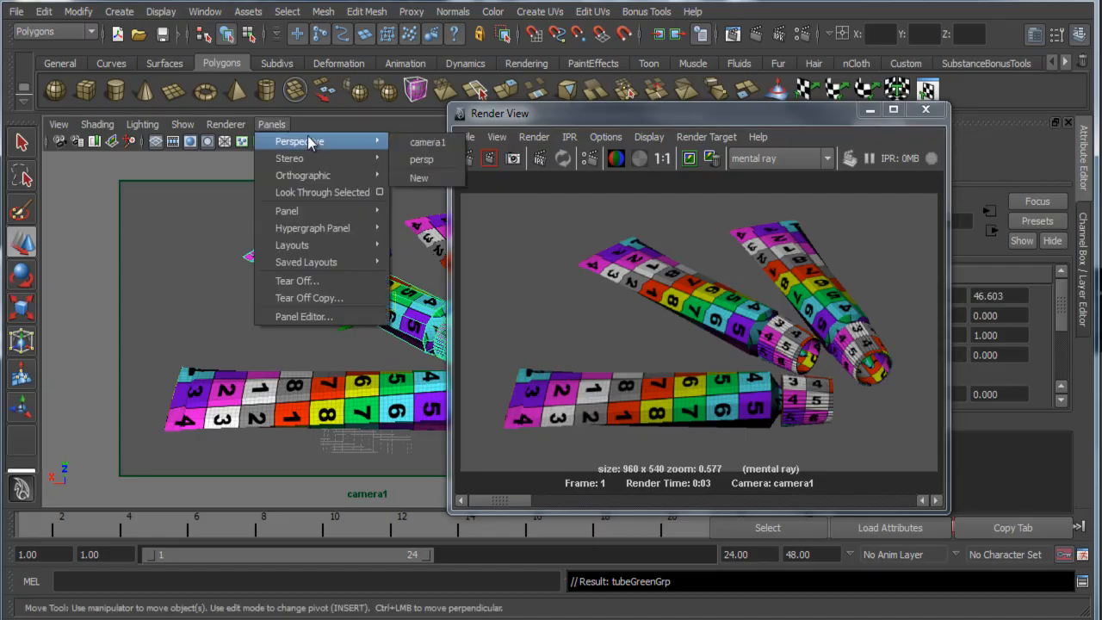
{"action": "left_click", "coordinate": [422, 161]}
{"action": "left_click_drag", "start_coordinate": [575, 116], "coordinate": [788, 140]}
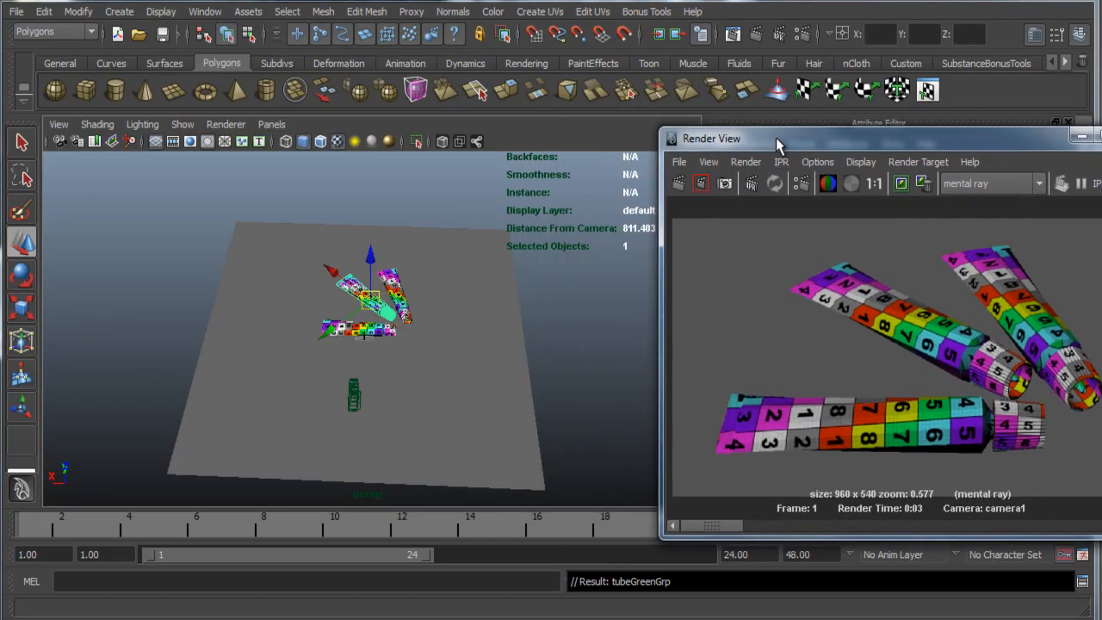
Step: Clear the tube selection and create an area light in the scene
{"action": "left_click_drag", "start_coordinate": [492, 273], "coordinate": [561, 305], "text": "alt"}
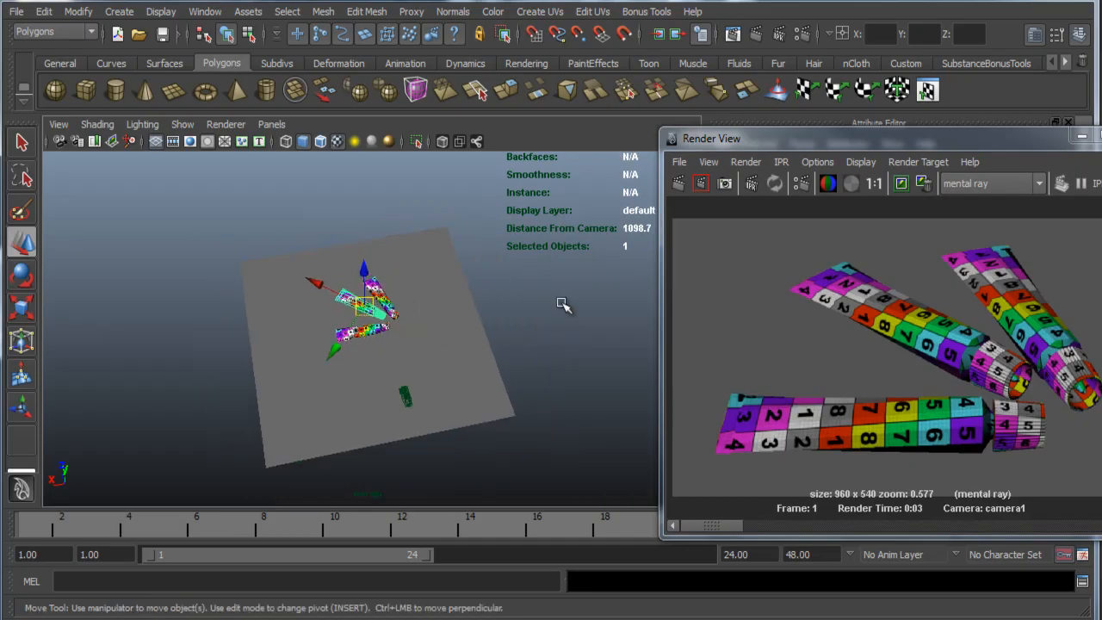
{"action": "left_click", "coordinate": [561, 305]}
{"action": "left_click_drag", "start_coordinate": [421, 317], "coordinate": [391, 320], "text": "alt"}
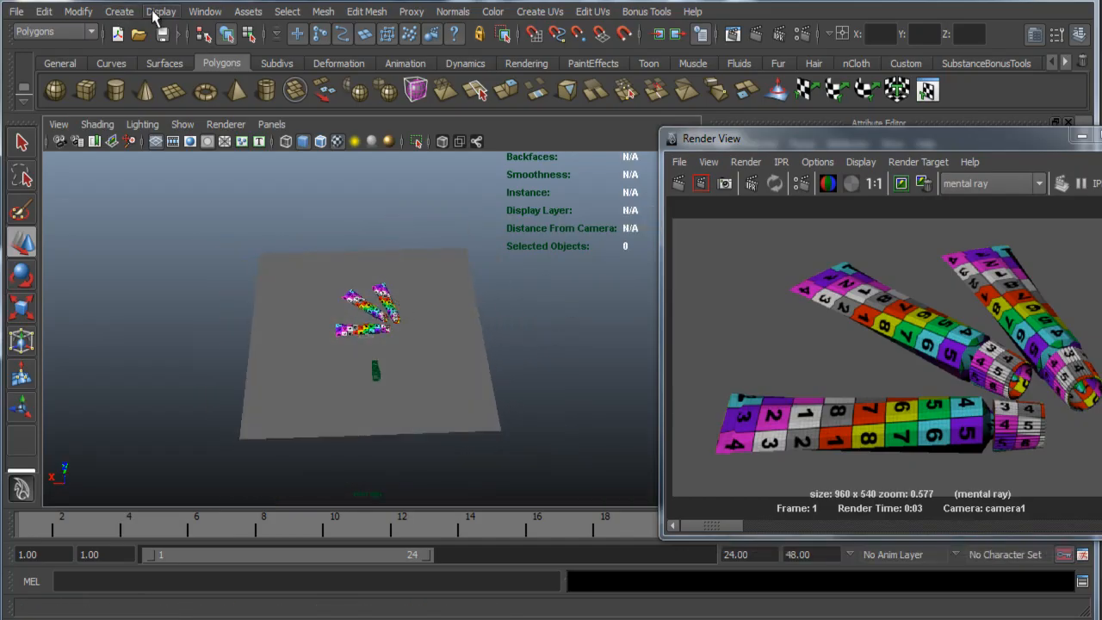
{"action": "left_click", "coordinate": [121, 12]}
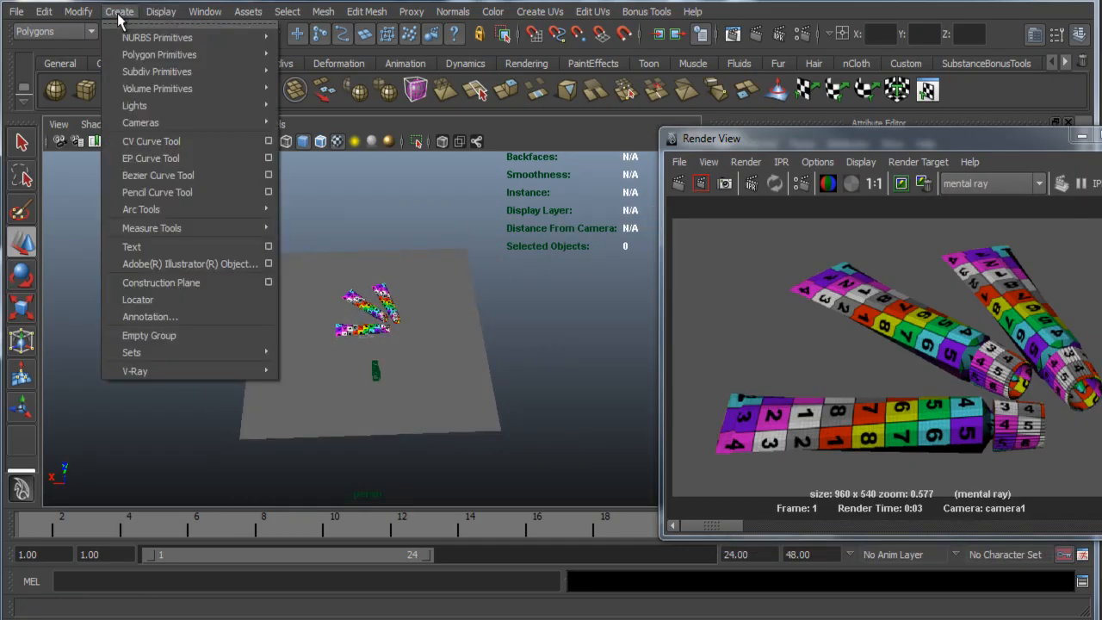
{"action": "mouse_move", "coordinate": [215, 110]}
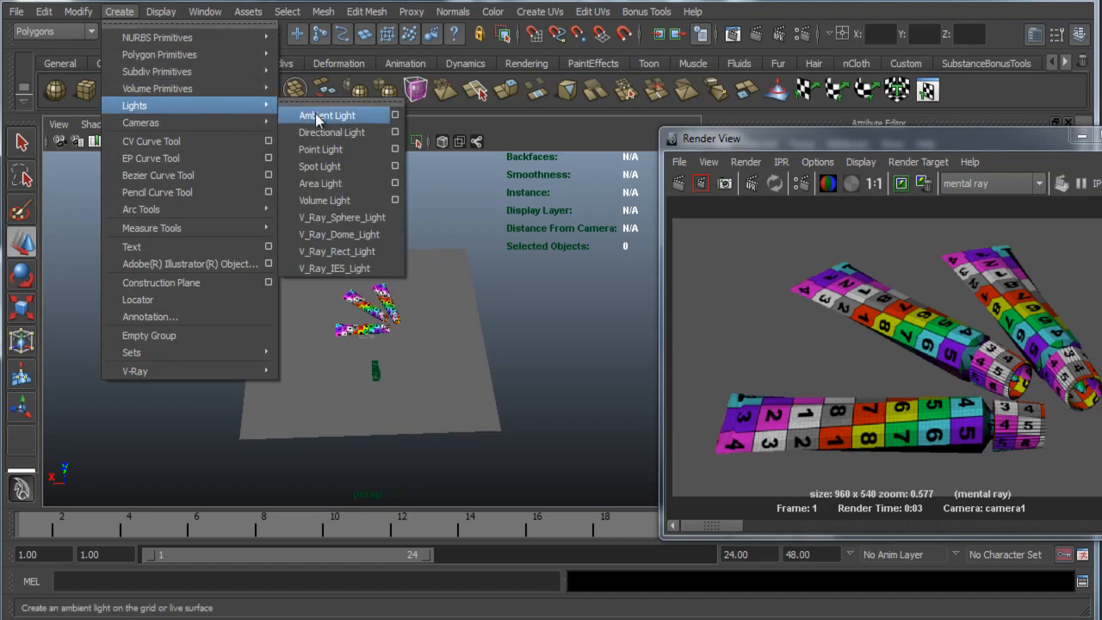
{"action": "left_click", "coordinate": [358, 184]}
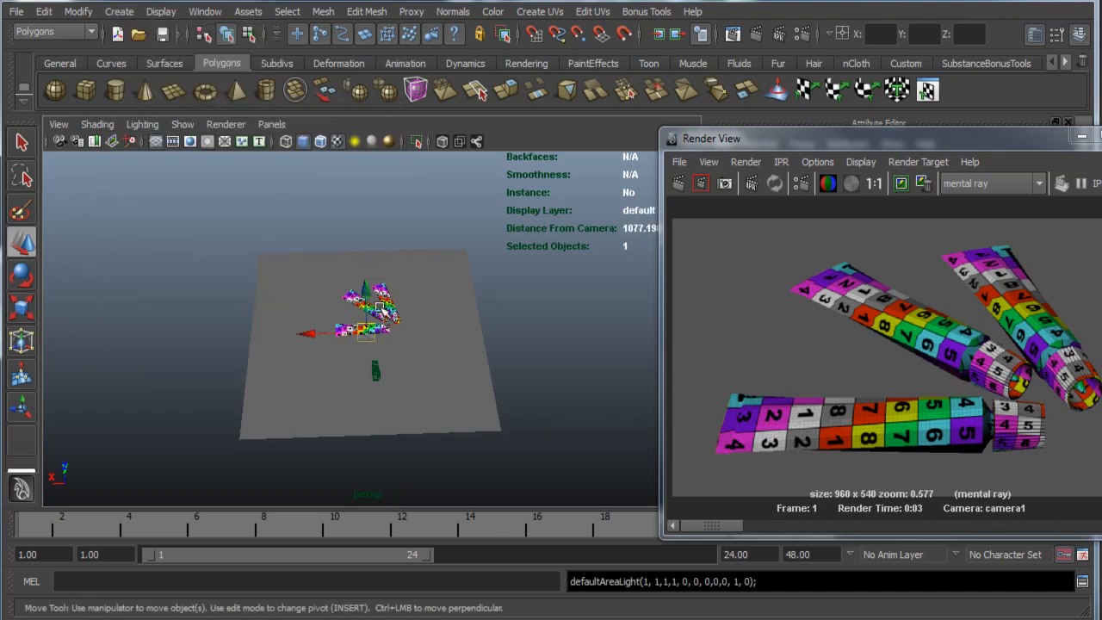
Step: Raise the area light above the tubes and scale it uniformly to about 44.86
{"action": "left_click_drag", "start_coordinate": [379, 323], "coordinate": [479, 302], "text": "alt"}
{"action": "left_click_drag", "start_coordinate": [368, 285], "coordinate": [383, 217]}
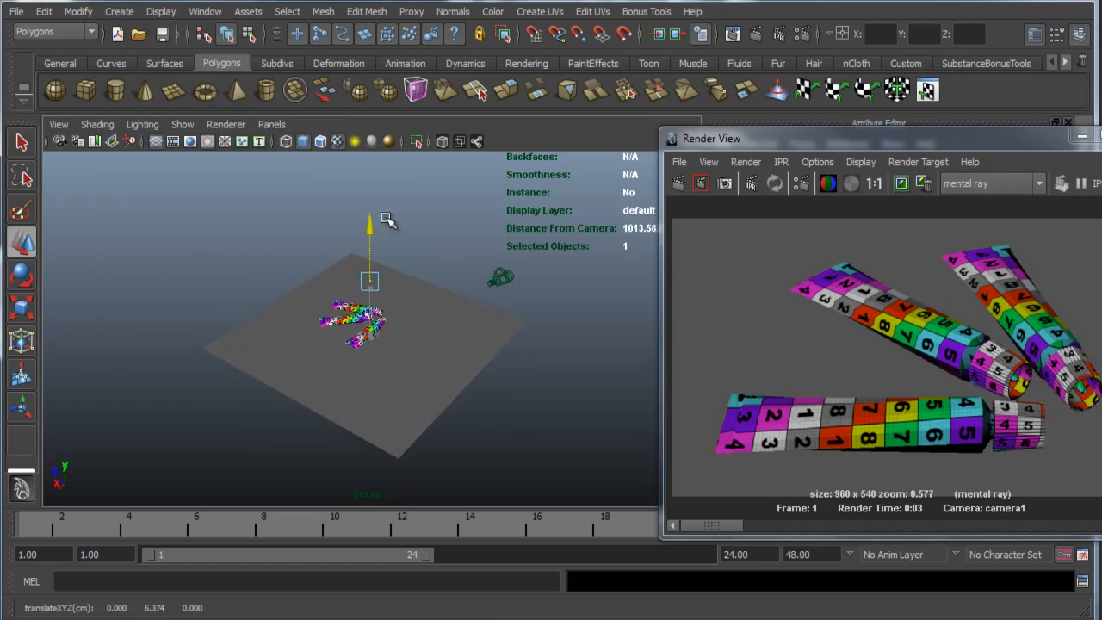
{"action": "left_click_drag", "start_coordinate": [561, 320], "coordinate": [390, 276], "text": "alt"}
{"action": "key", "text": "r"}
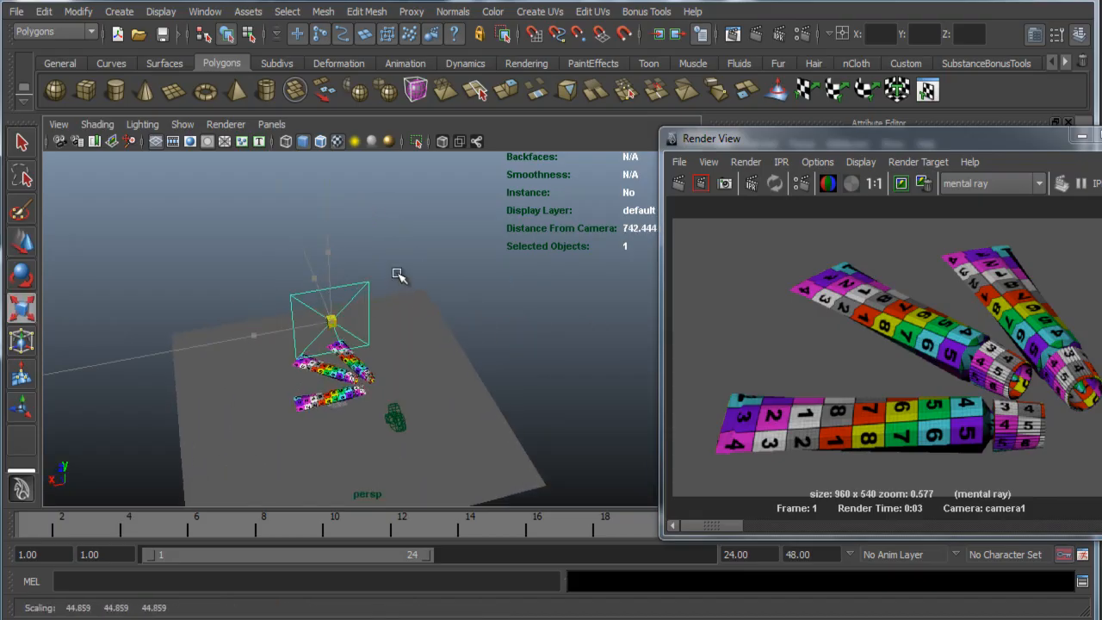
Step: Move the area light to the cap side of the tubes and rotate it to about -30 degrees in X and -90 in Y
{"action": "key", "text": "w"}
{"action": "left_click_drag", "start_coordinate": [277, 334], "coordinate": [457, 342]}
{"action": "key", "text": "e"}
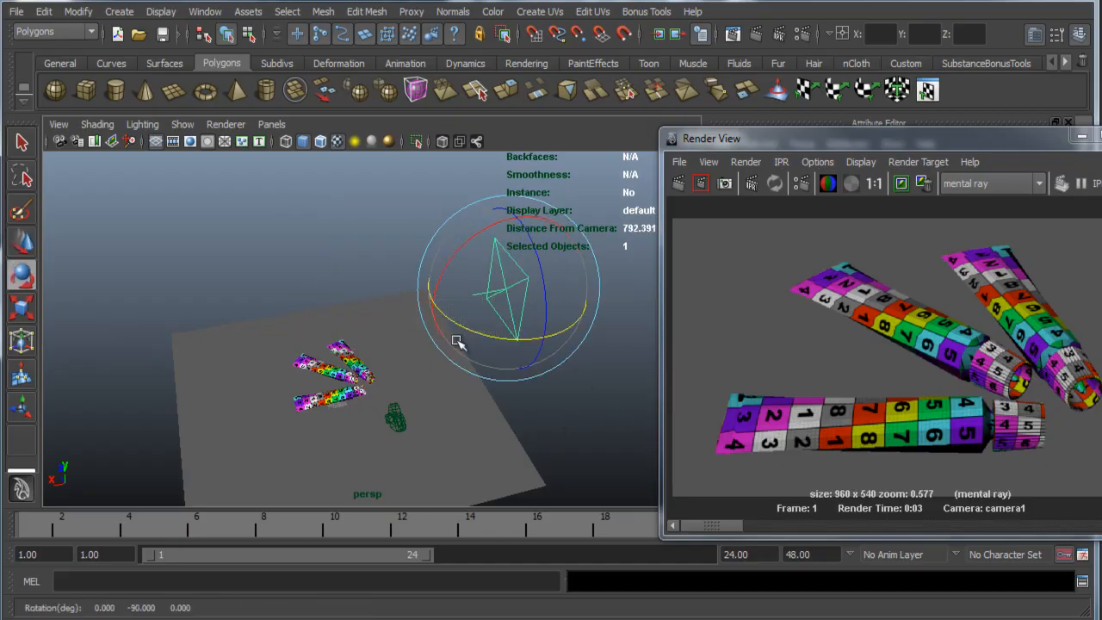
{"action": "left_click_drag", "start_coordinate": [506, 372], "coordinate": [444, 272], "text": "alt"}
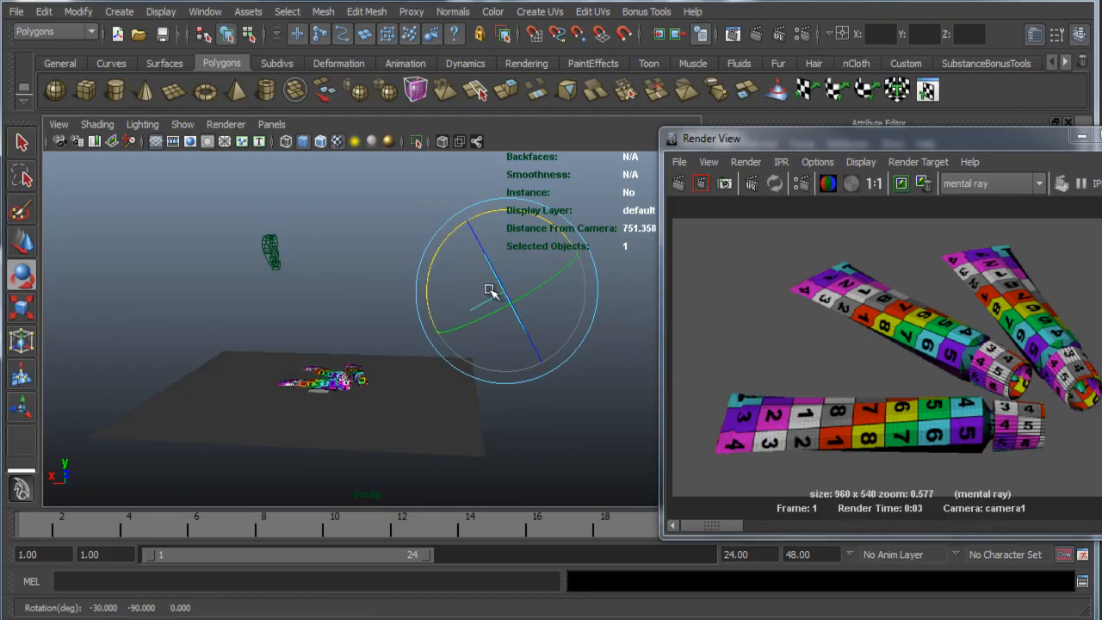
{"action": "left_click_drag", "start_coordinate": [448, 242], "coordinate": [459, 197]}
Step: Reposition the area light so it hangs high above the ground plane beside the tubes' caps
{"action": "key", "text": "w"}
{"action": "left_click_drag", "start_coordinate": [410, 274], "coordinate": [324, 341], "text": "alt"}
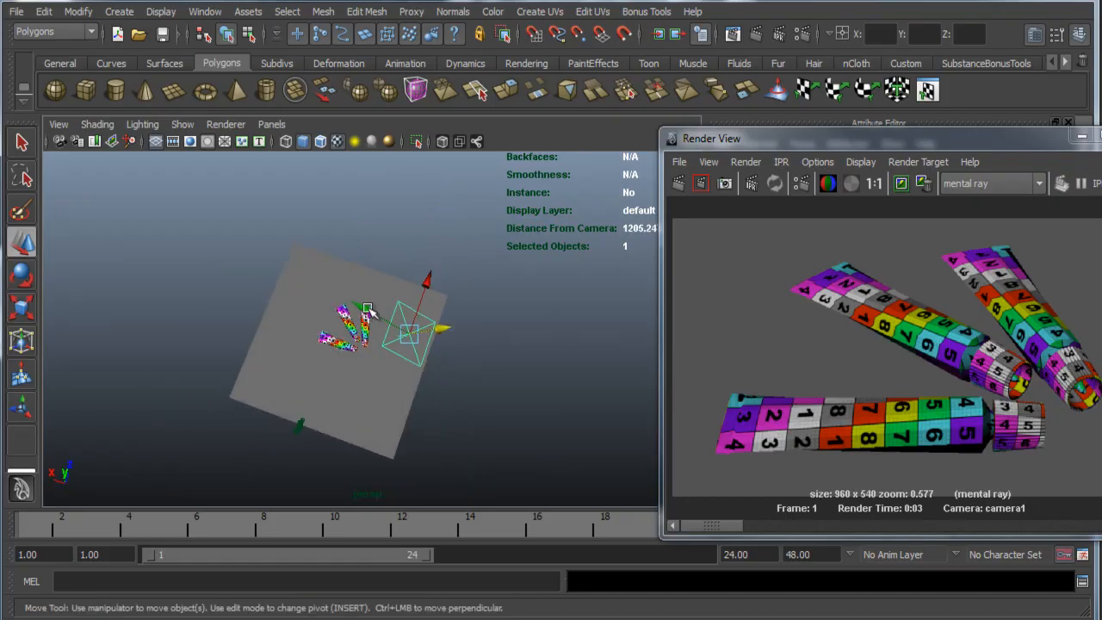
{"action": "left_click_drag", "start_coordinate": [366, 310], "coordinate": [366, 336]}
{"action": "left_click_drag", "start_coordinate": [415, 290], "coordinate": [429, 360], "text": "alt"}
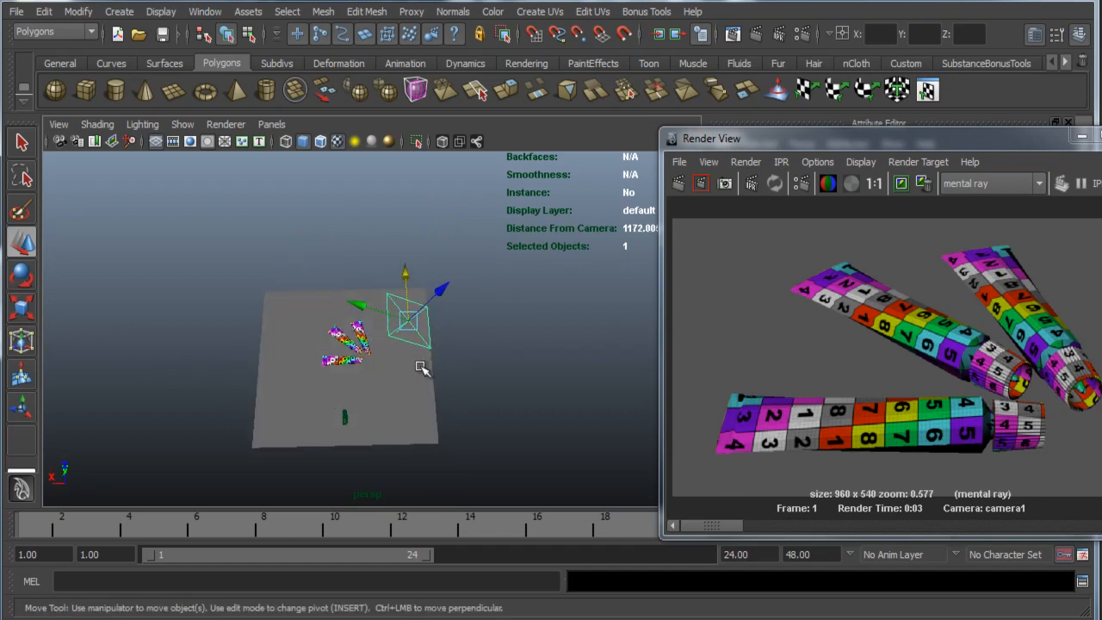
{"action": "key", "text": "e"}
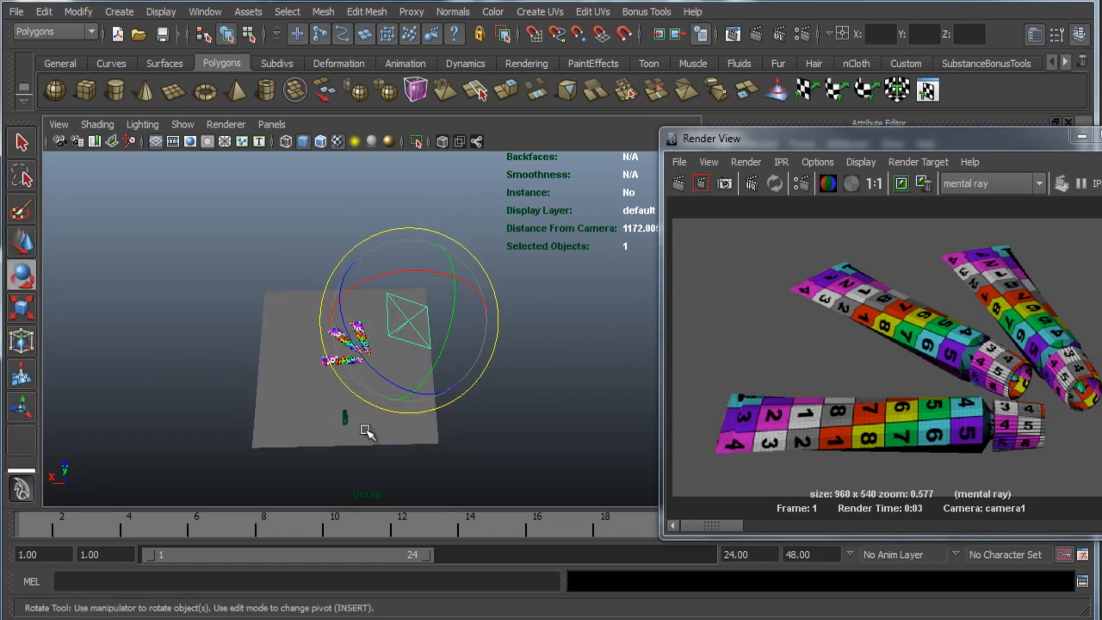
{"action": "left_click_drag", "start_coordinate": [366, 430], "coordinate": [423, 365], "text": "alt"}
{"action": "key", "text": "w"}
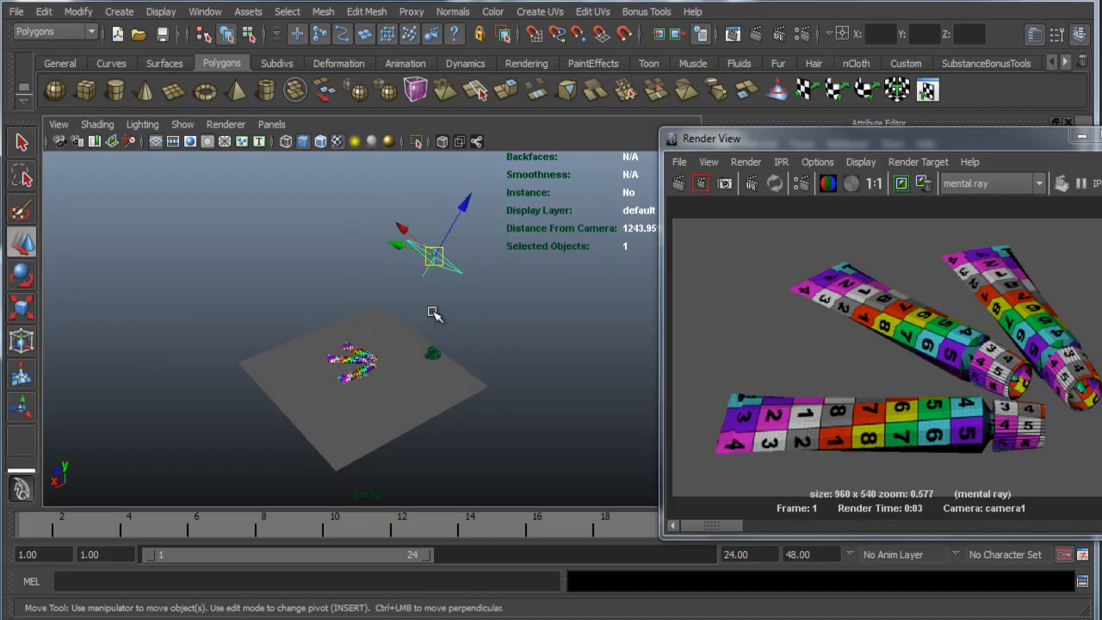
{"action": "left_click_drag", "start_coordinate": [434, 313], "coordinate": [490, 340], "text": "alt"}
Step: Use the Show Manipulator tool to place the area light's origin at about X -121.97, Y 294.49, Z -139.11
{"action": "key", "text": "t"}
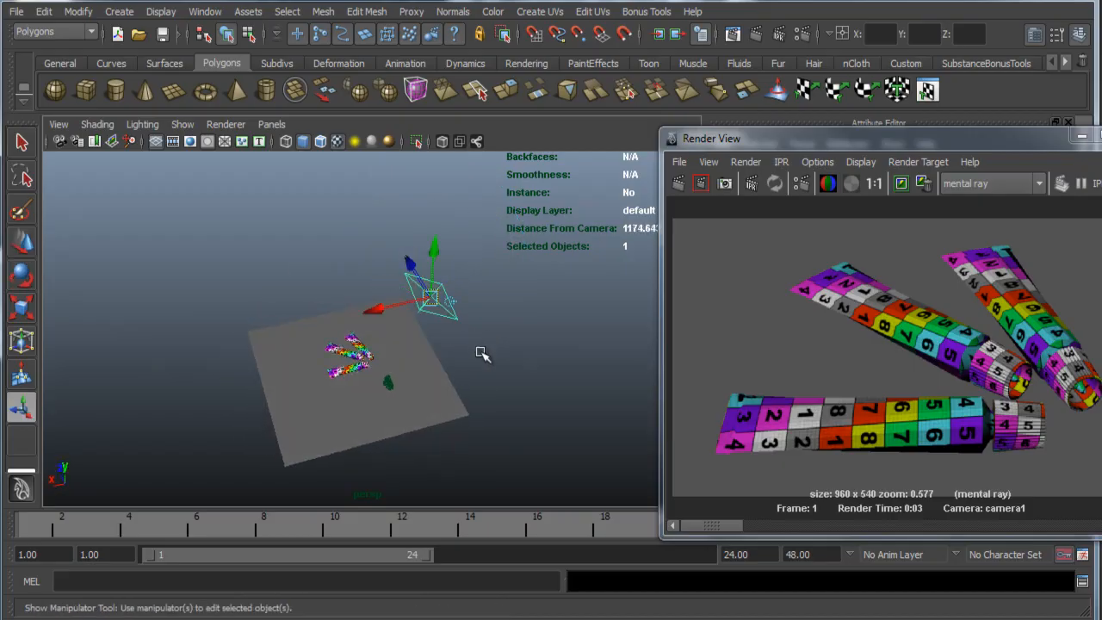
{"action": "left_click_drag", "start_coordinate": [419, 362], "coordinate": [461, 161], "text": "alt"}
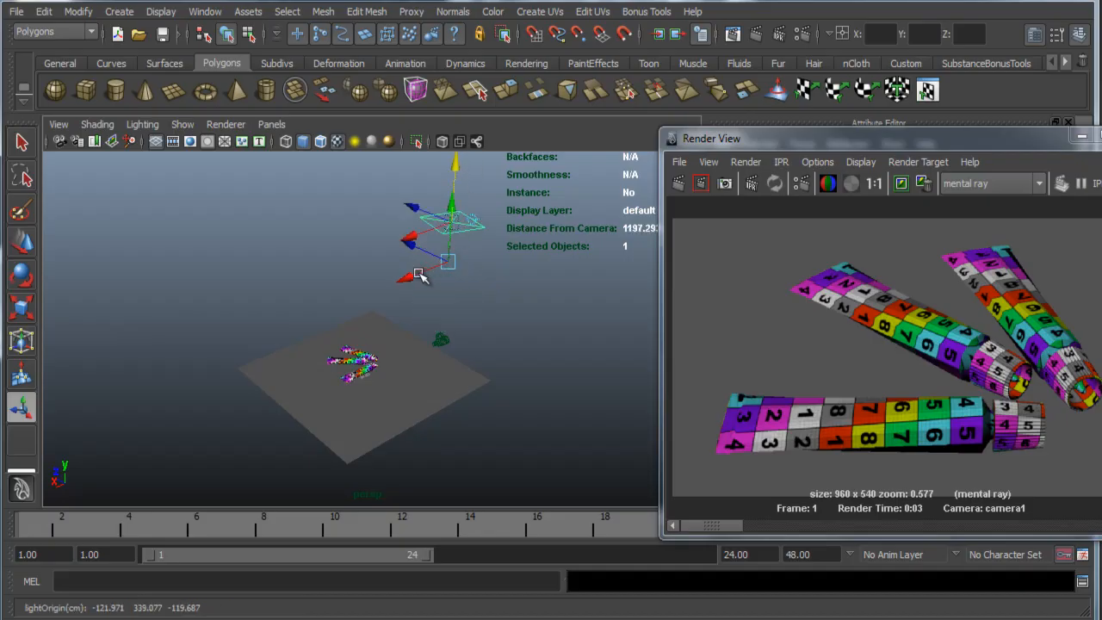
{"action": "left_click_drag", "start_coordinate": [419, 276], "coordinate": [335, 297]}
{"action": "left_click_drag", "start_coordinate": [361, 247], "coordinate": [370, 342]}
{"action": "left_click_drag", "start_coordinate": [449, 239], "coordinate": [448, 260]}
{"action": "left_click_drag", "start_coordinate": [443, 327], "coordinate": [317, 373], "text": "alt"}
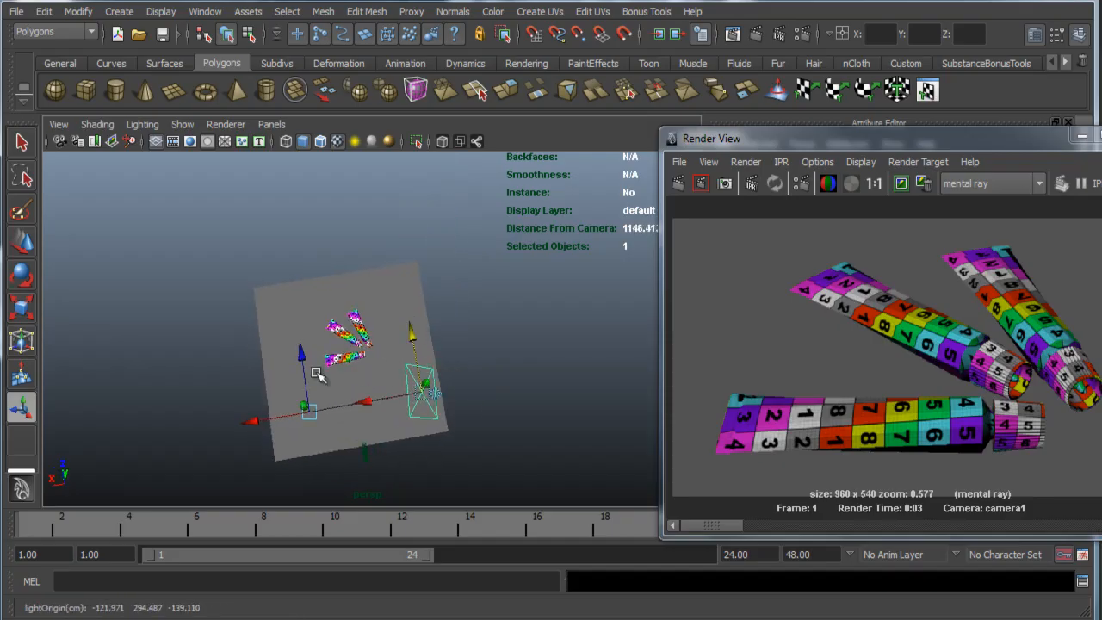
Step: Move the area light's aim point onto the tubes, to about X 15.6, Y 14.1, Z 25.1
{"action": "left_click_drag", "start_coordinate": [255, 423], "coordinate": [304, 413]}
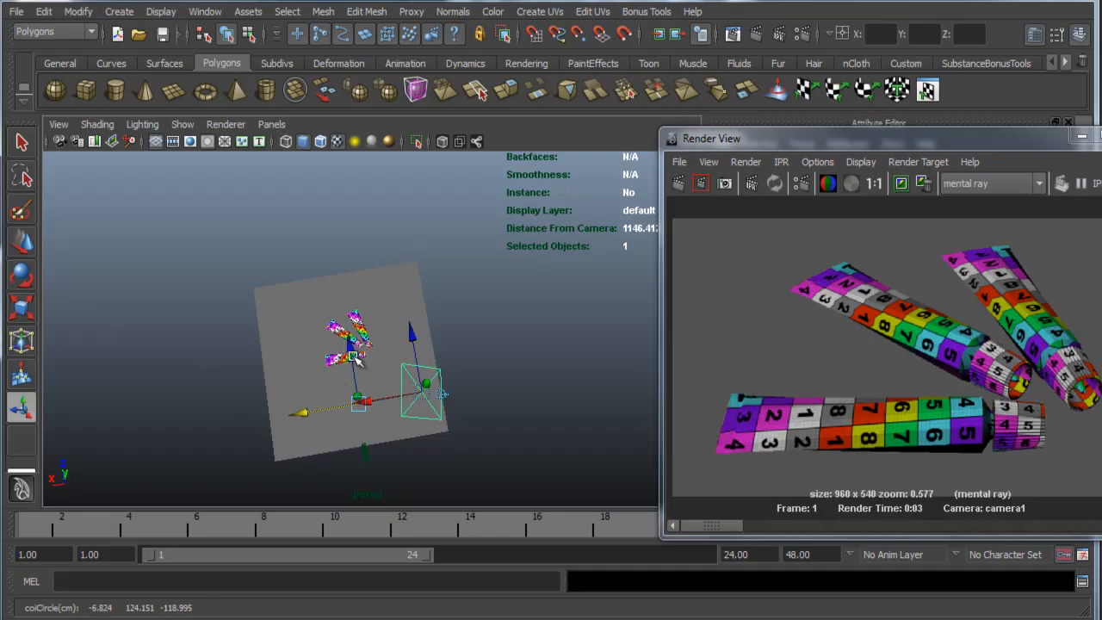
{"action": "left_click_drag", "start_coordinate": [358, 346], "coordinate": [354, 303]}
{"action": "left_click_drag", "start_coordinate": [331, 394], "coordinate": [420, 292], "text": "alt"}
{"action": "left_click_drag", "start_coordinate": [355, 264], "coordinate": [353, 301]}
{"action": "left_click_drag", "start_coordinate": [392, 342], "coordinate": [457, 396], "text": "alt"}
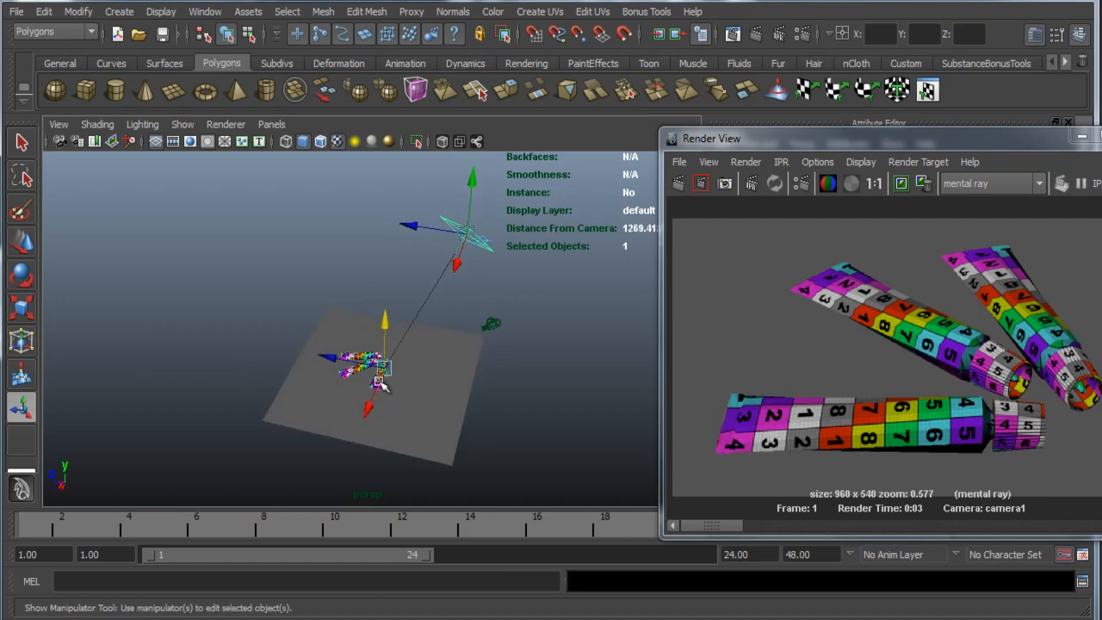
{"action": "left_click", "coordinate": [329, 357]}
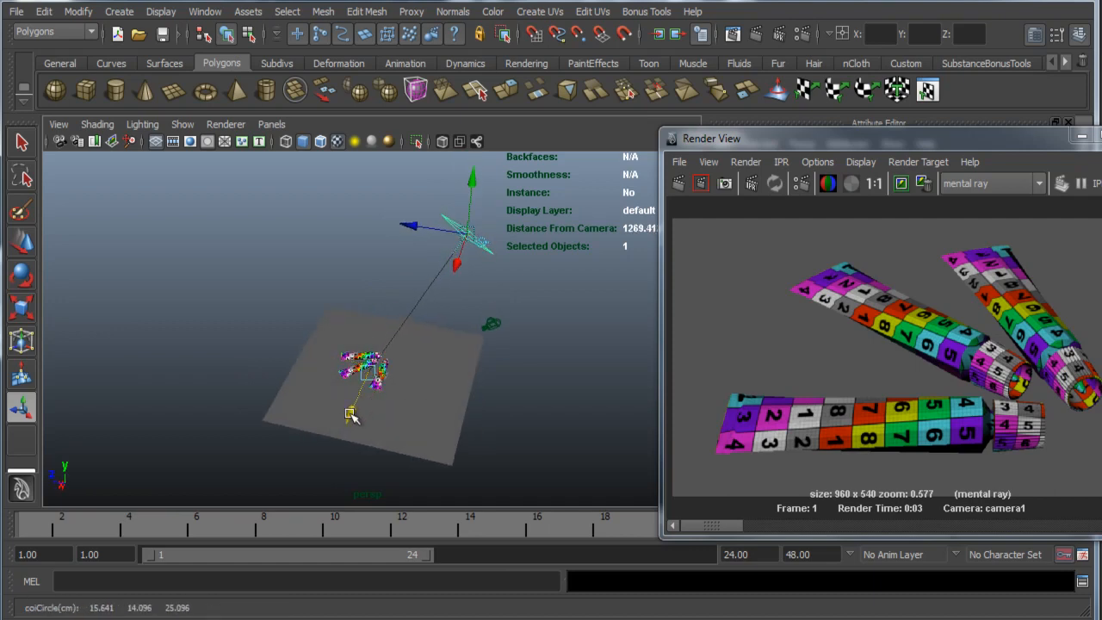
{"action": "left_click_drag", "start_coordinate": [352, 414], "coordinate": [500, 388], "text": "alt"}
Step: Bring the Render View window back beside the viewport and render the camera1 frame with the area light
{"action": "left_click_drag", "start_coordinate": [856, 138], "coordinate": [653, 93]}
{"action": "left_click", "coordinate": [478, 141]}
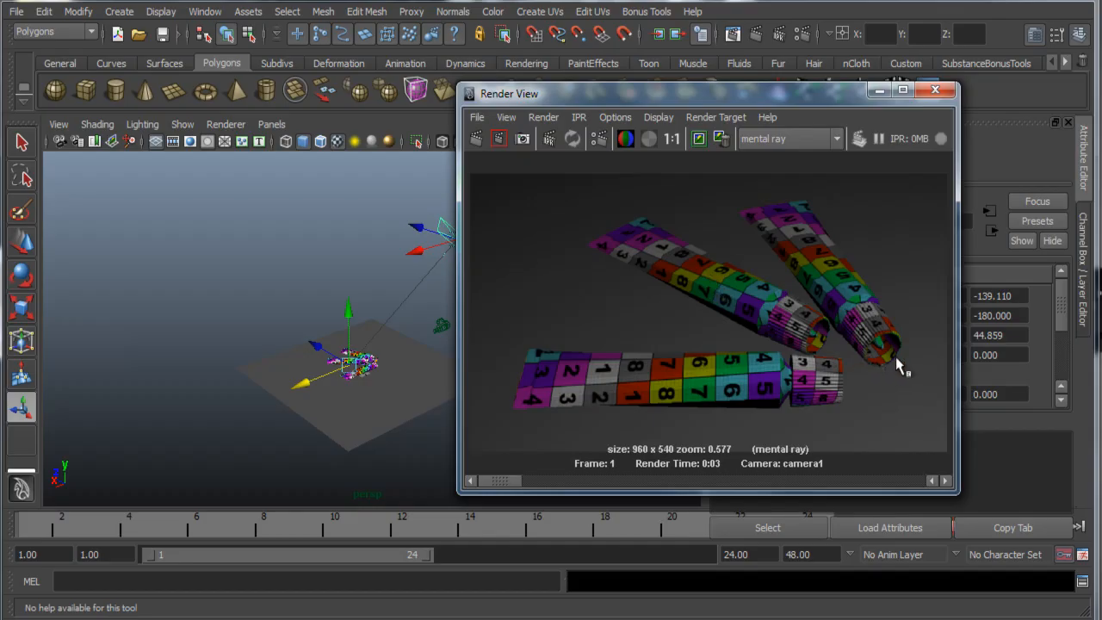
{"action": "mouse_move", "coordinate": [508, 488]}
{"action": "left_mouse_down"}
{"action": "mouse_move", "coordinate": [627, 497]}
{"action": "mouse_move", "coordinate": [589, 490]}
{"action": "mouse_move", "coordinate": [652, 483]}
{"action": "mouse_move", "coordinate": [492, 485]}
{"action": "left_mouse_up"}
Step: Enlarge the attribute area for areaLightShape1 and turn on Use Ray Trace Shadows in its Raytrace Shadow Attributes
{"action": "left_click_drag", "start_coordinate": [724, 107], "coordinate": [387, 293]}
{"action": "left_click", "coordinate": [818, 175]}
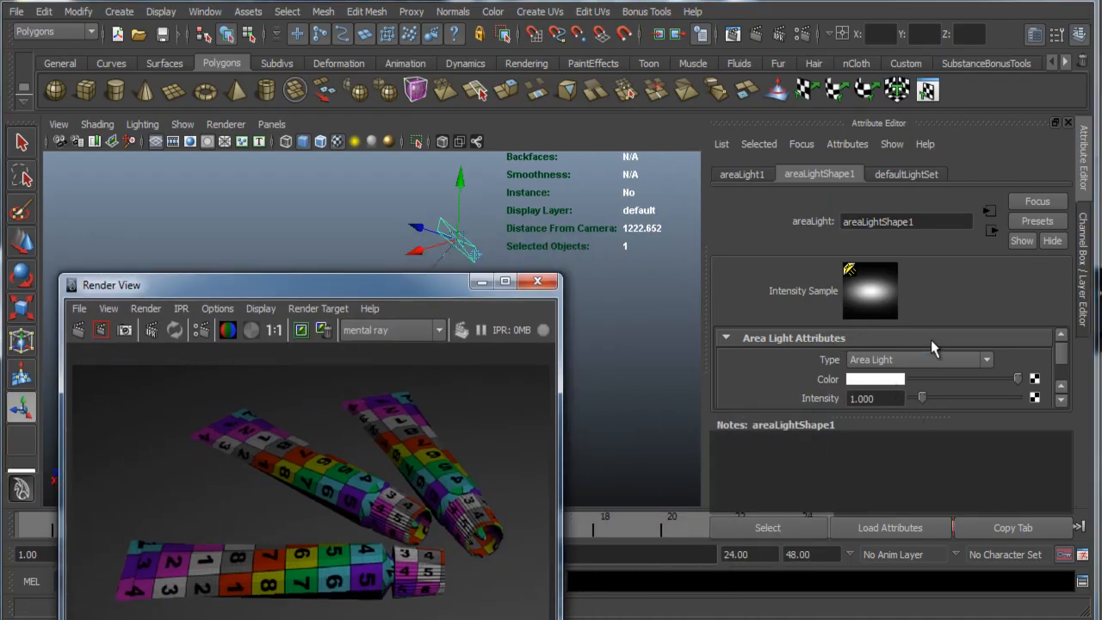
{"action": "scroll", "coordinate": [931, 340], "scroll_direction": "down", "scroll_amount": 5}
{"action": "scroll", "coordinate": [865, 376], "scroll_direction": "up", "scroll_amount": 4}
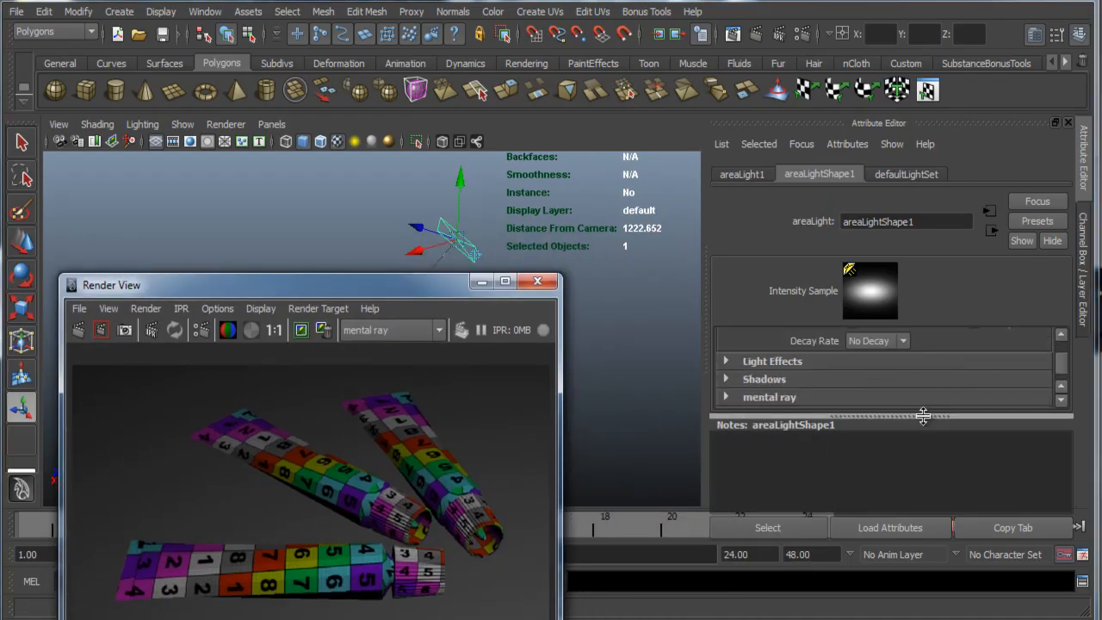
{"action": "left_click_drag", "start_coordinate": [923, 416], "coordinate": [922, 513]}
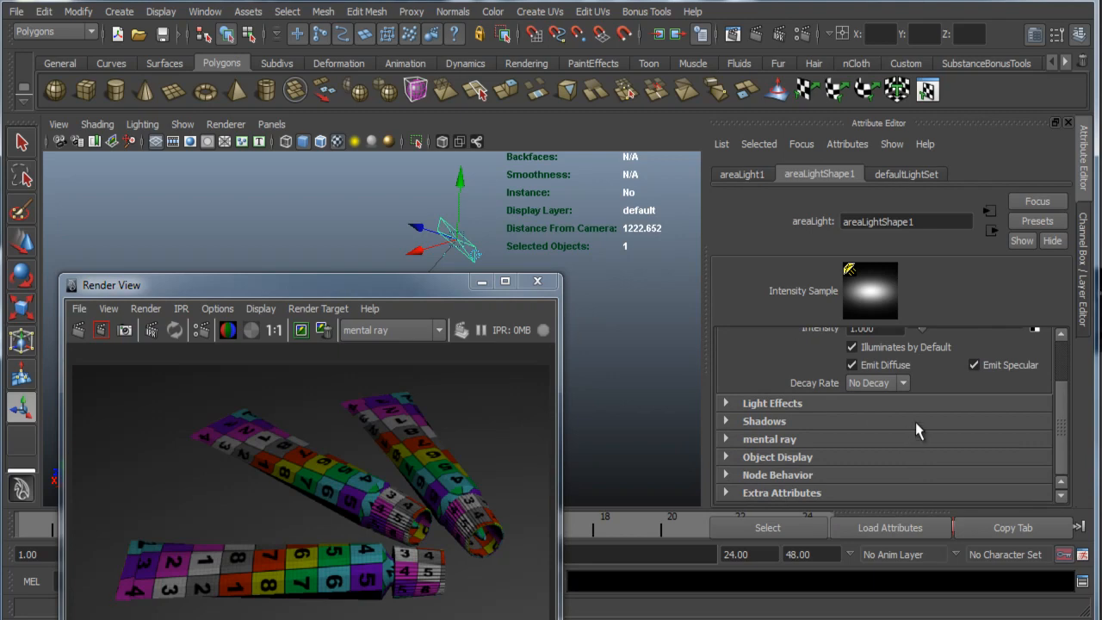
{"action": "left_click", "coordinate": [799, 423]}
{"action": "left_click_drag", "start_coordinate": [1061, 379], "coordinate": [1053, 458]}
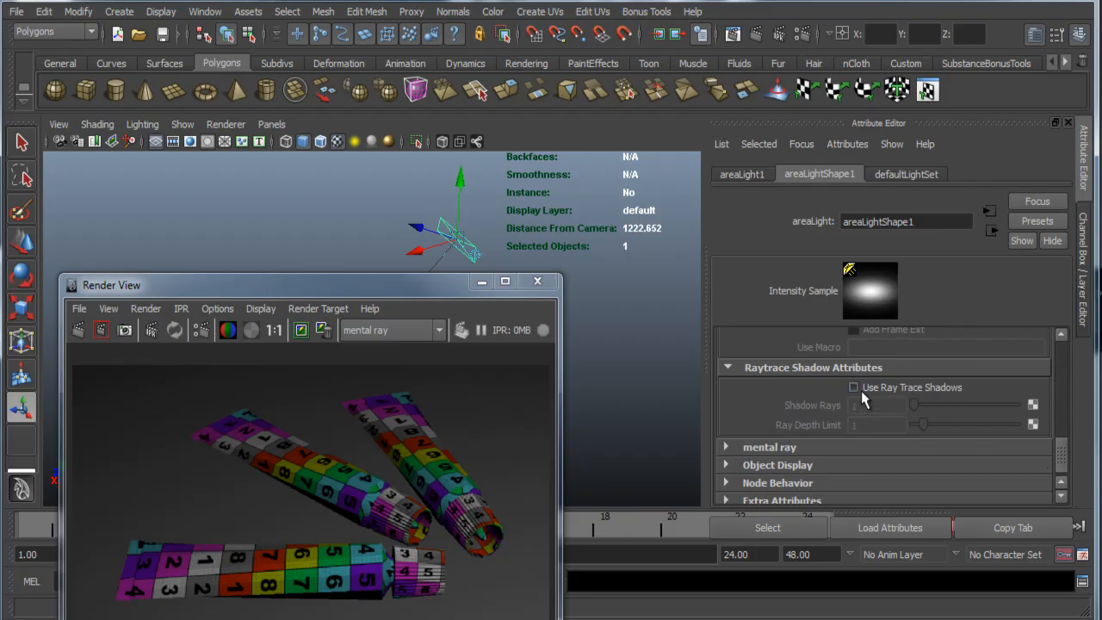
{"action": "left_click", "coordinate": [855, 389]}
Step: Render the camera1 frame again with ray-traced shadows and deselect the area light
{"action": "left_click_drag", "start_coordinate": [424, 292], "coordinate": [767, 92]}
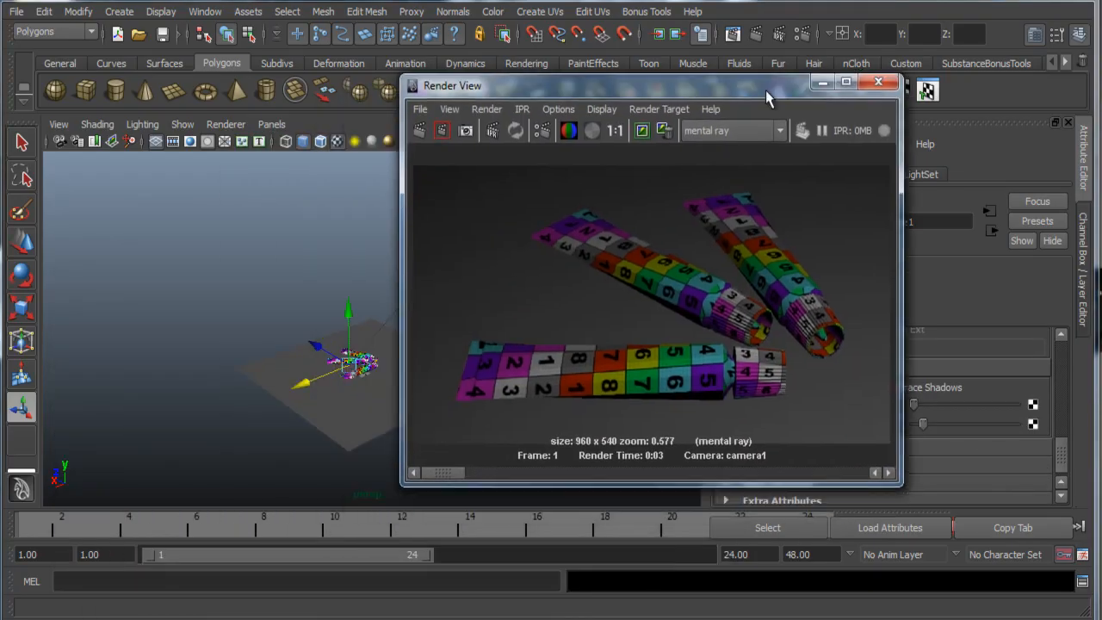
{"action": "left_click", "coordinate": [421, 130]}
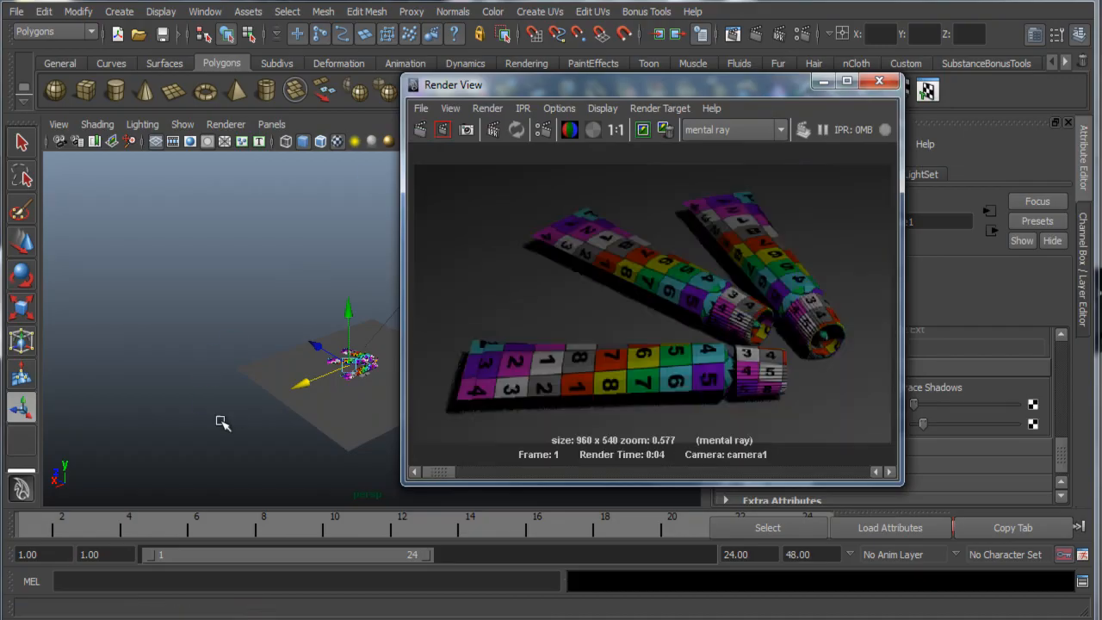
{"action": "left_click", "coordinate": [165, 406]}
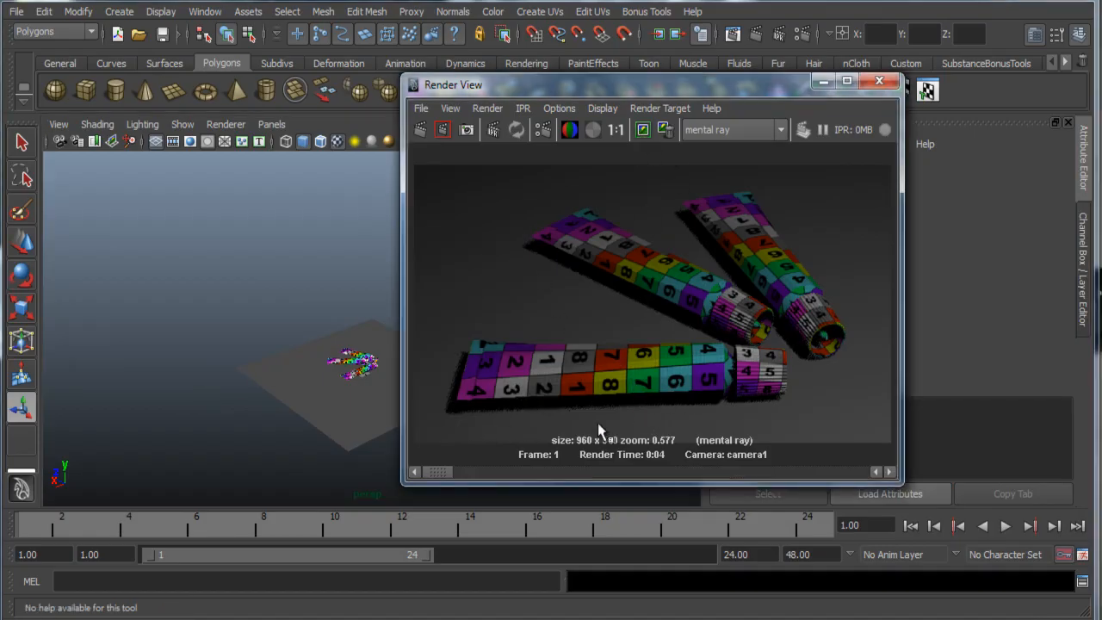
Step: Enlarge the Render View to inspect the tube shadows, and move it clear of the area light's attributes
{"action": "left_click_drag", "start_coordinate": [800, 86], "coordinate": [709, 46]}
{"action": "left_click_drag", "start_coordinate": [810, 447], "coordinate": [1001, 546]}
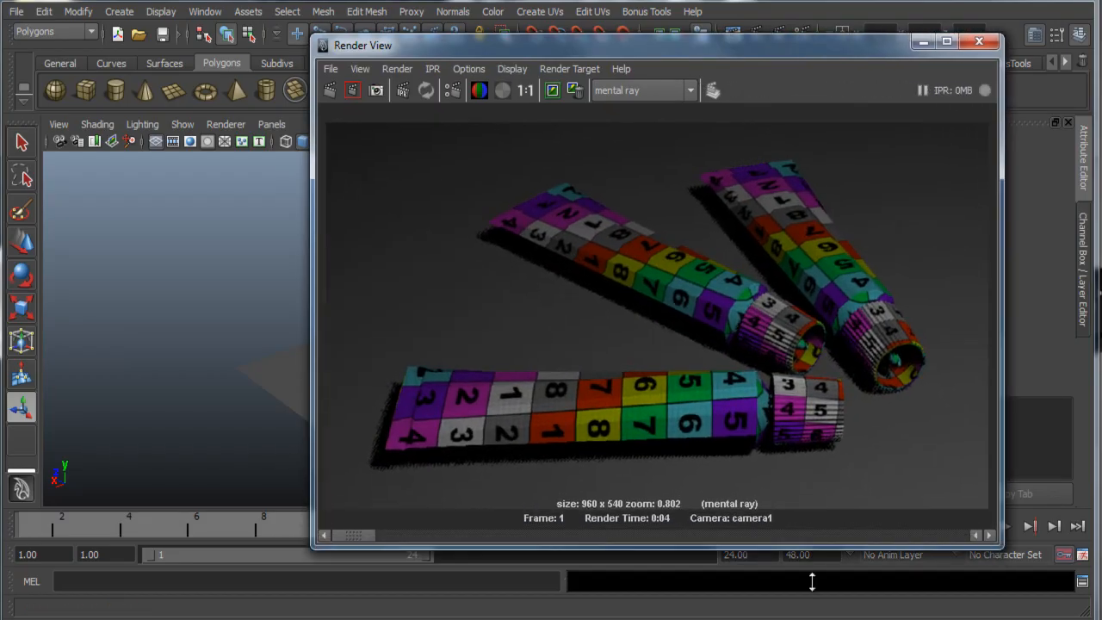
{"action": "left_click_drag", "start_coordinate": [348, 534], "coordinate": [382, 535]}
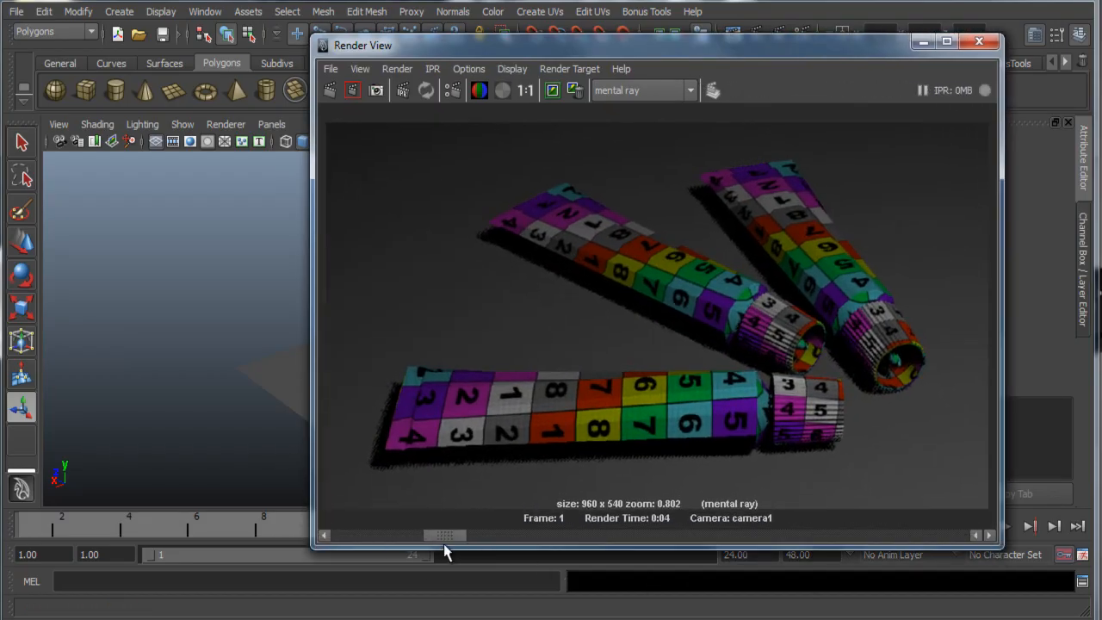
{"action": "left_click_drag", "start_coordinate": [445, 552], "coordinate": [499, 534]}
{"action": "left_click_drag", "start_coordinate": [735, 50], "coordinate": [829, 267]}
{"action": "mouse_move", "coordinate": [632, 267]}
{"action": "left_mouse_down"}
{"action": "mouse_move", "coordinate": [460, 385]}
{"action": "mouse_move", "coordinate": [226, 204]}
{"action": "mouse_move", "coordinate": [251, 204]}
{"action": "left_mouse_up"}
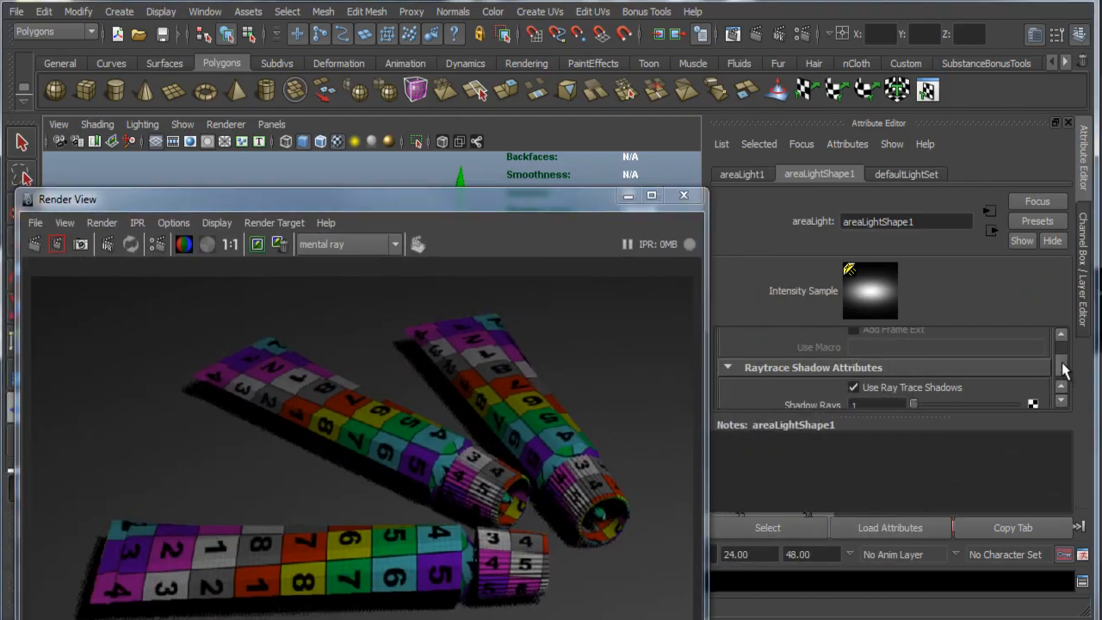
Step: Set the area light's intensity to 10 and render the camera1 frame
{"action": "left_click_drag", "start_coordinate": [1062, 364], "coordinate": [1066, 349]}
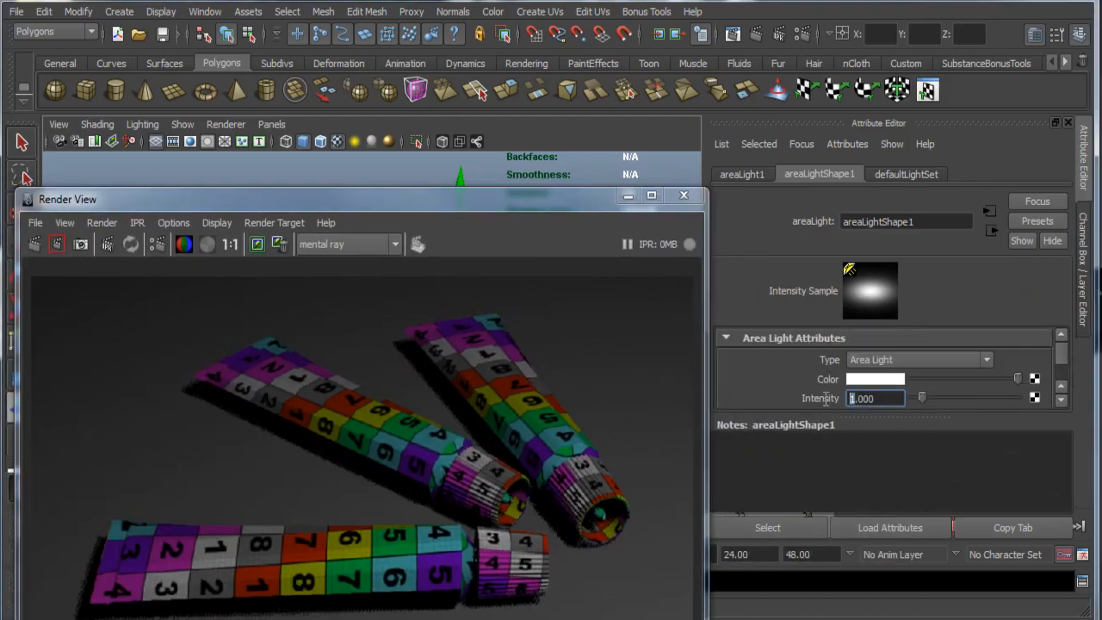
{"action": "type", "text": "10"}
{"action": "key", "text": "Return"}
{"action": "left_click_drag", "start_coordinate": [478, 199], "coordinate": [828, 103]}
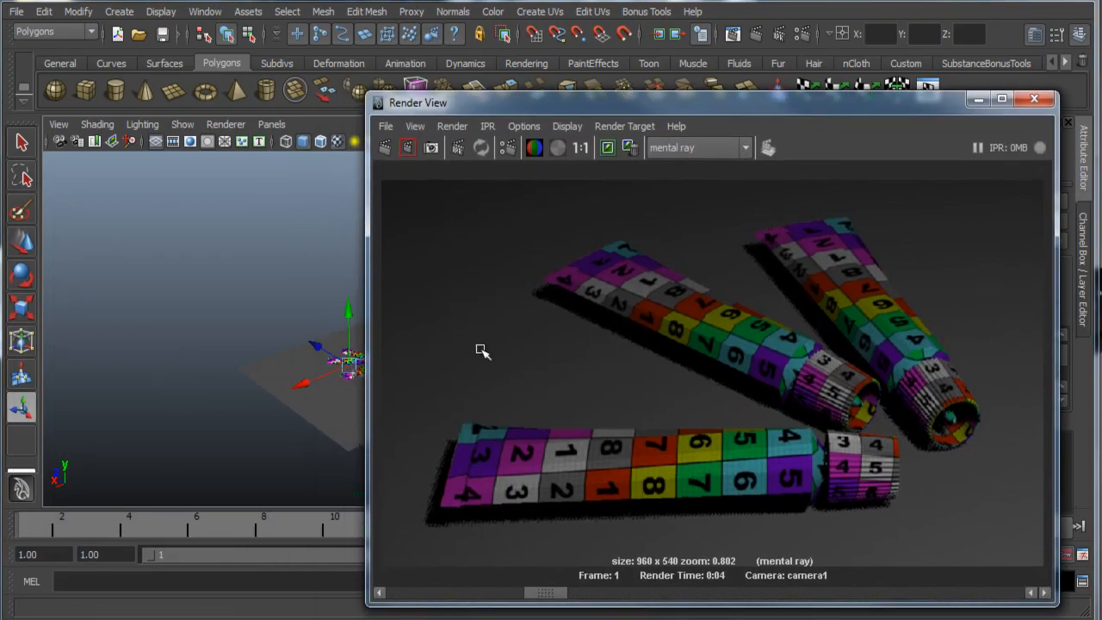
{"action": "left_click", "coordinate": [386, 148]}
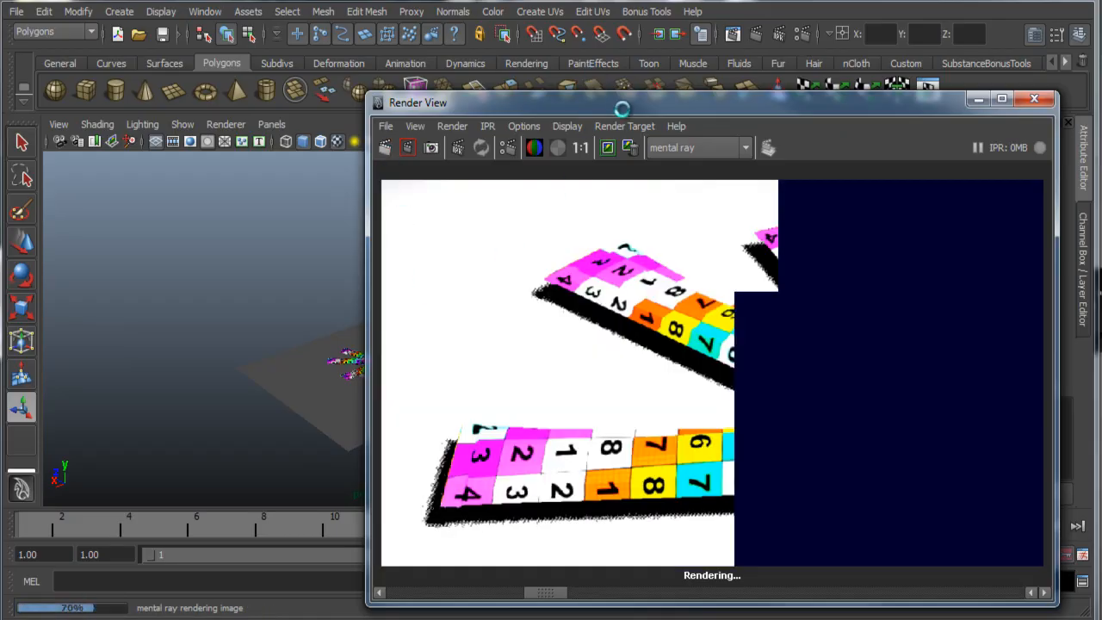
Step: Lower areaLightShape1's intensity to 3 and render the camera1 frame again
{"action": "left_click_drag", "start_coordinate": [687, 112], "coordinate": [569, 444]}
{"action": "left_click_drag", "start_coordinate": [436, 217], "coordinate": [491, 255]}
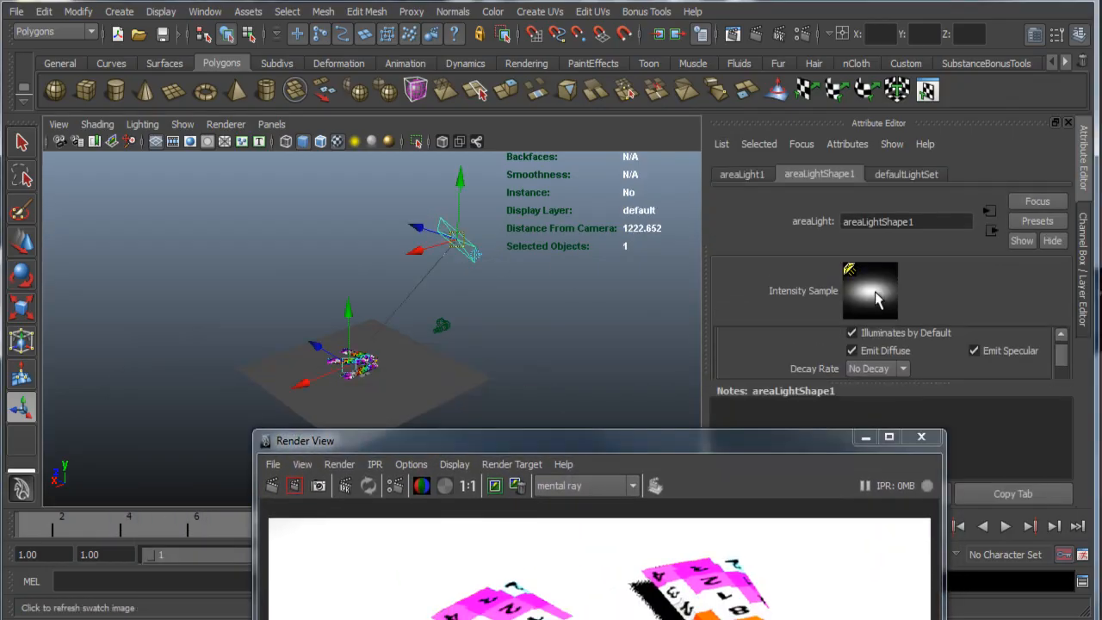
{"action": "scroll", "coordinate": [887, 371], "scroll_direction": "up", "scroll_amount": 2}
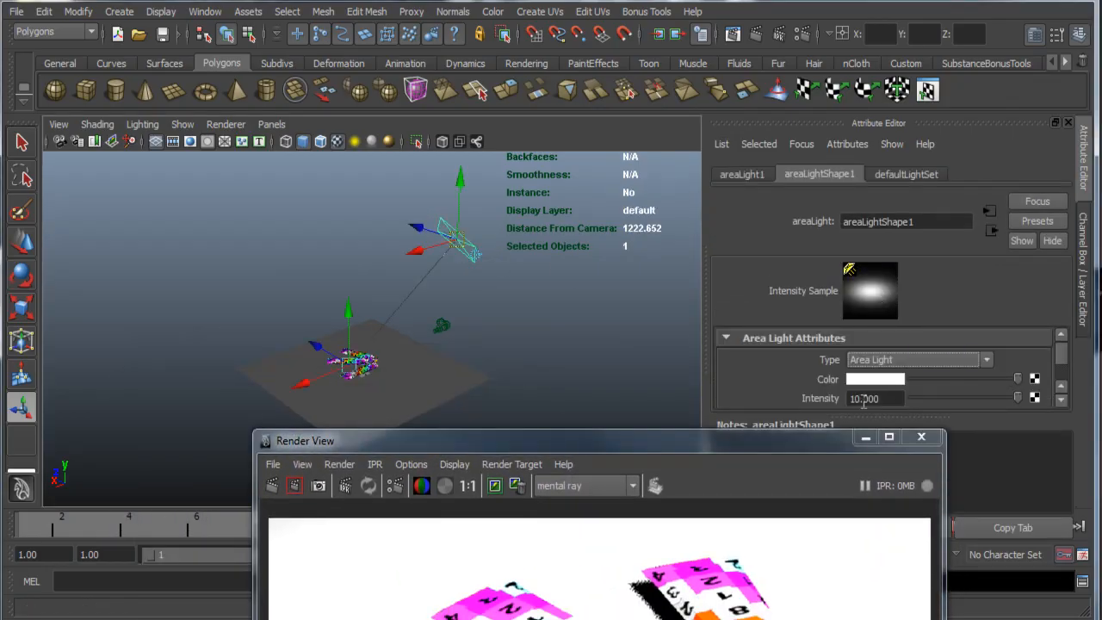
{"action": "left_click_drag", "start_coordinate": [863, 401], "coordinate": [845, 402]}
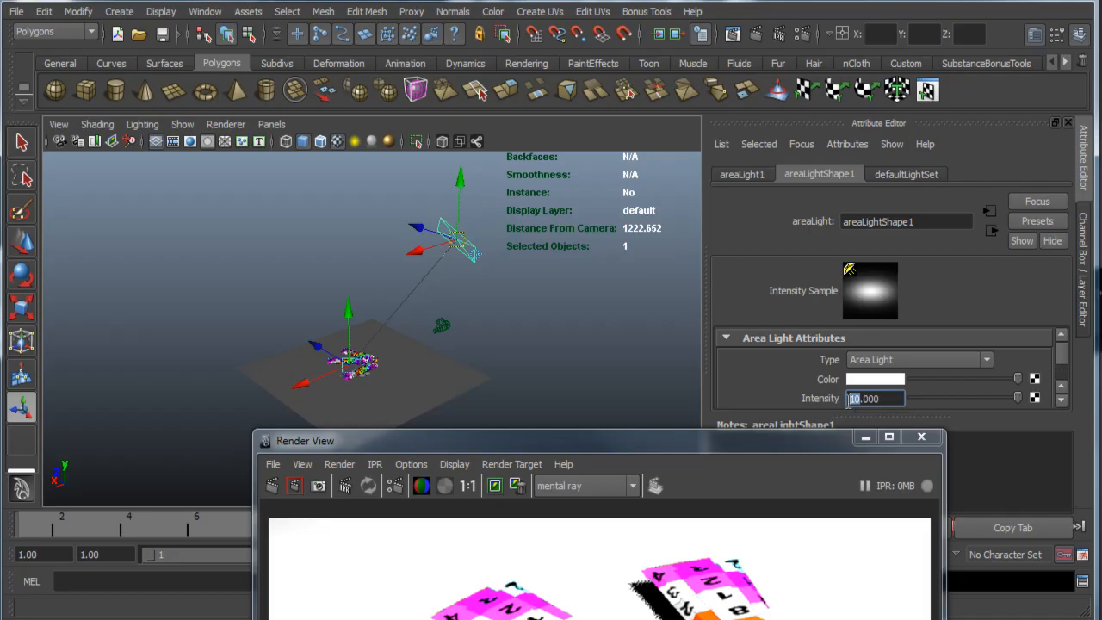
{"action": "scroll", "coordinate": [823, 405], "scroll_direction": "down", "scroll_amount": 3}
{"action": "left_click_drag", "start_coordinate": [800, 438], "coordinate": [798, 61]}
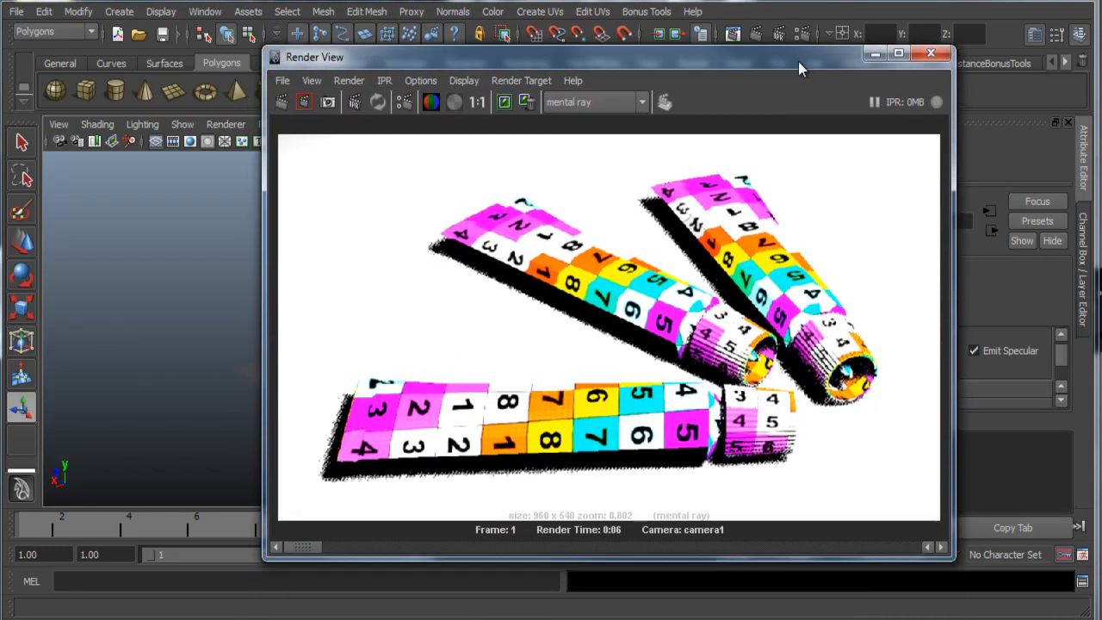
{"action": "left_click", "coordinate": [281, 101]}
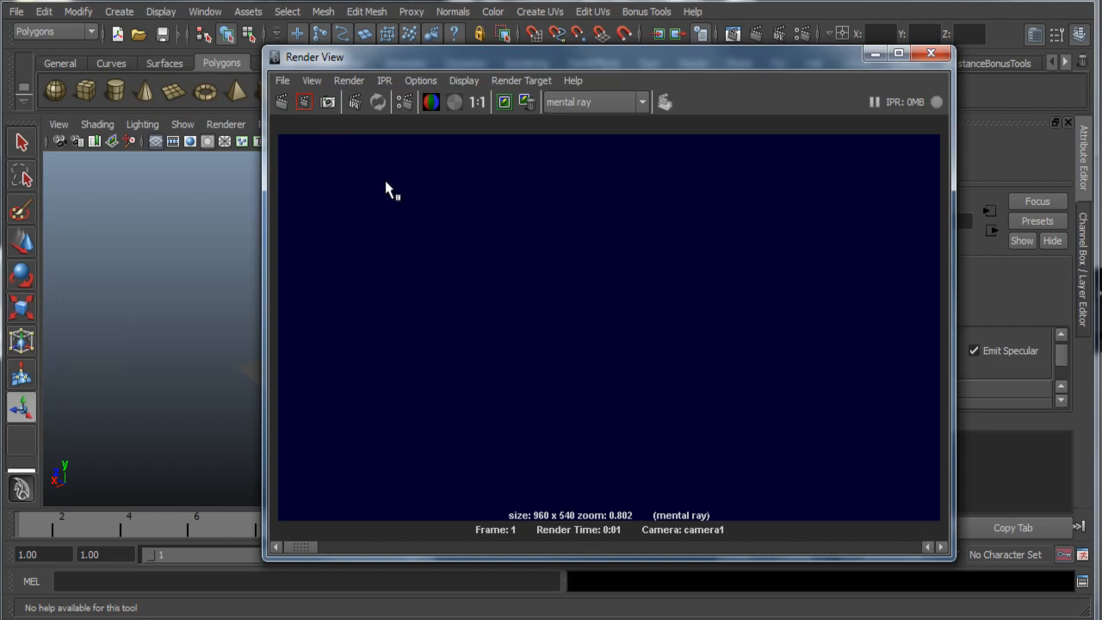
{"action": "left_click", "coordinate": [281, 102]}
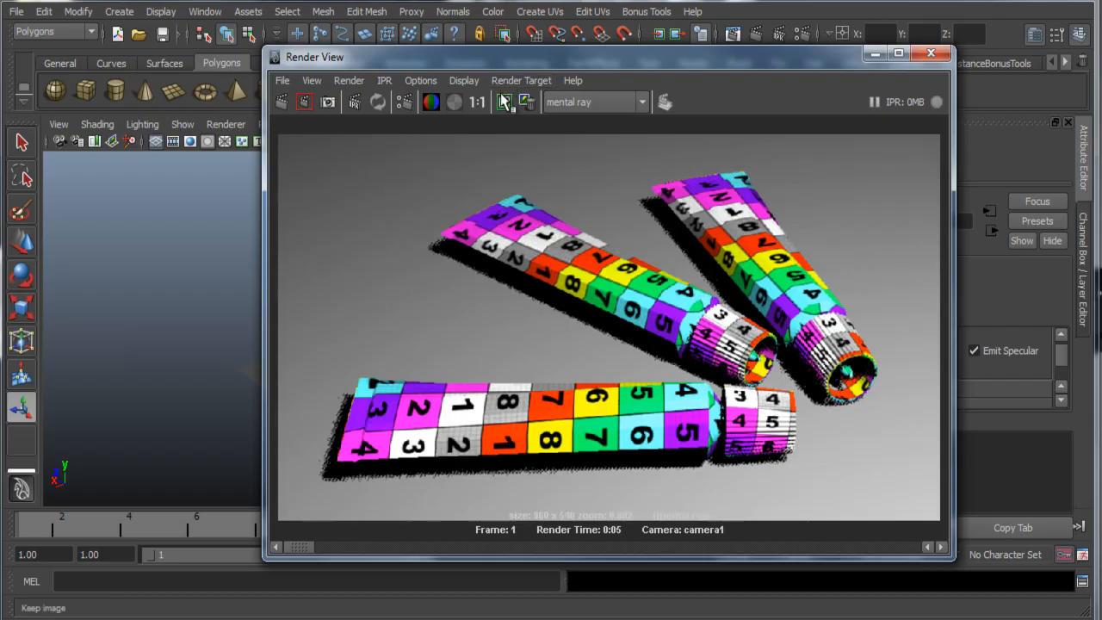
Step: Compare the current render with the stored earlier renders, return to the latest one and move the Render View aside
{"action": "left_click_drag", "start_coordinate": [301, 546], "coordinate": [392, 547]}
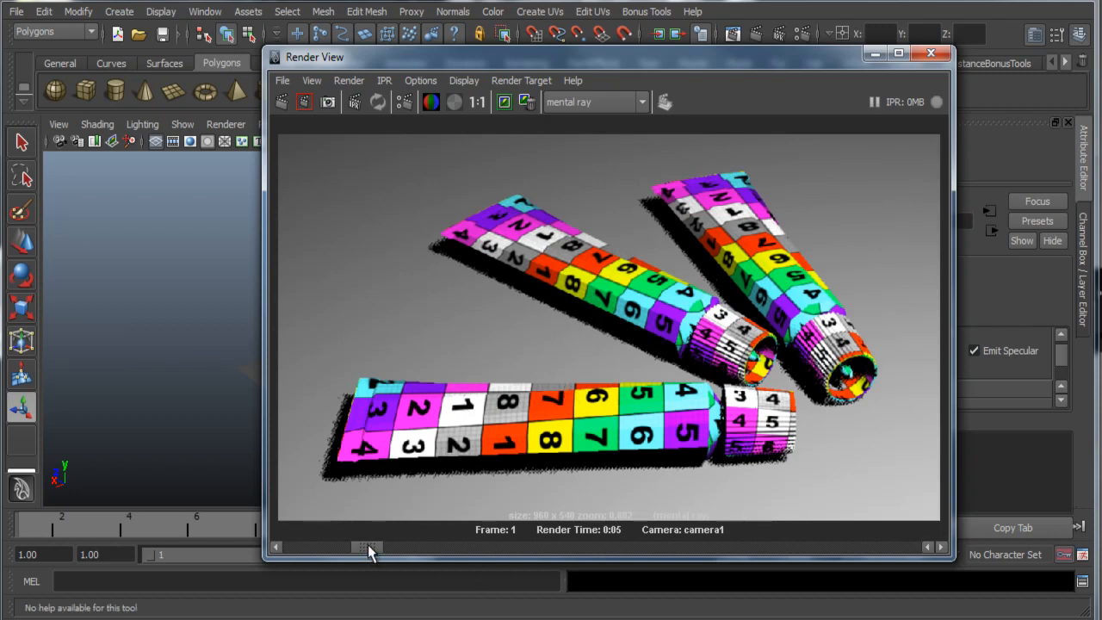
{"action": "left_click_drag", "start_coordinate": [372, 546], "coordinate": [441, 551]}
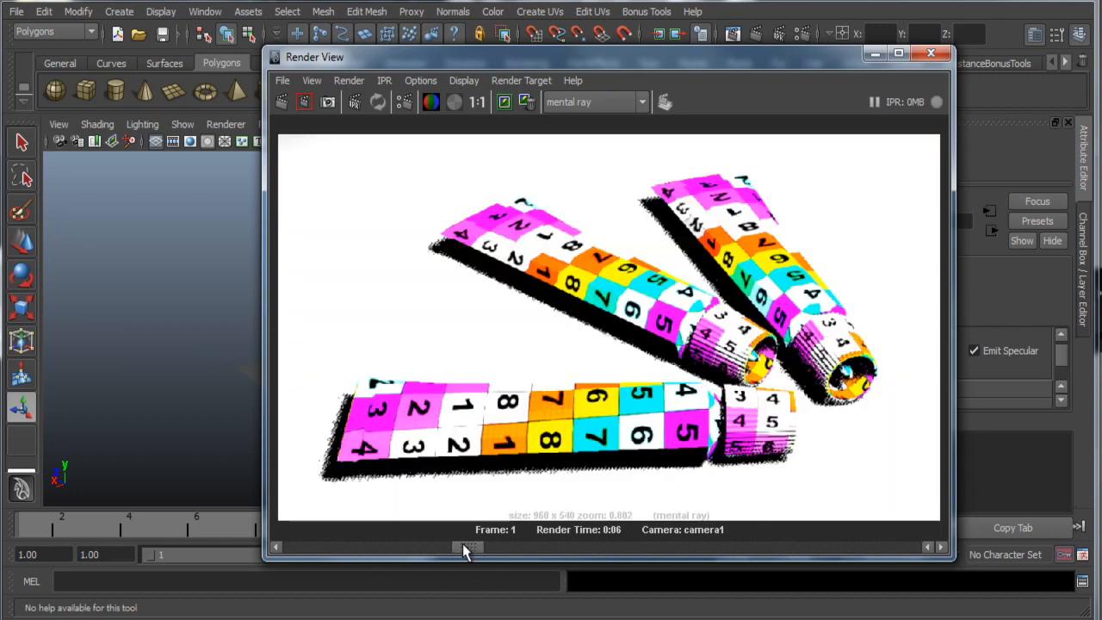
{"action": "left_click_drag", "start_coordinate": [463, 544], "coordinate": [278, 541]}
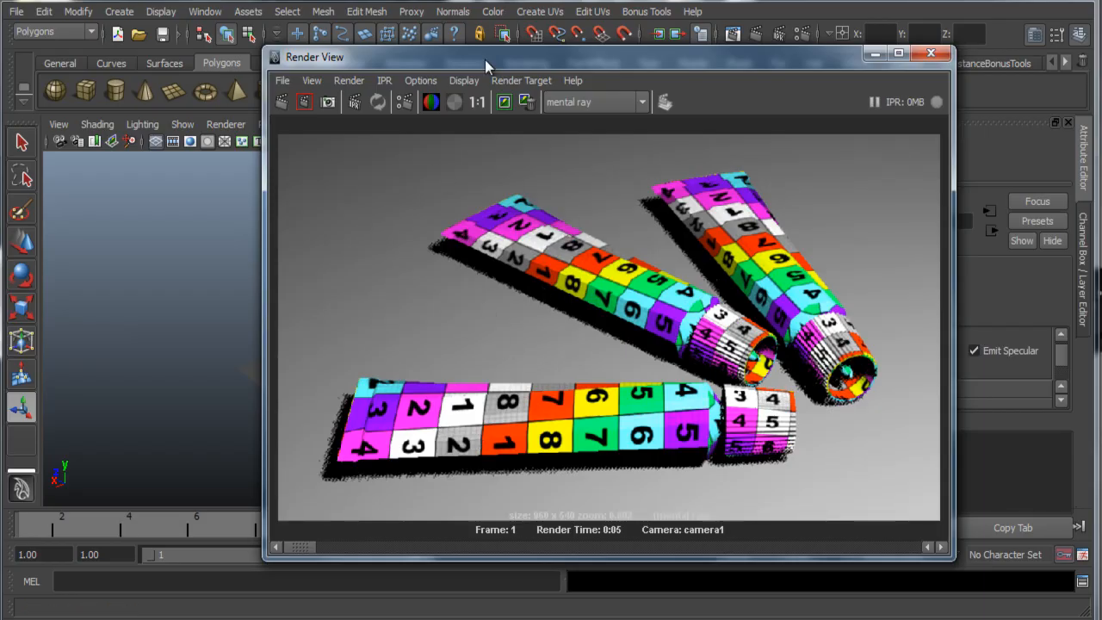
{"action": "left_click_drag", "start_coordinate": [485, 59], "coordinate": [617, 25]}
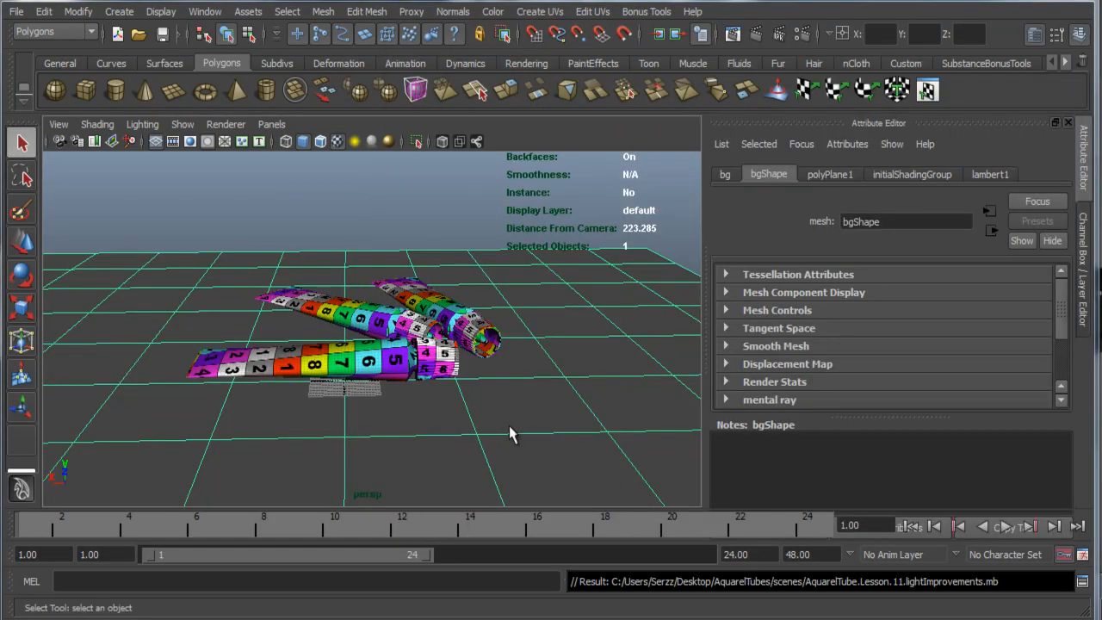
Step: Select the three paint tubes, their caps and the background plane, and assign the lambert1 material to them from the Hypershade
{"action": "left_click_drag", "start_coordinate": [526, 361], "coordinate": [361, 379], "text": "alt"}
{"action": "right_click_drag", "start_coordinate": [361, 379], "coordinate": [539, 414], "text": "alt"}
{"action": "middle_click_drag", "start_coordinate": [539, 414], "coordinate": [525, 316], "text": "alt"}
{"action": "left_click_drag", "start_coordinate": [525, 316], "coordinate": [421, 371], "text": "alt"}
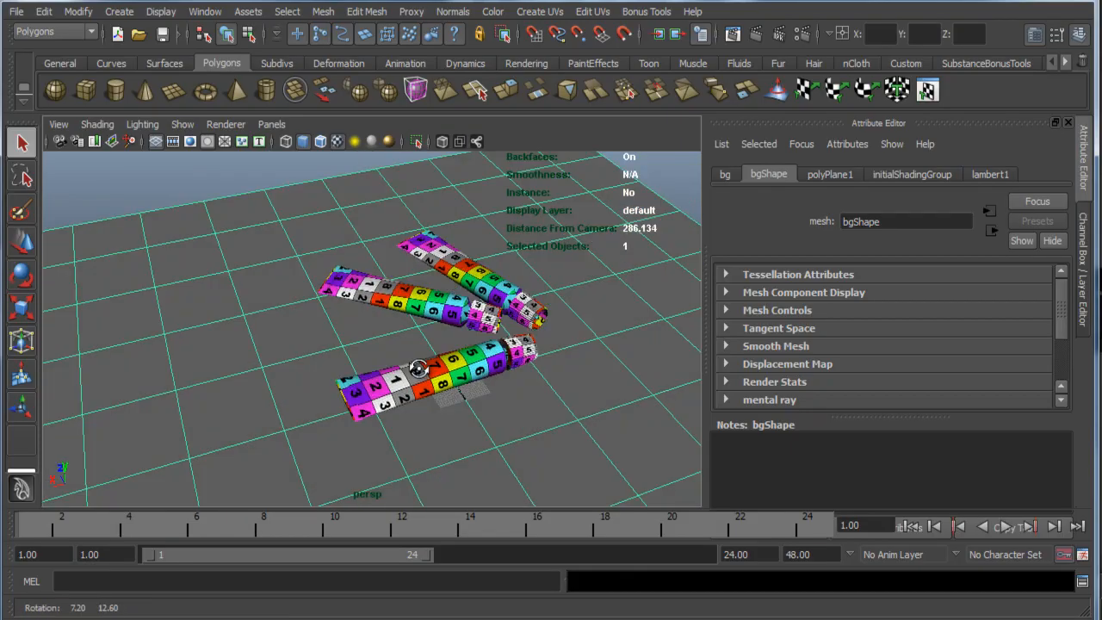
{"action": "left_click_drag", "start_coordinate": [256, 229], "coordinate": [517, 435]}
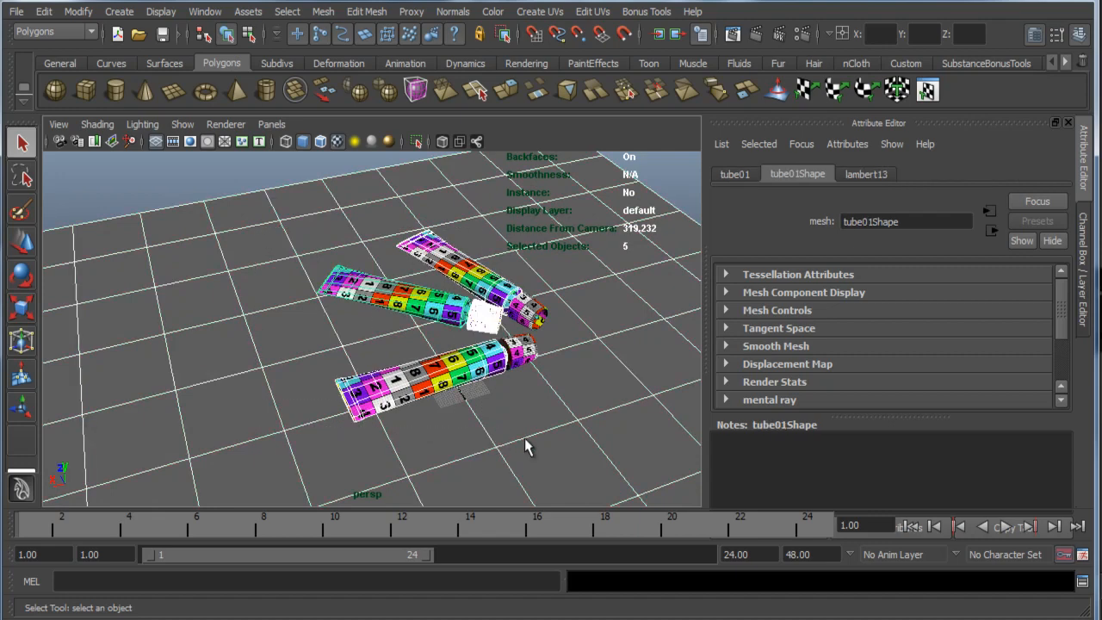
{"action": "left_click_drag", "start_coordinate": [246, 239], "coordinate": [570, 420]}
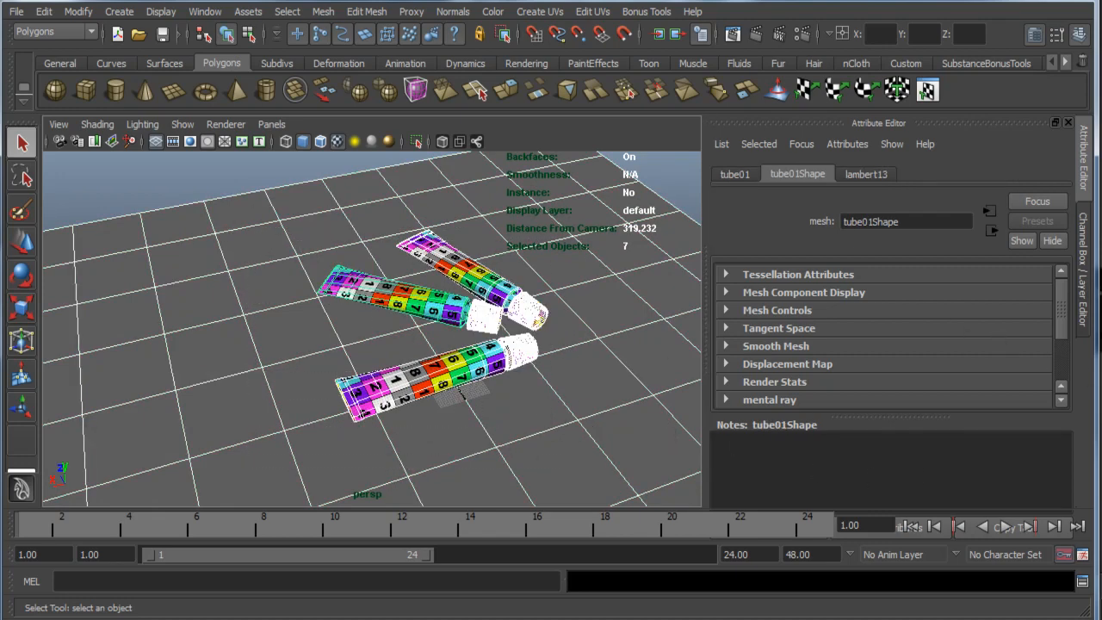
{"action": "left_click", "coordinate": [207, 12]}
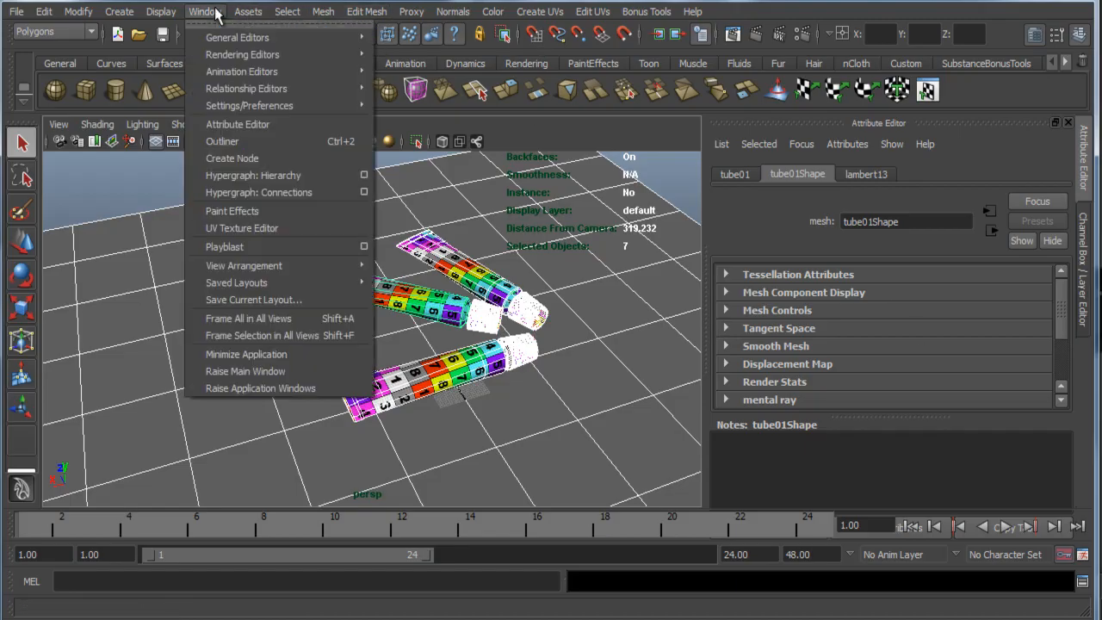
{"action": "mouse_move", "coordinate": [308, 56]}
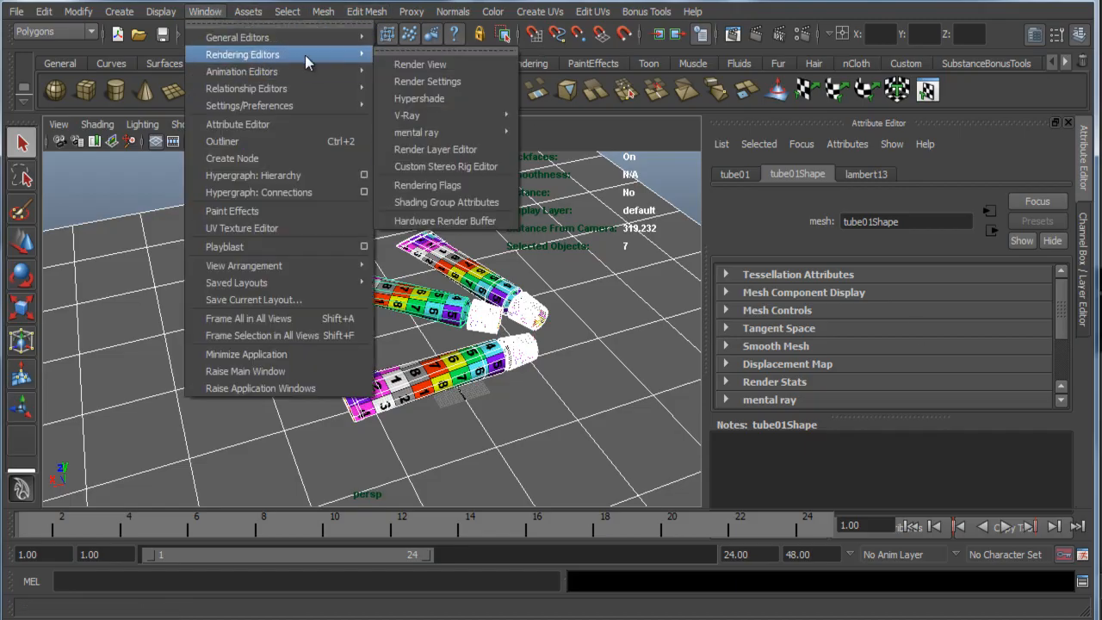
{"action": "left_click", "coordinate": [441, 86]}
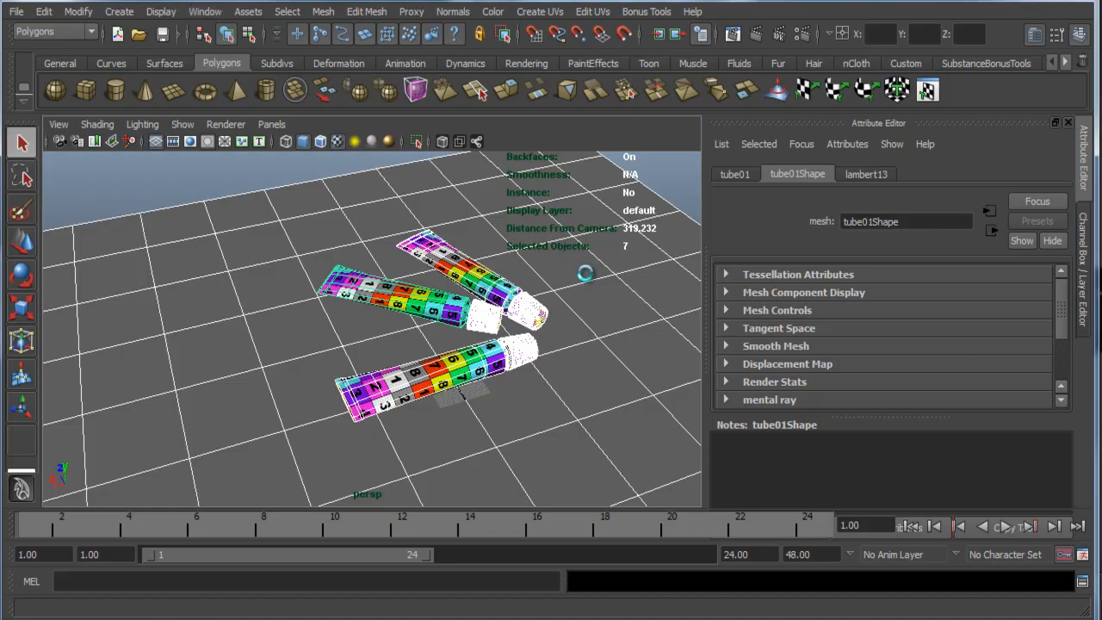
{"action": "left_click_drag", "start_coordinate": [805, 487], "coordinate": [769, 226]}
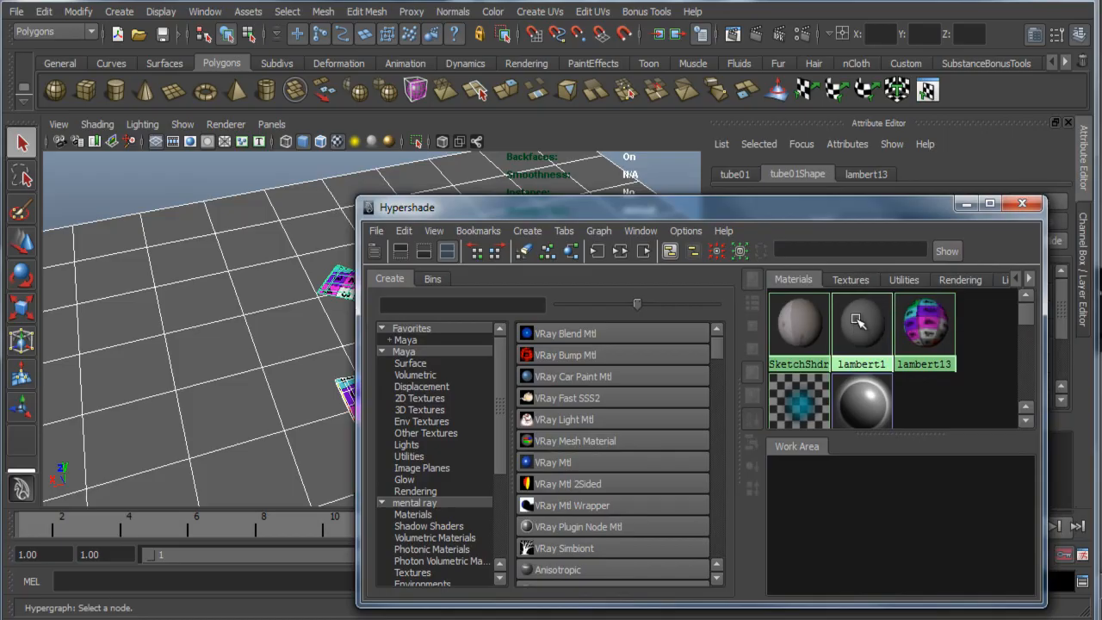
{"action": "right_click_drag", "start_coordinate": [857, 319], "coordinate": [829, 276]}
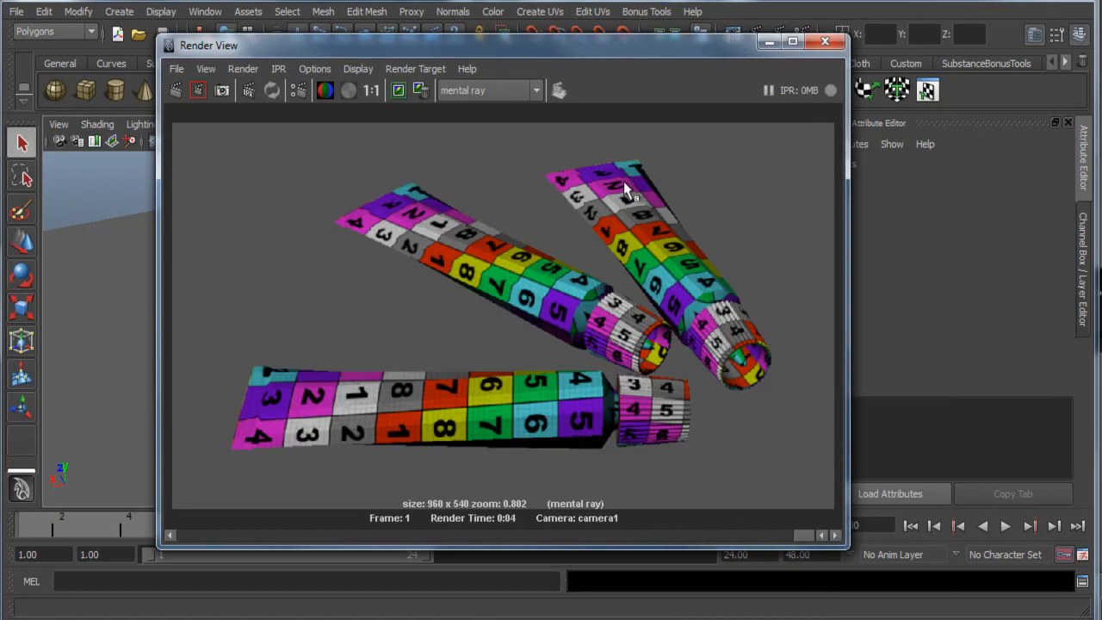
Step: Render the scene from camera1 with the plain grey lambert1 material
{"action": "left_click_drag", "start_coordinate": [394, 55], "coordinate": [539, 35]}
{"action": "left_click", "coordinate": [385, 58]}
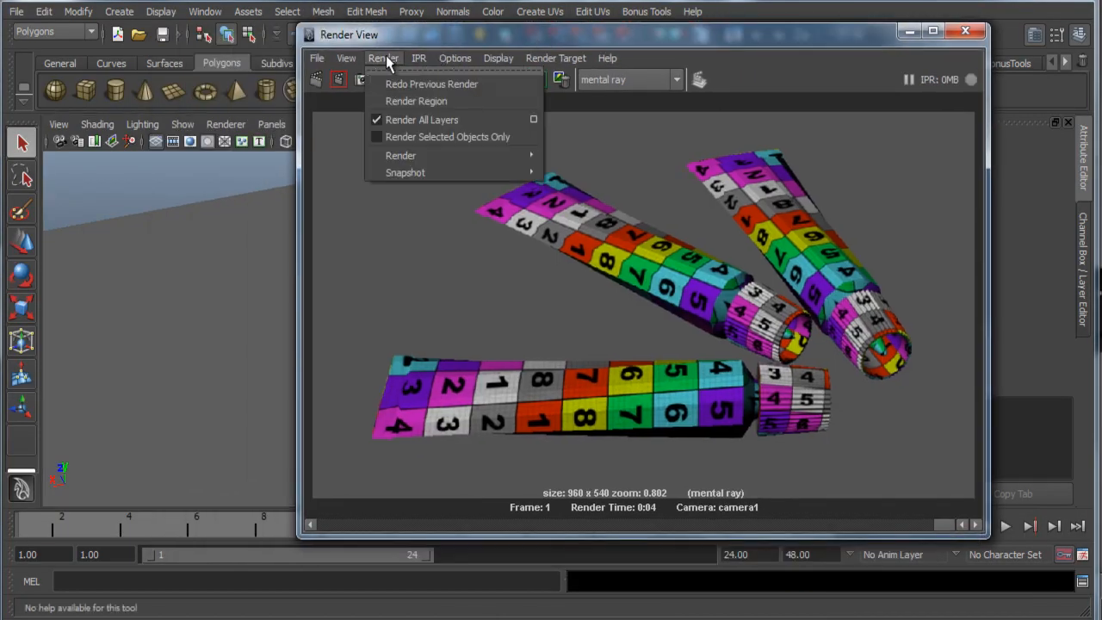
{"action": "mouse_move", "coordinate": [452, 158]}
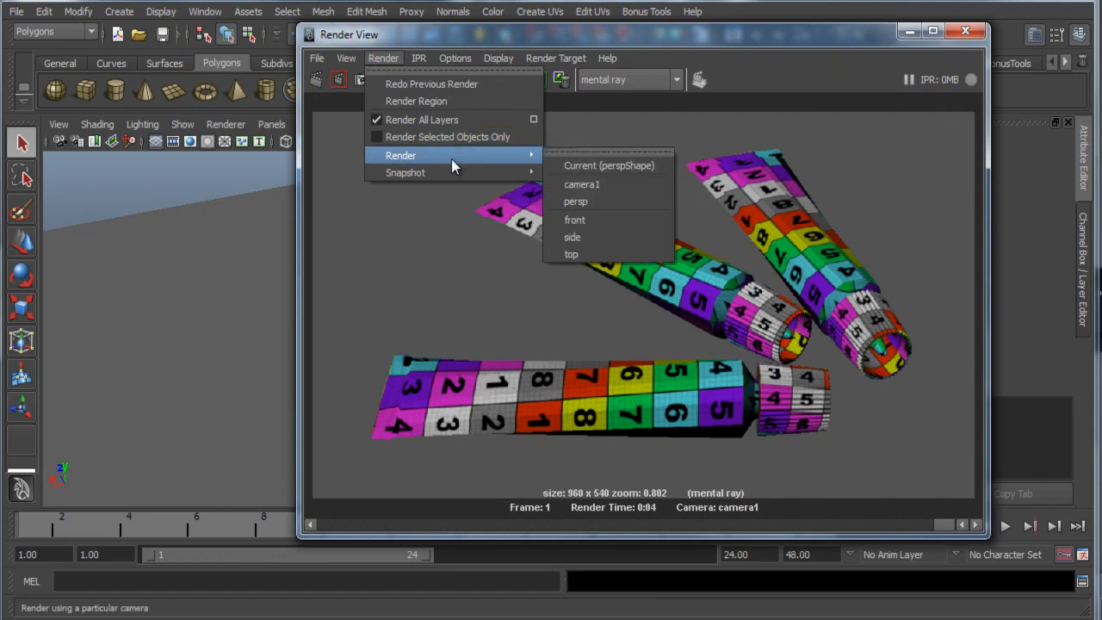
{"action": "left_click", "coordinate": [615, 186]}
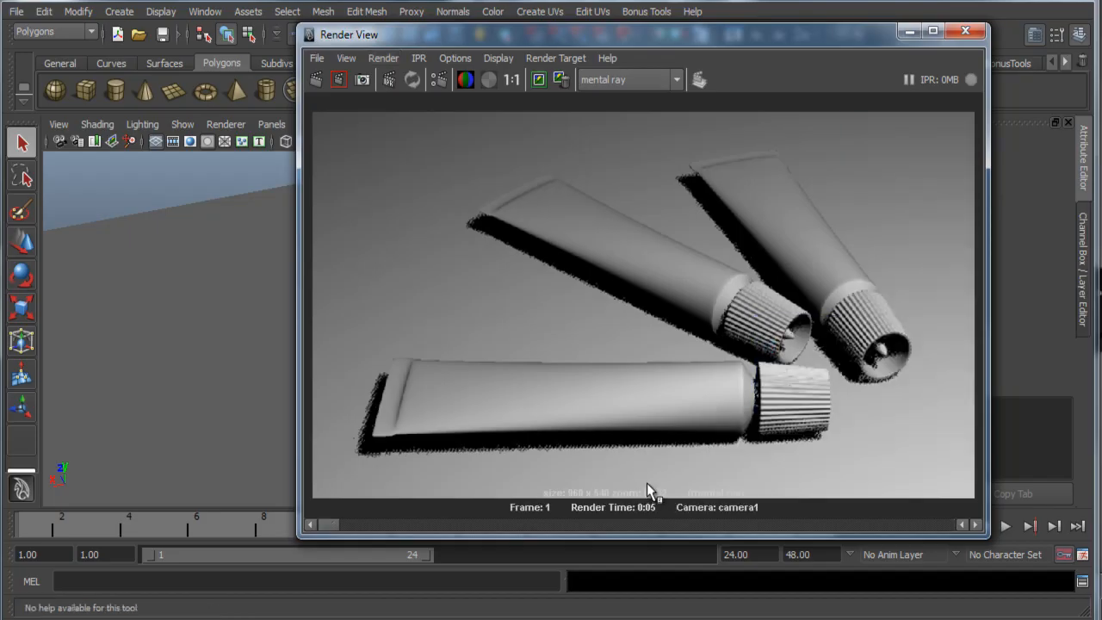
Step: Select the area light in the viewport and enlarge the attribute area for areaLightShape1
{"action": "left_click_drag", "start_coordinate": [651, 43], "coordinate": [704, 305]}
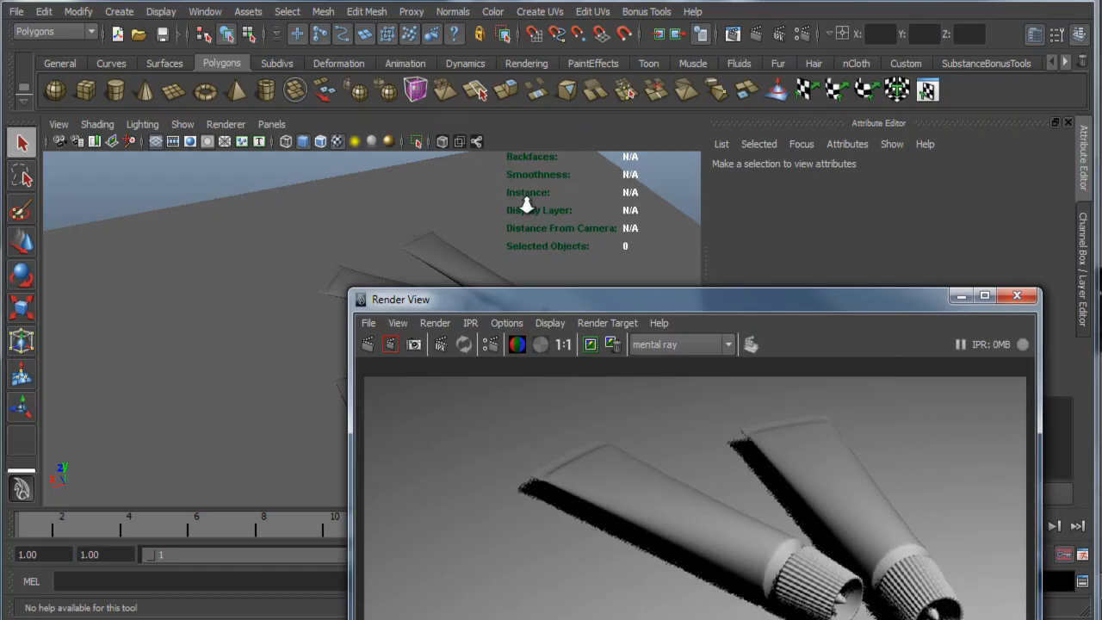
{"action": "right_click_drag", "start_coordinate": [534, 209], "coordinate": [311, 276], "text": "alt"}
{"action": "left_click", "coordinate": [311, 276]}
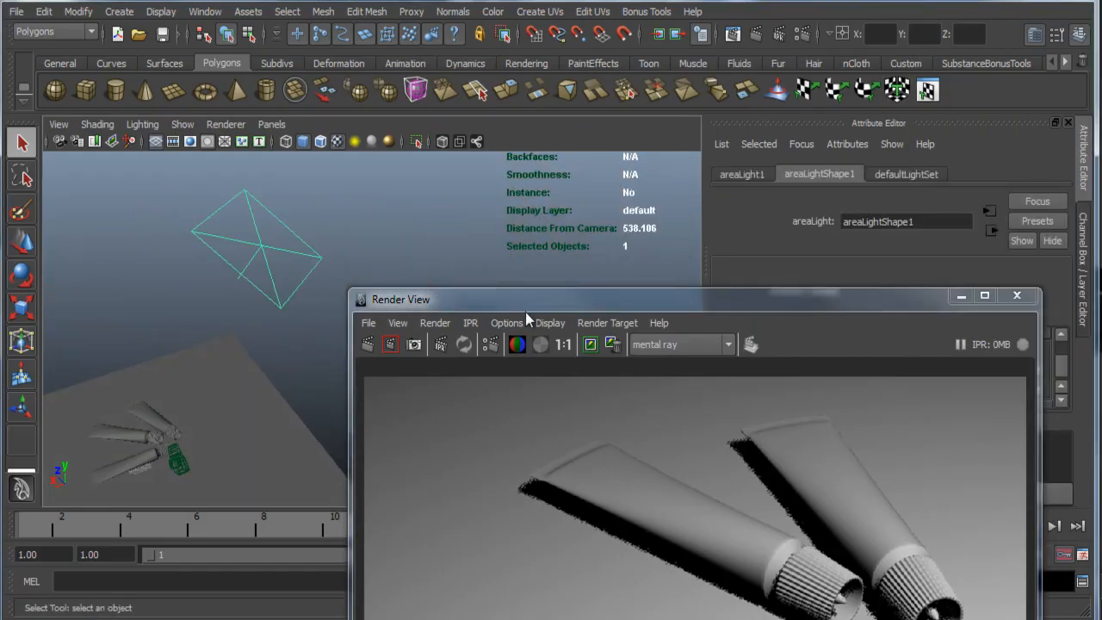
{"action": "left_click_drag", "start_coordinate": [525, 306], "coordinate": [200, 441]}
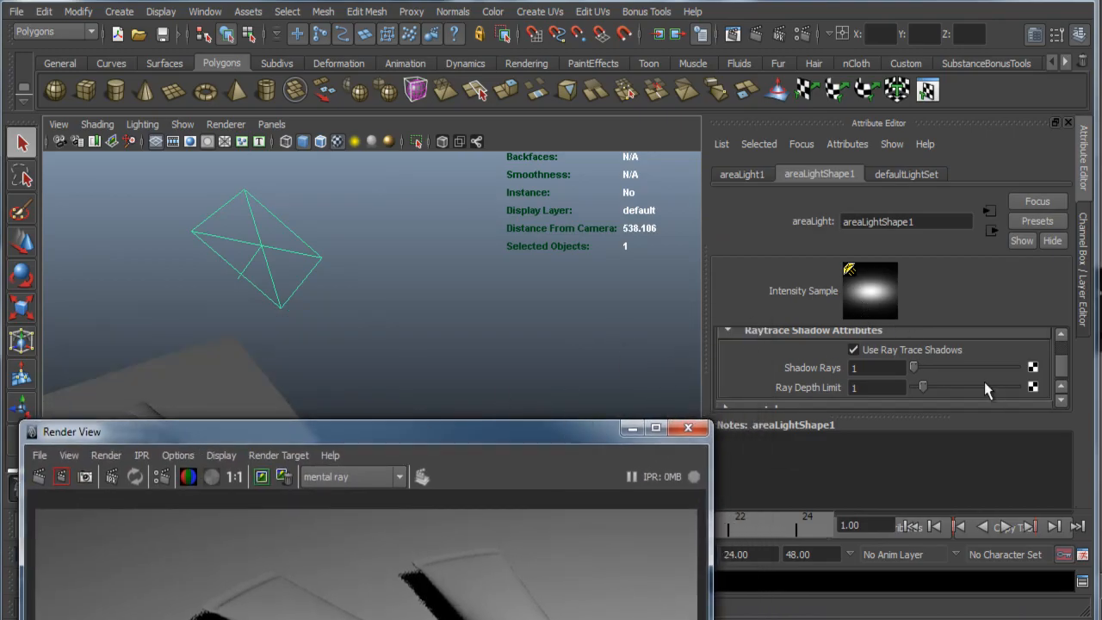
{"action": "scroll", "coordinate": [984, 382], "scroll_direction": "up", "scroll_amount": 3}
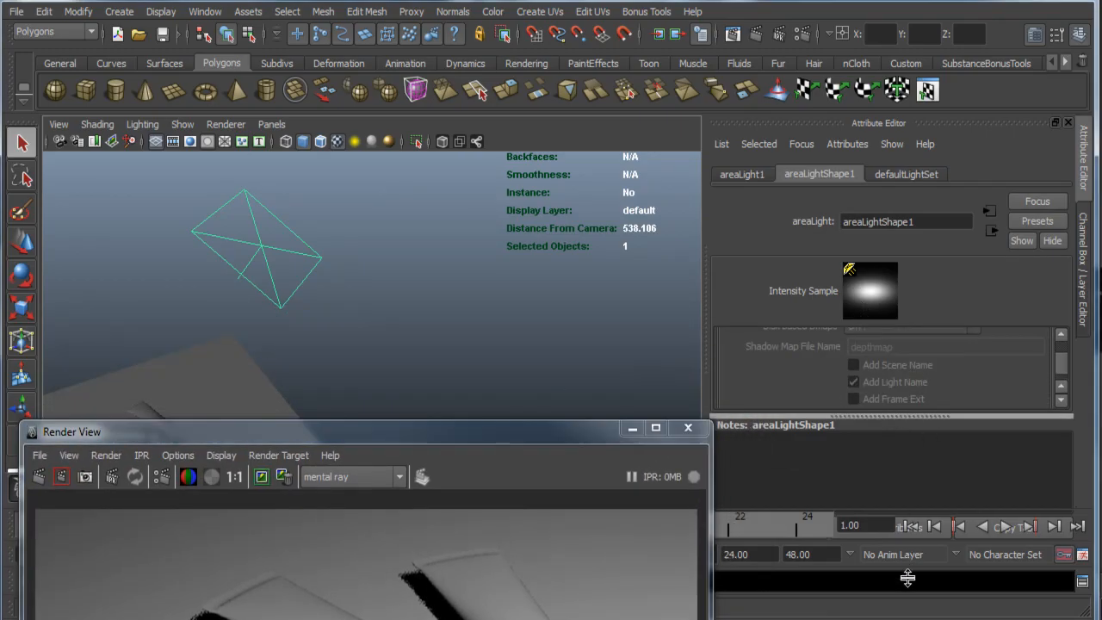
{"action": "left_click_drag", "start_coordinate": [893, 417], "coordinate": [900, 504]}
{"action": "scroll", "coordinate": [905, 415], "scroll_direction": "up", "scroll_amount": 2}
{"action": "scroll", "coordinate": [913, 417], "scroll_direction": "up", "scroll_amount": 10}
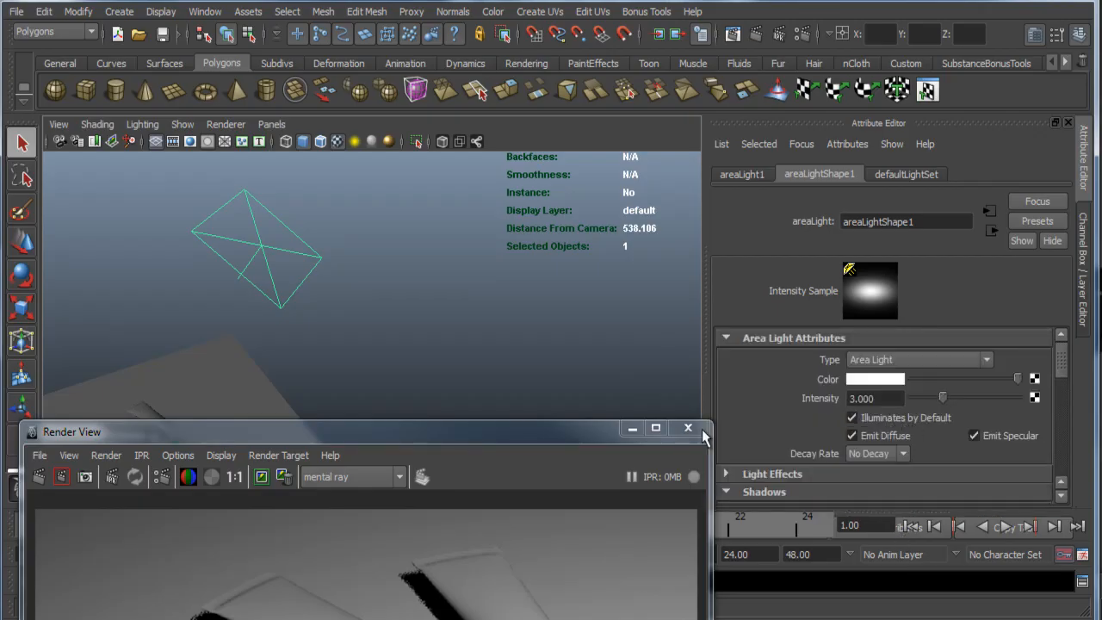
Step: Turn on Use Light Shape in areaLightShape1's mental ray Area Light settings and set the shape type to Disc
{"action": "left_click_drag", "start_coordinate": [448, 439], "coordinate": [516, 279]}
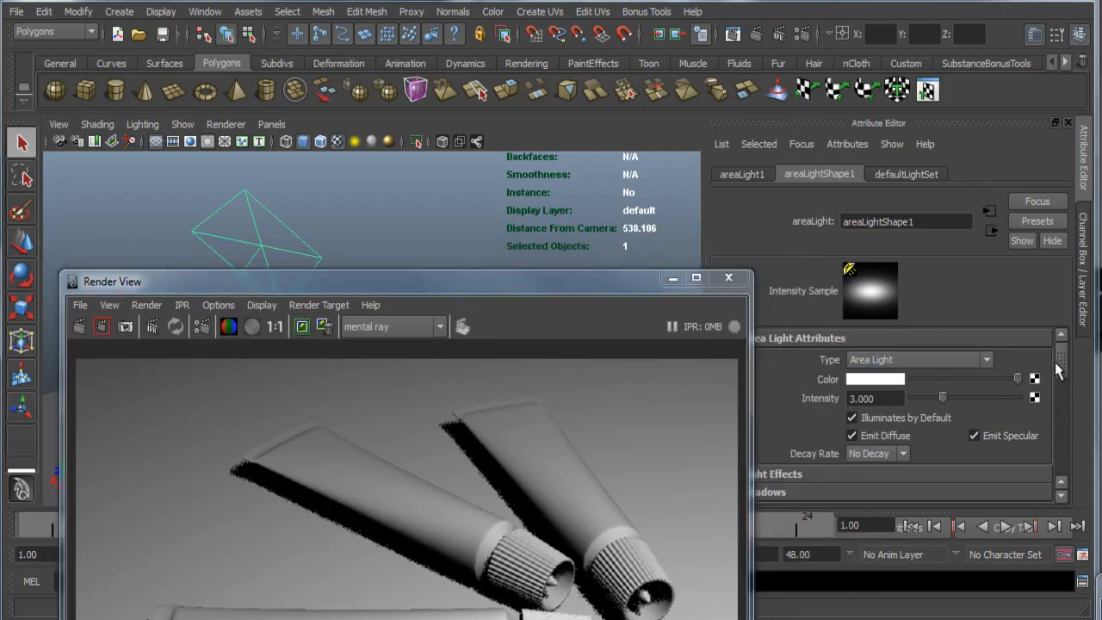
{"action": "scroll", "coordinate": [904, 361], "scroll_direction": "down", "scroll_amount": 2}
{"action": "left_click_drag", "start_coordinate": [561, 280], "coordinate": [436, 217]}
{"action": "left_click_drag", "start_coordinate": [1066, 379], "coordinate": [1035, 460]}
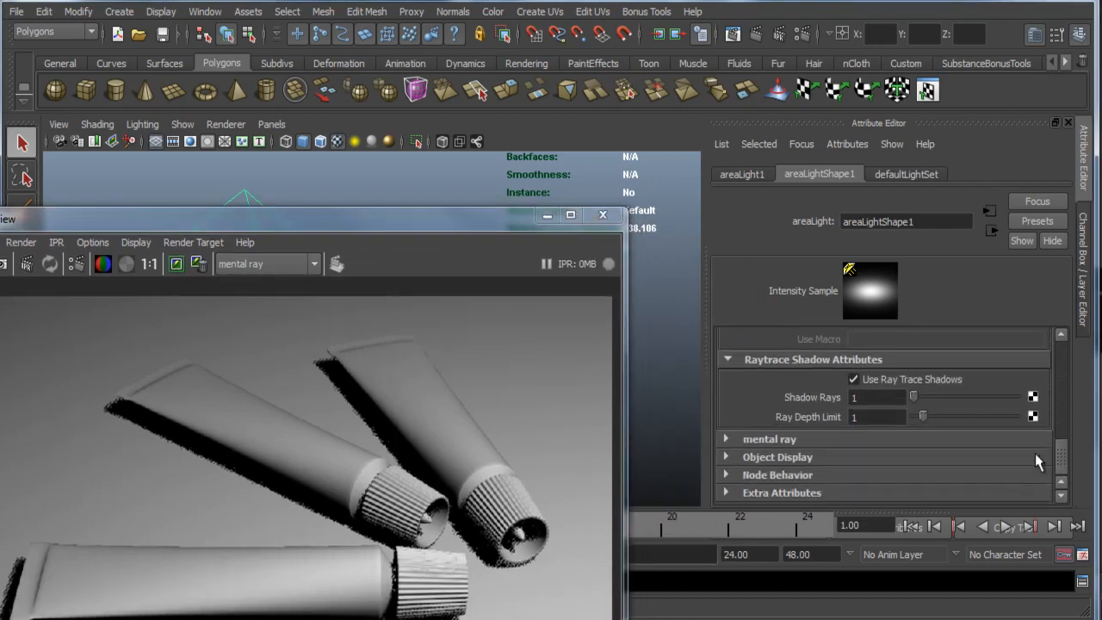
{"action": "left_click", "coordinate": [854, 440]}
{"action": "scroll", "coordinate": [860, 443], "scroll_direction": "down", "scroll_amount": 2}
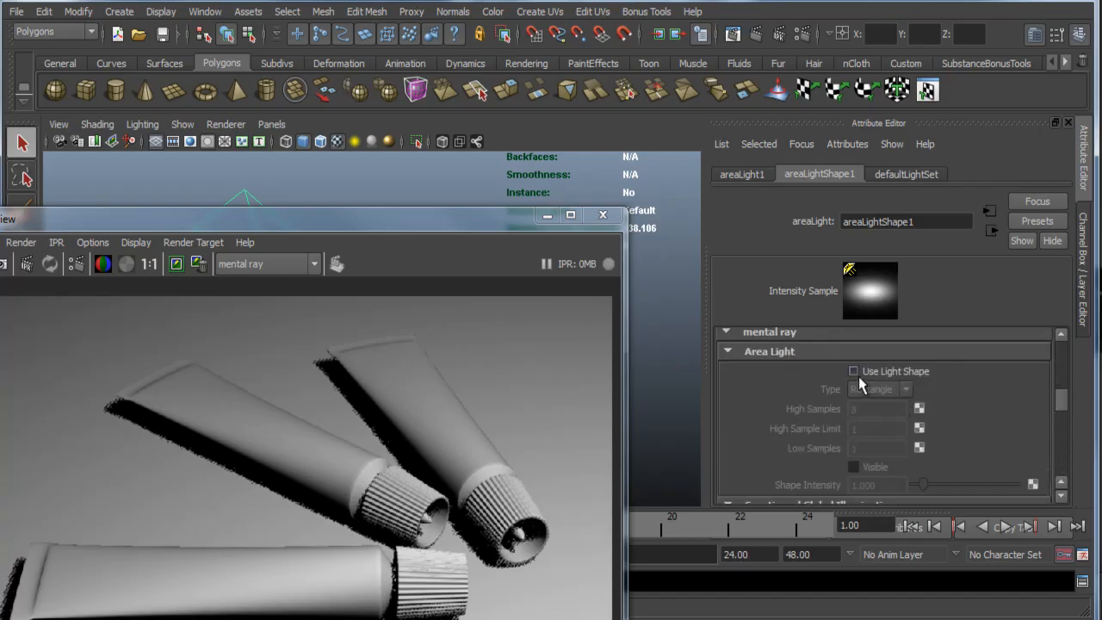
{"action": "left_click", "coordinate": [854, 372]}
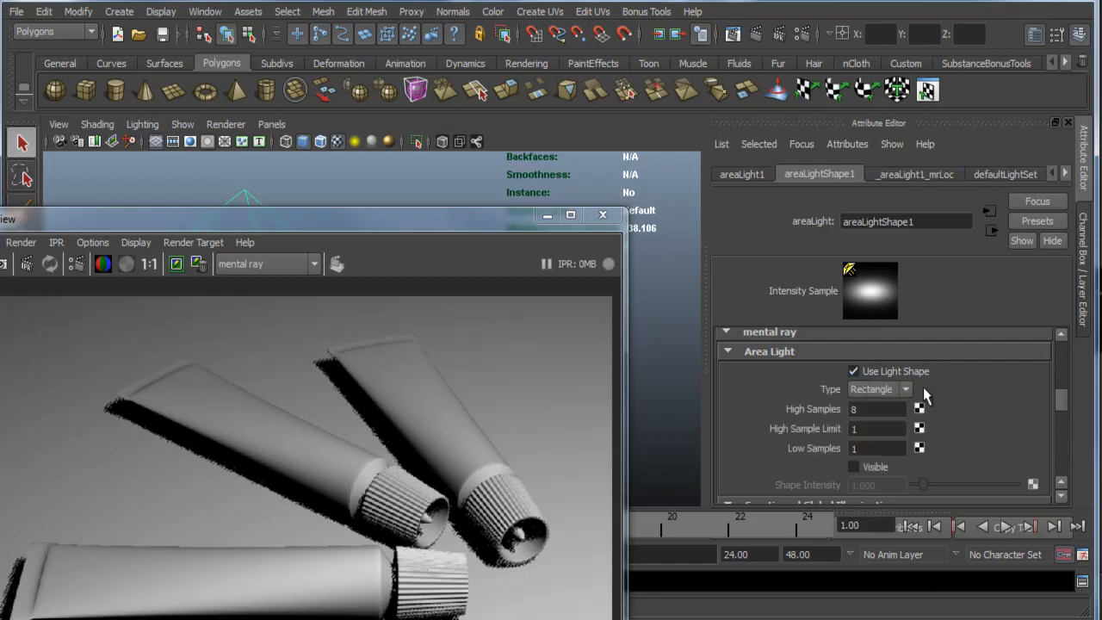
{"action": "left_click", "coordinate": [892, 393]}
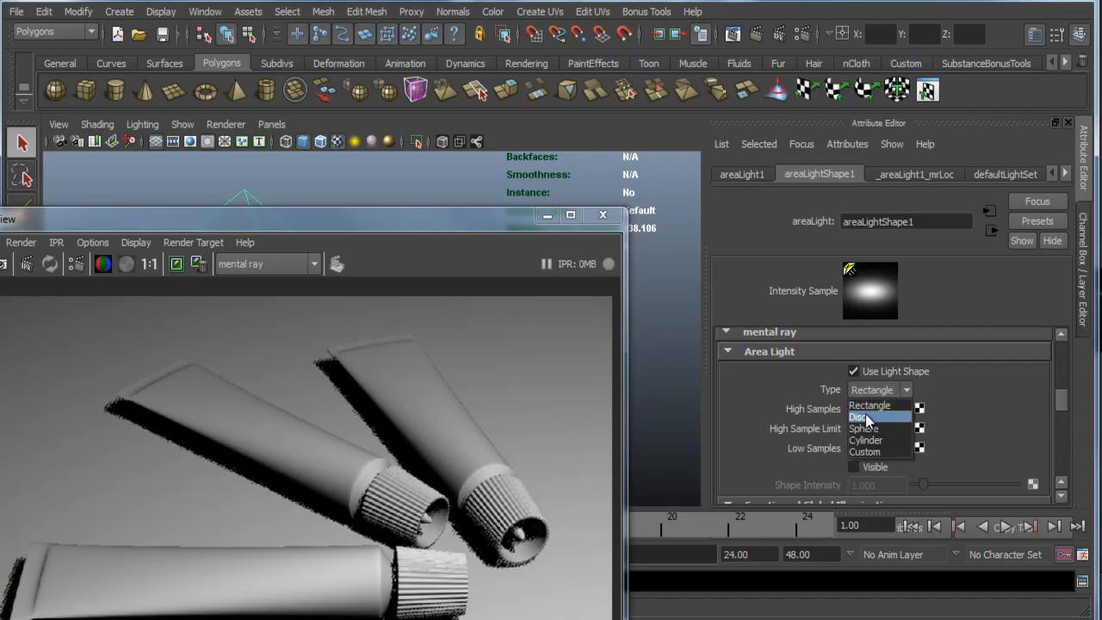
{"action": "left_click", "coordinate": [863, 416]}
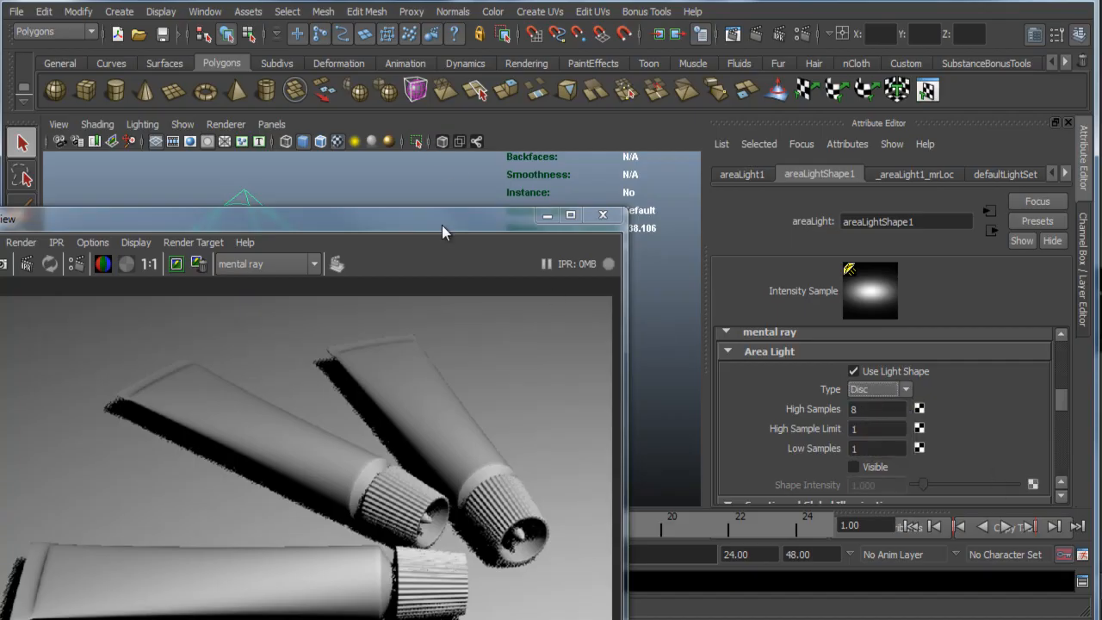
Step: Compare the Rectangle and Disc shape types on the area light in the viewport, ending on Disc
{"action": "left_click_drag", "start_coordinate": [443, 231], "coordinate": [700, 506]}
{"action": "left_click_drag", "start_coordinate": [372, 283], "coordinate": [316, 377], "text": "alt"}
{"action": "middle_click_drag", "start_coordinate": [372, 376], "coordinate": [454, 191], "text": "alt"}
{"action": "middle_click_drag", "start_coordinate": [394, 315], "coordinate": [389, 367], "text": "alt"}
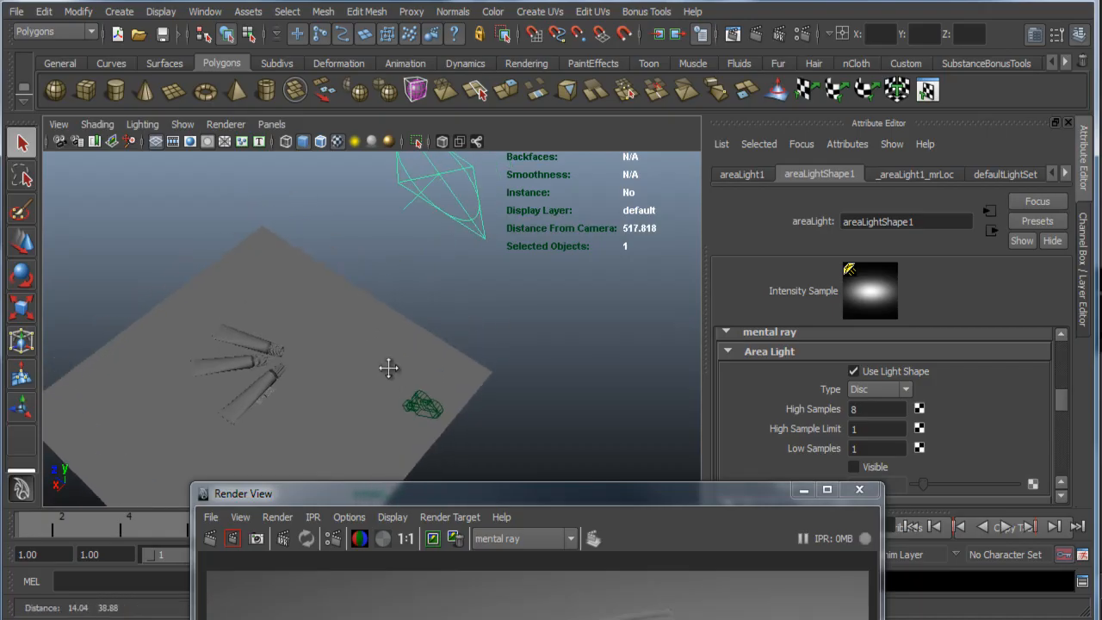
{"action": "left_click_drag", "start_coordinate": [389, 358], "coordinate": [360, 384], "text": "alt"}
{"action": "left_click", "coordinate": [874, 393]}
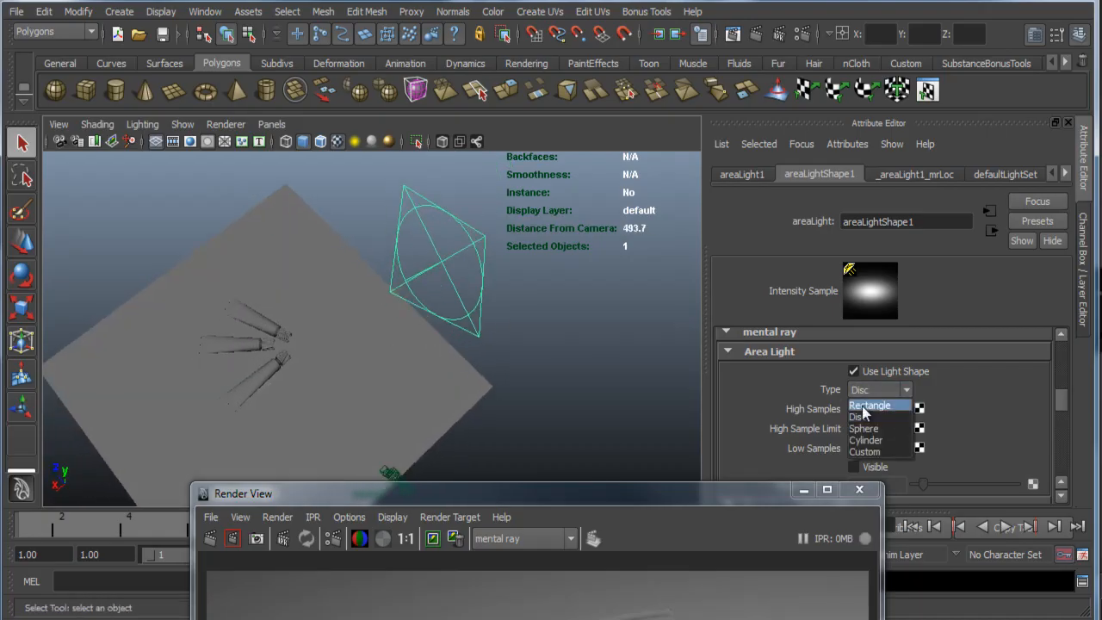
{"action": "left_click", "coordinate": [872, 389]}
{"action": "left_click", "coordinate": [874, 389]}
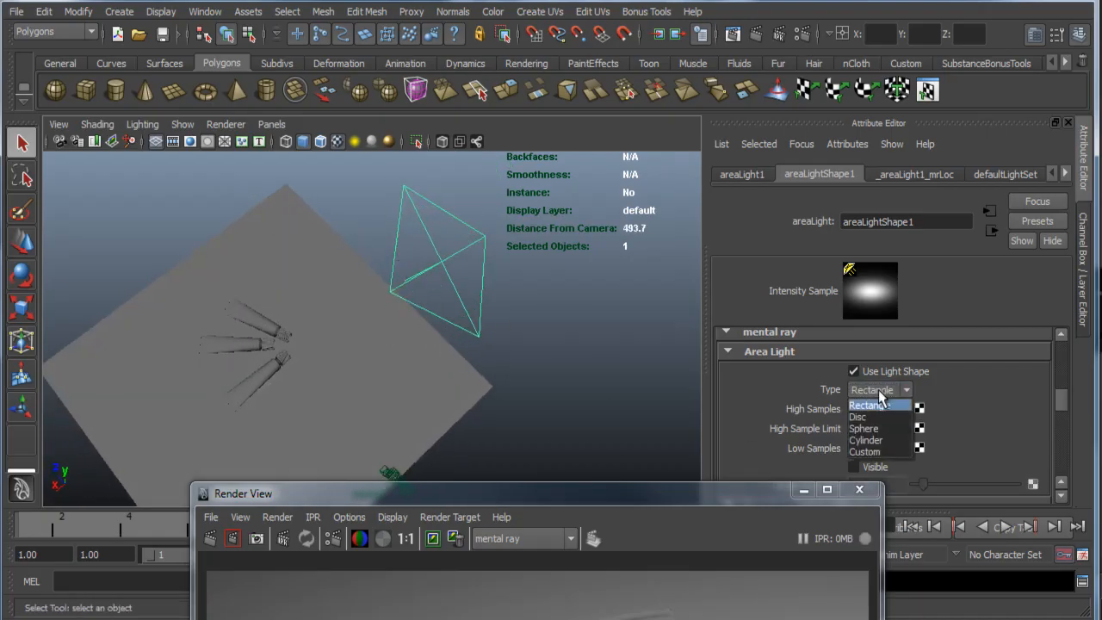
{"action": "left_click", "coordinate": [866, 405]}
{"action": "left_click_drag", "start_coordinate": [446, 340], "coordinate": [466, 324], "text": "alt"}
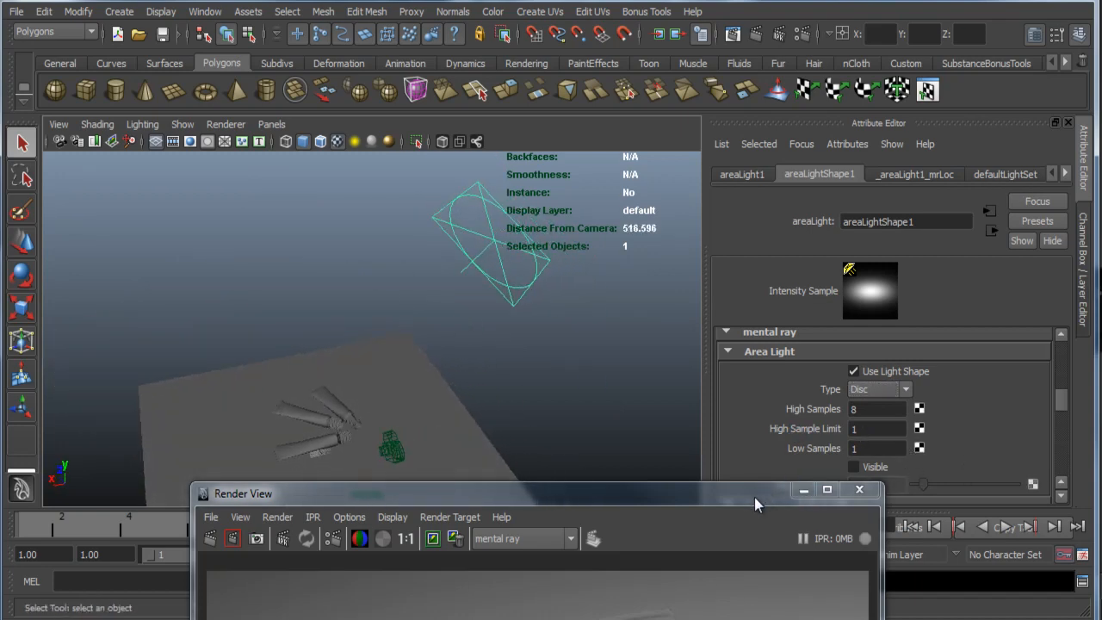
Step: Turn on Visible for the light shape in areaLightShape1's mental ray Area Light settings
{"action": "left_click_drag", "start_coordinate": [754, 497], "coordinate": [605, 472]}
{"action": "left_click", "coordinate": [852, 469]}
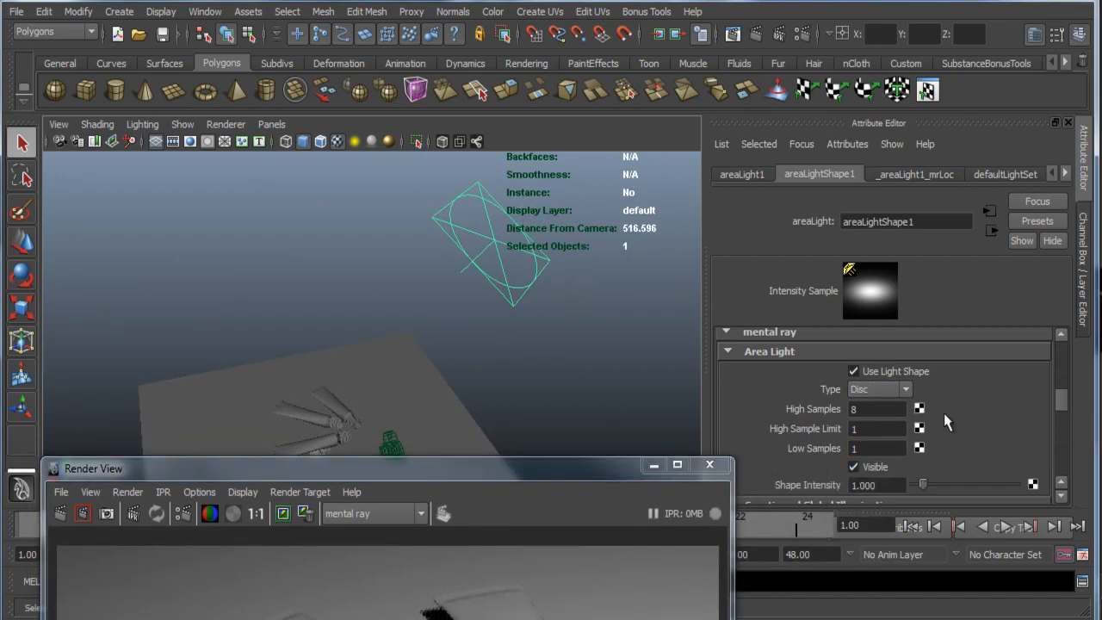
{"action": "scroll", "coordinate": [914, 408], "scroll_direction": "down", "scroll_amount": 2}
{"action": "left_click", "coordinate": [852, 432]}
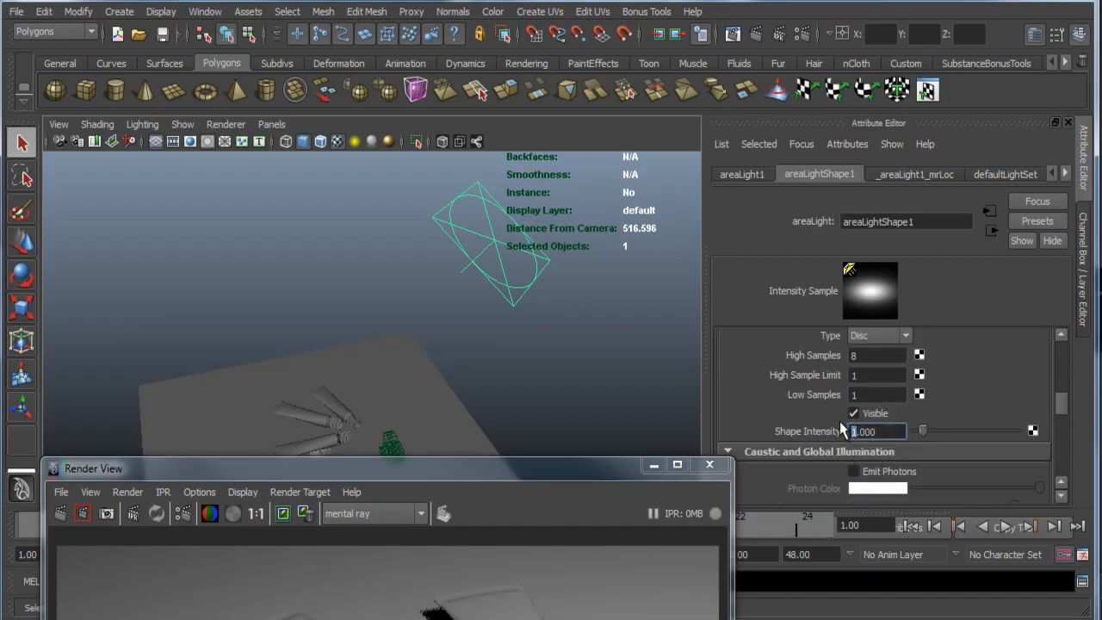
Step: Assign a new mia_portal_light node as the custom Light Shader of areaLightShape1
{"action": "left_click_drag", "start_coordinate": [1061, 408], "coordinate": [1050, 466]}
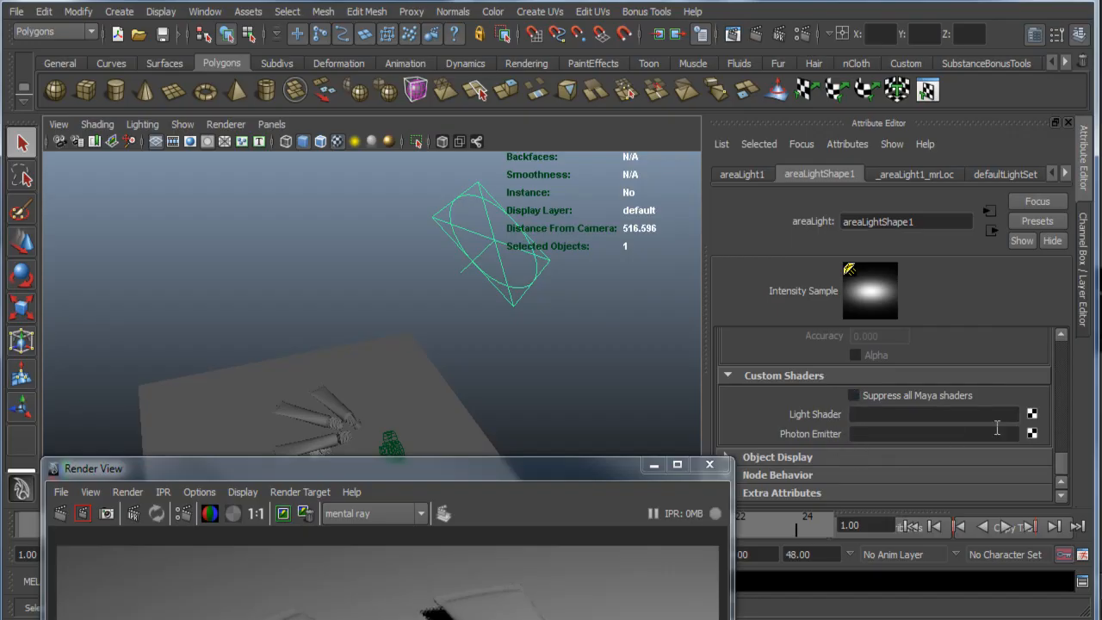
{"action": "left_click", "coordinate": [1033, 415]}
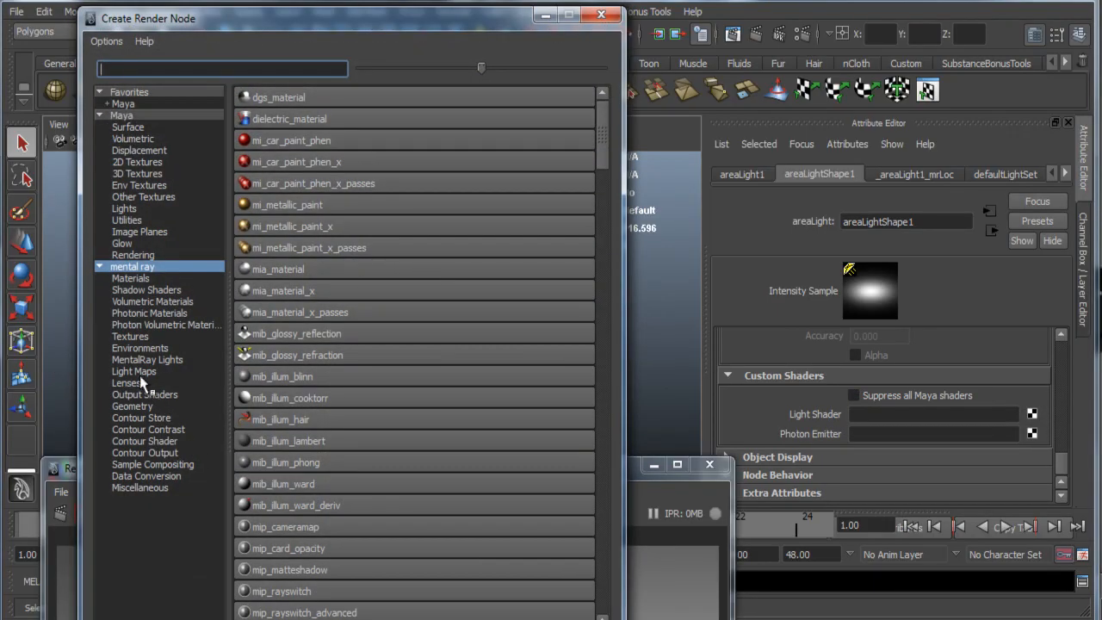
{"action": "left_click", "coordinate": [136, 371]}
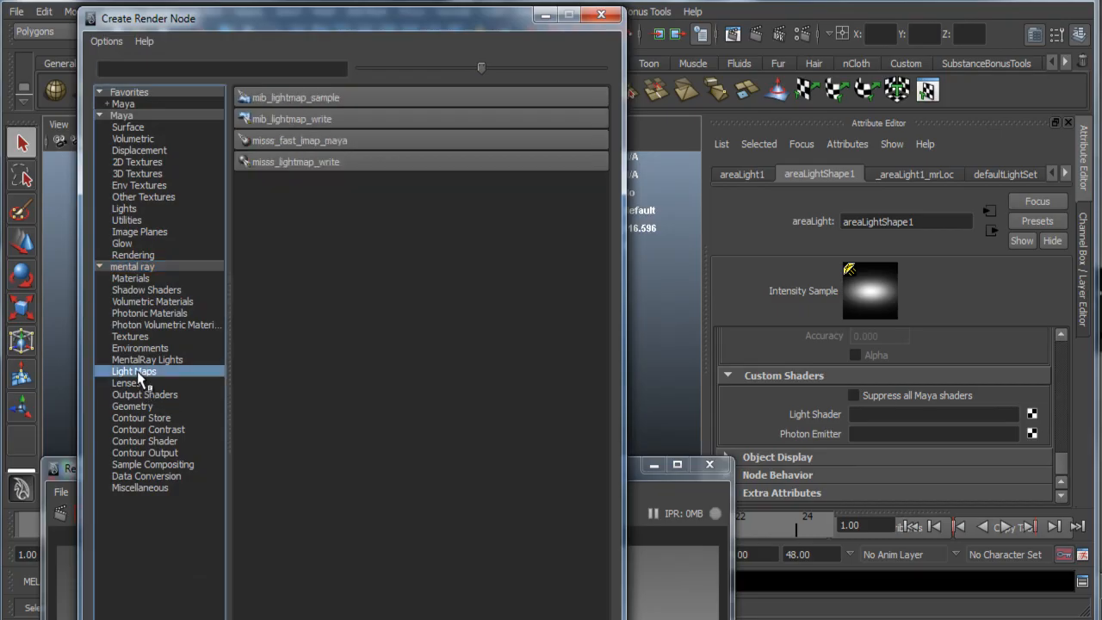
{"action": "left_click", "coordinate": [157, 359]}
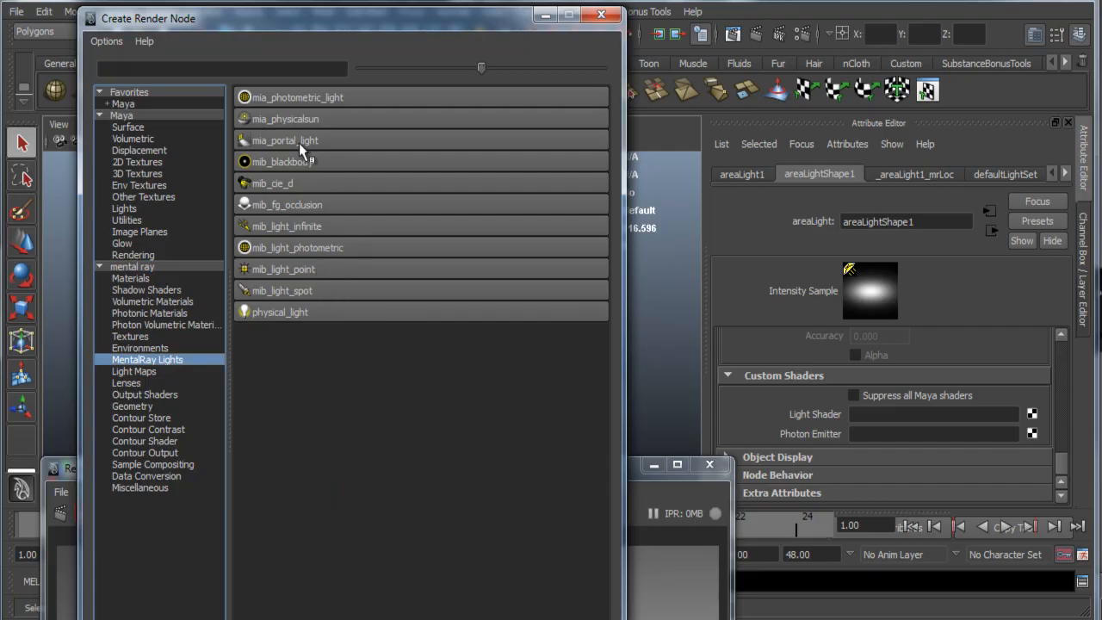
{"action": "left_click", "coordinate": [343, 142]}
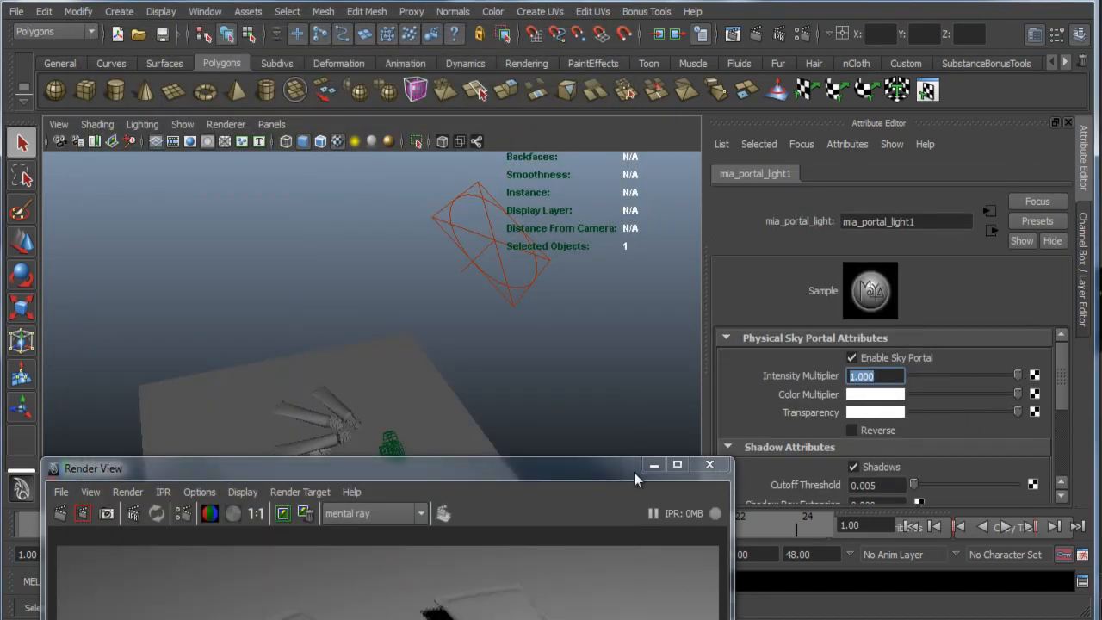
Step: Render the scene from camera1 with the portal light shader and check the image's alpha channel
{"action": "left_click_drag", "start_coordinate": [620, 462], "coordinate": [753, 173]}
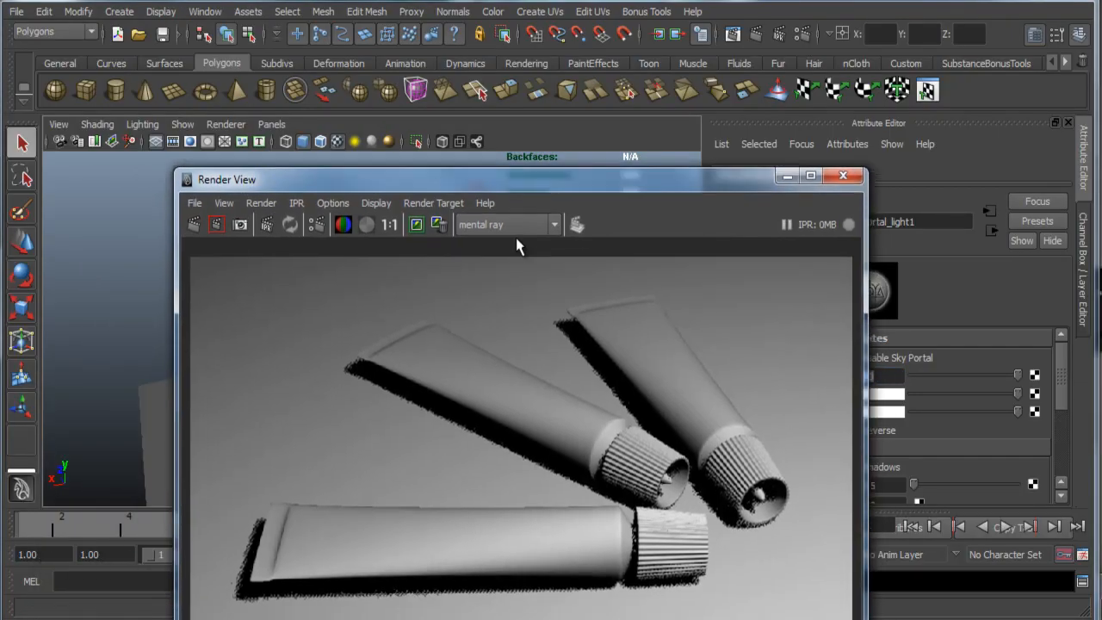
{"action": "left_click", "coordinate": [414, 225]}
{"action": "left_click", "coordinate": [192, 225]}
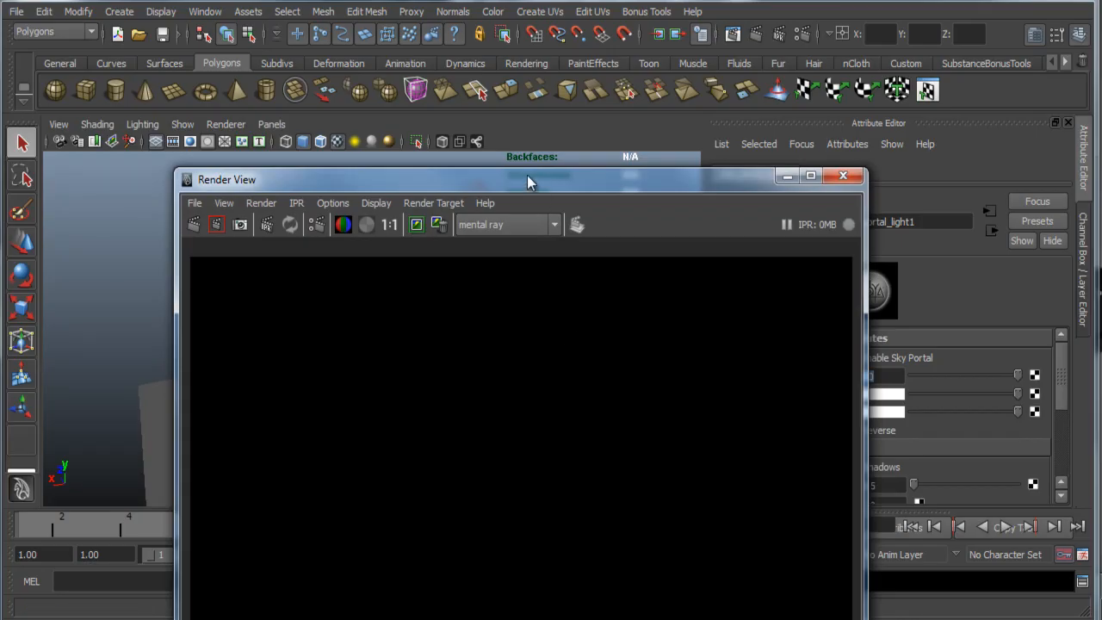
{"action": "left_click_drag", "start_coordinate": [527, 175], "coordinate": [528, 92]}
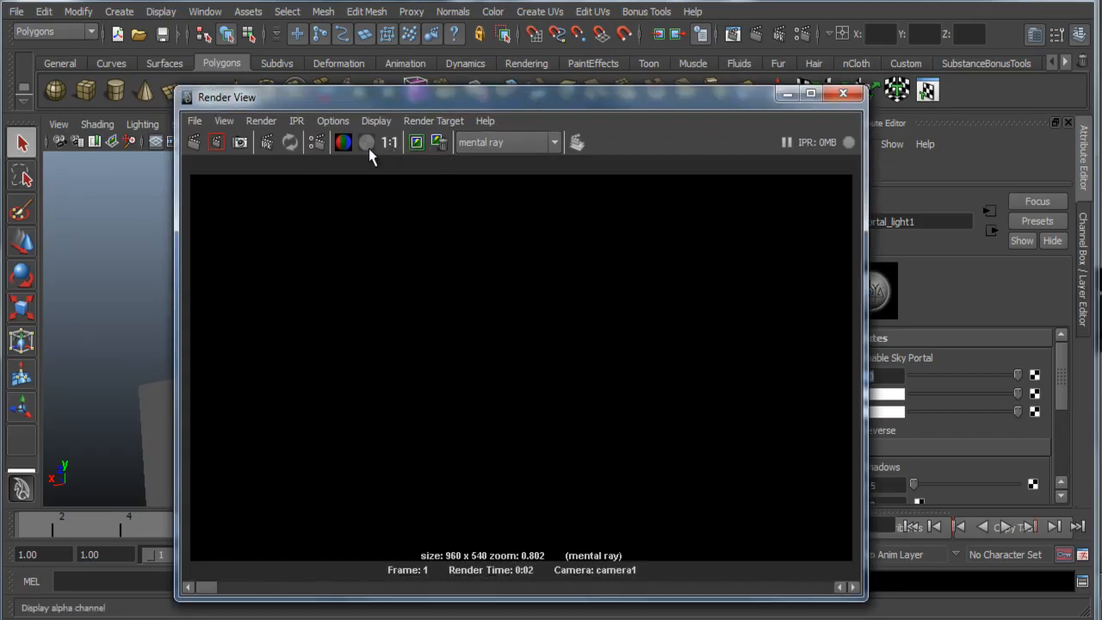
{"action": "left_click", "coordinate": [362, 144]}
{"action": "left_click", "coordinate": [339, 143]}
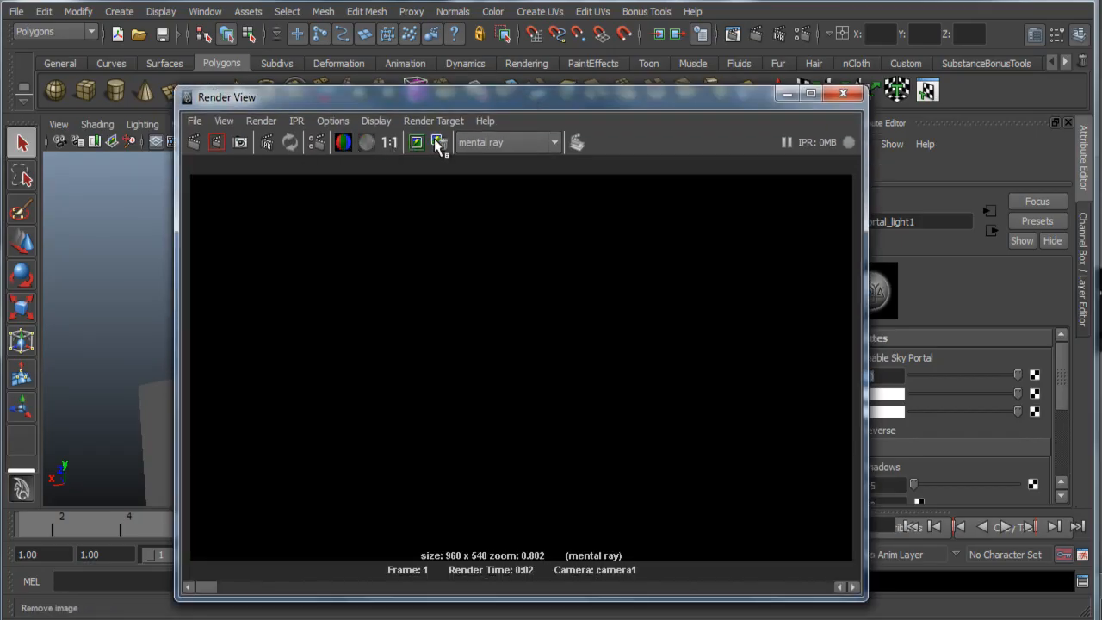
{"action": "left_click_drag", "start_coordinate": [576, 107], "coordinate": [431, 52]}
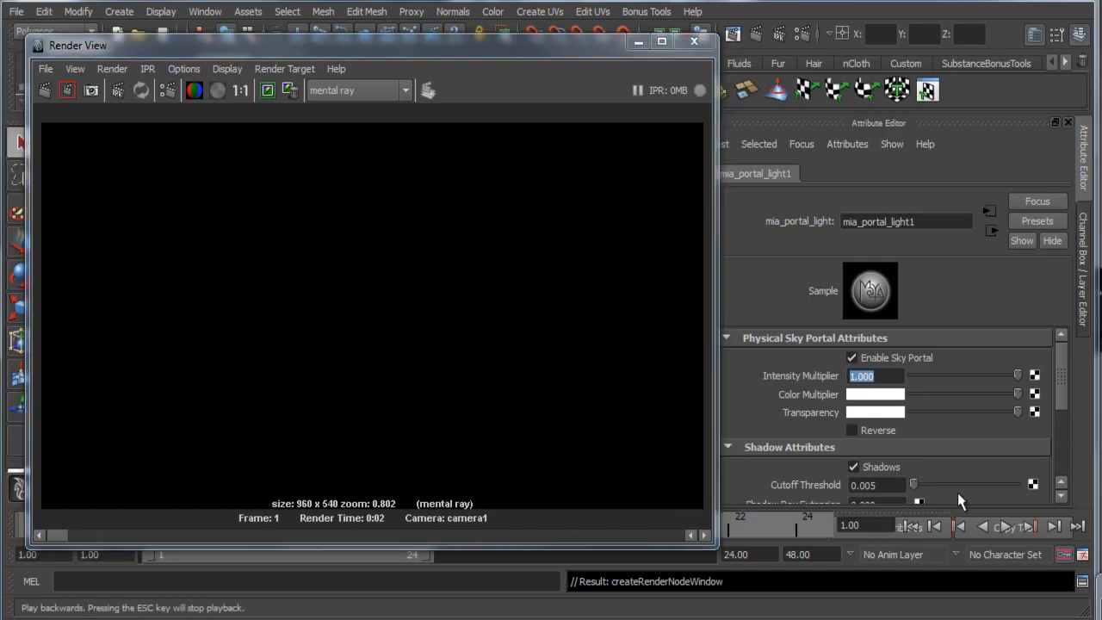
Step: Set mia_portal_light1's Intensity Multiplier to 1000, turn on its Visible option and render the scene again
{"action": "left_click", "coordinate": [852, 377]}
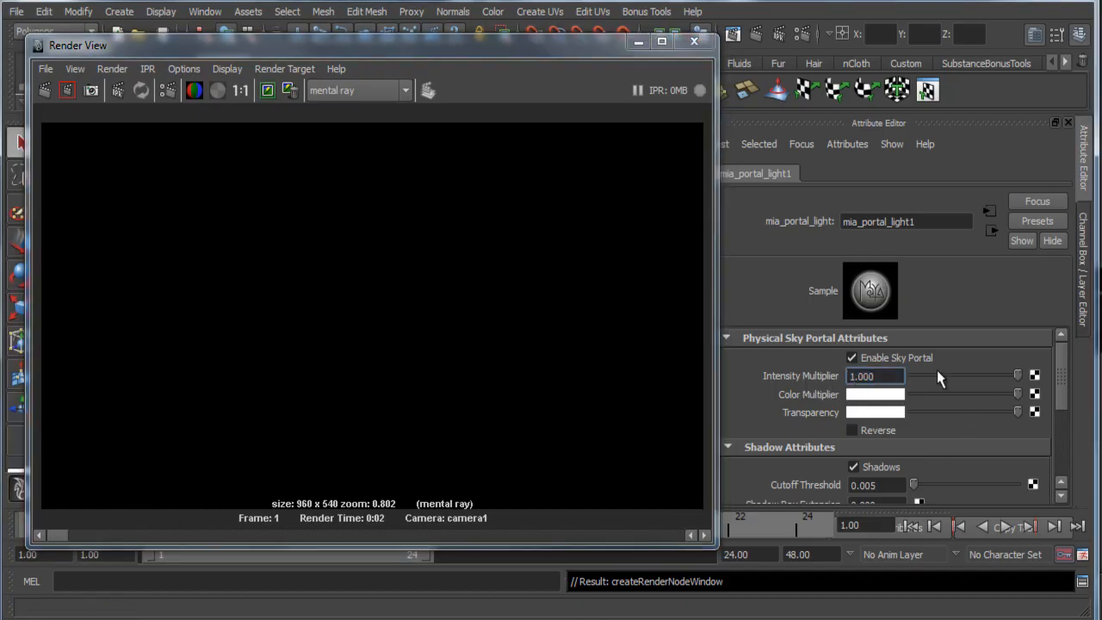
{"action": "type", "text": "000"}
{"action": "left_click_drag", "start_coordinate": [1061, 398], "coordinate": [1056, 456]}
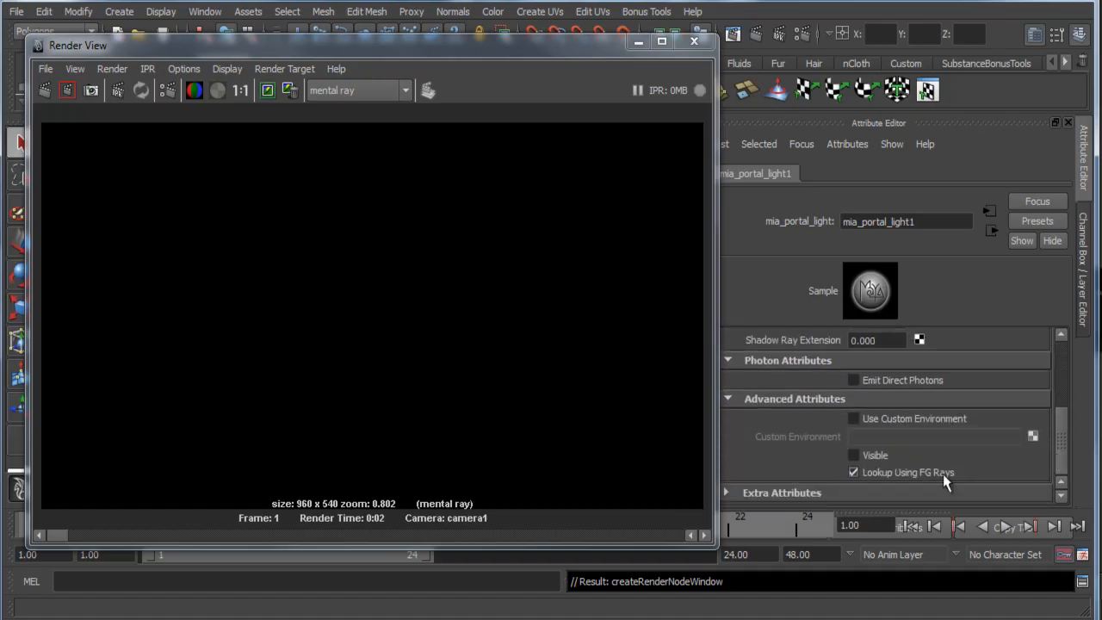
{"action": "left_click", "coordinate": [868, 458]}
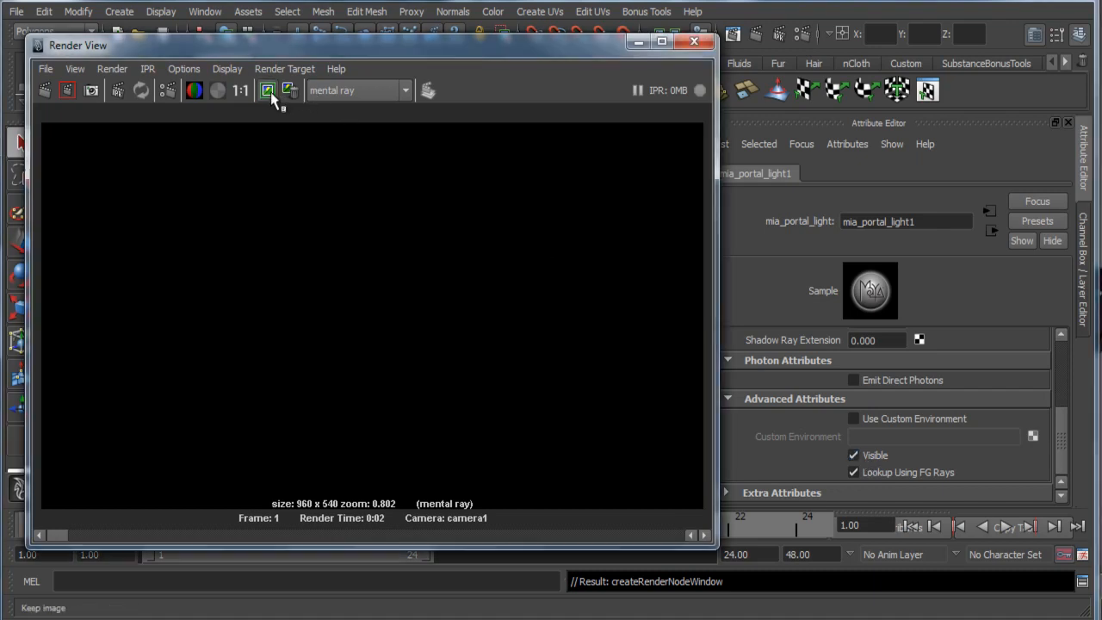
{"action": "left_click", "coordinate": [45, 89]}
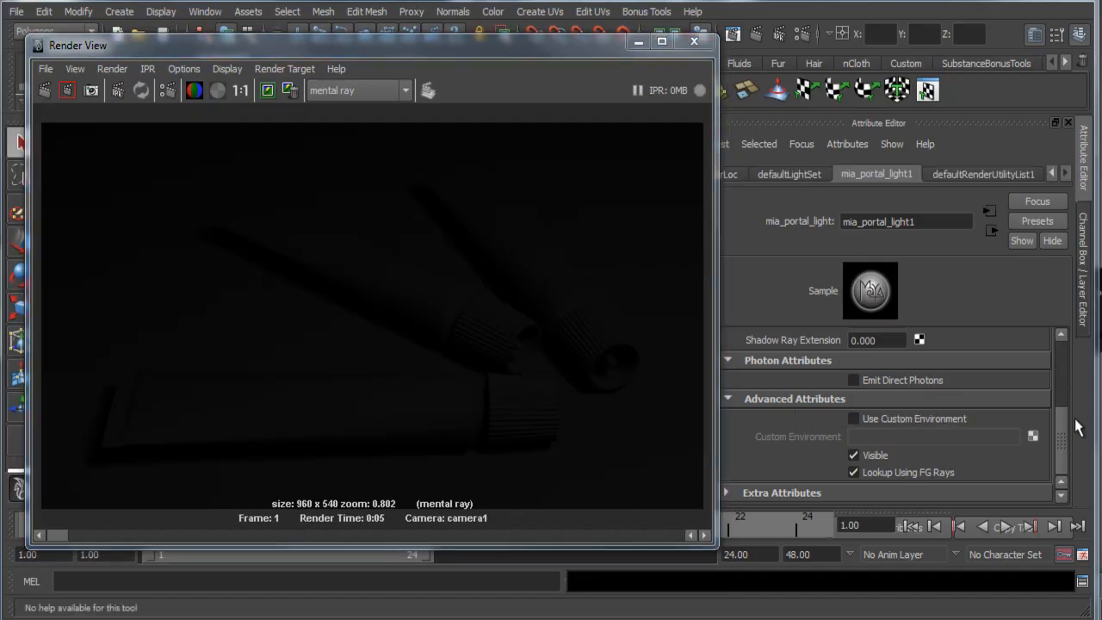
Step: Try an Intensity Multiplier of 1500 on mia_portal_light1 and render the scene
{"action": "left_click_drag", "start_coordinate": [1059, 419], "coordinate": [1059, 355]}
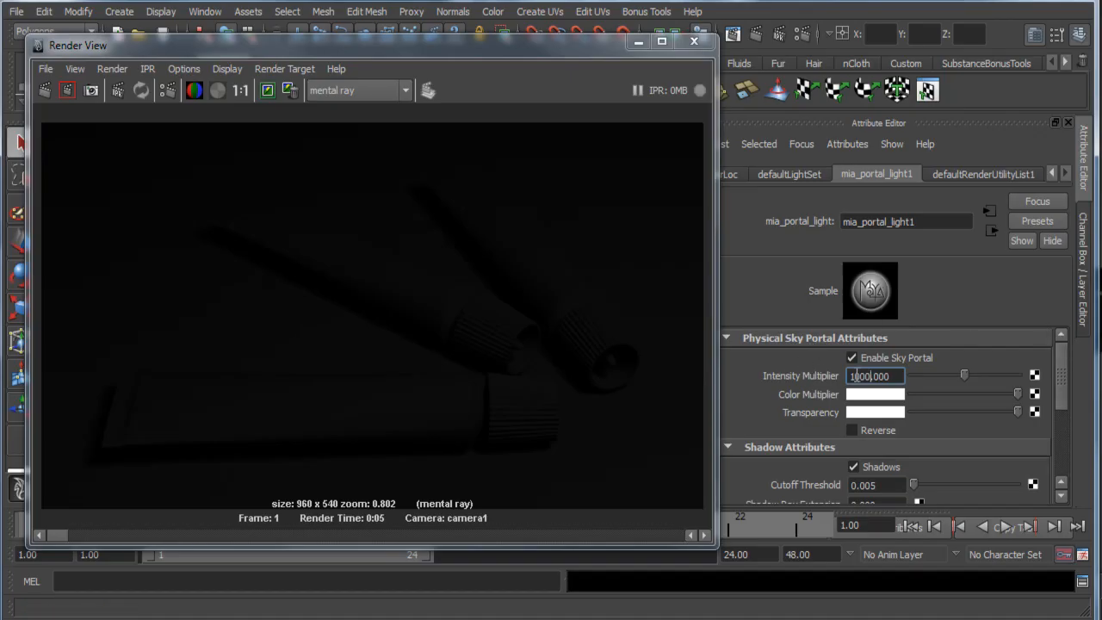
{"action": "left_click", "coordinate": [861, 376]}
{"action": "key", "text": "Delete"}
{"action": "type", "text": "5"}
{"action": "left_click", "coordinate": [44, 90]}
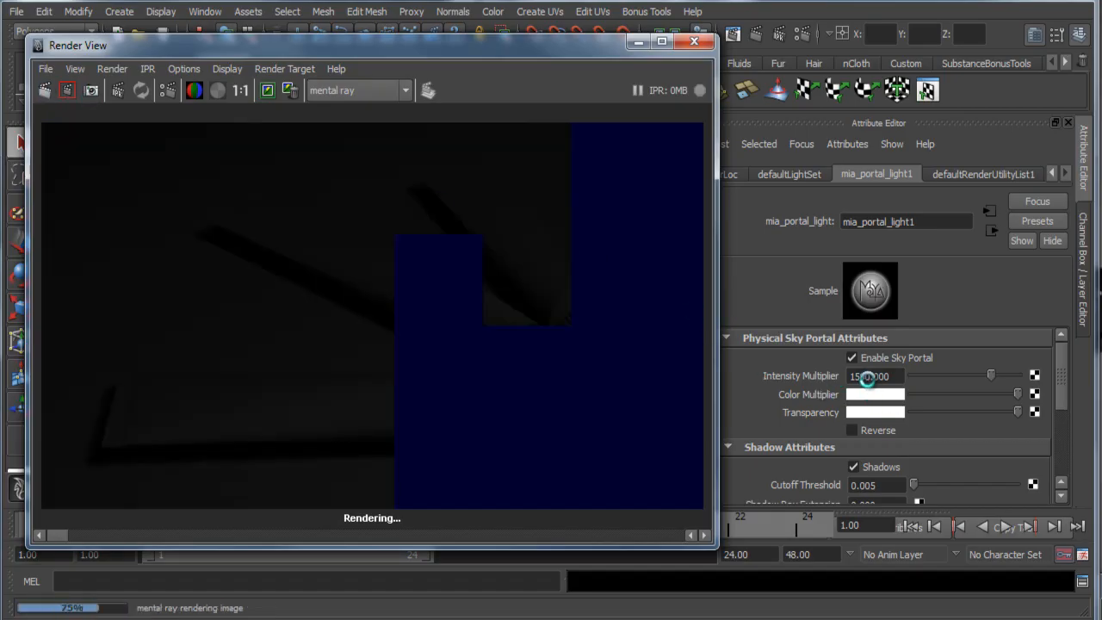
Step: Try an Intensity Multiplier of 2000 on the portal light and render the scene
{"action": "double_click", "coordinate": [862, 377]}
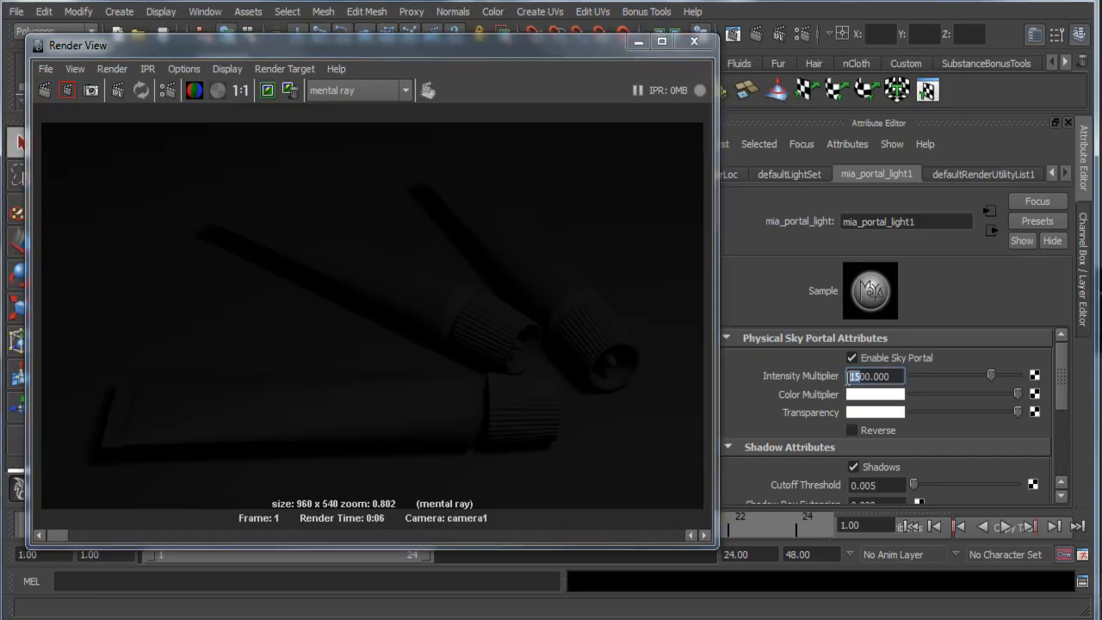
{"action": "key", "text": "Return"}
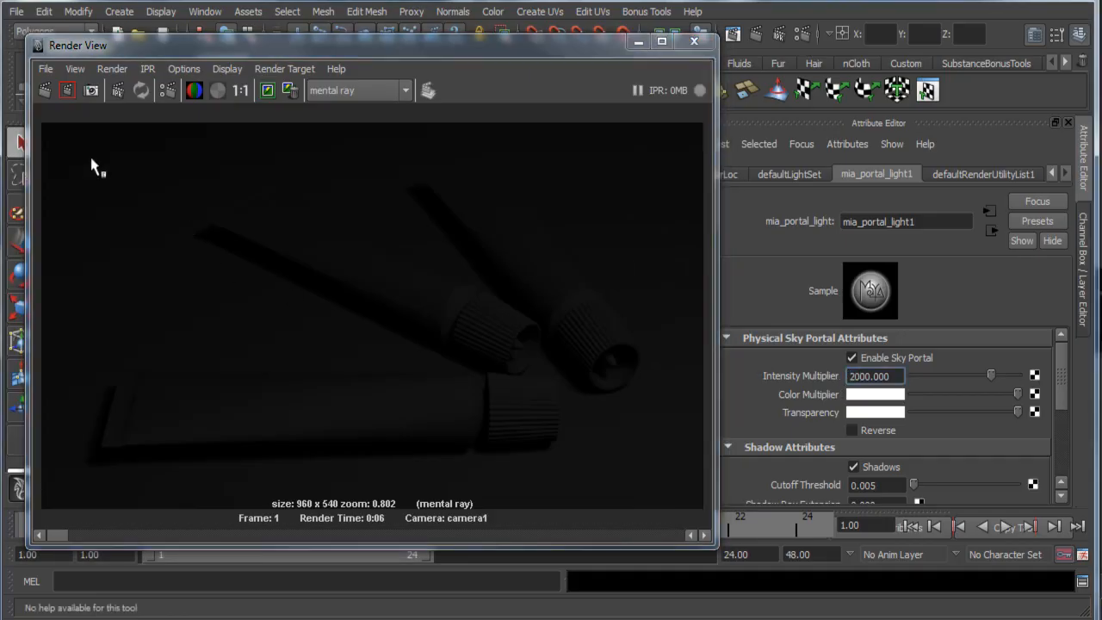
{"action": "left_click", "coordinate": [45, 89]}
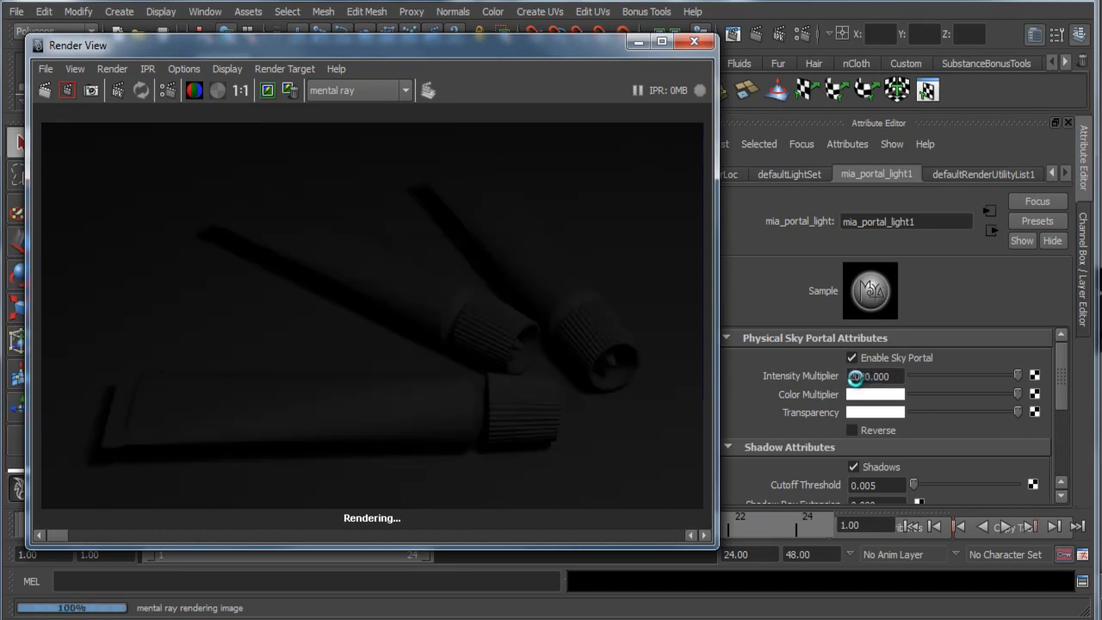
Step: Try an Intensity Multiplier of 5000 on the portal light and render the scene
{"action": "type", "text": "5"}
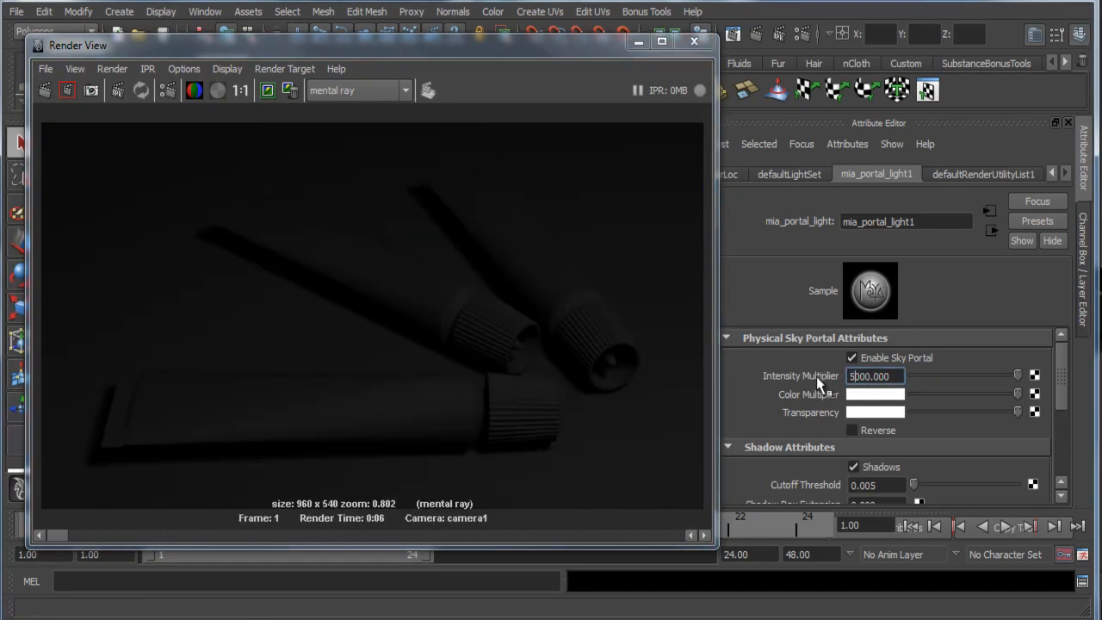
{"action": "key", "text": "Tab"}
{"action": "left_click", "coordinate": [42, 90]}
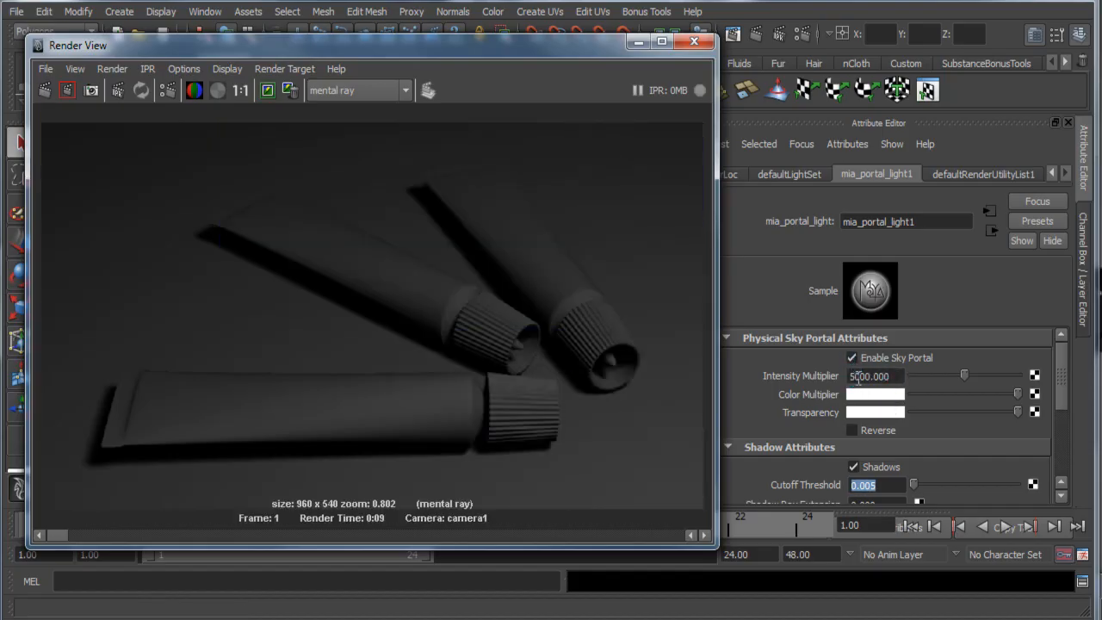
Step: Set the portal light's Intensity Multiplier to 9000
{"action": "left_click_drag", "start_coordinate": [856, 377], "coordinate": [825, 377]}
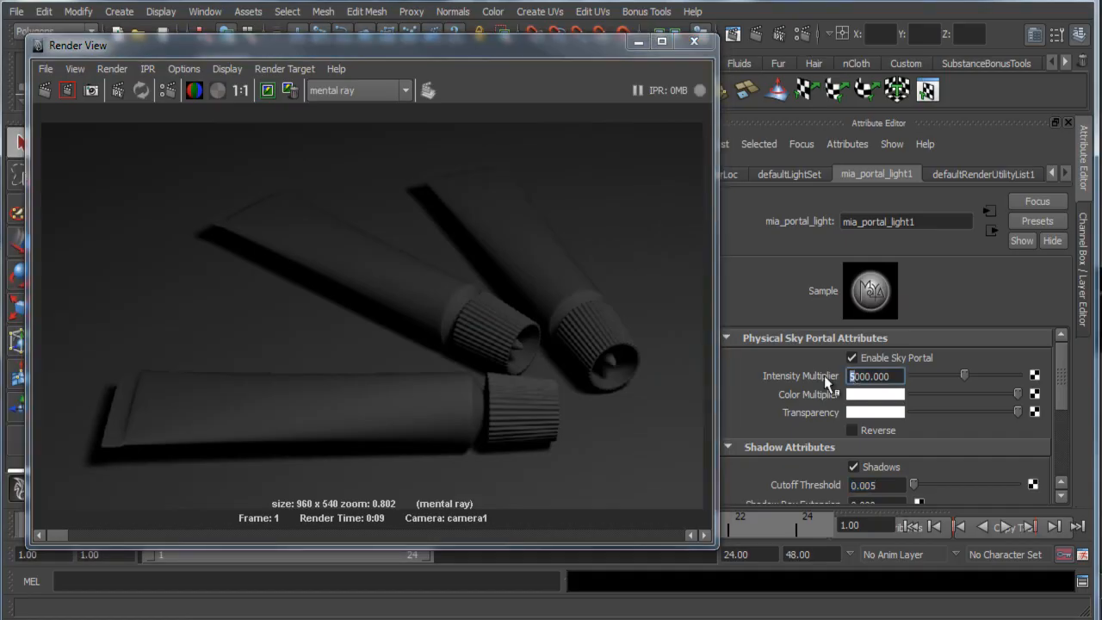
{"action": "type", "text": "9"}
{"action": "key", "text": "Tab"}
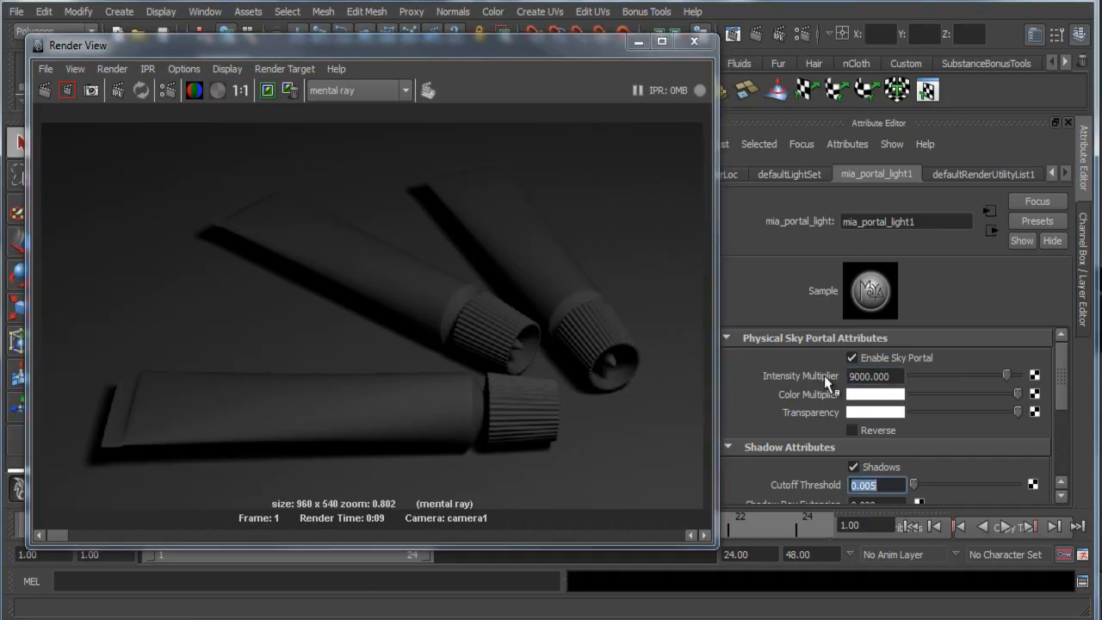
Step: Render the scene, then raise the sky portal light's Intensity Multiplier to 11000 and render again
{"action": "left_click", "coordinate": [44, 89]}
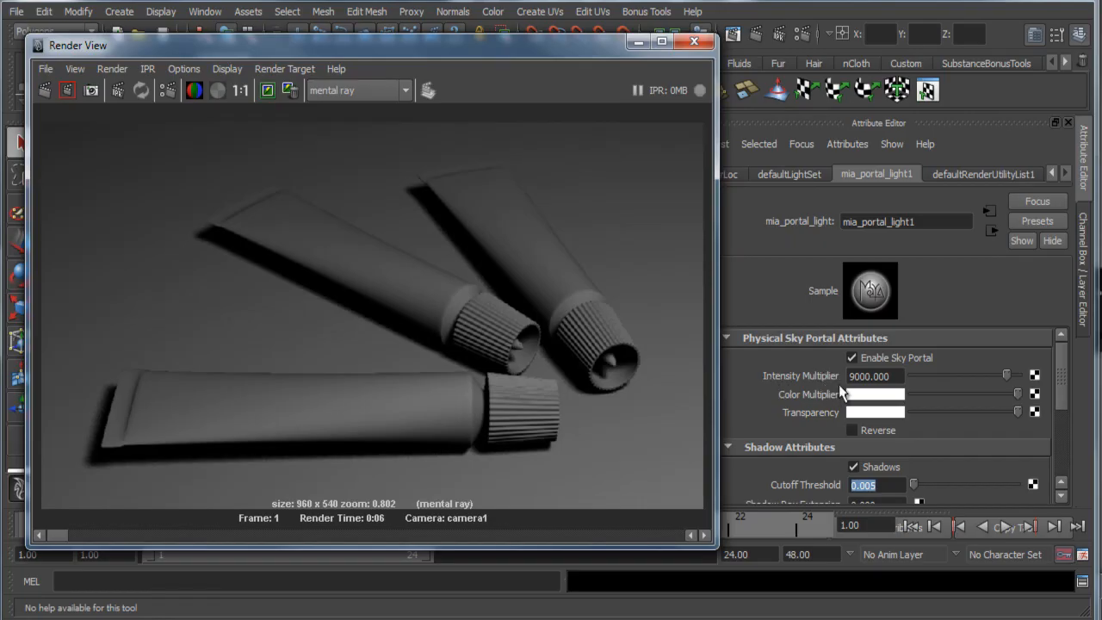
{"action": "left_click_drag", "start_coordinate": [855, 379], "coordinate": [845, 377]}
{"action": "type", "text": "11"}
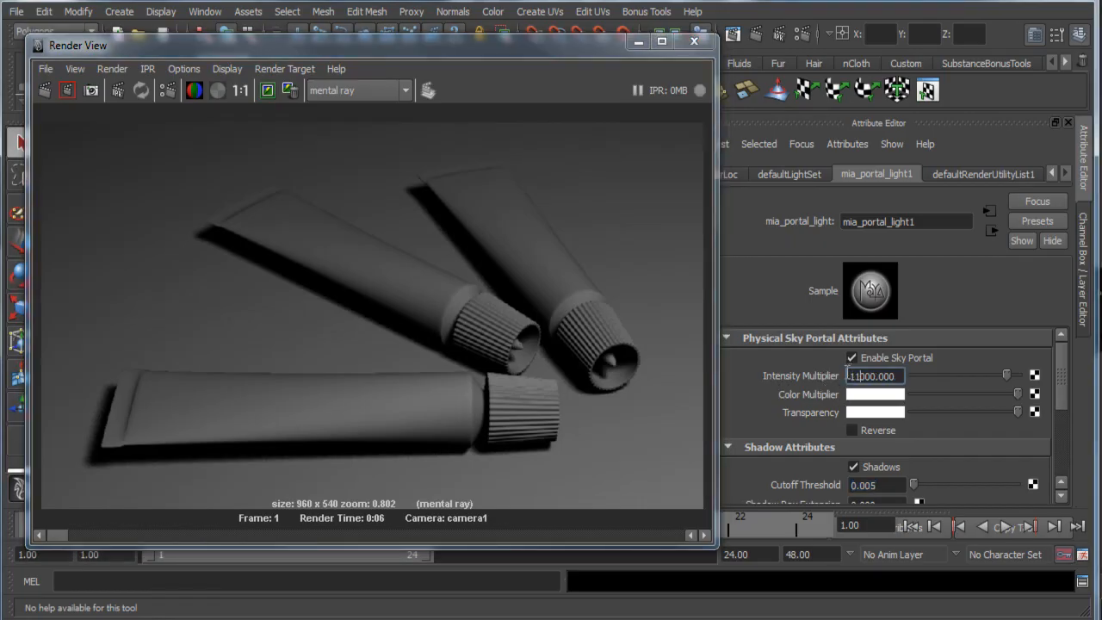
{"action": "key", "text": "Return"}
{"action": "left_click", "coordinate": [44, 93]}
{"action": "left_click", "coordinate": [43, 93]}
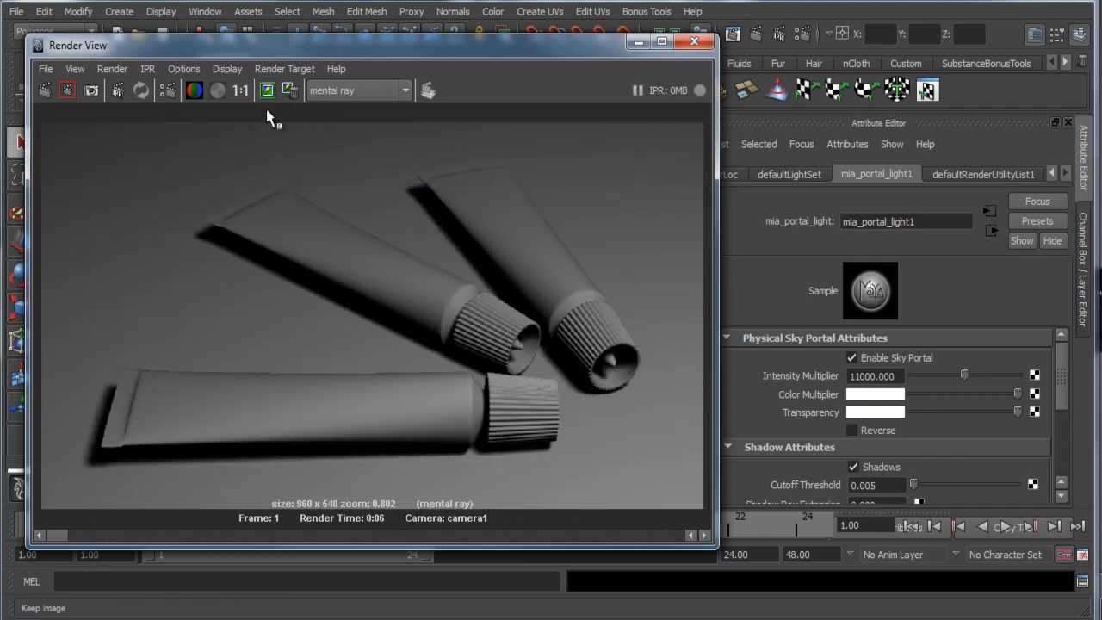
Step: Compare the stored renders, then set the sky portal light's Intensity Multiplier to 15000 and re-render
{"action": "left_click_drag", "start_coordinate": [74, 536], "coordinate": [278, 560]}
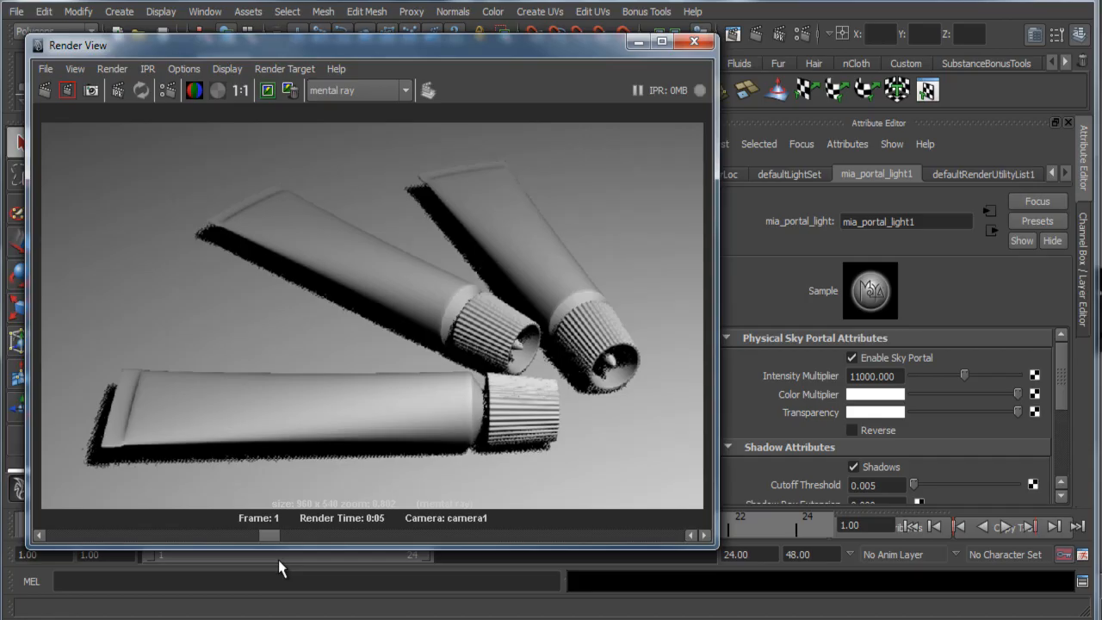
{"action": "left_click_drag", "start_coordinate": [278, 560], "coordinate": [34, 535]}
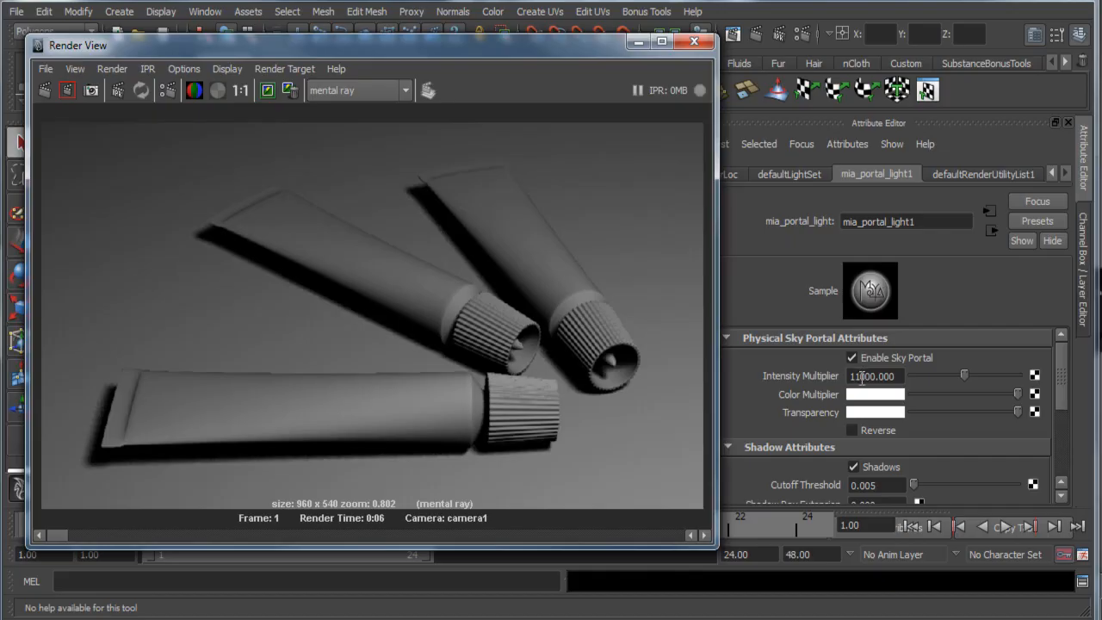
{"action": "left_click", "coordinate": [855, 377]}
{"action": "type", "text": "5"}
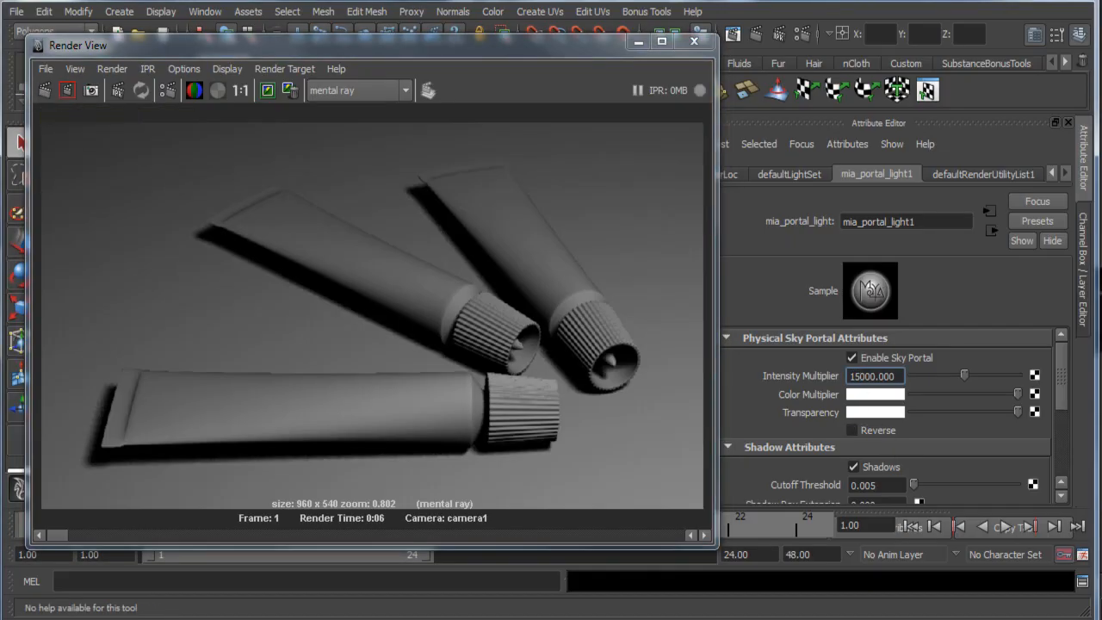
{"action": "key", "text": "Return"}
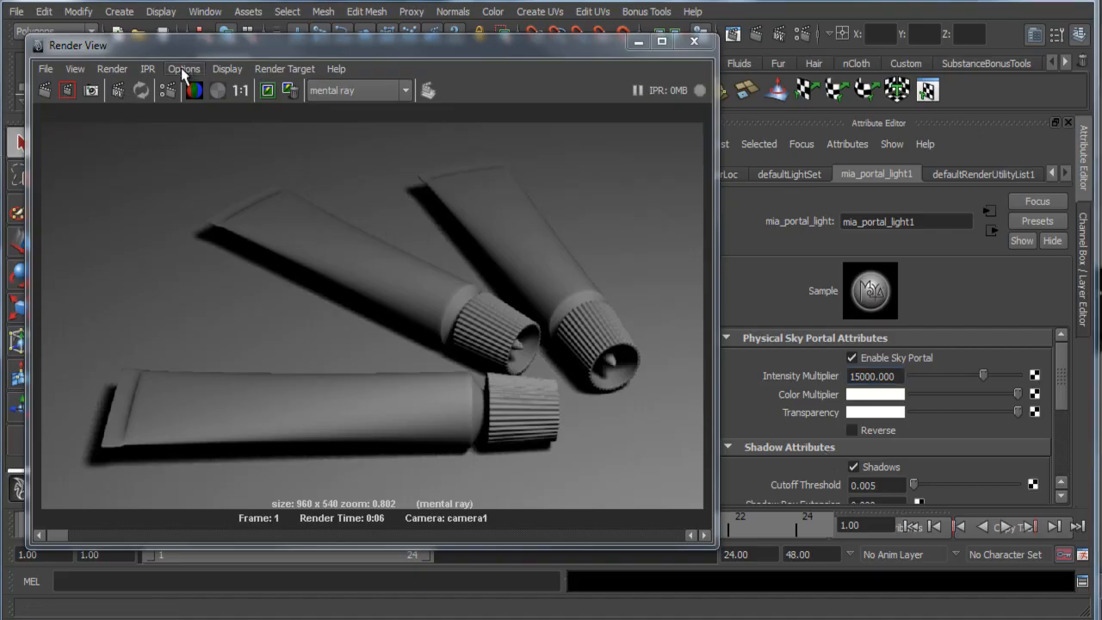
{"action": "left_click", "coordinate": [43, 91]}
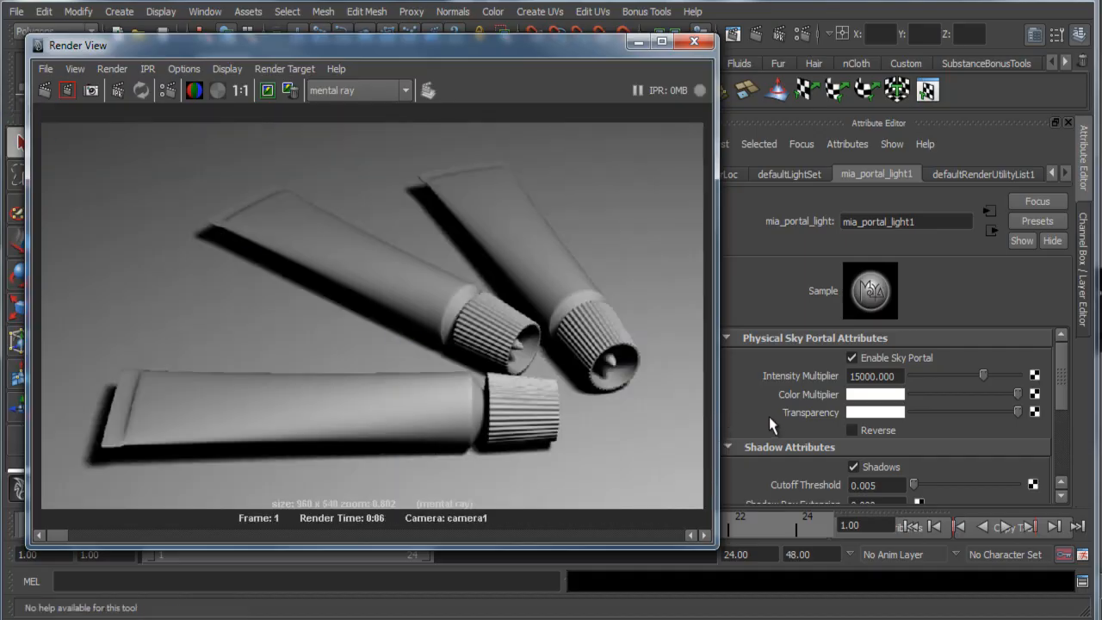
Step: Set the sky portal light's Intensity Multiplier to 18000 and re-render the scene
{"action": "left_click", "coordinate": [858, 376]}
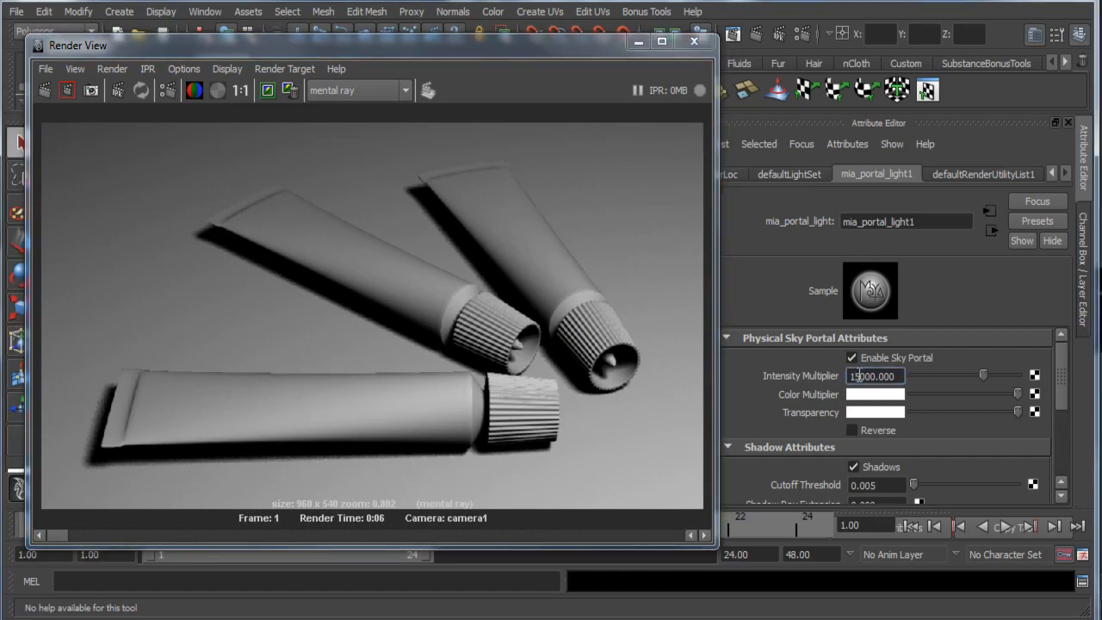
{"action": "key", "text": "Delete"}
{"action": "type", "text": "7"}
{"action": "key", "text": "Delete"}
{"action": "type", "text": "8"}
{"action": "key", "text": "Tab"}
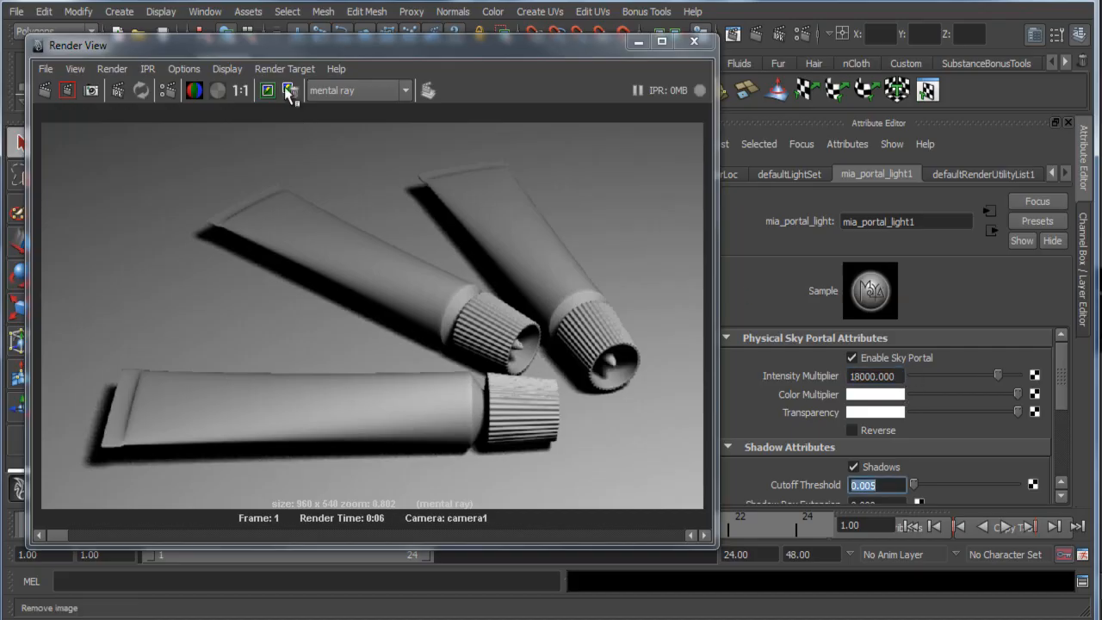
{"action": "left_click", "coordinate": [40, 87]}
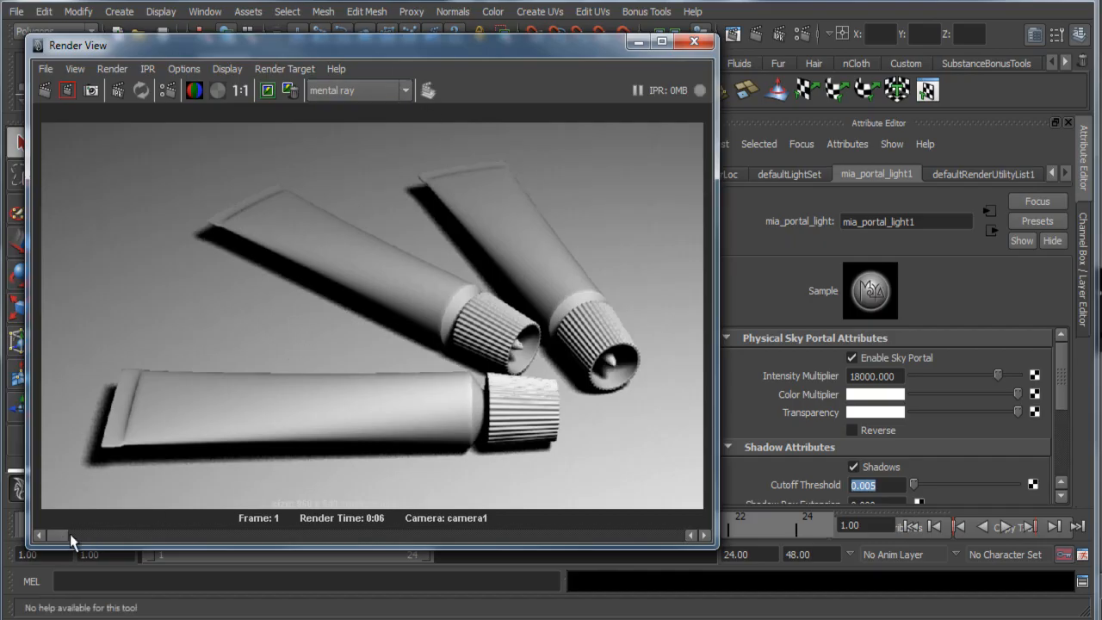
Step: Remove the black and underexposed test renders from the images stored in the Render View
{"action": "left_click_drag", "start_coordinate": [70, 534], "coordinate": [223, 545]}
{"action": "left_click", "coordinate": [290, 93]}
{"action": "left_click", "coordinate": [289, 93]}
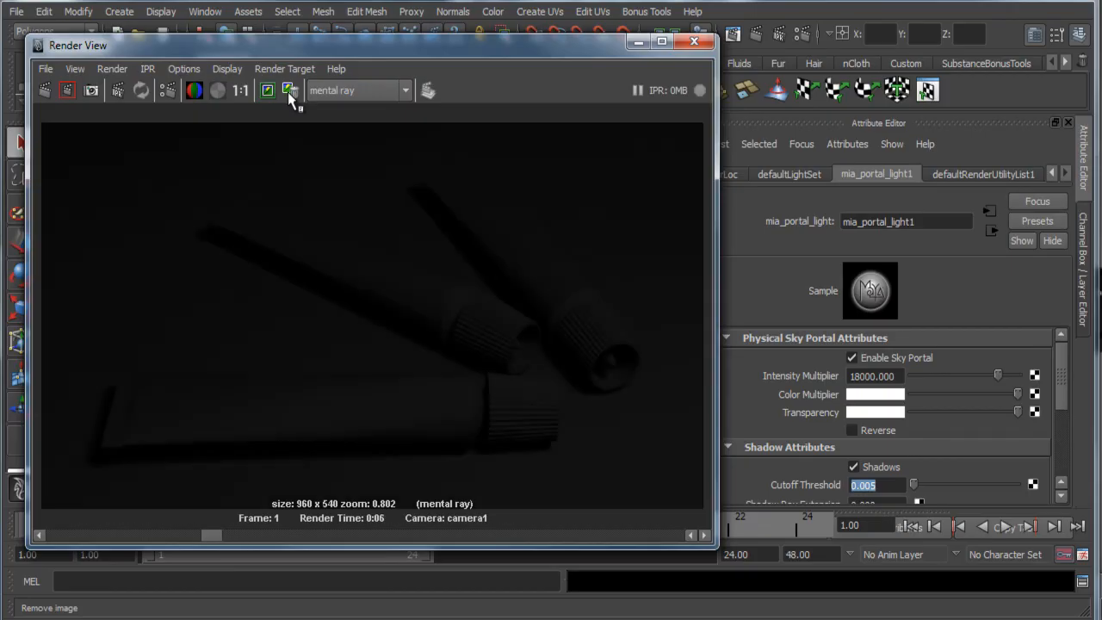
{"action": "left_click", "coordinate": [289, 93]}
{"action": "left_click", "coordinate": [289, 93]}
{"action": "left_click", "coordinate": [290, 93]}
{"action": "left_click", "coordinate": [290, 93]}
{"action": "left_click", "coordinate": [290, 94]}
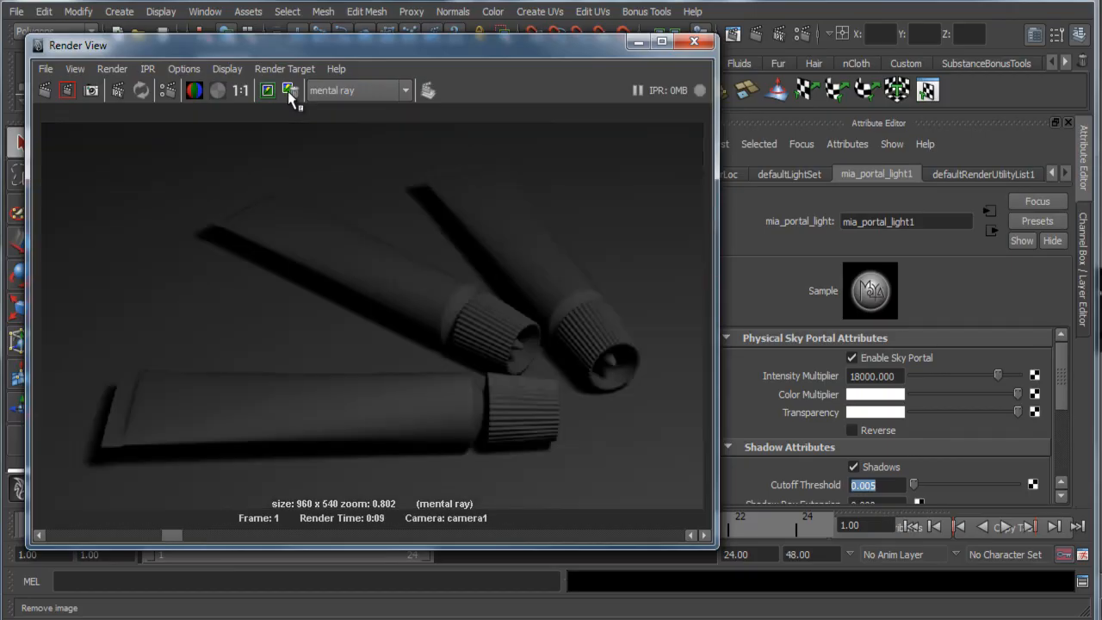
{"action": "left_click", "coordinate": [289, 93]}
{"action": "left_click", "coordinate": [289, 93]}
{"action": "left_click", "coordinate": [290, 93]}
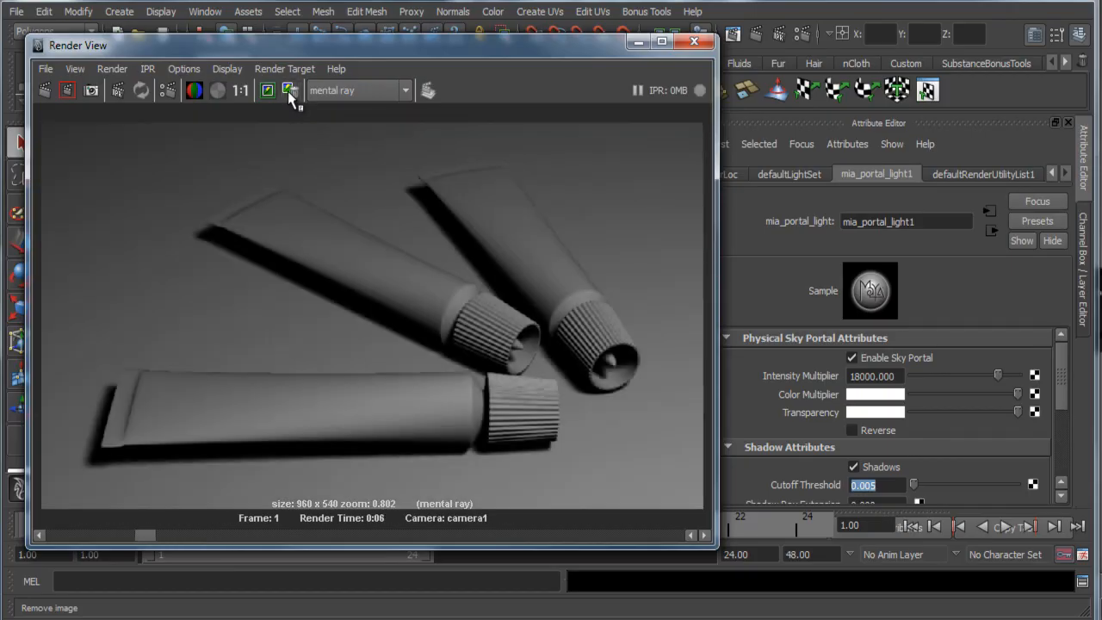
{"action": "left_click", "coordinate": [290, 93]}
{"action": "left_click", "coordinate": [290, 93]}
{"action": "left_click", "coordinate": [289, 93]}
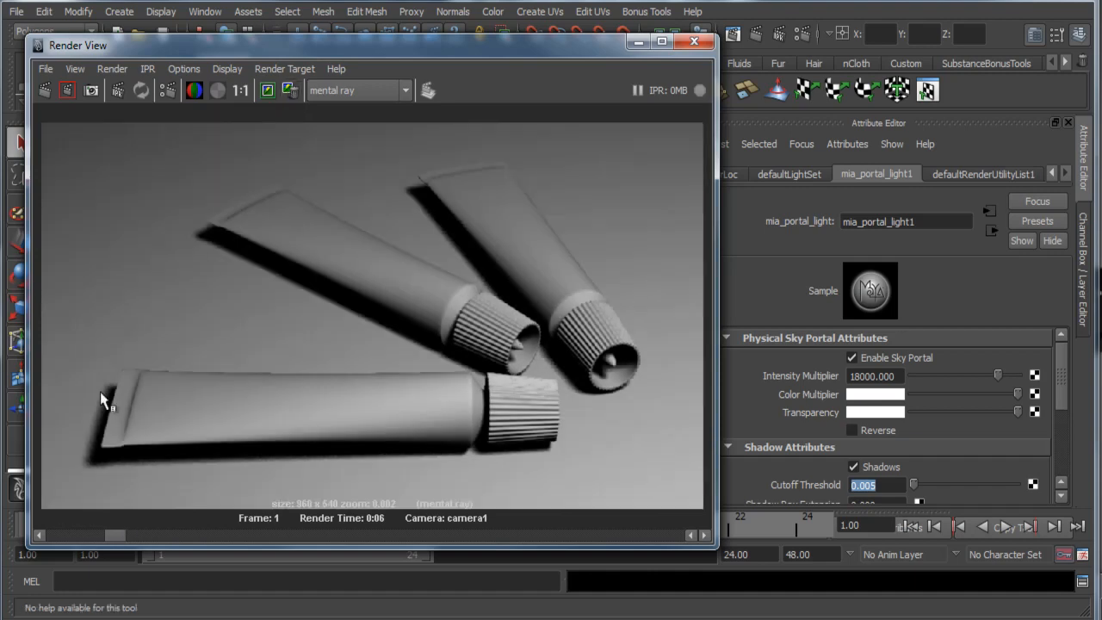
{"action": "left_click_drag", "start_coordinate": [119, 535], "coordinate": [188, 538]}
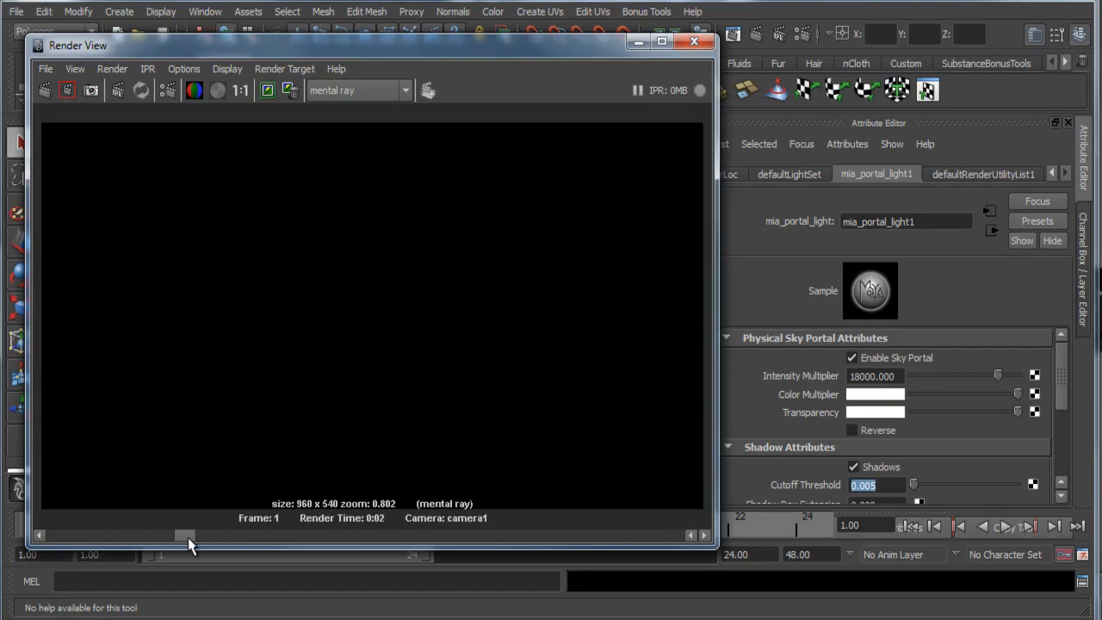
{"action": "left_click", "coordinate": [290, 91]}
{"action": "left_click", "coordinate": [289, 91]}
{"action": "left_click", "coordinate": [289, 90]}
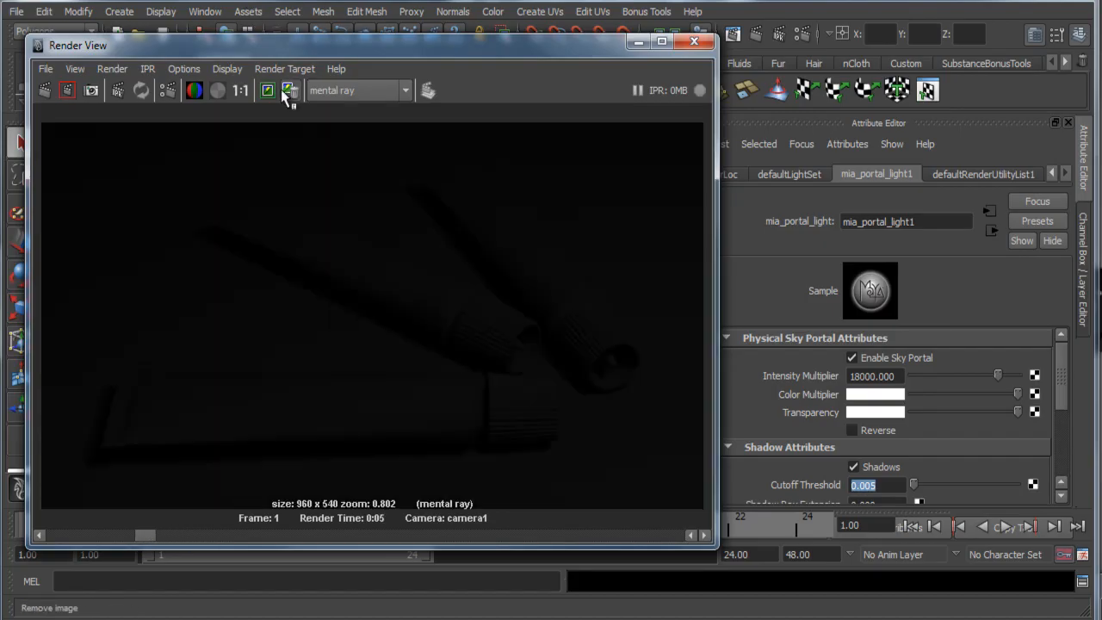
{"action": "left_click", "coordinate": [289, 90]}
{"action": "left_click", "coordinate": [289, 90]}
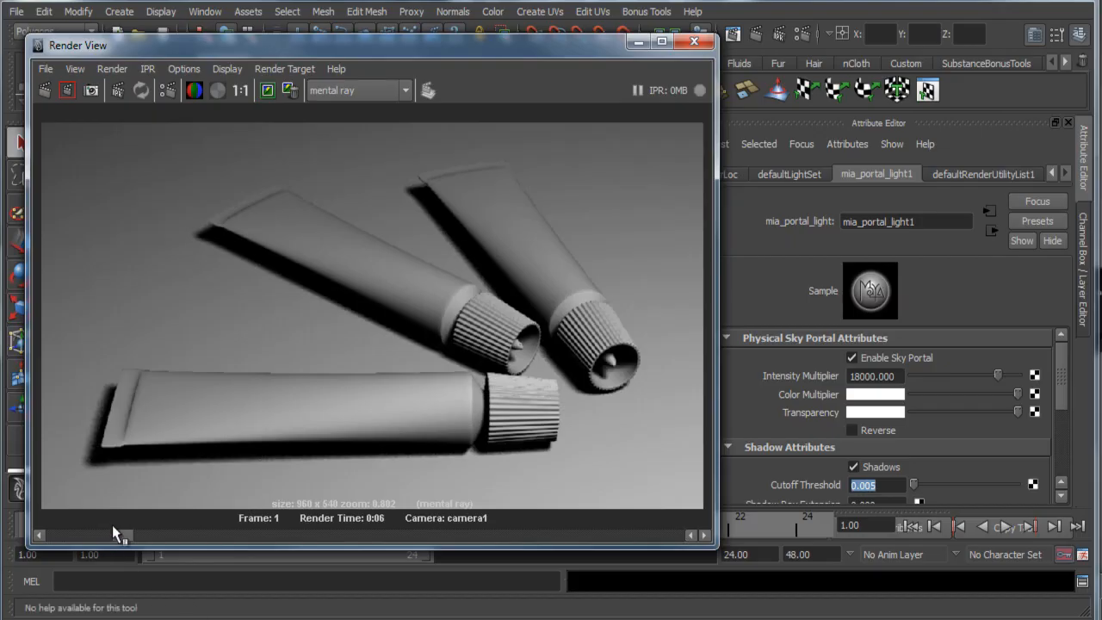
Step: Compare the shadows in the latest render with those in the remaining stored renders
{"action": "left_click_drag", "start_coordinate": [95, 531], "coordinate": [172, 534]}
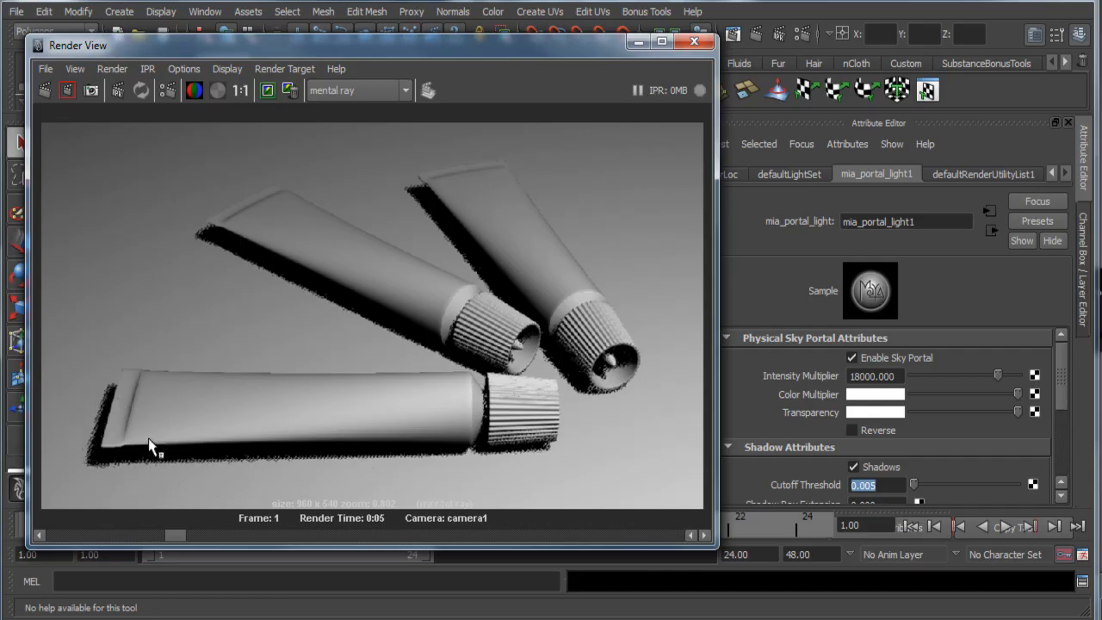
{"action": "left_click_drag", "start_coordinate": [174, 534], "coordinate": [17, 541]}
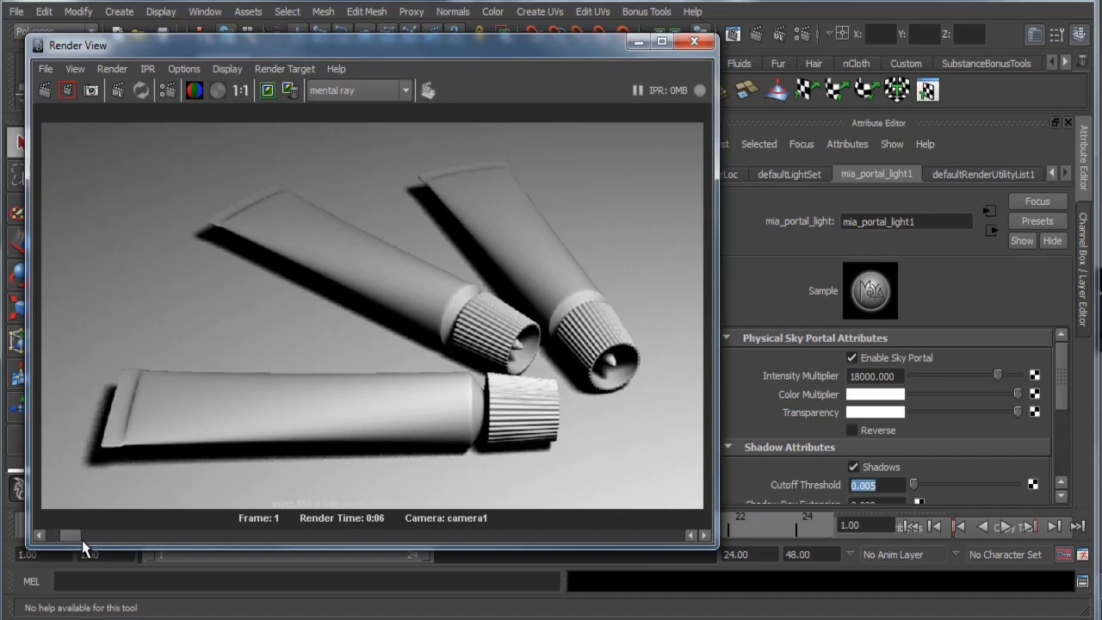
{"action": "left_click_drag", "start_coordinate": [82, 540], "coordinate": [28, 530]}
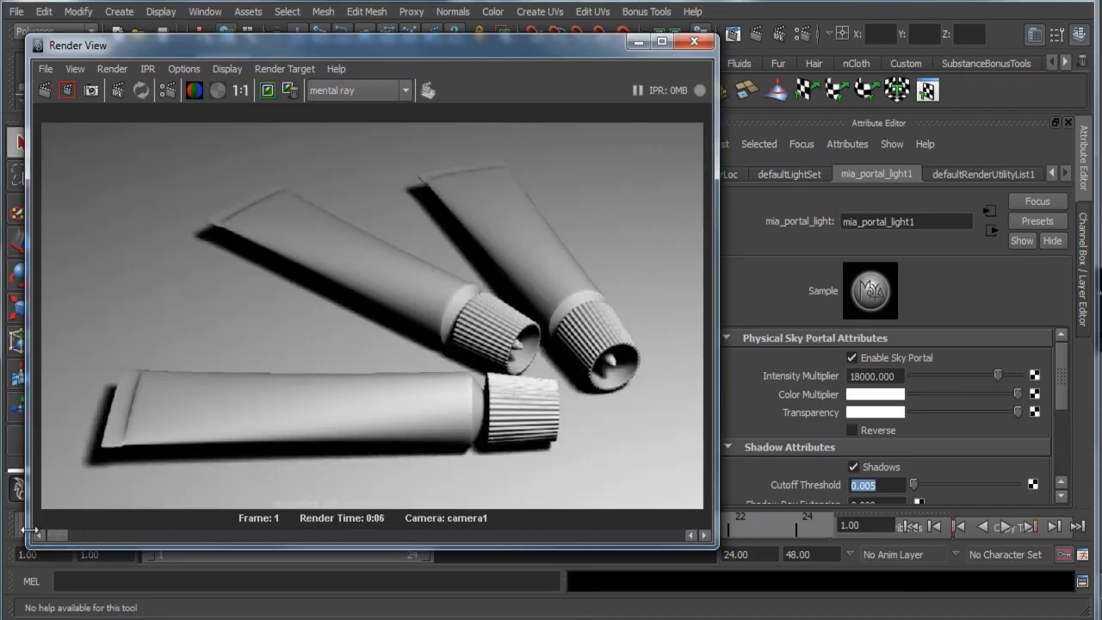
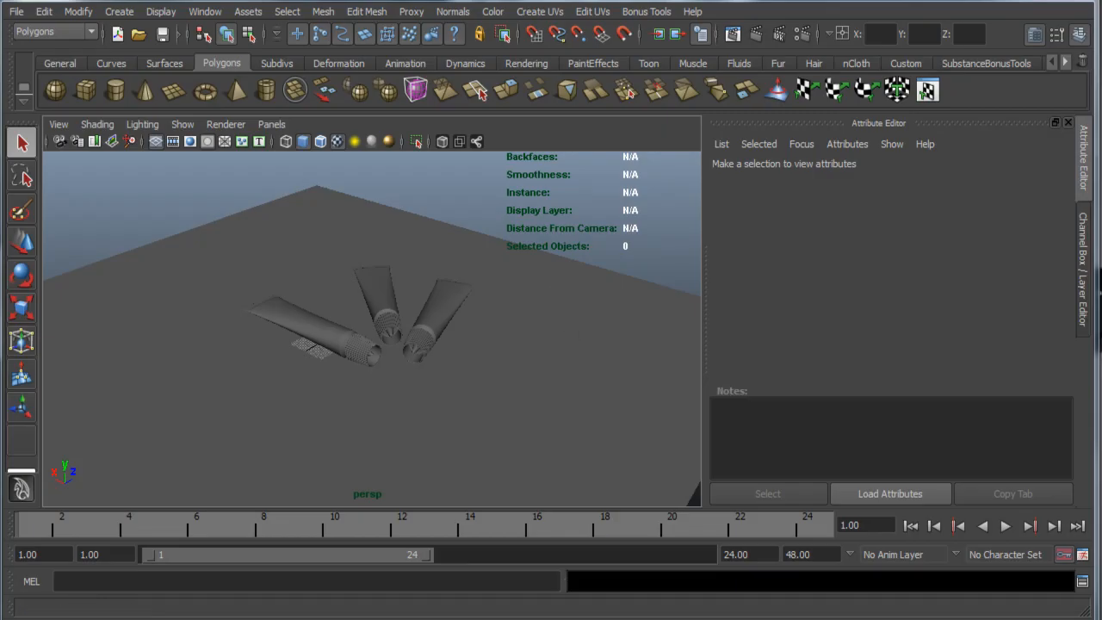
Step: Enlarge the Hypershade window and delete all unused shading nodes from the scene
{"action": "left_click_drag", "start_coordinate": [643, 52], "coordinate": [410, 38]}
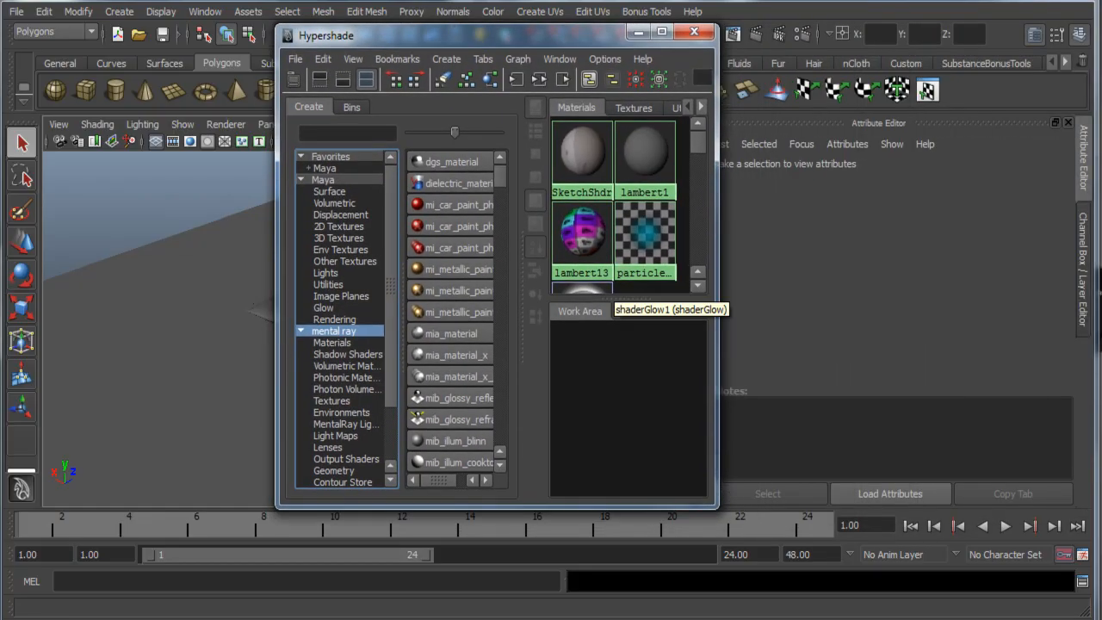
{"action": "left_click_drag", "start_coordinate": [705, 498], "coordinate": [923, 515]}
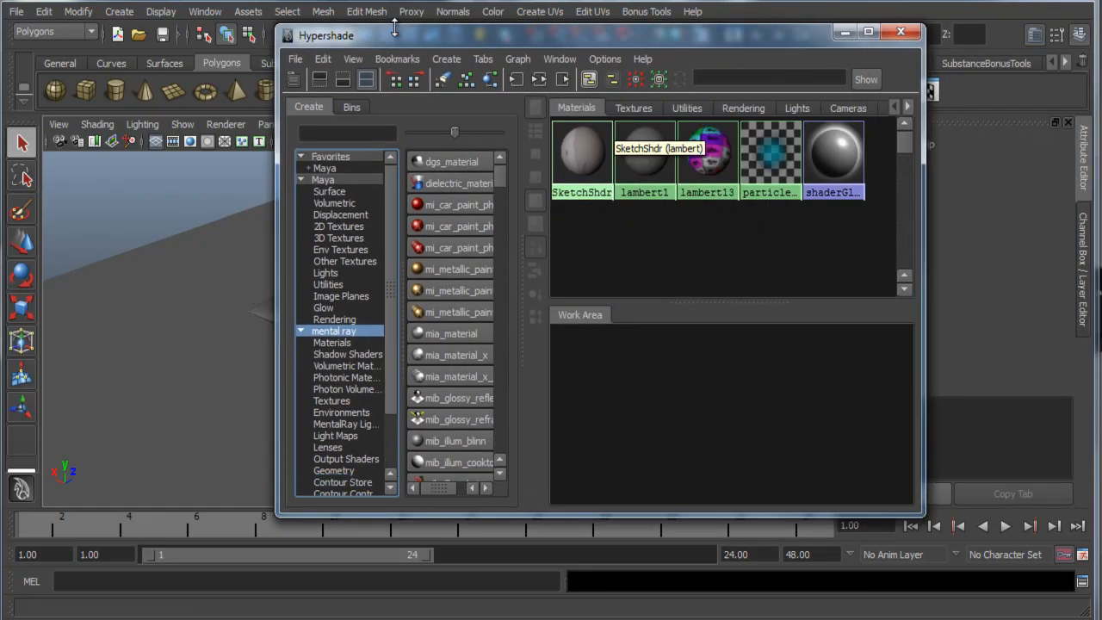
{"action": "left_click", "coordinate": [323, 58]}
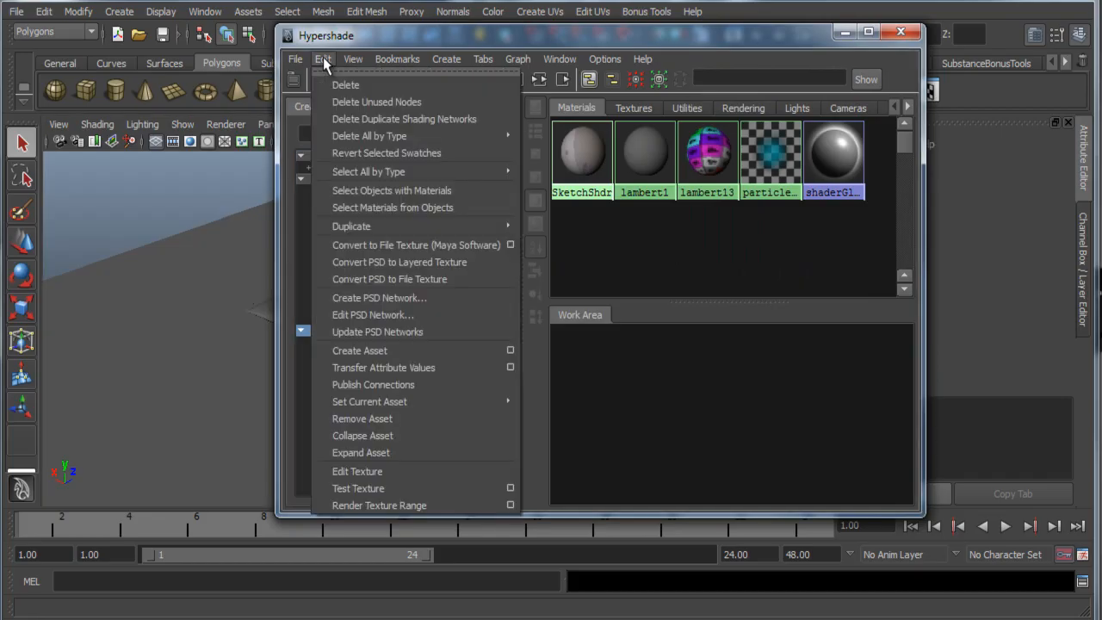
{"action": "left_click", "coordinate": [405, 103]}
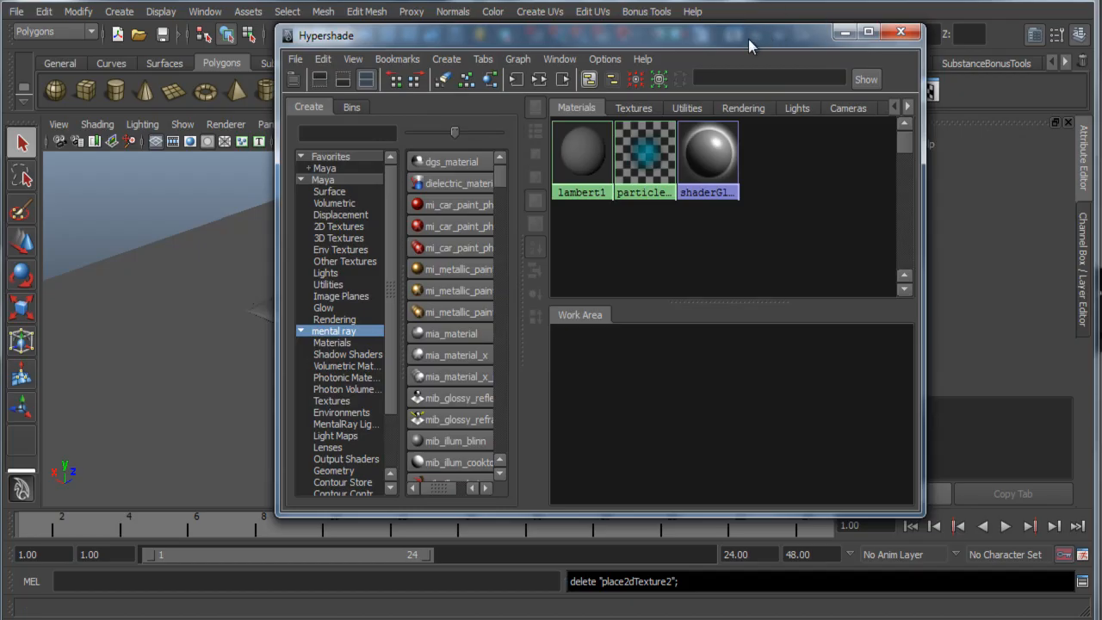
{"action": "left_click_drag", "start_coordinate": [749, 38], "coordinate": [902, 84]}
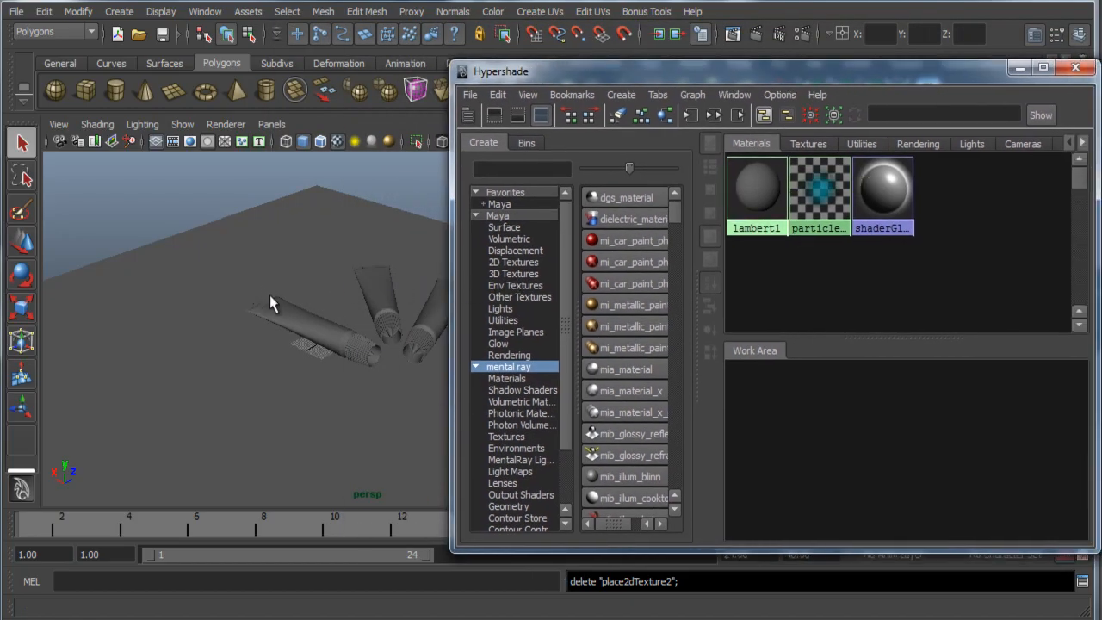
Step: Create a mental ray mia_material_x_passes material and rename it baseTubeShdr
{"action": "left_click_drag", "start_coordinate": [271, 301], "coordinate": [448, 290], "text": "alt"}
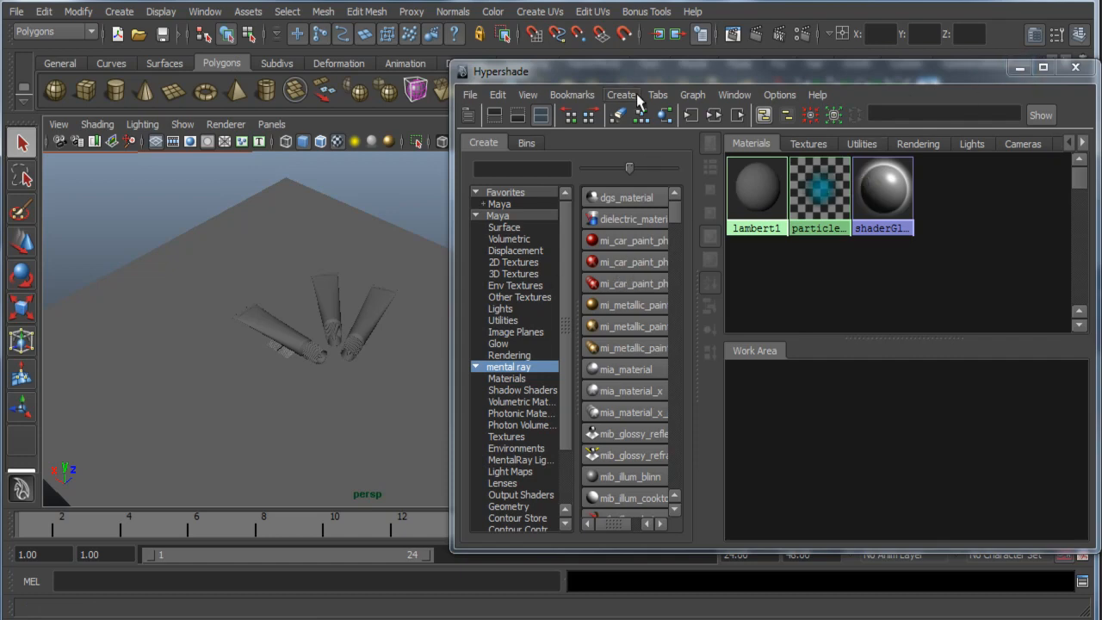
{"action": "left_click_drag", "start_coordinate": [641, 76], "coordinate": [594, 40]}
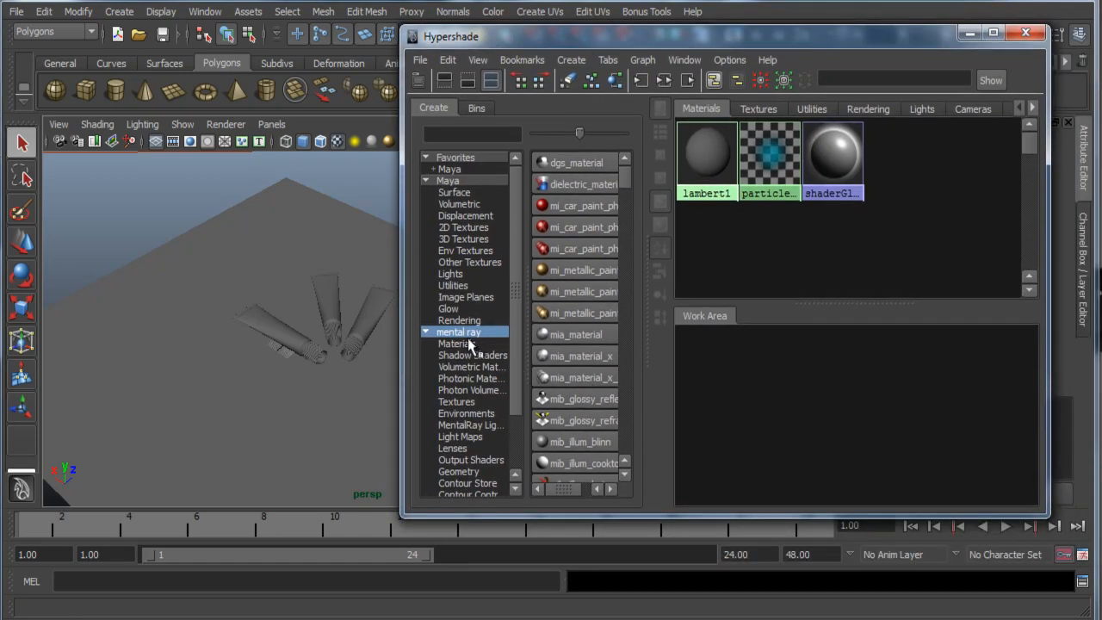
{"action": "left_click", "coordinate": [594, 377]}
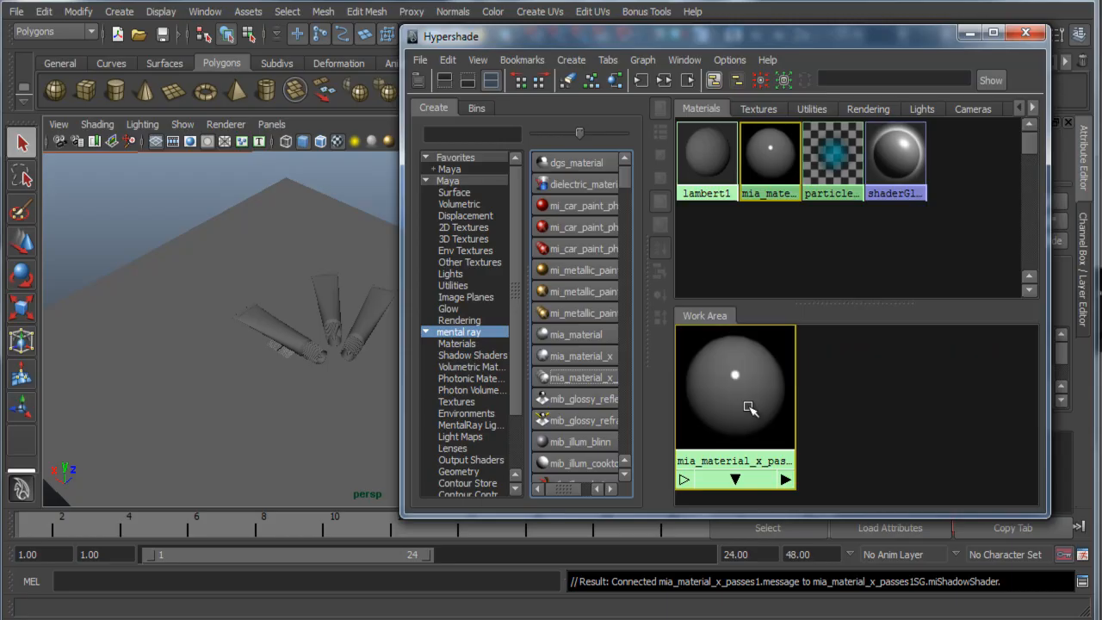
{"action": "right_click_drag", "start_coordinate": [749, 407], "coordinate": [717, 576]}
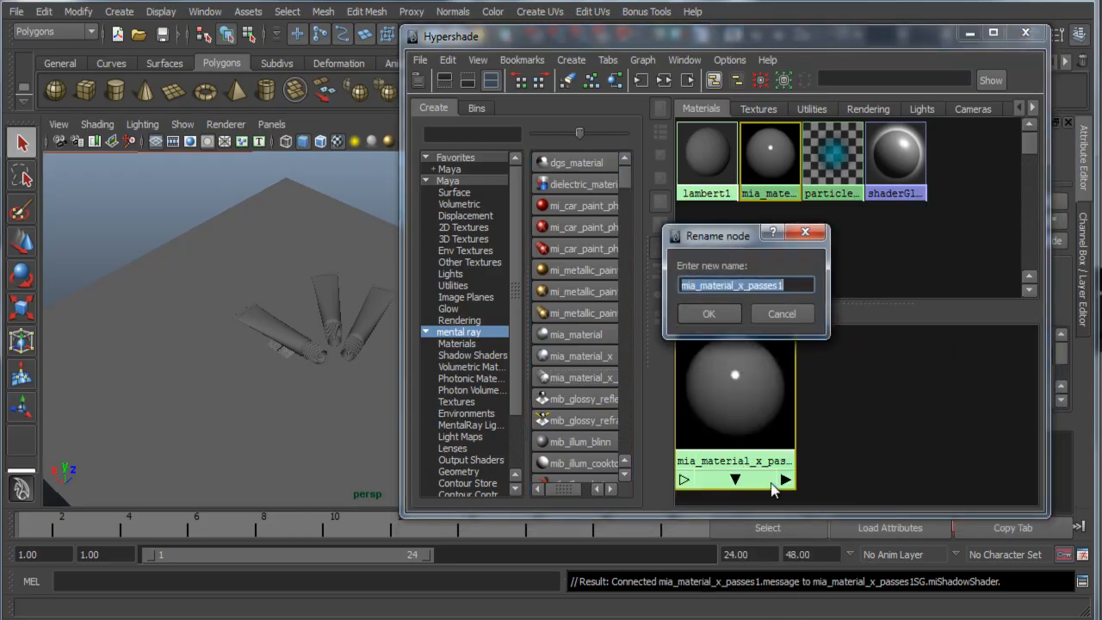
{"action": "type", "text": "baseTubeShdr"}
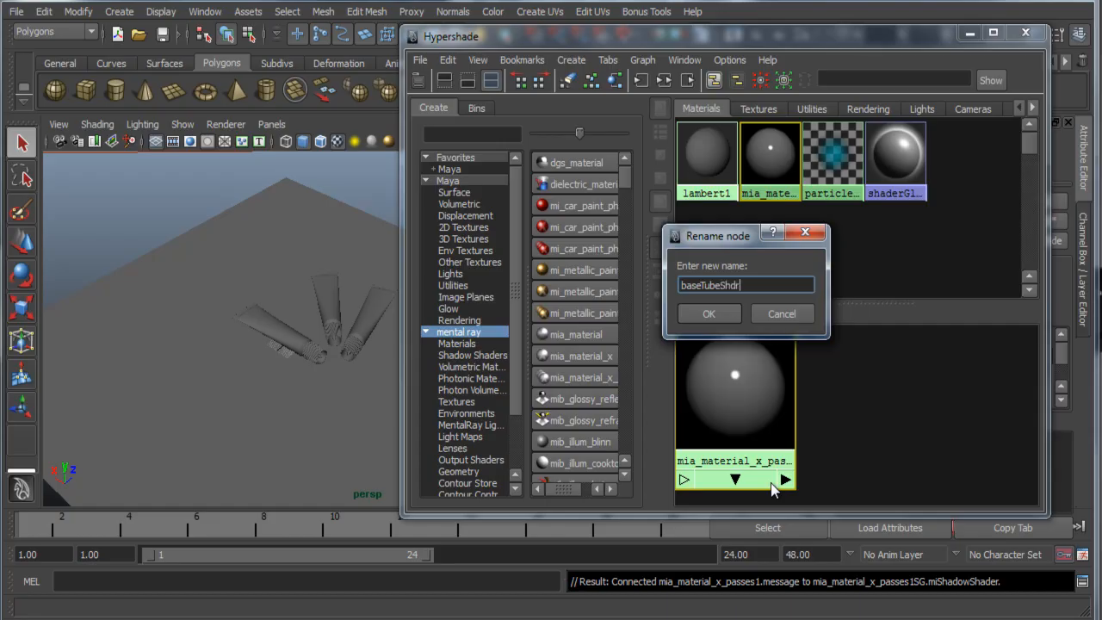
{"action": "key", "text": "Return"}
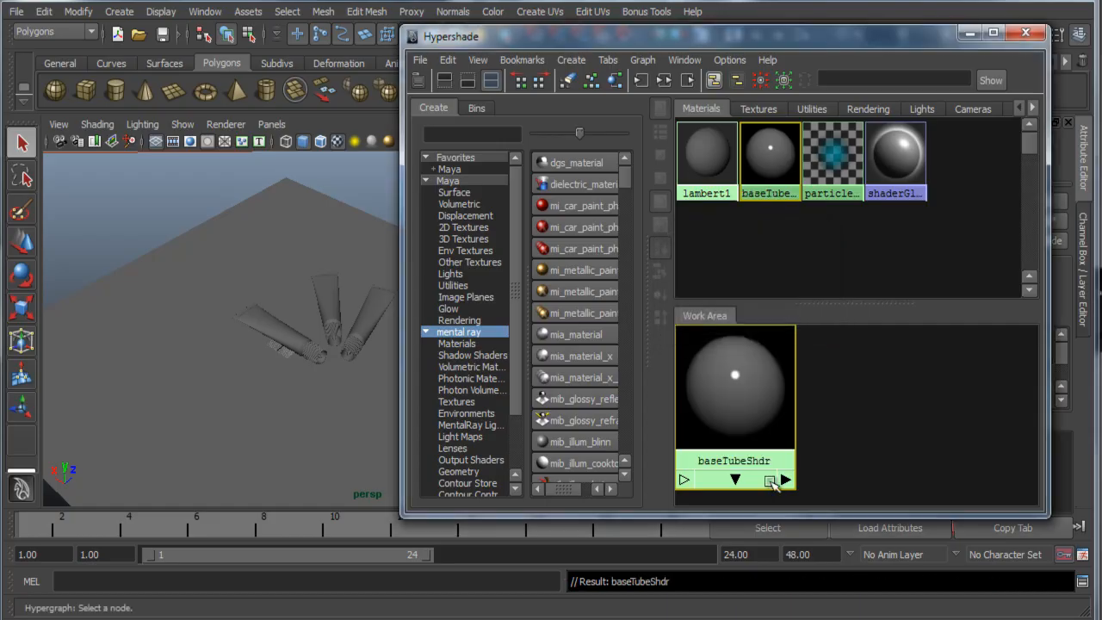
Step: Assign the baseTubeShdr material to the bodies of all three tubes, leaving out their caps
{"action": "left_click_drag", "start_coordinate": [312, 332], "coordinate": [323, 335], "text": "alt"}
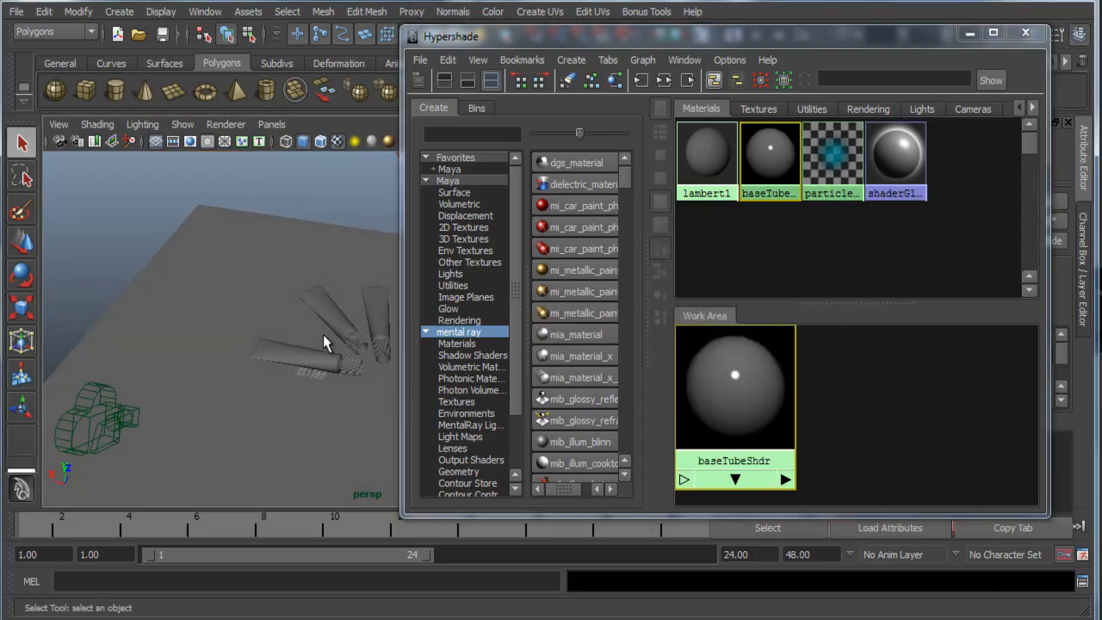
{"action": "middle_click_drag", "start_coordinate": [323, 334], "coordinate": [187, 279], "text": "alt"}
{"action": "scroll", "coordinate": [117, 281], "scroll_direction": "up", "scroll_amount": 5}
{"action": "left_click_drag", "start_coordinate": [117, 281], "coordinate": [293, 340], "text": "alt"}
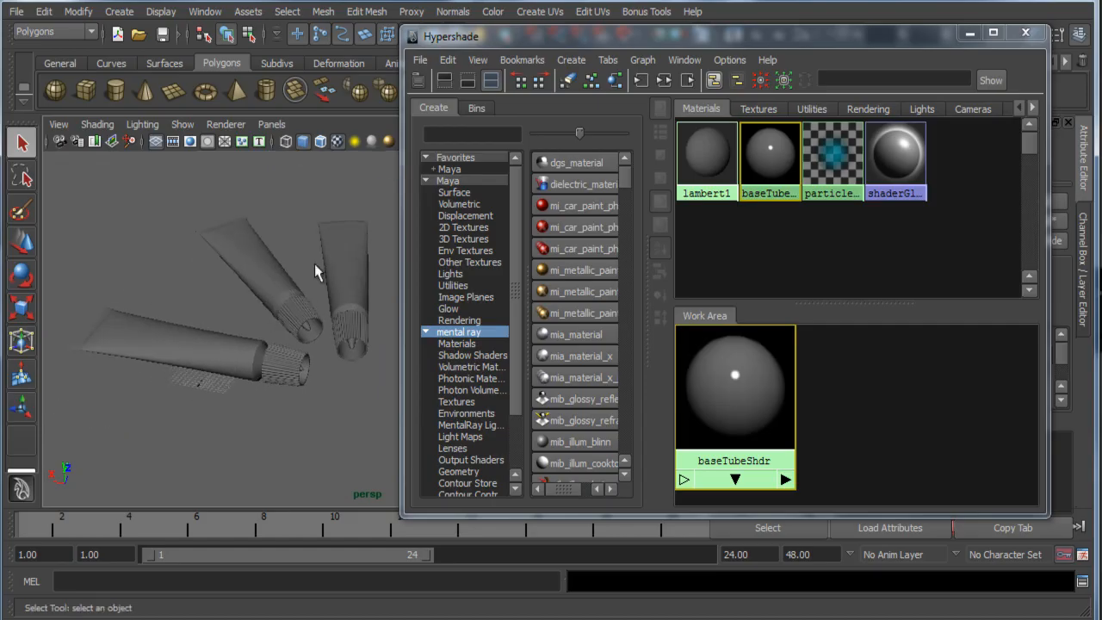
{"action": "left_click", "coordinate": [330, 265]}
{"action": "left_click", "coordinate": [253, 271], "text": "shift"}
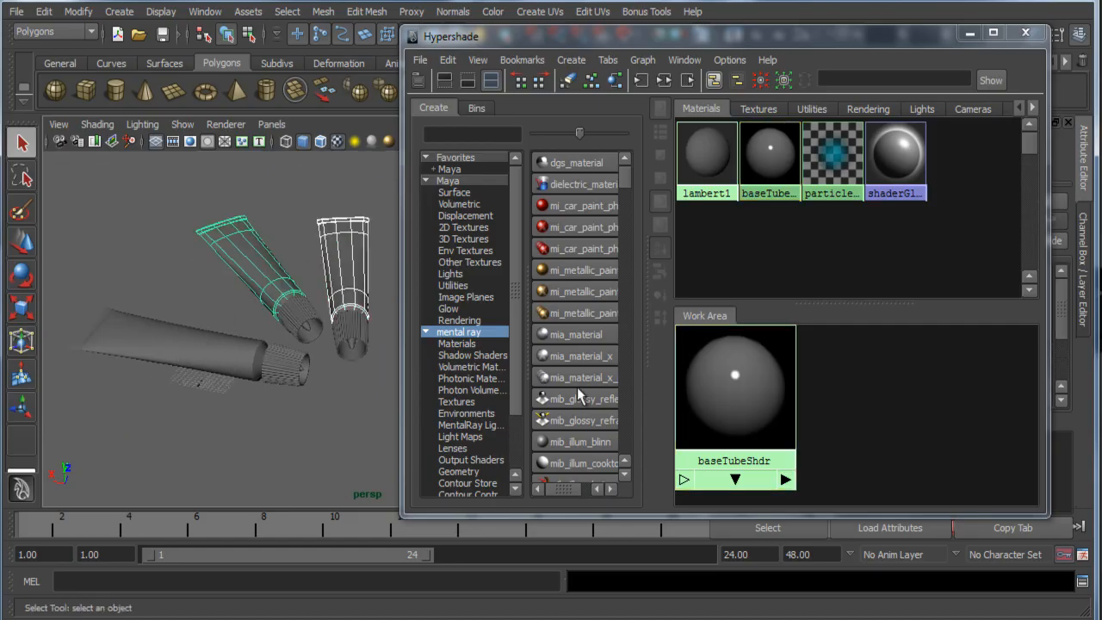
{"action": "left_click", "coordinate": [168, 351], "text": "shift"}
{"action": "right_click", "coordinate": [730, 392]}
{"action": "right_click_drag", "start_coordinate": [730, 392], "coordinate": [732, 349]}
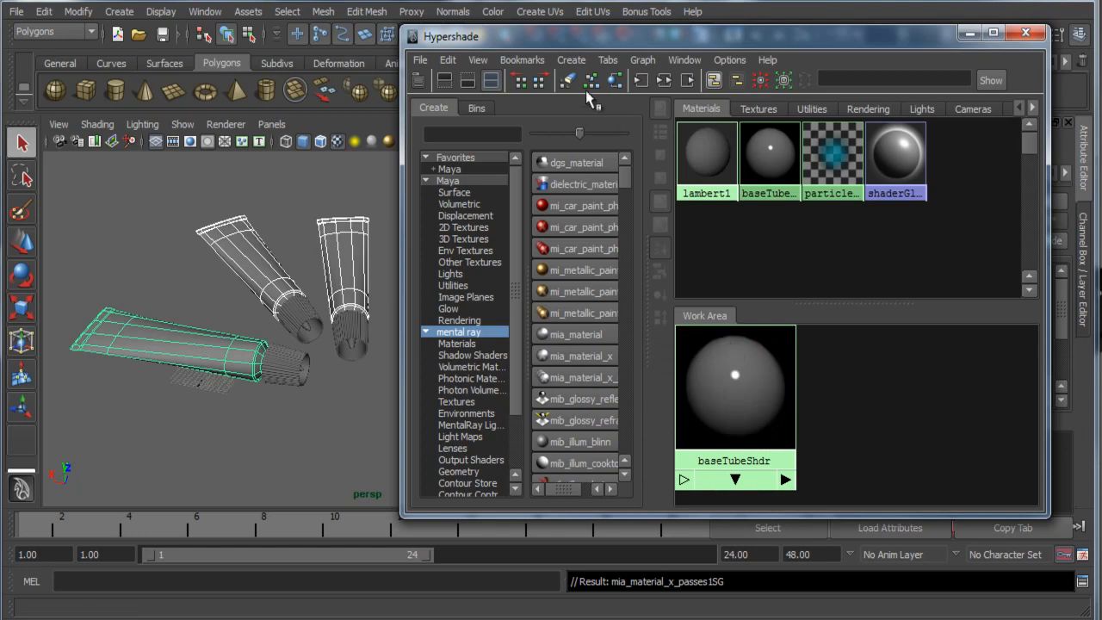
Step: Create a second mia_material_x_passes material beside baseTubeShdr and rename it bgShdr
{"action": "mouse_move", "coordinate": [778, 401]}
{"action": "left_mouse_down"}
{"action": "mouse_move", "coordinate": [842, 403]}
{"action": "mouse_move", "coordinate": [768, 406]}
{"action": "left_mouse_up"}
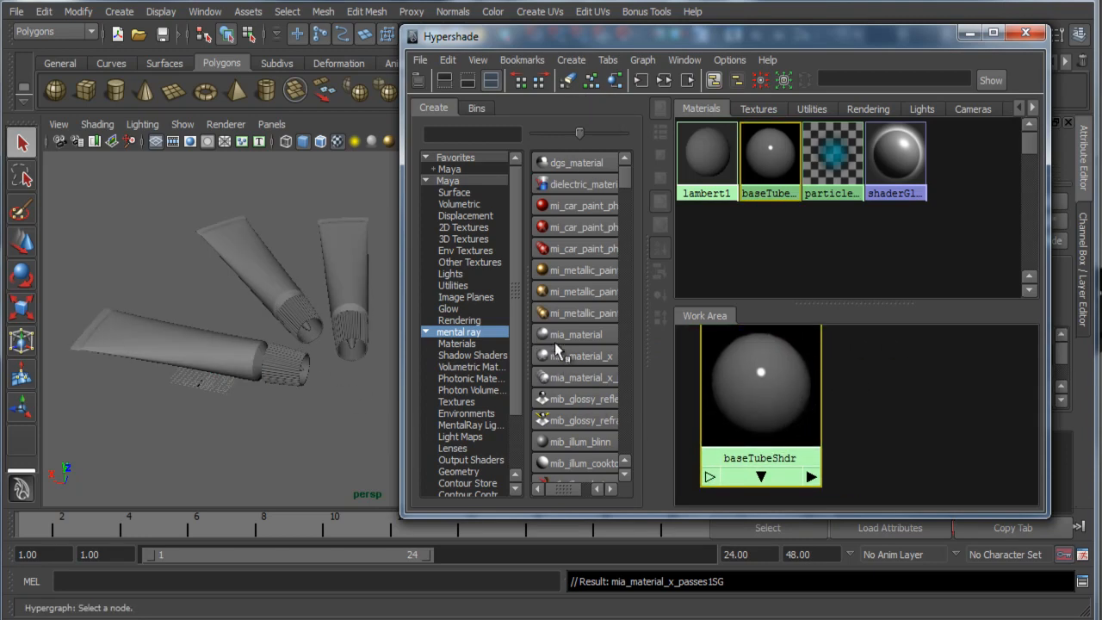
{"action": "left_click", "coordinate": [581, 379]}
{"action": "left_click_drag", "start_coordinate": [908, 400], "coordinate": [939, 405]}
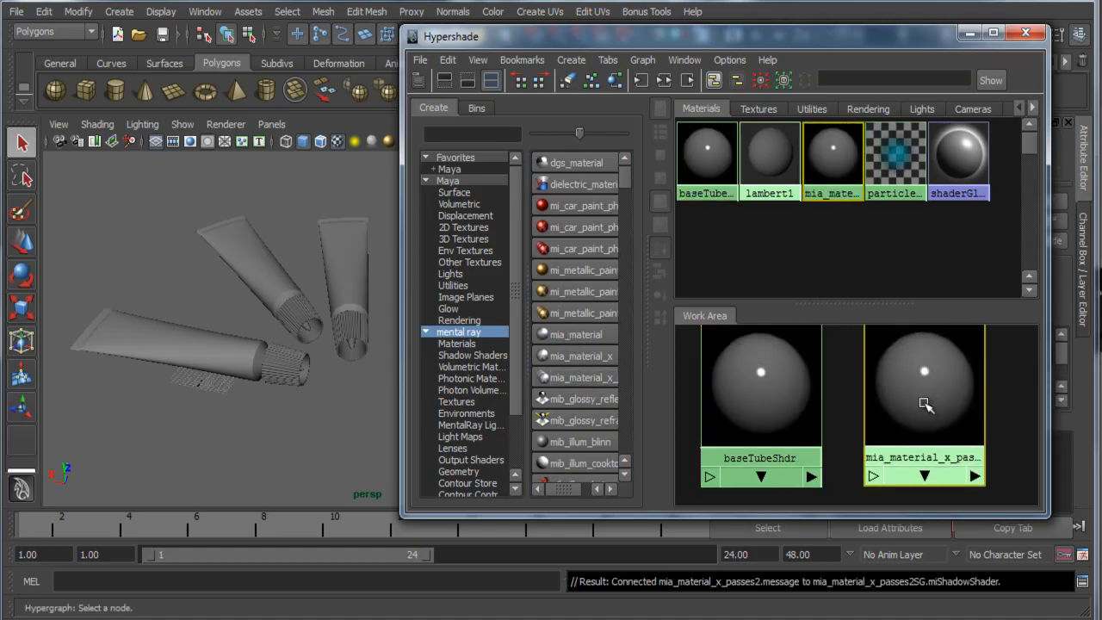
{"action": "right_click_drag", "start_coordinate": [945, 414], "coordinate": [878, 578]}
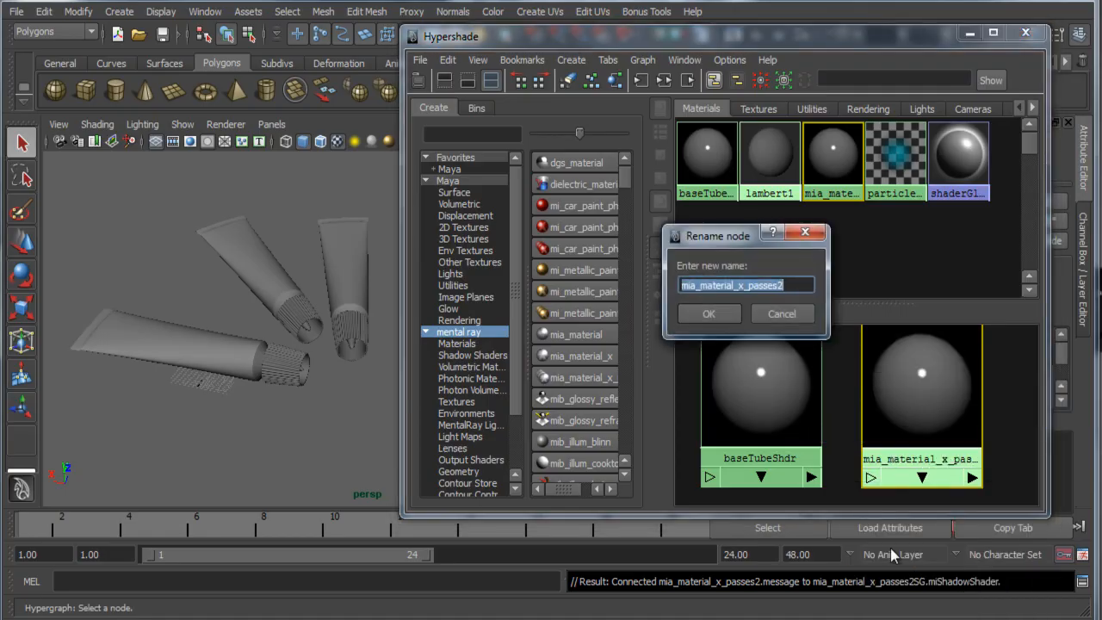
{"action": "type", "text": "bg"}
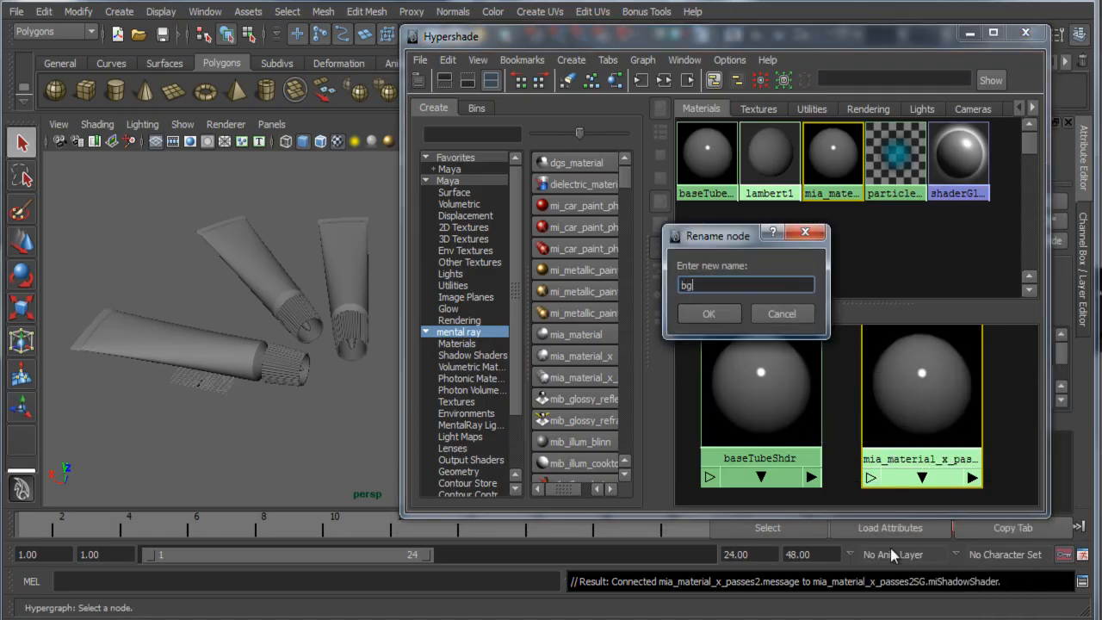
{"action": "type", "text": "Shdr"}
{"action": "key", "text": "Return"}
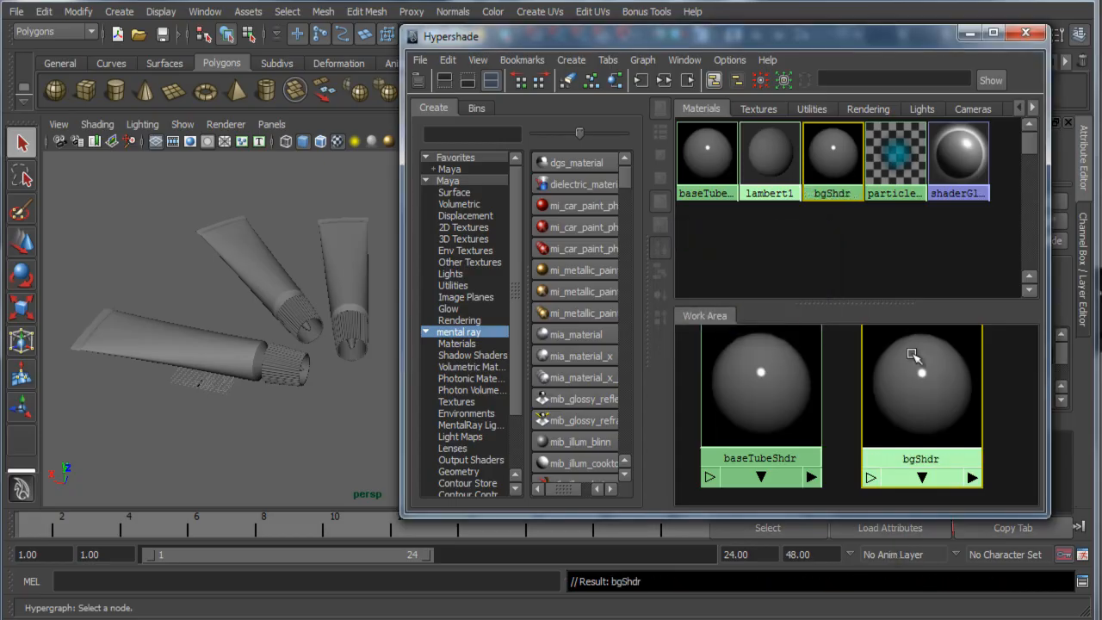
Step: Assign the bgShdr material to the ground plane beneath the tubes
{"action": "left_click", "coordinate": [278, 451]}
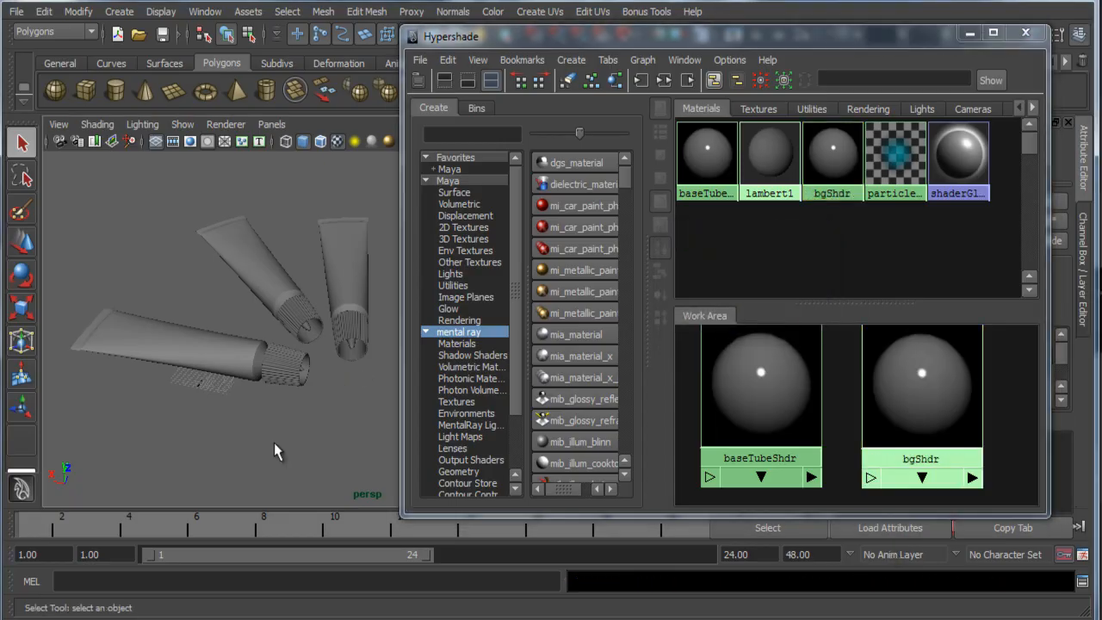
{"action": "right_click", "coordinate": [917, 371]}
{"action": "left_click", "coordinate": [911, 328]}
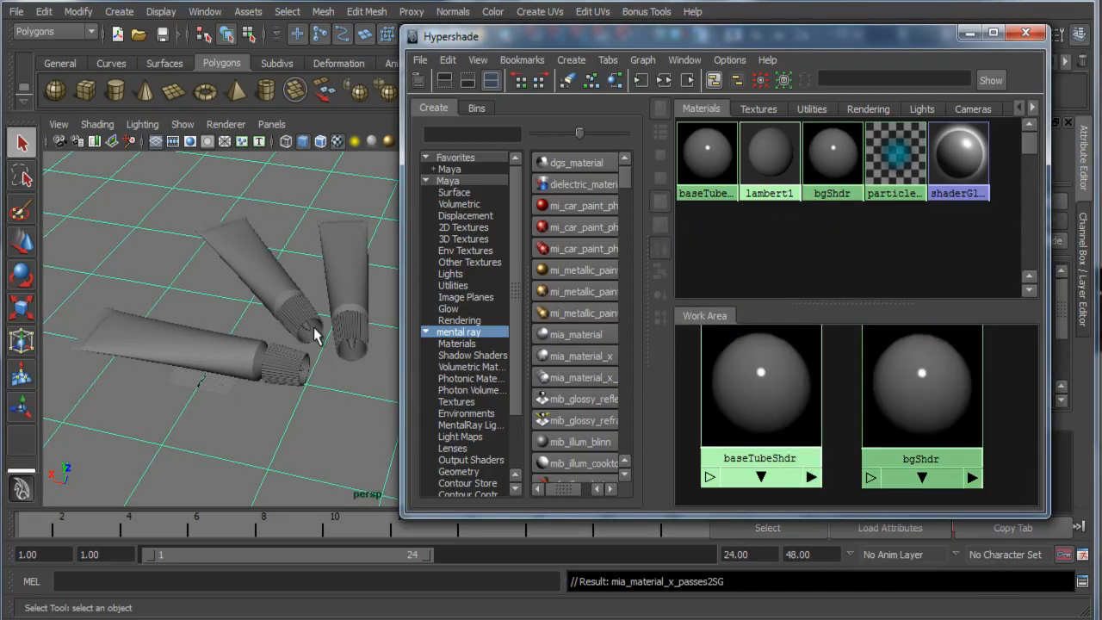
Step: Create a third mia_material_x_passes material for the tube caps and rename it tubeCoverShdr
{"action": "middle_click_drag", "start_coordinate": [339, 340], "coordinate": [285, 330], "text": "alt"}
{"action": "left_click", "coordinate": [902, 396]}
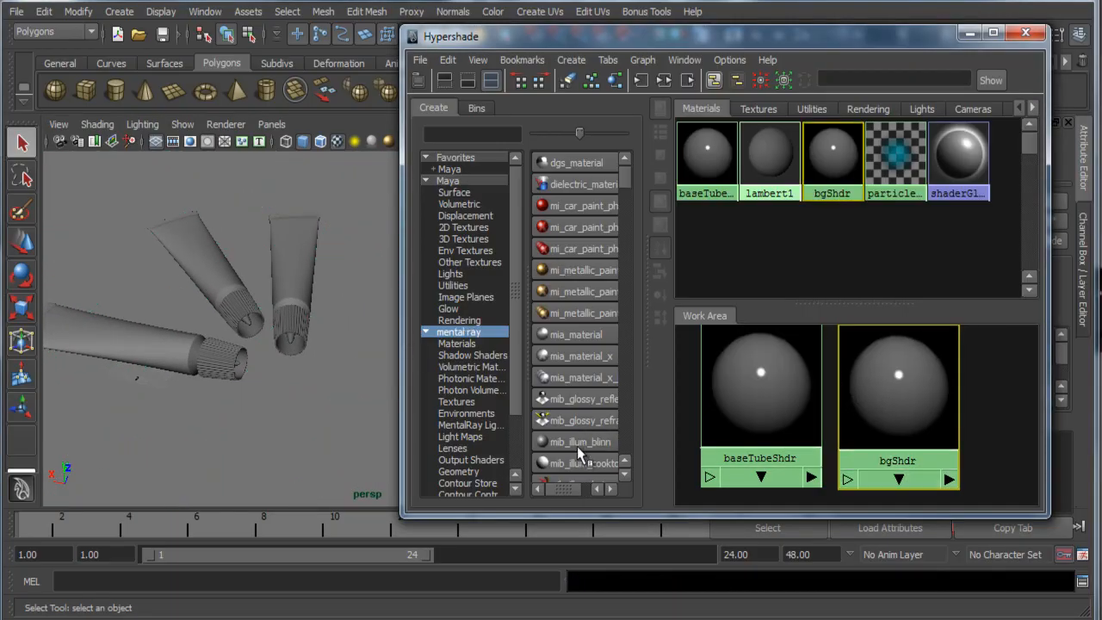
{"action": "left_click", "coordinate": [580, 375]}
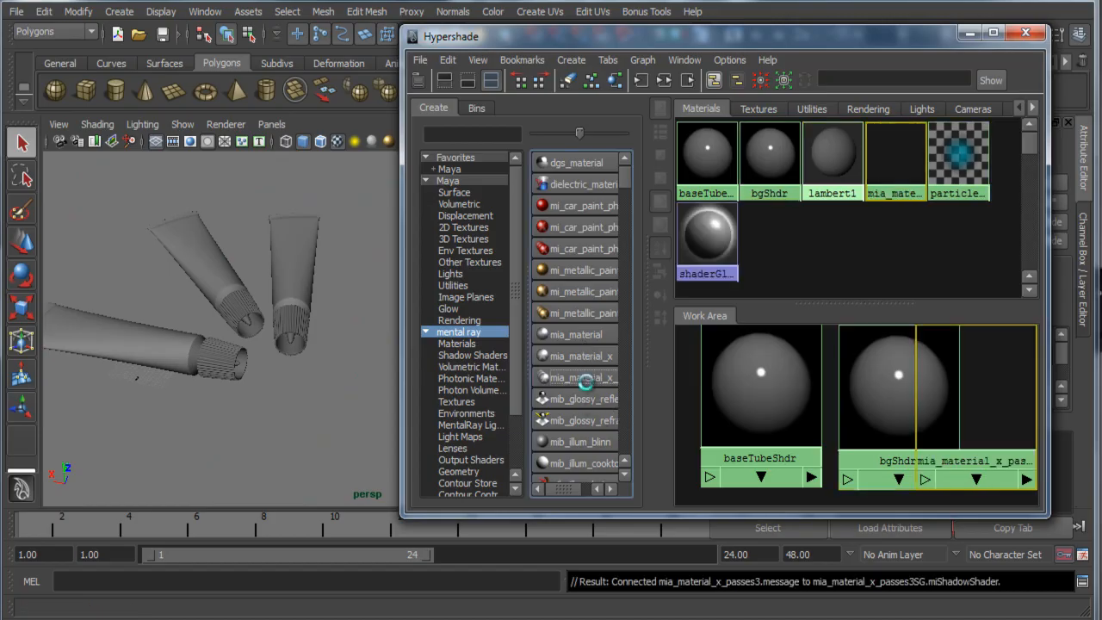
{"action": "right_click", "coordinate": [1003, 400]}
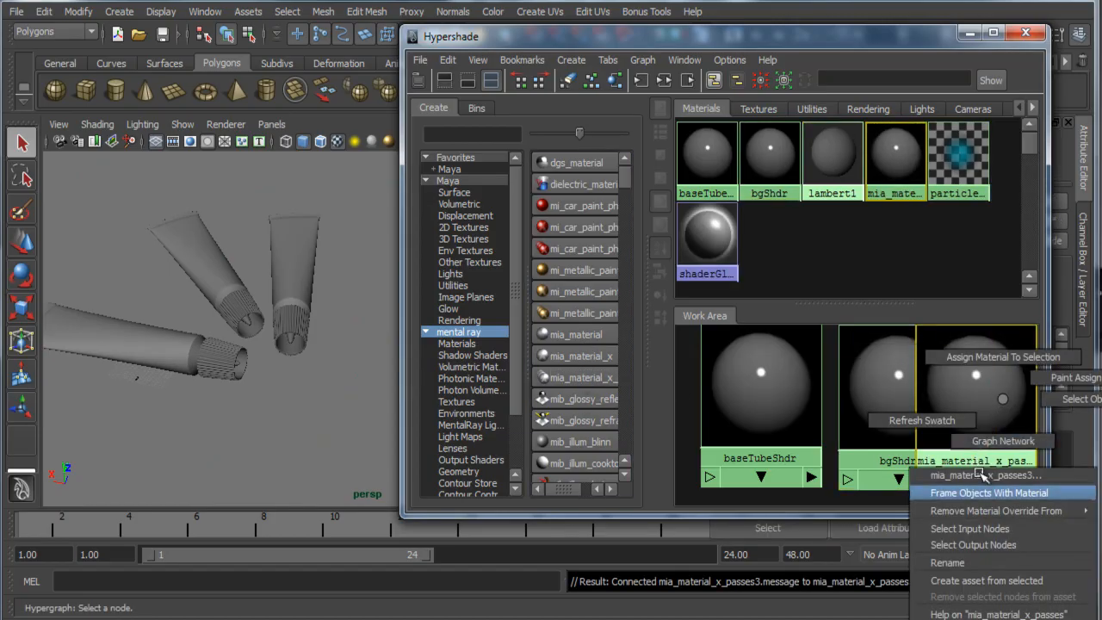
{"action": "left_click", "coordinate": [971, 562]}
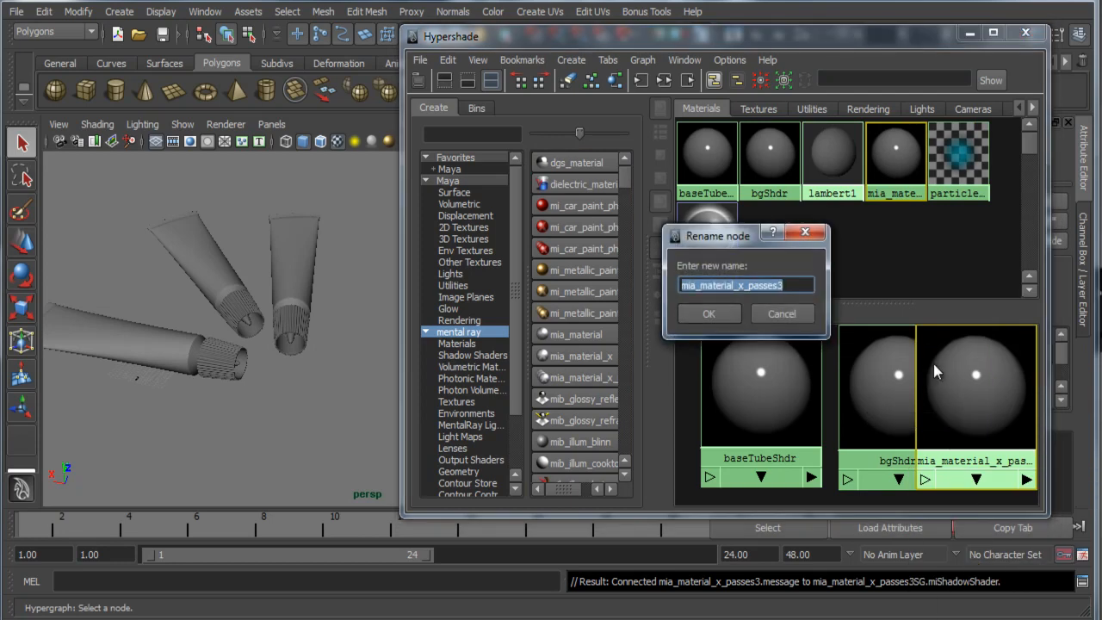
{"action": "type", "text": "Cover"}
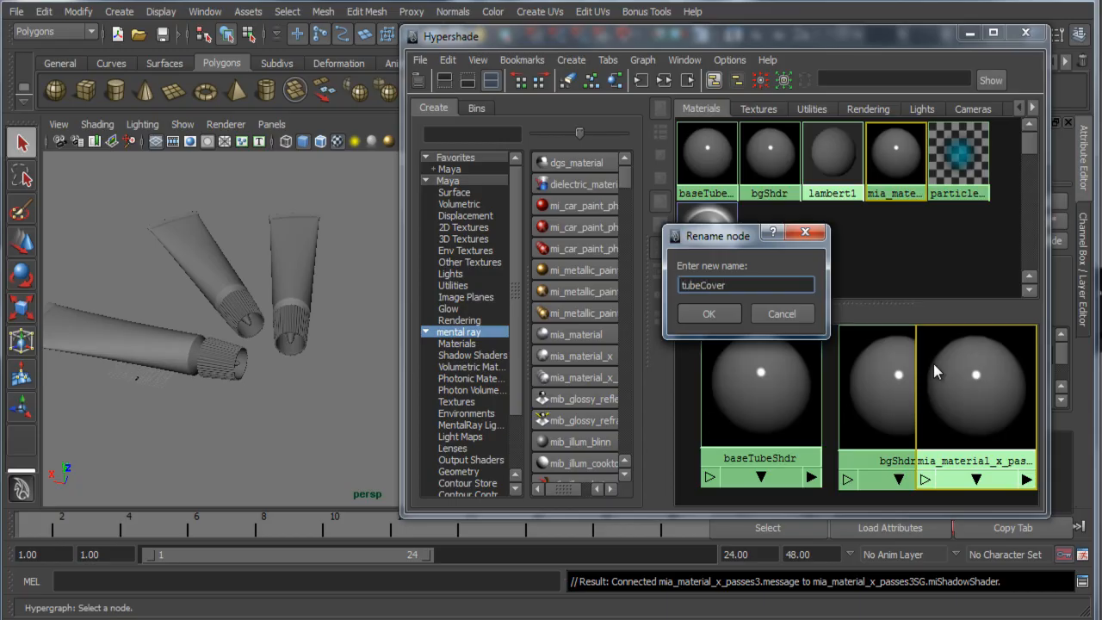
{"action": "type", "text": "ubeCoverShdr"}
{"action": "key", "text": "Return"}
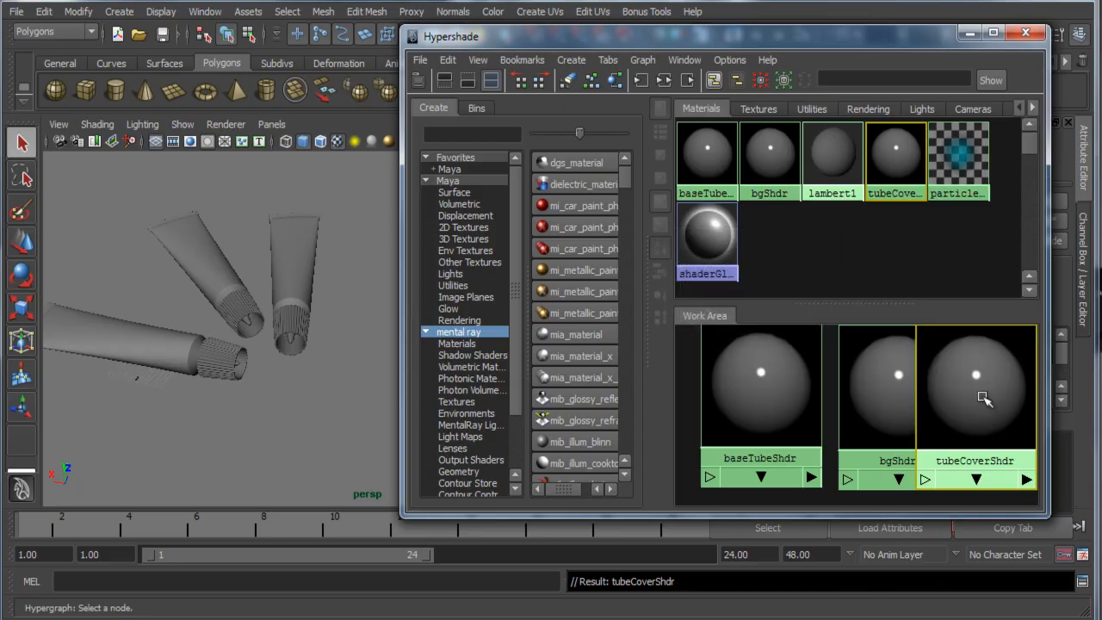
Step: Assign the tubeCoverShdr material to the ribbed caps of all three tubes
{"action": "left_click", "coordinate": [282, 315]}
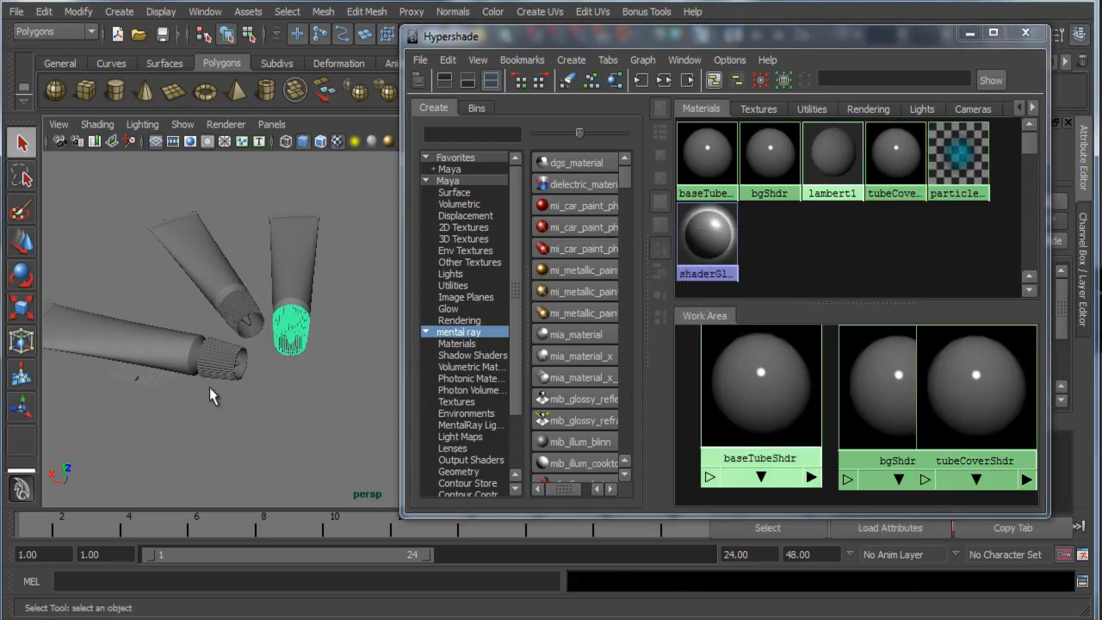
{"action": "left_click", "coordinate": [242, 315], "text": "shift"}
{"action": "right_click_drag", "start_coordinate": [947, 382], "coordinate": [963, 356]}
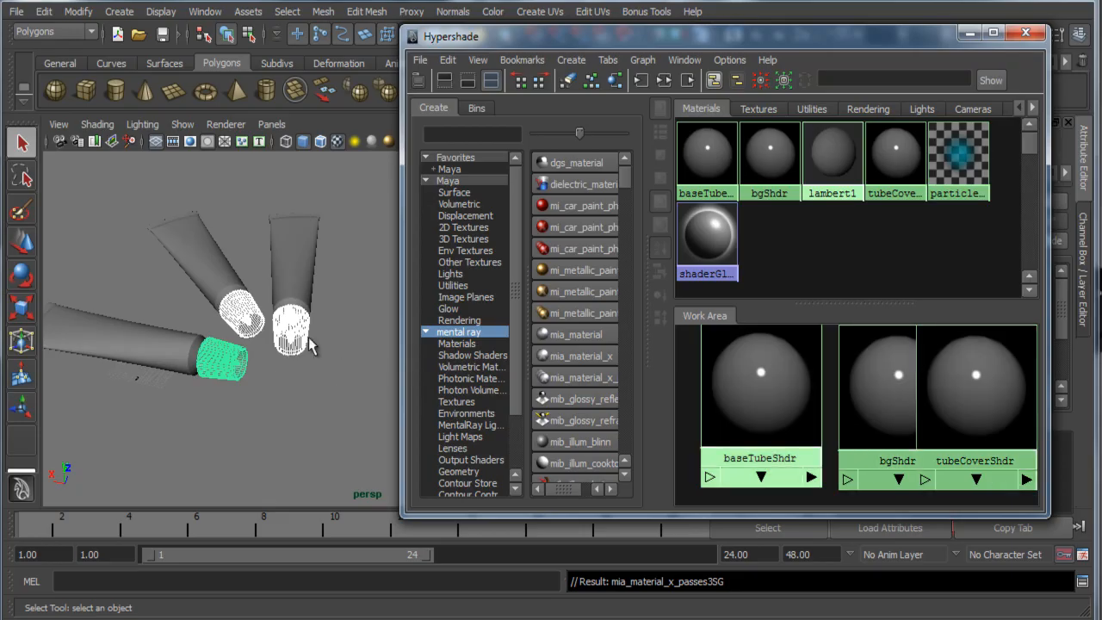
{"action": "left_click_drag", "start_coordinate": [198, 379], "coordinate": [396, 403], "text": "alt"}
{"action": "left_click", "coordinate": [162, 344]}
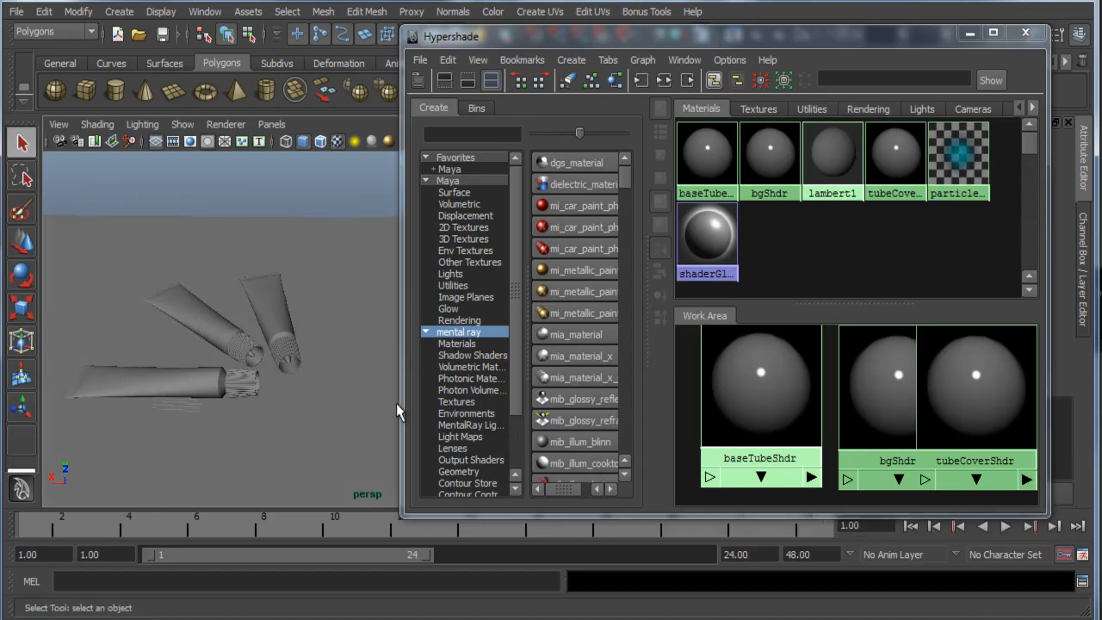
Step: Darken the diffuse color of tubeCoverShdr to a near-black grey with an HSV value of 0.185
{"action": "left_click", "coordinate": [968, 388]}
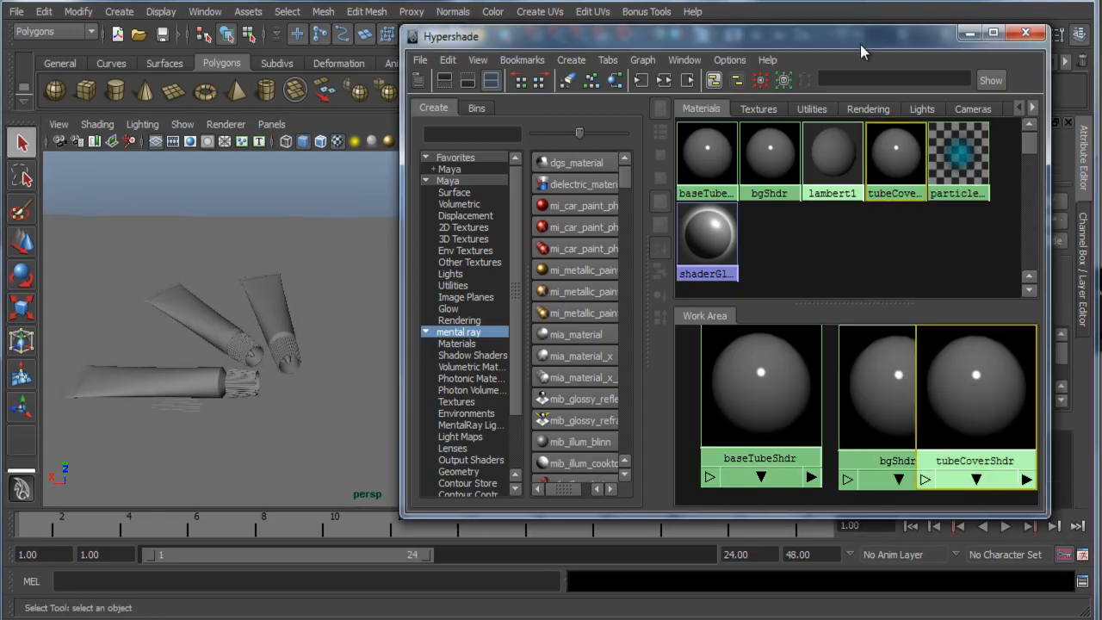
{"action": "left_click_drag", "start_coordinate": [834, 41], "coordinate": [538, 37]}
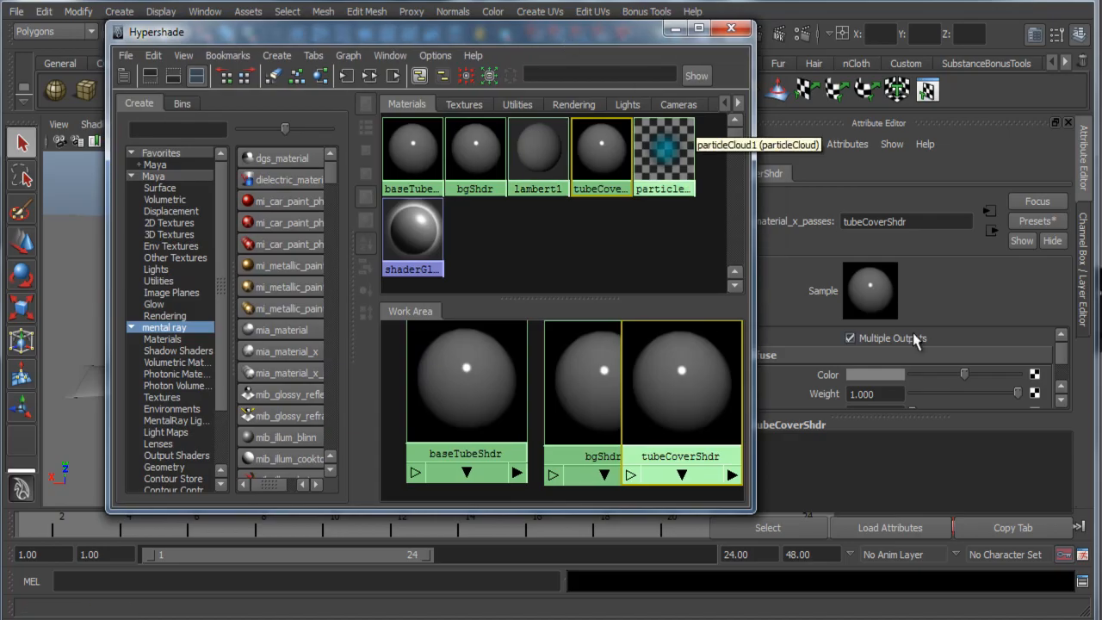
{"action": "left_click", "coordinate": [881, 374]}
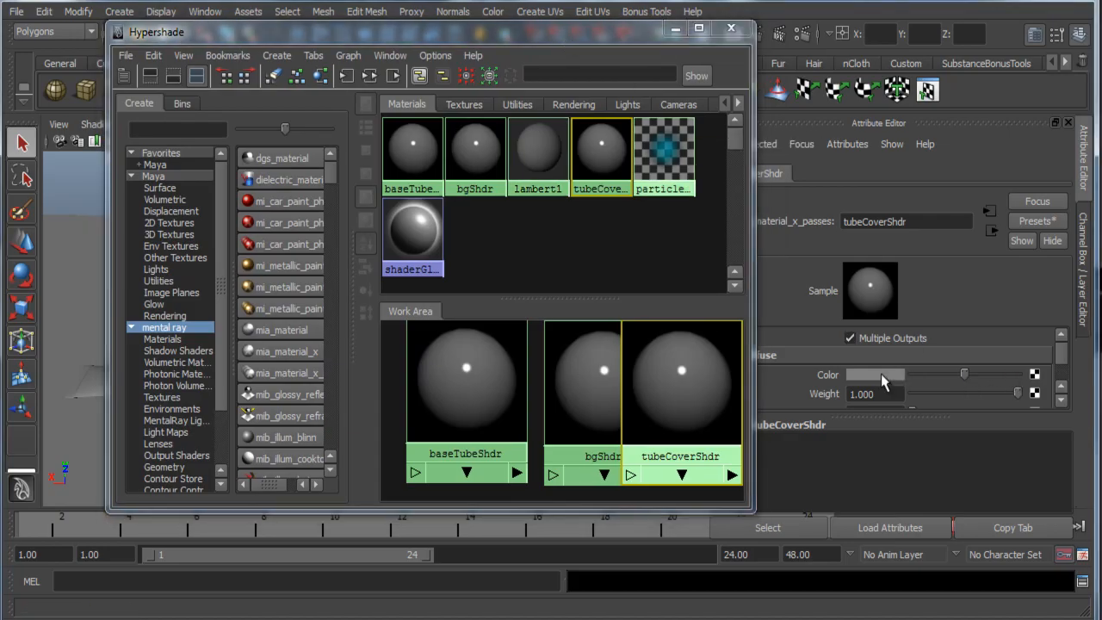
{"action": "left_click_drag", "start_coordinate": [274, 454], "coordinate": [251, 453]}
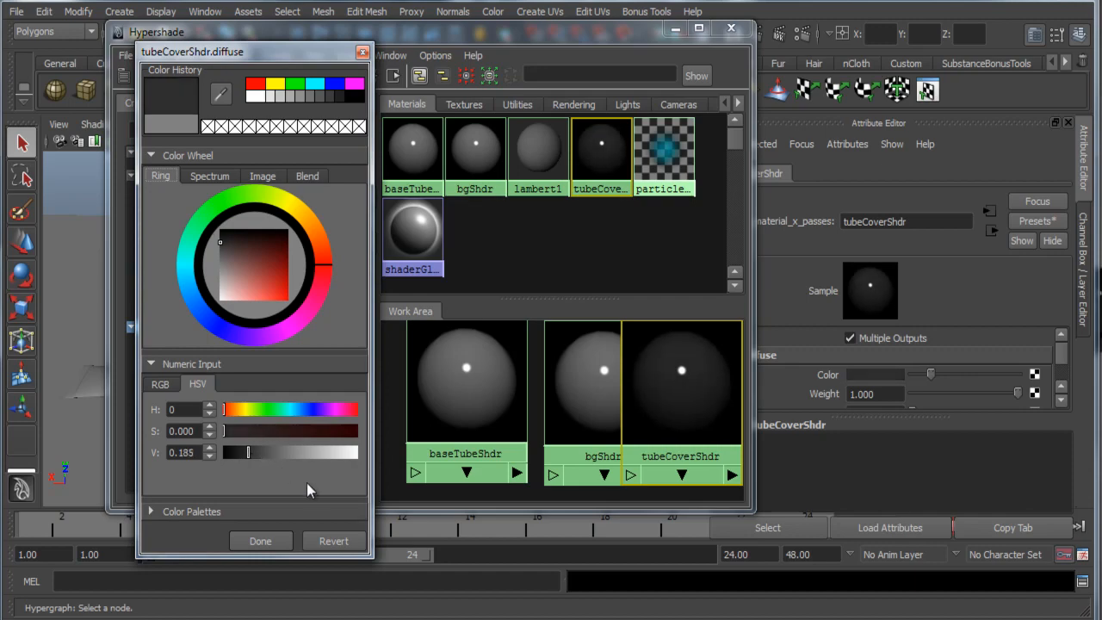
{"action": "left_click", "coordinate": [261, 541]}
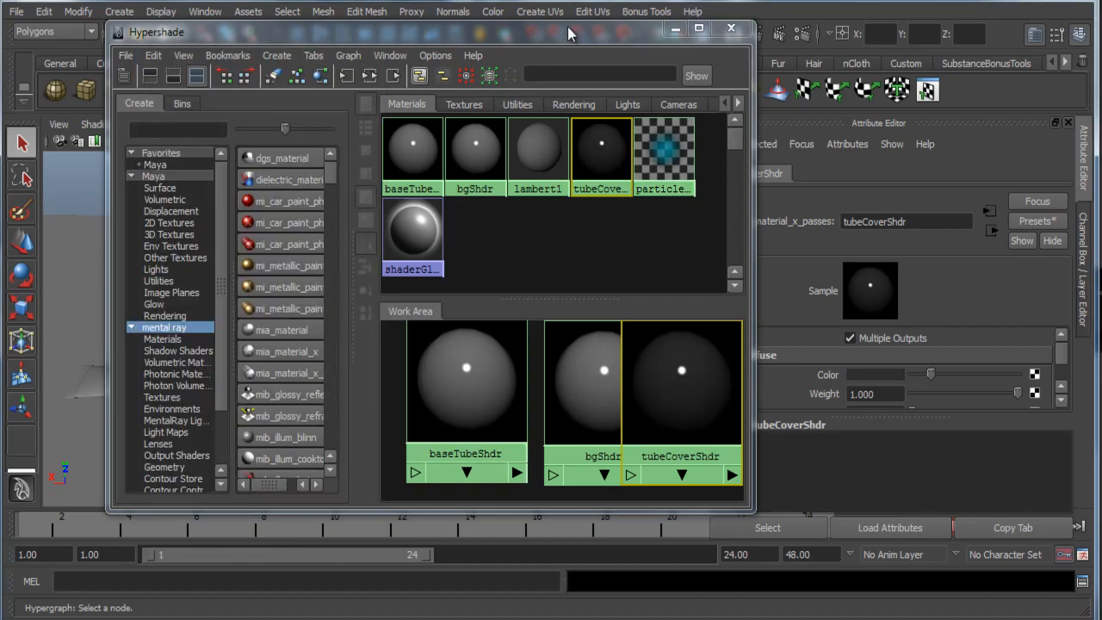
Step: Brighten the diffuse color of bgShdr to nearly white
{"action": "left_click_drag", "start_coordinate": [569, 33], "coordinate": [789, 52]}
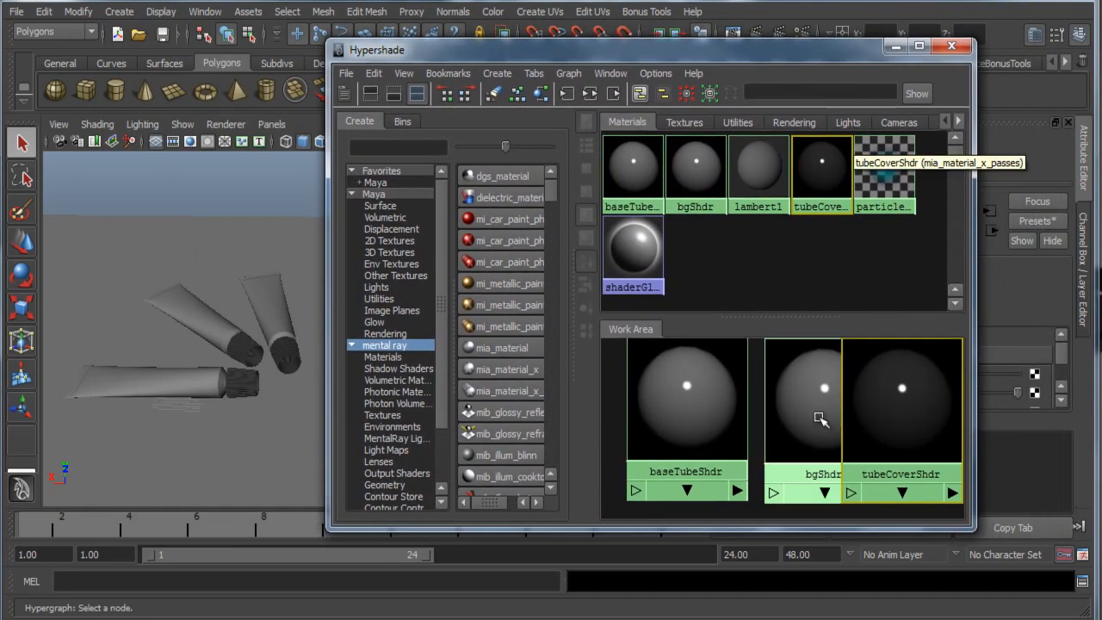
{"action": "left_click_drag", "start_coordinate": [819, 418], "coordinate": [793, 406]}
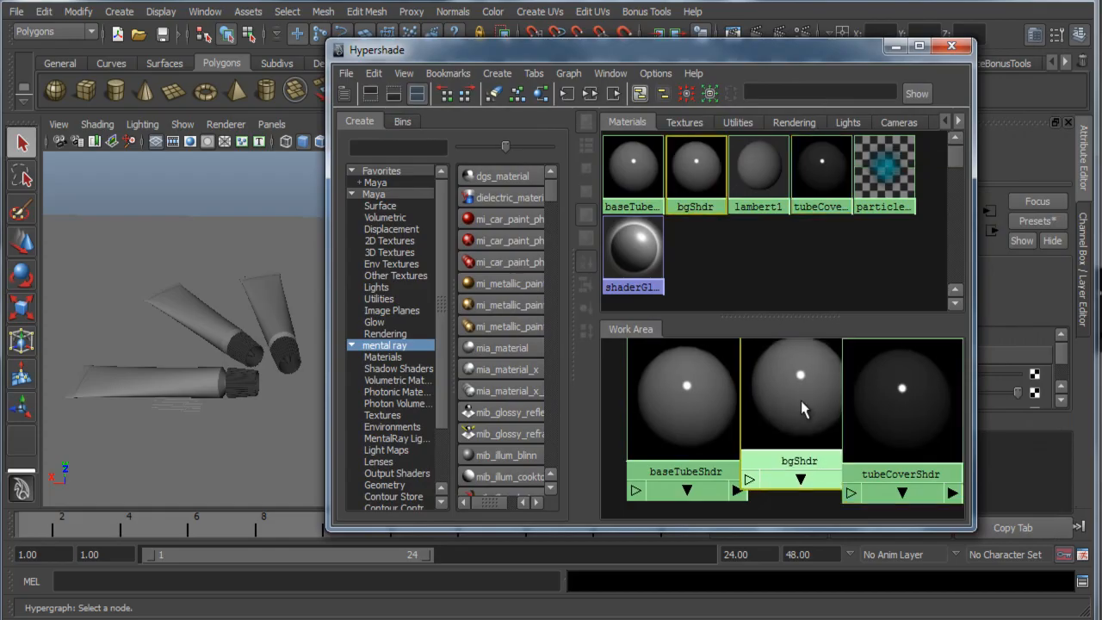
{"action": "left_click_drag", "start_coordinate": [816, 53], "coordinate": [613, 80]}
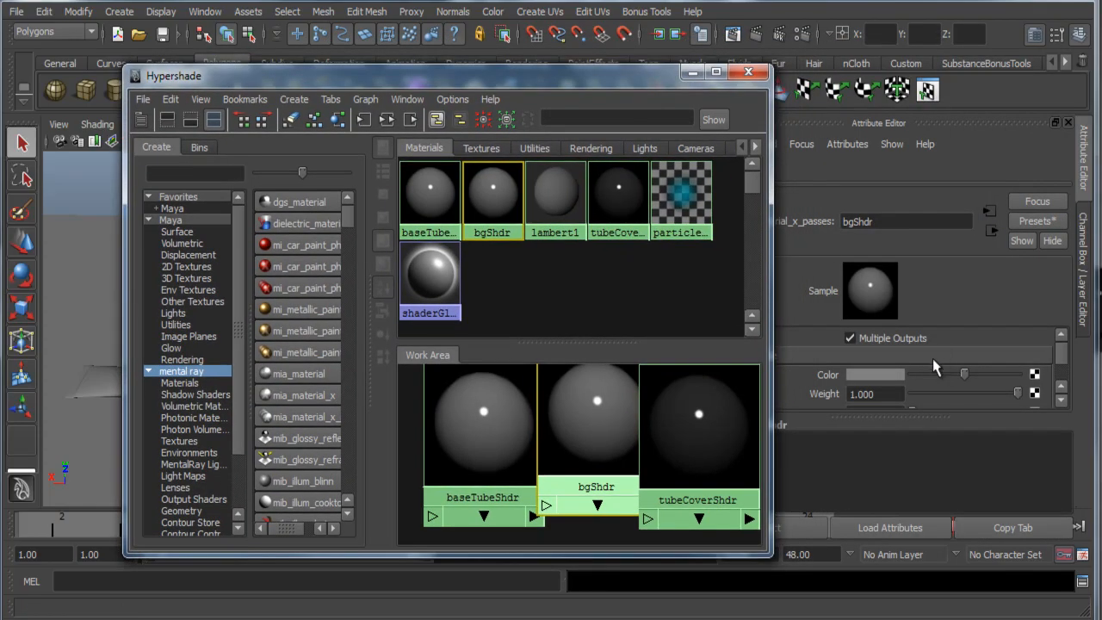
{"action": "left_click_drag", "start_coordinate": [966, 376], "coordinate": [1013, 376]}
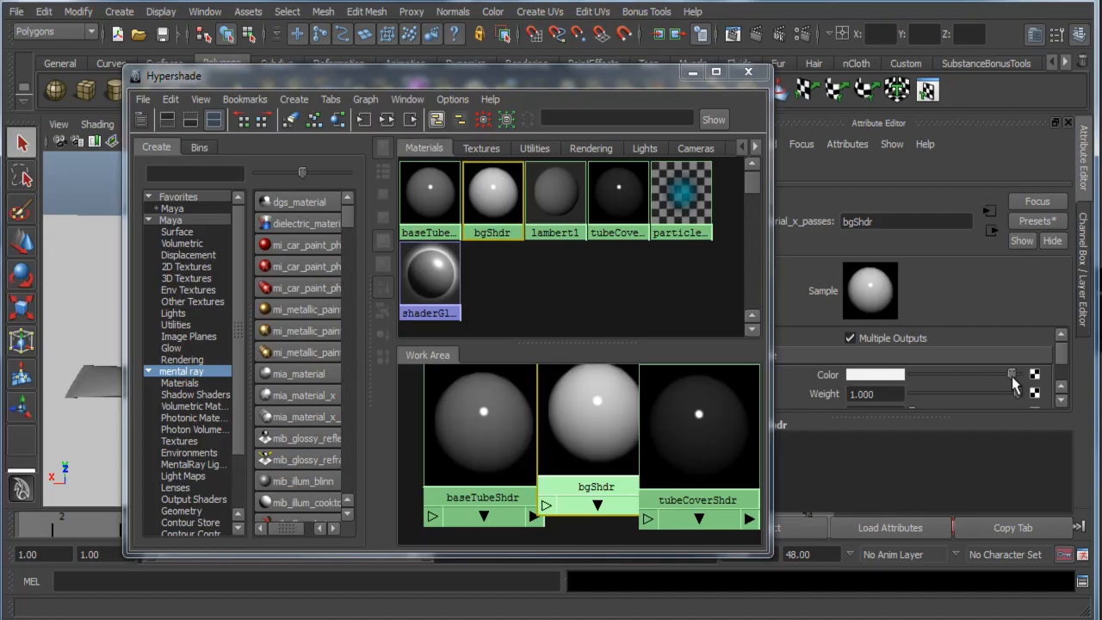
Step: Raise the diffuse color of baseTubeShdr to a near-white tone
{"action": "left_click_drag", "start_coordinate": [614, 80], "coordinate": [918, 74]}
{"action": "left_click", "coordinate": [812, 410]}
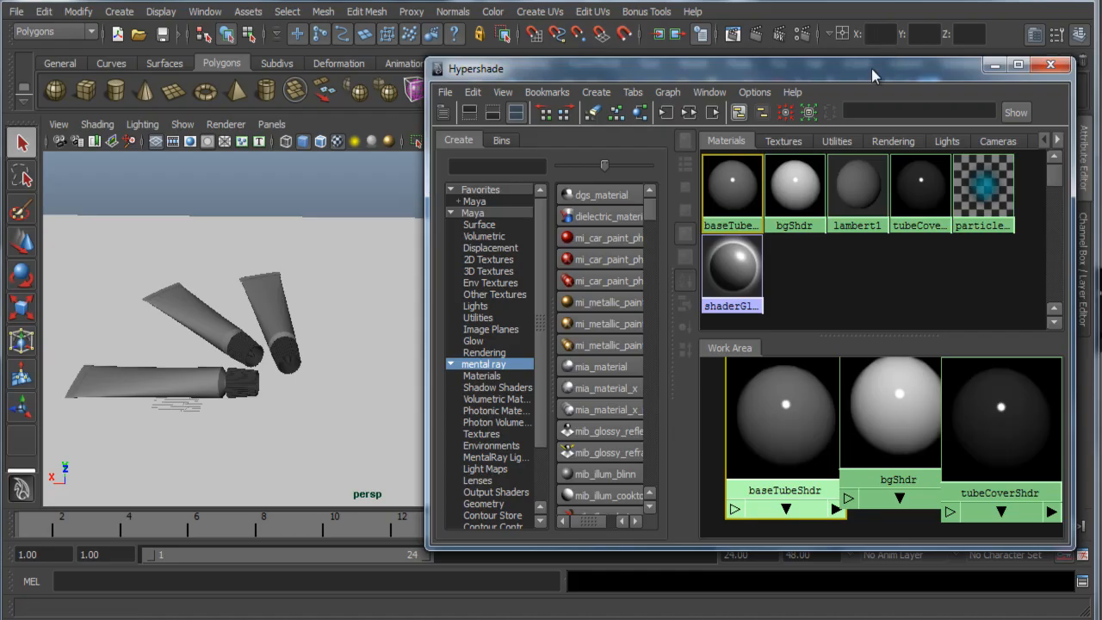
{"action": "left_click_drag", "start_coordinate": [871, 69], "coordinate": [598, 61]}
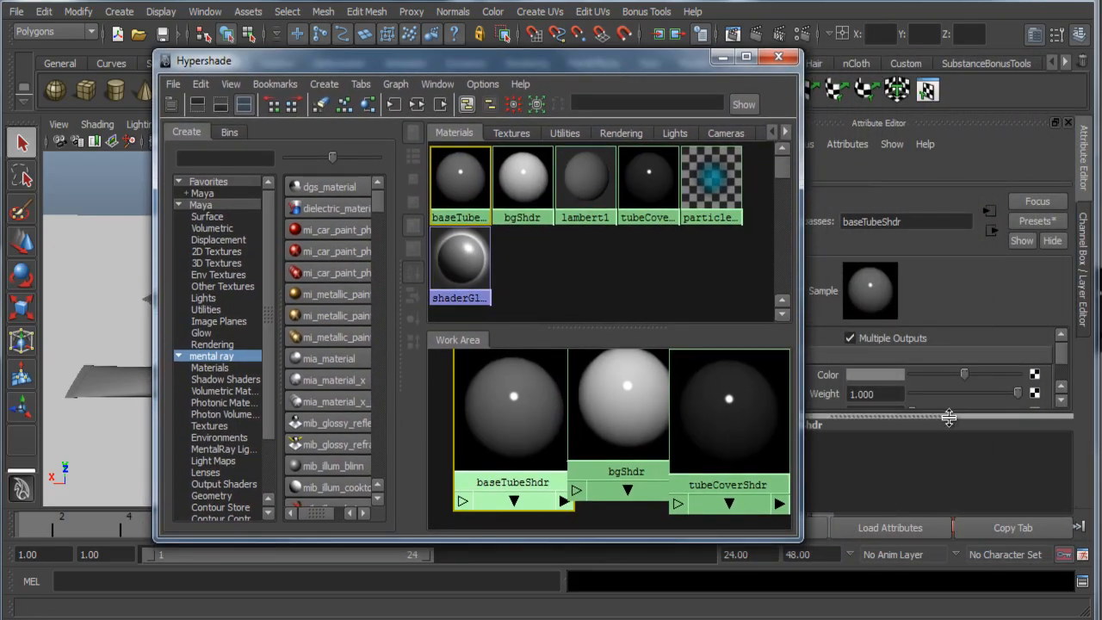
{"action": "left_click_drag", "start_coordinate": [964, 374], "coordinate": [1009, 377]}
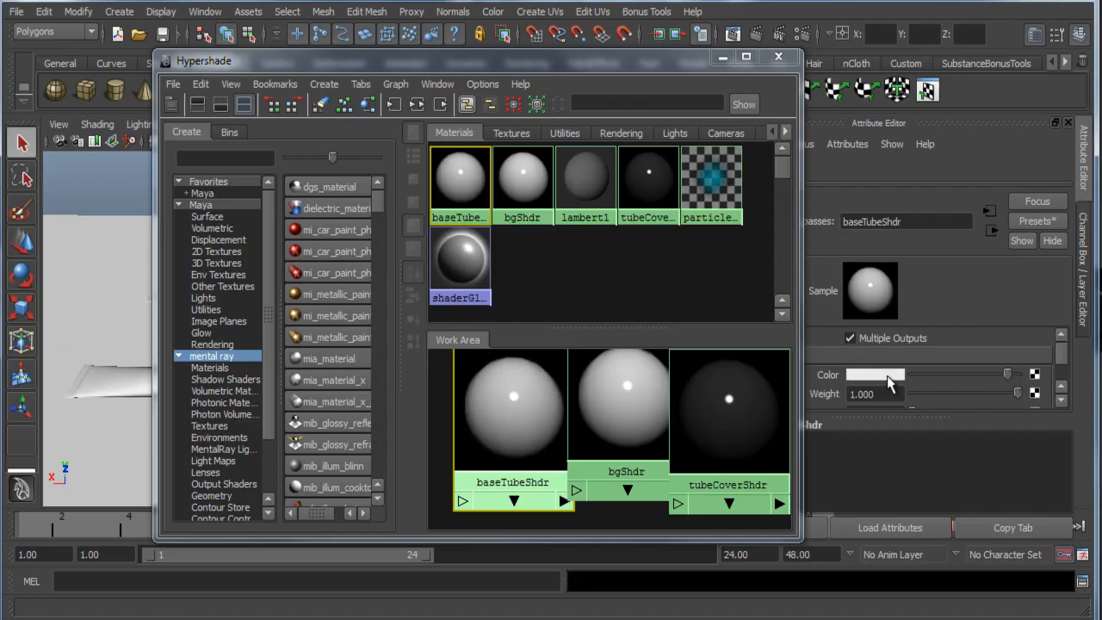
Step: Render the perspective view with mental ray to test the new tube, cap and background materials
{"action": "left_click_drag", "start_coordinate": [487, 68], "coordinate": [656, 61]}
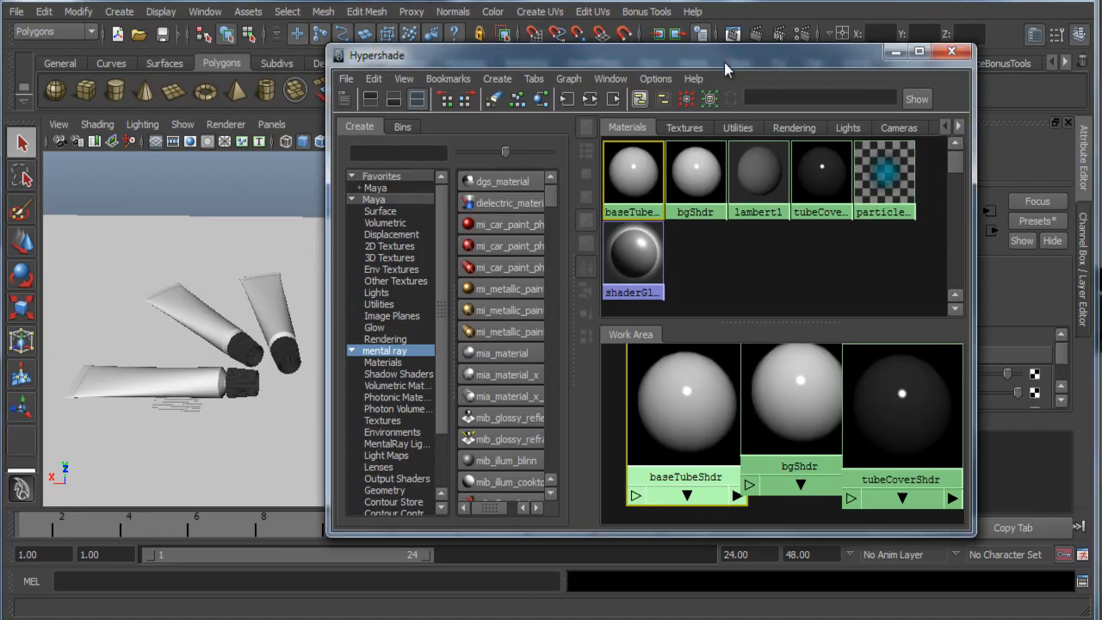
{"action": "left_click_drag", "start_coordinate": [724, 57], "coordinate": [745, 76]}
{"action": "left_click", "coordinate": [732, 33]}
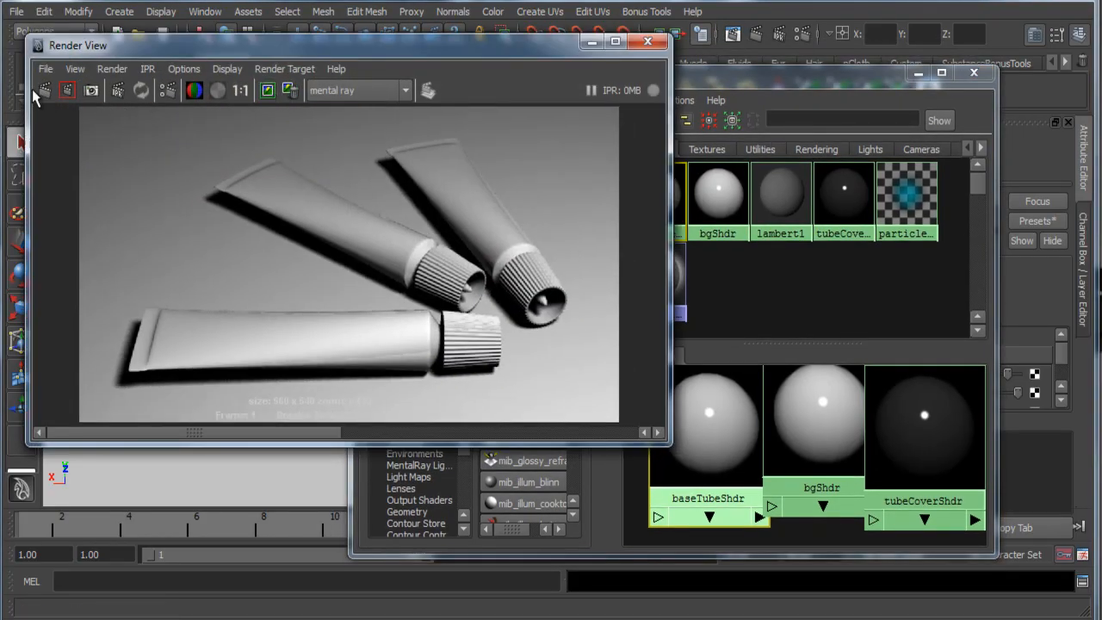
{"action": "left_click", "coordinate": [45, 90]}
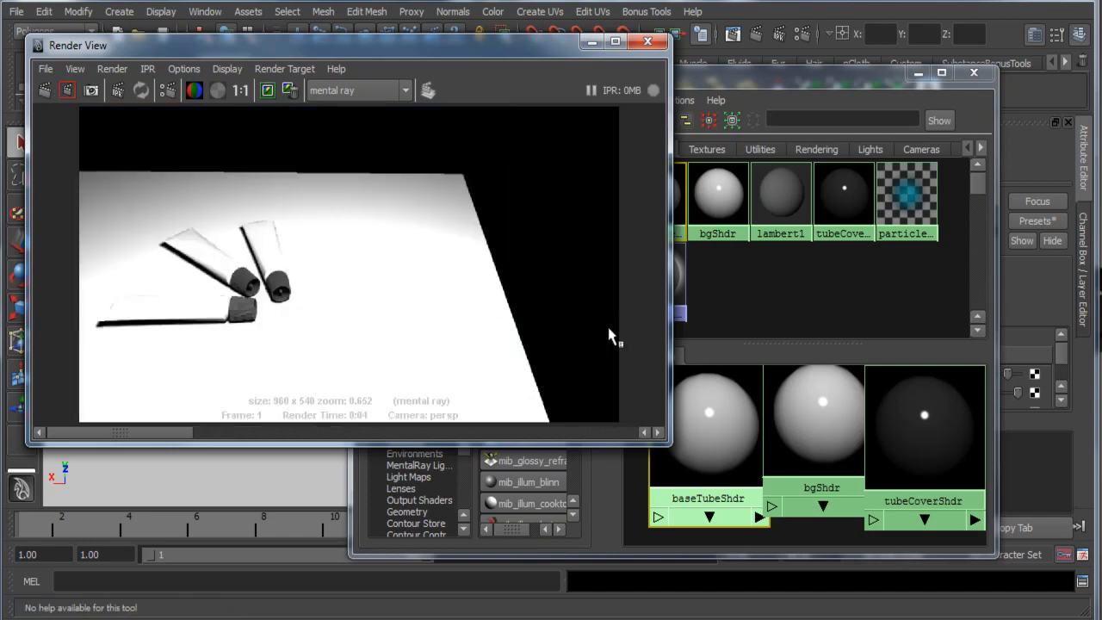
Step: Render the camera1 view with mental ray and enlarge the render window to inspect the tubes and background
{"action": "left_click", "coordinate": [114, 70]}
{"action": "mouse_move", "coordinate": [145, 166]}
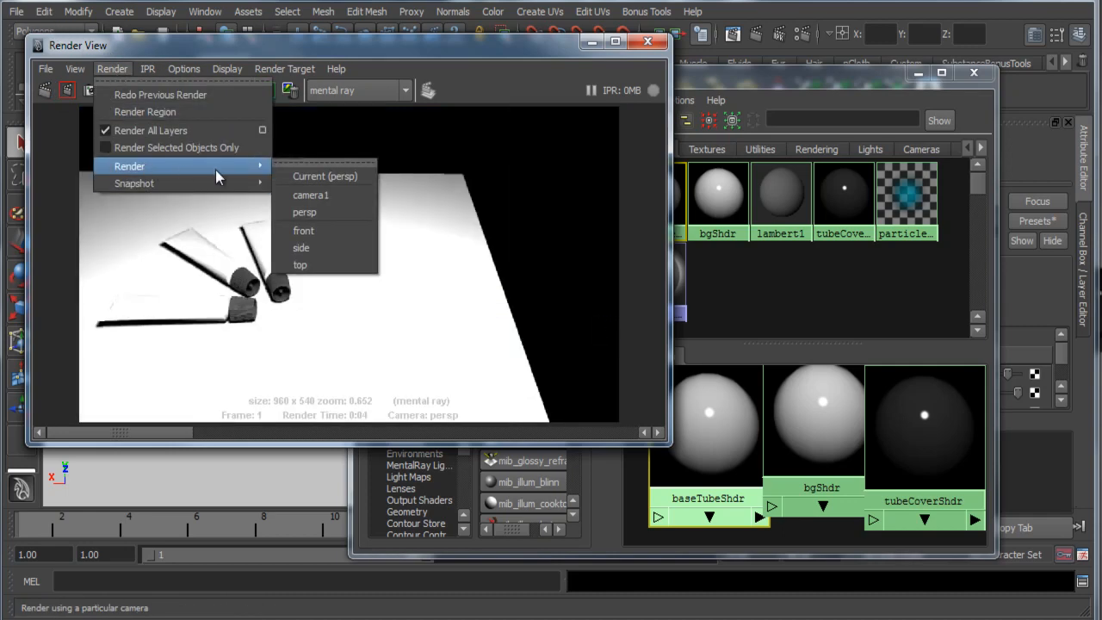
{"action": "left_click", "coordinate": [329, 195]}
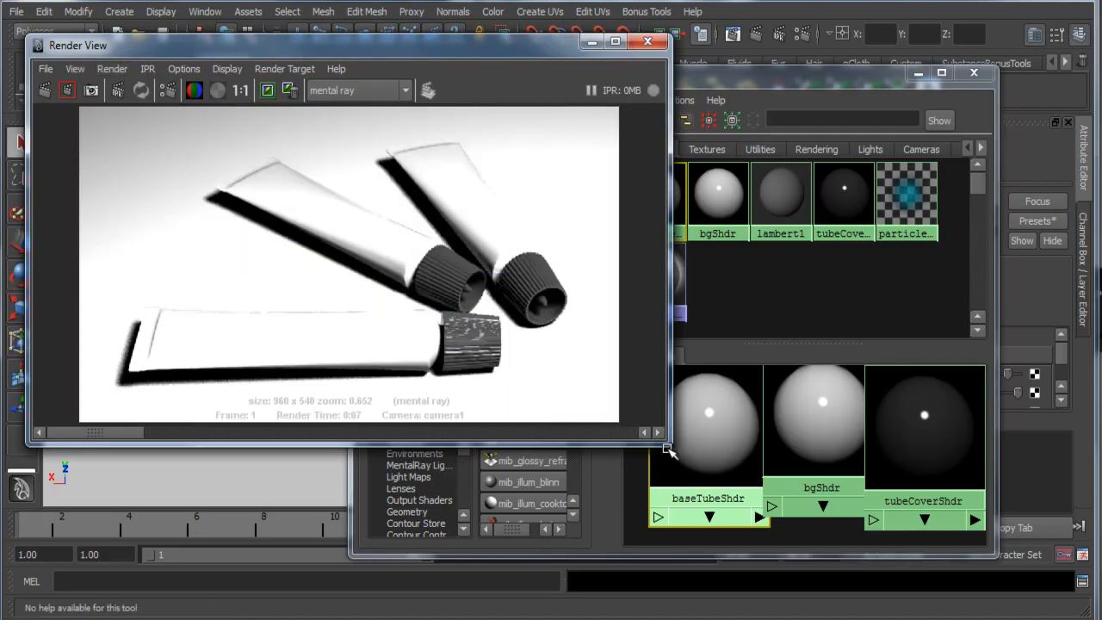
{"action": "left_click_drag", "start_coordinate": [664, 442], "coordinate": [865, 514]}
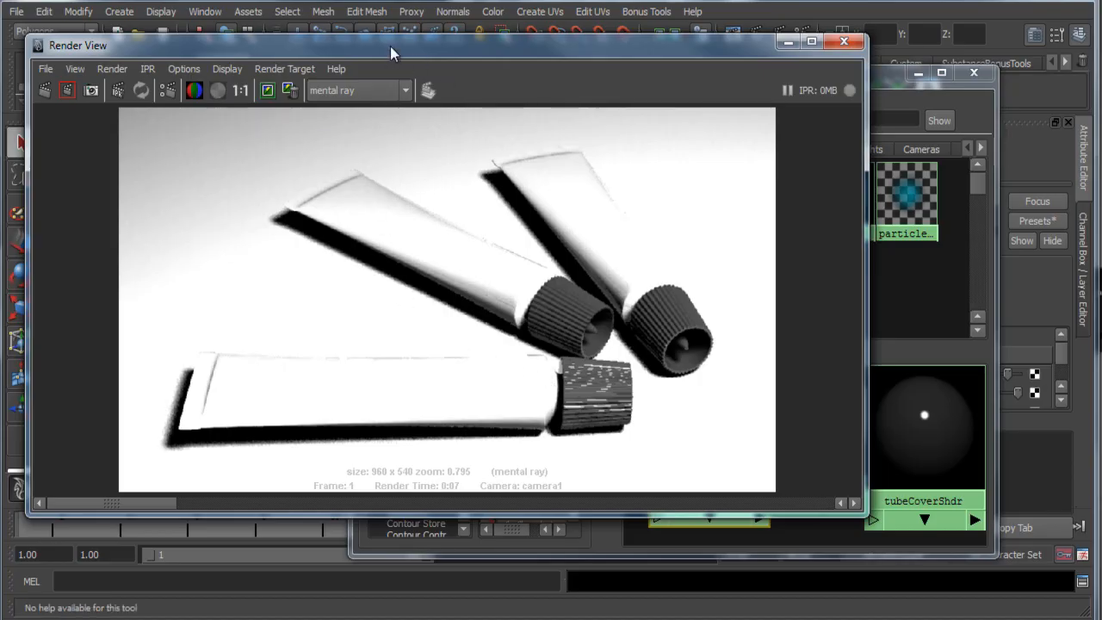
{"action": "left_click_drag", "start_coordinate": [389, 47], "coordinate": [501, 48]}
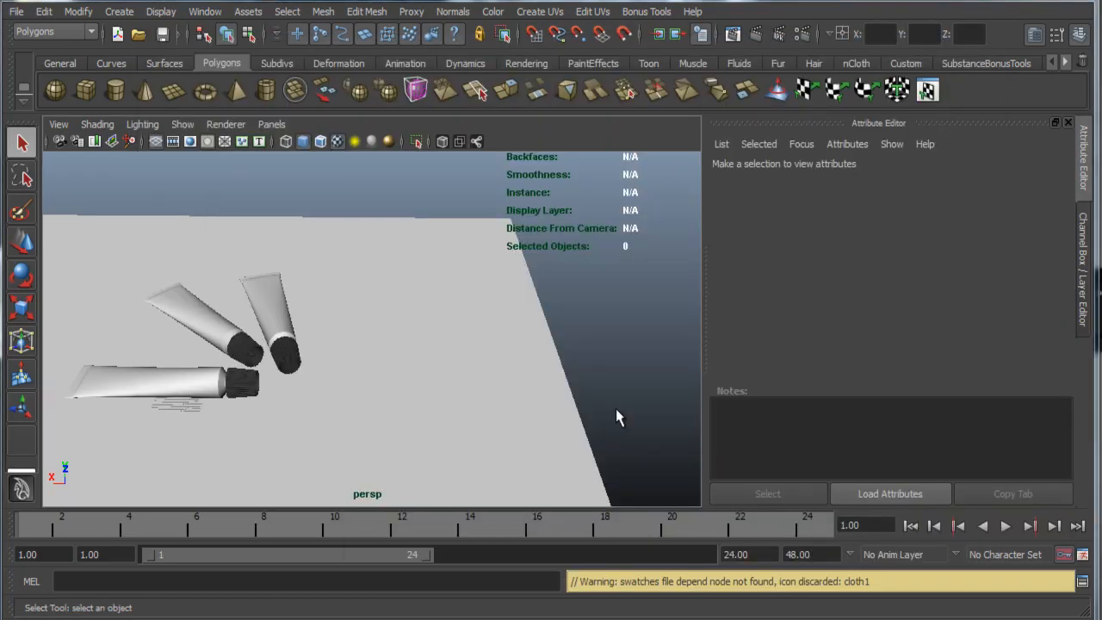
Step: Select the background plane, then find bgShdr in the Hypershade and graph its input and output connections
{"action": "left_click", "coordinate": [309, 384]}
{"action": "middle_click_drag", "start_coordinate": [162, 377], "coordinate": [335, 370], "text": "alt"}
{"action": "left_click_drag", "start_coordinate": [327, 370], "coordinate": [374, 377], "text": "alt"}
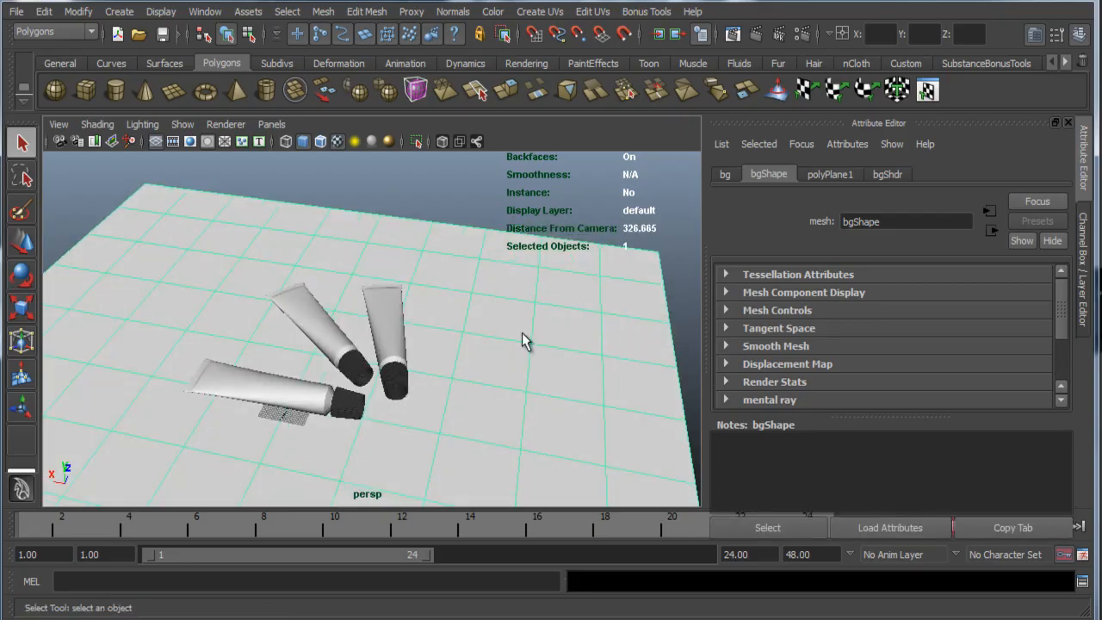
{"action": "left_click", "coordinate": [206, 11]}
{"action": "mouse_move", "coordinate": [249, 54]}
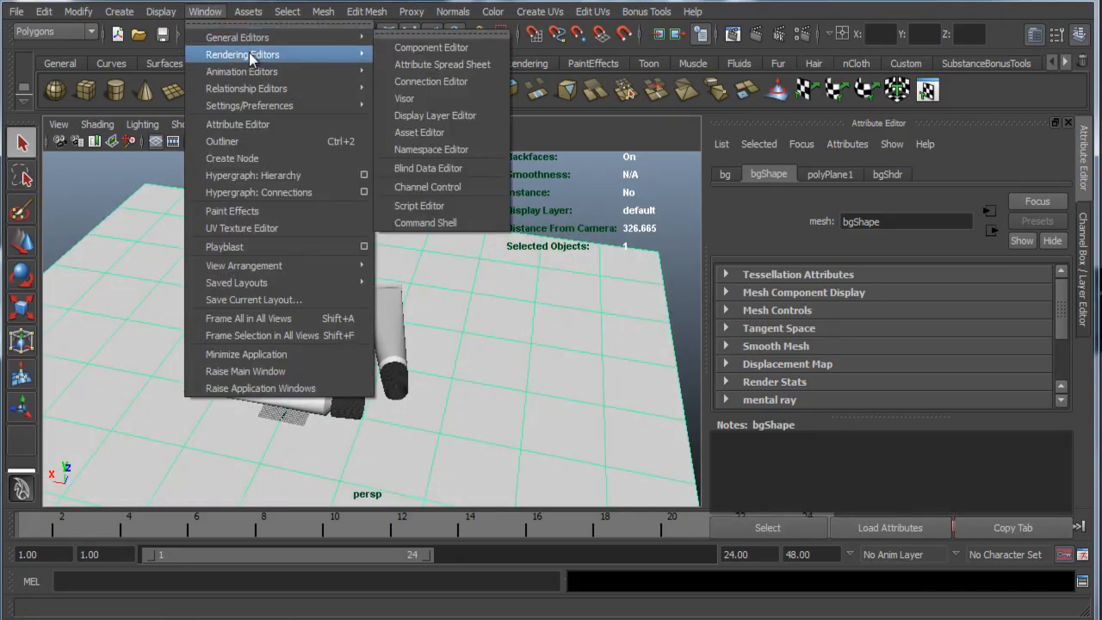
{"action": "left_click", "coordinate": [424, 98]}
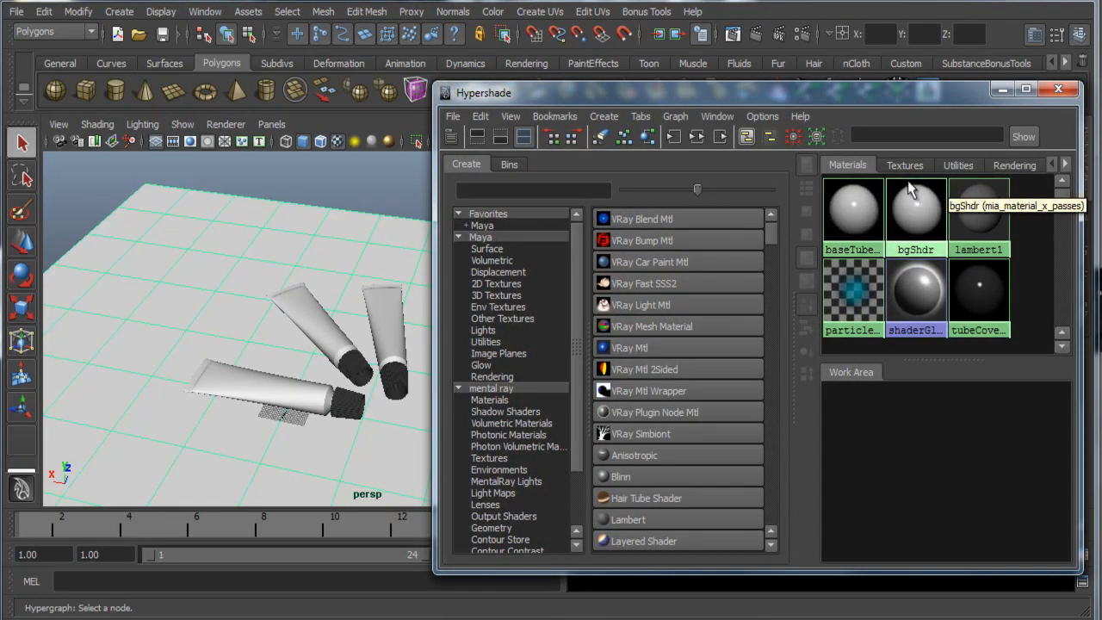
{"action": "left_click_drag", "start_coordinate": [866, 93], "coordinate": [777, 74]}
{"action": "left_click", "coordinate": [827, 186]}
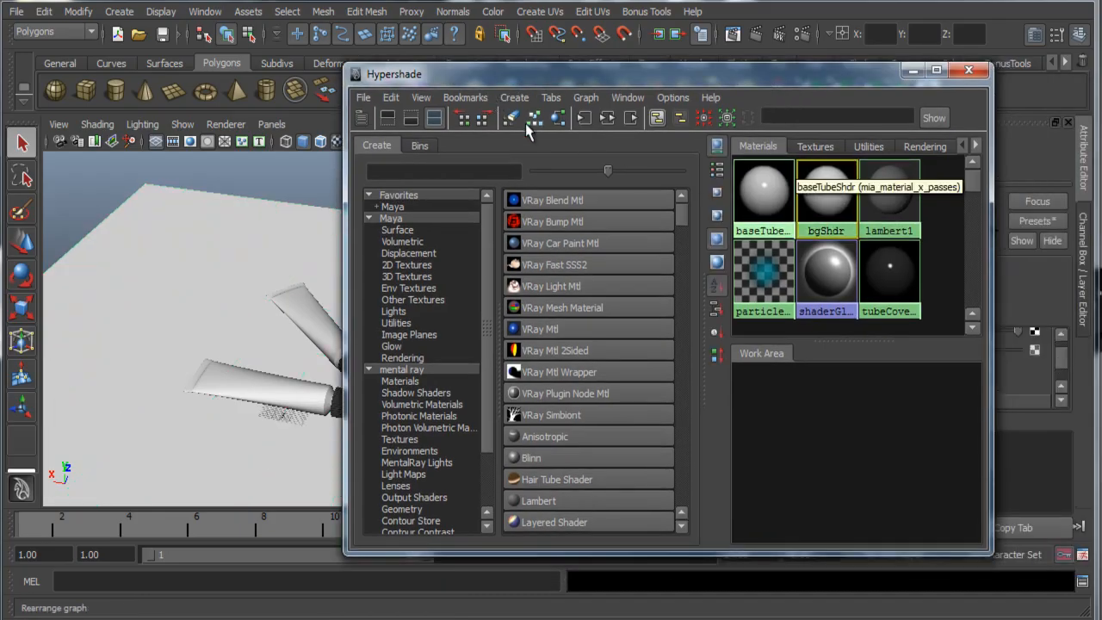
{"action": "left_click", "coordinate": [609, 118]}
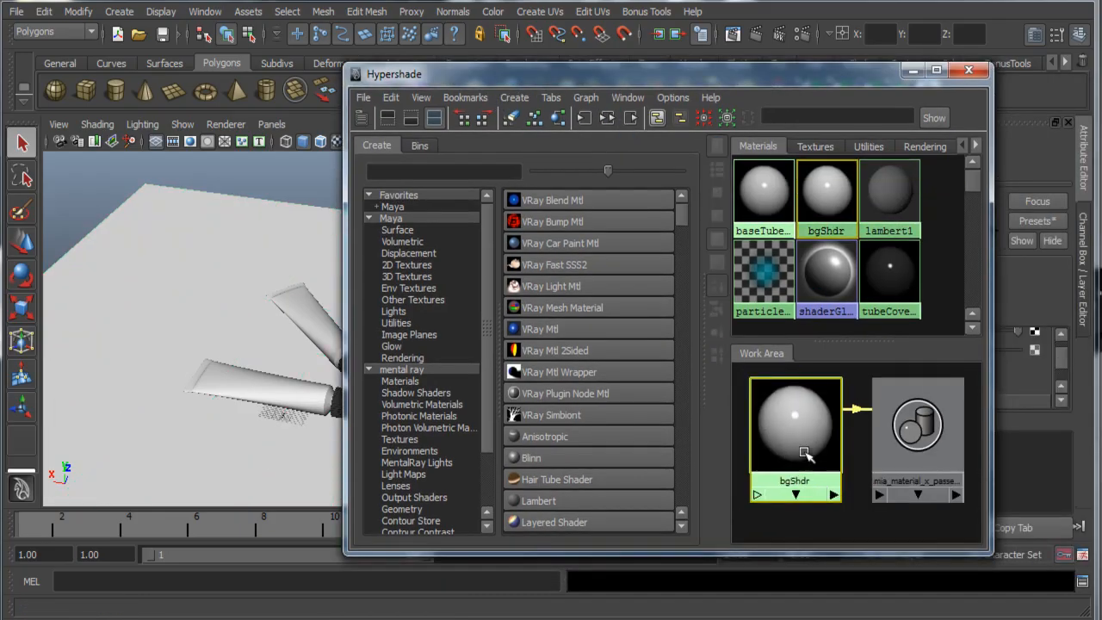
{"action": "left_click_drag", "start_coordinate": [806, 81], "coordinate": [492, 62]}
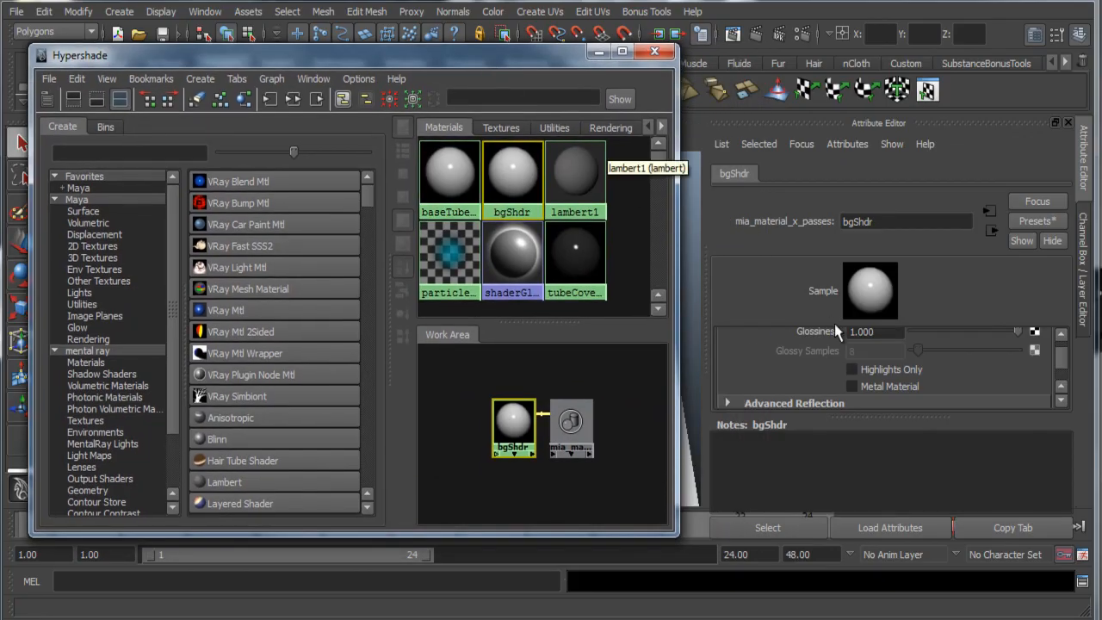
Step: Darken the diffuse color of bgShdr to a light grey with an HSV value of 0.751
{"action": "scroll", "coordinate": [1056, 350], "scroll_direction": "up", "scroll_amount": 5}
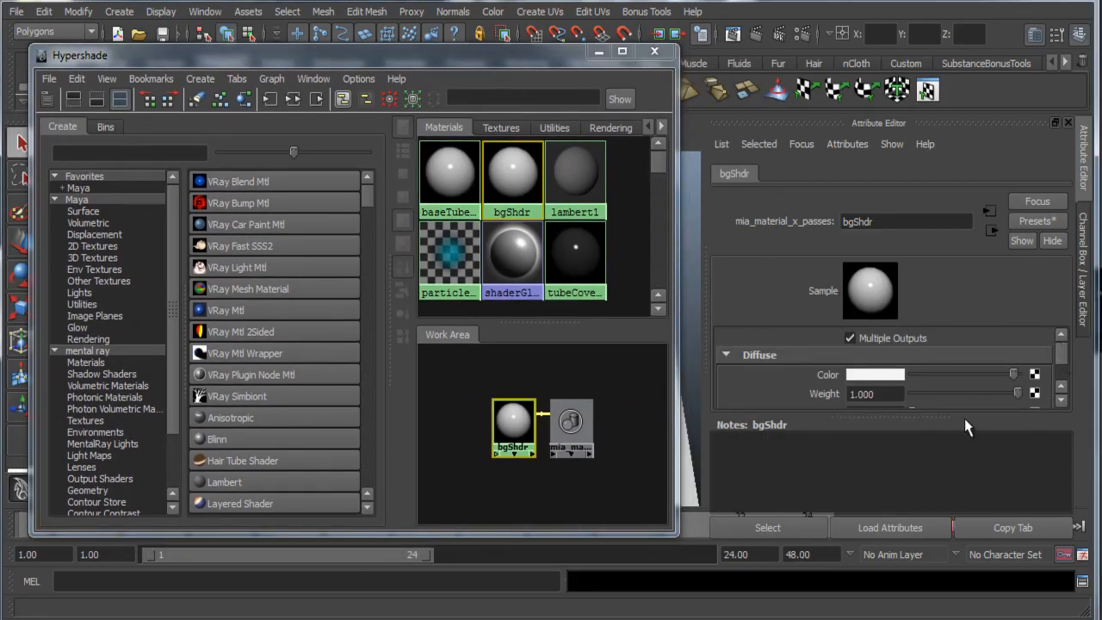
{"action": "left_click_drag", "start_coordinate": [964, 418], "coordinate": [966, 508]}
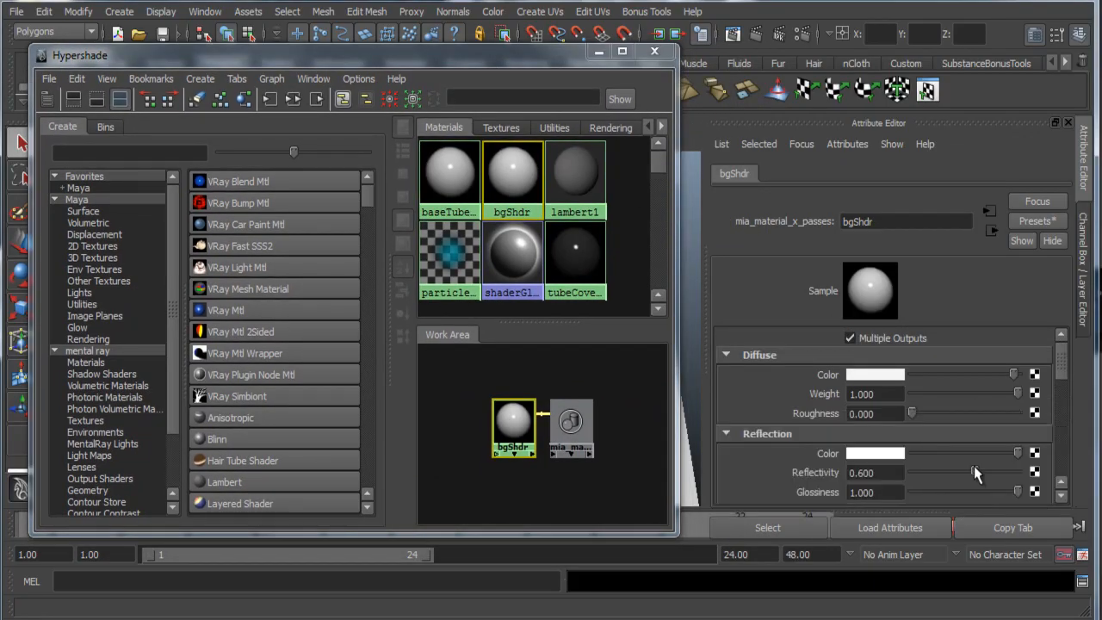
{"action": "left_click", "coordinate": [890, 376]}
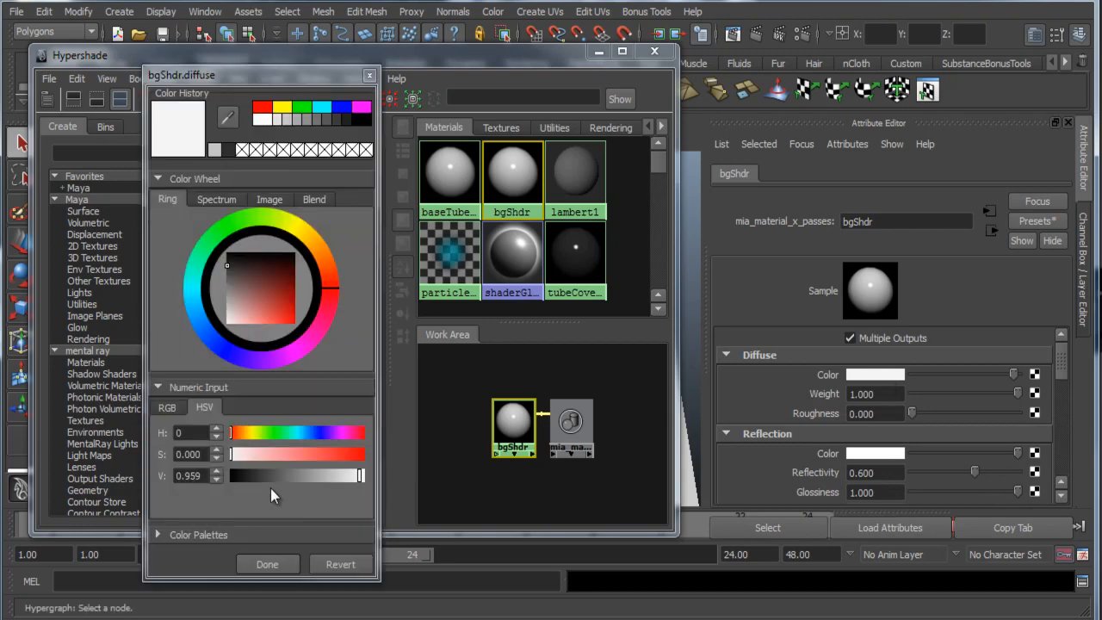
{"action": "left_click_drag", "start_coordinate": [184, 476], "coordinate": [203, 476]}
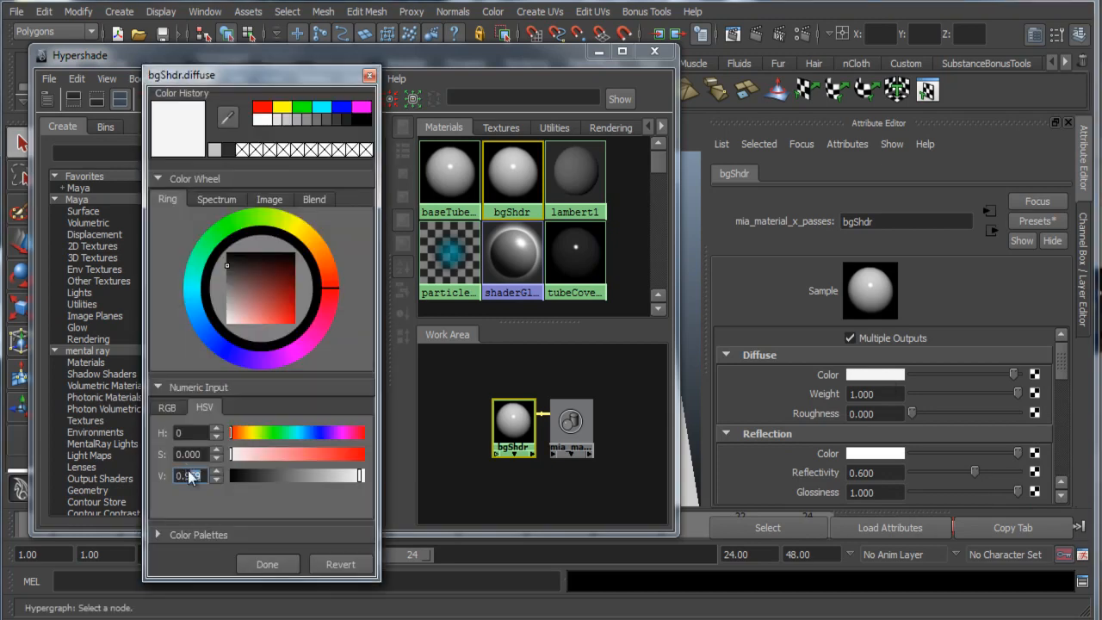
{"action": "type", "text": "75"}
{"action": "key", "text": "Return"}
{"action": "double_click", "coordinate": [188, 474]}
{"action": "type", "text": "0.751"}
{"action": "key", "text": "Return"}
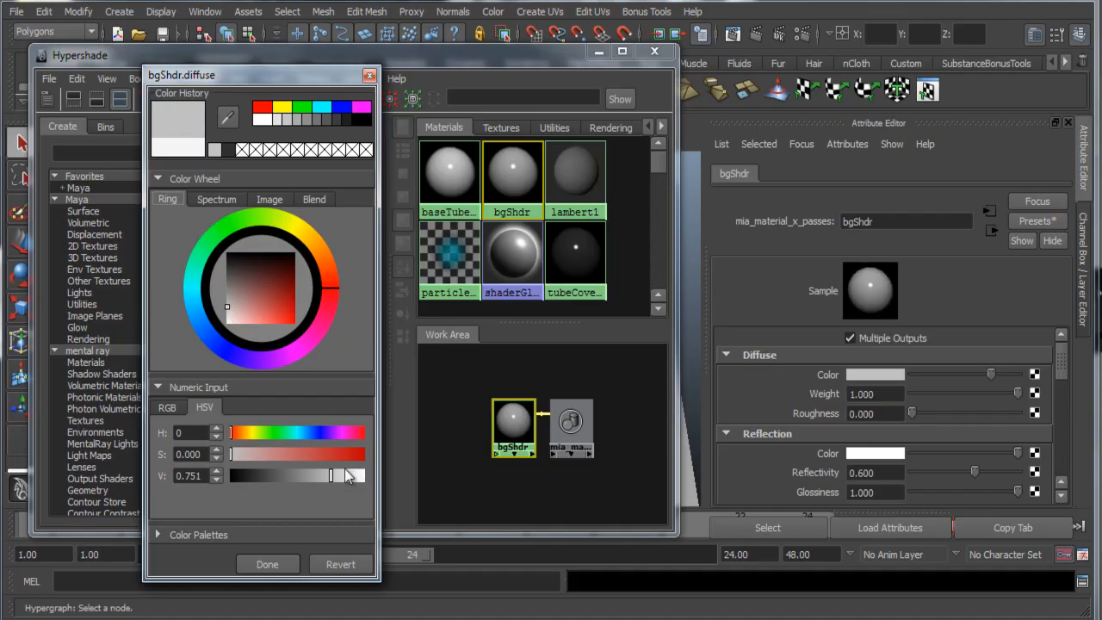
{"action": "left_click", "coordinate": [273, 567]}
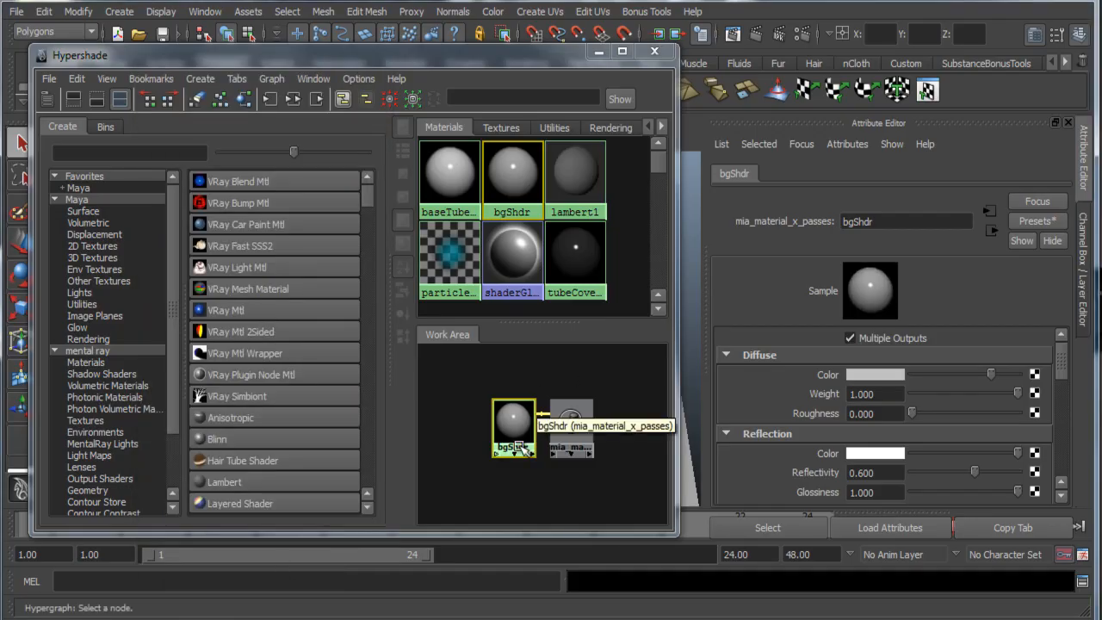
Step: Lower the reflection of bgShdr to a reflectivity of 0.016 and a glossiness of 0.198
{"action": "left_click_drag", "start_coordinate": [949, 472], "coordinate": [917, 490]}
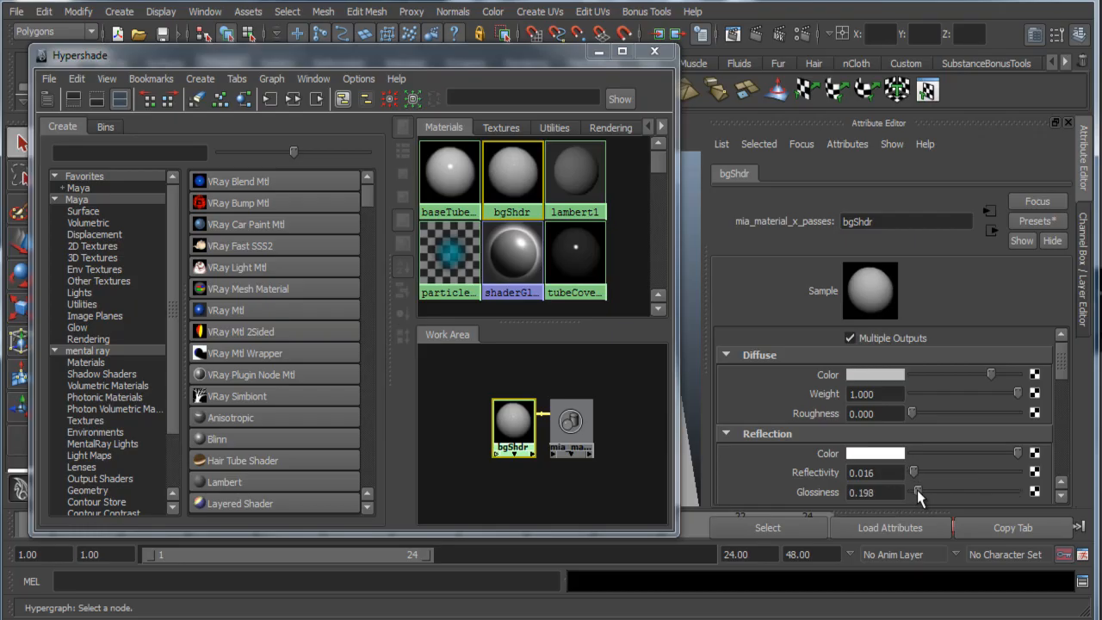
{"action": "scroll", "coordinate": [979, 426], "scroll_direction": "down", "scroll_amount": 2}
{"action": "scroll", "coordinate": [979, 427], "scroll_direction": "down", "scroll_amount": 2}
{"action": "scroll", "coordinate": [985, 441], "scroll_direction": "down", "scroll_amount": 2}
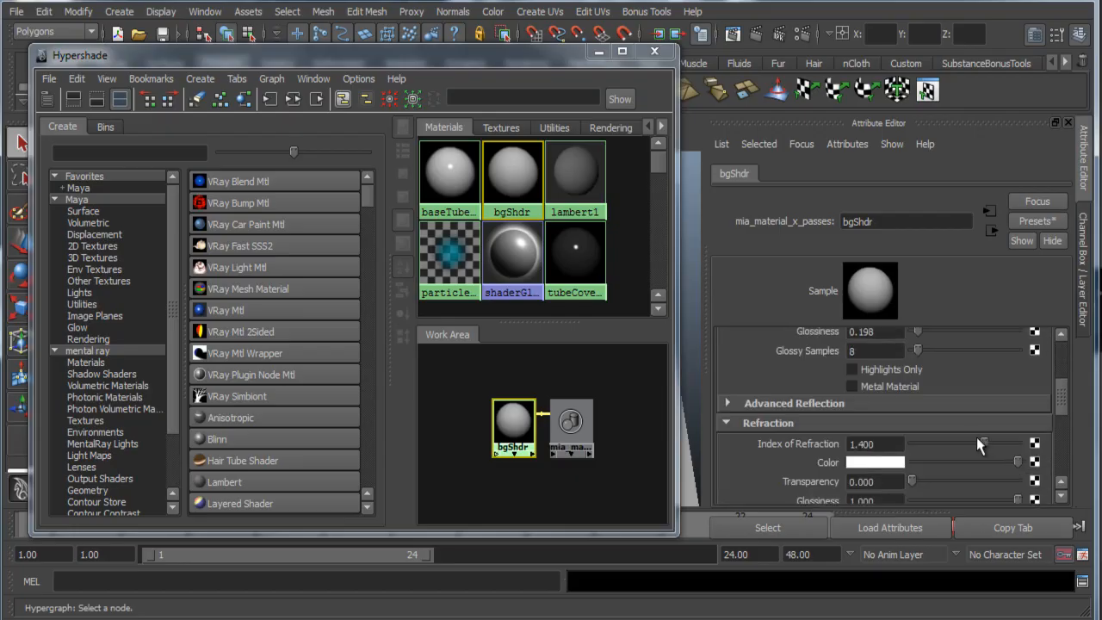
Step: Search the node list for "cloth", create a Cloth texture and place it beside bgShdr in the graph
{"action": "left_click", "coordinate": [129, 153]}
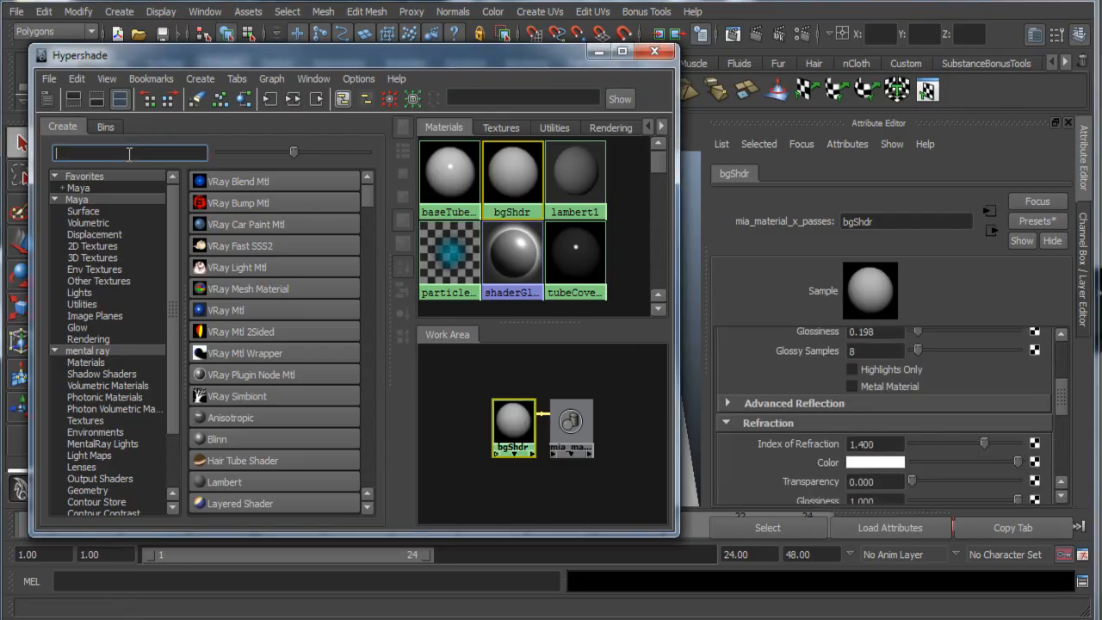
{"action": "left_click", "coordinate": [100, 350]}
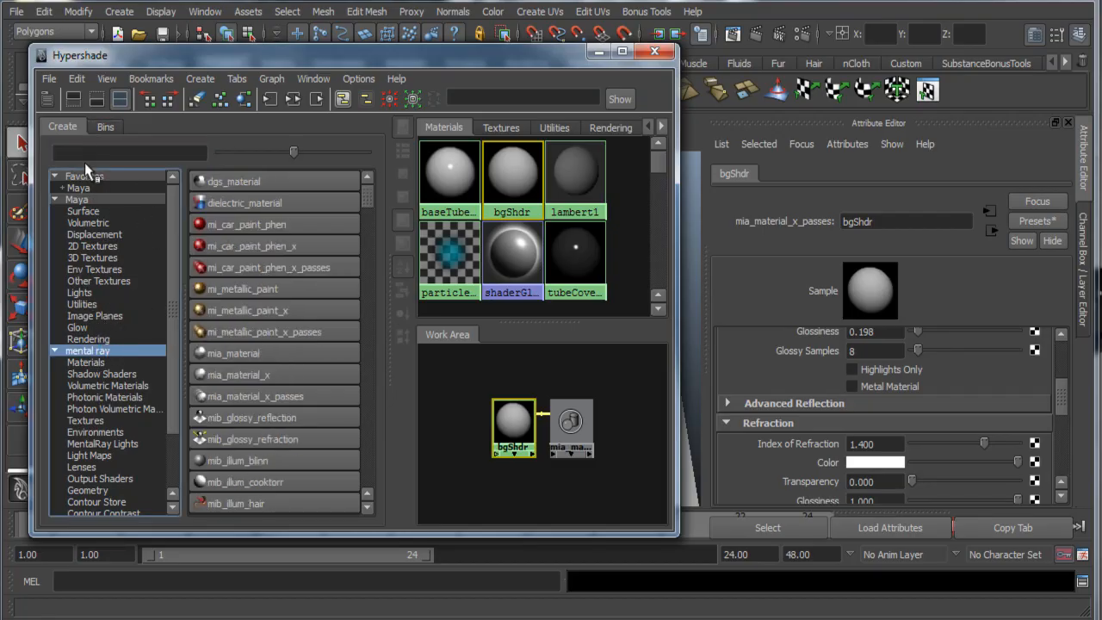
{"action": "left_click", "coordinate": [86, 199]}
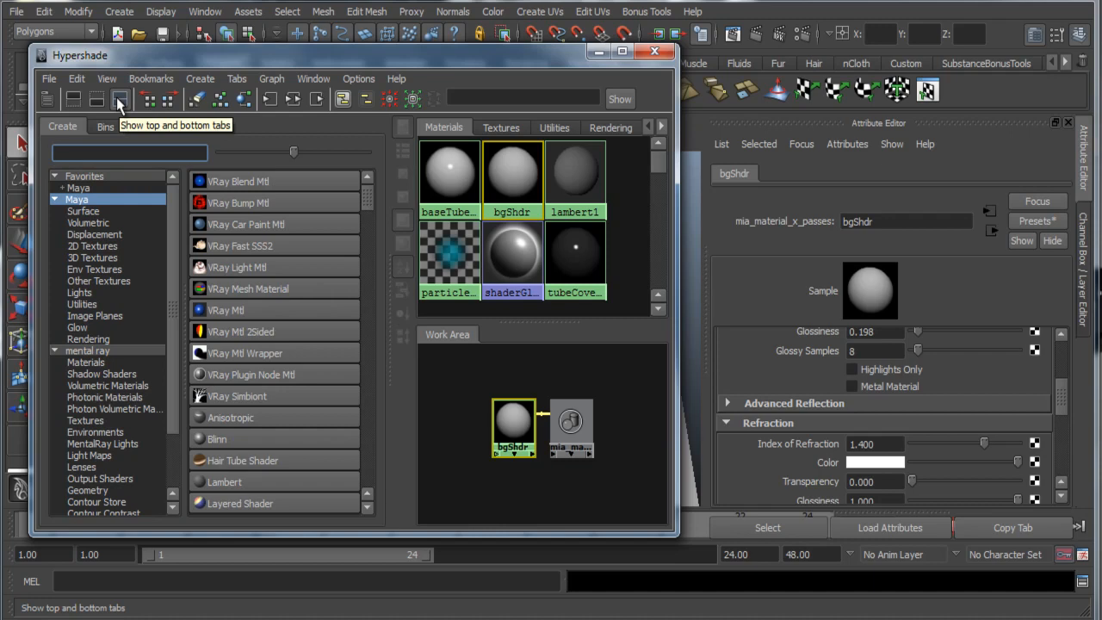
{"action": "type", "text": "cloth"}
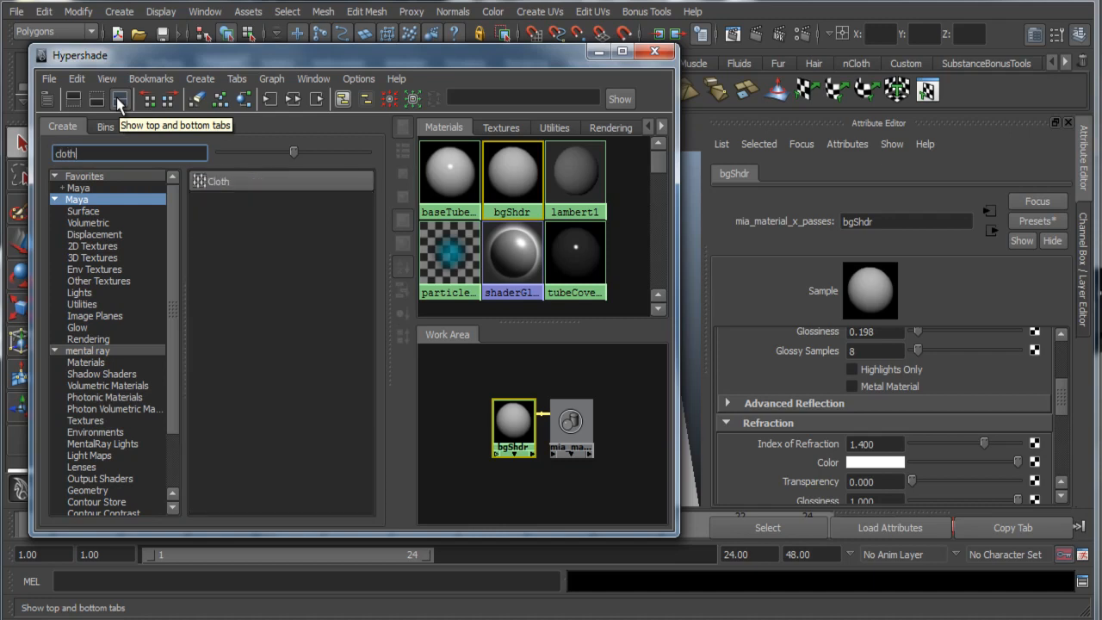
{"action": "left_click", "coordinate": [215, 182]}
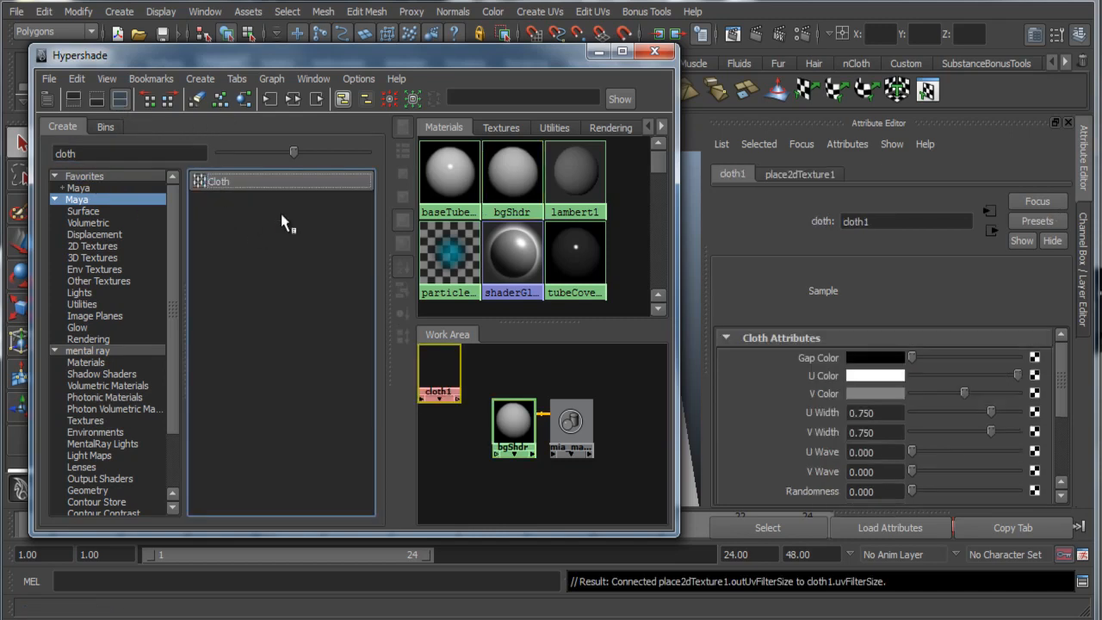
{"action": "left_click_drag", "start_coordinate": [451, 382], "coordinate": [461, 428]}
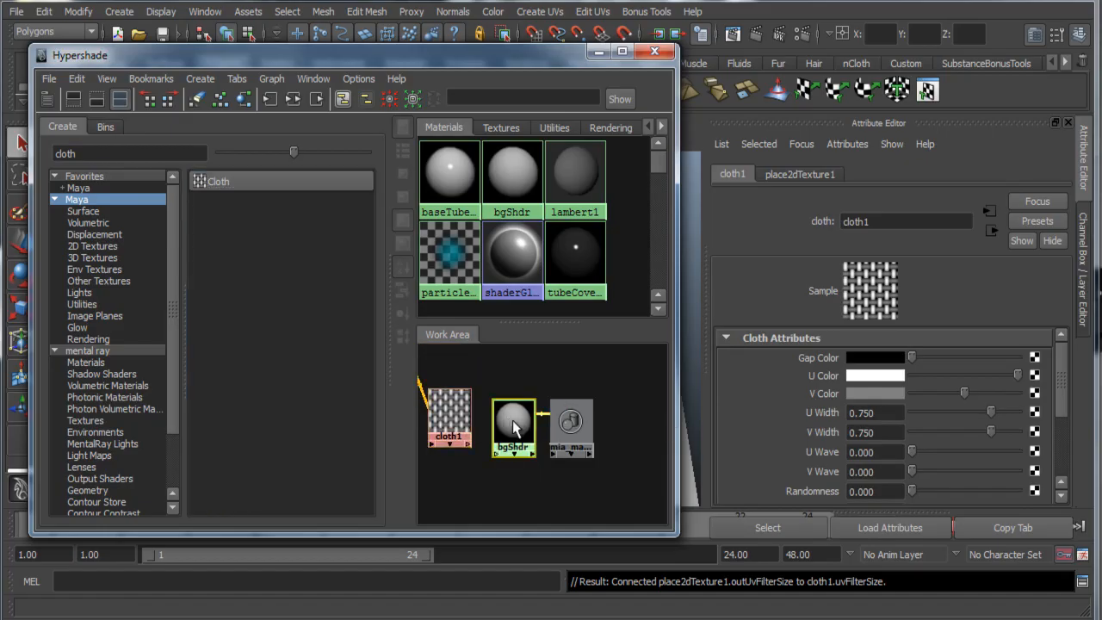
Step: Connect the Cloth texture to the standard_bump input of bgShdr
{"action": "left_click", "coordinate": [512, 421]}
{"action": "middle_click_drag", "start_coordinate": [461, 416], "coordinate": [513, 421]}
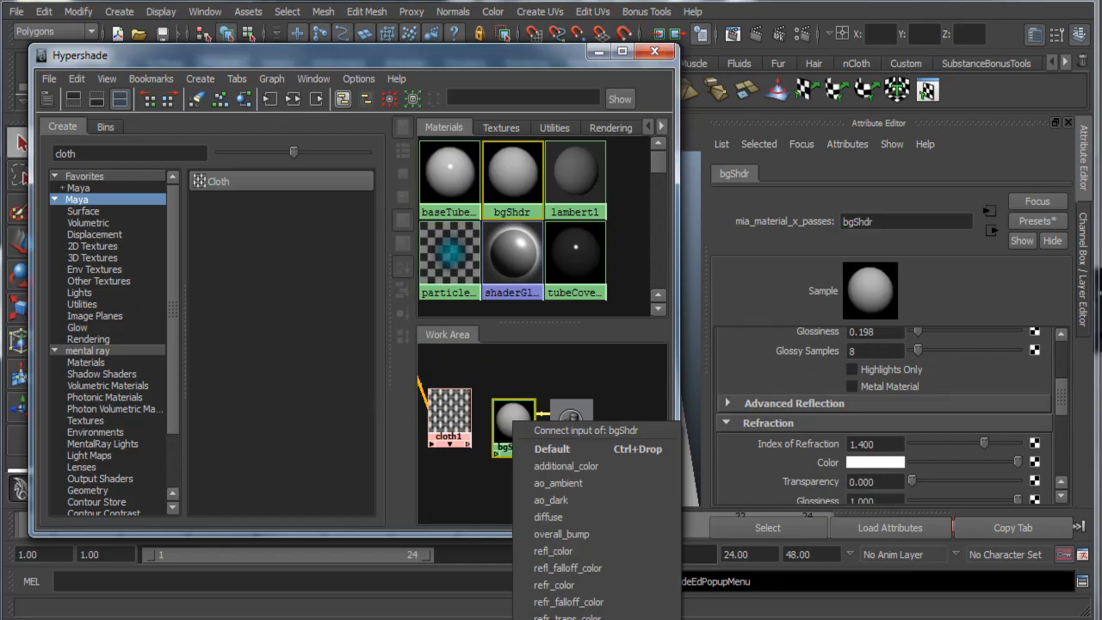
{"action": "left_click", "coordinate": [562, 534]}
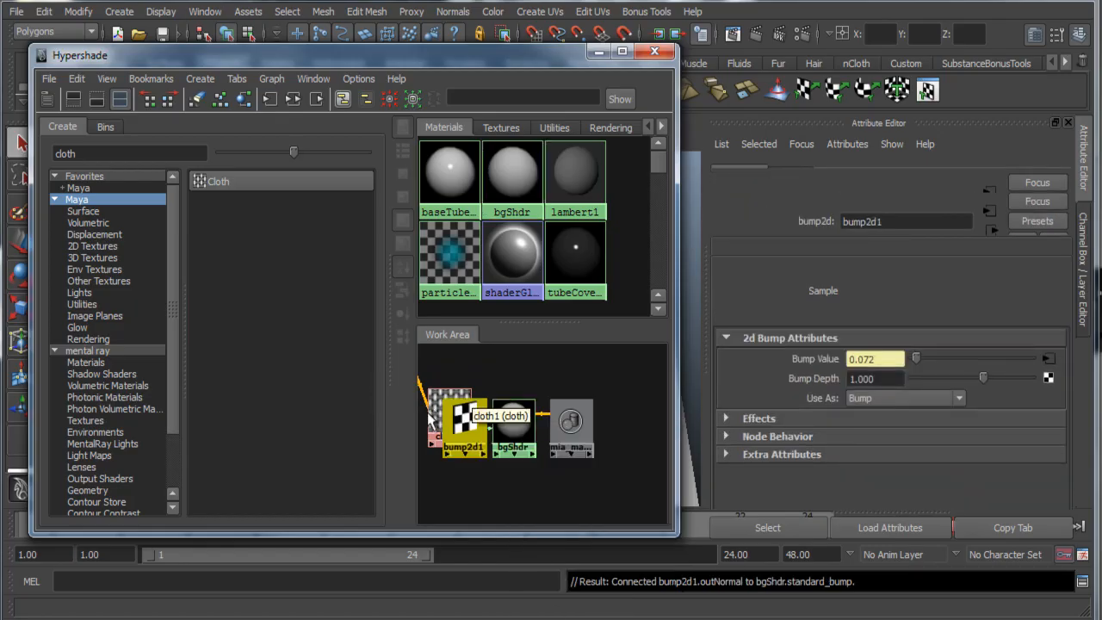
Step: Set the bump depth of the cloth bump node to 0.010
{"action": "double_click", "coordinate": [859, 379]}
{"action": "triple_click", "coordinate": [859, 379]}
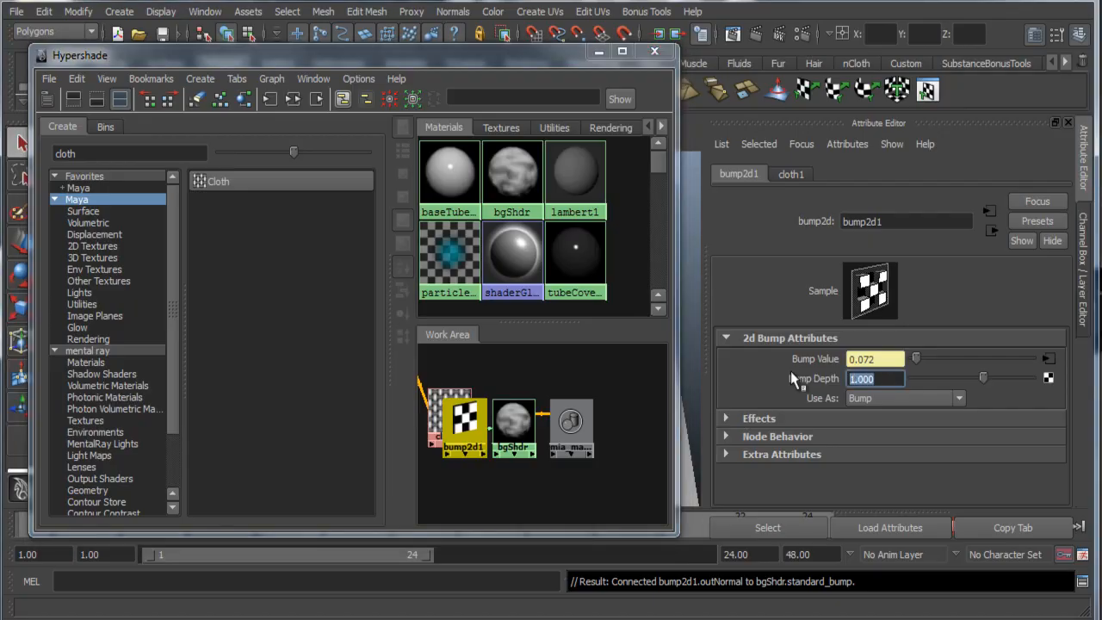
{"action": "type", "text": "0.010"}
{"action": "key", "text": "Return"}
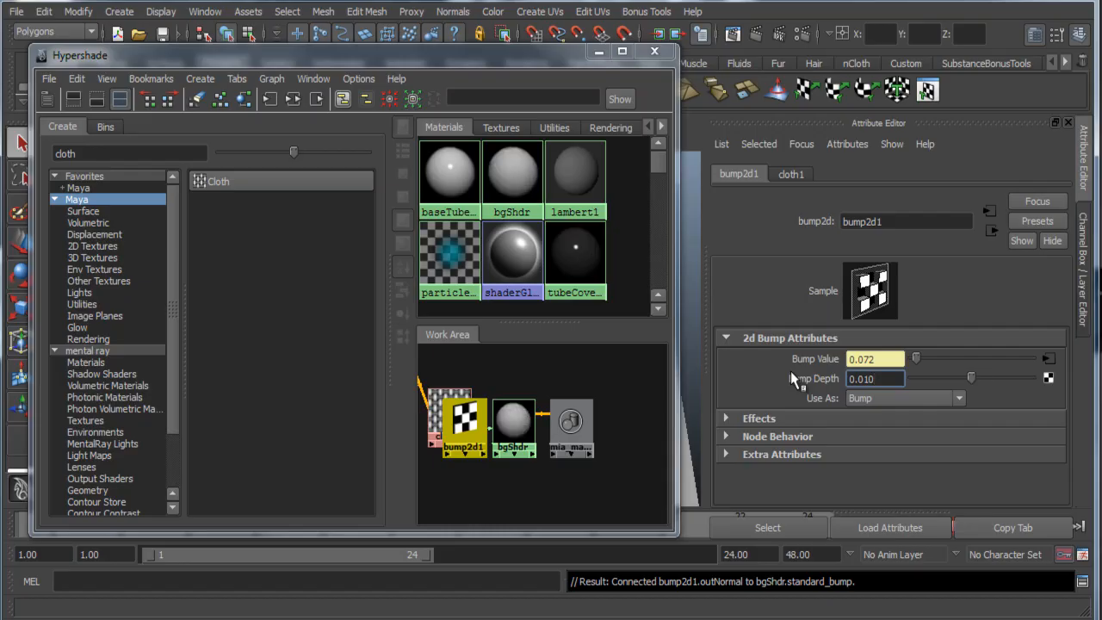
{"action": "left_click_drag", "start_coordinate": [510, 428], "coordinate": [547, 381]}
{"action": "left_click_drag", "start_coordinate": [538, 64], "coordinate": [841, 69]}
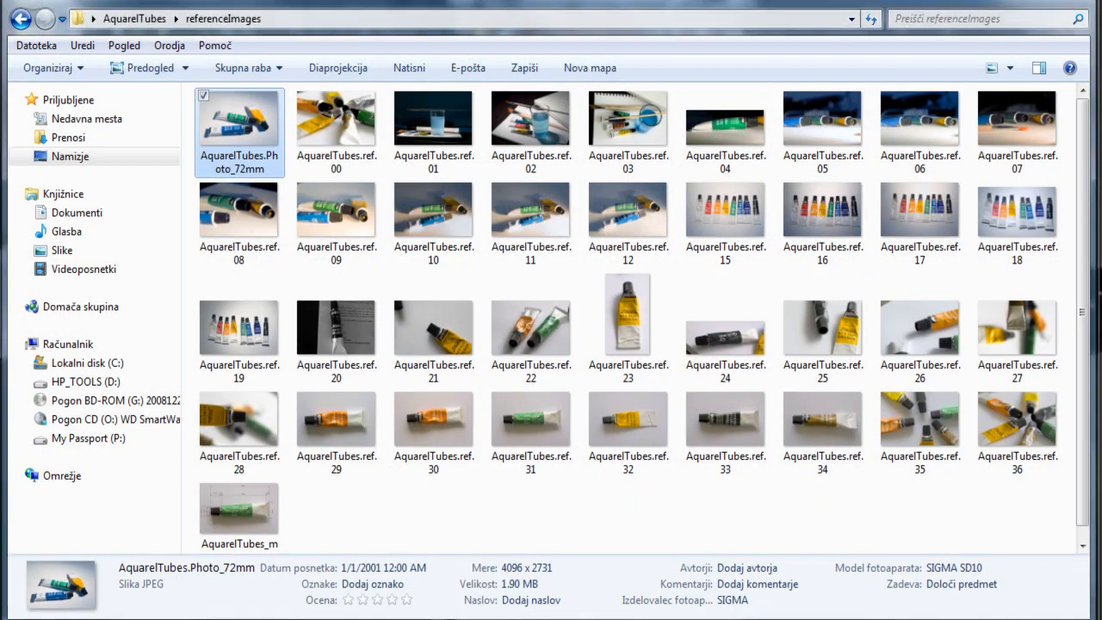
Step: Open the reference photo AquarelTubes.Photo_72mm and examine the background's fabric texture around the tubes up close
{"action": "double_click", "coordinate": [240, 131]}
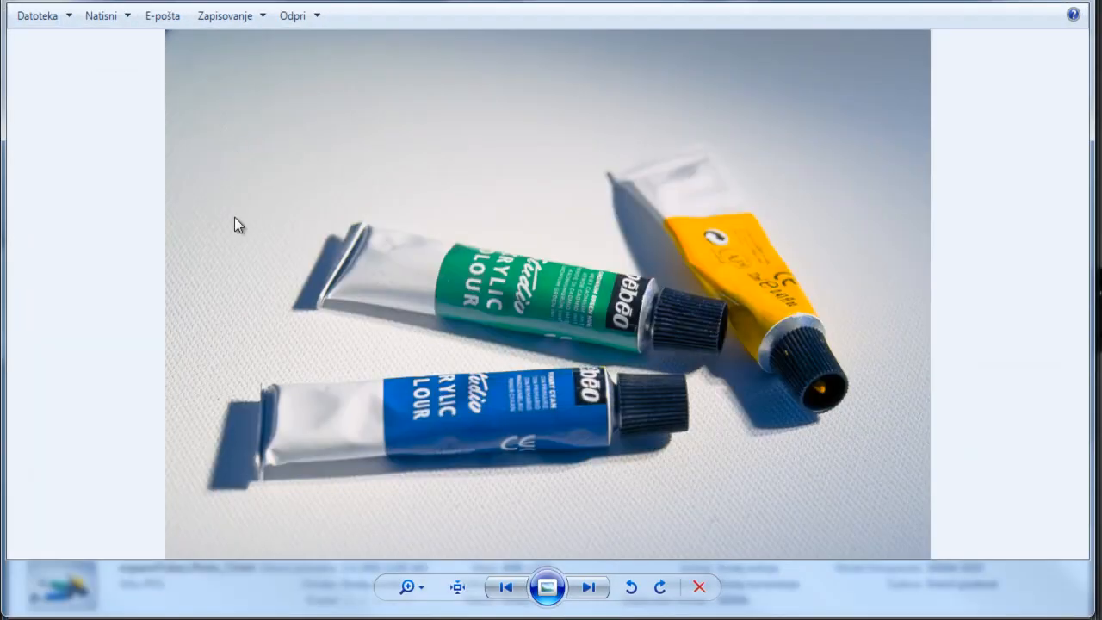
{"action": "scroll", "coordinate": [284, 376], "scroll_direction": "up", "scroll_amount": 5}
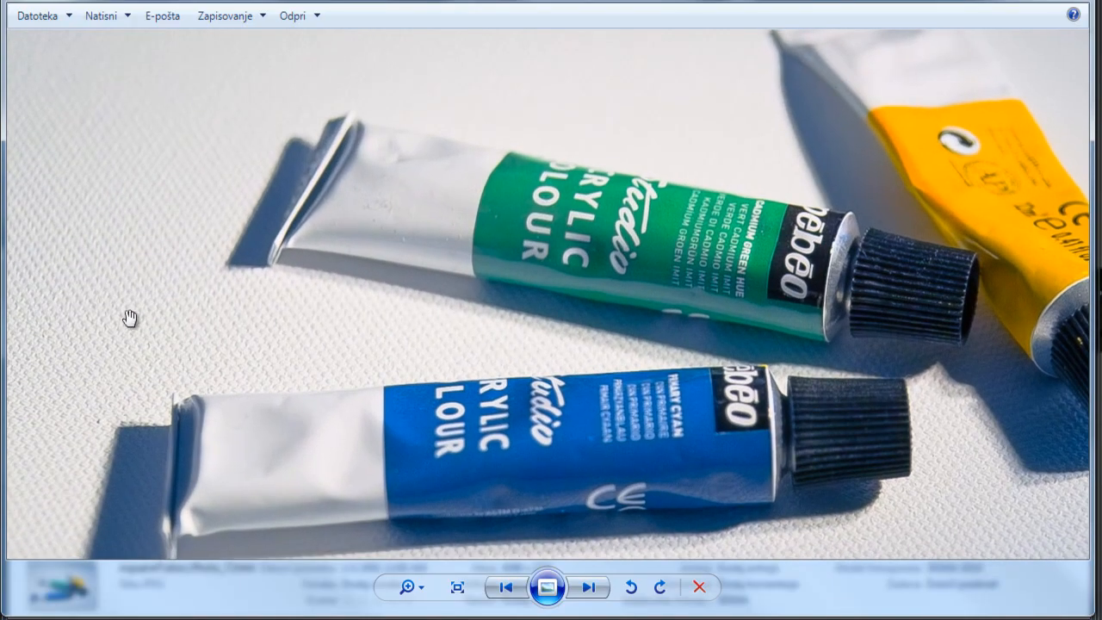
{"action": "left_click_drag", "start_coordinate": [582, 365], "coordinate": [594, 241]}
{"action": "scroll", "coordinate": [532, 319], "scroll_direction": "down", "scroll_amount": 5}
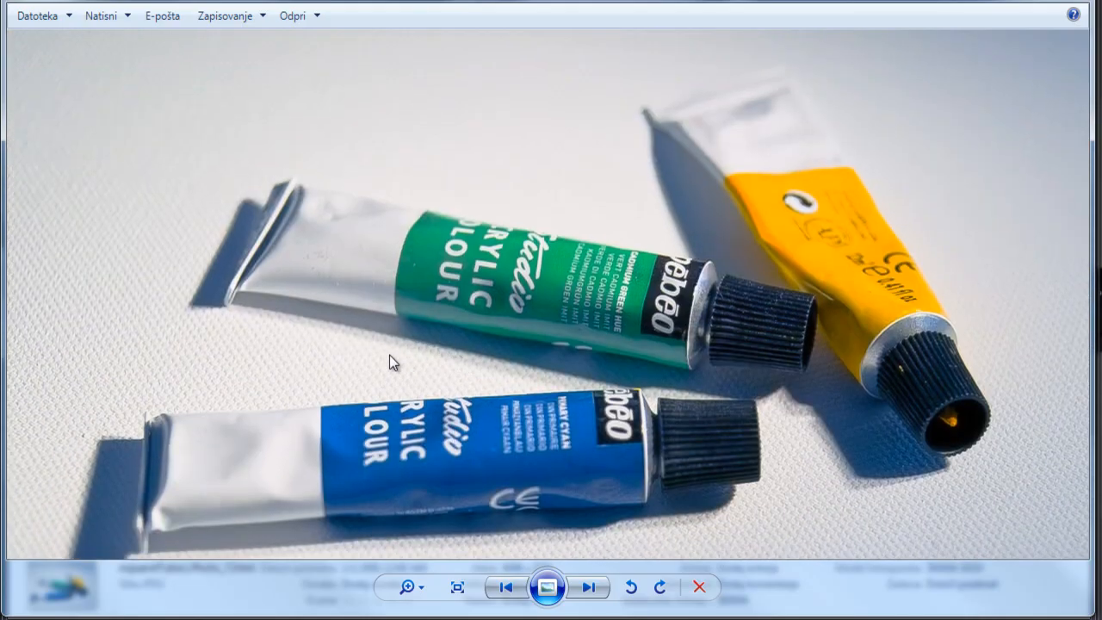
{"action": "scroll", "coordinate": [389, 355], "scroll_direction": "down", "scroll_amount": 1}
{"action": "scroll", "coordinate": [300, 371], "scroll_direction": "up", "scroll_amount": 3}
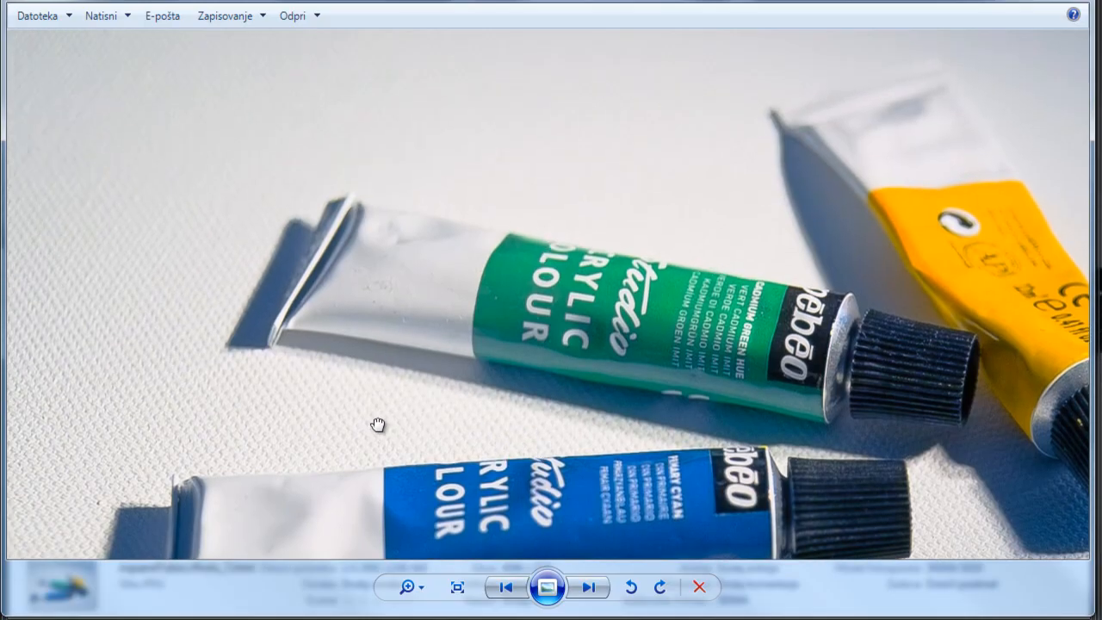
{"action": "left_click_drag", "start_coordinate": [377, 425], "coordinate": [529, 496]}
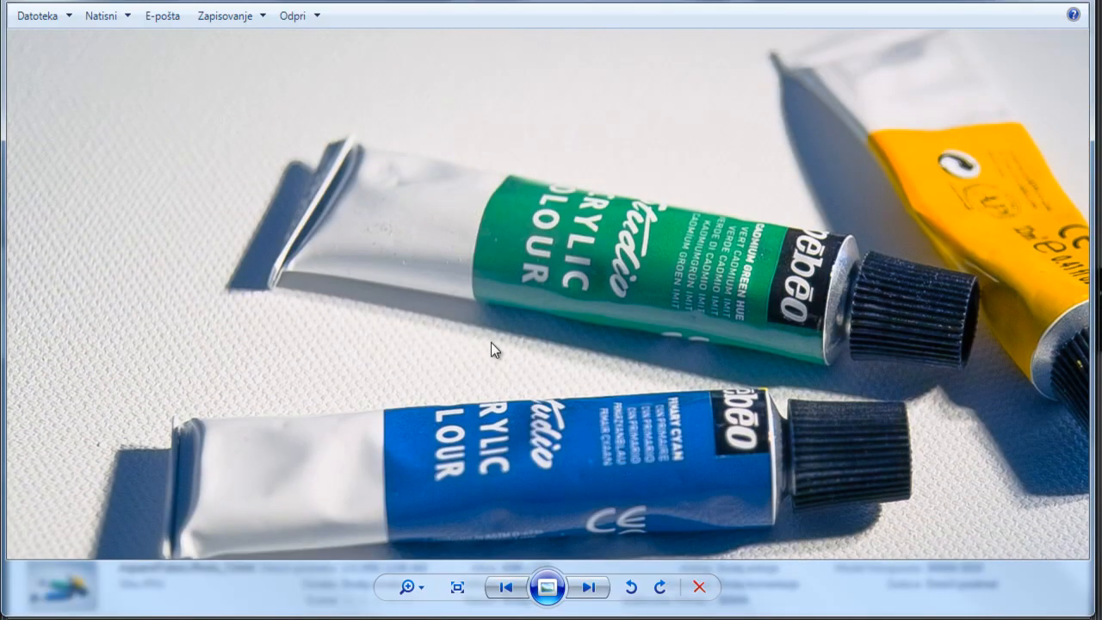
{"action": "scroll", "coordinate": [485, 377], "scroll_direction": "down", "scroll_amount": 3}
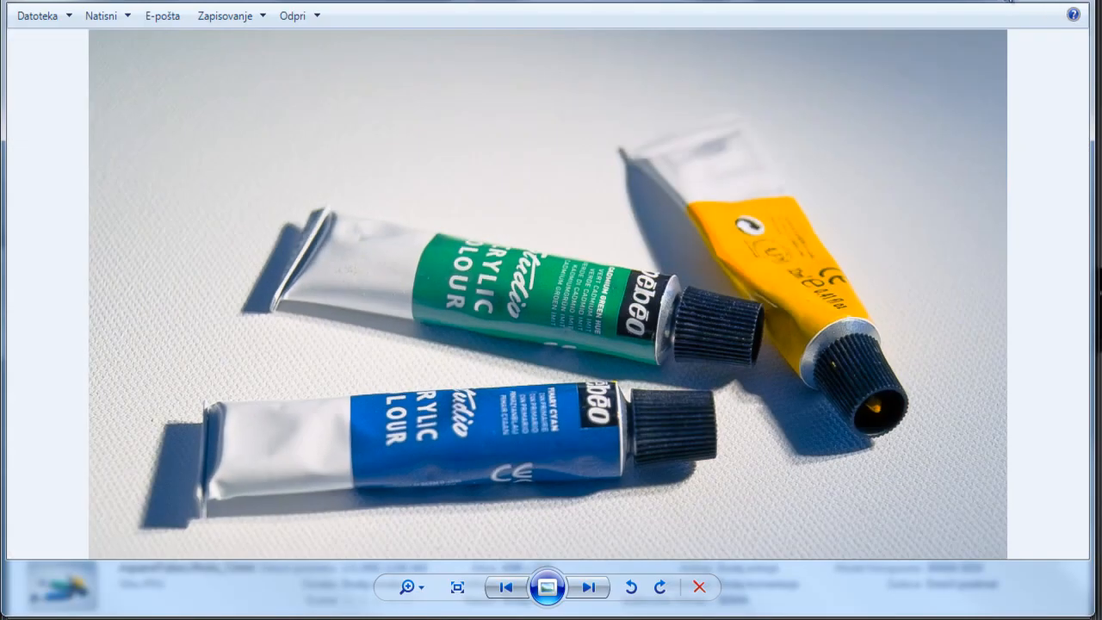
Step: Return from the reference photo to Maya and set the cloth texture's place2dTexture1 Repeat UV to 300 by 300
{"action": "left_click", "coordinate": [1012, 3]}
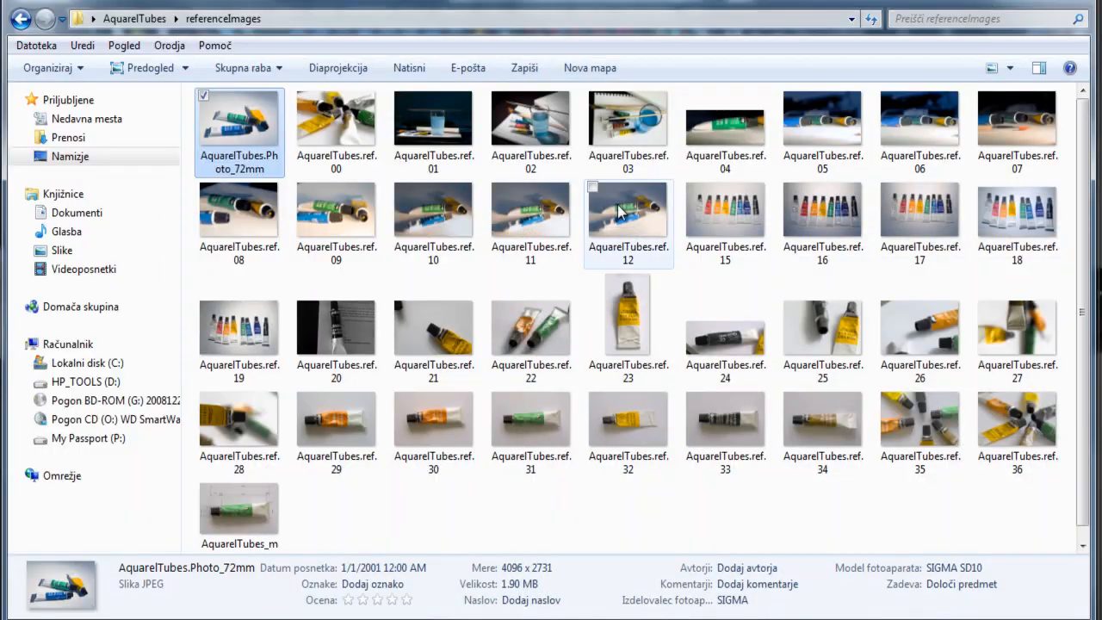
{"action": "left_click", "coordinate": [1021, 5]}
{"action": "left_click_drag", "start_coordinate": [778, 436], "coordinate": [812, 459]}
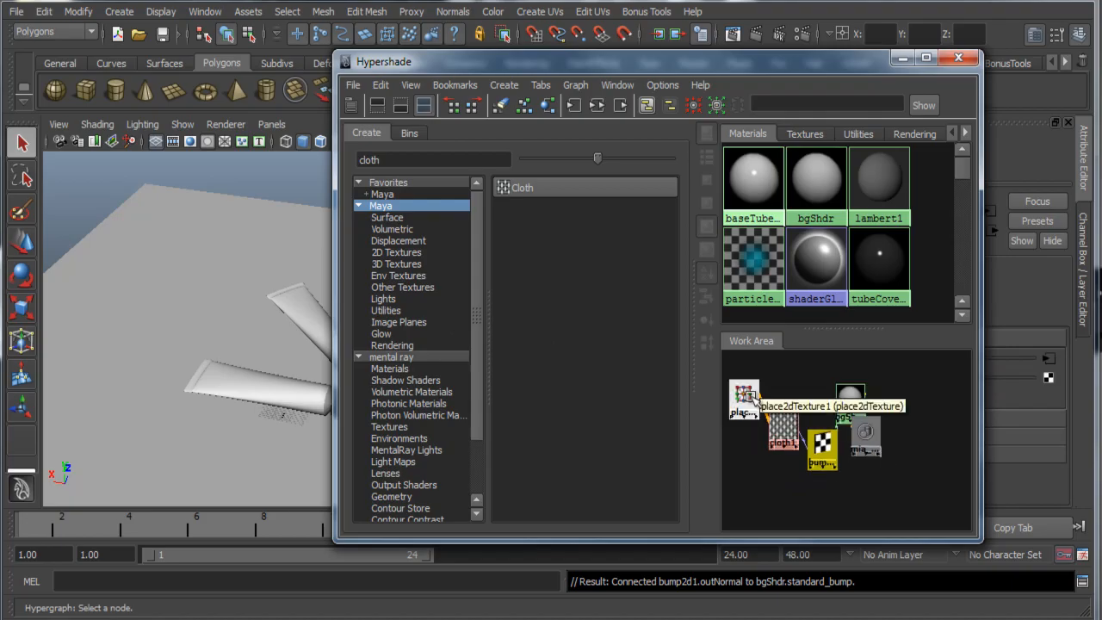
{"action": "left_click", "coordinate": [748, 395]}
{"action": "left_click_drag", "start_coordinate": [801, 60], "coordinate": [534, 33]}
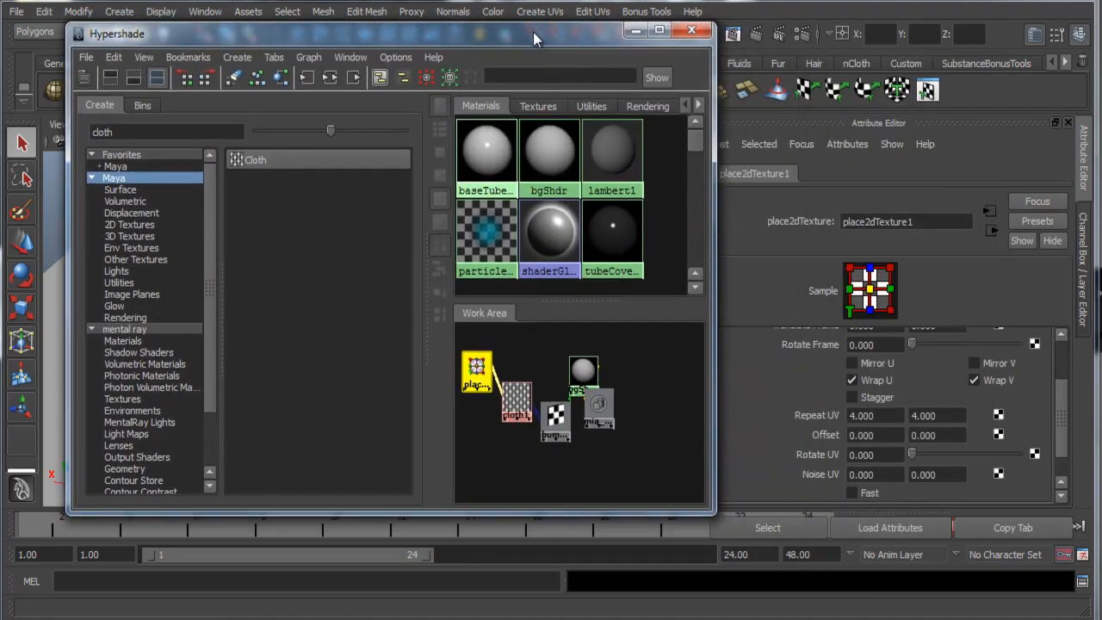
{"action": "left_click", "coordinate": [858, 415]}
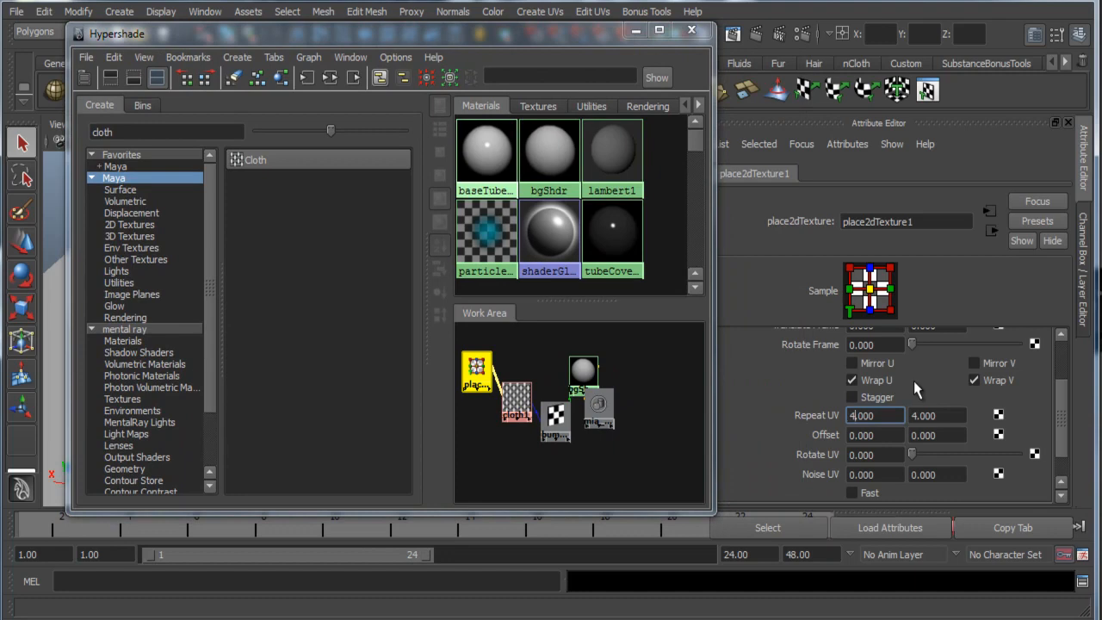
{"action": "key", "text": "BackSpace"}
{"action": "type", "text": "300"}
{"action": "key", "text": "Tab"}
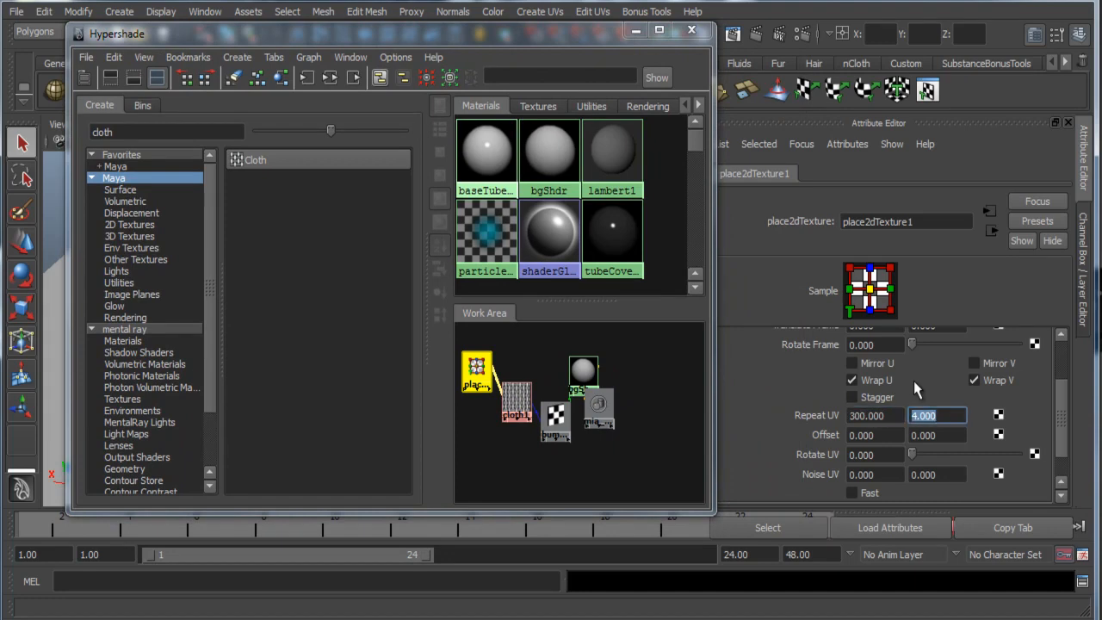
{"action": "left_click", "coordinate": [912, 417]}
{"action": "type", "text": "300"}
{"action": "key", "text": "Return"}
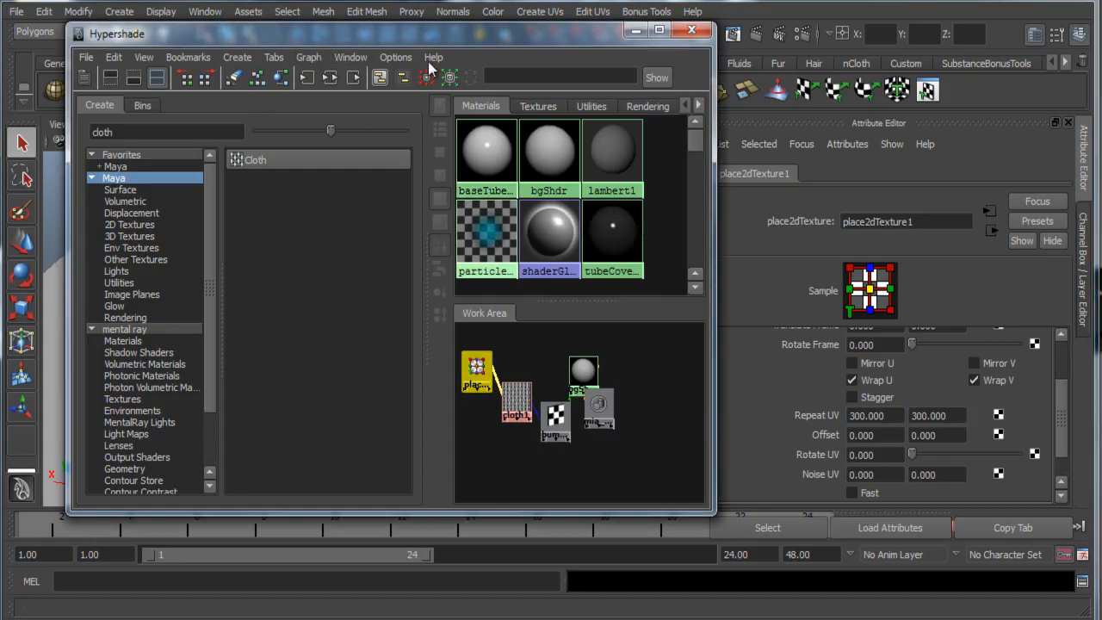
Step: Render the scene through camera1 with mental ray to check the finer cloth bump
{"action": "left_click_drag", "start_coordinate": [422, 33], "coordinate": [603, 56]}
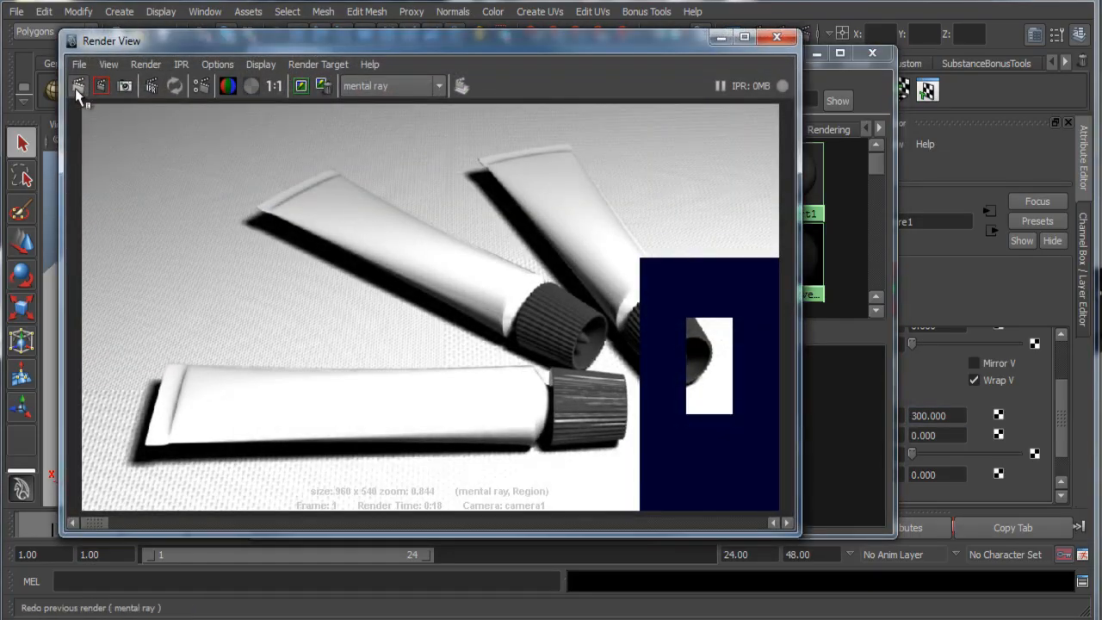
{"action": "left_click", "coordinate": [78, 89]}
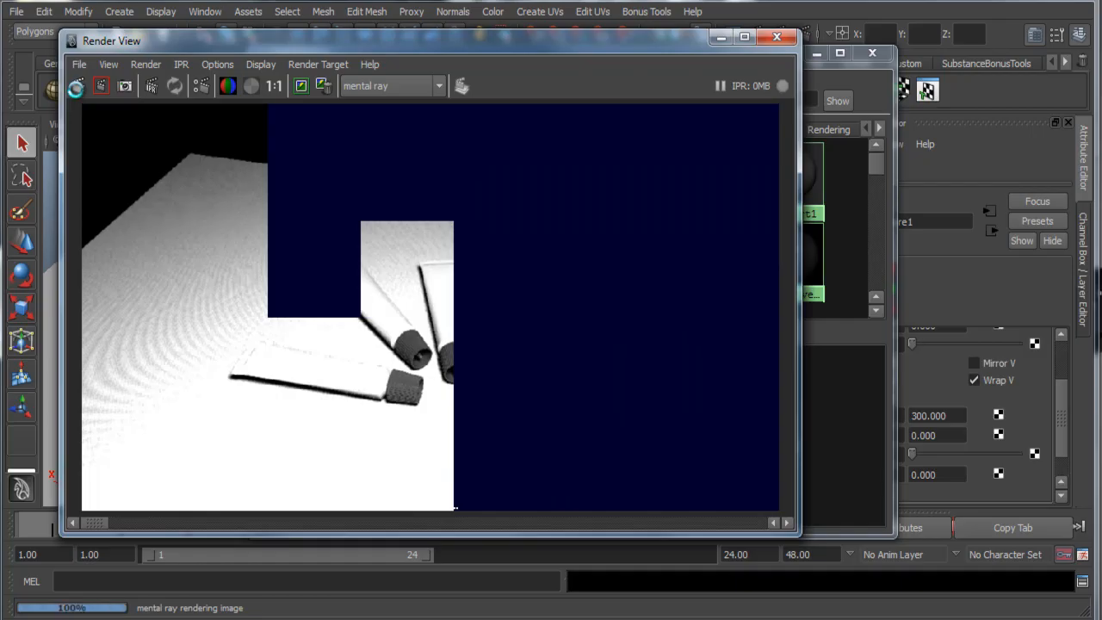
{"action": "left_click", "coordinate": [146, 65]}
{"action": "mouse_move", "coordinate": [207, 162]}
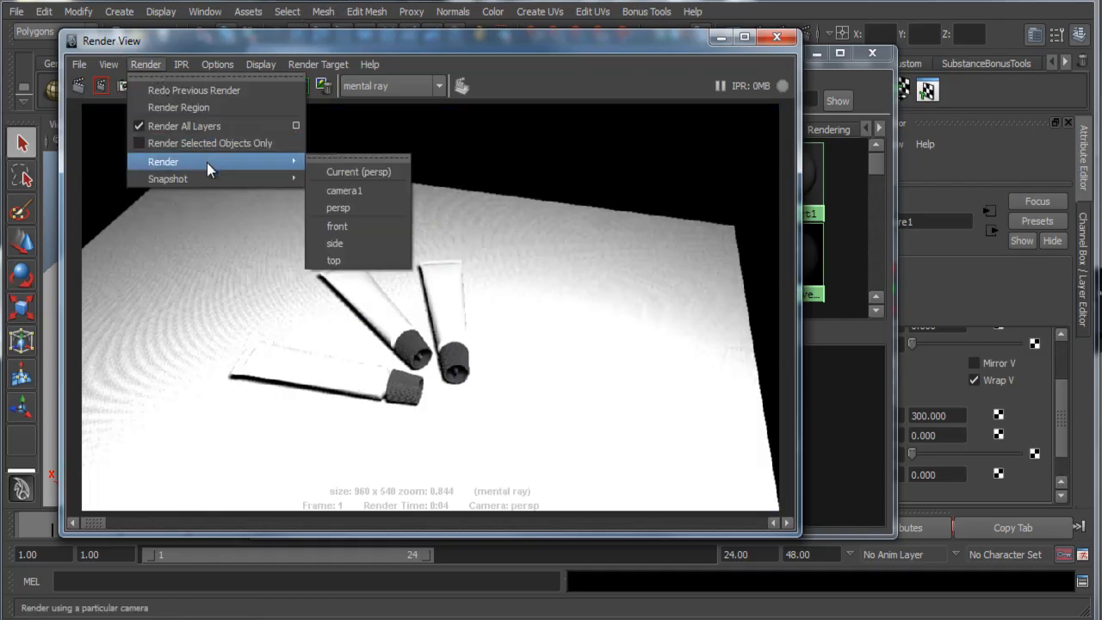
{"action": "left_click", "coordinate": [348, 187]}
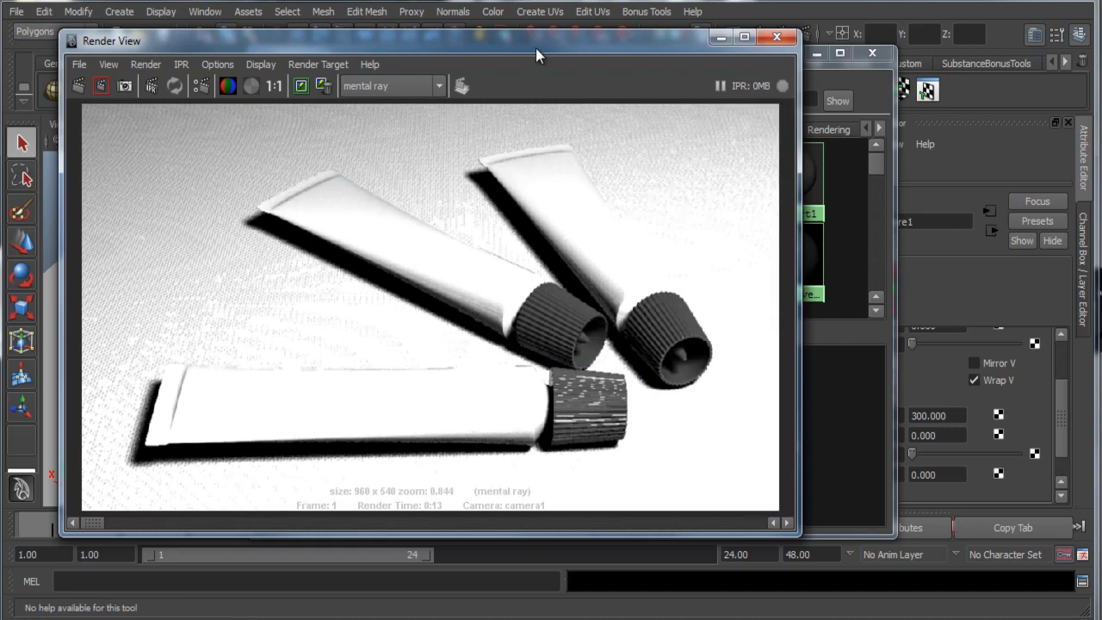
Step: Clear the floating windows away from the viewport and select the area light above the background plane
{"action": "left_click_drag", "start_coordinate": [542, 48], "coordinate": [592, 239]}
{"action": "left_click_drag", "start_coordinate": [612, 64], "coordinate": [726, 317]}
{"action": "left_click_drag", "start_coordinate": [535, 234], "coordinate": [851, 332]}
{"action": "middle_click_drag", "start_coordinate": [482, 257], "coordinate": [337, 259], "text": "alt"}
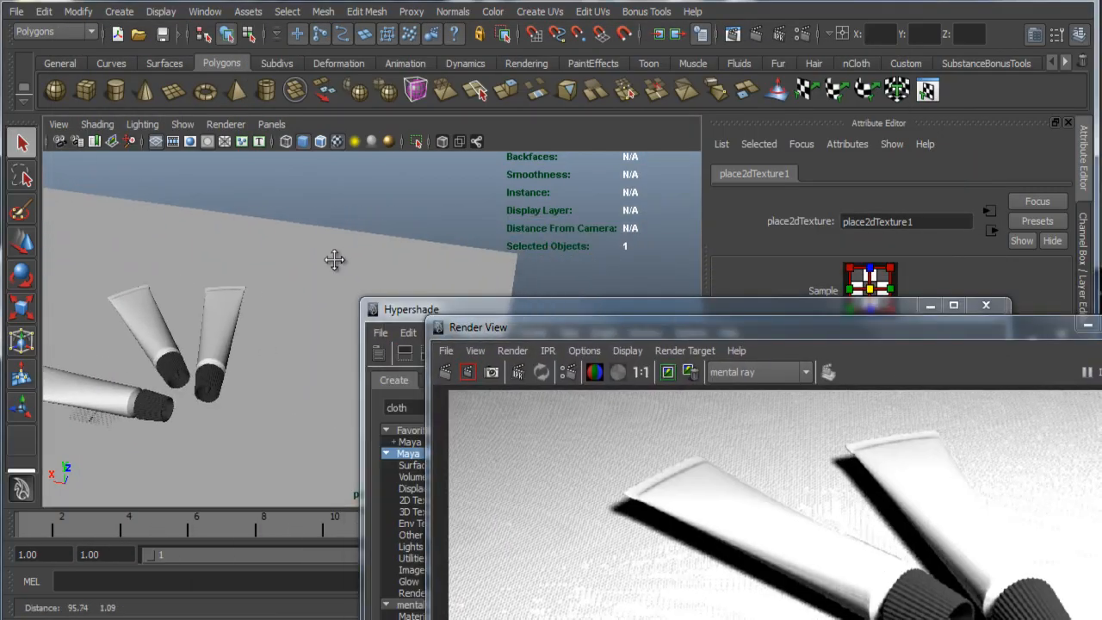
{"action": "right_click_drag", "start_coordinate": [336, 258], "coordinate": [275, 239], "text": "alt"}
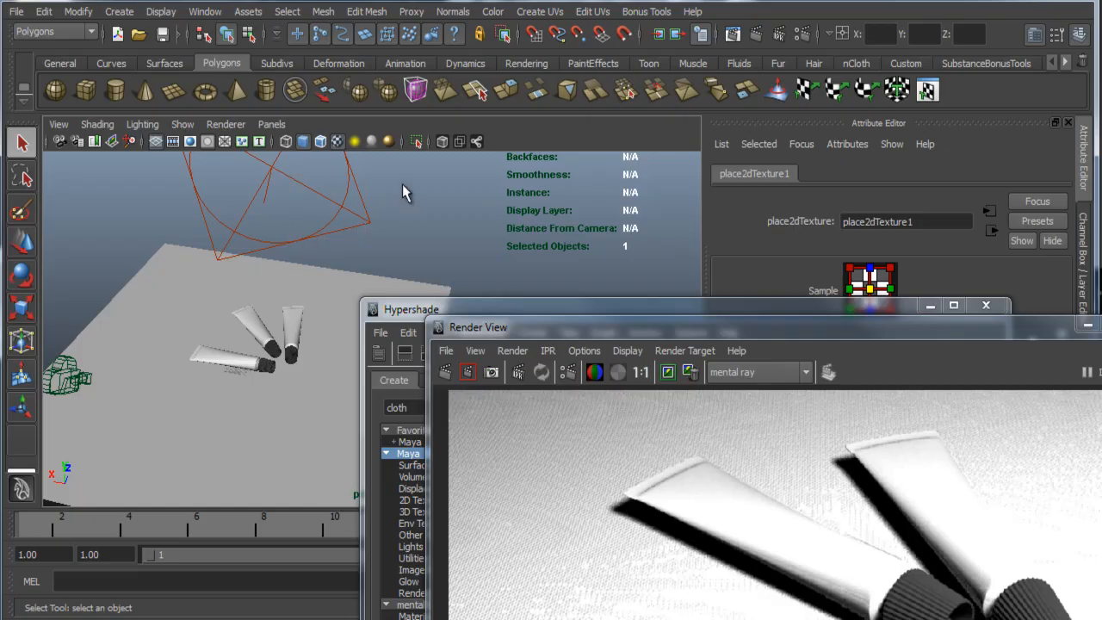
{"action": "left_click", "coordinate": [369, 217]}
{"action": "left_click_drag", "start_coordinate": [755, 331], "coordinate": [292, 172]}
{"action": "left_click", "coordinate": [686, 166]}
{"action": "left_click_drag", "start_coordinate": [891, 302], "coordinate": [687, 142]}
{"action": "left_click", "coordinate": [661, 127]}
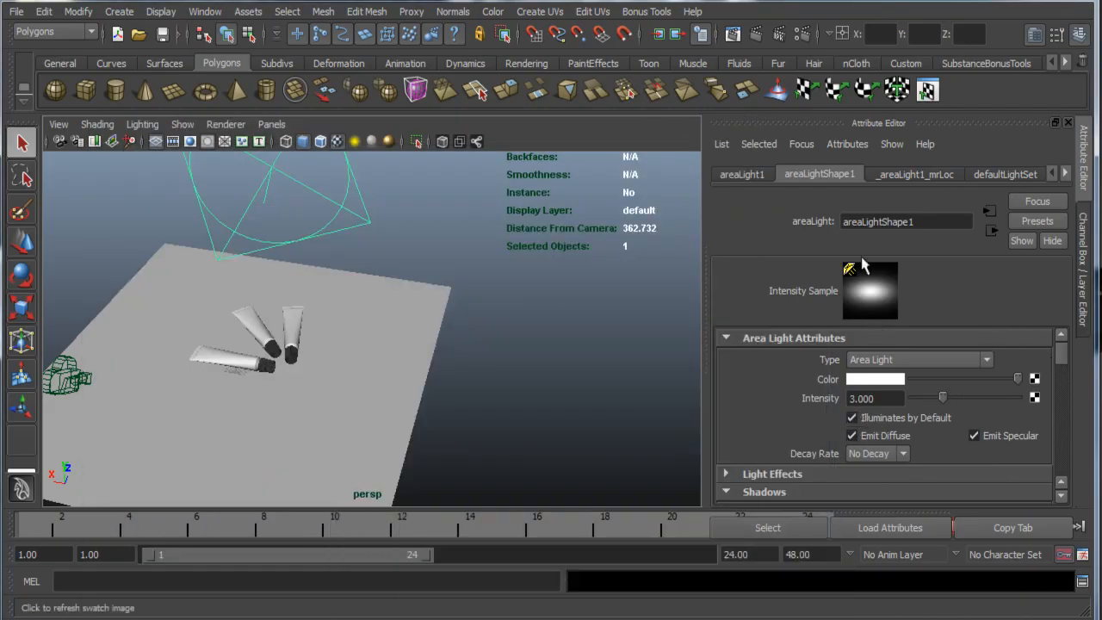
Step: Set the Intensity Multiplier of the area light's mia_portal_light1 node to 13000
{"action": "left_click", "coordinate": [1002, 174]}
{"action": "left_click", "coordinate": [1065, 173]}
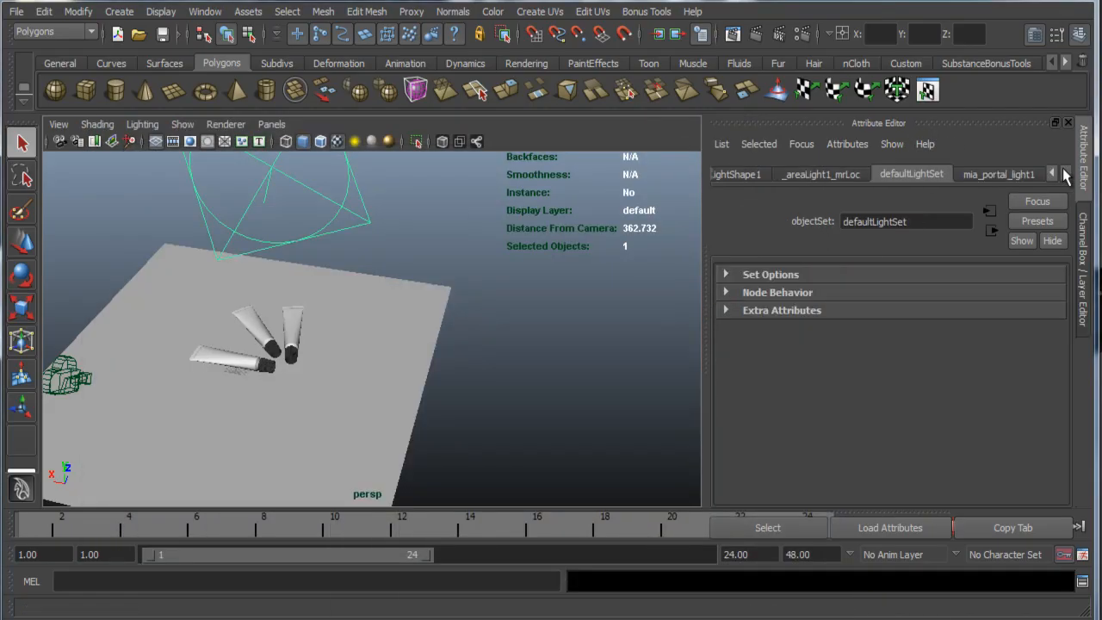
{"action": "left_click", "coordinate": [1040, 175]}
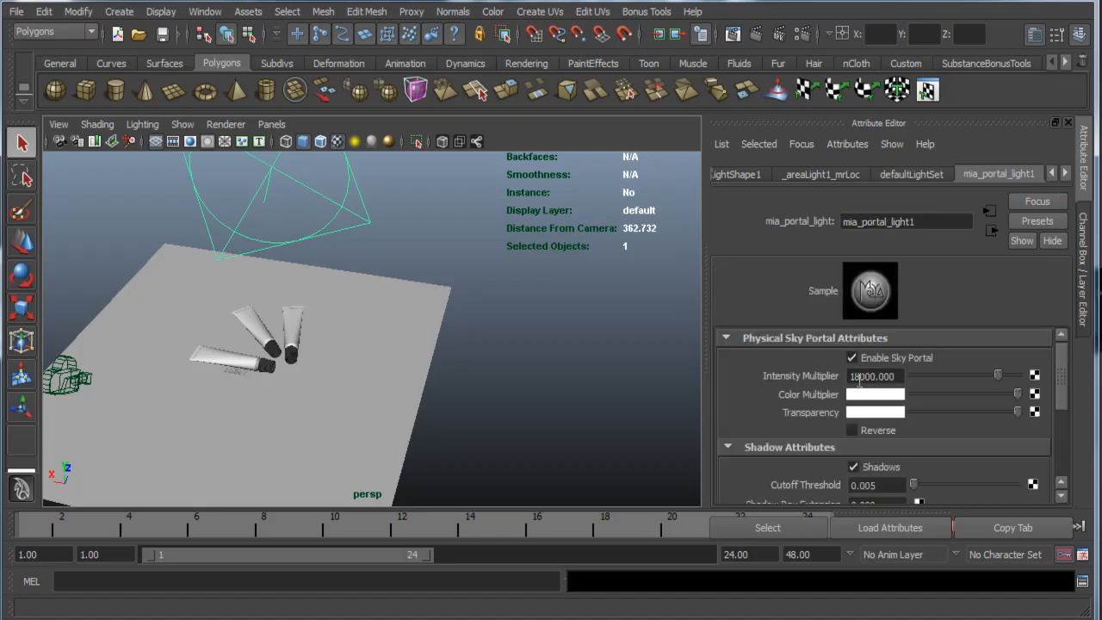
{"action": "left_click", "coordinate": [859, 379]}
{"action": "key", "text": "Delete"}
{"action": "type", "text": "3"}
{"action": "key", "text": "Tab"}
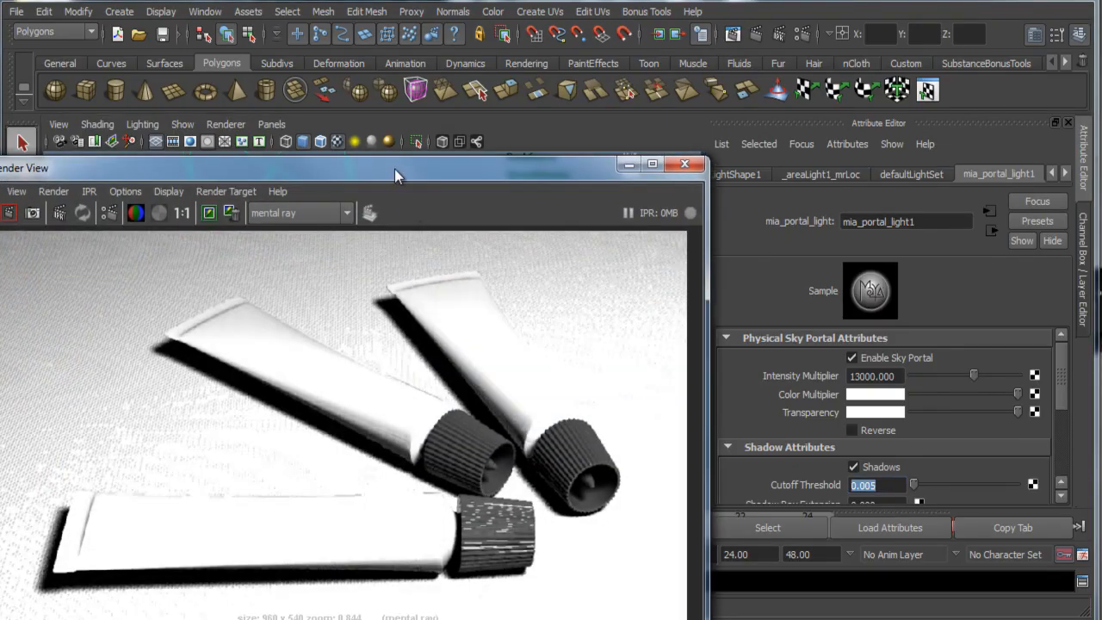
Step: Render the camera1 view again to check the reduced portal light intensity, and put the render window away
{"action": "left_click_drag", "start_coordinate": [394, 169], "coordinate": [649, 36]}
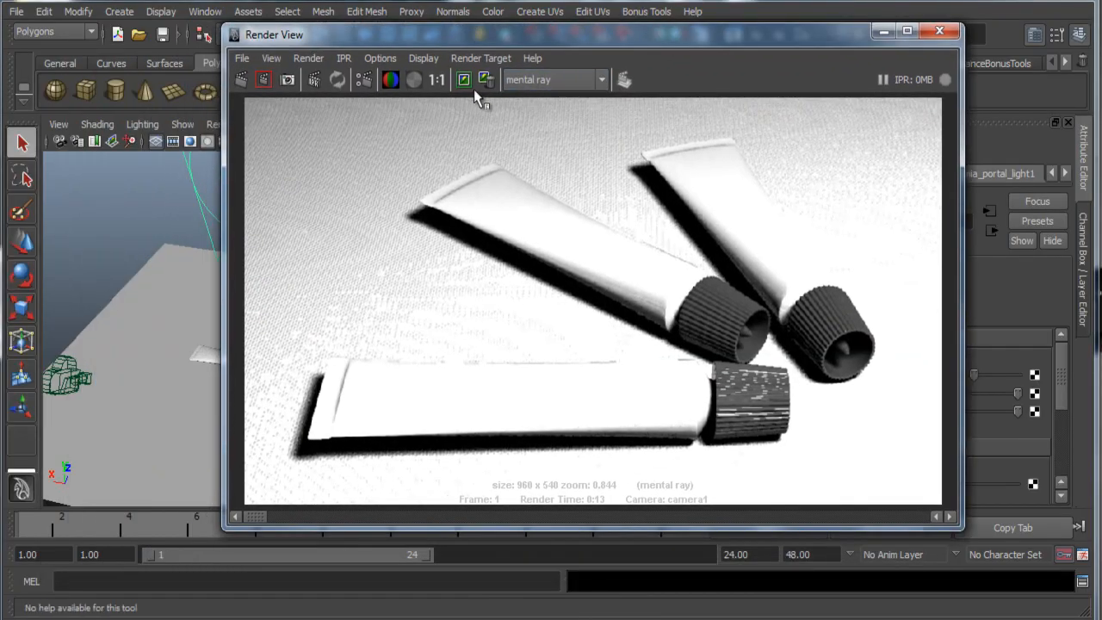
{"action": "left_click", "coordinate": [240, 80]}
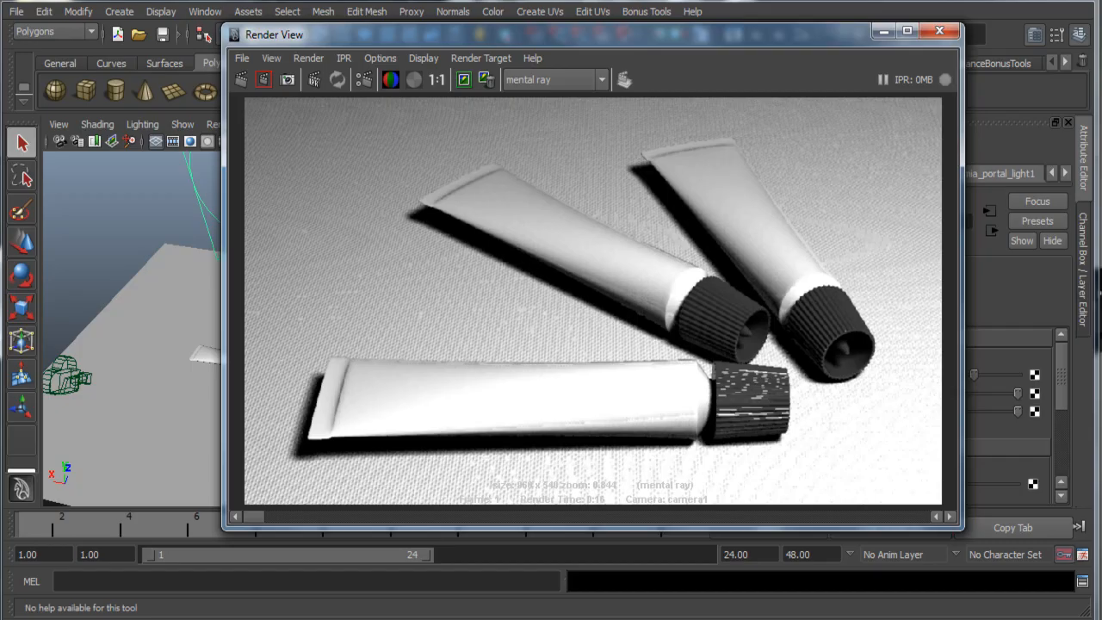
{"action": "left_click", "coordinate": [885, 32]}
Step: Inspect the tubes in the perspective view, select the front tube, and open the reference photo AquarelTubes.Photo_72mm for comparison
{"action": "middle_click_drag", "start_coordinate": [373, 428], "coordinate": [497, 427], "text": "alt"}
{"action": "right_click_drag", "start_coordinate": [498, 426], "coordinate": [543, 416], "text": "alt"}
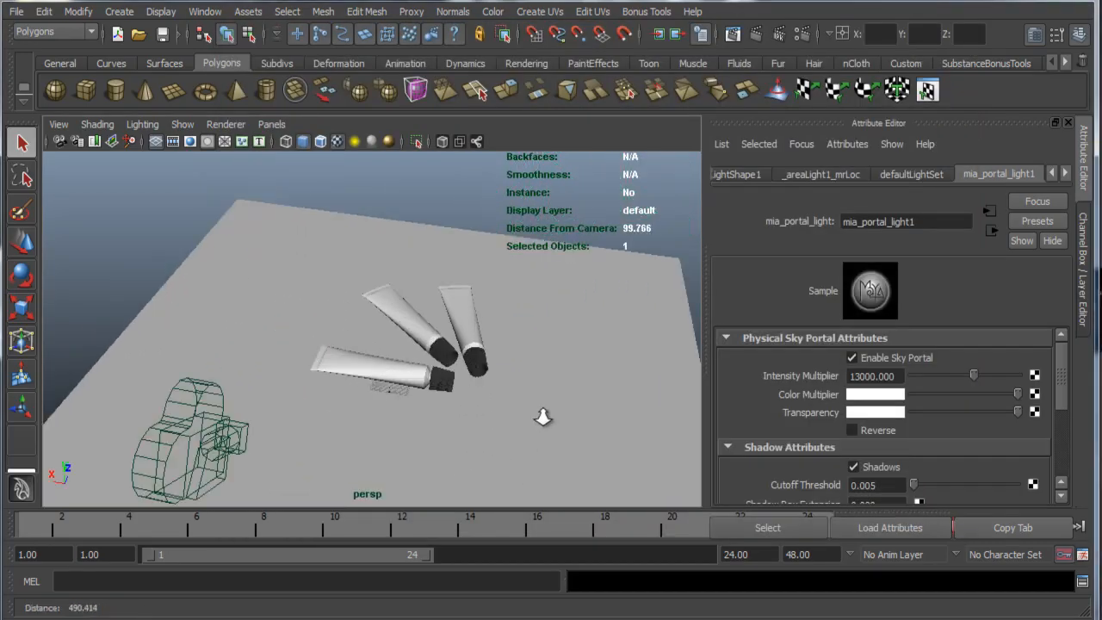
{"action": "left_click_drag", "start_coordinate": [542, 418], "coordinate": [479, 399], "text": "alt"}
{"action": "left_click", "coordinate": [453, 353]}
{"action": "left_click_drag", "start_coordinate": [457, 343], "coordinate": [547, 355], "text": "alt"}
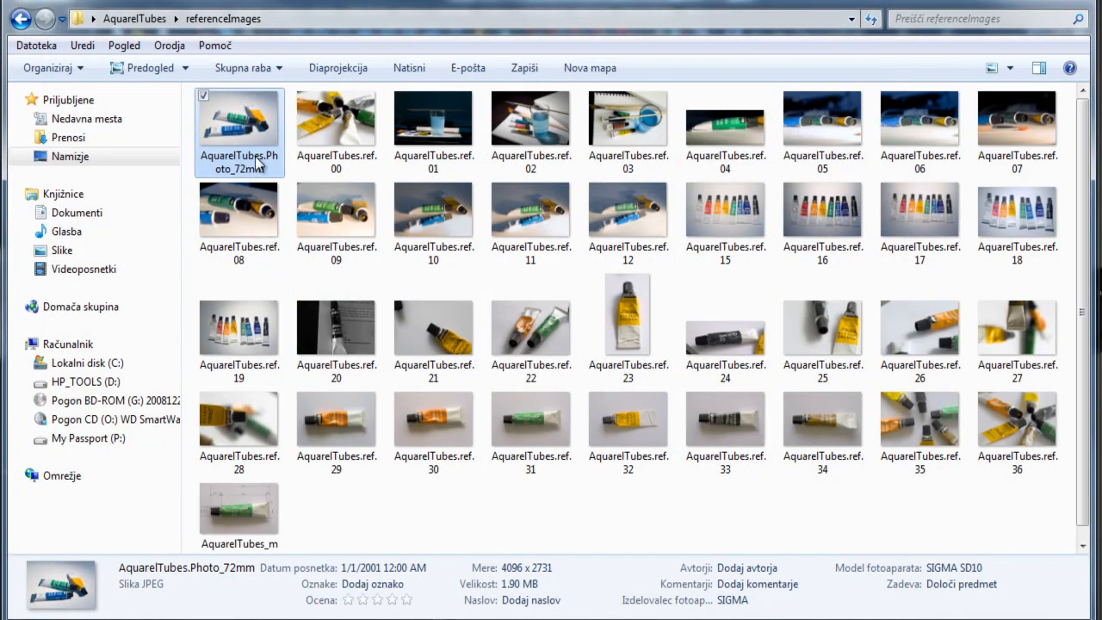
{"action": "double_click", "coordinate": [240, 128]}
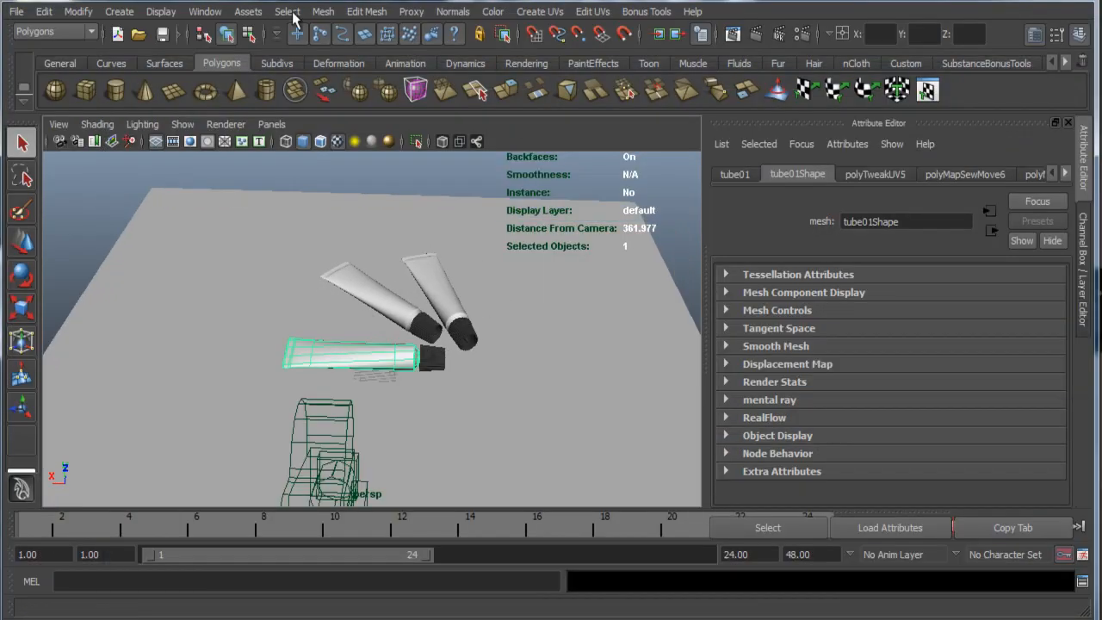
Step: Open the Hypershade and graph the input and output connections of the baseTubeShdr material, selecting it for editing
{"action": "left_click", "coordinate": [203, 12]}
{"action": "mouse_move", "coordinate": [231, 56]}
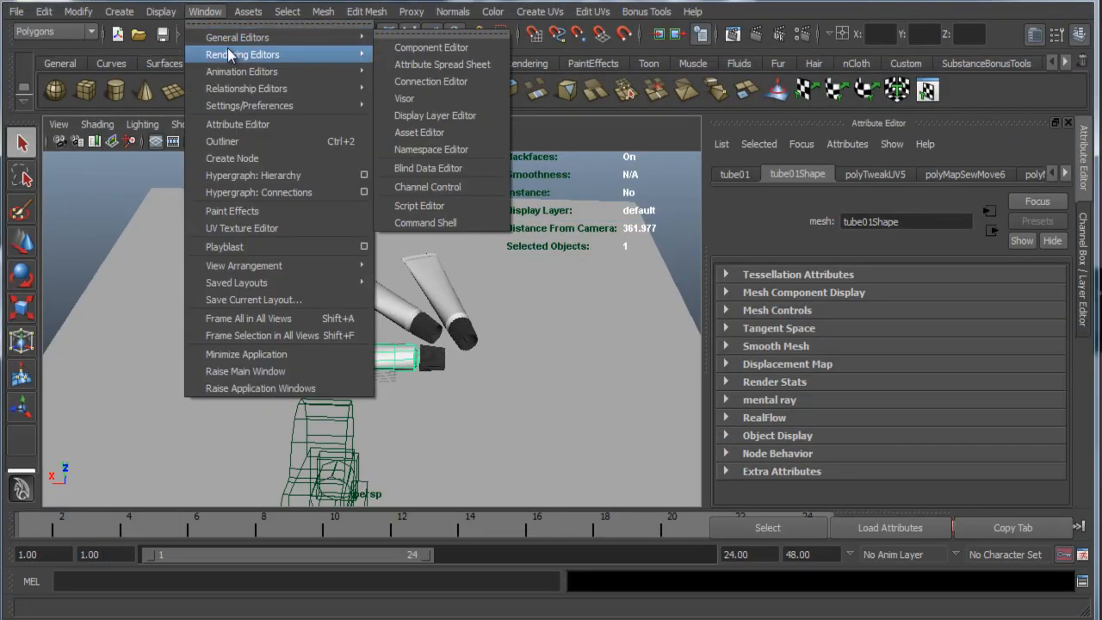
{"action": "left_click", "coordinate": [450, 96]}
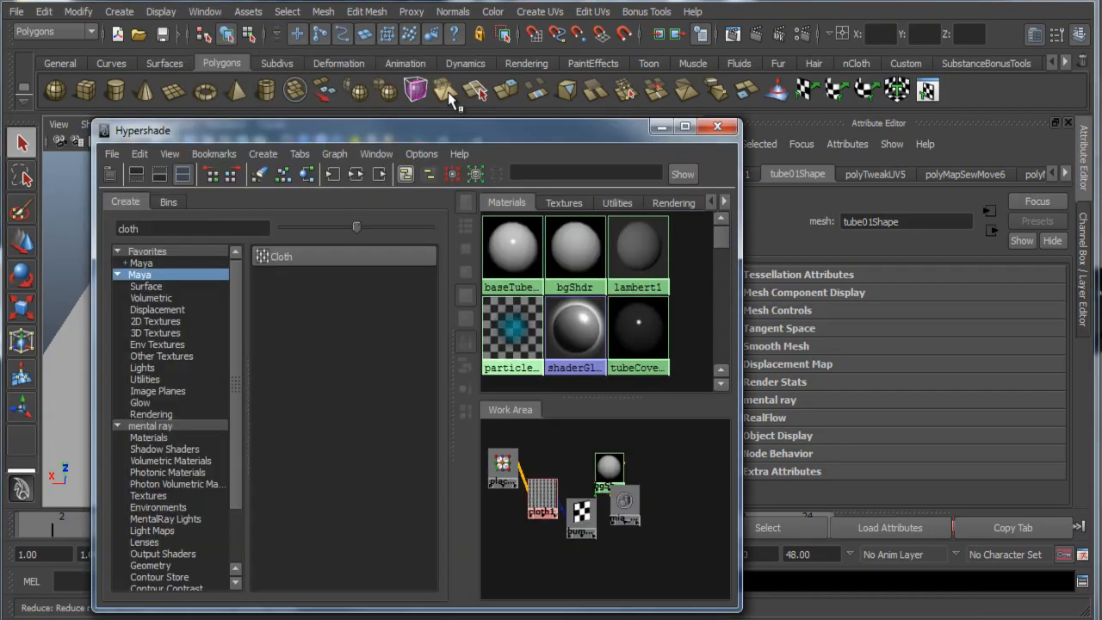
{"action": "left_click_drag", "start_coordinate": [374, 133], "coordinate": [405, 124]}
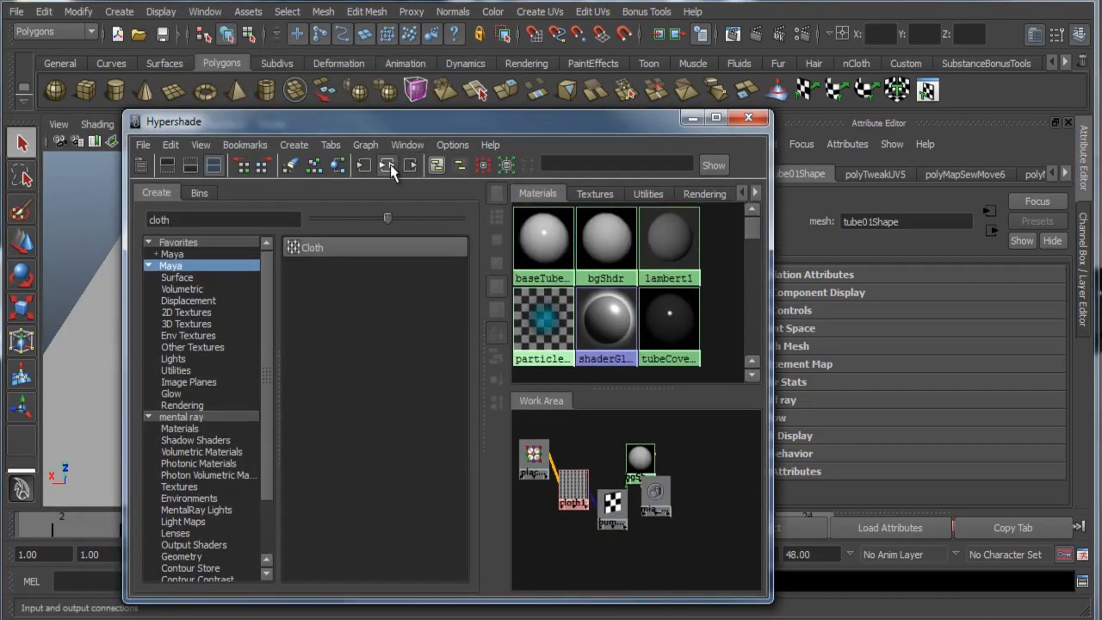
{"action": "left_click", "coordinate": [387, 165]}
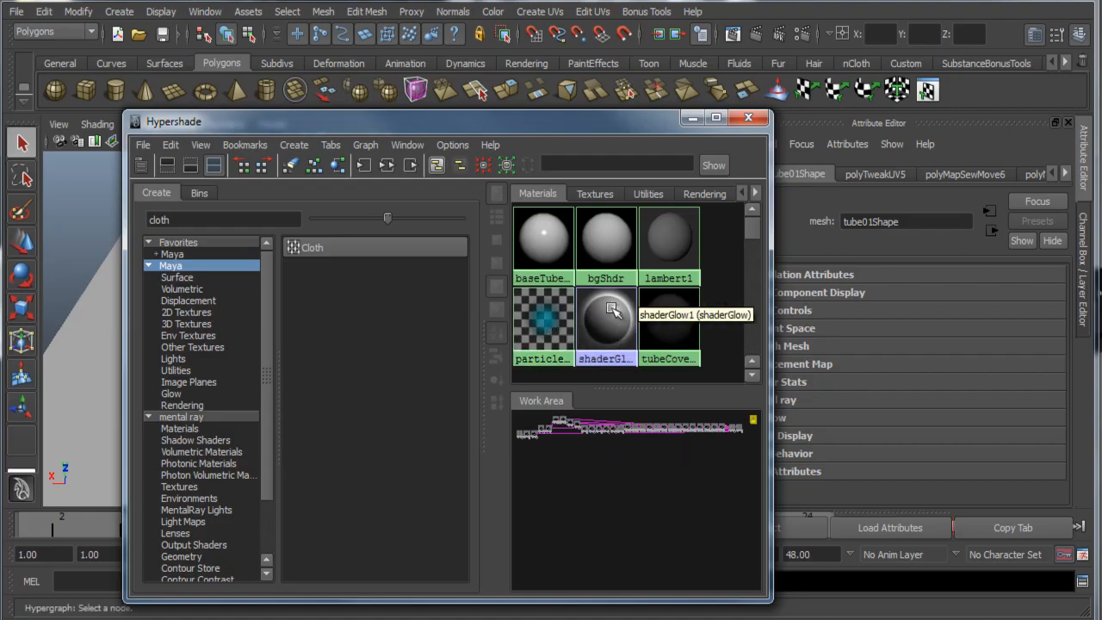
{"action": "left_click", "coordinate": [554, 254]}
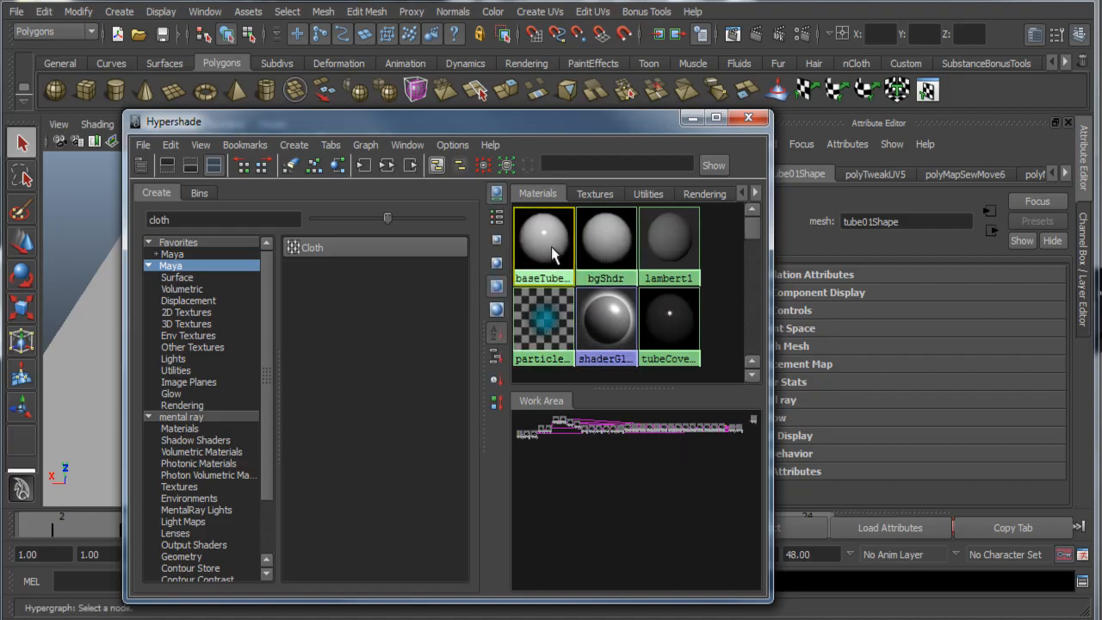
{"action": "left_click", "coordinate": [387, 165]}
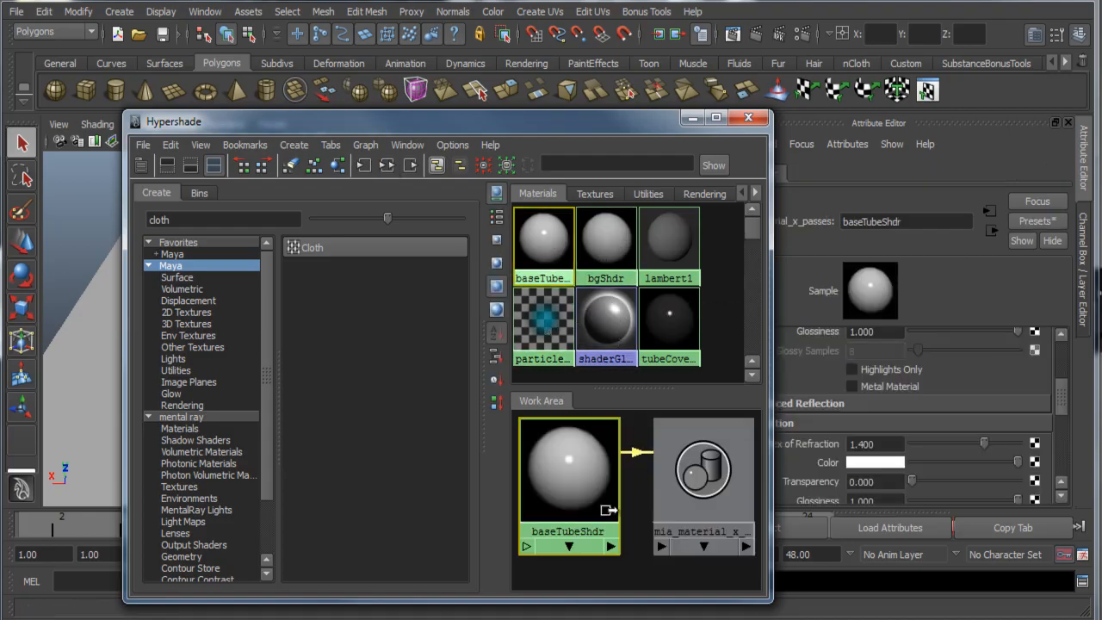
{"action": "left_click", "coordinate": [571, 463]}
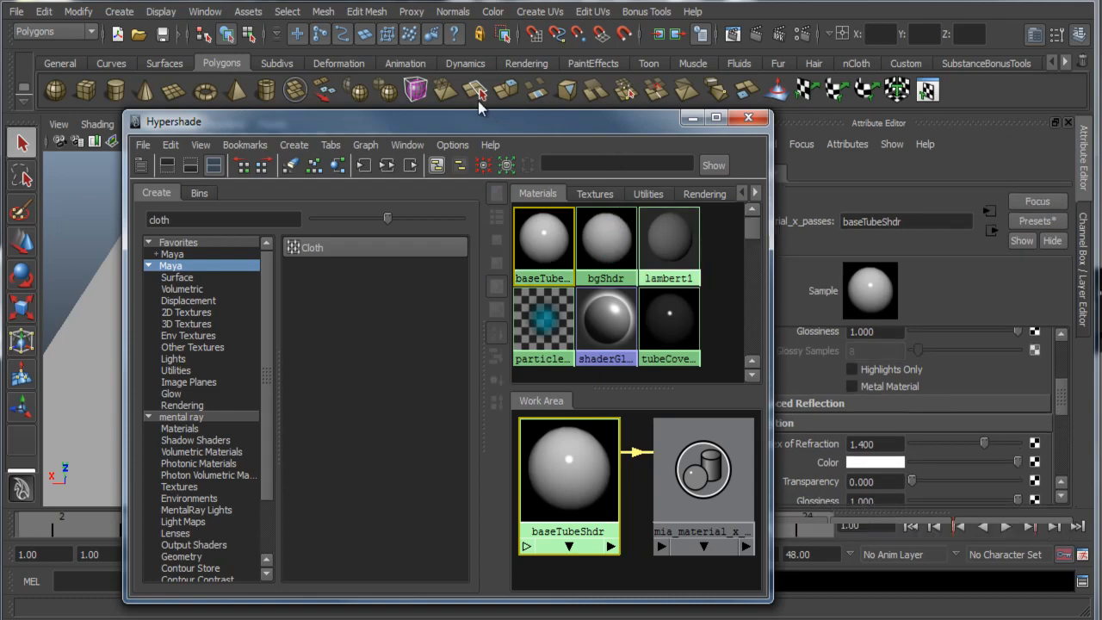
Step: Darken the diffuse color of baseTubeShdr to a light grey with an HSV value of about 0.8
{"action": "left_click_drag", "start_coordinate": [482, 121], "coordinate": [337, 87]}
{"action": "left_click_drag", "start_coordinate": [1062, 404], "coordinate": [1046, 354]}
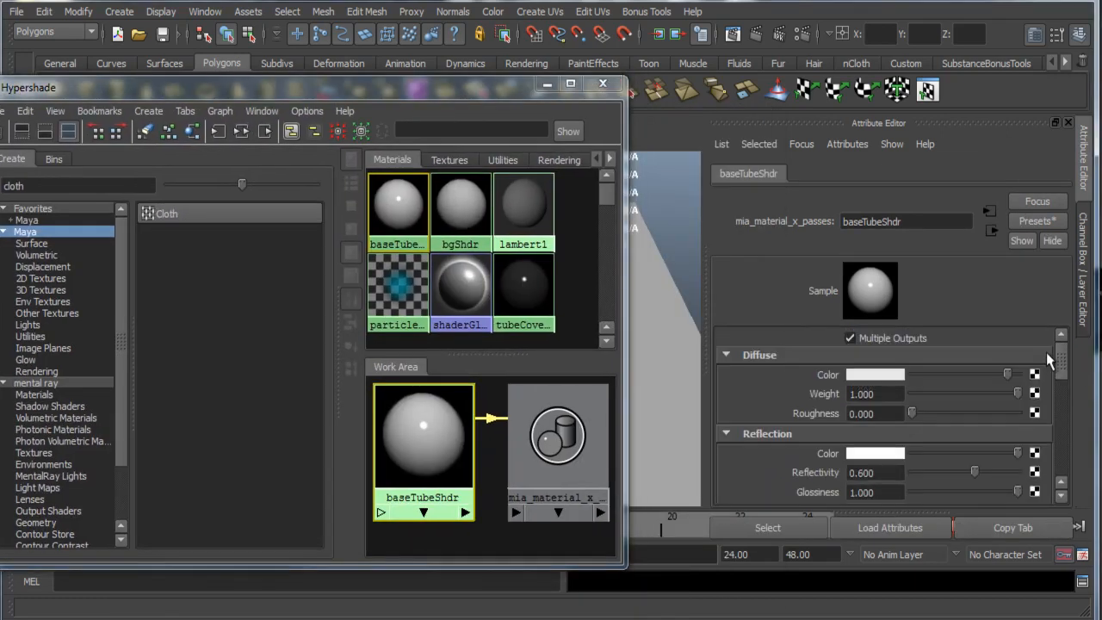
{"action": "scroll", "coordinate": [1049, 366], "scroll_direction": "down", "scroll_amount": 2}
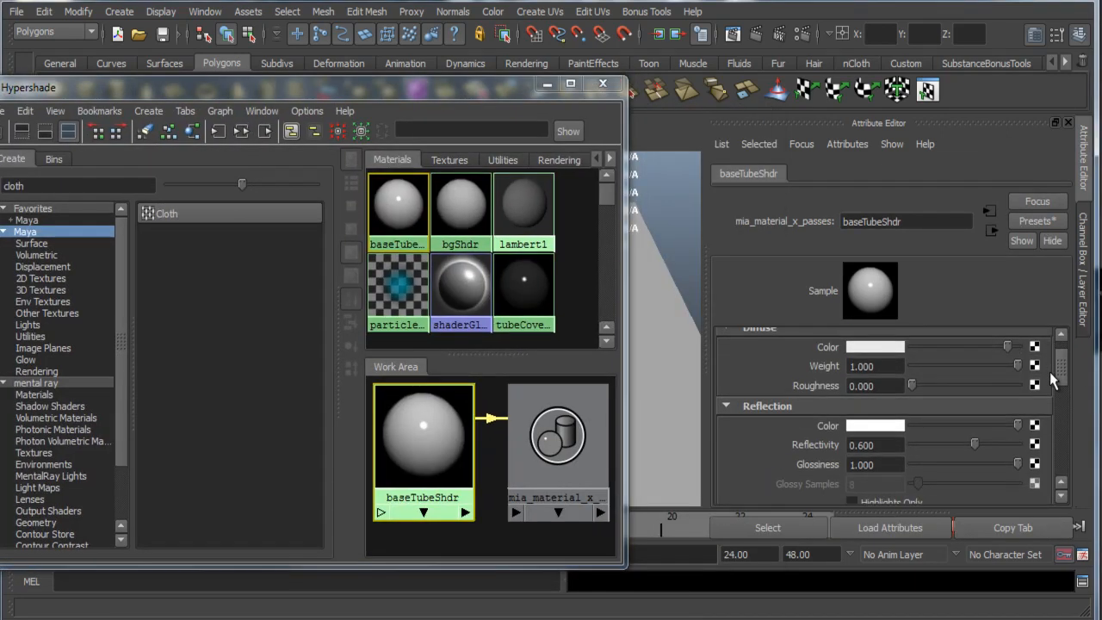
{"action": "scroll", "coordinate": [1051, 382], "scroll_direction": "down", "scroll_amount": 1}
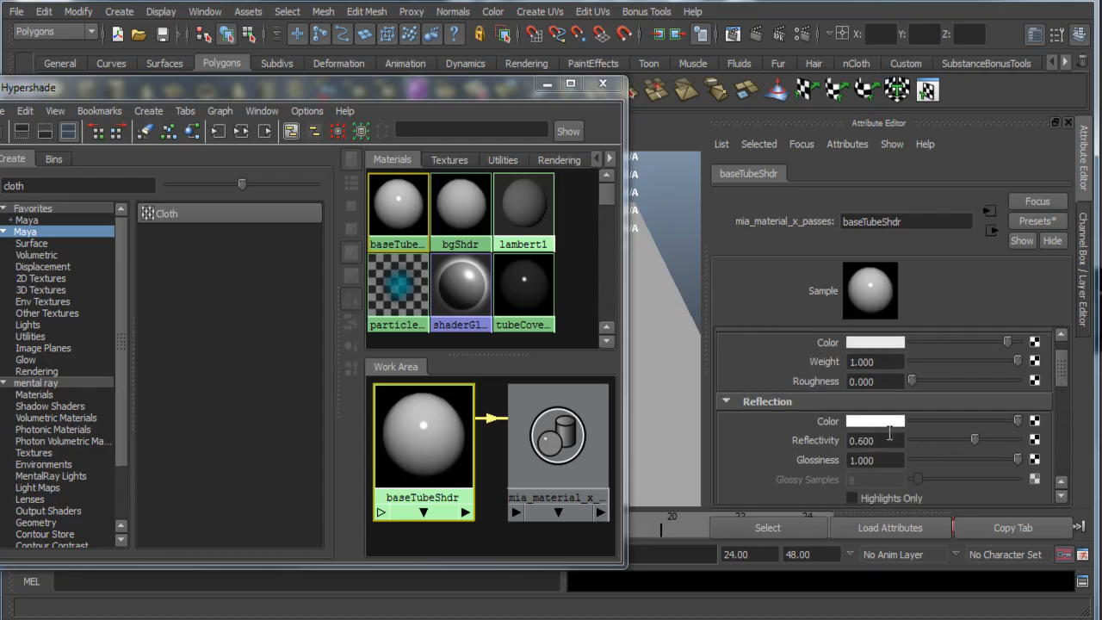
{"action": "scroll", "coordinate": [1062, 380], "scroll_direction": "up", "scroll_amount": 2}
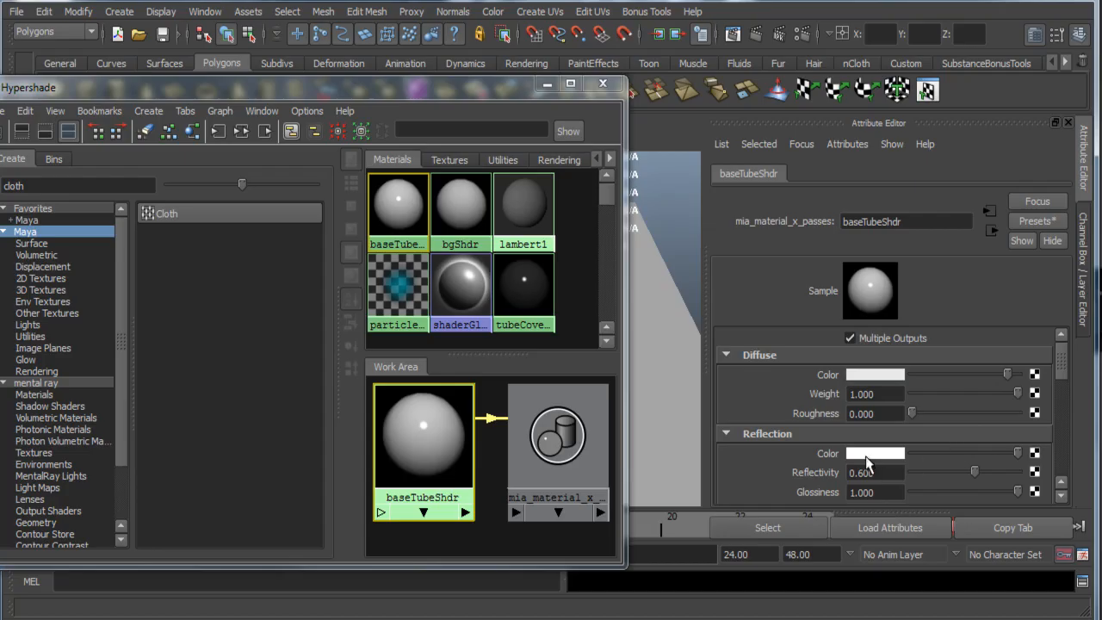
{"action": "left_click", "coordinate": [892, 381]}
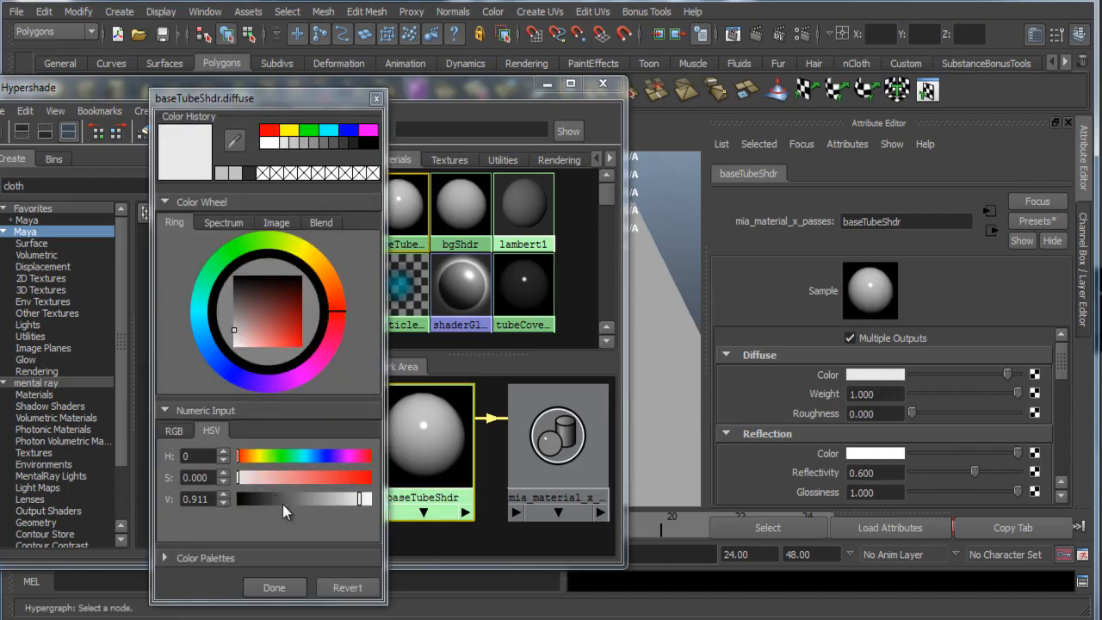
{"action": "left_click_drag", "start_coordinate": [357, 498], "coordinate": [347, 500]}
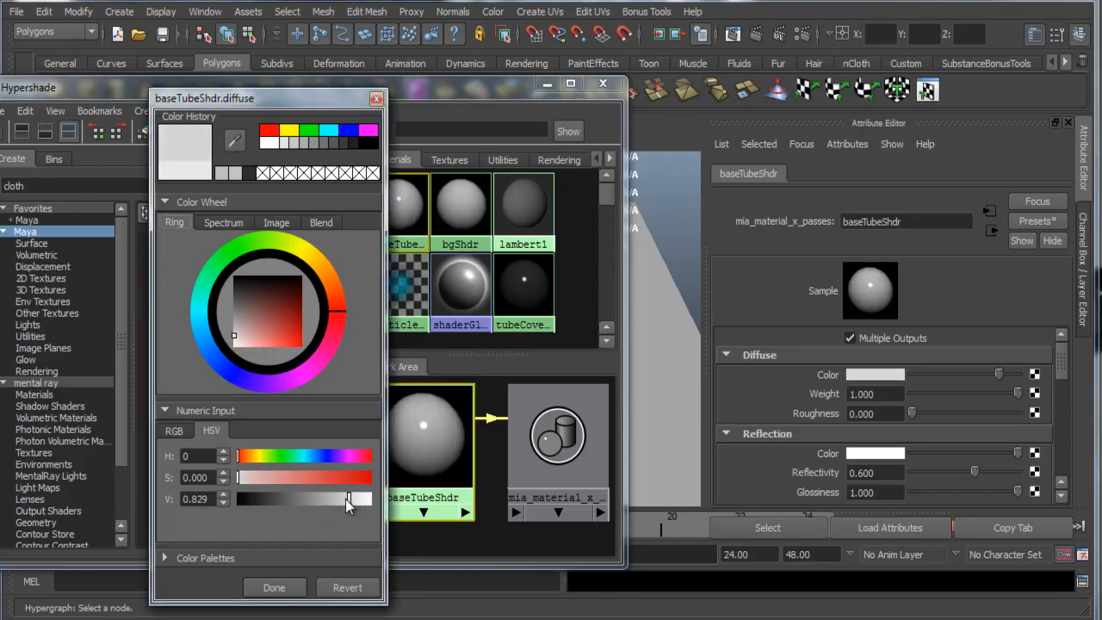
{"action": "left_click", "coordinate": [274, 588]}
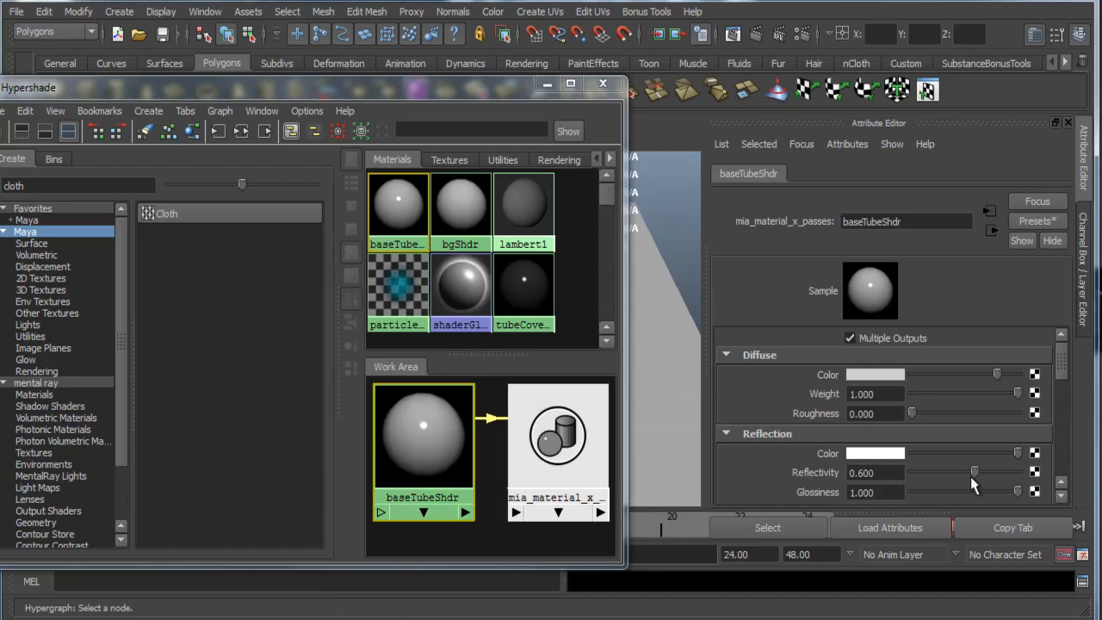
Step: Set the reflectivity of the baseTubeShdr material to 0.3
{"action": "left_click_drag", "start_coordinate": [951, 472], "coordinate": [941, 473]}
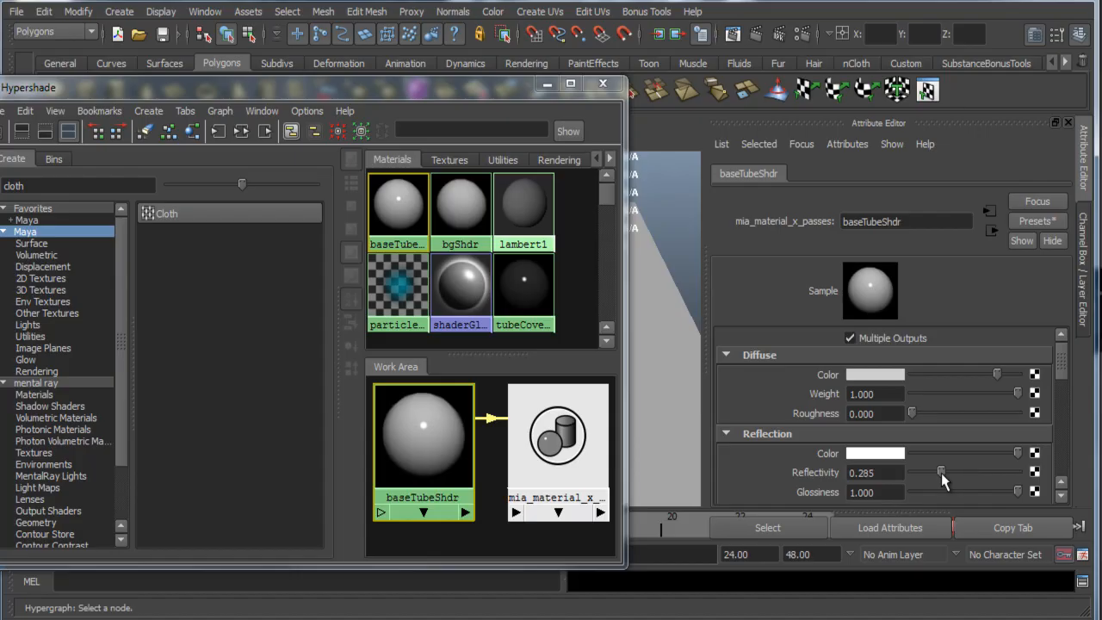
{"action": "double_click", "coordinate": [861, 472]}
{"action": "type", "text": "0.3"}
{"action": "key", "text": "Tab"}
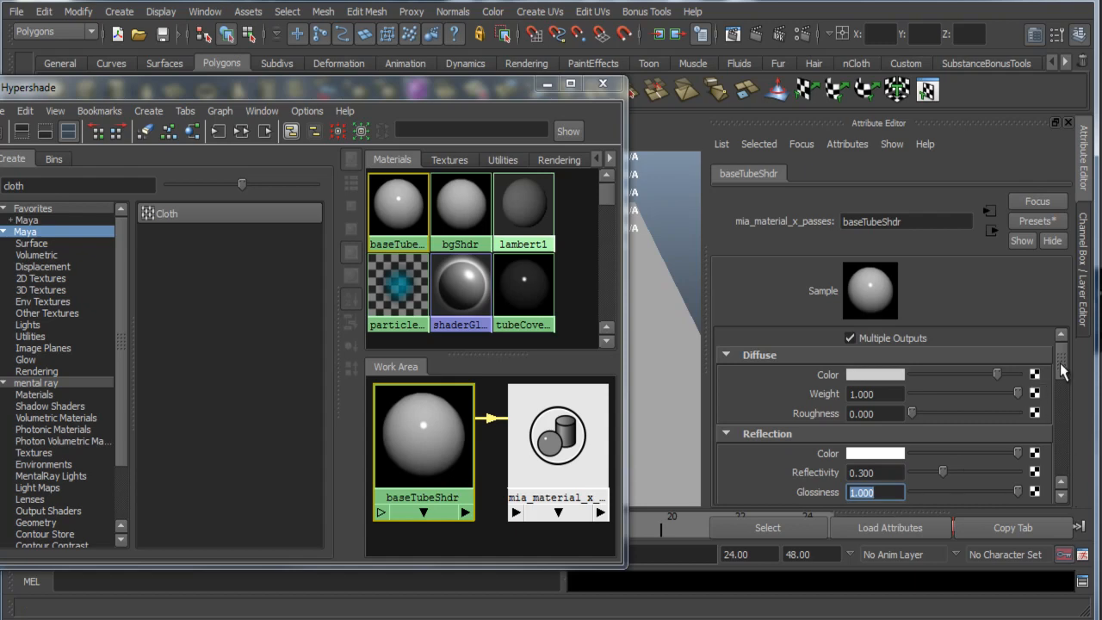
Step: Enable Highlights Only and Metal Material in the reflection settings of baseTubeShdr
{"action": "left_click_drag", "start_coordinate": [1062, 373], "coordinate": [1066, 405]}
{"action": "left_click", "coordinate": [852, 398]}
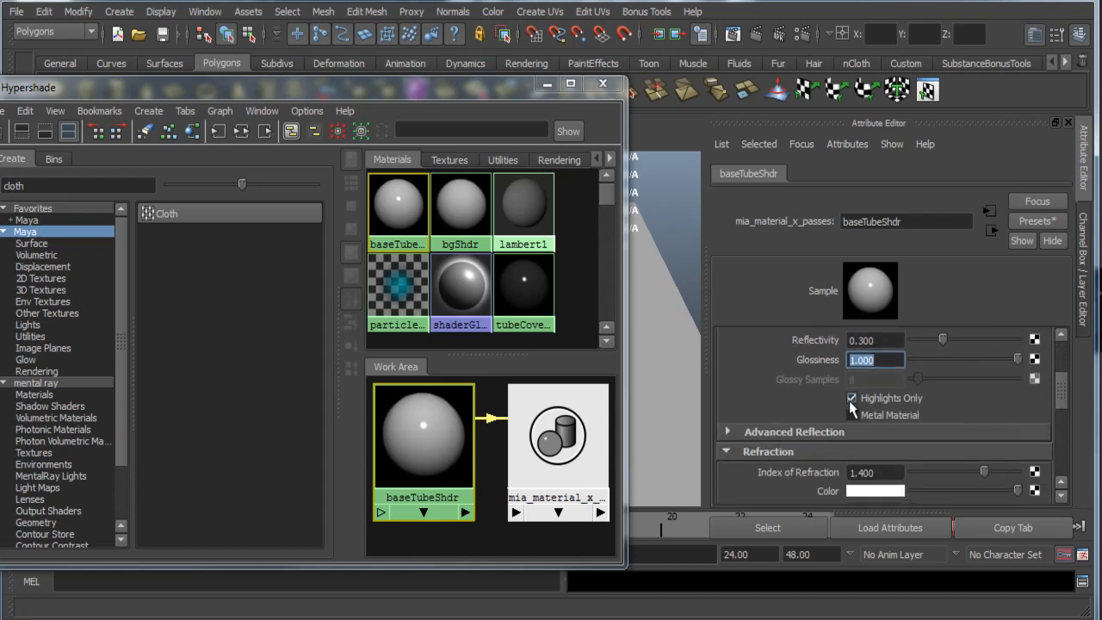
{"action": "left_click", "coordinate": [852, 415]}
Step: Look through the advanced refraction and anisotropy settings of baseTubeShdr, and enable Use Fresnel Reflection in its BRDF settings
{"action": "scroll", "coordinate": [966, 405], "scroll_direction": "down", "scroll_amount": 5}
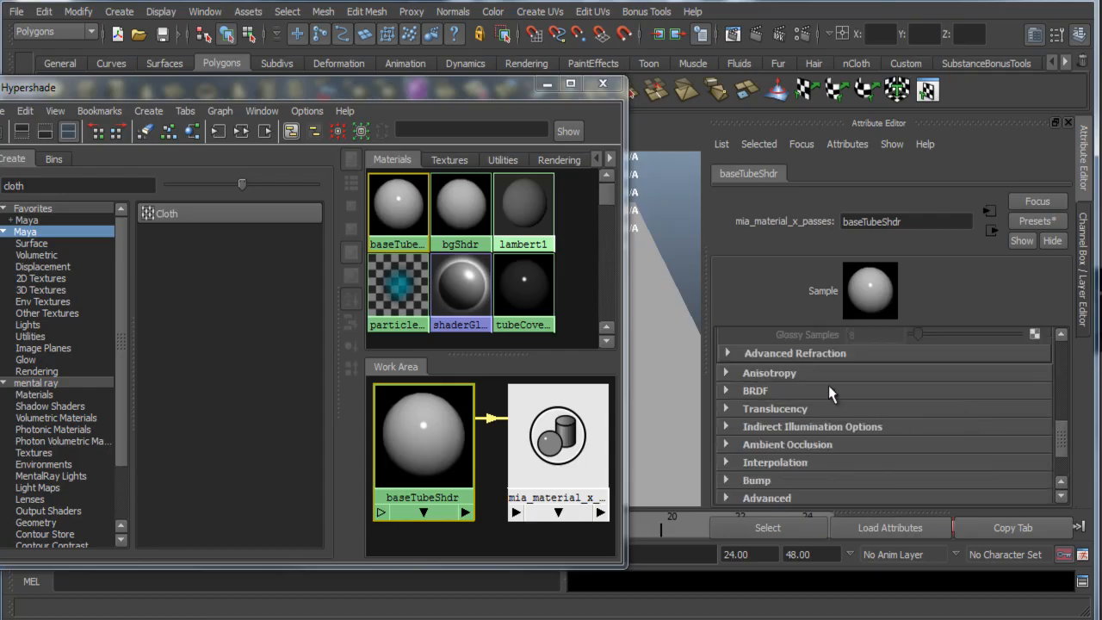
{"action": "left_click", "coordinate": [786, 354]}
{"action": "scroll", "coordinate": [781, 421], "scroll_direction": "down", "scroll_amount": 5}
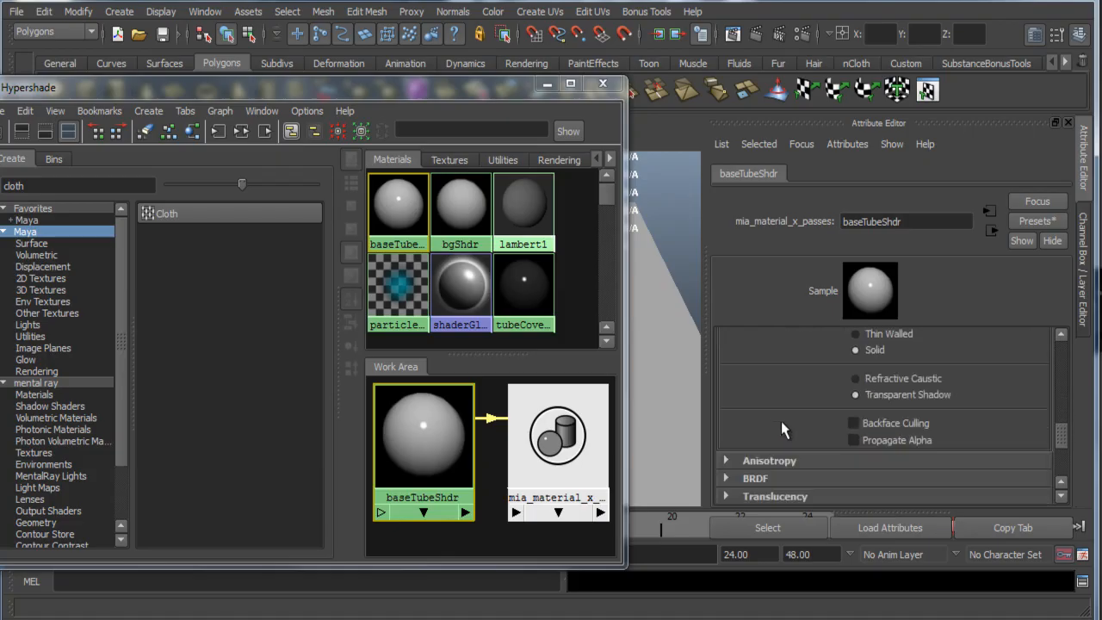
{"action": "left_click", "coordinate": [779, 405]}
{"action": "scroll", "coordinate": [940, 447], "scroll_direction": "down", "scroll_amount": 3}
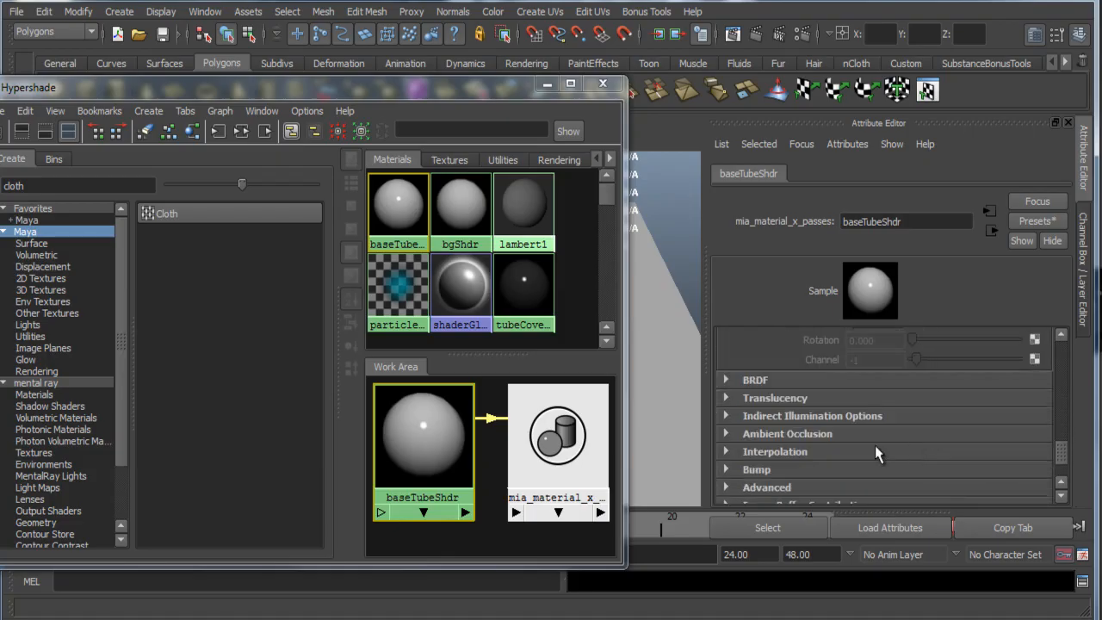
{"action": "left_click", "coordinate": [780, 379]}
{"action": "left_click", "coordinate": [891, 400]}
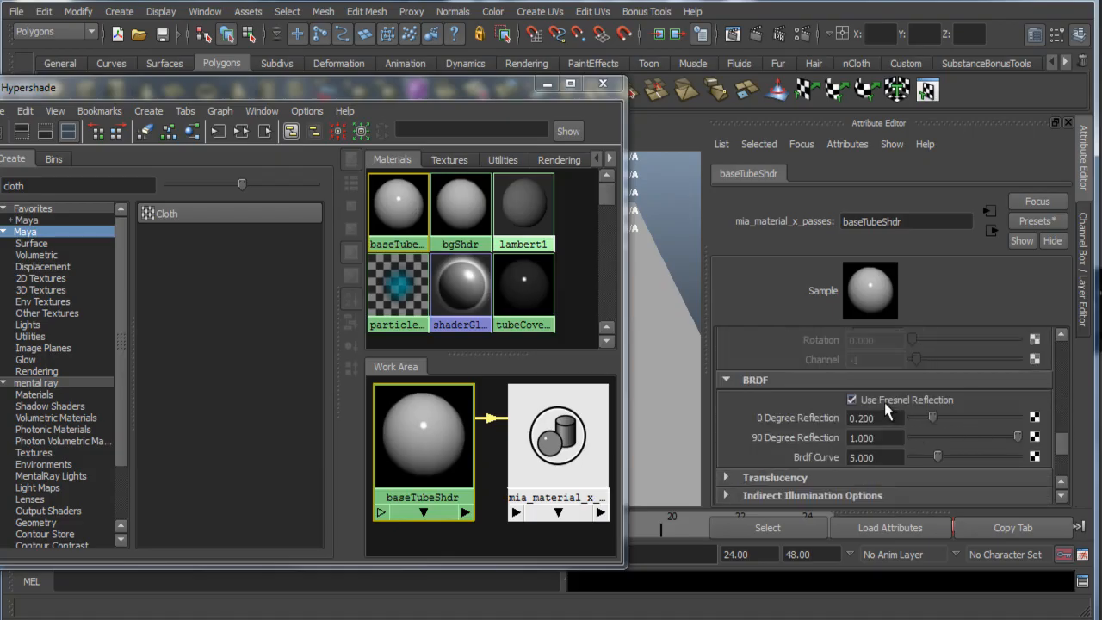
{"action": "scroll", "coordinate": [907, 426], "scroll_direction": "down", "scroll_amount": 3}
{"action": "scroll", "coordinate": [907, 425], "scroll_direction": "down", "scroll_amount": 2}
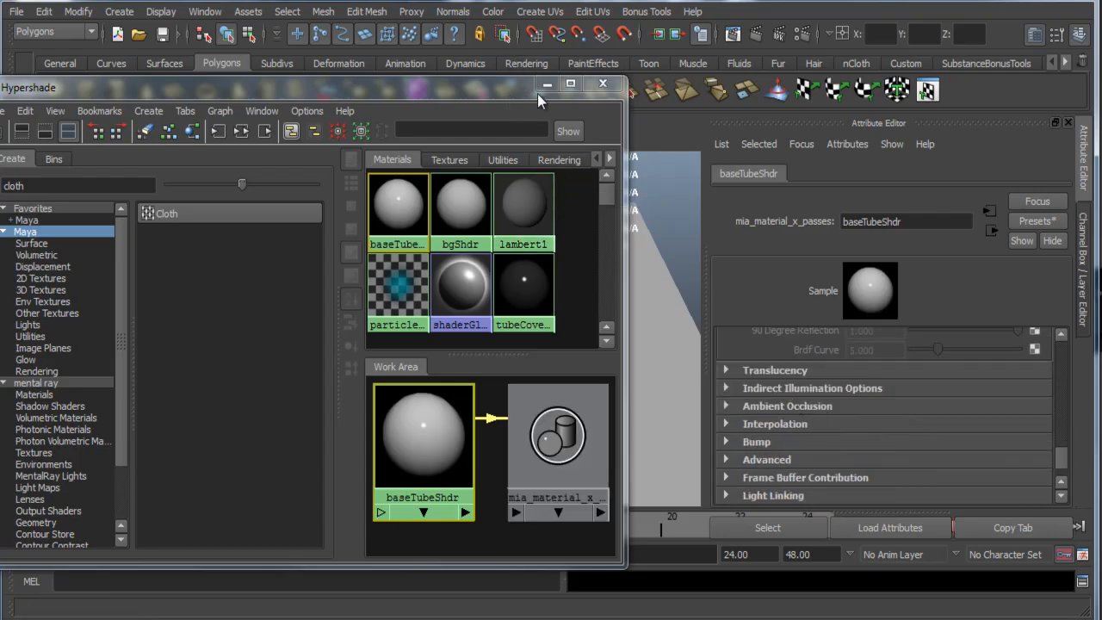
Step: Put the Hypershade away and render the camera1 view to check the changed tube material in an enlarged render window
{"action": "mouse_move", "coordinate": [508, 89]}
{"action": "left_mouse_down"}
{"action": "mouse_move", "coordinate": [531, 87]}
{"action": "mouse_move", "coordinate": [496, 92]}
{"action": "left_mouse_up"}
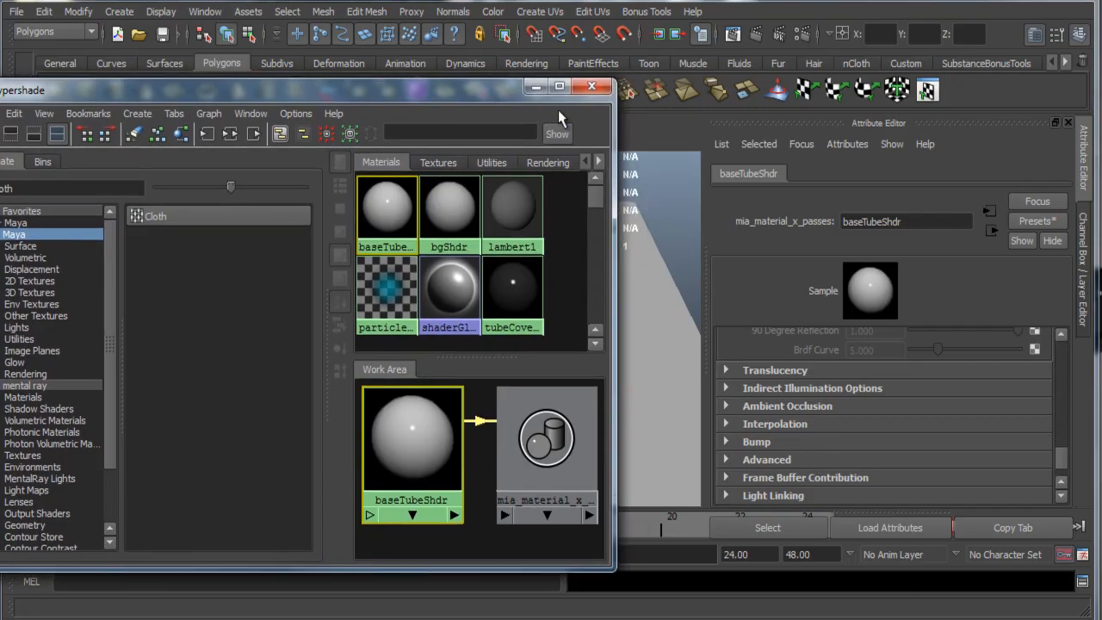
{"action": "left_click", "coordinate": [535, 87]}
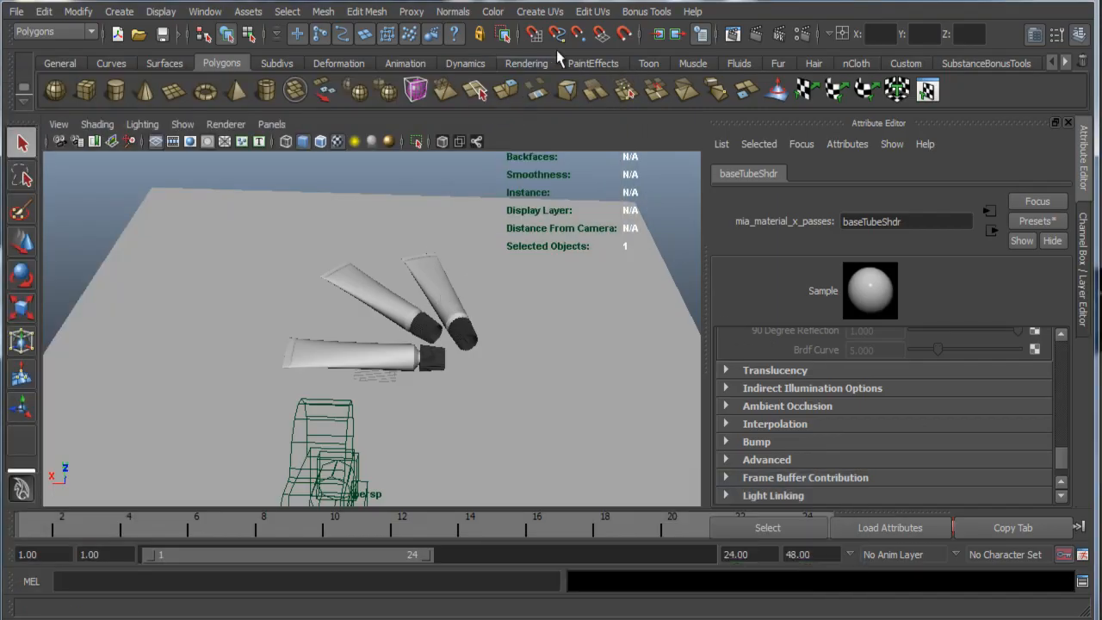
{"action": "left_click", "coordinate": [573, 101]}
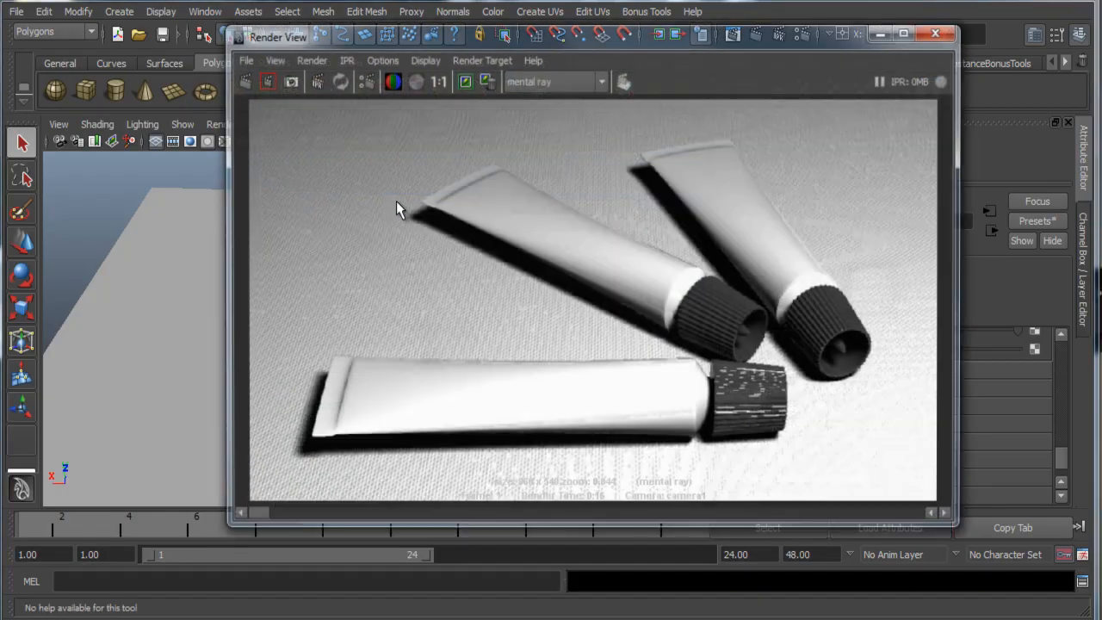
{"action": "left_click", "coordinate": [308, 59]}
{"action": "mouse_move", "coordinate": [456, 155]}
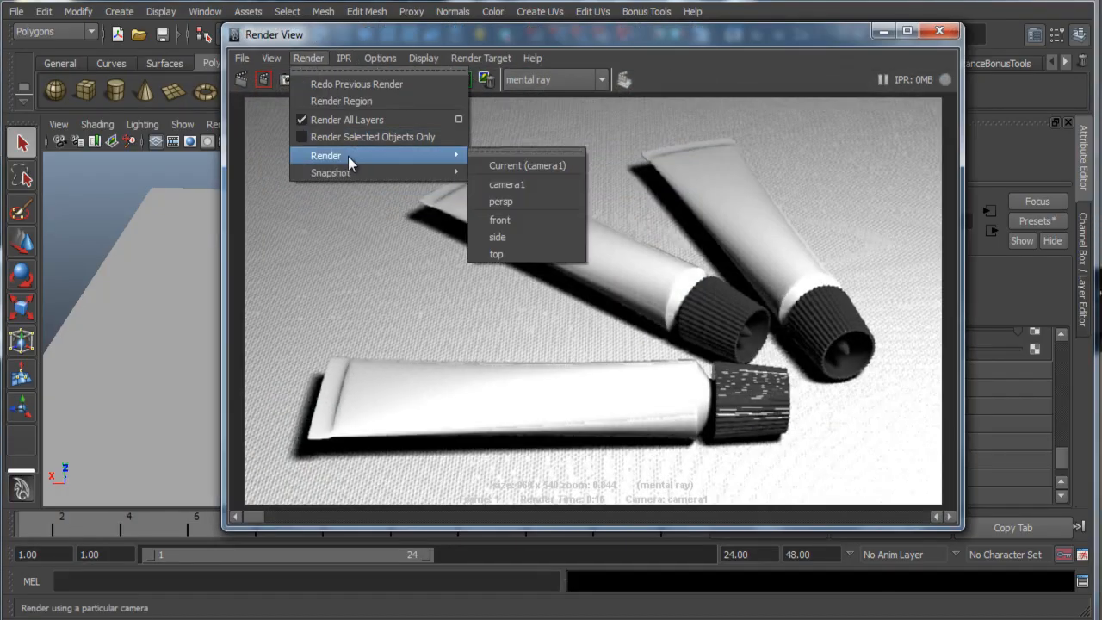
{"action": "left_click", "coordinate": [501, 184]}
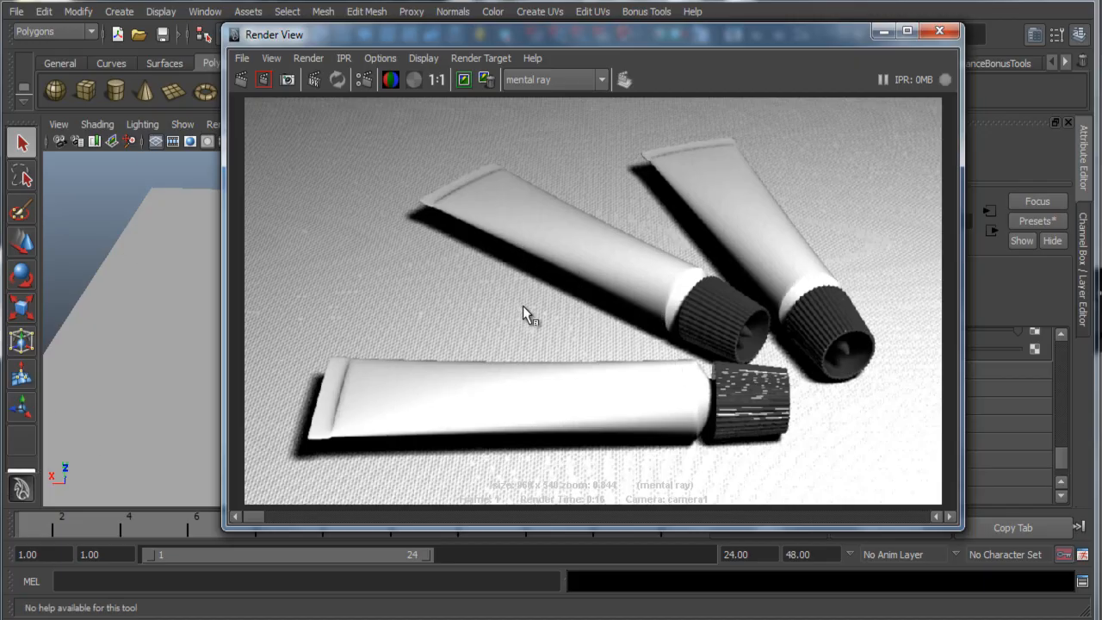
{"action": "left_click_drag", "start_coordinate": [796, 37], "coordinate": [628, 33]}
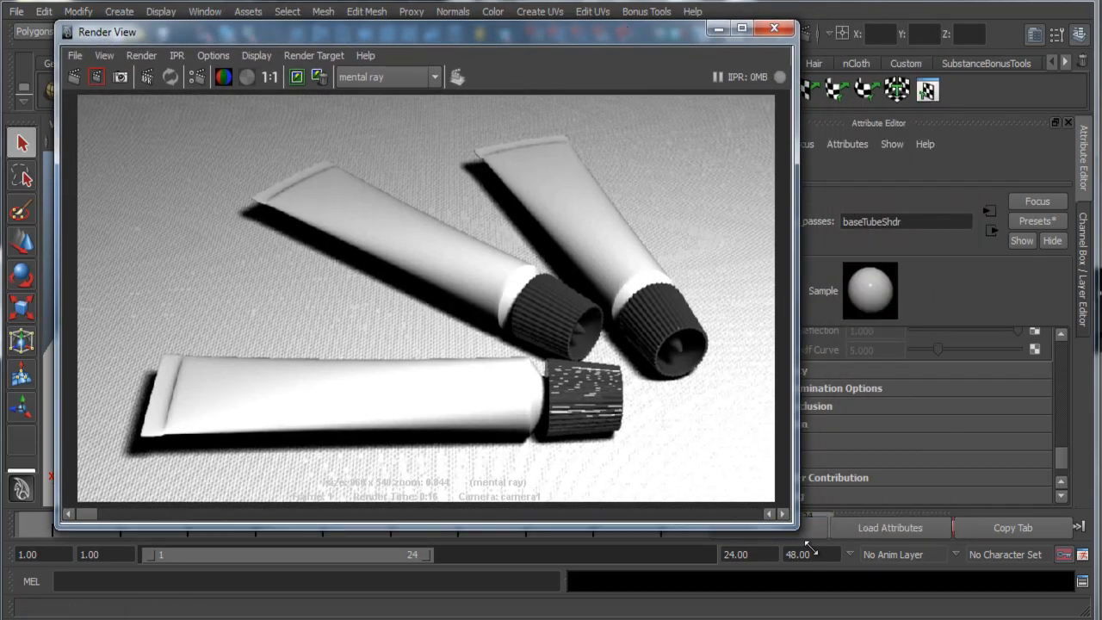
{"action": "left_click_drag", "start_coordinate": [797, 527], "coordinate": [874, 591]}
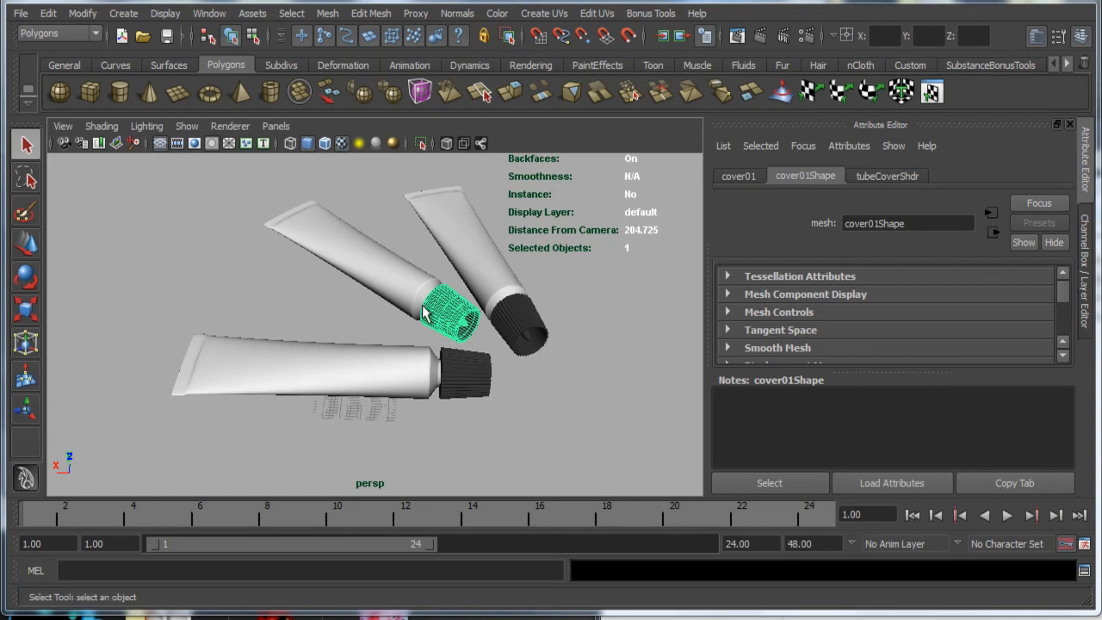
Step: Inspect the tube covers up close, and select the tubeCoverShdr material in the Hypershade with its attributes given more room
{"action": "right_click_drag", "start_coordinate": [424, 309], "coordinate": [495, 368], "text": "alt"}
{"action": "middle_click_drag", "start_coordinate": [521, 371], "coordinate": [445, 349], "text": "alt"}
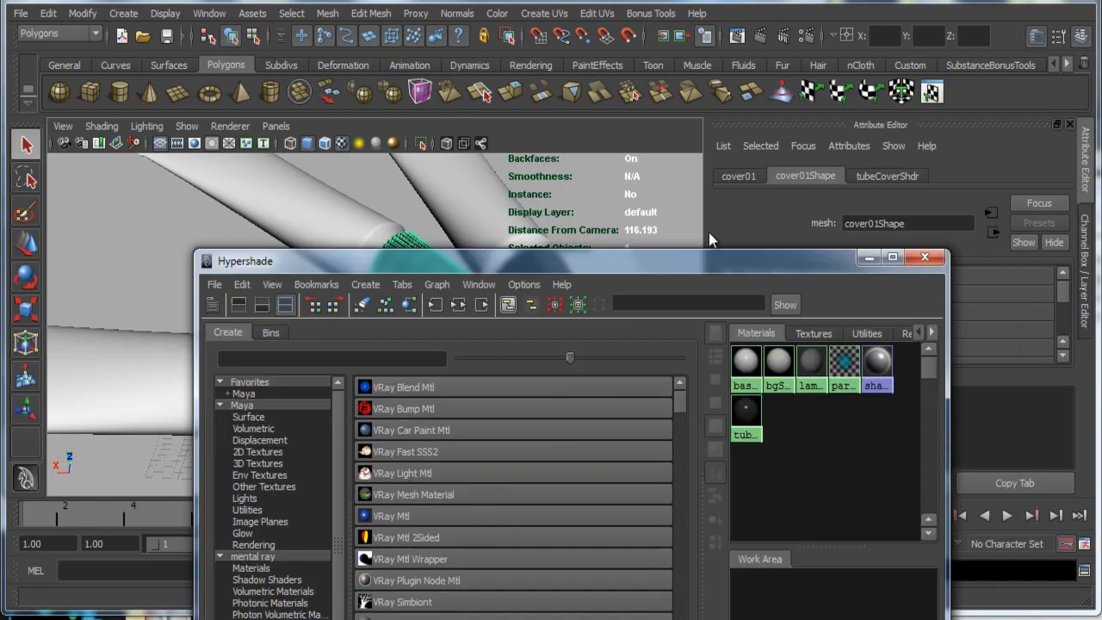
{"action": "left_click_drag", "start_coordinate": [749, 262], "coordinate": [553, 66]}
{"action": "left_click", "coordinate": [546, 214]}
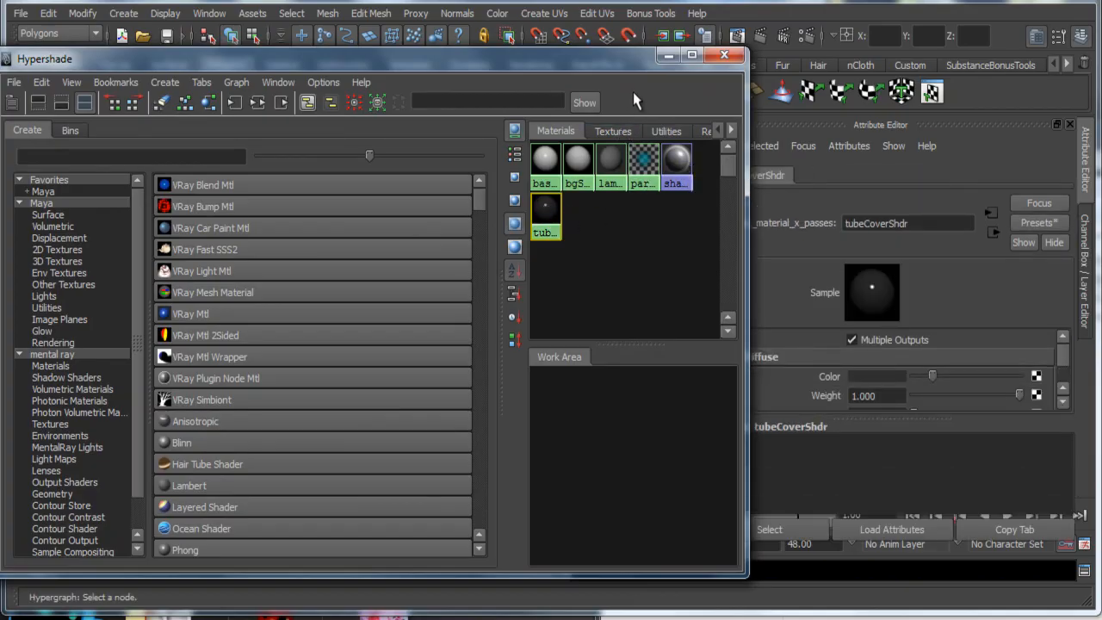
{"action": "left_click_drag", "start_coordinate": [624, 67], "coordinate": [541, 62]}
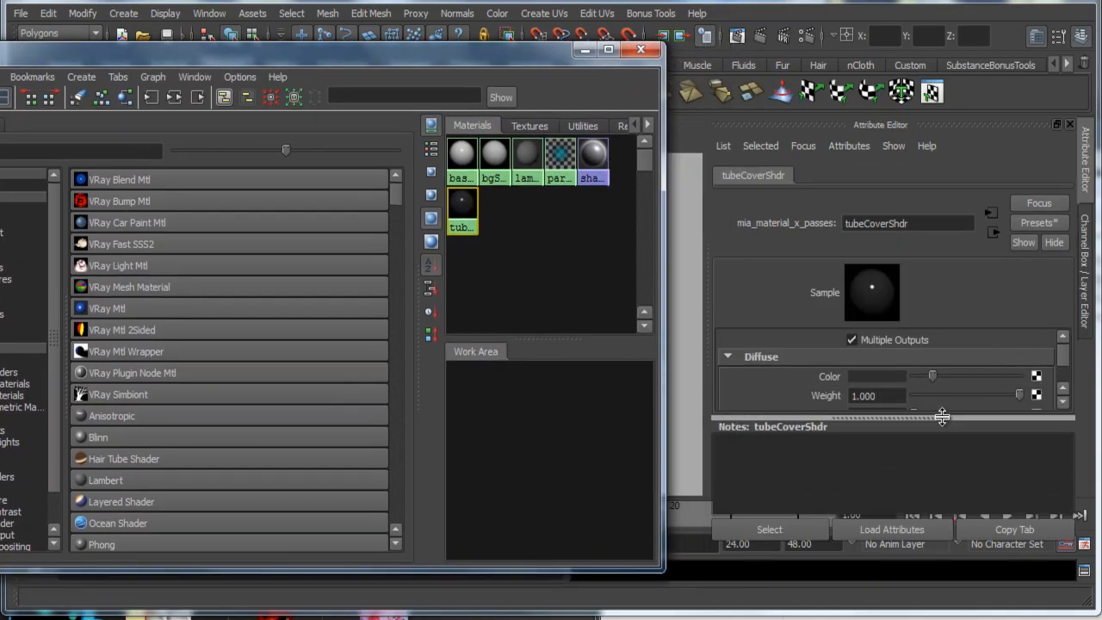
{"action": "left_click_drag", "start_coordinate": [942, 417], "coordinate": [941, 510]}
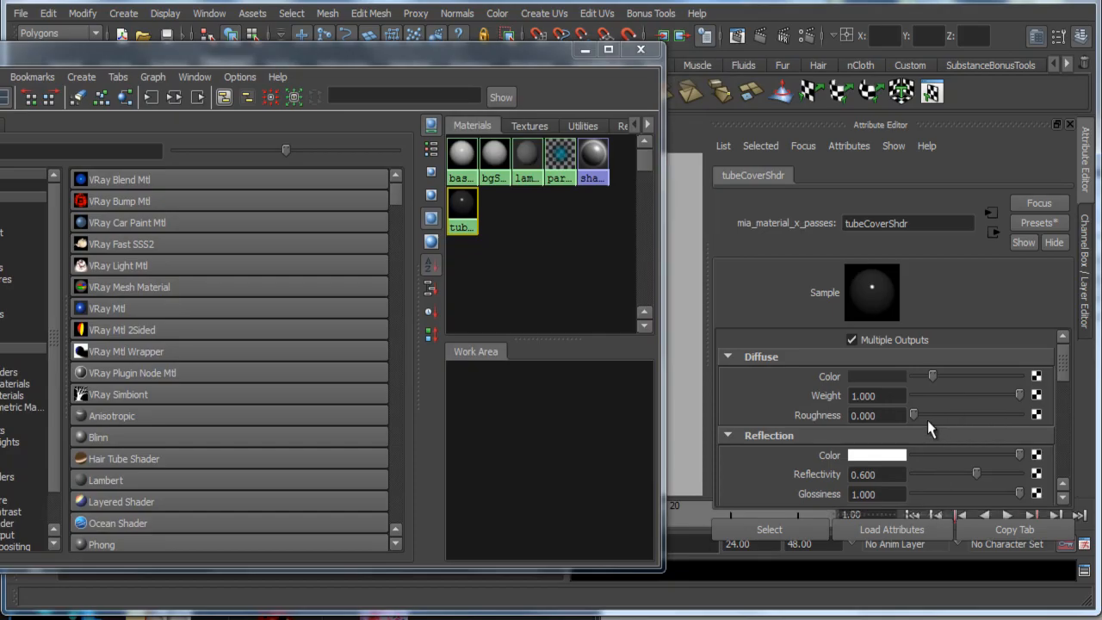
Step: Set the diffuse roughness of tubeCoverShdr to 0.5
{"action": "double_click", "coordinate": [872, 415]}
{"action": "left_click", "coordinate": [869, 414]}
{"action": "left_click_drag", "start_coordinate": [864, 418], "coordinate": [924, 424]}
{"action": "type", "text": "5"}
{"action": "key", "text": "Tab"}
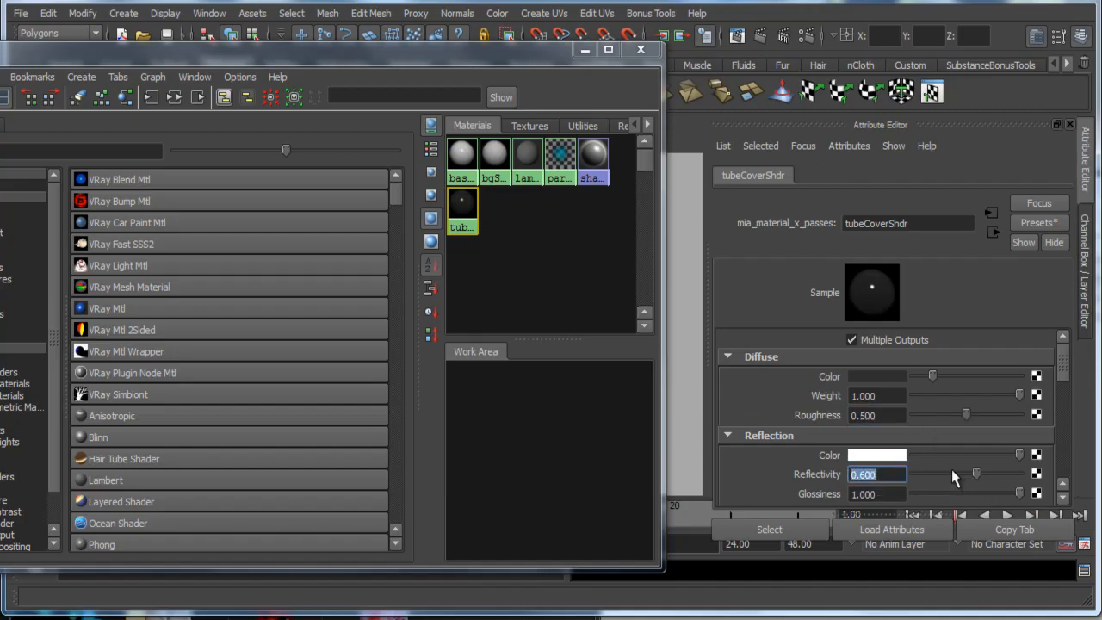
Step: Set tubeCoverShdr's reflectivity to about 0.81 and glossiness to about 0.26, darkening its diffuse color to near-black and its reflection color to light grey
{"action": "left_click_drag", "start_coordinate": [987, 473], "coordinate": [998, 481]}
{"action": "left_click_drag", "start_coordinate": [931, 378], "coordinate": [924, 380]}
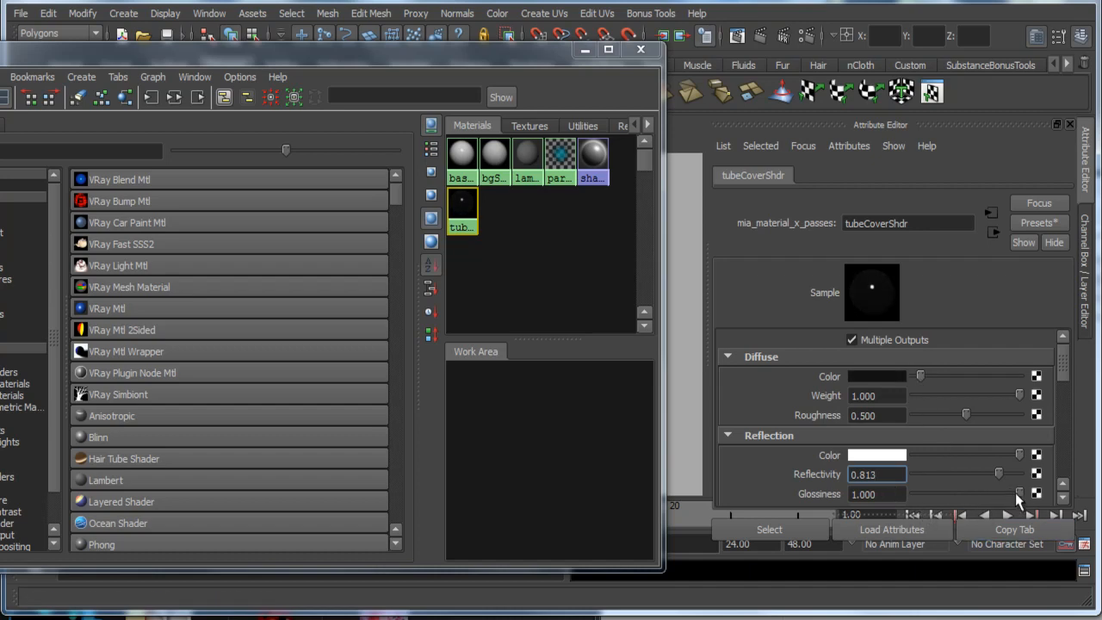
{"action": "left_click_drag", "start_coordinate": [980, 493], "coordinate": [924, 491]}
{"action": "left_click_drag", "start_coordinate": [1019, 455], "coordinate": [987, 453]}
{"action": "left_click_drag", "start_coordinate": [924, 496], "coordinate": [922, 494]}
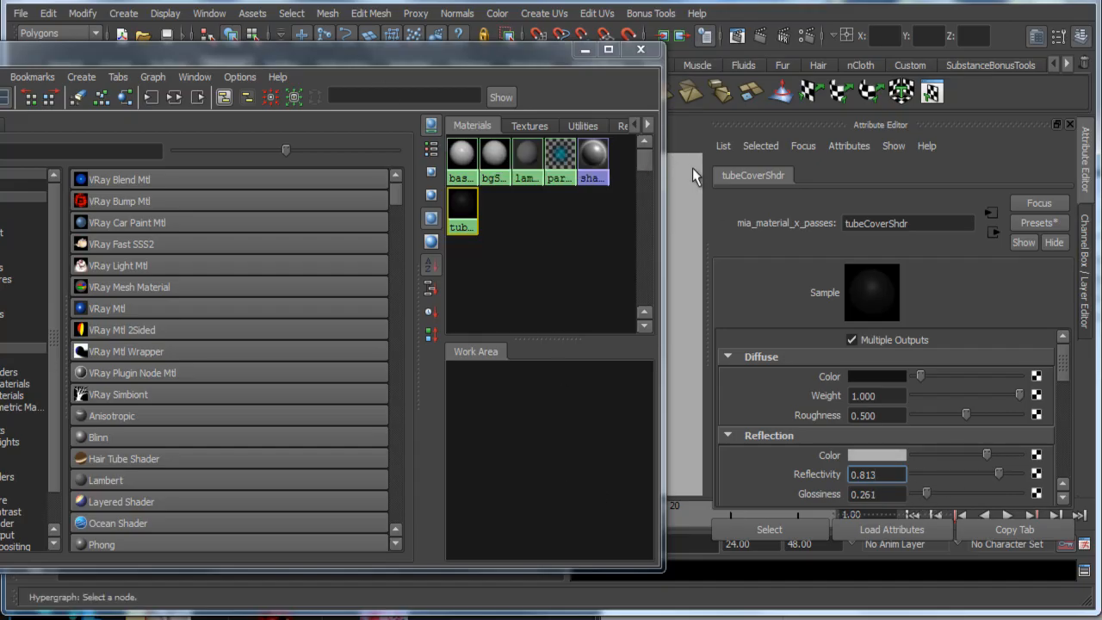
{"action": "scroll", "coordinate": [946, 474], "scroll_direction": "down", "scroll_amount": 2}
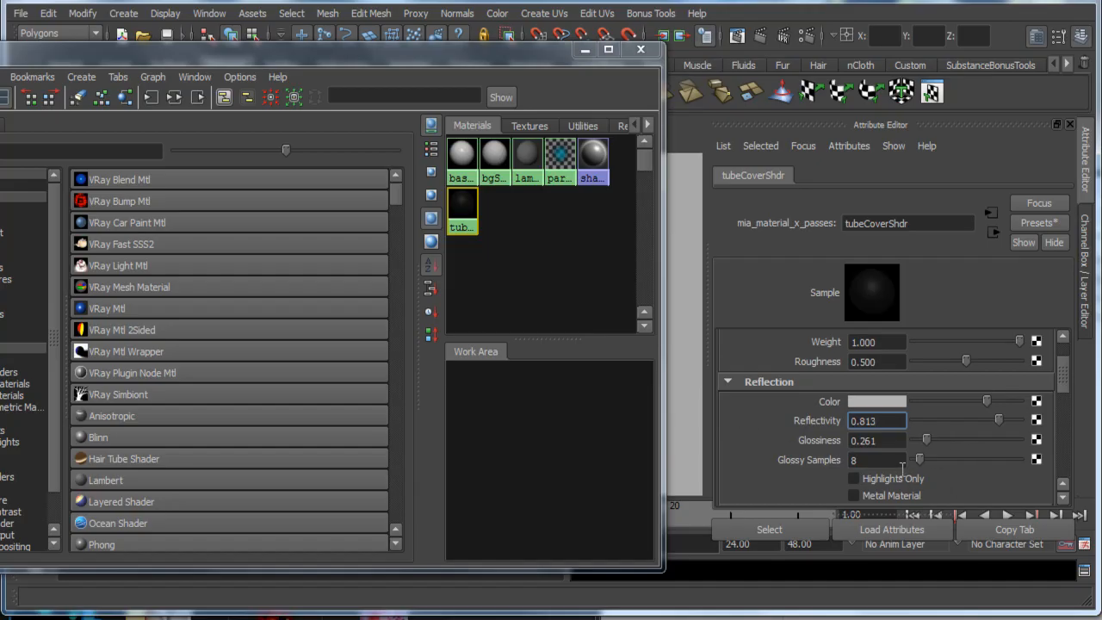
Step: Render the camera1 view again and zoom in on the tube covers to check the adjusted cover material
{"action": "left_click", "coordinate": [584, 52]}
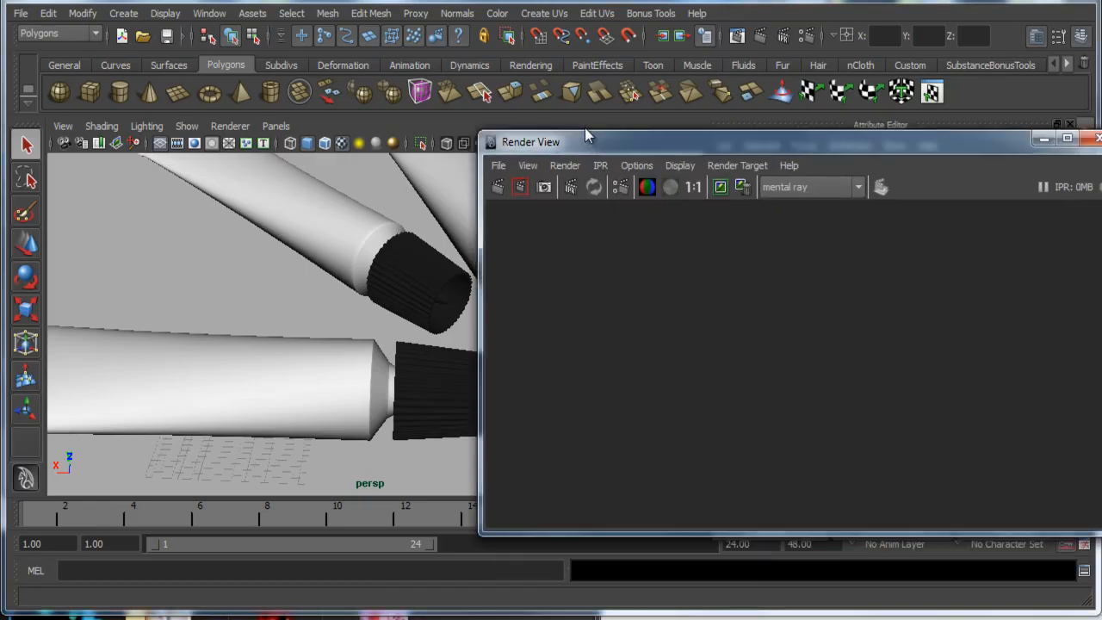
{"action": "left_click_drag", "start_coordinate": [600, 147], "coordinate": [379, 87]}
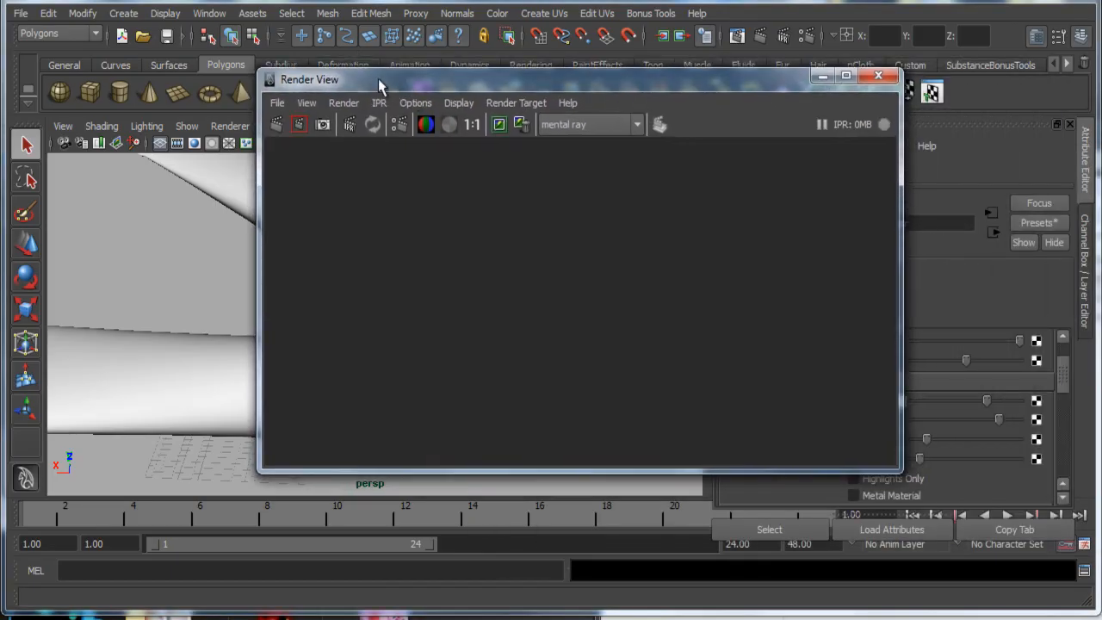
{"action": "left_click", "coordinate": [342, 103]}
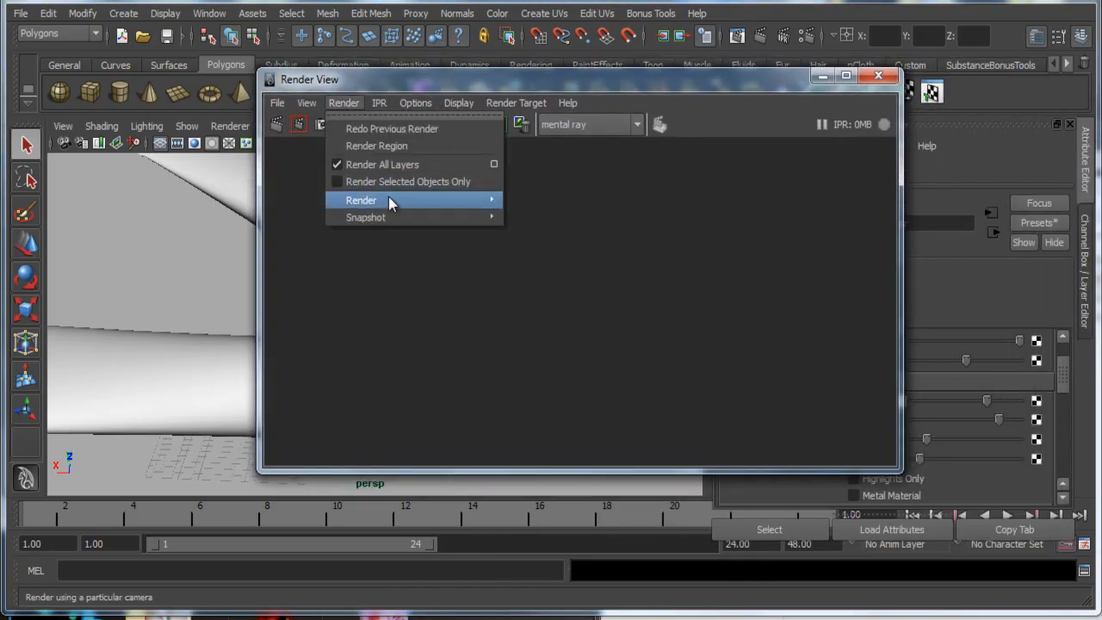
{"action": "mouse_move", "coordinate": [397, 200]}
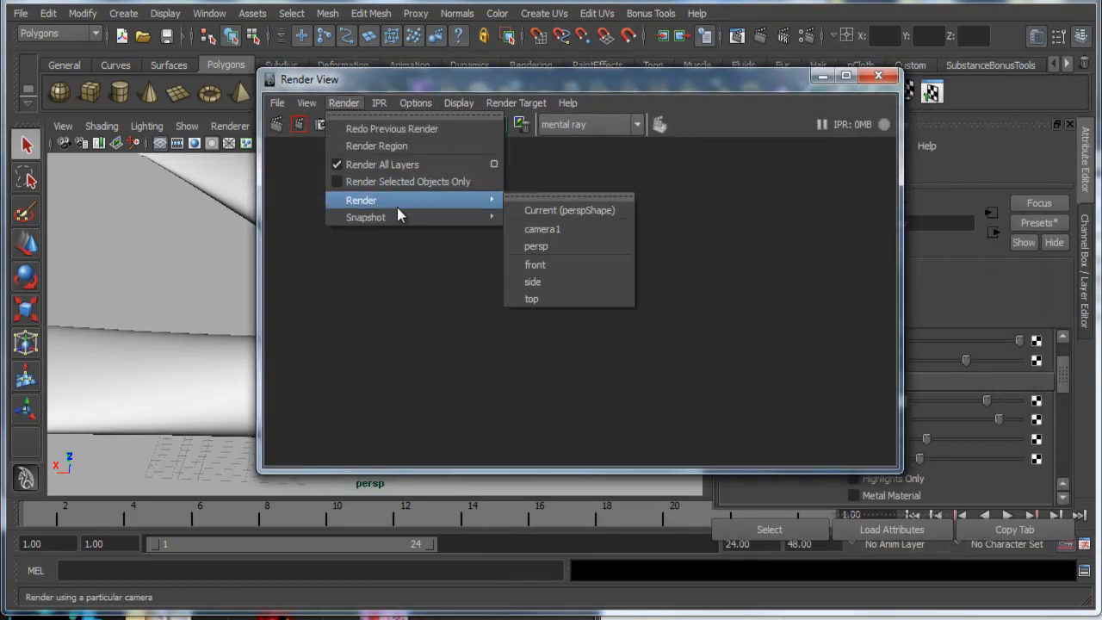
{"action": "left_click", "coordinate": [538, 231]}
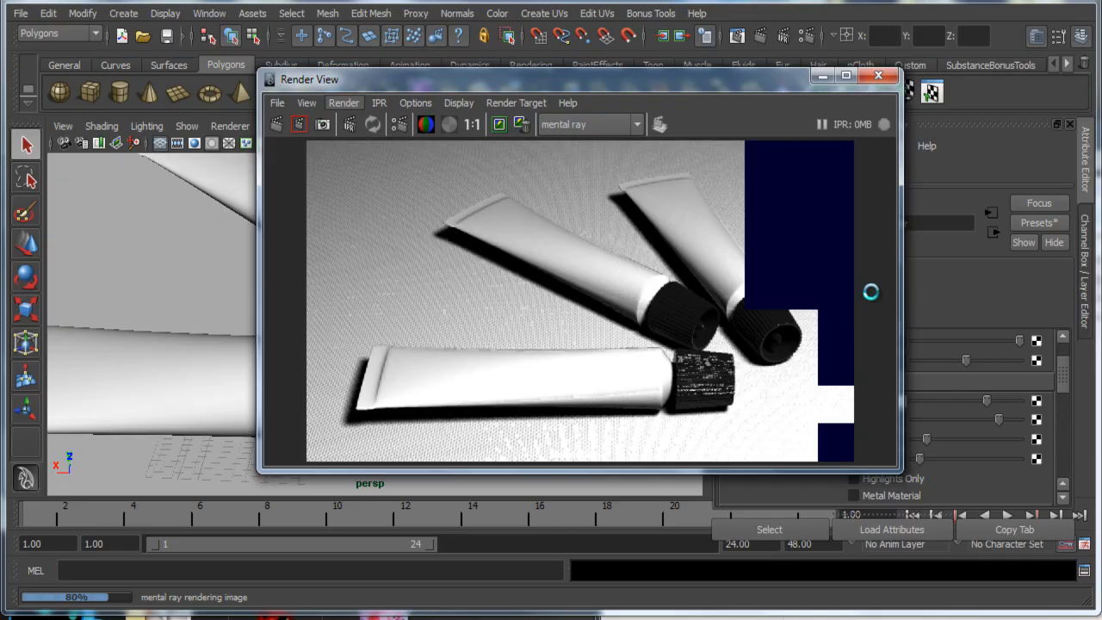
{"action": "scroll", "coordinate": [718, 384], "scroll_direction": "up", "scroll_amount": 3}
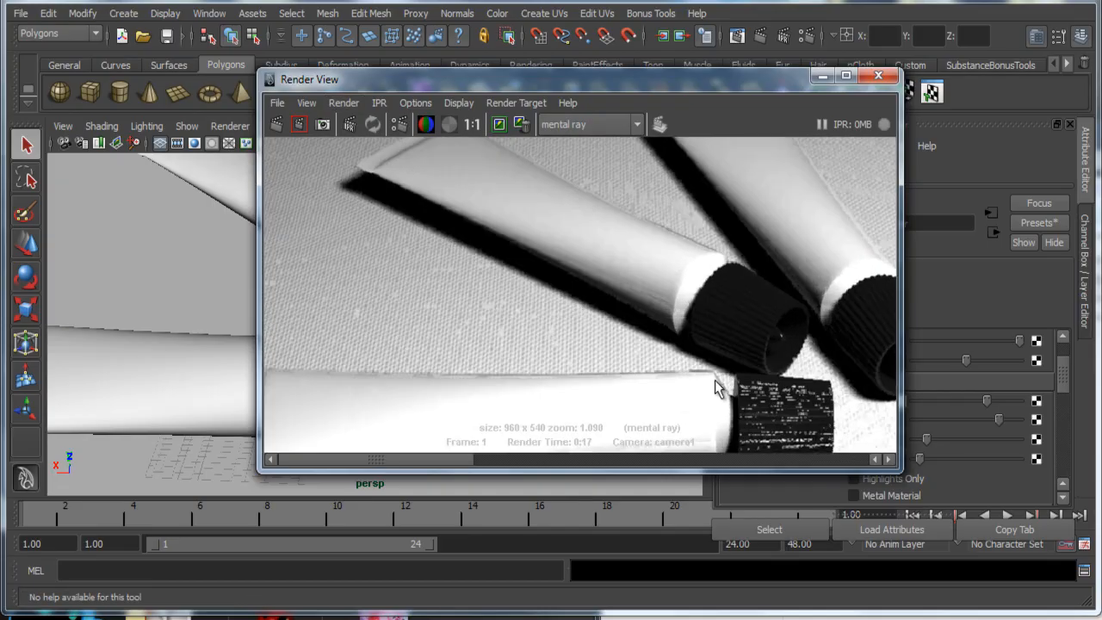
{"action": "middle_click_drag", "start_coordinate": [751, 369], "coordinate": [642, 317], "text": "alt"}
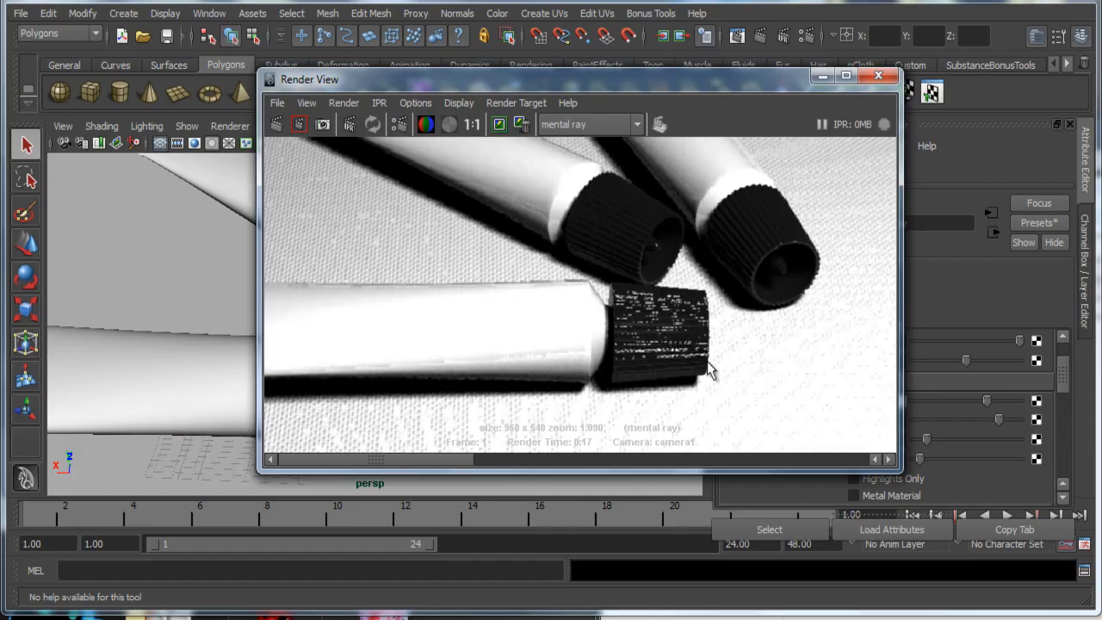
{"action": "left_click_drag", "start_coordinate": [710, 87], "coordinate": [523, 97]}
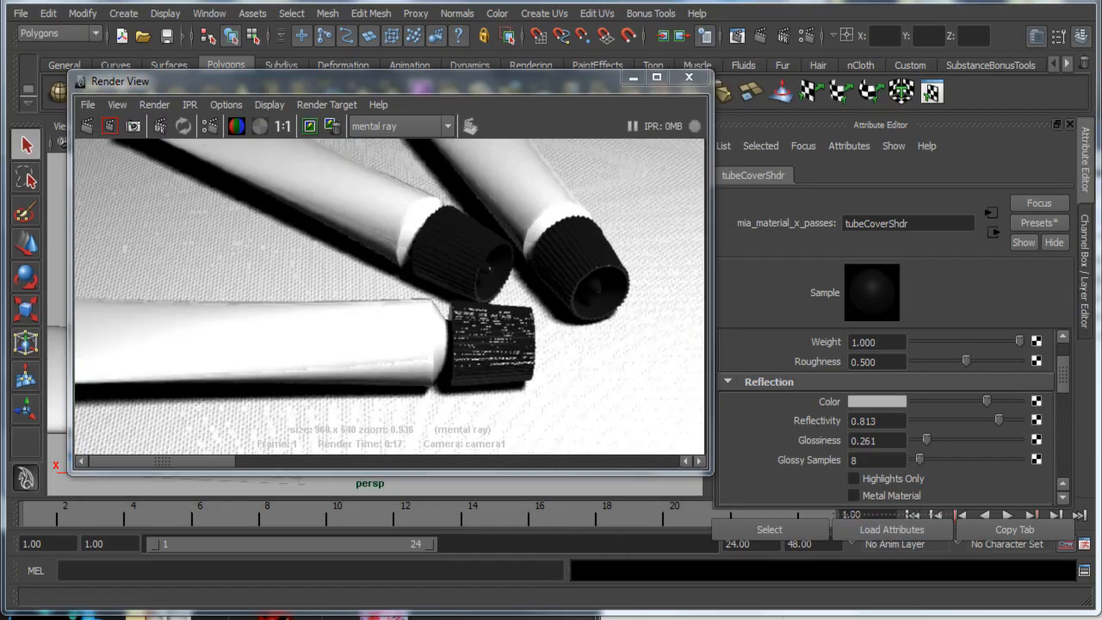
Step: Open the reference photo AquarelTubes.Photo_72mm and examine the tube caps and metal necks up close
{"action": "key", "text": "alt+Tab"}
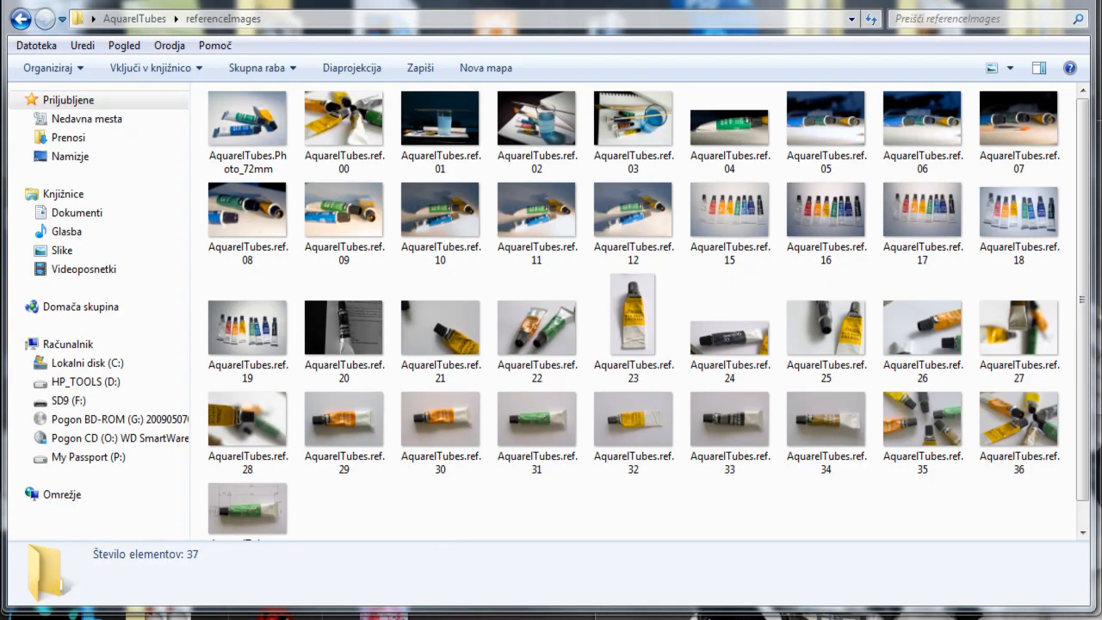
{"action": "double_click", "coordinate": [257, 131]}
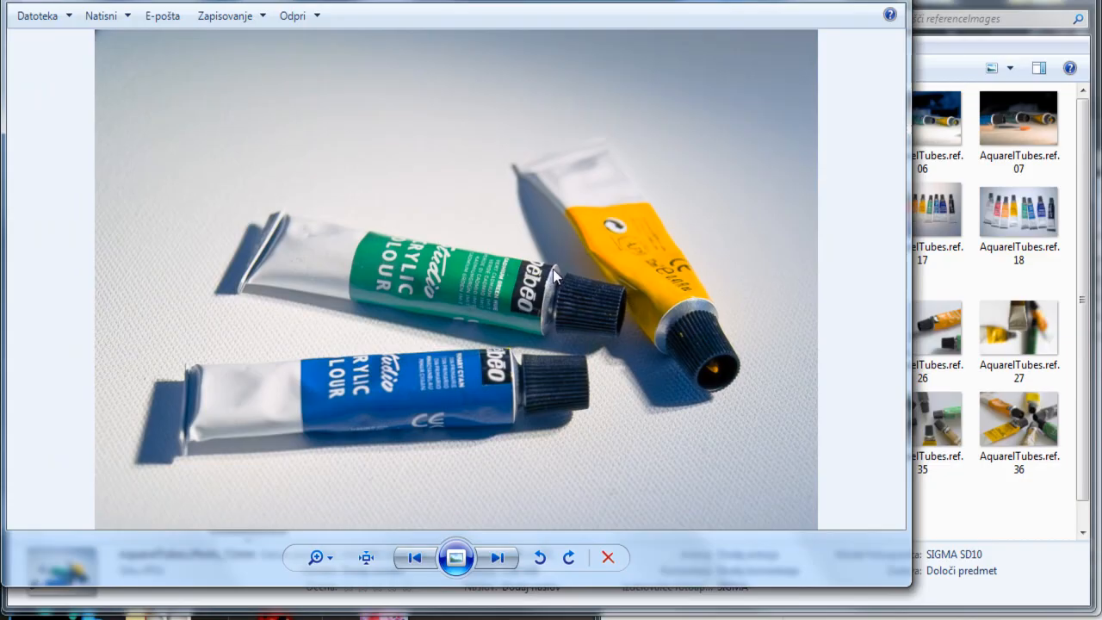
{"action": "scroll", "coordinate": [551, 306], "scroll_direction": "up", "scroll_amount": 3}
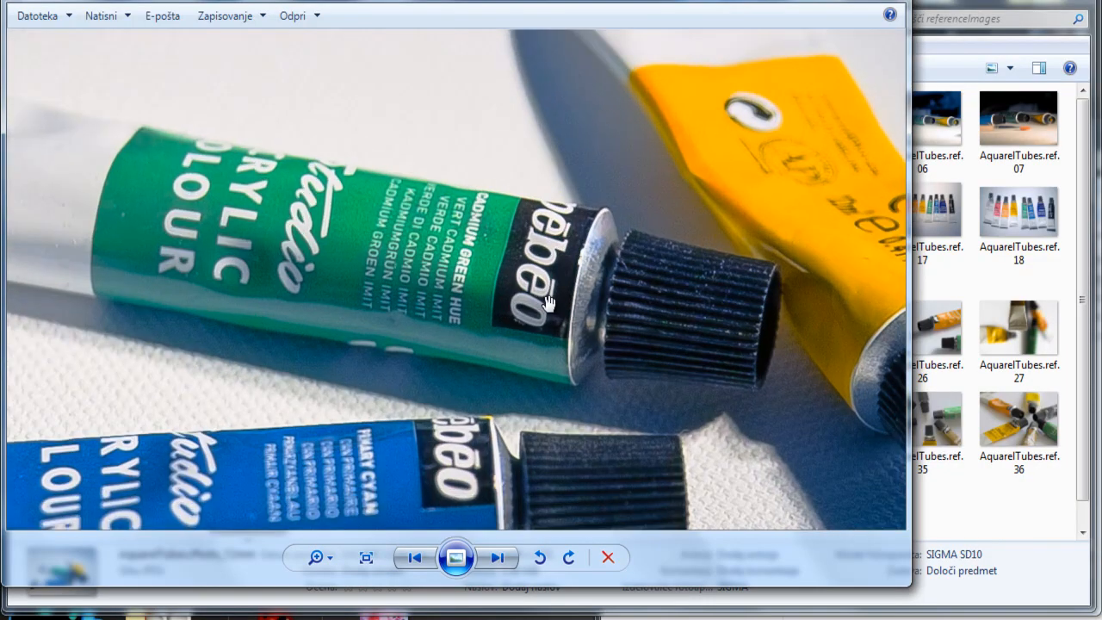
{"action": "left_click_drag", "start_coordinate": [749, 351], "coordinate": [535, 237]}
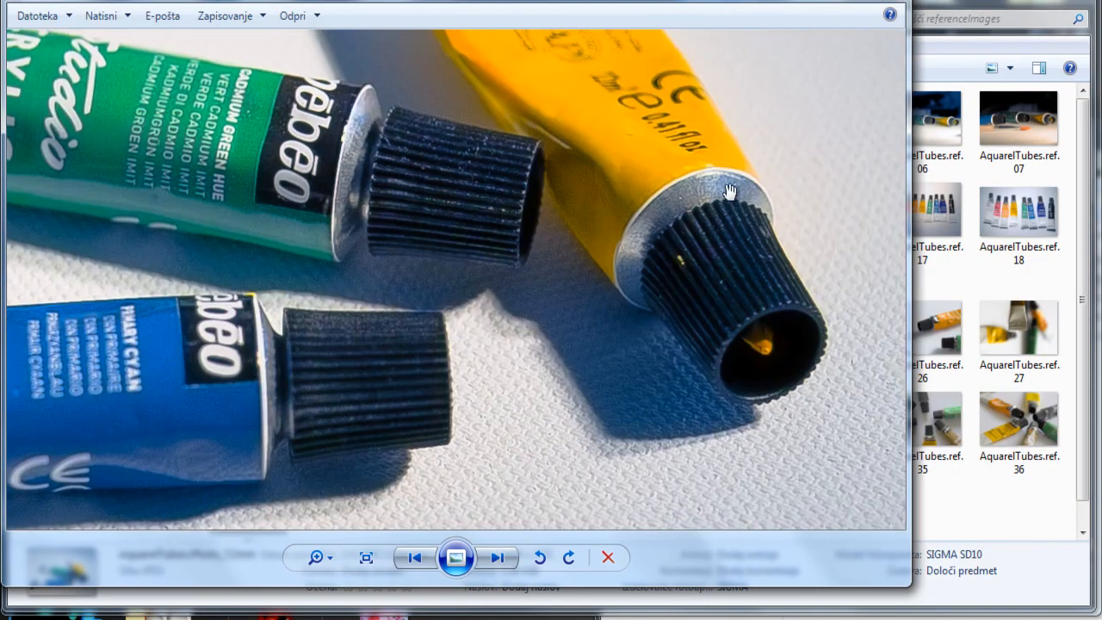
Step: Close the reference photo, return to Maya and create a new mia_material_x_passes material in the Hypershade
{"action": "scroll", "coordinate": [441, 308], "scroll_direction": "down", "scroll_amount": 4}
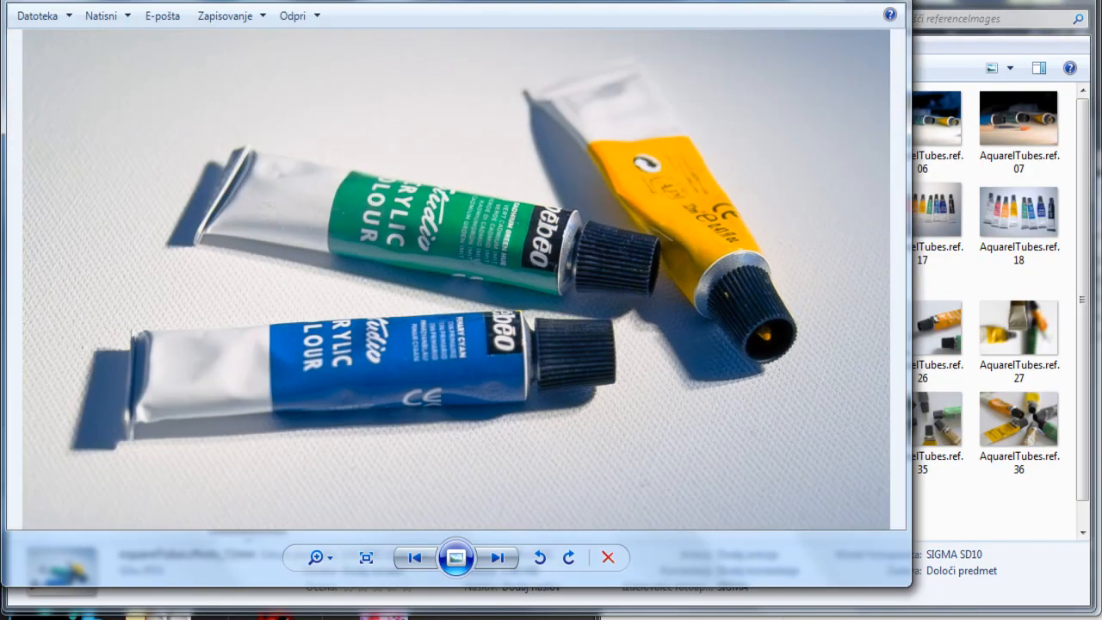
{"action": "key", "text": "alt+F4"}
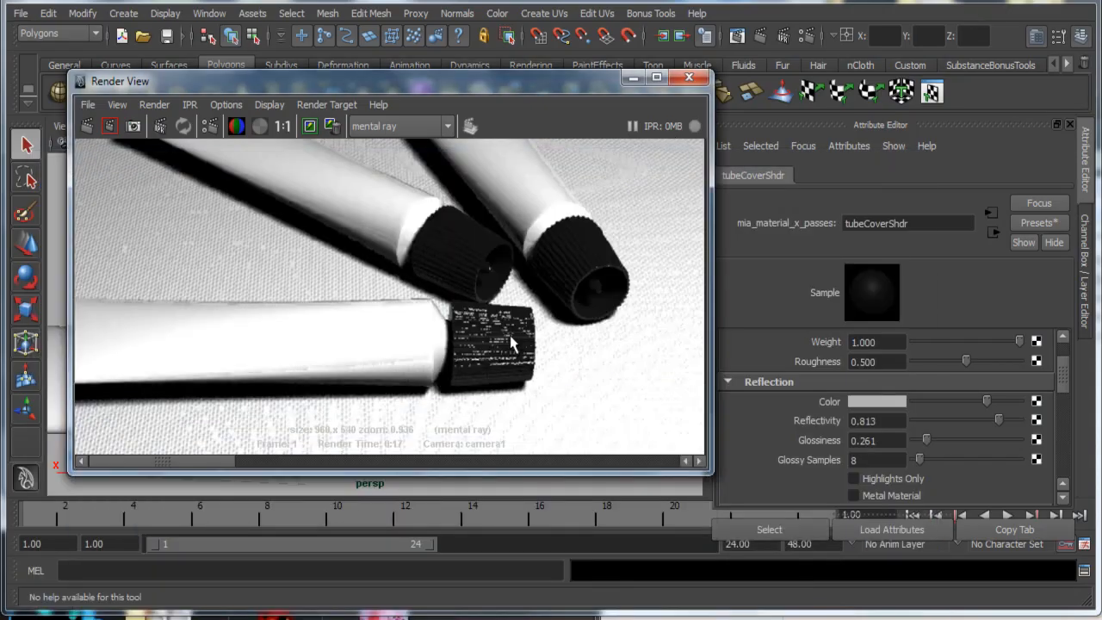
{"action": "left_click_drag", "start_coordinate": [414, 84], "coordinate": [449, 175]}
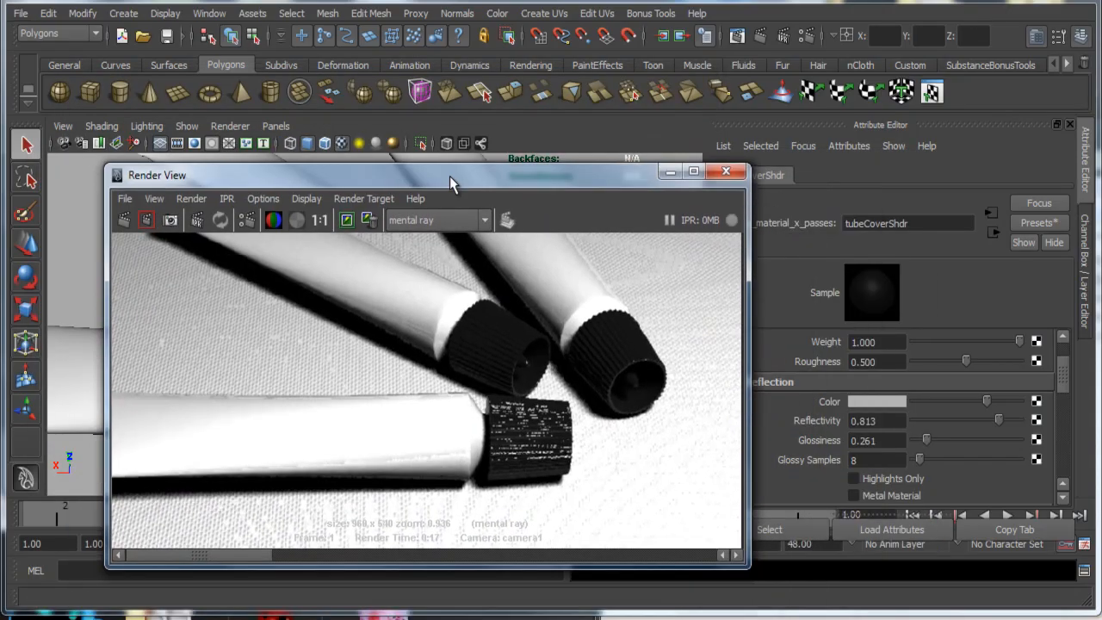
{"action": "left_click", "coordinate": [209, 13]}
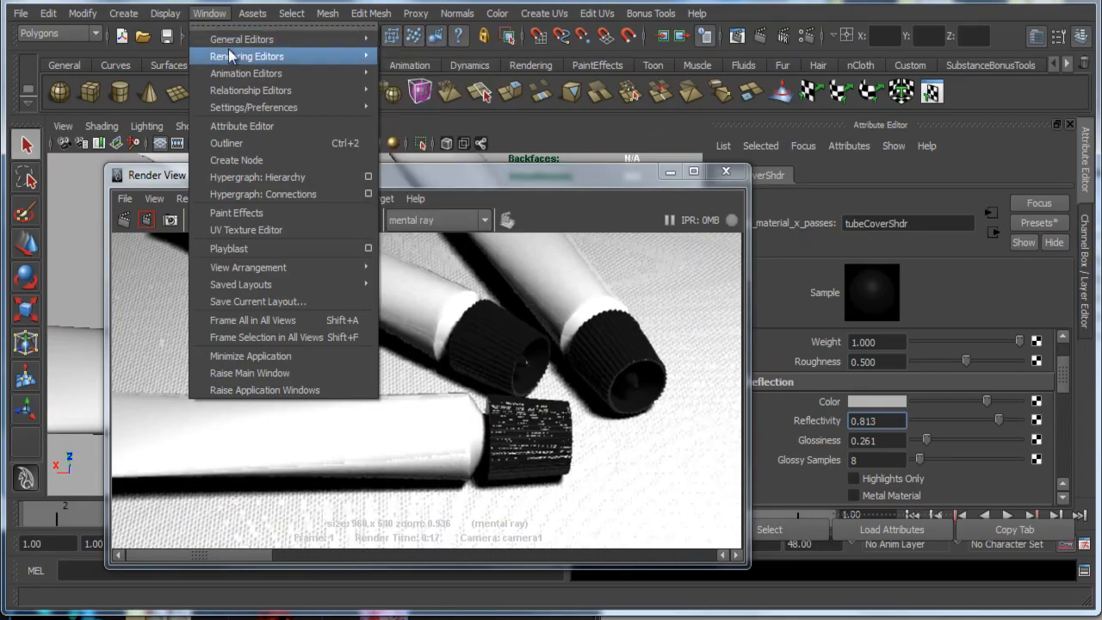
{"action": "mouse_move", "coordinate": [234, 56]}
{"action": "left_click", "coordinate": [462, 100]}
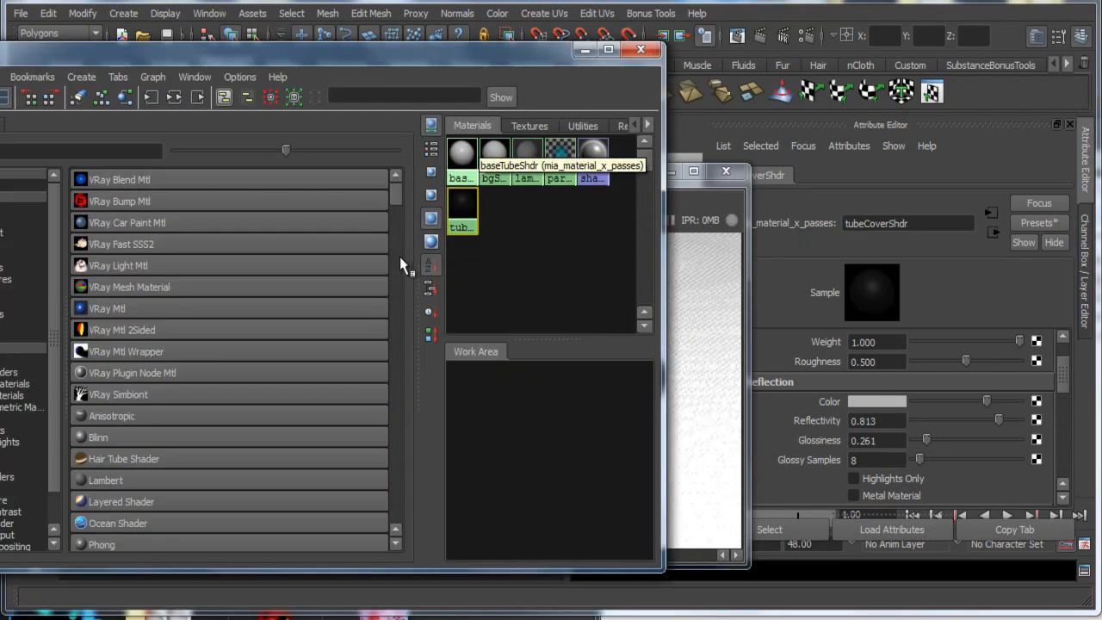
{"action": "left_click_drag", "start_coordinate": [379, 58], "coordinate": [659, 25]}
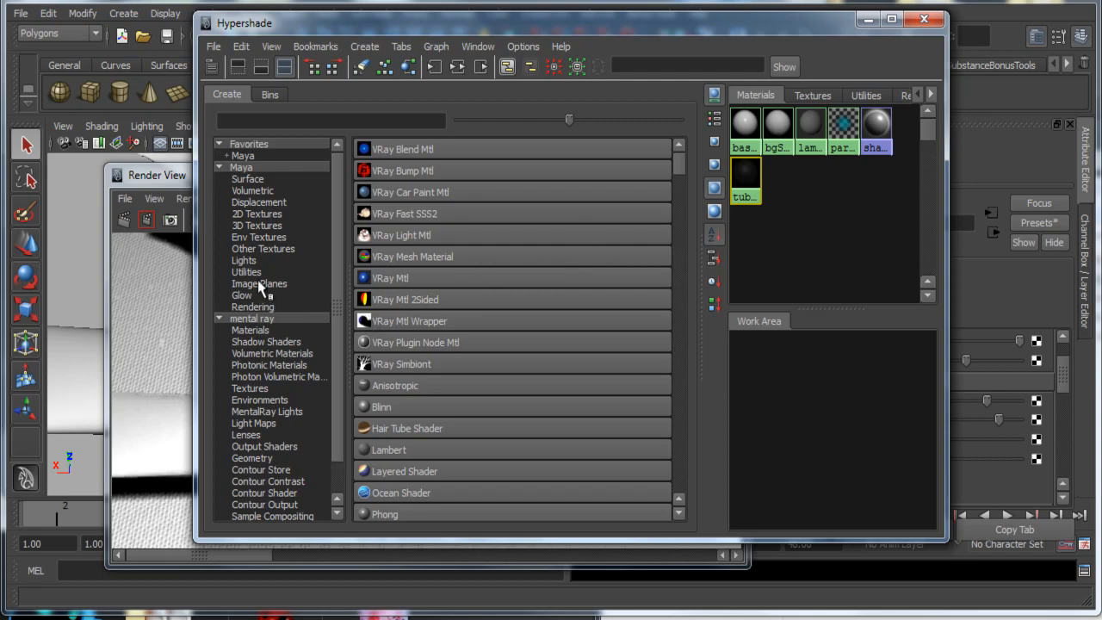
{"action": "left_click", "coordinate": [255, 319]}
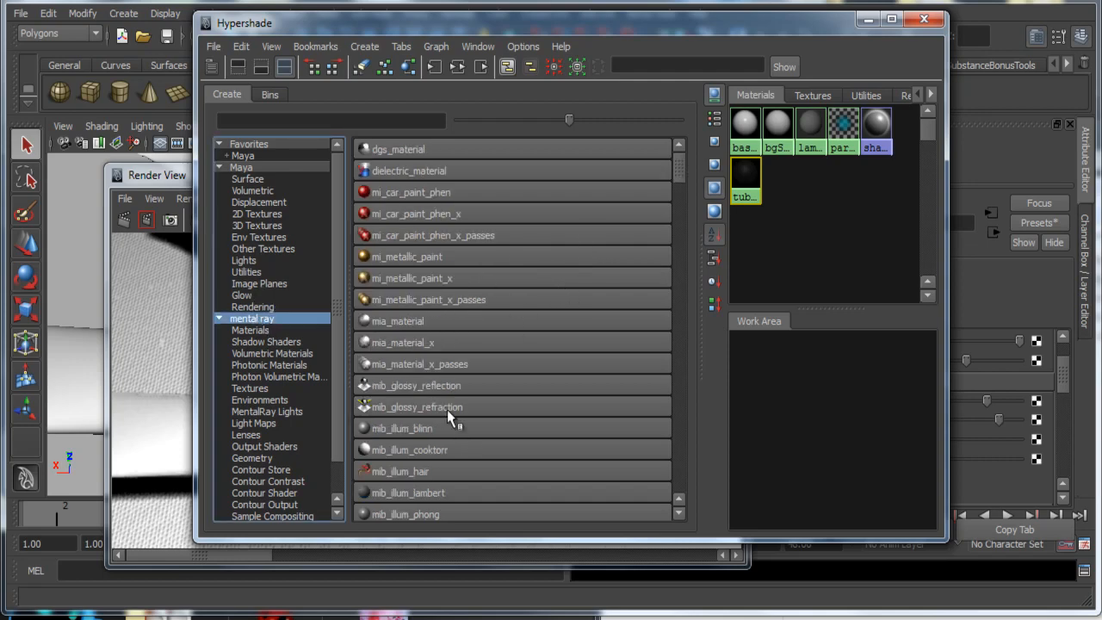
{"action": "left_click", "coordinate": [417, 365]}
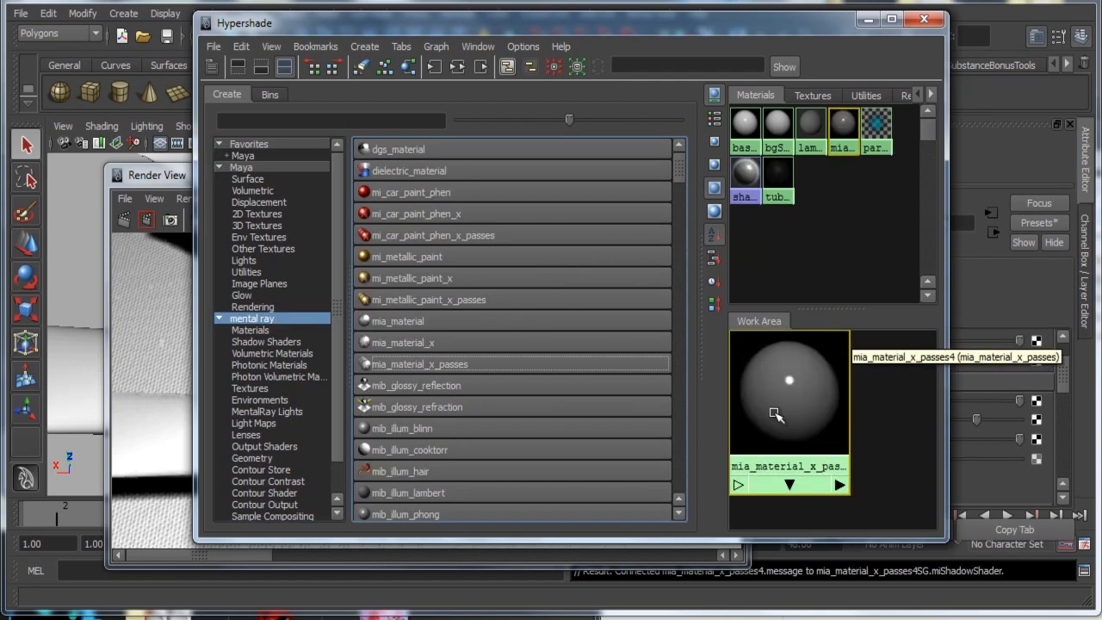
Step: Rename the new mia_material_x_passes material as tubeChromeShdr
{"action": "left_click_drag", "start_coordinate": [794, 418], "coordinate": [821, 419]}
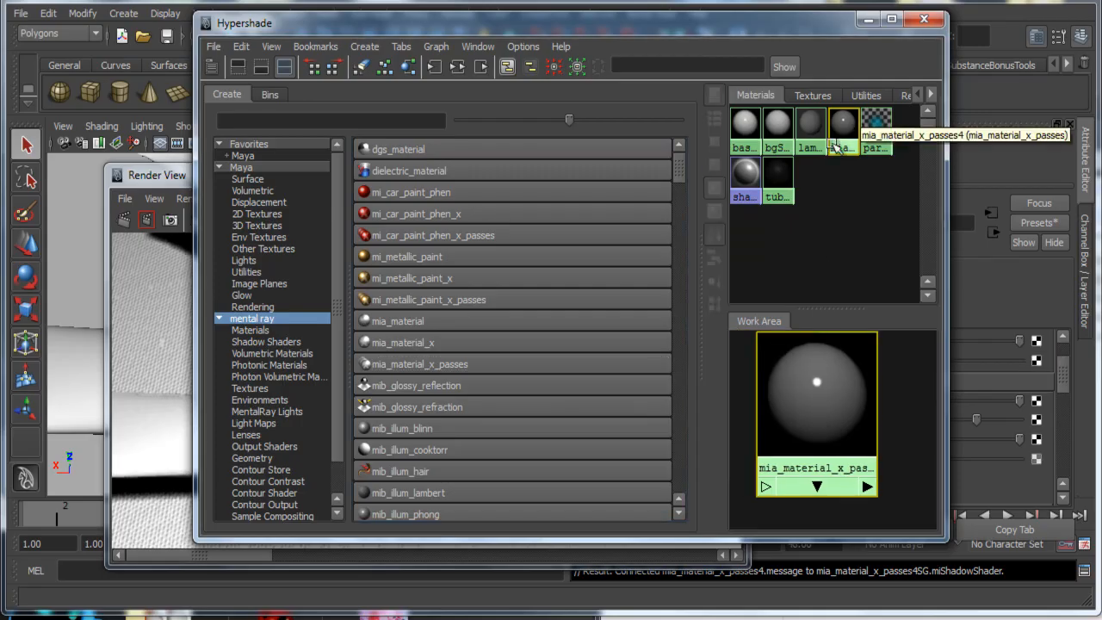
{"action": "right_click", "coordinate": [836, 409]}
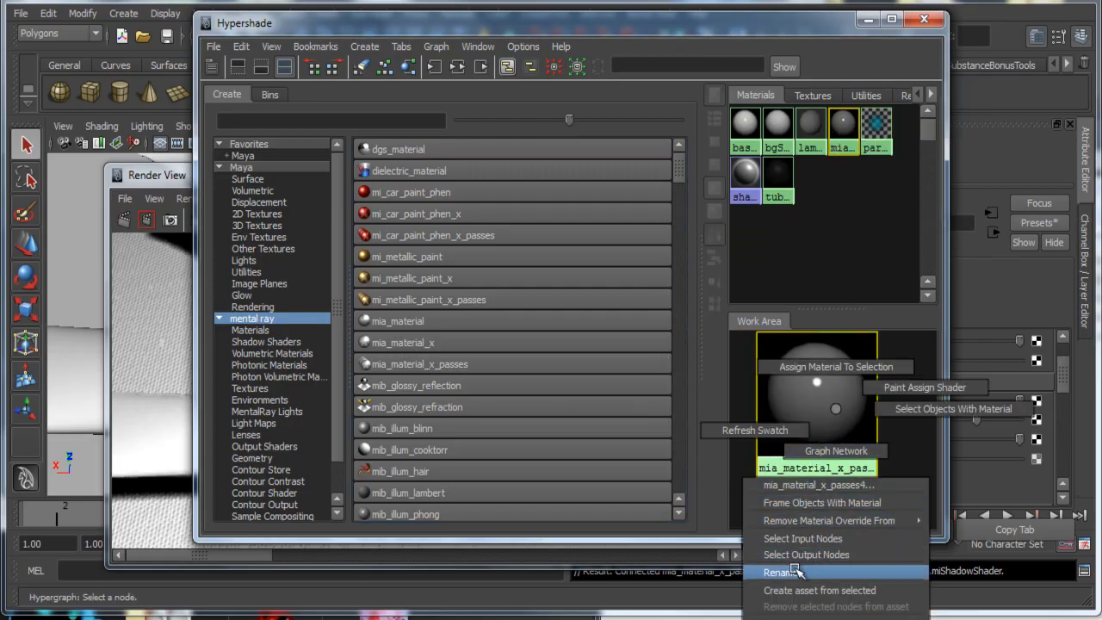
{"action": "left_click", "coordinate": [792, 569]}
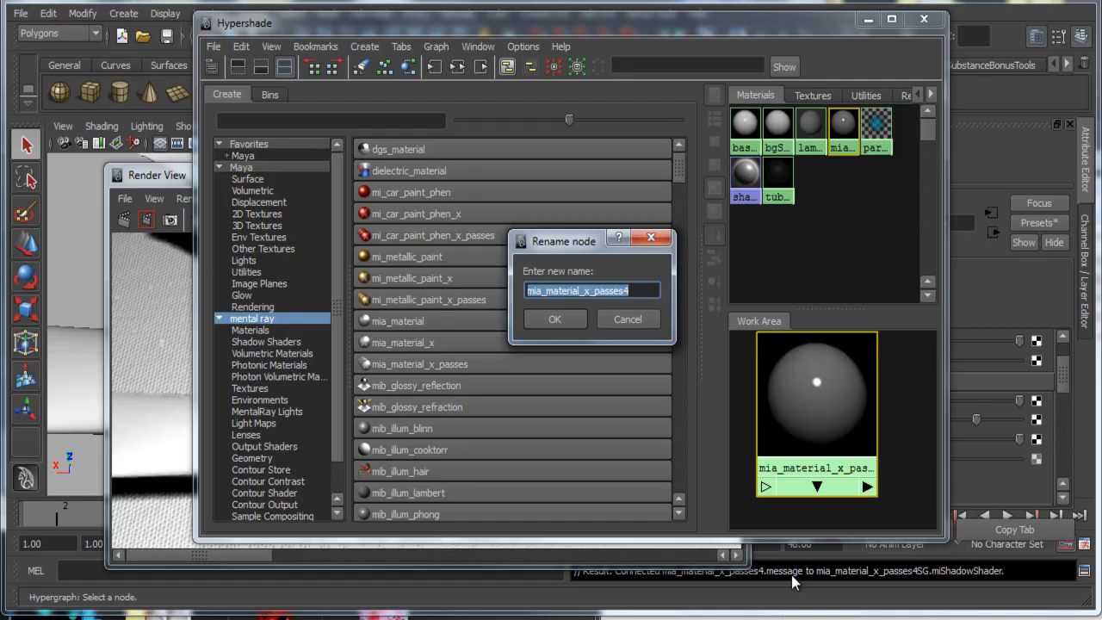
{"action": "type", "text": "tubeChromeShdr"}
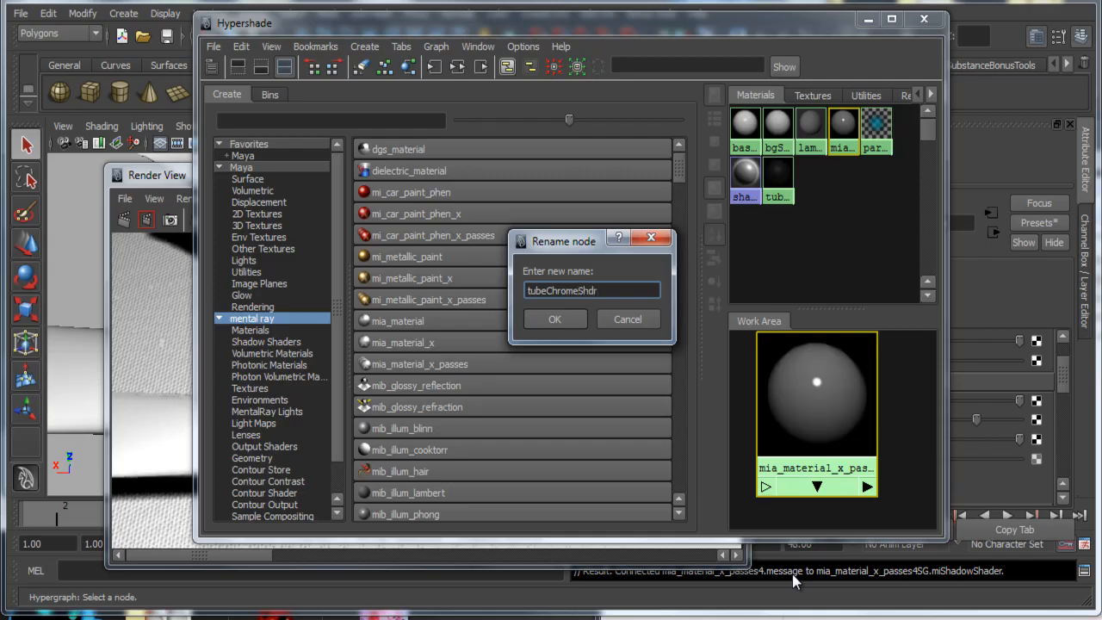
{"action": "key", "text": "Return"}
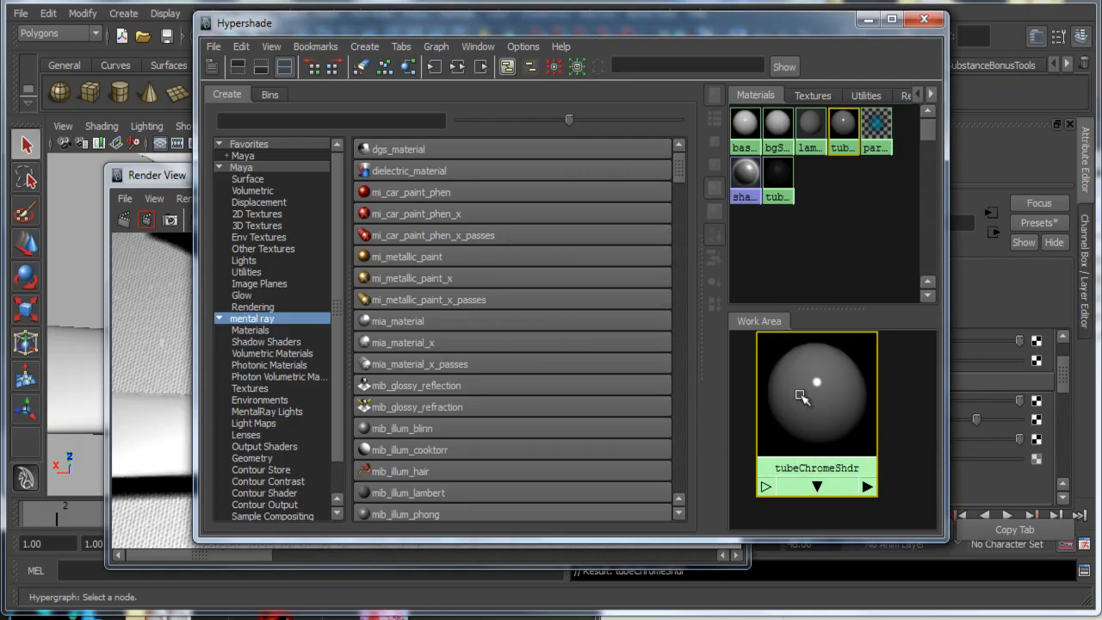
Step: Set tubeChromeShdr's diffuse color to black and its reflectivity to about 0.83
{"action": "left_click_drag", "start_coordinate": [833, 31], "coordinate": [552, 35]}
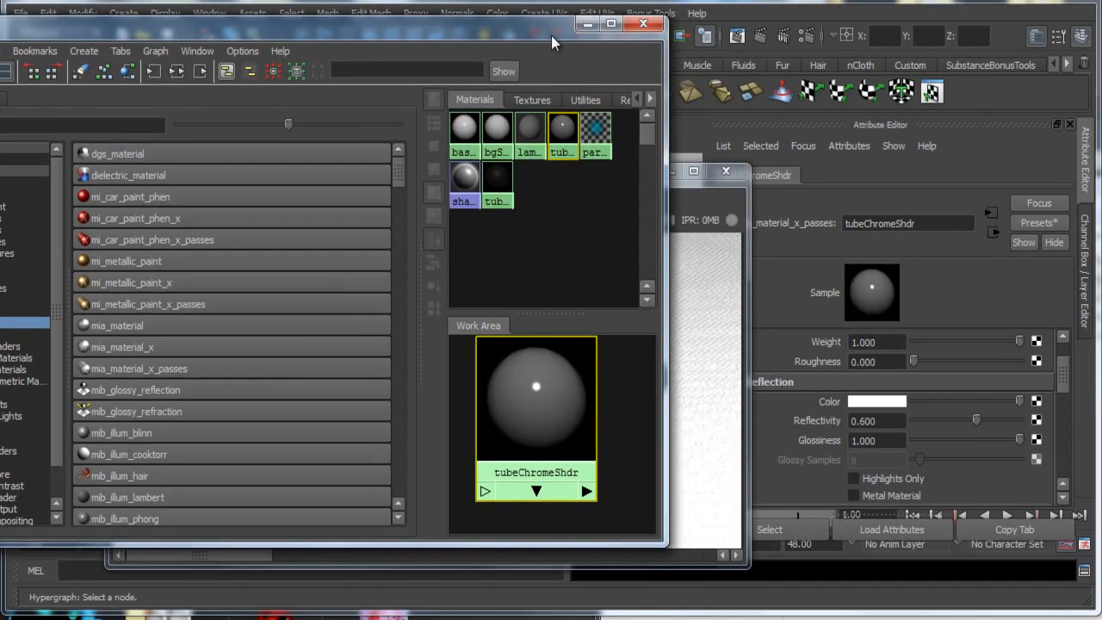
{"action": "left_click_drag", "start_coordinate": [1069, 377], "coordinate": [1066, 360]}
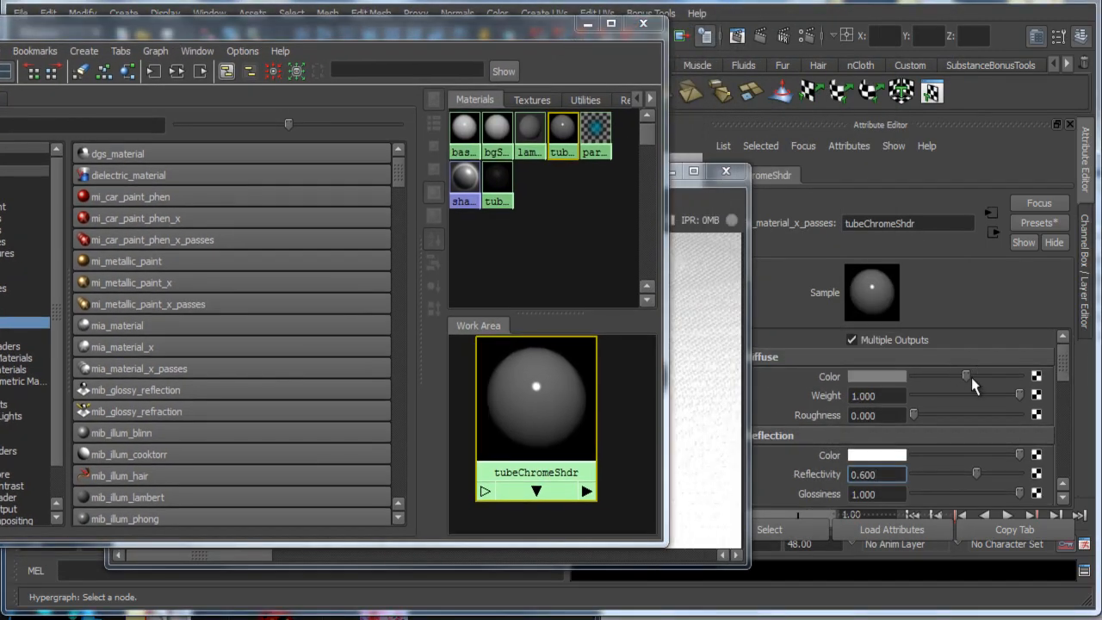
{"action": "left_click_drag", "start_coordinate": [972, 379], "coordinate": [906, 375]}
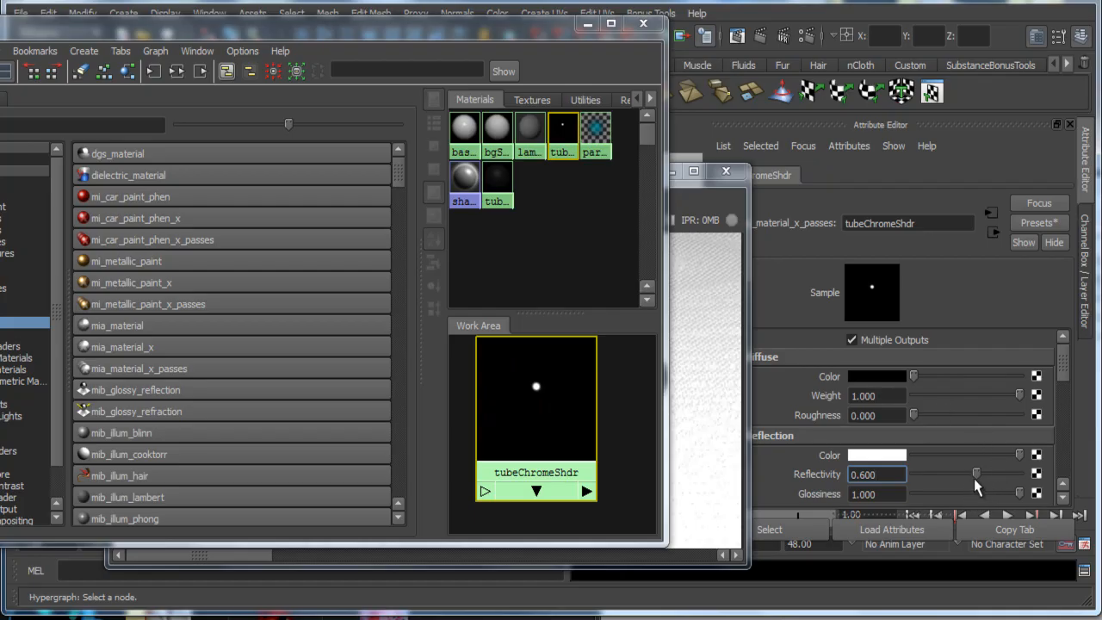
{"action": "left_click_drag", "start_coordinate": [977, 474], "coordinate": [999, 474]}
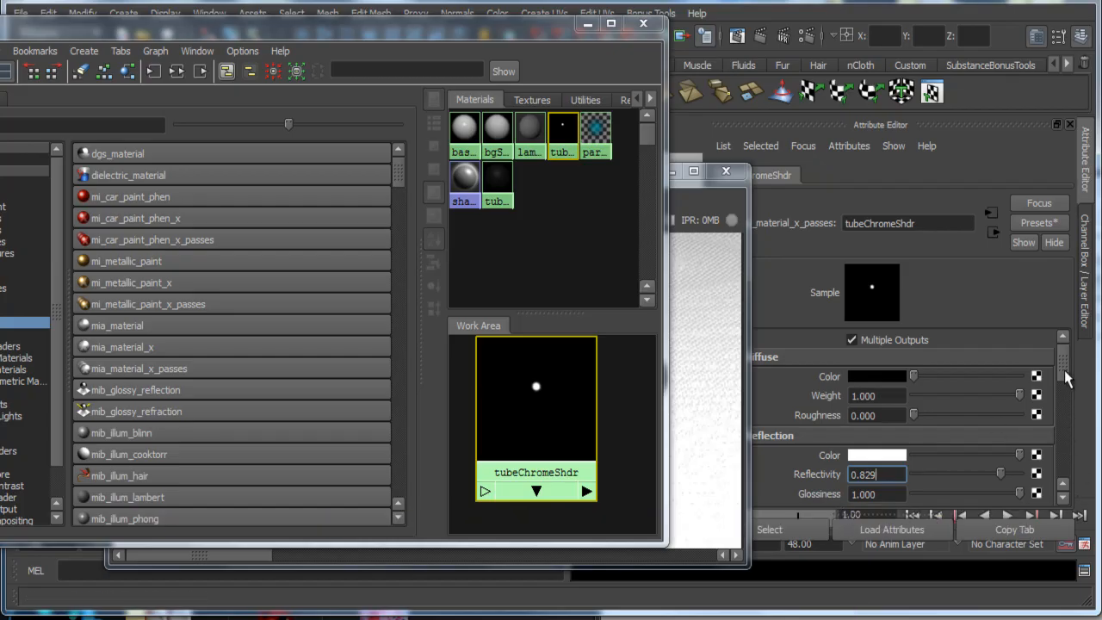
Step: Set tubeChromeShdr's BRDF 0 Degree Reflection to about 0.82
{"action": "left_click_drag", "start_coordinate": [1066, 370], "coordinate": [1066, 449]}
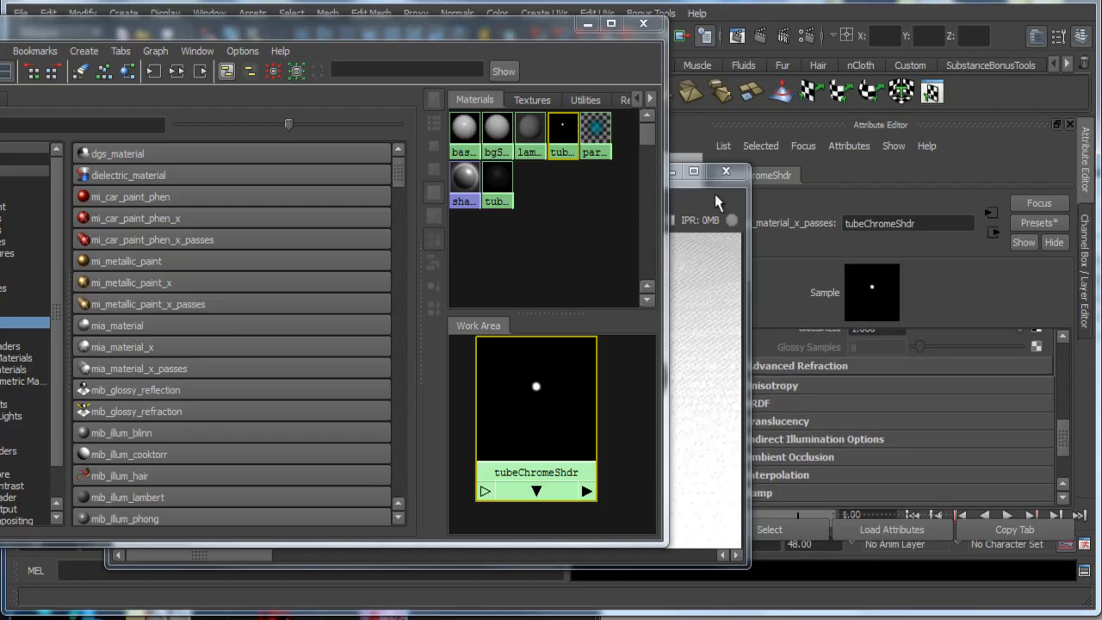
{"action": "left_click", "coordinate": [722, 188]}
{"action": "left_click_drag", "start_coordinate": [619, 172], "coordinate": [498, 126]}
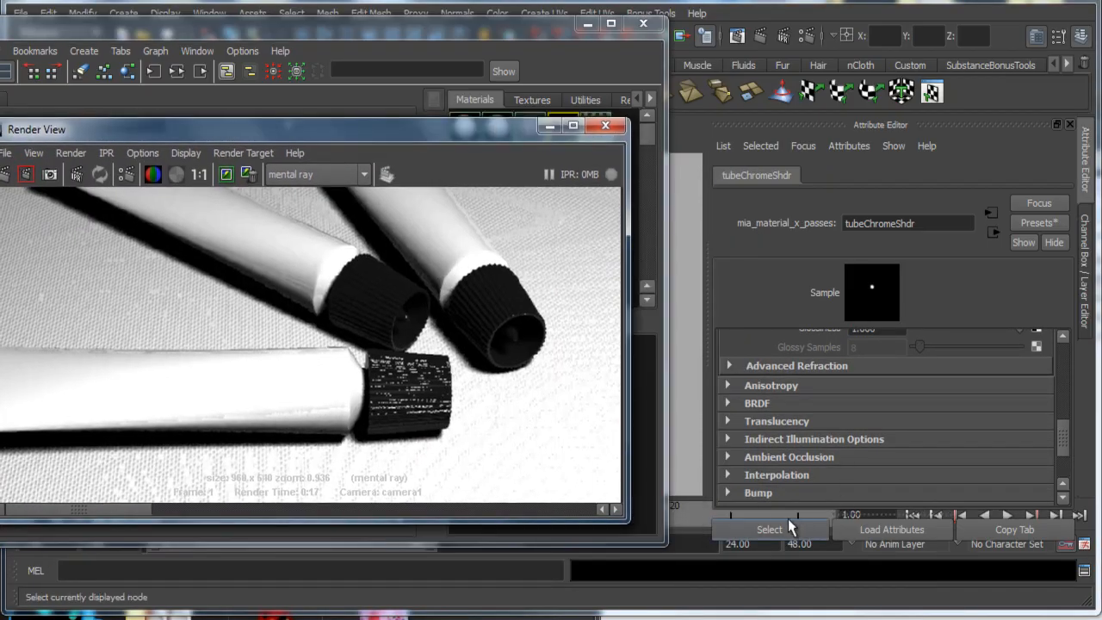
{"action": "left_click", "coordinate": [754, 403]}
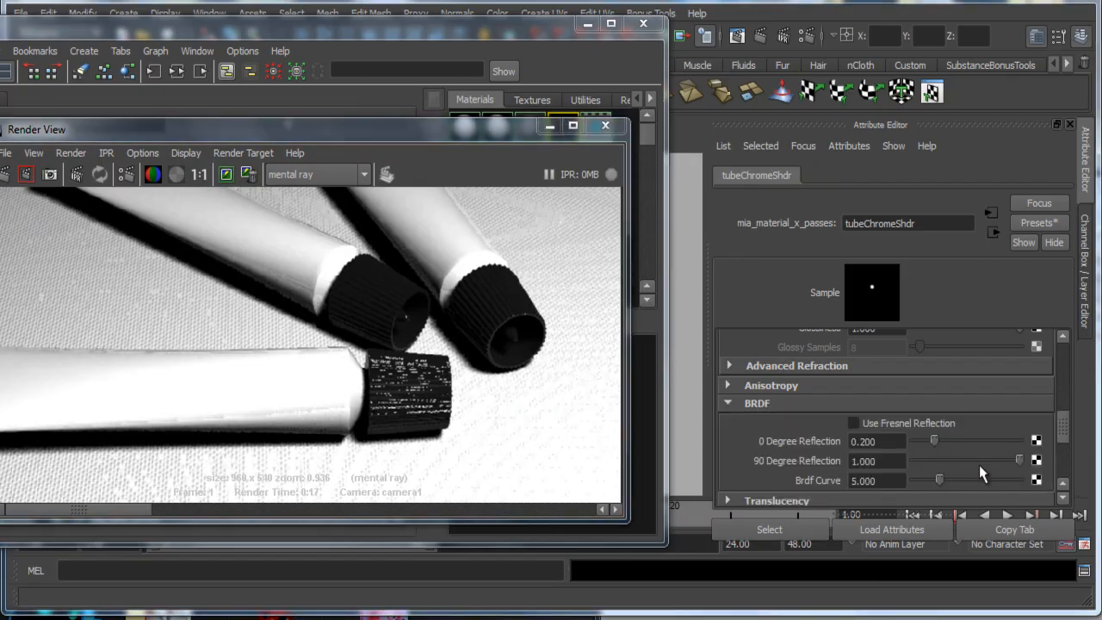
{"action": "left_click_drag", "start_coordinate": [943, 441], "coordinate": [1000, 452]}
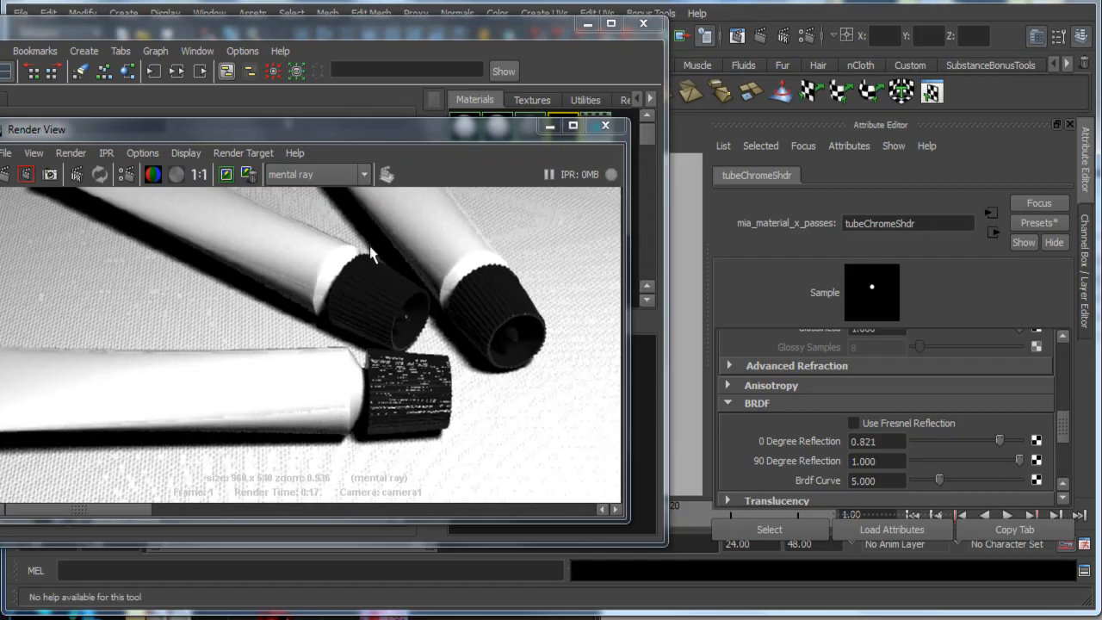
Step: Move the Render View aside, then shrink and reposition the Hypershade so the persp viewport is free while tubeChromeShdr stays accessible
{"action": "double_click", "coordinate": [375, 133]}
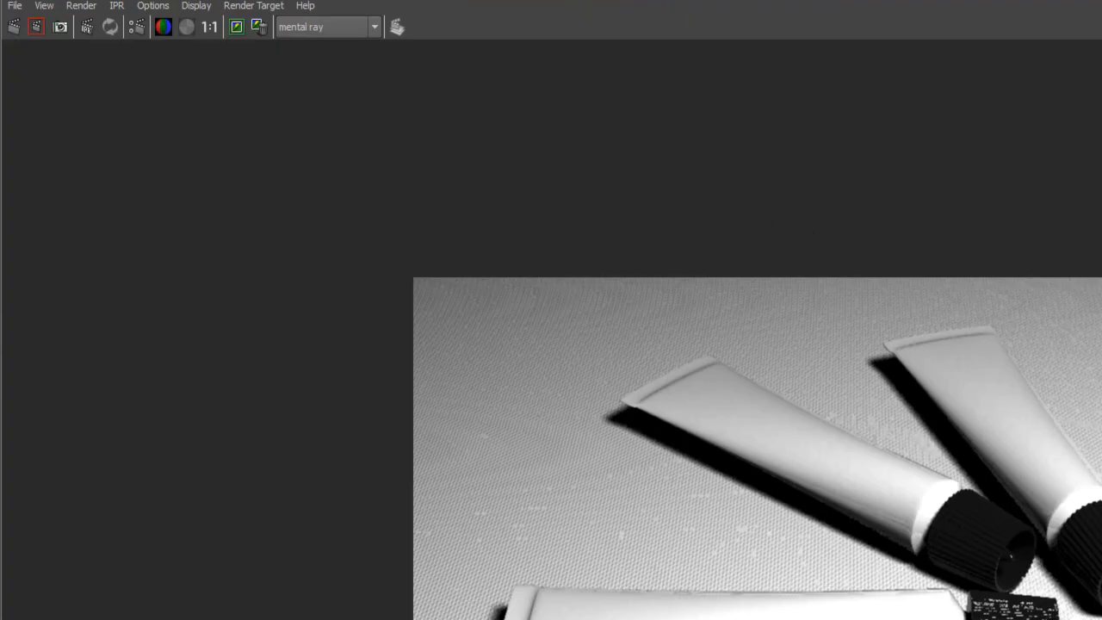
{"action": "double_click", "coordinate": [690, 0]}
{"action": "left_click_drag", "start_coordinate": [409, 140], "coordinate": [1101, 291]}
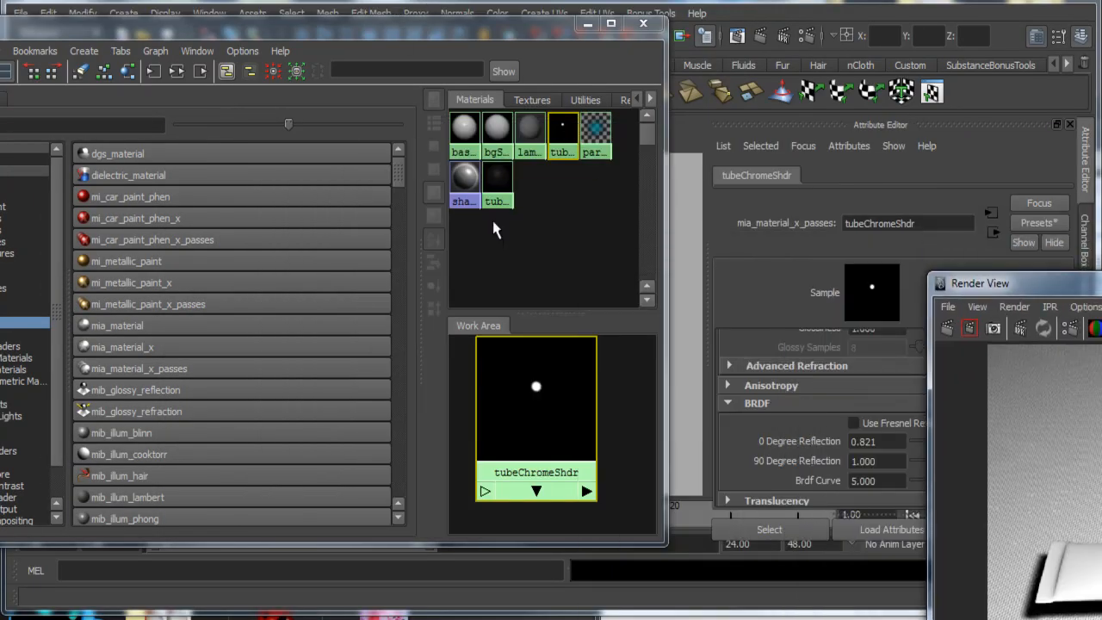
{"action": "left_click", "coordinate": [453, 31]}
{"action": "left_click_drag", "start_coordinate": [453, 32], "coordinate": [771, 36]}
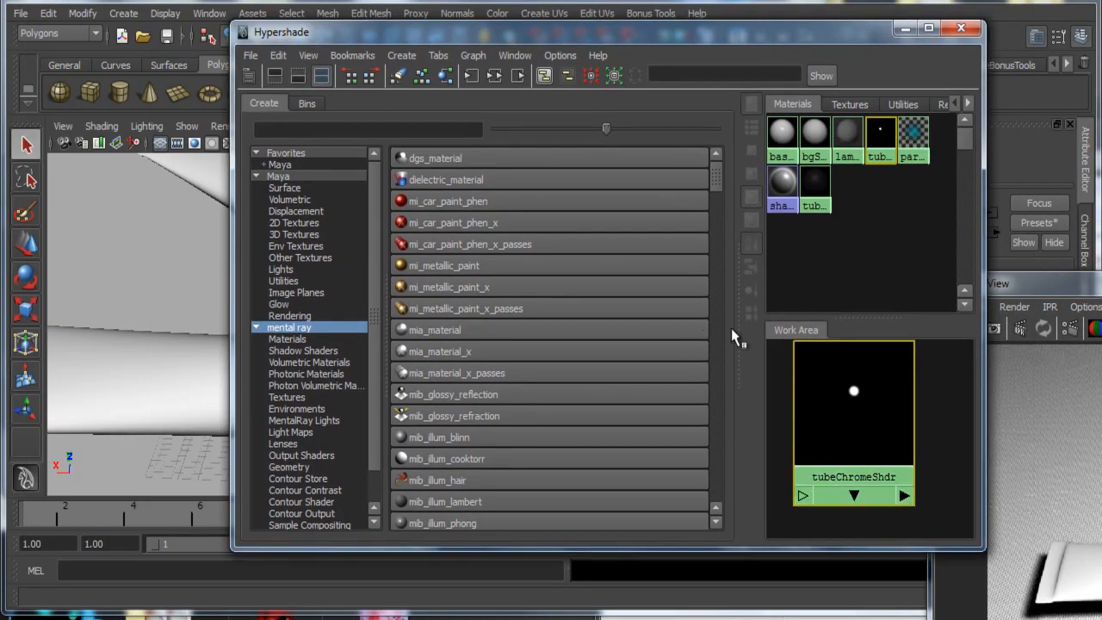
{"action": "left_click_drag", "start_coordinate": [740, 335], "coordinate": [451, 332]}
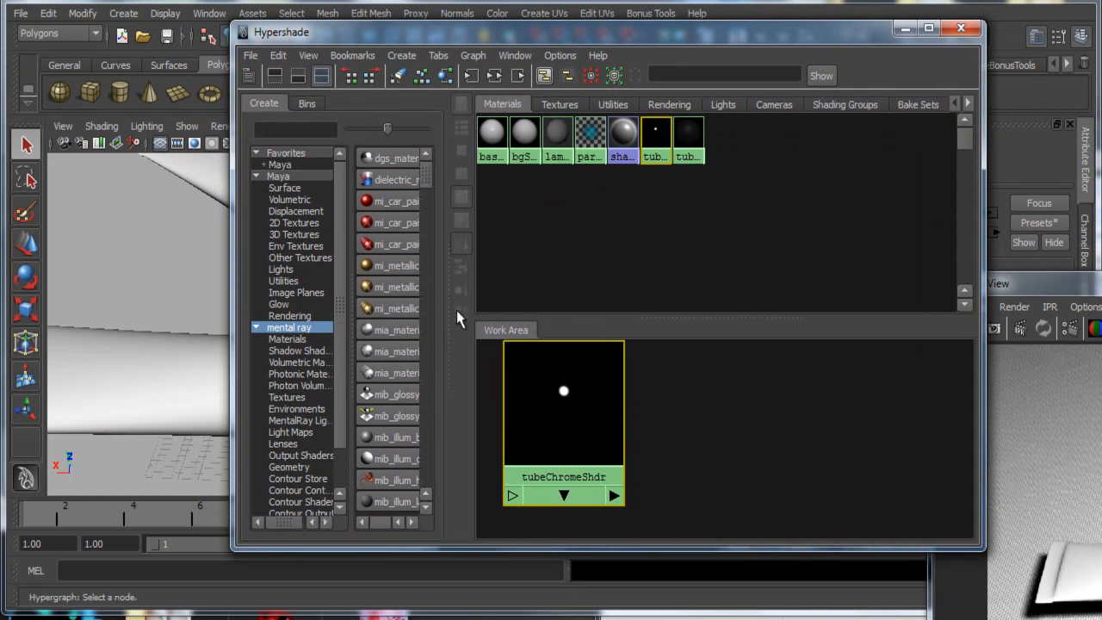
{"action": "left_click_drag", "start_coordinate": [985, 549], "coordinate": [677, 391]}
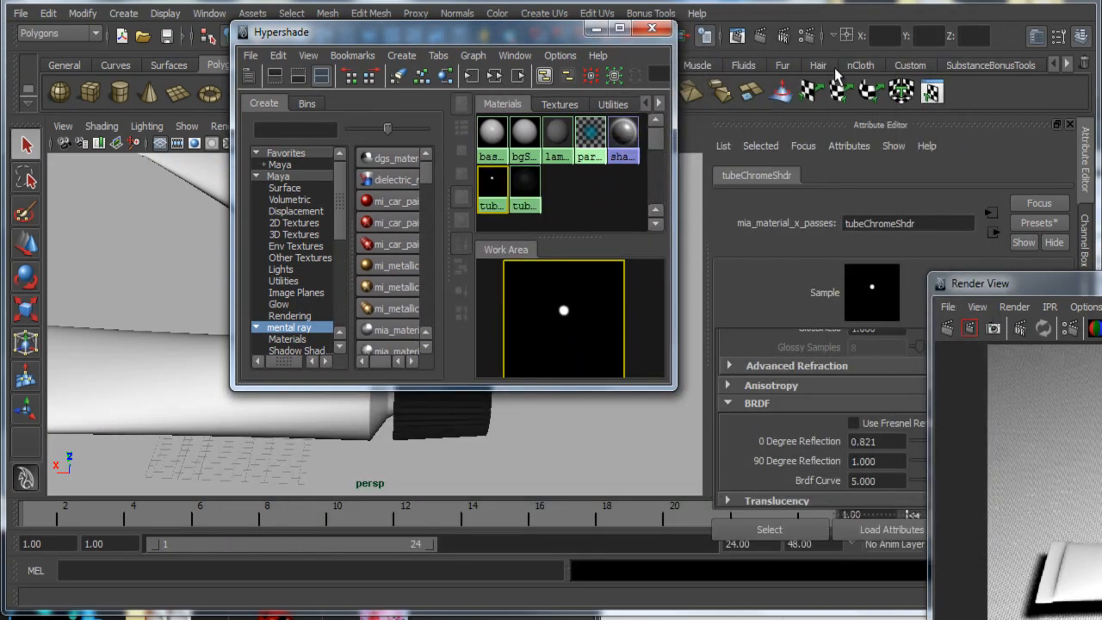
{"action": "left_click_drag", "start_coordinate": [523, 43], "coordinate": [1003, 123]}
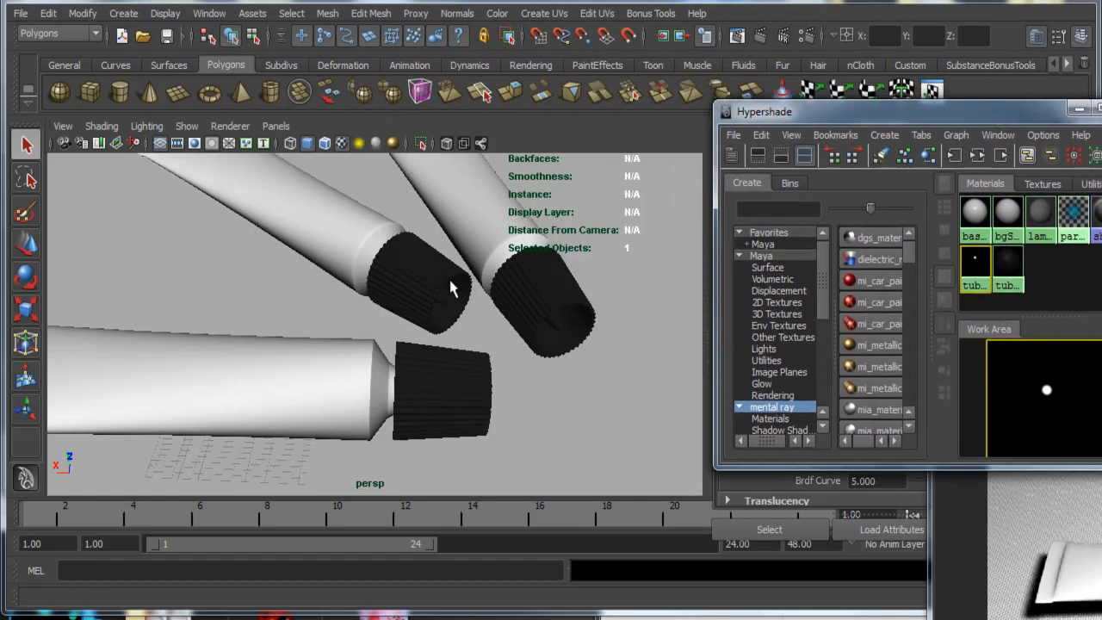
Step: Select the front tube's body, turn on its smooth mesh preview and frame its shoulder beside the cap
{"action": "left_click_drag", "start_coordinate": [338, 335], "coordinate": [370, 320], "text": "alt"}
{"action": "scroll", "coordinate": [487, 337], "scroll_direction": "up", "scroll_amount": 6}
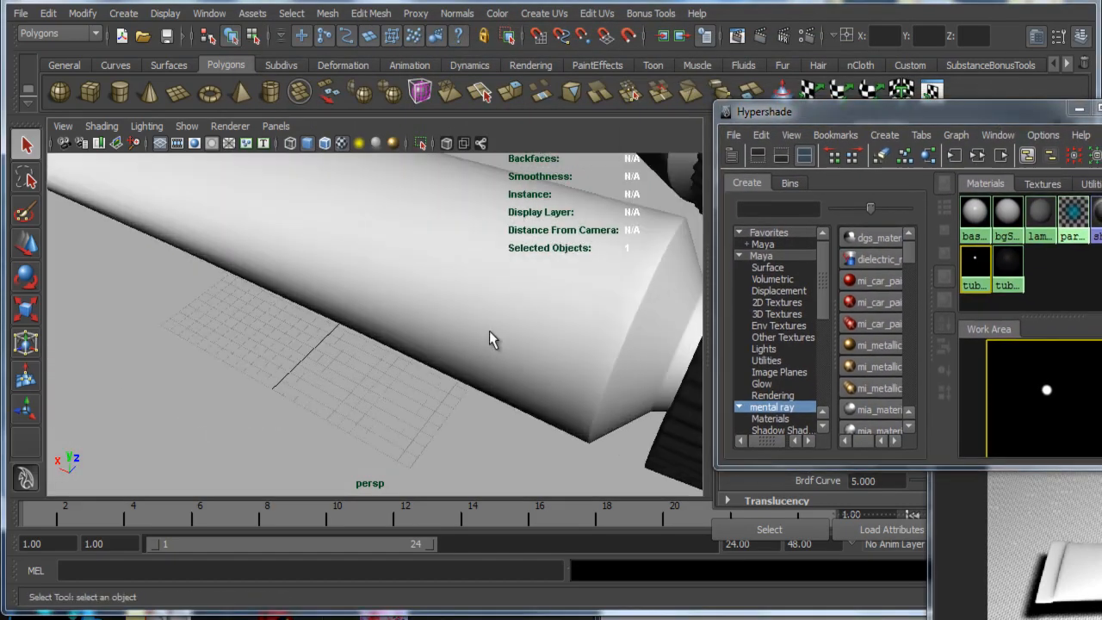
{"action": "left_click", "coordinate": [508, 319]}
{"action": "key", "text": "3"}
{"action": "middle_click_drag", "start_coordinate": [633, 330], "coordinate": [396, 366], "text": "alt"}
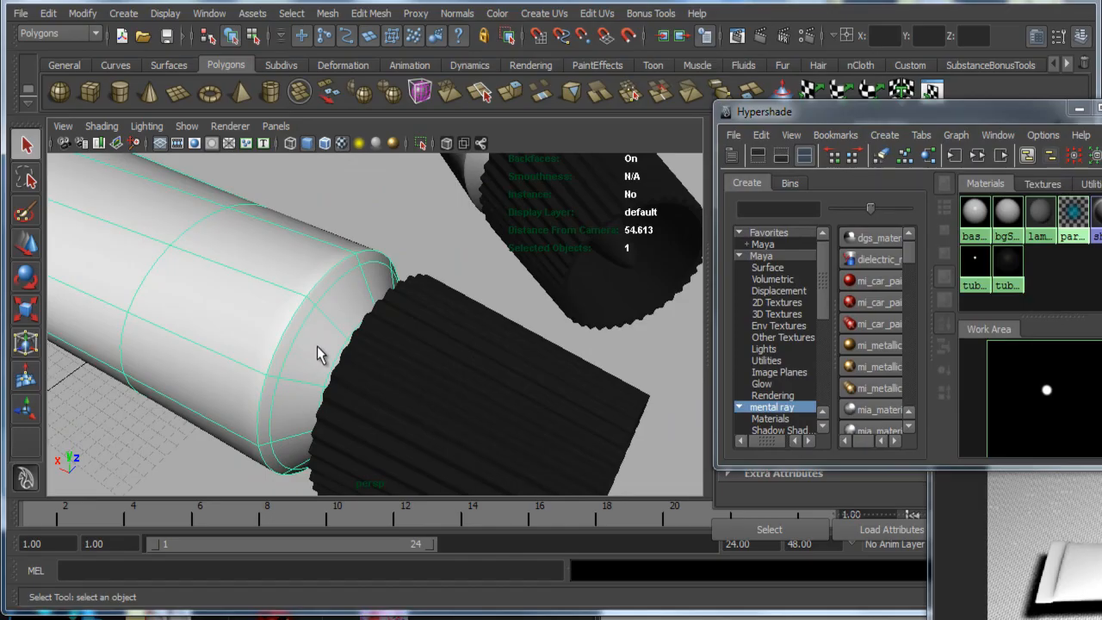
Step: Select the ring of shoulder faces next to the front tube's cap and assign tubeChromeShdr to them
{"action": "right_click_drag", "start_coordinate": [318, 353], "coordinate": [301, 368]}
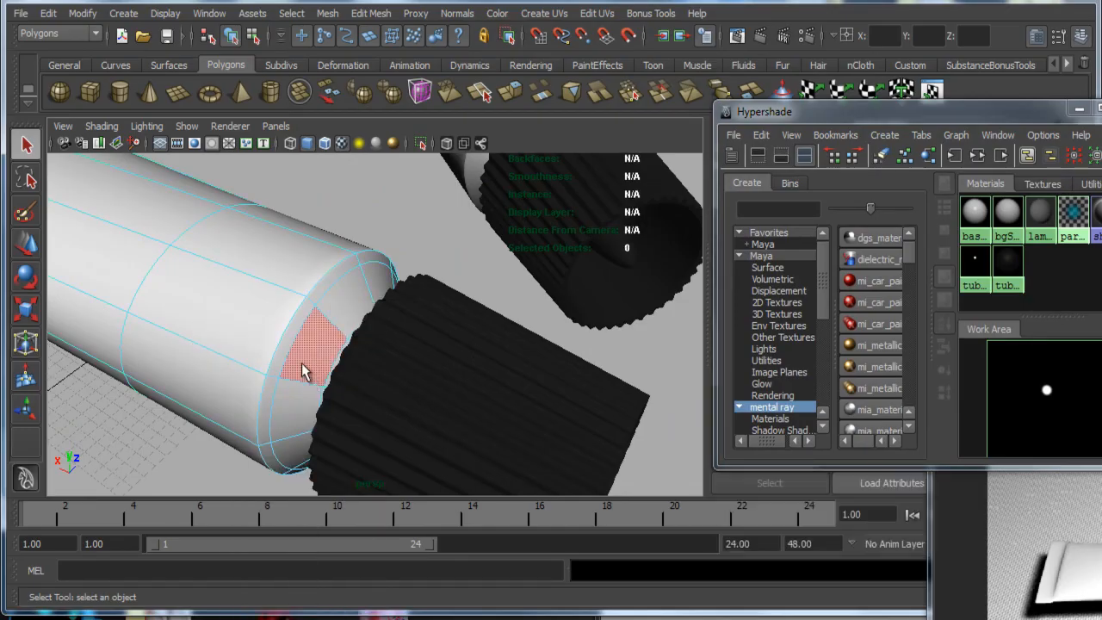
{"action": "left_click", "coordinate": [314, 375]}
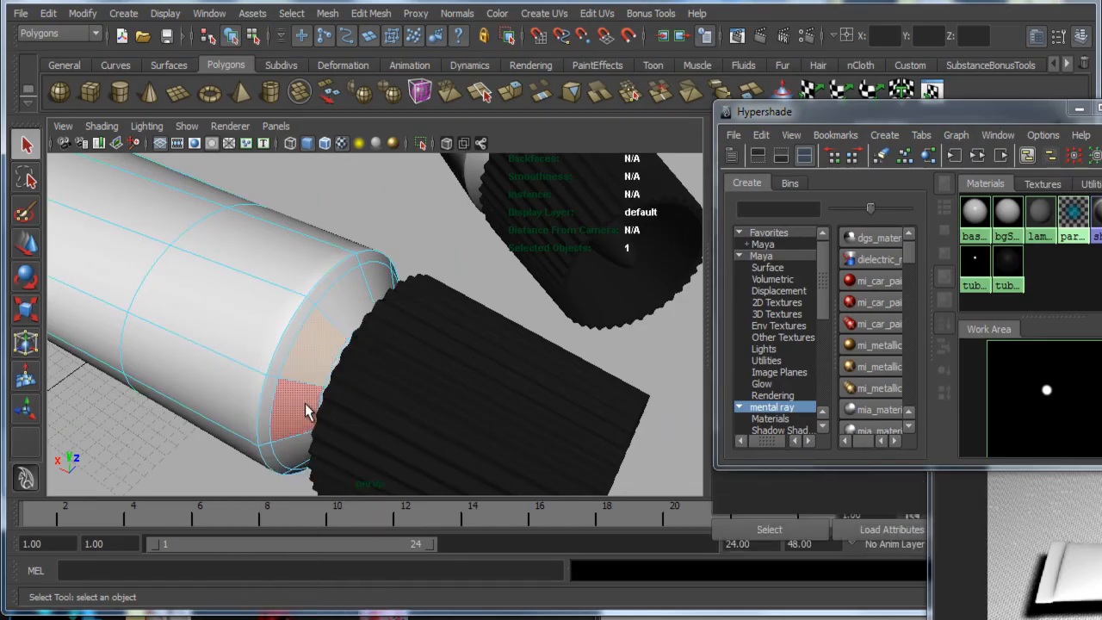
{"action": "double_click", "coordinate": [306, 404], "text": "shift"}
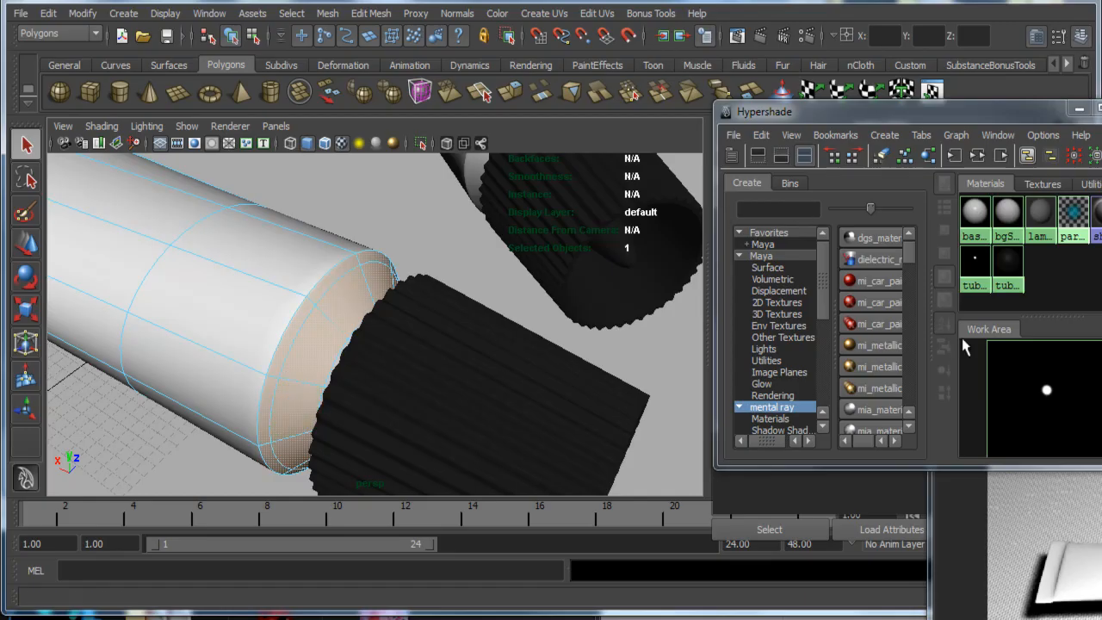
{"action": "right_click_drag", "start_coordinate": [1038, 383], "coordinate": [1036, 355]}
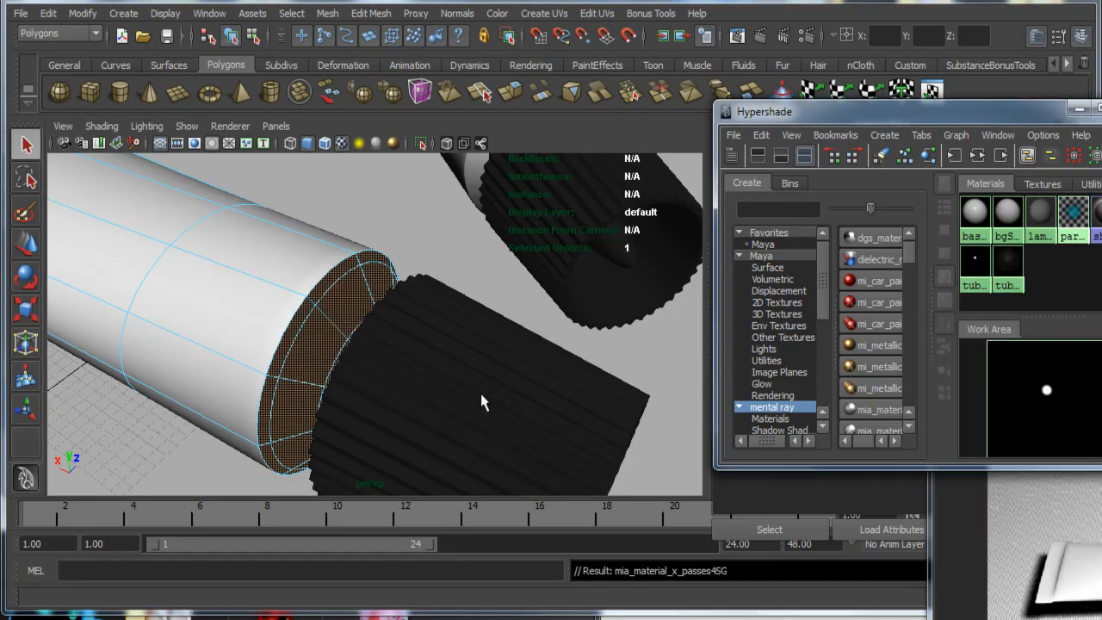
Step: Select the ring of shoulder faces next to the middle tube's cap and assign tubeChromeShdr to them
{"action": "middle_click_drag", "start_coordinate": [502, 328], "coordinate": [449, 397], "text": "alt"}
{"action": "right_click_drag", "start_coordinate": [449, 397], "coordinate": [435, 320], "text": "alt"}
{"action": "key", "text": "super"}
{"action": "left_click", "coordinate": [401, 283]}
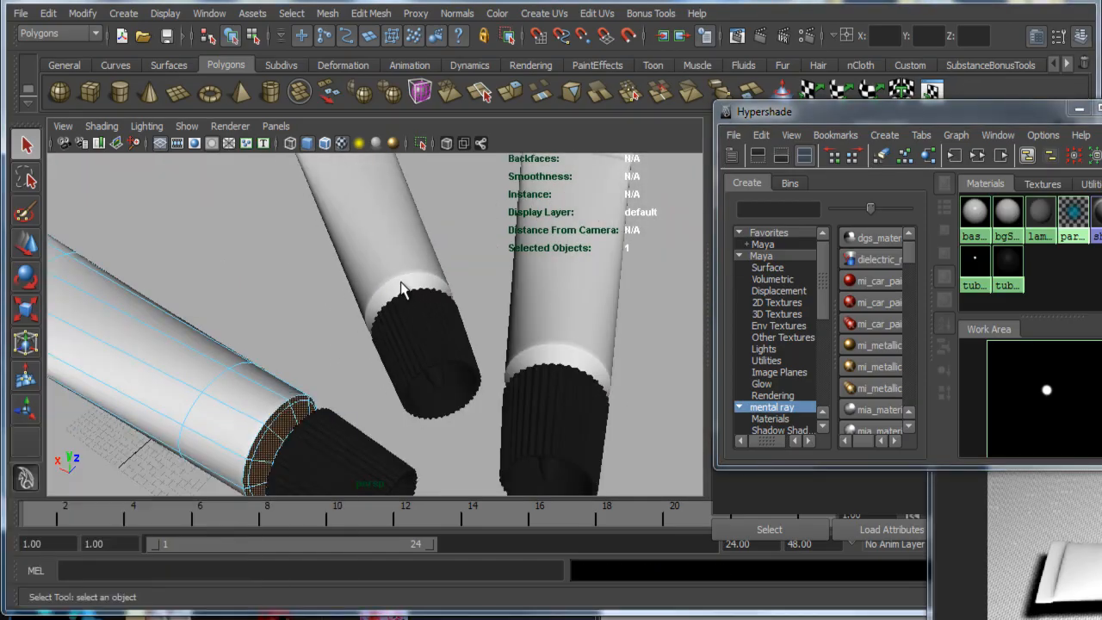
{"action": "left_click", "coordinate": [401, 283]}
{"action": "right_click_drag", "start_coordinate": [401, 282], "coordinate": [422, 323]}
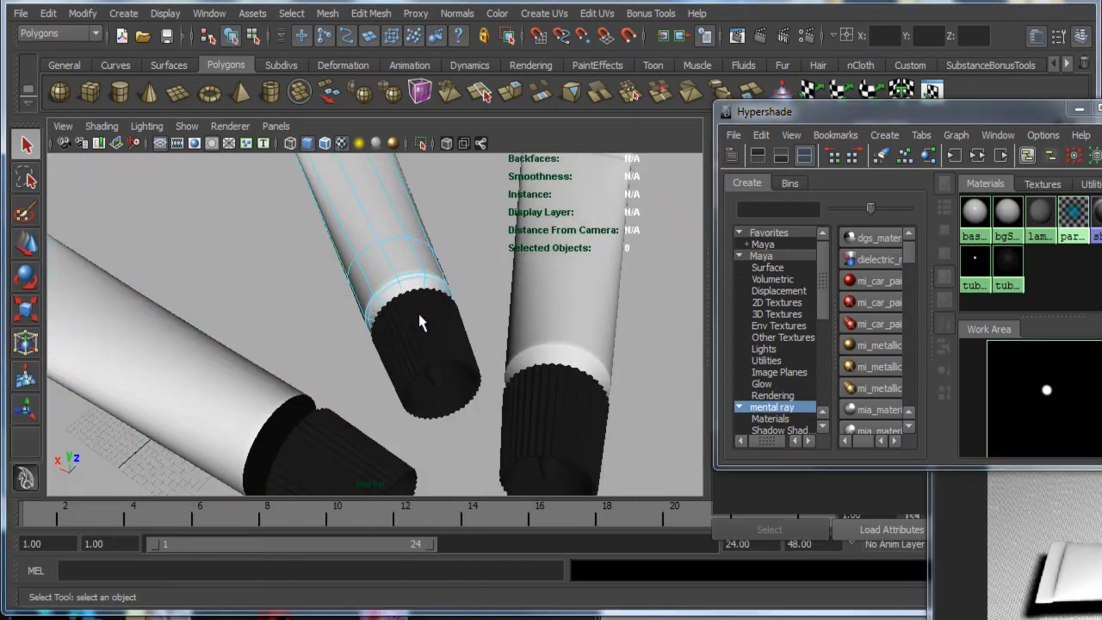
{"action": "scroll", "coordinate": [429, 292], "scroll_direction": "up", "scroll_amount": 6}
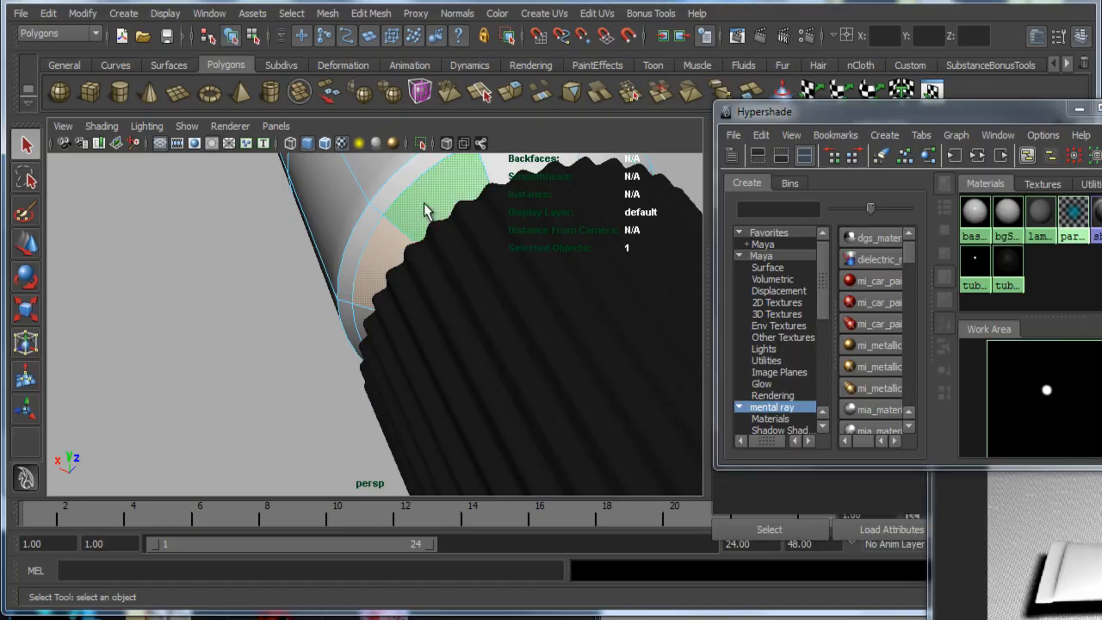
{"action": "right_click_drag", "start_coordinate": [1028, 408], "coordinate": [1019, 372]}
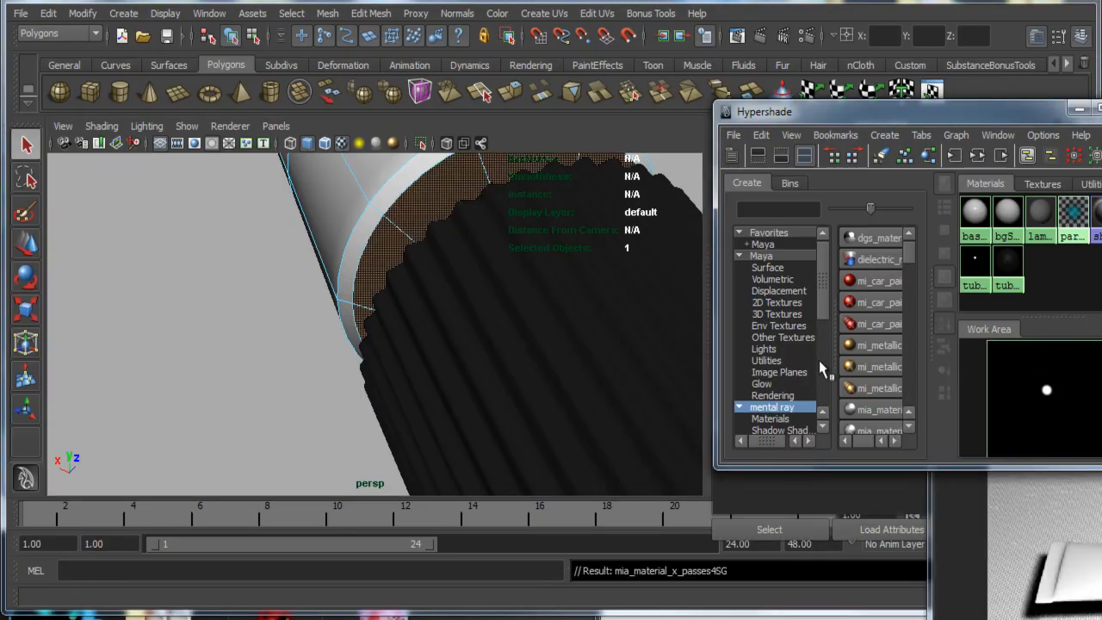
Step: Grow the middle tube's shoulder selection to include the outer rim faces and assign tubeChromeShdr, bringing the Hypershade fully into view
{"action": "left_click_drag", "start_coordinate": [610, 355], "coordinate": [514, 366], "text": "alt"}
{"action": "right_click_drag", "start_coordinate": [515, 365], "coordinate": [520, 360], "text": "alt"}
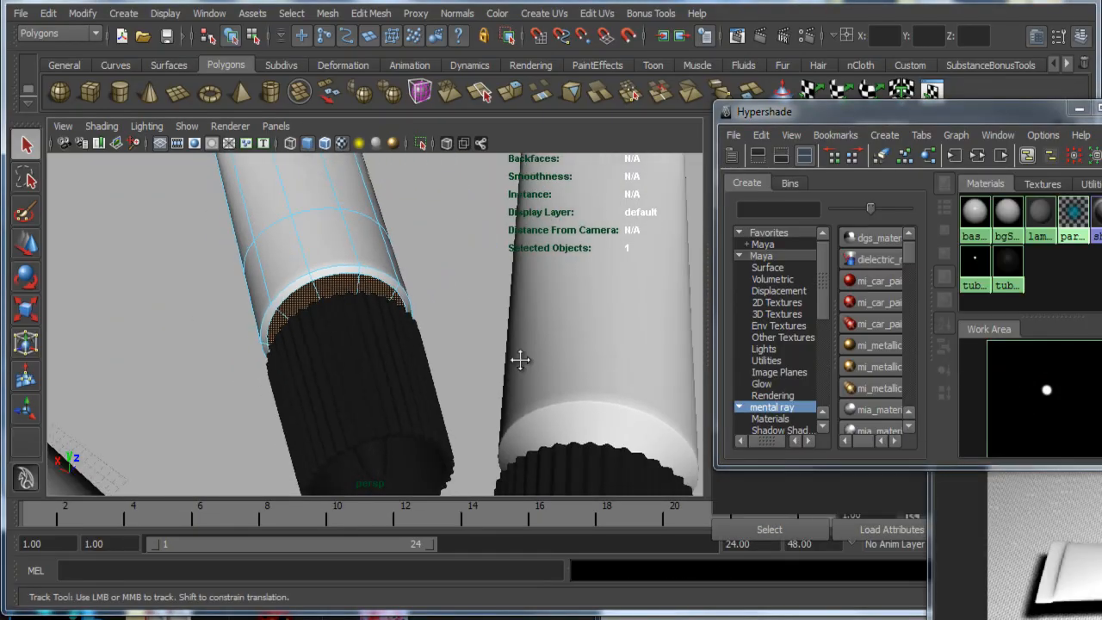
{"action": "left_click_drag", "start_coordinate": [338, 341], "coordinate": [384, 347], "text": "alt"}
{"action": "right_click_drag", "start_coordinate": [384, 347], "coordinate": [432, 378], "text": "alt"}
{"action": "left_click_drag", "start_coordinate": [432, 377], "coordinate": [440, 330], "text": "alt"}
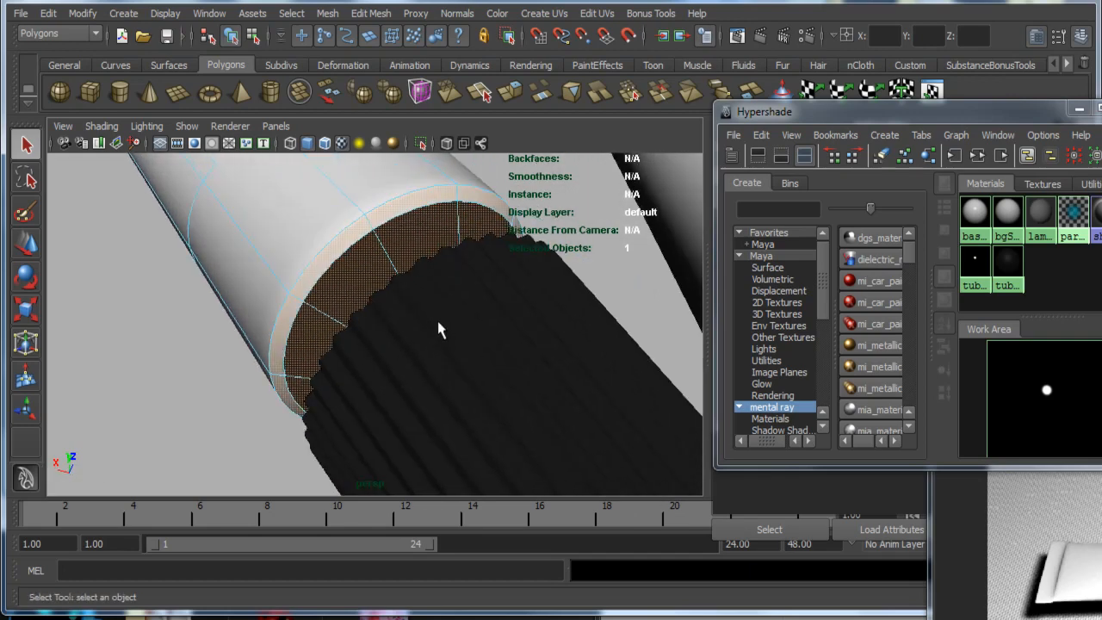
{"action": "right_click_drag", "start_coordinate": [1084, 410], "coordinate": [1044, 354], "text": "alt"}
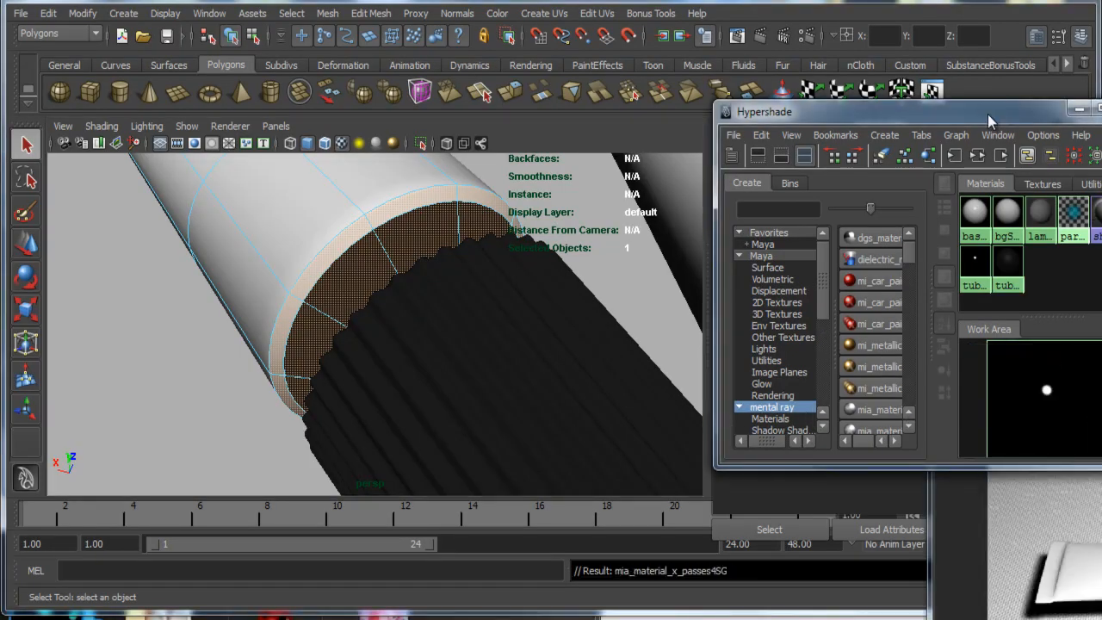
{"action": "left_click_drag", "start_coordinate": [988, 114], "coordinate": [908, 173]}
Step: Select the rear tube's shoulder face ring, grow it to the outer rim and assign tubeChromeShdr to it
{"action": "left_click_drag", "start_coordinate": [458, 333], "coordinate": [287, 330], "text": "alt"}
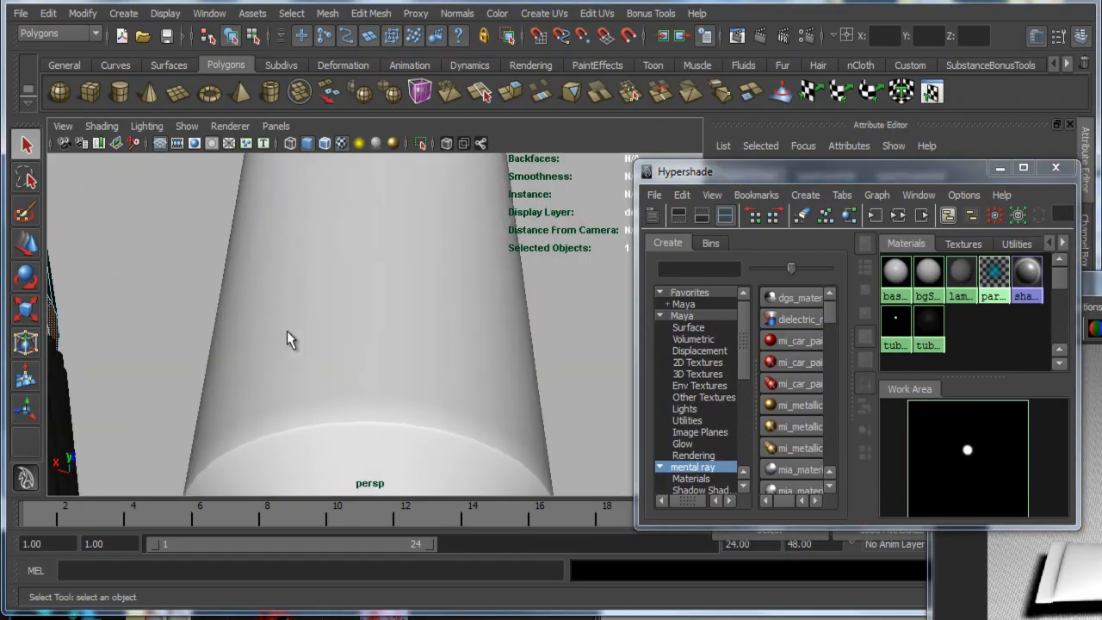
{"action": "scroll", "coordinate": [289, 334], "scroll_direction": "down", "scroll_amount": 5}
{"action": "left_click", "coordinate": [379, 393]}
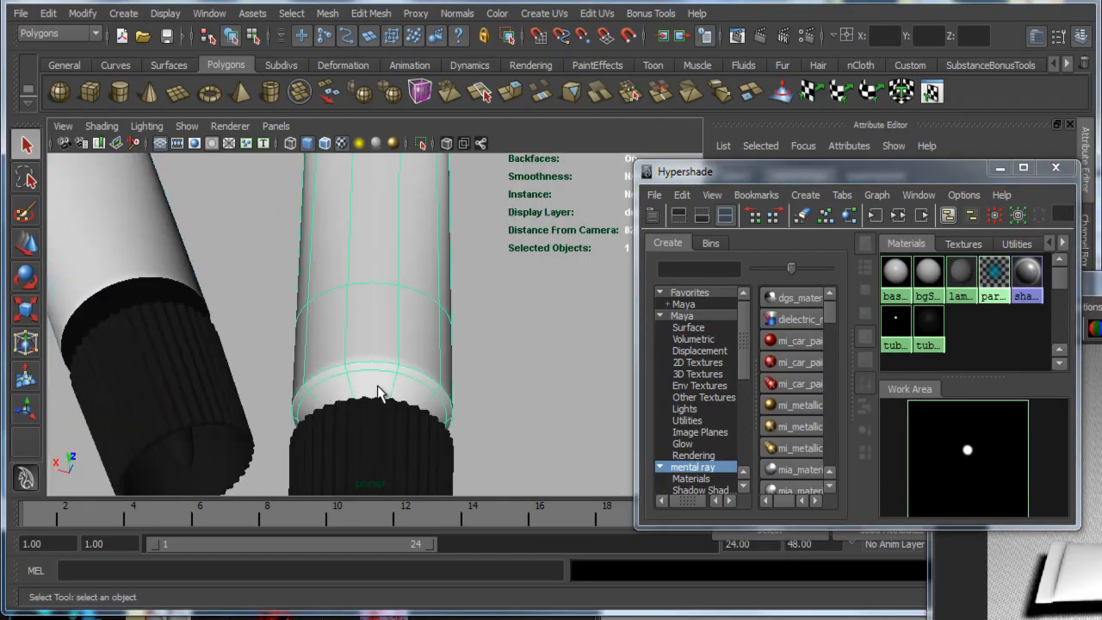
{"action": "right_click_drag", "start_coordinate": [377, 395], "coordinate": [381, 422]}
{"action": "left_click", "coordinate": [356, 387]}
{"action": "double_click", "coordinate": [353, 390]}
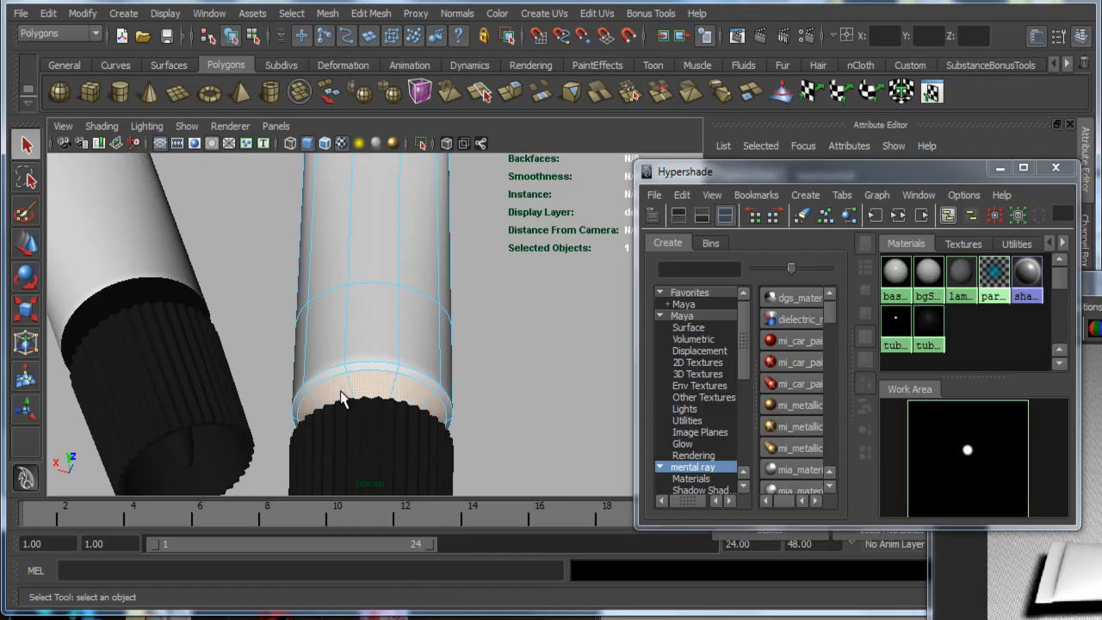
{"action": "key", "text": "shift+period"}
{"action": "right_click_drag", "start_coordinate": [939, 452], "coordinate": [943, 412]}
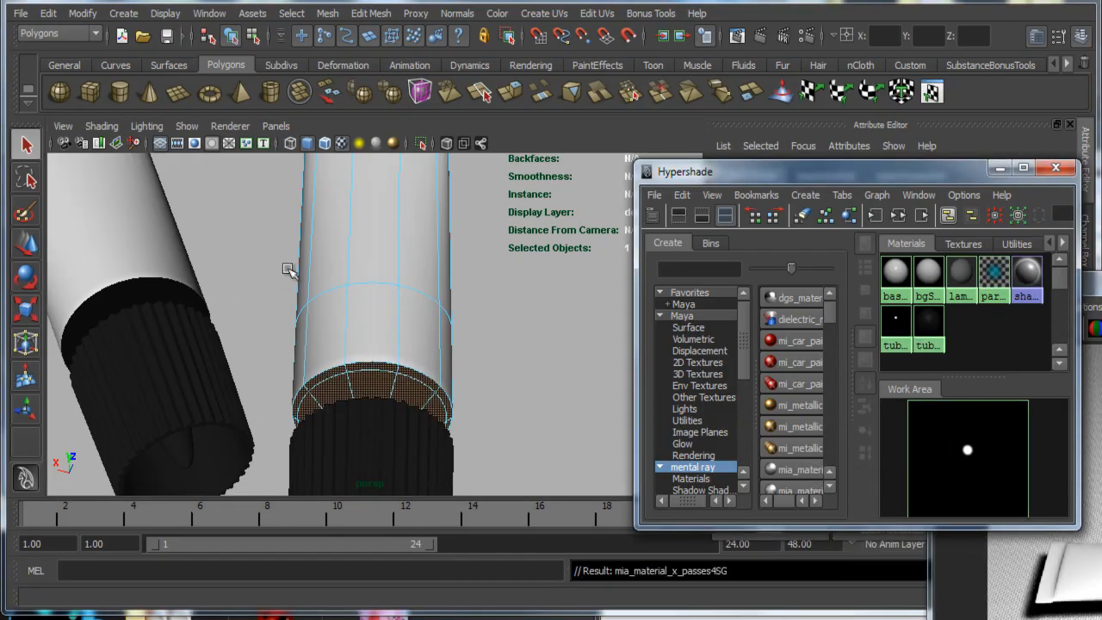
Step: Undo the accidental move of the rear tube's shoulder faces and return to object selection
{"action": "key", "text": "w"}
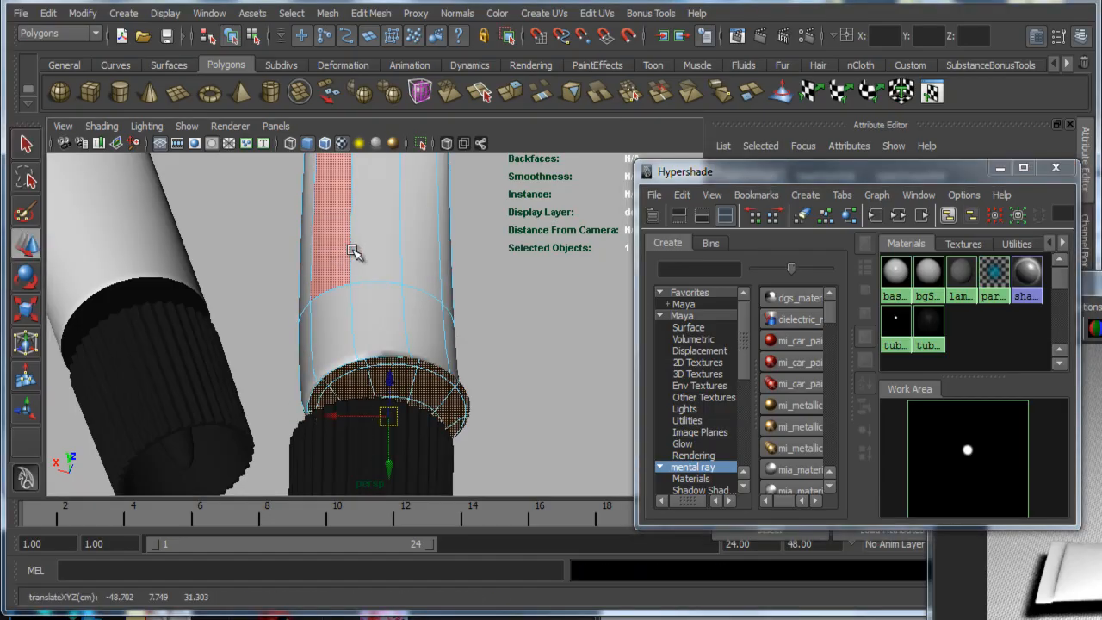
{"action": "key", "text": "ctrl+z"}
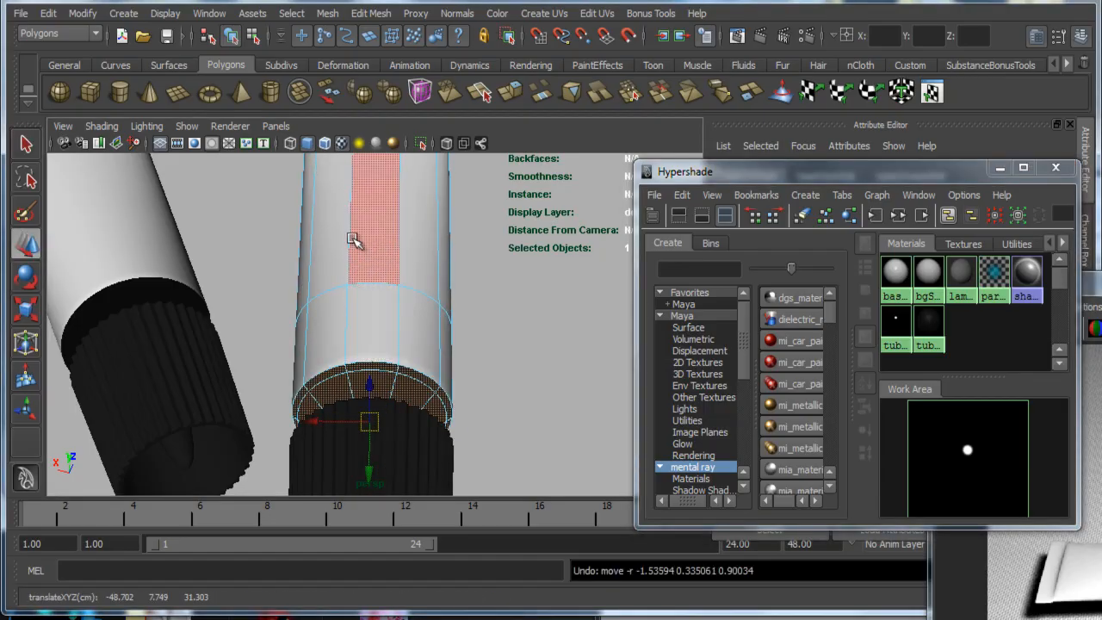
{"action": "right_click_drag", "start_coordinate": [353, 240], "coordinate": [568, 339]}
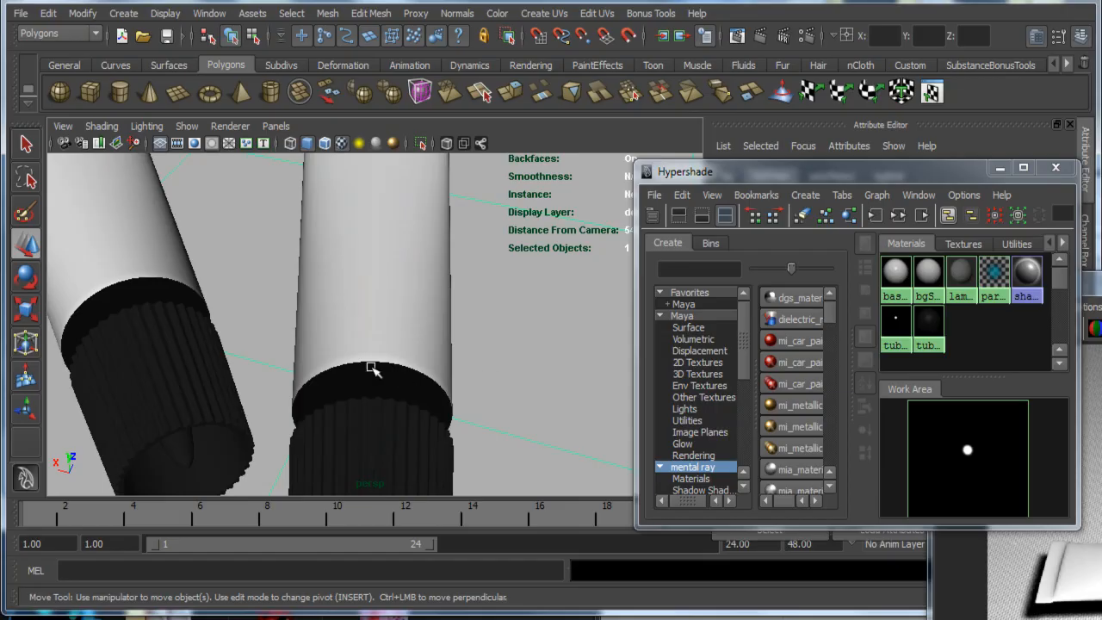
Step: Bring the Render View forward, keep its current image, render the tubes again from camera1 and inspect the chrome shoulders
{"action": "left_click_drag", "start_coordinate": [369, 369], "coordinate": [477, 361], "text": "alt"}
{"action": "scroll", "coordinate": [440, 367], "scroll_direction": "down", "scroll_amount": 5}
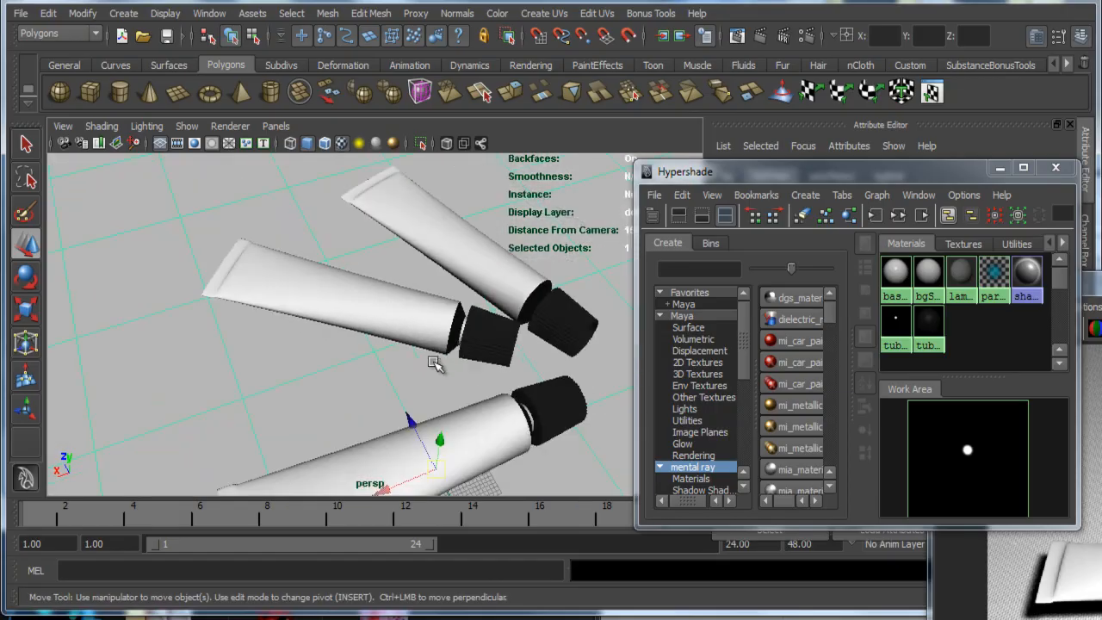
{"action": "middle_click_drag", "start_coordinate": [433, 359], "coordinate": [389, 324], "text": "alt"}
{"action": "scroll", "coordinate": [393, 337], "scroll_direction": "down", "scroll_amount": 2}
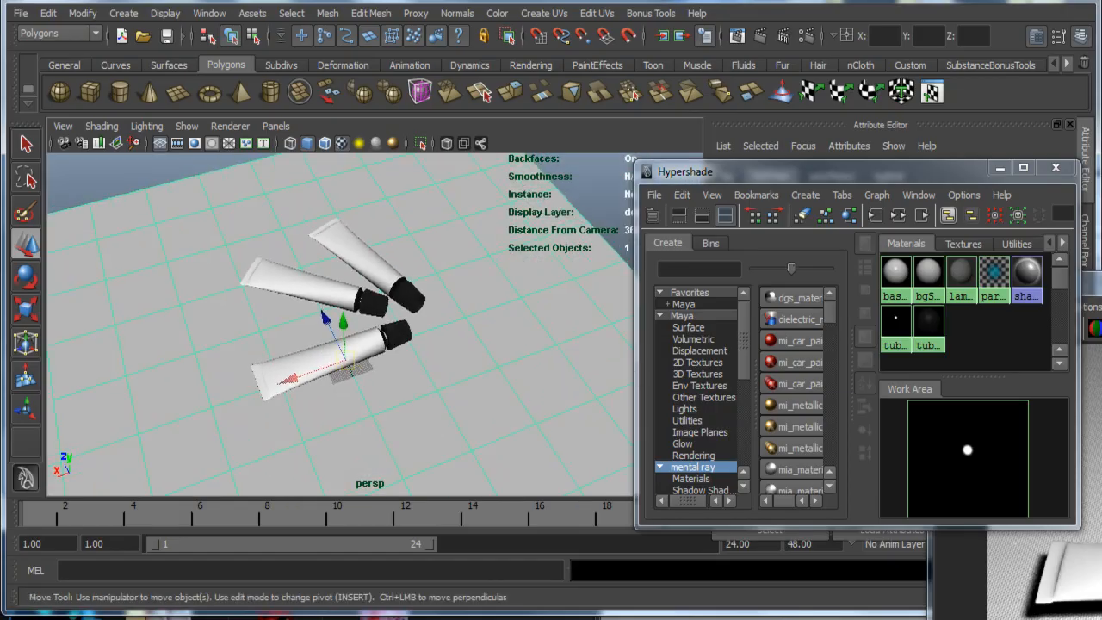
{"action": "left_click_drag", "start_coordinate": [1101, 282], "coordinate": [393, 76]}
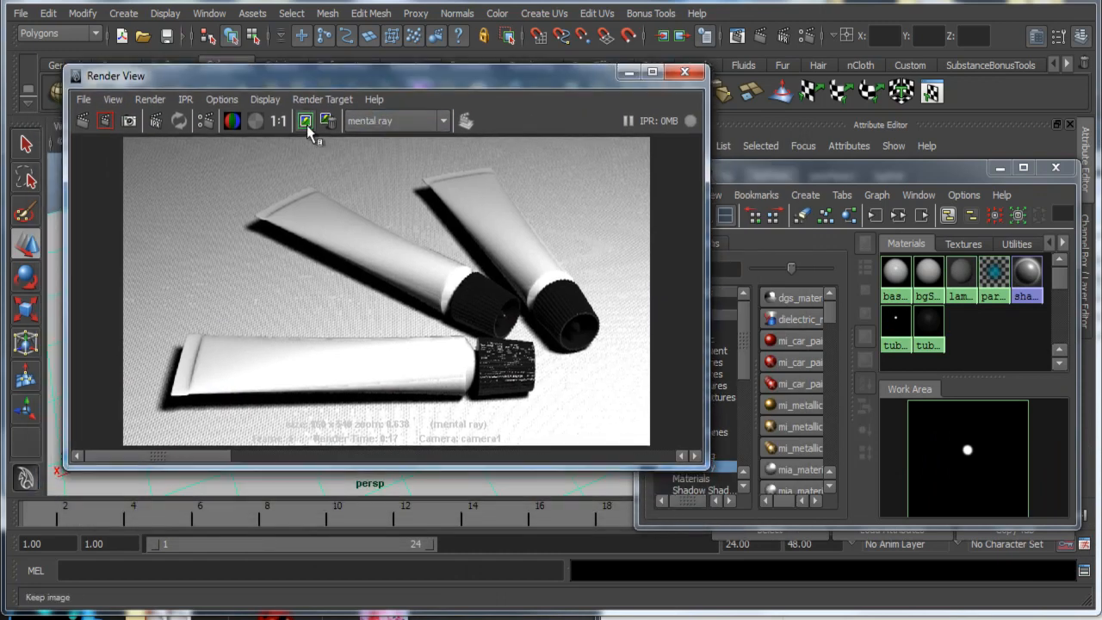
{"action": "left_click", "coordinate": [82, 126]}
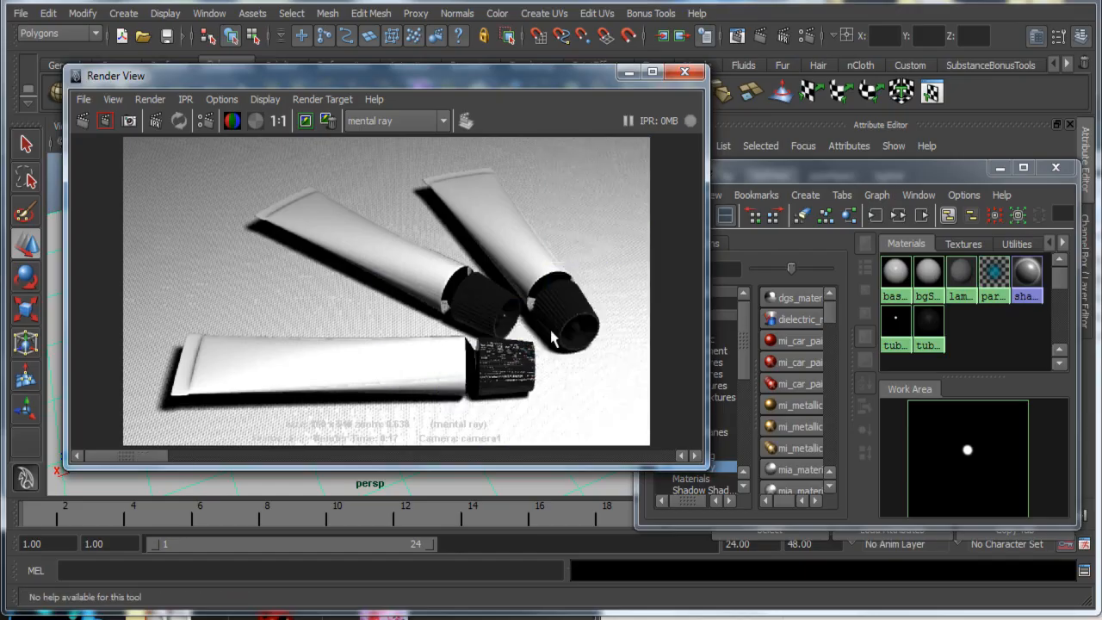
{"action": "middle_click_drag", "start_coordinate": [547, 355], "coordinate": [517, 332], "text": "alt"}
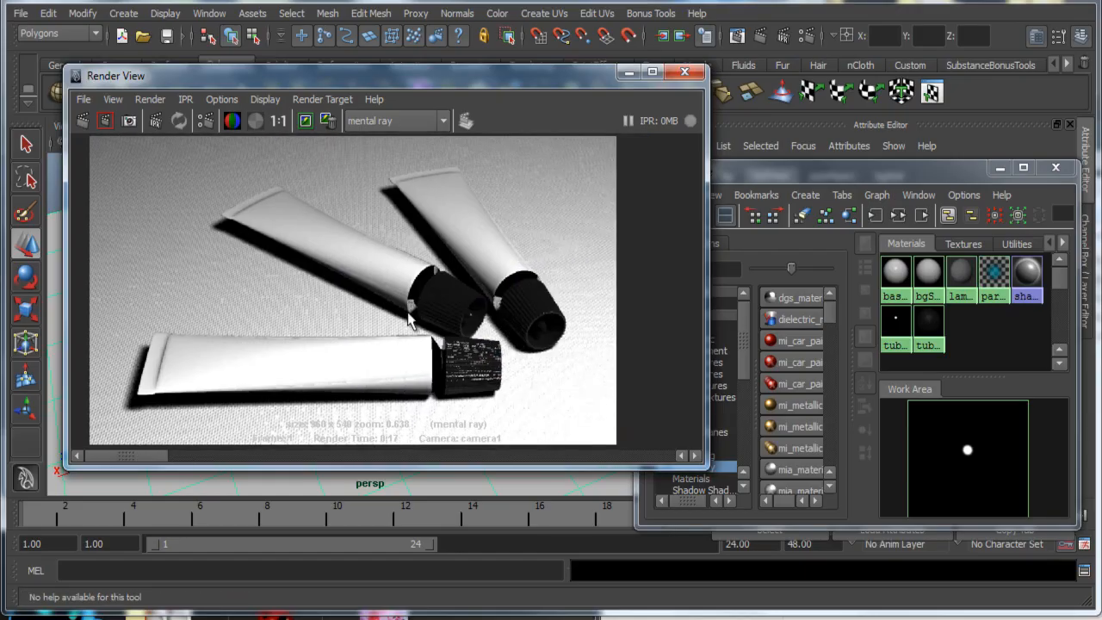
{"action": "middle_click_drag", "start_coordinate": [410, 321], "coordinate": [448, 312], "text": "alt"}
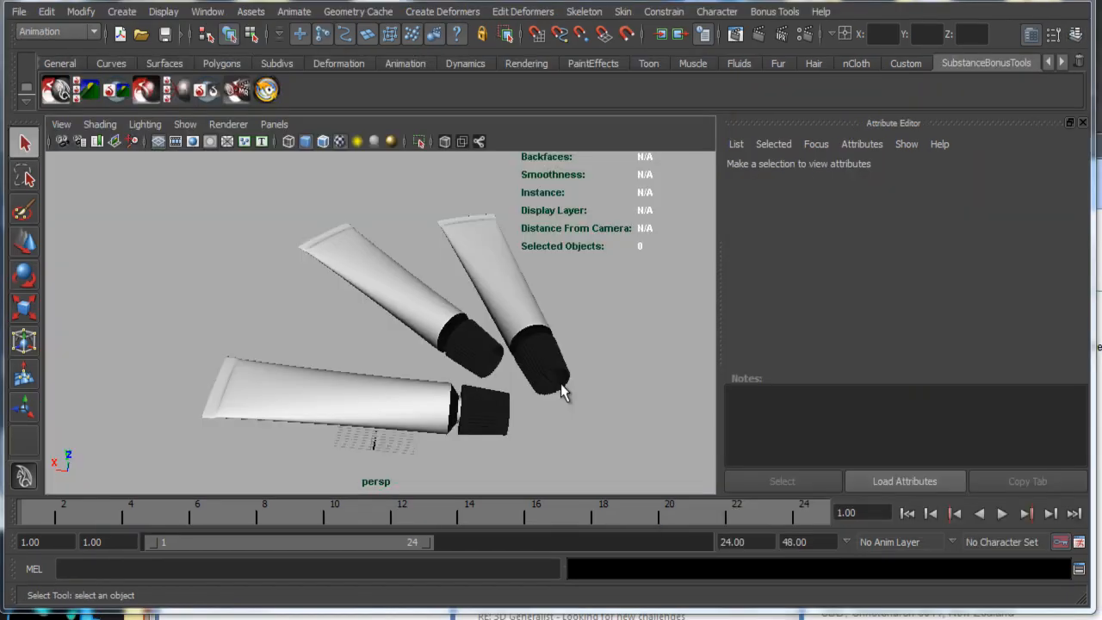
Step: Select the front tube's body, then open the Hypershade and enlarge it to show all scene materials
{"action": "left_click_drag", "start_coordinate": [576, 415], "coordinate": [365, 360], "text": "alt"}
{"action": "middle_click_drag", "start_coordinate": [366, 360], "coordinate": [395, 338], "text": "alt"}
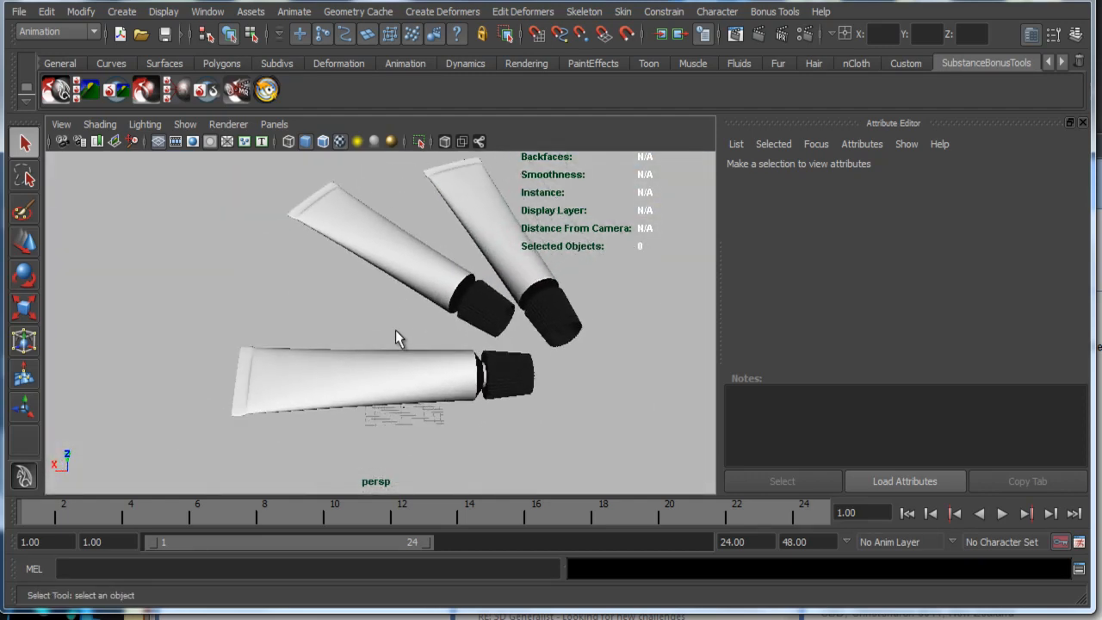
{"action": "left_click", "coordinate": [349, 373]}
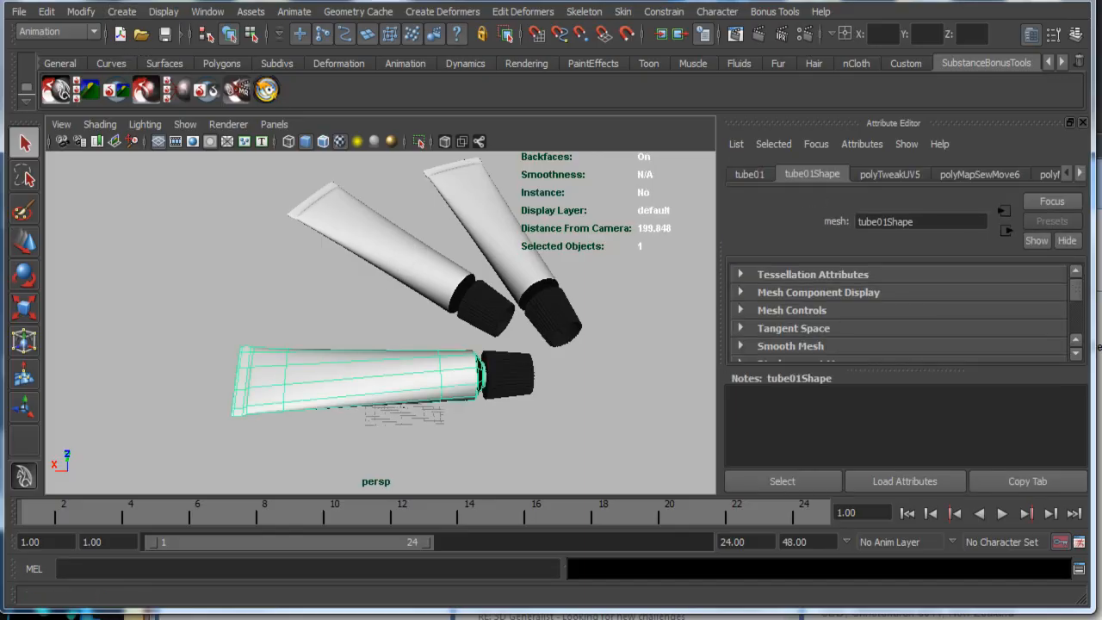
{"action": "left_click", "coordinate": [209, 12]}
{"action": "mouse_move", "coordinate": [241, 57]}
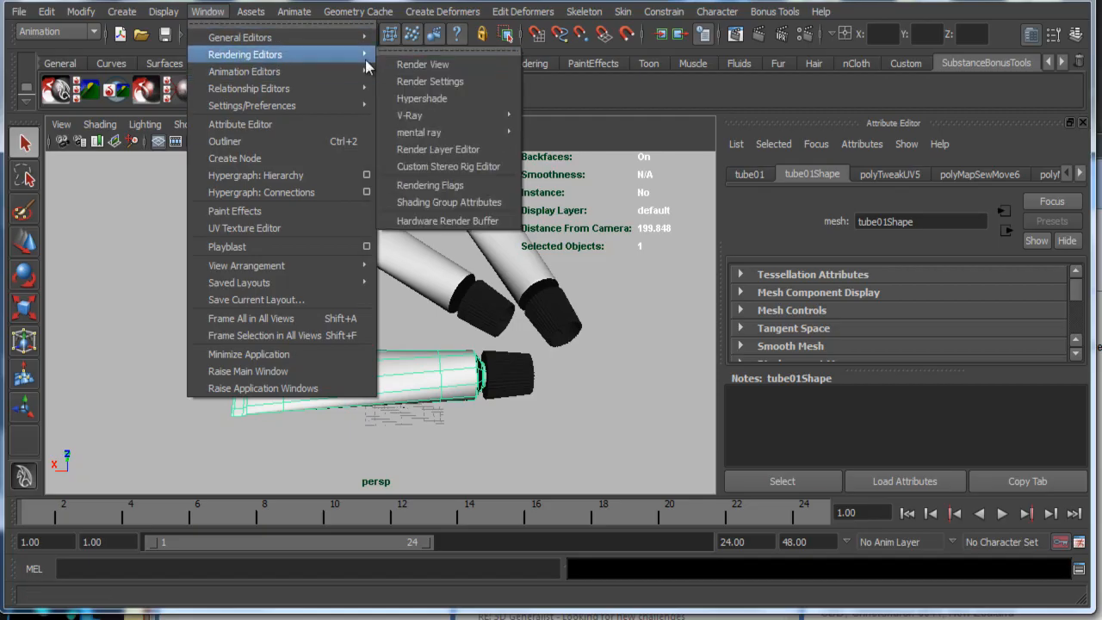
{"action": "left_click", "coordinate": [438, 100]}
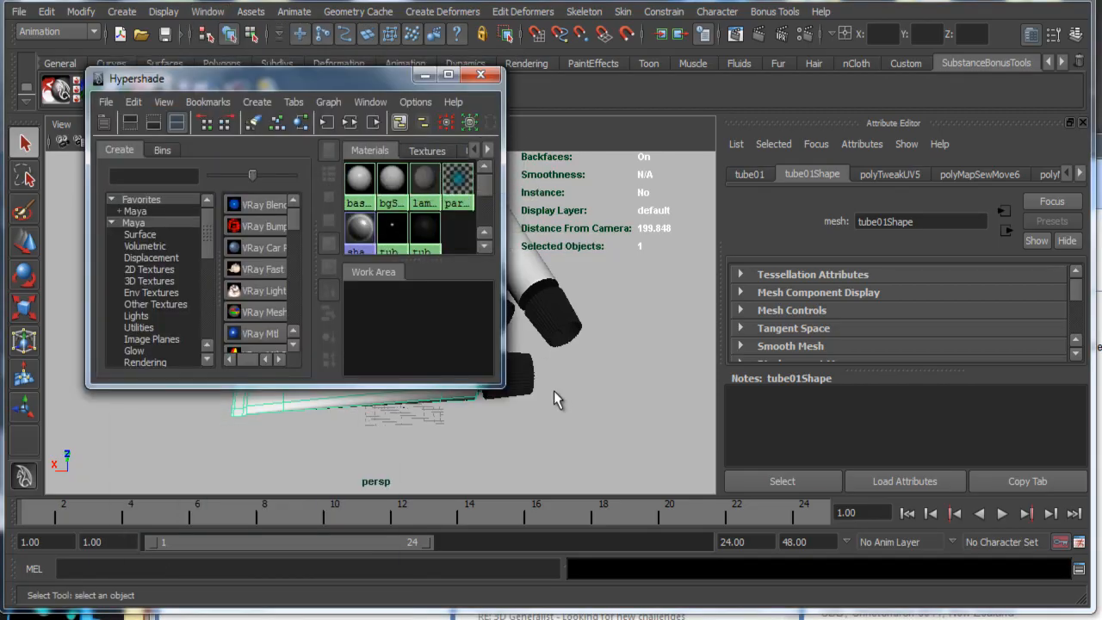
{"action": "left_click_drag", "start_coordinate": [495, 385], "coordinate": [755, 474]}
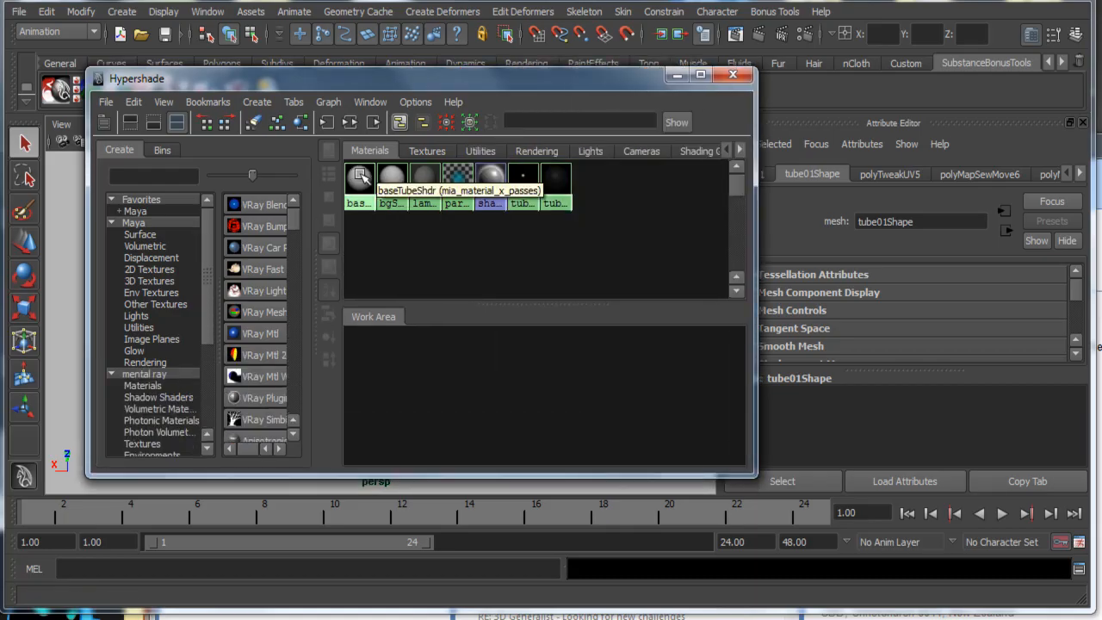
Step: Graph the input and output connections of baseTubeShdr and duplicate the shader twice
{"action": "left_click", "coordinate": [360, 177]}
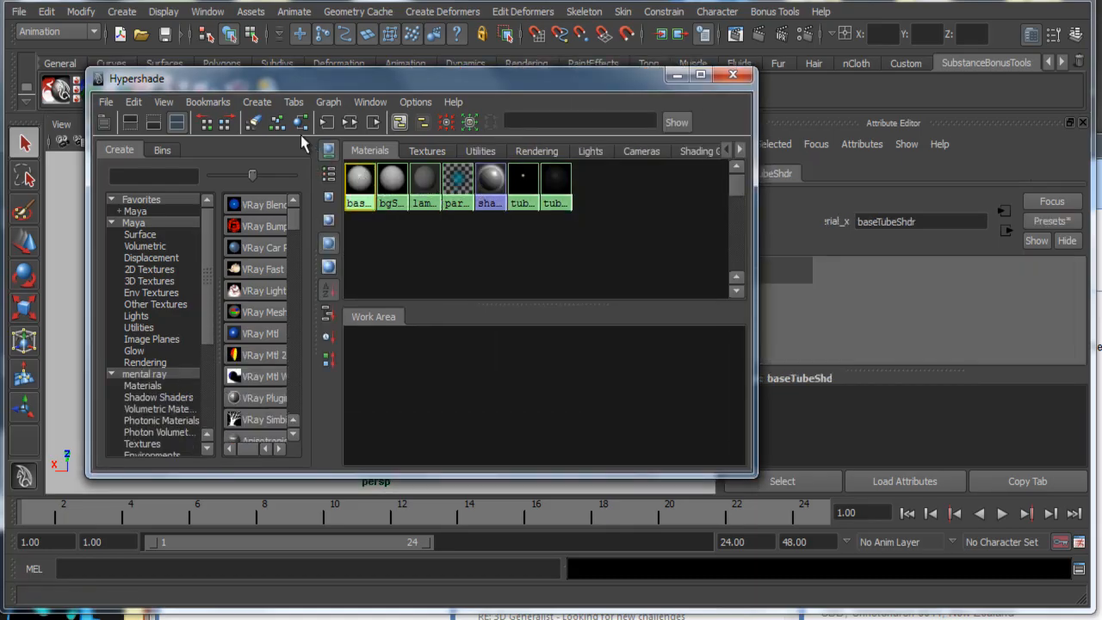
{"action": "left_click", "coordinate": [350, 121]}
{"action": "scroll", "coordinate": [420, 395], "scroll_direction": "down", "scroll_amount": 5}
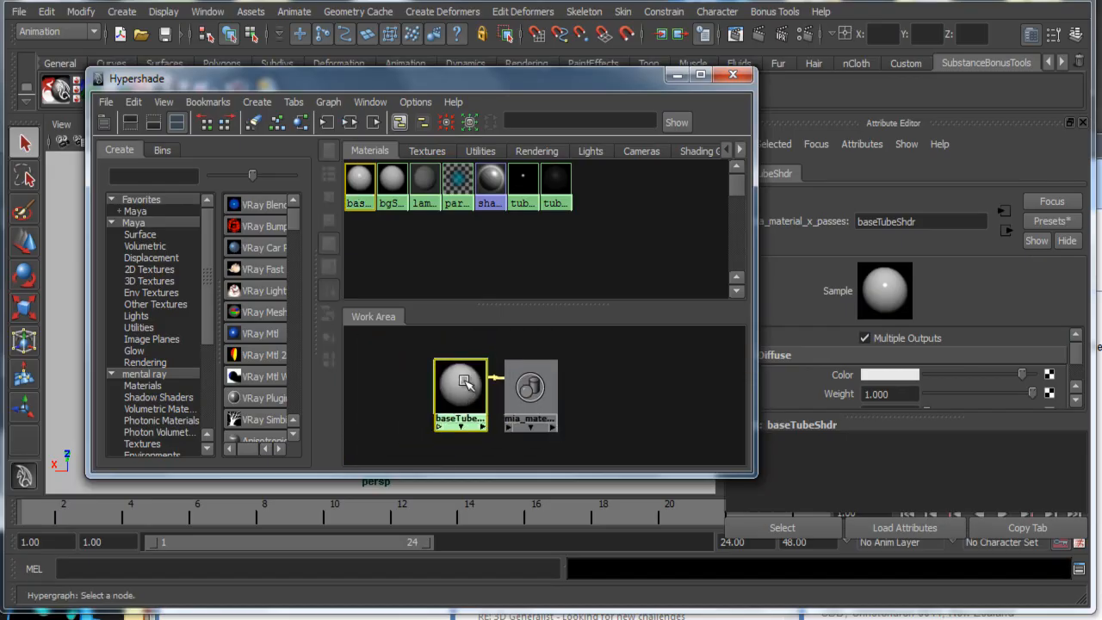
{"action": "key", "text": "ctrl+d"}
{"action": "key", "text": "ctrl+d"}
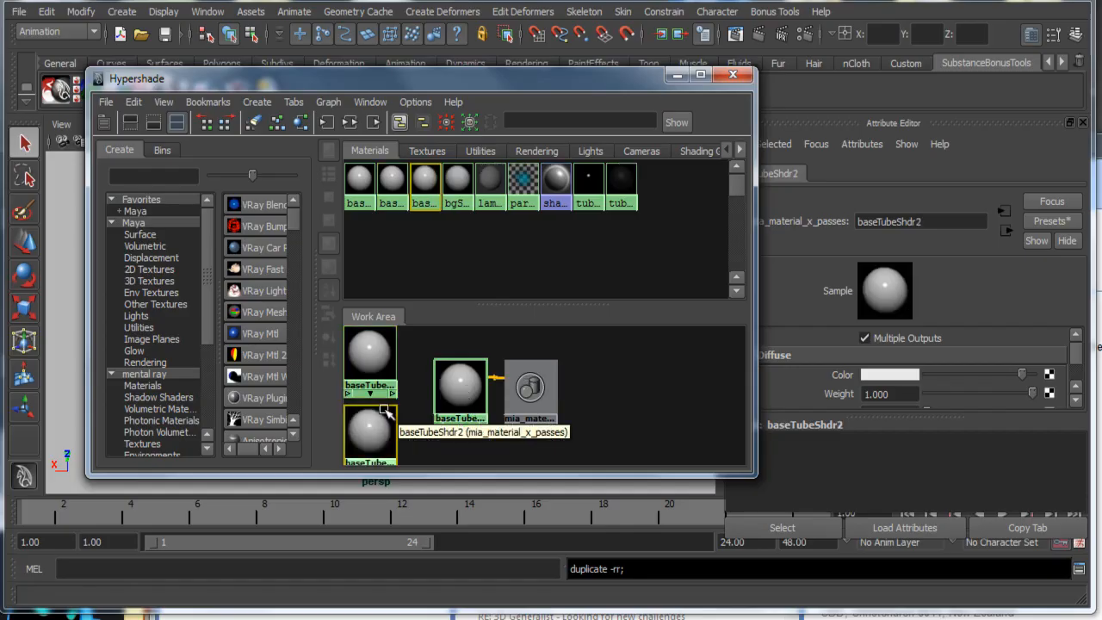
Step: Spread out the two shader copies in the work area and move baseTubeShdr with its shading group away from them
{"action": "left_click_drag", "start_coordinate": [374, 431], "coordinate": [398, 444]}
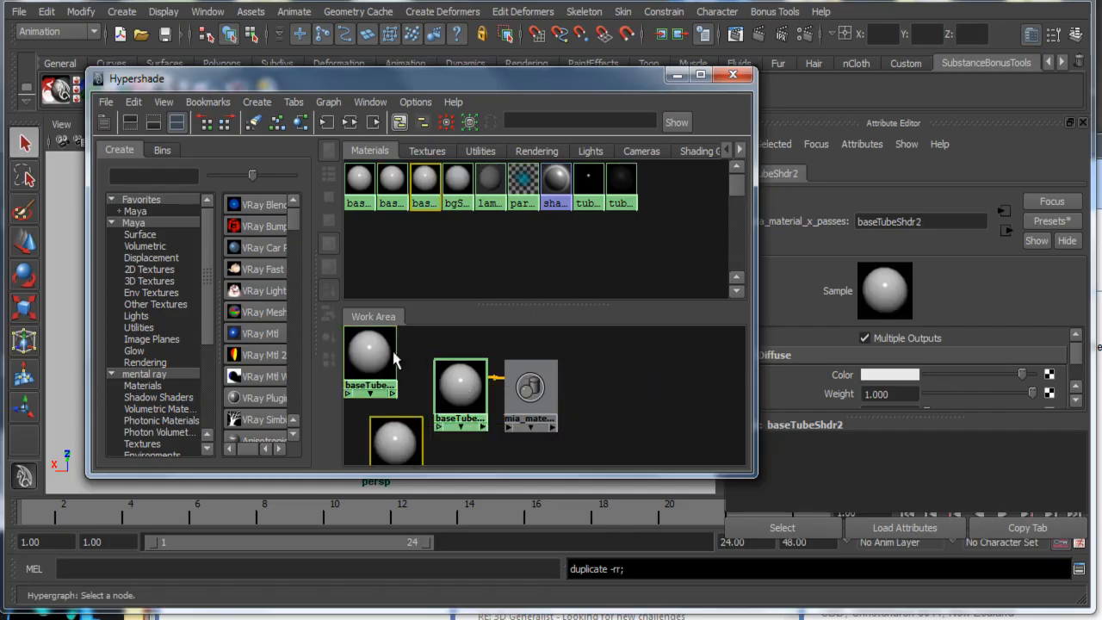
{"action": "left_click_drag", "start_coordinate": [376, 351], "coordinate": [416, 349]}
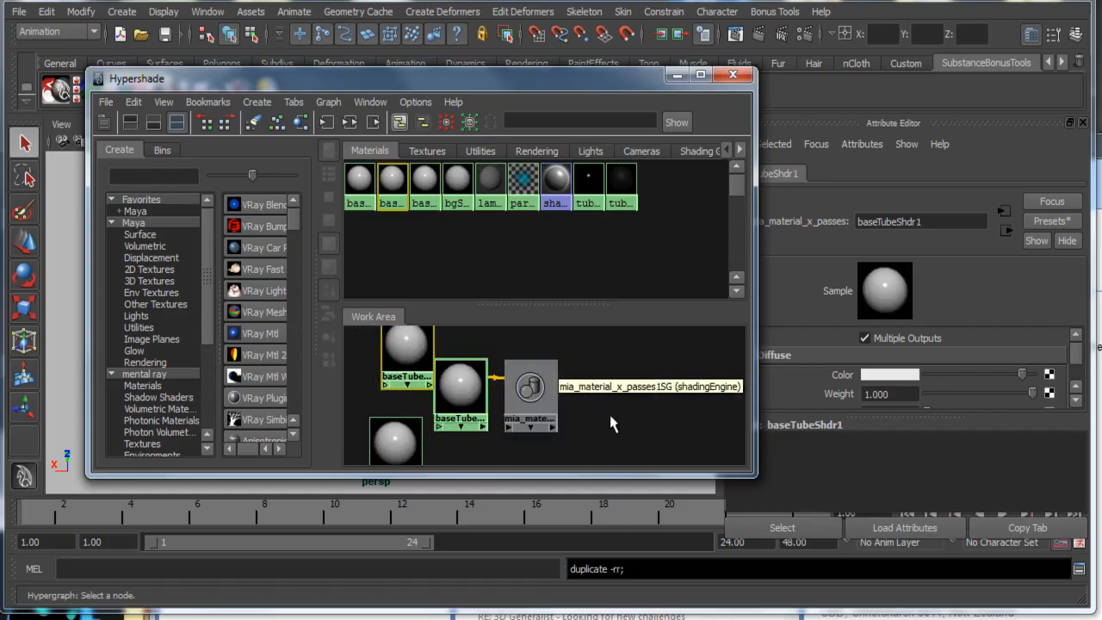
{"action": "left_click_drag", "start_coordinate": [621, 414], "coordinate": [583, 375]}
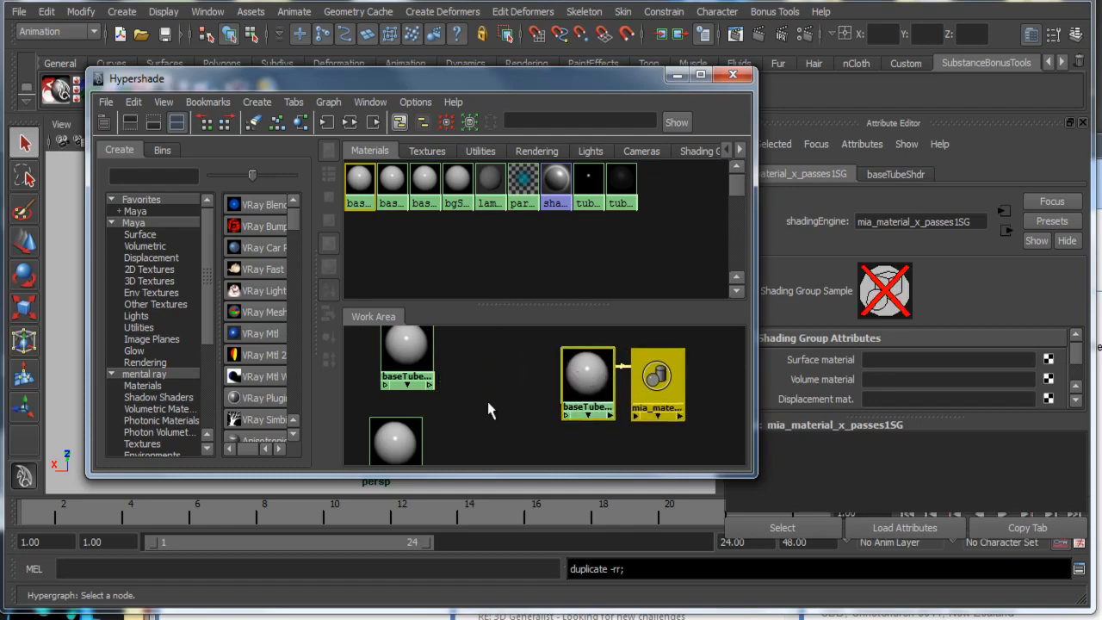
{"action": "left_click", "coordinate": [488, 410]}
Step: Connect a Gamma Correct node to the diffuse color of baseTubeShdr
{"action": "left_click", "coordinate": [586, 370]}
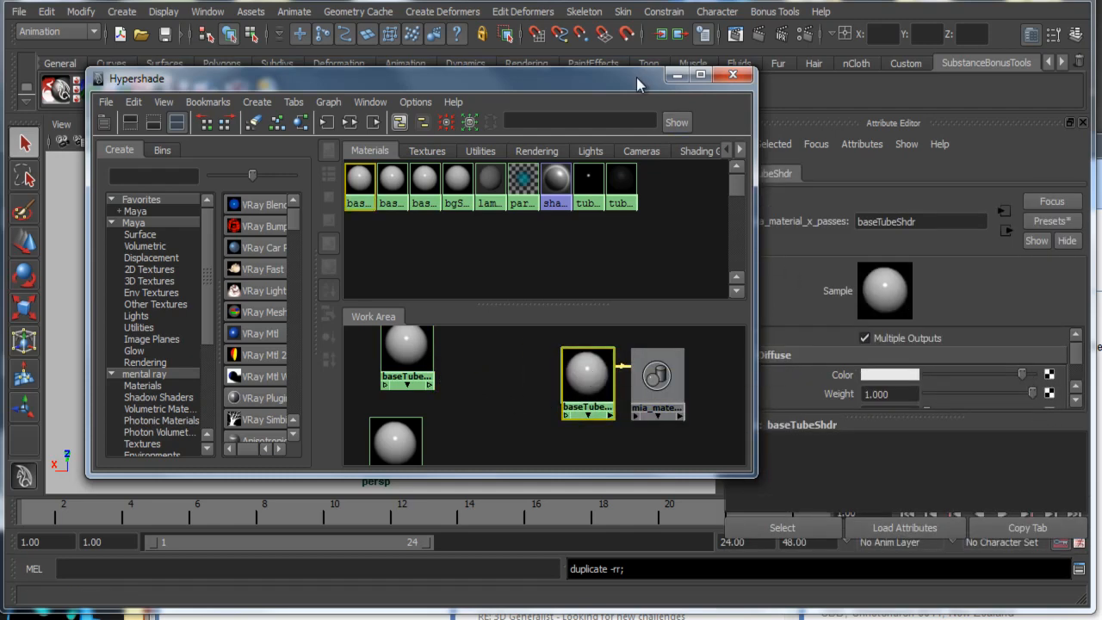
{"action": "left_click_drag", "start_coordinate": [637, 77], "coordinate": [565, 46]}
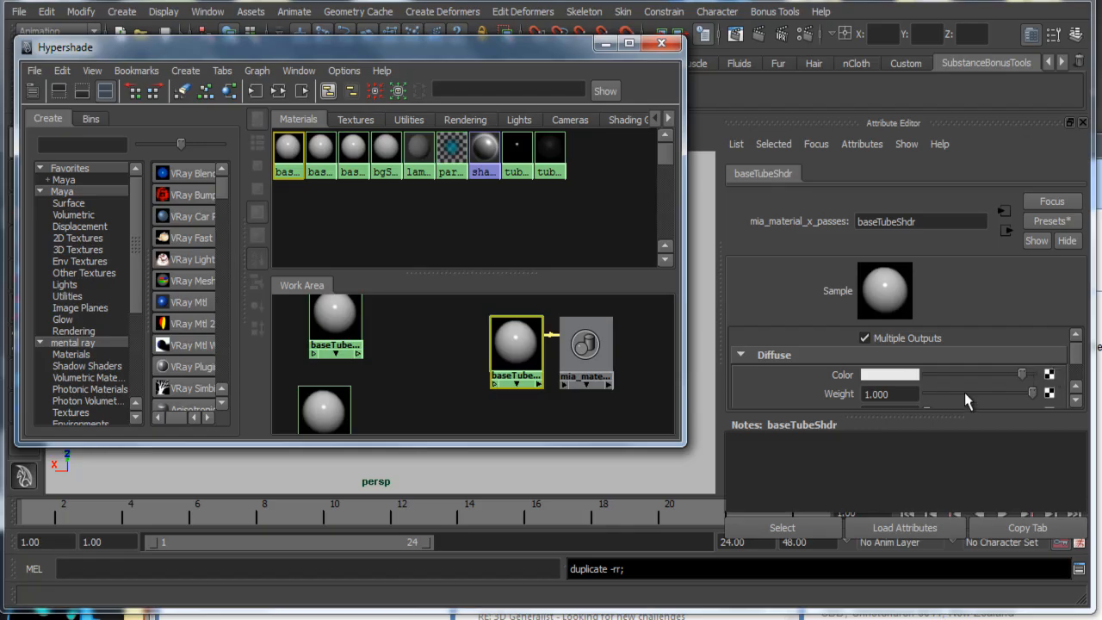
{"action": "left_click", "coordinate": [1048, 375]}
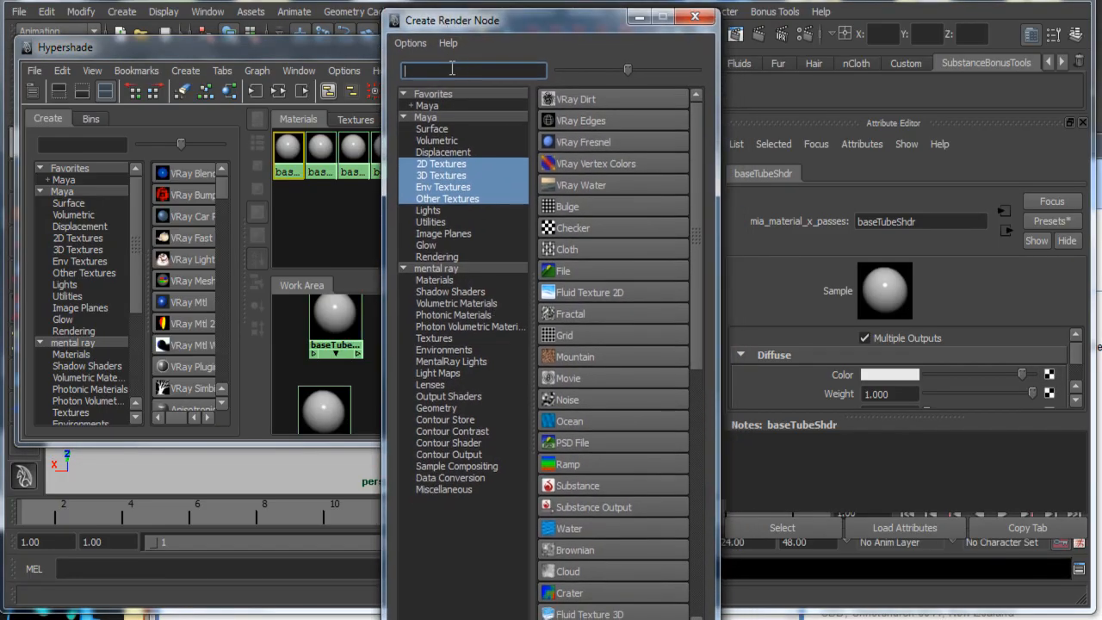
{"action": "type", "text": "gamma"}
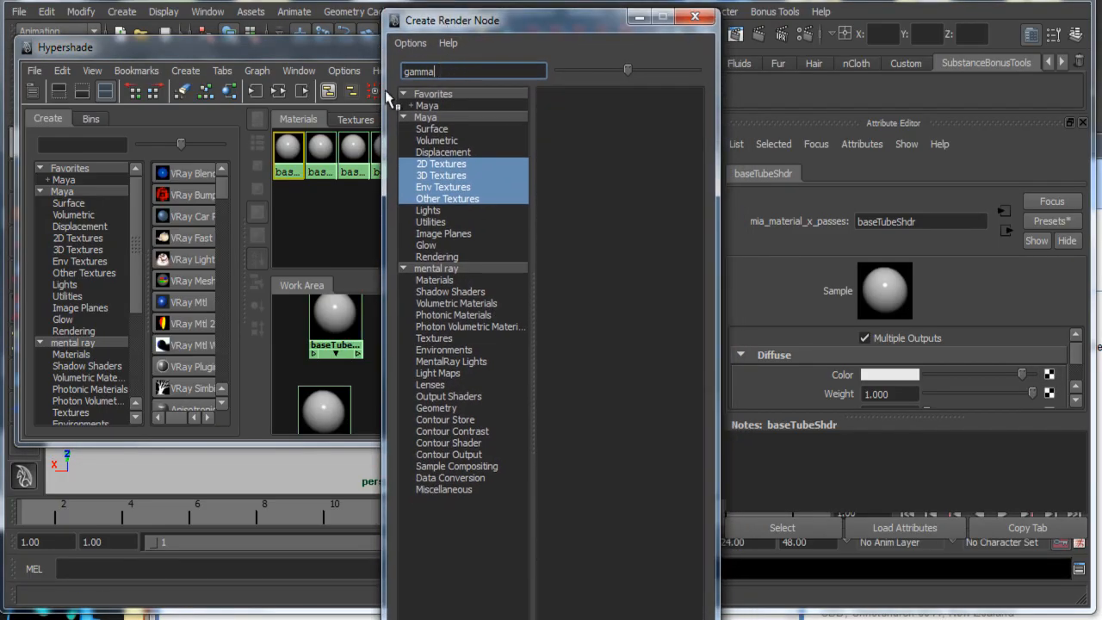
{"action": "left_click", "coordinate": [485, 118]}
{"action": "left_click", "coordinate": [553, 102]}
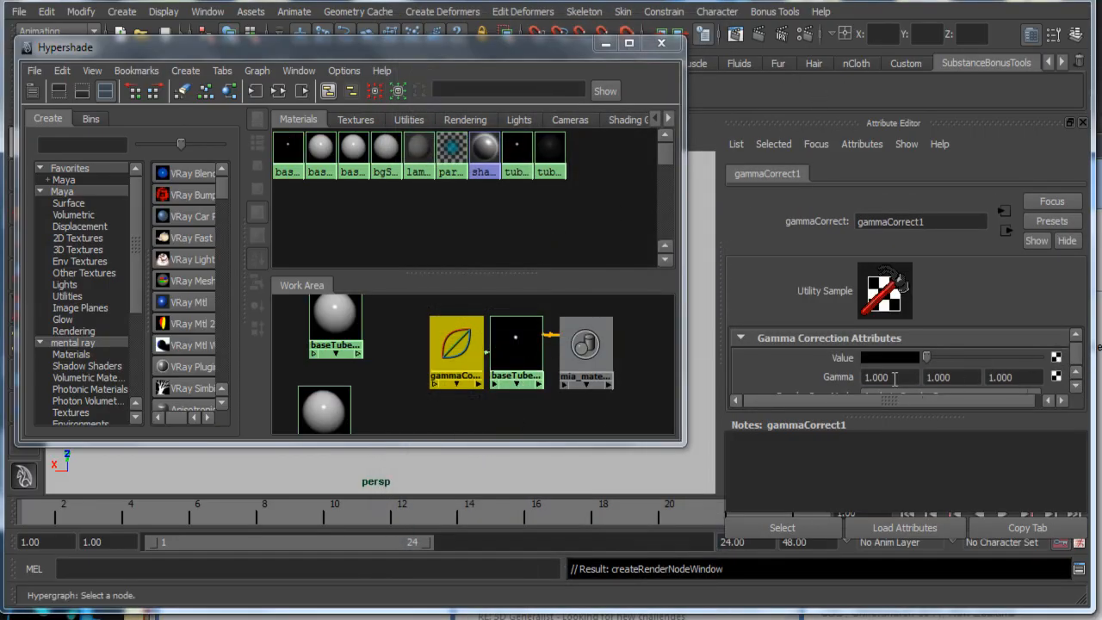
Step: Set all three gamma values of the gammaCorrect1 node to 0.455
{"action": "left_click", "coordinate": [895, 379]}
{"action": "type", "text": "0.455"}
{"action": "key", "text": "Tab"}
{"action": "type", "text": "0."}
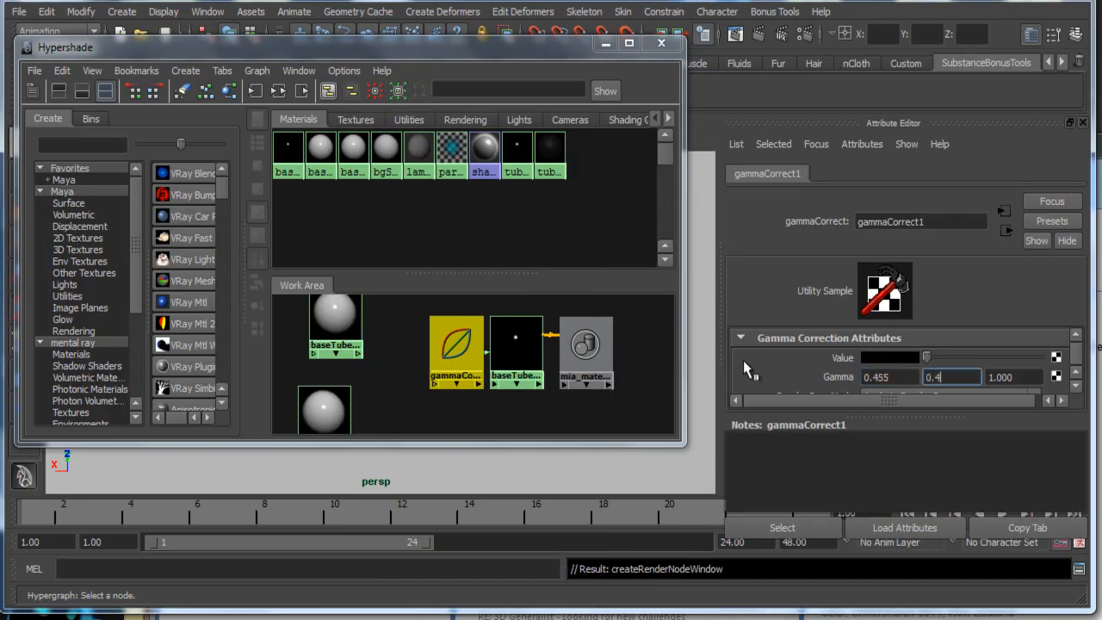
{"action": "type", "text": "455"}
{"action": "key", "text": "Tab"}
{"action": "type", "text": "0"}
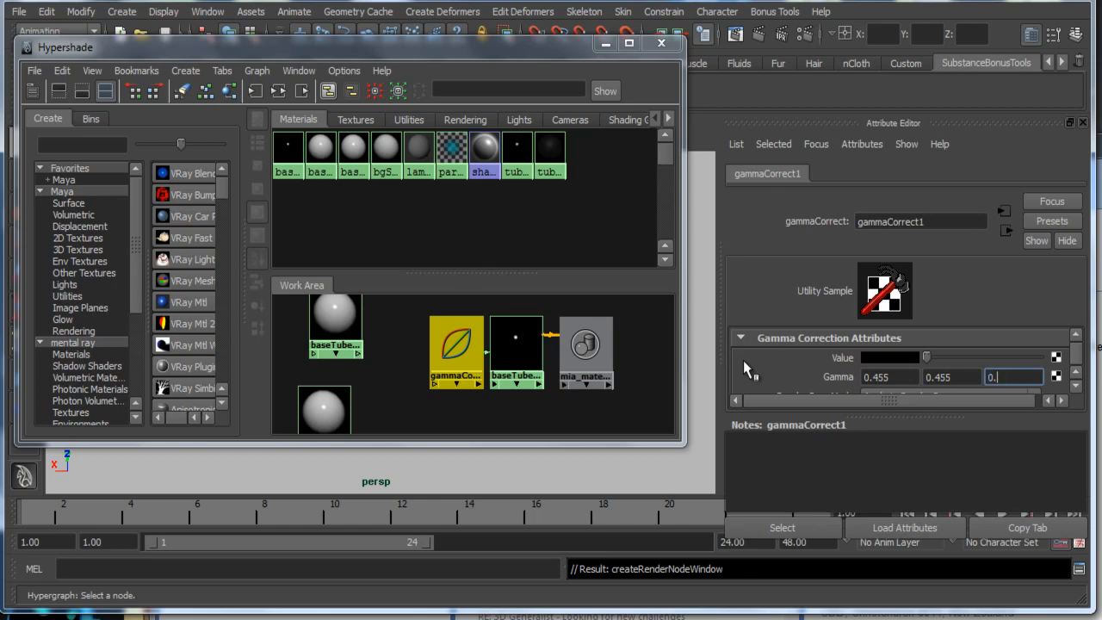
{"action": "type", "text": ".455"}
{"action": "scroll", "coordinate": [743, 360], "scroll_direction": "down", "scroll_amount": 2}
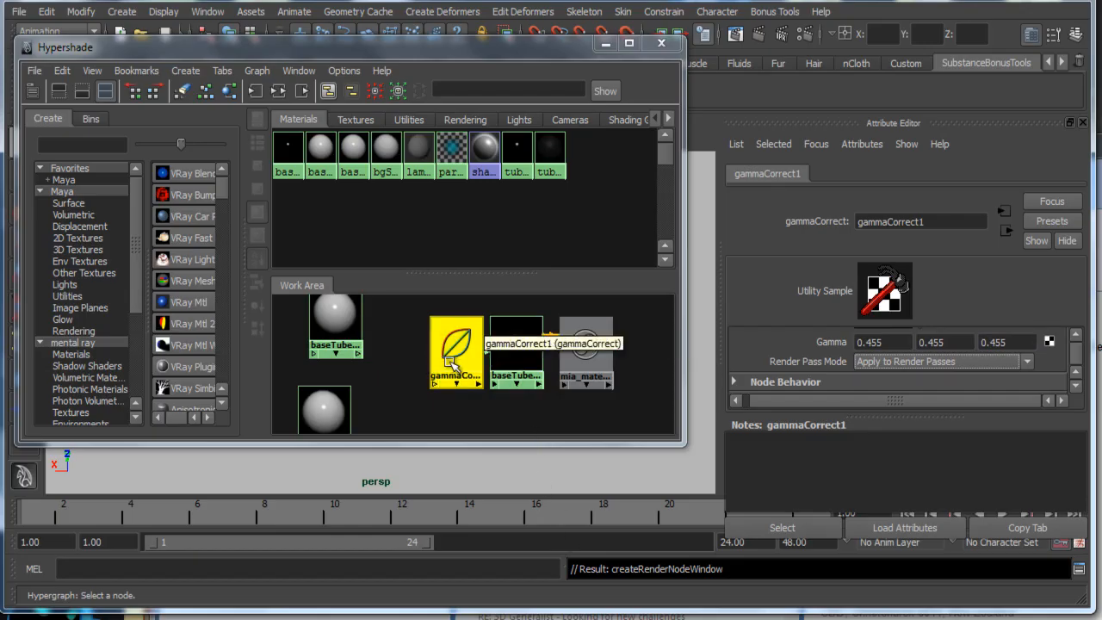
Step: Connect a File texture node to the Value attribute of gammaCorrect1
{"action": "scroll", "coordinate": [1077, 353], "scroll_direction": "up", "scroll_amount": 1}
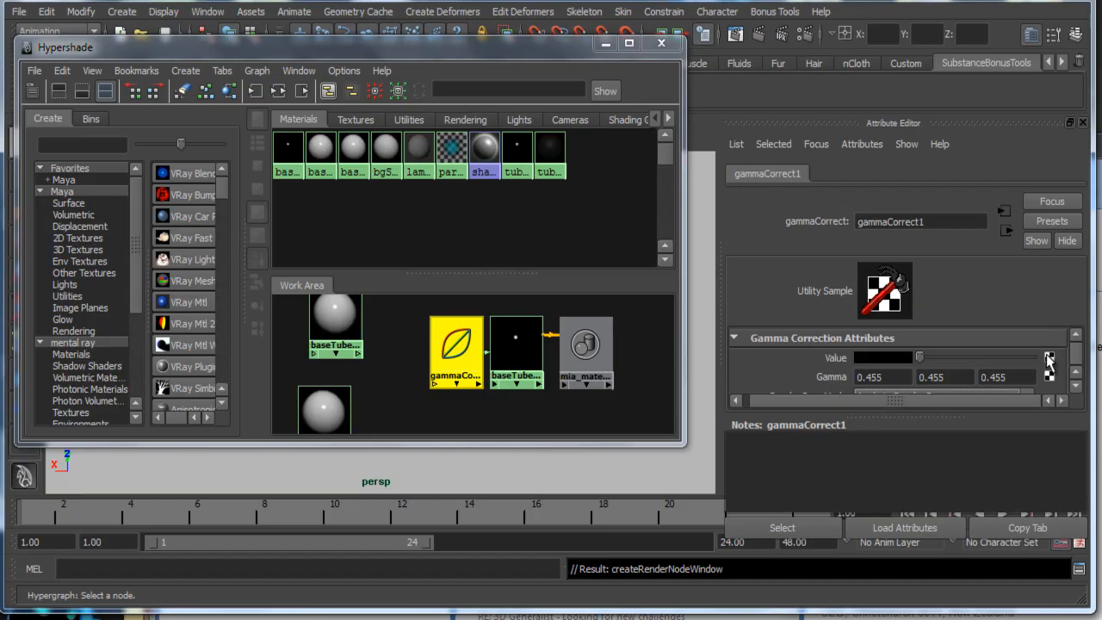
{"action": "left_click", "coordinate": [1049, 357]}
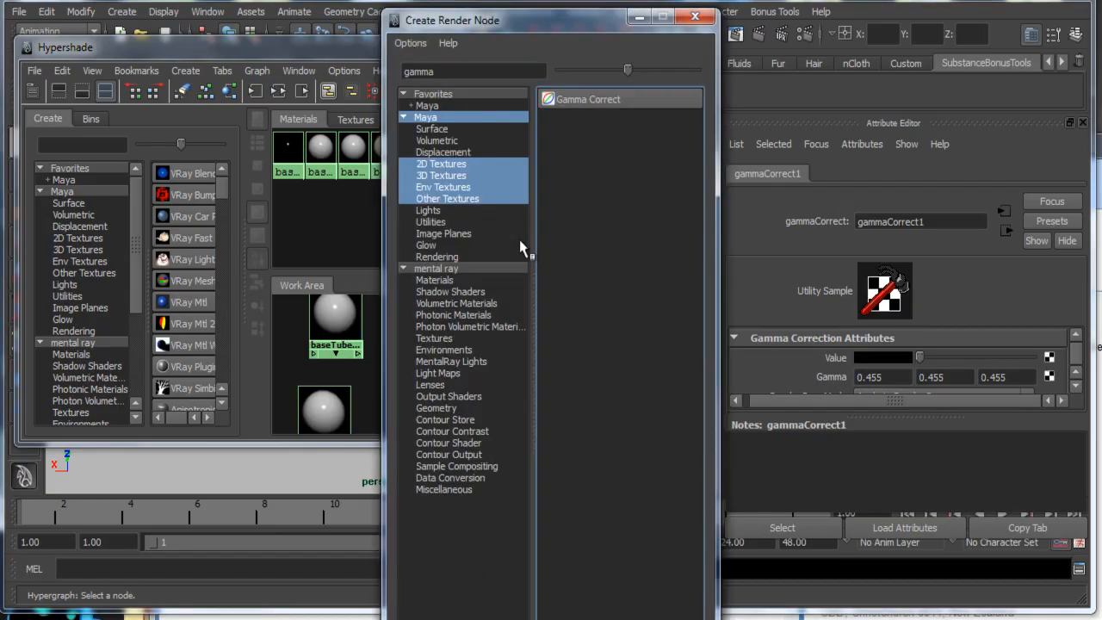
{"action": "double_click", "coordinate": [431, 71]}
{"action": "type", "text": "file"}
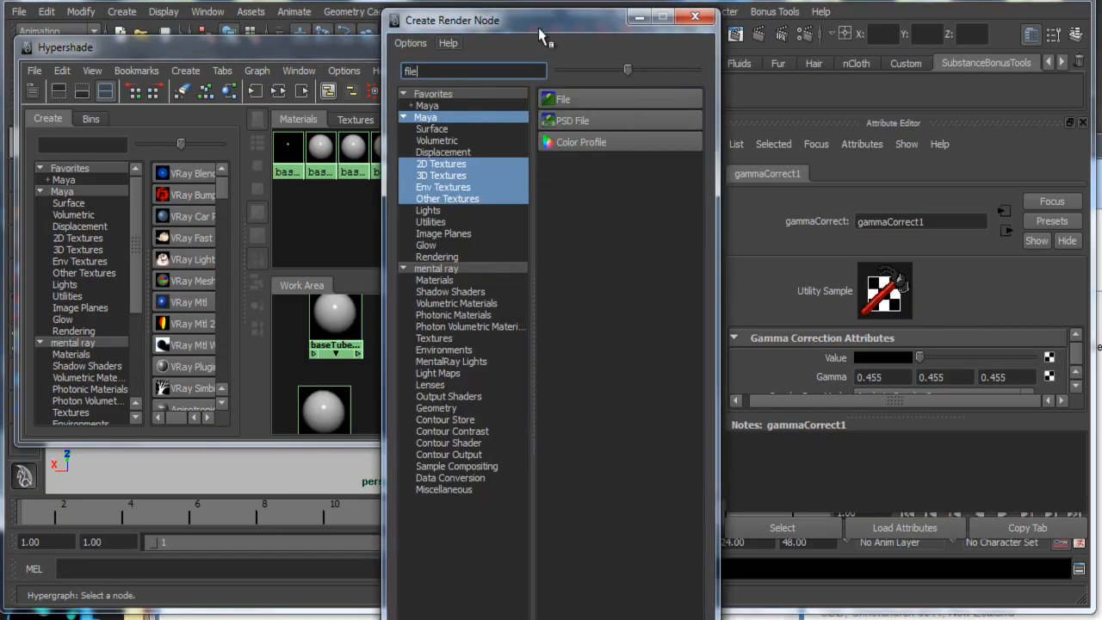
{"action": "left_click", "coordinate": [569, 100]}
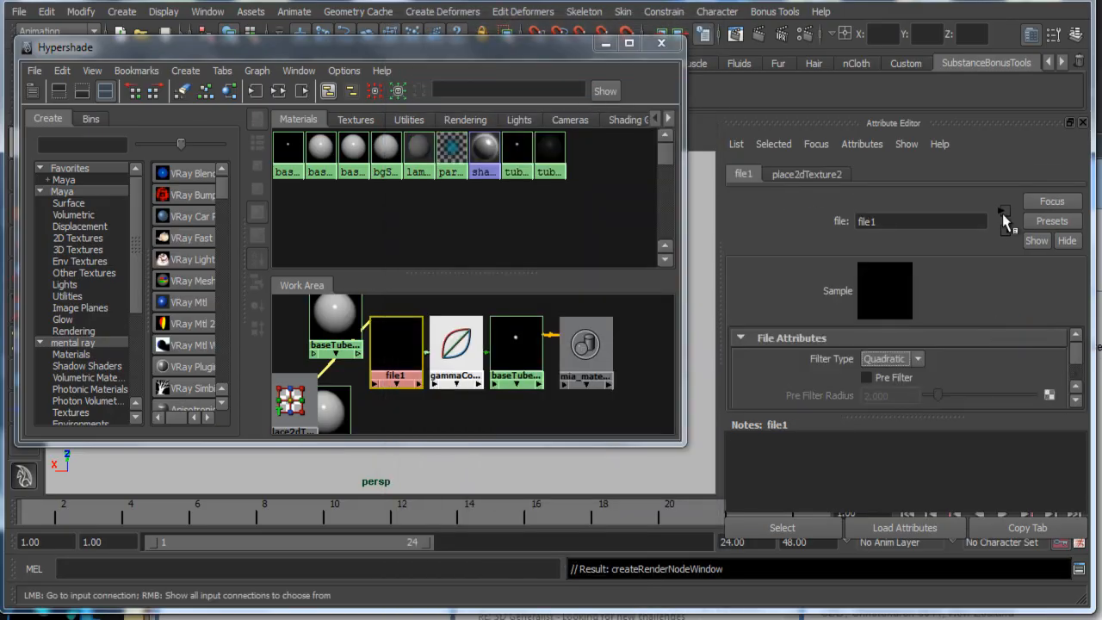
Step: Load tubeBlueUV.jpg from the source_images folder as the image of the file1 texture
{"action": "left_click_drag", "start_coordinate": [1077, 357], "coordinate": [1034, 410]}
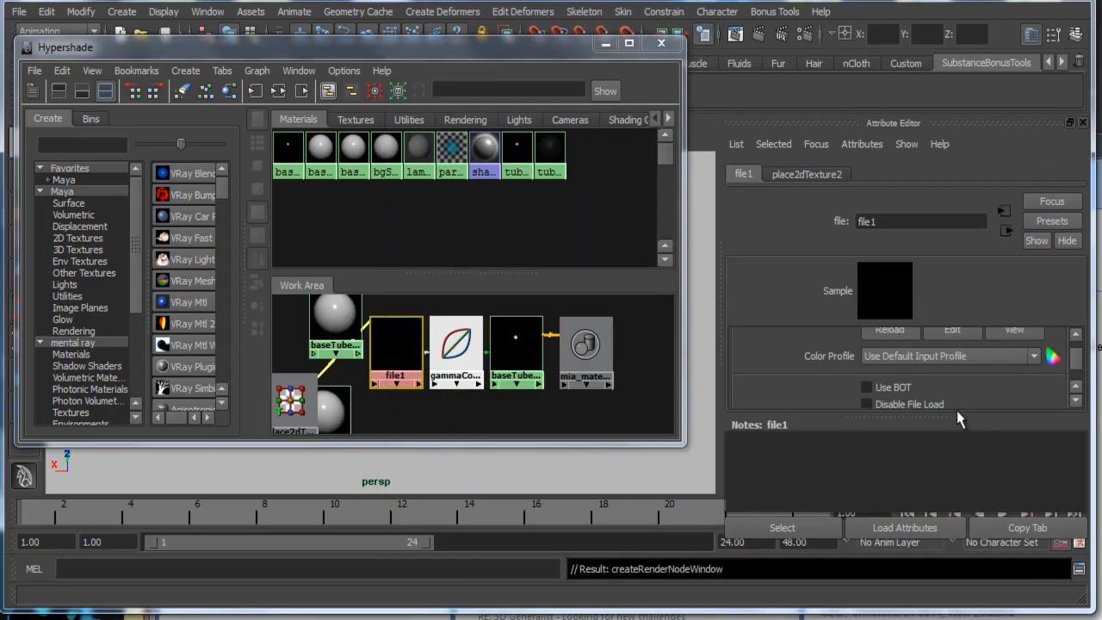
{"action": "left_click_drag", "start_coordinate": [961, 420], "coordinate": [956, 517]}
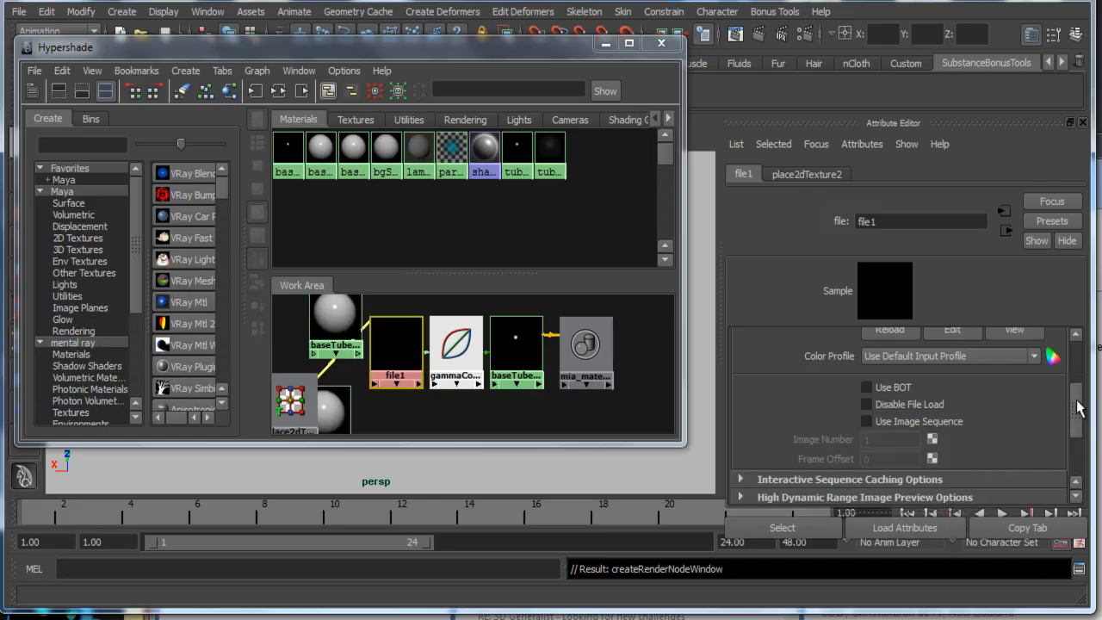
{"action": "scroll", "coordinate": [1045, 391], "scroll_direction": "up", "scroll_amount": 2}
{"action": "left_click", "coordinate": [1051, 379]}
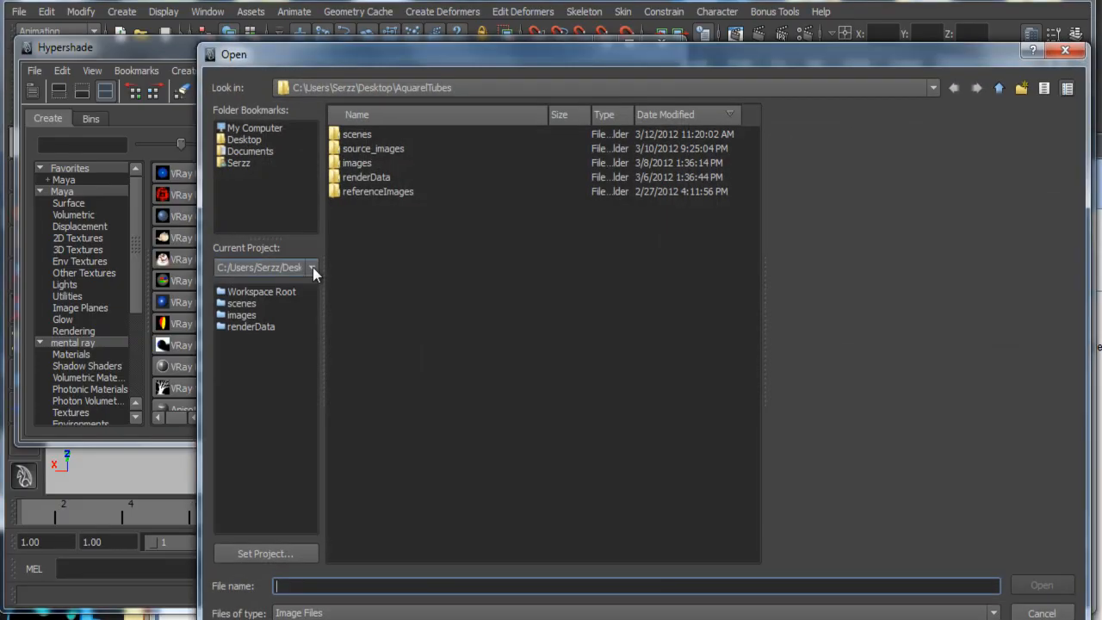
{"action": "double_click", "coordinate": [378, 148]}
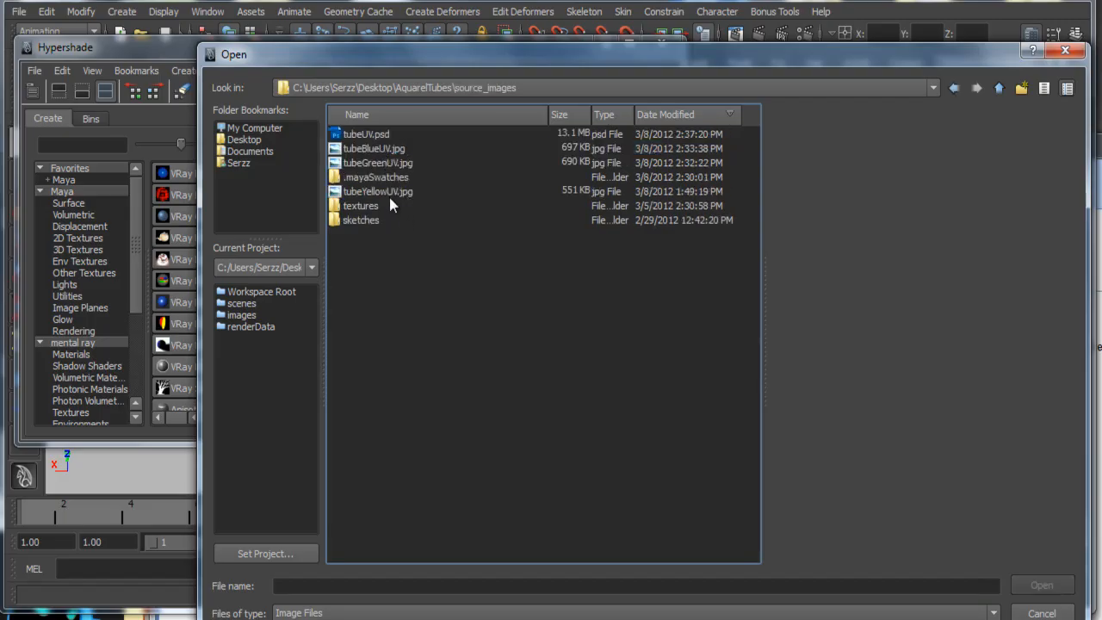
{"action": "left_click", "coordinate": [380, 148]}
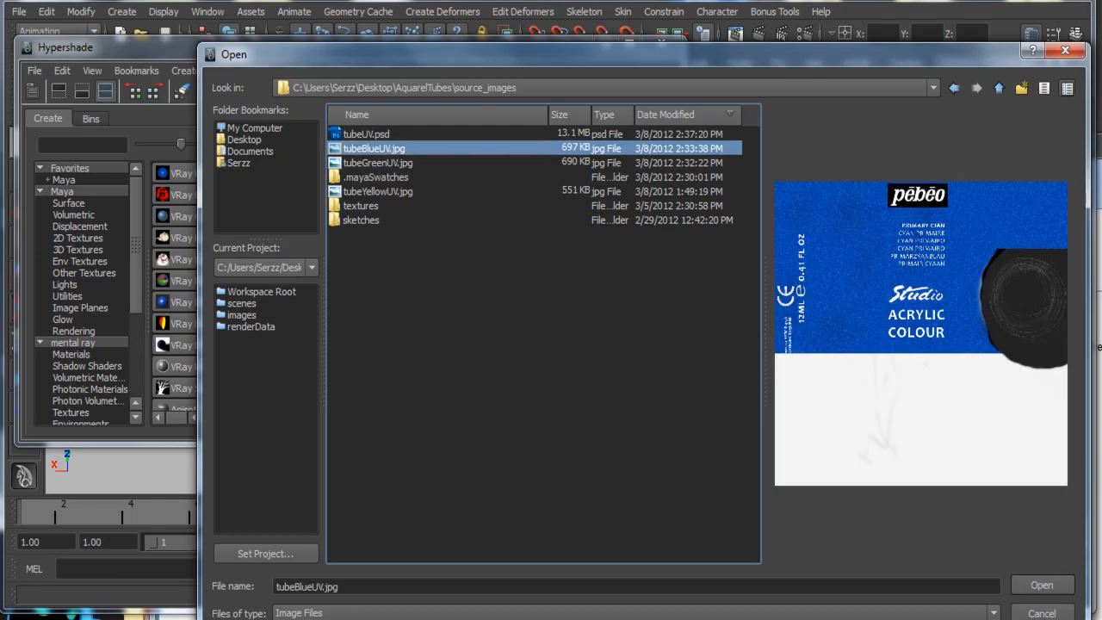
{"action": "left_click", "coordinate": [1042, 586]}
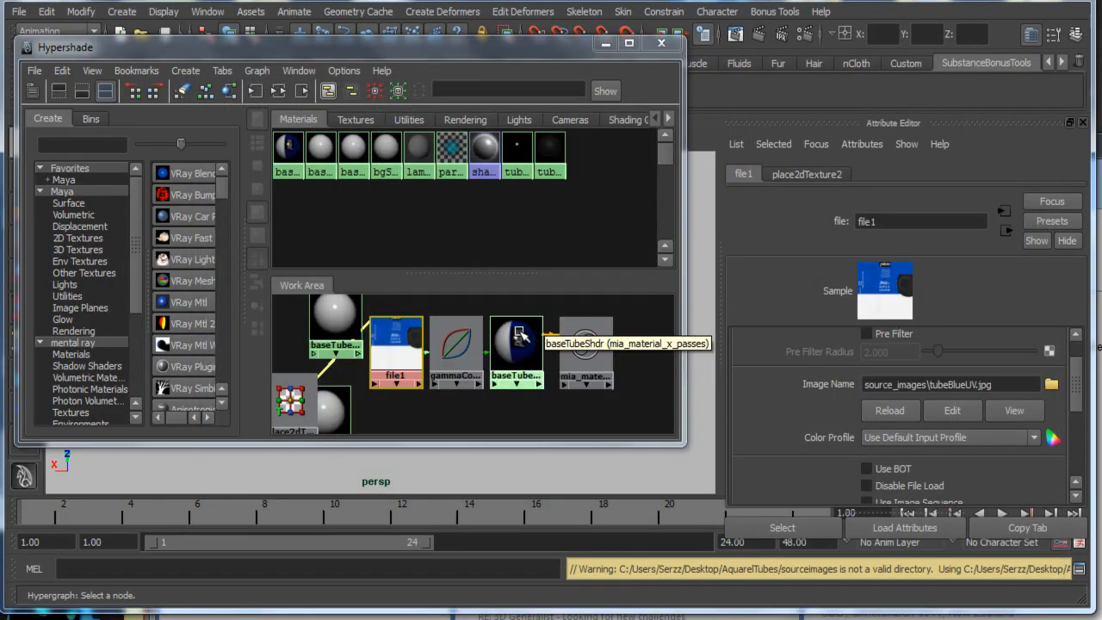
Step: Select baseTubeShdr, move the Hypershade aside and examine the blue label texture on the tubes in the perspective view
{"action": "left_click", "coordinate": [517, 345]}
{"action": "left_click_drag", "start_coordinate": [484, 42], "coordinate": [1034, 137]}
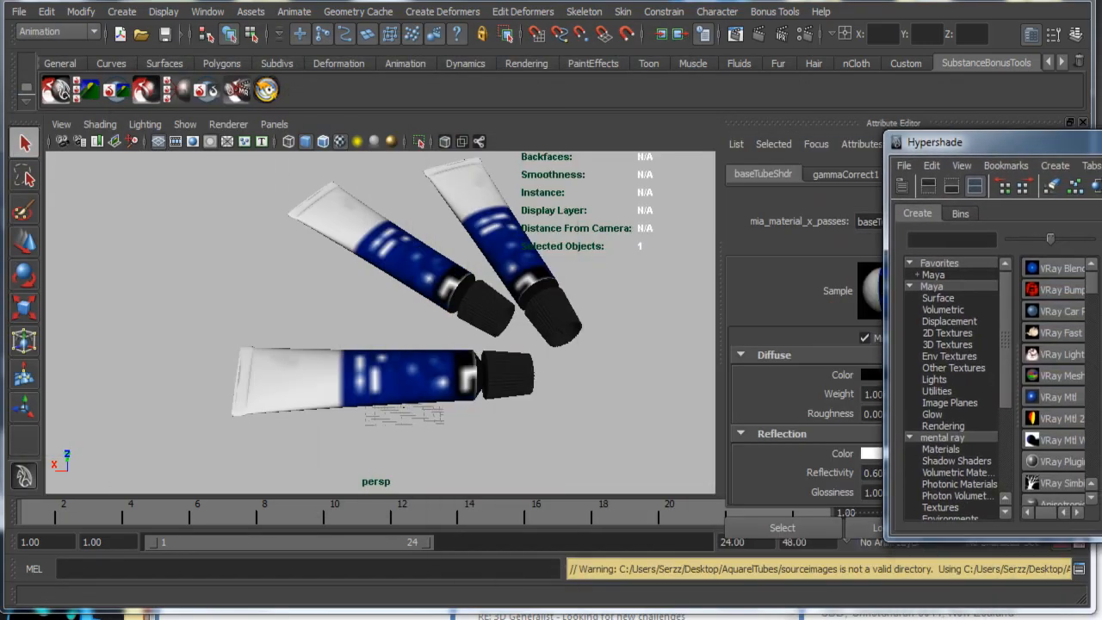
{"action": "middle_click_drag", "start_coordinate": [442, 365], "coordinate": [391, 382], "text": "alt"}
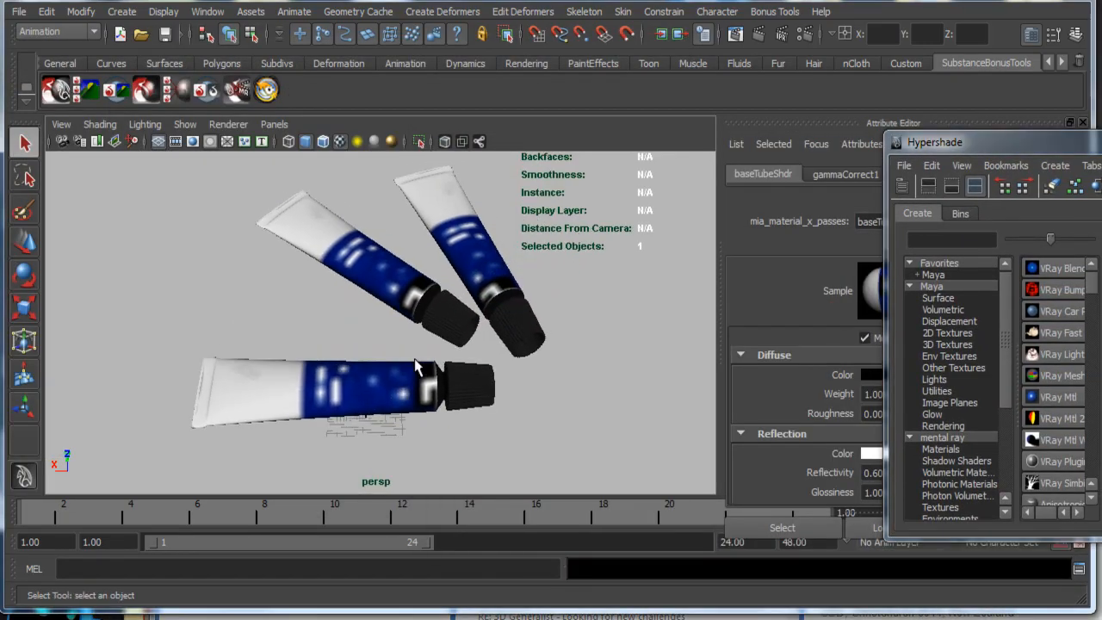
{"action": "left_click_drag", "start_coordinate": [448, 342], "coordinate": [440, 304], "text": "alt"}
{"action": "scroll", "coordinate": [433, 273], "scroll_direction": "down", "scroll_amount": 5}
{"action": "left_click_drag", "start_coordinate": [410, 265], "coordinate": [411, 394], "text": "alt"}
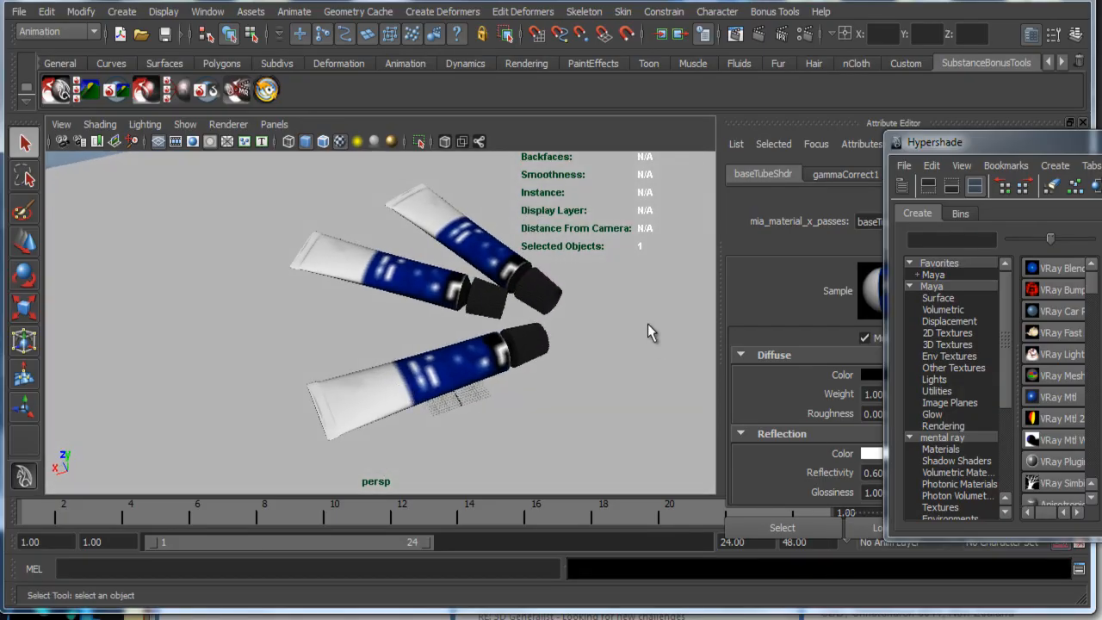
Step: Render the tubes from camera1 in the Render View, enlarge its window and inspect the blue labels
{"action": "left_click", "coordinate": [732, 35]}
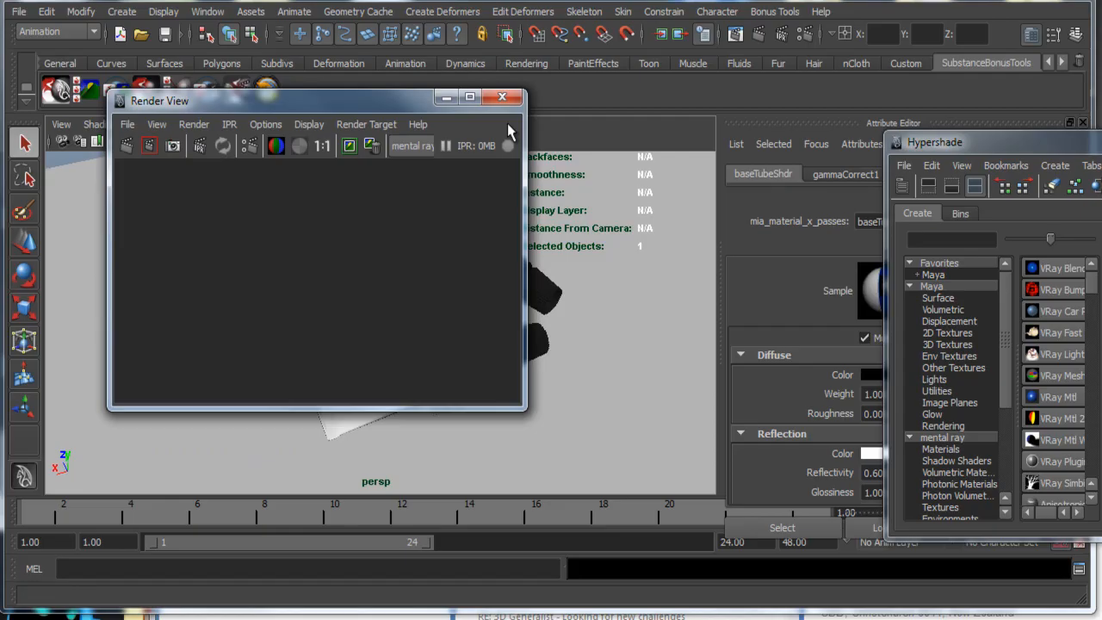
{"action": "left_click", "coordinate": [194, 124]}
{"action": "mouse_move", "coordinate": [226, 222]}
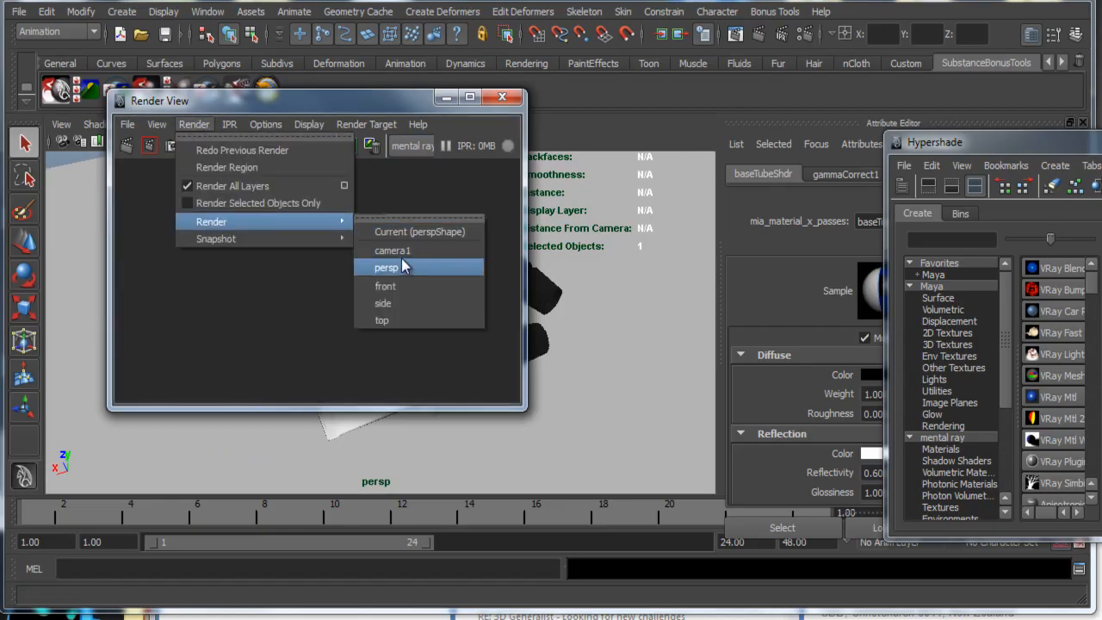
{"action": "left_click", "coordinate": [394, 251]}
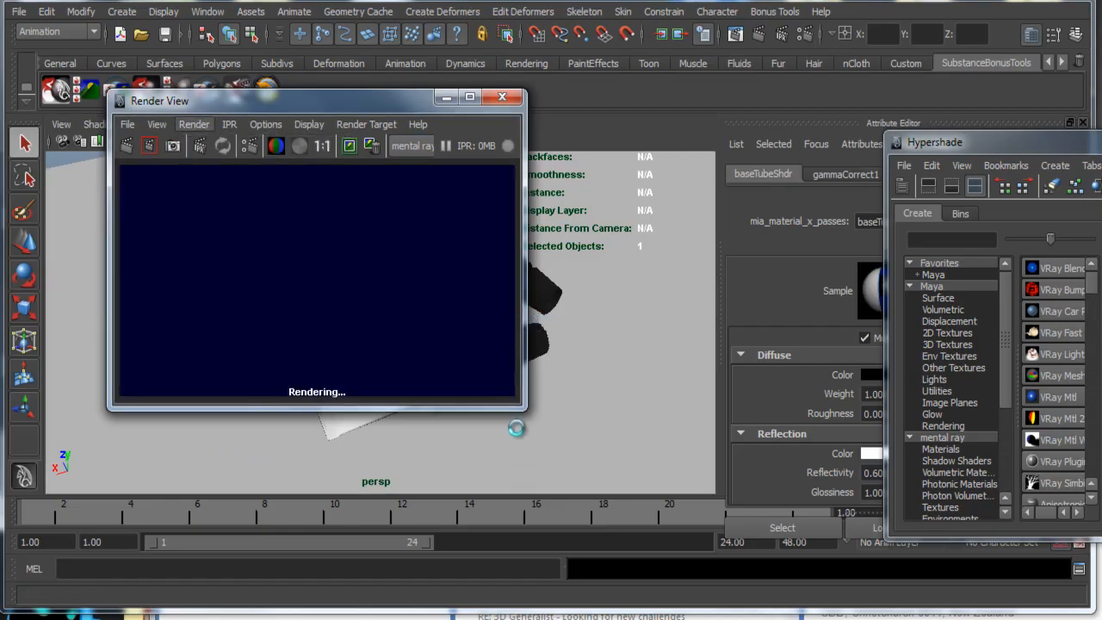
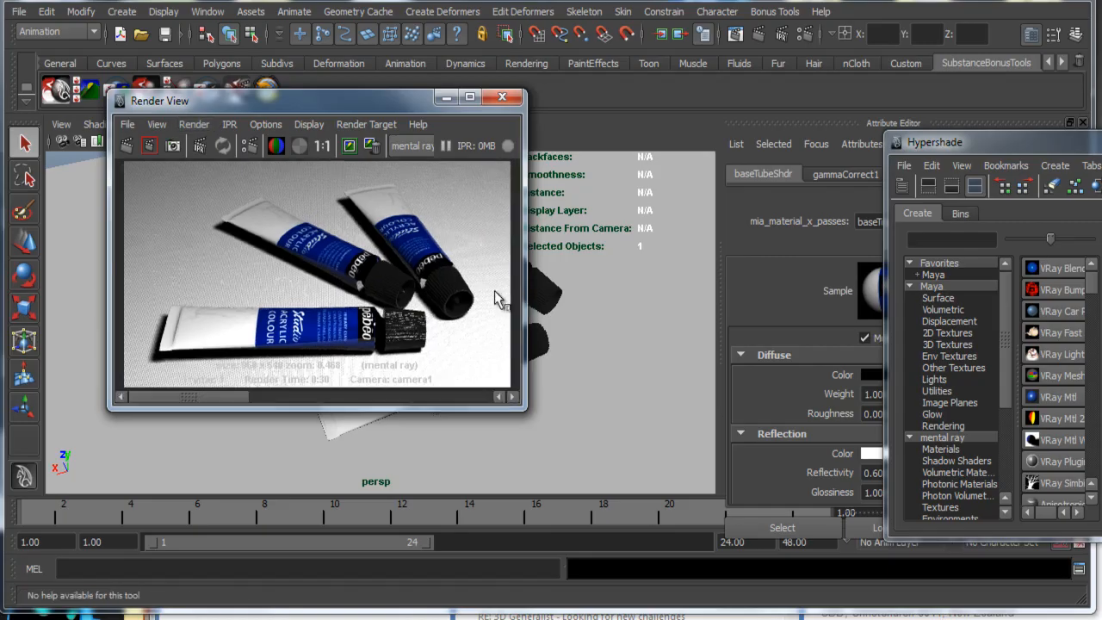
{"action": "left_click_drag", "start_coordinate": [521, 411], "coordinate": [821, 502]}
{"action": "scroll", "coordinate": [443, 314], "scroll_direction": "up", "scroll_amount": 2}
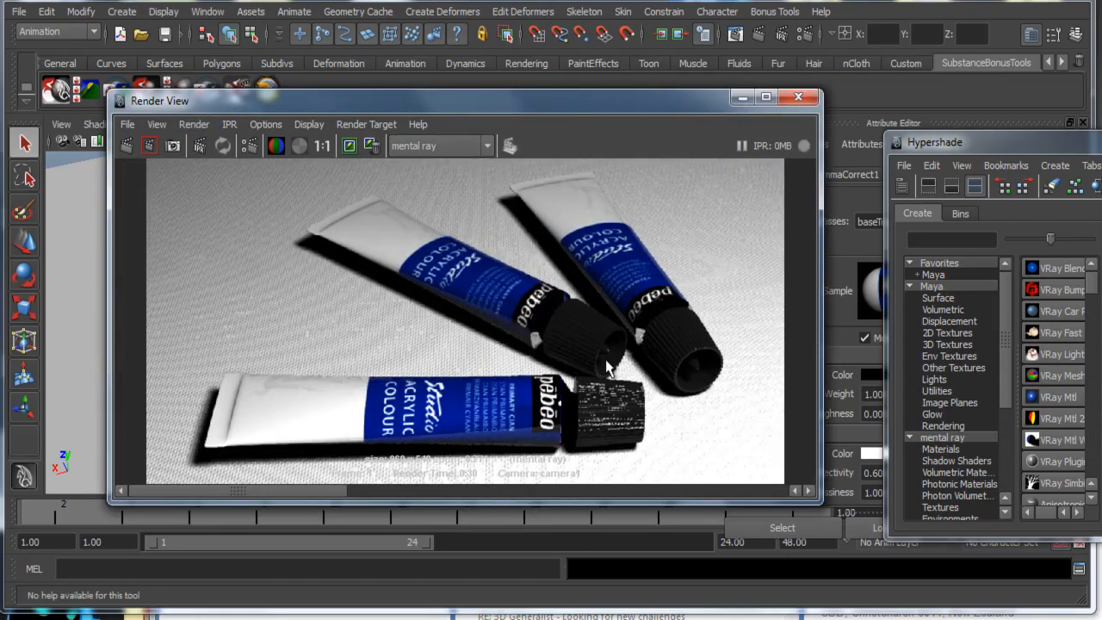
{"action": "scroll", "coordinate": [603, 332], "scroll_direction": "down", "scroll_amount": 2}
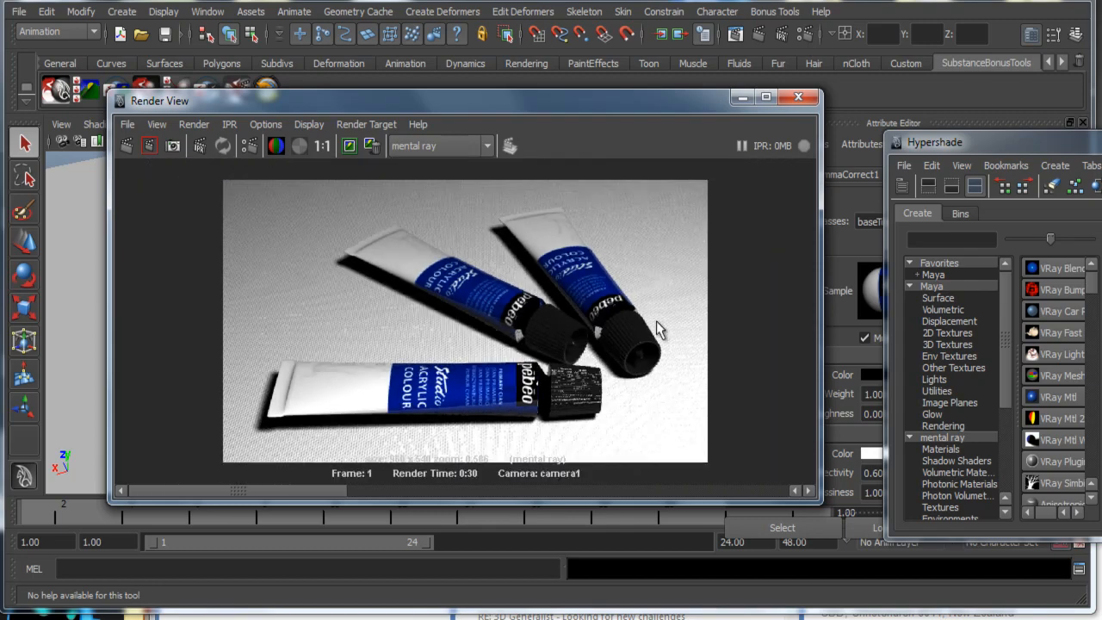
{"action": "left_click_drag", "start_coordinate": [633, 101], "coordinate": [581, 79]}
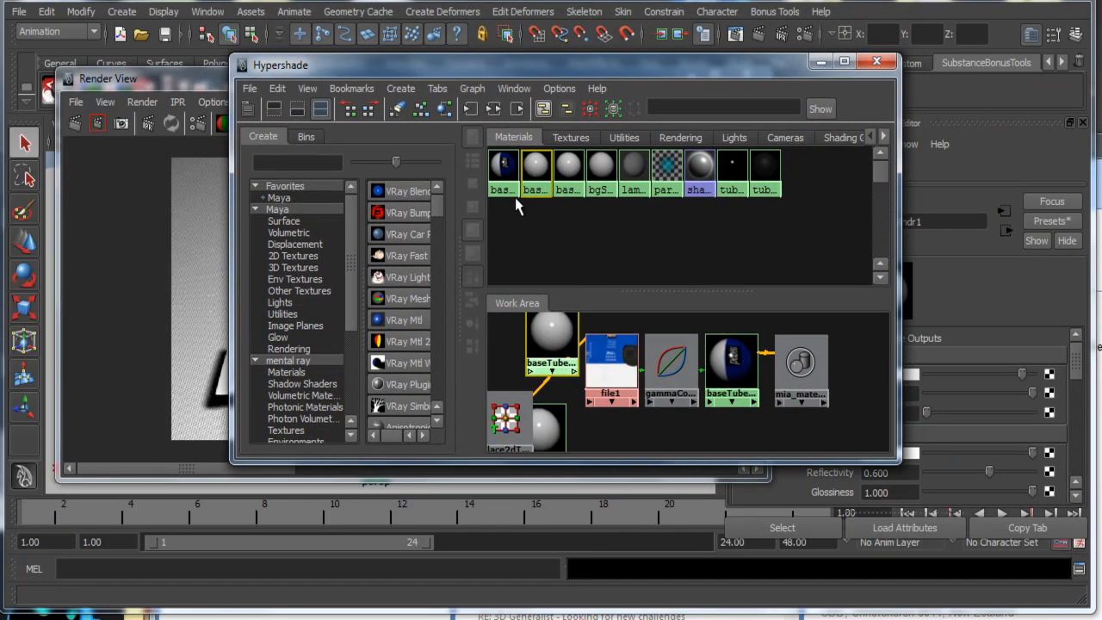
Step: Rename the textured baseTubeShdr material as blueTubeShdr
{"action": "left_click", "coordinate": [684, 375]}
{"action": "left_click", "coordinate": [735, 373]}
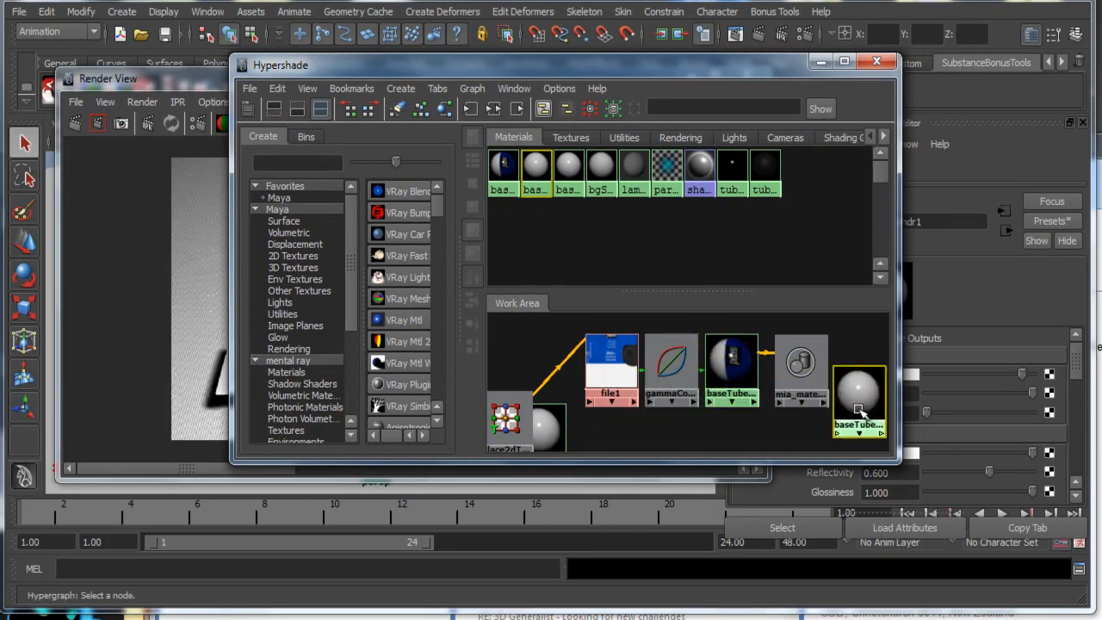
{"action": "right_click_drag", "start_coordinate": [735, 373], "coordinate": [741, 536]}
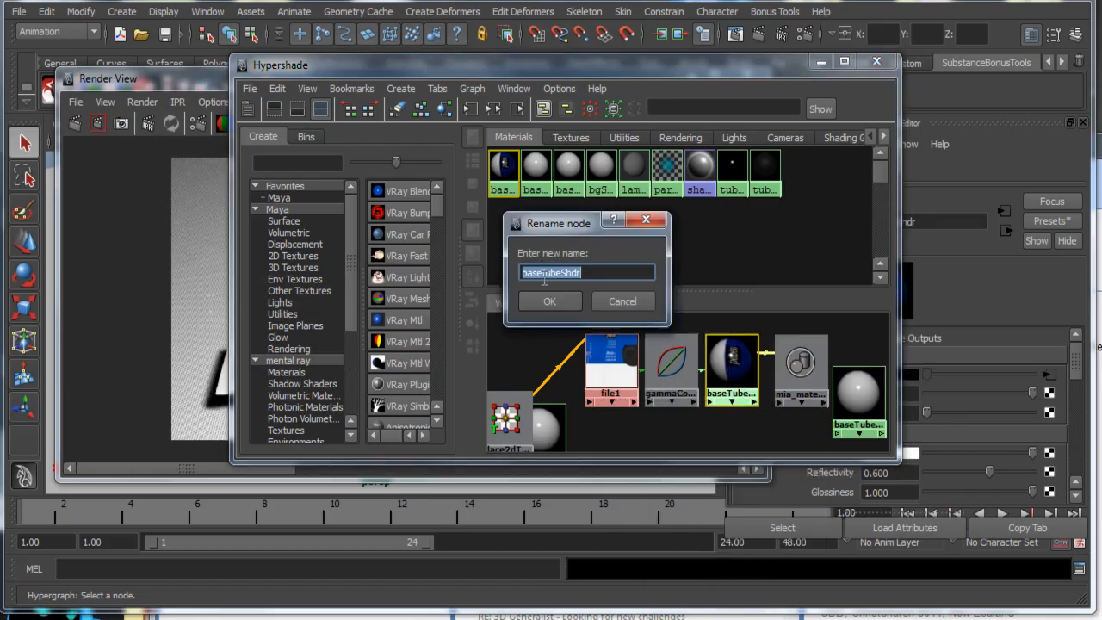
{"action": "left_click_drag", "start_coordinate": [542, 274], "coordinate": [521, 274]}
{"action": "type", "text": "blue"}
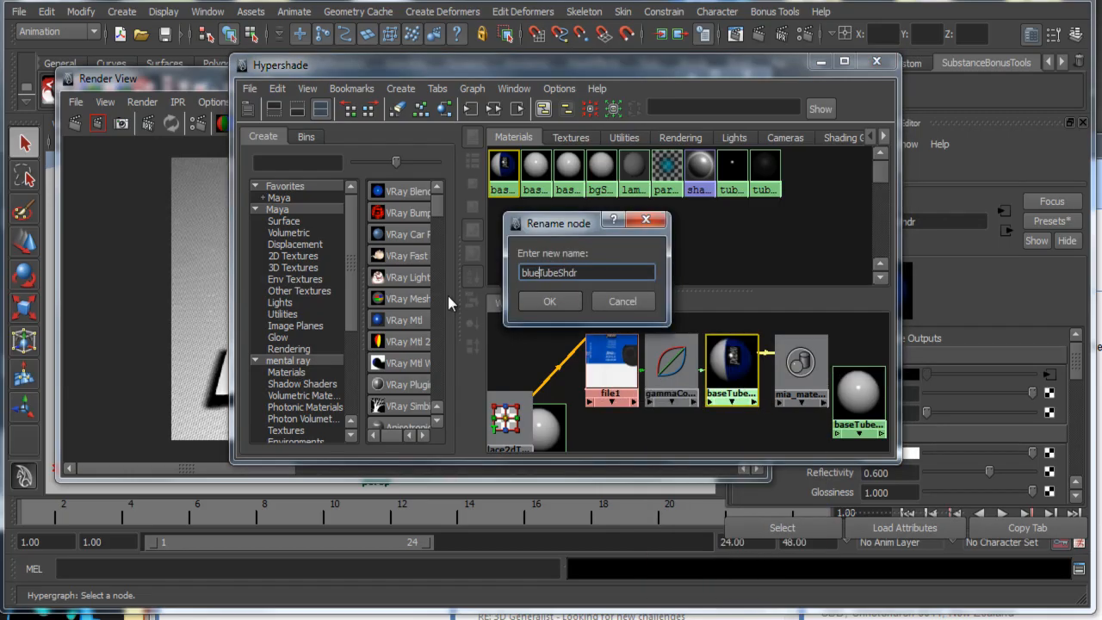
{"action": "key", "text": "Return"}
Step: Connect a Gamma Correct node to the diffuse color of baseTubeShdr1
{"action": "left_click_drag", "start_coordinate": [859, 409], "coordinate": [741, 411]}
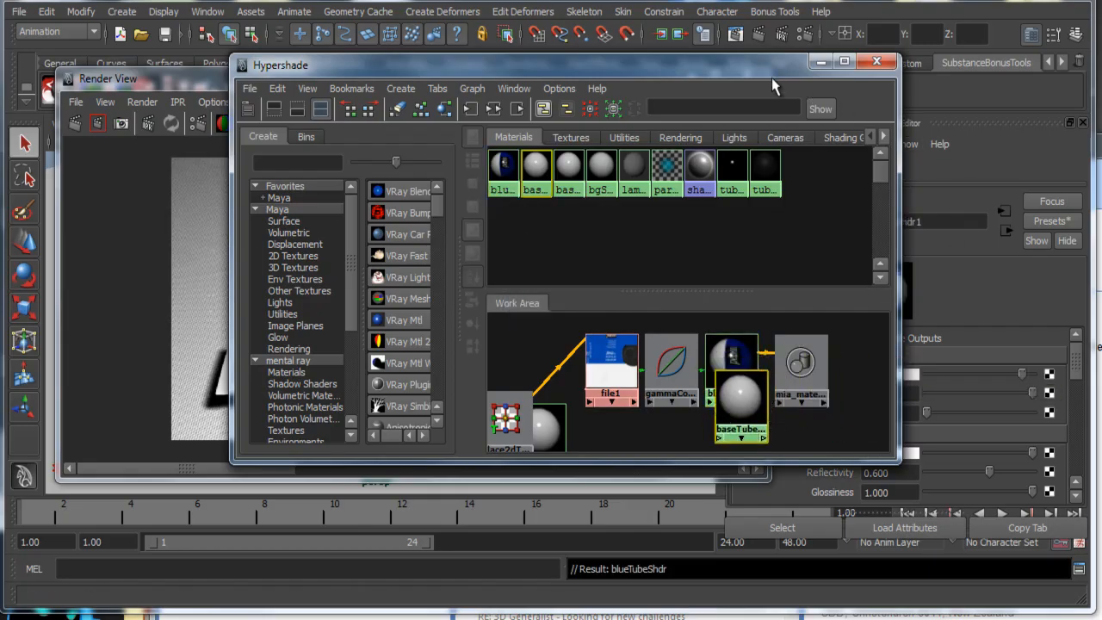
{"action": "left_click_drag", "start_coordinate": [772, 67], "coordinate": [694, 64]}
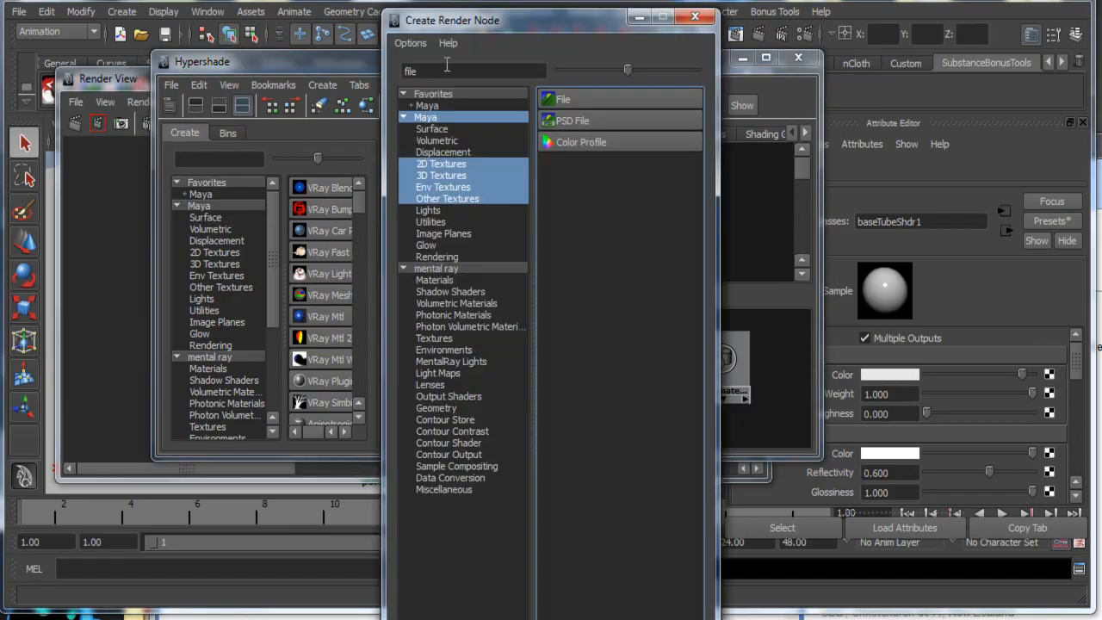
{"action": "left_click_drag", "start_coordinate": [427, 69], "coordinate": [315, 65]}
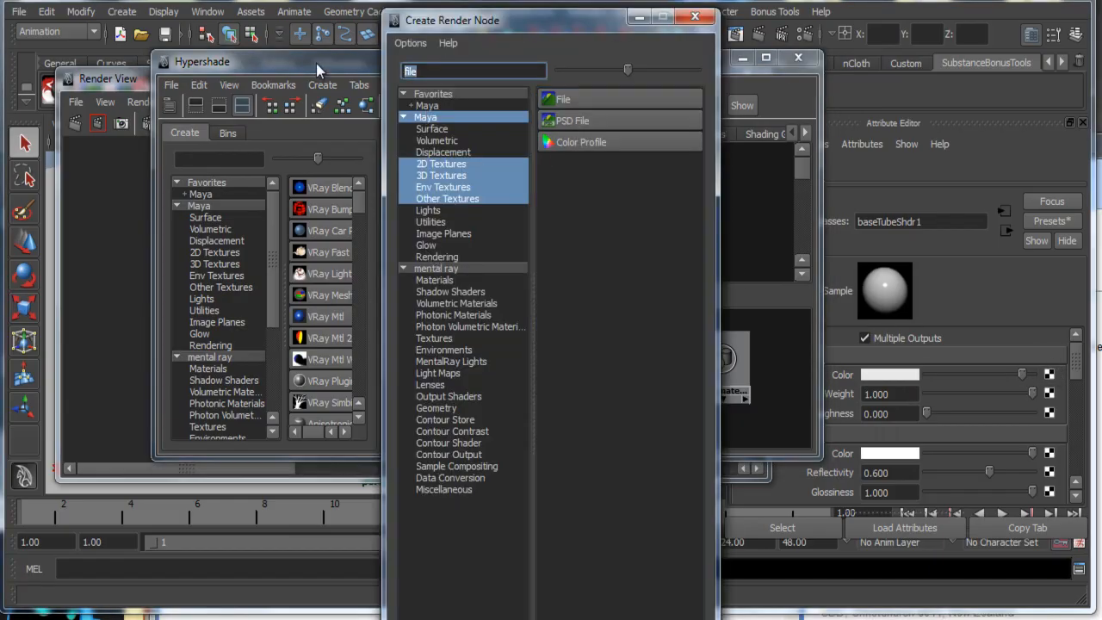
{"action": "type", "text": "gamm"}
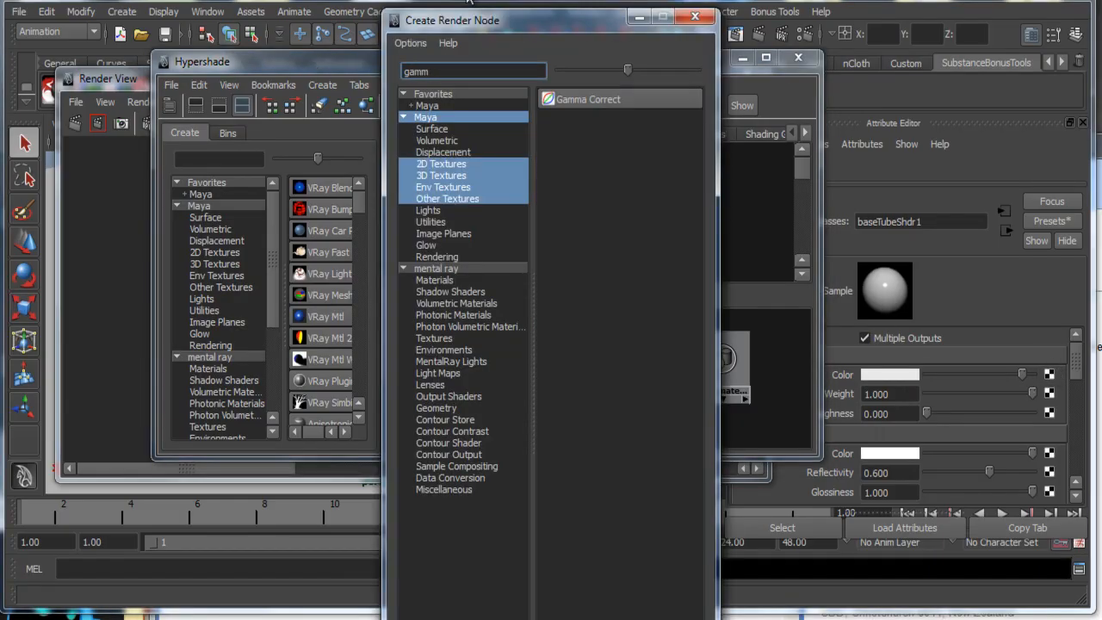
{"action": "left_click", "coordinate": [552, 99]}
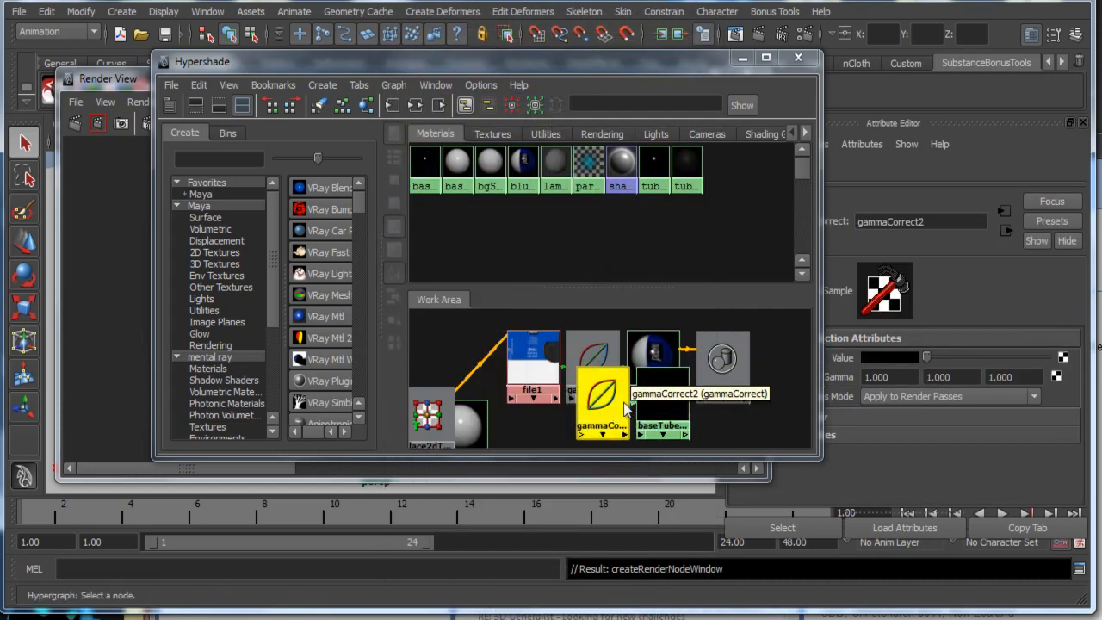
Step: Map a File texture into the value of baseTubeShdr1's Gamma Correct node and load tubeGreenUV.jpg from source_images as its image
{"action": "left_click", "coordinate": [1062, 358]}
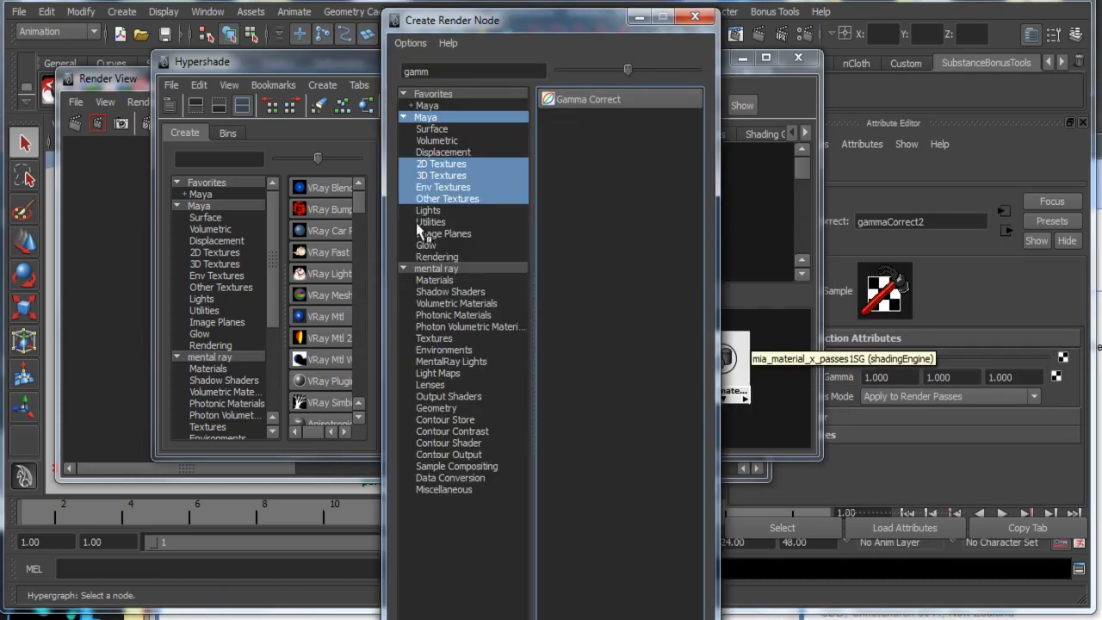
{"action": "double_click", "coordinate": [446, 73]}
{"action": "type", "text": "file"}
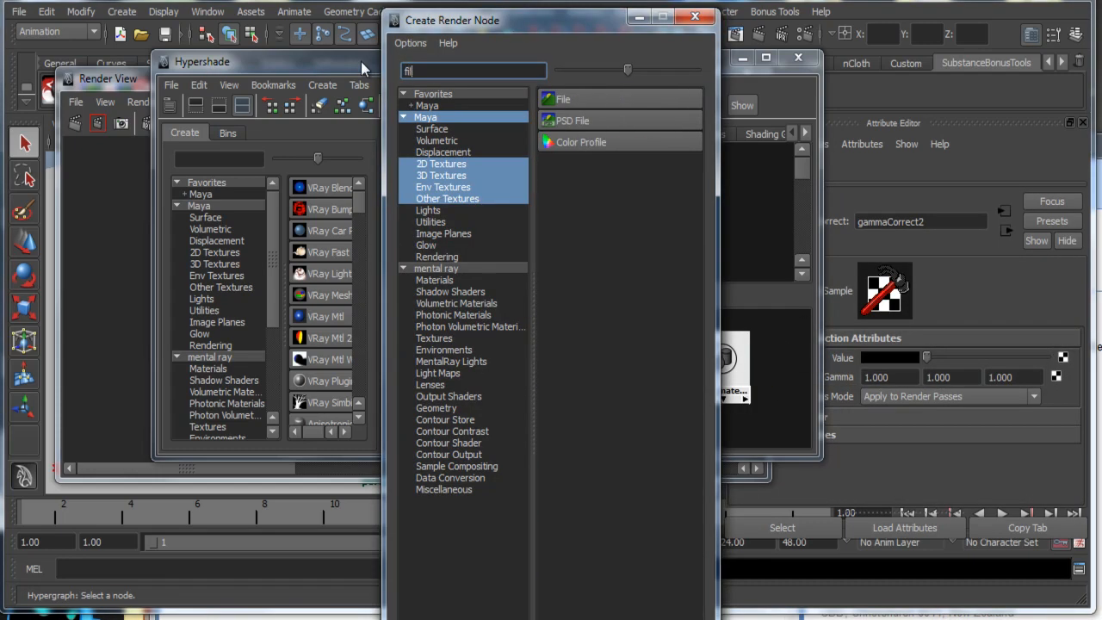
{"action": "left_click", "coordinate": [585, 99]}
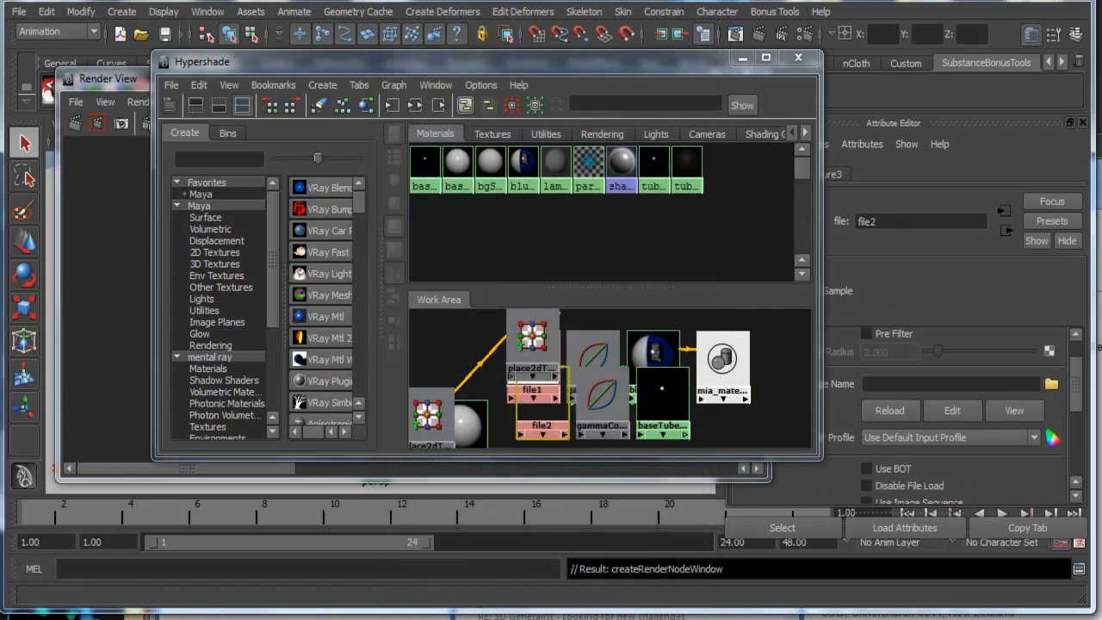
{"action": "left_click", "coordinate": [1051, 386]}
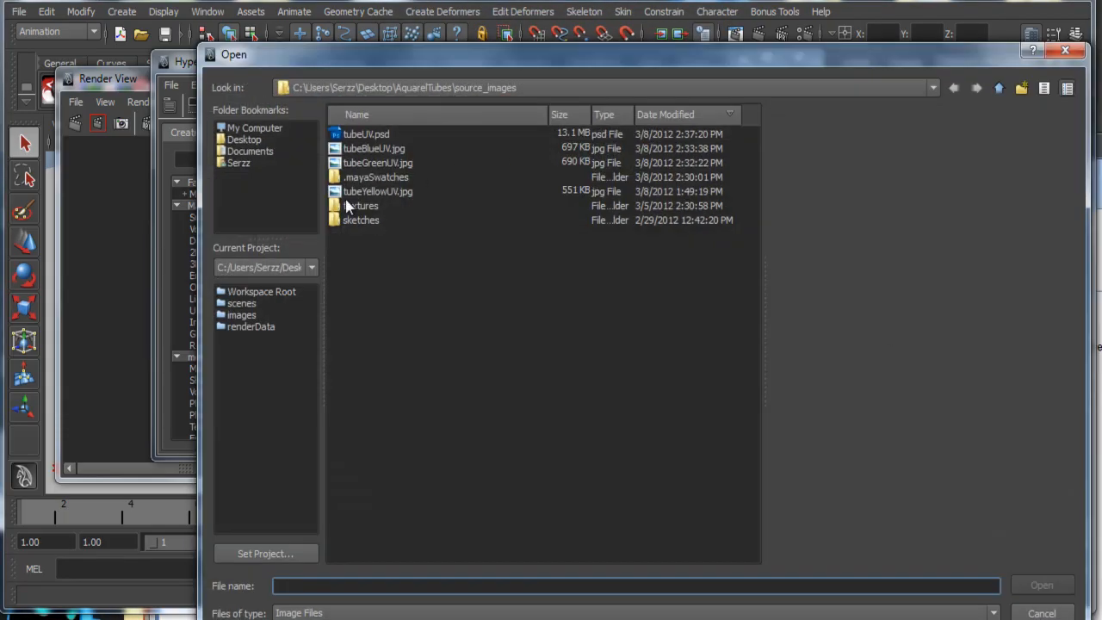
{"action": "left_click", "coordinate": [369, 164]}
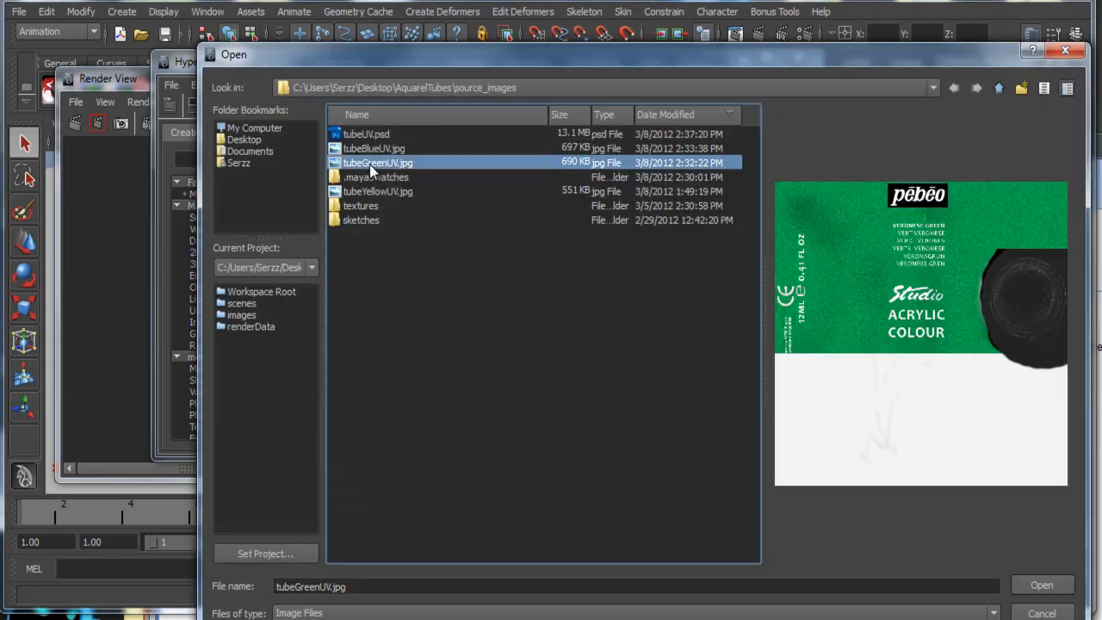
{"action": "left_click", "coordinate": [1042, 586]}
Step: Rename the green-textured baseTubeShdr1 material as greenTubeShdr1
{"action": "left_click_drag", "start_coordinate": [671, 407], "coordinate": [695, 420]}
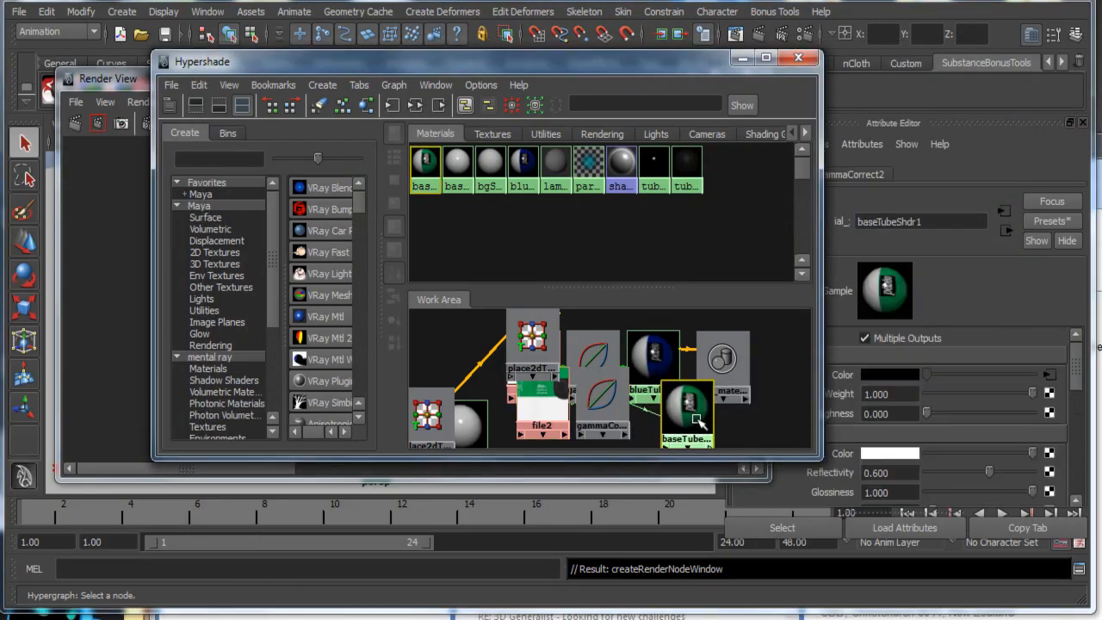
{"action": "right_click", "coordinate": [696, 419]}
{"action": "left_click", "coordinate": [642, 583]}
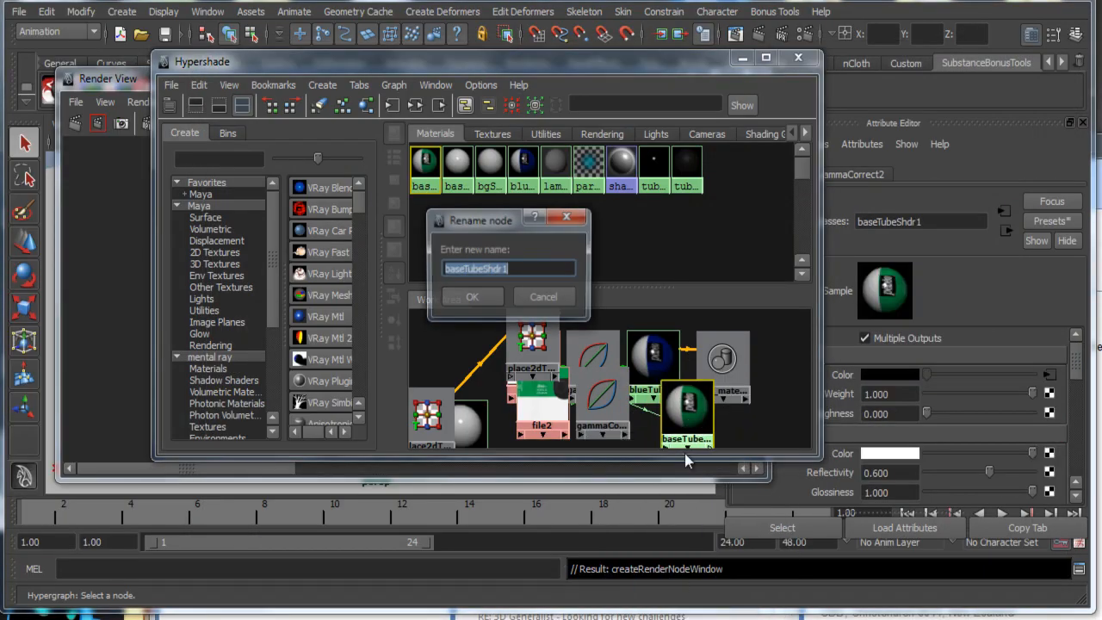
{"action": "left_click_drag", "start_coordinate": [463, 272], "coordinate": [397, 274]}
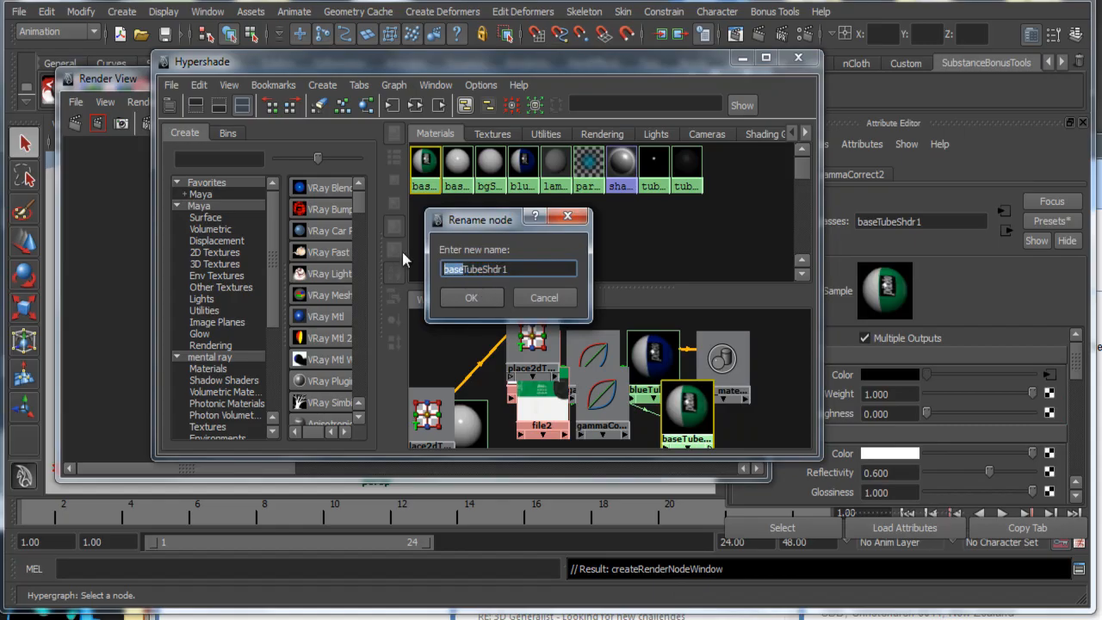
{"action": "type", "text": "green"}
{"action": "key", "text": "Return"}
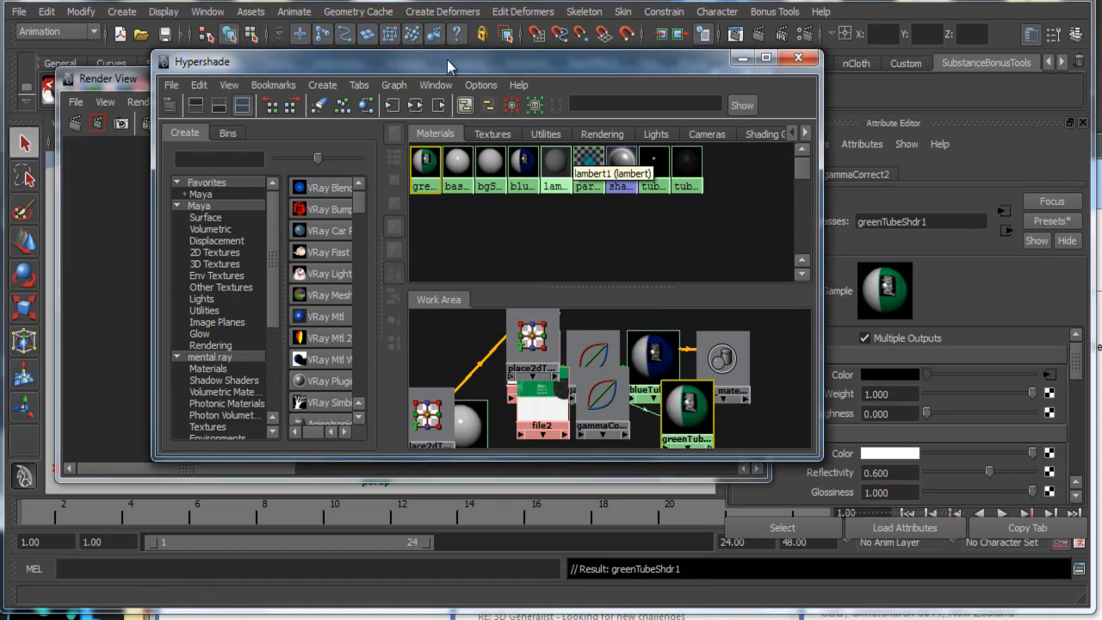
Step: Close the Render View, reposition the Hypershade and select the untextured baseTubeShdr2 material in its work area
{"action": "left_click_drag", "start_coordinate": [447, 59], "coordinate": [796, 122]}
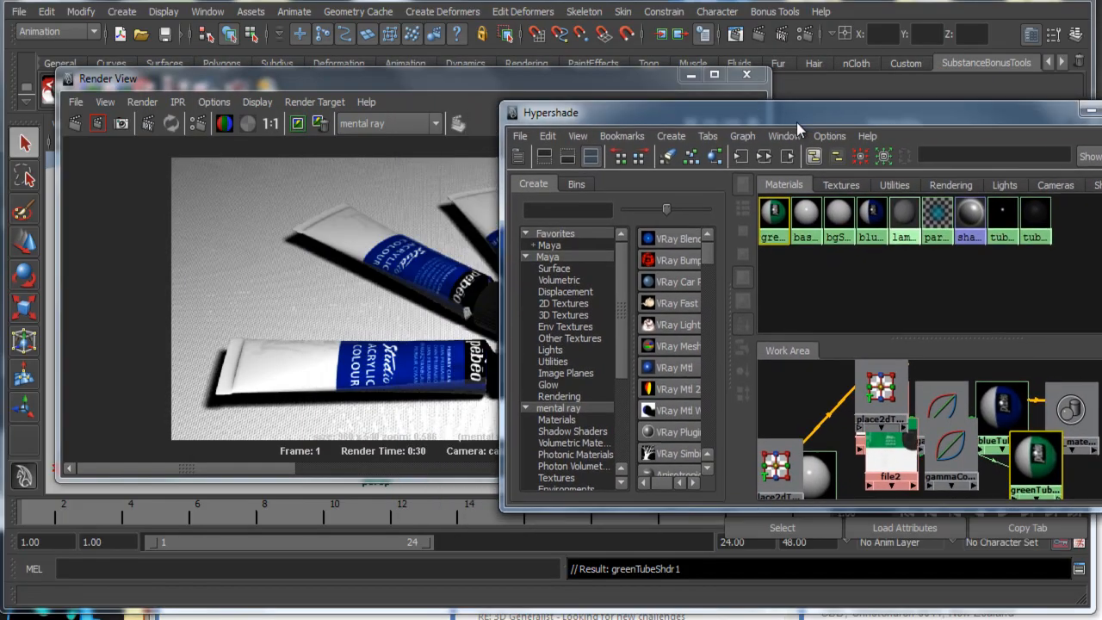
{"action": "left_click", "coordinate": [742, 77]}
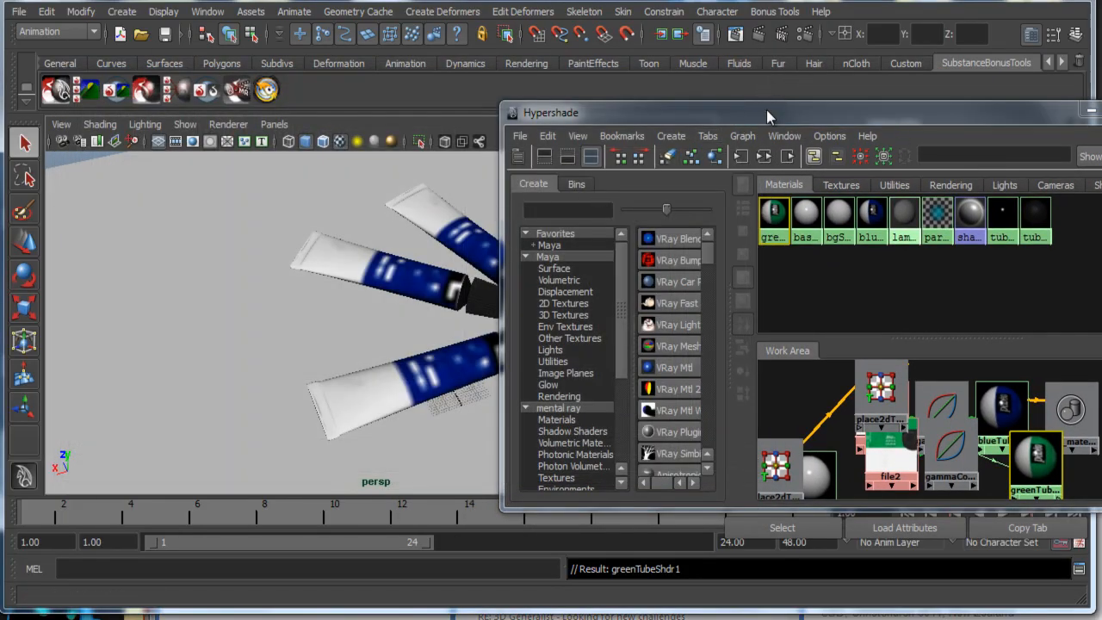
{"action": "mouse_move", "coordinate": [1101, 510]}
{"action": "left_mouse_down"}
{"action": "mouse_move", "coordinate": [1053, 515]}
{"action": "mouse_move", "coordinate": [1099, 504]}
{"action": "left_mouse_up"}
{"action": "left_click_drag", "start_coordinate": [848, 112], "coordinate": [647, 70]}
{"action": "left_click_drag", "start_coordinate": [620, 427], "coordinate": [627, 378]}
{"action": "left_click_drag", "start_coordinate": [736, 72], "coordinate": [598, 76]}
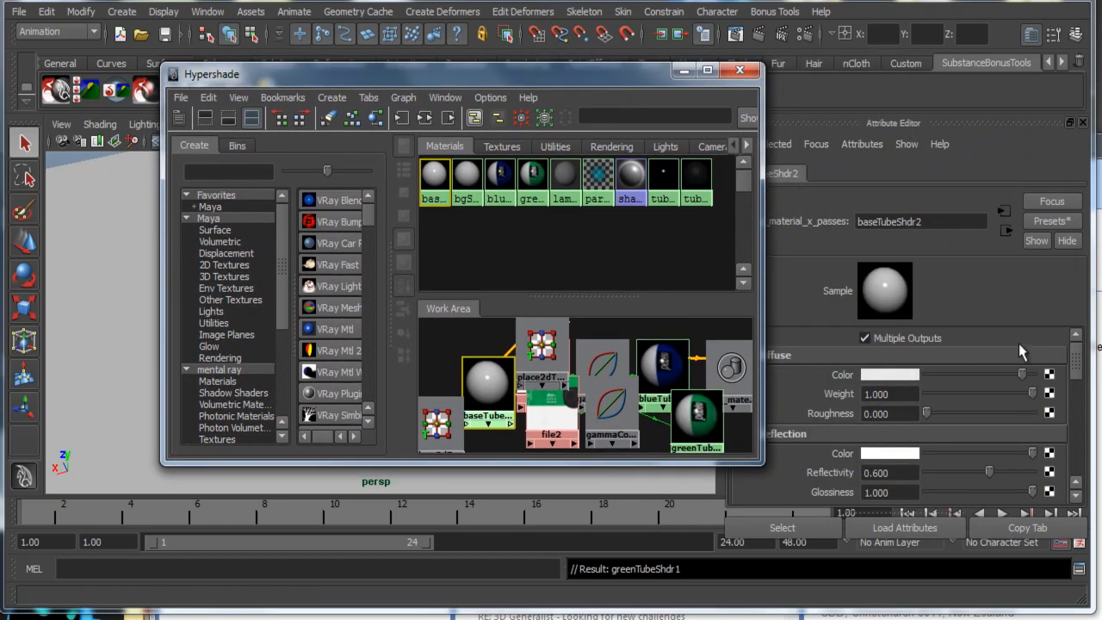
Step: Connect a Gamma Correct node to the diffuse color of baseTubeShdr2
{"action": "left_click", "coordinate": [1053, 374]}
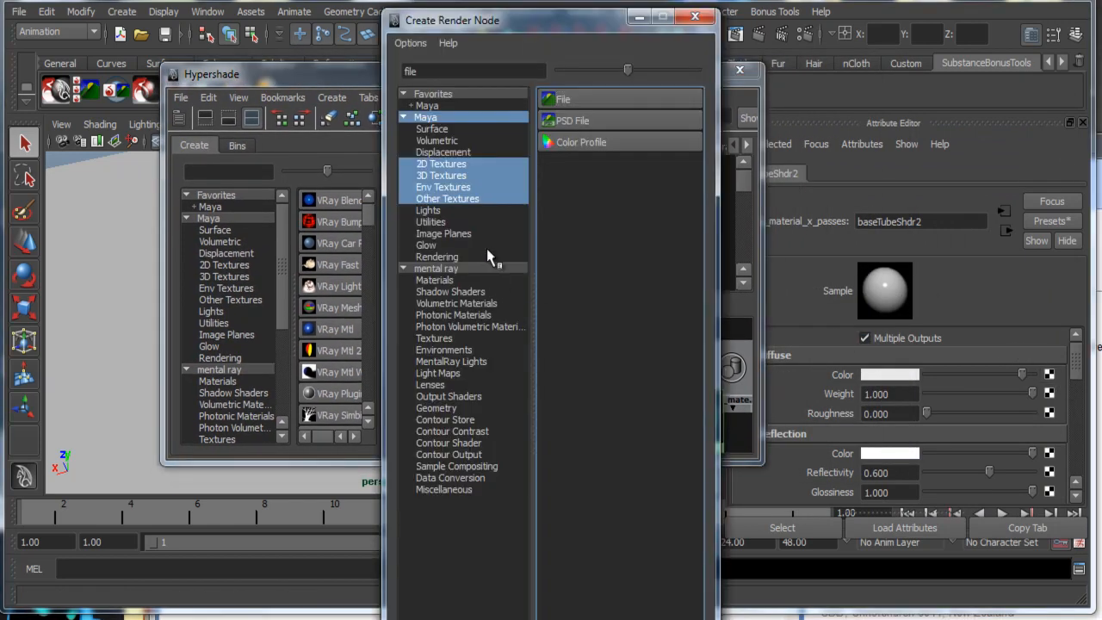
{"action": "left_click_drag", "start_coordinate": [439, 71], "coordinate": [292, 71]}
{"action": "type", "text": "gamm"}
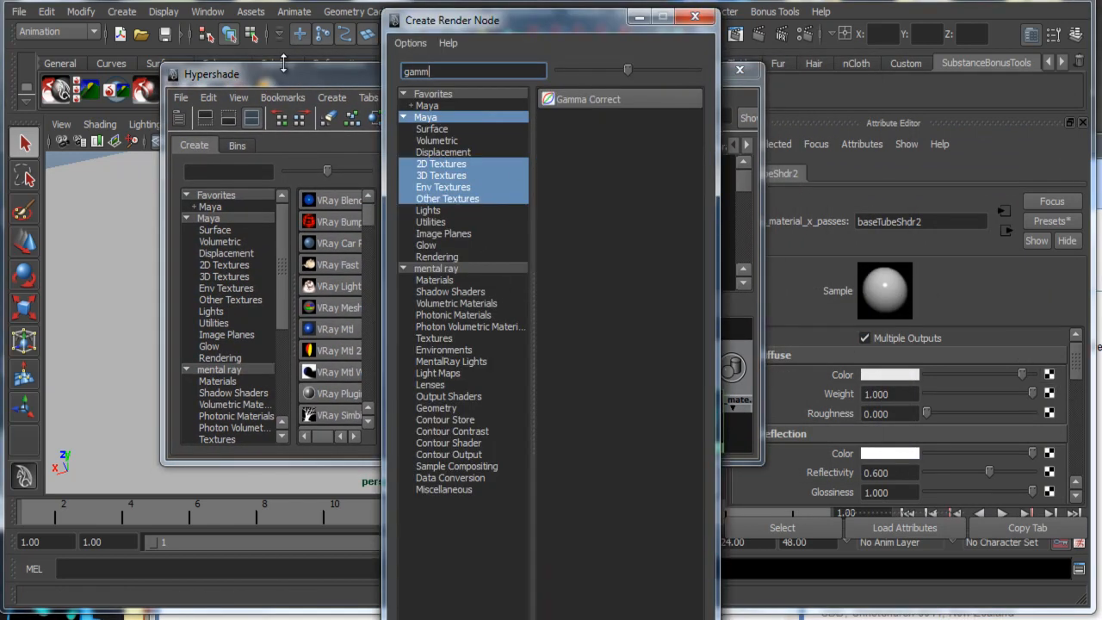
{"action": "left_click", "coordinate": [616, 104]}
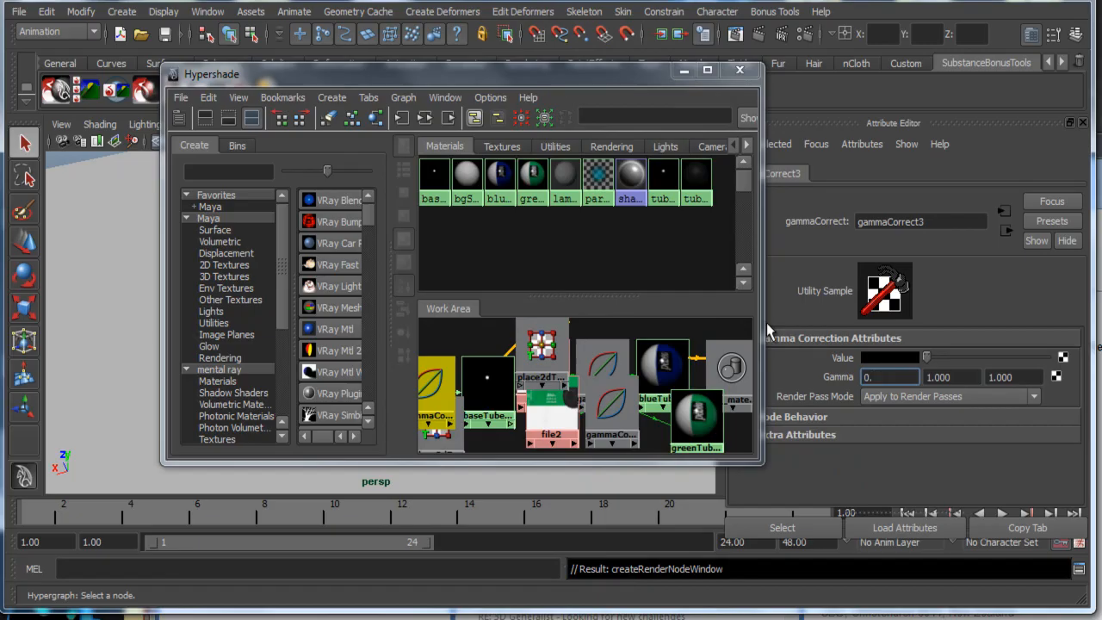
Step: Set all three gamma values of baseTubeShdr2's Gamma Correct node to 0.455
{"action": "type", "text": "0.455"}
{"action": "key", "text": "Tab"}
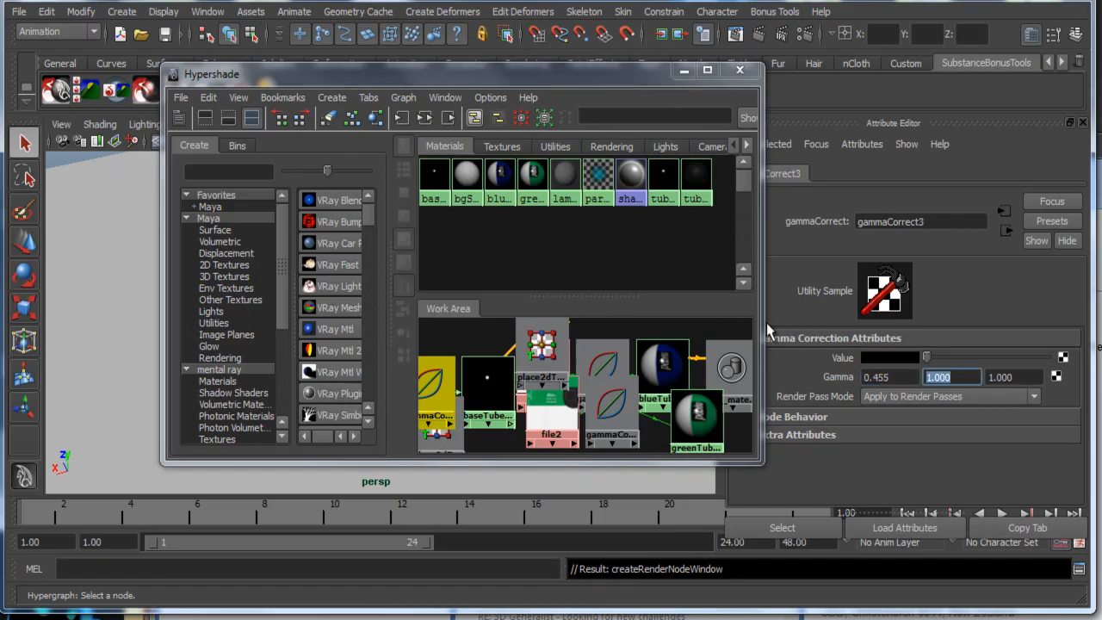
{"action": "key", "text": "Tab"}
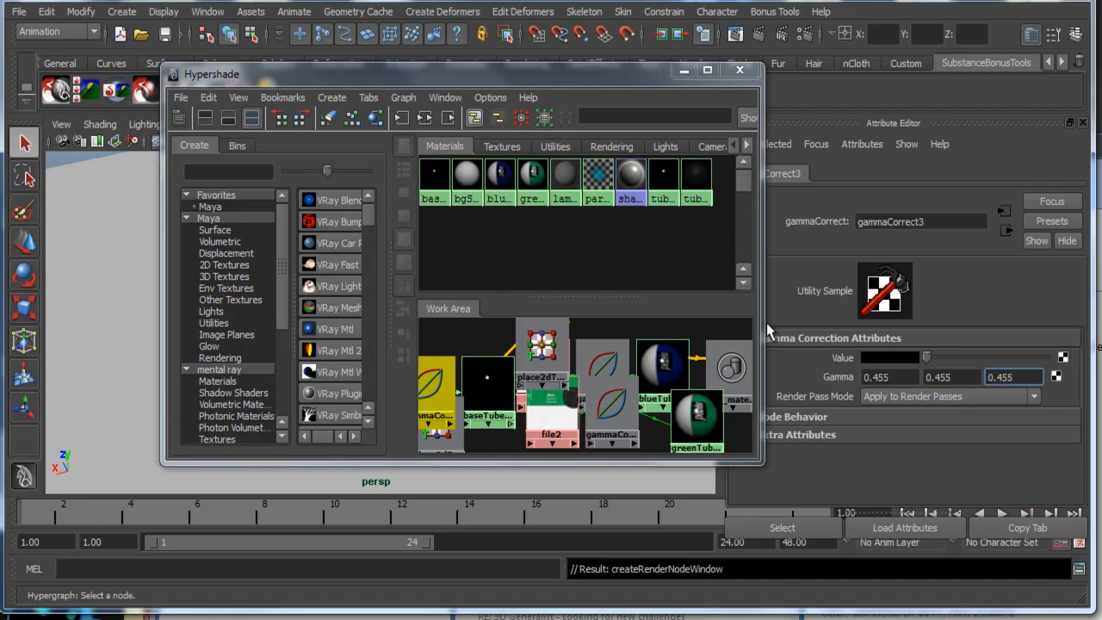
{"action": "type", "text": "0.455"}
{"action": "key", "text": "Return"}
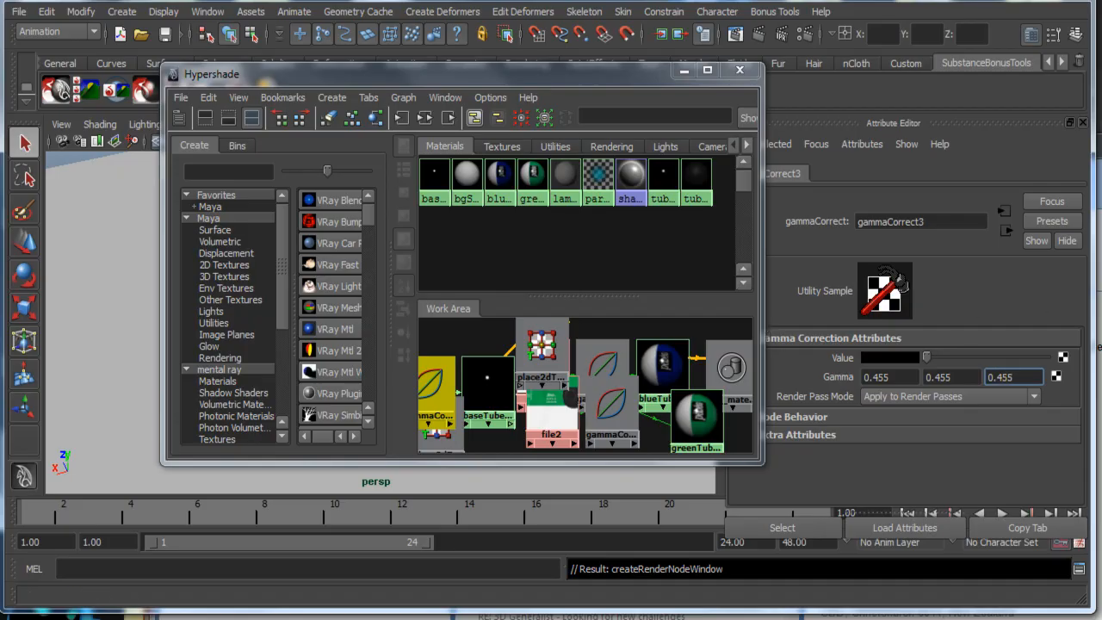
Step: Map a File texture into the value of baseTubeShdr2's Gamma Correct node and load tubeYellowUV.jpg from source_images as its image
{"action": "left_click", "coordinate": [1063, 357]}
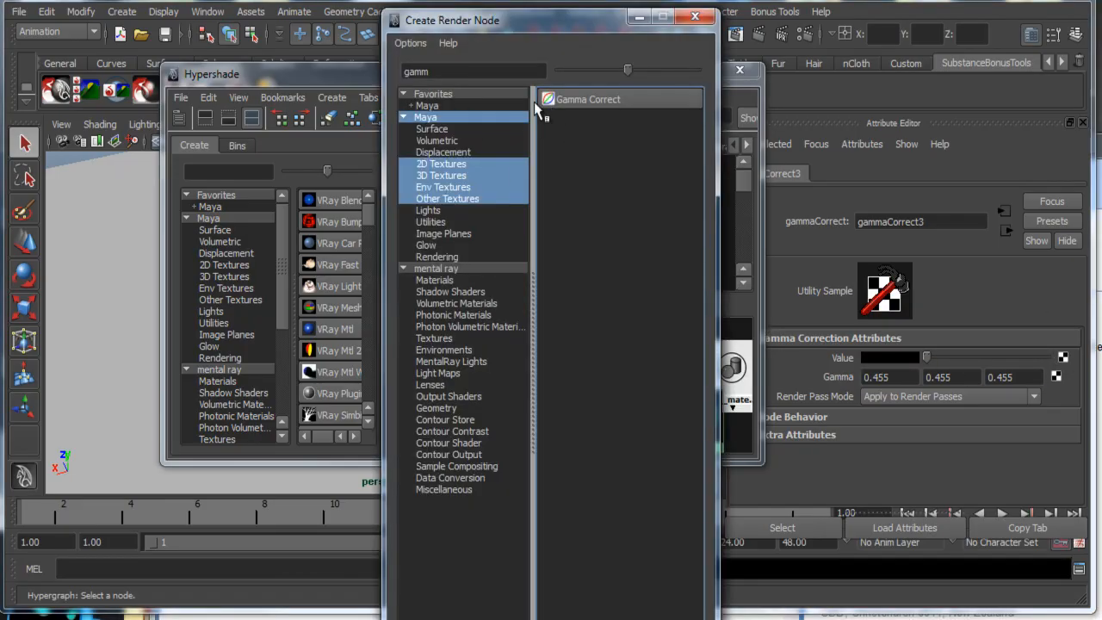
{"action": "double_click", "coordinate": [449, 71]}
{"action": "type", "text": "fil"}
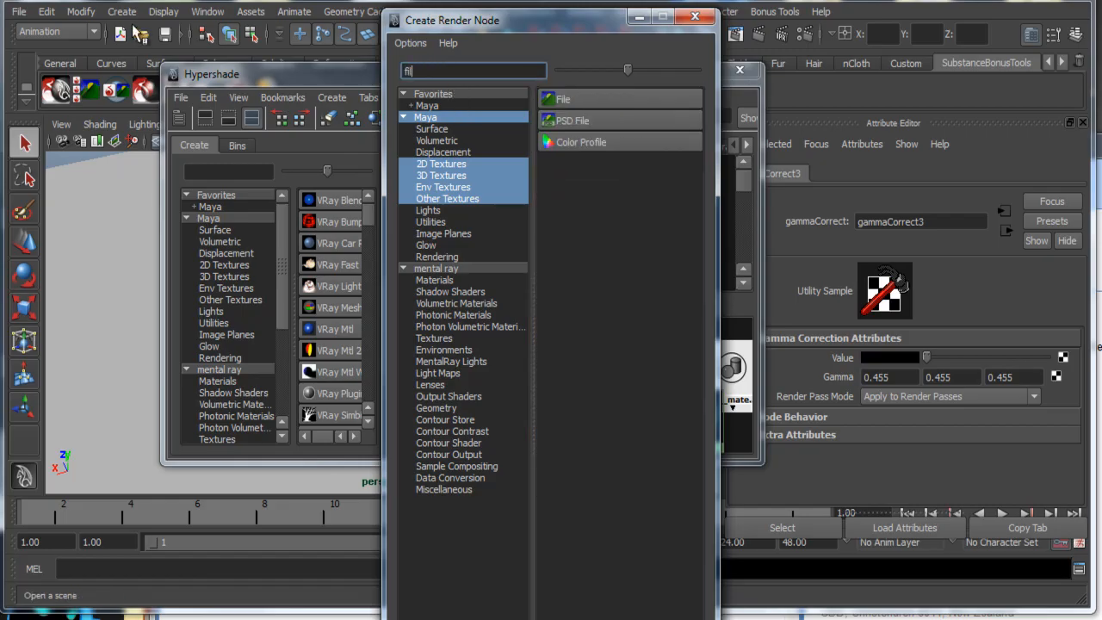
{"action": "type", "text": "e"}
{"action": "left_click", "coordinate": [558, 100]}
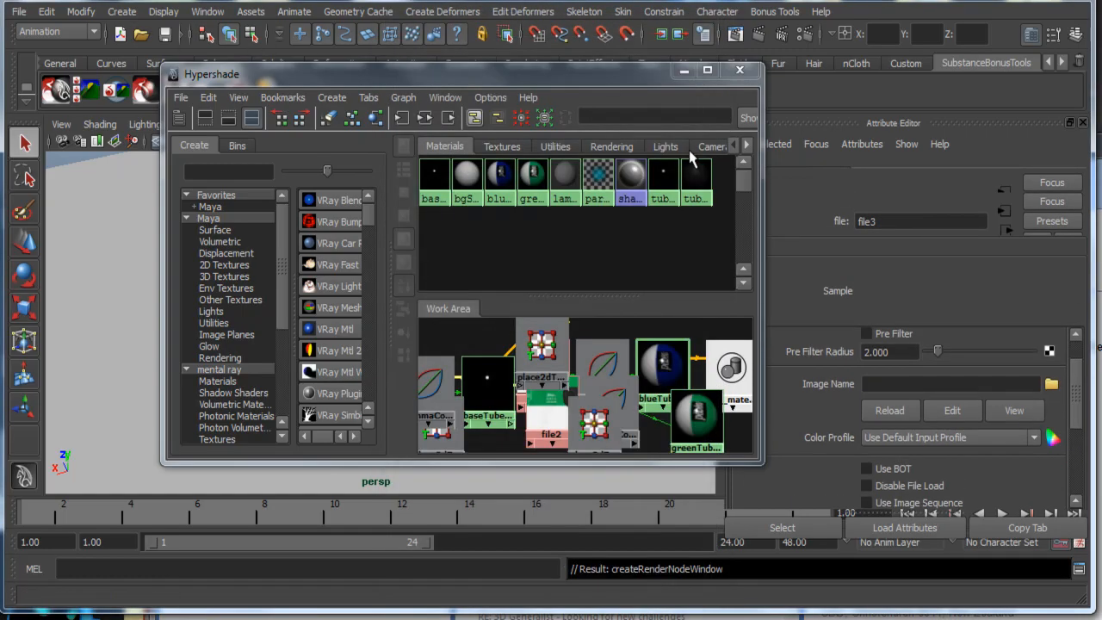
{"action": "left_click", "coordinate": [1052, 385]}
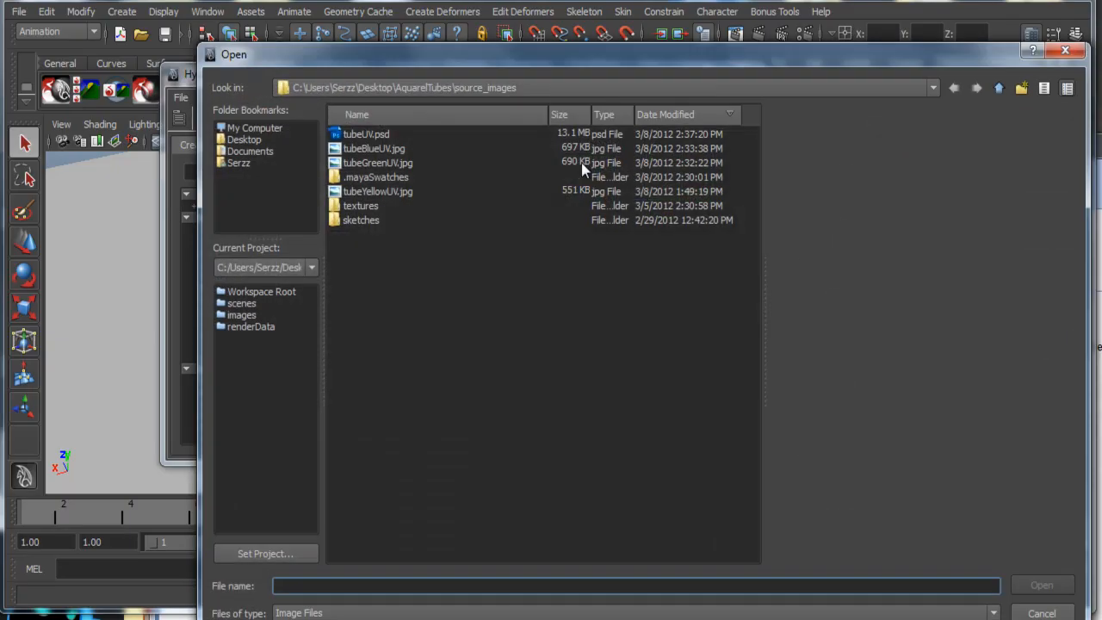
{"action": "left_click", "coordinate": [378, 192]}
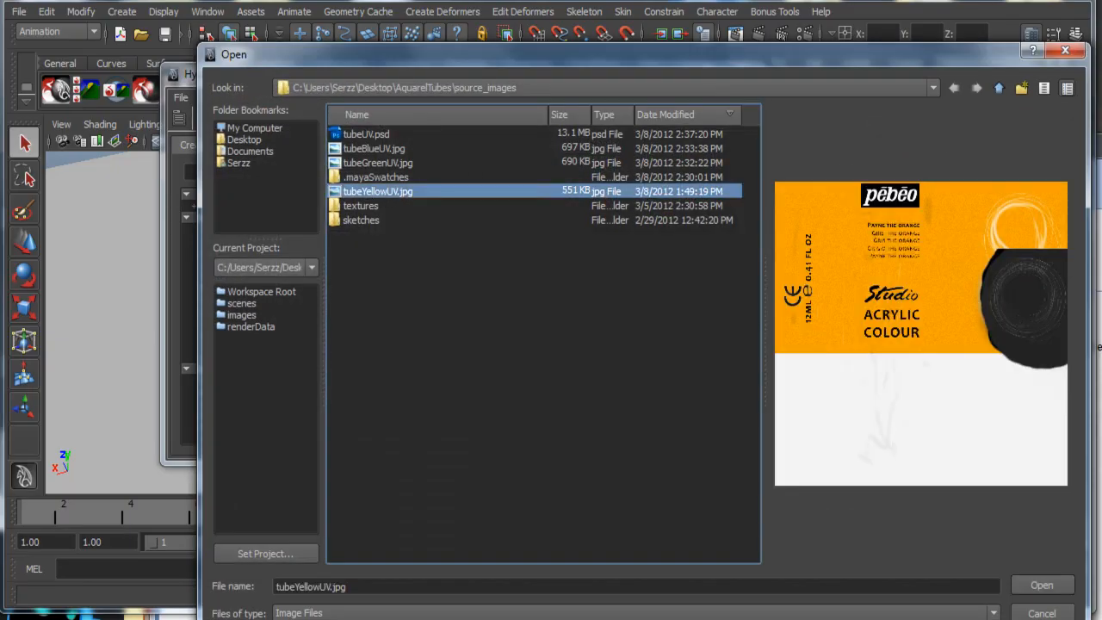
{"action": "left_click", "coordinate": [1041, 585]}
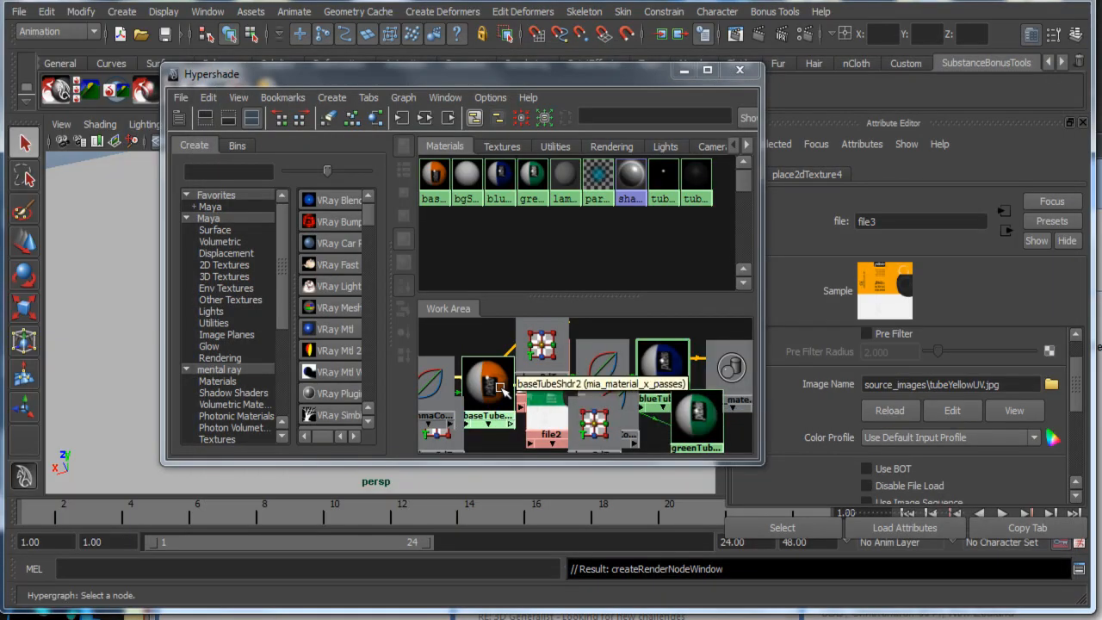
Step: Rename the yellow-textured baseTubeShdr2 material as yellowubeShdr2
{"action": "left_click", "coordinate": [501, 389]}
{"action": "right_click", "coordinate": [490, 385]}
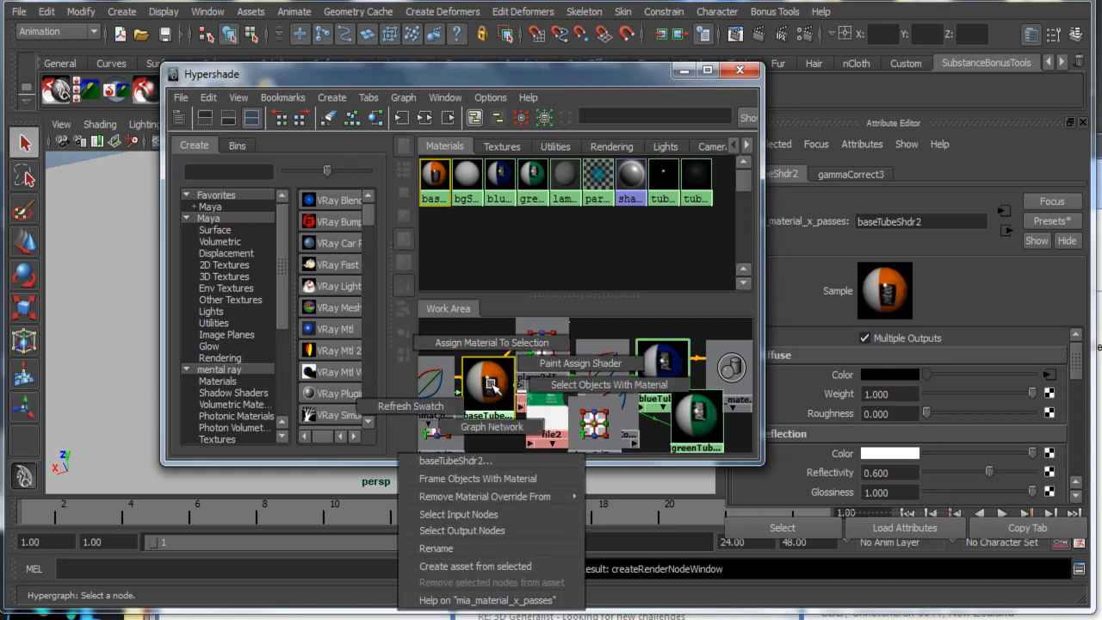
{"action": "left_click", "coordinate": [470, 546]}
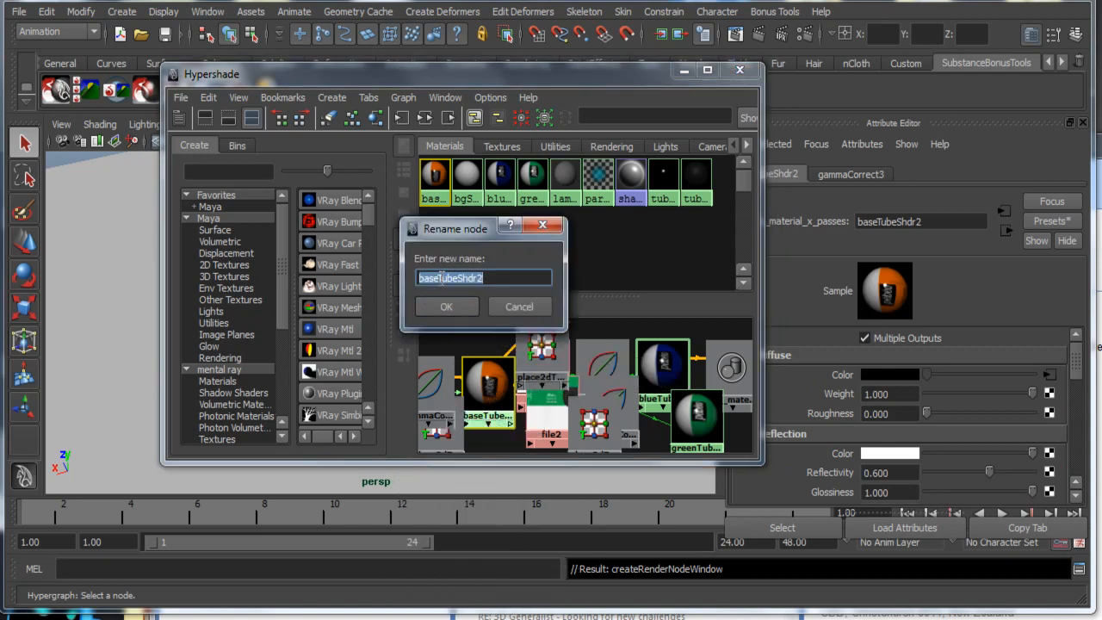
{"action": "left_click_drag", "start_coordinate": [442, 276], "coordinate": [393, 276]}
{"action": "type", "text": "y"}
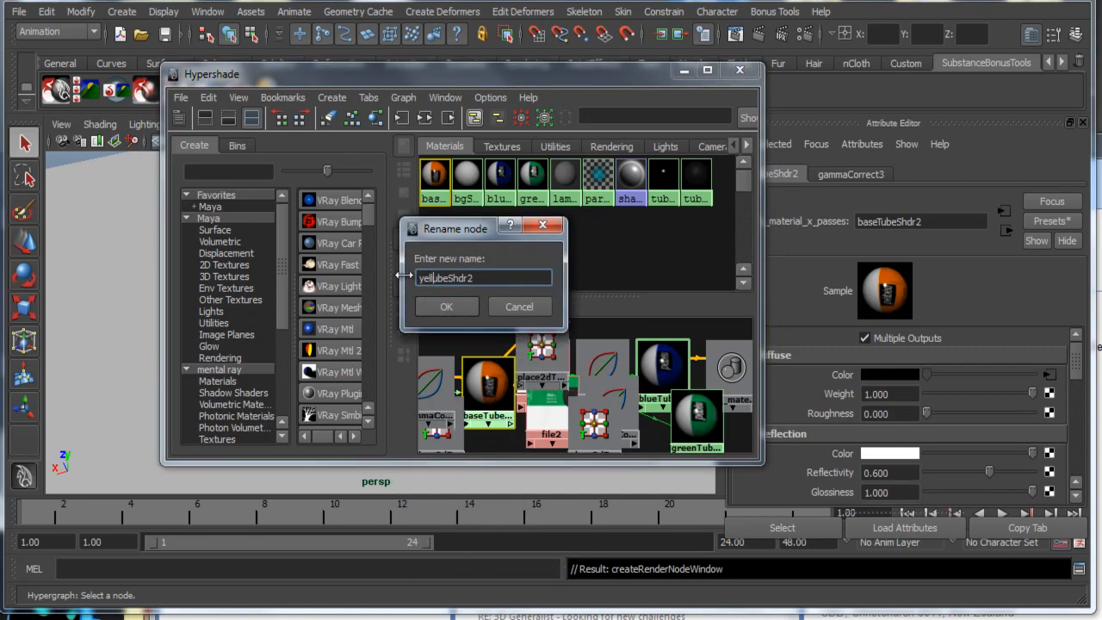
{"action": "type", "text": "ellow"}
{"action": "key", "text": "Return"}
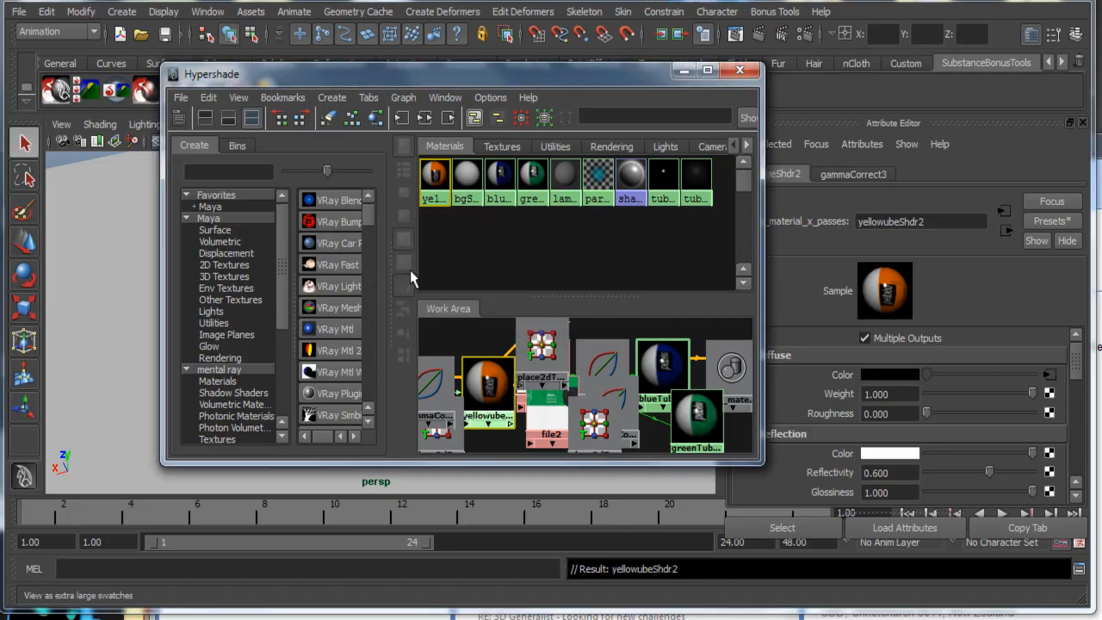
Step: Set all three gamma values of greenTubeShdr1's Gamma Correct node to 0.455
{"action": "left_click", "coordinate": [696, 420]}
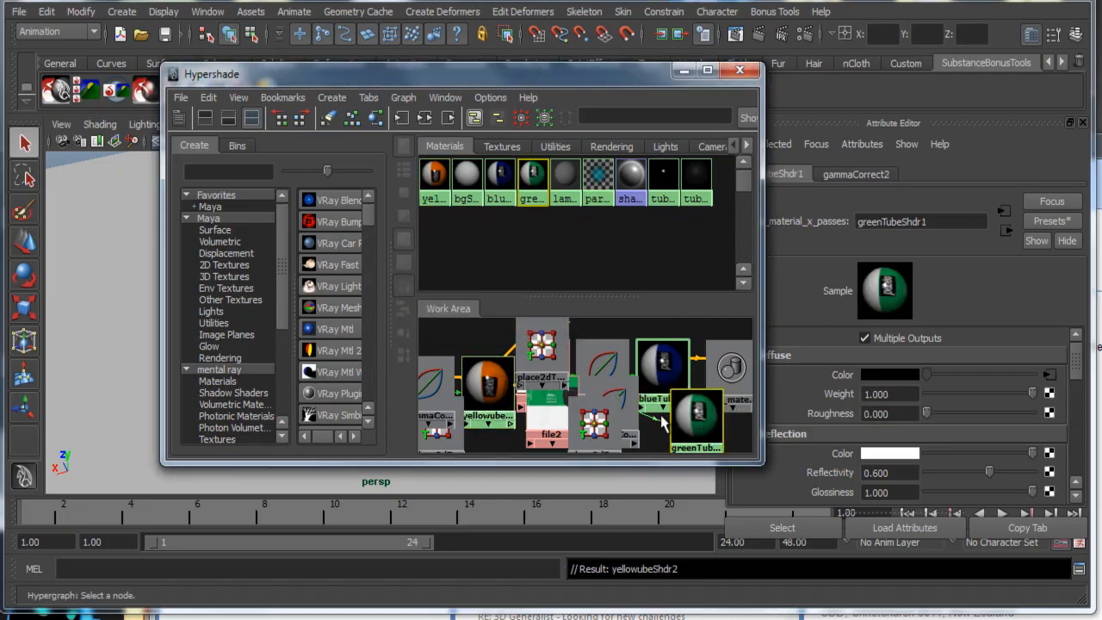
{"action": "left_click", "coordinate": [1049, 374]}
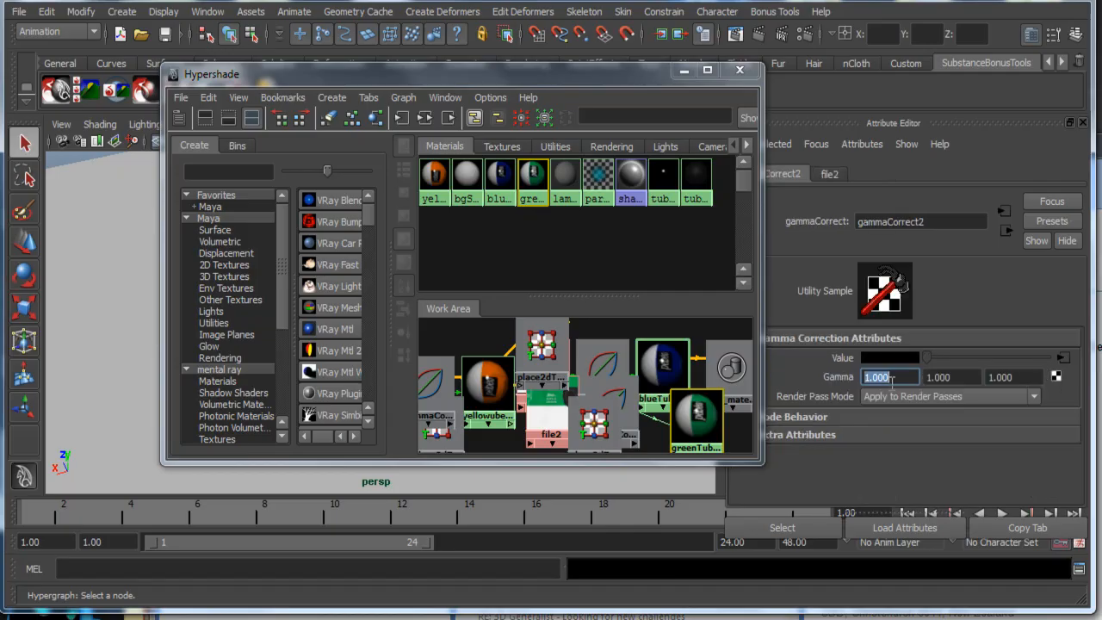
{"action": "left_click", "coordinate": [890, 376]}
{"action": "left_click", "coordinate": [713, 423]}
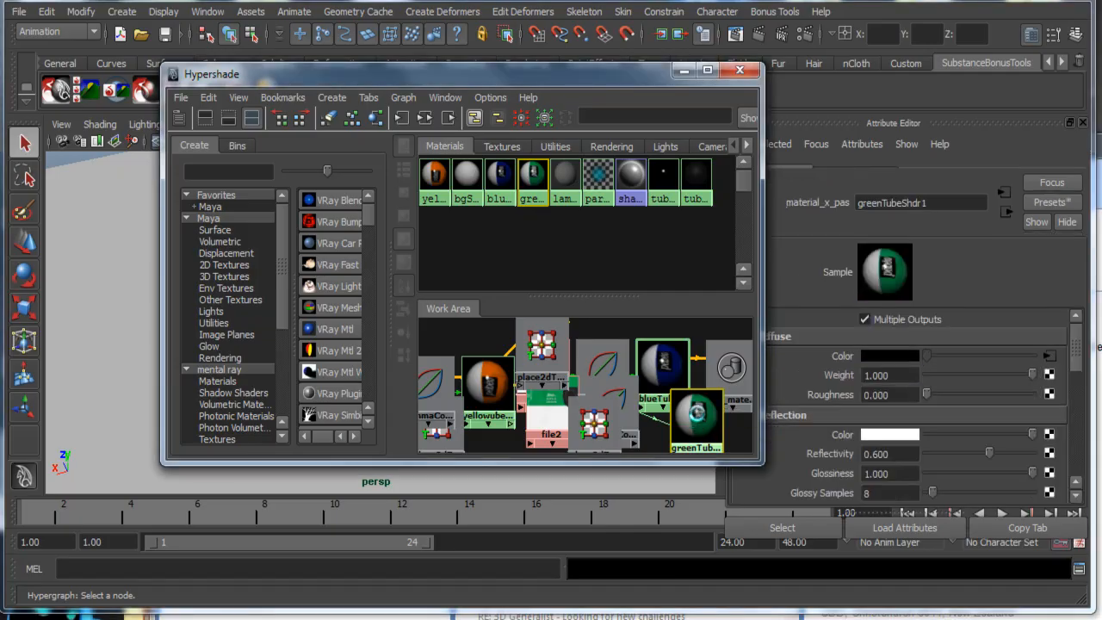
{"action": "left_click", "coordinate": [1049, 374]}
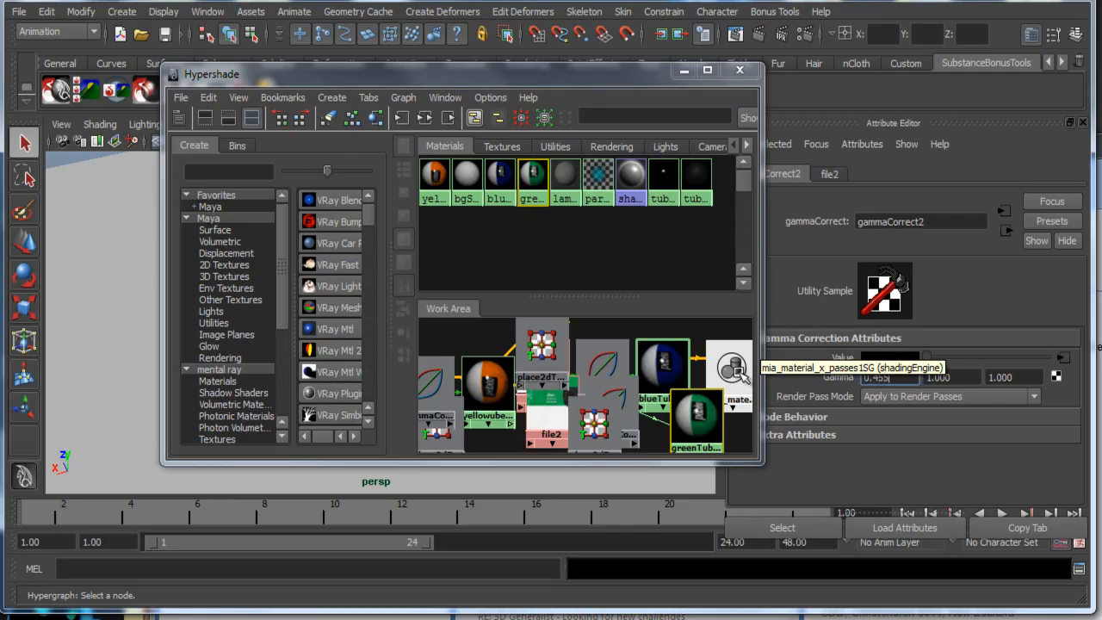
{"action": "key", "text": "Tab"}
{"action": "type", "text": "0.45"}
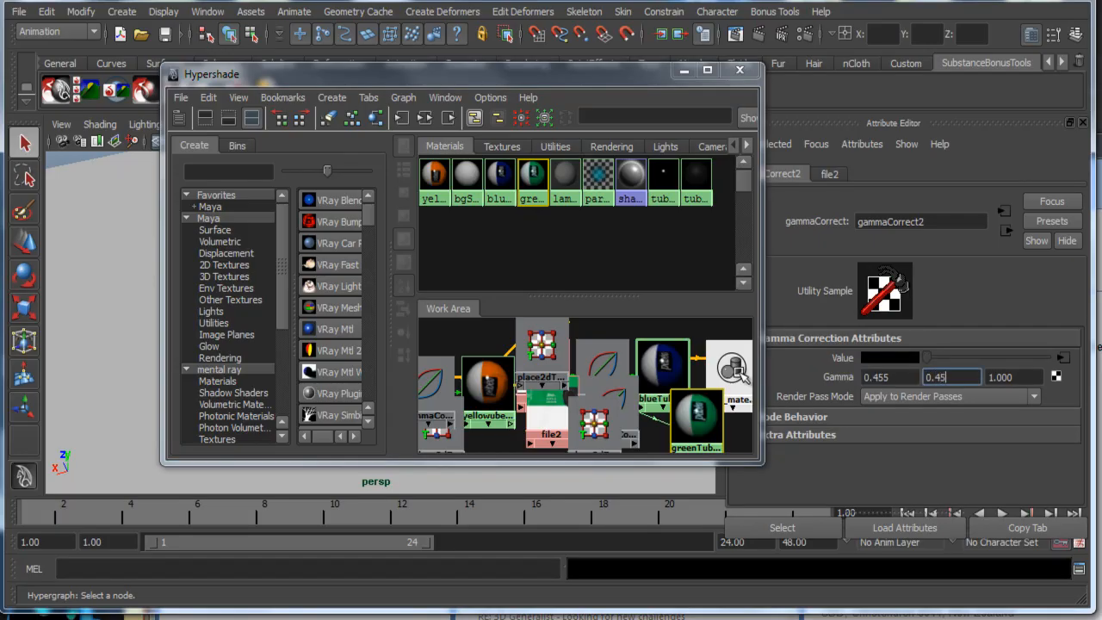
{"action": "type", "text": "5"}
{"action": "key", "text": "Tab"}
{"action": "type", "text": "0"}
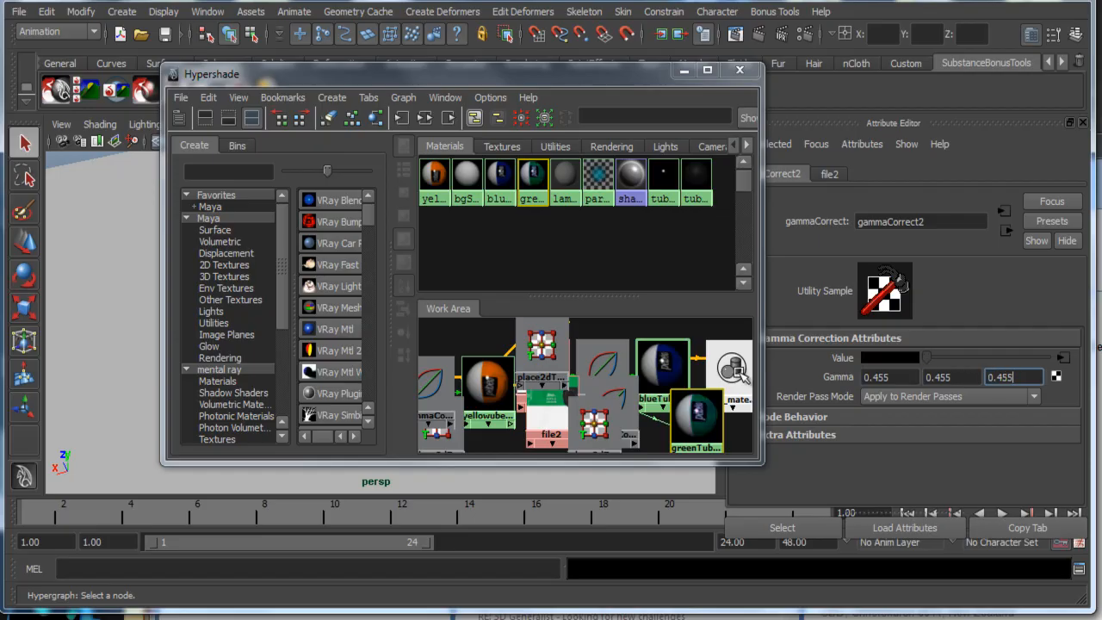
{"action": "key", "text": "Return"}
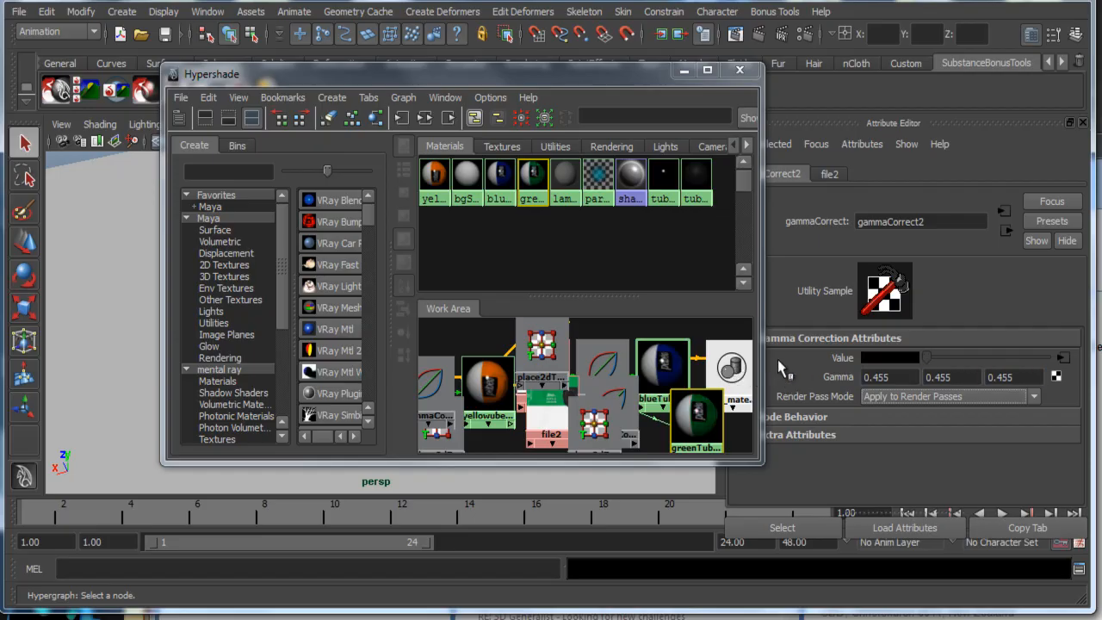
Step: Select all the faces of the middle tube's body except the neck and assign the greenTubeShdr1 material to them
{"action": "left_click_drag", "start_coordinate": [586, 74], "coordinate": [1030, 118]}
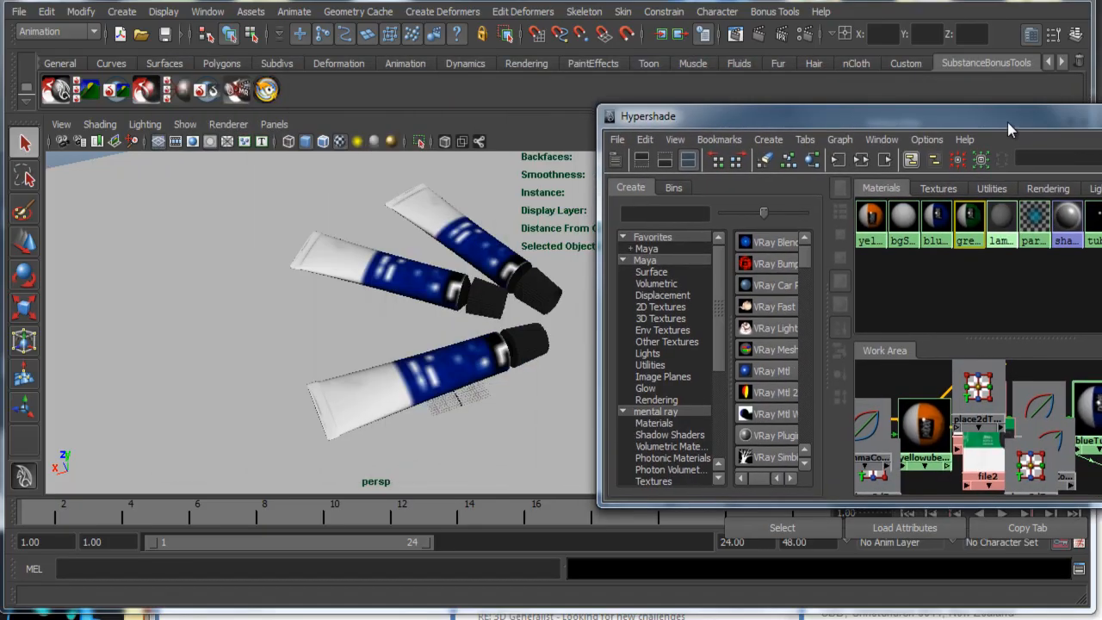
{"action": "left_click", "coordinate": [411, 287]}
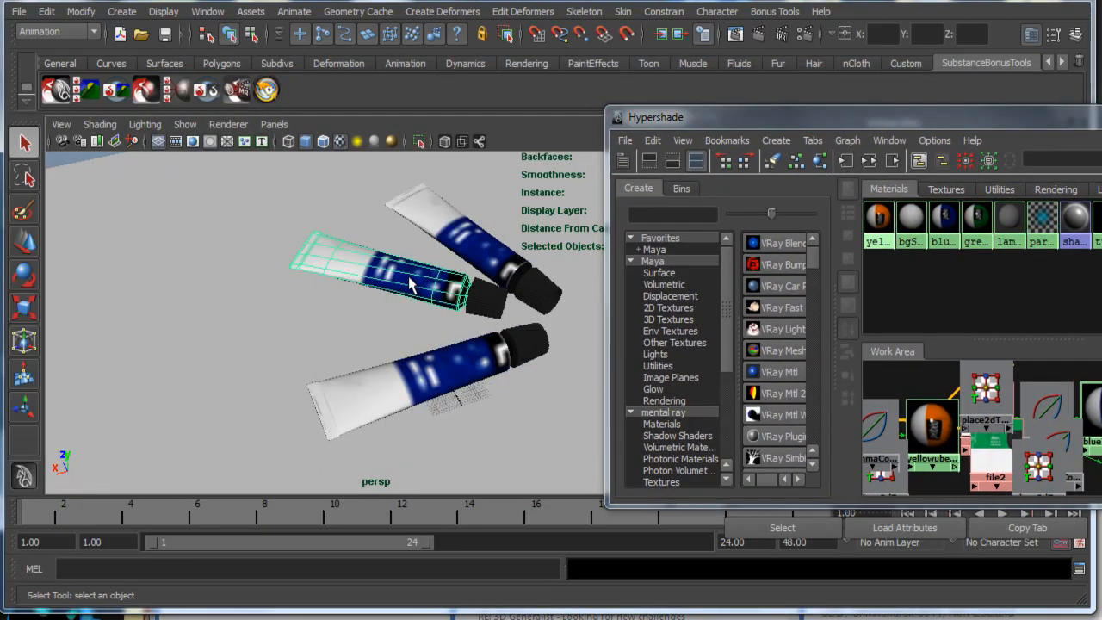
{"action": "right_click_drag", "start_coordinate": [412, 287], "coordinate": [401, 320]}
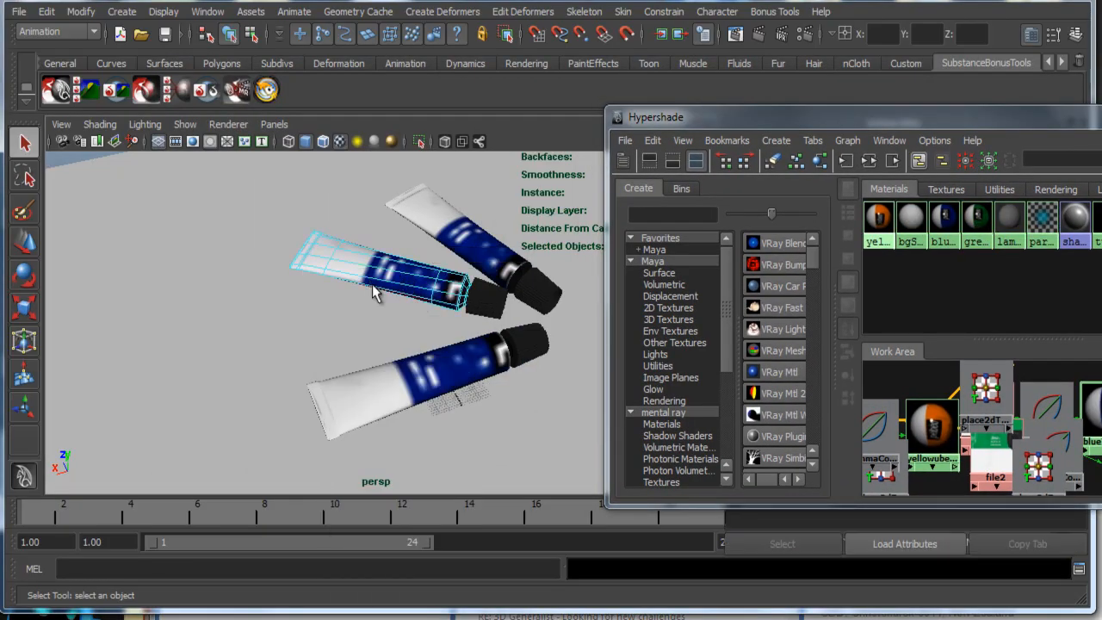
{"action": "scroll", "coordinate": [544, 390], "scroll_direction": "up", "scroll_amount": 5}
{"action": "left_click_drag", "start_coordinate": [545, 390], "coordinate": [463, 347], "text": "alt"}
{"action": "middle_click_drag", "start_coordinate": [184, 282], "coordinate": [277, 295], "text": "alt"}
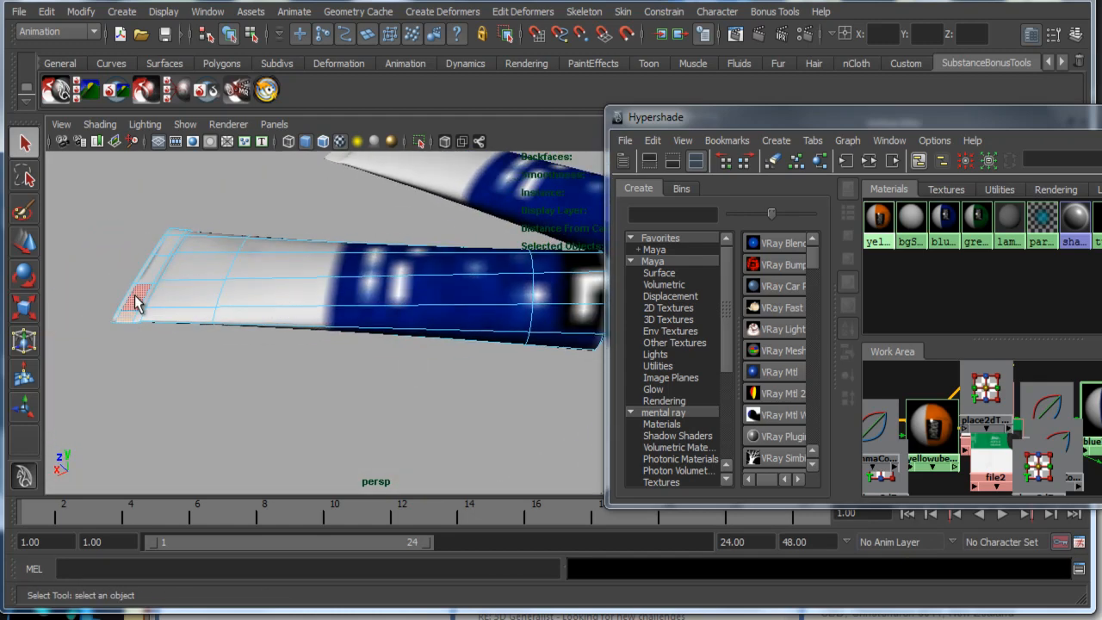
{"action": "double_click", "coordinate": [135, 296], "text": "shift"}
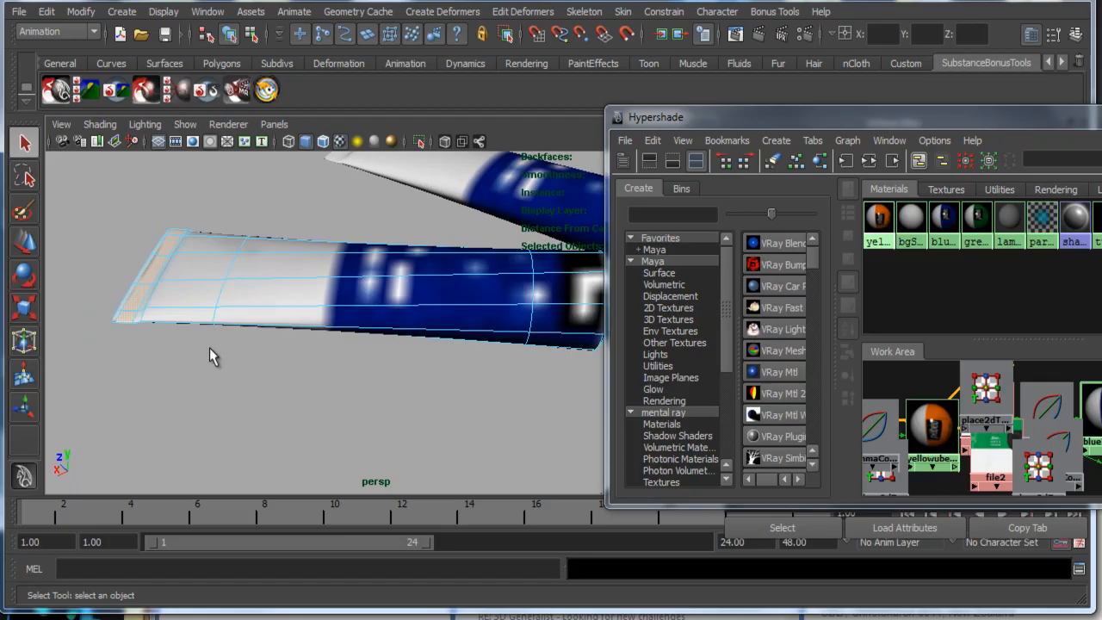
{"action": "key", "text": "shift+period"}
{"action": "key", "text": "shift+period"}
{"action": "key", "text": "shift+period"}
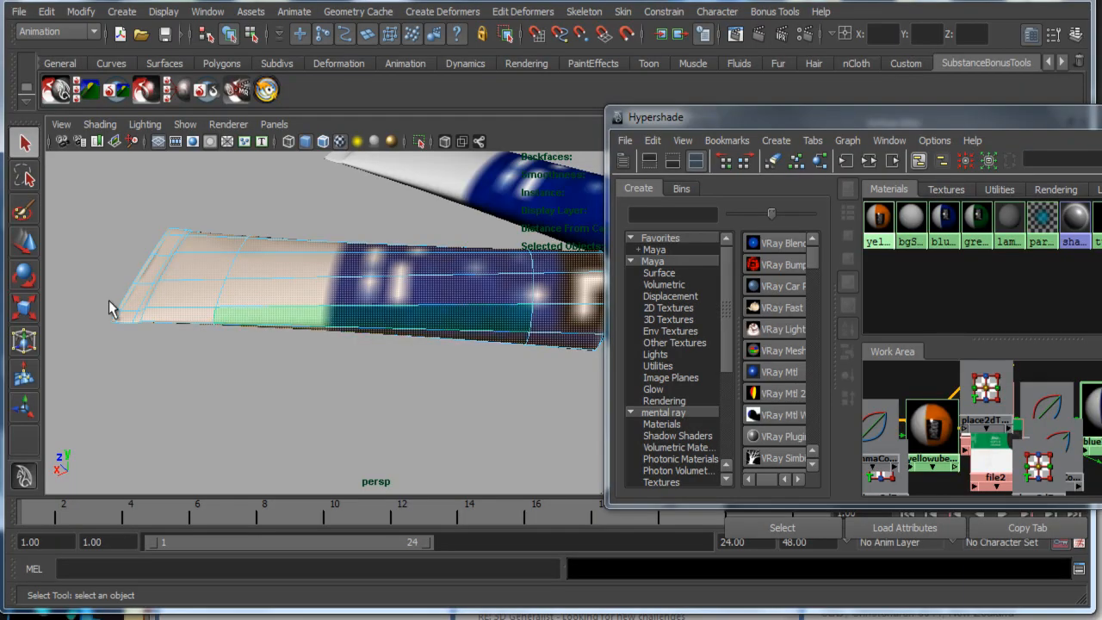
{"action": "left_click_drag", "start_coordinate": [111, 307], "coordinate": [408, 333], "text": "alt"}
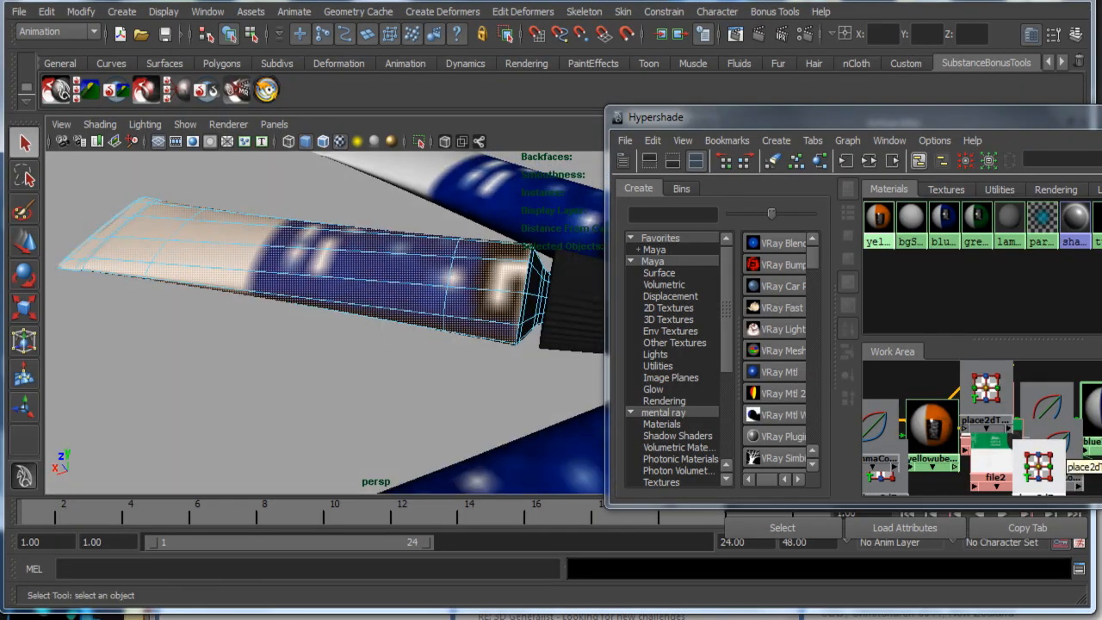
{"action": "right_click", "coordinate": [1101, 455]}
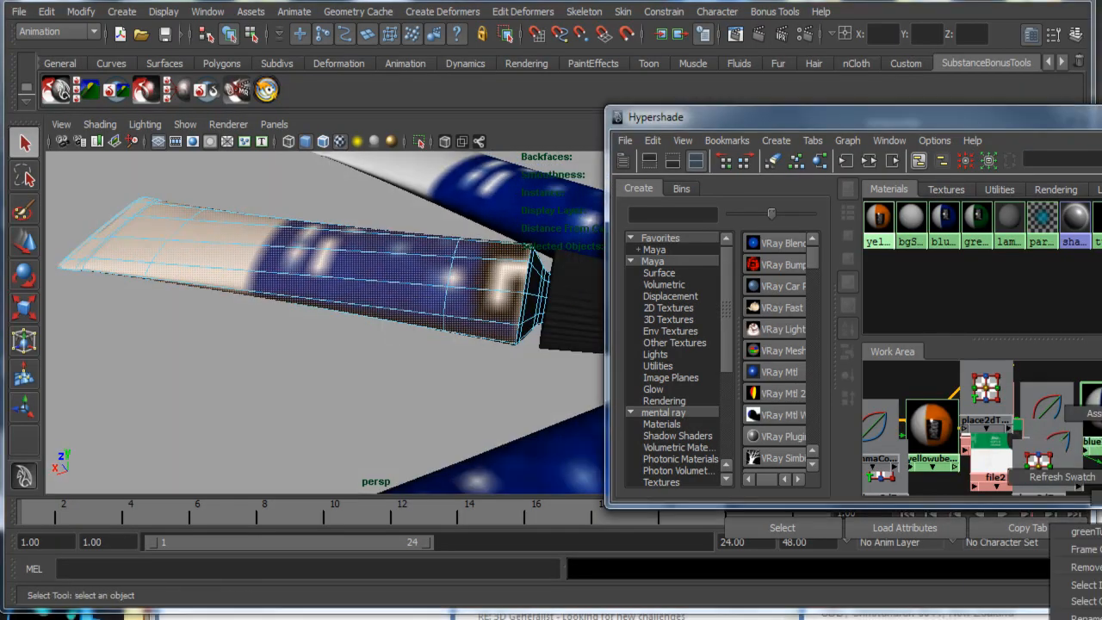
{"action": "right_click_drag", "start_coordinate": [1101, 455], "coordinate": [1101, 413]}
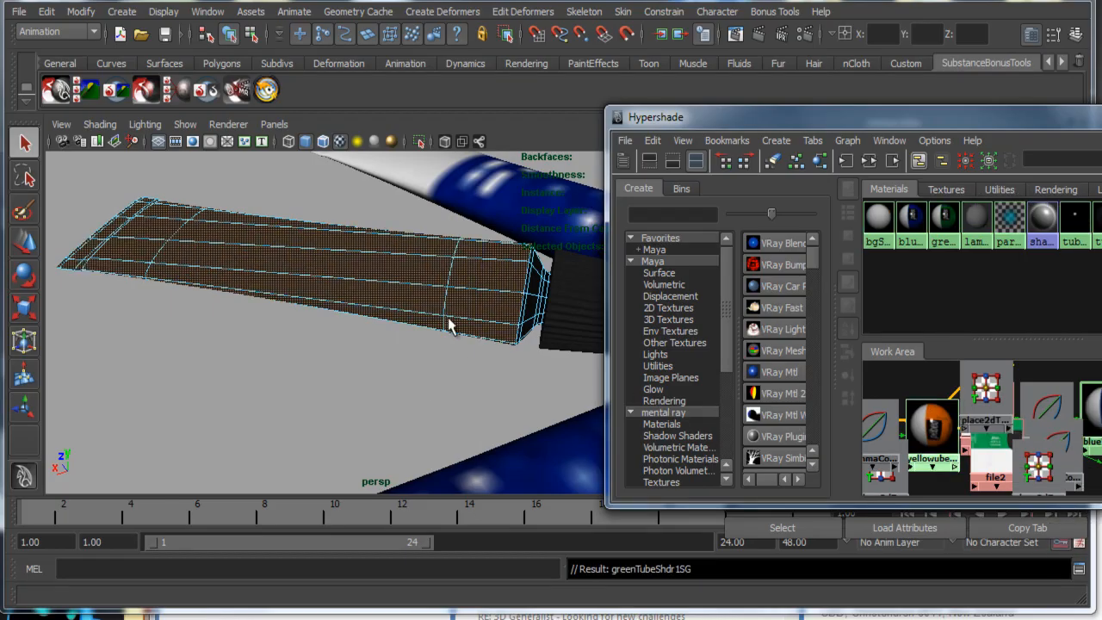
Step: Select the matching body faces of the rear tube and assign the yellowubeShdr2 material to them
{"action": "left_click", "coordinate": [476, 331]}
{"action": "left_click_drag", "start_coordinate": [443, 350], "coordinate": [494, 317], "text": "alt"}
{"action": "left_click", "coordinate": [492, 265]}
{"action": "right_click_drag", "start_coordinate": [495, 317], "coordinate": [433, 319]}
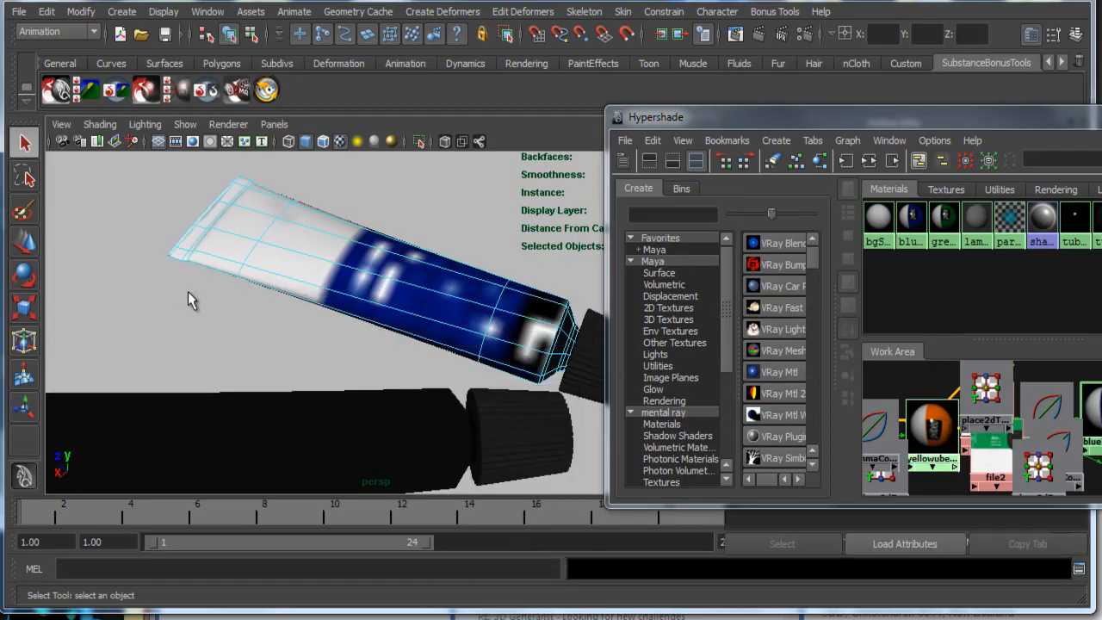
{"action": "left_click", "coordinate": [202, 244]}
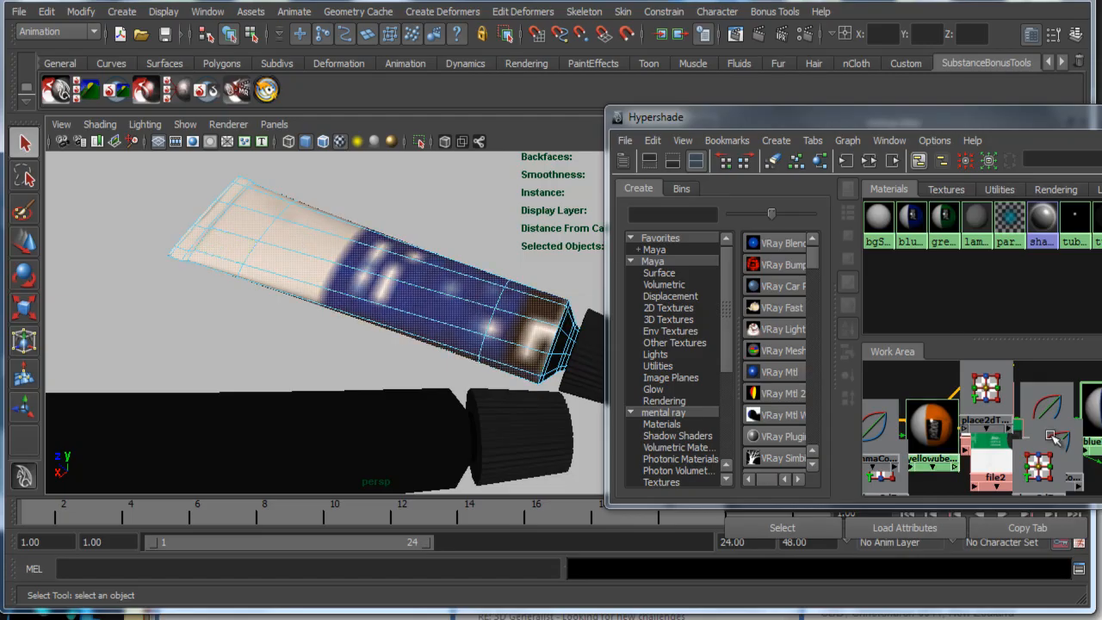
{"action": "right_click_drag", "start_coordinate": [932, 422], "coordinate": [935, 389]}
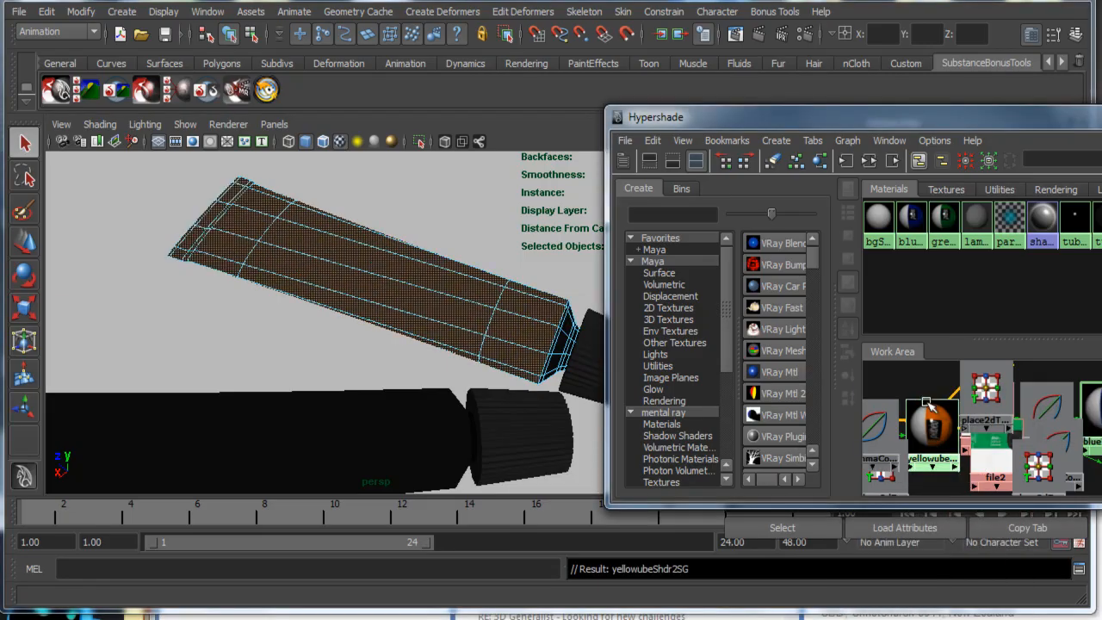
Step: Render the tubes through camera1 with mental ray and enlarge the Render View to inspect the new labels
{"action": "left_click_drag", "start_coordinate": [921, 128], "coordinate": [672, 110]}
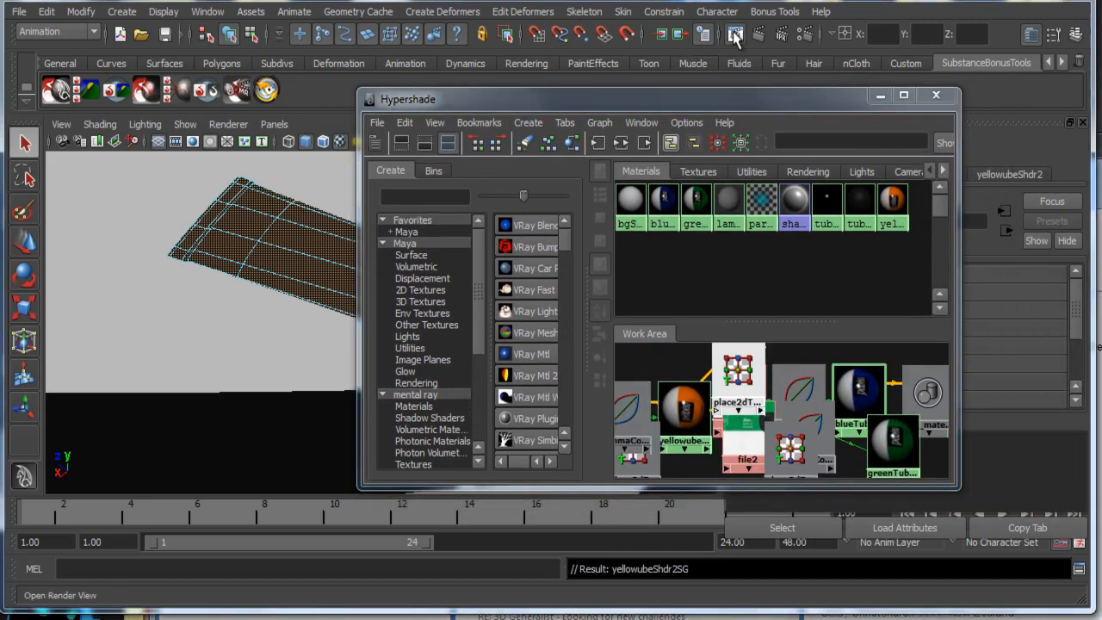
{"action": "left_click", "coordinate": [735, 35]}
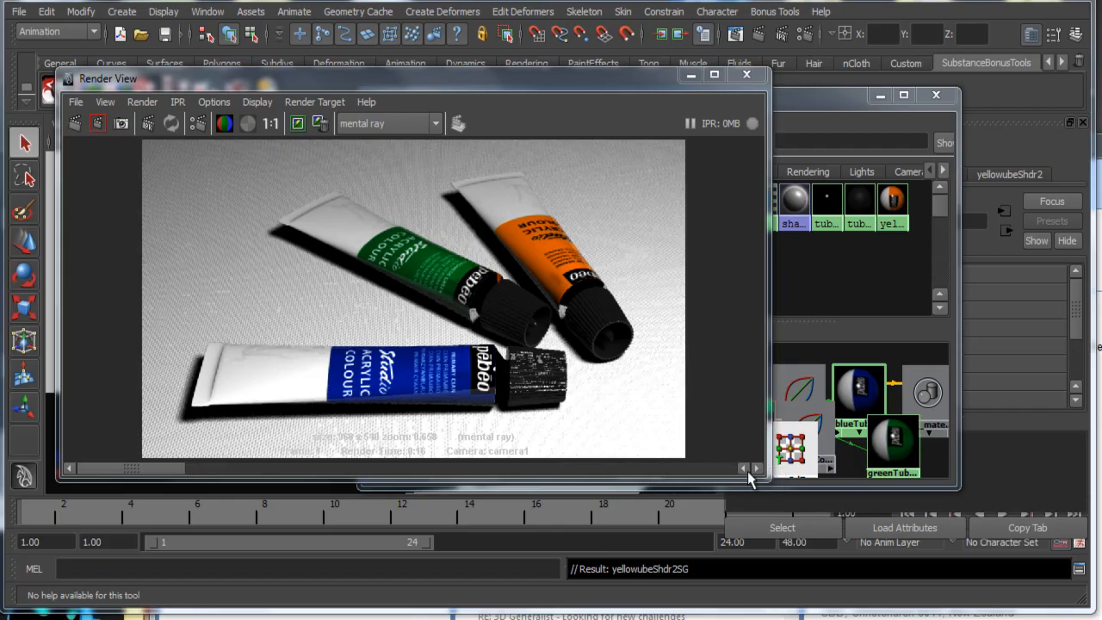
{"action": "left_click_drag", "start_coordinate": [767, 484], "coordinate": [907, 533]}
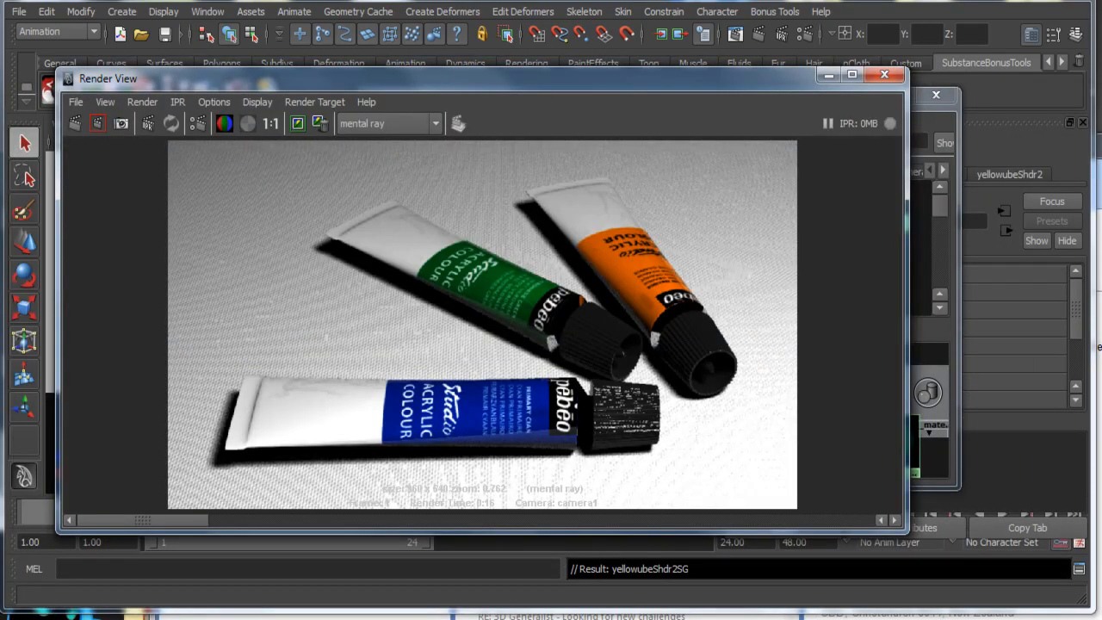
Step: Switch to the referenceImages folder in File Explorer and view the AquarelTubes.Photo_72mm photo enlarged
{"action": "key", "text": "alt+Tab"}
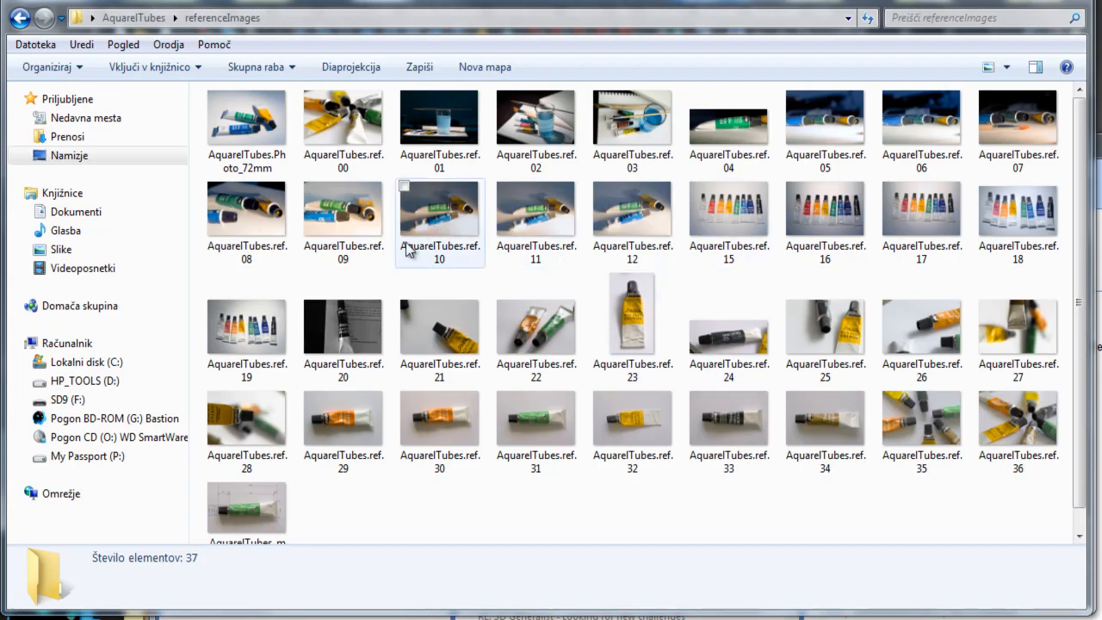
{"action": "left_click", "coordinate": [272, 144]}
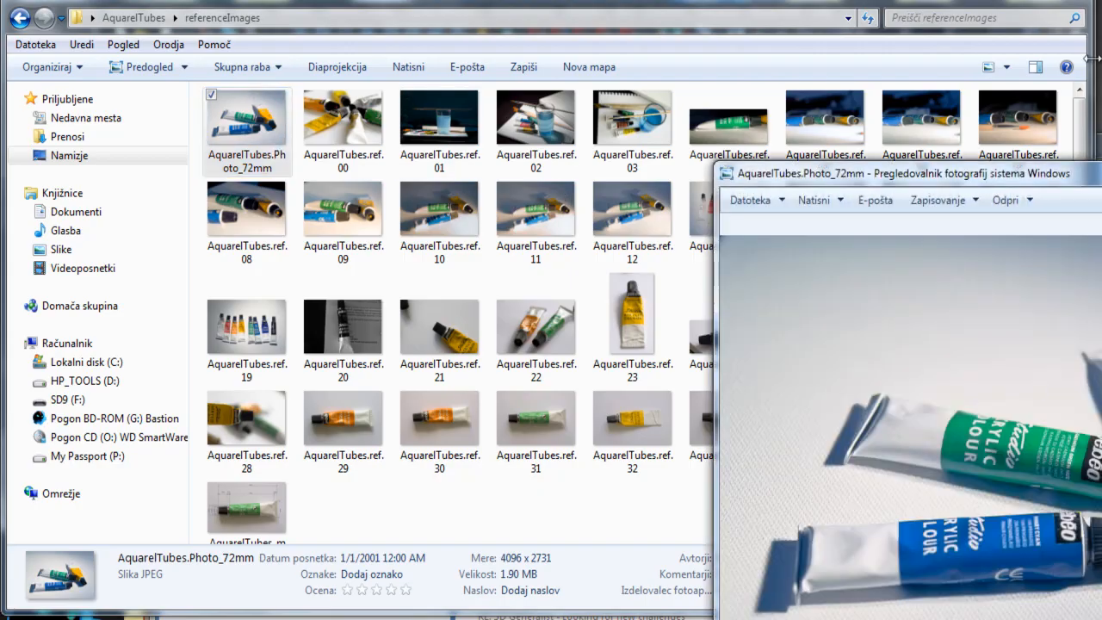
{"action": "left_click_drag", "start_coordinate": [1057, 187], "coordinate": [371, 3]}
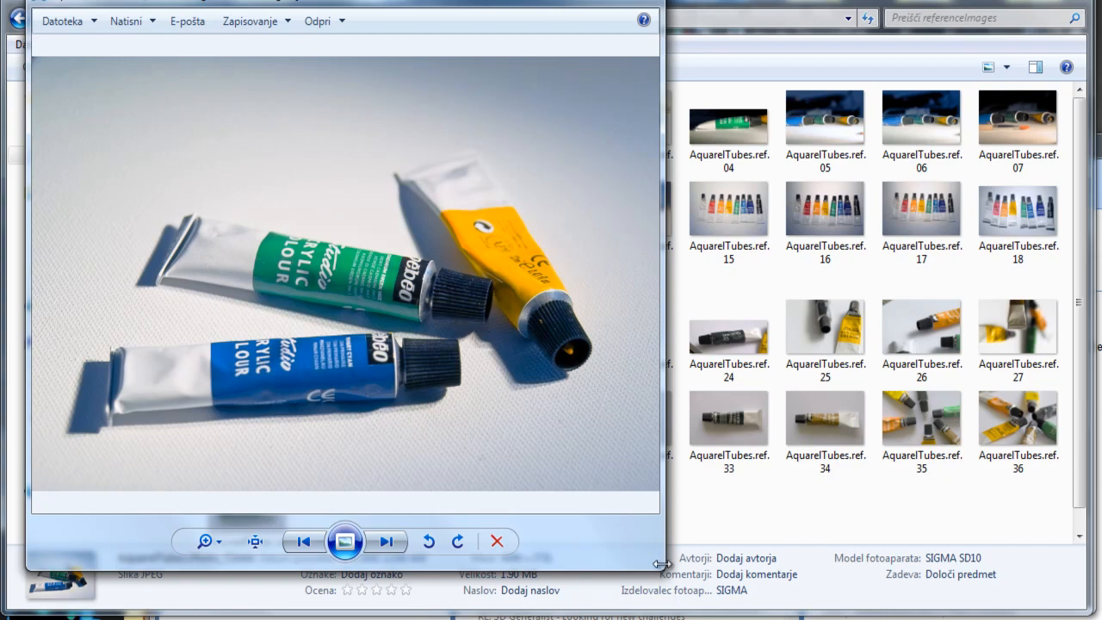
{"action": "left_click_drag", "start_coordinate": [657, 559], "coordinate": [1099, 606]}
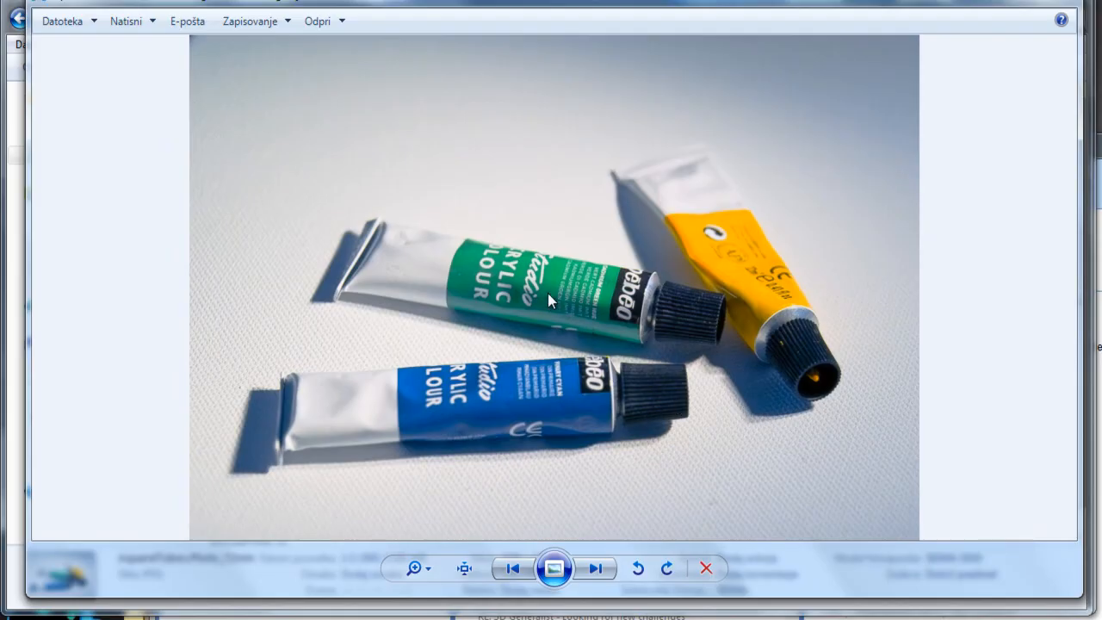
Step: Return to Maya and enlarge the Render View to compare the rendered tubes with the reference photo
{"action": "key", "text": "alt+Tab"}
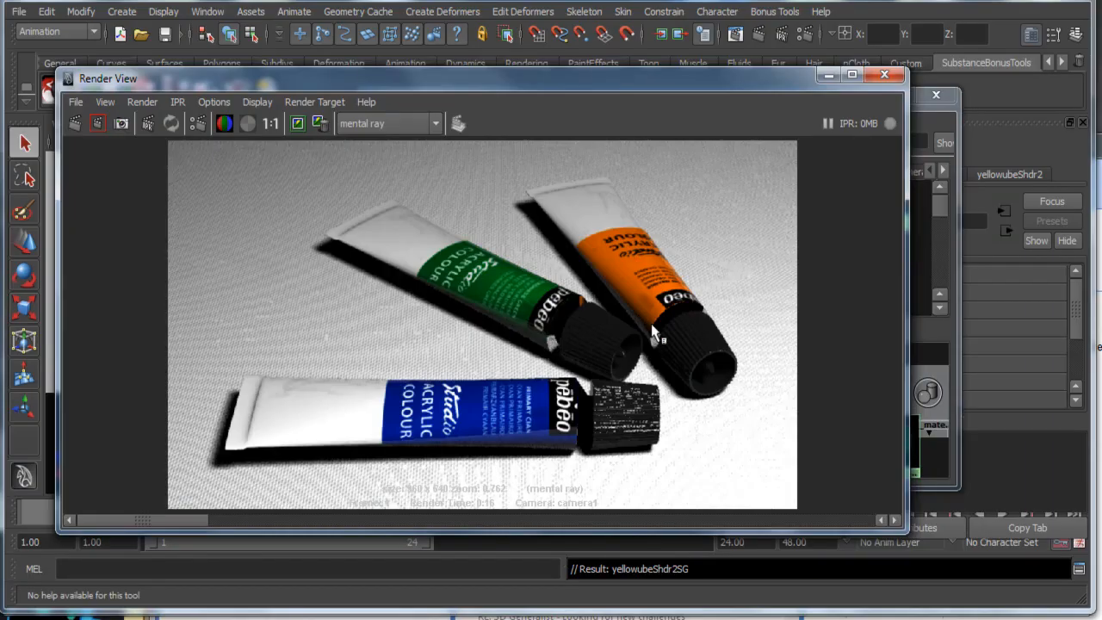
{"action": "left_click_drag", "start_coordinate": [662, 77], "coordinate": [612, 0]}
{"action": "left_click_drag", "start_coordinate": [859, 447], "coordinate": [1038, 566]}
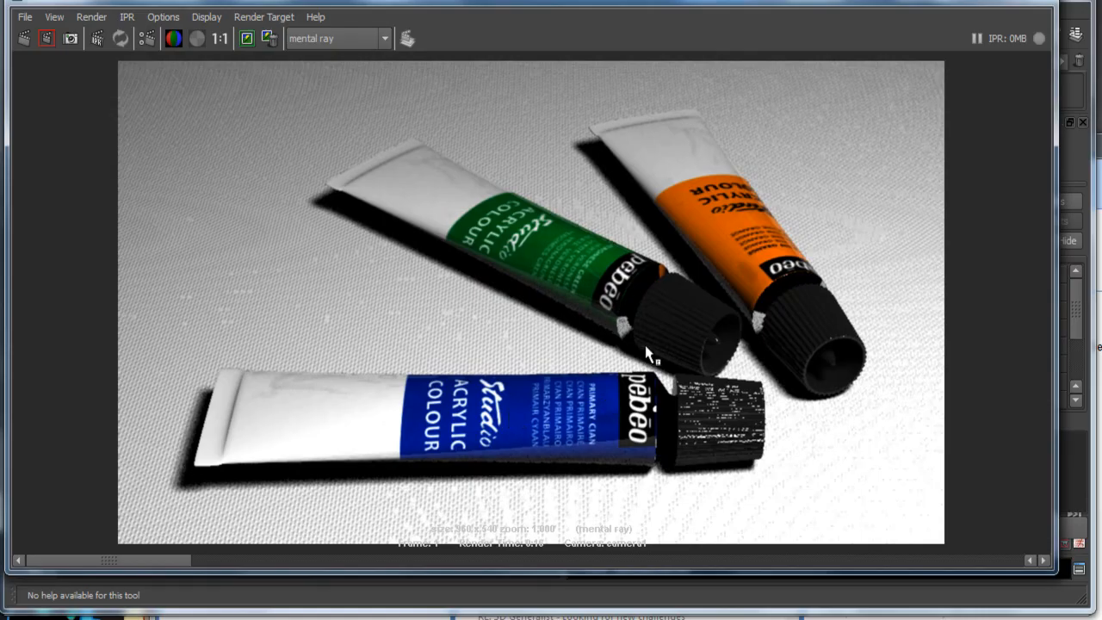
{"action": "scroll", "coordinate": [649, 345], "scroll_direction": "down", "scroll_amount": 1}
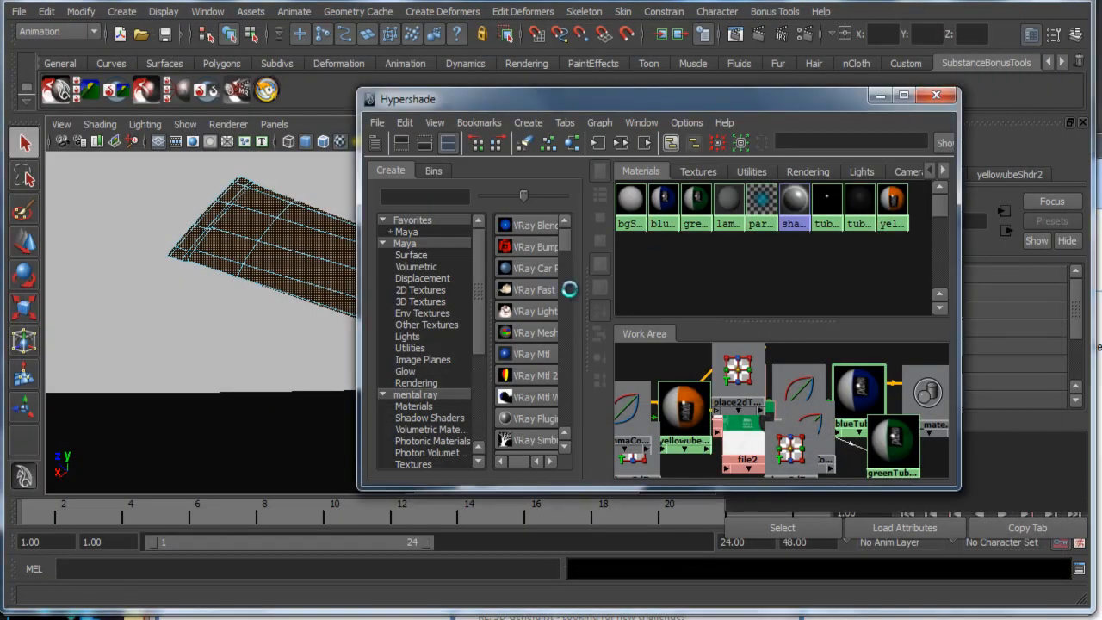
Step: Close the Hypershade and select the caps of all three tubes in the perspective view
{"action": "left_click", "coordinate": [937, 97]}
{"action": "left_click_drag", "start_coordinate": [483, 383], "coordinate": [446, 333], "text": "alt"}
{"action": "scroll", "coordinate": [446, 333], "scroll_direction": "down", "scroll_amount": 5}
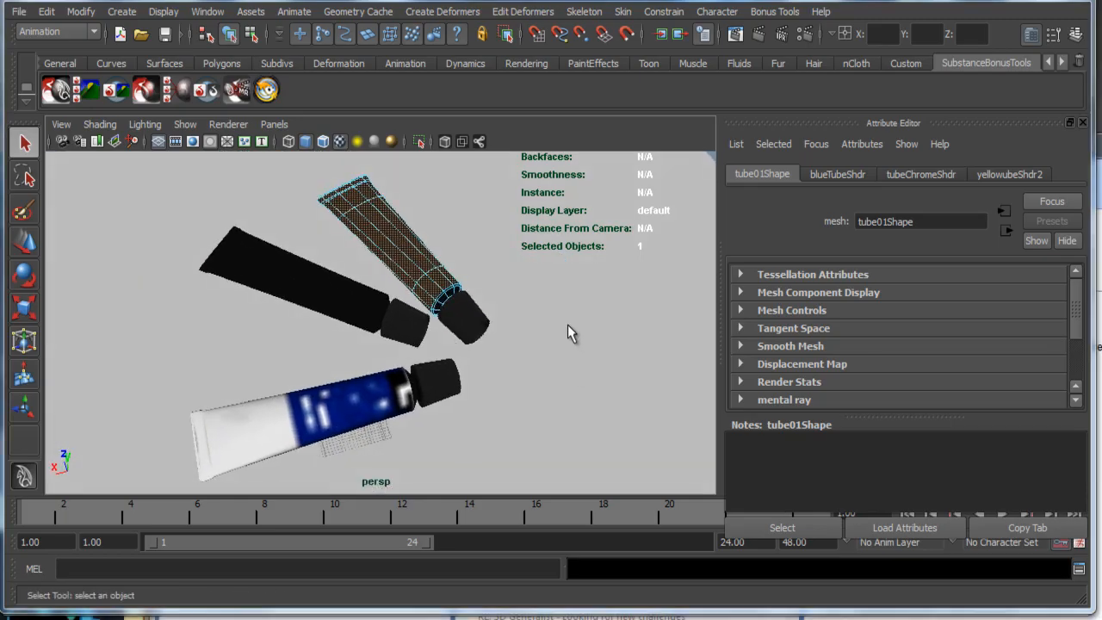
{"action": "left_click_drag", "start_coordinate": [576, 315], "coordinate": [584, 356], "text": "alt"}
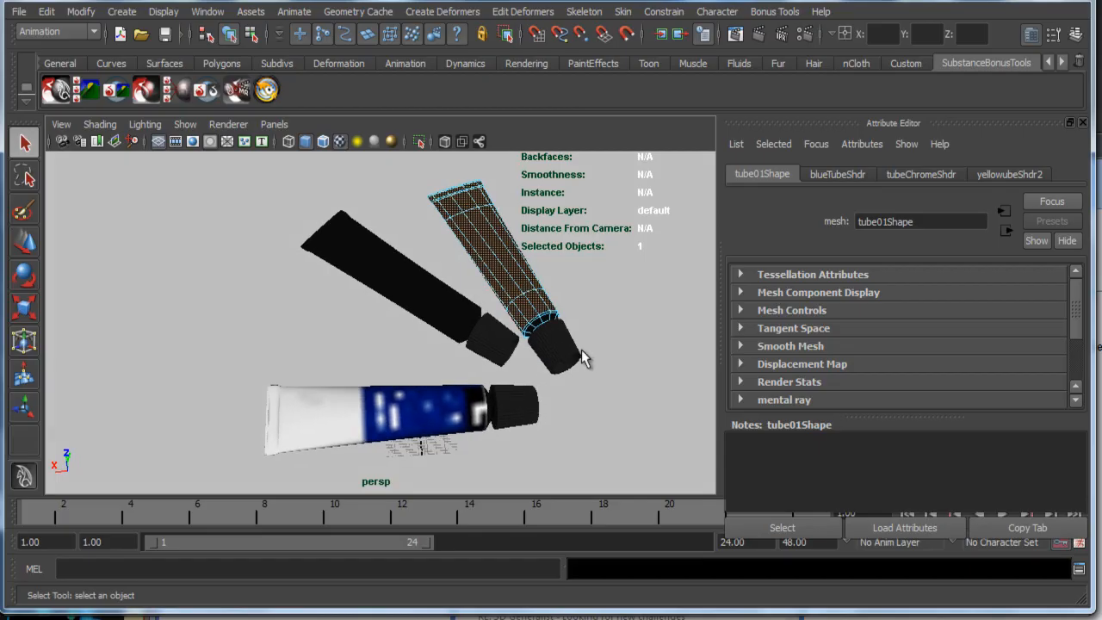
{"action": "left_click", "coordinate": [562, 346]}
{"action": "right_click", "coordinate": [564, 349]}
{"action": "left_click", "coordinate": [506, 352], "text": "shift"}
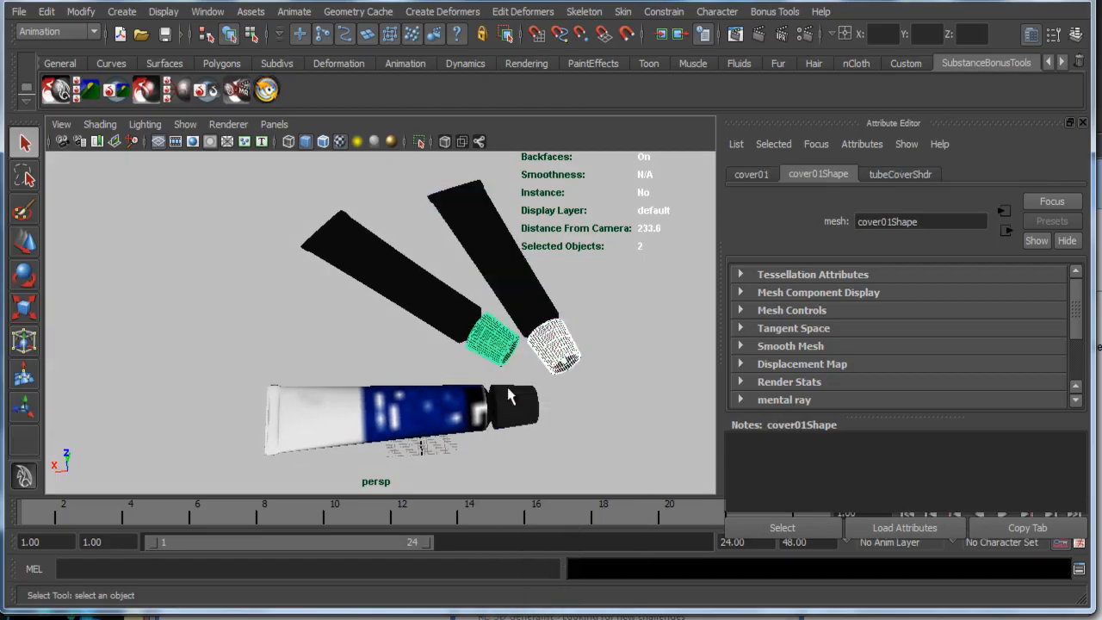
{"action": "left_click", "coordinate": [513, 422], "text": "shift"}
Step: Reopen the Hypershade with the three caps selected and place its window clear of the Attribute Editor
{"action": "left_click", "coordinate": [208, 11]}
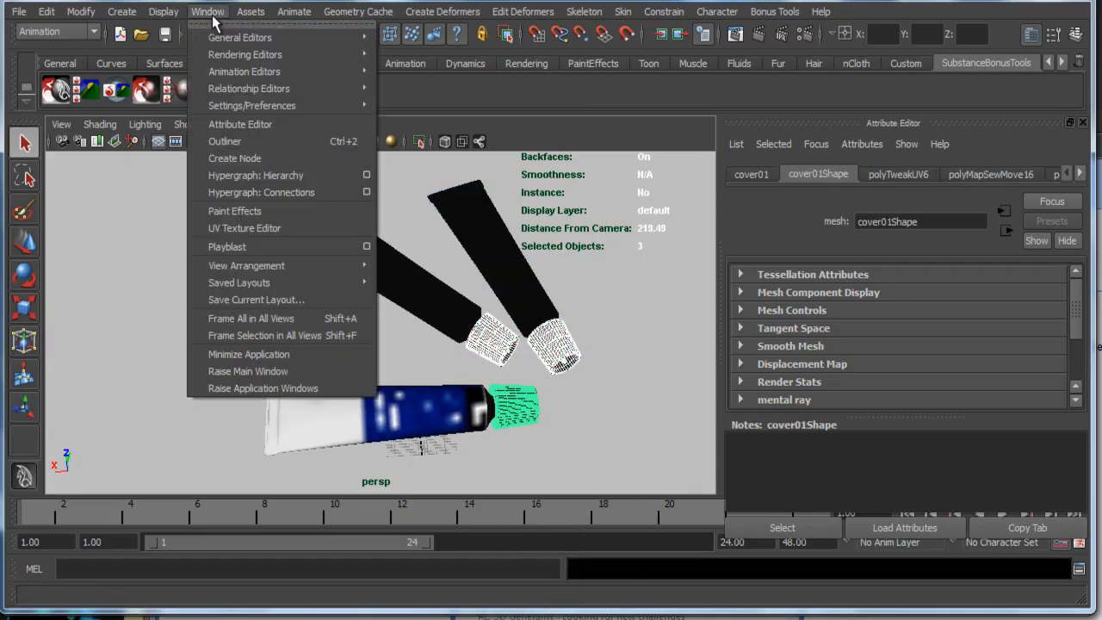
{"action": "mouse_move", "coordinate": [223, 37]}
{"action": "mouse_move", "coordinate": [245, 55]}
{"action": "left_click", "coordinate": [424, 81]}
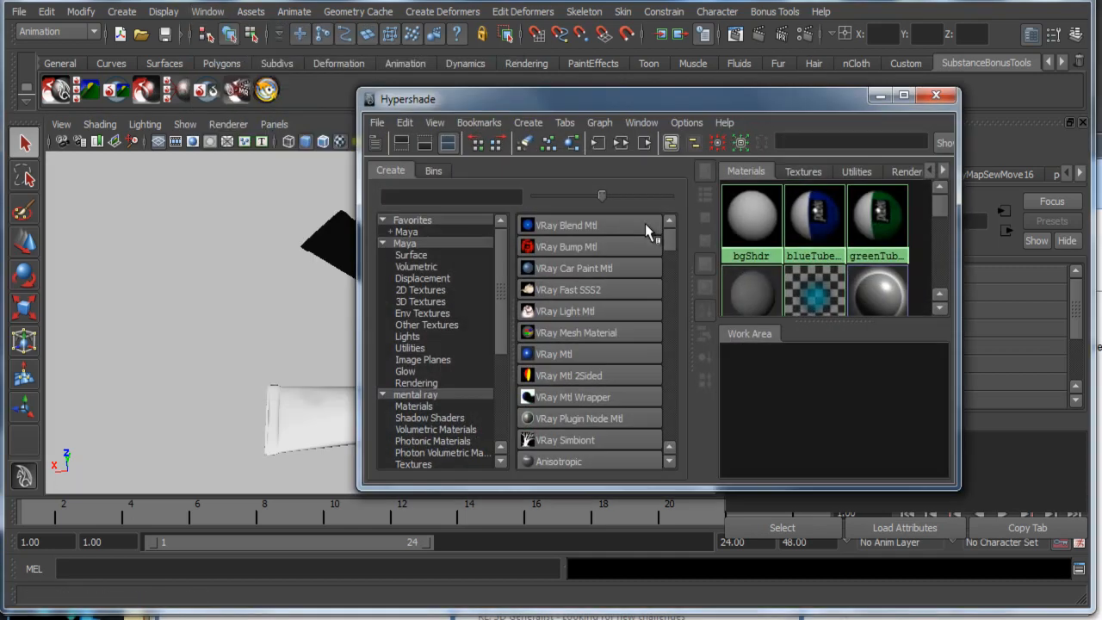
{"action": "left_click_drag", "start_coordinate": [621, 101], "coordinate": [446, 40]}
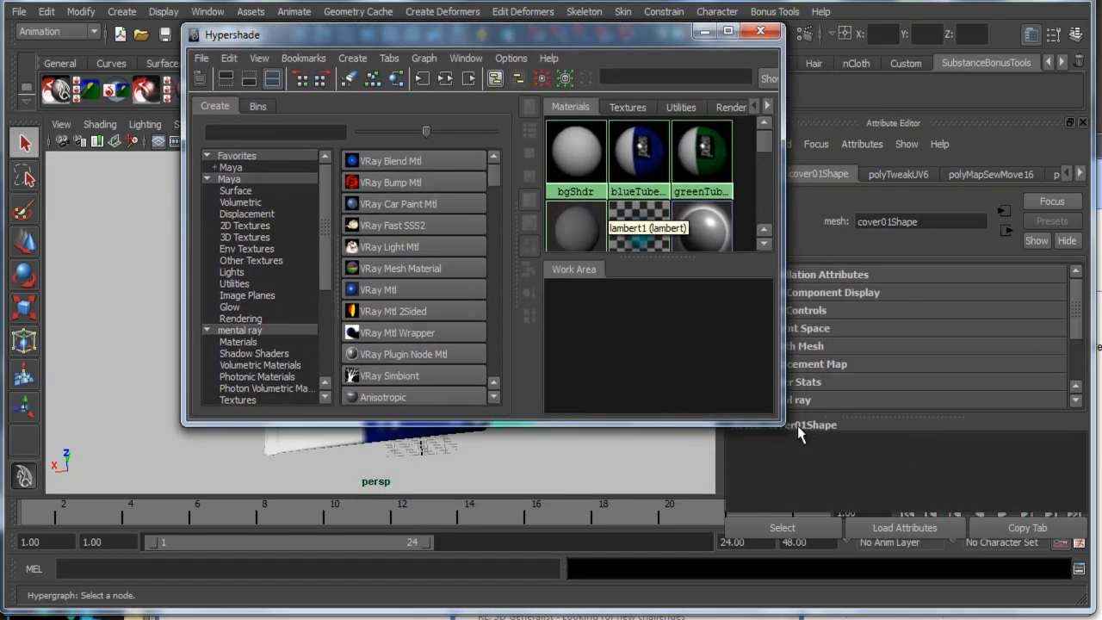
Step: Enlarge the Hypershade window and graph the shader network of the three selected tube caps in the work area
{"action": "left_click_drag", "start_coordinate": [778, 423], "coordinate": [985, 520]}
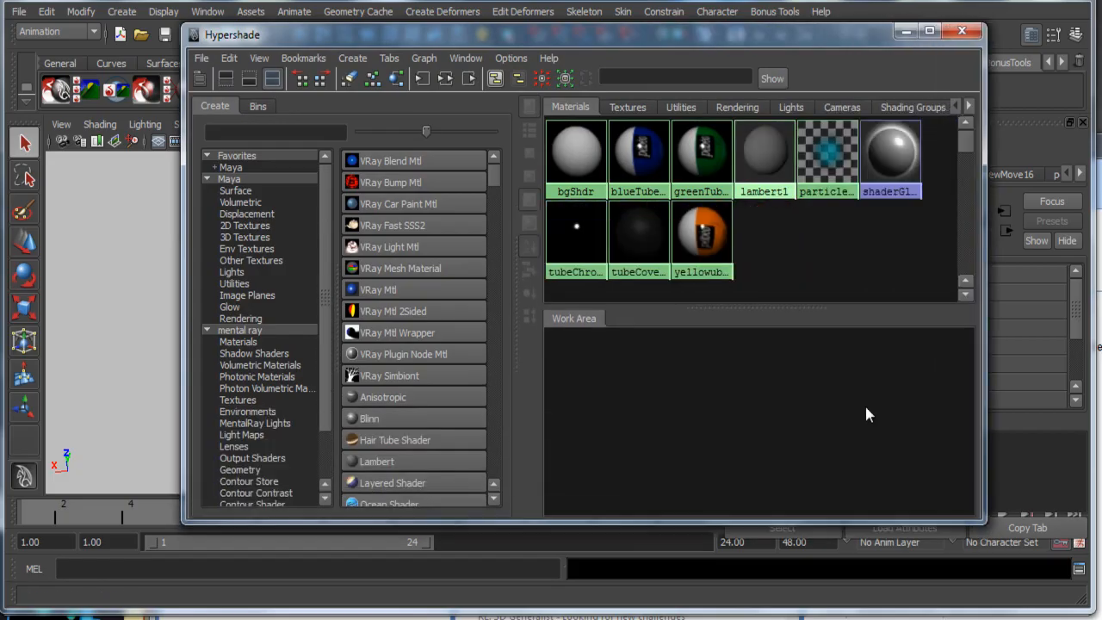
{"action": "left_click", "coordinate": [445, 79]}
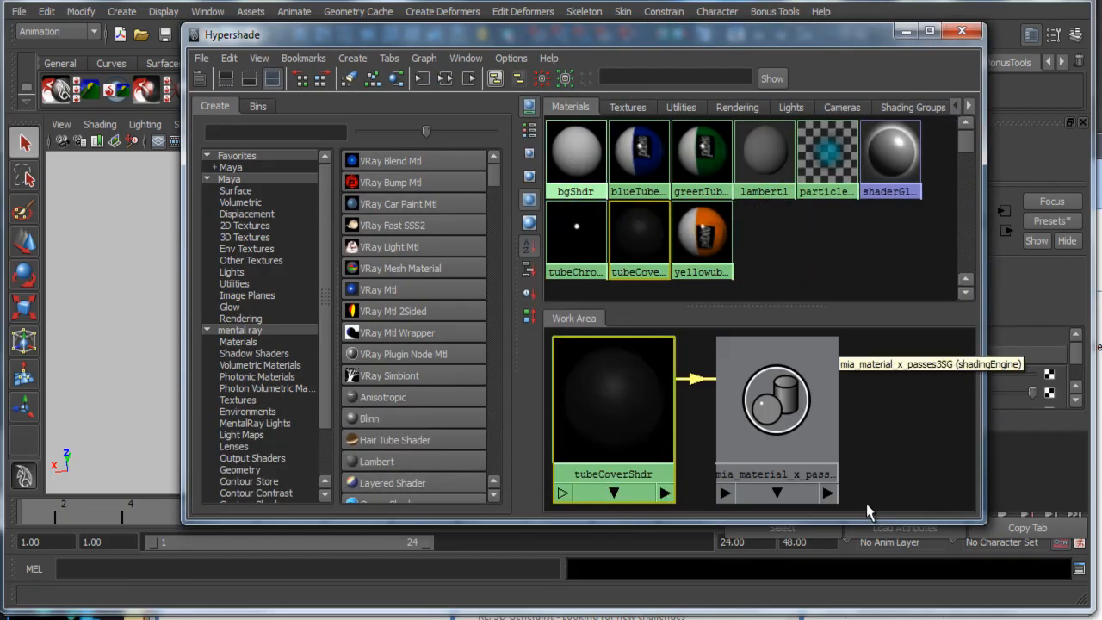
{"action": "scroll", "coordinate": [679, 450], "scroll_direction": "down", "scroll_amount": 2}
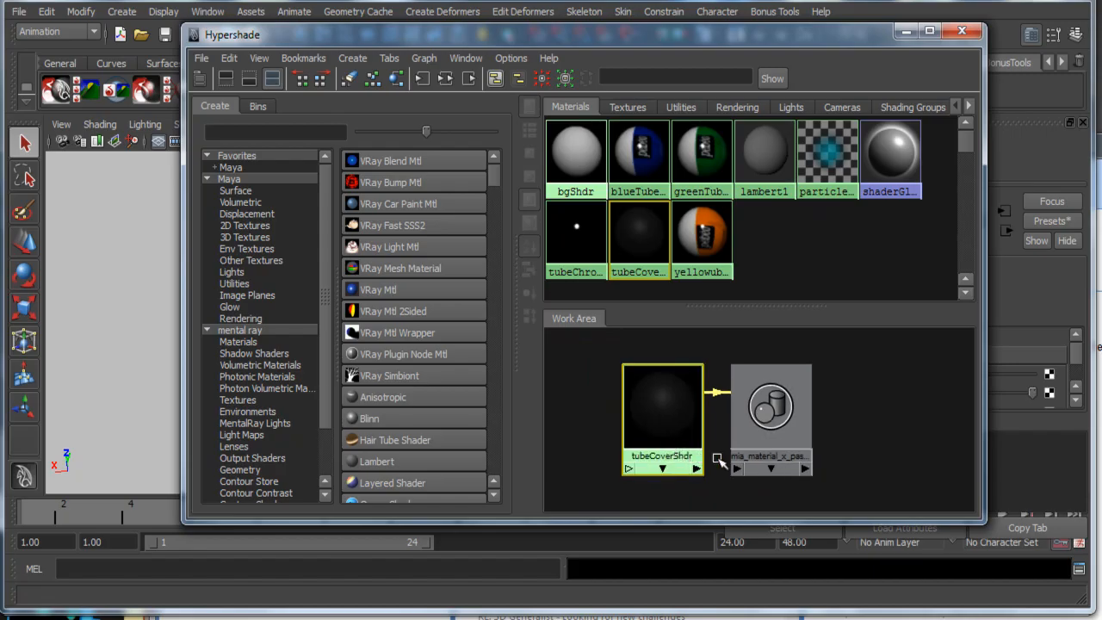
{"action": "middle_click_drag", "start_coordinate": [716, 459], "coordinate": [753, 431], "text": "alt"}
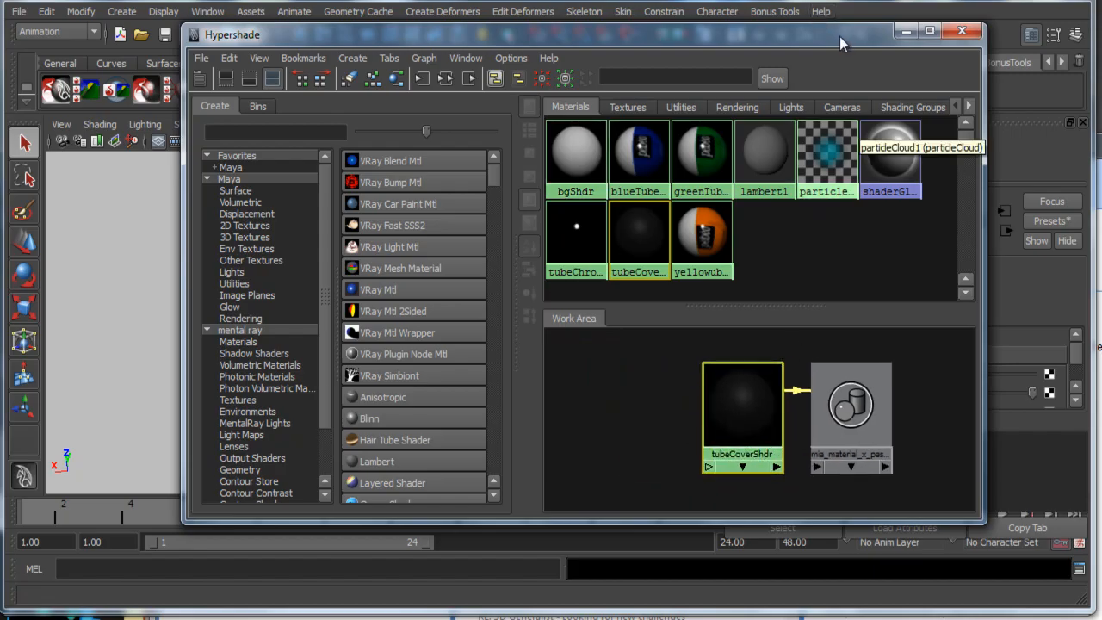
Step: Reposition the Hypershade window and begin a search in its list of creatable nodes
{"action": "left_click_drag", "start_coordinate": [842, 36], "coordinate": [809, 44]}
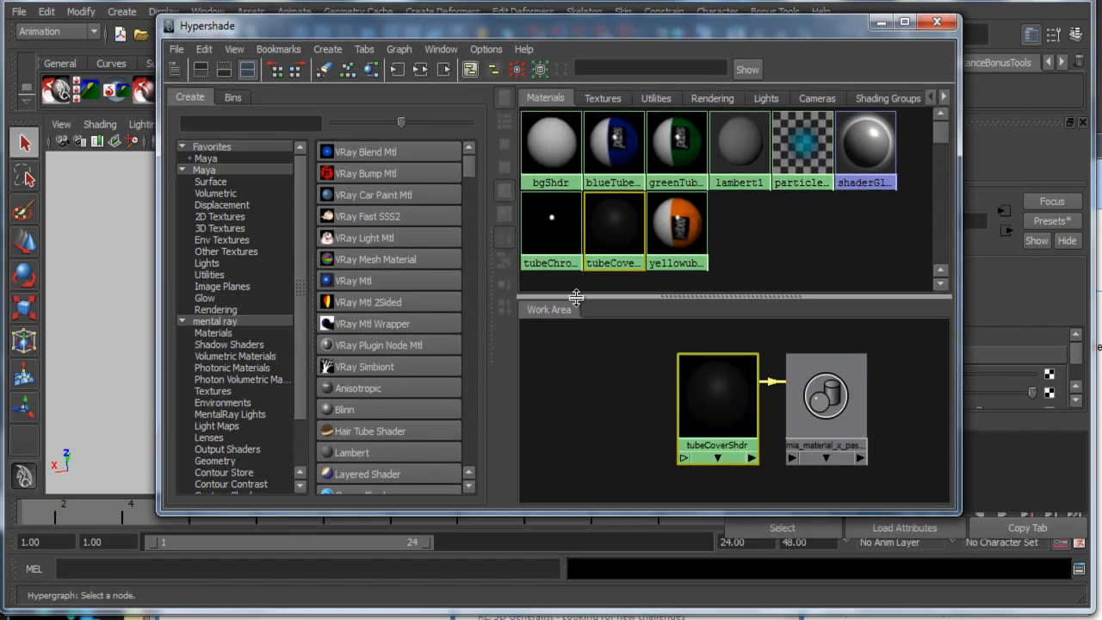
{"action": "left_click", "coordinate": [231, 125]}
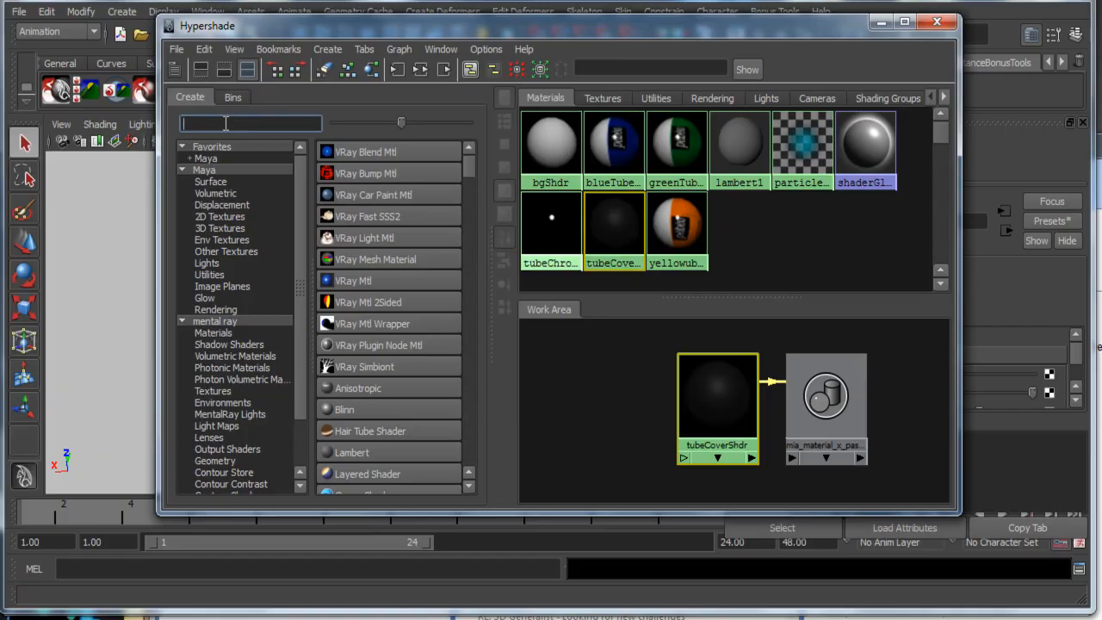
Step: Create a Fractal texture beside tubeCoverShdr and connect it to the shader's default diffuse color input
{"action": "type", "text": "fra"}
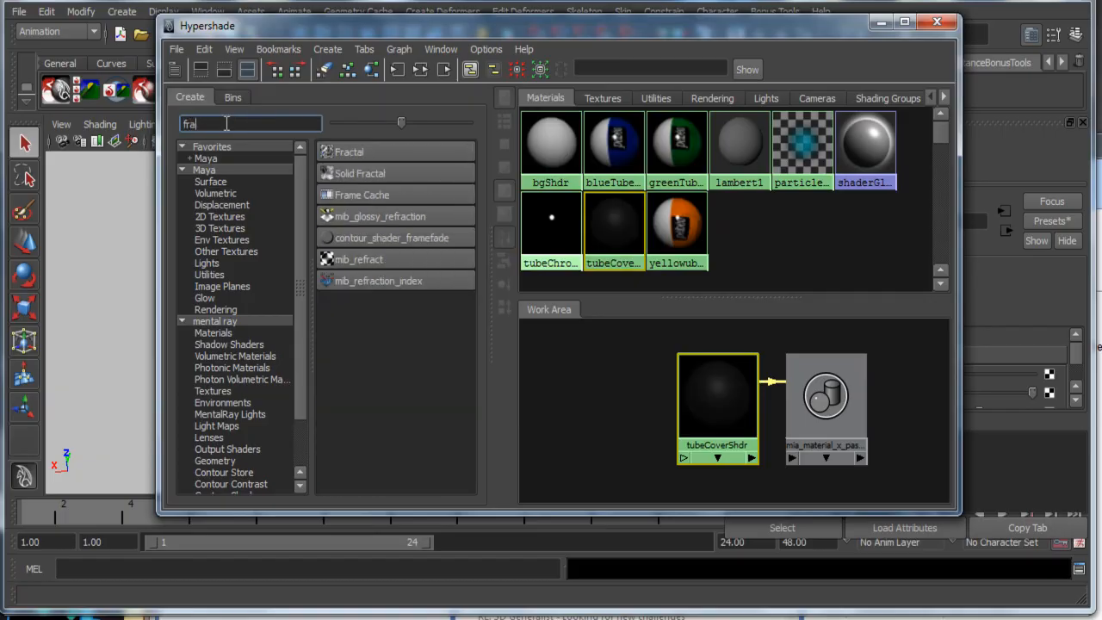
{"action": "left_click", "coordinate": [357, 153]}
{"action": "left_click_drag", "start_coordinate": [579, 377], "coordinate": [620, 407]}
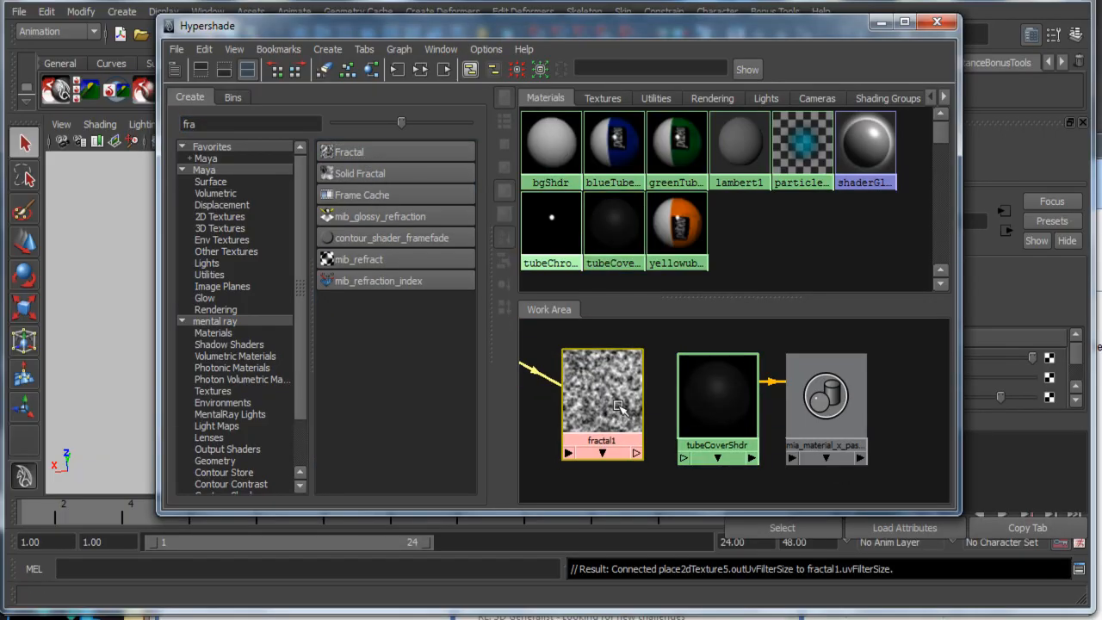
{"action": "left_click", "coordinate": [717, 398]}
{"action": "left_click_drag", "start_coordinate": [824, 31], "coordinate": [633, 32]}
{"action": "middle_click_drag", "start_coordinate": [409, 392], "coordinate": [869, 372]}
Step: Darken fractal1's Default Color and Color Gain to near black in its Color Balance attributes
{"action": "left_click", "coordinate": [431, 413]}
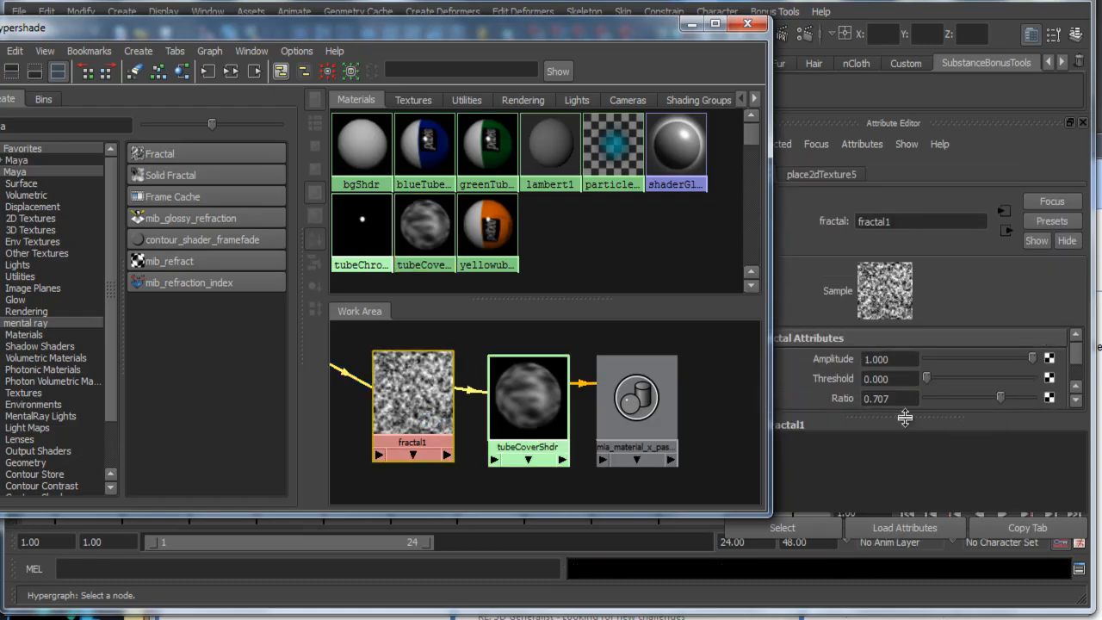
{"action": "left_click_drag", "start_coordinate": [903, 417], "coordinate": [911, 499]}
{"action": "left_click_drag", "start_coordinate": [773, 265], "coordinate": [687, 266]}
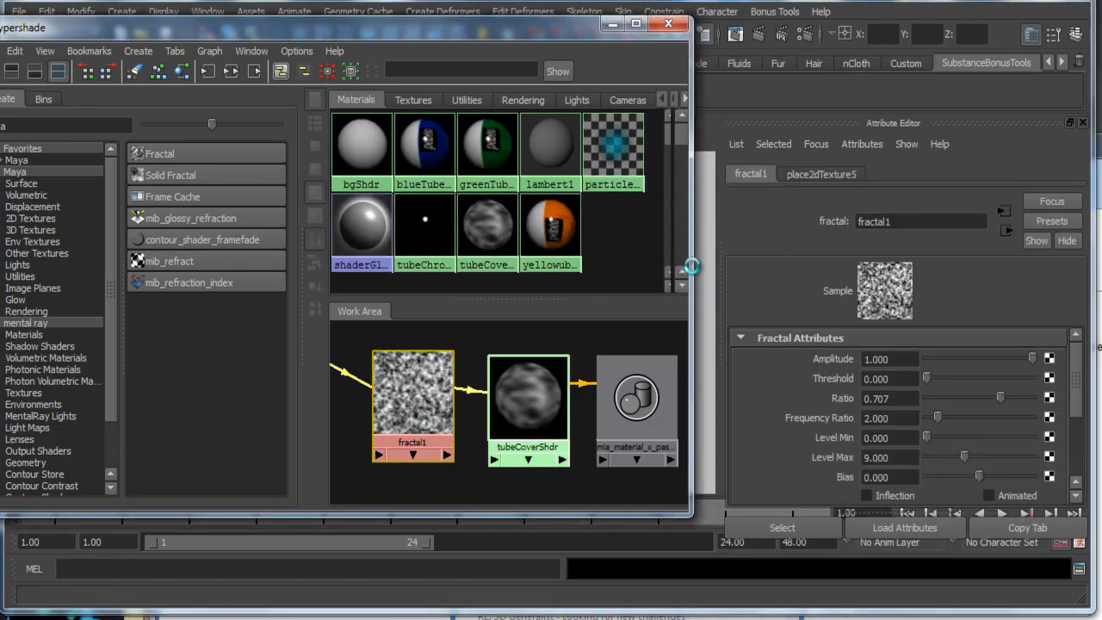
{"action": "scroll", "coordinate": [999, 424], "scroll_direction": "down", "scroll_amount": 3}
{"action": "left_click", "coordinate": [814, 424]}
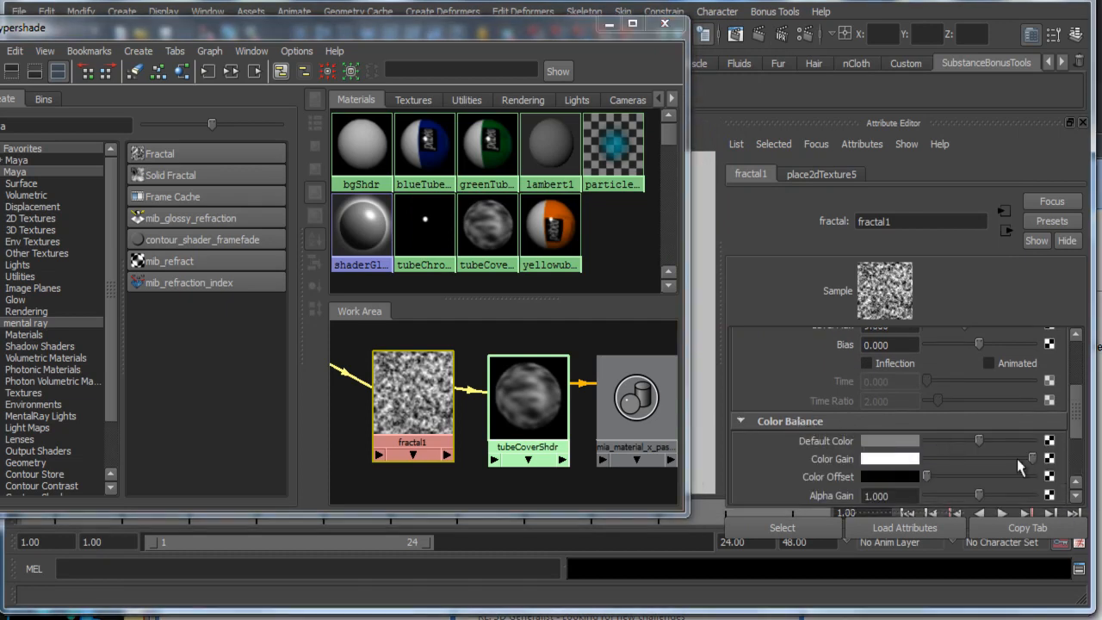
{"action": "left_click_drag", "start_coordinate": [967, 439], "coordinate": [931, 479]}
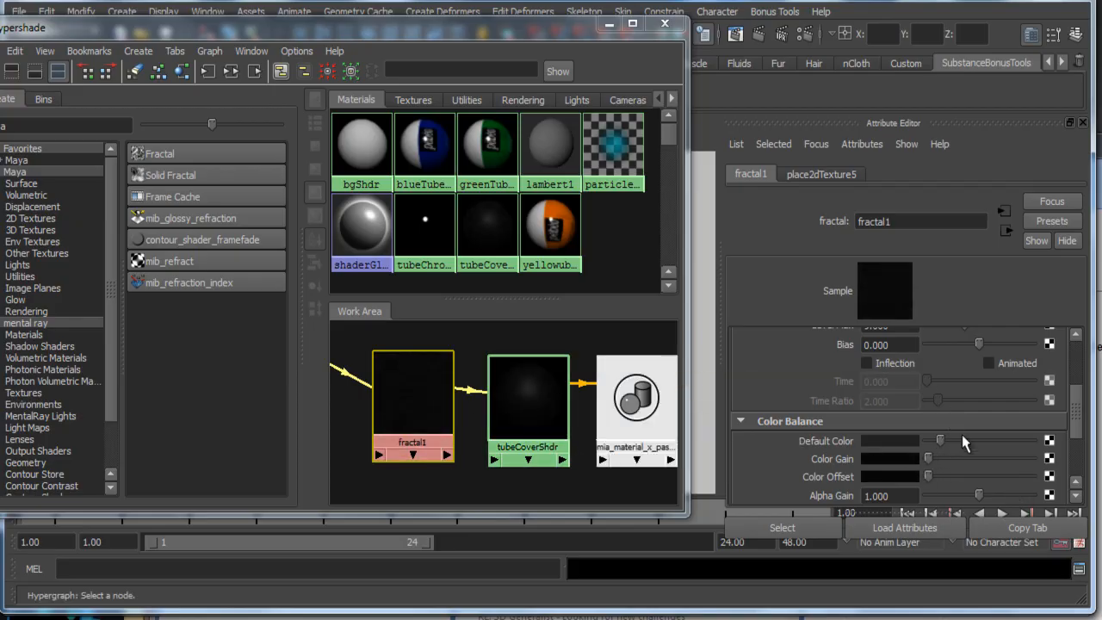
Step: Fine-tune fractal1's Color Gain to a very dark, nearly black shade
{"action": "scroll", "coordinate": [986, 435], "scroll_direction": "up", "scroll_amount": 3}
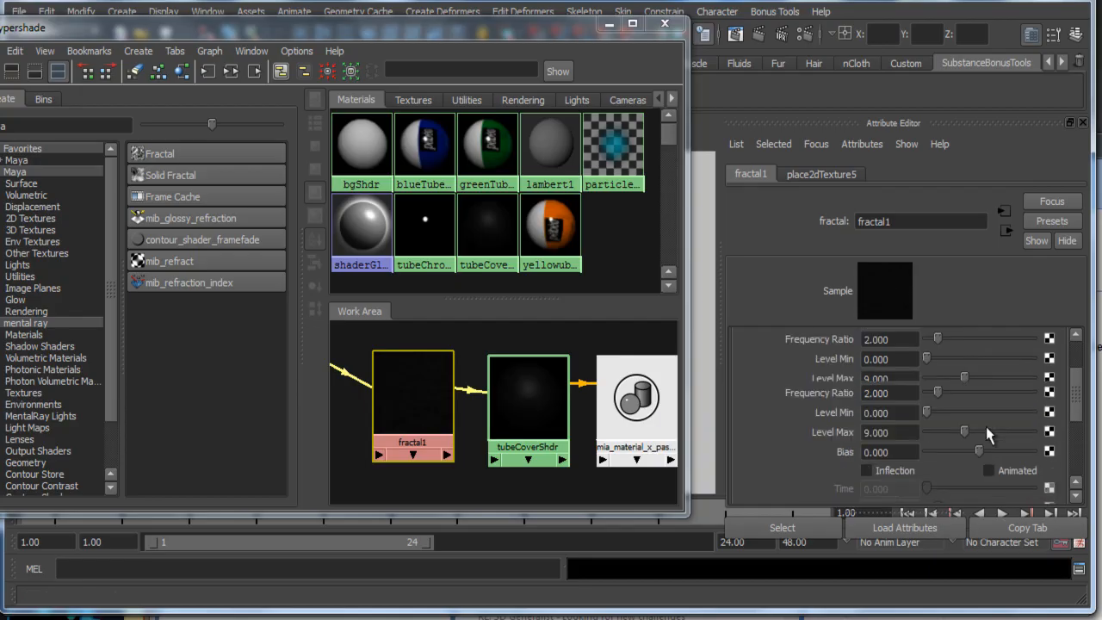
{"action": "scroll", "coordinate": [986, 427], "scroll_direction": "up", "scroll_amount": 2}
{"action": "scroll", "coordinate": [940, 440], "scroll_direction": "down", "scroll_amount": 4}
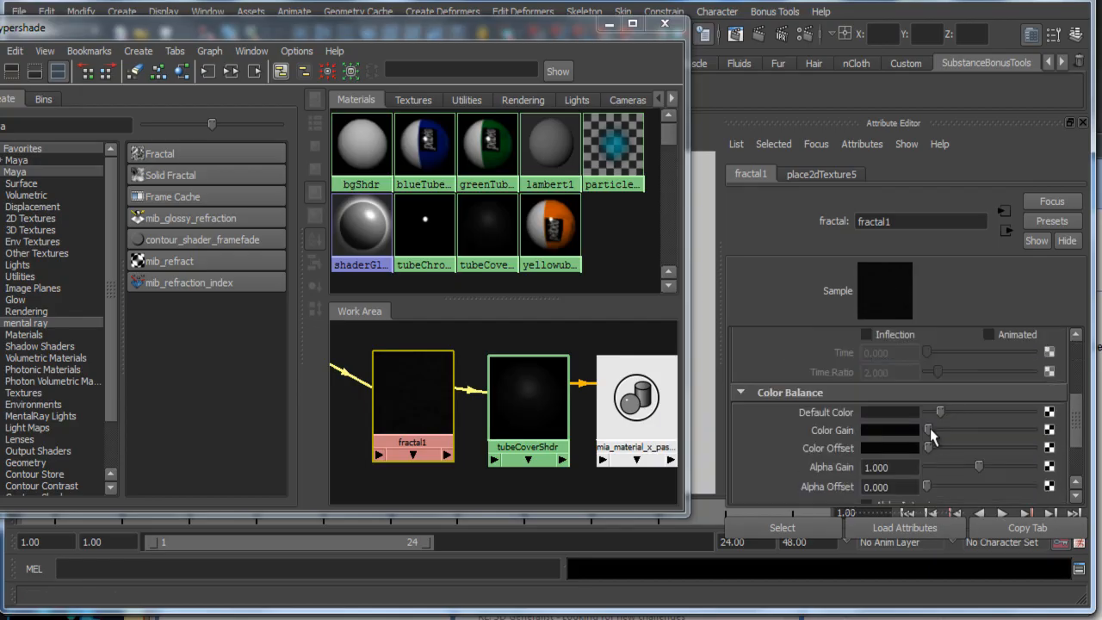
{"action": "left_click_drag", "start_coordinate": [930, 428], "coordinate": [940, 430]}
{"action": "scroll", "coordinate": [958, 421], "scroll_direction": "up", "scroll_amount": 3}
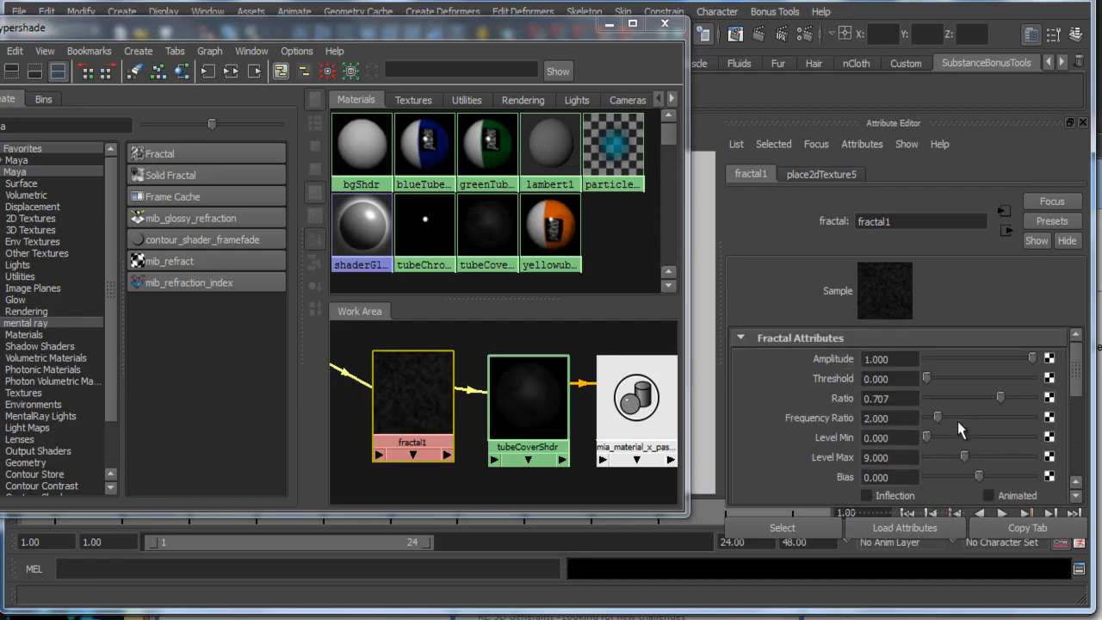
{"action": "scroll", "coordinate": [956, 419], "scroll_direction": "down", "scroll_amount": 4}
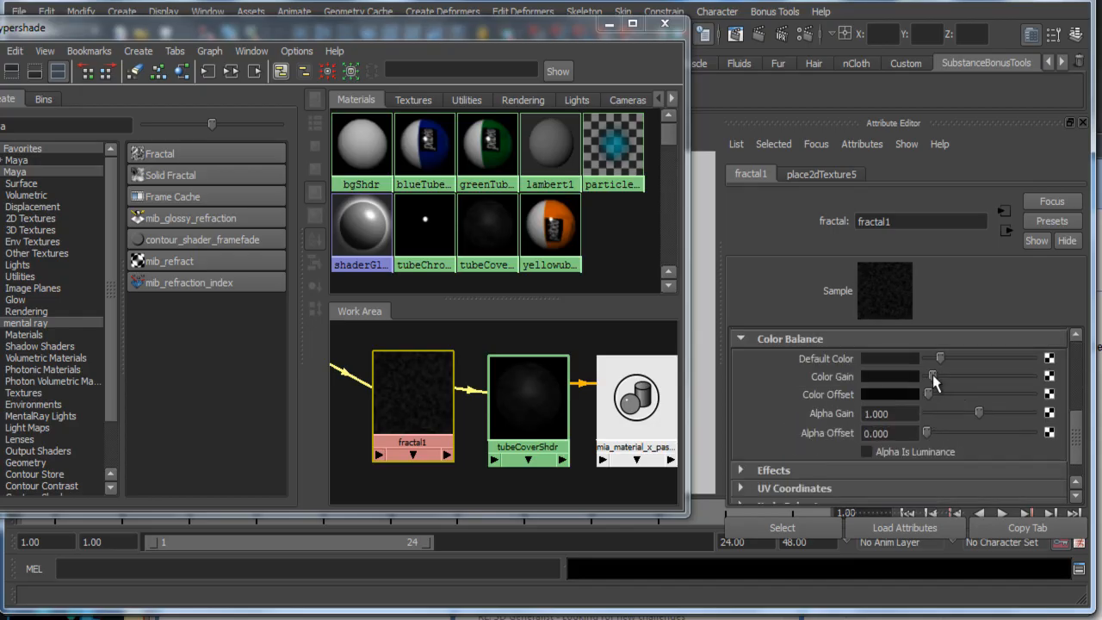
{"action": "left_click_drag", "start_coordinate": [933, 376], "coordinate": [931, 376]}
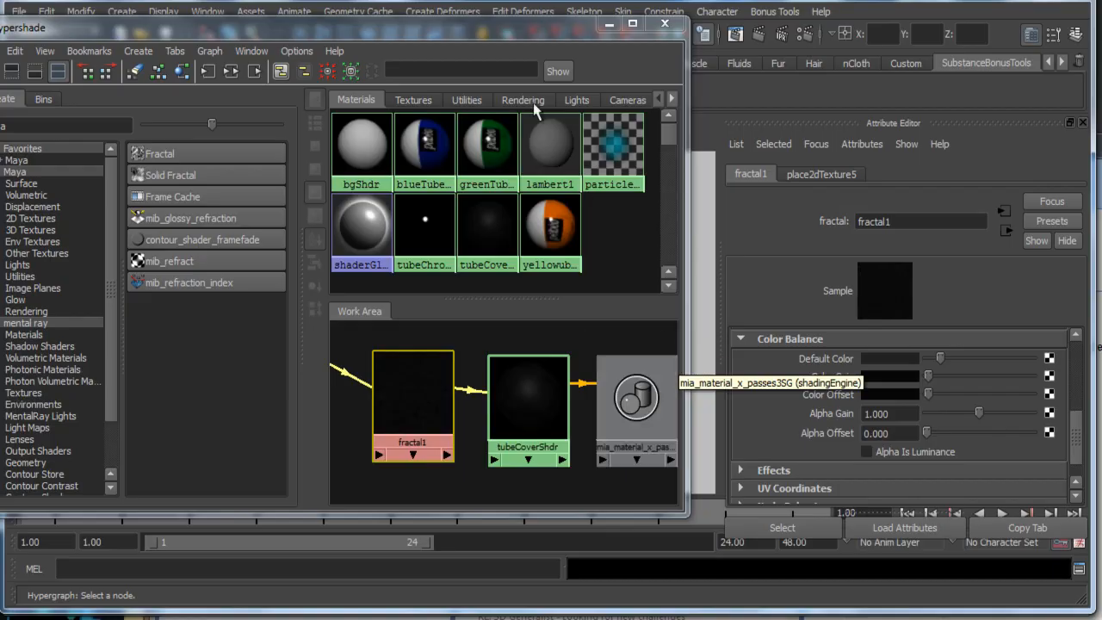
Step: Render the region around the green and orange tubes' caps and compare it with the previously kept image
{"action": "left_click", "coordinate": [524, 394]}
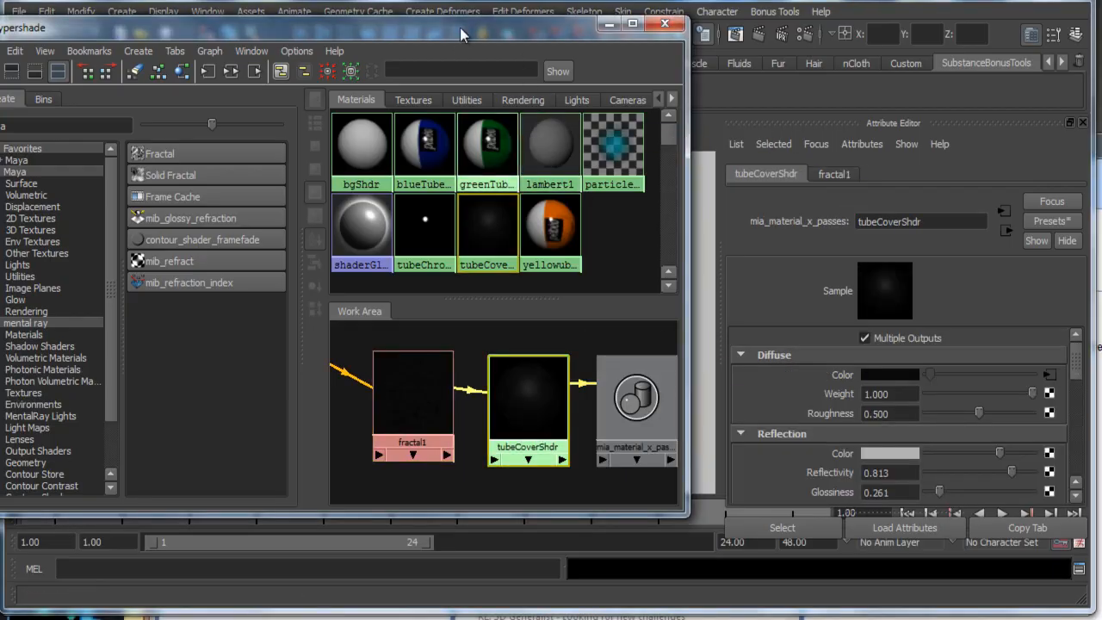
{"action": "left_click_drag", "start_coordinate": [460, 28], "coordinate": [1101, 124]}
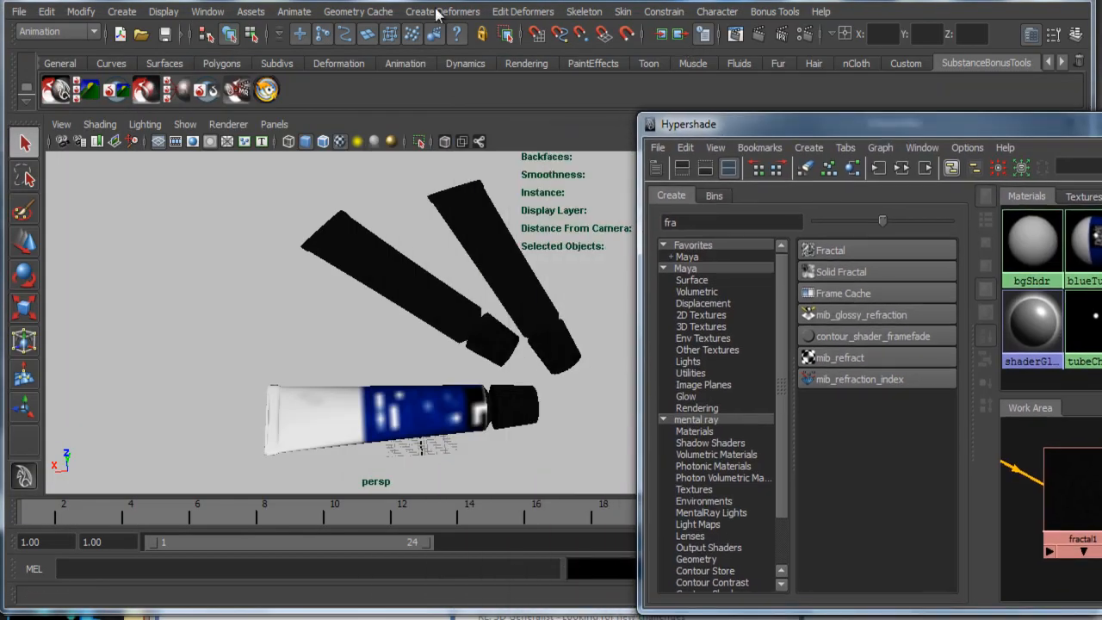
{"action": "left_click", "coordinate": [726, 38]}
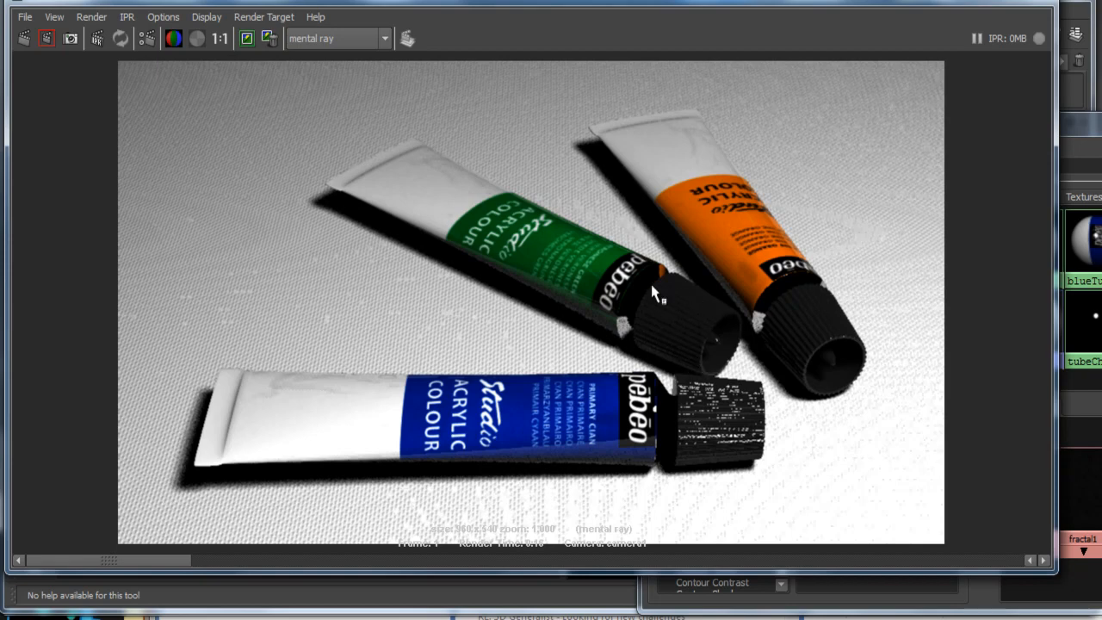
{"action": "left_click_drag", "start_coordinate": [640, 278], "coordinate": [873, 405]}
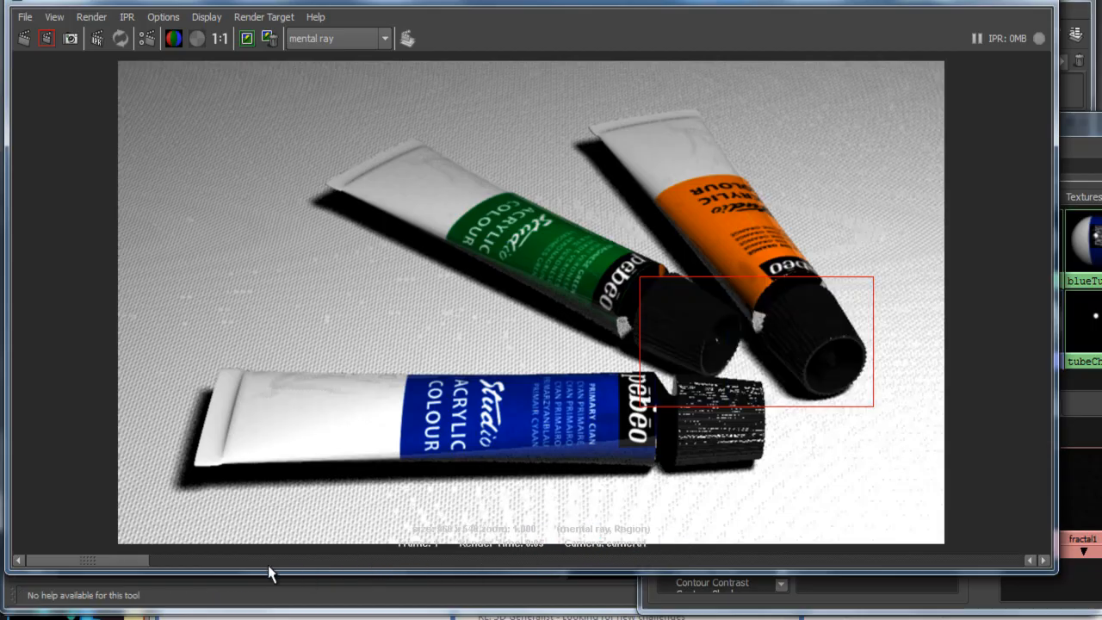
{"action": "left_click_drag", "start_coordinate": [127, 560], "coordinate": [413, 579]}
{"action": "left_click_drag", "start_coordinate": [350, 561], "coordinate": [146, 562]}
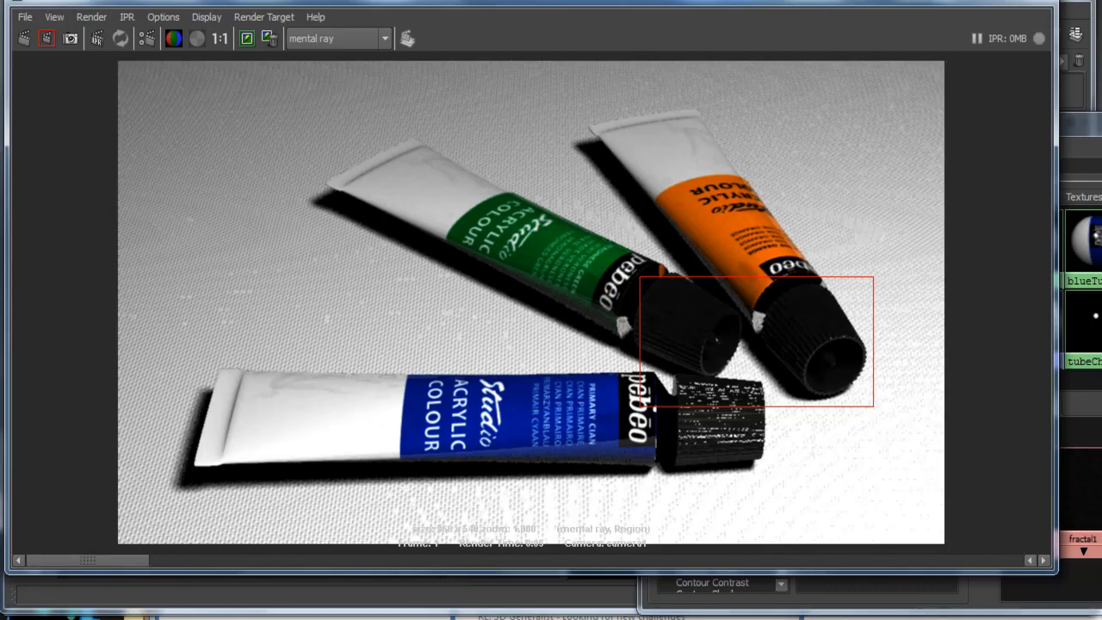
Step: Raise fractal1's Color Offset slightly above black
{"action": "left_click_drag", "start_coordinate": [1077, 124], "coordinate": [826, 66]}
{"action": "left_click", "coordinate": [836, 465]}
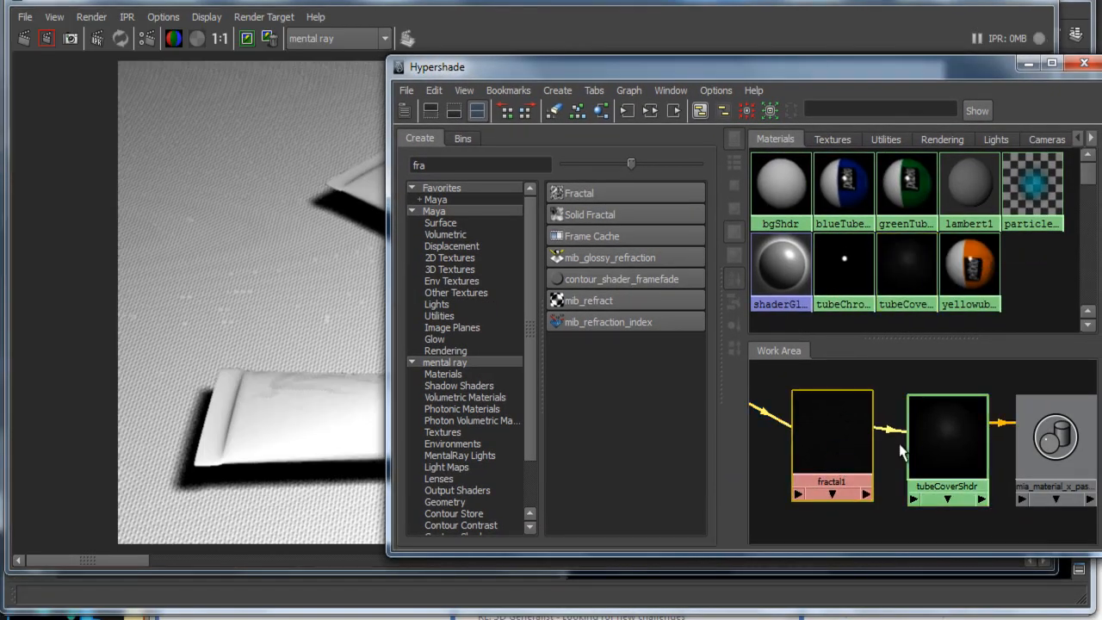
{"action": "left_click_drag", "start_coordinate": [920, 72], "coordinate": [613, 67]}
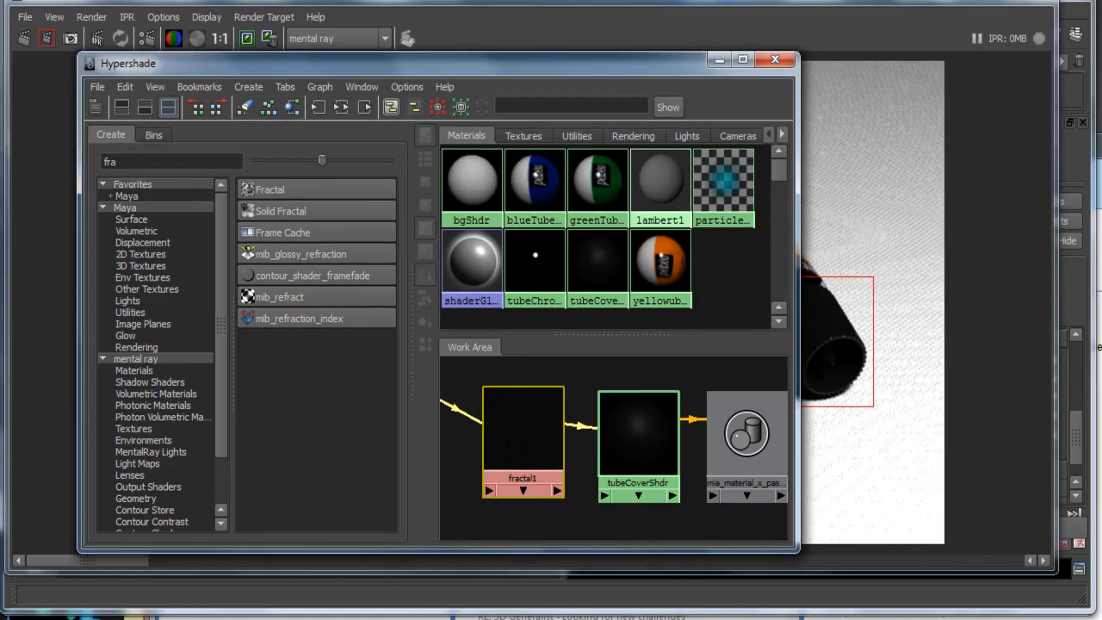
{"action": "left_click", "coordinate": [1037, 2]}
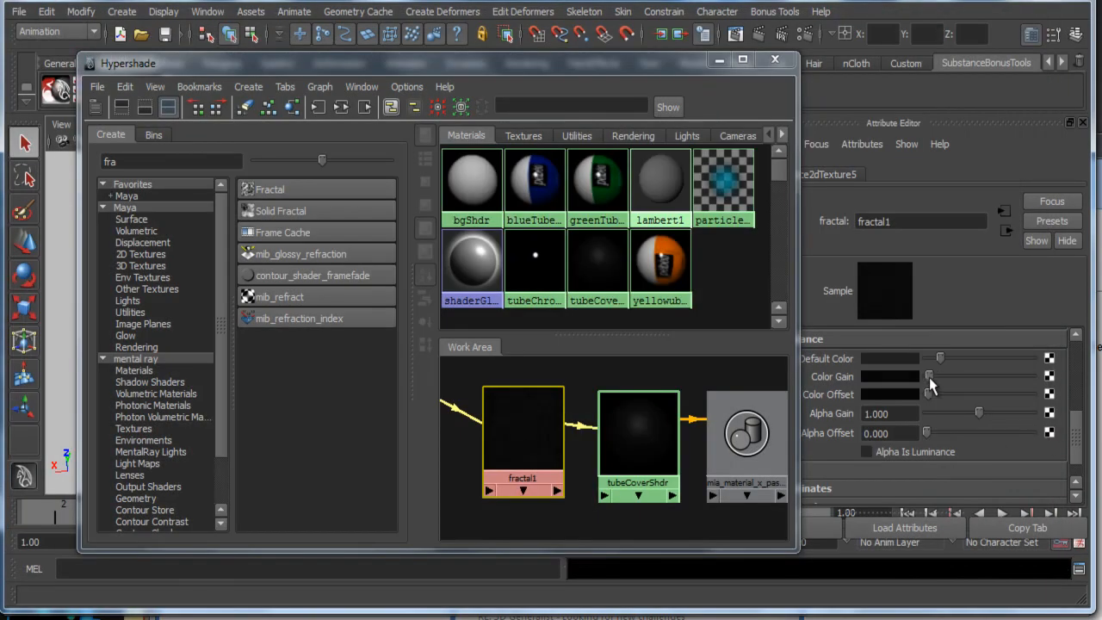
{"action": "left_click_drag", "start_coordinate": [928, 394], "coordinate": [932, 396]}
Step: Re-render the same cap region with the adjusted fractal and compare the result with the earlier kept renders
{"action": "left_click_drag", "start_coordinate": [624, 63], "coordinate": [919, 162]}
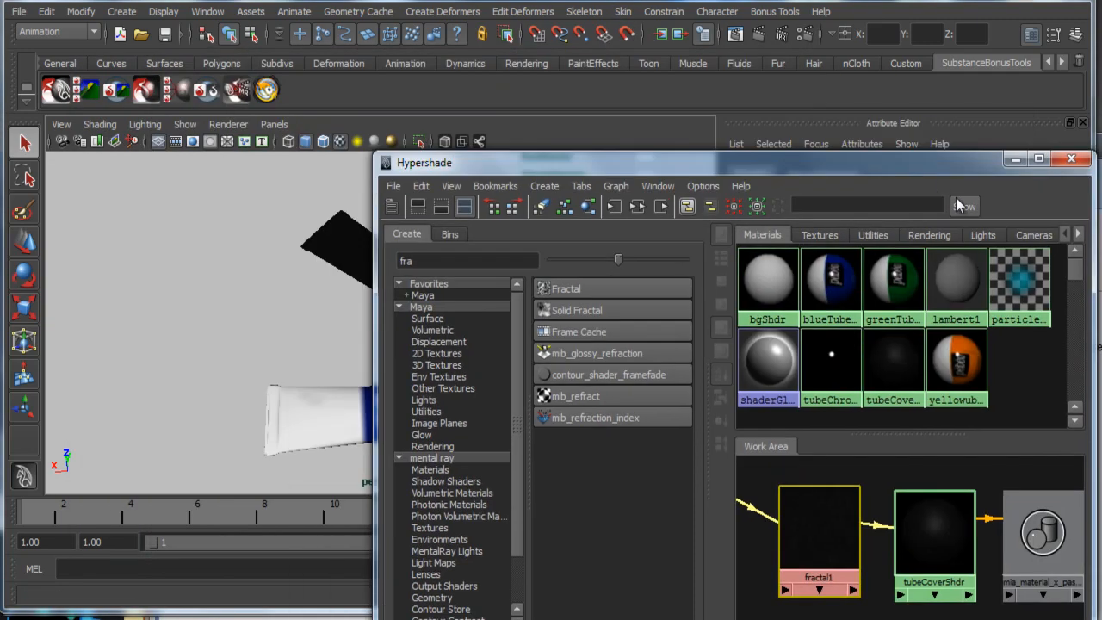
{"action": "left_click_drag", "start_coordinate": [960, 204], "coordinate": [906, 148]}
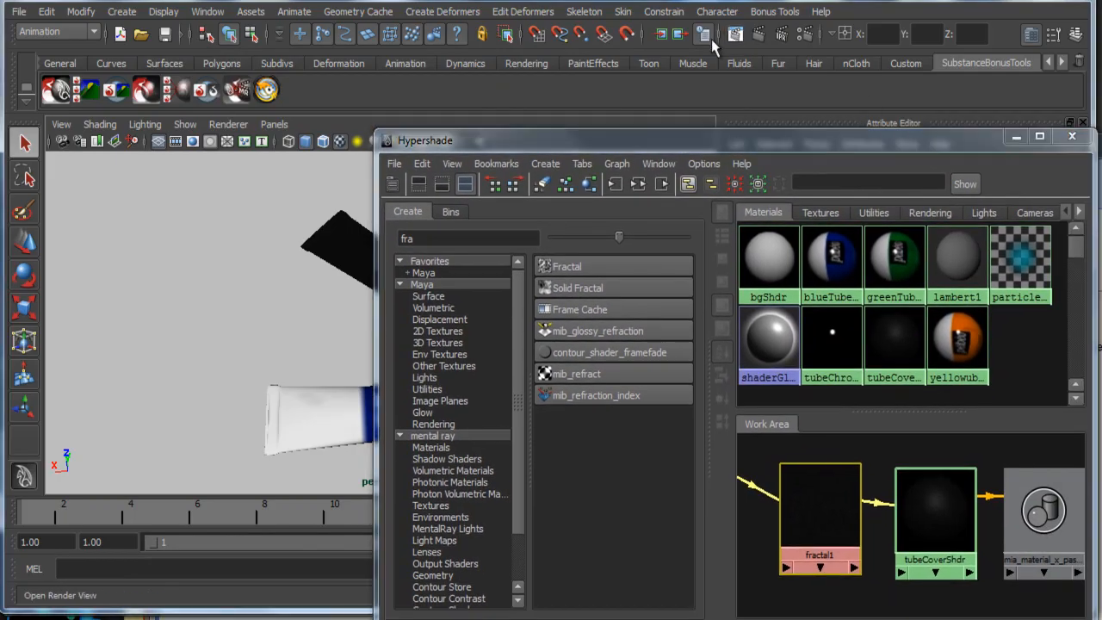
{"action": "left_click", "coordinate": [711, 39]}
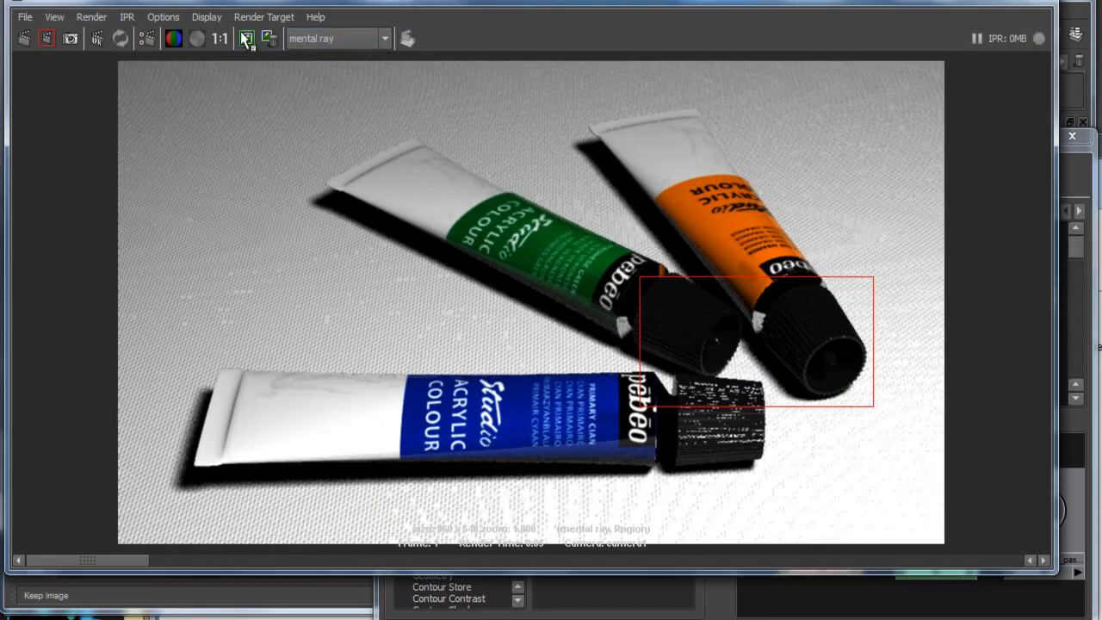
{"action": "left_click", "coordinate": [47, 38]}
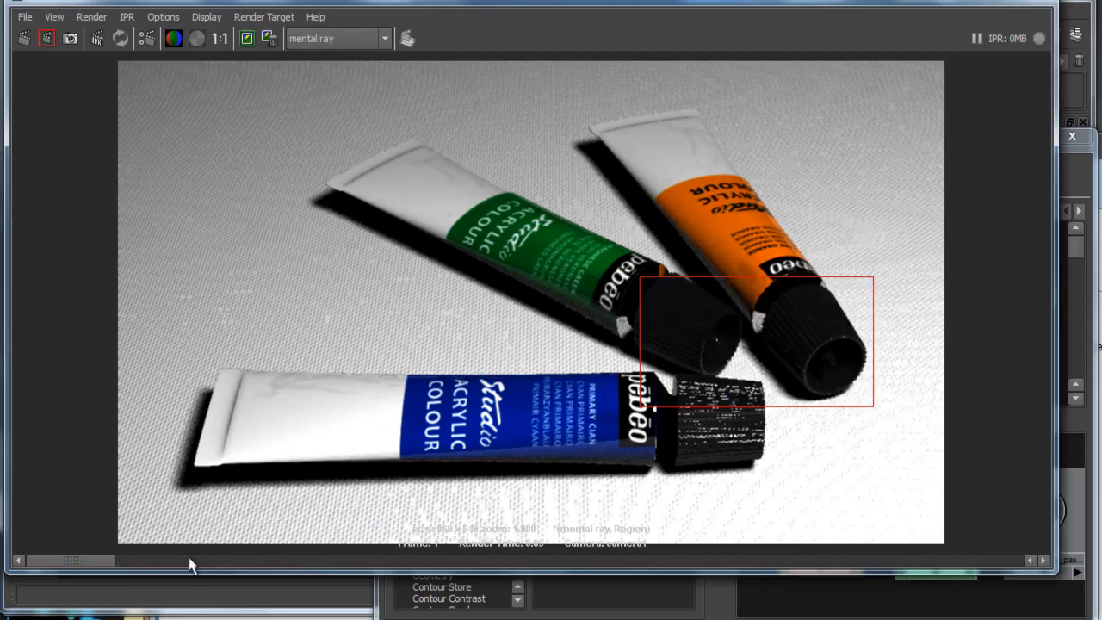
{"action": "left_click_drag", "start_coordinate": [100, 564], "coordinate": [544, 565]}
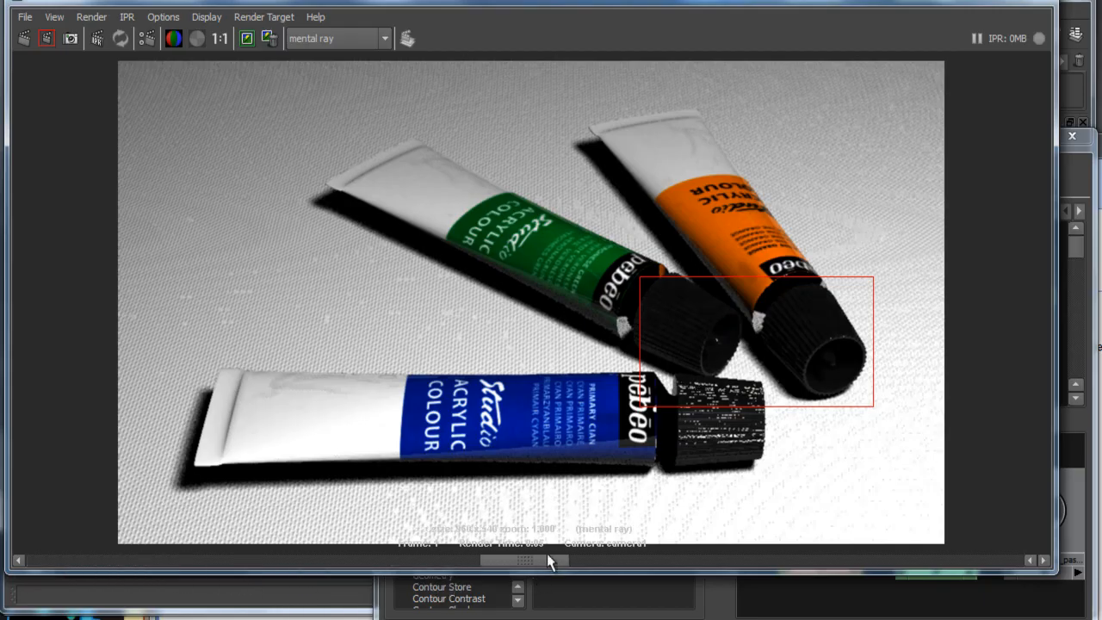
{"action": "left_click_drag", "start_coordinate": [428, 525], "coordinate": [157, 522]}
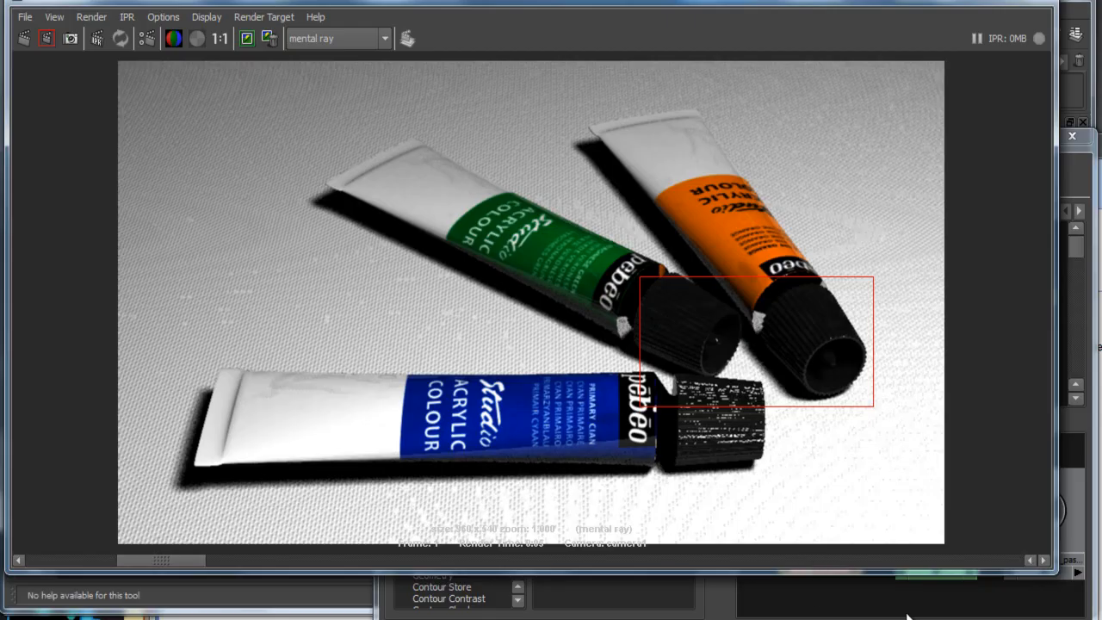
Step: Create a second Fractal texture and place it with its 2D placement node below the existing tubeCoverShdr network
{"action": "left_click_drag", "start_coordinate": [945, 5], "coordinate": [914, 4]}
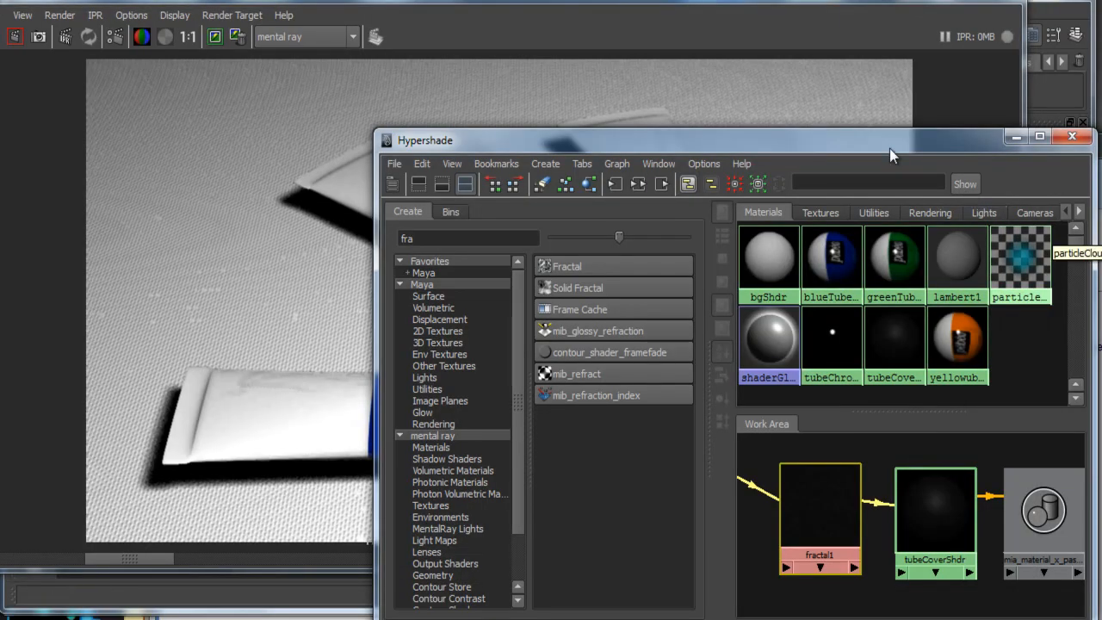
{"action": "left_click_drag", "start_coordinate": [890, 155], "coordinate": [743, 68]}
{"action": "left_click", "coordinate": [786, 424]}
{"action": "scroll", "coordinate": [785, 425], "scroll_direction": "down", "scroll_amount": 5}
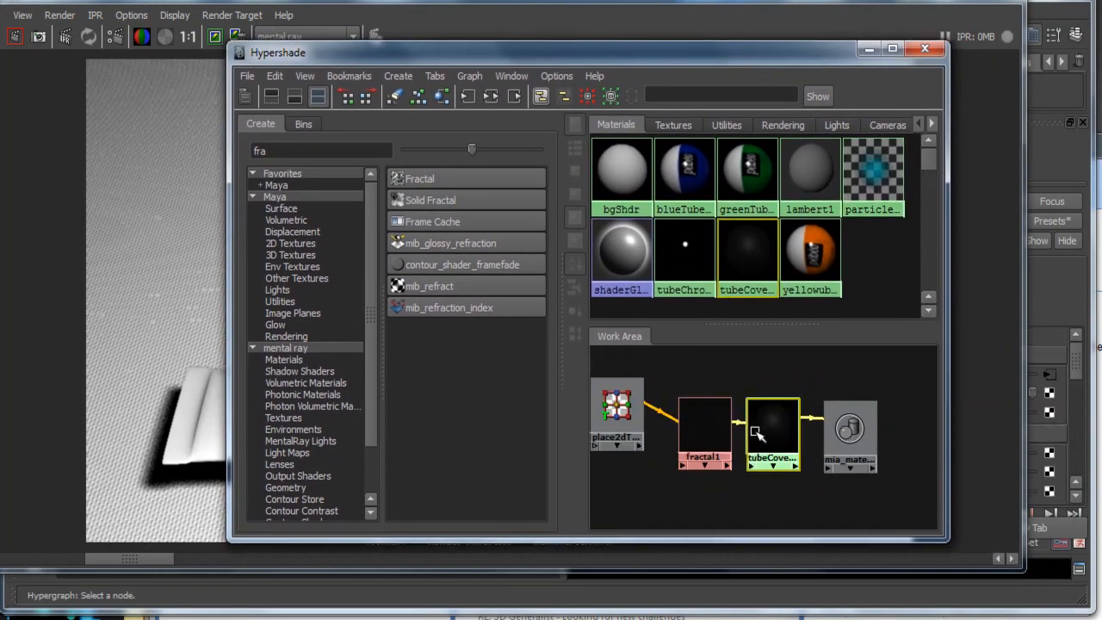
{"action": "left_click", "coordinate": [405, 178]}
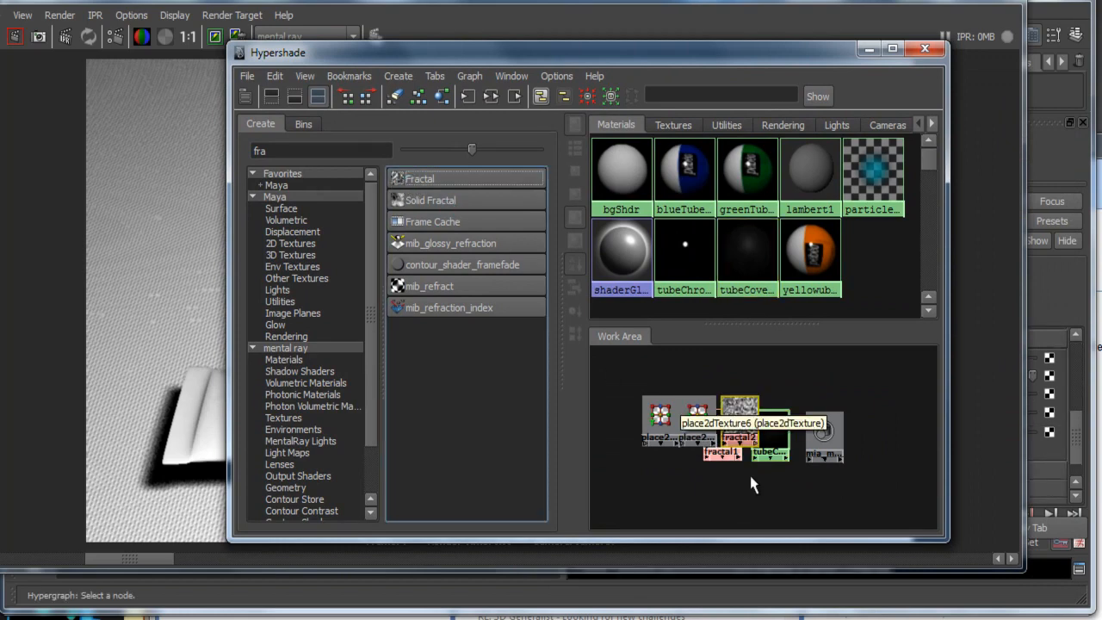
{"action": "left_click_drag", "start_coordinate": [737, 424], "coordinate": [728, 502]}
{"action": "left_click_drag", "start_coordinate": [697, 416], "coordinate": [637, 500]}
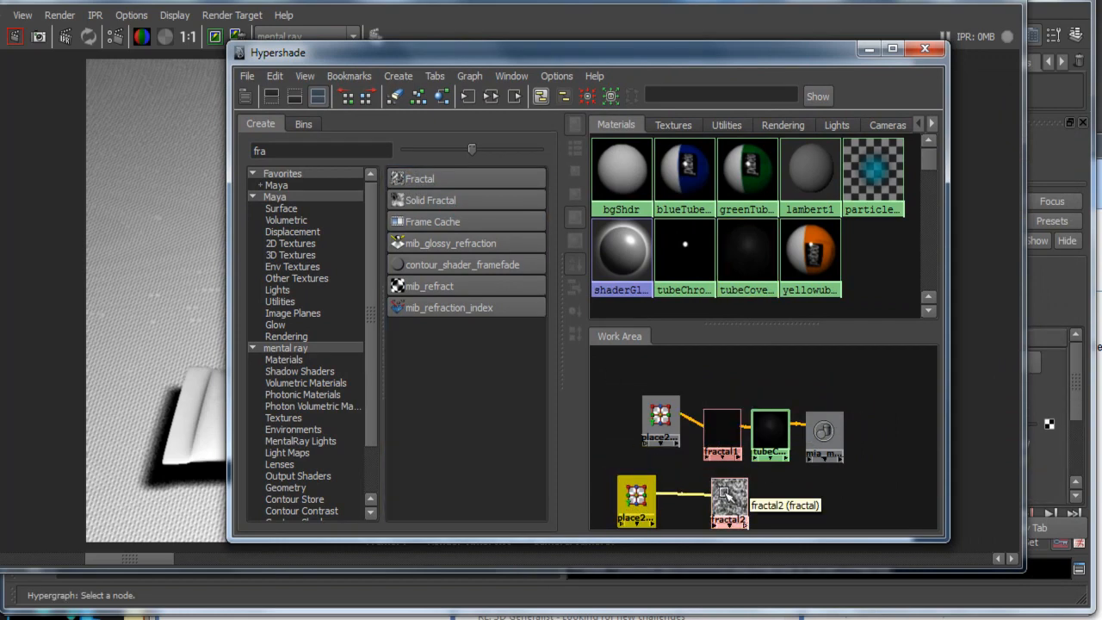
Step: Connect fractal2 to tubeCoverShdr's overall_bump input and place the bump node beside fractal2
{"action": "middle_click_drag", "start_coordinate": [734, 491], "coordinate": [778, 441]}
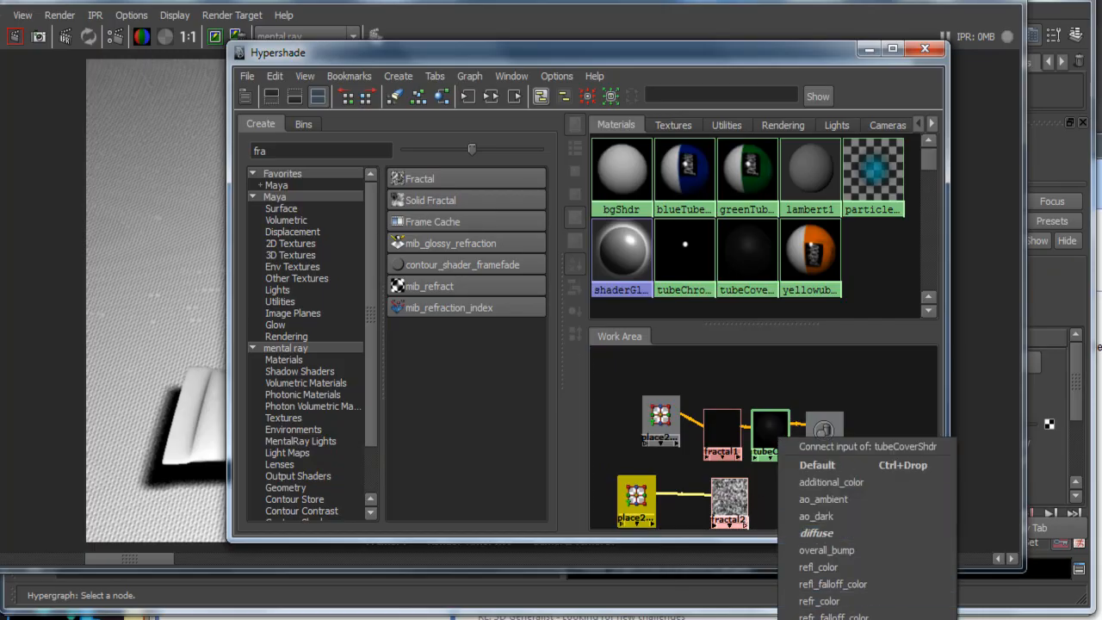
{"action": "left_click", "coordinate": [827, 549]}
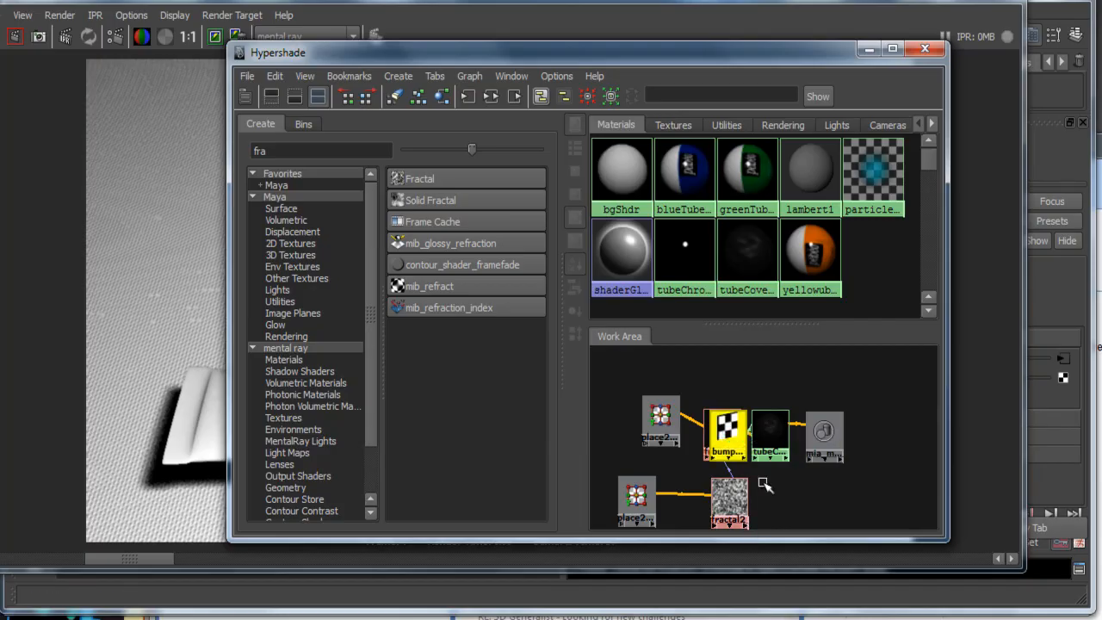
{"action": "left_click_drag", "start_coordinate": [730, 441], "coordinate": [803, 515]}
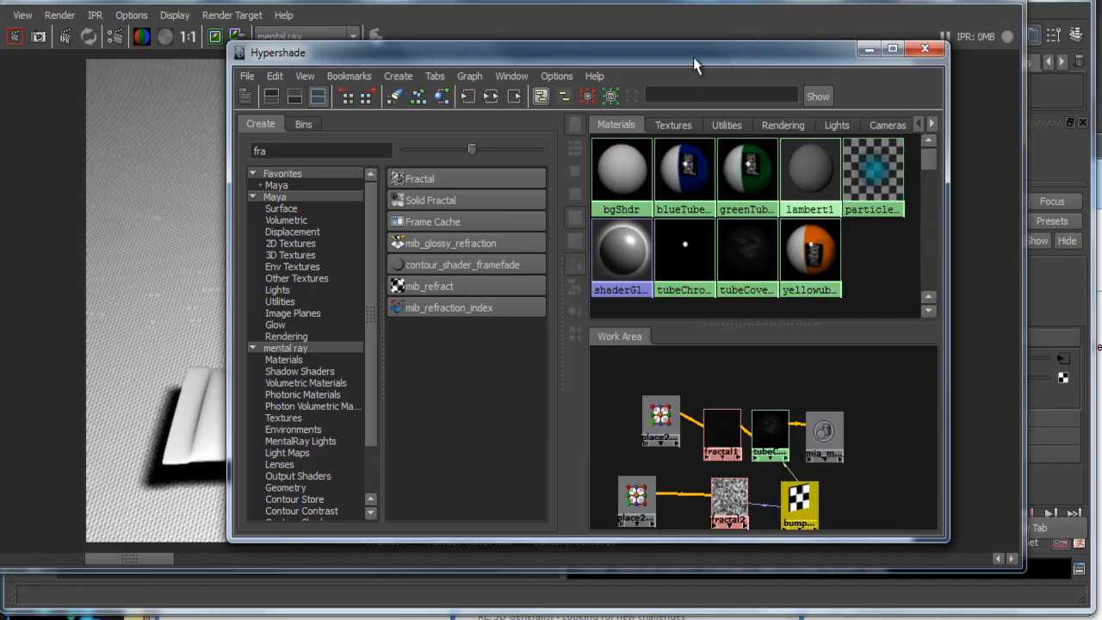
Step: Set the Bump Depth of the bump2d2 node feeding the cap shader to 0.002
{"action": "left_click_drag", "start_coordinate": [658, 60], "coordinate": [456, 28]}
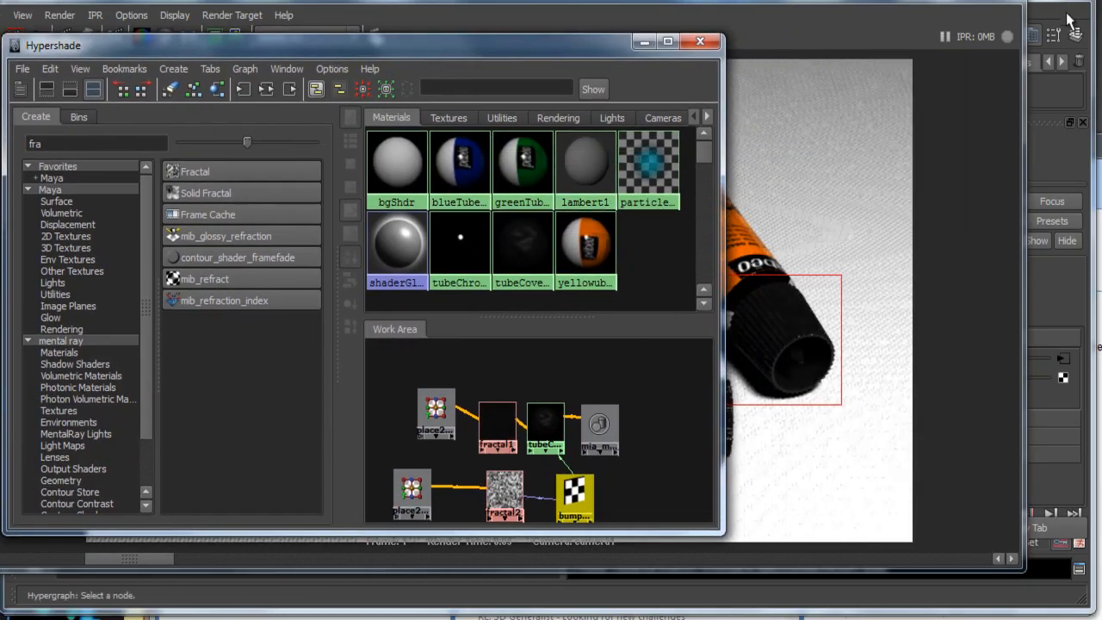
{"action": "left_click", "coordinate": [999, 6]}
{"action": "left_click", "coordinate": [993, 1]}
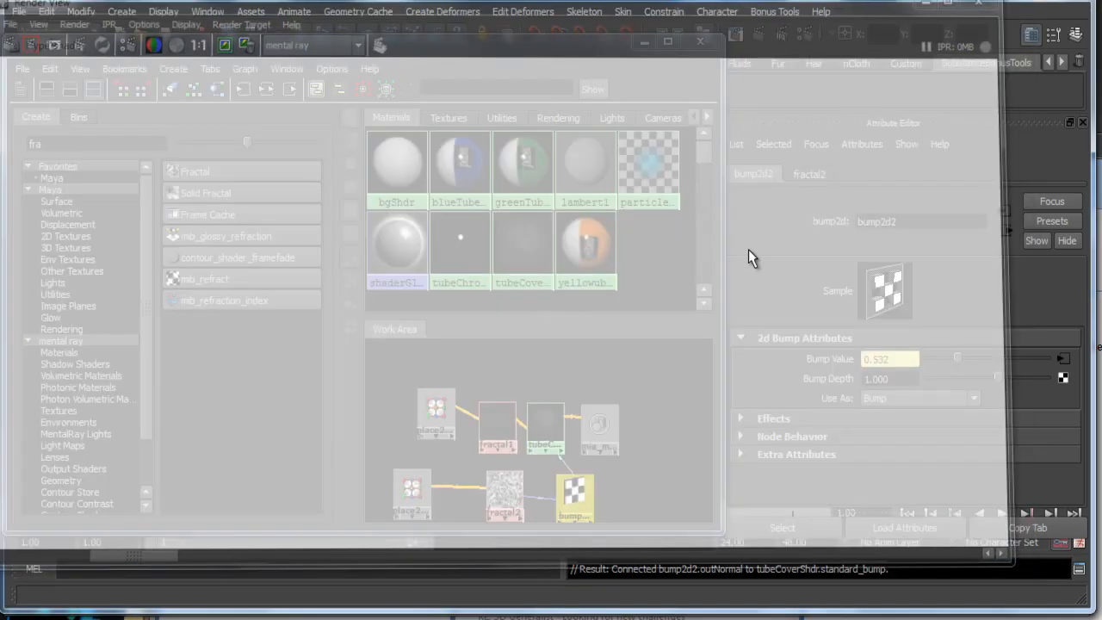
{"action": "left_click", "coordinate": [890, 379]}
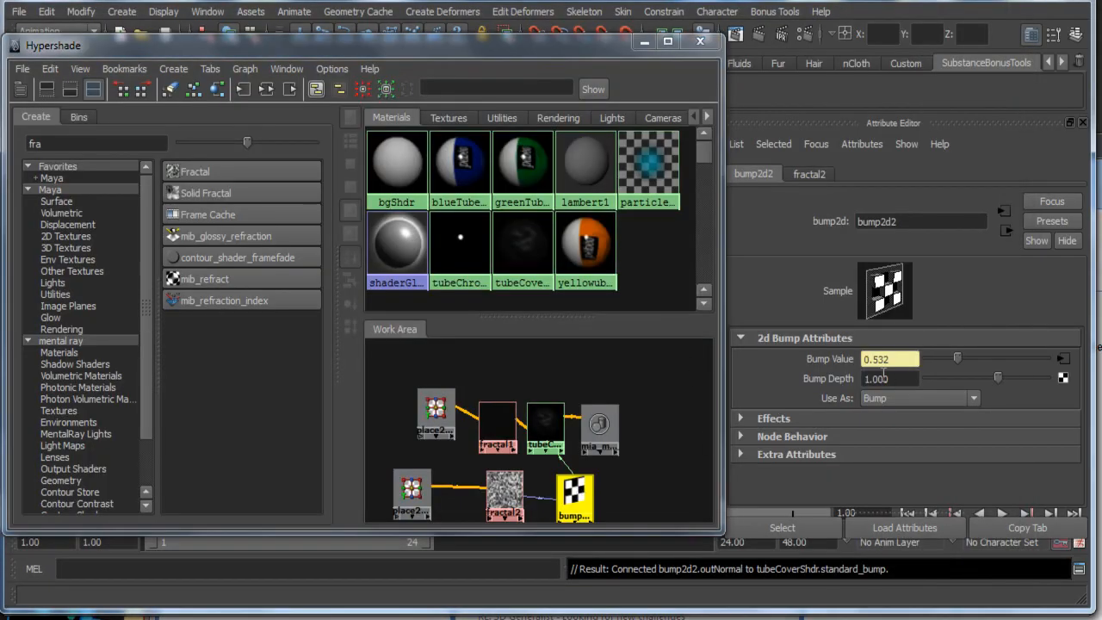
{"action": "type", "text": "0"}
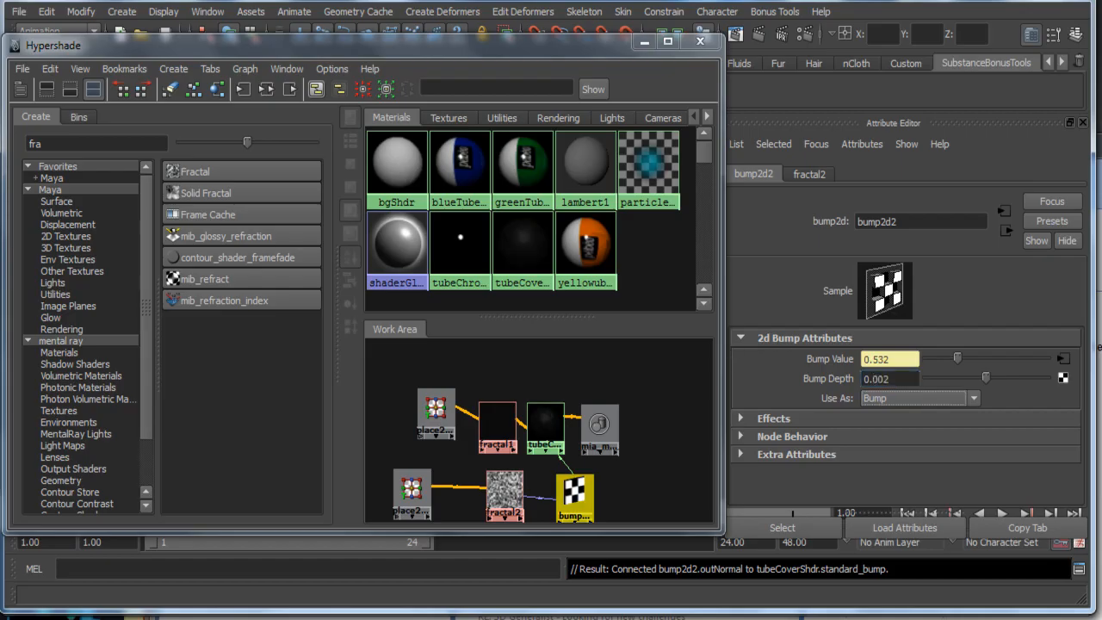
Step: Adjust fractal2's attributes to Amplitude 0.789, Threshold 0.675 and Ratio 0.862
{"action": "left_click", "coordinate": [505, 495]}
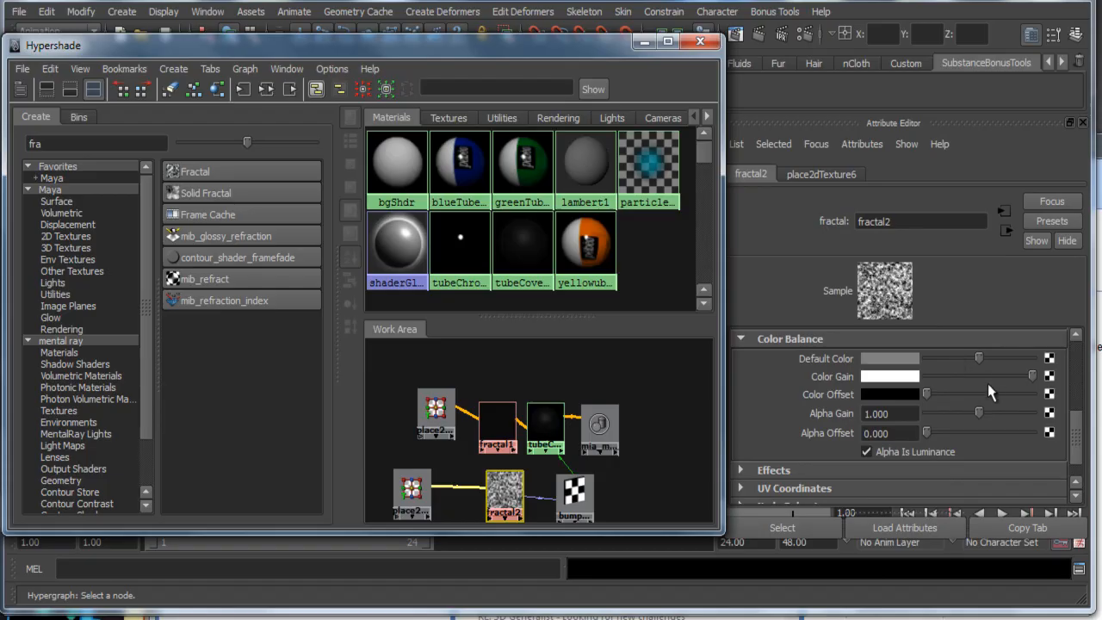
{"action": "scroll", "coordinate": [994, 420], "scroll_direction": "up", "scroll_amount": 5}
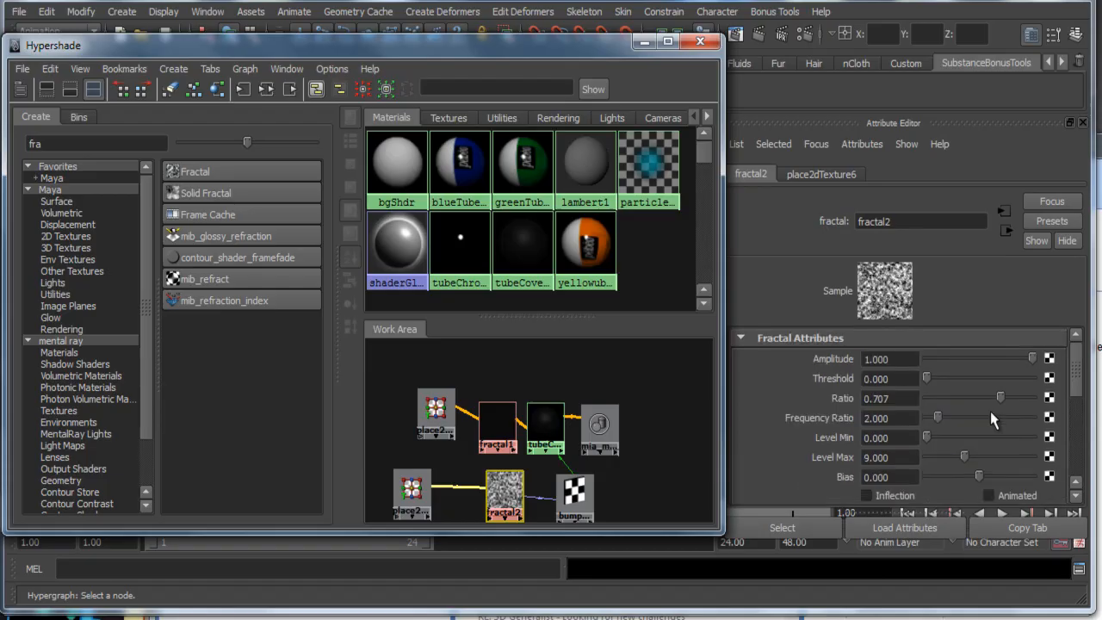
{"action": "left_click_drag", "start_coordinate": [927, 379], "coordinate": [989, 378]}
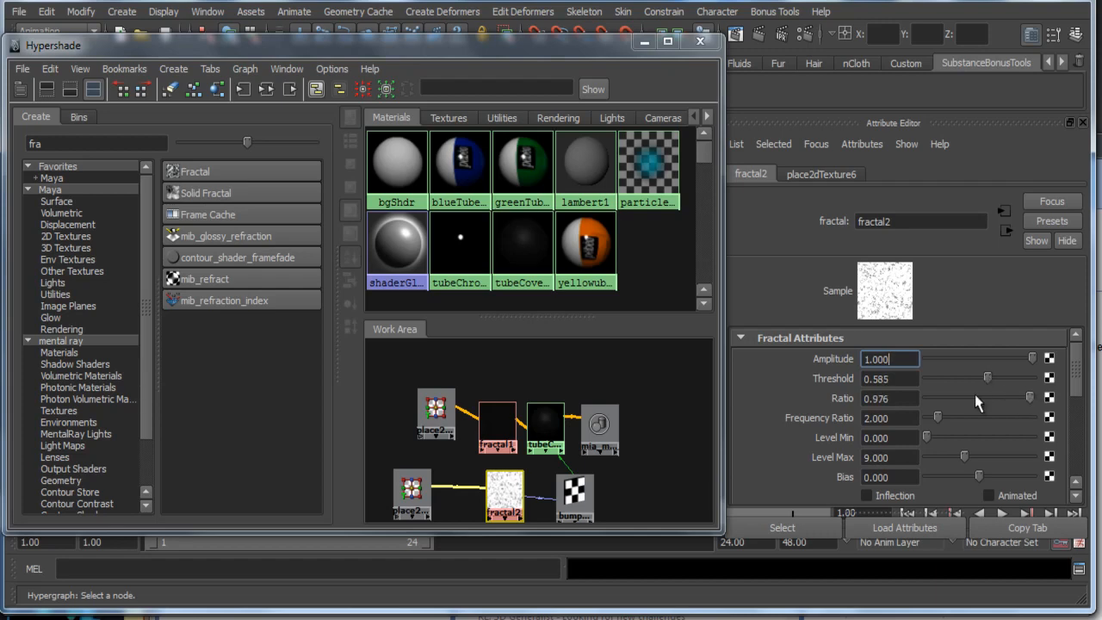
{"action": "left_click_drag", "start_coordinate": [979, 404], "coordinate": [989, 351]}
{"action": "left_click", "coordinate": [999, 379]}
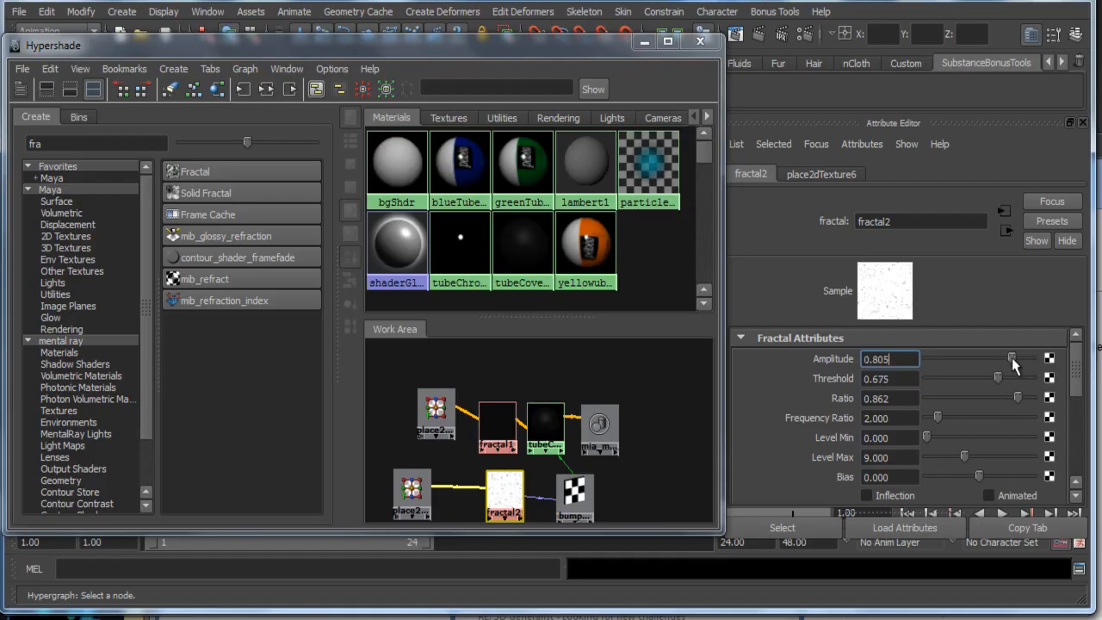
{"action": "left_click_drag", "start_coordinate": [1012, 362], "coordinate": [1009, 360]}
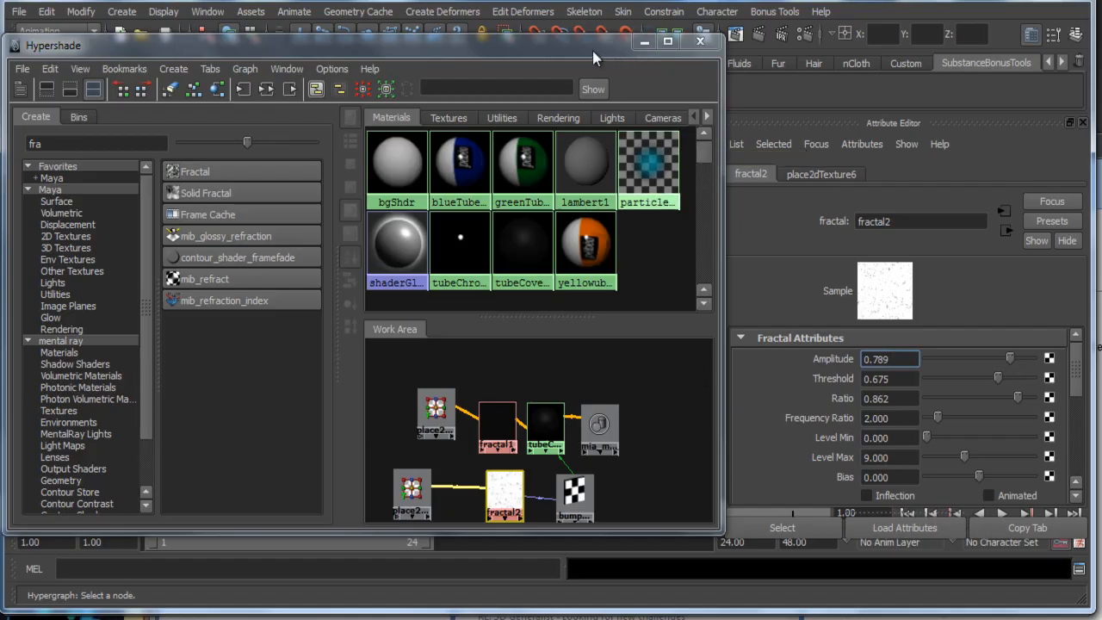
Step: Re-render the cap region with the fractal bump applied and compare it up close with the earlier kept renders
{"action": "left_click_drag", "start_coordinate": [592, 51], "coordinate": [896, 182]}
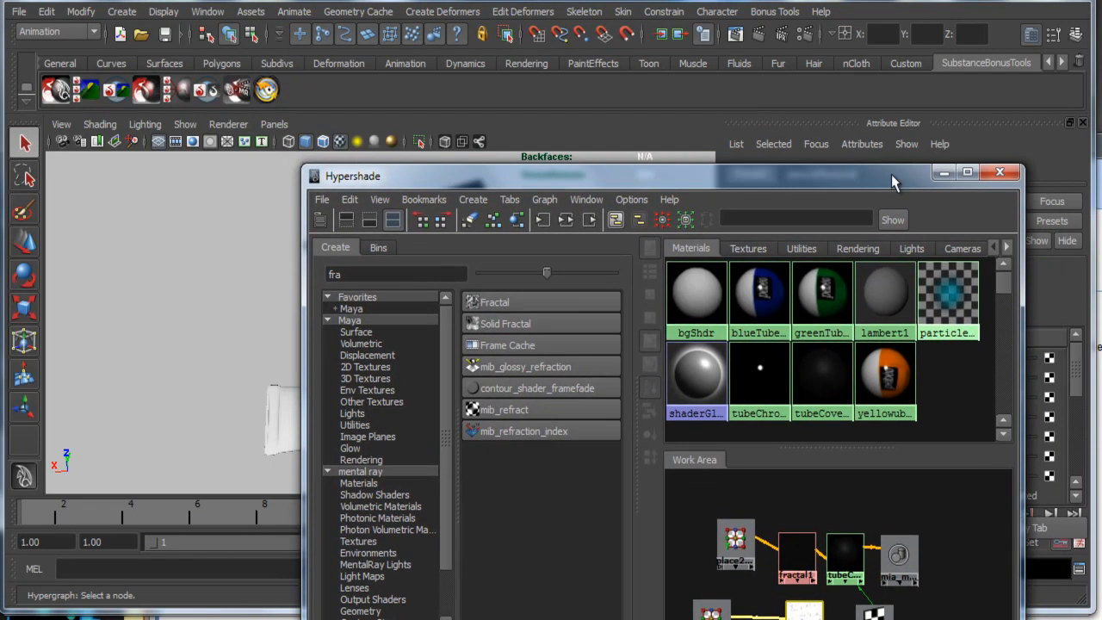
{"action": "left_click", "coordinate": [735, 34]}
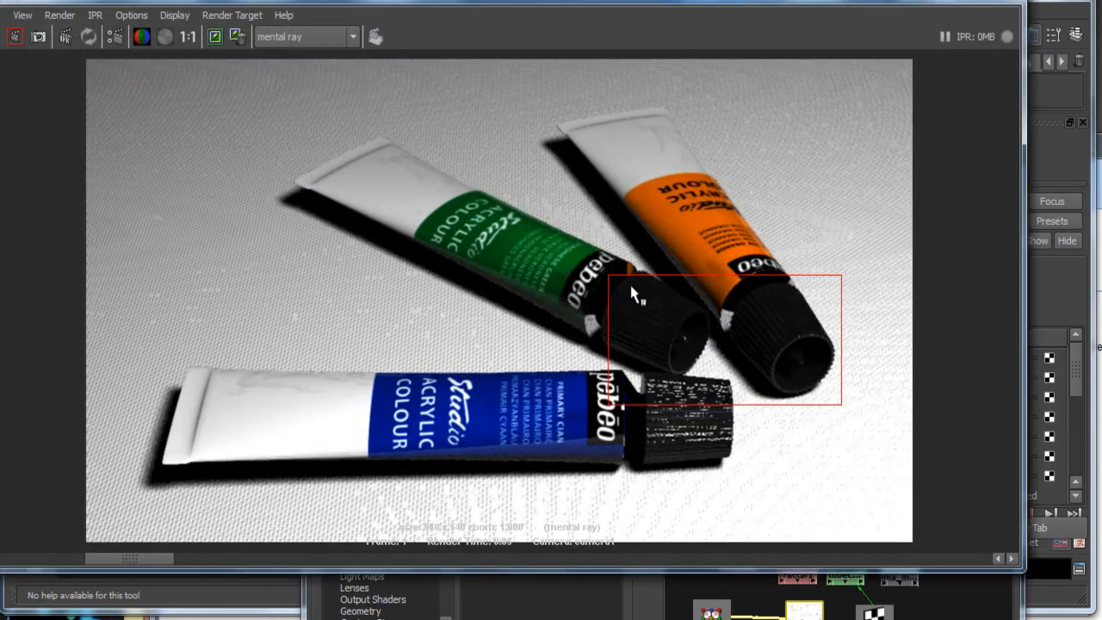
{"action": "left_click", "coordinate": [15, 36]}
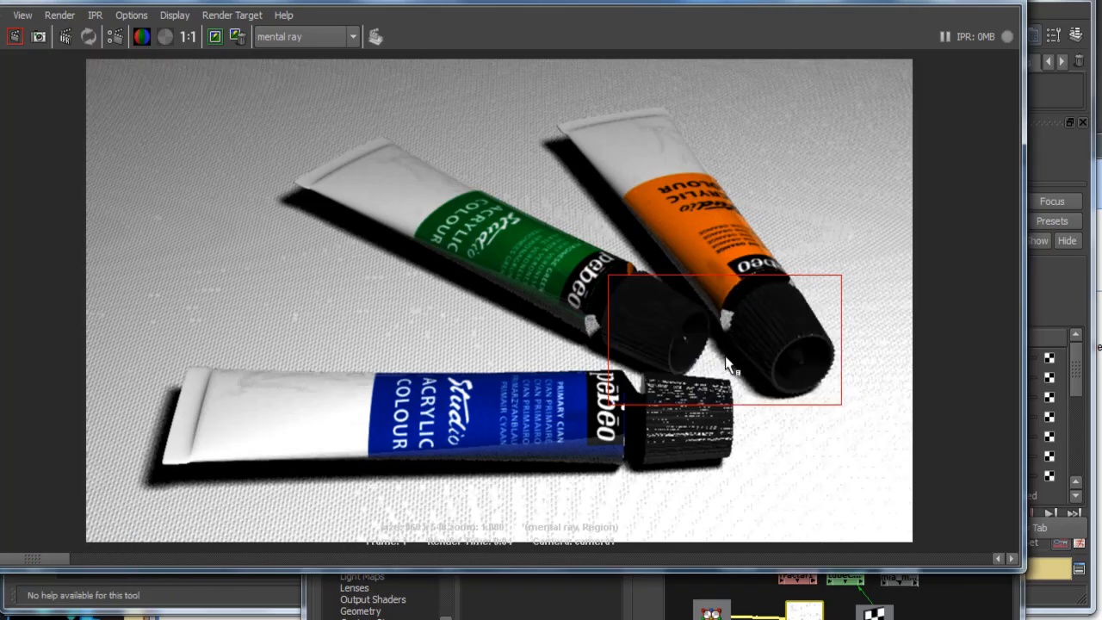
{"action": "scroll", "coordinate": [729, 355], "scroll_direction": "up", "scroll_amount": 3}
{"action": "scroll", "coordinate": [729, 355], "scroll_direction": "up", "scroll_amount": 1}
{"action": "middle_click_drag", "start_coordinate": [916, 398], "coordinate": [675, 375], "text": "alt"}
{"action": "scroll", "coordinate": [674, 375], "scroll_direction": "up", "scroll_amount": 1}
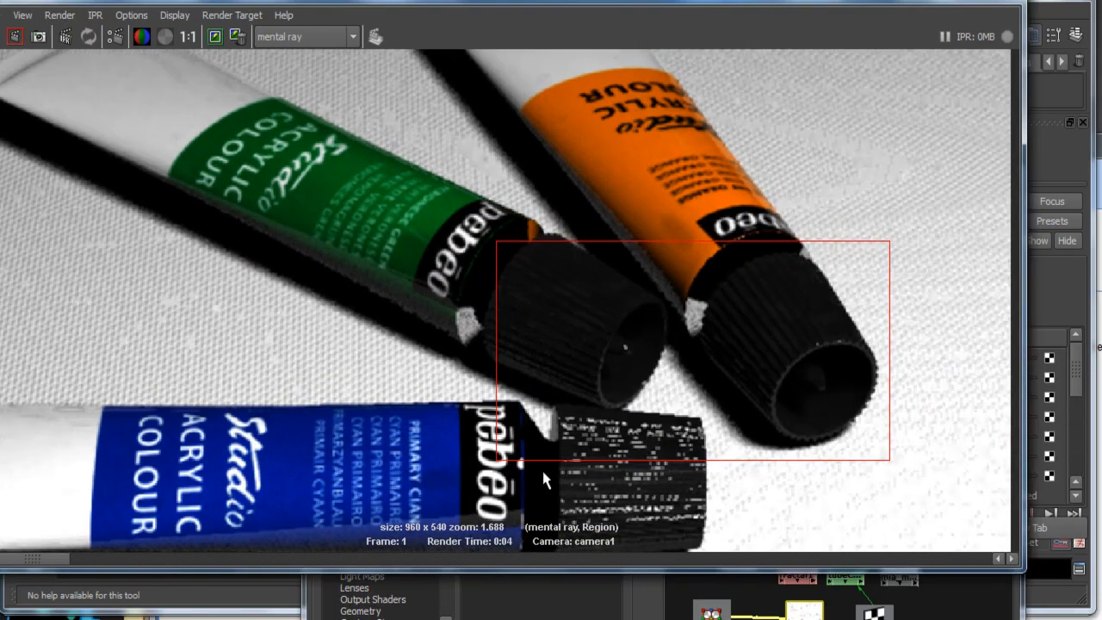
{"action": "left_click_drag", "start_coordinate": [33, 560], "coordinate": [758, 614]}
{"action": "left_click_drag", "start_coordinate": [723, 560], "coordinate": [235, 555]}
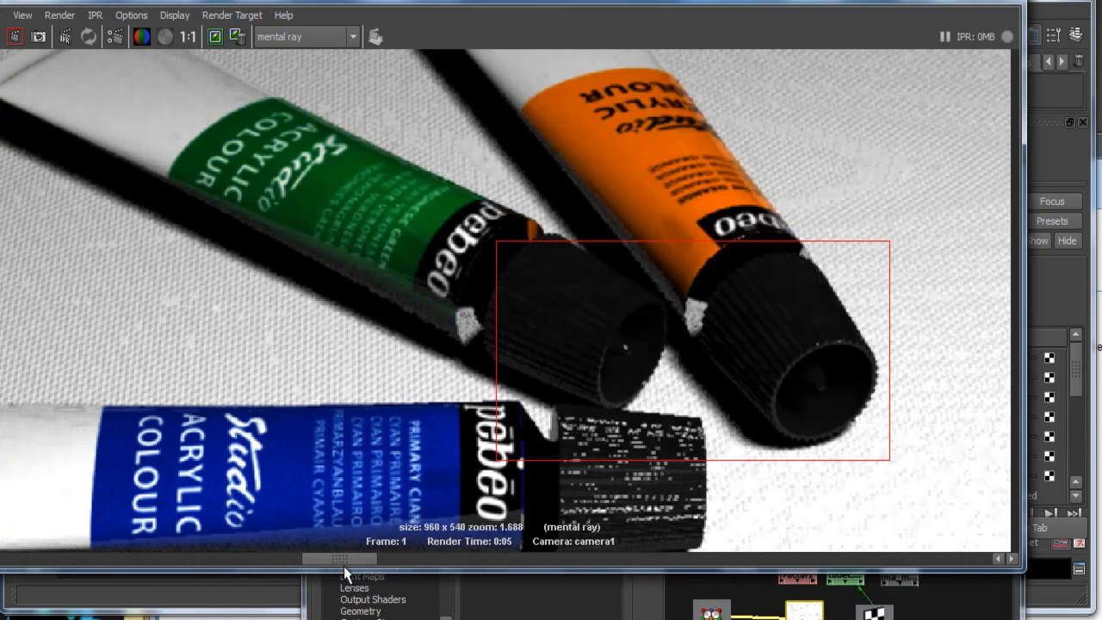
{"action": "left_click_drag", "start_coordinate": [343, 566], "coordinate": [113, 560]}
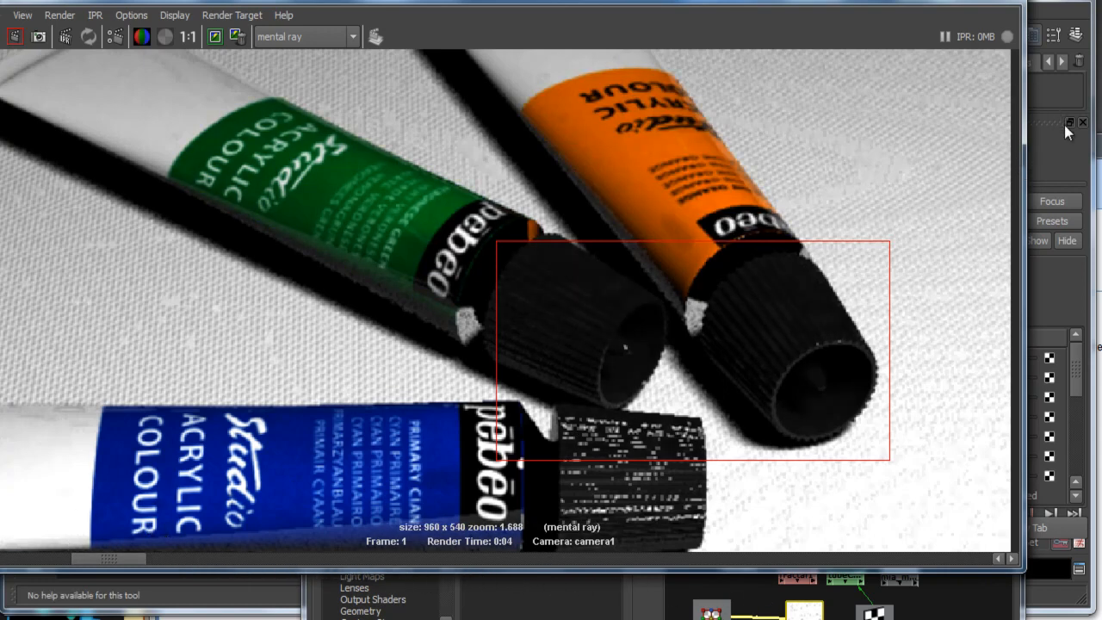
Step: Lower fractal2's Threshold slightly, to about the middle of its range
{"action": "left_click_drag", "start_coordinate": [904, 1], "coordinate": [486, 45]}
{"action": "left_click", "coordinate": [789, 170]}
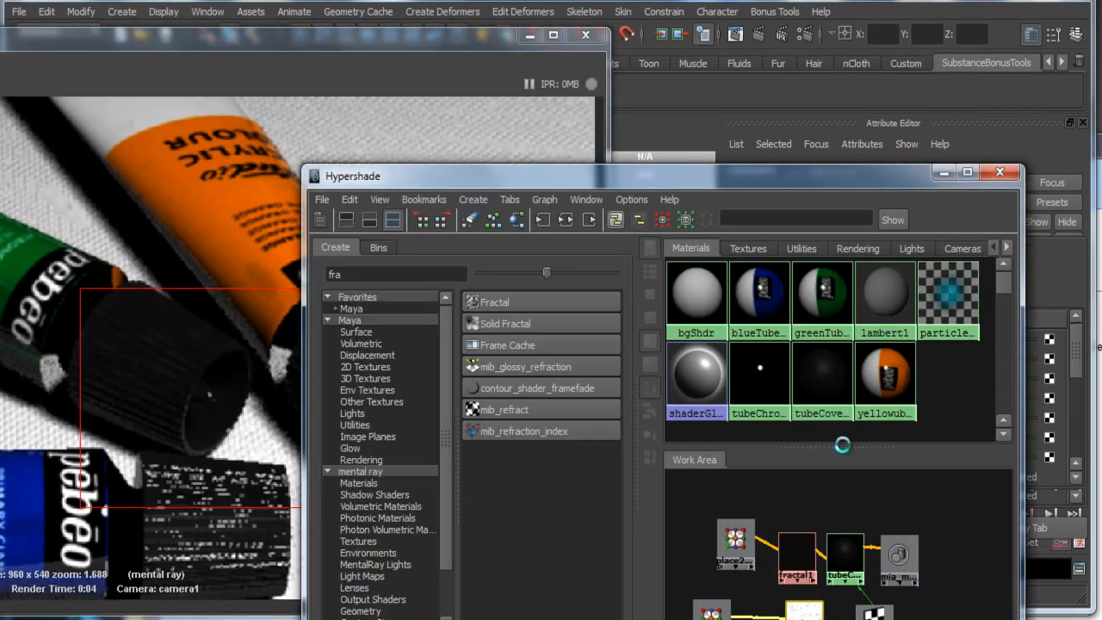
{"action": "left_click_drag", "start_coordinate": [789, 169], "coordinate": [515, 99]}
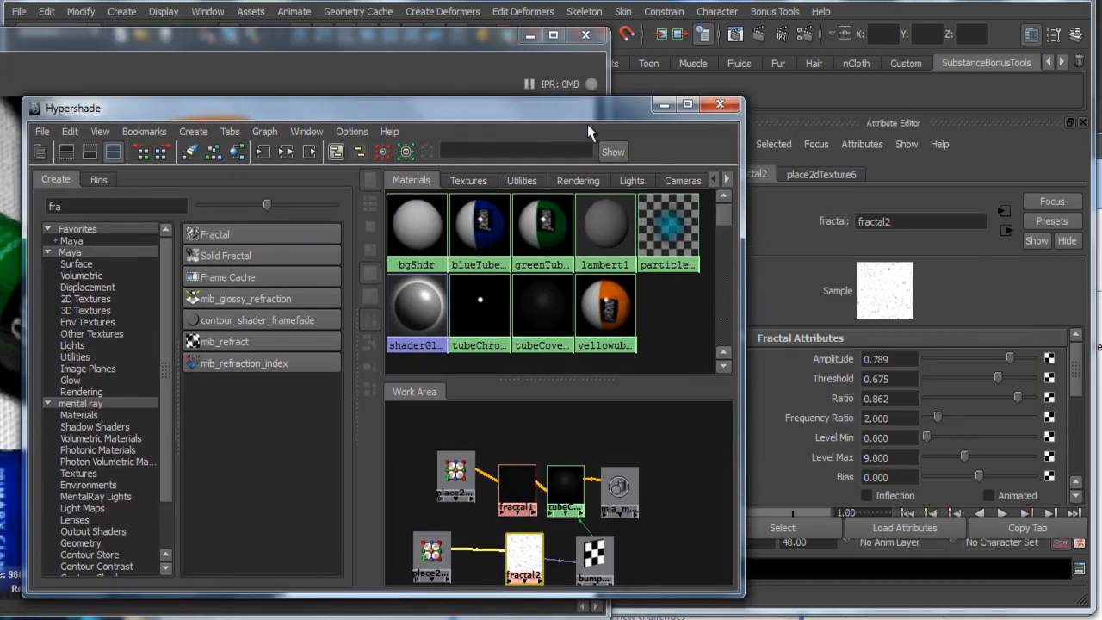
{"action": "left_click_drag", "start_coordinate": [998, 379], "coordinate": [978, 384]}
Step: Re-render the cap region with the lower threshold, compare it with the kept renders, and mark a new render region around the blue tube's cap
{"action": "left_click_drag", "start_coordinate": [377, 37], "coordinate": [760, 38]}
{"action": "left_click_drag", "start_coordinate": [149, 19], "coordinate": [210, 11]}
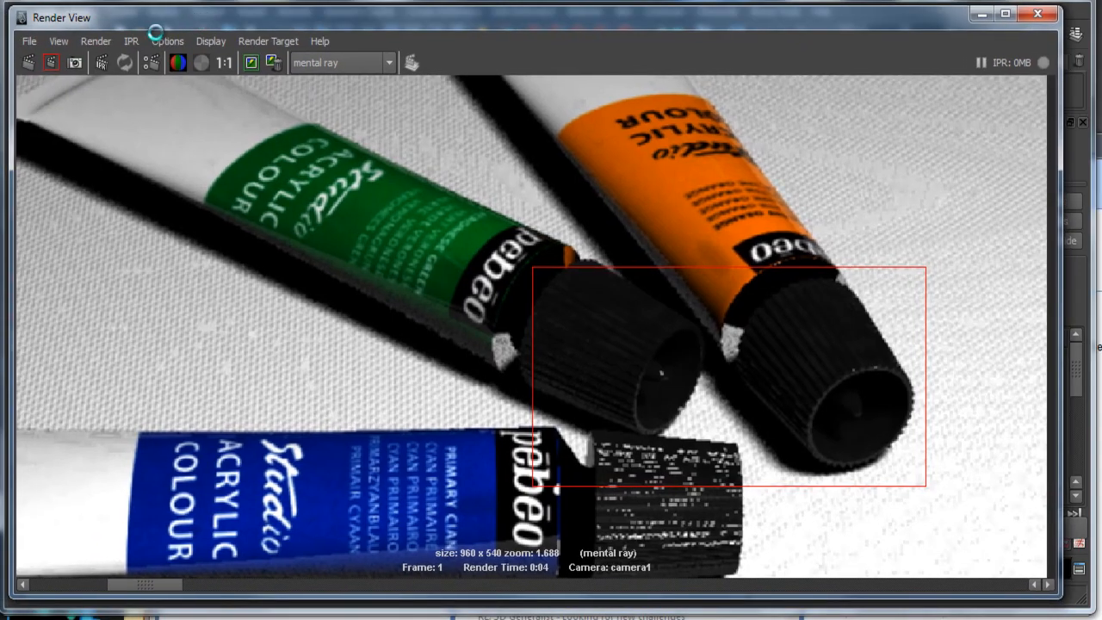
{"action": "left_click", "coordinate": [51, 61]}
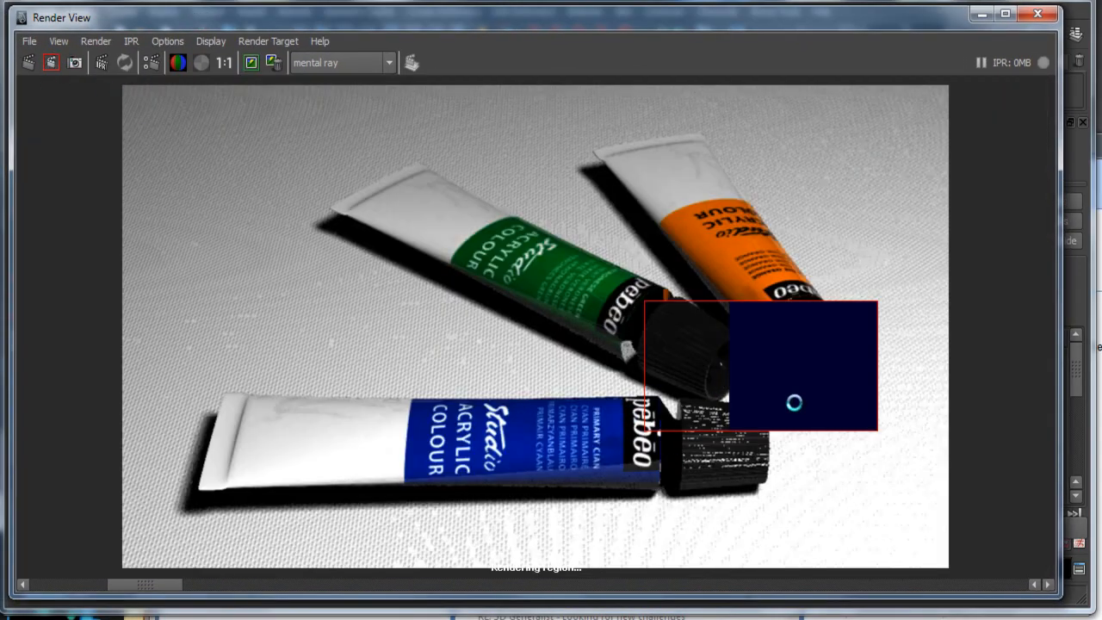
{"action": "scroll", "coordinate": [775, 414], "scroll_direction": "up", "scroll_amount": 5}
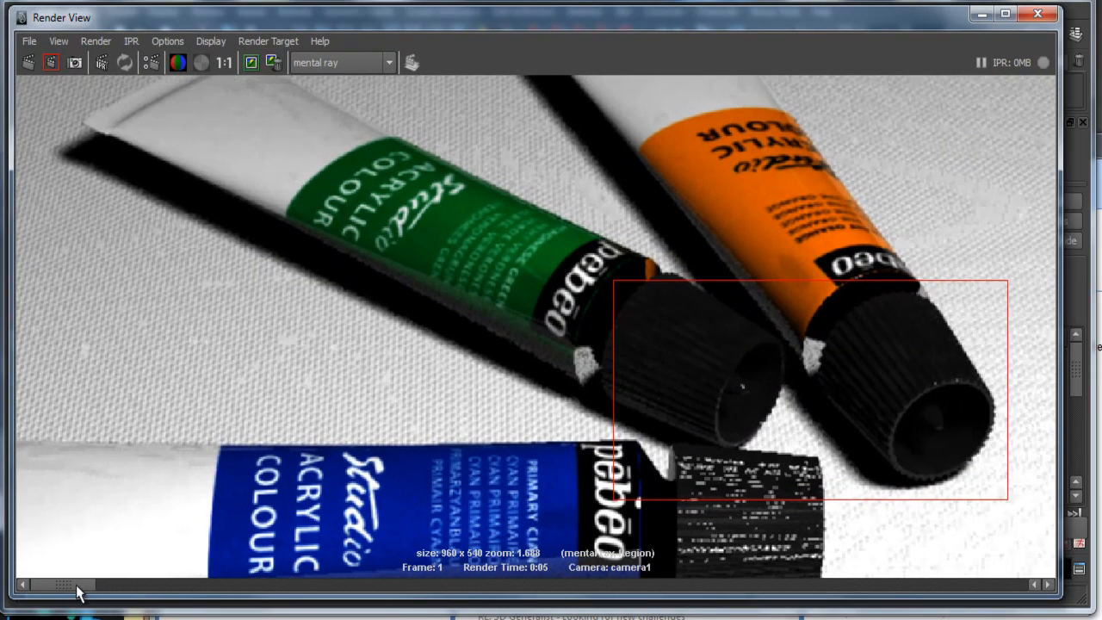
{"action": "mouse_move", "coordinate": [82, 586]}
{"action": "left_mouse_down"}
{"action": "mouse_move", "coordinate": [362, 610]}
{"action": "mouse_move", "coordinate": [579, 607]}
{"action": "mouse_move", "coordinate": [62, 584]}
{"action": "left_mouse_up"}
{"action": "scroll", "coordinate": [443, 210], "scroll_direction": "down", "scroll_amount": 5}
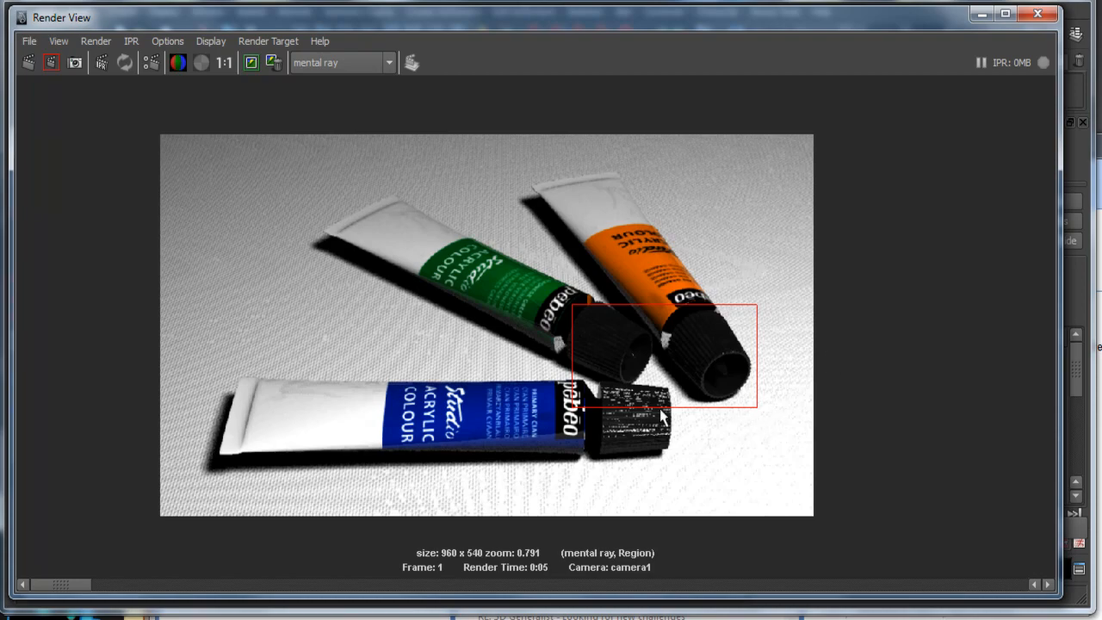
{"action": "left_click_drag", "start_coordinate": [589, 374], "coordinate": [679, 477]}
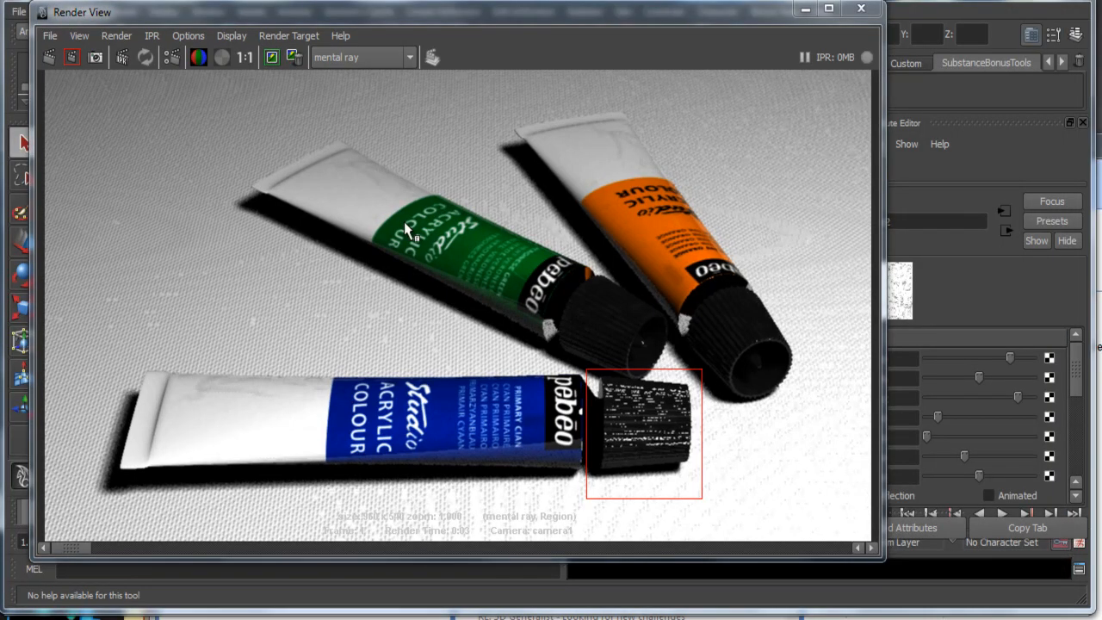
Step: Set the mental ray quality preset to Production in the render settings
{"action": "left_click", "coordinate": [175, 59]}
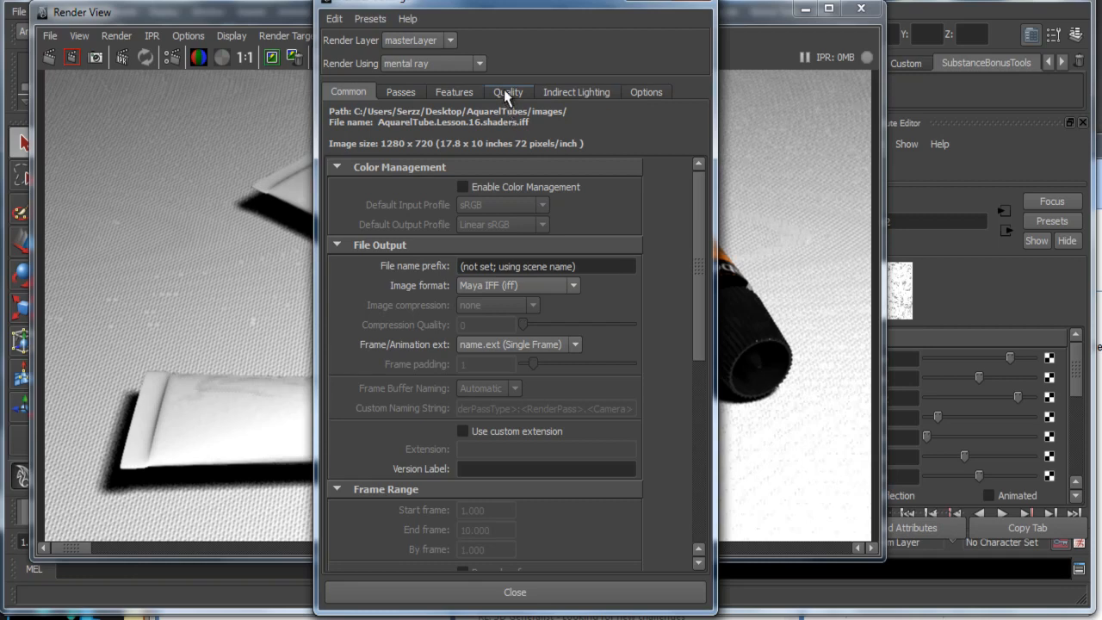
{"action": "left_click", "coordinate": [504, 94]}
{"action": "left_click", "coordinate": [548, 117]}
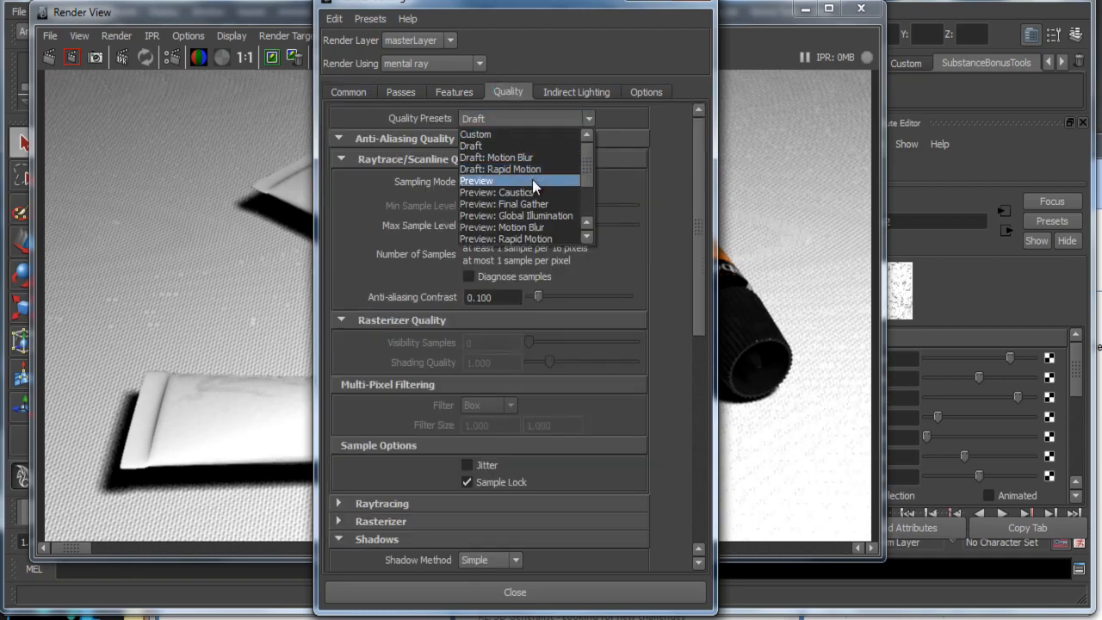
{"action": "scroll", "coordinate": [539, 189], "scroll_direction": "down", "scroll_amount": 2}
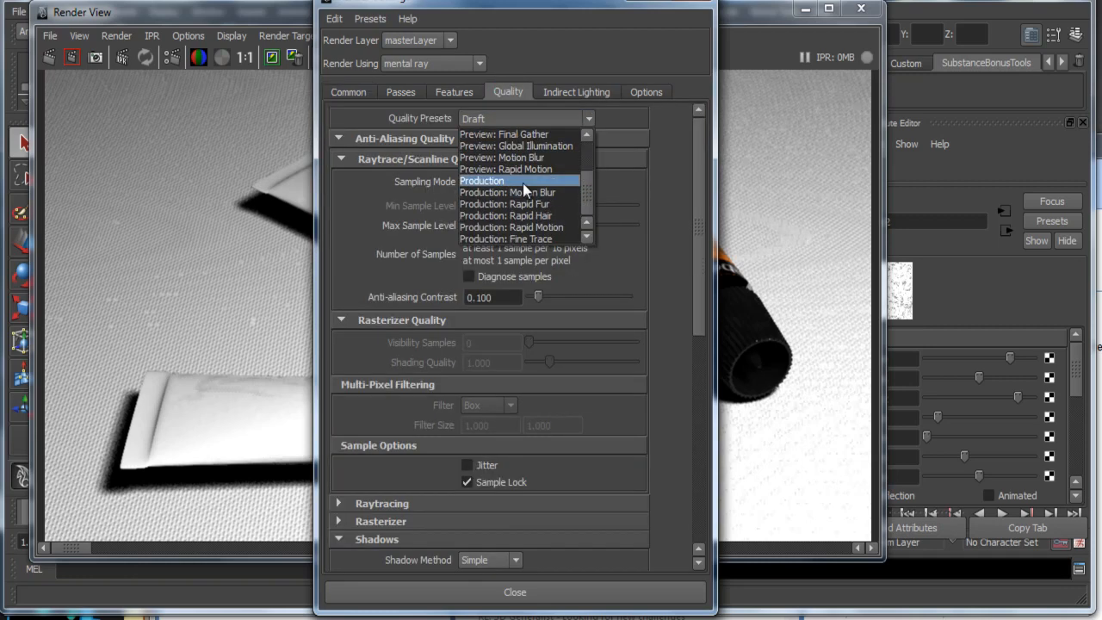
{"action": "left_click", "coordinate": [523, 182]}
Step: Enable Final Gathering with 1 secondary diffuse bounce, then close the render settings
{"action": "left_click", "coordinate": [565, 97]}
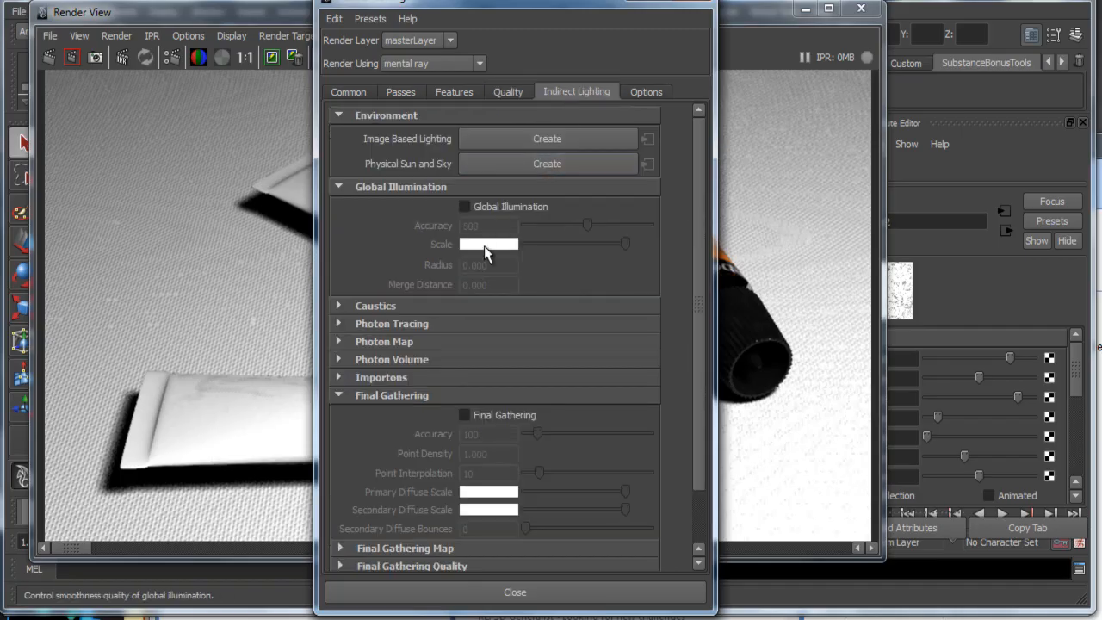
{"action": "left_click", "coordinate": [464, 416]}
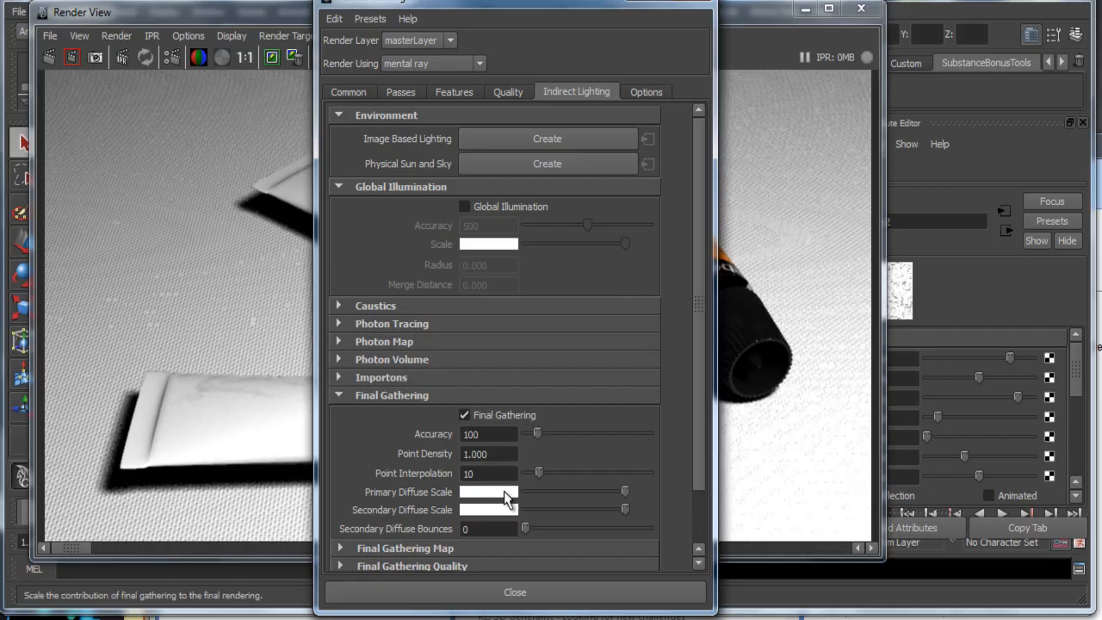
{"action": "left_click", "coordinate": [482, 529]}
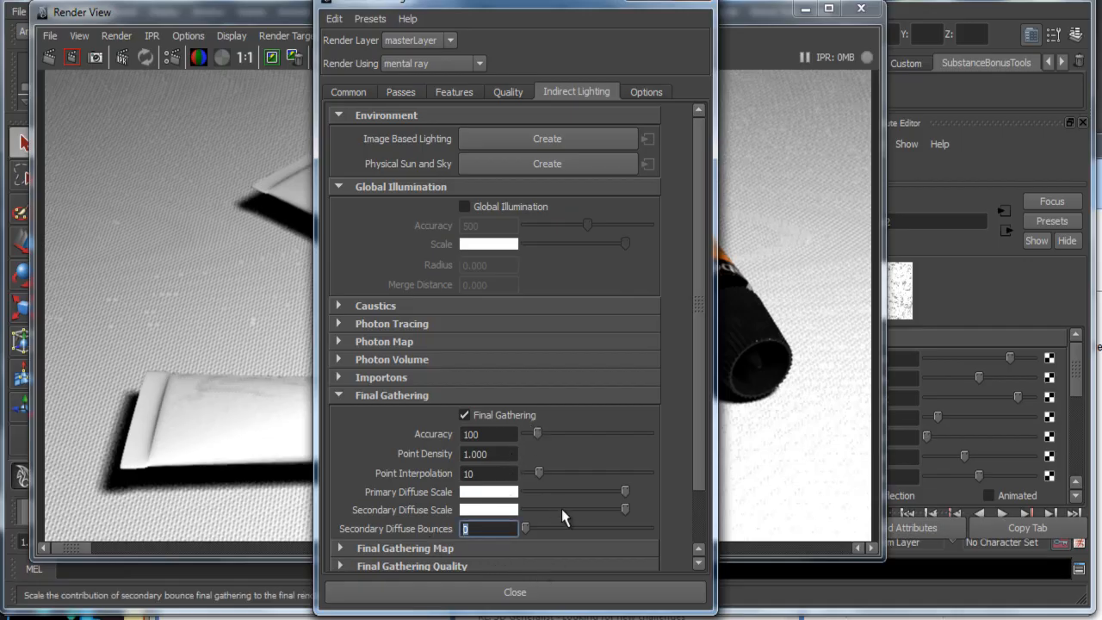
{"action": "type", "text": "1"}
{"action": "scroll", "coordinate": [484, 496], "scroll_direction": "down", "scroll_amount": 2}
{"action": "left_click", "coordinate": [469, 486]}
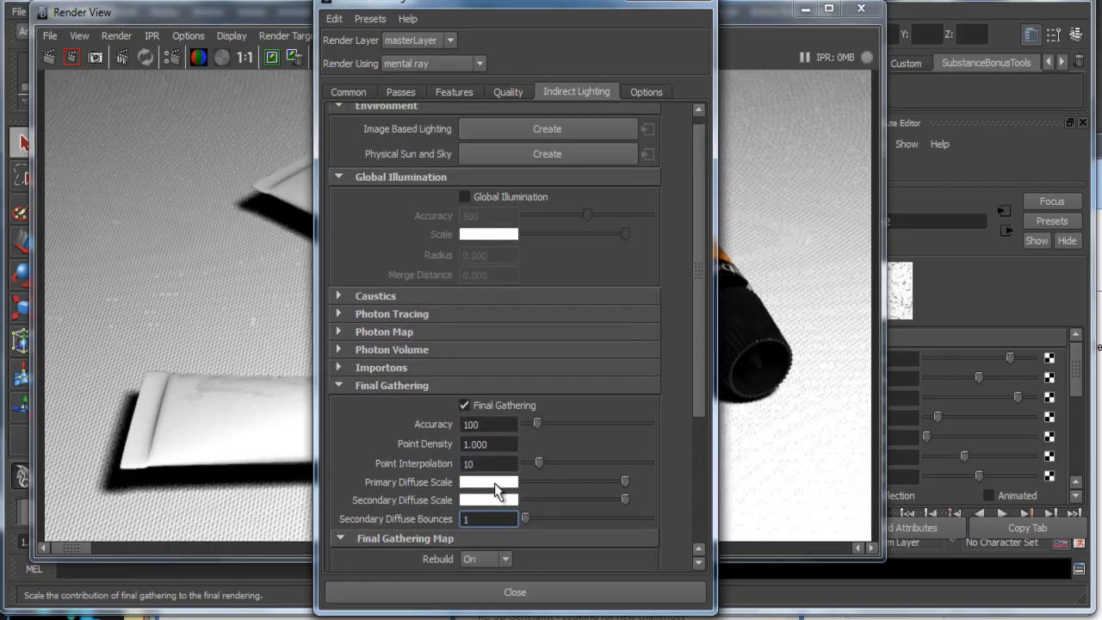
{"action": "scroll", "coordinate": [452, 397], "scroll_direction": "down", "scroll_amount": 3}
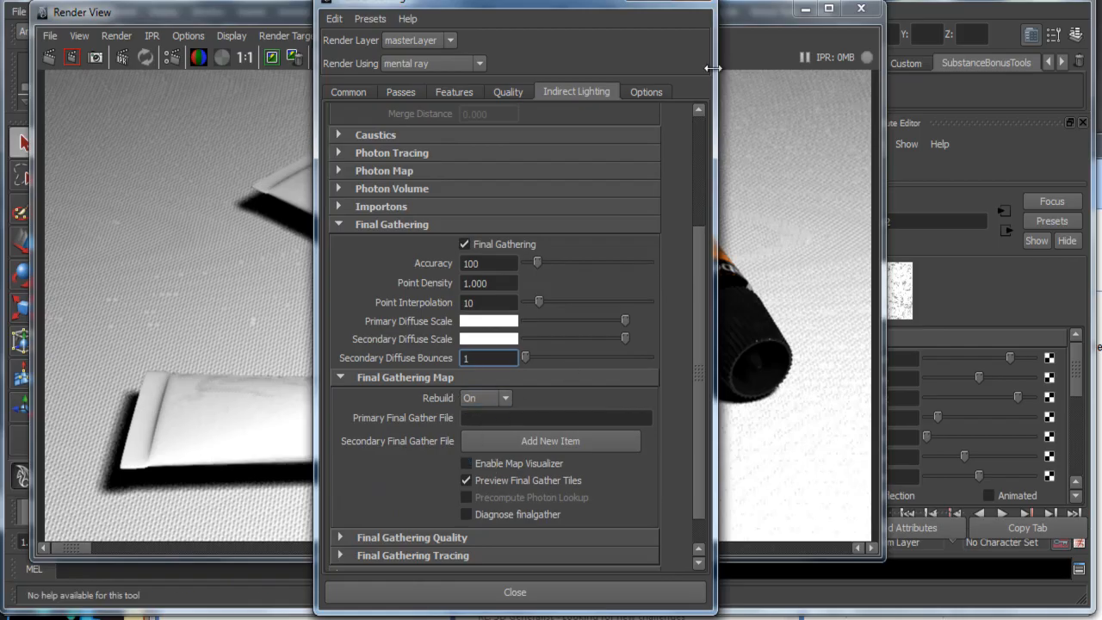
{"action": "left_click", "coordinate": [700, 4]}
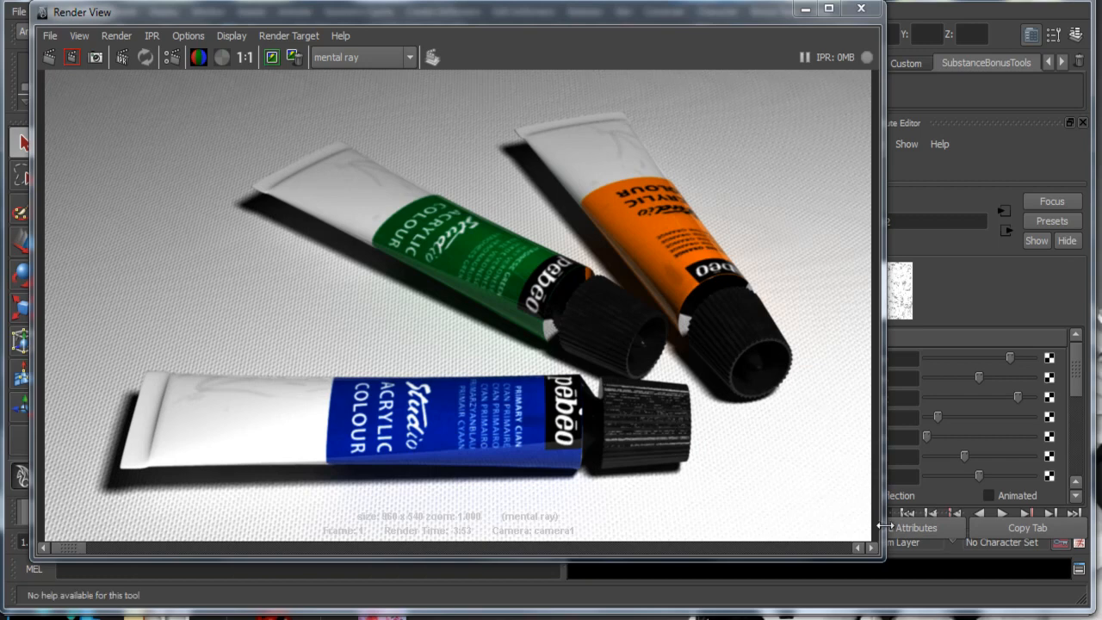
Step: Compare the full production-quality render of the three tubes with the earlier kept draft renders
{"action": "left_click_drag", "start_coordinate": [885, 560], "coordinate": [911, 592]}
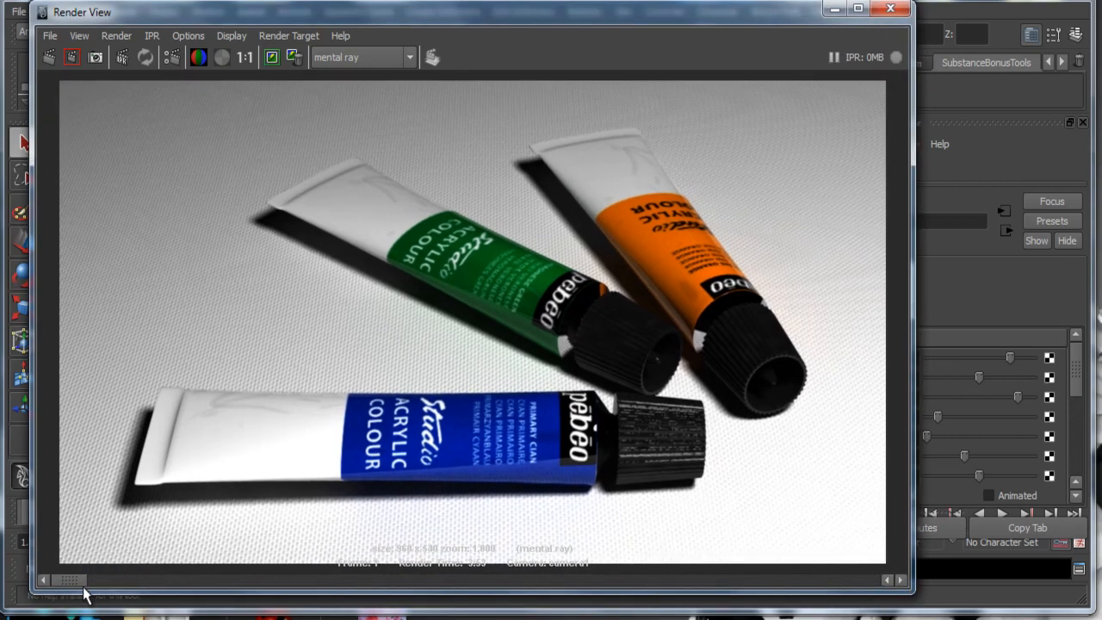
{"action": "left_click_drag", "start_coordinate": [91, 584], "coordinate": [219, 603]}
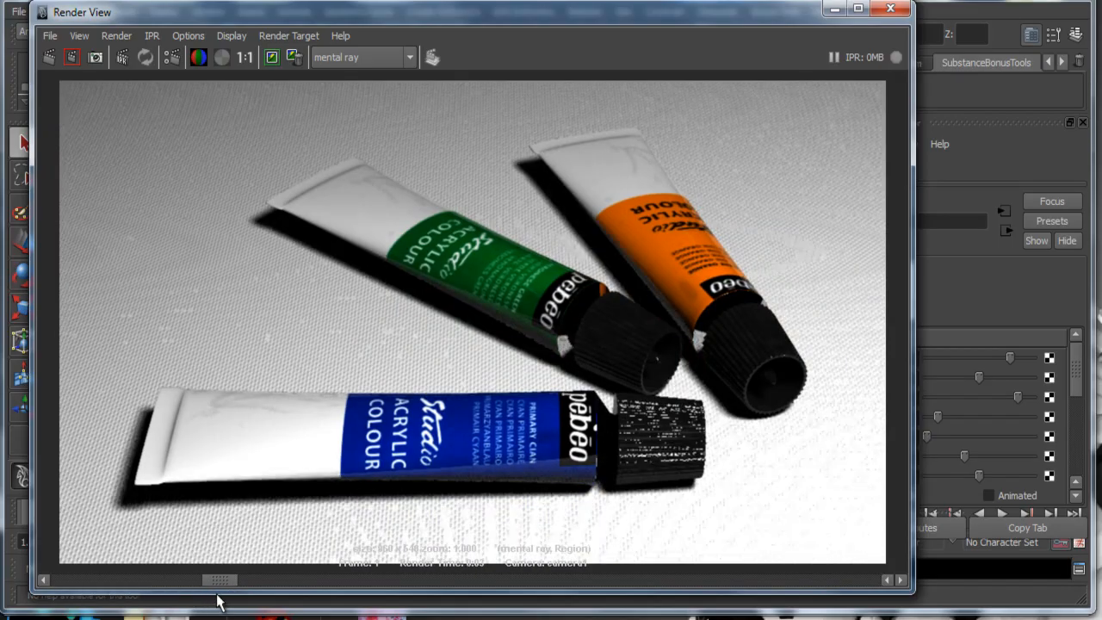
{"action": "left_click_drag", "start_coordinate": [217, 595], "coordinate": [181, 582]}
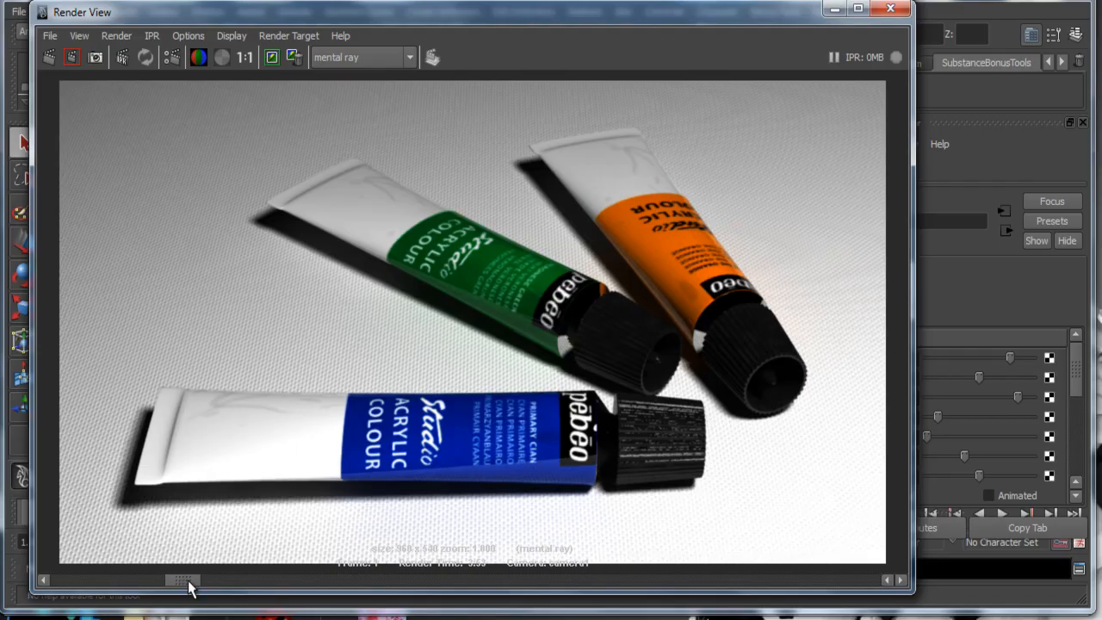
{"action": "mouse_move", "coordinate": [187, 581]}
{"action": "left_mouse_down"}
{"action": "mouse_move", "coordinate": [212, 581]}
{"action": "mouse_move", "coordinate": [147, 581]}
{"action": "mouse_move", "coordinate": [213, 581]}
{"action": "mouse_move", "coordinate": [186, 586]}
{"action": "left_mouse_up"}
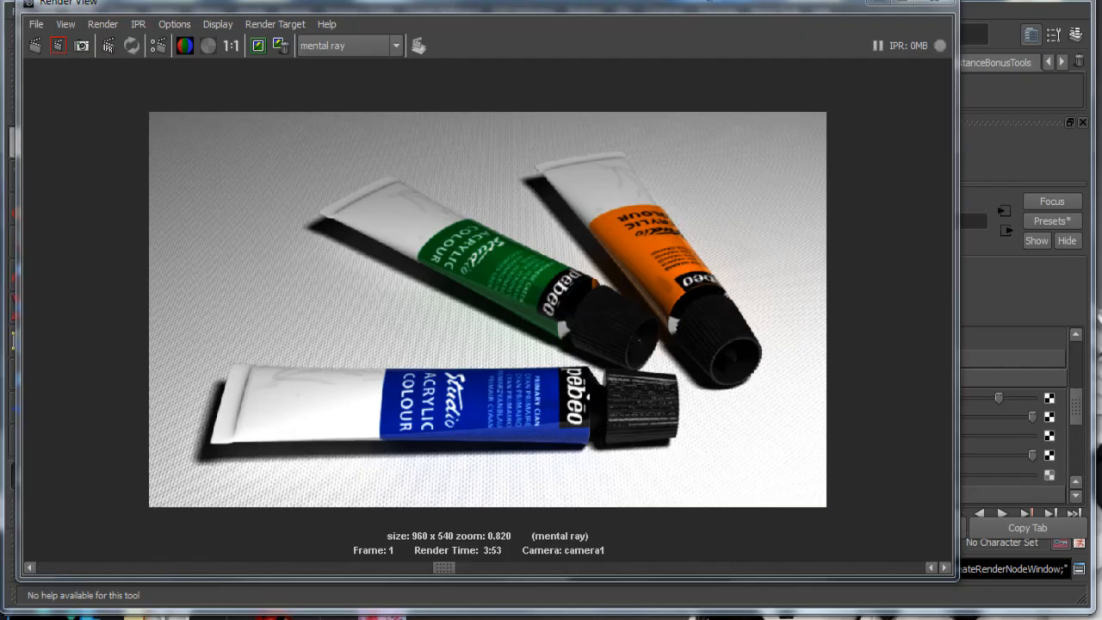
Step: Open the Hypershade and arrange it and the render window so the attributes of tubeChromeShdr stay accessible
{"action": "left_click_drag", "start_coordinate": [729, 12], "coordinate": [863, 364]}
{"action": "left_click", "coordinate": [208, 11]}
{"action": "mouse_move", "coordinate": [224, 52]}
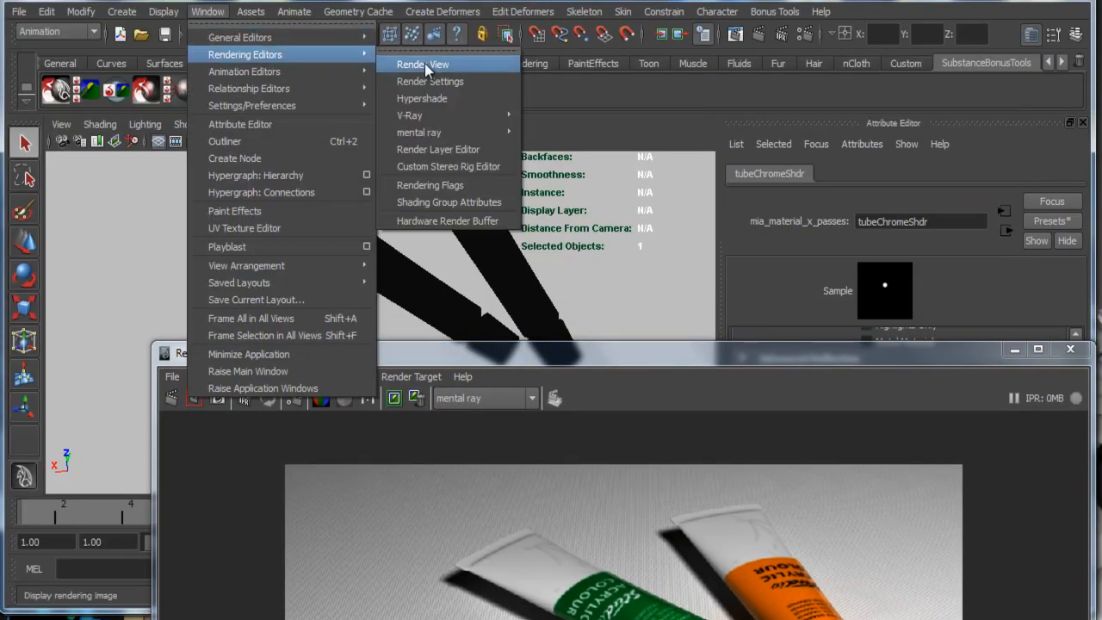
{"action": "left_click", "coordinate": [431, 98]}
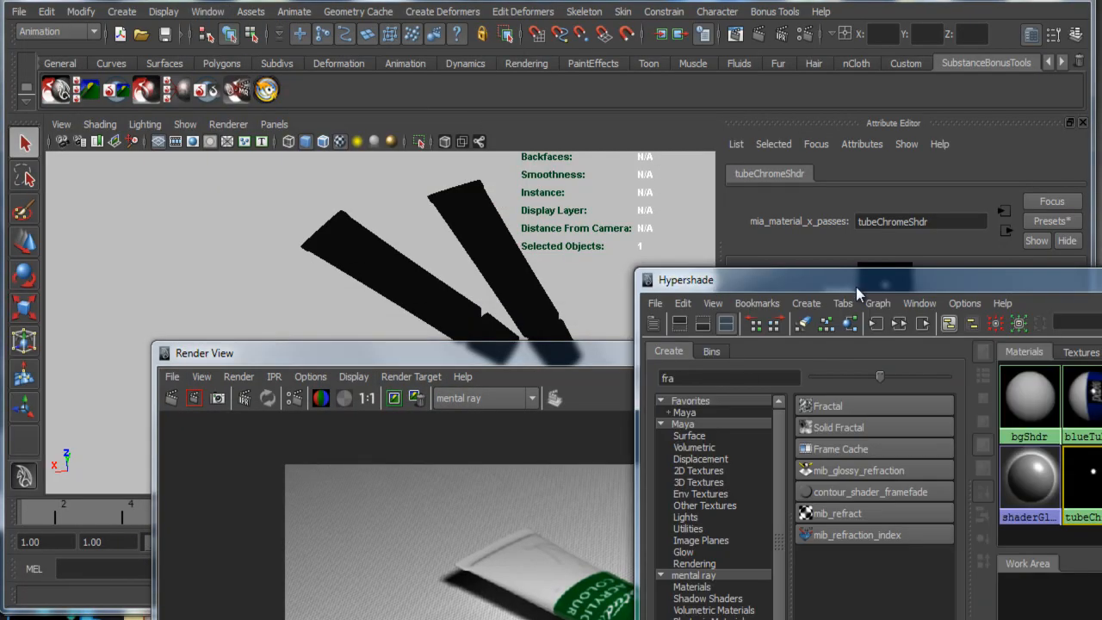
{"action": "left_click_drag", "start_coordinate": [856, 287], "coordinate": [384, 114]}
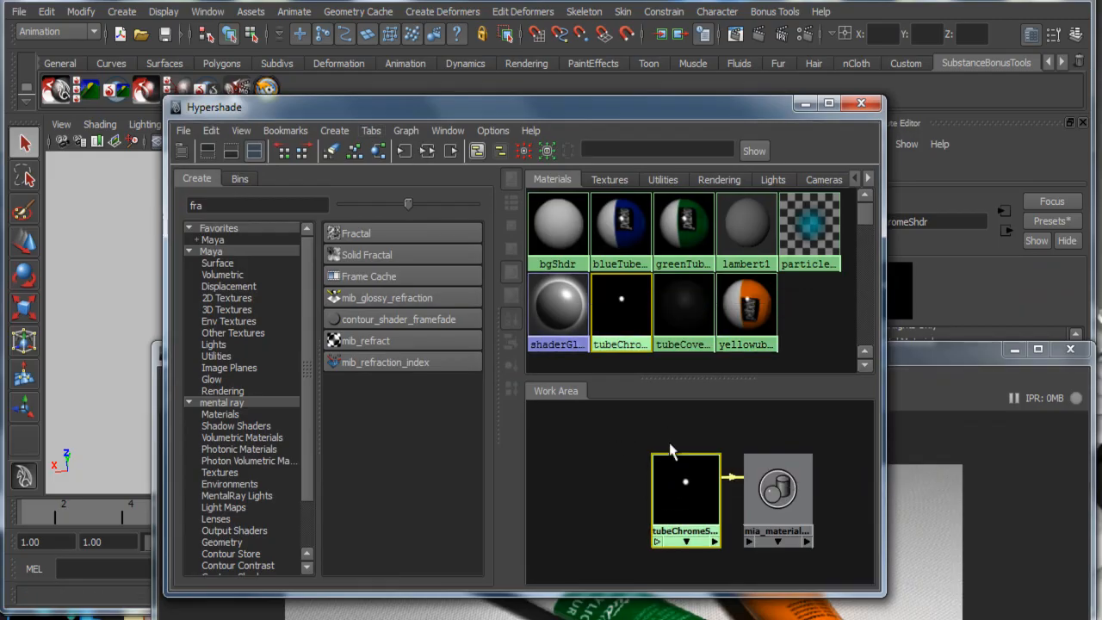
{"action": "left_click_drag", "start_coordinate": [702, 105], "coordinate": [601, 60]}
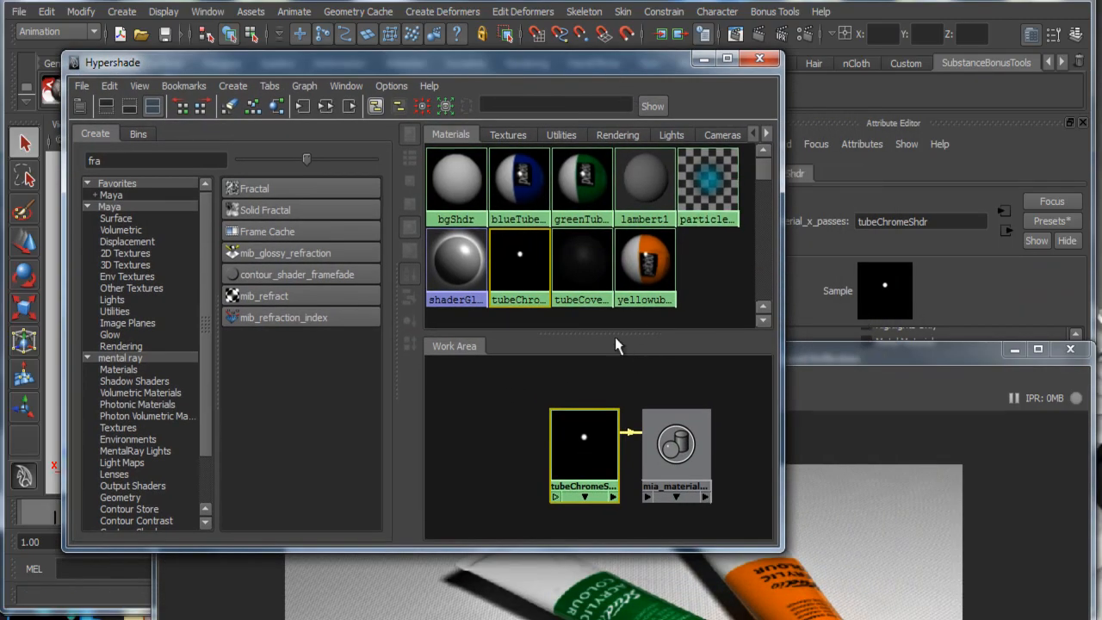
{"action": "left_click_drag", "start_coordinate": [949, 349], "coordinate": [921, 583]}
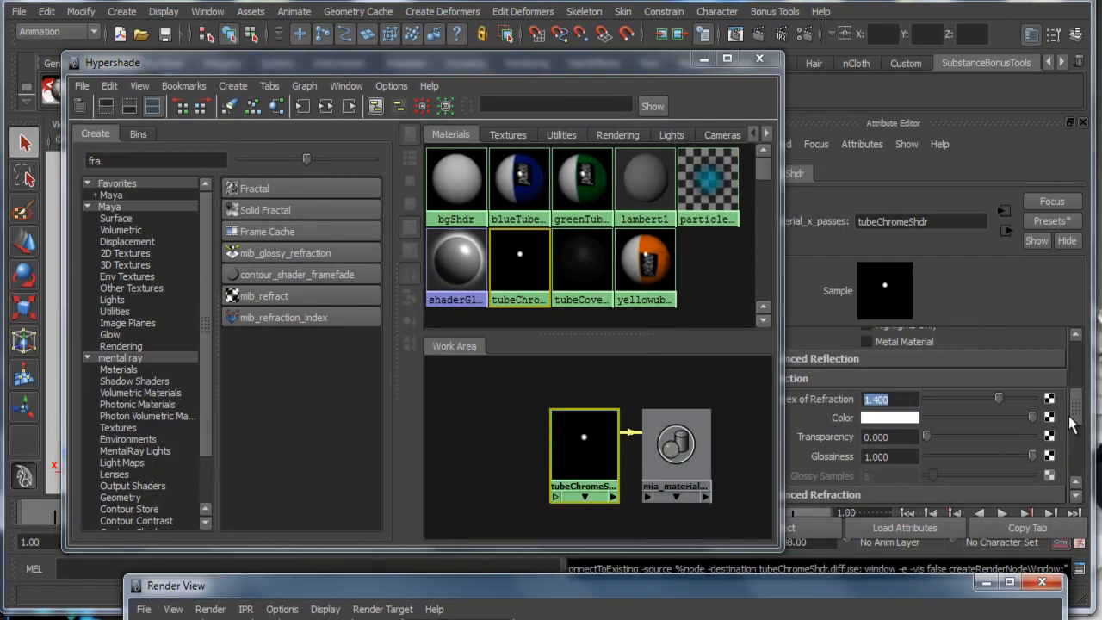
Step: Map the diffuse color of tubeChromeShdr with a file texture that uses tubeYellowUV.jpg from source_images
{"action": "left_click_drag", "start_coordinate": [1073, 406], "coordinate": [1083, 345]}
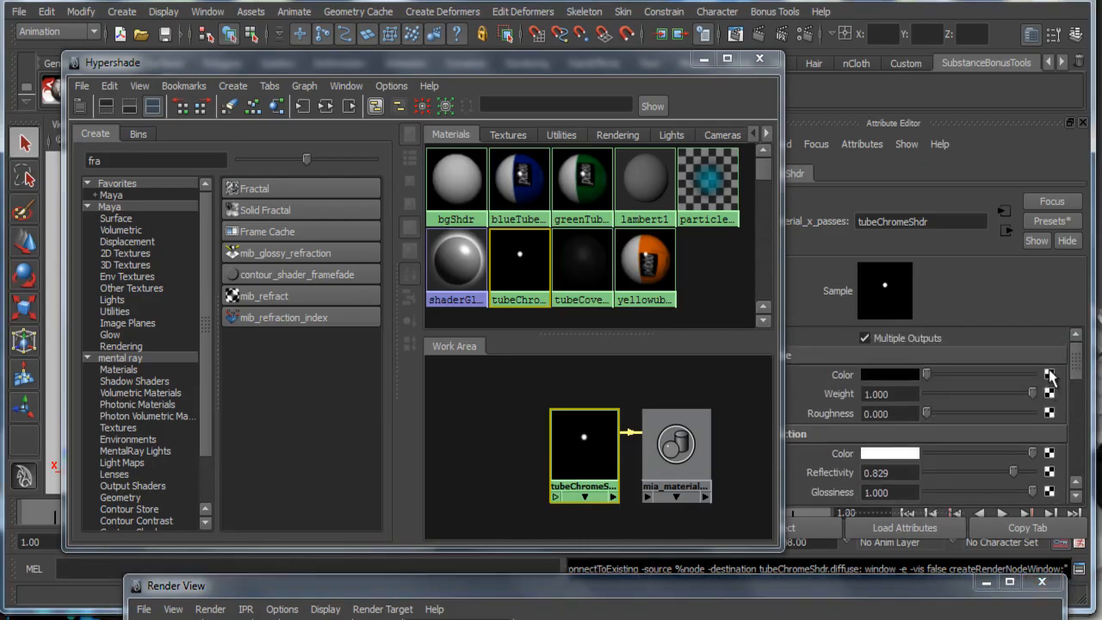
{"action": "left_click", "coordinate": [1049, 375]}
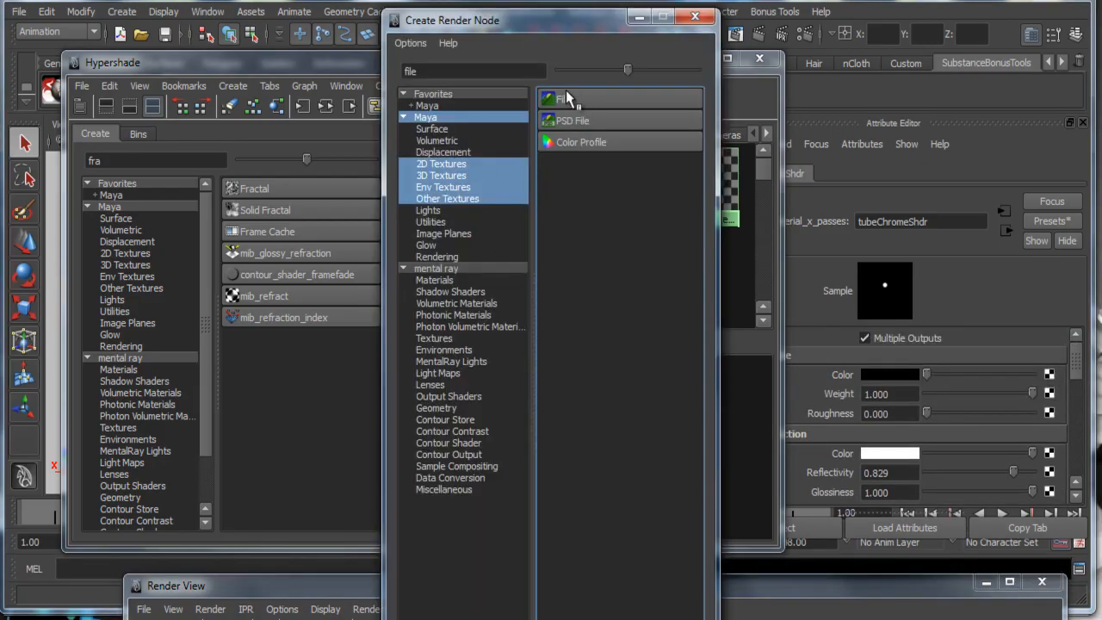
{"action": "left_click", "coordinate": [565, 121]}
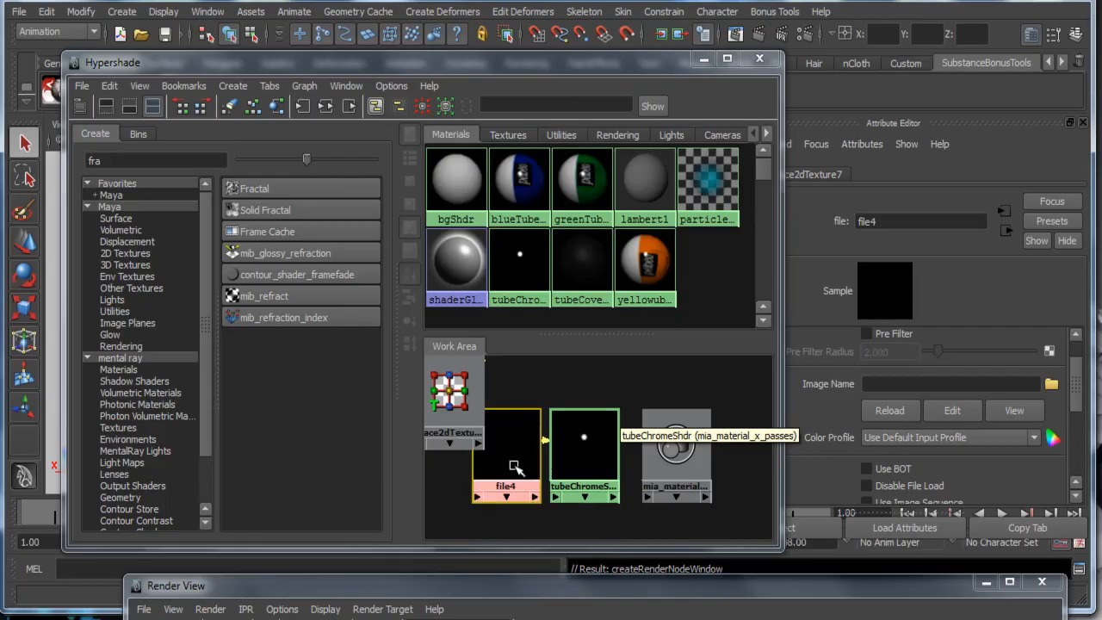
{"action": "left_click", "coordinate": [1052, 385]}
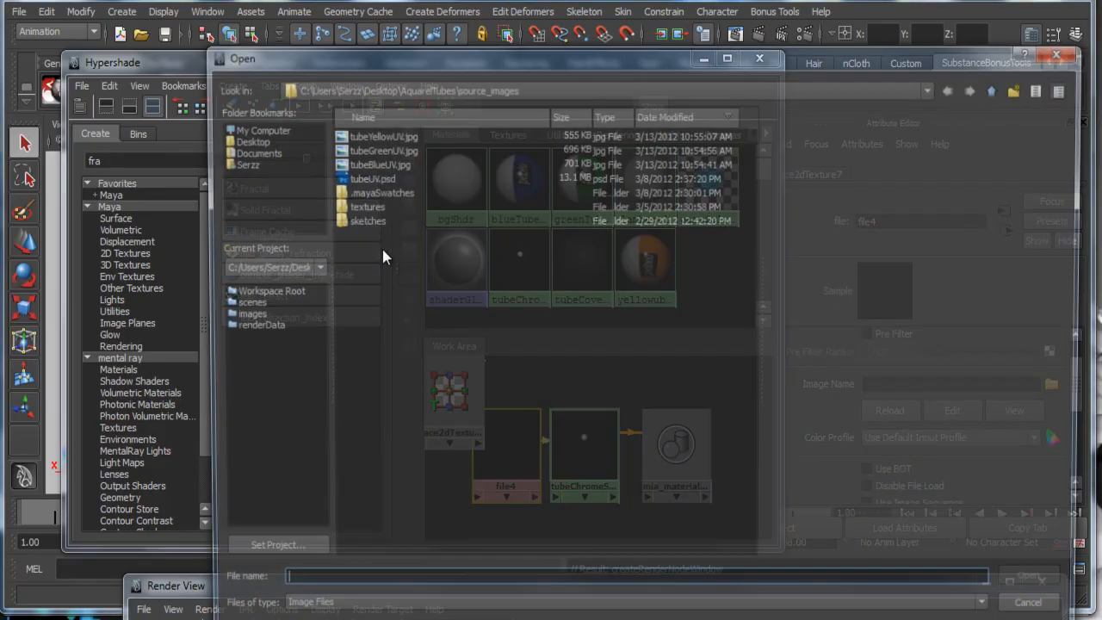
{"action": "left_click", "coordinate": [388, 134]}
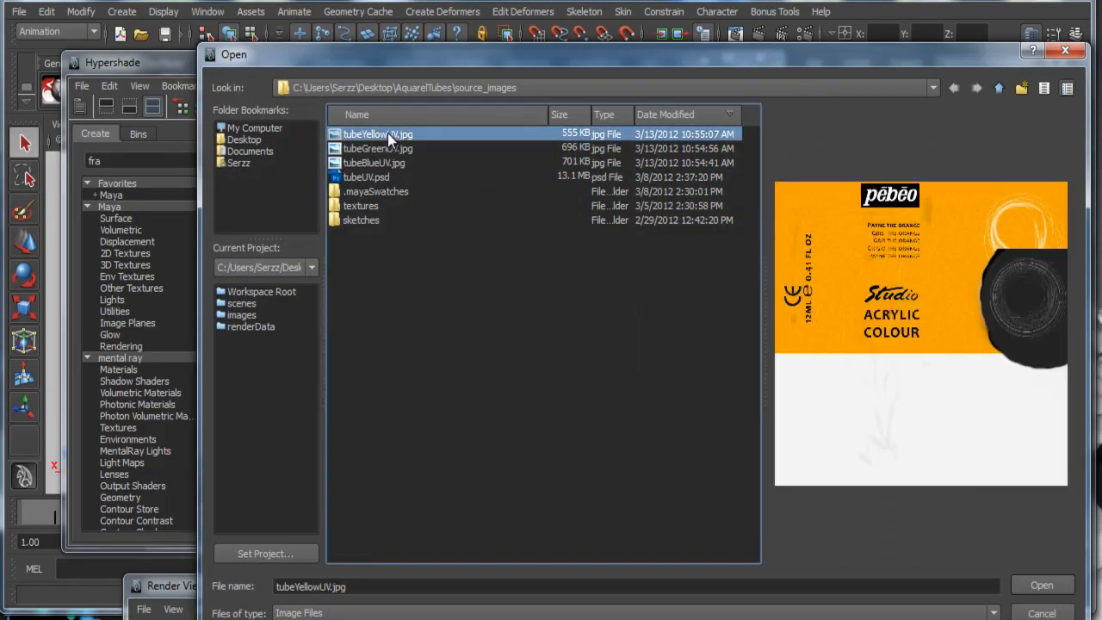
{"action": "left_click", "coordinate": [379, 146]}
{"action": "left_click", "coordinate": [372, 163]}
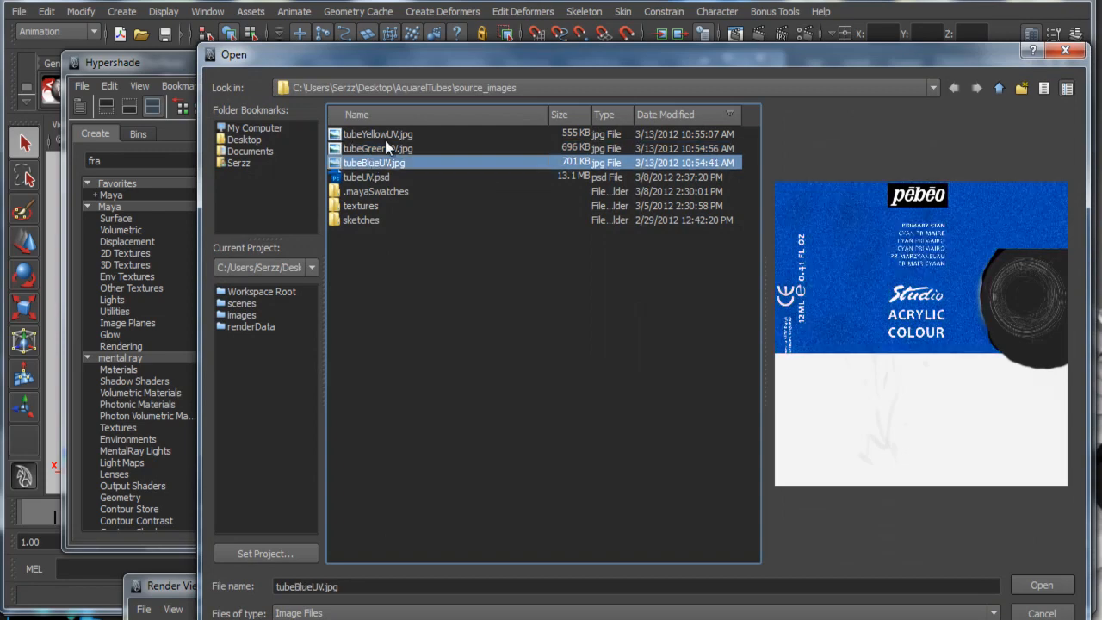
{"action": "left_click", "coordinate": [385, 135]}
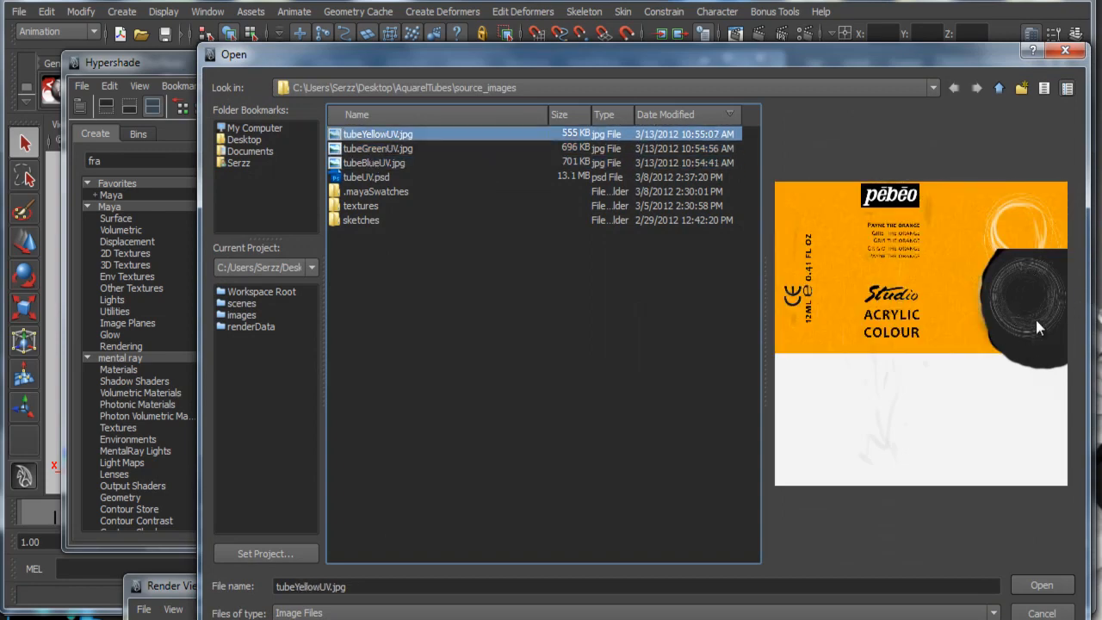
{"action": "left_click", "coordinate": [1041, 587]}
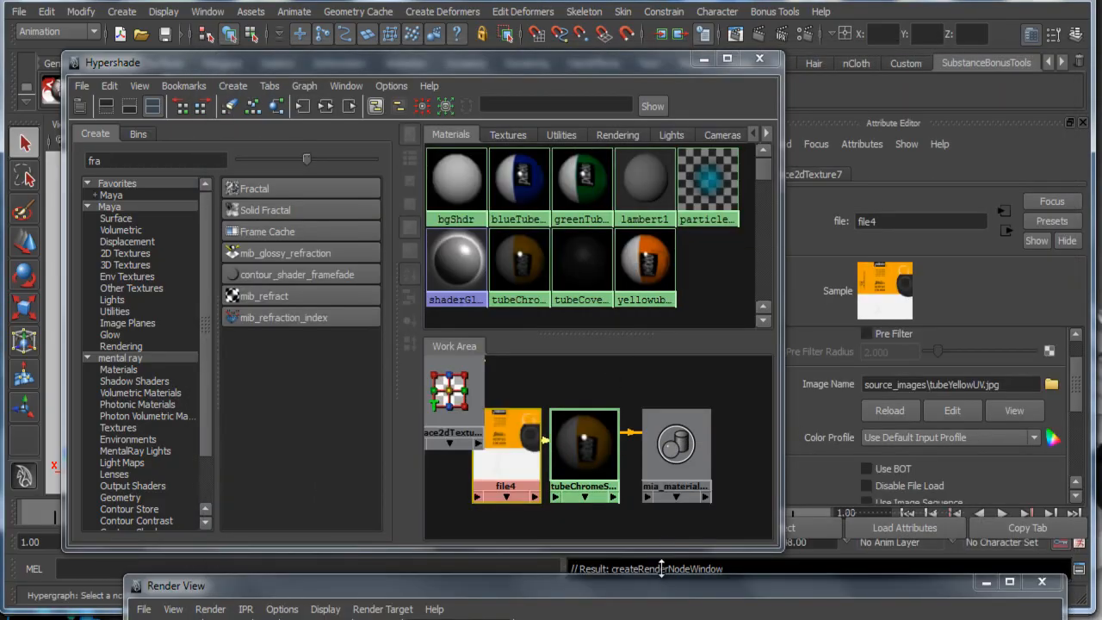
Step: Render a region around the three tube caps with the new texture and compare it with the kept full render
{"action": "left_click_drag", "start_coordinate": [663, 592], "coordinate": [521, 14]}
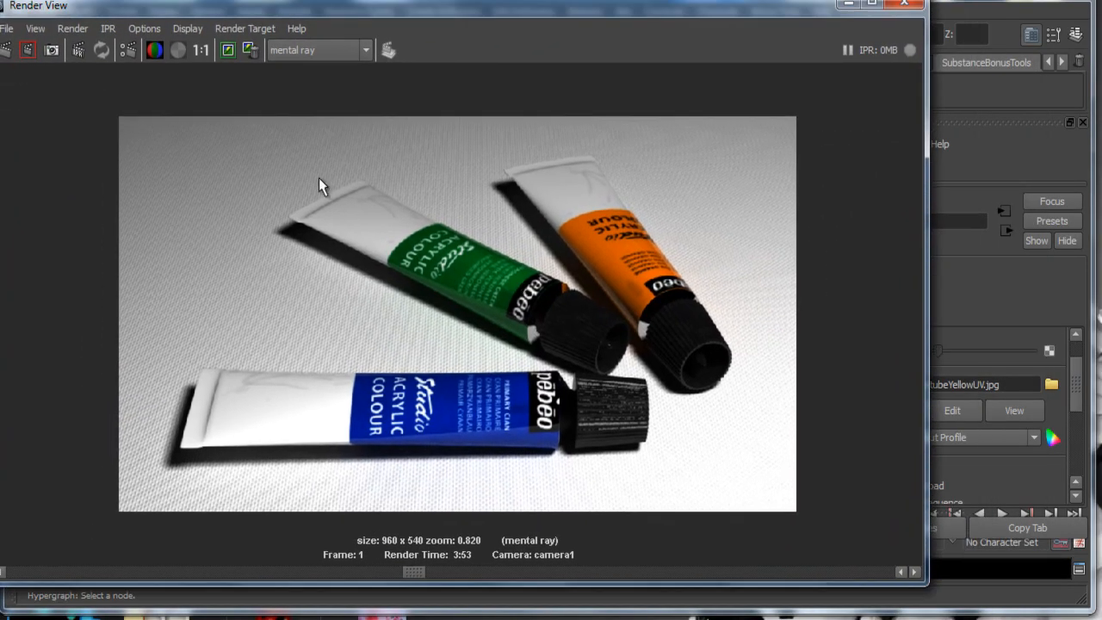
{"action": "left_click_drag", "start_coordinate": [521, 277], "coordinate": [730, 465]}
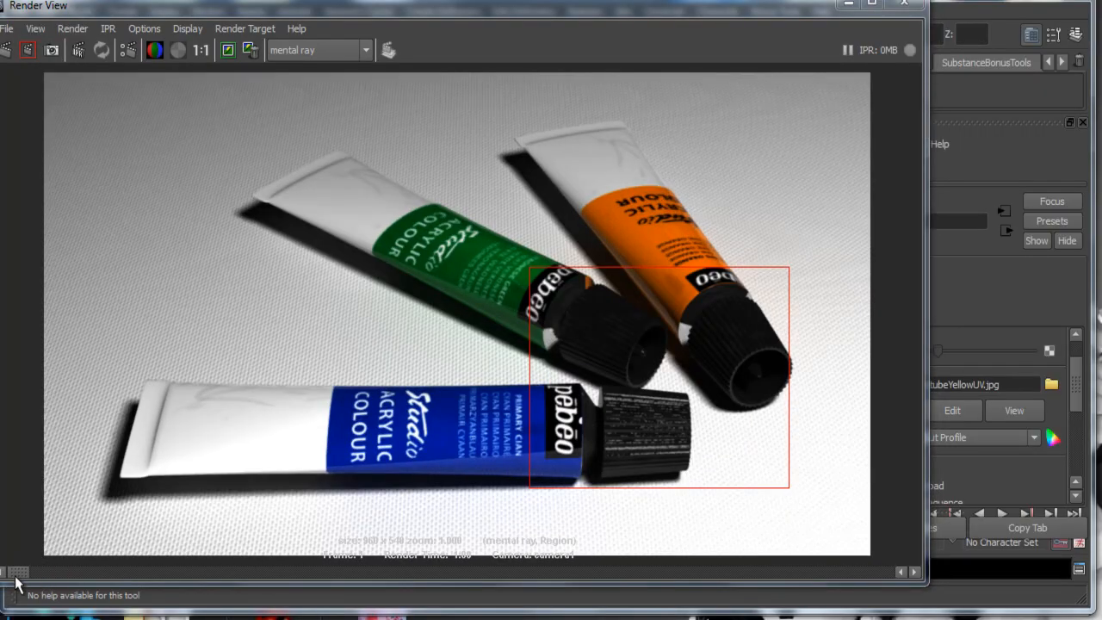
{"action": "left_click_drag", "start_coordinate": [17, 575], "coordinate": [426, 592]}
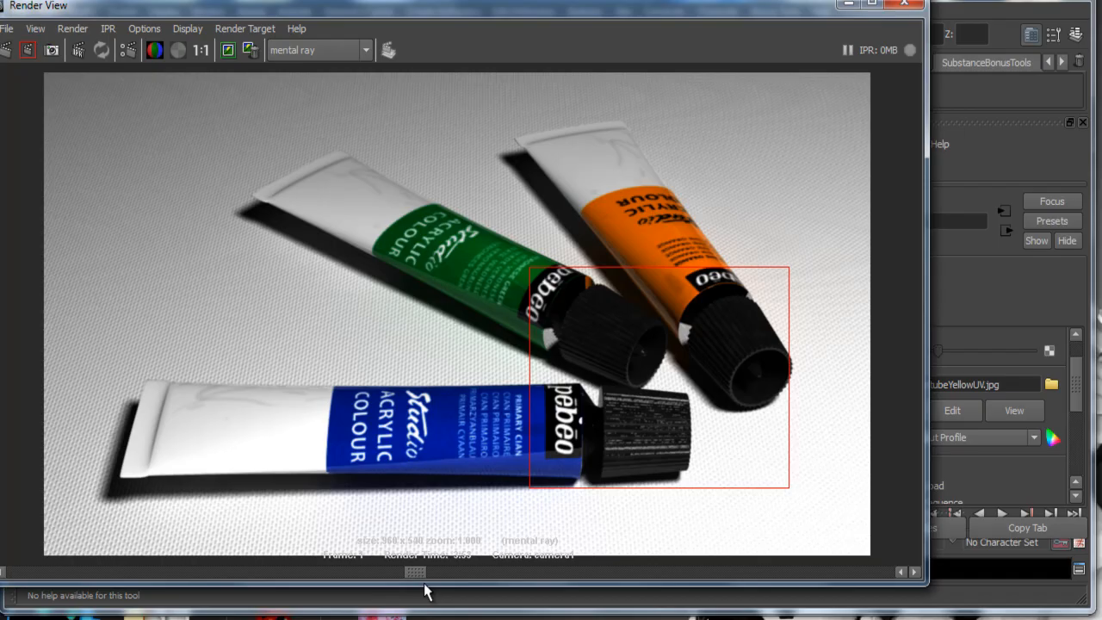
{"action": "left_click_drag", "start_coordinate": [427, 593], "coordinate": [2, 603]}
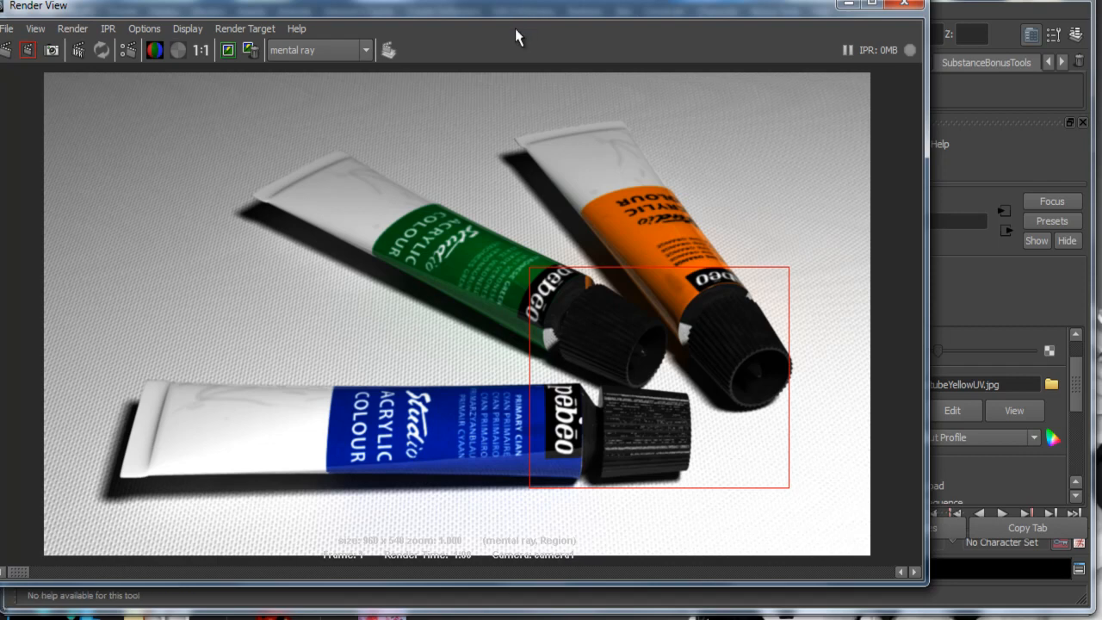
{"action": "left_click_drag", "start_coordinate": [527, 9], "coordinate": [607, 19]}
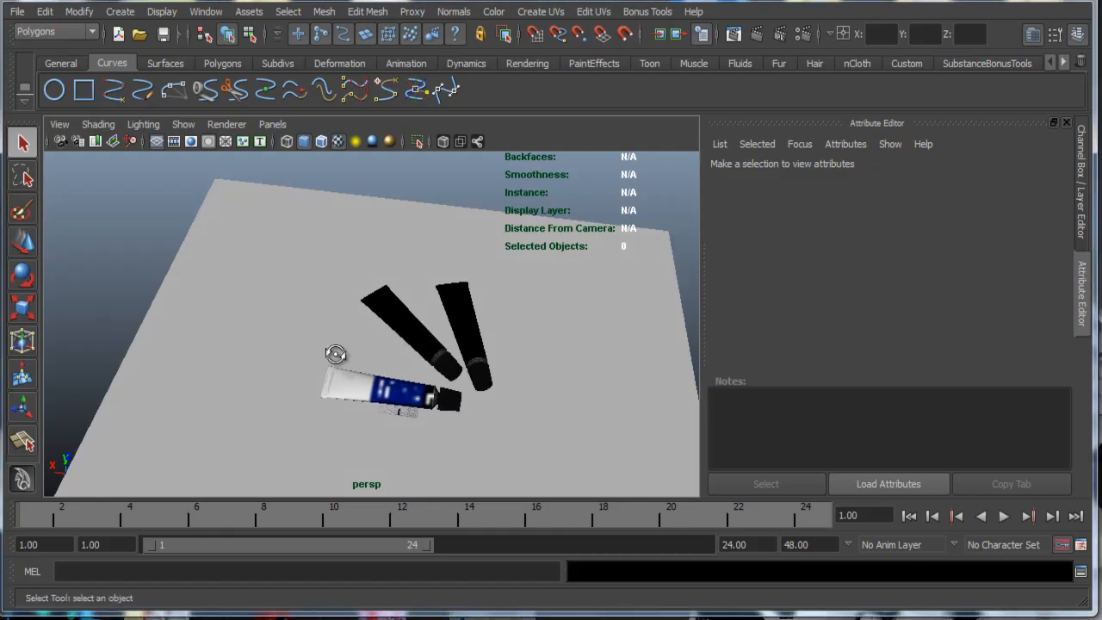
Step: Look through camera1 in the viewport, select the camera and show its mental ray shader attributes
{"action": "left_click_drag", "start_coordinate": [336, 354], "coordinate": [381, 377], "text": "alt"}
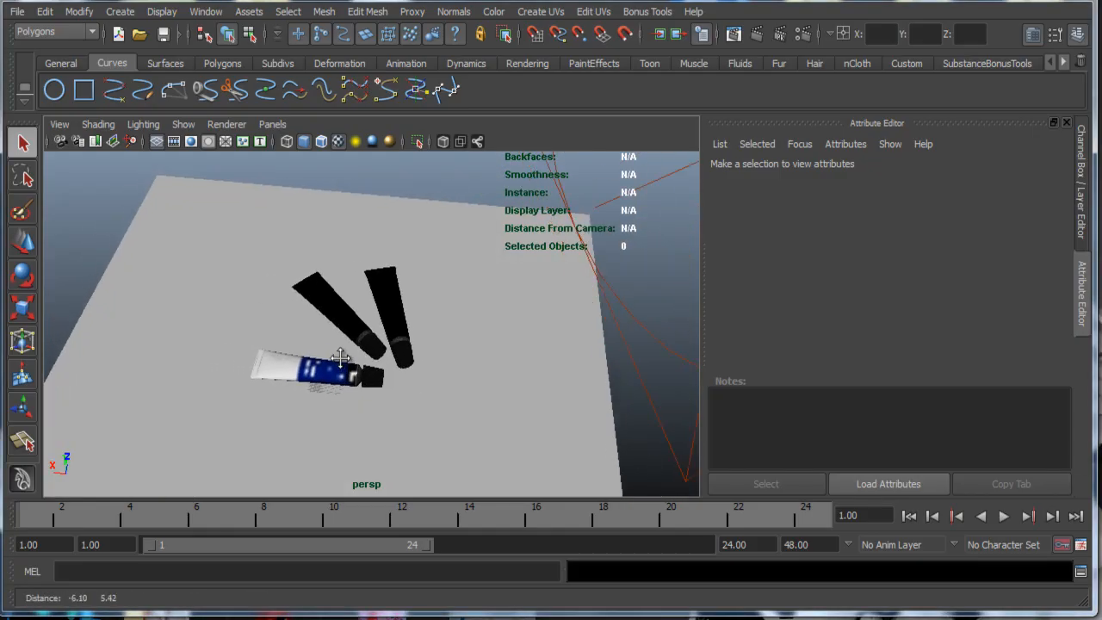
{"action": "left_click", "coordinate": [272, 125]}
{"action": "mouse_move", "coordinate": [362, 141]}
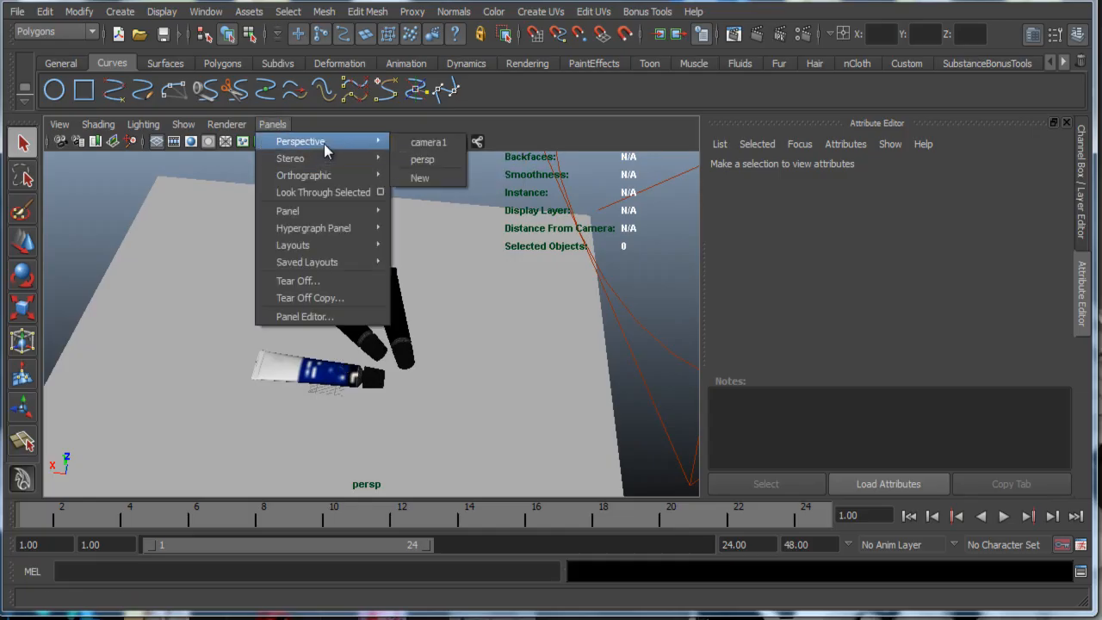
{"action": "left_click", "coordinate": [422, 142]}
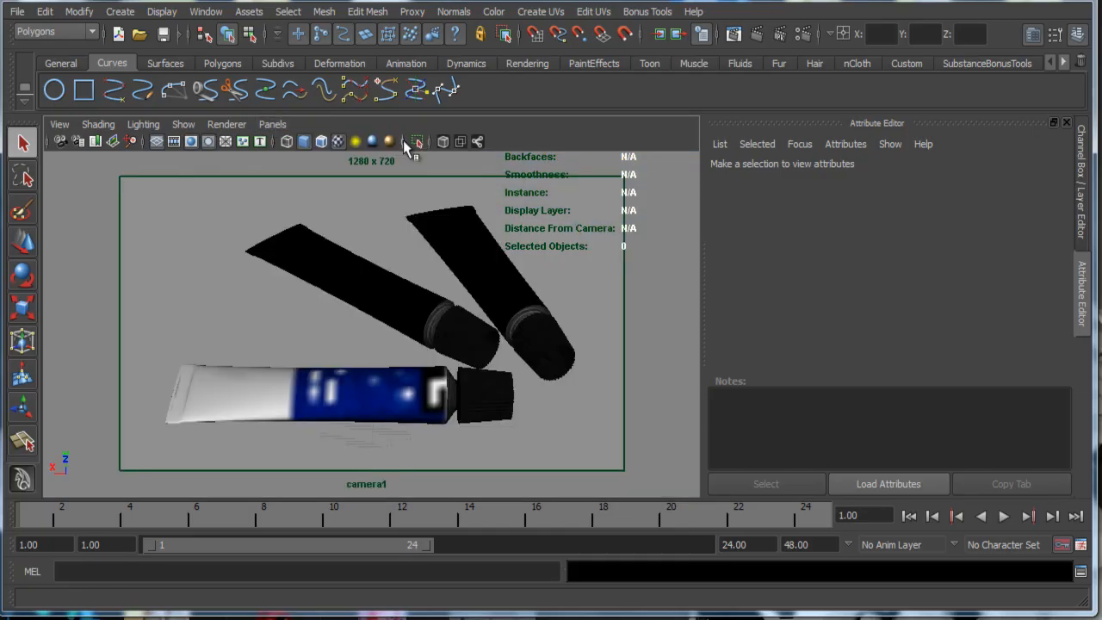
{"action": "left_click", "coordinate": [60, 143]}
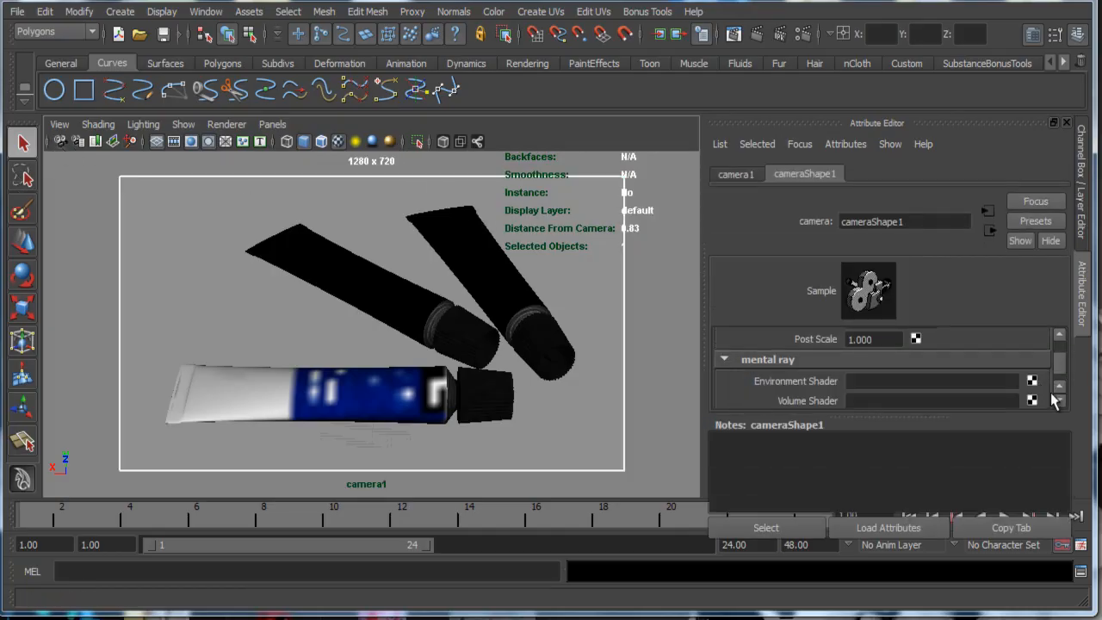
{"action": "left_click_drag", "start_coordinate": [925, 414], "coordinate": [925, 516]}
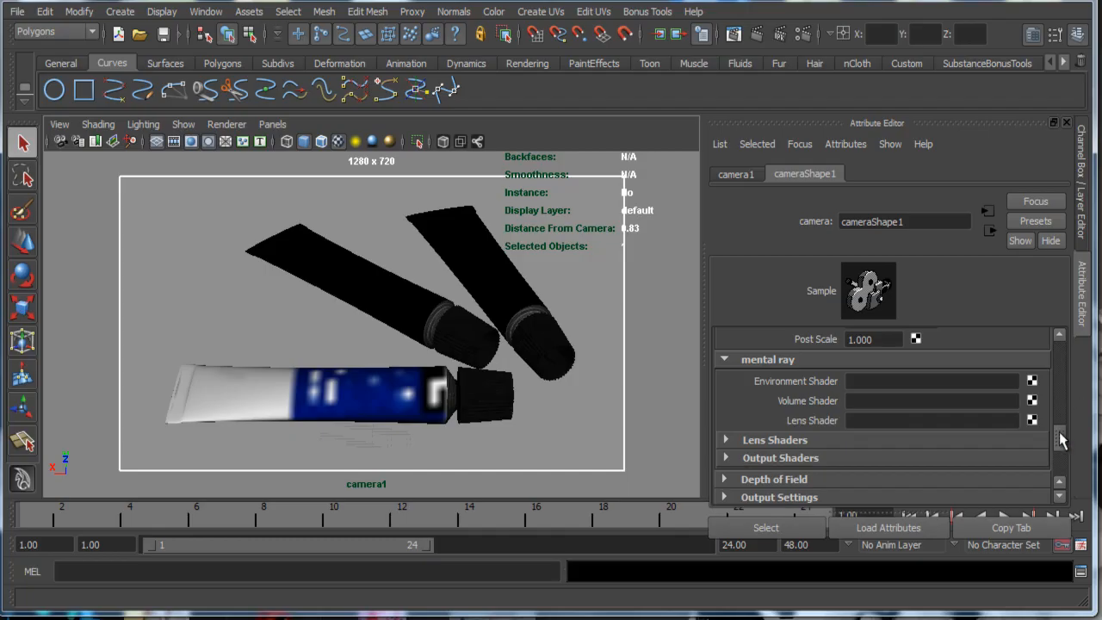
{"action": "scroll", "coordinate": [1057, 439], "scroll_direction": "up", "scroll_amount": 8}
{"action": "scroll", "coordinate": [1051, 435], "scroll_direction": "down", "scroll_amount": 7}
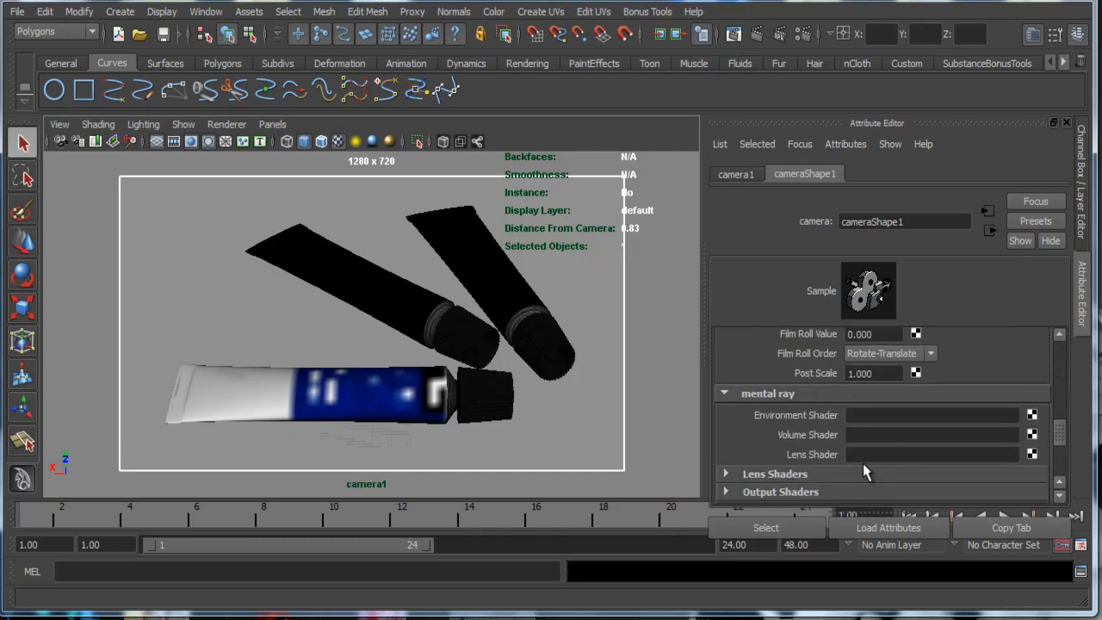
Step: Assign a mia_exposure_simple node from the mental ray lenses as the lens shader of camera1
{"action": "left_click", "coordinate": [1031, 455]}
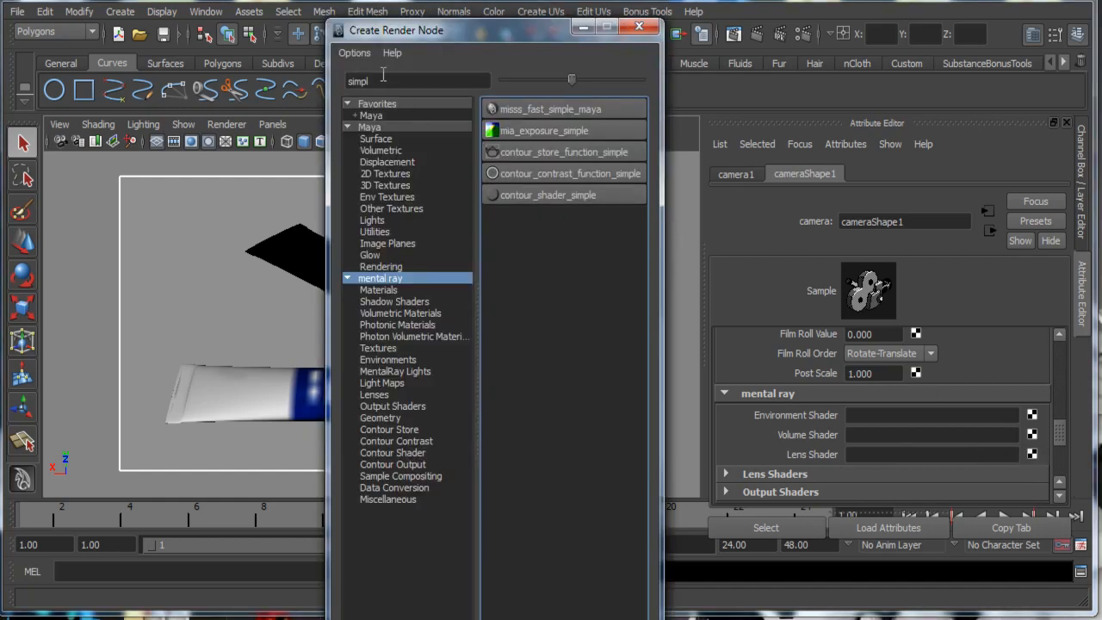
{"action": "key", "text": "BackSpace"}
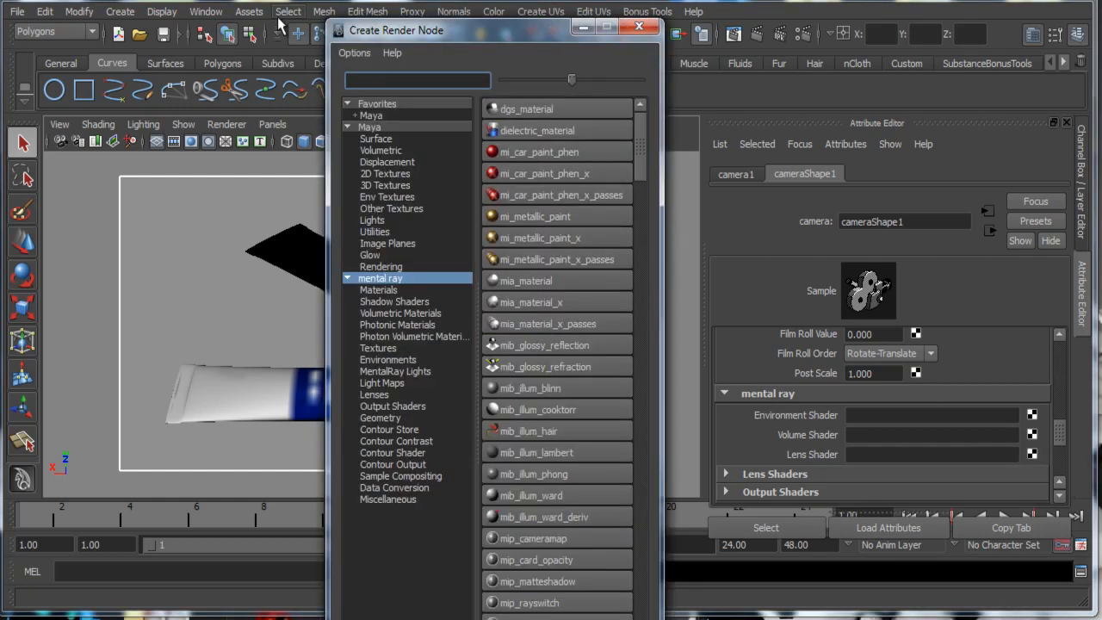
{"action": "left_click", "coordinate": [400, 373]}
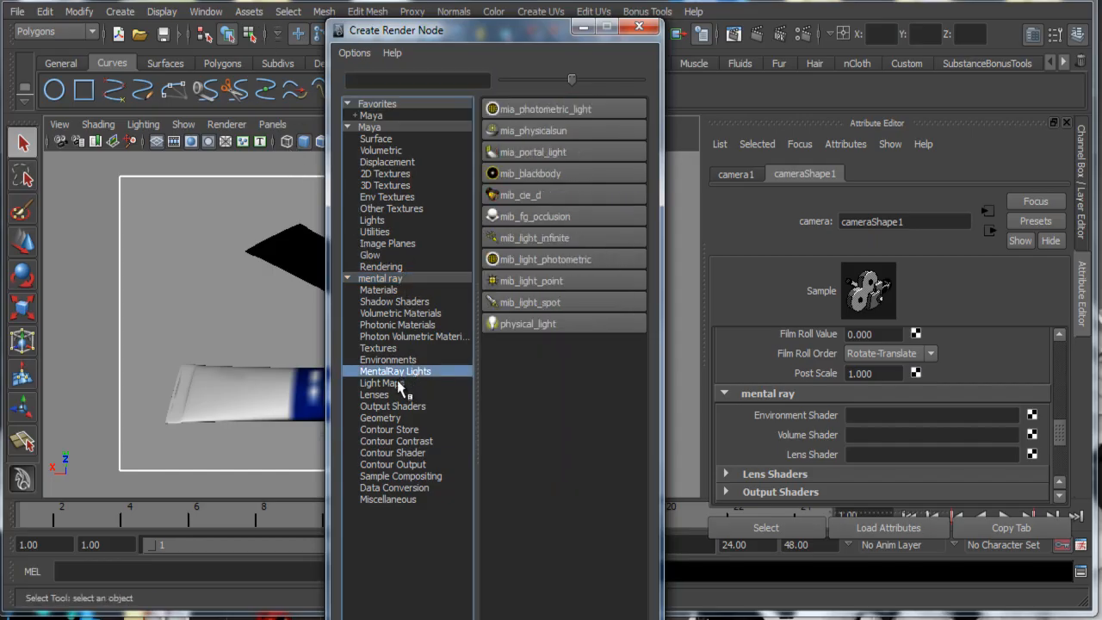
{"action": "left_click", "coordinate": [397, 379]}
{"action": "left_click", "coordinate": [395, 397]}
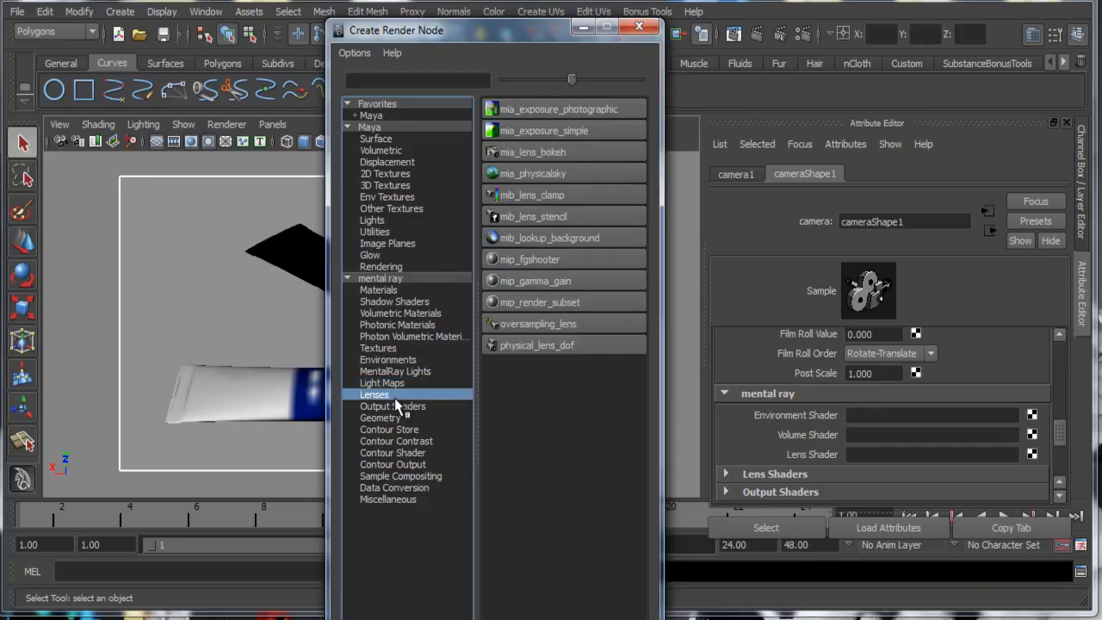
{"action": "left_click", "coordinate": [572, 131]}
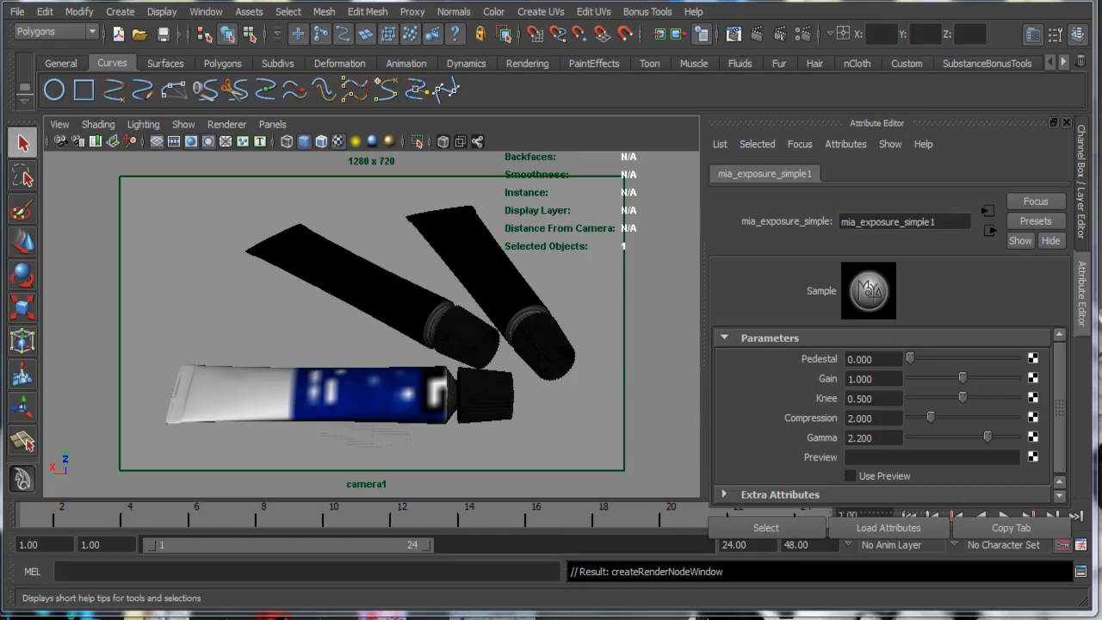
Step: Render the full camera1 view with the exposure lens shader and compare it with the reference photo of the tubes
{"action": "left_click_drag", "start_coordinate": [657, 614], "coordinate": [782, 150]}
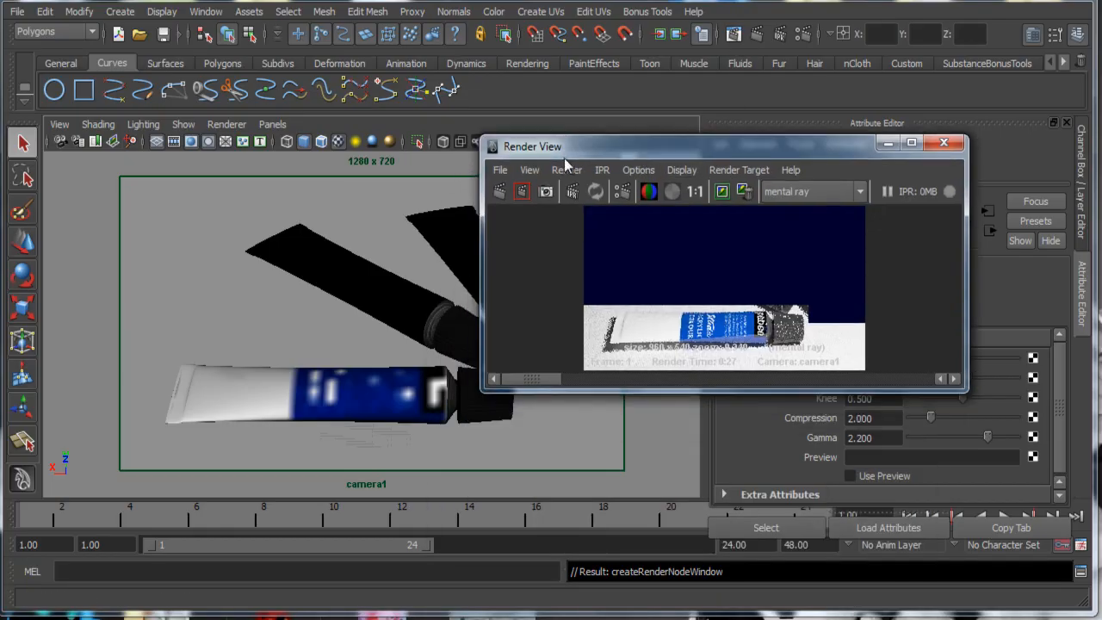
{"action": "left_click", "coordinate": [500, 191]}
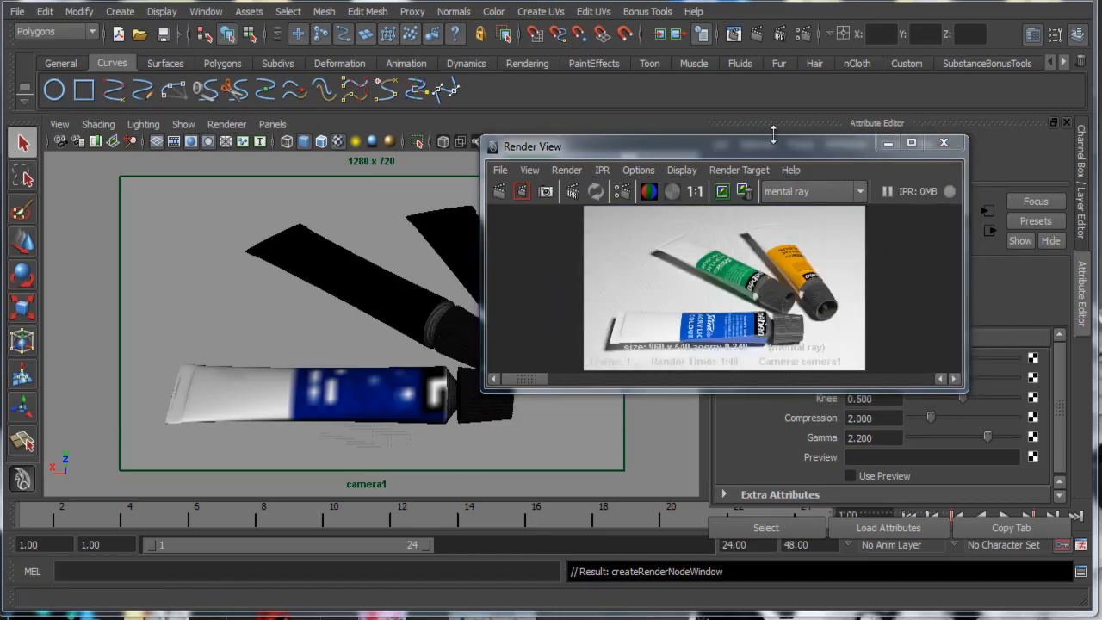
{"action": "left_click_drag", "start_coordinate": [769, 155], "coordinate": [586, 69]}
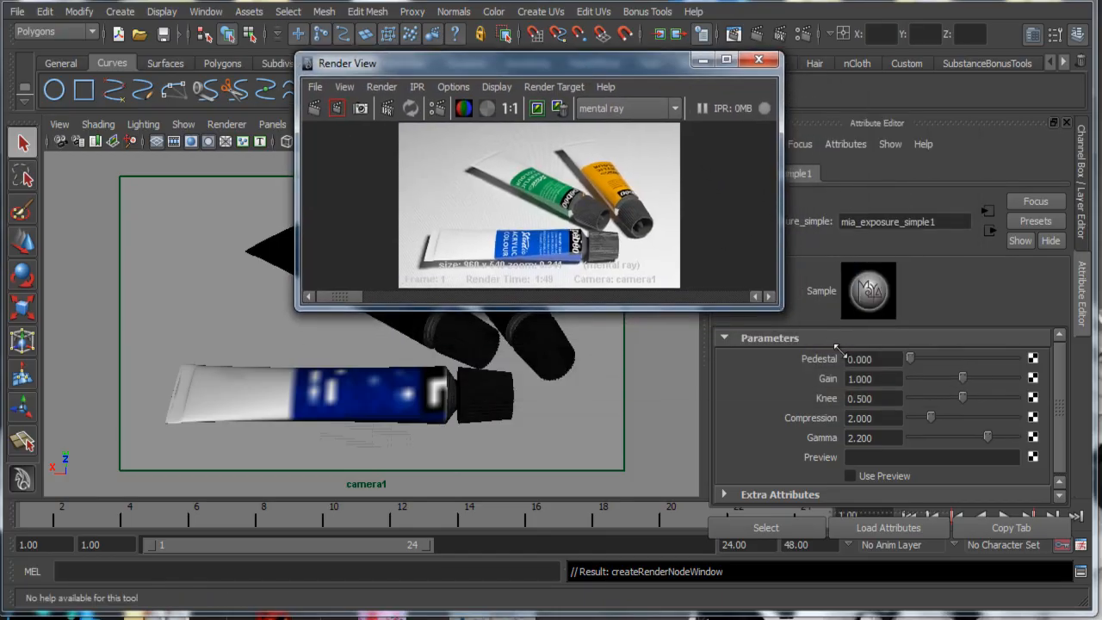
{"action": "left_click_drag", "start_coordinate": [782, 312], "coordinate": [1056, 544]}
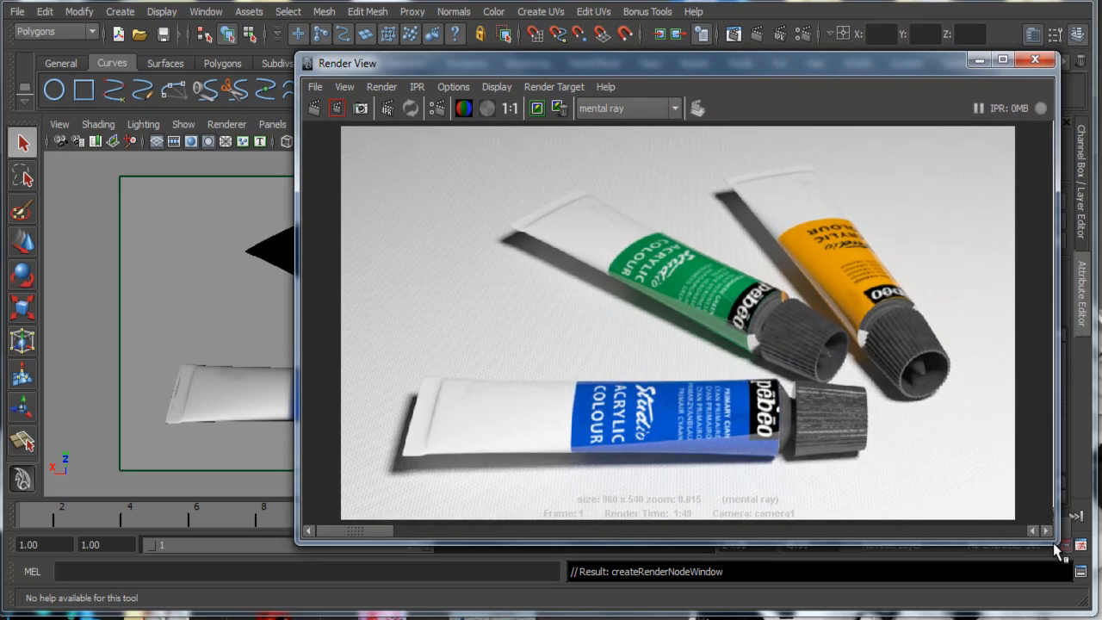
{"action": "left_click_drag", "start_coordinate": [660, 67], "coordinate": [518, 31]}
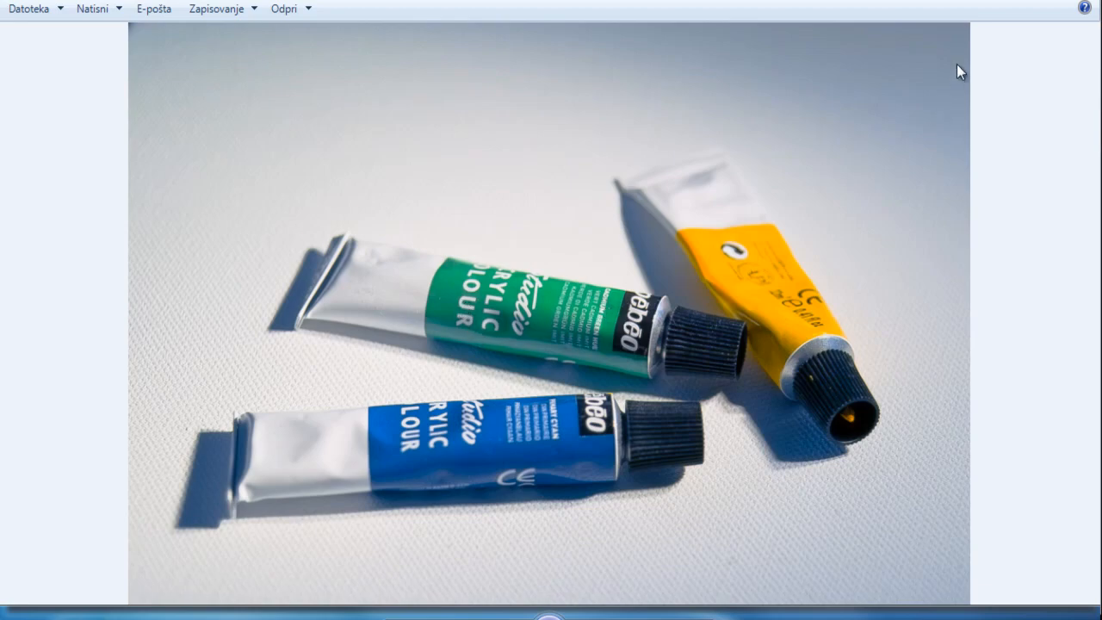
{"action": "key", "text": "alt+F4"}
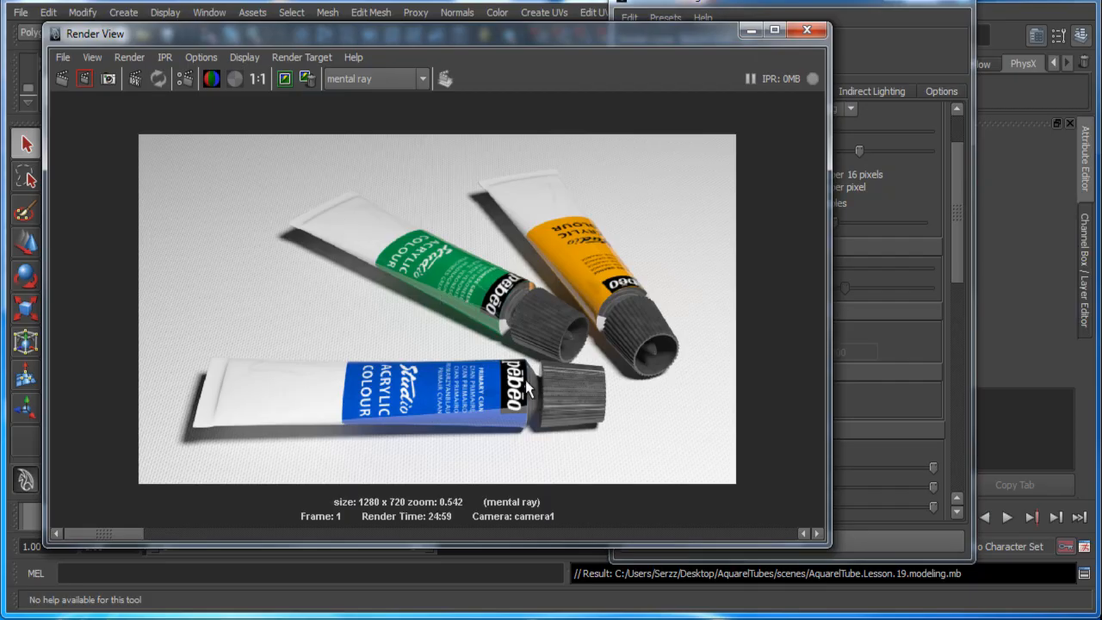
Step: Compare the finished render with the reference photo of the tubes and put the render away
{"action": "left_click", "coordinate": [769, 618]}
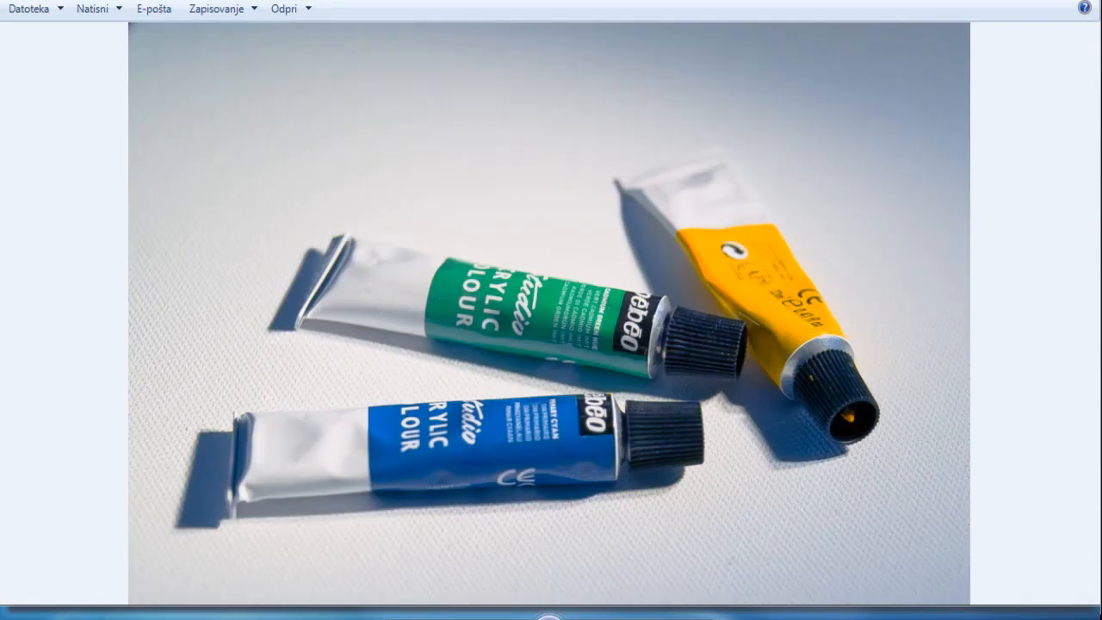
{"action": "left_click", "coordinate": [758, 618]}
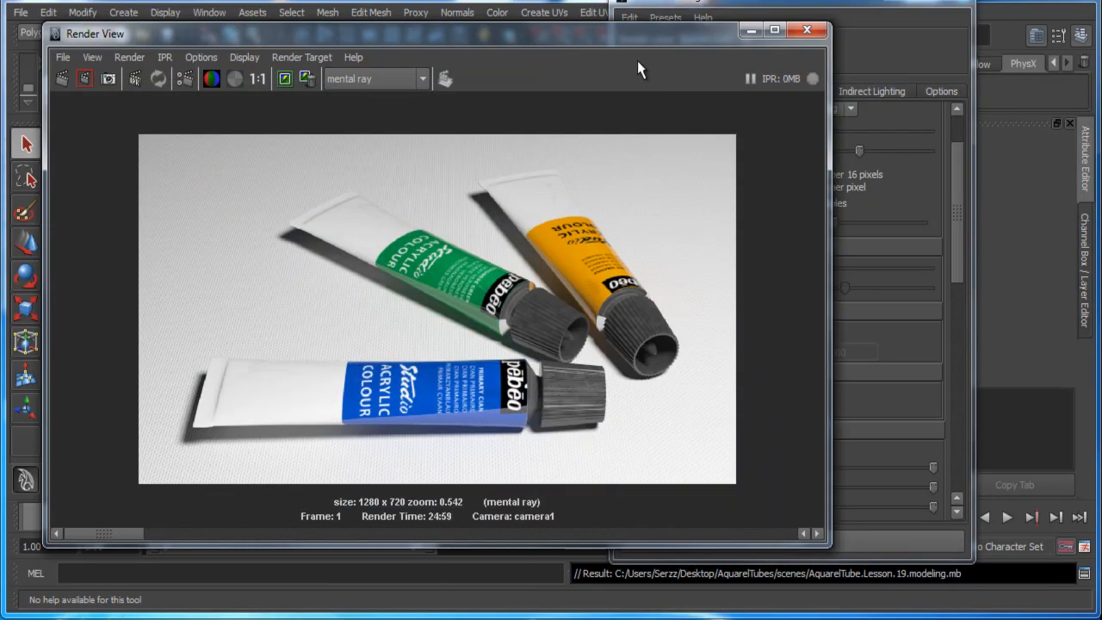
{"action": "left_click", "coordinate": [752, 31]}
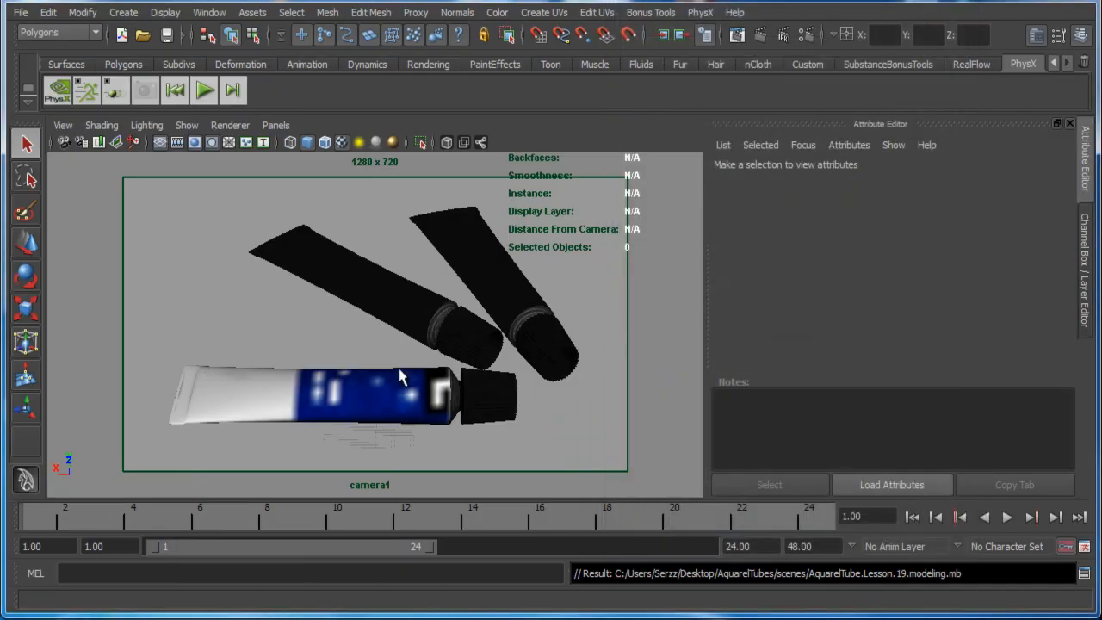
Step: Select the green tube's body and show its unsmoothed crimped end up close in the perspective view
{"action": "left_click", "coordinate": [368, 277]}
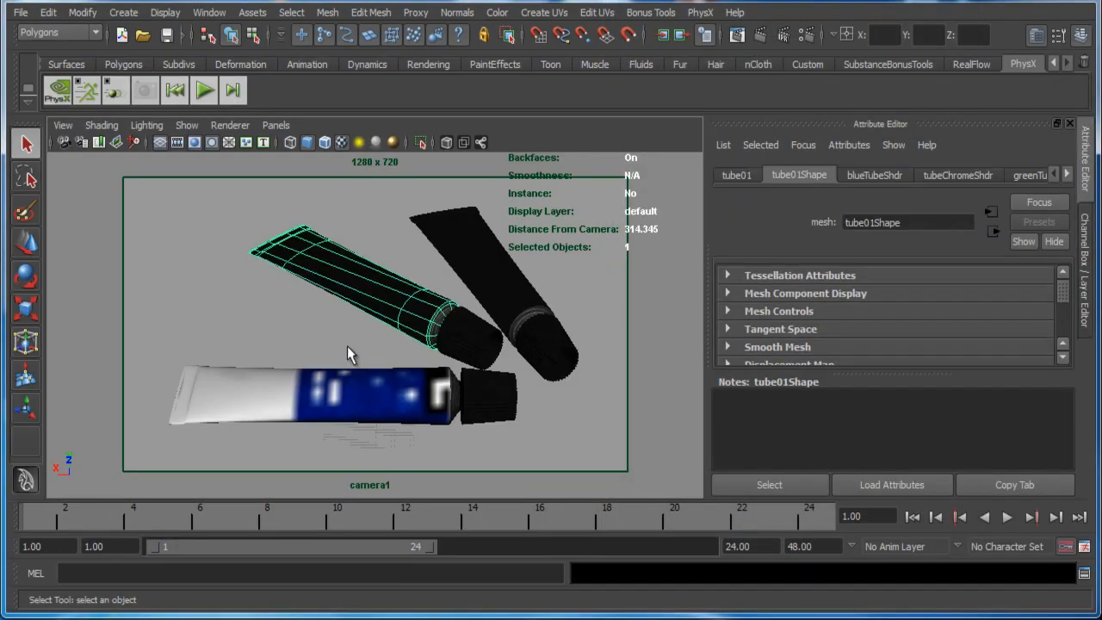
{"action": "left_click", "coordinate": [276, 125]}
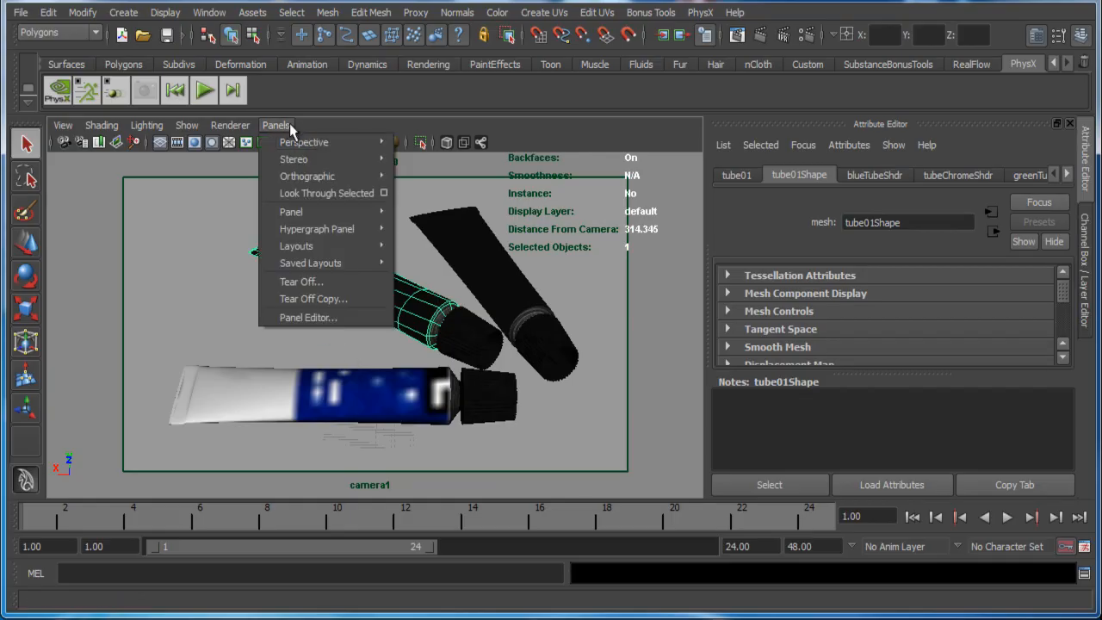
{"action": "mouse_move", "coordinate": [310, 142]}
{"action": "left_click", "coordinate": [425, 161]}
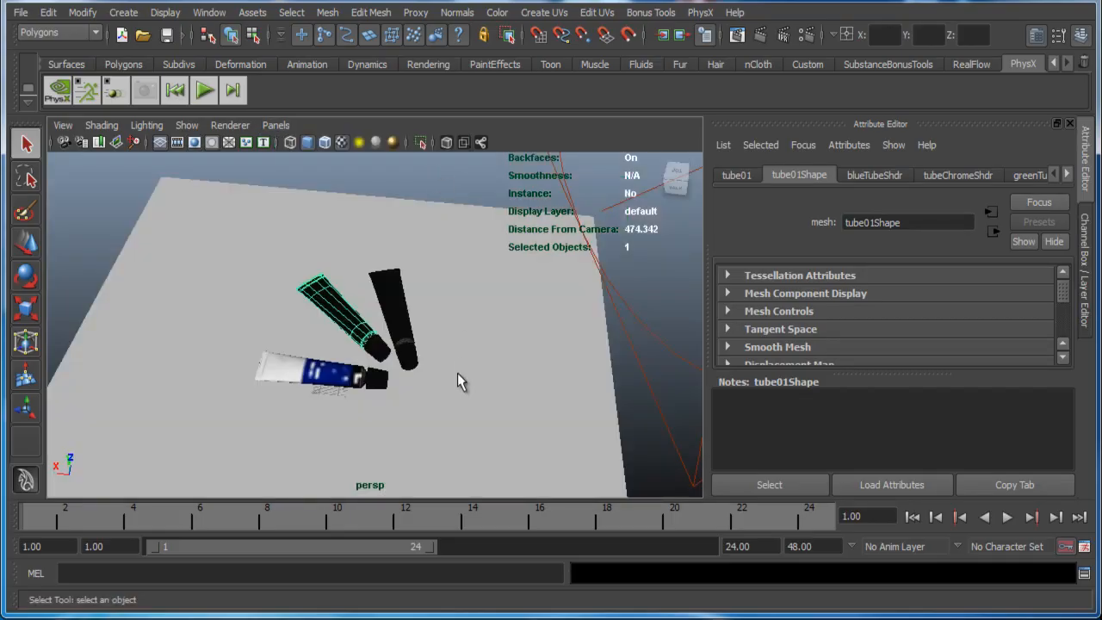
{"action": "left_click_drag", "start_coordinate": [384, 385], "coordinate": [441, 364], "text": "alt"}
{"action": "key", "text": "super"}
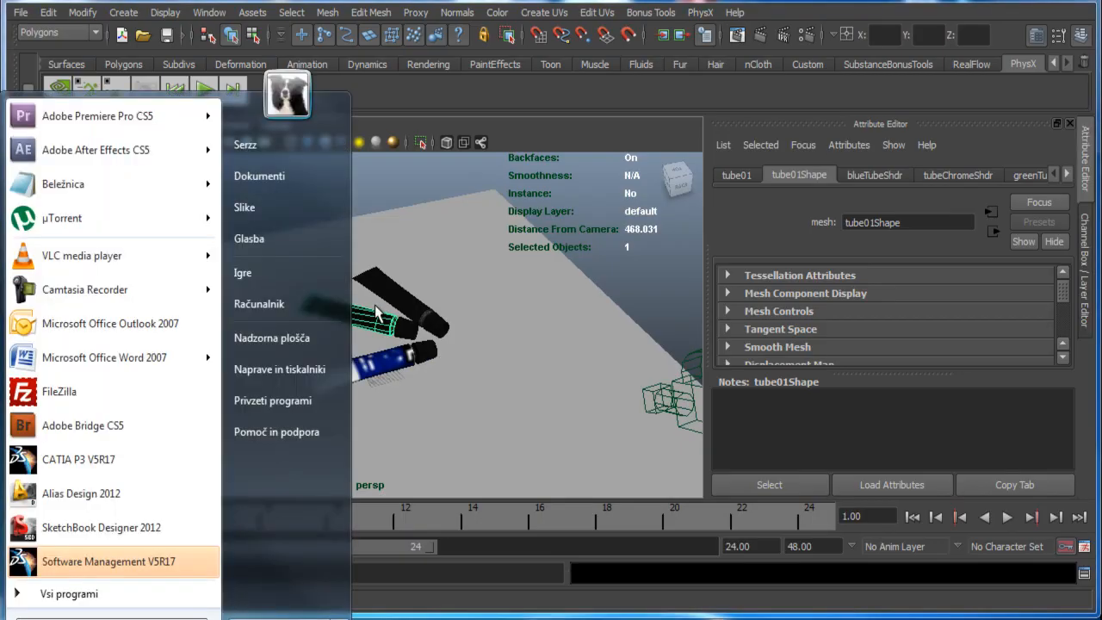
{"action": "type", "text": "f"}
{"action": "middle_click_drag", "start_coordinate": [437, 309], "coordinate": [528, 311], "text": "alt"}
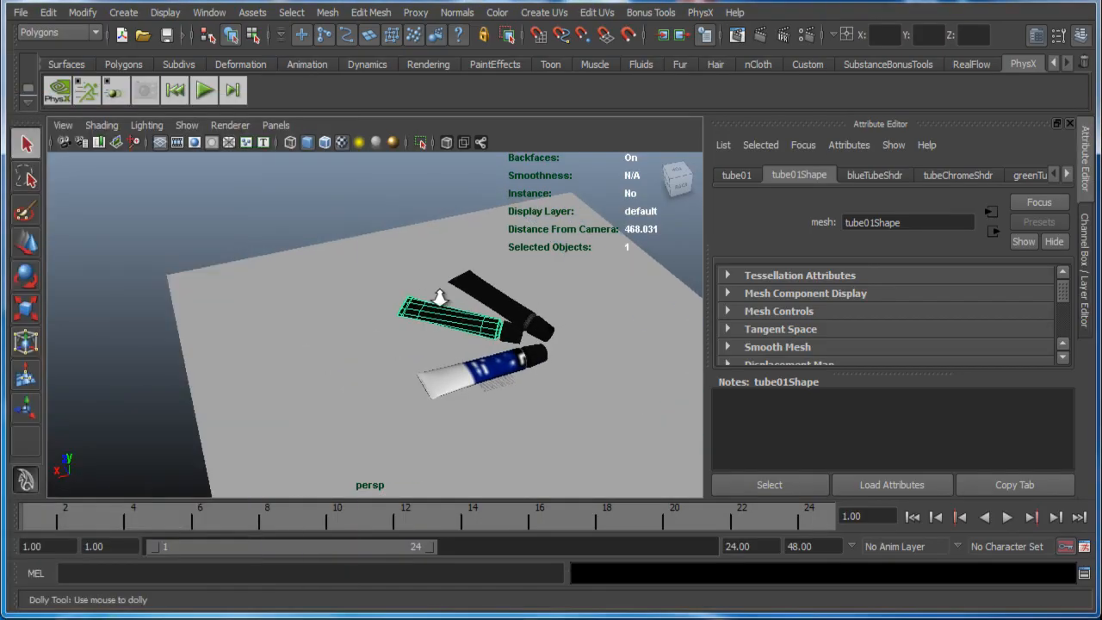
{"action": "right_click_drag", "start_coordinate": [440, 298], "coordinate": [580, 369], "text": "alt"}
{"action": "key", "text": "super"}
{"action": "middle_click_drag", "start_coordinate": [540, 350], "coordinate": [362, 377], "text": "alt"}
{"action": "right_click_drag", "start_coordinate": [363, 376], "coordinate": [475, 409], "text": "alt"}
{"action": "left_click_drag", "start_coordinate": [477, 417], "coordinate": [386, 441], "text": "alt"}
{"action": "key", "text": "1"}
{"action": "middle_click_drag", "start_coordinate": [401, 364], "coordinate": [395, 401], "text": "alt"}
{"action": "right_click_drag", "start_coordinate": [368, 396], "coordinate": [424, 423], "text": "alt"}
{"action": "middle_click_drag", "start_coordinate": [426, 424], "coordinate": [433, 405], "text": "alt"}
{"action": "left_click_drag", "start_coordinate": [433, 405], "coordinate": [477, 344], "text": "alt"}
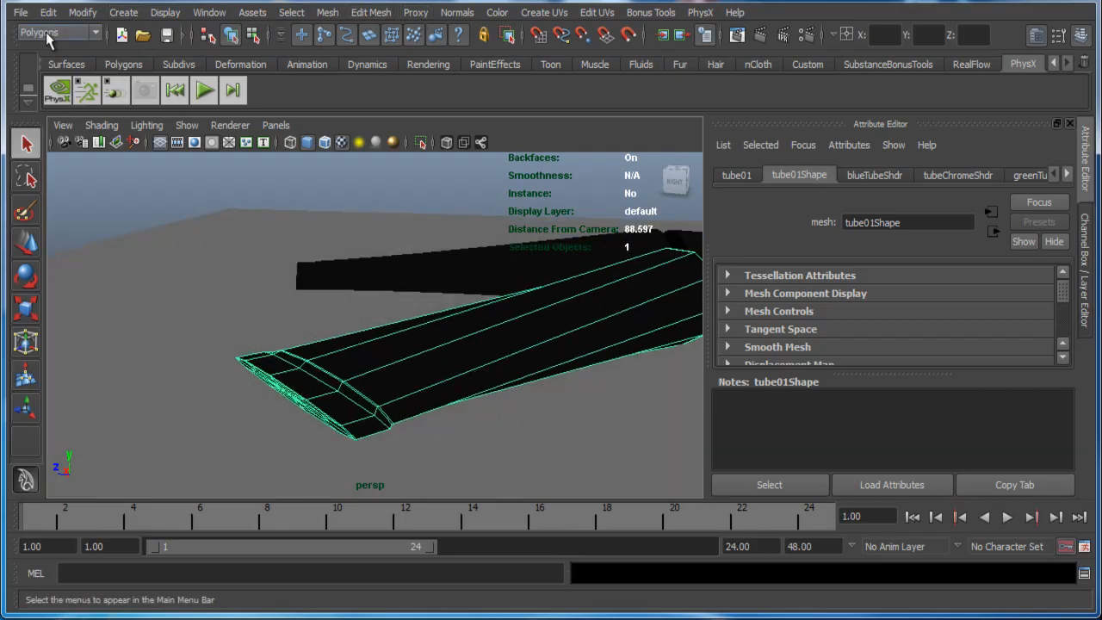
Step: Apply a Lattice deformer to the green tube's body using the Animation menu set
{"action": "left_click", "coordinate": [371, 12]}
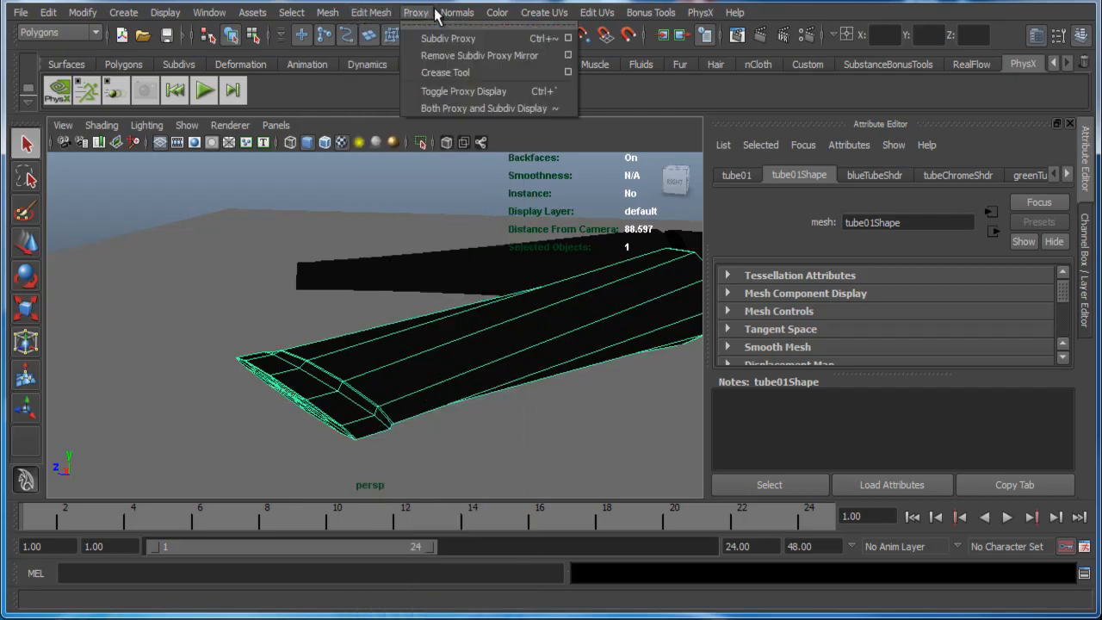
{"action": "left_click", "coordinate": [56, 33]}
{"action": "left_click", "coordinate": [56, 32]}
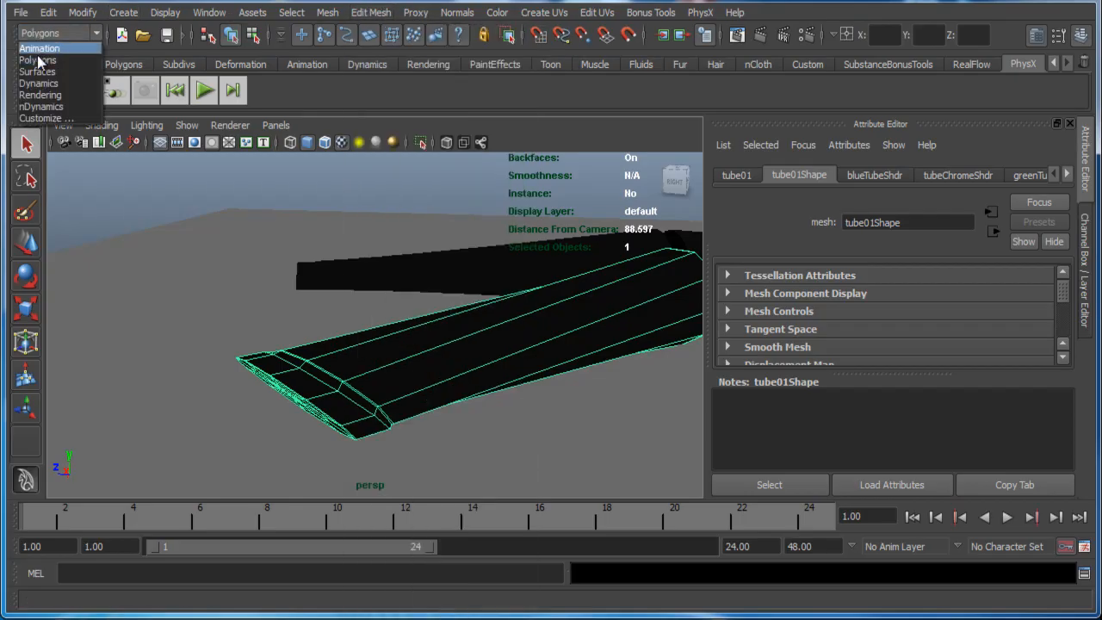
{"action": "left_click", "coordinate": [47, 39]}
{"action": "left_click", "coordinate": [362, 14]}
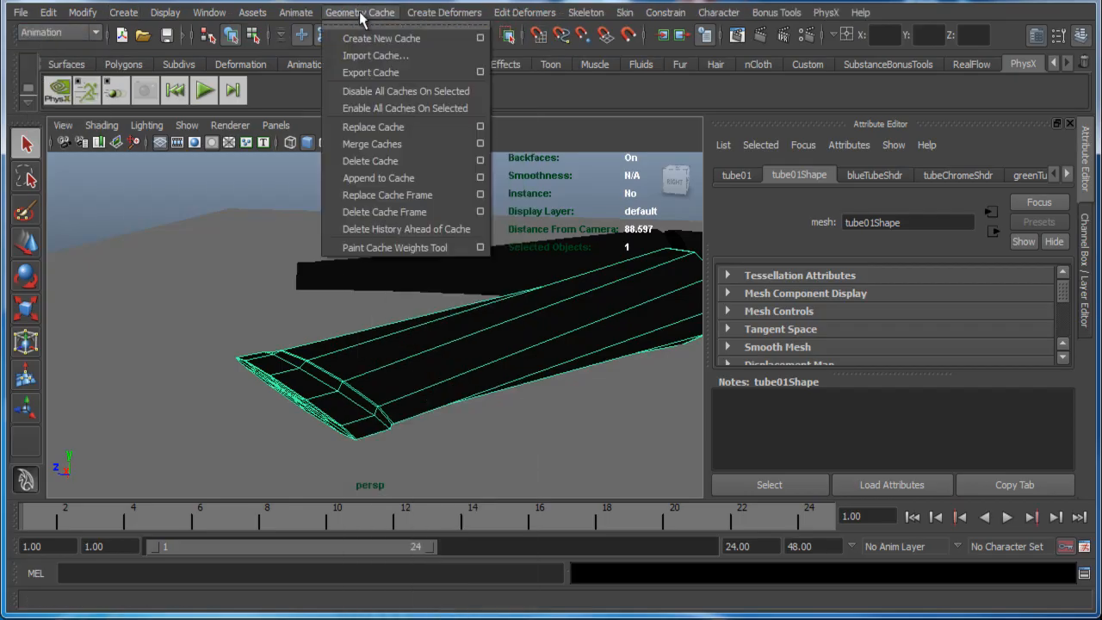
{"action": "mouse_move", "coordinate": [426, 12]}
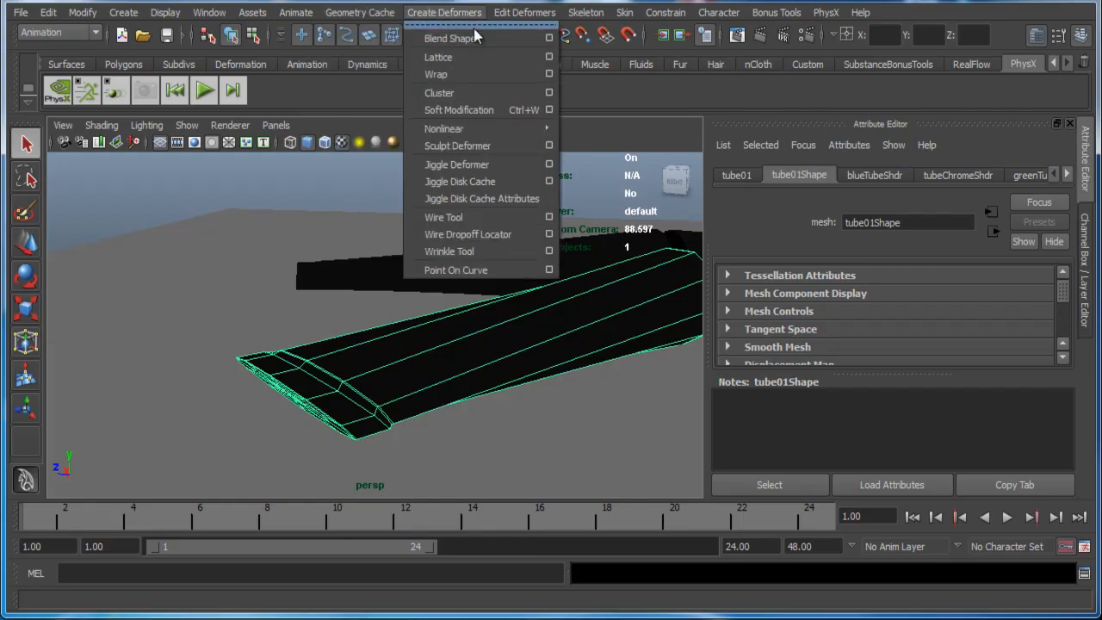
{"action": "left_click", "coordinate": [512, 57]}
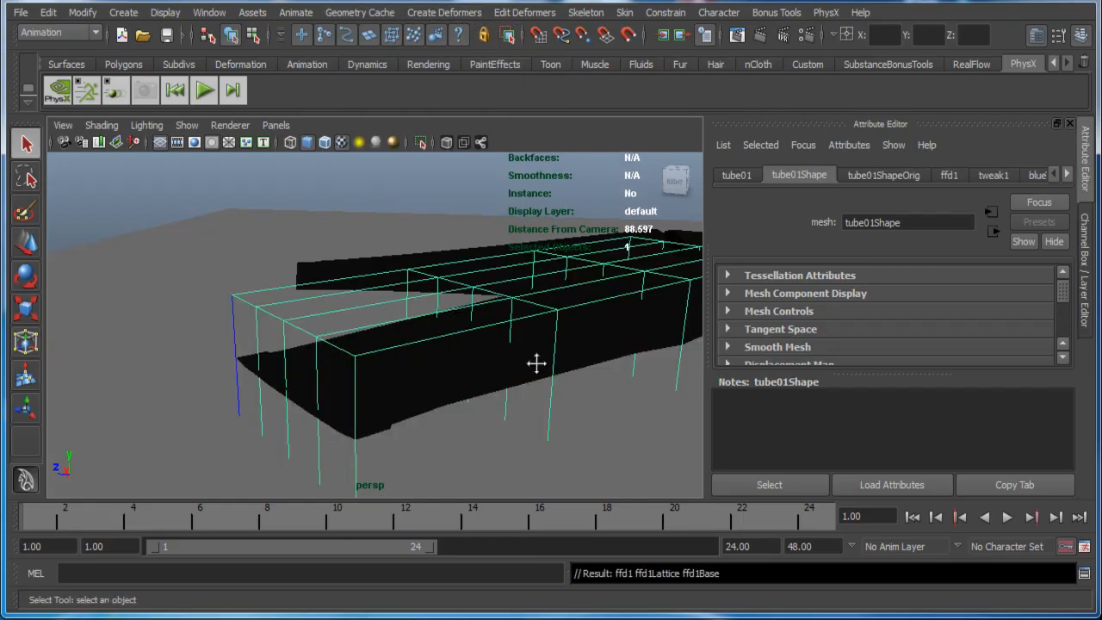
Step: Reduce the lattice to 2 divisions each in S, T and U
{"action": "left_click_drag", "start_coordinate": [536, 362], "coordinate": [589, 372], "text": "alt"}
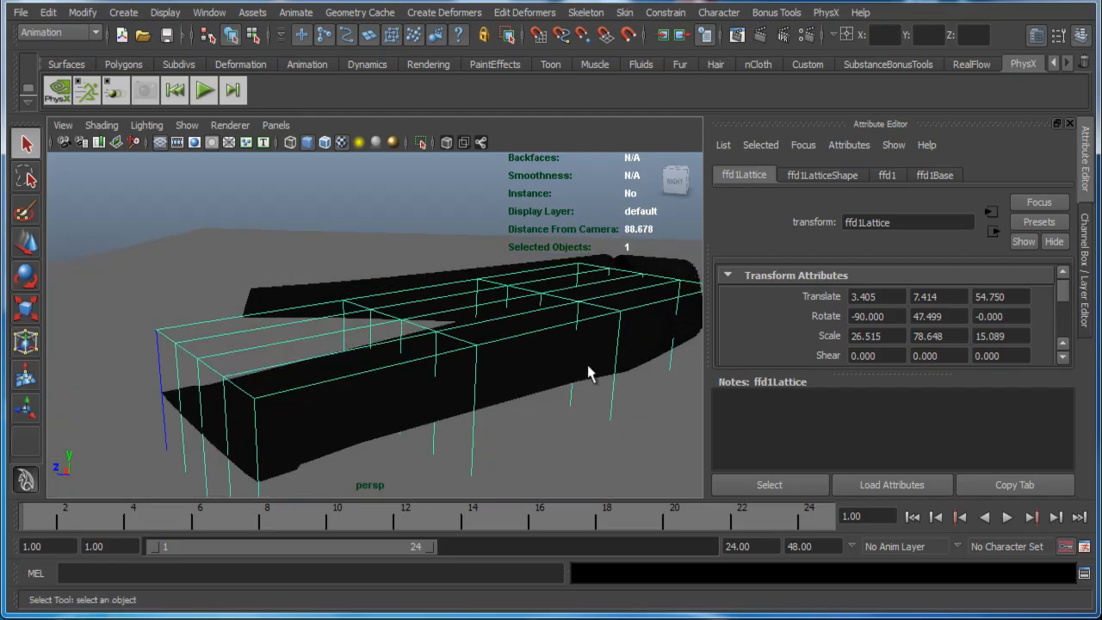
{"action": "left_click", "coordinate": [820, 177]}
{"action": "left_click_drag", "start_coordinate": [447, 349], "coordinate": [456, 317], "text": "alt"}
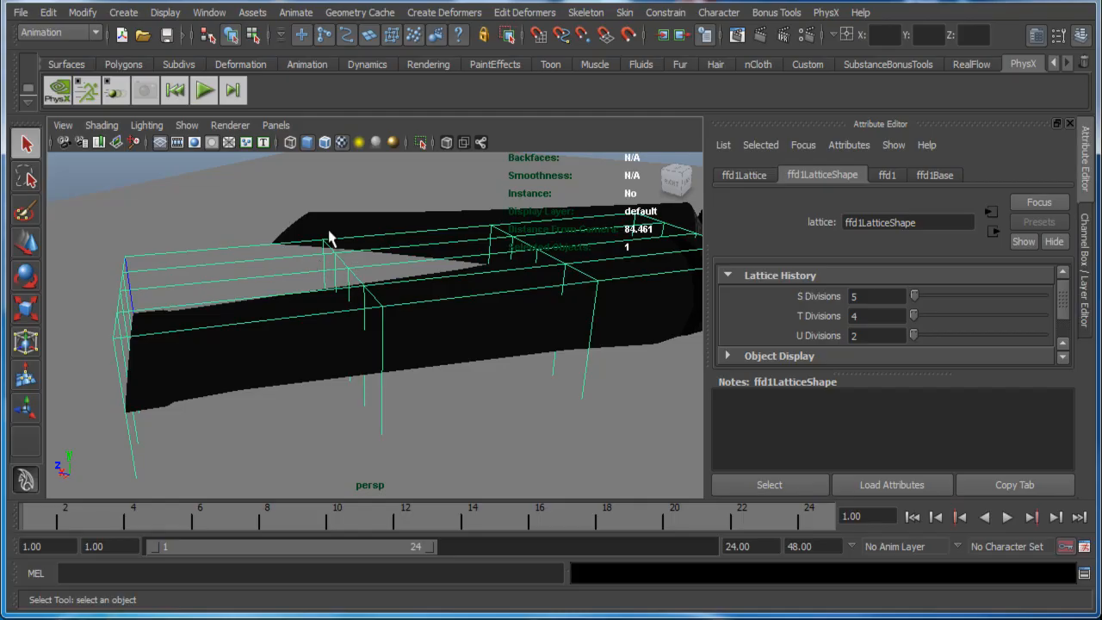
{"action": "left_click_drag", "start_coordinate": [330, 238], "coordinate": [369, 270], "text": "alt"}
{"action": "double_click", "coordinate": [866, 295]}
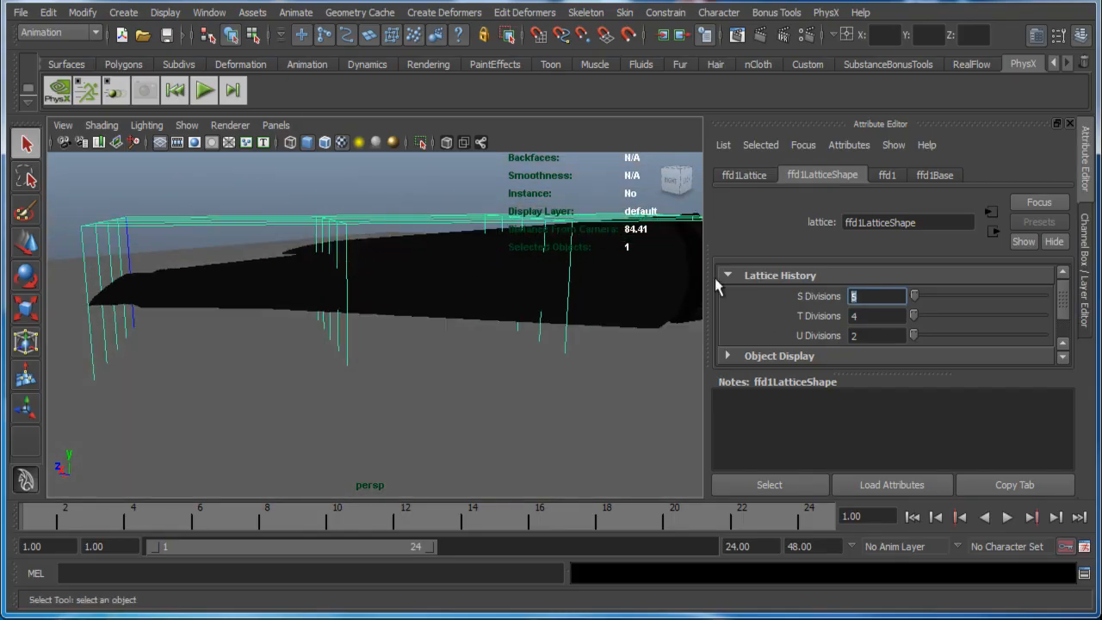
{"action": "type", "text": "2"}
{"action": "key", "text": "Tab"}
{"action": "mouse_move", "coordinate": [348, 365]}
{"action": "left_mouse_down", "text": "alt"}
{"action": "mouse_move", "coordinate": [339, 365]}
{"action": "mouse_move", "coordinate": [370, 362]}
{"action": "left_mouse_up", "text": "alt"}
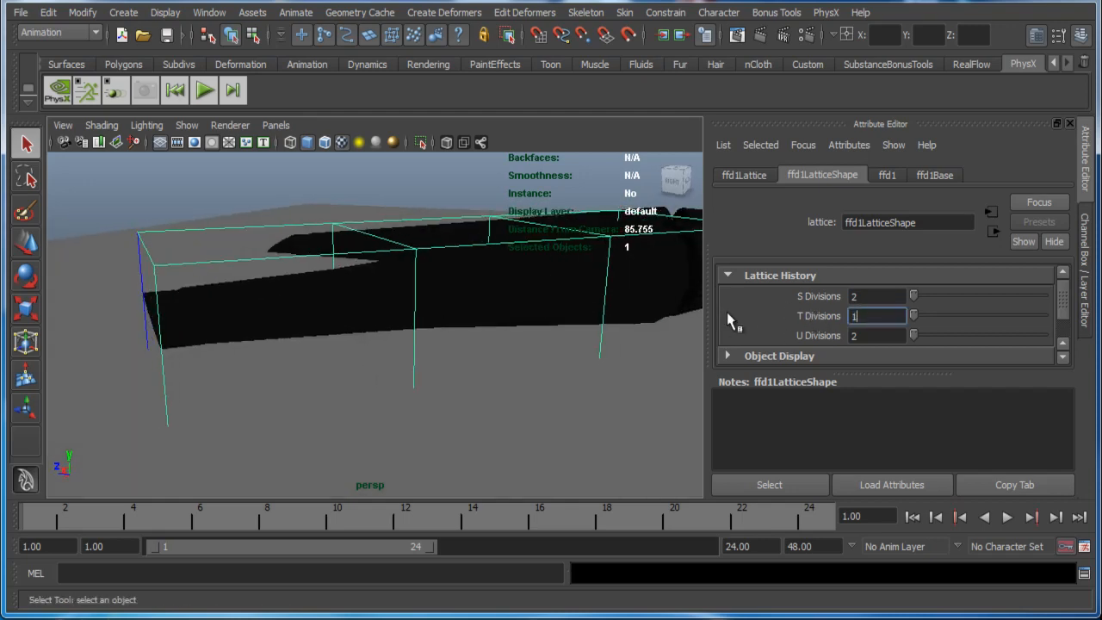
{"action": "key", "text": "Tab"}
Step: Select the lattice points at the green tube's crimped end and lower them towards the ground plane
{"action": "left_click_drag", "start_coordinate": [493, 364], "coordinate": [188, 249], "text": "alt"}
{"action": "left_click_drag", "start_coordinate": [297, 273], "coordinate": [290, 238], "text": "alt"}
{"action": "right_click_drag", "start_coordinate": [181, 215], "coordinate": [144, 171]}
{"action": "left_click", "coordinate": [170, 216]}
{"action": "left_click_drag", "start_coordinate": [216, 241], "coordinate": [255, 365], "text": "alt"}
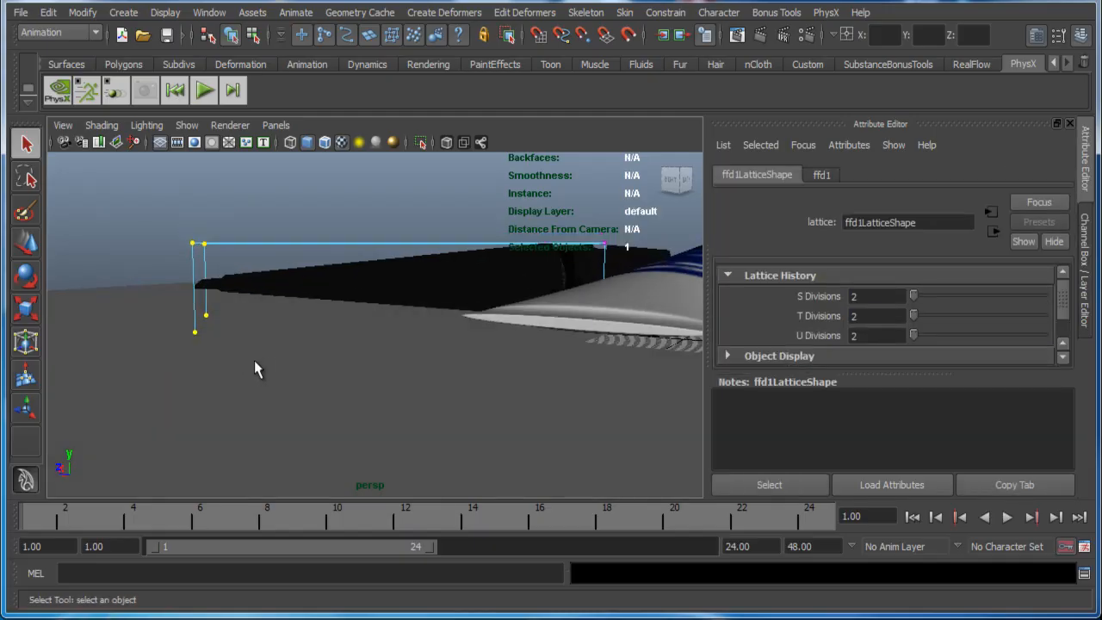
{"action": "key", "text": "w"}
{"action": "left_click_drag", "start_coordinate": [197, 222], "coordinate": [374, 318]}
Step: Delete the green tube body's history to bake in the lattice deformation
{"action": "left_click", "coordinate": [374, 310]}
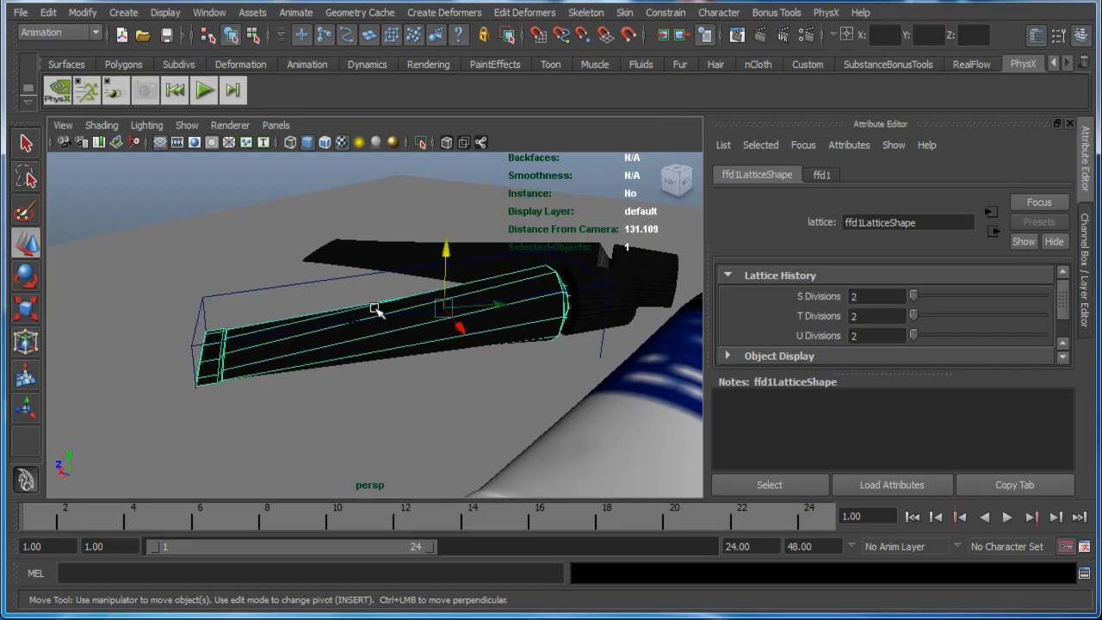
{"action": "left_click", "coordinate": [49, 12]}
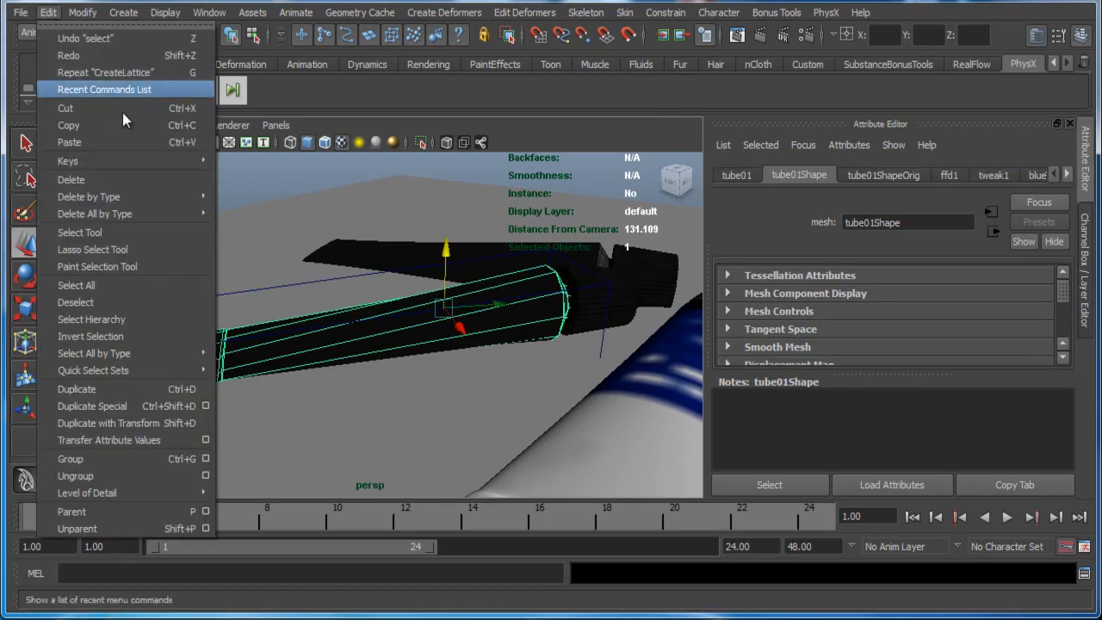
{"action": "mouse_move", "coordinate": [168, 197]}
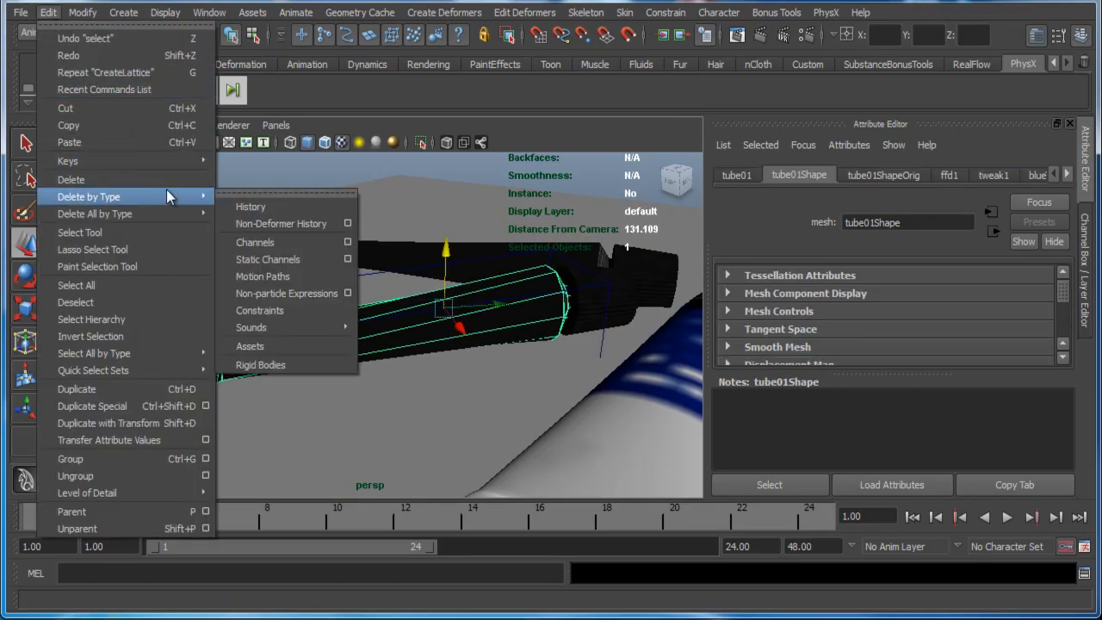
{"action": "left_click", "coordinate": [277, 207]}
{"action": "left_click_drag", "start_coordinate": [347, 318], "coordinate": [314, 321], "text": "alt"}
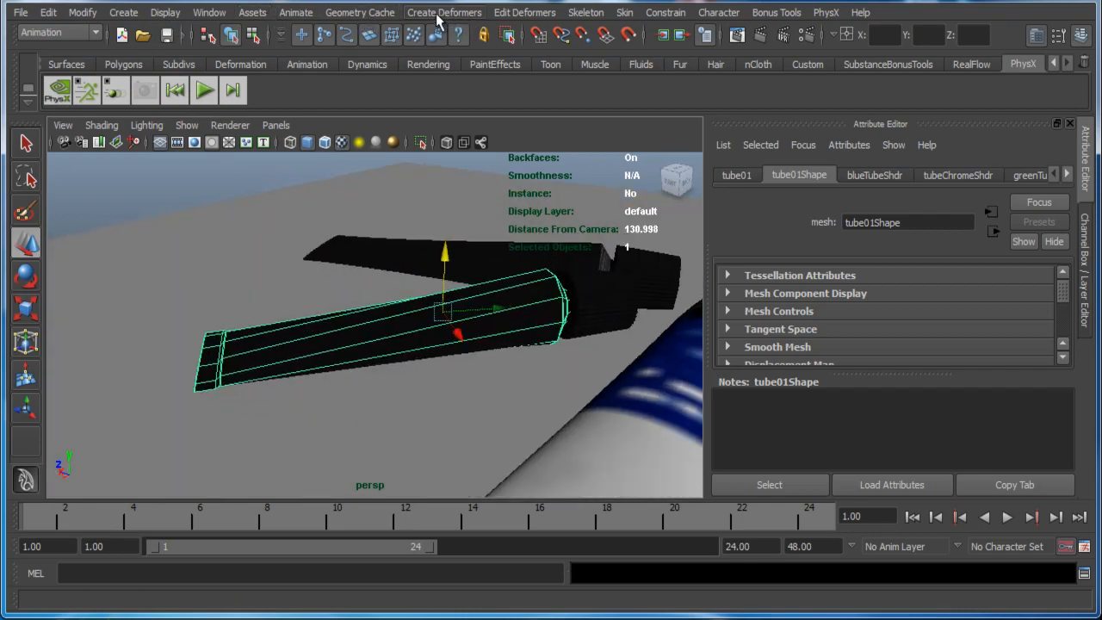
Step: Switch to the Polygons menu set and keep the Edit Mesh commands open in a floating window
{"action": "left_click", "coordinate": [68, 32]}
{"action": "left_click", "coordinate": [64, 60]}
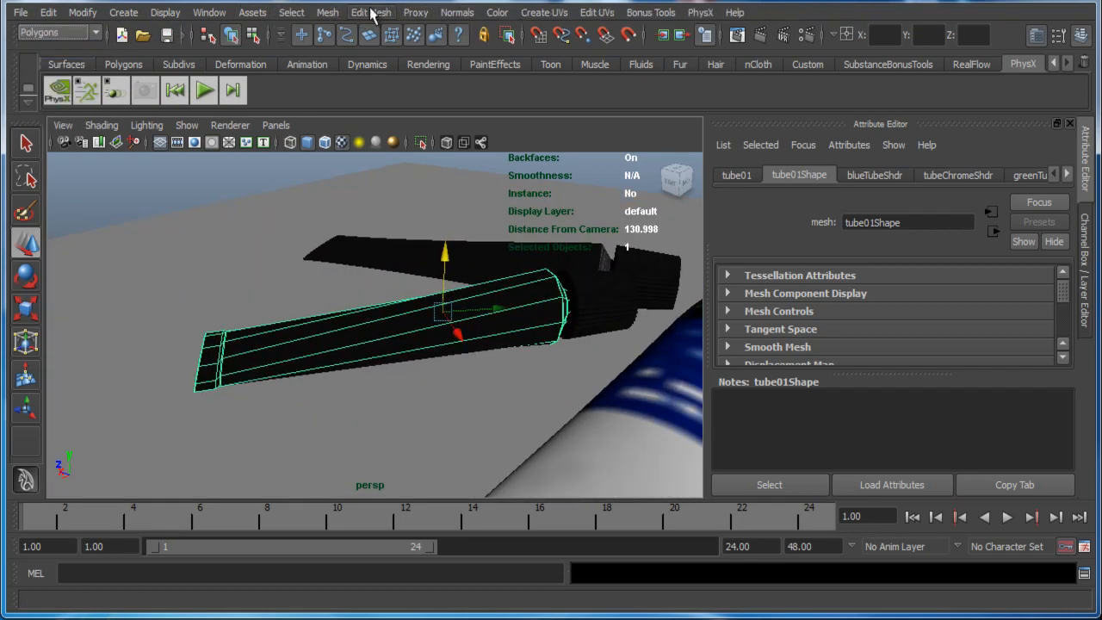
{"action": "left_click", "coordinate": [366, 18]}
{"action": "mouse_move", "coordinate": [328, 12]}
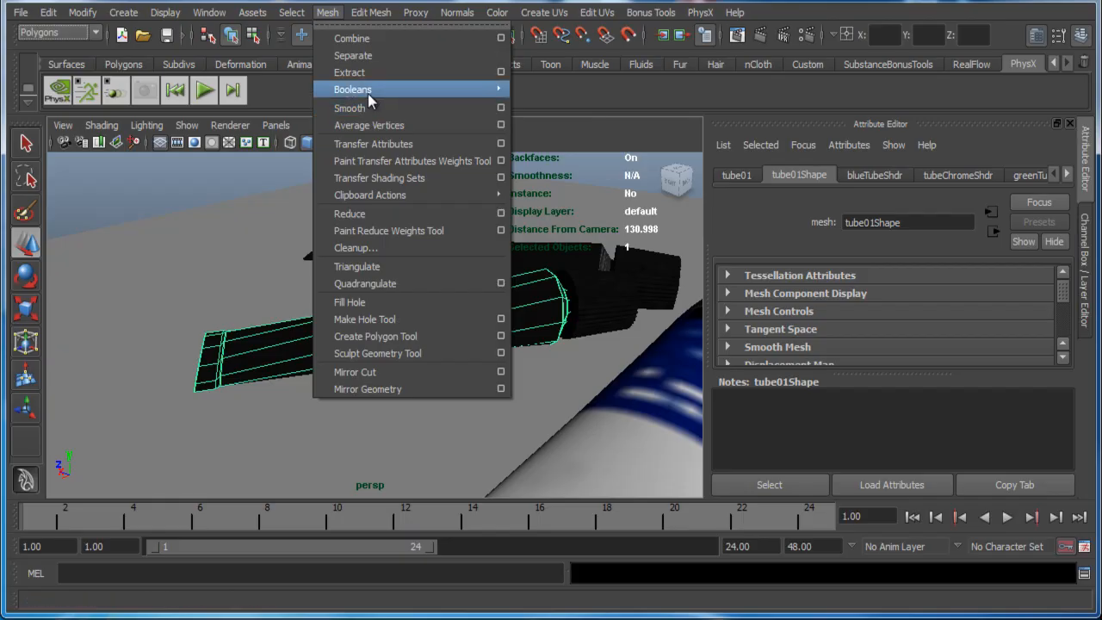
{"action": "left_click", "coordinate": [328, 12]}
{"action": "key", "text": "w"}
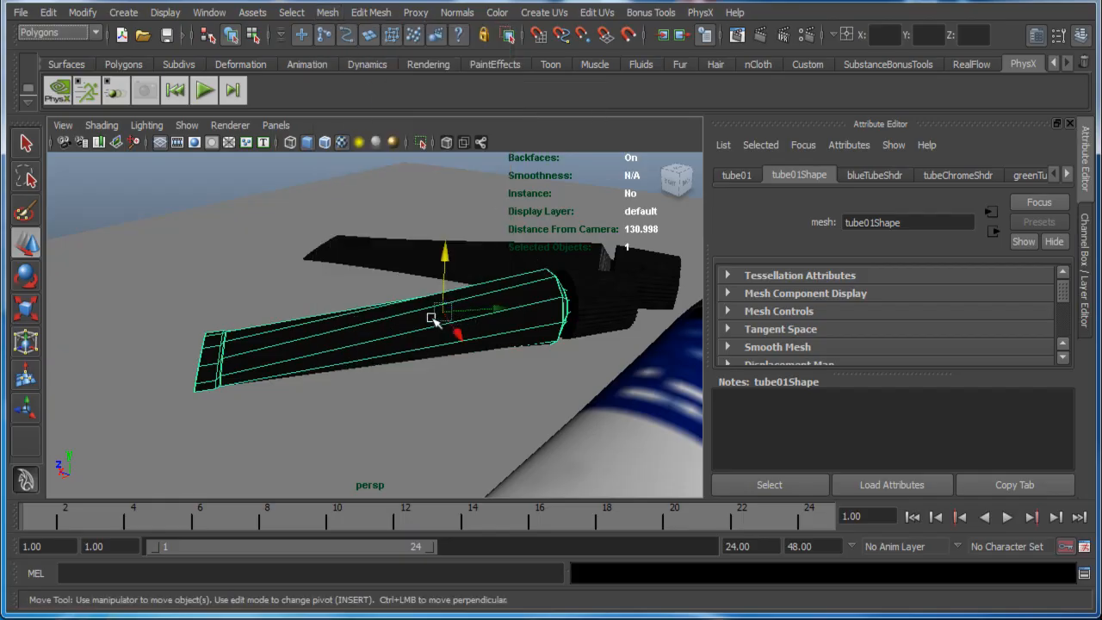
{"action": "left_click_drag", "start_coordinate": [412, 310], "coordinate": [426, 164], "text": "alt"}
{"action": "left_click", "coordinate": [372, 12]}
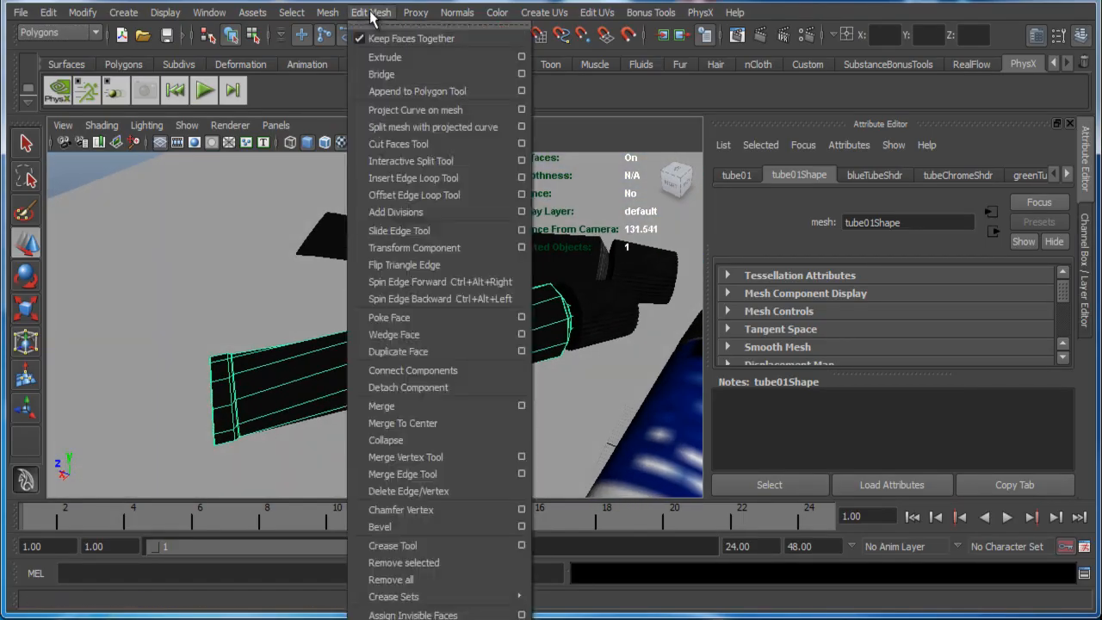
{"action": "left_click", "coordinate": [386, 28]}
{"action": "left_click_drag", "start_coordinate": [383, 13], "coordinate": [759, 10]}
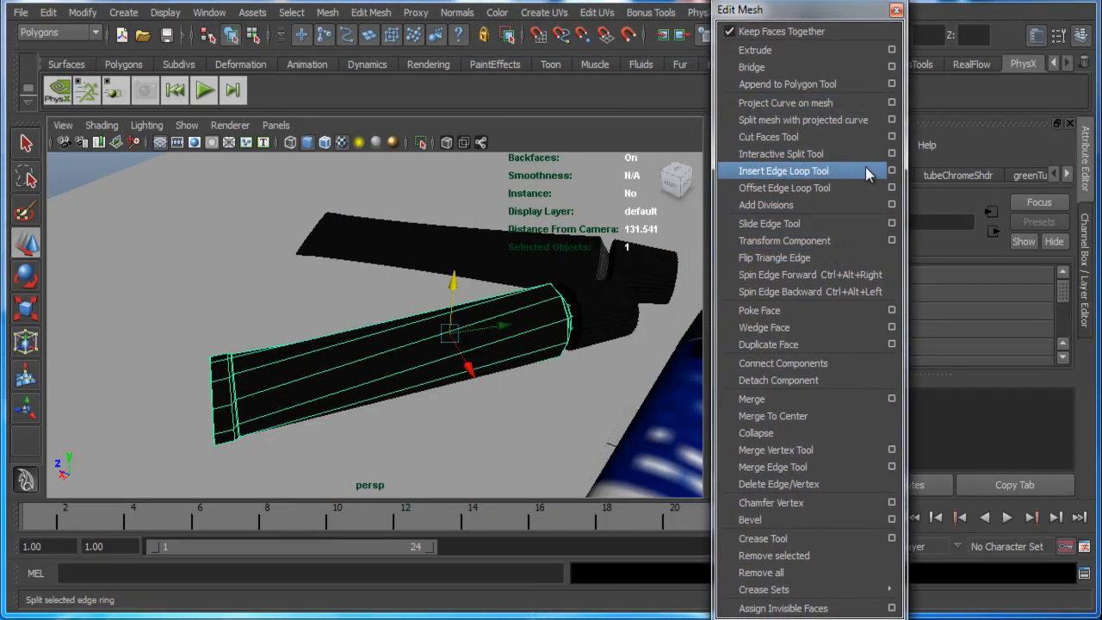
Step: Set the Insert Edge Loop Tool to Multiple edge loops with 10 loops
{"action": "left_click", "coordinate": [854, 172]}
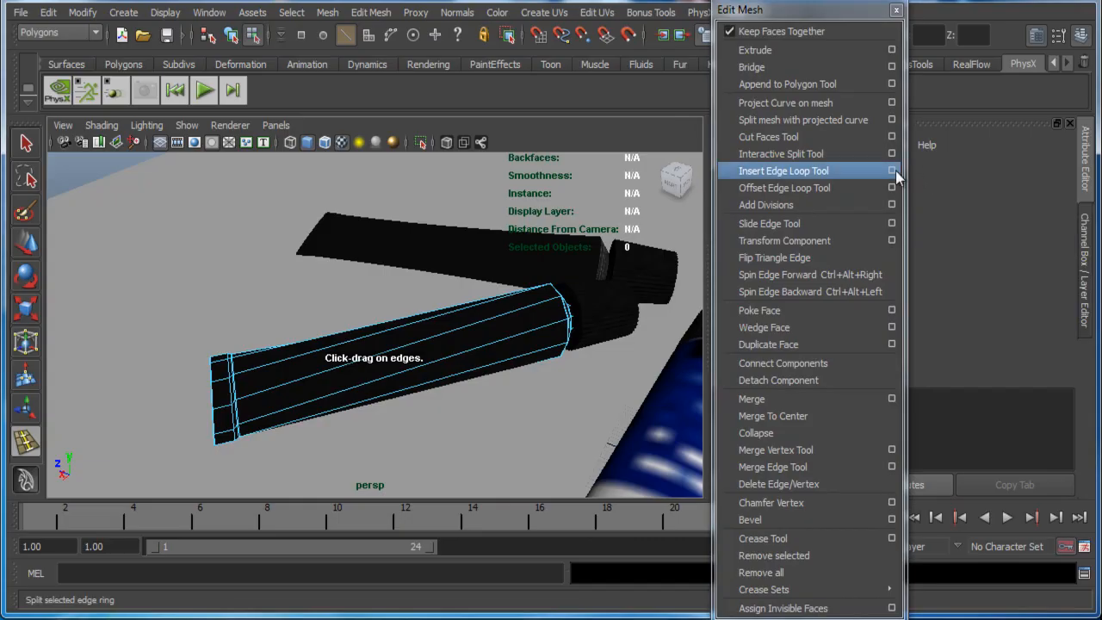
{"action": "left_click", "coordinate": [893, 172]}
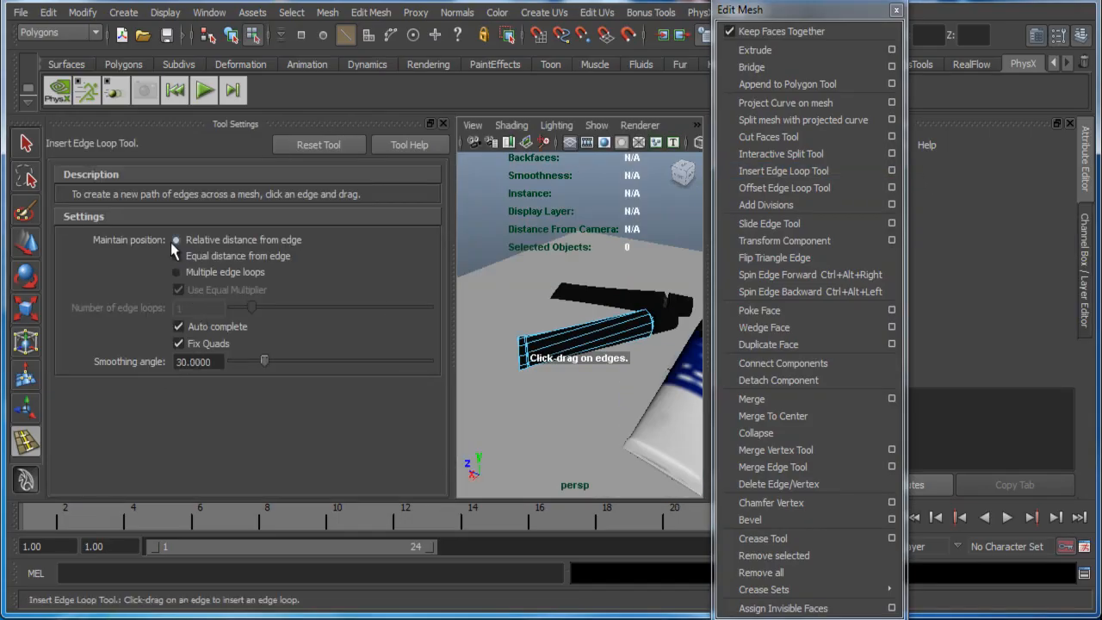
{"action": "left_click", "coordinate": [178, 272]}
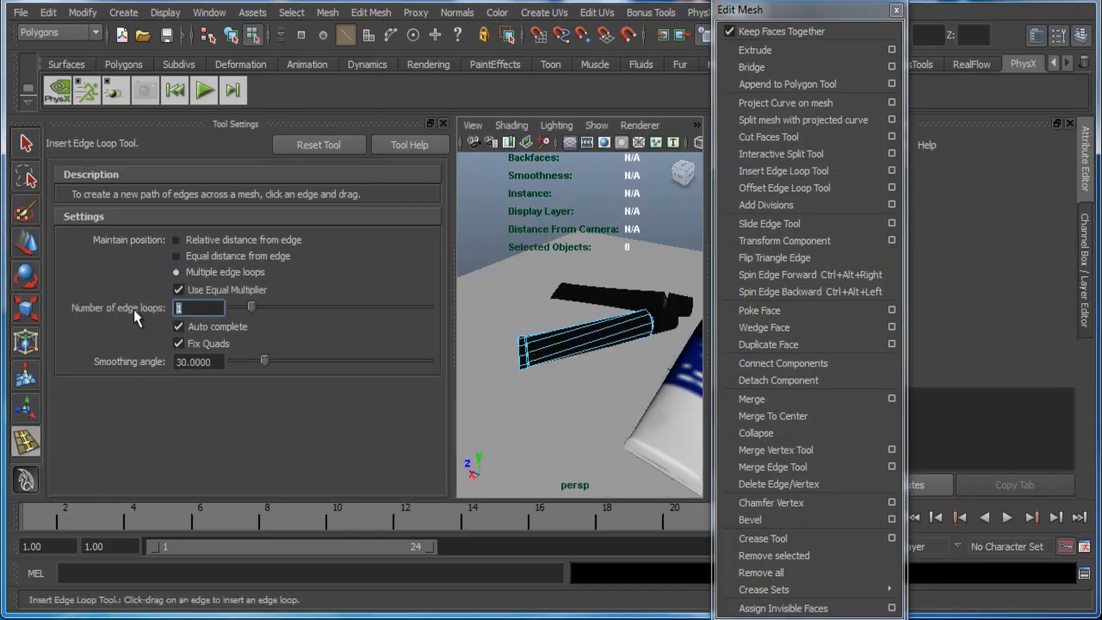
{"action": "type", "text": "10"}
{"action": "key", "text": "Tab"}
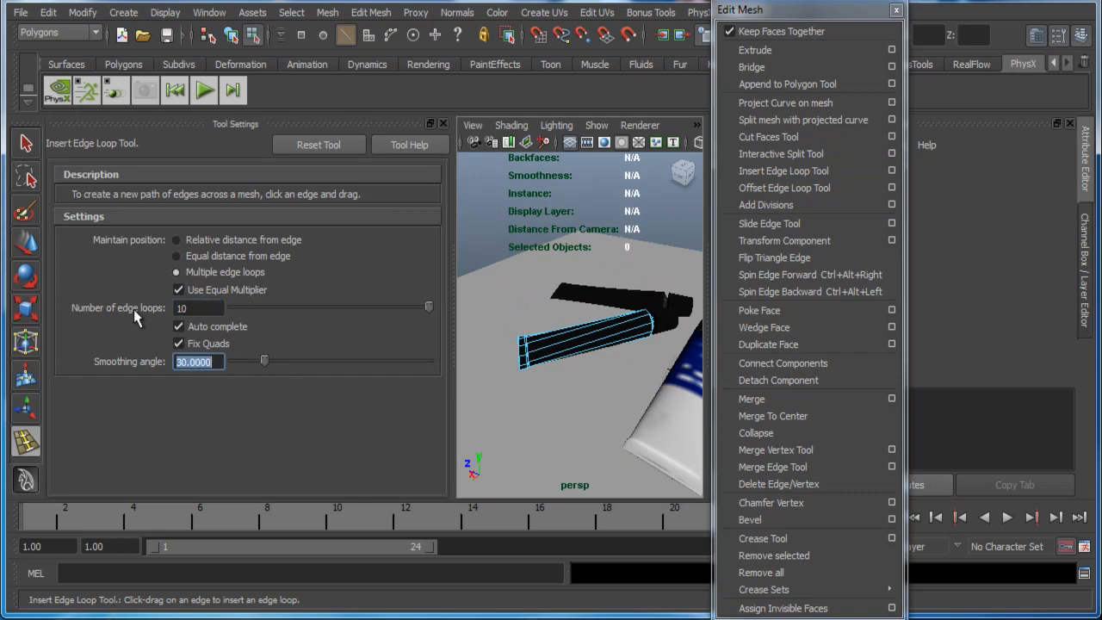
{"action": "left_click", "coordinate": [443, 123]}
Step: Insert the ten evenly spaced edge loops across the long section of the green tube's body
{"action": "scroll", "coordinate": [437, 373], "scroll_direction": "up", "scroll_amount": 2}
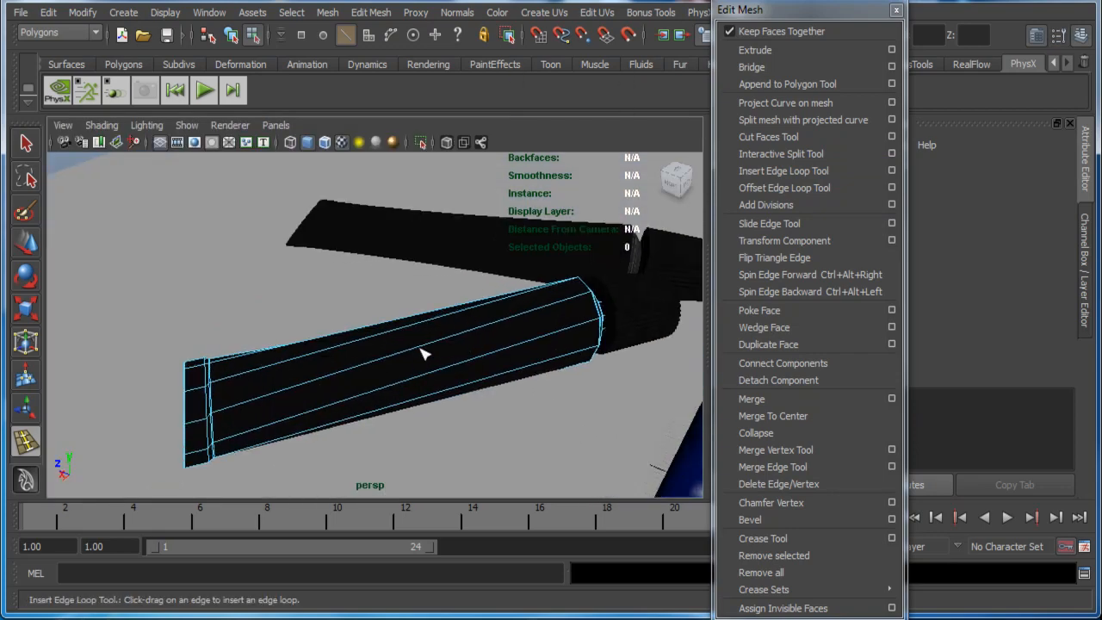
{"action": "left_click", "coordinate": [422, 354]}
{"action": "mouse_move", "coordinate": [414, 398]}
{"action": "left_mouse_down", "text": "alt"}
{"action": "mouse_move", "coordinate": [437, 379]}
{"action": "mouse_move", "coordinate": [497, 379]}
{"action": "mouse_move", "coordinate": [491, 394]}
{"action": "mouse_move", "coordinate": [399, 384]}
{"action": "mouse_move", "coordinate": [380, 401]}
{"action": "mouse_move", "coordinate": [399, 398]}
{"action": "left_mouse_up", "text": "alt"}
{"action": "key", "text": "w"}
{"action": "left_click_drag", "start_coordinate": [280, 392], "coordinate": [327, 388], "text": "alt"}
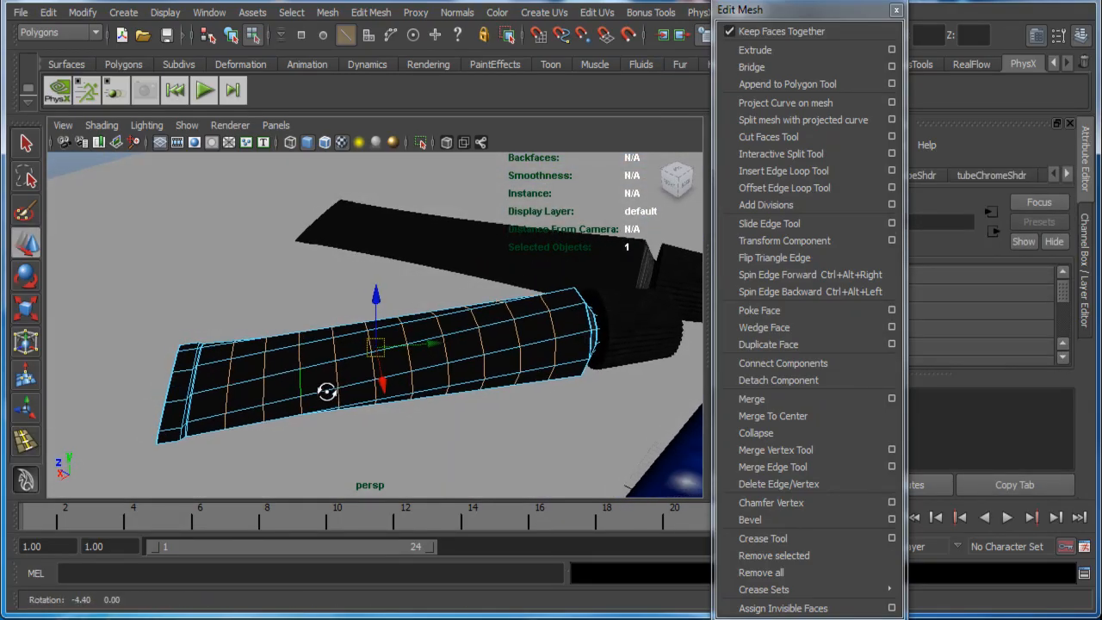
Step: Switch to the Animation menu set, return the green tube body to object mode and create a lattice deformer on it
{"action": "left_click", "coordinate": [54, 32]}
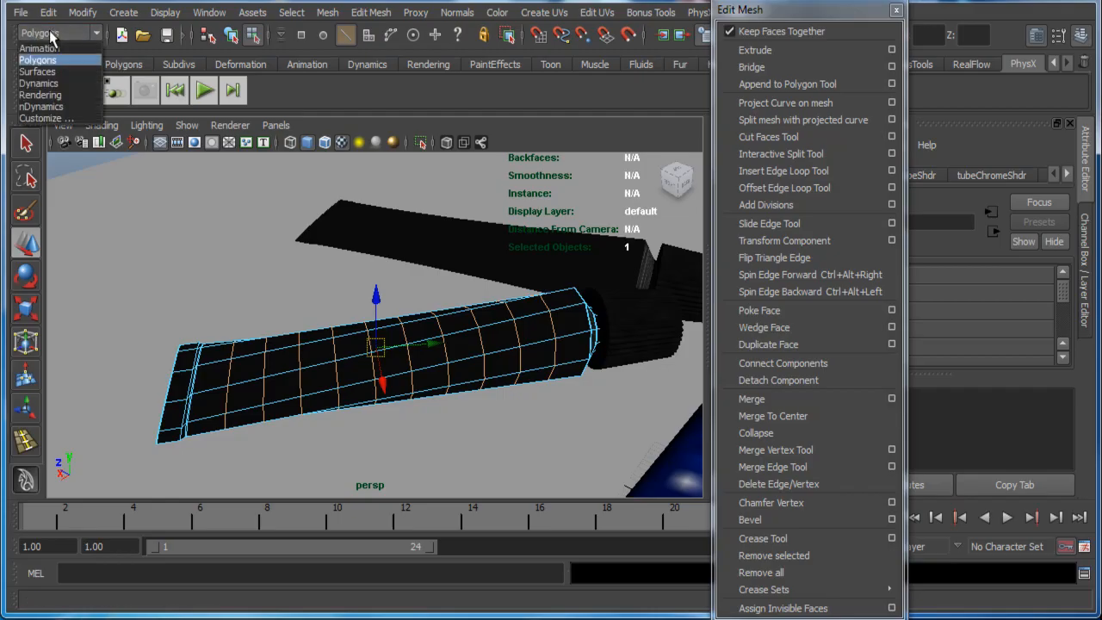
{"action": "left_click", "coordinate": [39, 37]}
{"action": "left_click", "coordinate": [424, 14]}
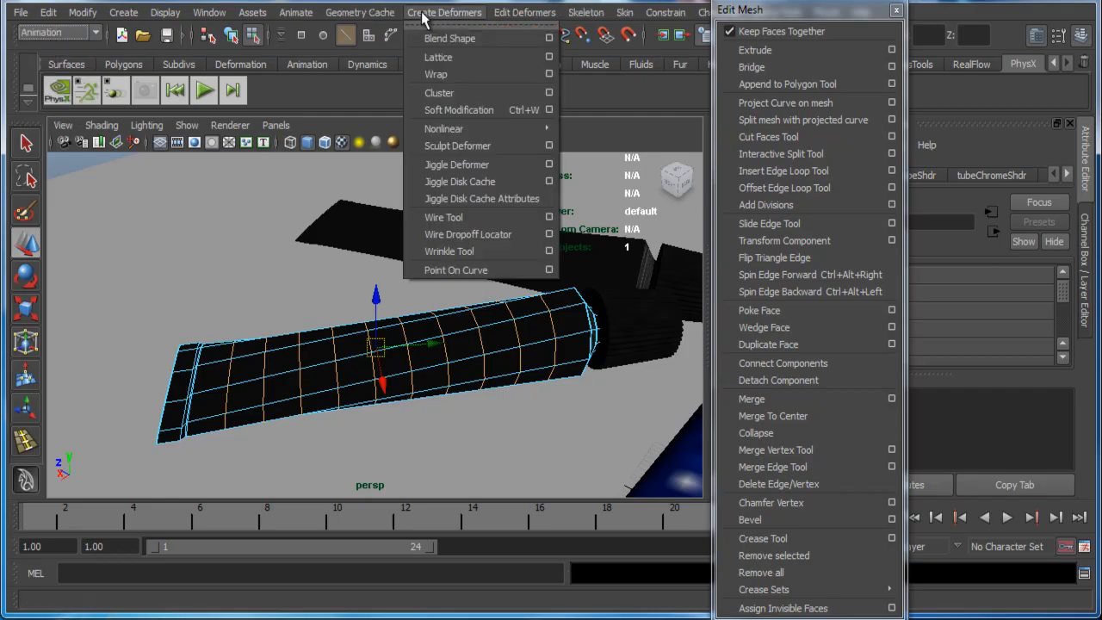
{"action": "left_click", "coordinate": [517, 57]}
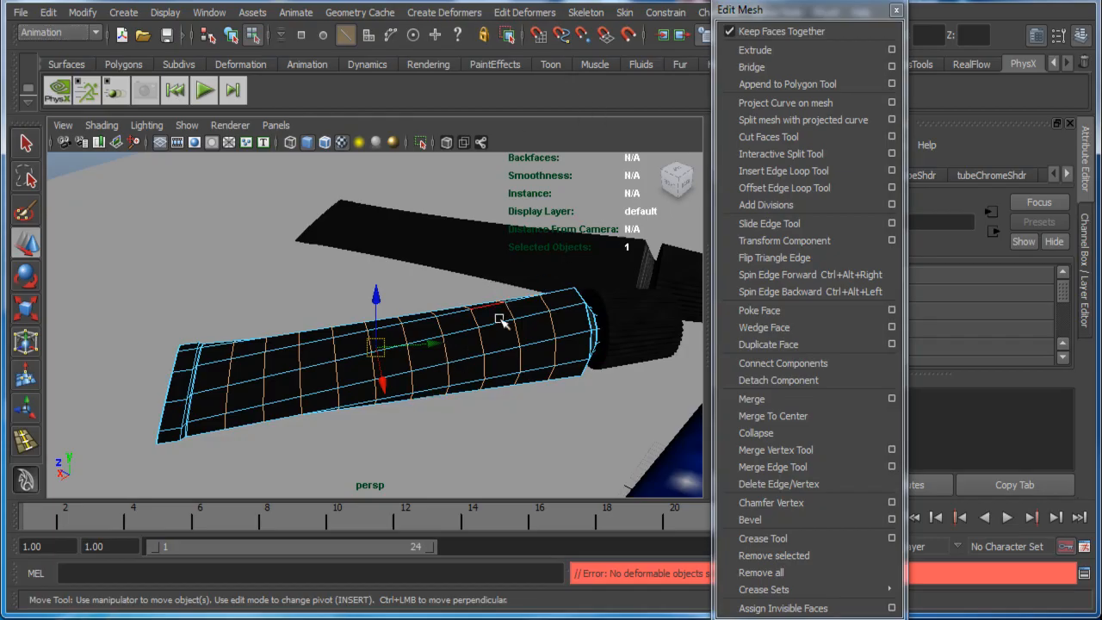
{"action": "right_click_drag", "start_coordinate": [499, 320], "coordinate": [510, 302]}
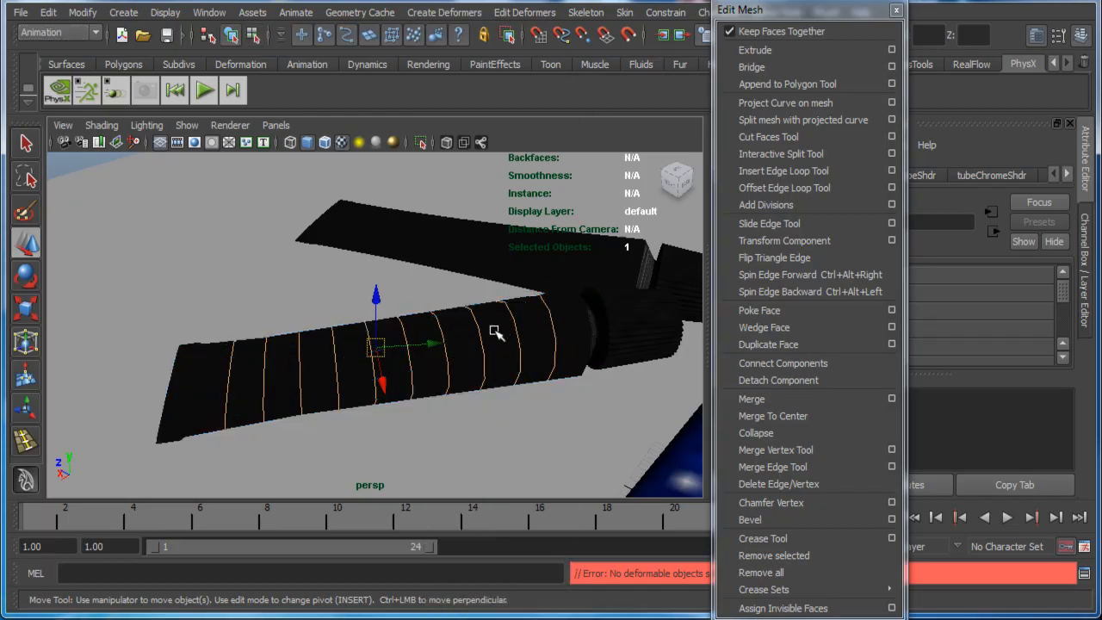
{"action": "left_click", "coordinate": [387, 17]}
{"action": "left_click", "coordinate": [469, 62]}
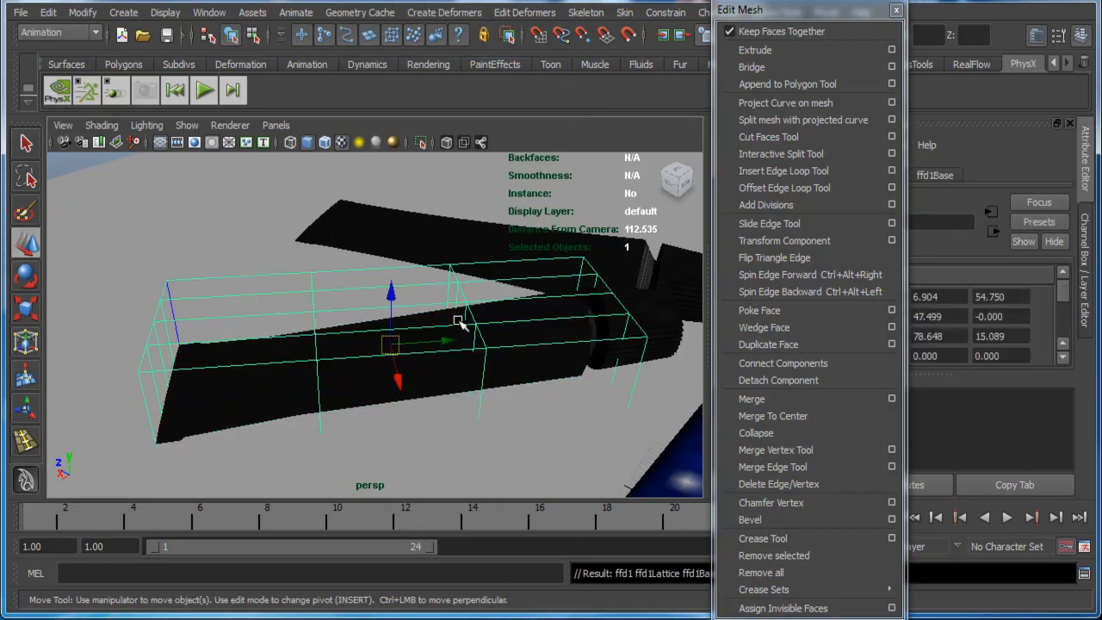
Step: Close the floating Edit Mesh window and display the new lattice's shape attributes
{"action": "left_click_drag", "start_coordinate": [459, 322], "coordinate": [483, 332], "text": "alt"}
{"action": "left_click_drag", "start_coordinate": [766, 10], "coordinate": [713, 248]}
{"action": "left_click", "coordinate": [856, 247]}
{"action": "left_click_drag", "start_coordinate": [426, 289], "coordinate": [465, 277], "text": "alt"}
{"action": "left_click", "coordinate": [806, 175]}
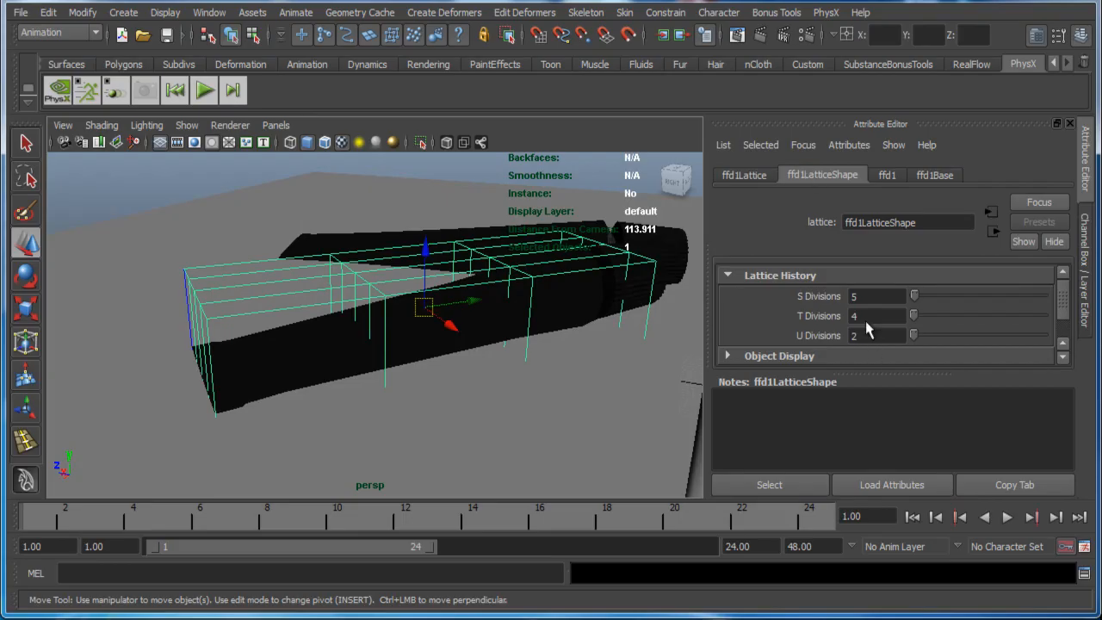
Step: Set the lattice's T divisions to 10 and its S divisions to 2
{"action": "left_click_drag", "start_coordinate": [548, 342], "coordinate": [527, 321], "text": "alt"}
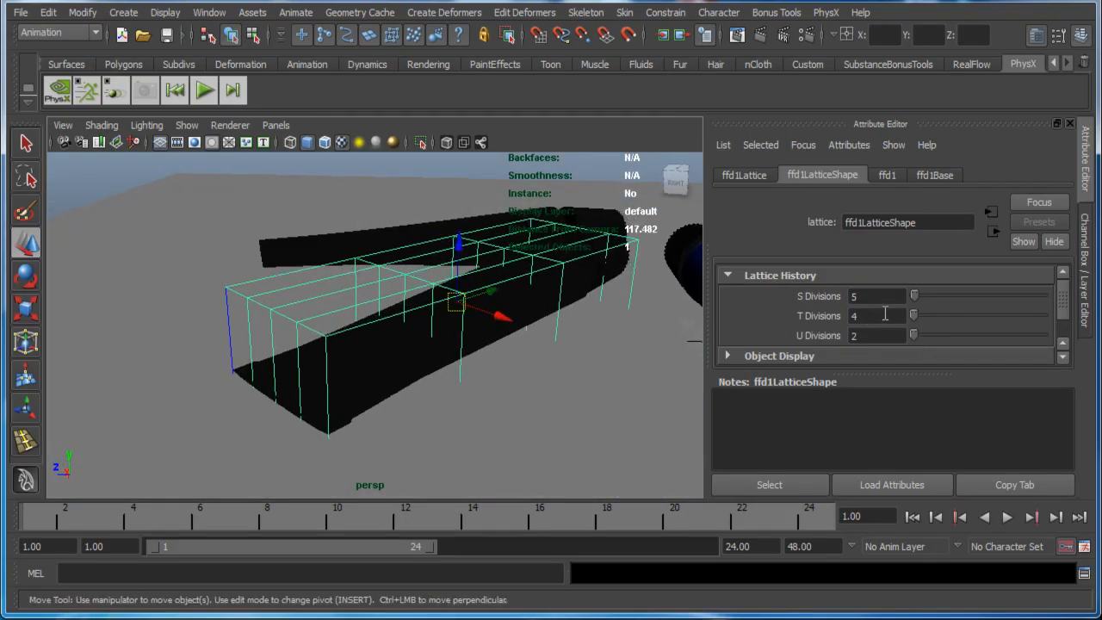
{"action": "left_click_drag", "start_coordinate": [663, 347], "coordinate": [684, 341], "text": "alt"}
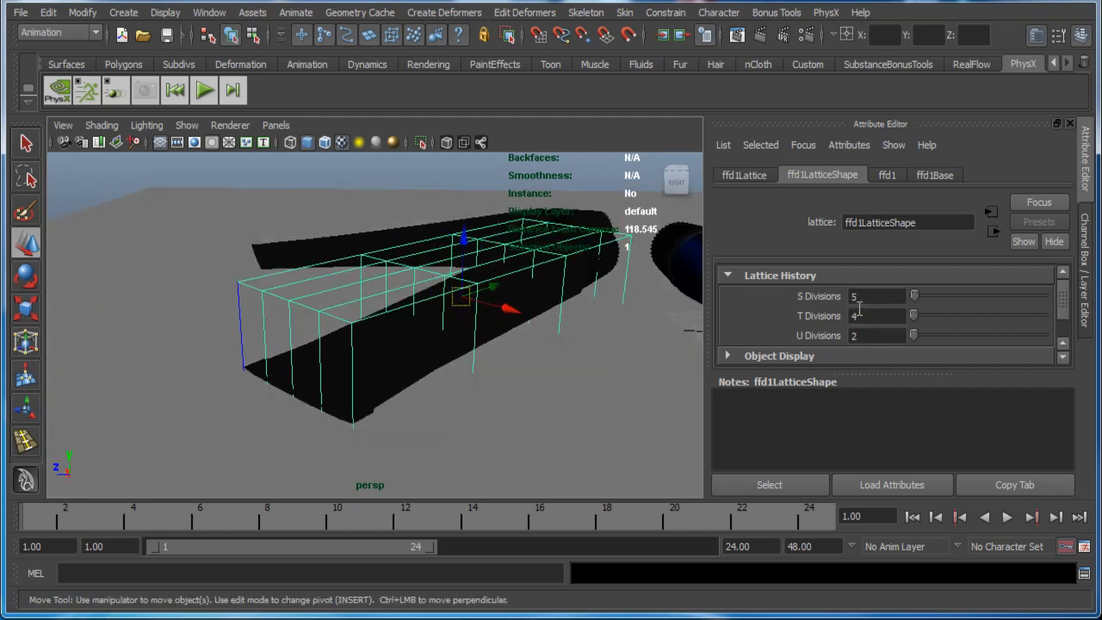
{"action": "type", "text": "10"}
{"action": "key", "text": "Return"}
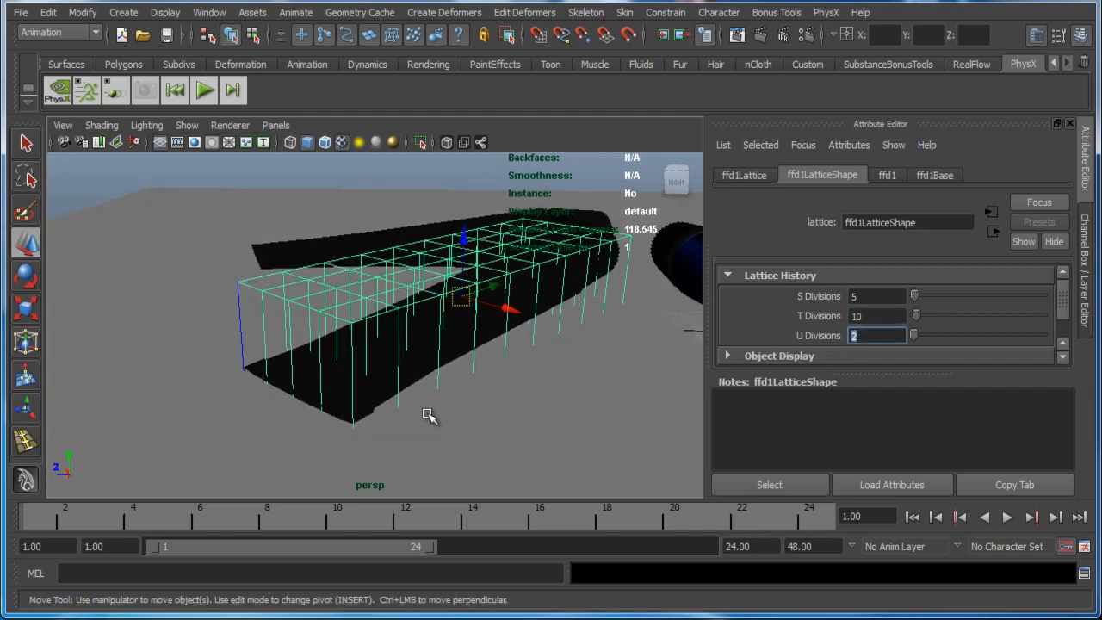
{"action": "left_click_drag", "start_coordinate": [463, 384], "coordinate": [379, 377], "text": "alt"}
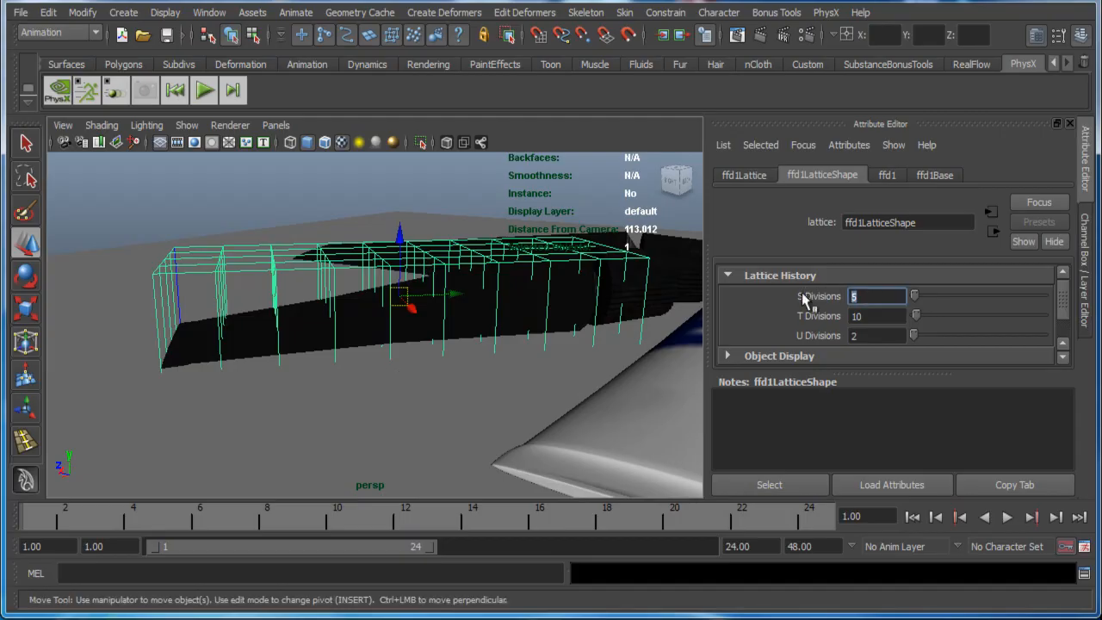
{"action": "type", "text": "2"}
{"action": "key", "text": "Return"}
{"action": "left_click_drag", "start_coordinate": [340, 368], "coordinate": [303, 370], "text": "alt"}
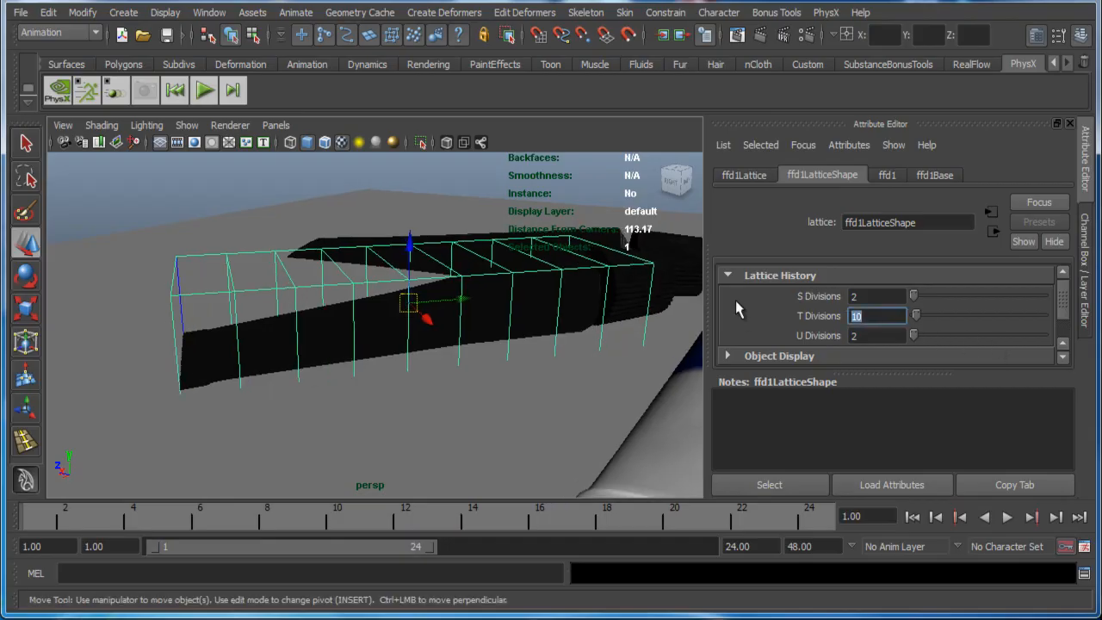
Step: Try T divisions of 13 and compare the lattice's spacing with the edge loops near the tube's crimped end
{"action": "key", "text": "Tab"}
{"action": "left_click_drag", "start_coordinate": [248, 386], "coordinate": [184, 339], "text": "alt"}
{"action": "right_click_drag", "start_coordinate": [184, 339], "coordinate": [329, 368], "text": "alt"}
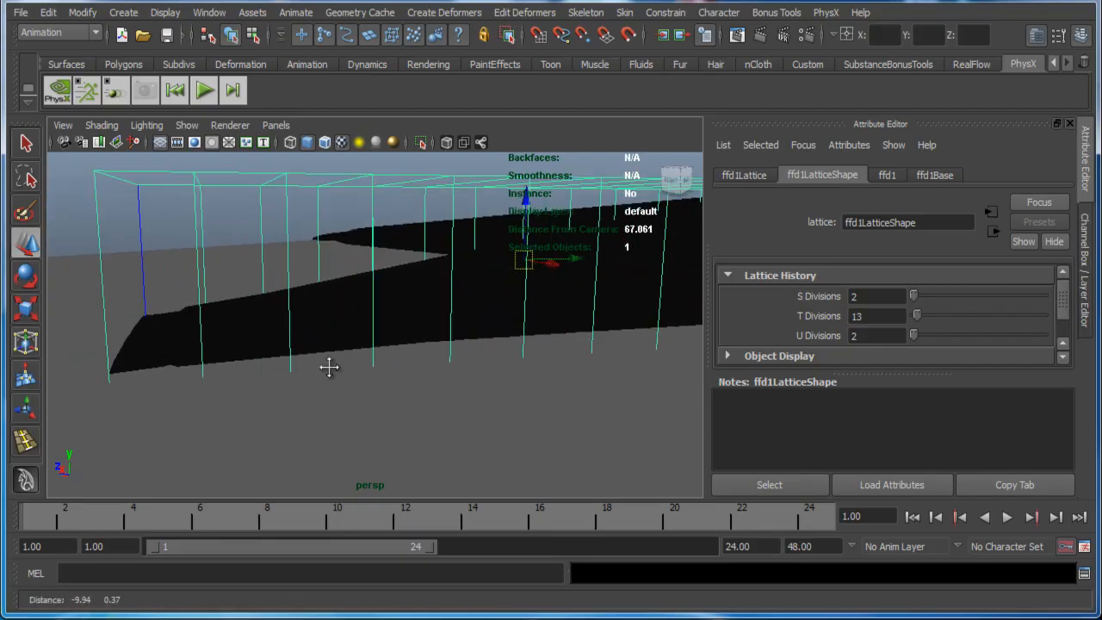
{"action": "left_click", "coordinate": [156, 339]}
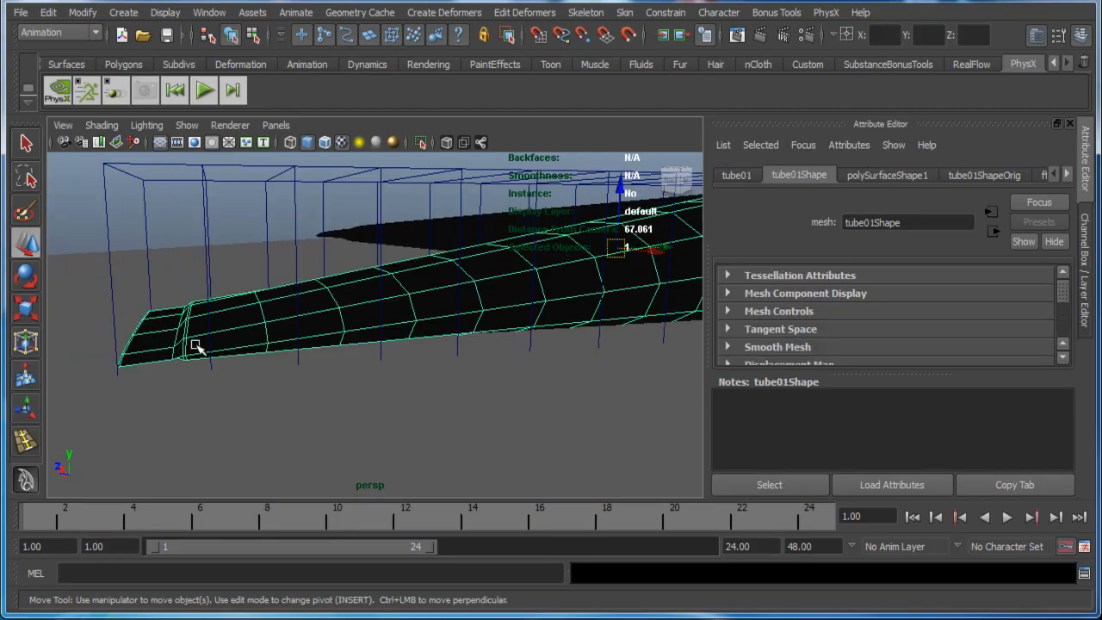
{"action": "left_click", "coordinate": [204, 168]}
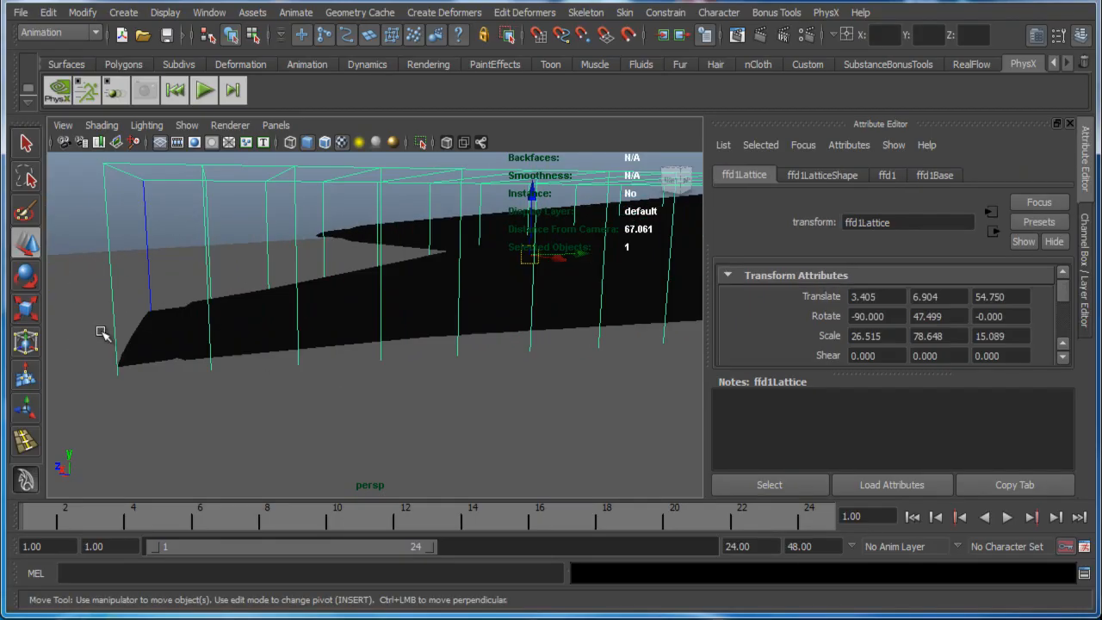
Step: Set the lattice's T divisions to 16
{"action": "left_click", "coordinate": [815, 175]}
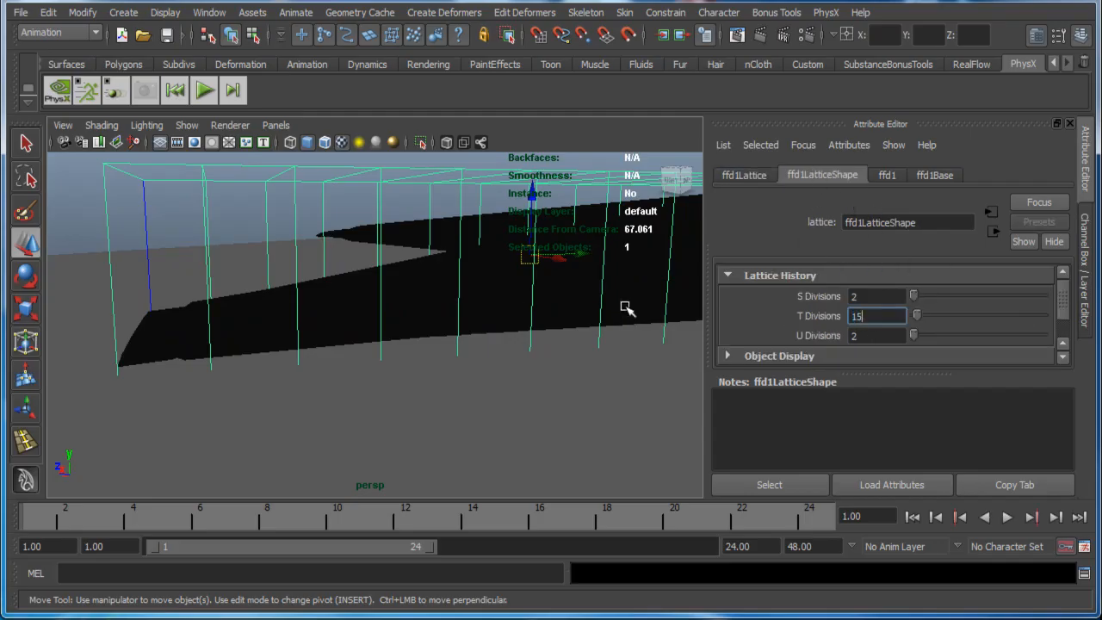
{"action": "type", "text": "15"}
{"action": "key", "text": "Tab"}
{"action": "left_click", "coordinate": [883, 316]}
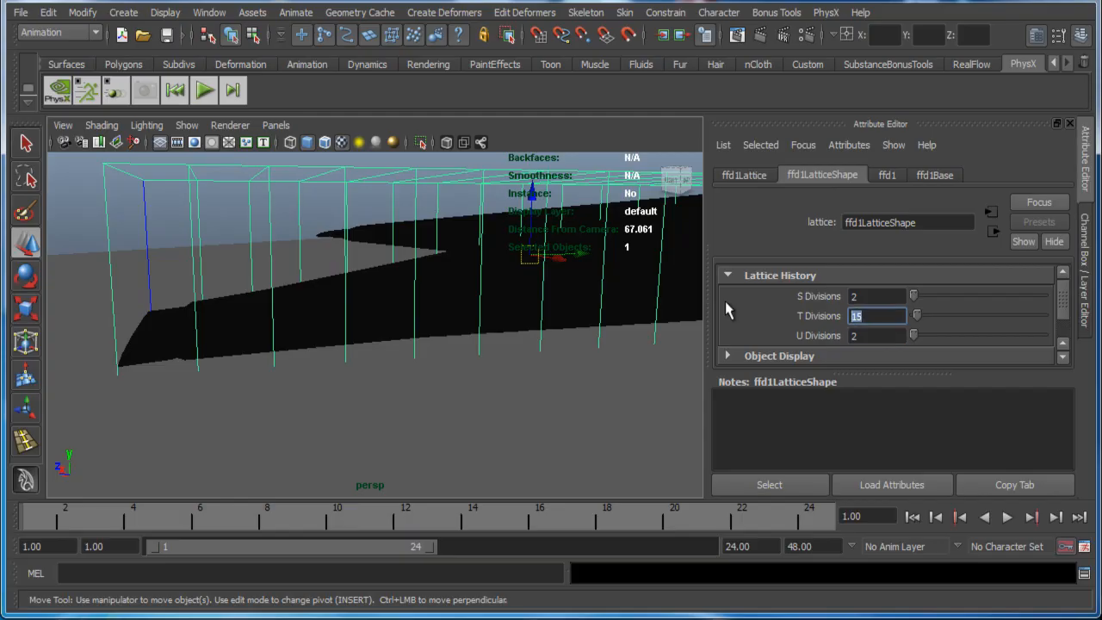
{"action": "type", "text": "16"}
{"action": "key", "text": "Tab"}
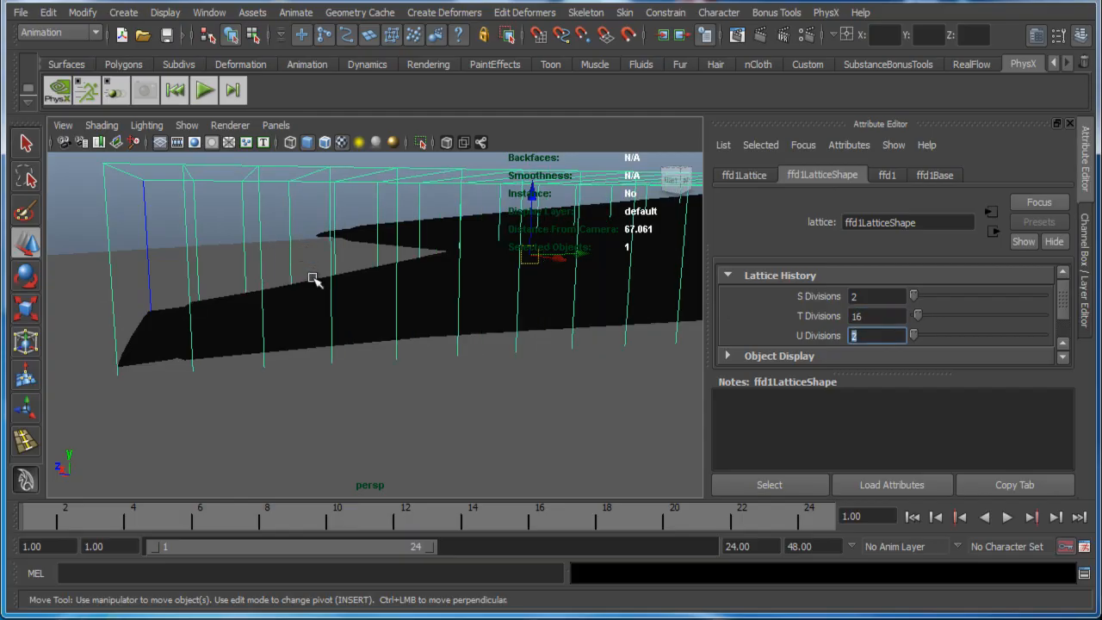
Step: Switch the lattice to point editing and raise the third and fourth upper point rows counted from the tube's crimped end
{"action": "left_click_drag", "start_coordinate": [313, 280], "coordinate": [266, 190], "text": "alt"}
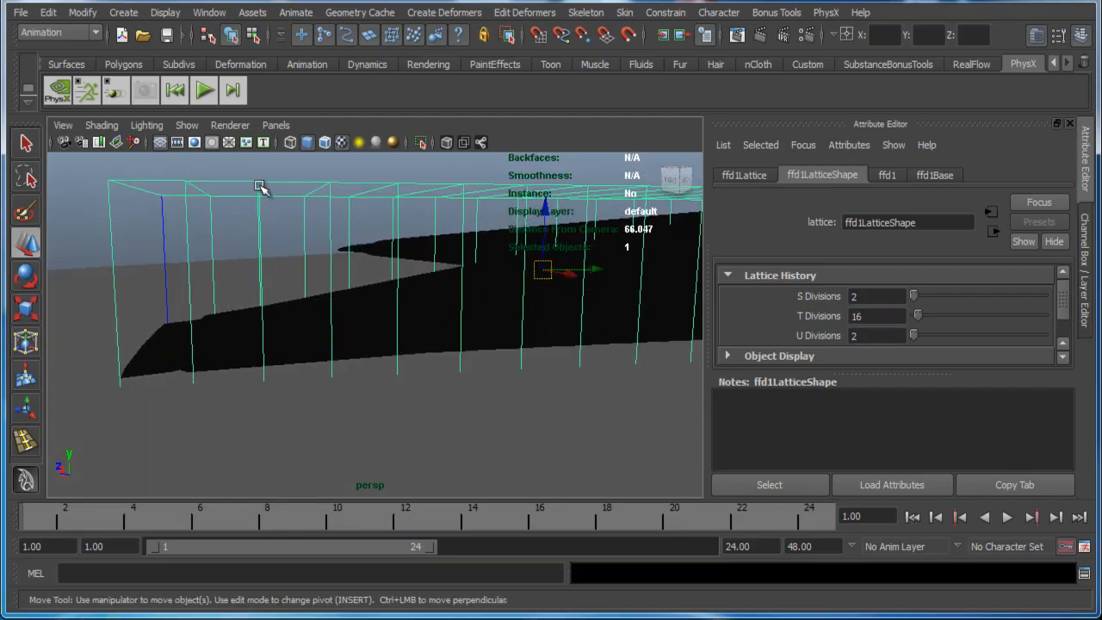
{"action": "right_click_drag", "start_coordinate": [261, 188], "coordinate": [258, 162]}
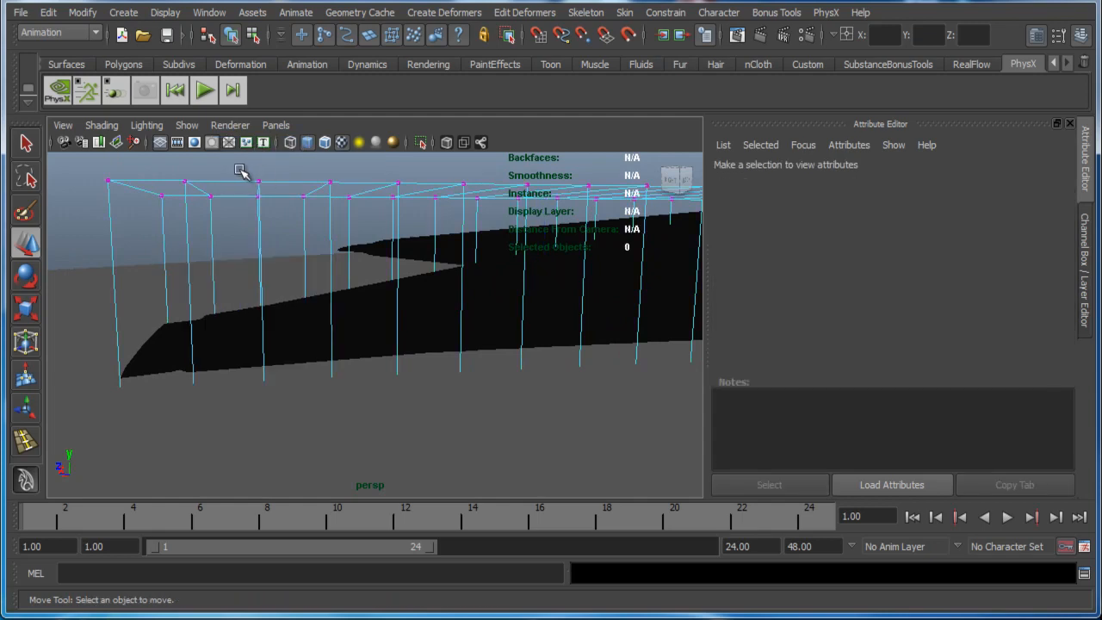
{"action": "left_click_drag", "start_coordinate": [248, 174], "coordinate": [310, 153]}
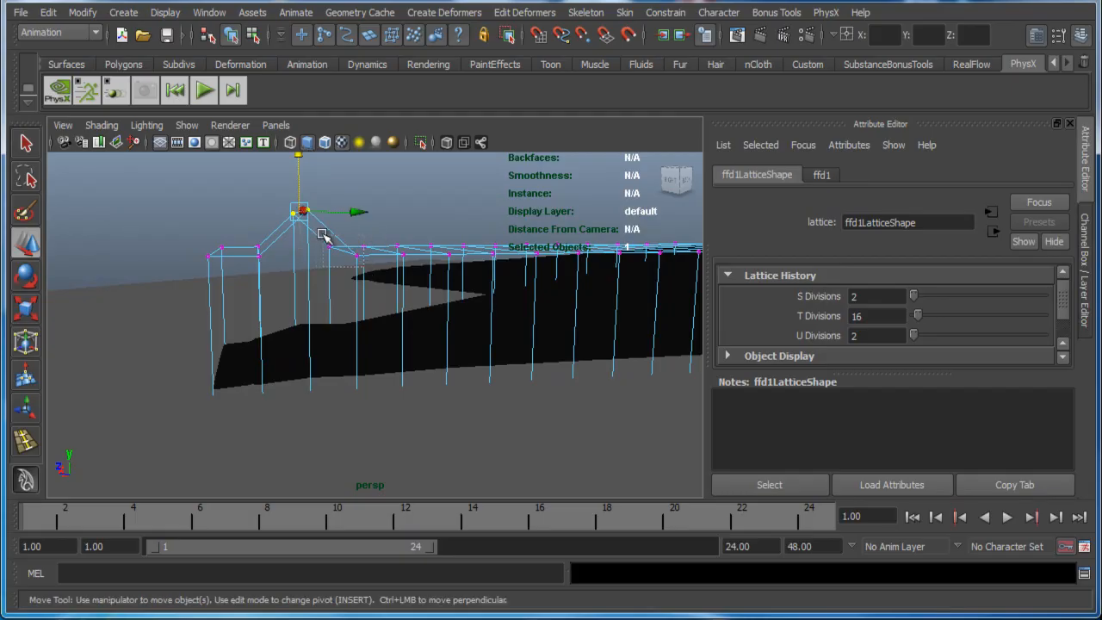
{"action": "left_click_drag", "start_coordinate": [323, 234], "coordinate": [322, 142], "text": "alt"}
{"action": "left_click_drag", "start_coordinate": [382, 249], "coordinate": [305, 217], "text": "alt"}
{"action": "key", "text": "ctrl+z"}
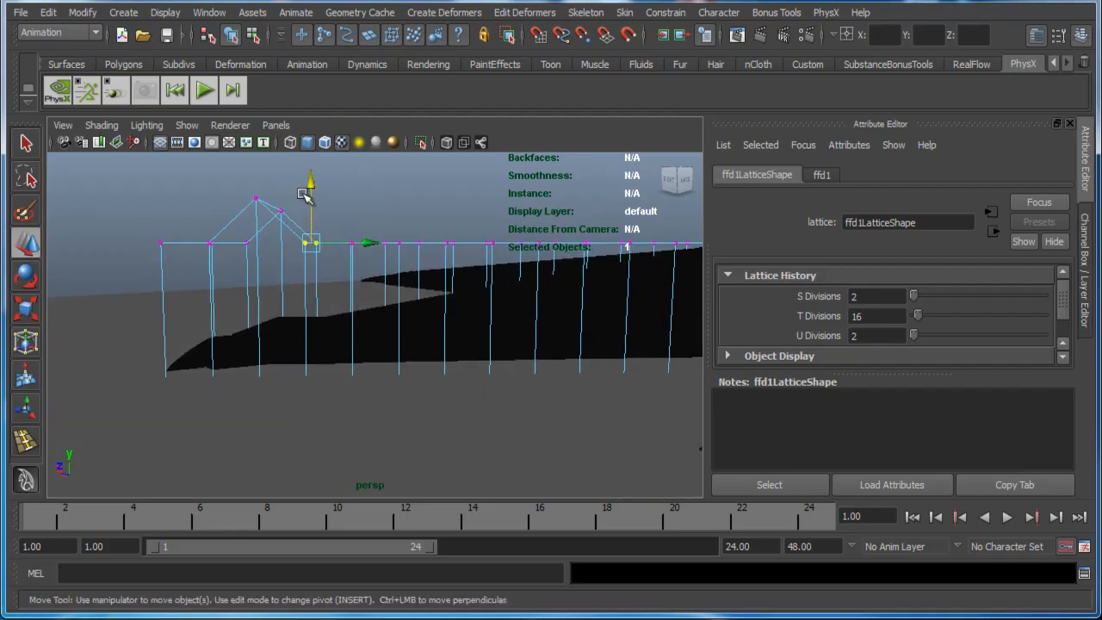
{"action": "left_click_drag", "start_coordinate": [321, 181], "coordinate": [320, 139]}
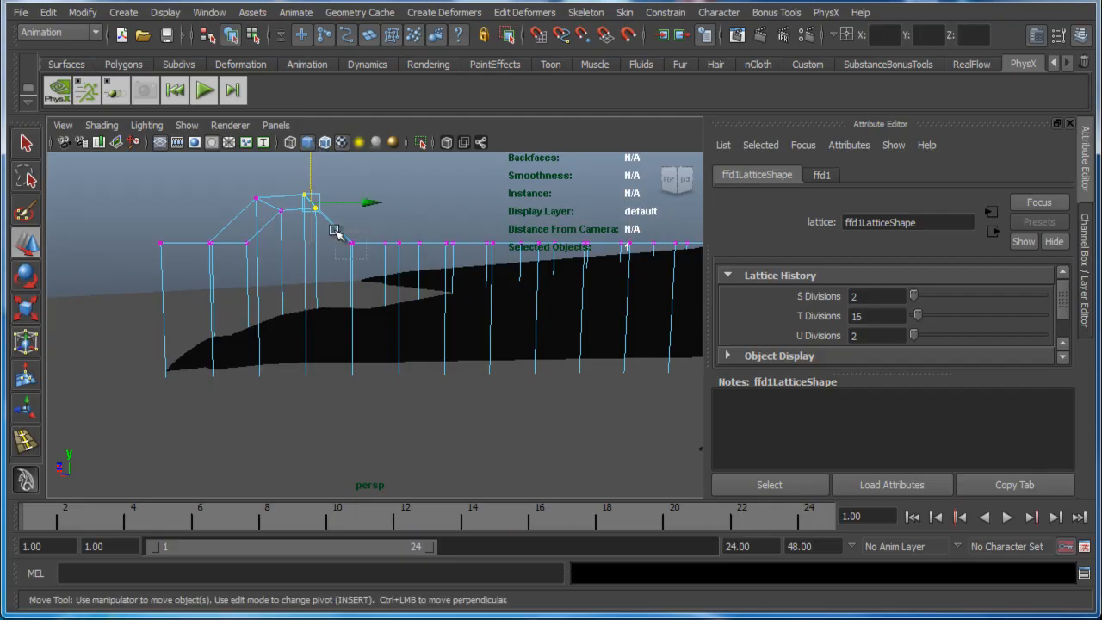
Step: Raise the fifth and sixth upper rows of lattice points to continue the bulge along the tube
{"action": "left_click_drag", "start_coordinate": [335, 231], "coordinate": [333, 229]}
{"action": "left_click_drag", "start_coordinate": [351, 188], "coordinate": [354, 154]}
{"action": "middle_click_drag", "start_coordinate": [415, 303], "coordinate": [385, 307], "text": "alt"}
{"action": "left_click_drag", "start_coordinate": [381, 267], "coordinate": [382, 266]}
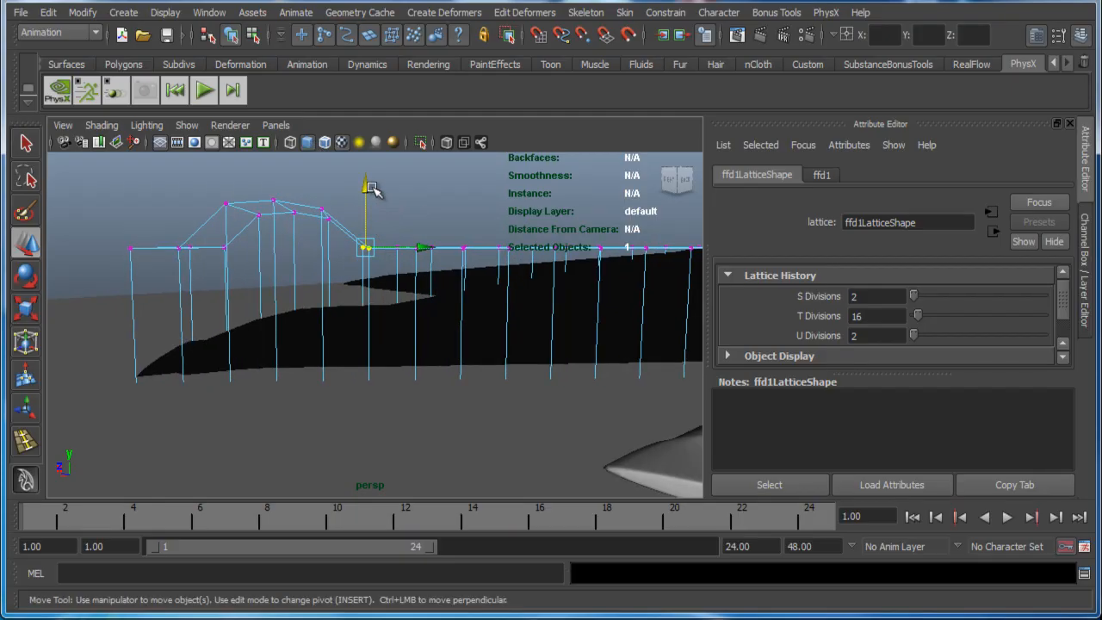
{"action": "left_click_drag", "start_coordinate": [368, 184], "coordinate": [370, 160]}
Step: Raise the seventh, eighth and ninth upper rows of lattice points along the tube's middle
{"action": "middle_click_drag", "start_coordinate": [465, 356], "coordinate": [397, 365], "text": "alt"}
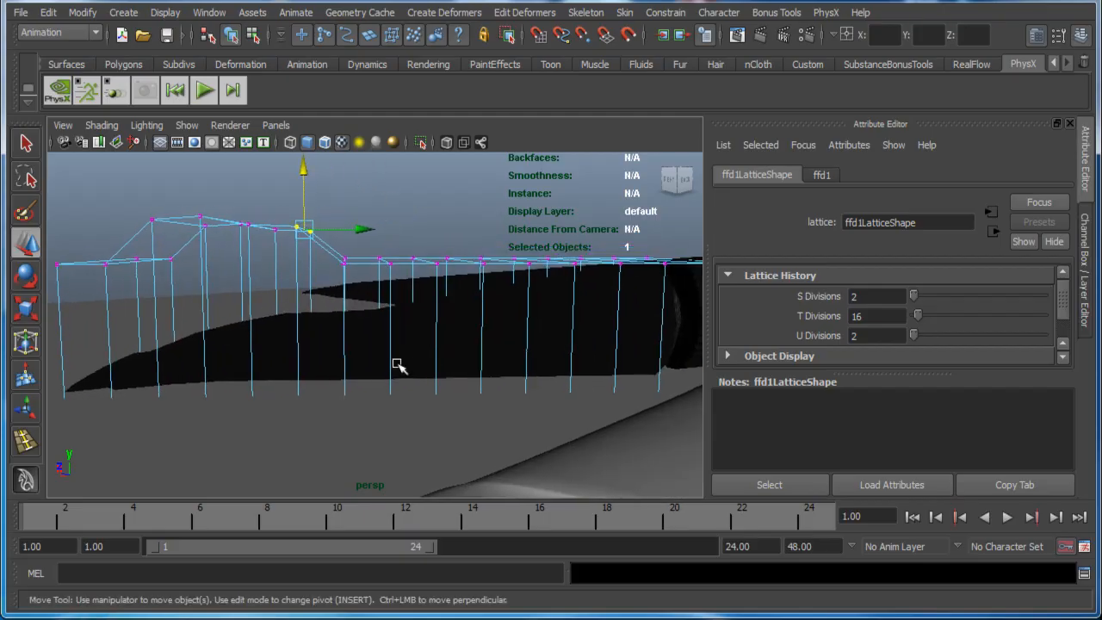
{"action": "left_click_drag", "start_coordinate": [355, 280], "coordinate": [356, 277]}
{"action": "mouse_move", "coordinate": [354, 195]}
{"action": "left_mouse_down"}
{"action": "mouse_move", "coordinate": [360, 167]}
{"action": "mouse_move", "coordinate": [353, 177]}
{"action": "left_mouse_up"}
{"action": "left_click_drag", "start_coordinate": [418, 298], "coordinate": [371, 178], "text": "alt"}
{"action": "left_click_drag", "start_coordinate": [385, 275], "coordinate": [429, 305], "text": "alt"}
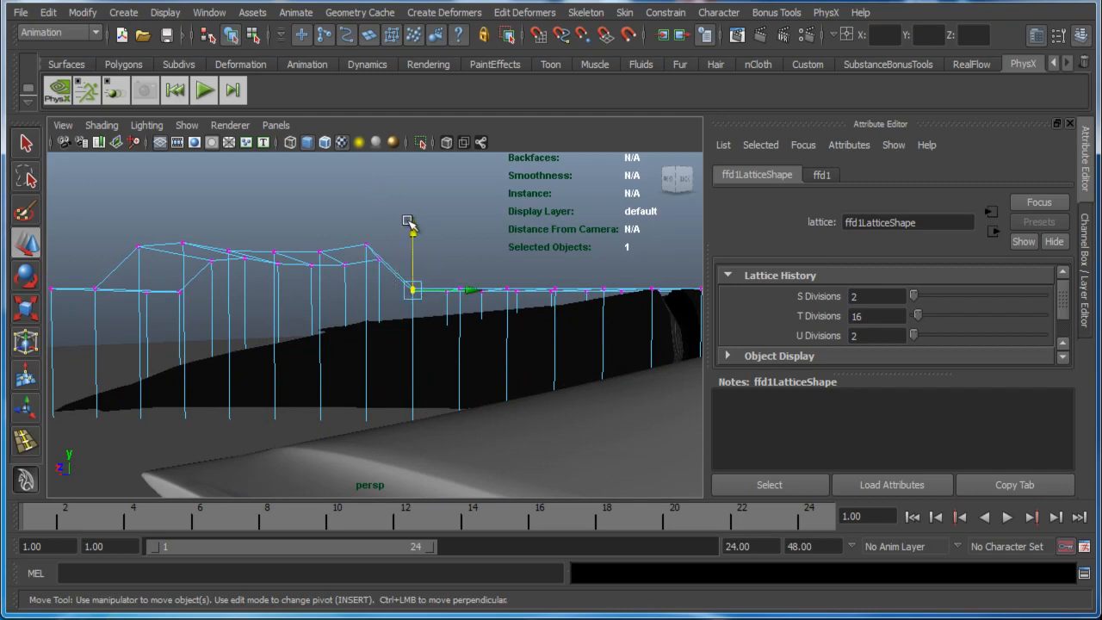
{"action": "left_click_drag", "start_coordinate": [411, 231], "coordinate": [412, 201]}
Step: Raise the next two upper lattice rows toward the cap slightly so the bulge slopes down gradually
{"action": "left_click_drag", "start_coordinate": [437, 281], "coordinate": [475, 301]}
{"action": "left_click_drag", "start_coordinate": [471, 306], "coordinate": [433, 312], "text": "alt"}
{"action": "mouse_move", "coordinate": [437, 233]}
{"action": "left_mouse_down"}
{"action": "mouse_move", "coordinate": [438, 217]}
{"action": "mouse_move", "coordinate": [453, 220]}
{"action": "left_mouse_up"}
{"action": "left_click_drag", "start_coordinate": [489, 297], "coordinate": [463, 276]}
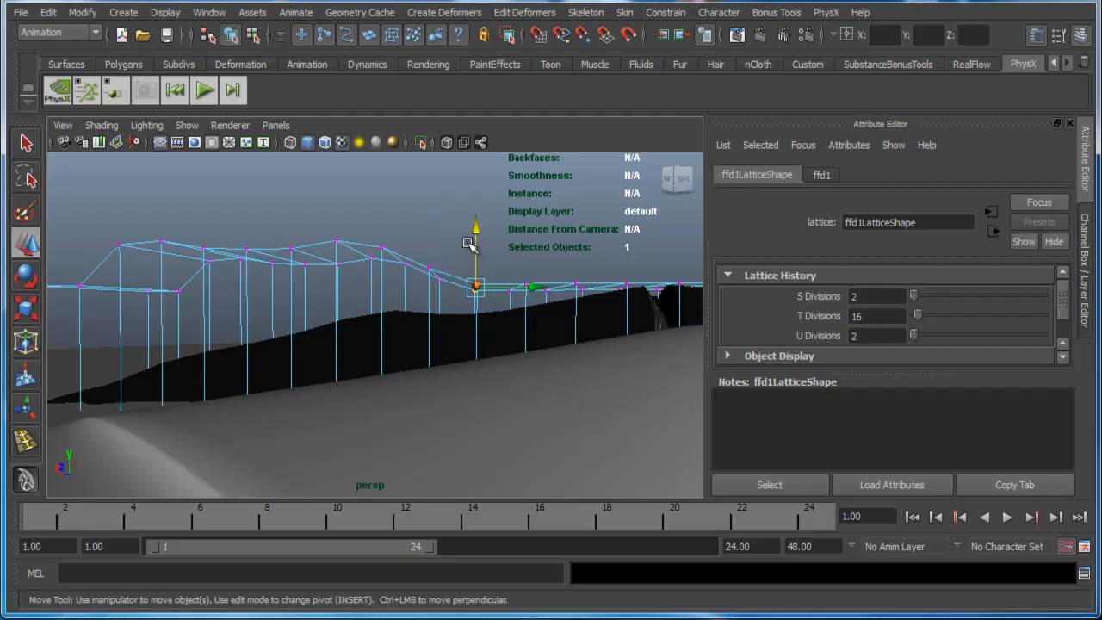
{"action": "left_click_drag", "start_coordinate": [473, 228], "coordinate": [473, 213]}
Step: Raise the seventh, sixth and fifth upper lattice rows further to heighten the bulge in the tube's middle
{"action": "left_click_drag", "start_coordinate": [483, 316], "coordinate": [416, 240], "text": "alt"}
{"action": "left_click_drag", "start_coordinate": [465, 308], "coordinate": [465, 308]}
{"action": "left_click_drag", "start_coordinate": [433, 216], "coordinate": [432, 169]}
{"action": "left_click_drag", "start_coordinate": [360, 262], "coordinate": [396, 307]}
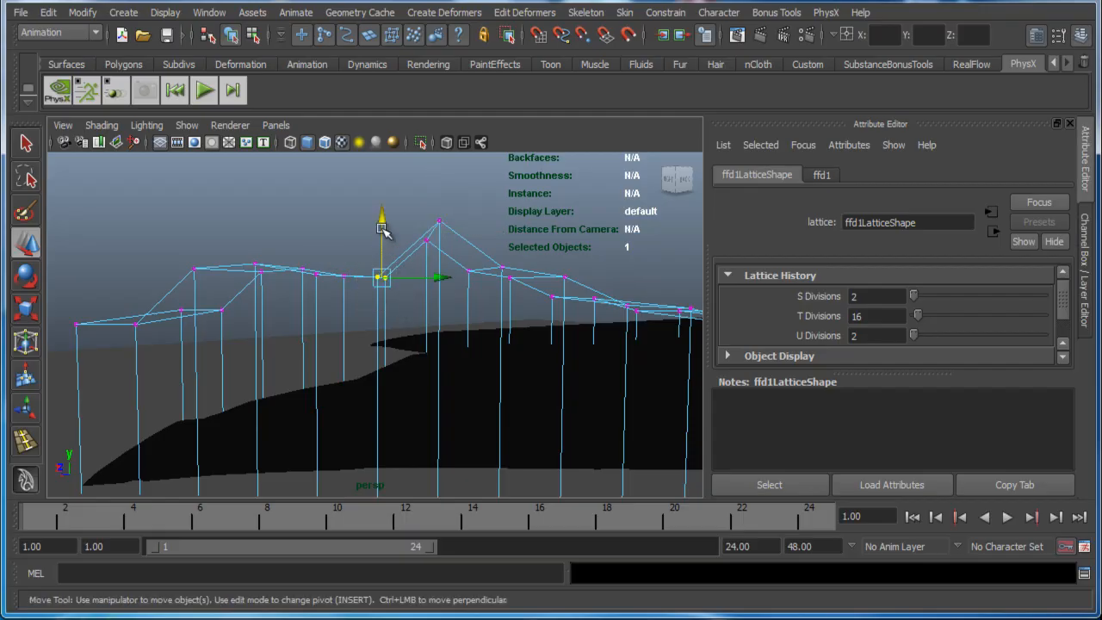
{"action": "left_click_drag", "start_coordinate": [382, 229], "coordinate": [382, 174]}
{"action": "middle_click_drag", "start_coordinate": [385, 424], "coordinate": [427, 418], "text": "alt"}
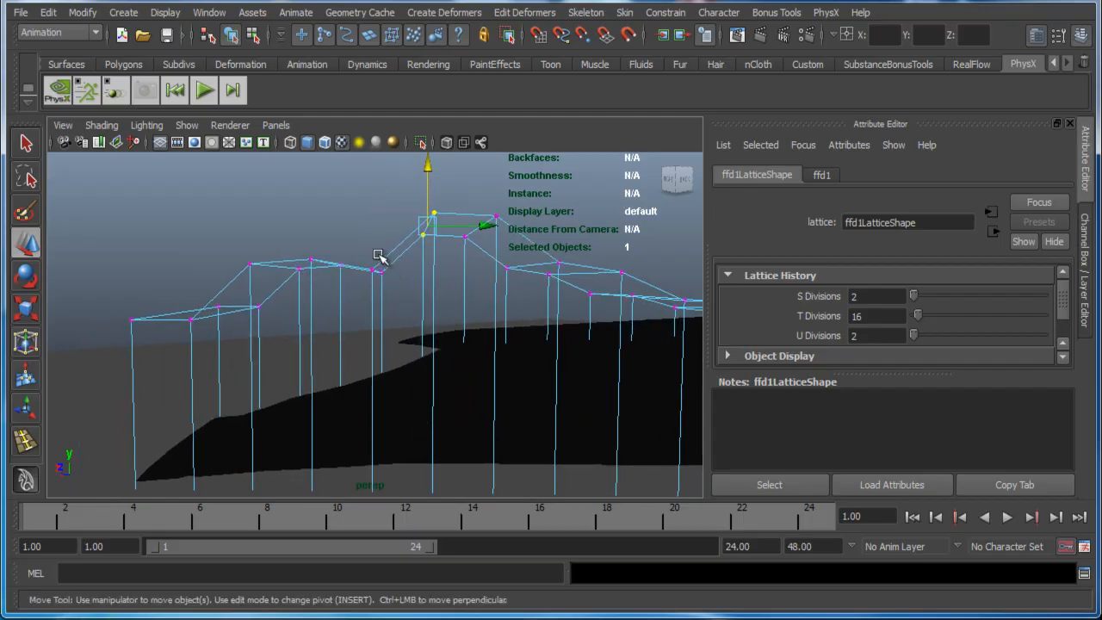
{"action": "left_click_drag", "start_coordinate": [401, 300], "coordinate": [402, 301]}
{"action": "left_click_drag", "start_coordinate": [382, 219], "coordinate": [381, 173]}
Step: Raise the fourth and third upper lattice rows to the bulge's height and lift the second row slightly near the crimped end
{"action": "middle_click_drag", "start_coordinate": [373, 398], "coordinate": [494, 388], "text": "alt"}
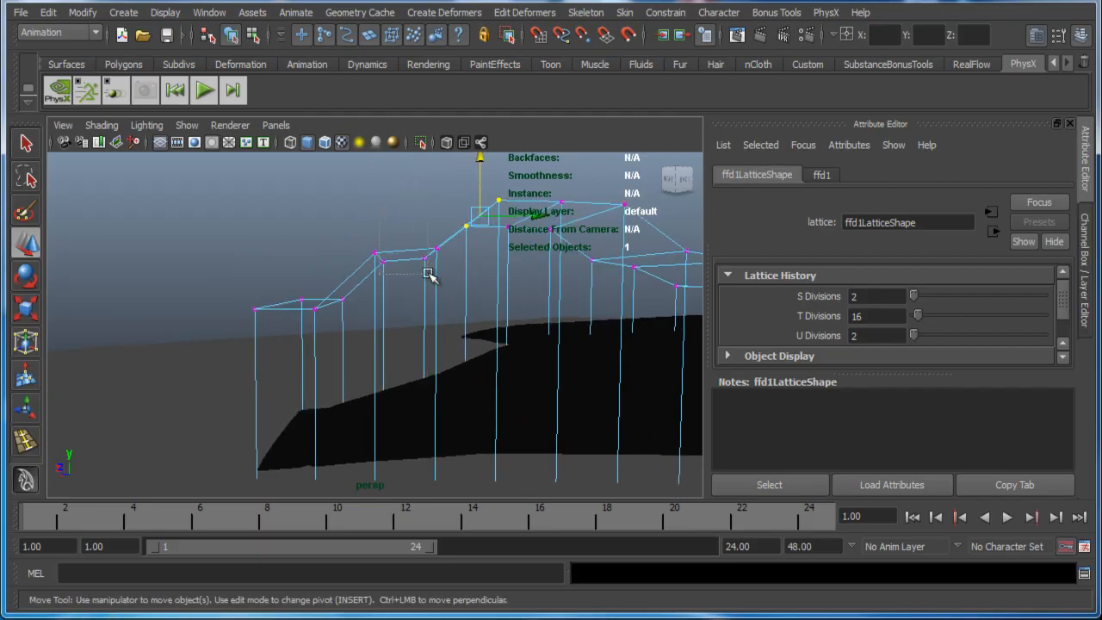
{"action": "left_click_drag", "start_coordinate": [428, 274], "coordinate": [449, 284]}
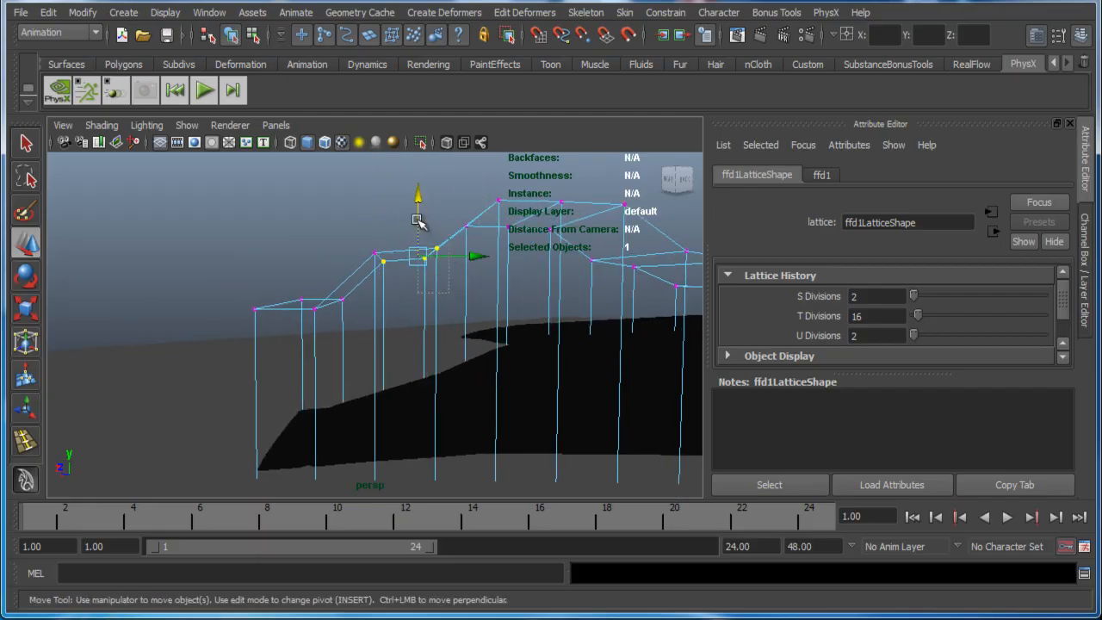
{"action": "left_click_drag", "start_coordinate": [418, 220], "coordinate": [419, 169]}
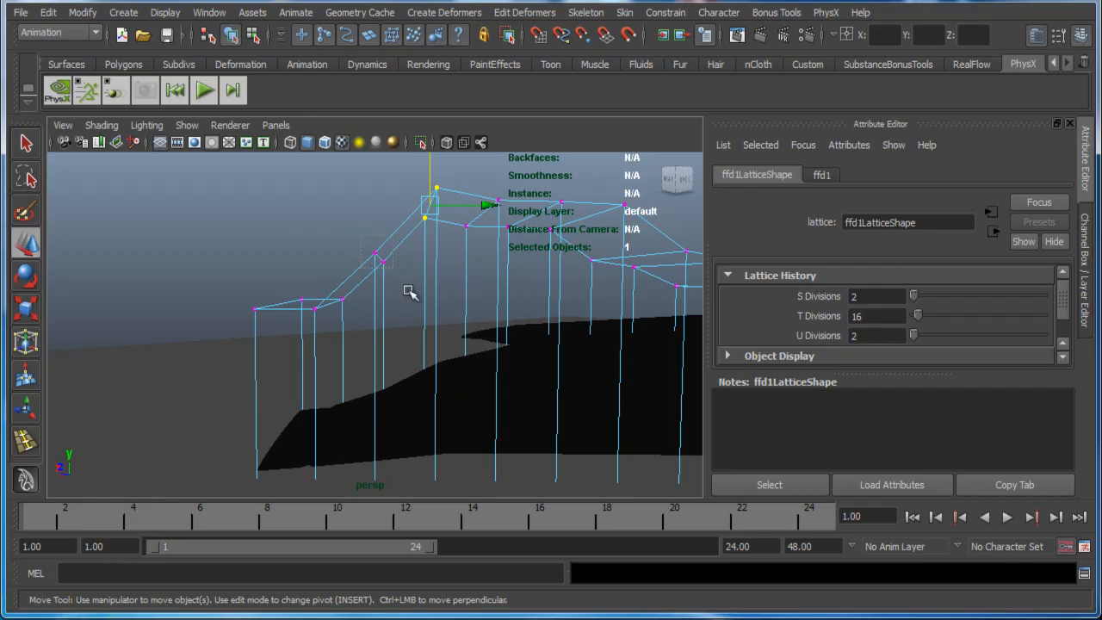
{"action": "left_click_drag", "start_coordinate": [409, 292], "coordinate": [419, 305]}
{"action": "left_click_drag", "start_coordinate": [380, 199], "coordinate": [381, 142]}
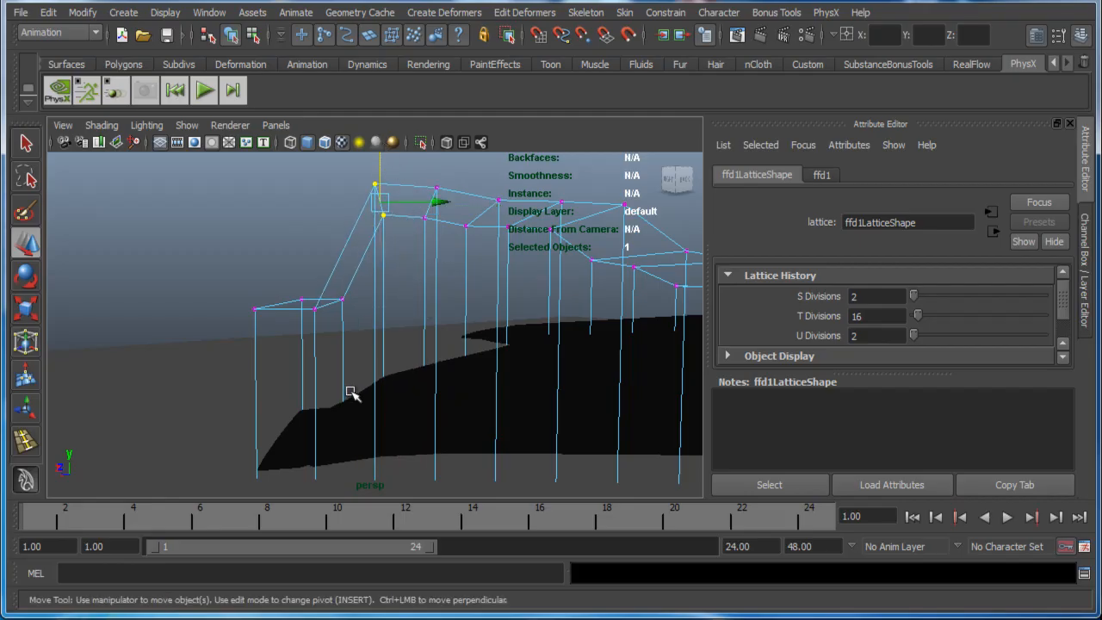
{"action": "left_click_drag", "start_coordinate": [352, 394], "coordinate": [388, 335], "text": "alt"}
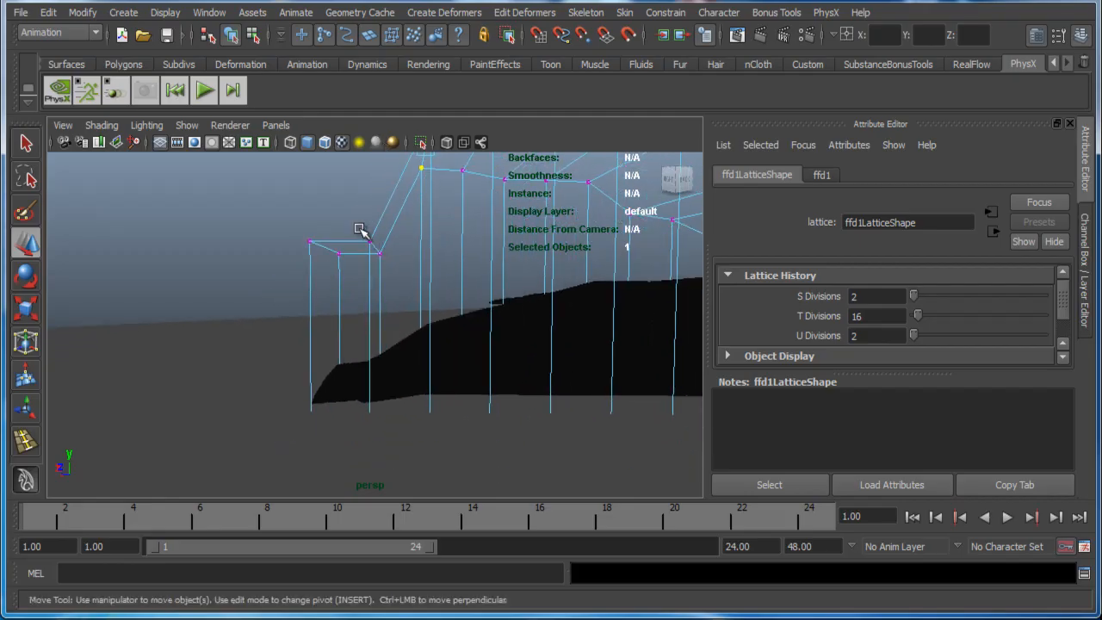
{"action": "left_click_drag", "start_coordinate": [380, 194], "coordinate": [390, 171]}
Step: Lower the upper lattice row at the bulge's cap-side edge slightly to soften the slope toward the cap
{"action": "middle_click_drag", "start_coordinate": [535, 348], "coordinate": [363, 484], "text": "alt"}
{"action": "right_click_drag", "start_coordinate": [551, 410], "coordinate": [479, 406], "text": "alt"}
{"action": "middle_click_drag", "start_coordinate": [457, 440], "coordinate": [372, 343], "text": "alt"}
{"action": "left_click_drag", "start_coordinate": [376, 372], "coordinate": [399, 379], "text": "alt"}
{"action": "left_click", "coordinate": [285, 201]}
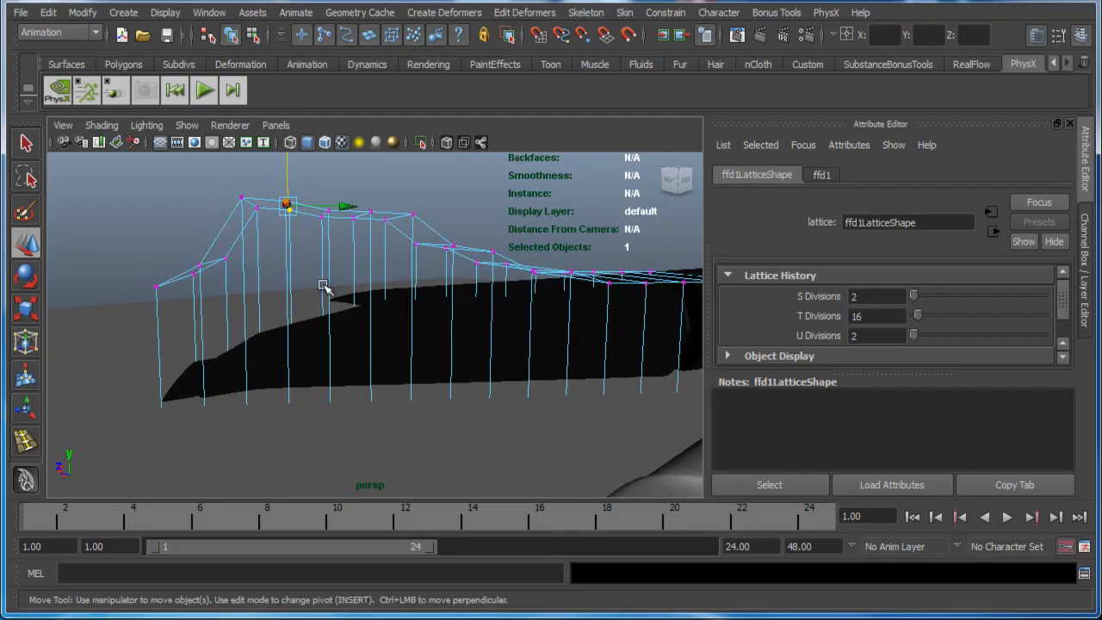
{"action": "left_click_drag", "start_coordinate": [300, 293], "coordinate": [258, 277], "text": "alt"}
{"action": "left_click_drag", "start_coordinate": [301, 271], "coordinate": [353, 261], "text": "alt"}
{"action": "left_click", "coordinate": [351, 325]}
{"action": "left_click_drag", "start_coordinate": [350, 325], "coordinate": [336, 204], "text": "alt"}
{"action": "left_click", "coordinate": [342, 215]}
{"action": "right_click_drag", "start_coordinate": [342, 215], "coordinate": [344, 176]}
{"action": "left_click", "coordinate": [356, 226]}
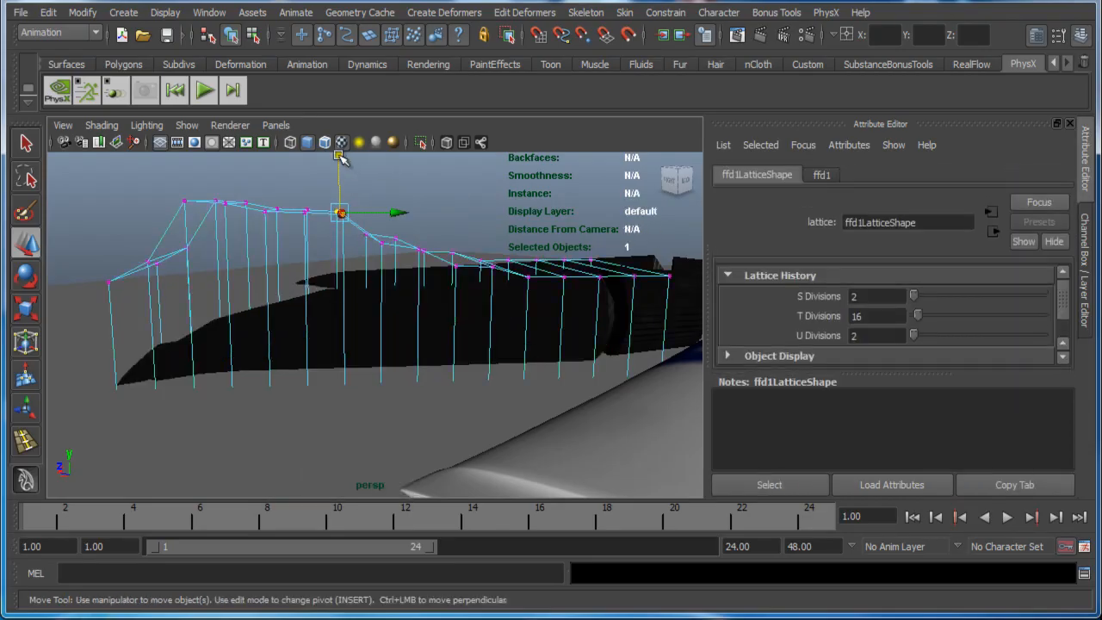
{"action": "left_click", "coordinate": [342, 164]}
Step: Check the green tube's shape against the reference photo and raise the fourth and fifth upper lattice rows
{"action": "key", "text": "F8"}
{"action": "left_click", "coordinate": [313, 330]}
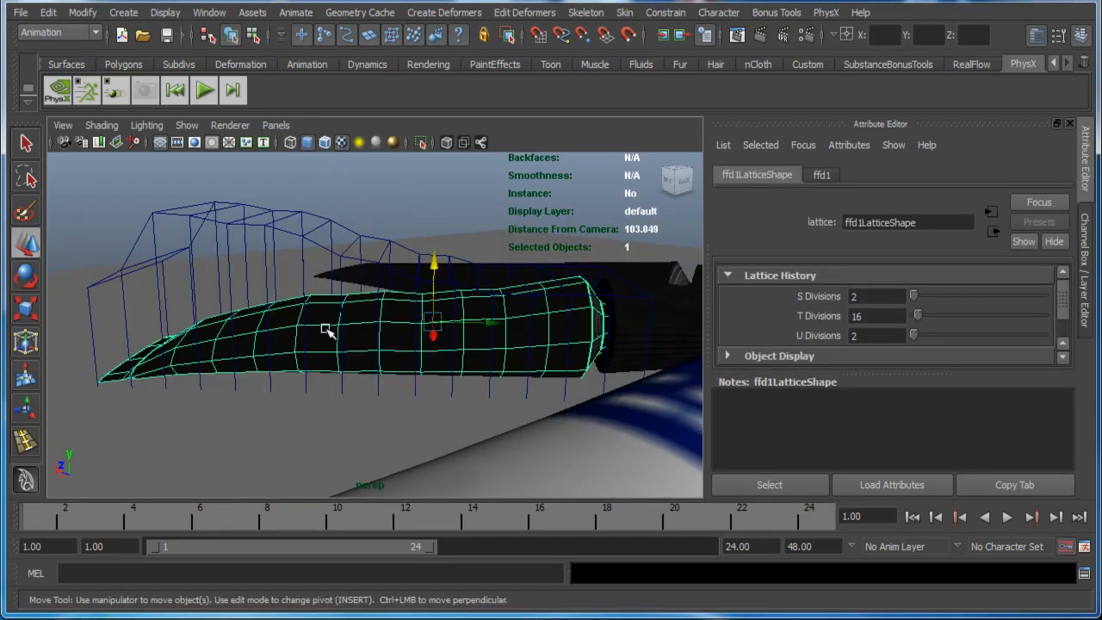
{"action": "left_click_drag", "start_coordinate": [313, 330], "coordinate": [374, 333], "text": "alt"}
{"action": "key", "text": "alt+Tab"}
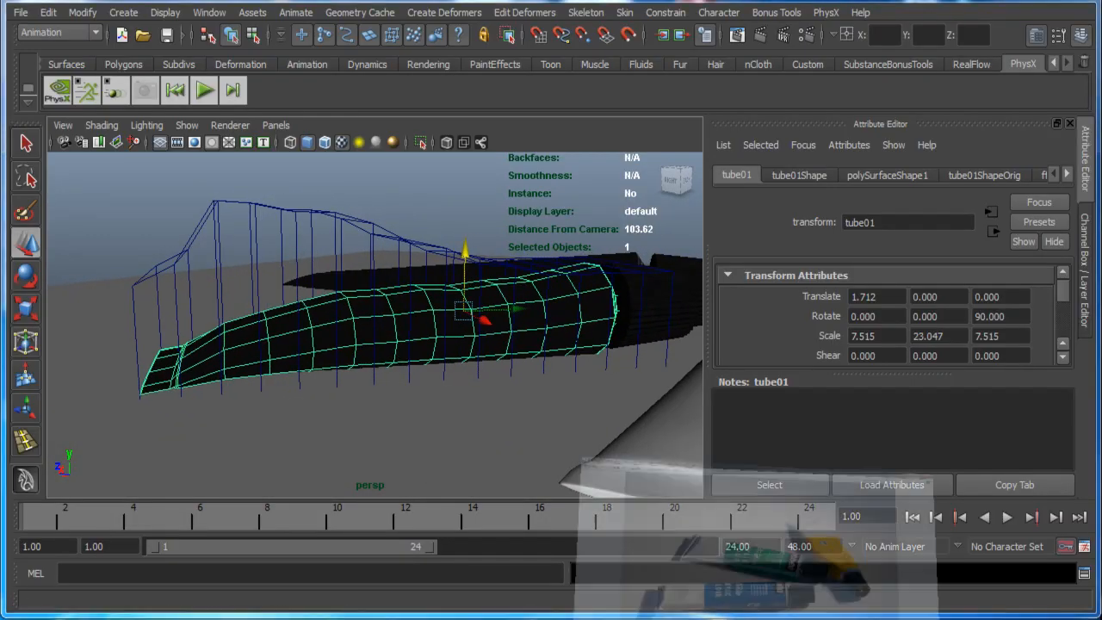
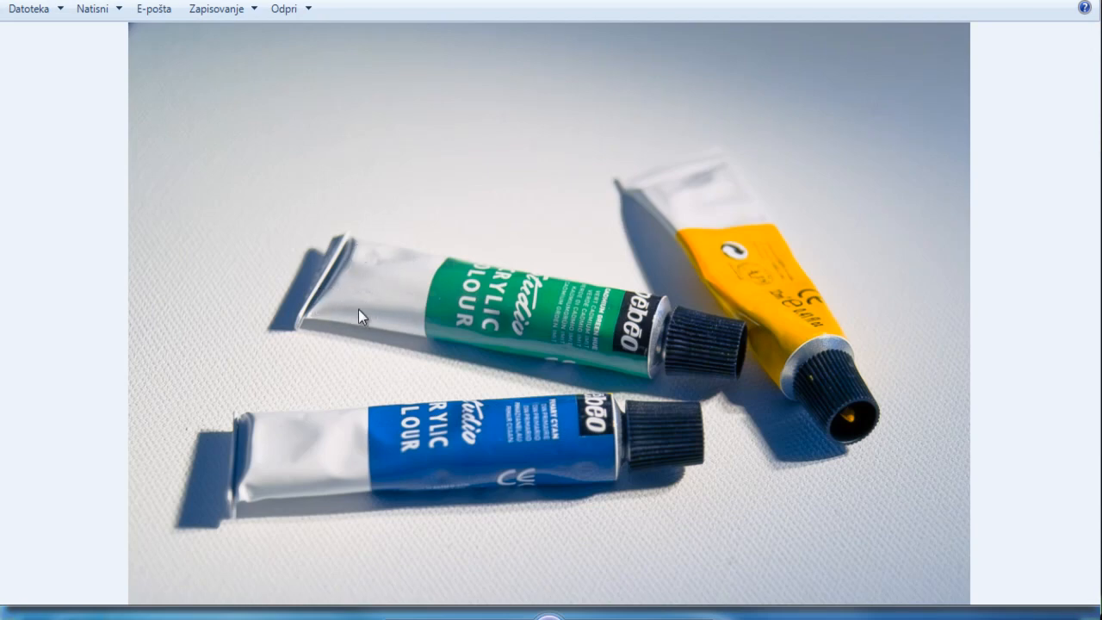
{"action": "key", "text": "alt+Tab"}
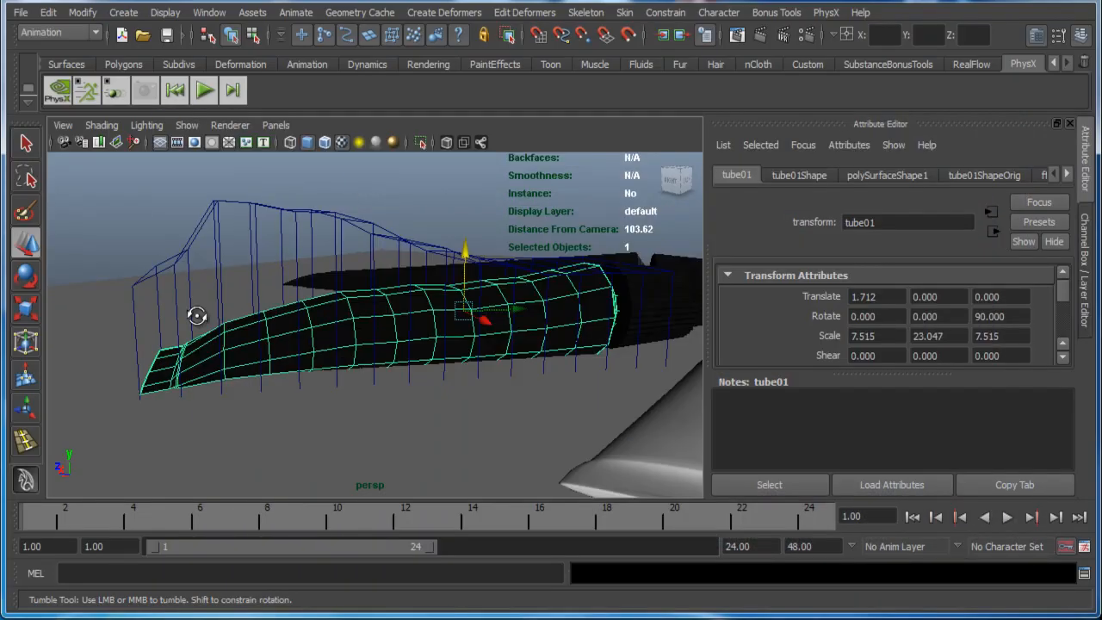
{"action": "middle_click_drag", "start_coordinate": [197, 315], "coordinate": [301, 289], "text": "alt"}
{"action": "left_click", "coordinate": [306, 245]}
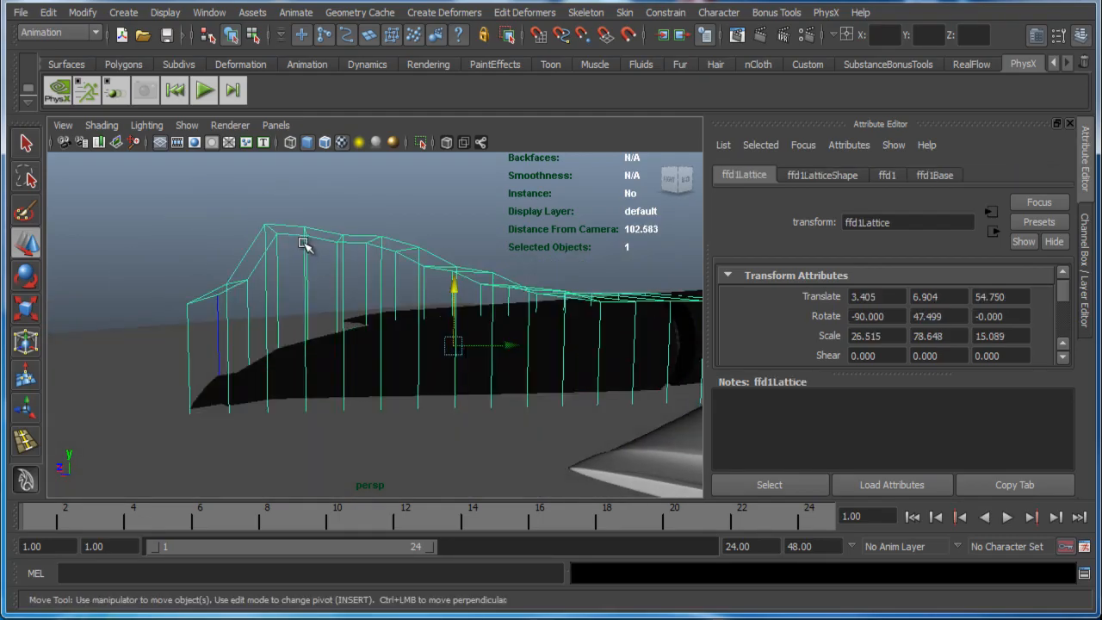
{"action": "right_click_drag", "start_coordinate": [298, 244], "coordinate": [303, 207]}
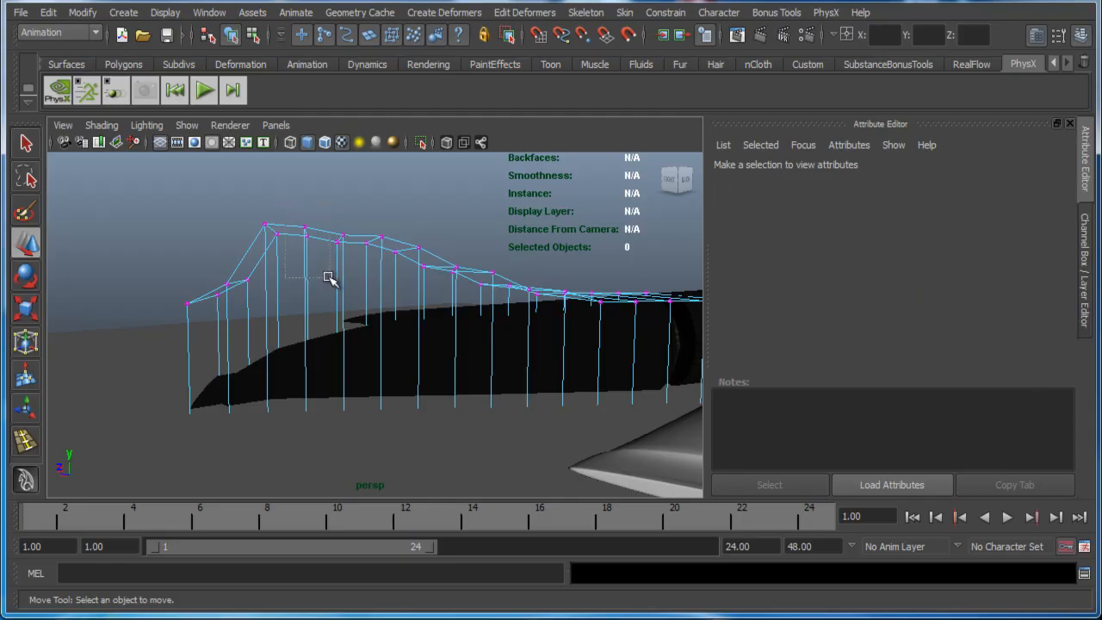
{"action": "left_click_drag", "start_coordinate": [328, 277], "coordinate": [327, 276]}
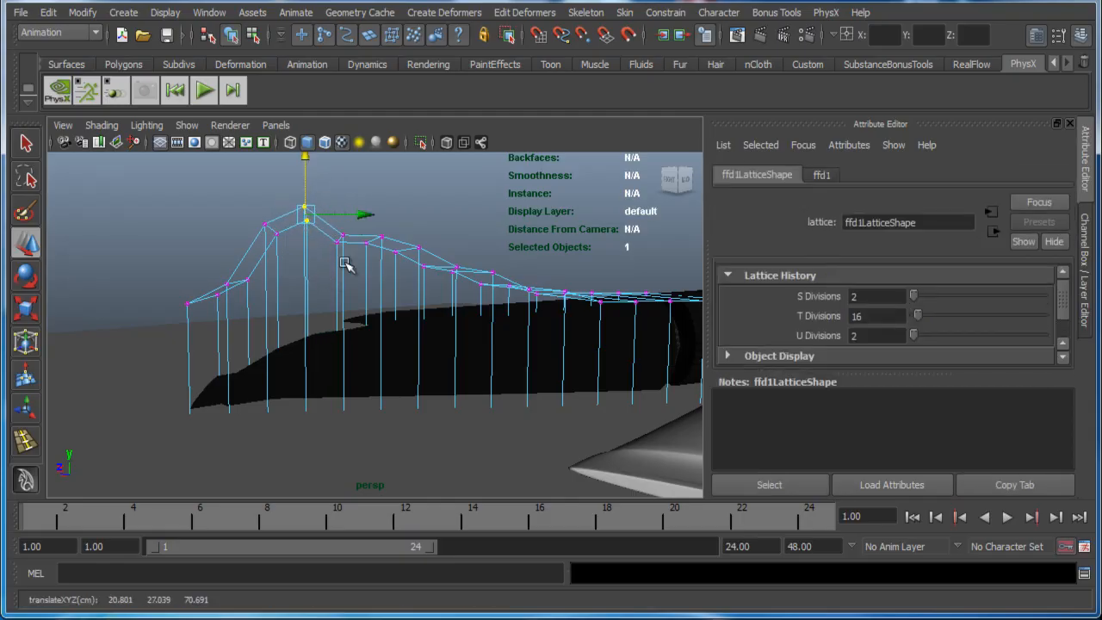
{"action": "left_click_drag", "start_coordinate": [341, 198], "coordinate": [340, 175]}
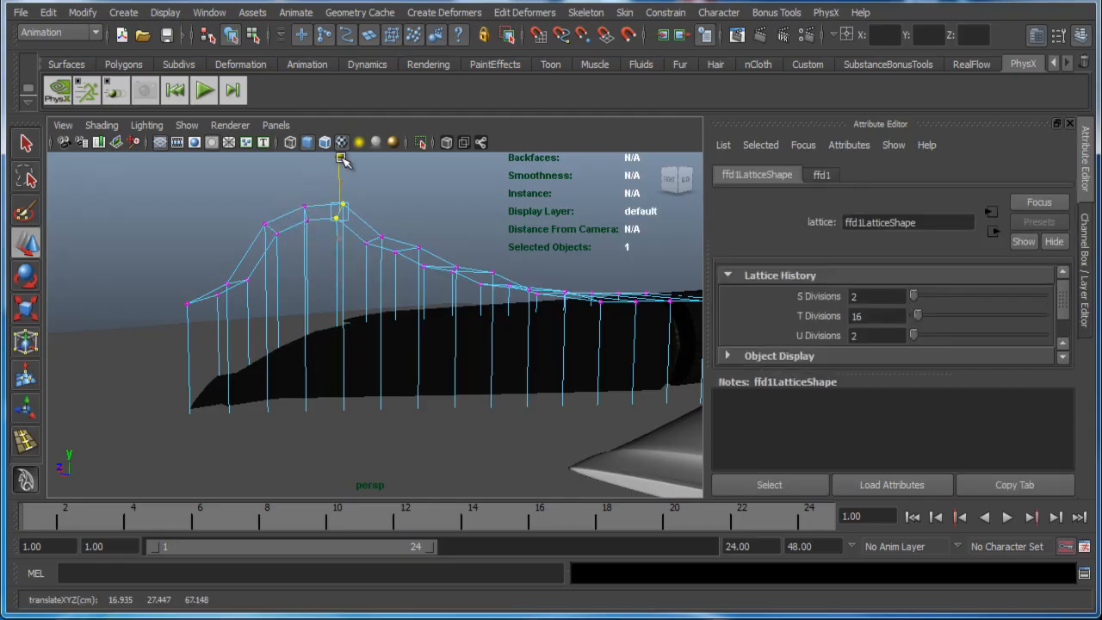
Step: Raise the third upper lattice row near the crimped end above its neighbouring rows
{"action": "middle_click_drag", "start_coordinate": [361, 318], "coordinate": [322, 301], "text": "alt"}
{"action": "left_click_drag", "start_coordinate": [322, 300], "coordinate": [340, 315], "text": "alt"}
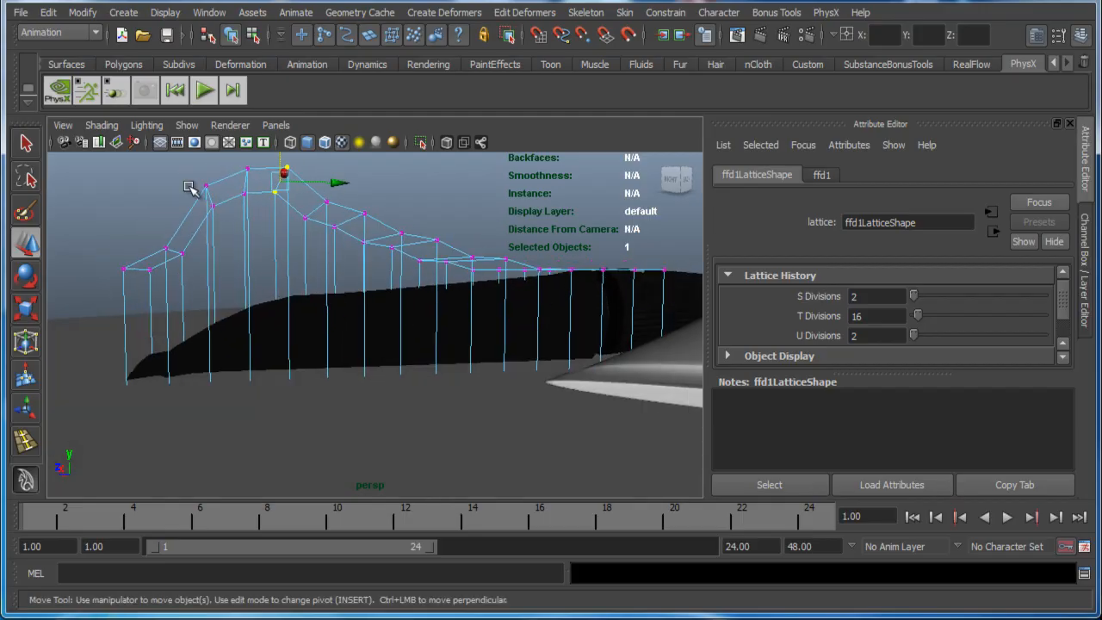
{"action": "left_click_drag", "start_coordinate": [229, 242], "coordinate": [259, 263], "text": "alt"}
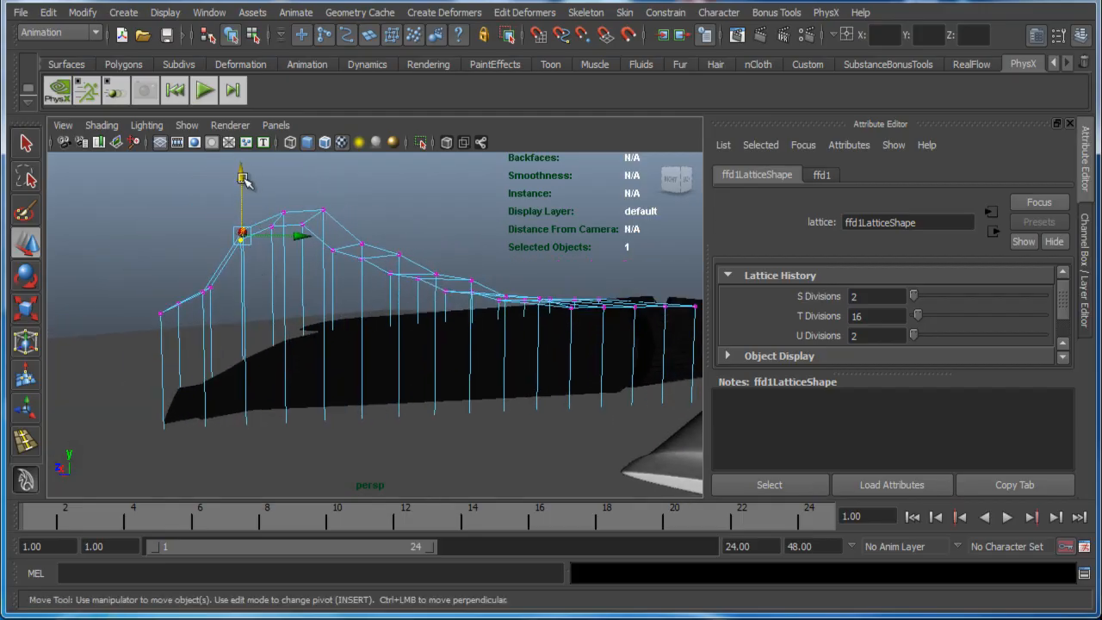
{"action": "left_click_drag", "start_coordinate": [244, 174], "coordinate": [242, 138]}
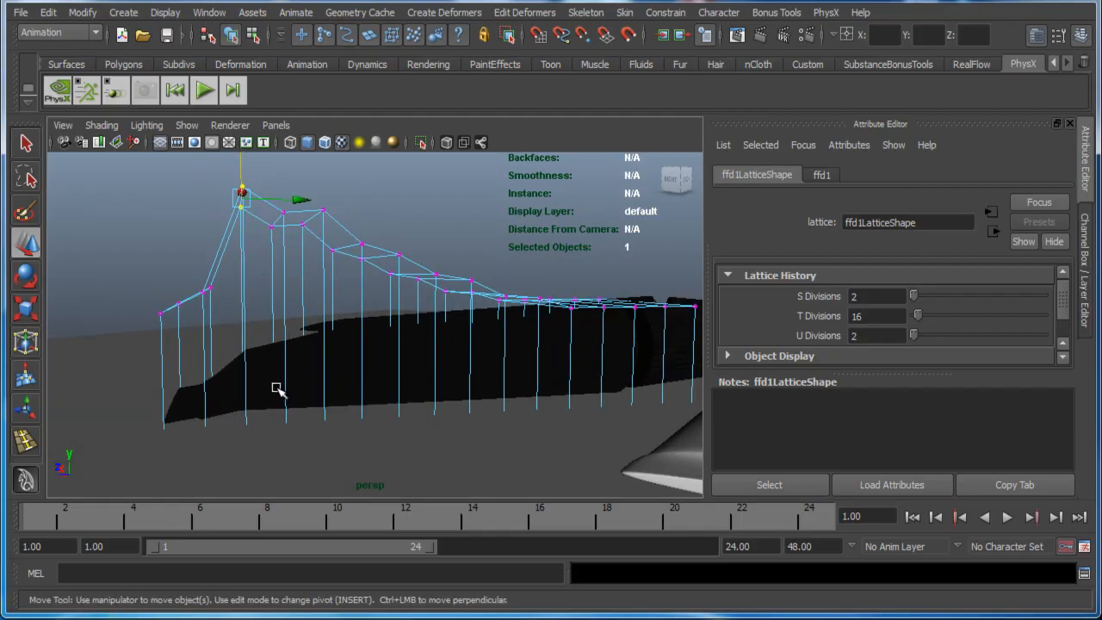
Step: Raise two neighbouring upper lattice rows slightly where the slope levels out near the cap
{"action": "left_click", "coordinate": [308, 370]}
{"action": "mouse_move", "coordinate": [307, 370]}
{"action": "left_mouse_down", "text": "alt"}
{"action": "mouse_move", "coordinate": [305, 394]}
{"action": "mouse_move", "coordinate": [258, 406]}
{"action": "mouse_move", "coordinate": [312, 364]}
{"action": "mouse_move", "coordinate": [266, 392]}
{"action": "mouse_move", "coordinate": [306, 392]}
{"action": "mouse_move", "coordinate": [298, 384]}
{"action": "left_mouse_up", "text": "alt"}
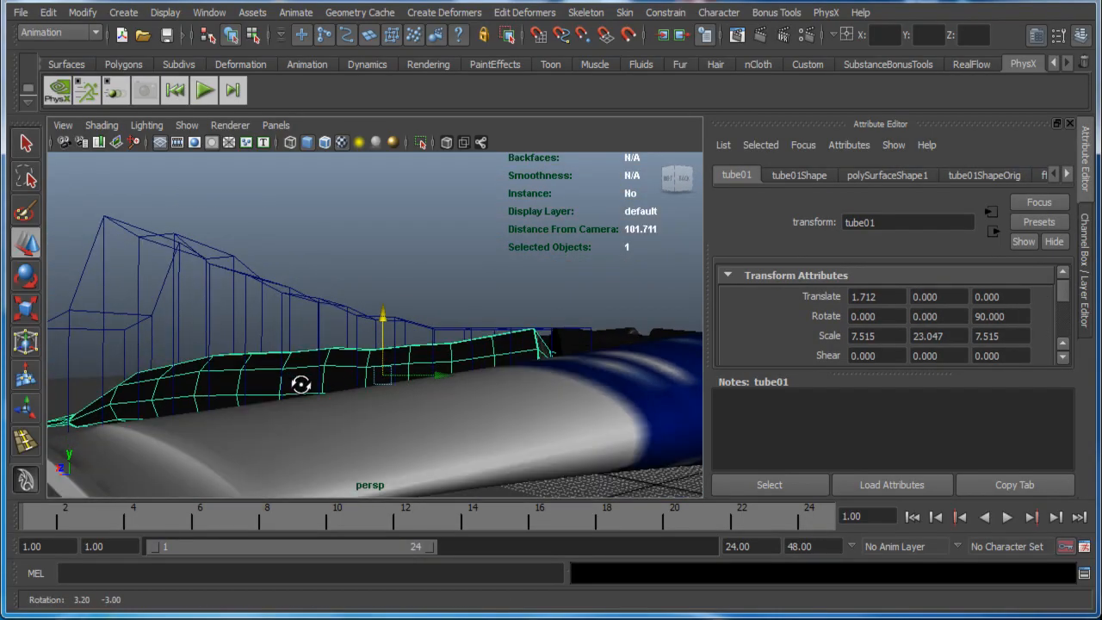
{"action": "left_click", "coordinate": [432, 323]}
{"action": "right_click", "coordinate": [432, 326]}
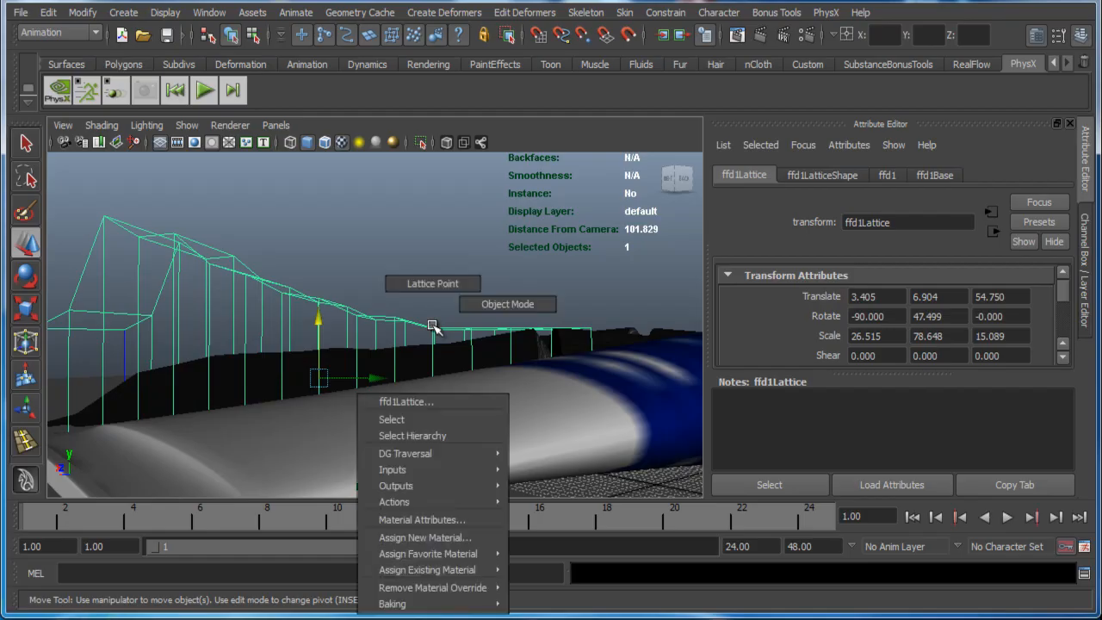
{"action": "left_click", "coordinate": [419, 285]}
{"action": "left_click", "coordinate": [432, 325]}
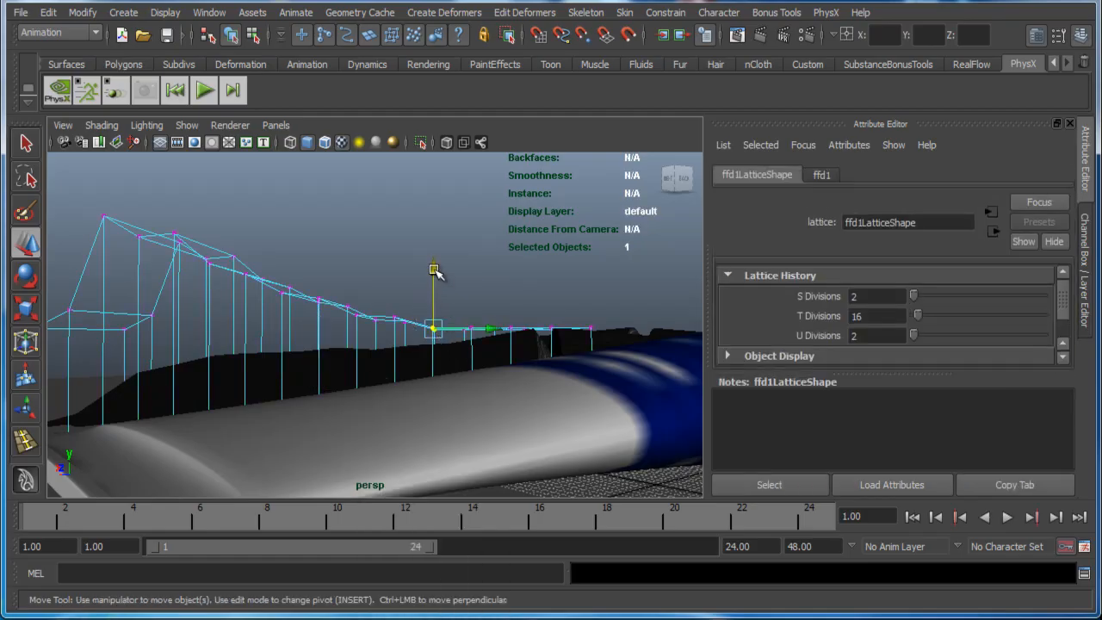
{"action": "left_click_drag", "start_coordinate": [435, 262], "coordinate": [436, 265]}
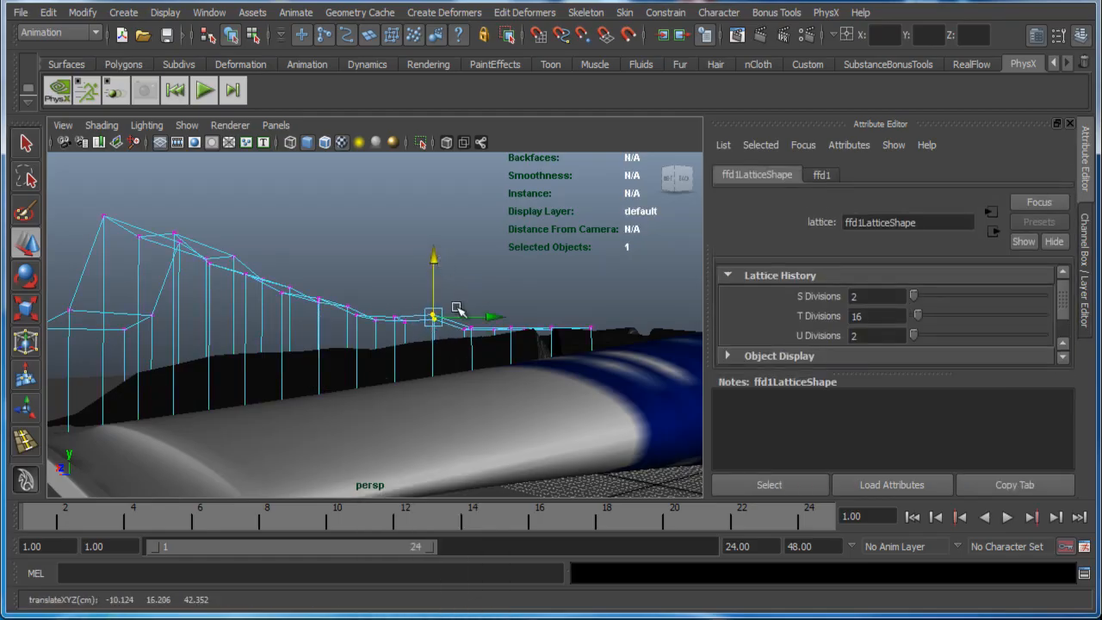
{"action": "left_click_drag", "start_coordinate": [454, 311], "coordinate": [476, 351]}
{"action": "left_click_drag", "start_coordinate": [467, 276], "coordinate": [470, 272]}
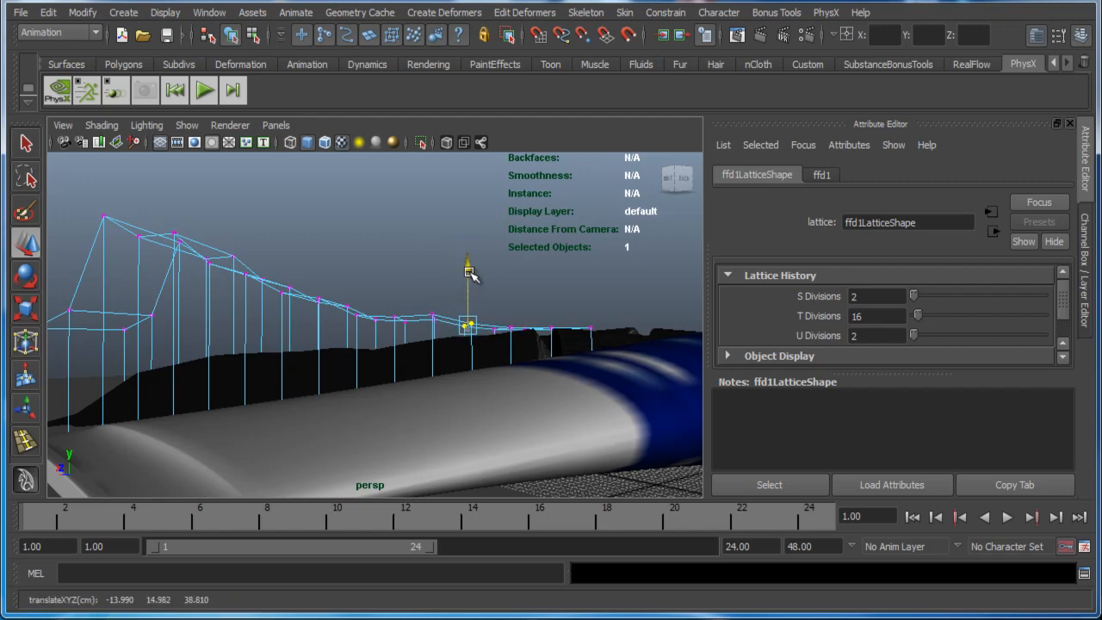
{"action": "left_click_drag", "start_coordinate": [356, 305], "coordinate": [414, 342]}
Step: Delete the construction history of tube01 to bake in the lattice deformation
{"action": "left_click_drag", "start_coordinate": [385, 289], "coordinate": [394, 291], "text": "alt"}
{"action": "middle_click_drag", "start_coordinate": [215, 377], "coordinate": [298, 393], "text": "alt"}
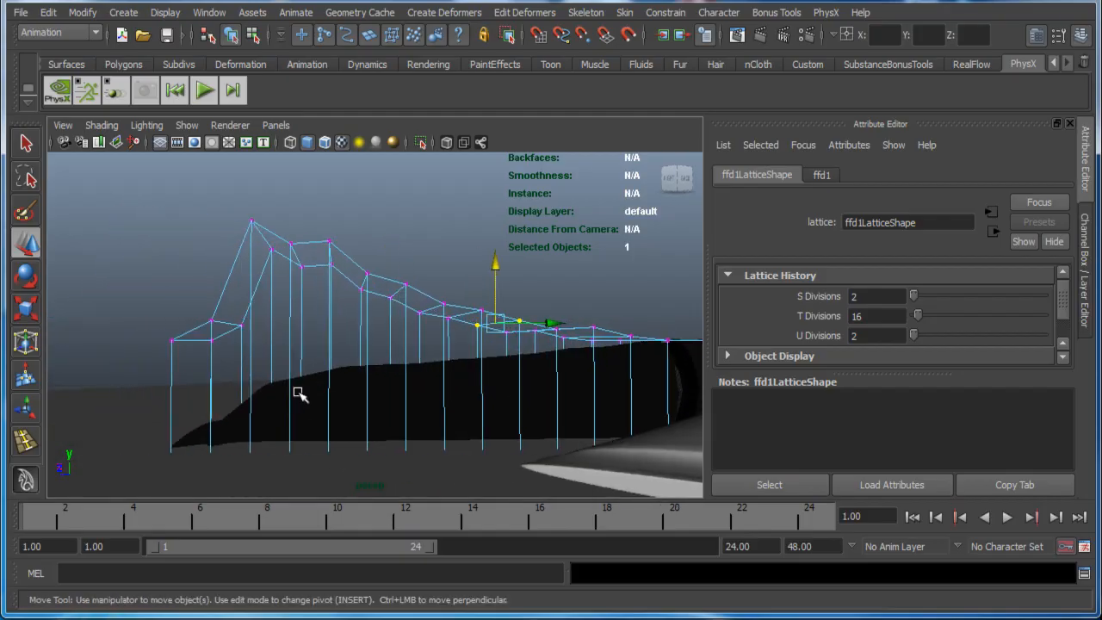
{"action": "left_click", "coordinate": [275, 398]}
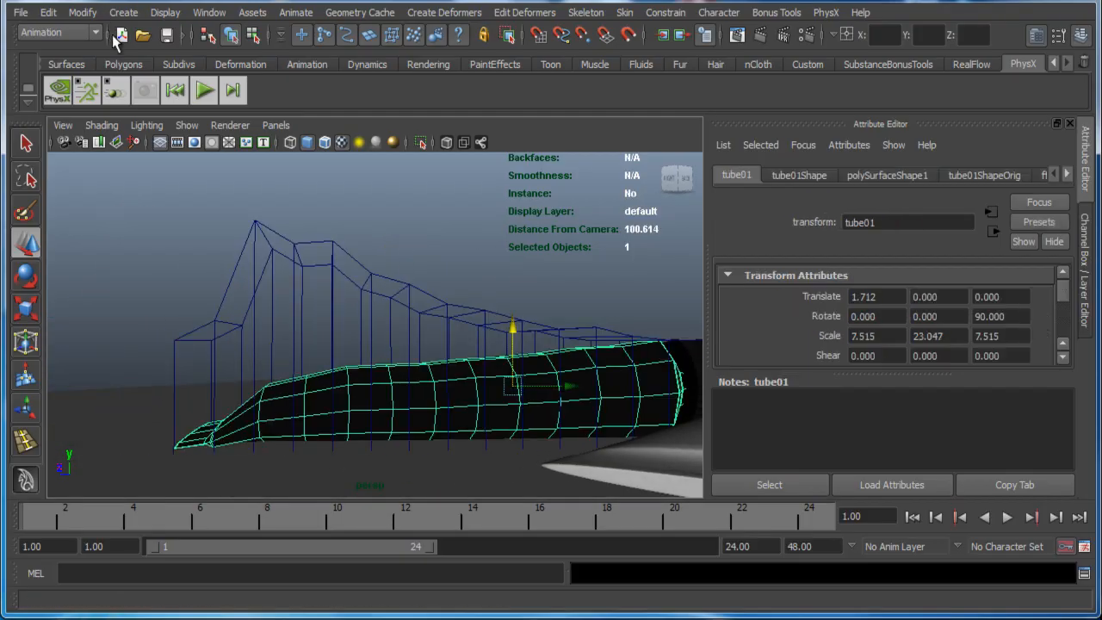
{"action": "left_click", "coordinate": [49, 13]}
{"action": "mouse_move", "coordinate": [172, 195]}
{"action": "left_click", "coordinate": [251, 207]}
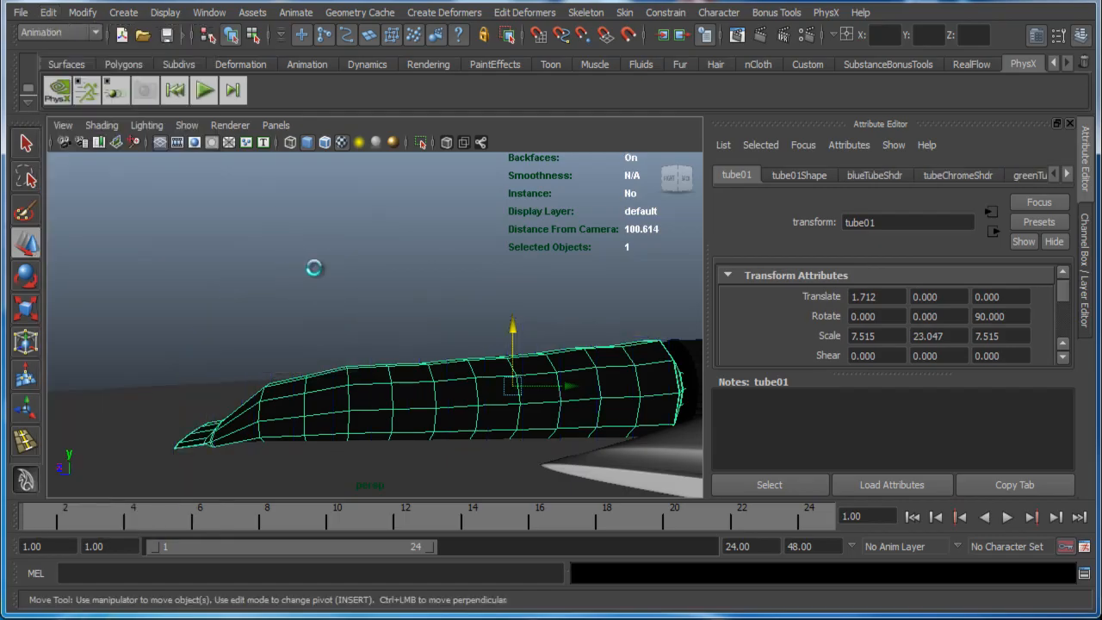
Step: Select the yellow and green tube bodies together and examine the bulged green tube from several angles
{"action": "left_click_drag", "start_coordinate": [314, 268], "coordinate": [438, 407], "text": "alt"}
{"action": "middle_click_drag", "start_coordinate": [505, 333], "coordinate": [422, 313], "text": "alt"}
{"action": "left_click_drag", "start_coordinate": [406, 319], "coordinate": [425, 318], "text": "alt"}
{"action": "left_click", "coordinate": [427, 308]}
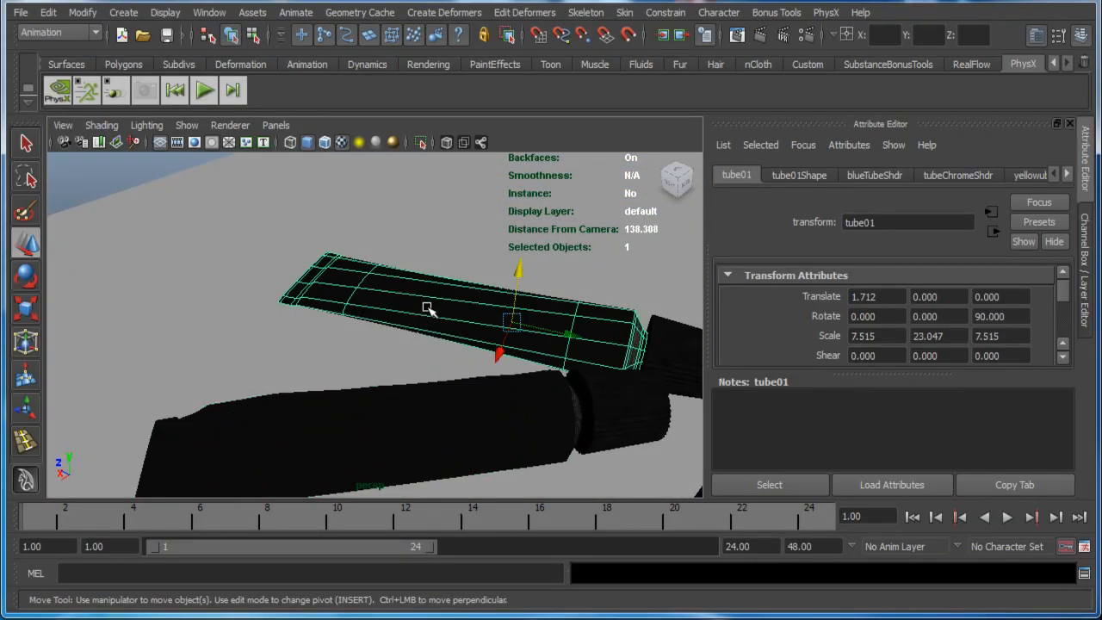
{"action": "left_click_drag", "start_coordinate": [443, 359], "coordinate": [295, 401], "text": "alt"}
{"action": "left_click", "coordinate": [256, 392], "text": "shift"}
{"action": "middle_click_drag", "start_coordinate": [313, 405], "coordinate": [400, 413], "text": "alt"}
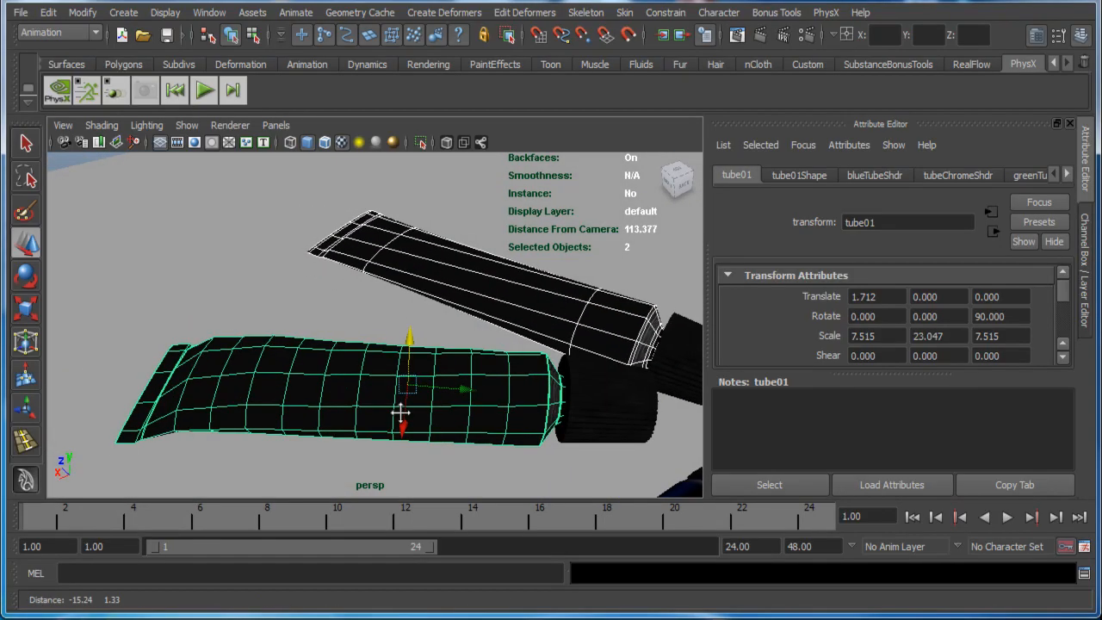
{"action": "left_click_drag", "start_coordinate": [342, 432], "coordinate": [293, 389], "text": "alt"}
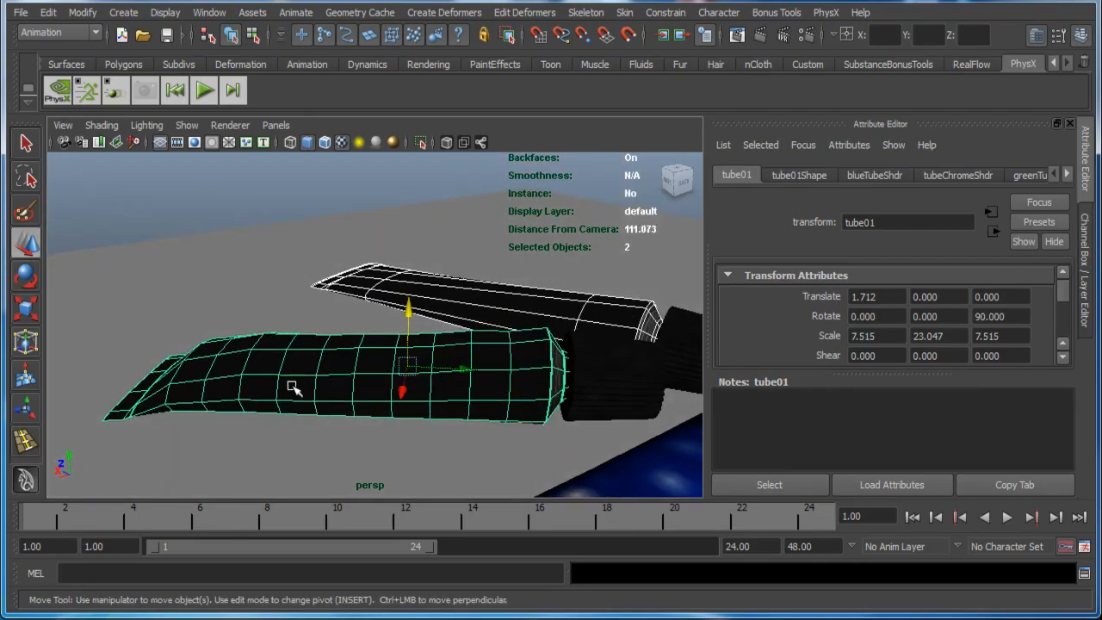
{"action": "middle_click_drag", "start_coordinate": [286, 377], "coordinate": [357, 363], "text": "alt"}
{"action": "left_click_drag", "start_coordinate": [359, 364], "coordinate": [388, 327], "text": "alt"}
{"action": "left_click", "coordinate": [342, 355]}
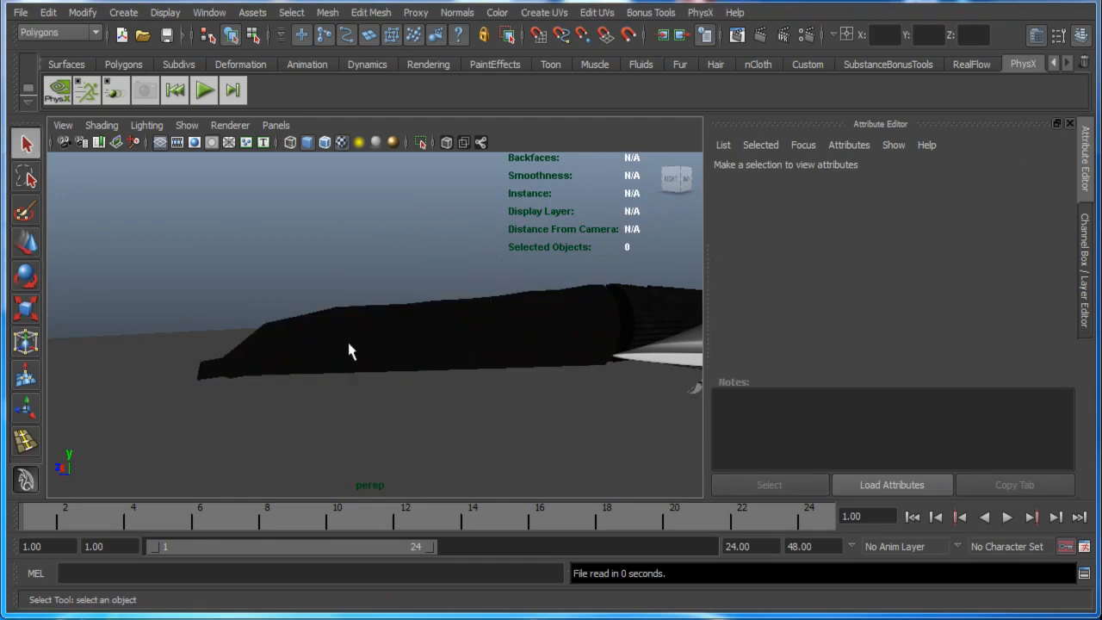
Step: Check the crimped end in the reference photo and move the green tube's end vertices upward and toward the body
{"action": "left_click", "coordinate": [401, 349]}
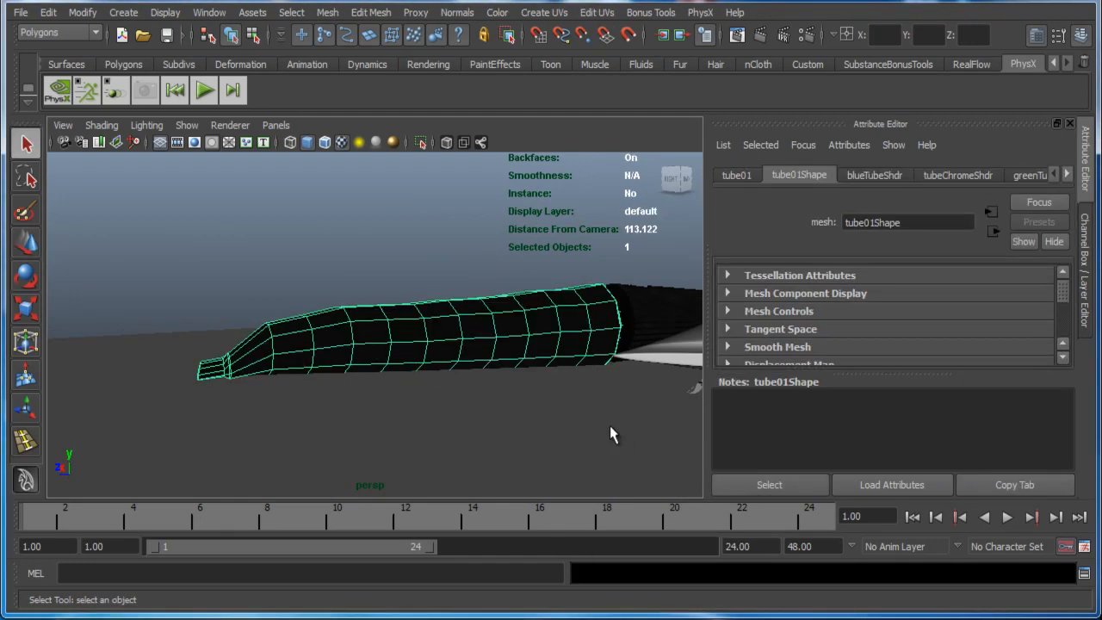
{"action": "left_click", "coordinate": [819, 618]}
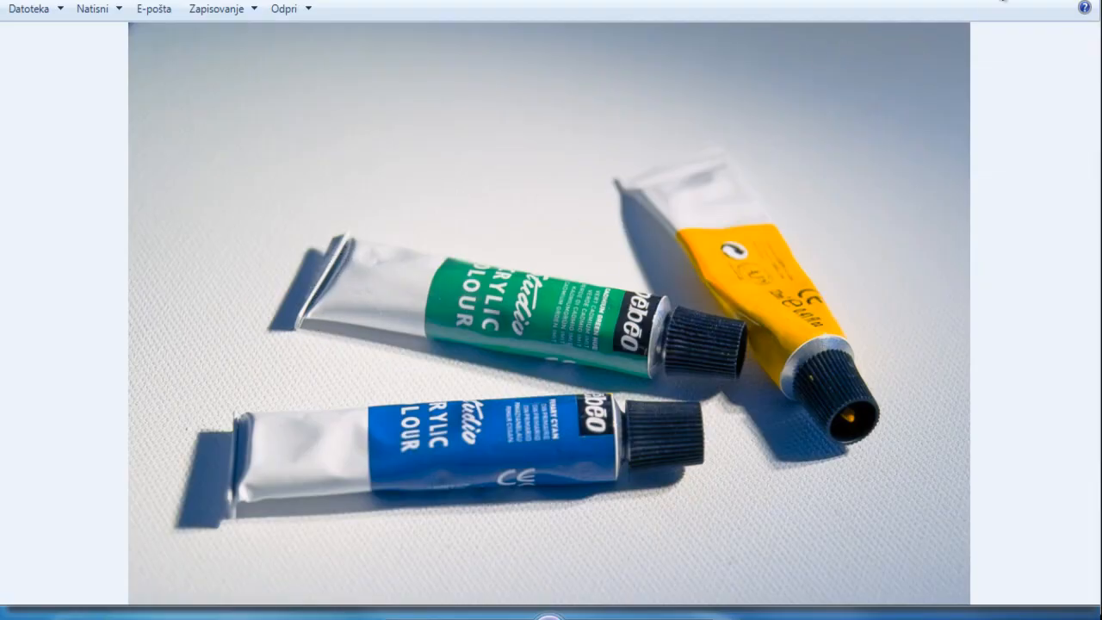
{"action": "key", "text": "alt+Tab"}
{"action": "left_click_drag", "start_coordinate": [258, 371], "coordinate": [419, 339], "text": "alt"}
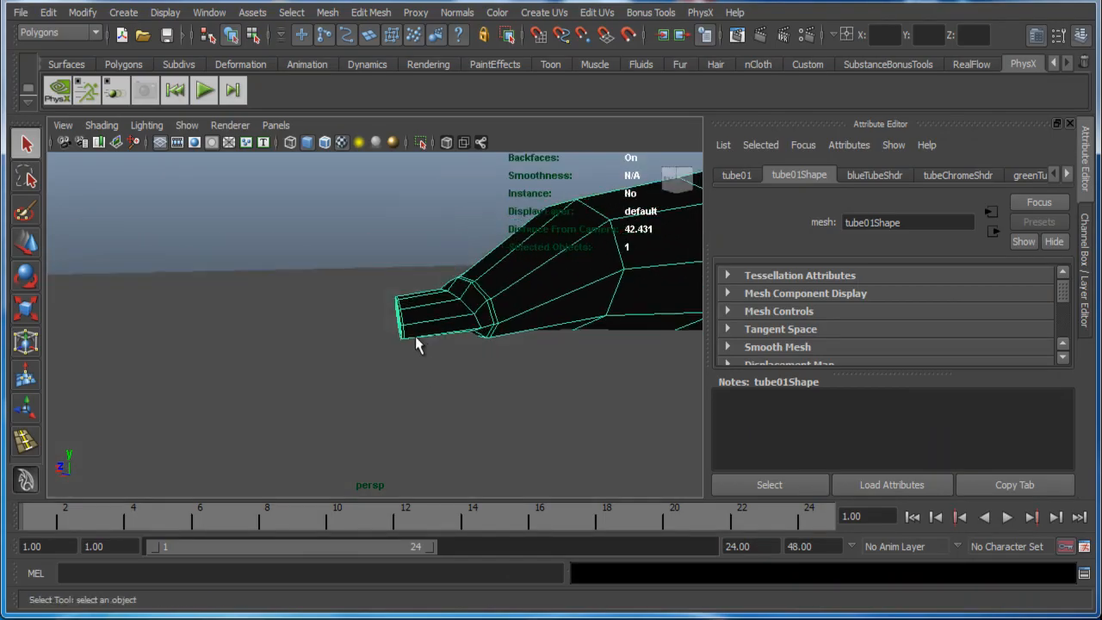
{"action": "right_click_drag", "start_coordinate": [419, 339], "coordinate": [349, 296]}
{"action": "mouse_move", "coordinate": [421, 400]}
{"action": "left_mouse_down"}
{"action": "mouse_move", "coordinate": [393, 388]}
{"action": "mouse_move", "coordinate": [409, 384]}
{"action": "left_mouse_up"}
{"action": "key", "text": "w"}
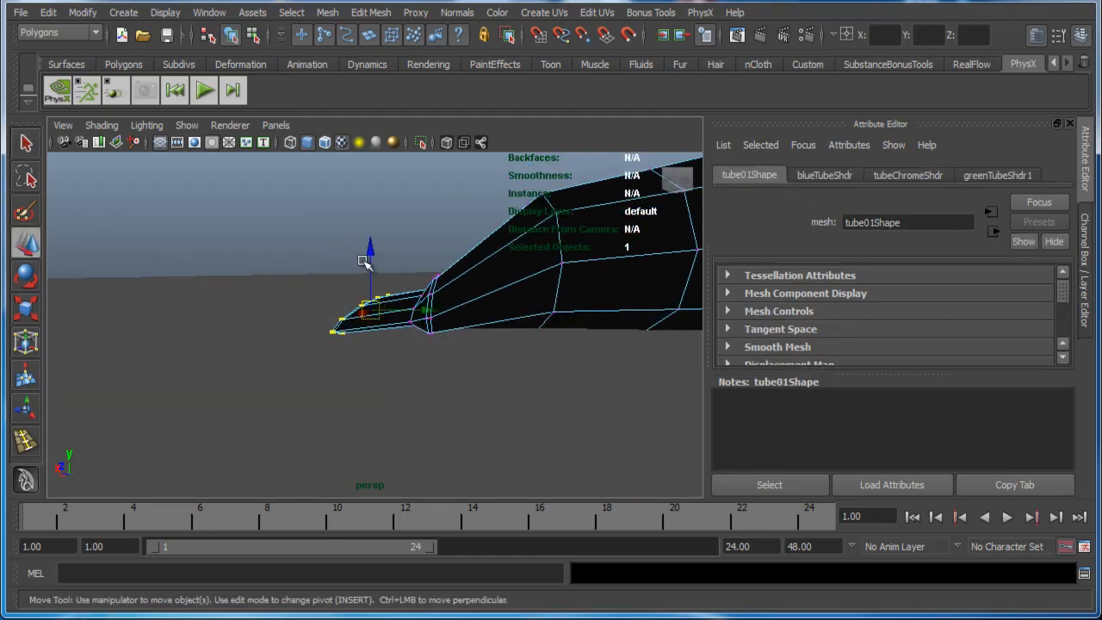
{"action": "left_click_drag", "start_coordinate": [371, 248], "coordinate": [383, 180]}
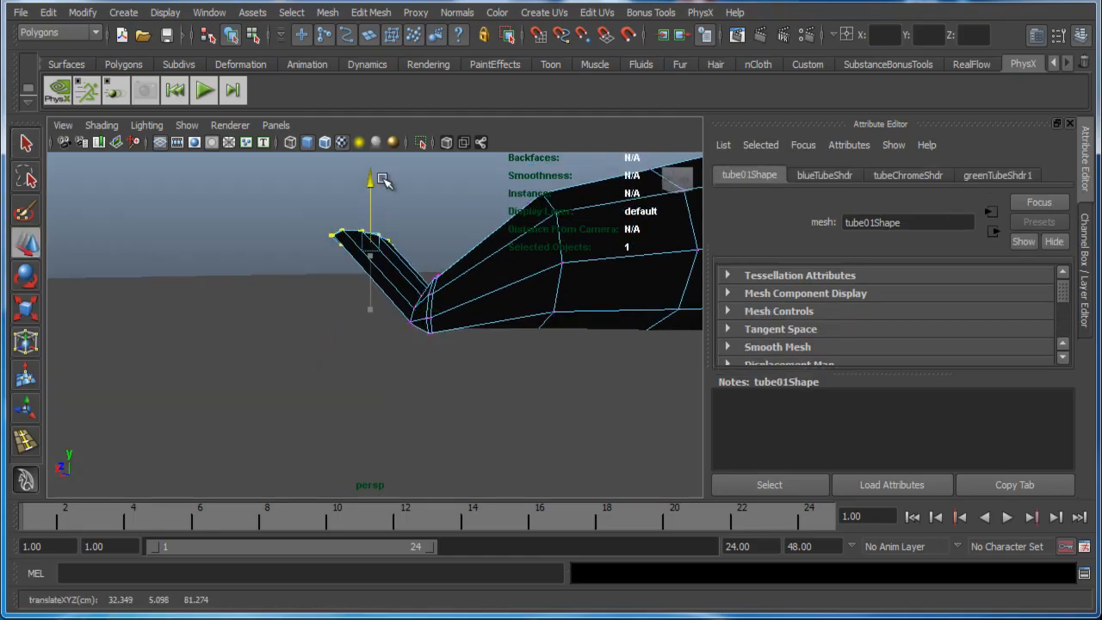
{"action": "left_click_drag", "start_coordinate": [421, 243], "coordinate": [449, 243]}
{"action": "left_click_drag", "start_coordinate": [396, 187], "coordinate": [398, 156]}
Step: Rotate the selected end vertices of the green tube so the crimped end tilts toward the body
{"action": "key", "text": "e"}
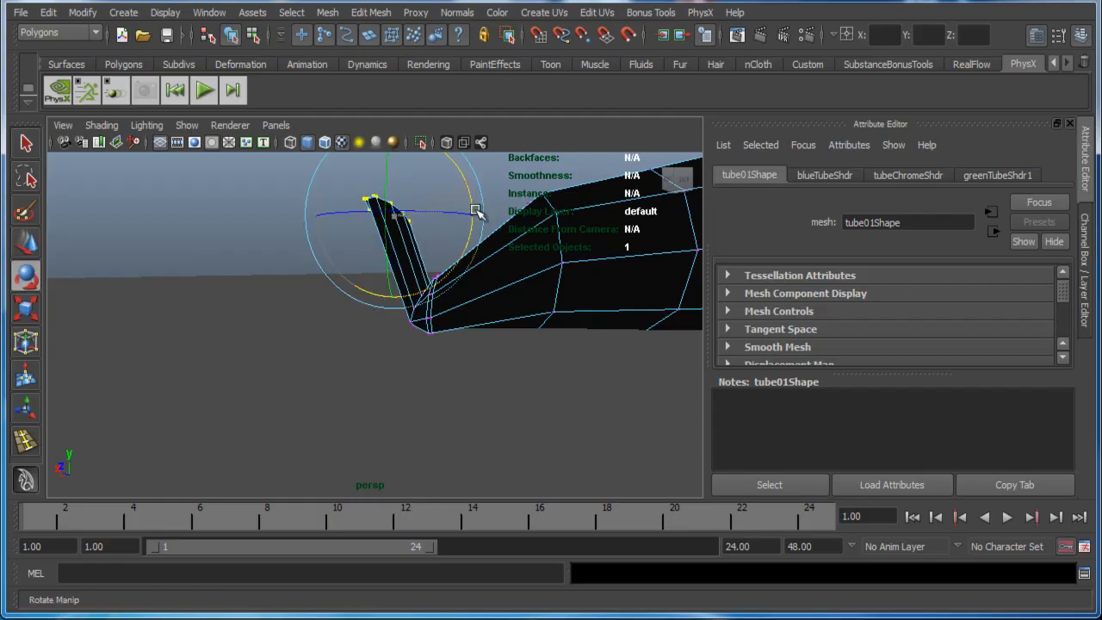
{"action": "left_click_drag", "start_coordinate": [443, 211], "coordinate": [417, 254], "text": "alt"}
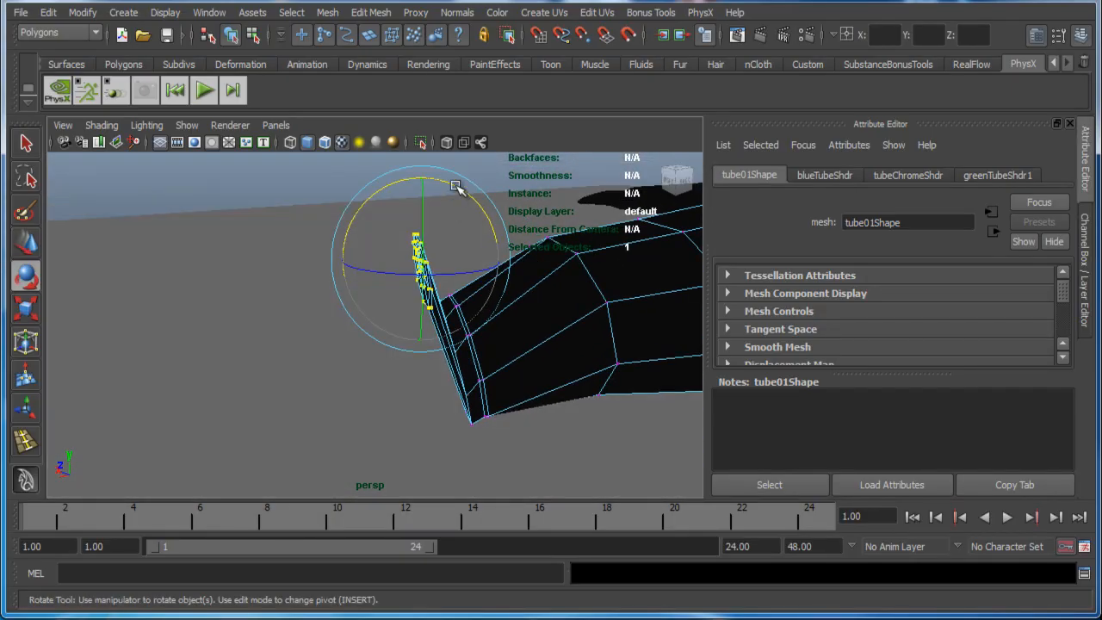
{"action": "left_click_drag", "start_coordinate": [478, 230], "coordinate": [408, 257], "text": "alt"}
Step: Select all the faces closing the tip of the crimped end by growing the selection from one face
{"action": "right_click", "coordinate": [403, 303]}
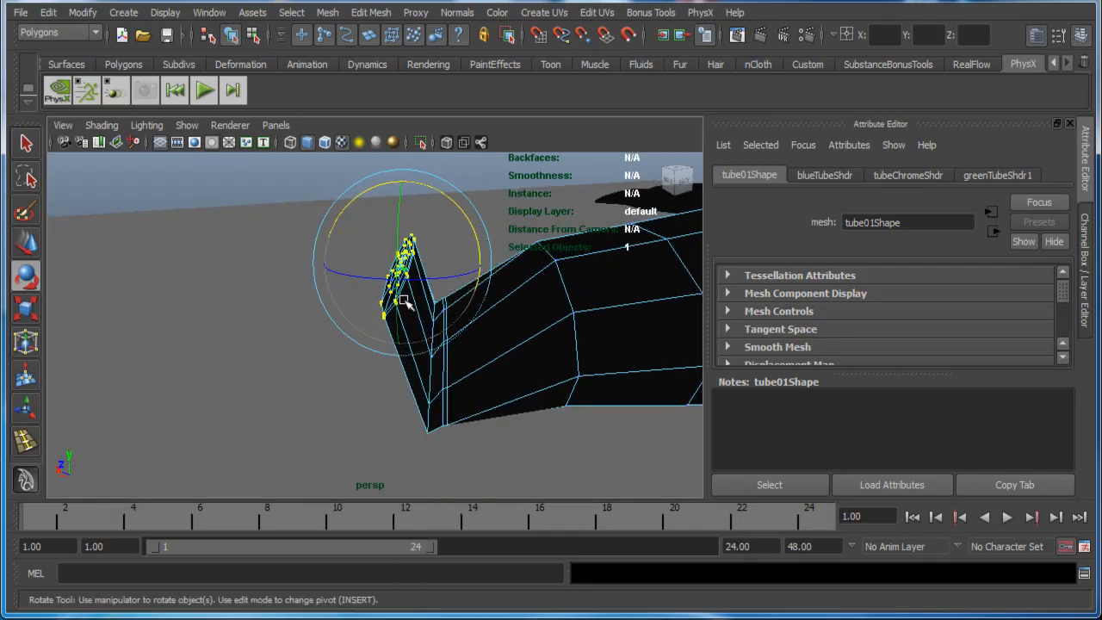
{"action": "left_click_drag", "start_coordinate": [404, 301], "coordinate": [475, 423], "text": "alt"}
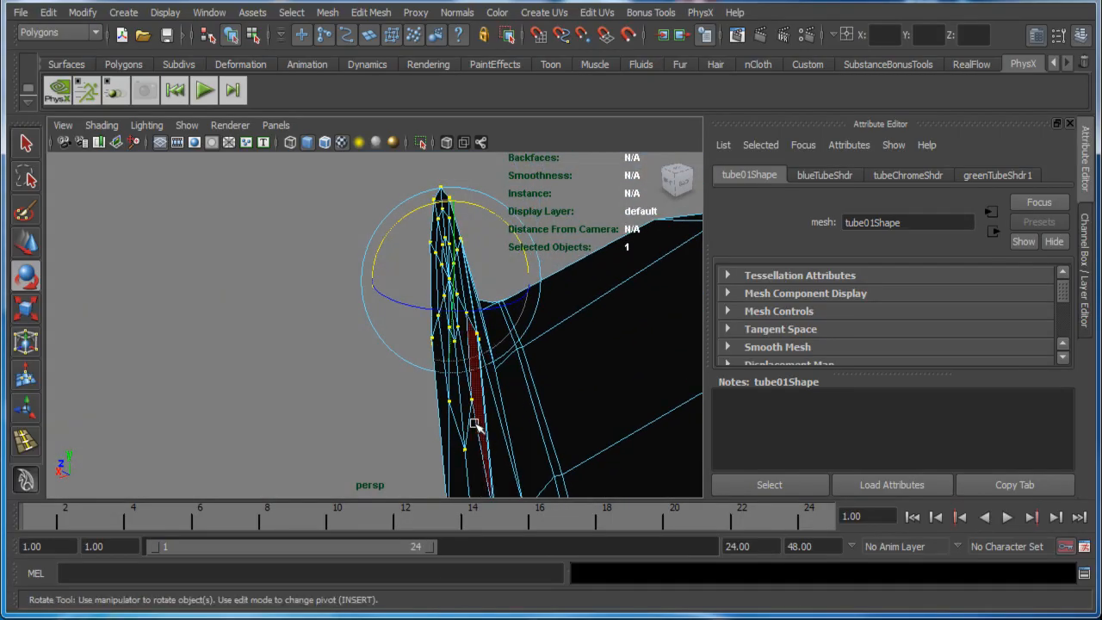
{"action": "left_click", "coordinate": [456, 398]}
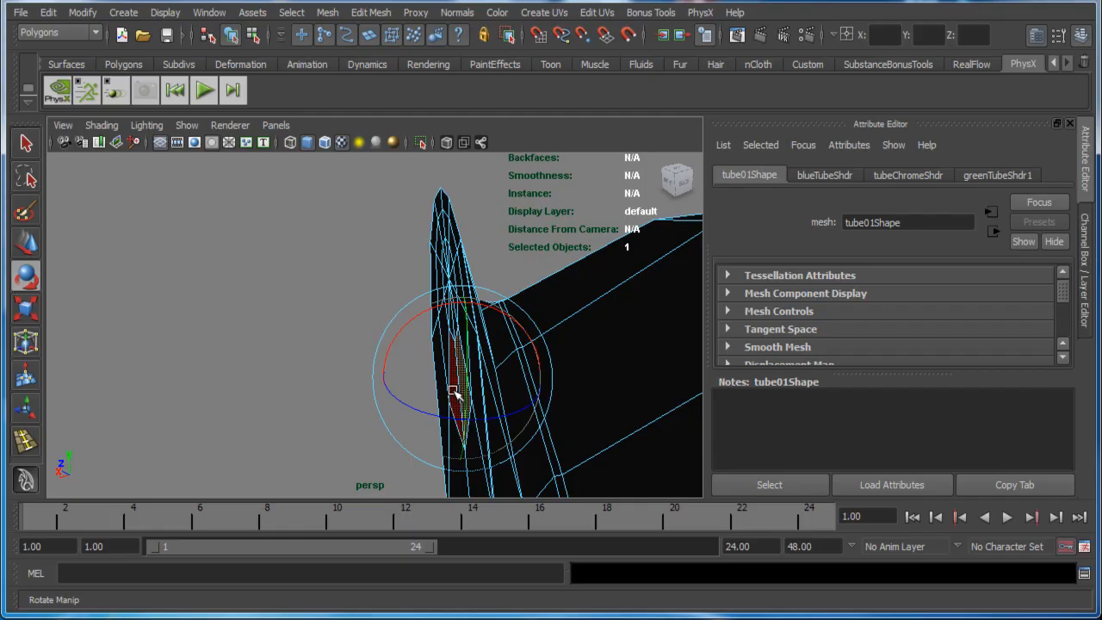
{"action": "left_click_drag", "start_coordinate": [491, 430], "coordinate": [500, 399], "text": "alt"}
{"action": "key", "text": "w"}
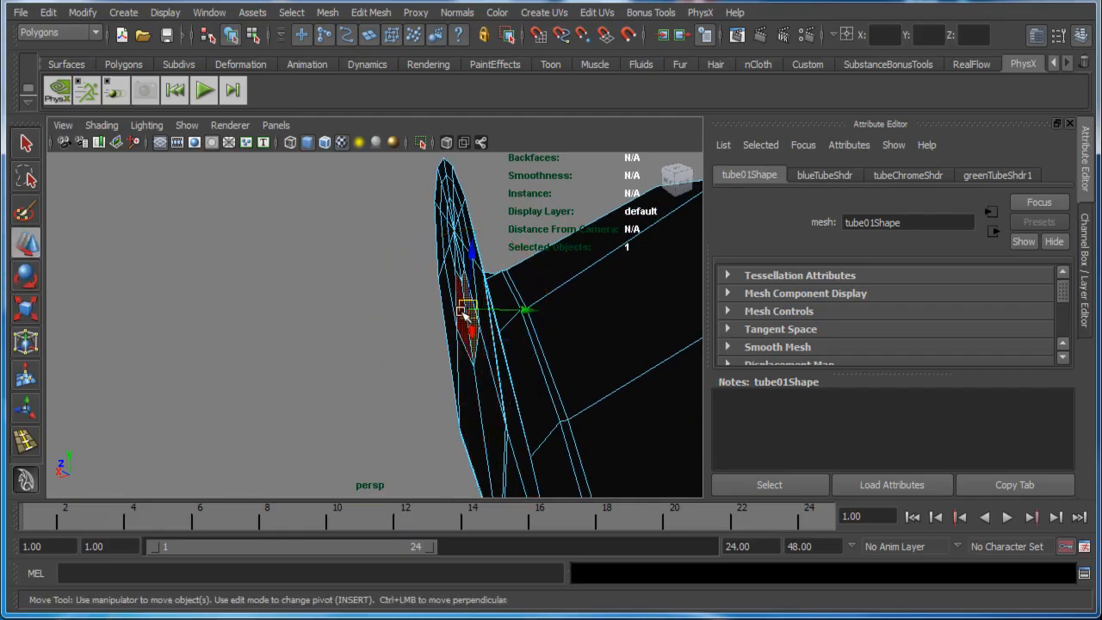
{"action": "left_click", "coordinate": [466, 334]}
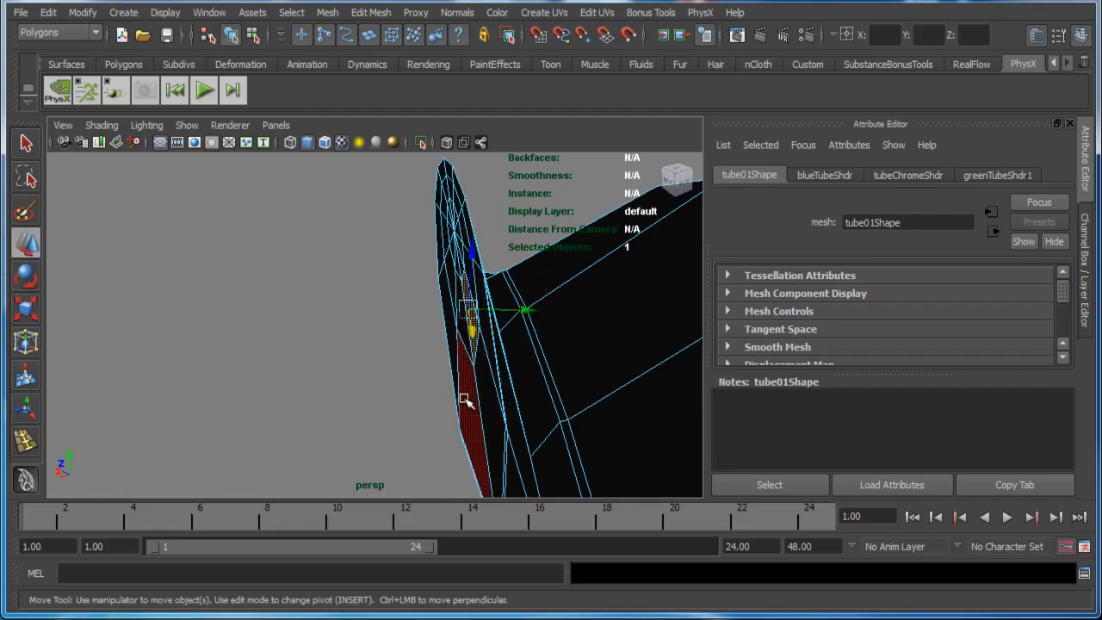
{"action": "left_click", "coordinate": [467, 400]}
{"action": "left_click", "coordinate": [464, 320]}
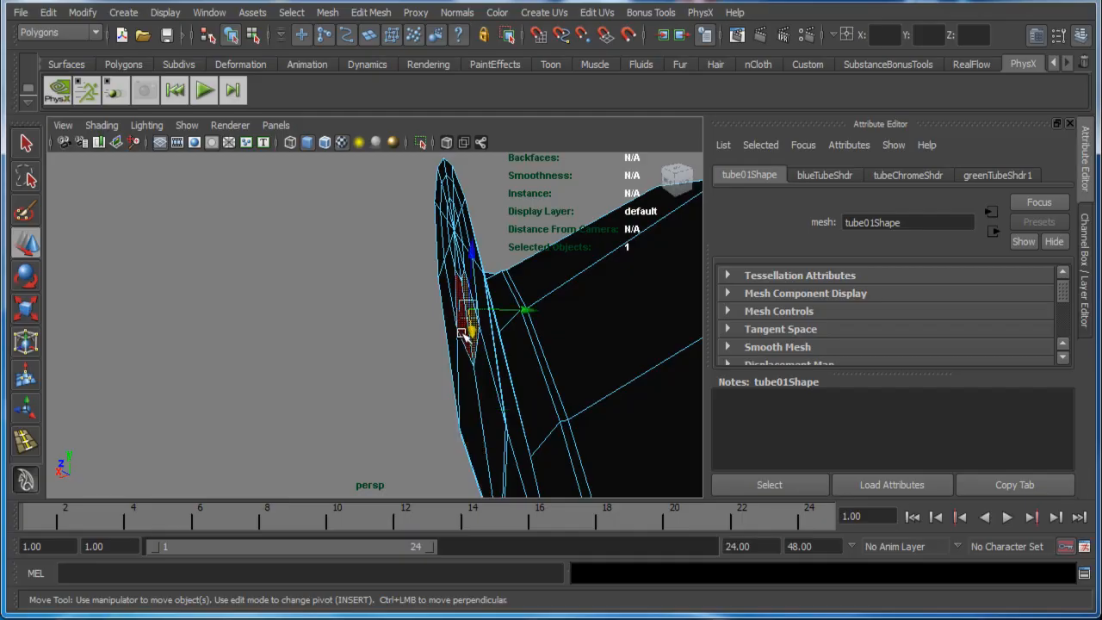
{"action": "left_click", "coordinate": [467, 343]}
{"action": "key", "text": "shift+period"}
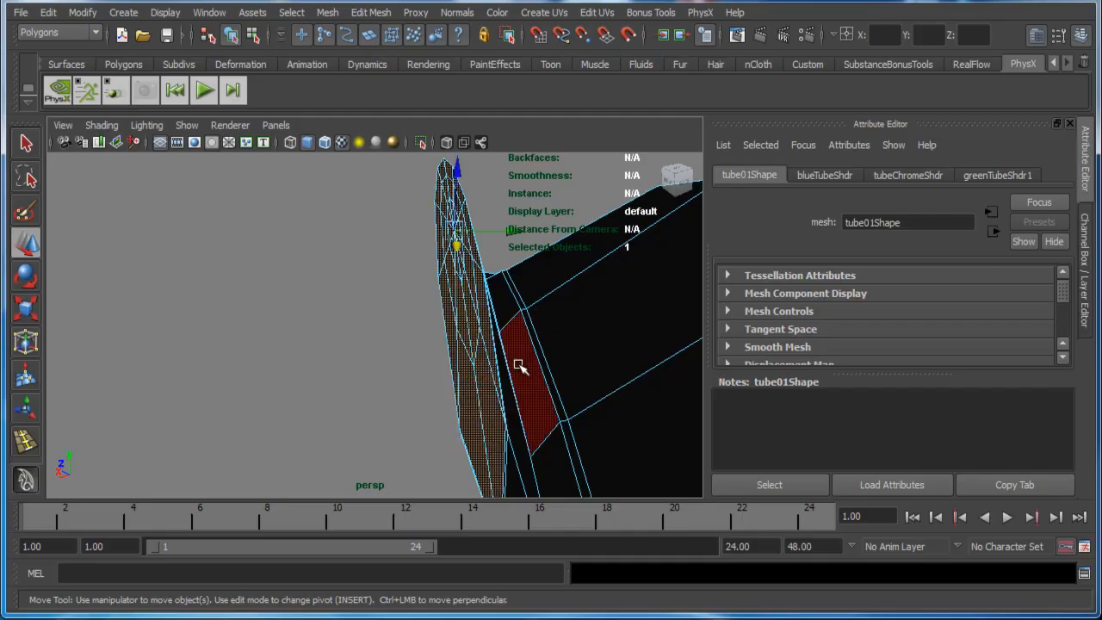
Step: With the Polygons command set active, open the Edit Mesh commands as a floating window and place it clear of the viewport
{"action": "mouse_move", "coordinate": [405, 332]}
{"action": "left_mouse_down", "text": "alt"}
{"action": "mouse_move", "coordinate": [394, 246]}
{"action": "mouse_move", "coordinate": [402, 345]}
{"action": "left_mouse_up", "text": "alt"}
{"action": "left_click", "coordinate": [56, 34]}
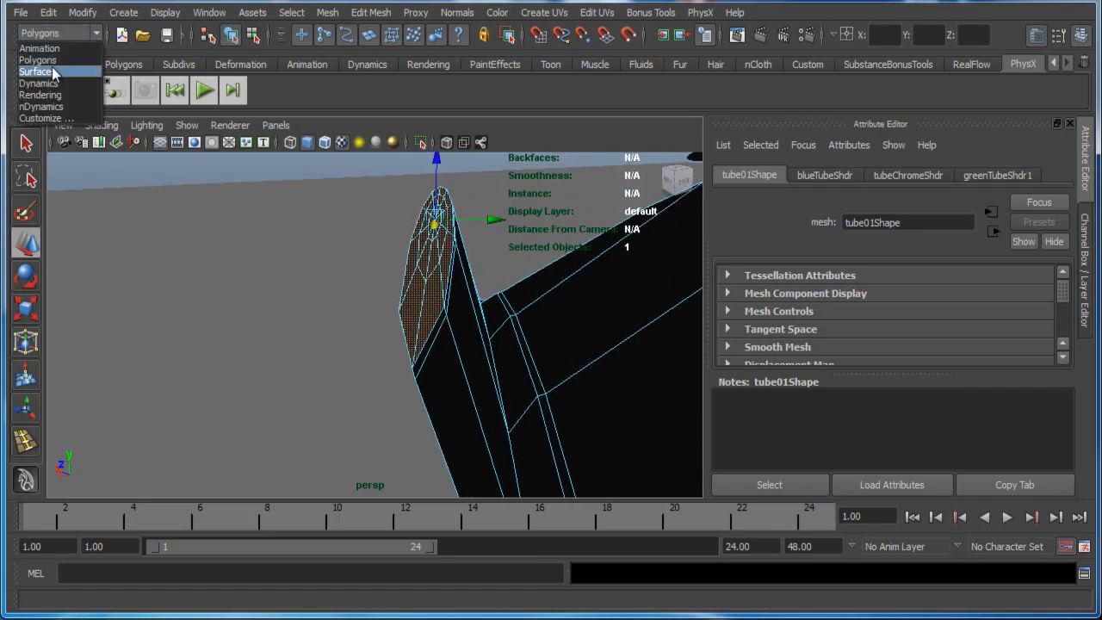
{"action": "left_click", "coordinate": [51, 61]}
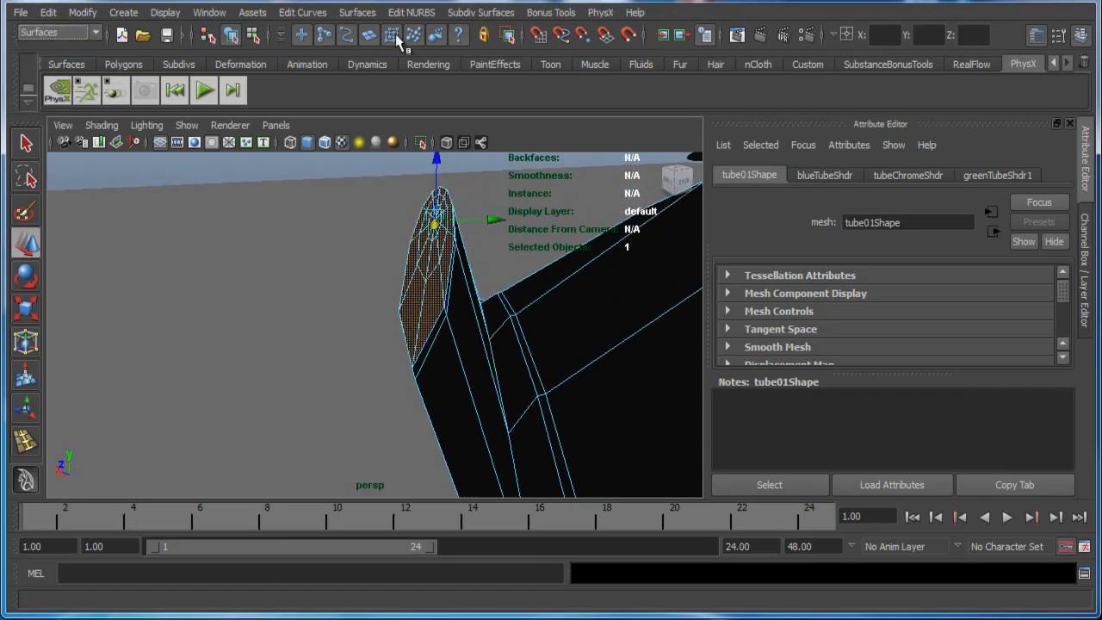
{"action": "left_click", "coordinate": [37, 36]}
{"action": "left_click", "coordinate": [43, 61]}
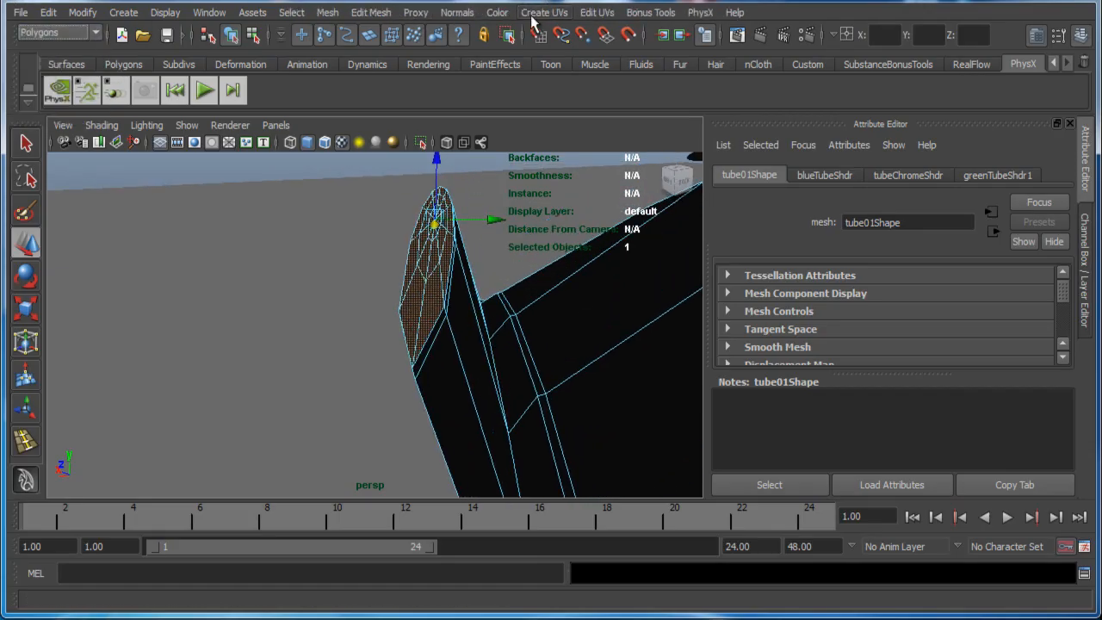
{"action": "left_click", "coordinate": [388, 16]}
{"action": "left_click", "coordinate": [394, 27]}
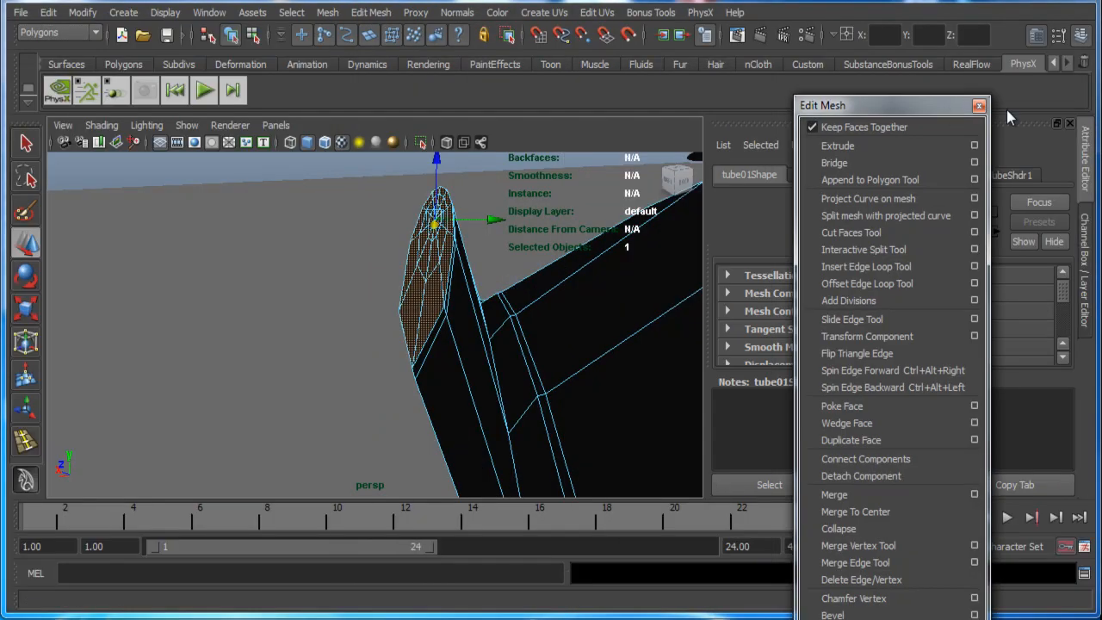
{"action": "left_click_drag", "start_coordinate": [948, 105], "coordinate": [1003, 74]}
Step: Extrude the tip faces of the crimped end, then rotate and move them slightly toward the tube body
{"action": "left_click", "coordinate": [894, 115]}
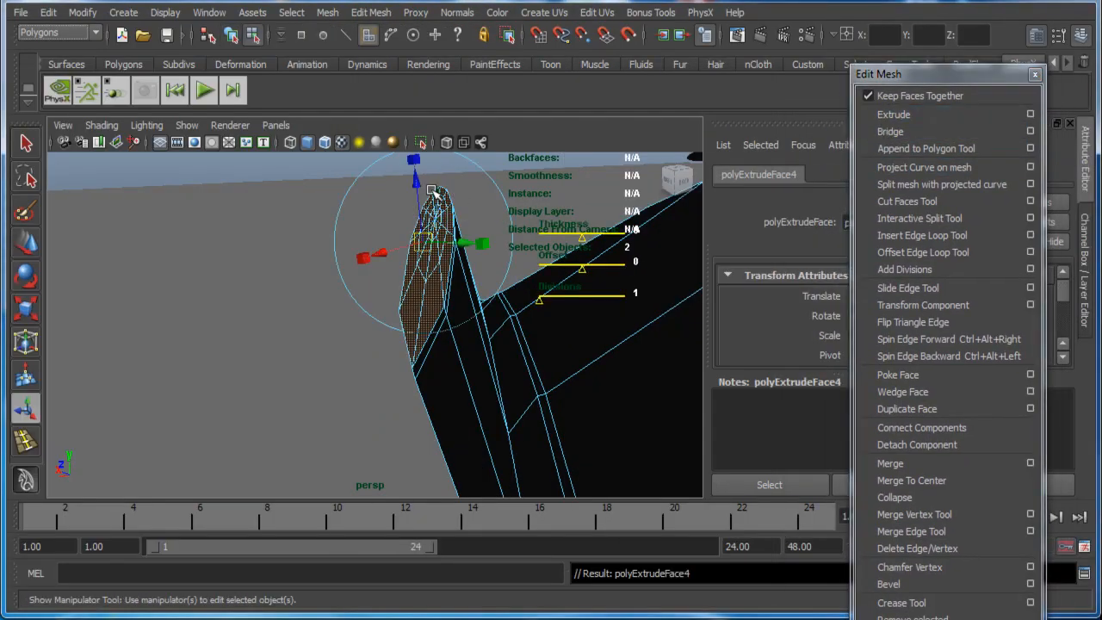
{"action": "left_click_drag", "start_coordinate": [417, 181], "coordinate": [372, 289], "text": "alt"}
{"action": "key", "text": "e"}
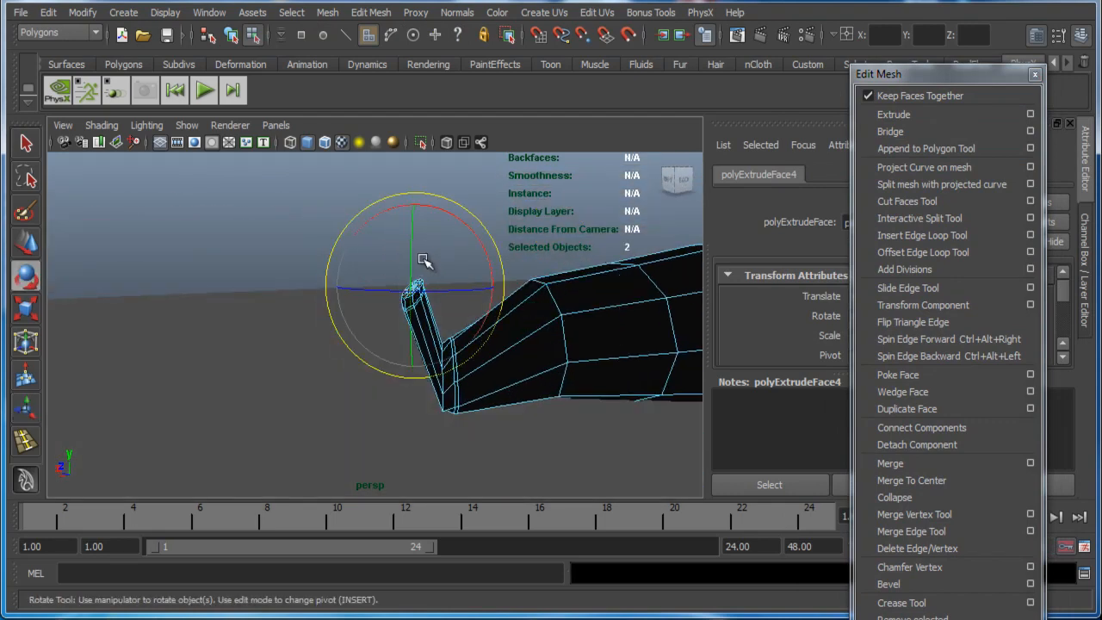
{"action": "left_click_drag", "start_coordinate": [459, 224], "coordinate": [473, 239]}
{"action": "key", "text": "w"}
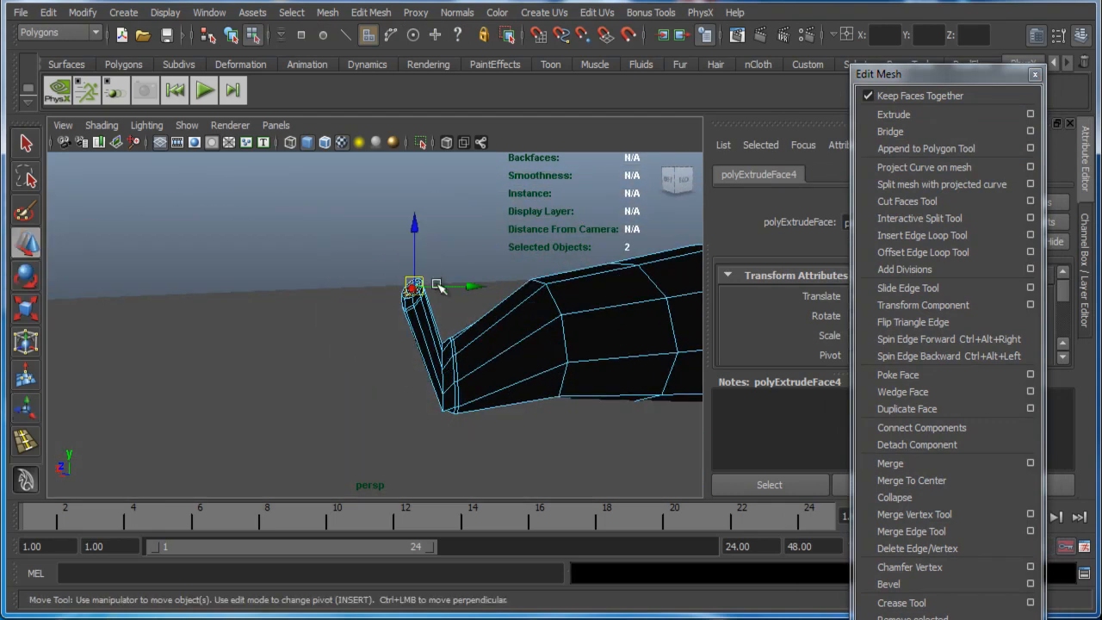
{"action": "left_click_drag", "start_coordinate": [465, 287], "coordinate": [472, 286]}
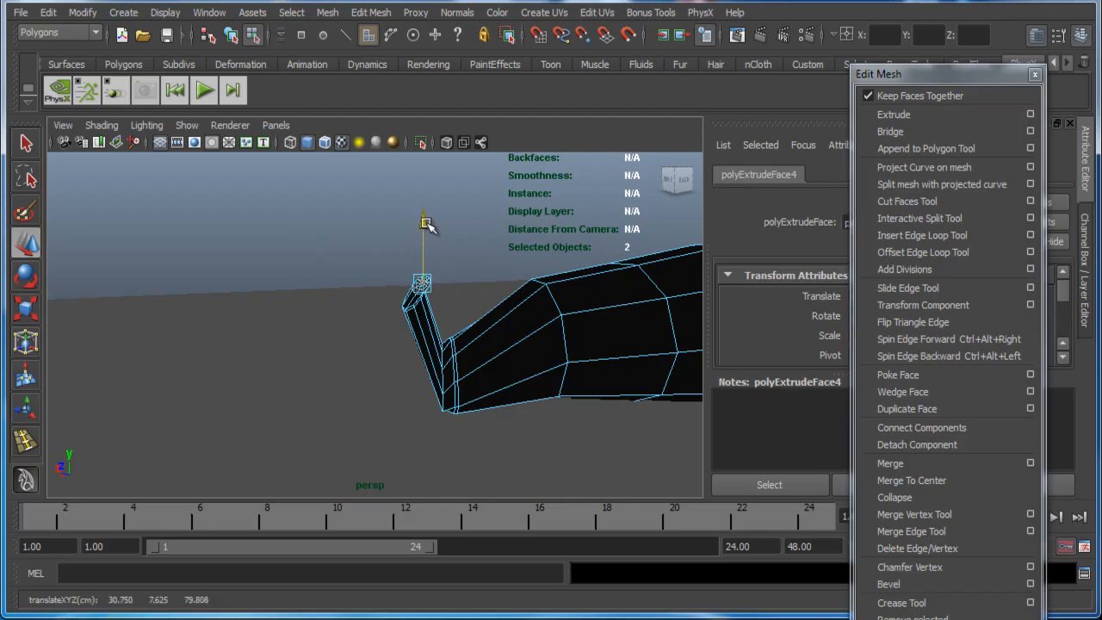
Step: Extrude the tip faces again toward the body, then rotate and lower them to start a downward curl
{"action": "key", "text": "ctrl+e"}
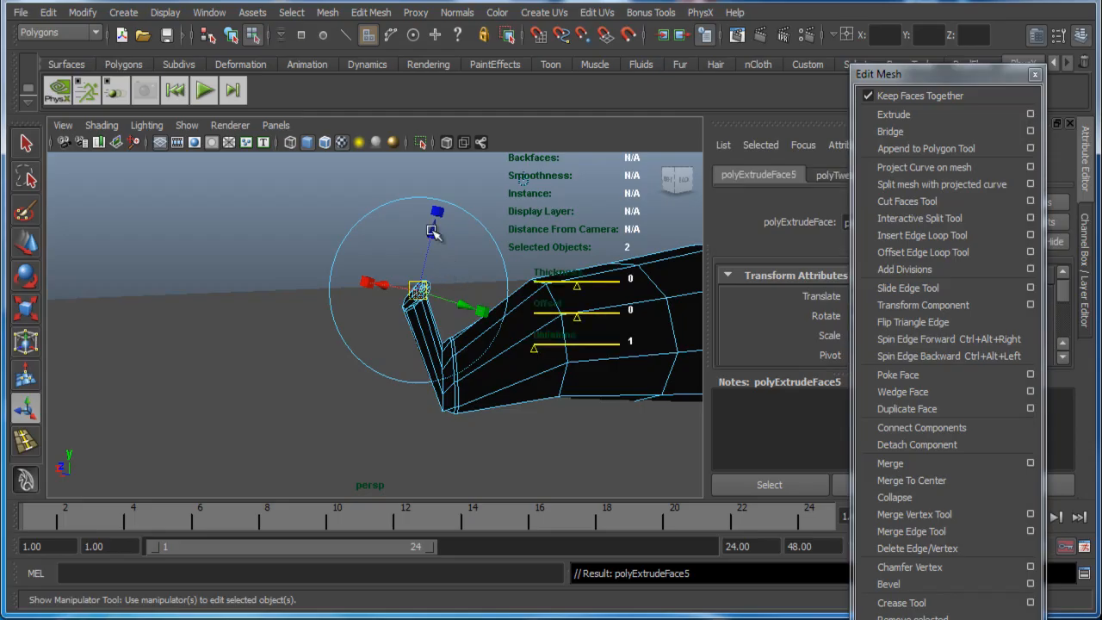
{"action": "left_click_drag", "start_coordinate": [465, 293], "coordinate": [475, 306]}
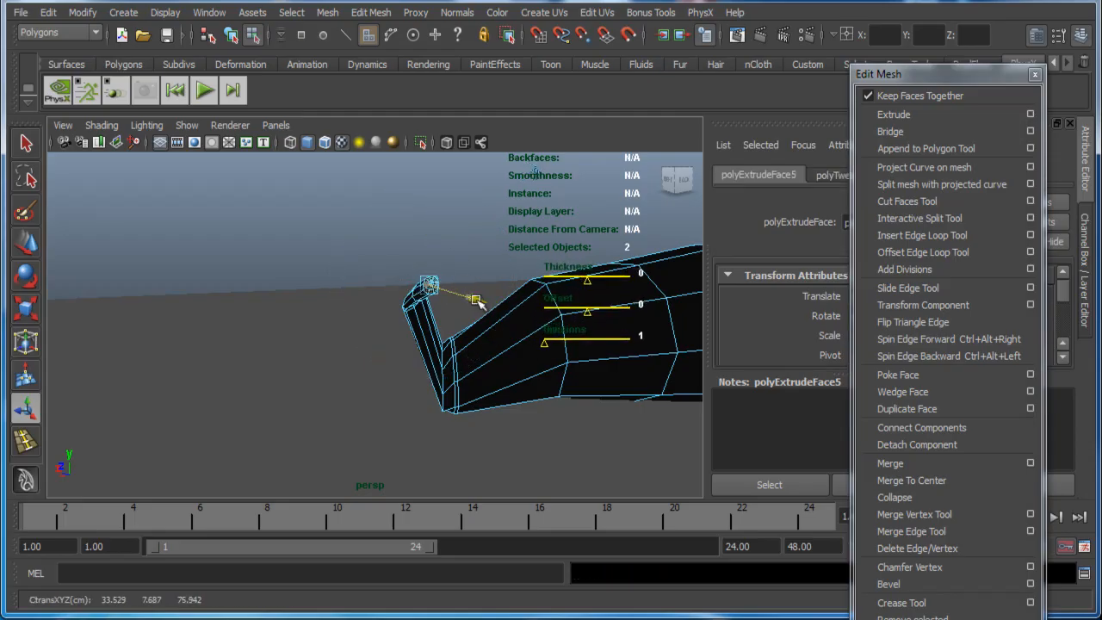
{"action": "key", "text": "e"}
{"action": "left_click_drag", "start_coordinate": [473, 216], "coordinate": [484, 255]}
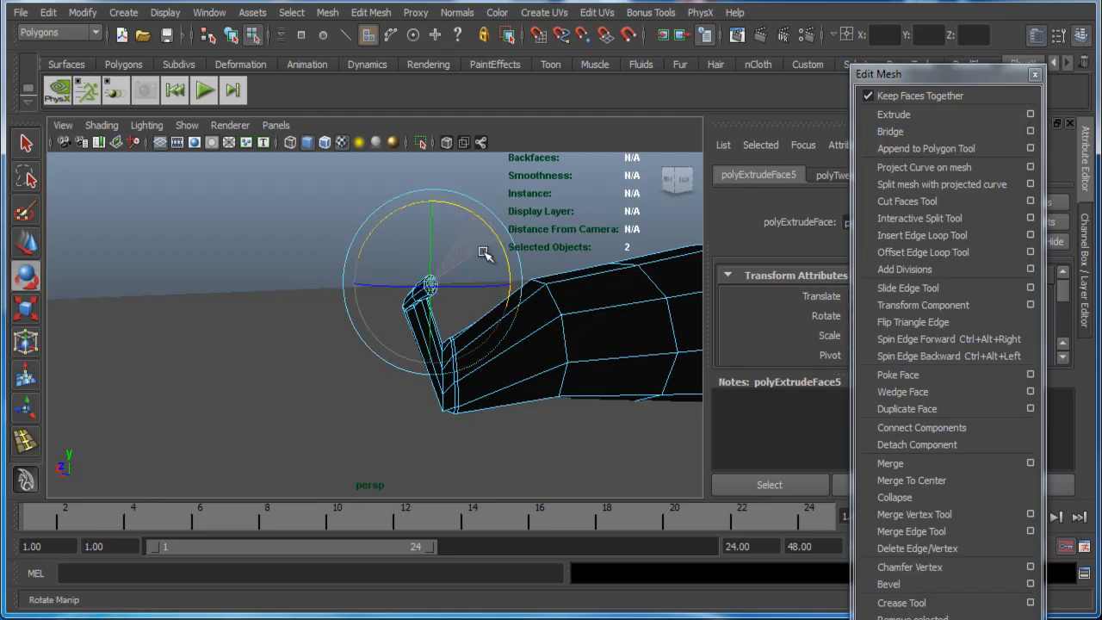
{"action": "key", "text": "w"}
{"action": "left_click", "coordinate": [433, 226]}
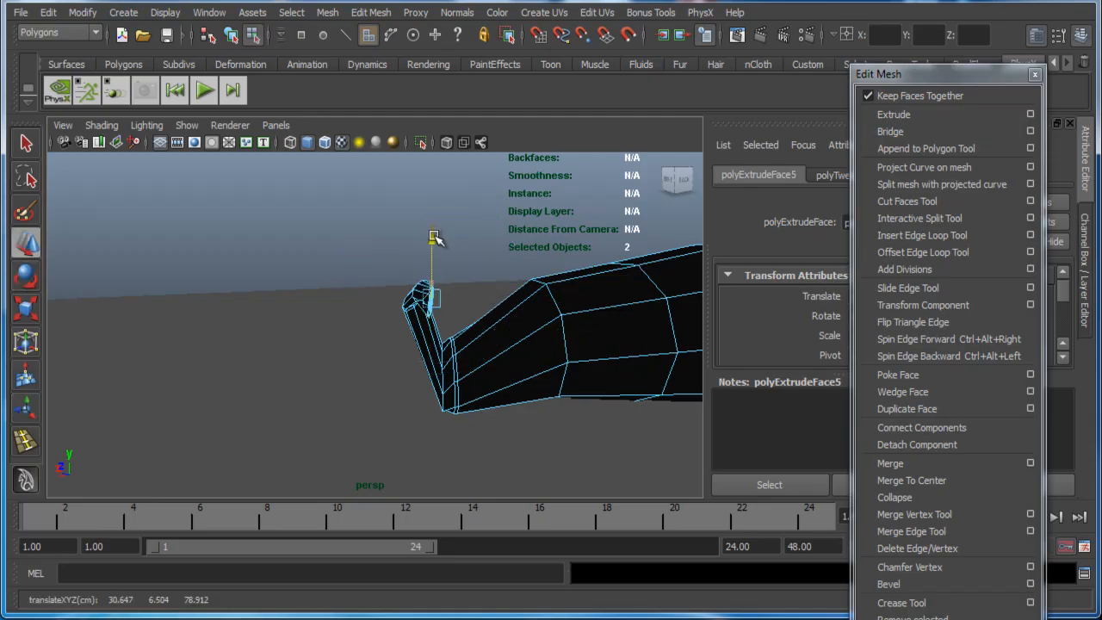
{"action": "key", "text": "e"}
{"action": "left_click_drag", "start_coordinate": [493, 244], "coordinate": [493, 255]}
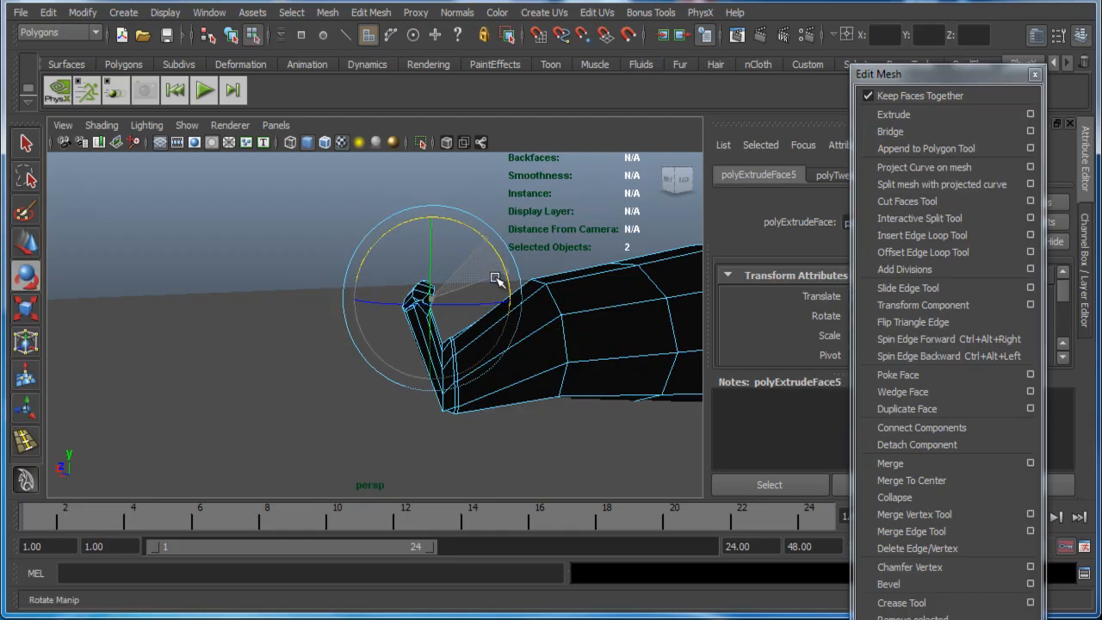
{"action": "key", "text": "w"}
{"action": "mouse_move", "coordinate": [451, 323]}
{"action": "left_mouse_down", "text": "alt"}
{"action": "mouse_move", "coordinate": [499, 345]}
{"action": "mouse_move", "coordinate": [443, 313]}
{"action": "mouse_move", "coordinate": [462, 344]}
{"action": "mouse_move", "coordinate": [456, 322]}
{"action": "mouse_move", "coordinate": [433, 315]}
{"action": "mouse_move", "coordinate": [460, 318]}
{"action": "left_mouse_up", "text": "alt"}
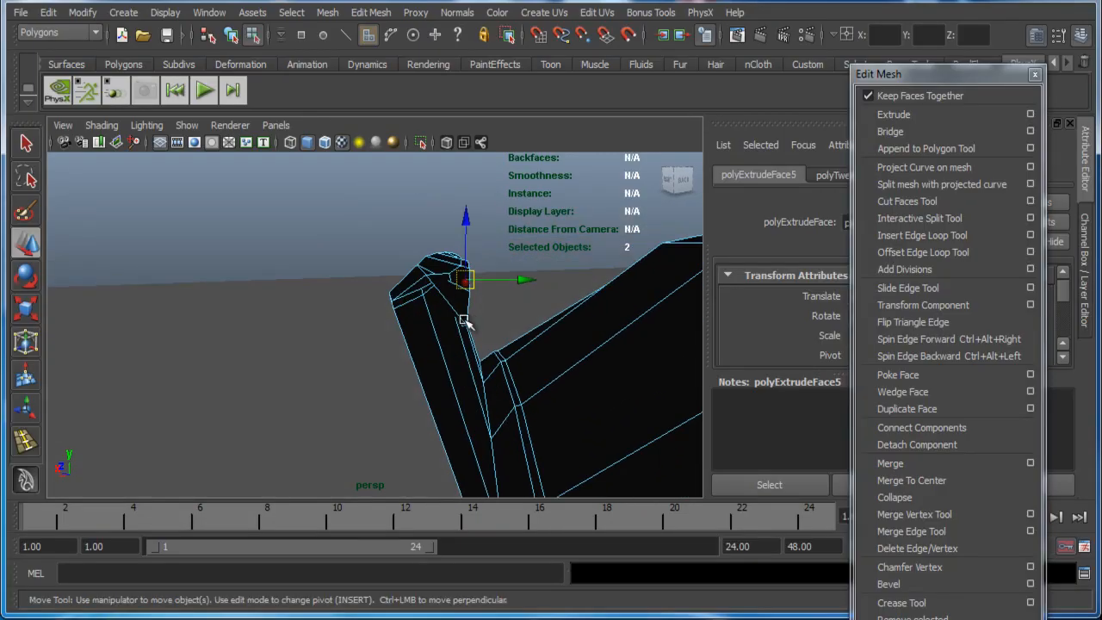
Step: Extrude the curled tip faces a third time, rotating and lowering them into a flap folded down against the tube body
{"action": "key", "text": "ctrl+e"}
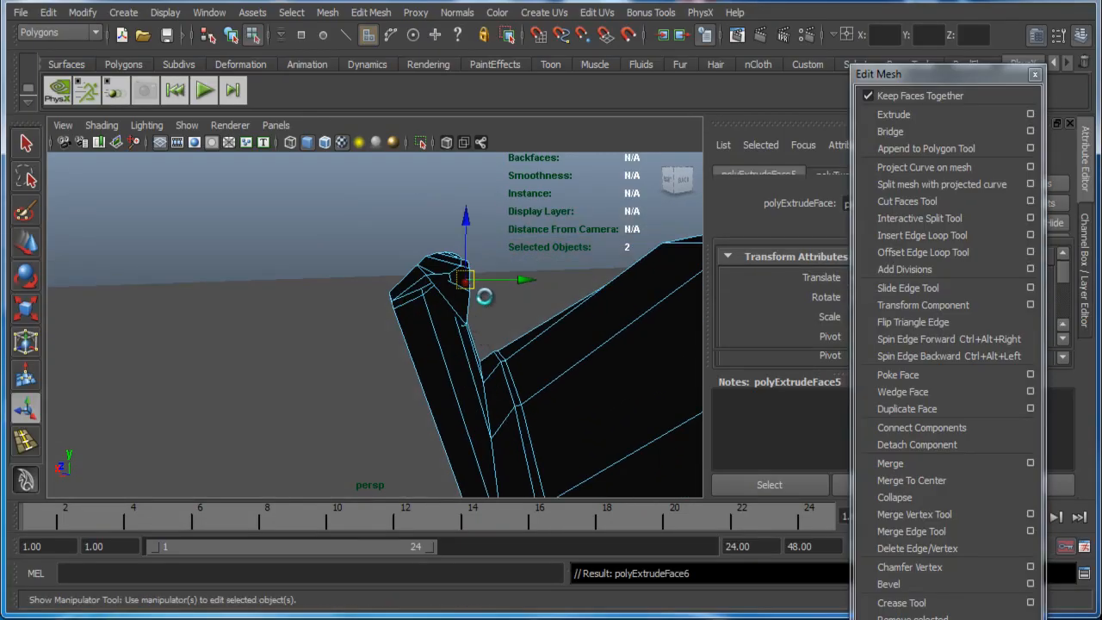
{"action": "left_click_drag", "start_coordinate": [505, 298], "coordinate": [531, 258]}
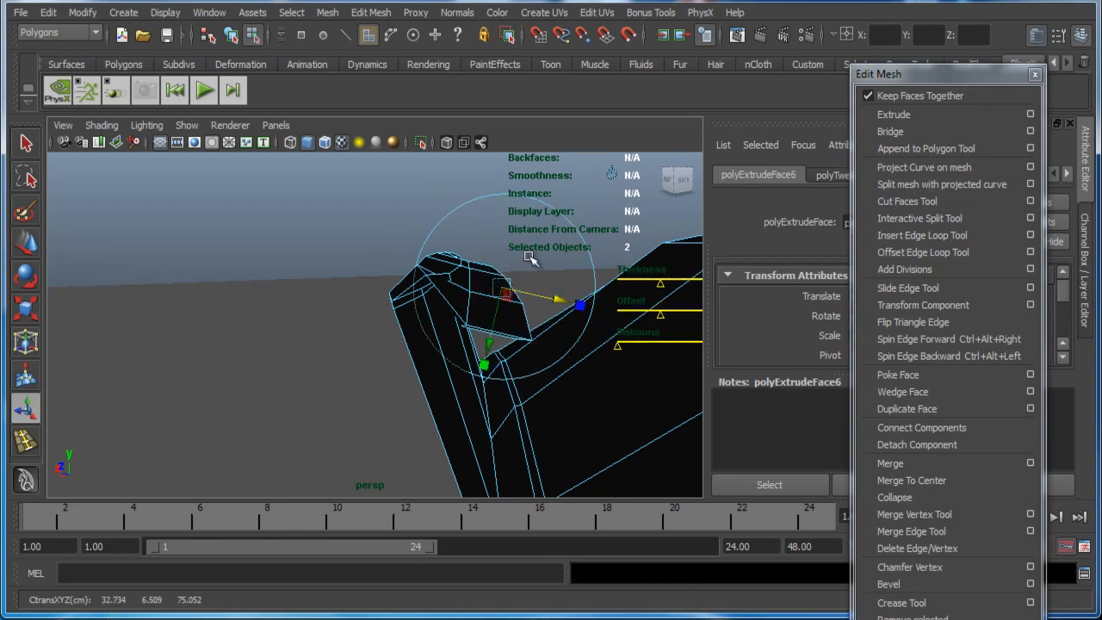
{"action": "left_click_drag", "start_coordinate": [491, 345], "coordinate": [486, 364]}
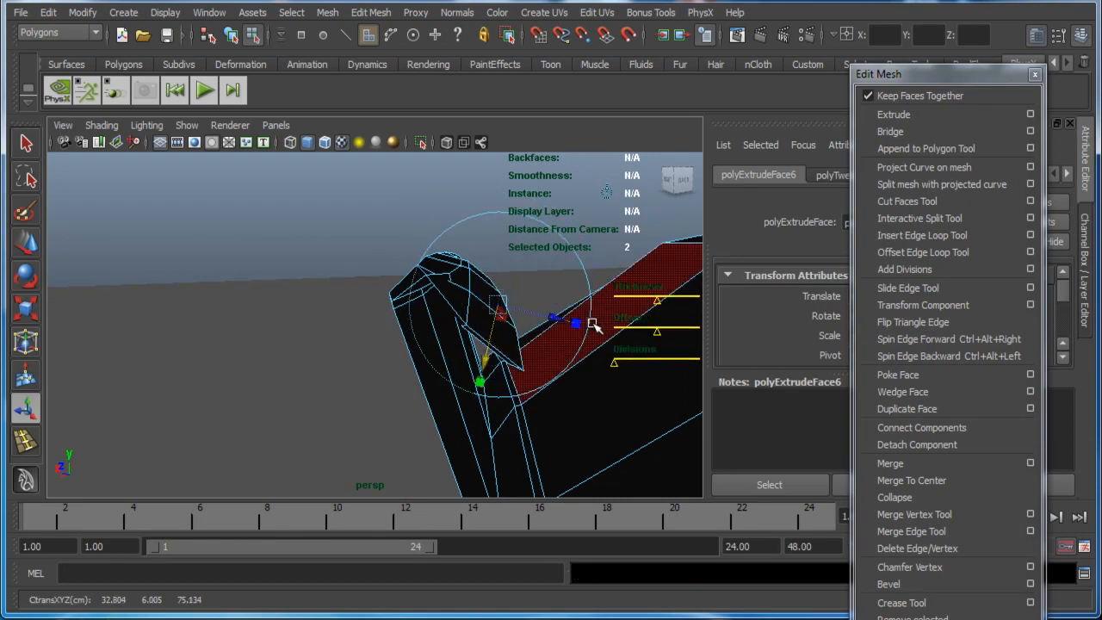
{"action": "key", "text": "e"}
{"action": "left_click_drag", "start_coordinate": [552, 240], "coordinate": [544, 299]}
{"action": "key", "text": "w"}
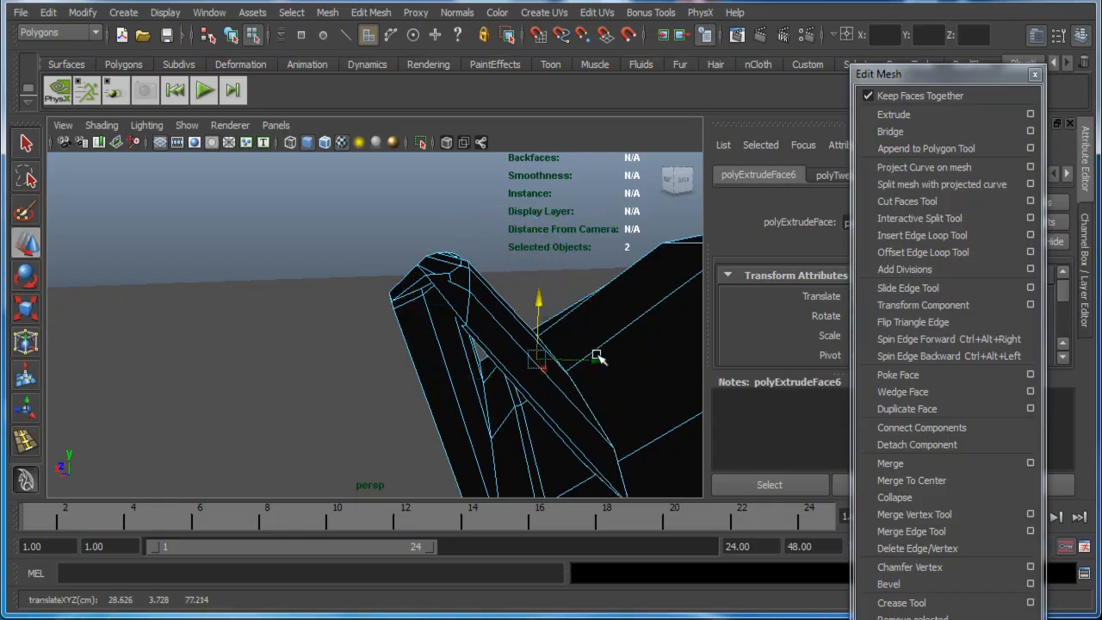
{"action": "left_click_drag", "start_coordinate": [598, 356], "coordinate": [428, 371], "text": "alt"}
{"action": "key", "text": "t"}
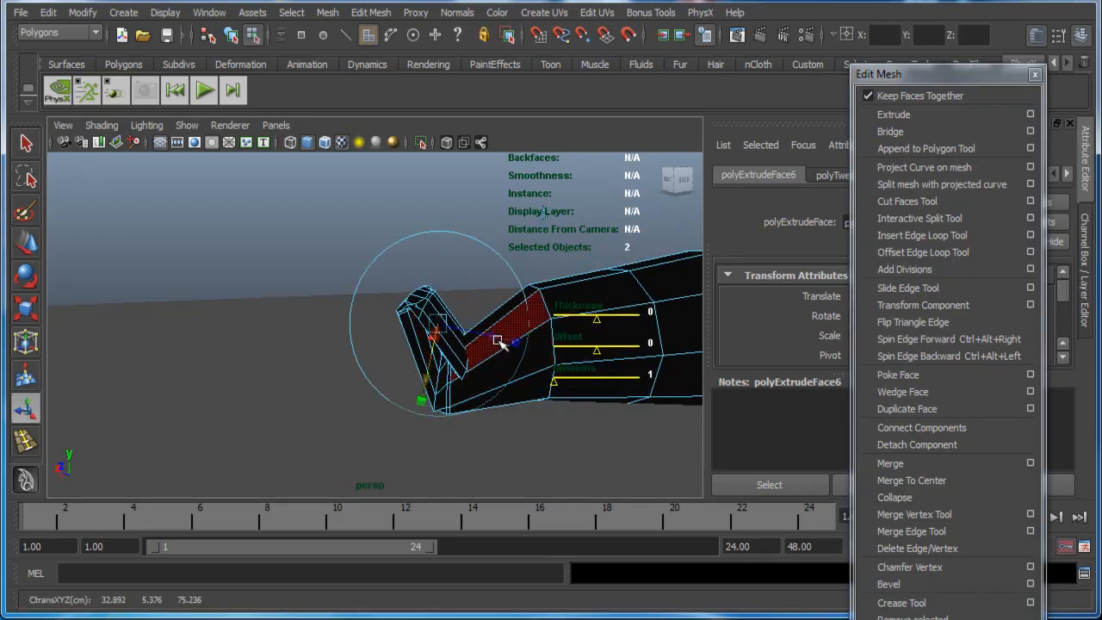
Step: Select the edges around the folded flap and examine how they run across the fold
{"action": "left_click_drag", "start_coordinate": [484, 347], "coordinate": [498, 375], "text": "alt"}
{"action": "right_click_drag", "start_coordinate": [481, 363], "coordinate": [397, 350], "text": "alt"}
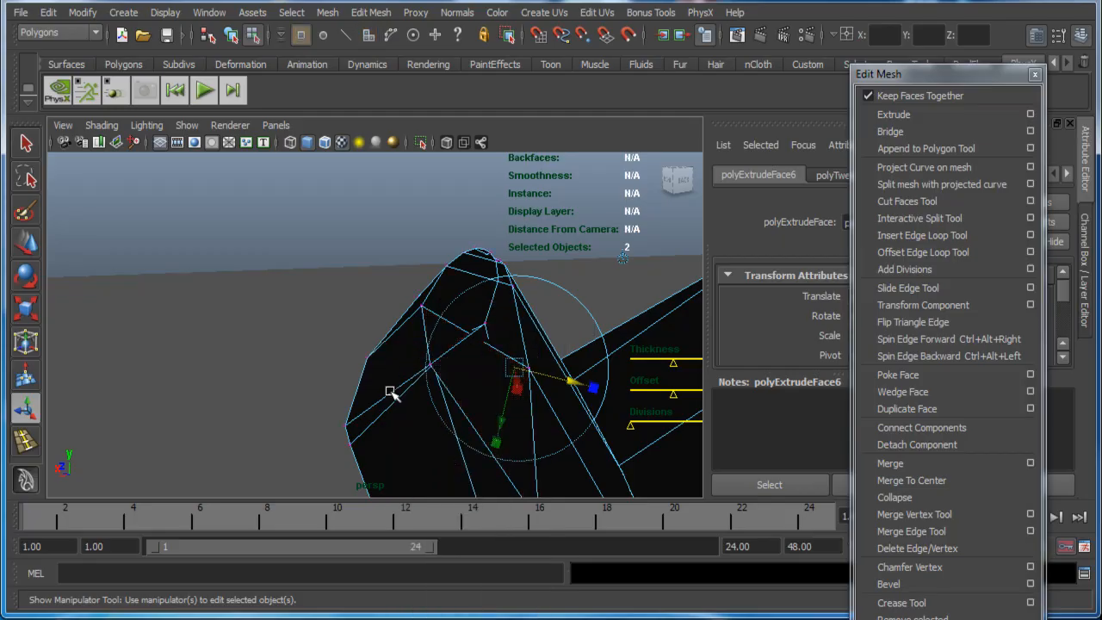
{"action": "right_click_drag", "start_coordinate": [389, 392], "coordinate": [389, 315]}
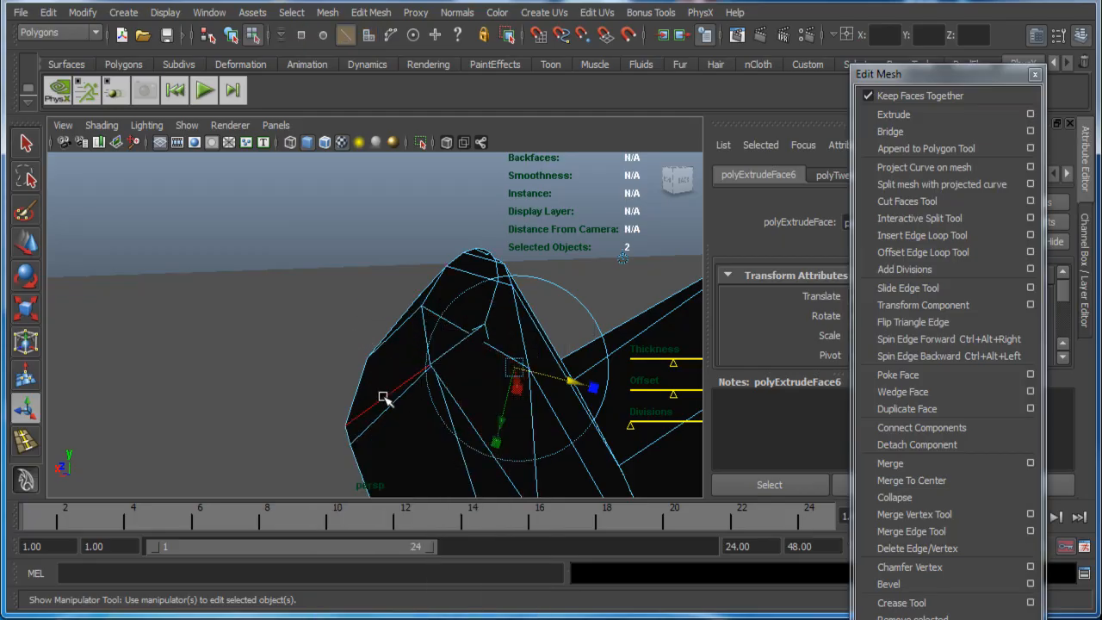
{"action": "left_click", "coordinate": [383, 398]}
{"action": "left_click_drag", "start_coordinate": [408, 402], "coordinate": [375, 381], "text": "alt"}
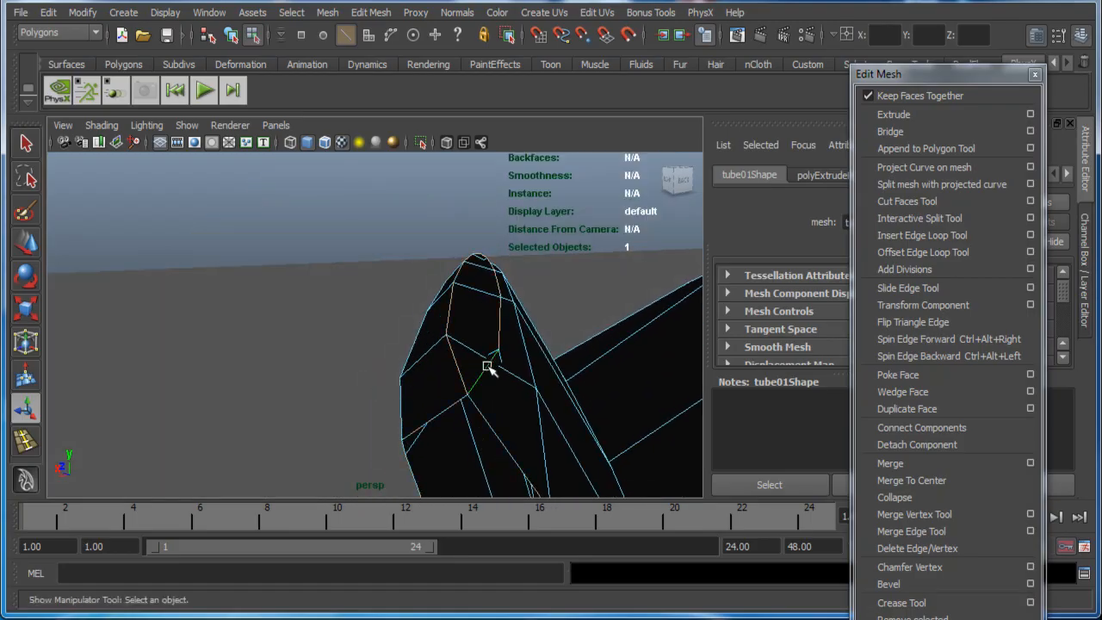
{"action": "left_click_drag", "start_coordinate": [499, 360], "coordinate": [546, 384], "text": "alt"}
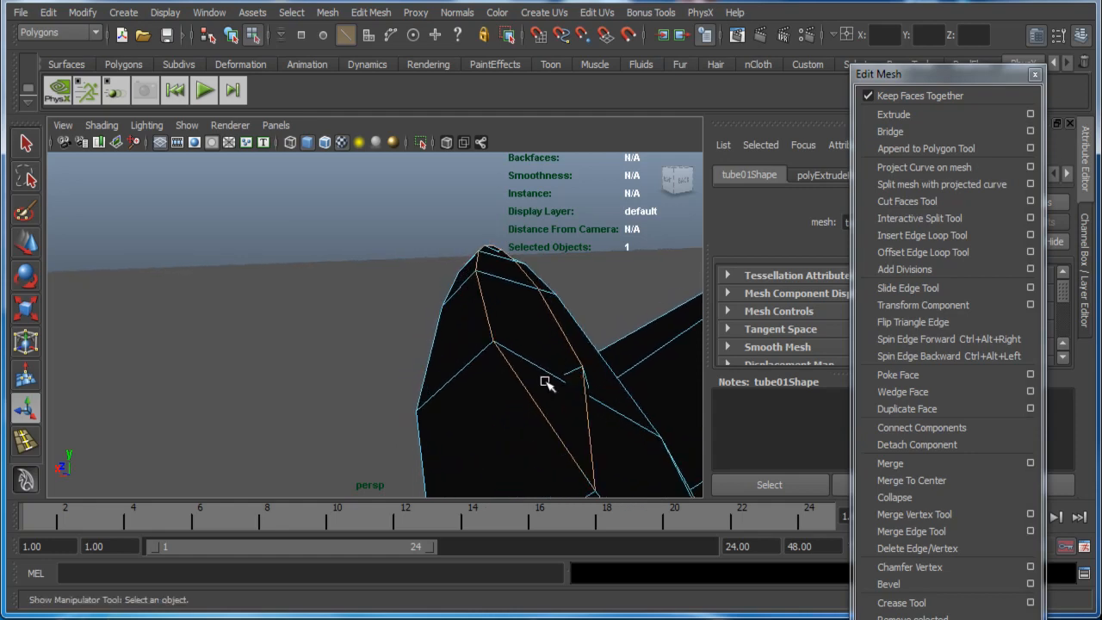
Step: Select the vertices along the top ridge of the folded end and move them slightly to reshape the fold
{"action": "right_click_drag", "start_coordinate": [589, 392], "coordinate": [568, 363]}
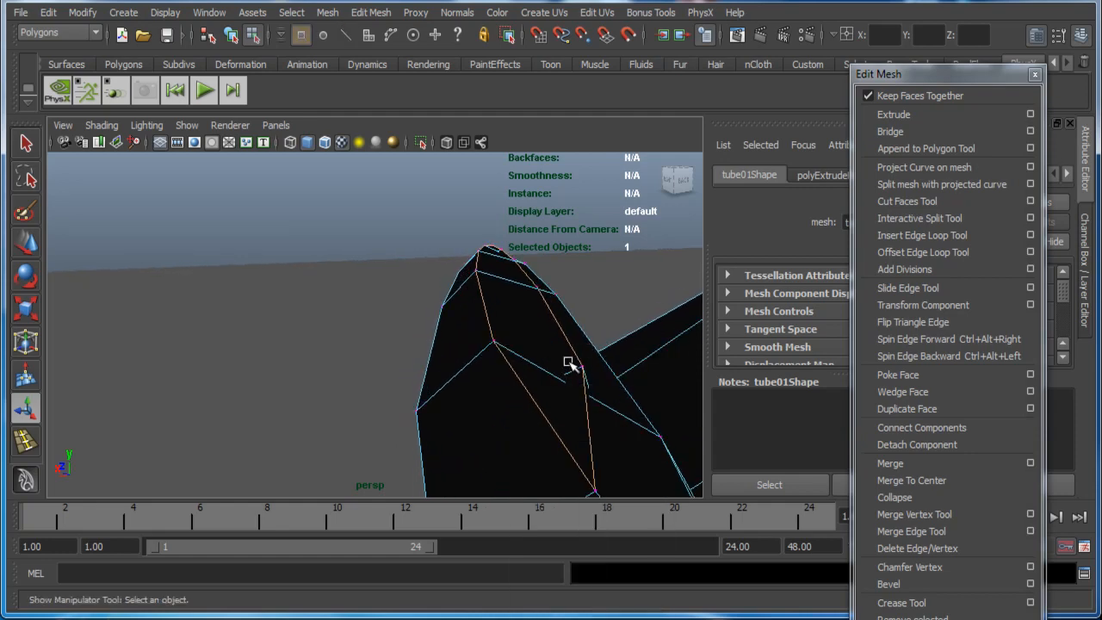
{"action": "left_click_drag", "start_coordinate": [517, 351], "coordinate": [437, 292], "text": "alt"}
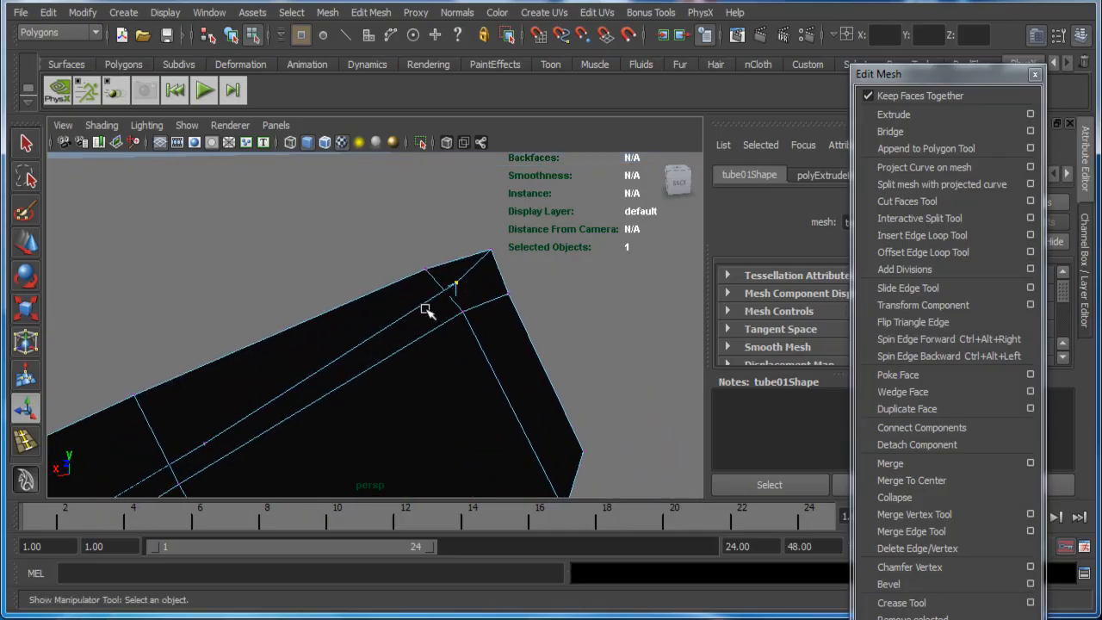
{"action": "left_click_drag", "start_coordinate": [297, 420], "coordinate": [323, 293], "text": "alt"}
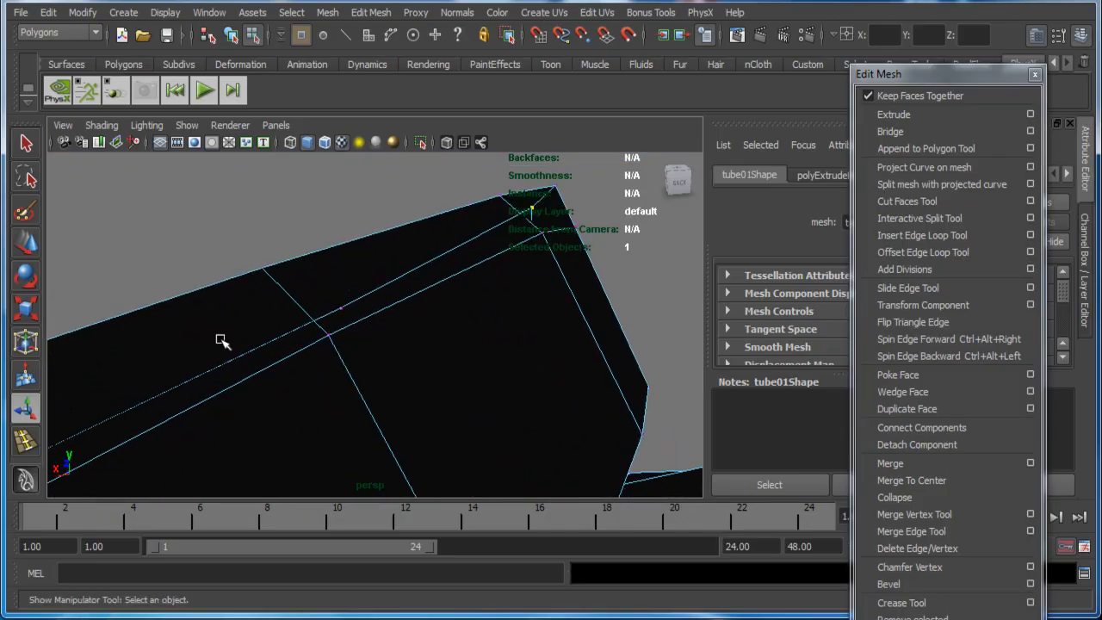
{"action": "left_click_drag", "start_coordinate": [283, 389], "coordinate": [344, 381], "text": "alt"}
{"action": "middle_click_drag", "start_coordinate": [344, 382], "coordinate": [352, 384], "text": "alt"}
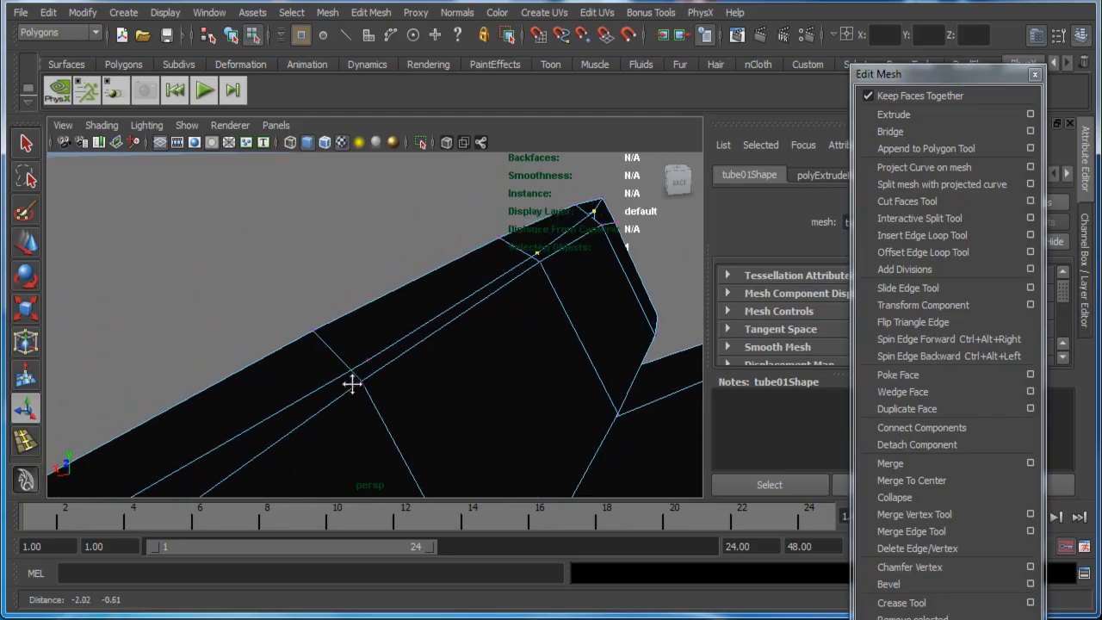
{"action": "left_click_drag", "start_coordinate": [377, 370], "coordinate": [482, 392], "text": "alt"}
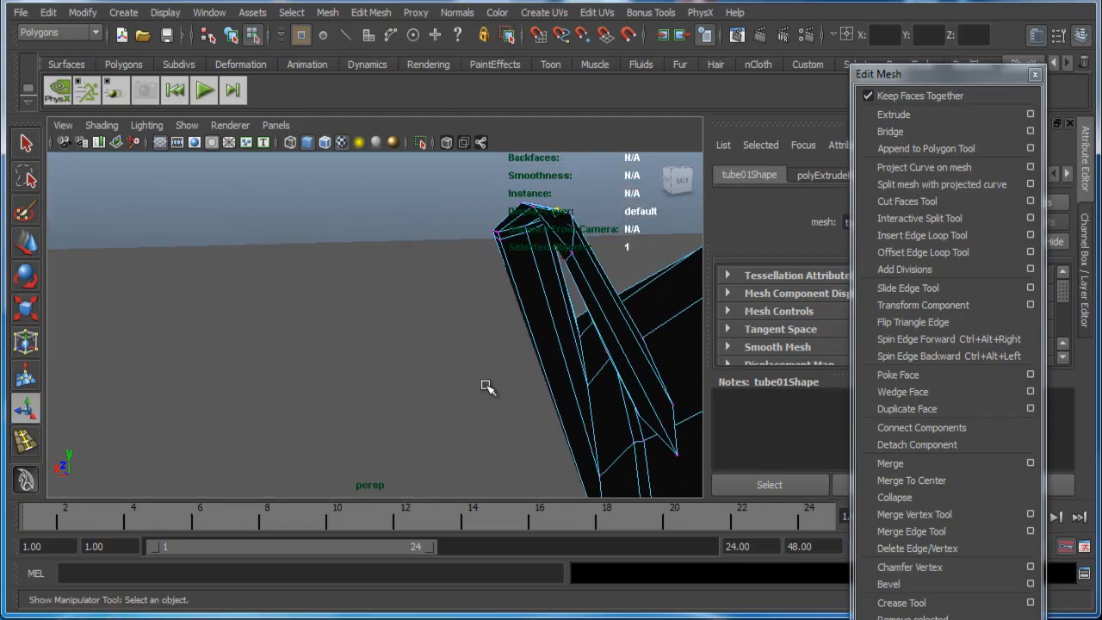
{"action": "key", "text": "w"}
{"action": "left_click_drag", "start_coordinate": [558, 168], "coordinate": [556, 186]}
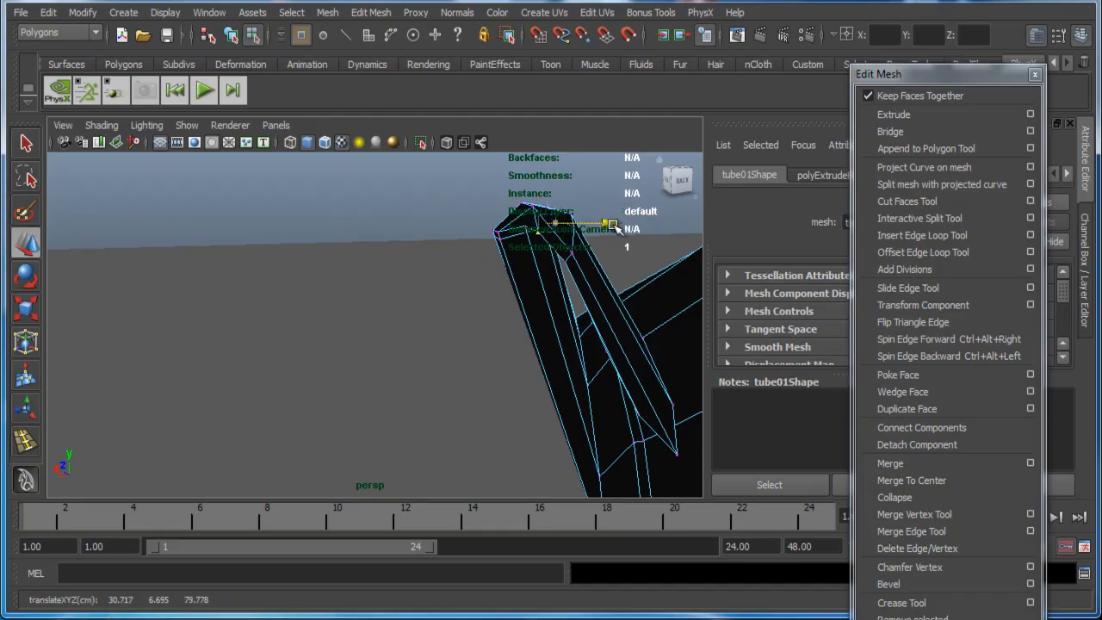
{"action": "left_click_drag", "start_coordinate": [617, 229], "coordinate": [620, 229]}
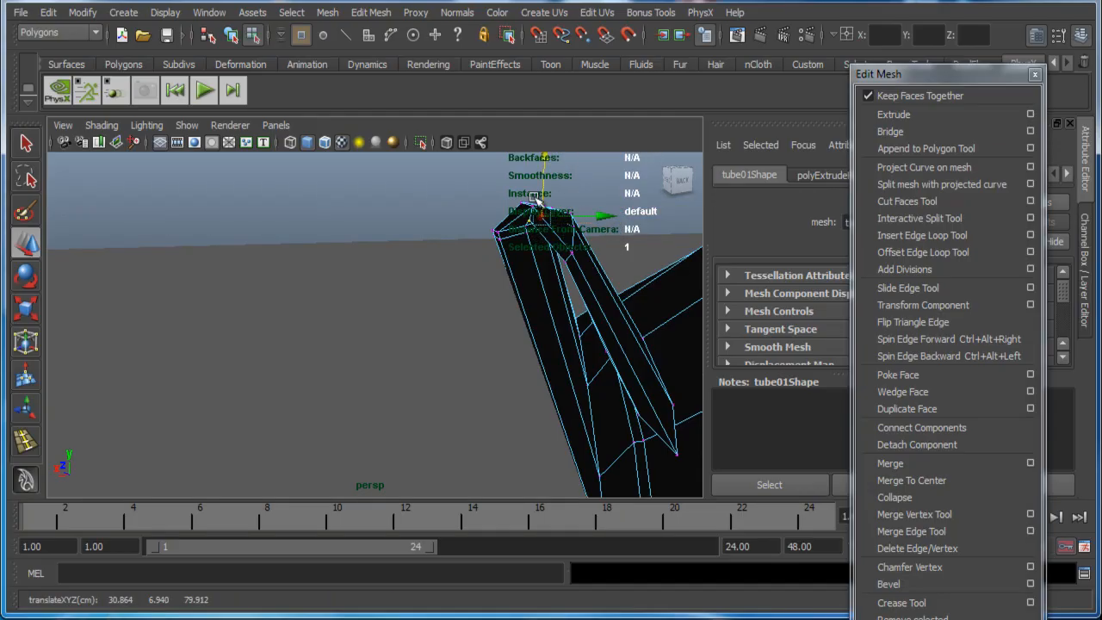
Step: Preview the folded end smoothed in object mode with the ground grid displayed
{"action": "mouse_move", "coordinate": [534, 196]}
{"action": "left_mouse_down", "text": "alt"}
{"action": "mouse_move", "coordinate": [564, 199]}
{"action": "mouse_move", "coordinate": [527, 208]}
{"action": "left_mouse_up", "text": "alt"}
{"action": "key", "text": "3"}
{"action": "left_click_drag", "start_coordinate": [537, 369], "coordinate": [474, 324], "text": "alt"}
{"action": "right_click_drag", "start_coordinate": [474, 324], "coordinate": [521, 301]}
{"action": "left_click_drag", "start_coordinate": [495, 460], "coordinate": [594, 377], "text": "alt"}
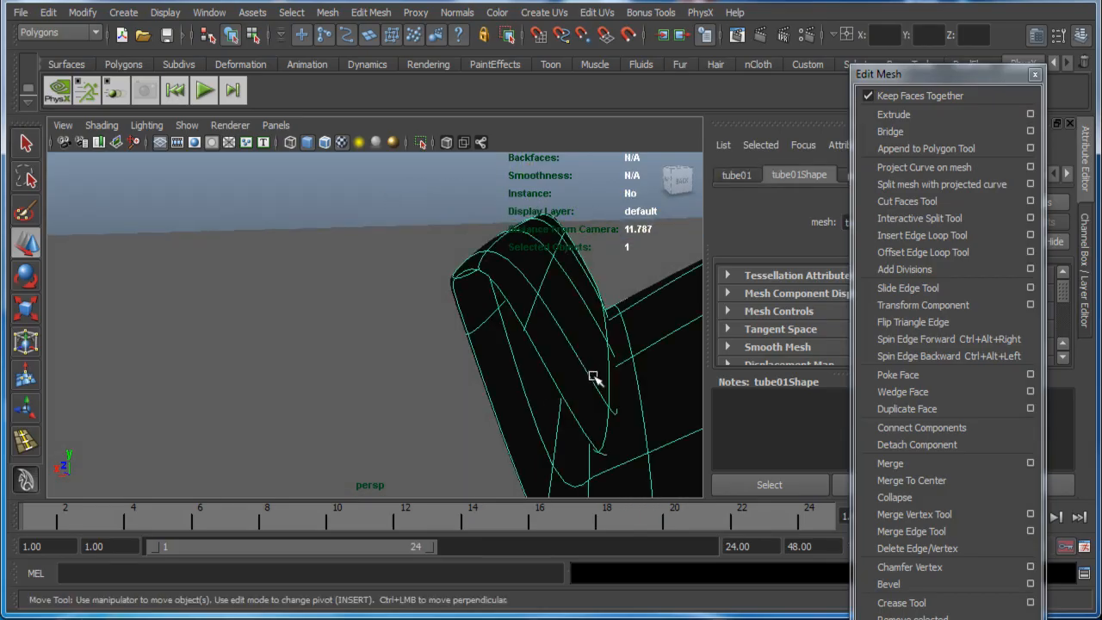
{"action": "left_click", "coordinate": [325, 143]}
{"action": "left_click_drag", "start_coordinate": [617, 392], "coordinate": [560, 379], "text": "alt"}
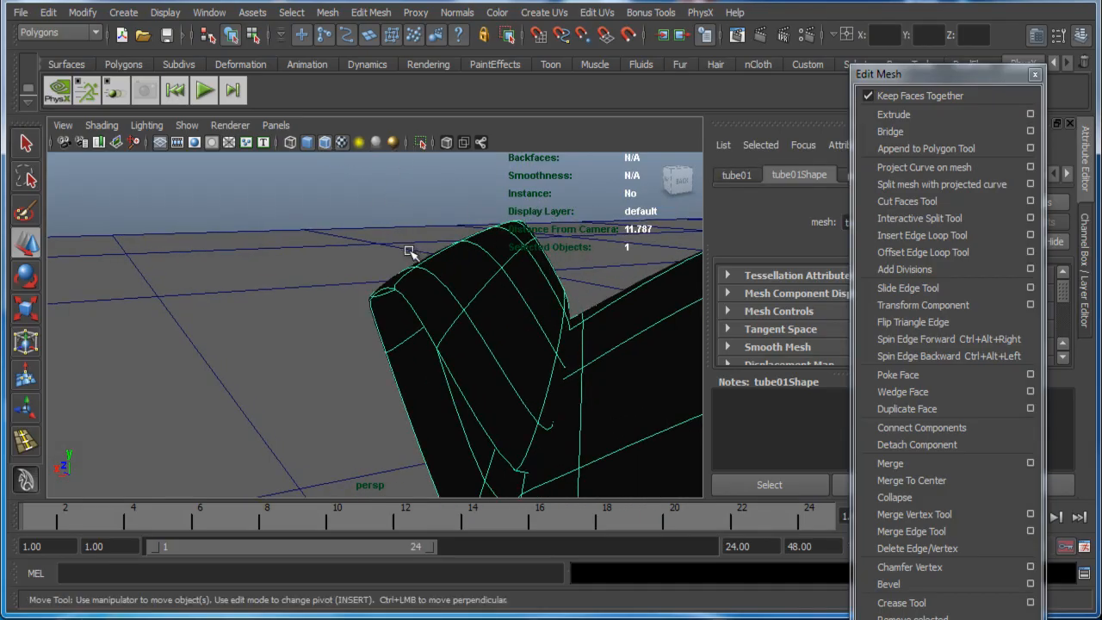
Step: Examine the smoothed tube's folded end and body from several sides
{"action": "left_click", "coordinate": [363, 209]}
{"action": "left_click_drag", "start_coordinate": [491, 379], "coordinate": [551, 397], "text": "alt"}
{"action": "mouse_move", "coordinate": [551, 398]}
{"action": "middle_mouse_down", "text": "alt"}
{"action": "mouse_move", "coordinate": [542, 404]}
{"action": "mouse_move", "coordinate": [552, 396]}
{"action": "middle_mouse_up", "text": "alt"}
{"action": "right_click_drag", "start_coordinate": [594, 405], "coordinate": [525, 435], "text": "alt"}
{"action": "left_click_drag", "start_coordinate": [526, 435], "coordinate": [534, 392], "text": "alt"}
{"action": "middle_click_drag", "start_coordinate": [534, 392], "coordinate": [376, 384], "text": "alt"}
{"action": "left_click_drag", "start_coordinate": [376, 383], "coordinate": [445, 396], "text": "alt"}
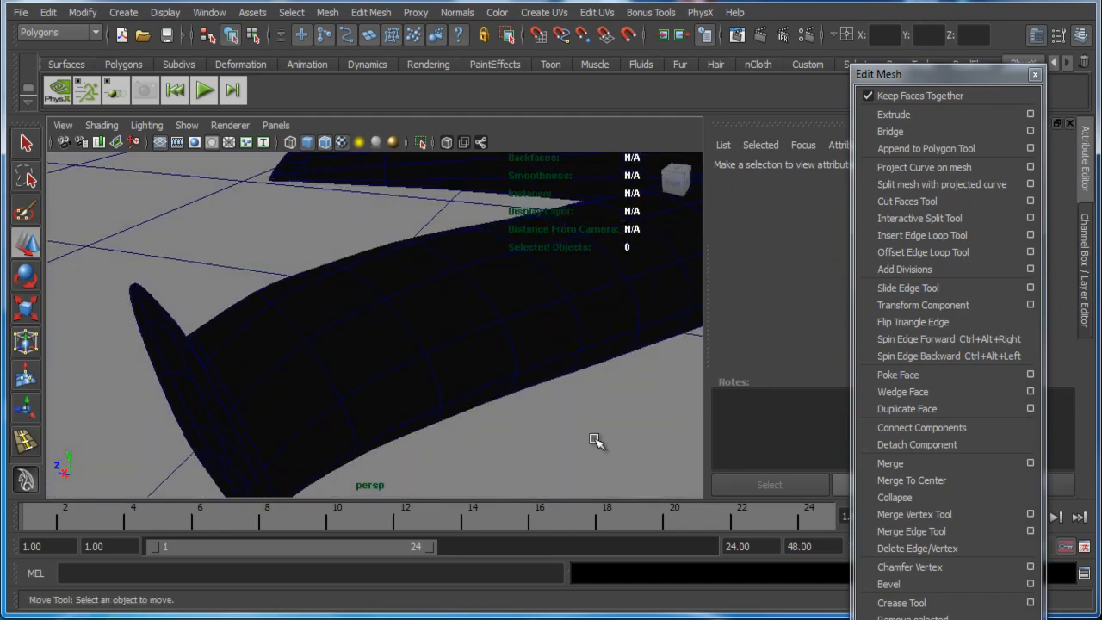
{"action": "left_click_drag", "start_coordinate": [596, 441], "coordinate": [500, 377], "text": "alt"}
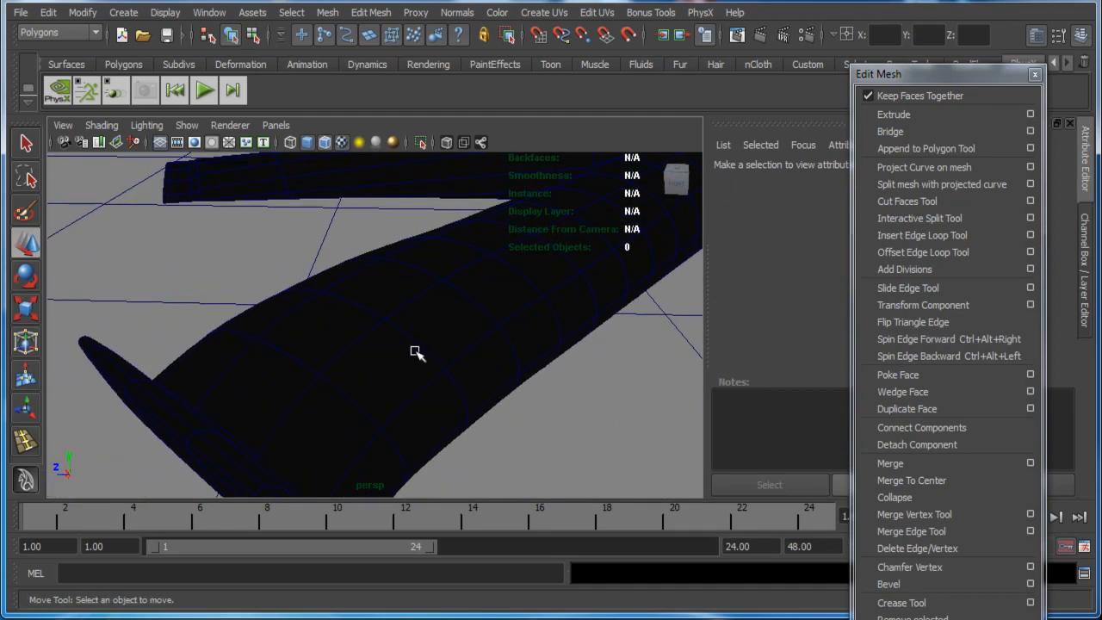
{"action": "left_click_drag", "start_coordinate": [416, 352], "coordinate": [524, 376], "text": "alt"}
{"action": "left_click", "coordinate": [529, 379]}
{"action": "middle_click_drag", "start_coordinate": [612, 396], "coordinate": [382, 376], "text": "alt"}
{"action": "scroll", "coordinate": [445, 306], "scroll_direction": "down", "scroll_amount": 4}
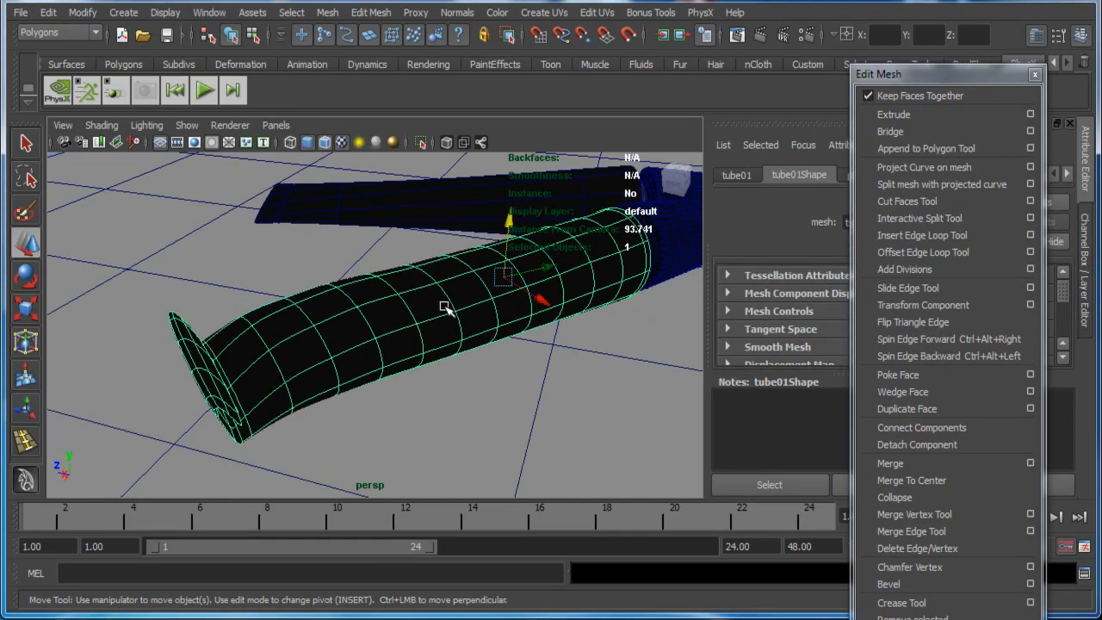
{"action": "mouse_move", "coordinate": [445, 305]}
{"action": "left_mouse_down", "text": "alt"}
{"action": "mouse_move", "coordinate": [411, 327]}
{"action": "mouse_move", "coordinate": [398, 316]}
{"action": "mouse_move", "coordinate": [418, 304]}
{"action": "mouse_move", "coordinate": [398, 274]}
{"action": "mouse_move", "coordinate": [386, 301]}
{"action": "mouse_move", "coordinate": [463, 327]}
{"action": "mouse_move", "coordinate": [433, 322]}
{"action": "left_mouse_up", "text": "alt"}
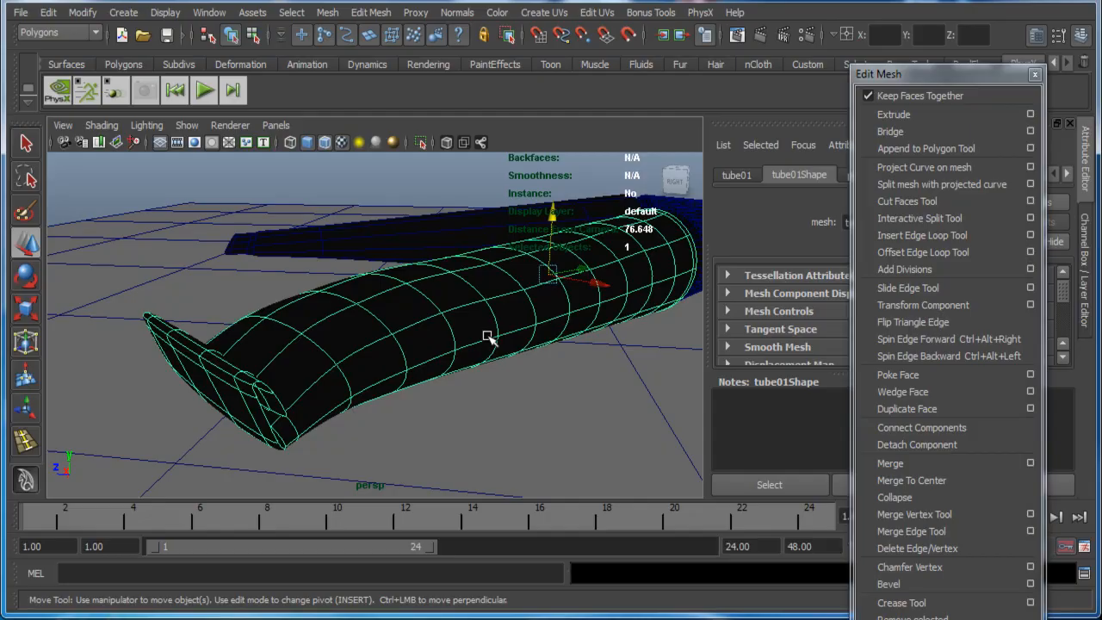
Step: Select the lengthwise edges along the side of the tube body and examine how they run between cap and crimped end
{"action": "right_click_drag", "start_coordinate": [488, 336], "coordinate": [502, 294]}
{"action": "left_click_drag", "start_coordinate": [497, 319], "coordinate": [457, 318], "text": "alt"}
{"action": "middle_click_drag", "start_coordinate": [457, 318], "coordinate": [371, 320], "text": "alt"}
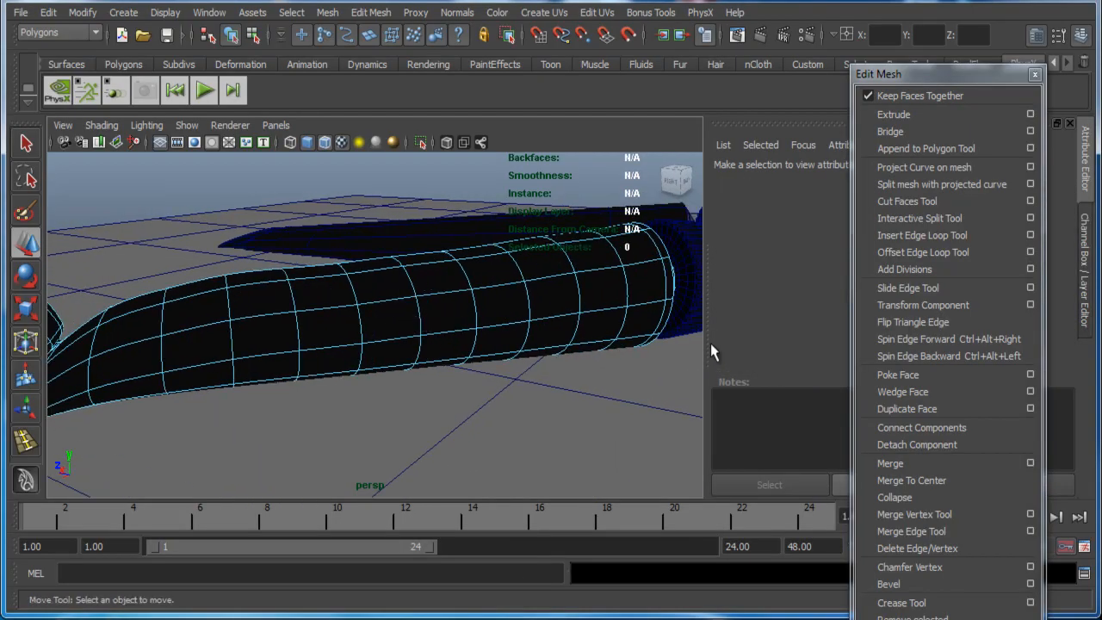
{"action": "left_click", "coordinate": [644, 301]}
{"action": "middle_click_drag", "start_coordinate": [253, 364], "coordinate": [354, 344], "text": "alt"}
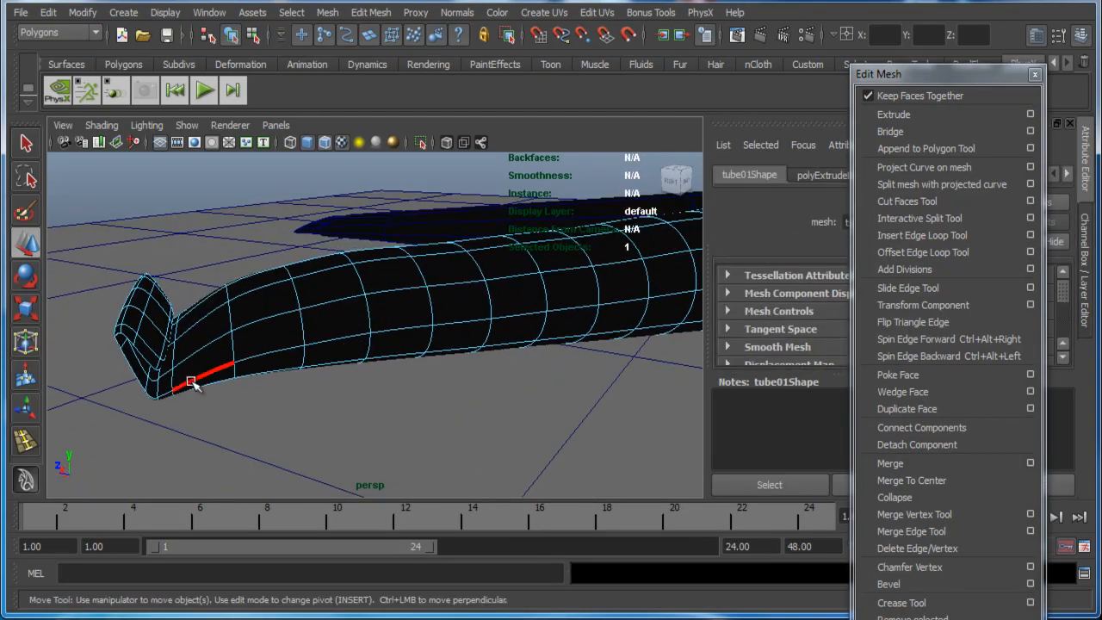
{"action": "left_click_drag", "start_coordinate": [185, 398], "coordinate": [555, 324], "text": "alt"}
{"action": "left_click", "coordinate": [263, 365]}
{"action": "left_click_drag", "start_coordinate": [622, 297], "coordinate": [241, 270]}
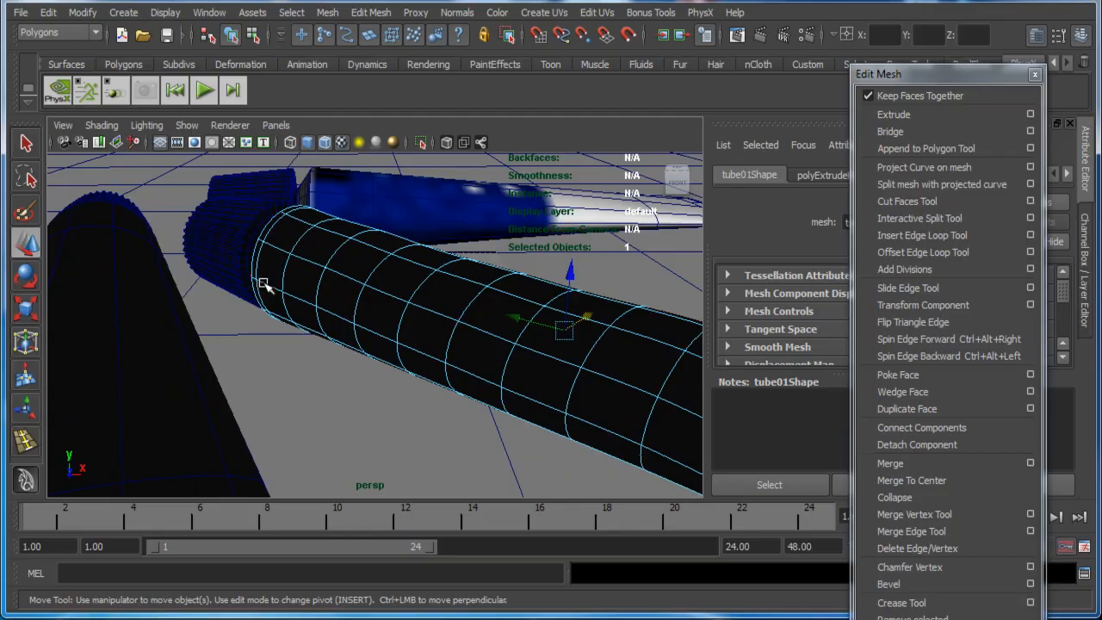
{"action": "left_click", "coordinate": [268, 289]}
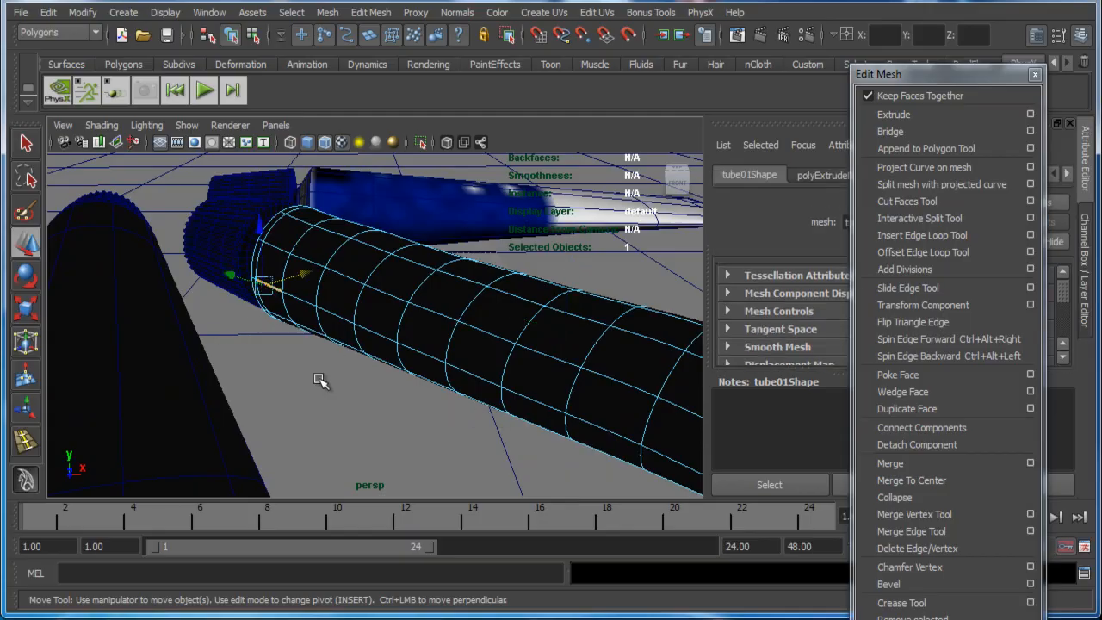
{"action": "middle_click_drag", "start_coordinate": [324, 382], "coordinate": [409, 402], "text": "alt"}
{"action": "left_click_drag", "start_coordinate": [409, 403], "coordinate": [407, 312], "text": "alt"}
{"action": "left_click", "coordinate": [543, 372]}
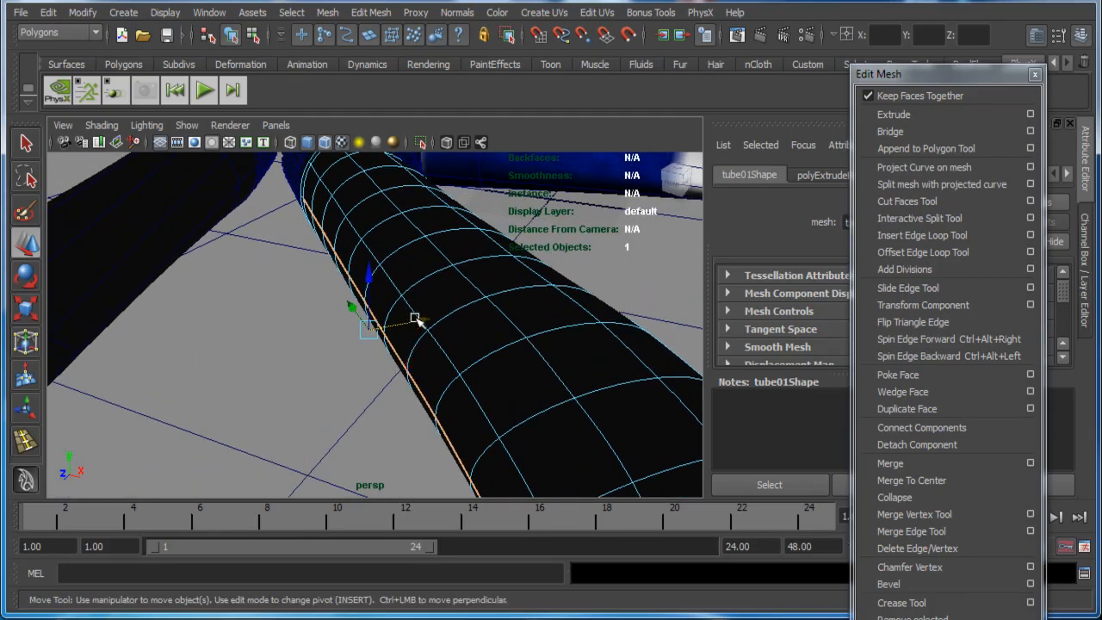
{"action": "left_click_drag", "start_coordinate": [456, 342], "coordinate": [485, 379], "text": "alt"}
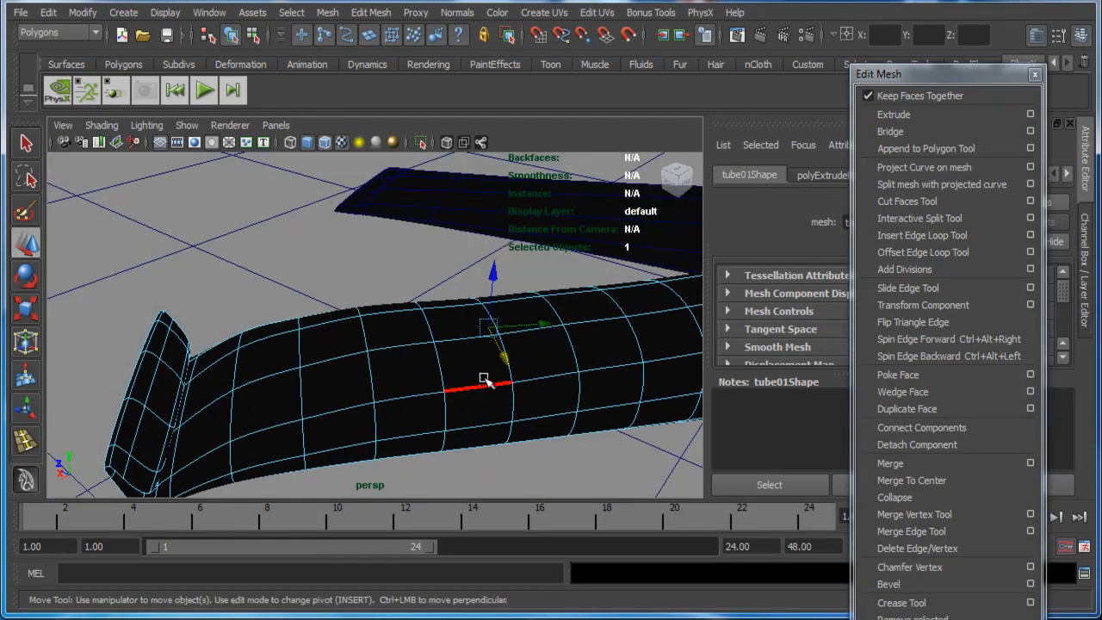
{"action": "right_click_drag", "start_coordinate": [485, 379], "coordinate": [551, 331]}
{"action": "left_click", "coordinate": [636, 385]}
Step: Insert an edge loop around the unsmoothed tube body close to the crimped end
{"action": "left_click_drag", "start_coordinate": [636, 385], "coordinate": [514, 356], "text": "alt"}
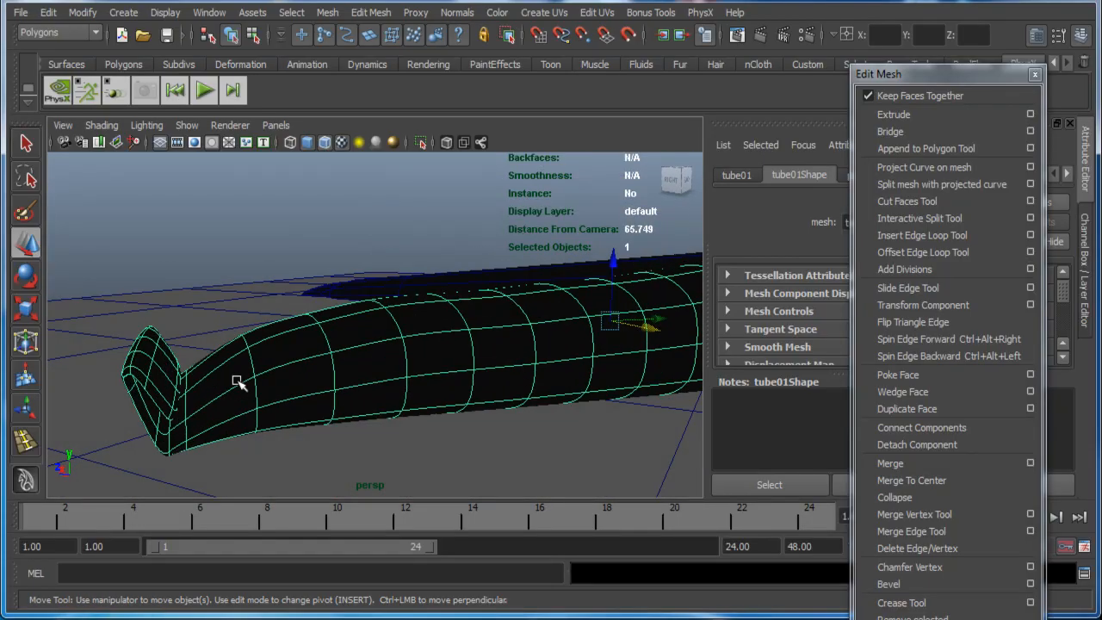
{"action": "left_click_drag", "start_coordinate": [229, 407], "coordinate": [261, 390], "text": "alt"}
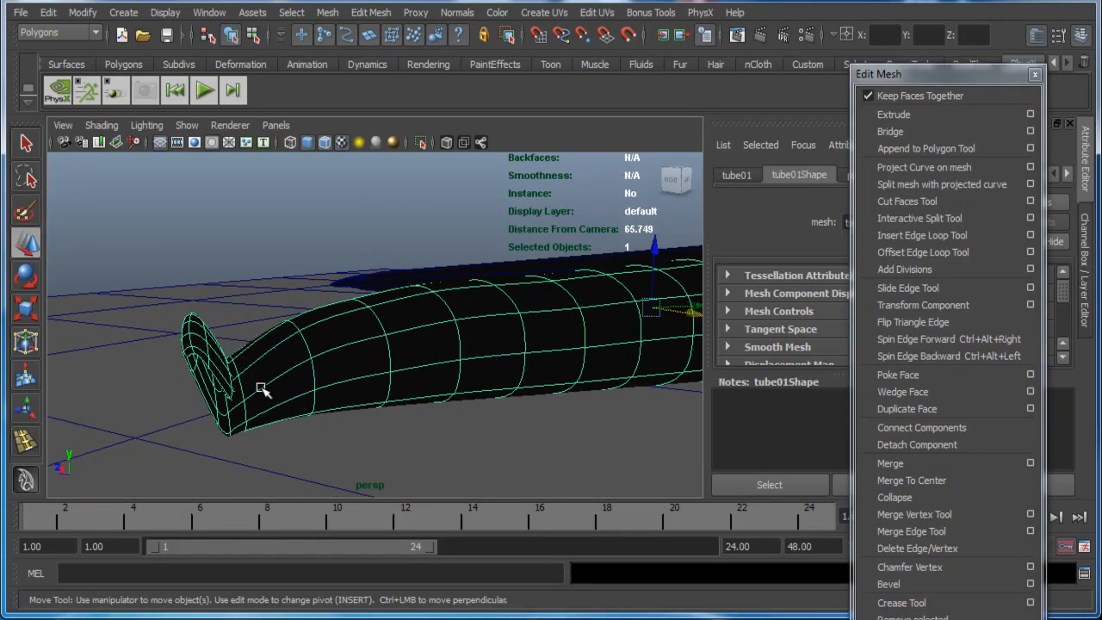
{"action": "left_click", "coordinate": [935, 234]}
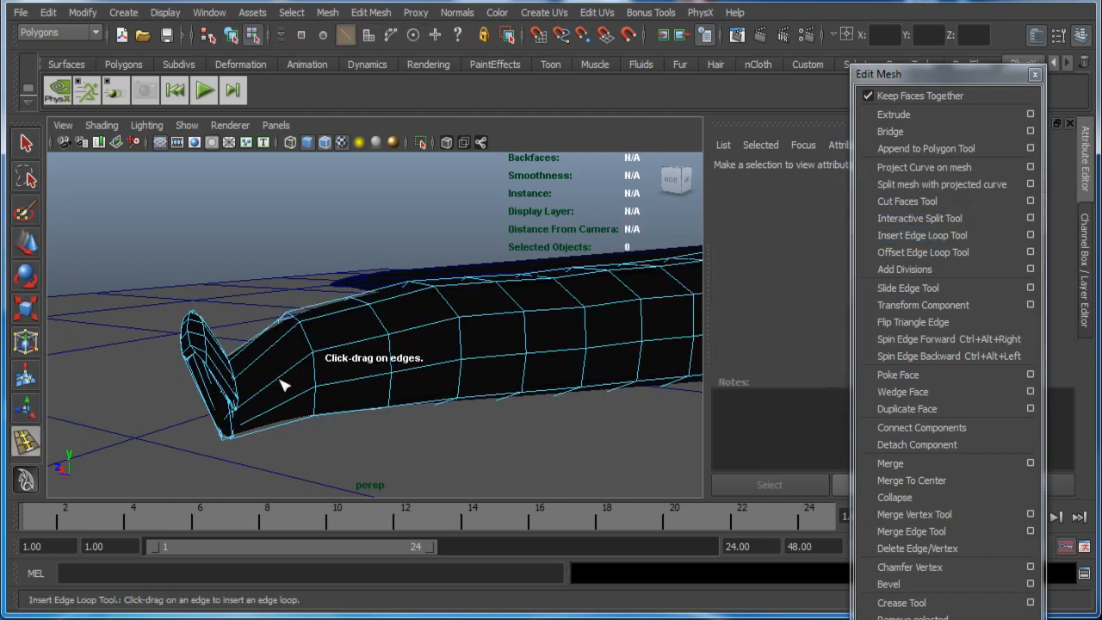
{"action": "key", "text": "1"}
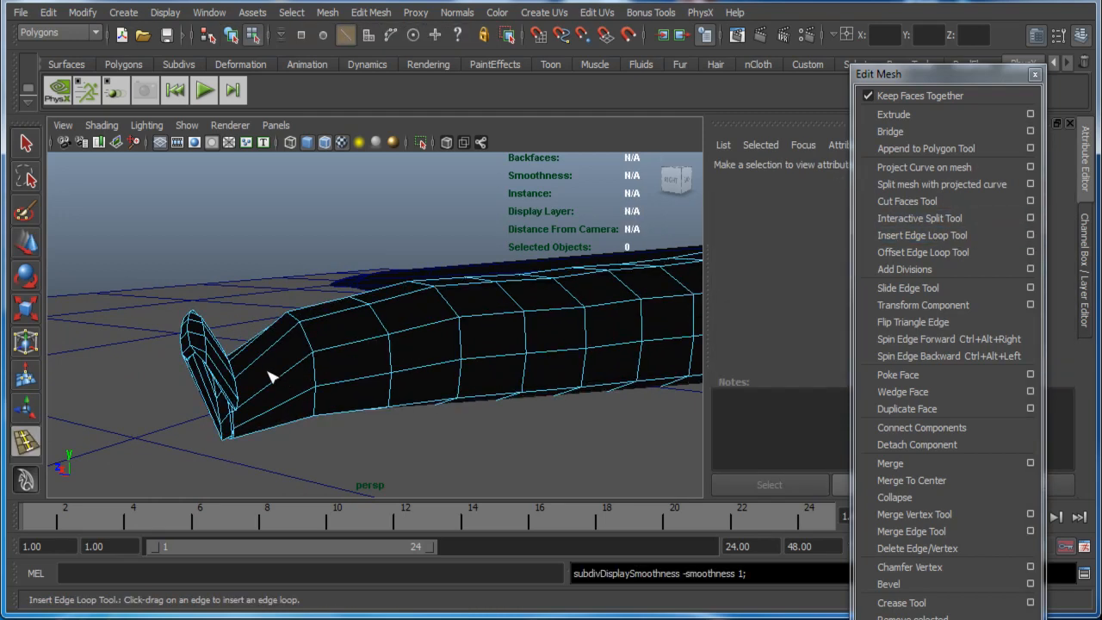
{"action": "left_click", "coordinate": [269, 392]}
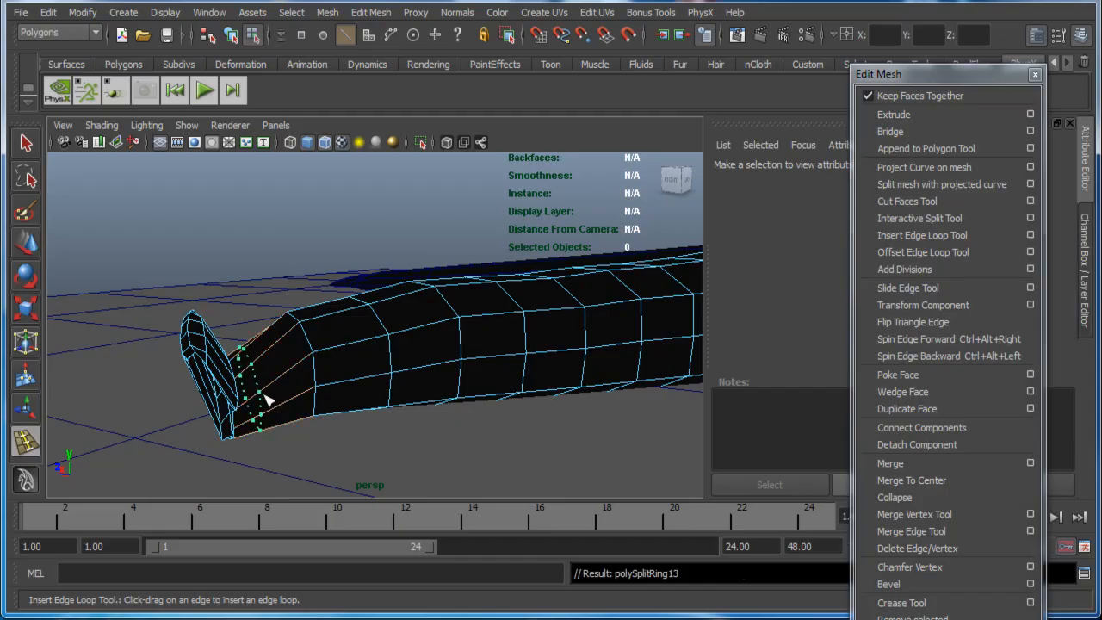
Step: Raise the top edge of the new loop beside the crimped end and check the bulge in smooth preview
{"action": "left_click_drag", "start_coordinate": [288, 345], "coordinate": [277, 374], "text": "alt"}
{"action": "key", "text": "w"}
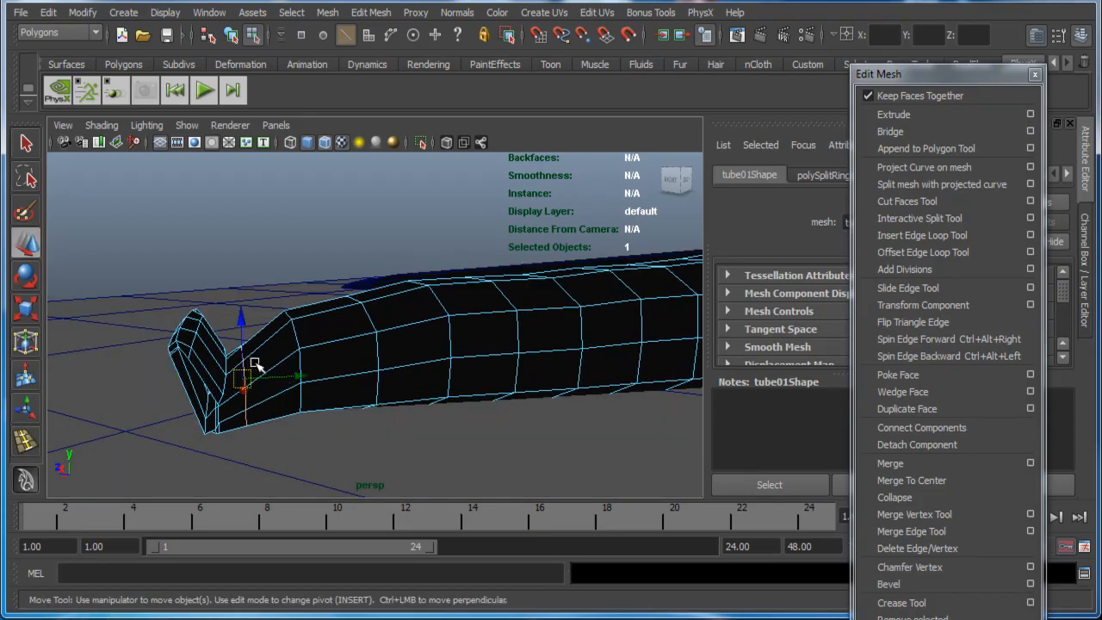
{"action": "right_click_drag", "start_coordinate": [256, 349], "coordinate": [207, 350]}
{"action": "left_click_drag", "start_coordinate": [233, 364], "coordinate": [198, 396], "text": "alt"}
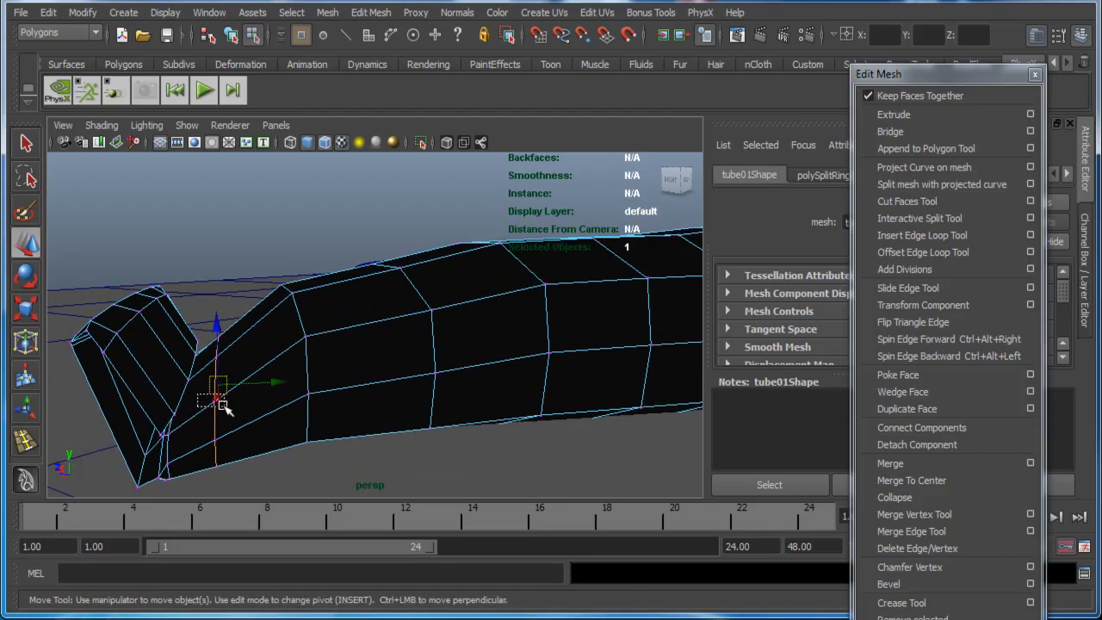
{"action": "mouse_move", "coordinate": [226, 389]}
{"action": "right_mouse_down"}
{"action": "mouse_move", "coordinate": [220, 379]}
{"action": "mouse_move", "coordinate": [209, 394]}
{"action": "right_mouse_up"}
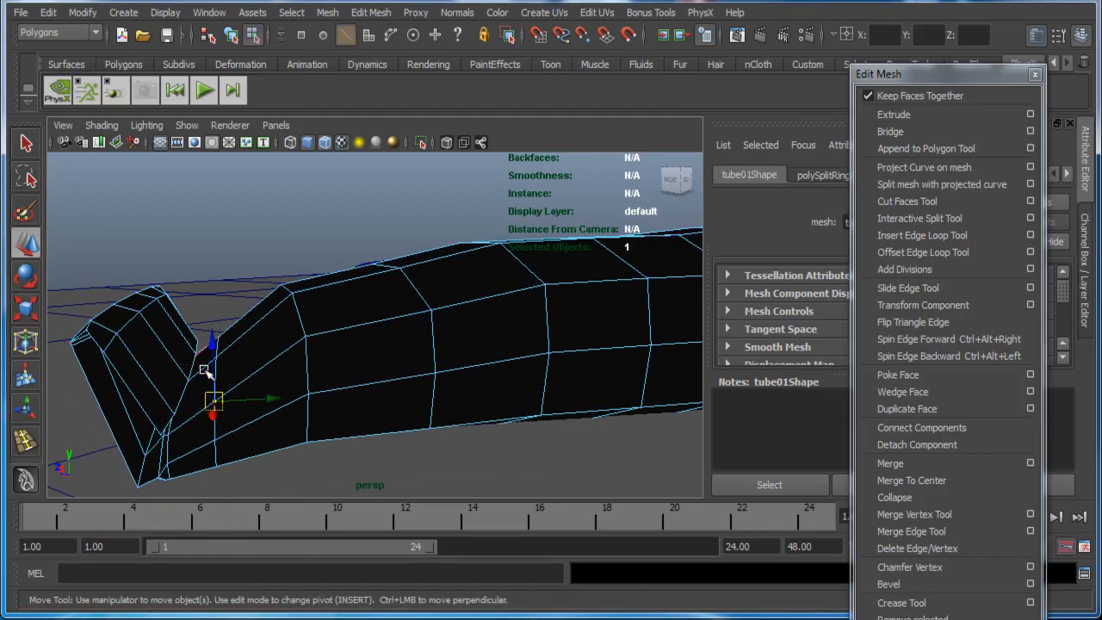
{"action": "left_click_drag", "start_coordinate": [209, 394], "coordinate": [295, 284], "text": "alt"}
{"action": "key", "text": "3"}
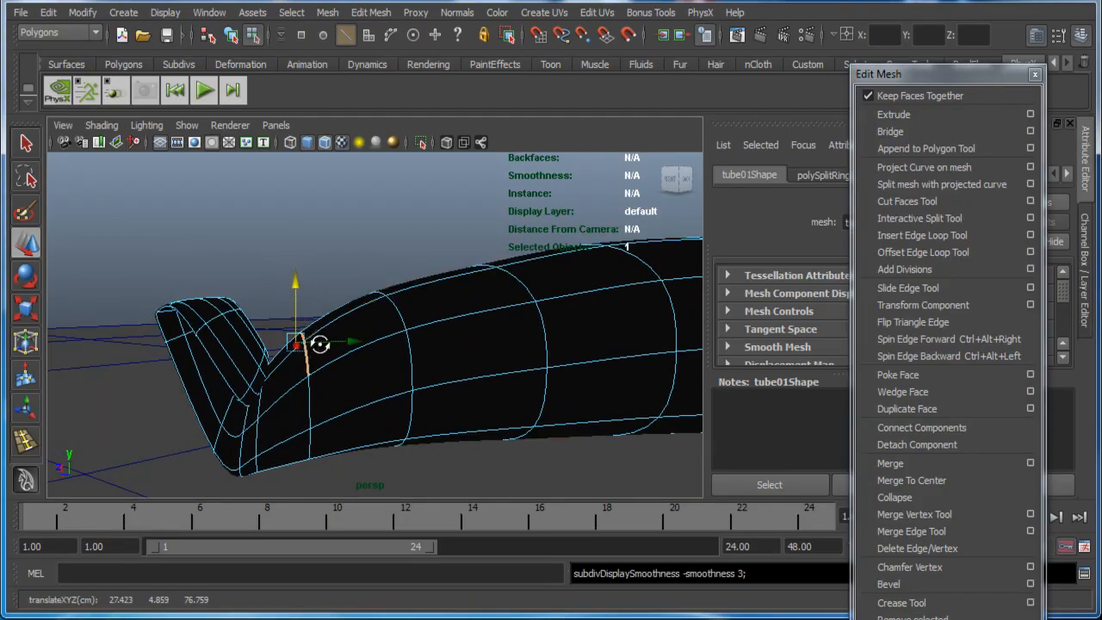
{"action": "left_click_drag", "start_coordinate": [320, 344], "coordinate": [308, 327], "text": "alt"}
Step: Select the vertices at the folded flap's lower tip and shift them slightly away from the tube body
{"action": "right_click", "coordinate": [251, 354]}
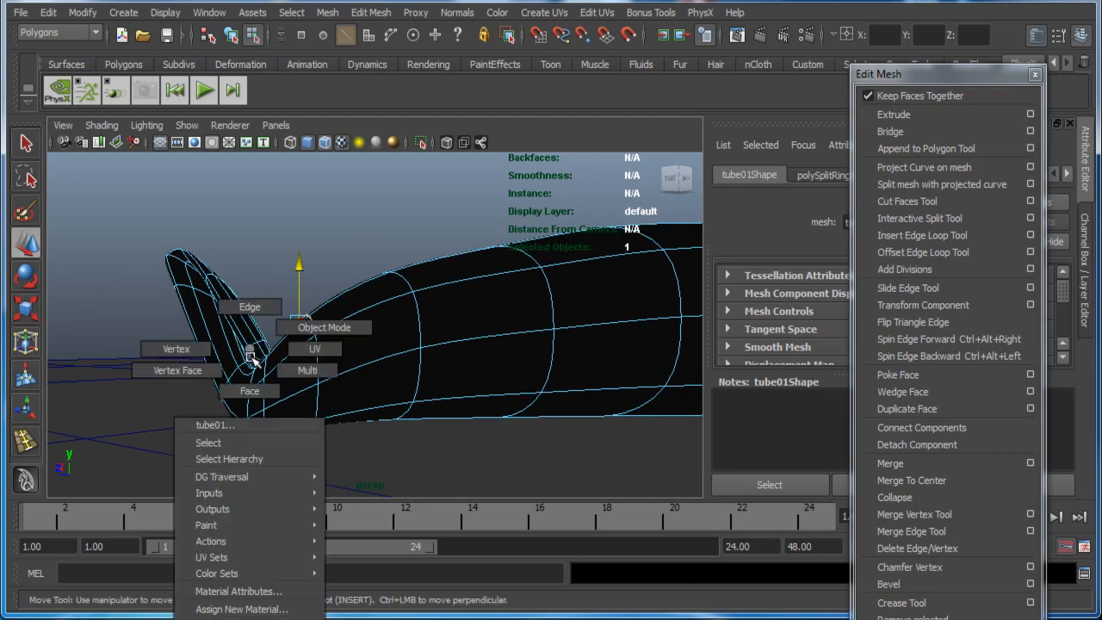
{"action": "left_click", "coordinate": [176, 349]}
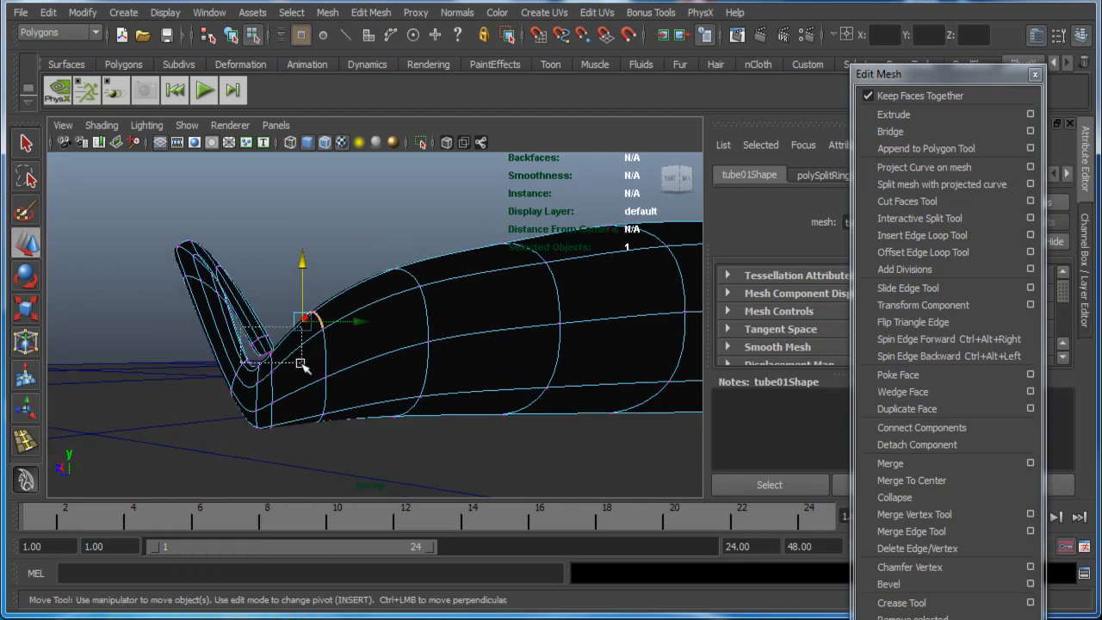
{"action": "left_click_drag", "start_coordinate": [302, 365], "coordinate": [293, 348]}
{"action": "key", "text": "1"}
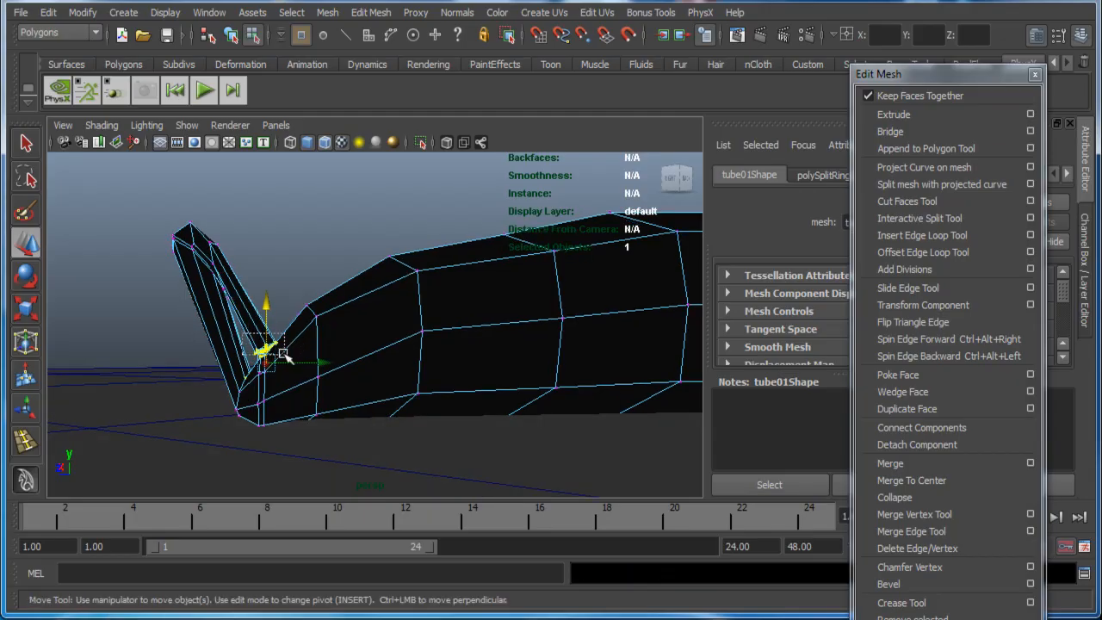
{"action": "middle_click_drag", "start_coordinate": [327, 363], "coordinate": [312, 353]}
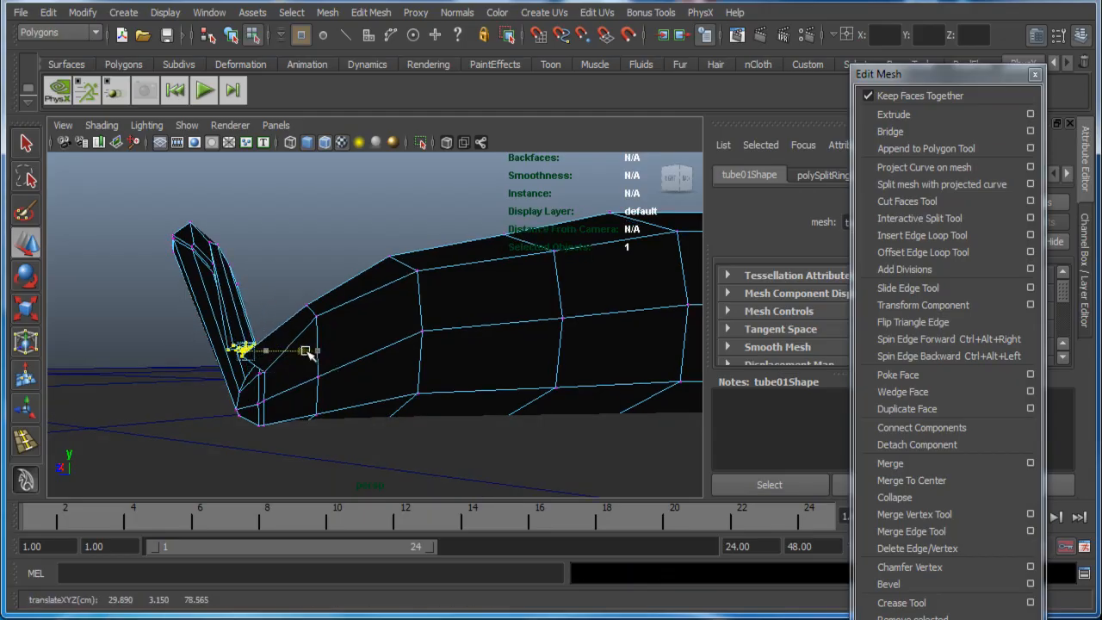
{"action": "left_click_drag", "start_coordinate": [306, 352], "coordinate": [305, 355]}
{"action": "key", "text": "ctrl+z"}
{"action": "right_click_drag", "start_coordinate": [250, 348], "coordinate": [263, 386], "text": "alt"}
{"action": "middle_click_drag", "start_coordinate": [264, 387], "coordinate": [318, 376], "text": "alt"}
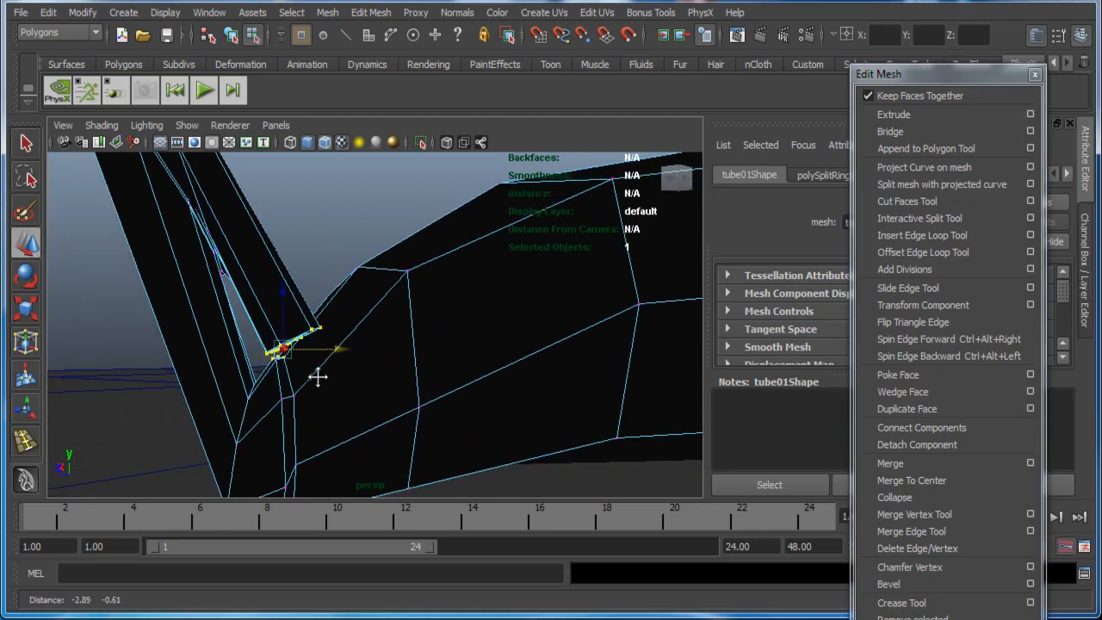
{"action": "left_click_drag", "start_coordinate": [318, 377], "coordinate": [284, 336], "text": "alt"}
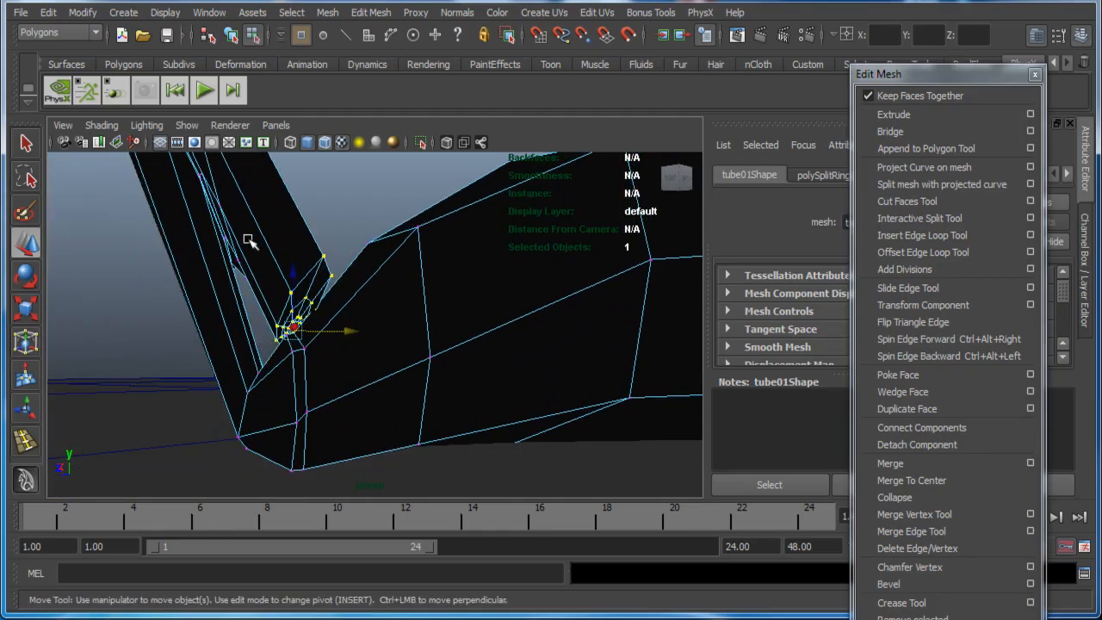
{"action": "left_click_drag", "start_coordinate": [376, 342], "coordinate": [369, 349]}
Step: Select the edges at the folded flap's lower inner tip and shift them slightly beside the tube body
{"action": "right_click_drag", "start_coordinate": [276, 325], "coordinate": [291, 334]}
{"action": "left_click", "coordinate": [290, 329]}
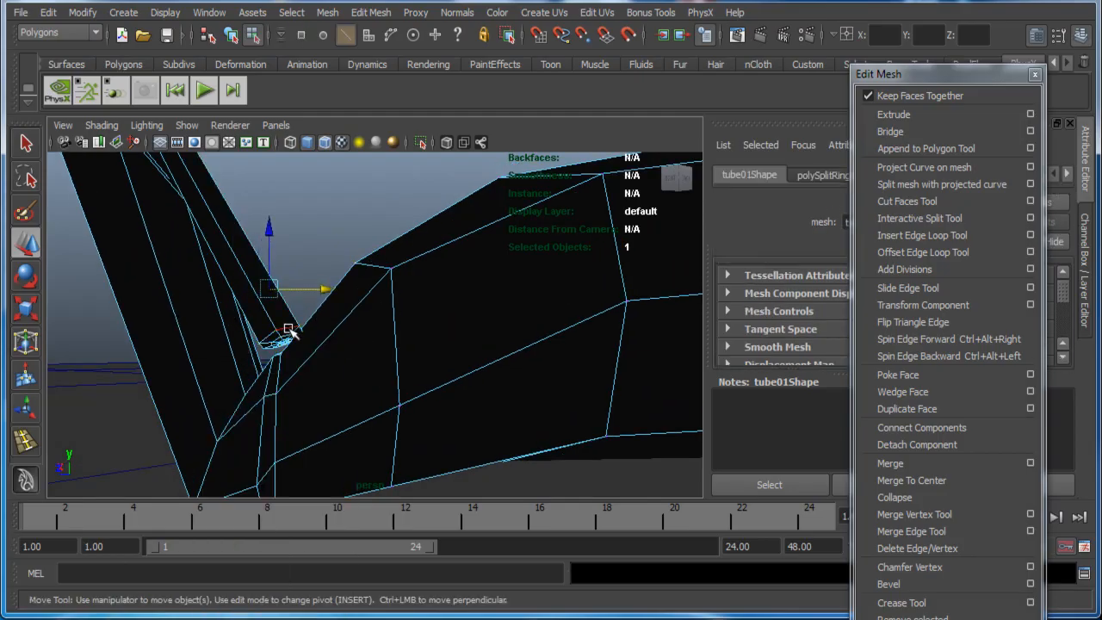
{"action": "mouse_move", "coordinate": [290, 329]}
{"action": "left_mouse_down", "text": "alt"}
{"action": "mouse_move", "coordinate": [310, 344]}
{"action": "mouse_move", "coordinate": [279, 316]}
{"action": "mouse_move", "coordinate": [288, 308]}
{"action": "mouse_move", "coordinate": [277, 320]}
{"action": "left_mouse_up", "text": "alt"}
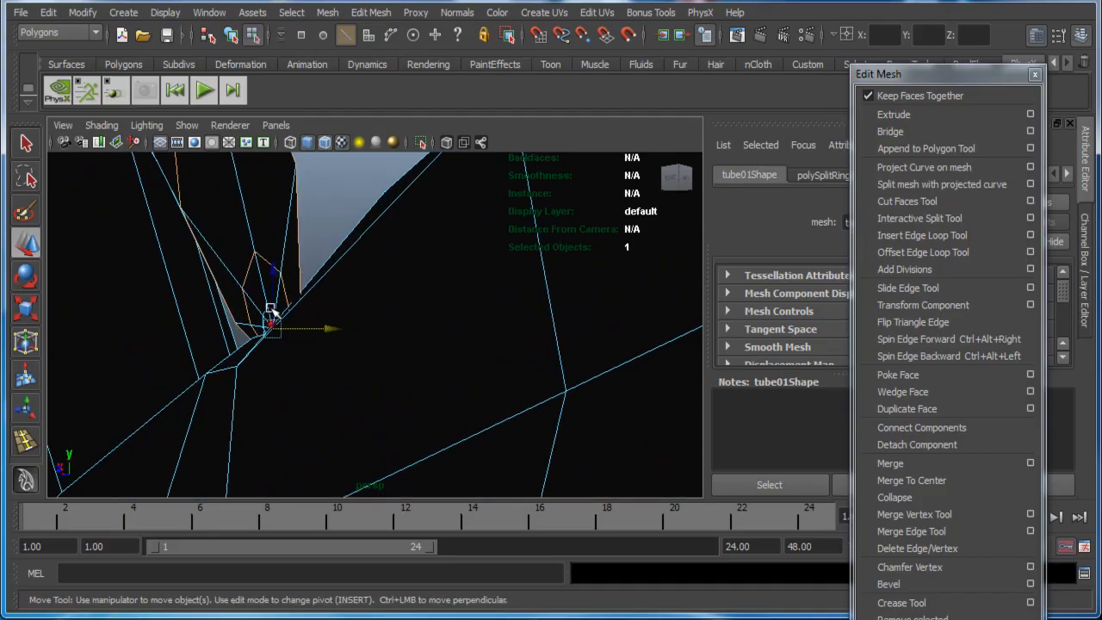
{"action": "left_click", "coordinate": [272, 308]}
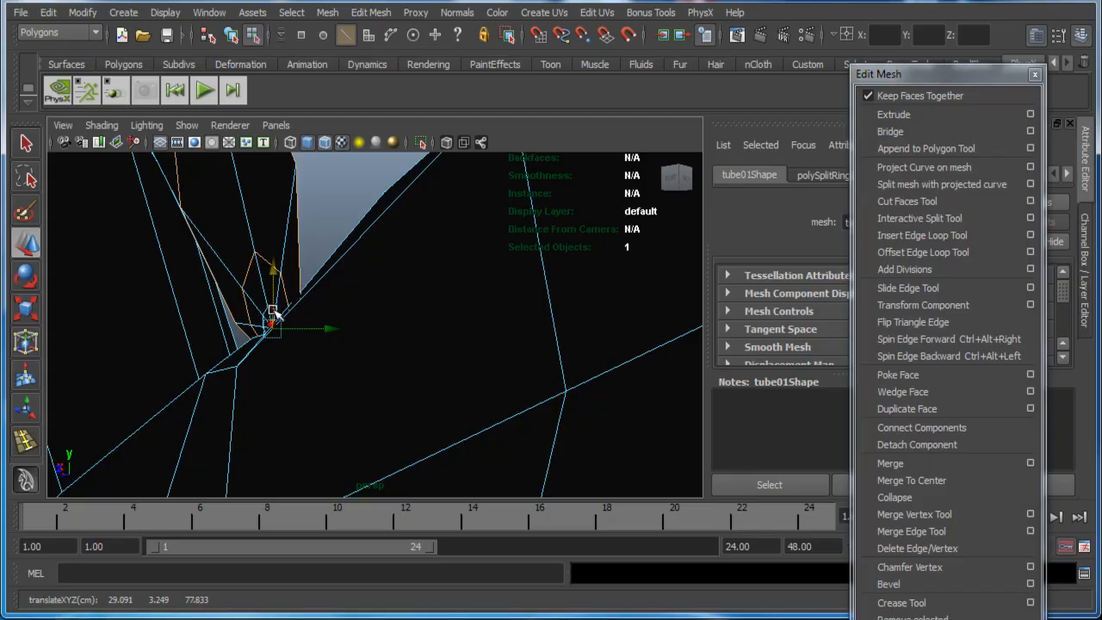
{"action": "left_click_drag", "start_coordinate": [284, 319], "coordinate": [313, 274], "text": "alt"}
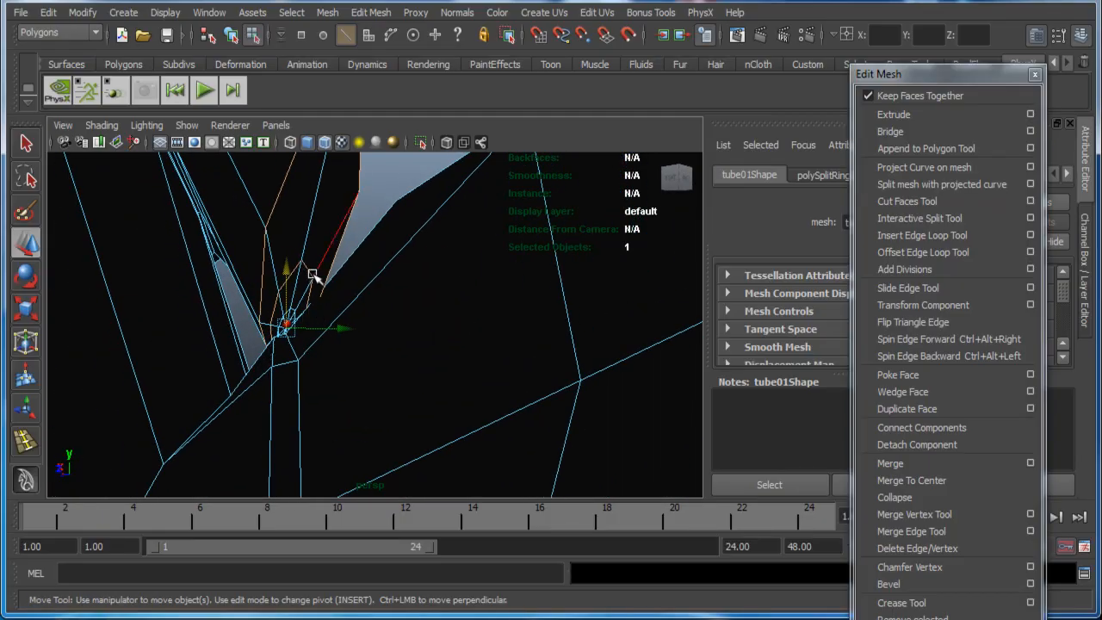
{"action": "left_click_drag", "start_coordinate": [339, 318], "coordinate": [293, 312], "text": "alt"}
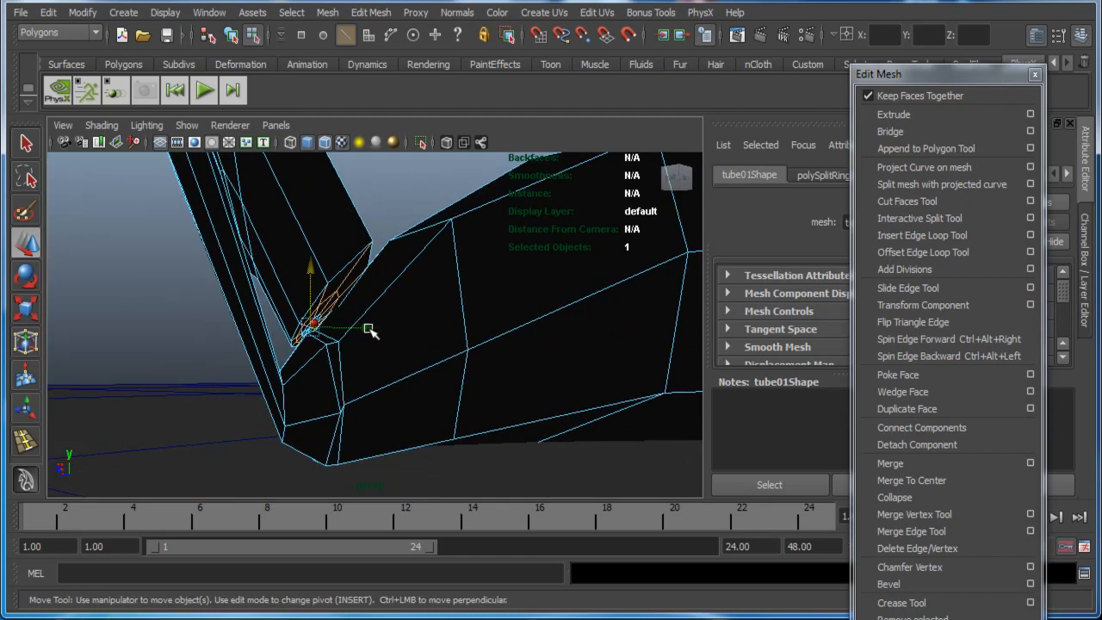
Step: Adjust the tilt of the folded flap by rotating the selected edges along its inner side
{"action": "right_click_drag", "start_coordinate": [393, 364], "coordinate": [319, 347], "text": "alt"}
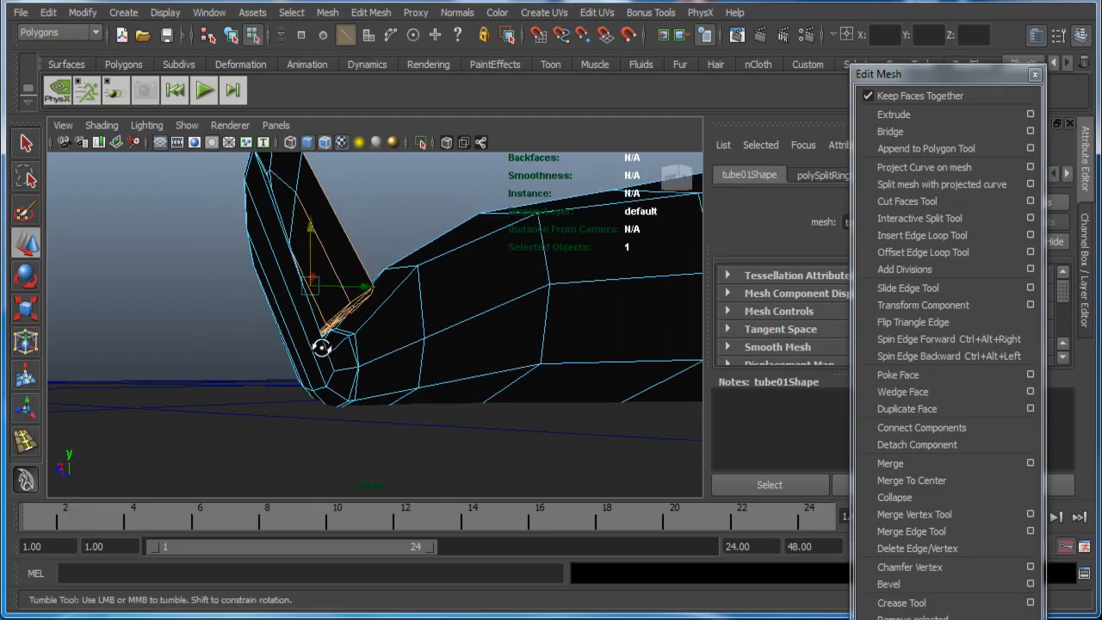
{"action": "left_click_drag", "start_coordinate": [319, 347], "coordinate": [317, 343], "text": "alt"}
{"action": "left_click_drag", "start_coordinate": [342, 300], "coordinate": [344, 304]}
{"action": "key", "text": "e"}
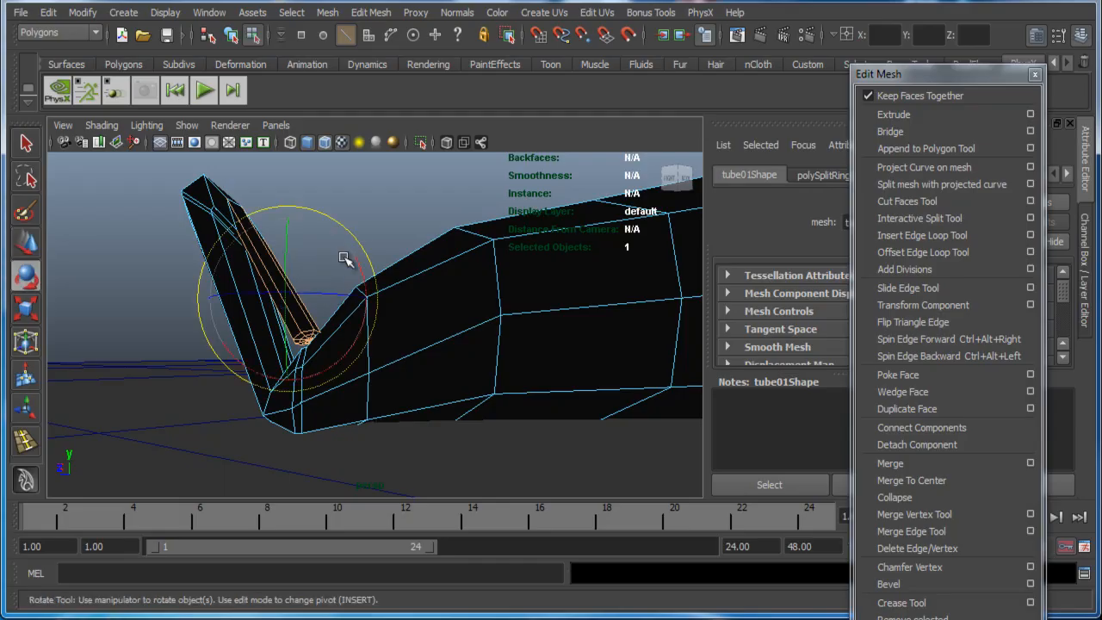
{"action": "left_click_drag", "start_coordinate": [353, 257], "coordinate": [347, 385]}
Step: Lower the vertex on the side of the tube body beside the crimped end slightly and check the body's shape
{"action": "key", "text": "w"}
{"action": "right_click_drag", "start_coordinate": [347, 385], "coordinate": [277, 350]}
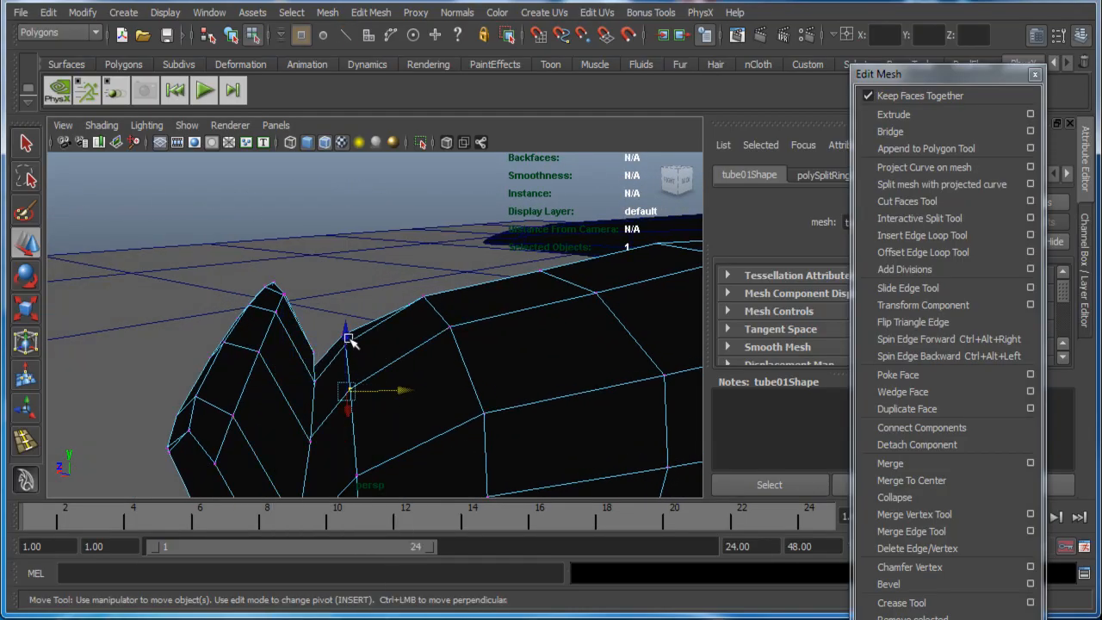
{"action": "left_click_drag", "start_coordinate": [348, 340], "coordinate": [351, 346]}
{"action": "right_click_drag", "start_coordinate": [474, 402], "coordinate": [411, 379], "text": "alt"}
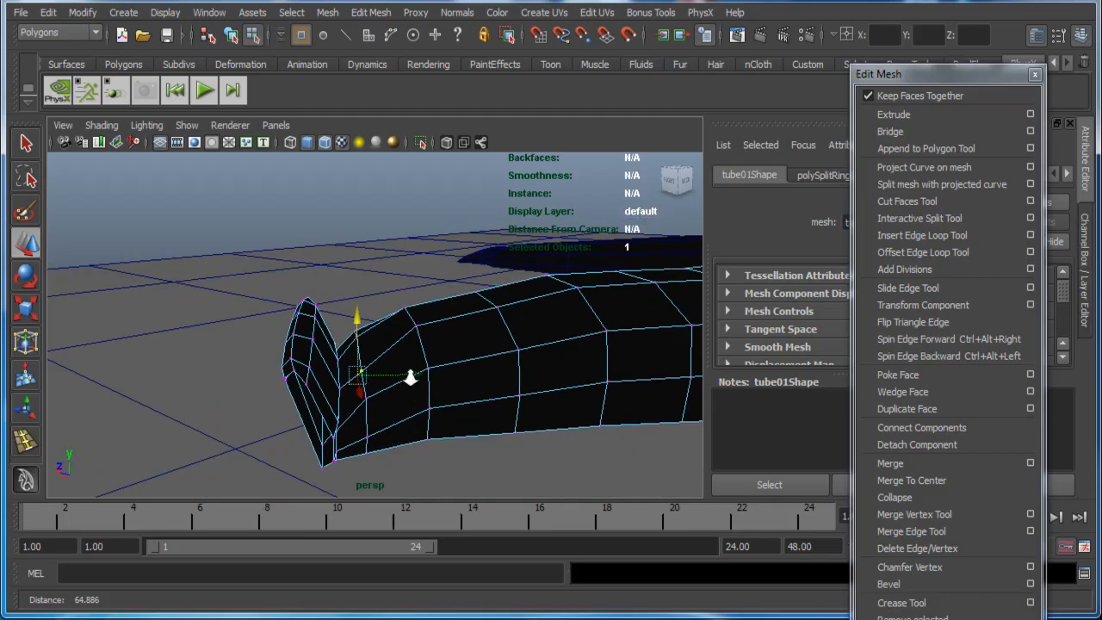
{"action": "left_click_drag", "start_coordinate": [408, 378], "coordinate": [446, 382], "text": "alt"}
{"action": "right_click_drag", "start_coordinate": [446, 382], "coordinate": [392, 371], "text": "alt"}
{"action": "left_click_drag", "start_coordinate": [485, 377], "coordinate": [482, 384], "text": "alt"}
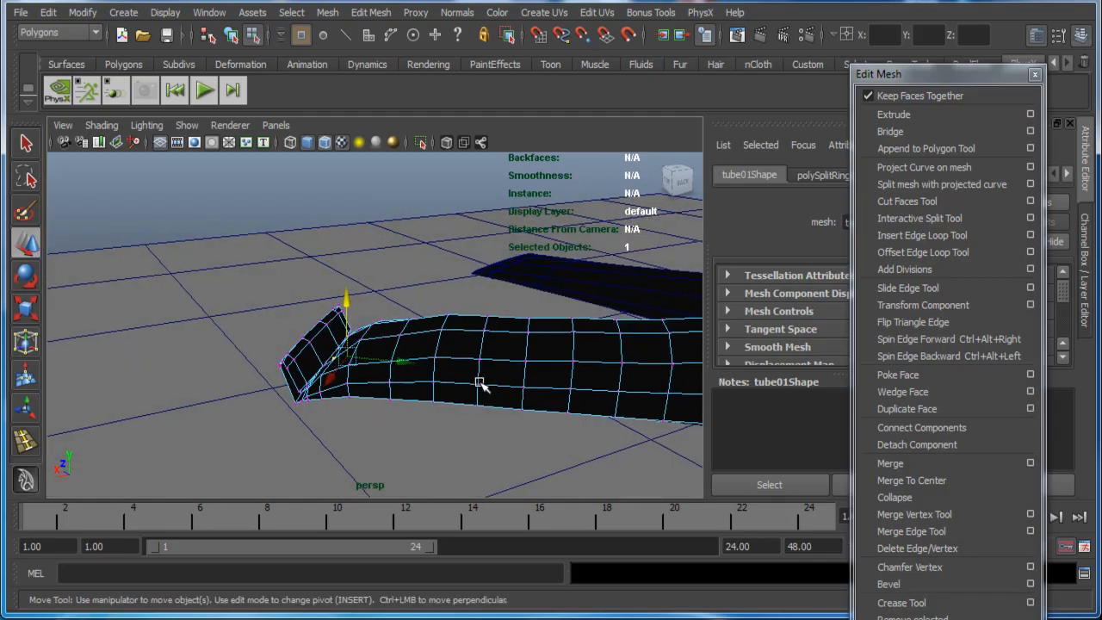
{"action": "middle_click_drag", "start_coordinate": [517, 397], "coordinate": [422, 426], "text": "alt"}
{"action": "left_click_drag", "start_coordinate": [484, 402], "coordinate": [488, 403], "text": "alt"}
{"action": "left_click_drag", "start_coordinate": [565, 456], "coordinate": [585, 364], "text": "alt"}
Step: Return to whole-object selection on the tube and display it in smooth preview
{"action": "mouse_move", "coordinate": [586, 348]}
{"action": "right_mouse_down"}
{"action": "mouse_move", "coordinate": [638, 332]}
{"action": "mouse_move", "coordinate": [586, 349]}
{"action": "right_mouse_up"}
{"action": "left_click", "coordinate": [586, 348]}
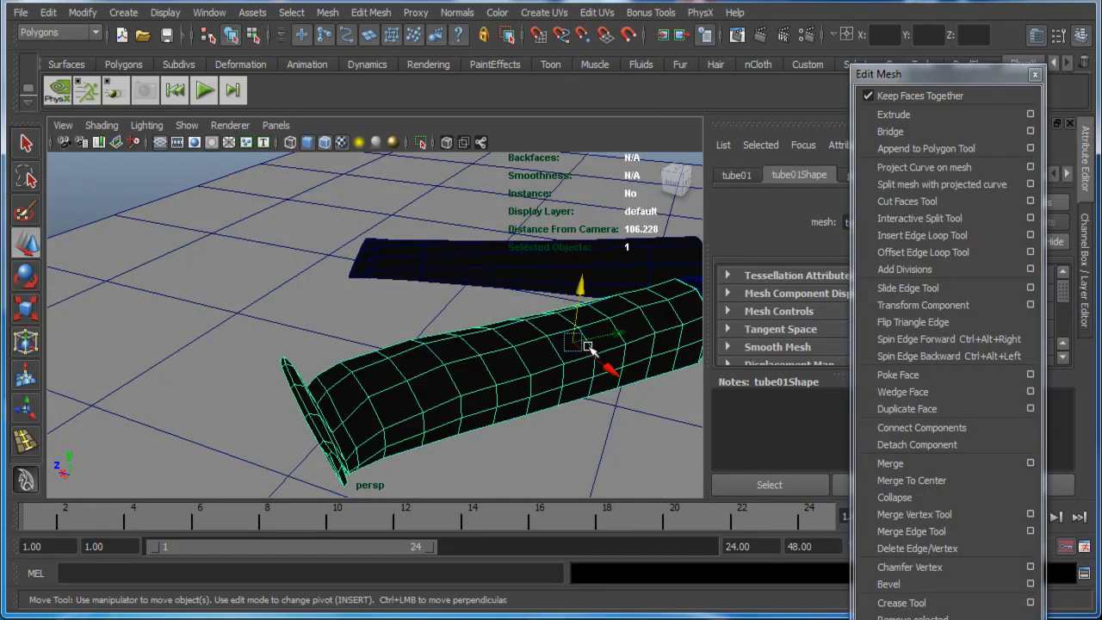
{"action": "key", "text": "3"}
{"action": "left_click_drag", "start_coordinate": [573, 377], "coordinate": [495, 362], "text": "alt"}
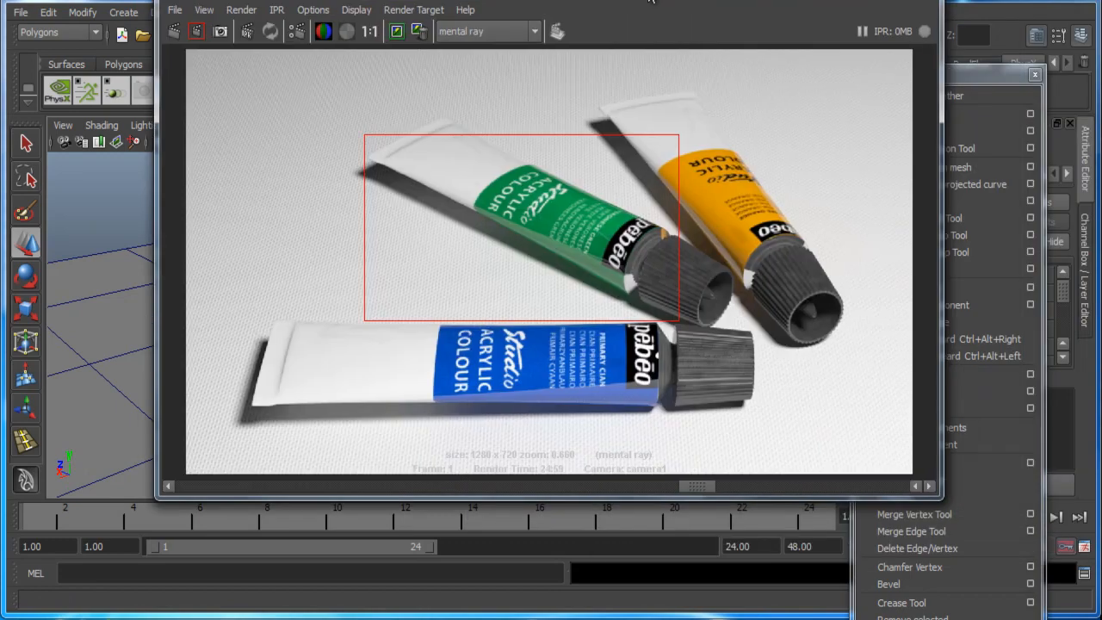
Step: Render a region around the green tube with mental ray, keep the image and compare it with the earlier renders
{"action": "left_click_drag", "start_coordinate": [665, 5], "coordinate": [603, 35]}
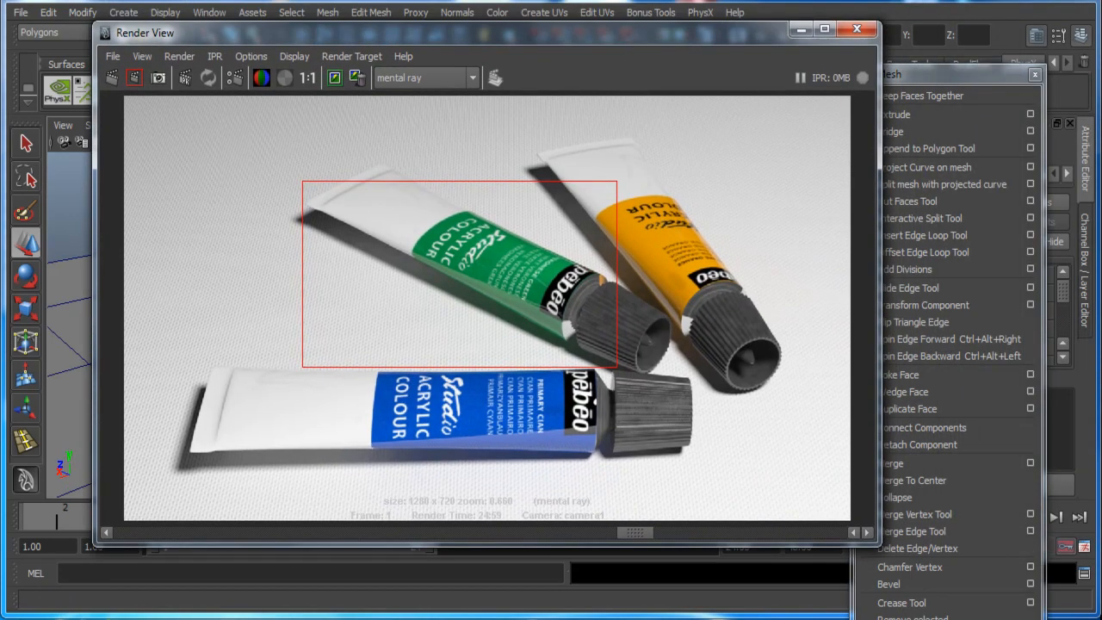
{"action": "left_click", "coordinate": [335, 78]}
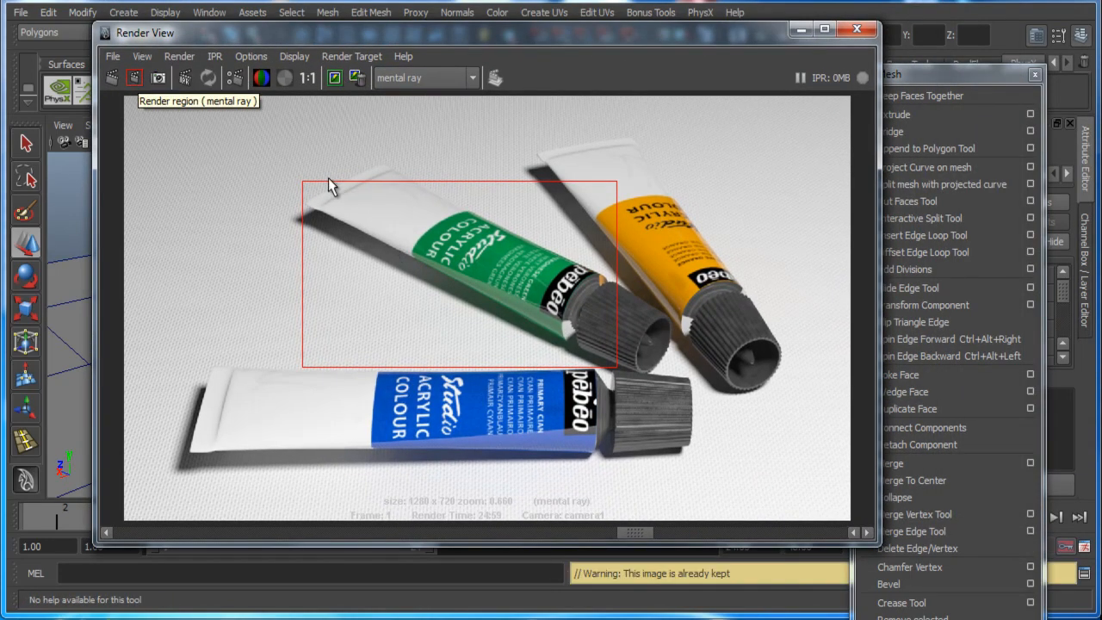
{"action": "left_click_drag", "start_coordinate": [295, 155], "coordinate": [612, 363]}
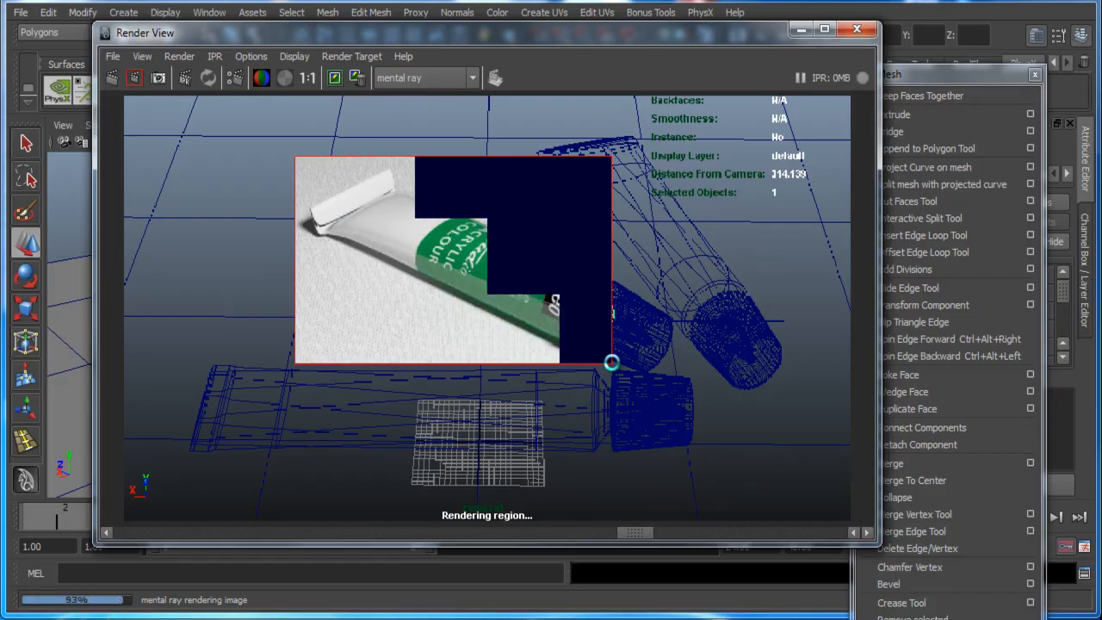
{"action": "left_click", "coordinate": [335, 78]}
{"action": "left_click_drag", "start_coordinate": [141, 531], "coordinate": [1, 524]}
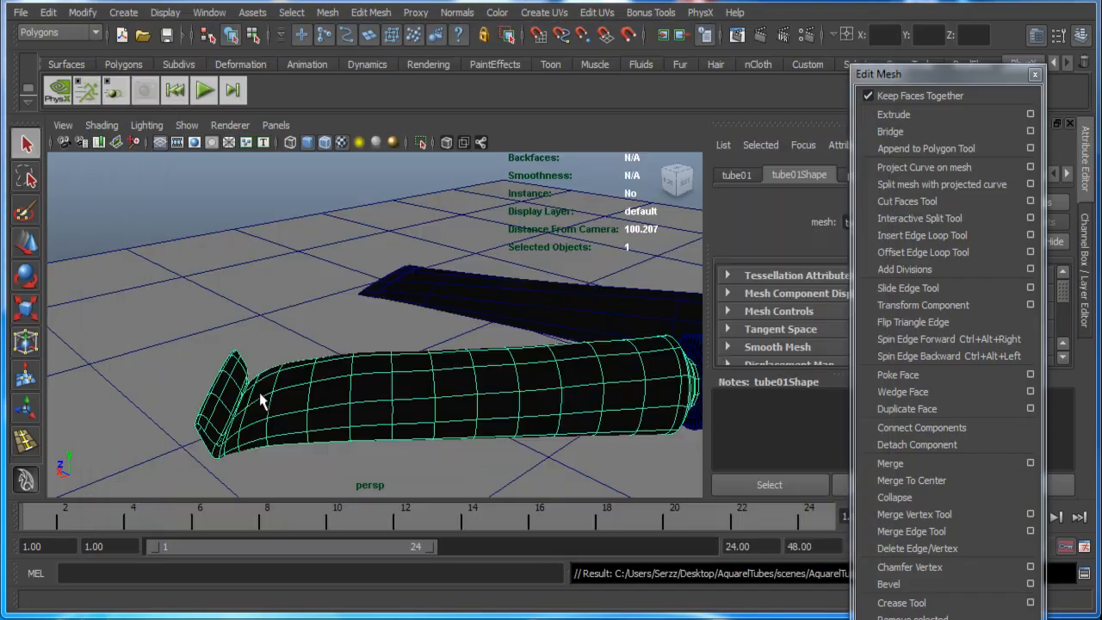
Step: Display the tube unsmoothed and select the bottom edge of the crimped end
{"action": "left_click_drag", "start_coordinate": [261, 401], "coordinate": [364, 310], "text": "alt"}
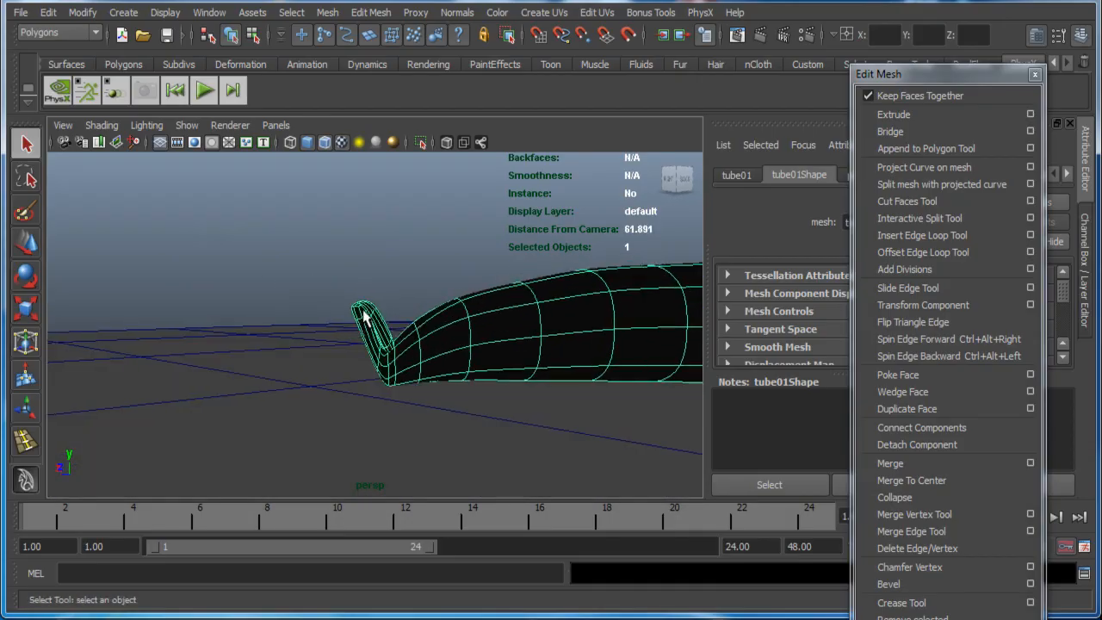
{"action": "right_click_drag", "start_coordinate": [363, 308], "coordinate": [317, 316]}
{"action": "left_click_drag", "start_coordinate": [390, 331], "coordinate": [406, 300]}
{"action": "key", "text": "1"}
{"action": "key", "text": "w"}
{"action": "right_click_drag", "start_coordinate": [423, 287], "coordinate": [423, 244]}
{"action": "left_click", "coordinate": [436, 276]}
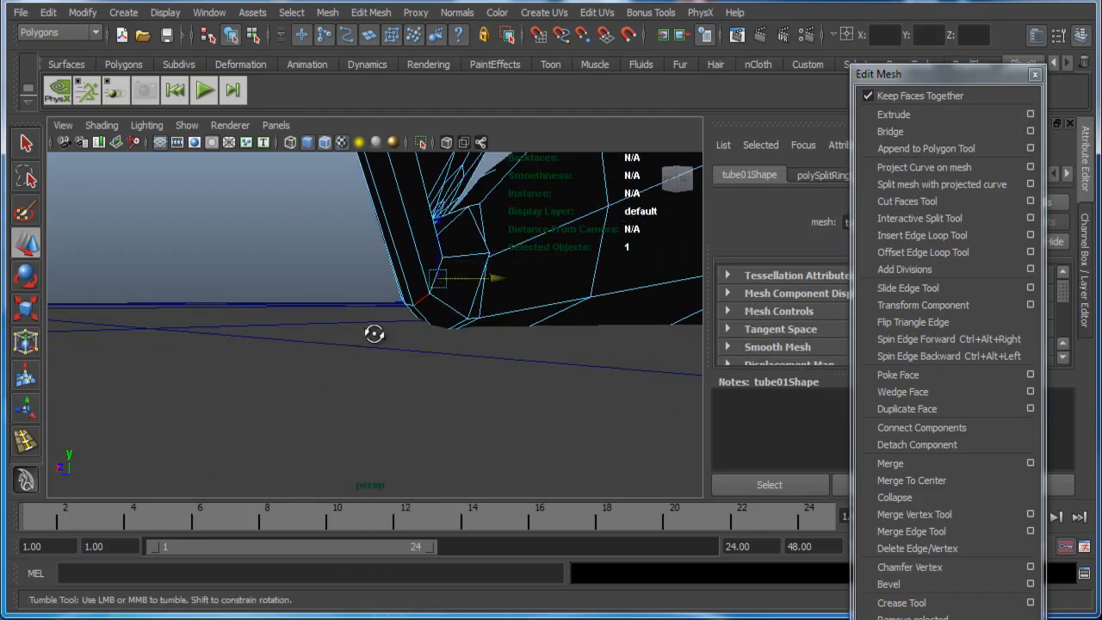
Step: Examine the underside, corners and inner flap edges of the crimped end from several angles
{"action": "mouse_move", "coordinate": [370, 330]}
{"action": "left_mouse_down", "text": "alt"}
{"action": "mouse_move", "coordinate": [361, 339]}
{"action": "mouse_move", "coordinate": [389, 325]}
{"action": "left_mouse_up", "text": "alt"}
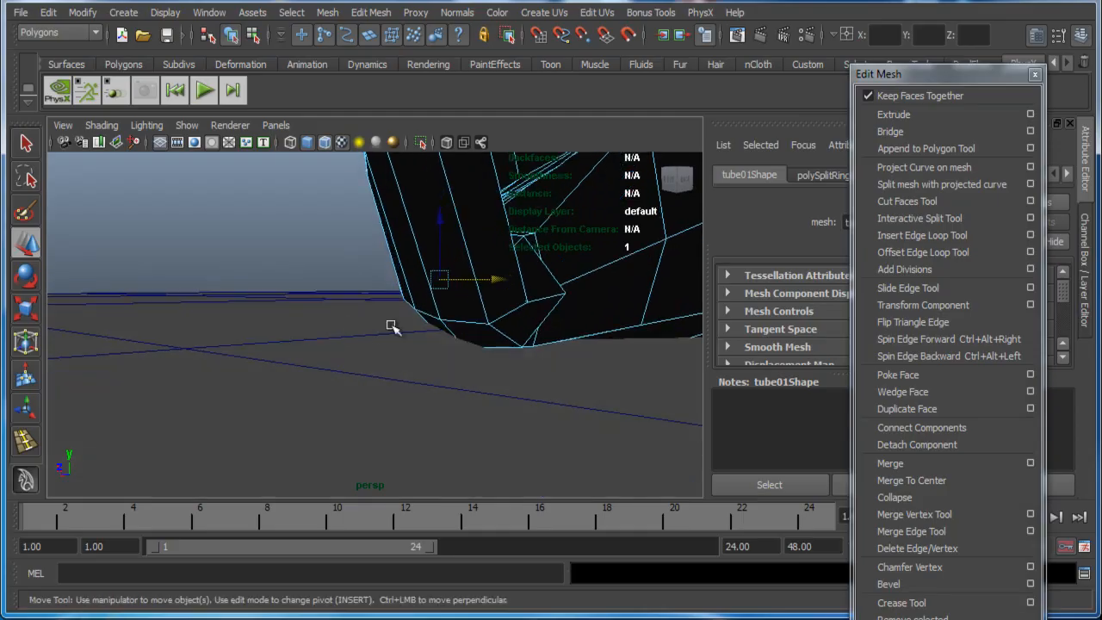
{"action": "left_click_drag", "start_coordinate": [501, 317], "coordinate": [483, 279], "text": "alt"}
{"action": "left_click_drag", "start_coordinate": [430, 317], "coordinate": [416, 327], "text": "alt"}
{"action": "middle_click_drag", "start_coordinate": [363, 335], "coordinate": [379, 367], "text": "alt"}
{"action": "right_click_drag", "start_coordinate": [379, 368], "coordinate": [398, 379], "text": "alt"}
{"action": "left_click_drag", "start_coordinate": [400, 369], "coordinate": [384, 338], "text": "alt"}
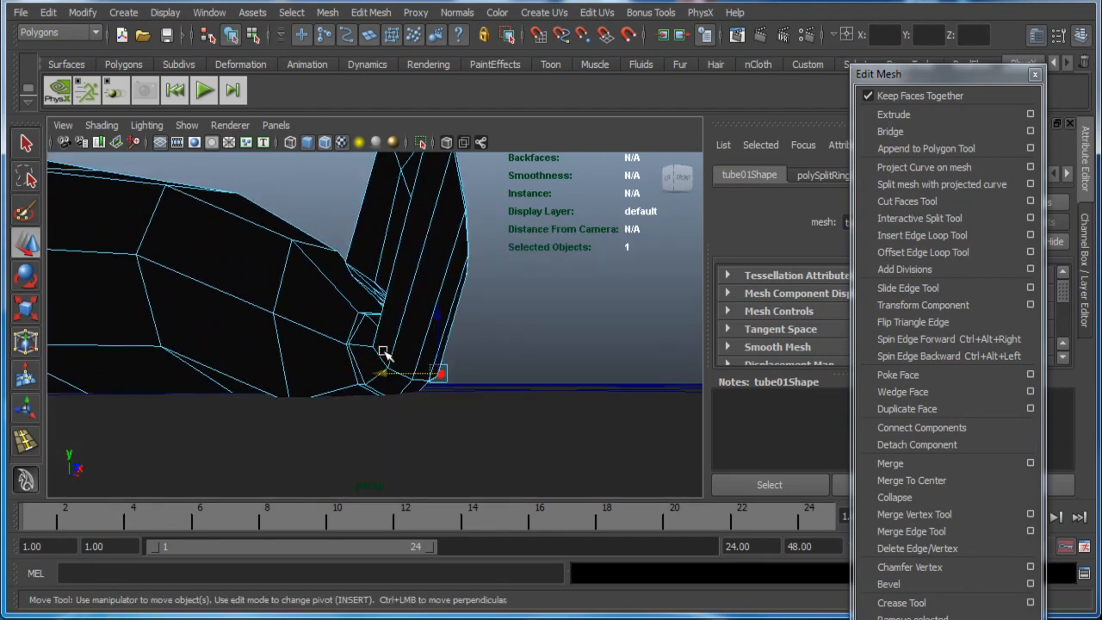
{"action": "left_click_drag", "start_coordinate": [409, 366], "coordinate": [453, 327], "text": "alt"}
{"action": "right_click_drag", "start_coordinate": [451, 330], "coordinate": [264, 397], "text": "alt"}
{"action": "middle_click_drag", "start_coordinate": [264, 396], "coordinate": [115, 451], "text": "alt"}
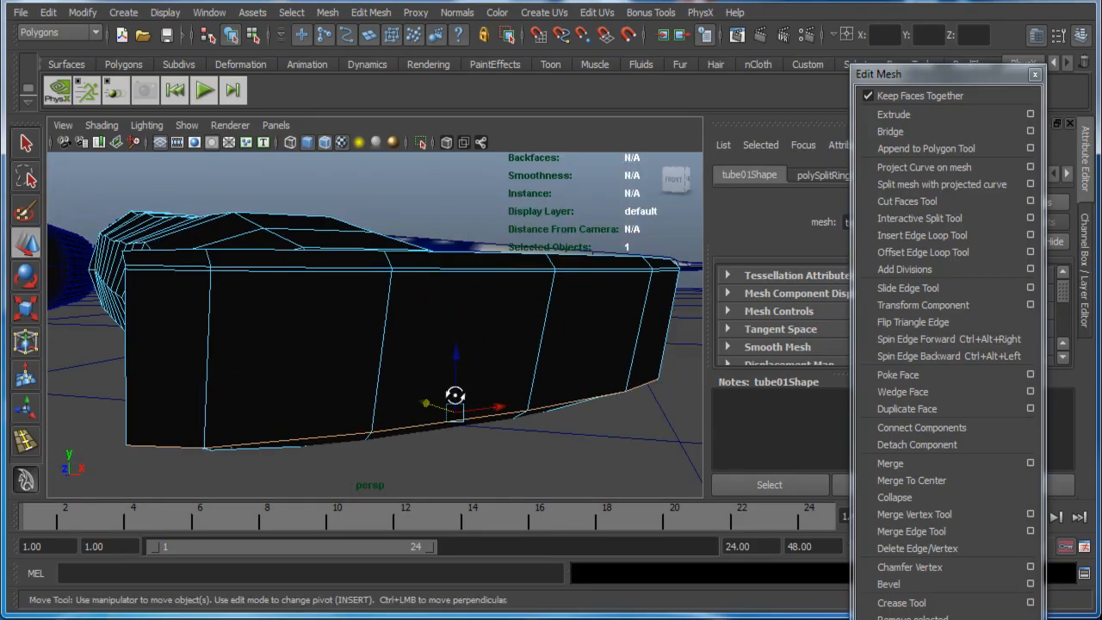
{"action": "left_click_drag", "start_coordinate": [455, 395], "coordinate": [280, 406], "text": "alt"}
{"action": "middle_click_drag", "start_coordinate": [392, 379], "coordinate": [290, 344], "text": "alt"}
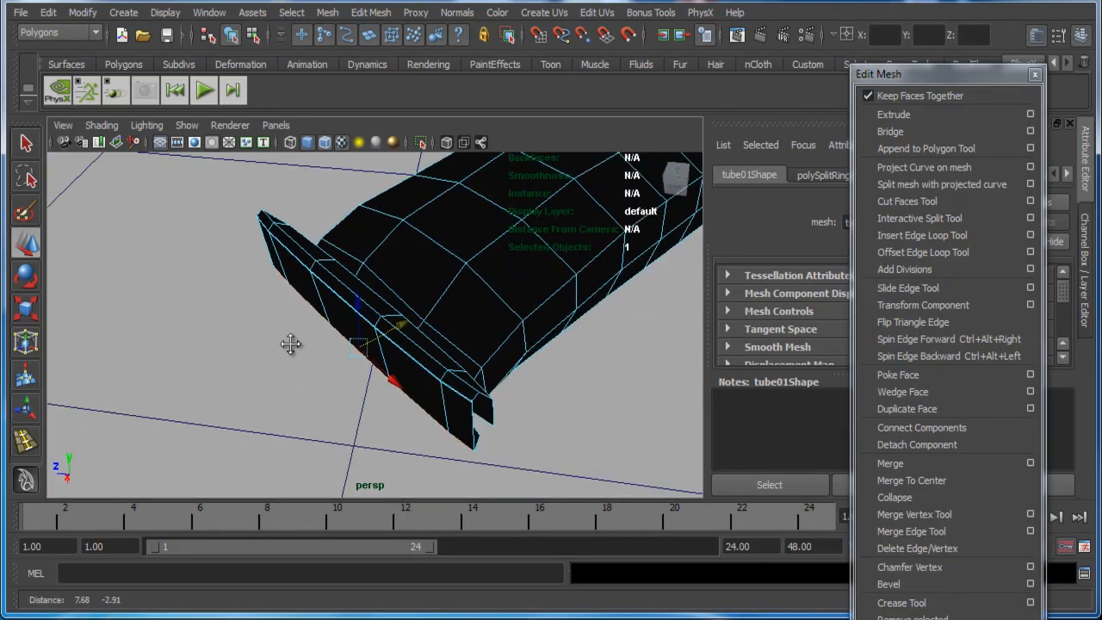
{"action": "left_click_drag", "start_coordinate": [290, 343], "coordinate": [237, 316], "text": "alt"}
{"action": "right_click_drag", "start_coordinate": [246, 306], "coordinate": [246, 277]}
{"action": "right_click_drag", "start_coordinate": [216, 301], "coordinate": [275, 319], "text": "alt"}
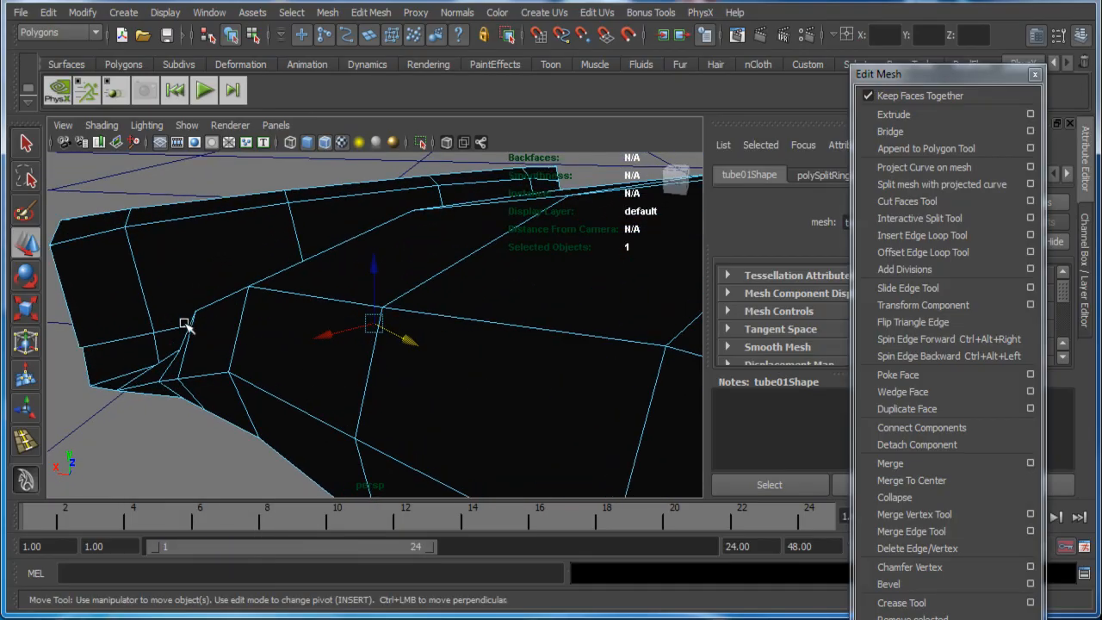
{"action": "left_click_drag", "start_coordinate": [185, 324], "coordinate": [509, 324], "text": "alt"}
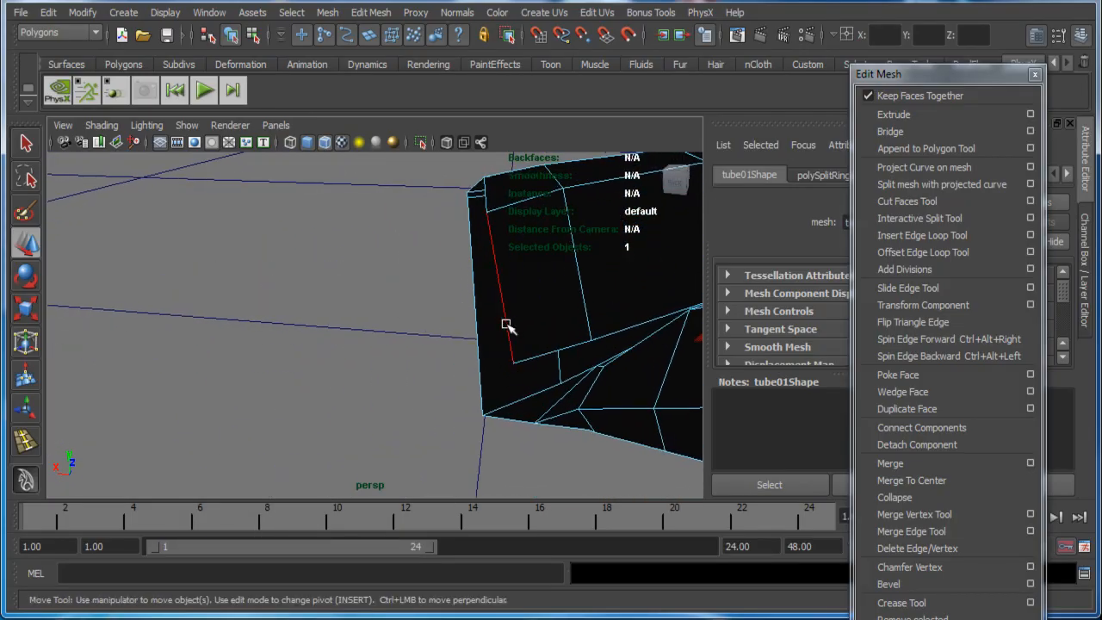
{"action": "left_click_drag", "start_coordinate": [463, 365], "coordinate": [379, 372], "text": "alt"}
Step: Select the whole tube body and apply a Lattice deformer to it from the Animation tool set
{"action": "right_click_drag", "start_coordinate": [376, 350], "coordinate": [466, 327]}
{"action": "left_click", "coordinate": [556, 323]}
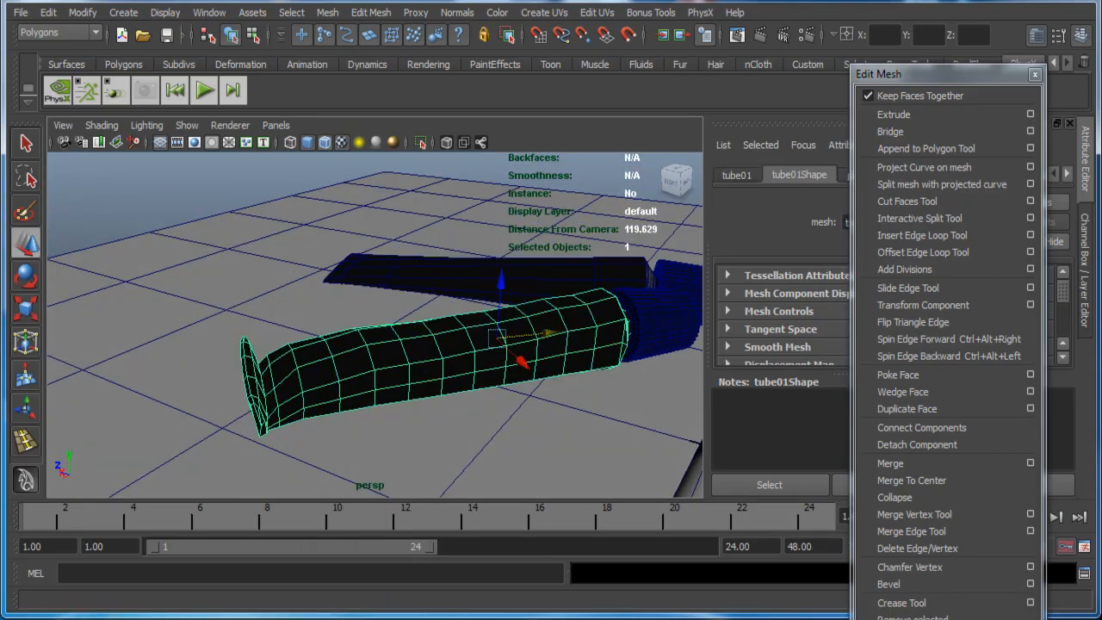
{"action": "left_click", "coordinate": [47, 32]}
{"action": "left_click", "coordinate": [54, 52]}
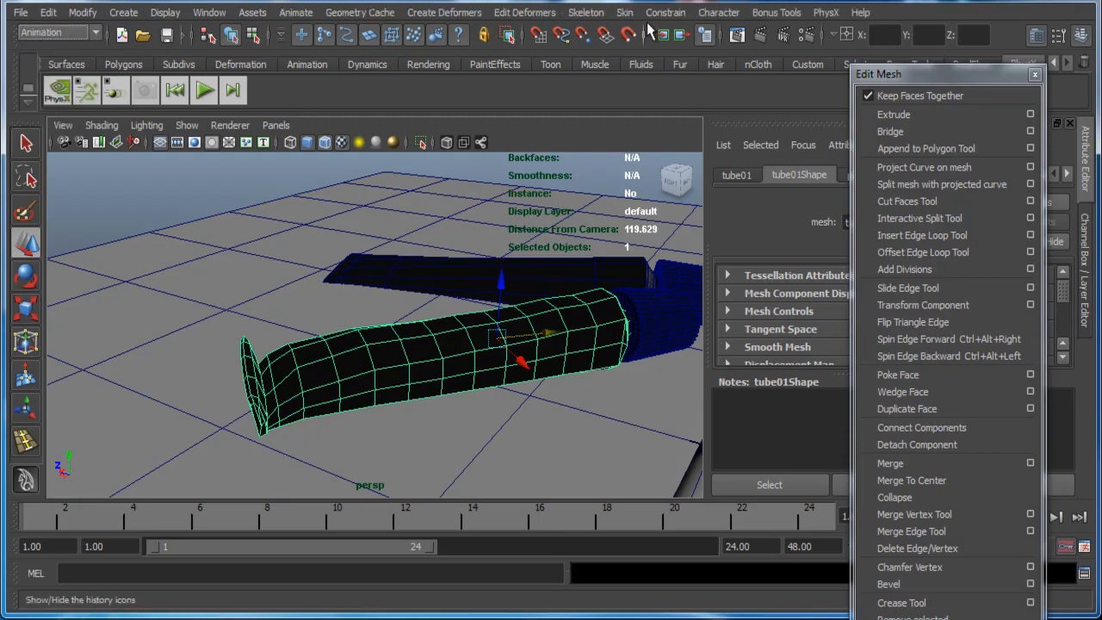
{"action": "left_click", "coordinate": [470, 14]}
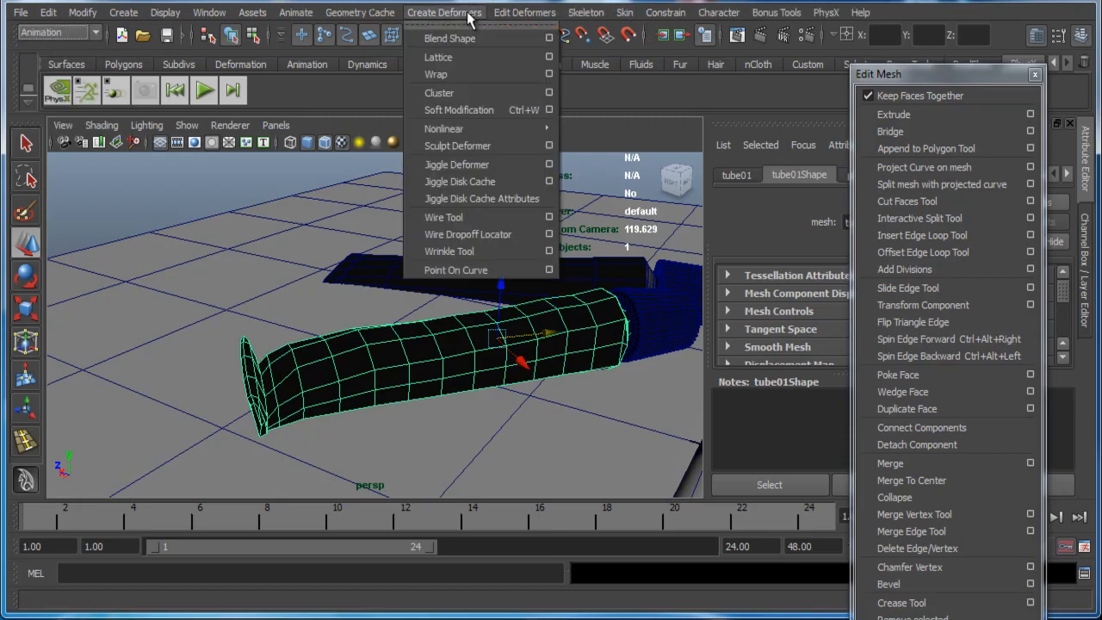
{"action": "left_click", "coordinate": [475, 57]}
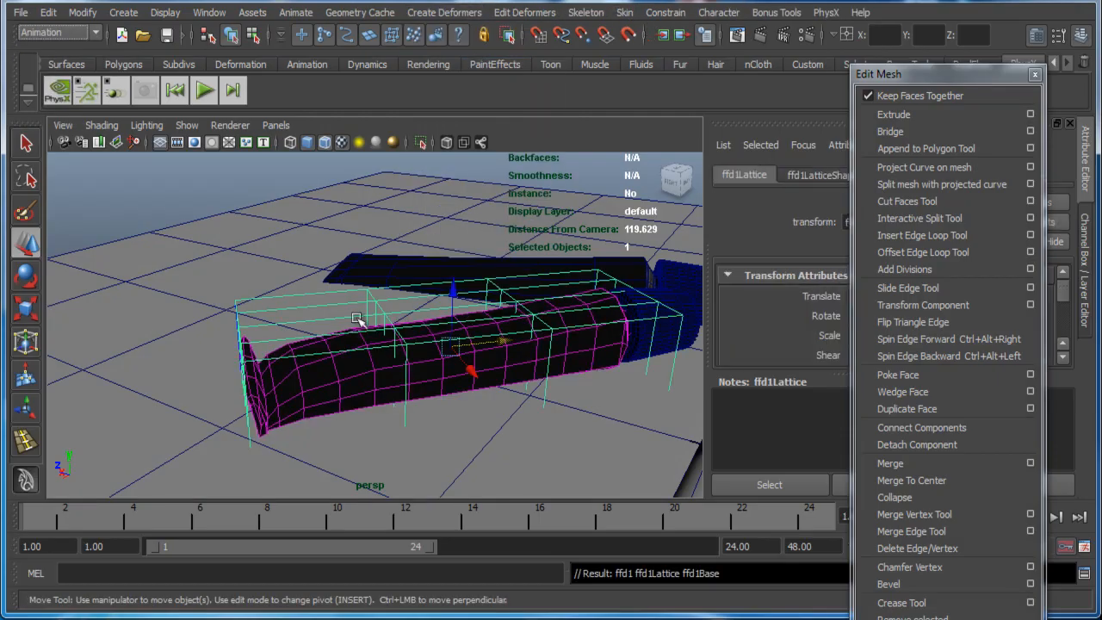
Step: Move the floating Edit Mesh list aside, show the ffd1 deformer's attributes and examine how the lattice encloses the tube
{"action": "left_click_drag", "start_coordinate": [290, 320], "coordinate": [361, 366], "text": "alt"}
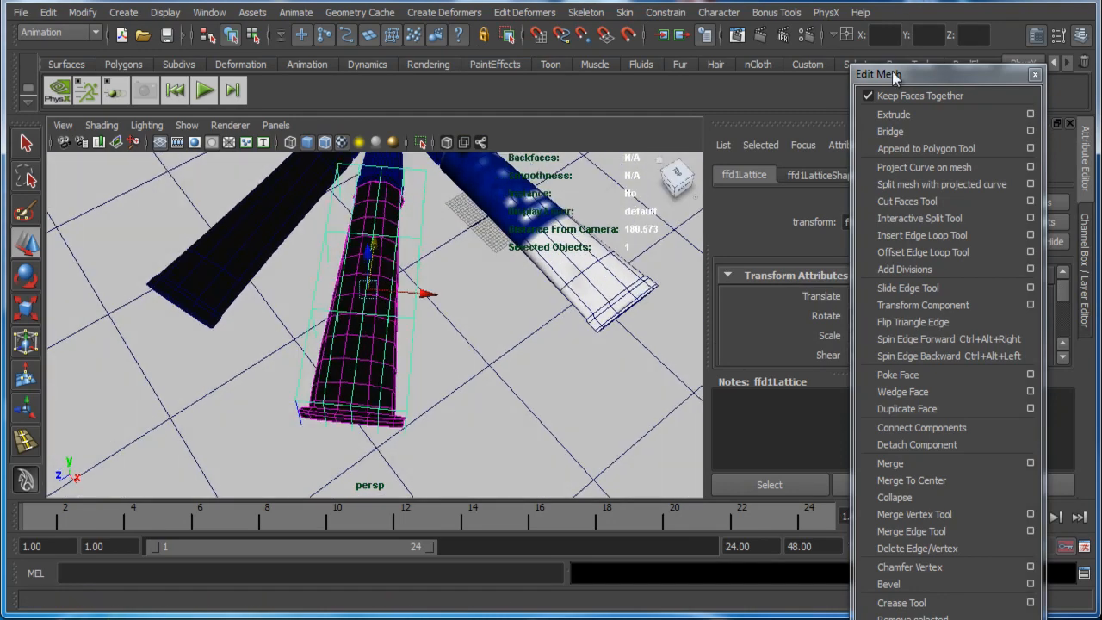
{"action": "left_click_drag", "start_coordinate": [898, 75], "coordinate": [983, 215]}
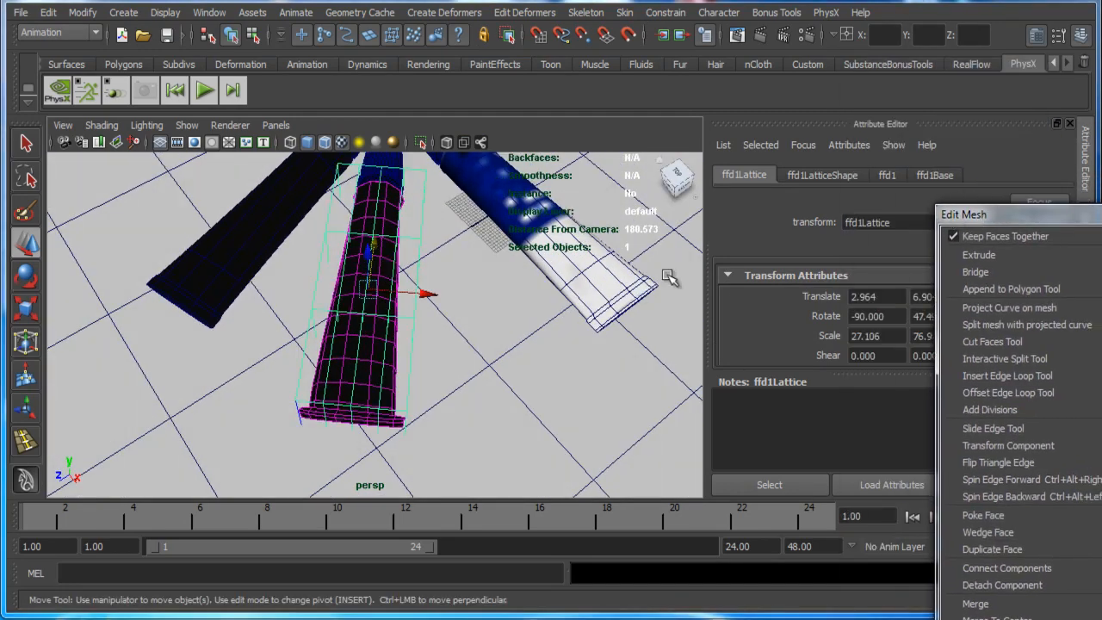
{"action": "left_click", "coordinate": [887, 175]}
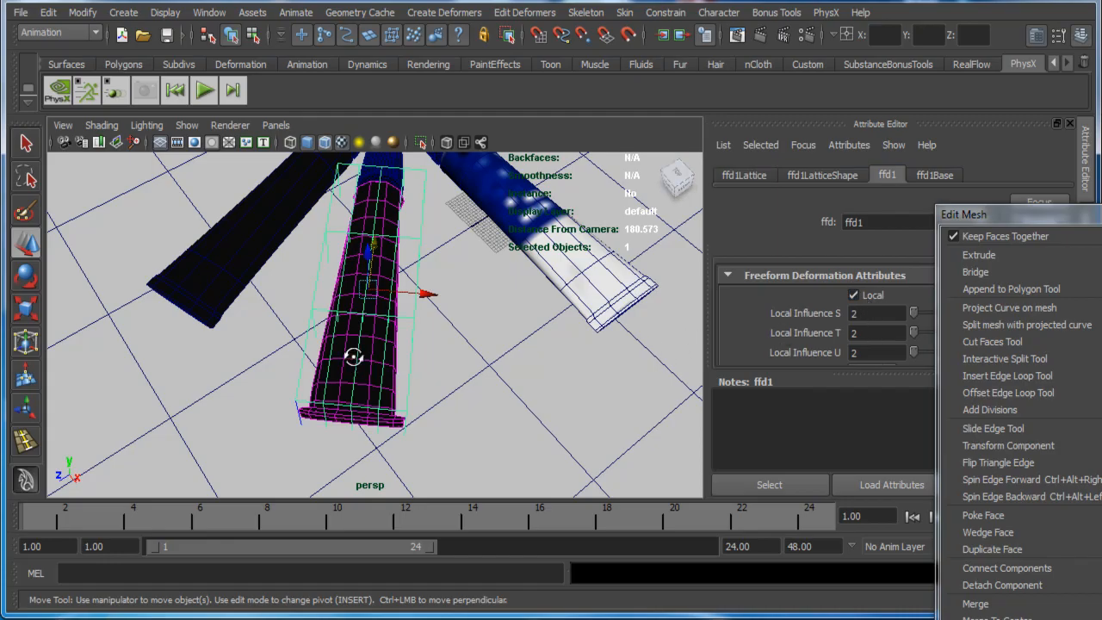
{"action": "left_click_drag", "start_coordinate": [354, 358], "coordinate": [234, 287], "text": "alt"}
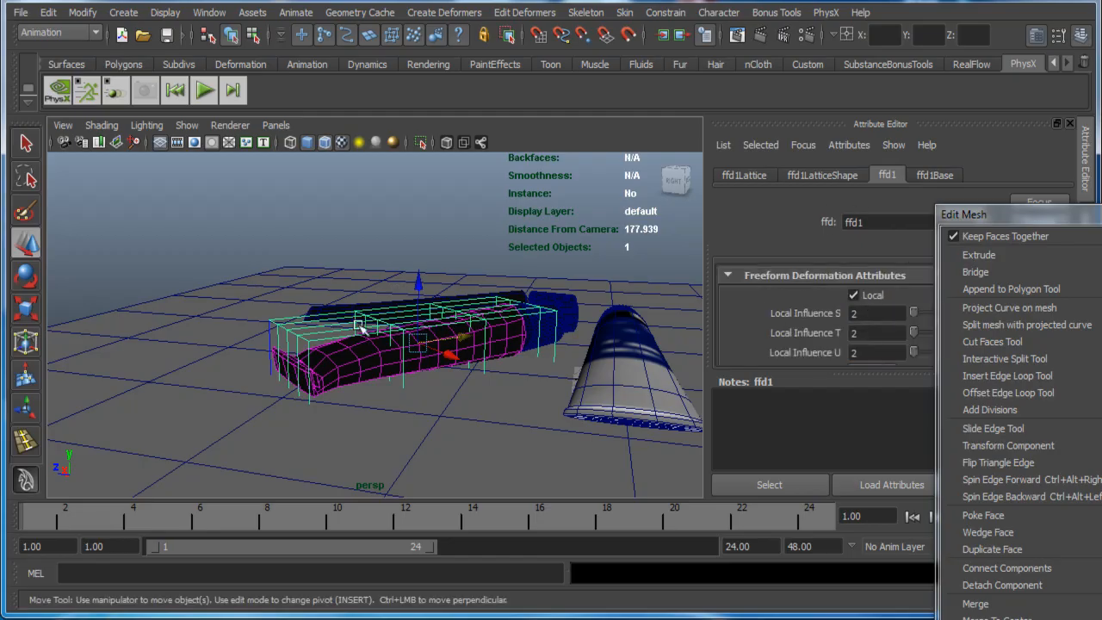
{"action": "left_click_drag", "start_coordinate": [362, 325], "coordinate": [416, 339], "text": "alt"}
{"action": "right_click_drag", "start_coordinate": [384, 342], "coordinate": [435, 379], "text": "alt"}
{"action": "left_click_drag", "start_coordinate": [324, 315], "coordinate": [325, 321], "text": "alt"}
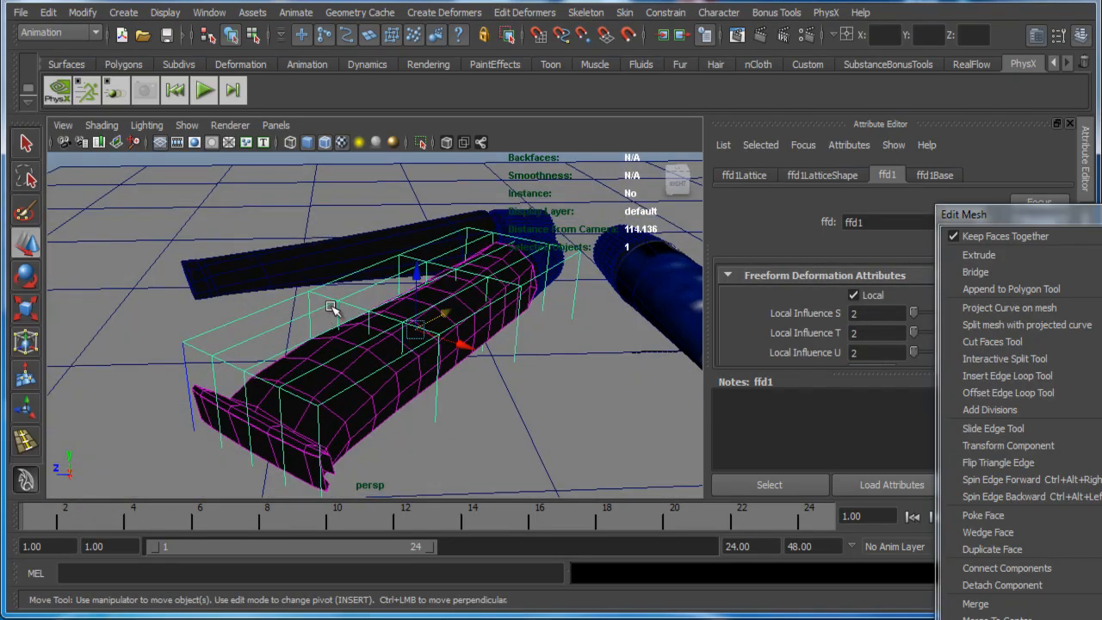
Step: Edit the lattice points, scaling the crimped-end row and the neighbouring row narrower across the tube's width
{"action": "right_click_drag", "start_coordinate": [334, 306], "coordinate": [321, 272]}
{"action": "left_click_drag", "start_coordinate": [320, 284], "coordinate": [422, 422], "text": "alt"}
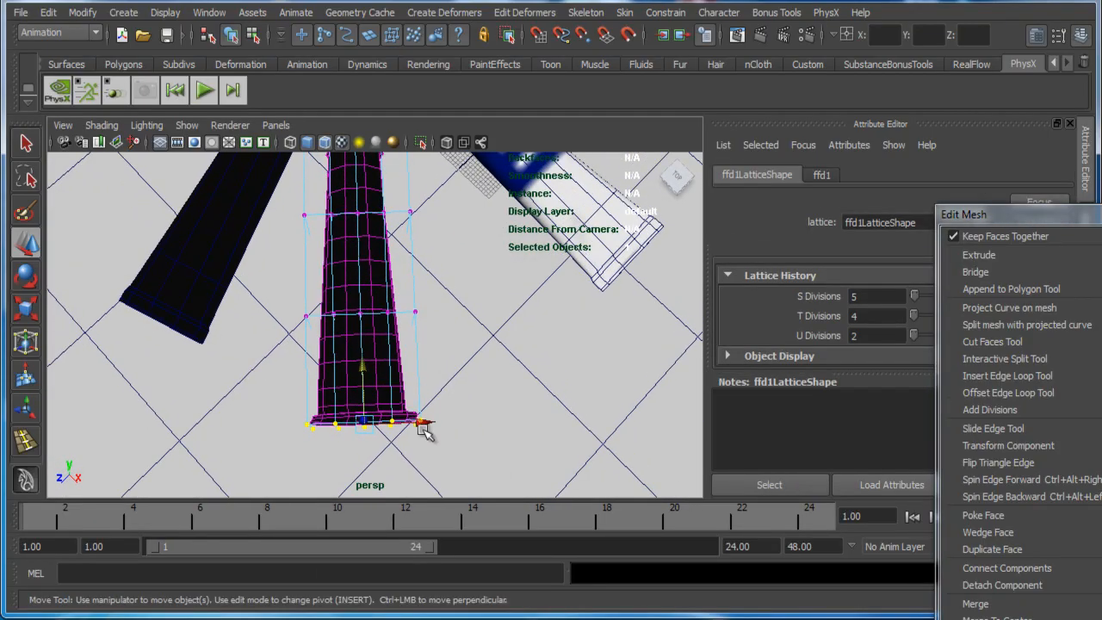
{"action": "key", "text": "r"}
{"action": "left_click_drag", "start_coordinate": [297, 426], "coordinate": [290, 433]}
{"action": "left_click_drag", "start_coordinate": [295, 296], "coordinate": [462, 353]}
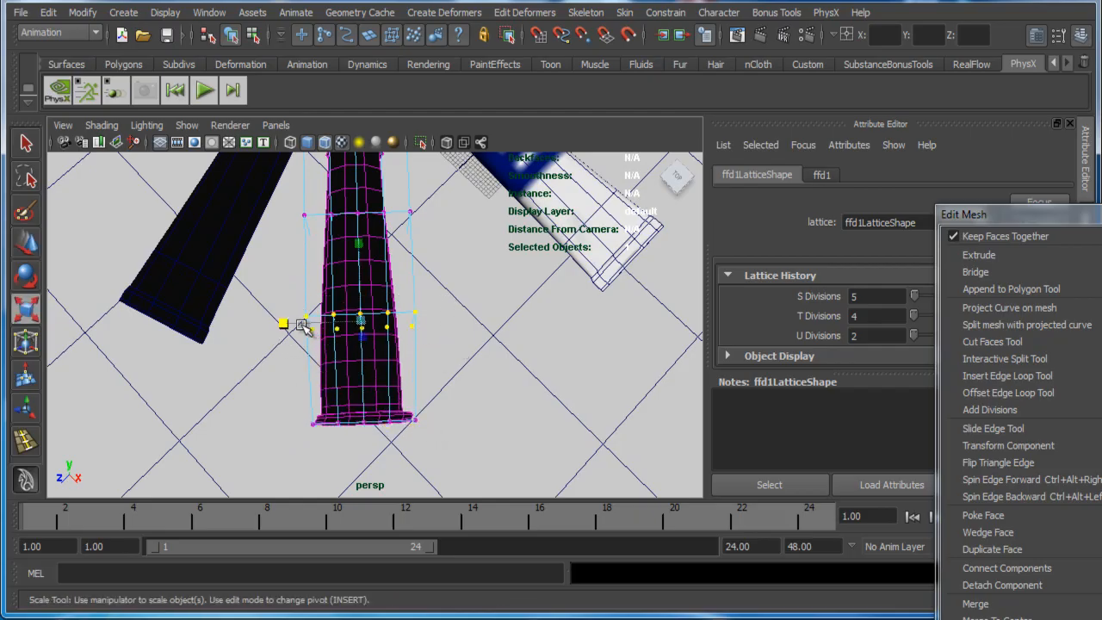
{"action": "left_click_drag", "start_coordinate": [285, 327], "coordinate": [288, 329]}
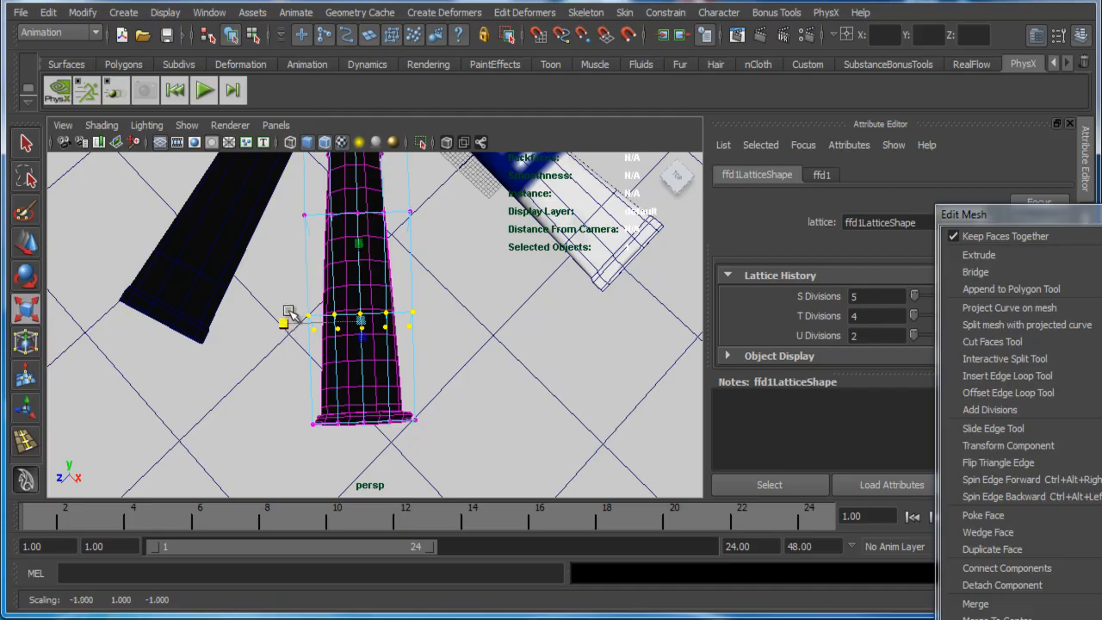
Step: Fine-tune the width of the crimped end and the section beside it by rescaling their two rows of lattice points
{"action": "left_click_drag", "start_coordinate": [273, 284], "coordinate": [293, 384], "text": "alt"}
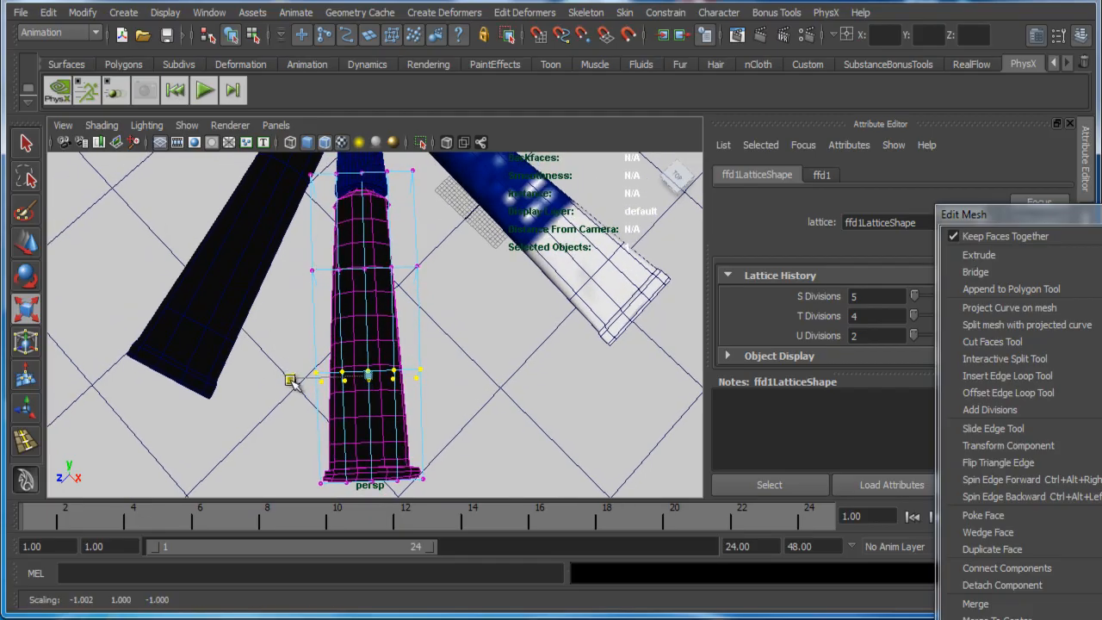
{"action": "left_click_drag", "start_coordinate": [387, 336], "coordinate": [393, 345], "text": "alt"}
{"action": "left_click_drag", "start_coordinate": [308, 444], "coordinate": [346, 421]}
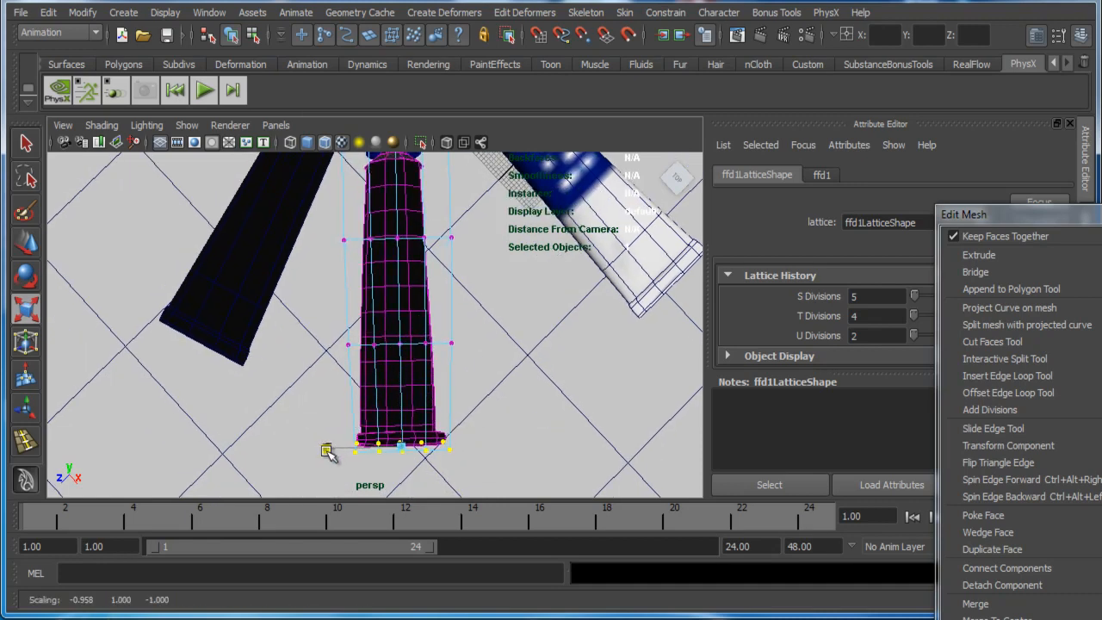
{"action": "left_click_drag", "start_coordinate": [332, 334], "coordinate": [488, 377]}
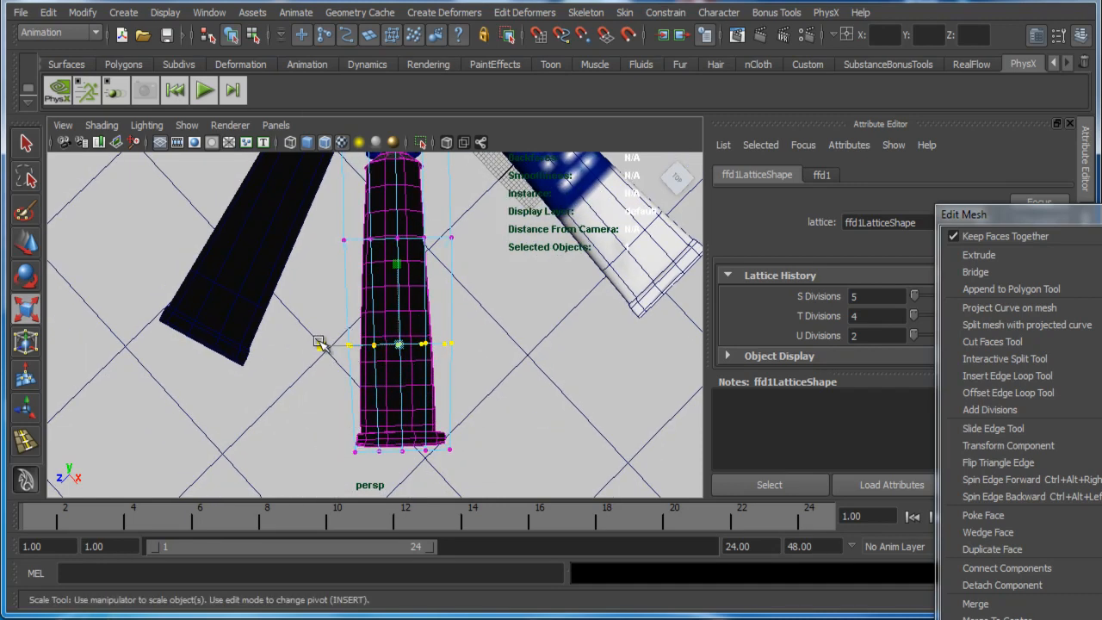
{"action": "left_click_drag", "start_coordinate": [319, 342], "coordinate": [323, 345]}
Step: Select the tube body and delete its history to bake in the lattice deformation
{"action": "left_click_drag", "start_coordinate": [480, 322], "coordinate": [308, 350], "text": "alt"}
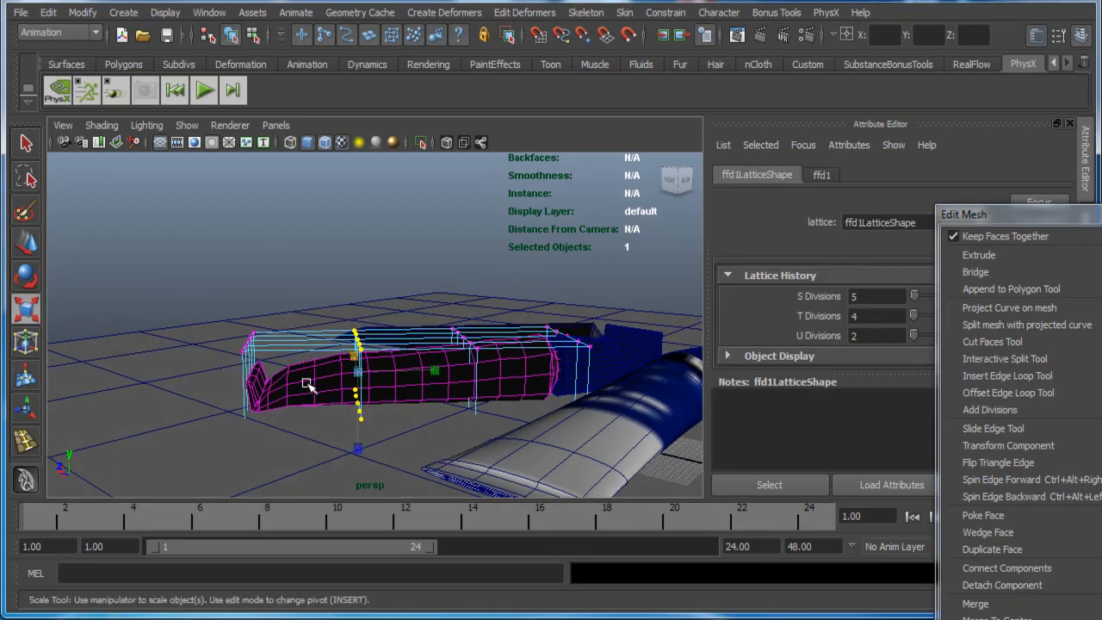
{"action": "right_click_drag", "start_coordinate": [307, 348], "coordinate": [377, 329]}
{"action": "left_click", "coordinate": [298, 387]}
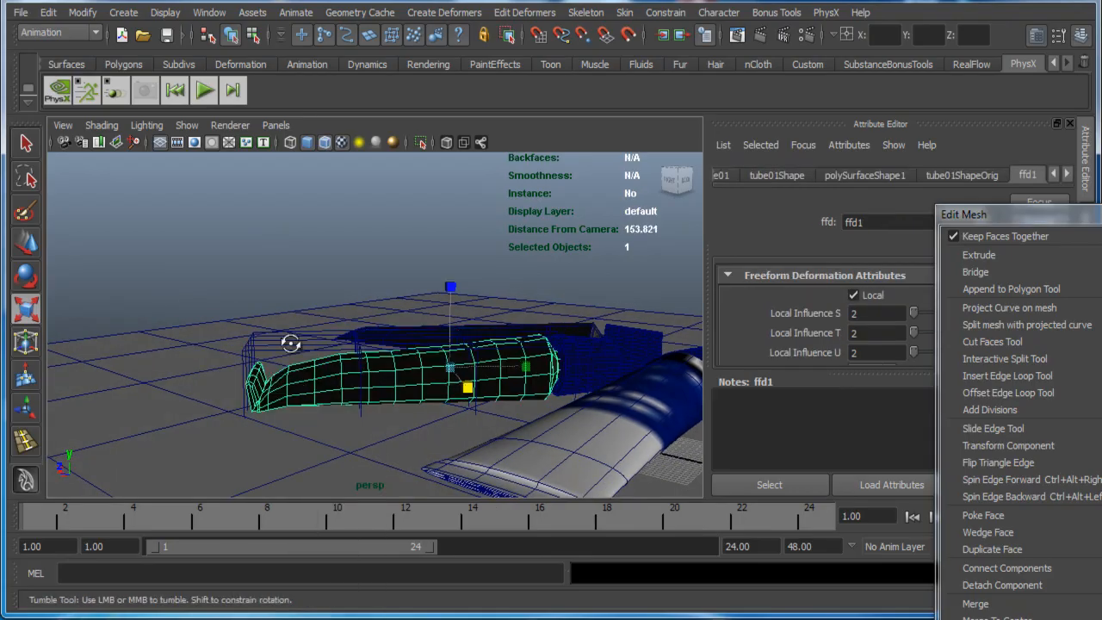
{"action": "left_click_drag", "start_coordinate": [290, 342], "coordinate": [341, 349], "text": "alt"}
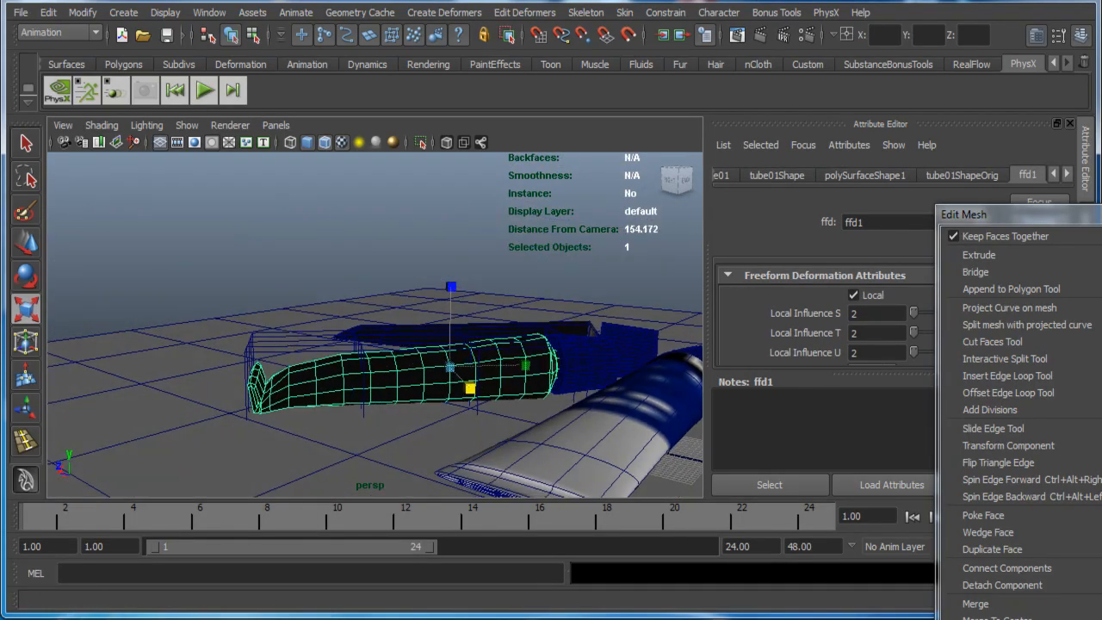
{"action": "left_click", "coordinate": [48, 12]}
{"action": "mouse_move", "coordinate": [153, 200]}
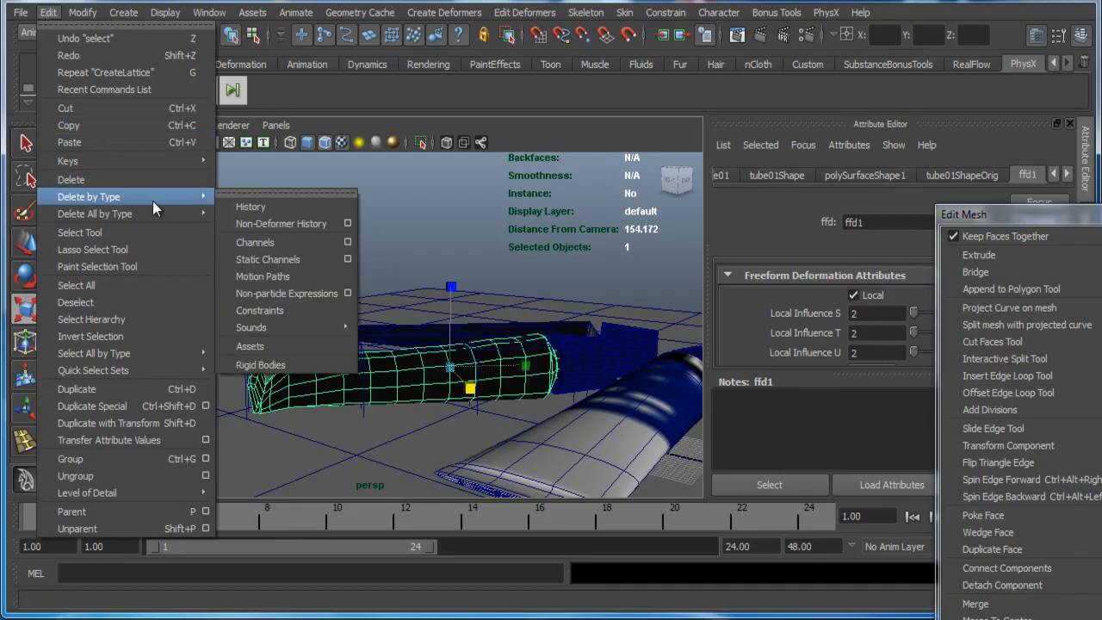
{"action": "left_click", "coordinate": [269, 209]}
Step: Select the upper vertices partway along the tube body and adjust their height in a side view
{"action": "left_click_drag", "start_coordinate": [379, 336], "coordinate": [456, 411], "text": "alt"}
{"action": "scroll", "coordinate": [421, 374], "scroll_direction": "up", "scroll_amount": 3}
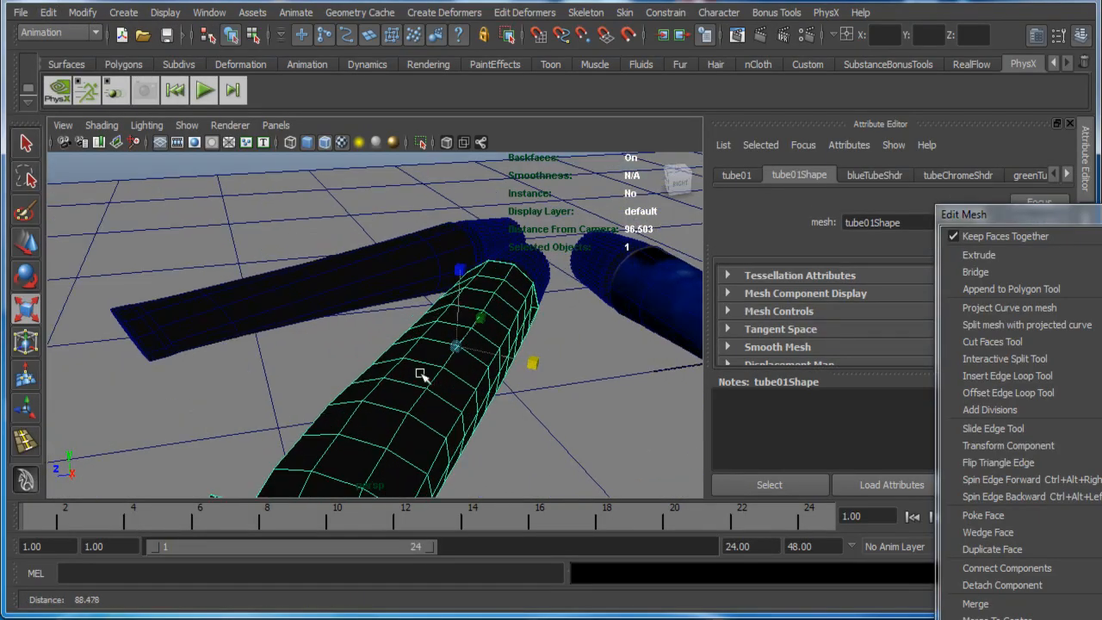
{"action": "middle_click_drag", "start_coordinate": [421, 374], "coordinate": [463, 305], "text": "alt"}
{"action": "left_click_drag", "start_coordinate": [462, 305], "coordinate": [362, 315], "text": "alt"}
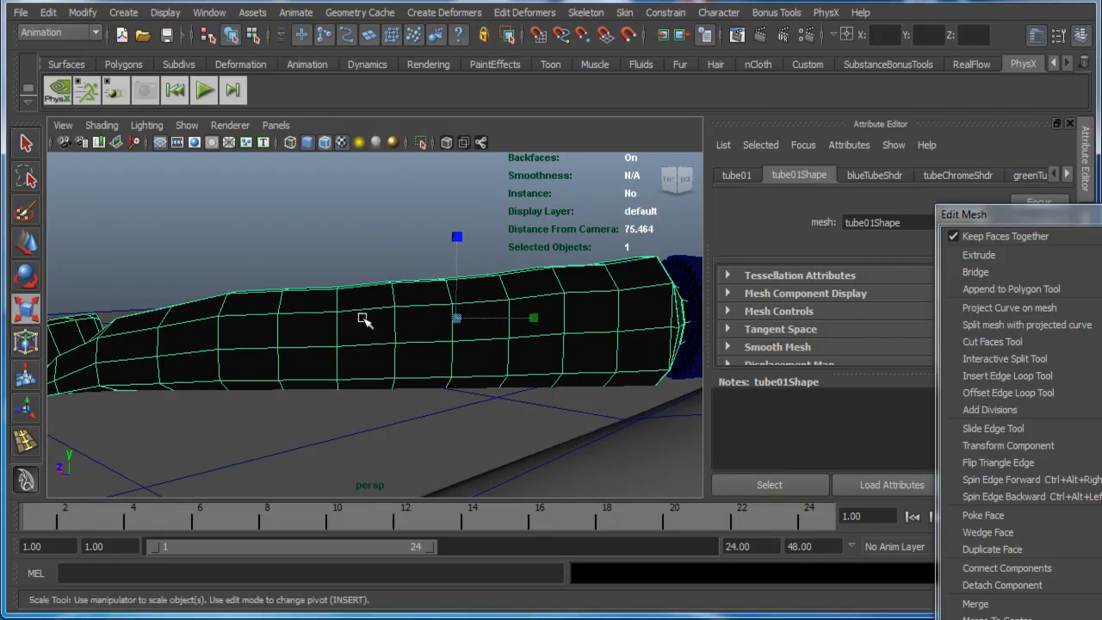
{"action": "middle_click_drag", "start_coordinate": [362, 315], "coordinate": [385, 323], "text": "alt"}
{"action": "right_click_drag", "start_coordinate": [367, 304], "coordinate": [311, 300]}
{"action": "left_click_drag", "start_coordinate": [382, 308], "coordinate": [382, 305]}
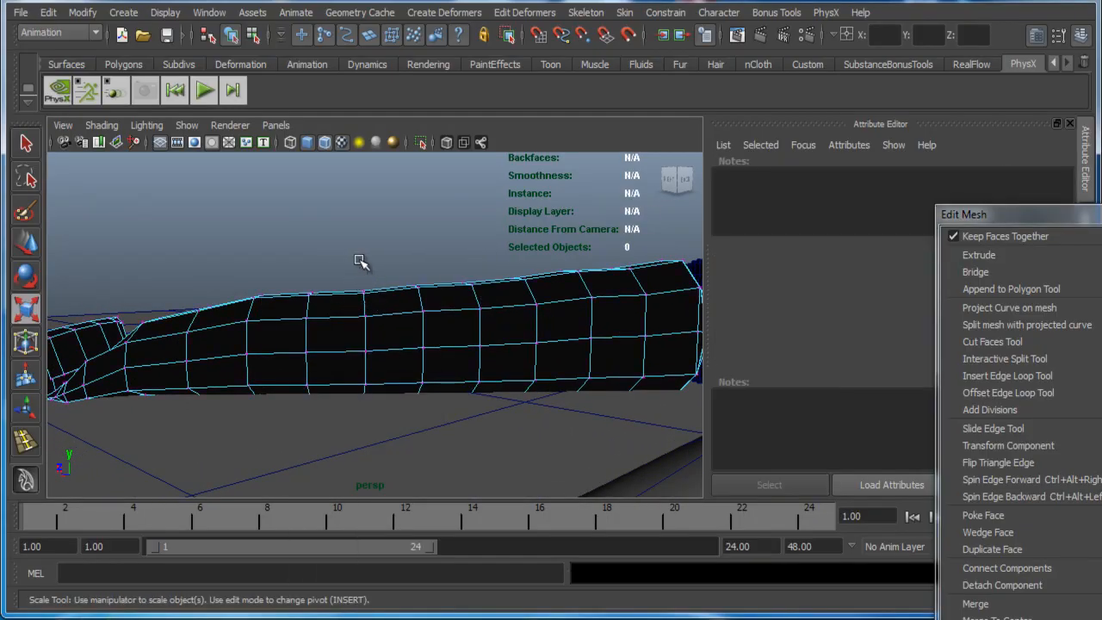
{"action": "key", "text": "w"}
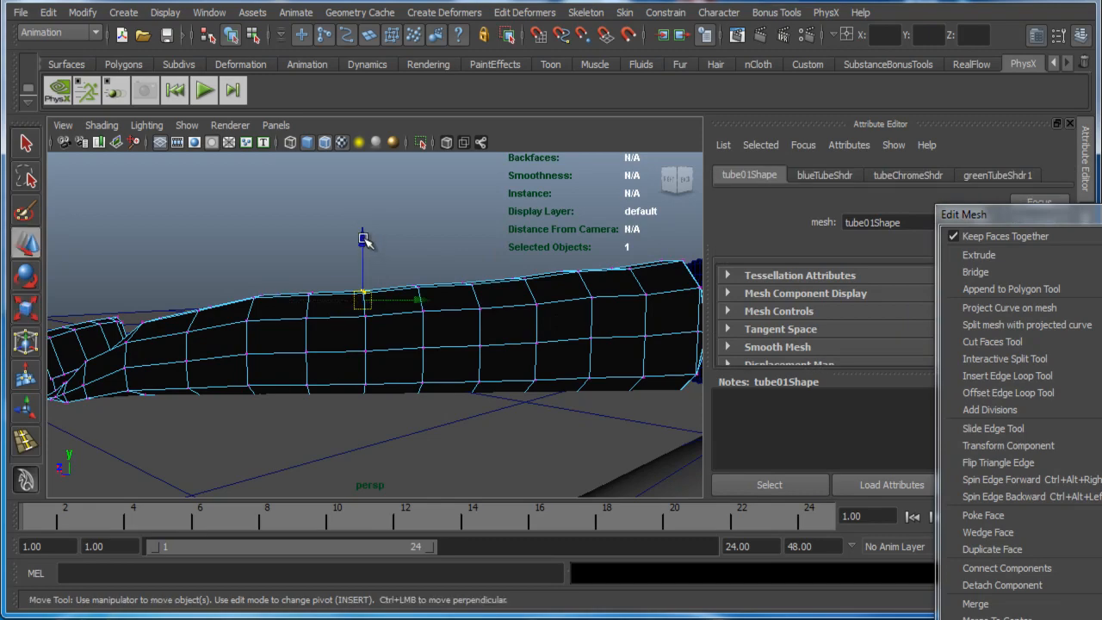
{"action": "left_click_drag", "start_coordinate": [365, 239], "coordinate": [386, 353]}
Step: Return to object selection, re-render the region around the green tube in the Render View, and move that window aside
{"action": "right_click_drag", "start_coordinate": [384, 381], "coordinate": [473, 373]}
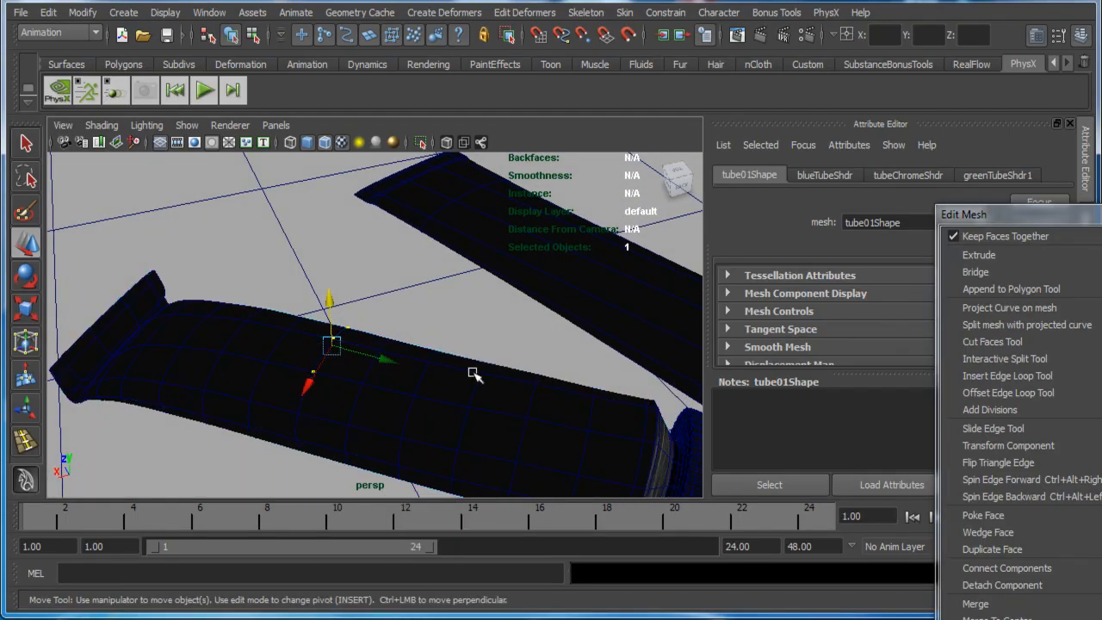
{"action": "left_click", "coordinate": [430, 381]}
{"action": "middle_click_drag", "start_coordinate": [415, 353], "coordinate": [437, 344], "text": "alt"}
{"action": "right_click_drag", "start_coordinate": [438, 344], "coordinate": [353, 351], "text": "alt"}
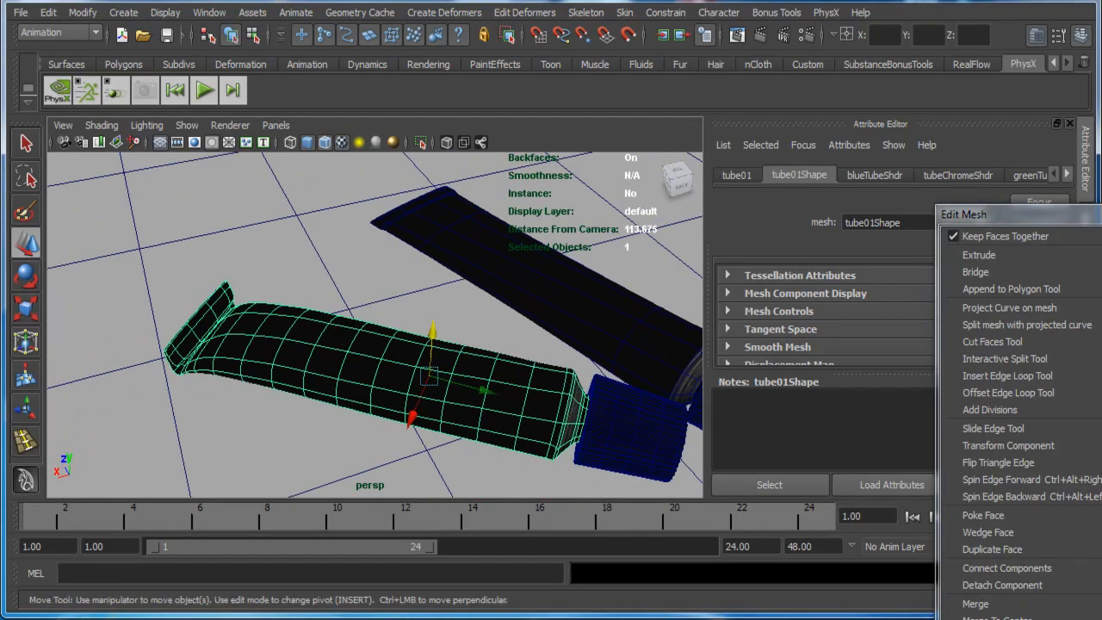
{"action": "left_click", "coordinate": [733, 38]}
{"action": "left_click_drag", "start_coordinate": [776, 82], "coordinate": [489, 60]}
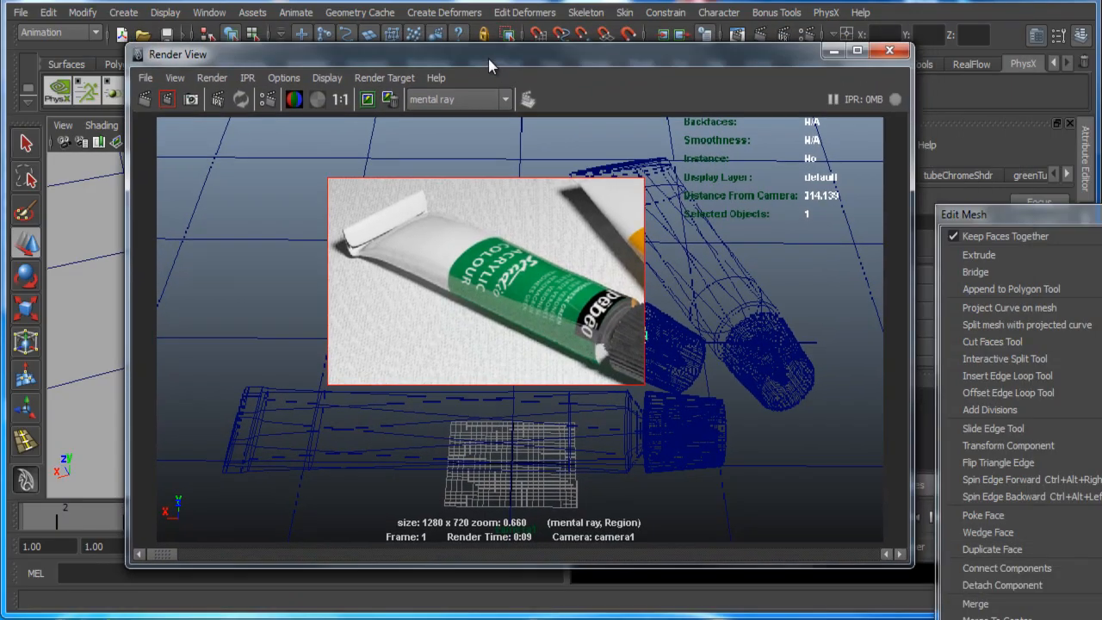
{"action": "left_click_drag", "start_coordinate": [332, 188], "coordinate": [638, 379]}
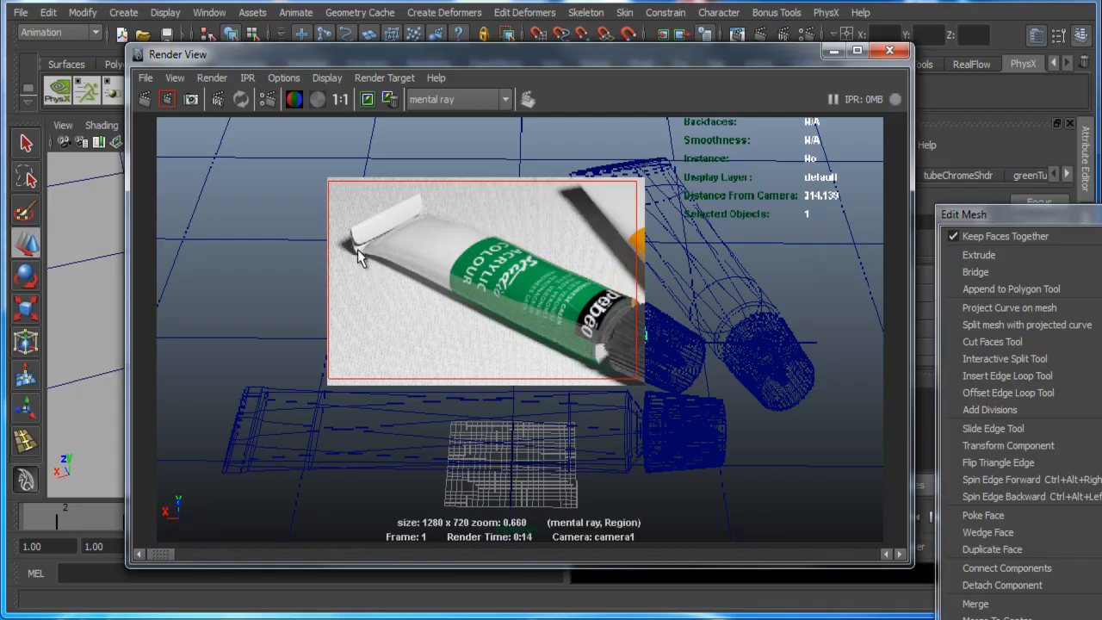
{"action": "left_click_drag", "start_coordinate": [461, 64], "coordinate": [1101, 61]}
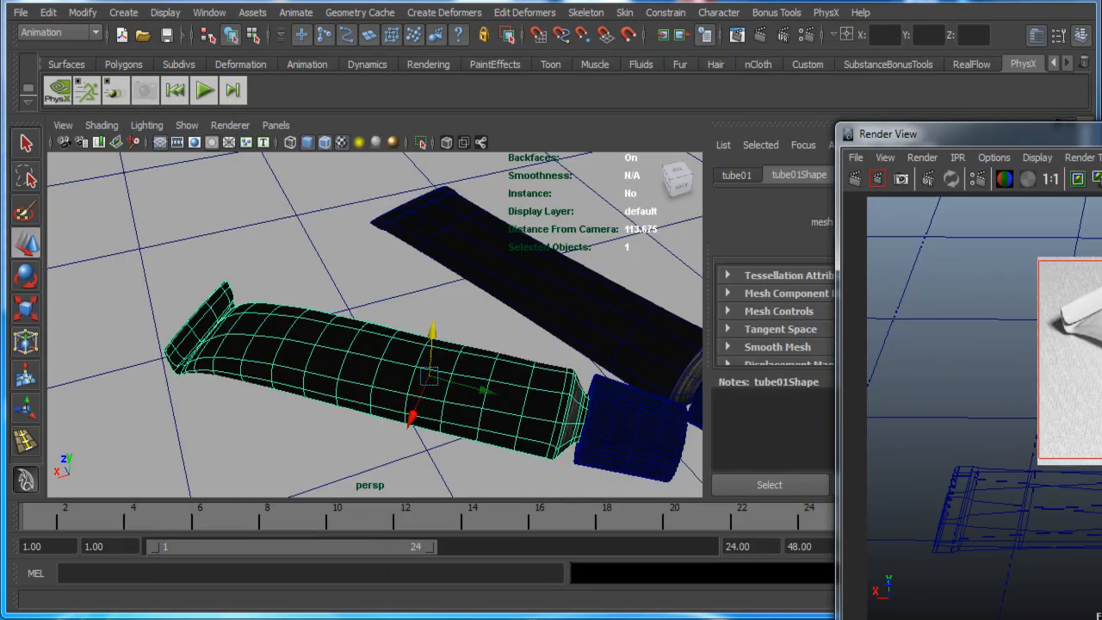
Step: Display the tube unsmoothed and select the two lowest vertices at the corner of the crimped end
{"action": "left_click_drag", "start_coordinate": [142, 384], "coordinate": [433, 398], "text": "alt"}
{"action": "right_click_drag", "start_coordinate": [433, 399], "coordinate": [382, 335], "text": "alt"}
{"action": "key", "text": "1"}
{"action": "left_click_drag", "start_coordinate": [382, 335], "coordinate": [397, 347], "text": "alt"}
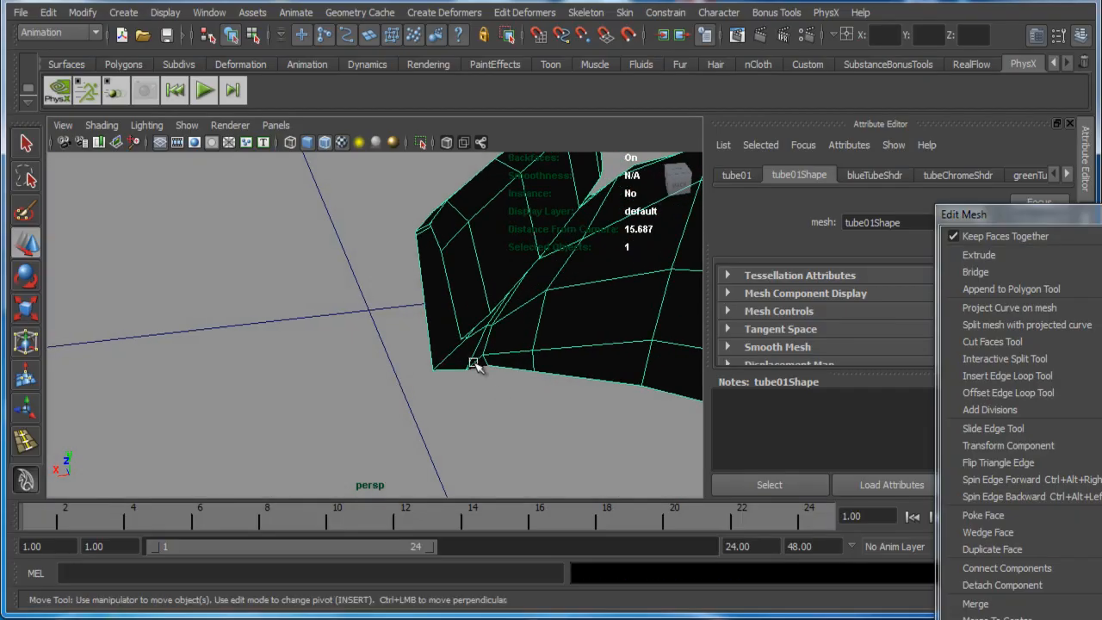
{"action": "right_click_drag", "start_coordinate": [465, 353], "coordinate": [388, 352]}
{"action": "left_click_drag", "start_coordinate": [406, 361], "coordinate": [406, 386], "text": "alt"}
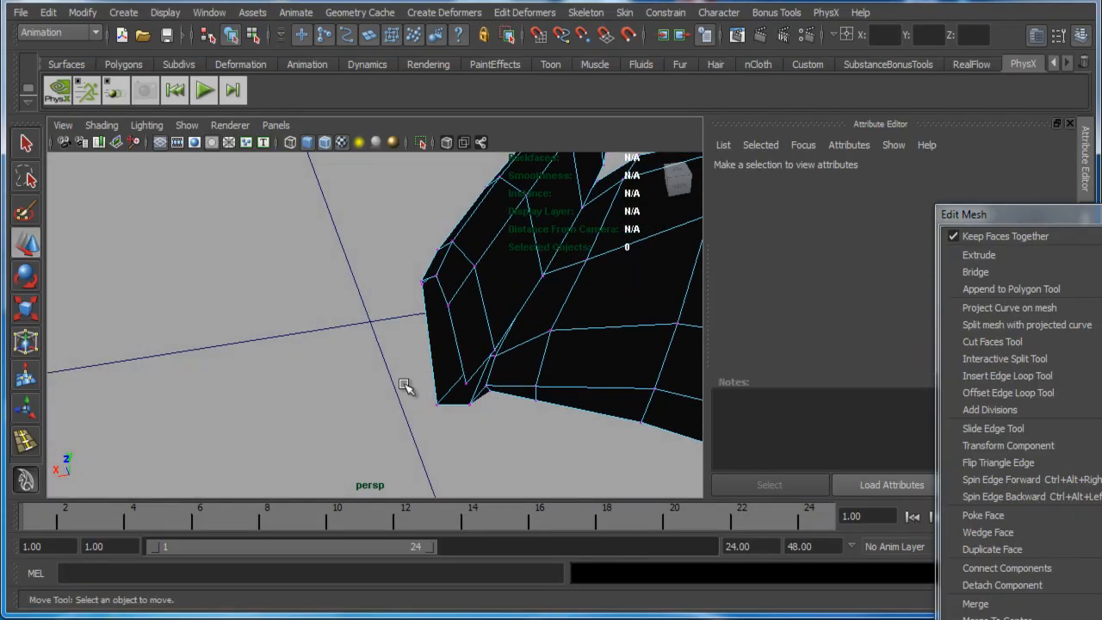
{"action": "left_click_drag", "start_coordinate": [483, 435], "coordinate": [208, 375]}
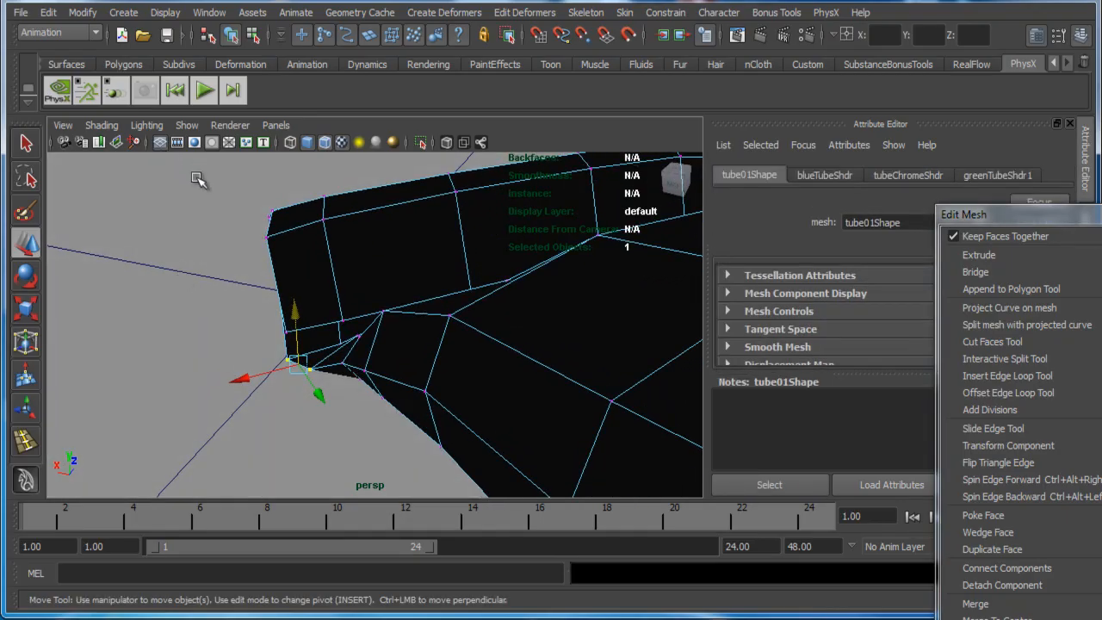
{"action": "left_click_drag", "start_coordinate": [344, 329], "coordinate": [506, 363], "text": "alt"}
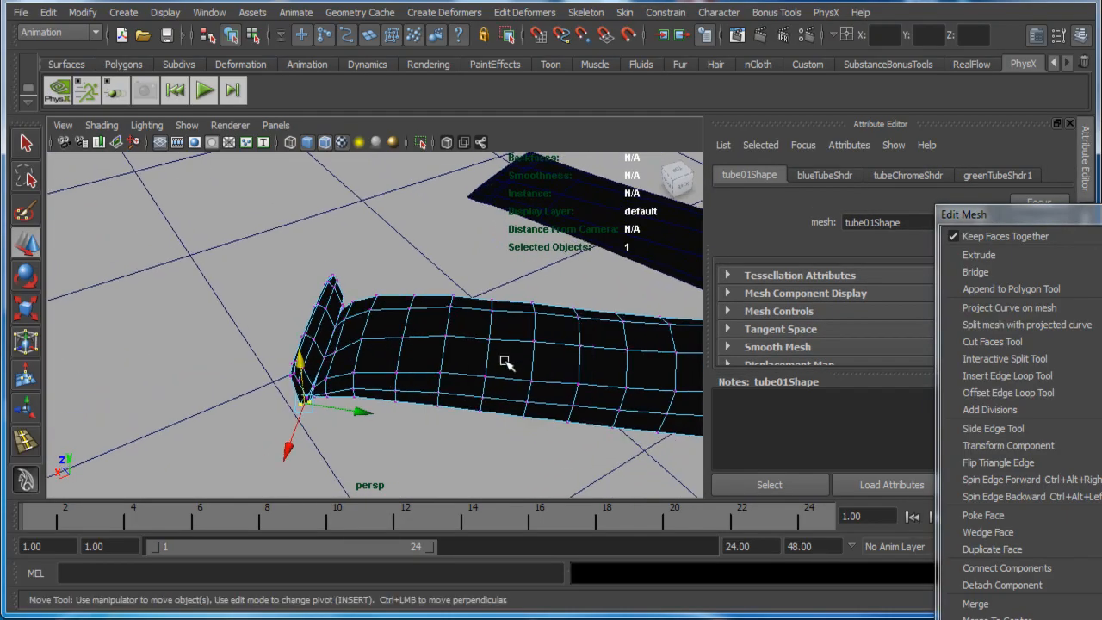
Step: Select the whole tube body again and apply a new Lattice deformer to it
{"action": "right_click_drag", "start_coordinate": [506, 363], "coordinate": [575, 334]}
{"action": "left_click", "coordinate": [566, 382]}
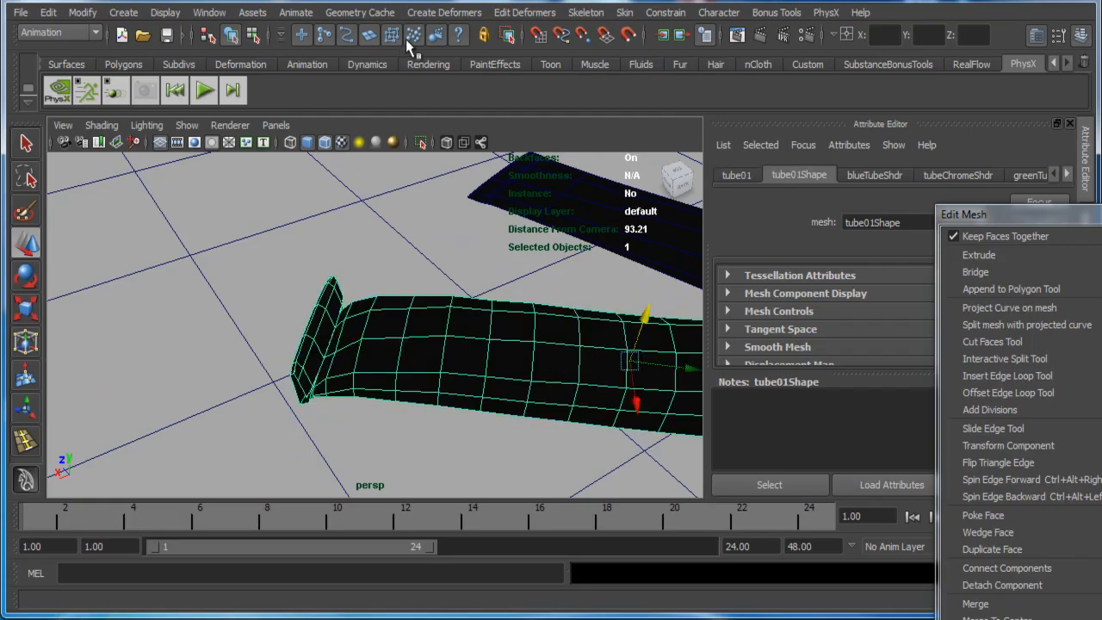
{"action": "left_click", "coordinate": [524, 12]}
{"action": "mouse_move", "coordinate": [445, 12]}
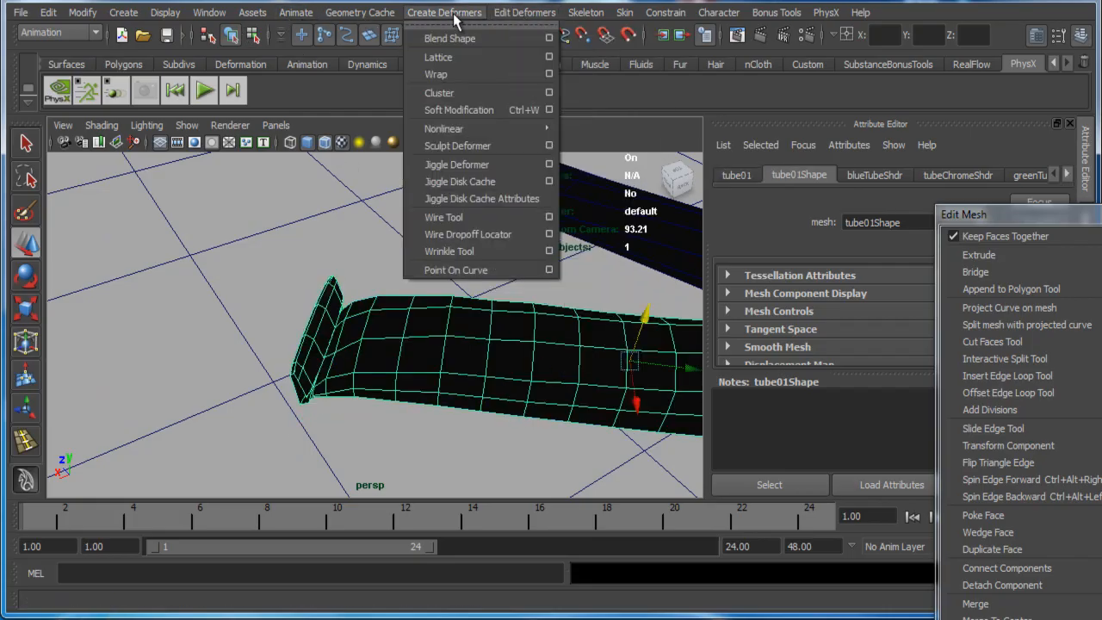
{"action": "left_click", "coordinate": [474, 57]}
Step: Set the ffd1 deformer's Local Influence S, T and U to 15
{"action": "mouse_move", "coordinate": [371, 310]}
{"action": "left_mouse_down", "text": "alt"}
{"action": "mouse_move", "coordinate": [382, 296]}
{"action": "mouse_move", "coordinate": [376, 319]}
{"action": "left_mouse_up", "text": "alt"}
{"action": "left_click", "coordinate": [888, 175]}
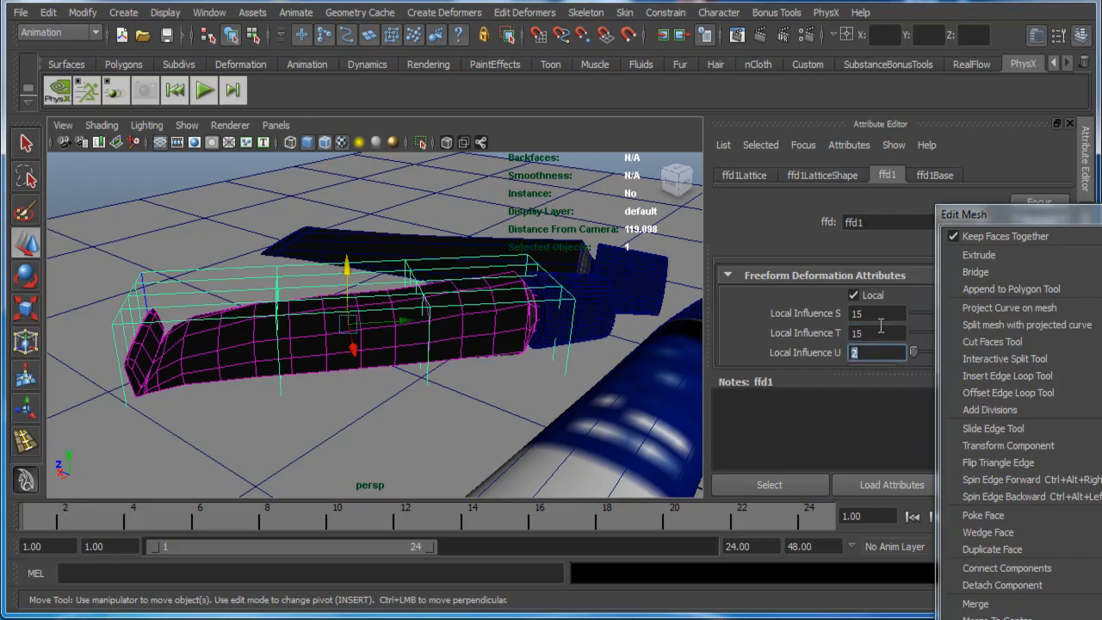
{"action": "type", "text": "15"}
{"action": "key", "text": "Return"}
{"action": "scroll", "coordinate": [843, 317], "scroll_direction": "down", "scroll_amount": 2}
Step: Set the lattice divisions to 2 in S and 15 in T, keeping 2 in U
{"action": "left_click", "coordinate": [823, 178]}
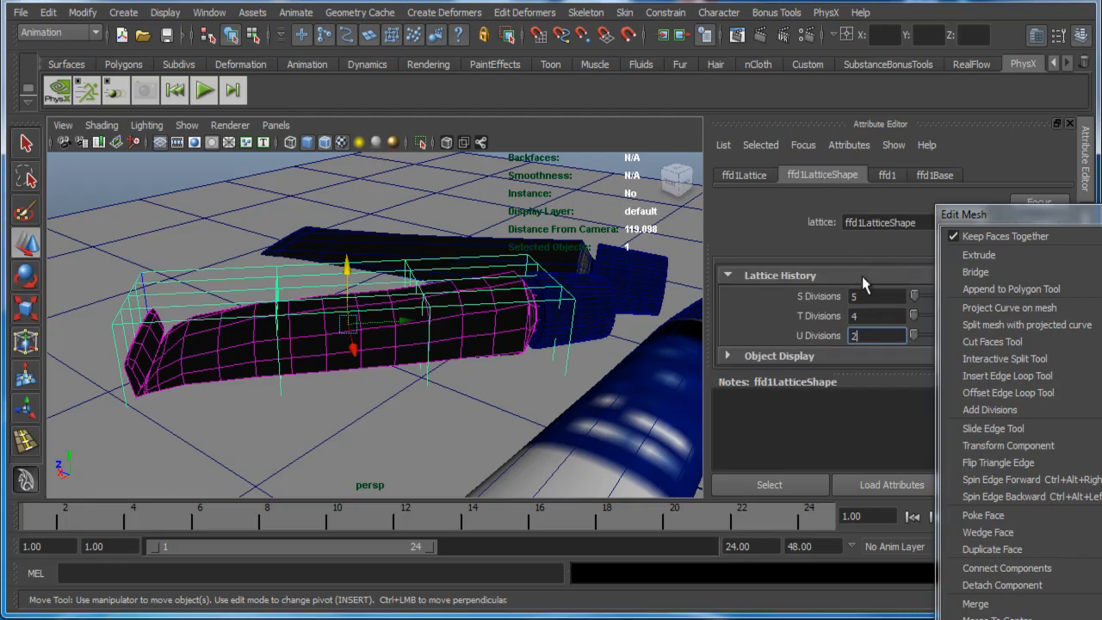
{"action": "type", "text": "15"}
{"action": "key", "text": "Return"}
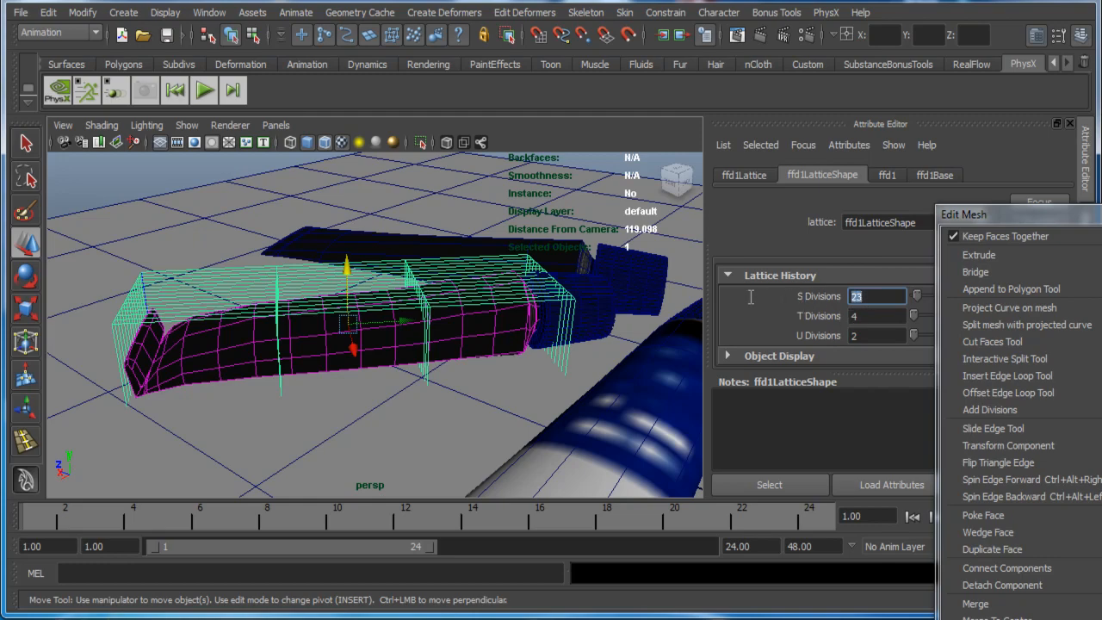
{"action": "type", "text": "3"}
{"action": "left_click", "coordinate": [856, 316]}
{"action": "type", "text": "15"}
{"action": "key", "text": "Tab"}
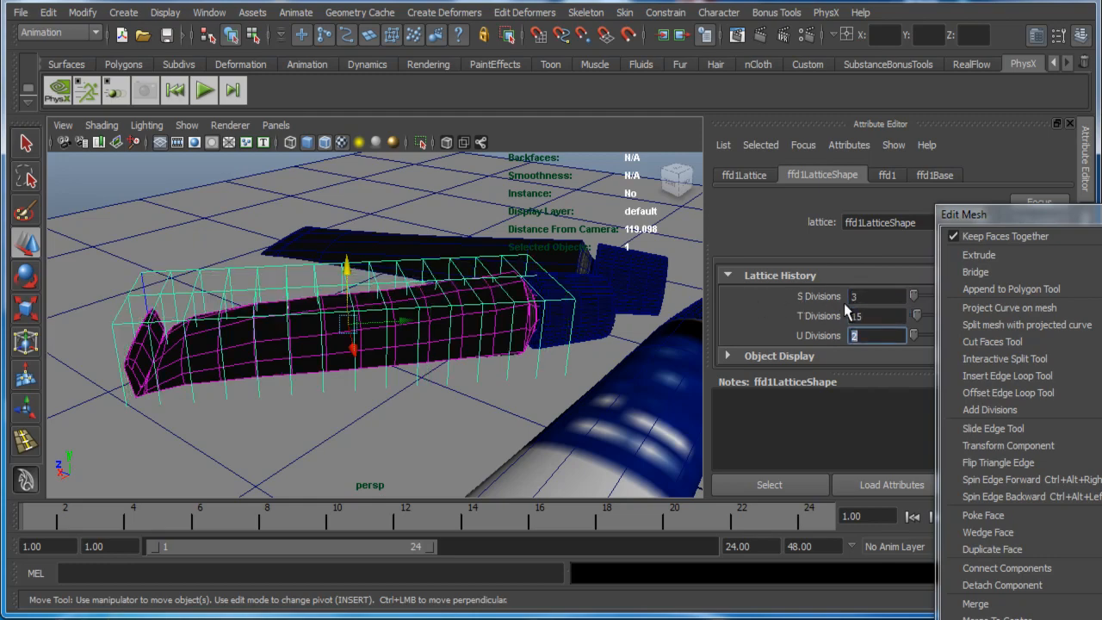
{"action": "left_click_drag", "start_coordinate": [264, 393], "coordinate": [285, 362], "text": "alt"}
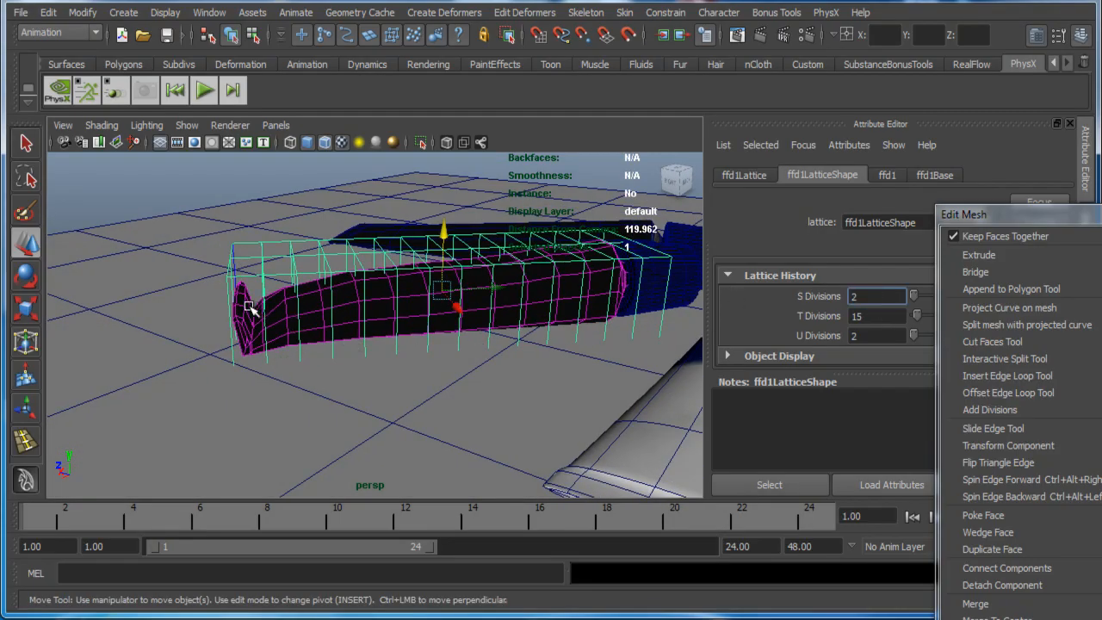
{"action": "left_click_drag", "start_coordinate": [251, 255], "coordinate": [234, 247], "text": "alt"}
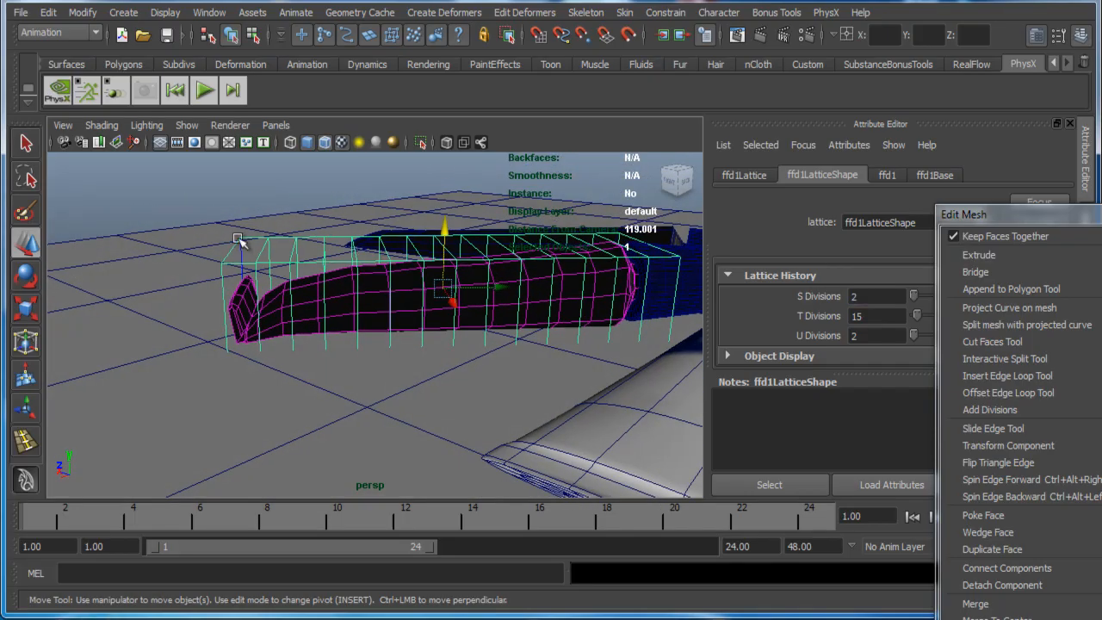
Step: Select the lattice points around the crimped end and scale them narrower across the tube's width
{"action": "right_click_drag", "start_coordinate": [233, 247], "coordinate": [210, 211]}
{"action": "left_click_drag", "start_coordinate": [209, 211], "coordinate": [238, 435], "text": "alt"}
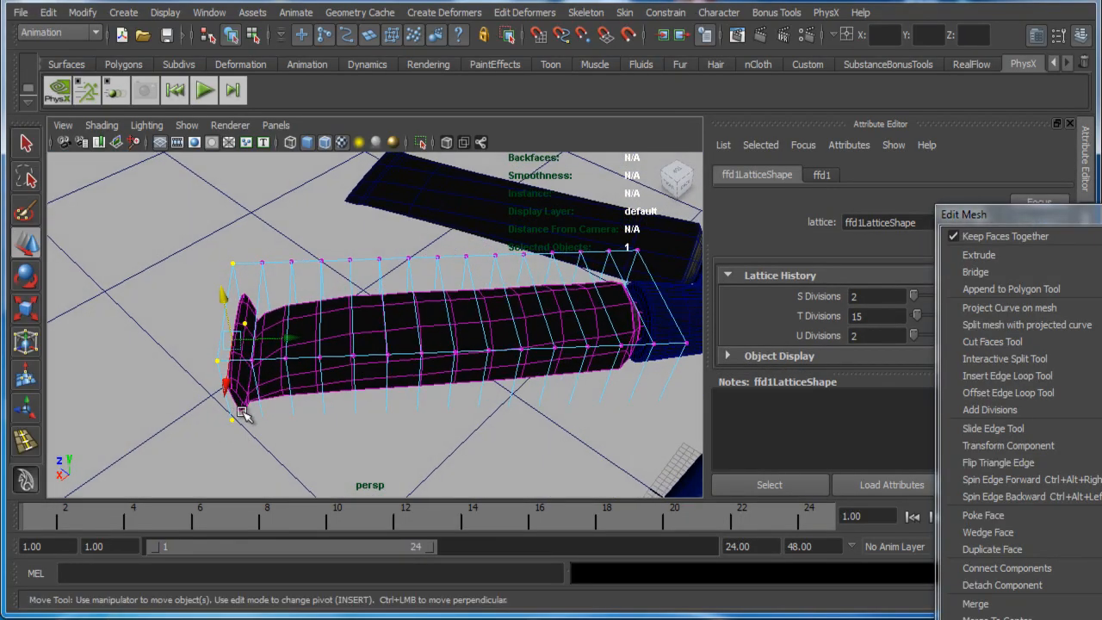
{"action": "key", "text": "r"}
{"action": "left_click_drag", "start_coordinate": [246, 301], "coordinate": [173, 325], "text": "alt"}
{"action": "left_click_drag", "start_coordinate": [266, 242], "coordinate": [504, 295]}
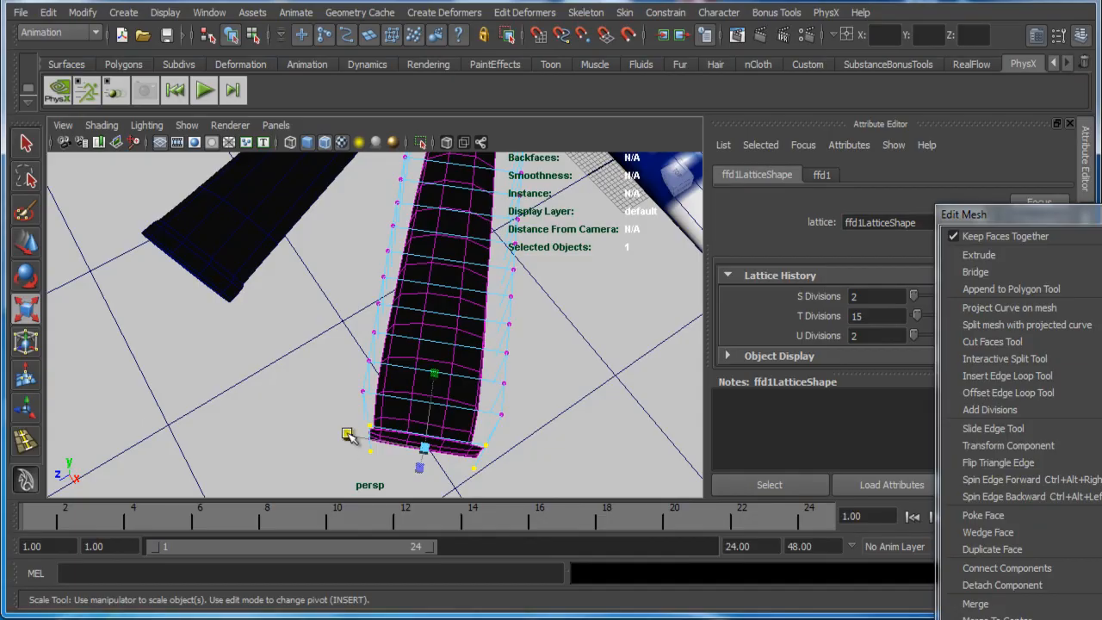
{"action": "left_click_drag", "start_coordinate": [348, 433], "coordinate": [387, 370]}
Step: Select the vertices at both side ends of the tube's folded crimp and scale them to reshape its corners
{"action": "left_click", "coordinate": [556, 304]}
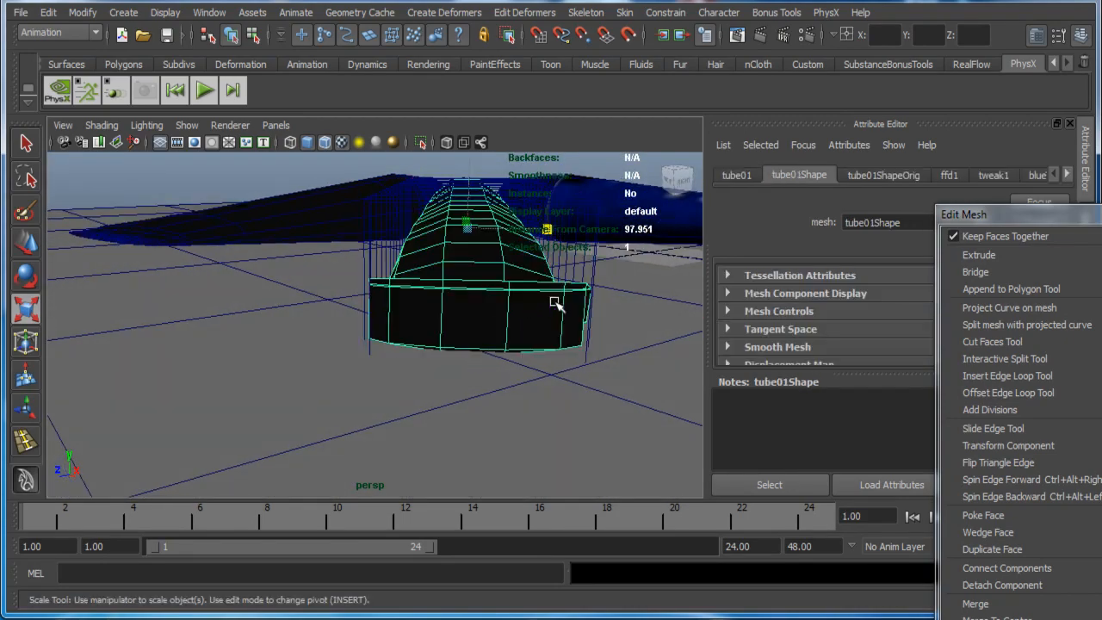
{"action": "right_click", "coordinate": [556, 302]}
{"action": "right_click_drag", "start_coordinate": [491, 303], "coordinate": [489, 303]}
{"action": "left_click_drag", "start_coordinate": [549, 315], "coordinate": [537, 287], "text": "alt"}
{"action": "left_click_drag", "start_coordinate": [573, 334], "coordinate": [557, 270]}
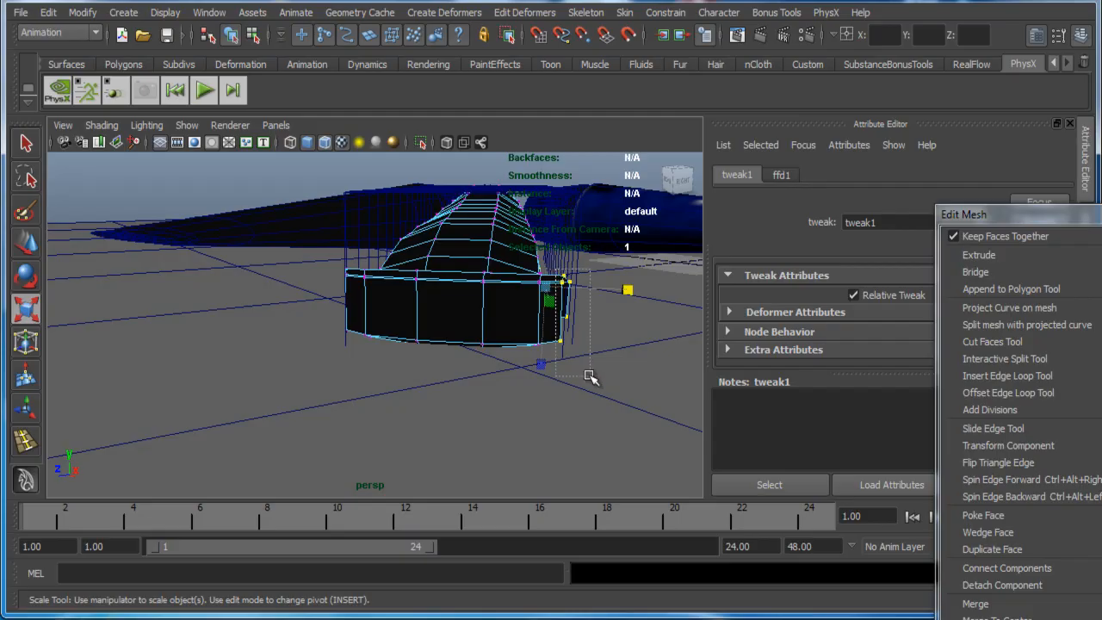
{"action": "left_click_drag", "start_coordinate": [300, 295], "coordinate": [290, 305], "text": "alt"}
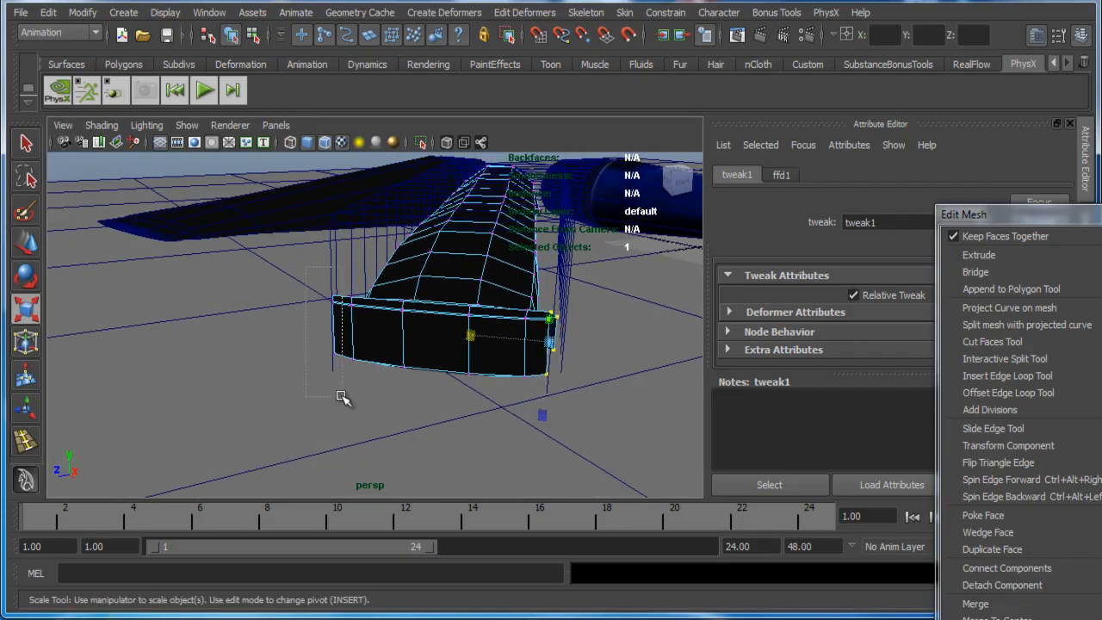
{"action": "left_click_drag", "start_coordinate": [344, 400], "coordinate": [216, 376], "text": "alt"}
Step: Render a region around the green tube's folded end to check its shape
{"action": "left_click", "coordinate": [401, 378]}
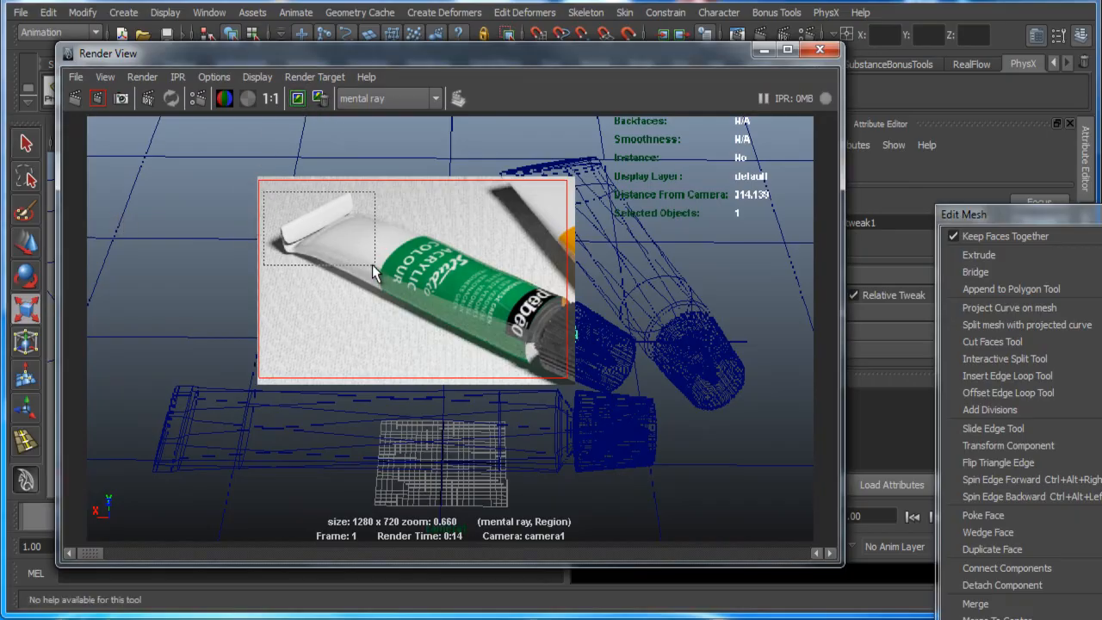
{"action": "left_click_drag", "start_coordinate": [372, 265], "coordinate": [372, 266]}
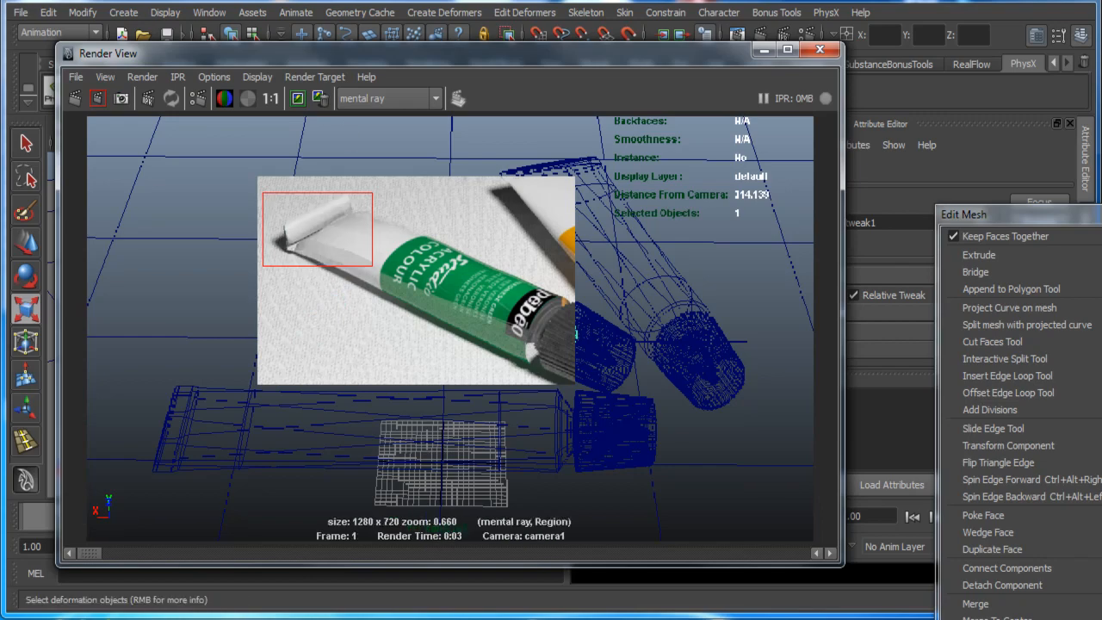
{"action": "left_click_drag", "start_coordinate": [501, 57], "coordinate": [769, 473]}
Step: Select the tube as an object, turn on its smooth mesh preview and render the folded end's region again
{"action": "right_click_drag", "start_coordinate": [351, 311], "coordinate": [421, 287]}
{"action": "left_click", "coordinate": [539, 286]}
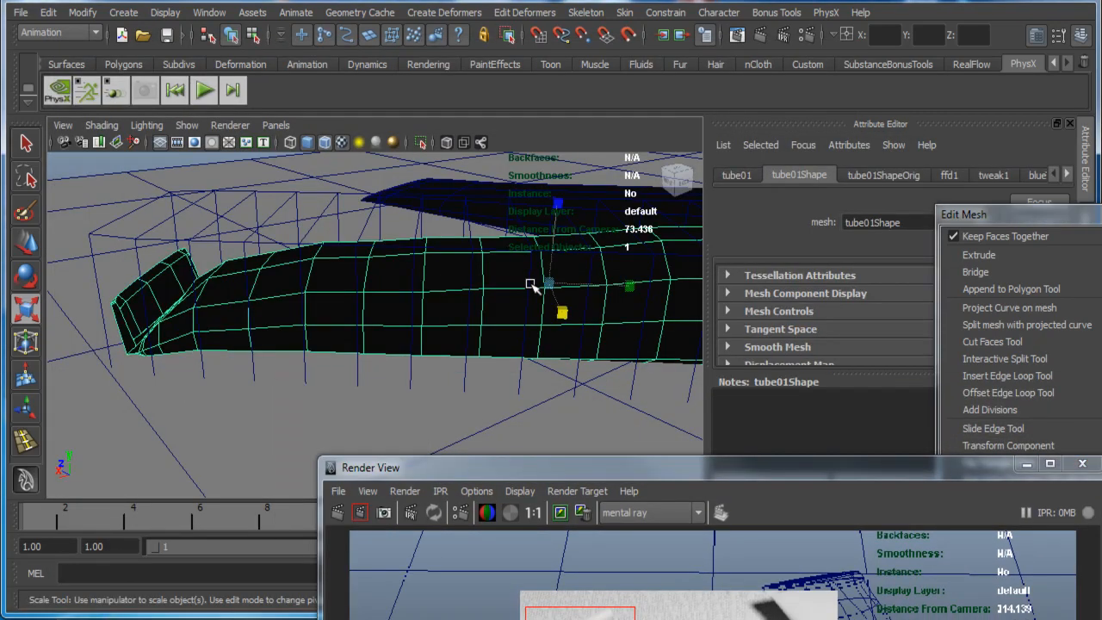
{"action": "key", "text": "3"}
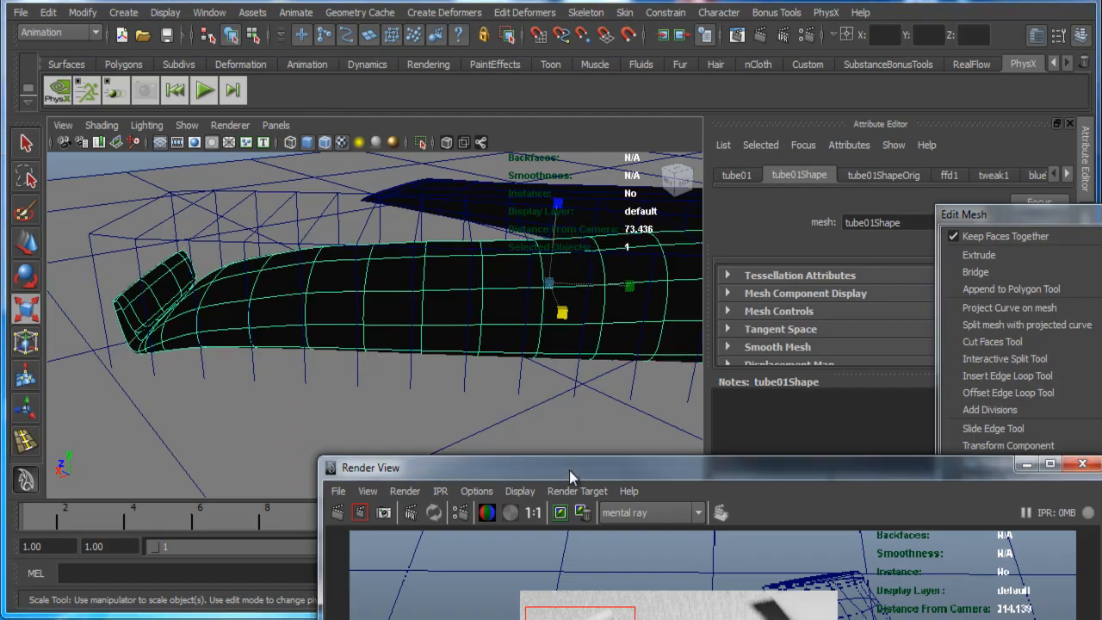
{"action": "left_click_drag", "start_coordinate": [569, 470], "coordinate": [461, 39]}
{"action": "left_click_drag", "start_coordinate": [411, 178], "coordinate": [520, 255]}
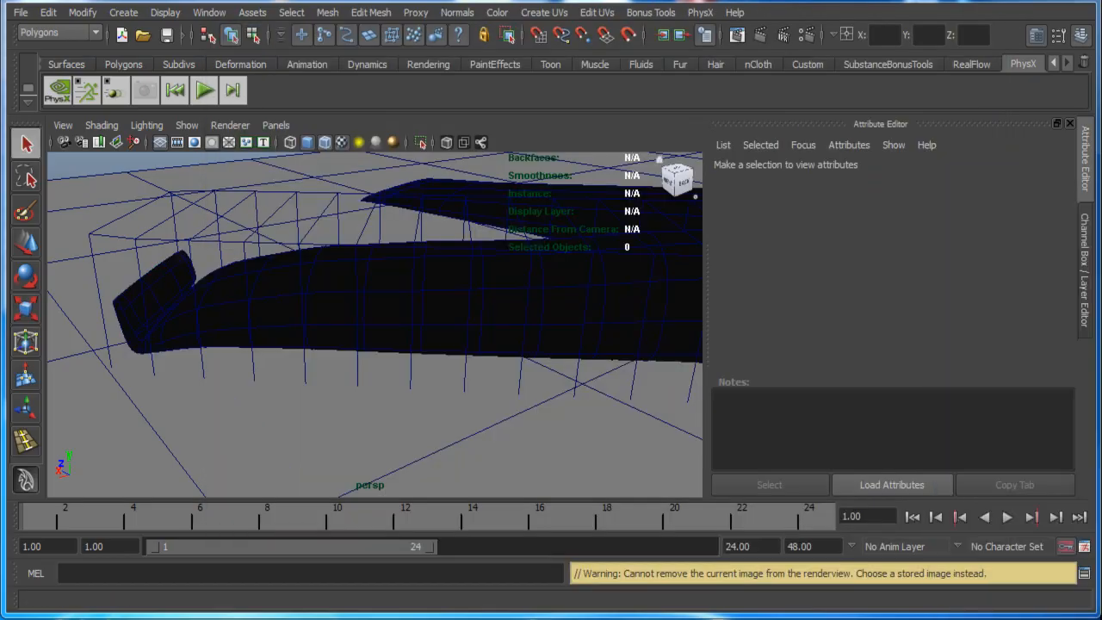
Step: Delete the construction history of the green tube's body to bake in the lattice deformation
{"action": "left_click", "coordinate": [362, 301]}
{"action": "left_click", "coordinate": [61, 13]}
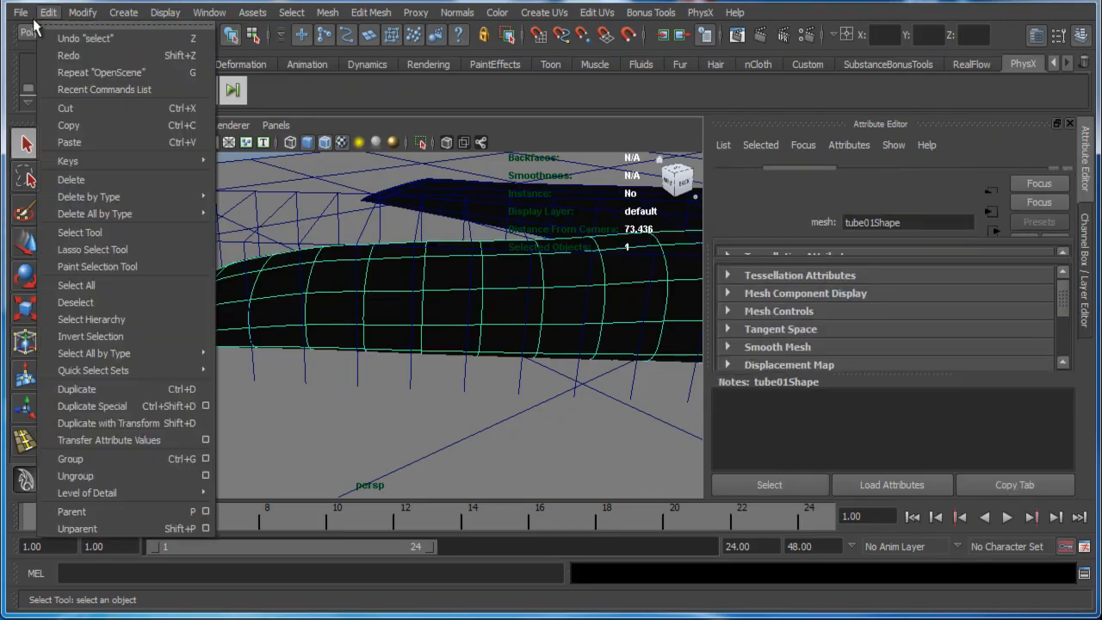
{"action": "mouse_move", "coordinate": [133, 200]}
{"action": "left_click", "coordinate": [248, 207]}
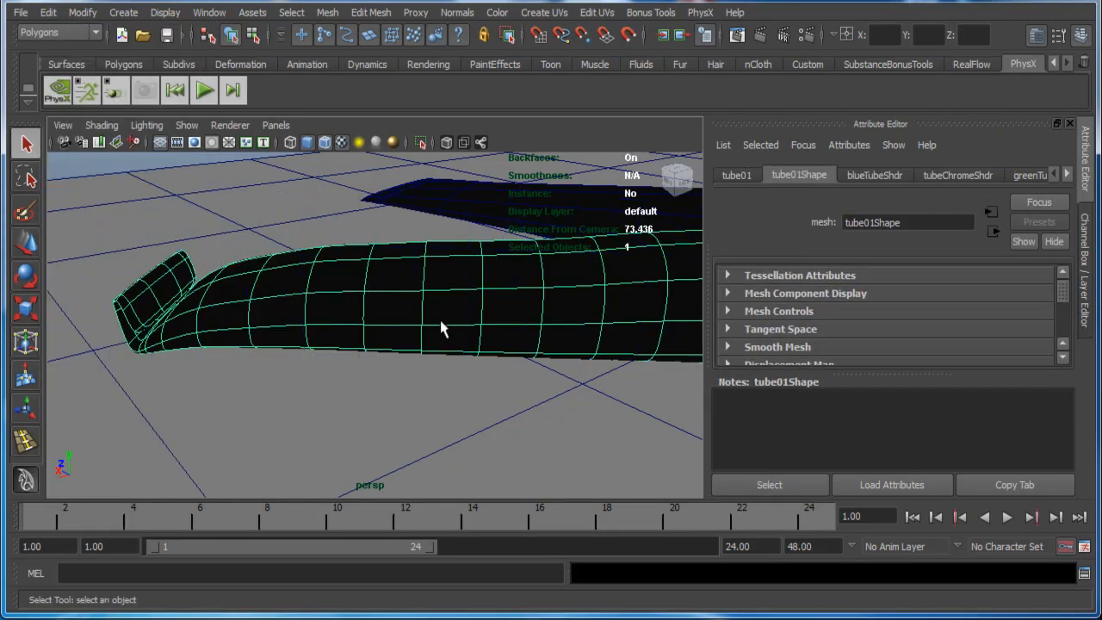
Step: Switch the tube body to vertex editing around the folded crimped end
{"action": "left_click_drag", "start_coordinate": [443, 327], "coordinate": [260, 292], "text": "alt"}
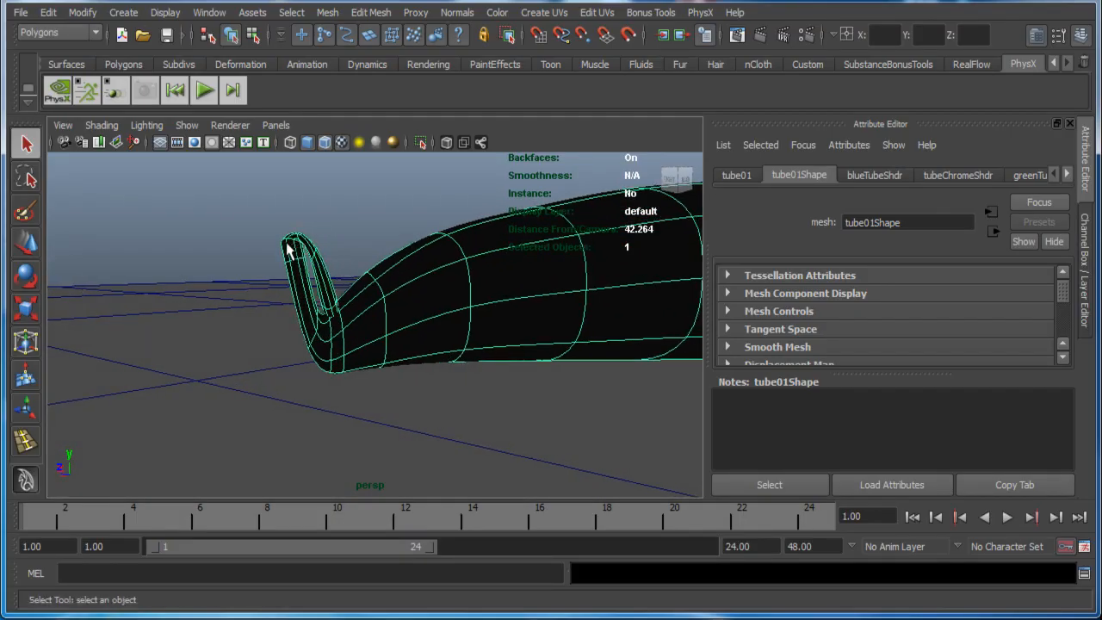
{"action": "right_click_drag", "start_coordinate": [293, 250], "coordinate": [231, 245]}
{"action": "left_click_drag", "start_coordinate": [231, 246], "coordinate": [193, 226], "text": "alt"}
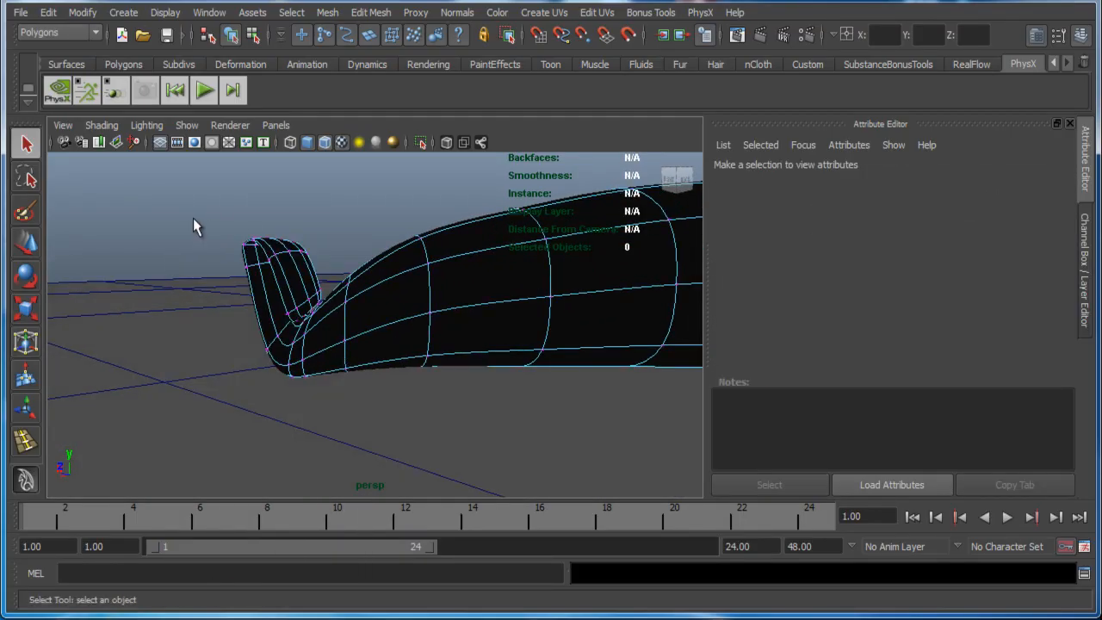
Step: Turn off camera-based selection, select the folded tip at the tube's end, grow the selection, and move it toward the tube's body
{"action": "left_click_drag", "start_coordinate": [314, 279], "coordinate": [72, 244]}
{"action": "double_click", "coordinate": [25, 248]}
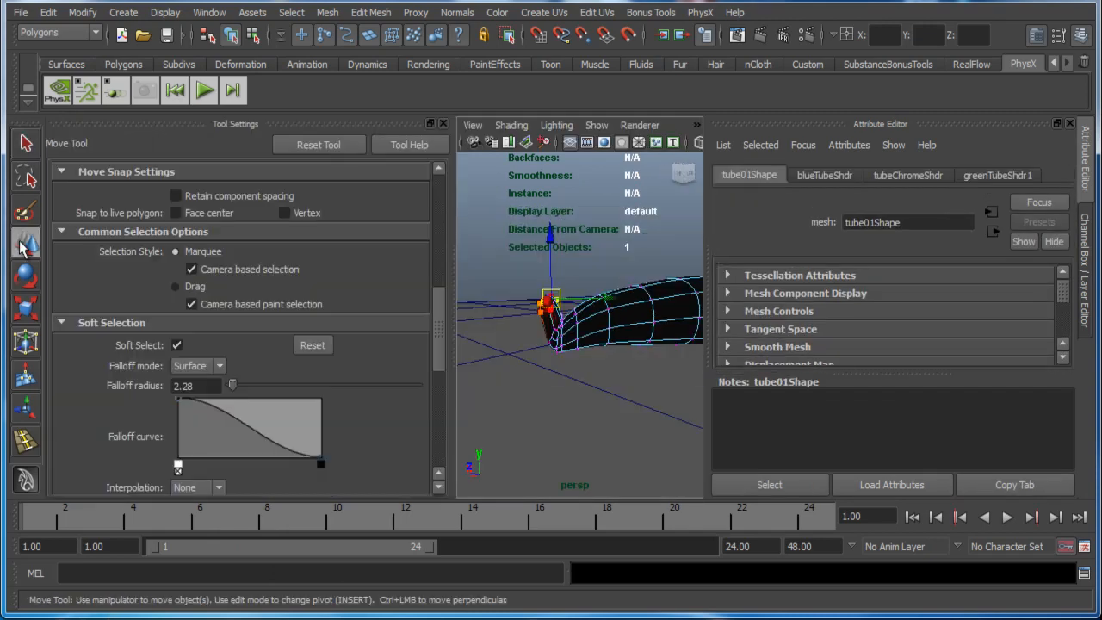
{"action": "left_click", "coordinate": [442, 123]}
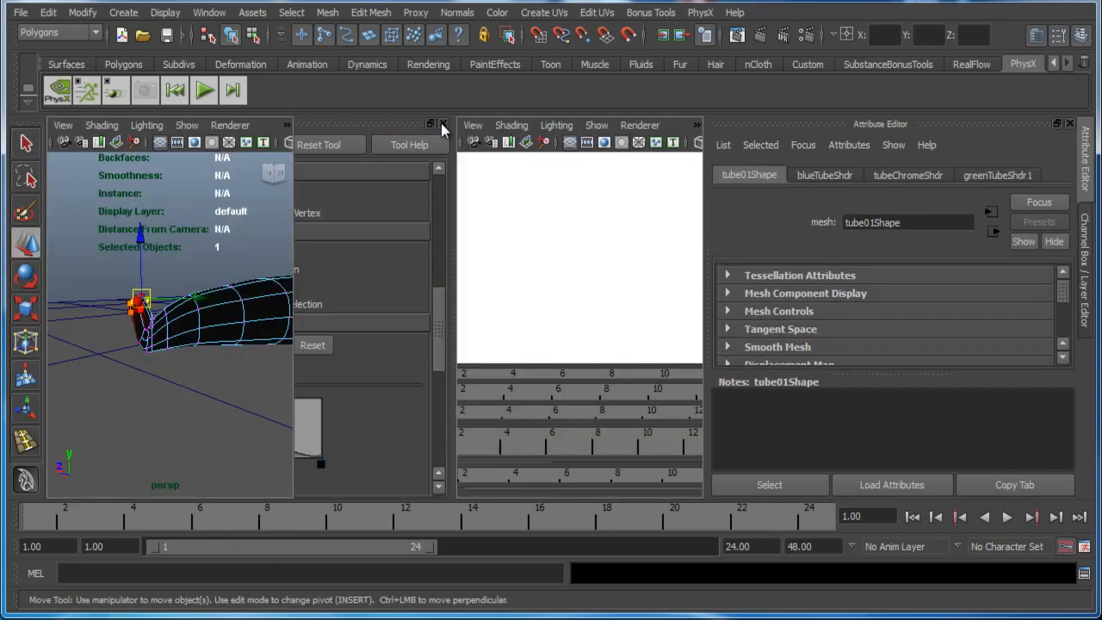
{"action": "left_click_drag", "start_coordinate": [352, 298], "coordinate": [235, 208], "text": "alt"}
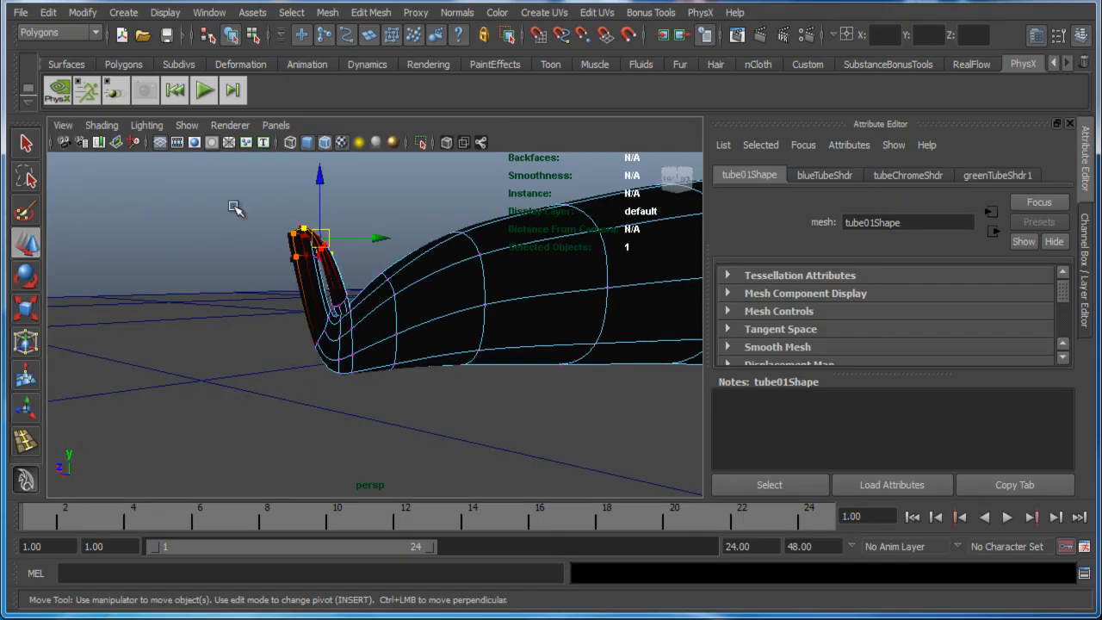
{"action": "key", "text": "shift+period"}
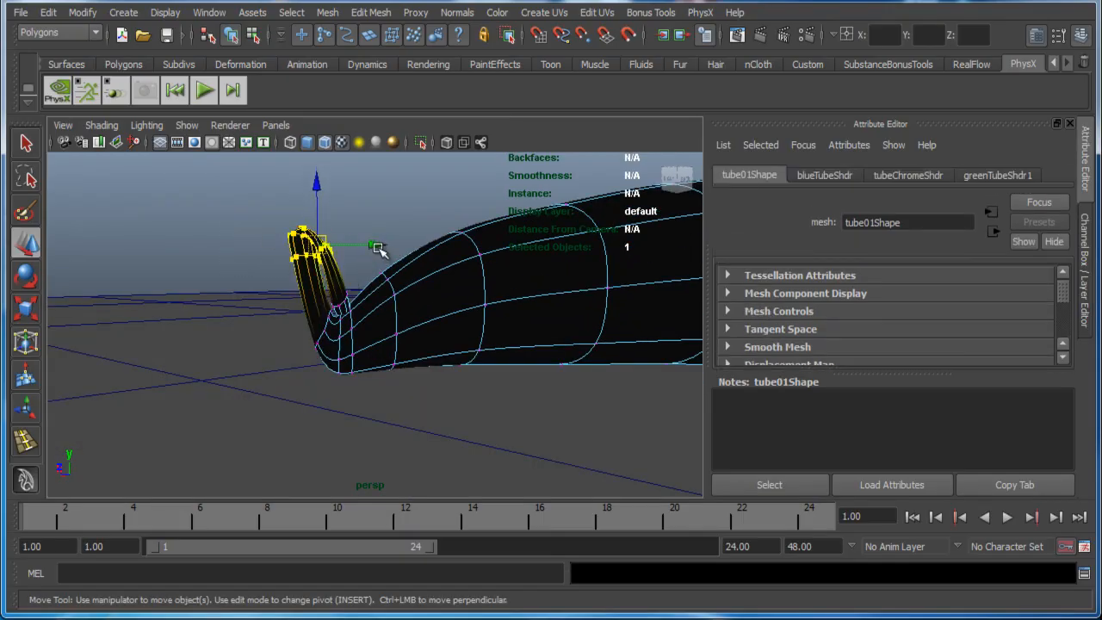
{"action": "left_click_drag", "start_coordinate": [376, 244], "coordinate": [409, 248]}
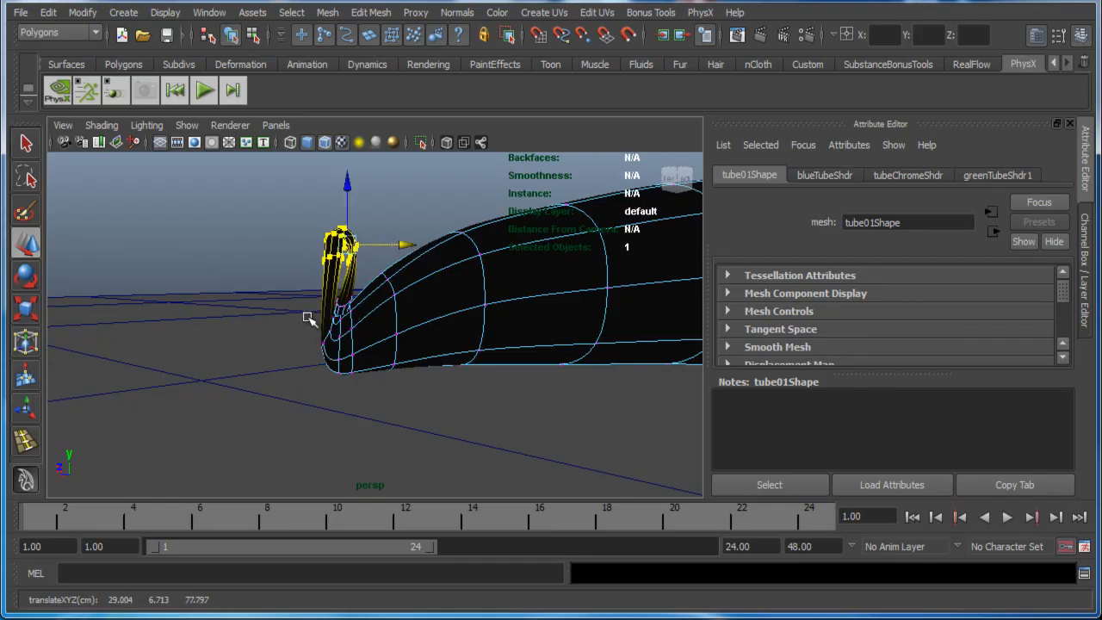
Step: Switch the tube to edge selection with smooth preview off and select the edge at the base of the folded tip
{"action": "right_click_drag", "start_coordinate": [307, 319], "coordinate": [412, 376], "text": "alt"}
{"action": "middle_click_drag", "start_coordinate": [320, 332], "coordinate": [388, 343], "text": "alt"}
{"action": "left_click_drag", "start_coordinate": [388, 343], "coordinate": [382, 337], "text": "alt"}
{"action": "right_click", "coordinate": [378, 327]}
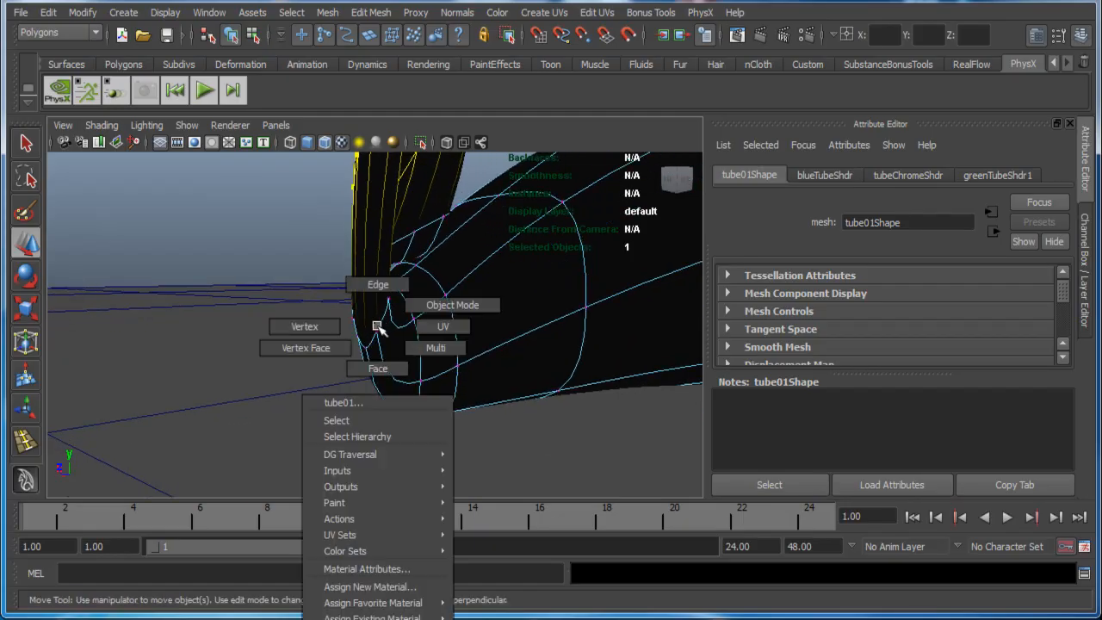
{"action": "right_click_drag", "start_coordinate": [377, 326], "coordinate": [378, 286]}
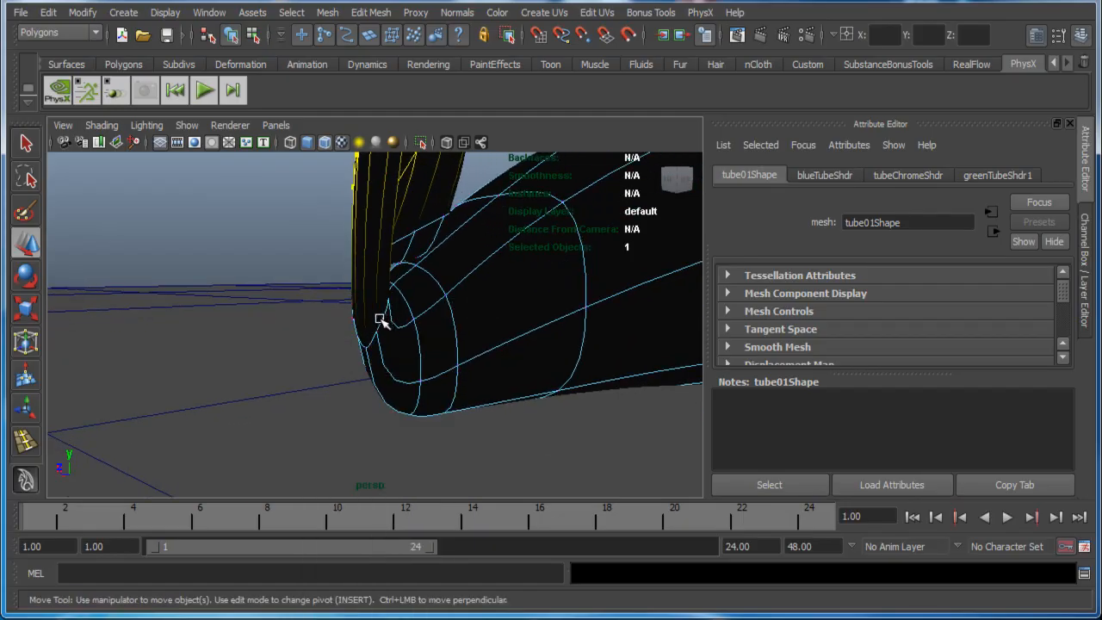
{"action": "left_click_drag", "start_coordinate": [372, 346], "coordinate": [445, 330], "text": "alt"}
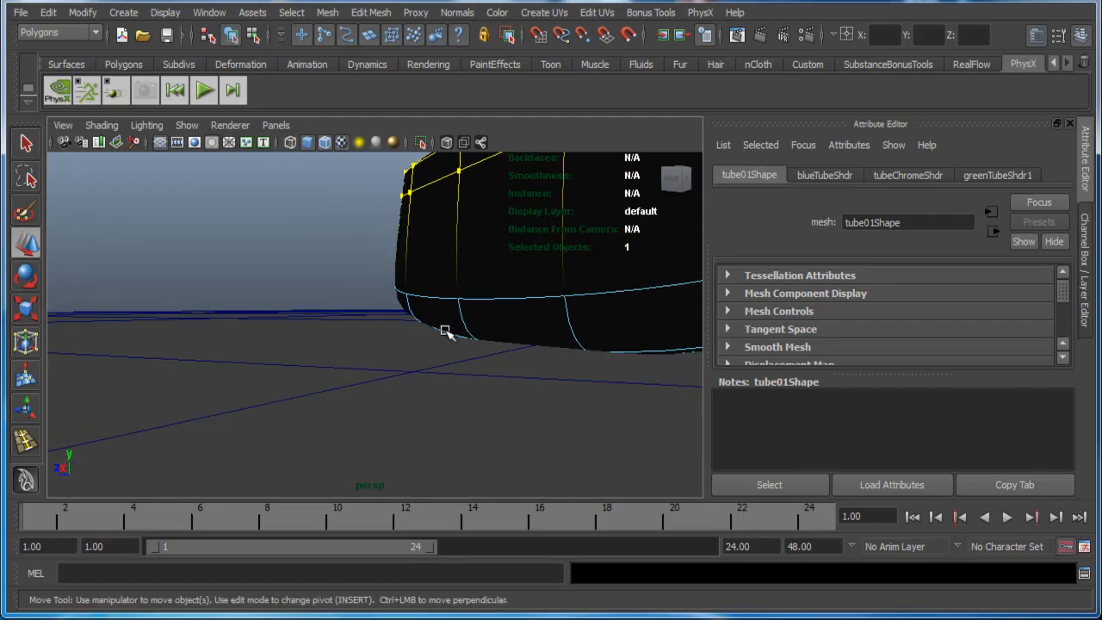
{"action": "key", "text": "1"}
{"action": "left_click", "coordinate": [517, 330]}
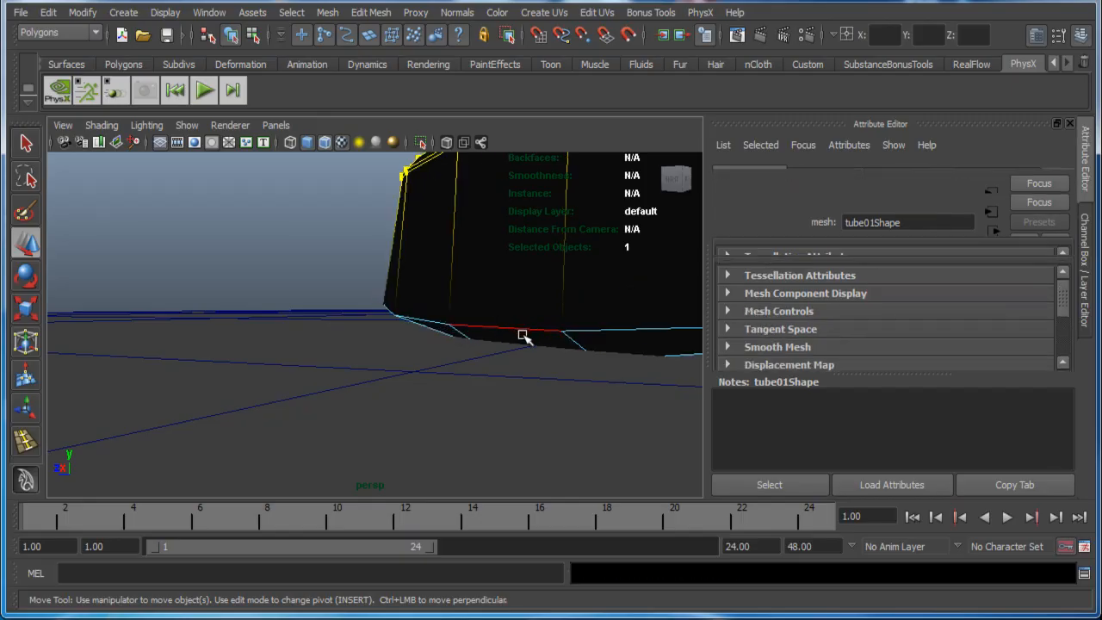
Step: Turn off Soft Select for the Move Tool and shift the selected edge at the base of the fold
{"action": "left_click_drag", "start_coordinate": [522, 333], "coordinate": [454, 343], "text": "alt"}
{"action": "scroll", "coordinate": [453, 344], "scroll_direction": "down", "scroll_amount": 5}
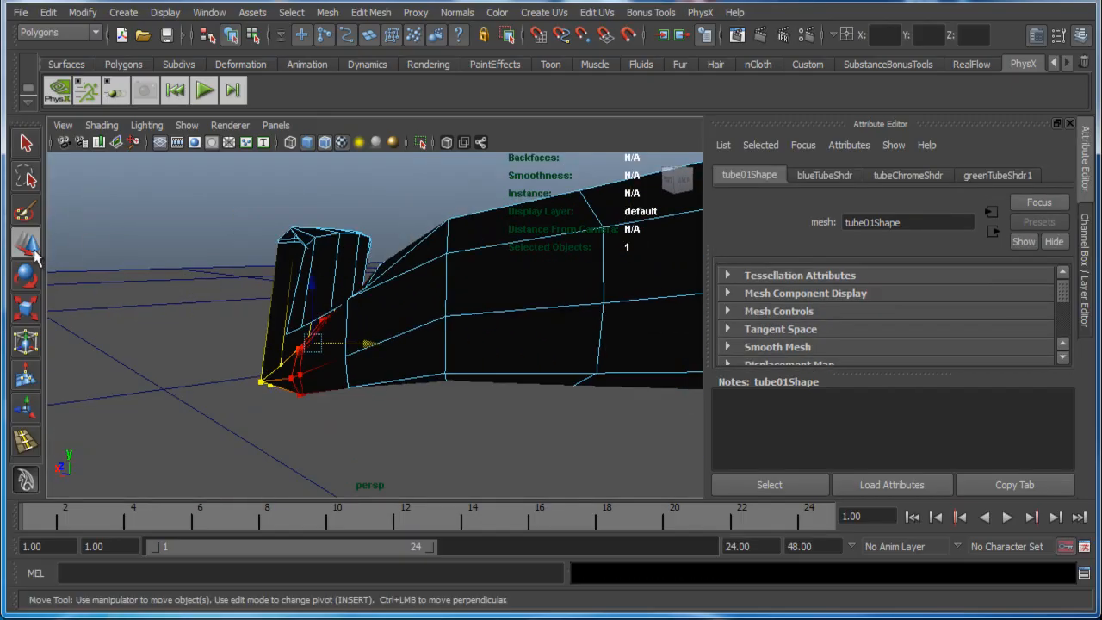
{"action": "double_click", "coordinate": [31, 249]}
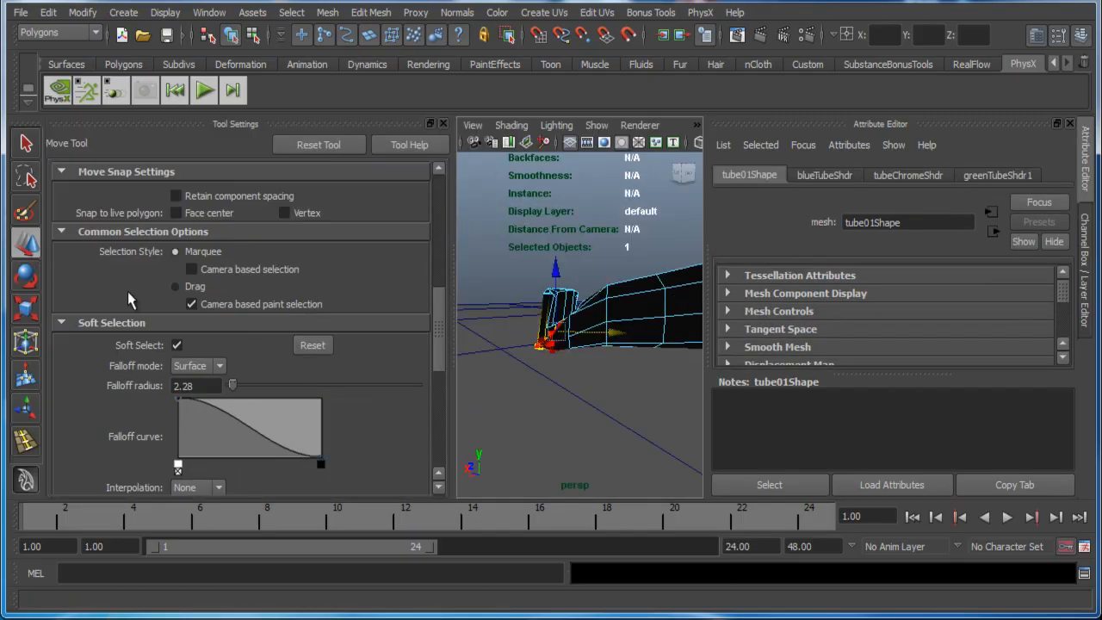
{"action": "left_click", "coordinate": [177, 345]}
{"action": "left_click", "coordinate": [443, 124]}
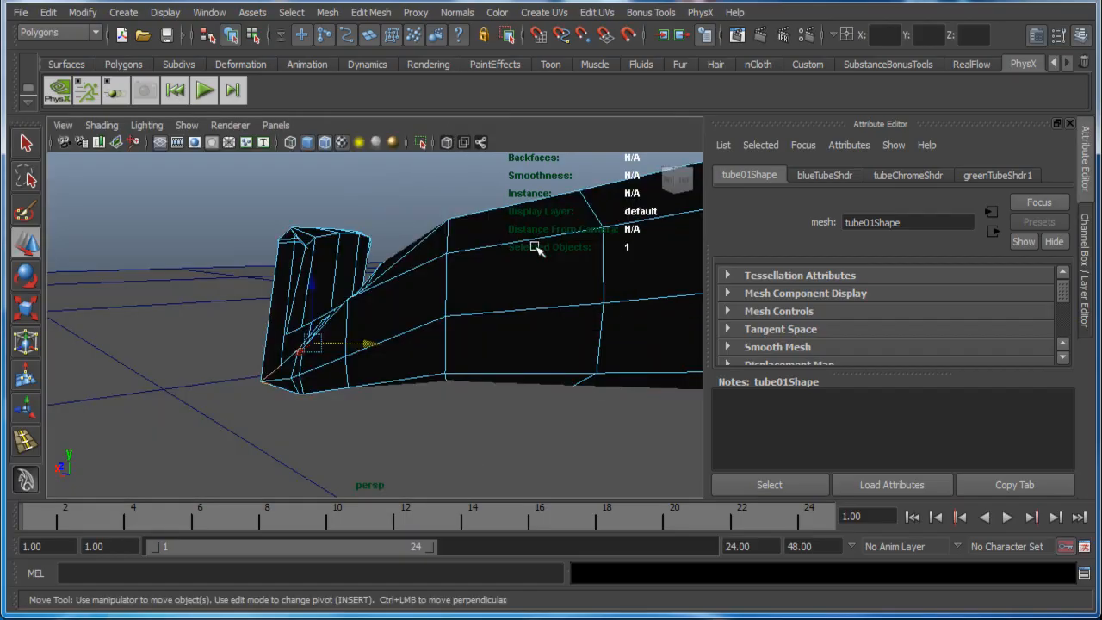
{"action": "mouse_move", "coordinate": [439, 315]}
{"action": "left_mouse_down", "text": "alt"}
{"action": "mouse_move", "coordinate": [474, 324]}
{"action": "mouse_move", "coordinate": [453, 349]}
{"action": "mouse_move", "coordinate": [435, 335]}
{"action": "left_mouse_up", "text": "alt"}
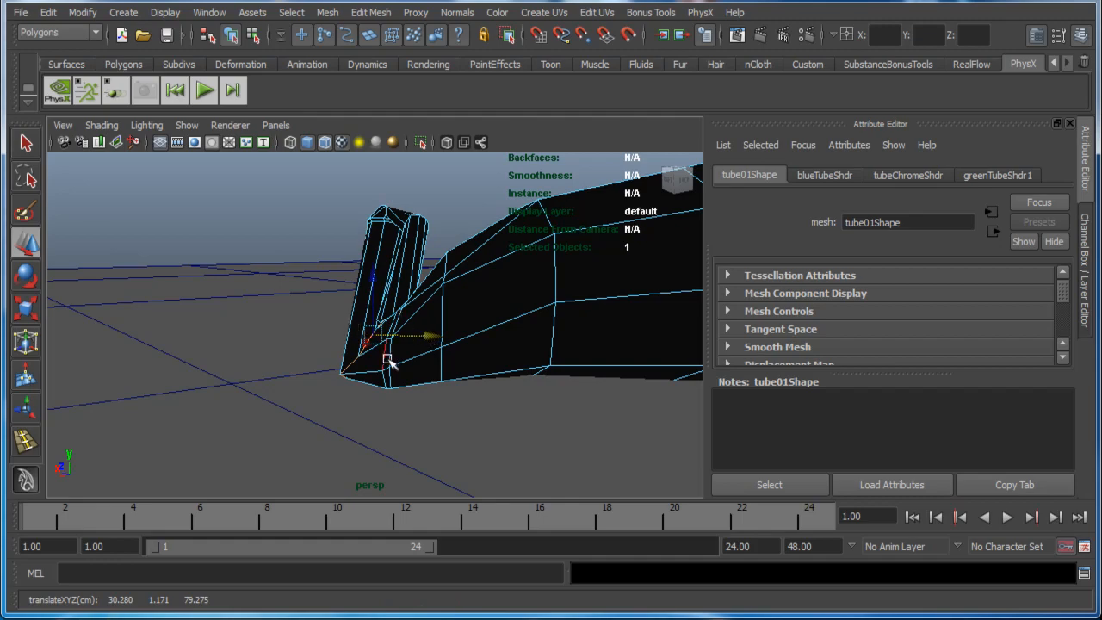
Step: Switch to vertex selection and adjust the vertices of the folded end, moving the tip closer to the tube's body
{"action": "left_click_drag", "start_coordinate": [390, 362], "coordinate": [435, 327], "text": "alt"}
{"action": "mouse_move", "coordinate": [436, 328]}
{"action": "right_mouse_down"}
{"action": "mouse_move", "coordinate": [426, 322]}
{"action": "mouse_move", "coordinate": [441, 326]}
{"action": "right_mouse_up"}
{"action": "left_click", "coordinate": [437, 316]}
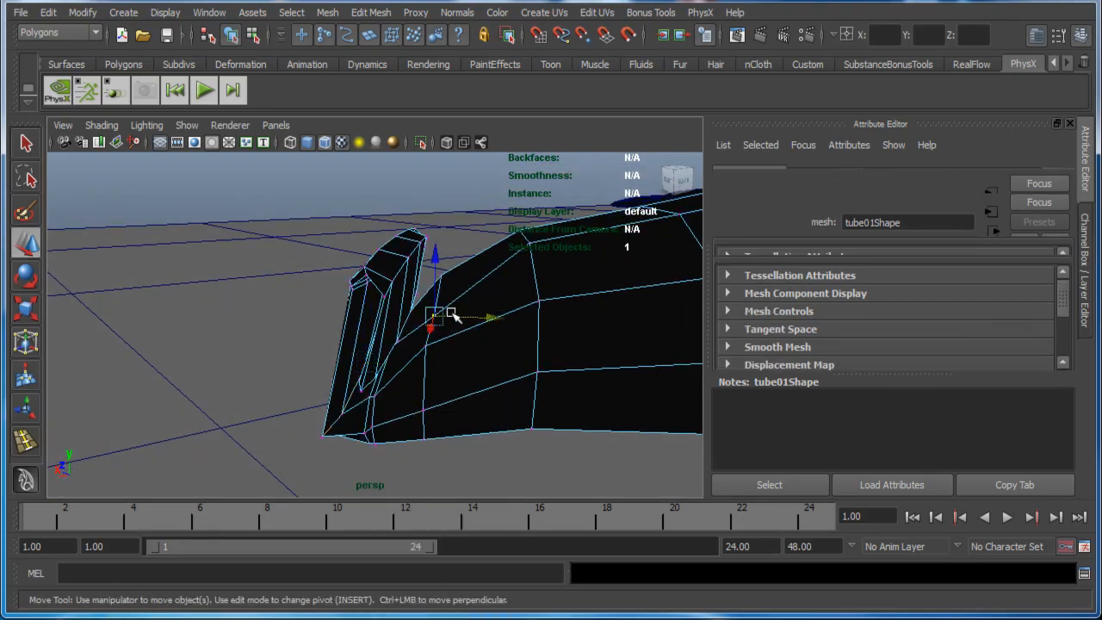
{"action": "left_click_drag", "start_coordinate": [437, 257], "coordinate": [398, 270]}
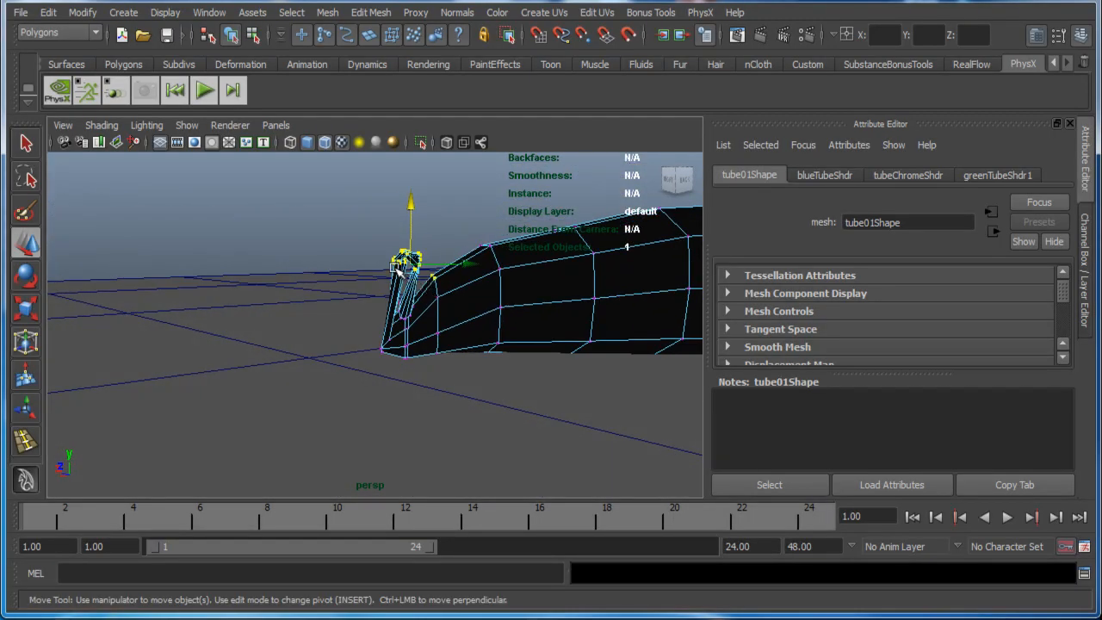
{"action": "left_click_drag", "start_coordinate": [453, 291], "coordinate": [458, 259], "text": "alt"}
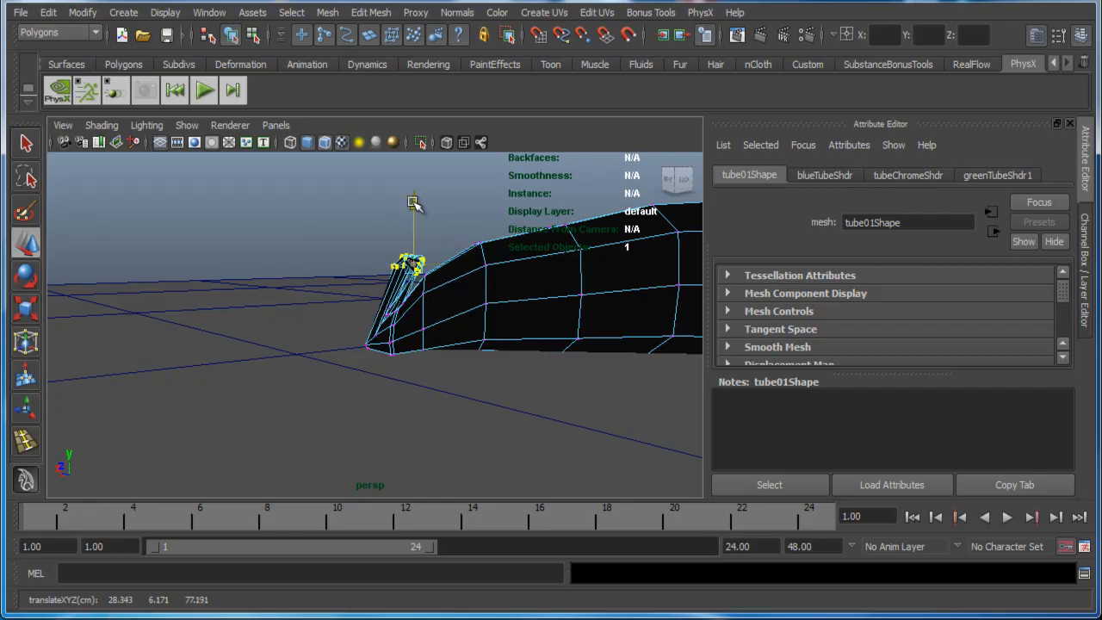
{"action": "left_click_drag", "start_coordinate": [479, 252], "coordinate": [433, 277], "text": "alt"}
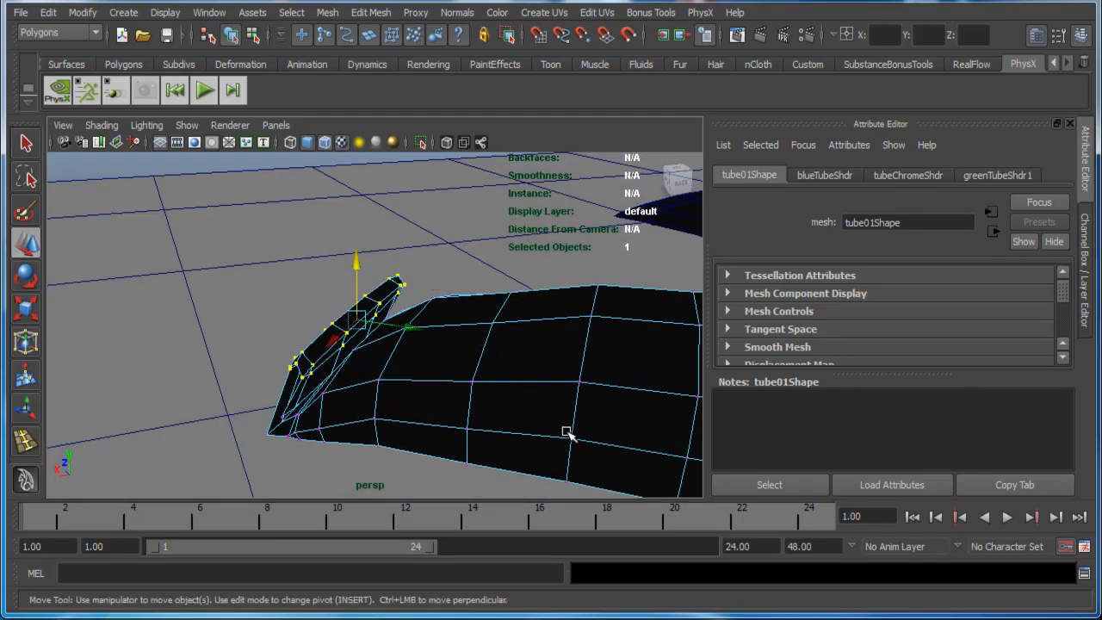
Step: Return to object mode, select the whole tube, and display it with smooth preview
{"action": "middle_click_drag", "start_coordinate": [570, 431], "coordinate": [442, 386], "text": "alt"}
{"action": "mouse_move", "coordinate": [443, 387]}
{"action": "left_mouse_down", "text": "alt"}
{"action": "mouse_move", "coordinate": [502, 381]}
{"action": "mouse_move", "coordinate": [436, 332]}
{"action": "mouse_move", "coordinate": [367, 399]}
{"action": "mouse_move", "coordinate": [435, 379]}
{"action": "left_mouse_up", "text": "alt"}
{"action": "left_click", "coordinate": [466, 383]}
{"action": "right_click_drag", "start_coordinate": [480, 350], "coordinate": [540, 329]}
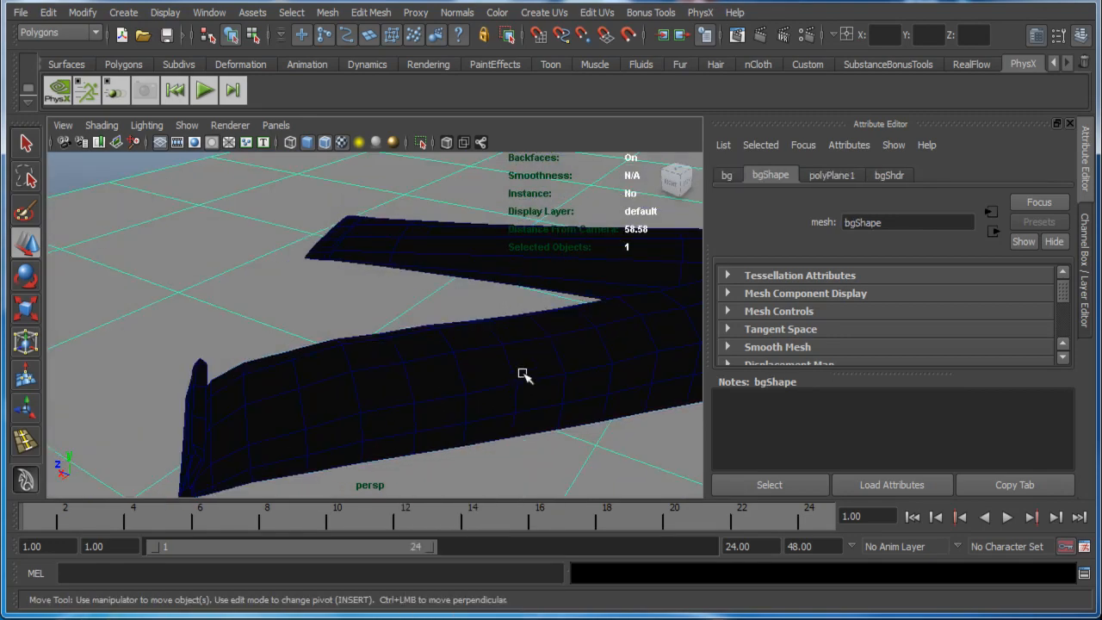
{"action": "left_click", "coordinate": [532, 387]}
{"action": "left_click_drag", "start_coordinate": [532, 386], "coordinate": [569, 373], "text": "alt"}
{"action": "key", "text": "3"}
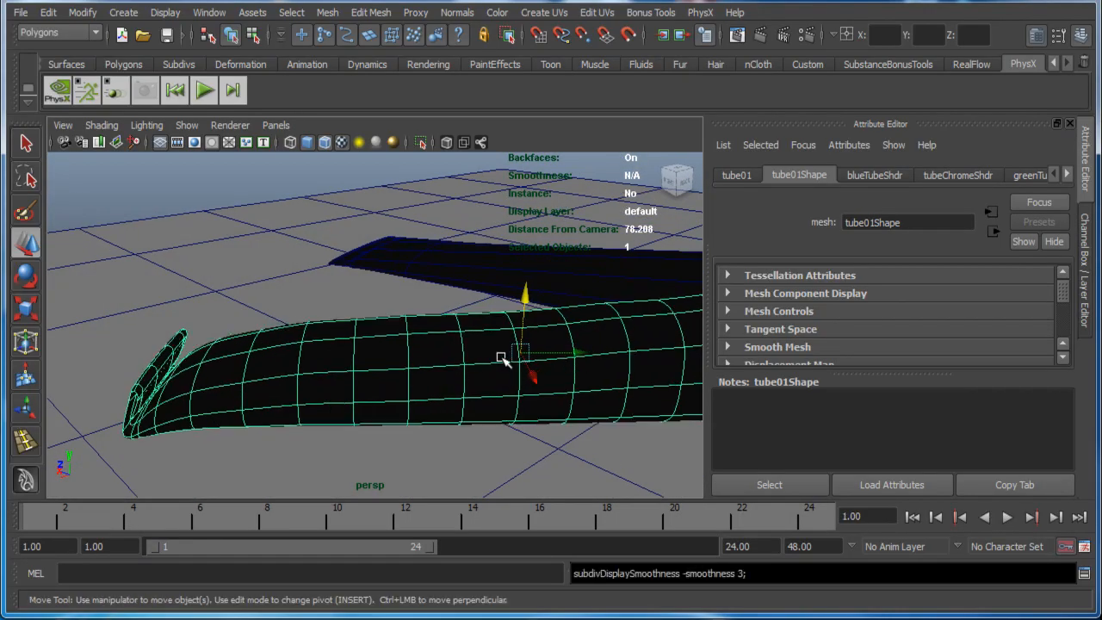
{"action": "left_click_drag", "start_coordinate": [502, 362], "coordinate": [396, 321], "text": "alt"}
{"action": "left_click_drag", "start_coordinate": [372, 318], "coordinate": [388, 315], "text": "alt"}
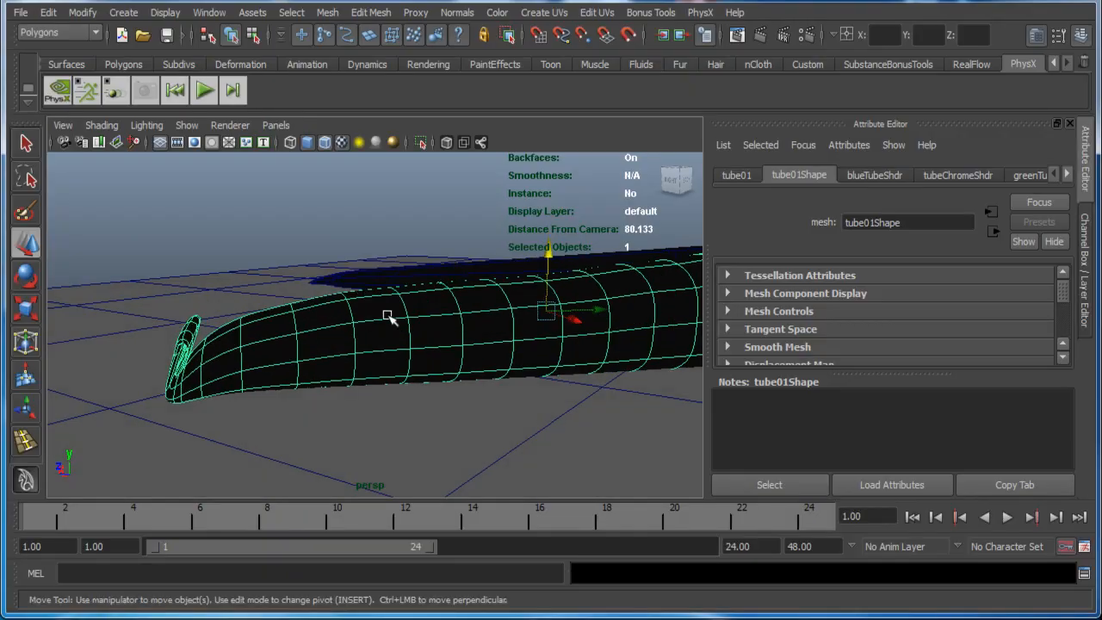
Step: Switch to the Animation menu set and create a Lattice deformer around the selected tube
{"action": "left_click", "coordinate": [54, 32]}
{"action": "left_click", "coordinate": [43, 32]}
{"action": "left_click", "coordinate": [519, 13]}
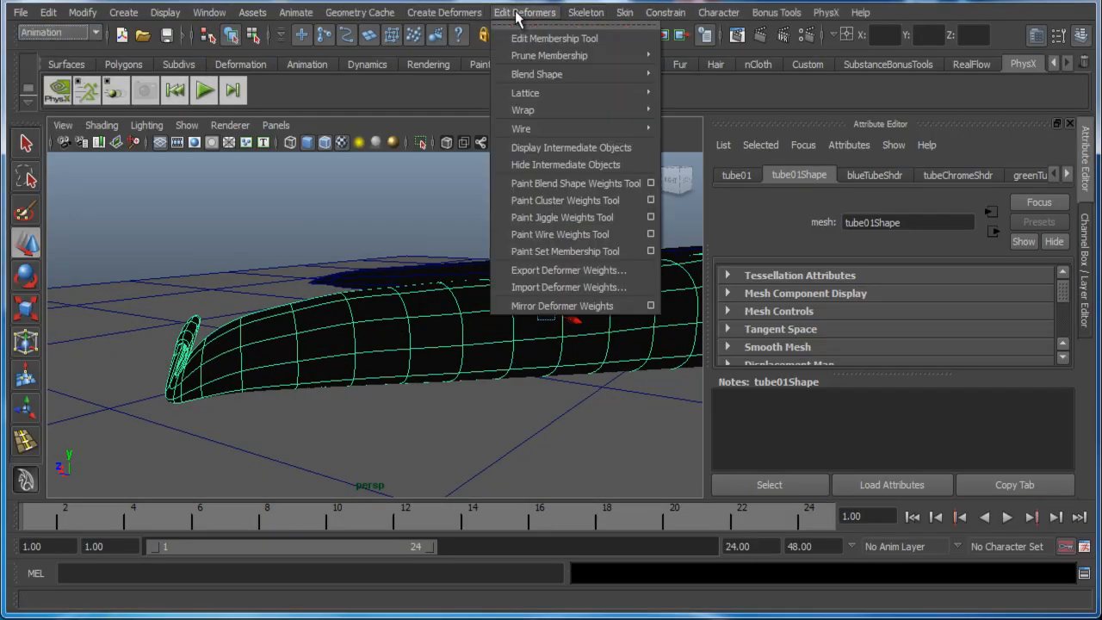
{"action": "mouse_move", "coordinate": [474, 15]}
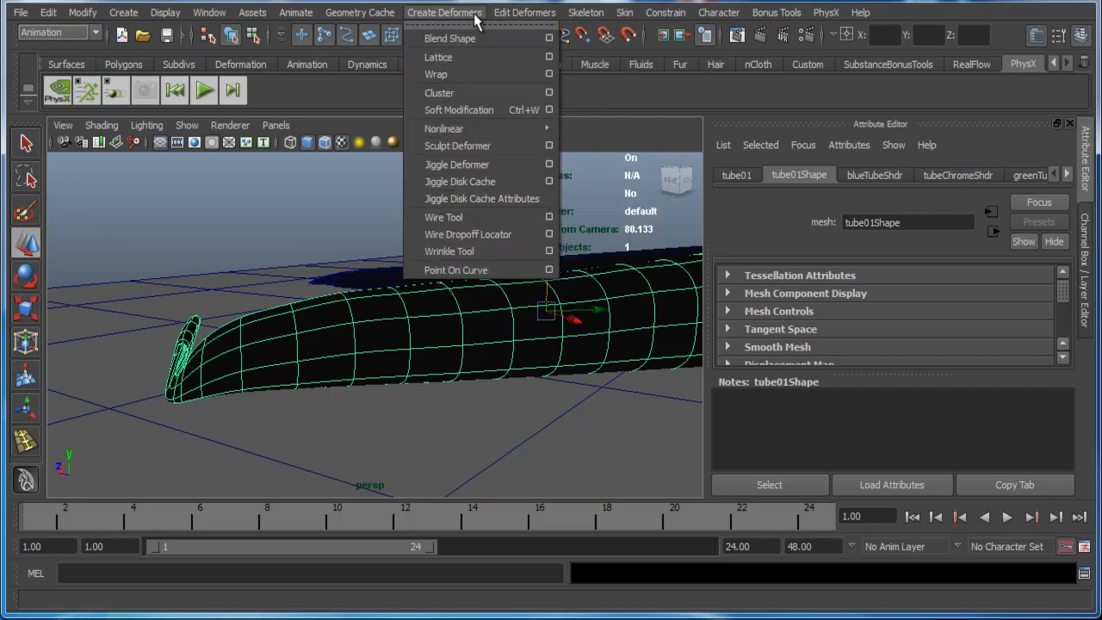
{"action": "left_click", "coordinate": [484, 58]}
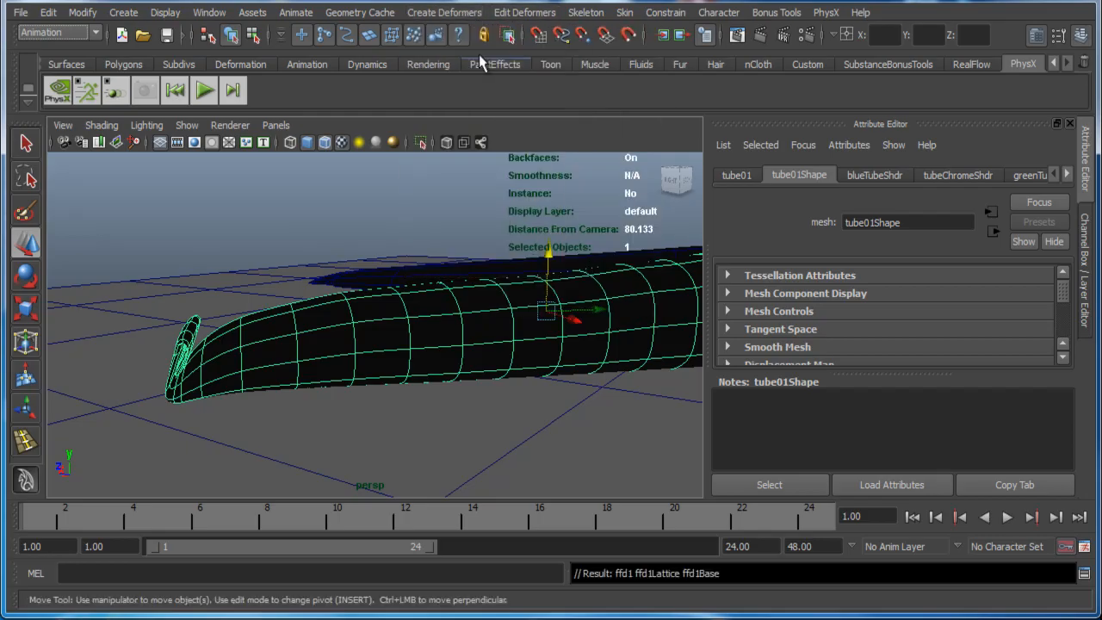
{"action": "left_click_drag", "start_coordinate": [492, 320], "coordinate": [479, 325], "text": "alt"}
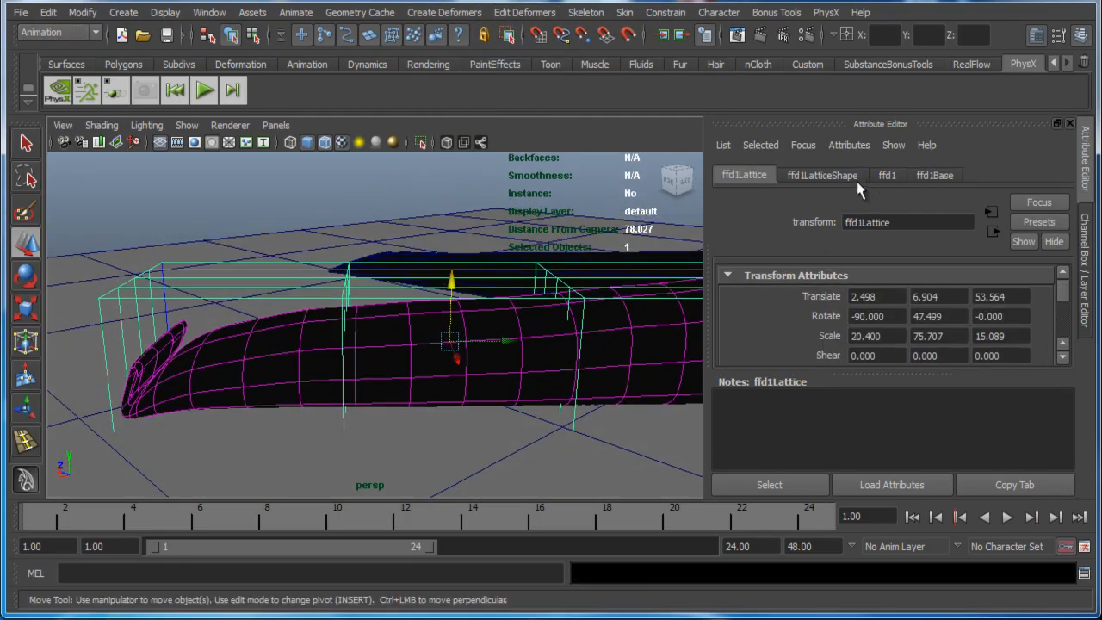
Step: Show the lattice's shape attributes and set its S Divisions to 2
{"action": "left_click", "coordinate": [827, 177]}
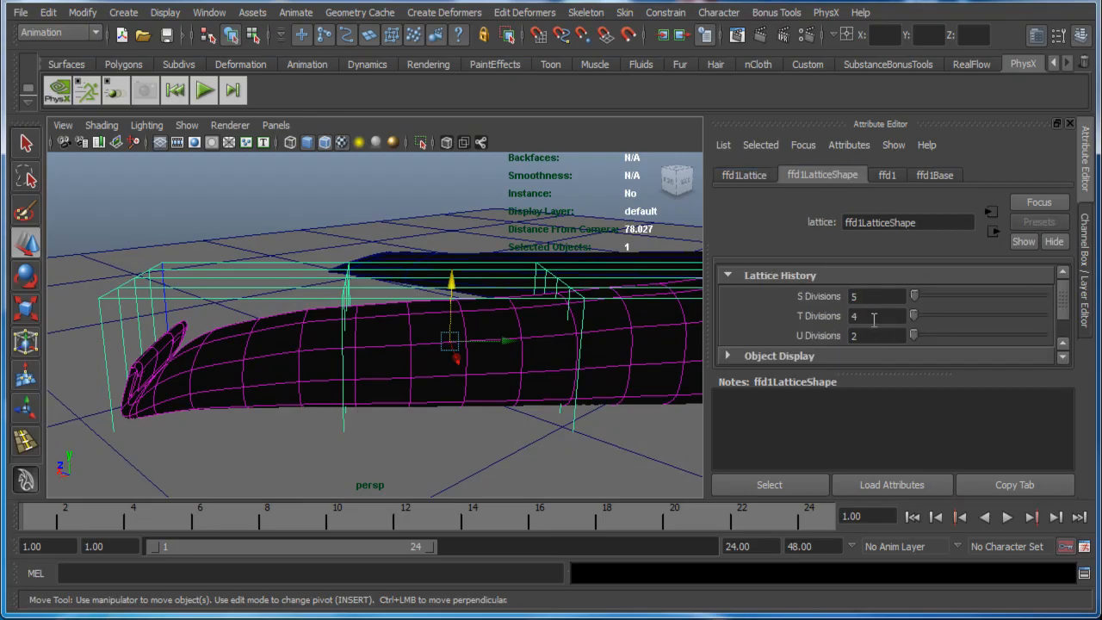
{"action": "type", "text": "12"}
{"action": "key", "text": "Tab"}
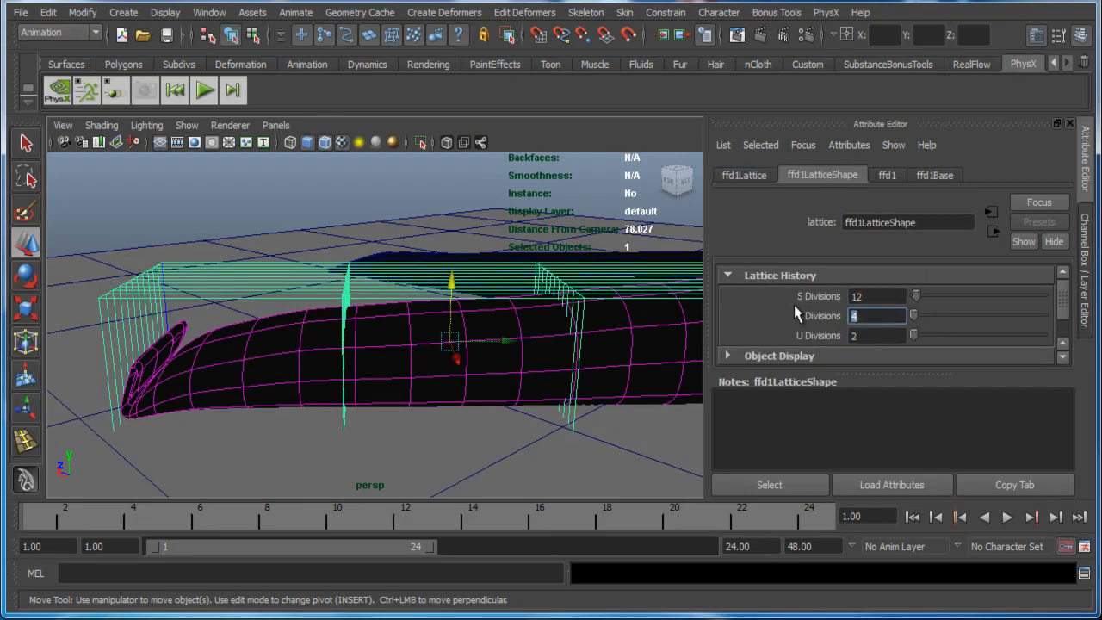
{"action": "left_click_drag", "start_coordinate": [877, 295], "coordinate": [734, 300]}
{"action": "type", "text": "2"}
{"action": "key", "text": "Tab"}
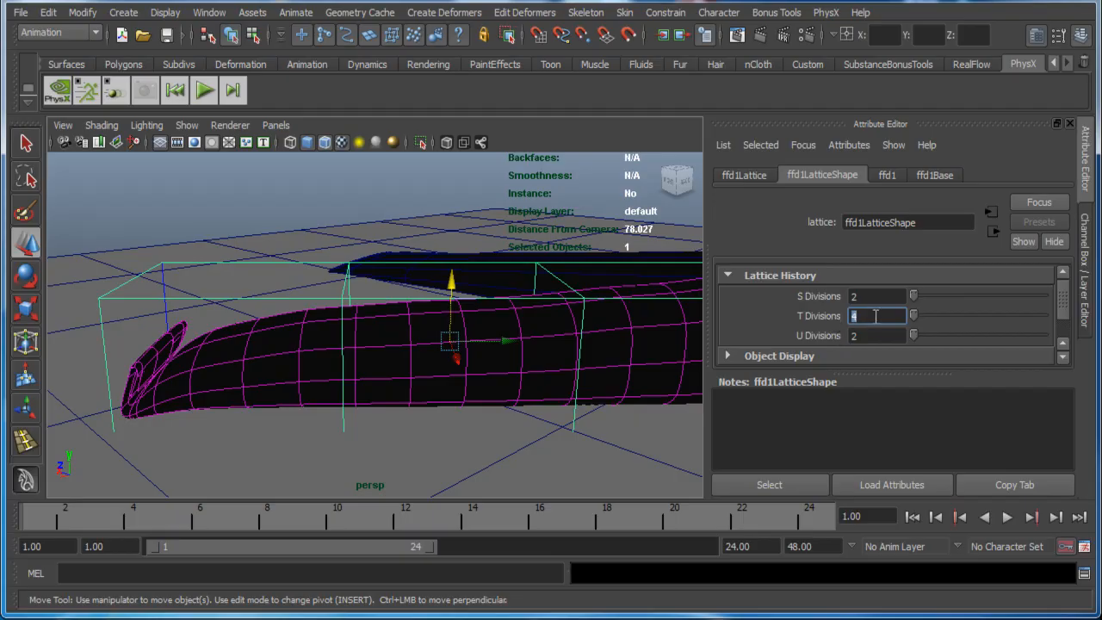
Step: Try T Divisions values of 12, 15 and 16 on the lattice, checking the spacing along the tube
{"action": "type", "text": "12"}
{"action": "key", "text": "Tab"}
{"action": "left_click_drag", "start_coordinate": [330, 409], "coordinate": [304, 320], "text": "alt"}
{"action": "left_click_drag", "start_coordinate": [896, 315], "coordinate": [728, 314]}
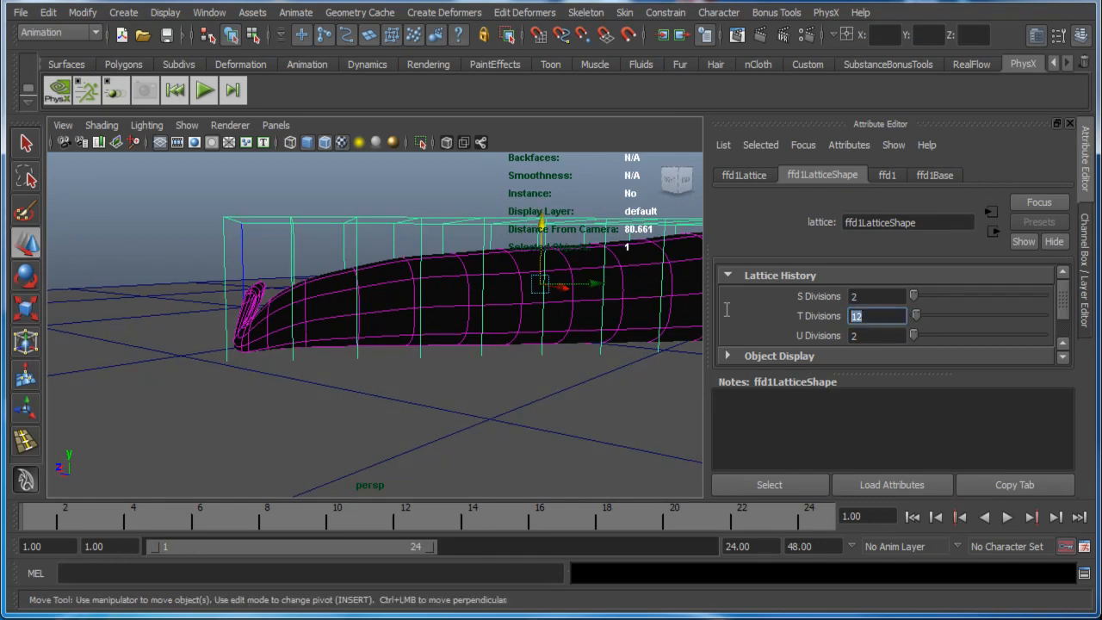
{"action": "type", "text": "15"}
{"action": "key", "text": "Tab"}
{"action": "left_click_drag", "start_coordinate": [362, 310], "coordinate": [359, 302], "text": "alt"}
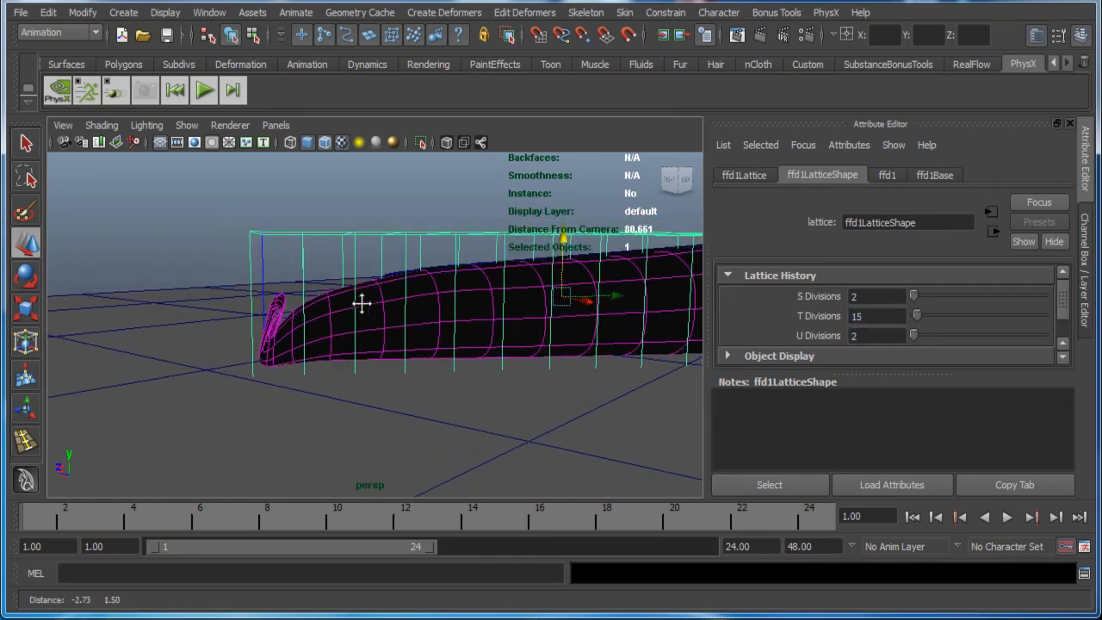
{"action": "left_click_drag", "start_coordinate": [872, 317], "coordinate": [781, 303]}
{"action": "type", "text": "16"}
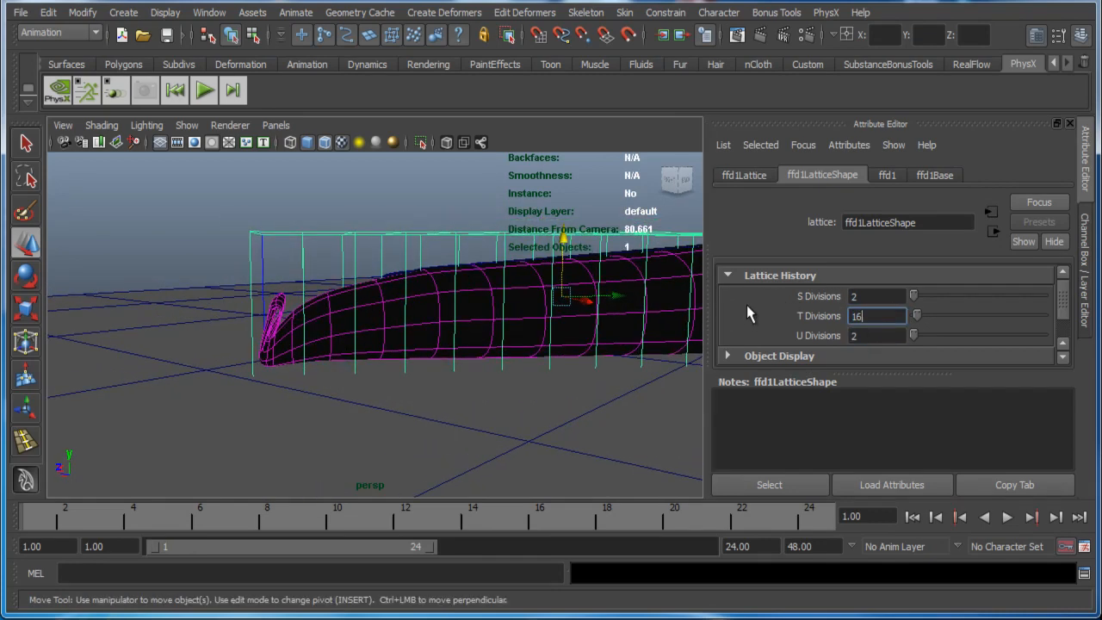
{"action": "key", "text": "Tab"}
{"action": "left_click_drag", "start_coordinate": [353, 296], "coordinate": [359, 300], "text": "alt"}
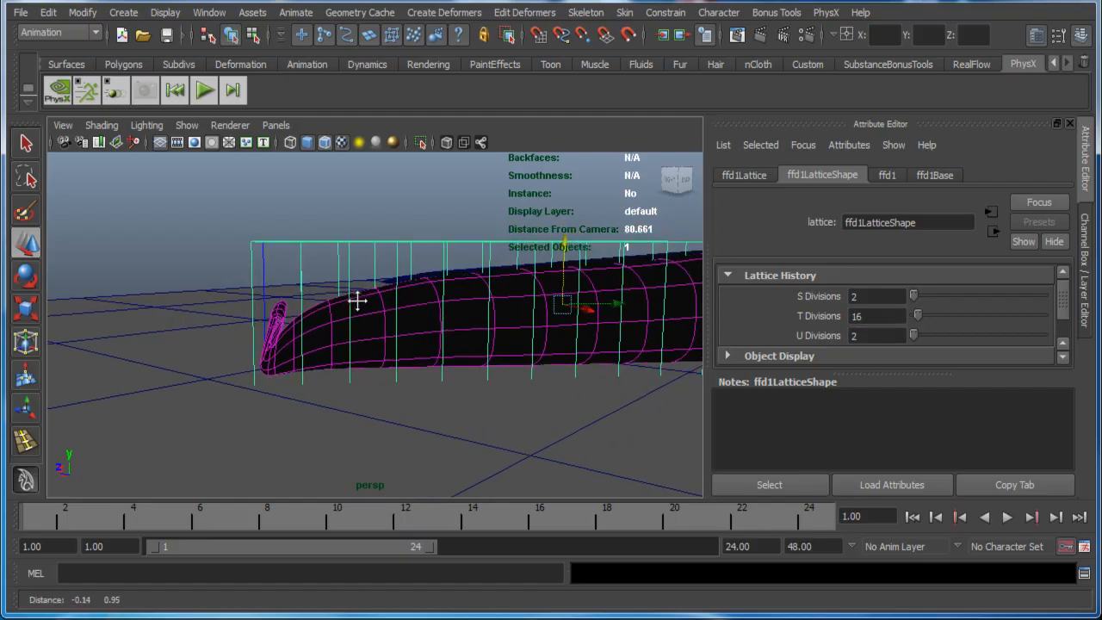
Step: Set the lattice's T Divisions to 18, switch to lattice point selection, and select upper points near the folded end
{"action": "left_click_drag", "start_coordinate": [862, 316], "coordinate": [767, 320]}
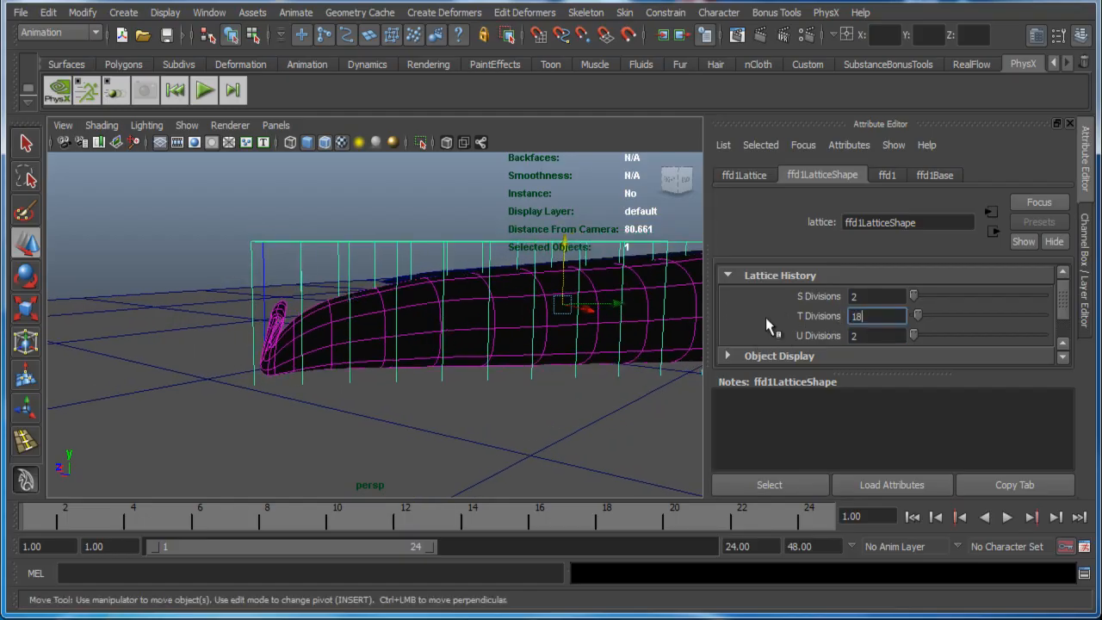
{"action": "key", "text": "Return"}
{"action": "left_click_drag", "start_coordinate": [332, 241], "coordinate": [315, 242], "text": "alt"}
{"action": "right_click_drag", "start_coordinate": [315, 243], "coordinate": [294, 203]}
{"action": "mouse_move", "coordinate": [322, 239]}
{"action": "left_mouse_down", "text": "alt"}
{"action": "mouse_move", "coordinate": [322, 224]}
{"action": "mouse_move", "coordinate": [313, 247]}
{"action": "left_mouse_up", "text": "alt"}
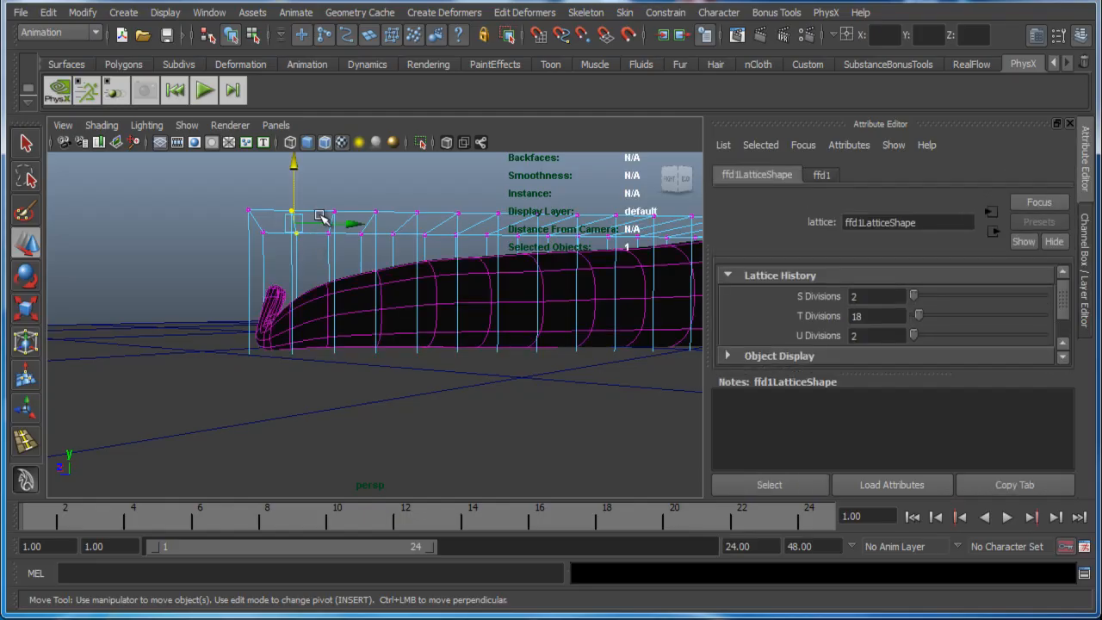
Step: Raise the upper lattice points of the third and fourth divisions from the folded end slightly to bulge the tube
{"action": "left_click_drag", "start_coordinate": [318, 190], "coordinate": [346, 243]}
{"action": "left_click_drag", "start_coordinate": [331, 168], "coordinate": [330, 156]}
{"action": "left_click_drag", "start_coordinate": [423, 236], "coordinate": [377, 248], "text": "alt"}
{"action": "left_click_drag", "start_coordinate": [356, 174], "coordinate": [356, 164]}
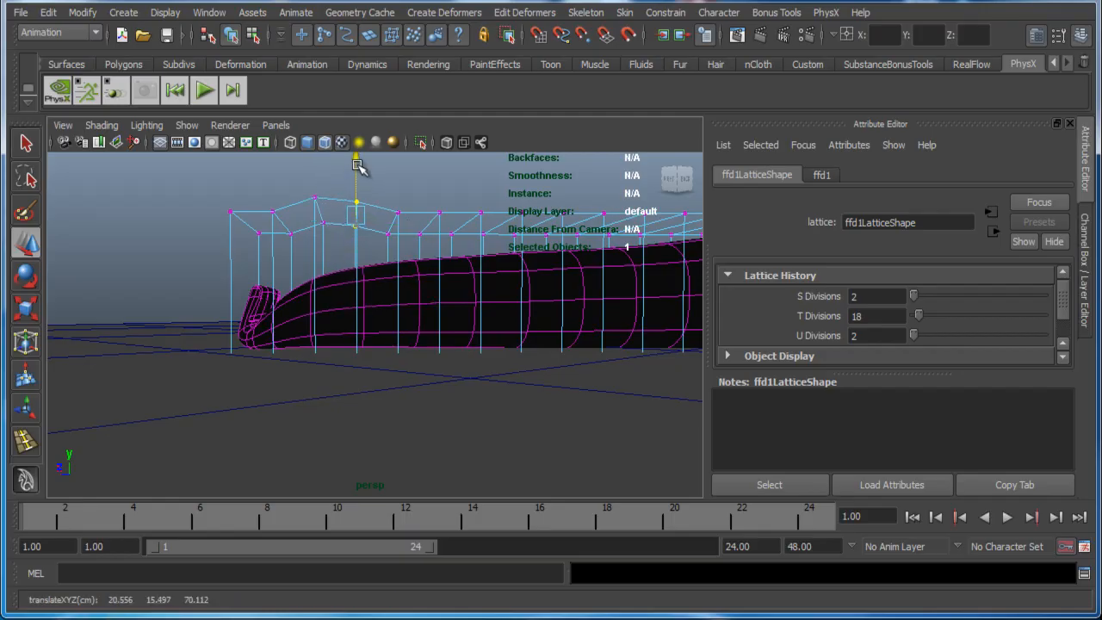
{"action": "left_click_drag", "start_coordinate": [338, 207], "coordinate": [356, 208], "text": "alt"}
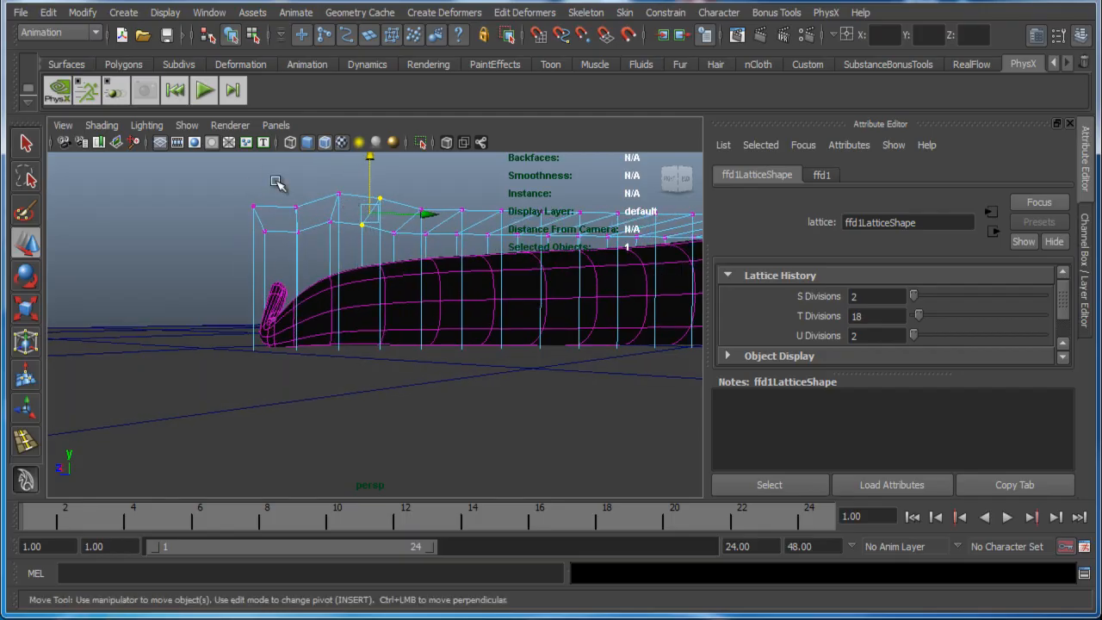
Step: Select the lattice points across the tube's folded end and enable soft selection with a falloff radius of 38.81
{"action": "left_click_drag", "start_coordinate": [278, 181], "coordinate": [491, 396]}
{"action": "right_click_drag", "start_coordinate": [490, 396], "coordinate": [372, 274], "text": "alt"}
{"action": "left_click_drag", "start_coordinate": [372, 274], "coordinate": [368, 358], "text": "alt"}
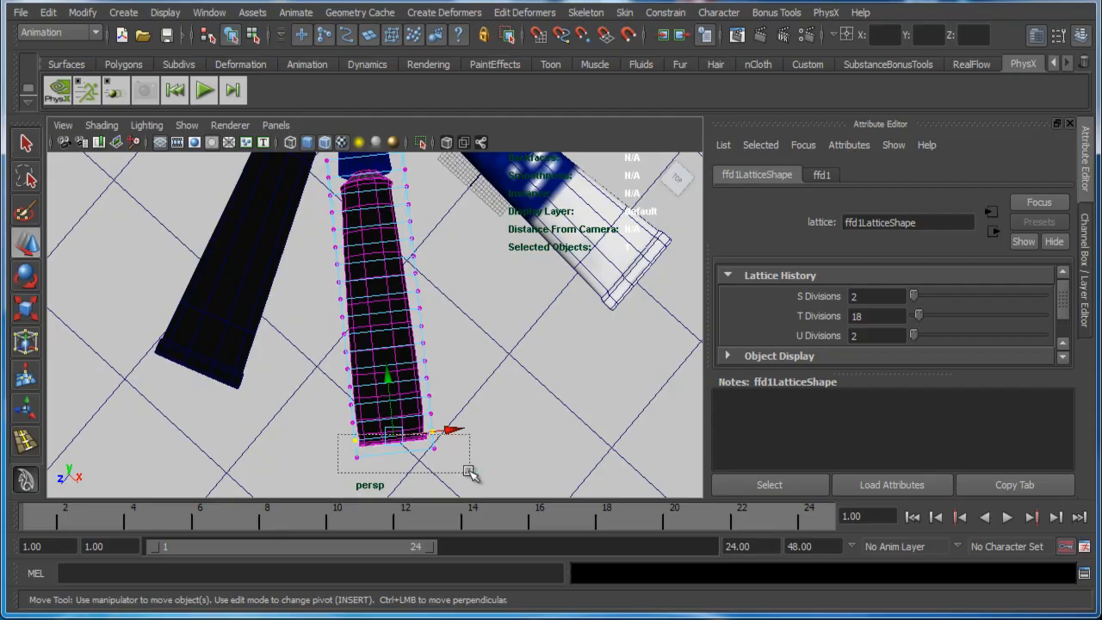
{"action": "left_click_drag", "start_coordinate": [458, 474], "coordinate": [407, 436], "text": "alt"}
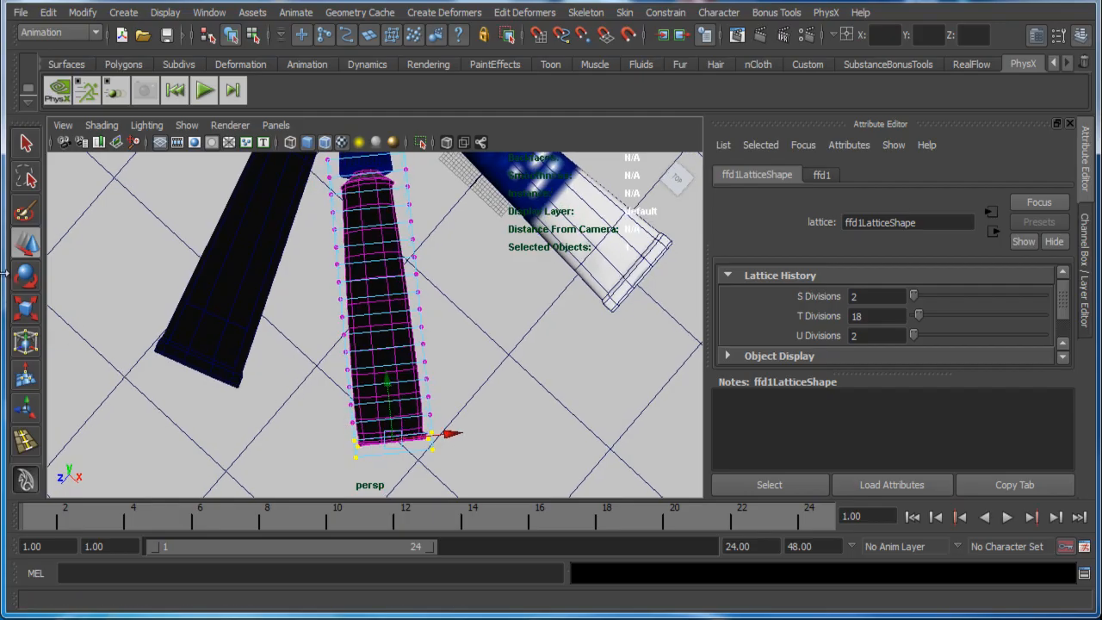
{"action": "double_click", "coordinate": [31, 248]}
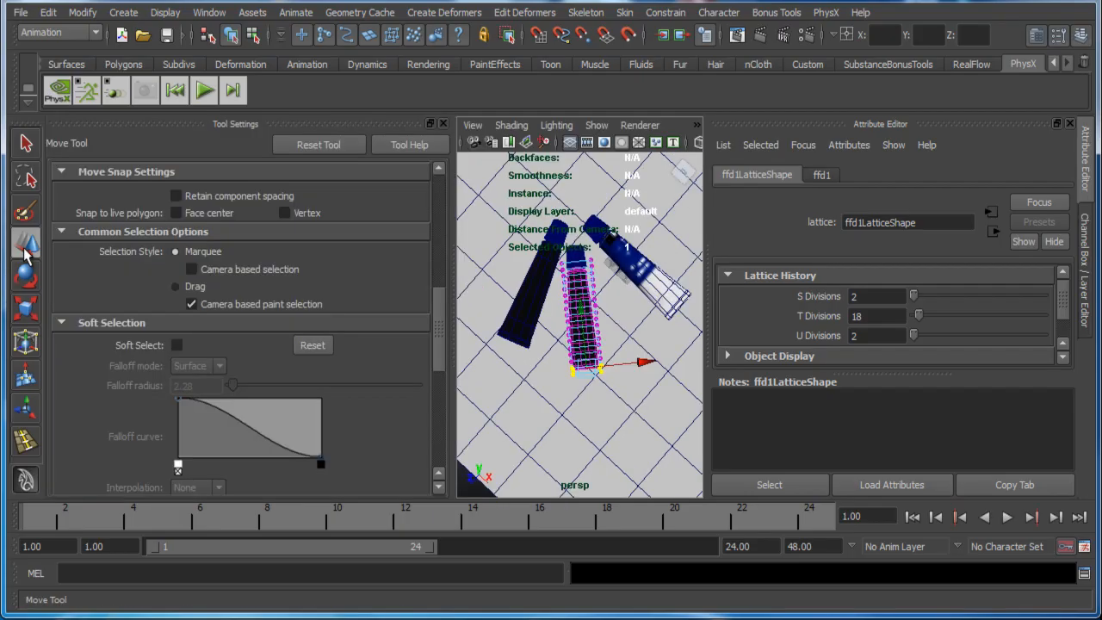
{"action": "left_click", "coordinate": [176, 346]}
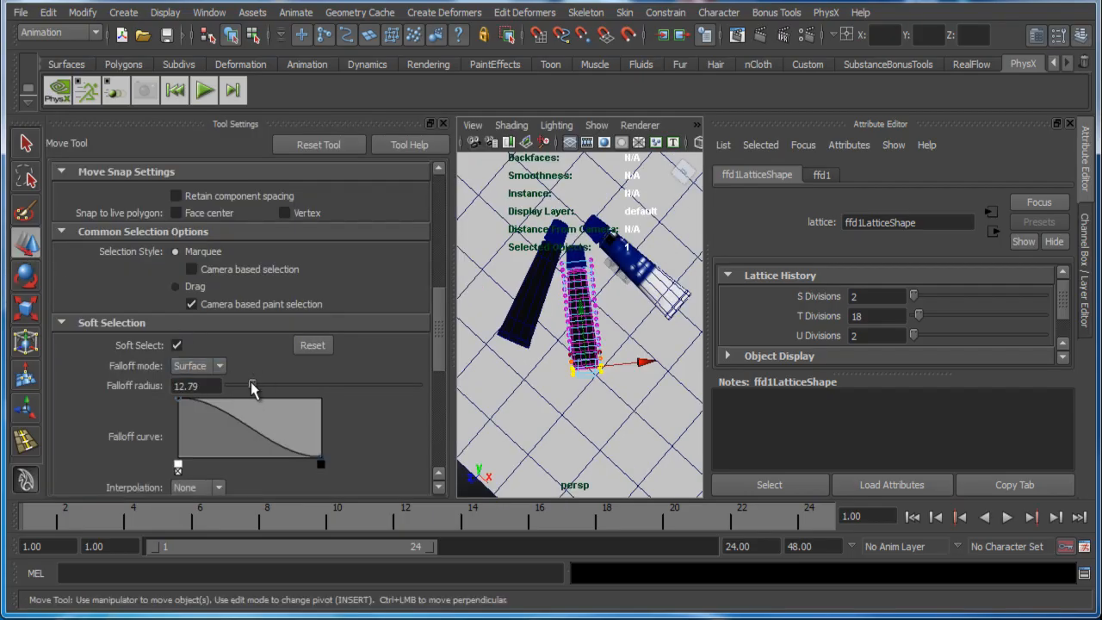
{"action": "left_click_drag", "start_coordinate": [251, 385], "coordinate": [306, 390]}
Step: Close the Attribute Editor and the Channel Box to give the viewport more room
{"action": "left_click", "coordinate": [1070, 124]}
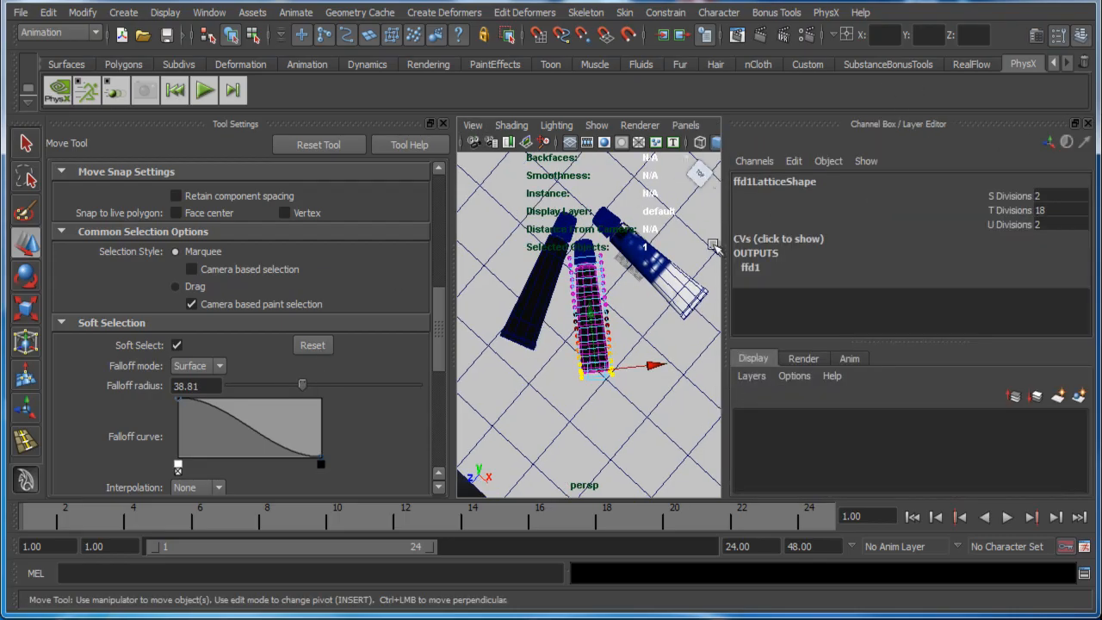
{"action": "left_click", "coordinate": [1089, 125]}
{"action": "mouse_move", "coordinate": [779, 348]}
{"action": "left_mouse_down", "text": "alt"}
{"action": "mouse_move", "coordinate": [770, 387]}
{"action": "mouse_move", "coordinate": [778, 349]}
{"action": "left_mouse_up", "text": "alt"}
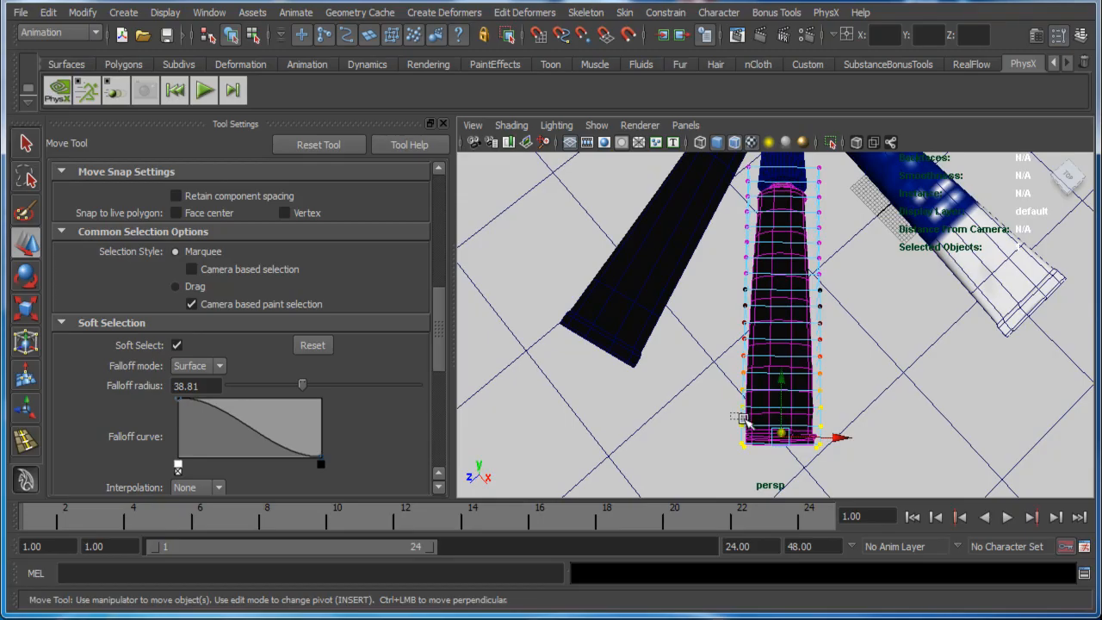
Step: Slightly narrow the tube by scaling lattice point rows near the folded end and around mid-length across its width
{"action": "left_click_drag", "start_coordinate": [745, 419], "coordinate": [853, 416]}
{"action": "left_click_drag", "start_coordinate": [760, 394], "coordinate": [780, 400], "text": "alt"}
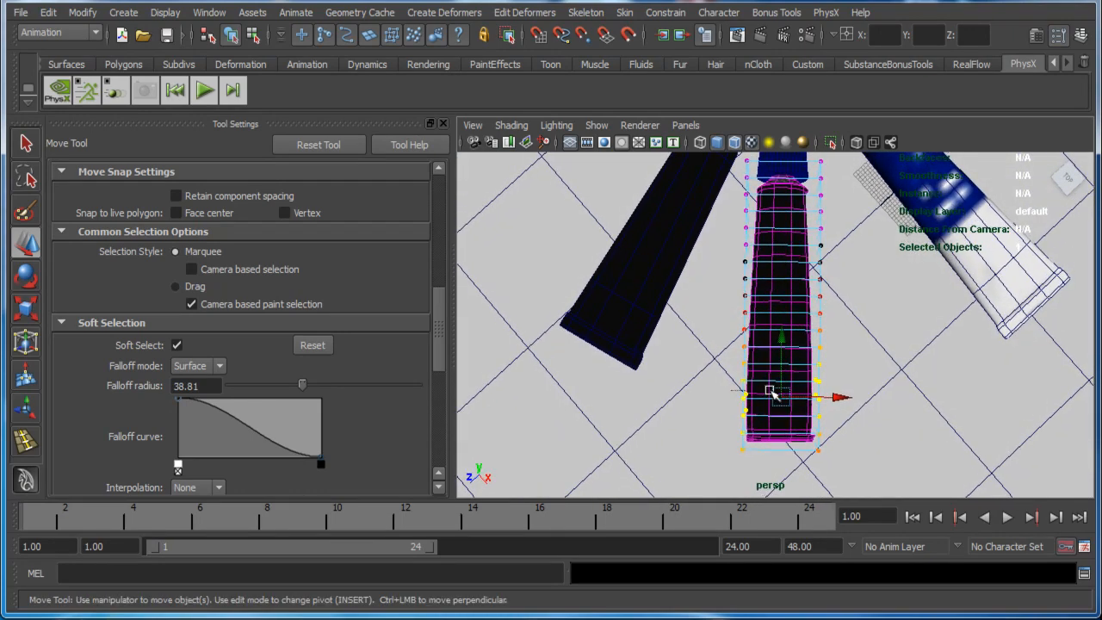
{"action": "key", "text": "r"}
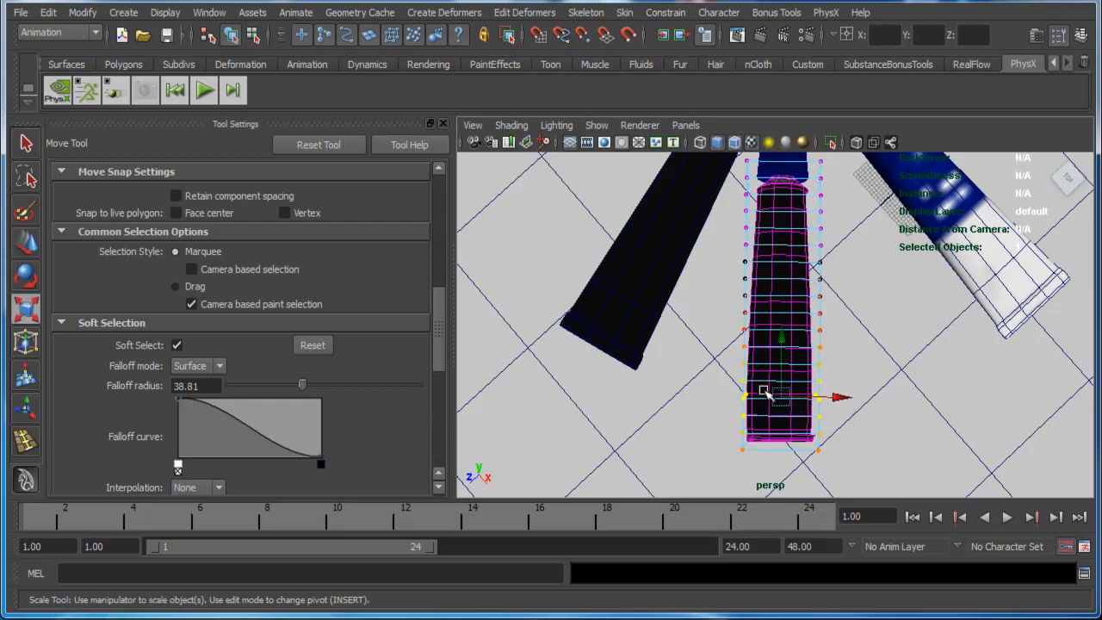
{"action": "left_click_drag", "start_coordinate": [706, 393], "coordinate": [704, 396]}
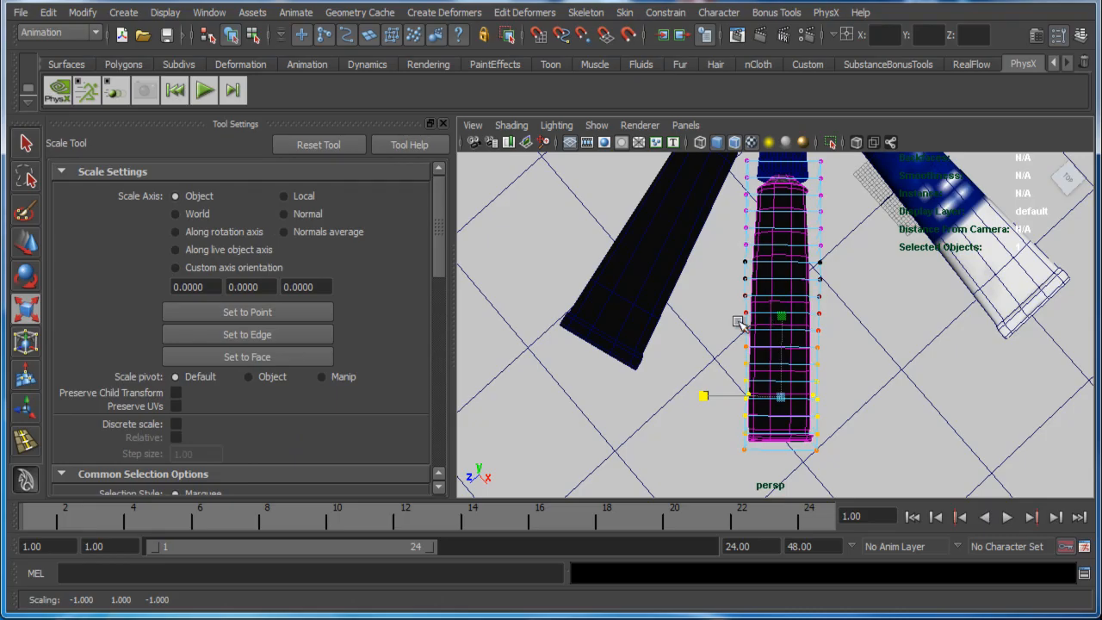
{"action": "left_click_drag", "start_coordinate": [738, 324], "coordinate": [821, 336]}
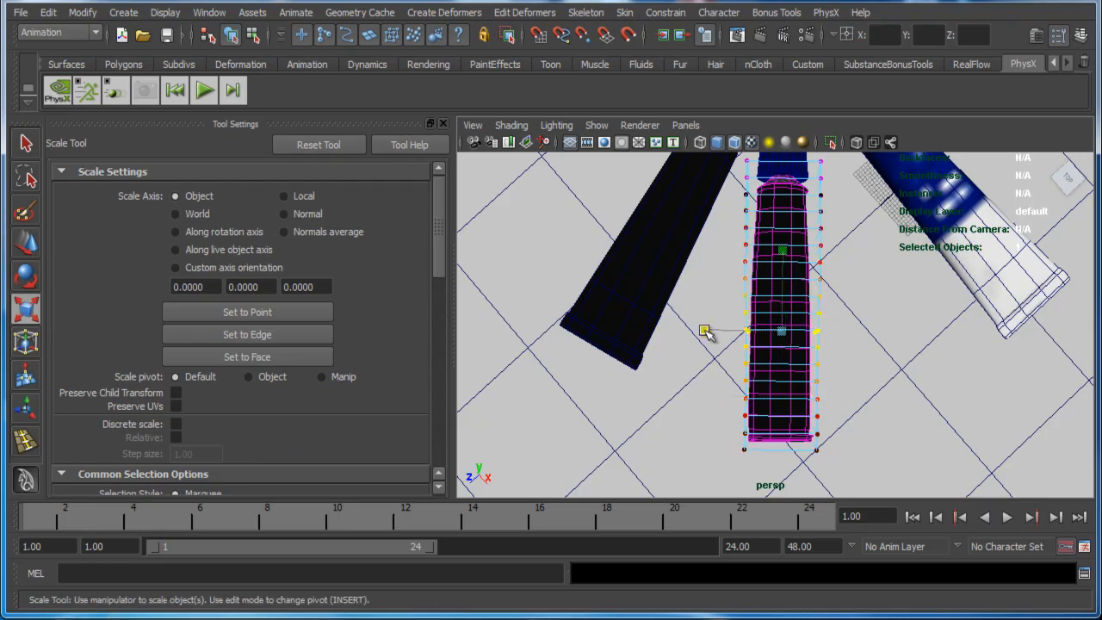
{"action": "left_click_drag", "start_coordinate": [704, 332], "coordinate": [708, 334]}
Step: Delete the deformed tube mesh's history and compare its shape with the rendered image in the Render View
{"action": "left_click_drag", "start_coordinate": [800, 330], "coordinate": [793, 283], "text": "alt"}
{"action": "right_click_drag", "start_coordinate": [794, 282], "coordinate": [843, 300], "text": "alt"}
{"action": "left_click", "coordinate": [756, 409]}
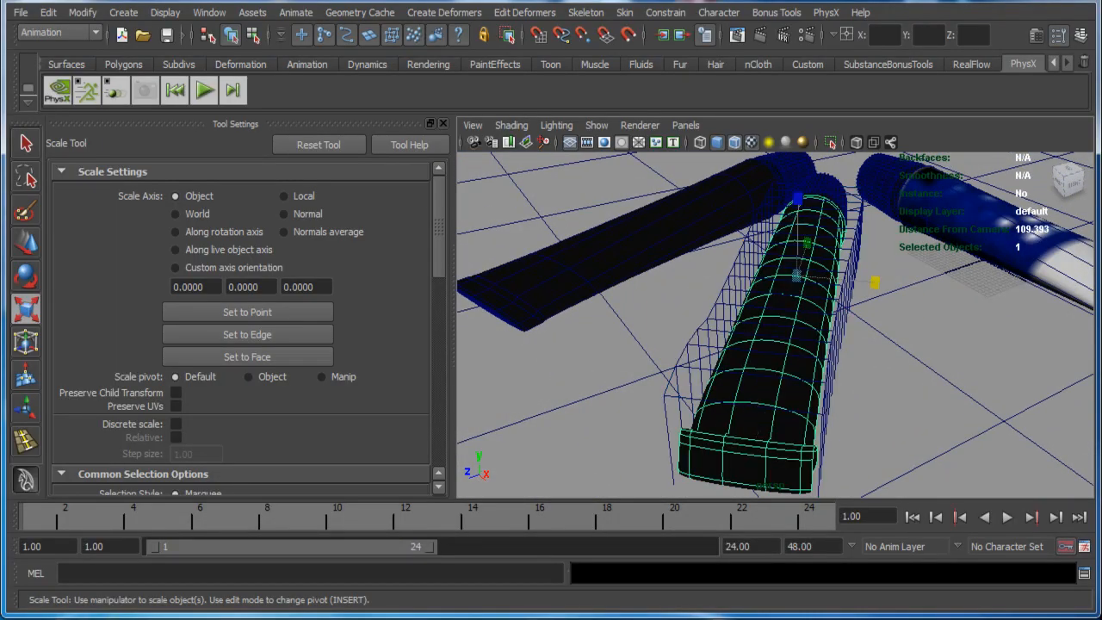
{"action": "left_click", "coordinate": [48, 12]}
{"action": "mouse_move", "coordinate": [151, 199]}
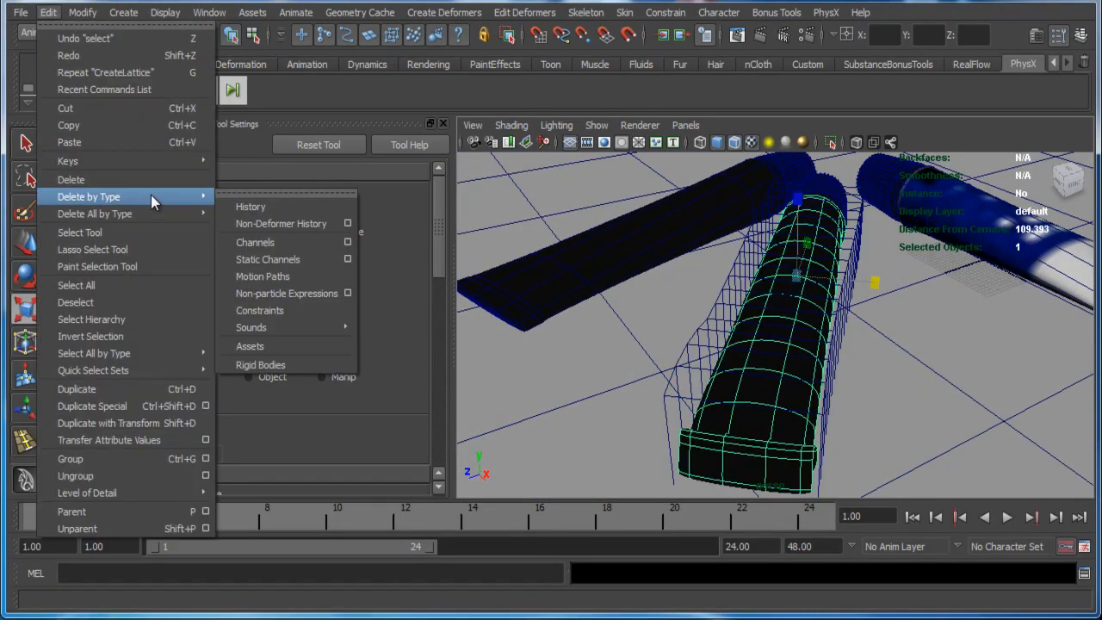
{"action": "left_click", "coordinate": [251, 207]}
{"action": "left_click_drag", "start_coordinate": [677, 345], "coordinate": [791, 299], "text": "alt"}
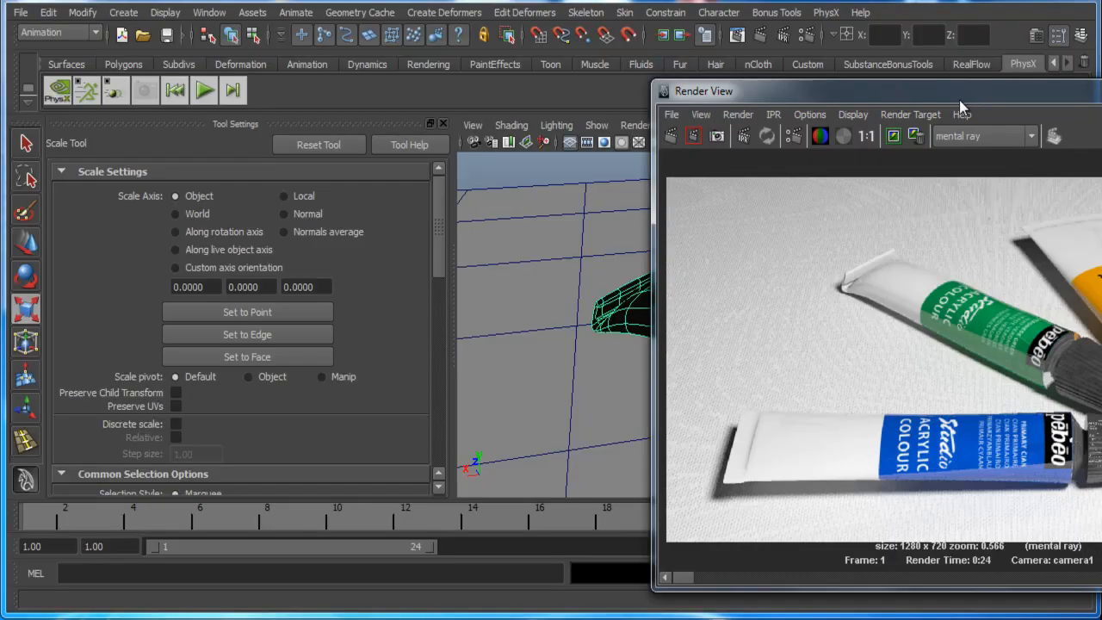
{"action": "left_click_drag", "start_coordinate": [1008, 99], "coordinate": [630, 72]}
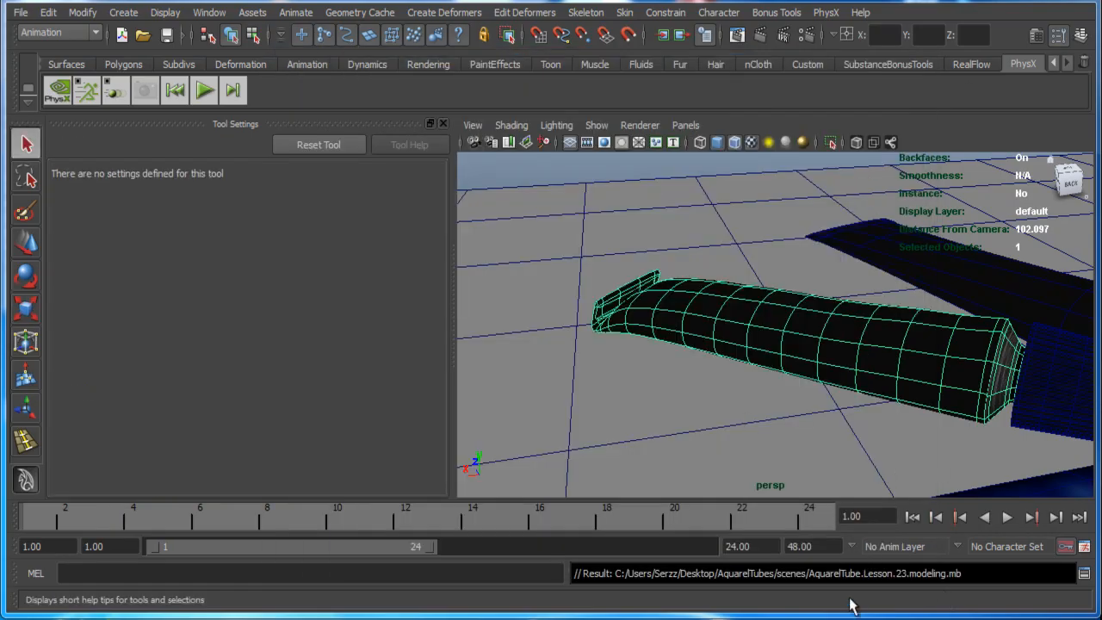
Step: Apply Smooth to the tube mesh, switching to the Polygons tool set
{"action": "middle_click_drag", "start_coordinate": [782, 326], "coordinate": [696, 333], "text": "alt"}
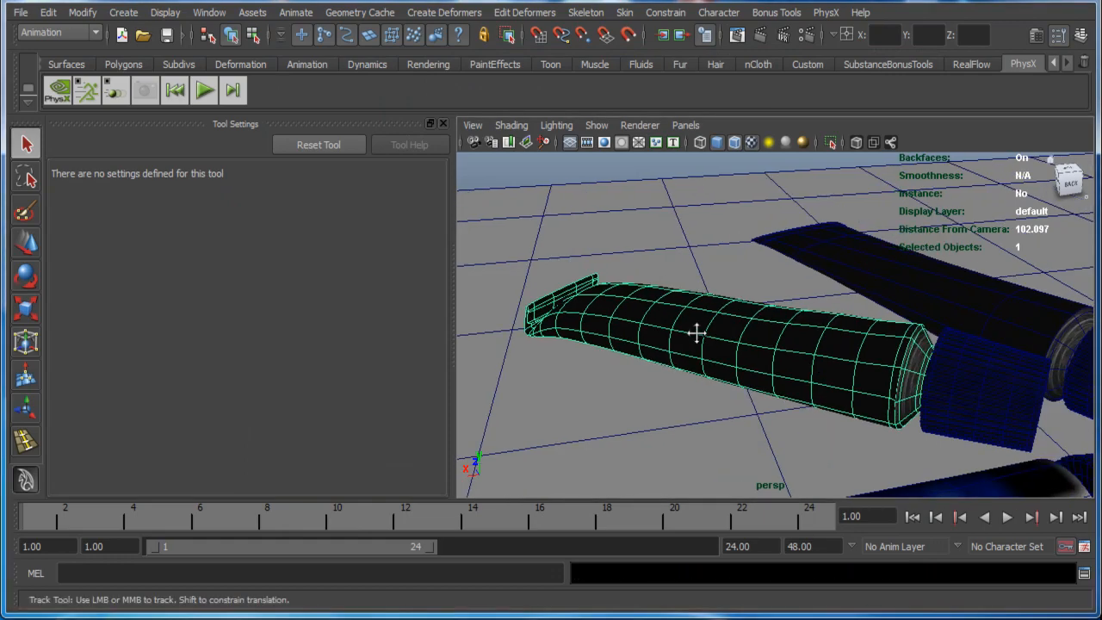
{"action": "scroll", "coordinate": [701, 358], "scroll_direction": "up", "scroll_amount": 2}
{"action": "left_click_drag", "start_coordinate": [701, 359], "coordinate": [689, 366], "text": "alt"}
{"action": "left_click_drag", "start_coordinate": [787, 359], "coordinate": [721, 324], "text": "alt"}
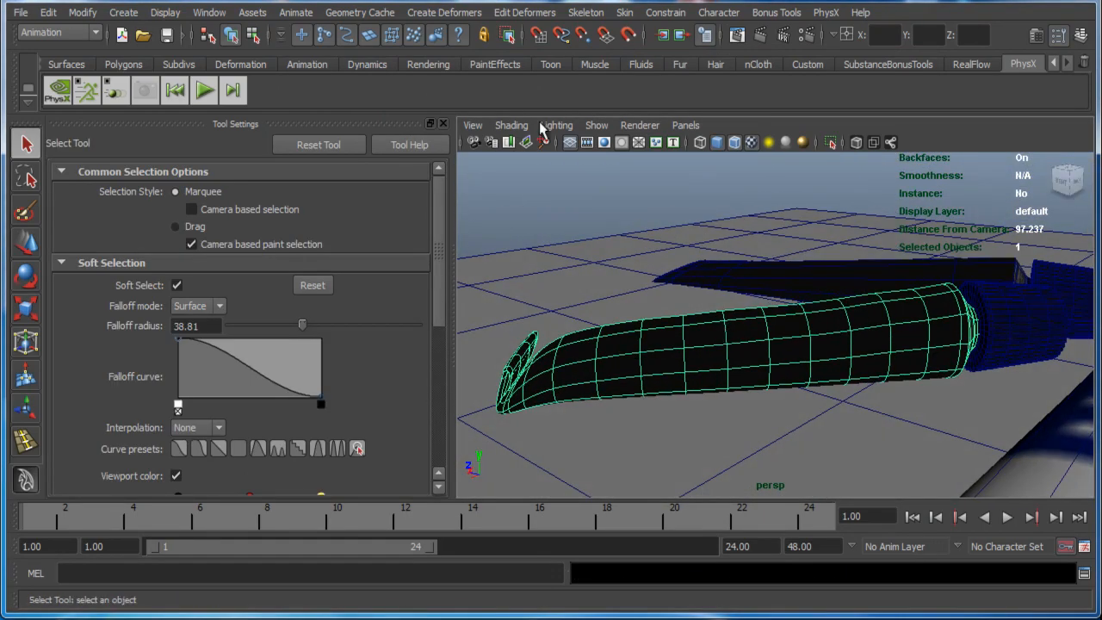
{"action": "left_click", "coordinate": [86, 35]}
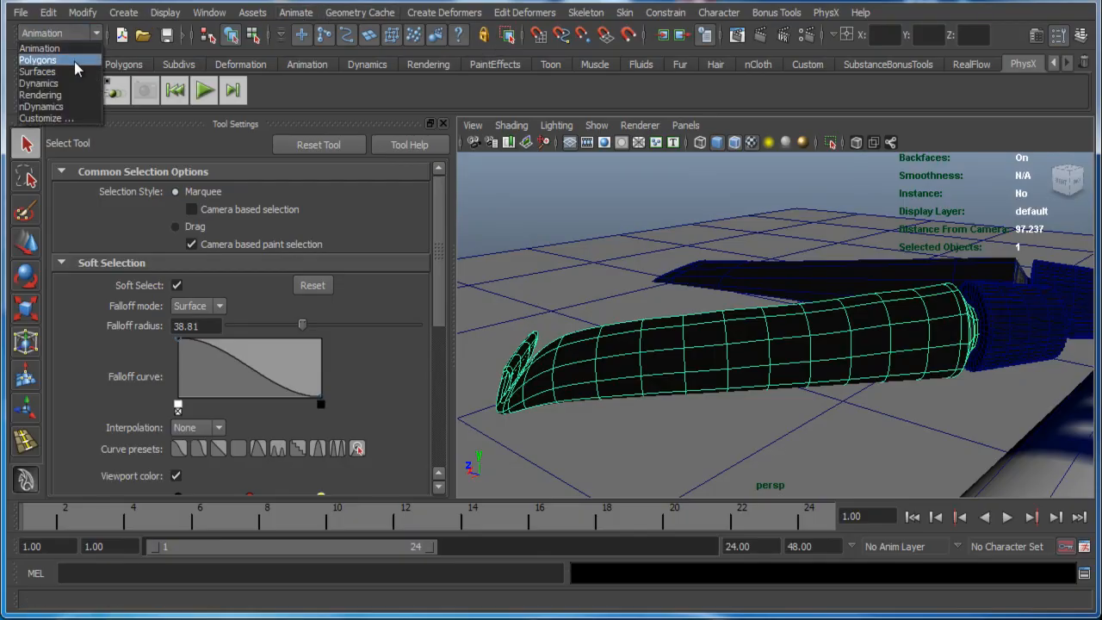
{"action": "left_click", "coordinate": [78, 60]}
{"action": "left_click", "coordinate": [353, 13]}
{"action": "mouse_move", "coordinate": [332, 13]}
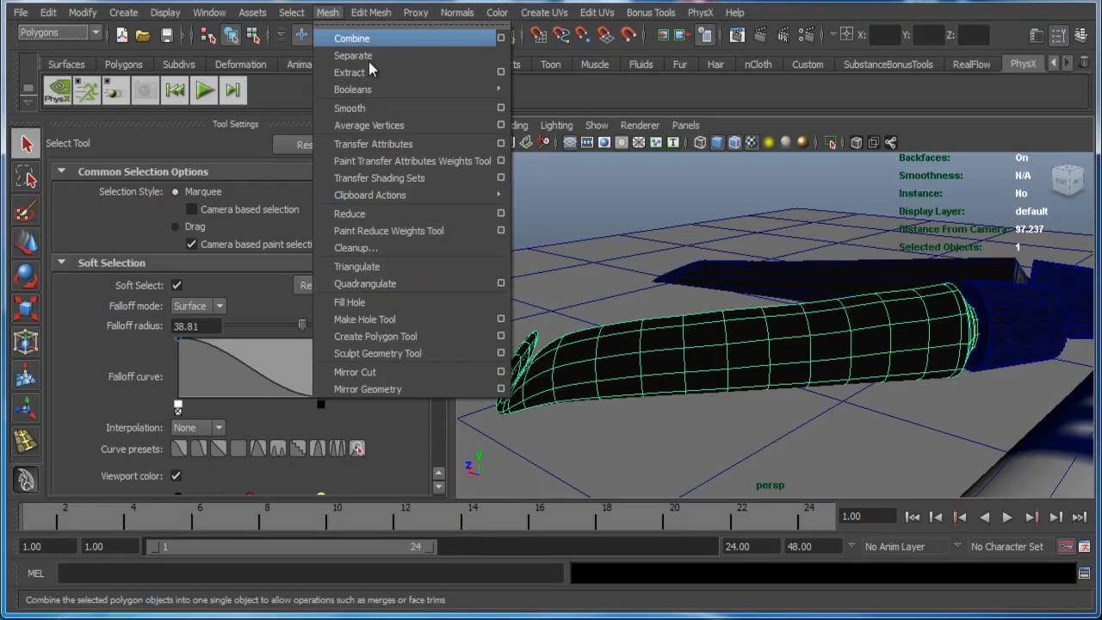
{"action": "left_click", "coordinate": [350, 108]}
{"action": "left_click_drag", "start_coordinate": [867, 393], "coordinate": [777, 382], "text": "alt"}
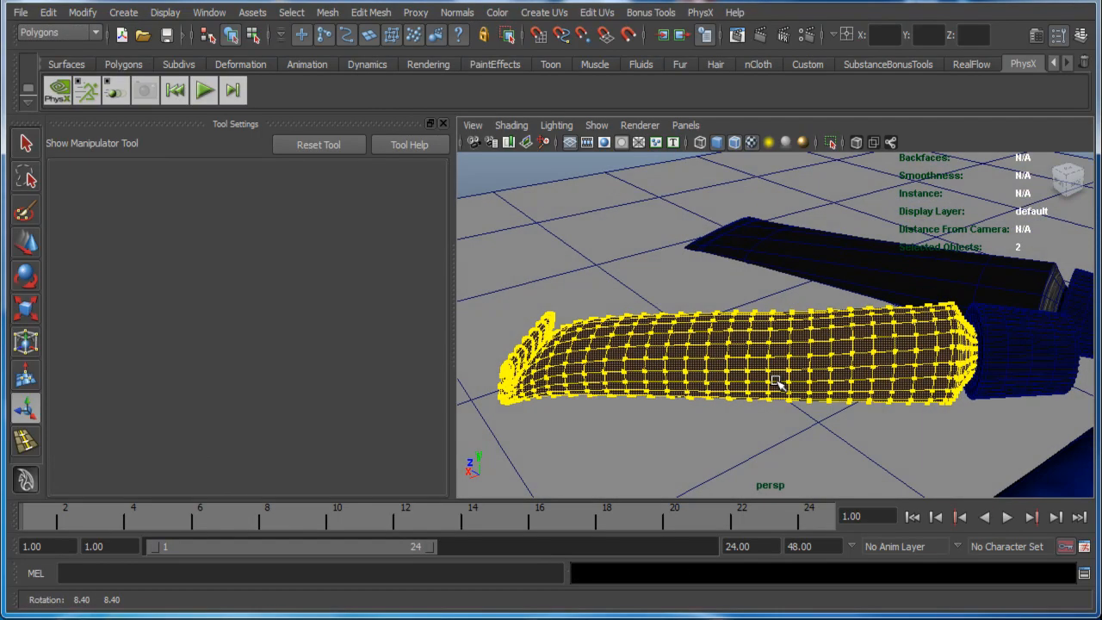
Step: Return to object selection, turn off wireframe on shaded, and select the smoothed tube
{"action": "right_click", "coordinate": [778, 344]}
{"action": "right_click_drag", "start_coordinate": [775, 338], "coordinate": [784, 319]}
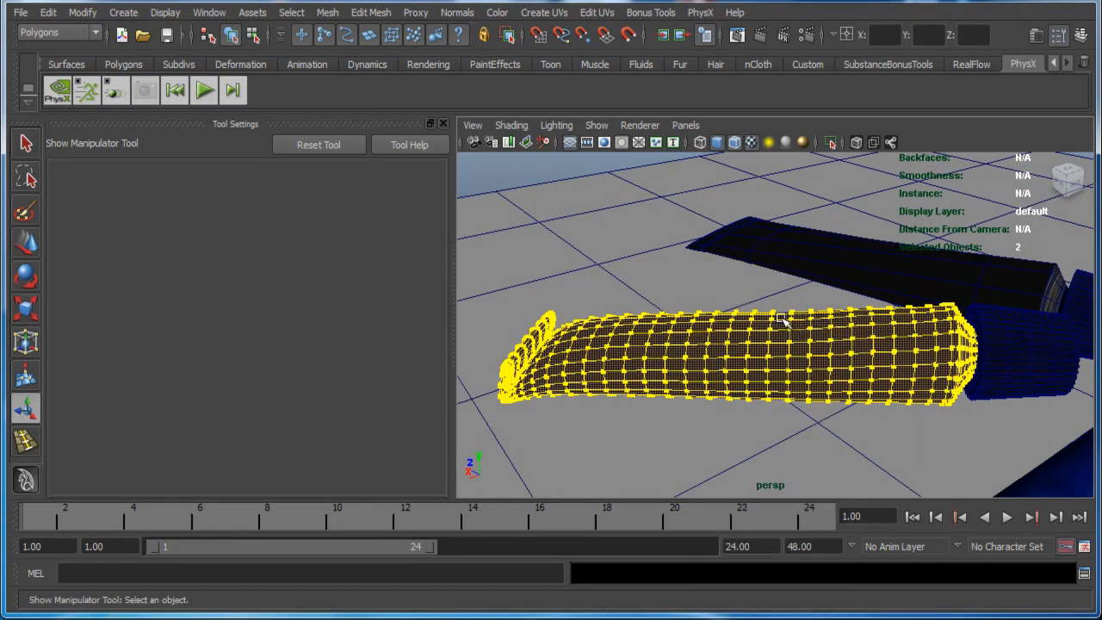
{"action": "left_click", "coordinate": [629, 269]}
{"action": "left_click_drag", "start_coordinate": [685, 315], "coordinate": [724, 329], "text": "alt"}
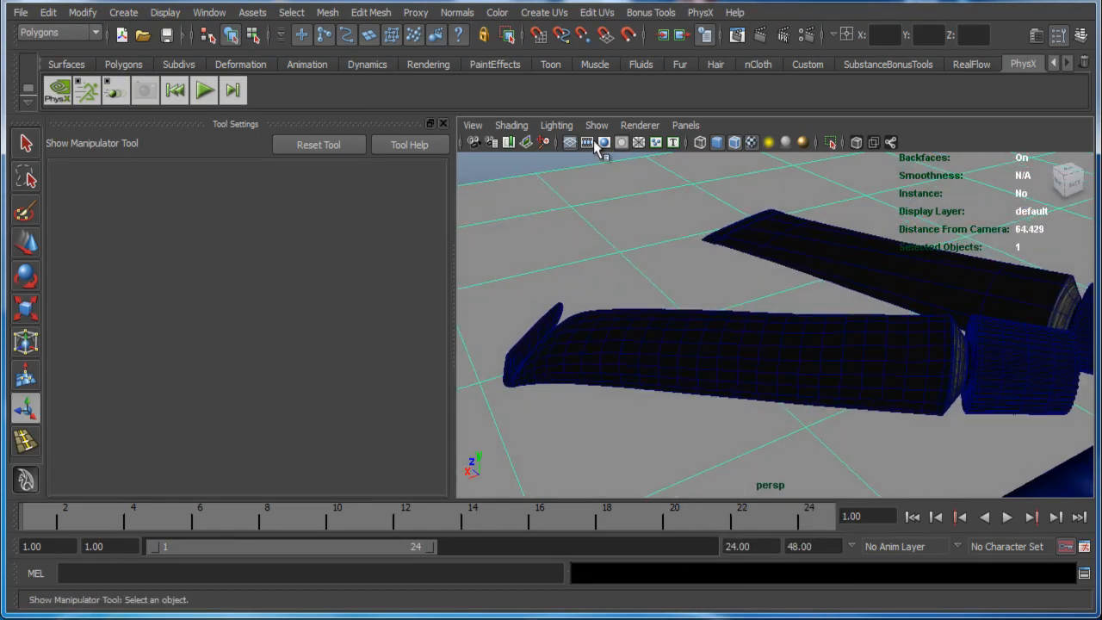
{"action": "left_click", "coordinate": [736, 142]}
{"action": "left_click", "coordinate": [686, 360]}
{"action": "left_click_drag", "start_coordinate": [685, 360], "coordinate": [603, 370], "text": "alt"}
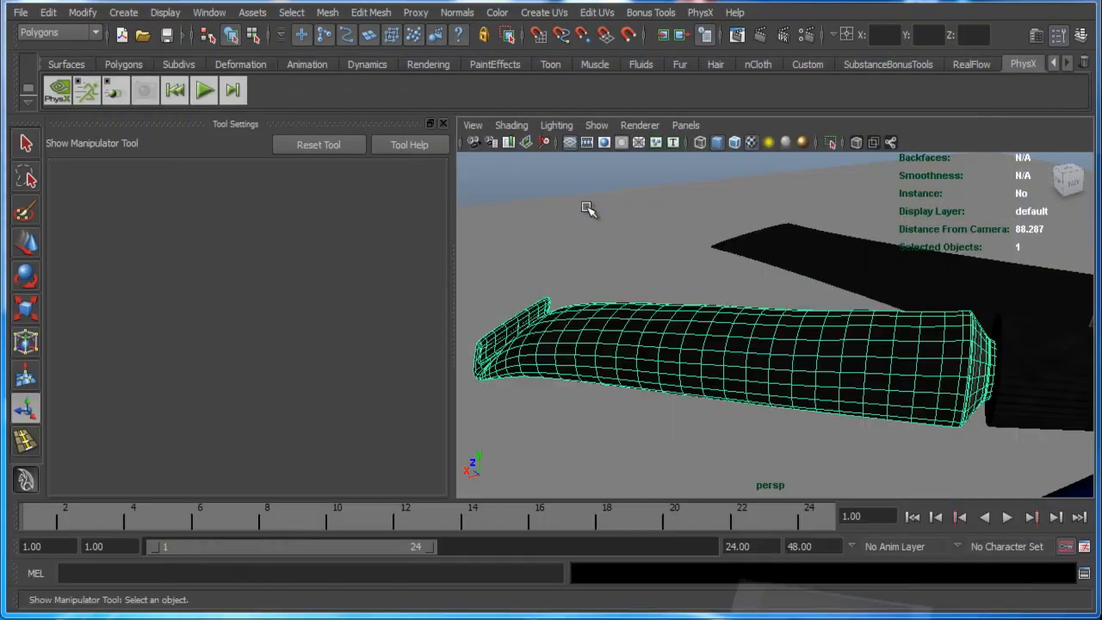
Step: Select a vertex on the tube's upper surface near the folded end and reduce the soft selection falloff radius to 5.02
{"action": "right_click_drag", "start_coordinate": [701, 369], "coordinate": [668, 363], "text": "alt"}
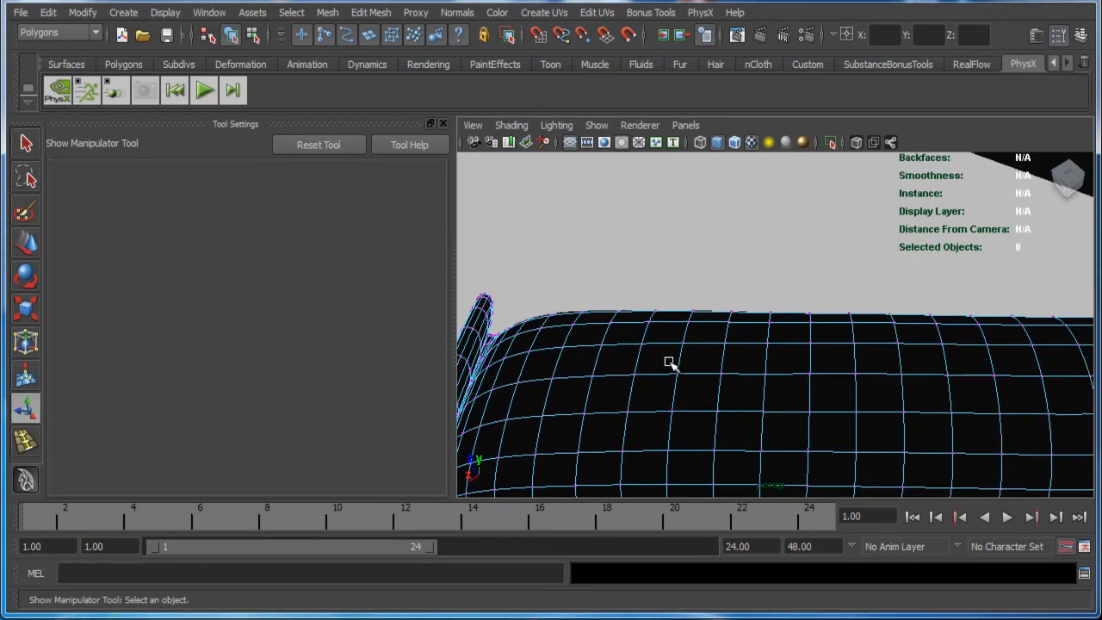
{"action": "left_click_drag", "start_coordinate": [669, 364], "coordinate": [654, 335], "text": "alt"}
{"action": "left_click", "coordinate": [608, 317]}
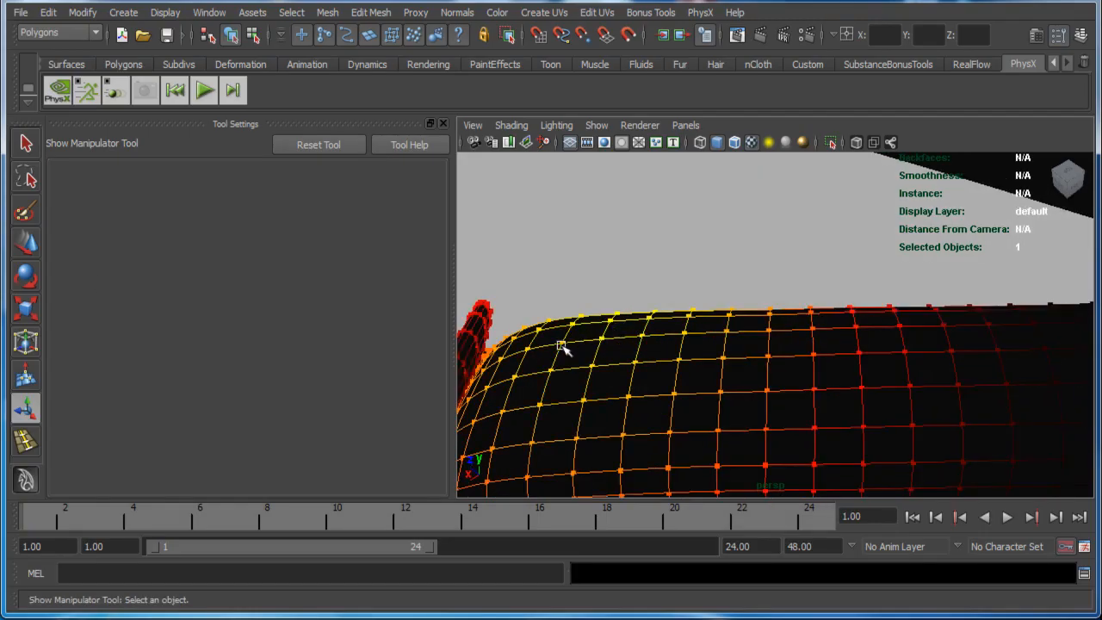
{"action": "left_click", "coordinate": [444, 123]}
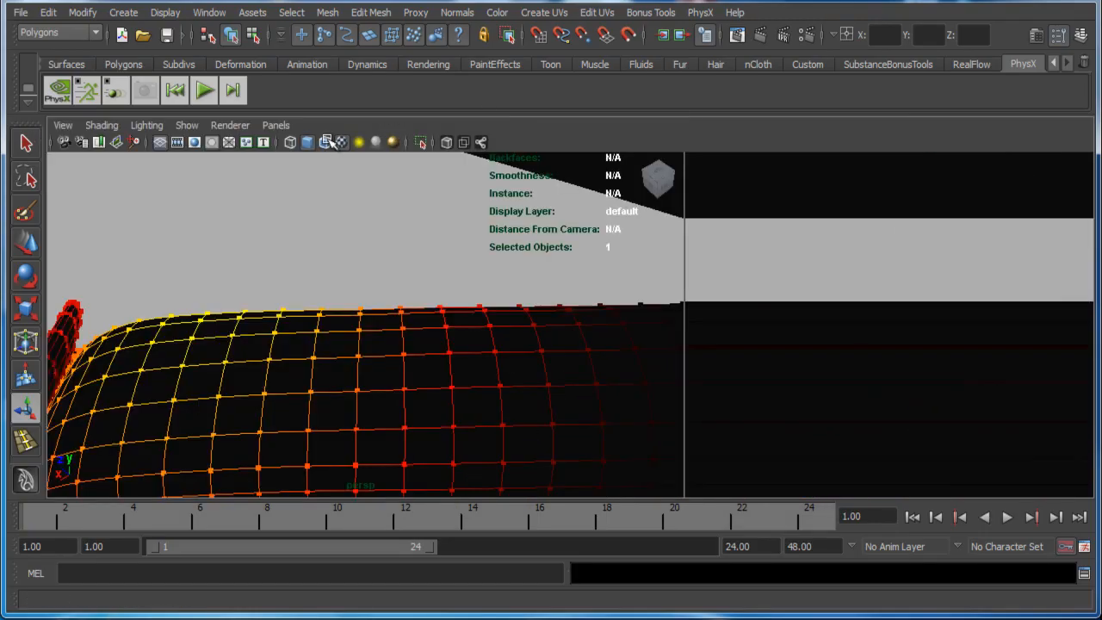
{"action": "double_click", "coordinate": [26, 244]}
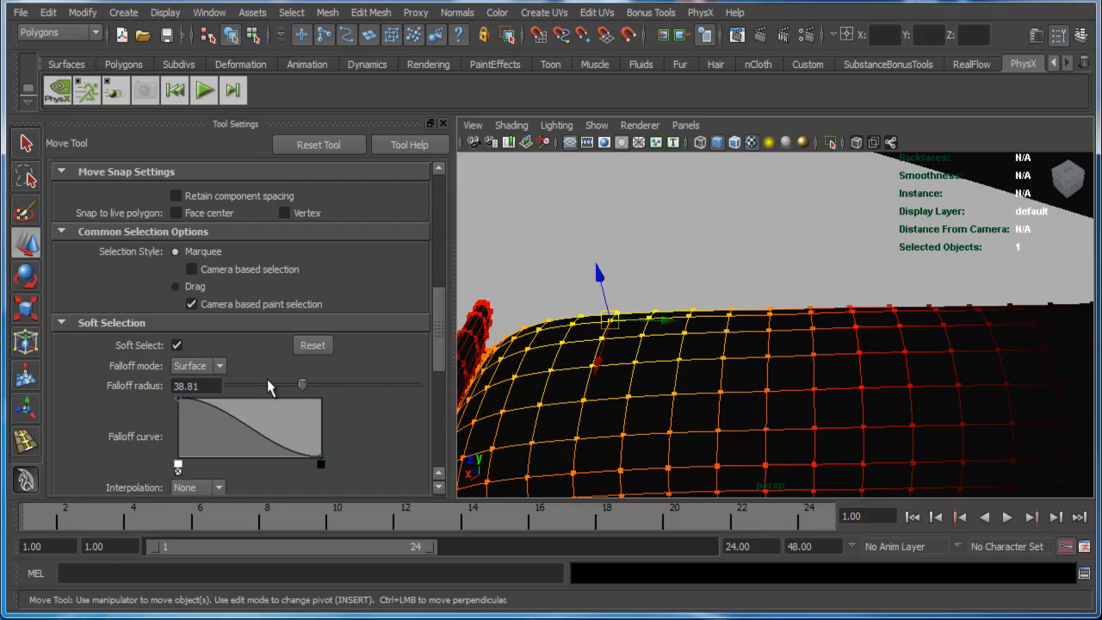
{"action": "left_click_drag", "start_coordinate": [265, 386], "coordinate": [240, 390]}
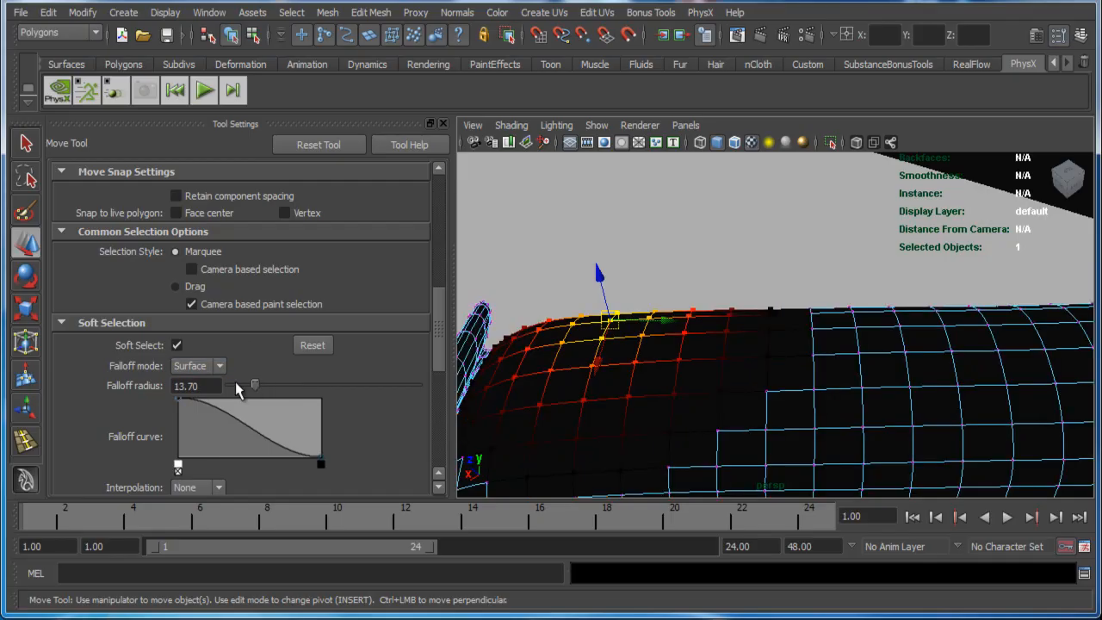
{"action": "left_click_drag", "start_coordinate": [687, 403], "coordinate": [608, 365], "text": "alt"}
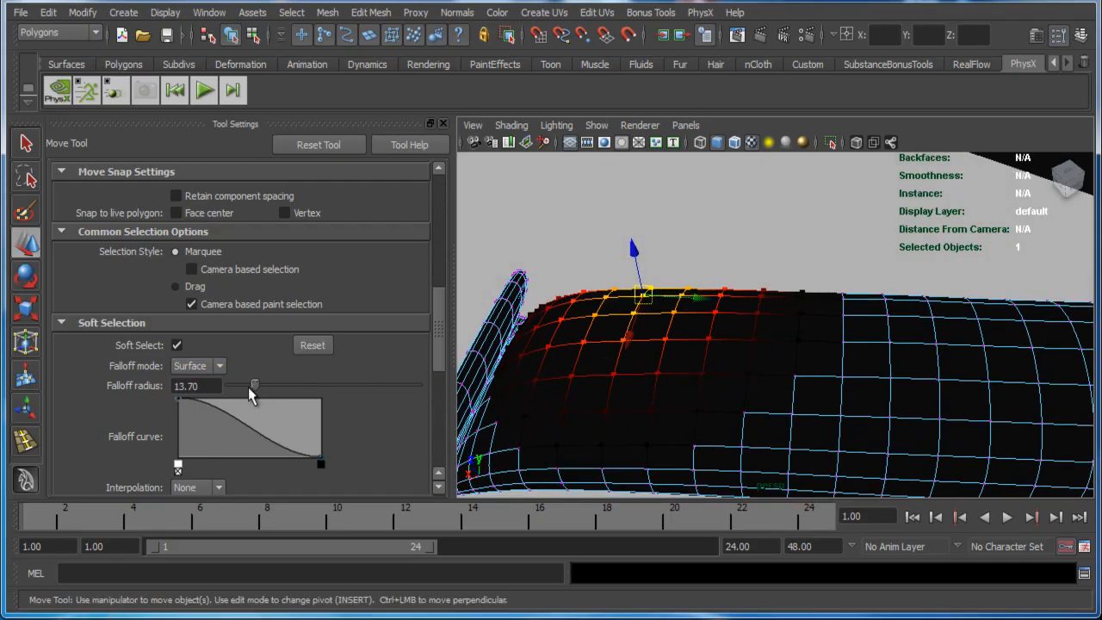
{"action": "left_click_drag", "start_coordinate": [243, 385], "coordinate": [238, 384]}
Step: Enable camera based selection, select a patch of upper vertices near the folded end, and push it down into a shallow dent
{"action": "right_click_drag", "start_coordinate": [605, 313], "coordinate": [614, 313], "text": "alt"}
{"action": "left_click_drag", "start_coordinate": [644, 331], "coordinate": [668, 299], "text": "alt"}
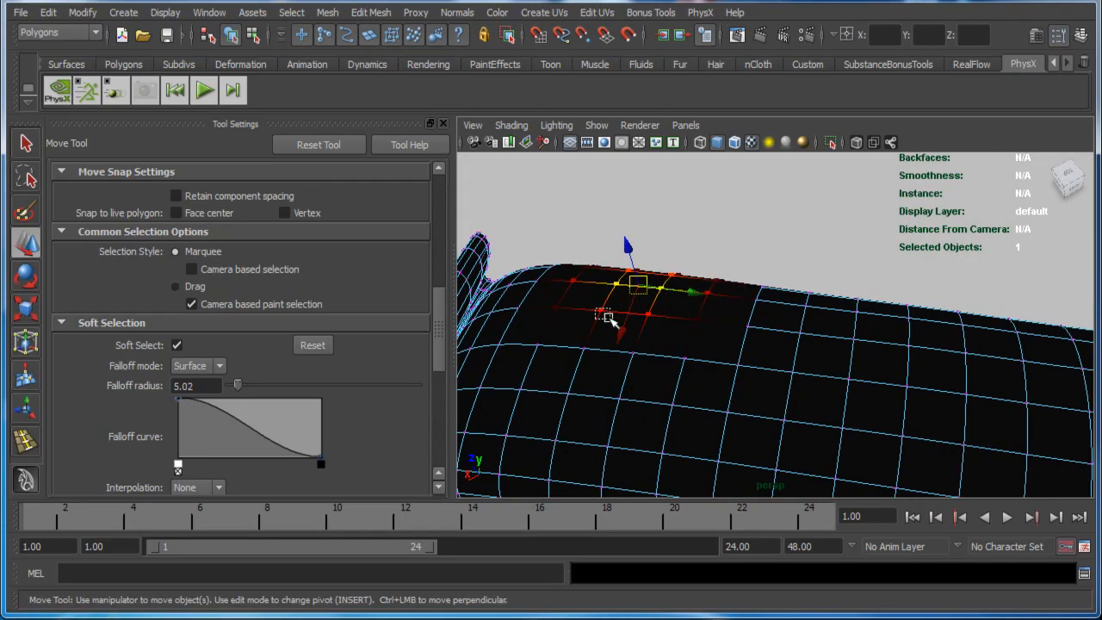
{"action": "left_click_drag", "start_coordinate": [608, 318], "coordinate": [663, 312], "text": "alt"}
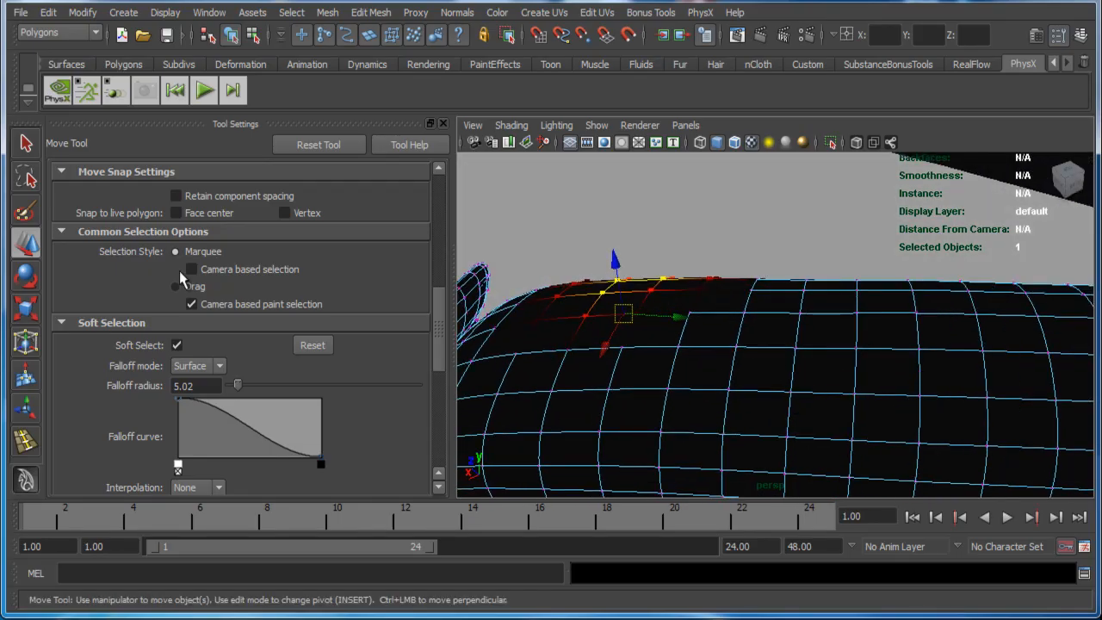
{"action": "mouse_move", "coordinate": [786, 290]}
{"action": "left_mouse_down", "text": "alt"}
{"action": "mouse_move", "coordinate": [739, 316]}
{"action": "mouse_move", "coordinate": [770, 263]}
{"action": "mouse_move", "coordinate": [654, 266]}
{"action": "mouse_move", "coordinate": [817, 277]}
{"action": "mouse_move", "coordinate": [750, 266]}
{"action": "mouse_move", "coordinate": [768, 238]}
{"action": "mouse_move", "coordinate": [658, 322]}
{"action": "mouse_move", "coordinate": [623, 305]}
{"action": "mouse_move", "coordinate": [615, 312]}
{"action": "mouse_move", "coordinate": [645, 320]}
{"action": "mouse_move", "coordinate": [648, 269]}
{"action": "mouse_move", "coordinate": [755, 322]}
{"action": "mouse_move", "coordinate": [805, 301]}
{"action": "mouse_move", "coordinate": [792, 297]}
{"action": "left_mouse_up", "text": "alt"}
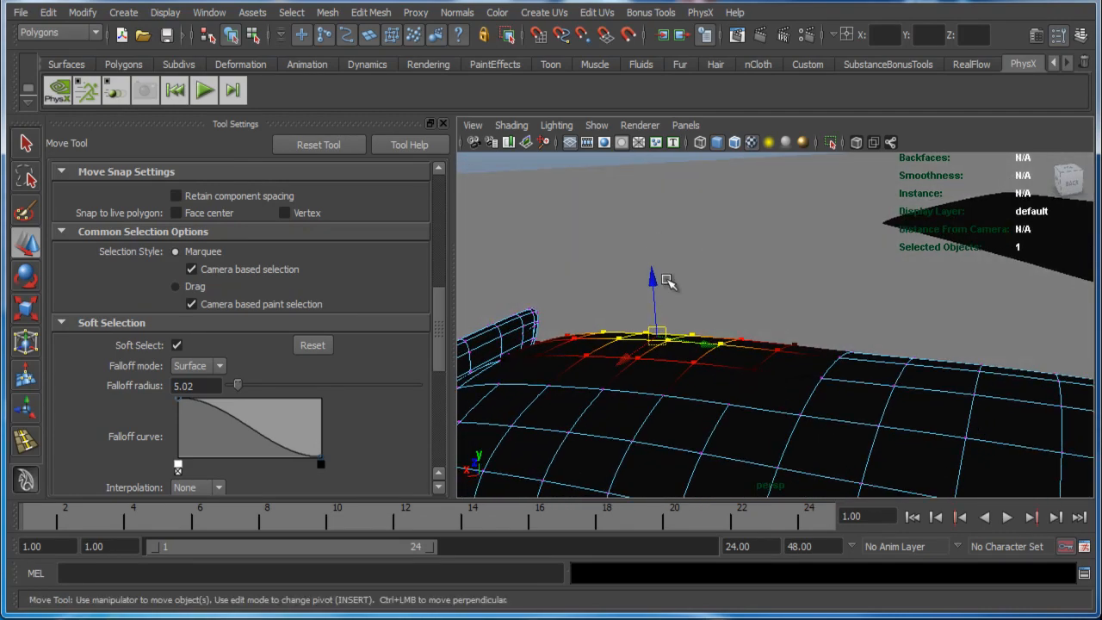
{"action": "left_click", "coordinate": [655, 282]}
{"action": "left_click_drag", "start_coordinate": [655, 283], "coordinate": [663, 337]}
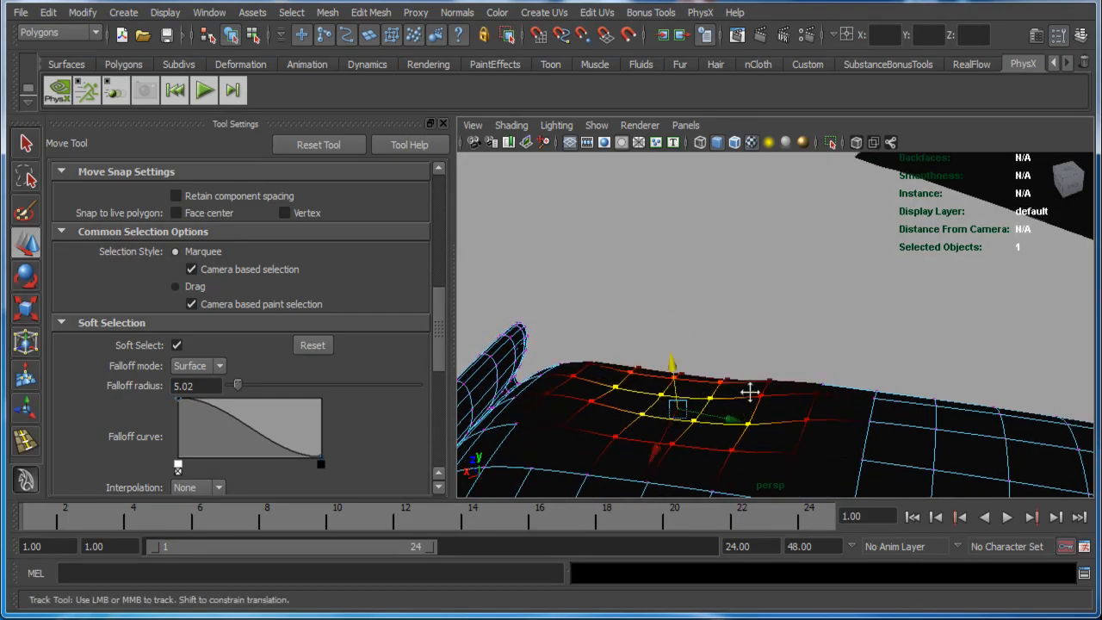
{"action": "left_click_drag", "start_coordinate": [750, 388], "coordinate": [720, 362], "text": "alt"}
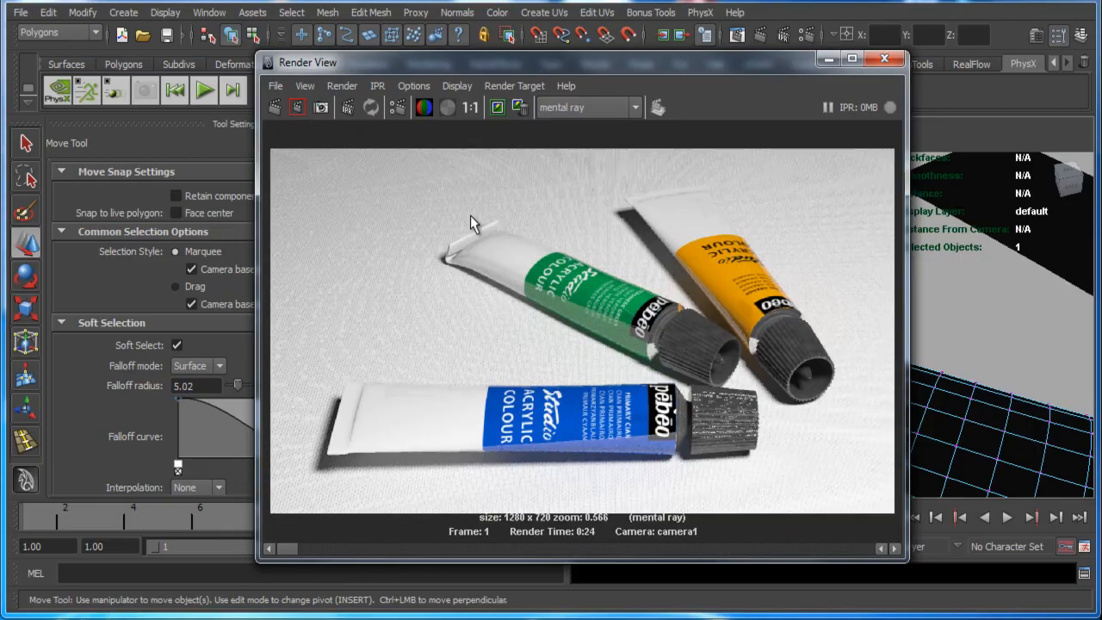
Step: Render the region around the green tube's dent in the Render View and inspect it up close
{"action": "left_click_drag", "start_coordinate": [471, 217], "coordinate": [545, 259]}
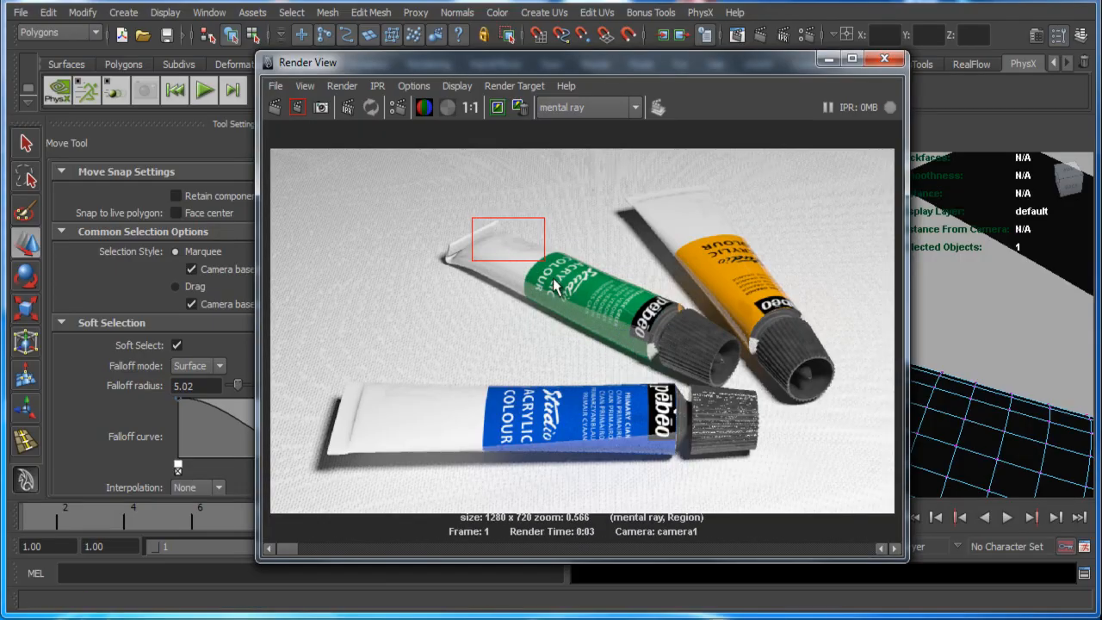
{"action": "scroll", "coordinate": [555, 287], "scroll_direction": "up", "scroll_amount": 5}
{"action": "scroll", "coordinate": [569, 280], "scroll_direction": "down", "scroll_amount": 2}
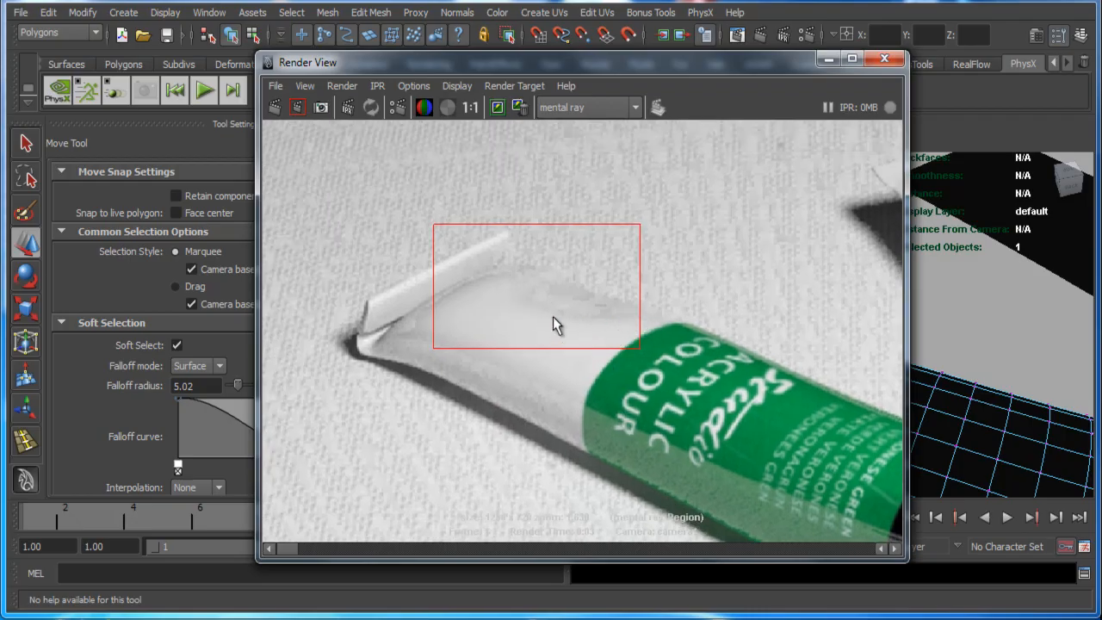
Step: Select vertices on the tube's upper surface beyond the first dent and push them down slightly with soft selection
{"action": "left_click", "coordinate": [829, 58]}
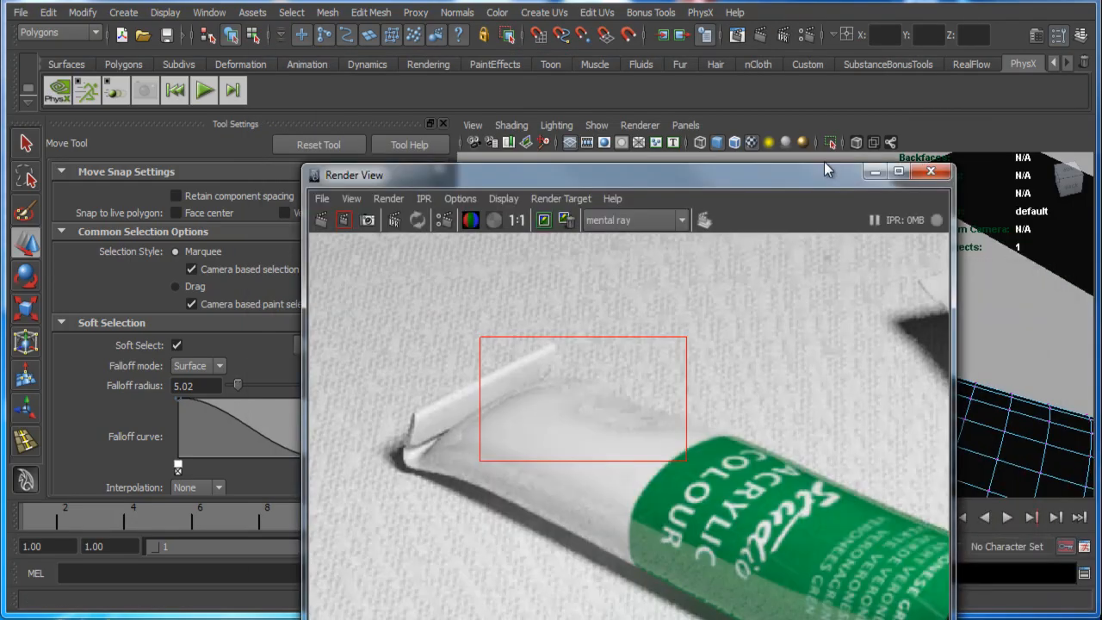
{"action": "mouse_move", "coordinate": [800, 362]}
{"action": "left_mouse_down", "text": "alt"}
{"action": "mouse_move", "coordinate": [748, 355]}
{"action": "mouse_move", "coordinate": [702, 327]}
{"action": "left_mouse_up", "text": "alt"}
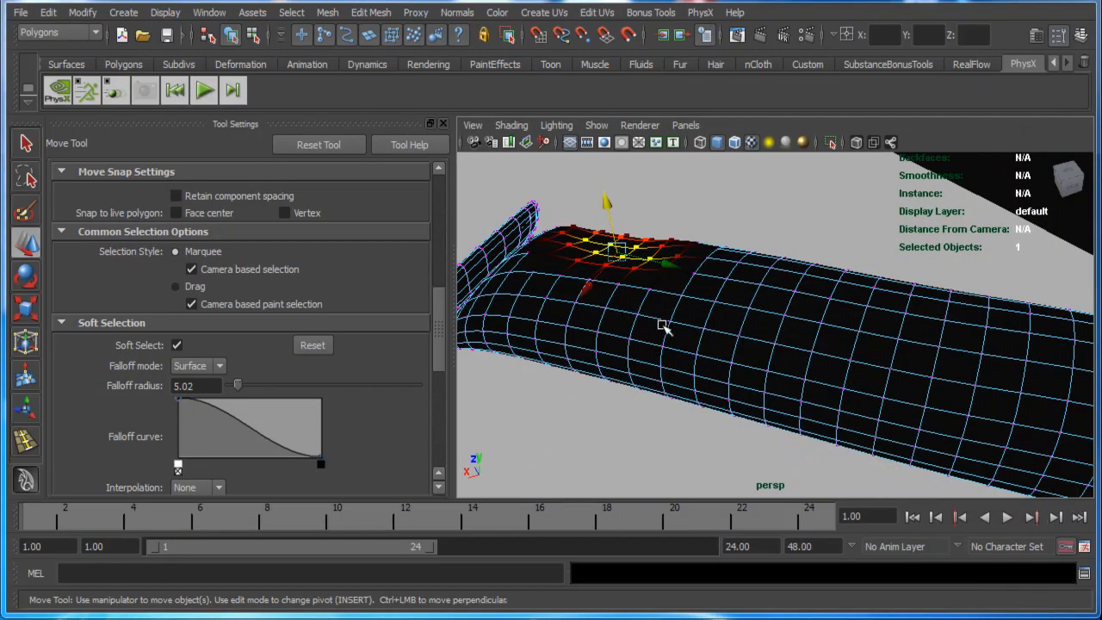
{"action": "left_click_drag", "start_coordinate": [798, 289], "coordinate": [825, 359], "text": "alt"}
{"action": "left_click", "coordinate": [669, 304]}
{"action": "middle_click_drag", "start_coordinate": [824, 359], "coordinate": [822, 352], "text": "alt"}
{"action": "left_click_drag", "start_coordinate": [822, 352], "coordinate": [815, 350], "text": "alt"}
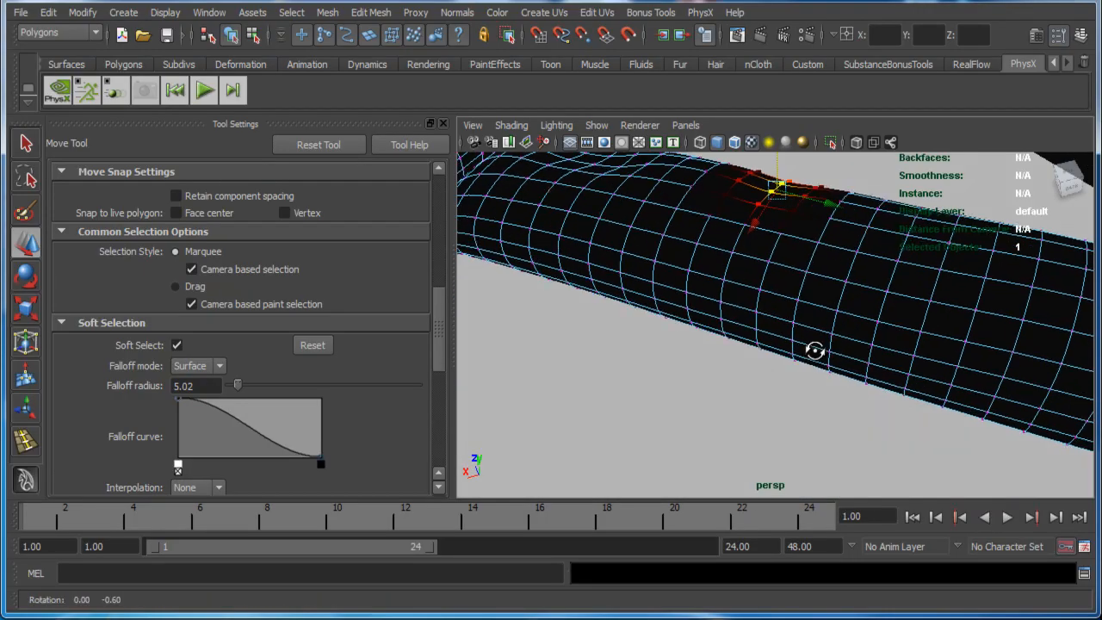
Step: Add further shallow dents by soft-selecting vertices along the tube's upper surface toward the cap end and moving them down
{"action": "left_click_drag", "start_coordinate": [787, 292], "coordinate": [873, 342]}
{"action": "left_click_drag", "start_coordinate": [814, 314], "coordinate": [878, 197], "text": "alt"}
{"action": "left_click", "coordinate": [879, 191]}
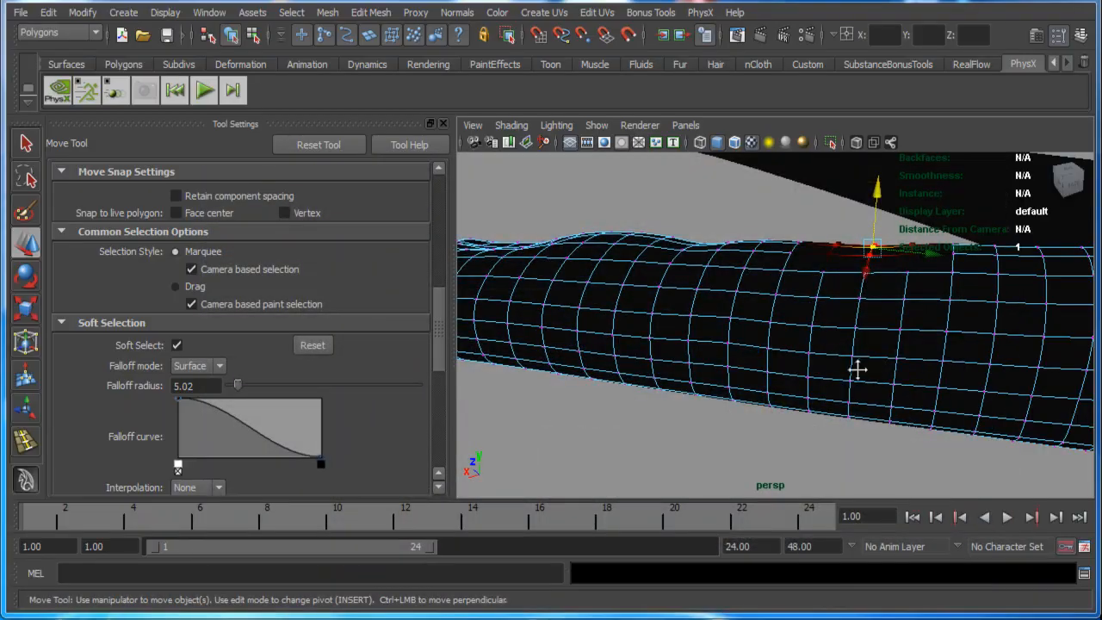
{"action": "left_click_drag", "start_coordinate": [857, 367], "coordinate": [770, 426], "text": "alt"}
{"action": "left_click", "coordinate": [809, 428], "text": "shift"}
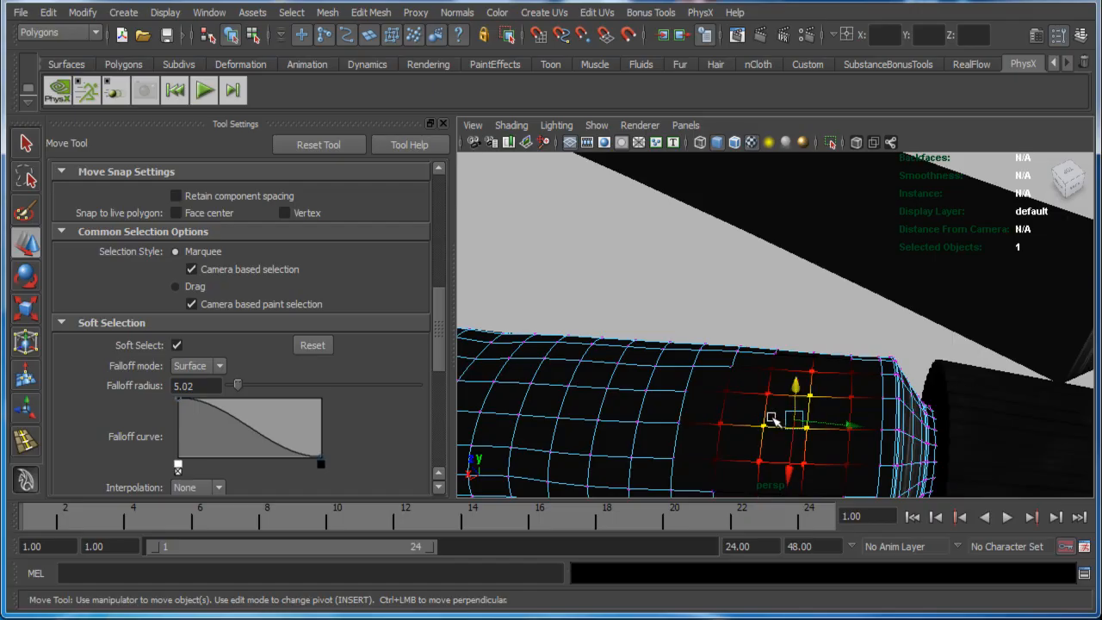
{"action": "left_click_drag", "start_coordinate": [800, 388], "coordinate": [787, 312], "text": "alt"}
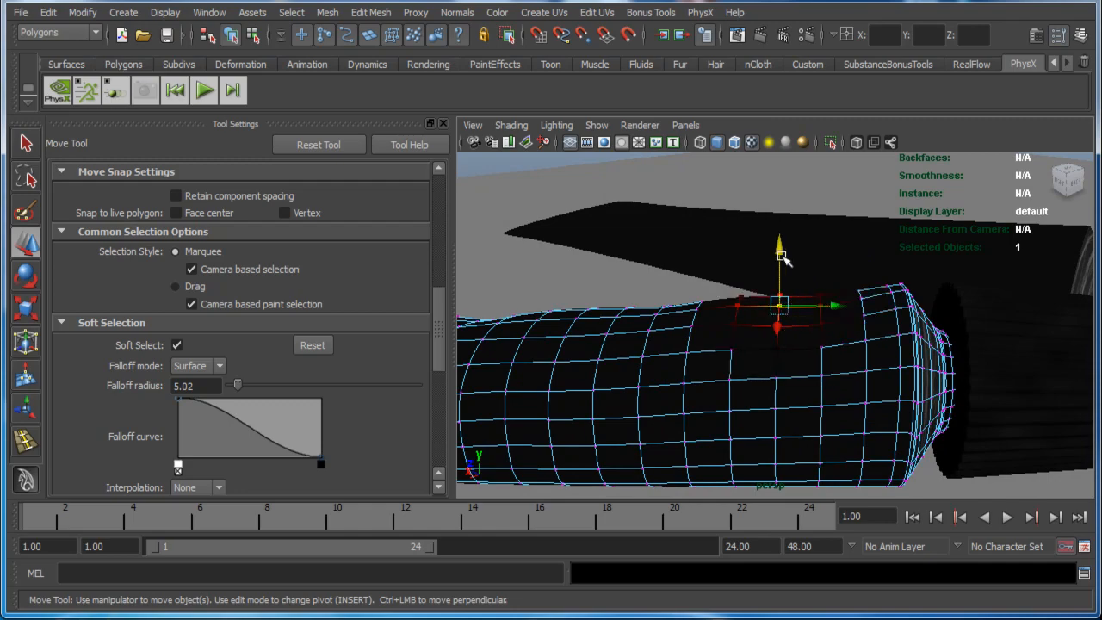
{"action": "left_click_drag", "start_coordinate": [783, 256], "coordinate": [782, 261]}
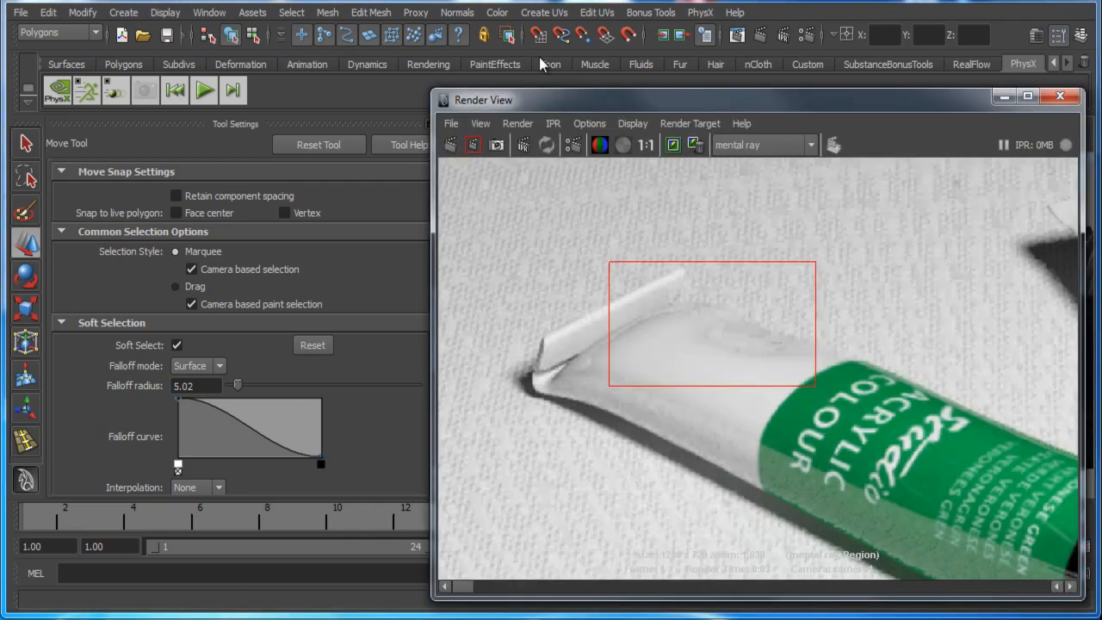
Step: Render the region around the green tube in the Render View and compare it with the previously kept image
{"action": "left_click_drag", "start_coordinate": [806, 99], "coordinate": [524, 8]}
{"action": "right_click_drag", "start_coordinate": [527, 172], "coordinate": [529, 345], "text": "alt"}
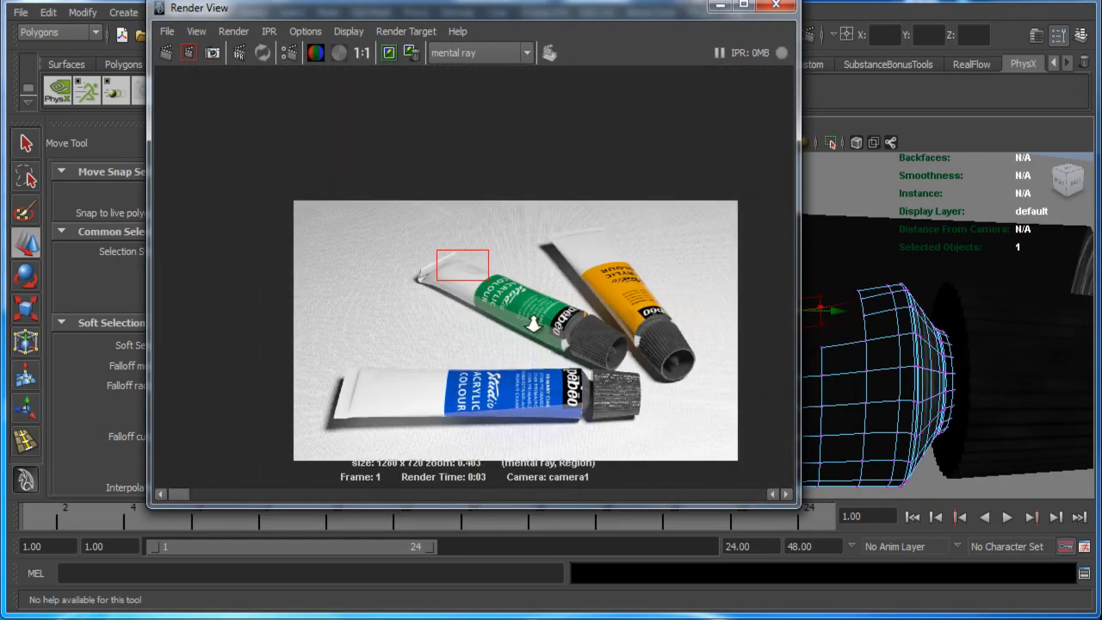
{"action": "middle_click_drag", "start_coordinate": [534, 324], "coordinate": [565, 317], "text": "alt"}
{"action": "right_click_drag", "start_coordinate": [498, 310], "coordinate": [483, 276], "text": "alt"}
{"action": "left_click_drag", "start_coordinate": [449, 246], "coordinate": [626, 355]}
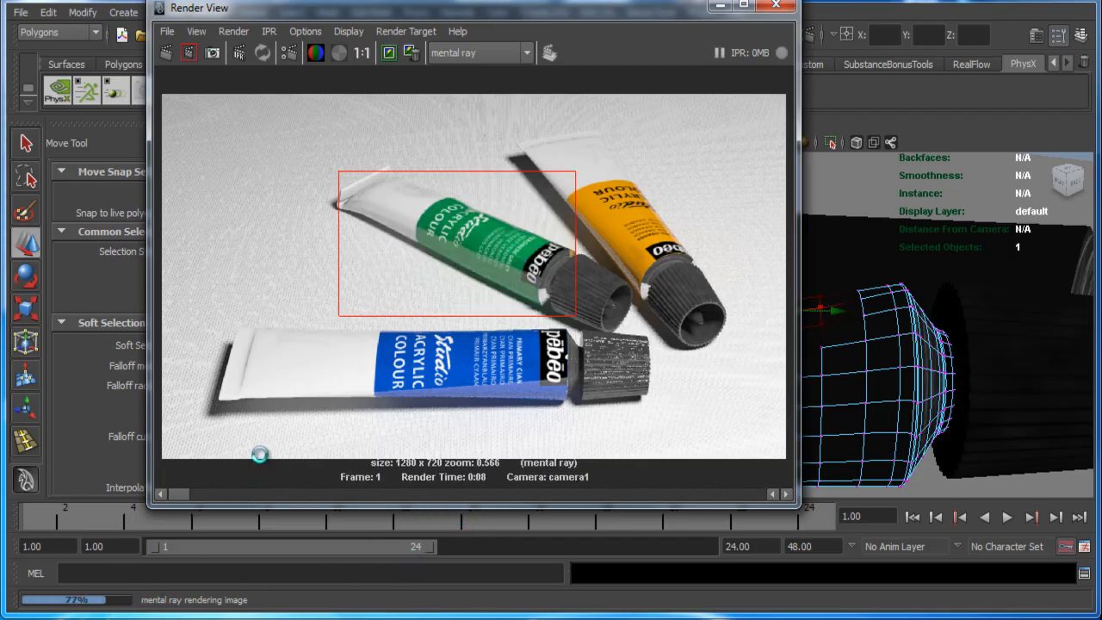
{"action": "left_click_drag", "start_coordinate": [179, 494], "coordinate": [193, 517]}
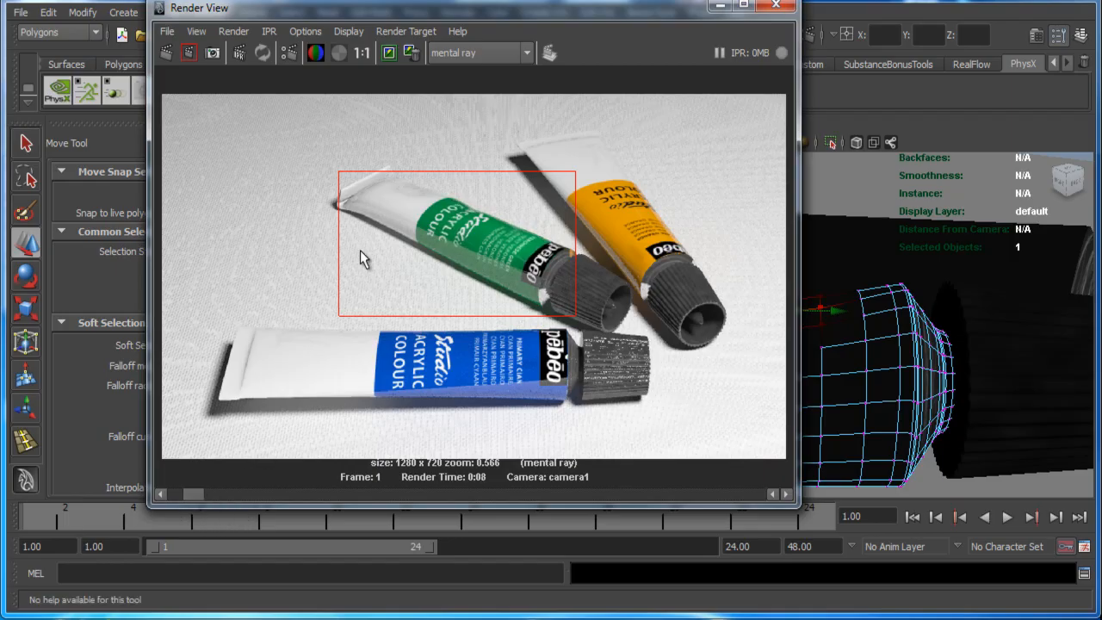
Step: Select a patch of vertices on the tube's lower side near the folded end and push it inward slightly
{"action": "left_click", "coordinate": [715, 7]}
{"action": "left_click_drag", "start_coordinate": [710, 389], "coordinate": [834, 421], "text": "alt"}
{"action": "left_click_drag", "start_coordinate": [634, 396], "coordinate": [719, 339], "text": "alt"}
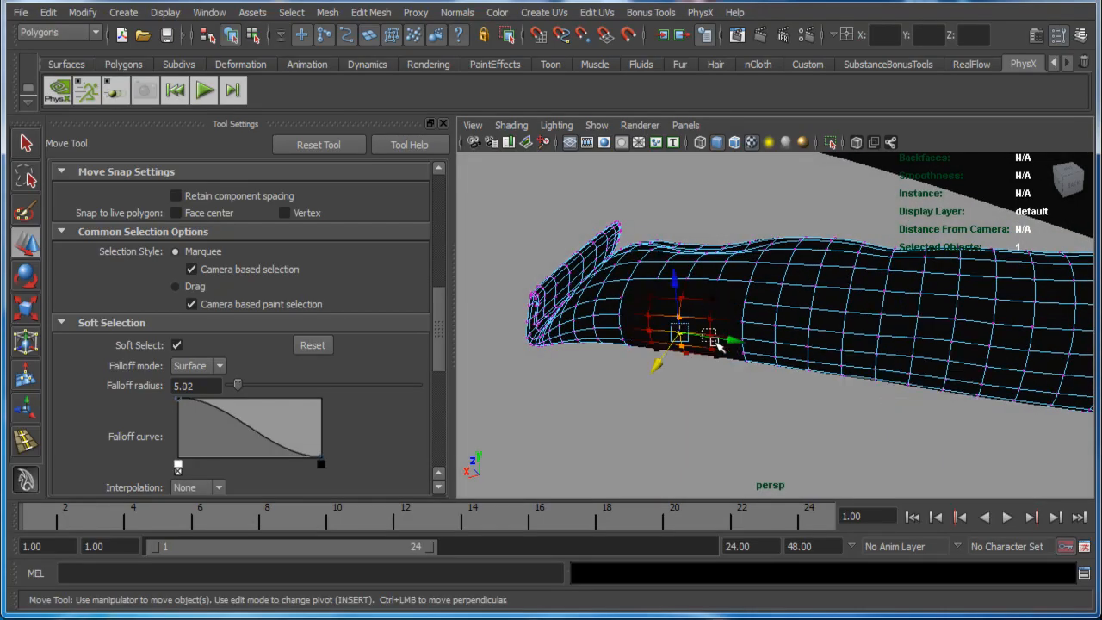
{"action": "left_click", "coordinate": [696, 336]}
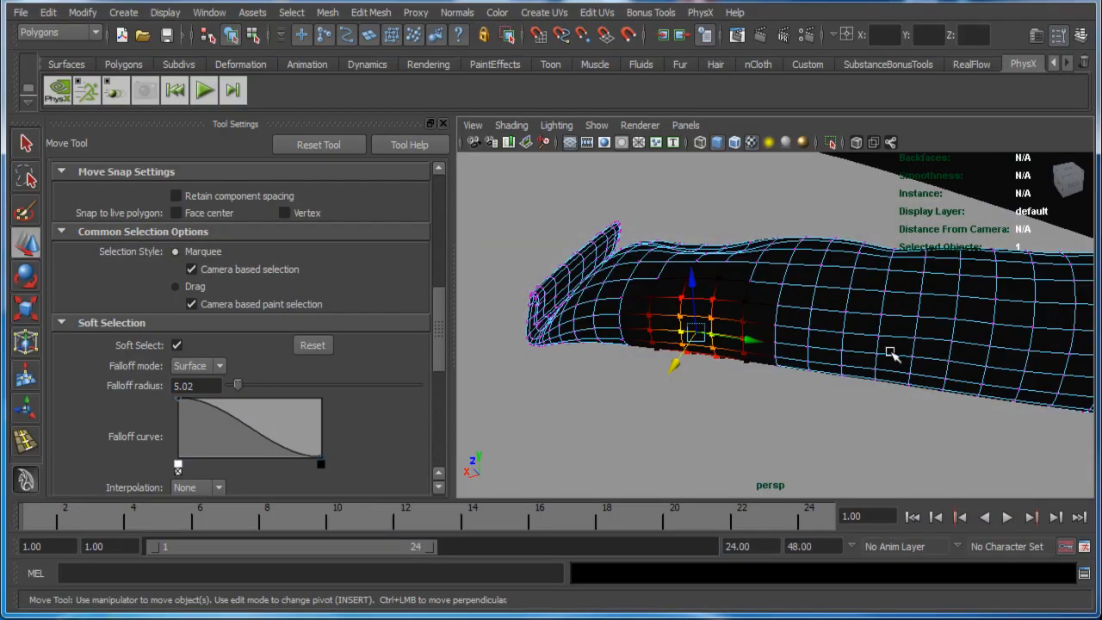
{"action": "middle_click_drag", "start_coordinate": [863, 350], "coordinate": [747, 338], "text": "alt"}
{"action": "mouse_move", "coordinate": [747, 338]}
{"action": "left_mouse_down", "text": "alt"}
{"action": "mouse_move", "coordinate": [778, 325]}
{"action": "mouse_move", "coordinate": [762, 328]}
{"action": "left_mouse_up", "text": "alt"}
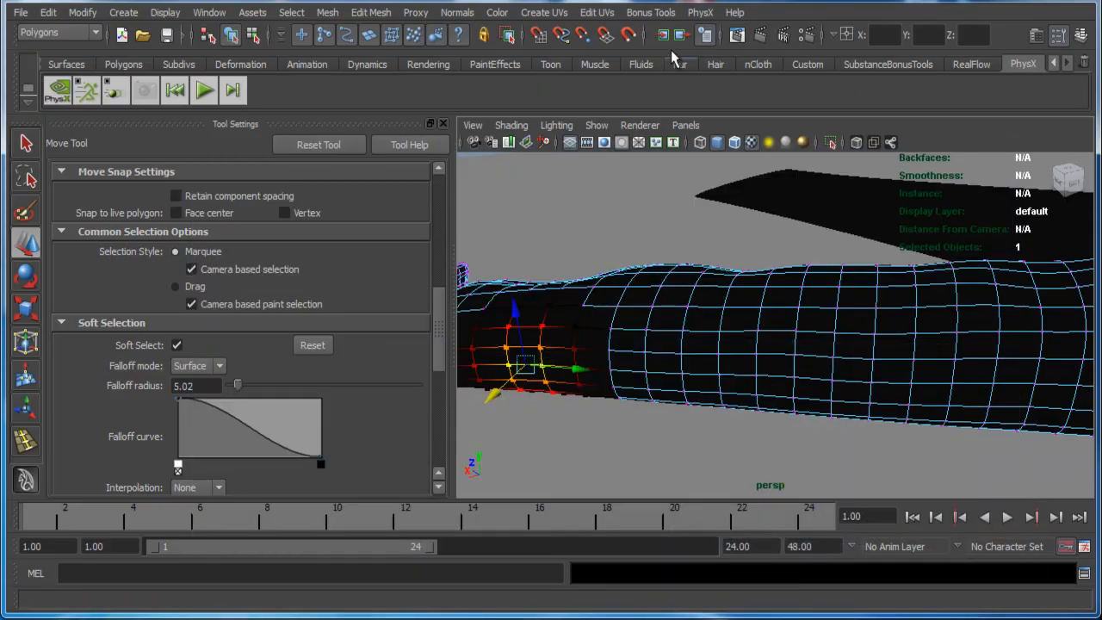
Step: Render the region covering the green tube's body and folded end again and compare it with the kept images
{"action": "left_click", "coordinate": [737, 35]}
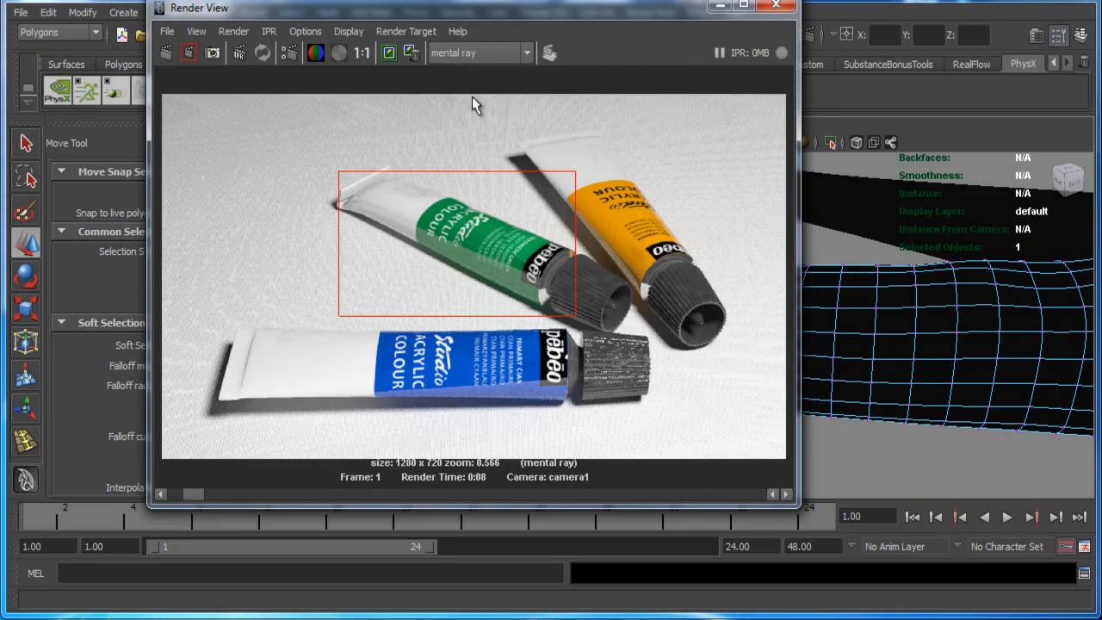
{"action": "left_click", "coordinate": [389, 53]}
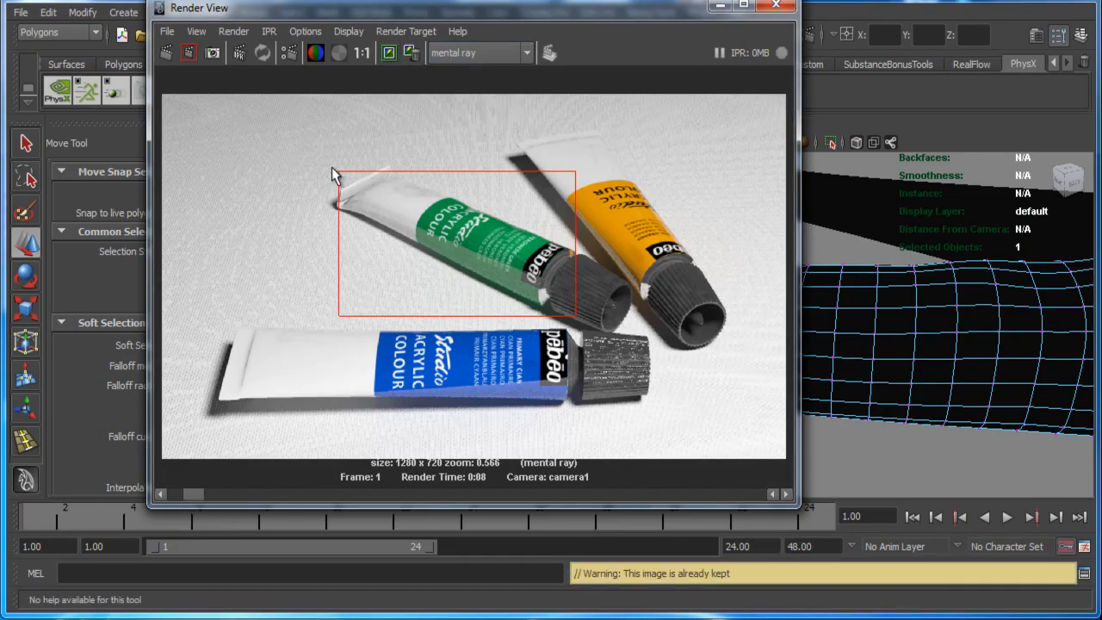
{"action": "left_click_drag", "start_coordinate": [332, 169], "coordinate": [573, 318]}
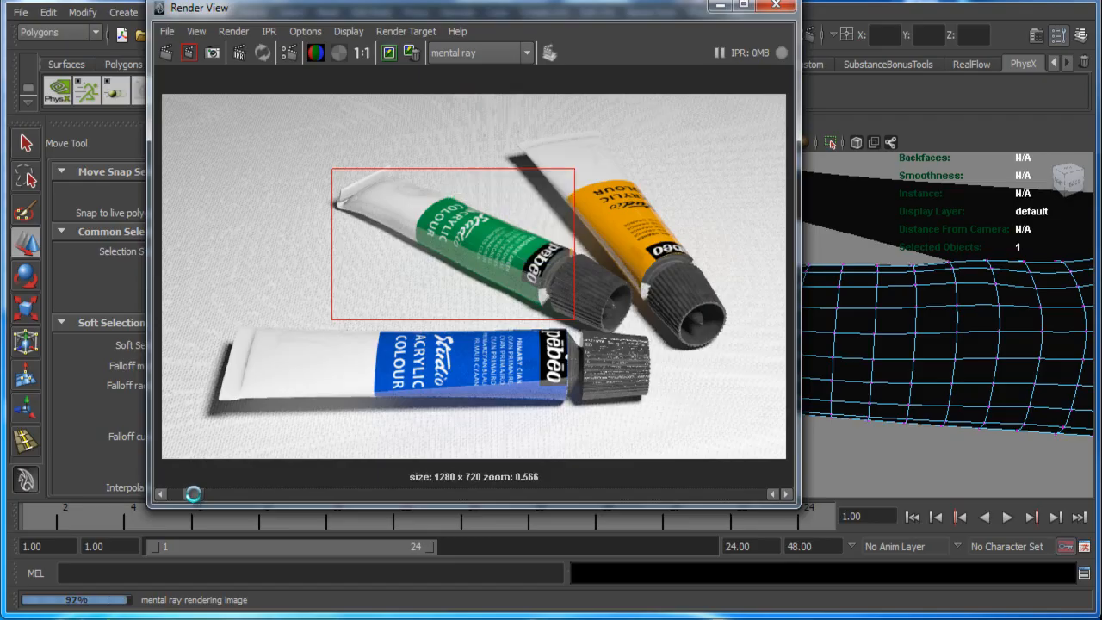
{"action": "left_click", "coordinate": [237, 498]}
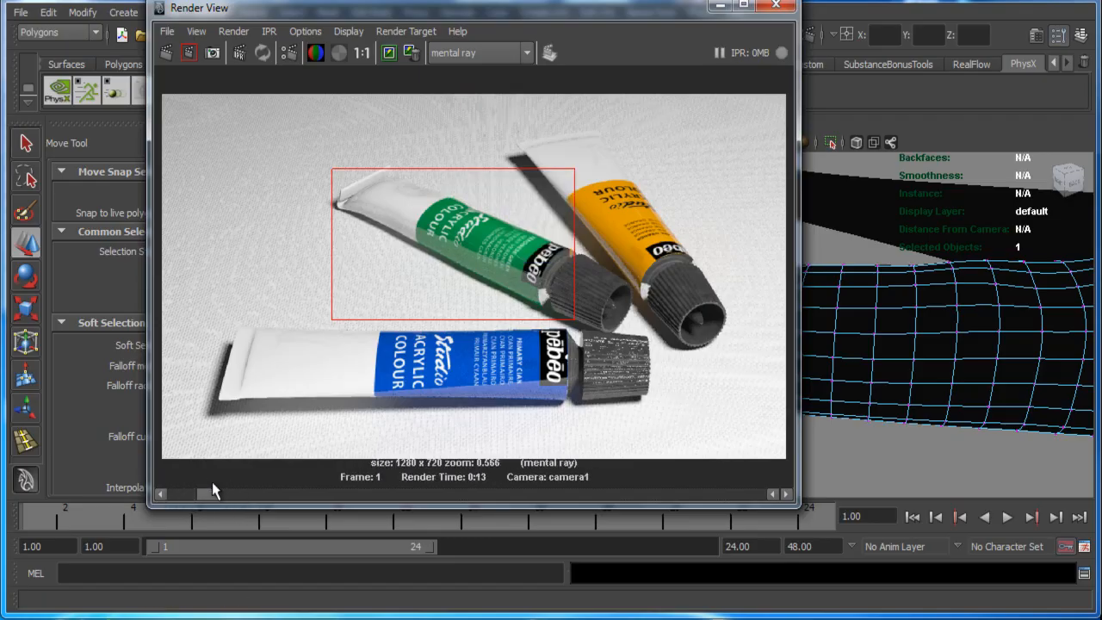
{"action": "left_click", "coordinate": [248, 493]}
{"action": "left_click", "coordinate": [167, 492]}
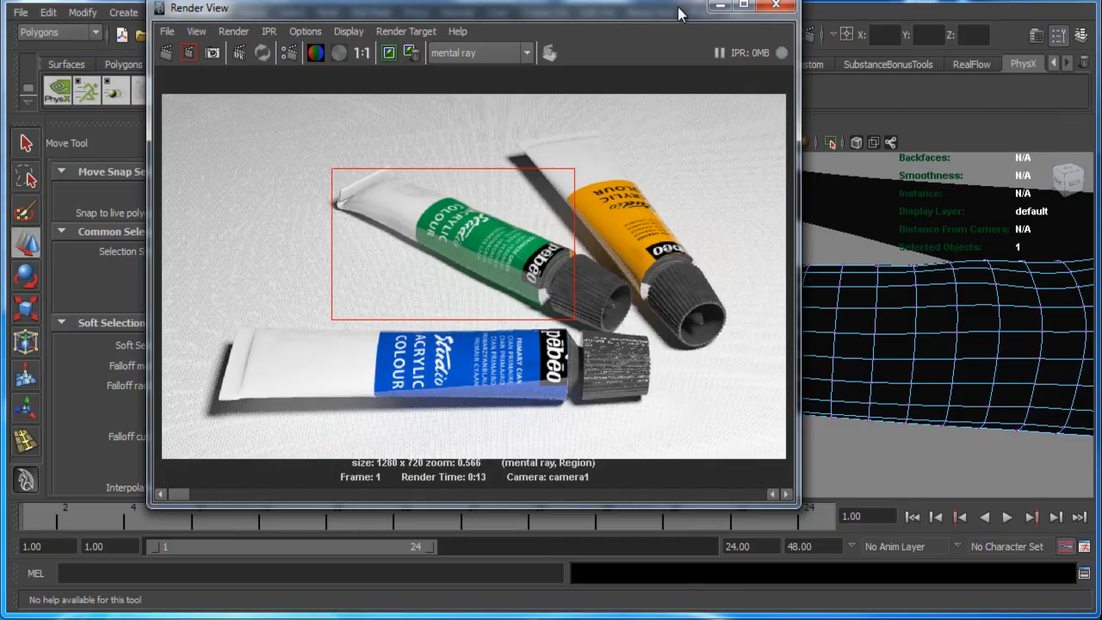
{"action": "left_click", "coordinate": [720, 5]}
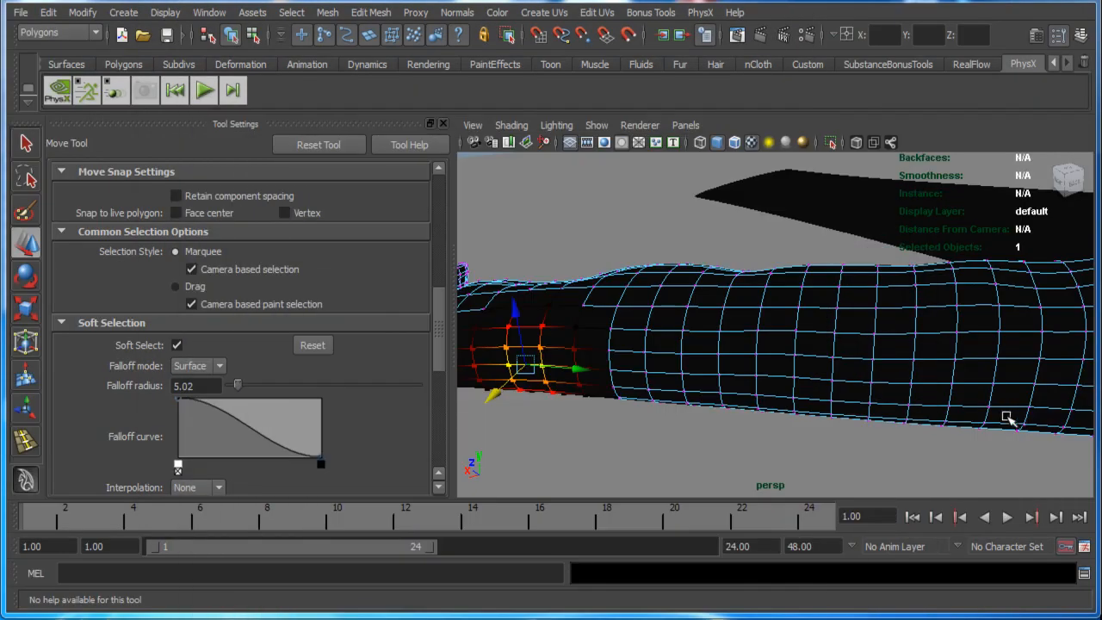
Step: Select a vertex in the dent near the folded end and adjust its height with soft selection
{"action": "left_click_drag", "start_coordinate": [578, 328], "coordinate": [760, 314], "text": "alt"}
{"action": "left_click_drag", "start_coordinate": [748, 256], "coordinate": [780, 232]}
{"action": "left_click", "coordinate": [774, 298]}
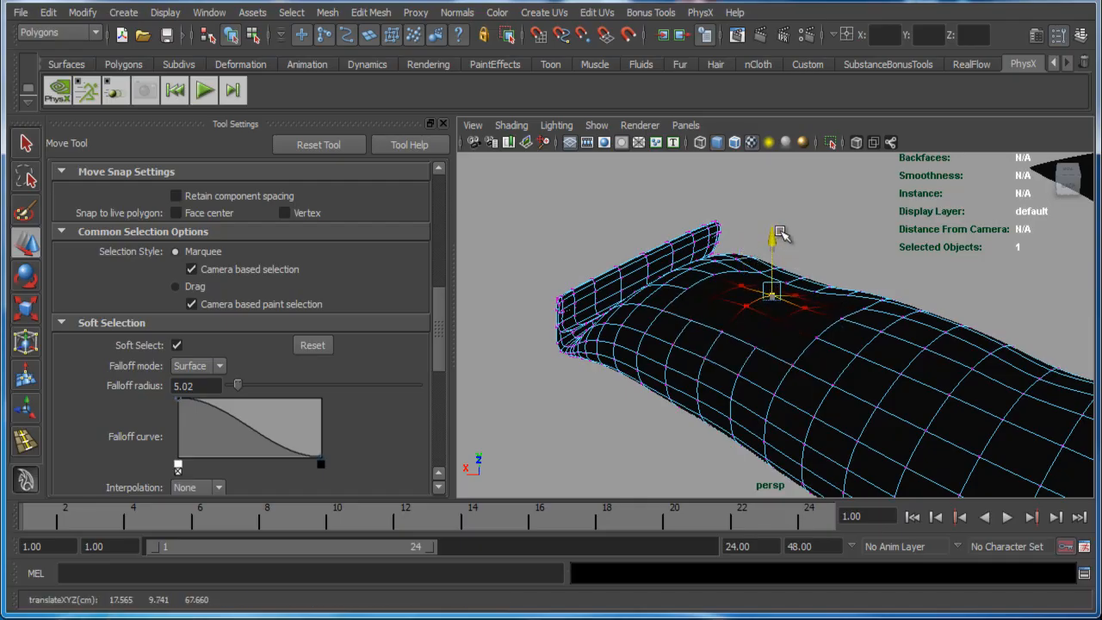
Step: Turn off camera based selection and shift the folded strip's upper vertices toward the tube body
{"action": "left_click_drag", "start_coordinate": [761, 272], "coordinate": [735, 240], "text": "alt"}
{"action": "left_click", "coordinate": [724, 252]}
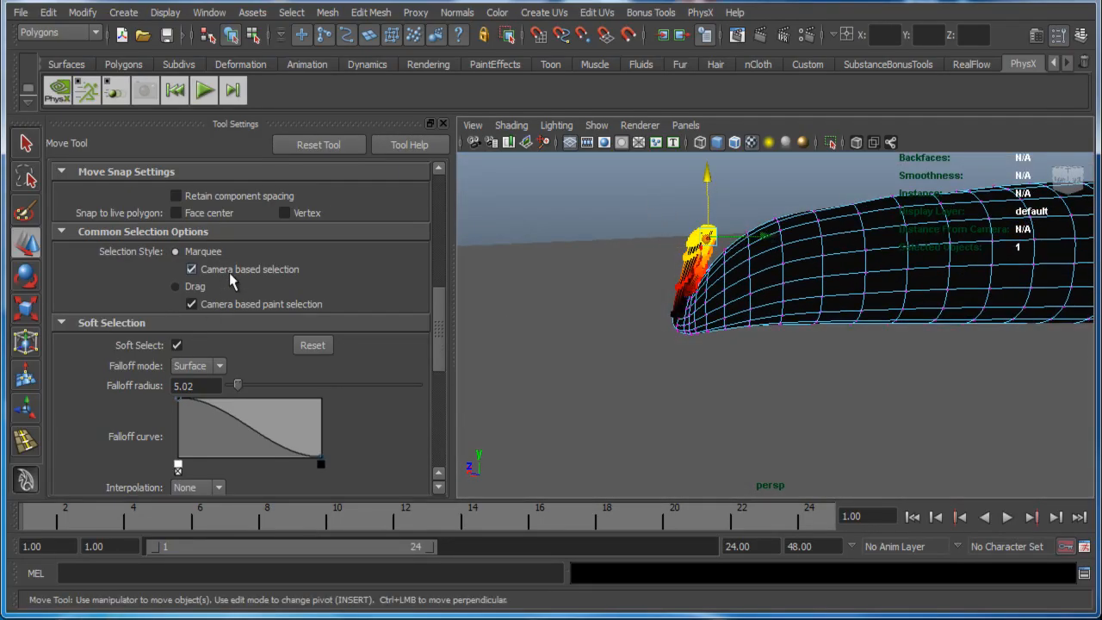
{"action": "left_click_drag", "start_coordinate": [689, 281], "coordinate": [651, 200], "text": "alt"}
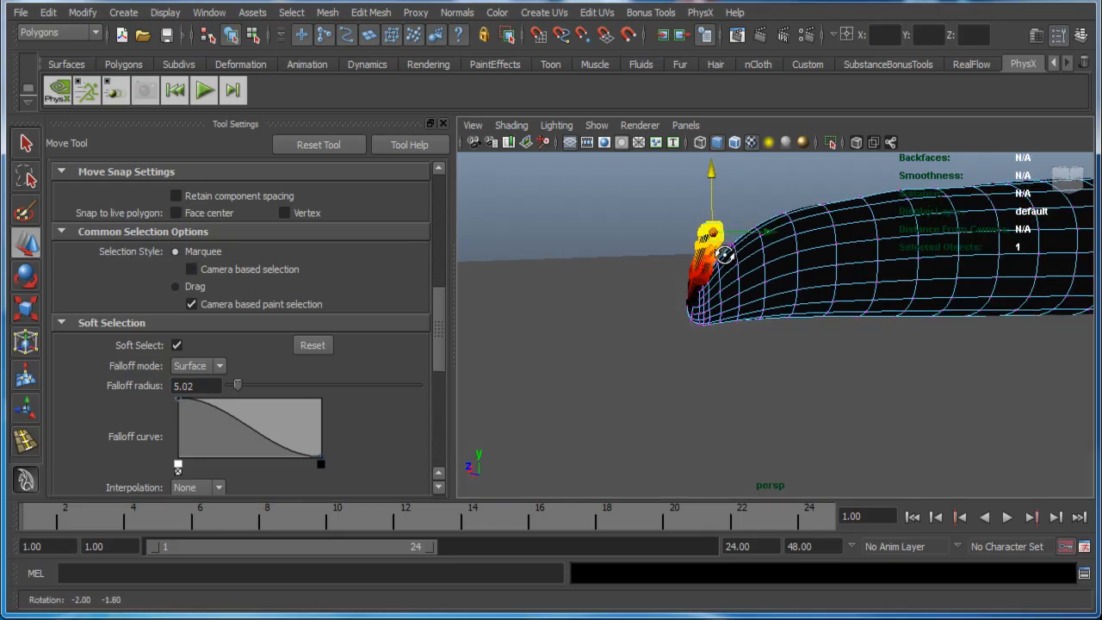
{"action": "middle_click_drag", "start_coordinate": [776, 235], "coordinate": [776, 236]}
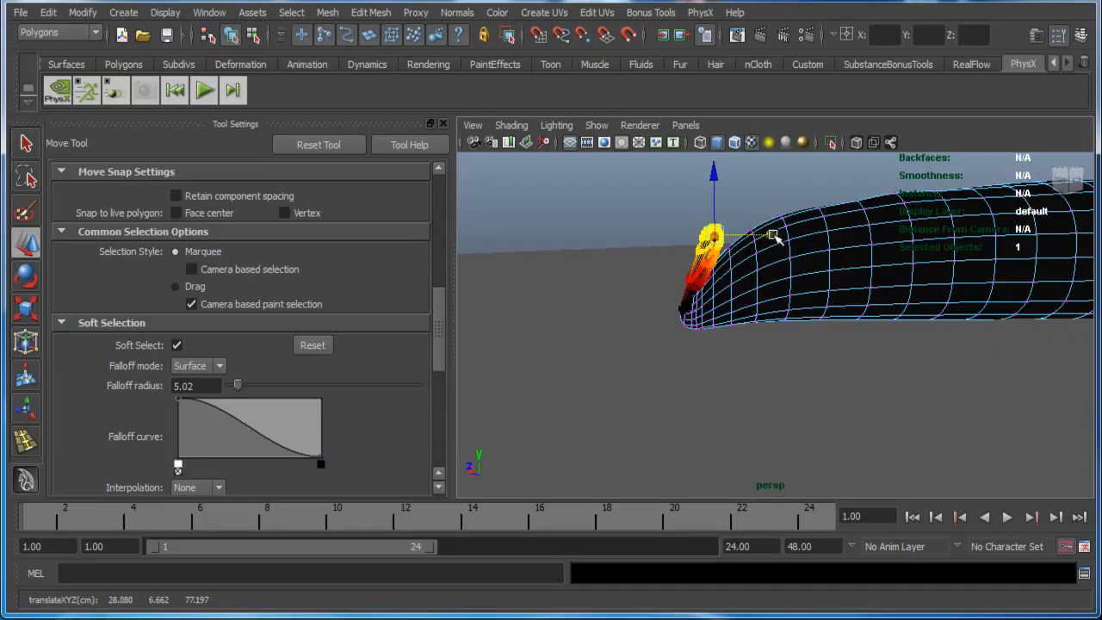
{"action": "key", "text": "e"}
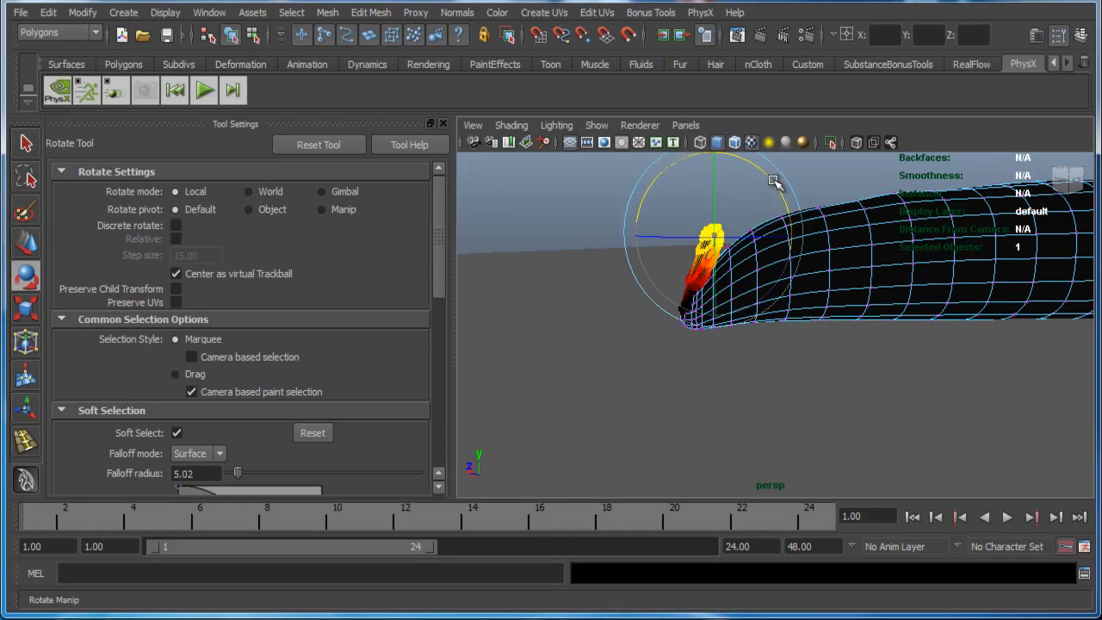
{"action": "key", "text": "w"}
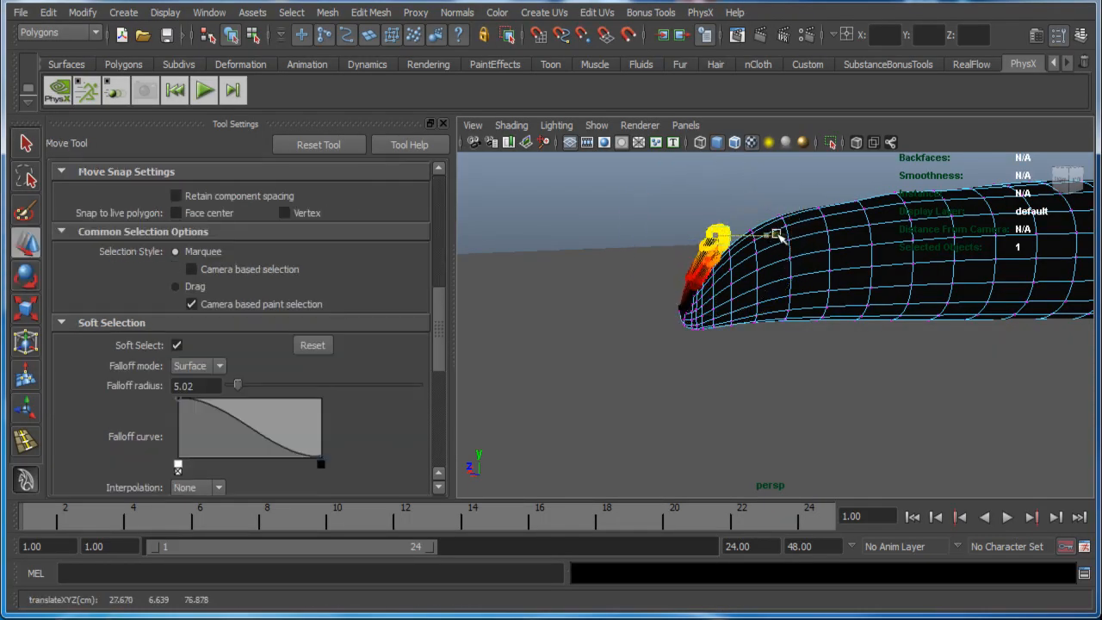
Step: Select vertices on the upper surface right beside the fold and move them along the tube away from the fold
{"action": "left_click_drag", "start_coordinate": [781, 237], "coordinate": [658, 287], "text": "alt"}
{"action": "left_click", "coordinate": [746, 237]}
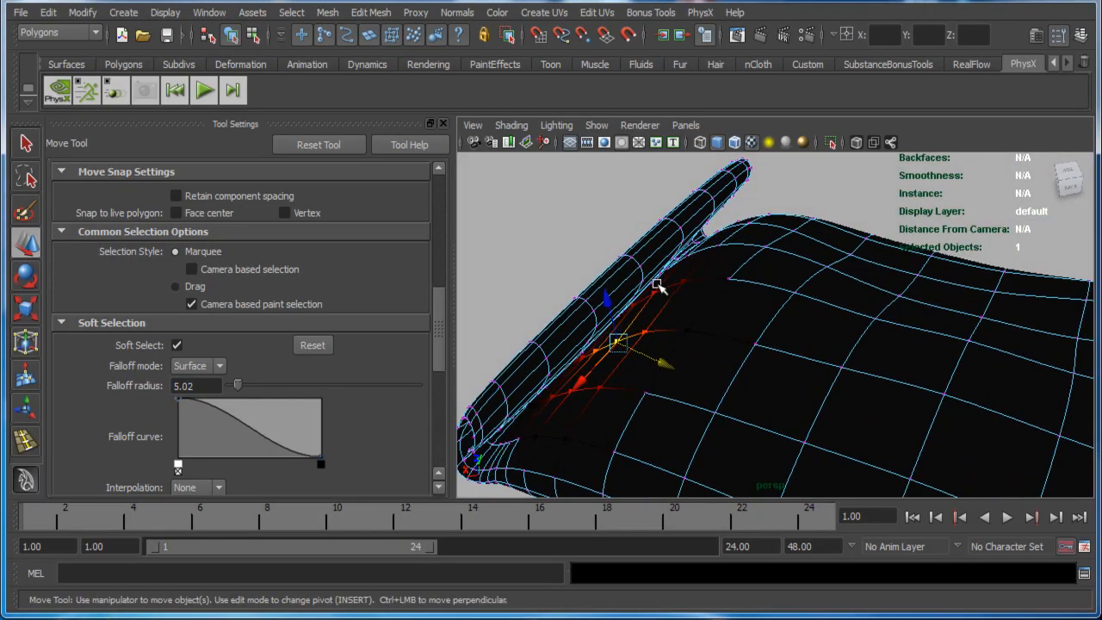
{"action": "middle_click_drag", "start_coordinate": [655, 293], "coordinate": [696, 310]}
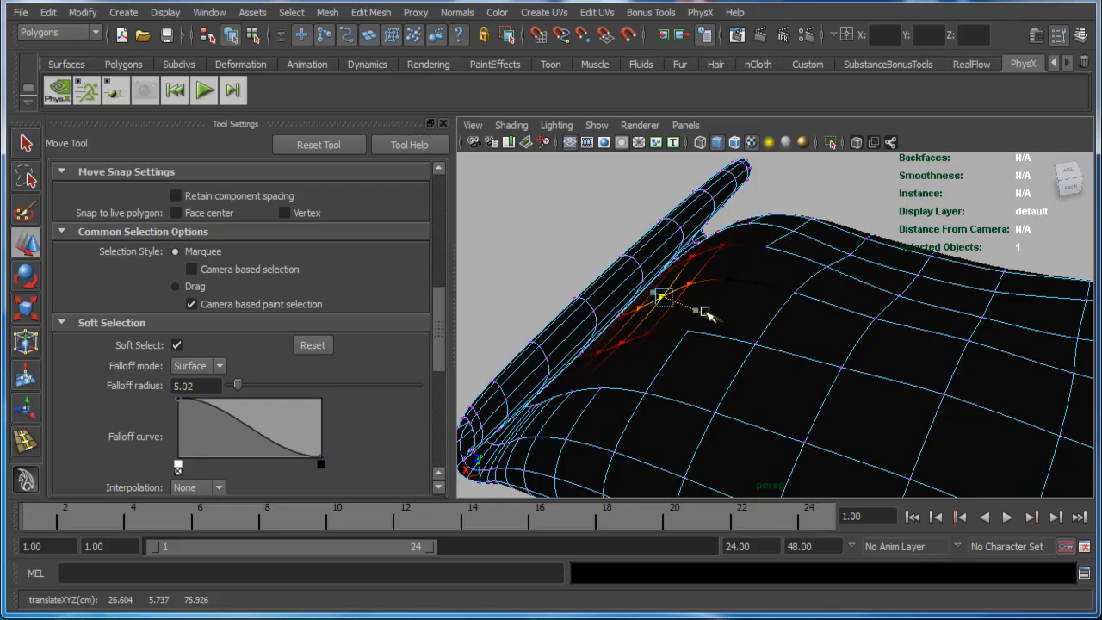
{"action": "right_click_drag", "start_coordinate": [708, 321], "coordinate": [751, 317], "text": "alt"}
{"action": "left_click_drag", "start_coordinate": [751, 317], "coordinate": [818, 353], "text": "alt"}
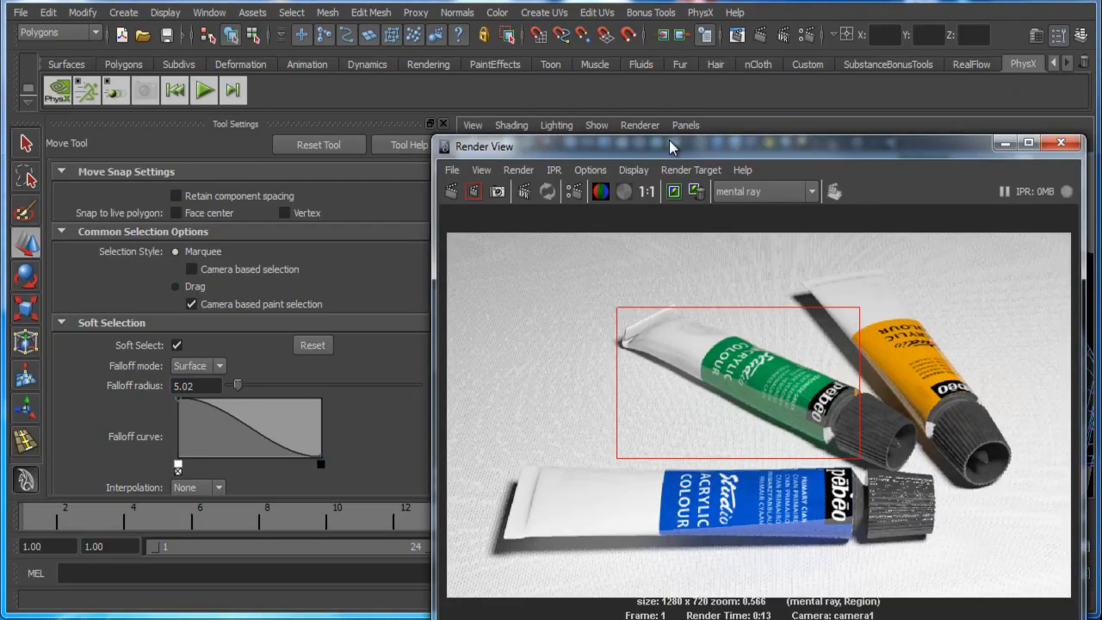
Step: Rerender the green tube's region and check the reshaped folded end
{"action": "left_click_drag", "start_coordinate": [669, 141], "coordinate": [528, 47]}
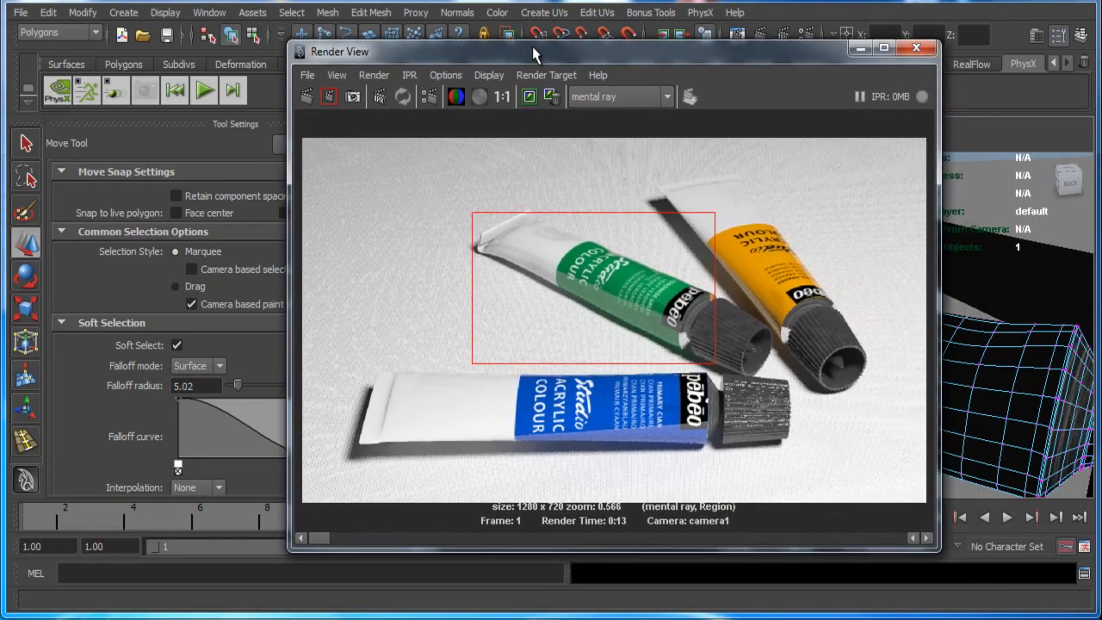
{"action": "left_click", "coordinate": [328, 95]}
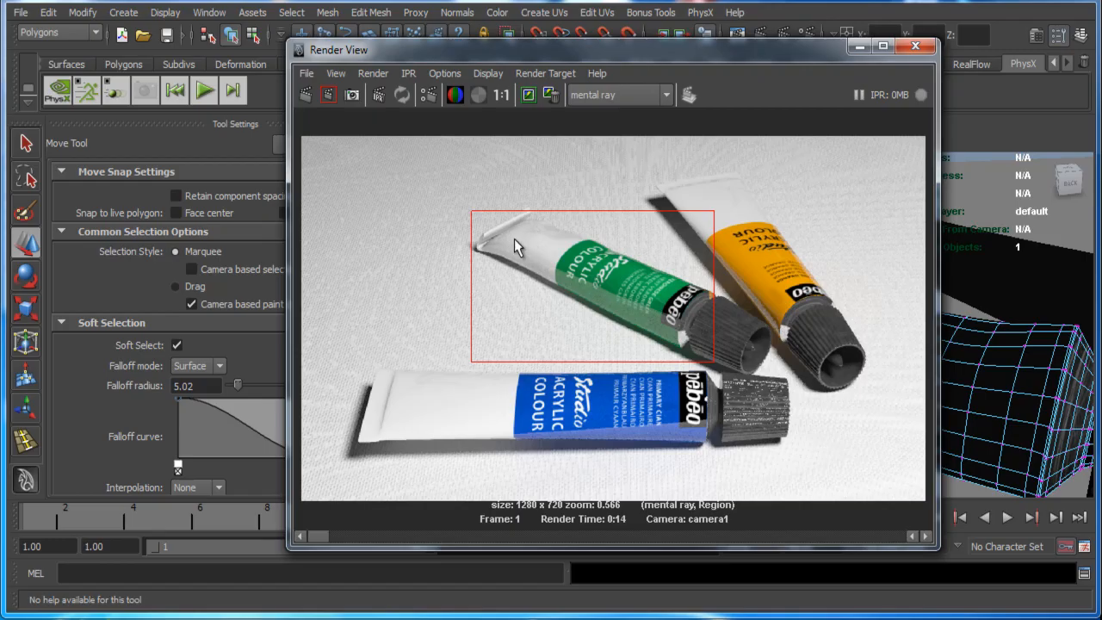
{"action": "left_click", "coordinate": [859, 46]}
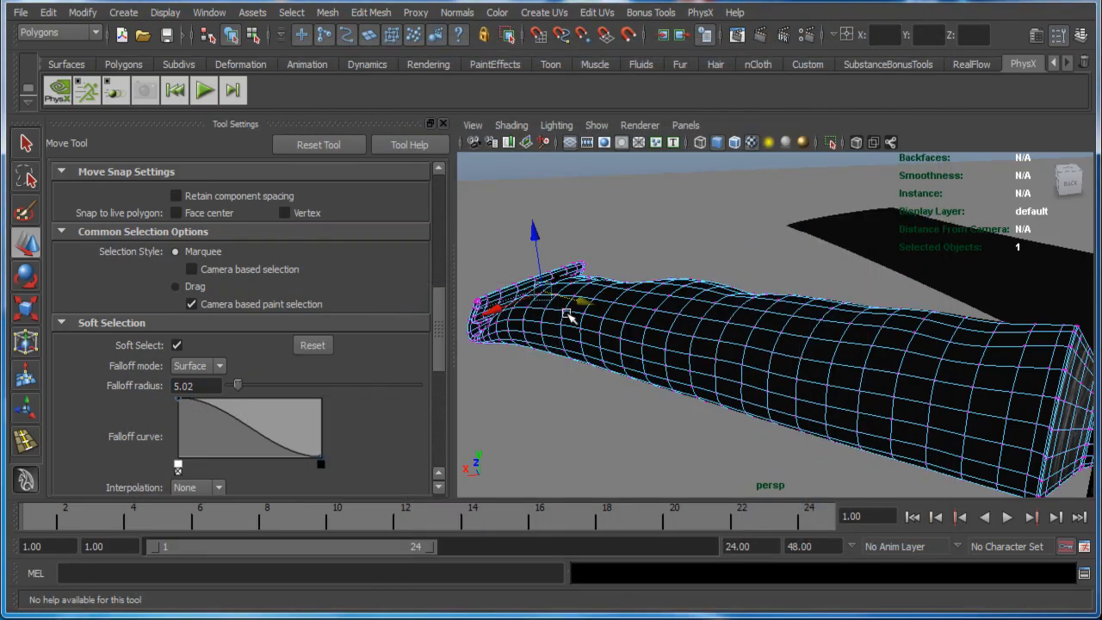
Step: Select the folded strip's vertices from the side, adjust the fold's shape, and return to object selection
{"action": "left_click_drag", "start_coordinate": [568, 315], "coordinate": [659, 180], "text": "alt"}
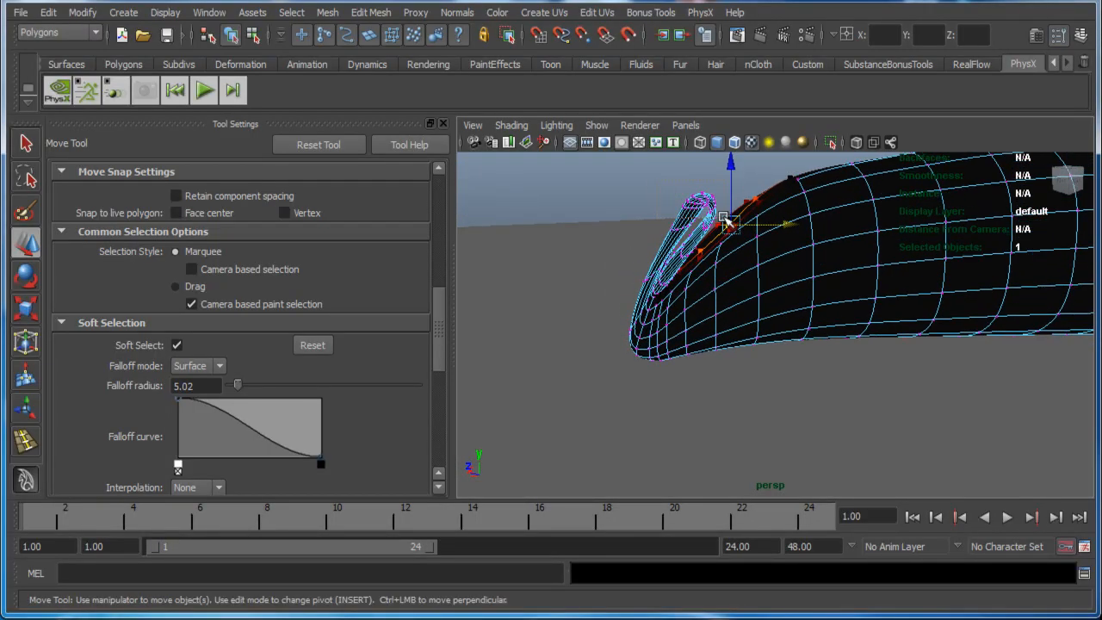
{"action": "left_click_drag", "start_coordinate": [726, 221], "coordinate": [635, 278]}
{"action": "right_click_drag", "start_coordinate": [783, 269], "coordinate": [849, 247]}
{"action": "left_click_drag", "start_coordinate": [915, 370], "coordinate": [801, 215], "text": "alt"}
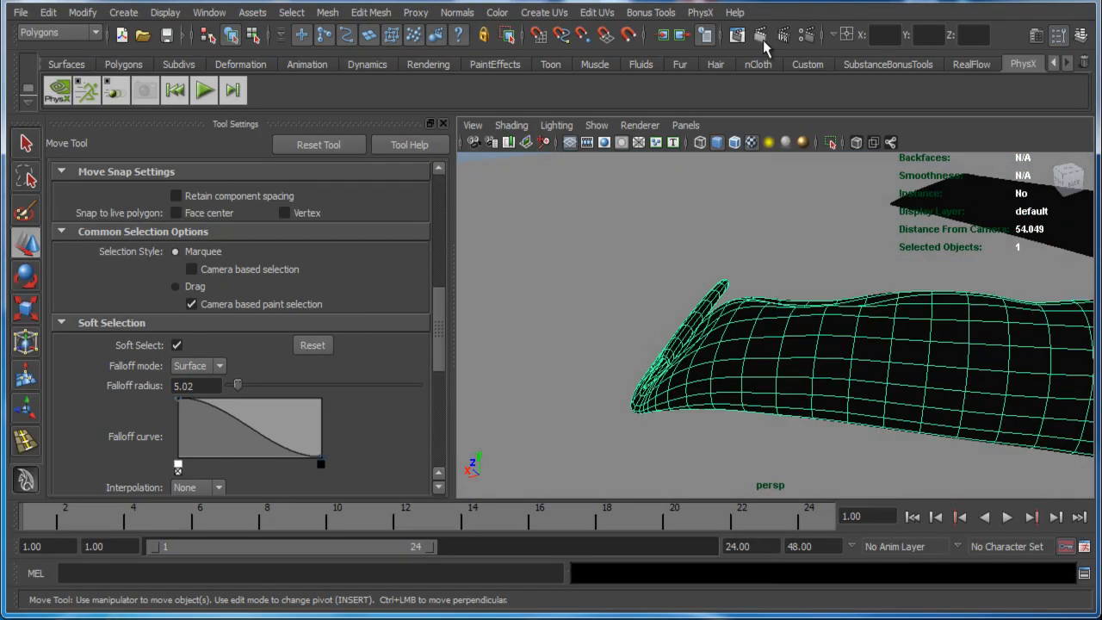
Step: Render a small region around the green tube's folded end to check the fold
{"action": "left_click", "coordinate": [752, 39]}
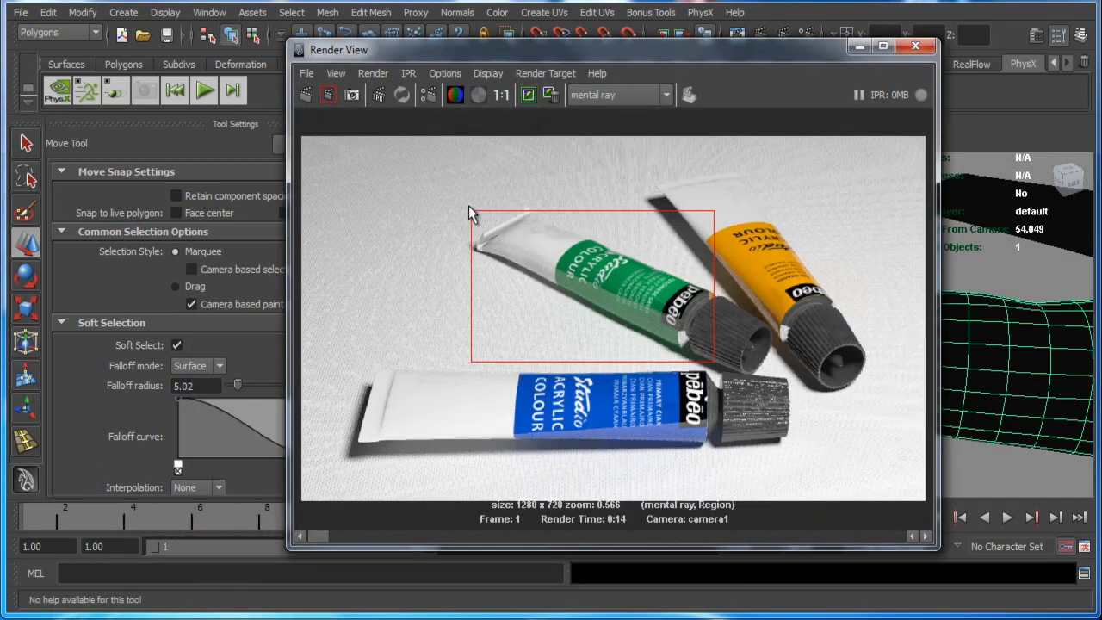
{"action": "left_click_drag", "start_coordinate": [471, 208], "coordinate": [543, 265]}
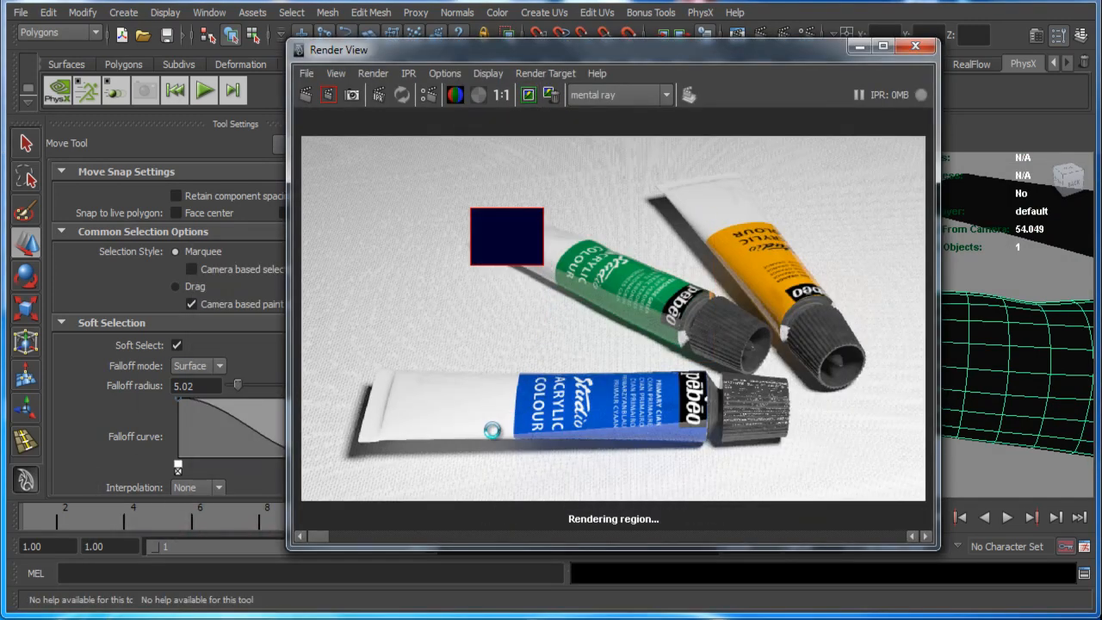
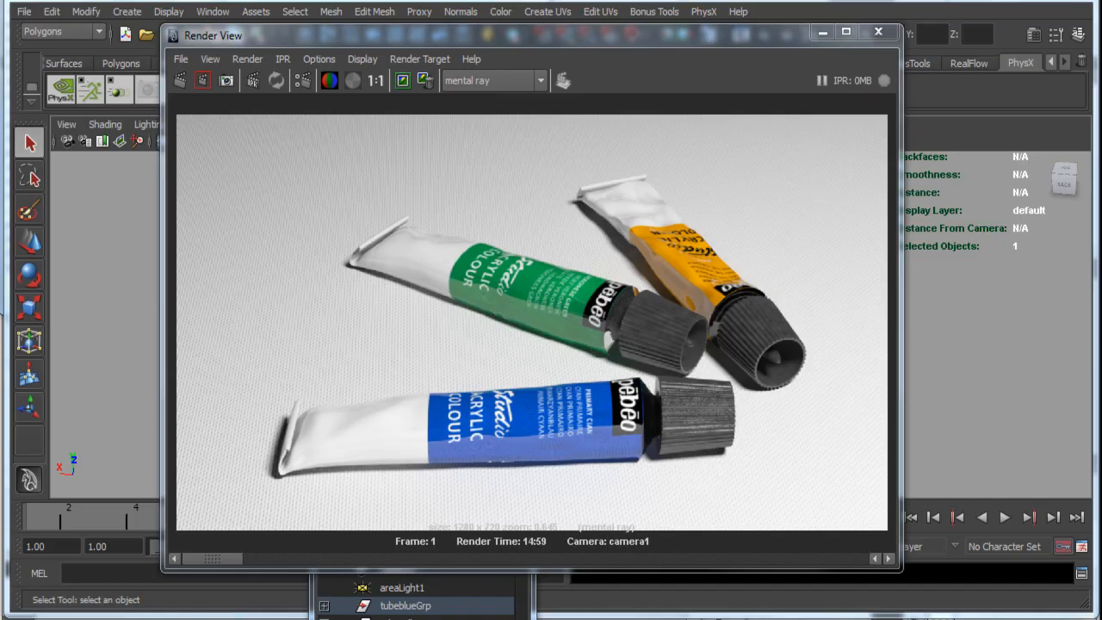
Step: Open the Hypershade and show the attributes of the tubeCoverShdr material used on the caps
{"action": "left_click_drag", "start_coordinate": [680, 40], "coordinate": [739, 19]}
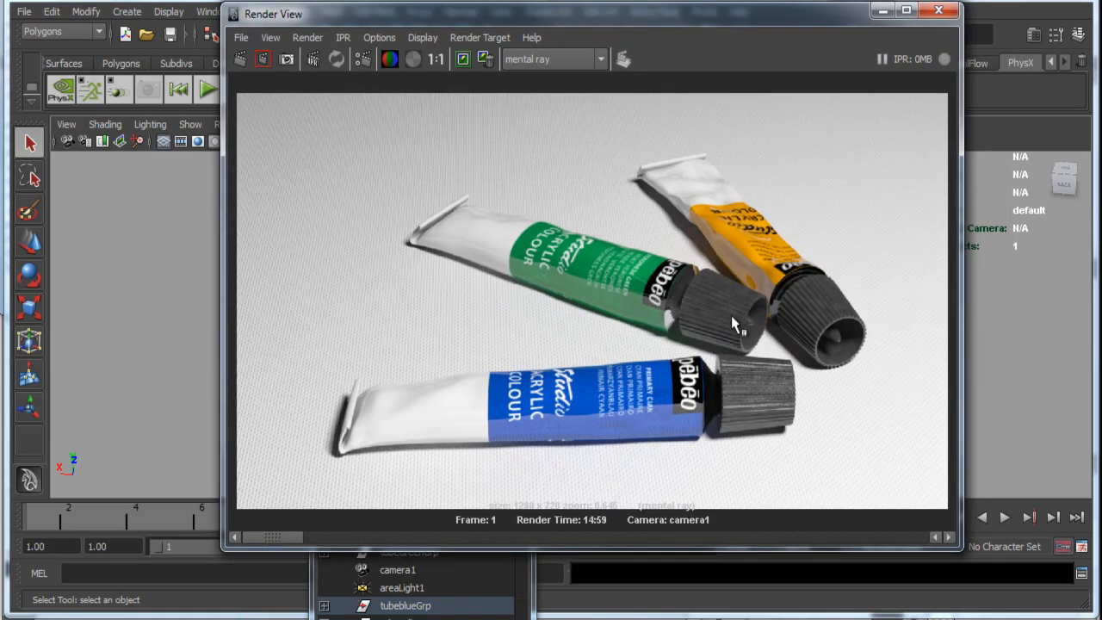
{"action": "left_click_drag", "start_coordinate": [636, 16], "coordinate": [948, 106]}
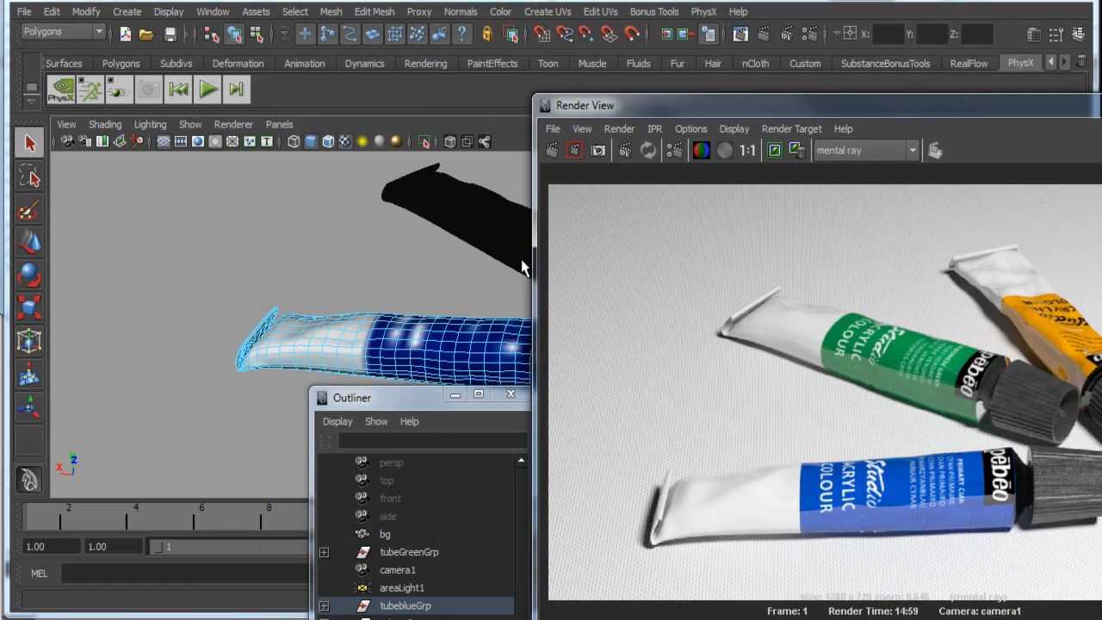
{"action": "left_click_drag", "start_coordinate": [819, 102], "coordinate": [605, 50]}
{"action": "left_click", "coordinate": [226, 12]}
{"action": "mouse_move", "coordinate": [235, 53]}
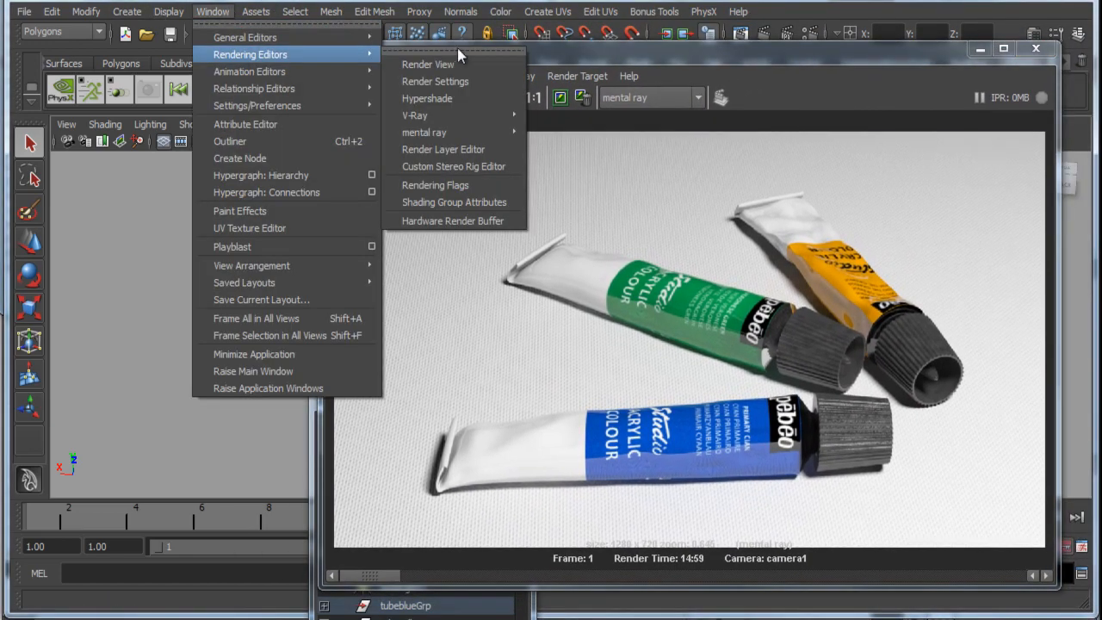
{"action": "left_click", "coordinate": [458, 99]}
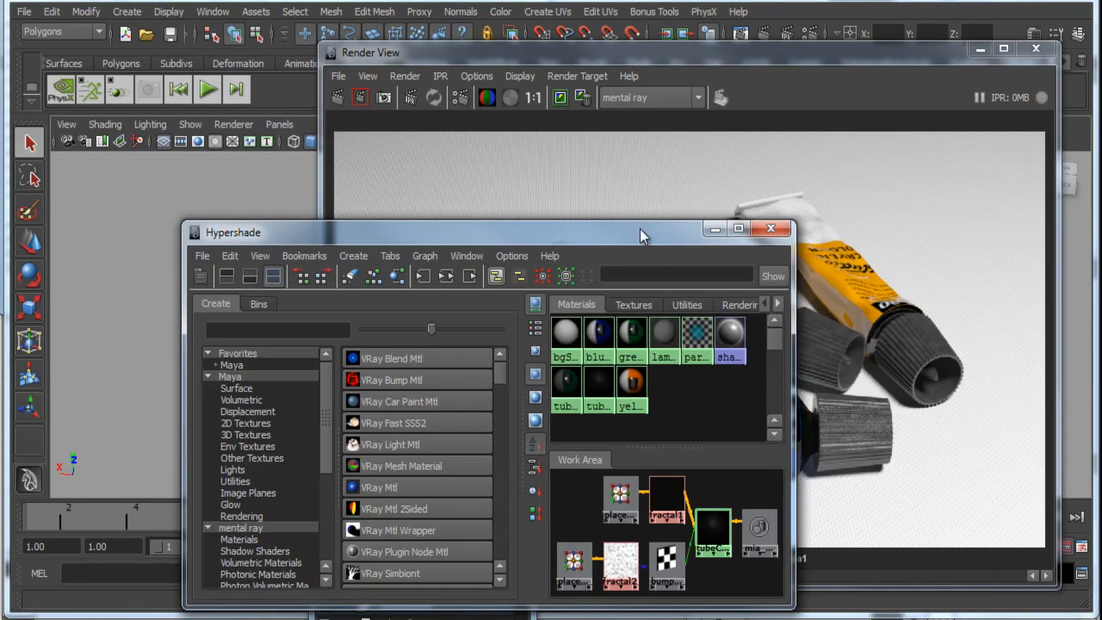
{"action": "left_click_drag", "start_coordinate": [640, 228], "coordinate": [392, 178]}
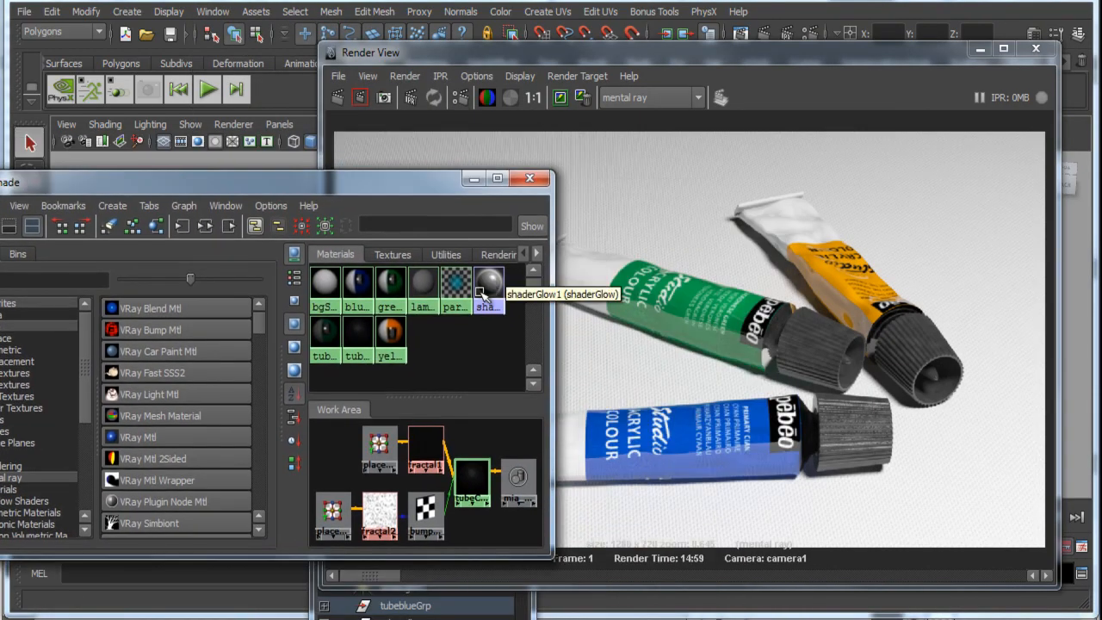
{"action": "left_click", "coordinate": [472, 481]}
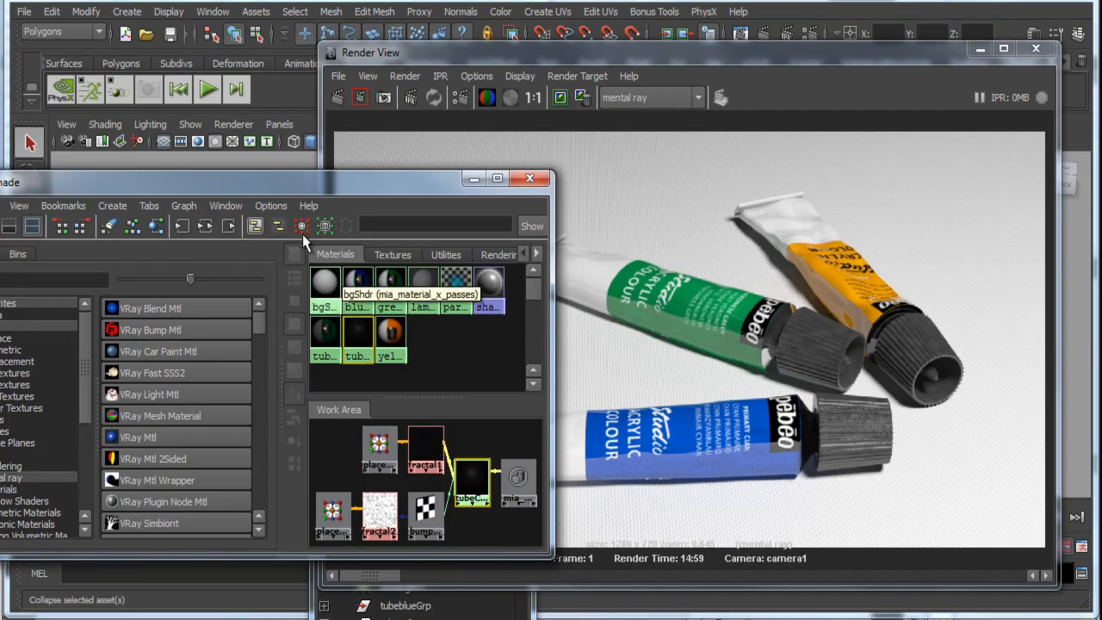
{"action": "double_click", "coordinate": [470, 475]}
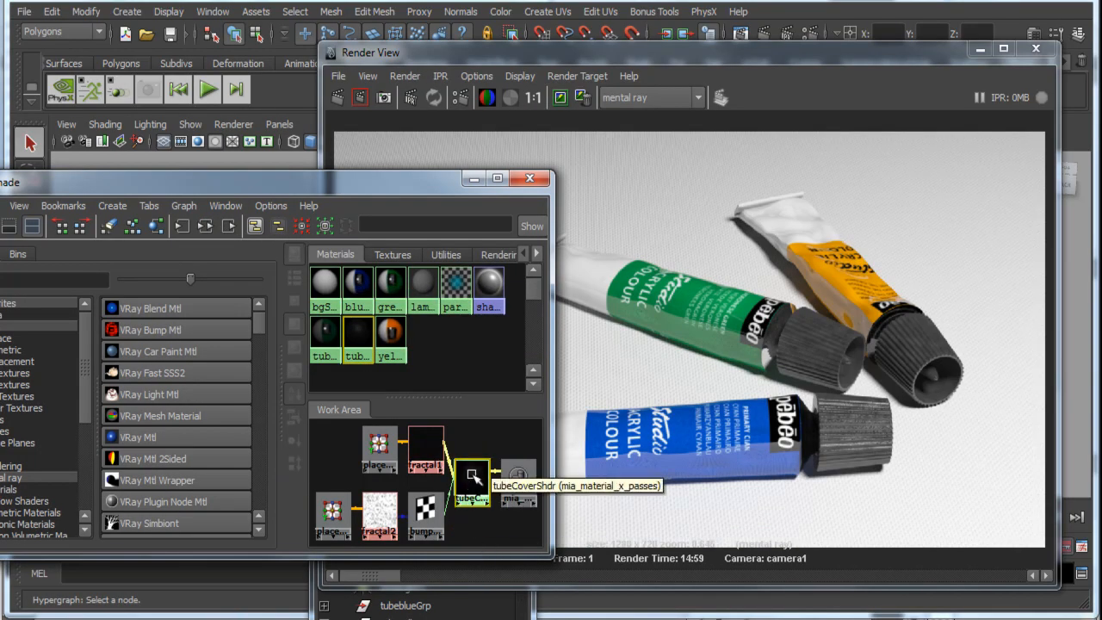
Step: Darken the Reflection Color of the tubeCoverShdr material to a dark grey
{"action": "left_click", "coordinate": [849, 55]}
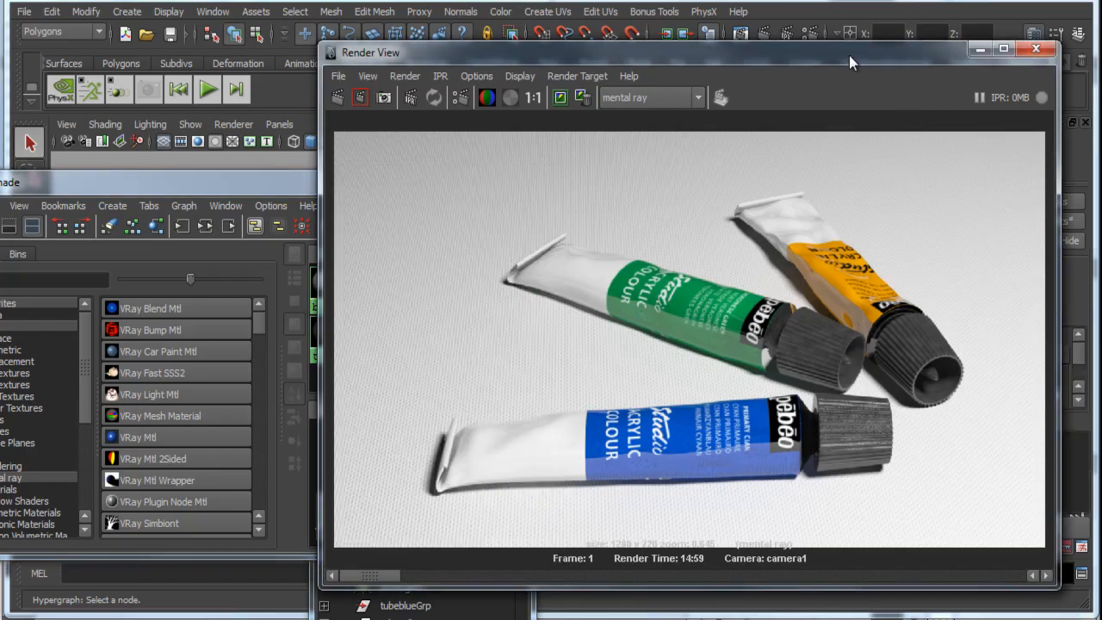
{"action": "left_click", "coordinate": [981, 50]}
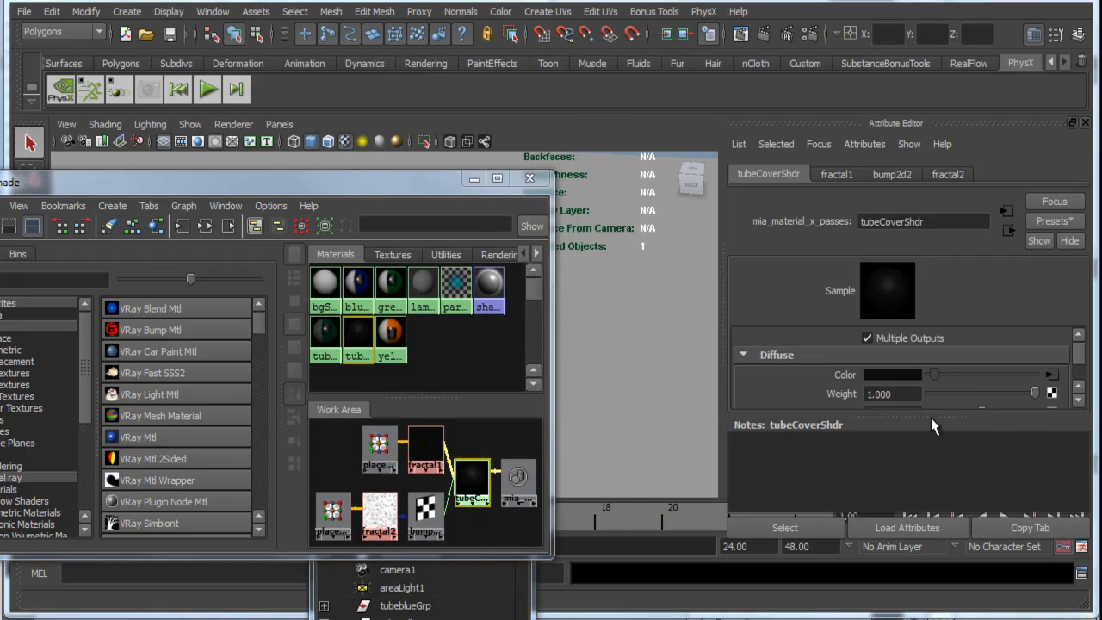
{"action": "left_click_drag", "start_coordinate": [930, 414], "coordinate": [935, 472]}
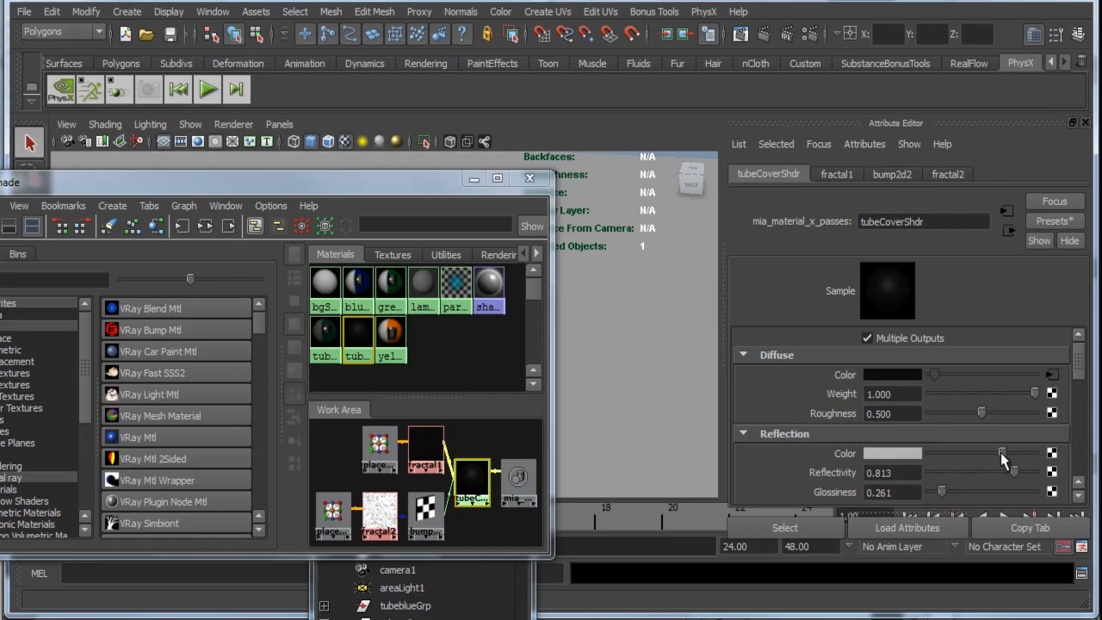
{"action": "left_click_drag", "start_coordinate": [999, 453], "coordinate": [964, 453]}
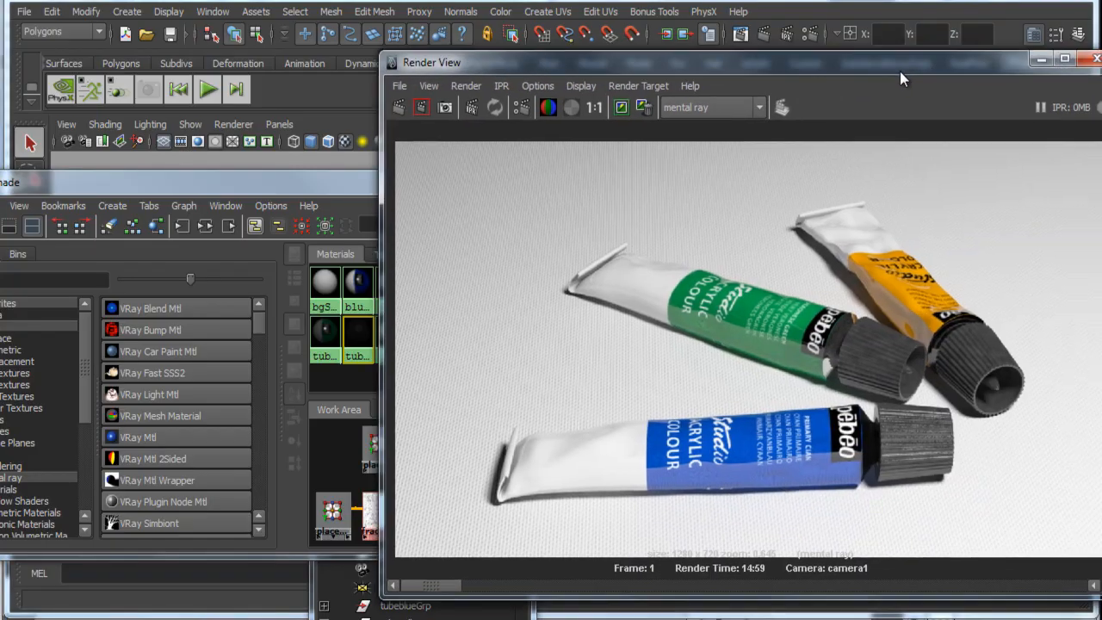
Step: Render a region around the blue tube's cap and compare it with the previous image
{"action": "left_click_drag", "start_coordinate": [900, 71], "coordinate": [583, 51]}
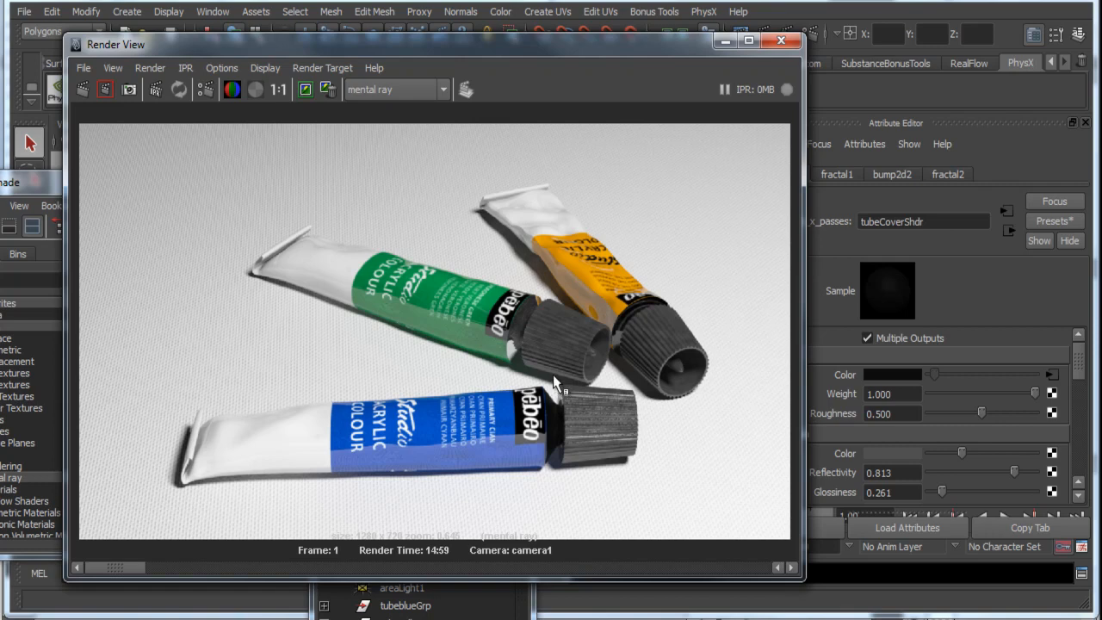
{"action": "left_click_drag", "start_coordinate": [552, 380], "coordinate": [647, 473]}
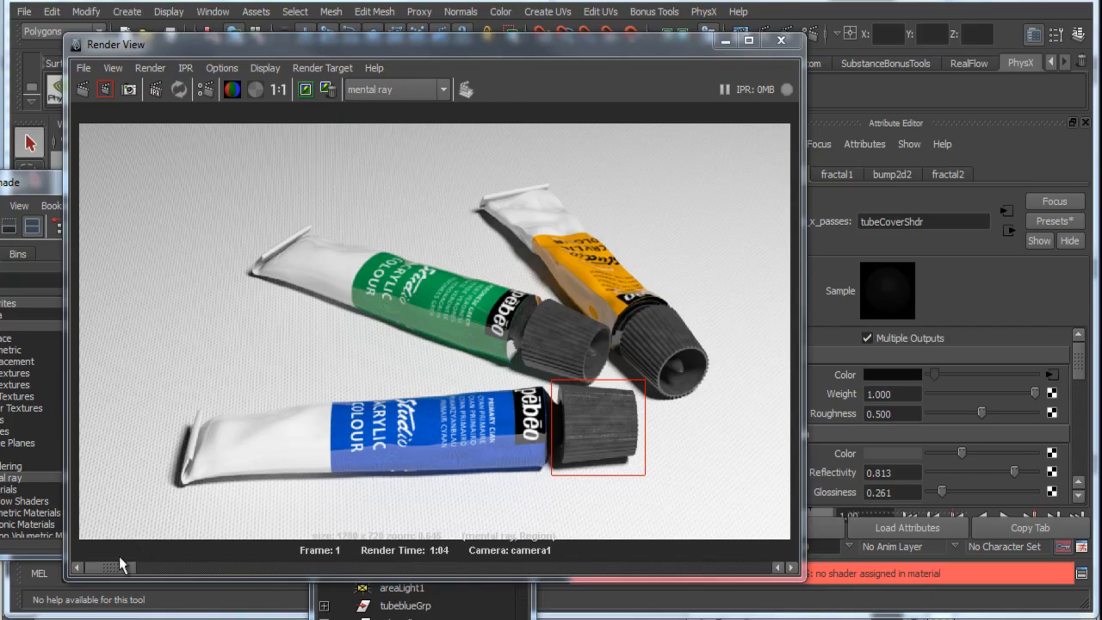
{"action": "mouse_move", "coordinate": [122, 565]}
{"action": "left_mouse_down"}
{"action": "mouse_move", "coordinate": [263, 577]}
{"action": "mouse_move", "coordinate": [116, 576]}
{"action": "left_mouse_up"}
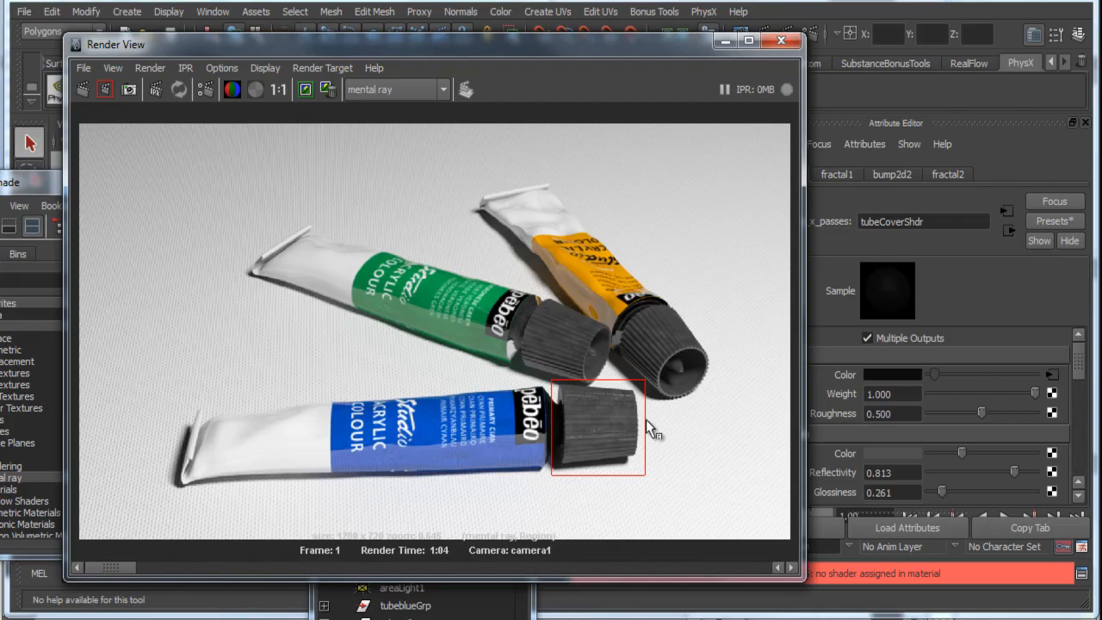
Step: Open the fractal1 texture driving the cap material's diffuse color and darken its Default Color
{"action": "left_click", "coordinate": [1053, 375]}
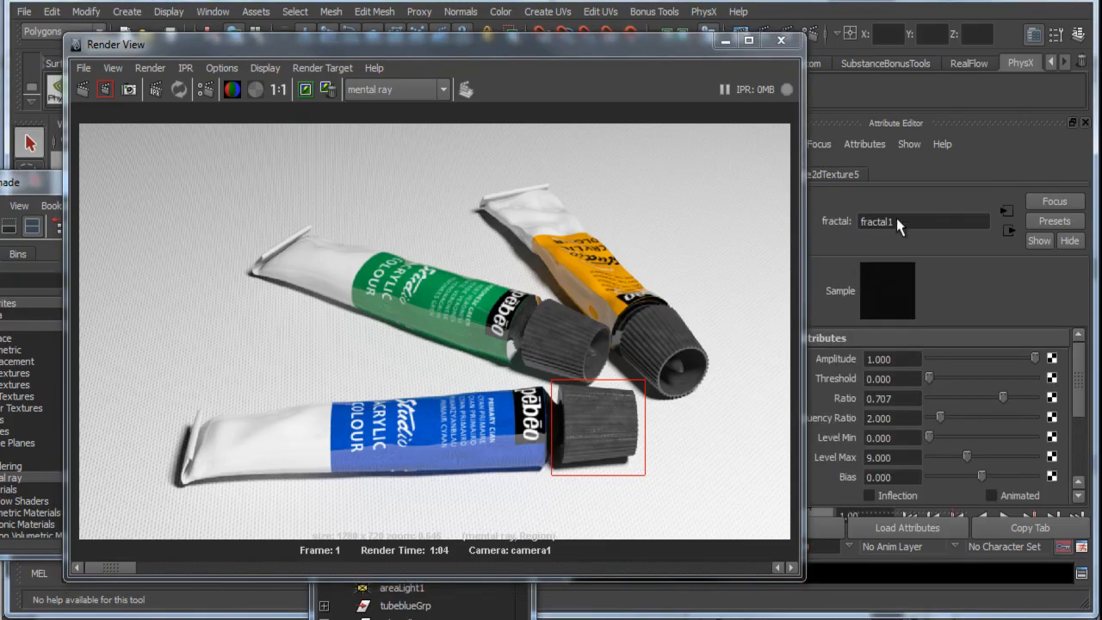
{"action": "scroll", "coordinate": [1082, 379], "scroll_direction": "down", "scroll_amount": 5}
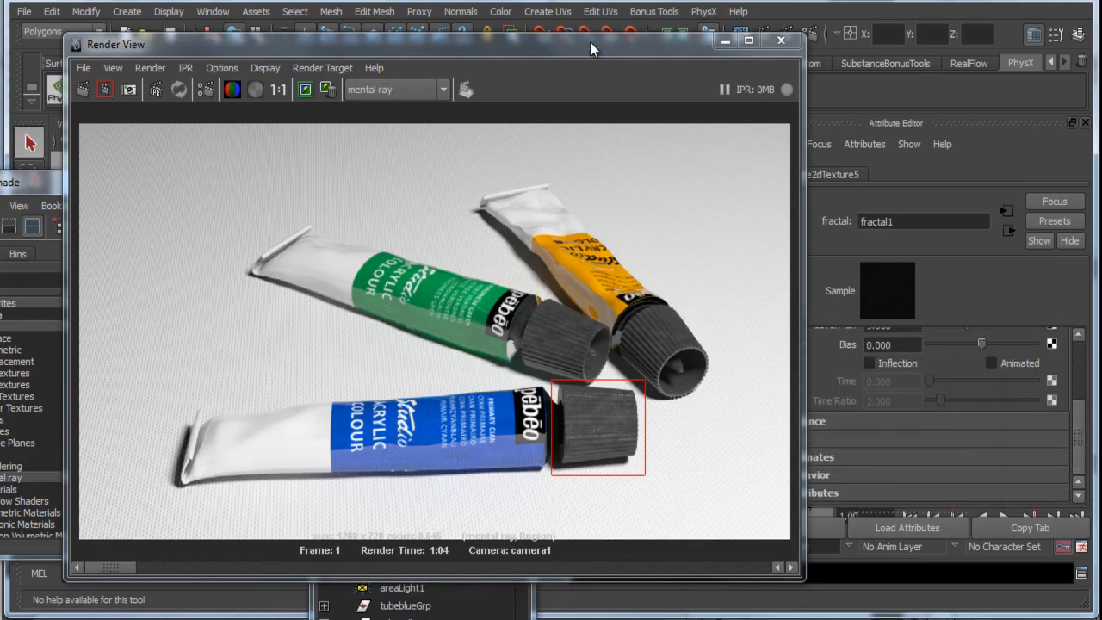
{"action": "left_click_drag", "start_coordinate": [590, 41], "coordinate": [503, 19]}
{"action": "left_click", "coordinate": [758, 421]}
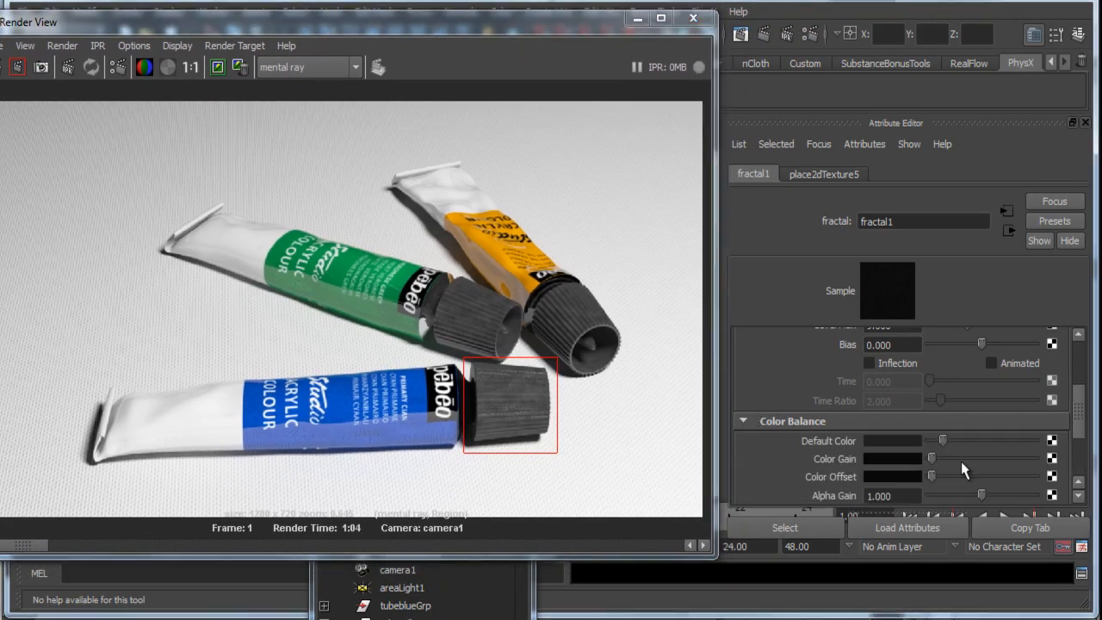
{"action": "left_click_drag", "start_coordinate": [1082, 428], "coordinate": [1082, 451]}
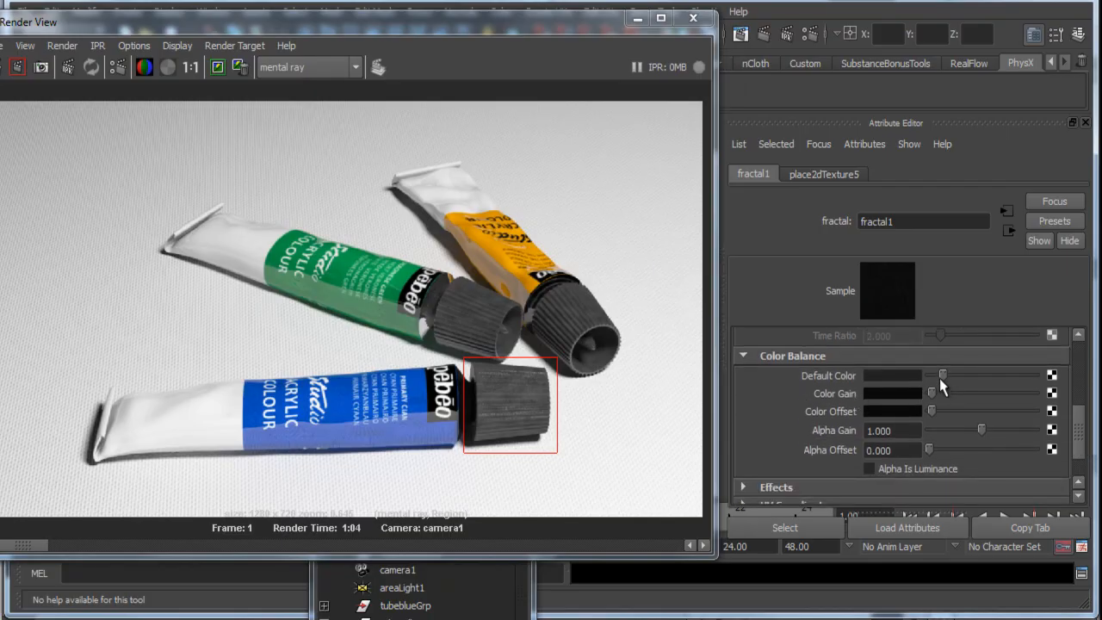
{"action": "left_click_drag", "start_coordinate": [940, 378], "coordinate": [940, 375]}
Step: Set the brightness value of the fractal1 texture's Color Gain to 0.02
{"action": "left_click", "coordinate": [881, 394]}
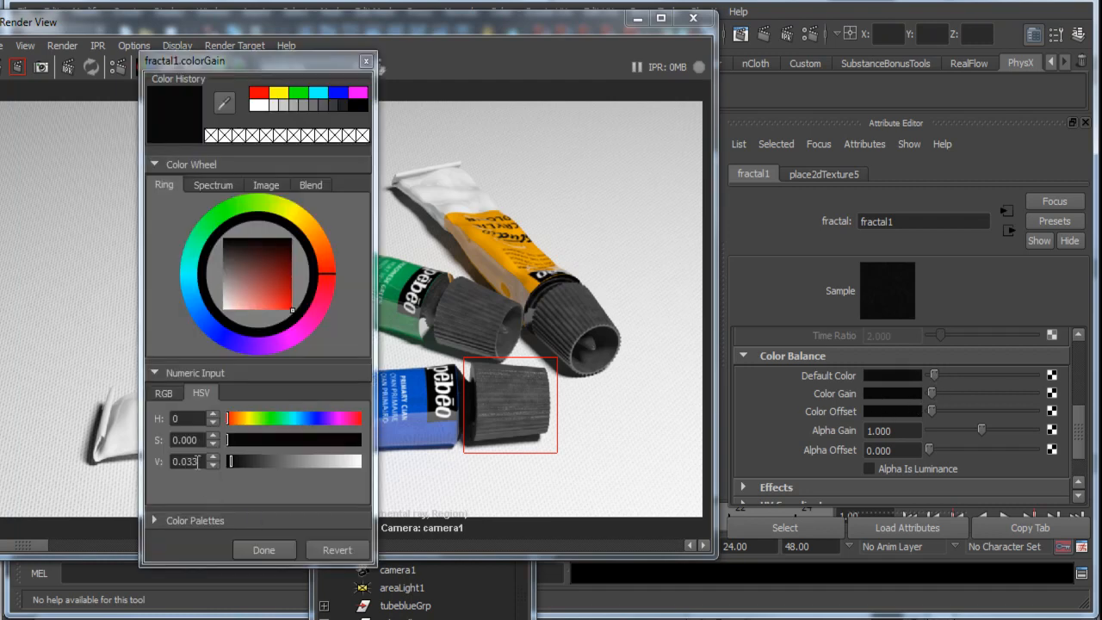
{"action": "left_click_drag", "start_coordinate": [187, 463], "coordinate": [250, 463]}
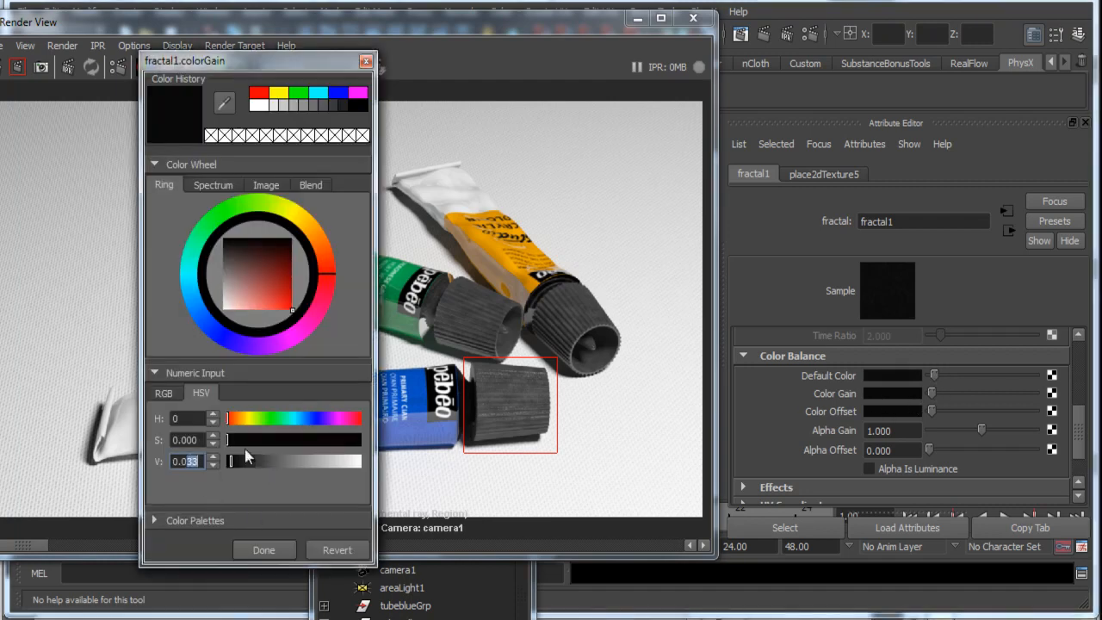
{"action": "type", "text": "20"}
{"action": "key", "text": "Return"}
Step: Try to set the brightness value of the fractal1 texture's Default Color to 0.01
{"action": "left_click", "coordinate": [894, 378]}
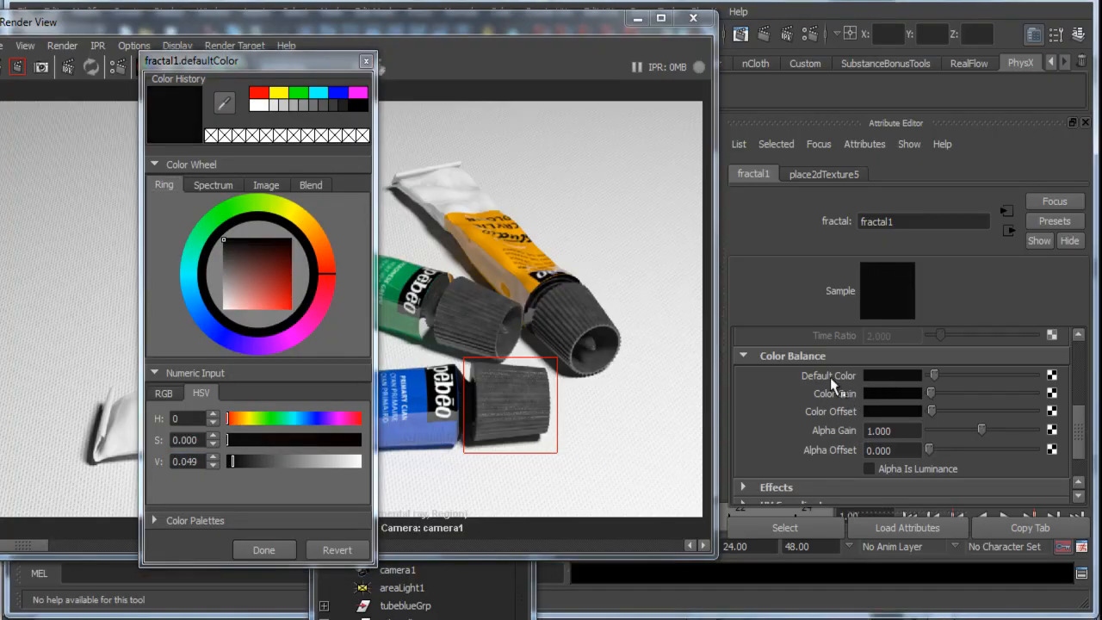
{"action": "double_click", "coordinate": [196, 463]}
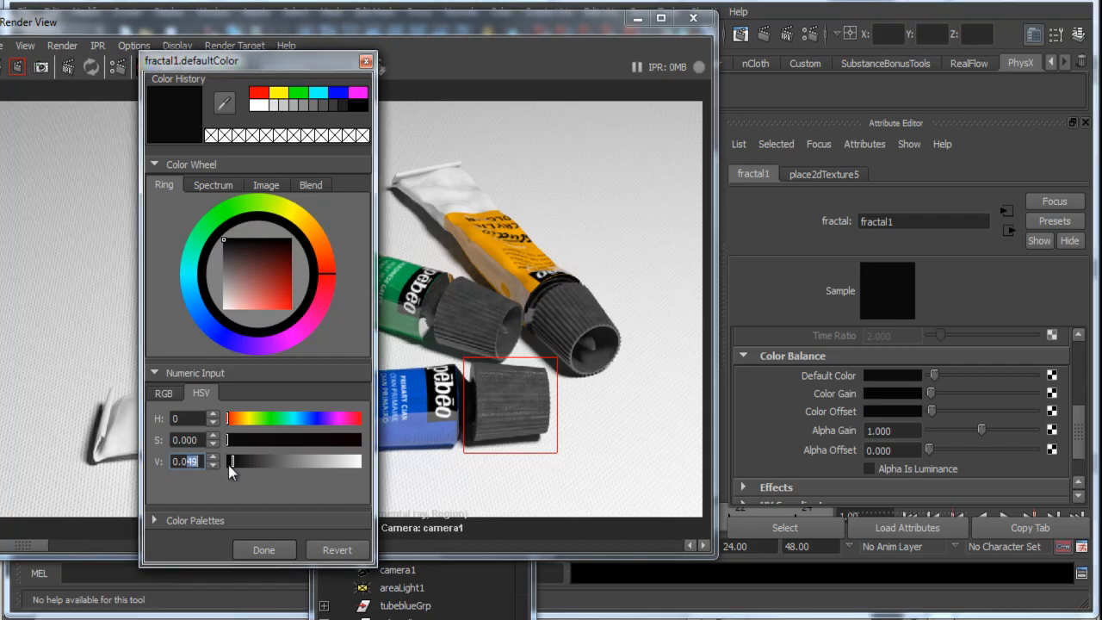
{"action": "type", "text": "0.01"}
{"action": "key", "text": "Return"}
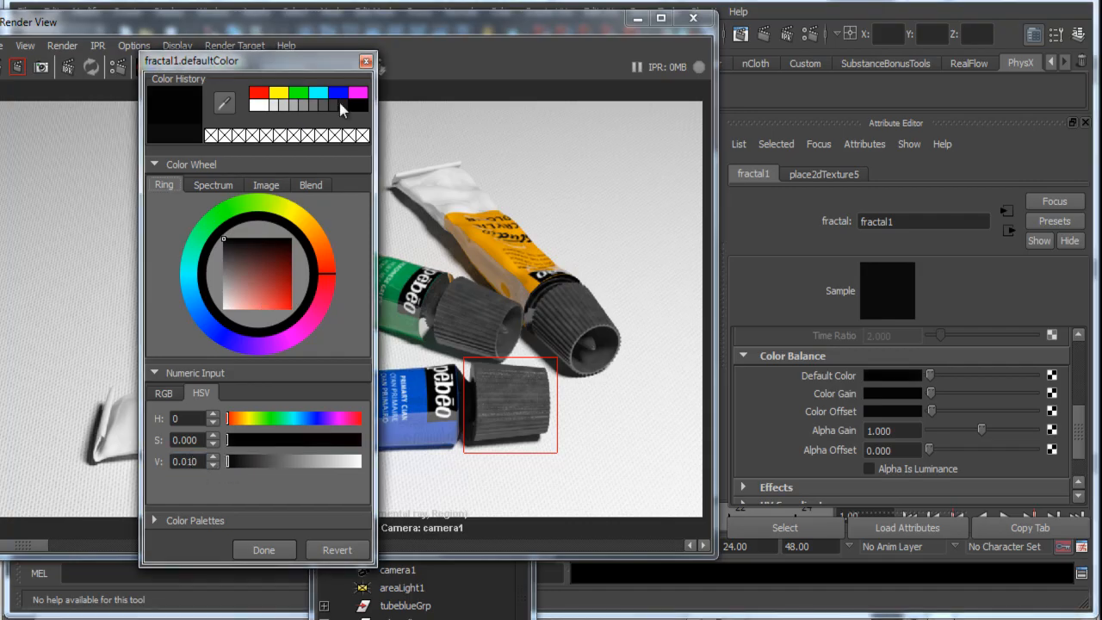
{"action": "left_click", "coordinate": [365, 62]}
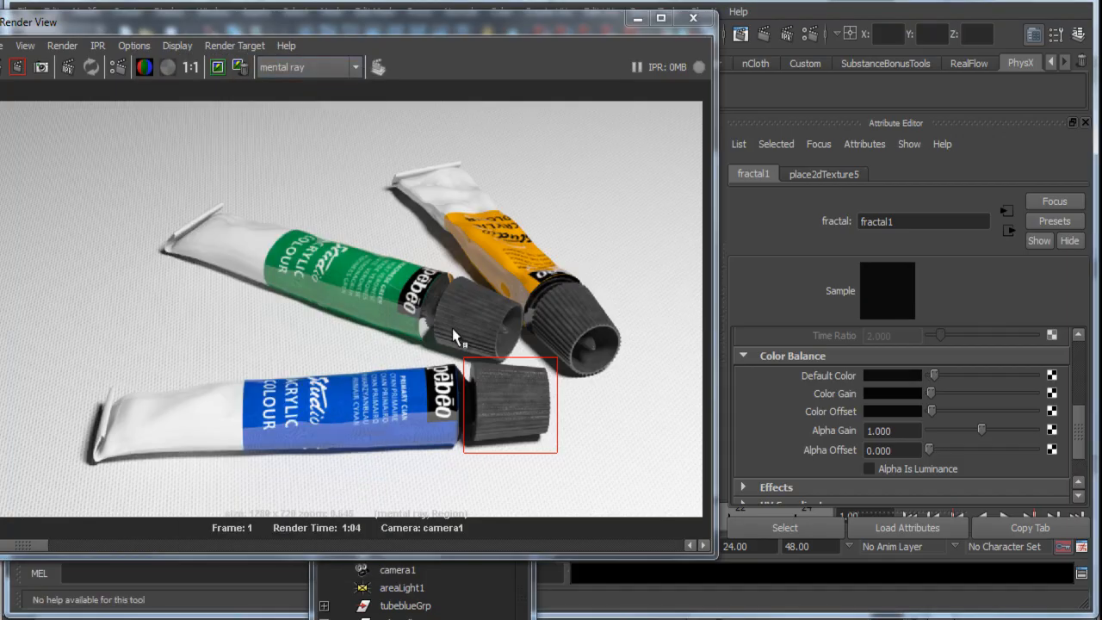
Step: Rerender the blue tube's cap region and compare the darkened cap with the stored render
{"action": "left_click", "coordinate": [17, 67]}
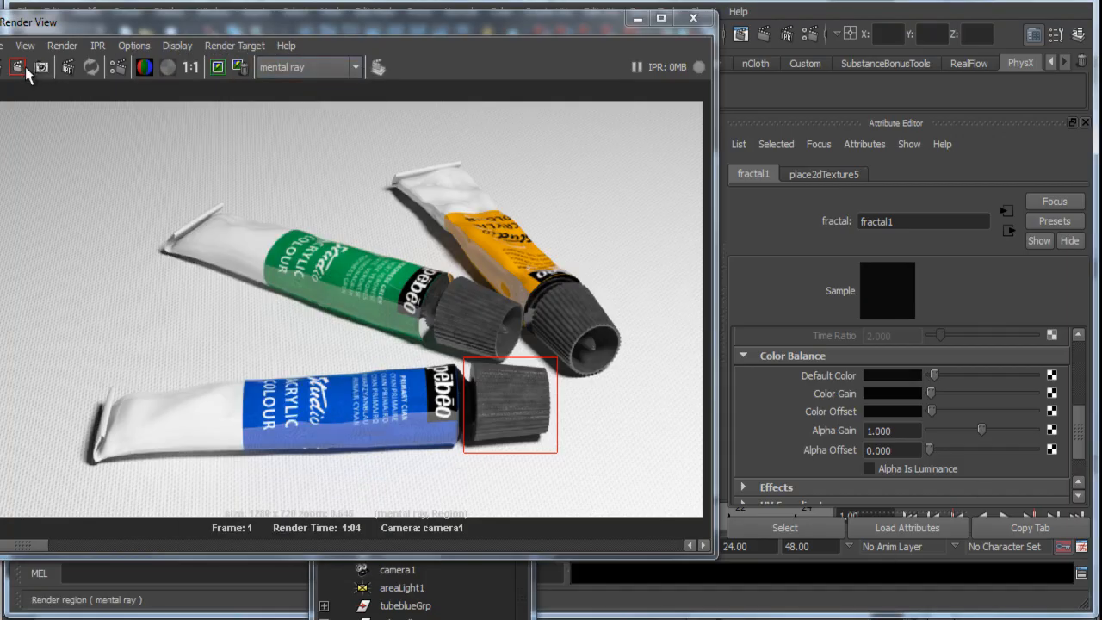
{"action": "left_click", "coordinate": [17, 66]}
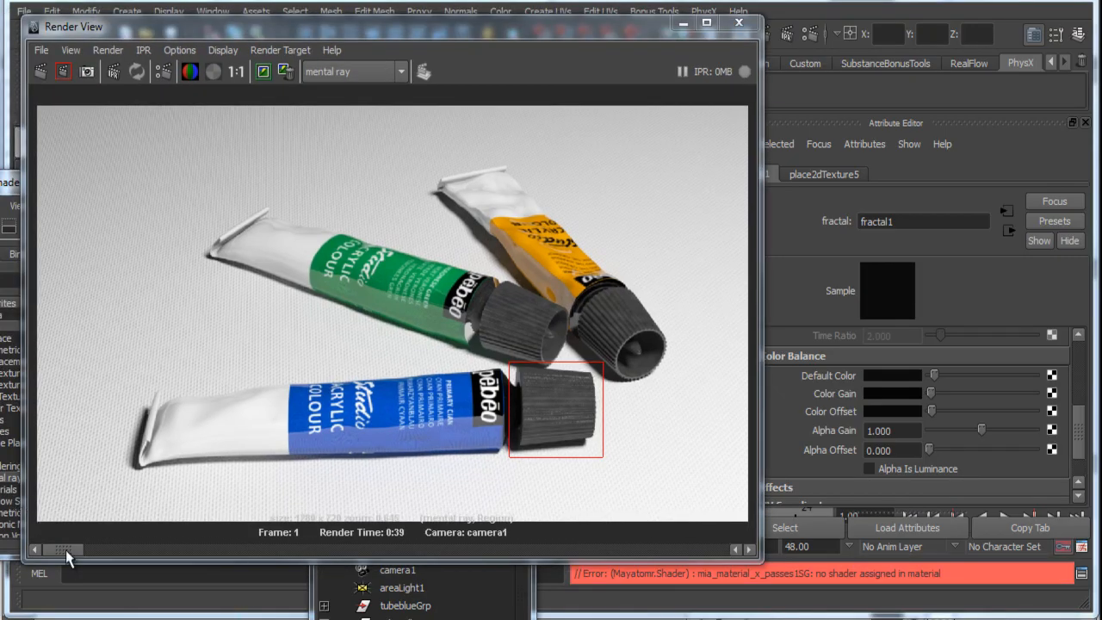
{"action": "mouse_move", "coordinate": [67, 555]}
{"action": "left_mouse_down"}
{"action": "mouse_move", "coordinate": [188, 551]}
{"action": "mouse_move", "coordinate": [277, 568]}
{"action": "mouse_move", "coordinate": [193, 569]}
{"action": "mouse_move", "coordinate": [279, 568]}
{"action": "mouse_move", "coordinate": [55, 570]}
{"action": "left_mouse_up"}
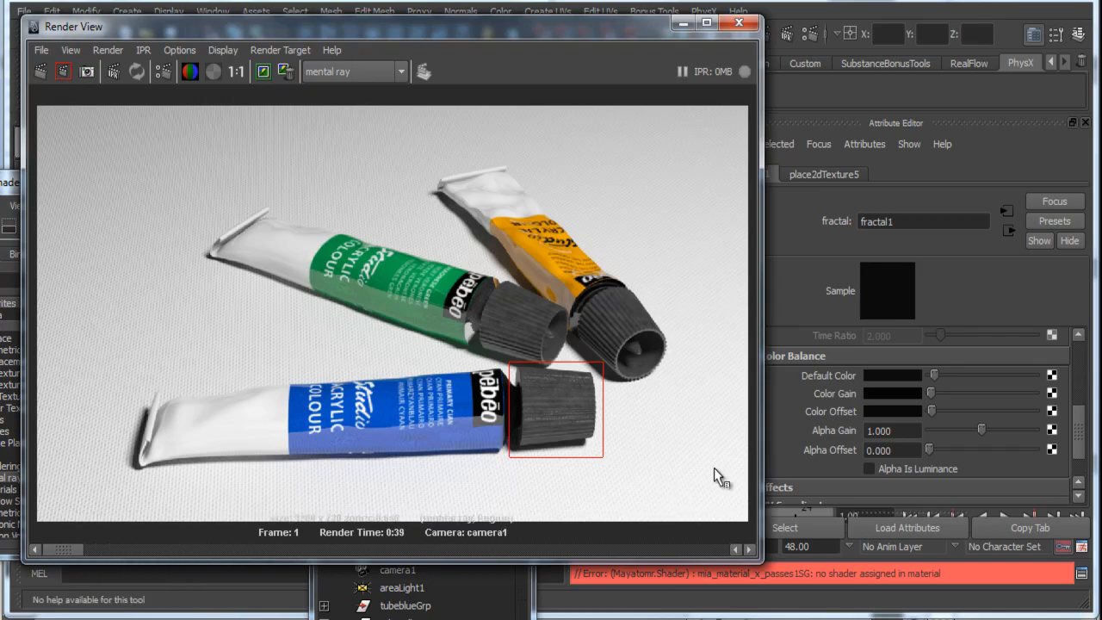
Step: Set the fractal1 texture's Default Color brightness value to 0.01 and rerender the blue tube's cap region
{"action": "left_click", "coordinate": [896, 375]}
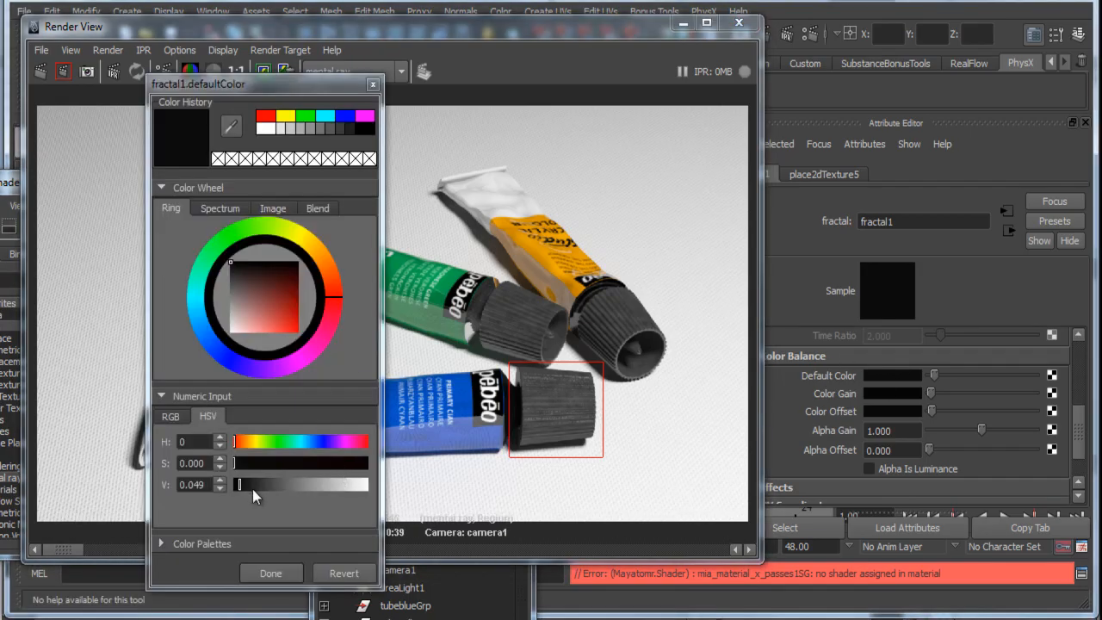
{"action": "double_click", "coordinate": [201, 485]}
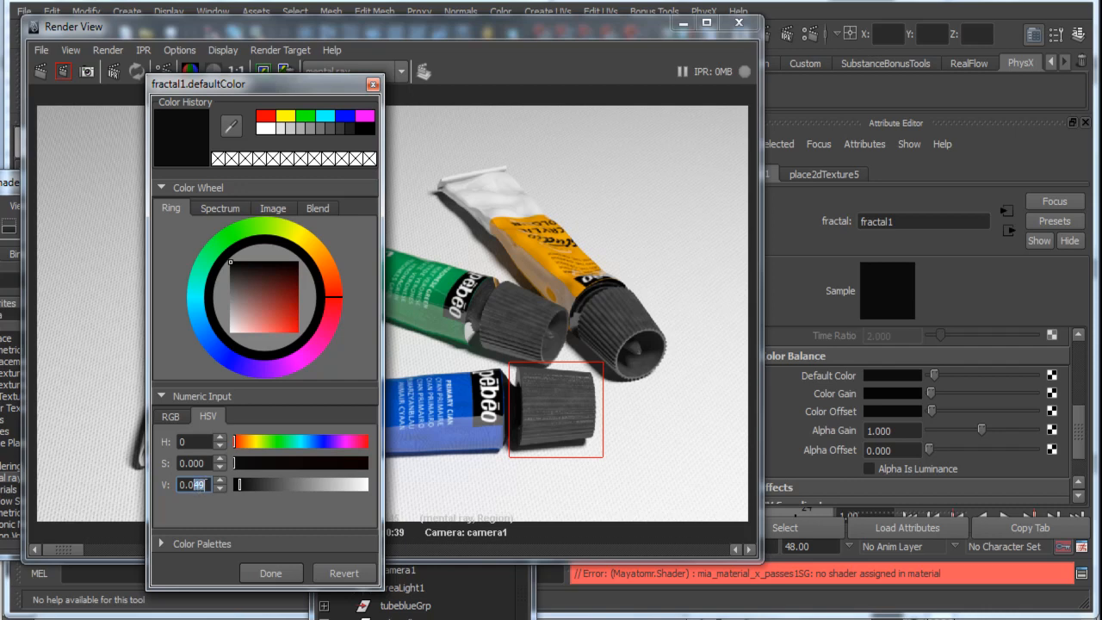
{"action": "type", "text": "0.01"}
{"action": "key", "text": "Return"}
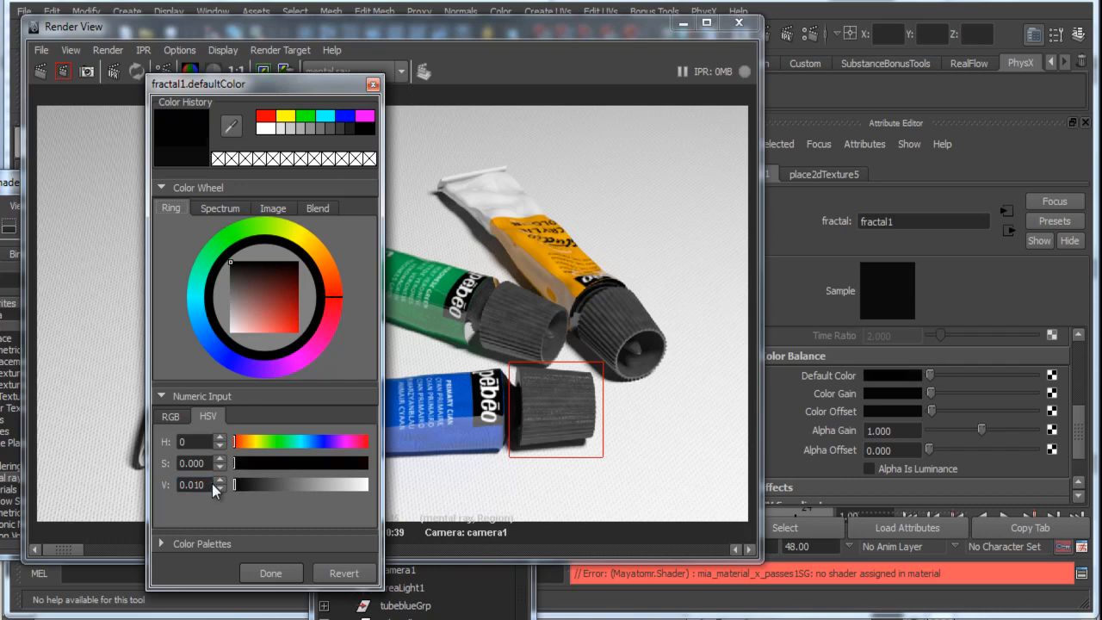
{"action": "left_click", "coordinate": [271, 573]}
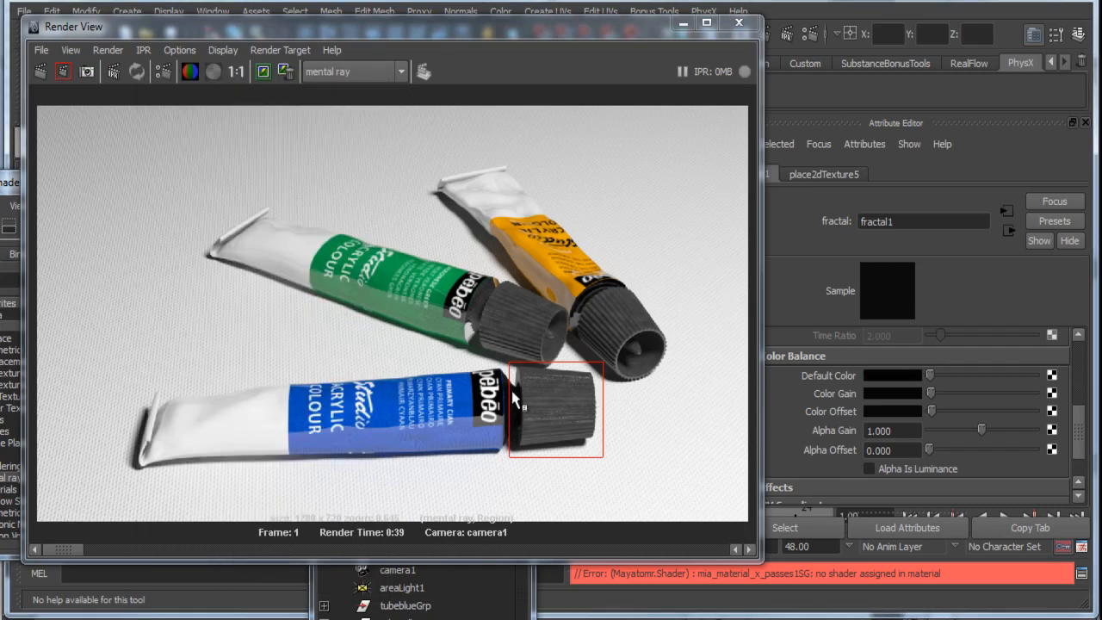
{"action": "left_click", "coordinate": [62, 74]}
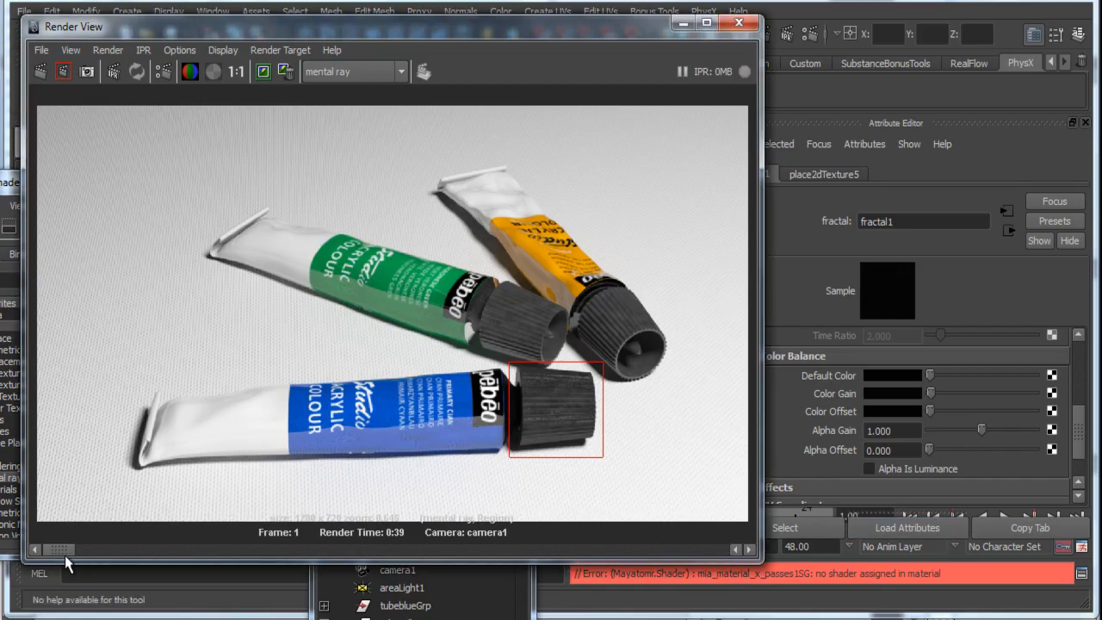
Step: Darken the Reflection Color of the cap material tubeCoverShdr
{"action": "left_click_drag", "start_coordinate": [67, 551], "coordinate": [36, 570]}
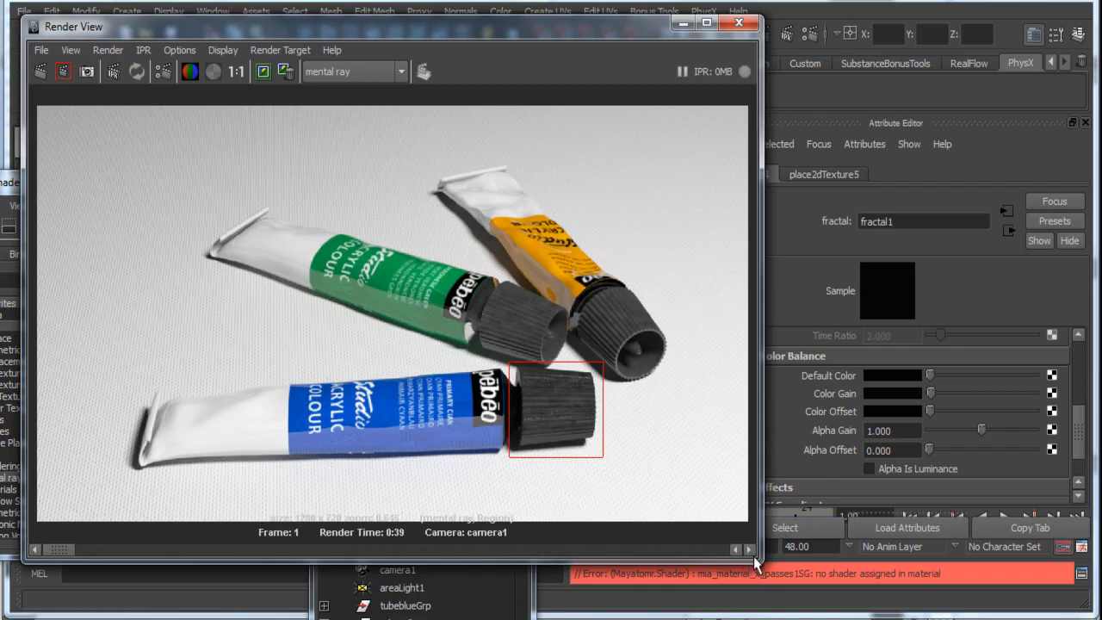
{"action": "left_click_drag", "start_coordinate": [753, 556], "coordinate": [692, 522]}
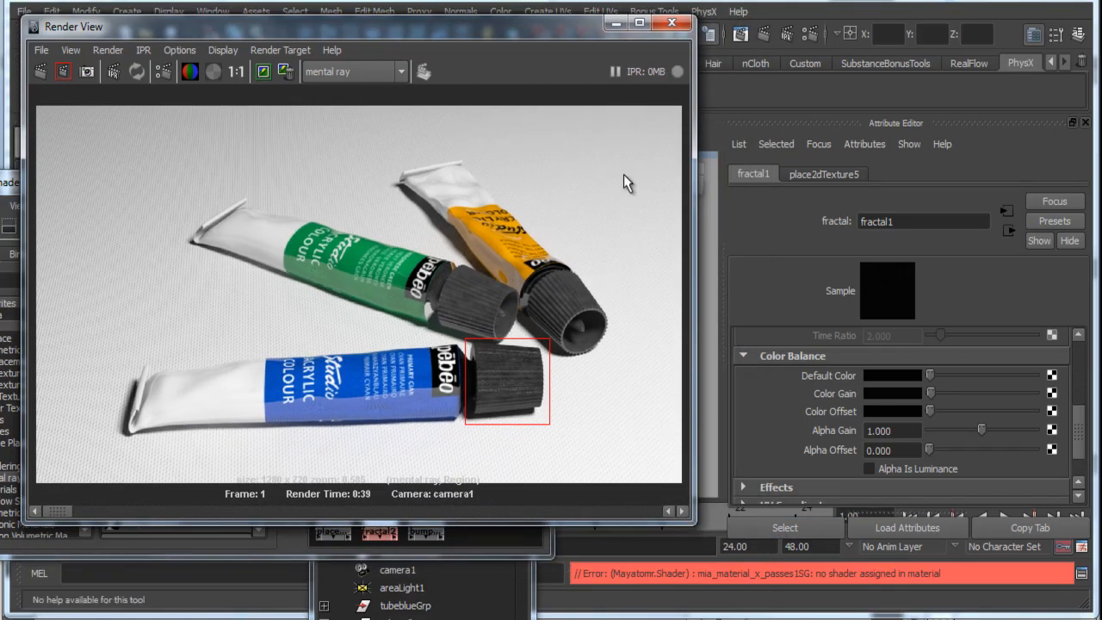
{"action": "left_click_drag", "start_coordinate": [454, 30], "coordinate": [723, 56]}
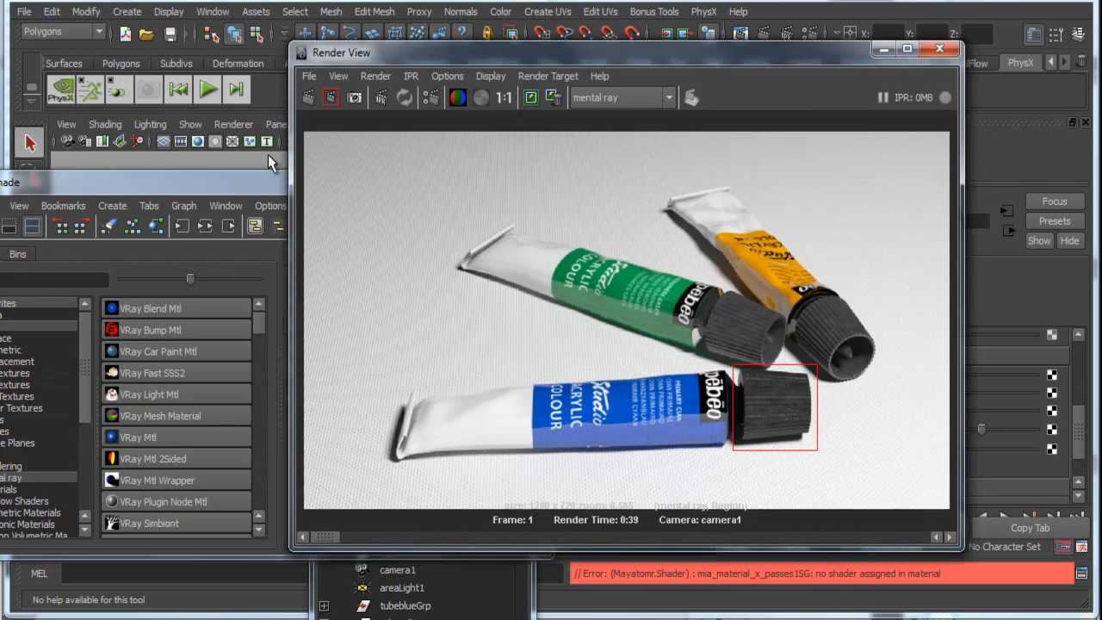
{"action": "left_click", "coordinate": [197, 185]}
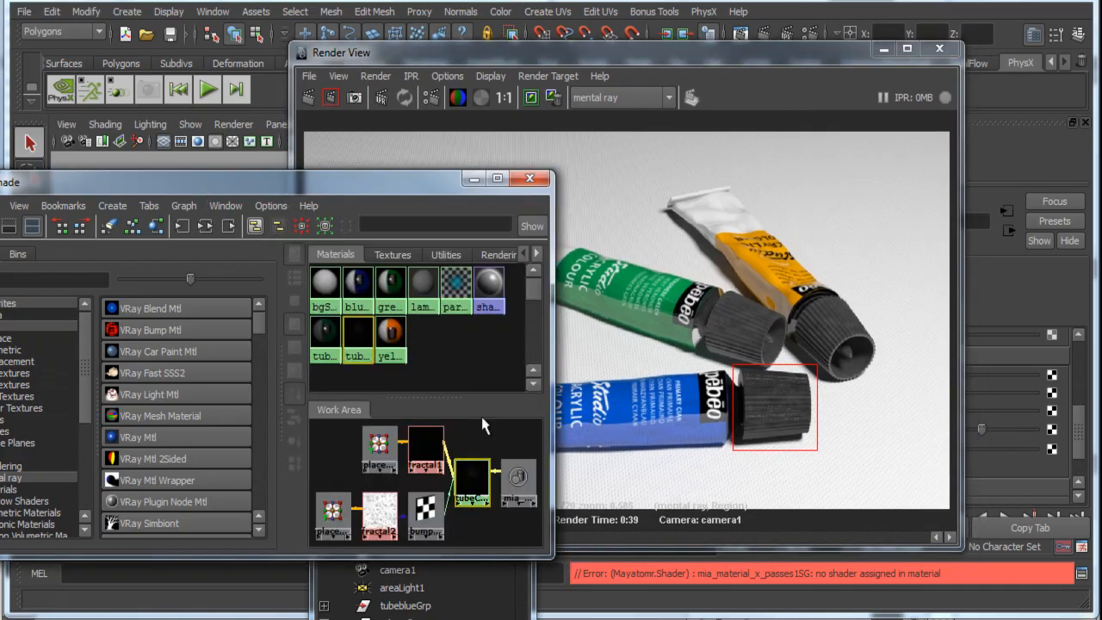
{"action": "double_click", "coordinate": [473, 475]}
{"action": "left_click_drag", "start_coordinate": [733, 59], "coordinate": [509, 59]}
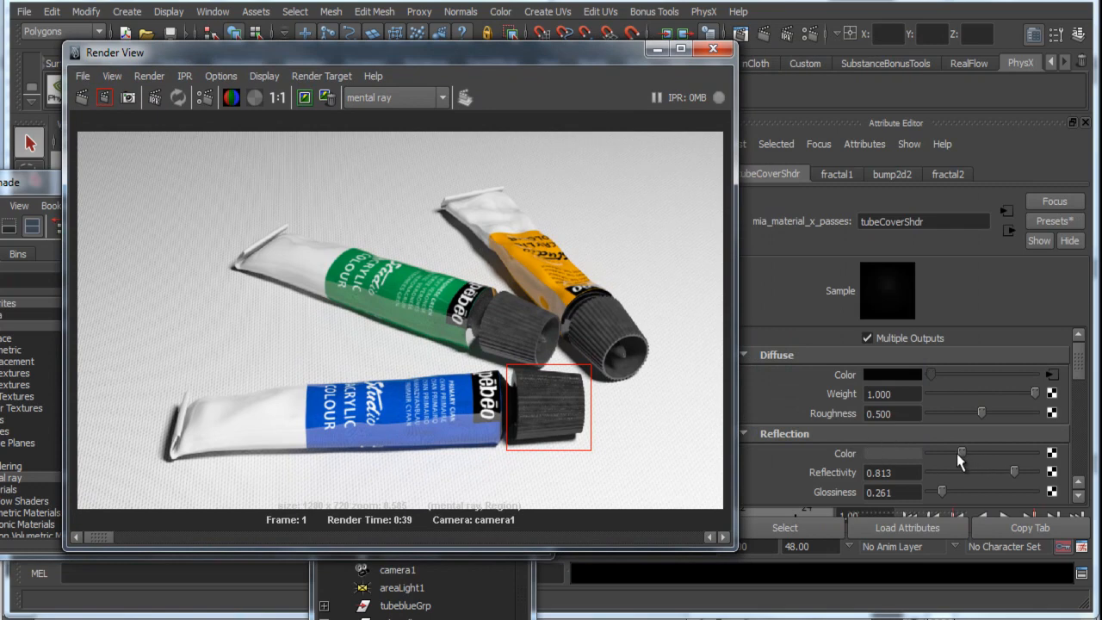
{"action": "left_click_drag", "start_coordinate": [957, 453], "coordinate": [950, 457]}
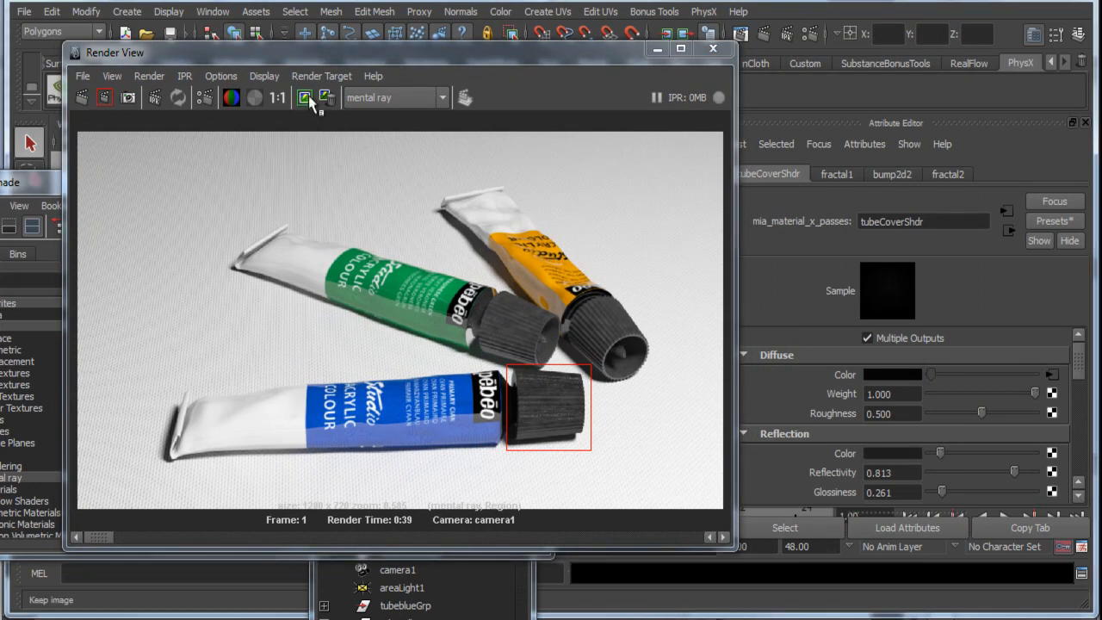
Step: Rerender the blue tube's cap region and the green and yellow tubes' cap region, comparing them with the stored render
{"action": "left_click", "coordinate": [104, 99]}
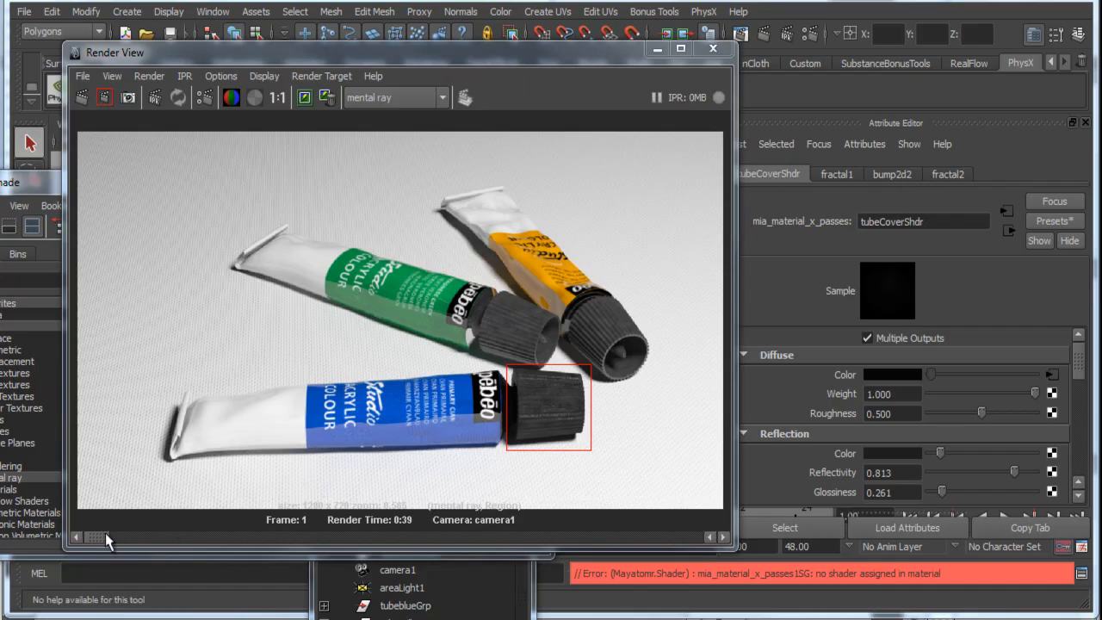
{"action": "left_click_drag", "start_coordinate": [105, 539], "coordinate": [93, 572]}
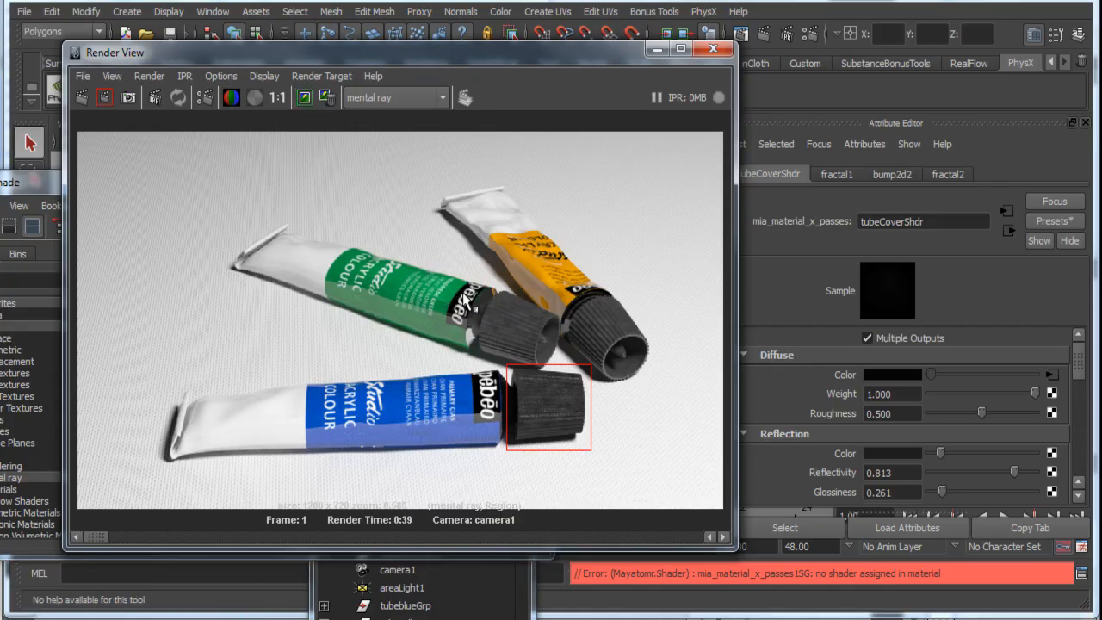
{"action": "left_click_drag", "start_coordinate": [472, 283], "coordinate": [664, 386]}
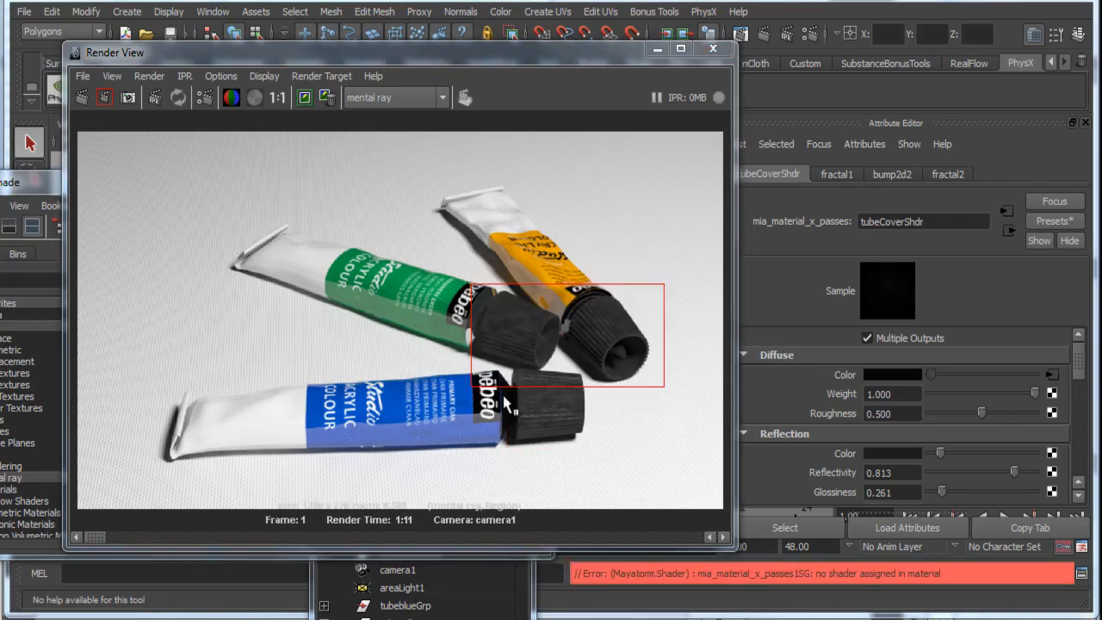
{"action": "left_click", "coordinate": [452, 358]}
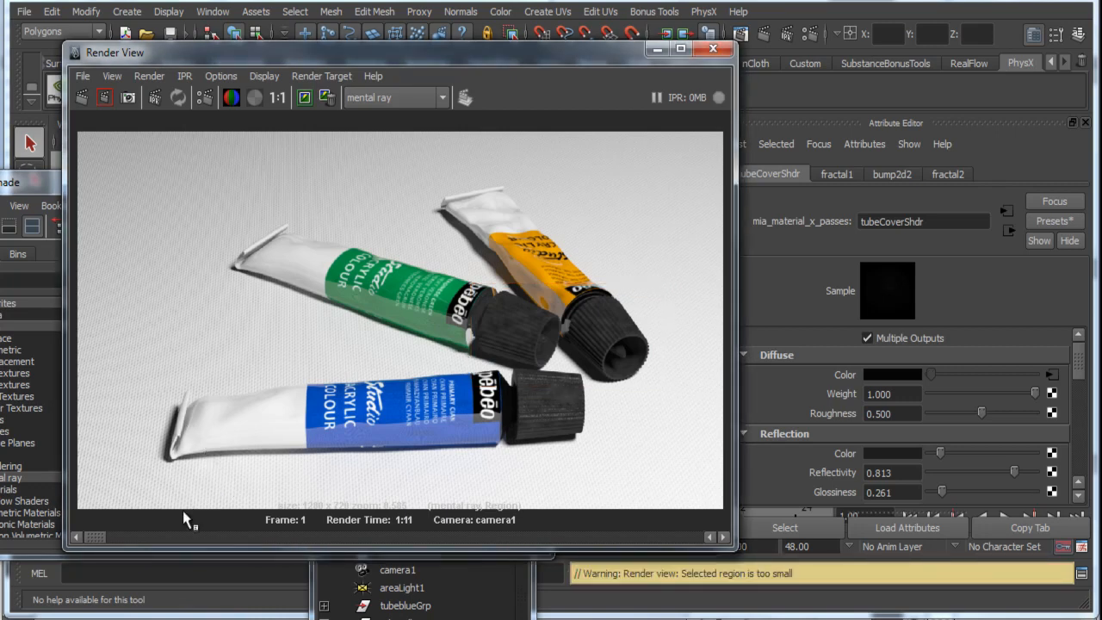
{"action": "left_click_drag", "start_coordinate": [106, 536], "coordinate": [136, 543]}
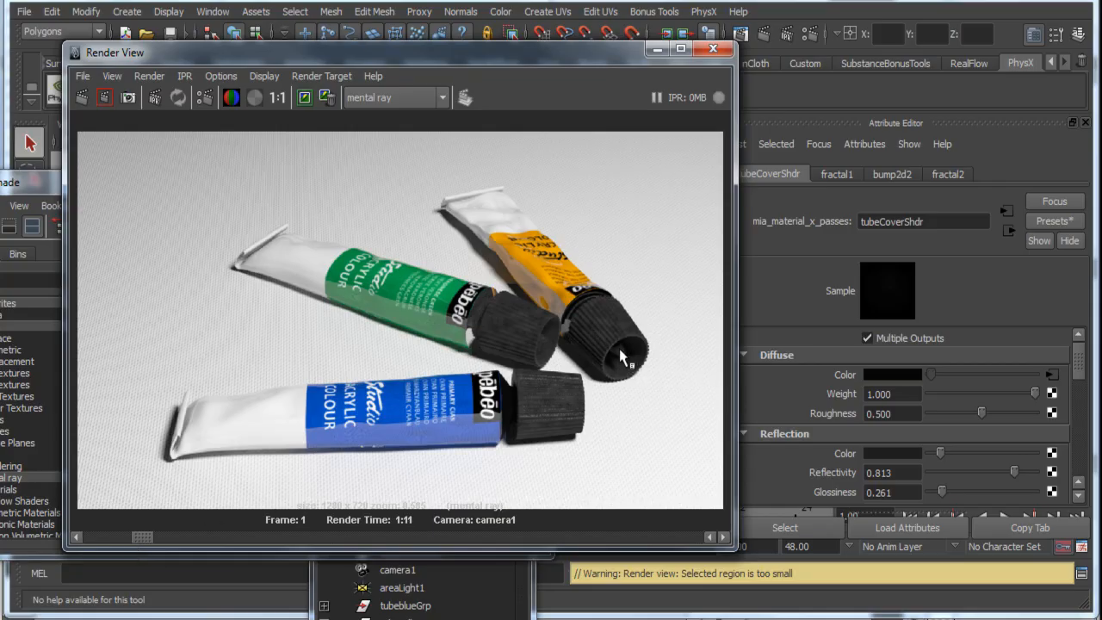
Step: Create a new mia_material_x_passes material and set its Diffuse Color to a saturated orange
{"action": "left_click_drag", "start_coordinate": [530, 61], "coordinate": [912, 73]}
{"action": "left_click_drag", "start_coordinate": [273, 182], "coordinate": [490, 74]}
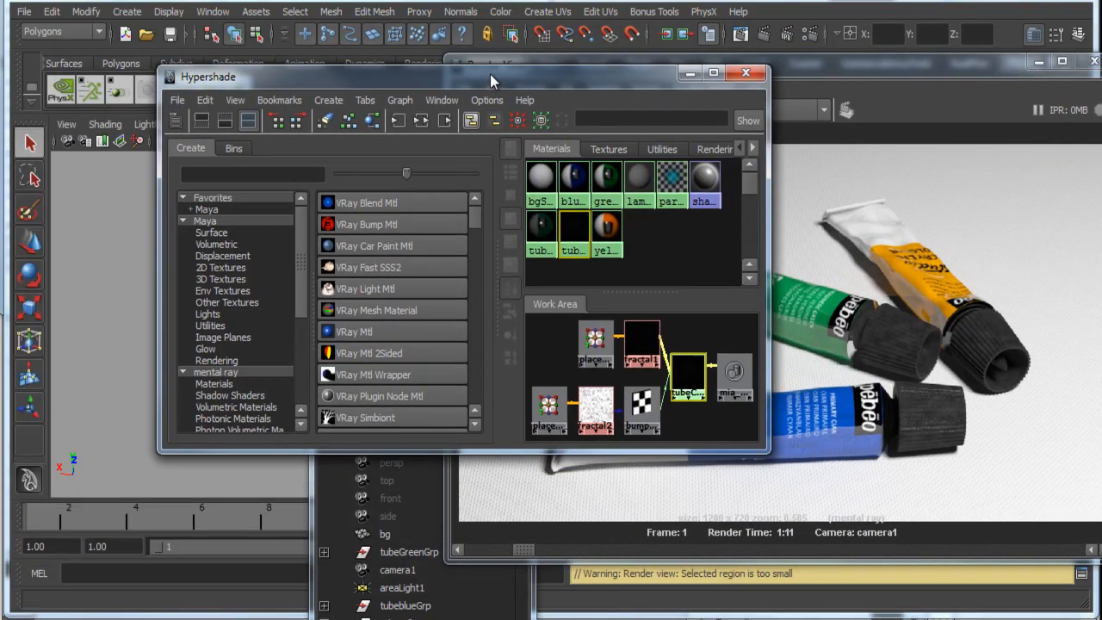
{"action": "left_click", "coordinate": [226, 368]}
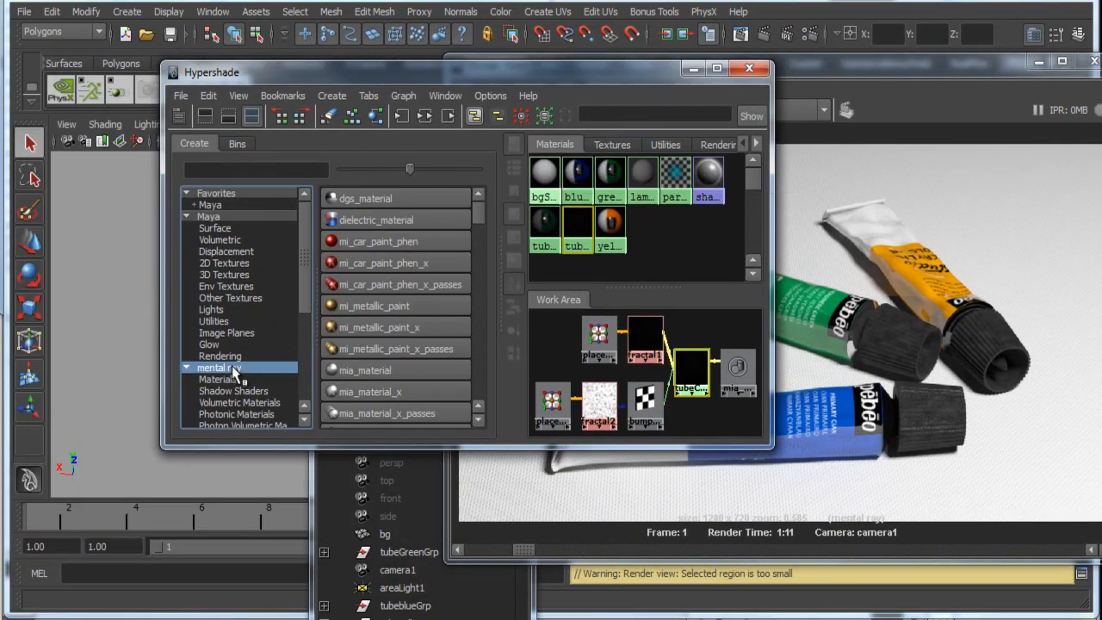
{"action": "left_click", "coordinate": [388, 413]}
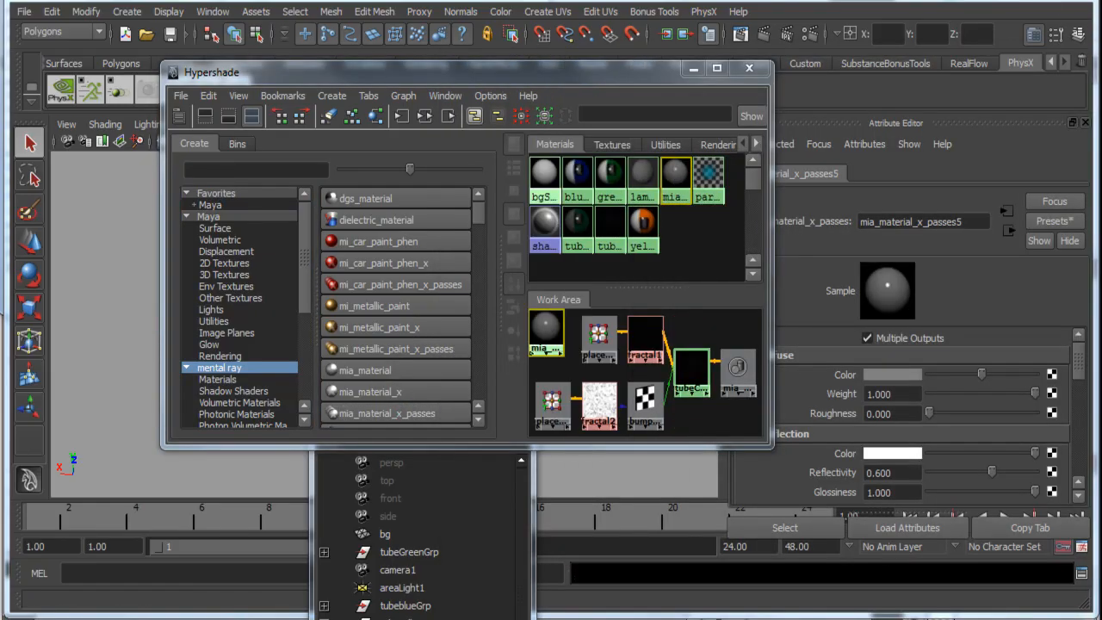
{"action": "left_click", "coordinate": [896, 373]}
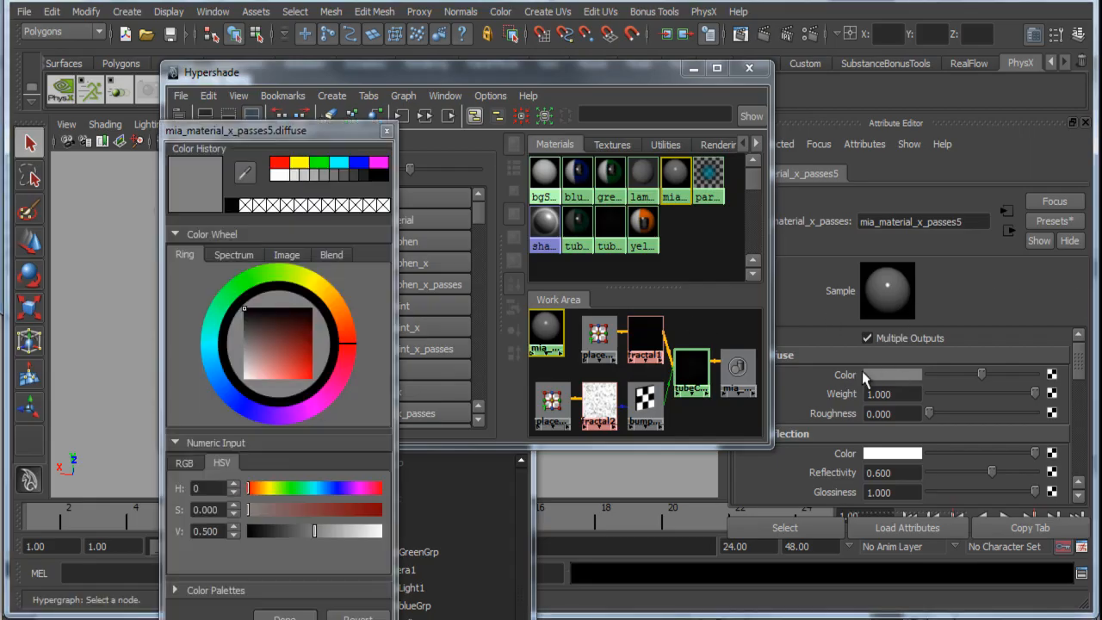
{"action": "left_click_drag", "start_coordinate": [302, 368], "coordinate": [313, 384]}
{"action": "left_click", "coordinate": [284, 617]}
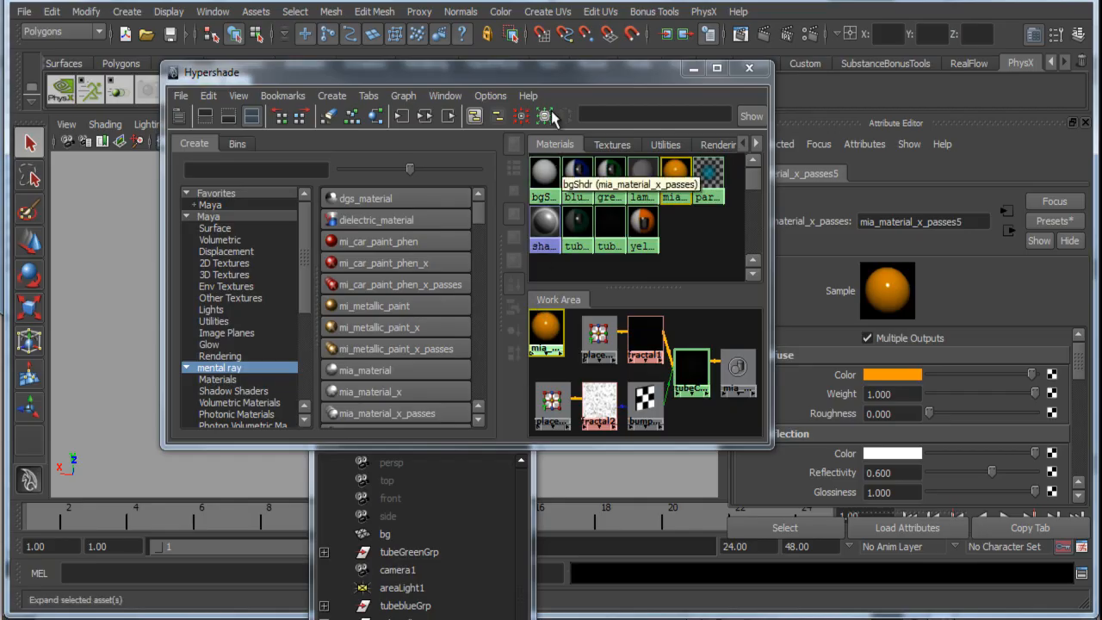
Step: Select the yellow tube's cap and switch it to face selection at the cone inside the cap
{"action": "left_click_drag", "start_coordinate": [565, 73], "coordinate": [431, 619]}
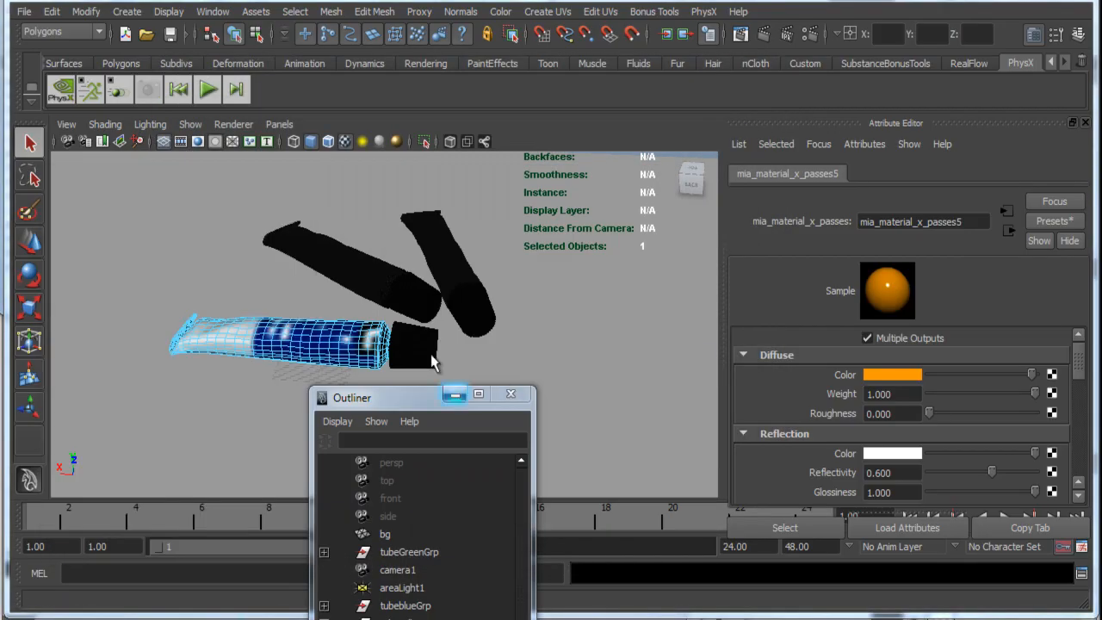
{"action": "left_click", "coordinate": [482, 319]}
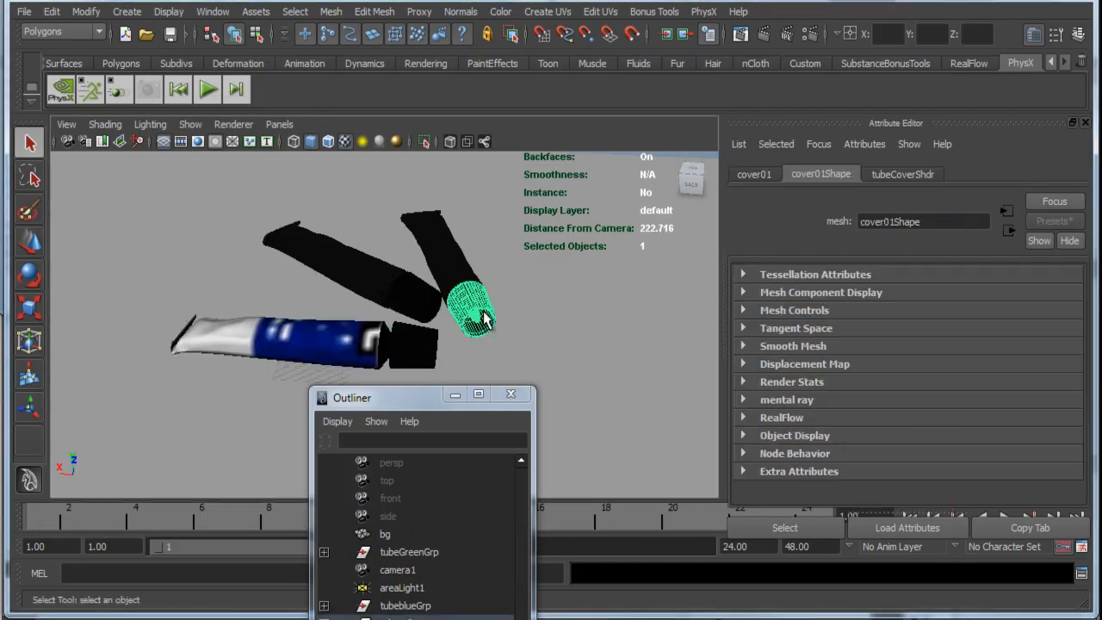
{"action": "scroll", "coordinate": [483, 315], "scroll_direction": "up", "scroll_amount": 8}
{"action": "middle_click_drag", "start_coordinate": [482, 312], "coordinate": [487, 250], "text": "alt"}
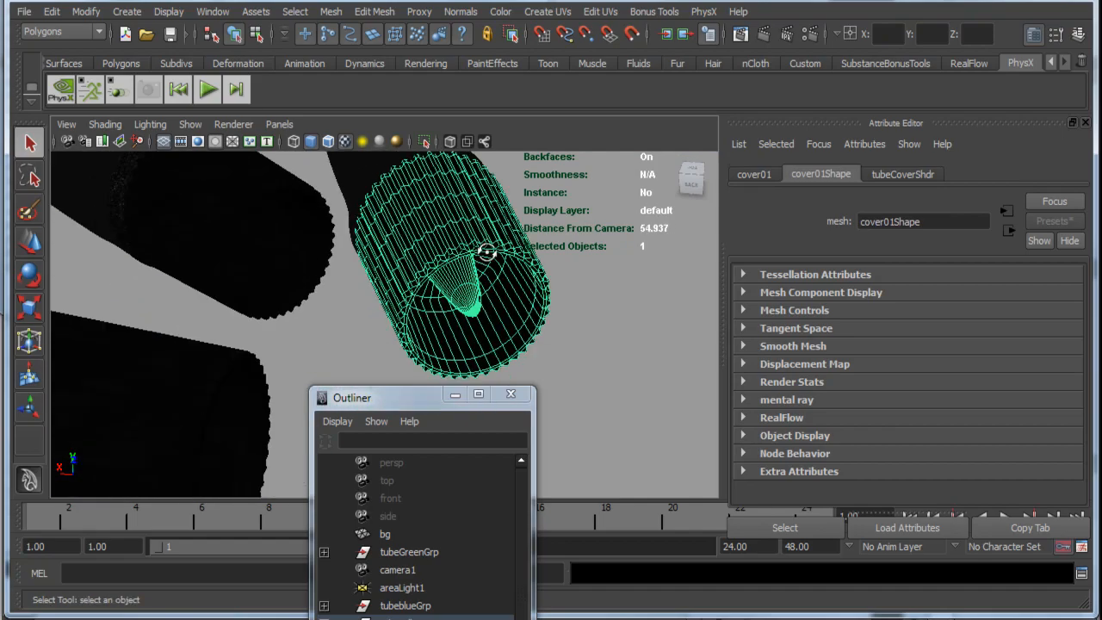
{"action": "left_click_drag", "start_coordinate": [430, 314], "coordinate": [446, 285], "text": "alt"}
{"action": "scroll", "coordinate": [445, 285], "scroll_direction": "up", "scroll_amount": 10}
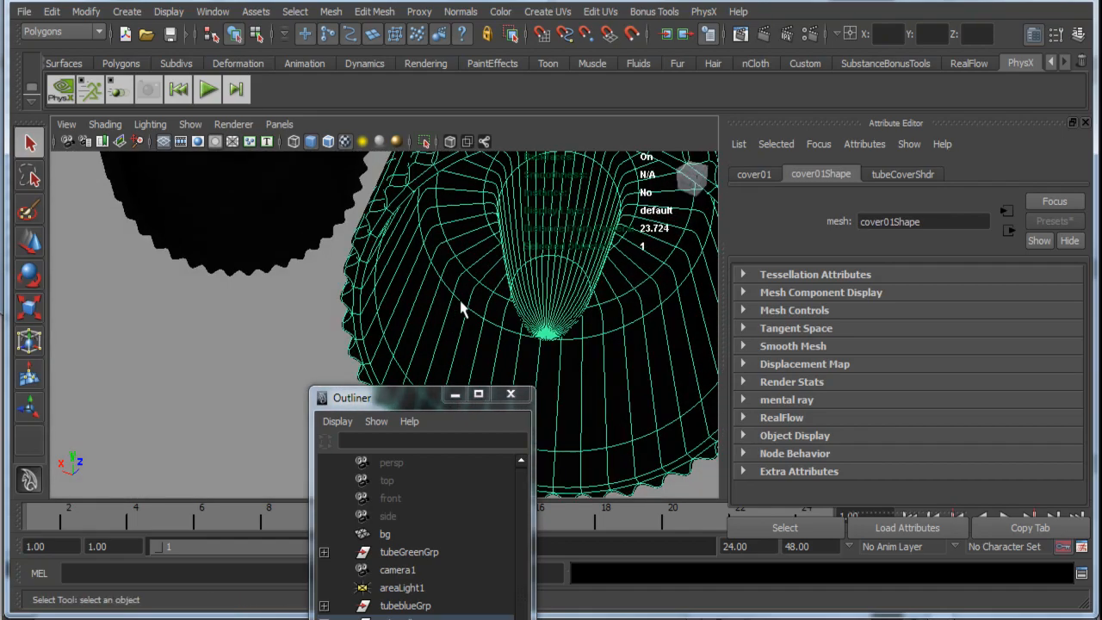
{"action": "scroll", "coordinate": [385, 274], "scroll_direction": "up", "scroll_amount": 5}
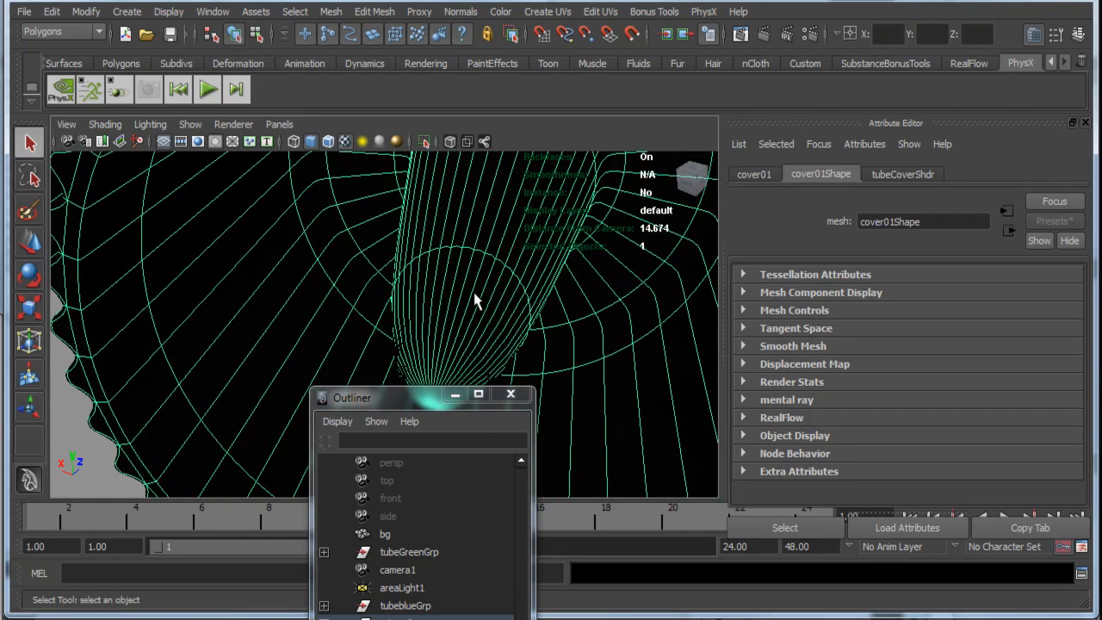
{"action": "right_click_drag", "start_coordinate": [474, 300], "coordinate": [479, 331]}
Step: Select the row of adjacent faces near the tip of the cone inside the yellow tube's cap
{"action": "left_click", "coordinate": [477, 302]}
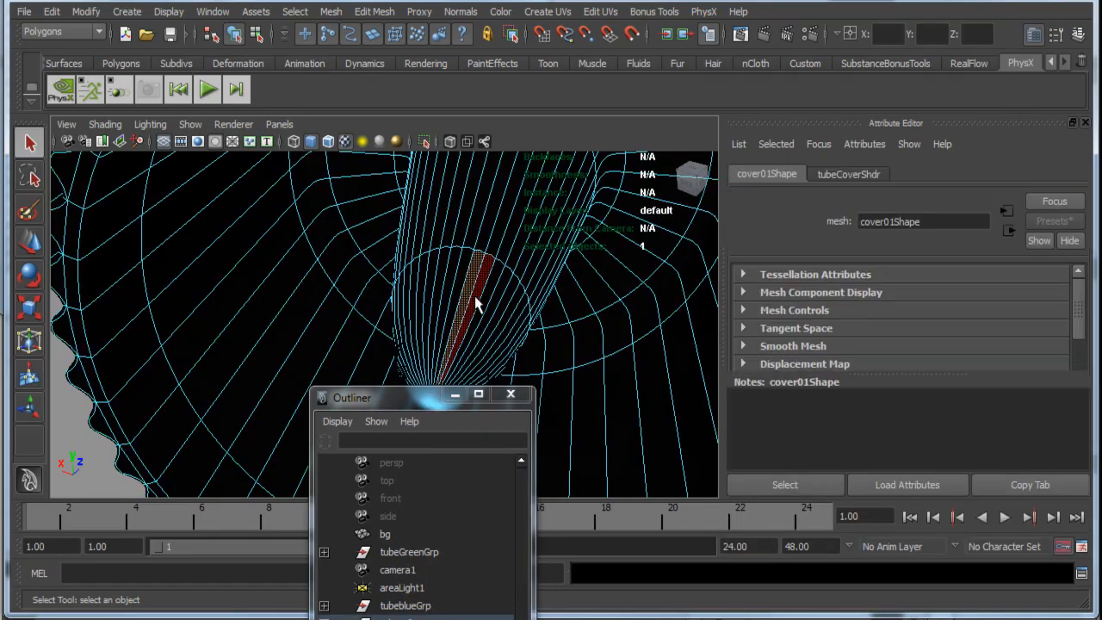
{"action": "left_click", "coordinate": [437, 302]}
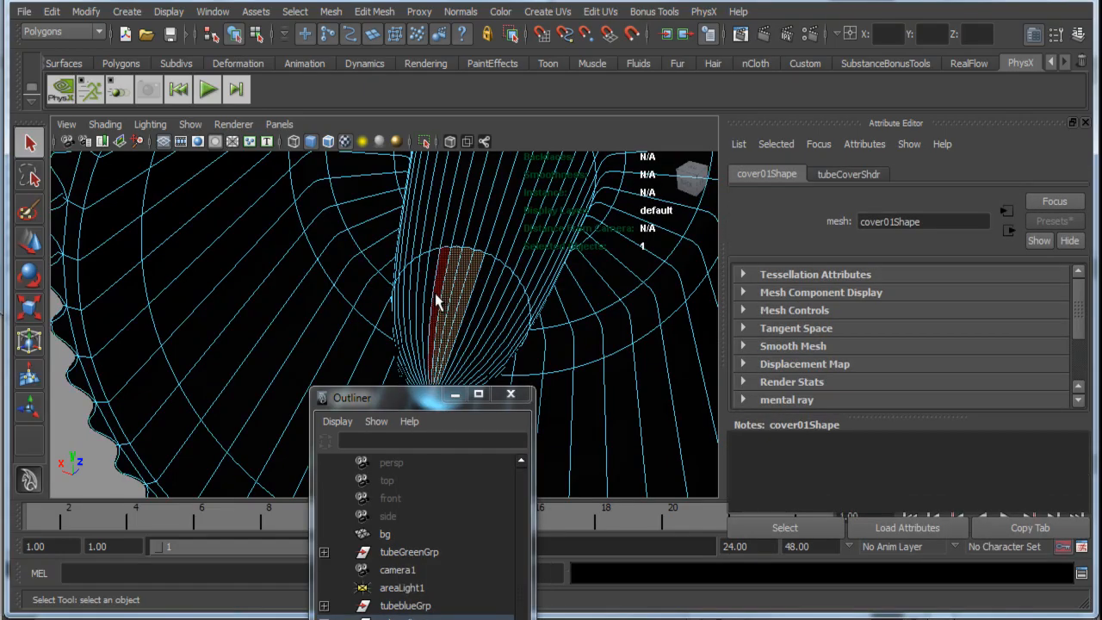
{"action": "left_click", "coordinate": [436, 296], "text": "shift"}
{"action": "left_click", "coordinate": [427, 295], "text": "shift"}
{"action": "left_click", "coordinate": [420, 295], "text": "shift"}
{"action": "left_click", "coordinate": [413, 295], "text": "shift"}
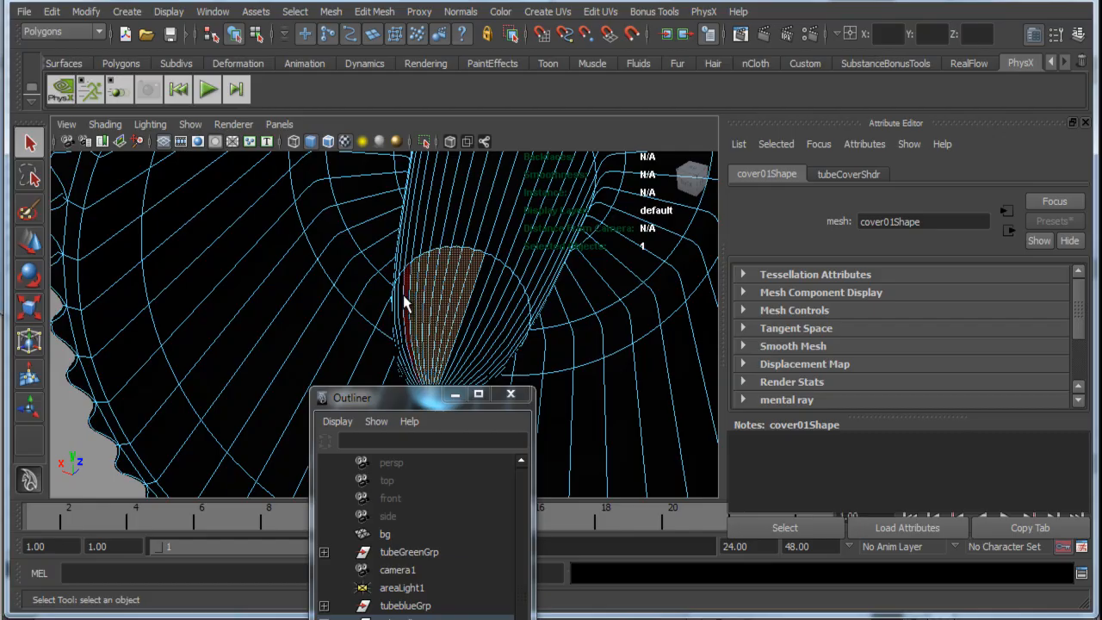
{"action": "left_click", "coordinate": [404, 295], "text": "shift"}
{"action": "left_click", "coordinate": [479, 296], "text": "shift"}
{"action": "left_click", "coordinate": [488, 295], "text": "shift"}
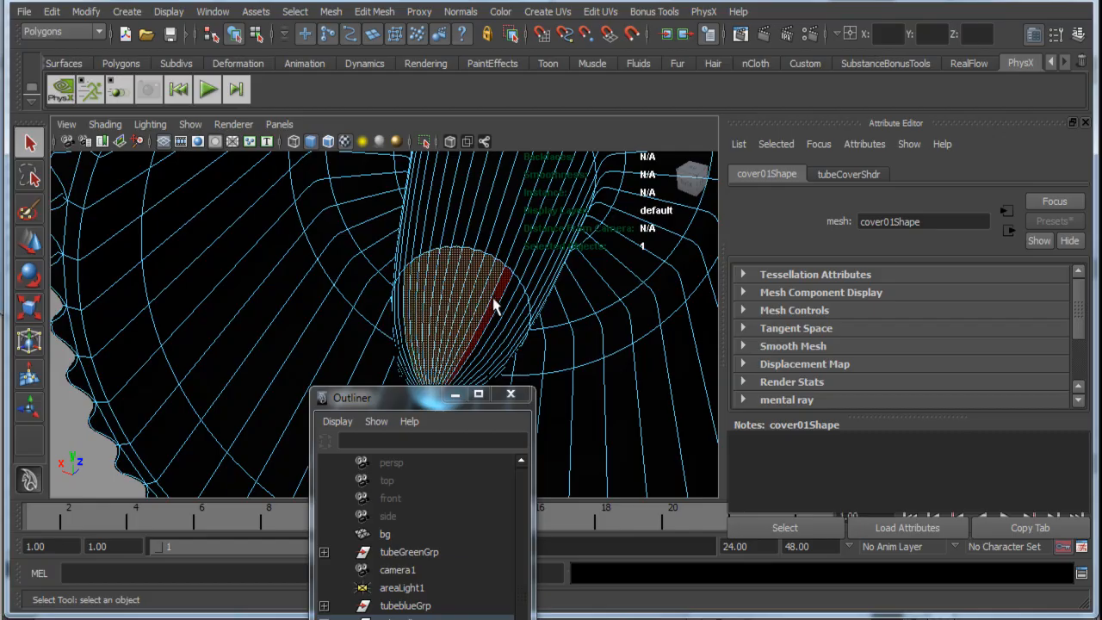
{"action": "left_click", "coordinate": [495, 301], "text": "shift"}
{"action": "left_click", "coordinate": [503, 305], "text": "shift"}
{"action": "left_click", "coordinate": [510, 309], "text": "shift"}
{"action": "right_click_drag", "start_coordinate": [518, 312], "coordinate": [447, 303], "text": "alt"}
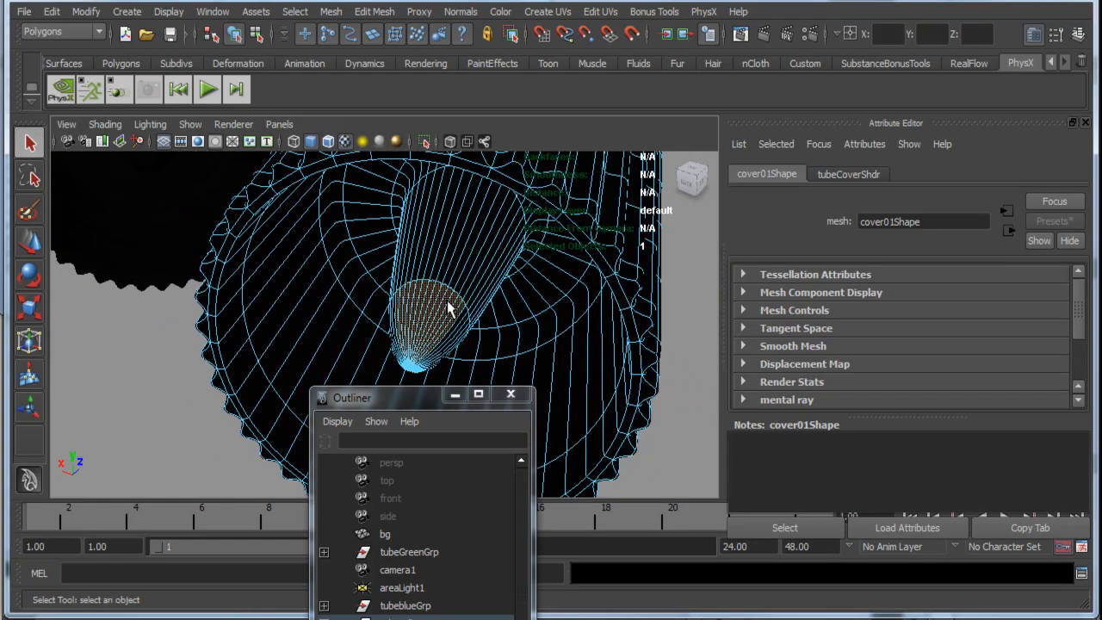
{"action": "left_click_drag", "start_coordinate": [448, 308], "coordinate": [479, 296], "text": "alt"}
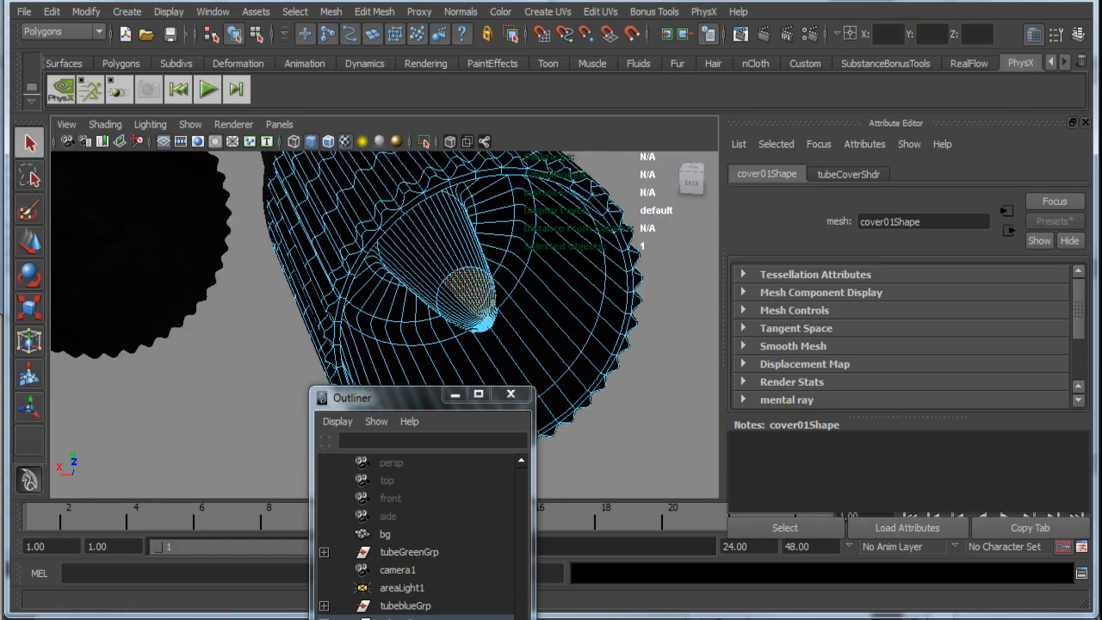
Step: Assign the orange material to the selected cone faces and rename the material tubeCoverYellow
{"action": "left_click_drag", "start_coordinate": [1043, 251], "coordinate": [490, 109]}
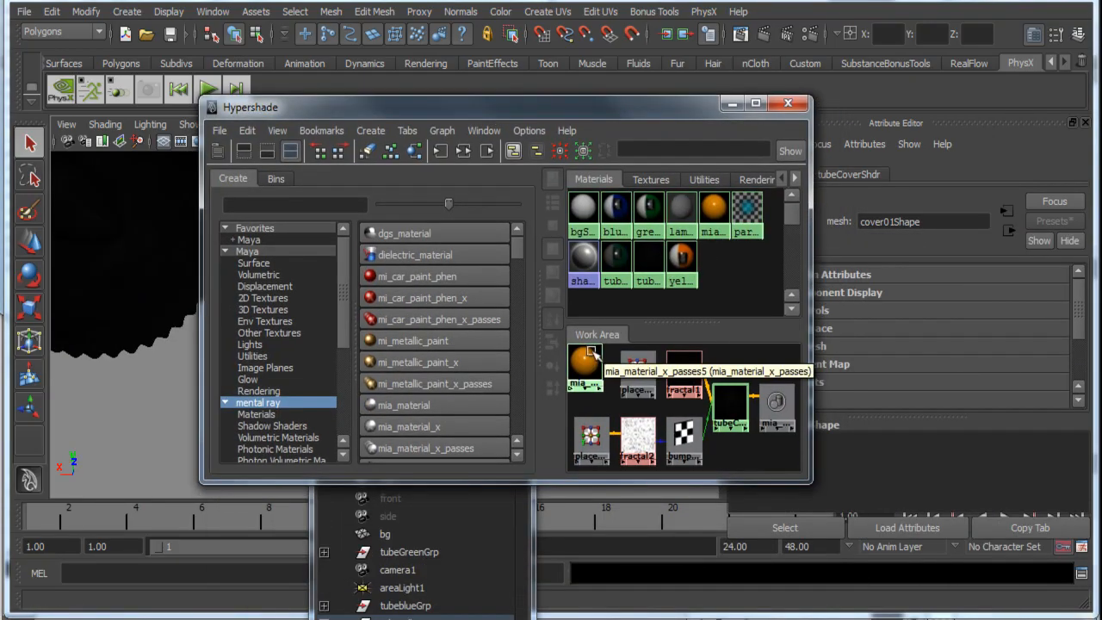
{"action": "right_click_drag", "start_coordinate": [591, 353], "coordinate": [585, 321]}
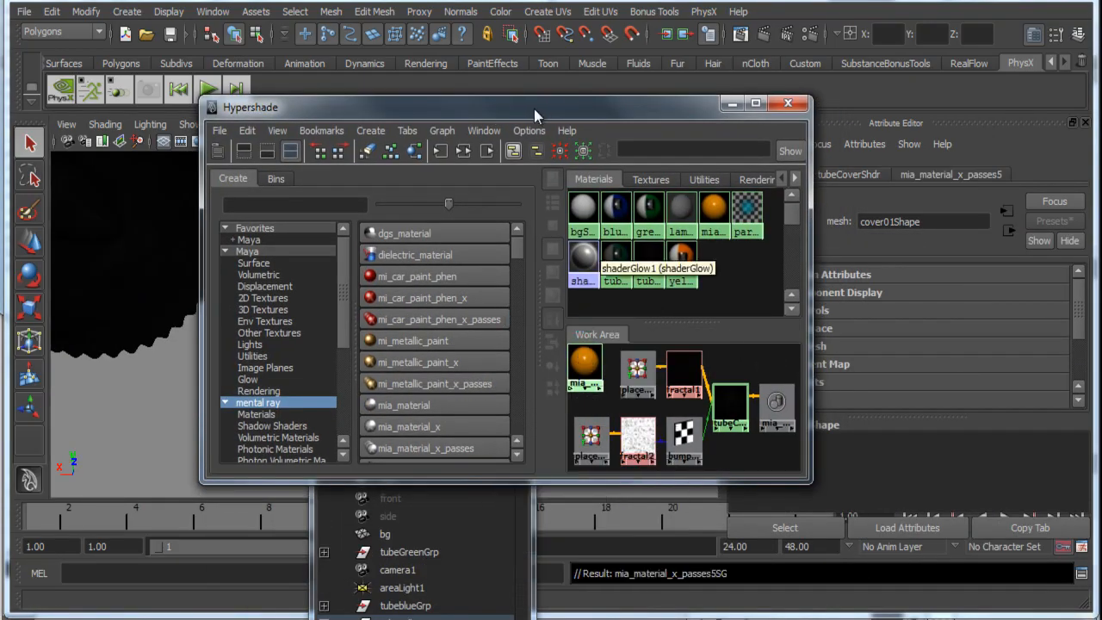
{"action": "left_click_drag", "start_coordinate": [534, 115], "coordinate": [655, 121]}
{"action": "right_click_drag", "start_coordinate": [714, 378], "coordinate": [680, 539]}
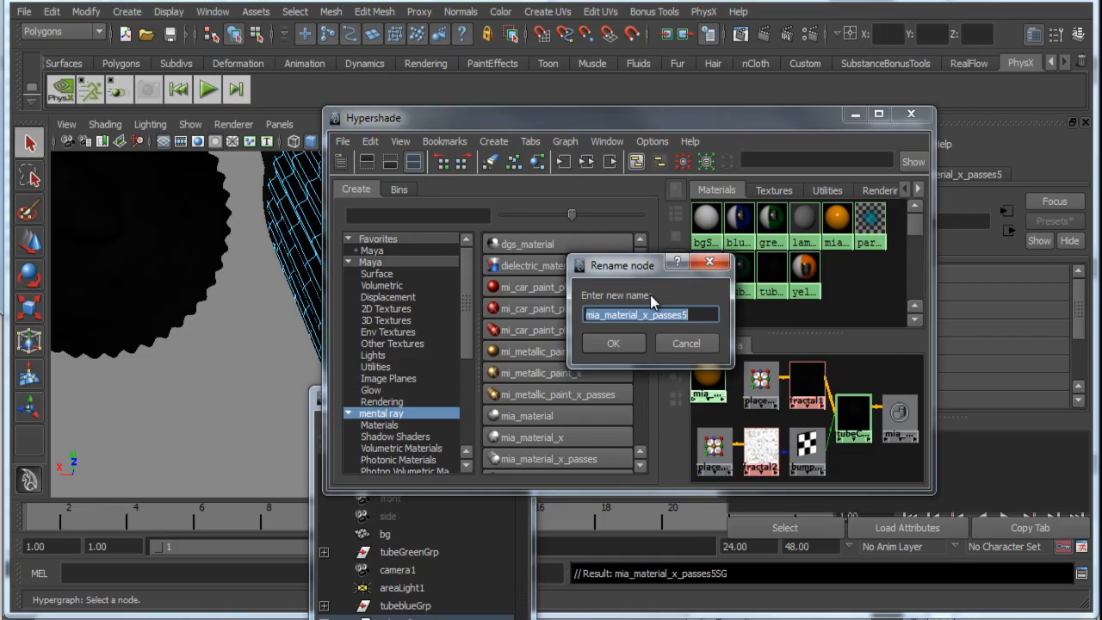
{"action": "type", "text": "tubeCoverYellow"}
{"action": "key", "text": "Return"}
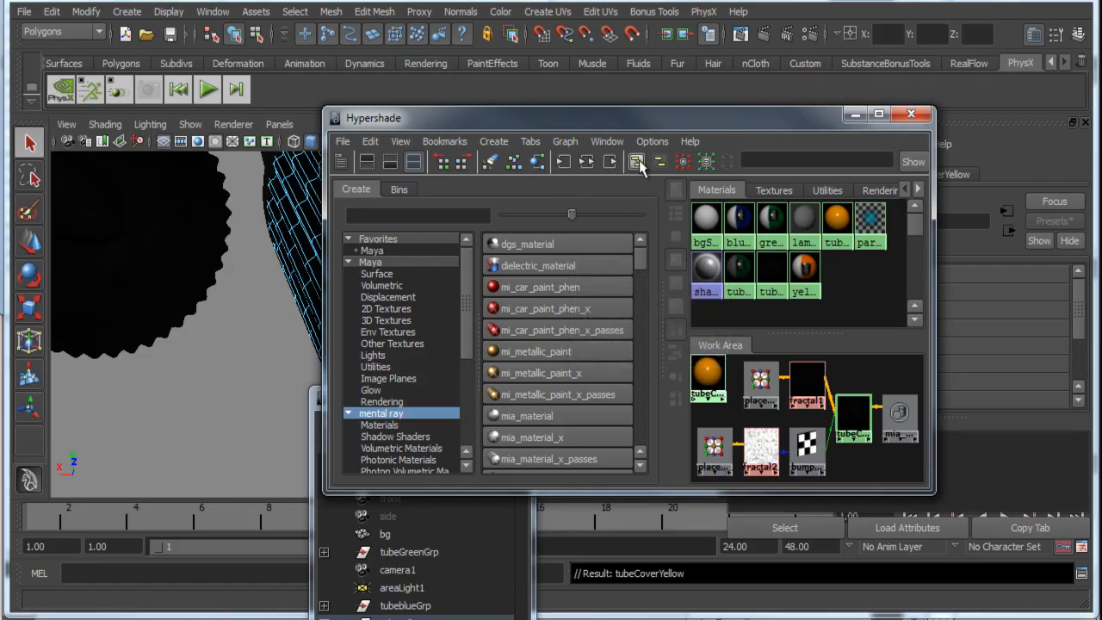
Step: Render the region around the open end of the yellow tube's cap to check the orange faces
{"action": "left_click_drag", "start_coordinate": [1101, 83], "coordinate": [497, 41]}
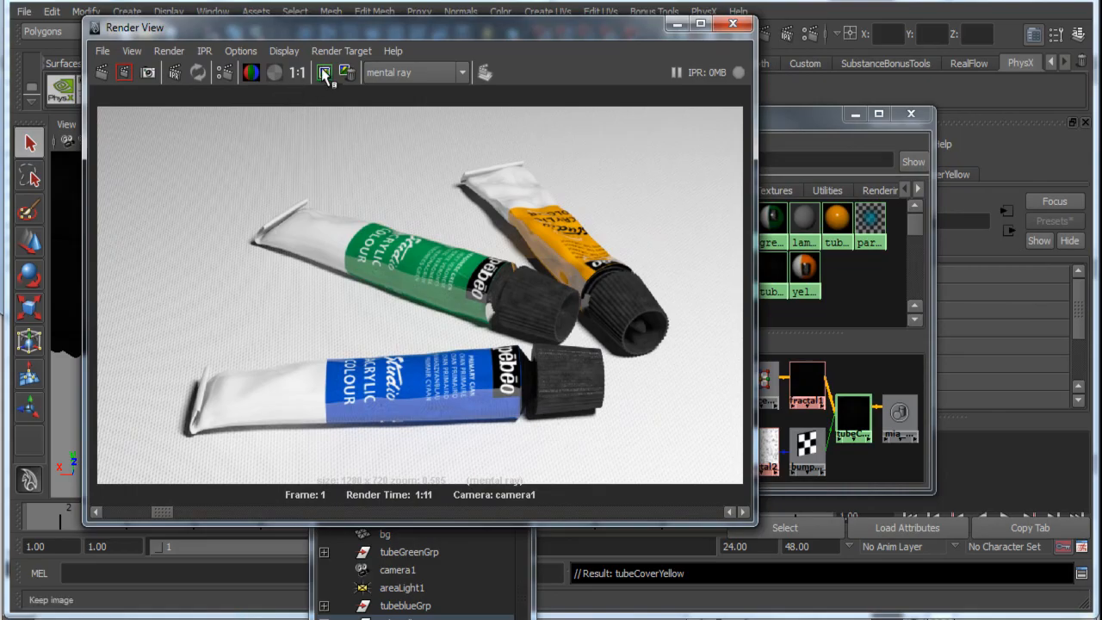
{"action": "left_click_drag", "start_coordinate": [600, 294], "coordinate": [669, 359]}
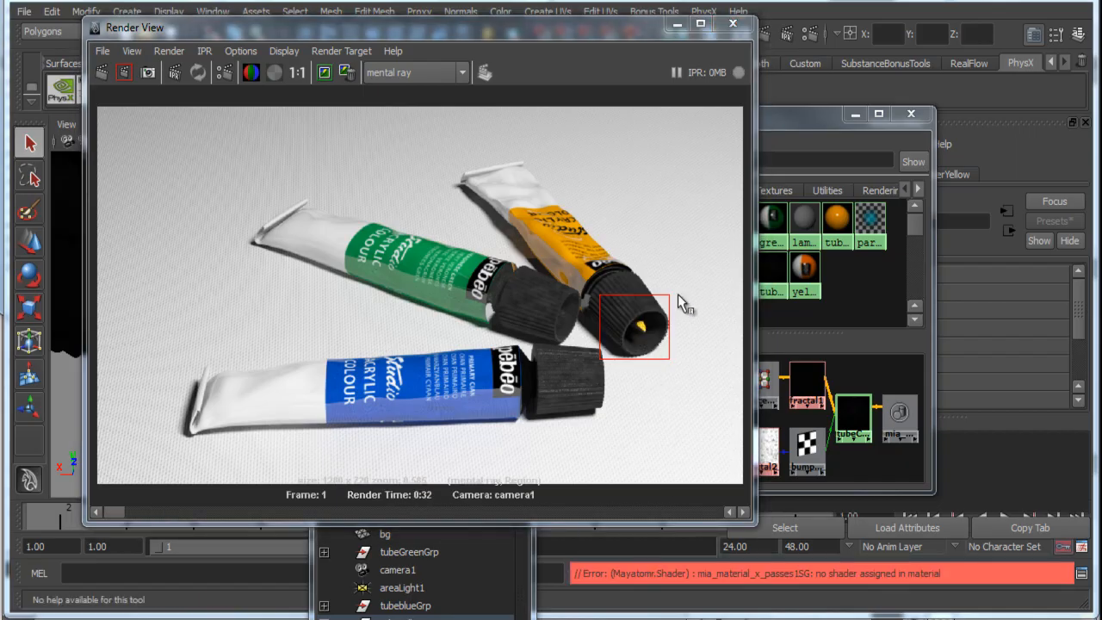
Step: Change the tubeCoverYellow material's reflection color to the same orange as its diffuse color
{"action": "left_click", "coordinate": [840, 219]}
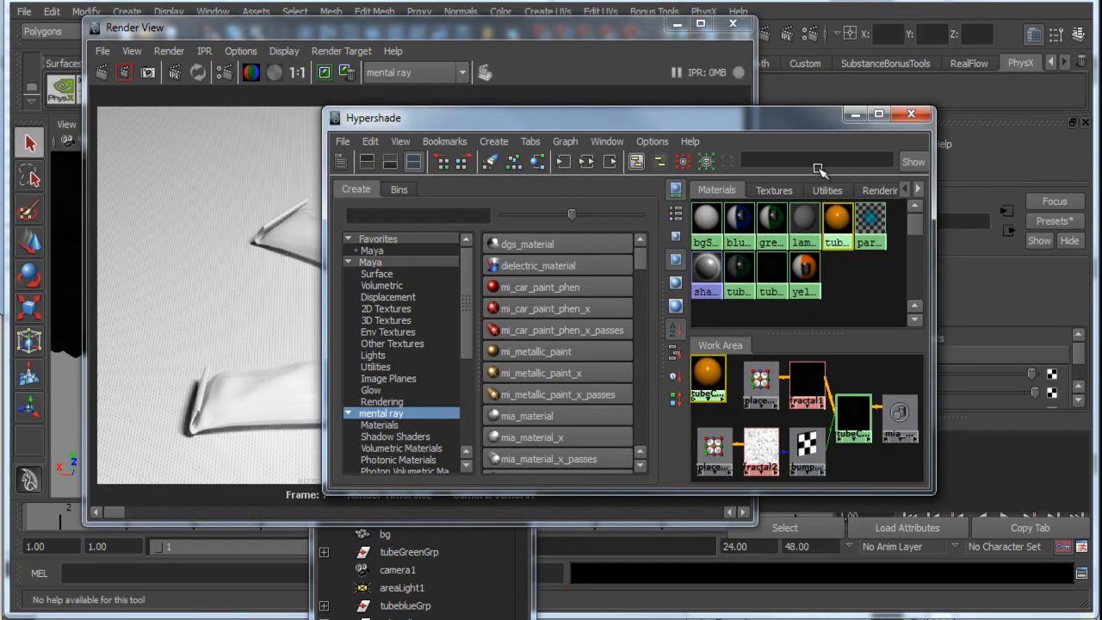
{"action": "left_click_drag", "start_coordinate": [800, 135], "coordinate": [683, 554]}
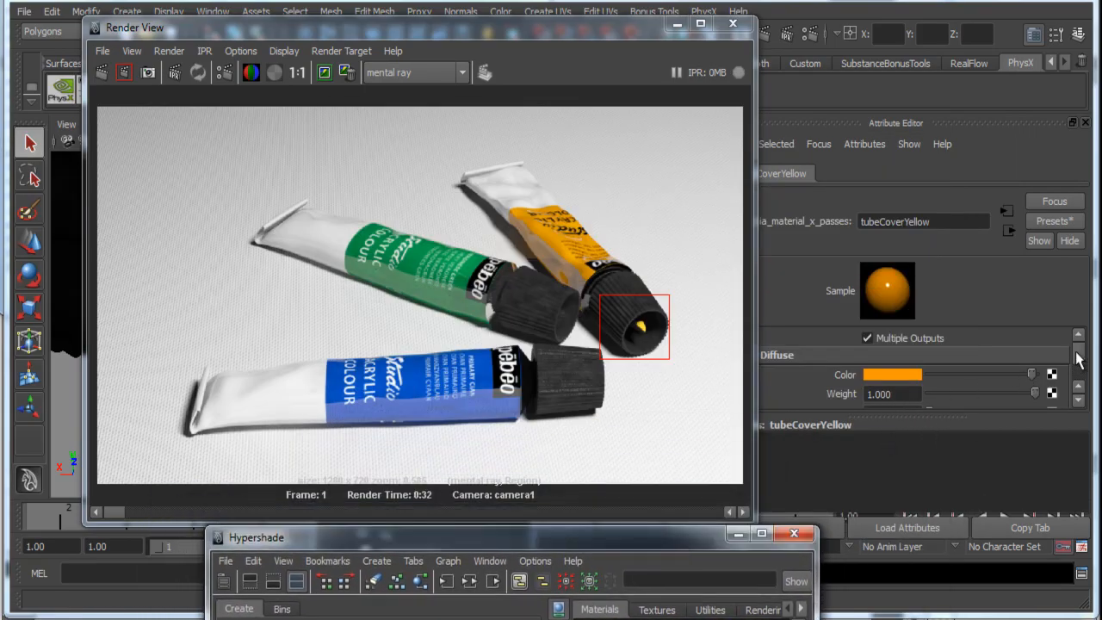
{"action": "scroll", "coordinate": [1079, 360], "scroll_direction": "down", "scroll_amount": 6}
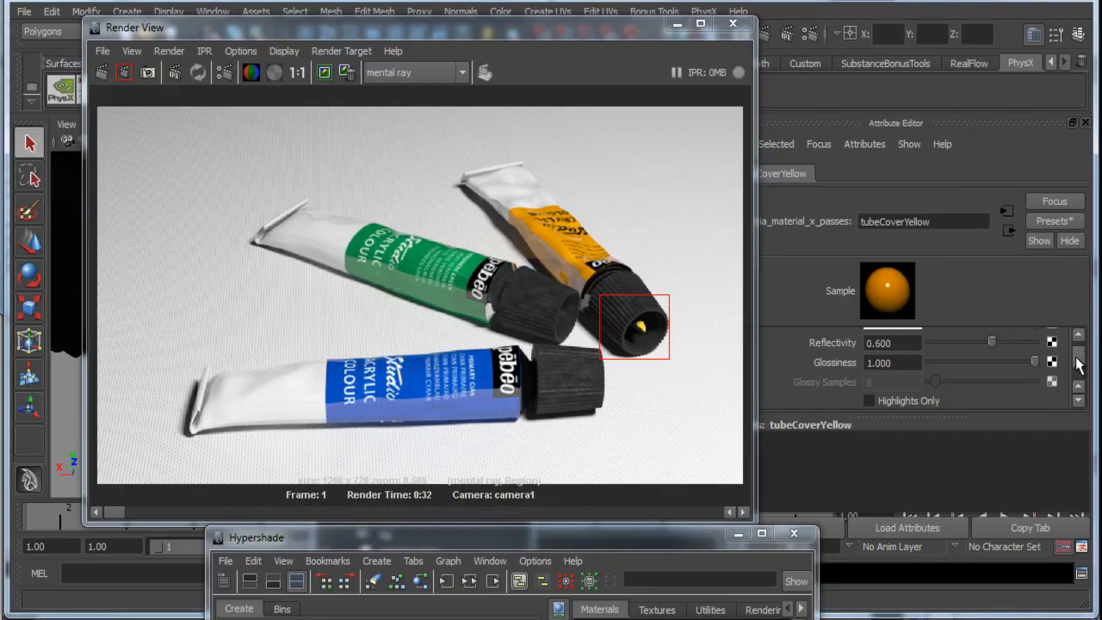
{"action": "scroll", "coordinate": [1080, 363], "scroll_direction": "up", "scroll_amount": 2}
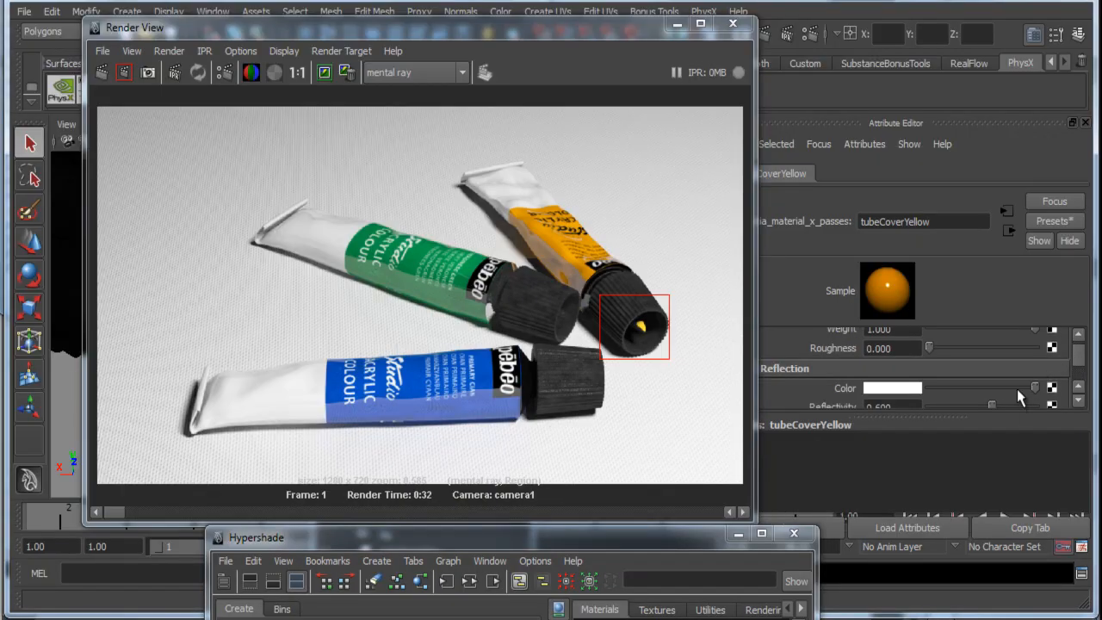
{"action": "left_click_drag", "start_coordinate": [1019, 397], "coordinate": [978, 390]}
{"action": "left_click", "coordinate": [895, 388]}
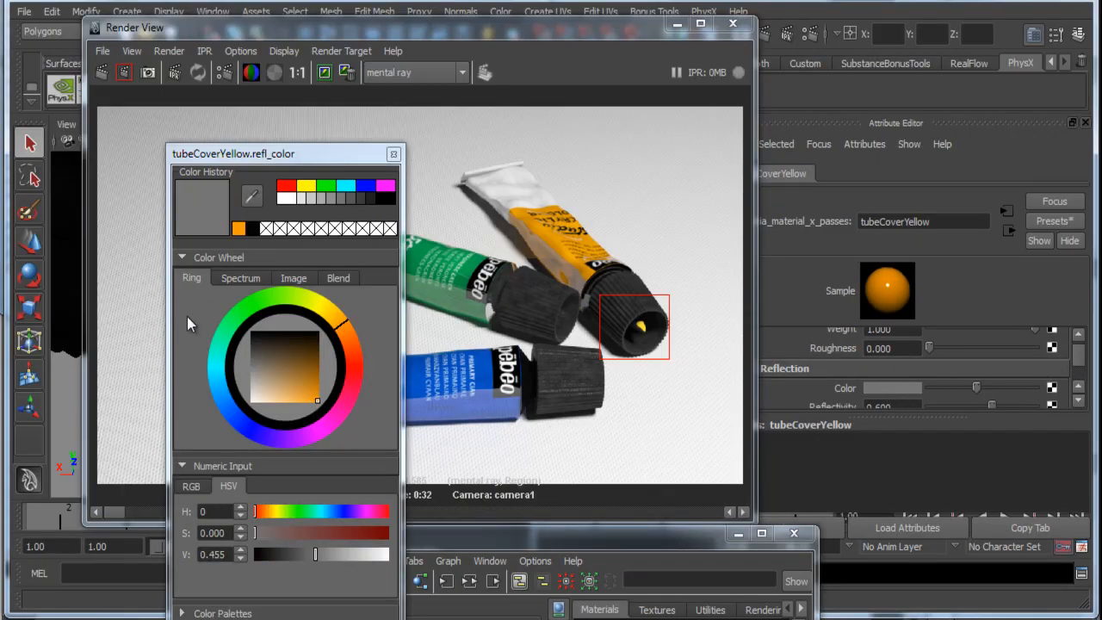
{"action": "left_click_drag", "start_coordinate": [296, 368], "coordinate": [323, 413]}
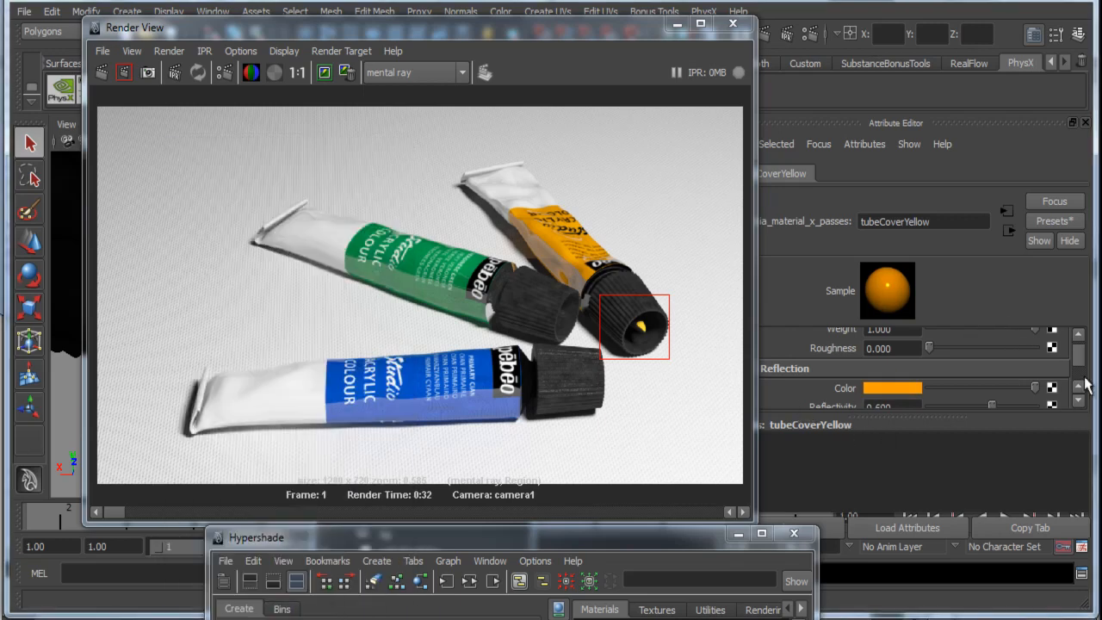
Step: Set the material's reflectivity to 0.024 and glossiness to 0.606, and render a small region around the yellow cone inside the cap
{"action": "left_click_drag", "start_coordinate": [1021, 416], "coordinate": [1008, 515]}
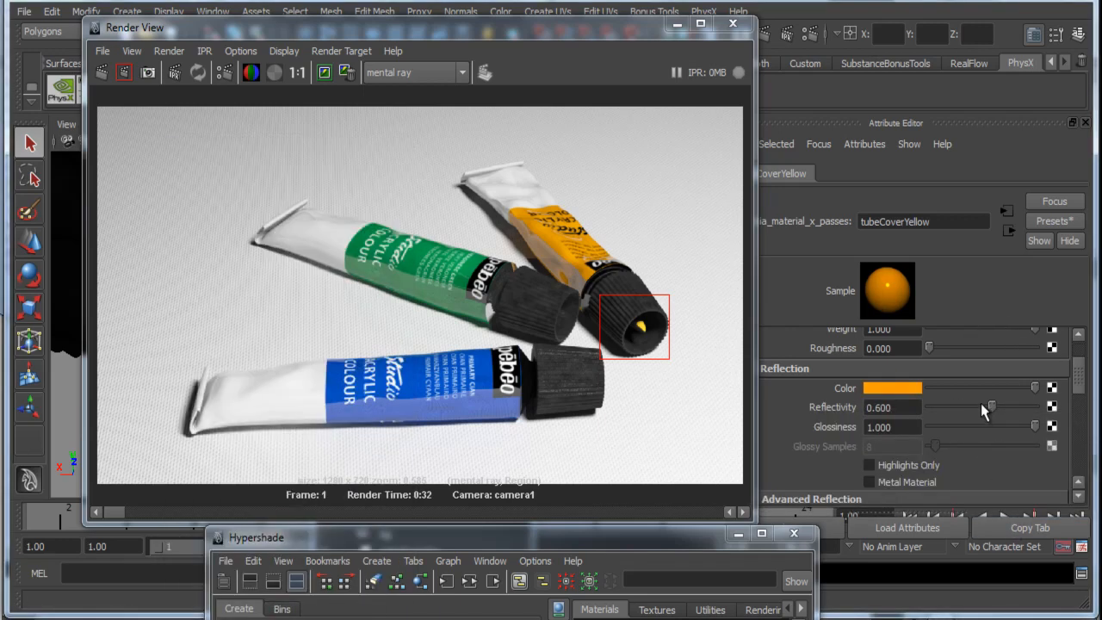
{"action": "mouse_move", "coordinate": [986, 412]}
{"action": "left_mouse_down"}
{"action": "mouse_move", "coordinate": [933, 413]}
{"action": "mouse_move", "coordinate": [1000, 431]}
{"action": "mouse_move", "coordinate": [989, 431]}
{"action": "left_mouse_up"}
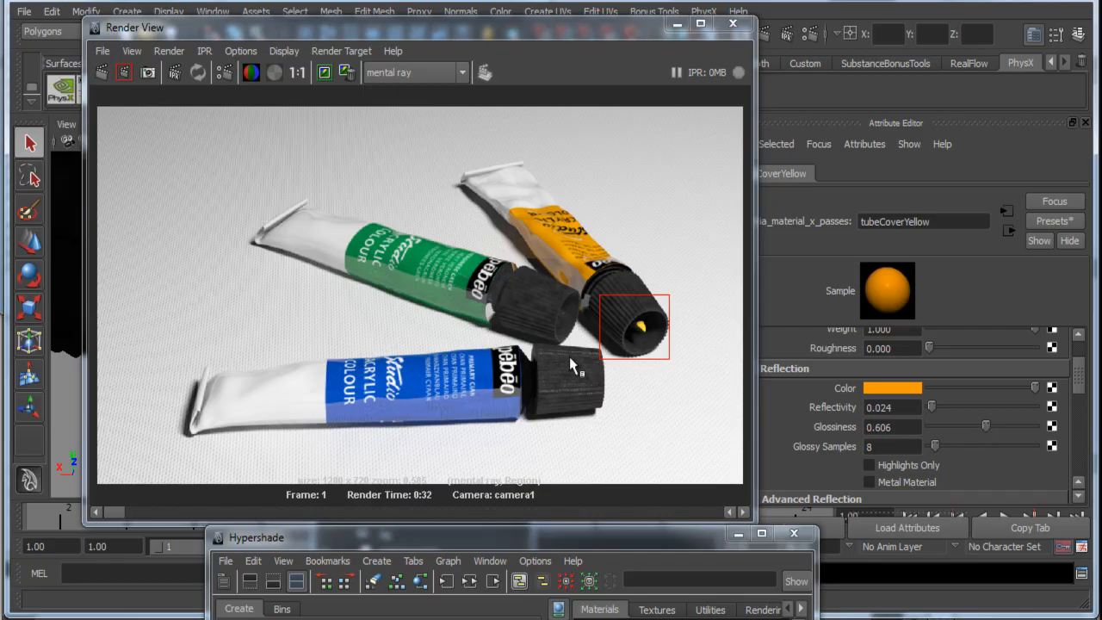
{"action": "left_click", "coordinate": [326, 73]}
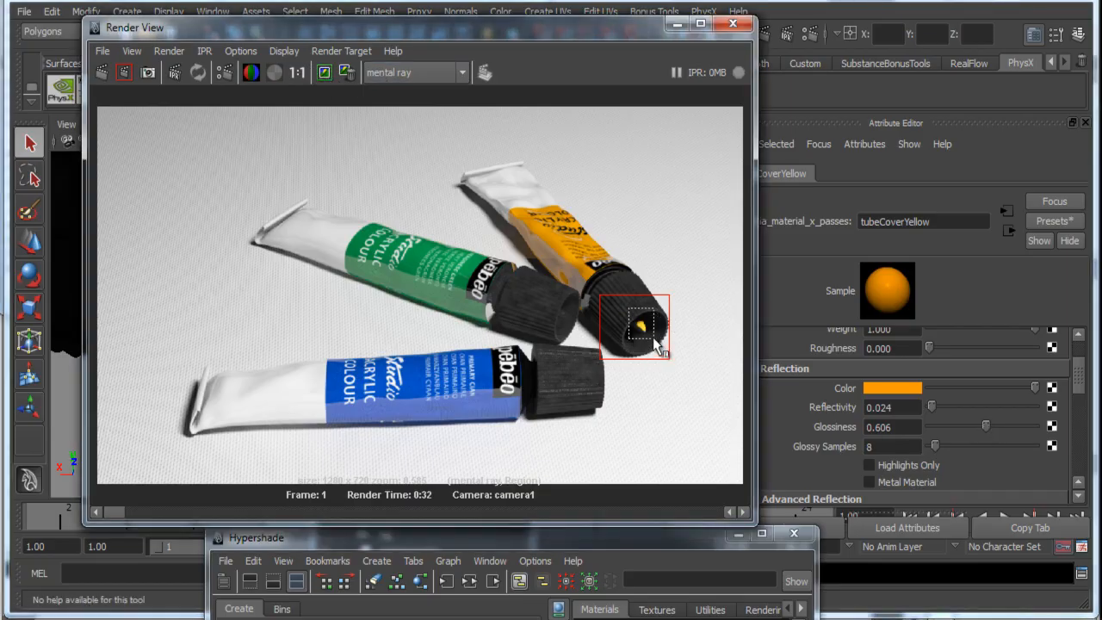
{"action": "left_click_drag", "start_coordinate": [629, 310], "coordinate": [653, 340]}
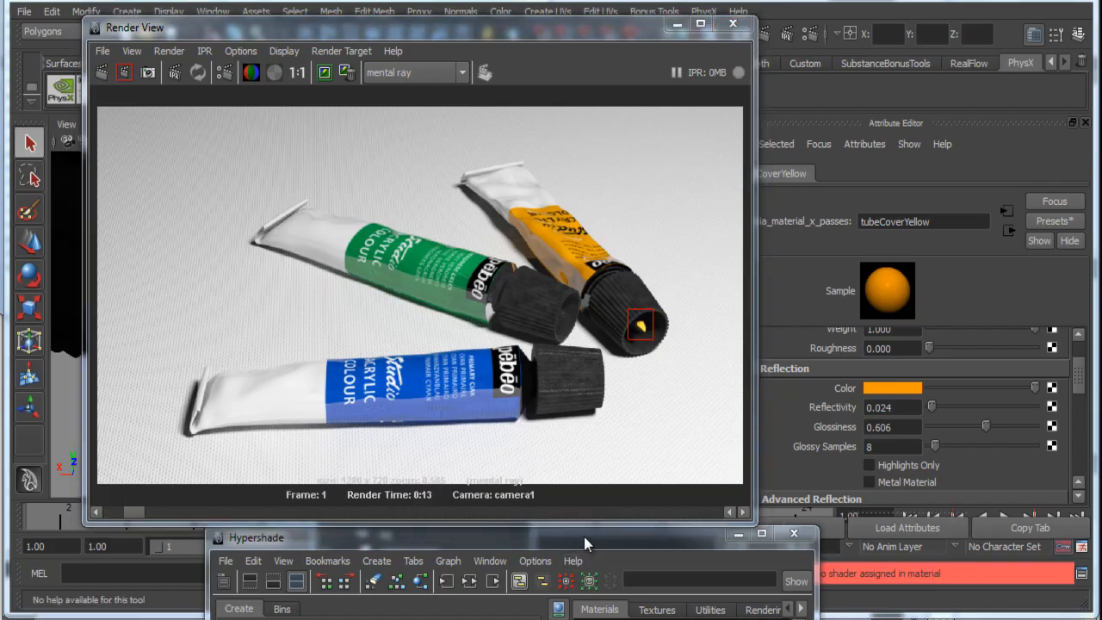
Step: Graph the input and output connections of the tubeCoverYellow material in the Hypershade work area
{"action": "left_click_drag", "start_coordinate": [584, 537], "coordinate": [560, 281]}
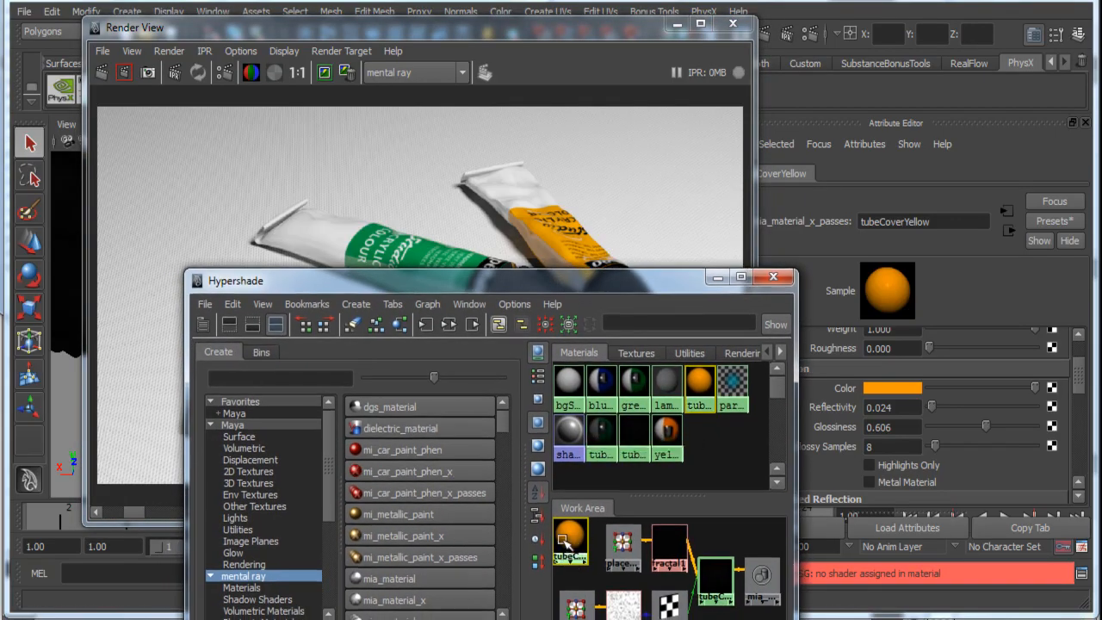
{"action": "left_click", "coordinate": [448, 324]}
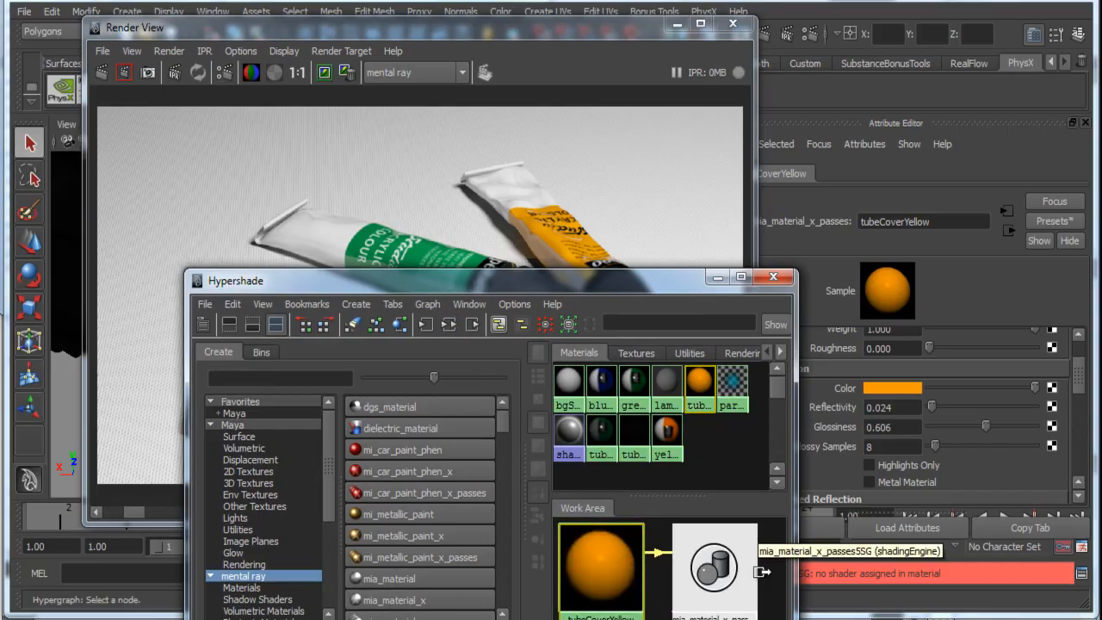
{"action": "scroll", "coordinate": [713, 582], "scroll_direction": "down", "scroll_amount": 1}
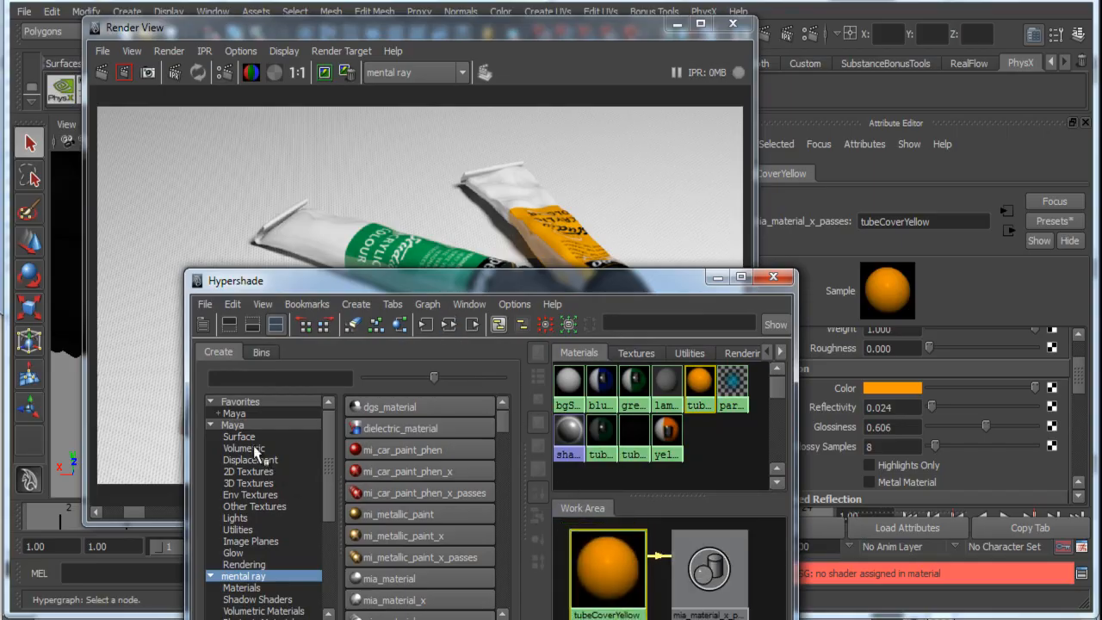
Step: Create a Ramp texture and spread out the shading group and tubeCoverYellow nodes beside it
{"action": "left_click", "coordinate": [237, 376]}
{"action": "type", "text": "ramp"}
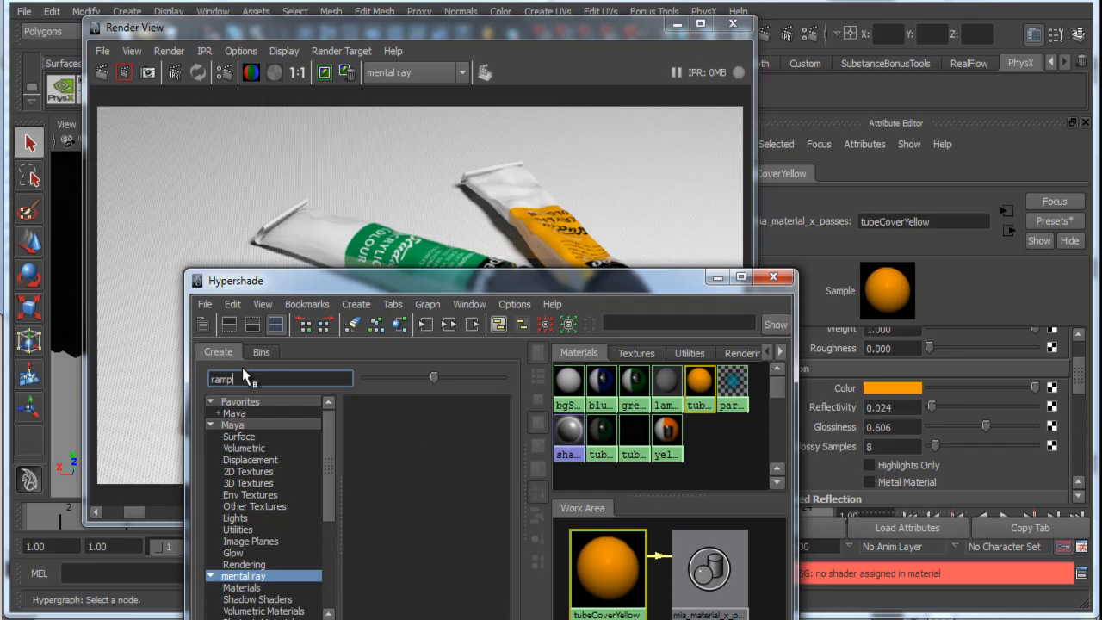
{"action": "left_click", "coordinate": [233, 425]}
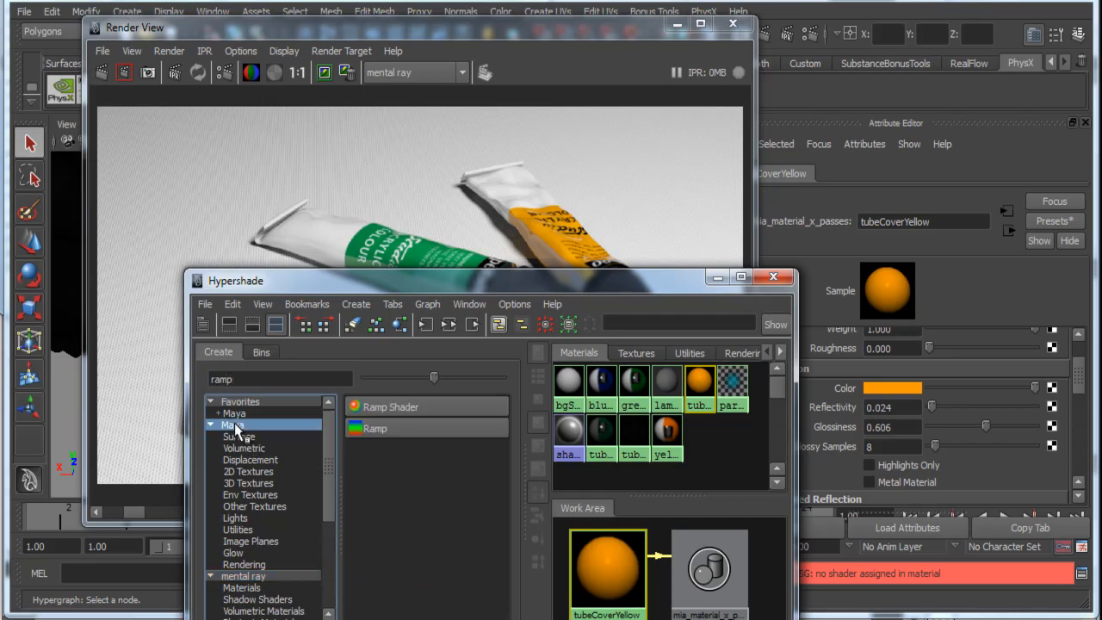
{"action": "left_click", "coordinate": [384, 427]}
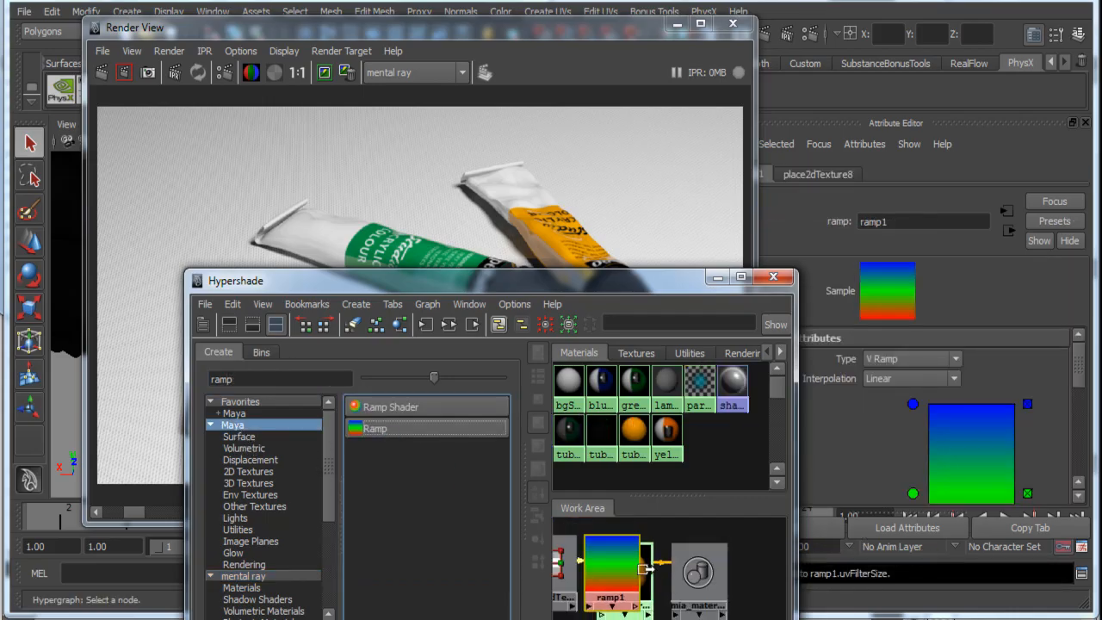
{"action": "mouse_move", "coordinate": [646, 569]}
{"action": "left_mouse_down"}
{"action": "mouse_move", "coordinate": [668, 592]}
{"action": "mouse_move", "coordinate": [775, 576]}
{"action": "left_mouse_up"}
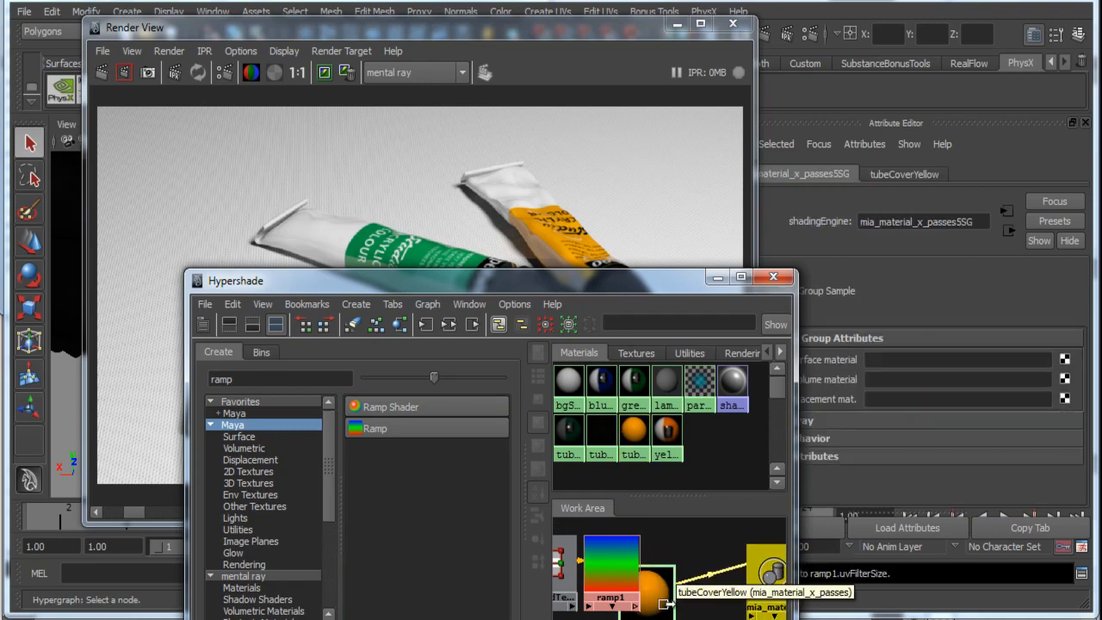
{"action": "left_click_drag", "start_coordinate": [664, 603], "coordinate": [714, 579]}
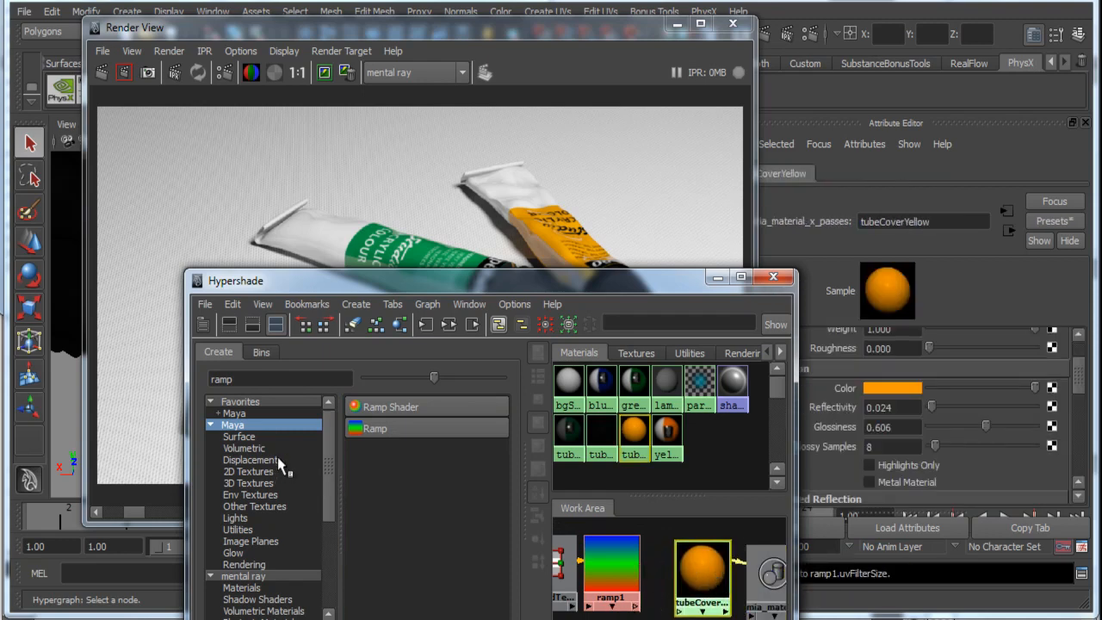
Step: Create a Gamma Correct node and set all three of its gamma values to 0.455
{"action": "double_click", "coordinate": [255, 380]}
{"action": "type", "text": "gamma"}
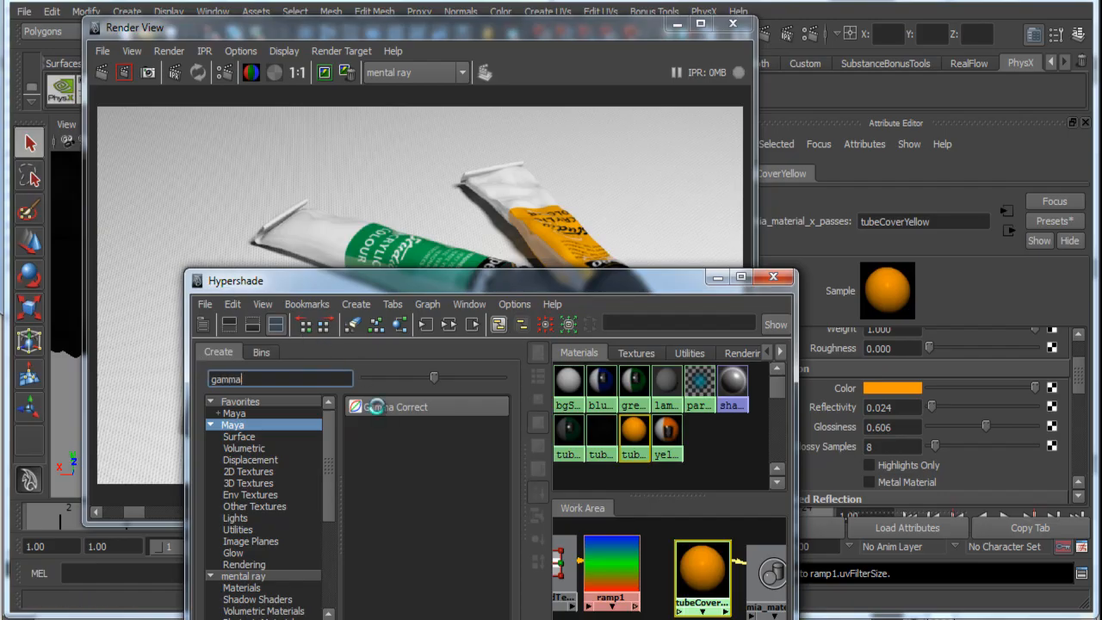
{"action": "left_click", "coordinate": [377, 406]}
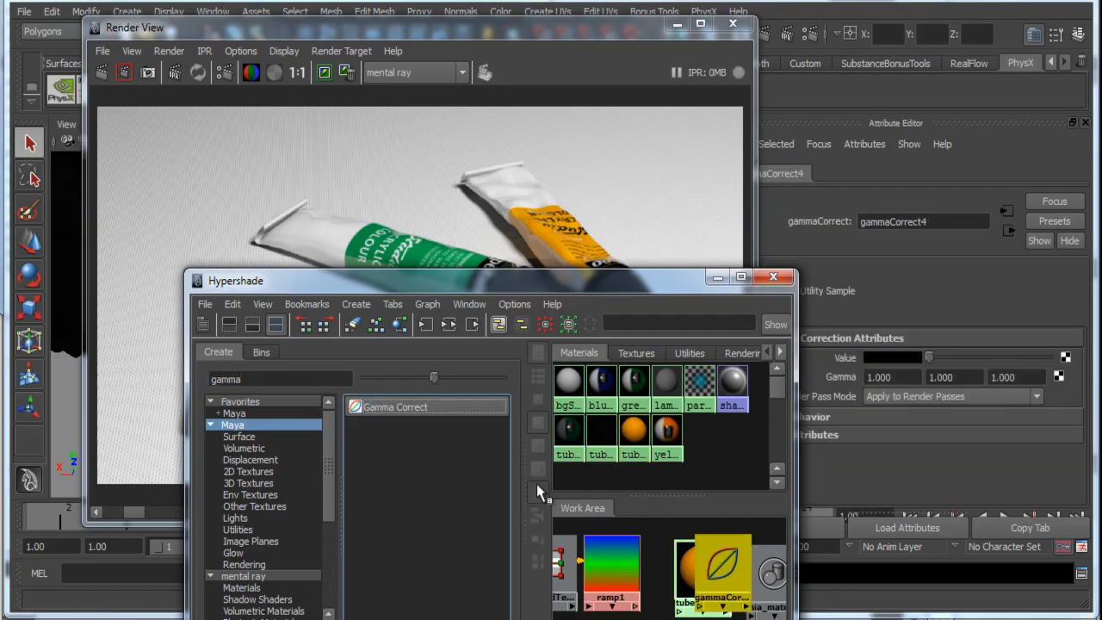
{"action": "left_click", "coordinate": [887, 378]}
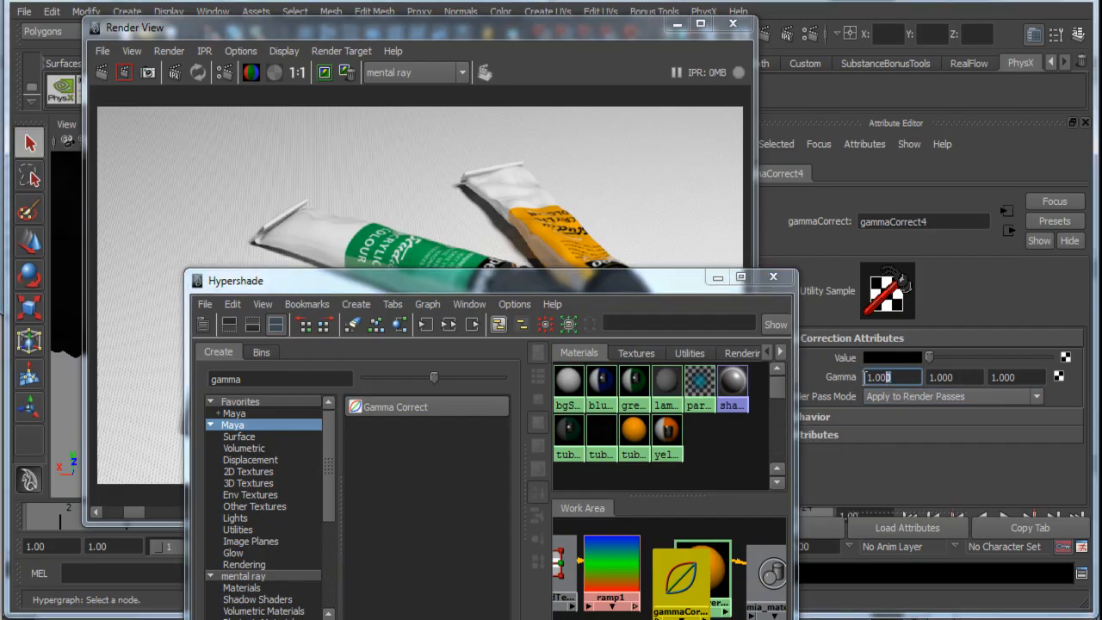
{"action": "left_click_drag", "start_coordinate": [866, 377], "coordinate": [568, 380]}
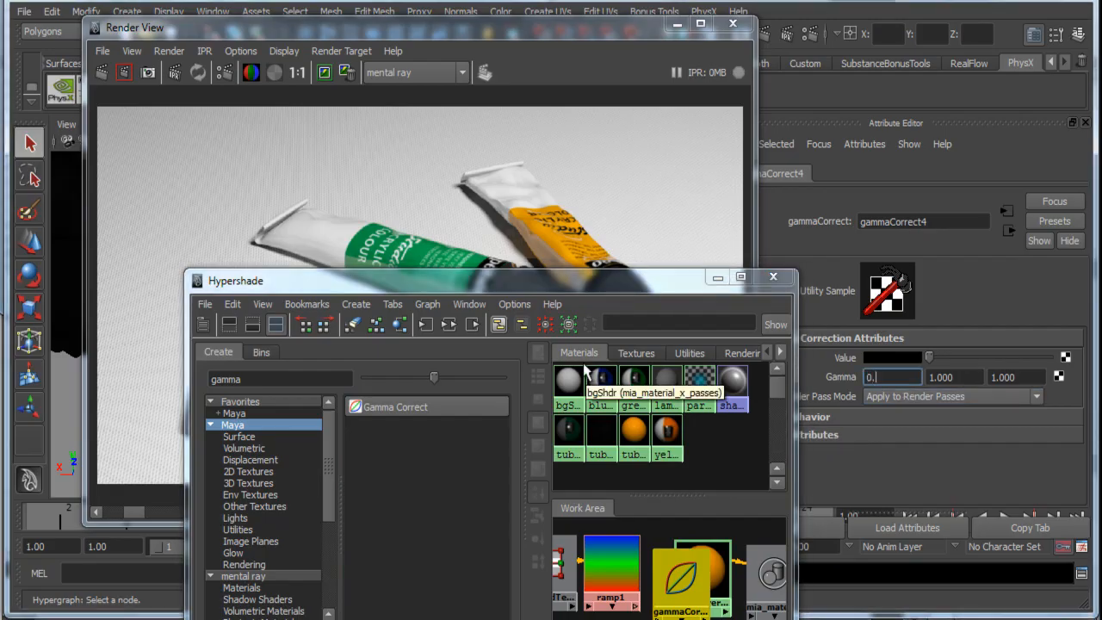
{"action": "type", "text": "0.455"}
{"action": "key", "text": "Tab"}
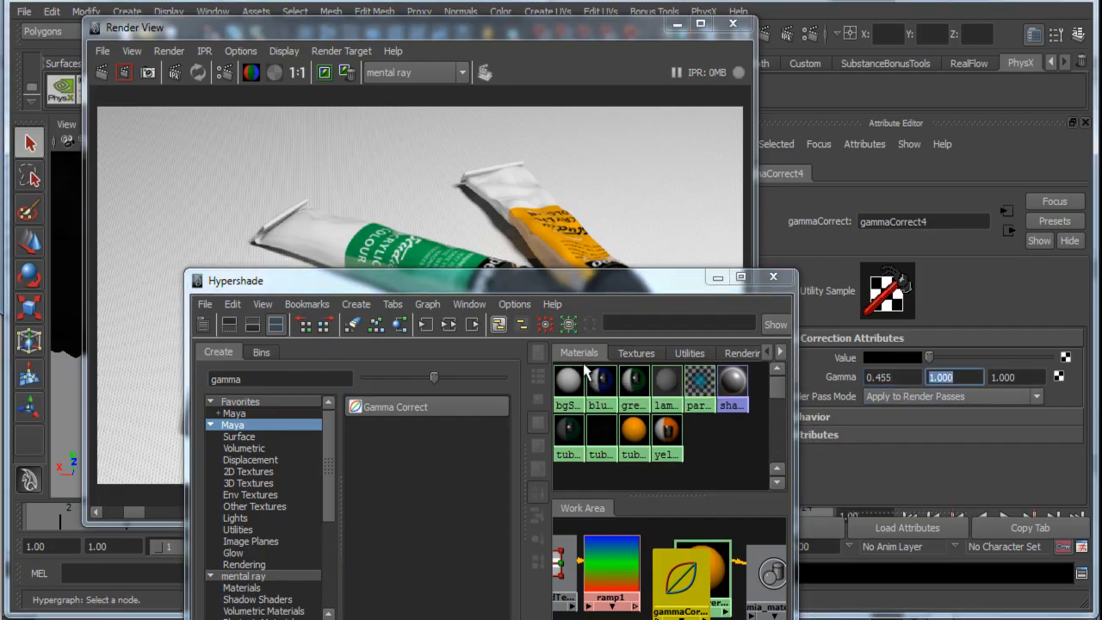
{"action": "type", "text": "0.455"}
{"action": "key", "text": "Tab"}
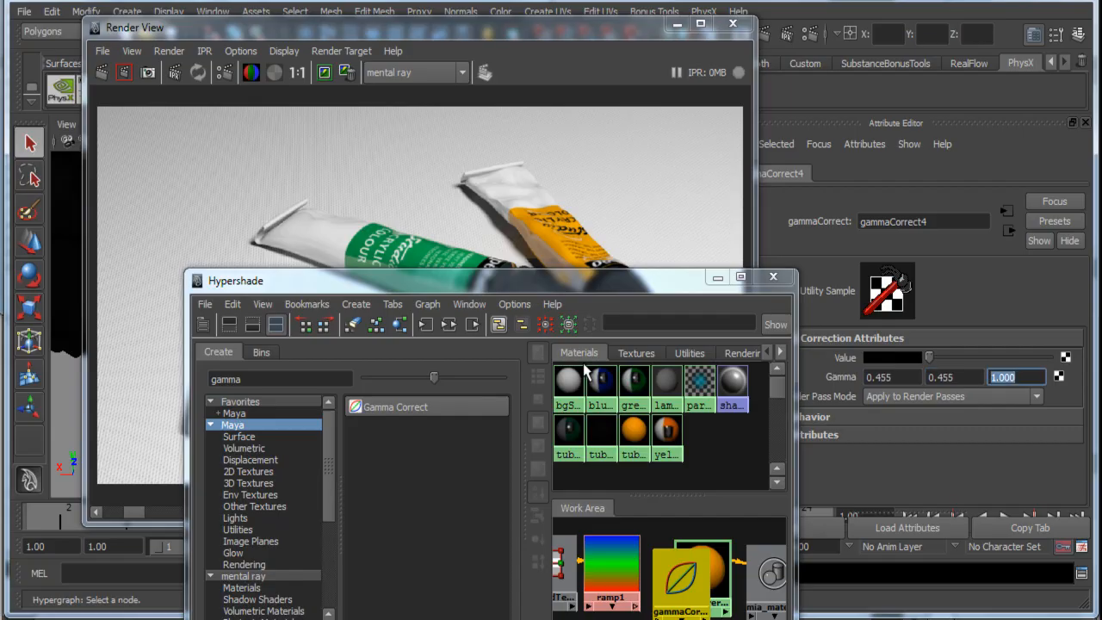
{"action": "key", "text": "Tab"}
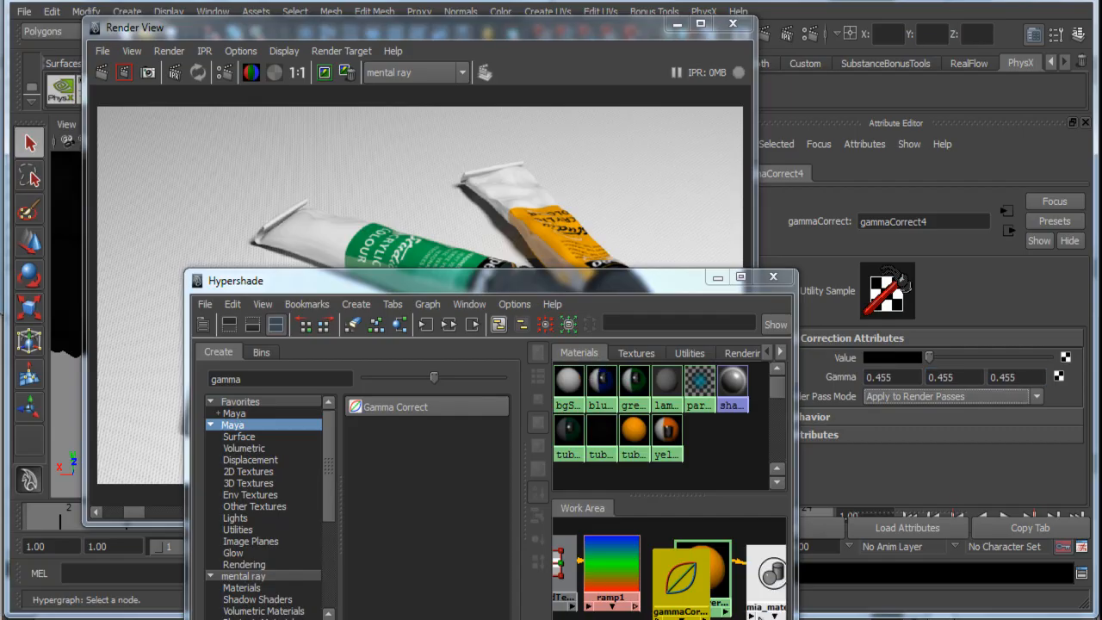
Step: Connect the Gamma Correct node to tubeCoverYellow's diffuse color and feed the ramp into the gamma node's value
{"action": "left_click", "coordinate": [714, 561]}
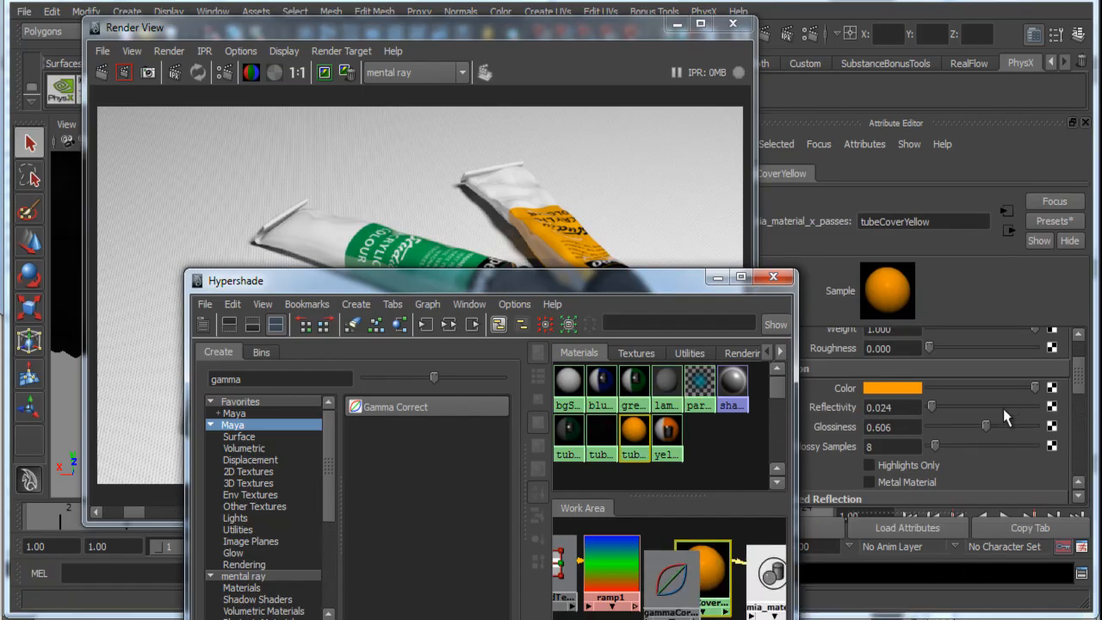
{"action": "scroll", "coordinate": [1005, 419], "scroll_direction": "up", "scroll_amount": 2}
{"action": "middle_click_drag", "start_coordinate": [674, 566], "coordinate": [812, 458]}
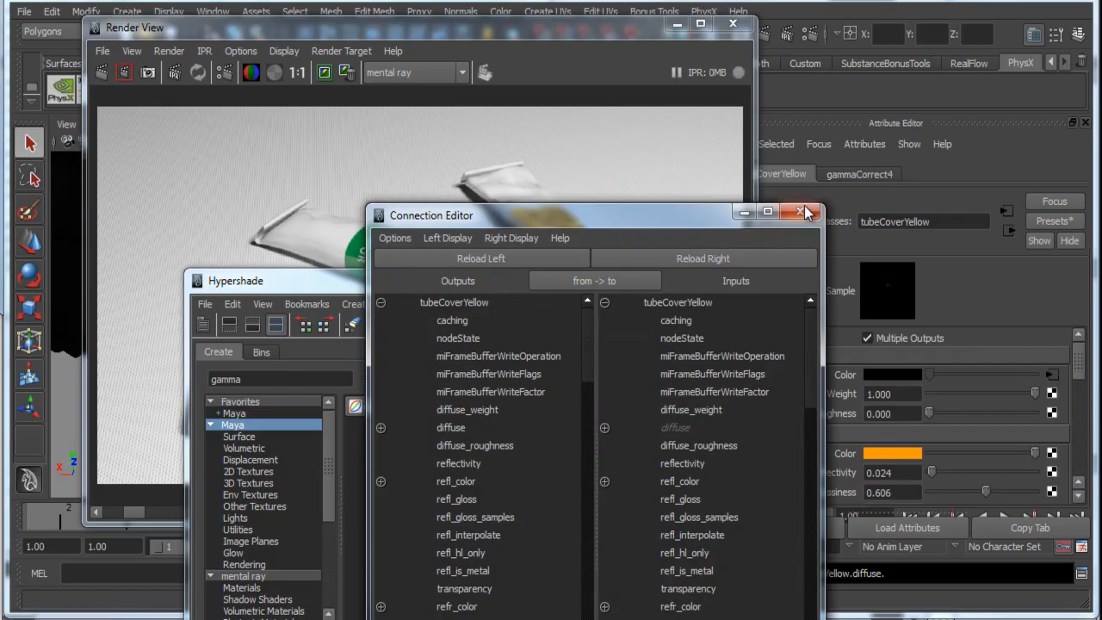
{"action": "left_click", "coordinate": [808, 212]}
{"action": "left_click_drag", "start_coordinate": [677, 582], "coordinate": [637, 585]}
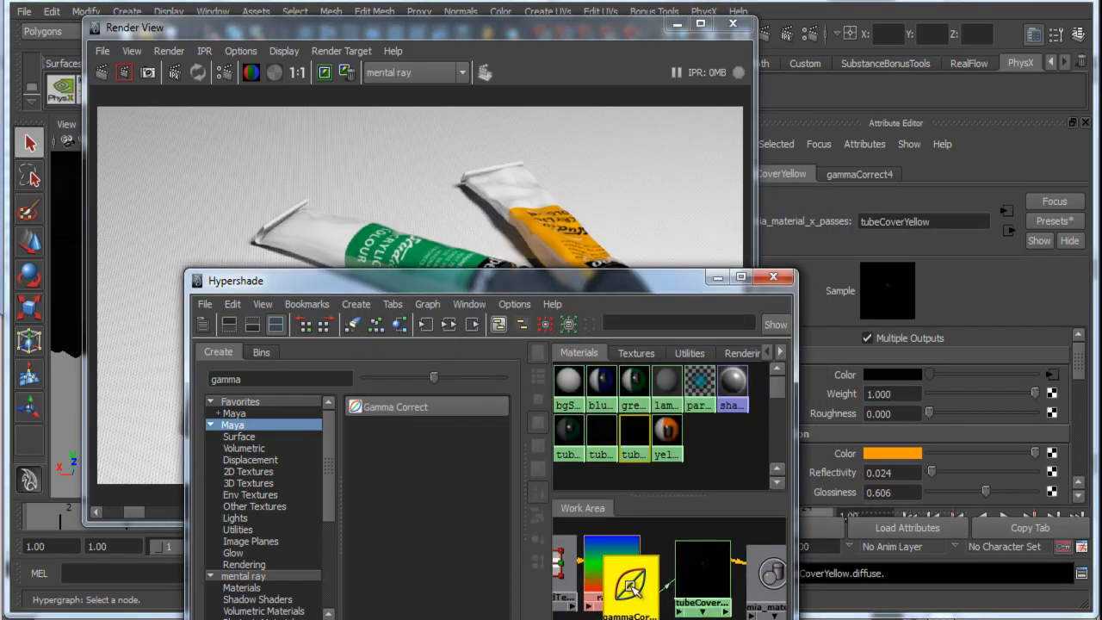
{"action": "left_click", "coordinate": [704, 583]}
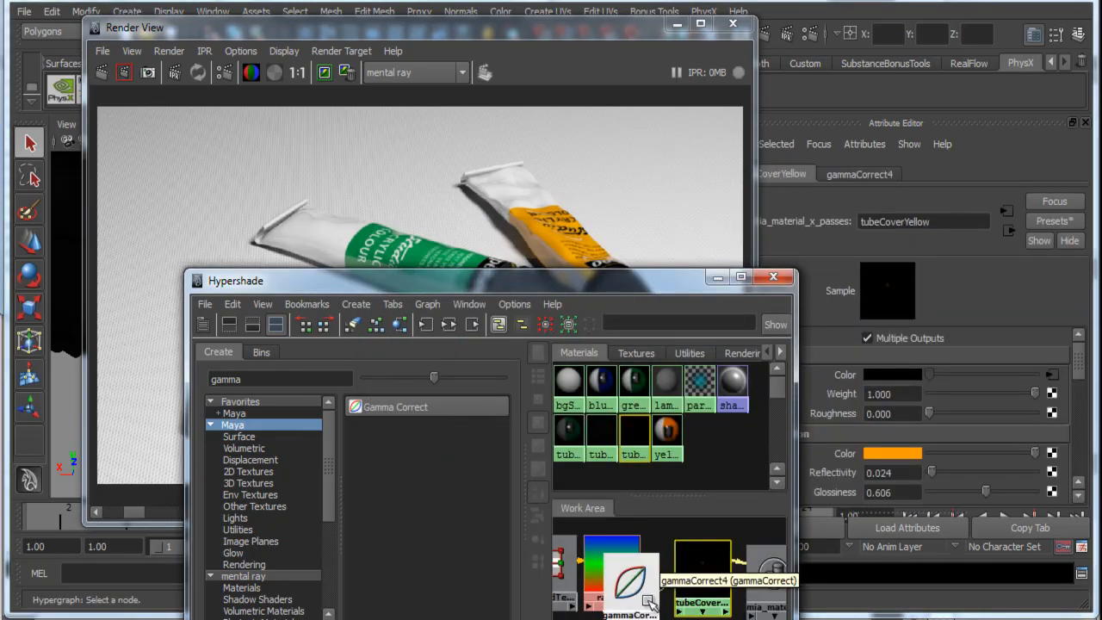
{"action": "middle_click_drag", "start_coordinate": [633, 584], "coordinate": [874, 377]}
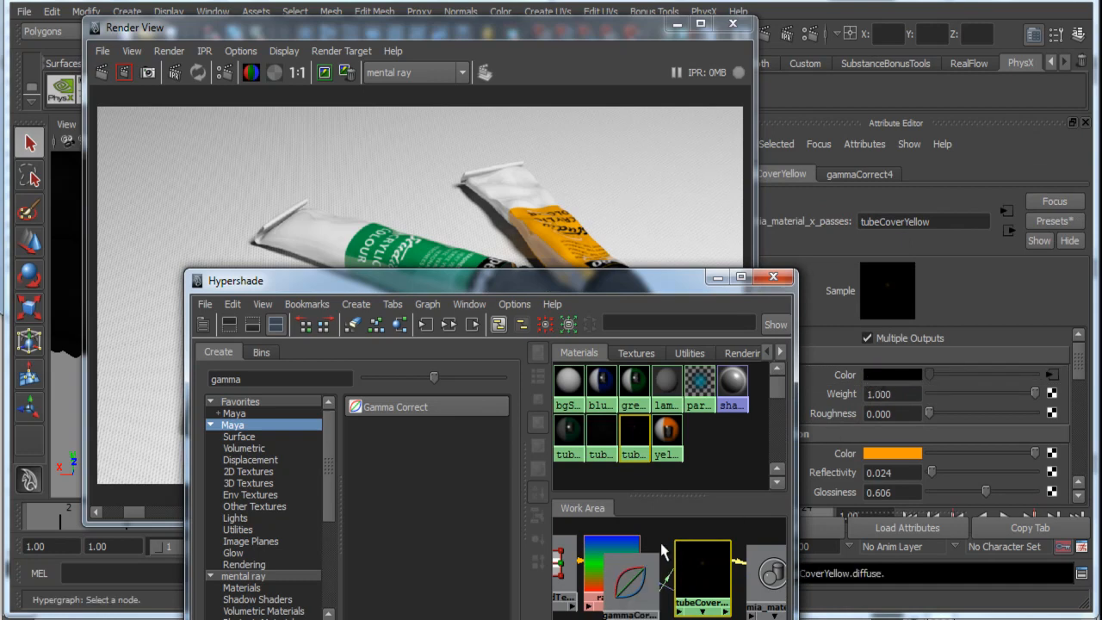
{"action": "left_click", "coordinate": [653, 585]}
{"action": "middle_click_drag", "start_coordinate": [610, 563], "coordinate": [881, 362]}
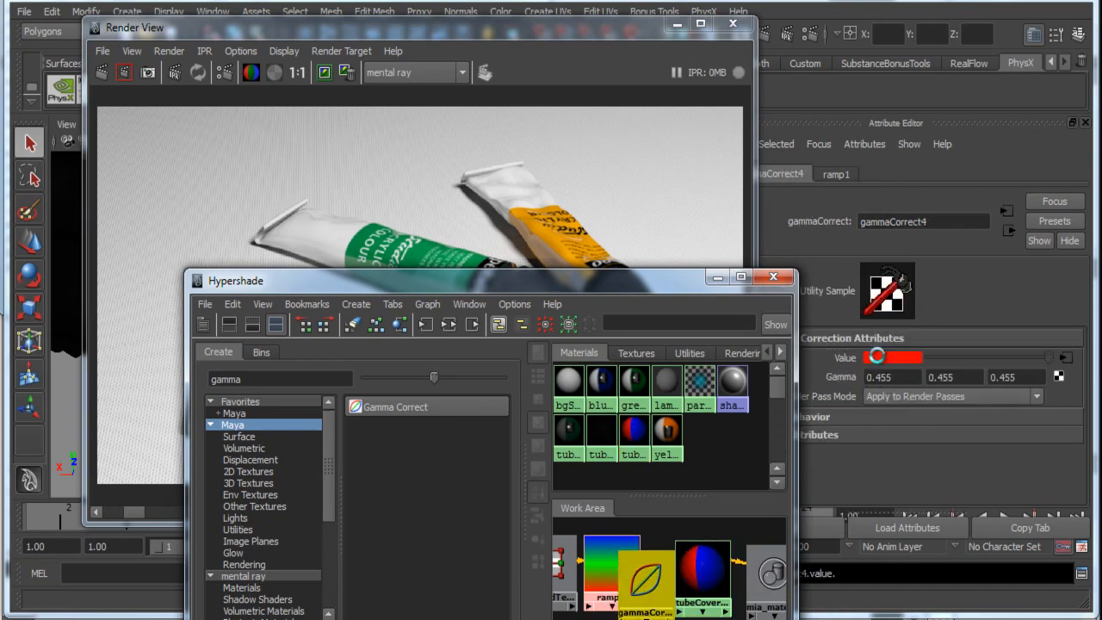
Step: Remove the ramp's blue and green entries and set the remaining color to orange with hue 36, saturation 1 and value 1
{"action": "left_click", "coordinate": [608, 566]}
{"action": "left_click", "coordinate": [1029, 405]}
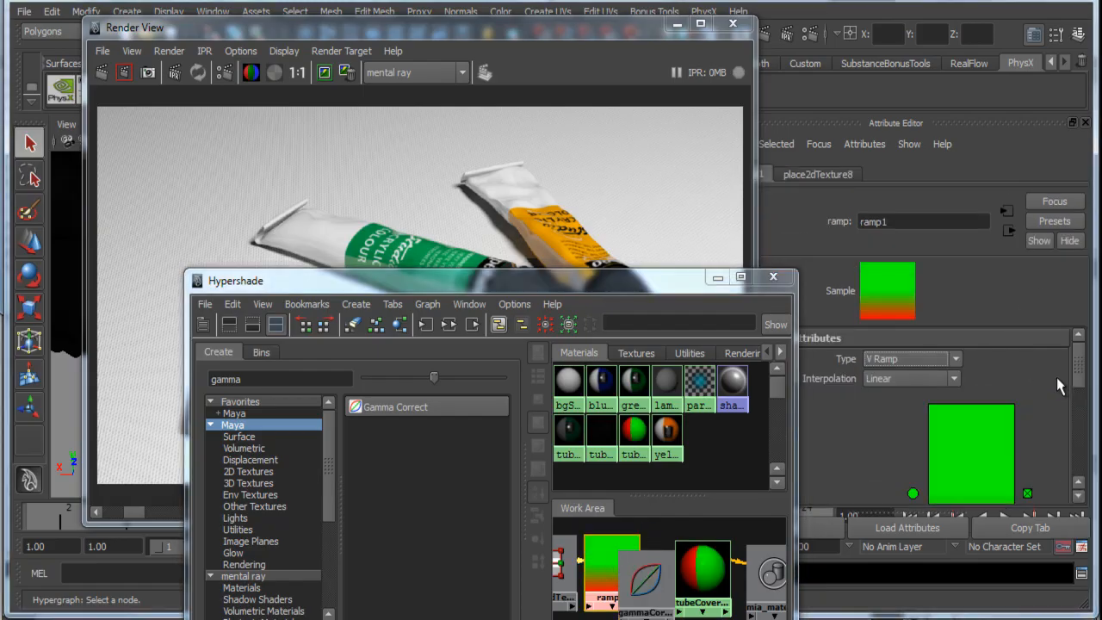
{"action": "left_click_drag", "start_coordinate": [1083, 368], "coordinate": [1082, 409]}
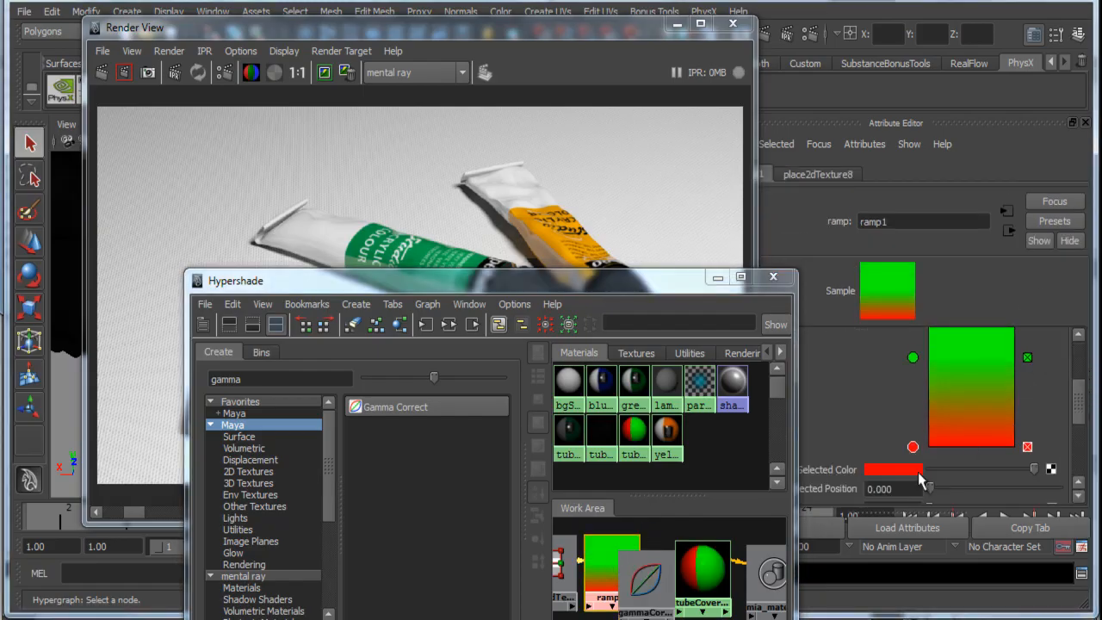
{"action": "left_click", "coordinate": [1028, 358]}
{"action": "left_click", "coordinate": [906, 472]}
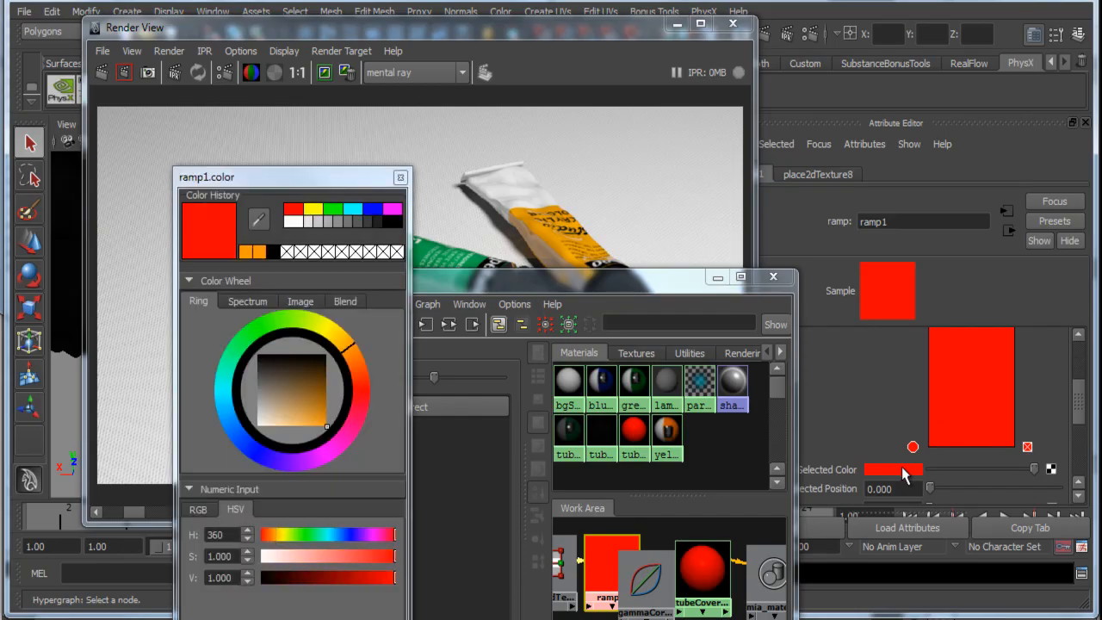
{"action": "left_click", "coordinate": [343, 345]}
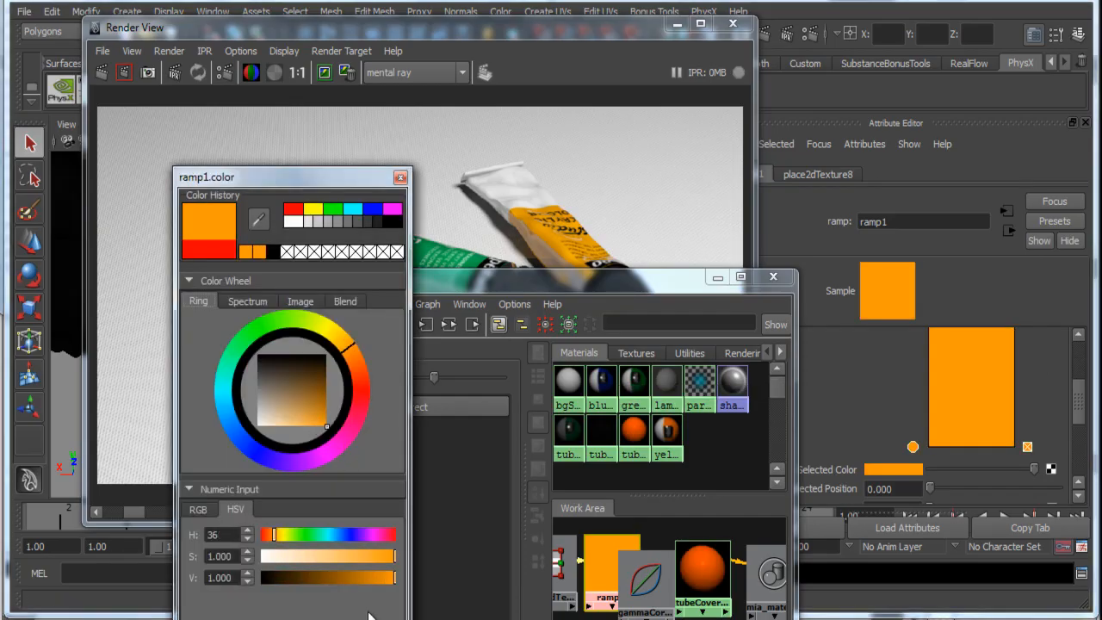
Step: Confirm the ramp color, re-render a small region around the paint residue in the yellow tube's cap and keep the image
{"action": "left_click_drag", "start_coordinate": [335, 176], "coordinate": [354, 92]}
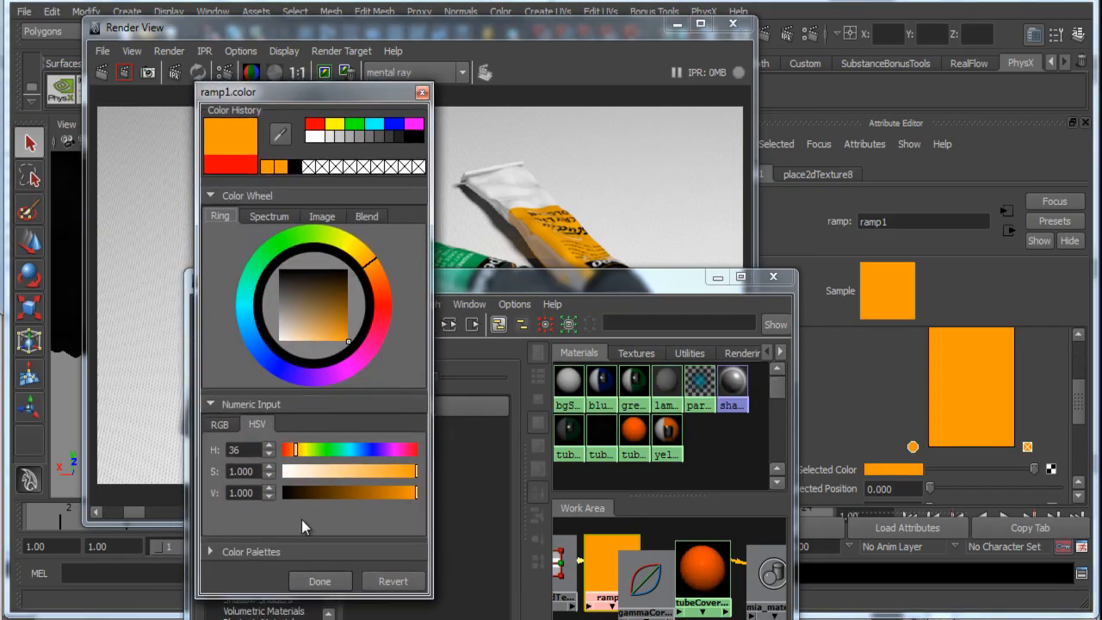
{"action": "left_click", "coordinate": [333, 583]}
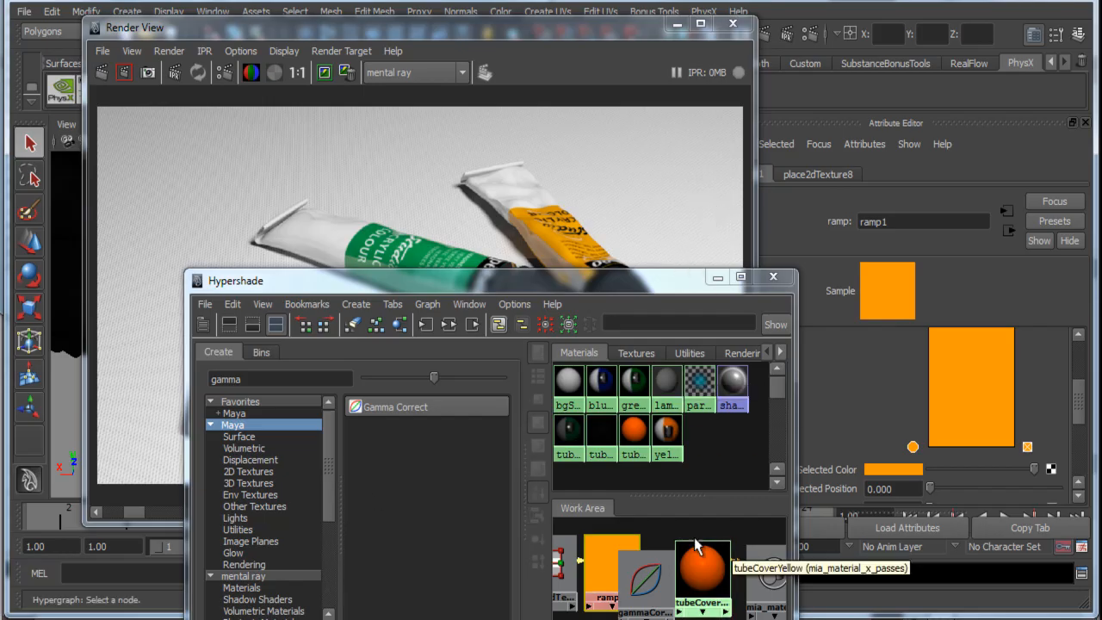
{"action": "left_click", "coordinate": [659, 104]}
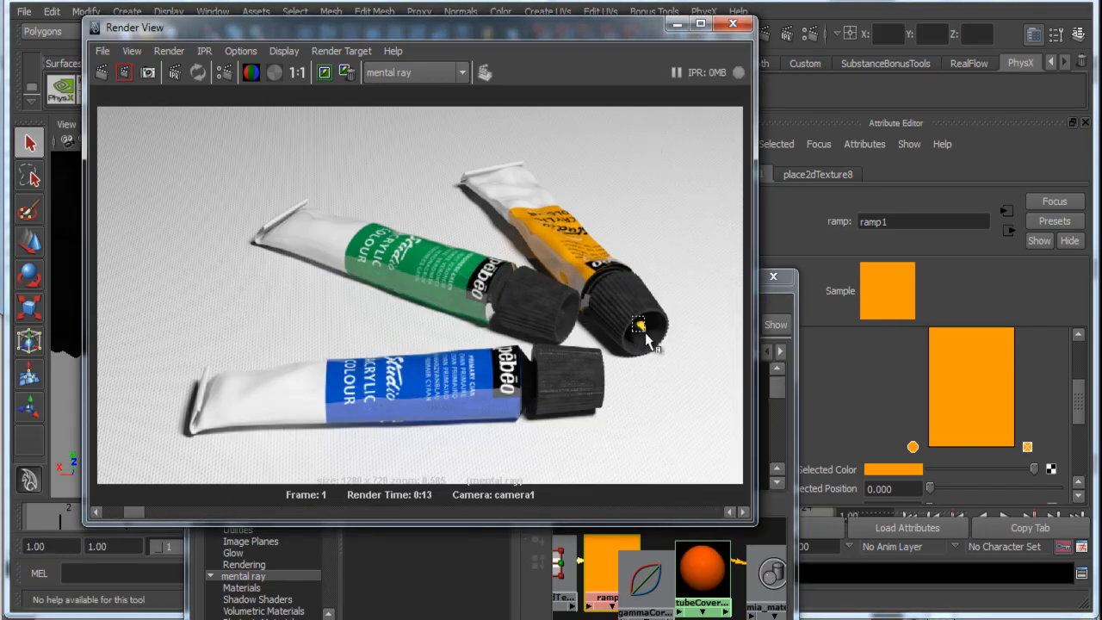
{"action": "left_click_drag", "start_coordinate": [633, 319], "coordinate": [652, 337]}
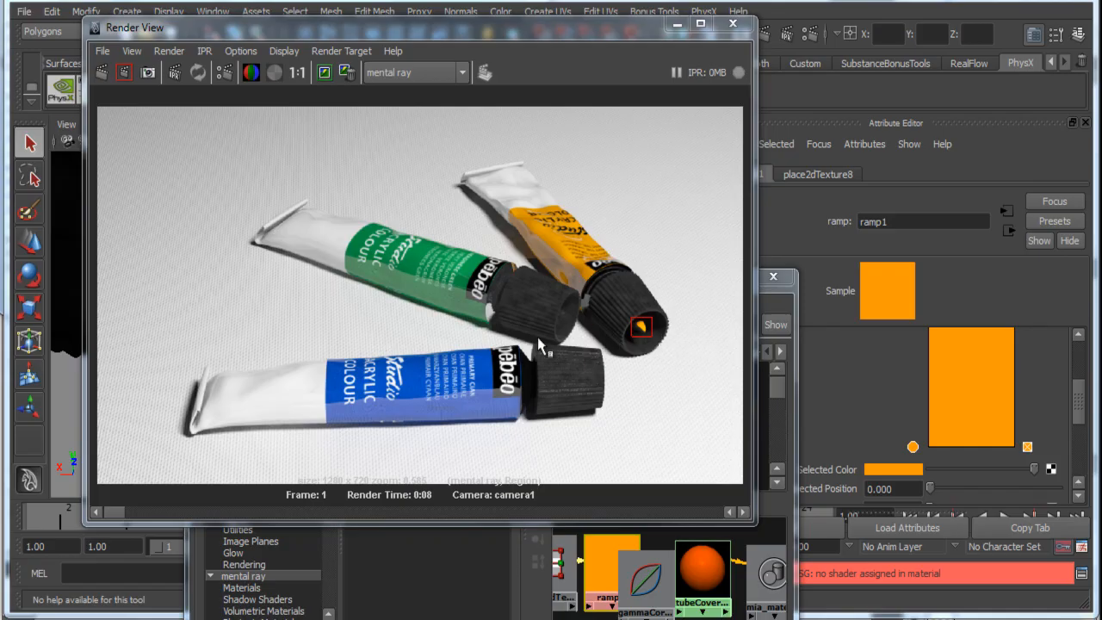
{"action": "left_click", "coordinate": [323, 73]}
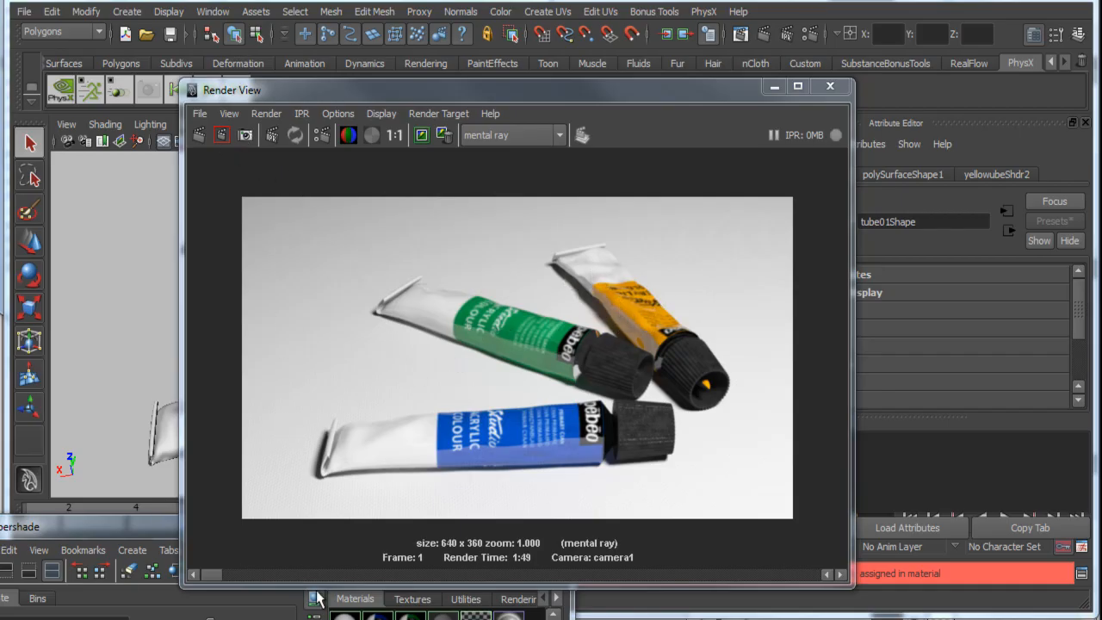
Step: Graph the greenTubeShdr1 network and set the shader's reflectivity to 0.4 and its glossiness to about 0.827
{"action": "left_click_drag", "start_coordinate": [121, 528], "coordinate": [215, 123]}
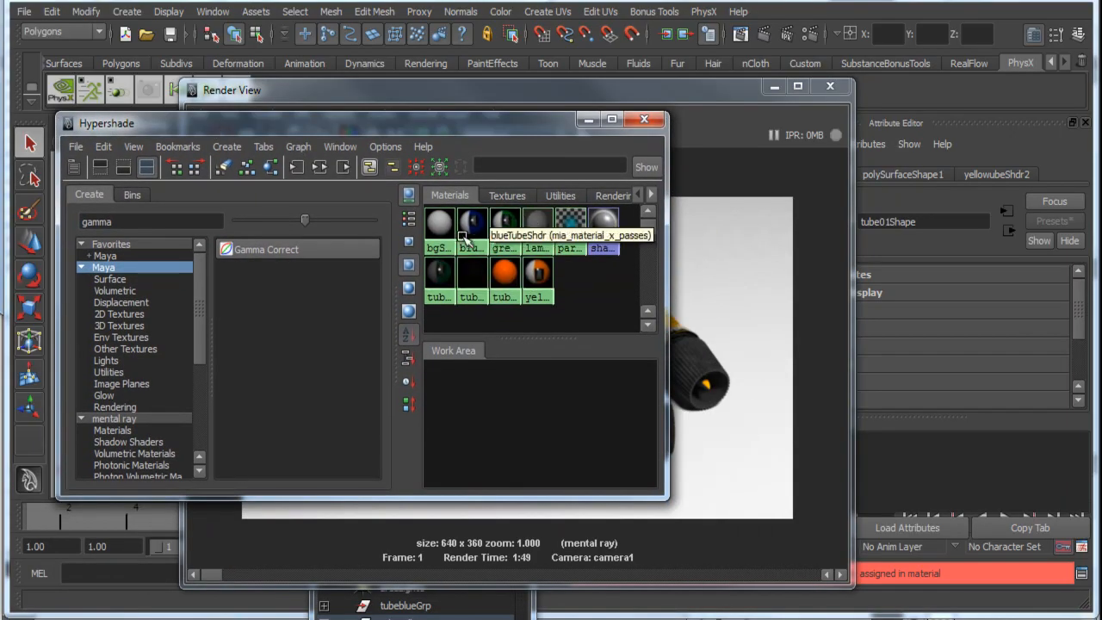
{"action": "left_click", "coordinate": [502, 227]}
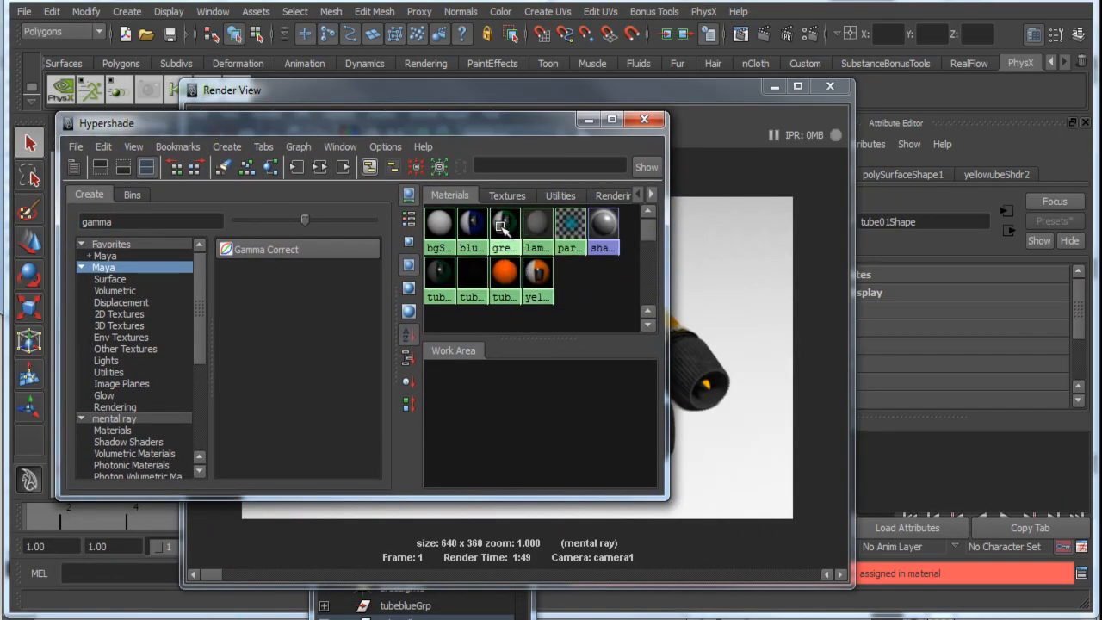
{"action": "left_click", "coordinate": [319, 167]}
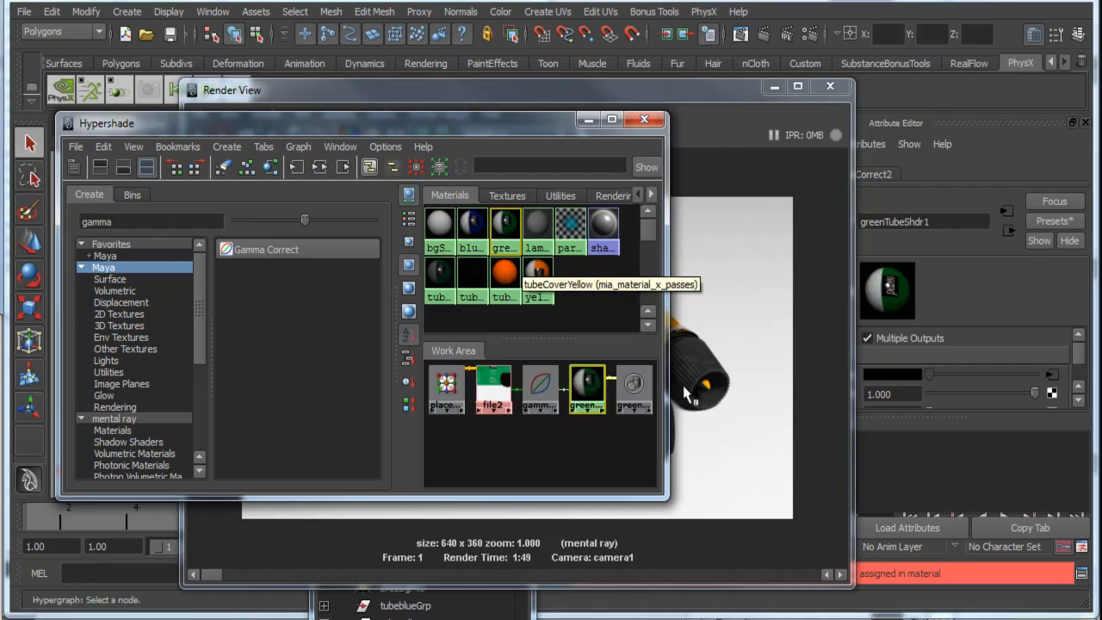
{"action": "left_click", "coordinate": [587, 388]}
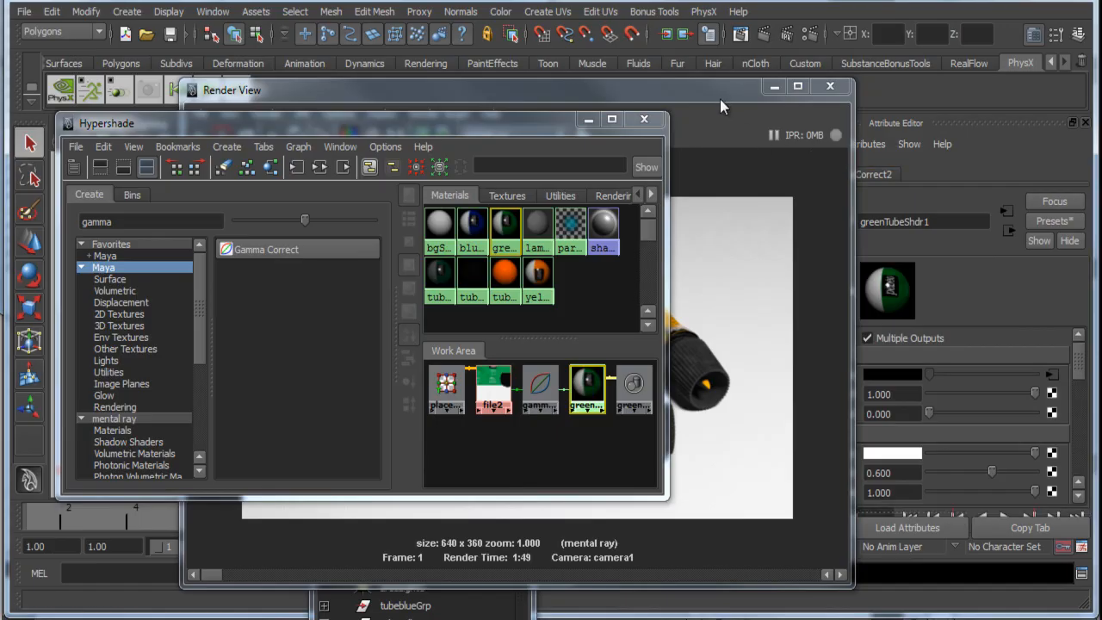
{"action": "left_click_drag", "start_coordinate": [721, 92], "coordinate": [470, 87]}
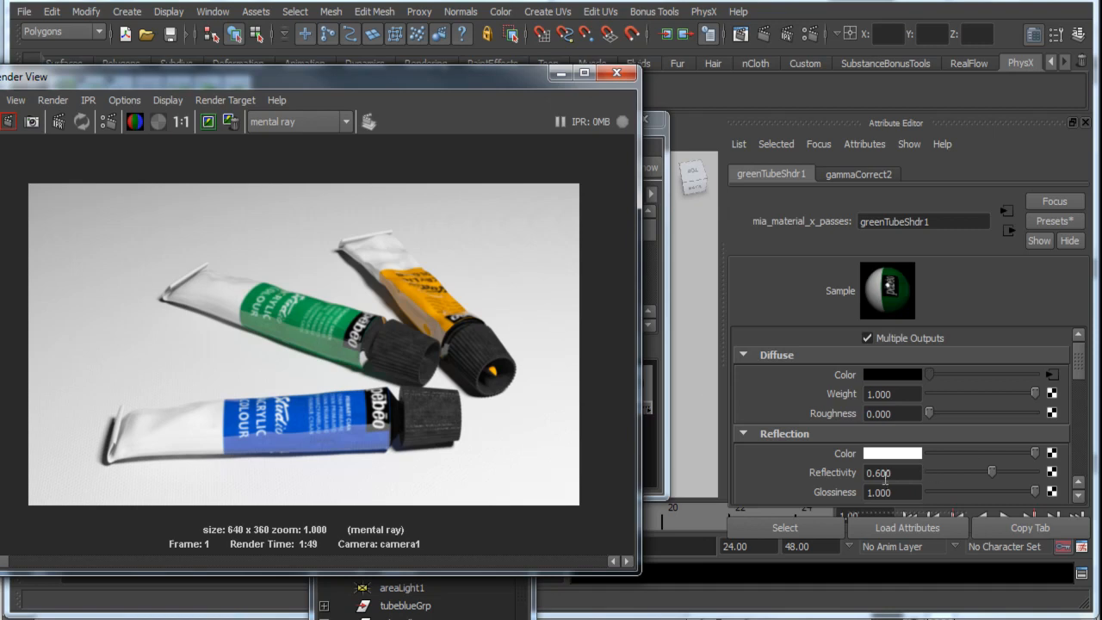
{"action": "left_click", "coordinate": [878, 473]}
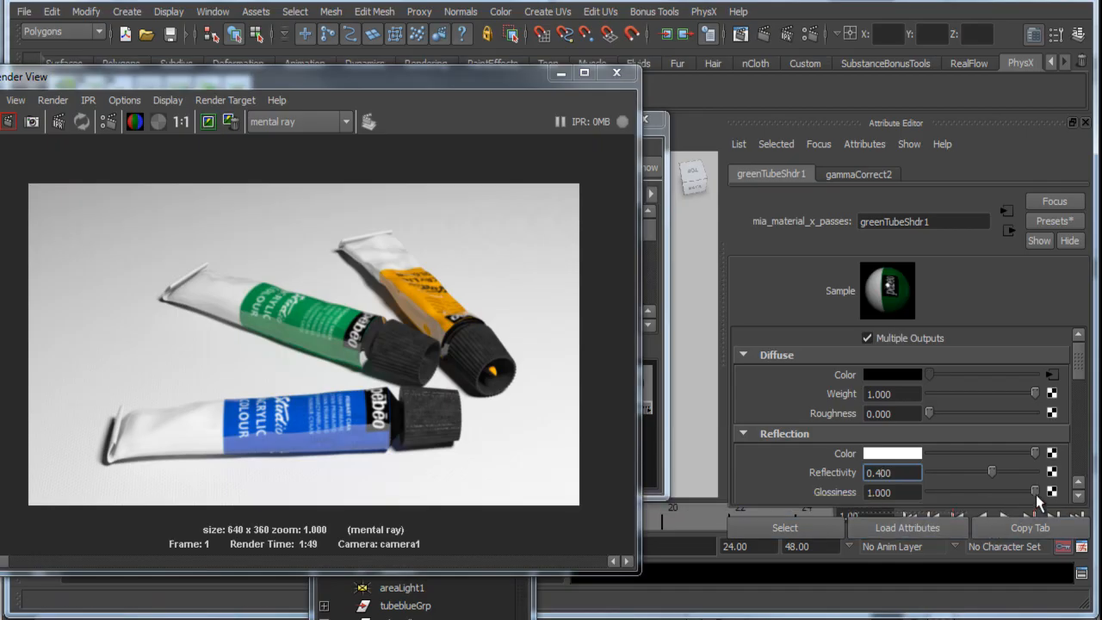
{"action": "left_click_drag", "start_coordinate": [1036, 493], "coordinate": [1012, 499]}
Step: Render a test region covering the body of the green tube to check its reflections
{"action": "left_click_drag", "start_coordinate": [340, 84], "coordinate": [570, 43]}
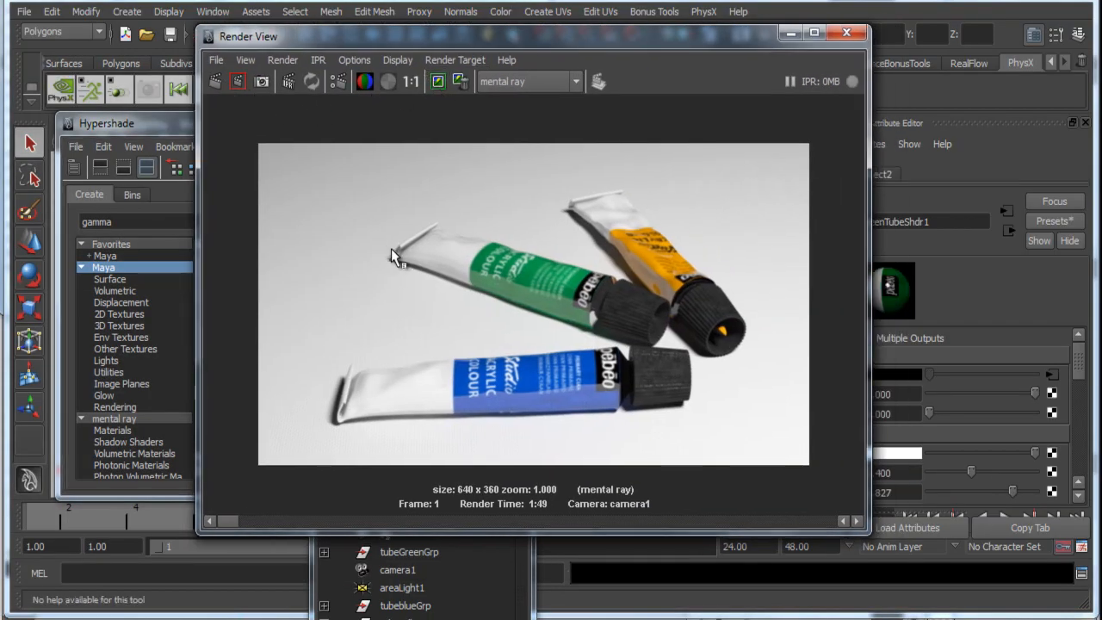
{"action": "left_click_drag", "start_coordinate": [391, 248], "coordinate": [597, 337]}
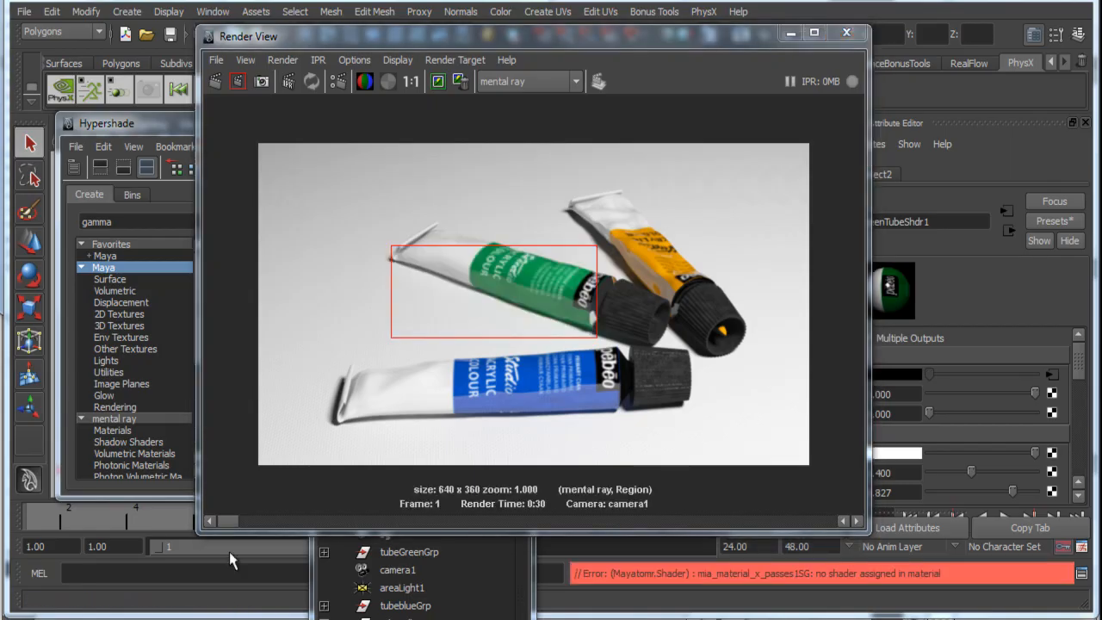
{"action": "mouse_move", "coordinate": [226, 522]}
{"action": "left_mouse_down"}
{"action": "mouse_move", "coordinate": [259, 533]}
{"action": "mouse_move", "coordinate": [230, 534]}
{"action": "mouse_move", "coordinate": [268, 539]}
{"action": "mouse_move", "coordinate": [226, 535]}
{"action": "left_mouse_up"}
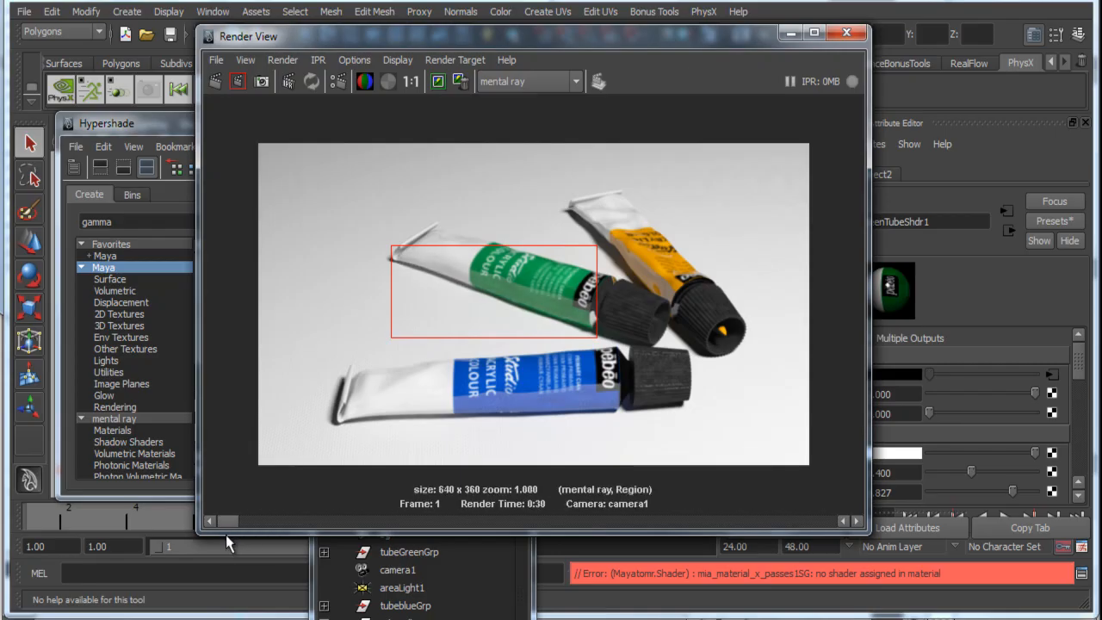
Step: Graph the blueTubeShdr network, set the shader's reflectivity to 0.4 and slightly lower its glossiness
{"action": "left_click", "coordinate": [146, 123]}
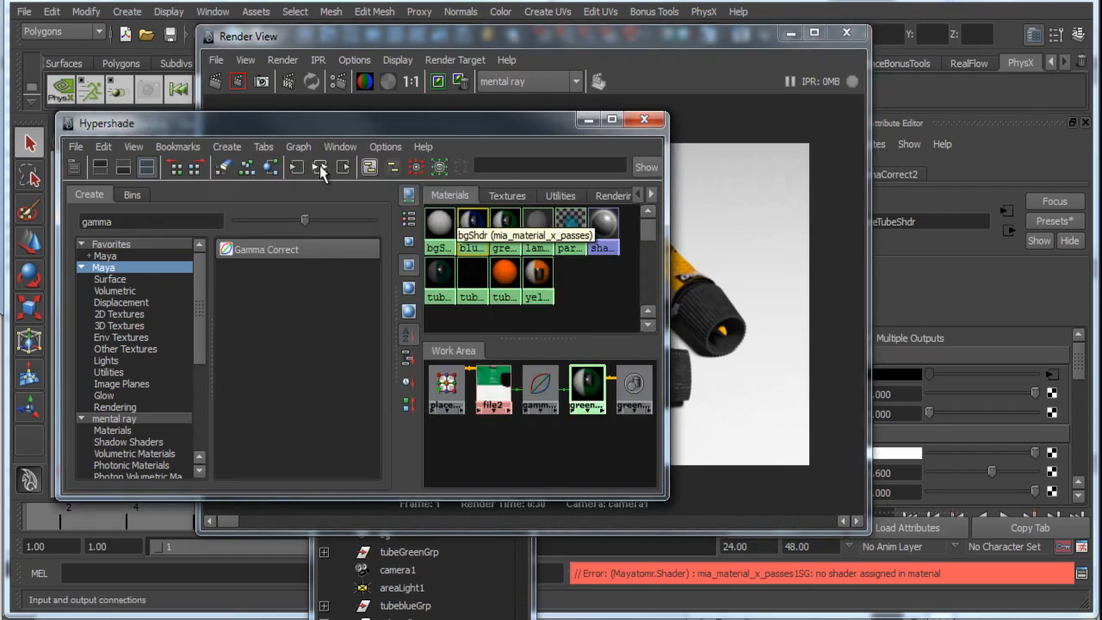
{"action": "left_click", "coordinate": [477, 229]}
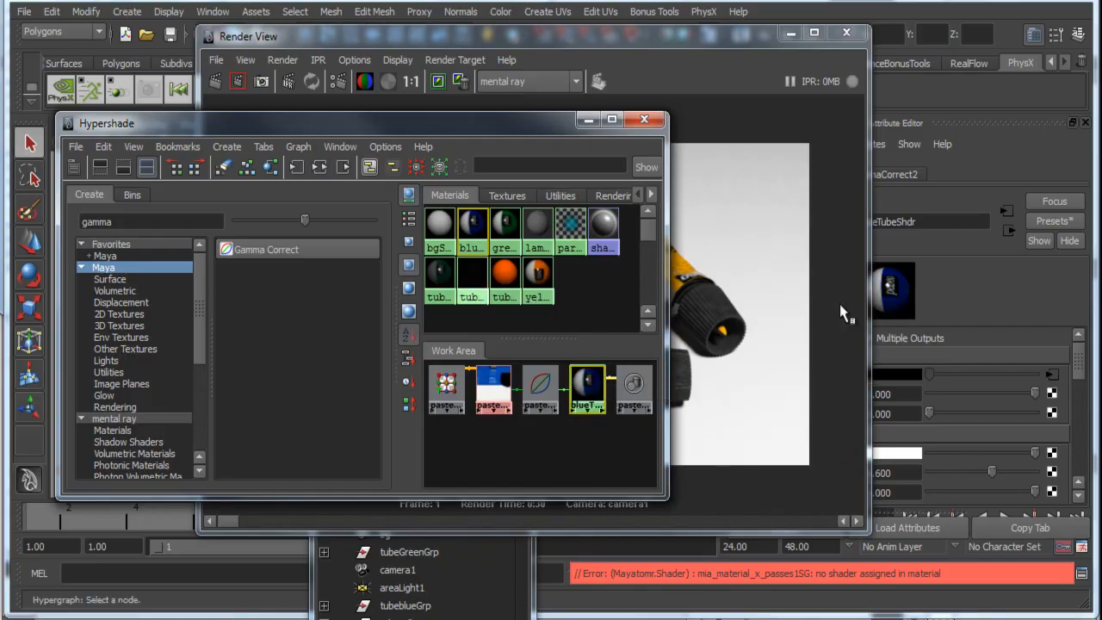
{"action": "left_click", "coordinate": [785, 34]}
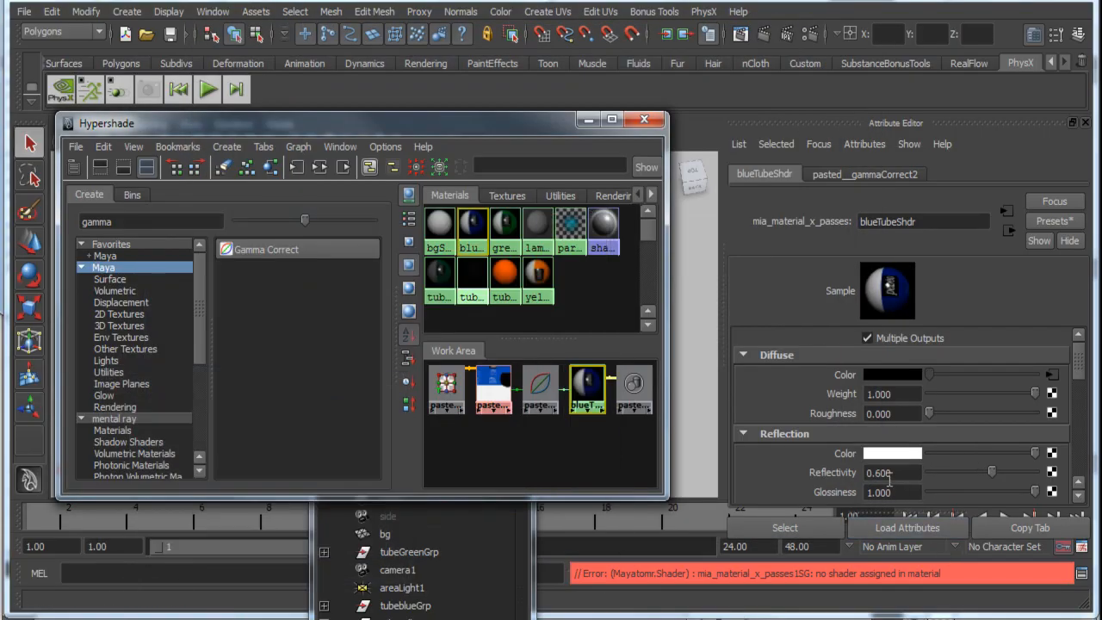
{"action": "left_click", "coordinate": [882, 475]}
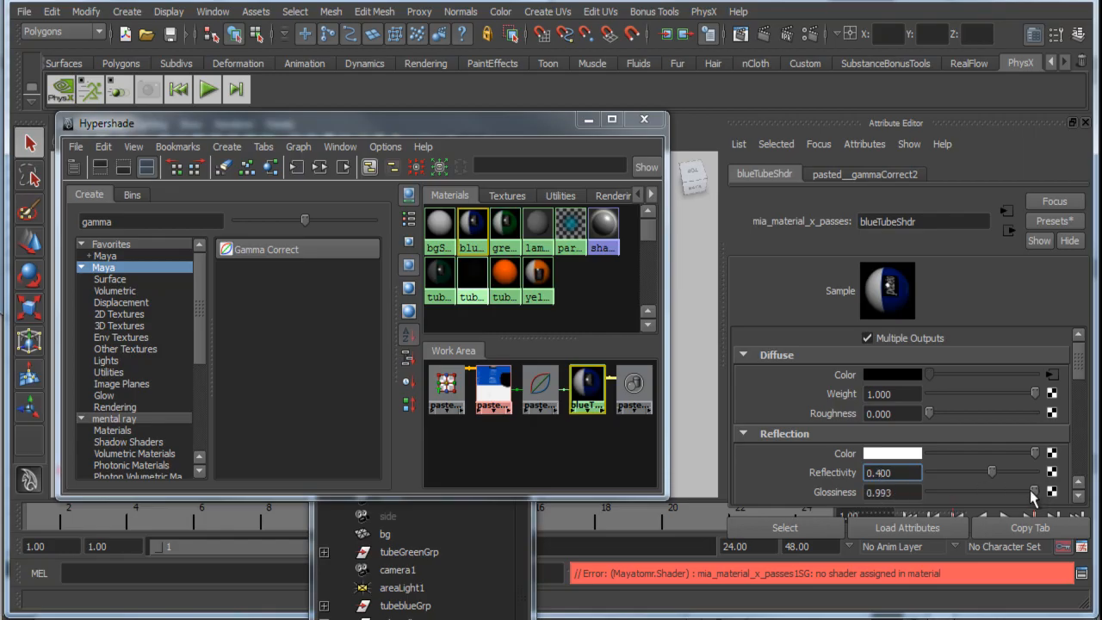
{"action": "left_click_drag", "start_coordinate": [1029, 493], "coordinate": [1017, 493]}
Step: Graph the yellowubeShdr2 network and set the shader's reflectivity to 0.4 and its glossiness to about 0.869
{"action": "left_click", "coordinate": [536, 274]}
{"action": "left_click", "coordinate": [320, 166]}
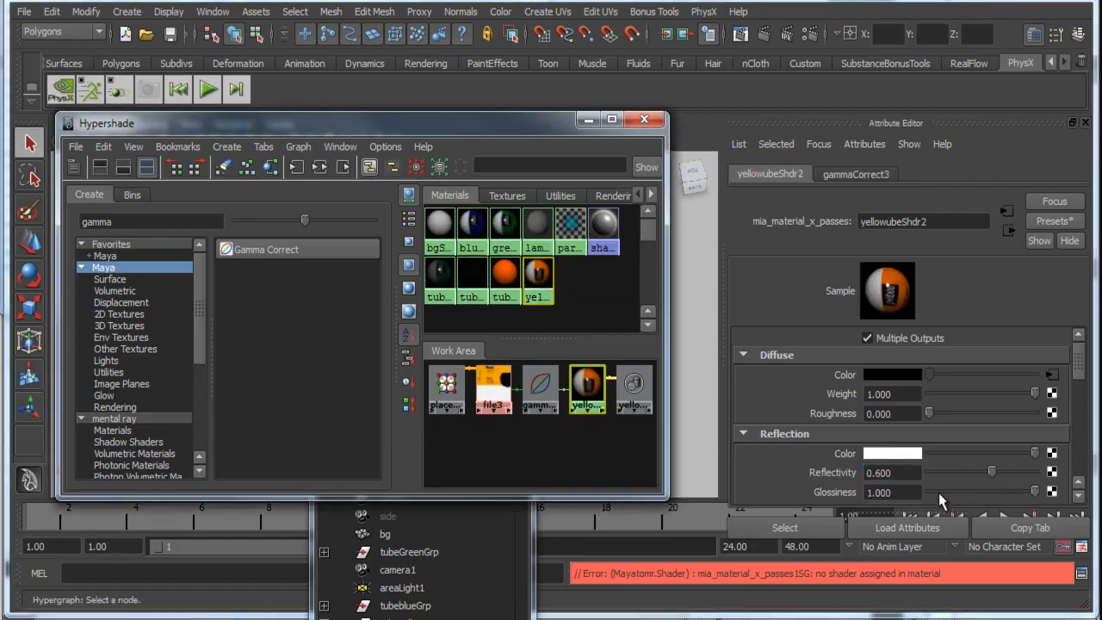
{"action": "left_click", "coordinate": [878, 473]}
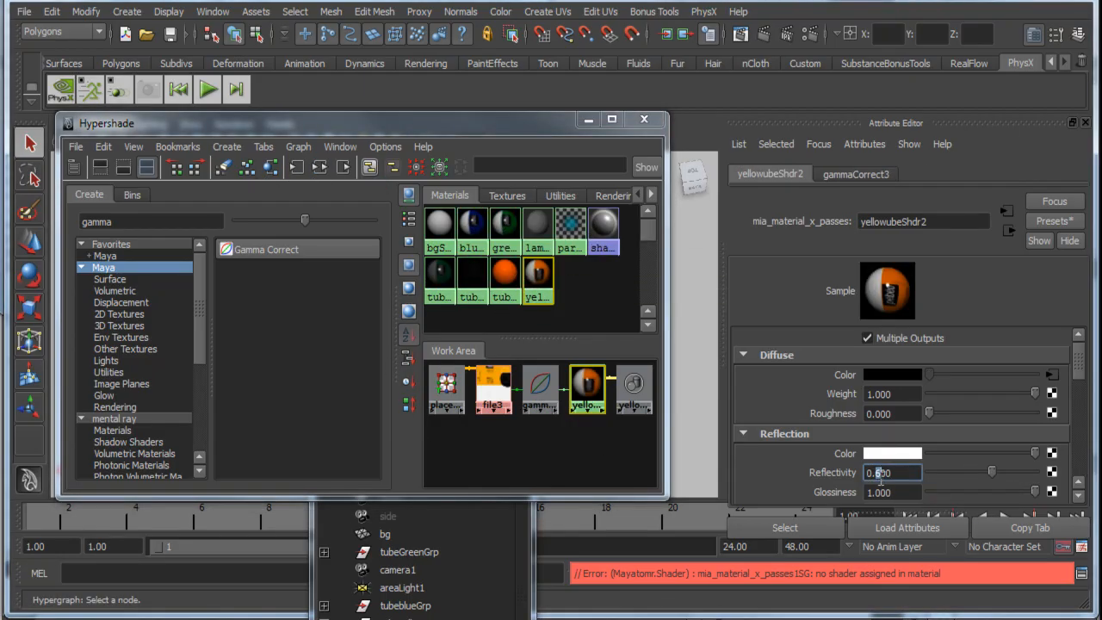
{"action": "type", "text": "4"}
{"action": "key", "text": "Return"}
{"action": "left_click_drag", "start_coordinate": [1034, 492], "coordinate": [1023, 494]}
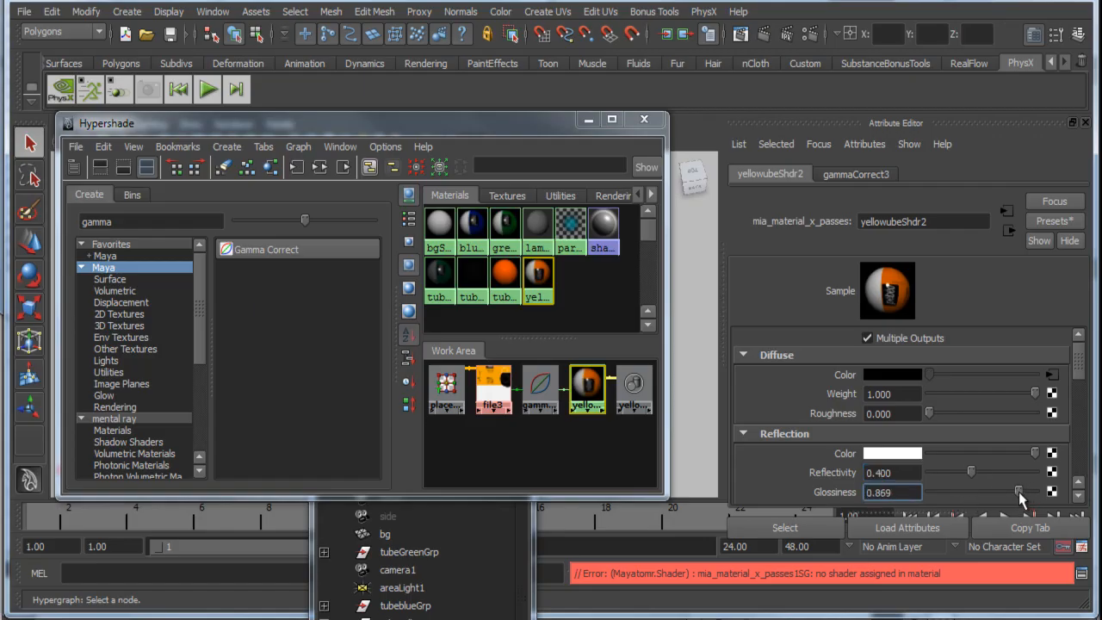
Step: Save the scene and render the full frame with the updated tube shaders
{"action": "left_click", "coordinate": [594, 396]}
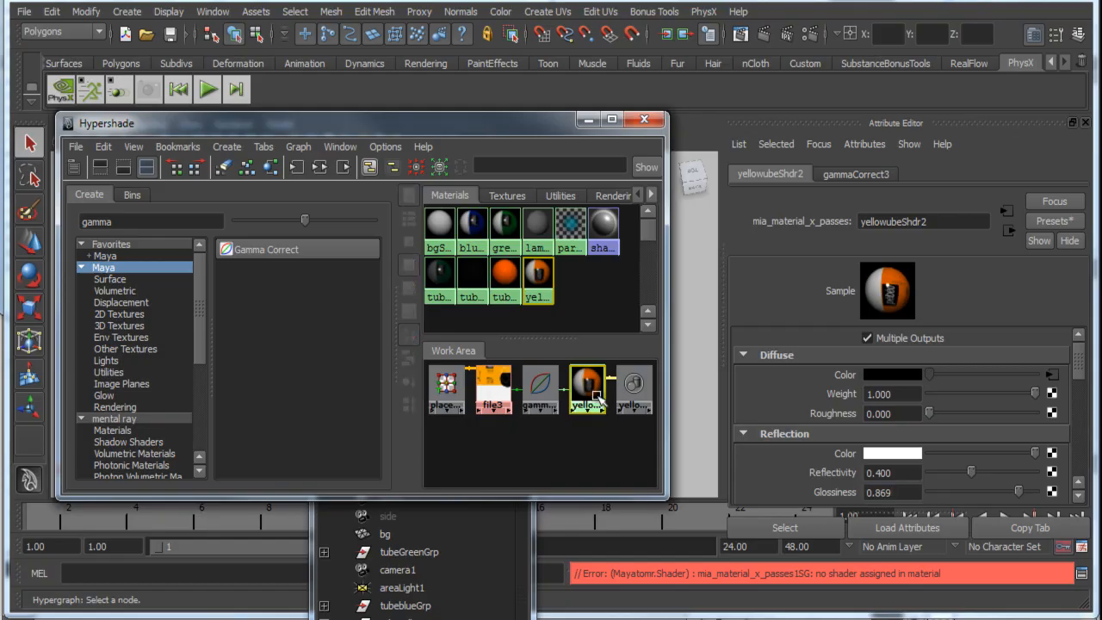
{"action": "key", "text": "ctrl+s"}
{"action": "left_click", "coordinate": [506, 330]}
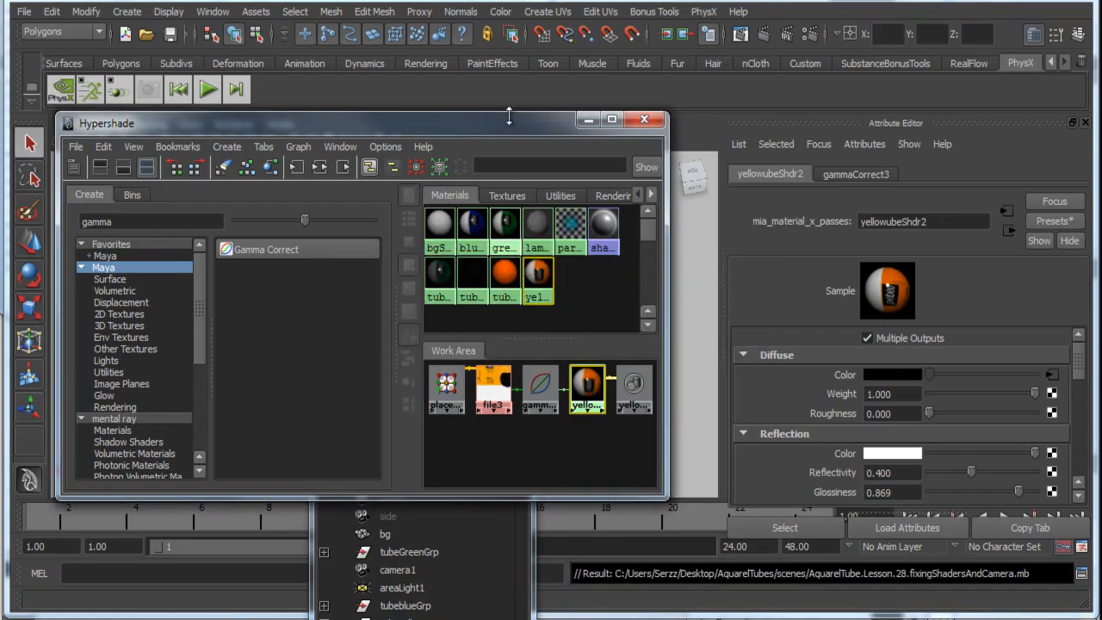
{"action": "left_click_drag", "start_coordinate": [508, 121], "coordinate": [532, 173]}
{"action": "left_click", "coordinate": [740, 34]}
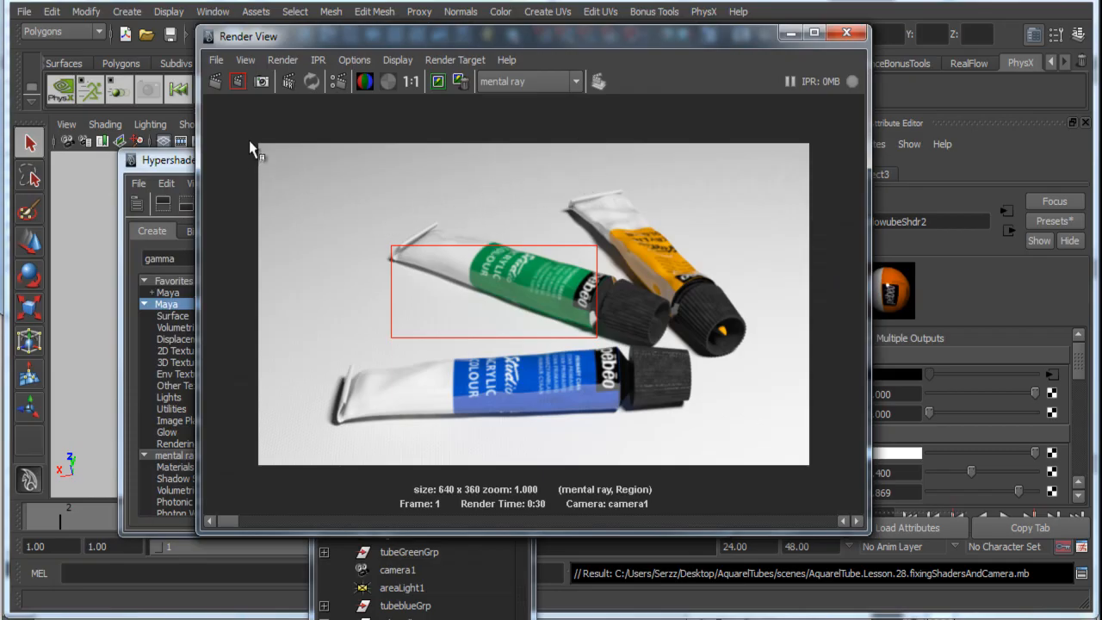
{"action": "left_click", "coordinate": [217, 84]}
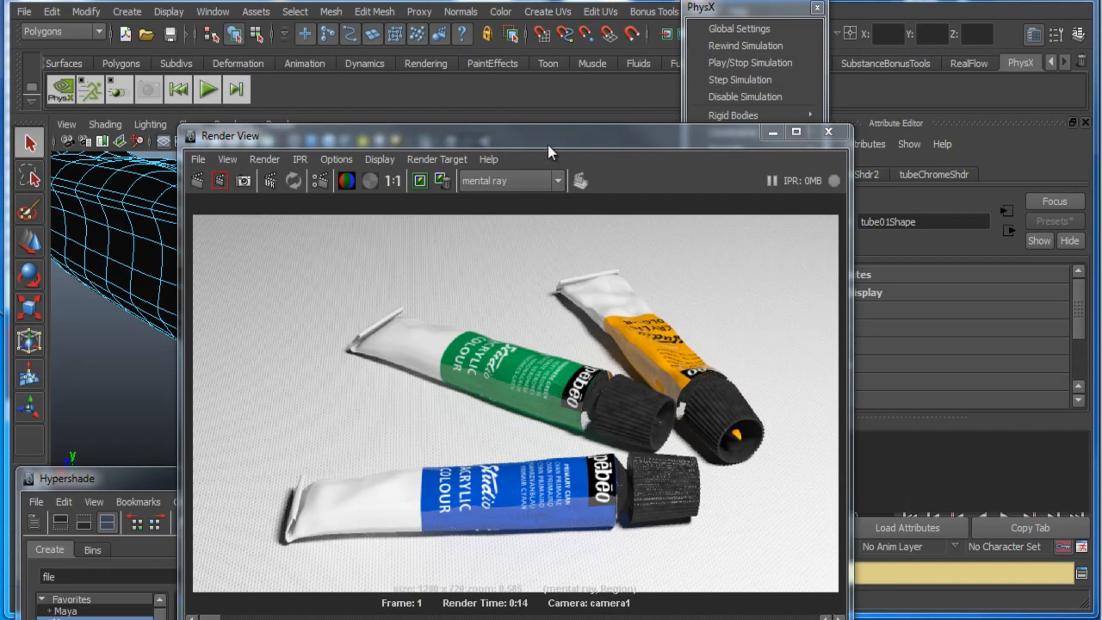
Step: Graph the tubeChromeShdr network and delete its green label file texture together with the attached placement node
{"action": "left_click_drag", "start_coordinate": [550, 137], "coordinate": [530, 42]}
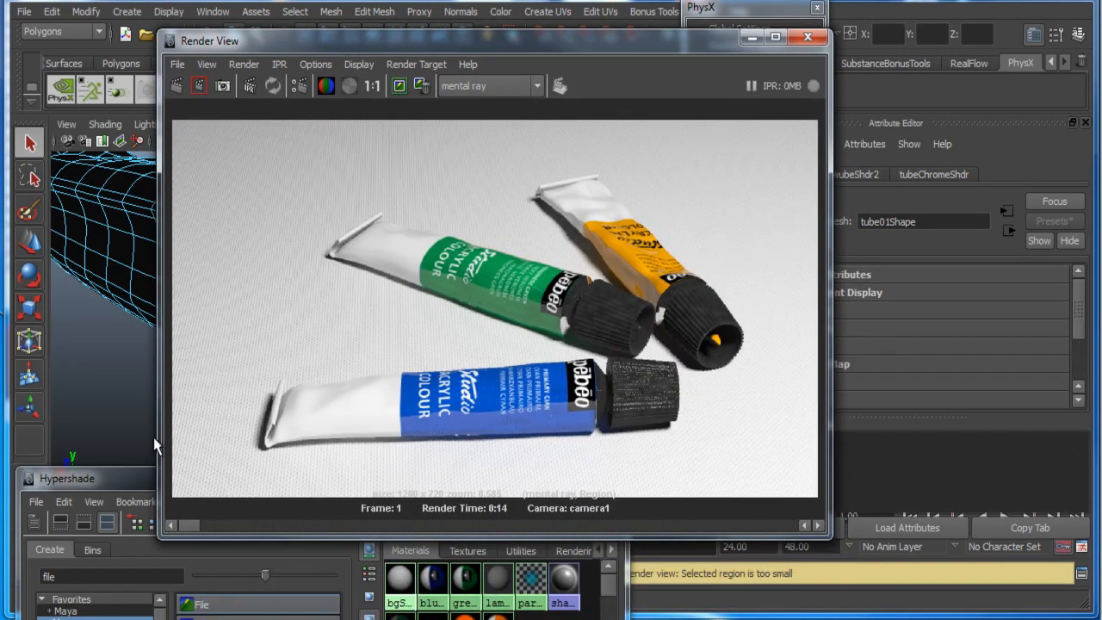
{"action": "left_click_drag", "start_coordinate": [97, 479], "coordinate": [249, 80]}
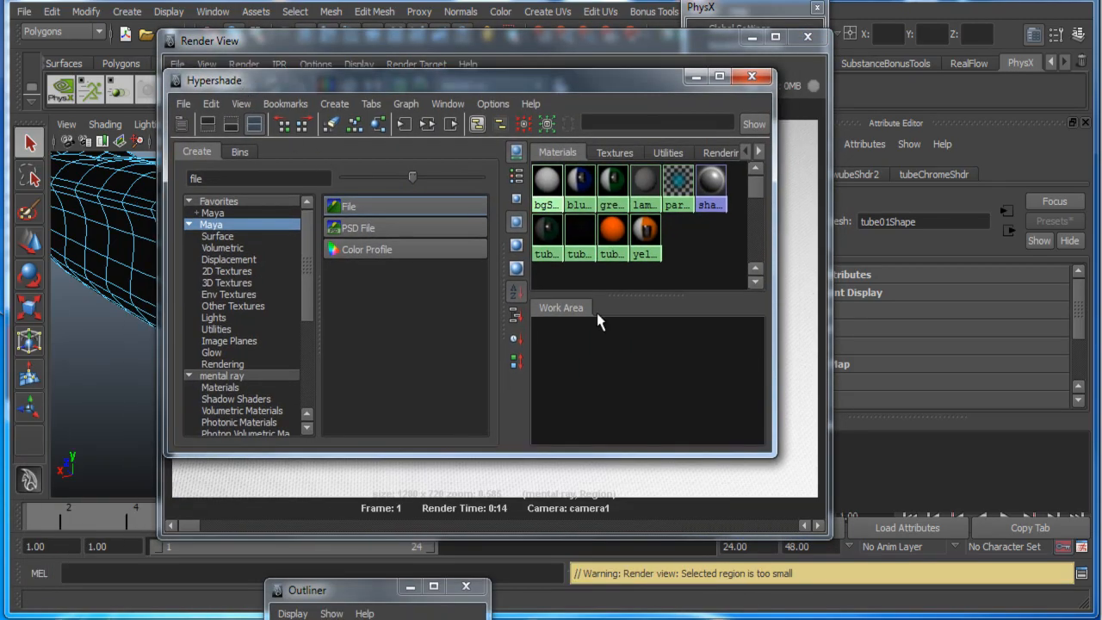
{"action": "left_click", "coordinate": [551, 231]}
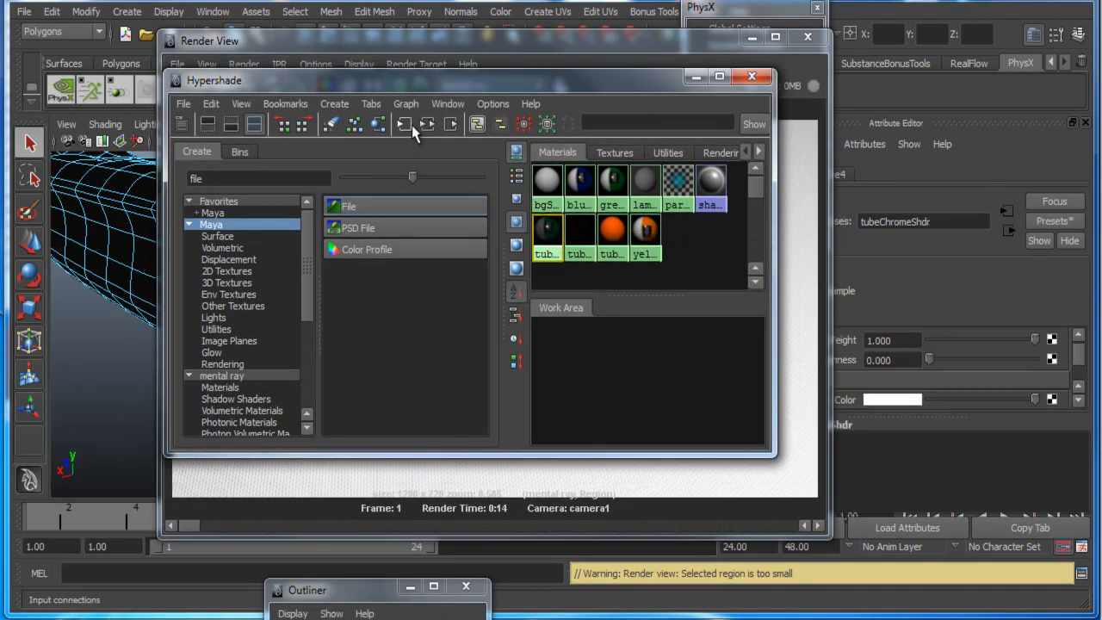
{"action": "left_click", "coordinate": [427, 124]}
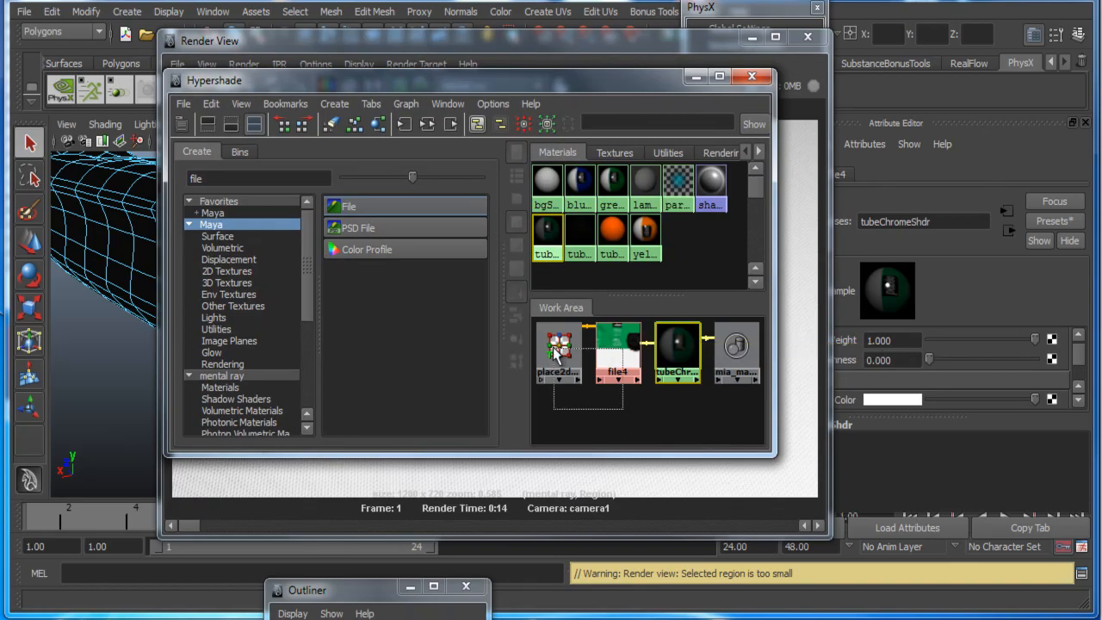
{"action": "left_click_drag", "start_coordinate": [626, 416], "coordinate": [539, 325]}
{"action": "key", "text": "Delete"}
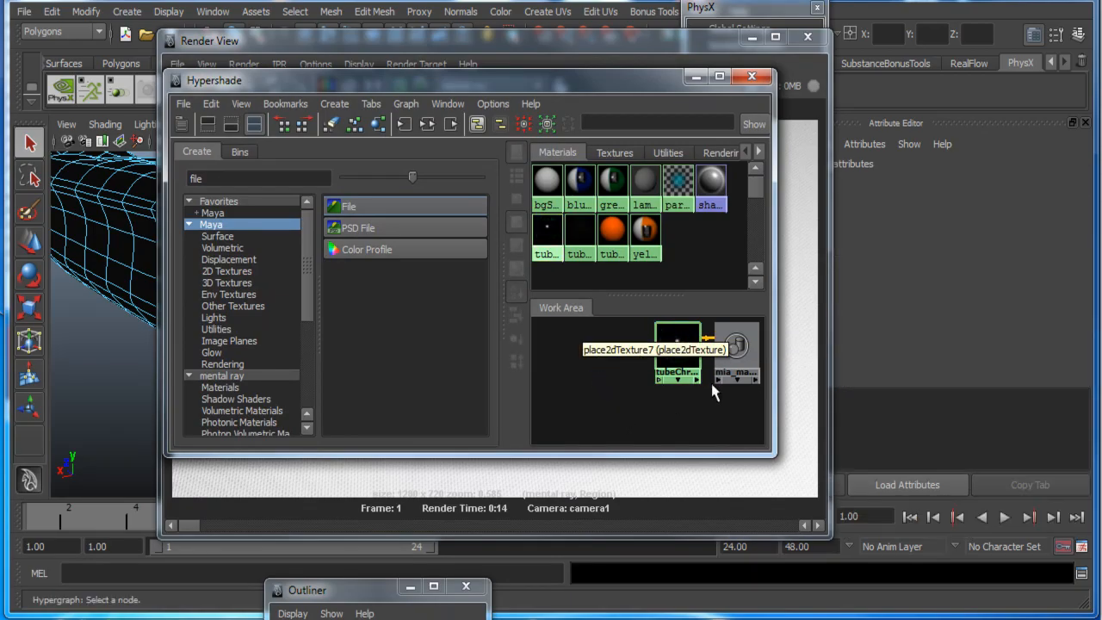
Step: Create a new File texture and place its node next to tubeChromeShdr in the work area
{"action": "left_click", "coordinate": [677, 348]}
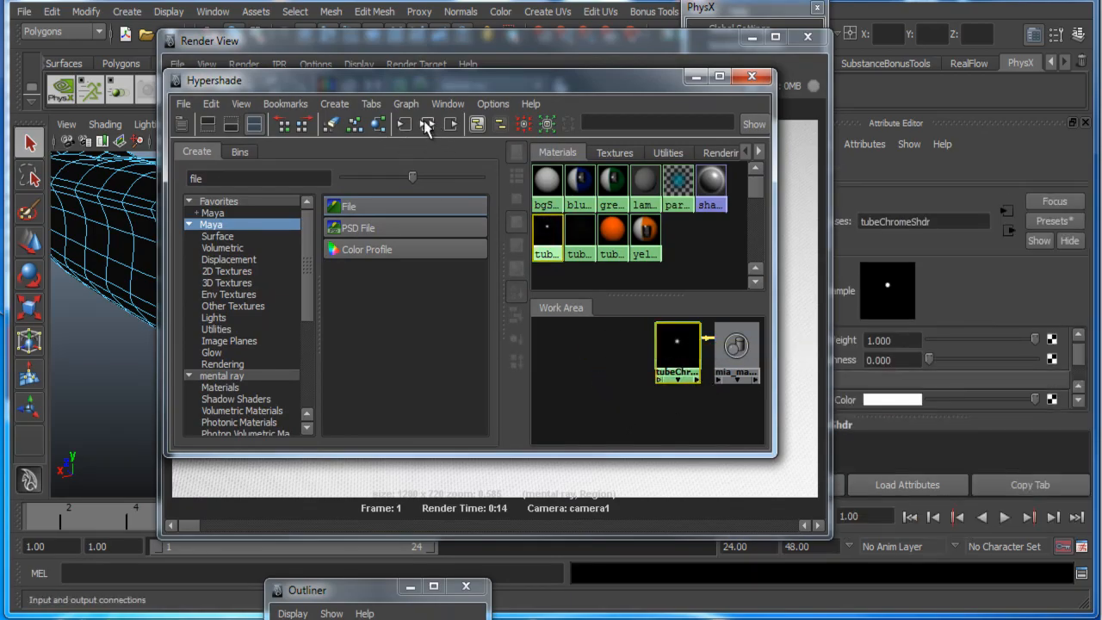
{"action": "left_click", "coordinate": [356, 208]}
{"action": "left_click_drag", "start_coordinate": [545, 348], "coordinate": [601, 372]}
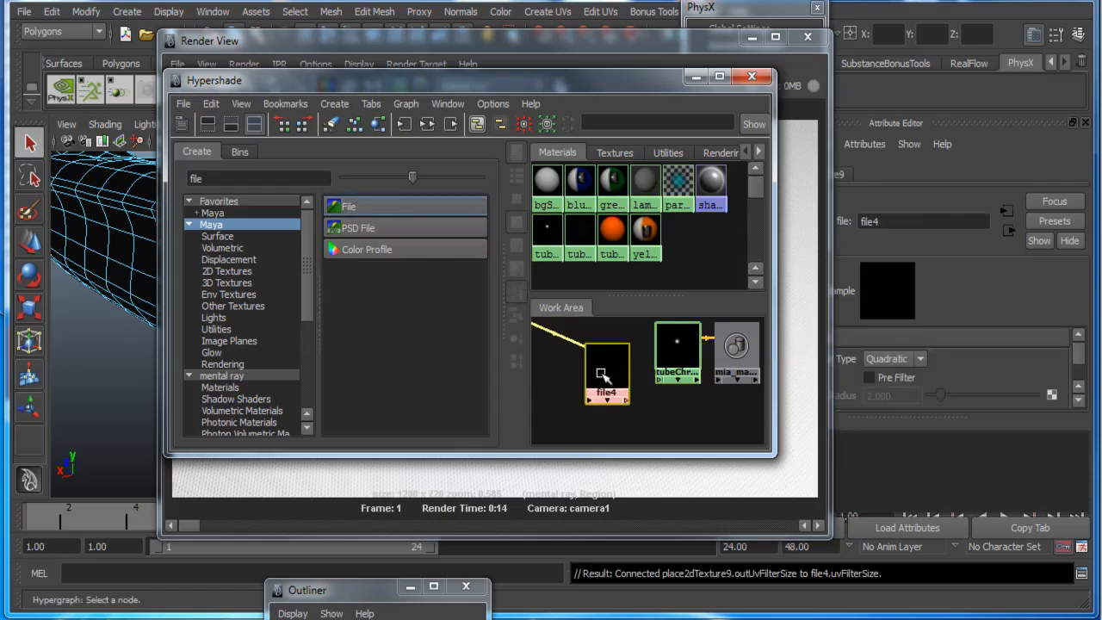
Step: Connect the new File texture to the diffuse color of tubeChromeShdr
{"action": "left_click", "coordinate": [677, 345]}
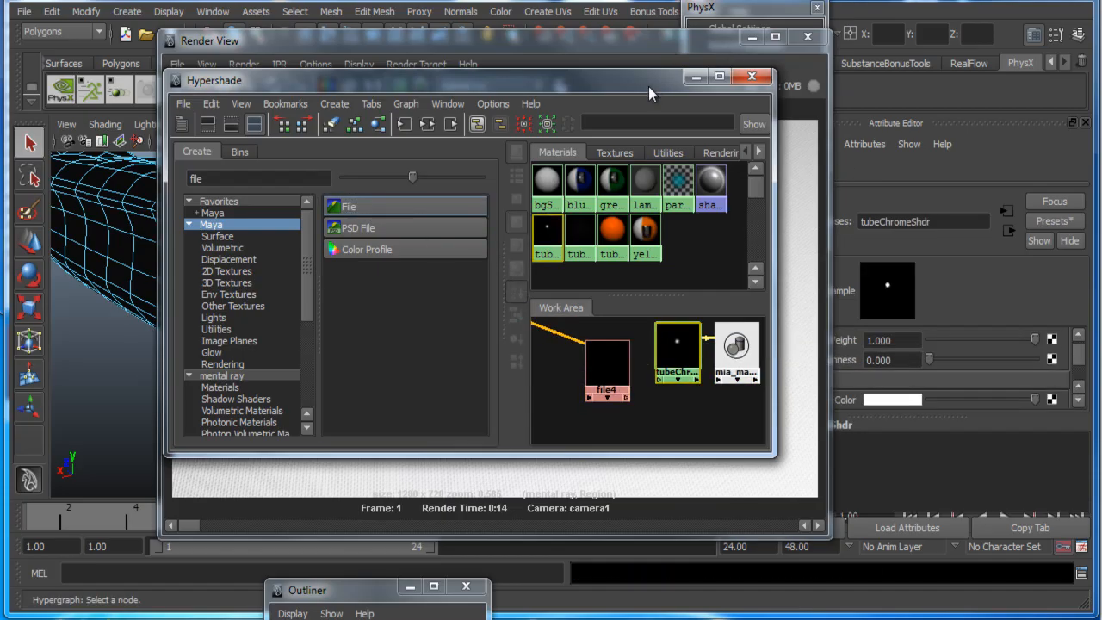
{"action": "left_click", "coordinate": [752, 38]}
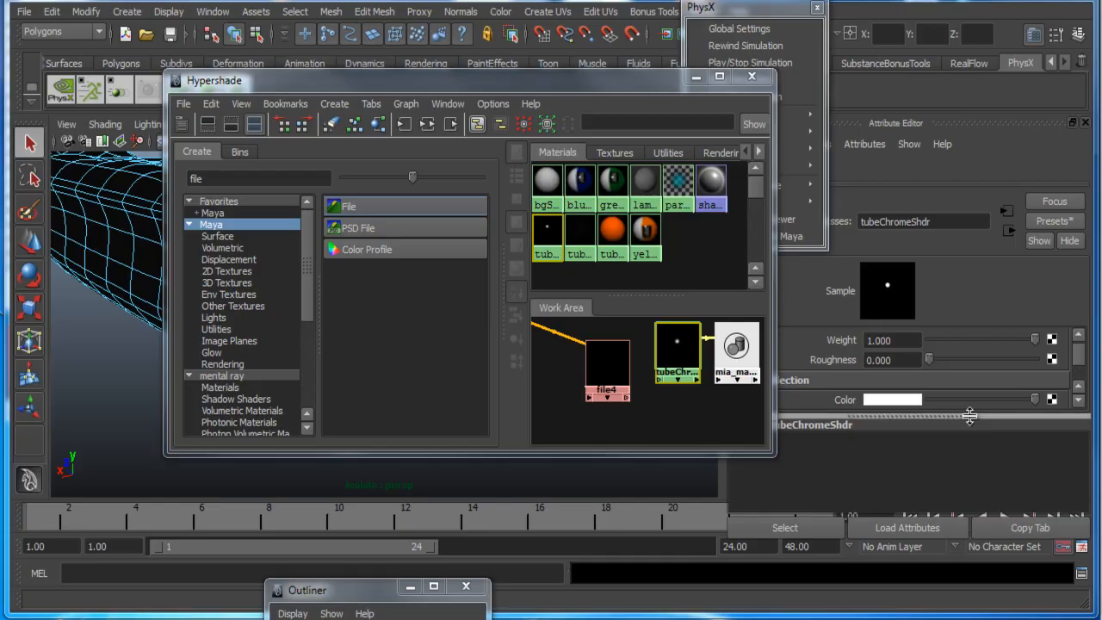
{"action": "left_click_drag", "start_coordinate": [970, 416], "coordinate": [970, 512]}
{"action": "scroll", "coordinate": [1085, 372], "scroll_direction": "up", "scroll_amount": 2}
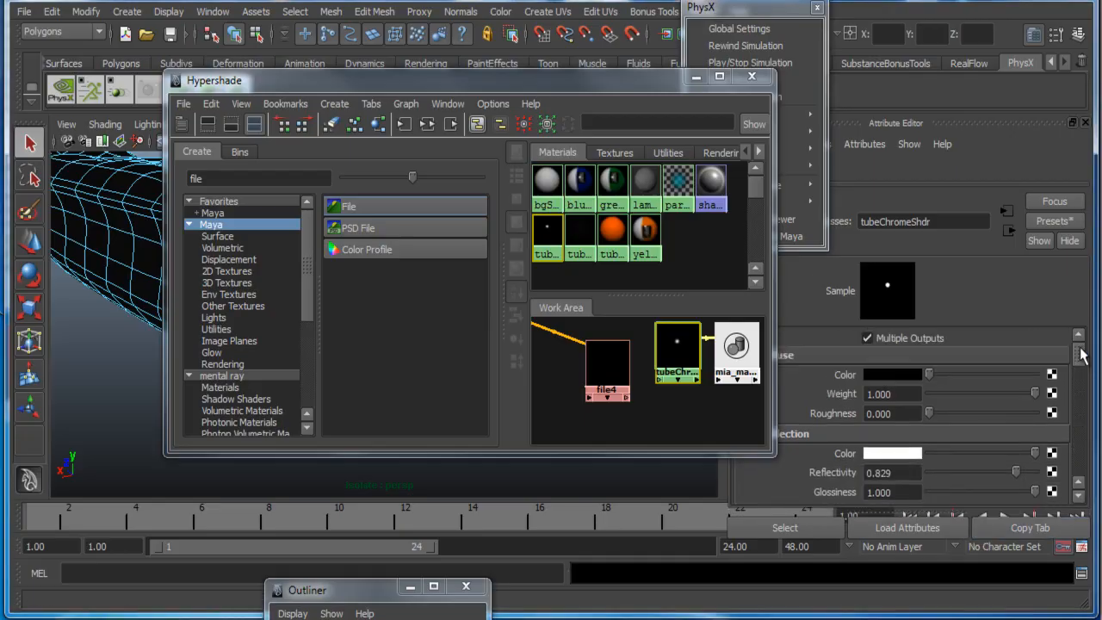
{"action": "middle_click_drag", "start_coordinate": [786, 373], "coordinate": [863, 369]}
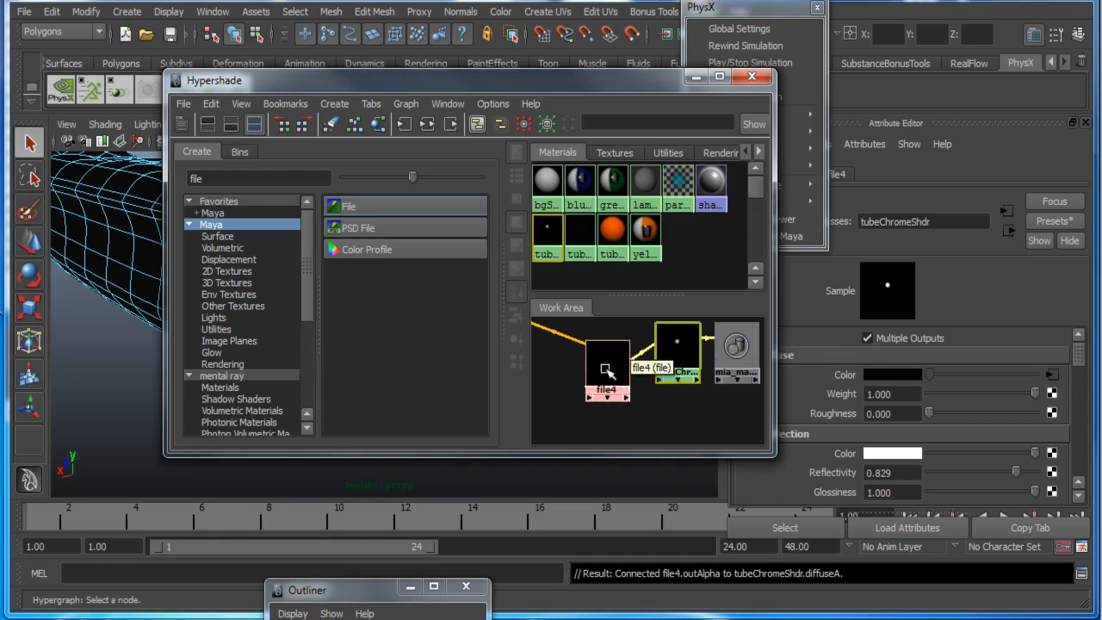
Step: Load chromeDiffuse.jpg into the diffuse File texture and reposition its node beside tubeChromeShdr
{"action": "left_click_drag", "start_coordinate": [623, 82], "coordinate": [543, 80]}
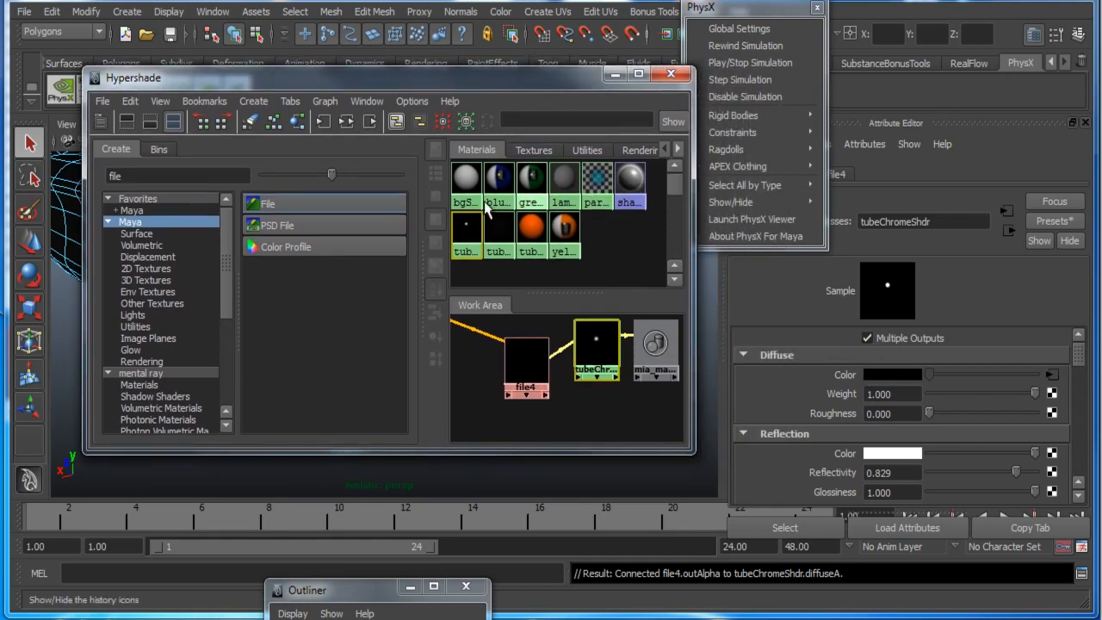
{"action": "left_click", "coordinate": [532, 377]}
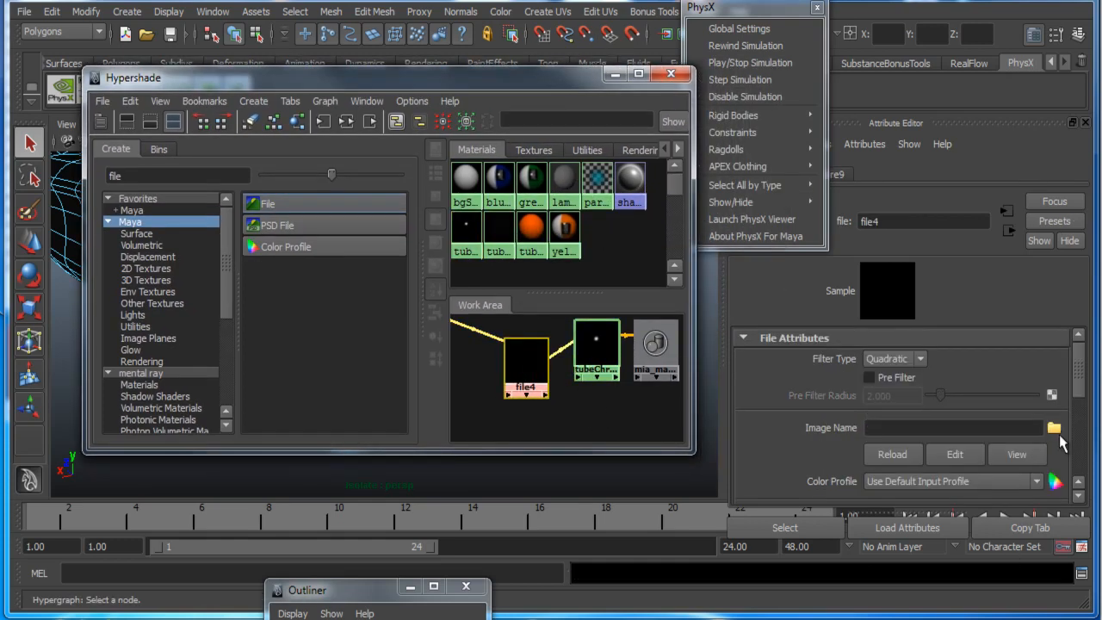
{"action": "left_click", "coordinate": [1055, 428]}
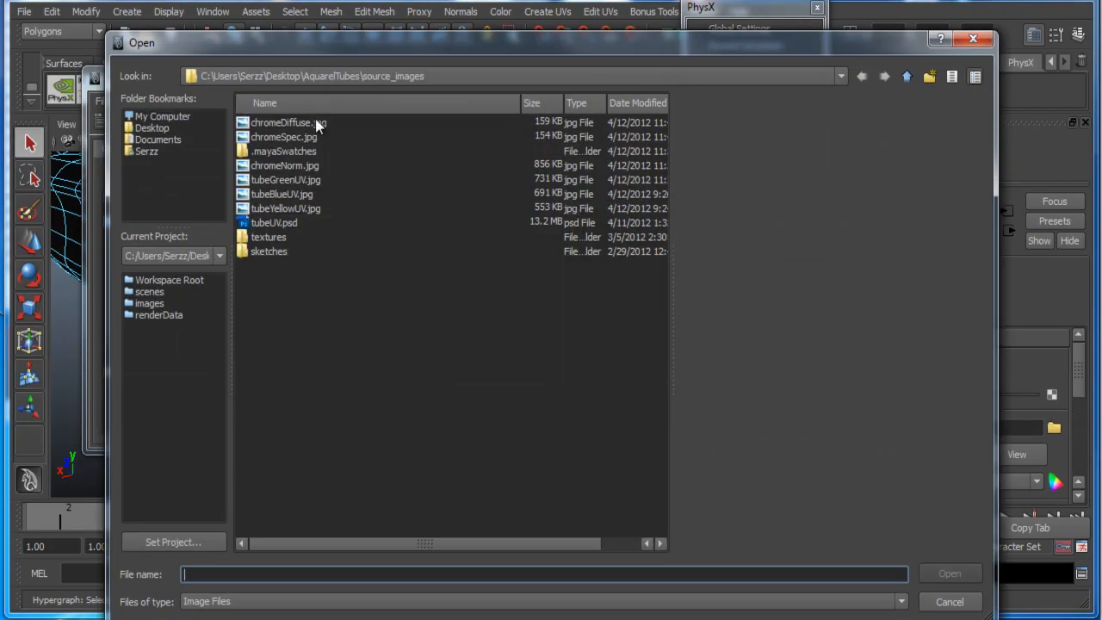
{"action": "left_click", "coordinate": [299, 126]}
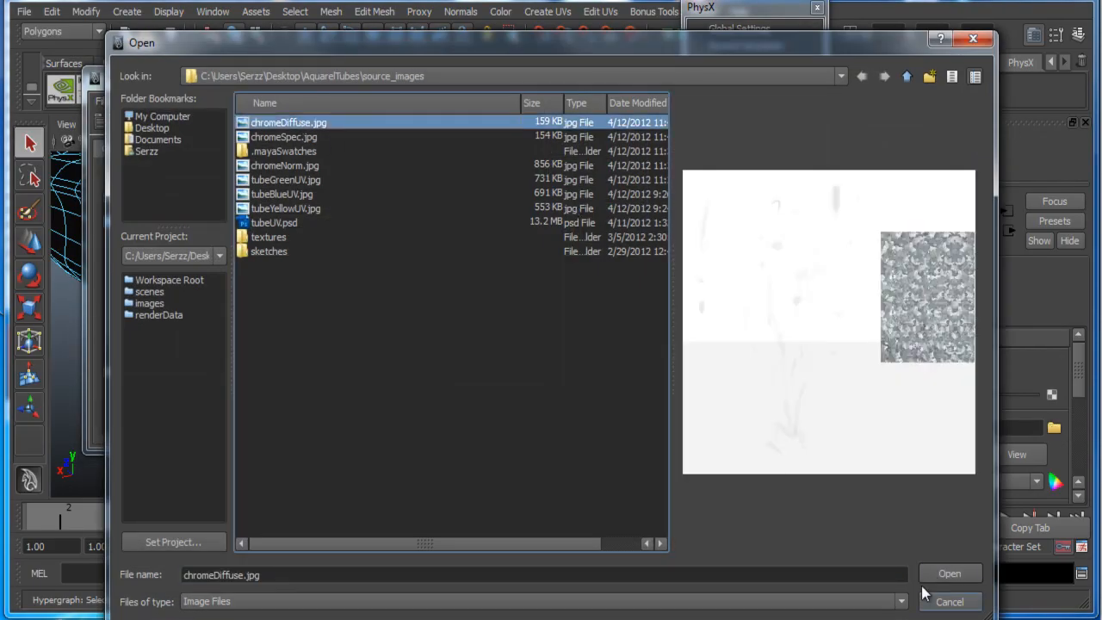
{"action": "left_click", "coordinate": [950, 574]}
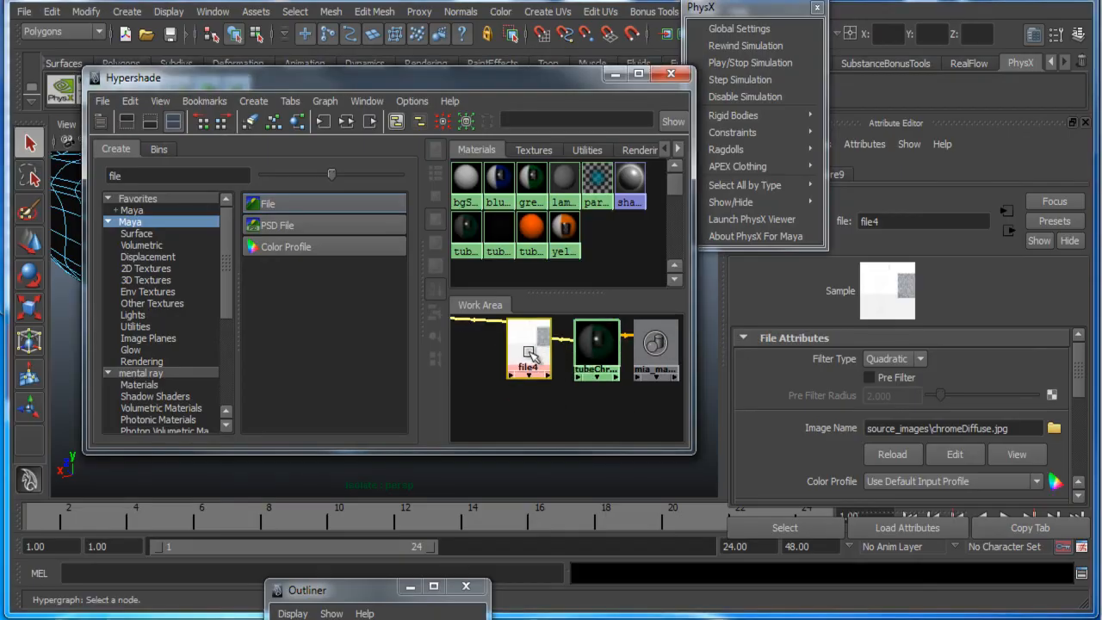
{"action": "left_click_drag", "start_coordinate": [528, 372], "coordinate": [530, 352]}
Step: Create a second File texture with chromeSpec.jpg and connect it to the reflection color of tubeChromeShdr
{"action": "left_click", "coordinate": [274, 204]}
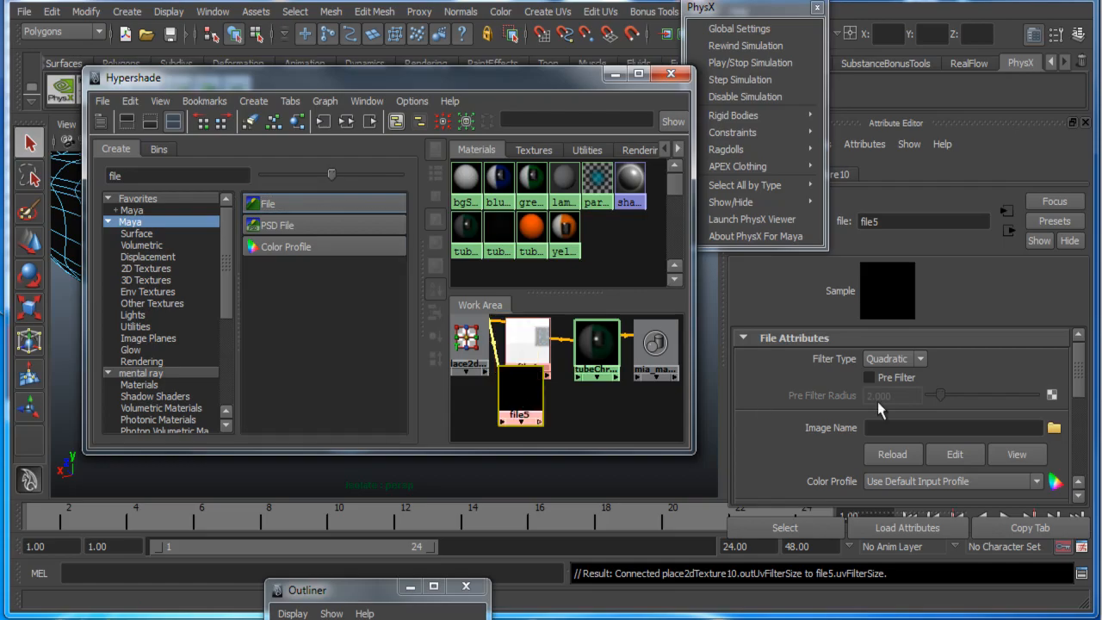
{"action": "left_click", "coordinate": [1054, 427]}
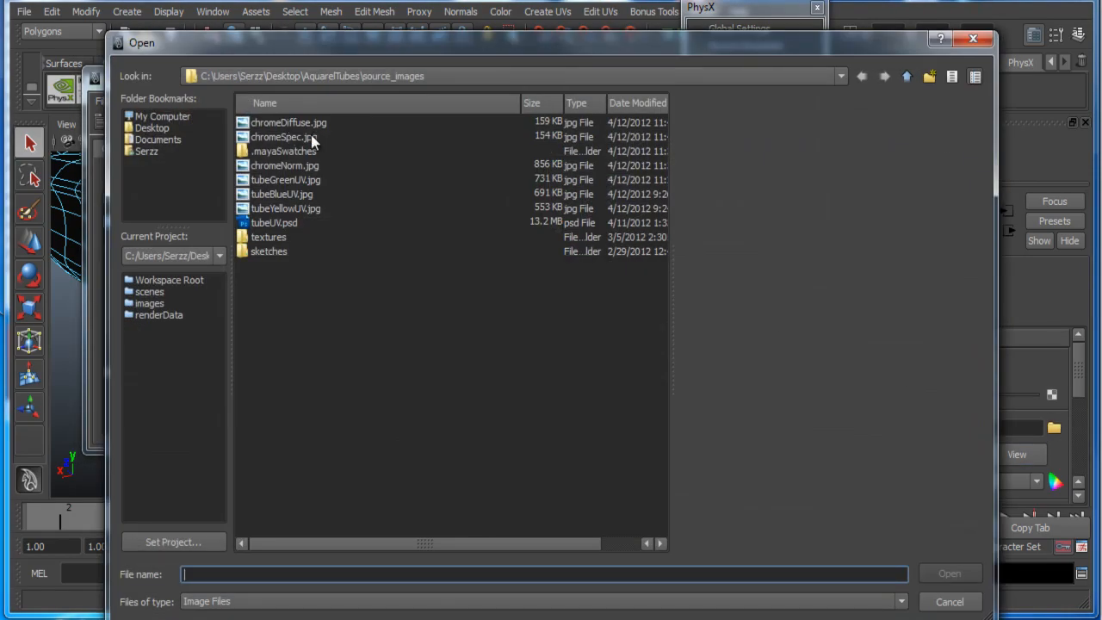
{"action": "left_click", "coordinate": [303, 138]}
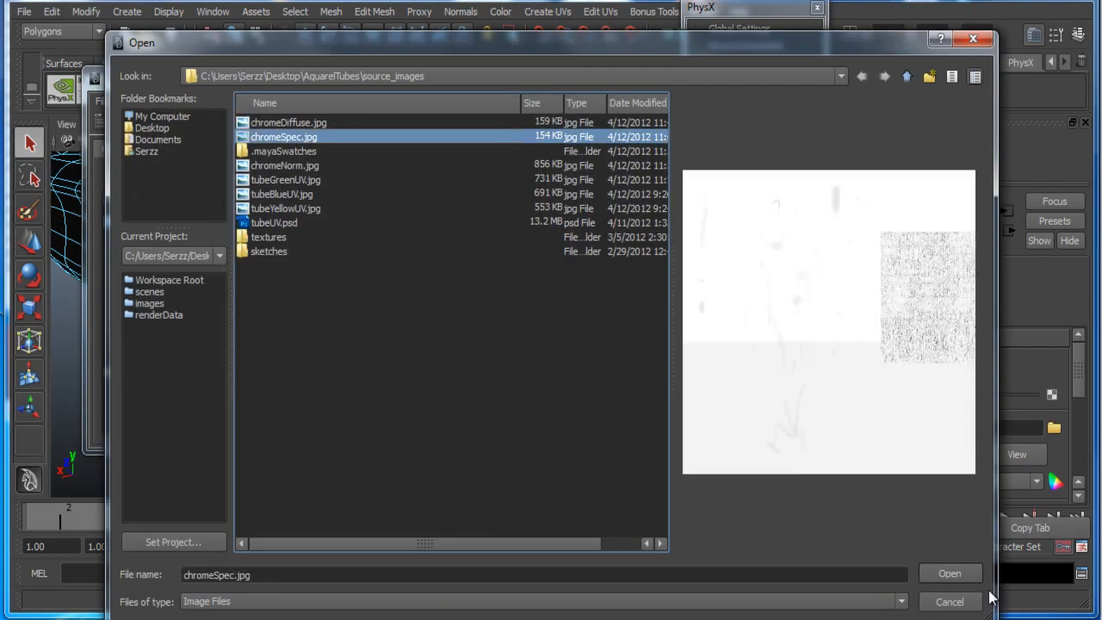
{"action": "left_click", "coordinate": [950, 573]}
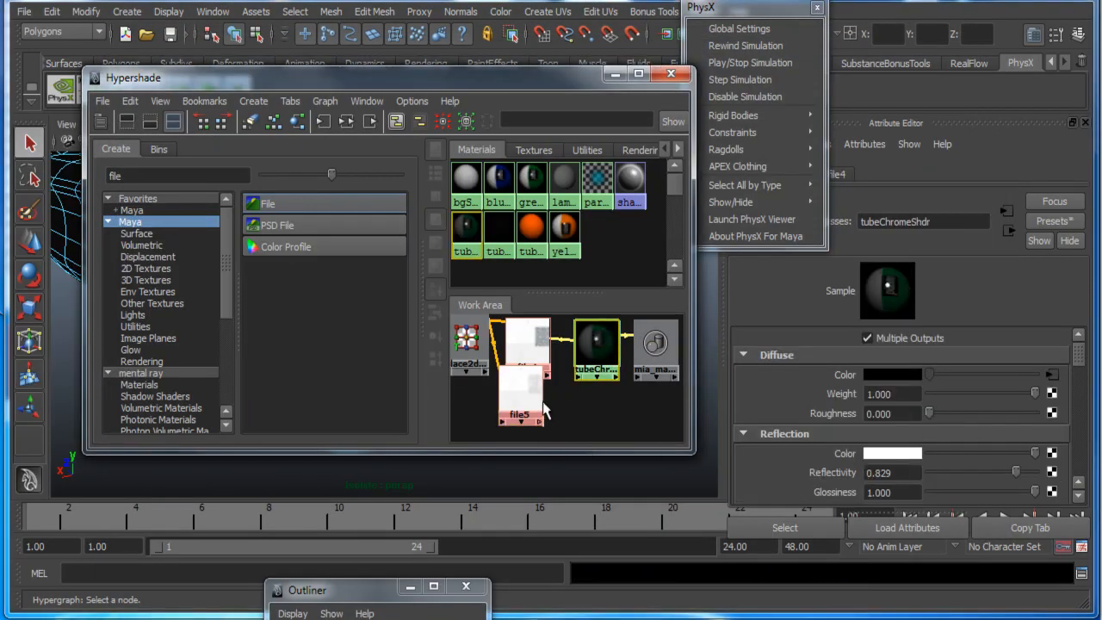
{"action": "middle_click_drag", "start_coordinate": [523, 403], "coordinate": [874, 454]}
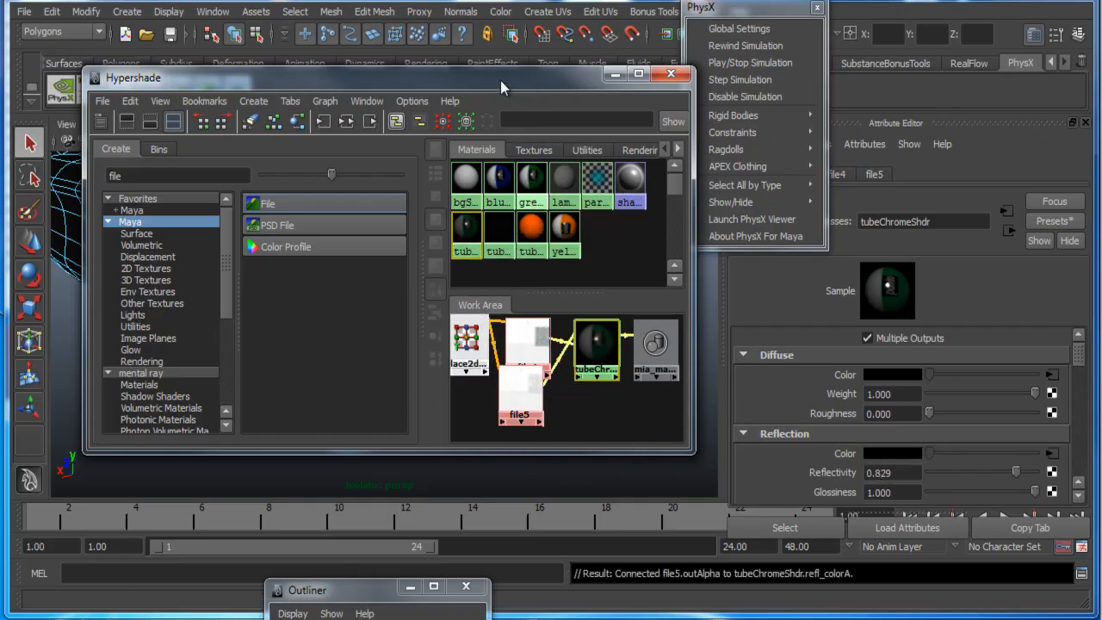
Step: Render a region covering the three tube caps and necks and compare it with the stored render
{"action": "left_click_drag", "start_coordinate": [501, 80], "coordinate": [618, 92]}
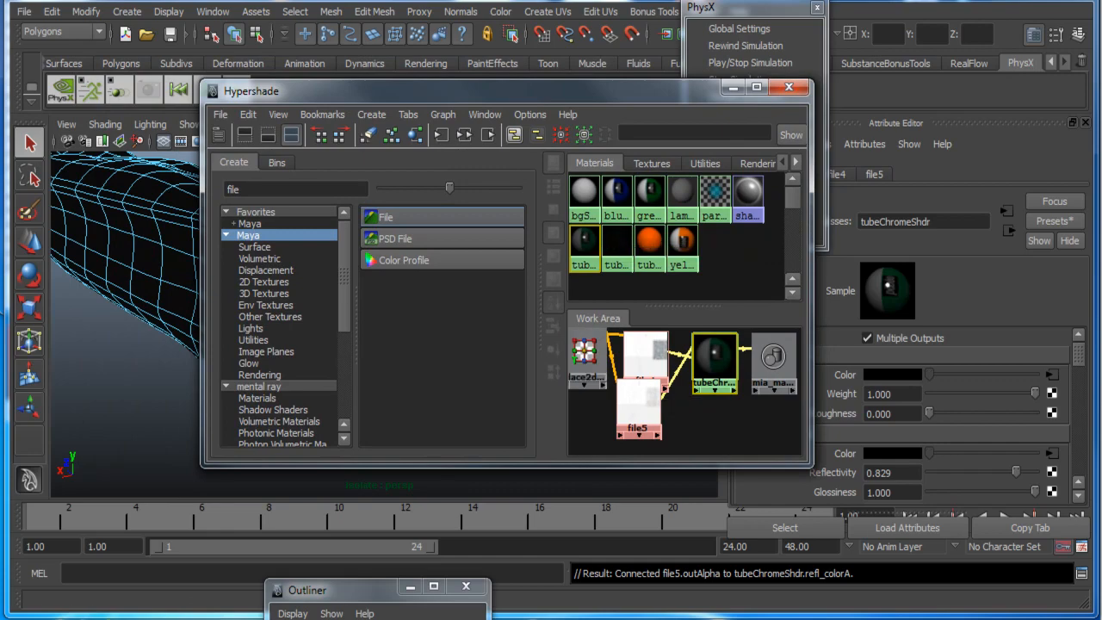
{"action": "left_click_drag", "start_coordinate": [1101, 95], "coordinate": [318, 26]}
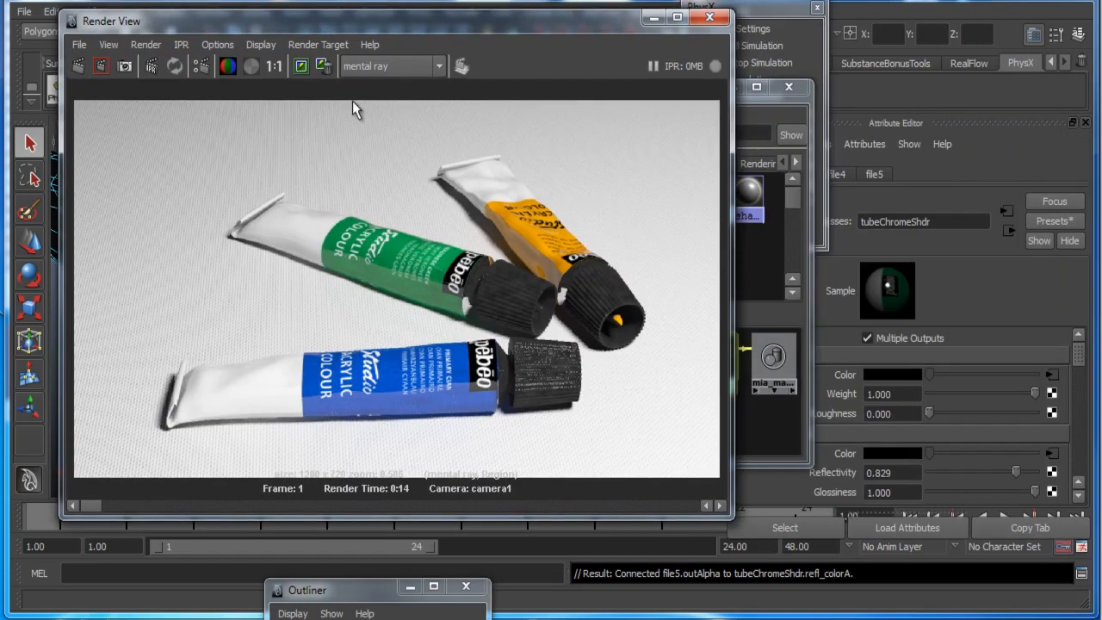
{"action": "left_click_drag", "start_coordinate": [435, 227], "coordinate": [634, 428]}
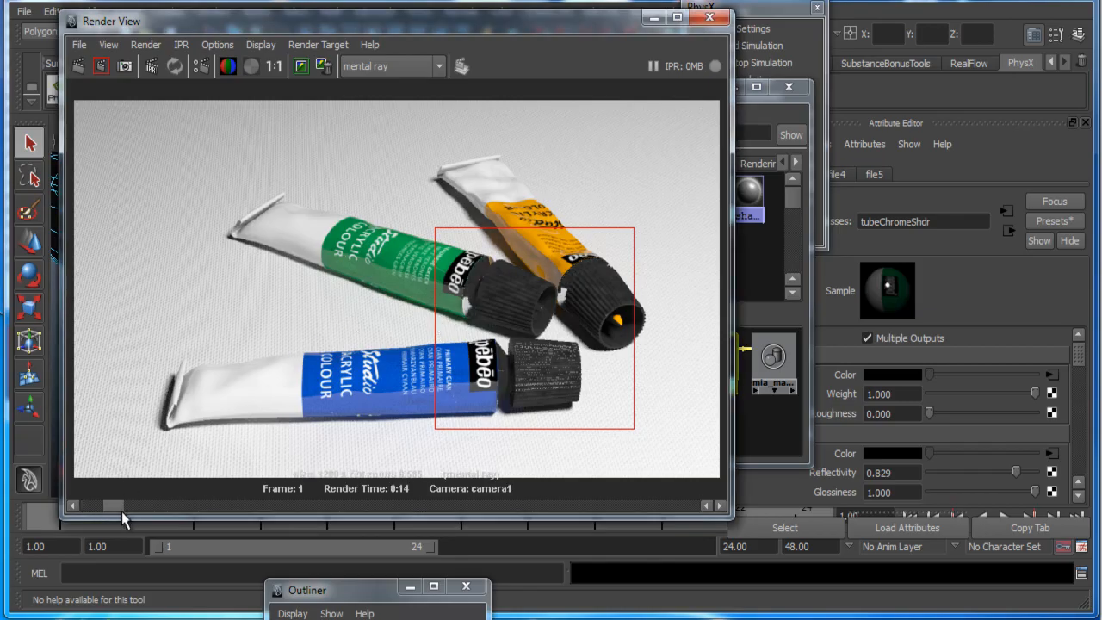
{"action": "left_click_drag", "start_coordinate": [114, 517], "coordinate": [97, 520]}
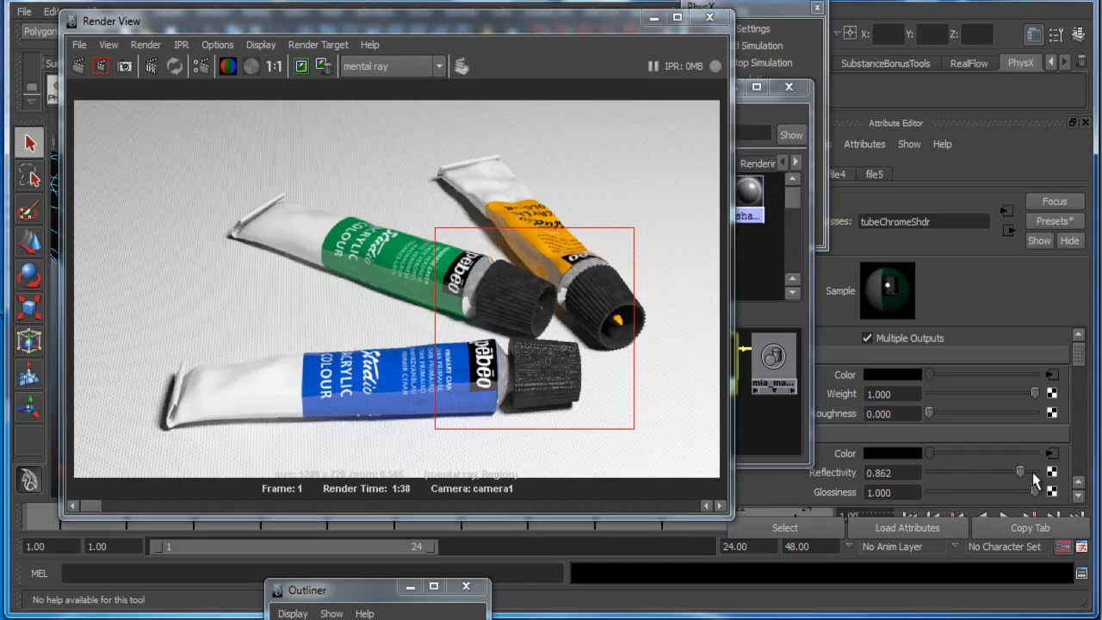
Step: Set the reflectivity of tubeChromeShdr to about 0.943 and its glossiness to about 0.551
{"action": "left_click_drag", "start_coordinate": [1033, 472], "coordinate": [1003, 493]}
{"action": "left_click_drag", "start_coordinate": [1036, 472], "coordinate": [1030, 473]}
{"action": "scroll", "coordinate": [1074, 368], "scroll_direction": "down", "scroll_amount": 3}
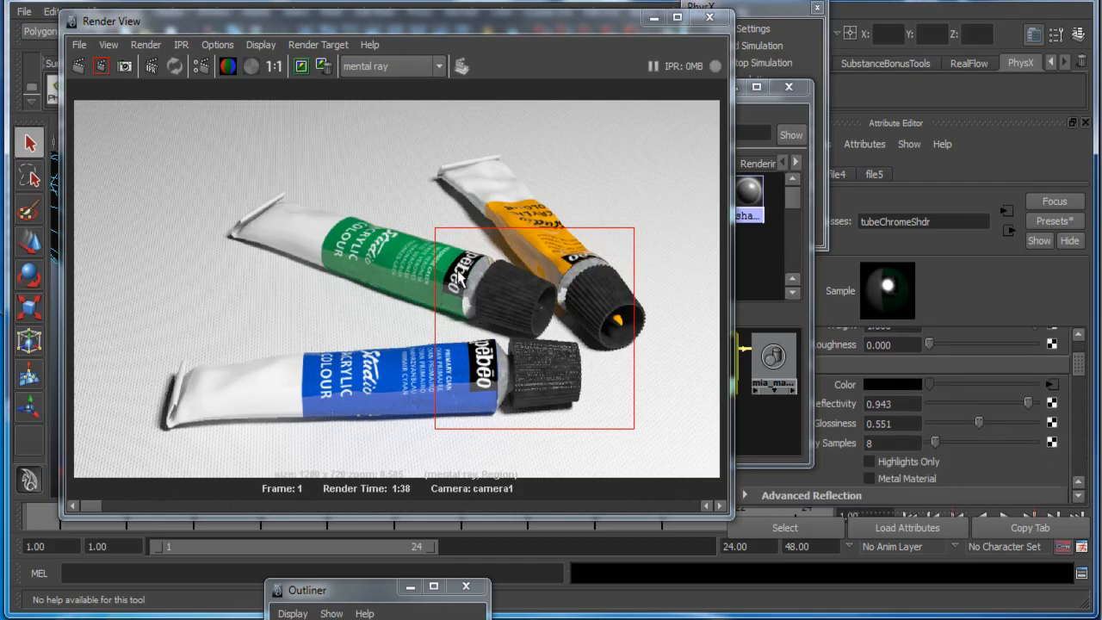
Step: Render separate regions around the chrome necks of the green, yellow and blue tubes to check the shader
{"action": "left_click_drag", "start_coordinate": [445, 254], "coordinate": [499, 328]}
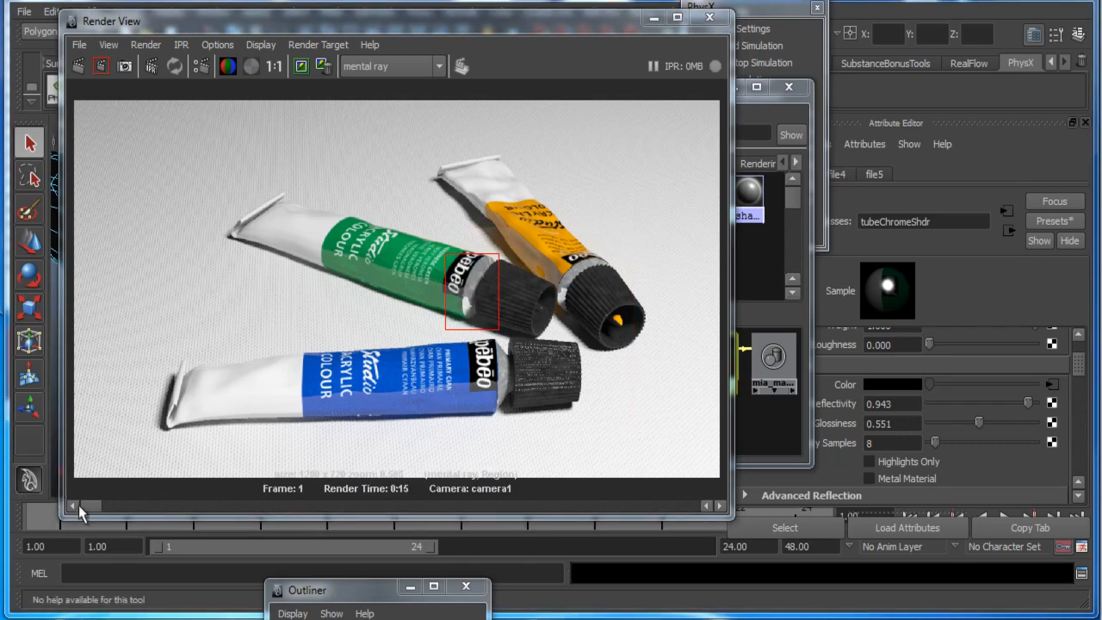
{"action": "mouse_move", "coordinate": [92, 508]}
{"action": "left_mouse_down"}
{"action": "mouse_move", "coordinate": [116, 514]}
{"action": "mouse_move", "coordinate": [82, 511]}
{"action": "left_mouse_up"}
{"action": "left_click_drag", "start_coordinate": [553, 250], "coordinate": [617, 329]}
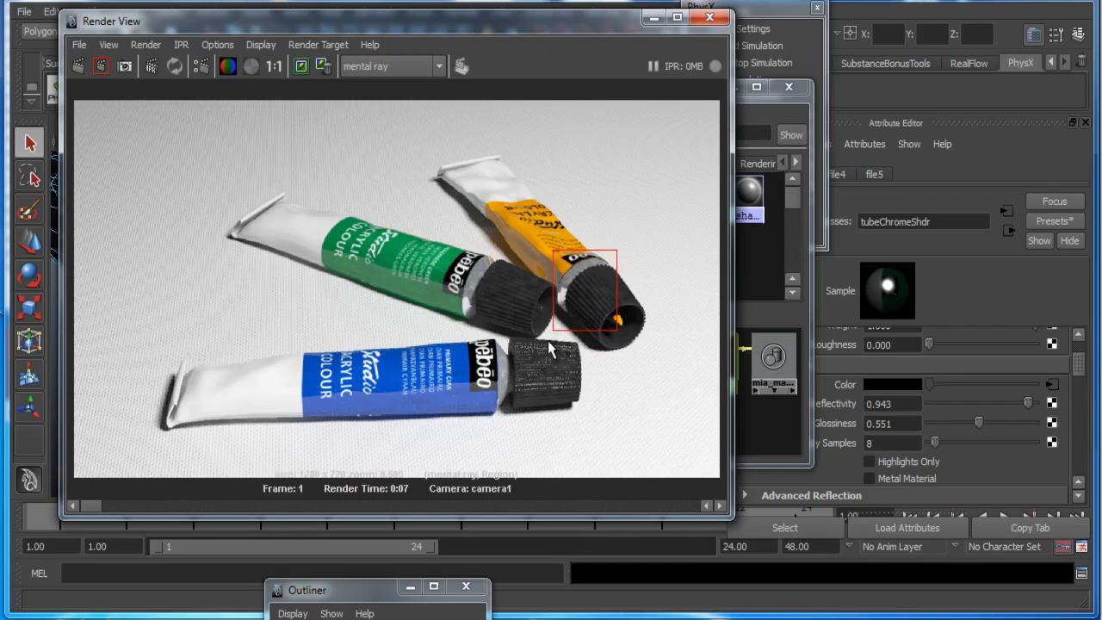
{"action": "left_click_drag", "start_coordinate": [489, 338], "coordinate": [519, 416]}
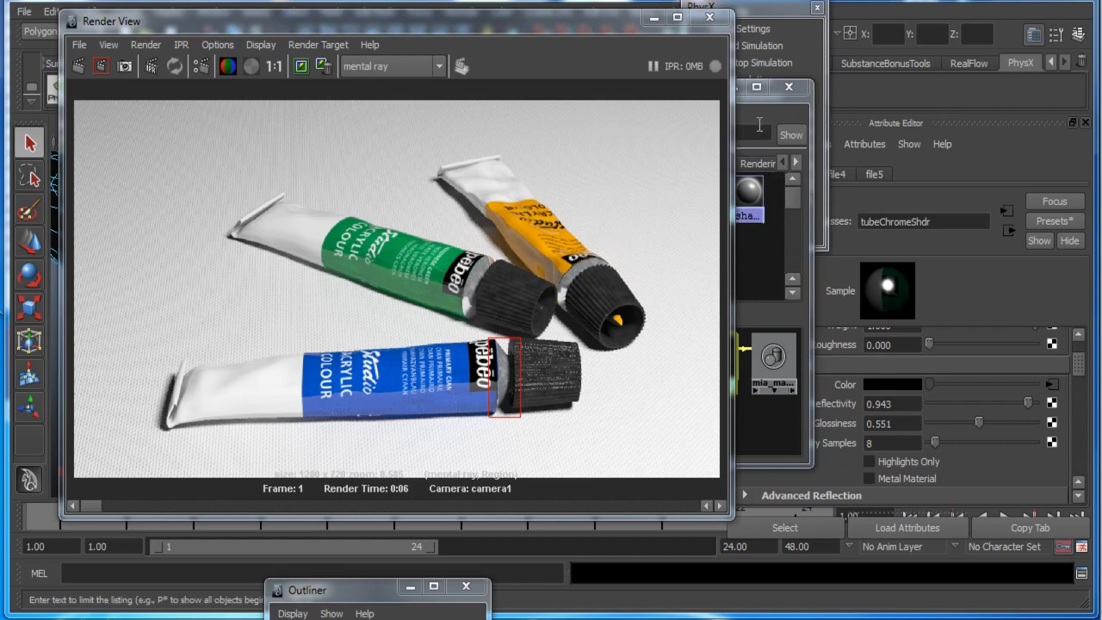
Step: Connect the chromeDiffuse.jpg texture to the standard bump of tubeChromeShdr and set the bump depth to 0.01
{"action": "left_click", "coordinate": [763, 127]}
{"action": "left_click_drag", "start_coordinate": [648, 369], "coordinate": [638, 423]}
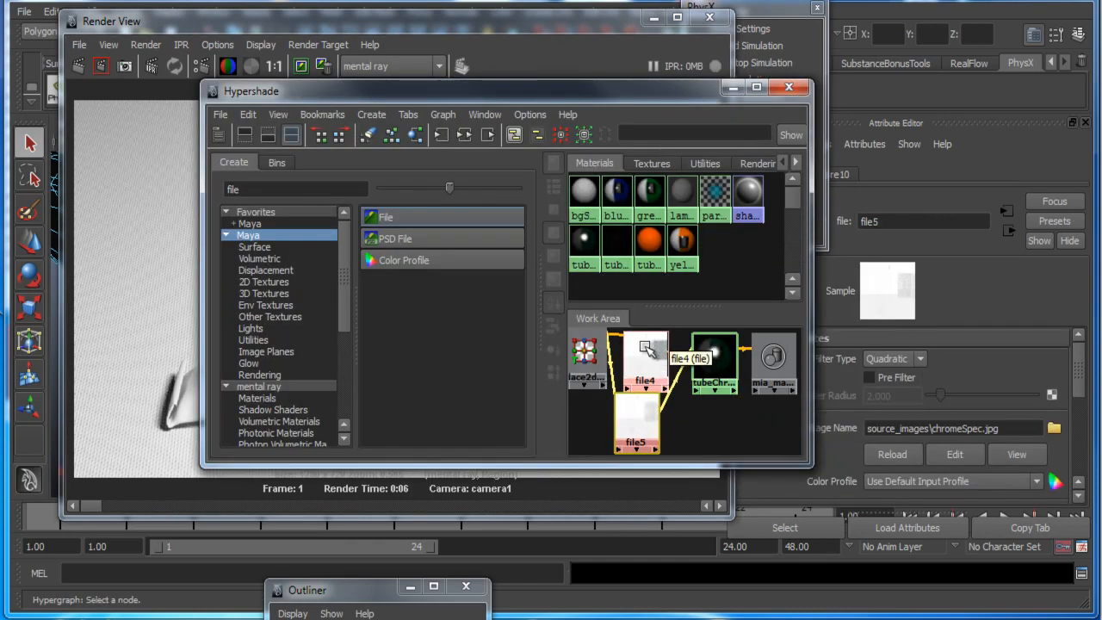
{"action": "left_click", "coordinate": [653, 348]}
{"action": "middle_click_drag", "start_coordinate": [656, 364], "coordinate": [725, 360]}
{"action": "left_click", "coordinate": [805, 573]}
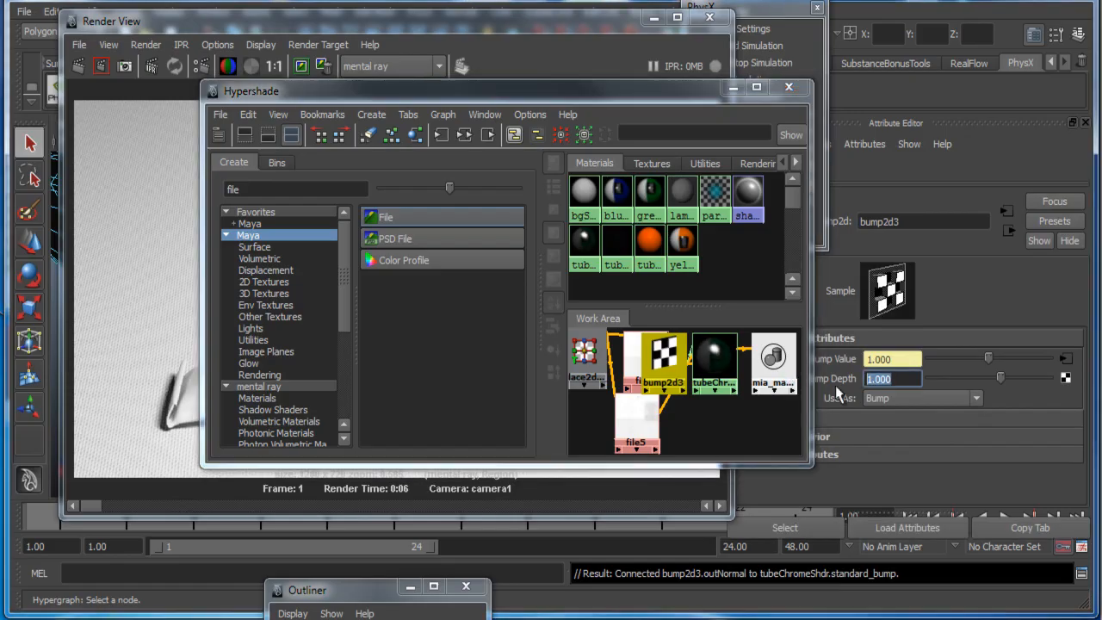
{"action": "type", "text": "0.01"}
{"action": "key", "text": "Tab"}
Step: Render the region around the green tube's neck and compare the bump result with the stored render
{"action": "left_click", "coordinate": [411, 32]}
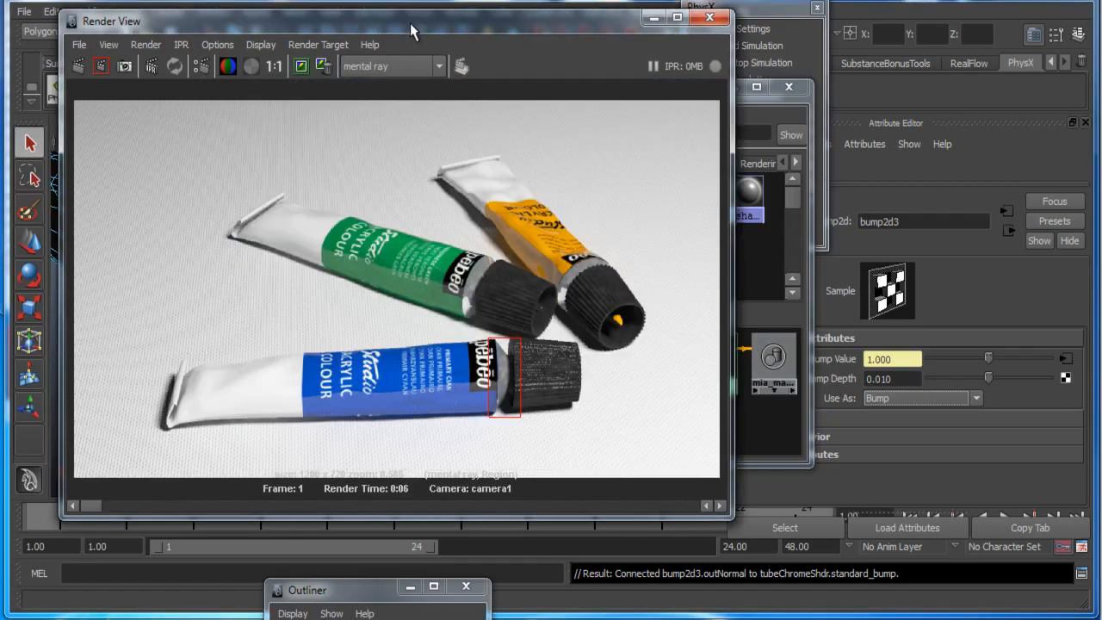
{"action": "left_click_drag", "start_coordinate": [455, 256], "coordinate": [503, 325]}
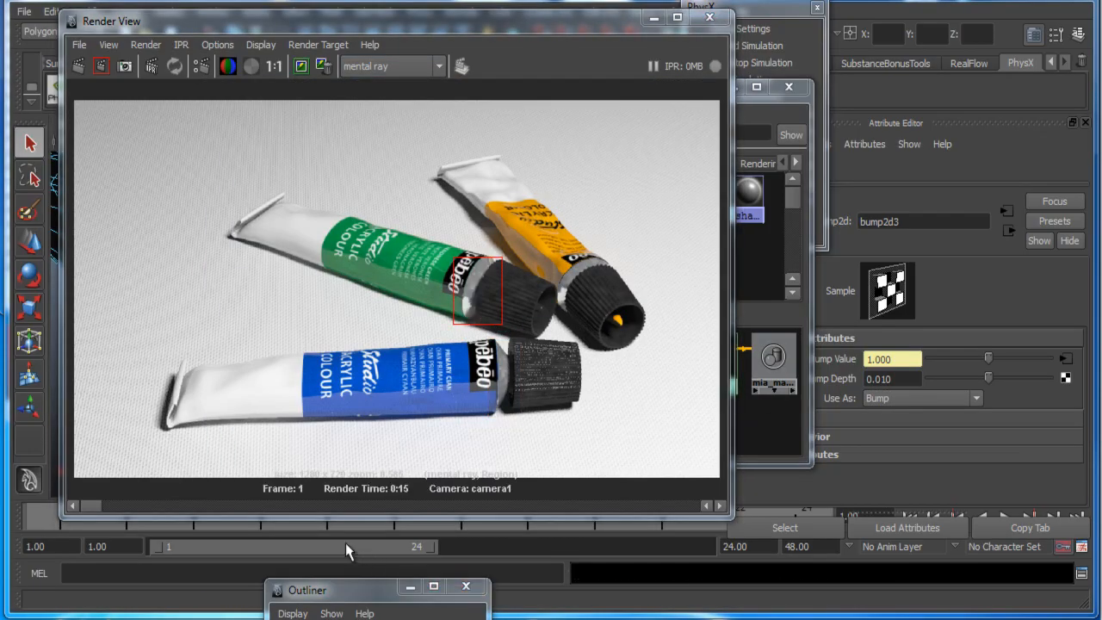
{"action": "mouse_move", "coordinate": [94, 506]}
{"action": "left_mouse_down"}
{"action": "mouse_move", "coordinate": [116, 508]}
{"action": "mouse_move", "coordinate": [83, 508]}
{"action": "left_mouse_up"}
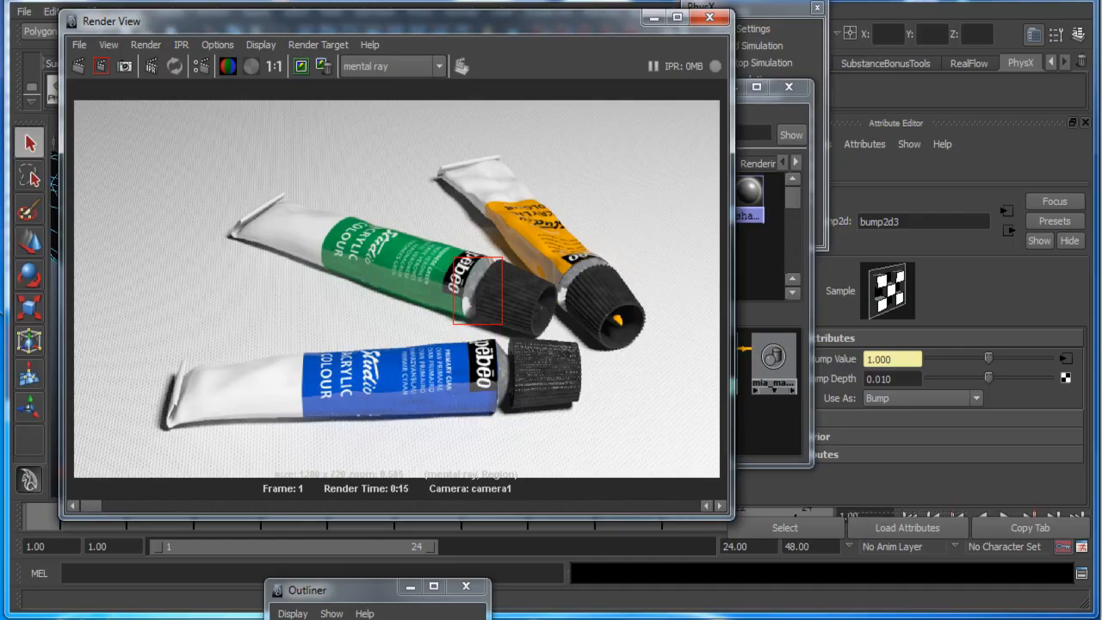
Step: Clear the floating windows from the viewport and turn off Isolate Select to show all the tubes
{"action": "left_click_drag", "start_coordinate": [258, 21], "coordinate": [386, 16]}
{"action": "left_click", "coordinate": [615, 439]}
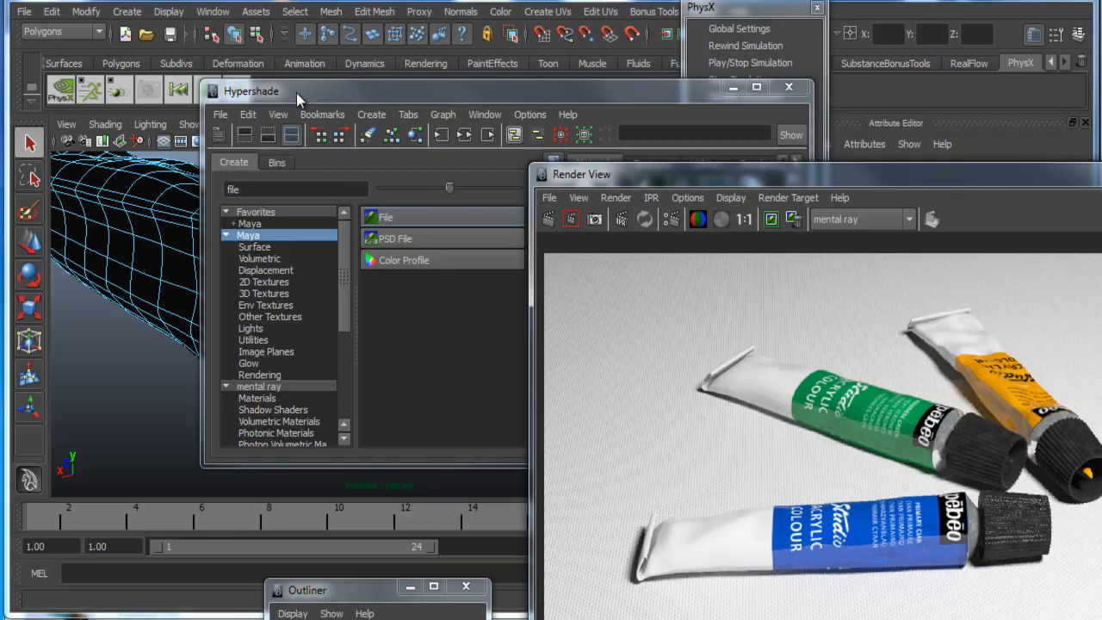
{"action": "left_click_drag", "start_coordinate": [296, 92], "coordinate": [547, 298]}
{"action": "scroll", "coordinate": [296, 245], "scroll_direction": "down", "scroll_amount": 1}
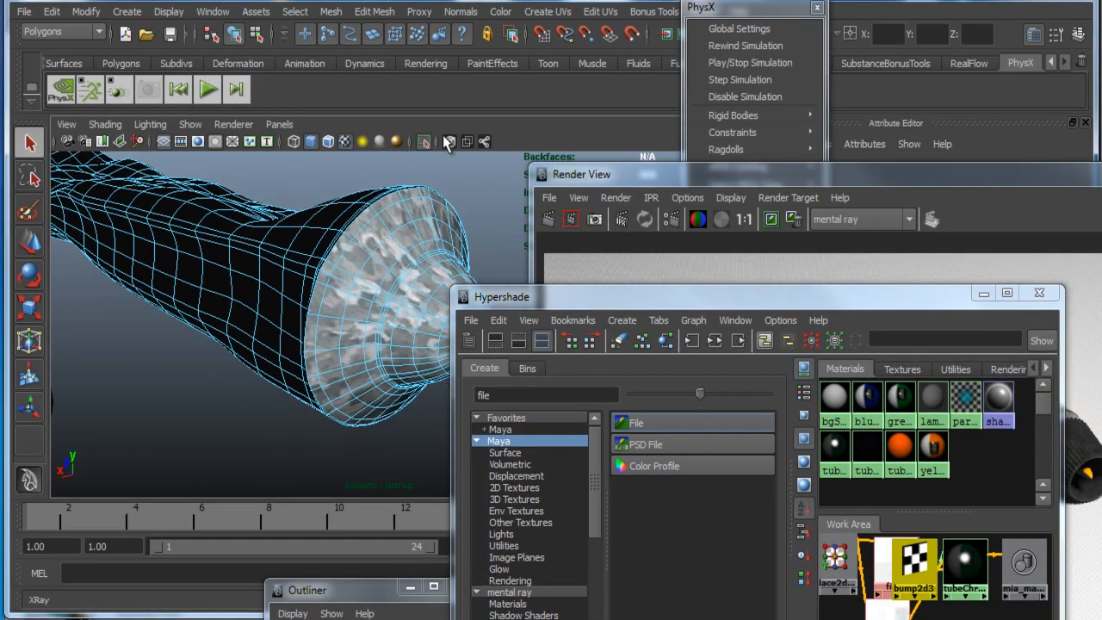
{"action": "left_click", "coordinate": [425, 142]}
{"action": "scroll", "coordinate": [336, 284], "scroll_direction": "down", "scroll_amount": 3}
{"action": "scroll", "coordinate": [297, 300], "scroll_direction": "down", "scroll_amount": 6}
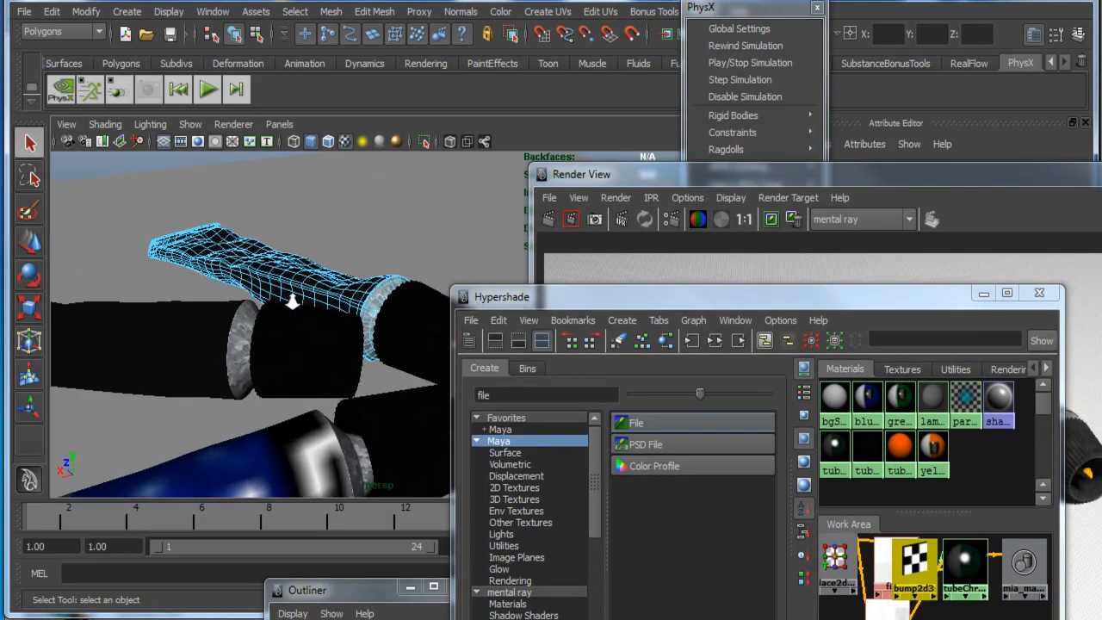
{"action": "left_click_drag", "start_coordinate": [298, 322], "coordinate": [357, 410], "text": "alt"}
Step: Move the blue tube's cap slightly inward along its axis, closer to the tube's neck
{"action": "left_click", "coordinate": [361, 420]}
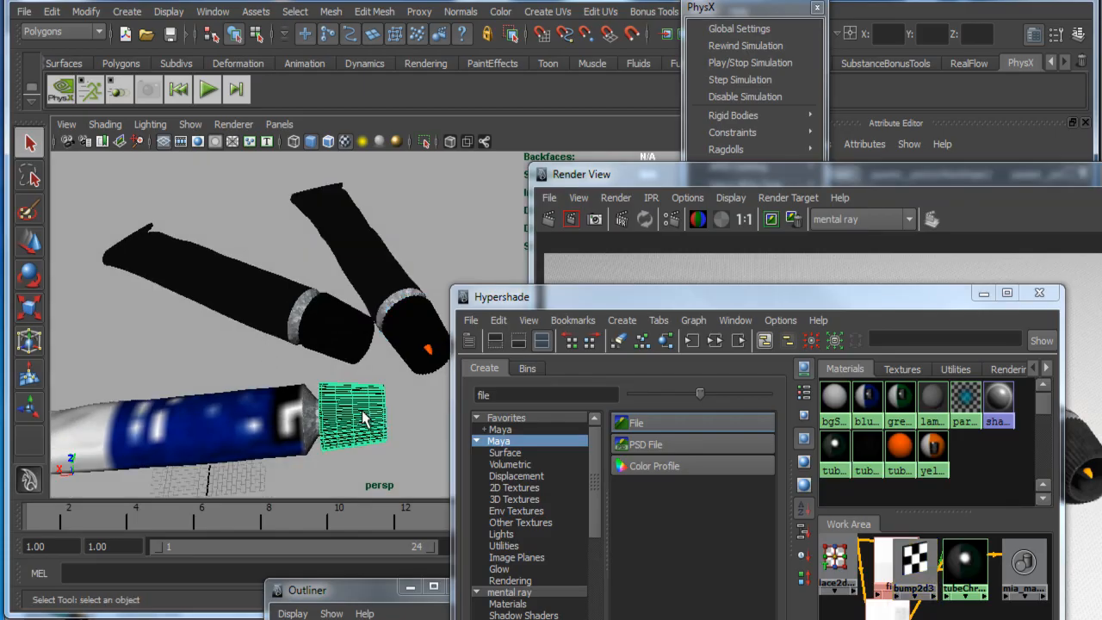
{"action": "key", "text": "w"}
{"action": "left_click_drag", "start_coordinate": [410, 411], "coordinate": [401, 412]}
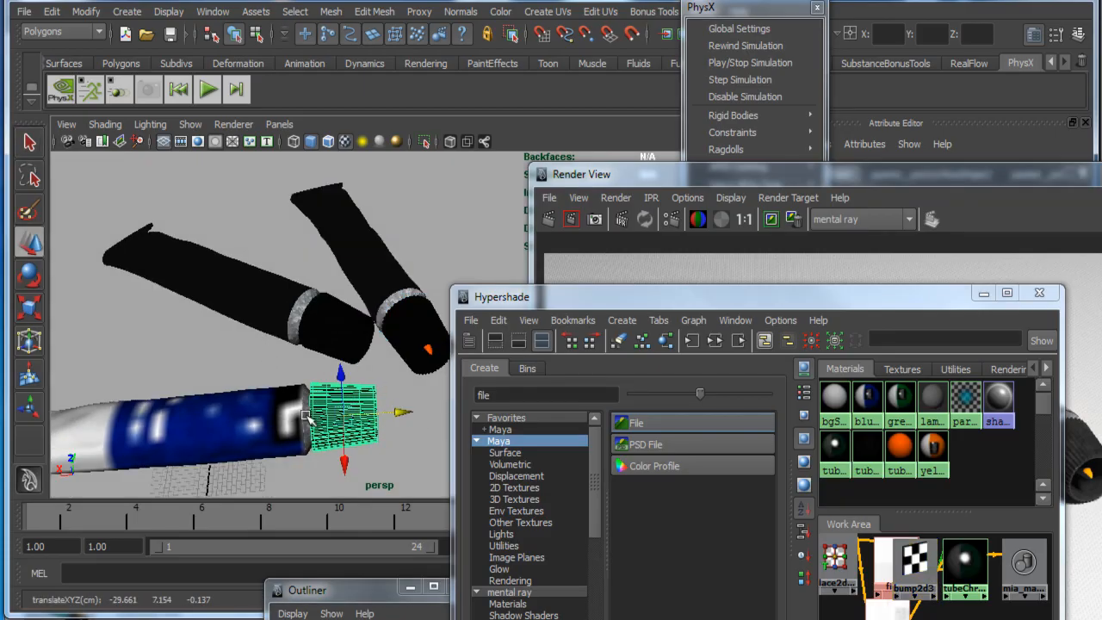
{"action": "left_click_drag", "start_coordinate": [310, 418], "coordinate": [155, 414], "text": "alt"}
Step: Switch the viewport to camera1 and move the Hypershade window clear of the Render View
{"action": "left_click", "coordinate": [284, 125]}
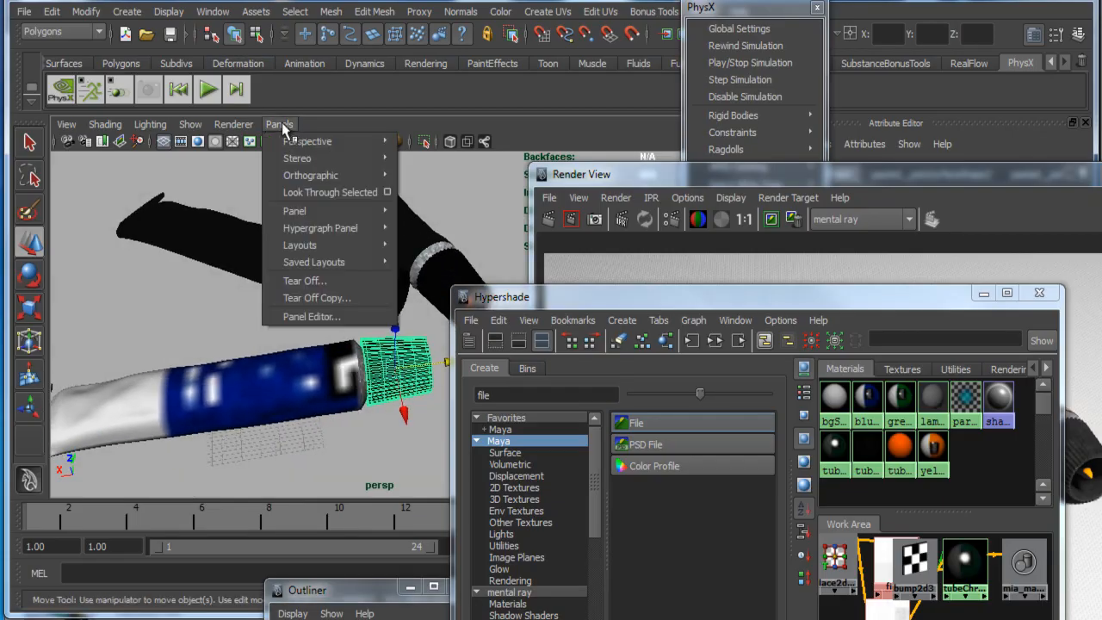
{"action": "mouse_move", "coordinate": [313, 143]}
{"action": "left_click", "coordinate": [425, 144]}
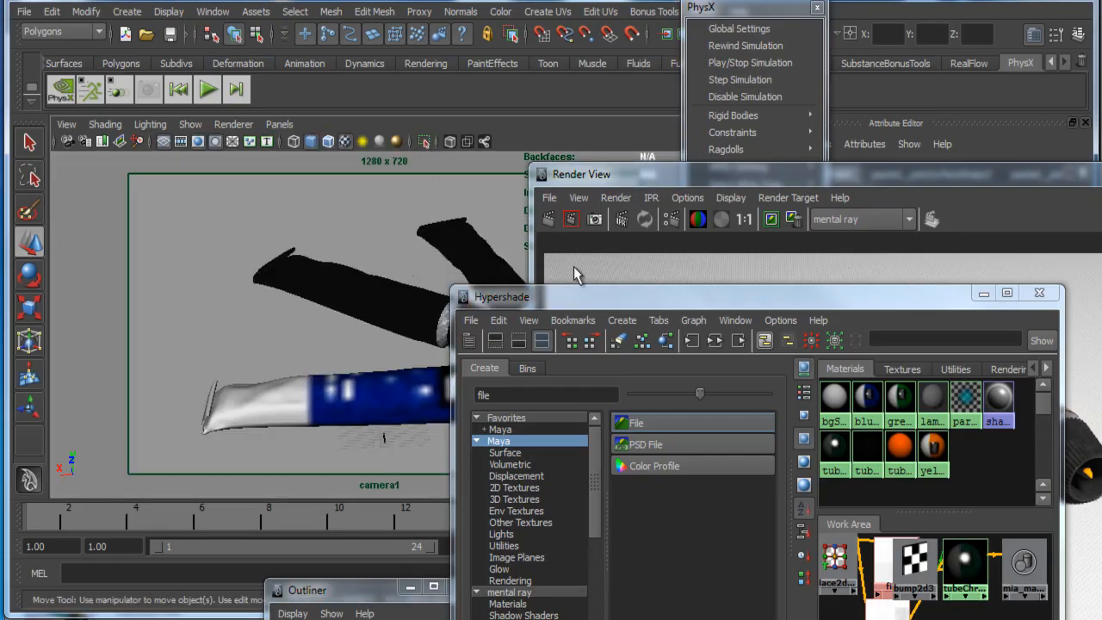
{"action": "left_click_drag", "start_coordinate": [657, 302], "coordinate": [1101, 345]}
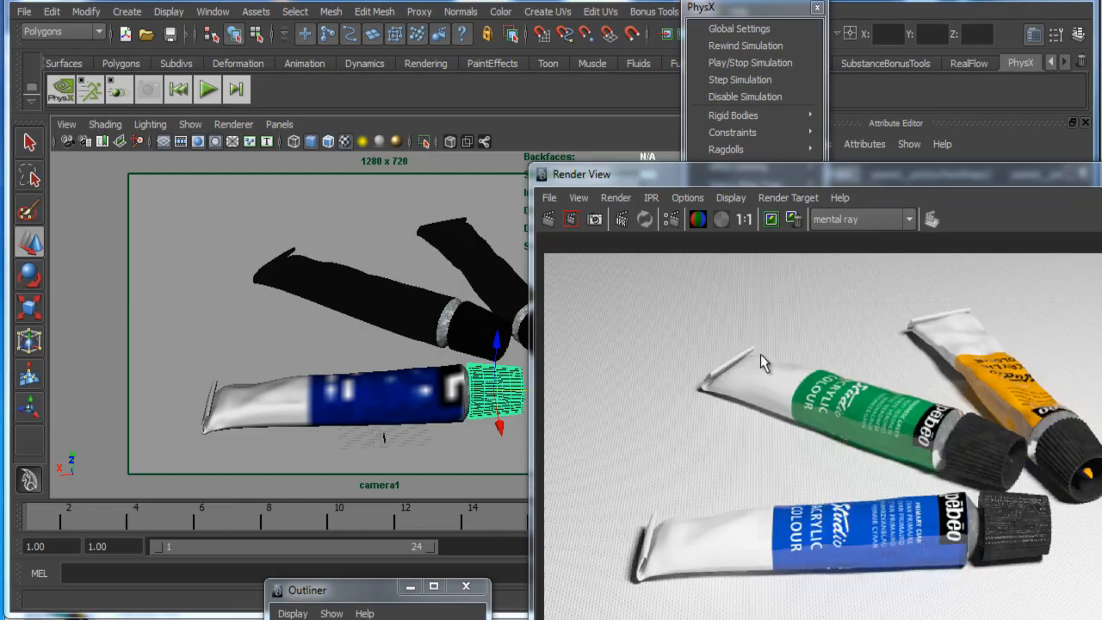
Step: Nudge the blue tube's cap slightly outward along its axis and render the region around it
{"action": "left_click_drag", "start_coordinate": [689, 179], "coordinate": [1101, 207]}
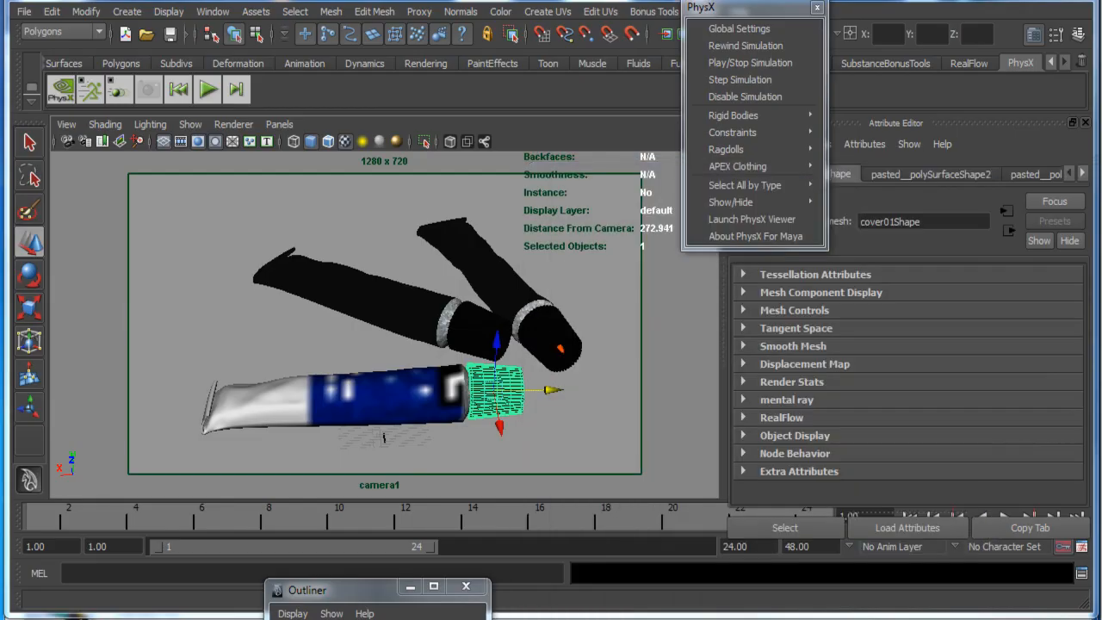
{"action": "mouse_move", "coordinate": [556, 391]}
{"action": "left_mouse_down"}
{"action": "mouse_move", "coordinate": [575, 392]}
{"action": "mouse_move", "coordinate": [559, 394]}
{"action": "left_mouse_up"}
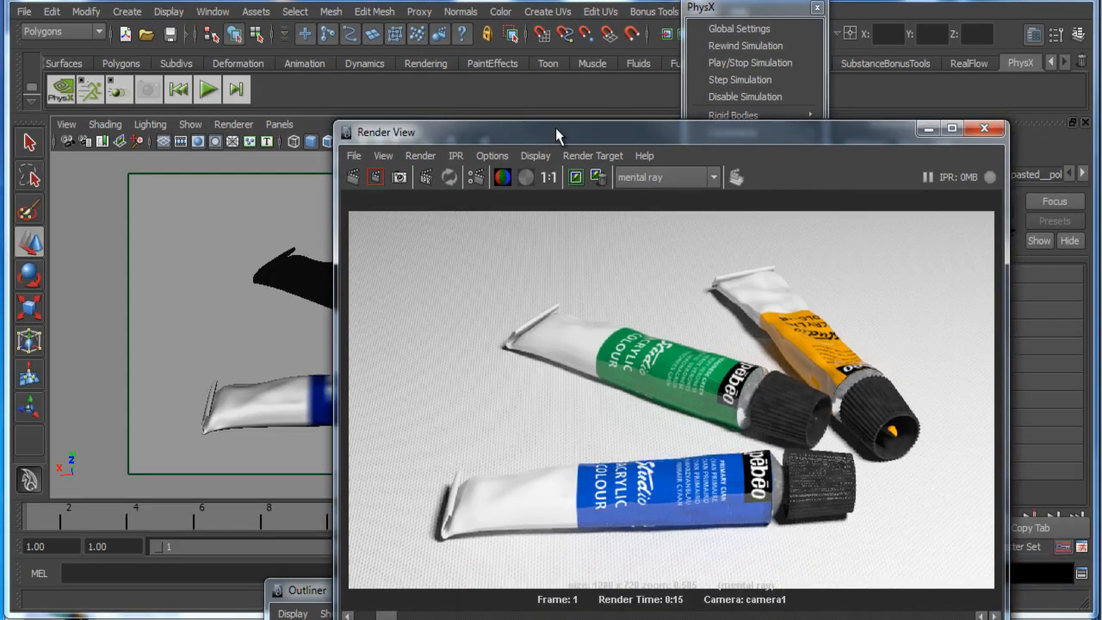
{"action": "left_click_drag", "start_coordinate": [556, 128], "coordinate": [385, 65]}
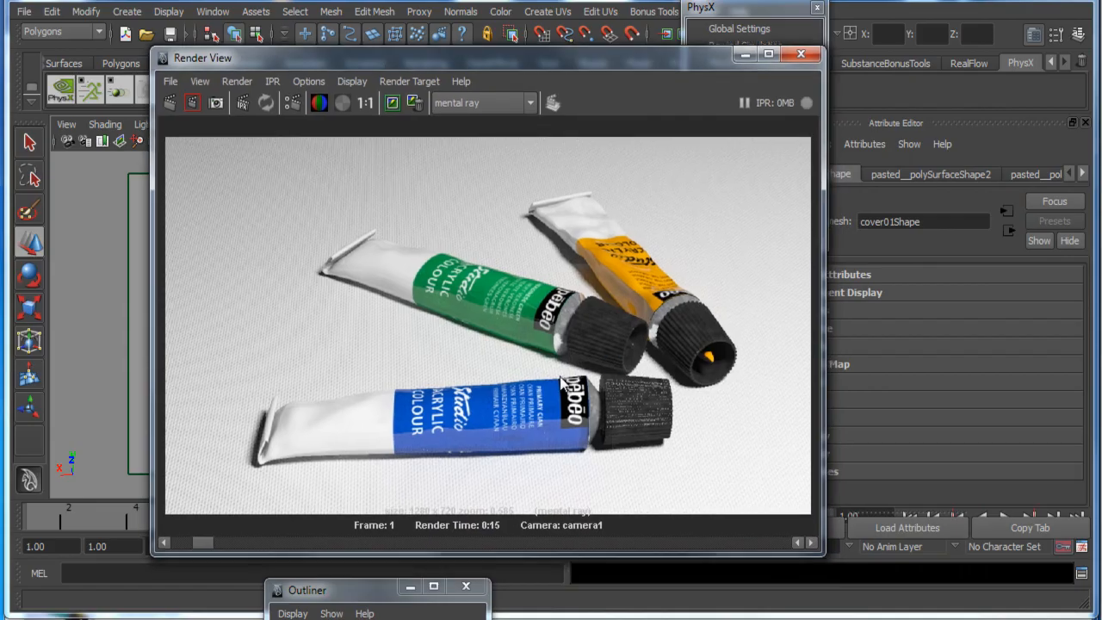
{"action": "left_click_drag", "start_coordinate": [561, 364], "coordinate": [674, 453]}
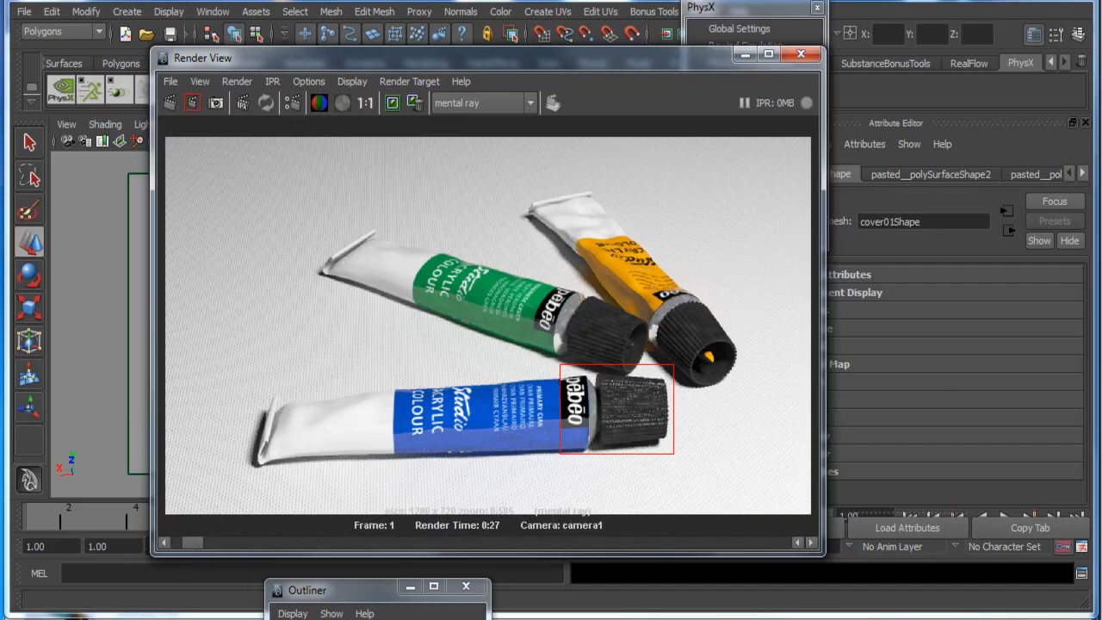
{"action": "left_click_drag", "start_coordinate": [491, 57], "coordinate": [648, 75]}
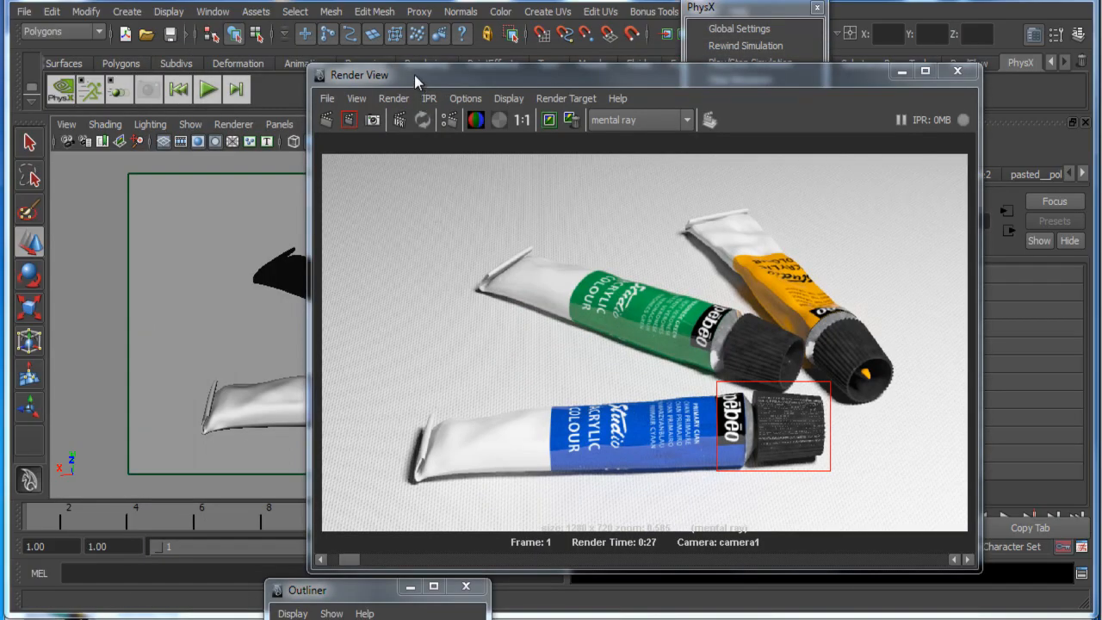
Step: Select the area light above the tubes in the perspective view and set its raytraced Shadow Rays to 32
{"action": "left_click_drag", "start_coordinate": [414, 75], "coordinate": [1101, 75]}
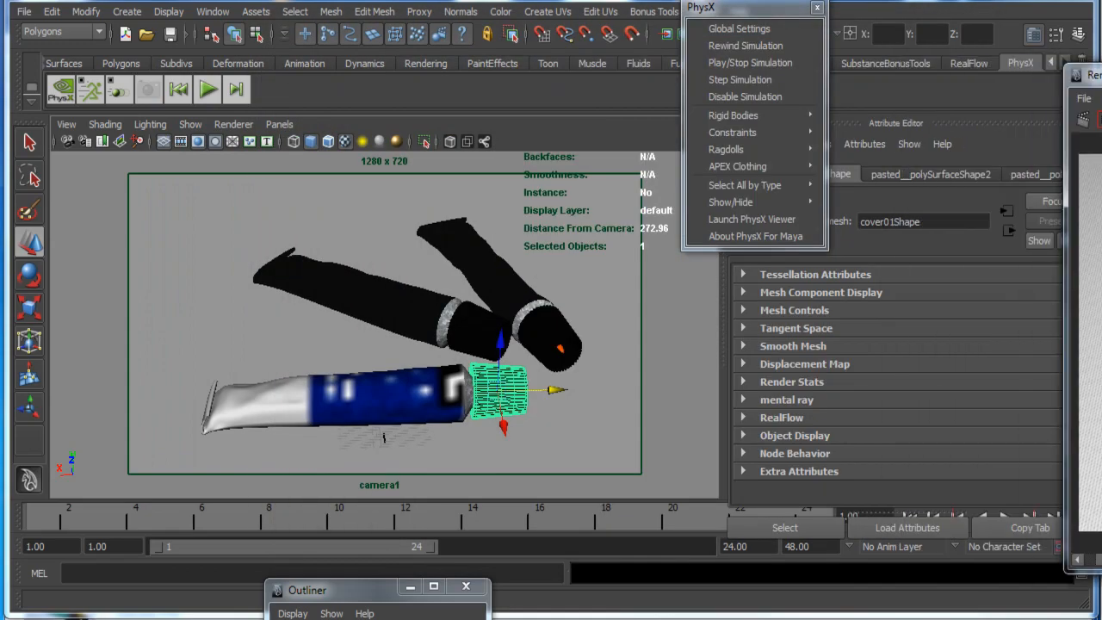
{"action": "left_click", "coordinate": [280, 124]}
{"action": "mouse_move", "coordinate": [310, 142]}
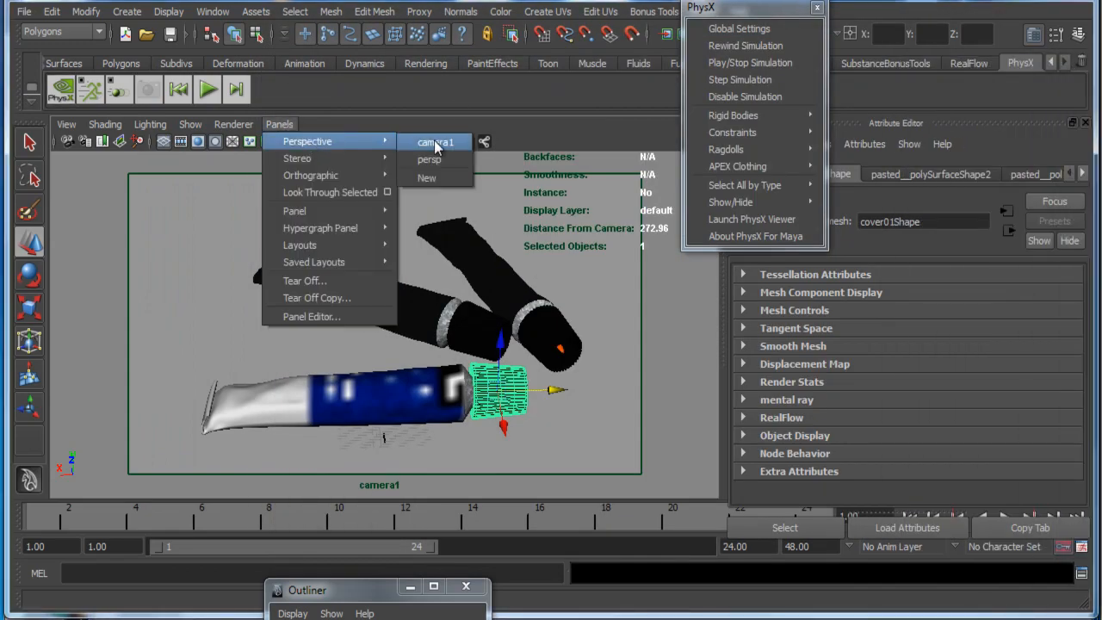
{"action": "left_click", "coordinate": [429, 160]}
{"action": "scroll", "coordinate": [209, 302], "scroll_direction": "down", "scroll_amount": 5}
{"action": "middle_click_drag", "start_coordinate": [209, 303], "coordinate": [448, 236], "text": "alt"}
{"action": "key", "text": "super"}
{"action": "key", "text": "Escape"}
{"action": "left_click", "coordinate": [441, 234]}
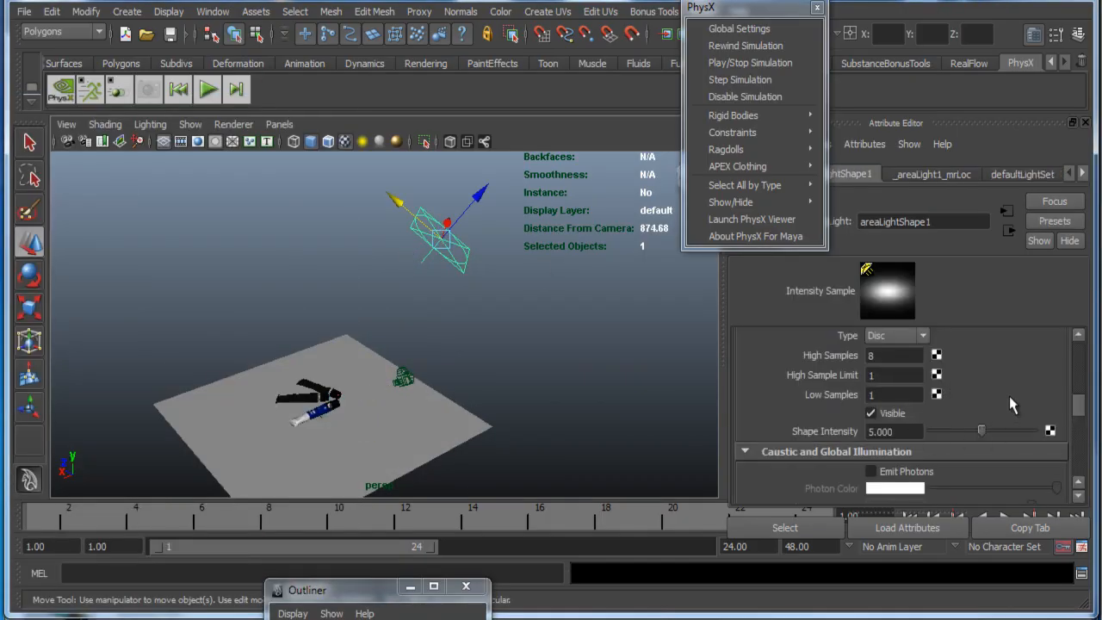
{"action": "mouse_move", "coordinate": [1078, 400]}
{"action": "left_mouse_down"}
{"action": "mouse_move", "coordinate": [1071, 466]}
{"action": "mouse_move", "coordinate": [1068, 349]}
{"action": "mouse_move", "coordinate": [1063, 396]}
{"action": "left_mouse_up"}
{"action": "left_click", "coordinate": [897, 416]}
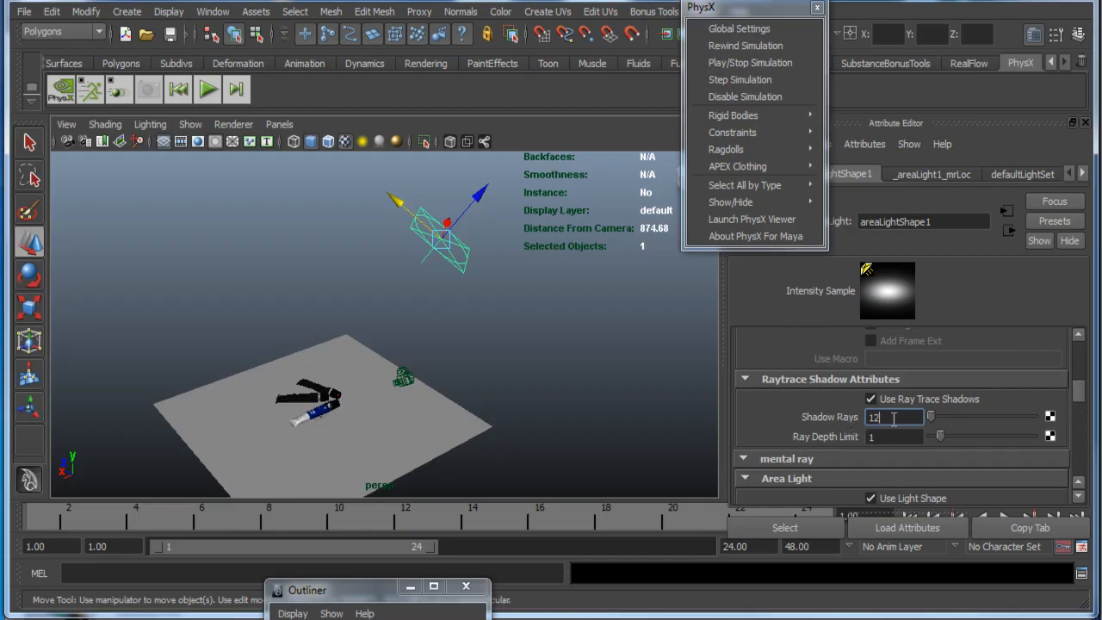
{"action": "key", "text": "Return"}
{"action": "type", "text": "32"}
{"action": "key", "text": "Tab"}
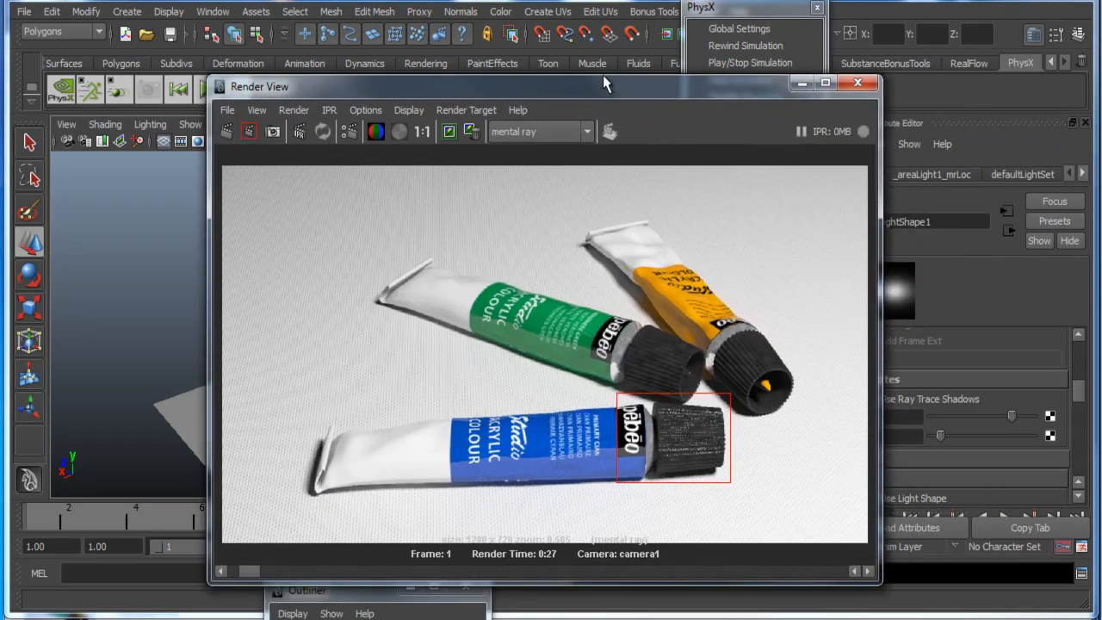
Step: Keep the current image and render the full camera1 frame with the new area light shadow rays
{"action": "left_click_drag", "start_coordinate": [603, 76], "coordinate": [505, 42]}
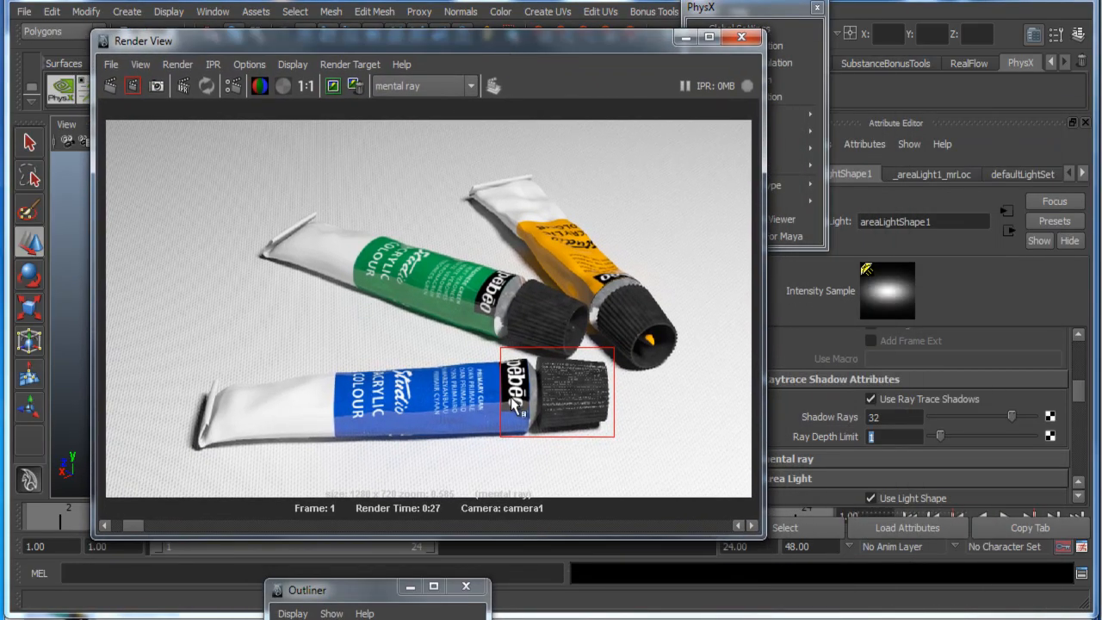
{"action": "left_click", "coordinate": [333, 86]}
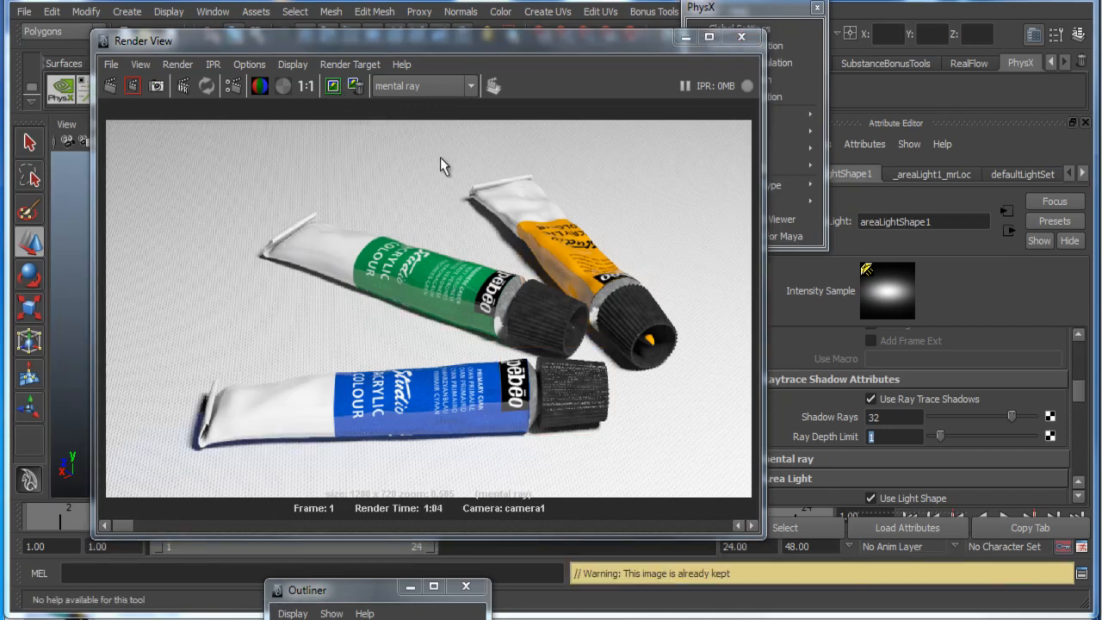
{"action": "left_click_drag", "start_coordinate": [488, 46], "coordinate": [448, 31]}
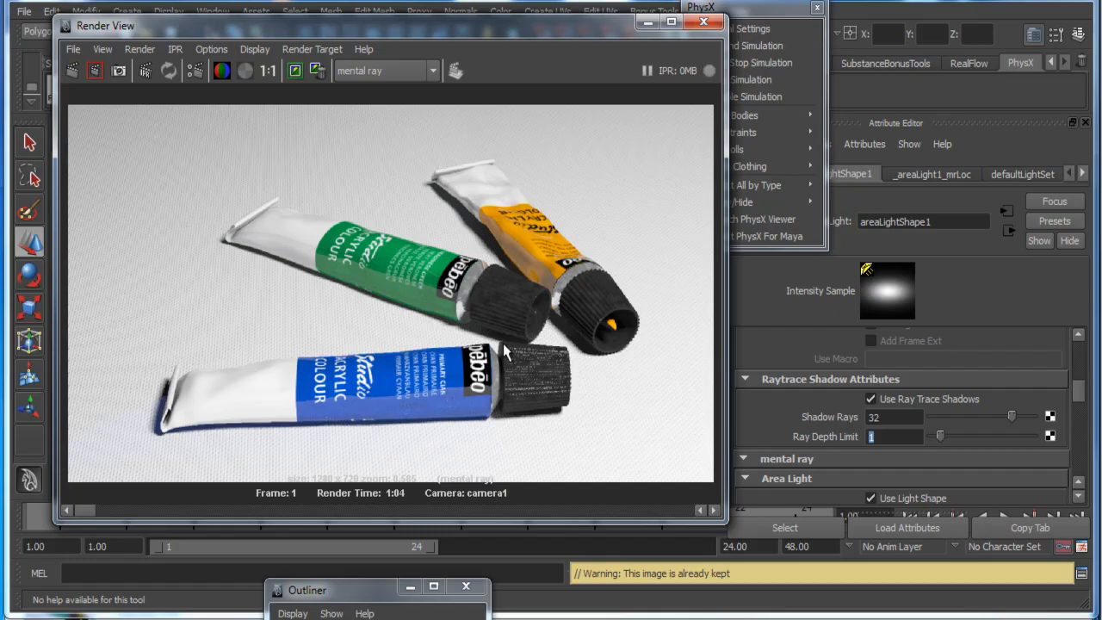
Step: Set the mental ray Max Sample Level to 2 in the anti-aliasing render settings
{"action": "left_click_drag", "start_coordinate": [1101, 103], "coordinate": [739, 38]}
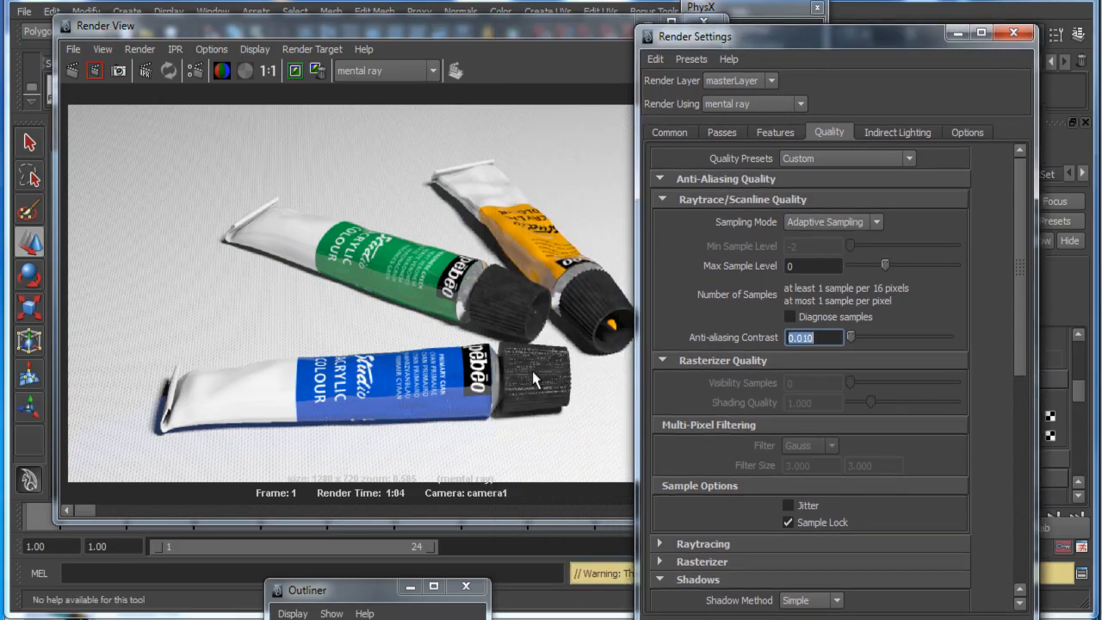
{"action": "double_click", "coordinate": [805, 267]}
{"action": "type", "text": "2"}
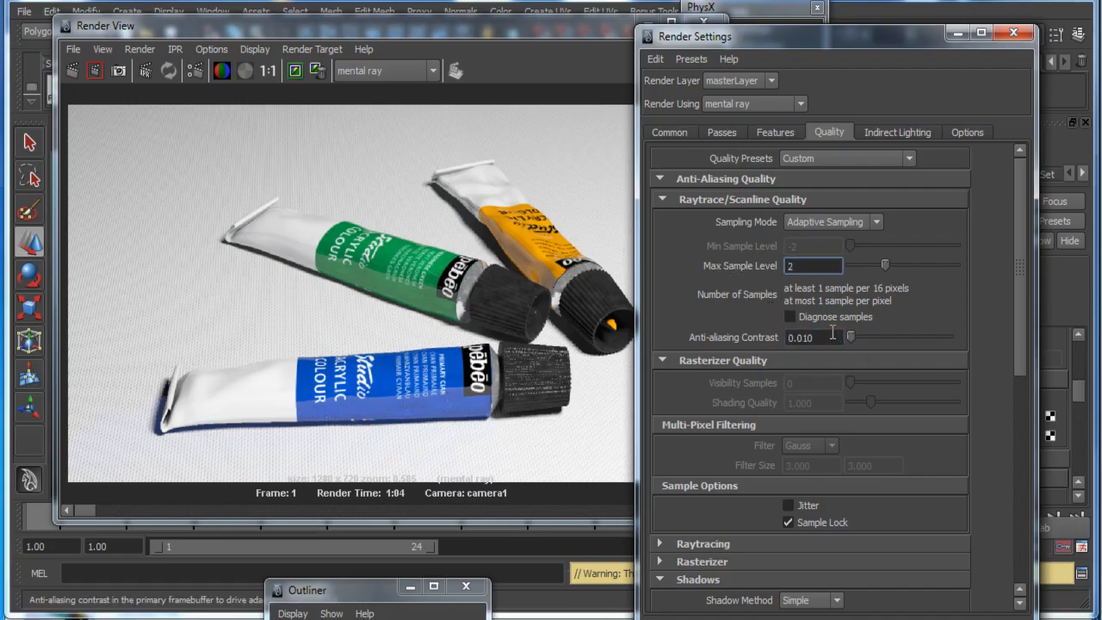
{"action": "key", "text": "Tab"}
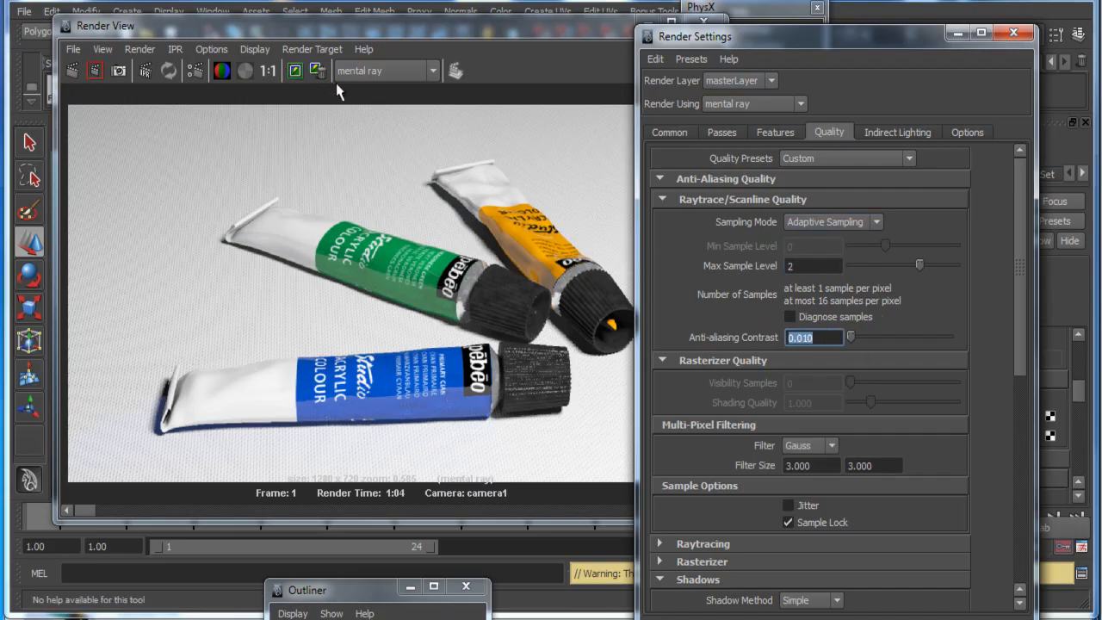
Step: Store the previous image, then render the full frame at the higher sampling and compare the two results
{"action": "left_click", "coordinate": [297, 76]}
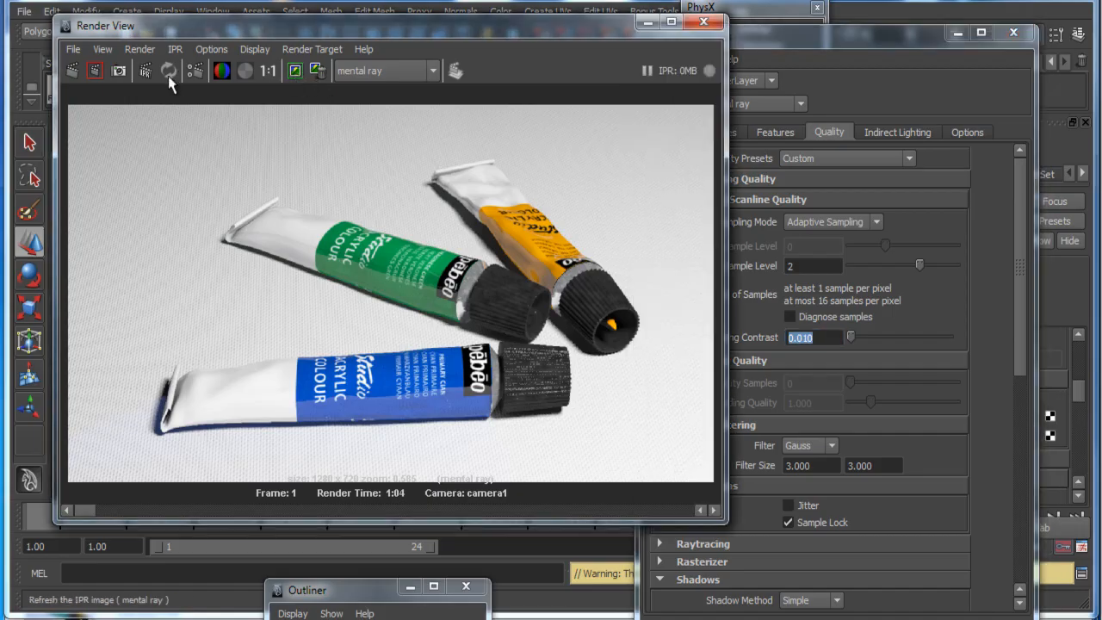
{"action": "left_click", "coordinate": [73, 71]}
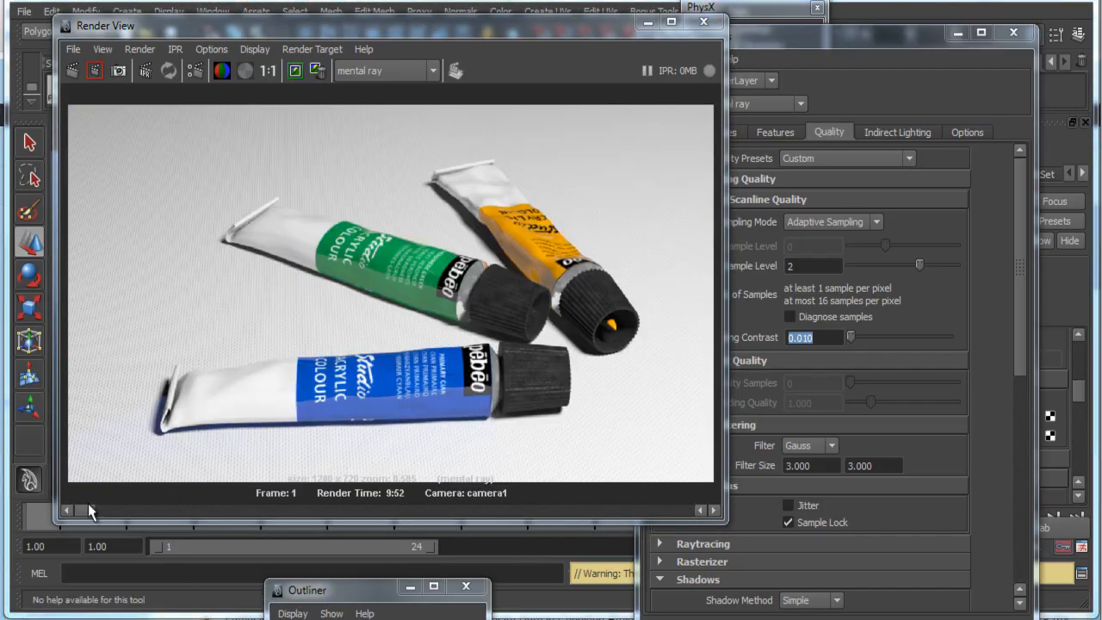
{"action": "left_click_drag", "start_coordinate": [89, 510], "coordinate": [110, 514]}
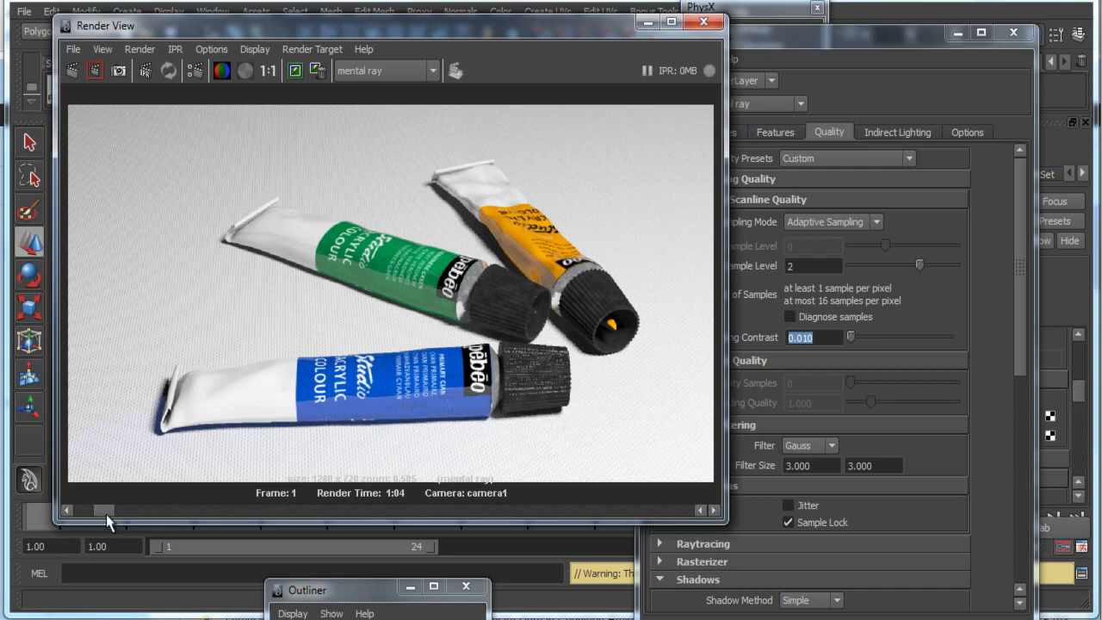
{"action": "left_click_drag", "start_coordinate": [101, 510], "coordinate": [83, 507]}
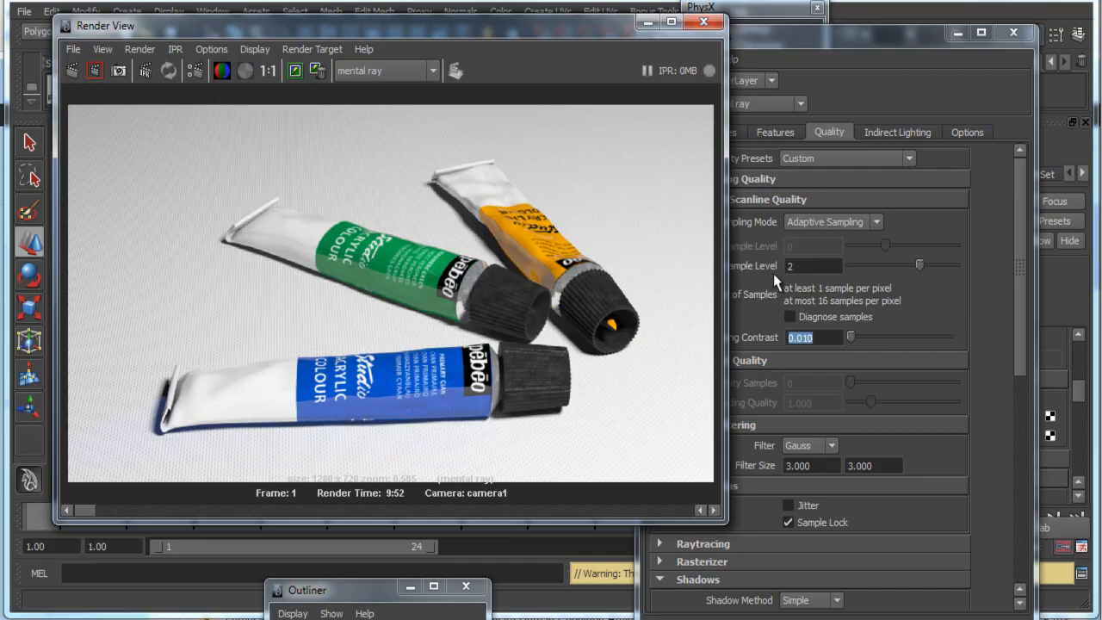
{"action": "left_click", "coordinate": [788, 43]}
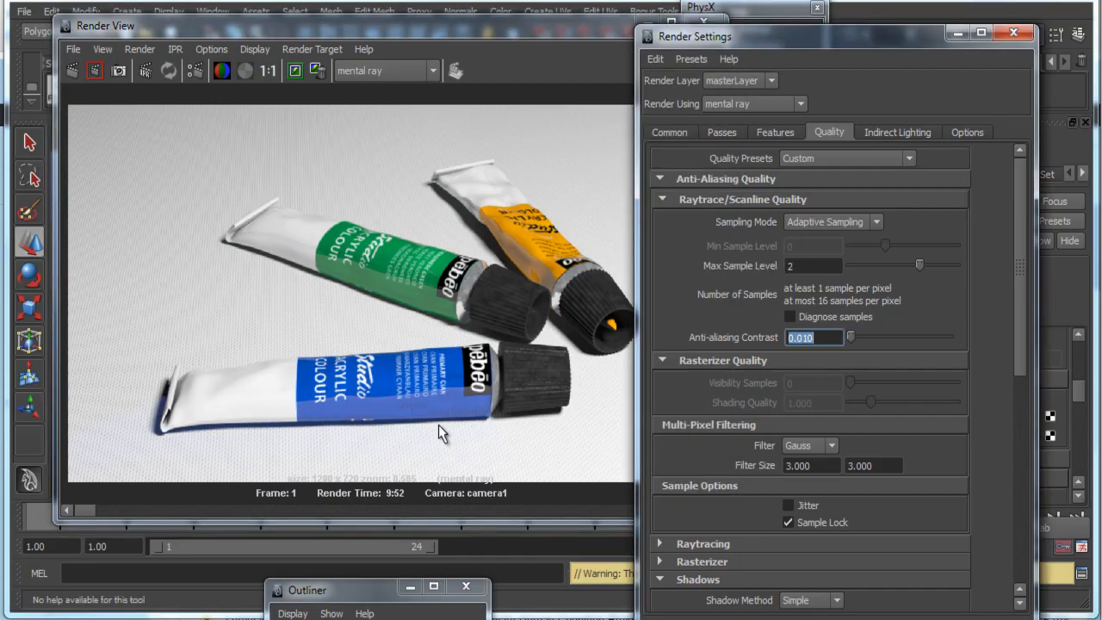
{"action": "left_click", "coordinate": [521, 408]}
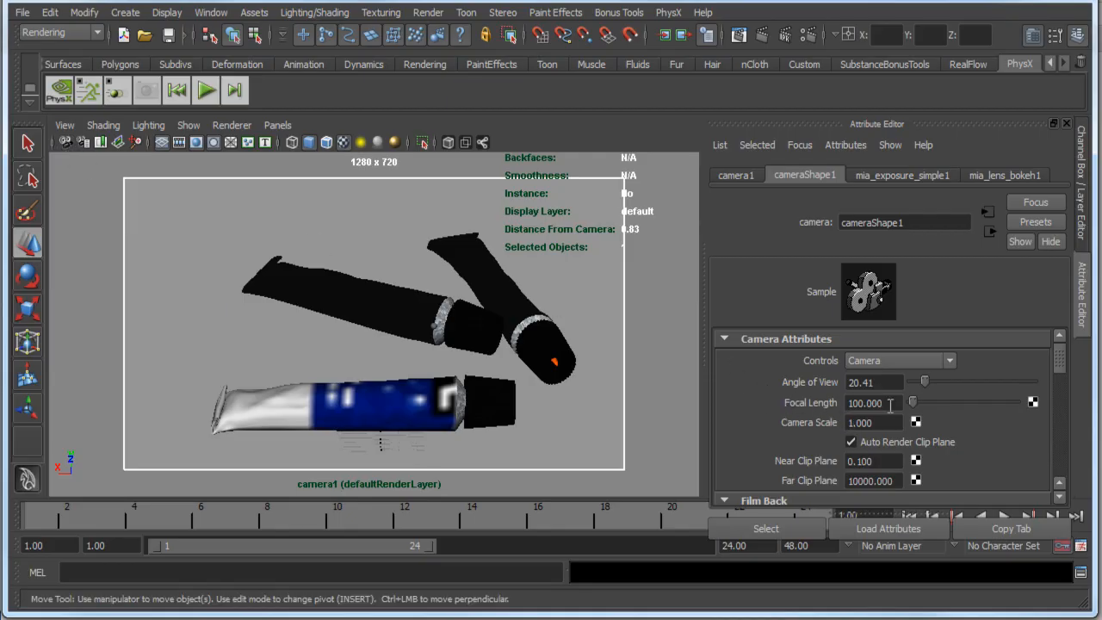
Step: Select the green tube's whole group, tubeGreenGrp, and switch the viewport to the persp camera
{"action": "left_click", "coordinate": [390, 310]}
{"action": "key", "text": "Up"}
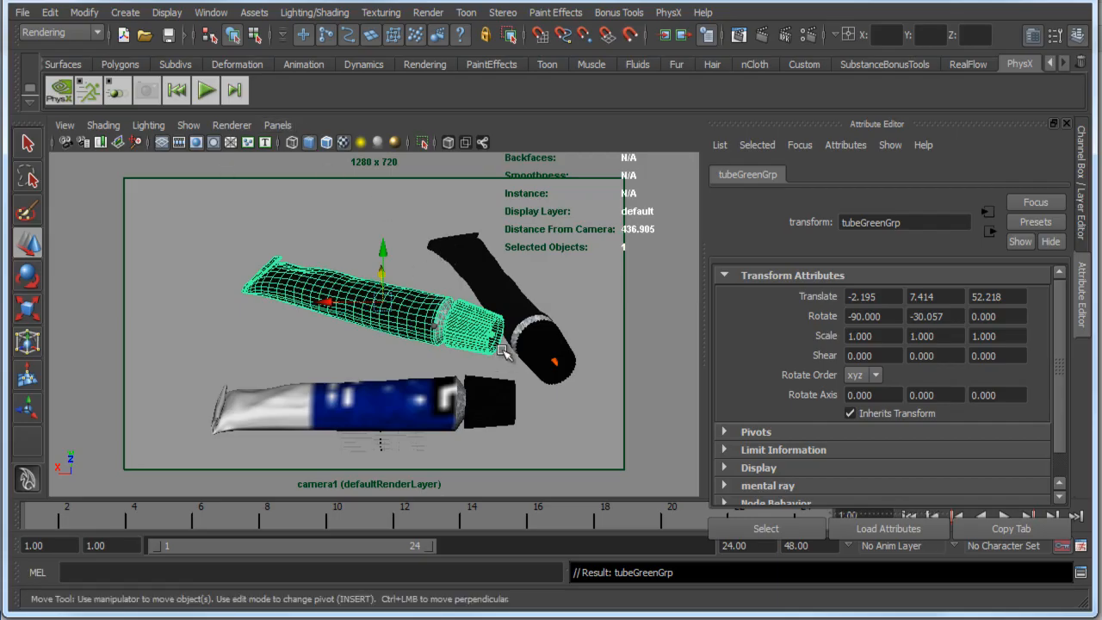
{"action": "left_click", "coordinate": [277, 125]}
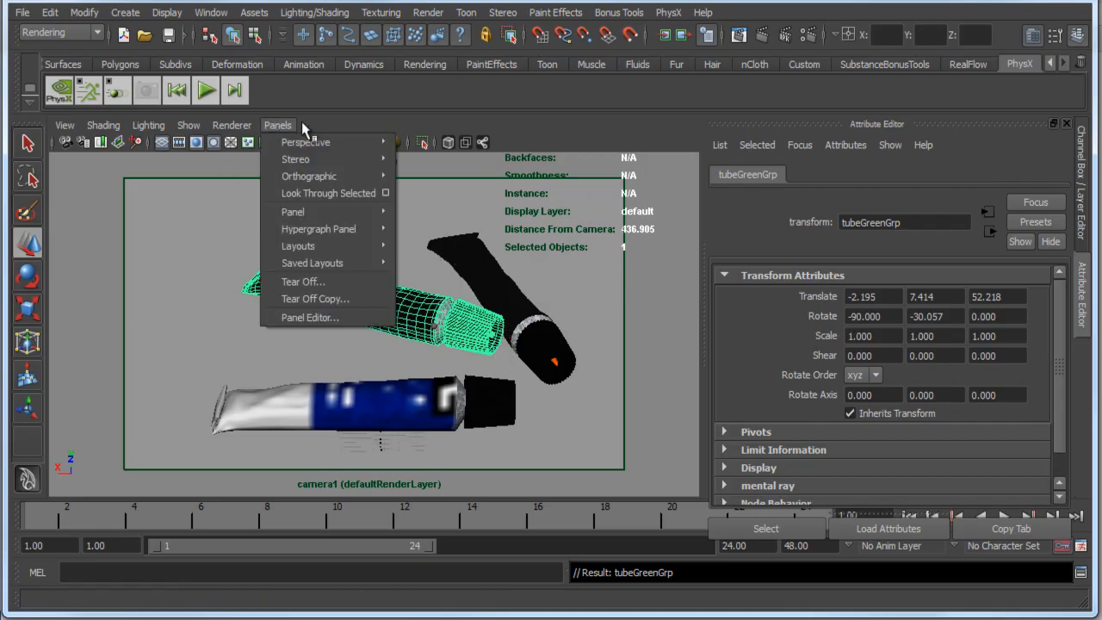
{"action": "mouse_move", "coordinate": [307, 141]}
{"action": "left_click", "coordinate": [431, 160]}
Step: Try to shift the green tube group along Z to 40.790, away from its place between the other tubes
{"action": "right_click_drag", "start_coordinate": [363, 338], "coordinate": [433, 381], "text": "alt"}
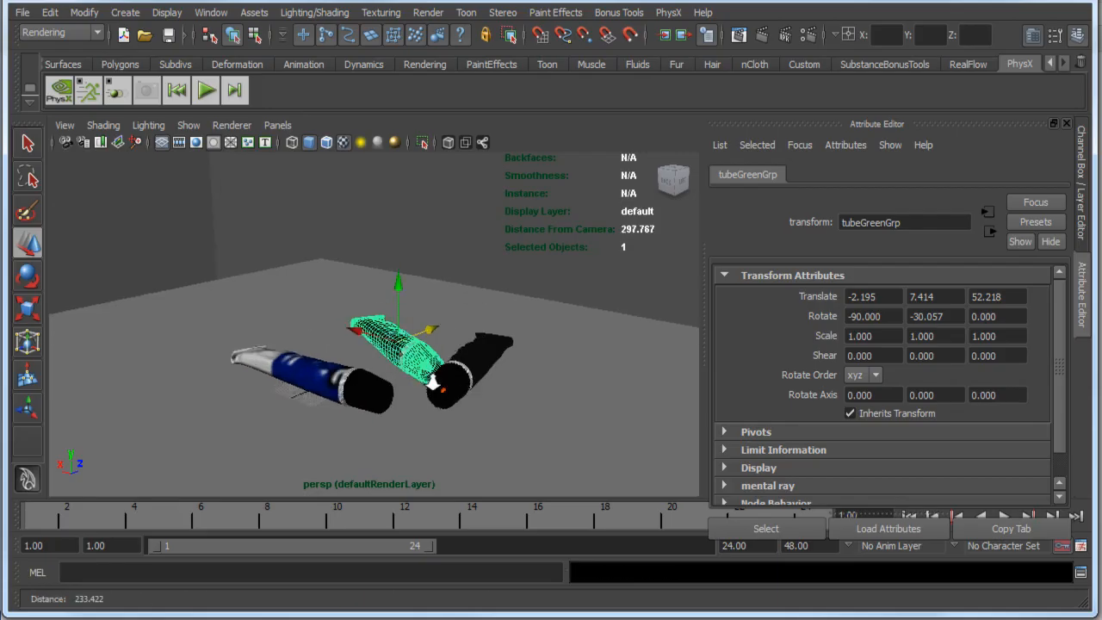
{"action": "left_click_drag", "start_coordinate": [433, 382], "coordinate": [458, 411], "text": "alt"}
{"action": "left_click_drag", "start_coordinate": [474, 282], "coordinate": [472, 291]}
{"action": "left_click_drag", "start_coordinate": [445, 333], "coordinate": [455, 348], "text": "alt"}
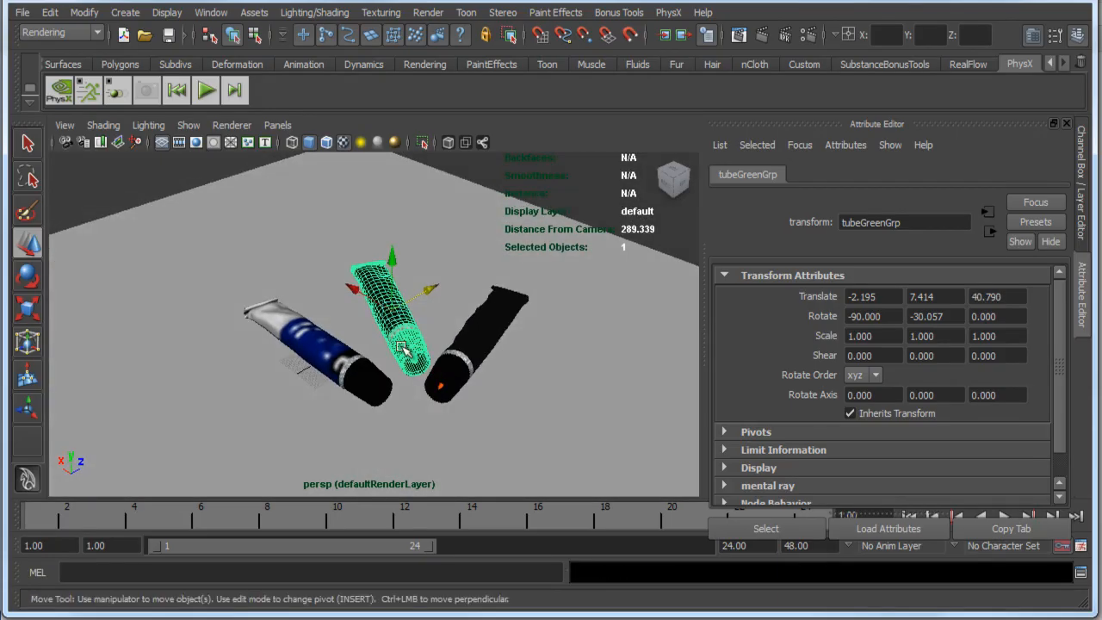
{"action": "key", "text": "ctrl+z"}
Step: Select the large enclosing box pCube1 and examine how it surrounds the tubes, ground plane, camera and area light
{"action": "left_click_drag", "start_coordinate": [317, 353], "coordinate": [349, 323], "text": "alt"}
{"action": "right_click_drag", "start_coordinate": [350, 324], "coordinate": [347, 371], "text": "alt"}
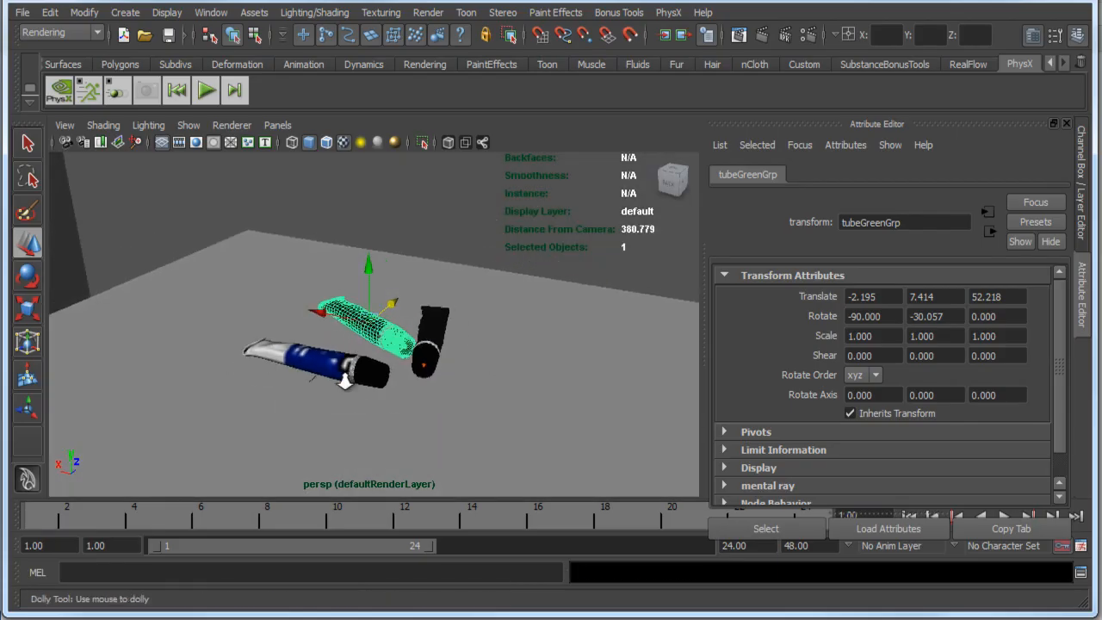
{"action": "middle_click_drag", "start_coordinate": [375, 306], "coordinate": [424, 354], "text": "alt"}
{"action": "left_click_drag", "start_coordinate": [424, 354], "coordinate": [316, 299], "text": "alt"}
{"action": "left_click", "coordinate": [397, 287]}
{"action": "middle_click_drag", "start_coordinate": [316, 299], "coordinate": [406, 276], "text": "alt"}
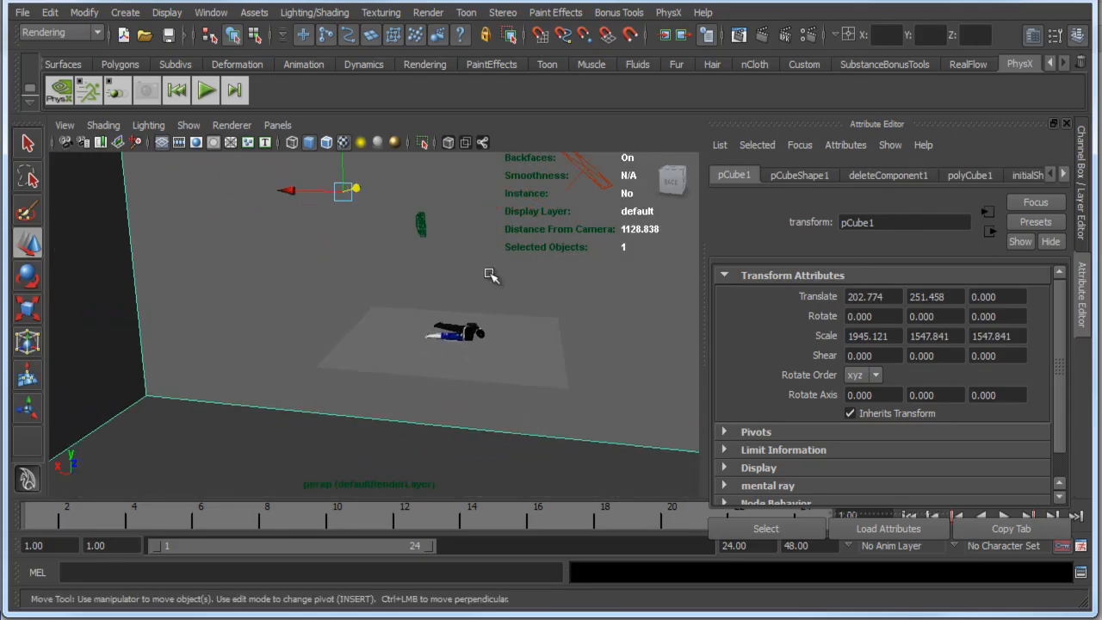
{"action": "left_click_drag", "start_coordinate": [489, 276], "coordinate": [436, 272], "text": "alt"}
{"action": "right_click_drag", "start_coordinate": [437, 273], "coordinate": [440, 348], "text": "alt"}
{"action": "middle_click_drag", "start_coordinate": [362, 292], "coordinate": [330, 318], "text": "alt"}
{"action": "right_click_drag", "start_coordinate": [331, 317], "coordinate": [465, 394], "text": "alt"}
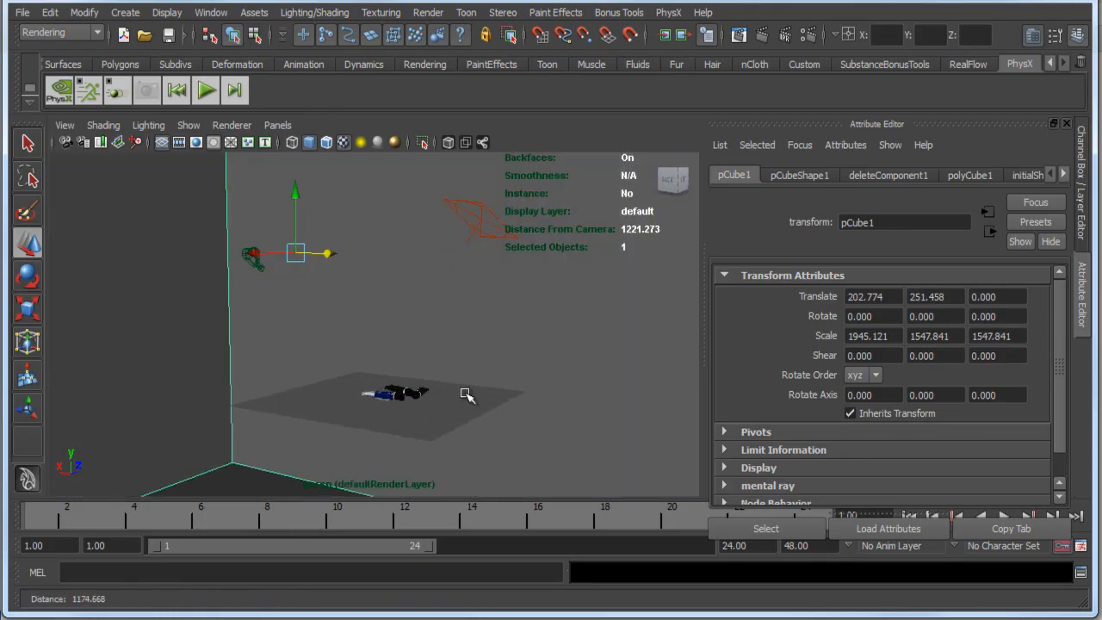
{"action": "left_click_drag", "start_coordinate": [465, 394], "coordinate": [424, 366], "text": "alt"}
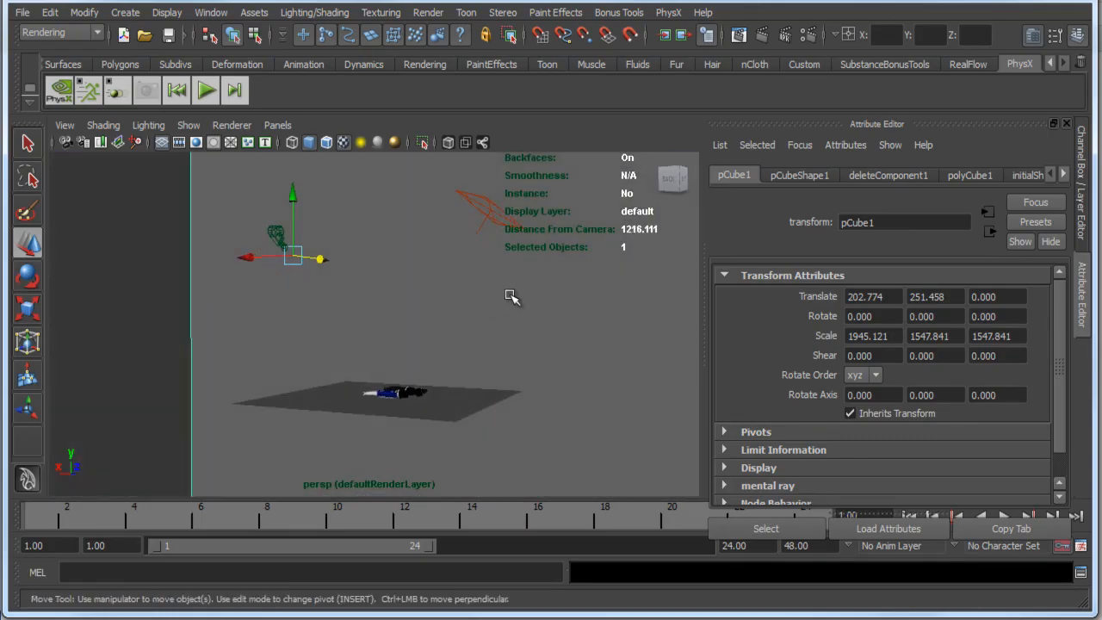
{"action": "left_click_drag", "start_coordinate": [359, 308], "coordinate": [316, 322], "text": "alt"}
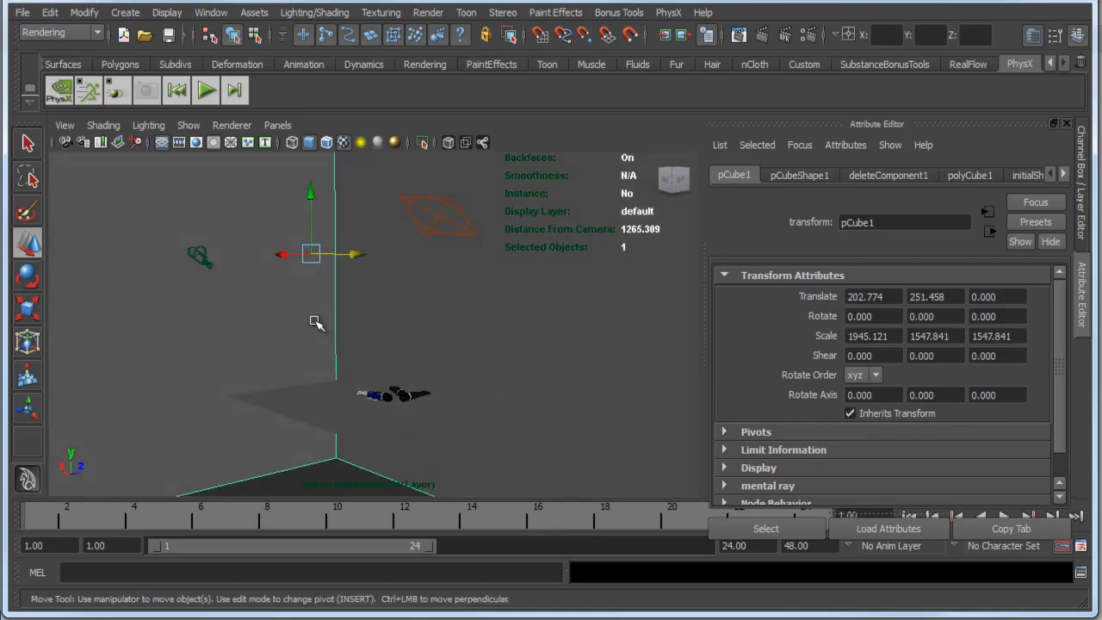
{"action": "right_click_drag", "start_coordinate": [387, 398], "coordinate": [407, 367], "text": "alt"}
{"action": "middle_click_drag", "start_coordinate": [407, 368], "coordinate": [382, 374], "text": "alt"}
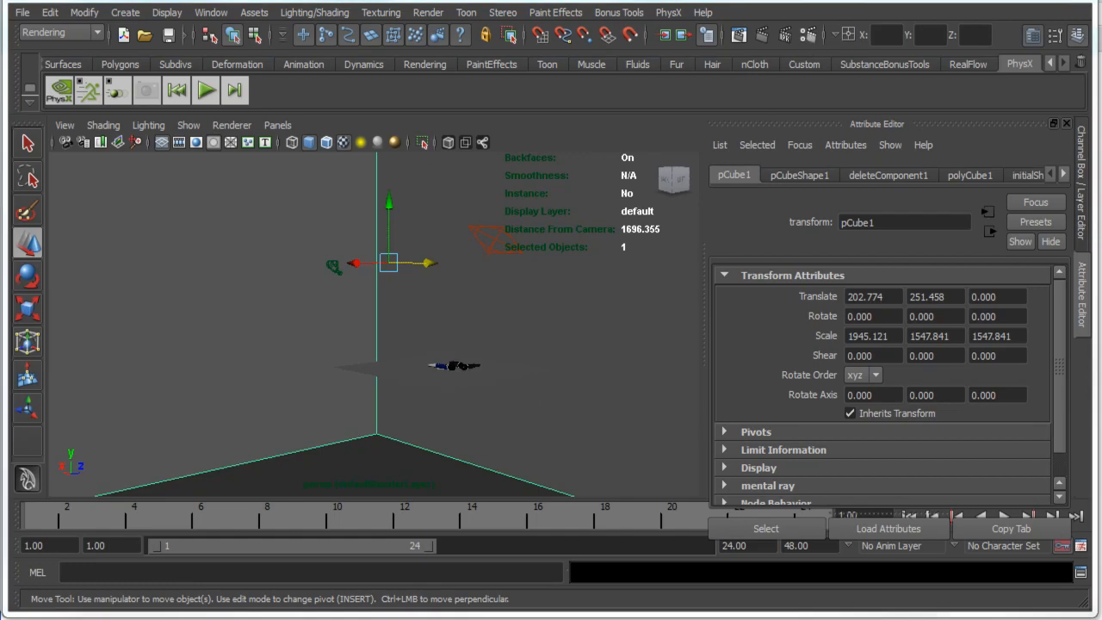
Step: Open the image-based lighting node mentalrayIbl1 from the render settings and examine its sphere around the enclosing box
{"action": "left_click_drag", "start_coordinate": [821, 339], "coordinate": [591, 65]}
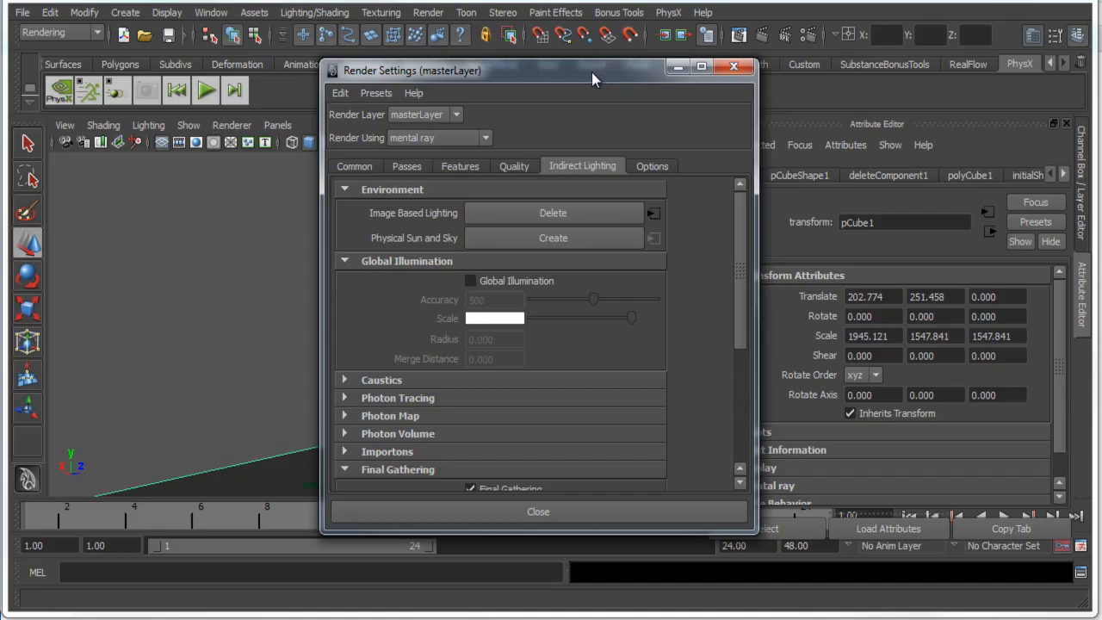
{"action": "left_click", "coordinate": [654, 213]}
{"action": "left_click_drag", "start_coordinate": [633, 73], "coordinate": [1101, 353]}
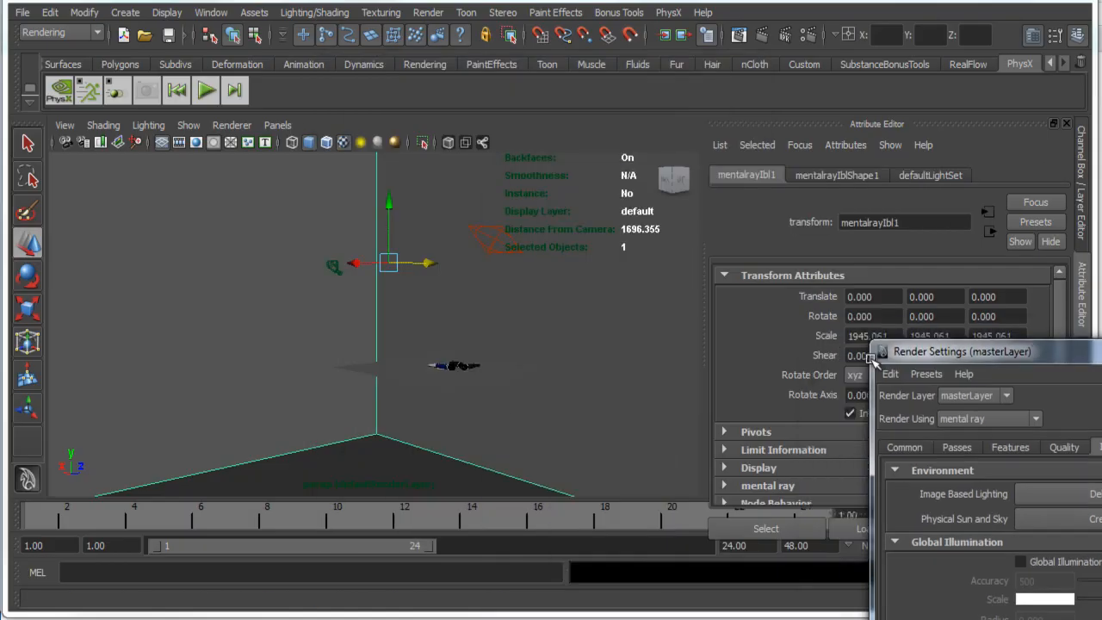
{"action": "right_click_drag", "start_coordinate": [396, 360], "coordinate": [267, 353], "text": "alt"}
{"action": "right_click_drag", "start_coordinate": [465, 337], "coordinate": [353, 299], "text": "alt"}
{"action": "left_click_drag", "start_coordinate": [358, 303], "coordinate": [416, 307], "text": "alt"}
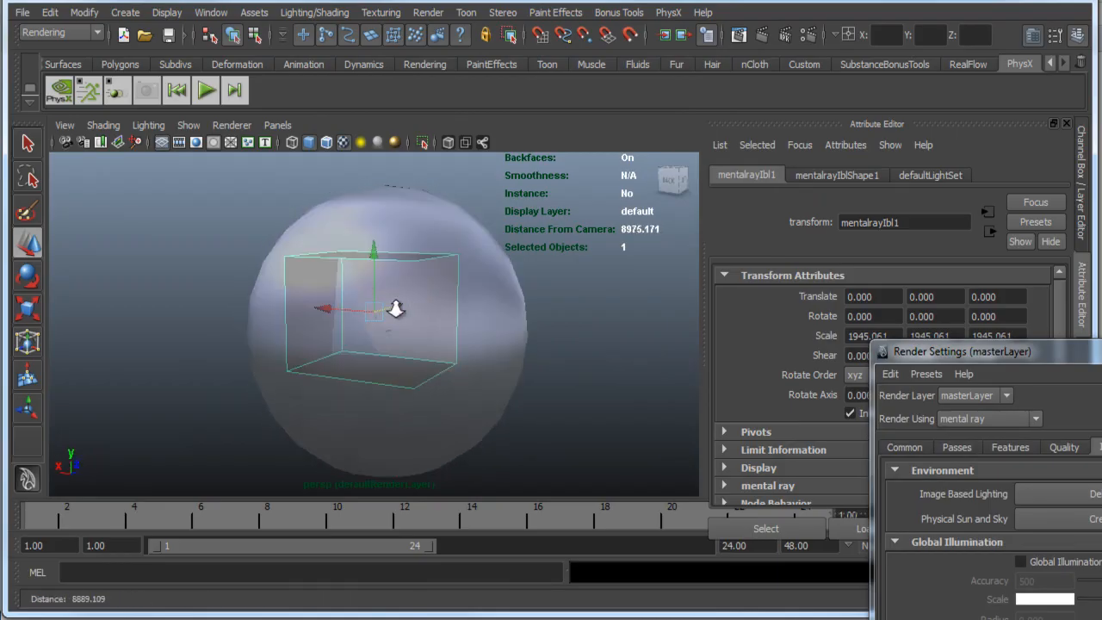
Step: Close the render settings, select the enclosing box pCube1 from inside and display its channel values
{"action": "scroll", "coordinate": [405, 315], "scroll_direction": "up", "scroll_amount": 5}
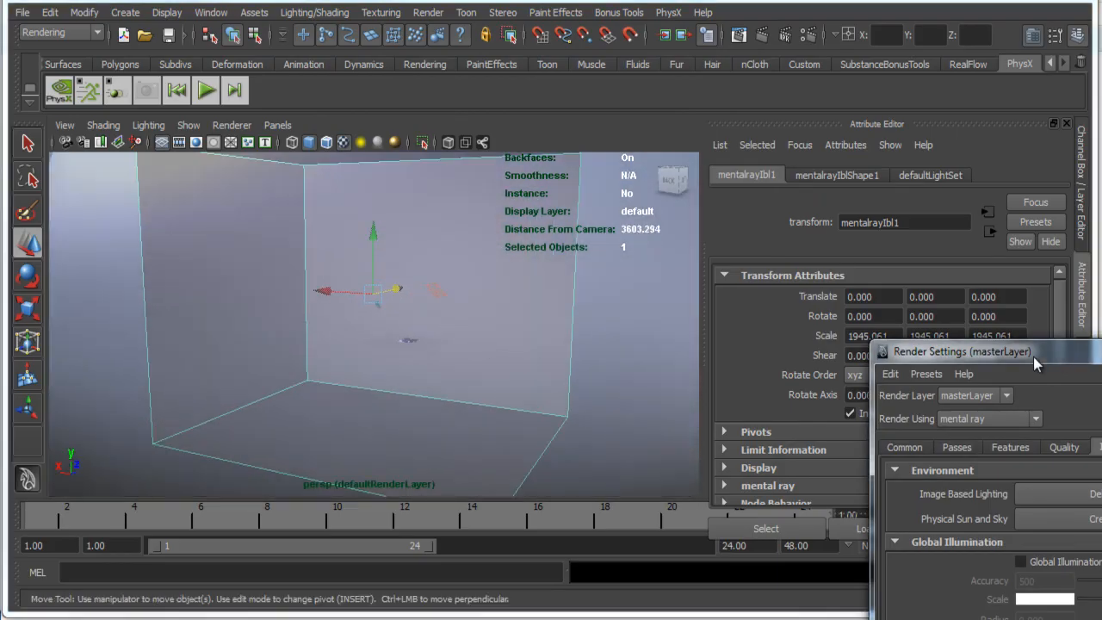
{"action": "key", "text": "alt+F4"}
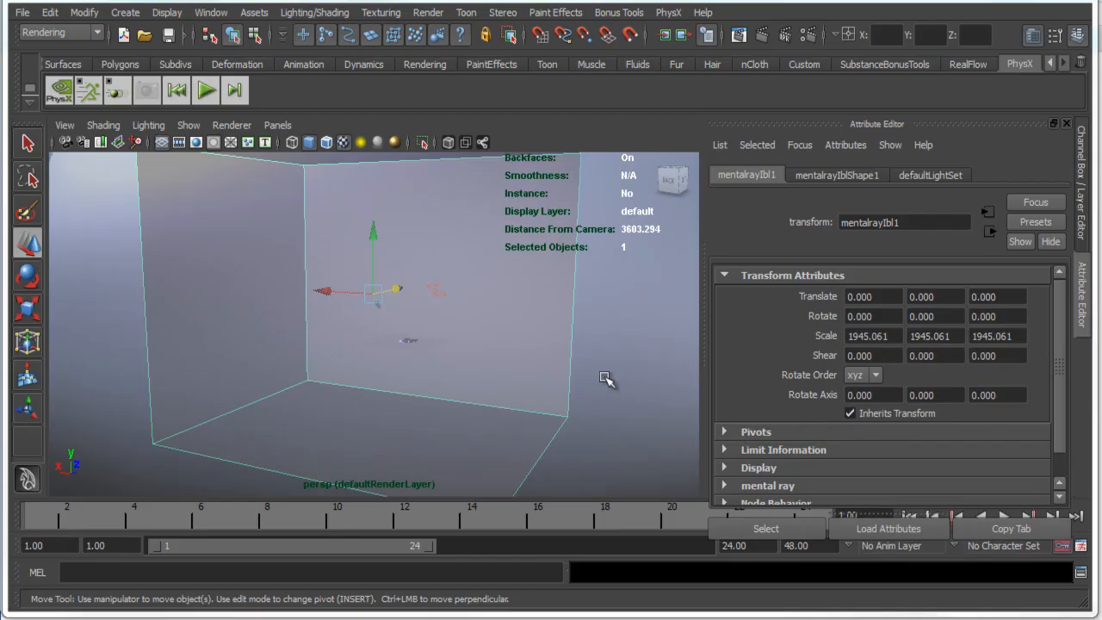
{"action": "scroll", "coordinate": [608, 383], "scroll_direction": "up", "scroll_amount": 5}
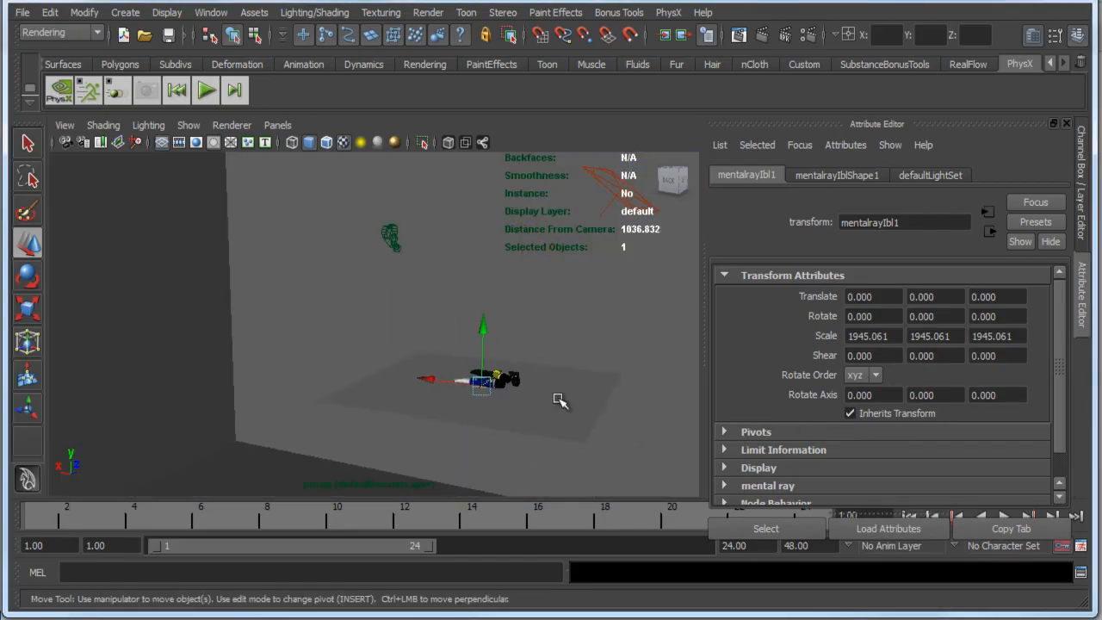
{"action": "left_click_drag", "start_coordinate": [558, 400], "coordinate": [423, 320], "text": "alt"}
{"action": "left_click", "coordinate": [413, 344]}
{"action": "key", "text": "ctrl+a"}
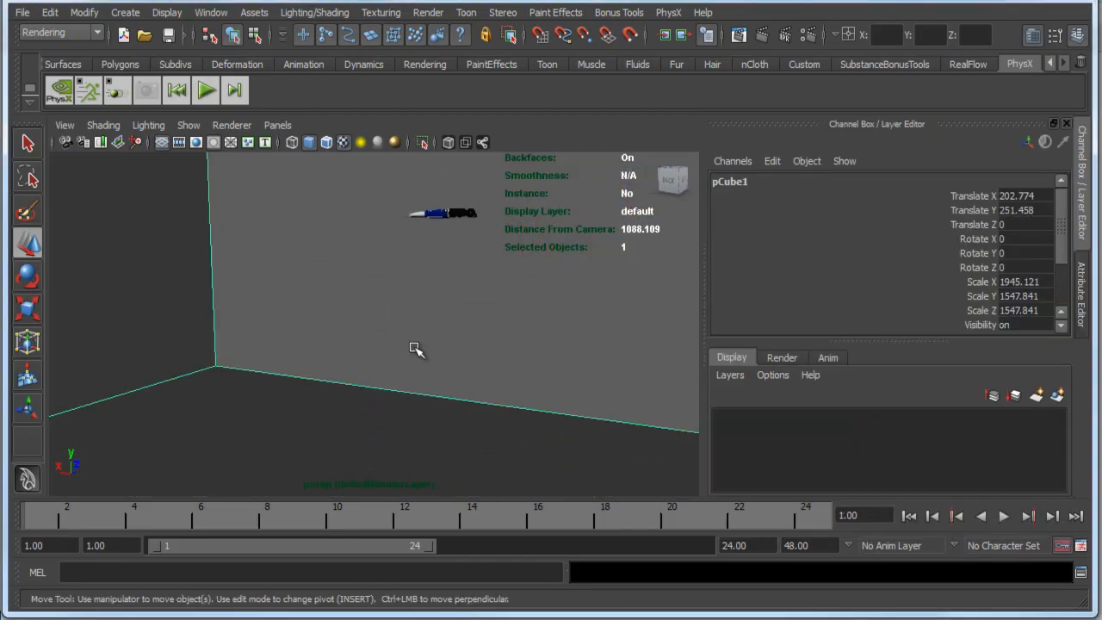
Step: Switch to the zDepth render layer and examine the tubes and ground plane it contains from several angles
{"action": "left_click", "coordinate": [794, 358]}
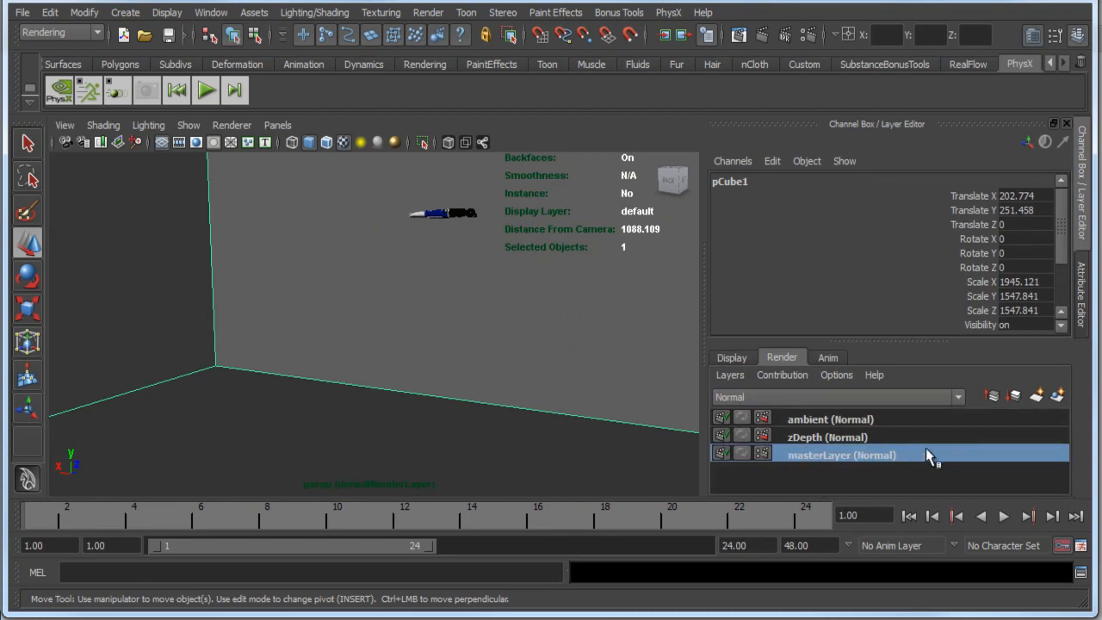
{"action": "left_click", "coordinate": [822, 438]}
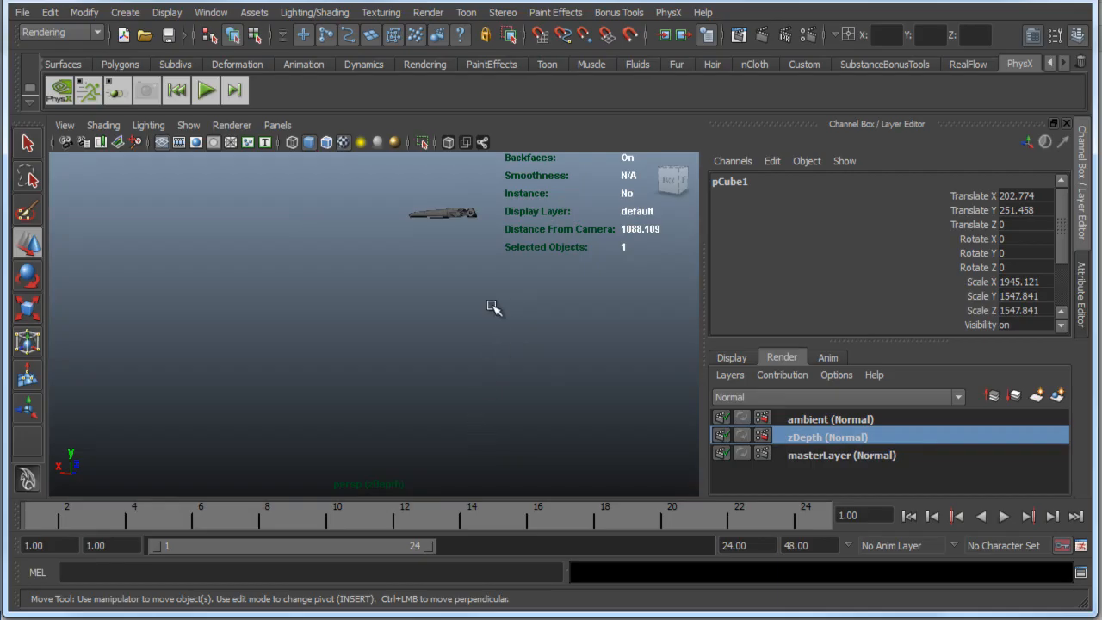
{"action": "left_click_drag", "start_coordinate": [492, 304], "coordinate": [366, 359], "text": "alt"}
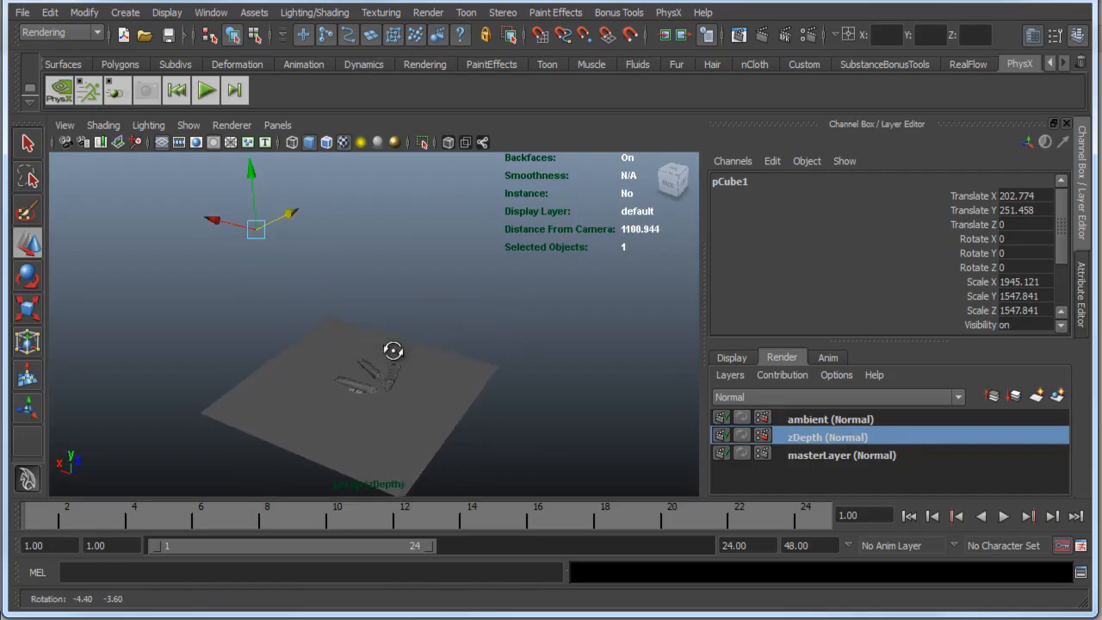
{"action": "right_click_drag", "start_coordinate": [339, 443], "coordinate": [339, 370], "text": "alt"}
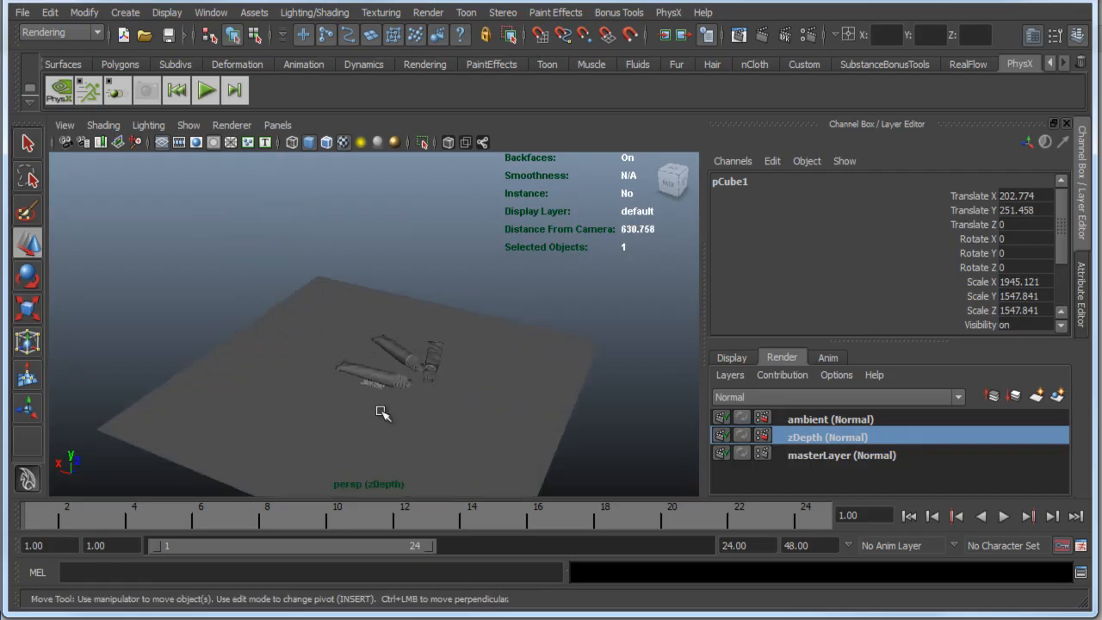
{"action": "left_click_drag", "start_coordinate": [402, 443], "coordinate": [295, 319], "text": "alt"}
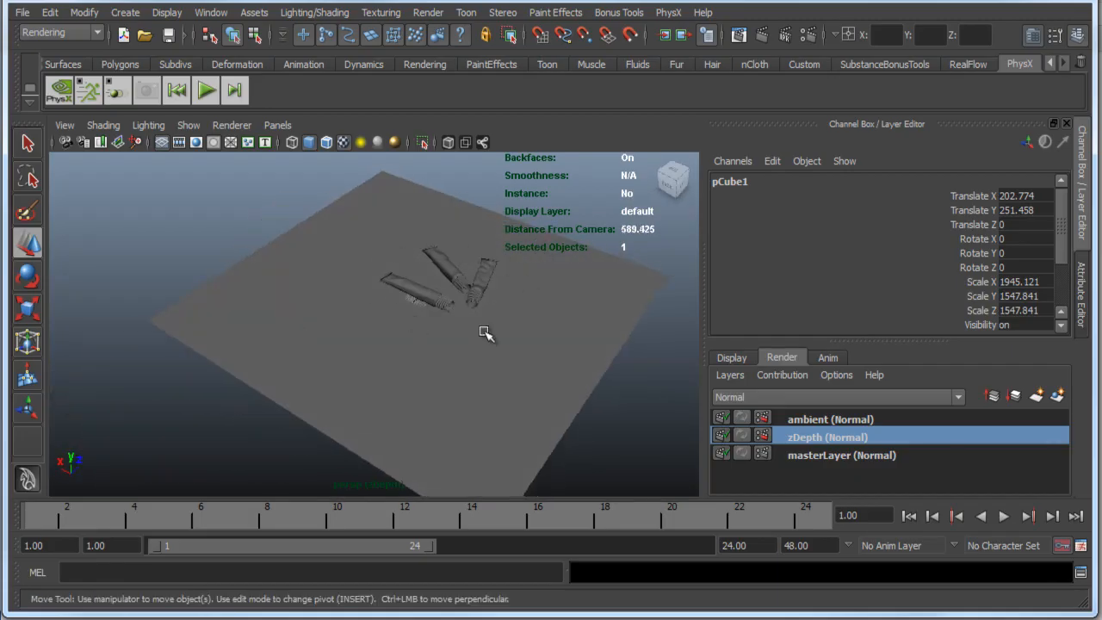
{"action": "middle_click_drag", "start_coordinate": [499, 285], "coordinate": [256, 298], "text": "alt"}
{"action": "right_click_drag", "start_coordinate": [256, 298], "coordinate": [473, 370], "text": "alt"}
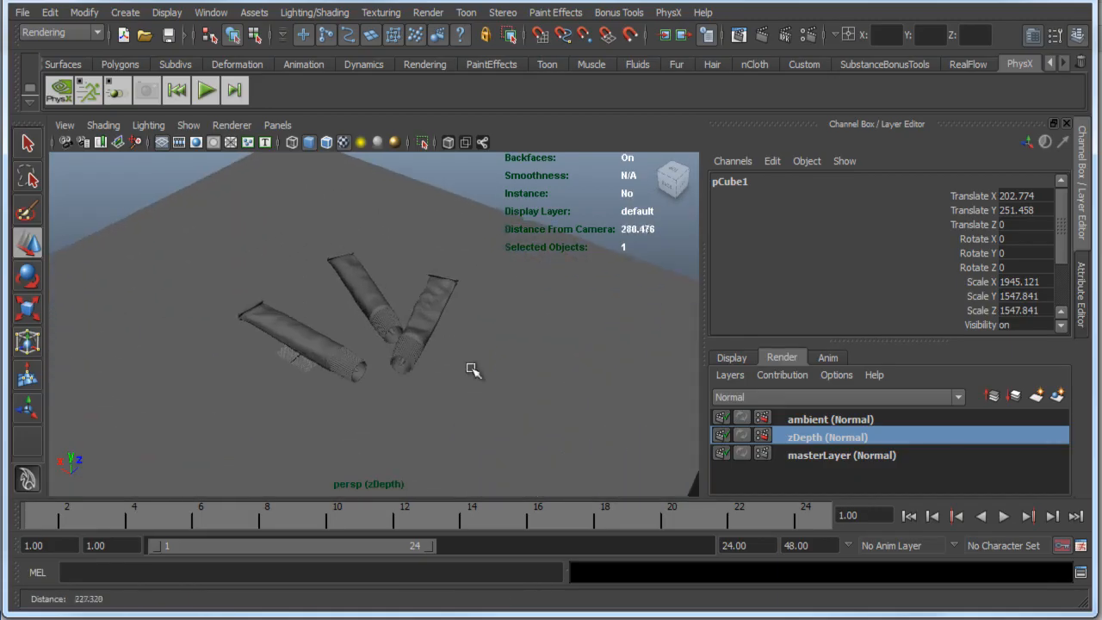
{"action": "left_click_drag", "start_coordinate": [359, 356], "coordinate": [345, 406], "text": "alt"}
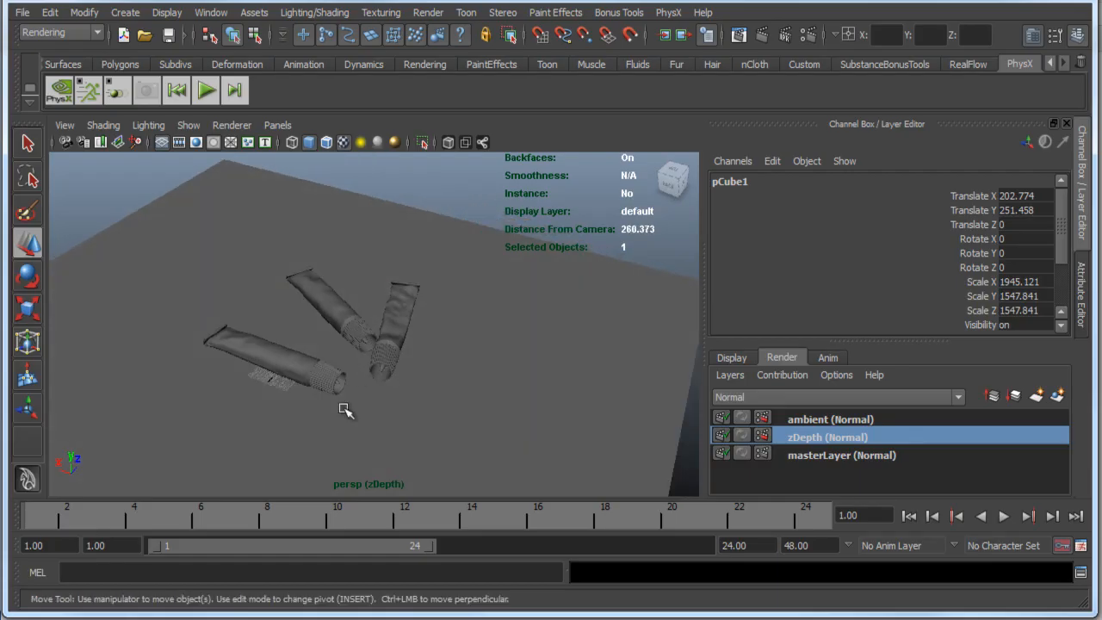
Step: Switch to the ambient render layer and examine its tubes and ground plane from several angles
{"action": "left_click", "coordinate": [832, 419]}
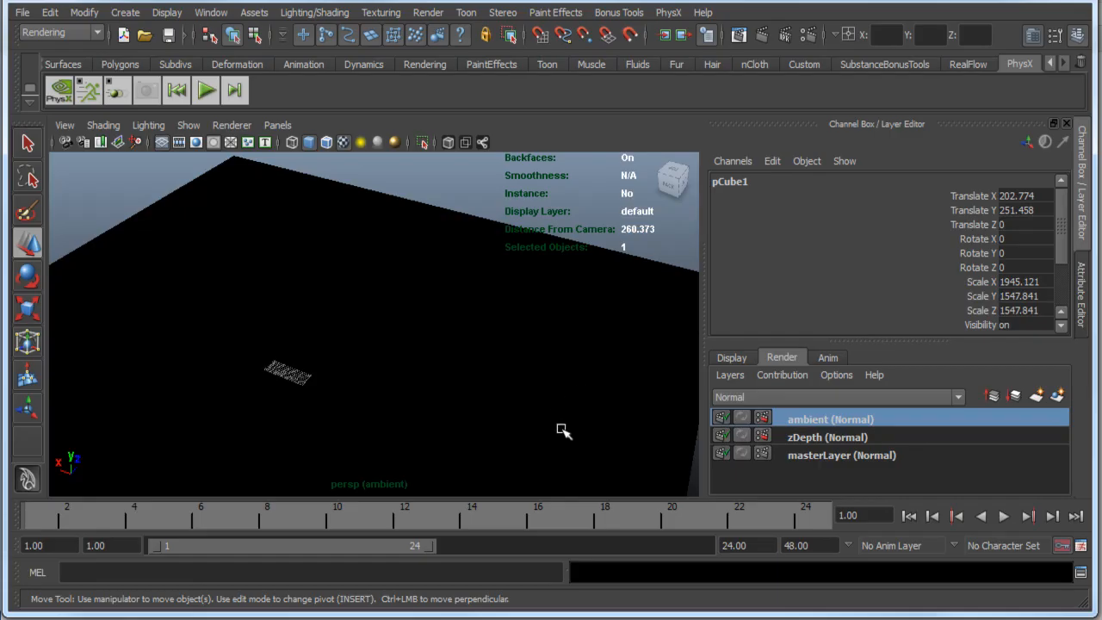
{"action": "right_click_drag", "start_coordinate": [560, 429], "coordinate": [386, 402], "text": "alt"}
{"action": "middle_click_drag", "start_coordinate": [386, 402], "coordinate": [500, 393], "text": "alt"}
{"action": "left_click_drag", "start_coordinate": [403, 399], "coordinate": [460, 377], "text": "alt"}
{"action": "middle_click_drag", "start_coordinate": [552, 373], "coordinate": [425, 345], "text": "alt"}
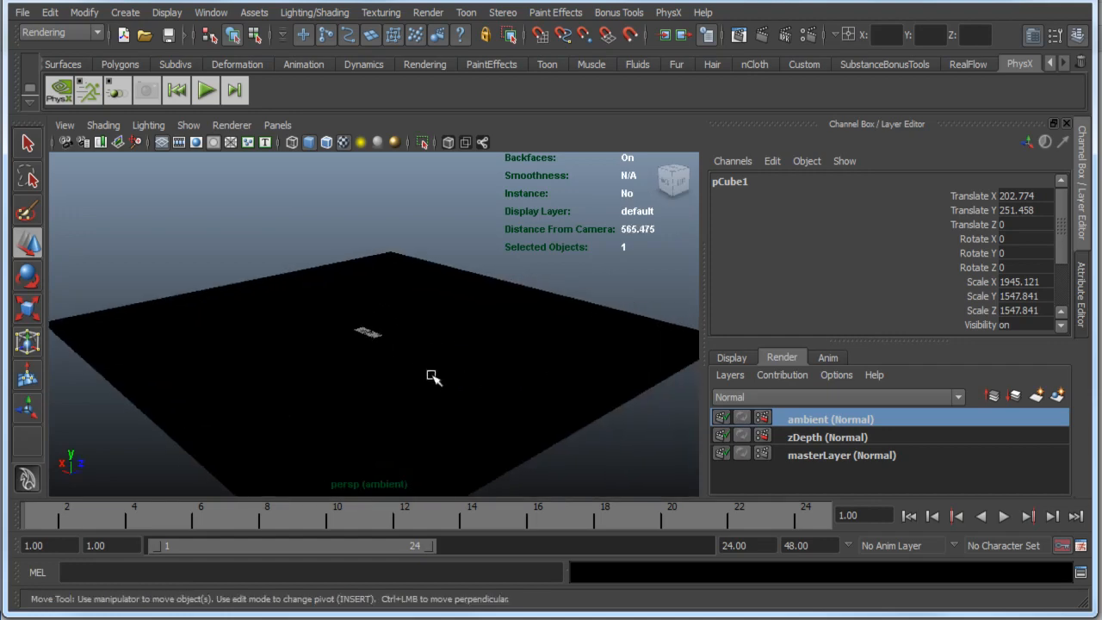
{"action": "left_click_drag", "start_coordinate": [317, 379], "coordinate": [364, 382], "text": "alt"}
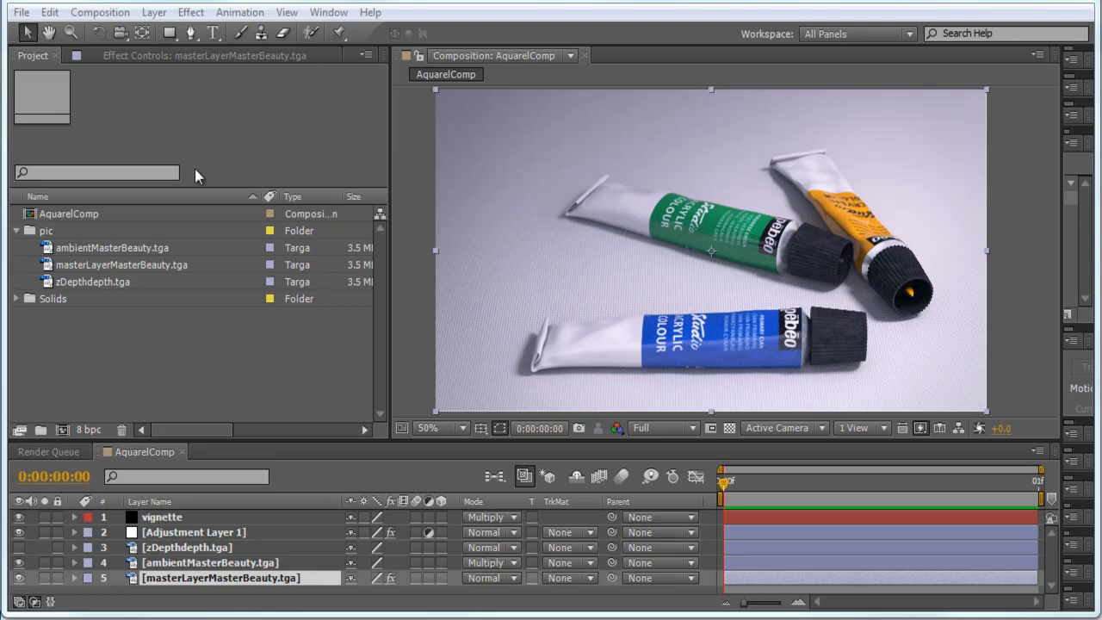
Step: Switch to After Effects and preview the ambientMasterBeauty, masterLayerMasterBeauty and zDepthdepth footage, finishing on the master layer image
{"action": "left_click", "coordinate": [148, 249]}
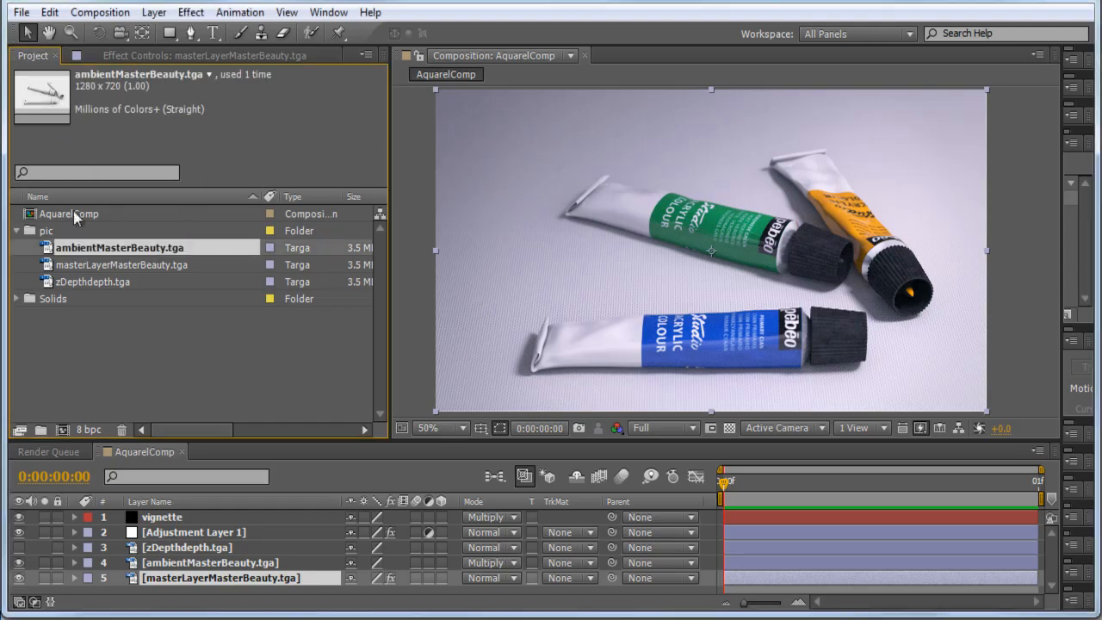
{"action": "double_click", "coordinate": [114, 244]}
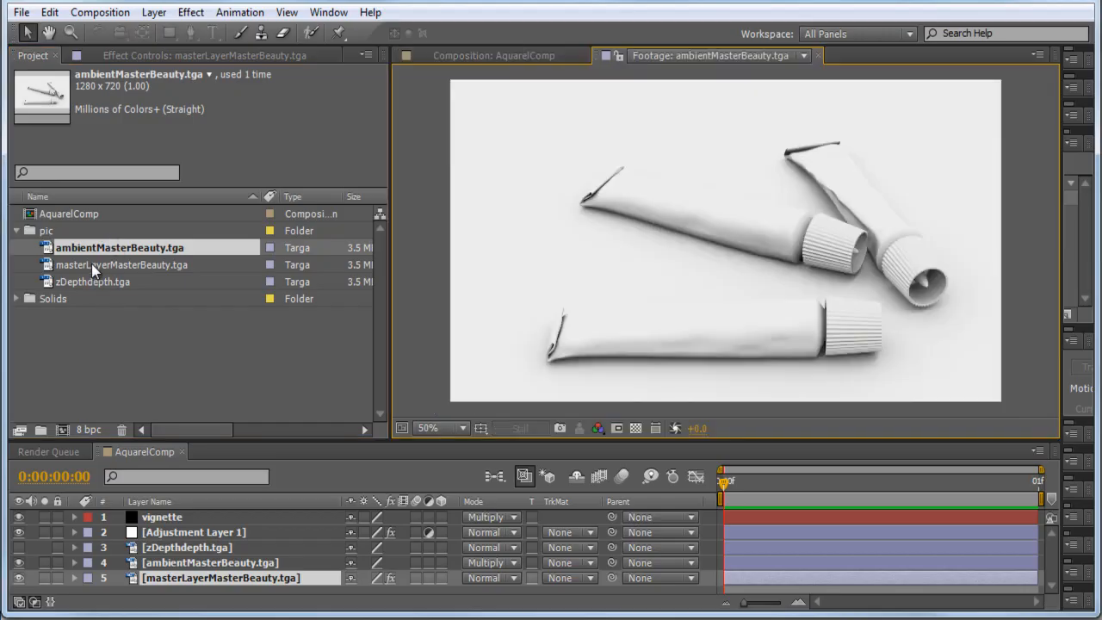
{"action": "double_click", "coordinate": [91, 264]}
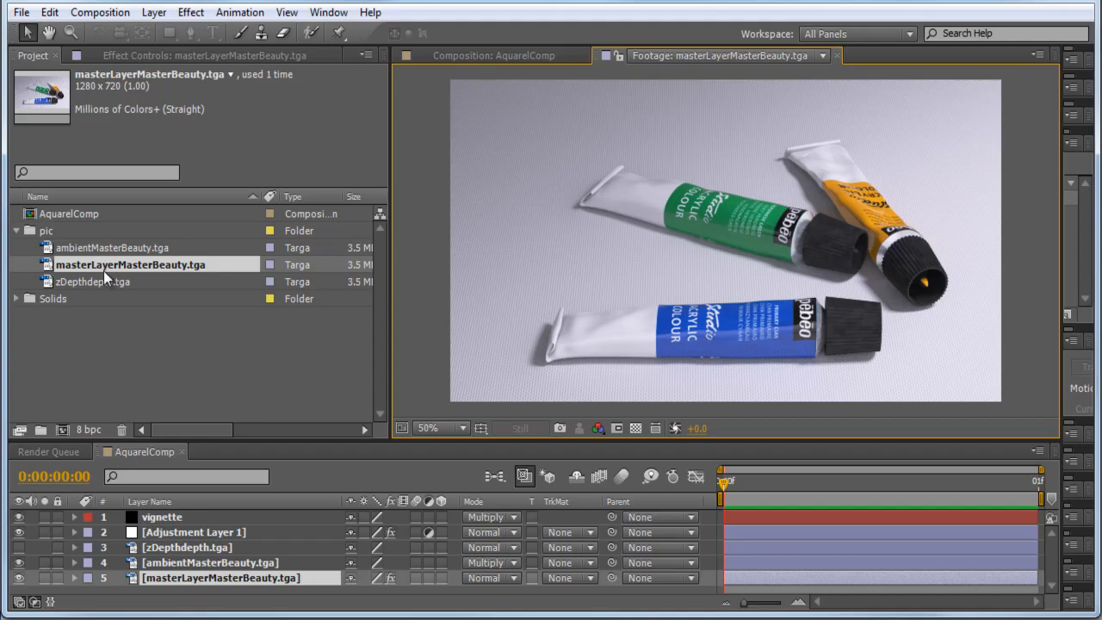
{"action": "double_click", "coordinate": [90, 281]}
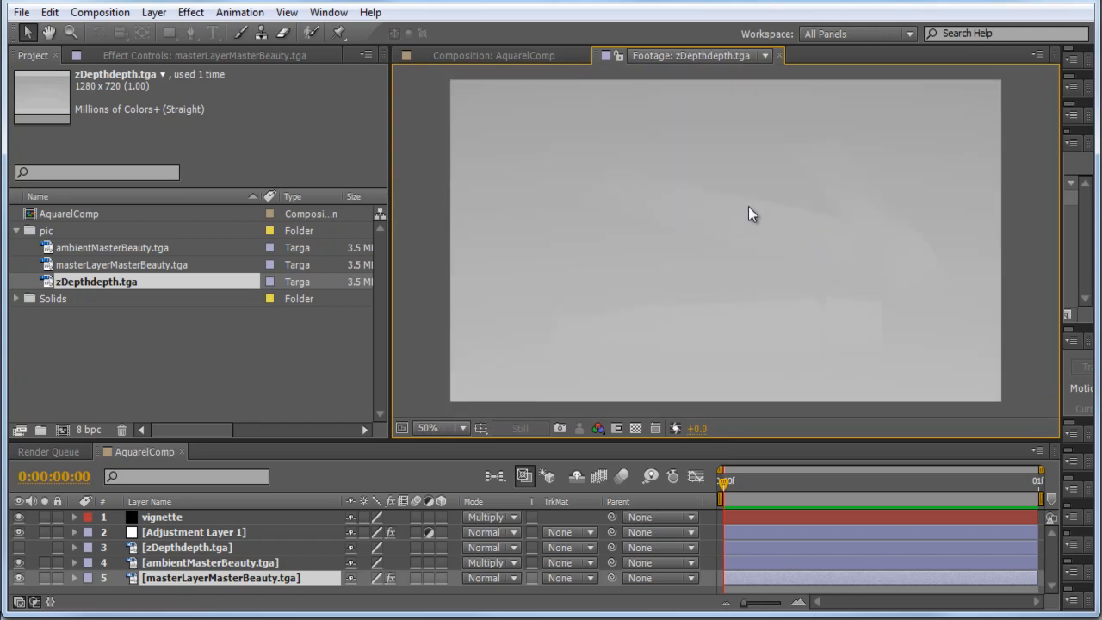
{"action": "double_click", "coordinate": [80, 263]}
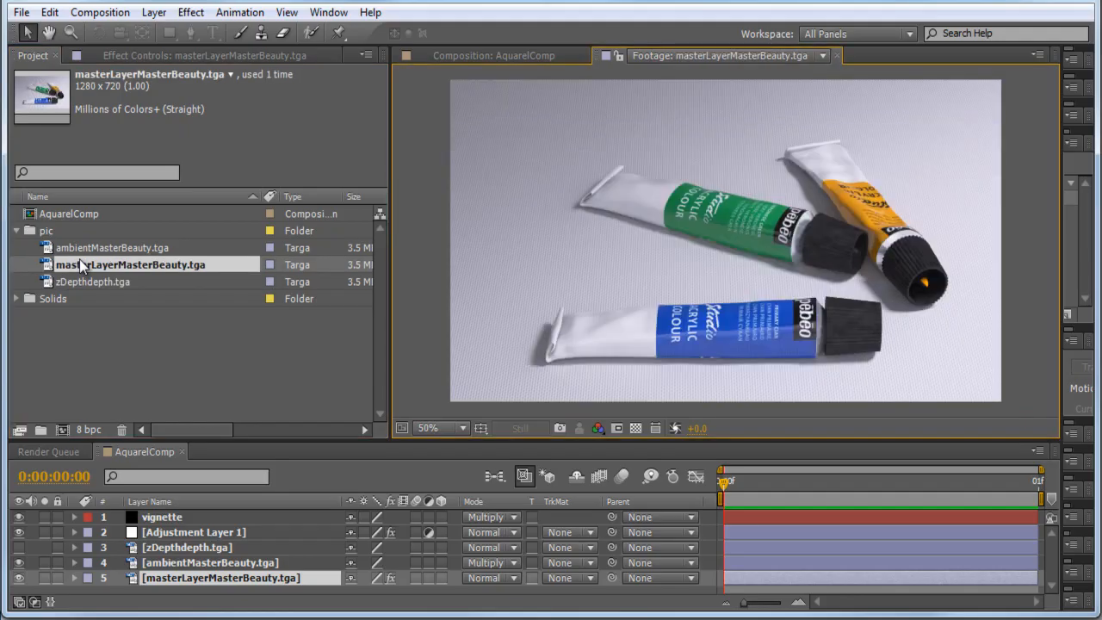
Step: Open AquarelComp, hide the vignette and Adjustment Layer 1, and compare the image with the ambientMasterBeauty layer off and on
{"action": "double_click", "coordinate": [38, 215]}
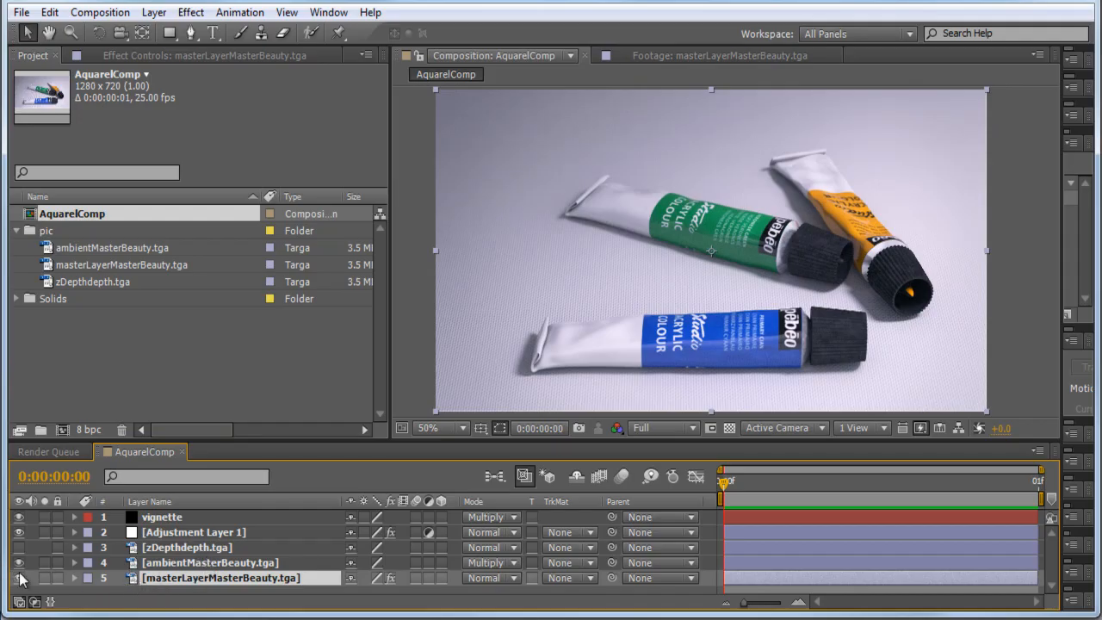
{"action": "left_click", "coordinate": [161, 565]}
{"action": "left_click", "coordinate": [19, 532]}
{"action": "left_click", "coordinate": [19, 518]}
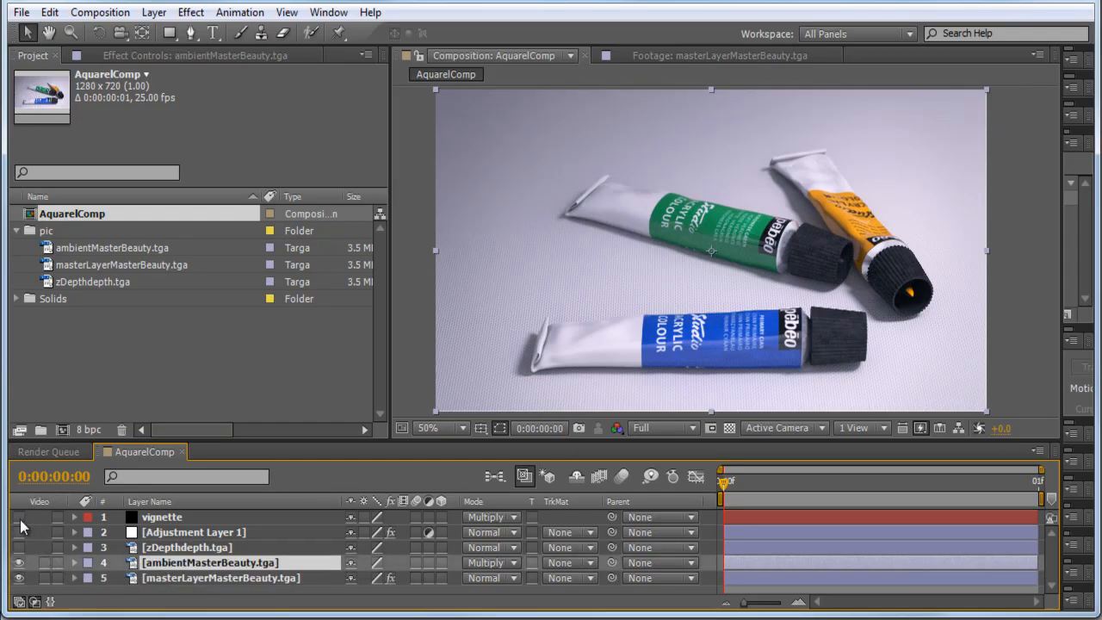
{"action": "left_click", "coordinate": [19, 565]}
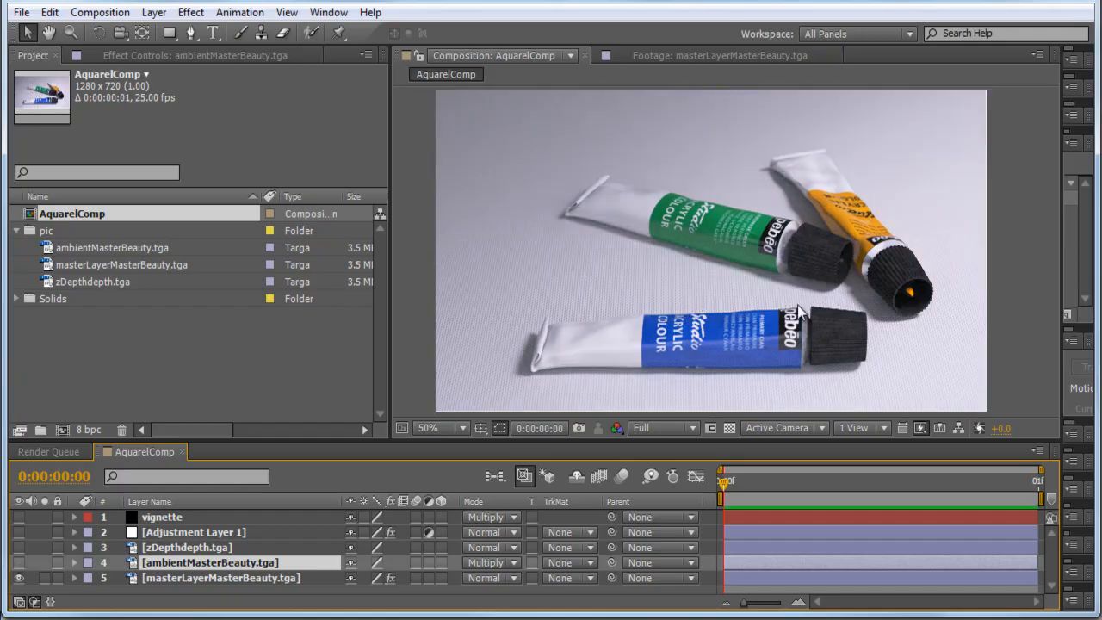
{"action": "left_click", "coordinate": [18, 563]}
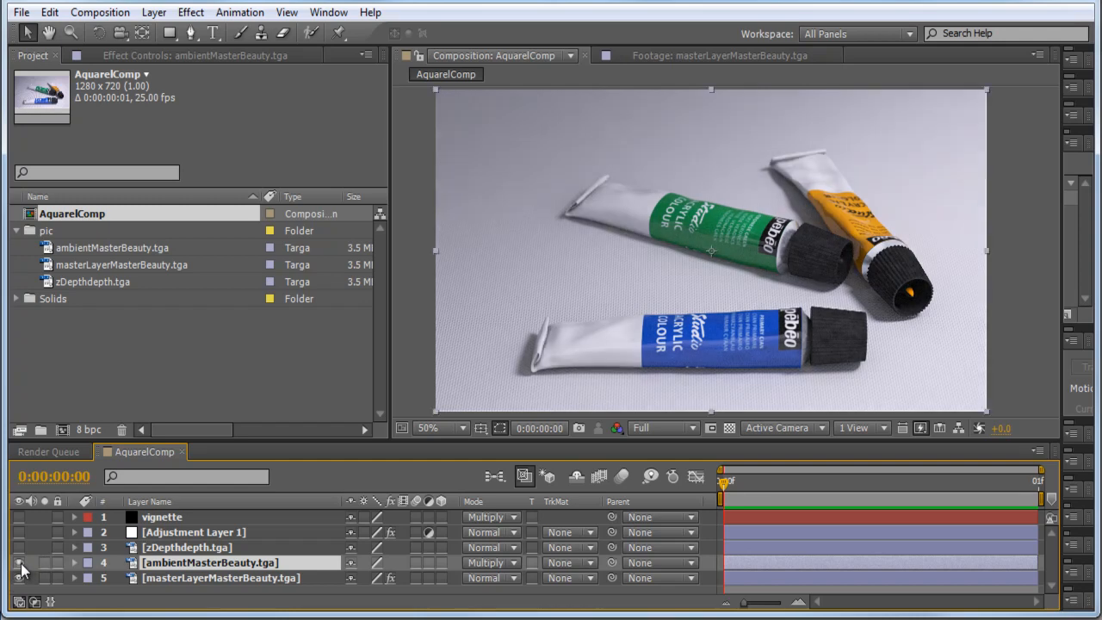
Step: Inspect the transform and opacity values of the ambientMasterBeauty layer, then collapse its properties
{"action": "left_click", "coordinate": [75, 563]}
{"action": "scroll", "coordinate": [108, 540], "scroll_direction": "down", "scroll_amount": 2}
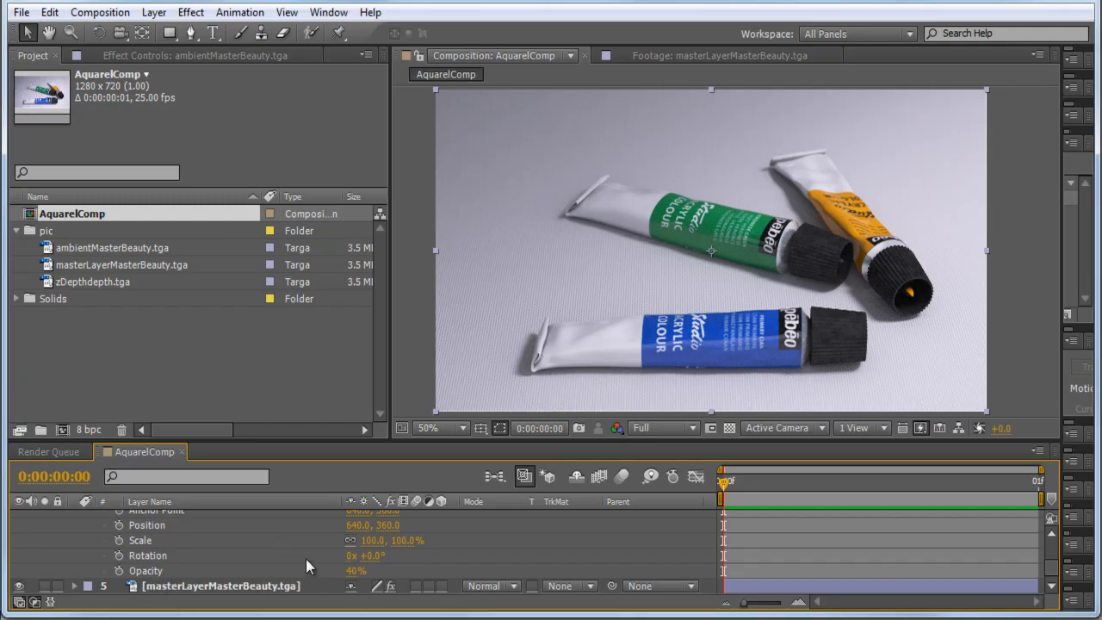
{"action": "scroll", "coordinate": [69, 541], "scroll_direction": "up", "scroll_amount": 2}
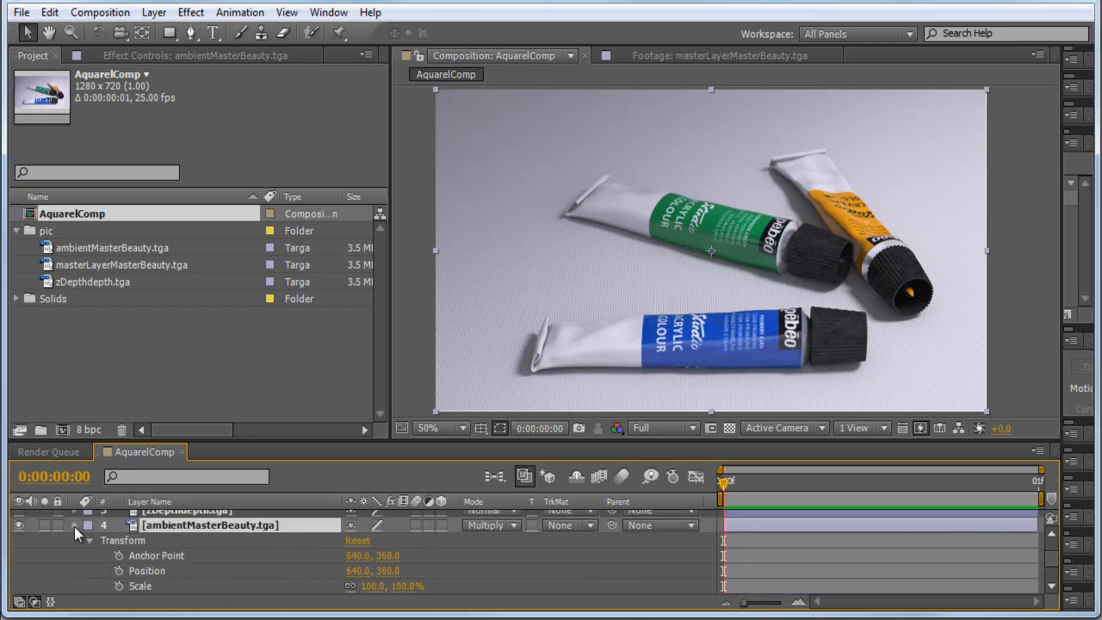
{"action": "left_click", "coordinate": [75, 526]}
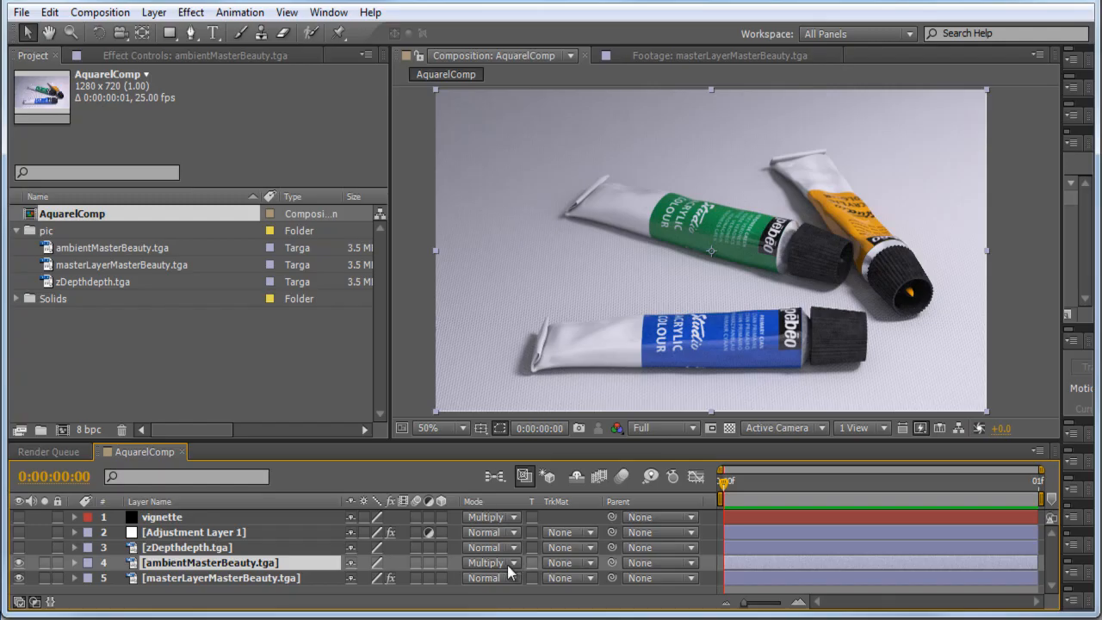
Step: Compare the image with Adjustment Layer 1 on and off, leave it on, and show the vignette layer again
{"action": "left_click", "coordinate": [196, 535]}
{"action": "left_click", "coordinate": [19, 532]}
{"action": "left_click", "coordinate": [19, 532]}
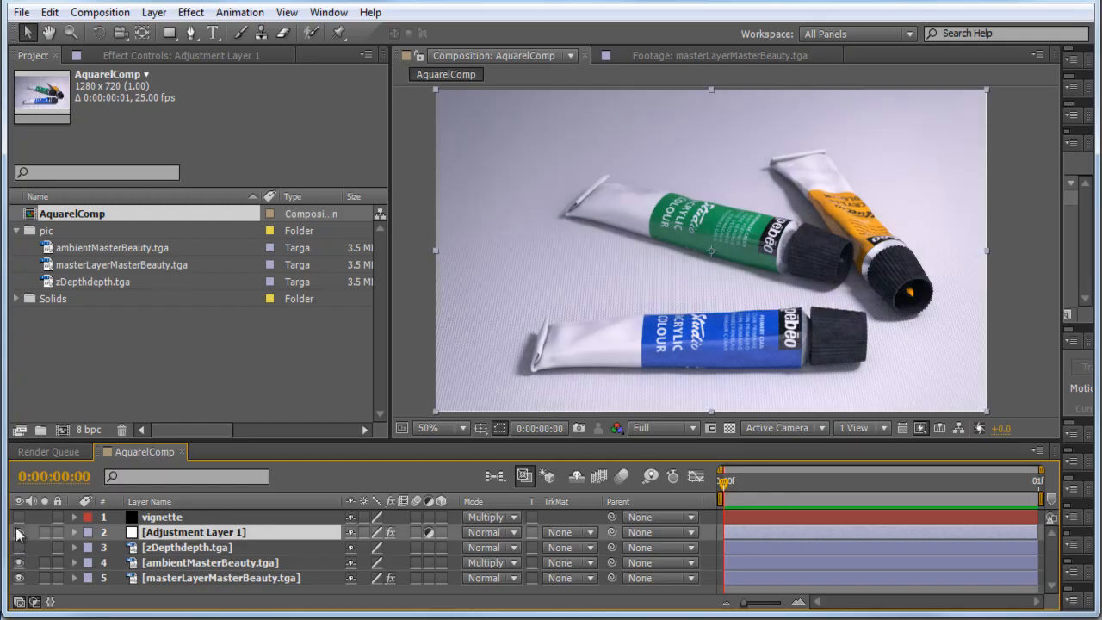
{"action": "left_click", "coordinate": [18, 532]}
{"action": "left_click", "coordinate": [179, 518]}
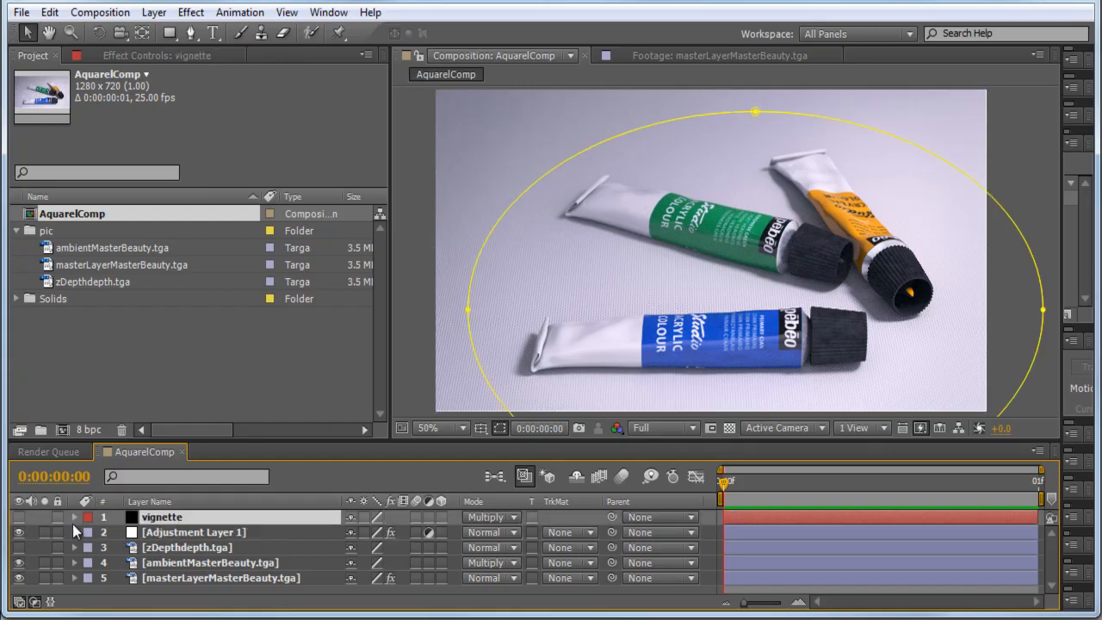
{"action": "left_click", "coordinate": [19, 517]}
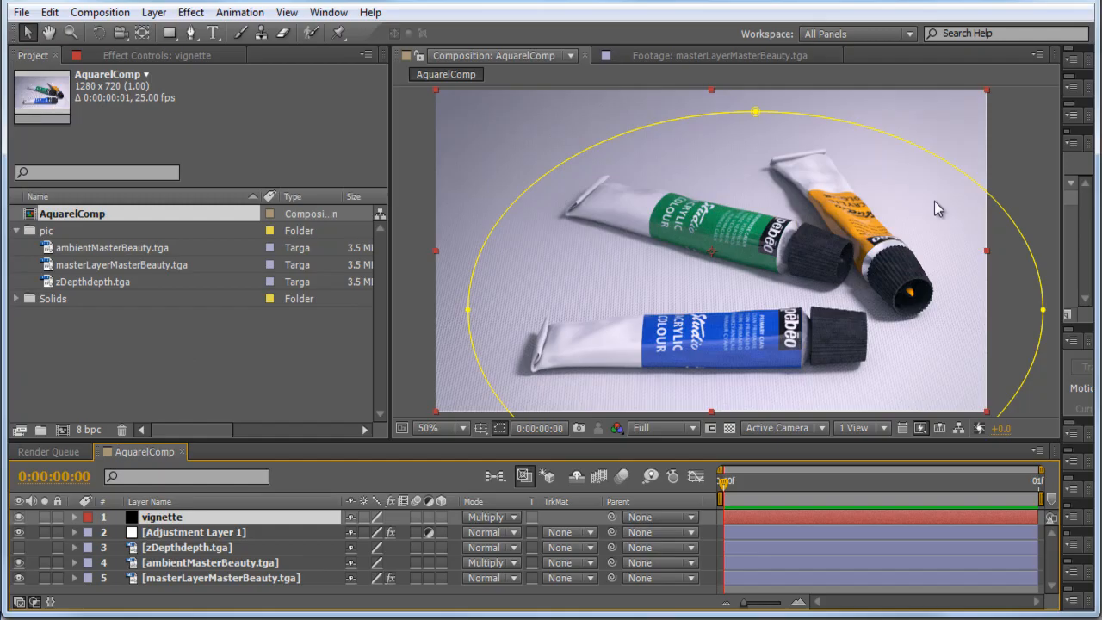
{"action": "left_click", "coordinate": [1031, 168]}
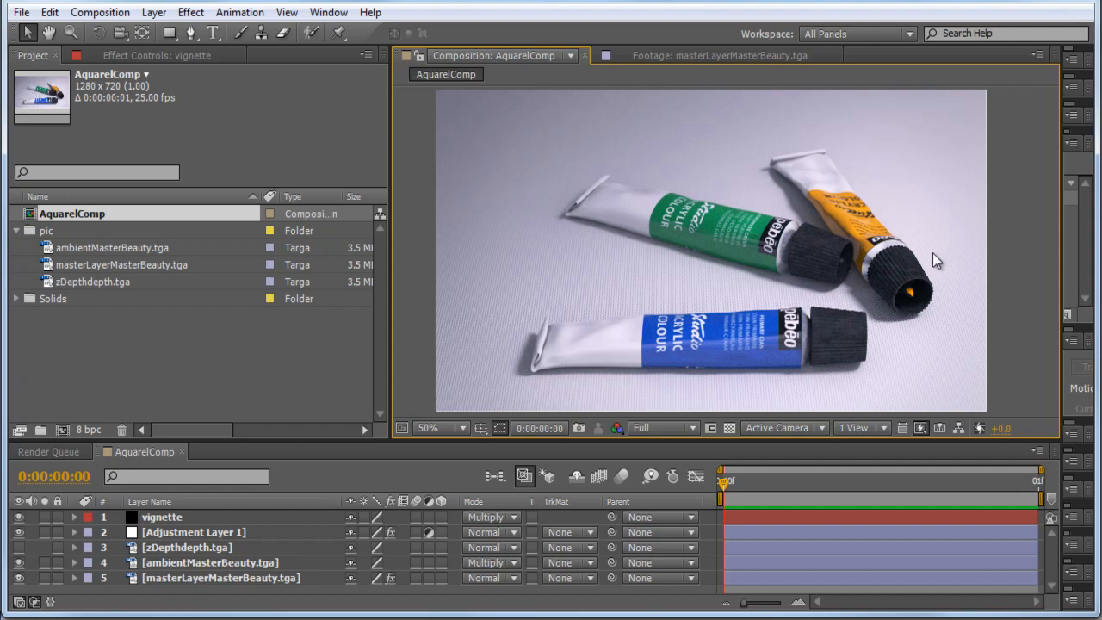
Step: Maximize the composition view and inspect the finished image at 100% and 50% magnification with no layer selected
{"action": "key", "text": "grave"}
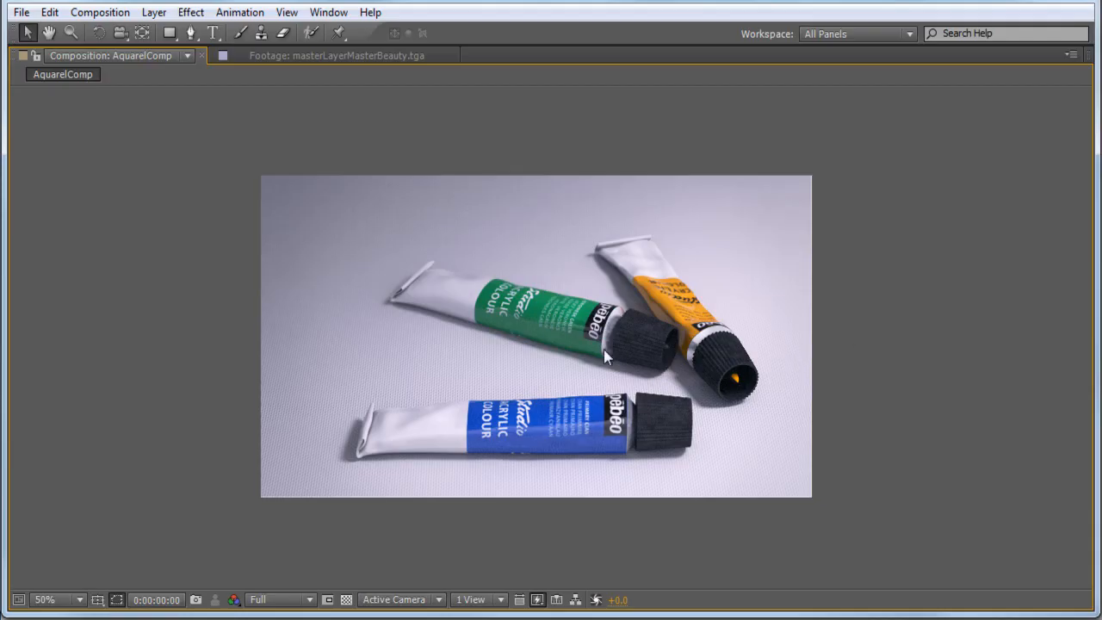
{"action": "key", "text": "period"}
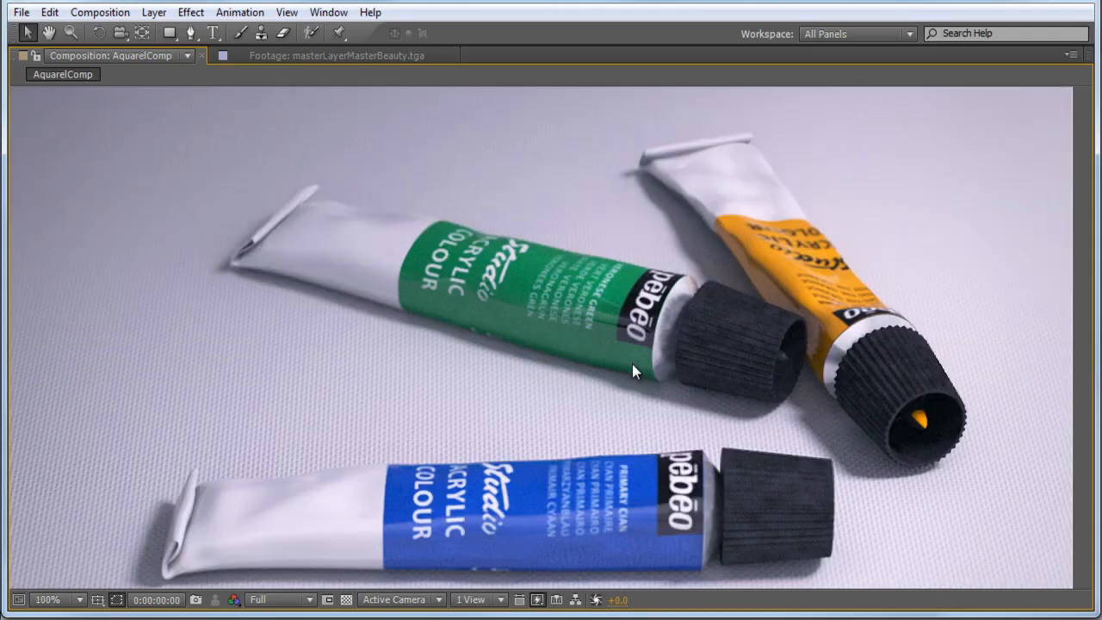
{"action": "key", "text": "comma"}
{"action": "left_click", "coordinate": [525, 349]}
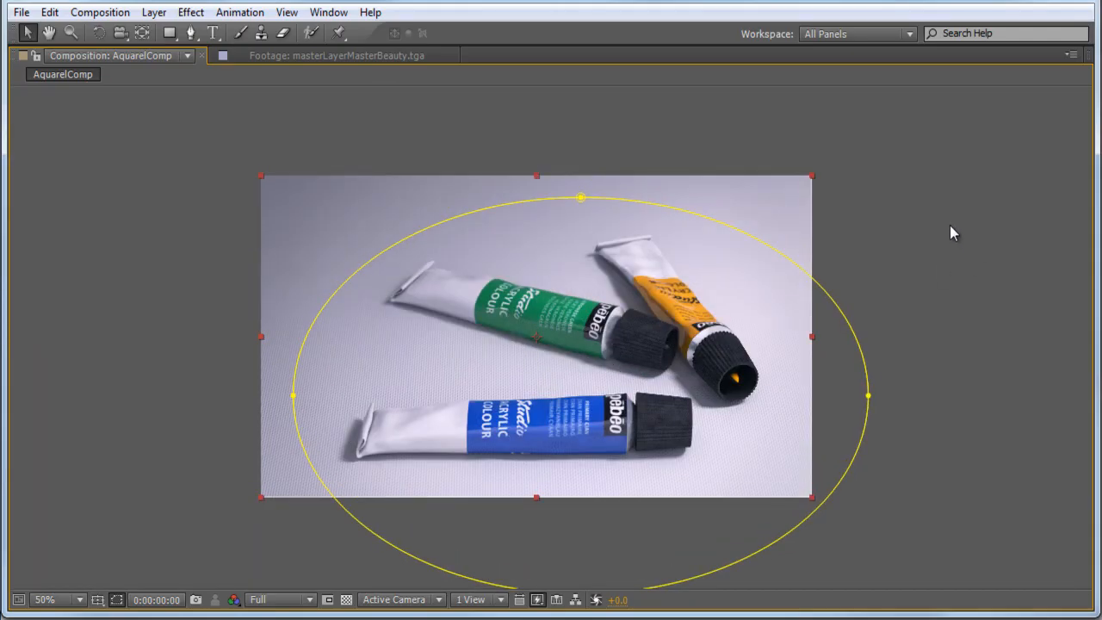
{"action": "left_click", "coordinate": [931, 258]}
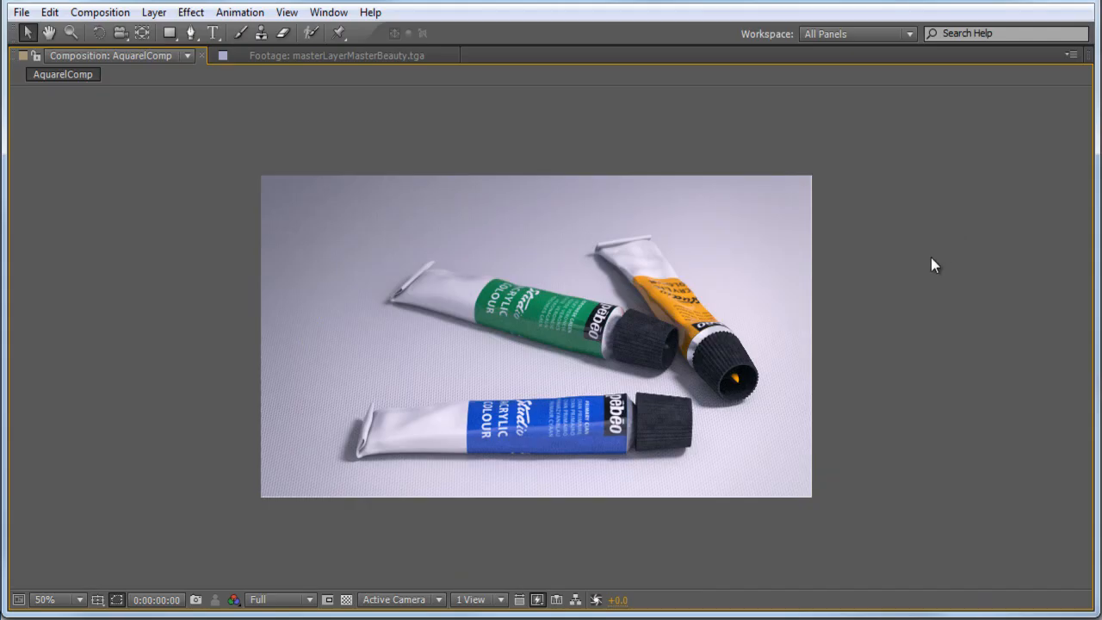